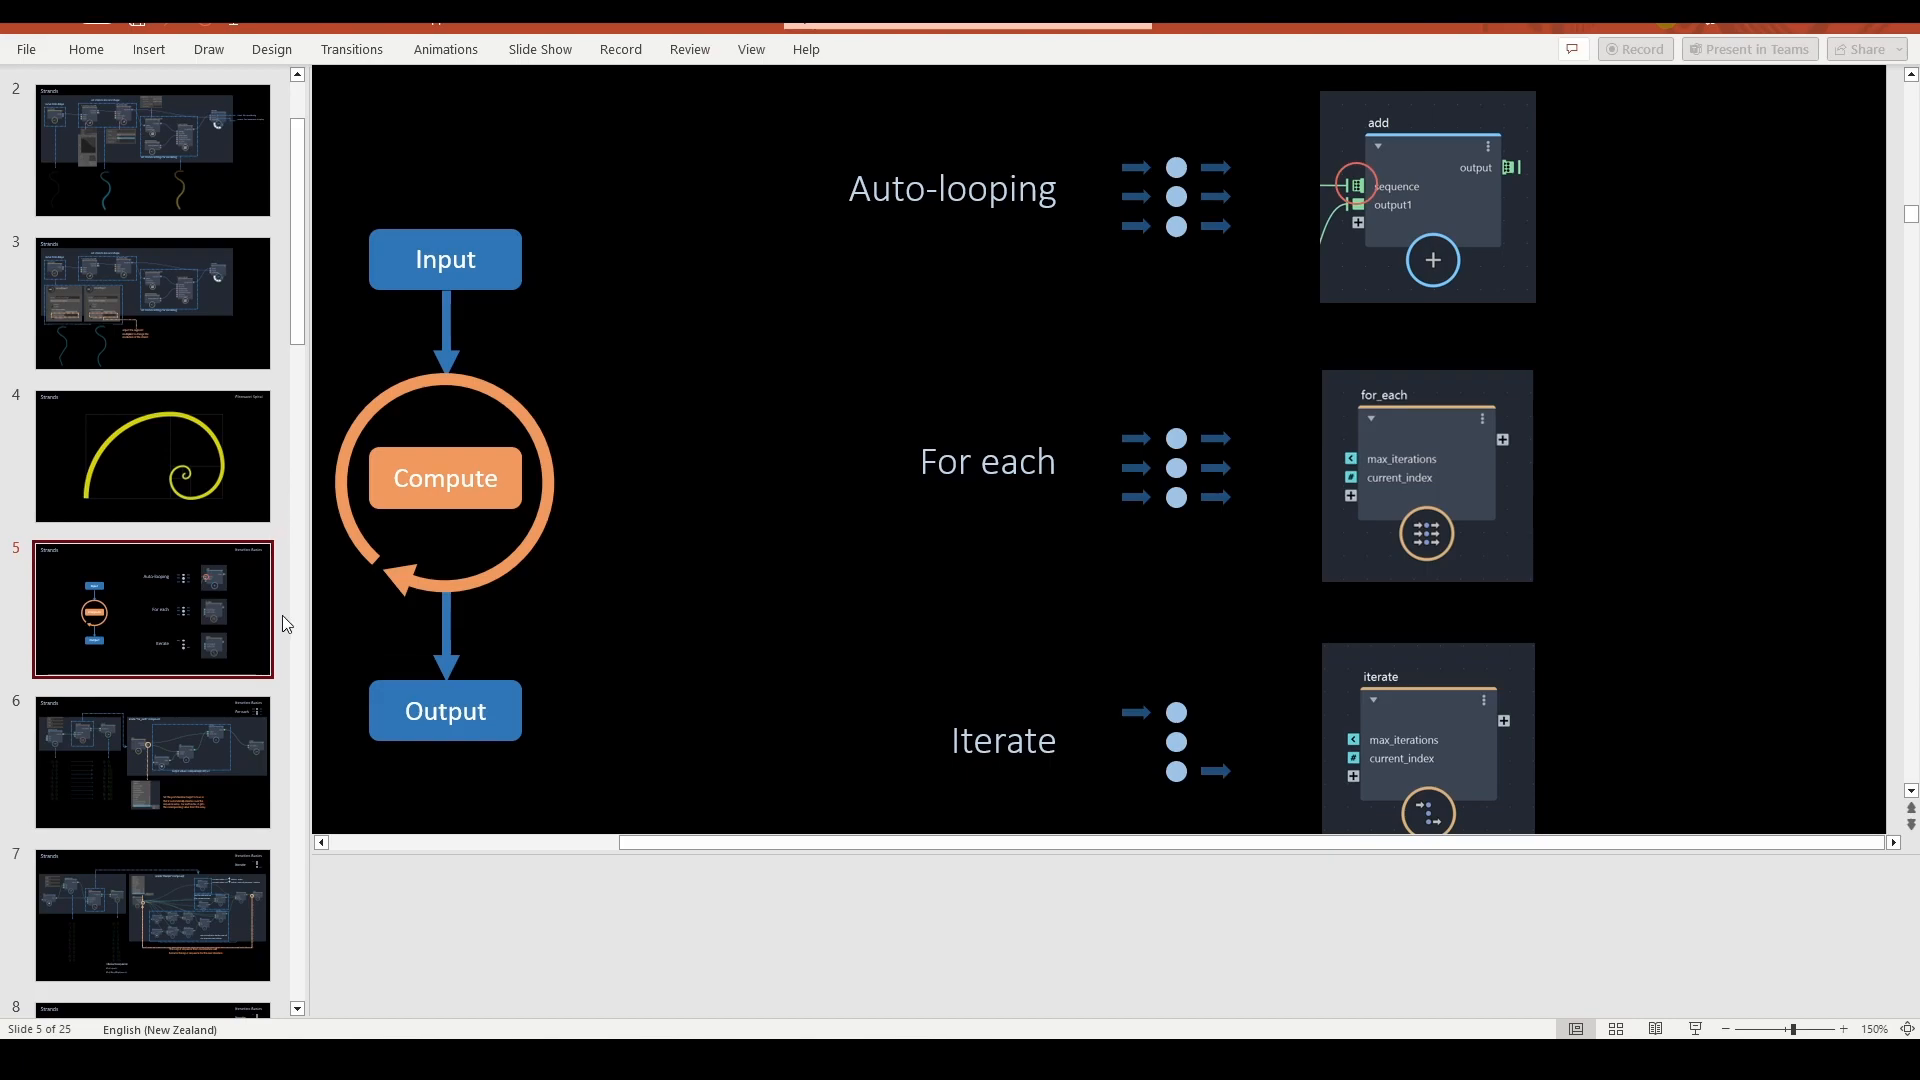
pyautogui.press('Up')
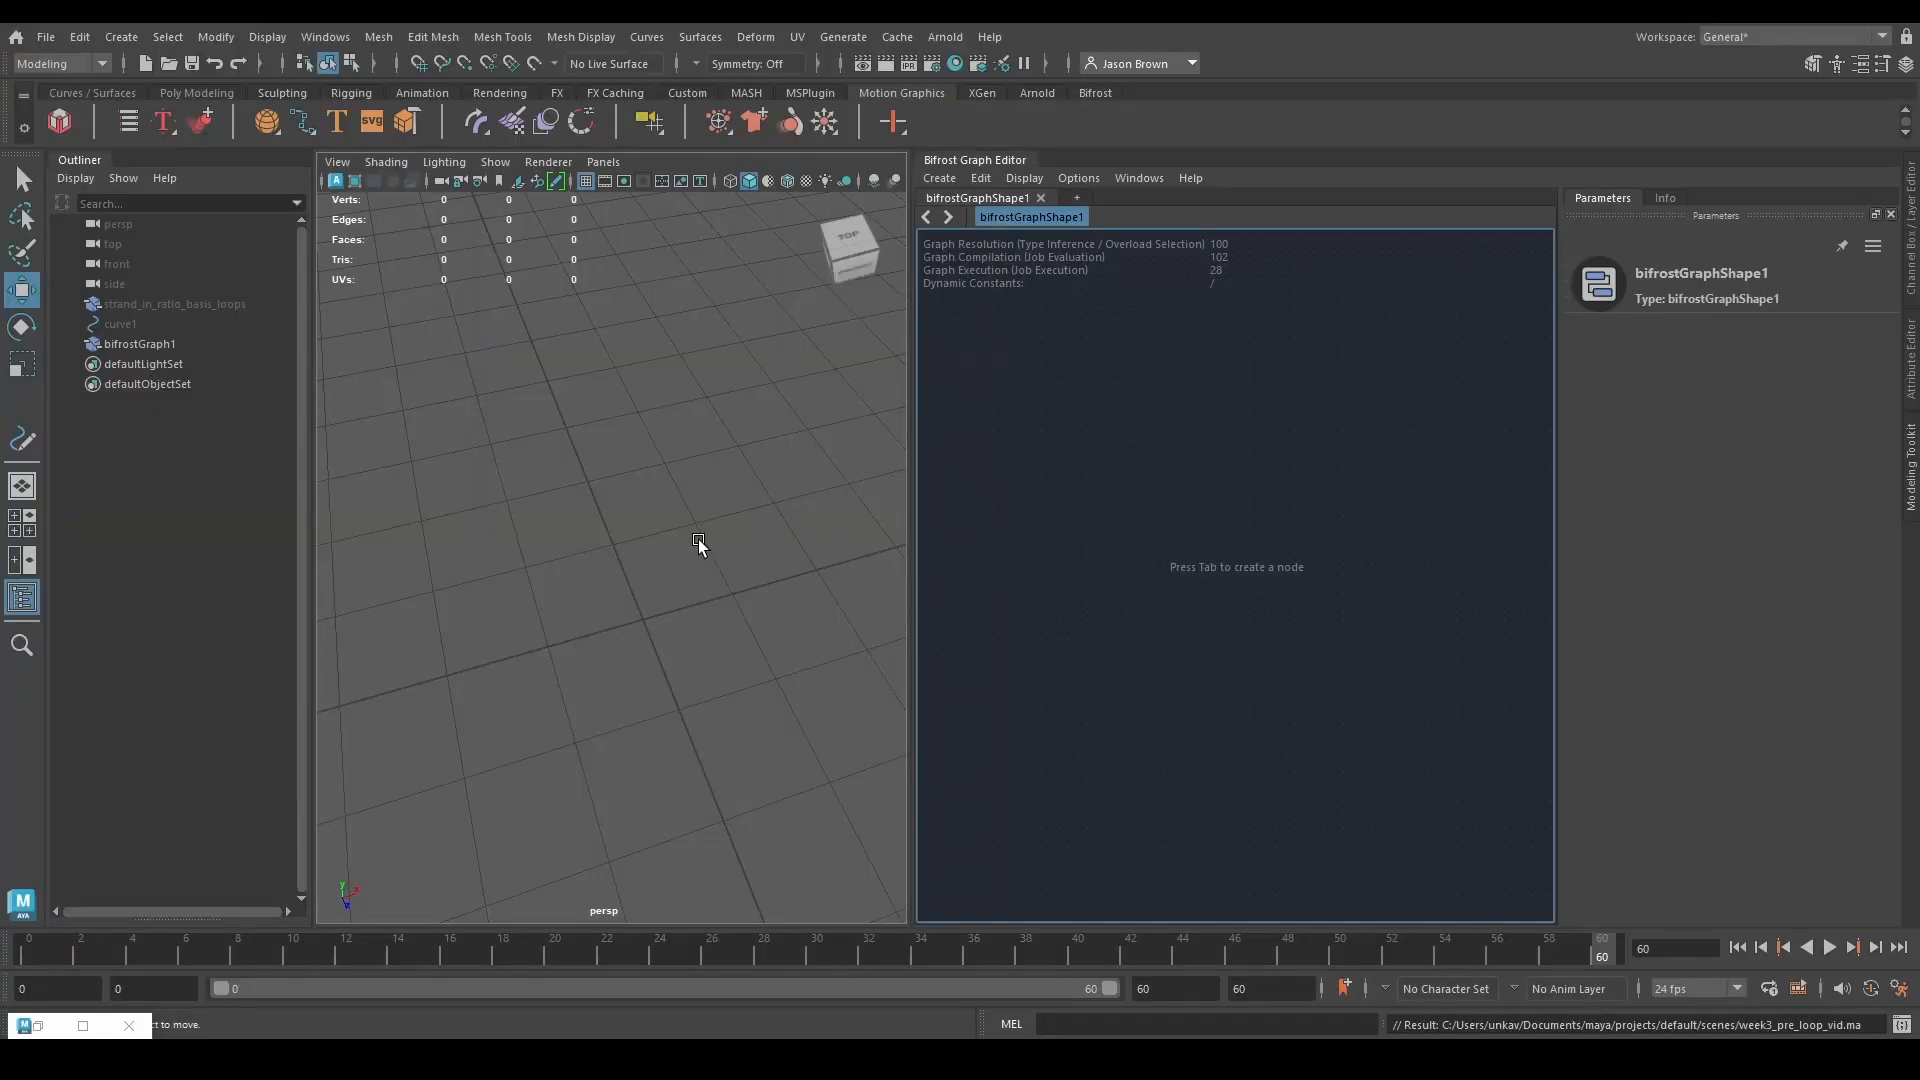
pyautogui.keyDown('alt'); pyautogui.moveTo(681, 558); pyautogui.dragTo(658, 548, button='middle'); pyautogui.keyUp('alt')
pyautogui.scroll(4, 645, 550)
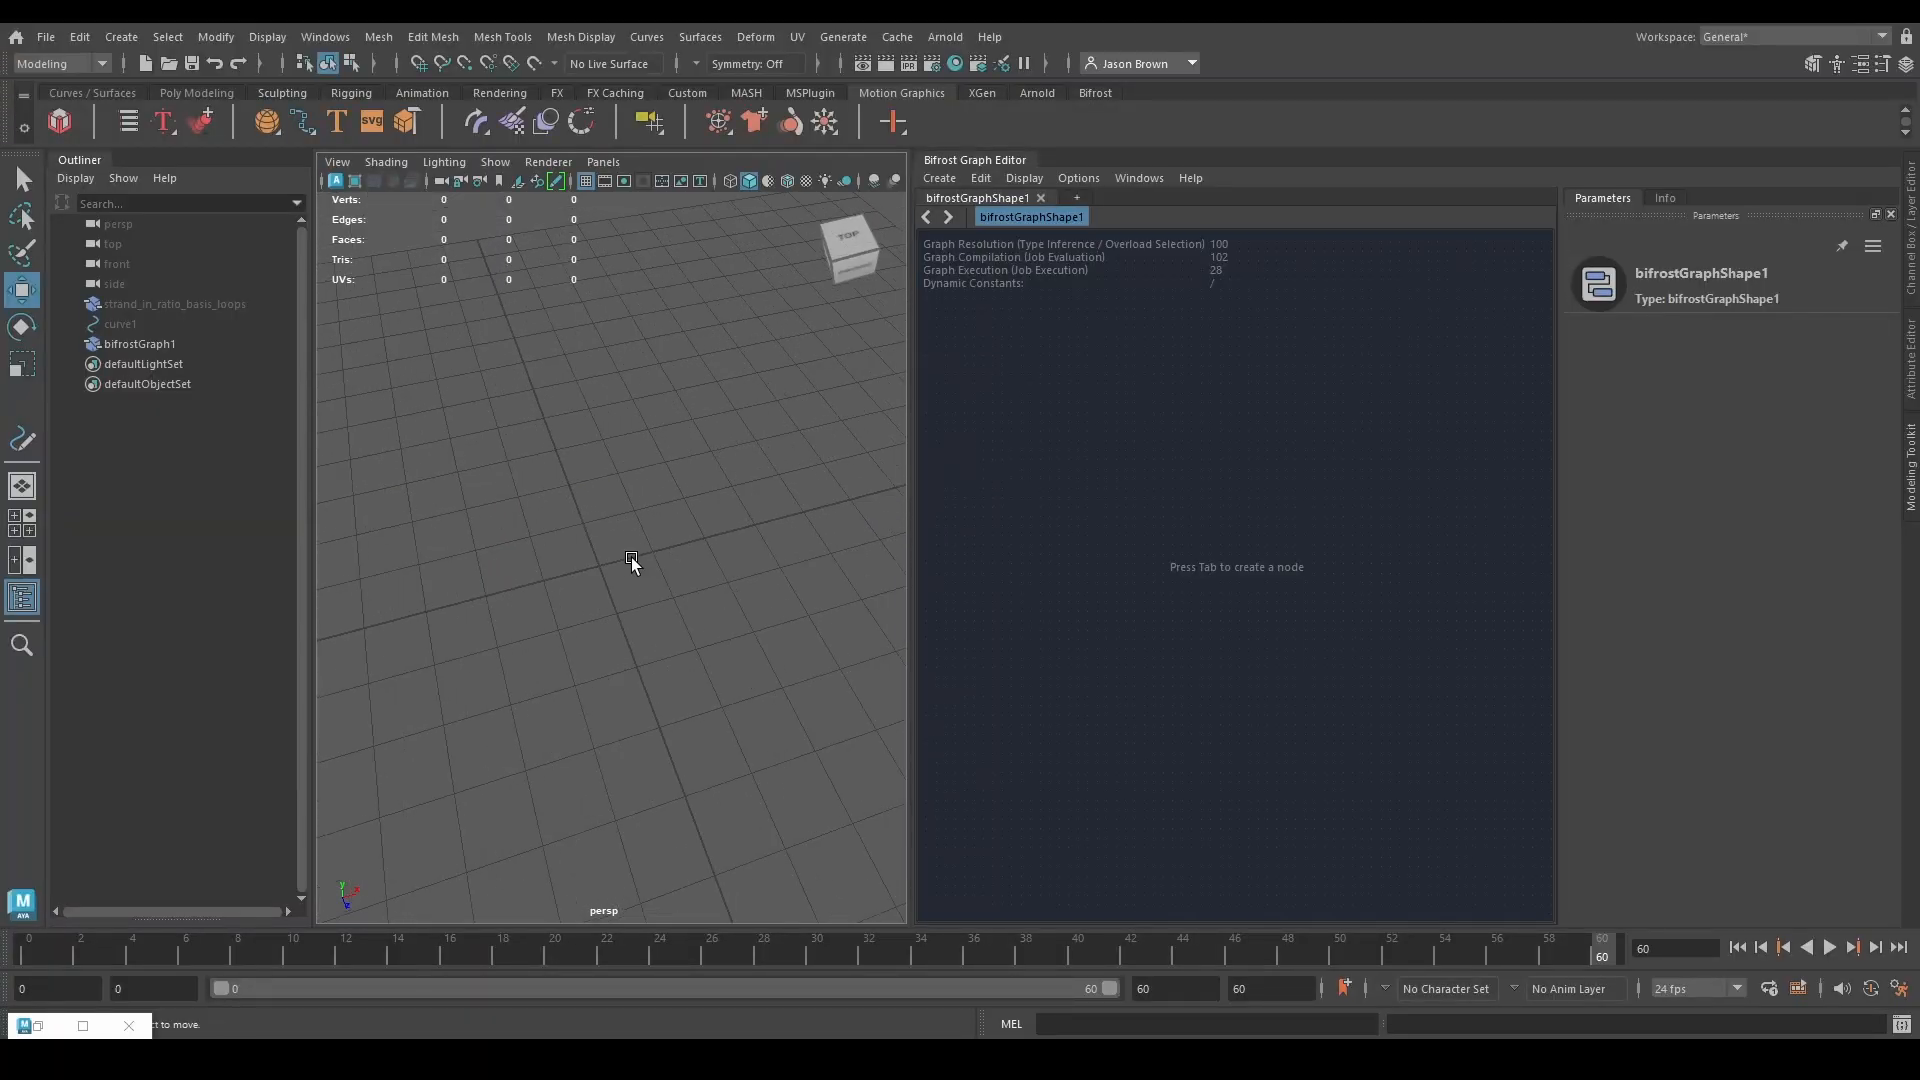
# Add a sequence_array node to the empty Bifrost graph.
pyautogui.press('Tab')
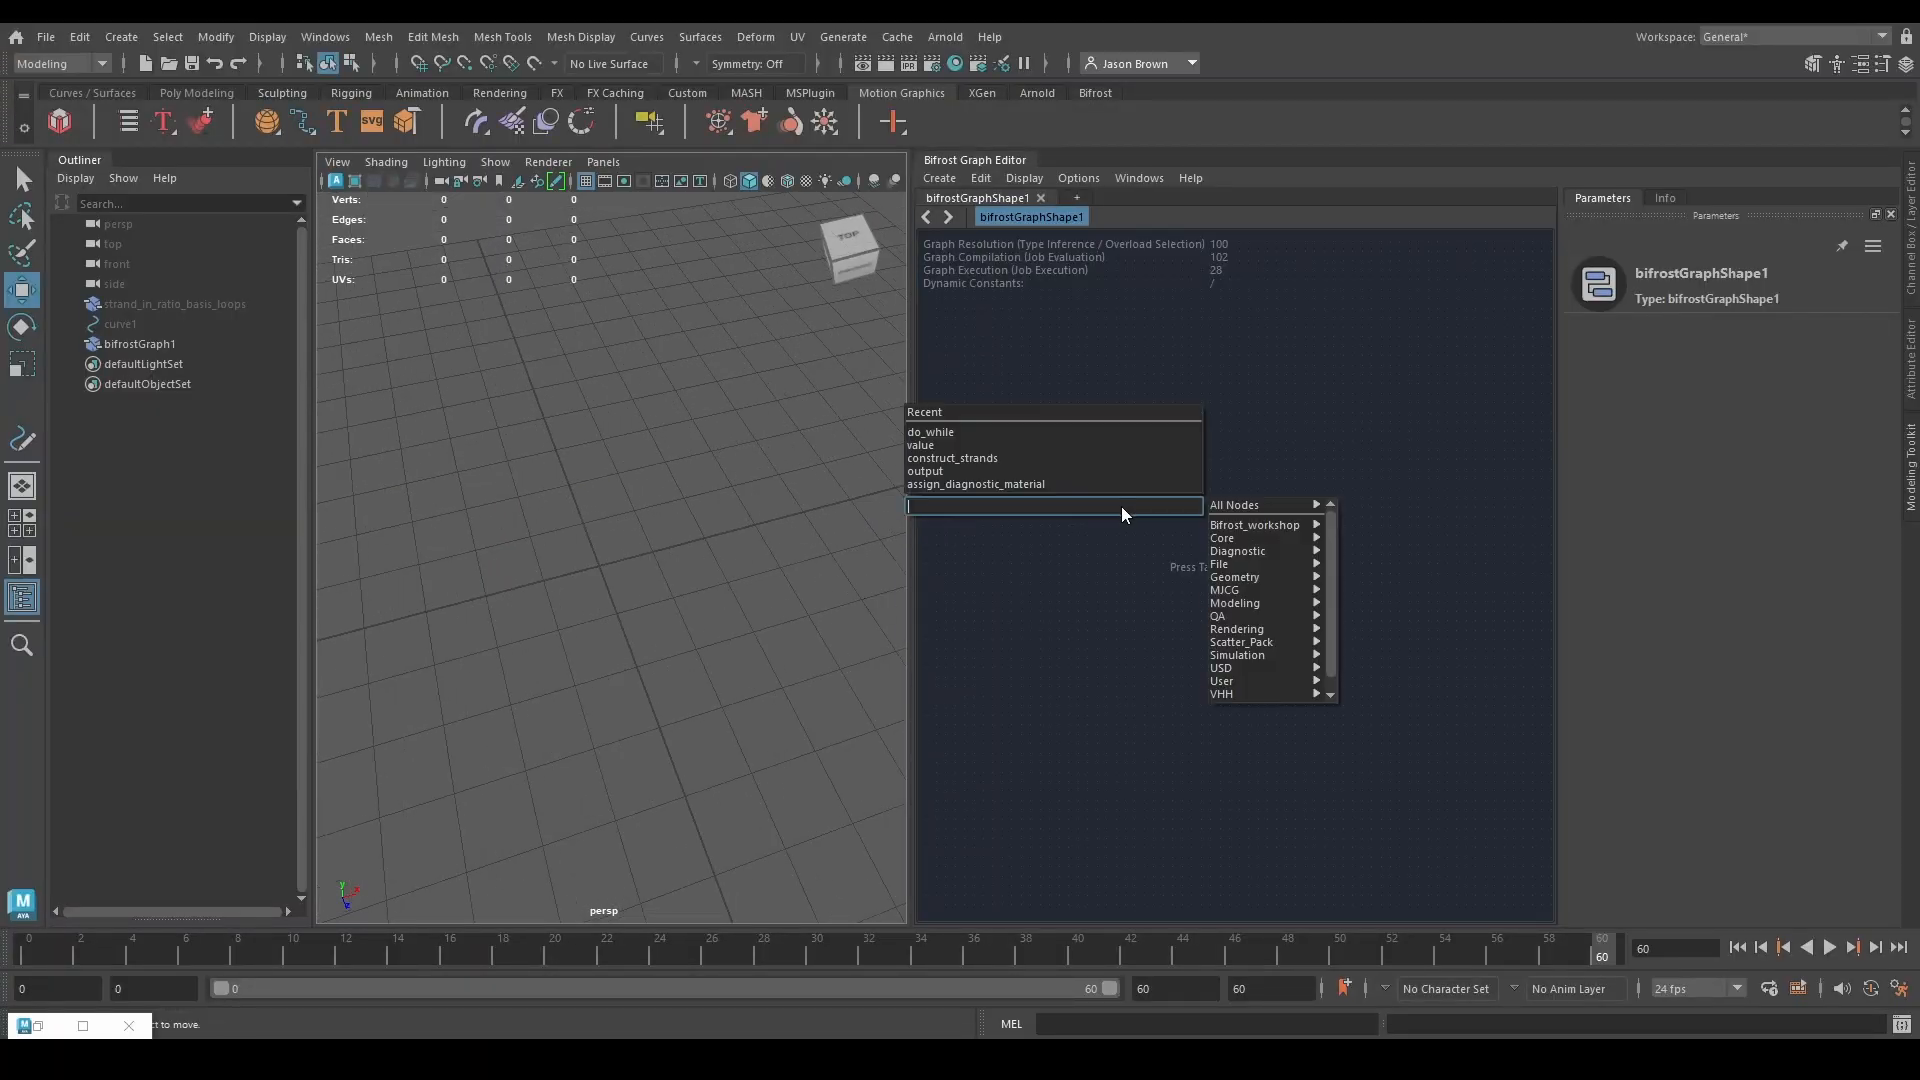
pyautogui.write('seq')
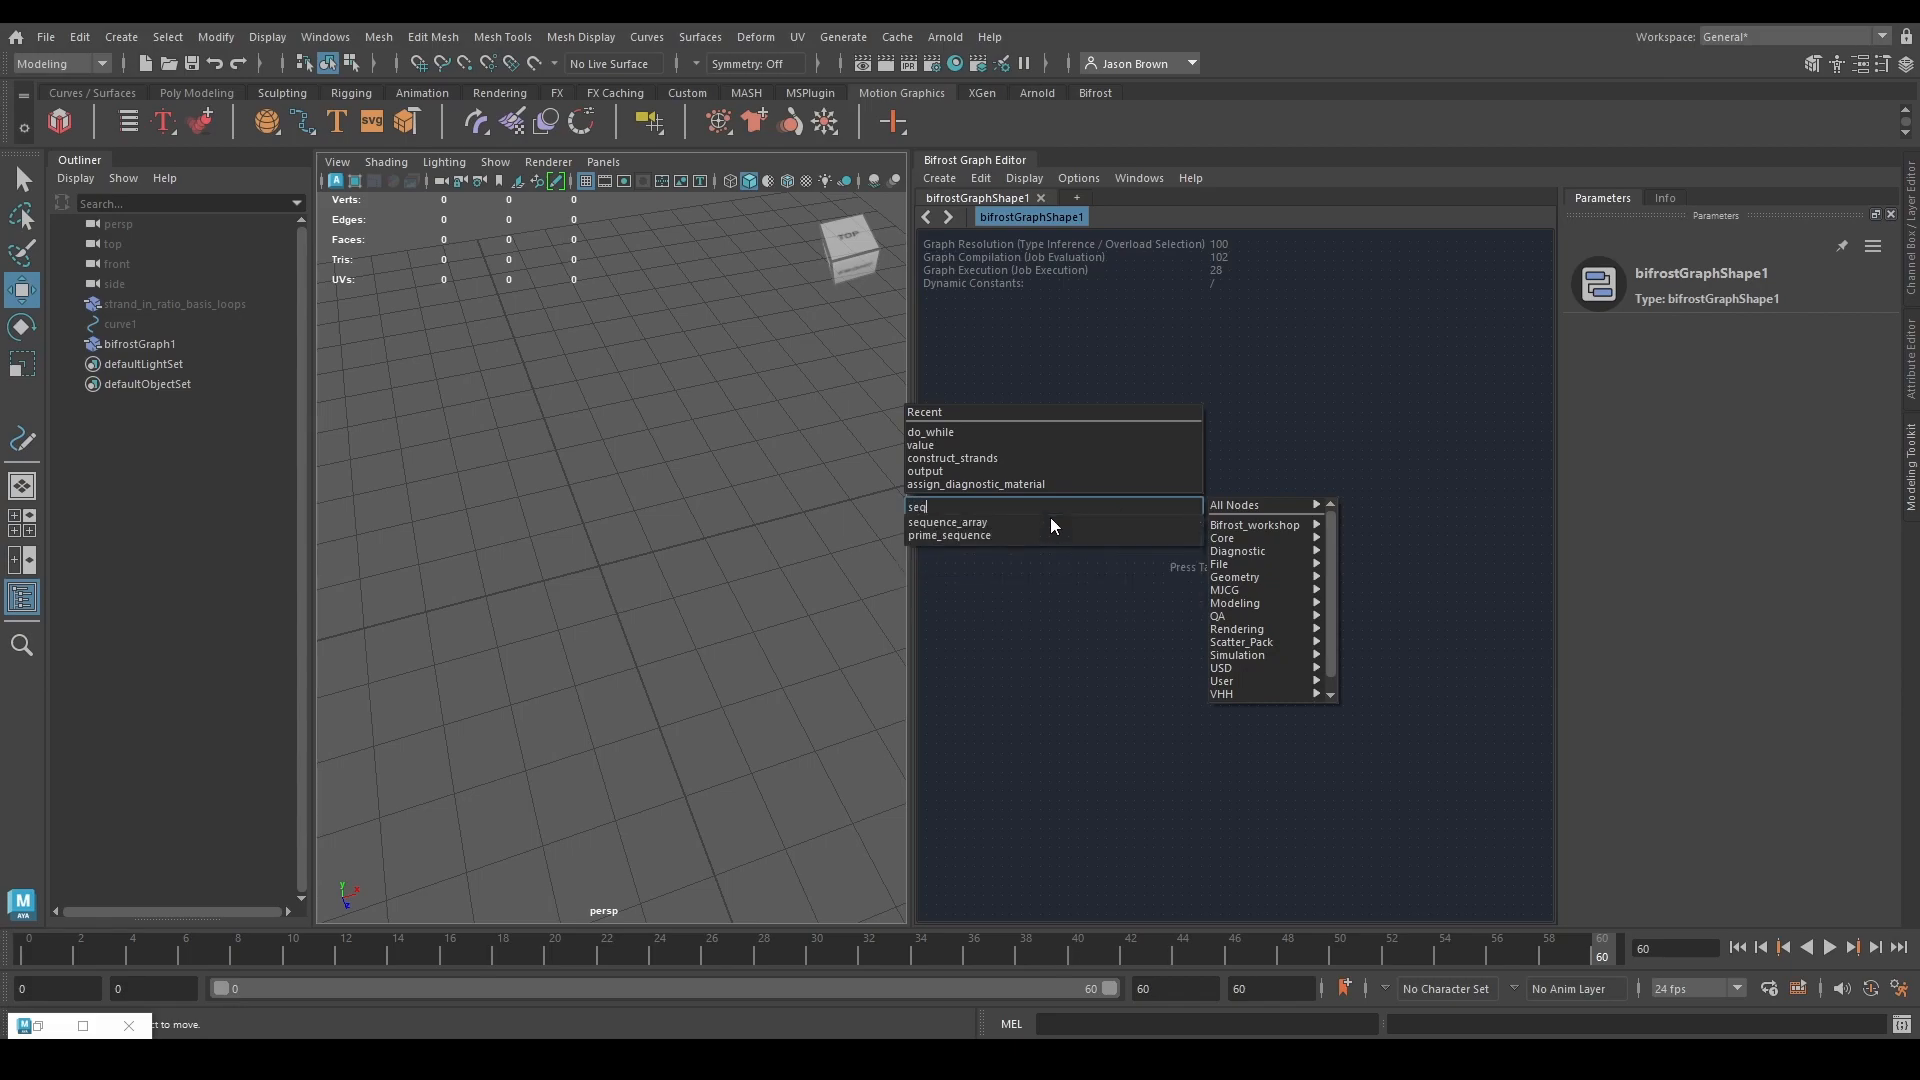
pyautogui.click(1049, 518)
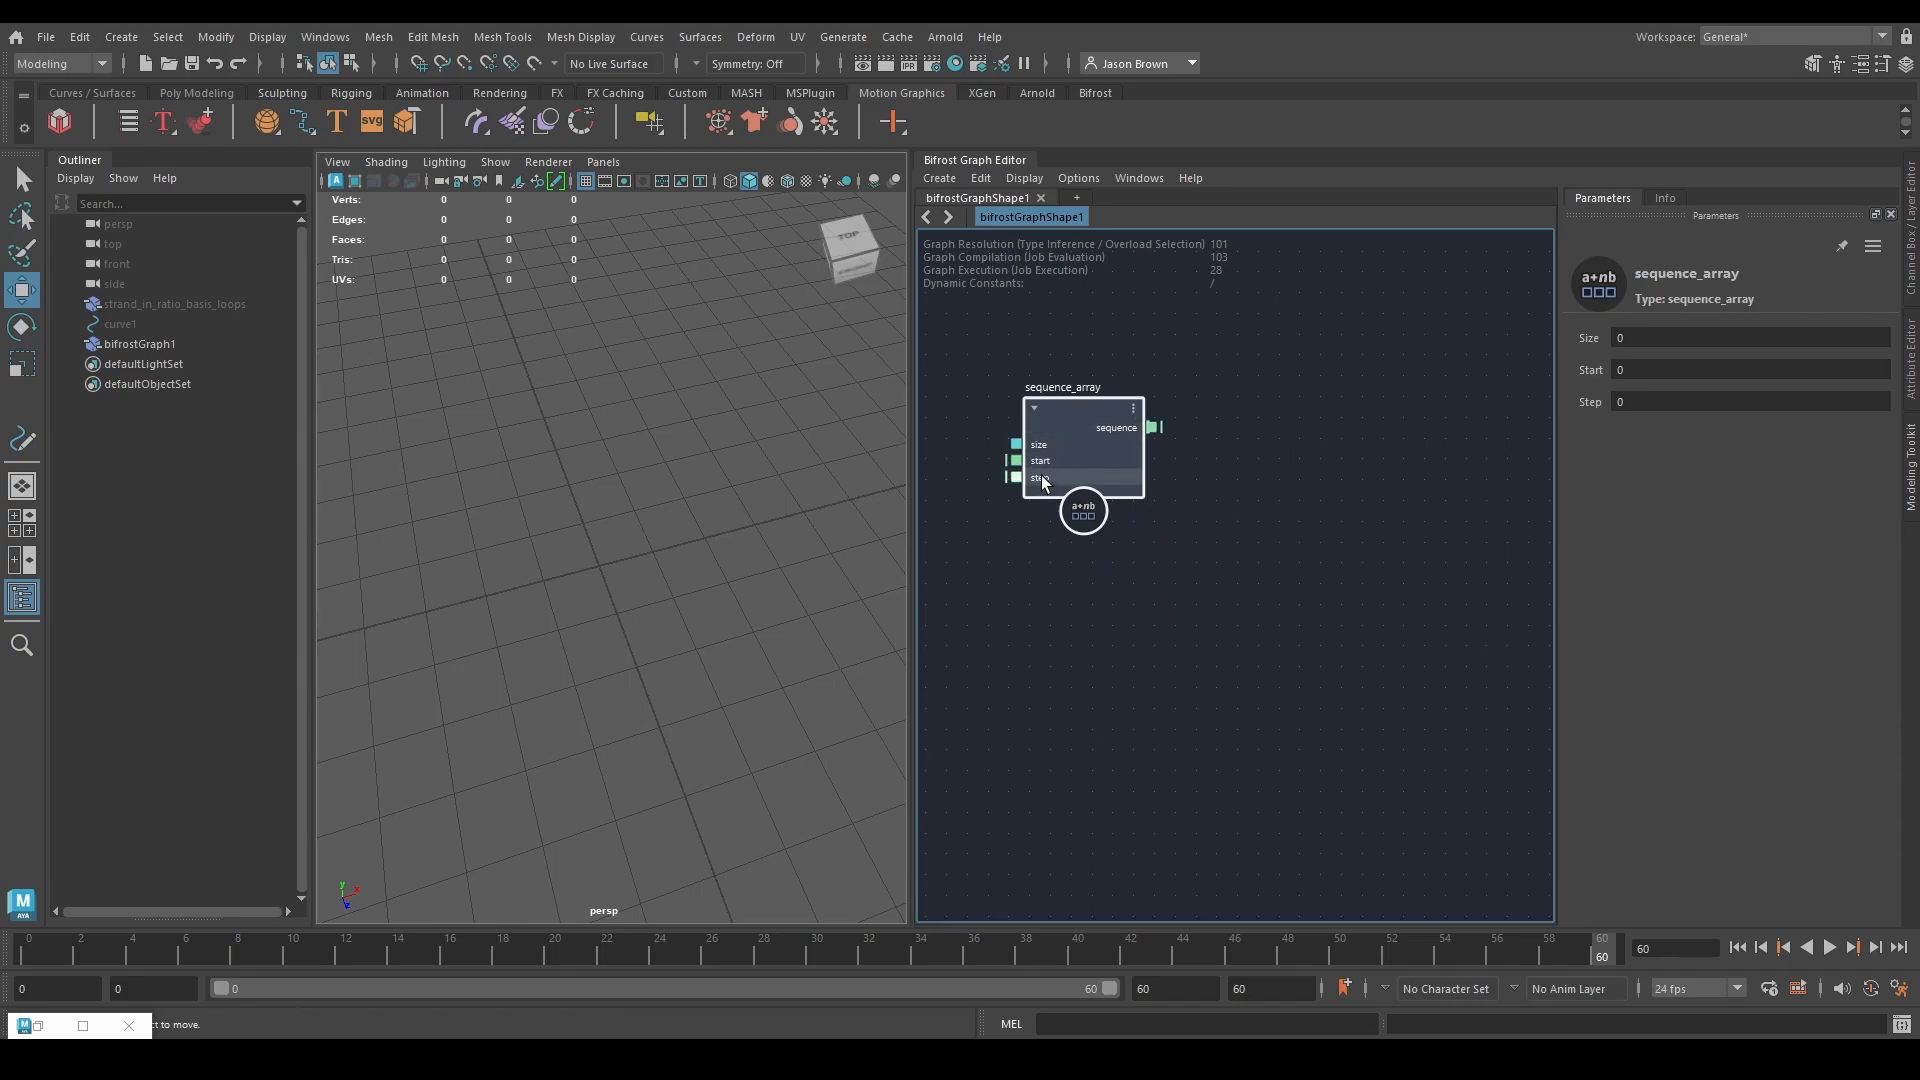
# Create a value node feeding the size input of sequence_array and set its value to 10.
pyautogui.moveTo(1033, 445); pyautogui.dragTo(1014, 605, button='middle')
pyautogui.keyDown('alt'); pyautogui.moveTo(1023, 571); pyautogui.dragTo(1126, 591, button='middle'); pyautogui.keyUp('alt')
pyautogui.moveTo(1062, 664); pyautogui.dragTo(988, 453)
pyautogui.keyDown('alt'); pyautogui.moveTo(1074, 502); pyautogui.dragTo(1098, 503, button='middle'); pyautogui.keyUp('alt')
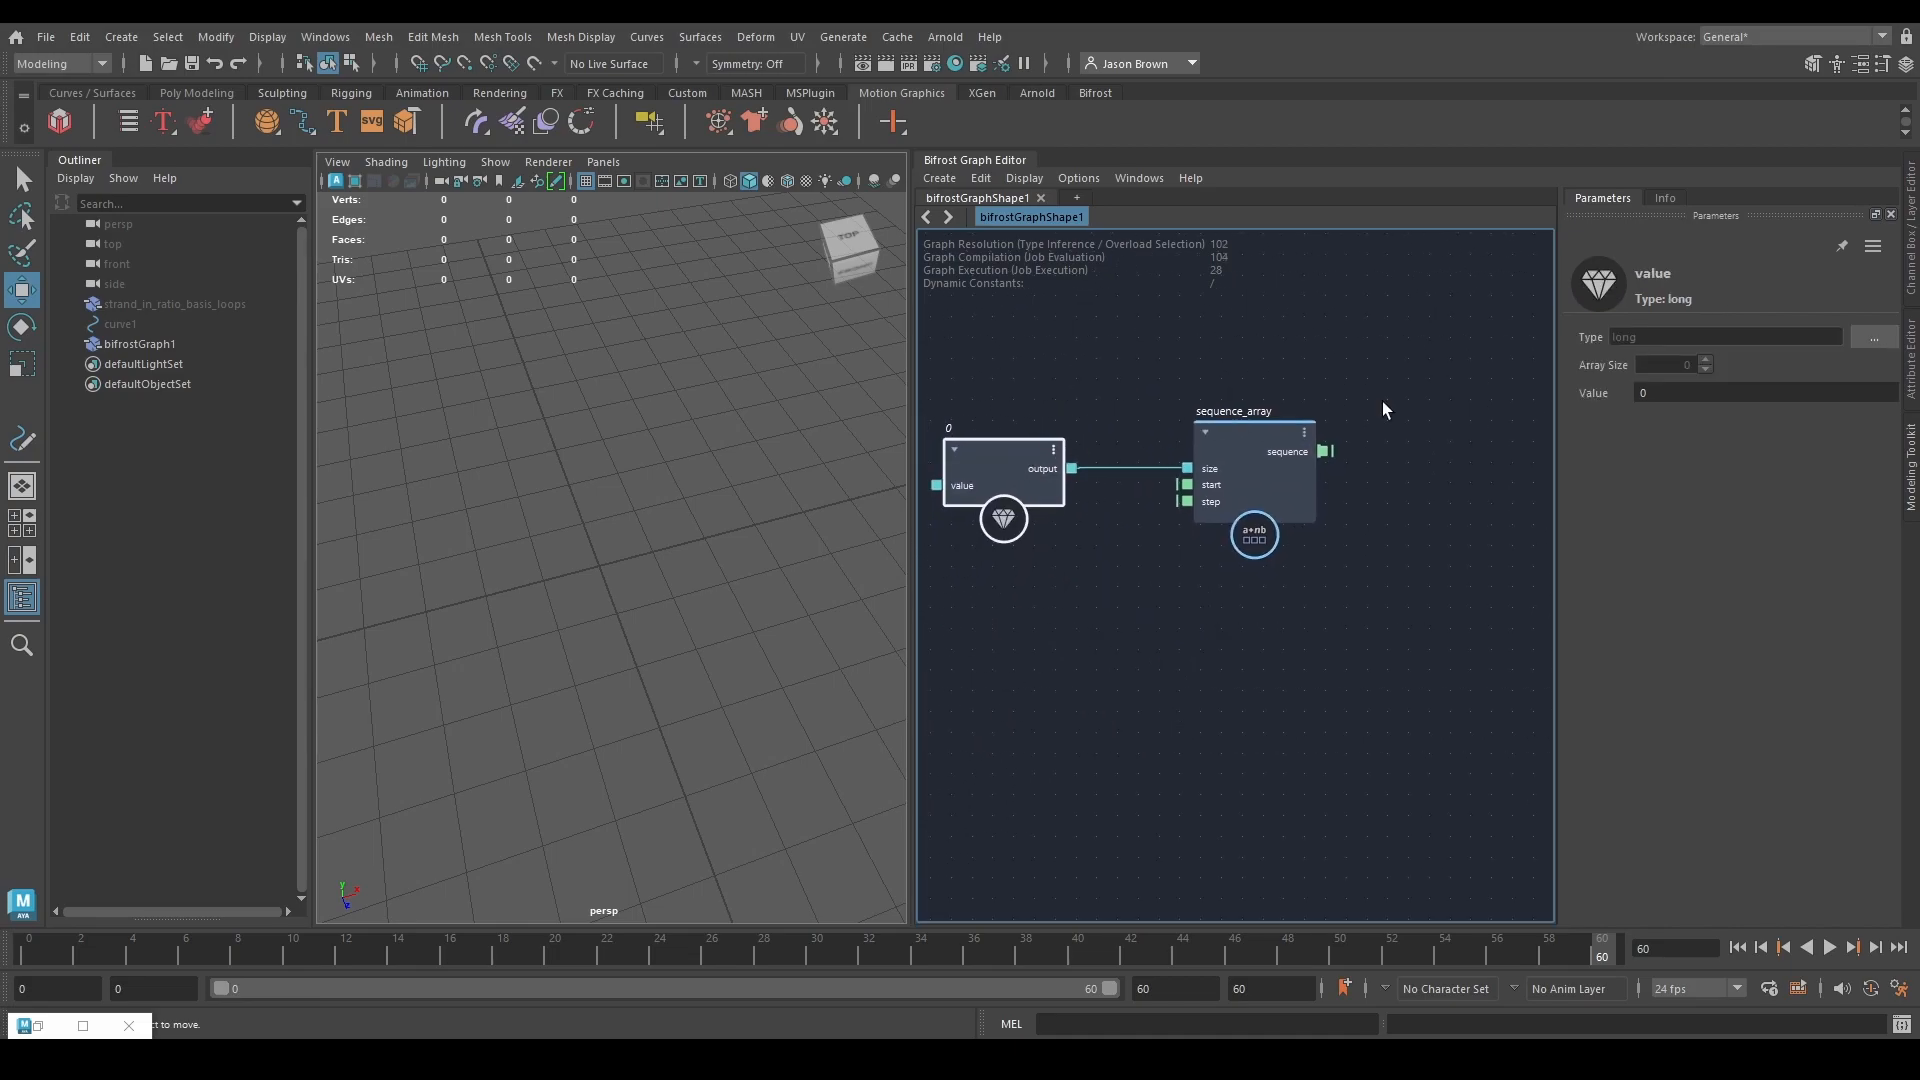
pyautogui.click(1697, 399)
pyautogui.press('Return')
# Set the step of the sequence_array node to 1.
pyautogui.click(1645, 402)
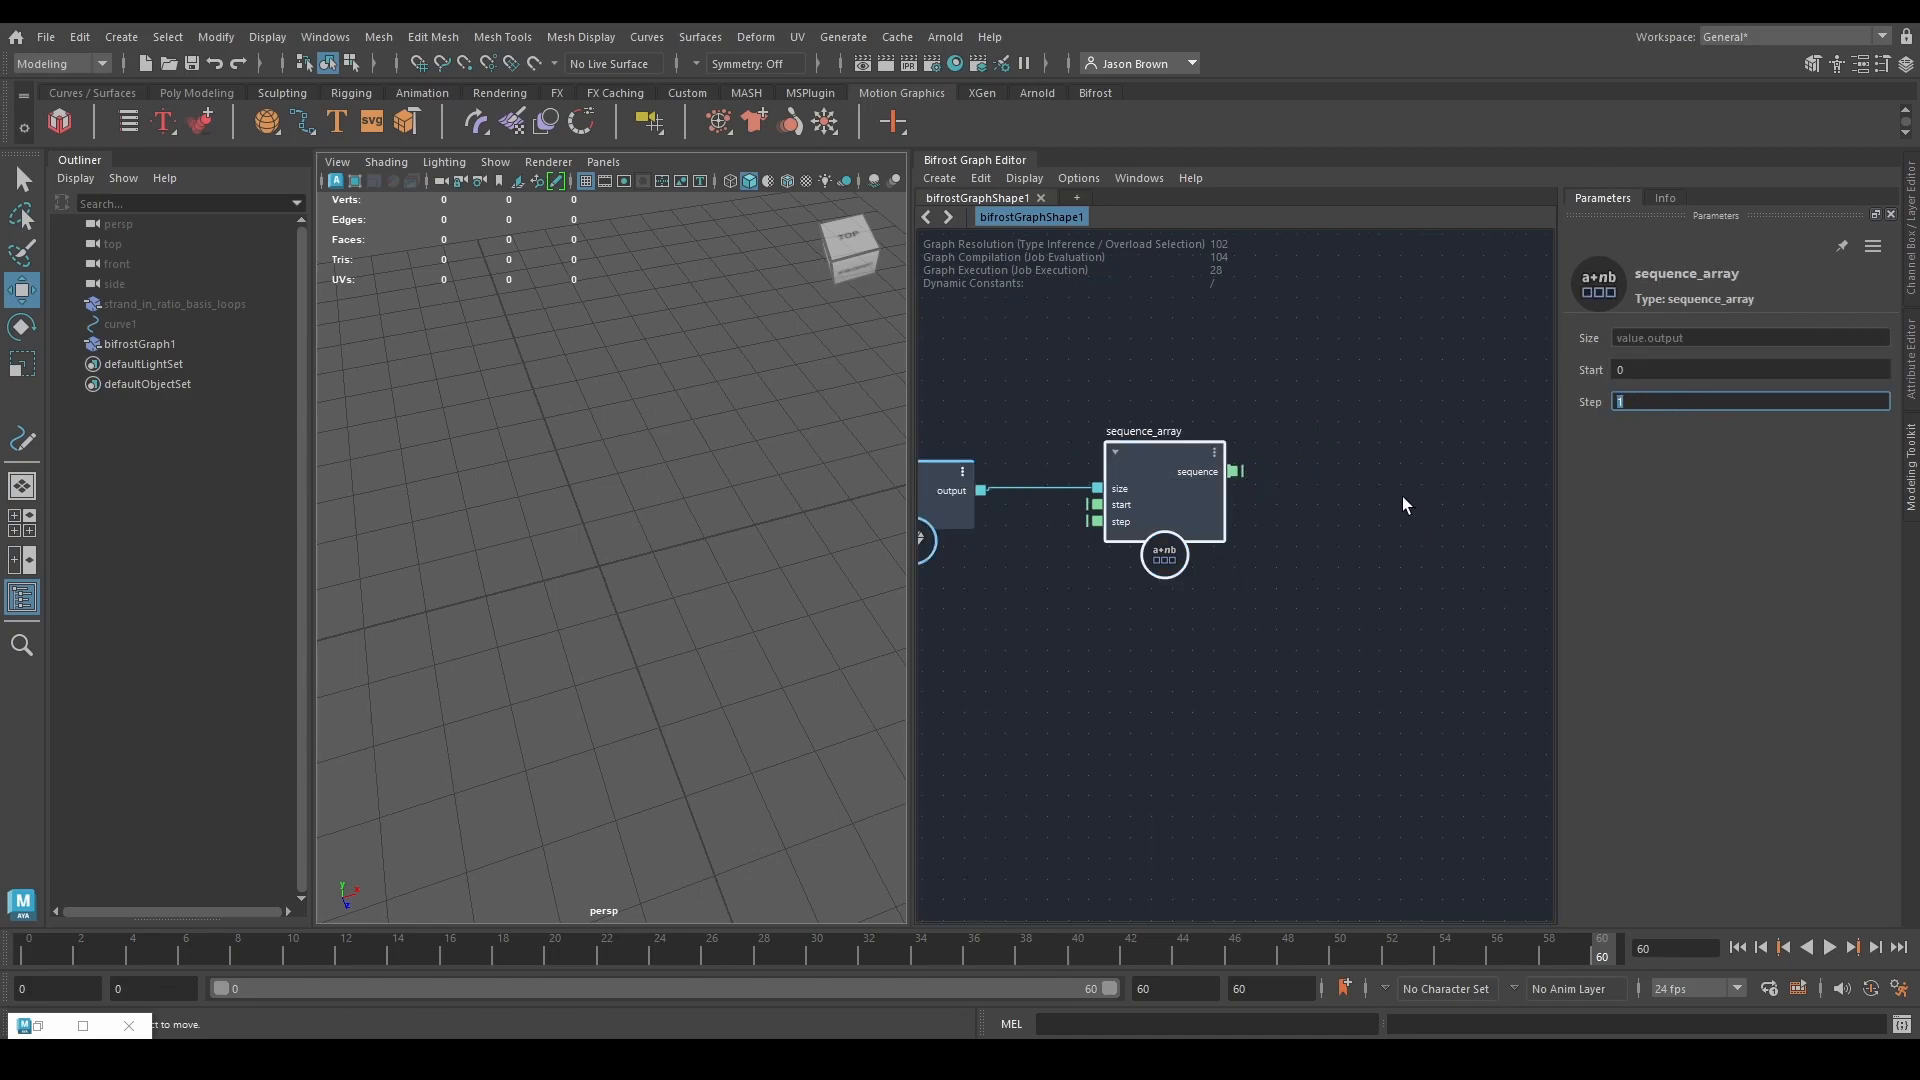
pyautogui.keyDown('alt'); pyautogui.moveTo(1226, 605); pyautogui.dragTo(1281, 631, button='middle'); pyautogui.keyUp('alt')
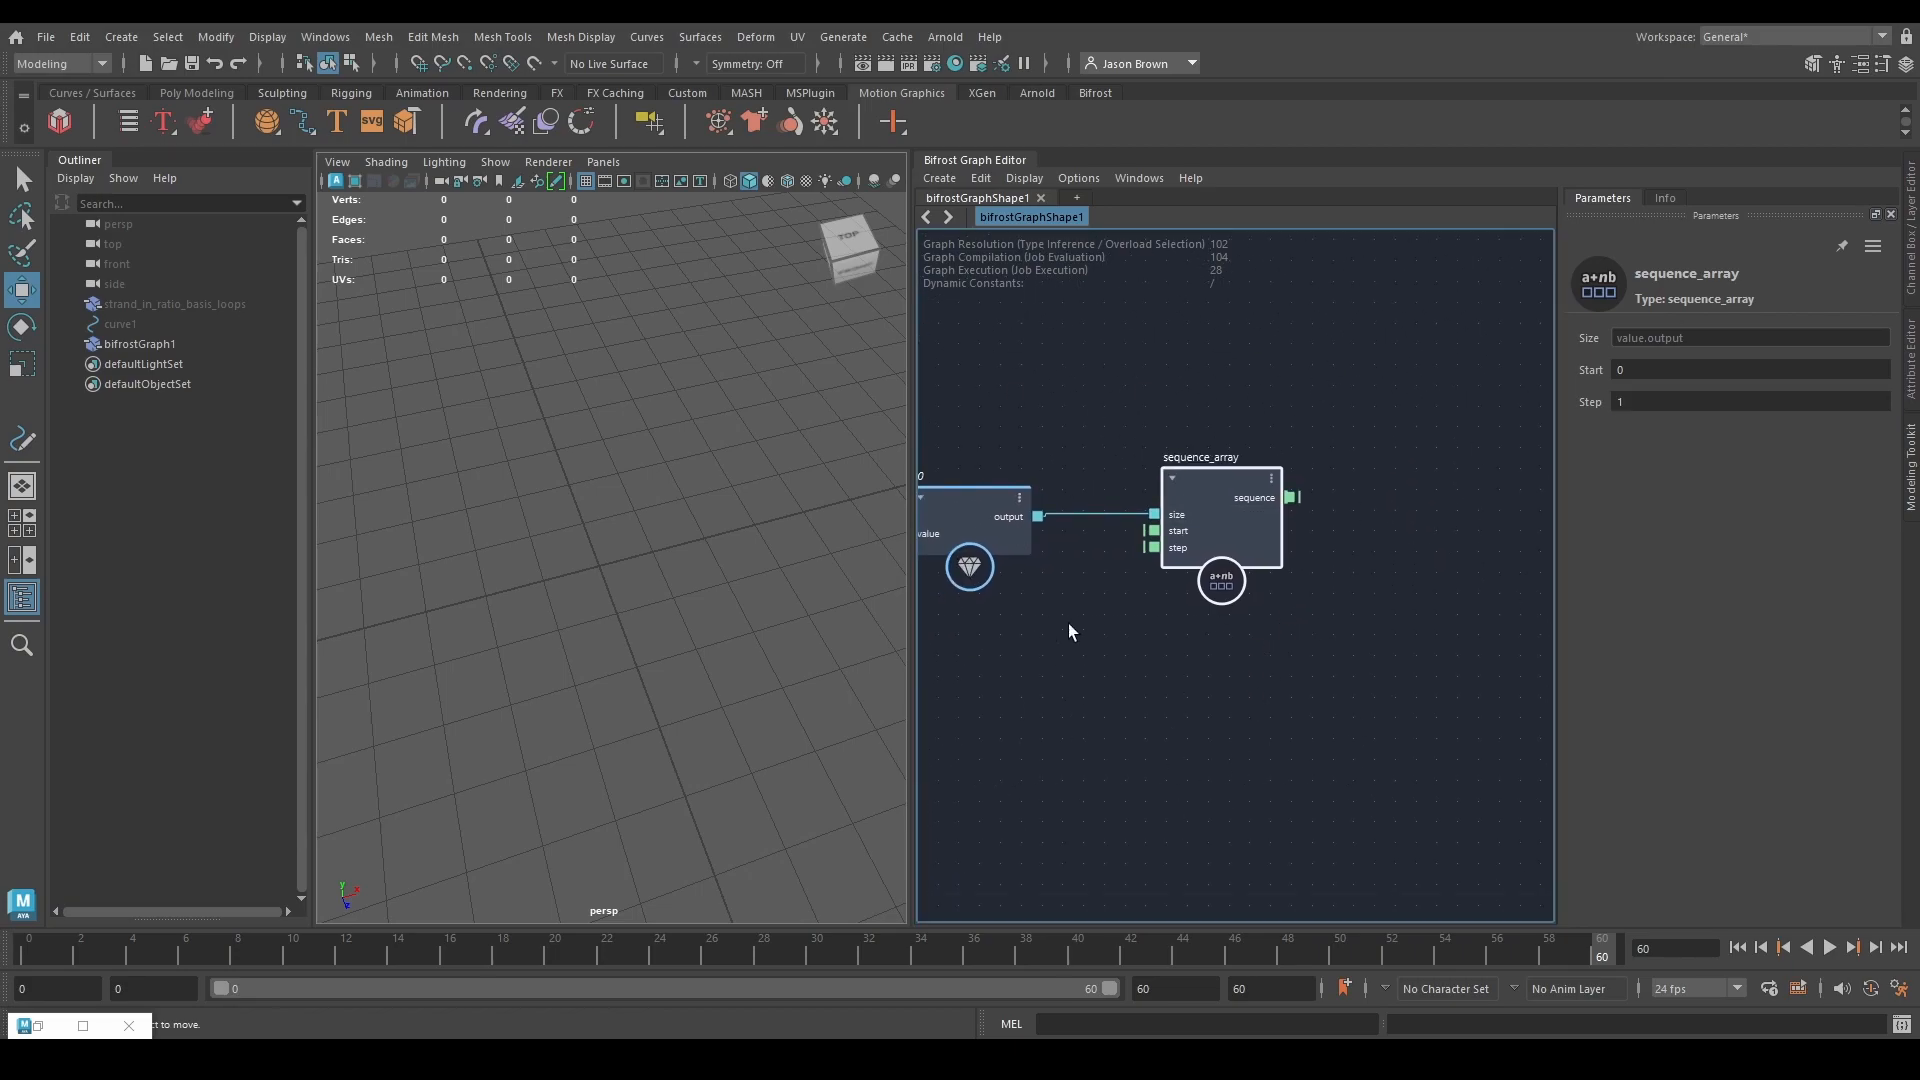
pyautogui.keyDown('alt'); pyautogui.moveTo(1125, 602); pyautogui.dragTo(1165, 591, button='middle'); pyautogui.keyUp('alt')
pyautogui.scroll(-2, 1210, 656)
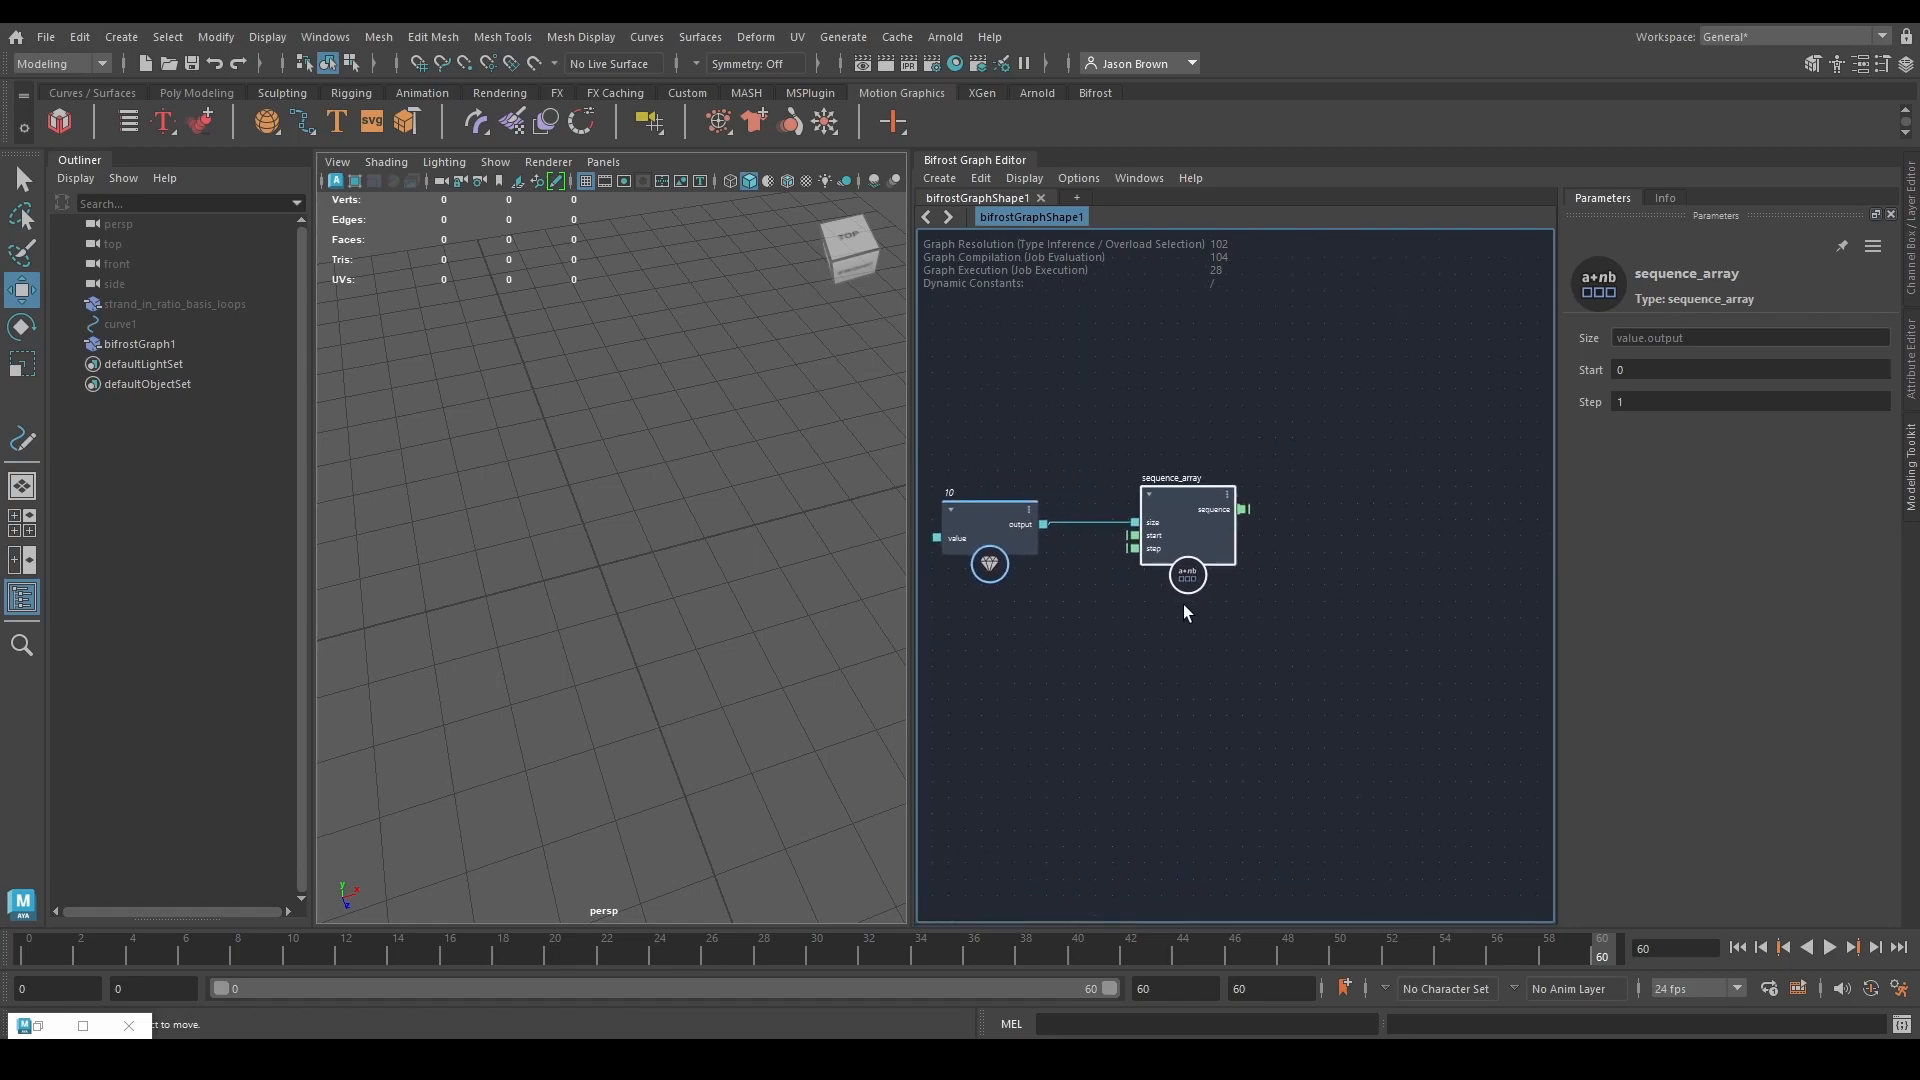
pyautogui.keyDown('alt'); pyautogui.moveTo(1136, 638); pyautogui.dragTo(1140, 626, button='middle'); pyautogui.keyUp('alt')
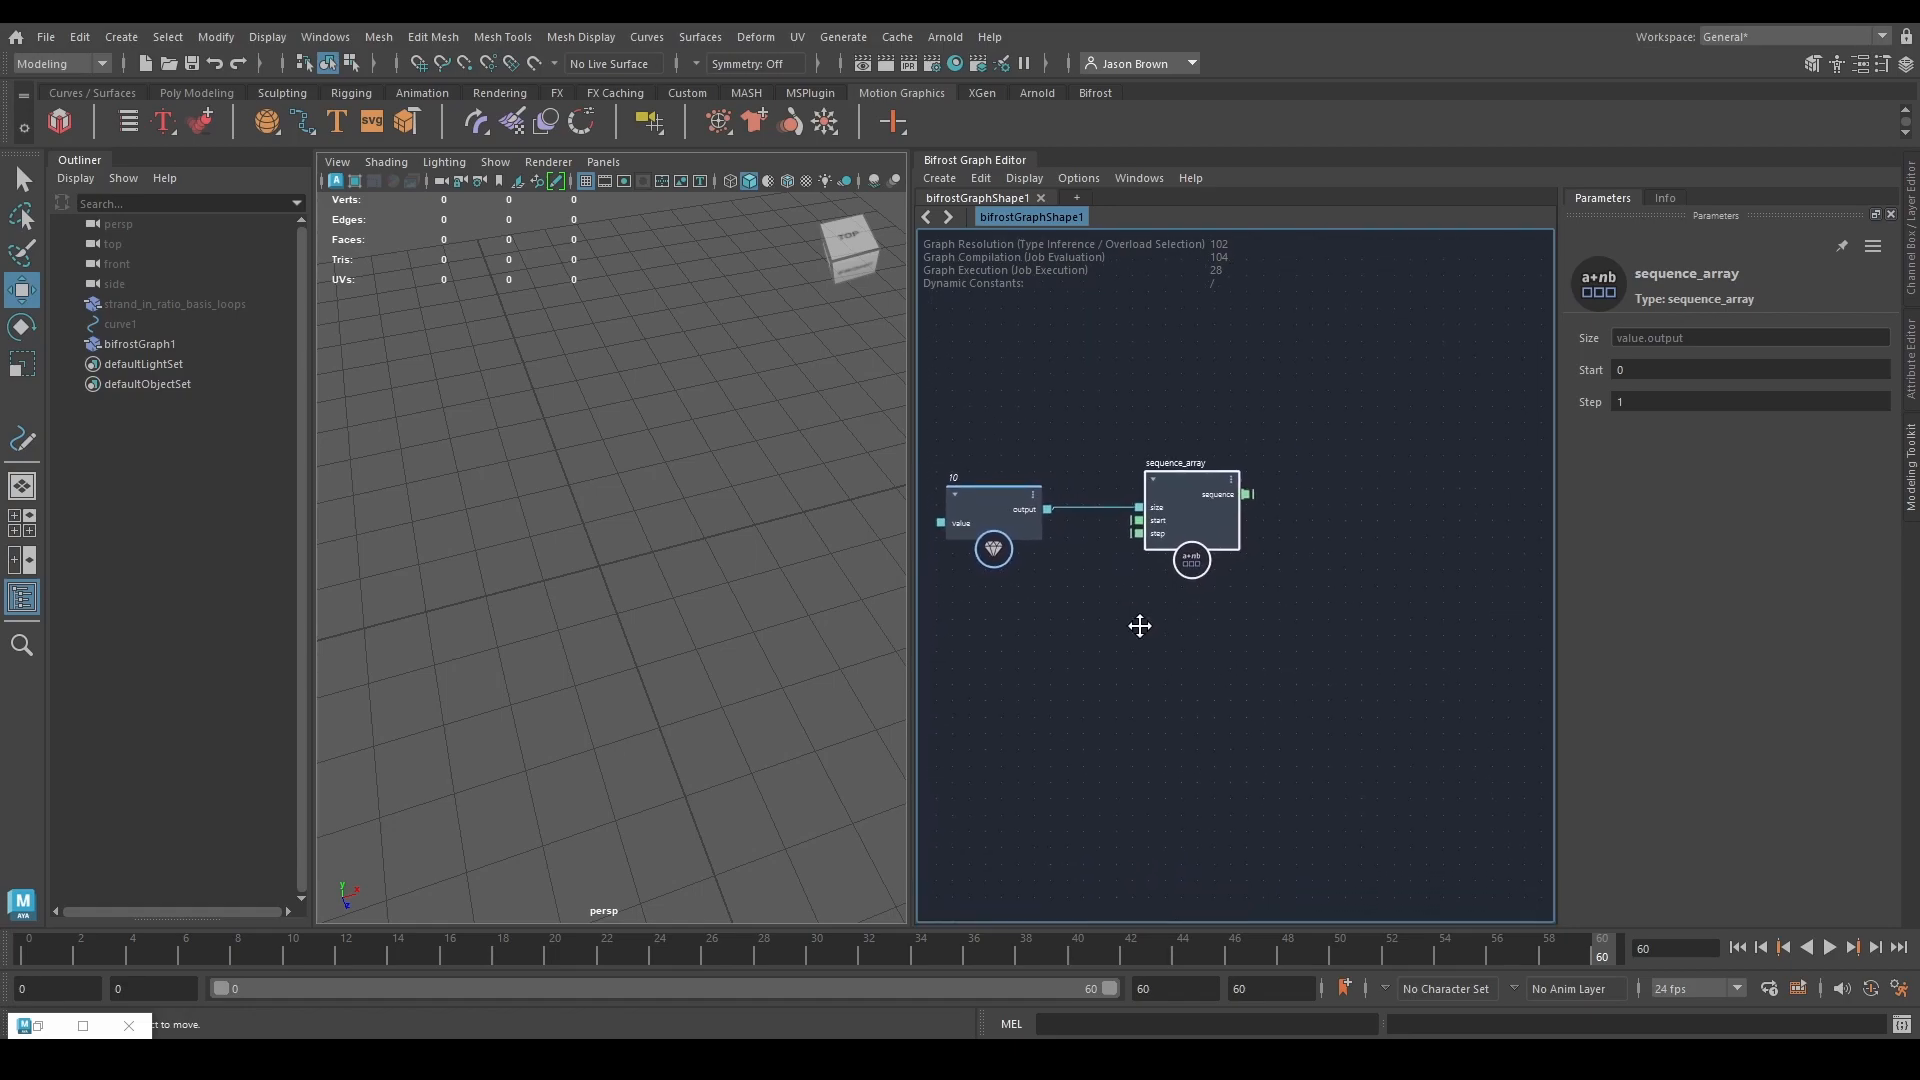
pyautogui.scroll(-1, 1161, 624)
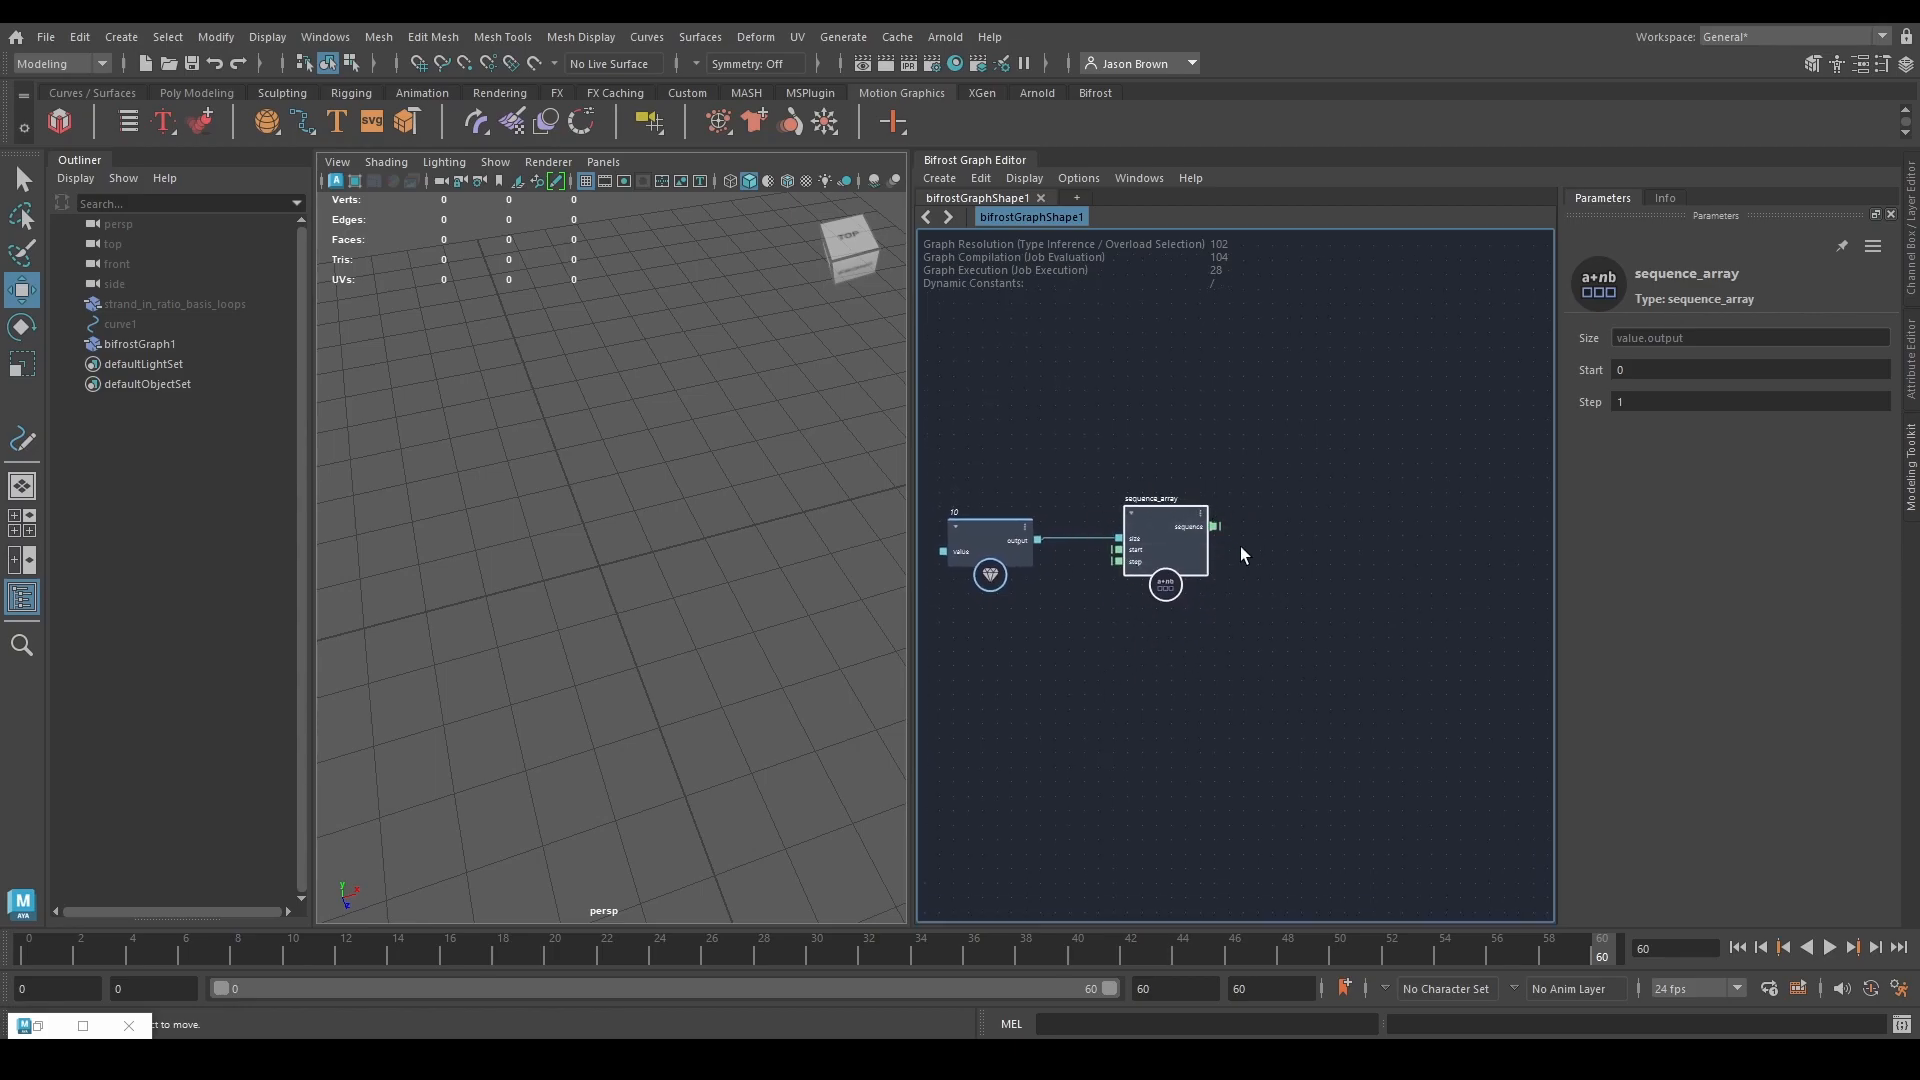
# Add an iterate node beside the sequence_array node.
pyautogui.keyDown('alt'); pyautogui.moveTo(1239, 546); pyautogui.dragTo(1180, 551, button='middle'); pyautogui.keyUp('alt')
pyautogui.press('Tab')
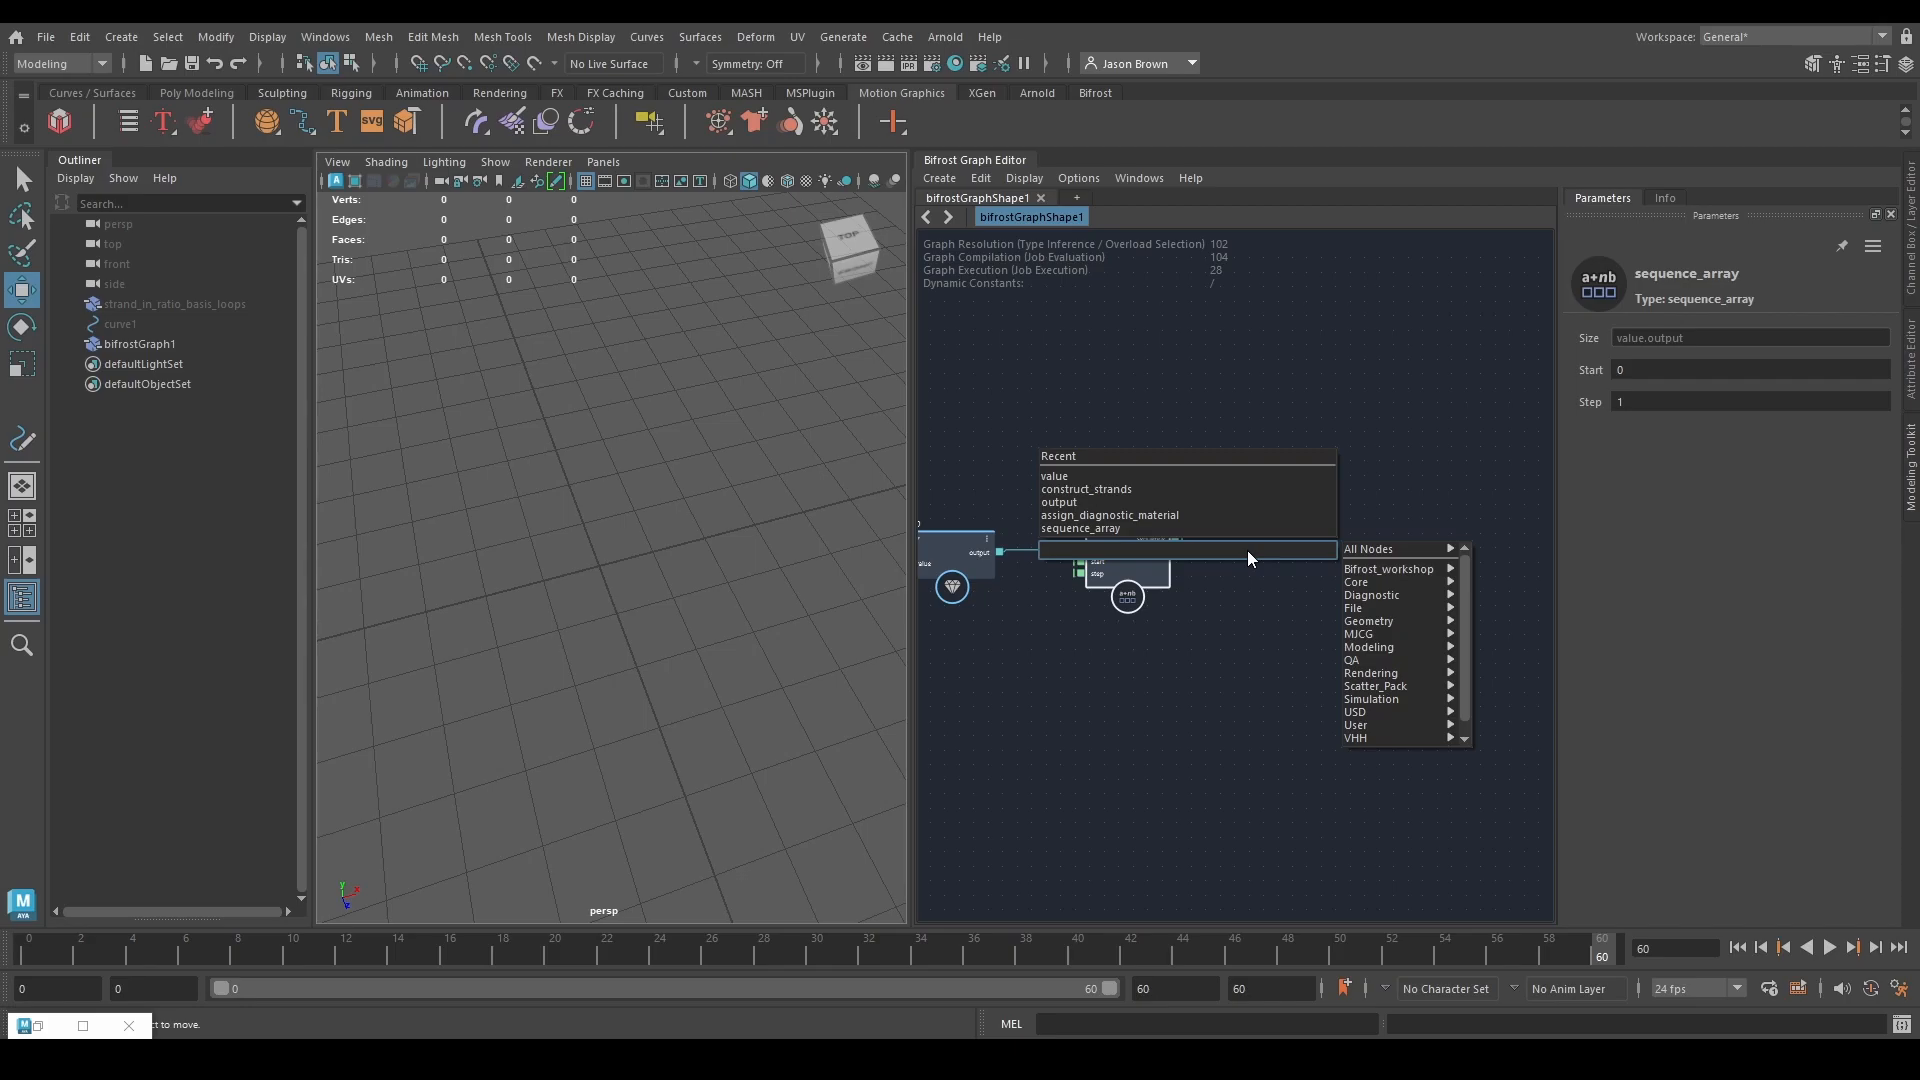
pyautogui.write('iterate')
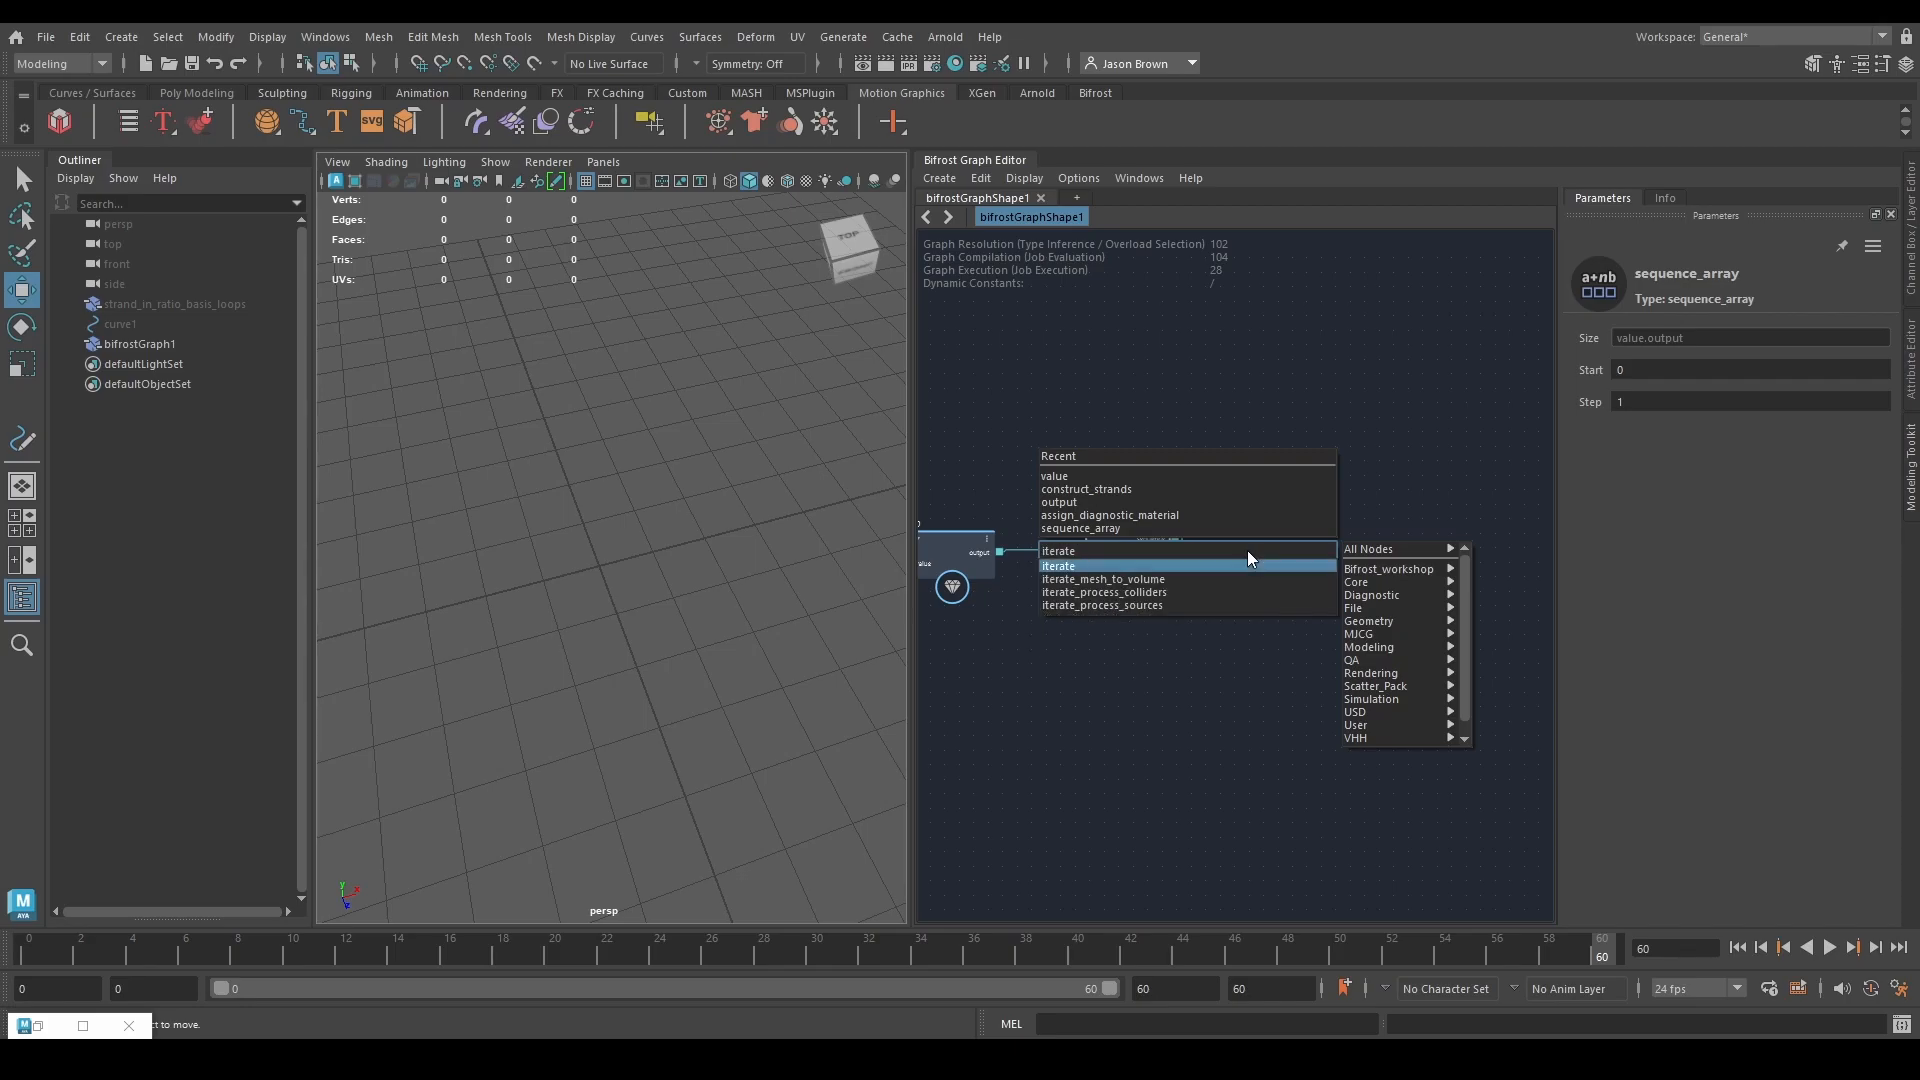
pyautogui.press('Return')
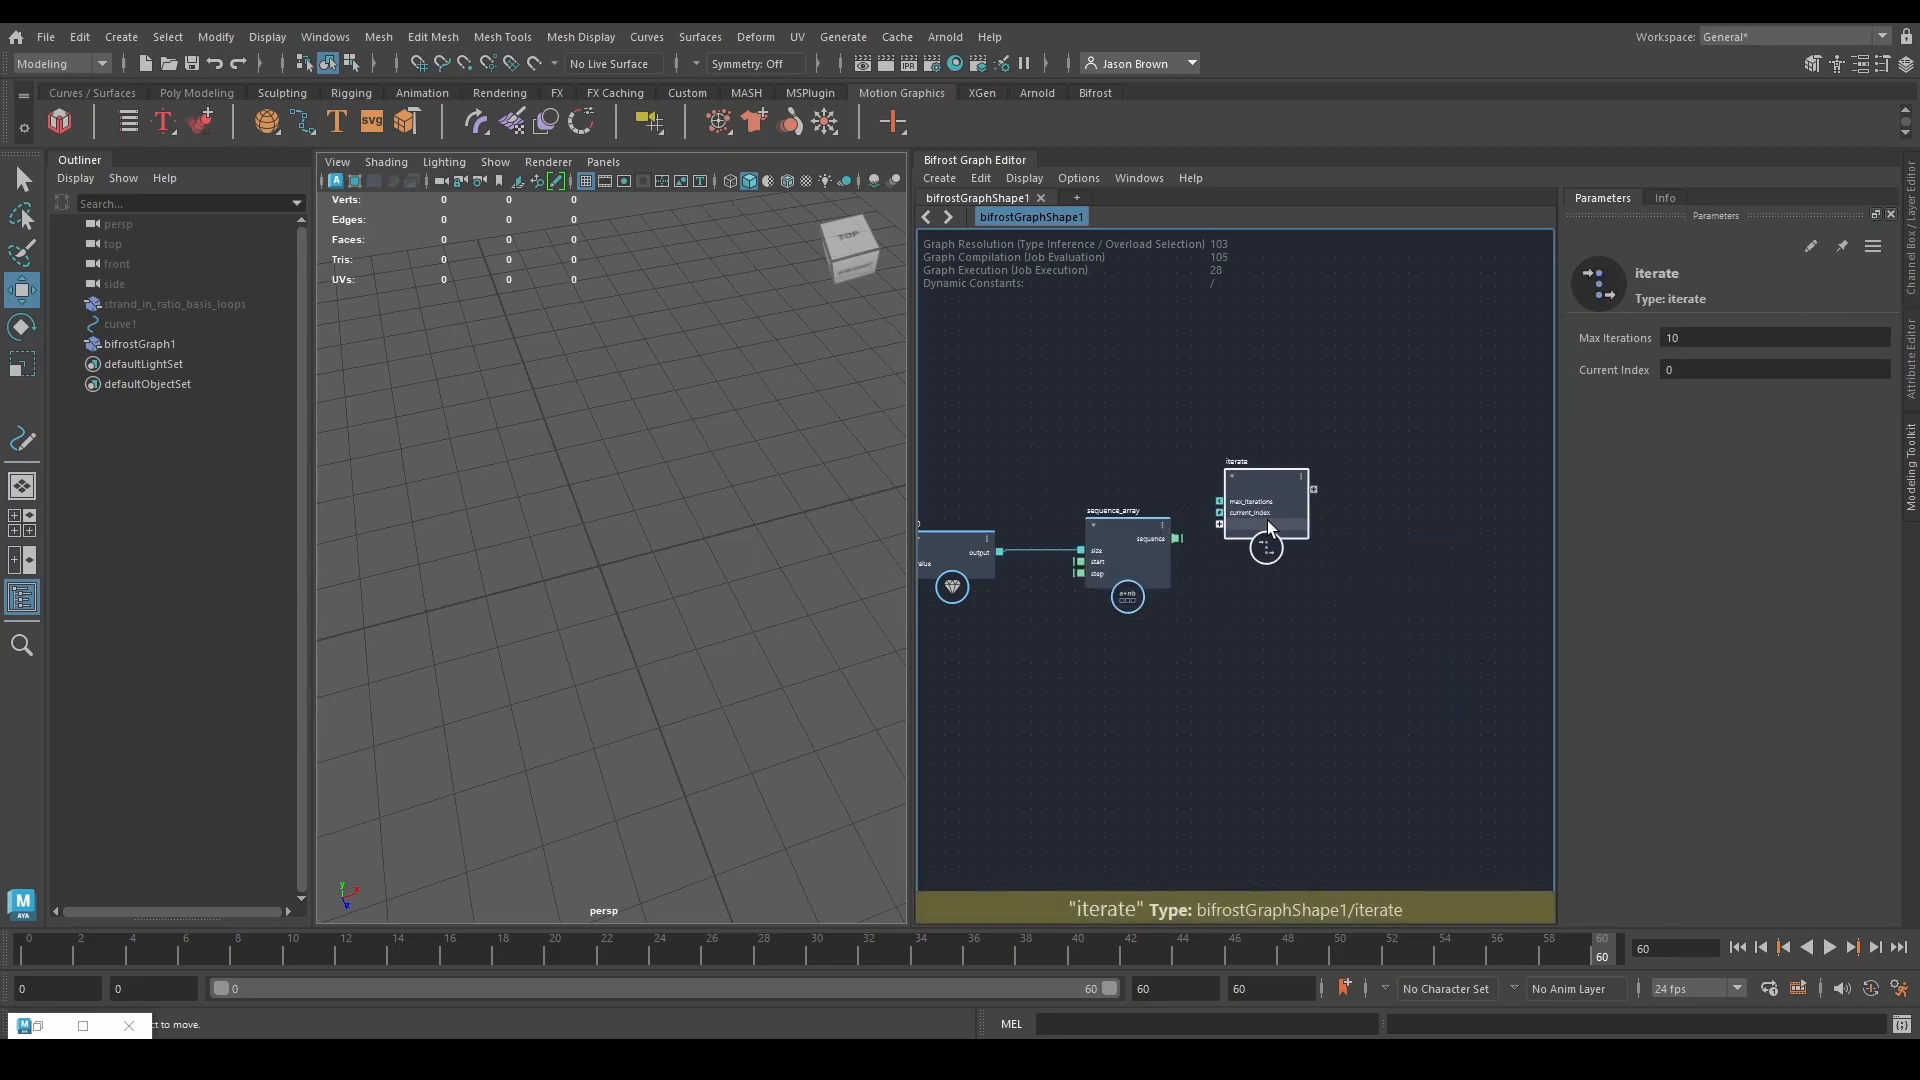
# Connect the value node's output to max_iterations on the iterate node and arrange the value and sequence_array nodes around the connection.
pyautogui.keyDown('alt'); pyautogui.moveTo(1249, 578); pyautogui.dragTo(1284, 647, button='middle'); pyautogui.keyUp('alt')
pyautogui.moveTo(1012, 619); pyautogui.dragTo(1016, 563)
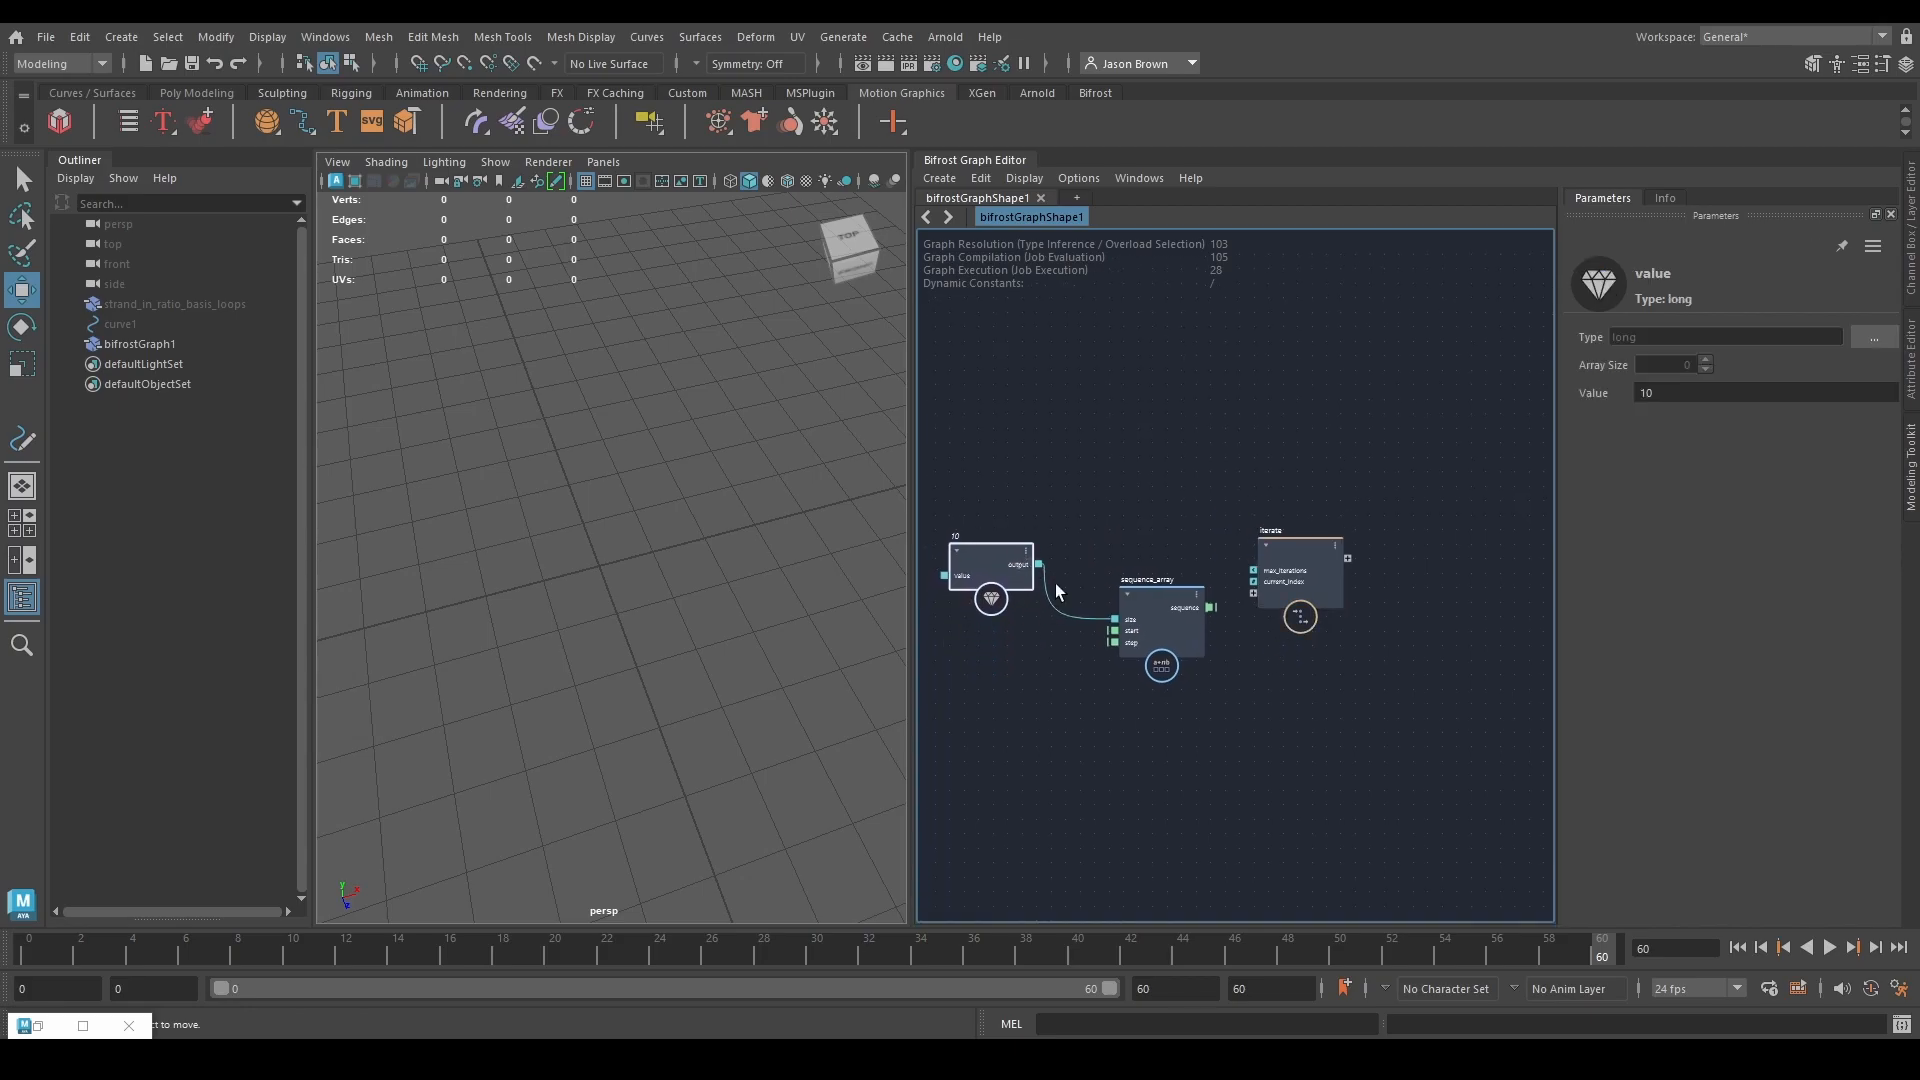
pyautogui.moveTo(1132, 602); pyautogui.dragTo(1130, 616)
pyautogui.moveTo(1040, 563); pyautogui.dragTo(1269, 569)
pyautogui.keyDown('alt'); pyautogui.moveTo(1250, 672); pyautogui.dragTo(1285, 648, button='middle'); pyautogui.keyUp('alt')
pyautogui.moveTo(1225, 622); pyautogui.dragTo(1196, 607)
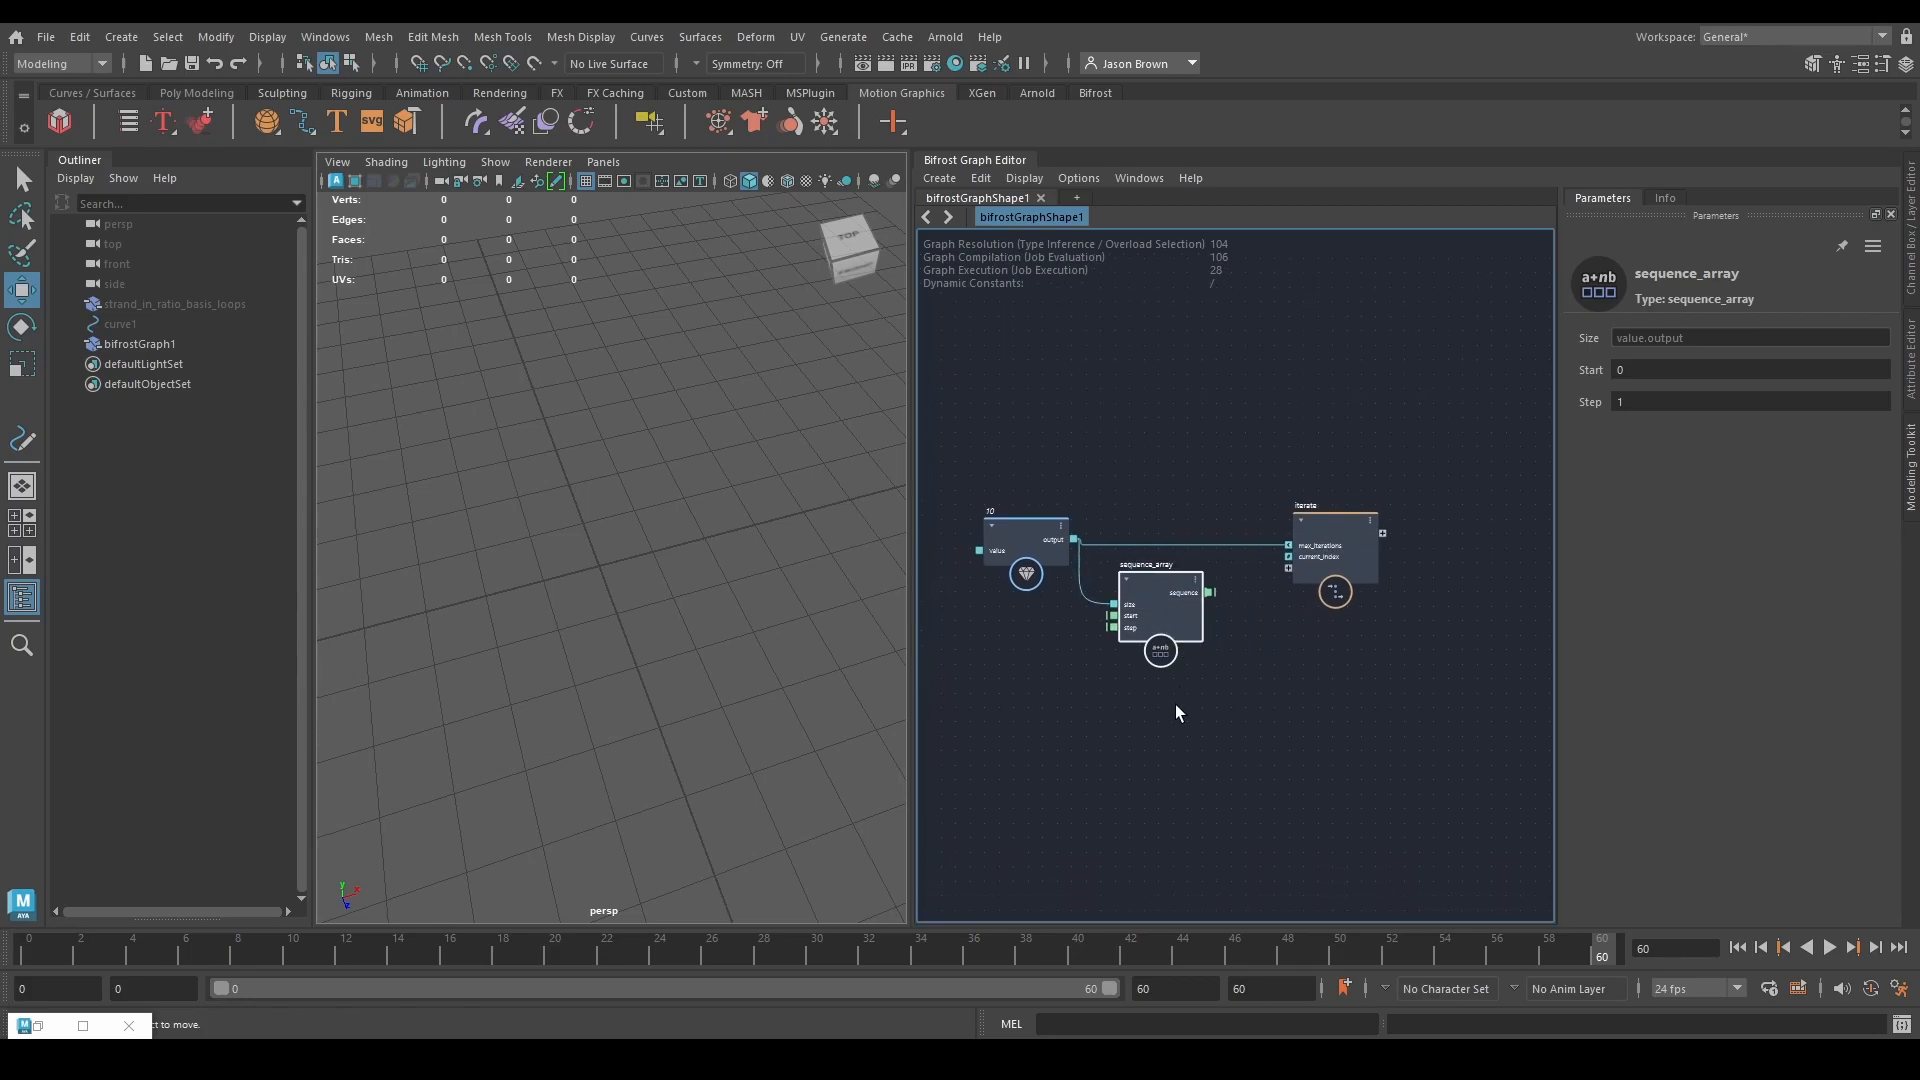
# Set the step of sequence_array to 0 and reposition the node slightly in the graph.
pyautogui.click(1615, 402)
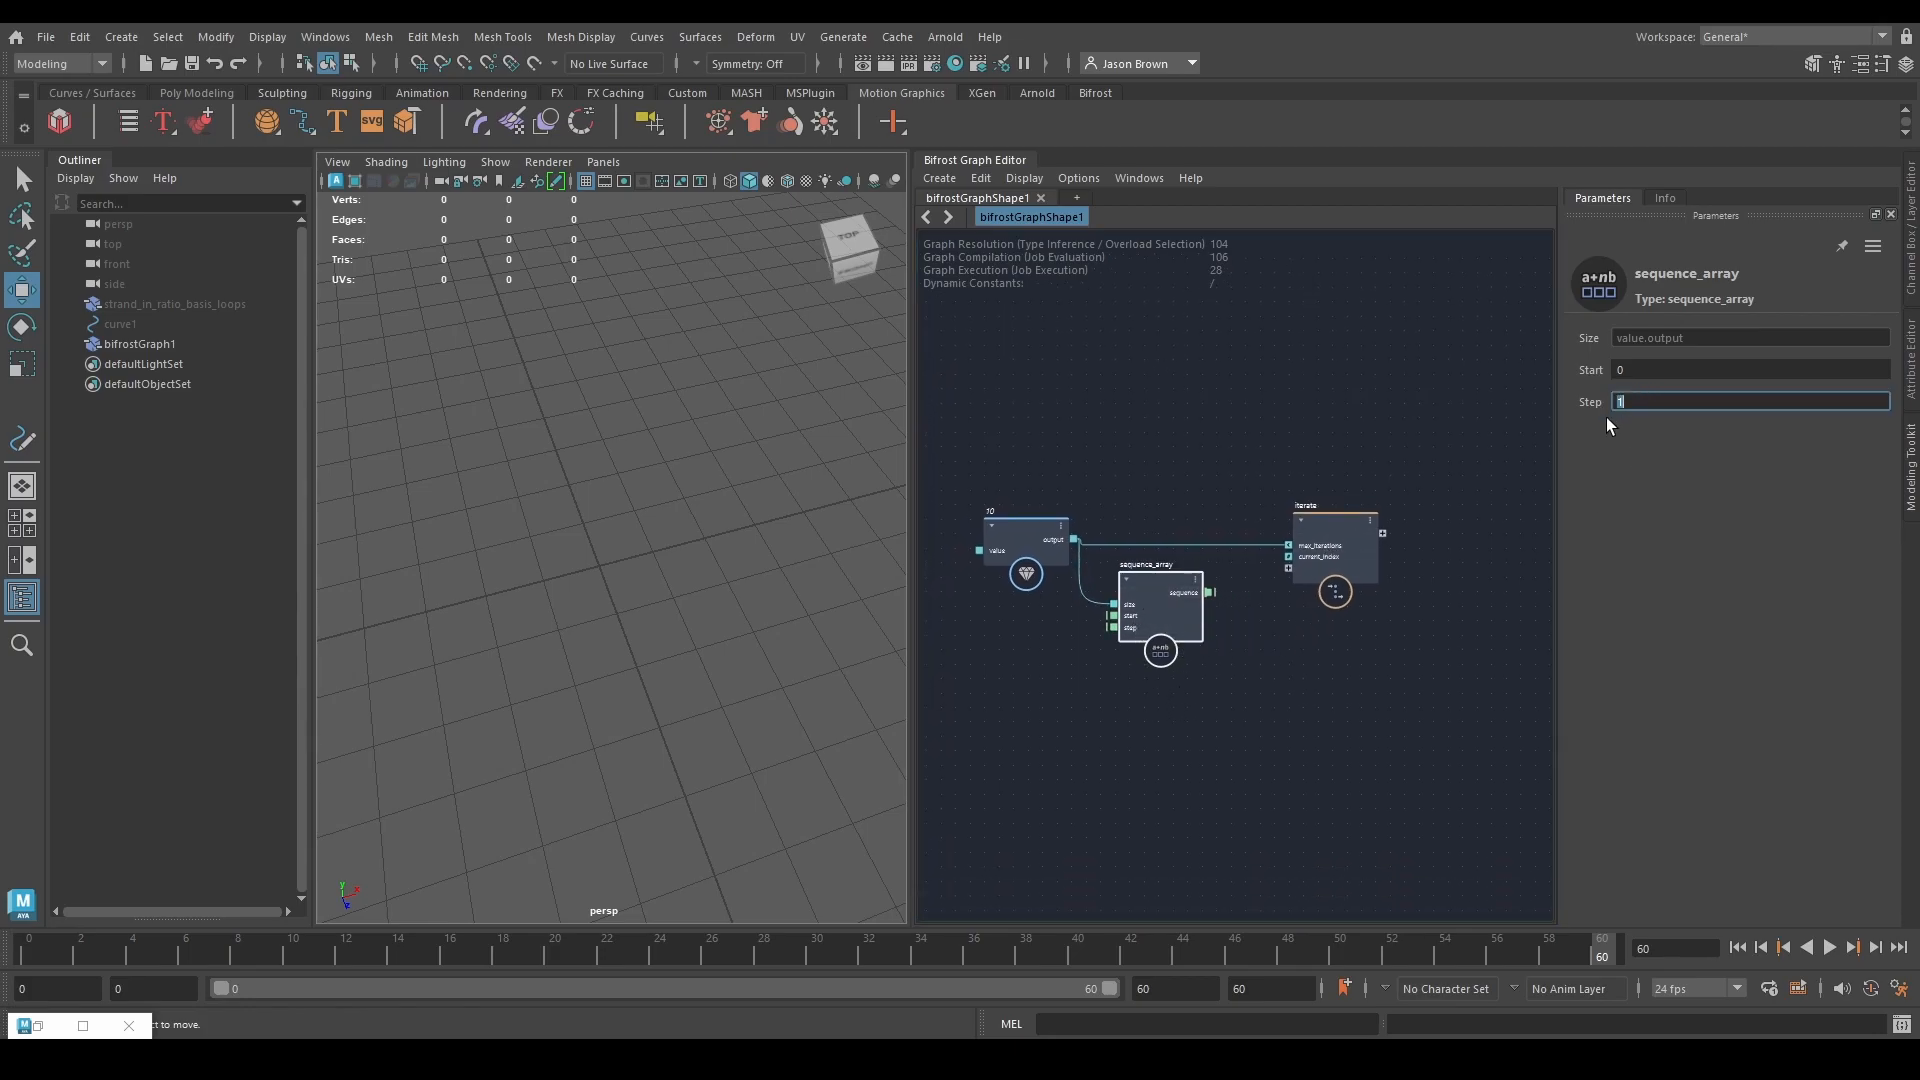
pyautogui.scroll(2, 1162, 621)
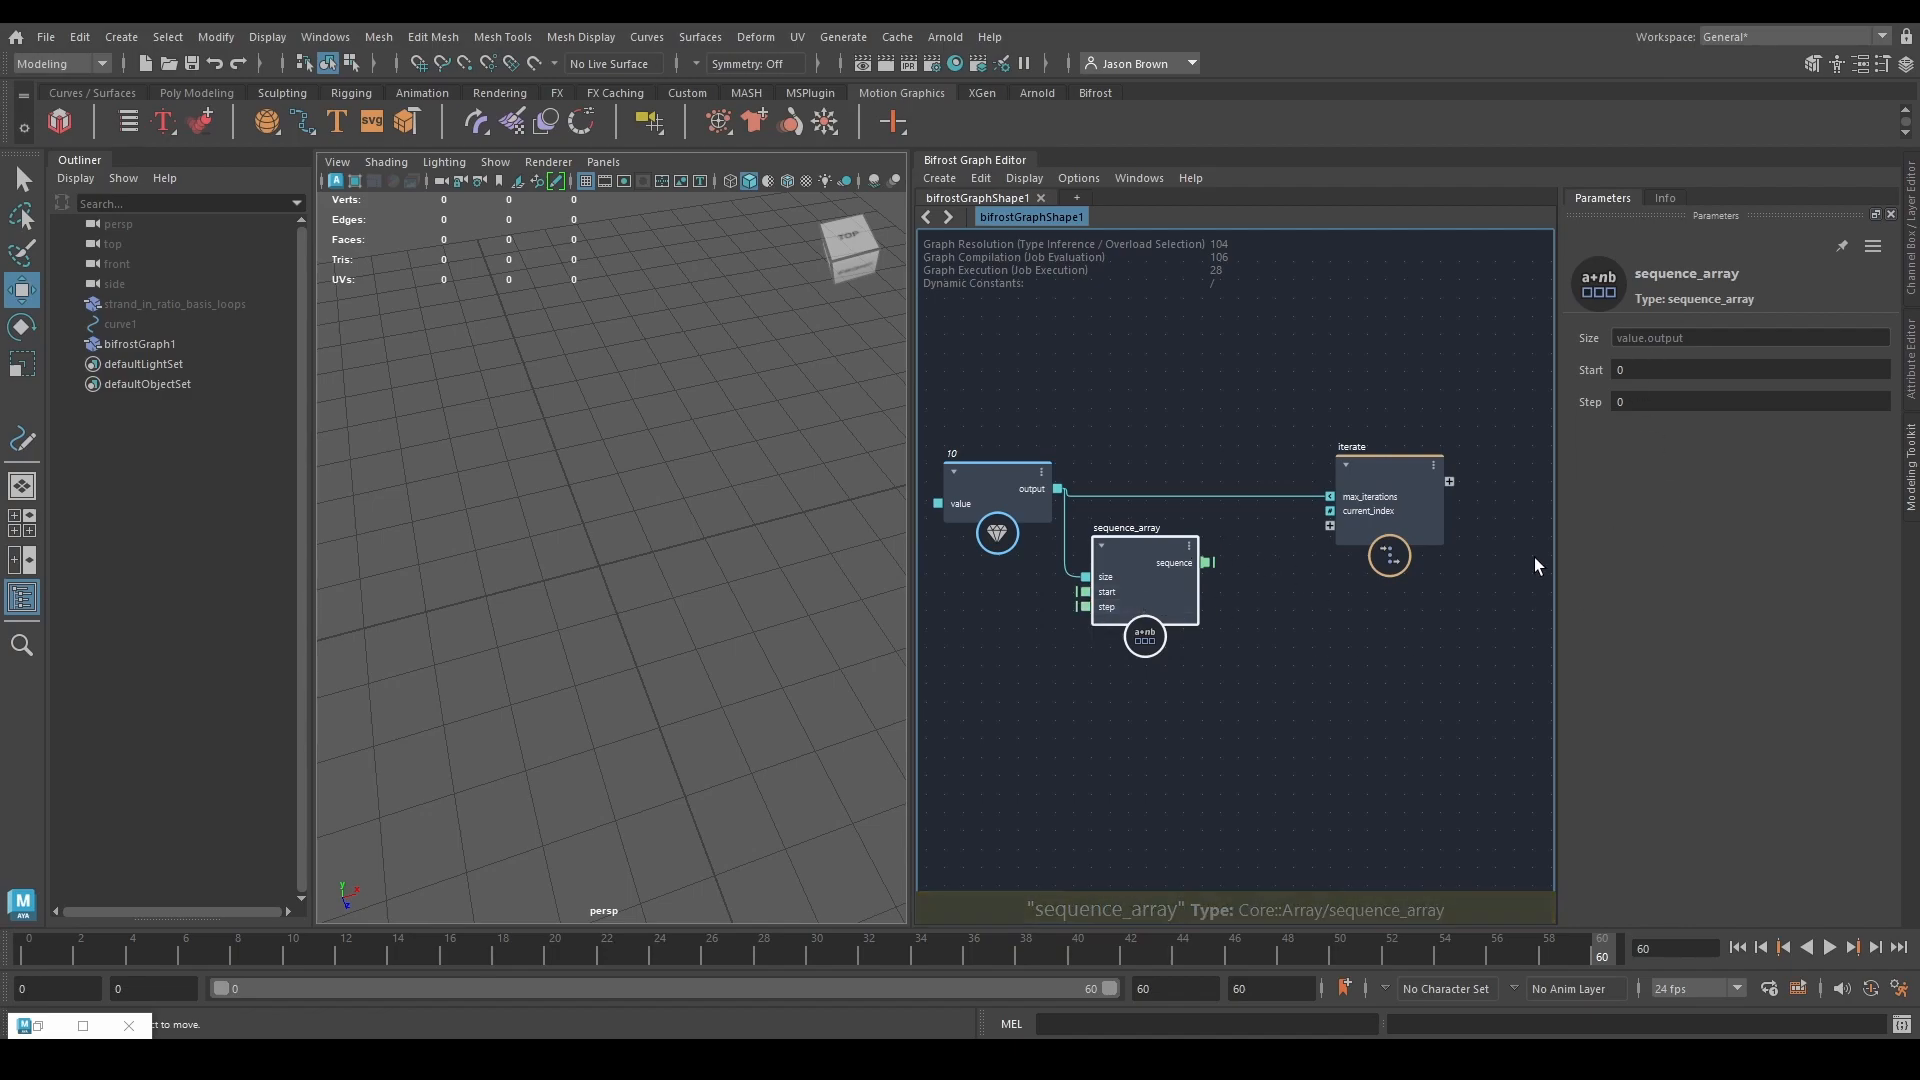
pyautogui.moveTo(1230, 629); pyautogui.dragTo(1252, 589, button='middle')
pyautogui.moveTo(1160, 550); pyautogui.dragTo(1191, 539)
# Add a resize_array node below sequence_array with the value node's output connected to its new_size input.
pyautogui.moveTo(1078, 448); pyautogui.dragTo(1148, 682)
pyautogui.write('resiz')
pyautogui.press('Down')
pyautogui.press('Down')
pyautogui.press('Return')
pyautogui.moveTo(1150, 726); pyautogui.dragTo(1180, 652)
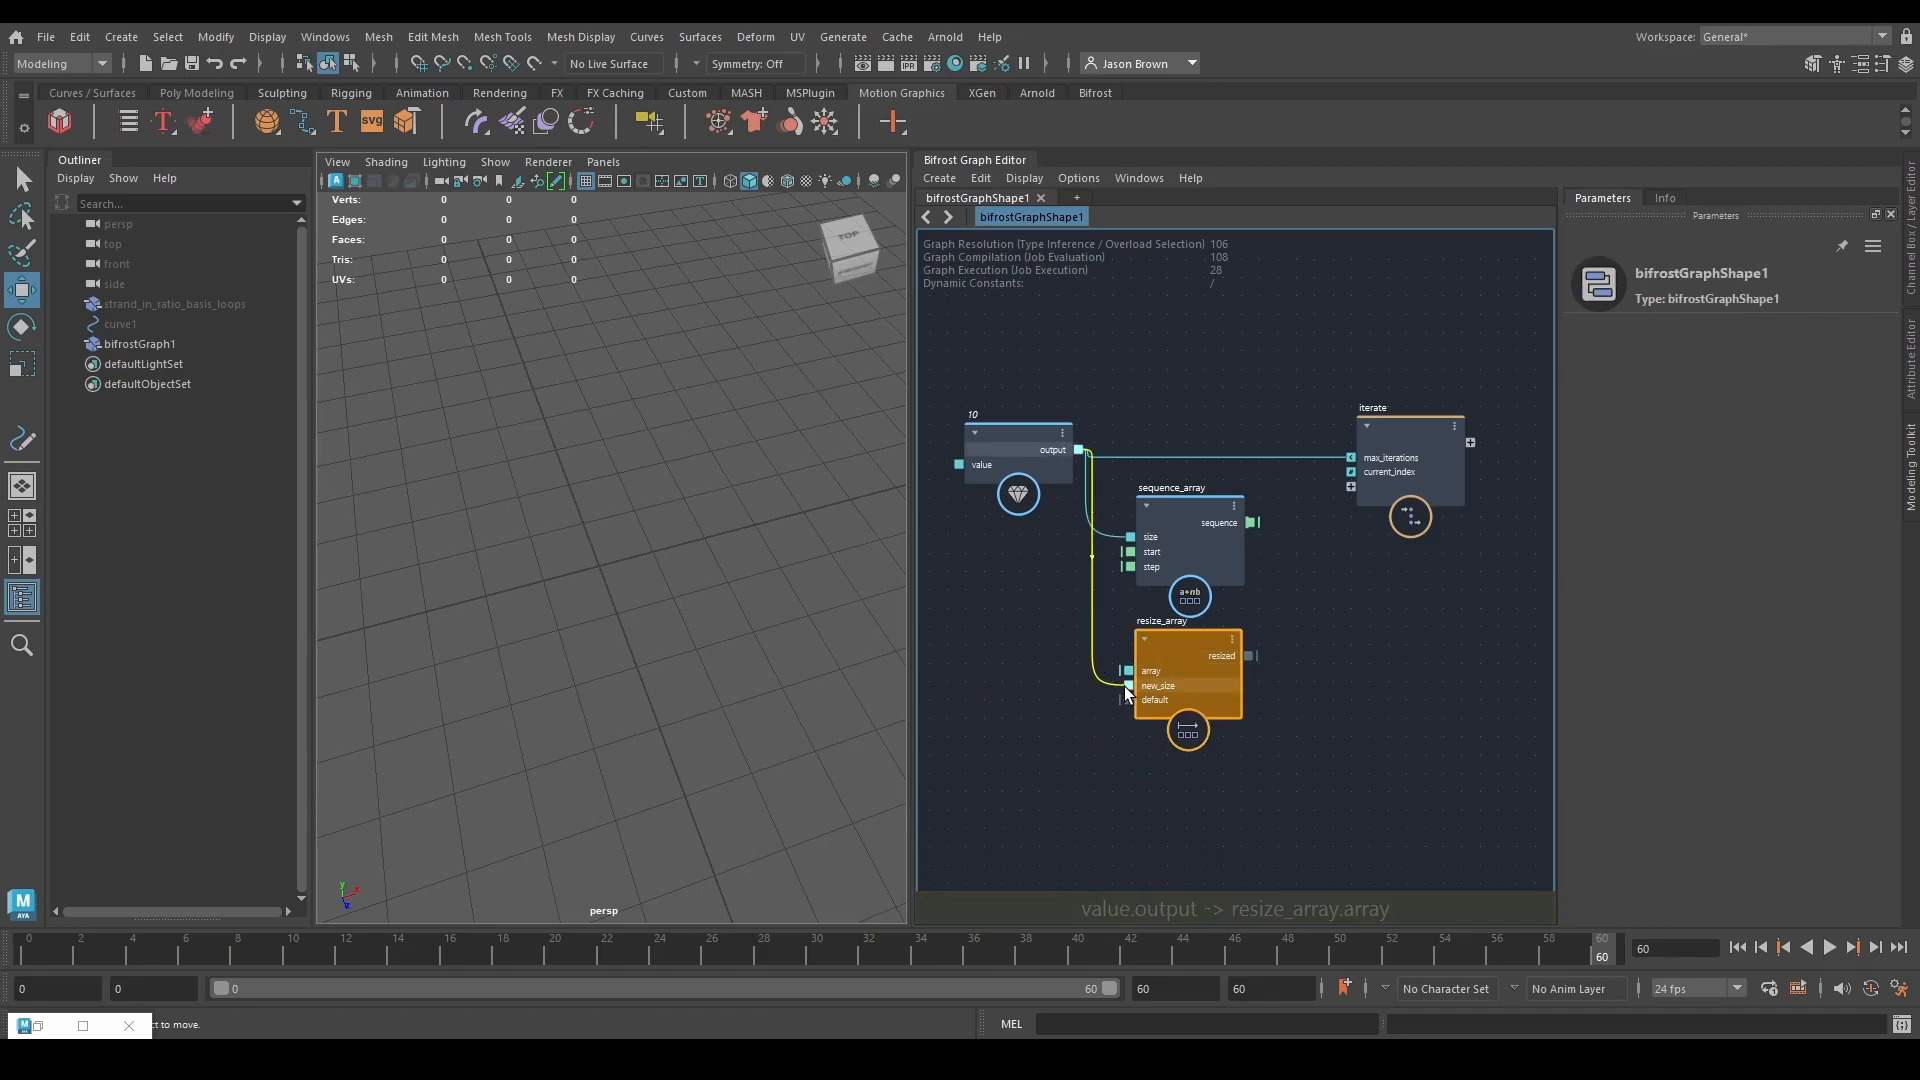
pyautogui.click(1282, 748)
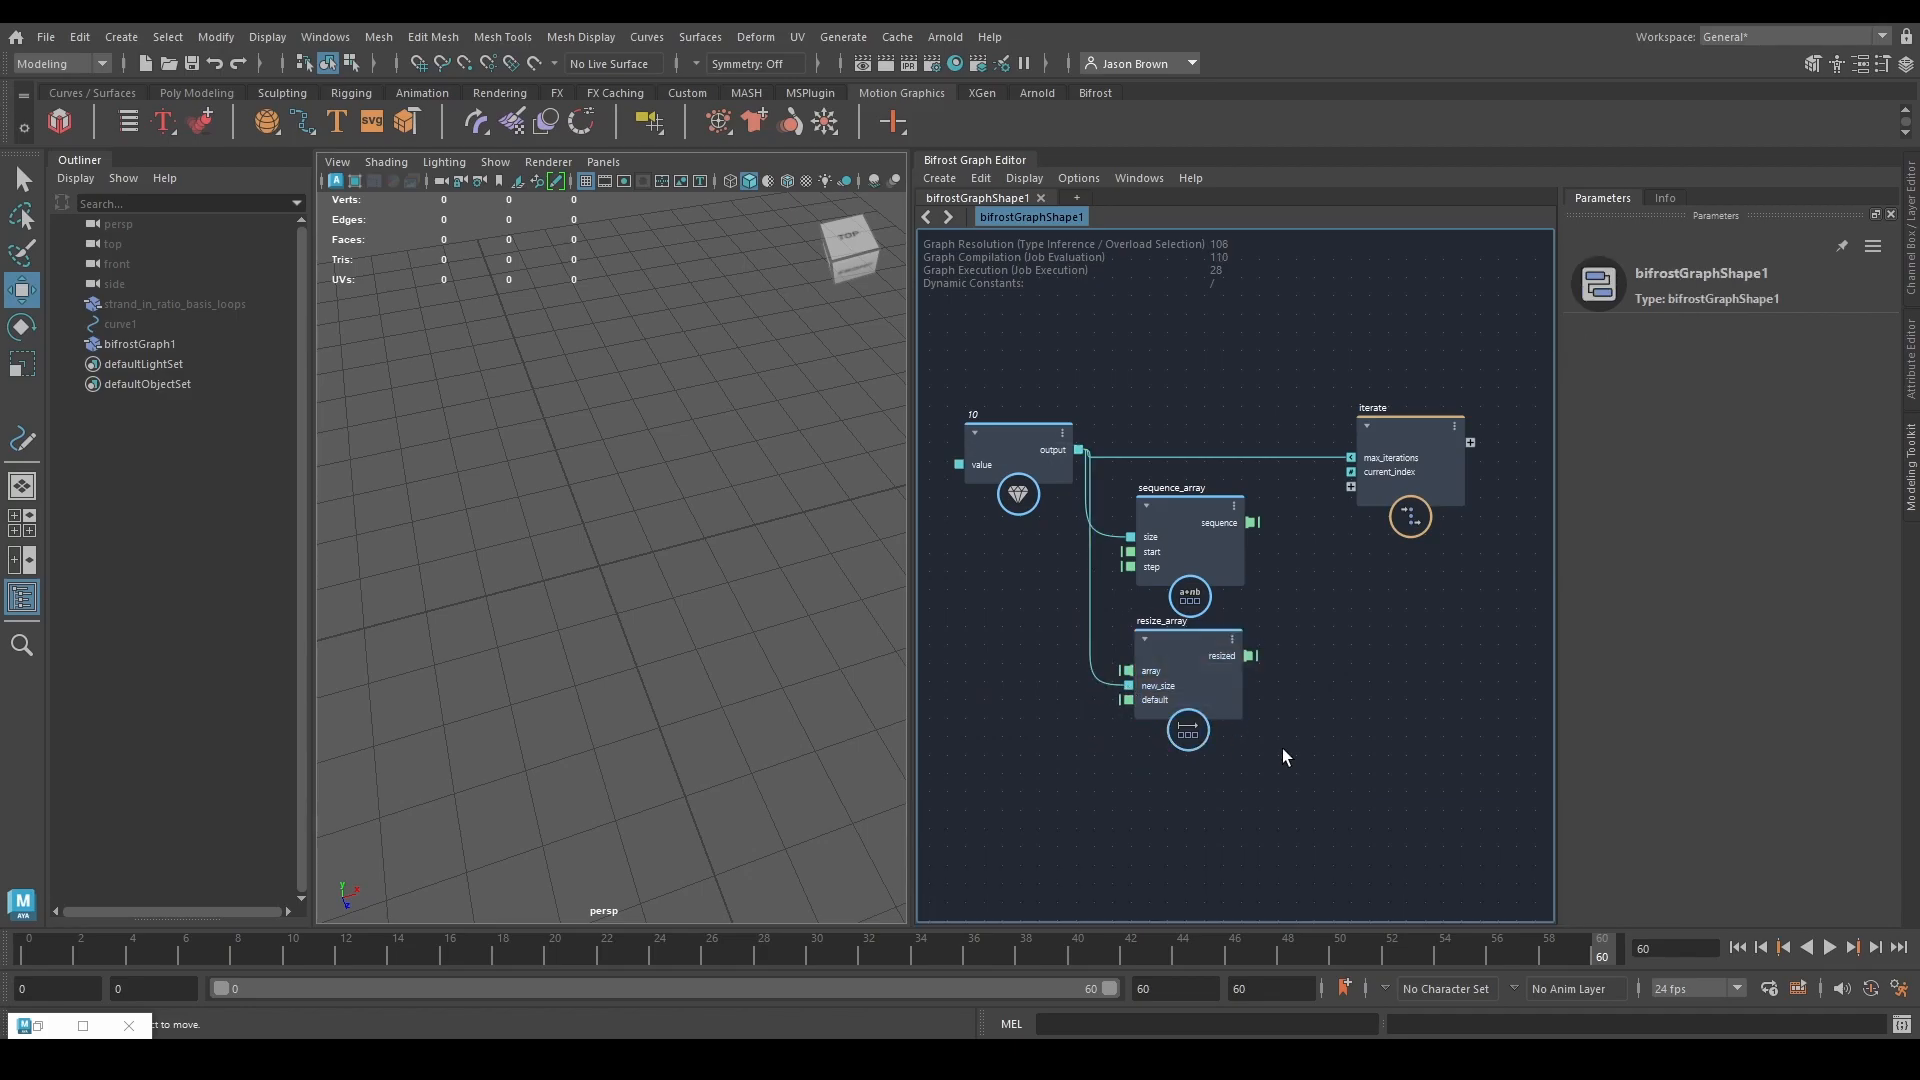
# Delete the resize_array node from the graph.
pyautogui.click(1136, 695)
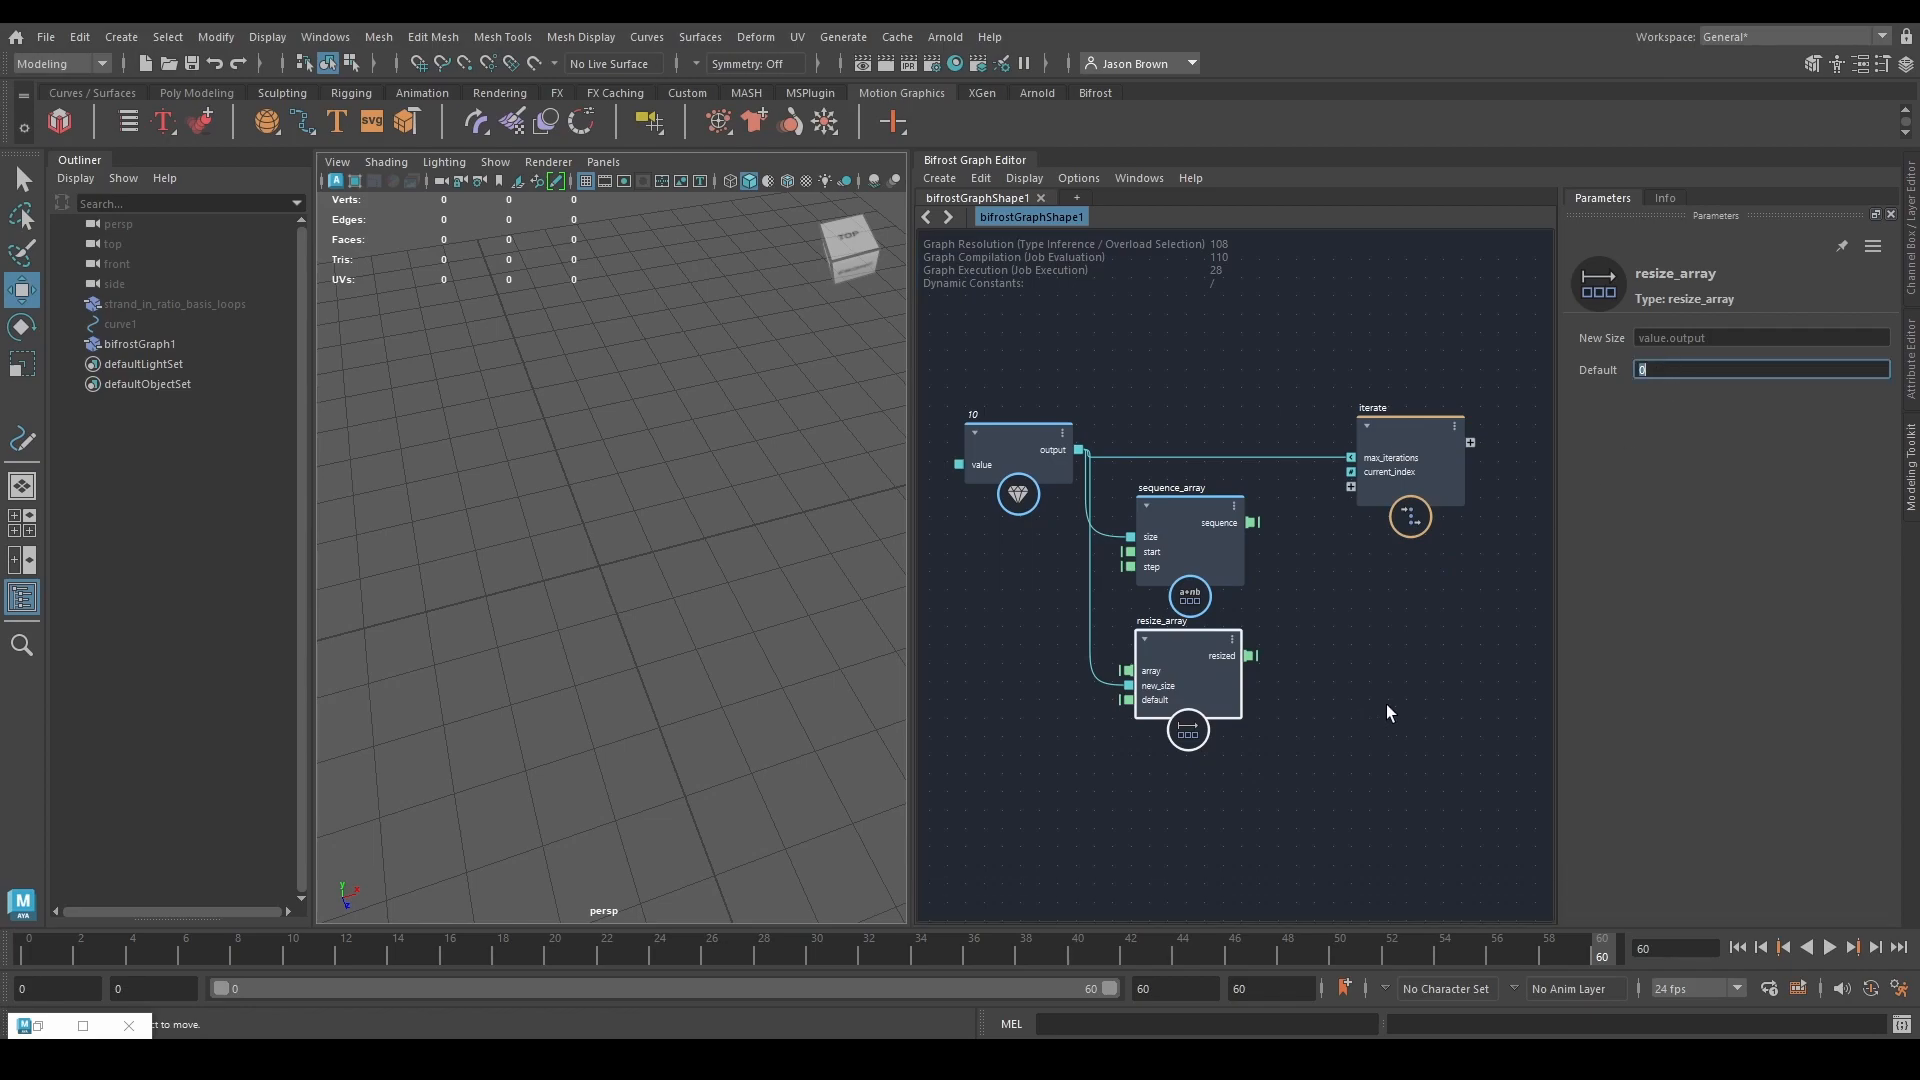
pyautogui.moveTo(1212, 658); pyautogui.dragTo(1172, 678, button='middle')
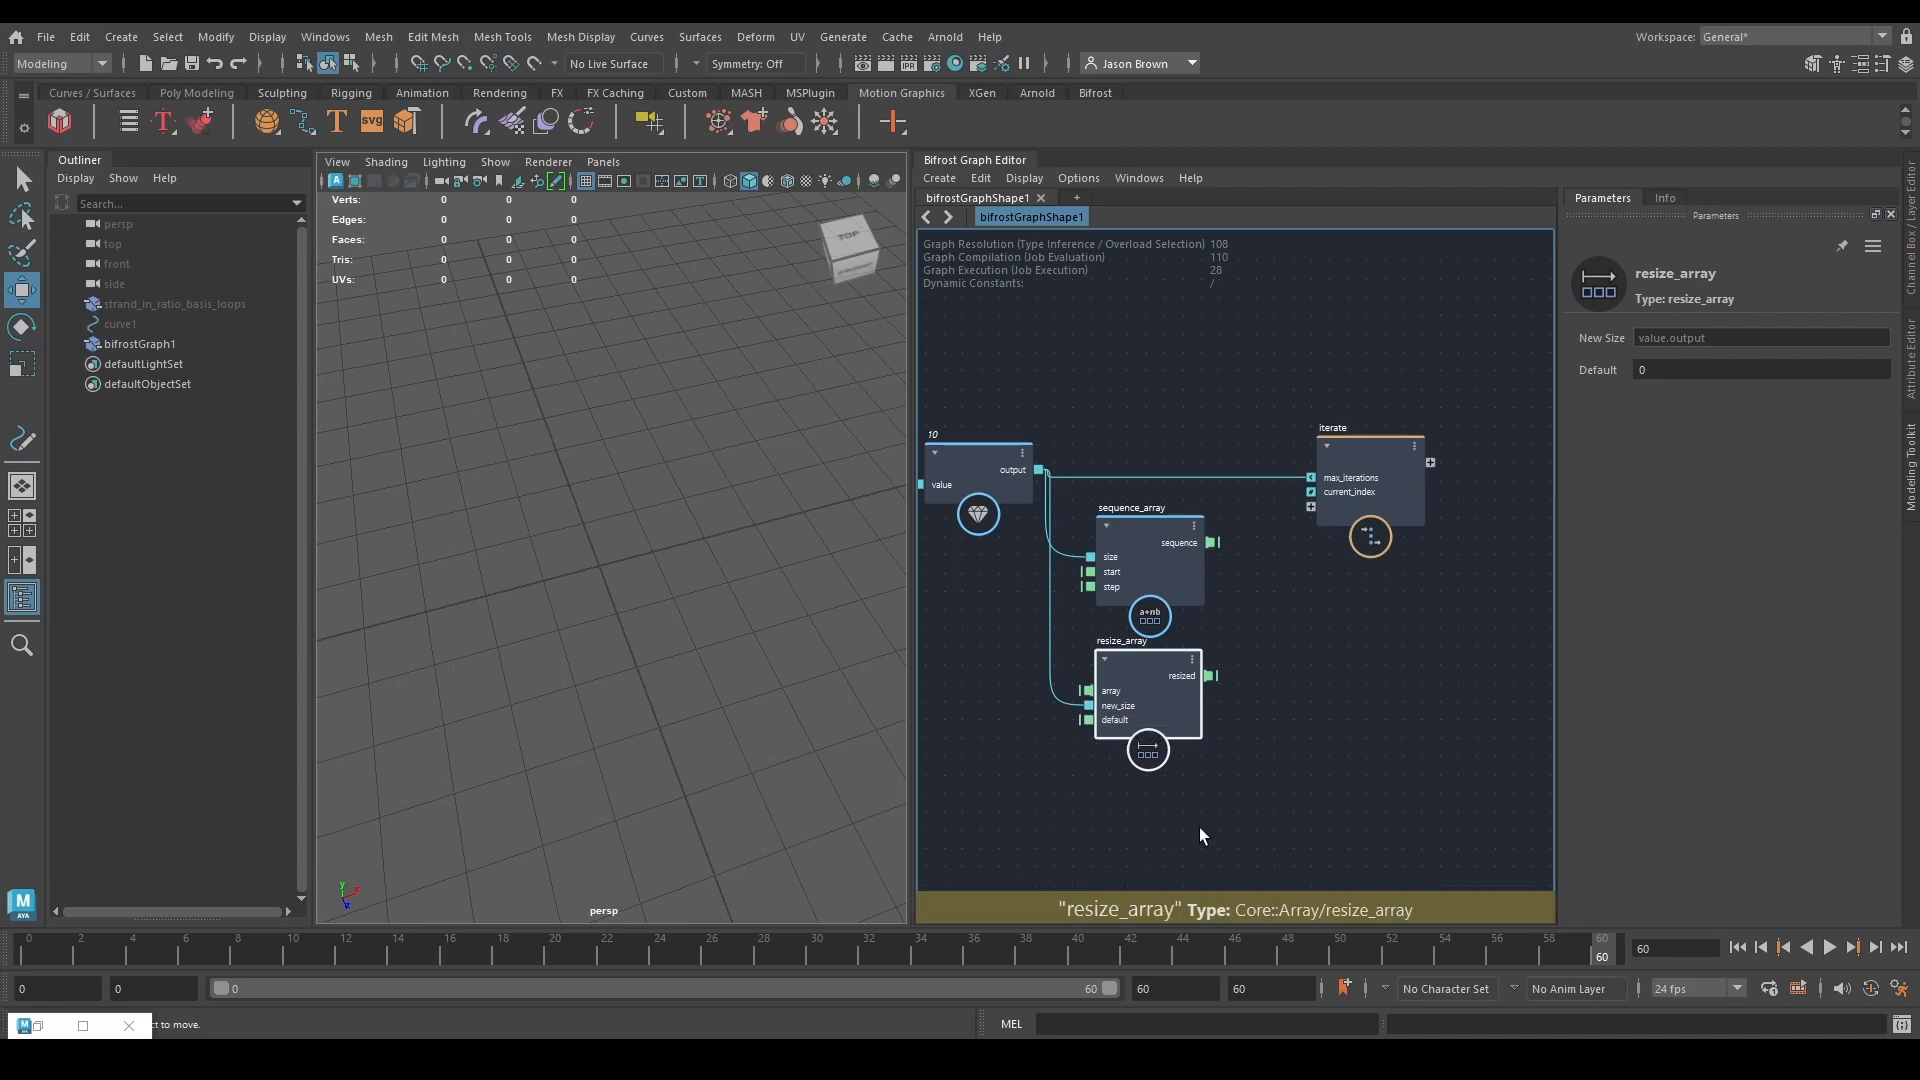
pyautogui.keyDown('alt'); pyautogui.moveTo(1237, 697); pyautogui.dragTo(1196, 728, button='middle'); pyautogui.keyUp('alt')
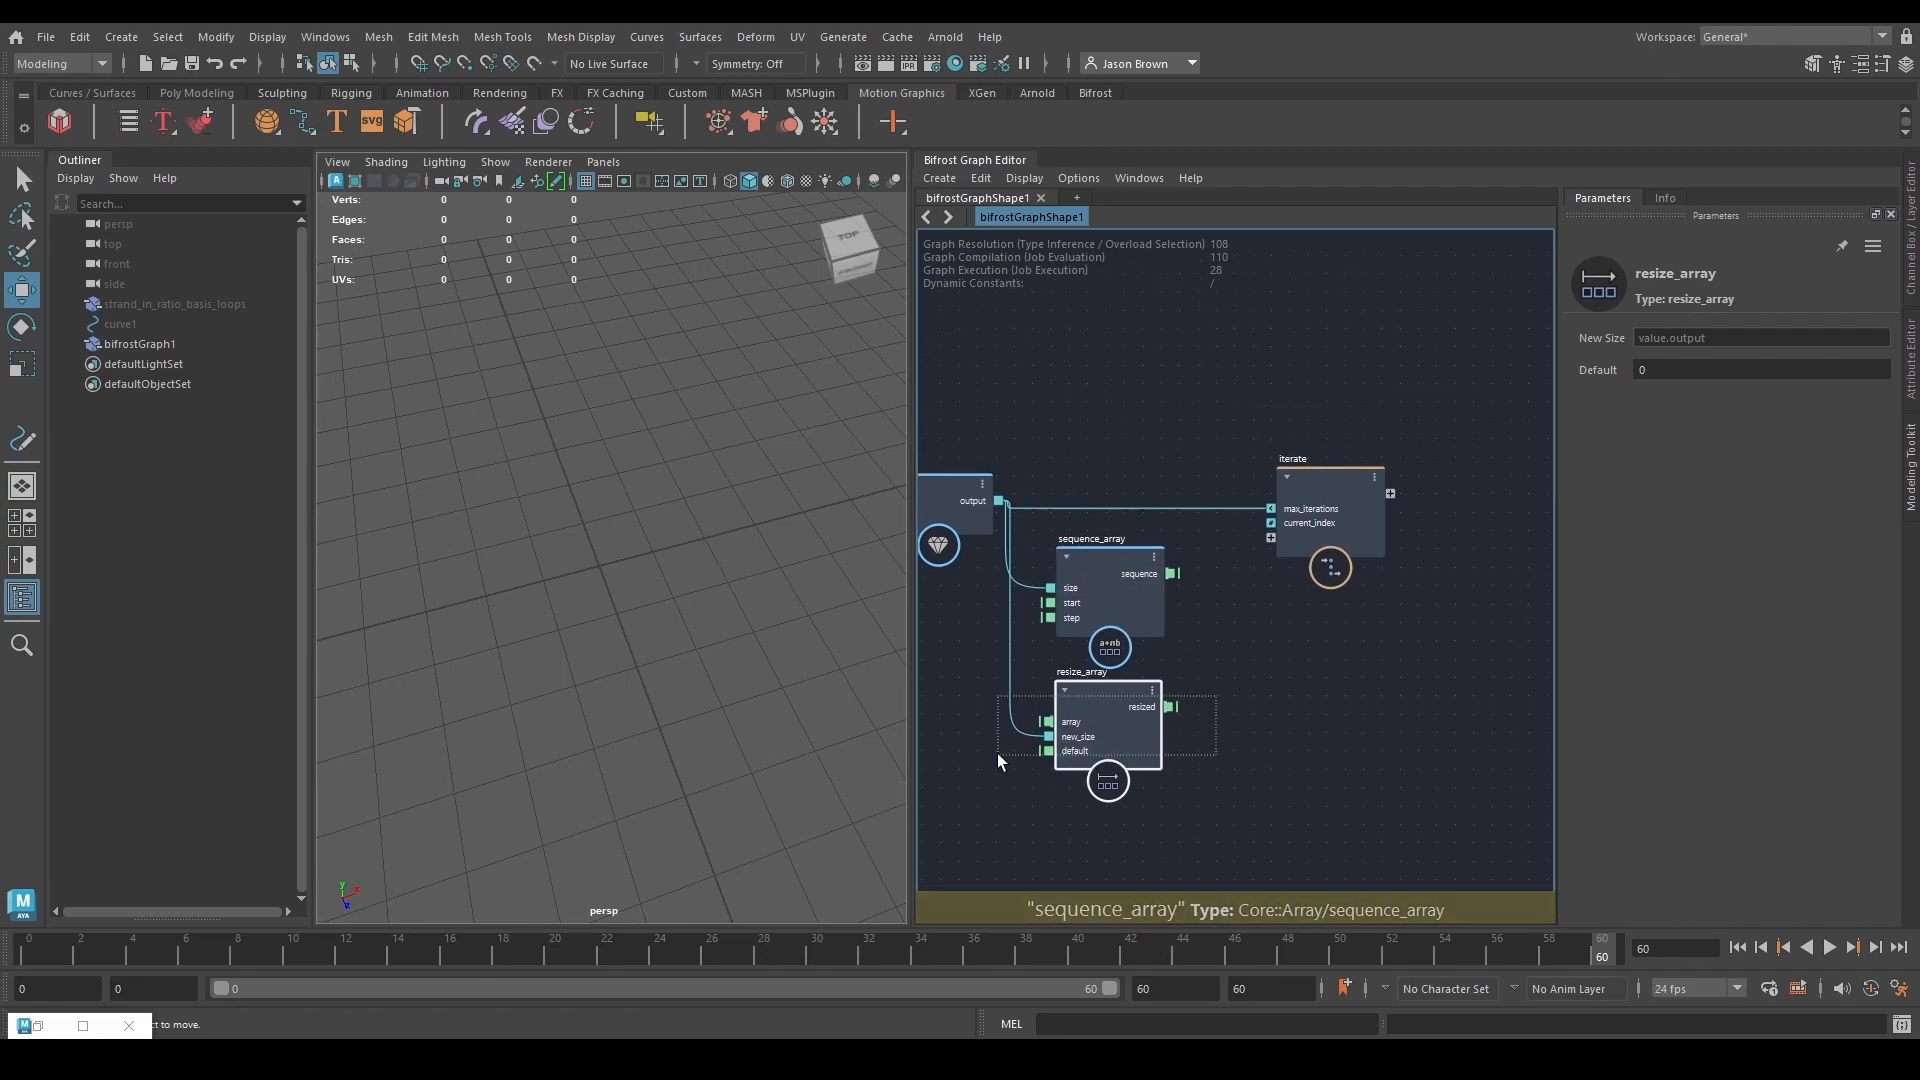
pyautogui.press('Delete')
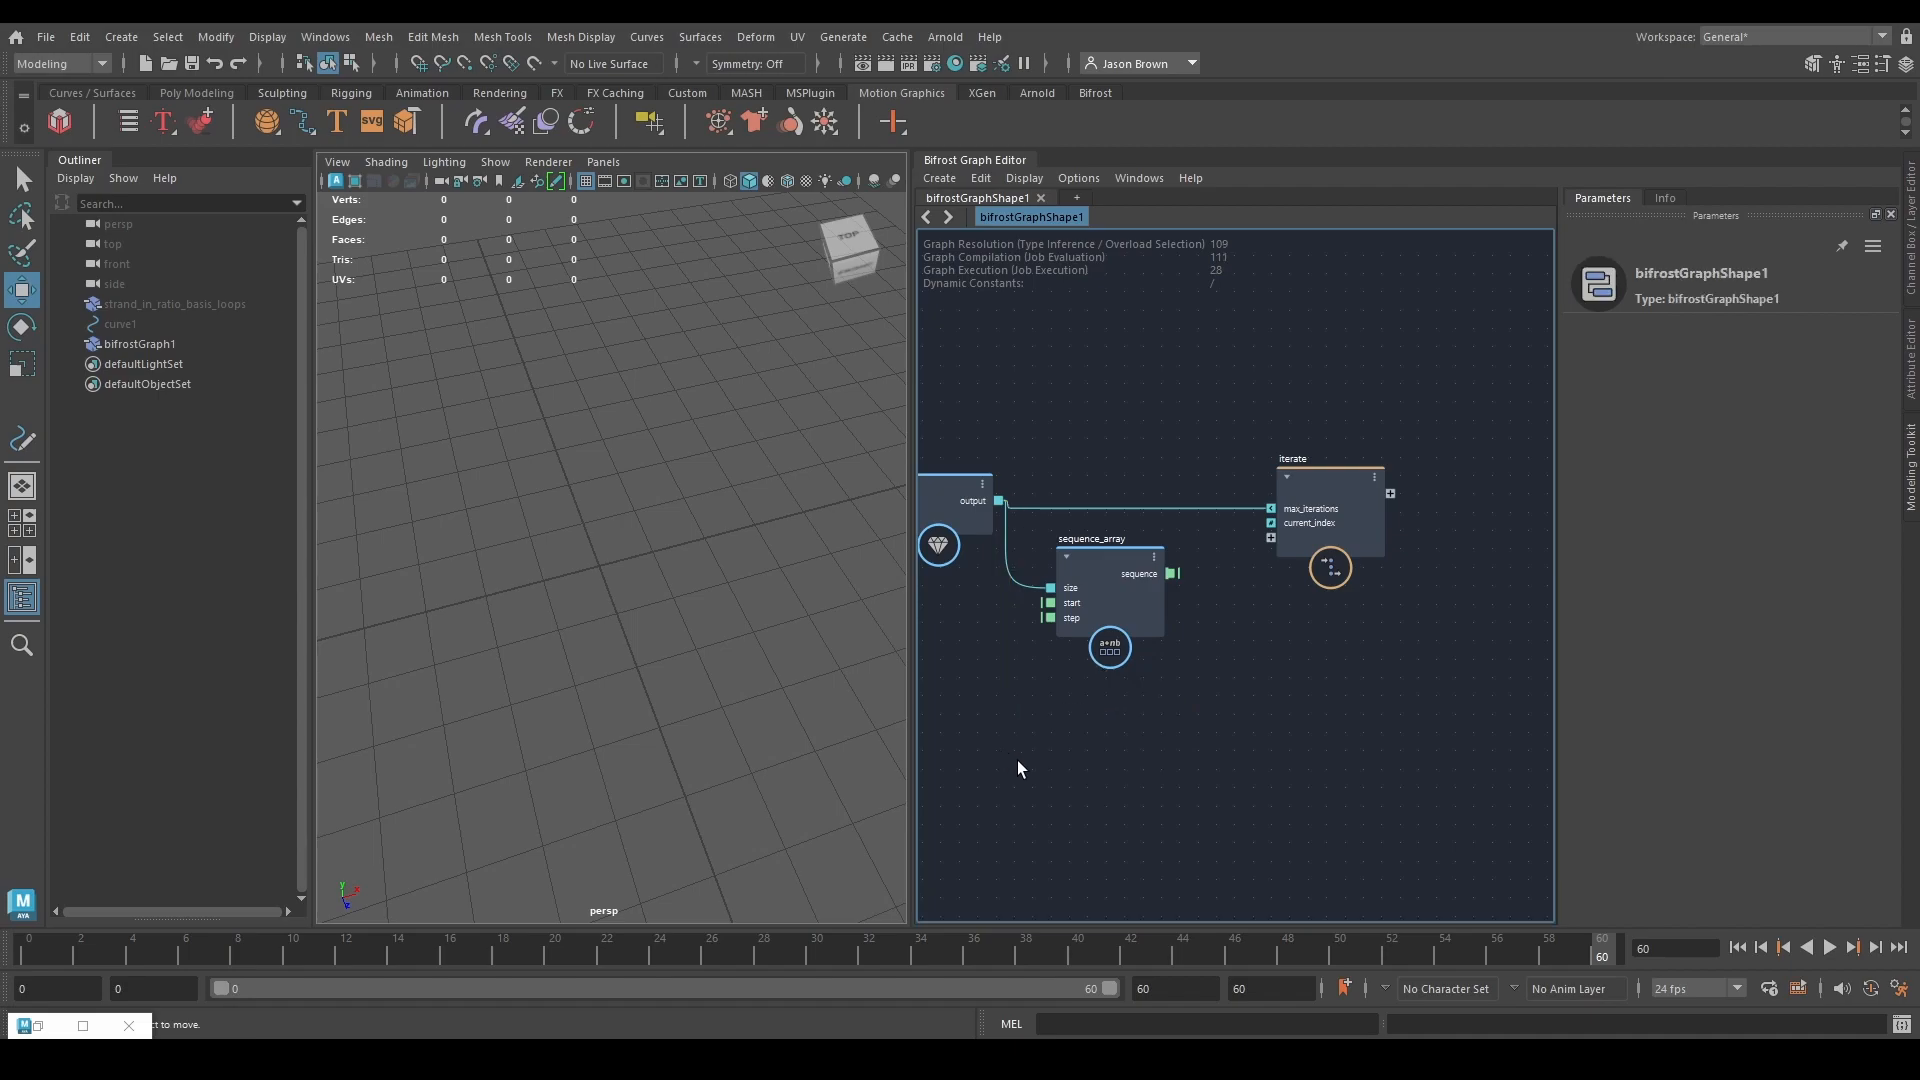
# Connect the sequence output of sequence_array to the iterate node as a new input port.
pyautogui.keyDown('alt'); pyautogui.moveTo(1207, 610); pyautogui.dragTo(1207, 654, button='right'); pyautogui.keyUp('alt')
pyautogui.keyDown('alt'); pyautogui.moveTo(1208, 654); pyautogui.dragTo(1157, 657, button='middle'); pyautogui.keyUp('alt')
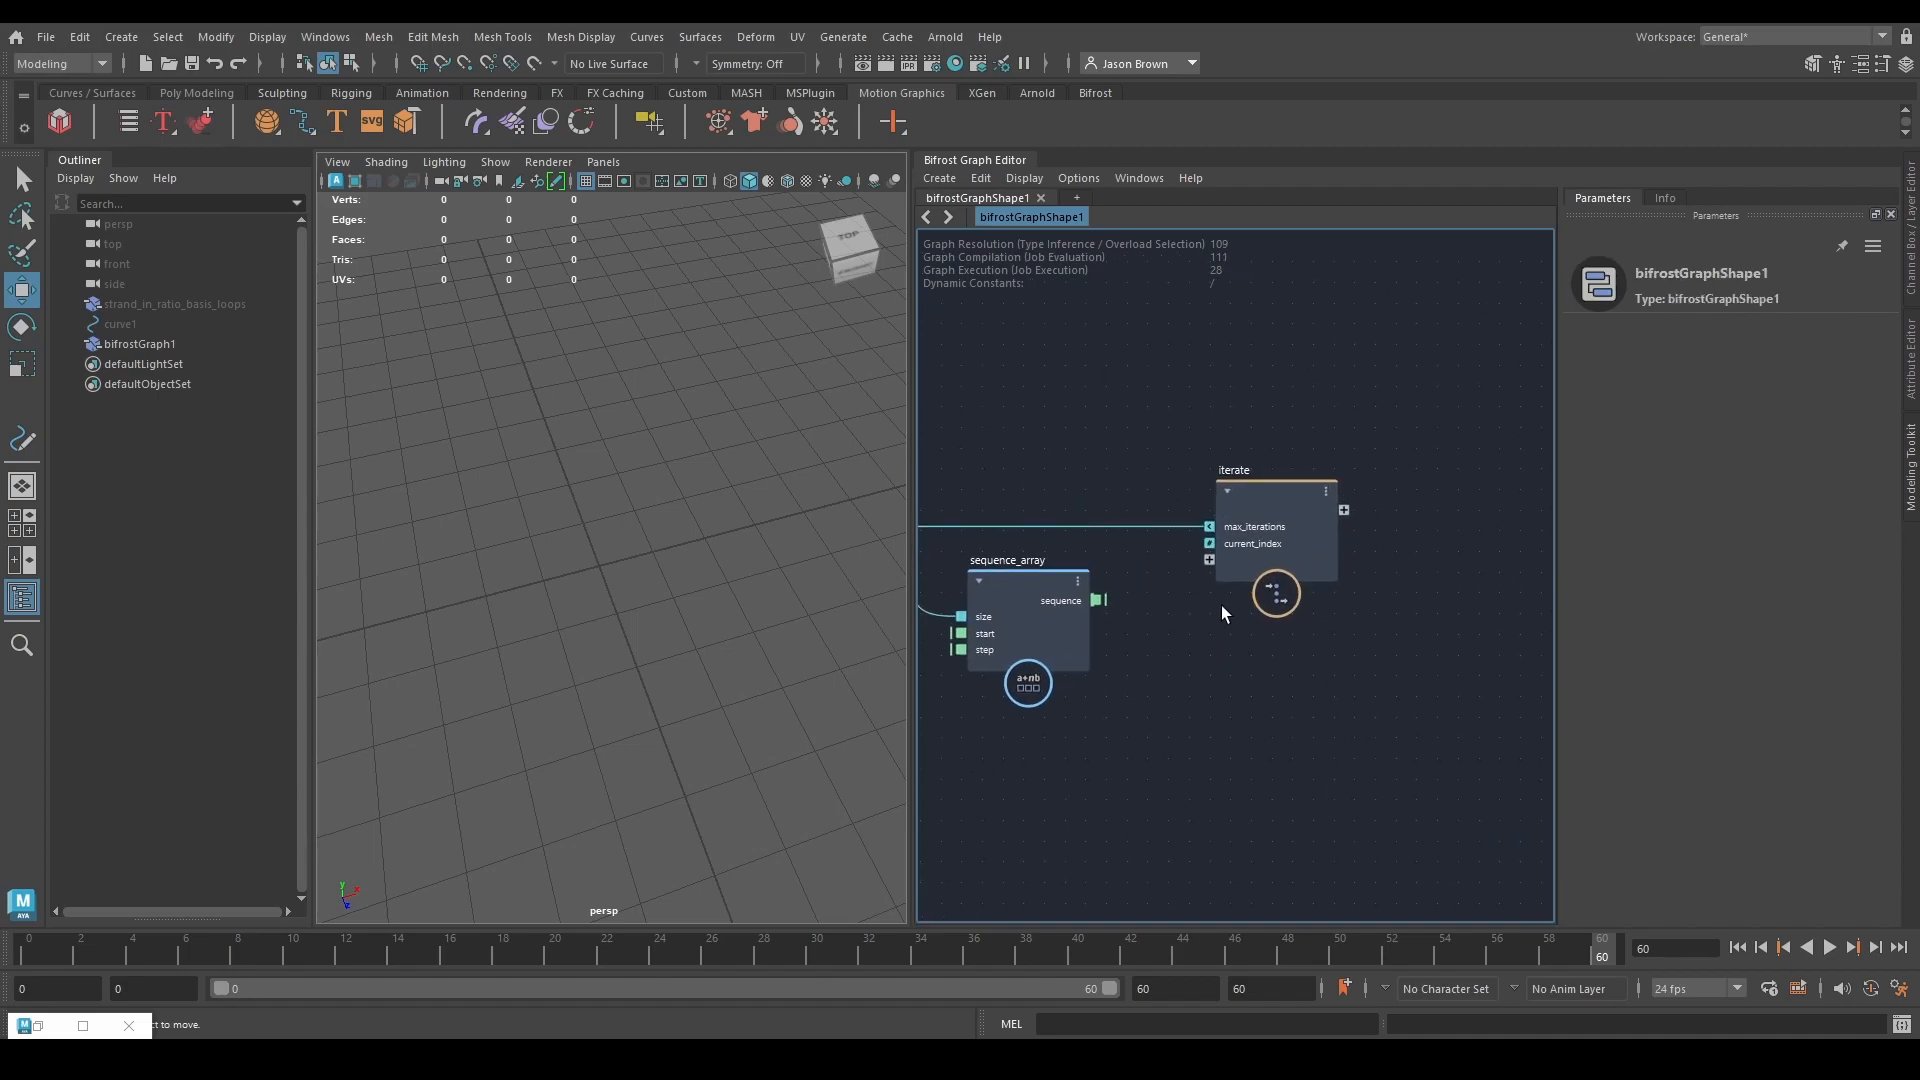
pyautogui.moveTo(1102, 599); pyautogui.dragTo(1246, 561)
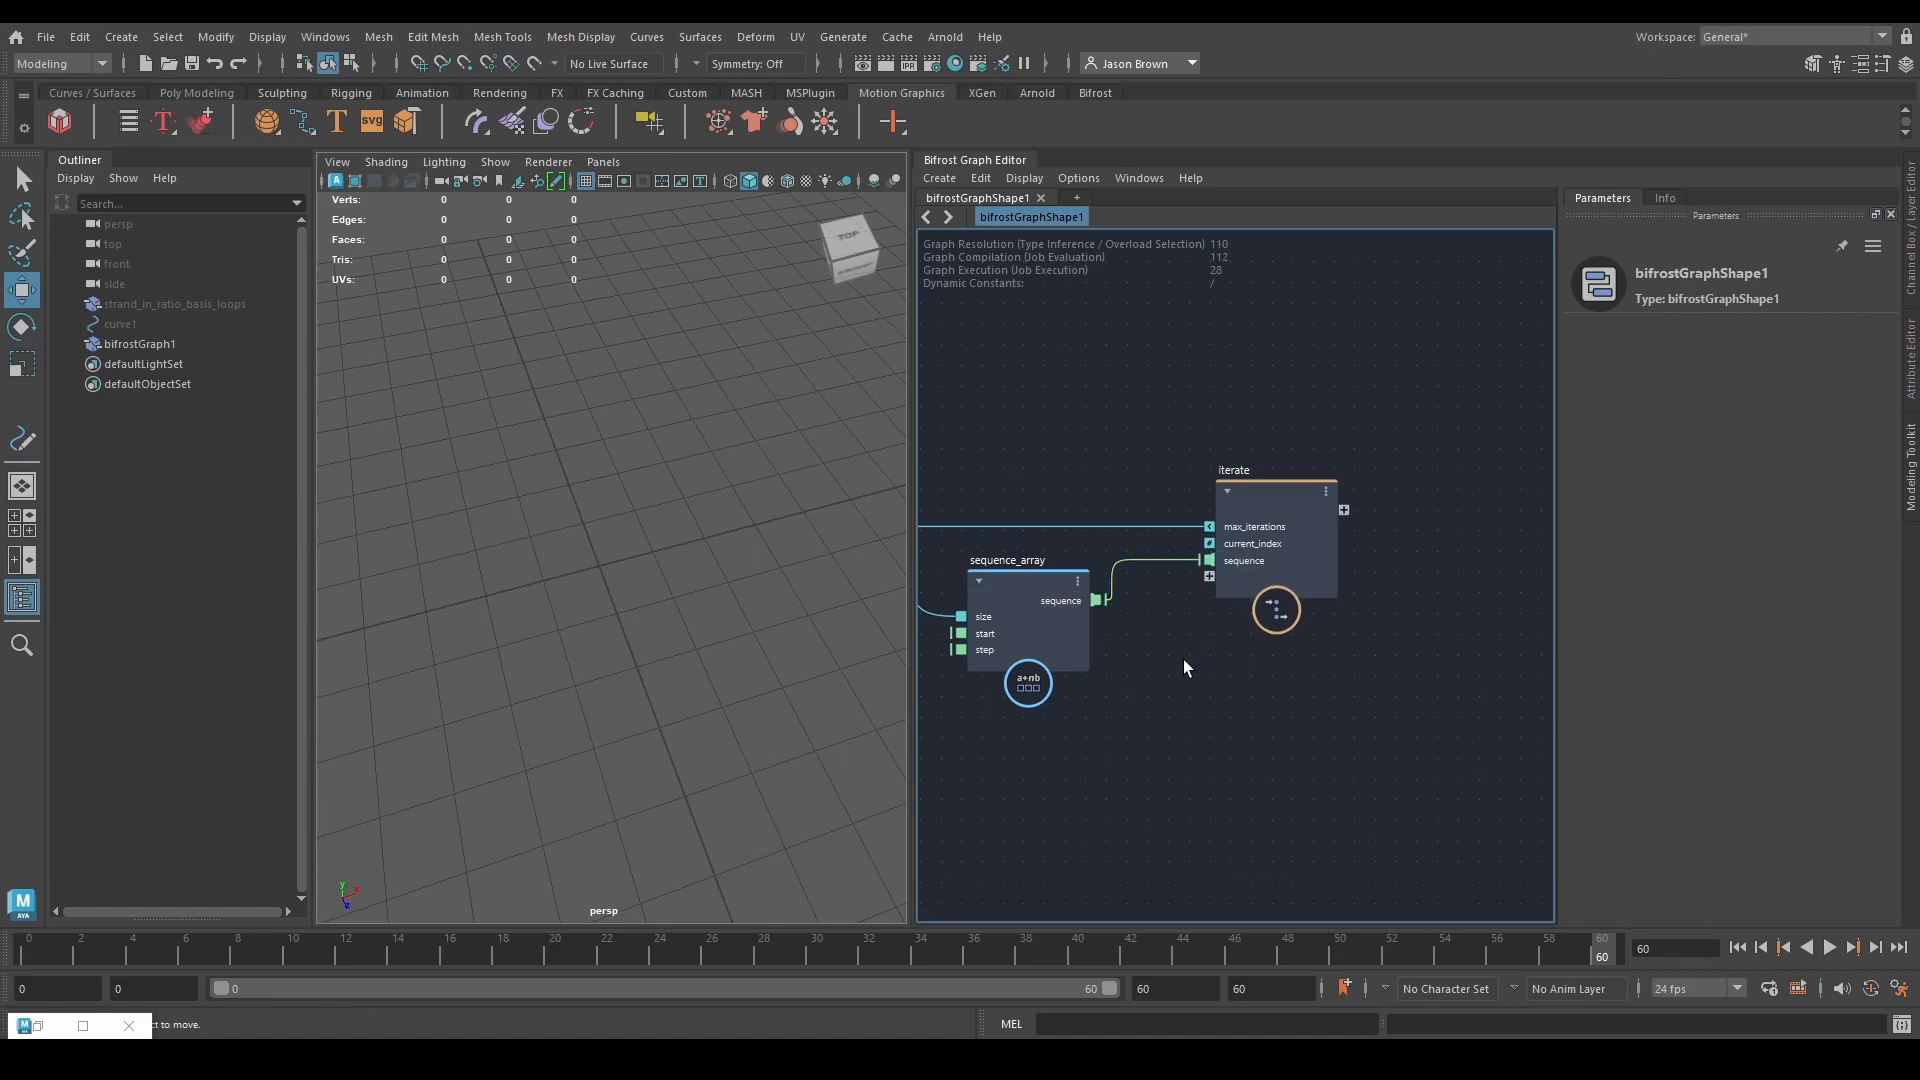
pyautogui.keyDown('alt'); pyautogui.moveTo(1184, 660); pyautogui.dragTo(1215, 672, button='middle'); pyautogui.keyUp('alt')
pyautogui.click(1078, 632)
pyautogui.moveTo(1078, 632); pyautogui.dragTo(1066, 620)
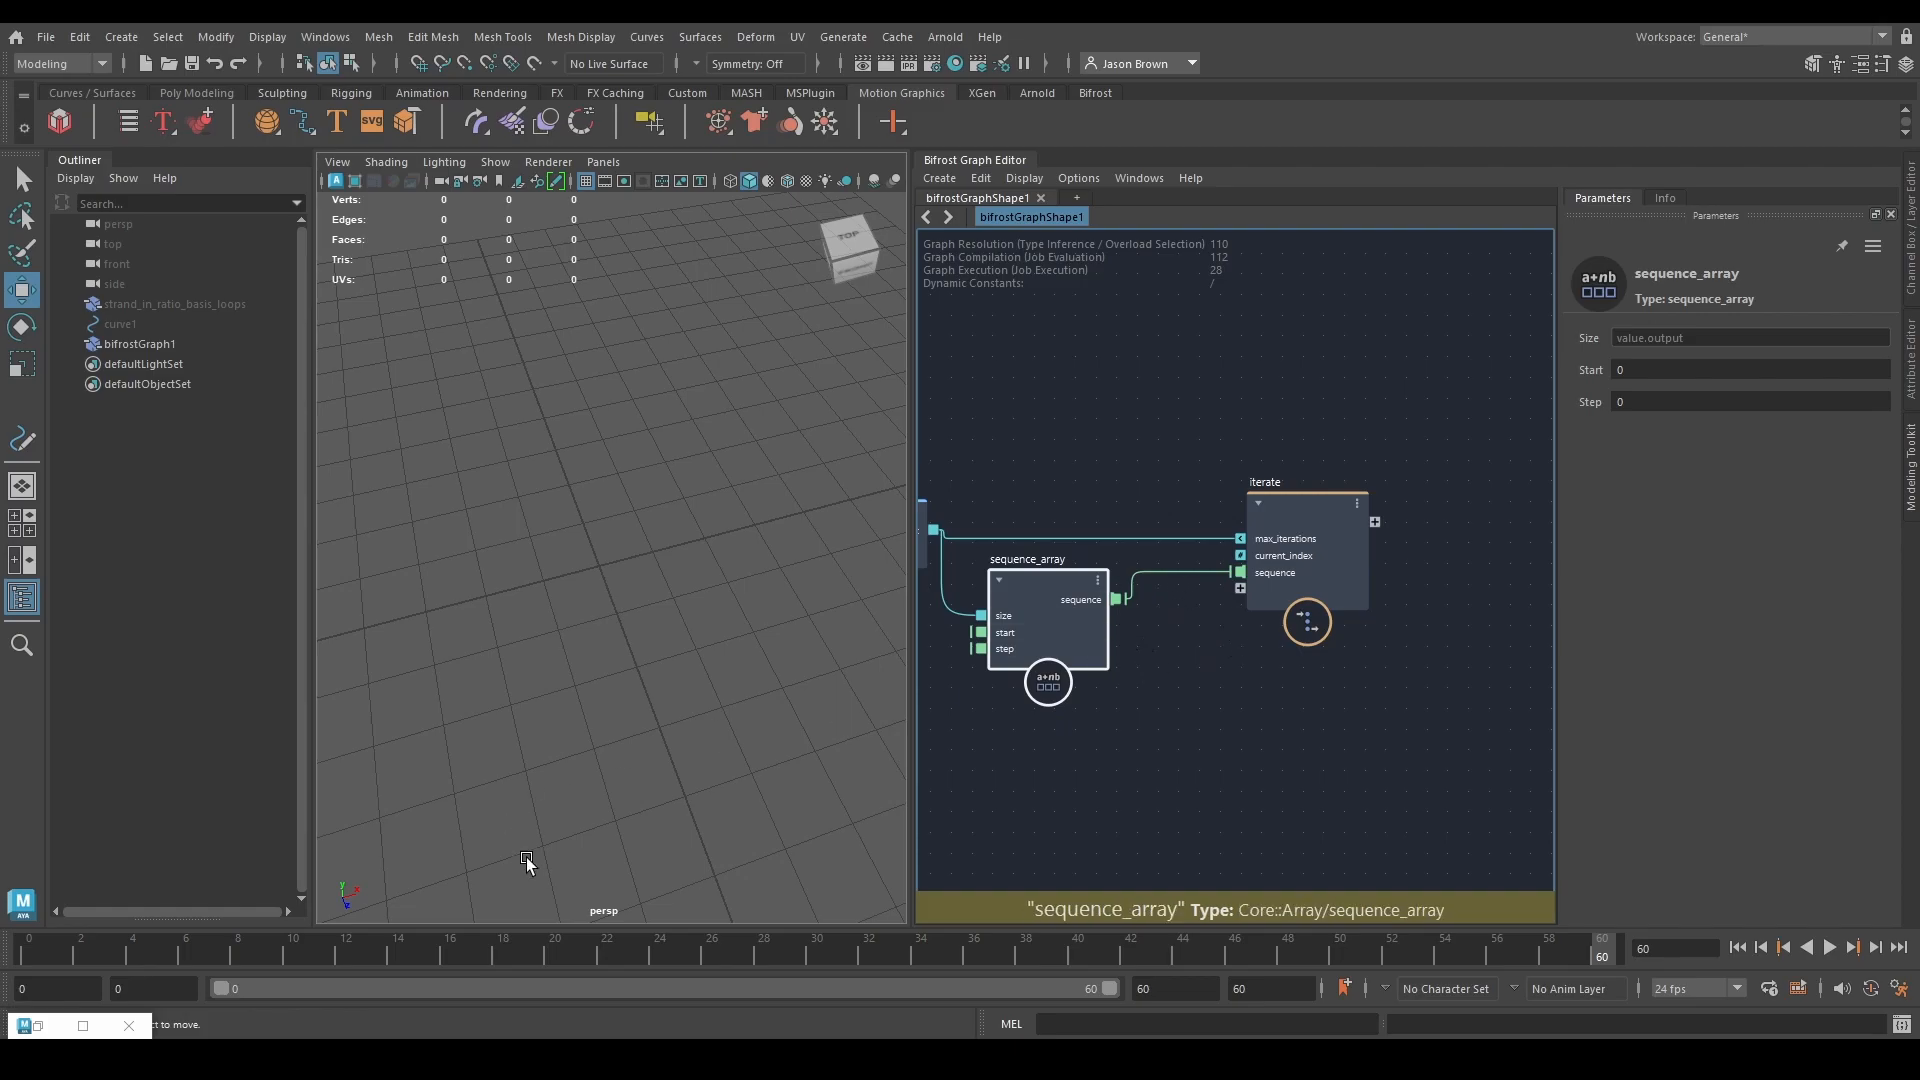
# Enter the iterate compound and move its output node farther from the input node to make room.
pyautogui.click(440, 1060)
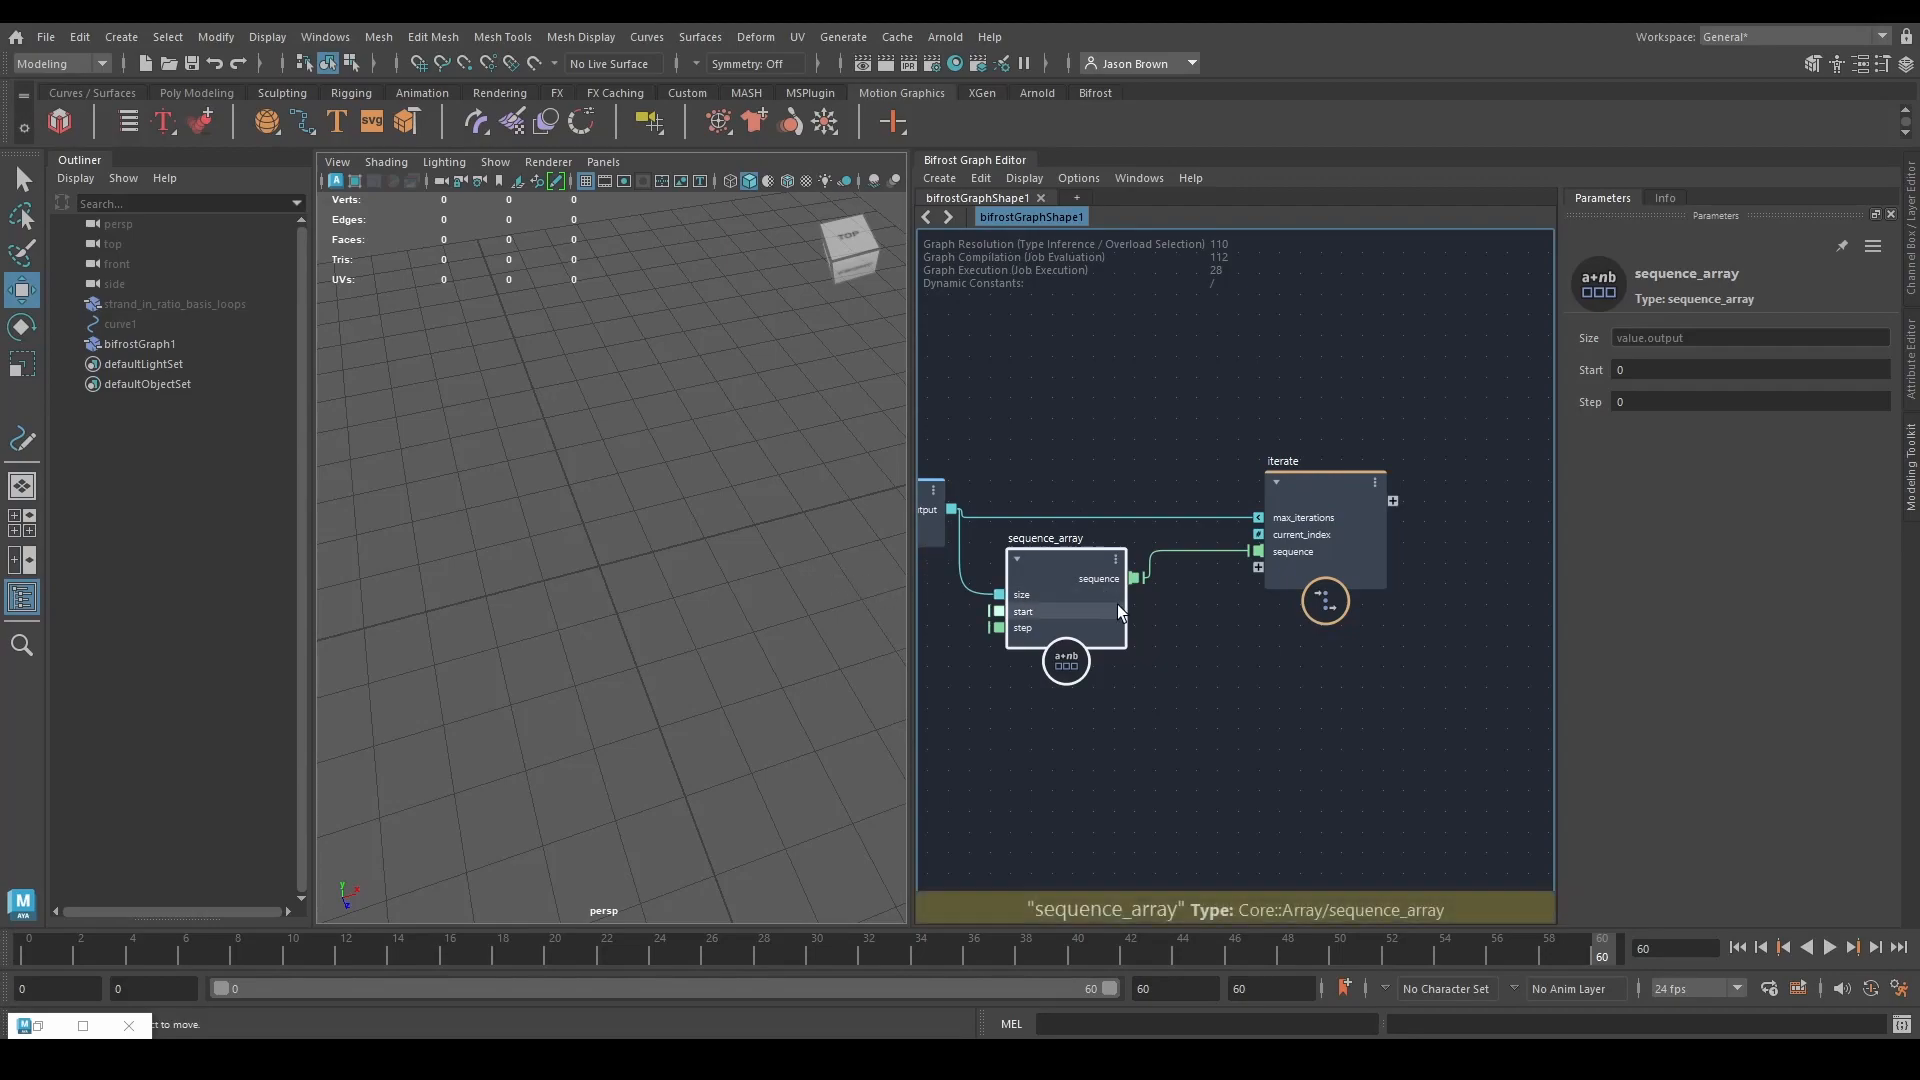
pyautogui.click(1113, 601)
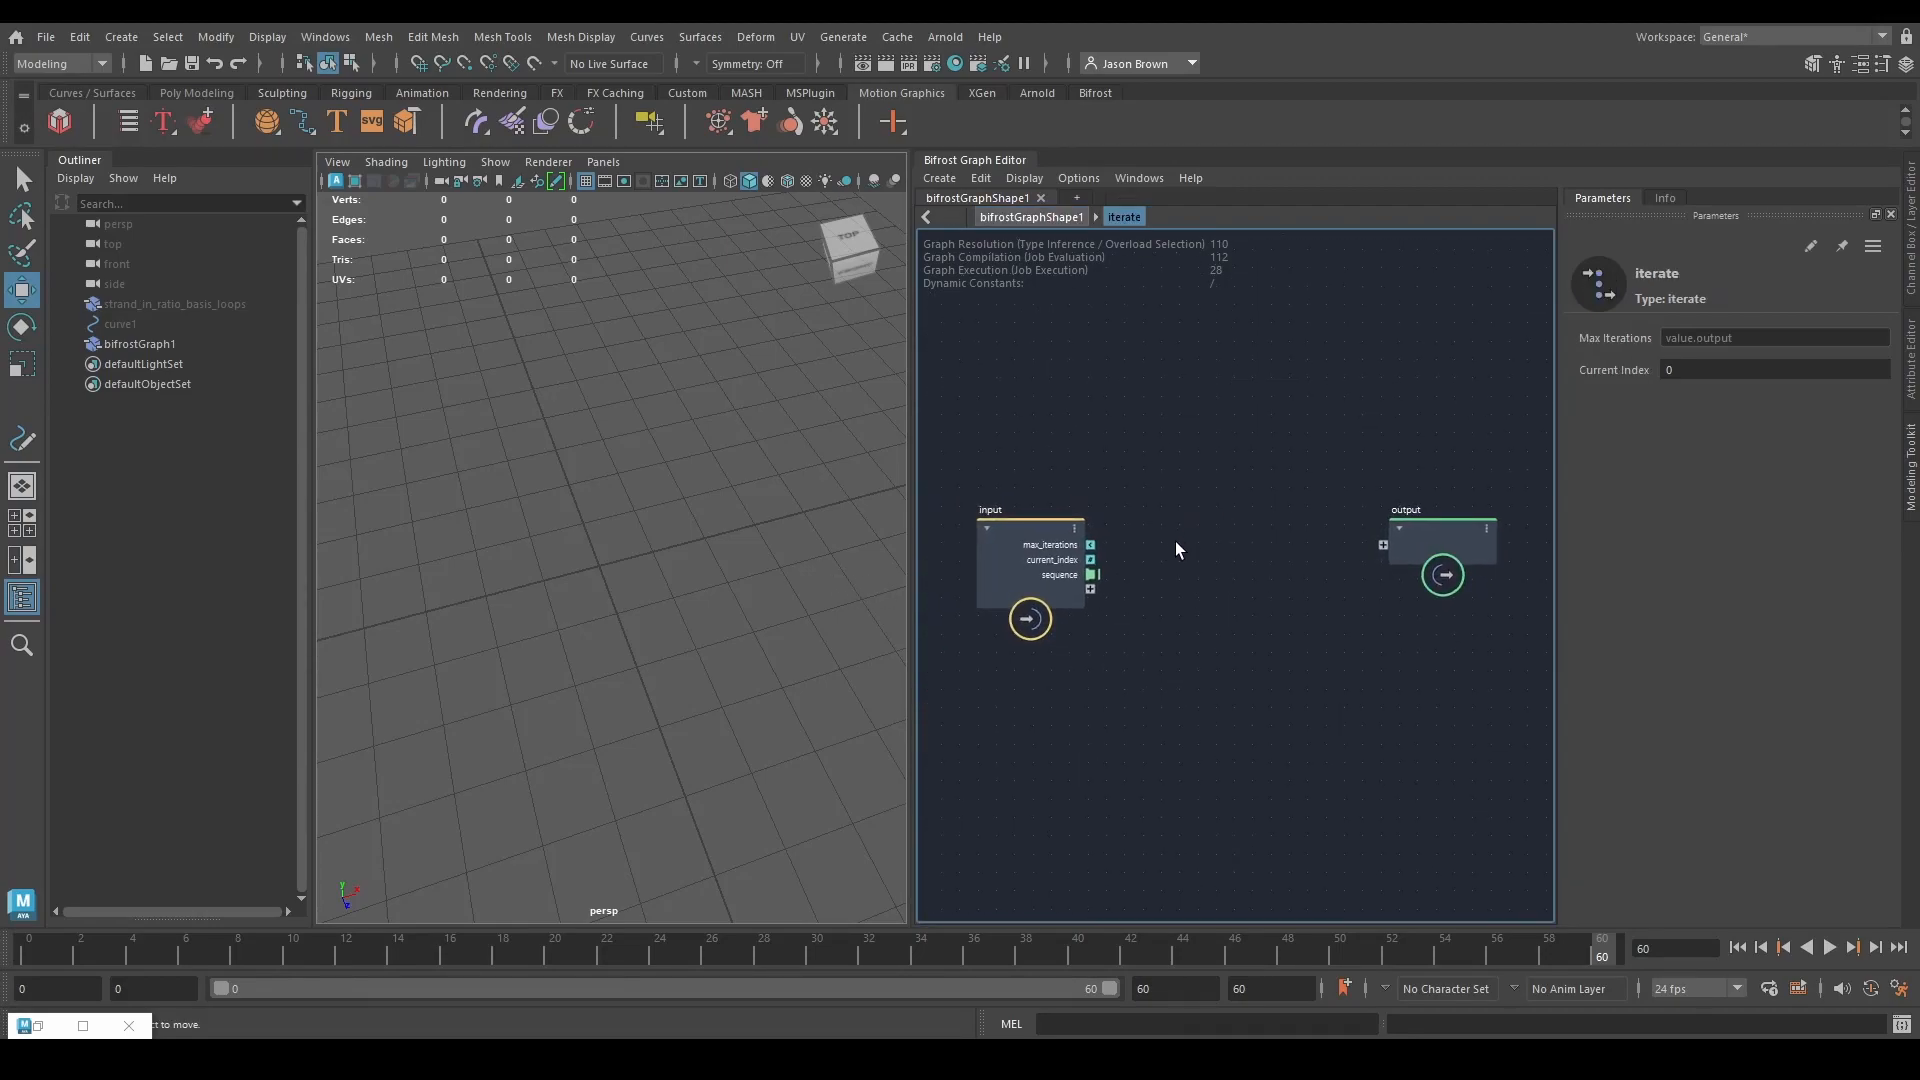
pyautogui.click(1468, 530)
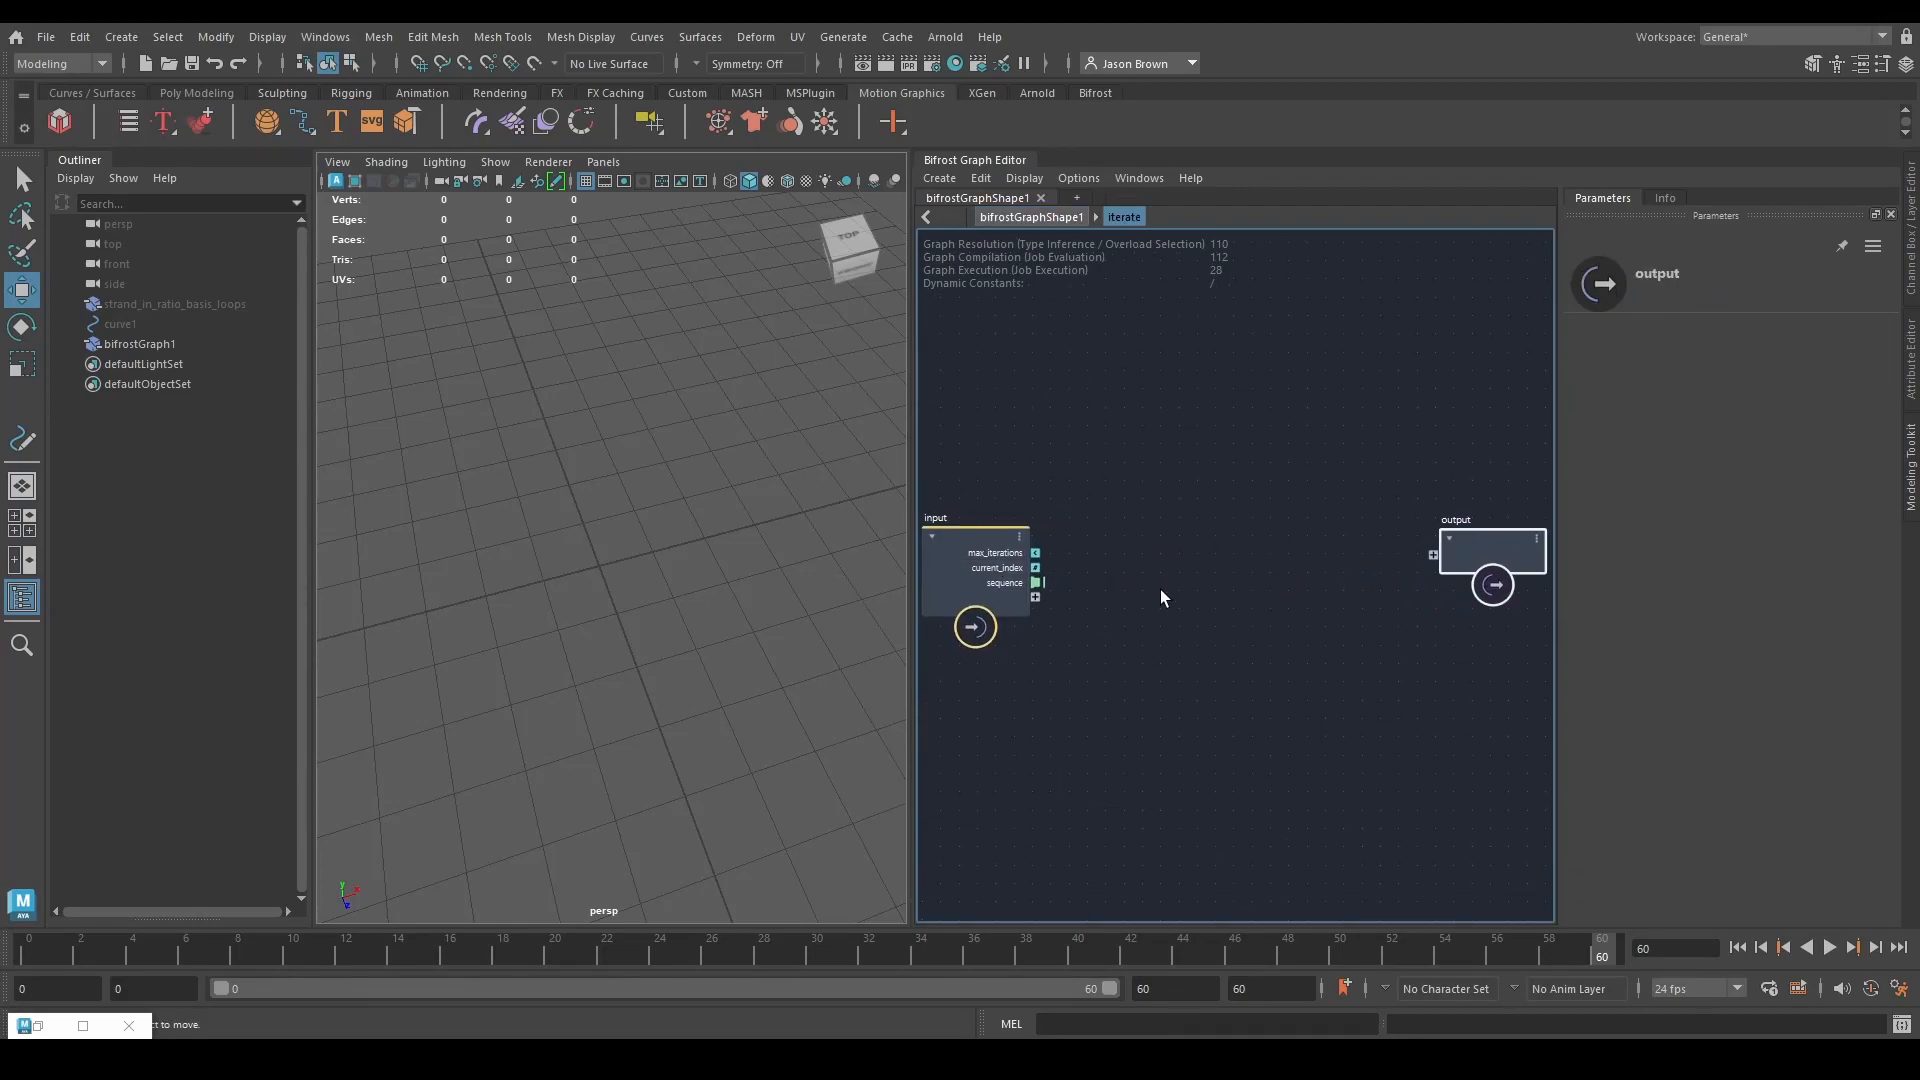
# Add a less node fed by current_index inside the iterate compound and set its second value to 2.
pyautogui.moveTo(1009, 597); pyautogui.dragTo(1194, 448)
pyautogui.write('less')
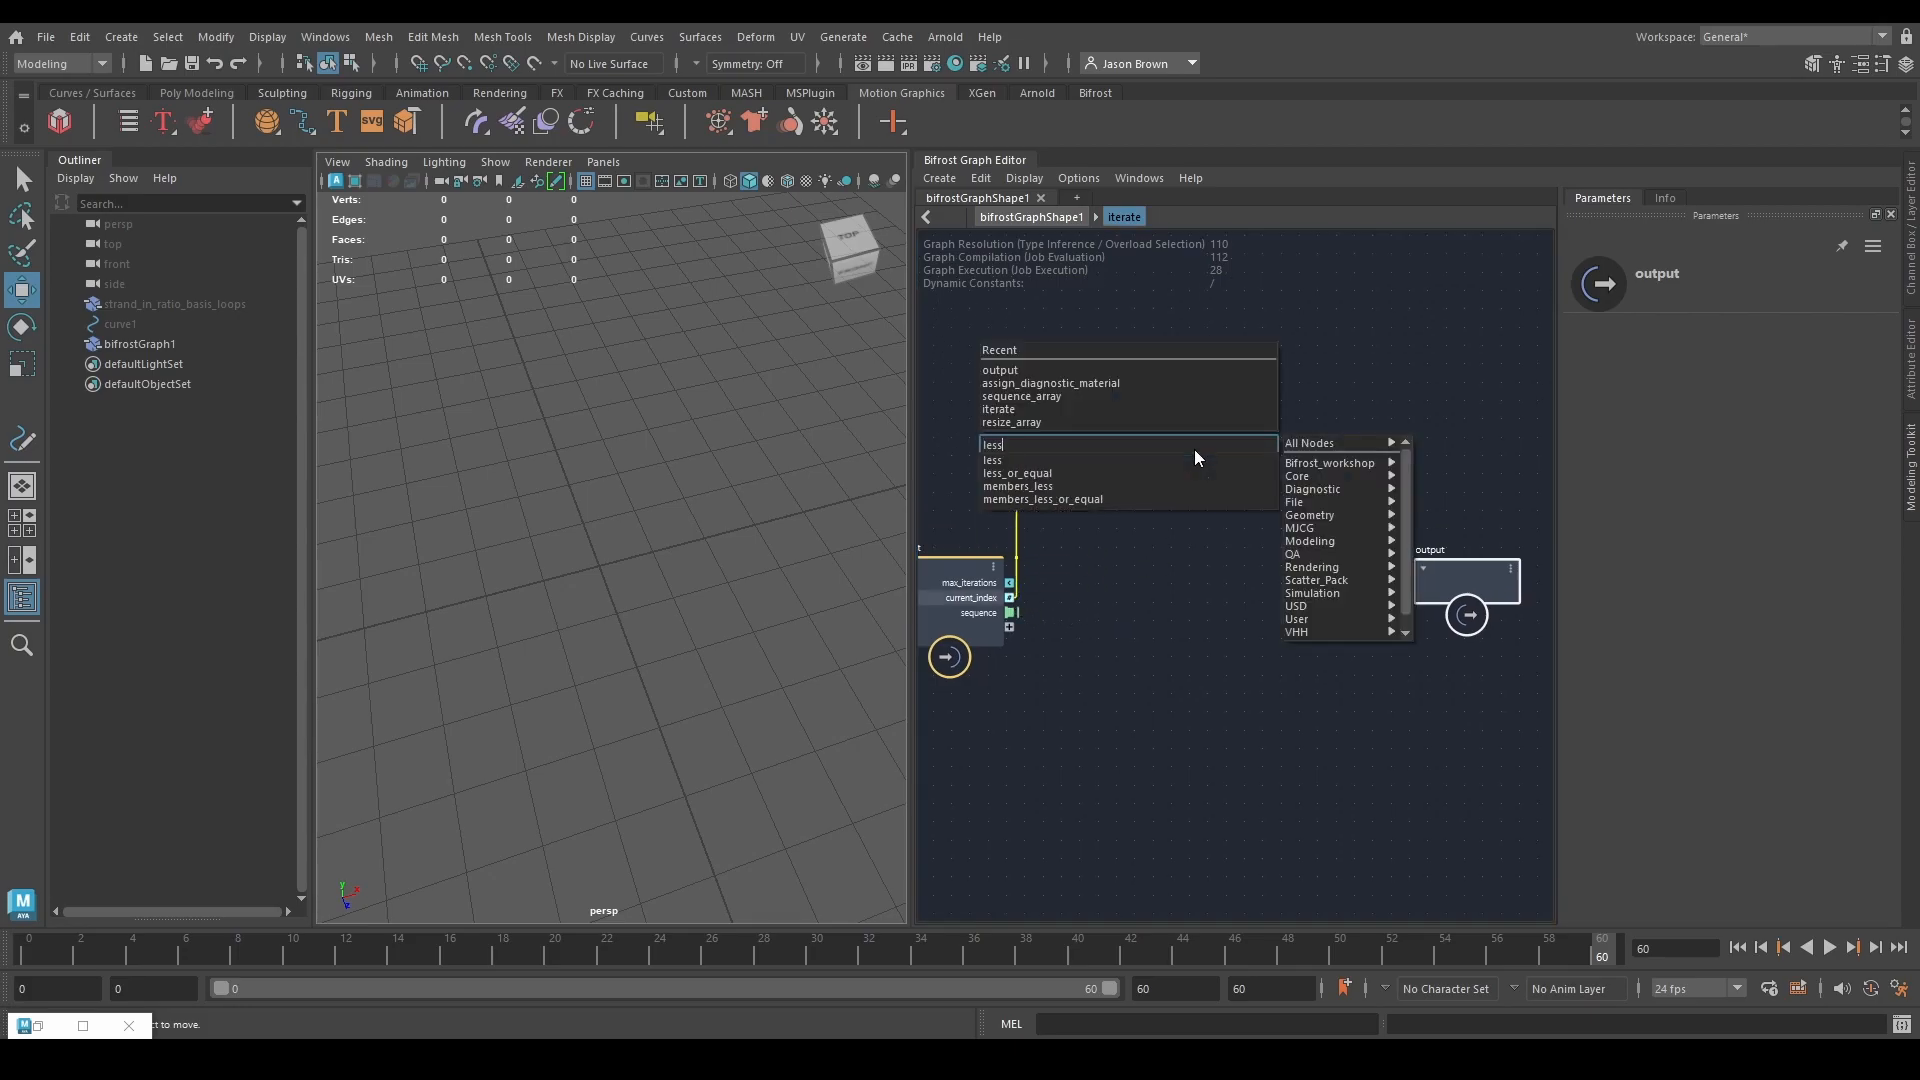
pyautogui.press('Return')
pyautogui.moveTo(1220, 472); pyautogui.dragTo(1333, 397)
pyautogui.click(1585, 362)
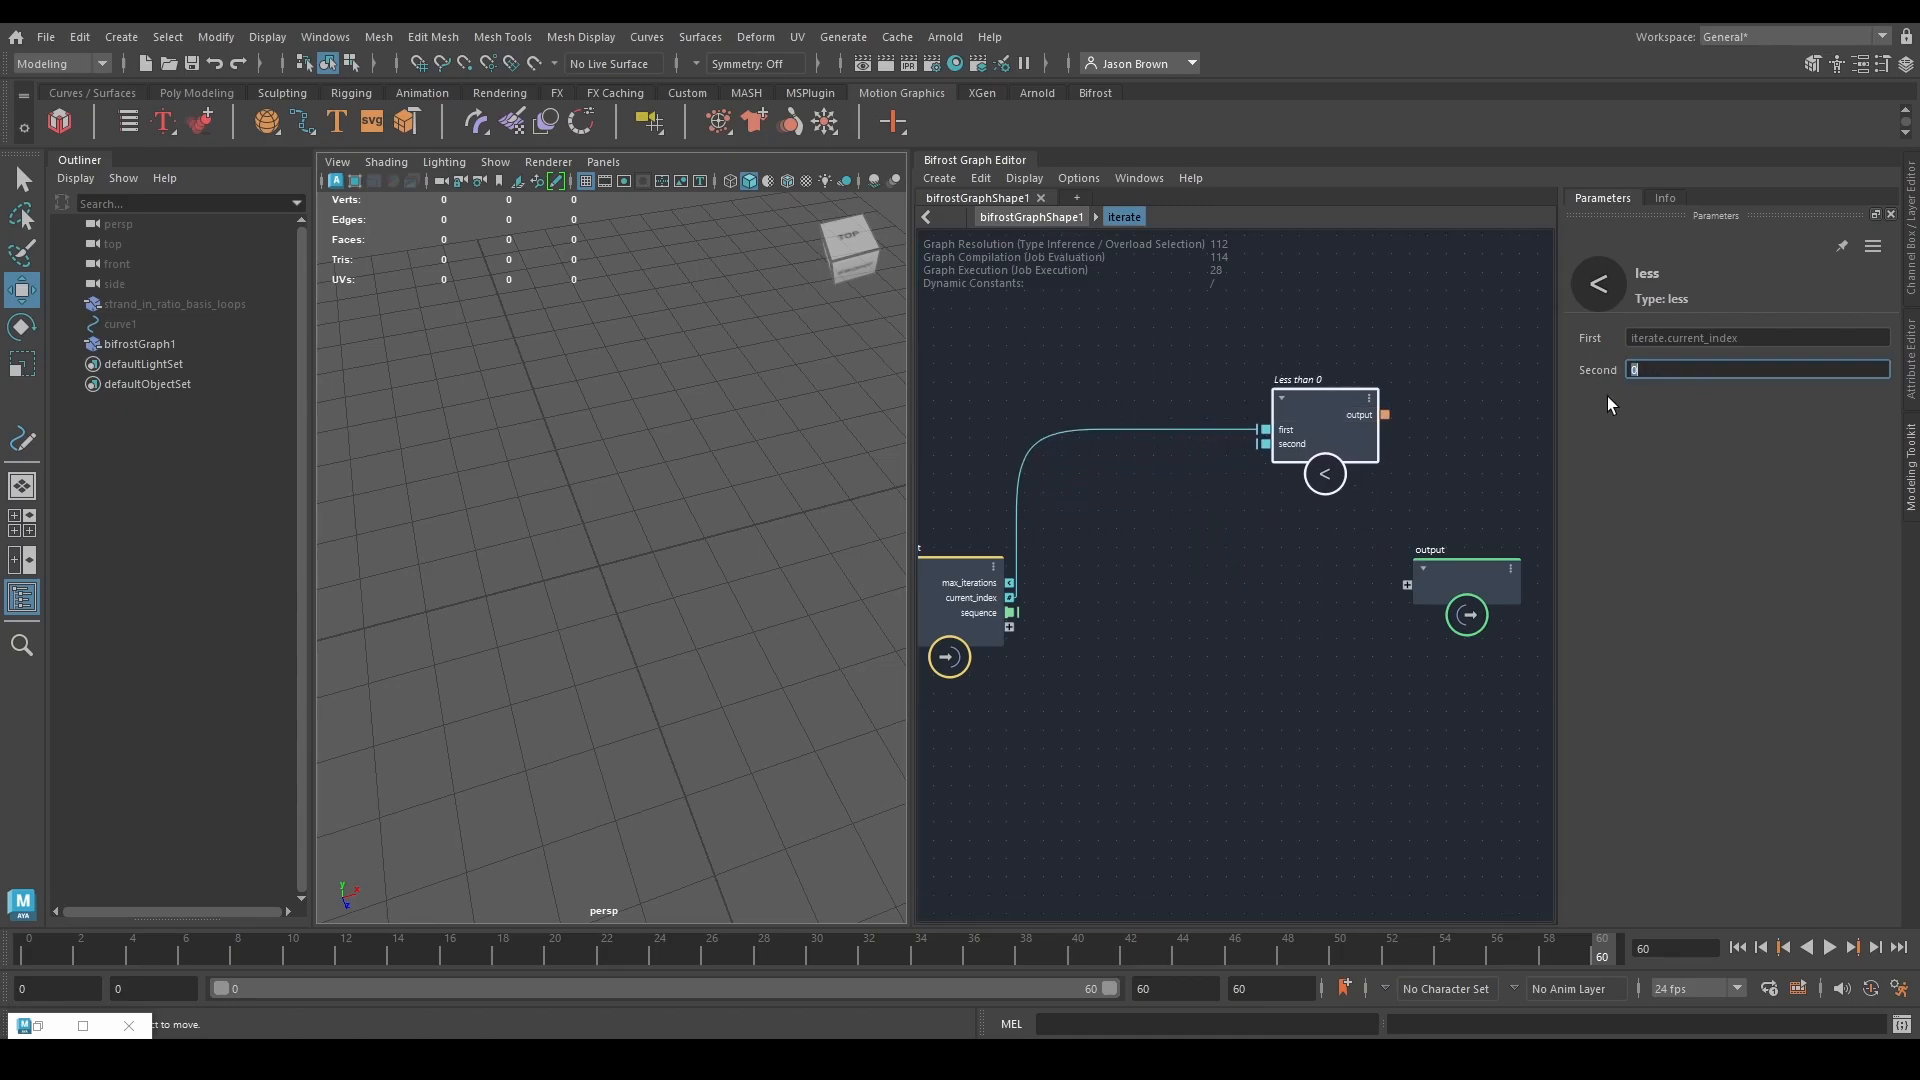
pyautogui.click(960, 600)
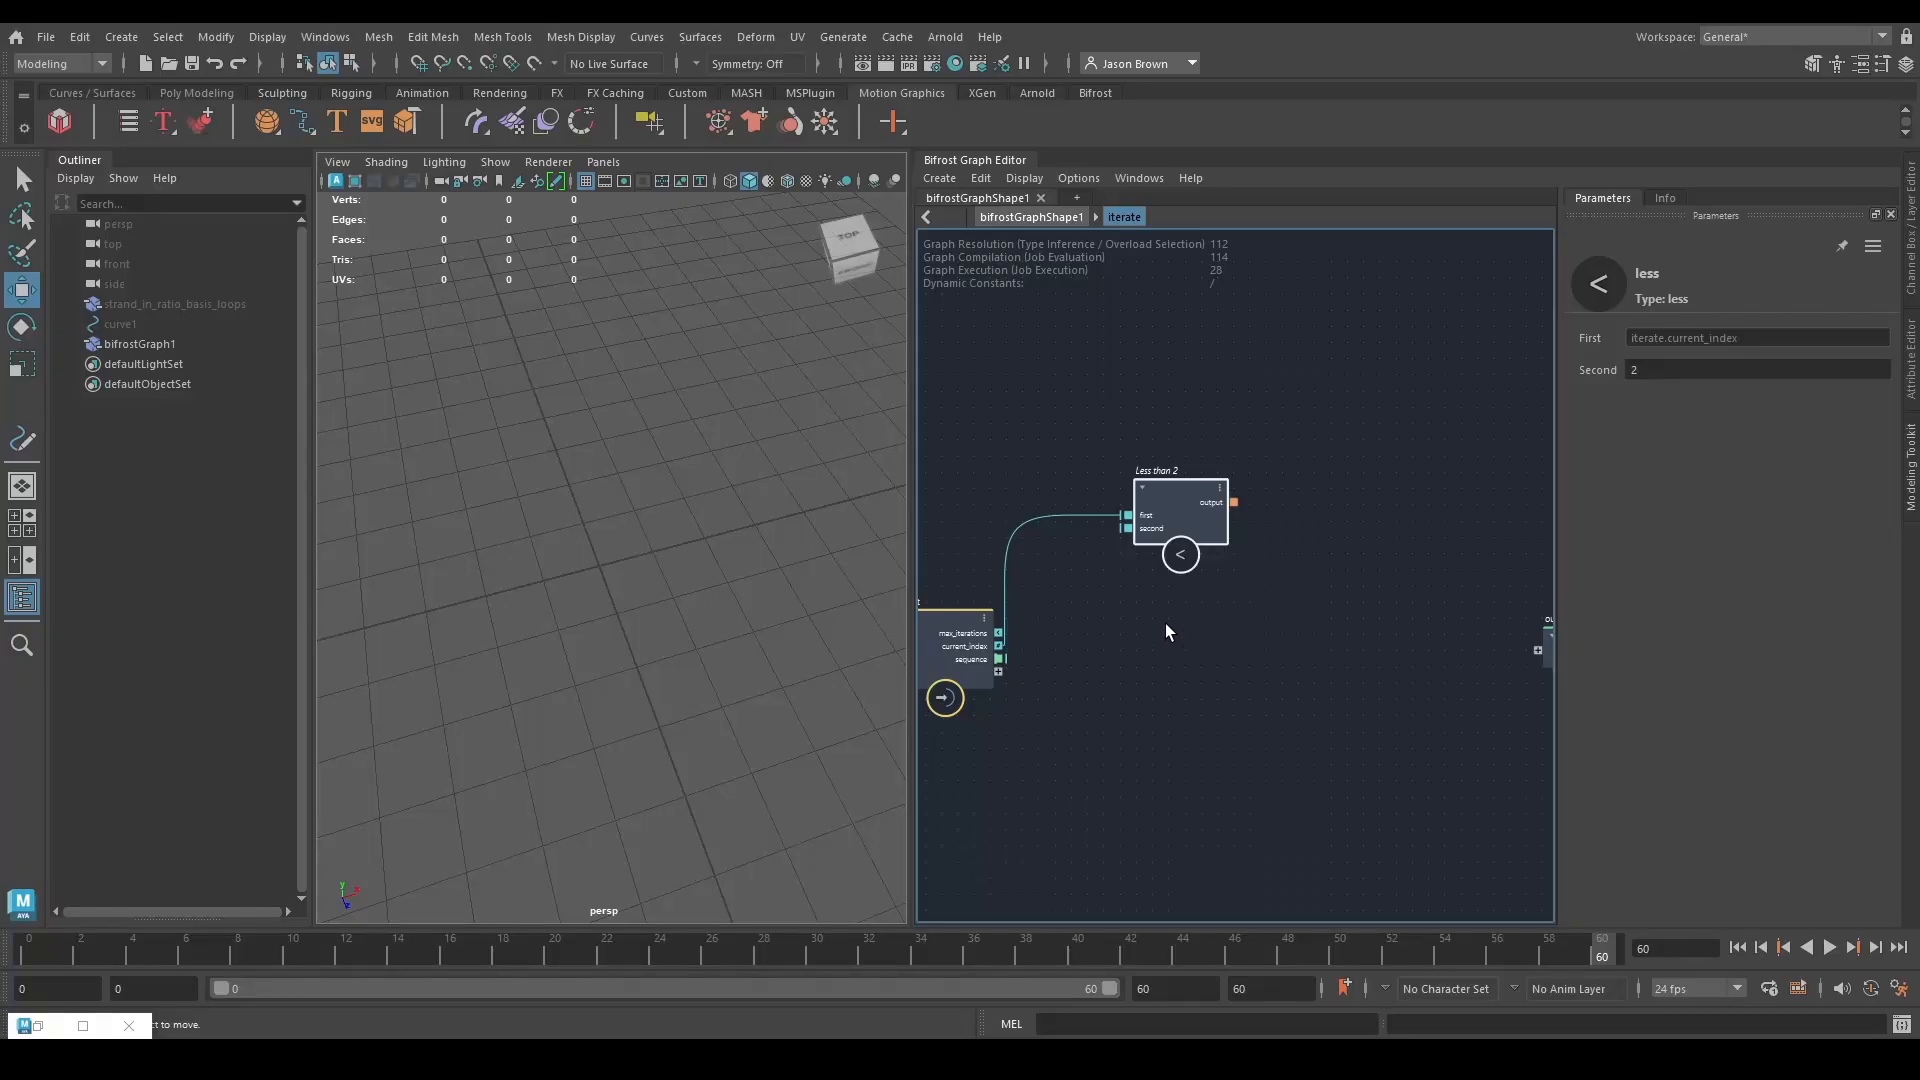
# Add an if node driven by the less node's output and place it beside that node.
pyautogui.moveTo(1322, 606); pyautogui.dragTo(1311, 615, button='middle')
pyautogui.moveTo(1227, 512)
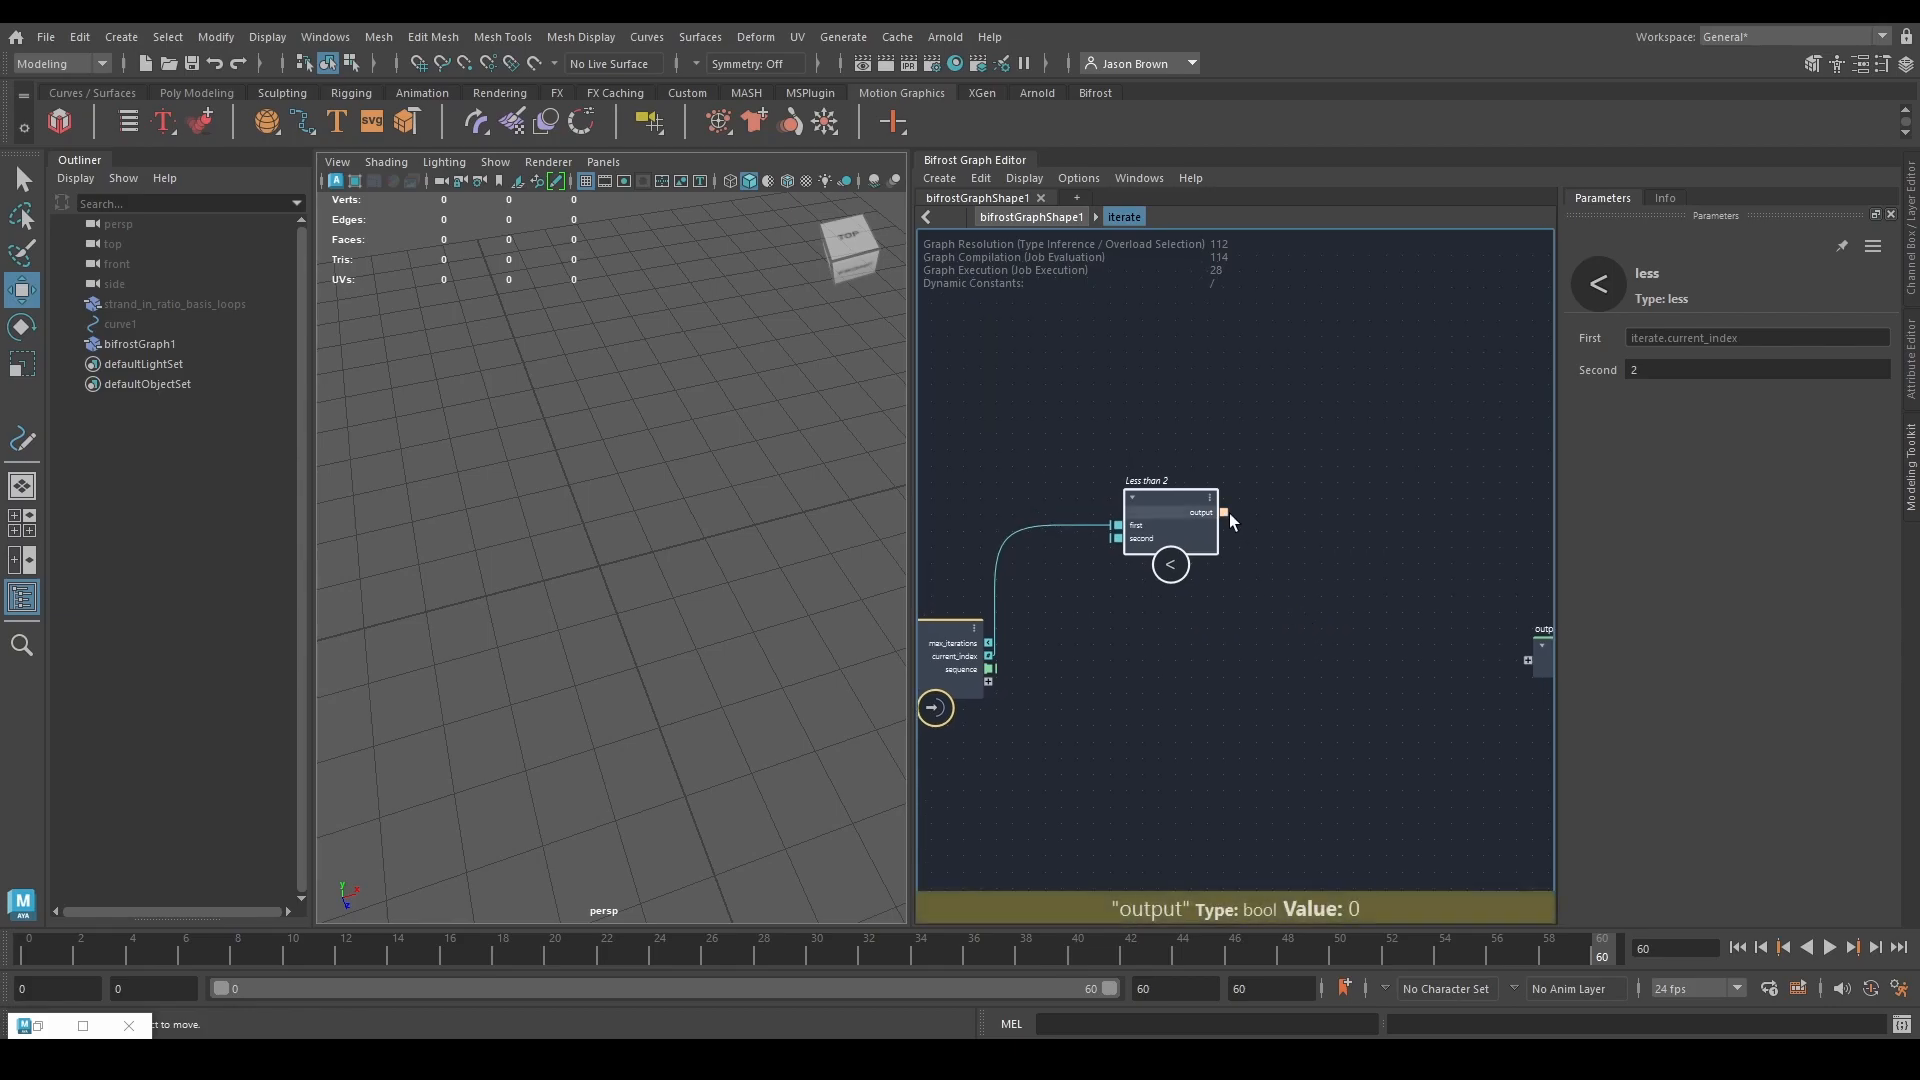
pyautogui.moveTo(1226, 513); pyautogui.dragTo(1258, 512)
pyautogui.write('if')
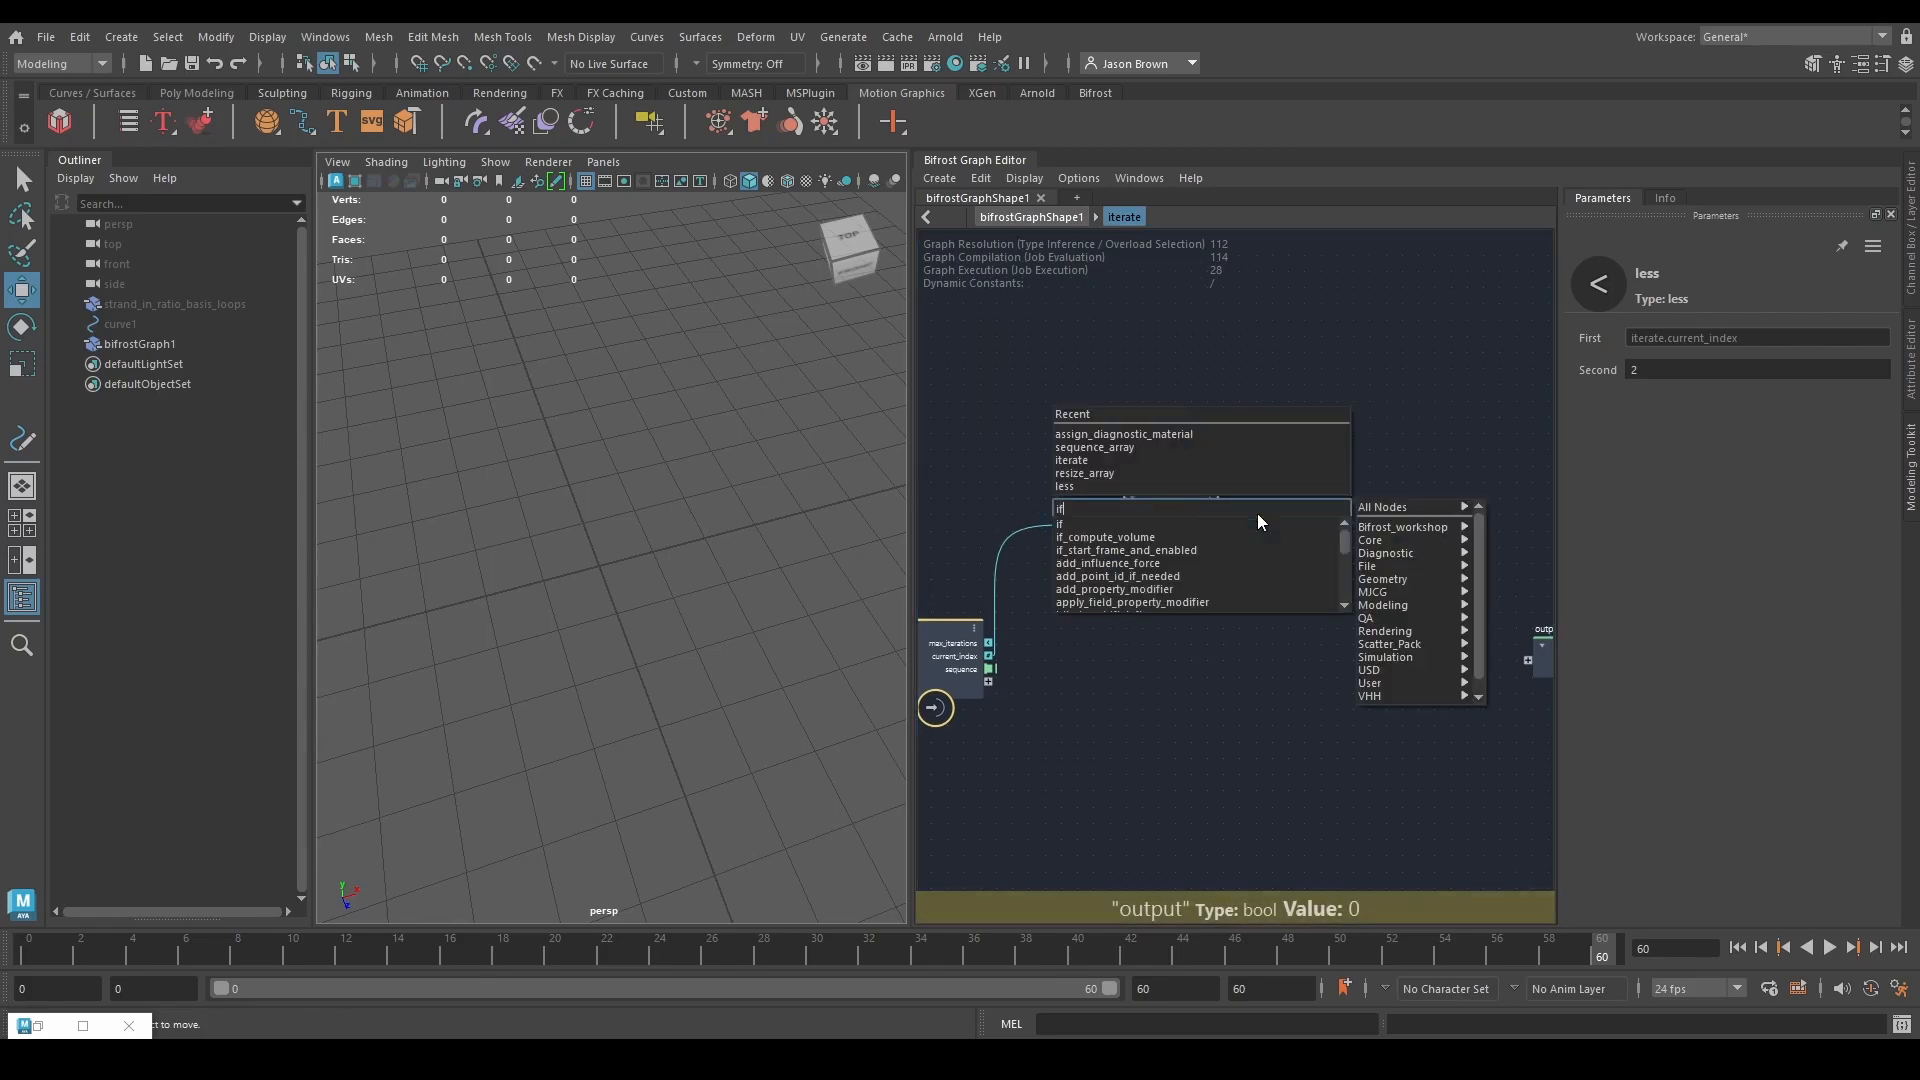
pyautogui.press('Return')
pyautogui.moveTo(1241, 522); pyautogui.dragTo(1336, 501)
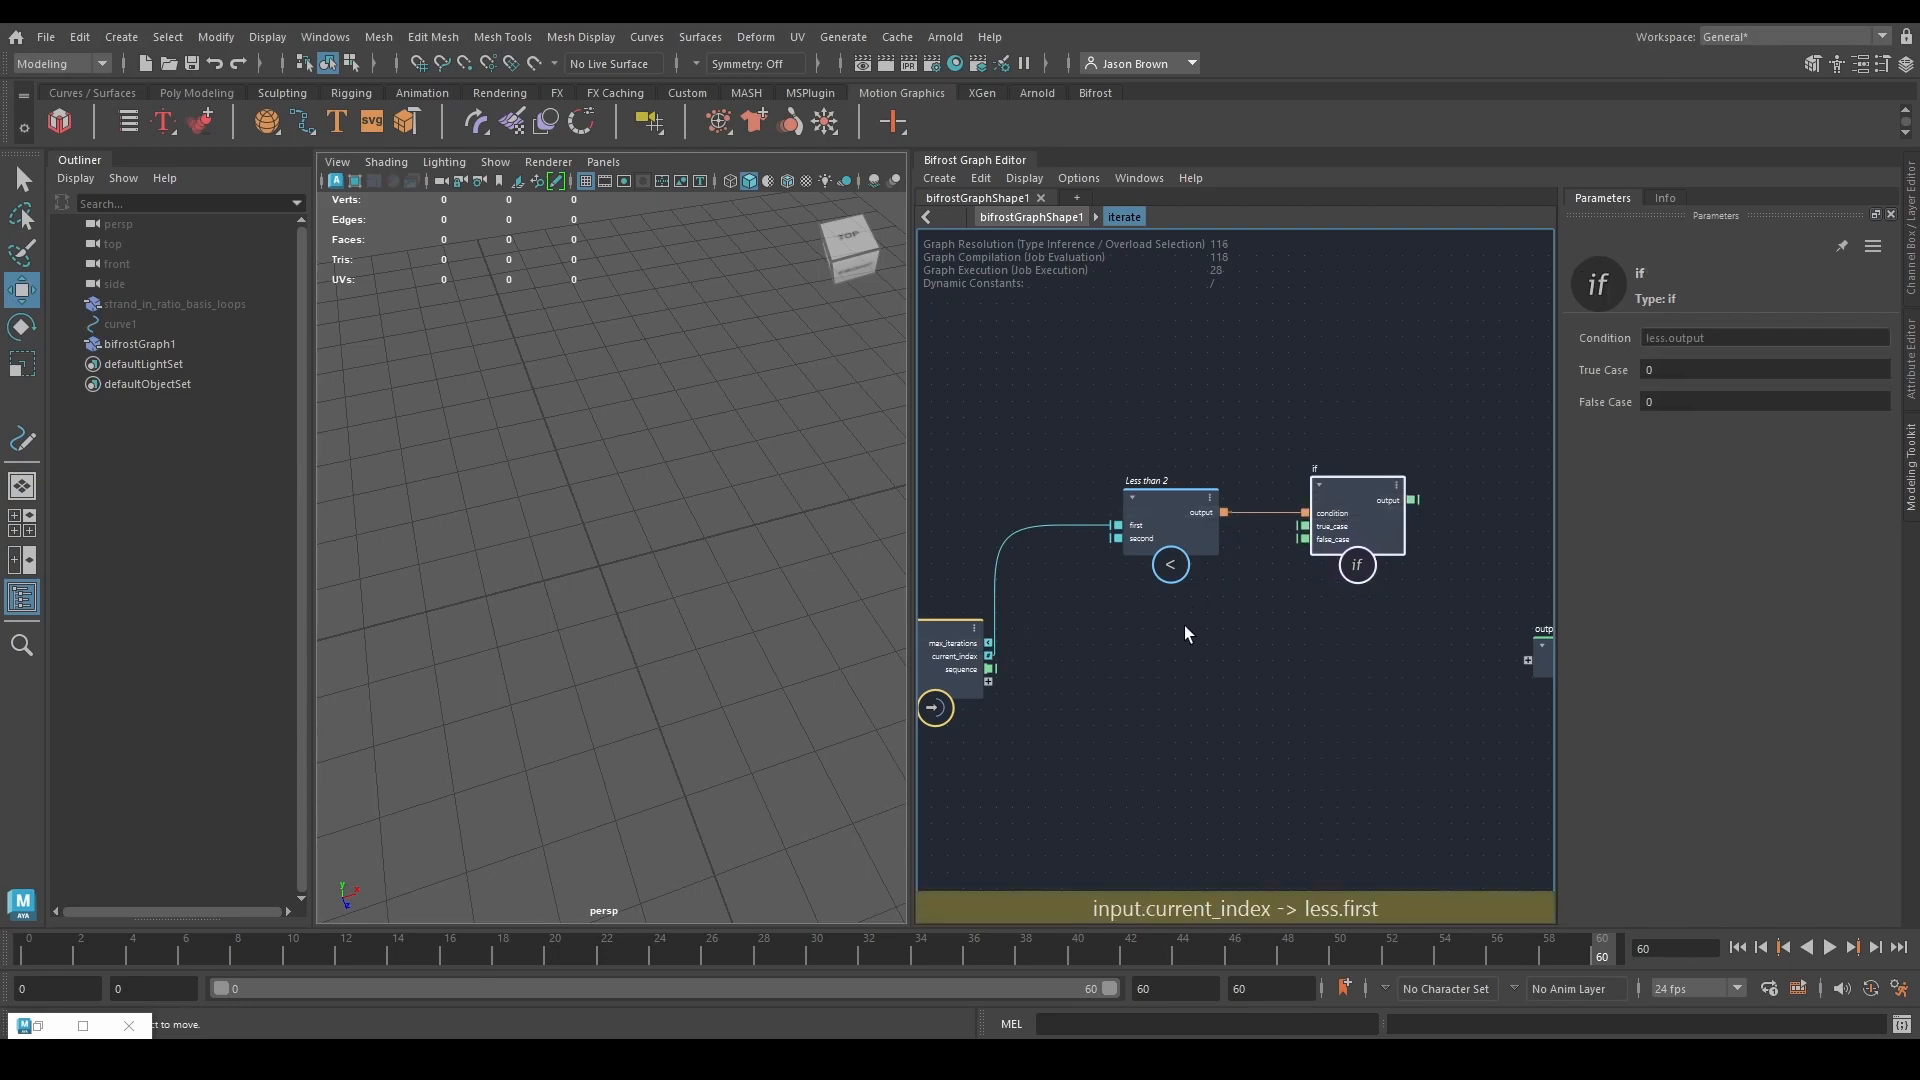
# Add a to_float node fed by current_index and connect its float output to the if node's true_case.
pyautogui.moveTo(1106, 613); pyautogui.dragTo(1148, 616, button='middle')
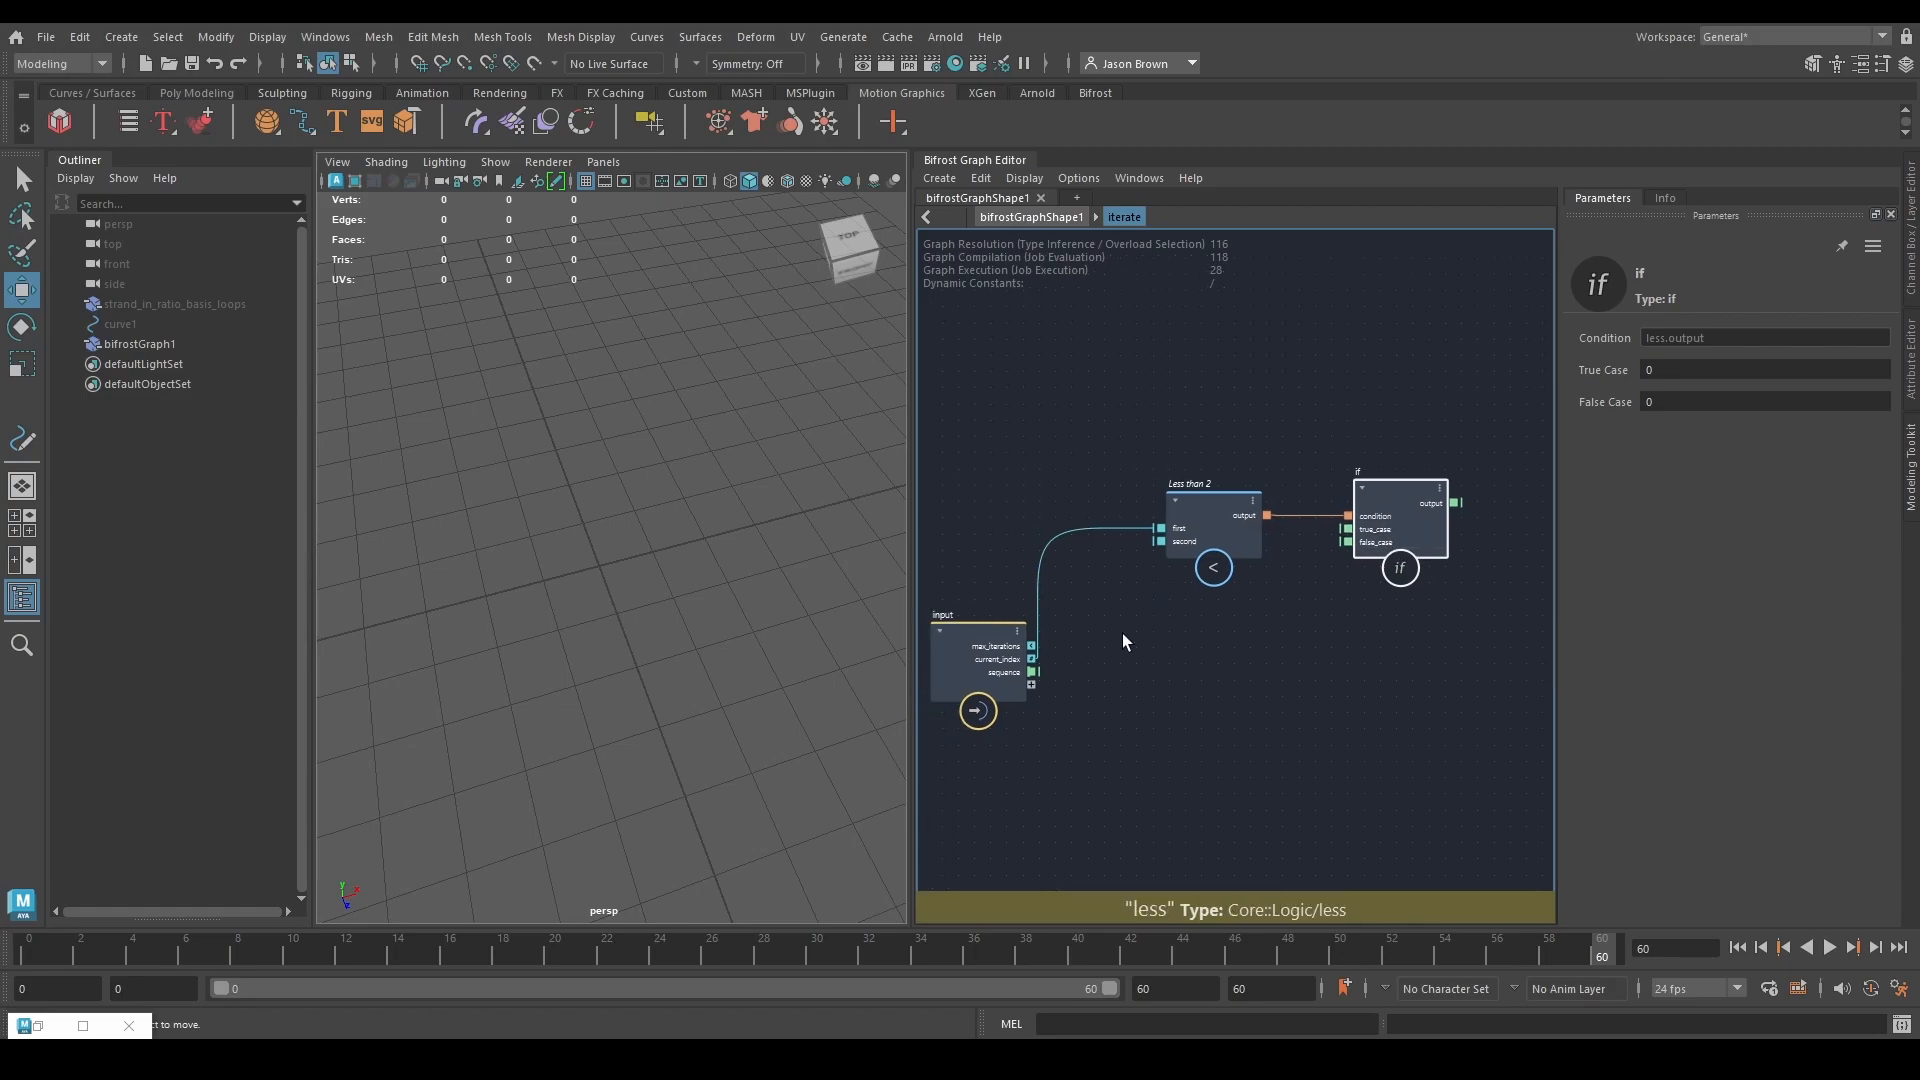
pyautogui.moveTo(1032, 659); pyautogui.dragTo(1203, 645)
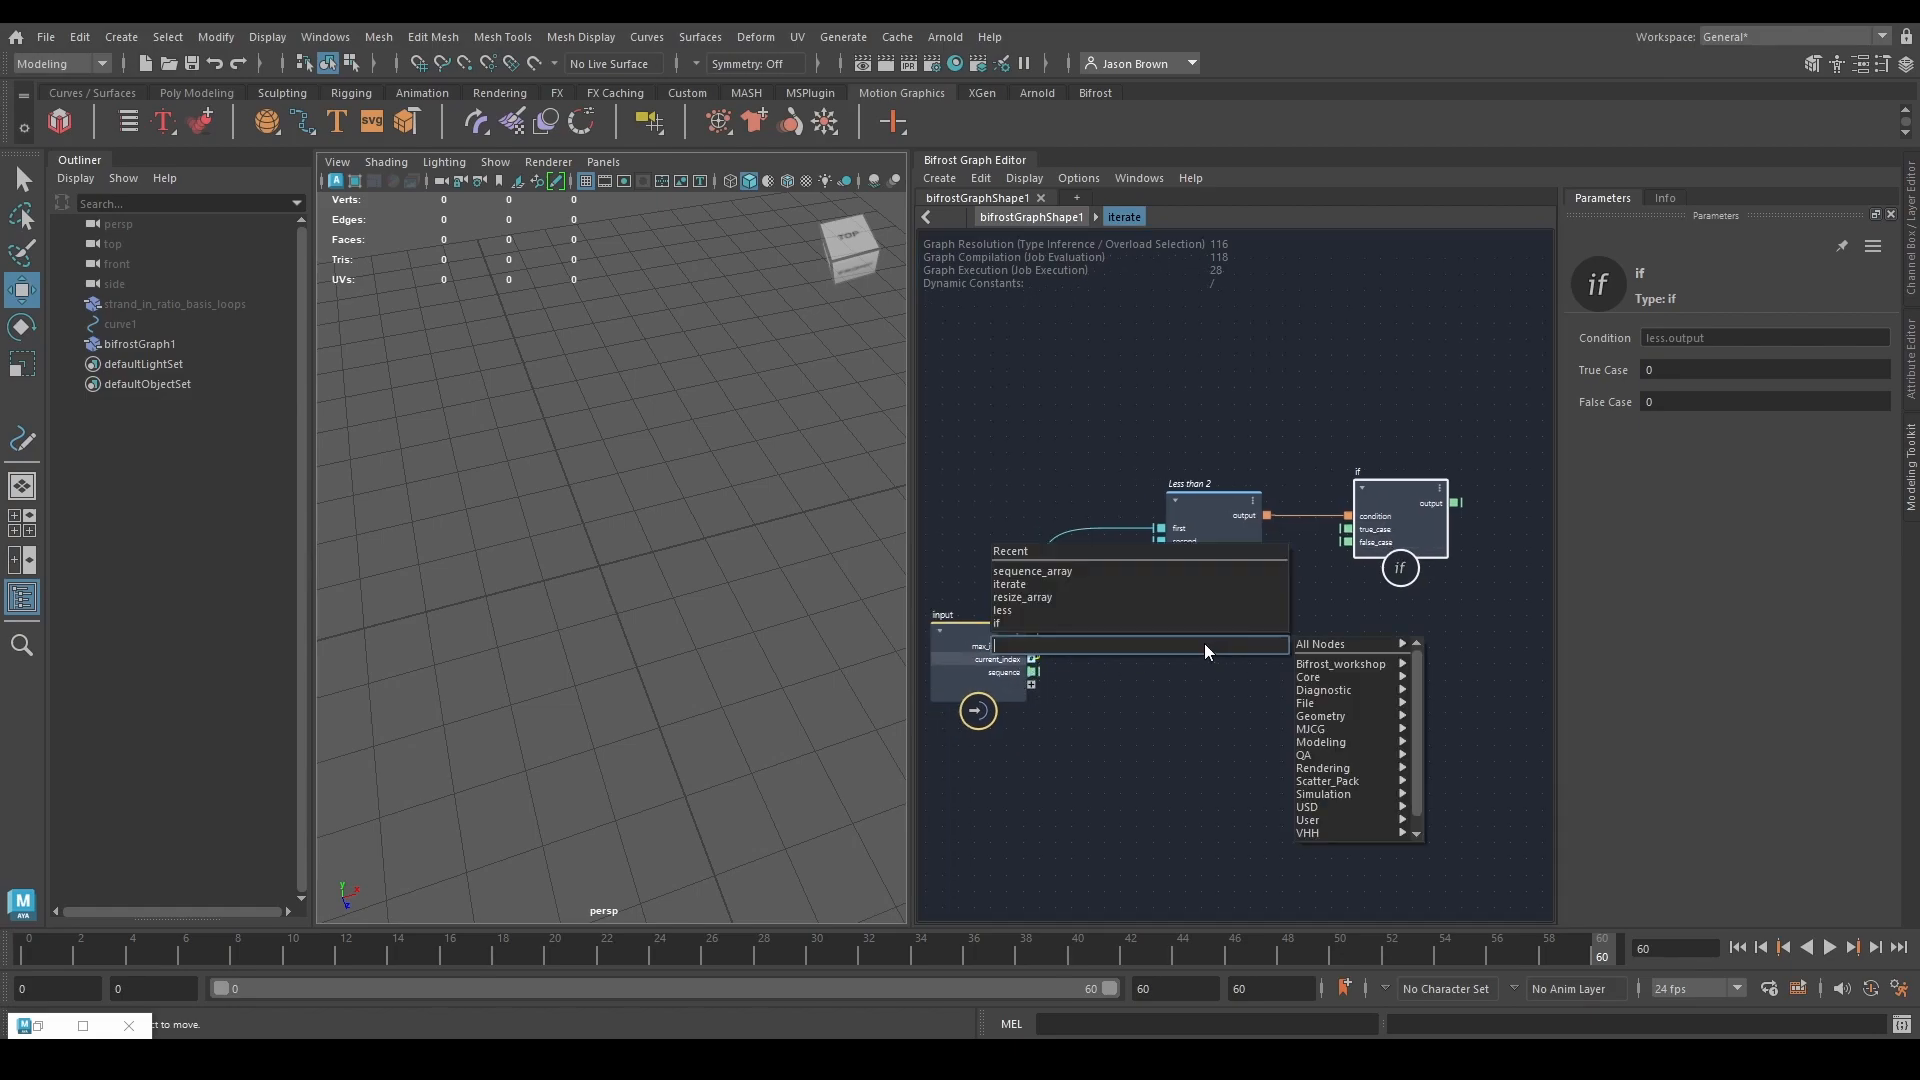
pyautogui.write('tofloat')
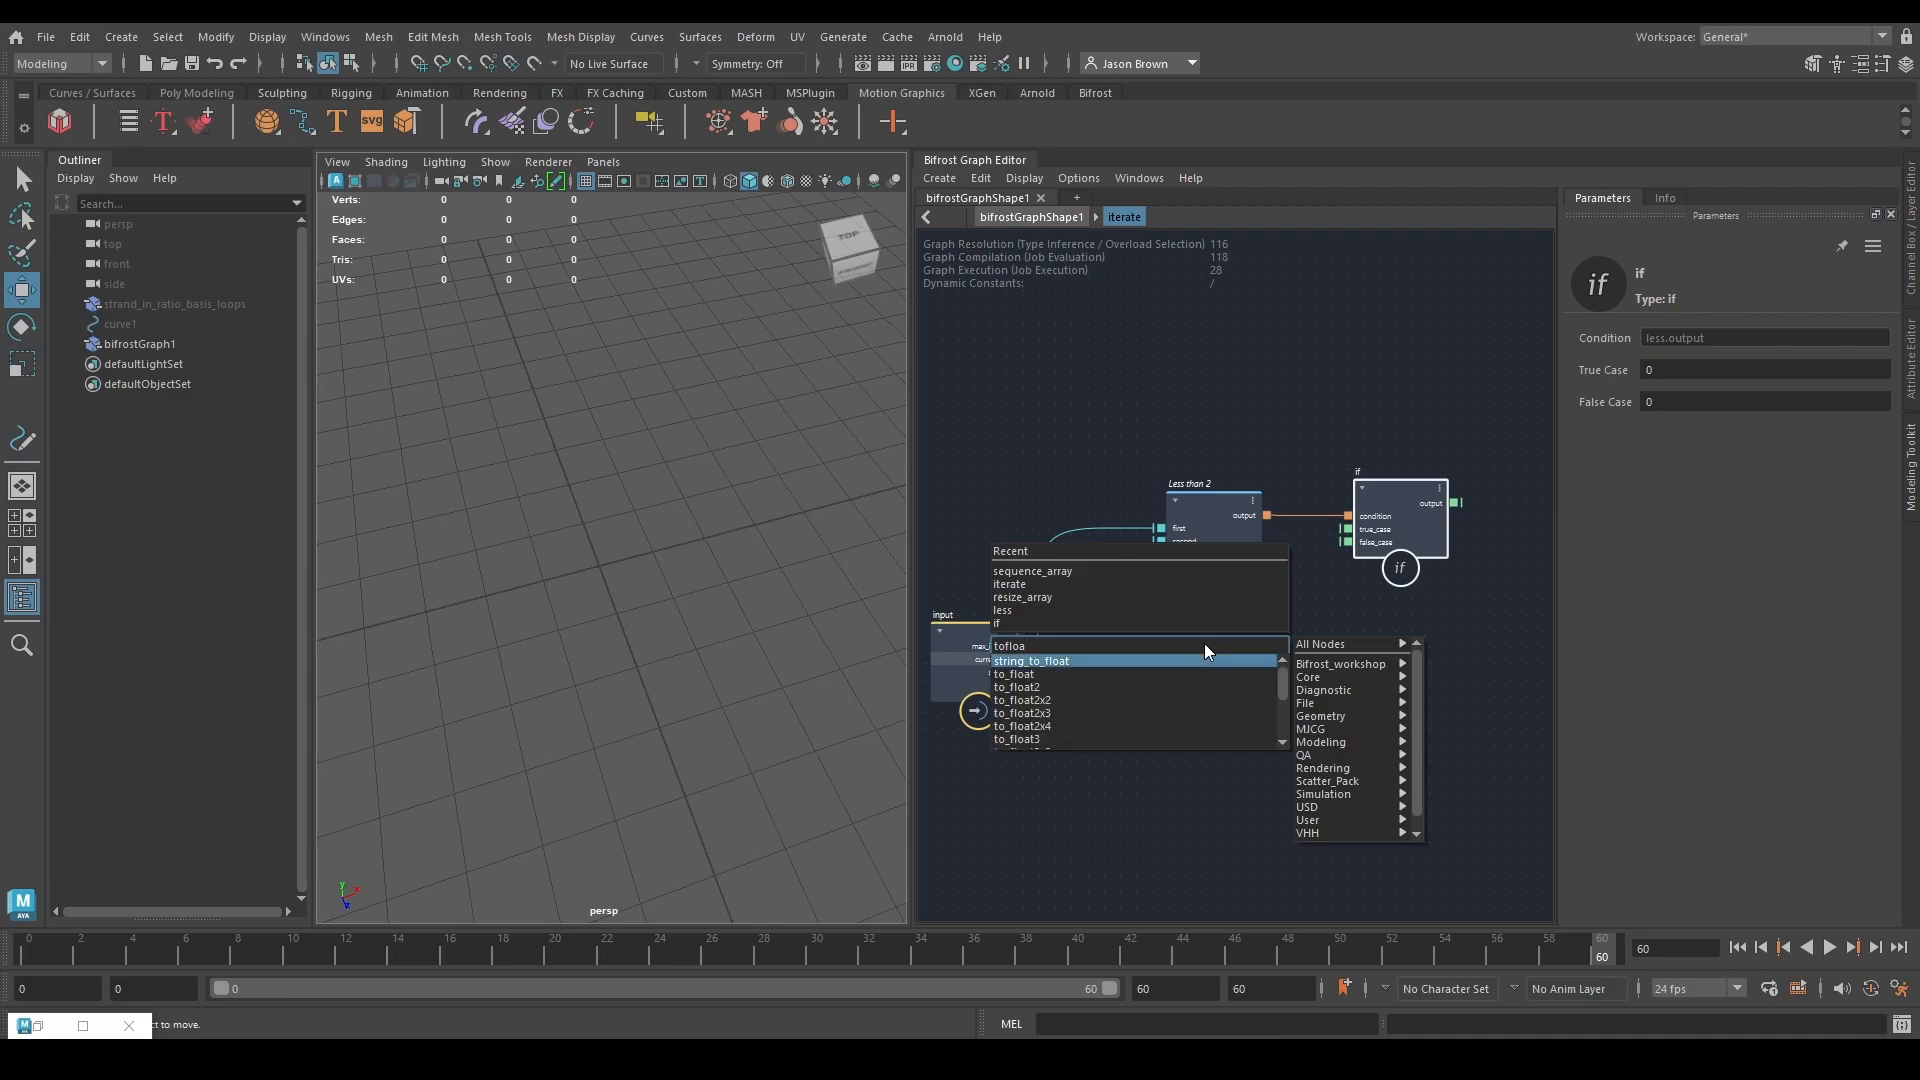
pyautogui.press('Return')
pyautogui.moveTo(1221, 672); pyautogui.dragTo(1347, 528)
pyautogui.keyDown('alt'); pyautogui.moveTo(1356, 608); pyautogui.dragTo(1350, 624, button='middle'); pyautogui.keyUp('alt')
# Tidy the layout by raising the less, to_float and if nodes and aligning the input node with them.
pyautogui.moveTo(1099, 619); pyautogui.dragTo(1082, 596)
pyautogui.keyDown('alt'); pyautogui.moveTo(1351, 659); pyautogui.dragTo(1176, 665, button='middle'); pyautogui.keyUp('alt')
pyautogui.click(1505, 645)
pyautogui.keyDown('alt'); pyautogui.moveTo(1413, 670); pyautogui.dragTo(1298, 643, button='middle'); pyautogui.keyUp('alt')
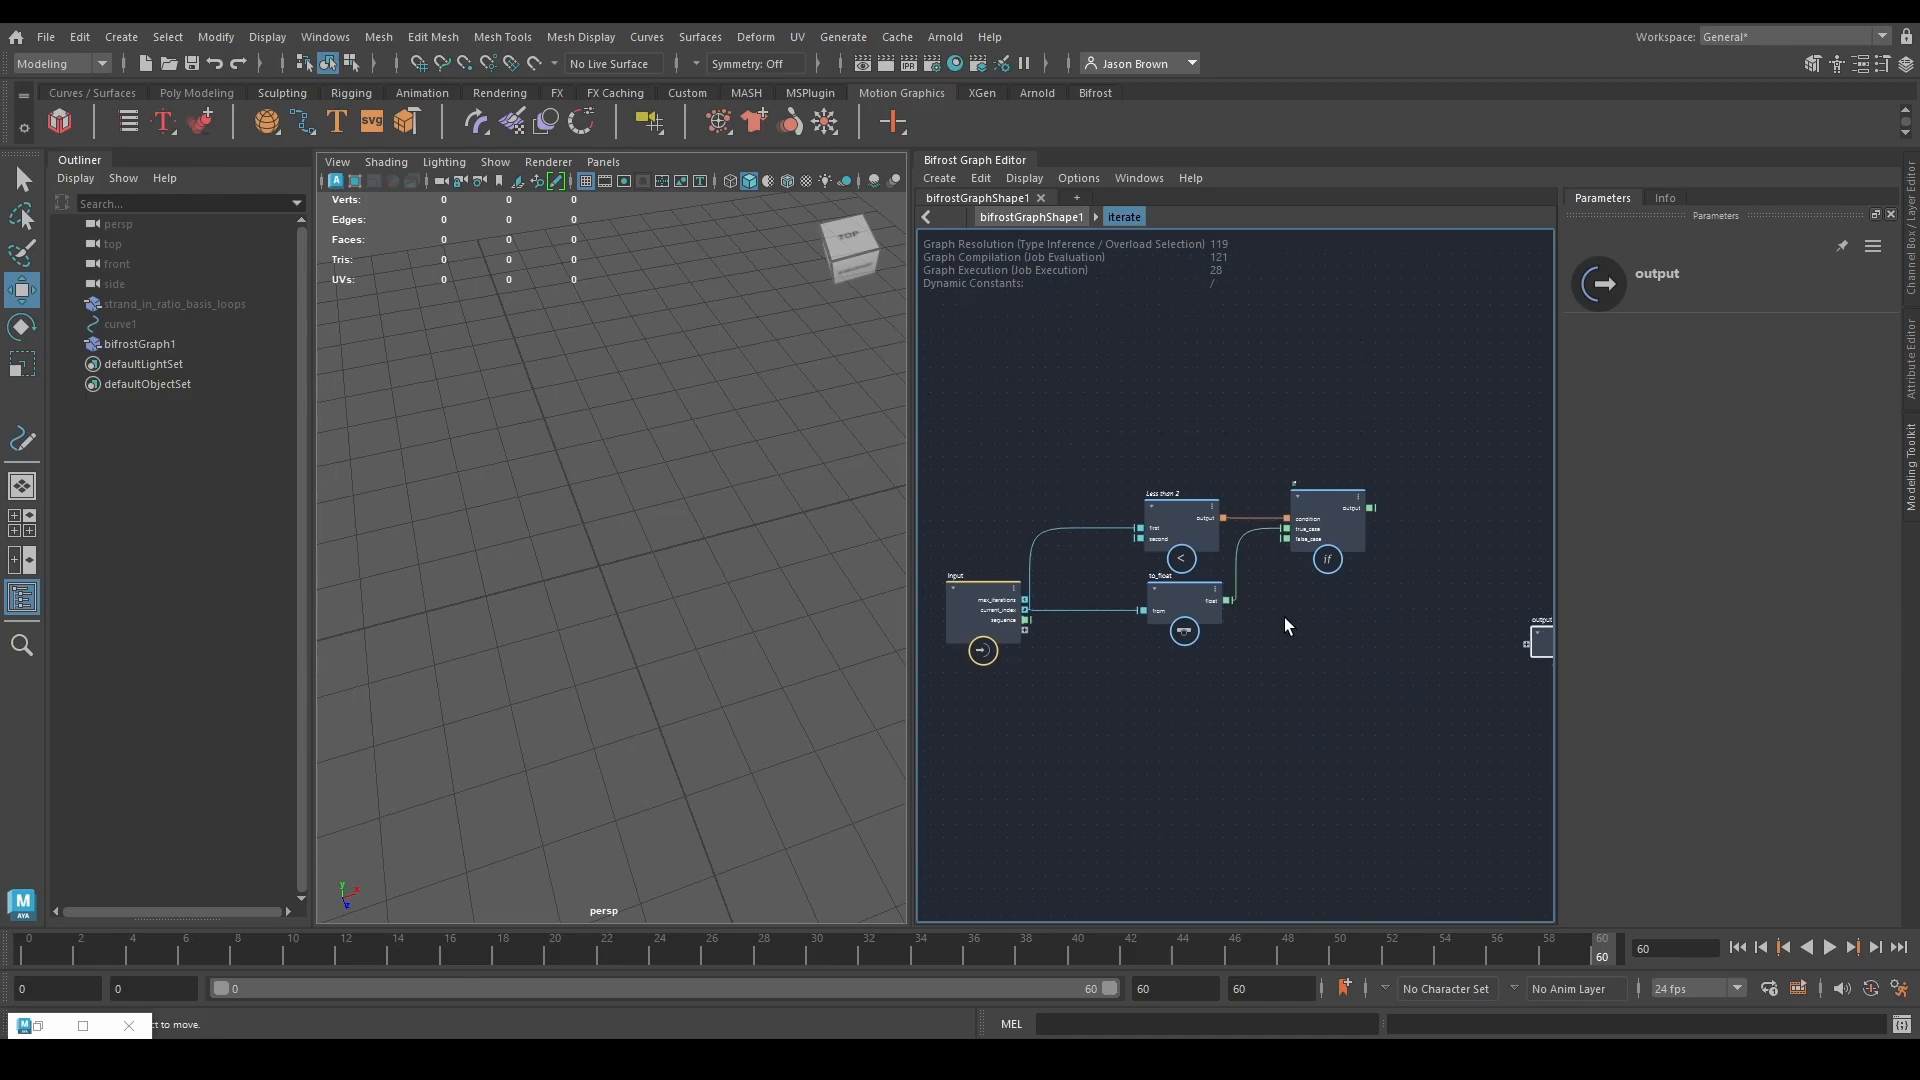
pyautogui.moveTo(1266, 580); pyautogui.dragTo(1175, 550)
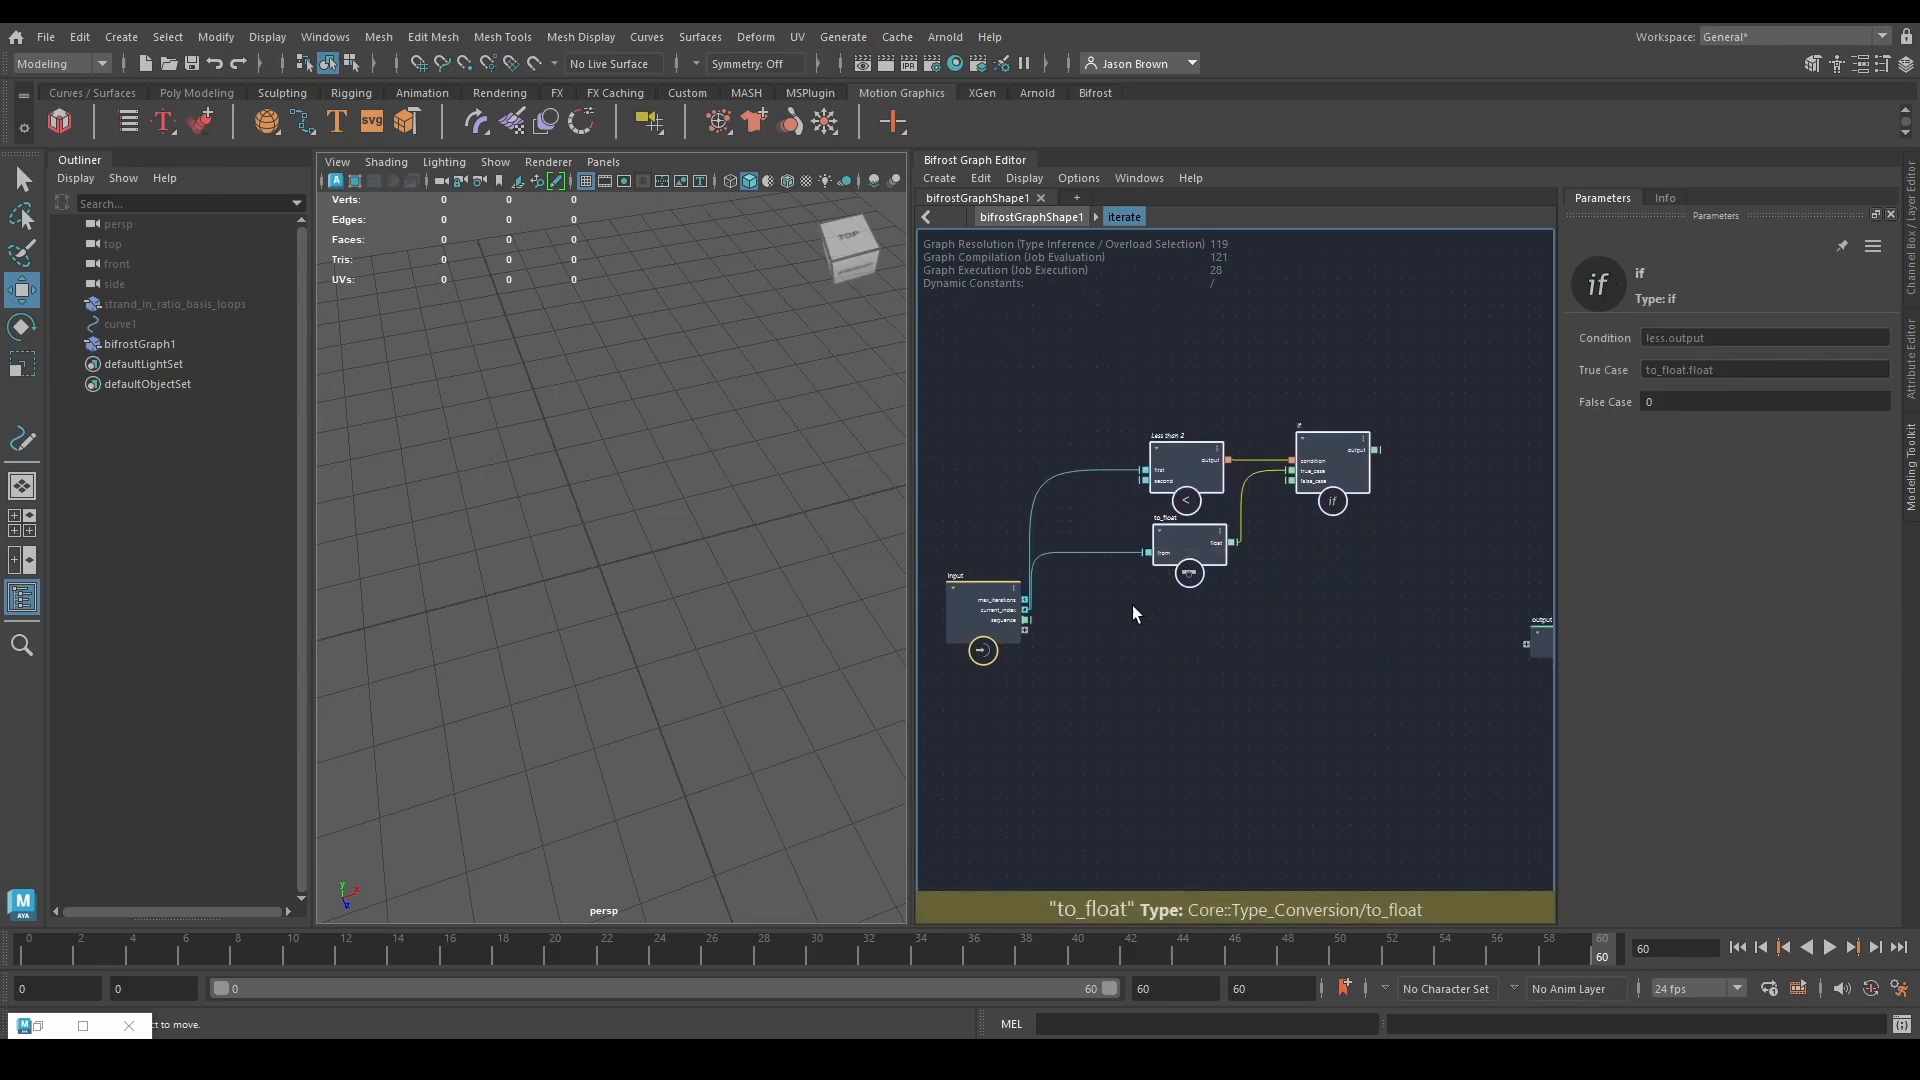
pyautogui.scroll(2, 1133, 602)
pyautogui.keyDown('alt'); pyautogui.moveTo(1137, 600); pyautogui.dragTo(1181, 597, button='middle'); pyautogui.keyUp('alt')
pyautogui.moveTo(1000, 611); pyautogui.dragTo(987, 548)
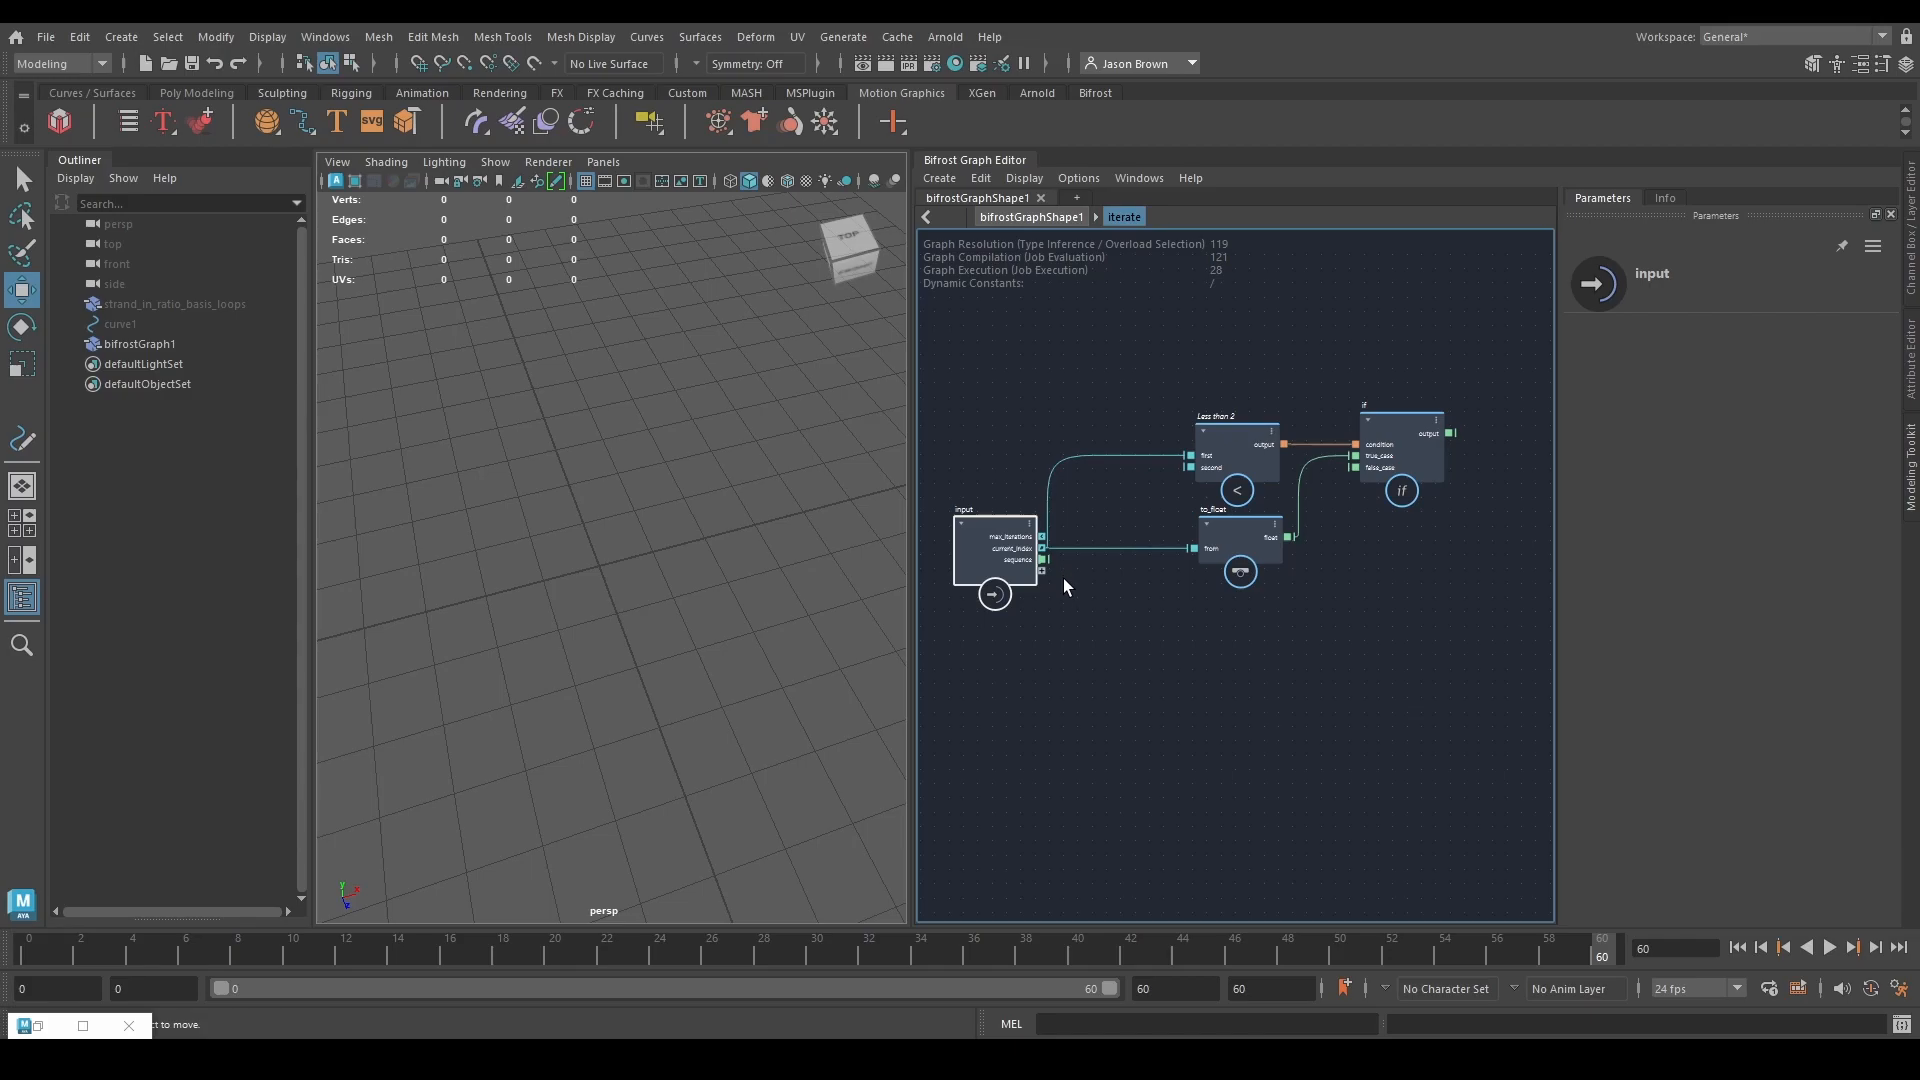
pyautogui.keyDown('alt'); pyautogui.moveTo(1138, 609); pyautogui.dragTo(1144, 626, button='right'); pyautogui.keyUp('alt')
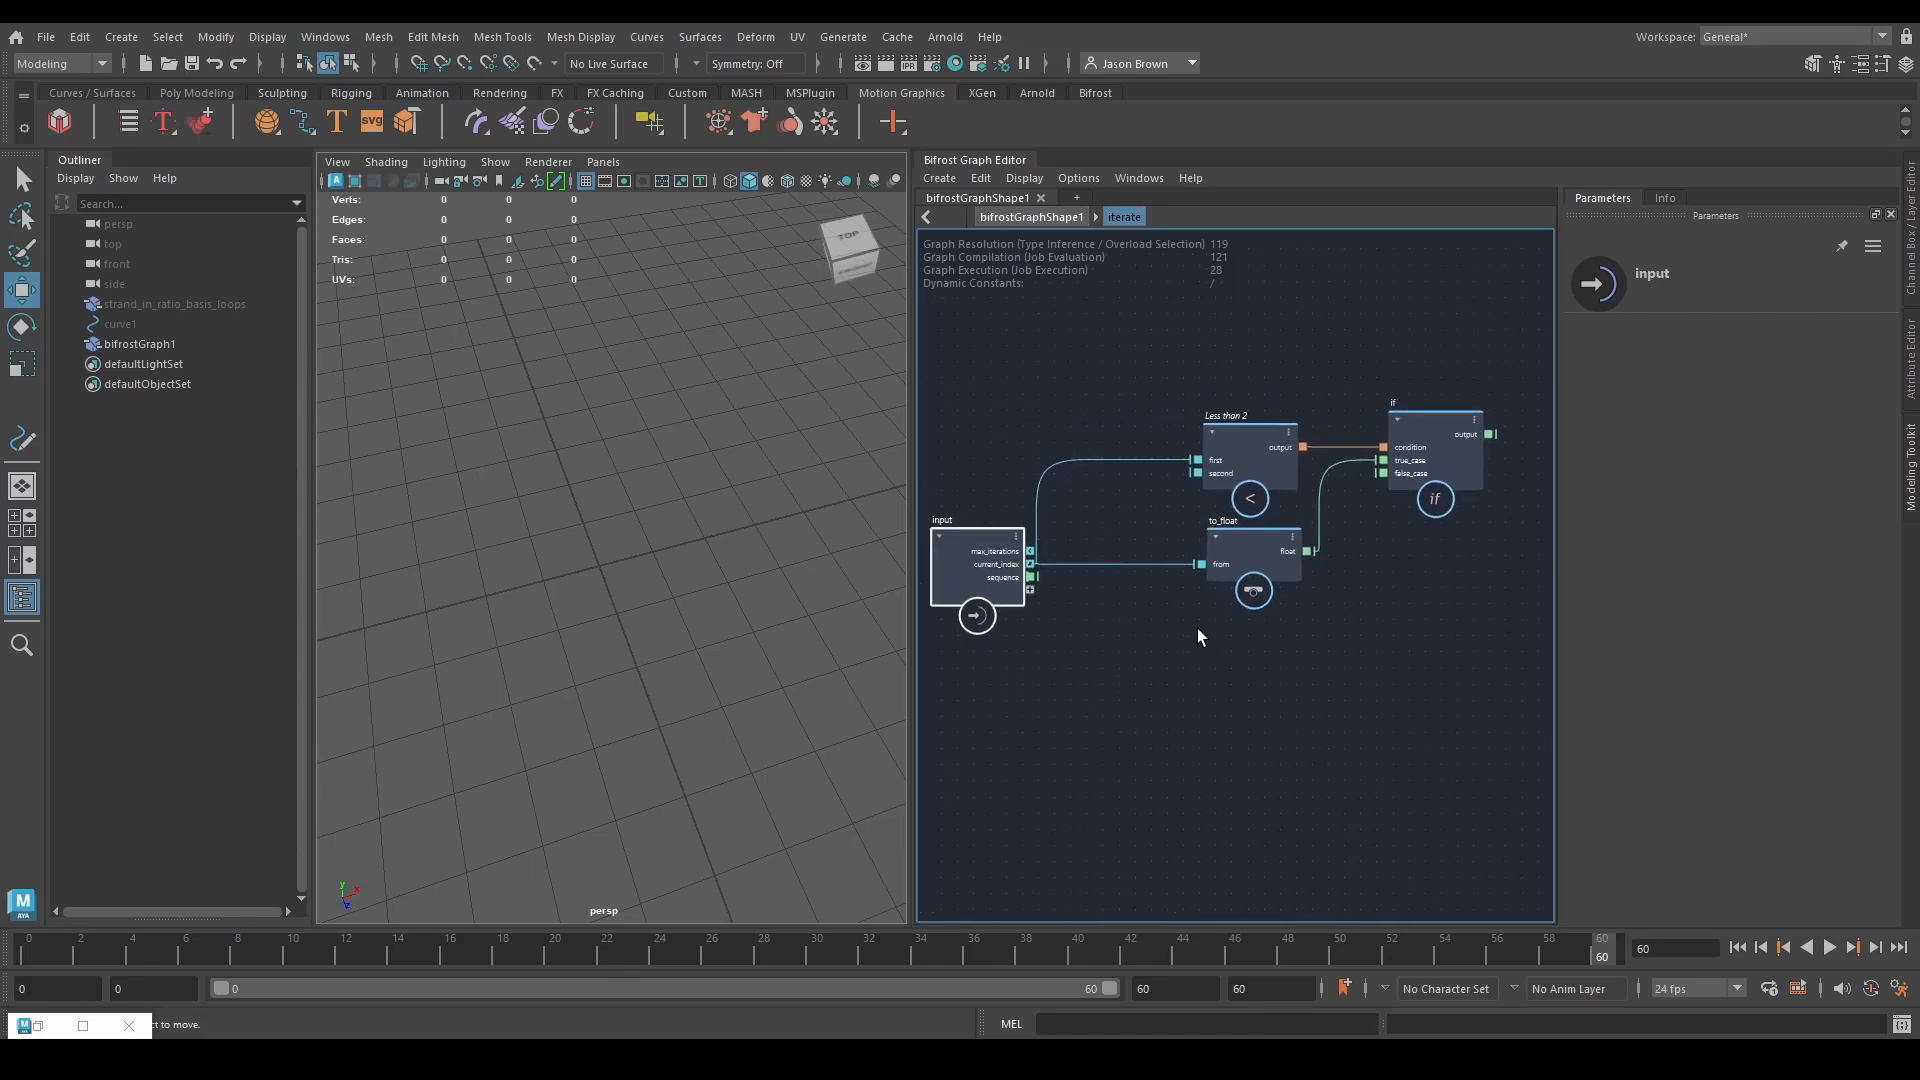
# Examine the sequence_array and value nodes in the parent graph, and return inside the iterate compound.
pyautogui.moveTo(1022, 569)
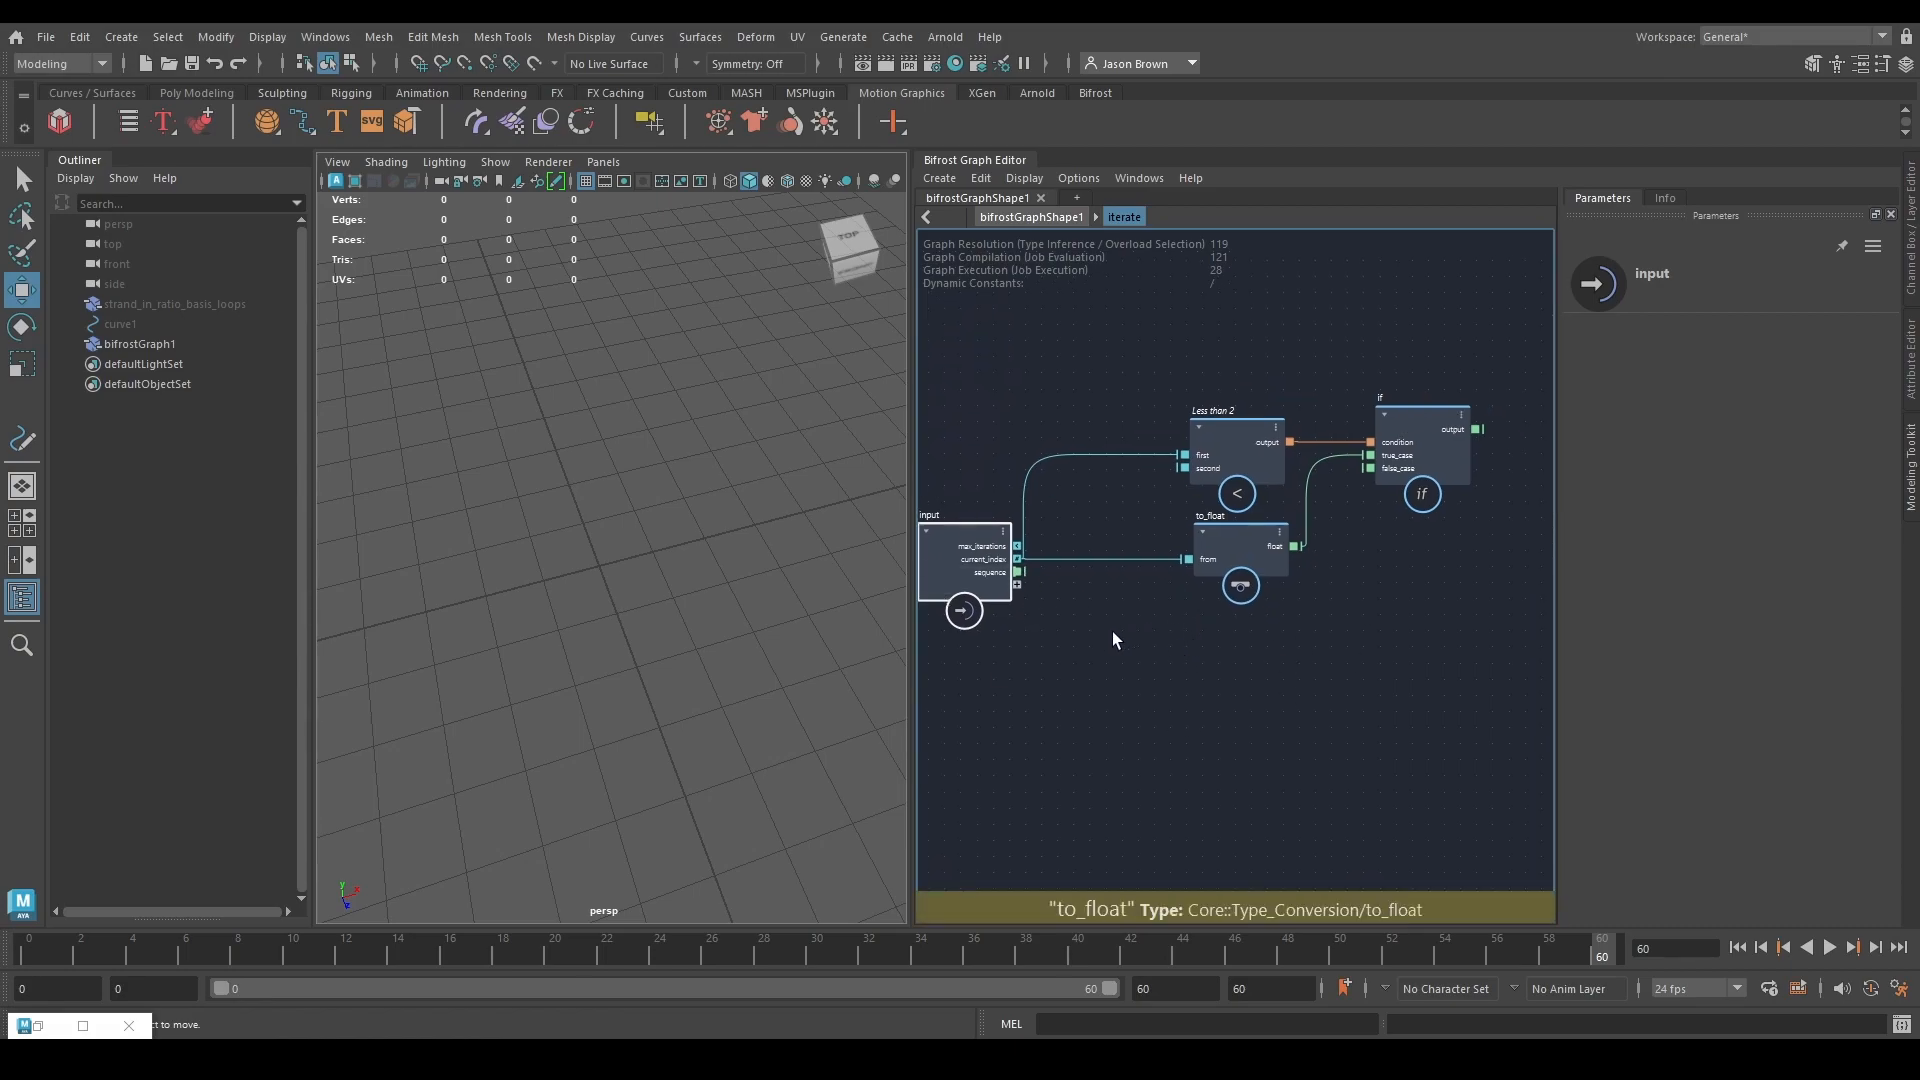
pyautogui.keyDown('alt'); pyautogui.moveTo(1088, 615); pyautogui.dragTo(1160, 634, button='middle'); pyautogui.keyUp('alt')
pyautogui.keyDown('alt'); pyautogui.moveTo(1161, 633); pyautogui.dragTo(1118, 628, button='right'); pyautogui.keyUp('alt')
pyautogui.scroll(2, 1118, 628)
pyautogui.moveTo(1108, 618)
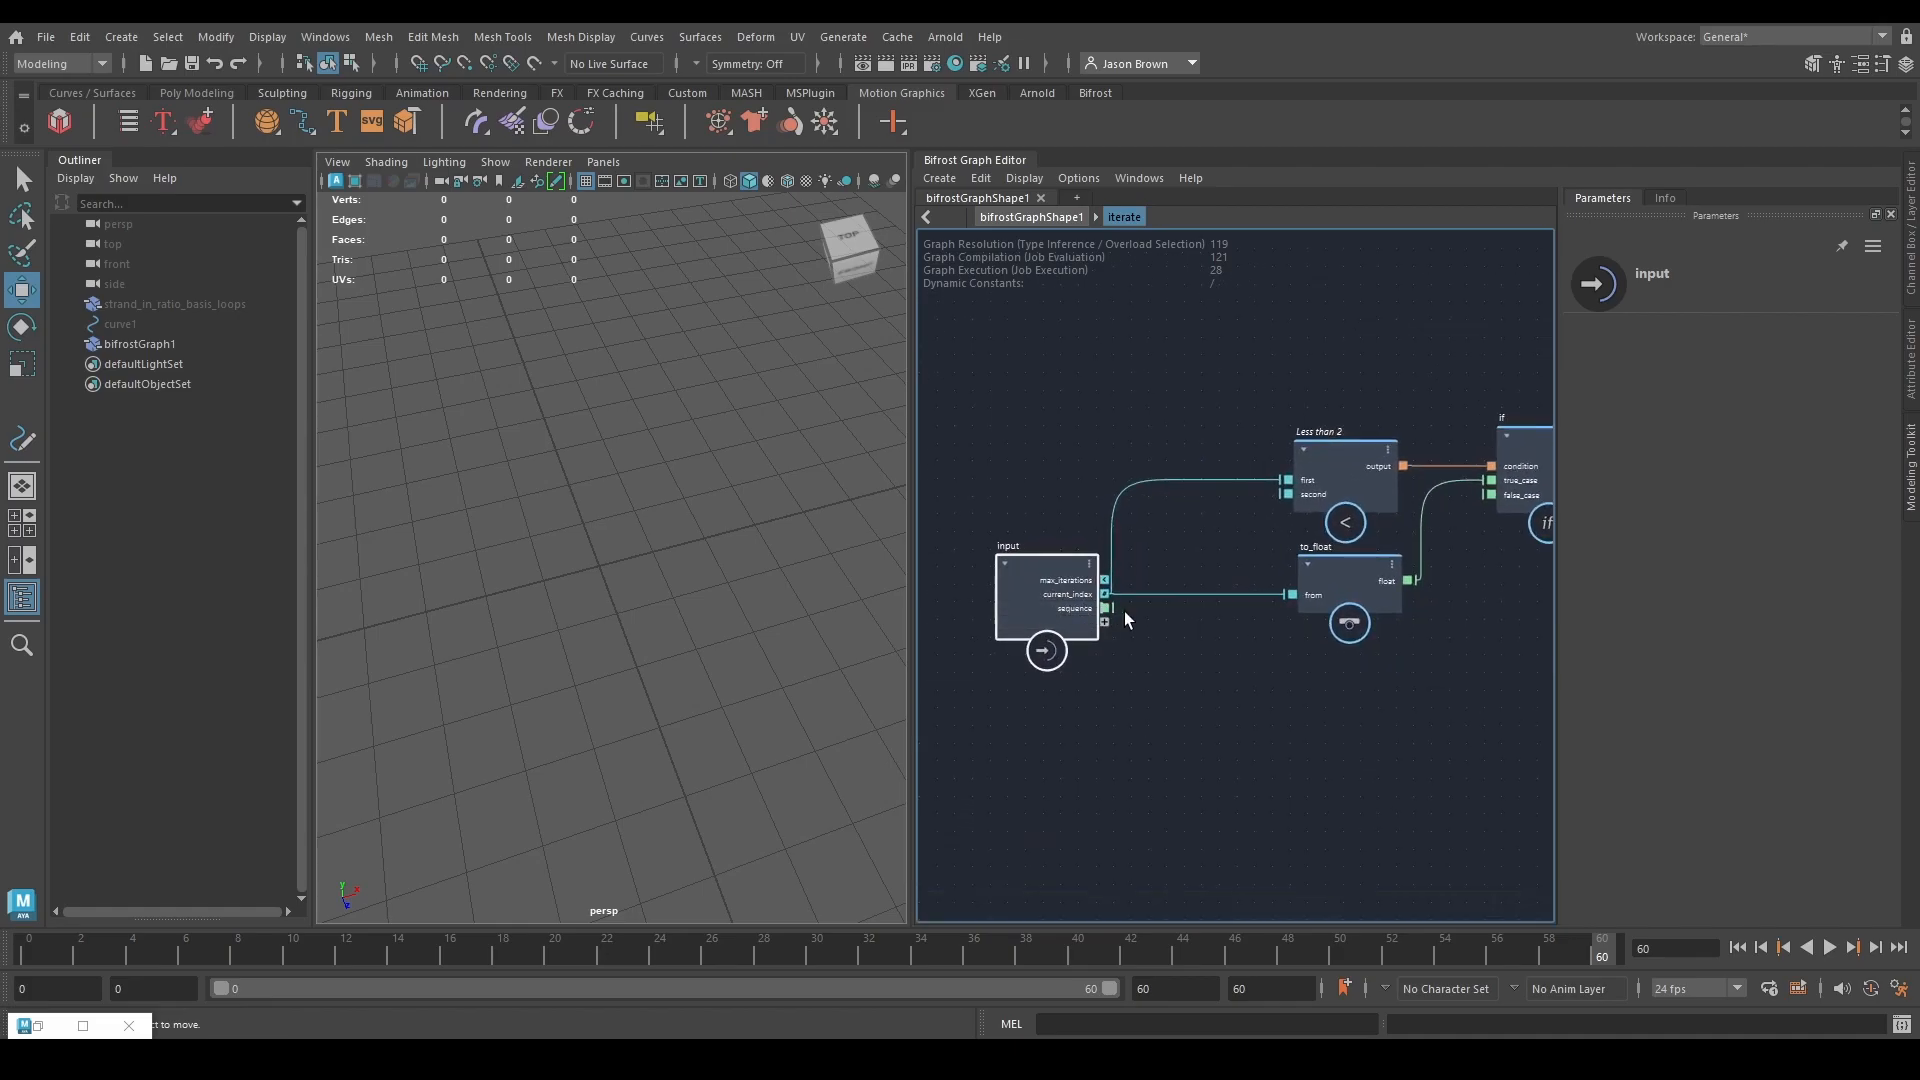
pyautogui.doubleClick(1149, 625)
pyautogui.keyDown('alt'); pyautogui.moveTo(1182, 694); pyautogui.dragTo(1314, 708, button='middle'); pyautogui.keyUp('alt')
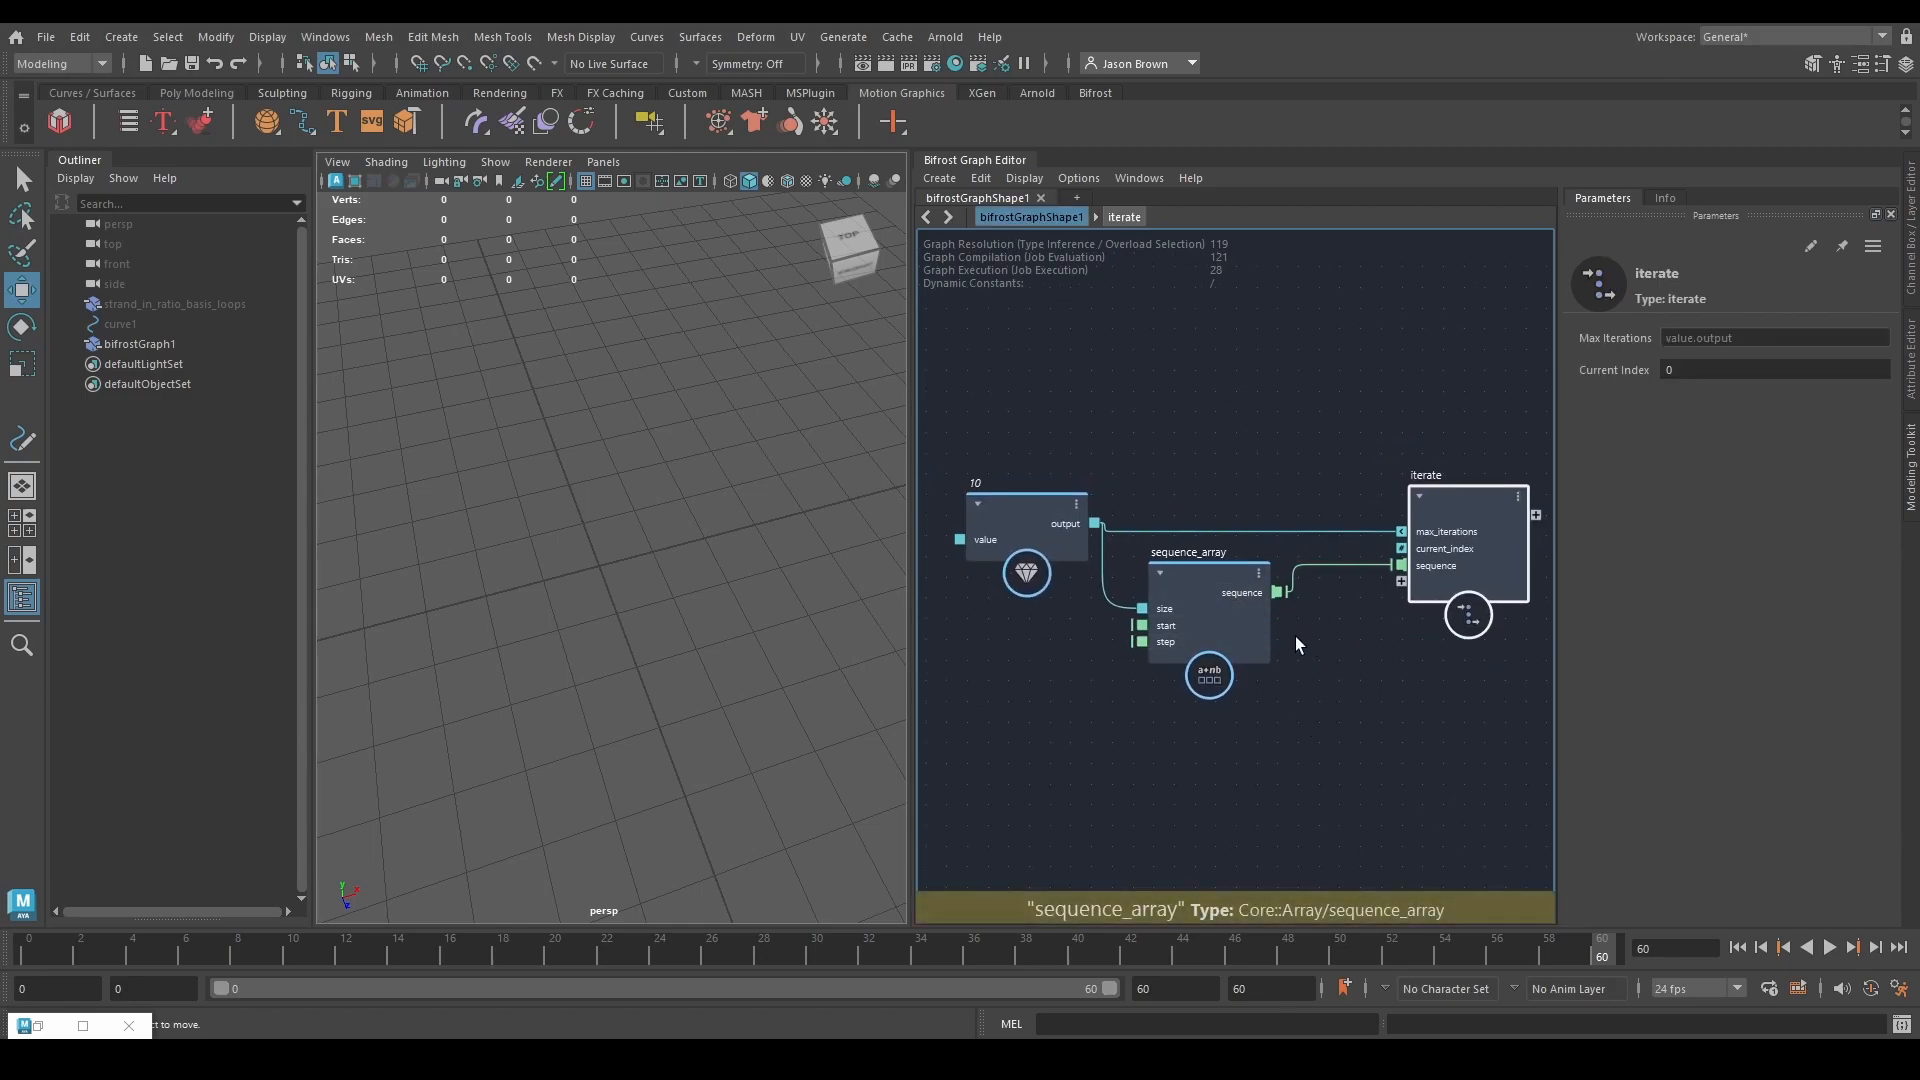
pyautogui.click(1202, 597)
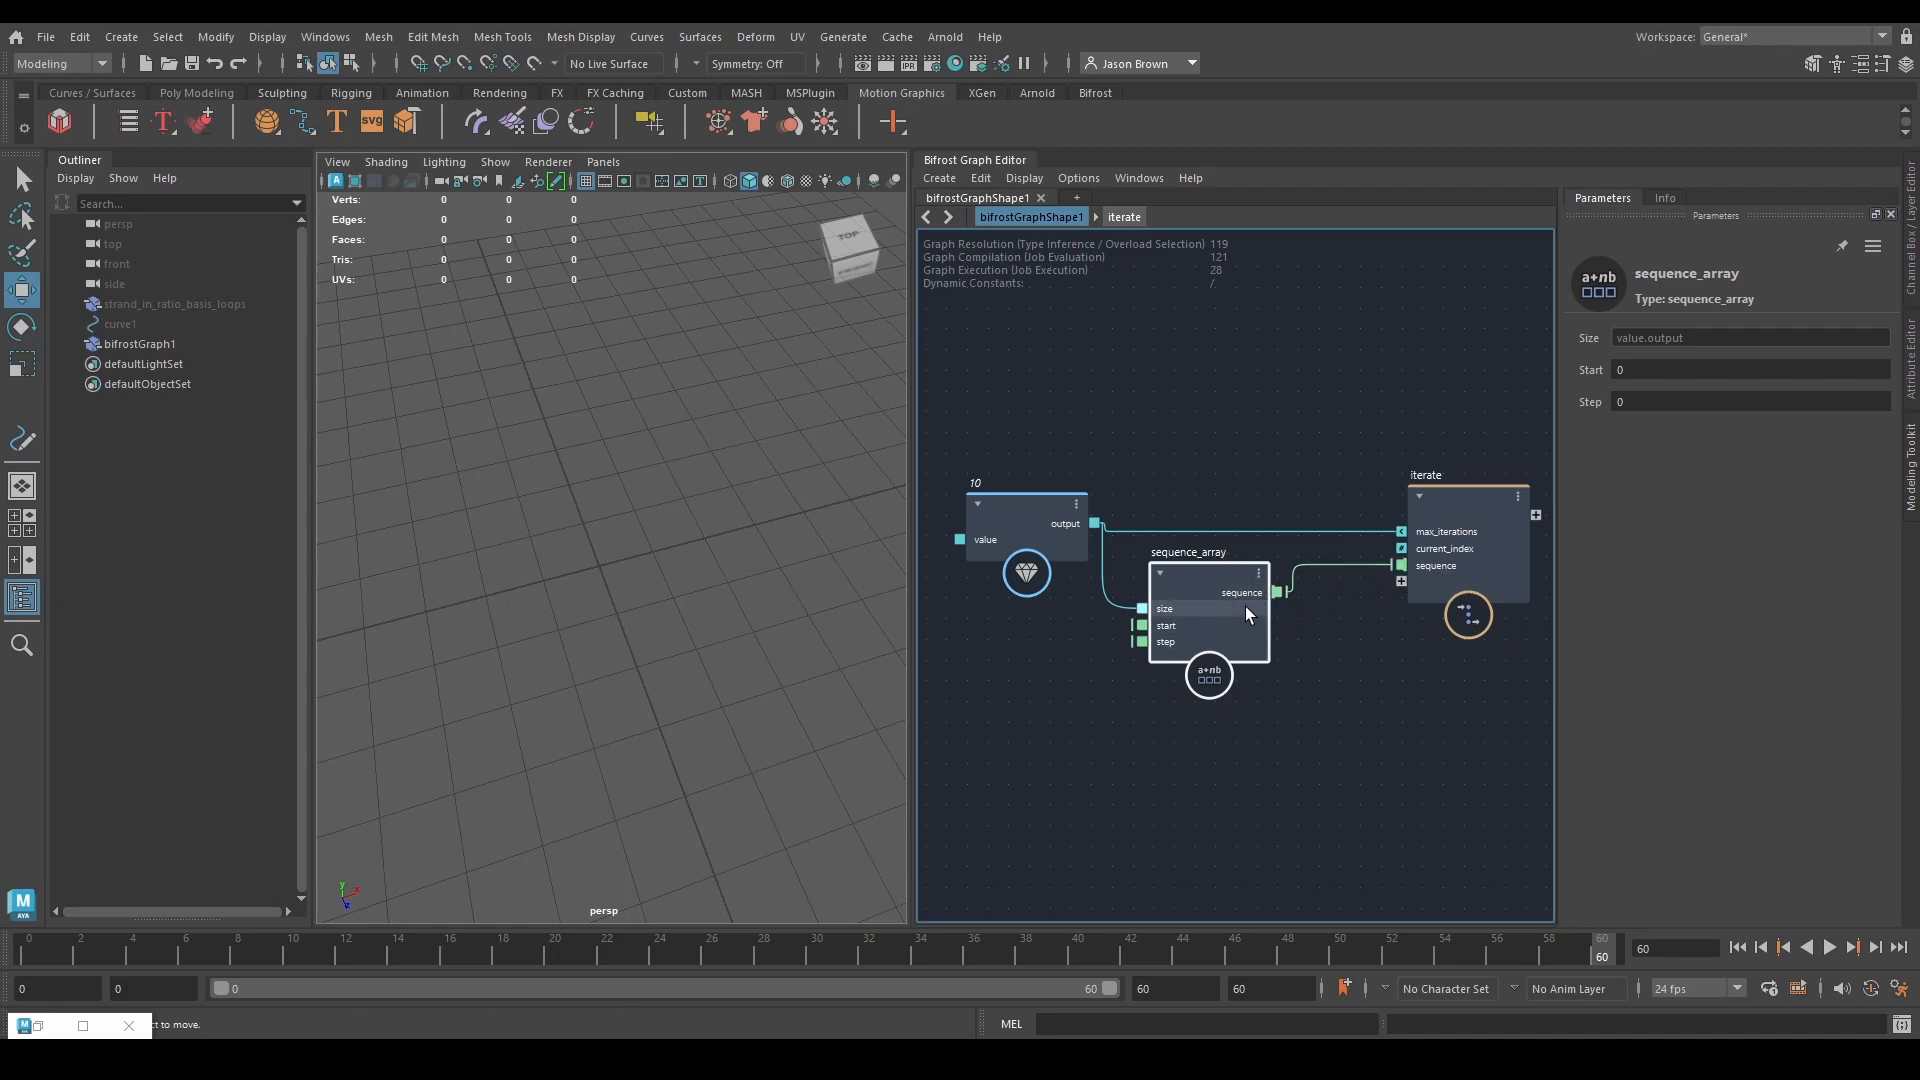
pyautogui.keyDown('alt'); pyautogui.moveTo(1251, 663); pyautogui.dragTo(1216, 684, button='middle'); pyautogui.keyUp('alt')
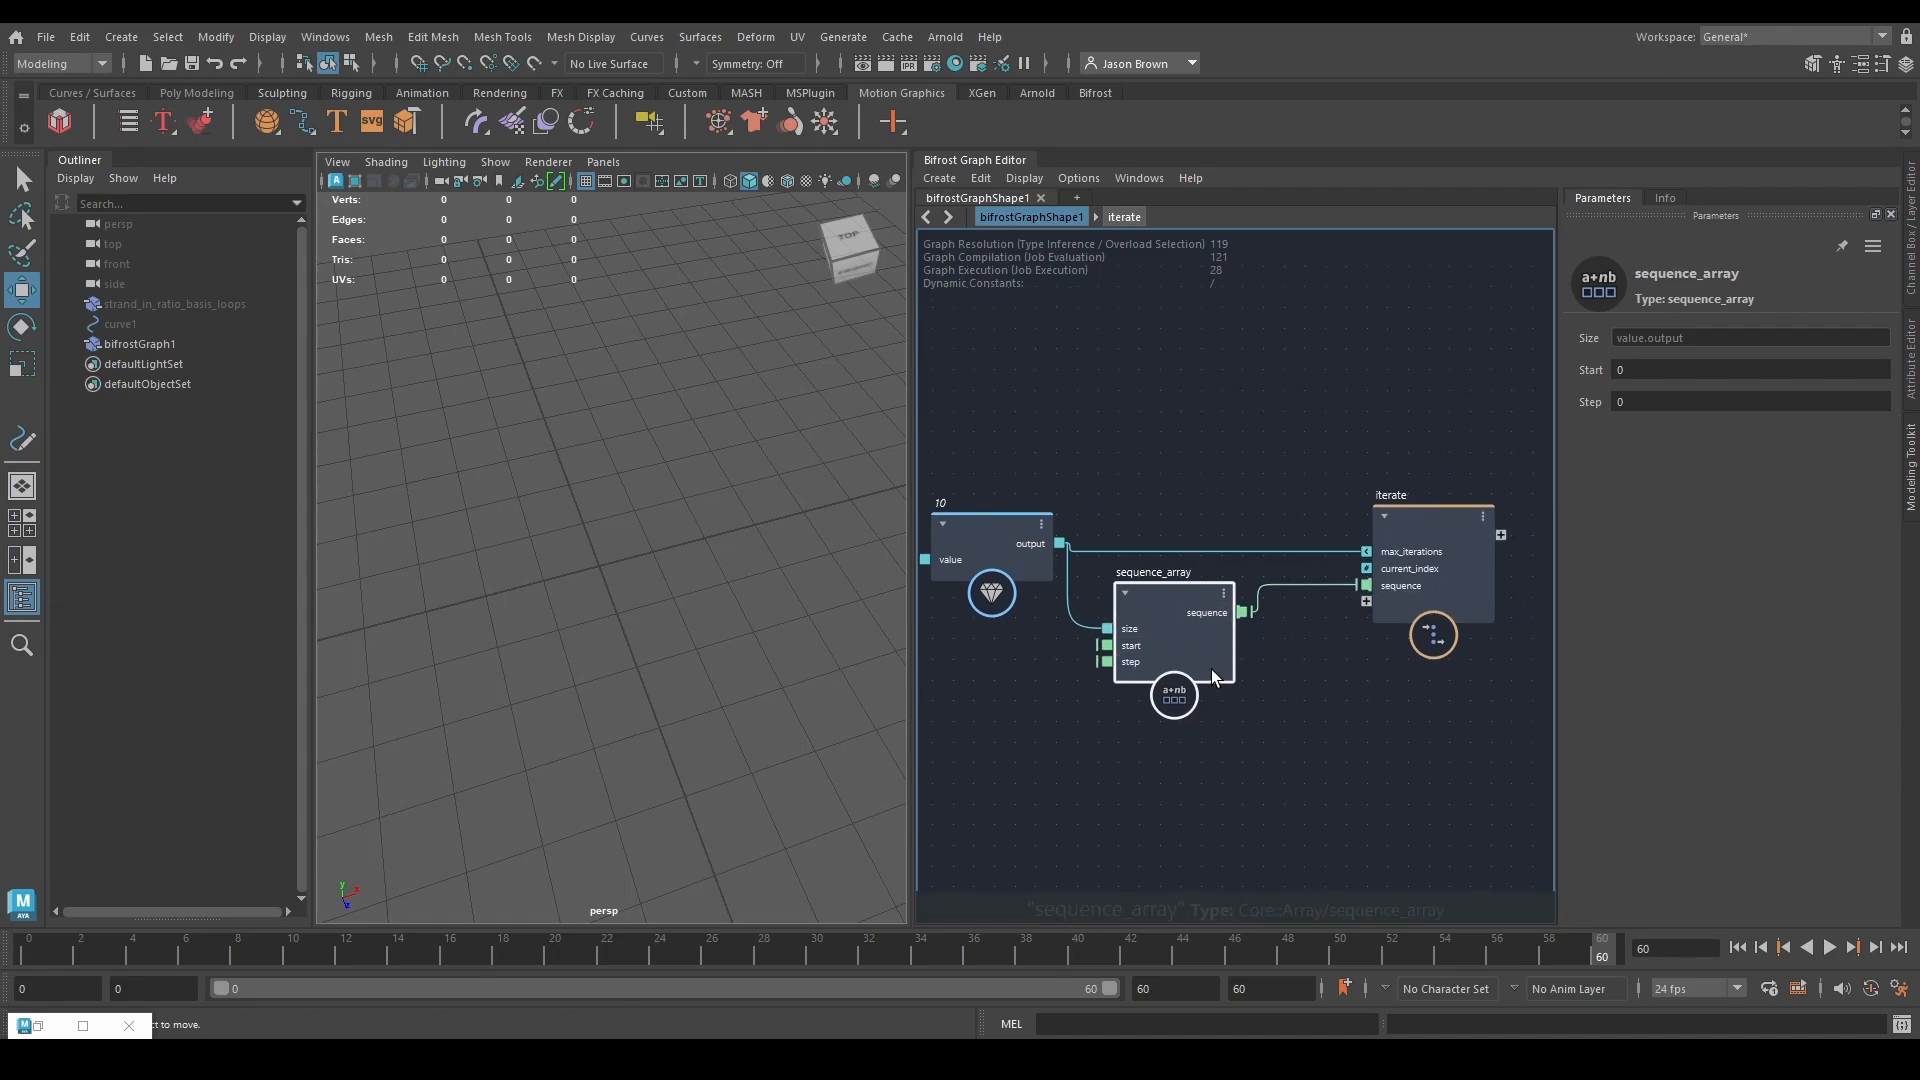
pyautogui.click(973, 528)
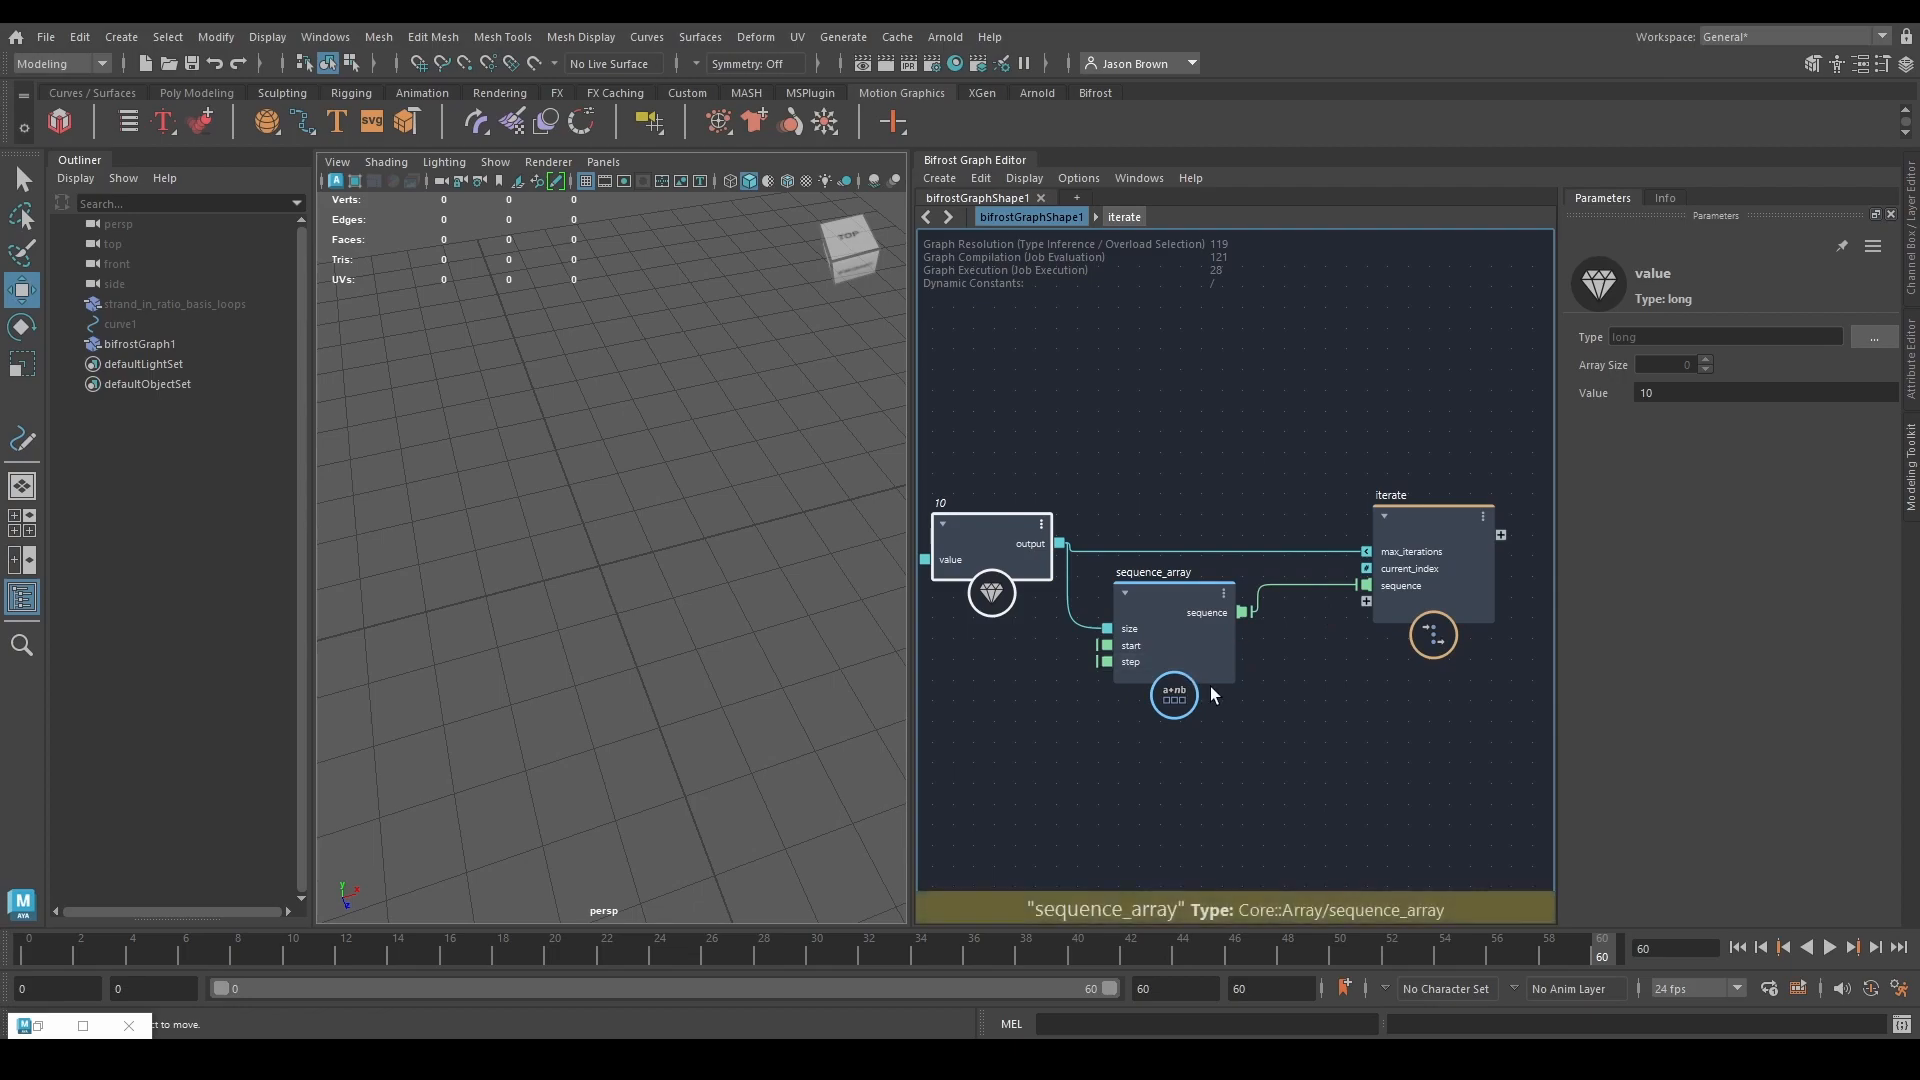
pyautogui.click(1403, 530)
pyautogui.doubleClick(1401, 525)
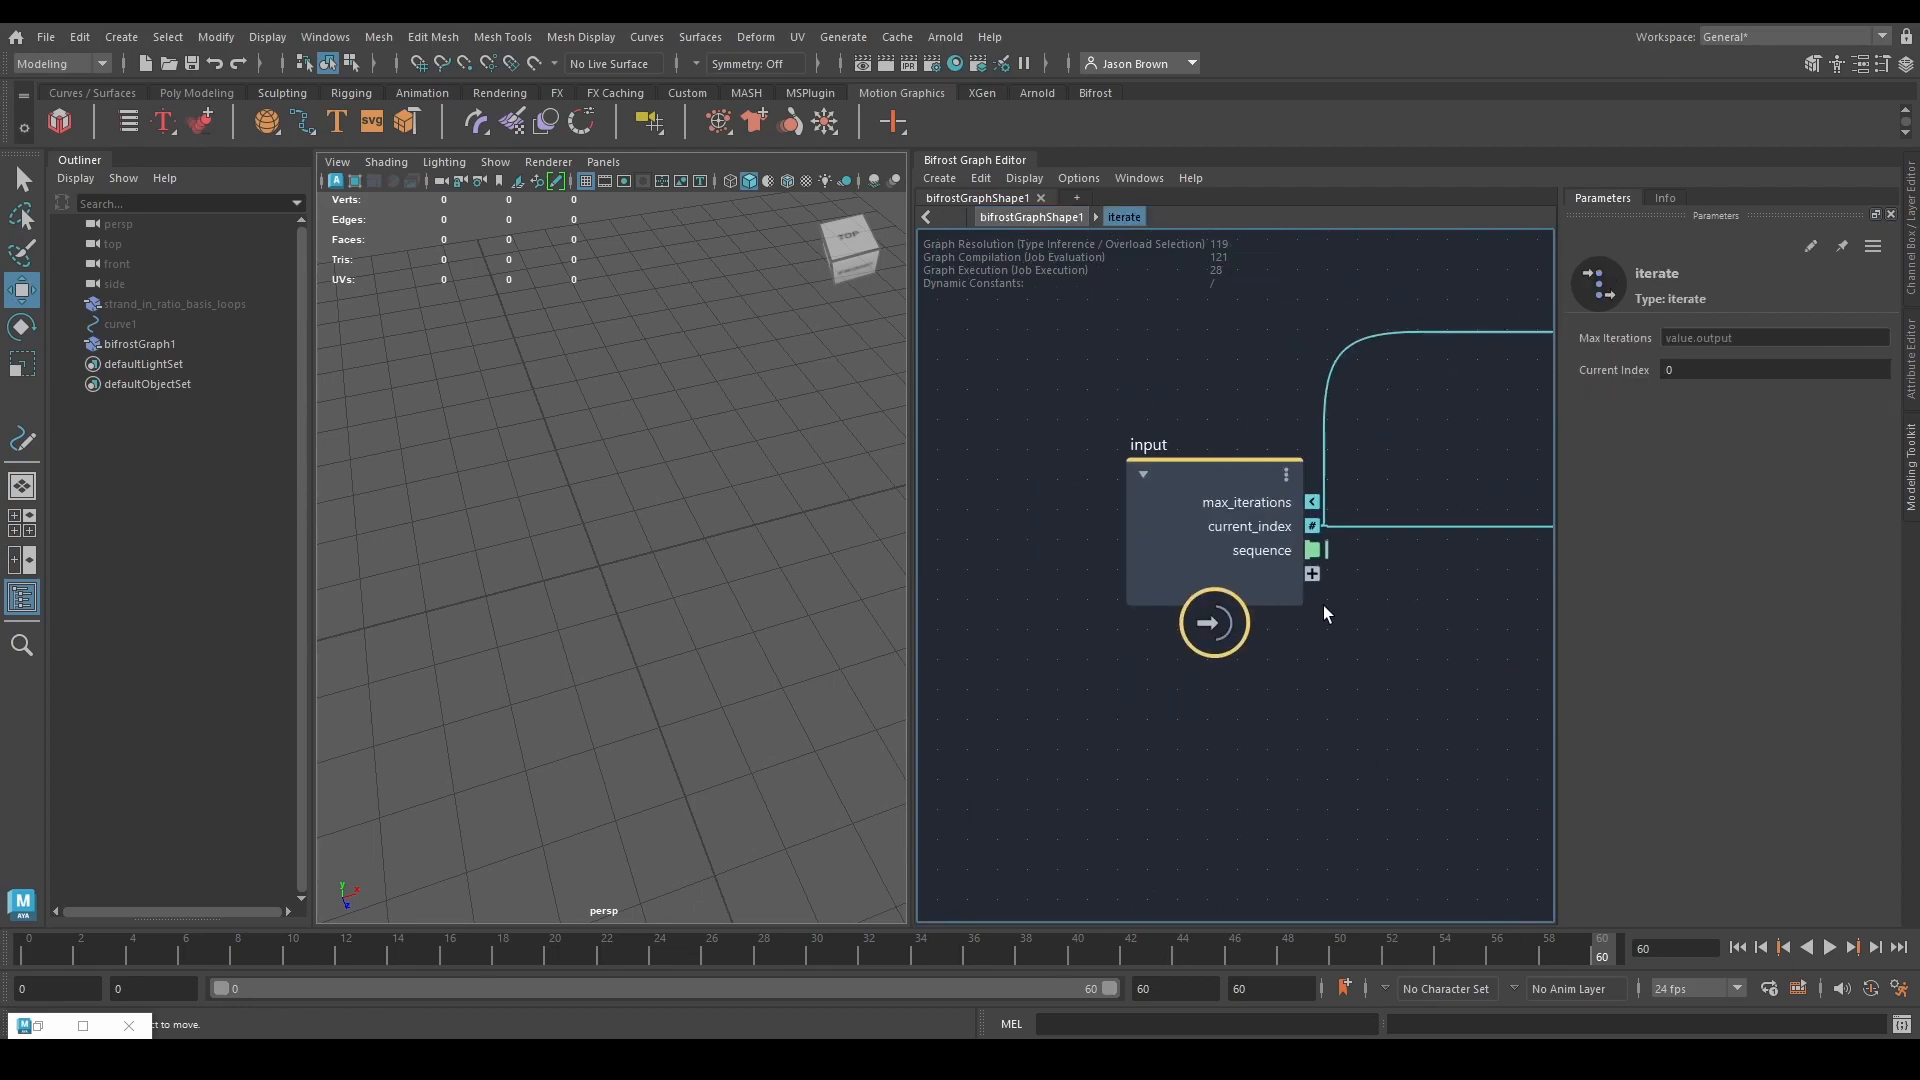
# Set the type of the input node's sequence port to array<float>.
pyautogui.rightClick(1302, 552)
pyautogui.click(1265, 699)
pyautogui.rightClick(1249, 549)
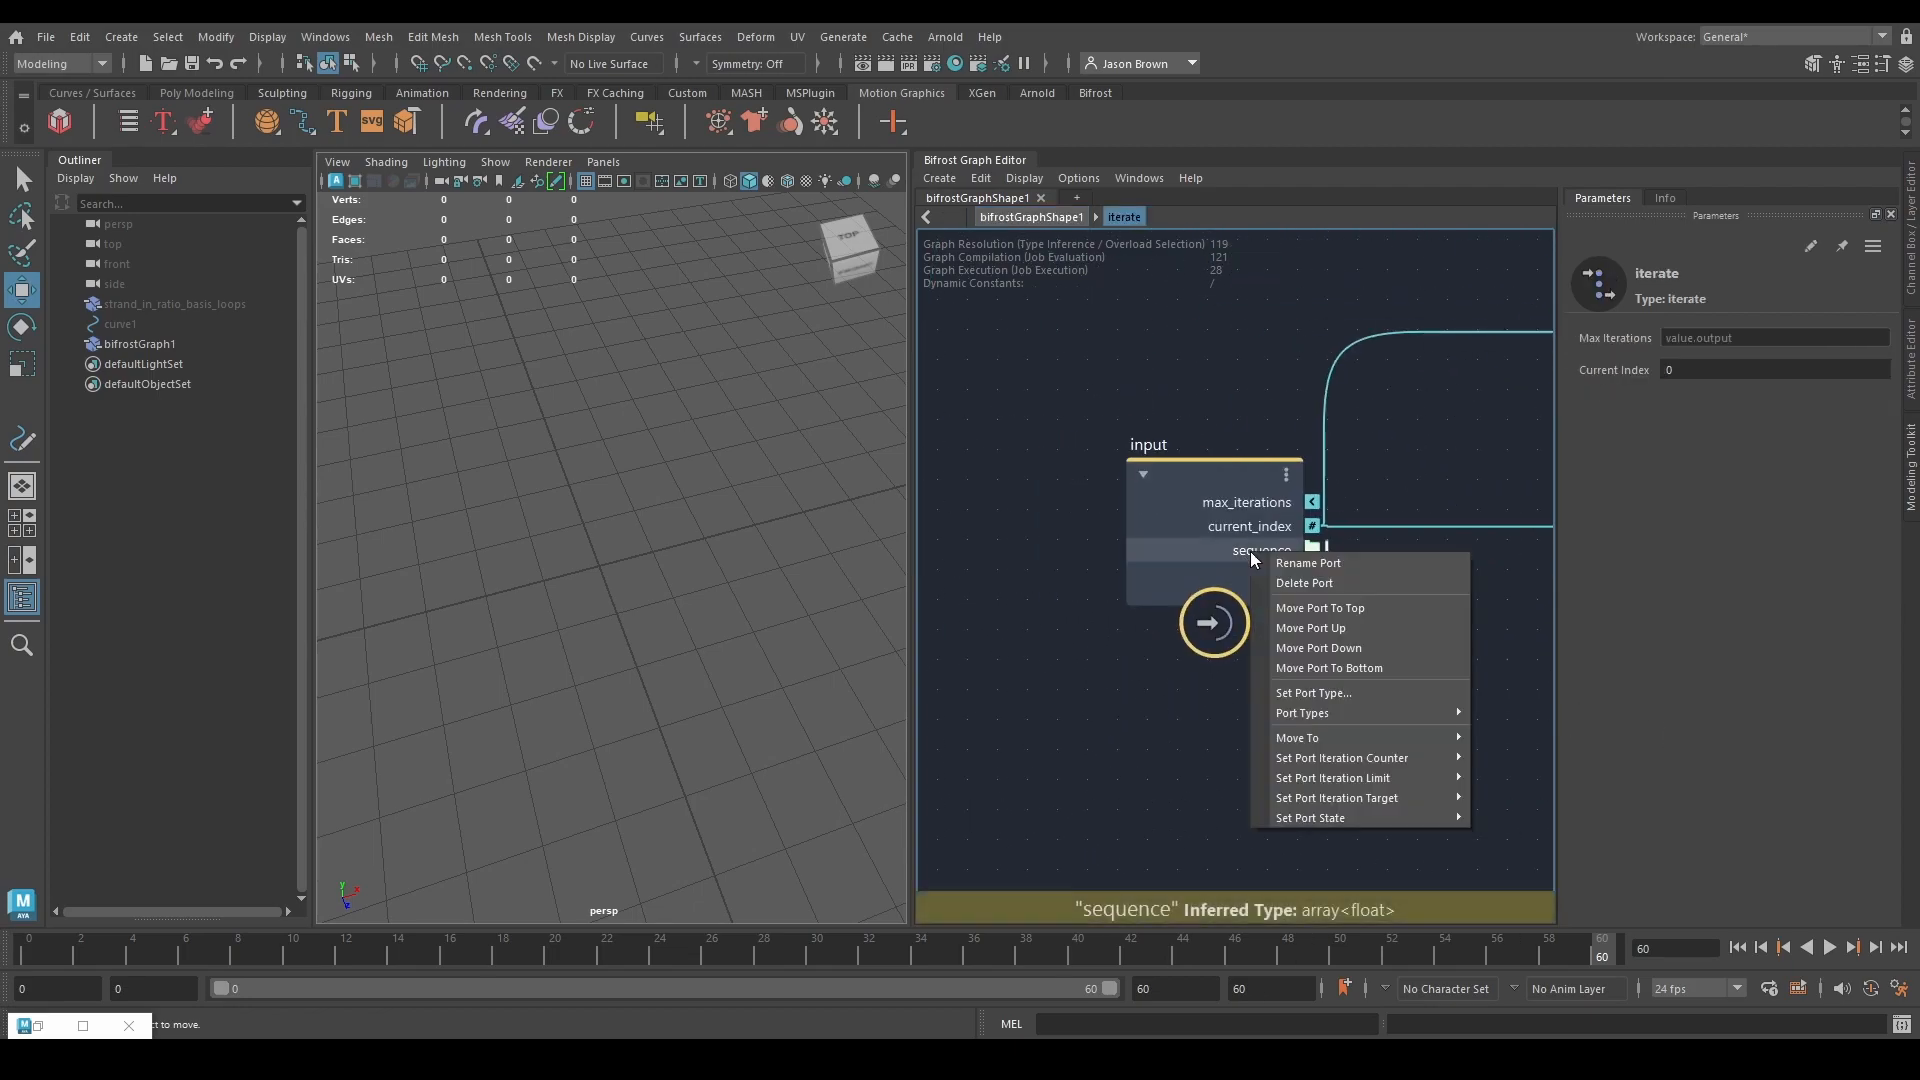
pyautogui.moveTo(1388, 738)
pyautogui.click(1506, 634)
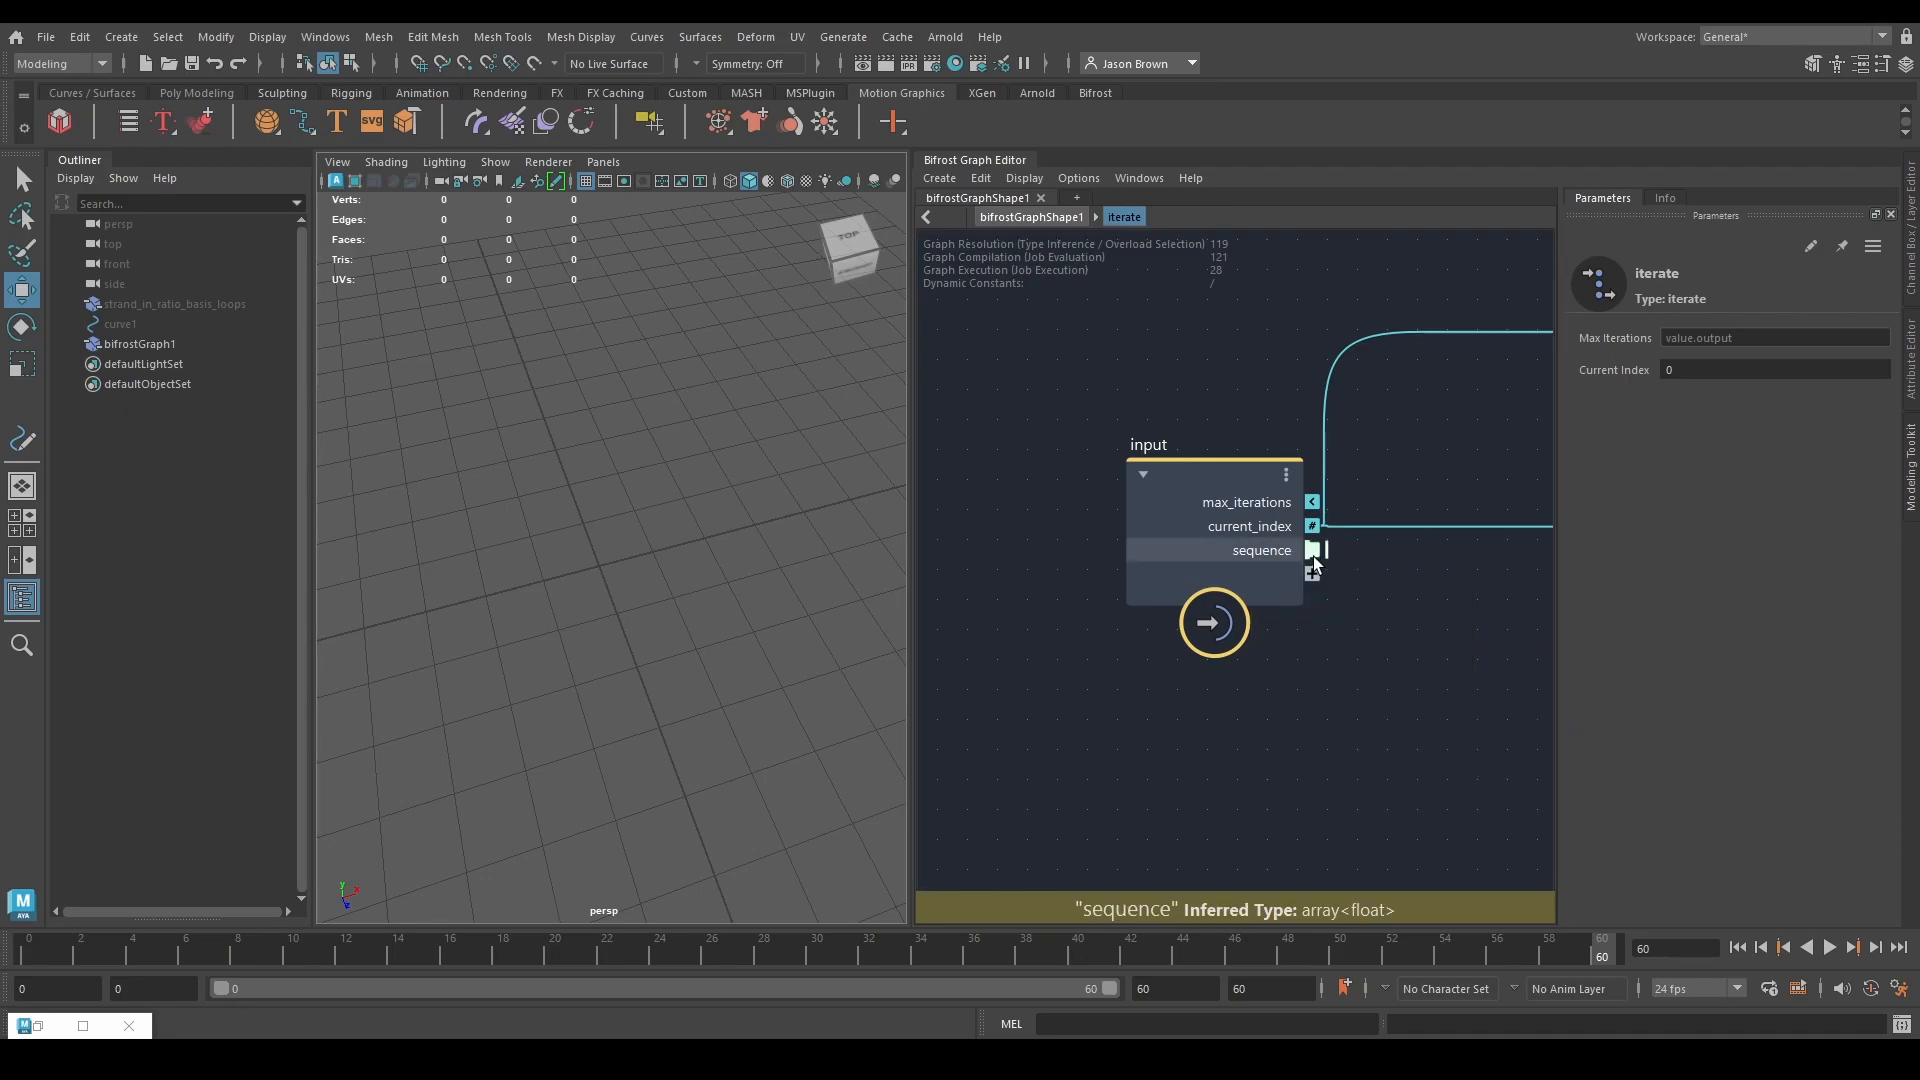
pyautogui.rightClick(1319, 554)
pyautogui.moveTo(1397, 715)
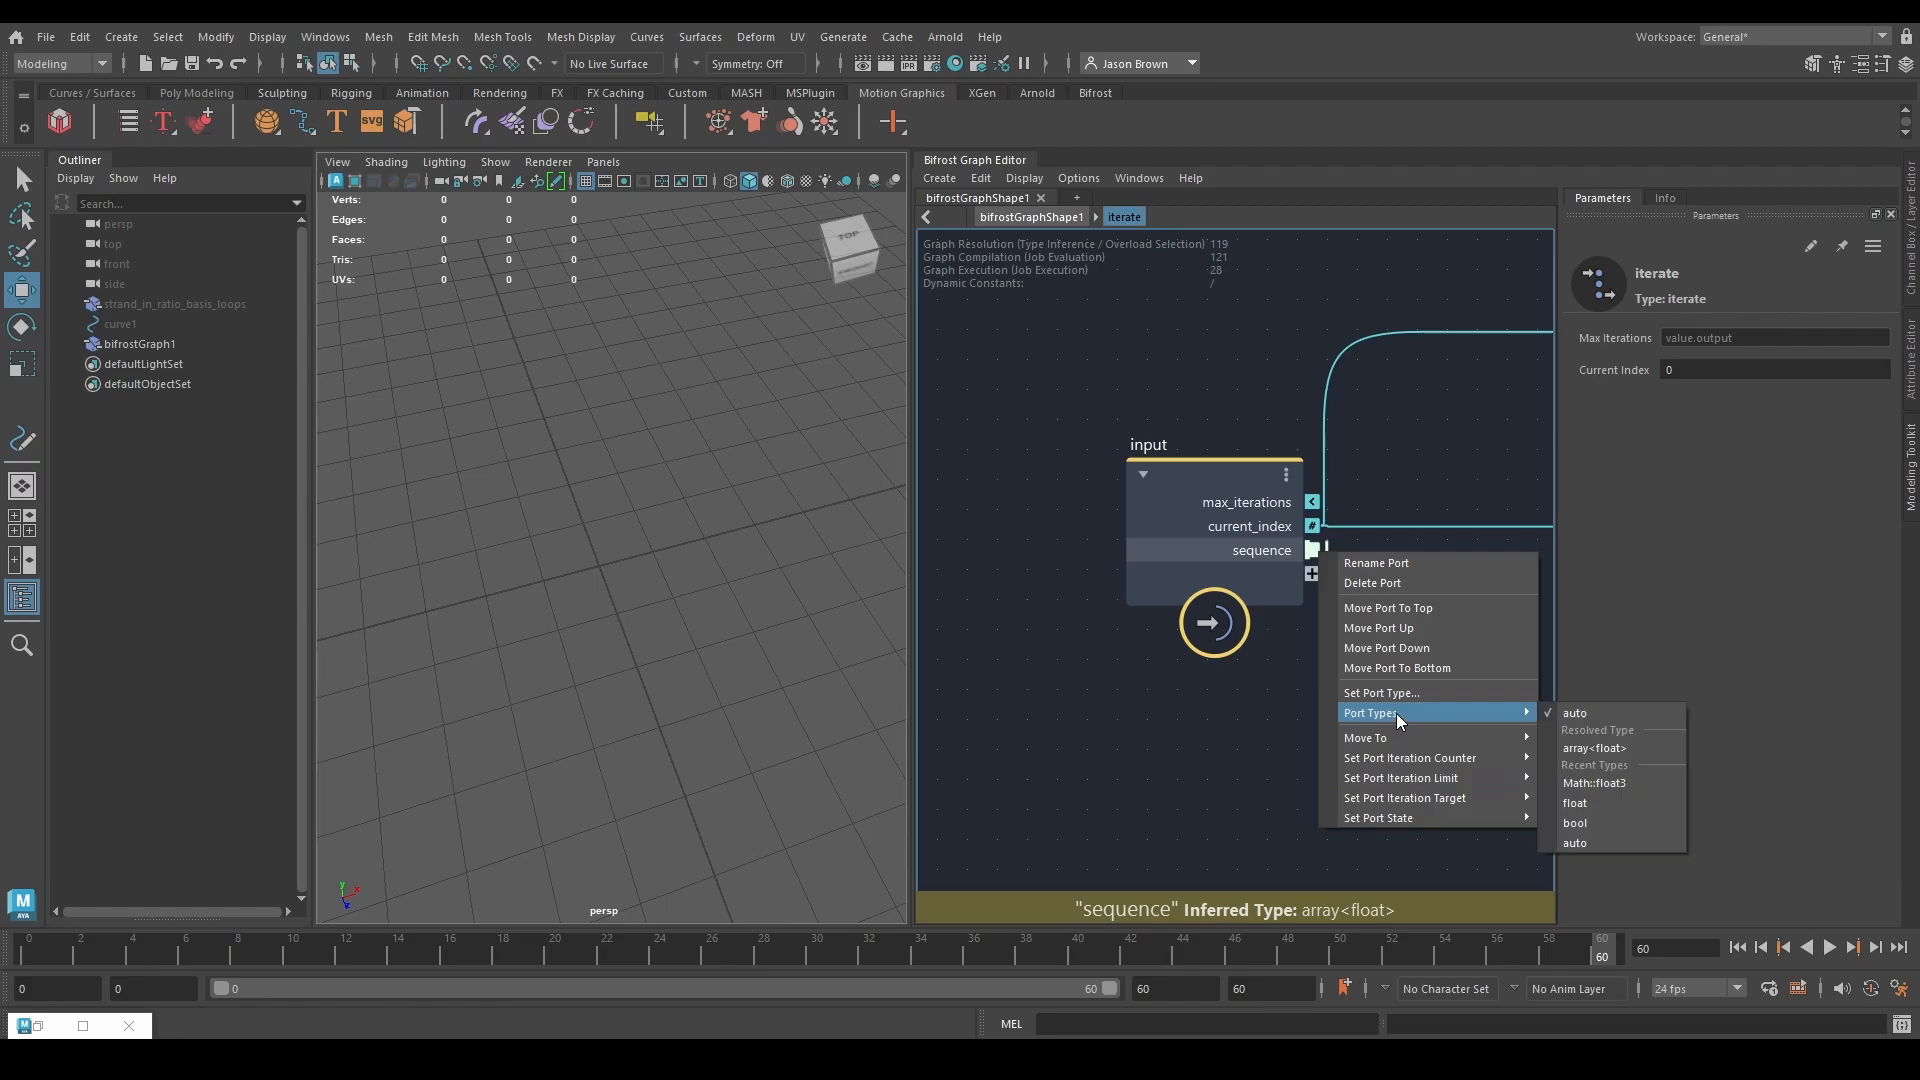
pyautogui.click(1610, 748)
# Connect the input node's sequence port to the output node to create a new output port.
pyautogui.scroll(-1, 1312, 656)
pyautogui.keyDown('alt'); pyautogui.moveTo(1394, 666); pyautogui.dragTo(1221, 711, button='middle'); pyautogui.keyUp('alt')
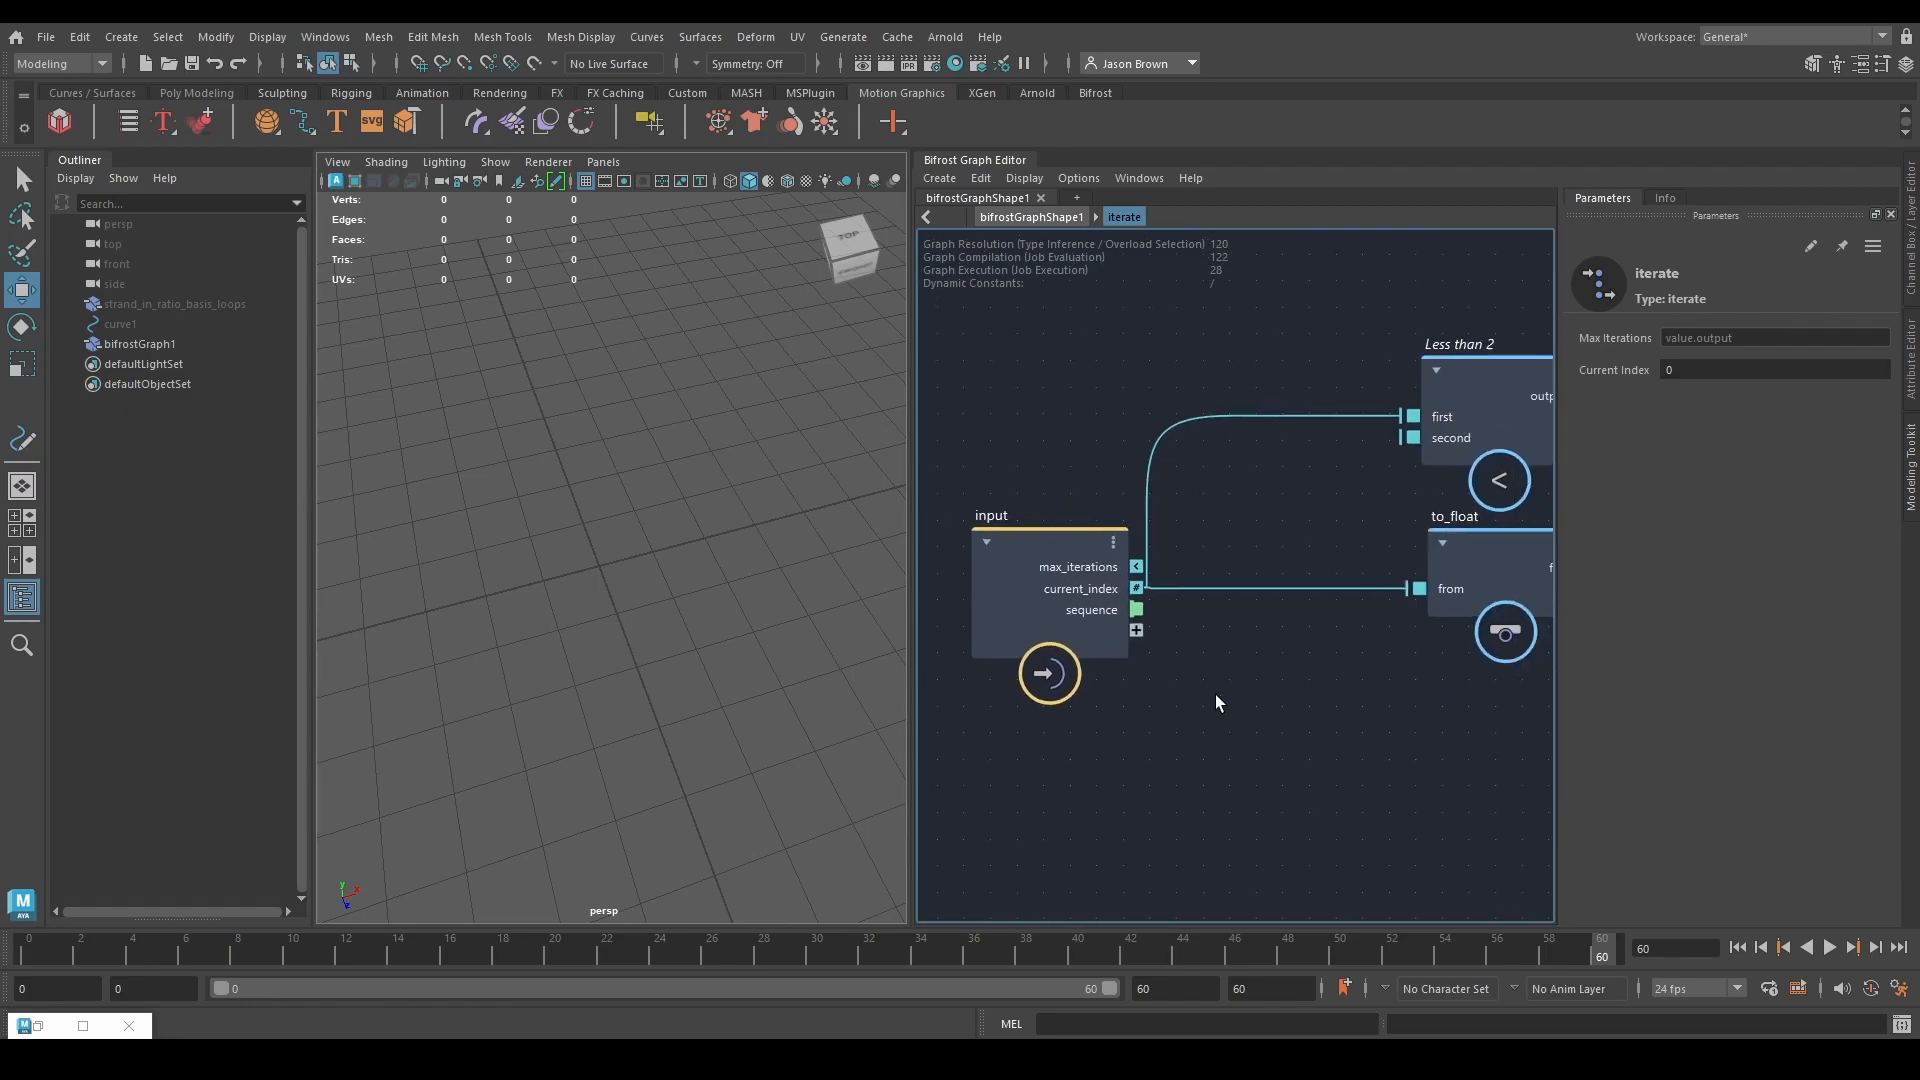
pyautogui.click(1135, 608)
pyautogui.keyDown('alt'); pyautogui.moveTo(1344, 666); pyautogui.dragTo(805, 602, button='middle'); pyautogui.keyUp('alt')
pyautogui.keyDown('alt'); pyautogui.moveTo(1540, 643); pyautogui.dragTo(1142, 685, button='middle'); pyautogui.keyUp('alt')
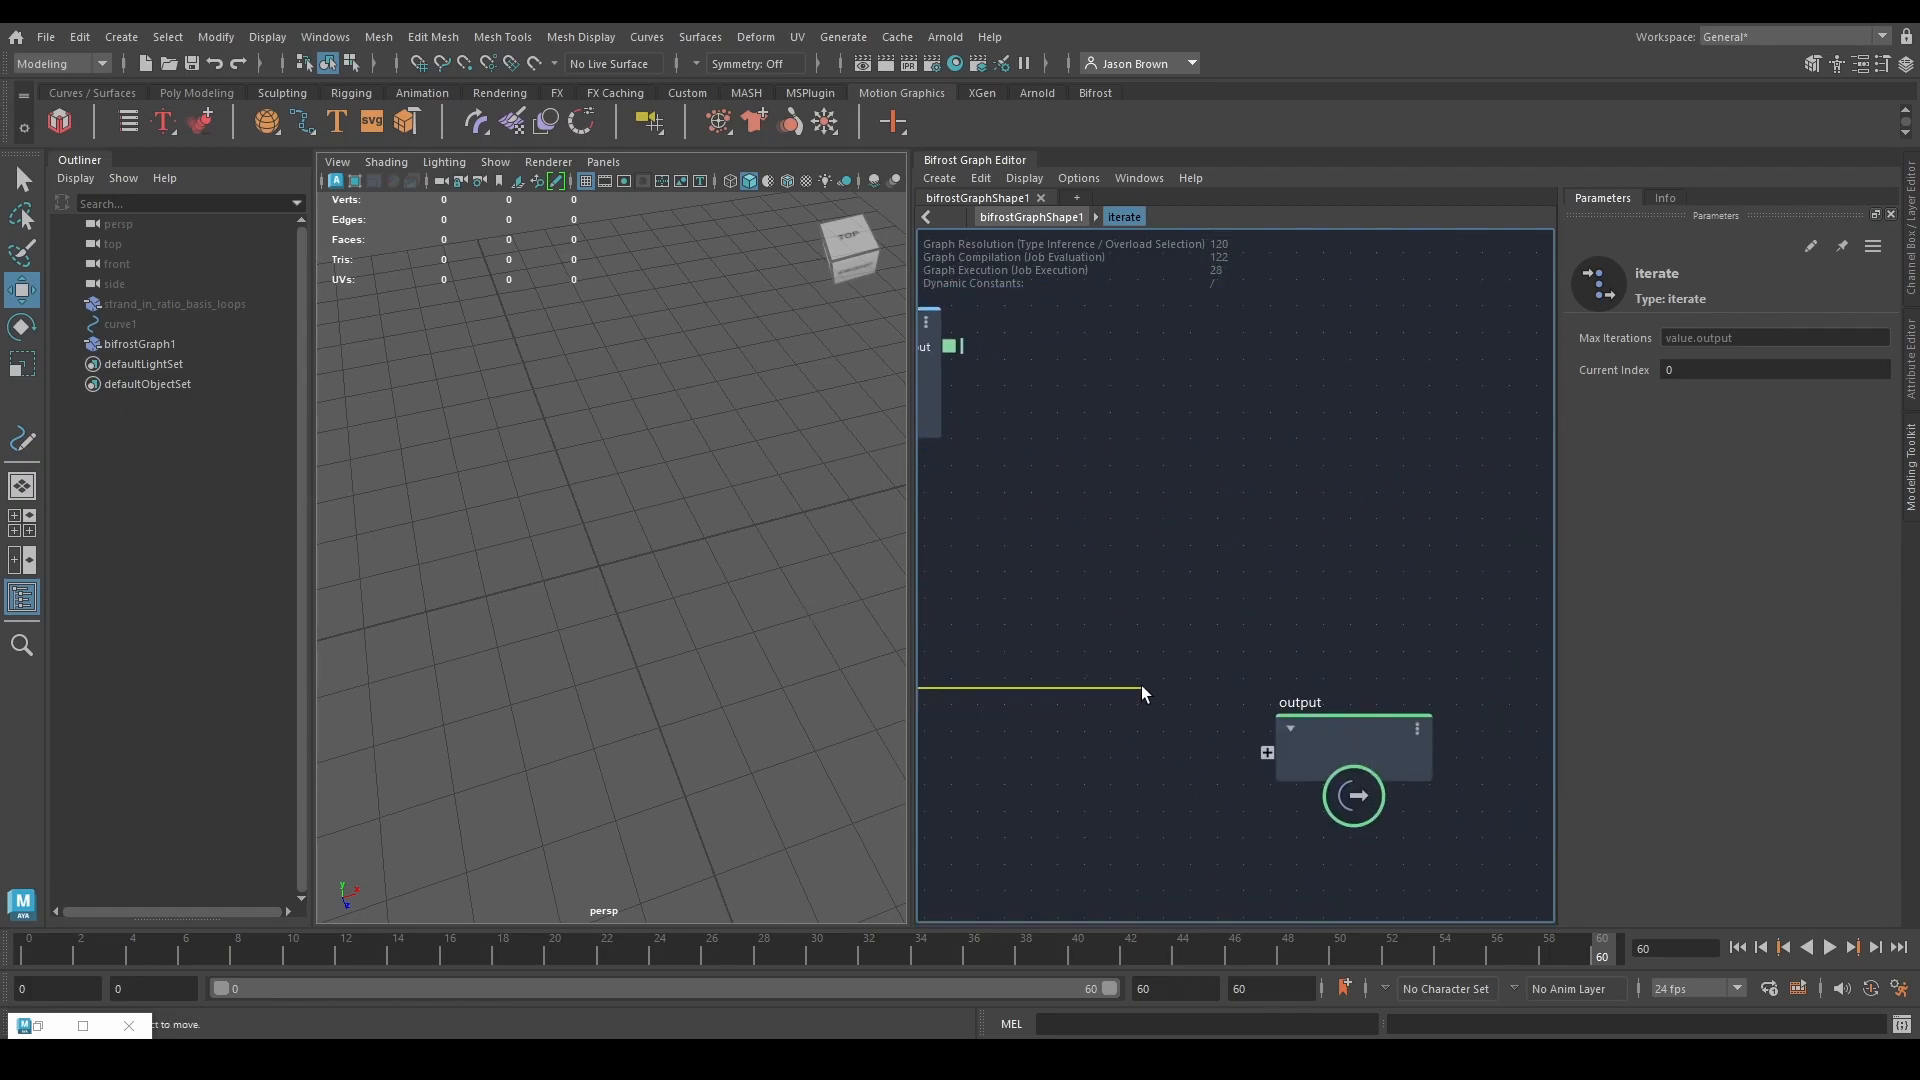
pyautogui.click(1281, 758)
pyautogui.keyDown('alt'); pyautogui.moveTo(1206, 806); pyautogui.dragTo(1257, 770, button='middle'); pyautogui.keyUp('alt')
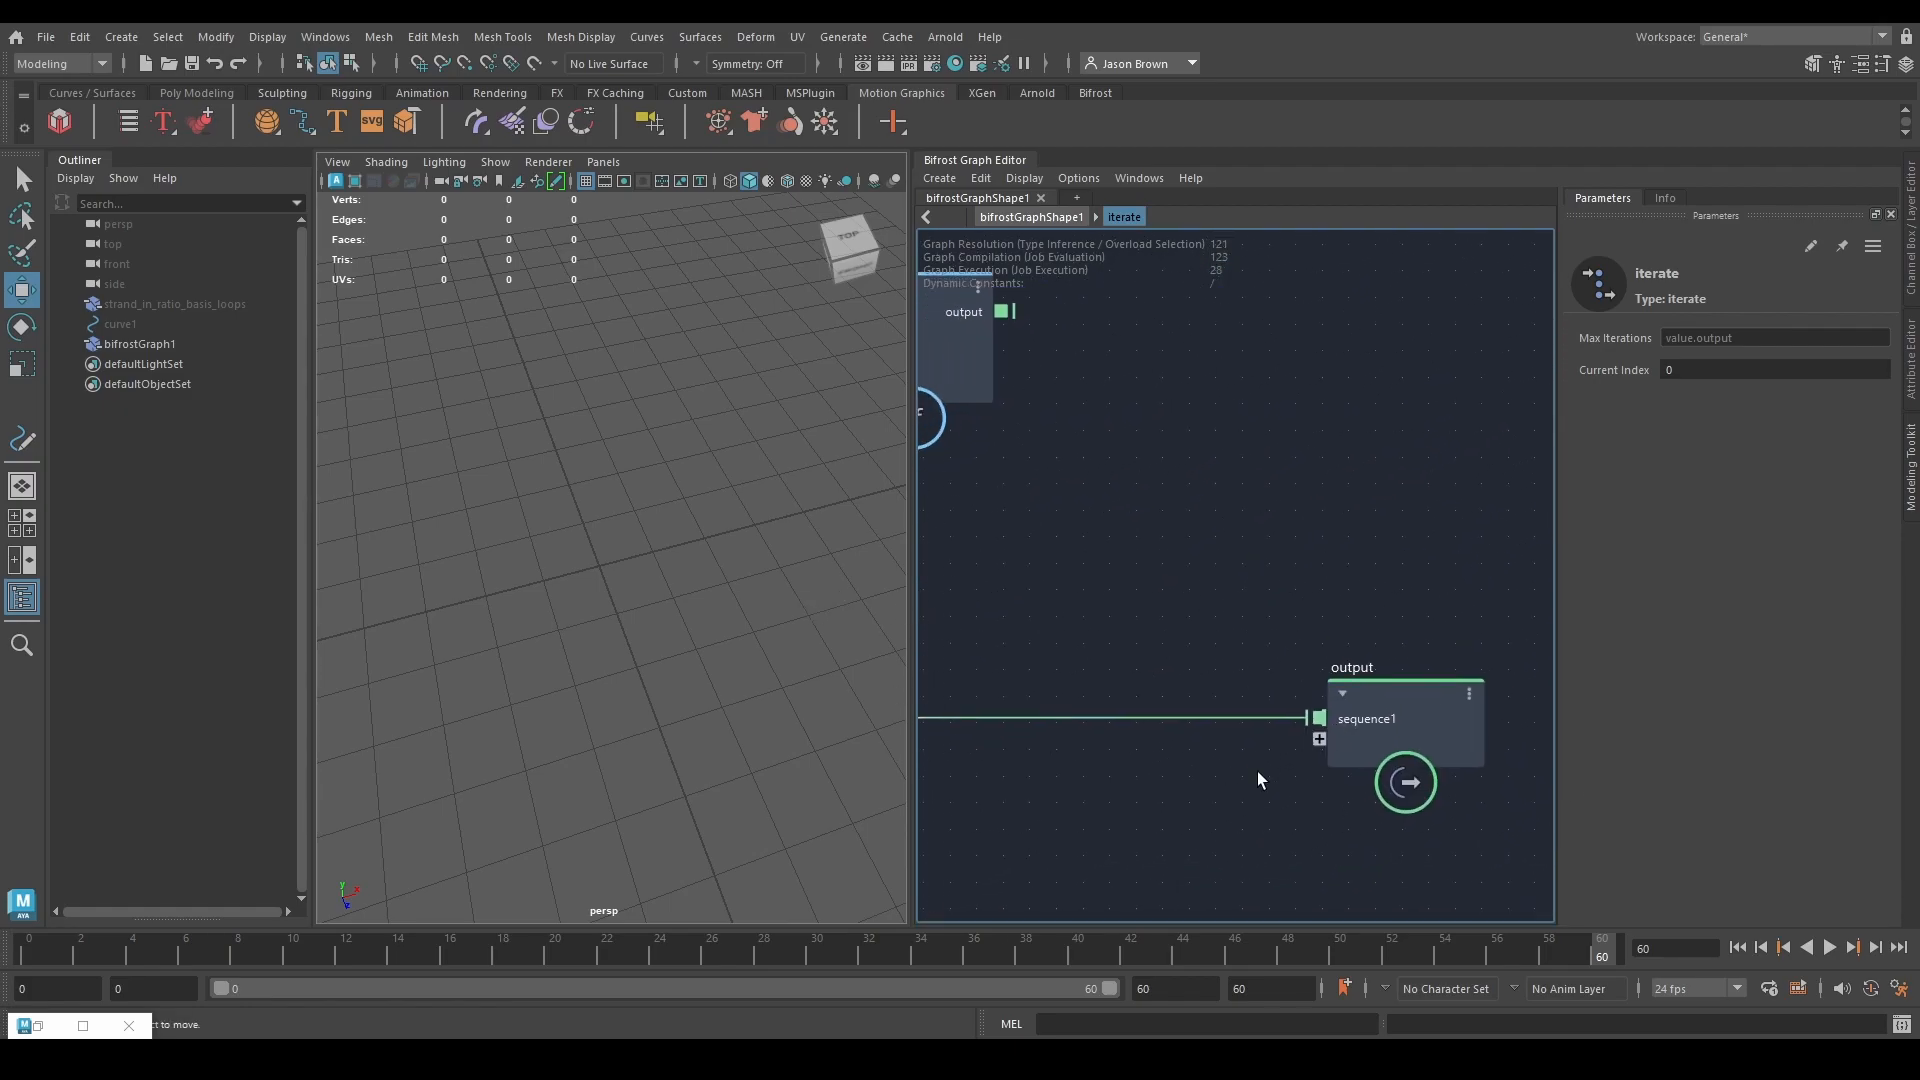
# Remove the connection into the new output port and set the port's type to array<float>.
pyautogui.rightClick(1321, 714)
pyautogui.moveTo(1444, 871)
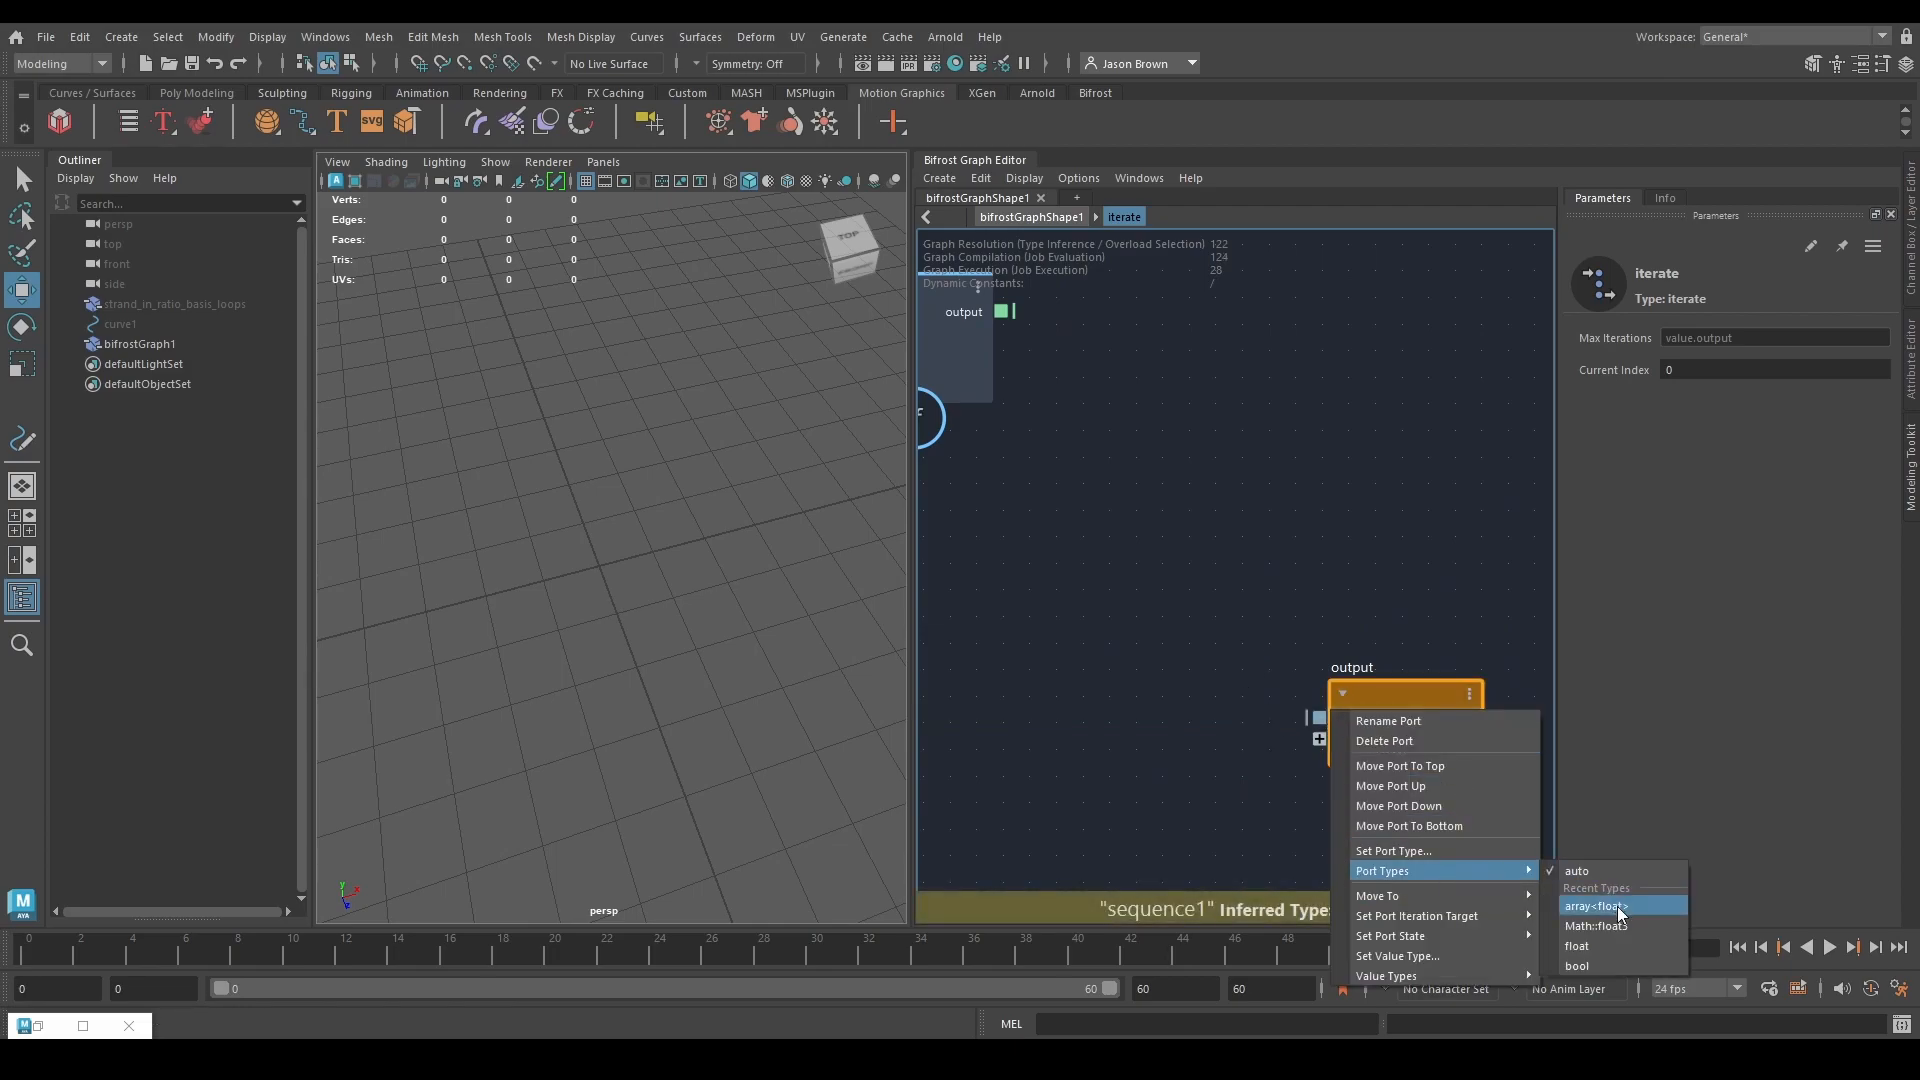
pyautogui.click(1617, 905)
pyautogui.scroll(-2, 1345, 760)
# Rename the output node's port to fibonacci_out.
pyautogui.rightClick(1465, 729)
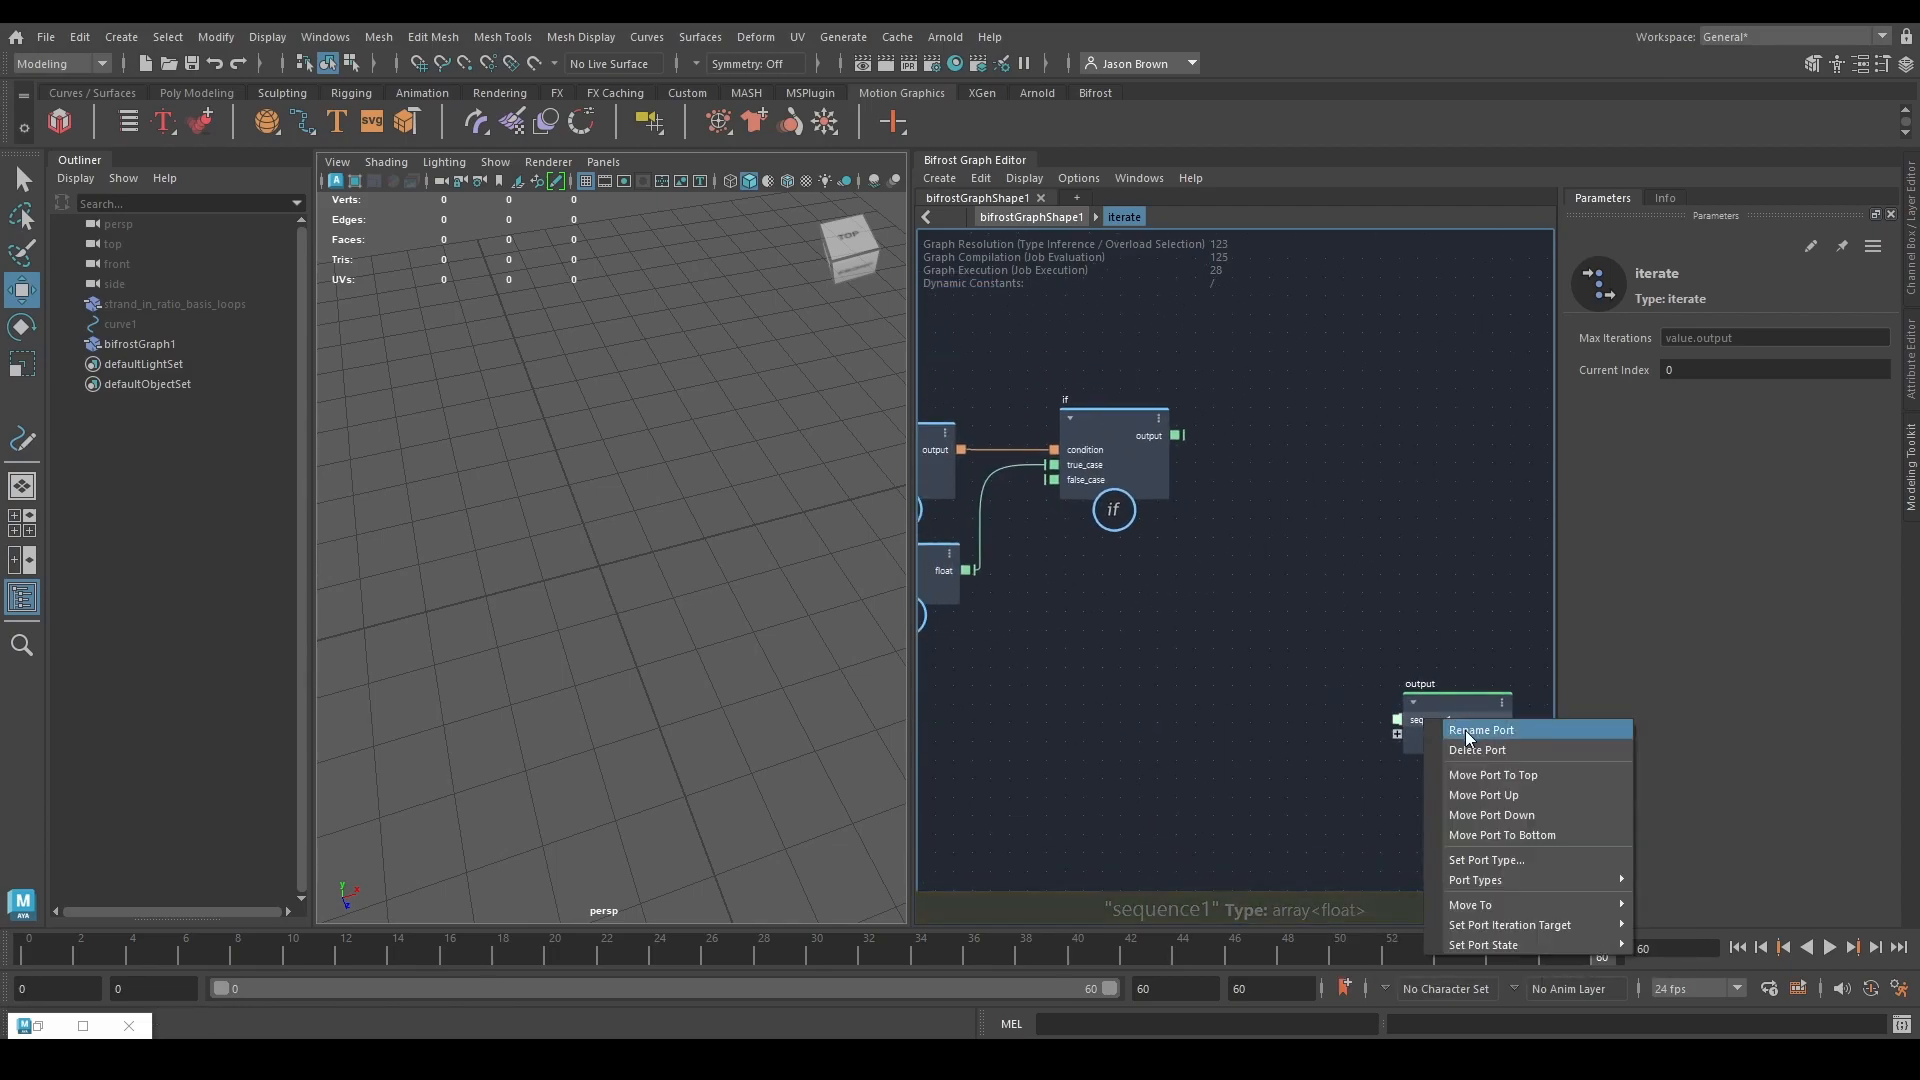
pyautogui.click(1464, 736)
pyautogui.write('fibonn')
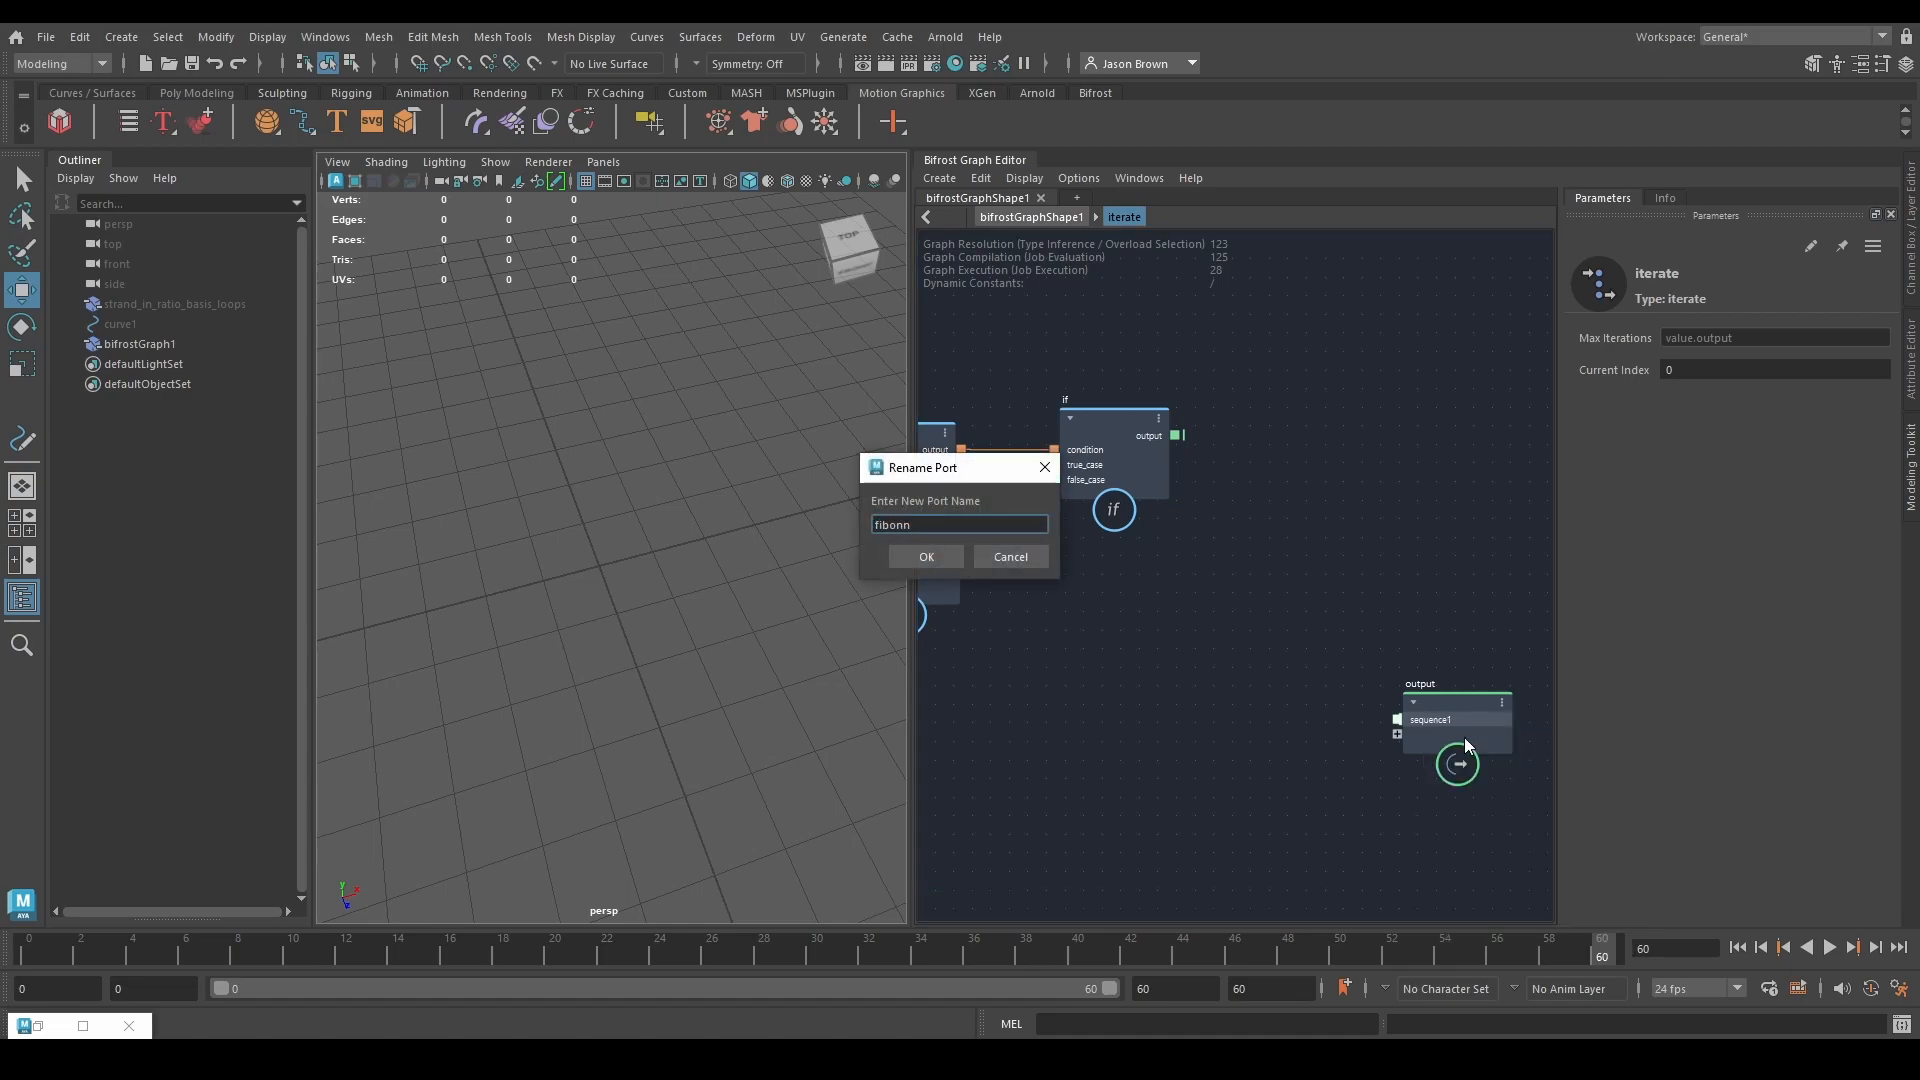
pyautogui.write('cci_out')
pyautogui.press('Return')
# Move the output node closer to the if node and set fibonacci_out's port state to feed back into the sequence input.
pyautogui.moveTo(1429, 674); pyautogui.dragTo(1395, 590)
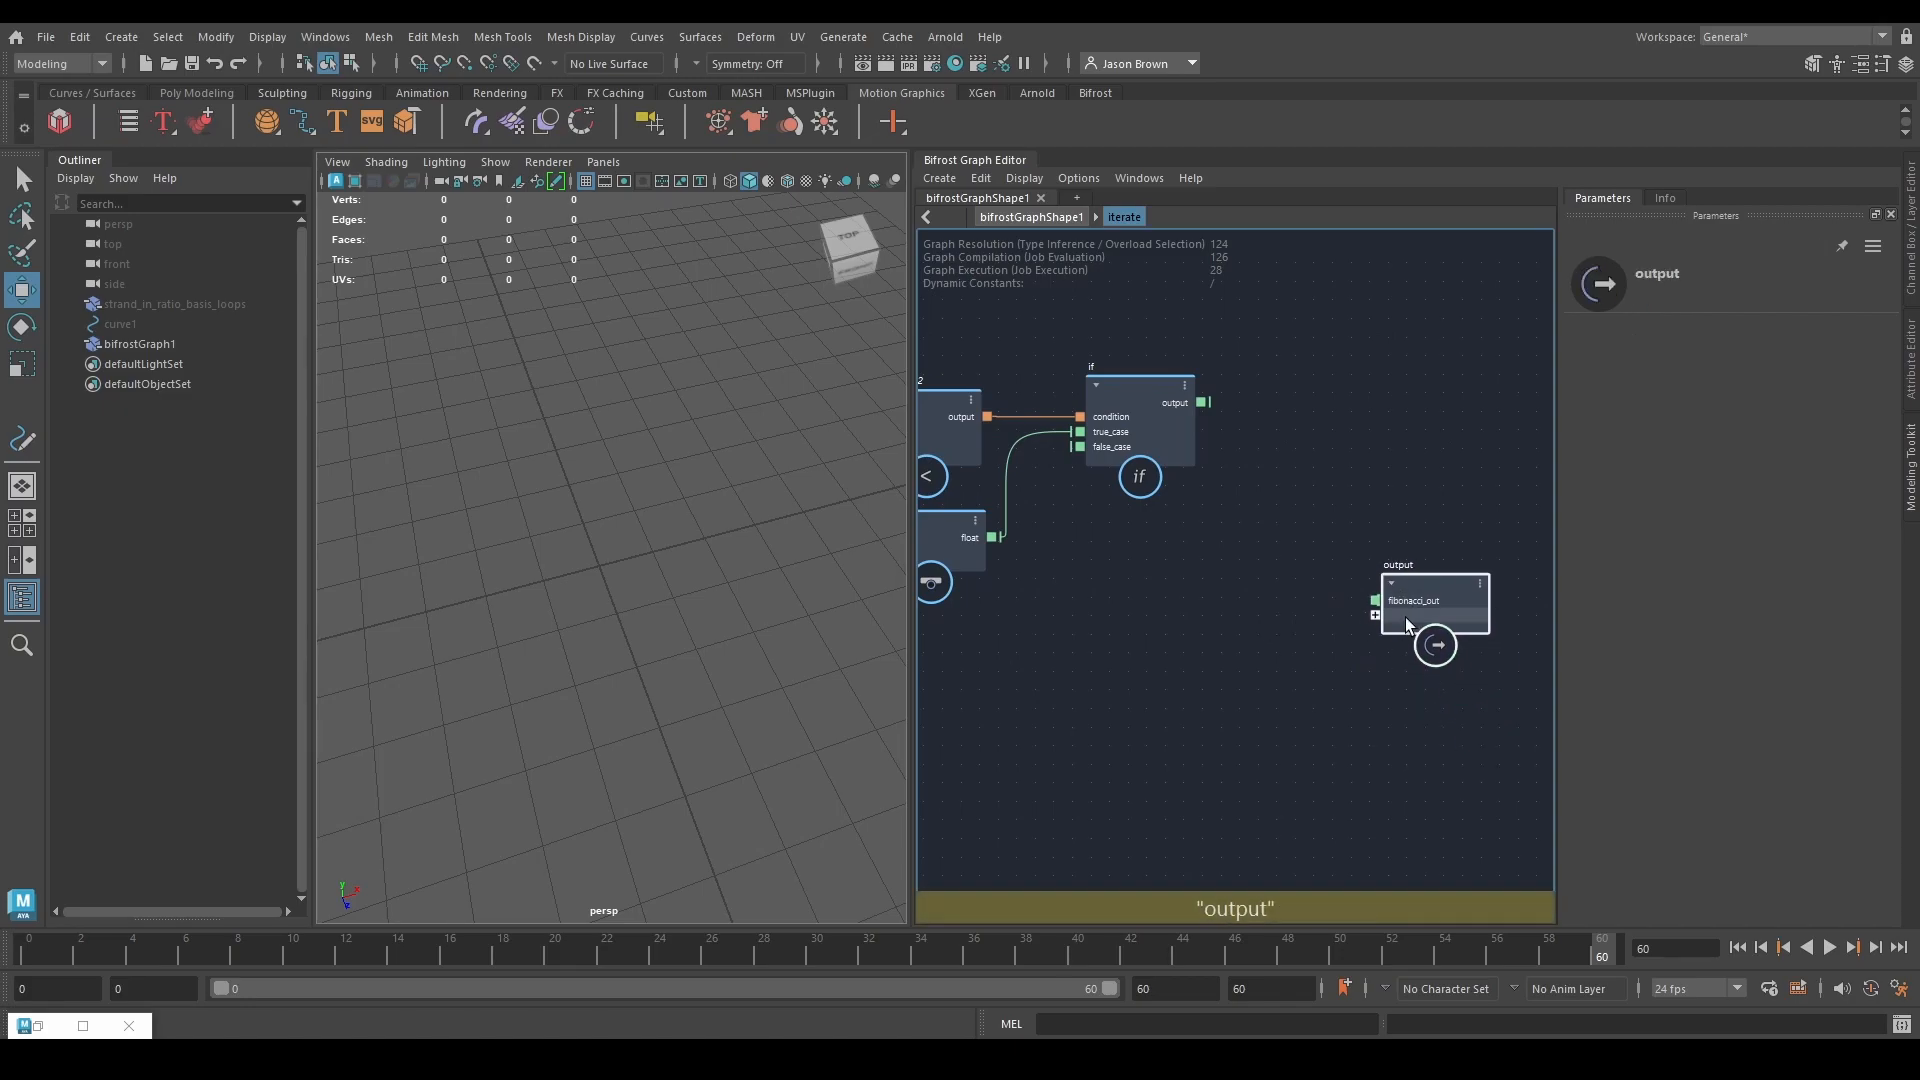
pyautogui.rightClick(1396, 604)
pyautogui.moveTo(1596, 831)
pyautogui.click(1657, 831)
pyautogui.moveTo(1154, 724); pyautogui.dragTo(1494, 752, button='middle')
pyautogui.moveTo(1345, 702); pyautogui.dragTo(943, 700, button='middle')
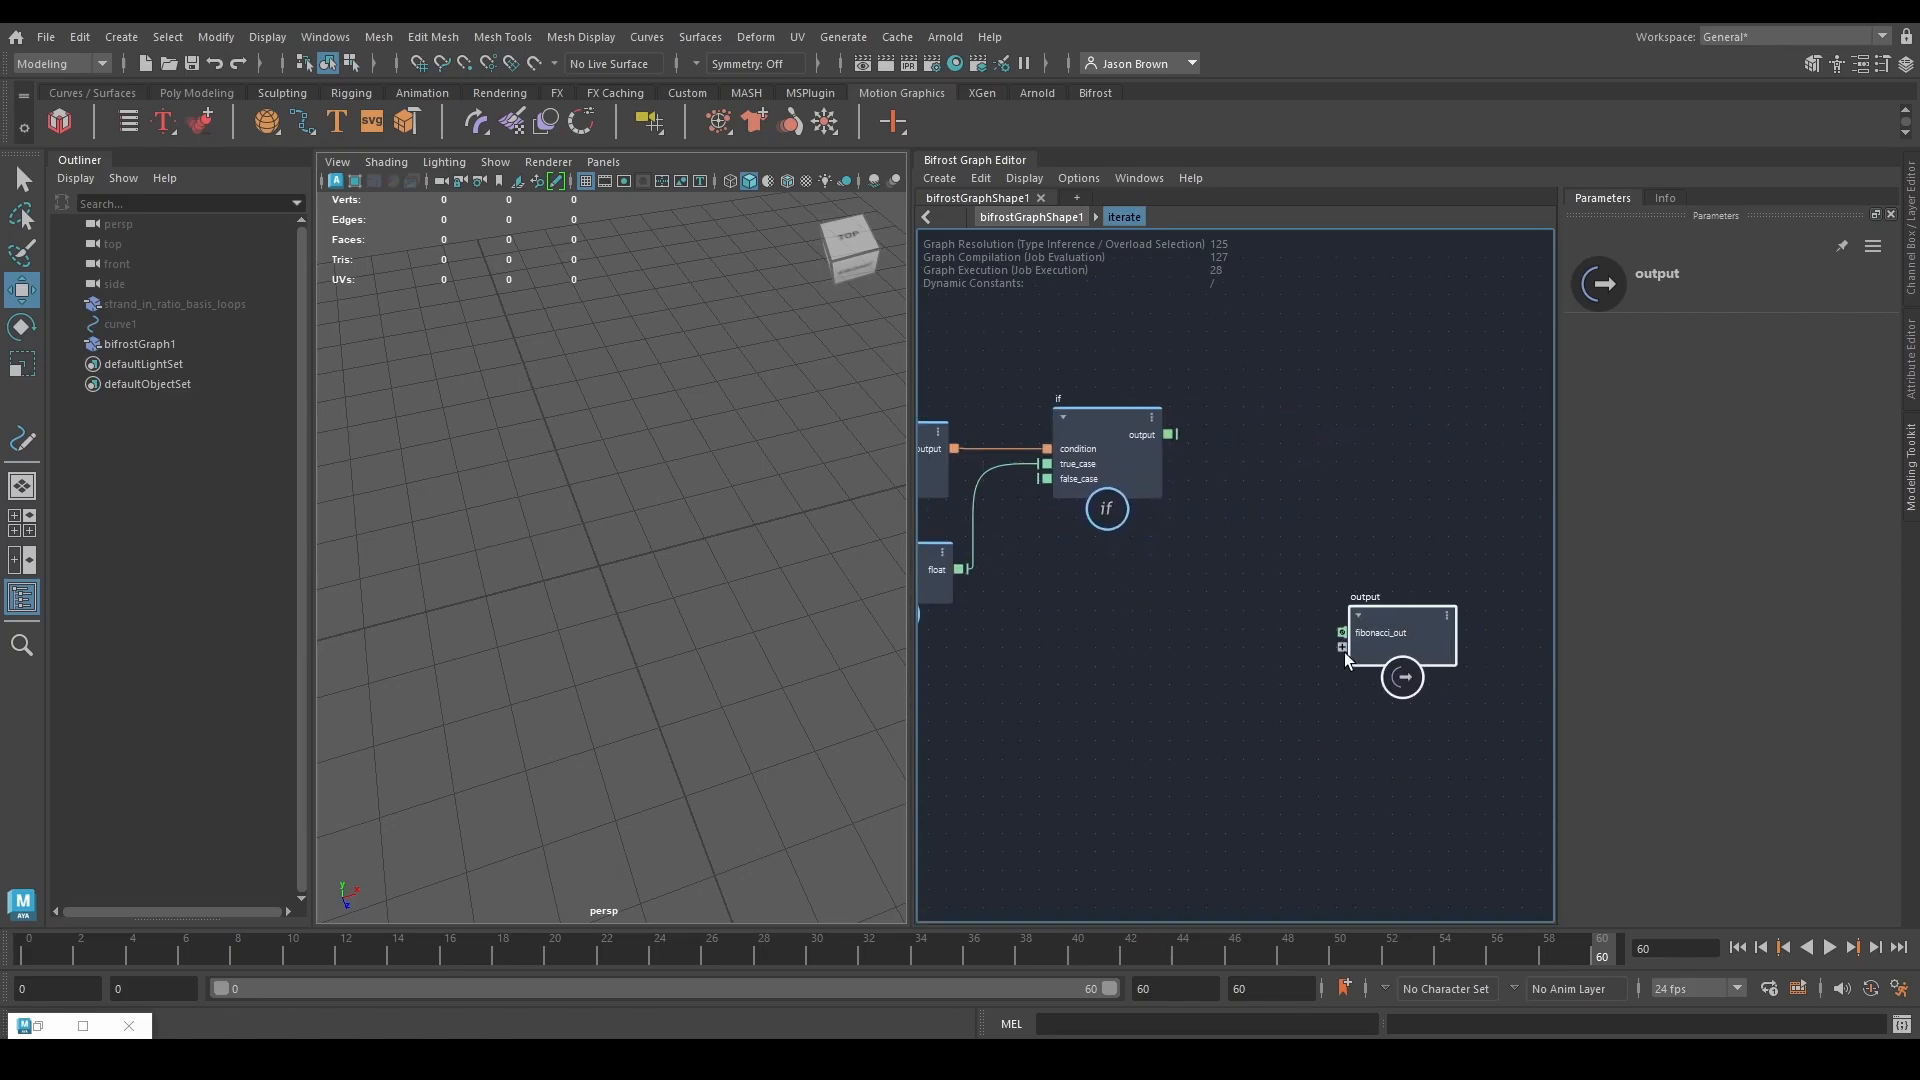
# Add a get_from_array node with its array input fed by the sequence port.
pyautogui.moveTo(1288, 671); pyautogui.dragTo(1450, 668, button='middle')
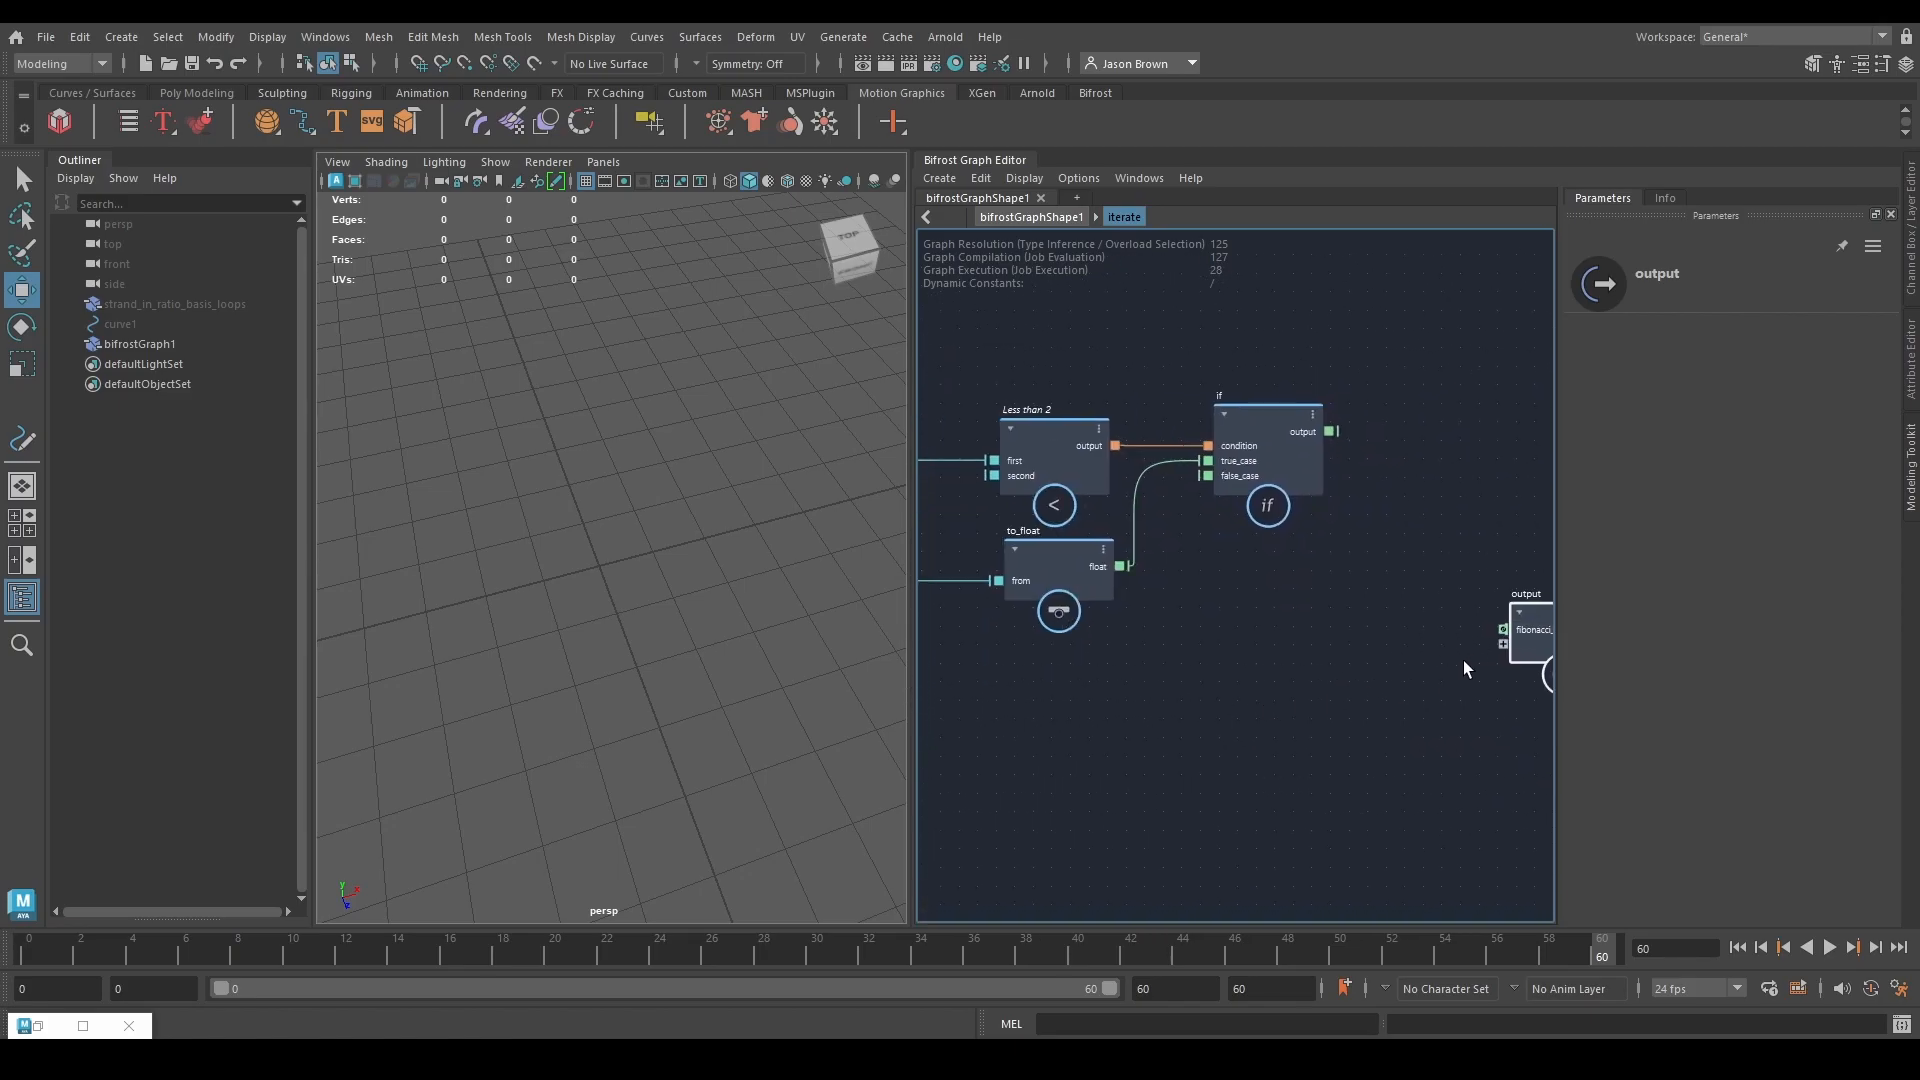
pyautogui.moveTo(1048, 712); pyautogui.dragTo(1230, 690, button='middle')
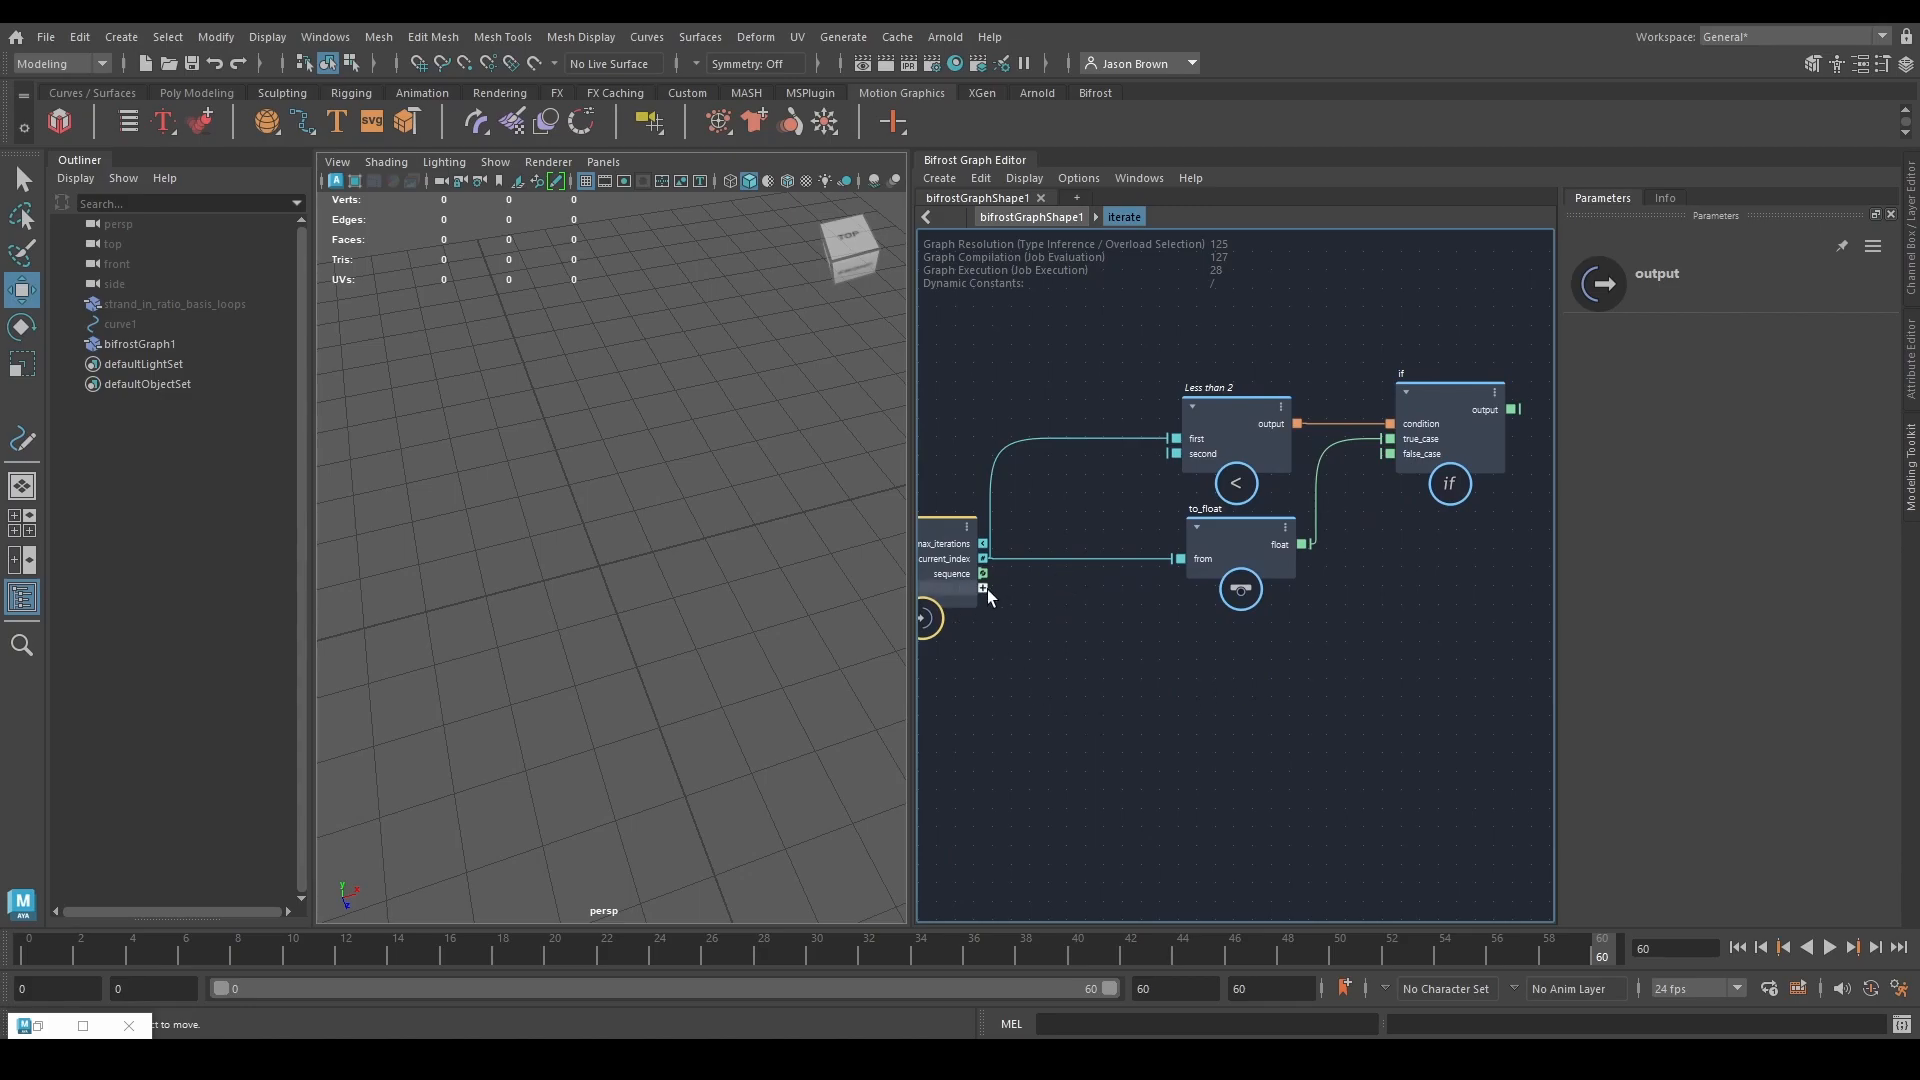
pyautogui.moveTo(1444, 690); pyautogui.dragTo(1403, 740, button='middle')
pyautogui.moveTo(1185, 677); pyautogui.dragTo(1246, 674, button='middle')
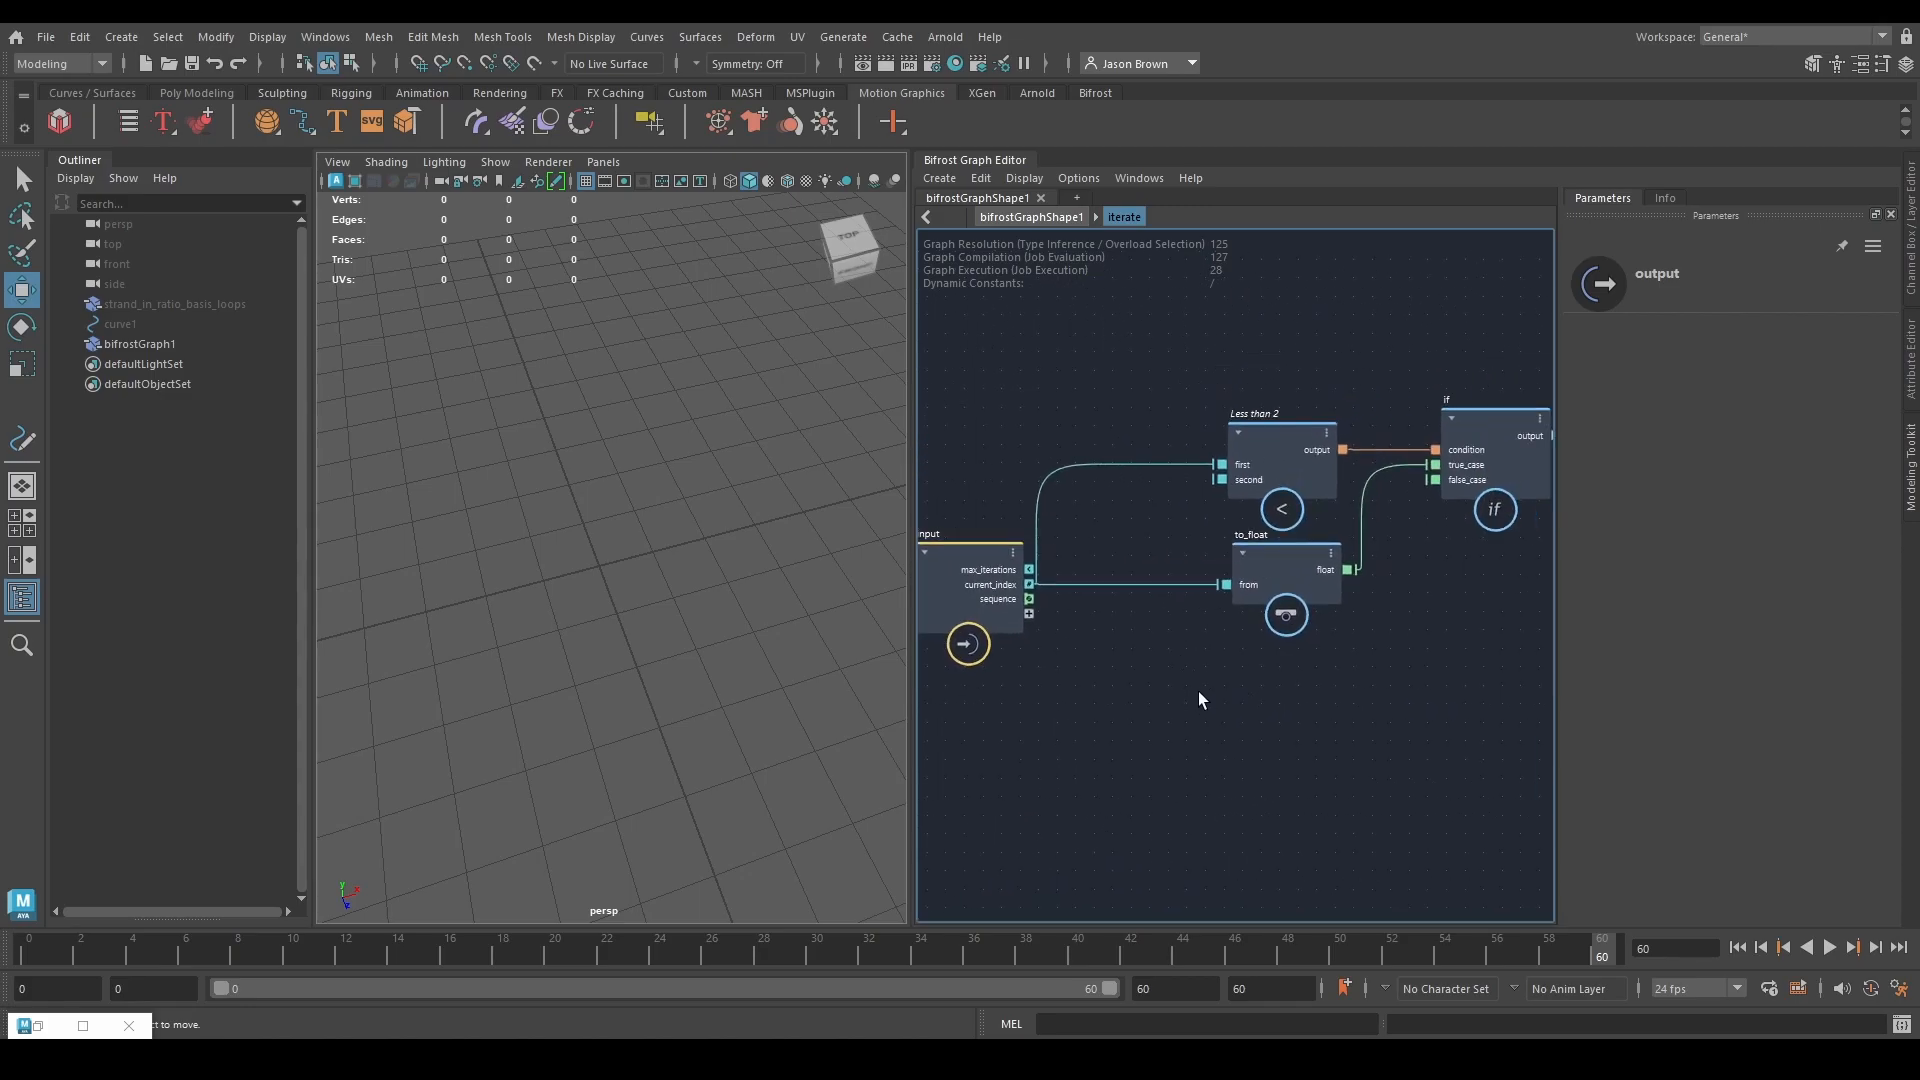
pyautogui.scroll(1, 1149, 655)
pyautogui.moveTo(1011, 591); pyautogui.dragTo(1145, 719)
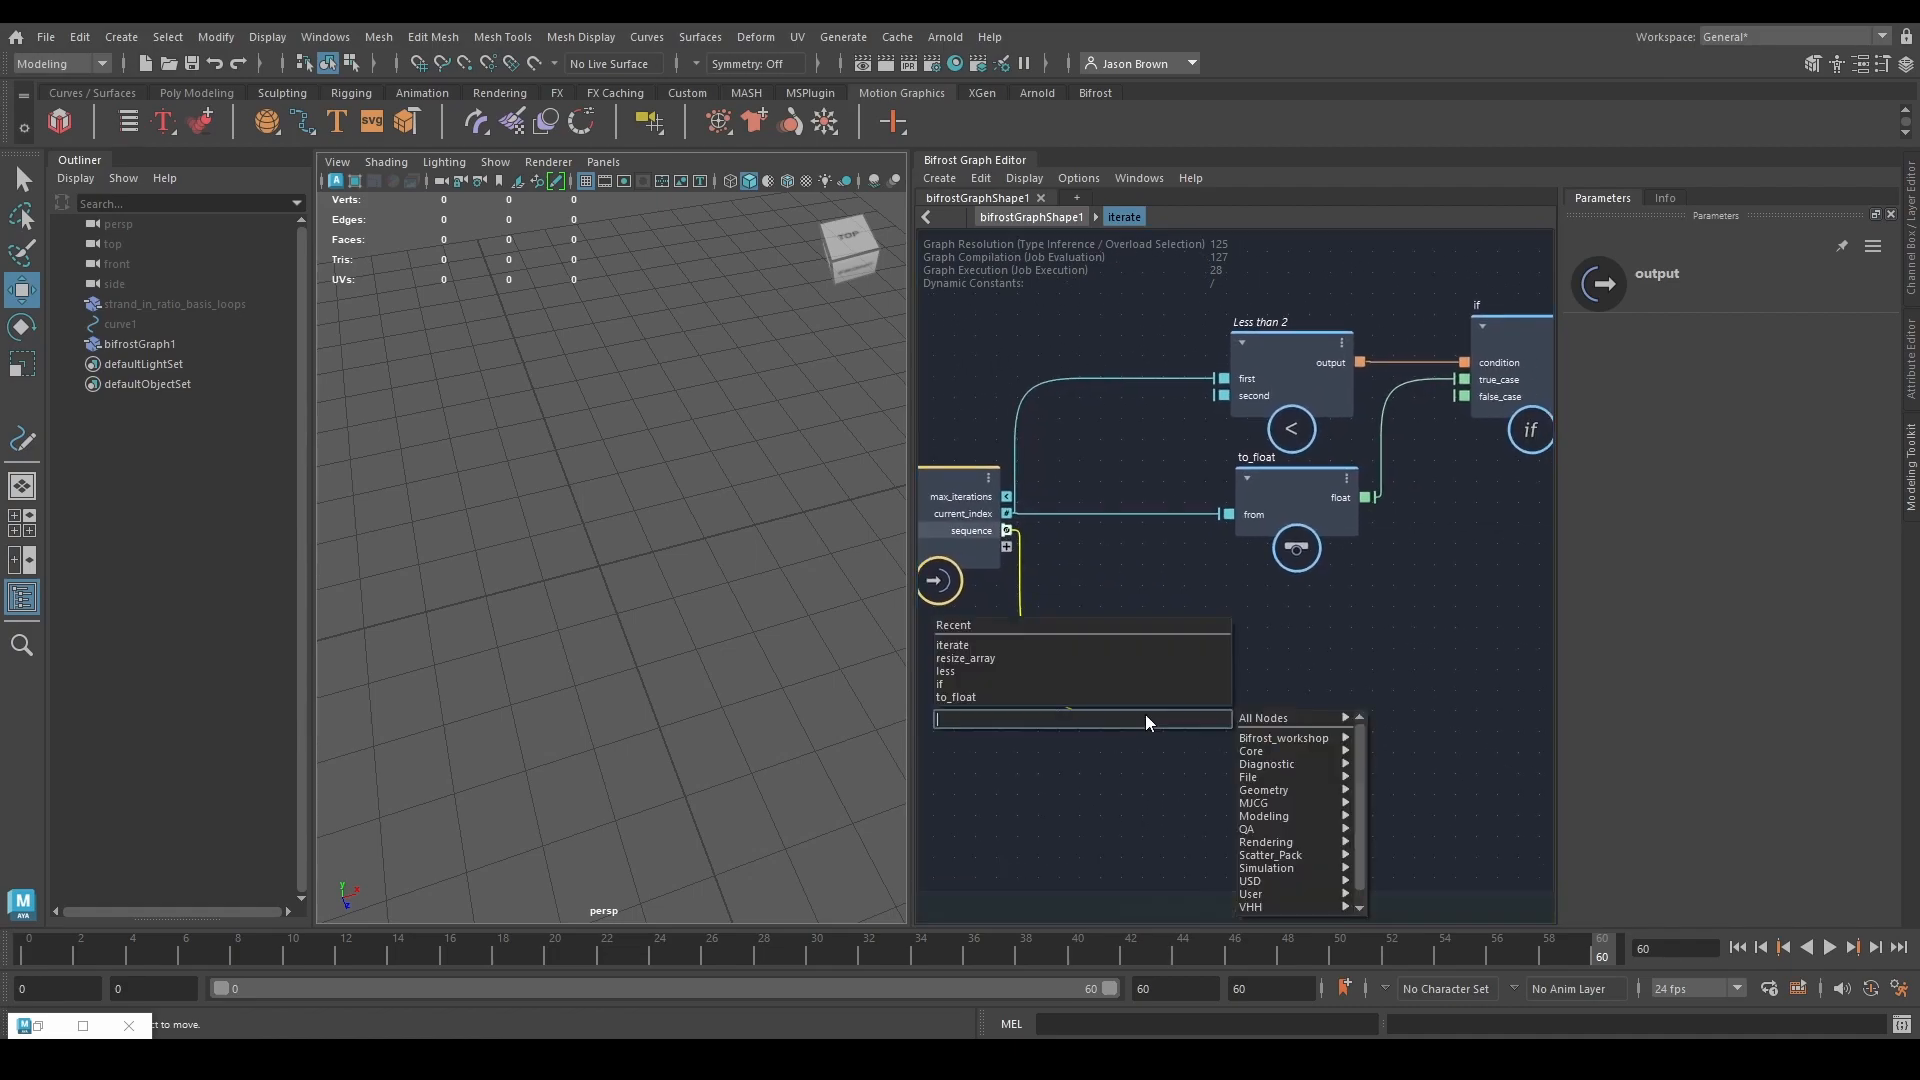
pyautogui.write('getfro')
pyautogui.press('Return')
# Add a subtract node fed by current_index and place it before the get_from_array node.
pyautogui.moveTo(1007, 512); pyautogui.dragTo(1153, 580)
pyautogui.moveTo(1158, 609); pyautogui.dragTo(1338, 601, button='middle')
pyautogui.moveTo(1071, 508); pyautogui.dragTo(1083, 796)
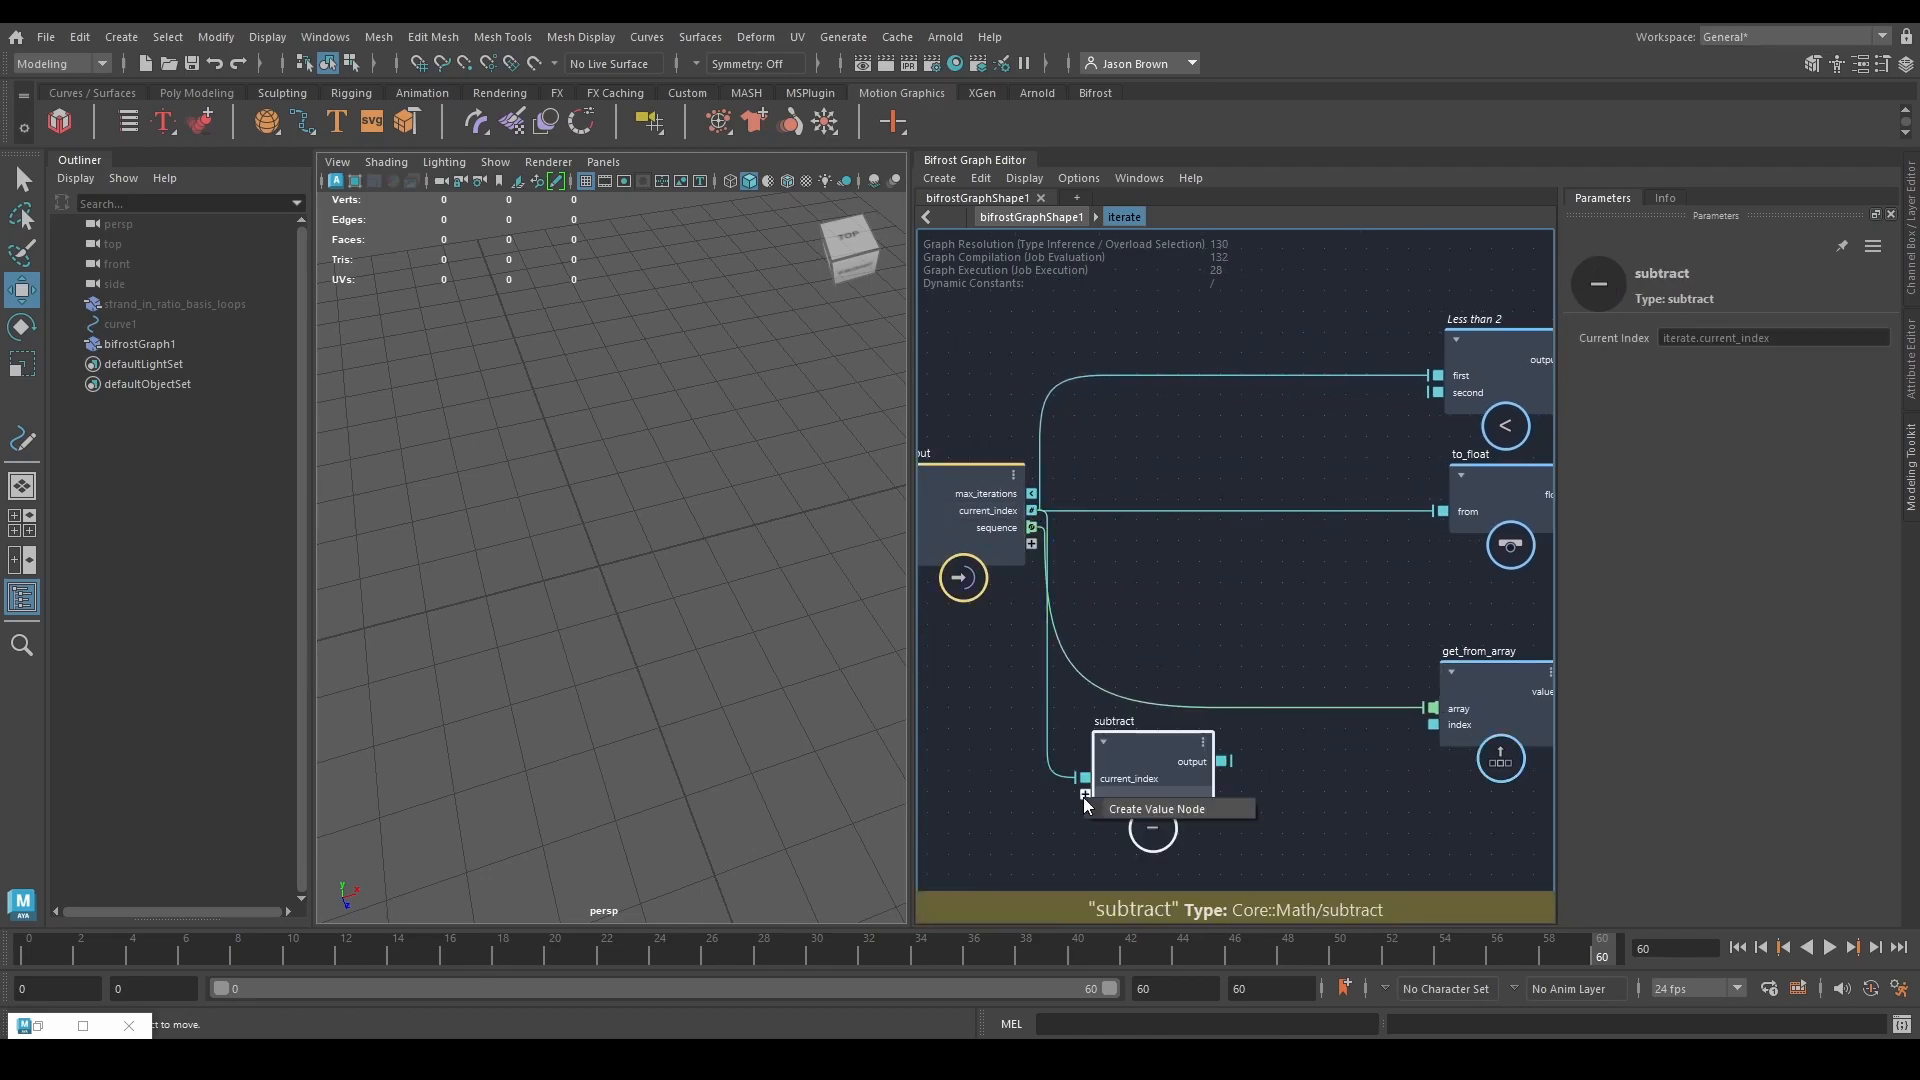
# Create a value node for the subtract node's second input, reposition it, and set its value to 1.
pyautogui.rightClick(1083, 795)
pyautogui.click(1132, 810)
pyautogui.moveTo(1019, 858); pyautogui.dragTo(1020, 752)
pyautogui.click(1669, 401)
pyautogui.write('1')
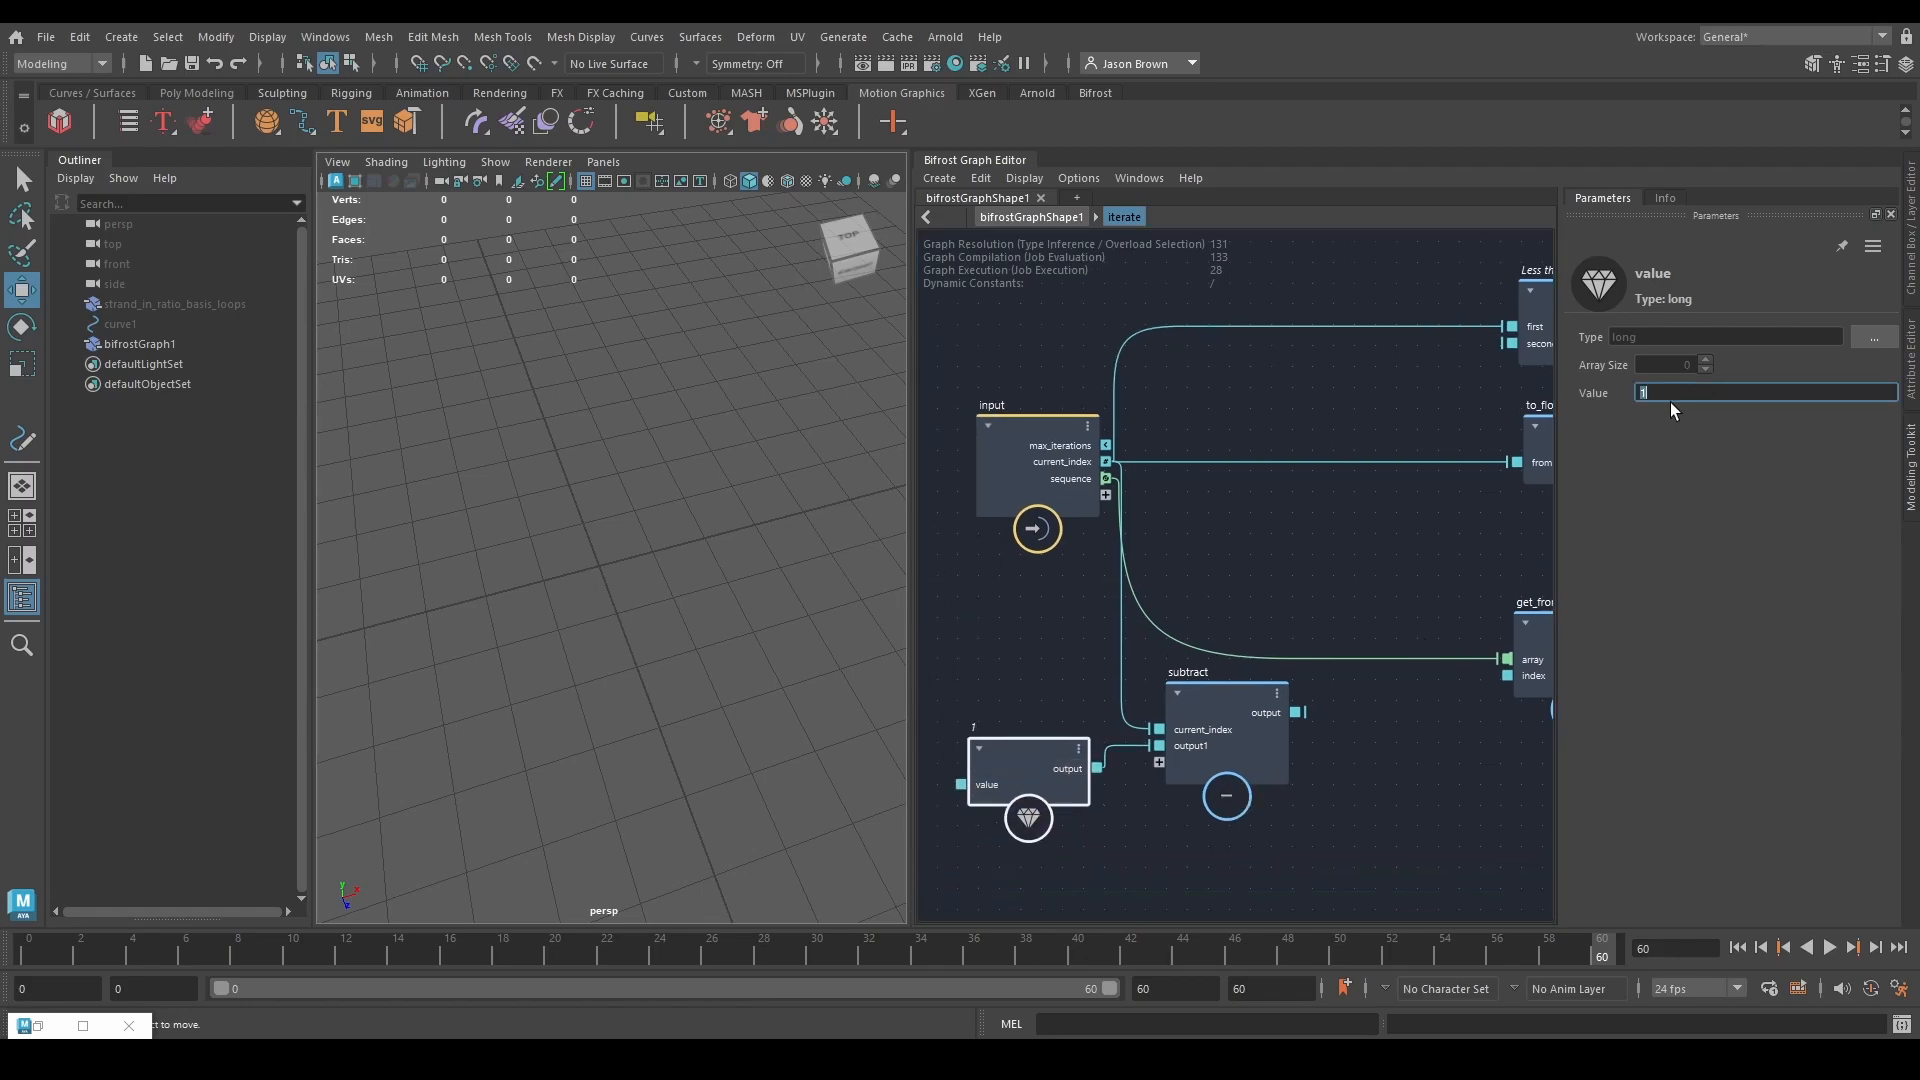
pyautogui.press('Return')
pyautogui.scroll(-1, 1339, 720)
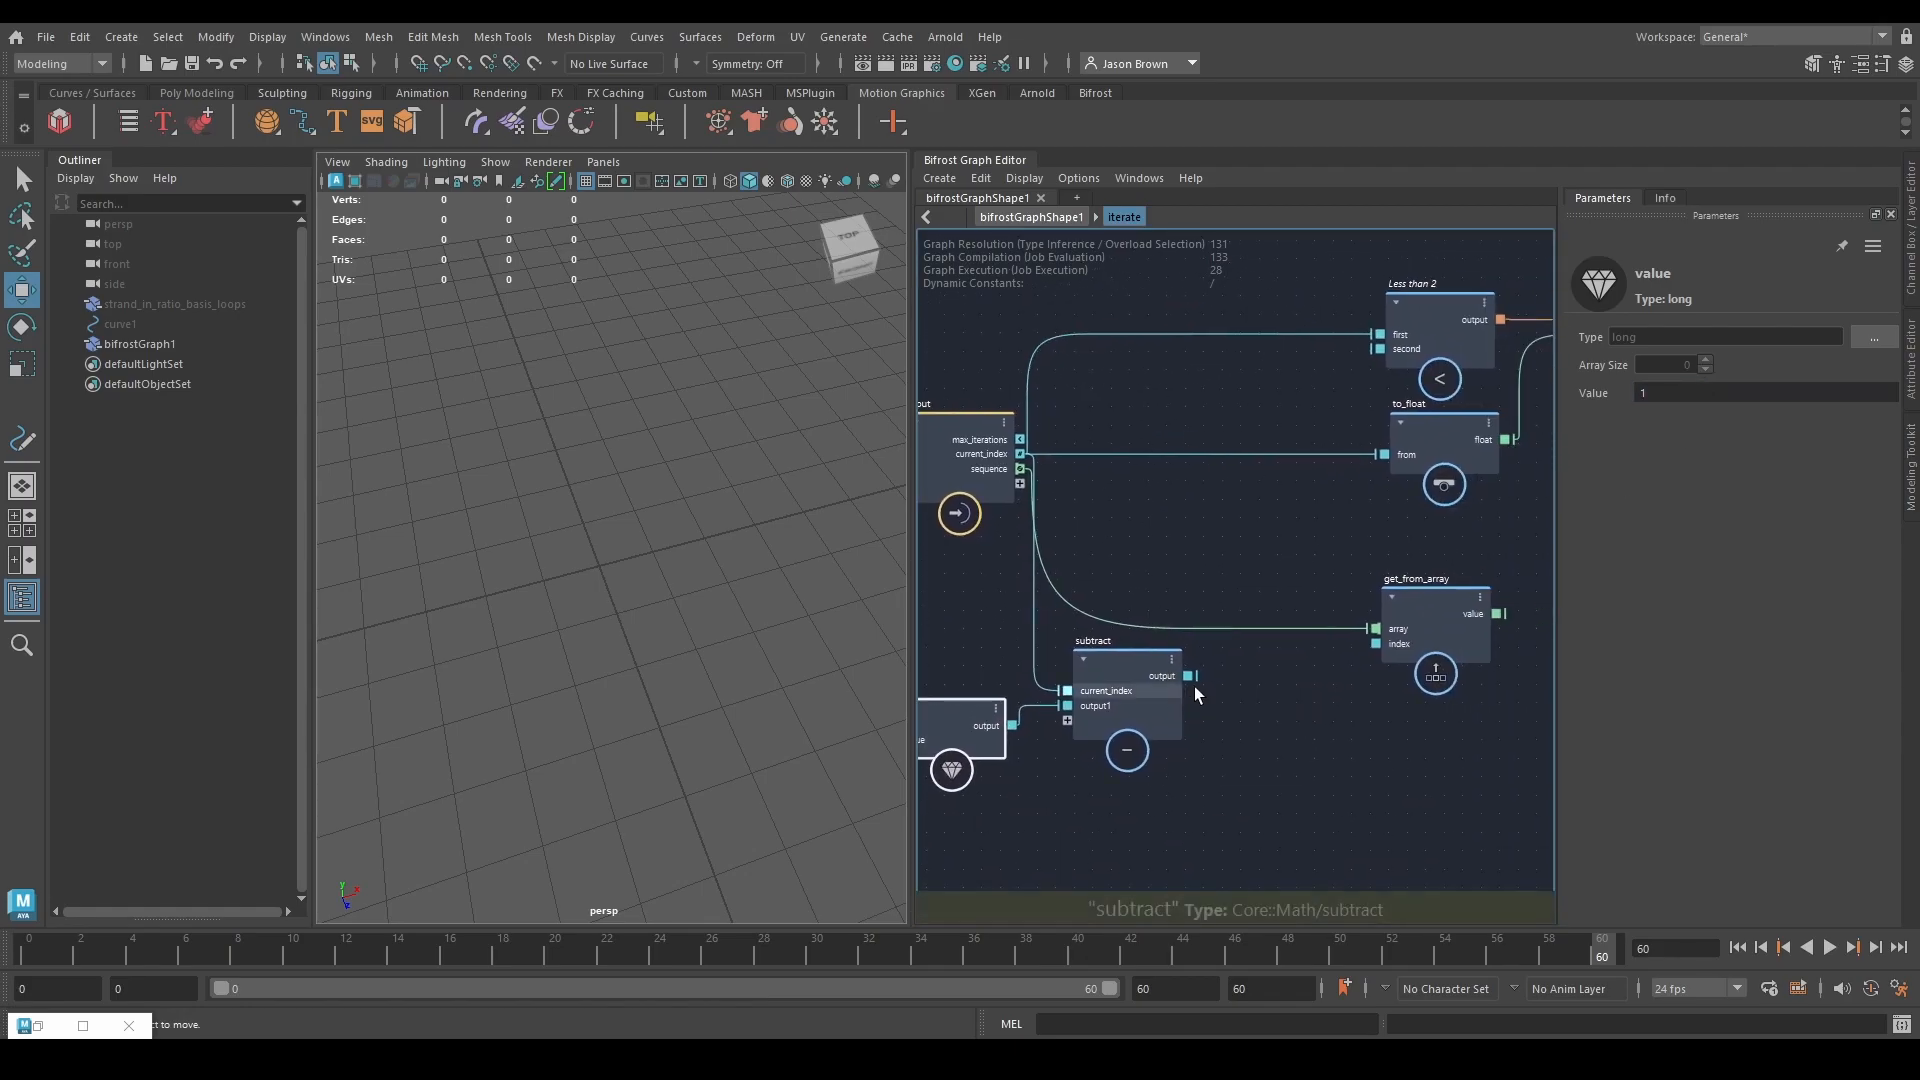
# Connect the subtract output to the get_from_array index, then duplicate the value, subtract and get_from_array nodes together with their connections.
pyautogui.moveTo(1188, 676); pyautogui.dragTo(1376, 643)
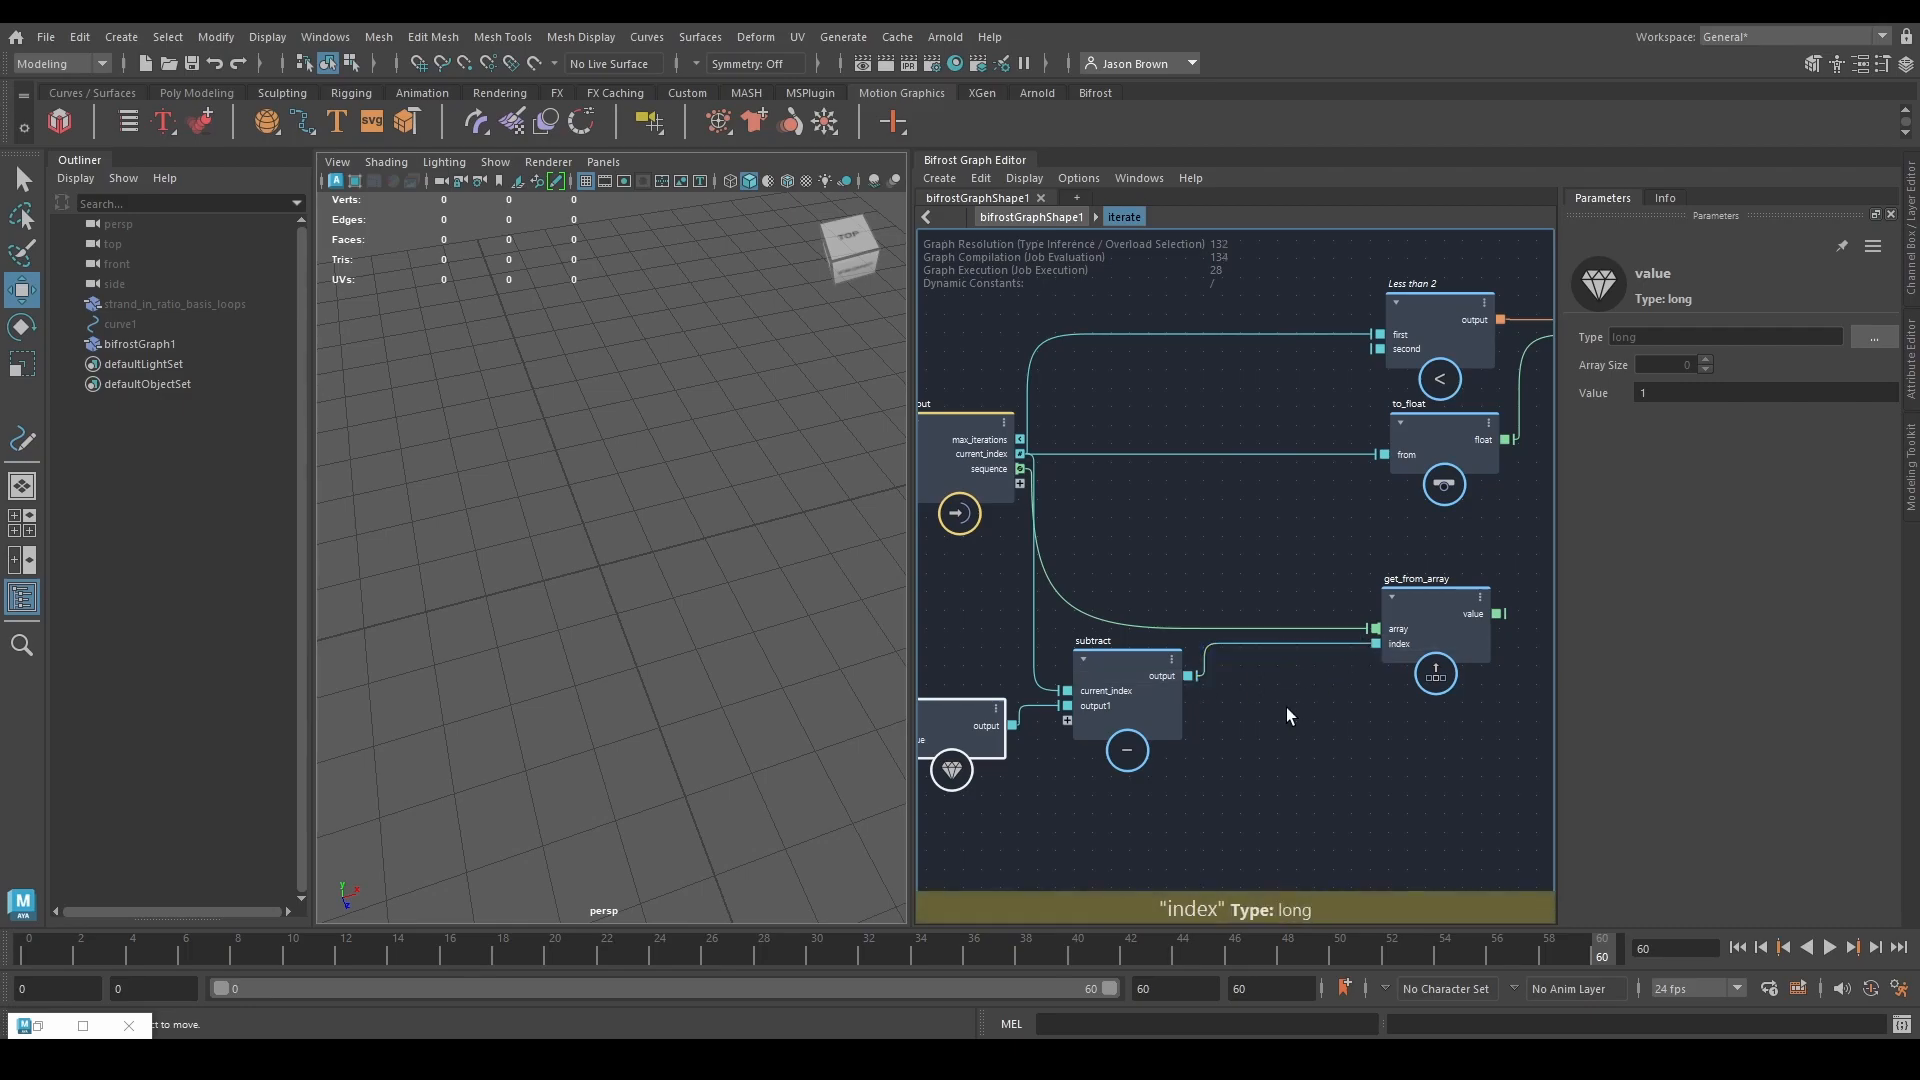
pyautogui.scroll(-1, 1278, 662)
pyautogui.moveTo(1424, 722); pyautogui.dragTo(1524, 595, button='middle')
pyautogui.scroll(1, 1264, 690)
pyautogui.moveTo(1290, 633); pyautogui.dragTo(1350, 607, button='middle')
pyautogui.scroll(-1, 1330, 660)
pyautogui.scroll(-1, 1438, 664)
pyautogui.moveTo(1455, 482); pyautogui.dragTo(1100, 714)
pyautogui.hotkey('ctrl', 'd')
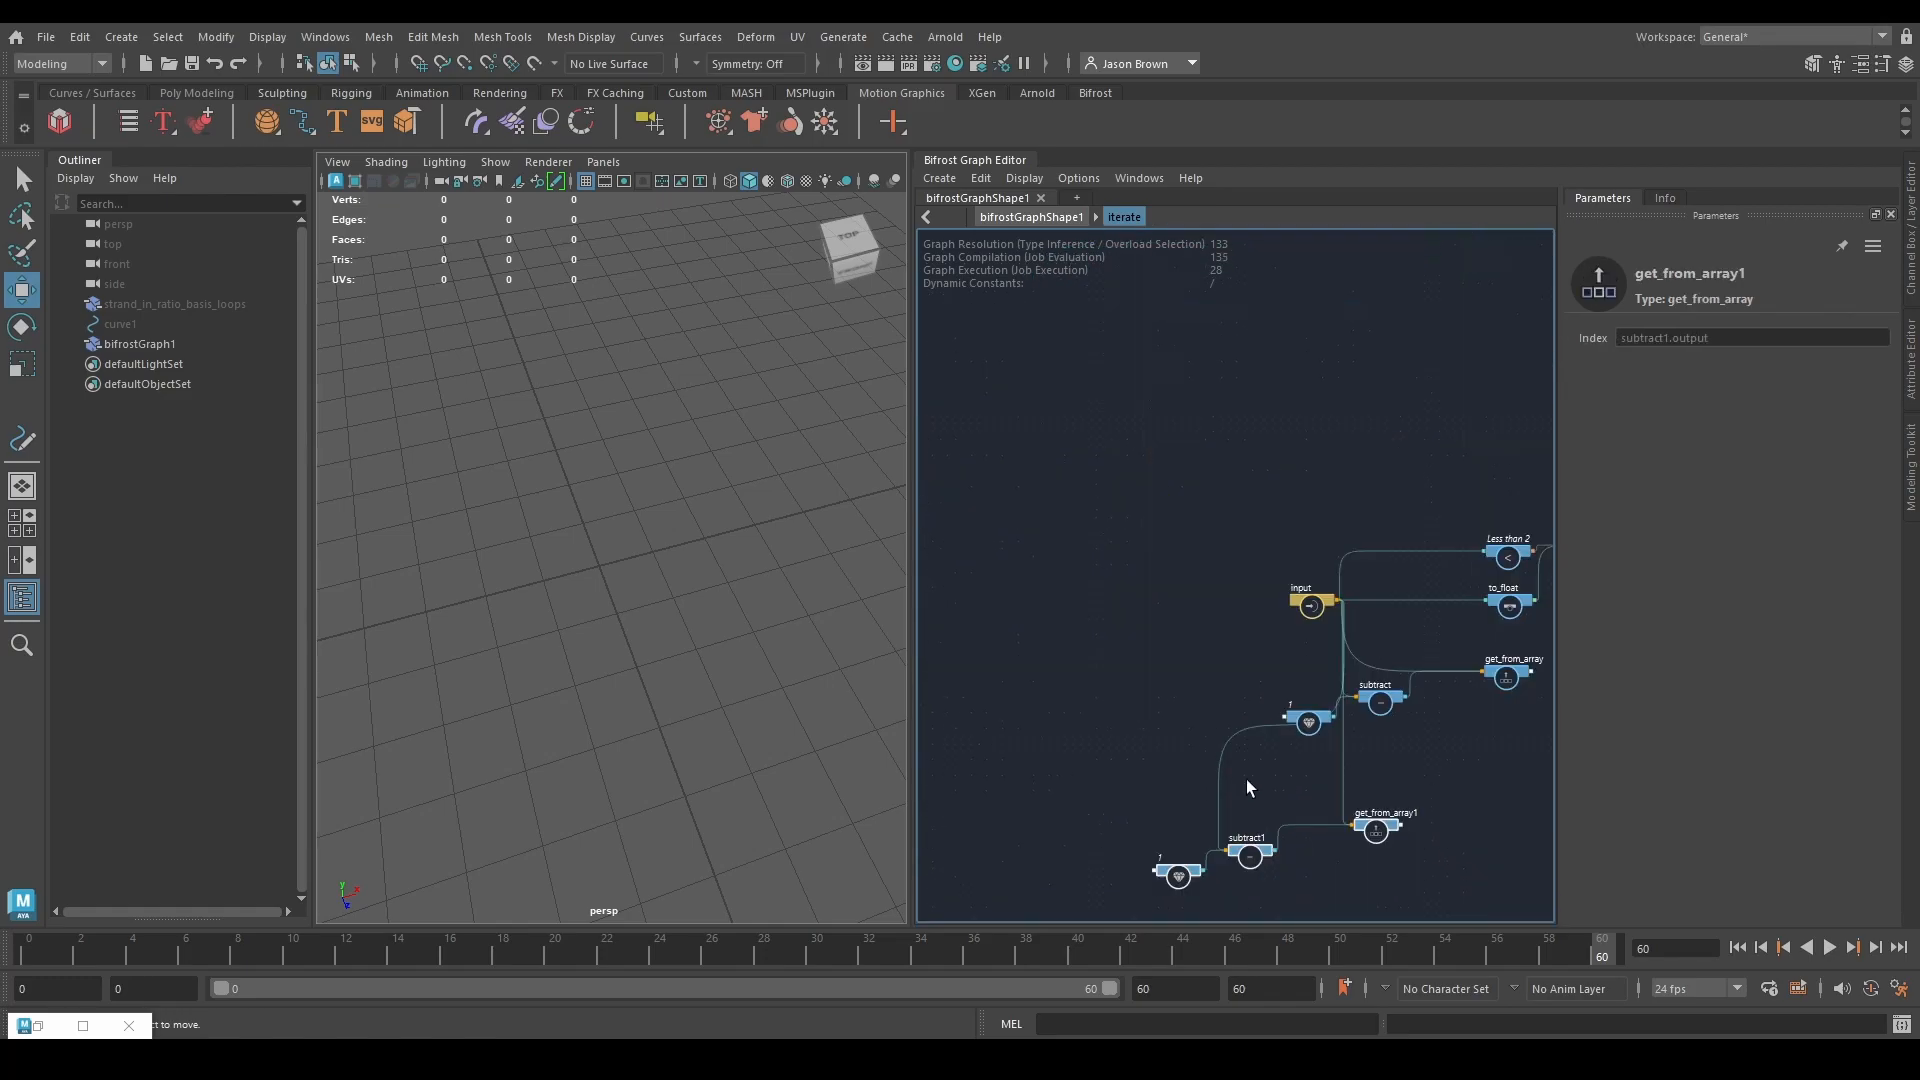
# Place the duplicated nodes directly below the originals and set the duplicated value node to 2.
pyautogui.scroll(1, 1294, 664)
pyautogui.scroll(1, 1425, 768)
pyautogui.moveTo(1425, 768); pyautogui.dragTo(1313, 506, button='middle')
pyautogui.moveTo(1039, 684); pyautogui.dragTo(1268, 518)
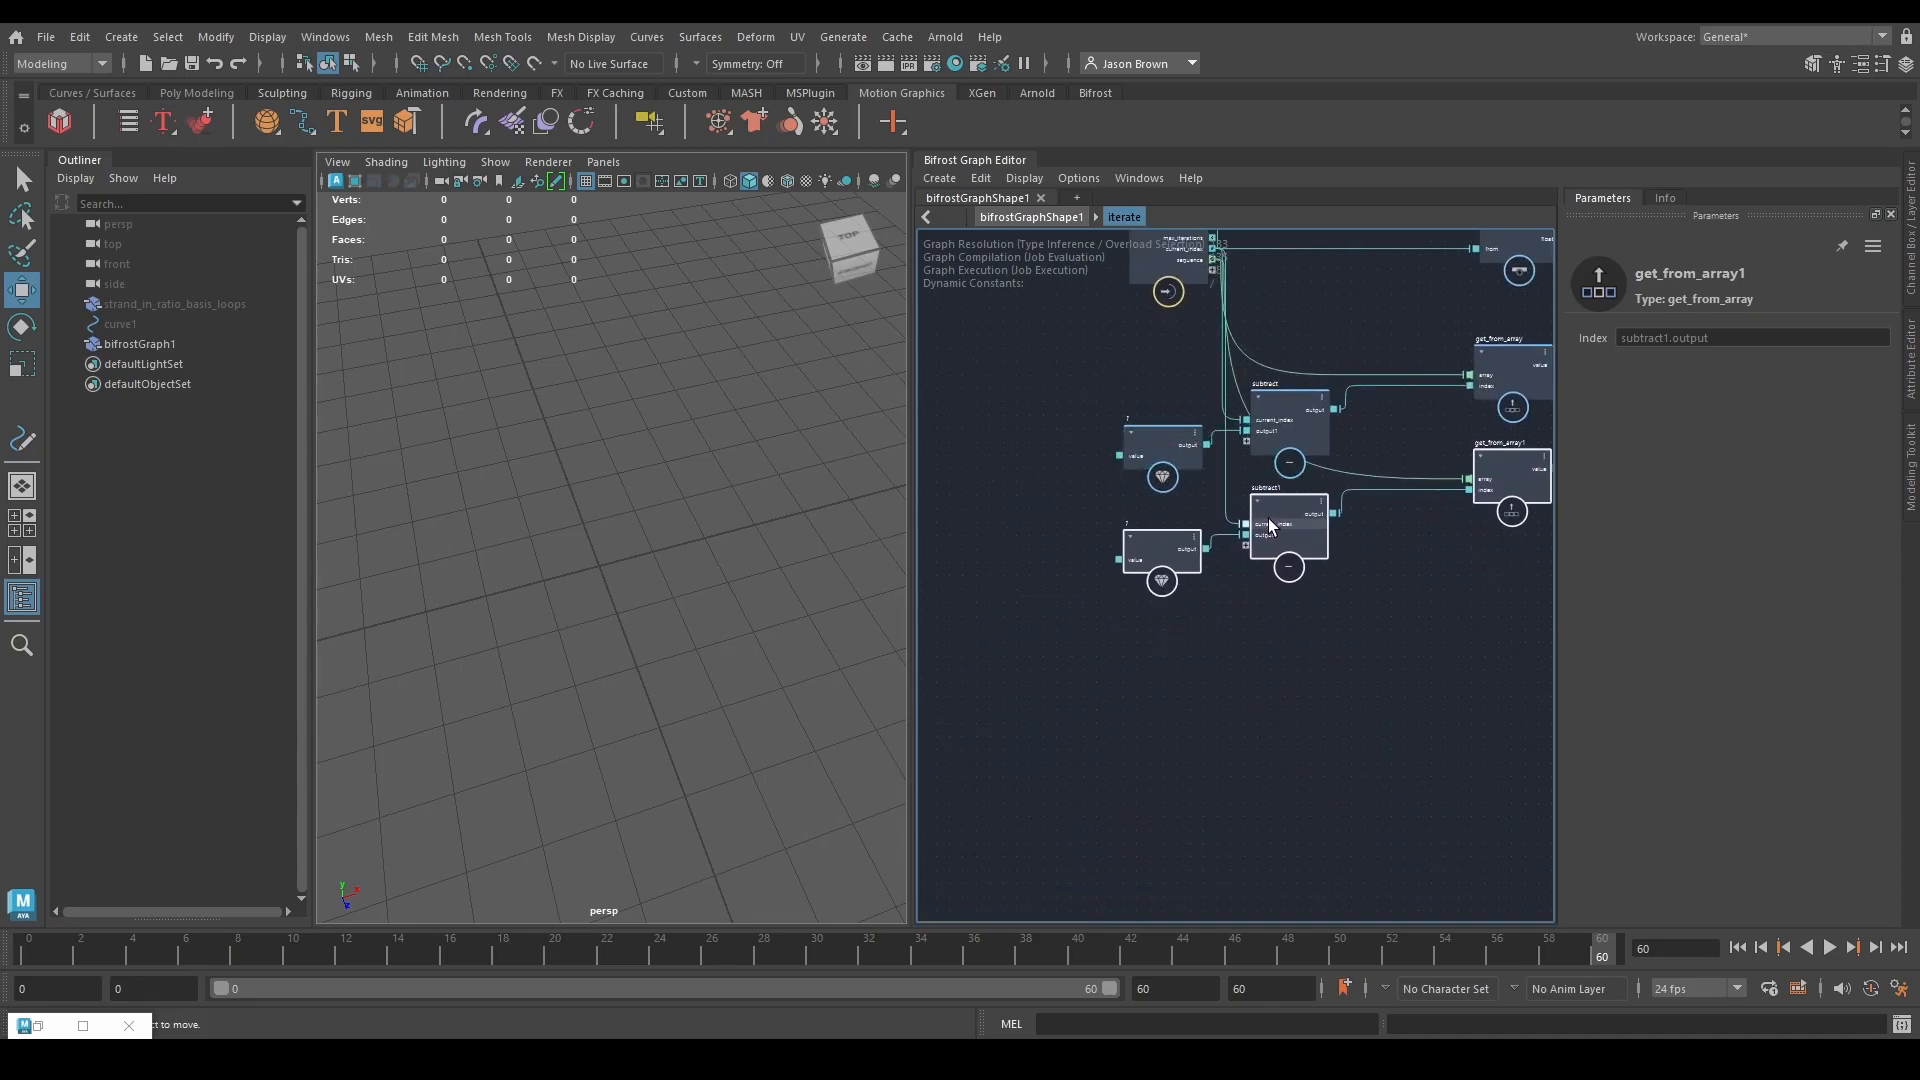
pyautogui.moveTo(1216, 531); pyautogui.dragTo(1181, 597, button='middle')
pyautogui.scroll(2, 1236, 627)
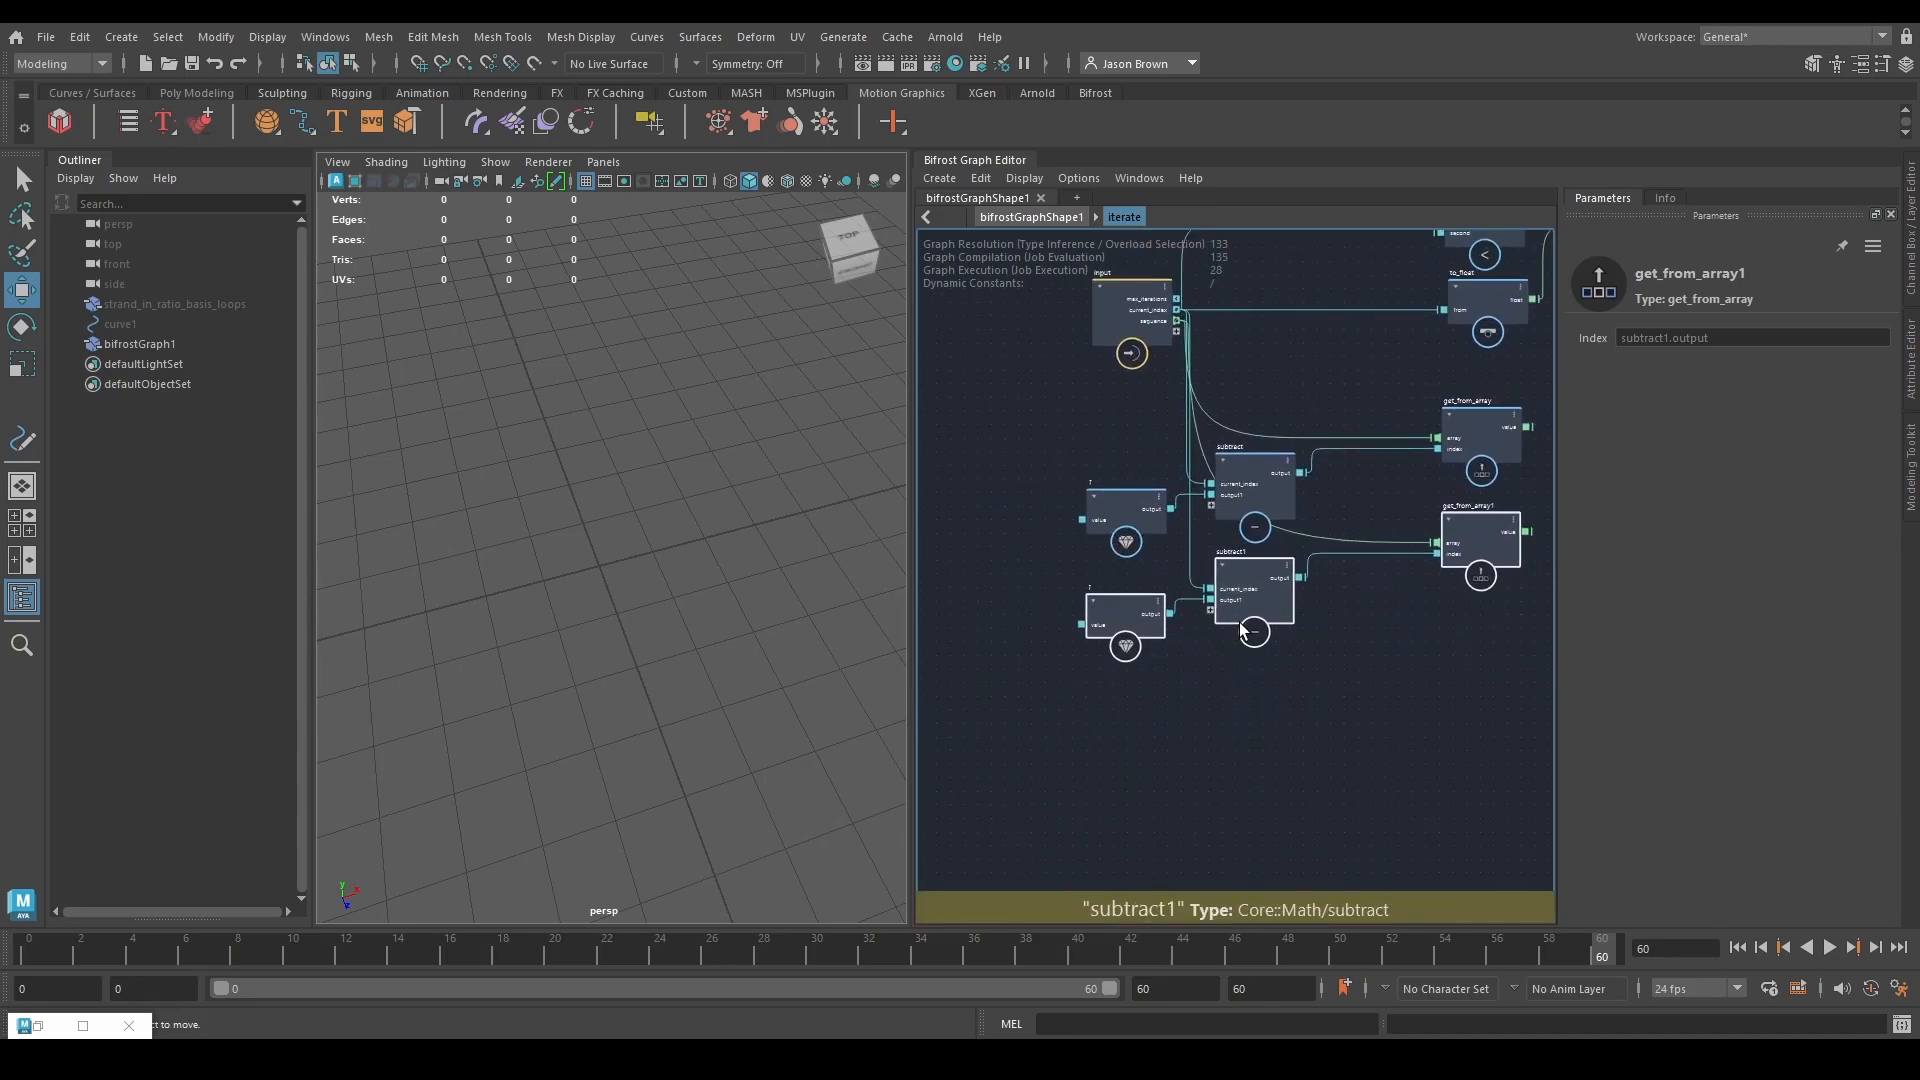
pyautogui.click(1102, 628)
pyautogui.click(1668, 393)
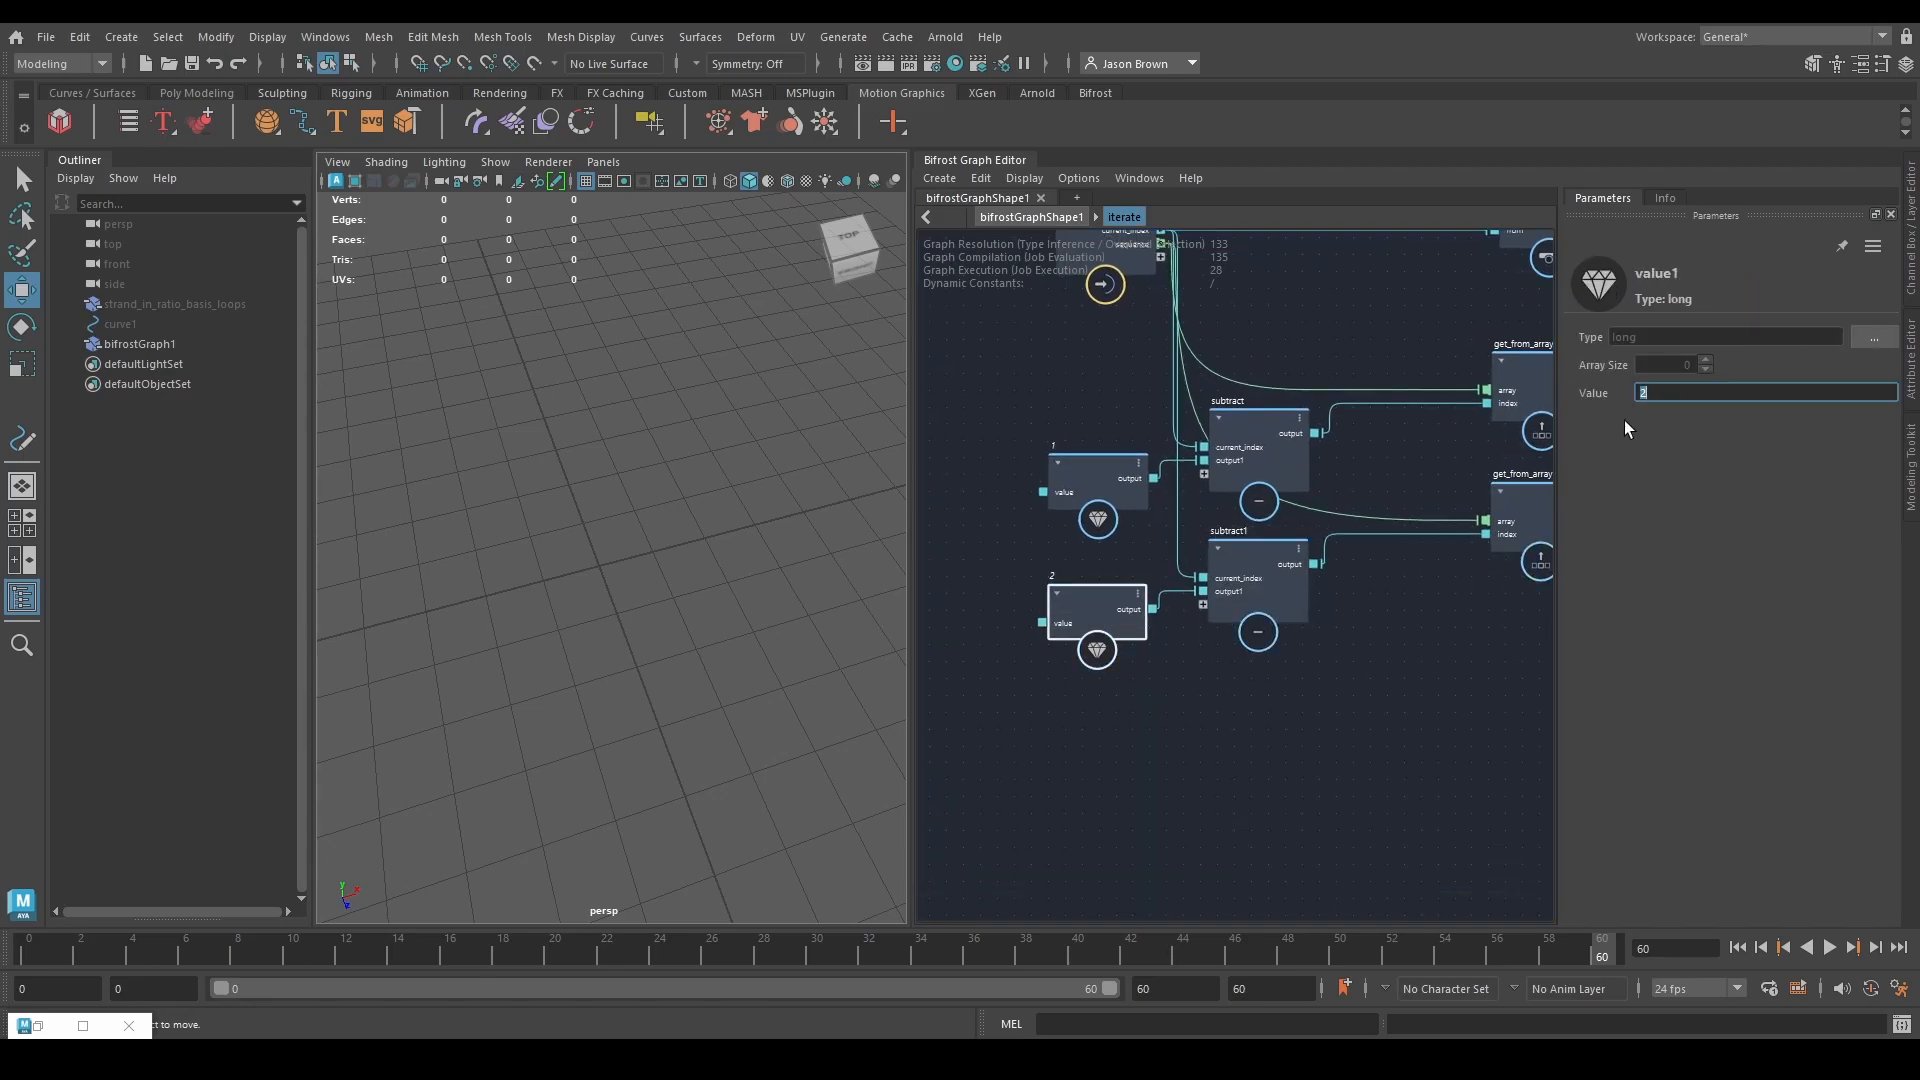
# Create an add node and feed it the value outputs of both get_from_array nodes.
pyautogui.moveTo(1365, 513); pyautogui.dragTo(1326, 563, button='middle')
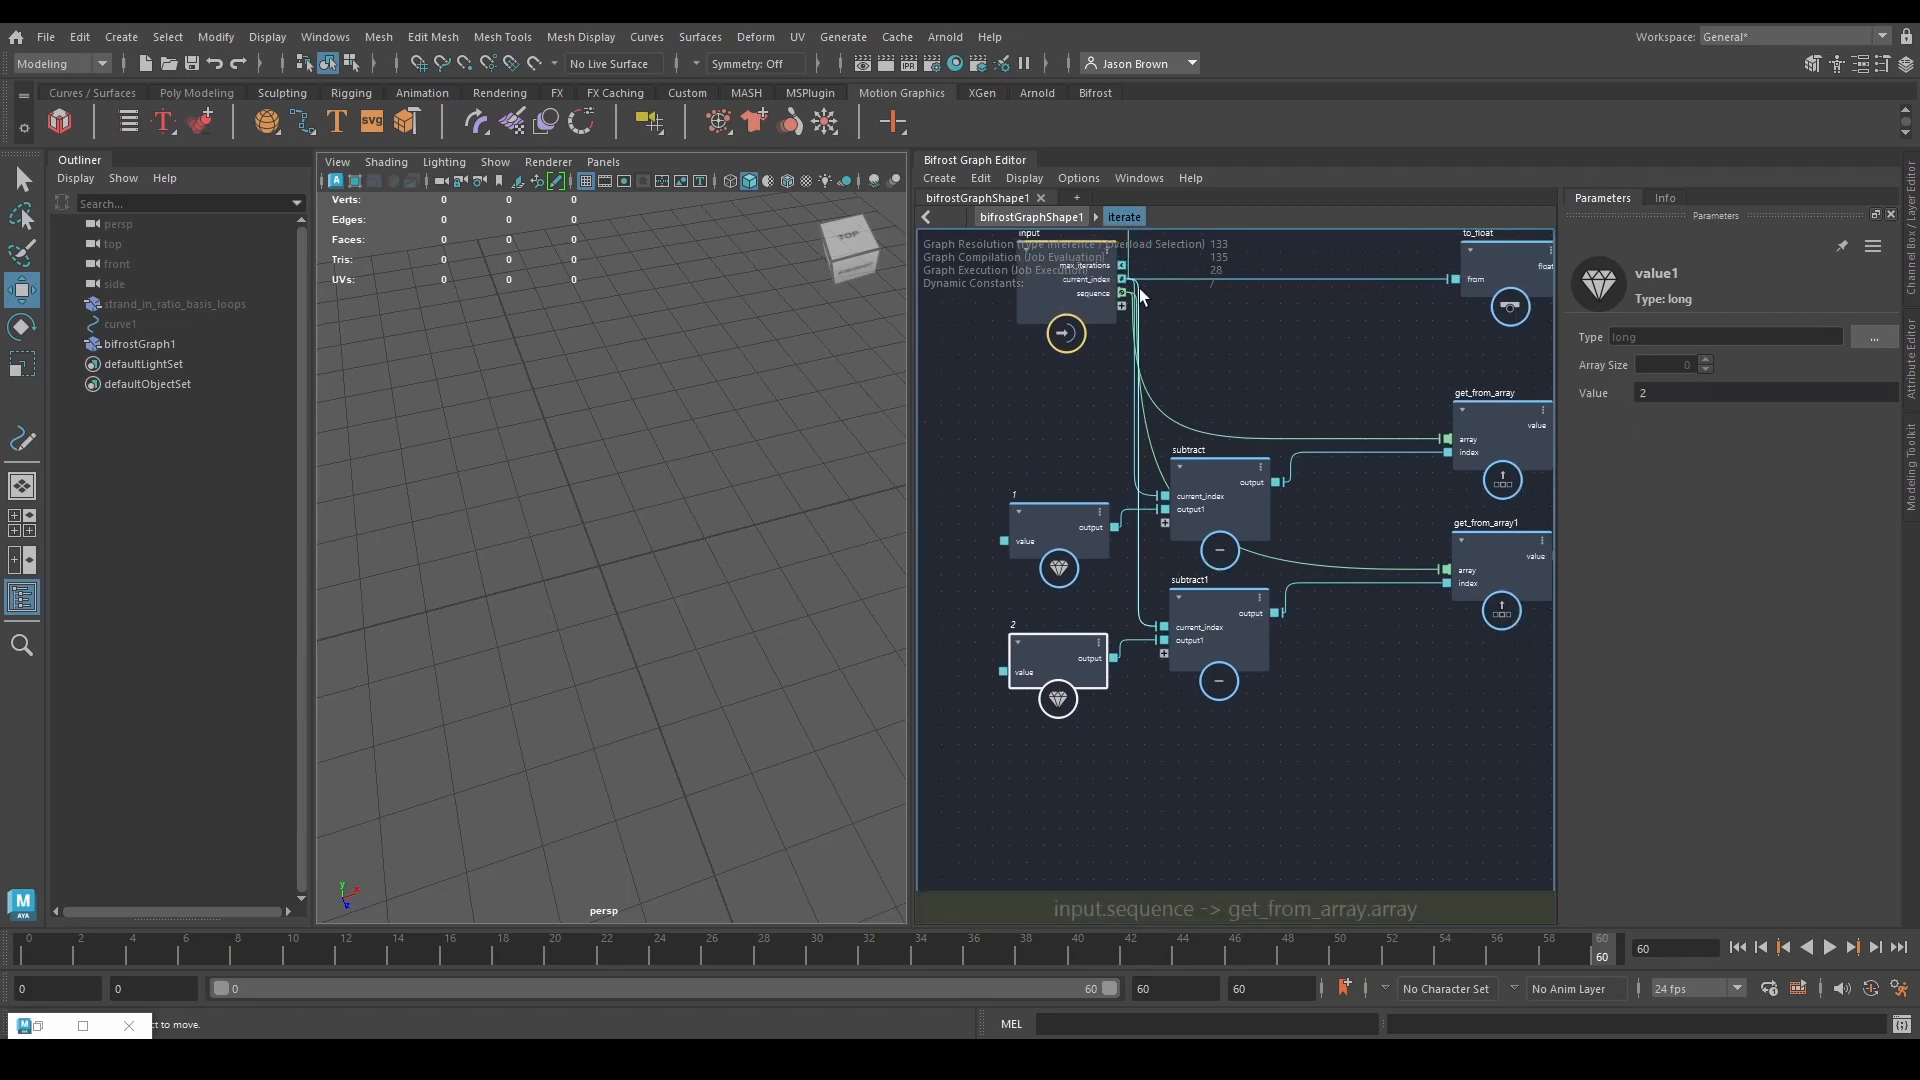
pyautogui.moveTo(1352, 437); pyautogui.dragTo(1118, 410, button='middle')
pyautogui.moveTo(1313, 627); pyautogui.dragTo(1270, 657, button='middle')
pyautogui.moveTo(1366, 566); pyautogui.dragTo(1230, 602, button='middle')
pyautogui.moveTo(1312, 546)
pyautogui.mouseDown(button='middle')
pyautogui.moveTo(1276, 622)
pyautogui.moveTo(1420, 584)
pyautogui.moveTo(1322, 586)
pyautogui.mouseUp(button='middle')
pyautogui.scroll(1, 1324, 572)
pyautogui.click(1186, 518)
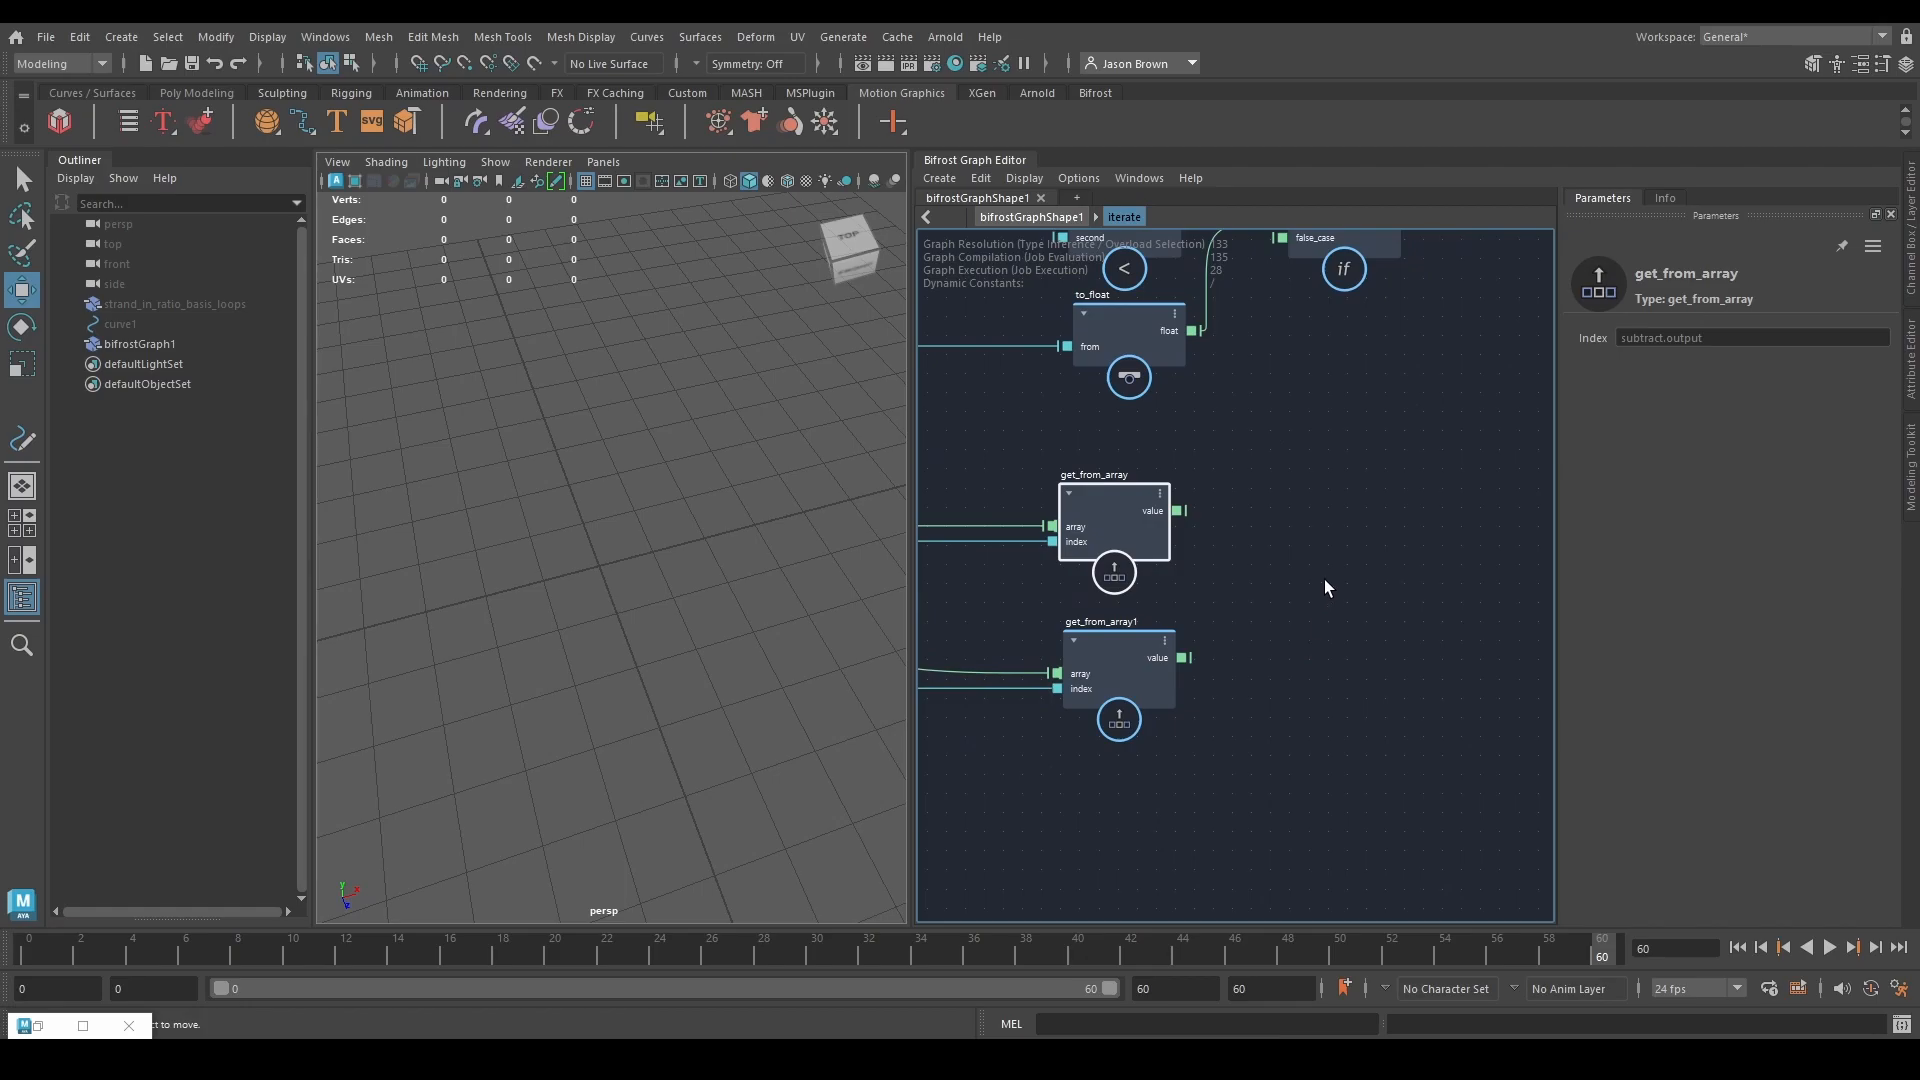
pyautogui.press('Tab')
pyautogui.write('add')
pyautogui.click(1227, 592)
pyautogui.moveTo(1178, 511); pyautogui.dragTo(1264, 594)
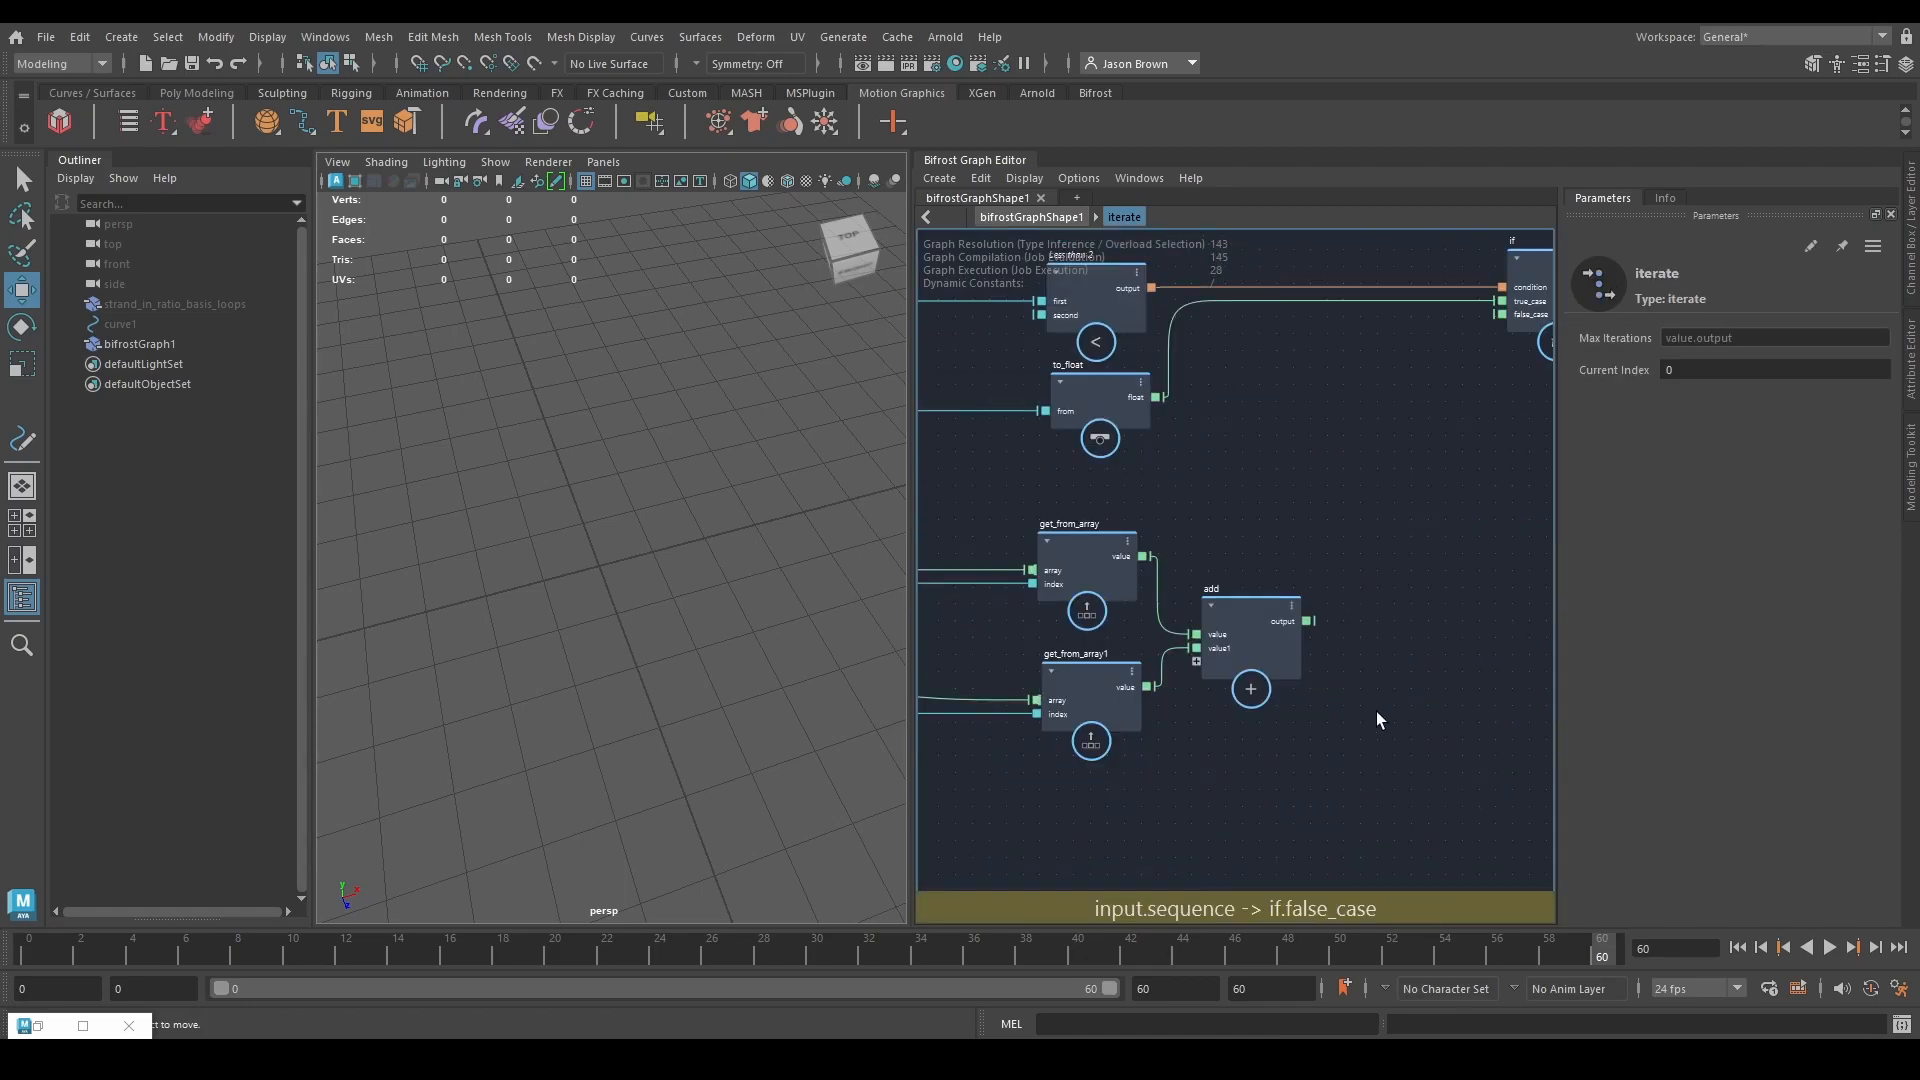
# Connect the add node's output to the if node's false_case input.
pyautogui.moveTo(1384, 620); pyautogui.dragTo(1191, 705, button='middle')
pyautogui.moveTo(1119, 705); pyautogui.dragTo(1309, 397)
pyautogui.moveTo(1273, 523); pyautogui.dragTo(1342, 571, button='middle')
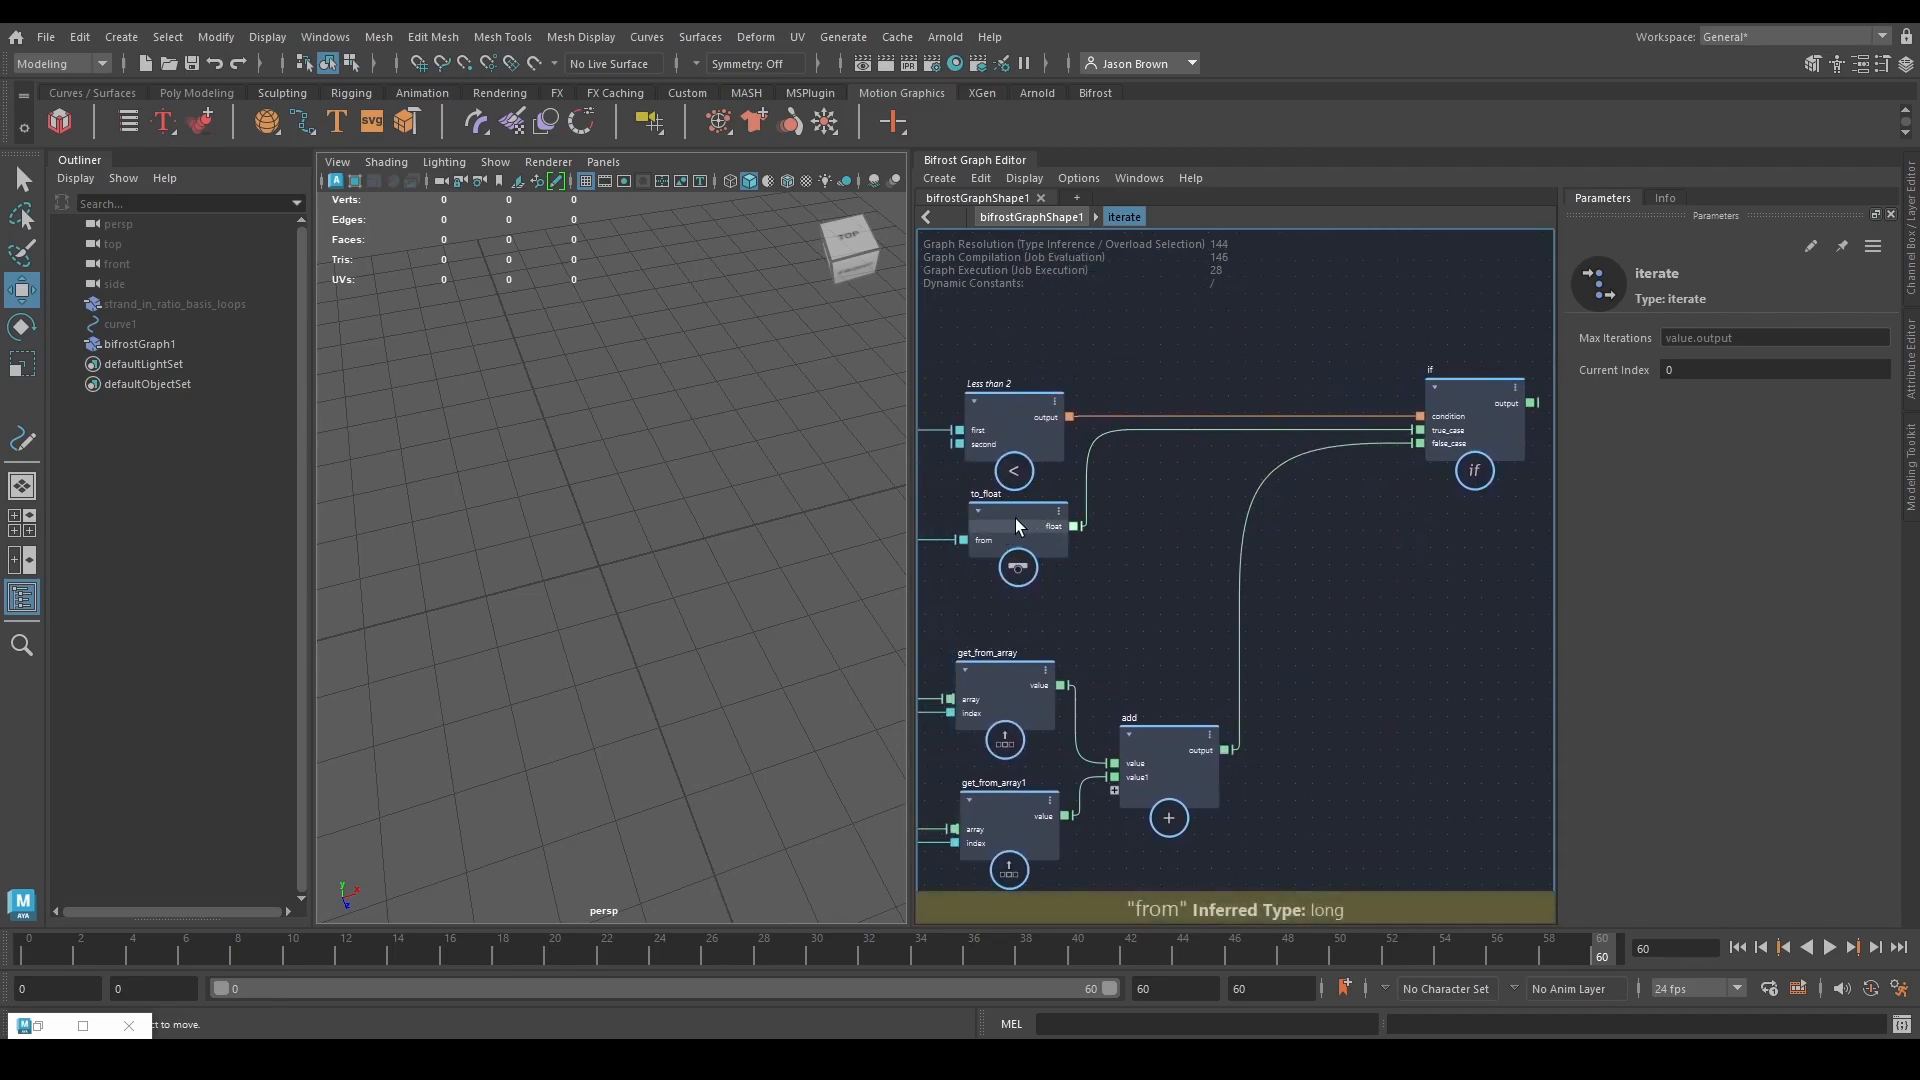
pyautogui.moveTo(1015, 518); pyautogui.dragTo(1357, 444, button='middle')
pyautogui.moveTo(1203, 623); pyautogui.dragTo(1385, 623, button='middle')
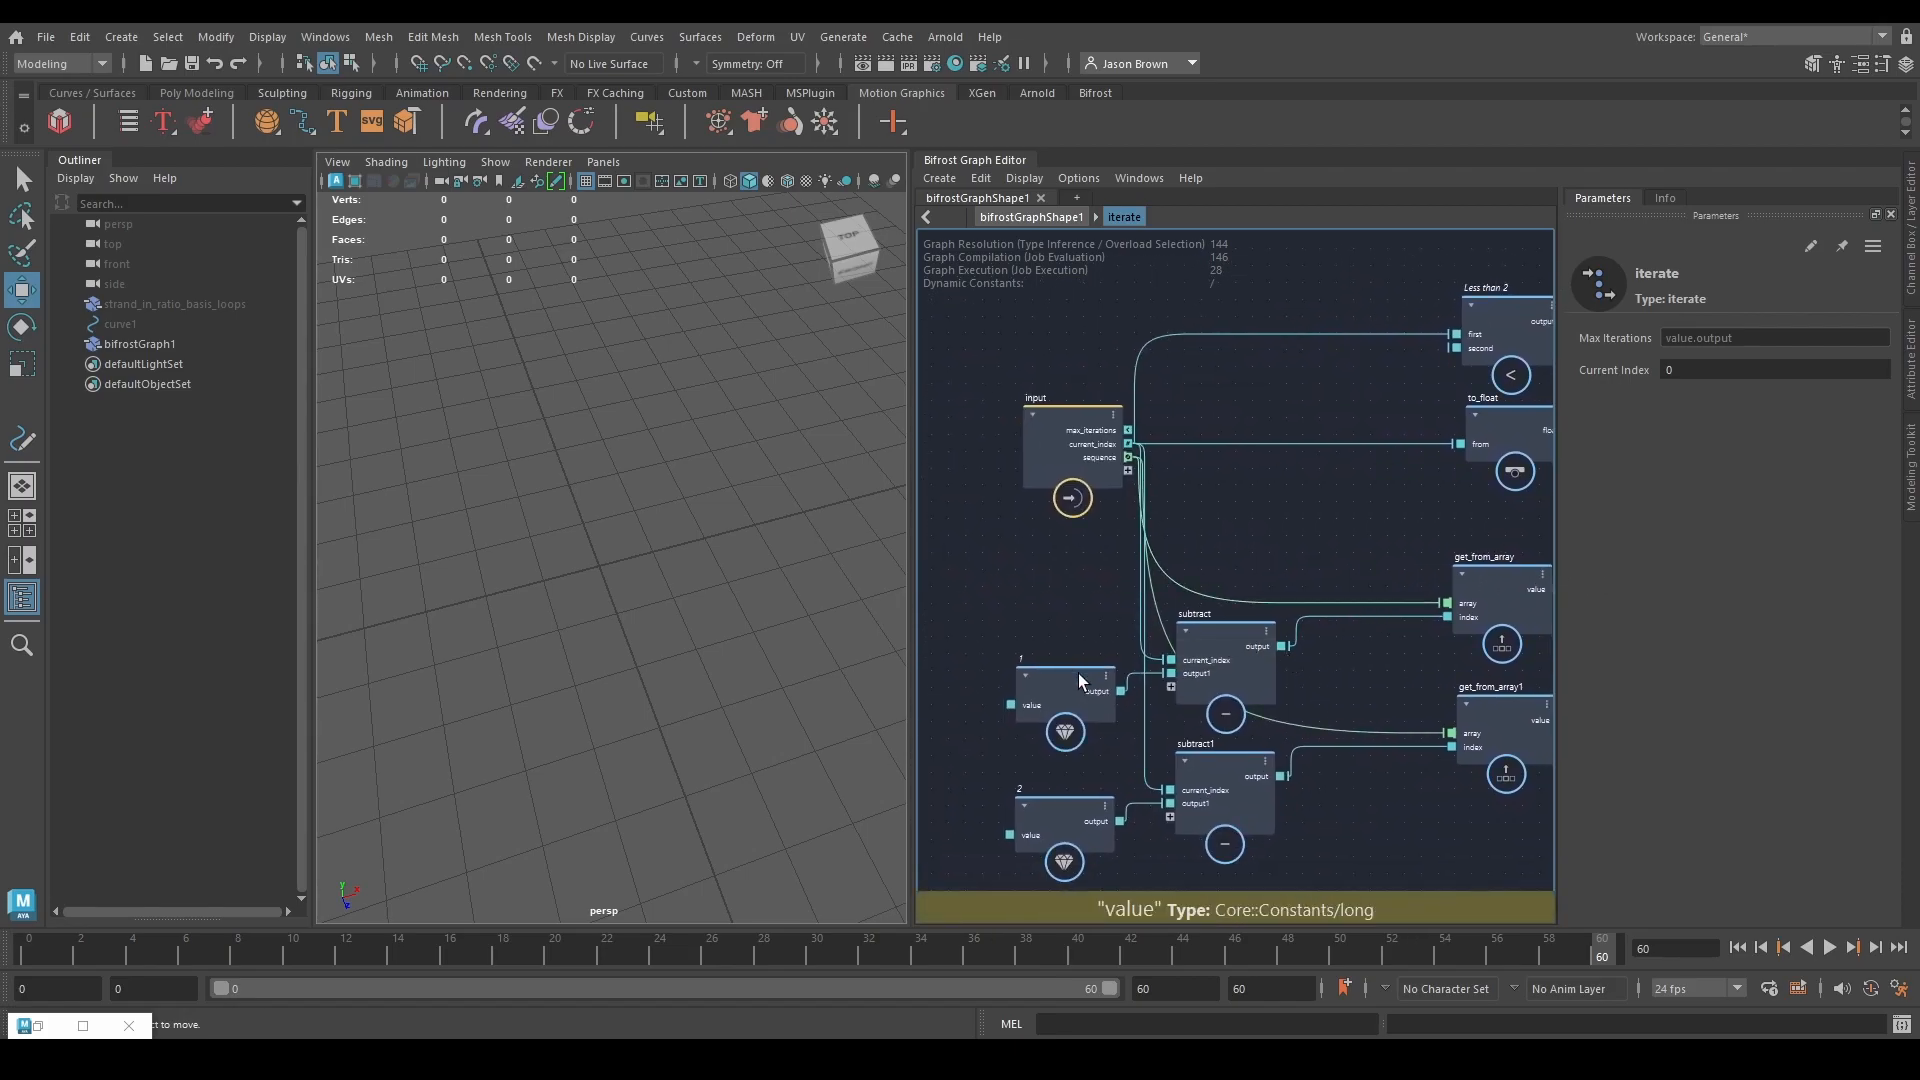
pyautogui.moveTo(1365, 805); pyautogui.dragTo(1207, 764, button='middle')
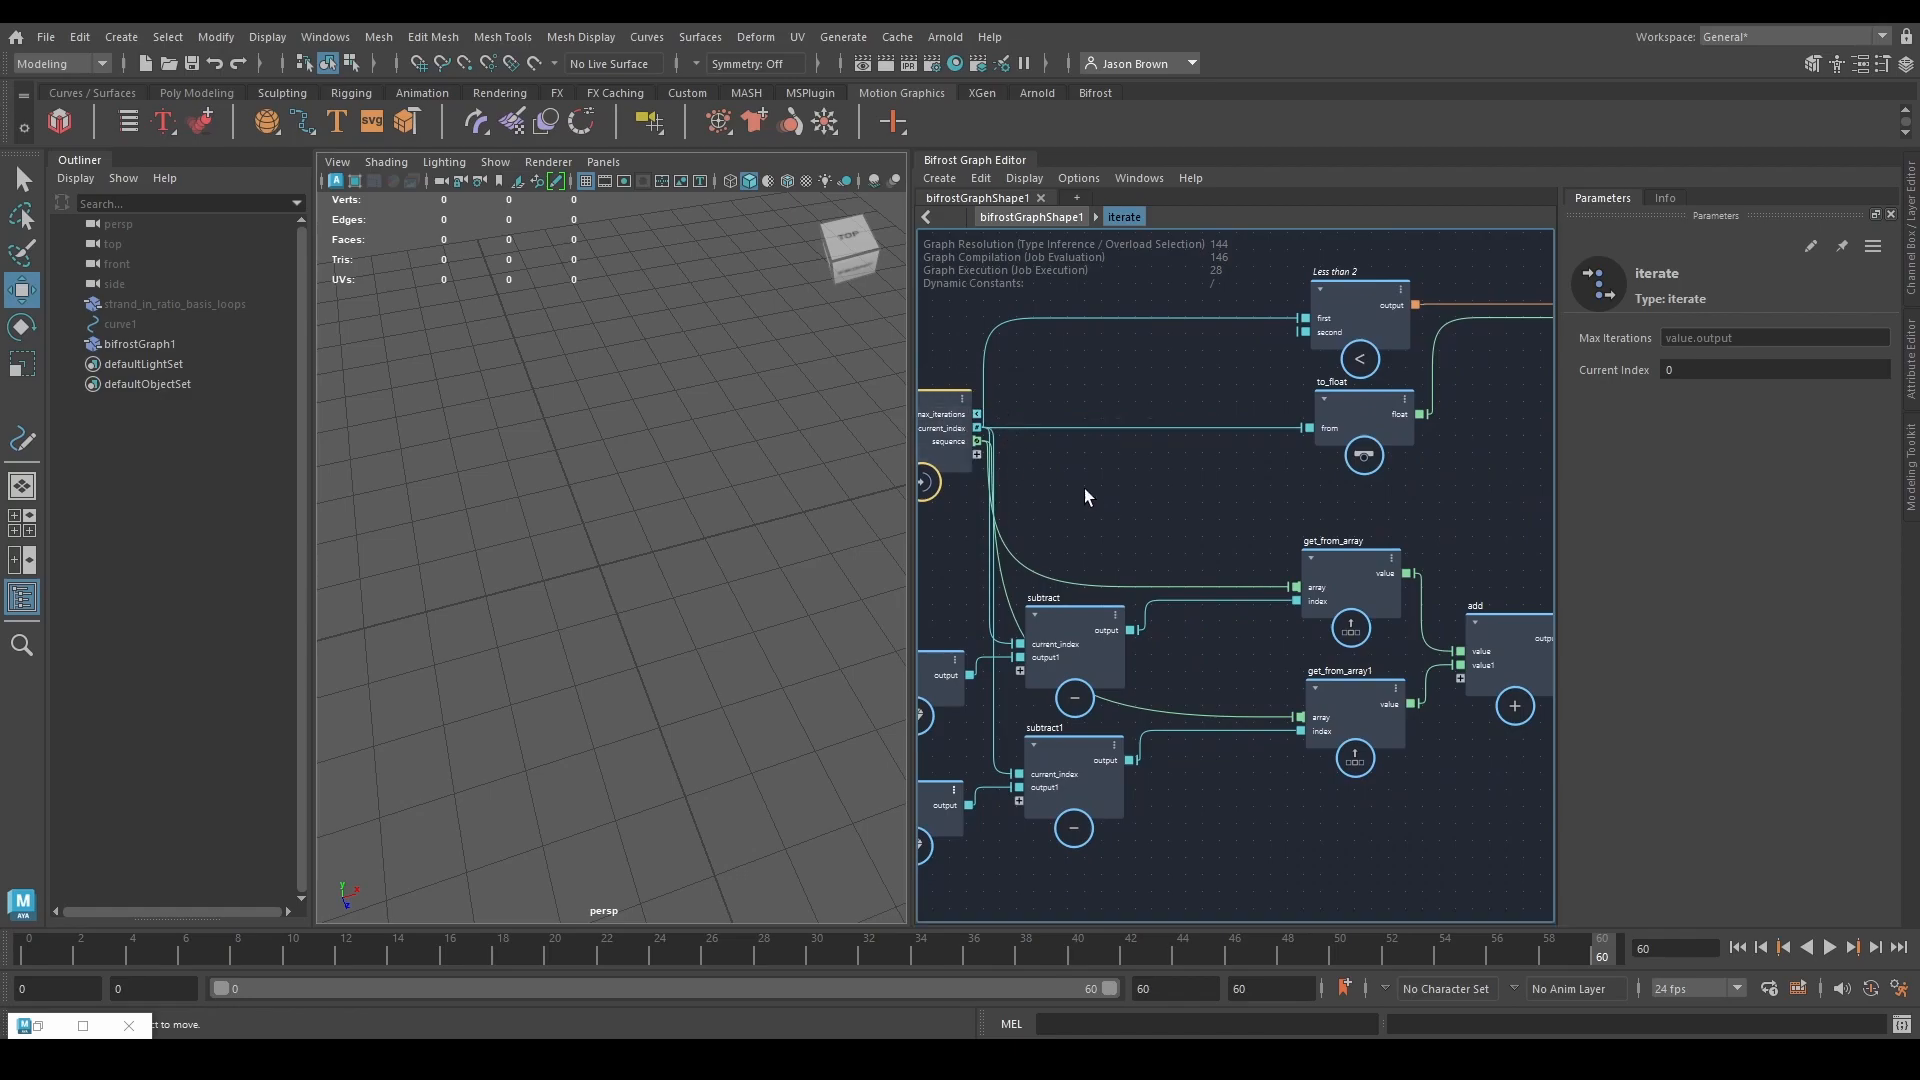
# Move the output node farther away from the if node to make room between them.
pyautogui.moveTo(1498, 624); pyautogui.dragTo(1085, 593, button='middle')
pyautogui.moveTo(1397, 386); pyautogui.dragTo(1032, 543, button='middle')
pyautogui.moveTo(1193, 608); pyautogui.dragTo(1415, 610)
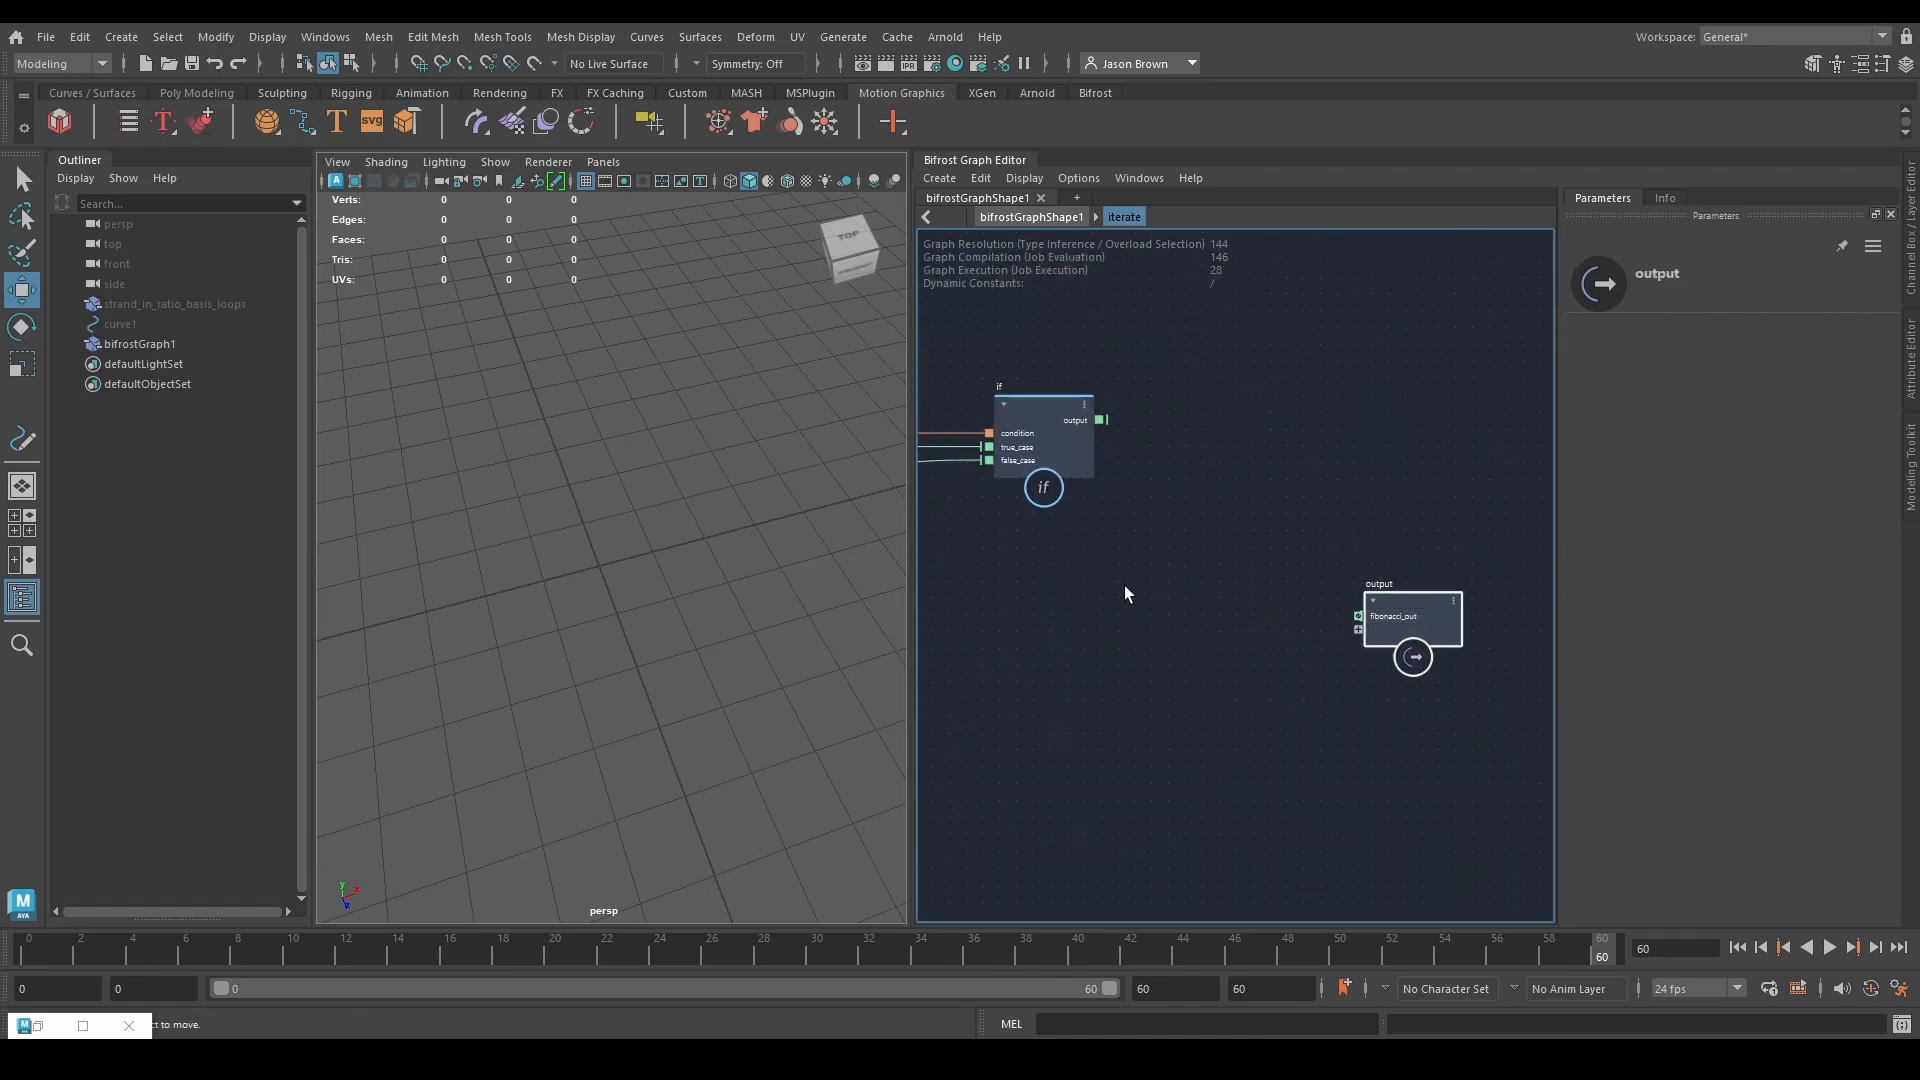
# Add a set_in_array node with its array input fed by the sequence port, and place it between the if and output nodes.
pyautogui.moveTo(1132, 586); pyautogui.dragTo(1540, 605, button='middle')
pyautogui.moveTo(1114, 640); pyautogui.dragTo(1304, 645, button='middle')
pyautogui.moveTo(1407, 663); pyautogui.dragTo(1110, 655)
pyautogui.write('set')
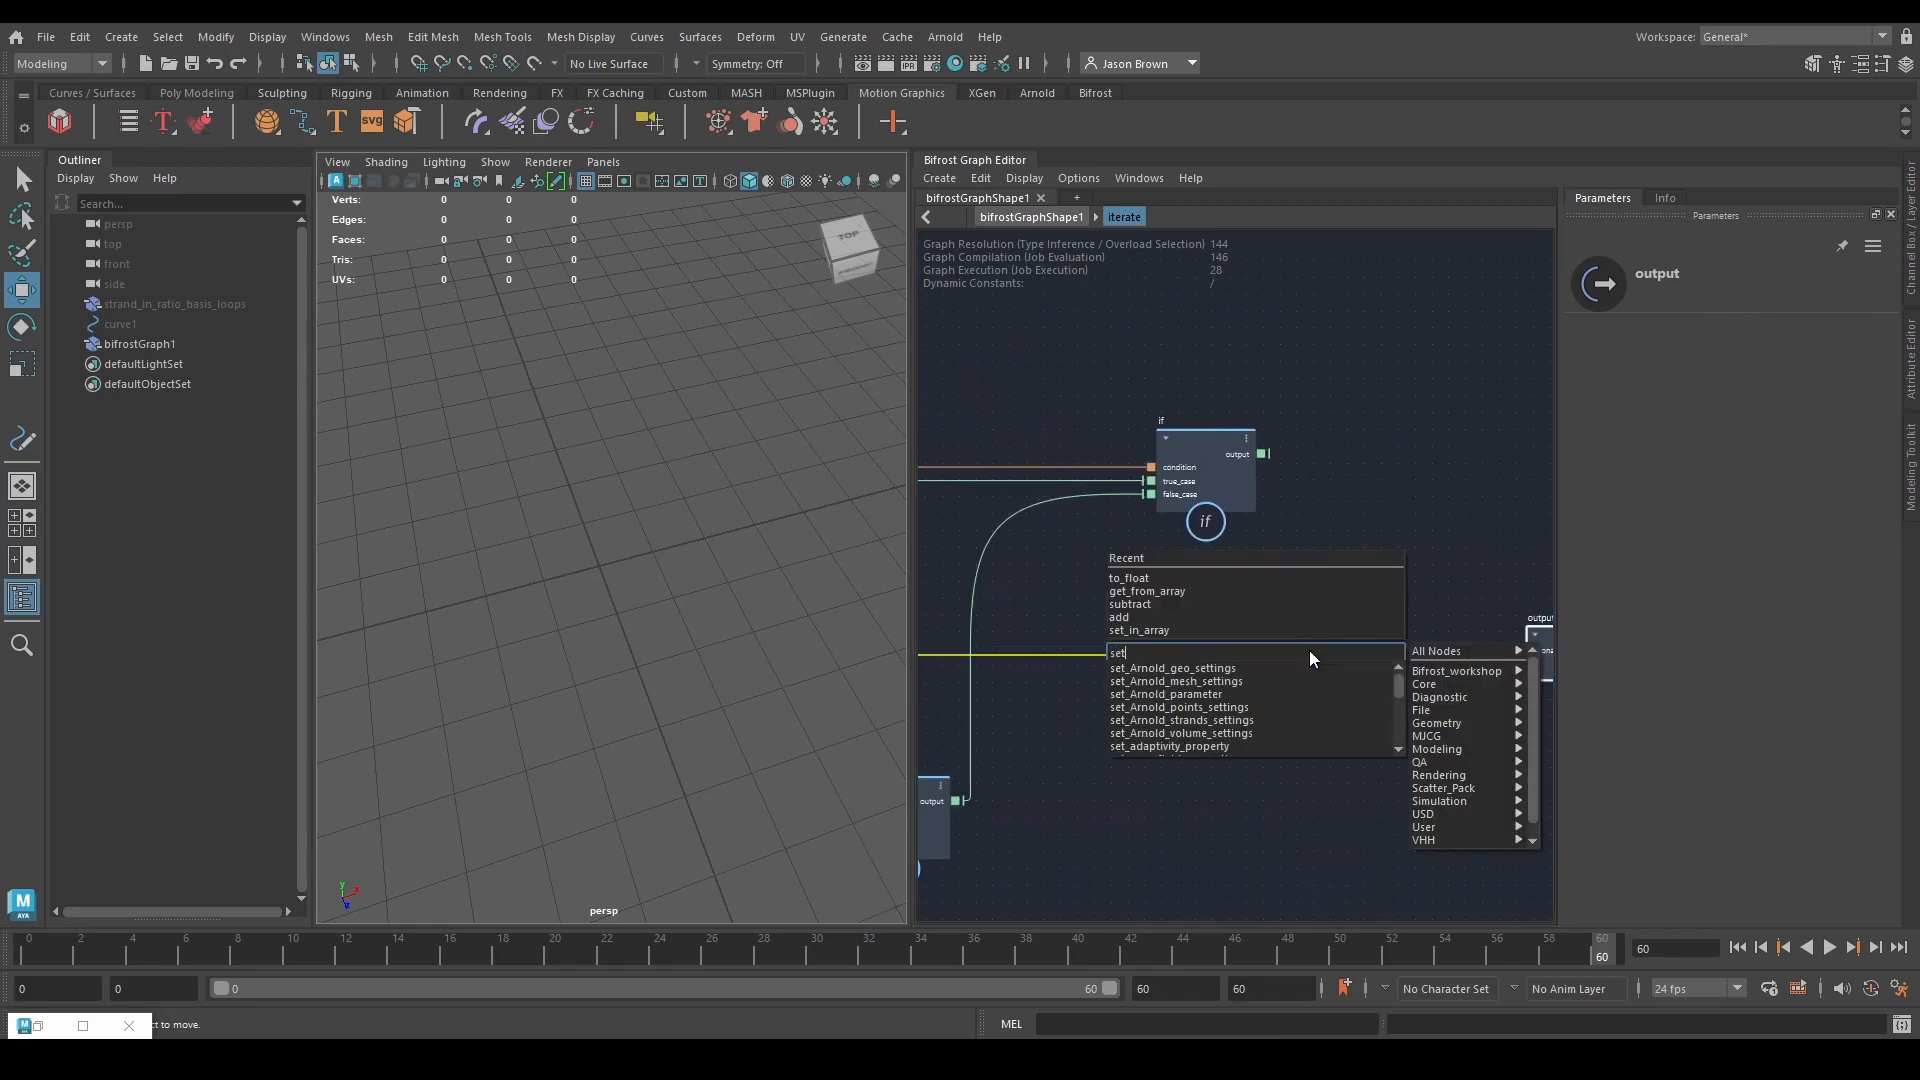
pyautogui.press('Down')
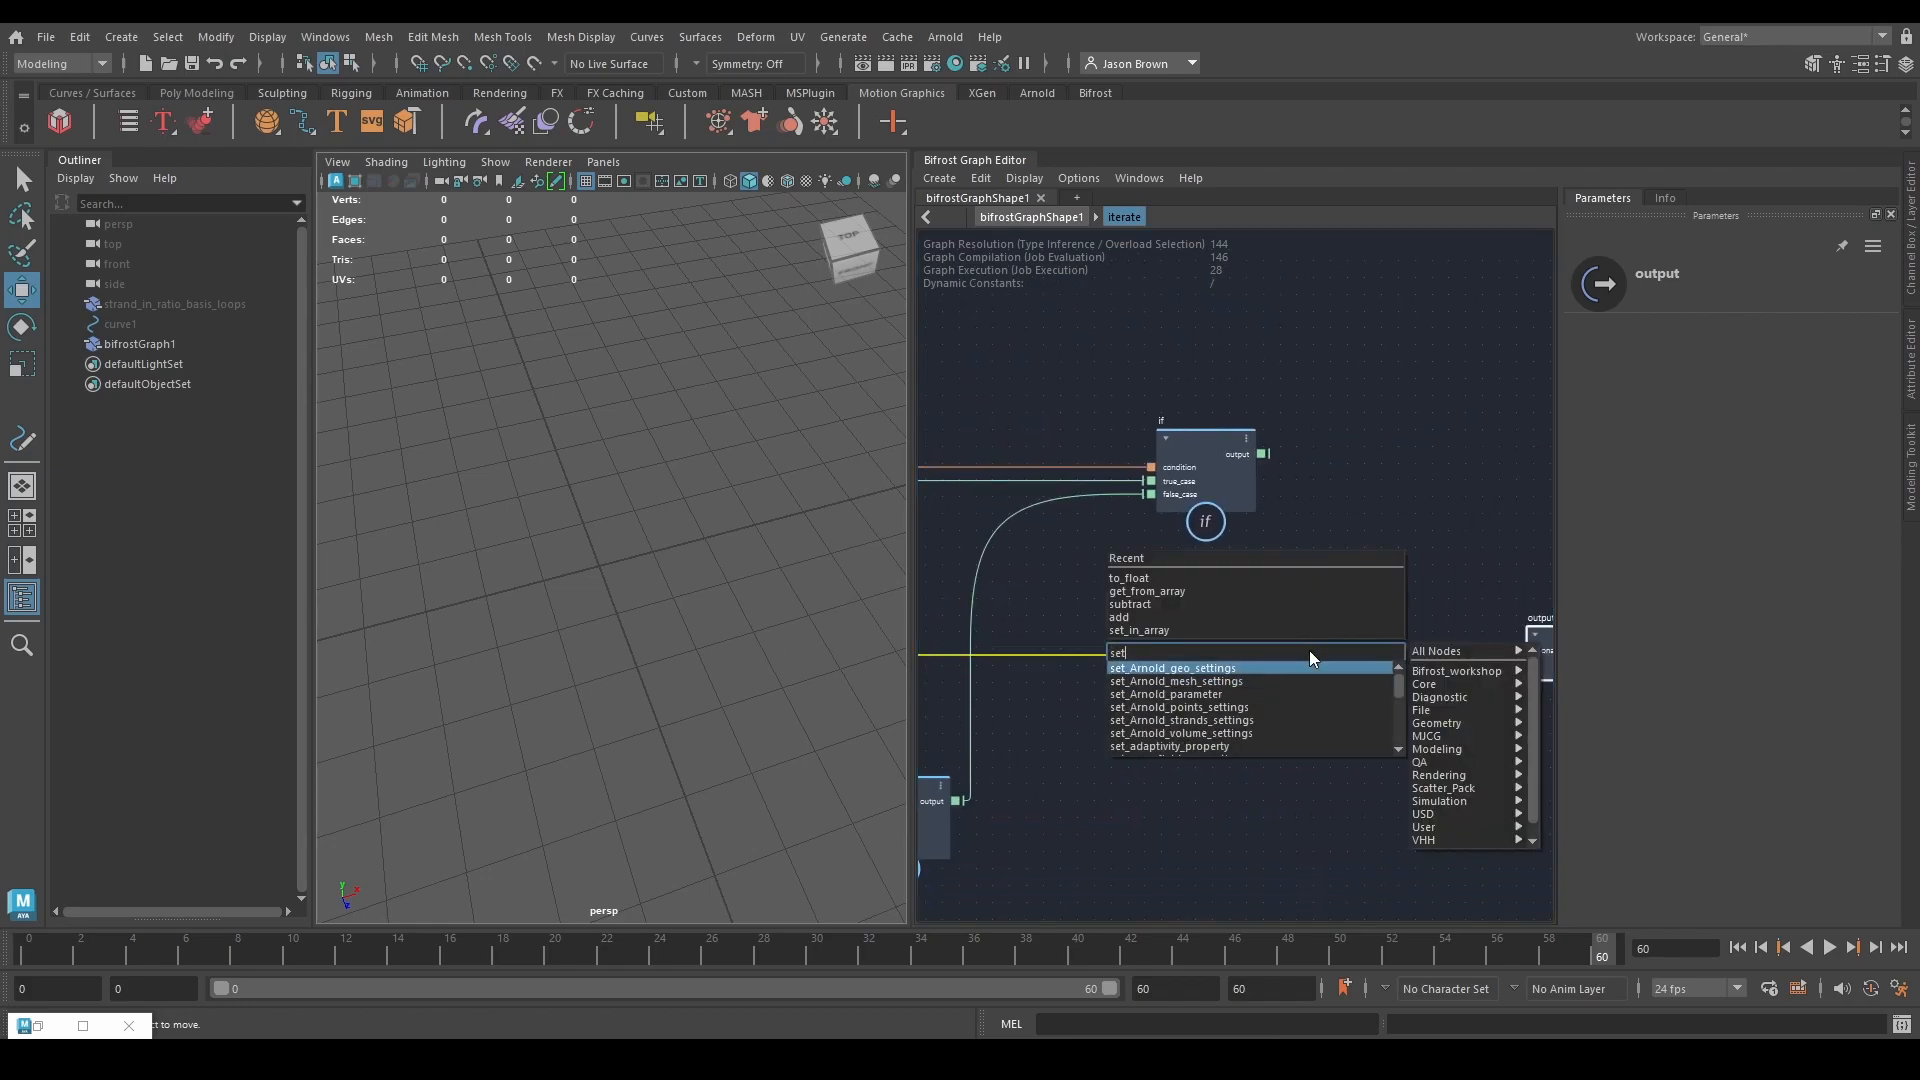
pyautogui.write('_in')
pyautogui.press('Down')
pyautogui.press('Up')
pyautogui.press('Return')
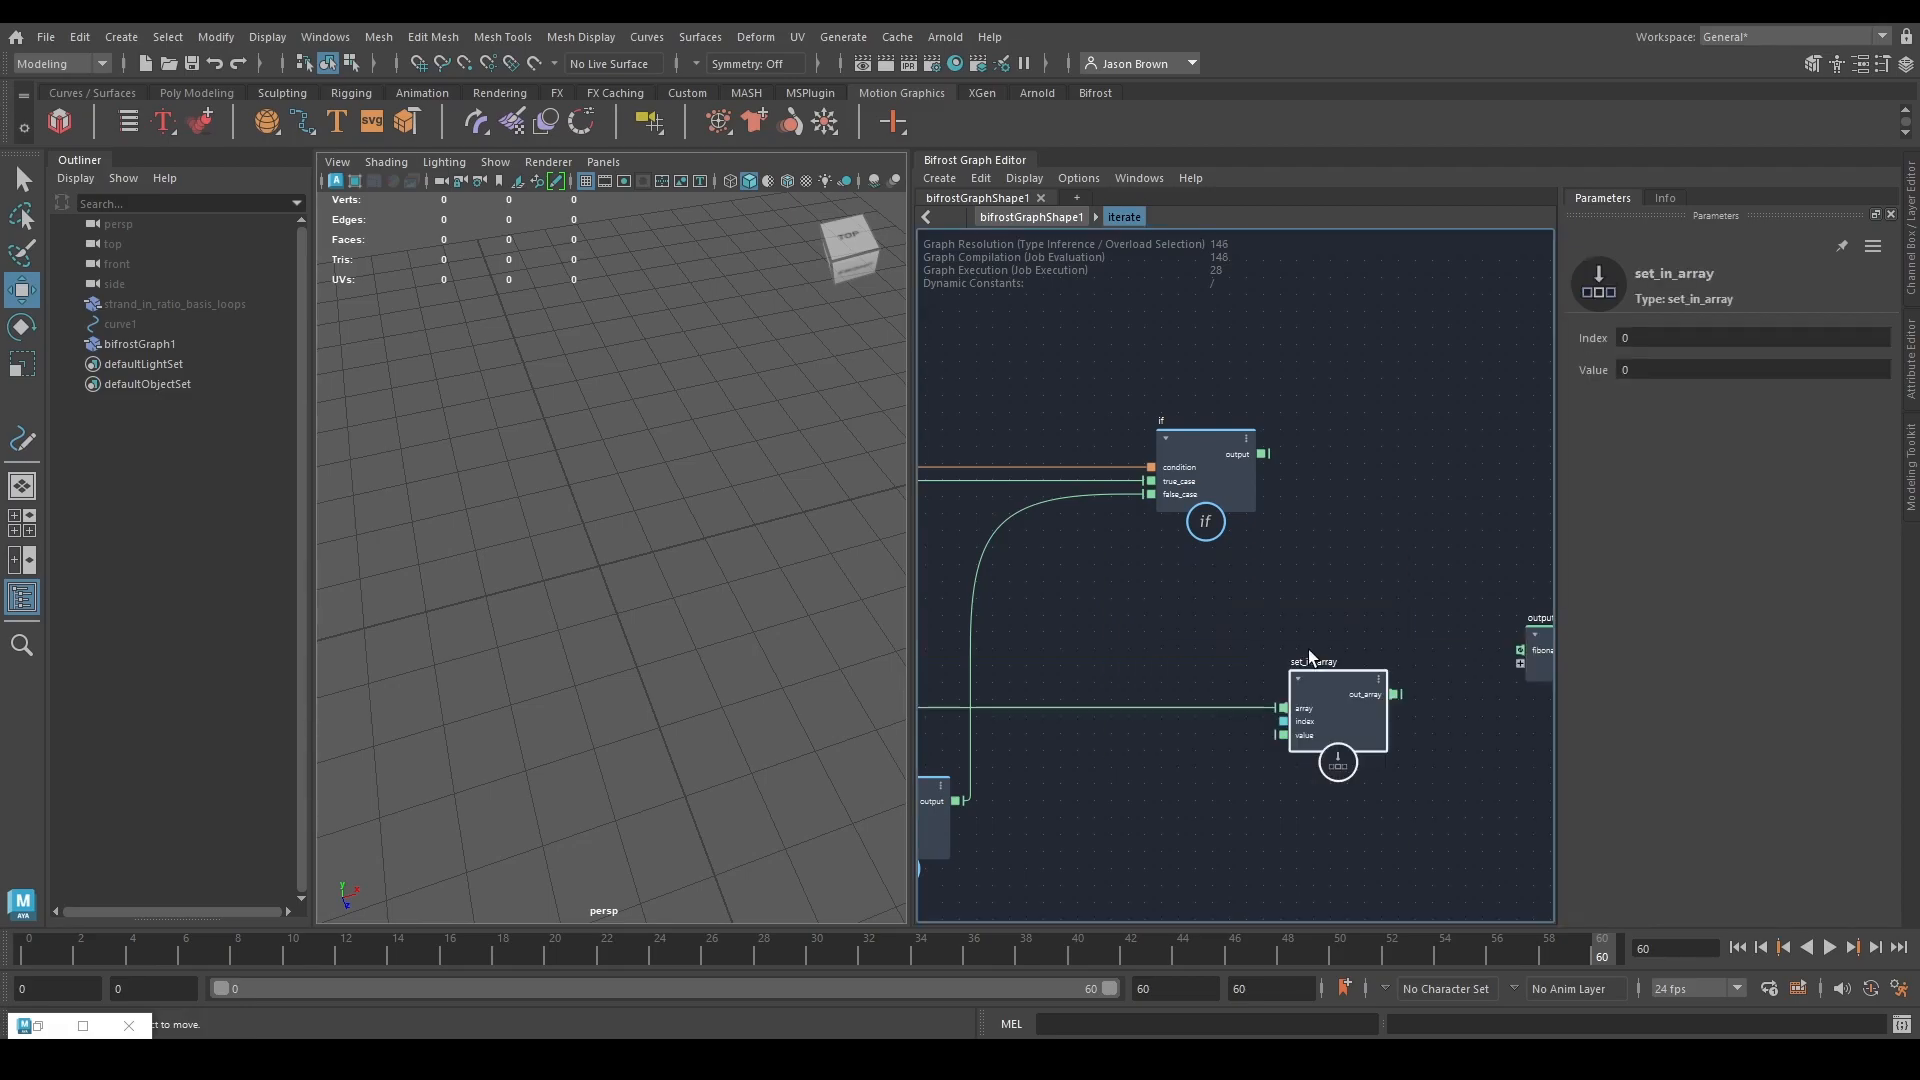
pyautogui.moveTo(1308, 670); pyautogui.dragTo(1381, 577)
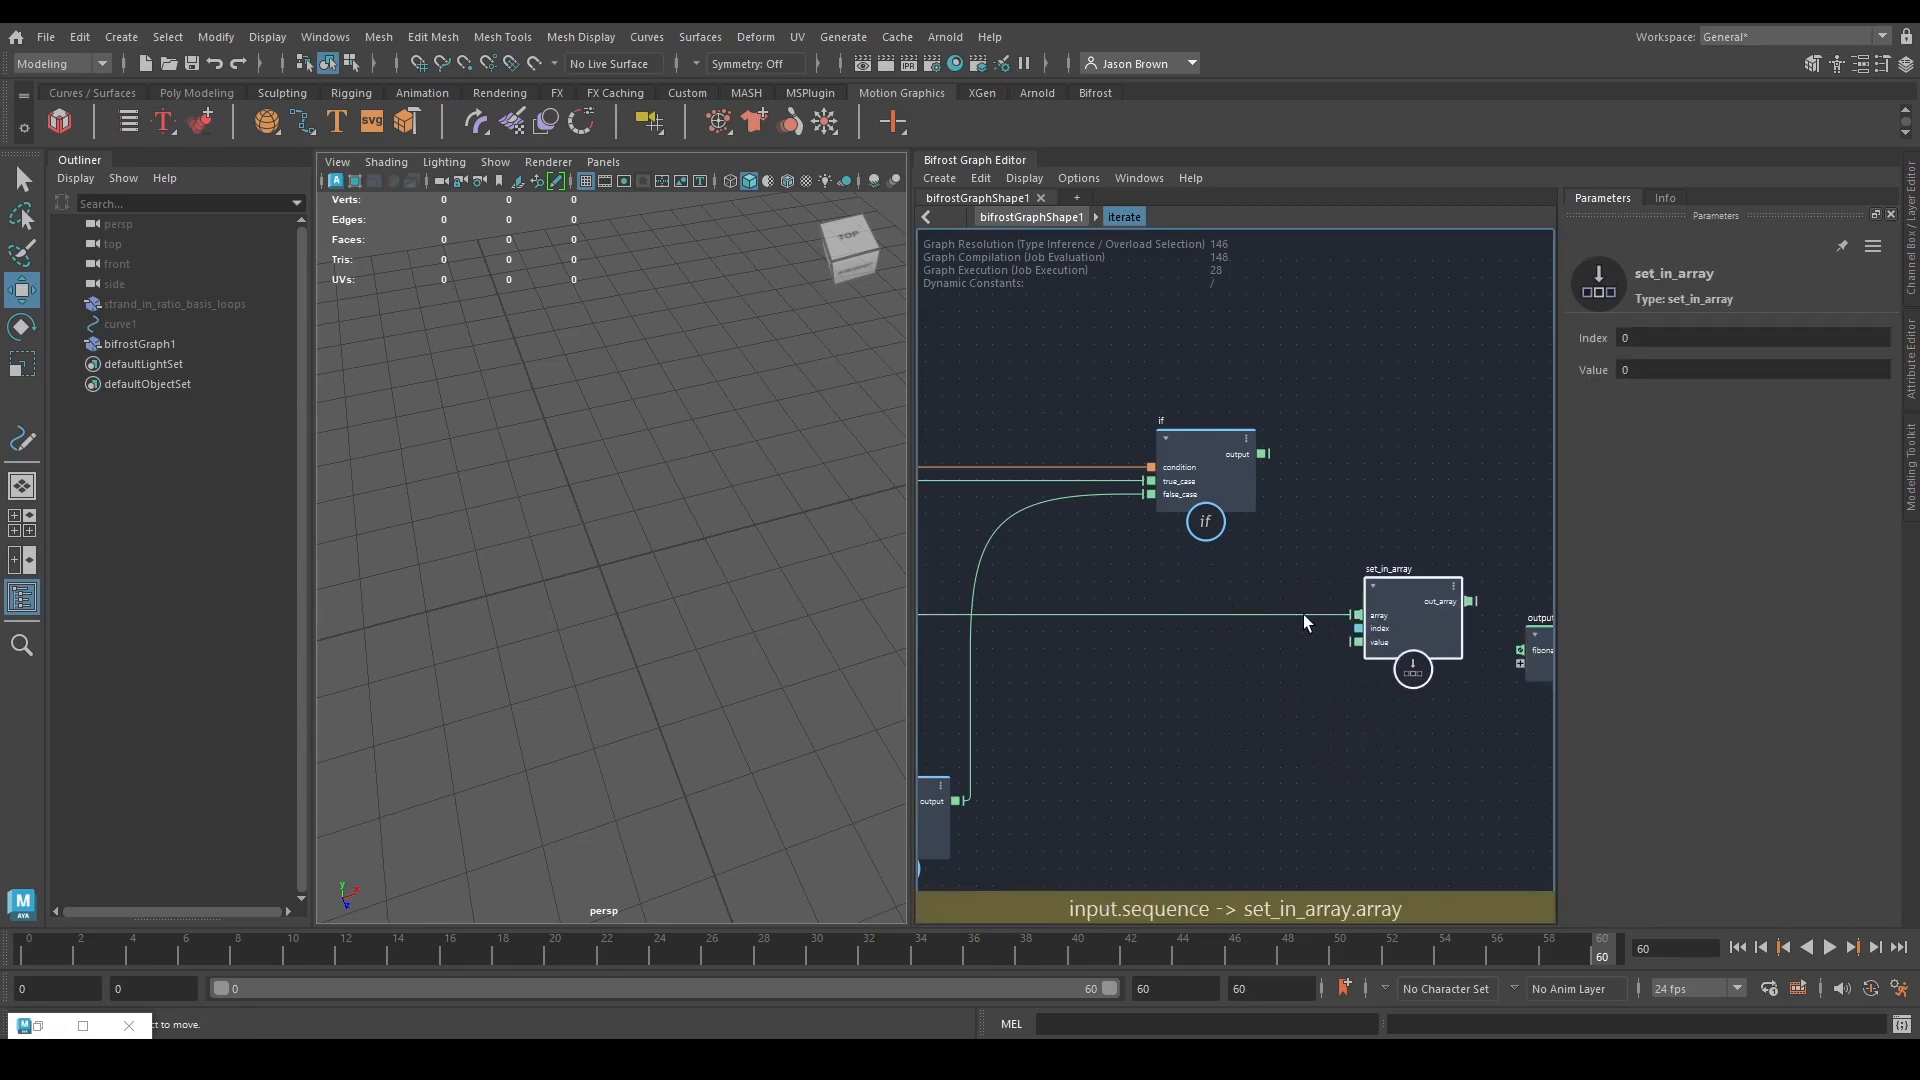
# Wire current_index into the set_in_array node's index and the if node's output into its value.
pyautogui.scroll(-3, 1304, 616)
pyautogui.scroll(3, 1004, 590)
pyautogui.moveTo(1005, 580); pyautogui.dragTo(1362, 592)
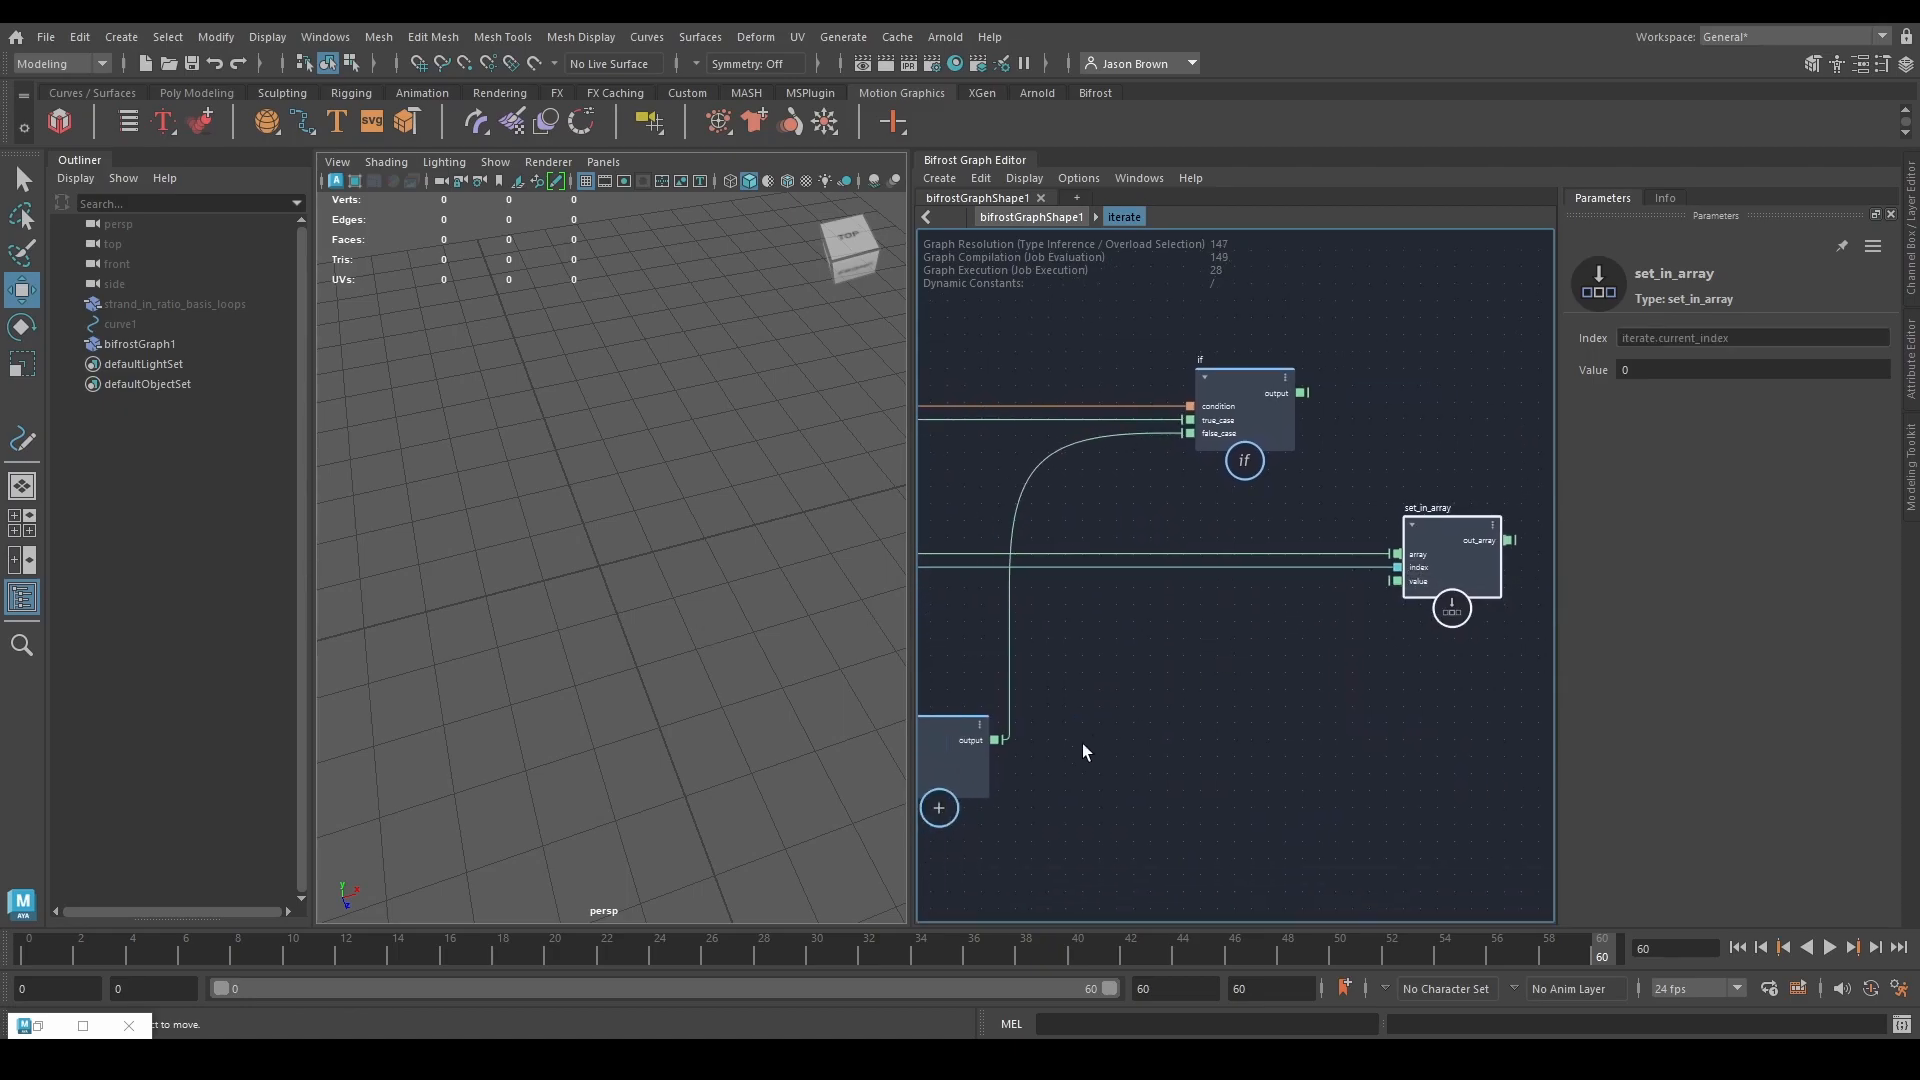
pyautogui.moveTo(1300, 393); pyautogui.dragTo(1398, 580)
# Reposition the output node beside set_in_array and connect out_array to fibonacci_out.
pyautogui.moveTo(1281, 662); pyautogui.dragTo(989, 681, button='middle')
pyautogui.moveTo(1361, 637); pyautogui.dragTo(1386, 589)
pyautogui.moveTo(1216, 558); pyautogui.dragTo(1364, 555)
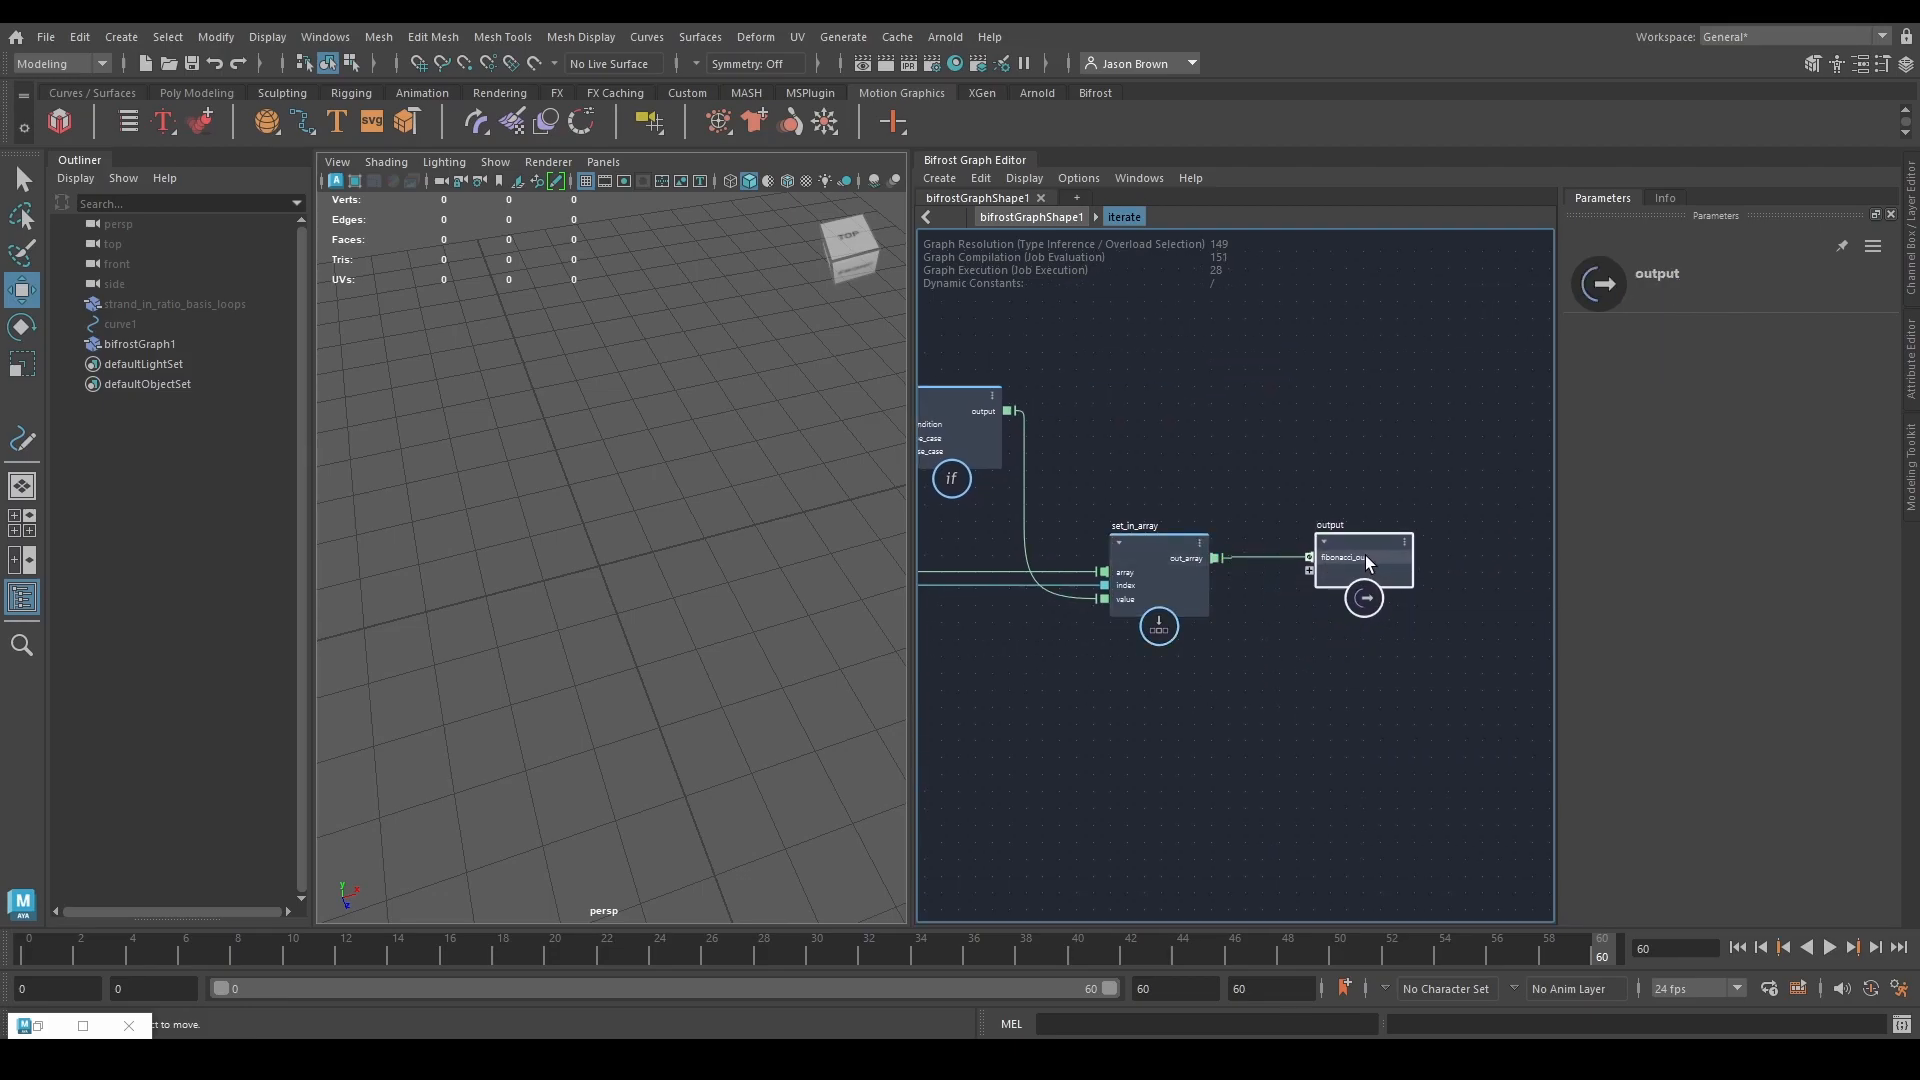
# Go back up to the parent bifrostGraphShape1 graph and add an output node beside the iterate compound.
pyautogui.press('u')
pyautogui.moveTo(1213, 758); pyautogui.dragTo(978, 722, button='middle')
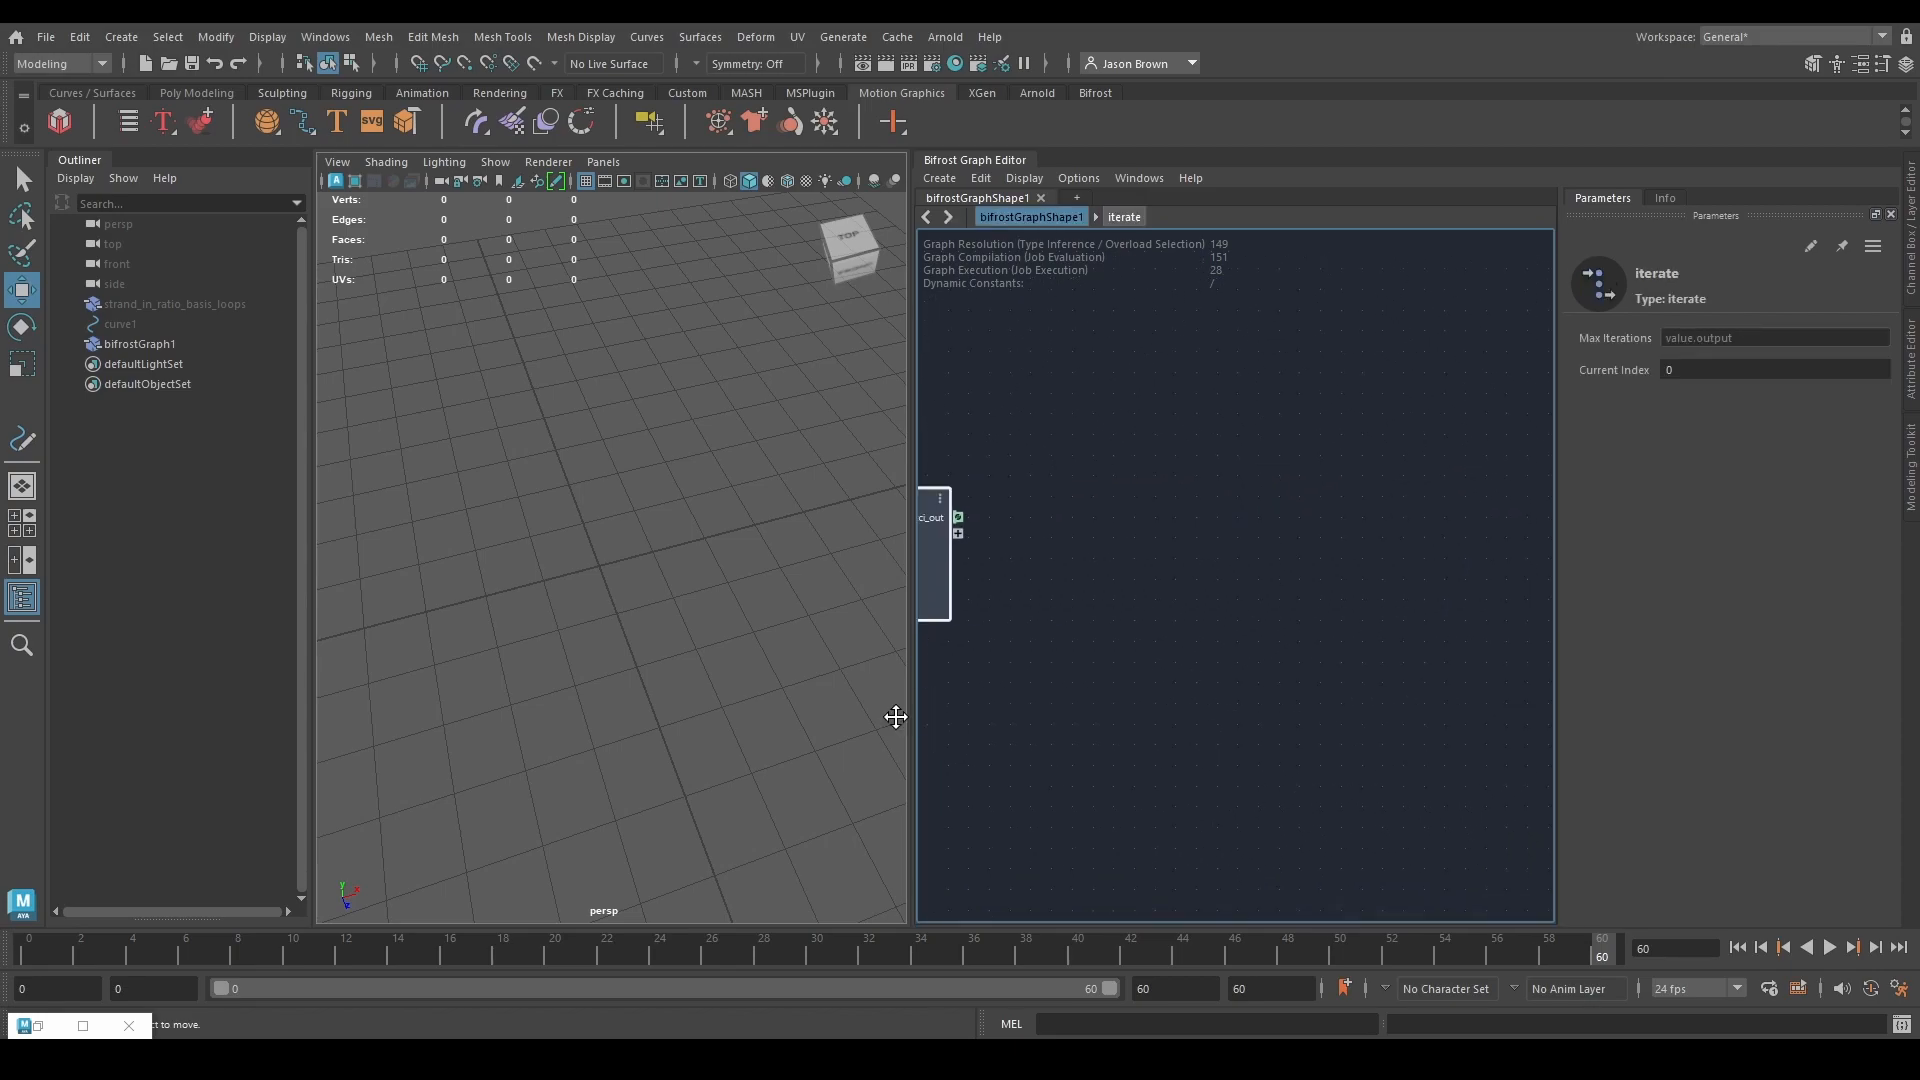
pyautogui.press('Tab')
pyautogui.write('outp')
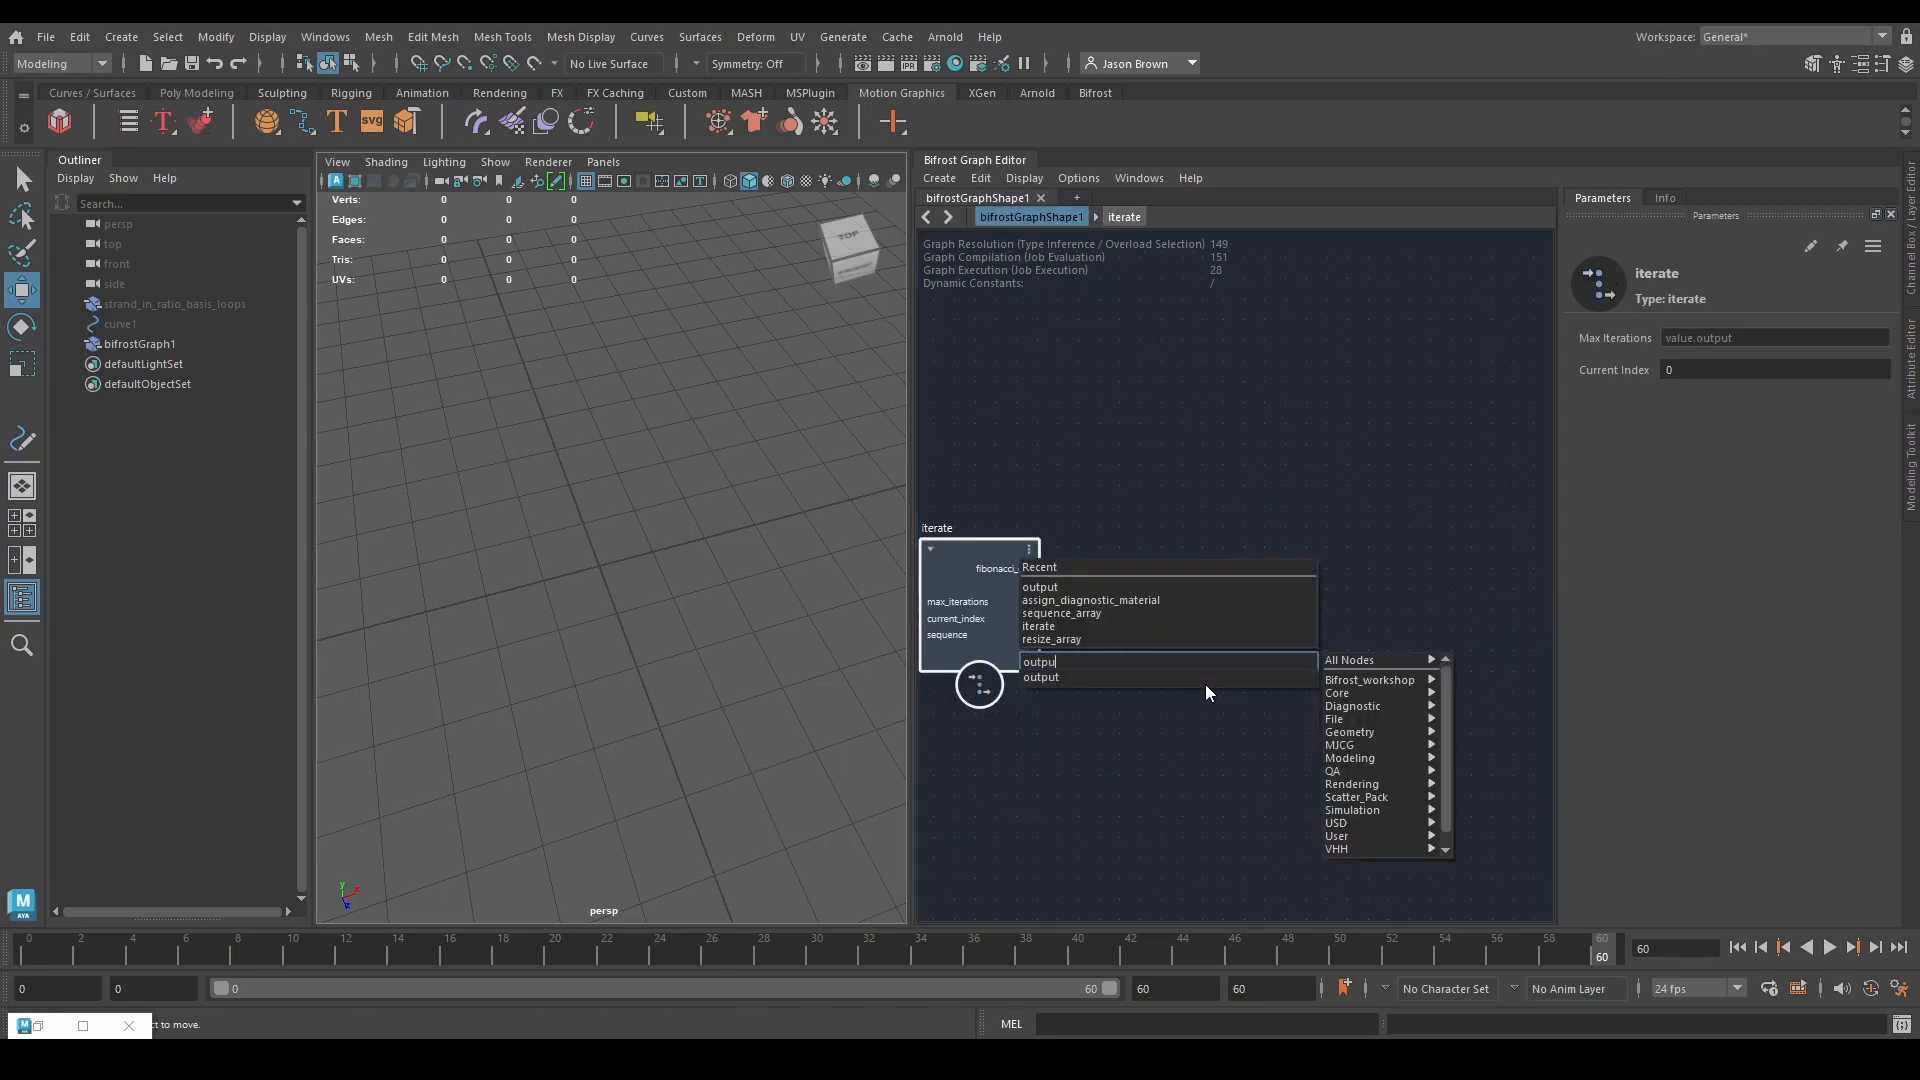
pyautogui.press('Return')
# Add a create_mesh_cube node above the iterate compound and connect its cube_mesh to the output node.
pyautogui.press('Tab')
pyautogui.write('mesh_cube')
pyautogui.press('Down')
pyautogui.press('Down')
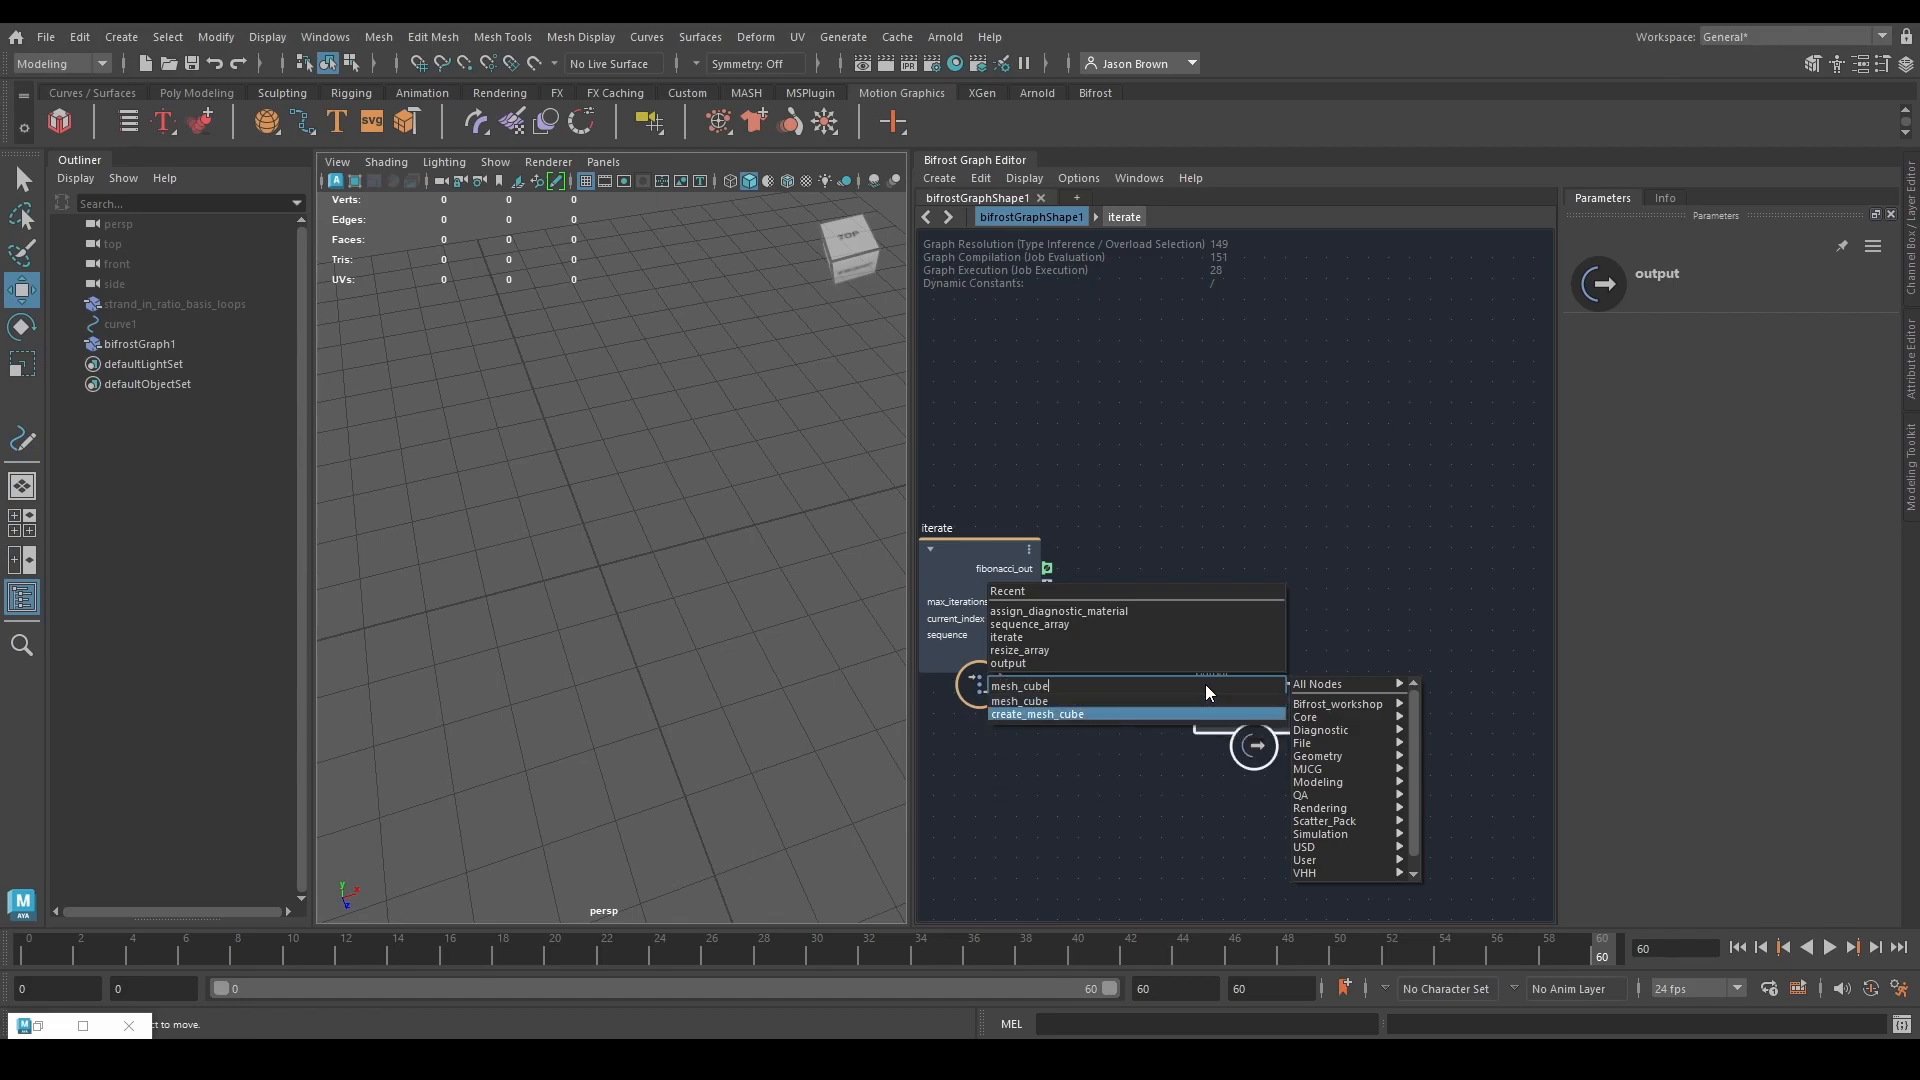
pyautogui.press('Return')
pyautogui.moveTo(1214, 729); pyautogui.dragTo(1132, 394)
pyautogui.click(1234, 699)
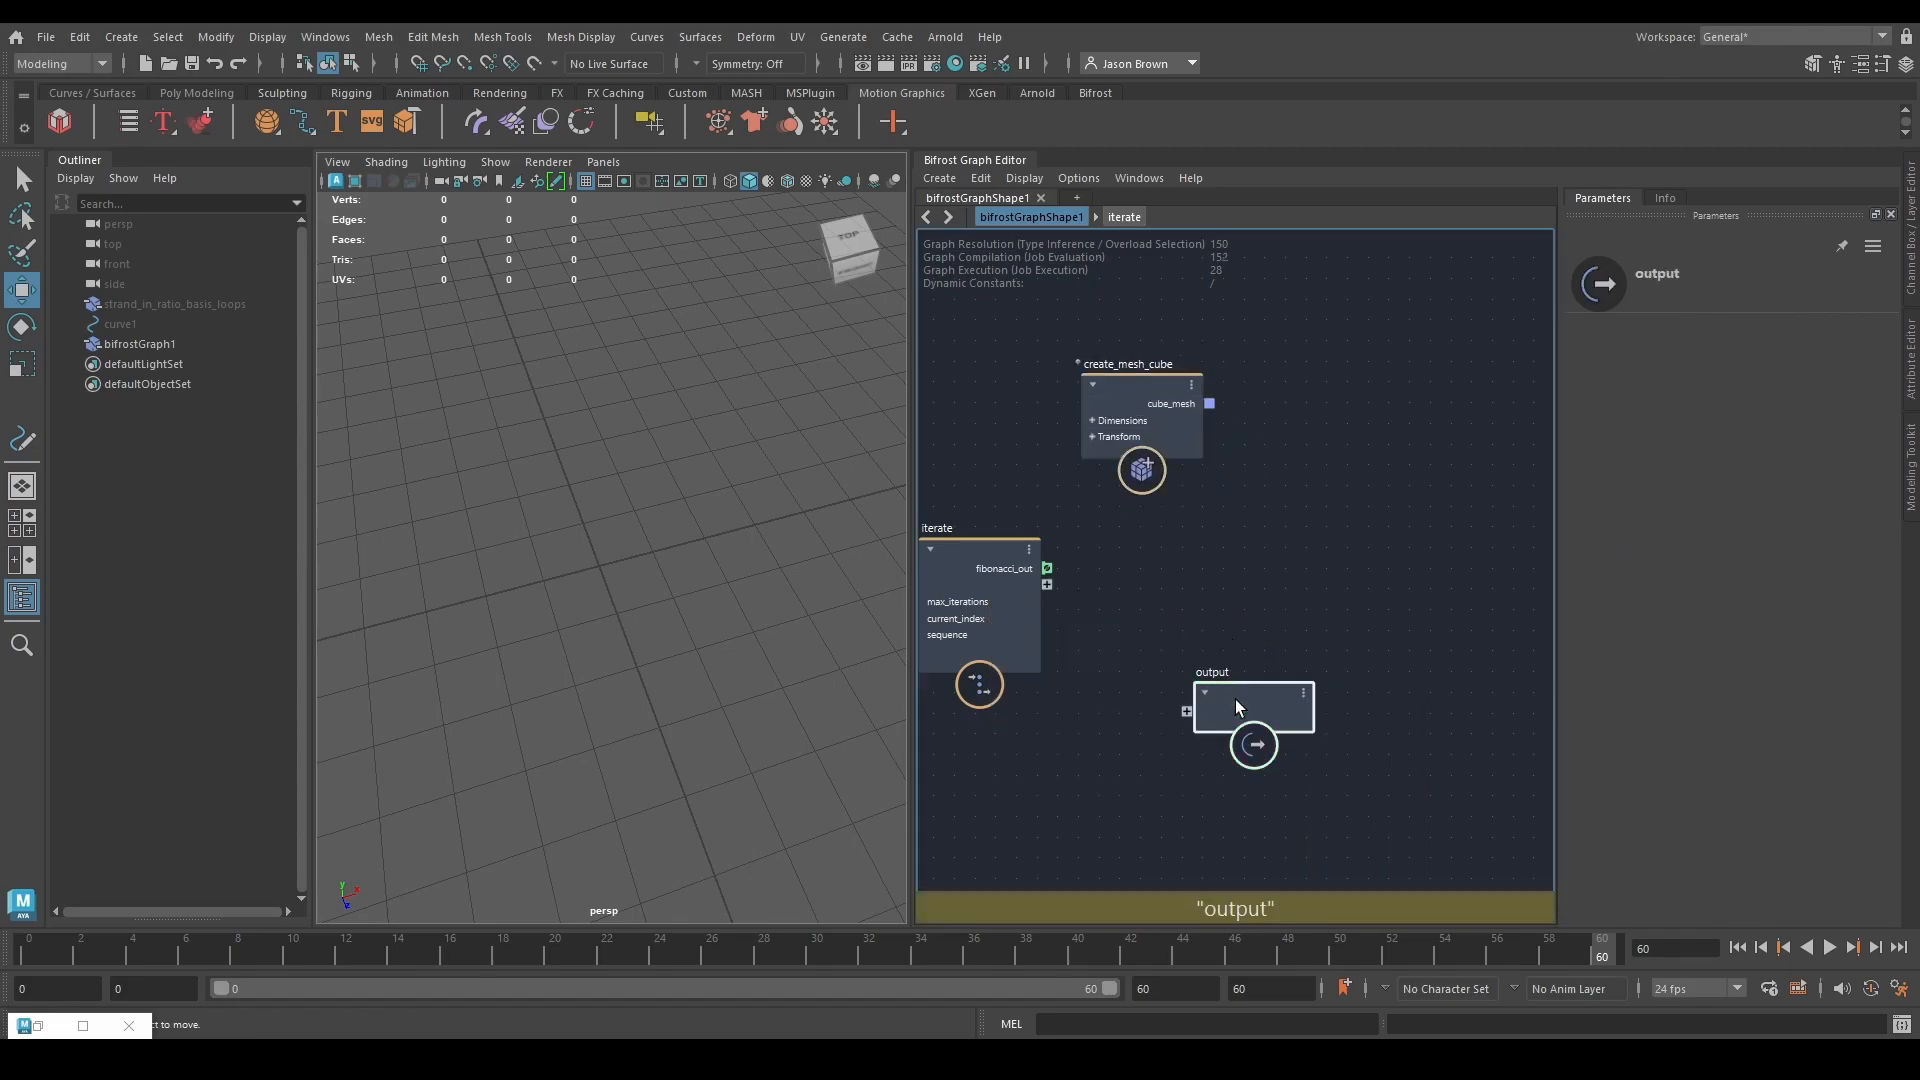
pyautogui.moveTo(1234, 699); pyautogui.dragTo(1286, 623)
pyautogui.moveTo(1210, 403); pyautogui.dragTo(1239, 640)
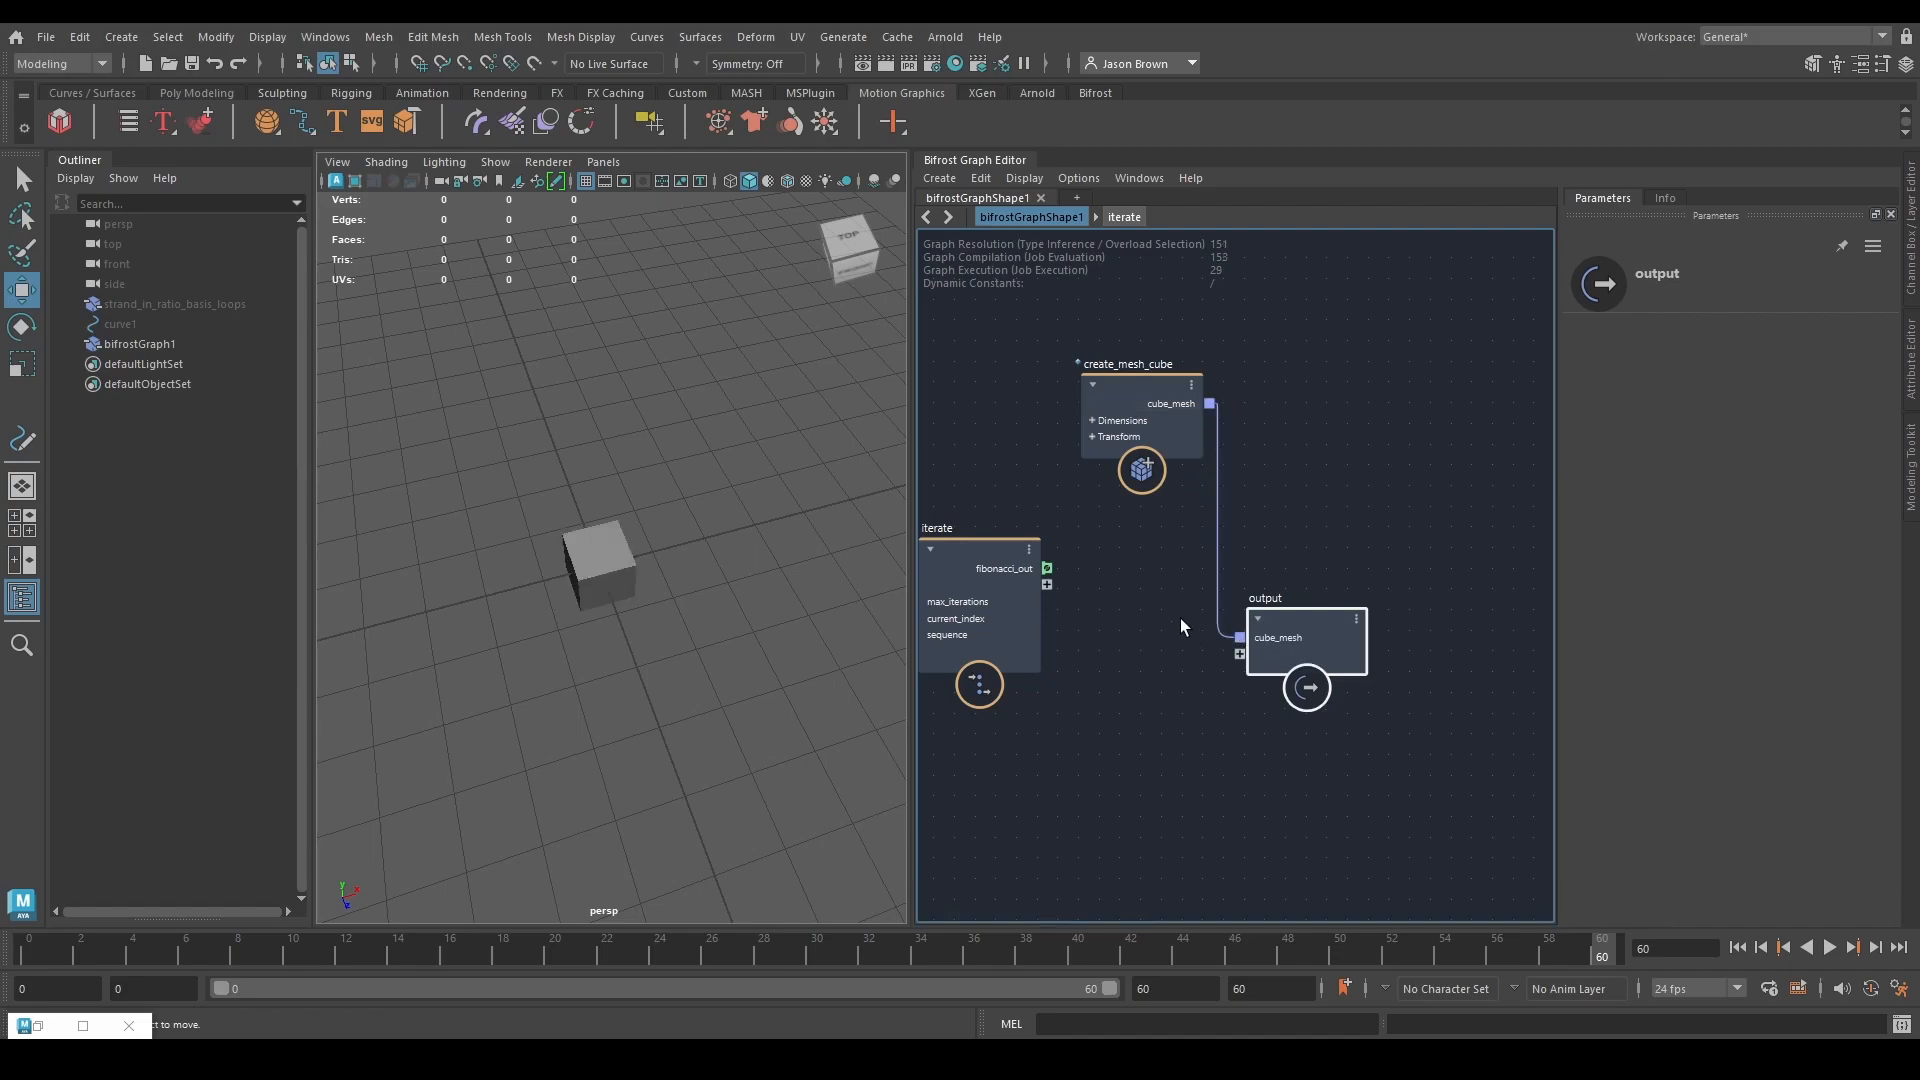
# Connect the iterate compound's fibonacci_out to the output node and add a watchpoint on that connection.
pyautogui.scroll(-5, 674, 569)
pyautogui.scroll(2, 674, 584)
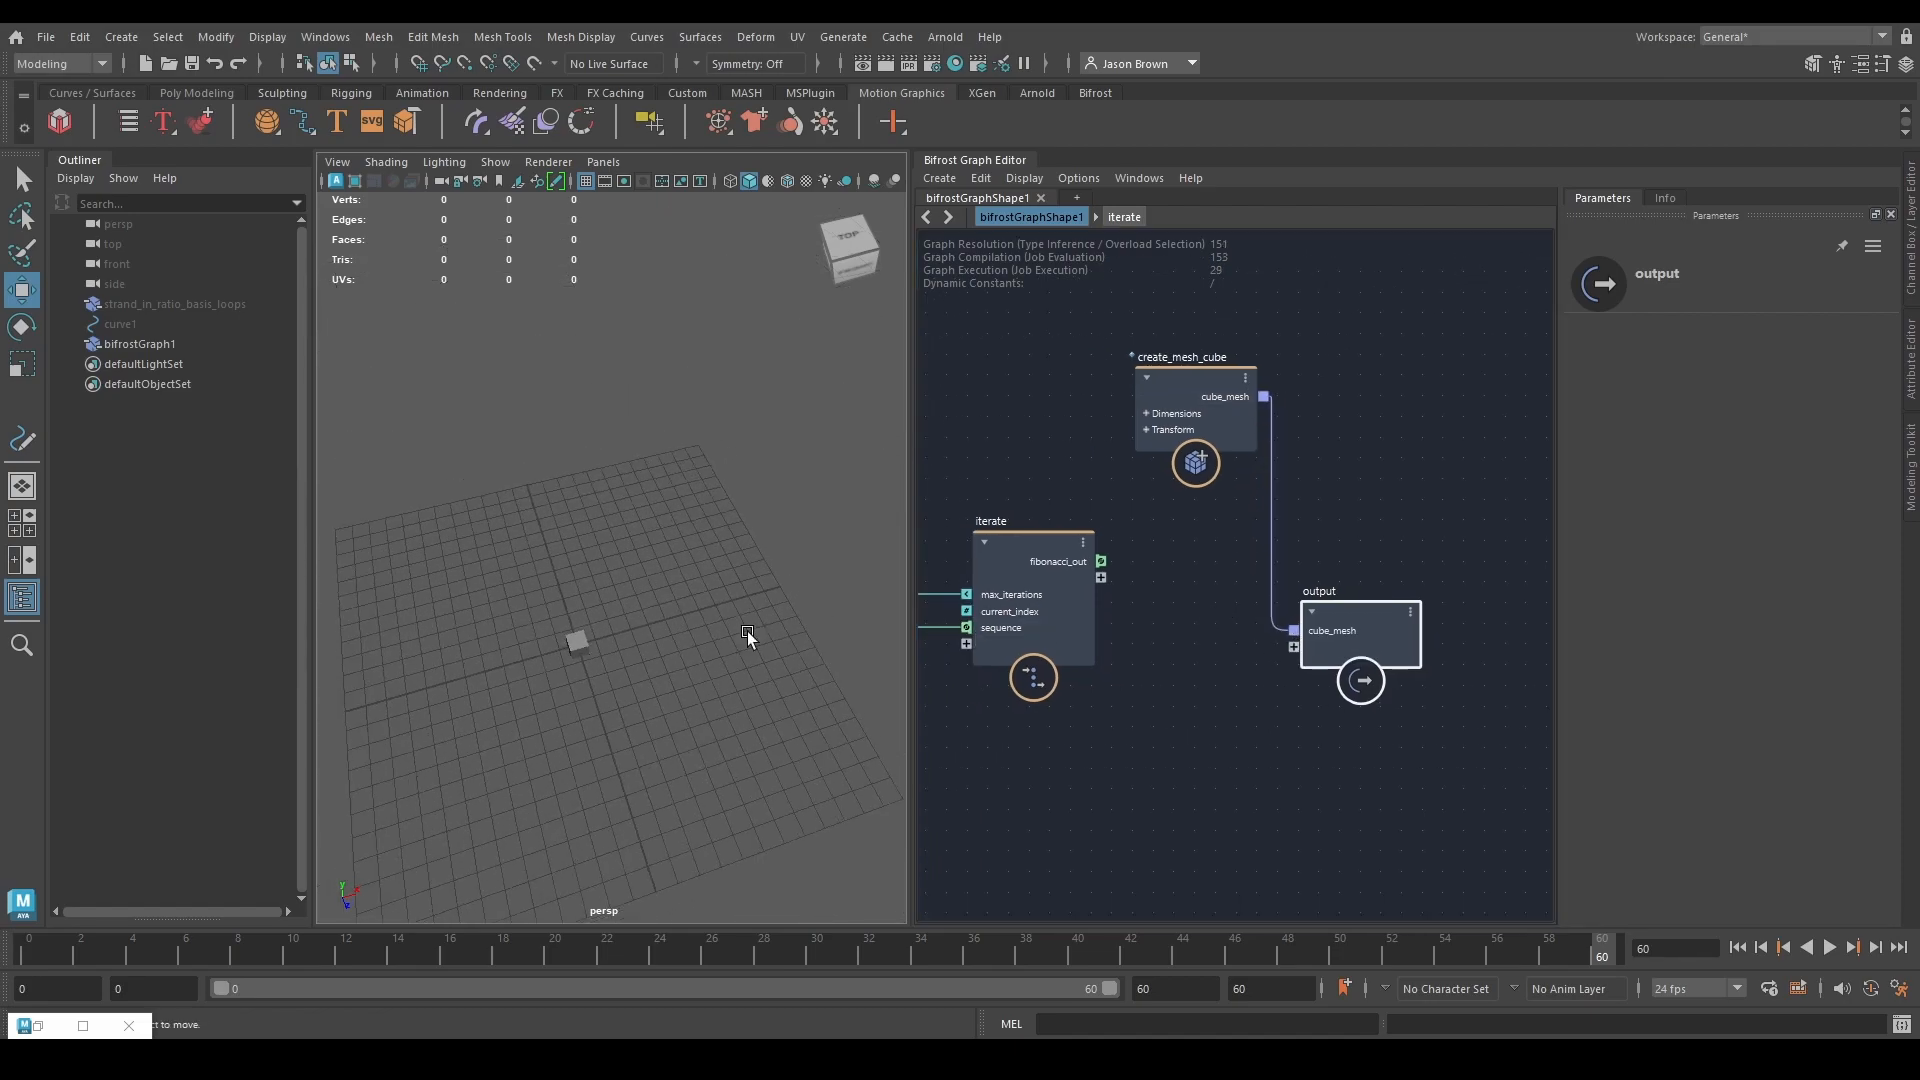
pyautogui.moveTo(1101, 561); pyautogui.dragTo(1461, 646)
pyautogui.click(1232, 641)
pyautogui.hotkey('shift', 'w')
pyautogui.scroll(1, 1384, 723)
pyautogui.scroll(2, 1383, 724)
pyautogui.keyDown('alt'); pyautogui.moveTo(1305, 741); pyautogui.dragTo(1285, 763, button='middle'); pyautogui.keyUp('alt')
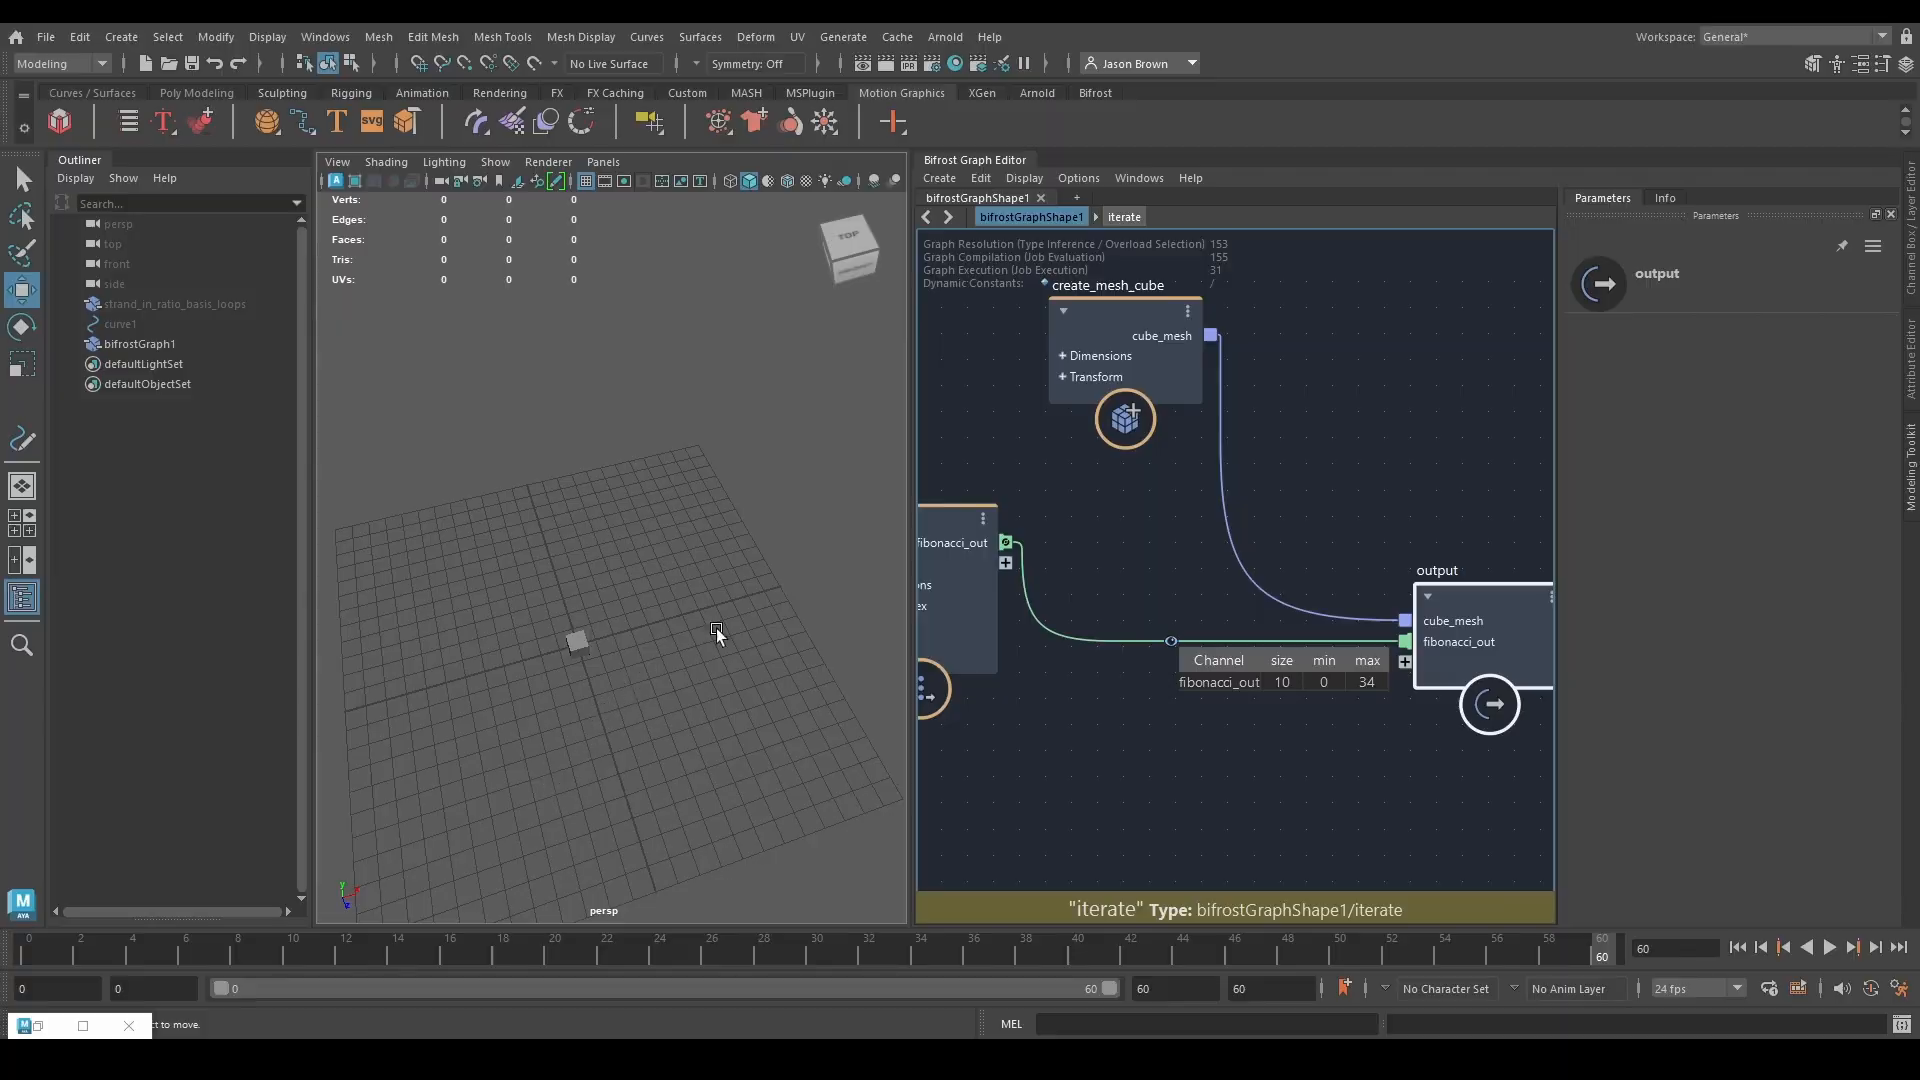
# Switch to the Fibonacci Sequence web page in the browser and compare its number series with the watchpoint's size and maximum.
pyautogui.hotkey('alt', 'Tab')
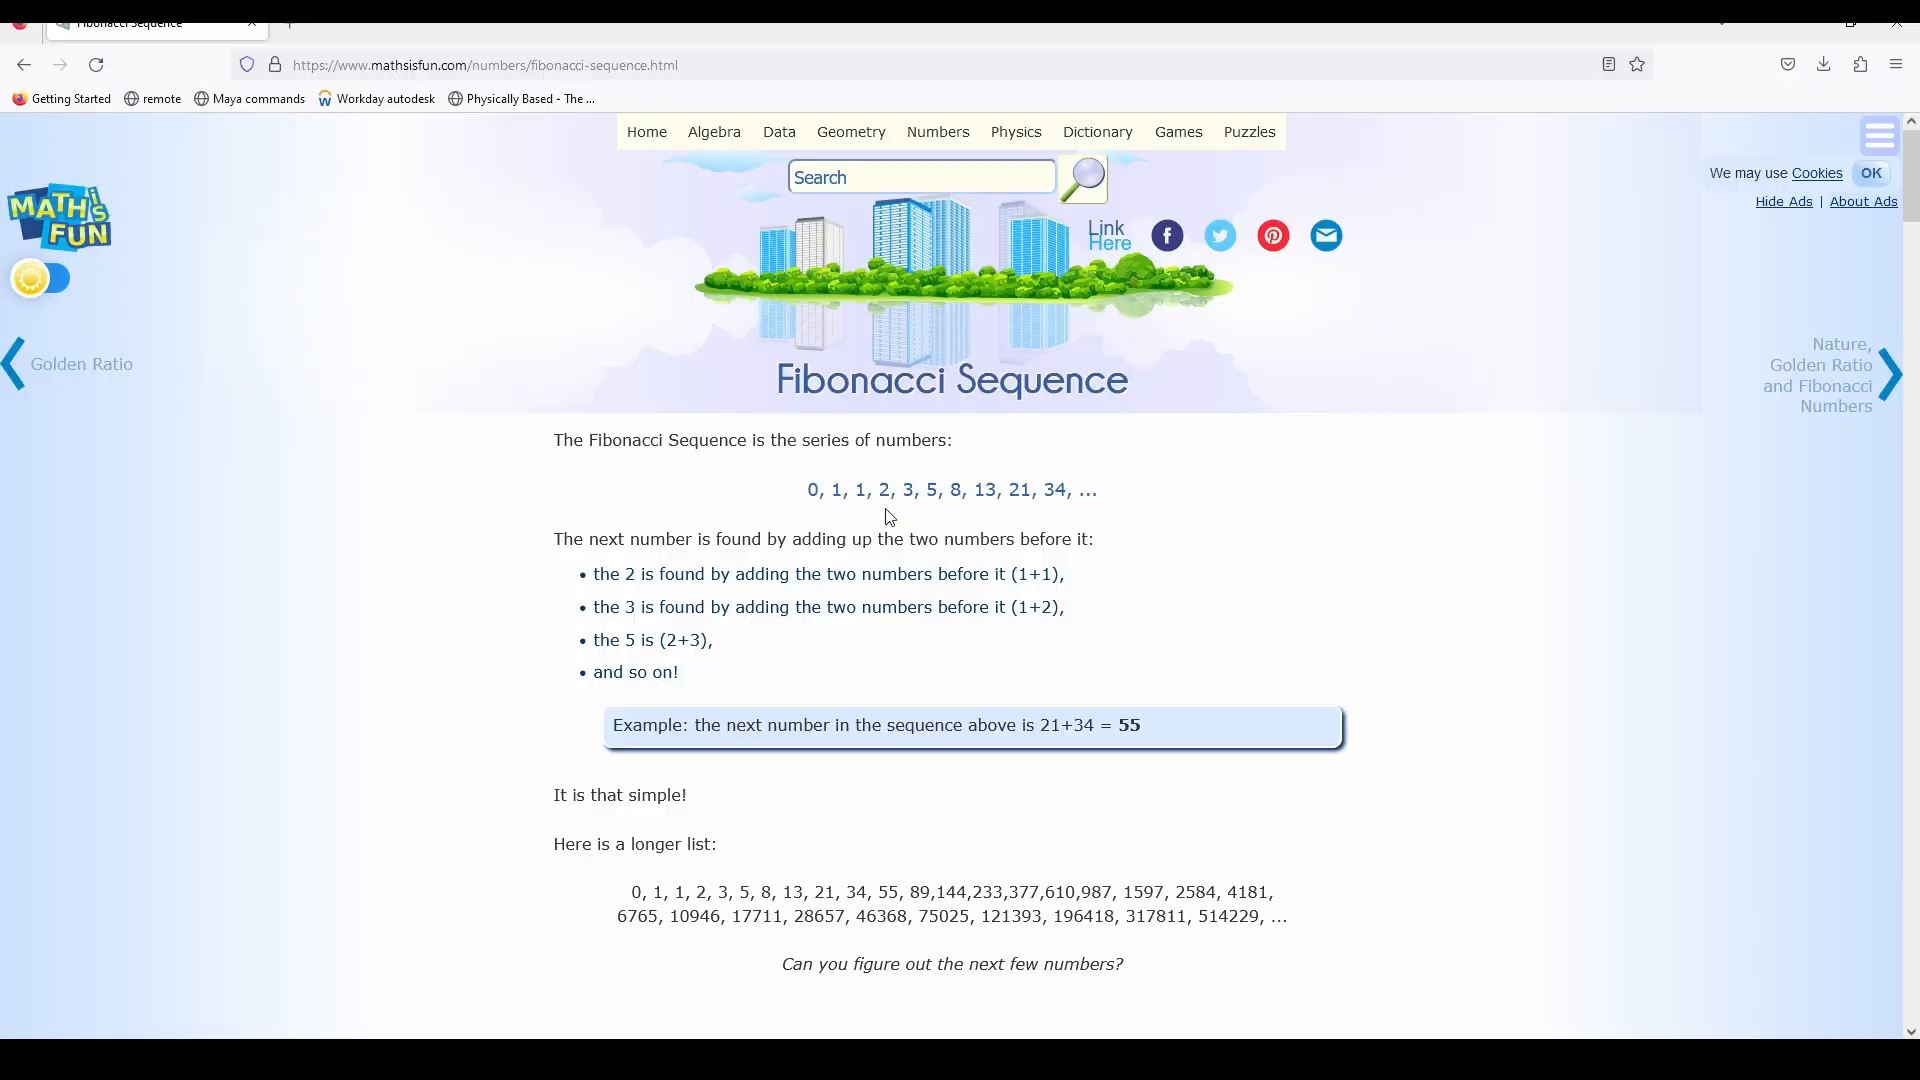
pyautogui.hotkey('alt', 'Tab')
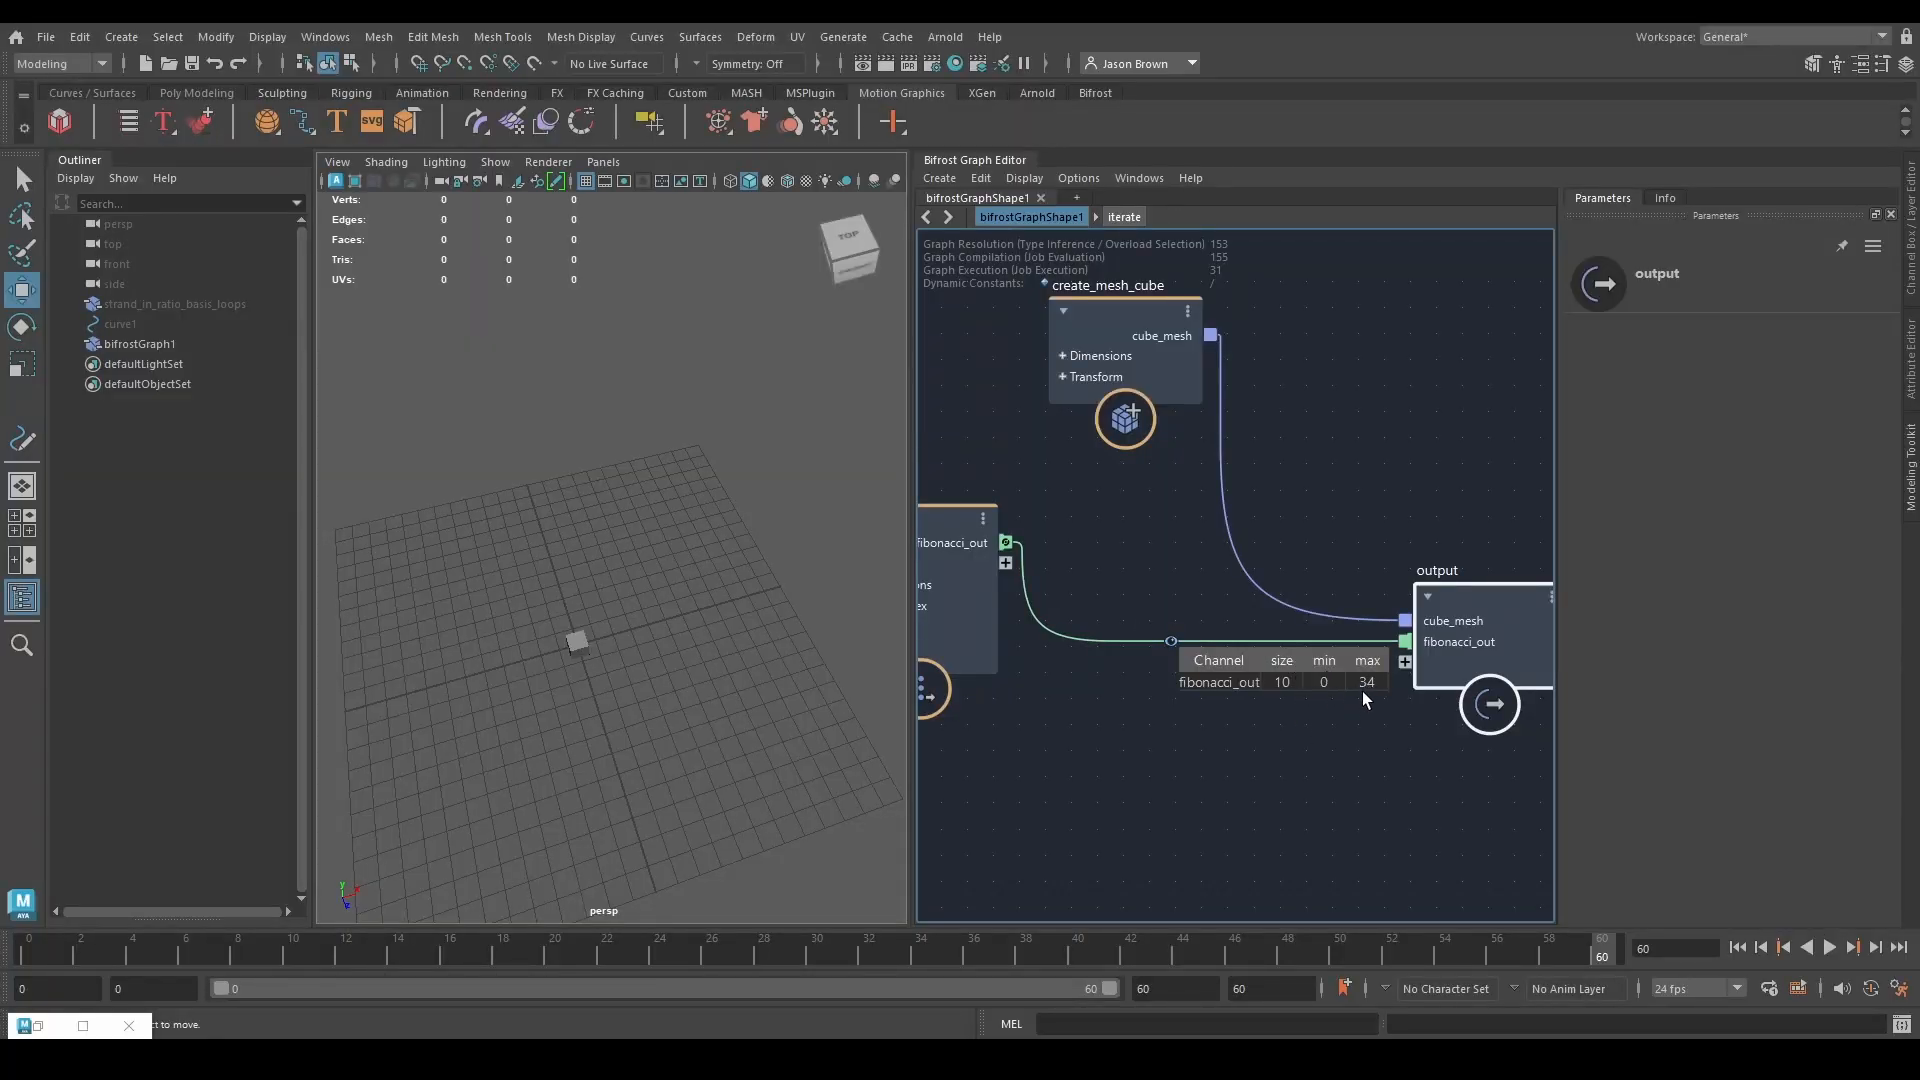
pyautogui.hotkey('alt', 'Tab')
pyautogui.hotkey('alt', 'Tab')
# Move the output node so its fibonacci_out port lines up with the iterate compound's output.
pyautogui.scroll(-2, 1138, 700)
pyautogui.moveTo(1145, 744)
pyautogui.keyDown('alt'); pyautogui.mouseDown(button='middle')
pyautogui.moveTo(1243, 698)
pyautogui.moveTo(1321, 744)
pyautogui.moveTo(1132, 730)
pyautogui.moveTo(1178, 734)
pyautogui.mouseUp(button='middle'); pyautogui.keyUp('alt')
pyautogui.click(1137, 633)
pyautogui.moveTo(1439, 607); pyautogui.dragTo(1499, 545)
pyautogui.keyDown('alt'); pyautogui.moveTo(1199, 613); pyautogui.dragTo(1298, 604, button='middle'); pyautogui.keyUp('alt')
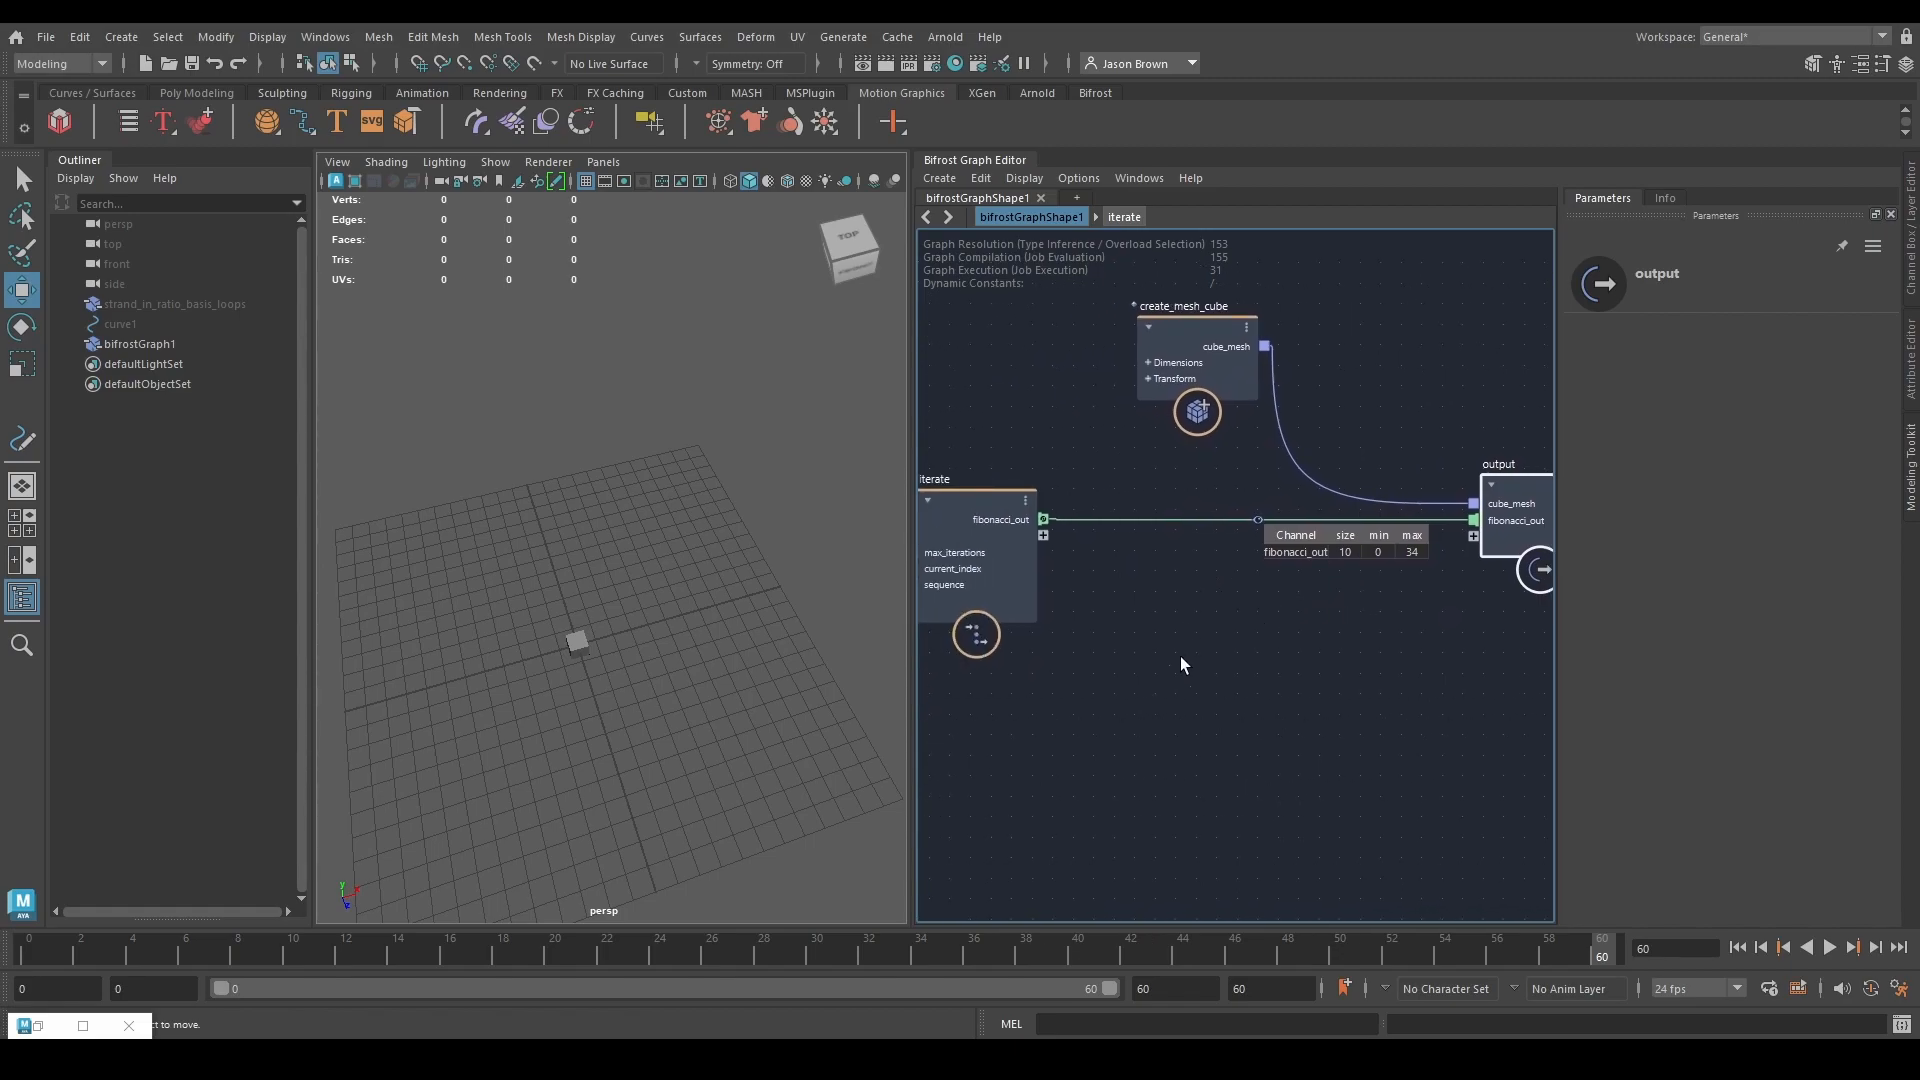
# Add a get_from_array node with its array input fed by the iterate compound's fibonacci_out.
pyautogui.scroll(-2, 1172, 543)
pyautogui.keyDown('alt'); pyautogui.moveTo(1310, 596); pyautogui.dragTo(1241, 608, button='middle'); pyautogui.keyUp('alt')
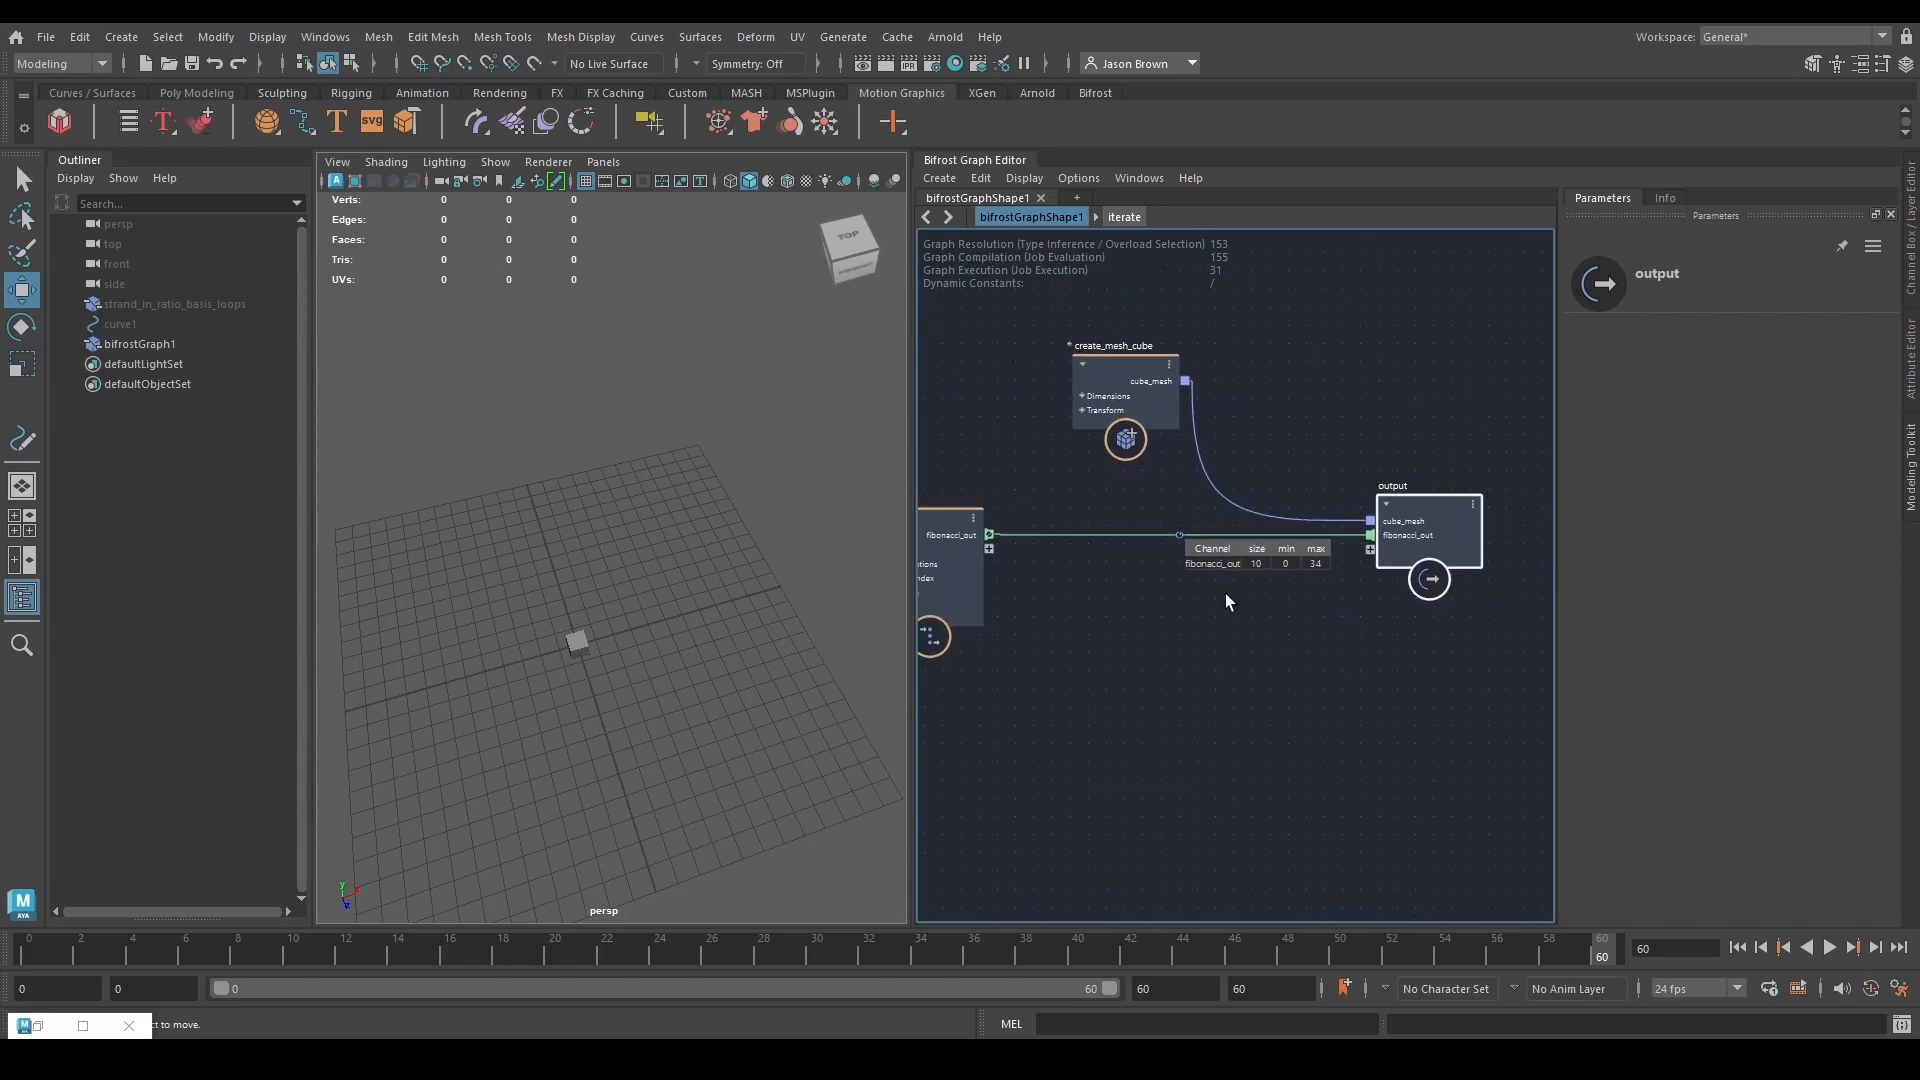
pyautogui.moveTo(991, 537); pyautogui.dragTo(1080, 623)
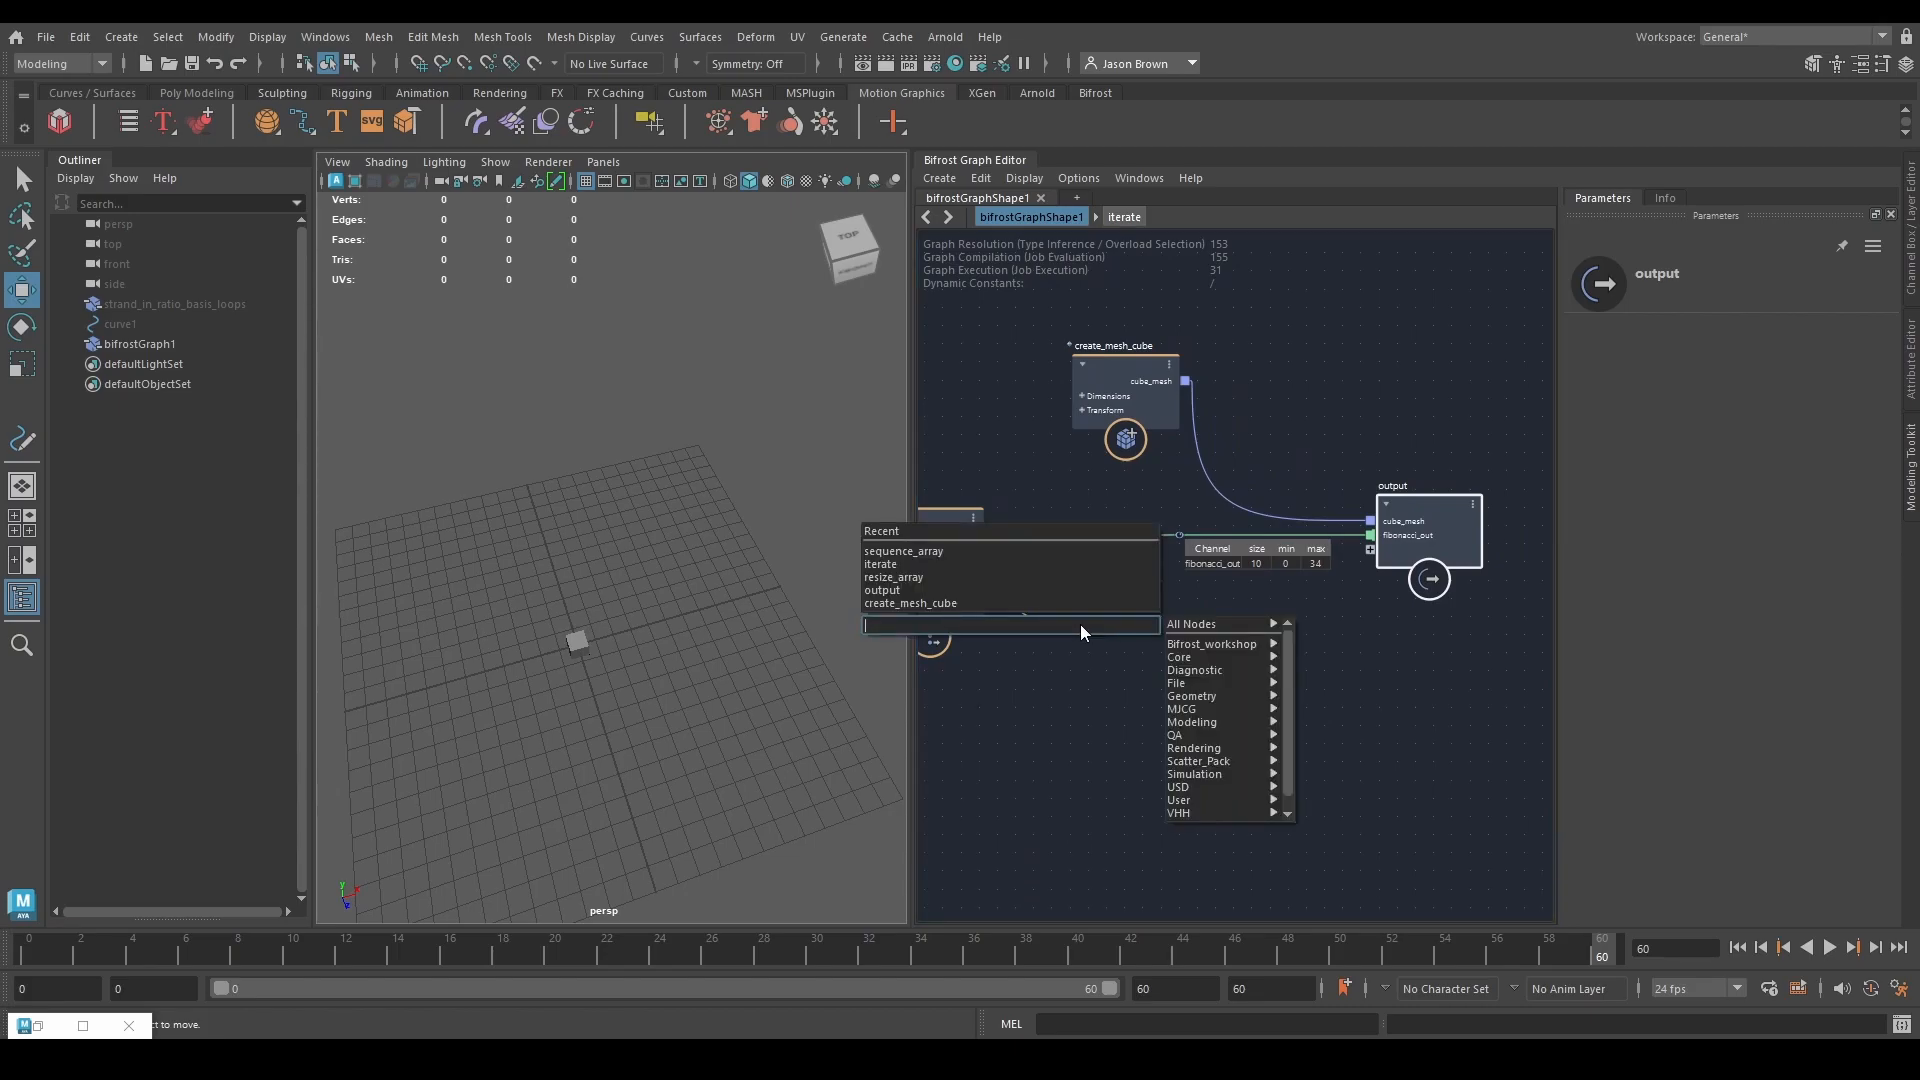
pyautogui.write('getfrom')
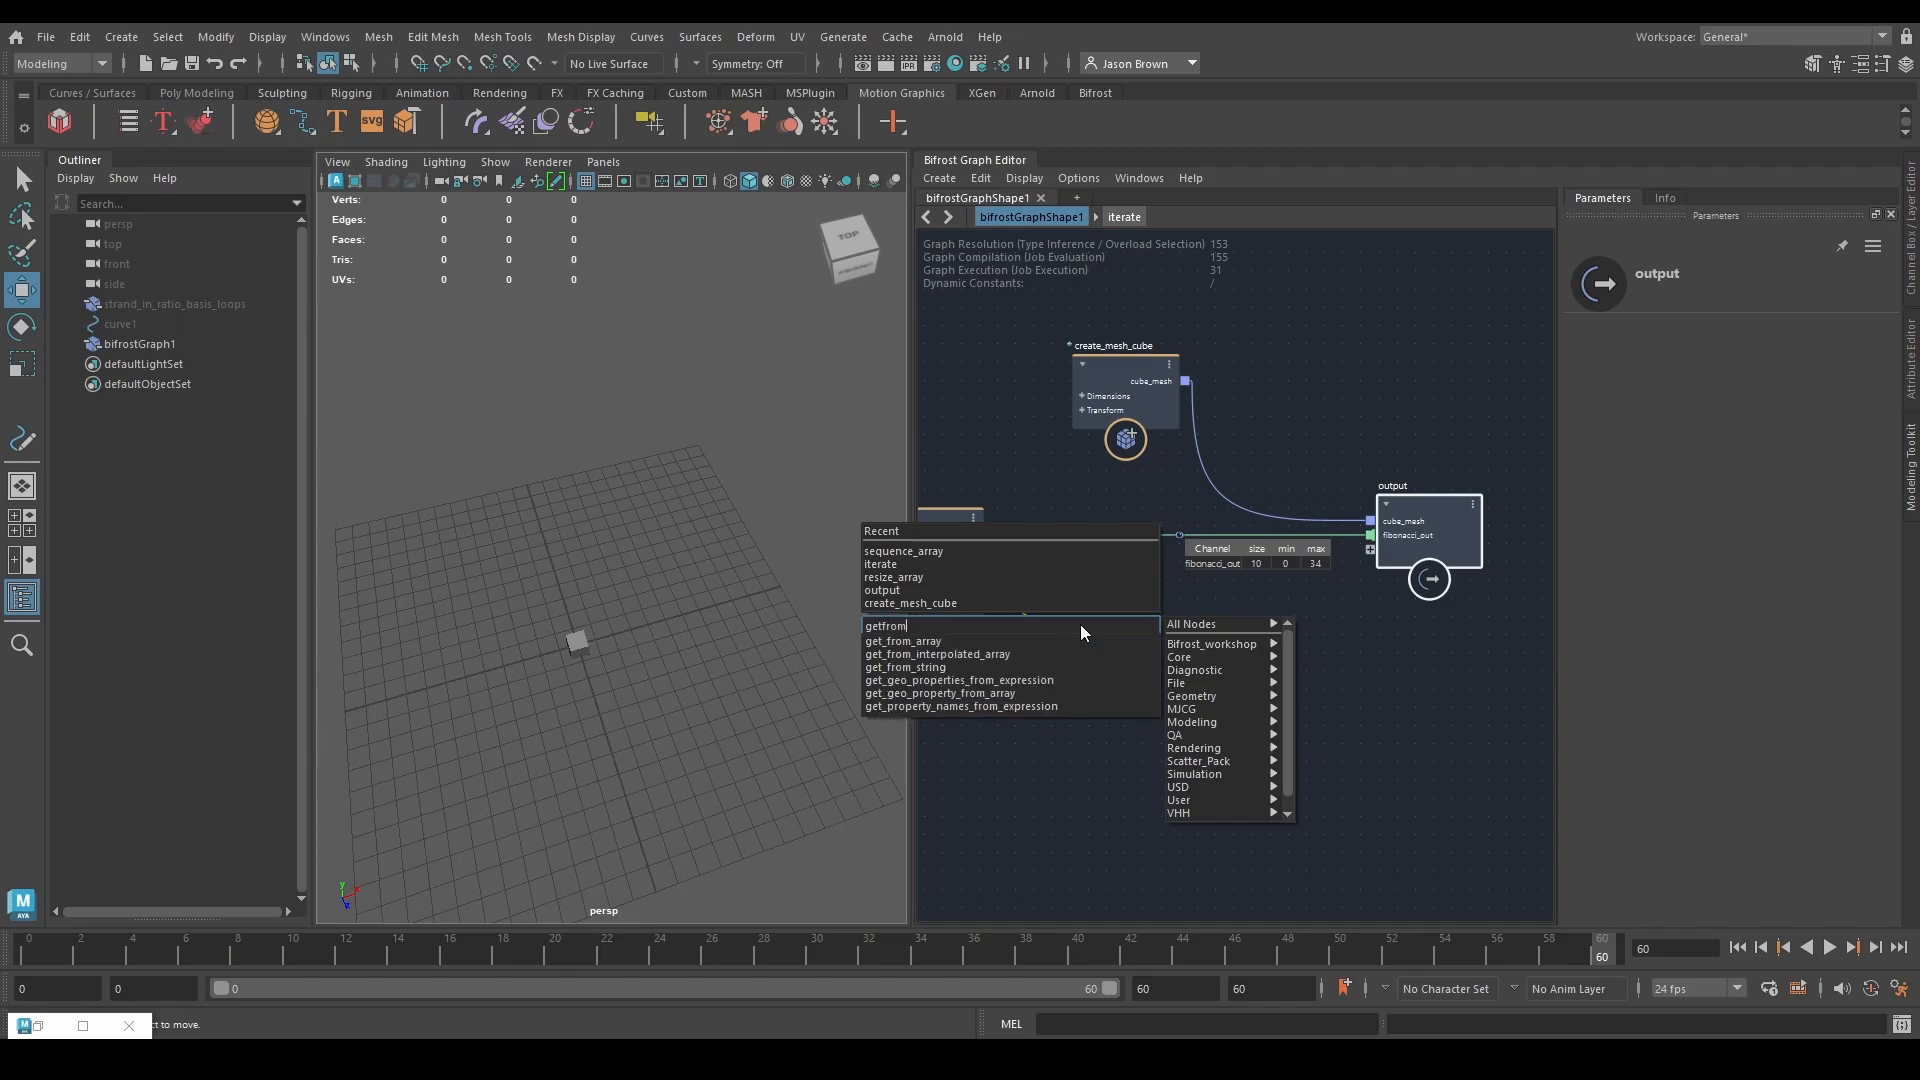
pyautogui.press('Return')
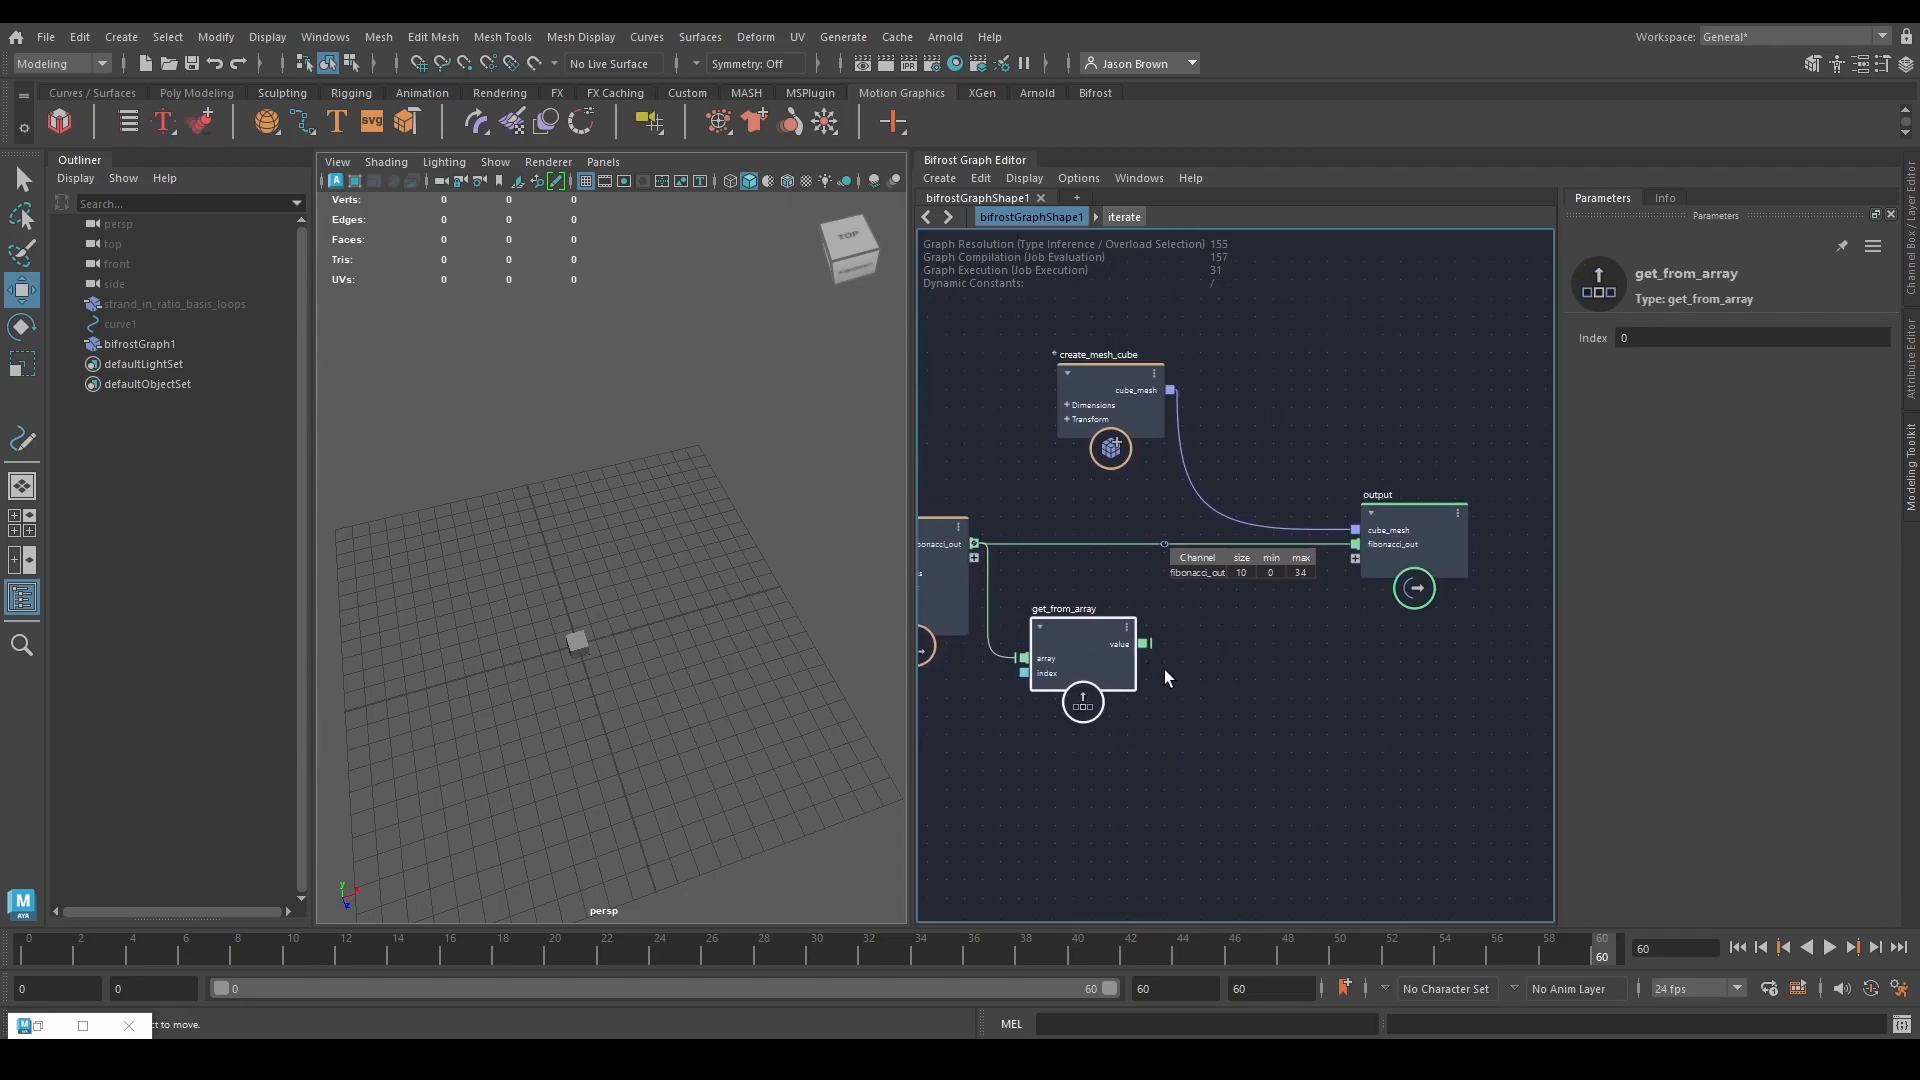
# Connect the get_from_array value to the output node's fibonacci_out port and change that port's type to float.
pyautogui.moveTo(1143, 643); pyautogui.dragTo(1355, 544)
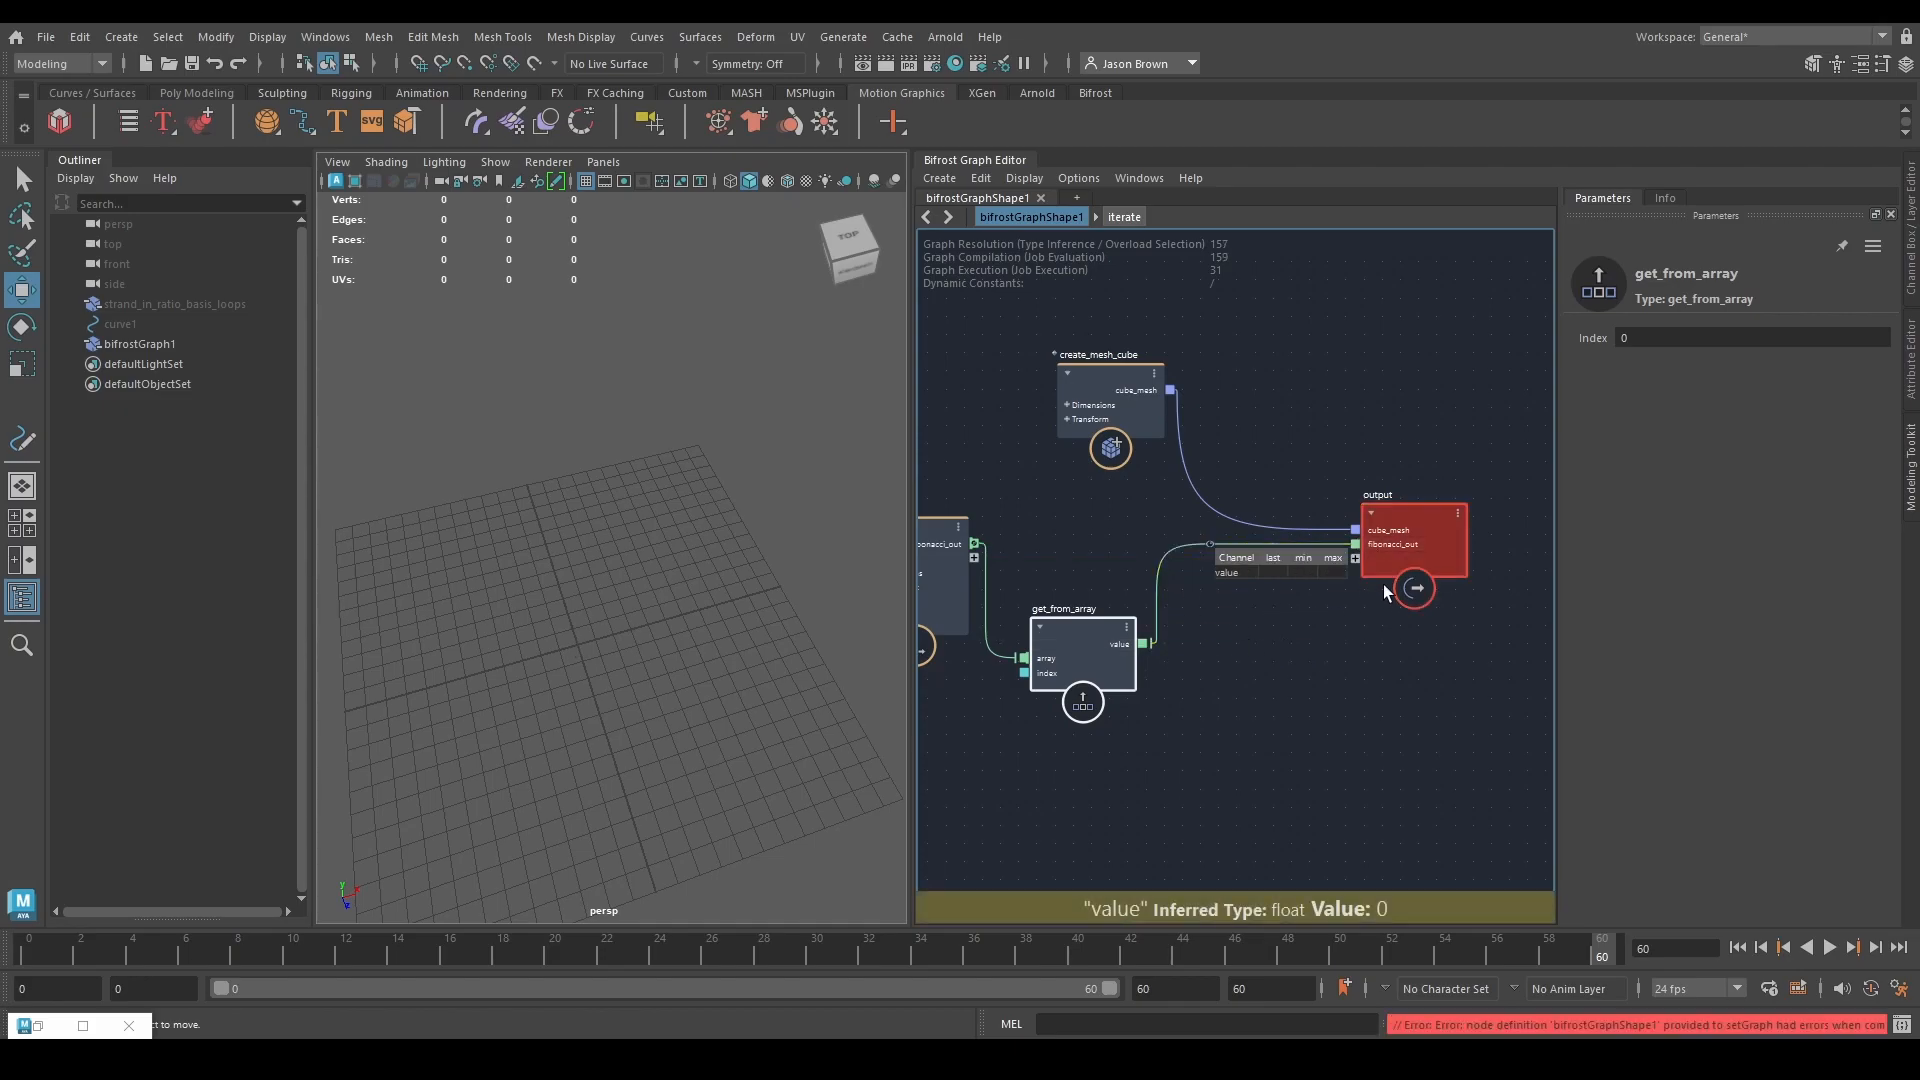
pyautogui.rightClick(1392, 542)
pyautogui.moveTo(1480, 697)
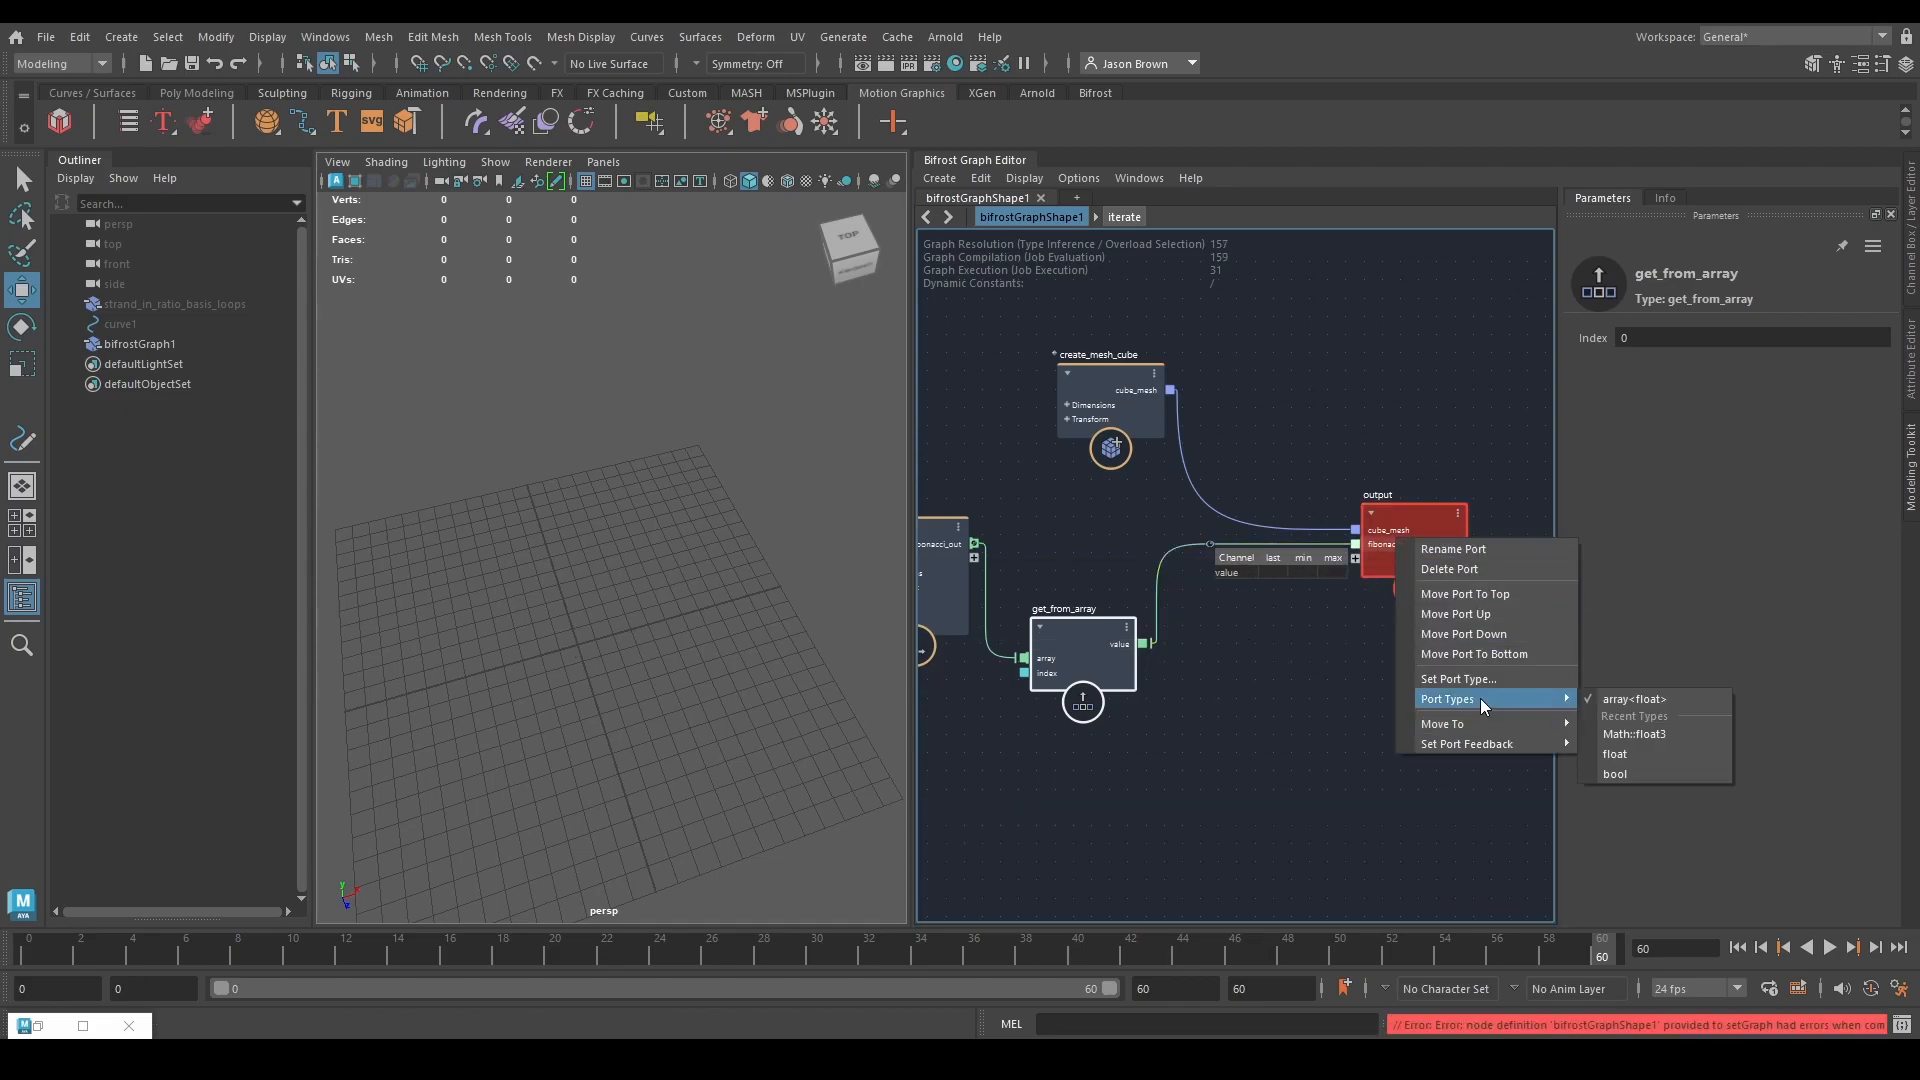
pyautogui.click(1660, 750)
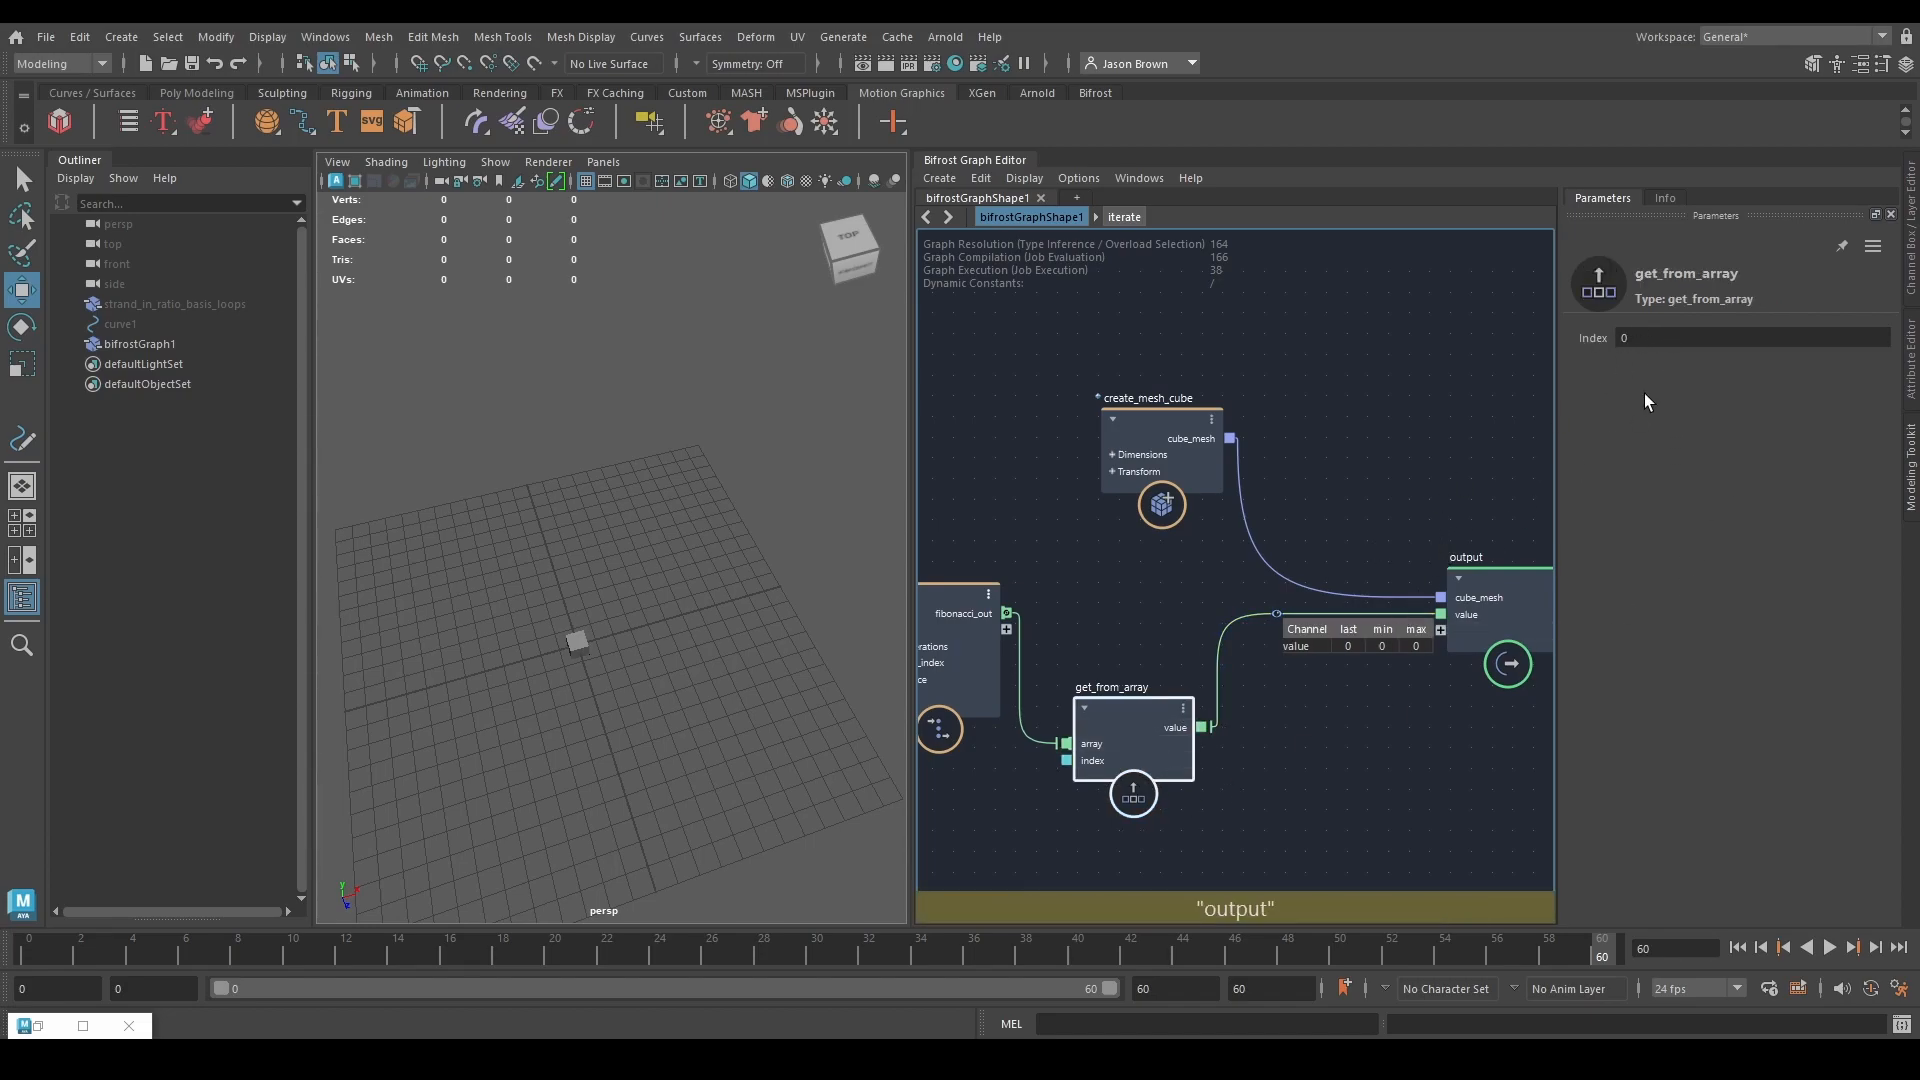
# Switch to the Fibonacci Sequence web page, check the first number of its series, and return to Maya.
pyautogui.press('super+Tab')
pyautogui.click(960, 230)
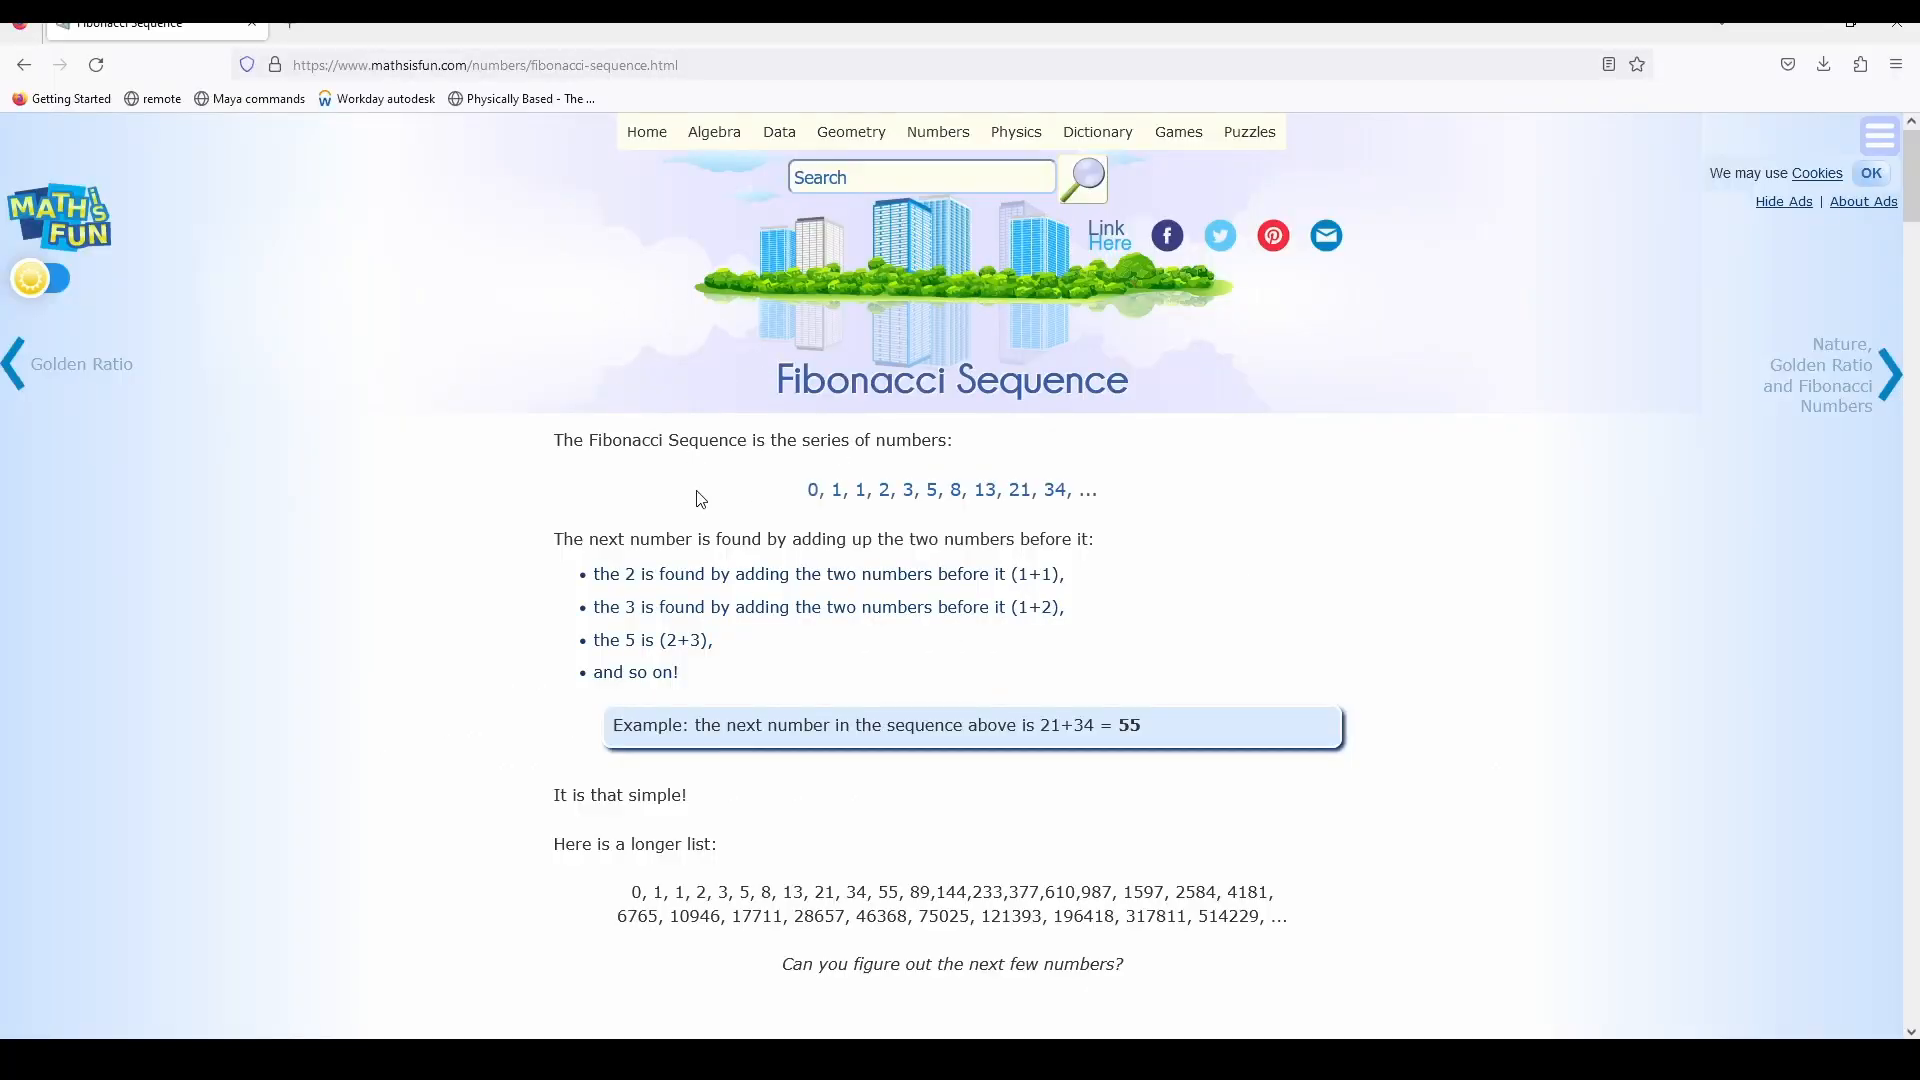
pyautogui.doubleClick(818, 486)
pyautogui.hotkey('alt', 'Tab')
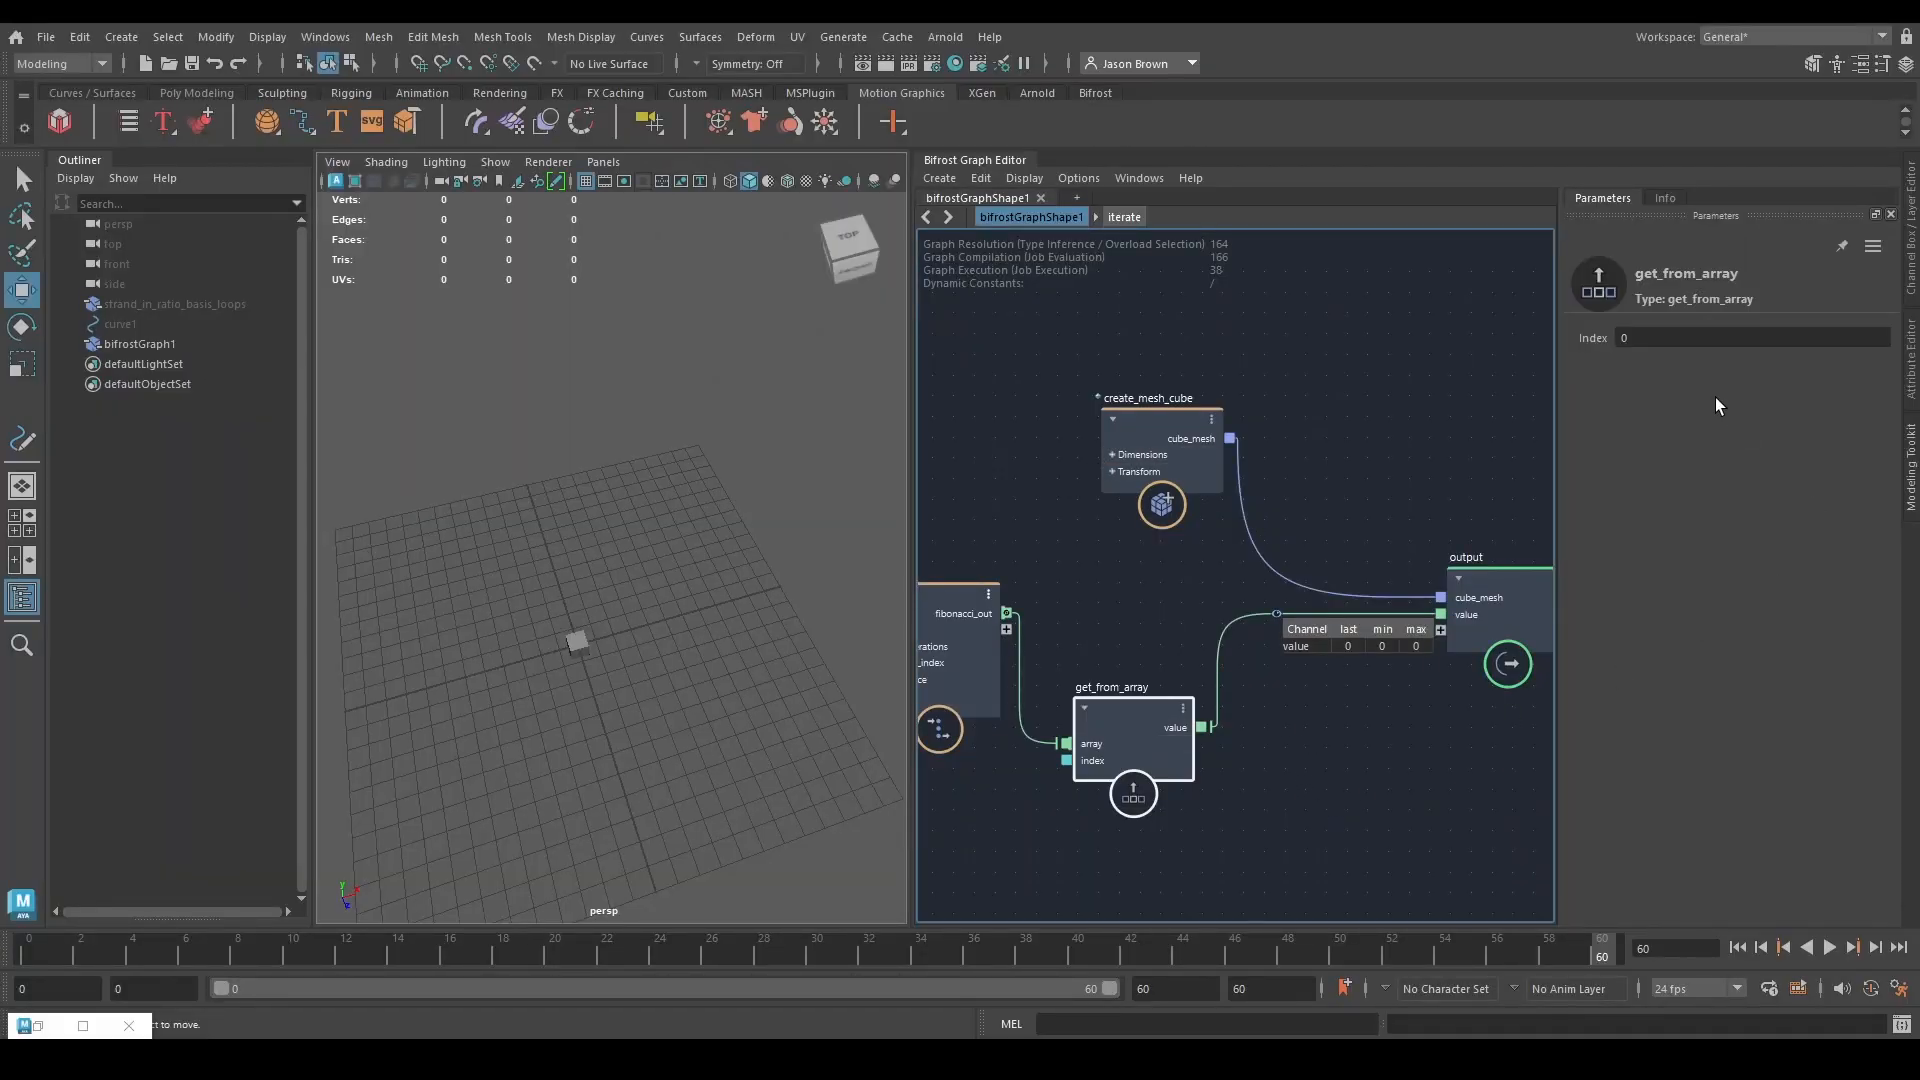
# Set the get_from_array index to 1, 2 and finally 9, comparing each value with the series on the web page.
pyautogui.click(1675, 339)
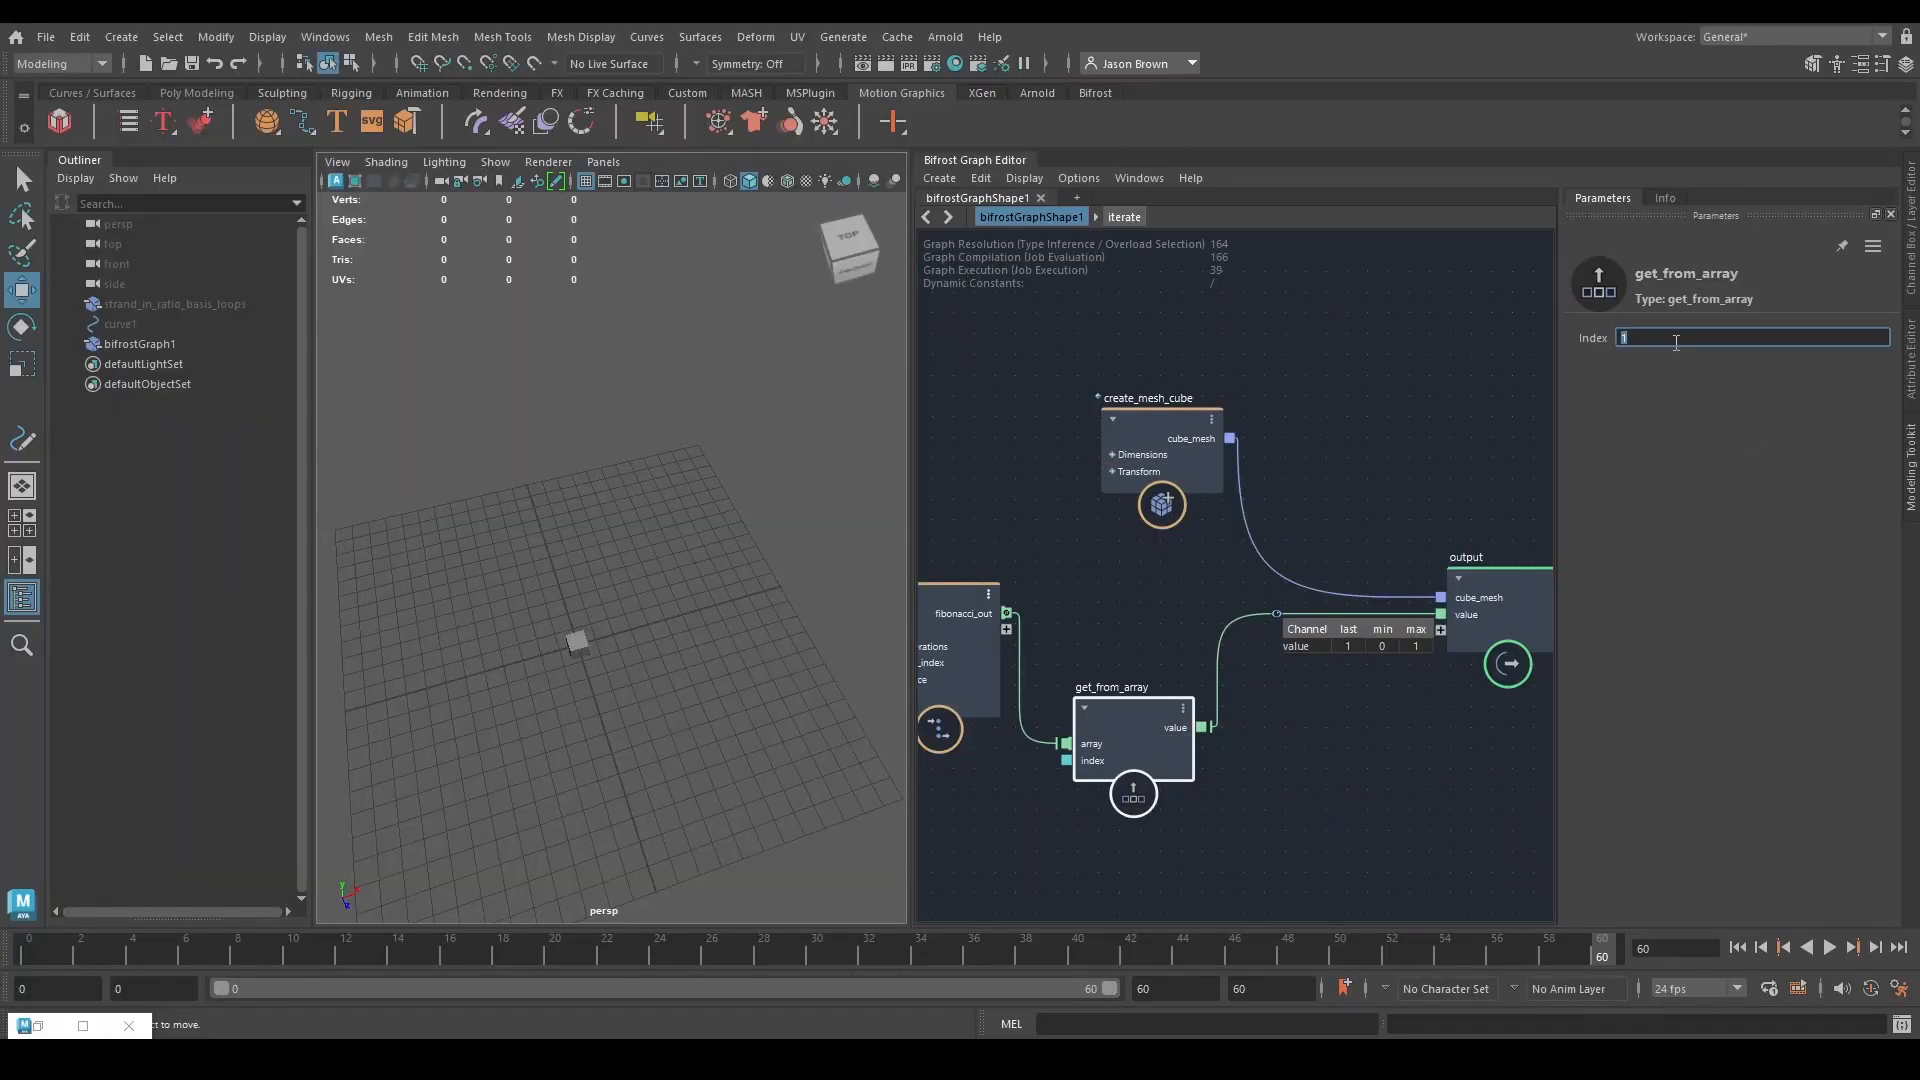
pyautogui.write('2')
pyautogui.hotkey('alt', 'Tab')
pyautogui.hotkey('alt', 'Tab')
pyautogui.click(1670, 337)
pyautogui.scroll(-3, 1232, 413)
pyautogui.keyDown('alt'); pyautogui.moveTo(1252, 573); pyautogui.dragTo(1303, 621, button='middle'); pyautogui.keyUp('alt')
pyautogui.scroll(-2, 1304, 624)
pyautogui.scroll(2, 1337, 642)
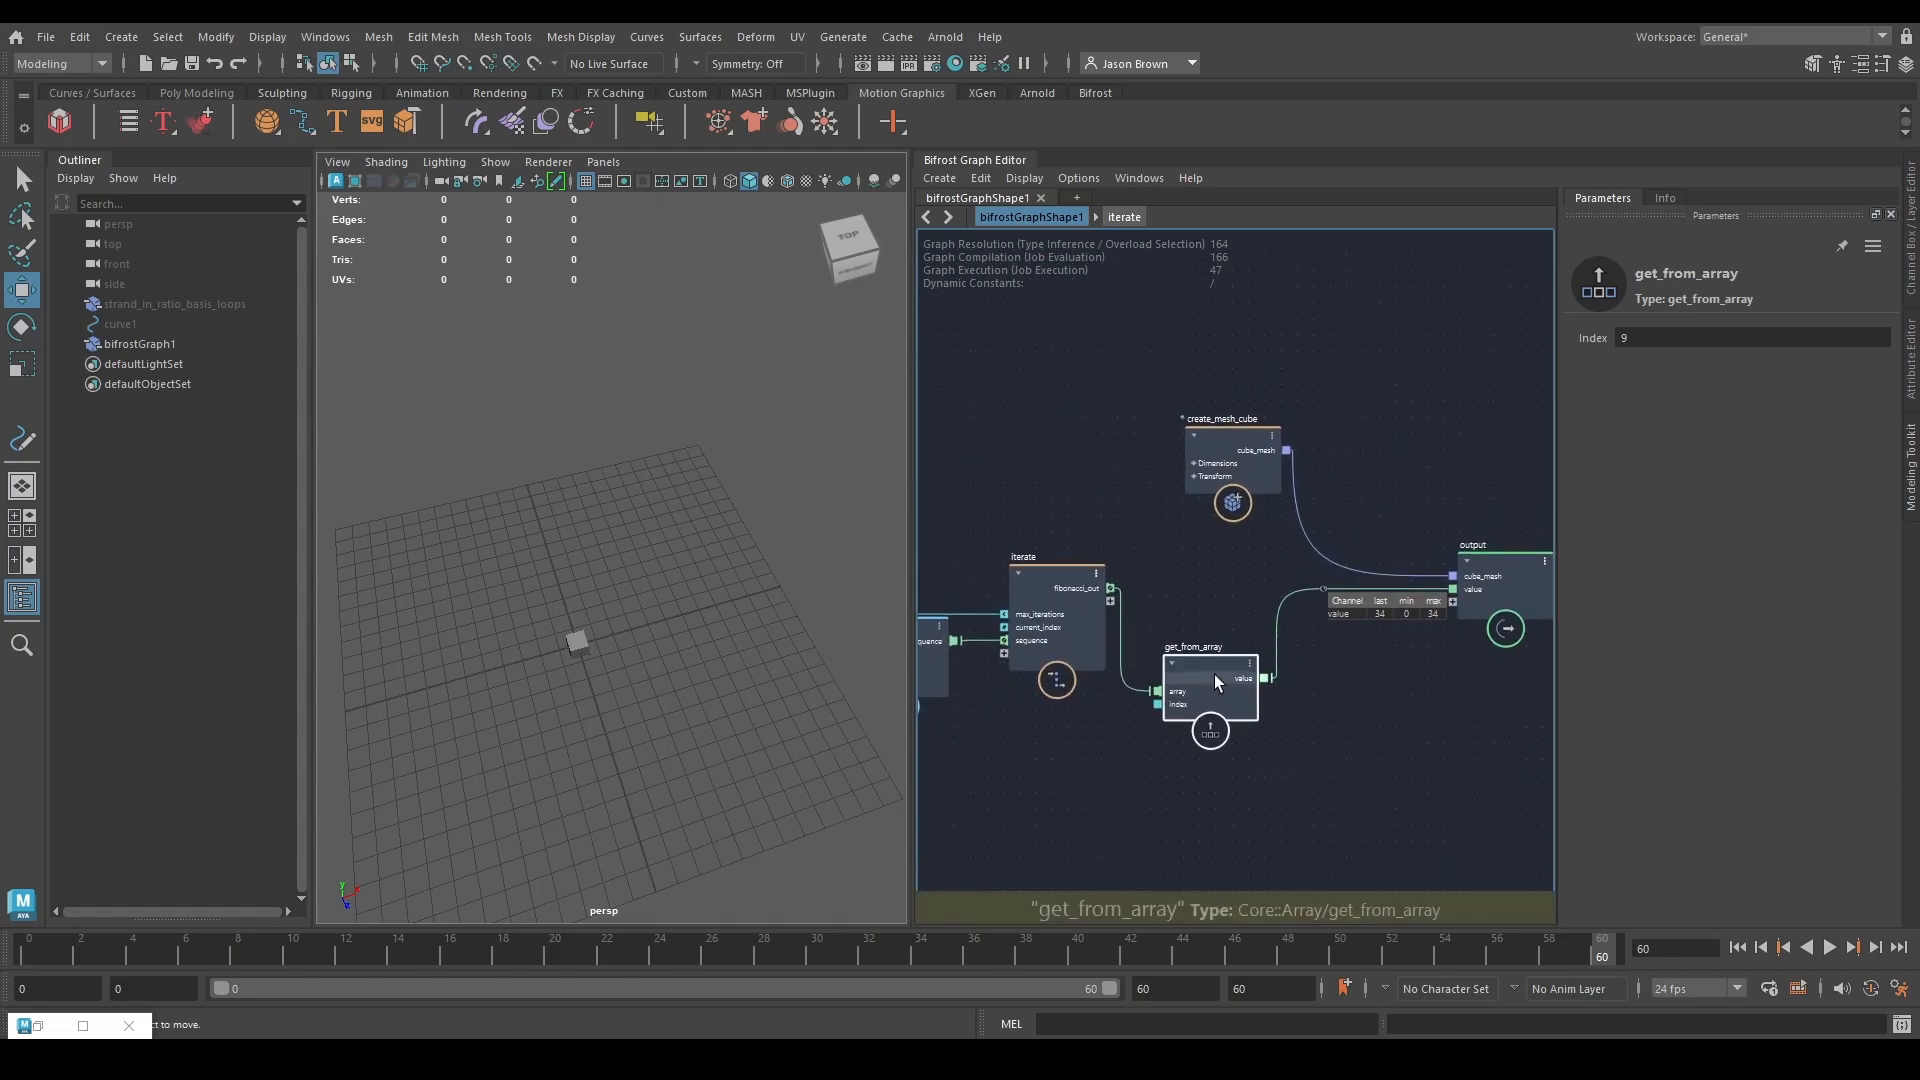
# Reposition the get_from_array node below the iterate compound's output and bring the output node closer to it.
pyautogui.moveTo(1214, 674); pyautogui.dragTo(1276, 676)
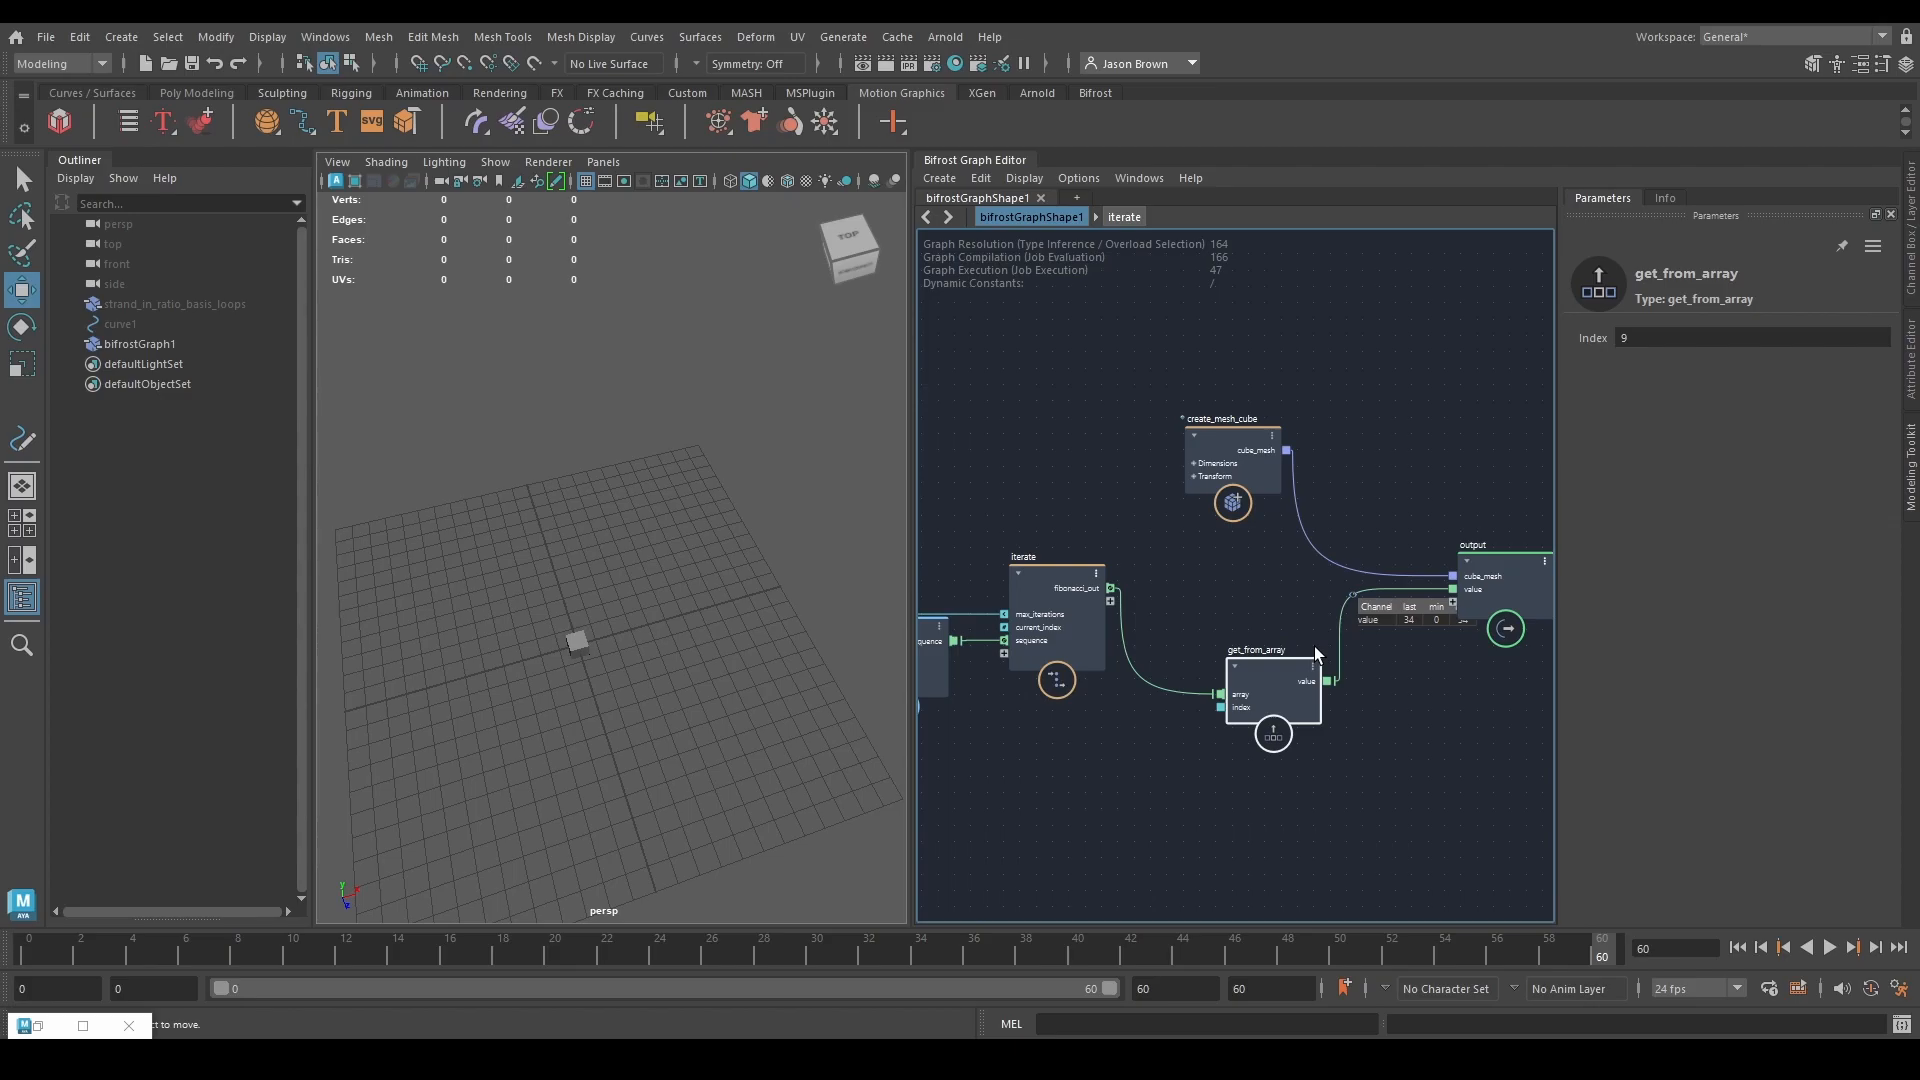
pyautogui.moveTo(1280, 700); pyautogui.dragTo(1195, 709)
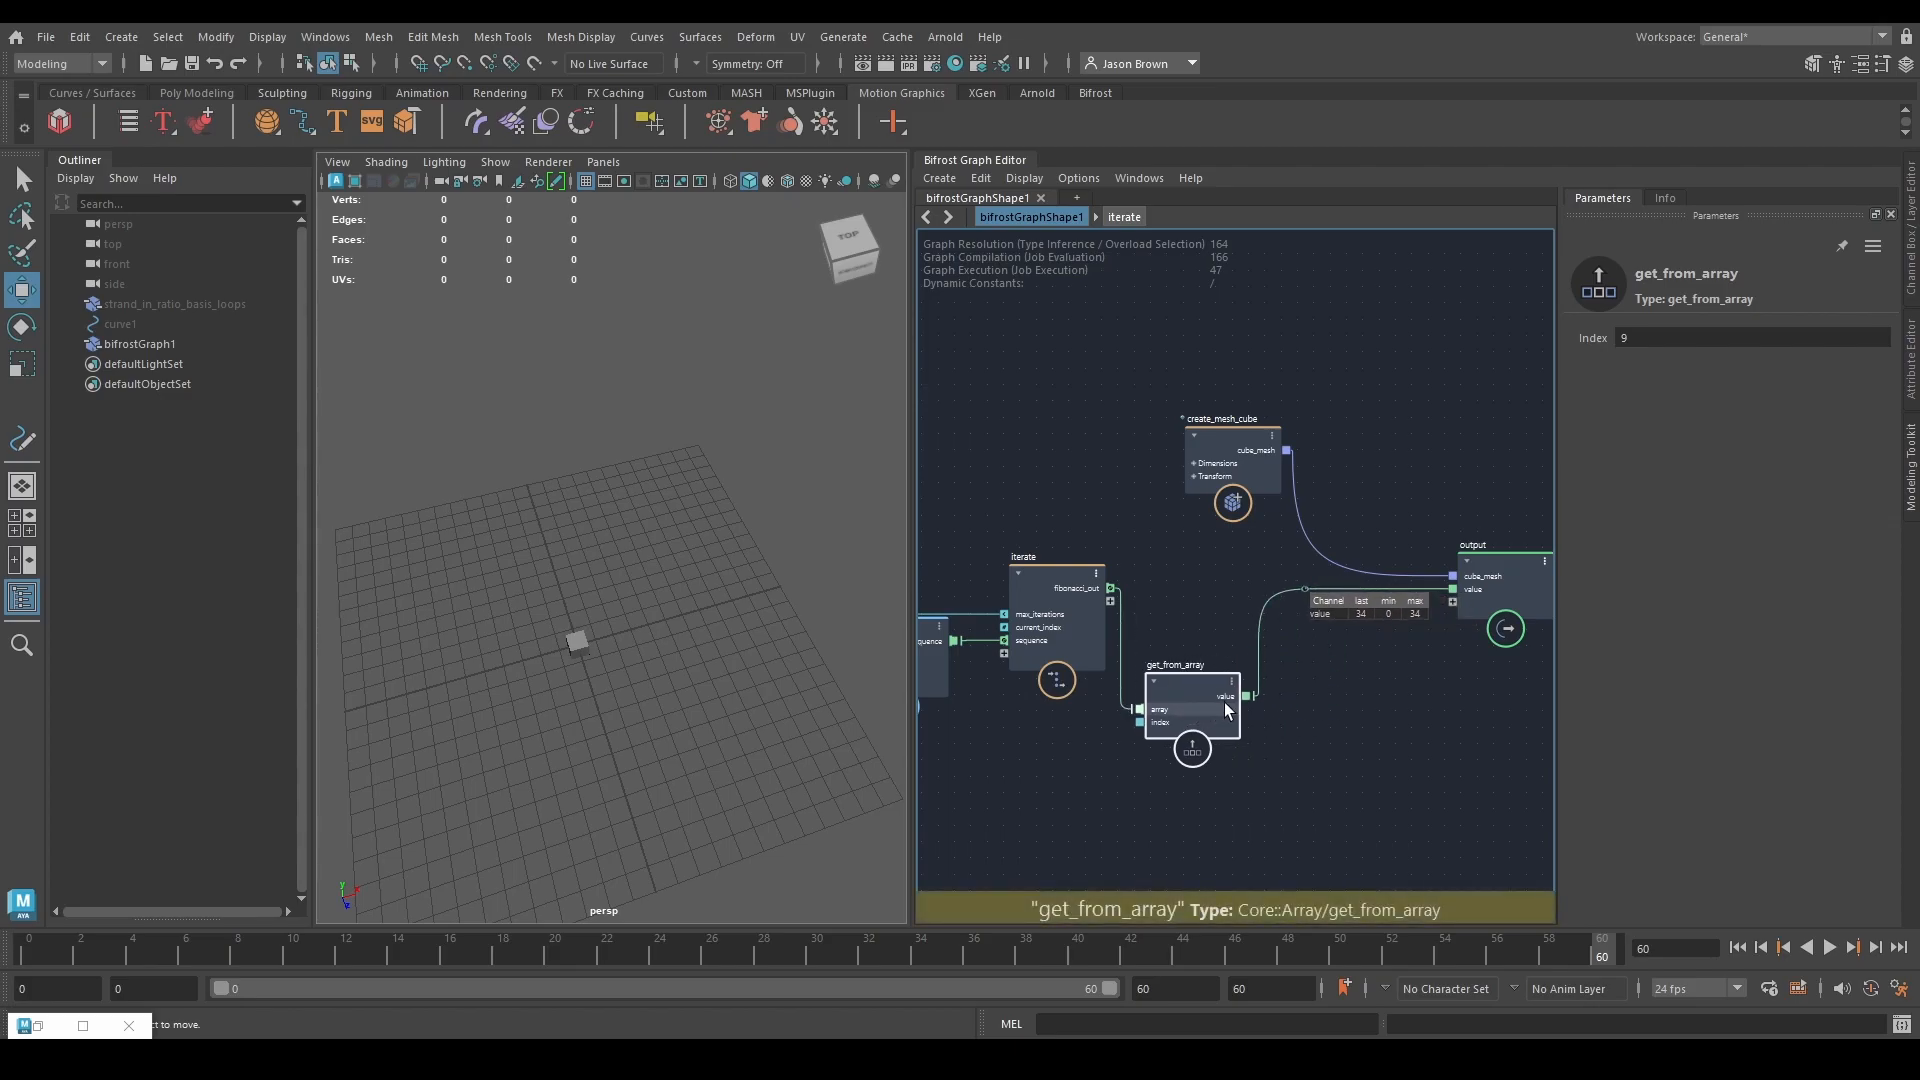
pyautogui.moveTo(1378, 650); pyautogui.dragTo(1358, 638, button='middle')
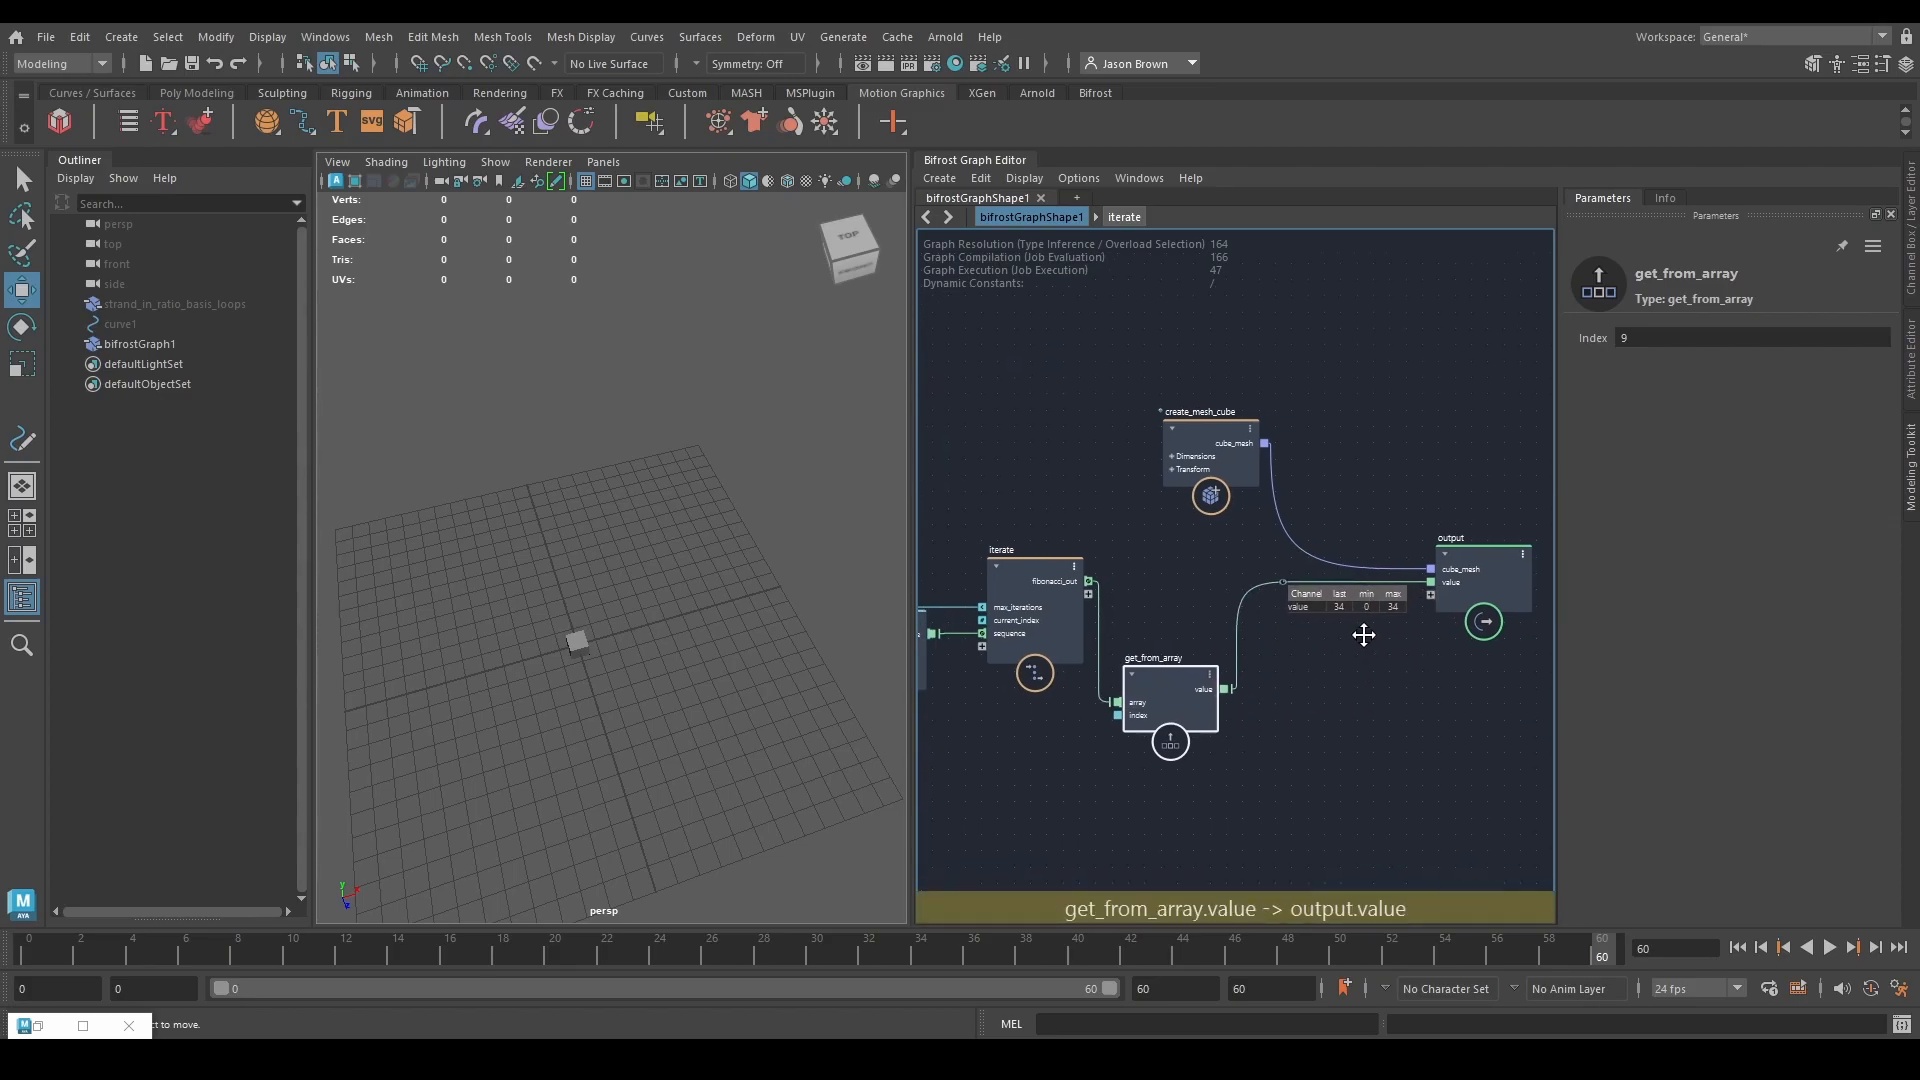
pyautogui.moveTo(1520, 548); pyautogui.dragTo(1441, 558)
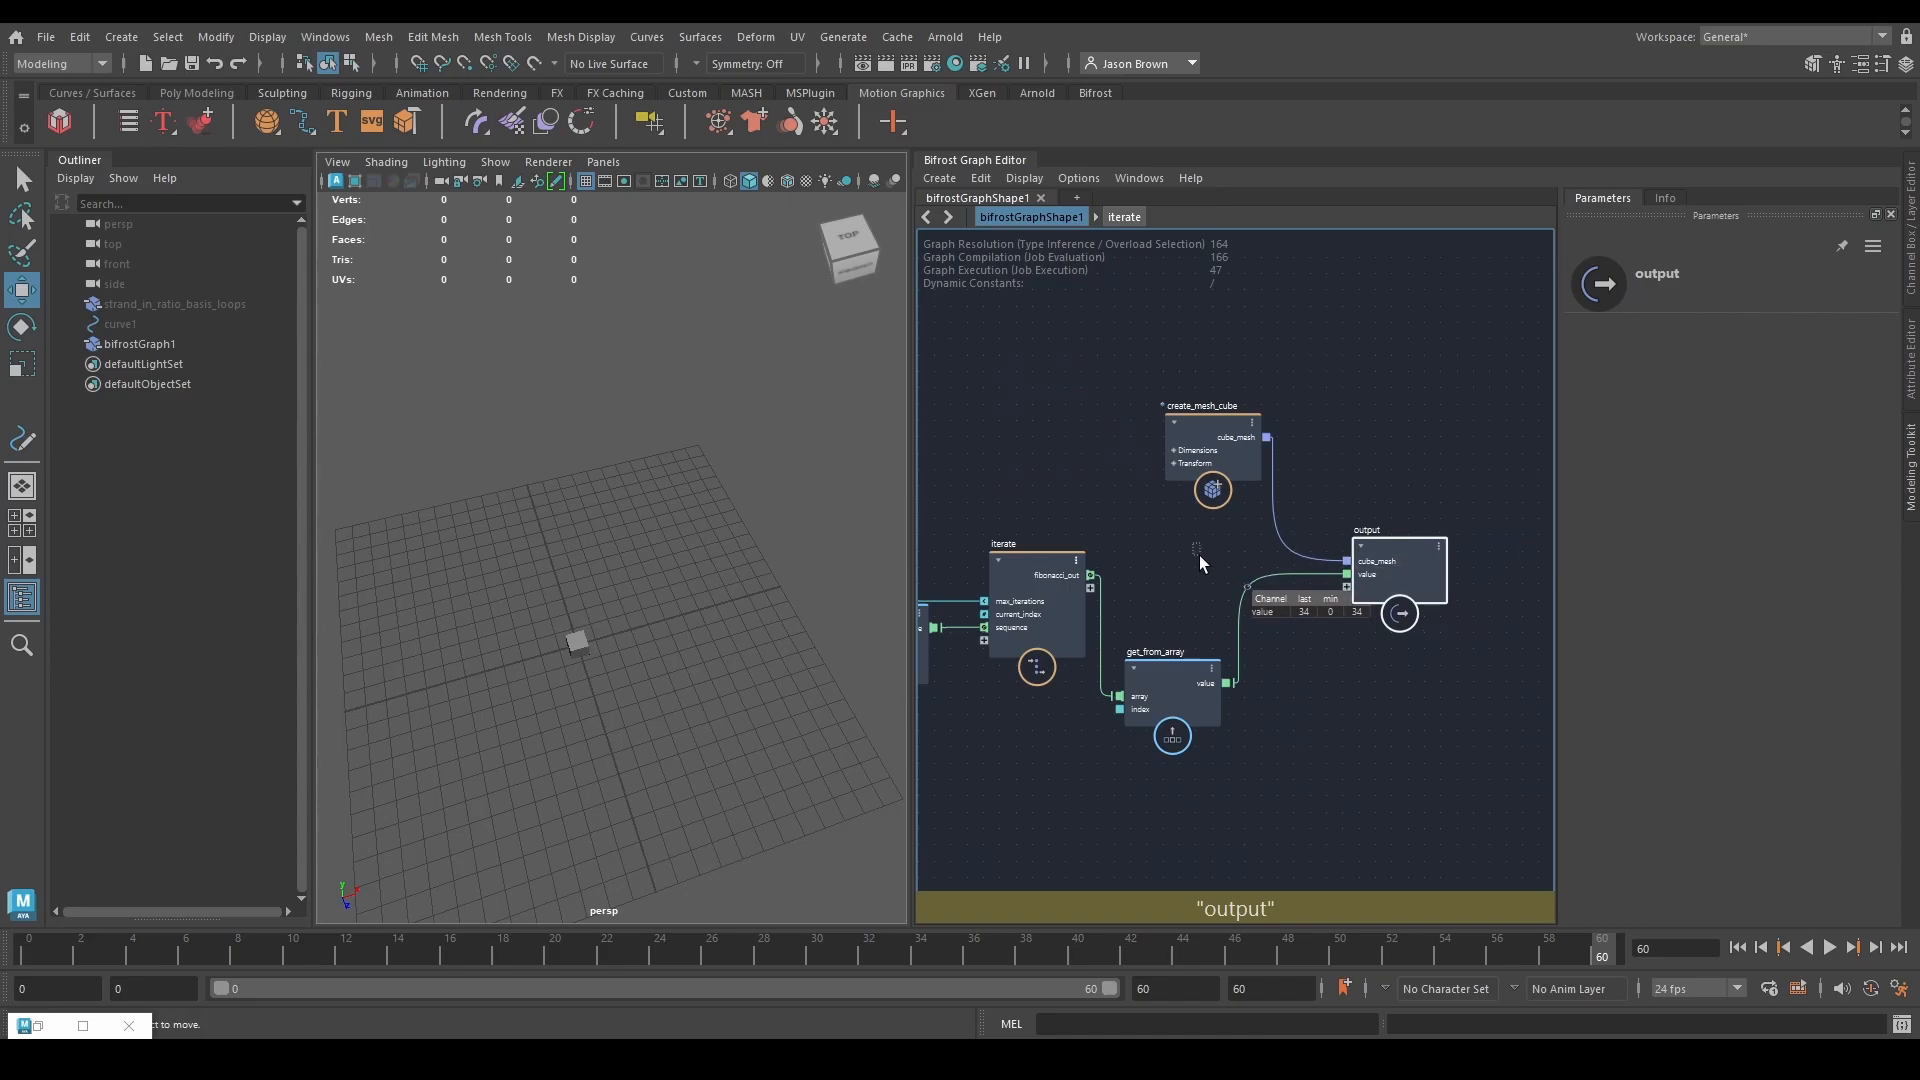
# Move the create_mesh_cube node up and away from the wires and refresh the watchpoint on the connection into the output's value port.
pyautogui.click(1285, 627)
pyautogui.scroll(1, 1334, 631)
pyautogui.moveTo(1205, 440); pyautogui.dragTo(1056, 359)
pyautogui.moveTo(1108, 524); pyautogui.dragTo(1179, 461, button='middle')
pyautogui.moveTo(1234, 646); pyautogui.dragTo(1241, 627)
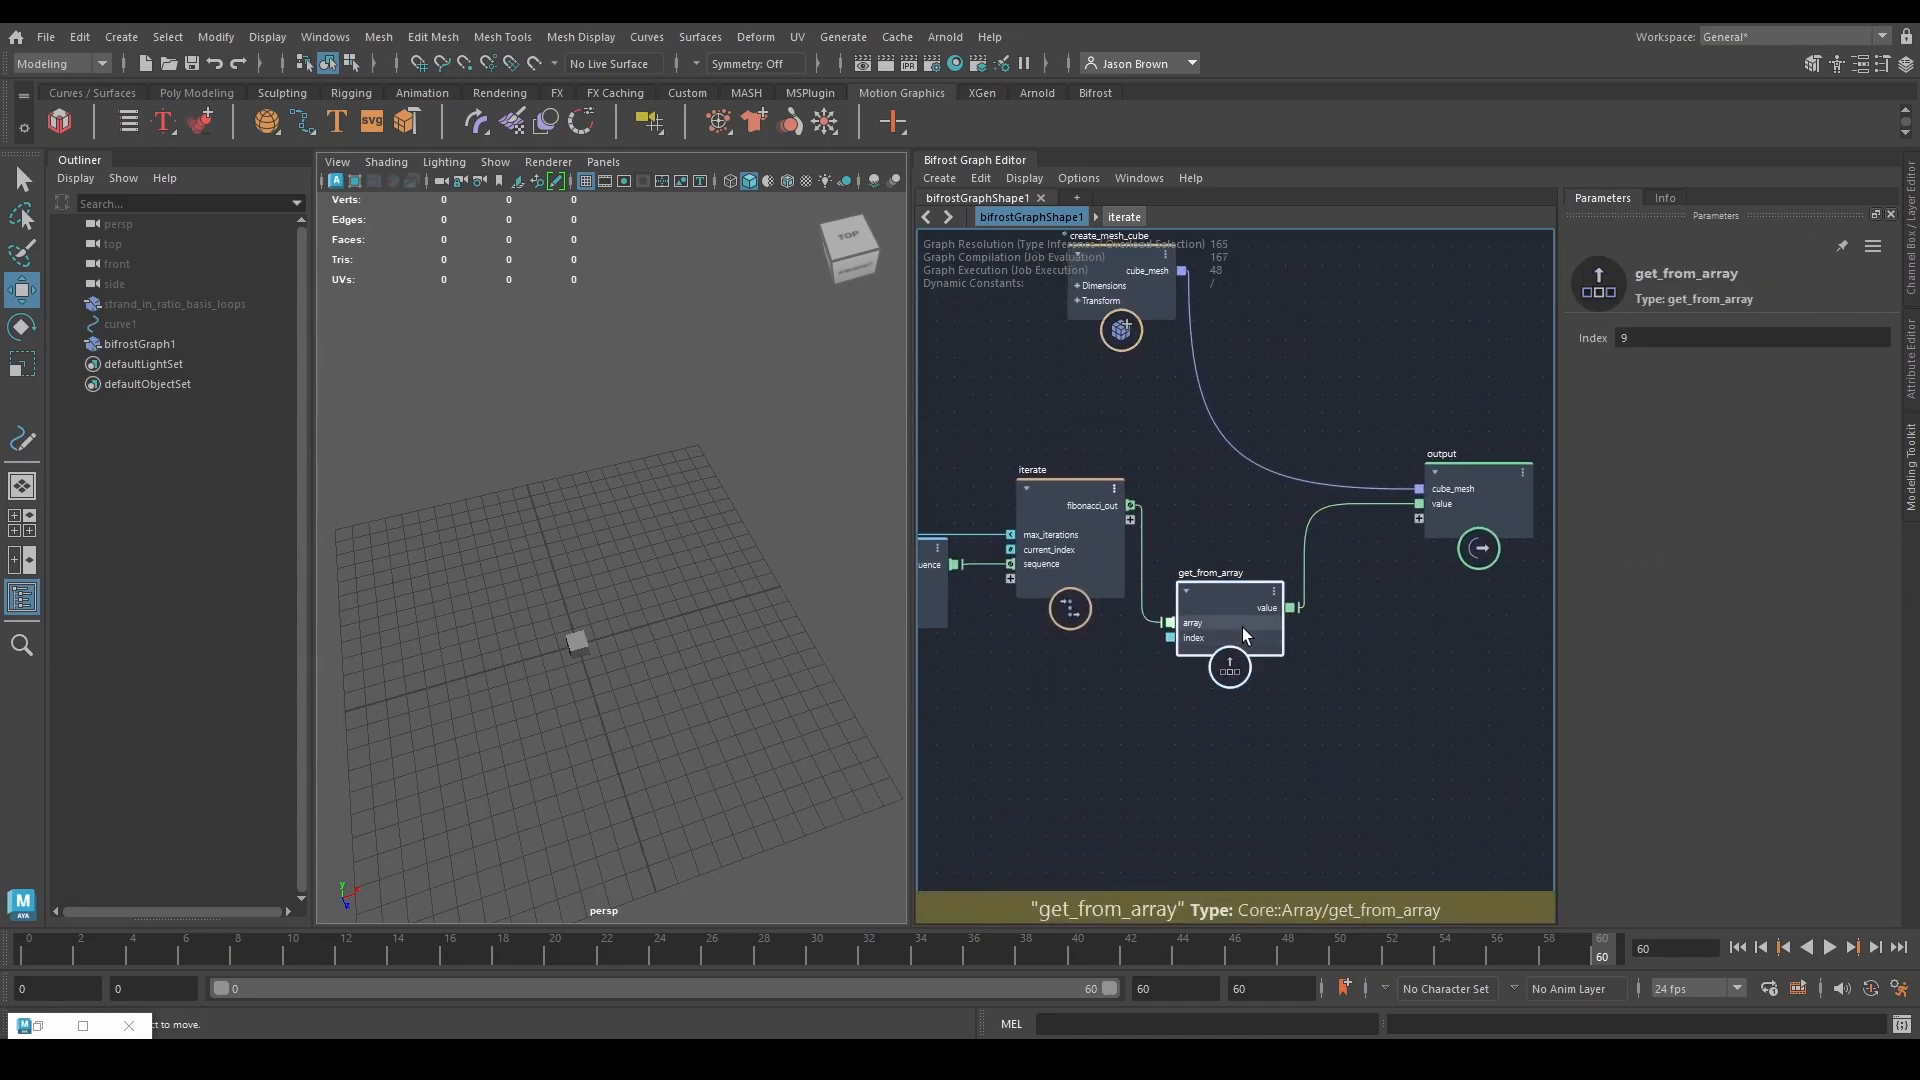
pyautogui.click(1348, 549)
pyautogui.click(1485, 494)
pyautogui.scroll(3, 1485, 494)
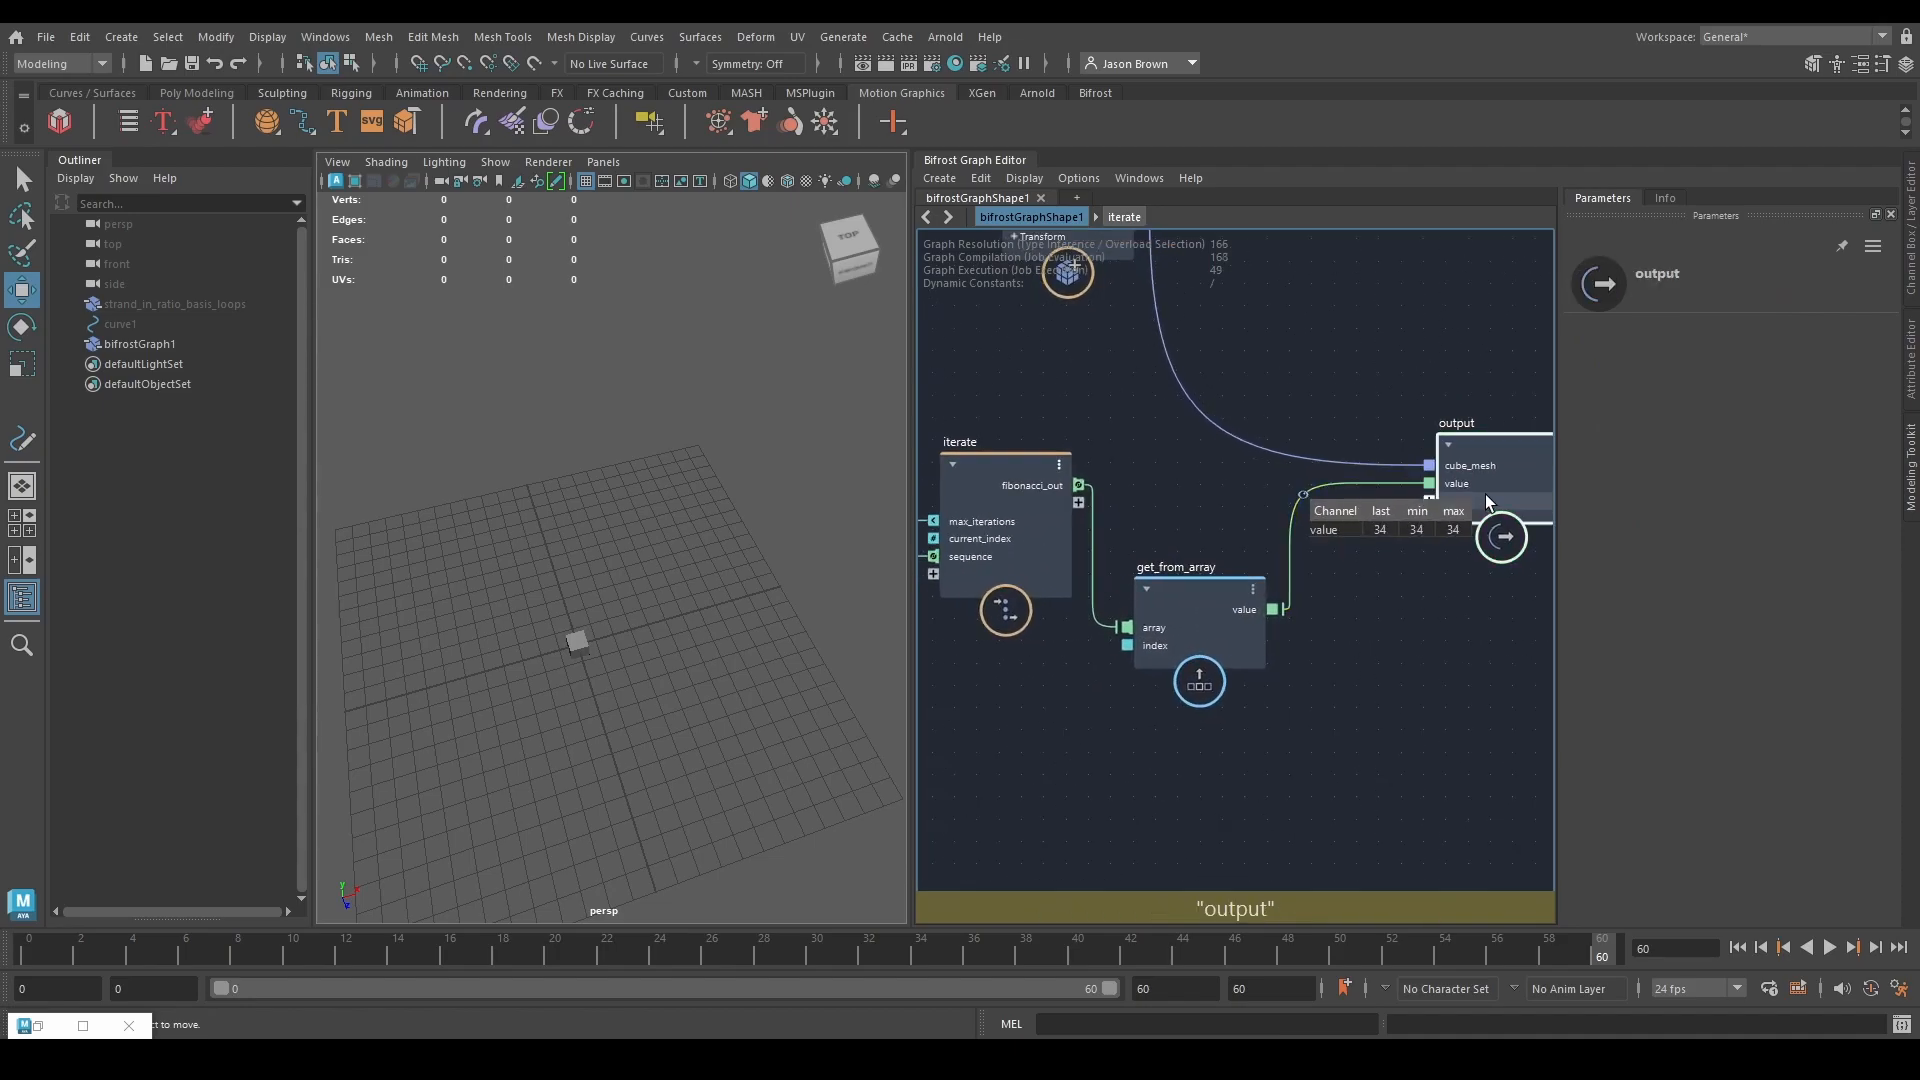
pyautogui.moveTo(1407, 626); pyautogui.dragTo(1314, 655, button='middle')
# Set the get_from_array index to 1 to test the value in the watchpoint.
pyautogui.click(1096, 712)
pyautogui.moveTo(1654, 337)
pyautogui.mouseDown()
pyautogui.moveTo(1585, 368)
pyautogui.moveTo(1640, 337)
pyautogui.moveTo(1846, 342)
pyautogui.moveTo(1612, 346)
pyautogui.moveTo(1662, 333)
pyautogui.mouseUp()
pyautogui.write('1')
pyautogui.press('Return')
pyautogui.moveTo(1316, 554)
pyautogui.keyDown('alt'); pyautogui.mouseDown(button='right')
pyautogui.moveTo(1329, 613)
pyautogui.moveTo(1309, 560)
pyautogui.mouseUp(button='right'); pyautogui.keyUp('alt')
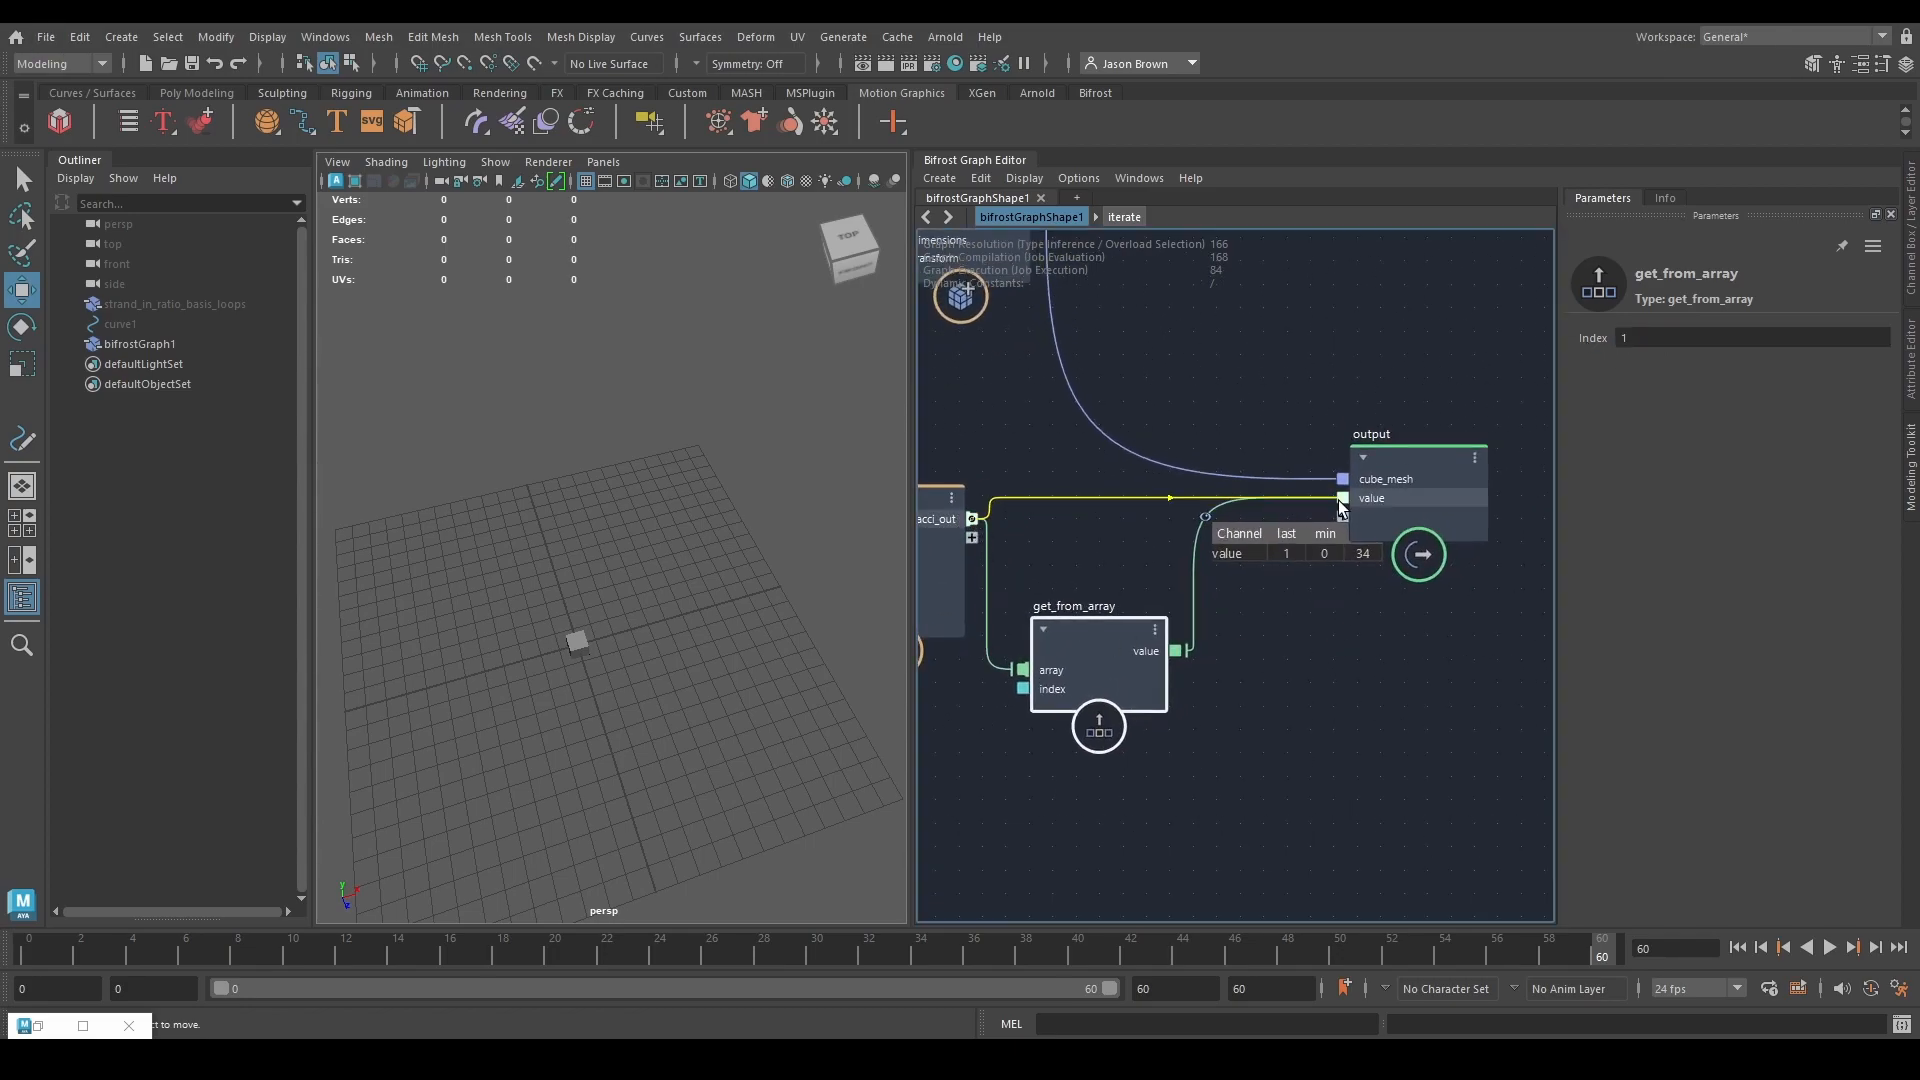
# Rename the iterate compound as fib and connect its fibonacci_out directly to the output node's value port.
pyautogui.hotkey('ctrl', 's')
pyautogui.moveTo(1256, 553); pyautogui.dragTo(1292, 668)
pyautogui.moveTo(1062, 457); pyautogui.dragTo(1476, 448)
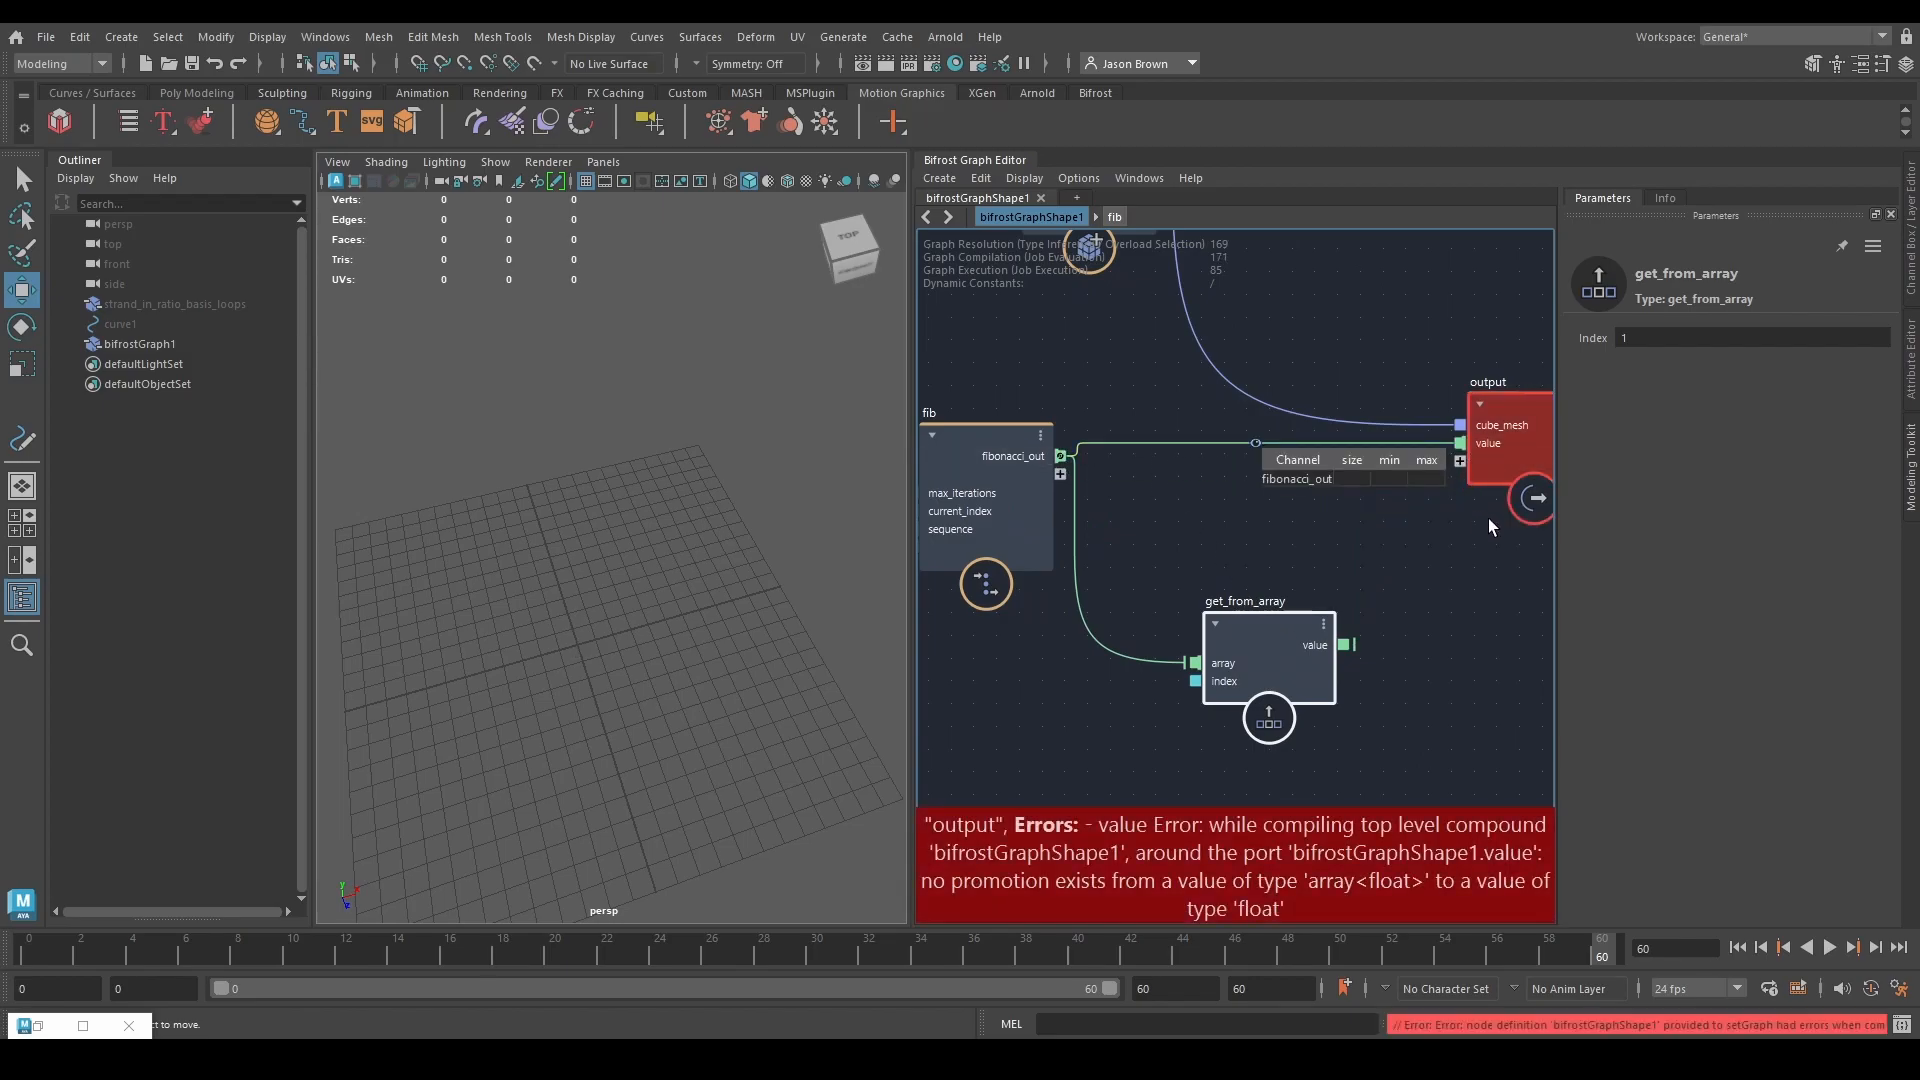
# Remove the value port from the output node and delete the get_from_array node.
pyautogui.rightClick(1491, 447)
pyautogui.click(1510, 471)
pyautogui.scroll(-3, 1322, 627)
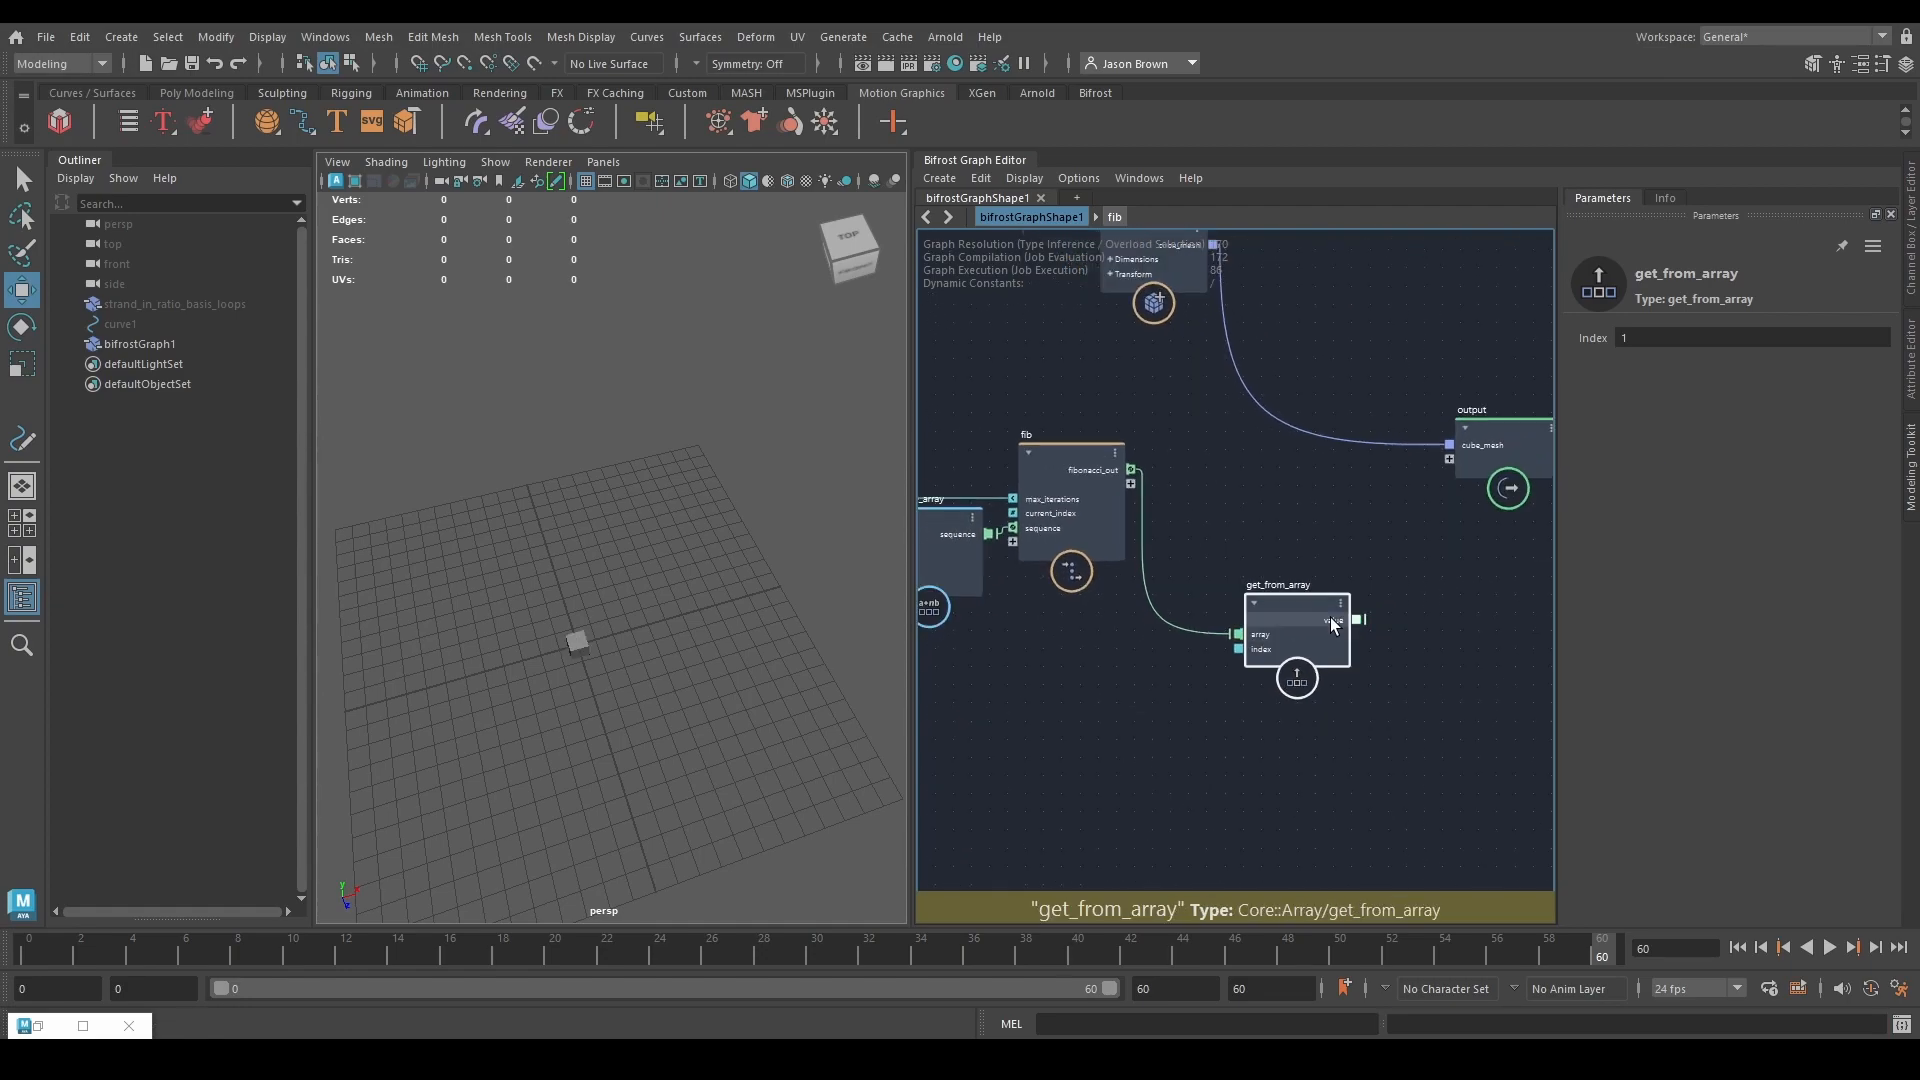
pyautogui.press('Delete')
pyautogui.moveTo(1251, 605); pyautogui.dragTo(1355, 609, button='middle')
pyautogui.moveTo(1210, 495); pyautogui.dragTo(1213, 484)
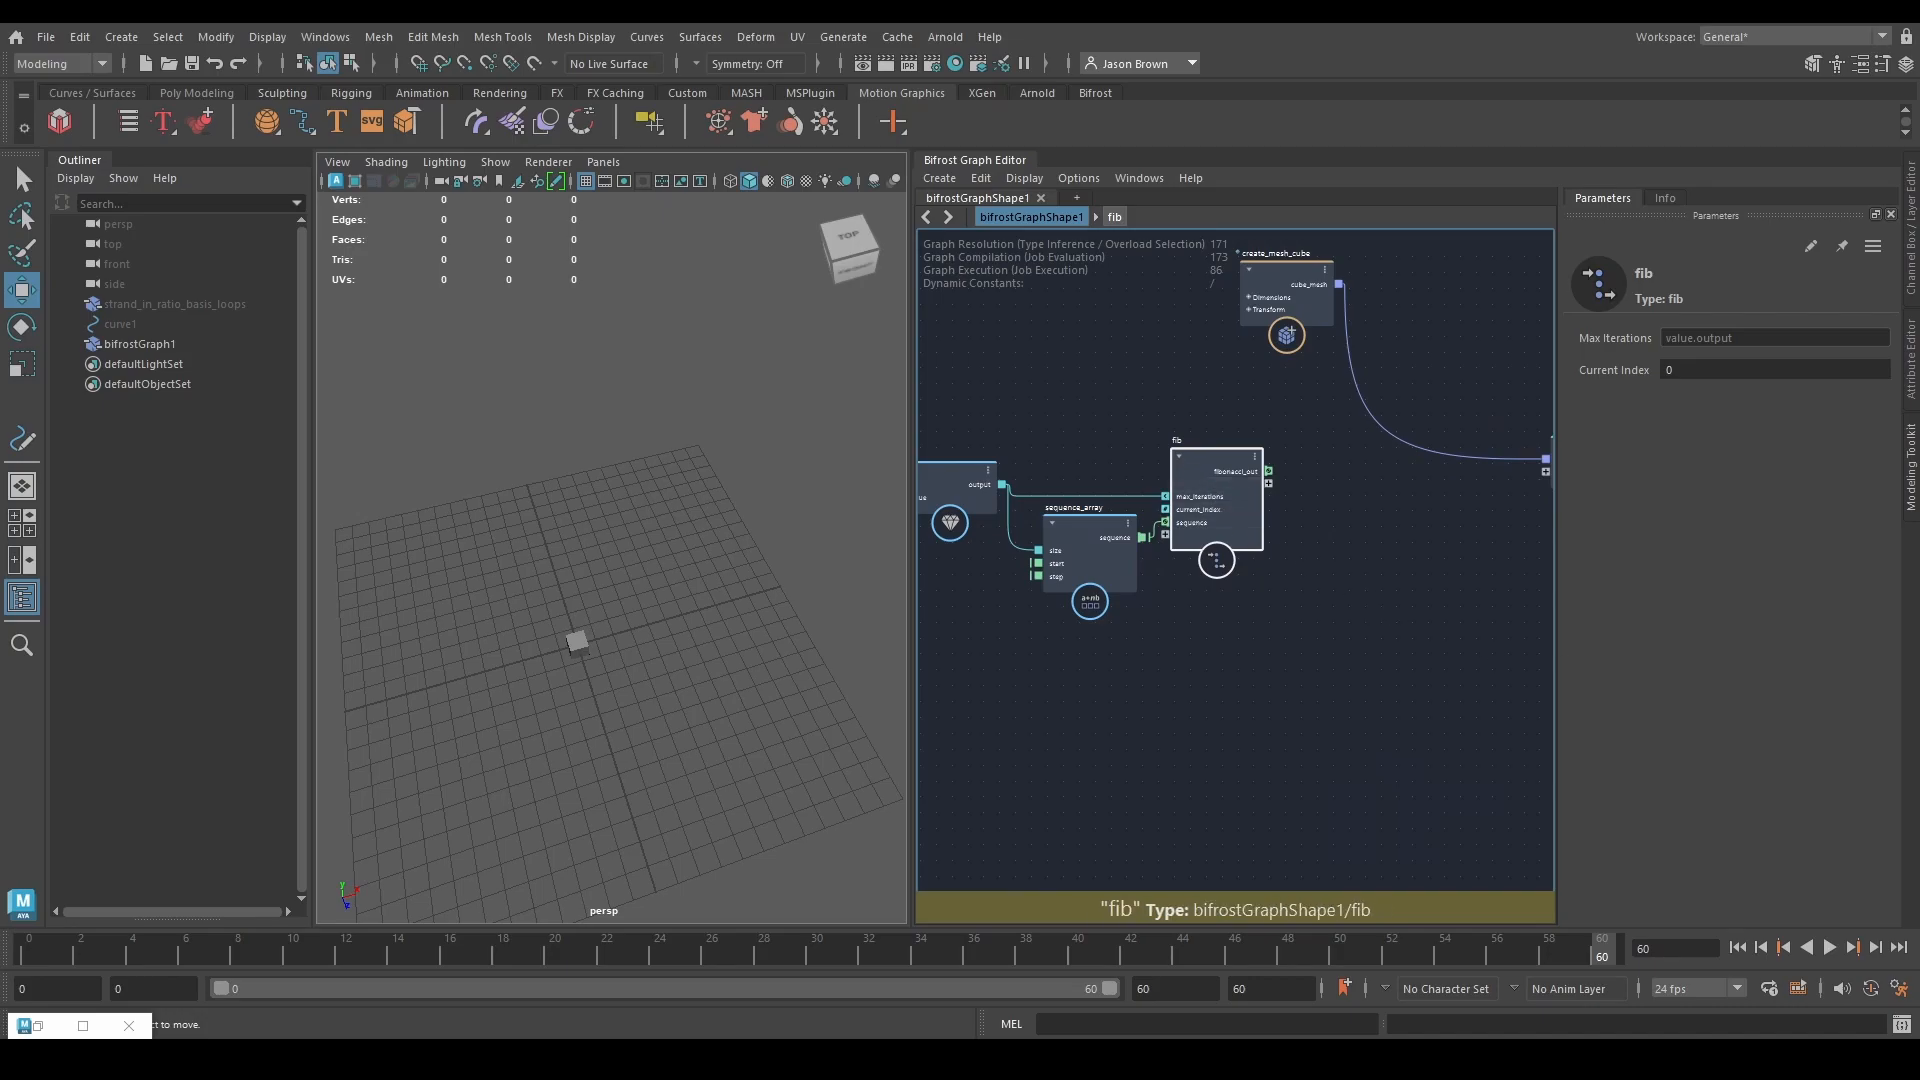
# Switch to the week3.pptx presentation in PowerPoint and examine the spiral graph's node layout on slide 10.
pyautogui.hotkey('alt', 'Tab')
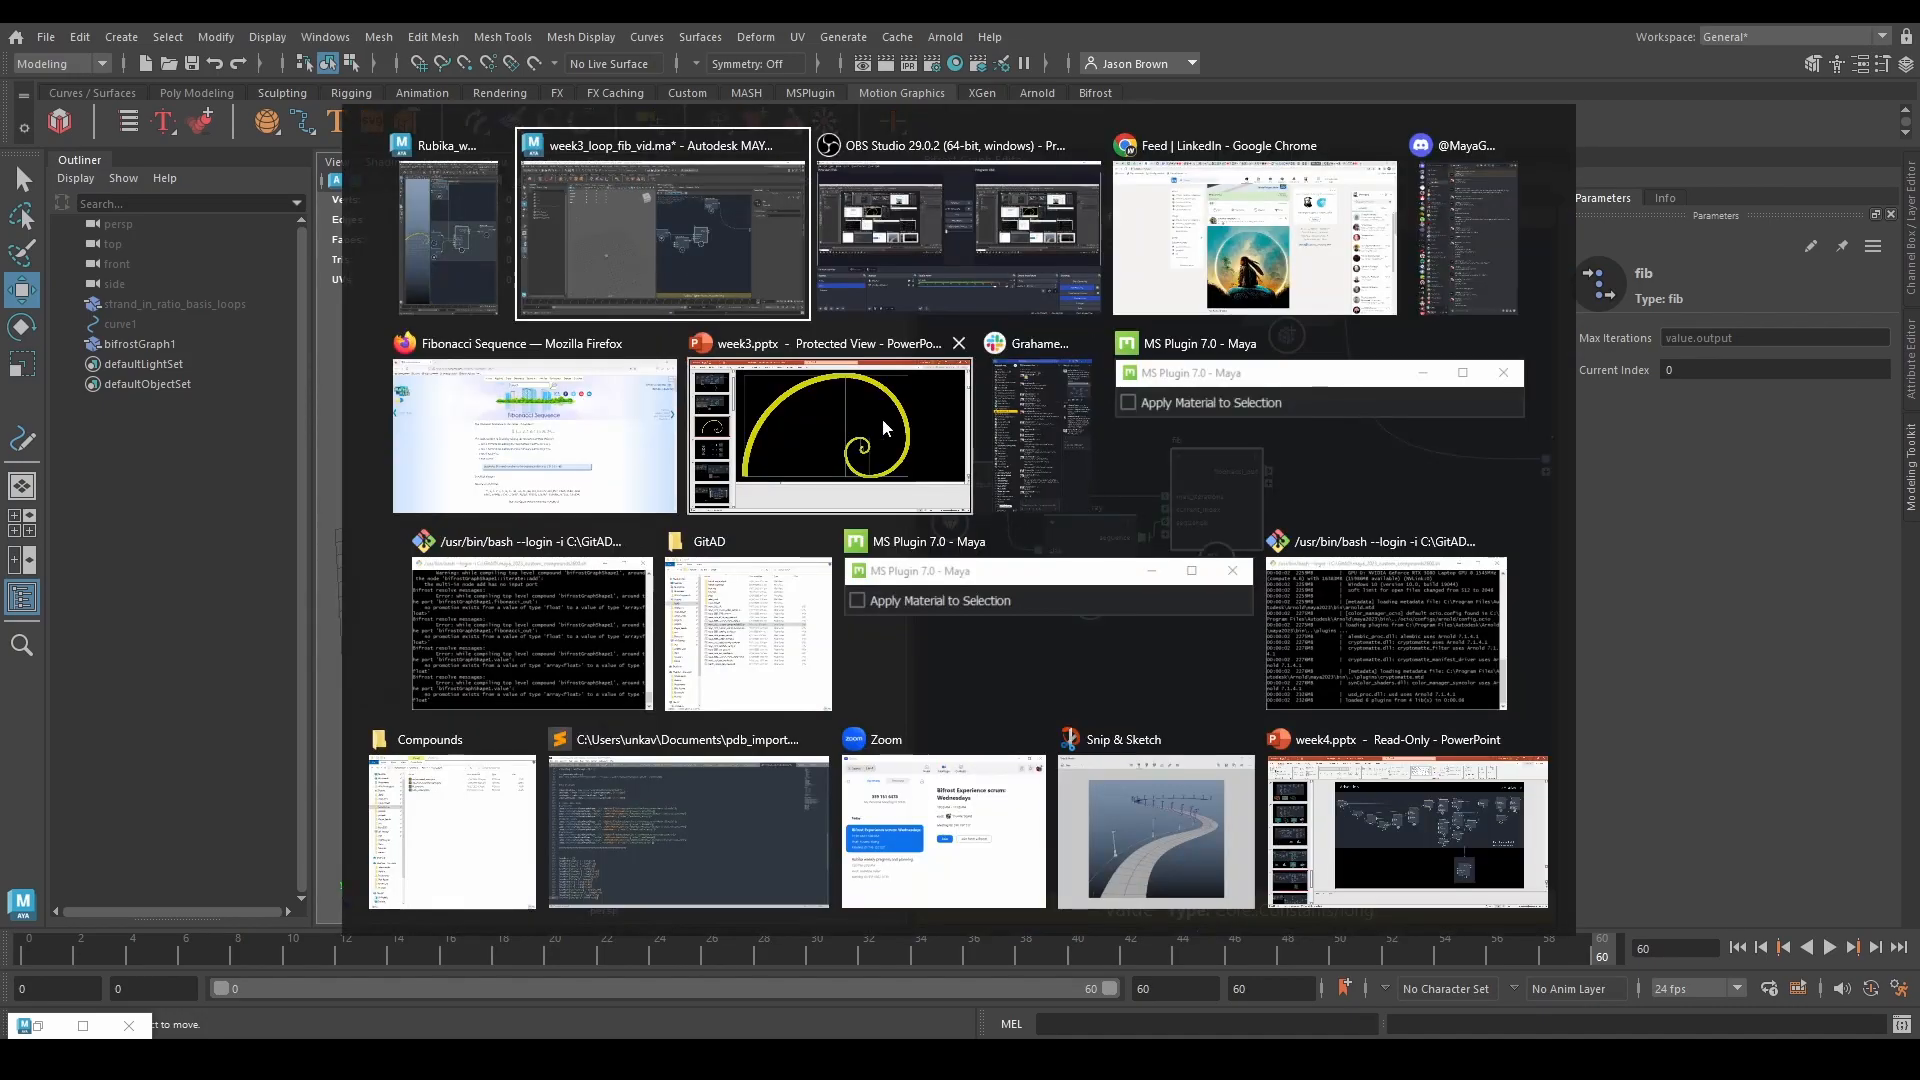
pyautogui.click(753, 505)
pyautogui.scroll(-5, 148, 740)
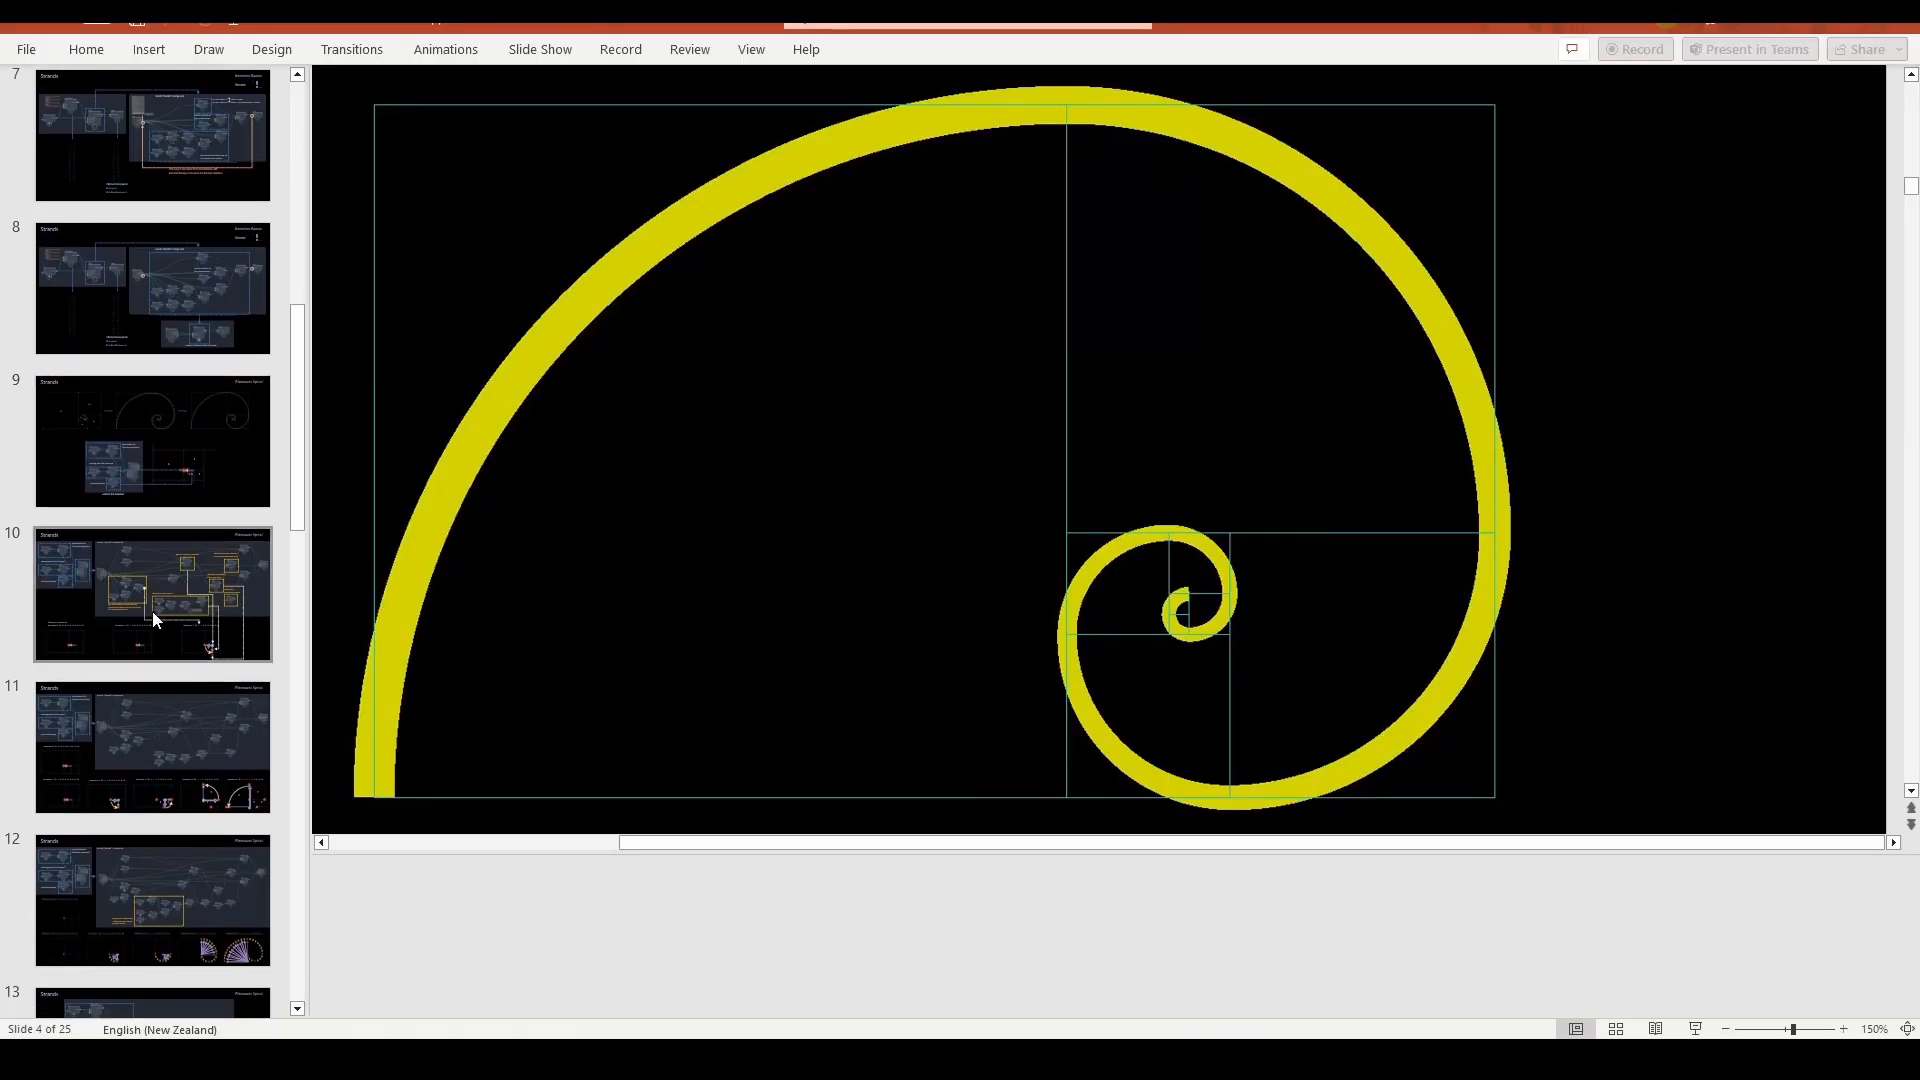
pyautogui.click(152, 616)
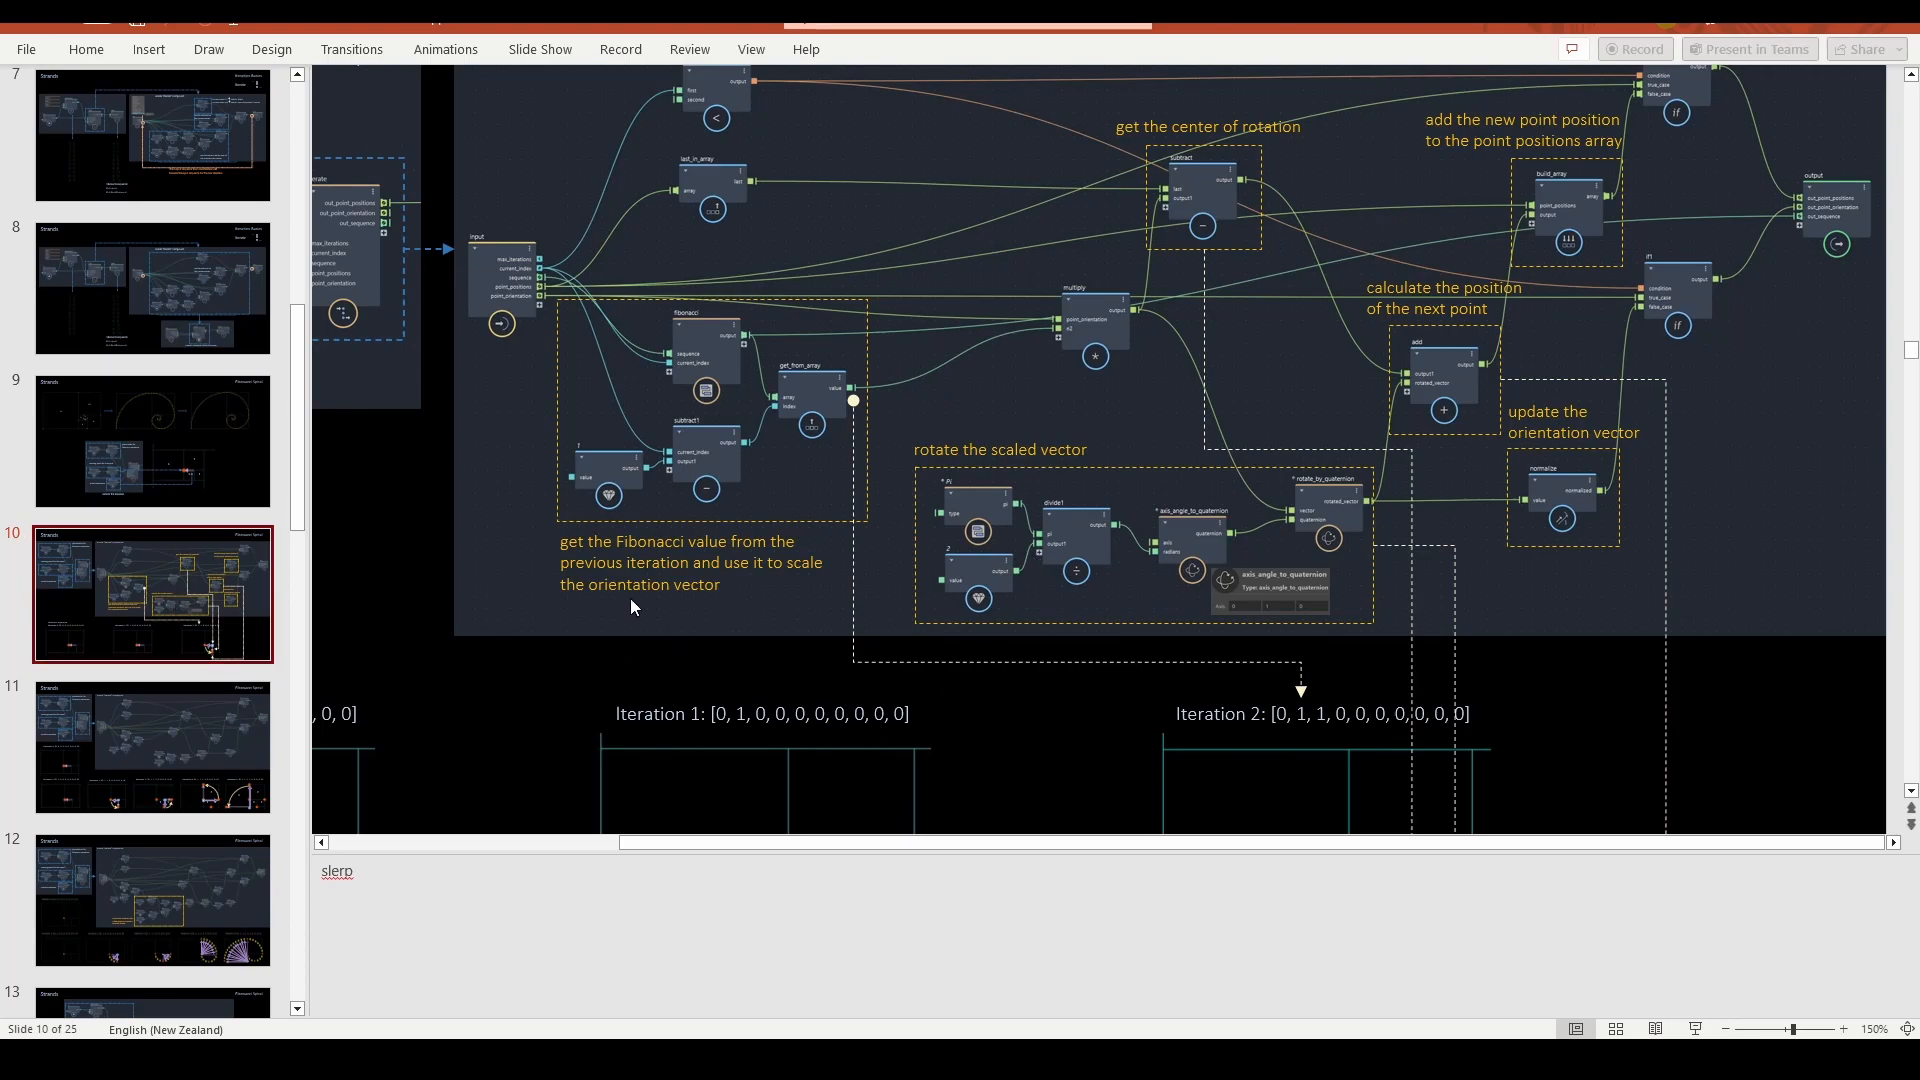
pyautogui.keyDown('ctrl'); pyautogui.scroll(-4, 630, 598); pyautogui.keyUp('ctrl')
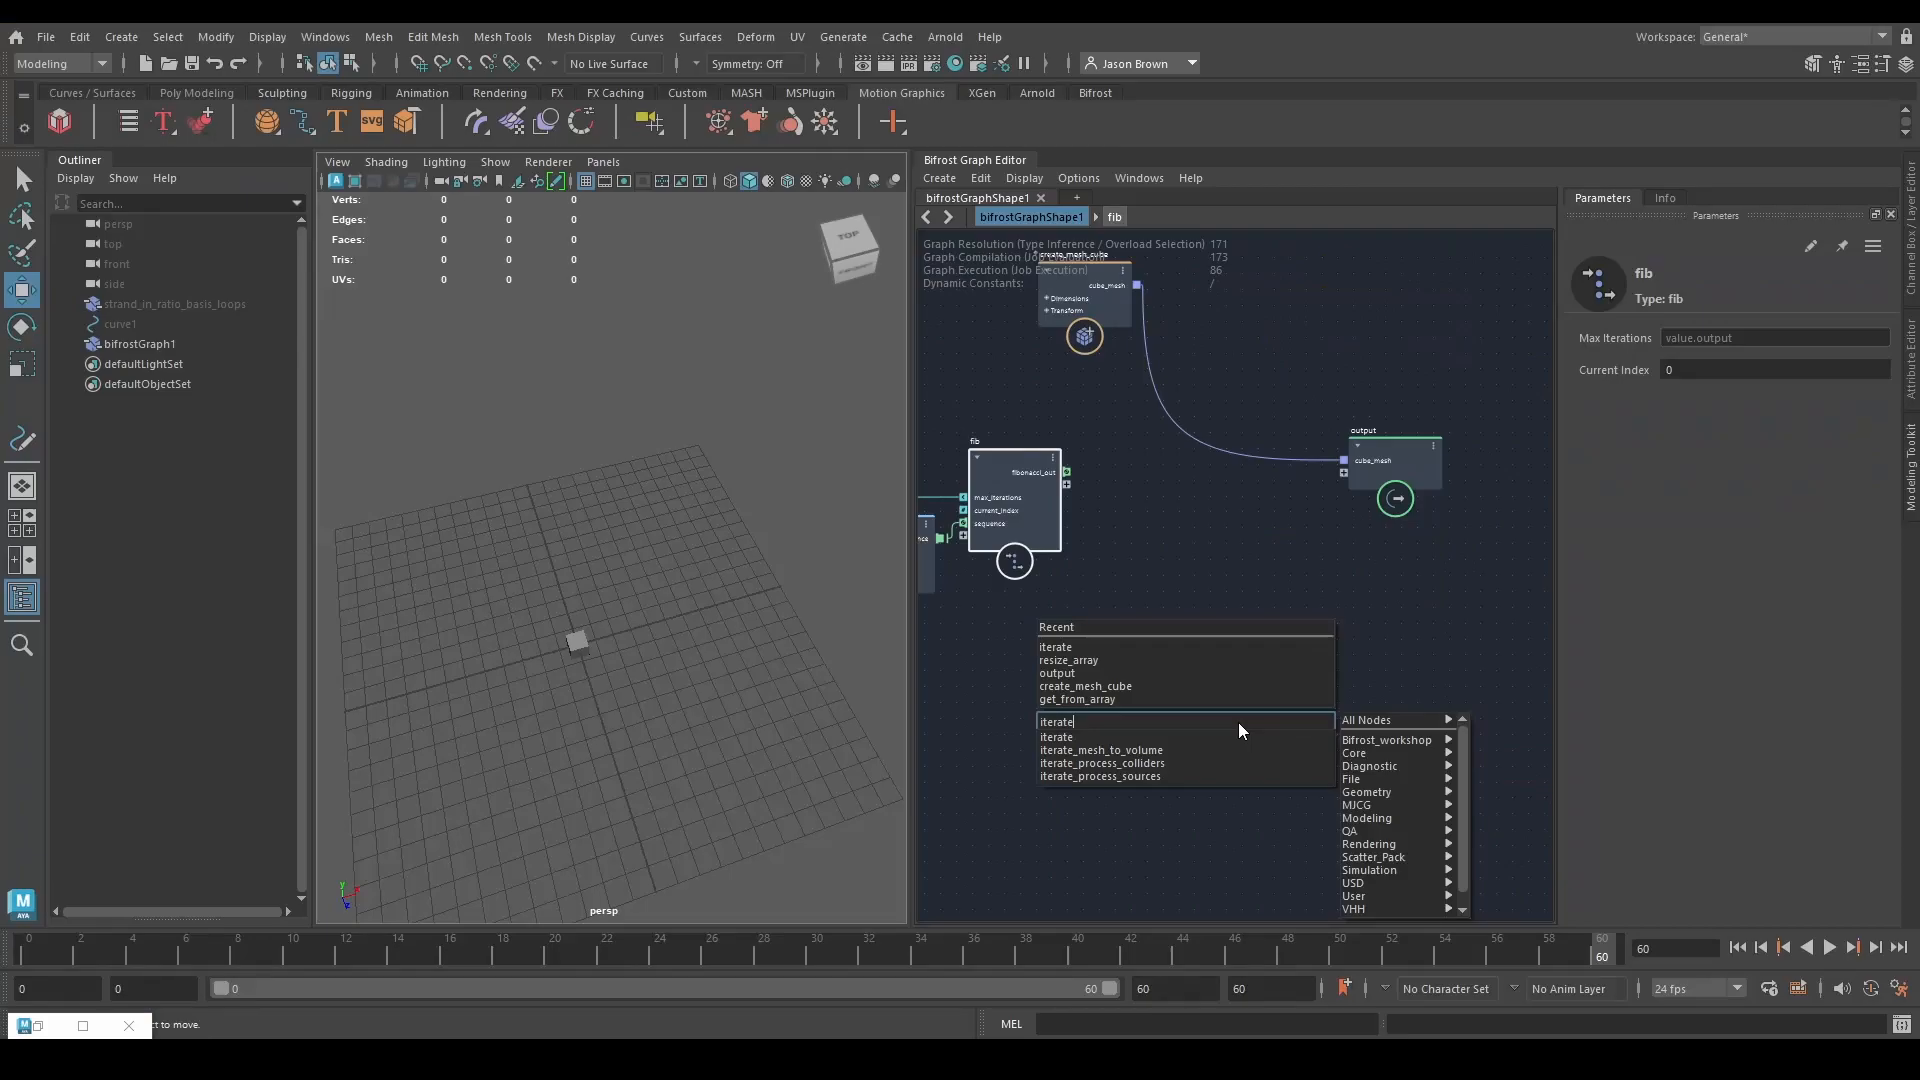
# Add a new iterate compound in Maya's Bifrost graph and place it below the output side of fib.
pyautogui.click(1238, 722)
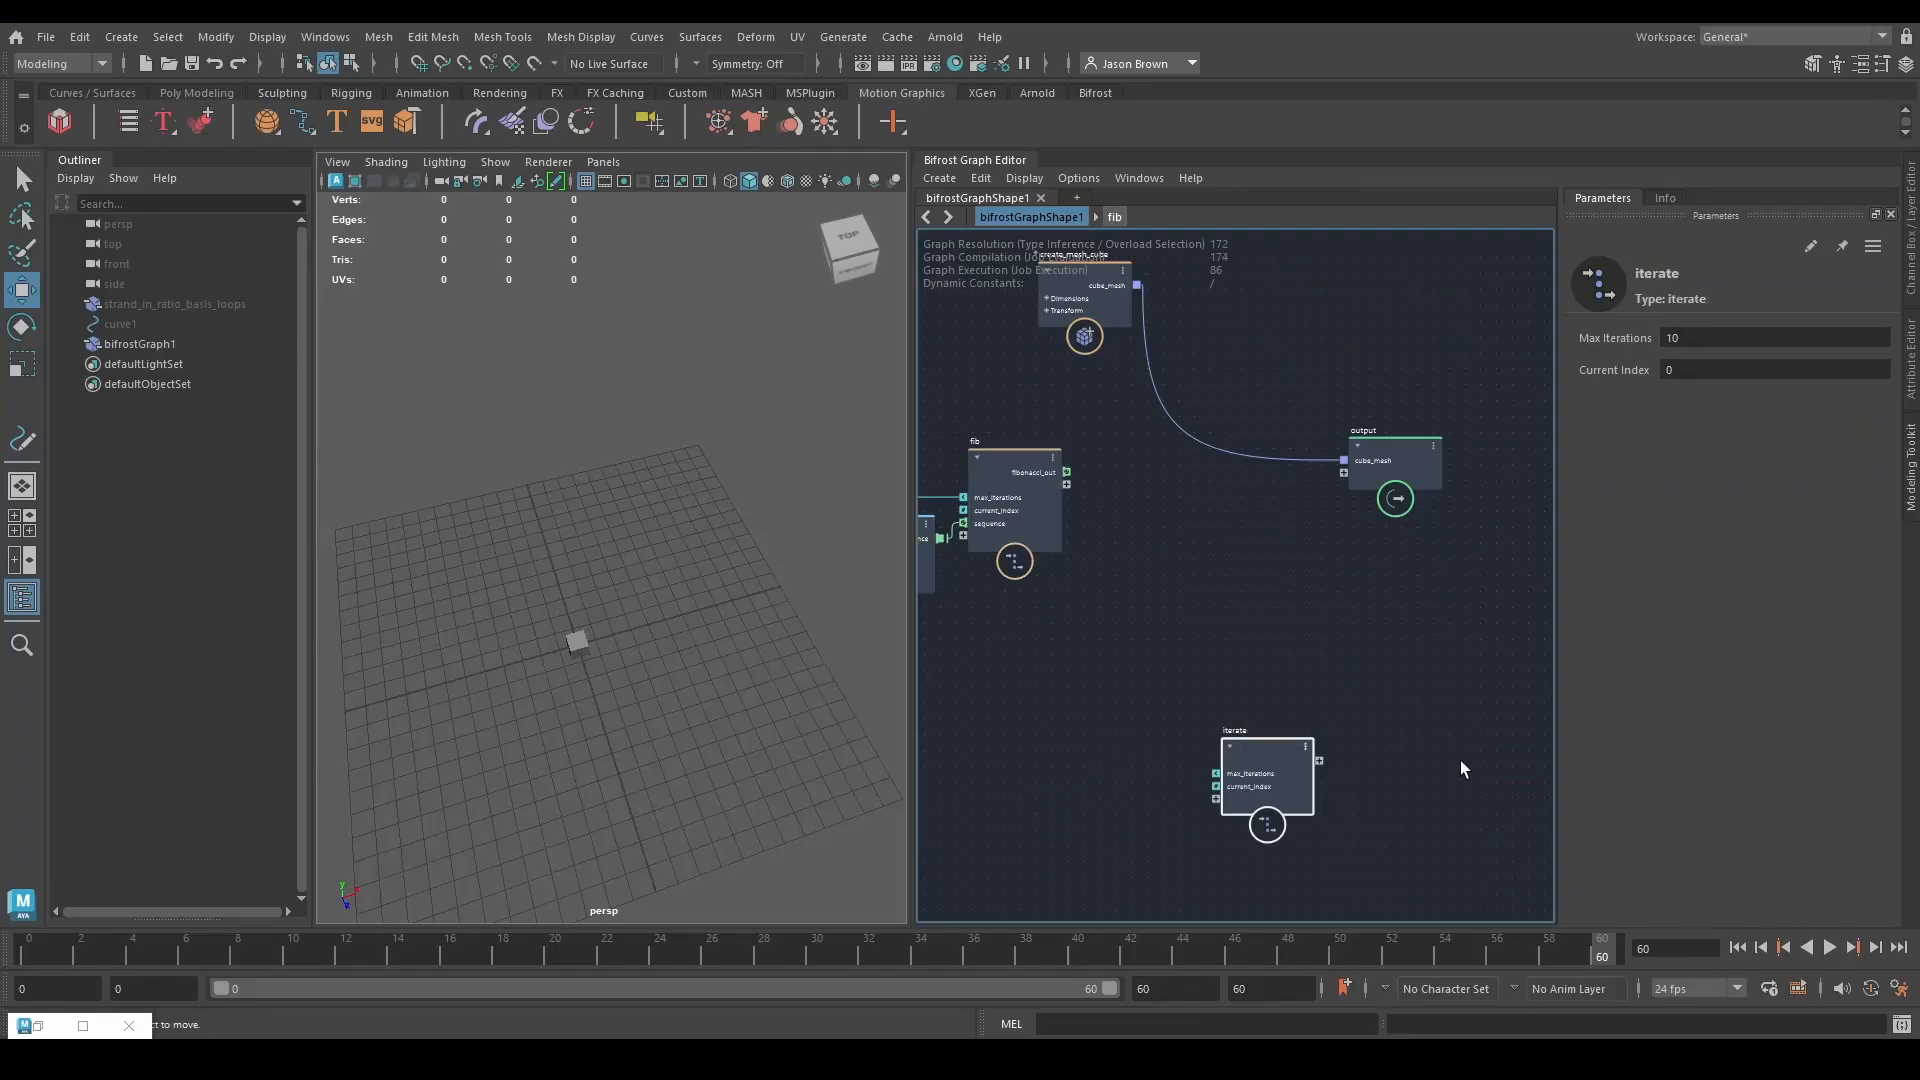
pyautogui.moveTo(1250, 786); pyautogui.dragTo(1197, 639)
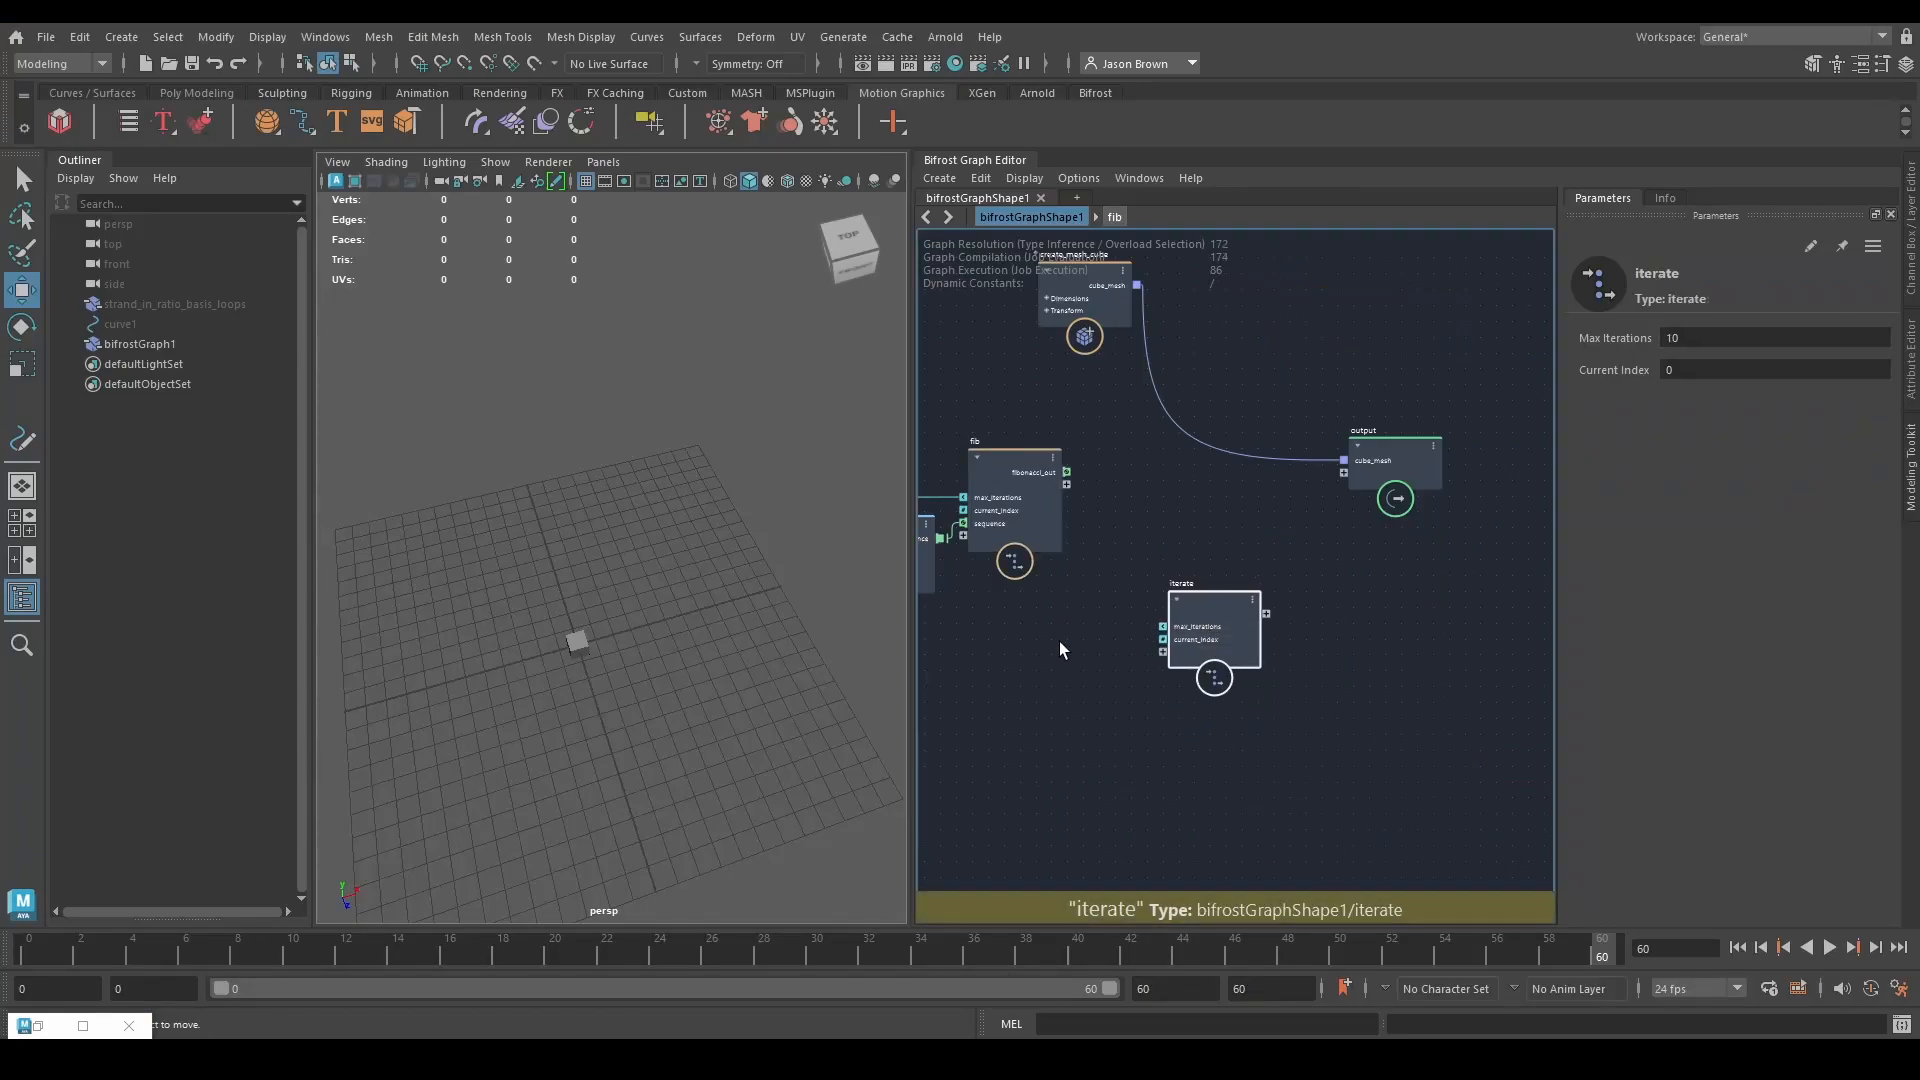
pyautogui.moveTo(1022, 632); pyautogui.dragTo(1322, 707, button='middle')
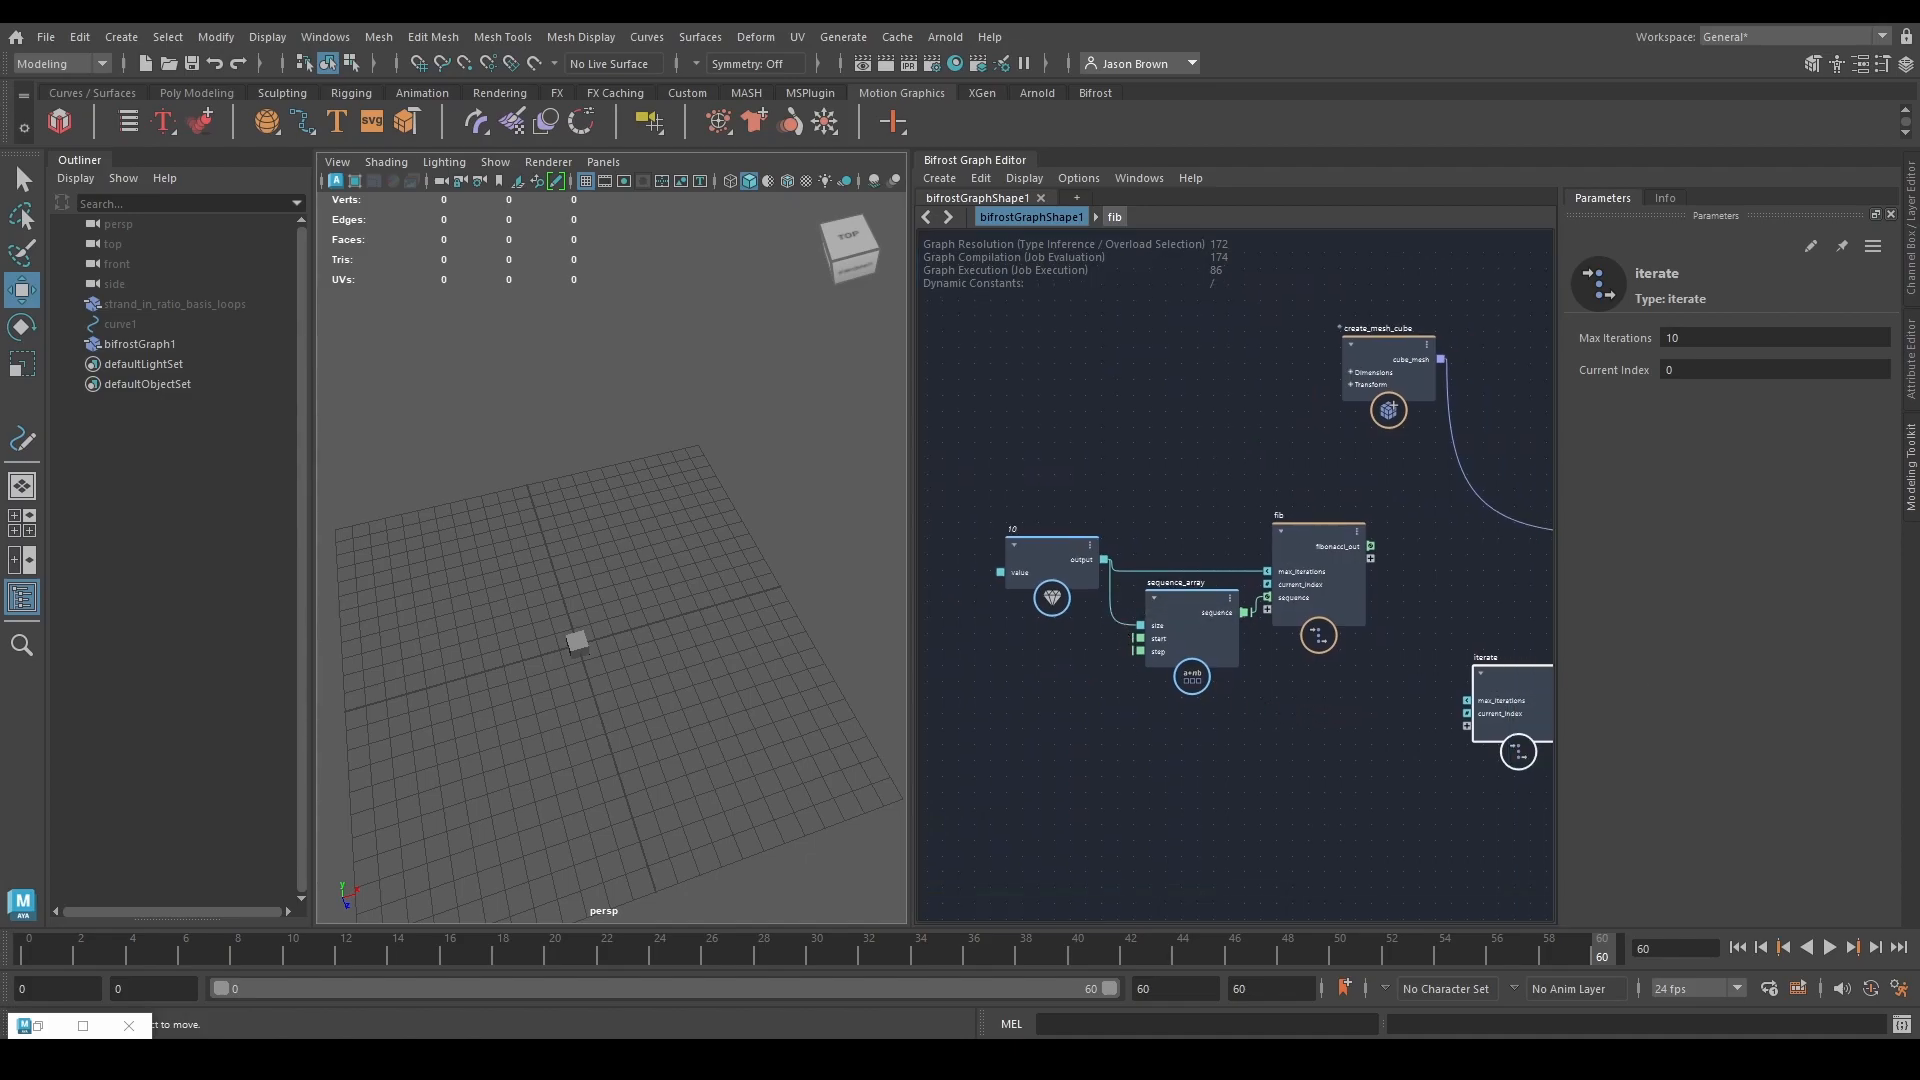
# Feed the value node's output into the new iterate's max_iterations and fib's fibonacci_out into a new iterate port.
pyautogui.moveTo(1104, 559); pyautogui.dragTo(1482, 695)
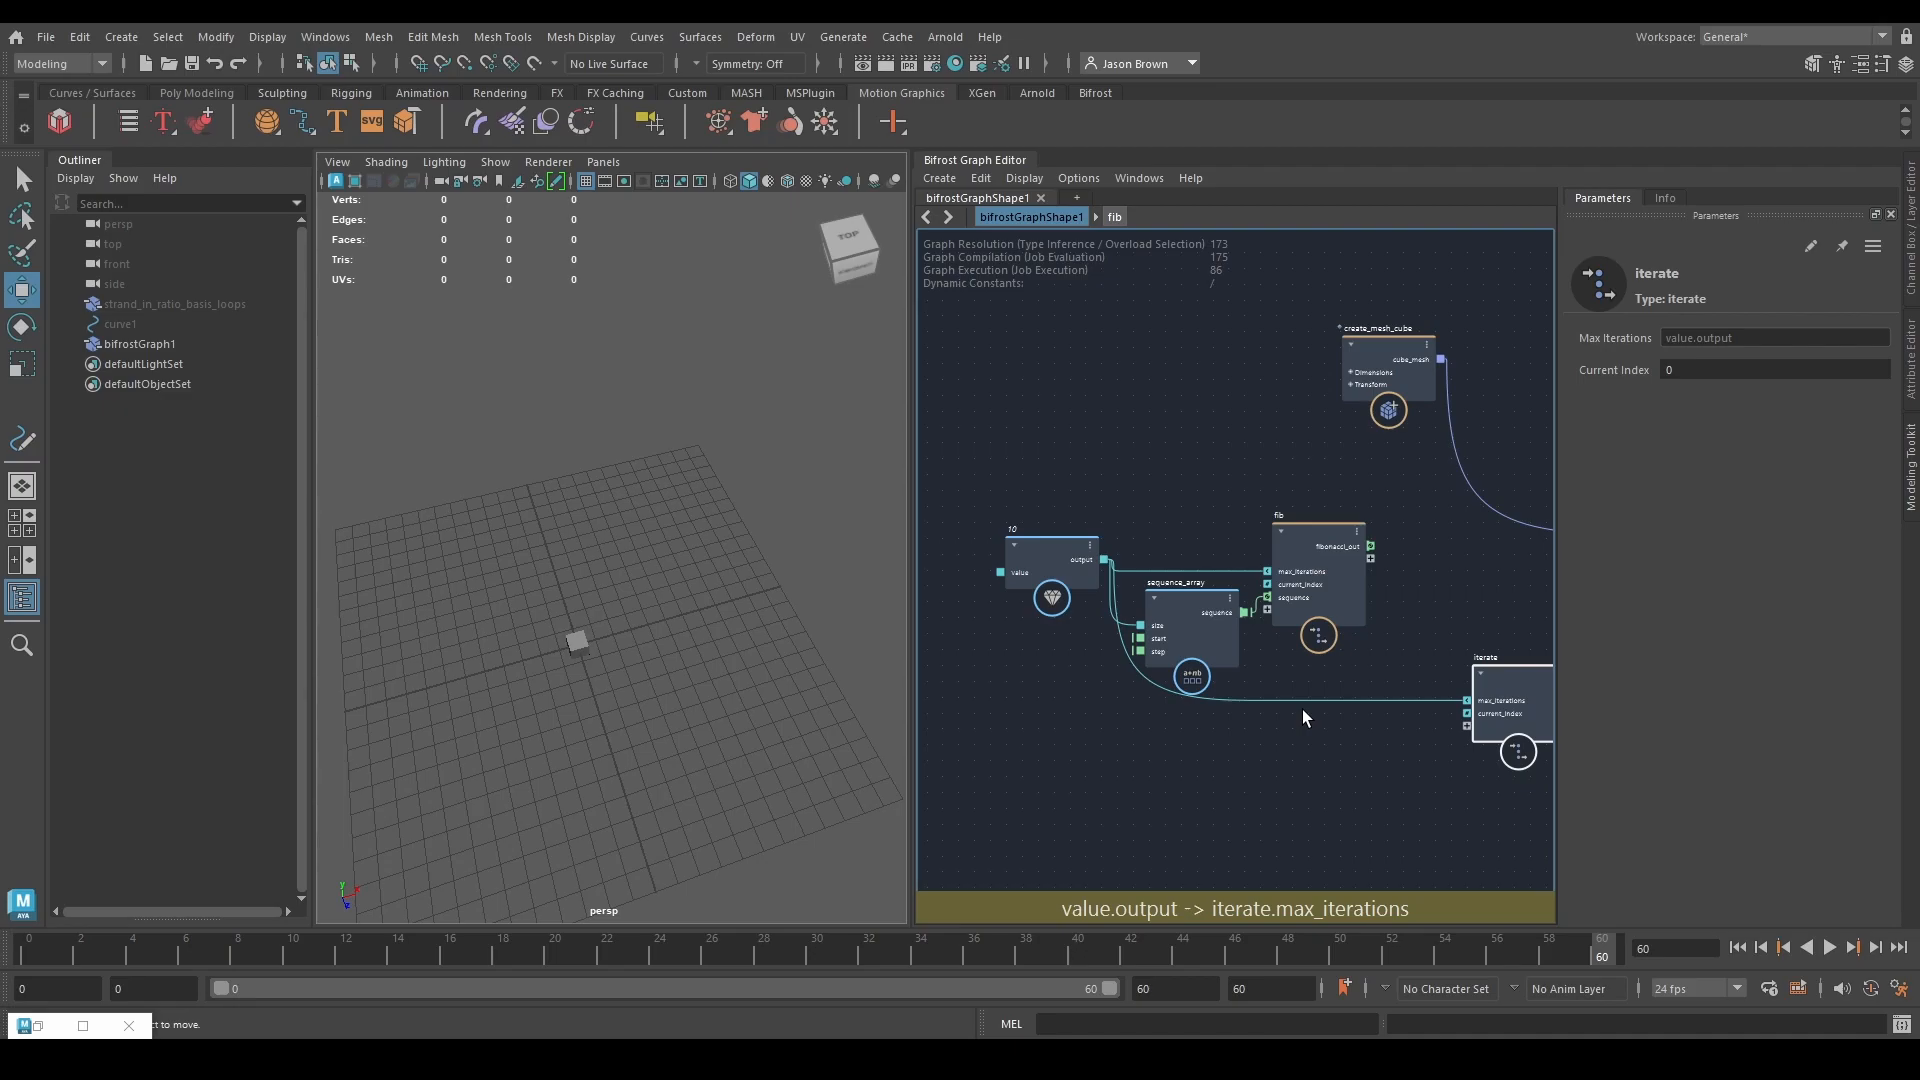
pyautogui.moveTo(1363, 726); pyautogui.dragTo(1258, 708, button='middle')
pyautogui.moveTo(1364, 682)
pyautogui.mouseDown()
pyautogui.moveTo(1306, 675)
pyautogui.moveTo(1351, 669)
pyautogui.mouseUp()
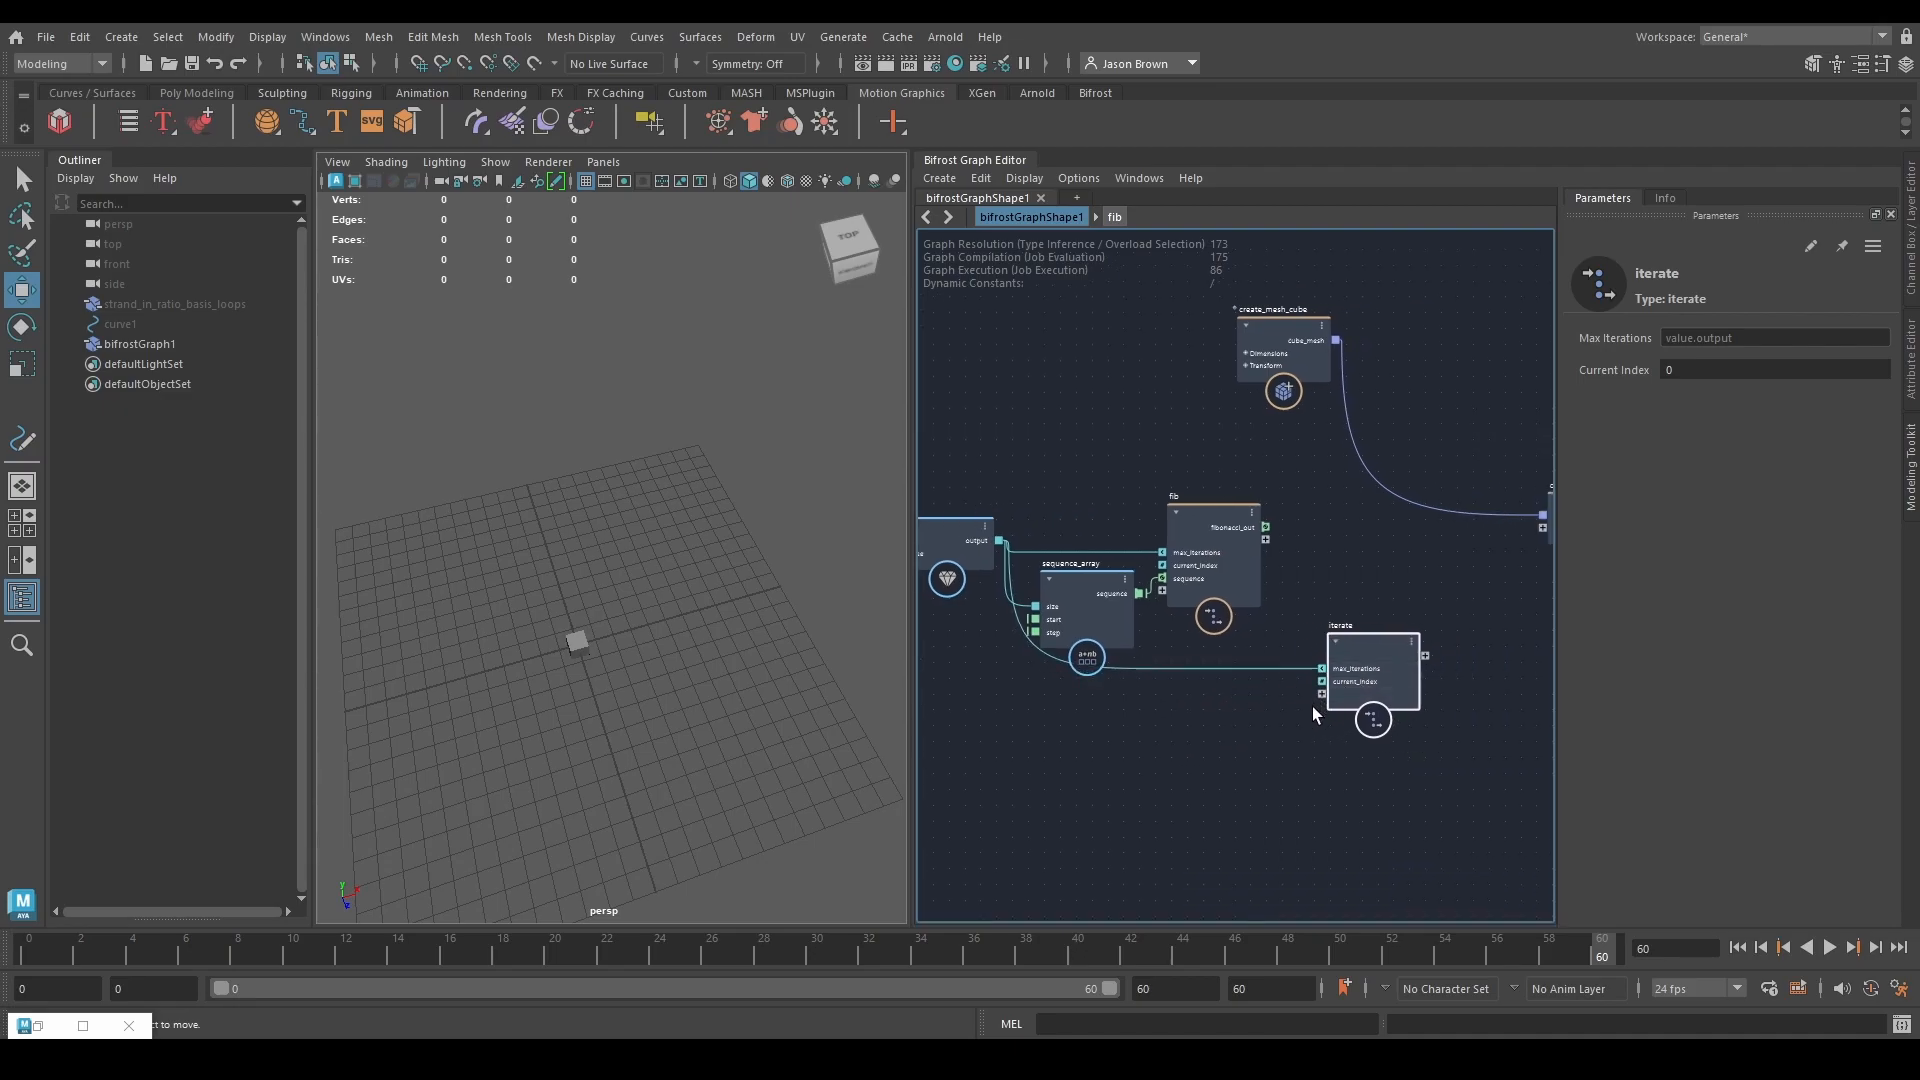
pyautogui.scroll(2, 1312, 706)
pyautogui.moveTo(1260, 504); pyautogui.dragTo(1323, 690)
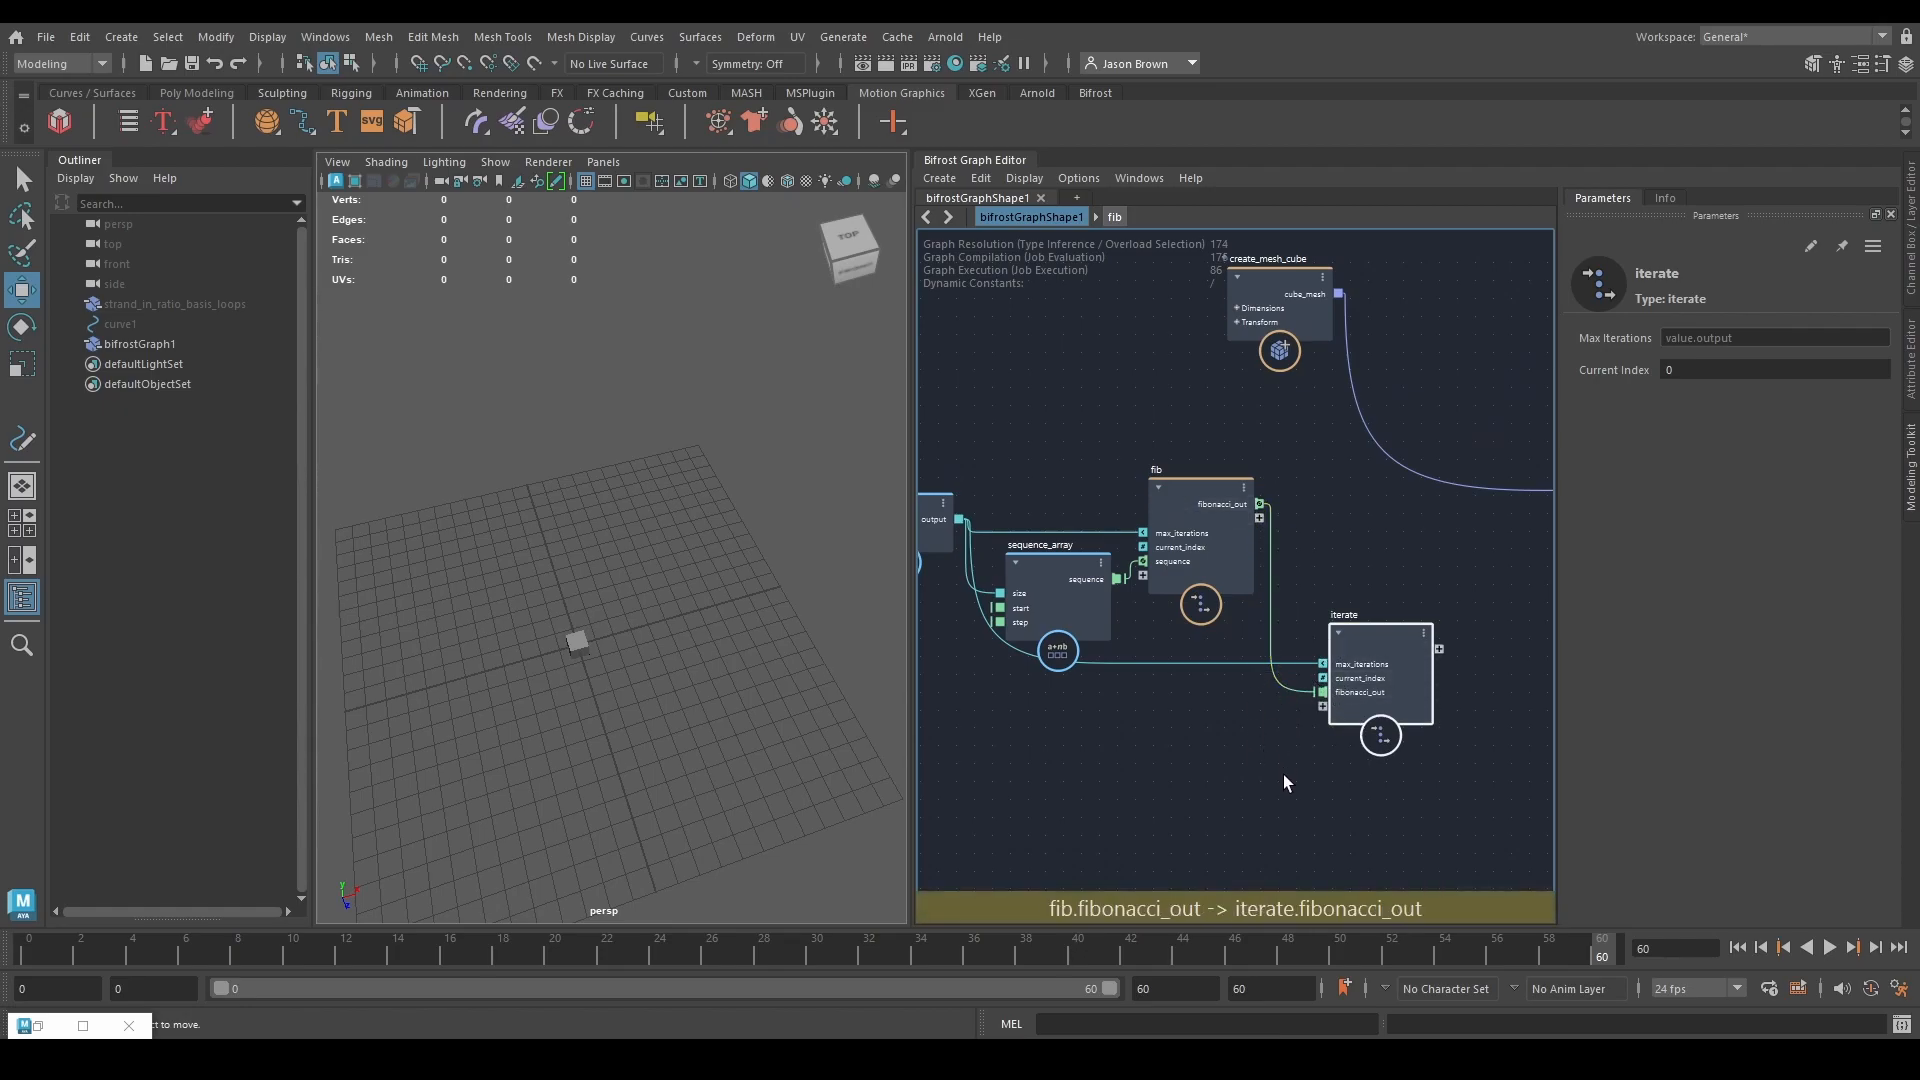
pyautogui.scroll(1, 1229, 730)
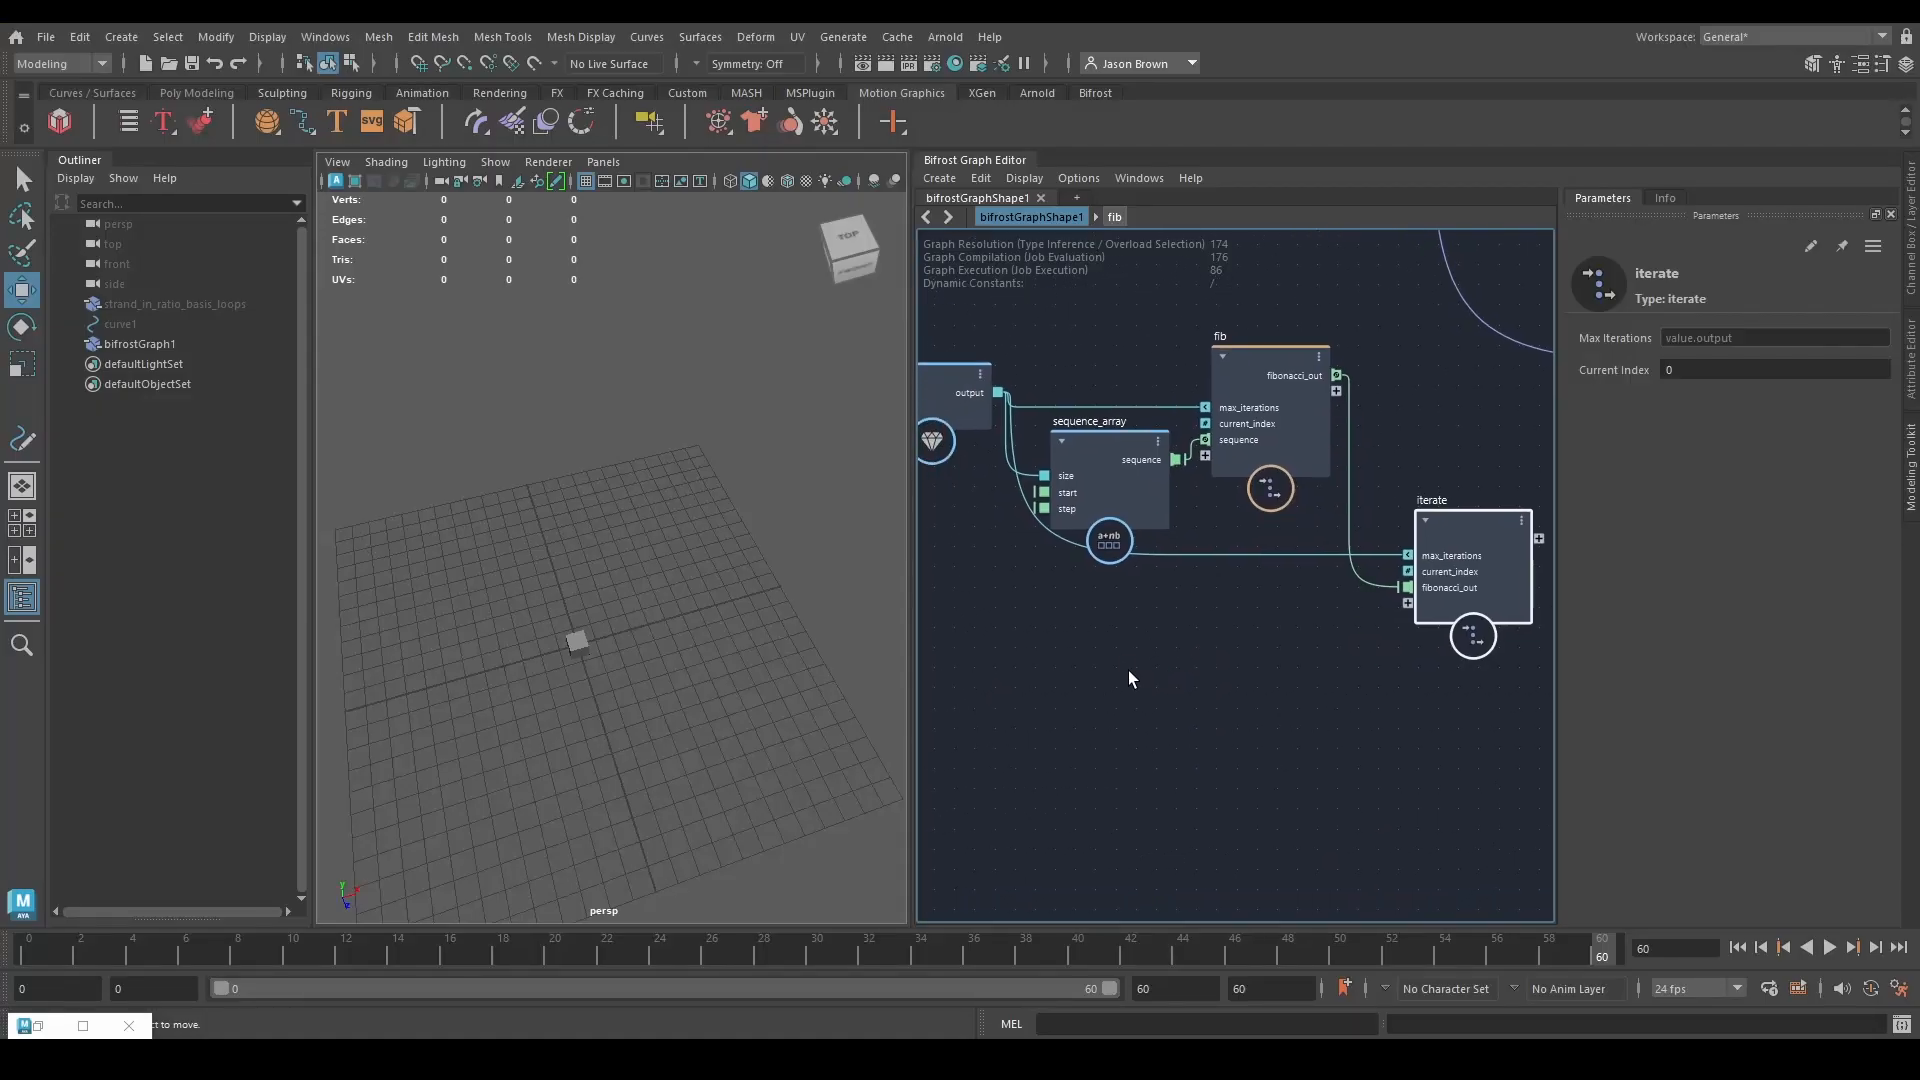
# Add a value node below sequence_array and set its type to Math::float4.
pyautogui.press('Tab')
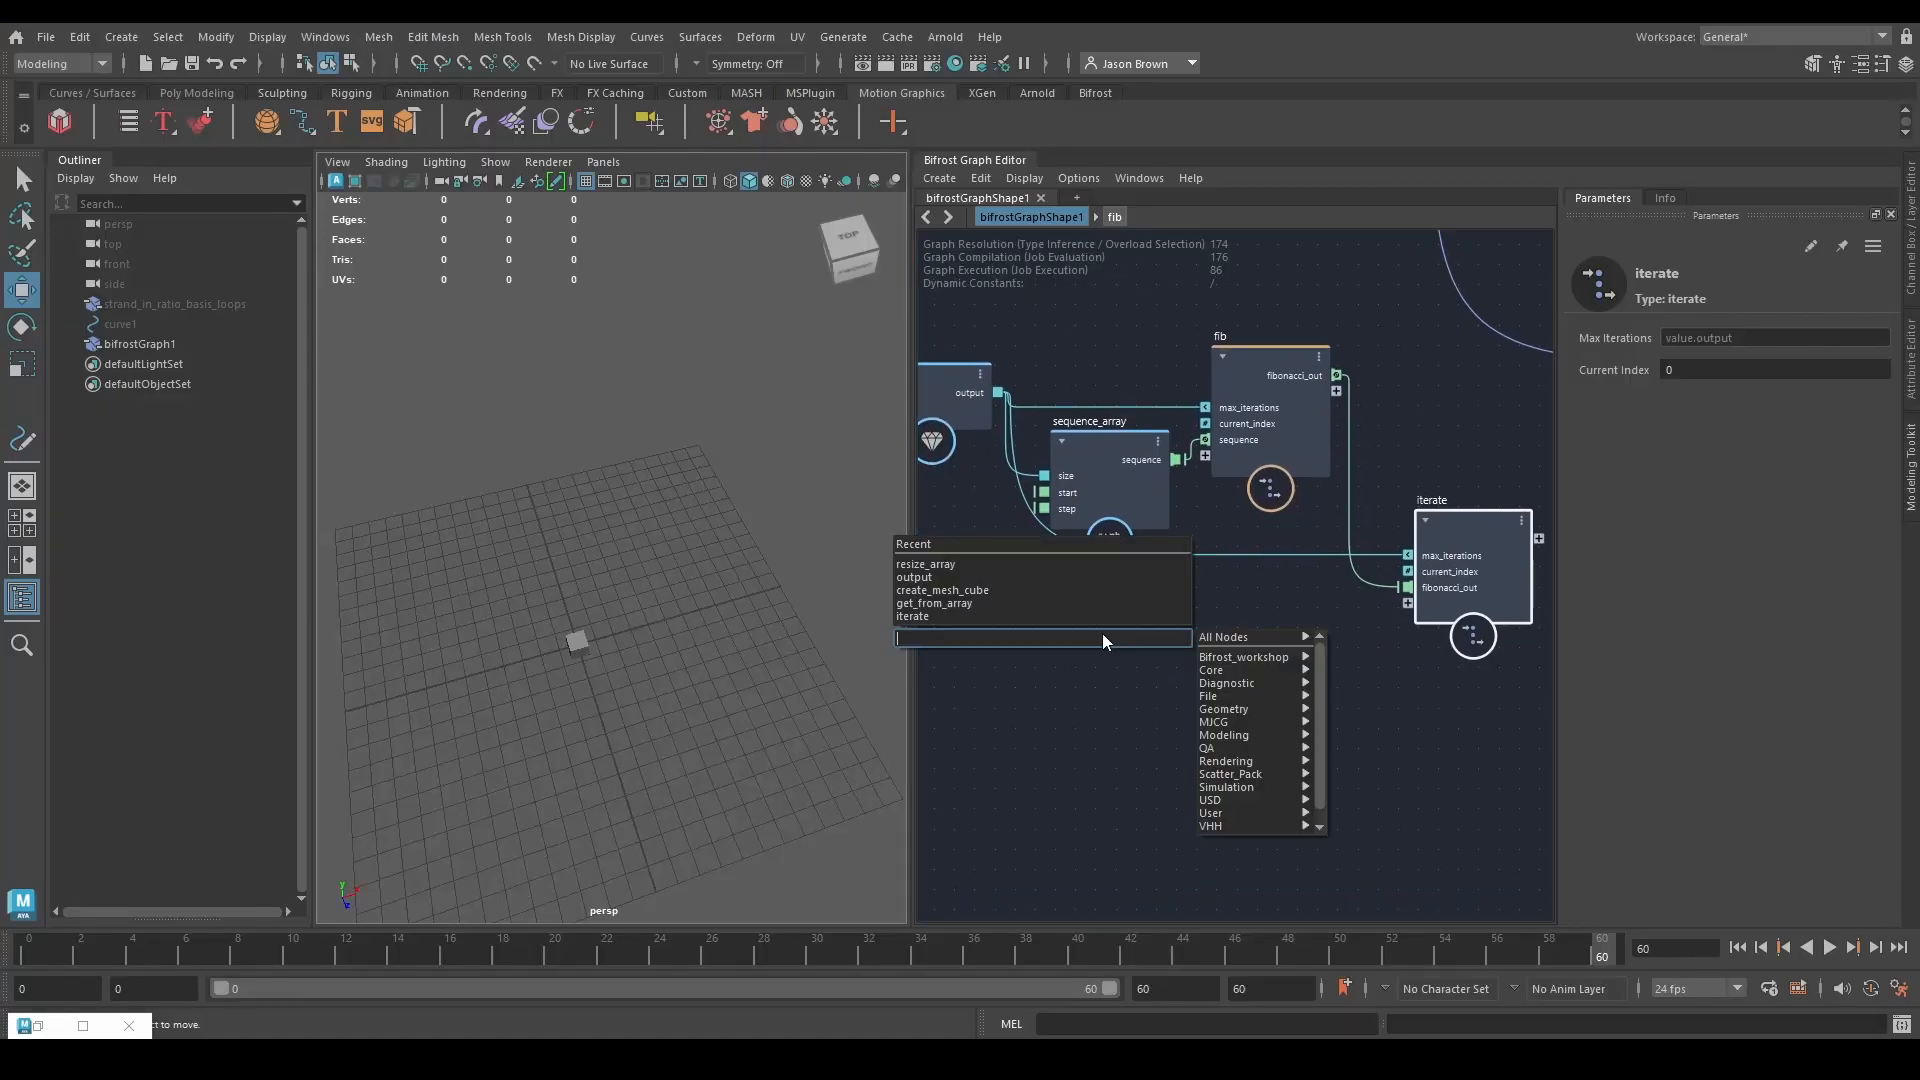
pyautogui.write('value')
pyautogui.press('Return')
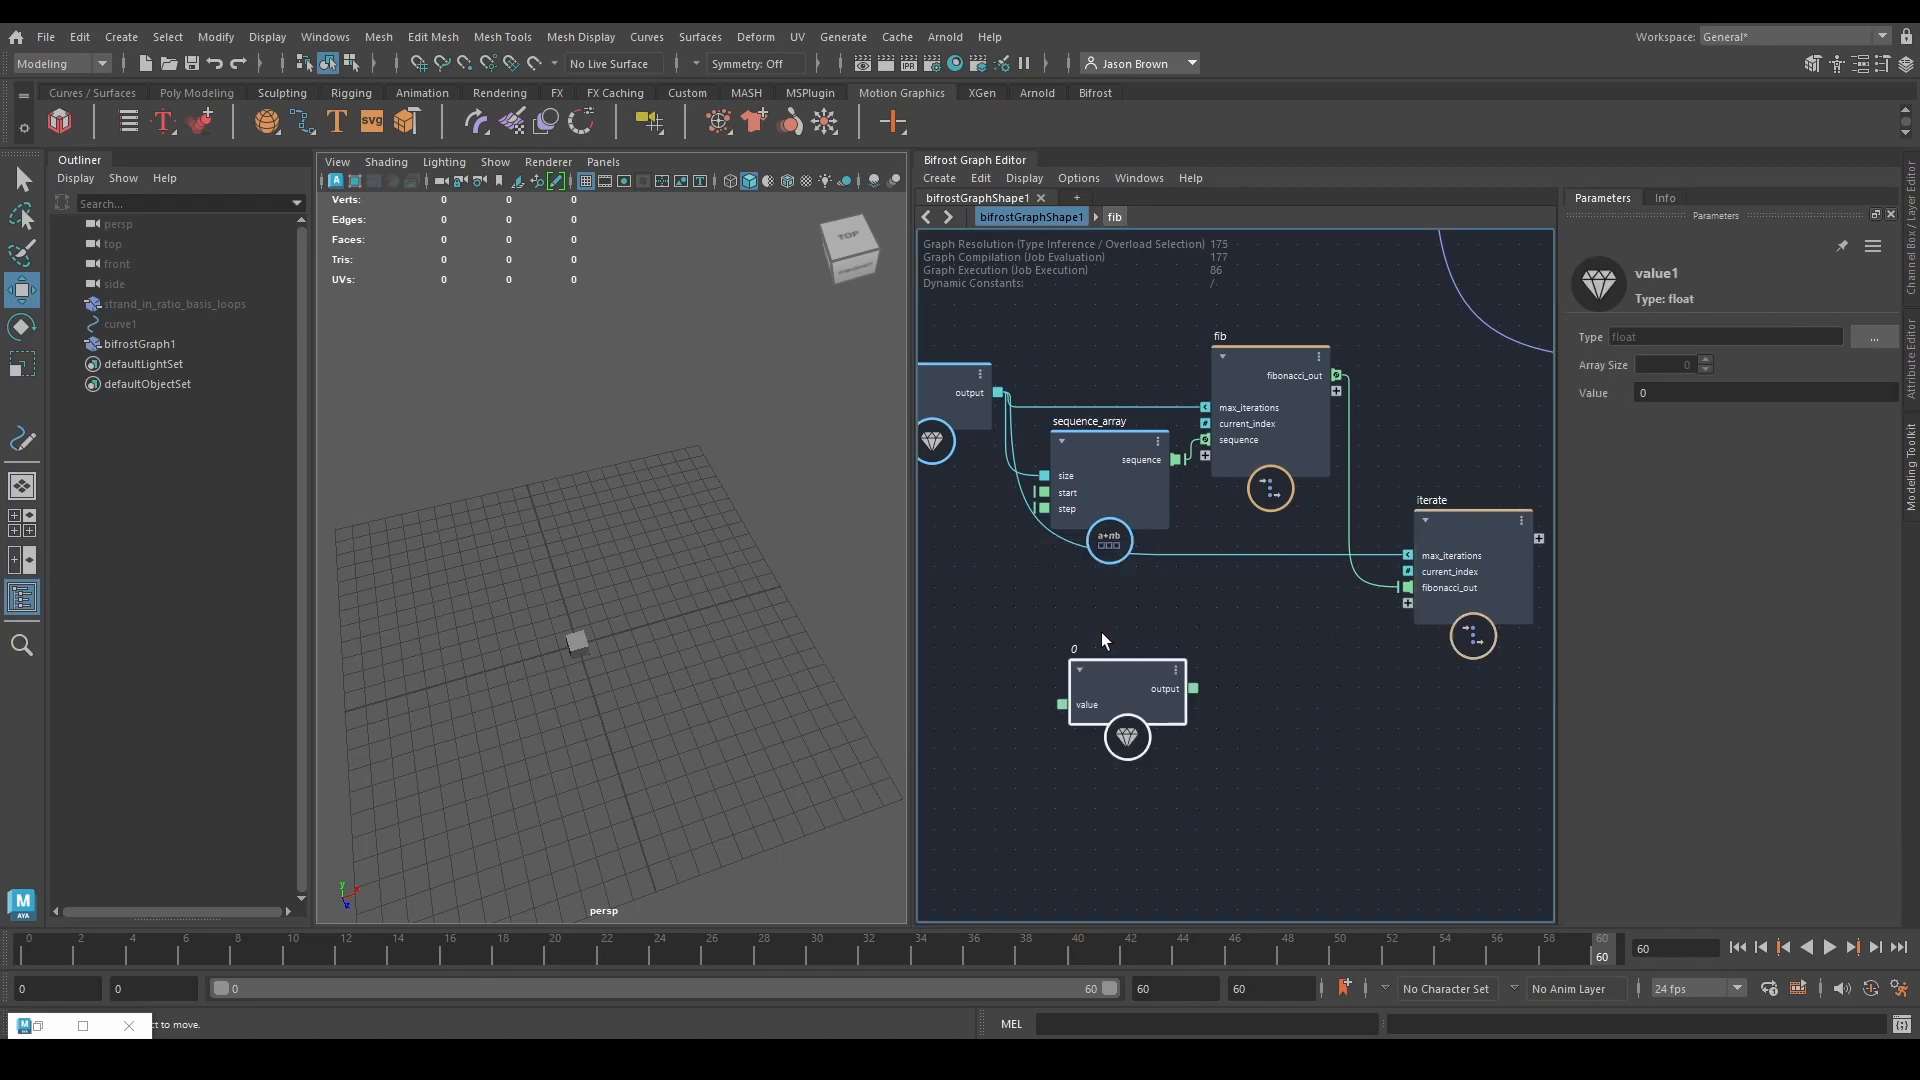
pyautogui.click(1873, 337)
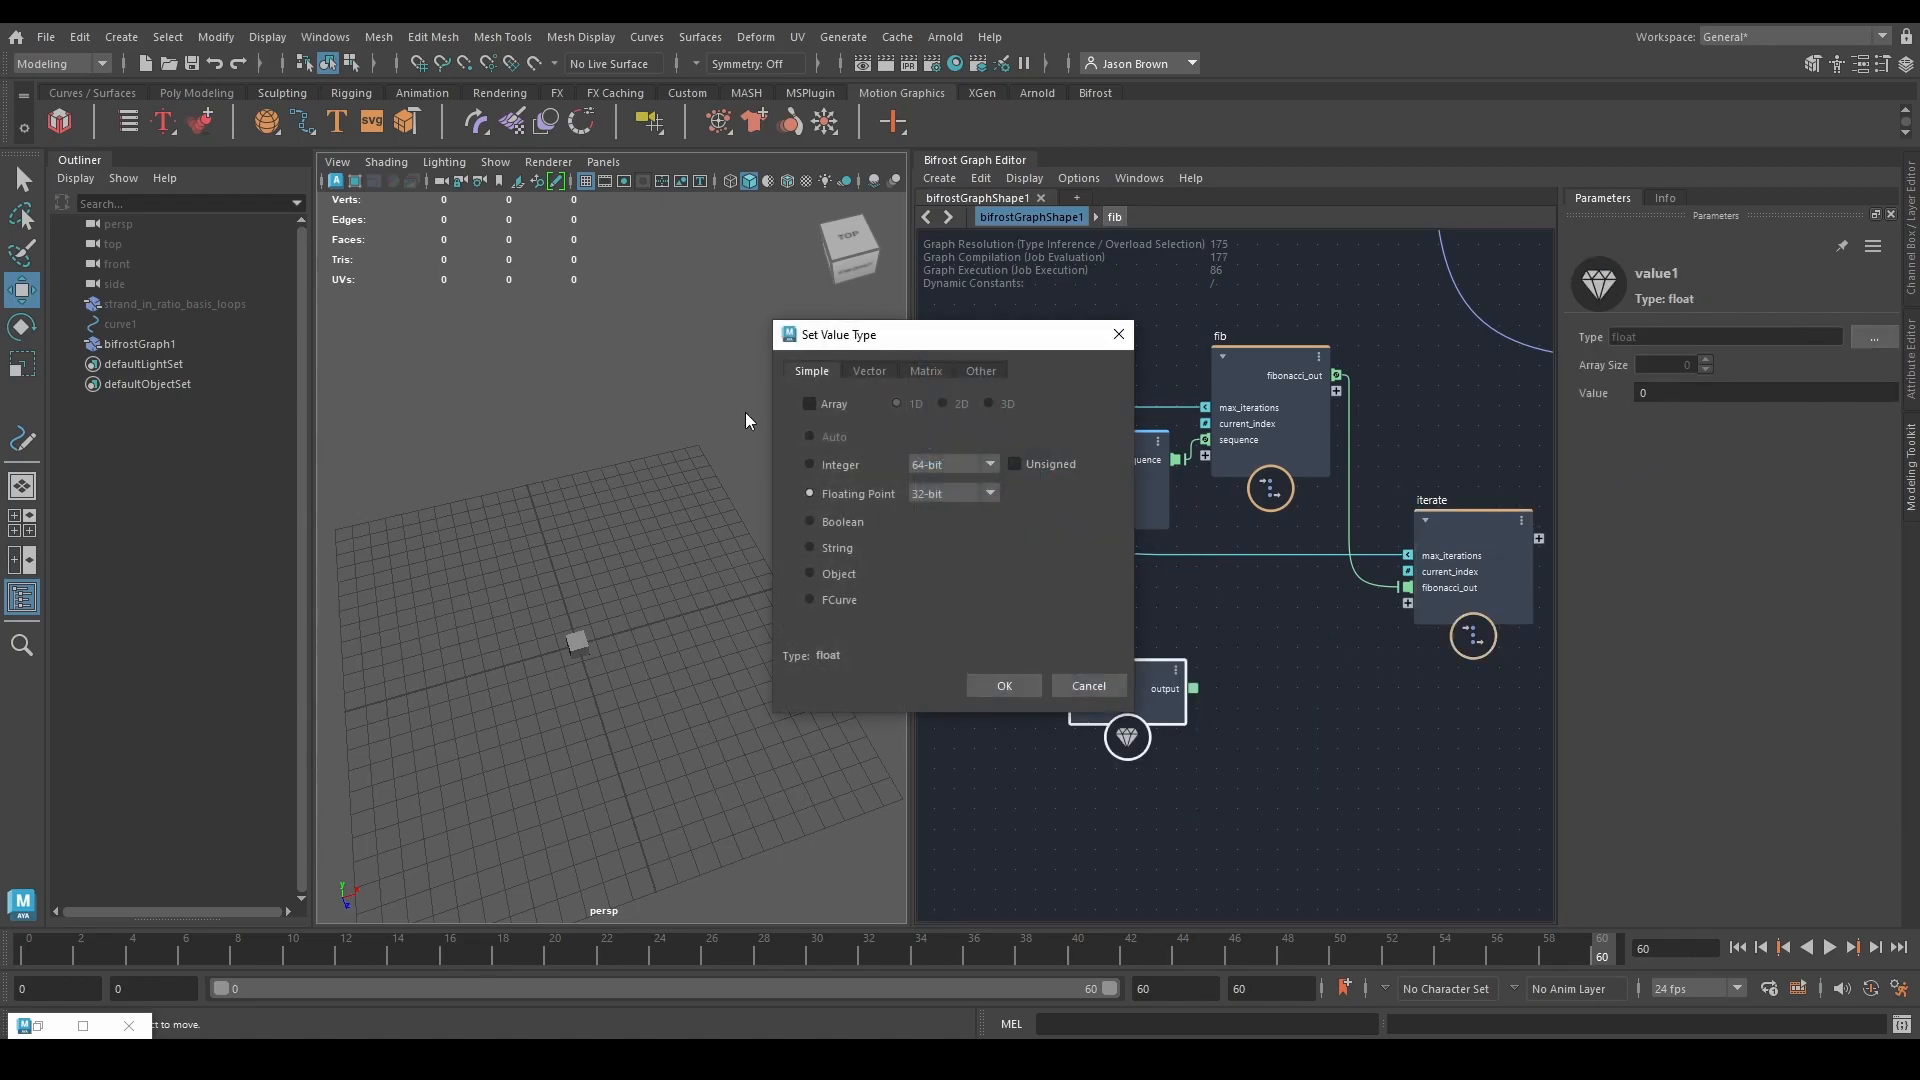
pyautogui.click(869, 371)
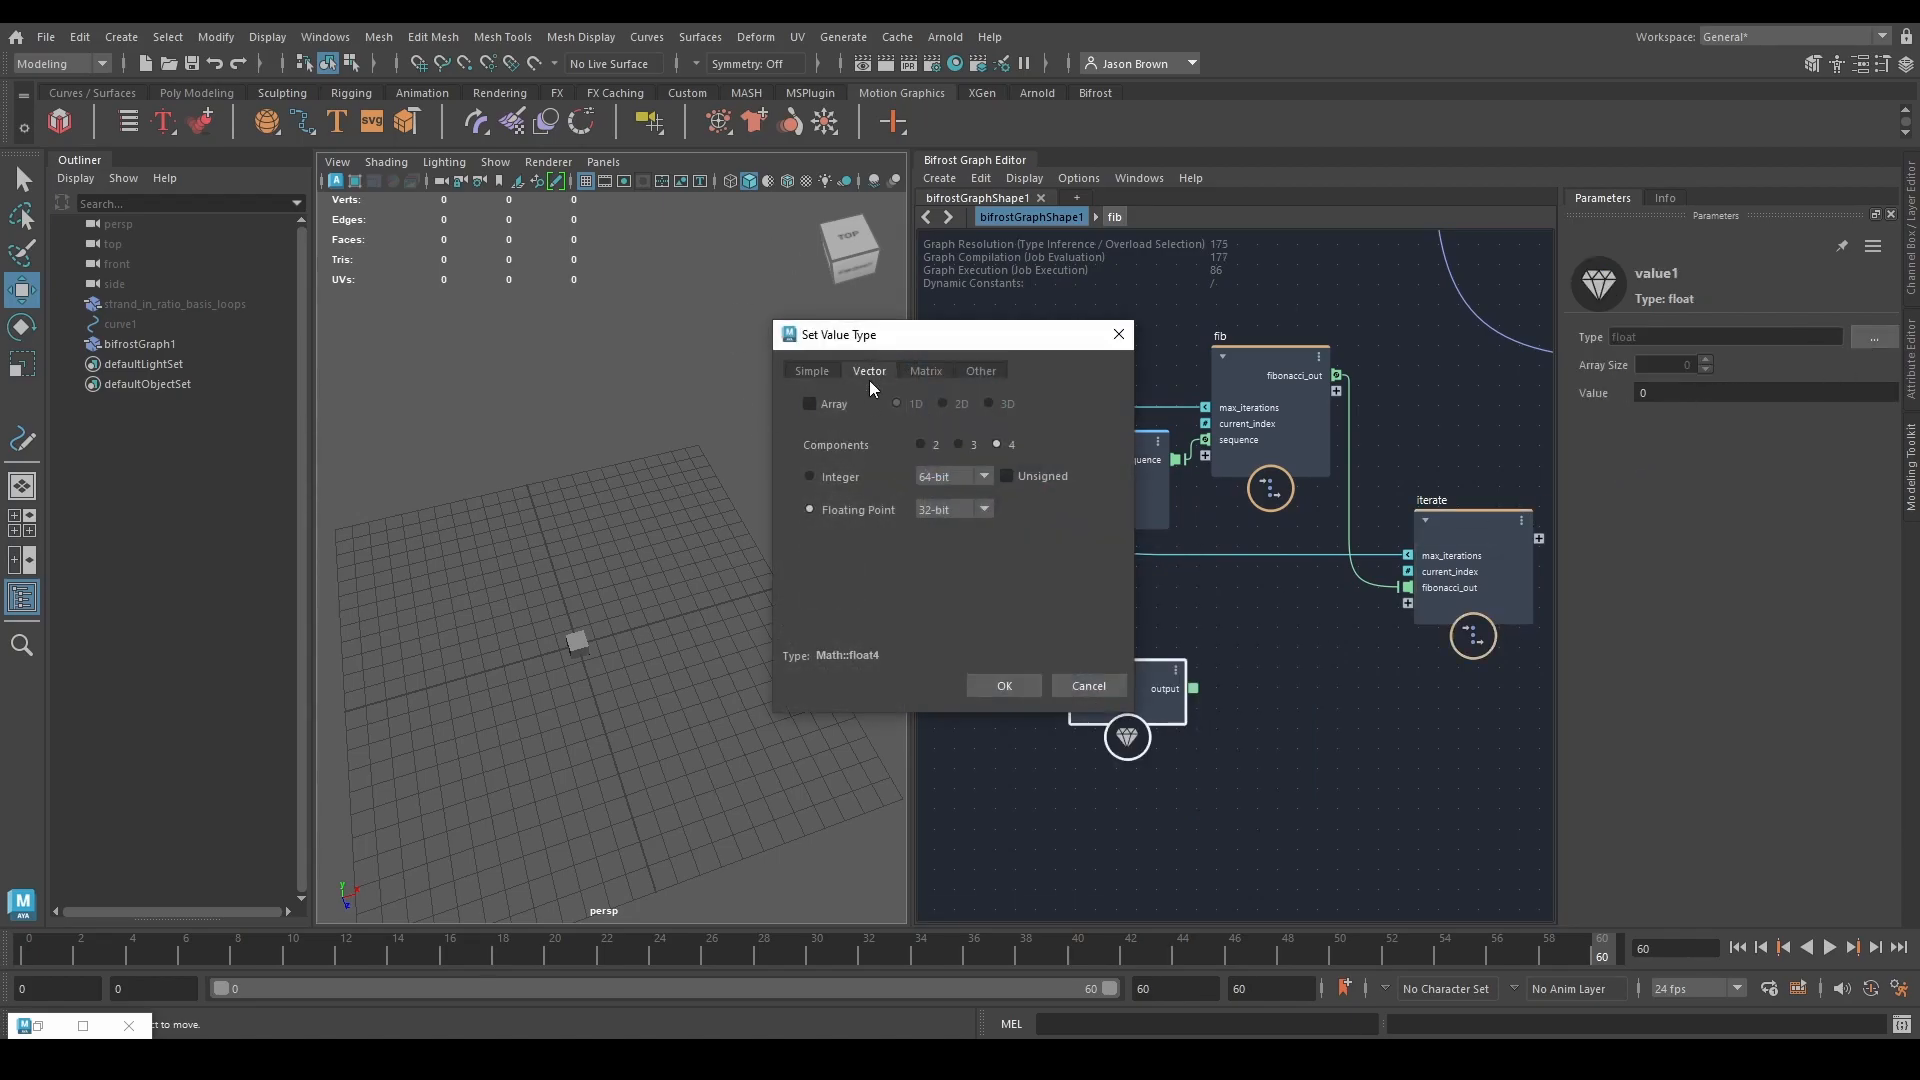
pyautogui.click(1004, 685)
pyautogui.moveTo(1129, 690); pyautogui.dragTo(1083, 675)
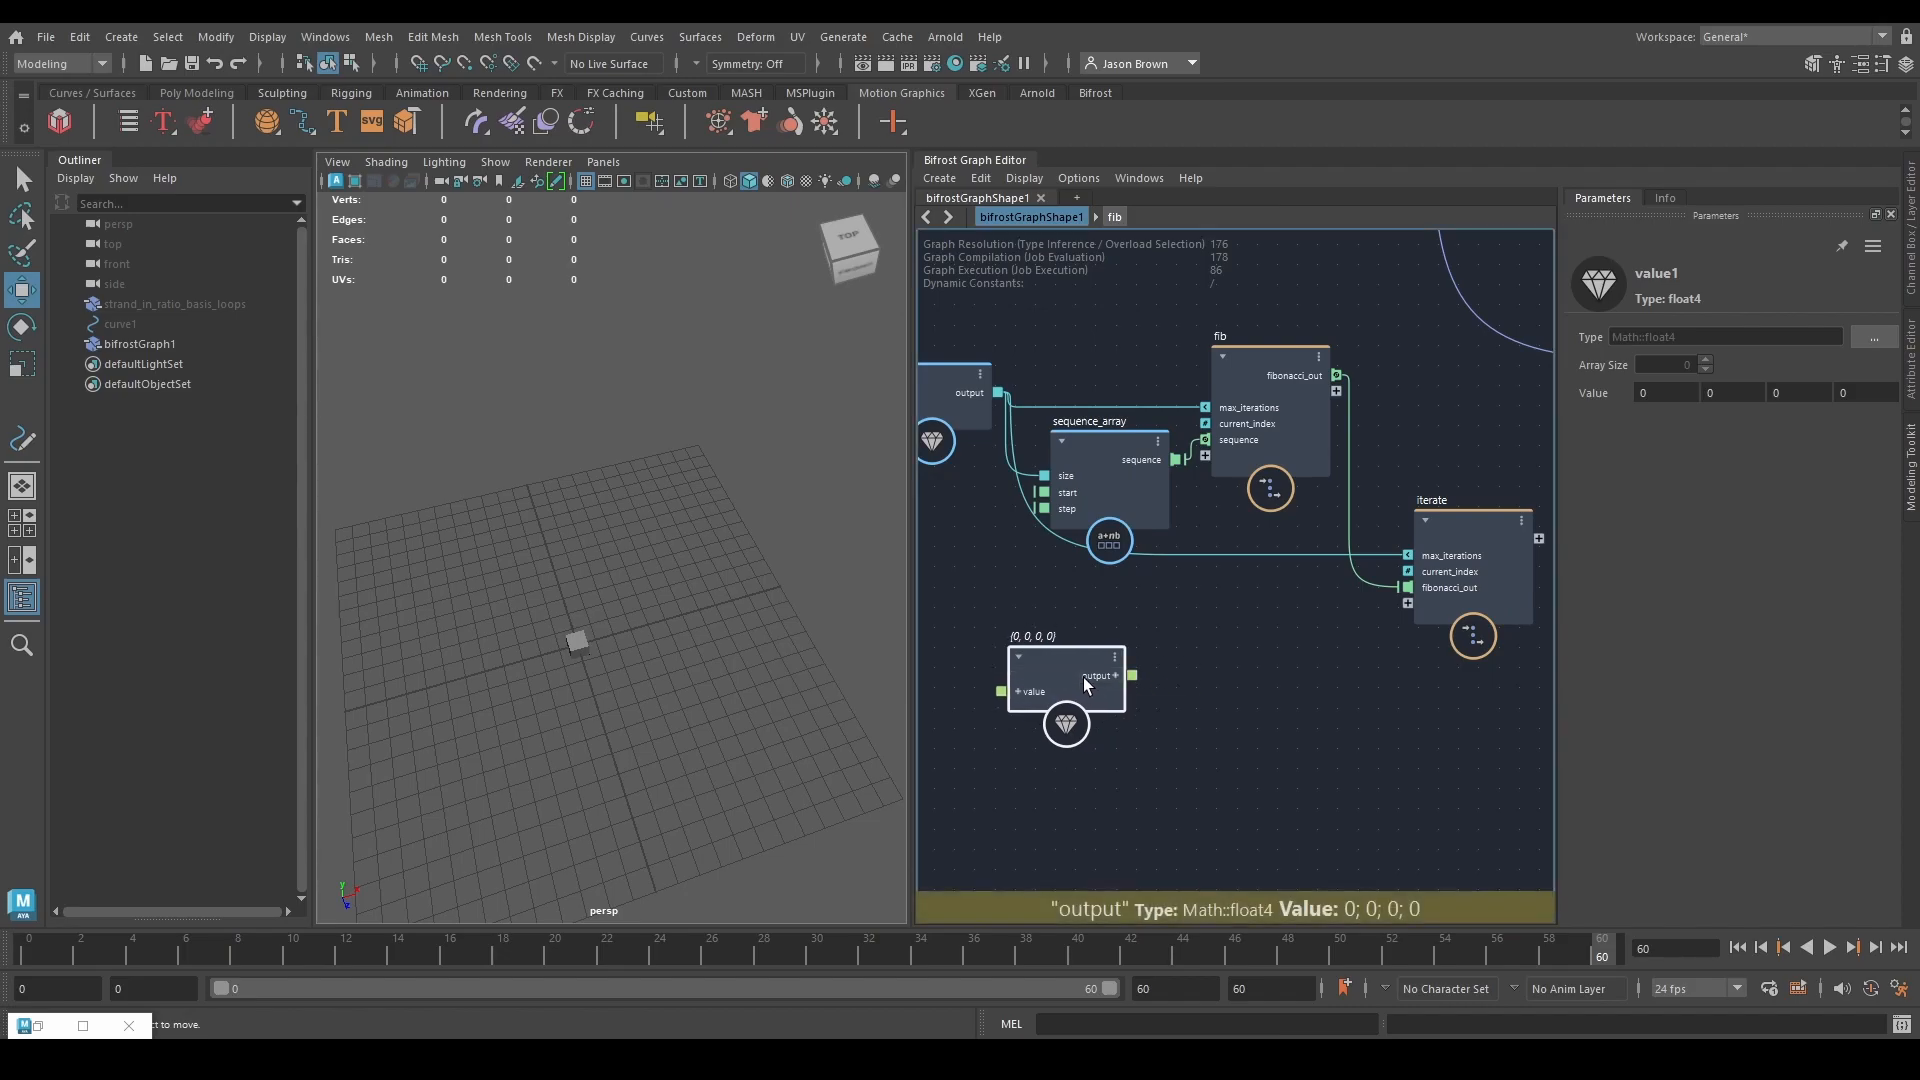
# Change the vector value node's type to Math::float3 and duplicate it, placing the two nodes one above the other.
pyautogui.click(1861, 338)
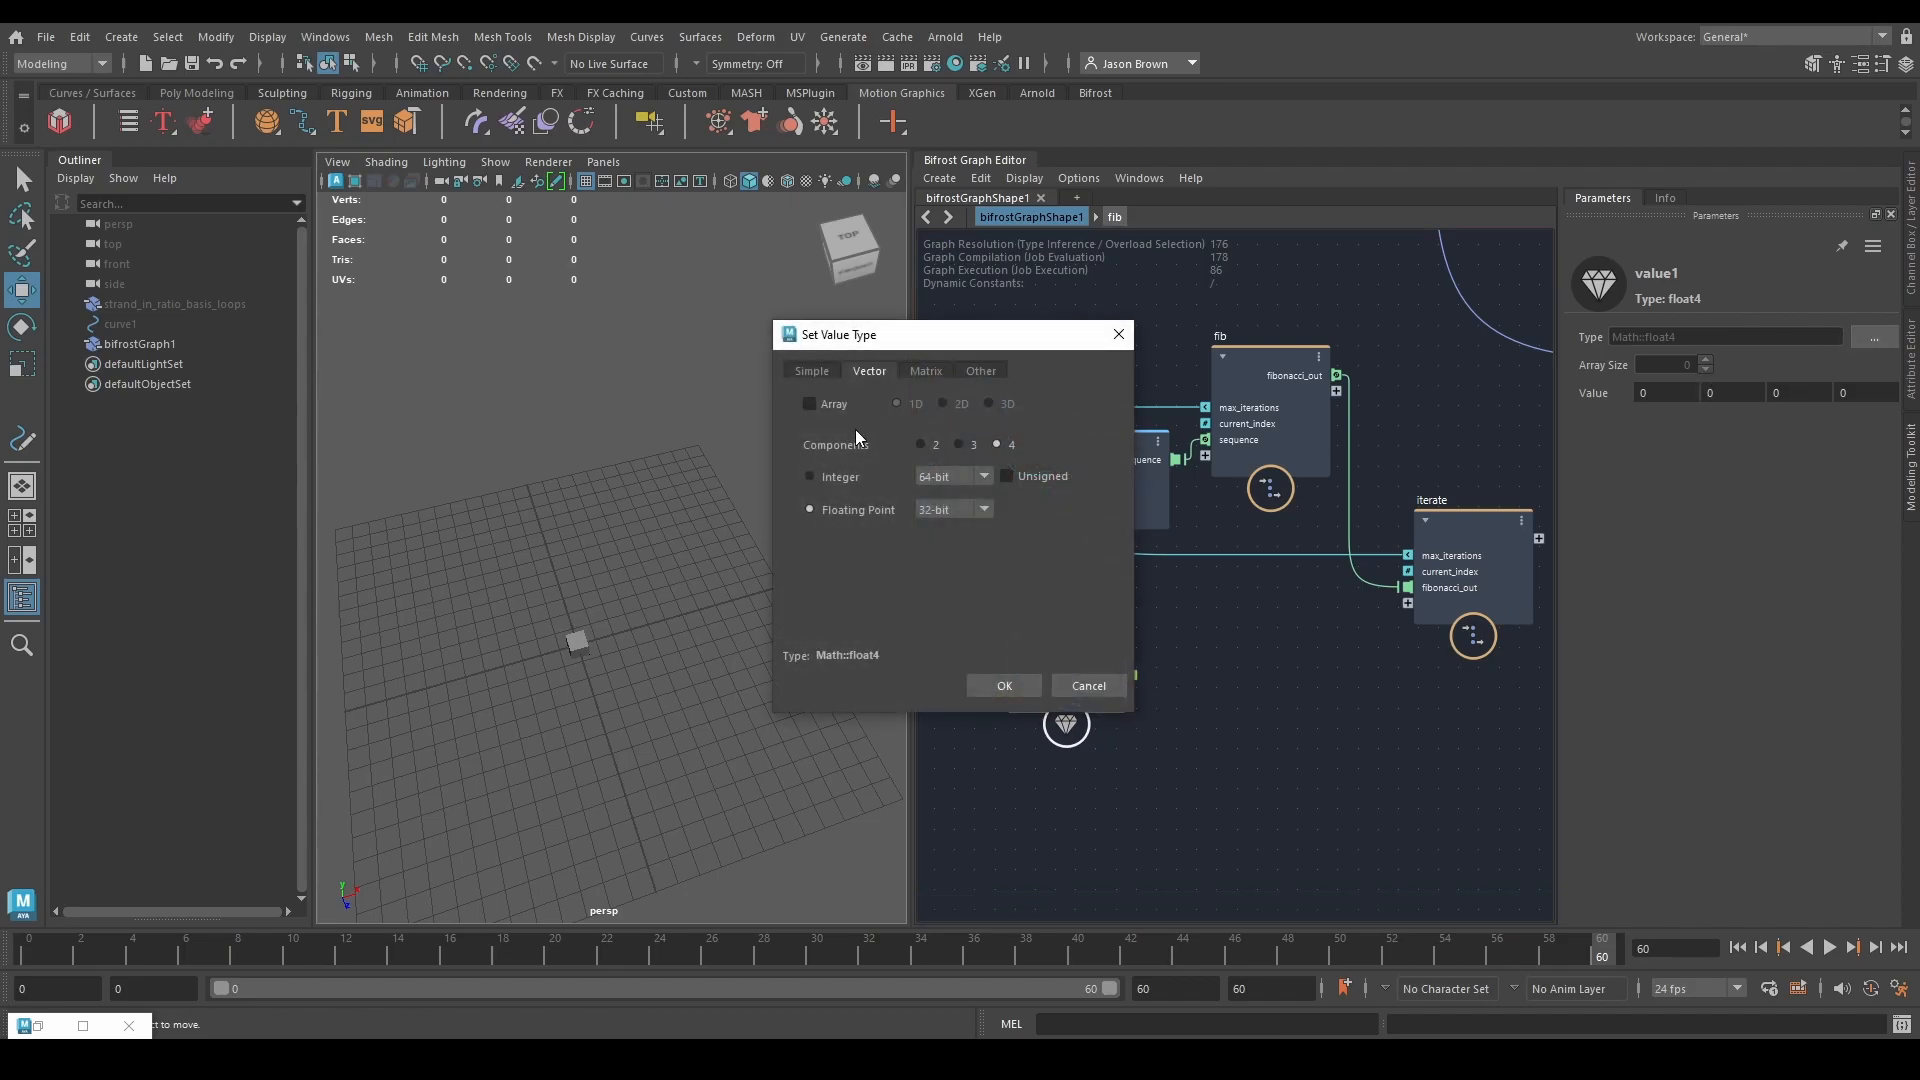
pyautogui.click(1002, 686)
pyautogui.hotkey('ctrl', 'd')
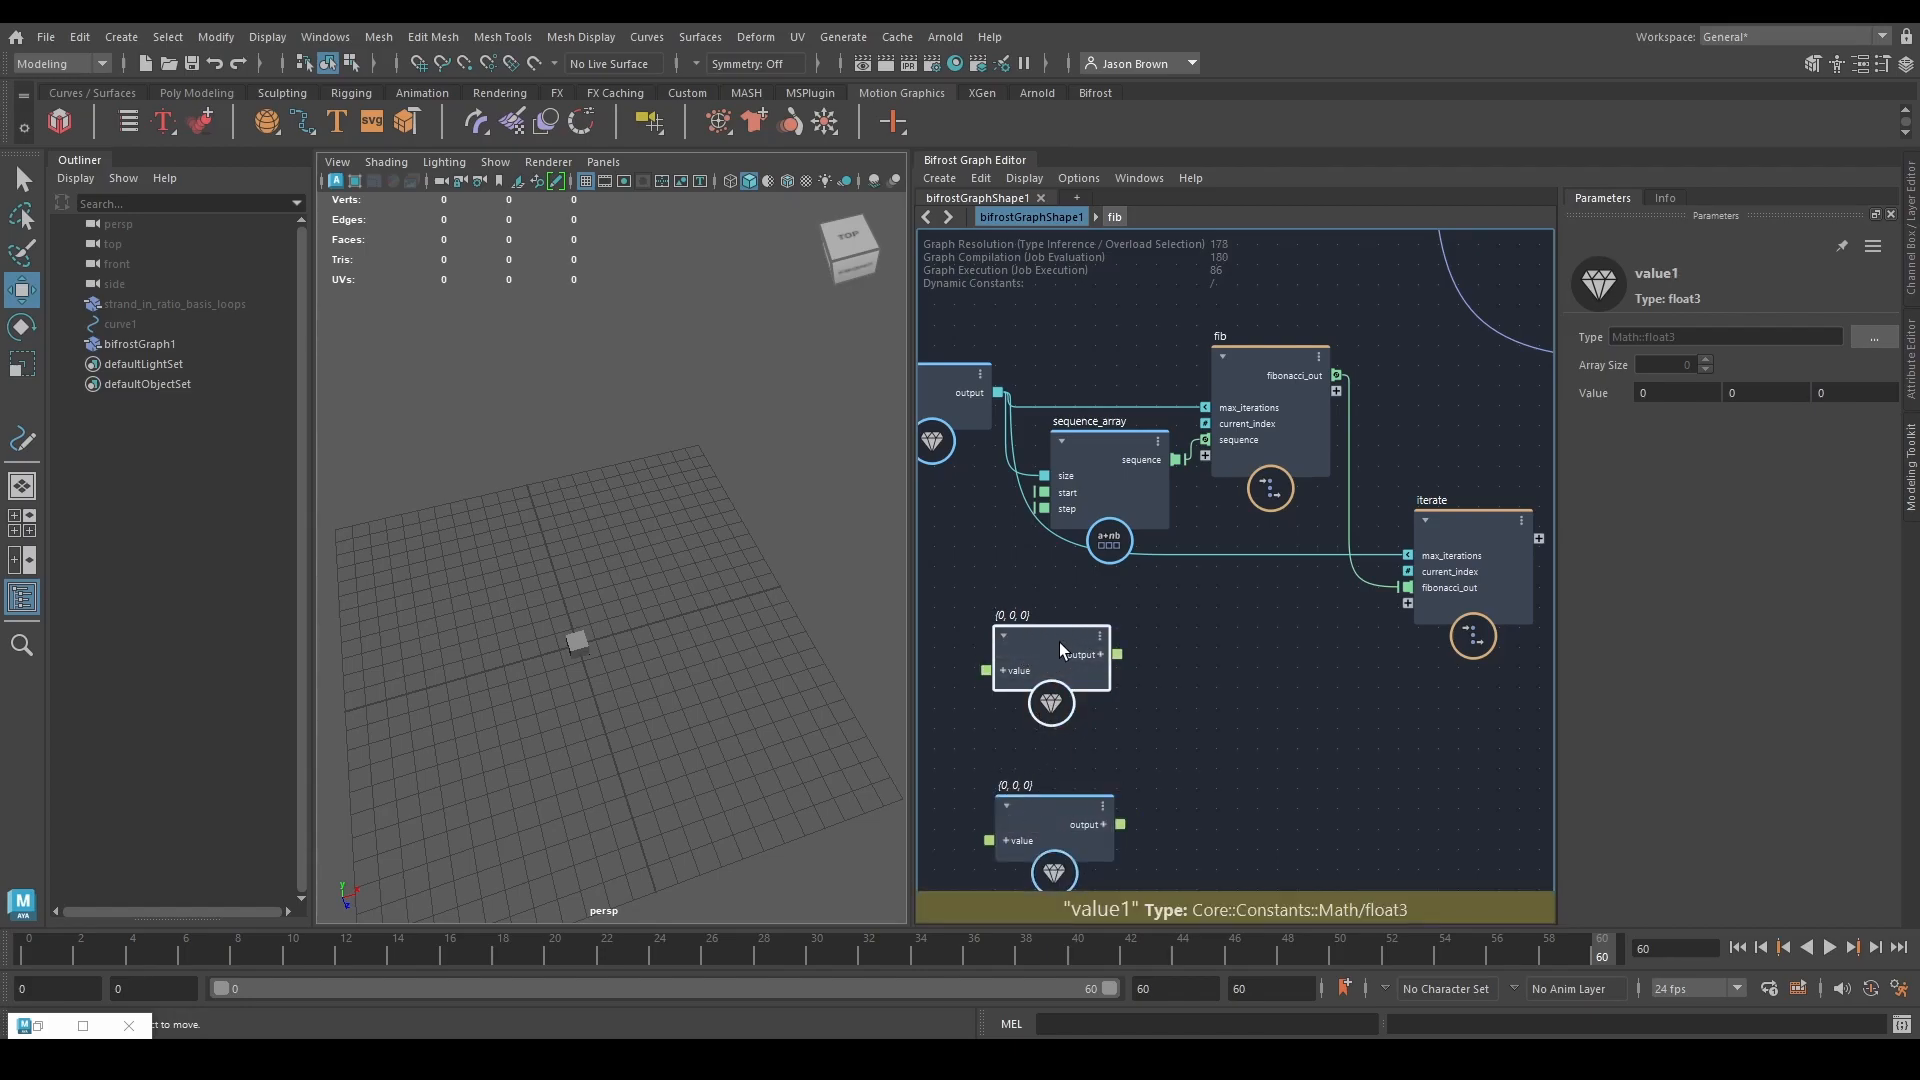
# Add a build_array node fed by the upper float3 value node's output.
pyautogui.keyDown('alt'); pyautogui.moveTo(1205, 657); pyautogui.dragTo(1097, 578, button='middle'); pyautogui.keyUp('alt')
pyautogui.moveTo(1016, 615); pyautogui.dragTo(1068, 612)
pyautogui.write('build')
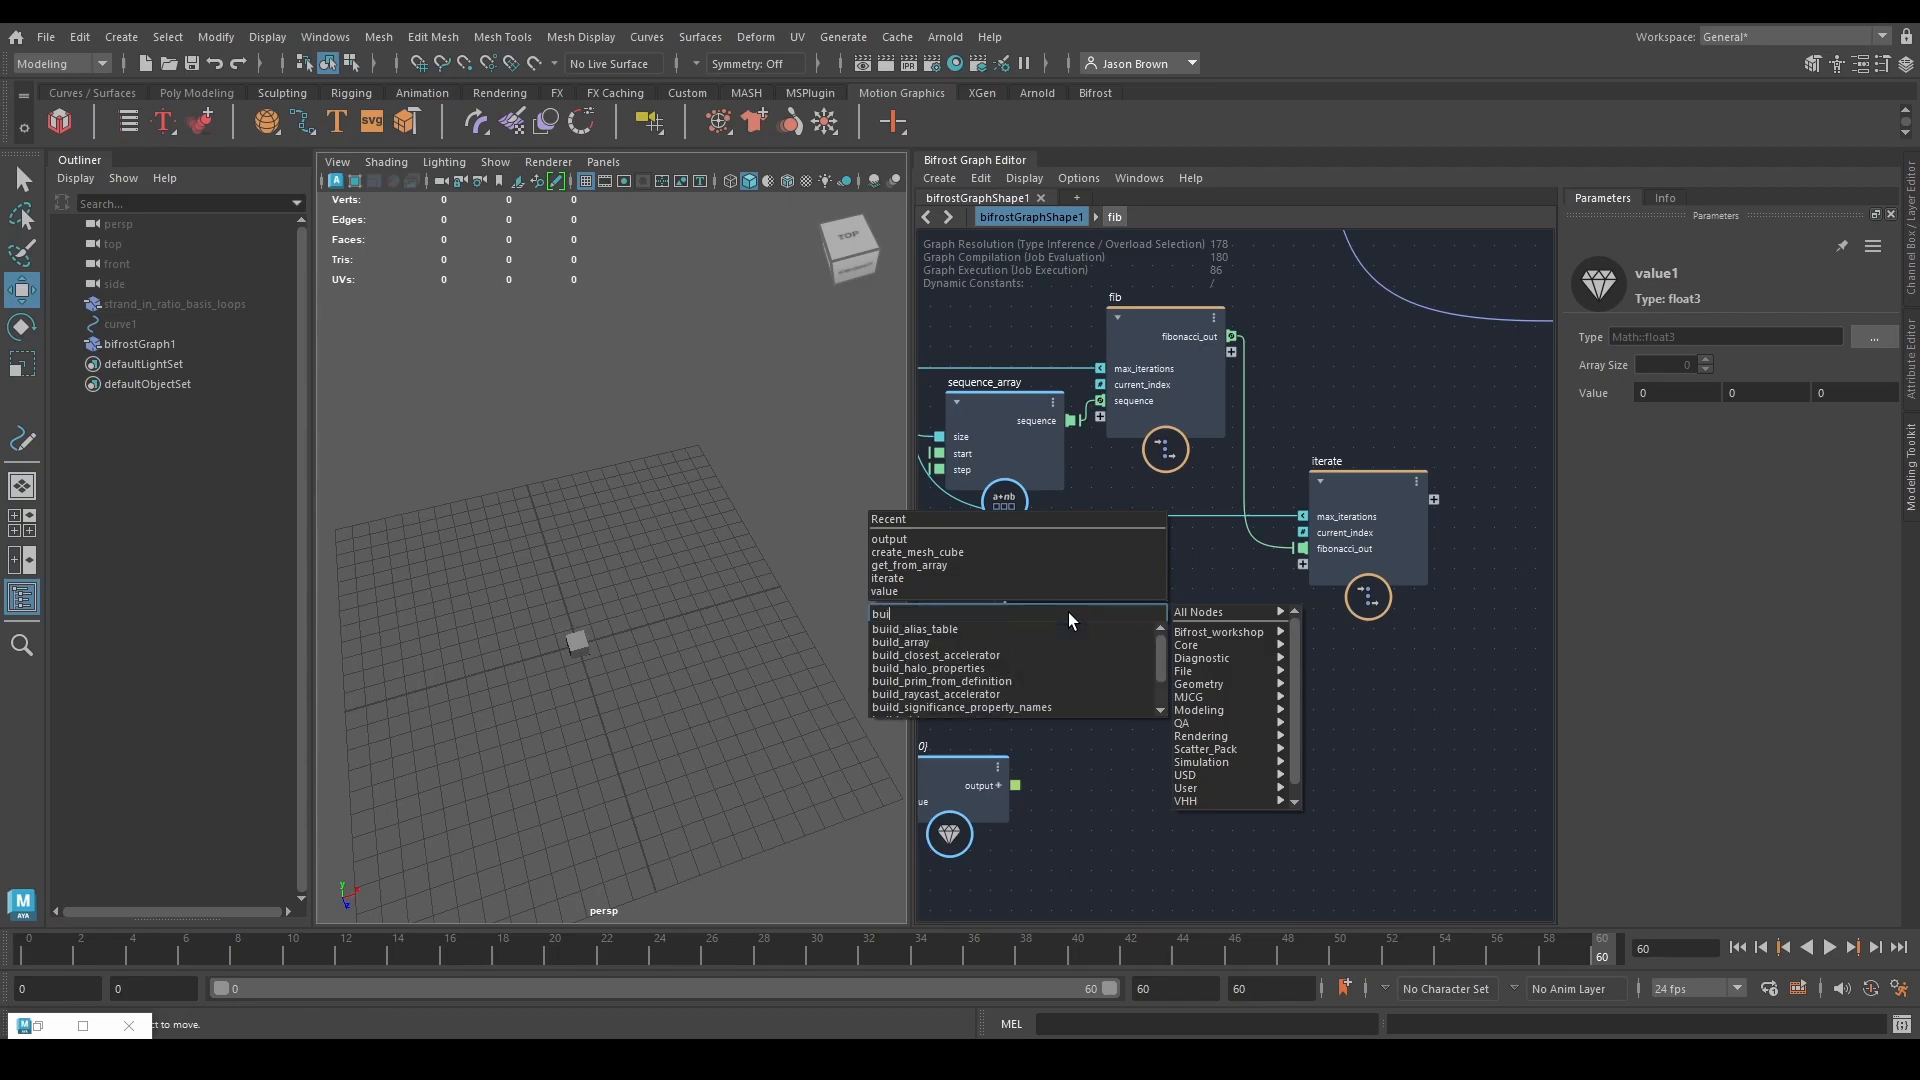
pyautogui.press('Down')
pyautogui.press('Down')
pyautogui.press('Return')
# Connect build_array's output to a new port on iterate and rename that port positions_array.
pyautogui.moveTo(1112, 649); pyautogui.dragTo(1301, 564)
pyautogui.rightClick(1363, 565)
pyautogui.click(1372, 579)
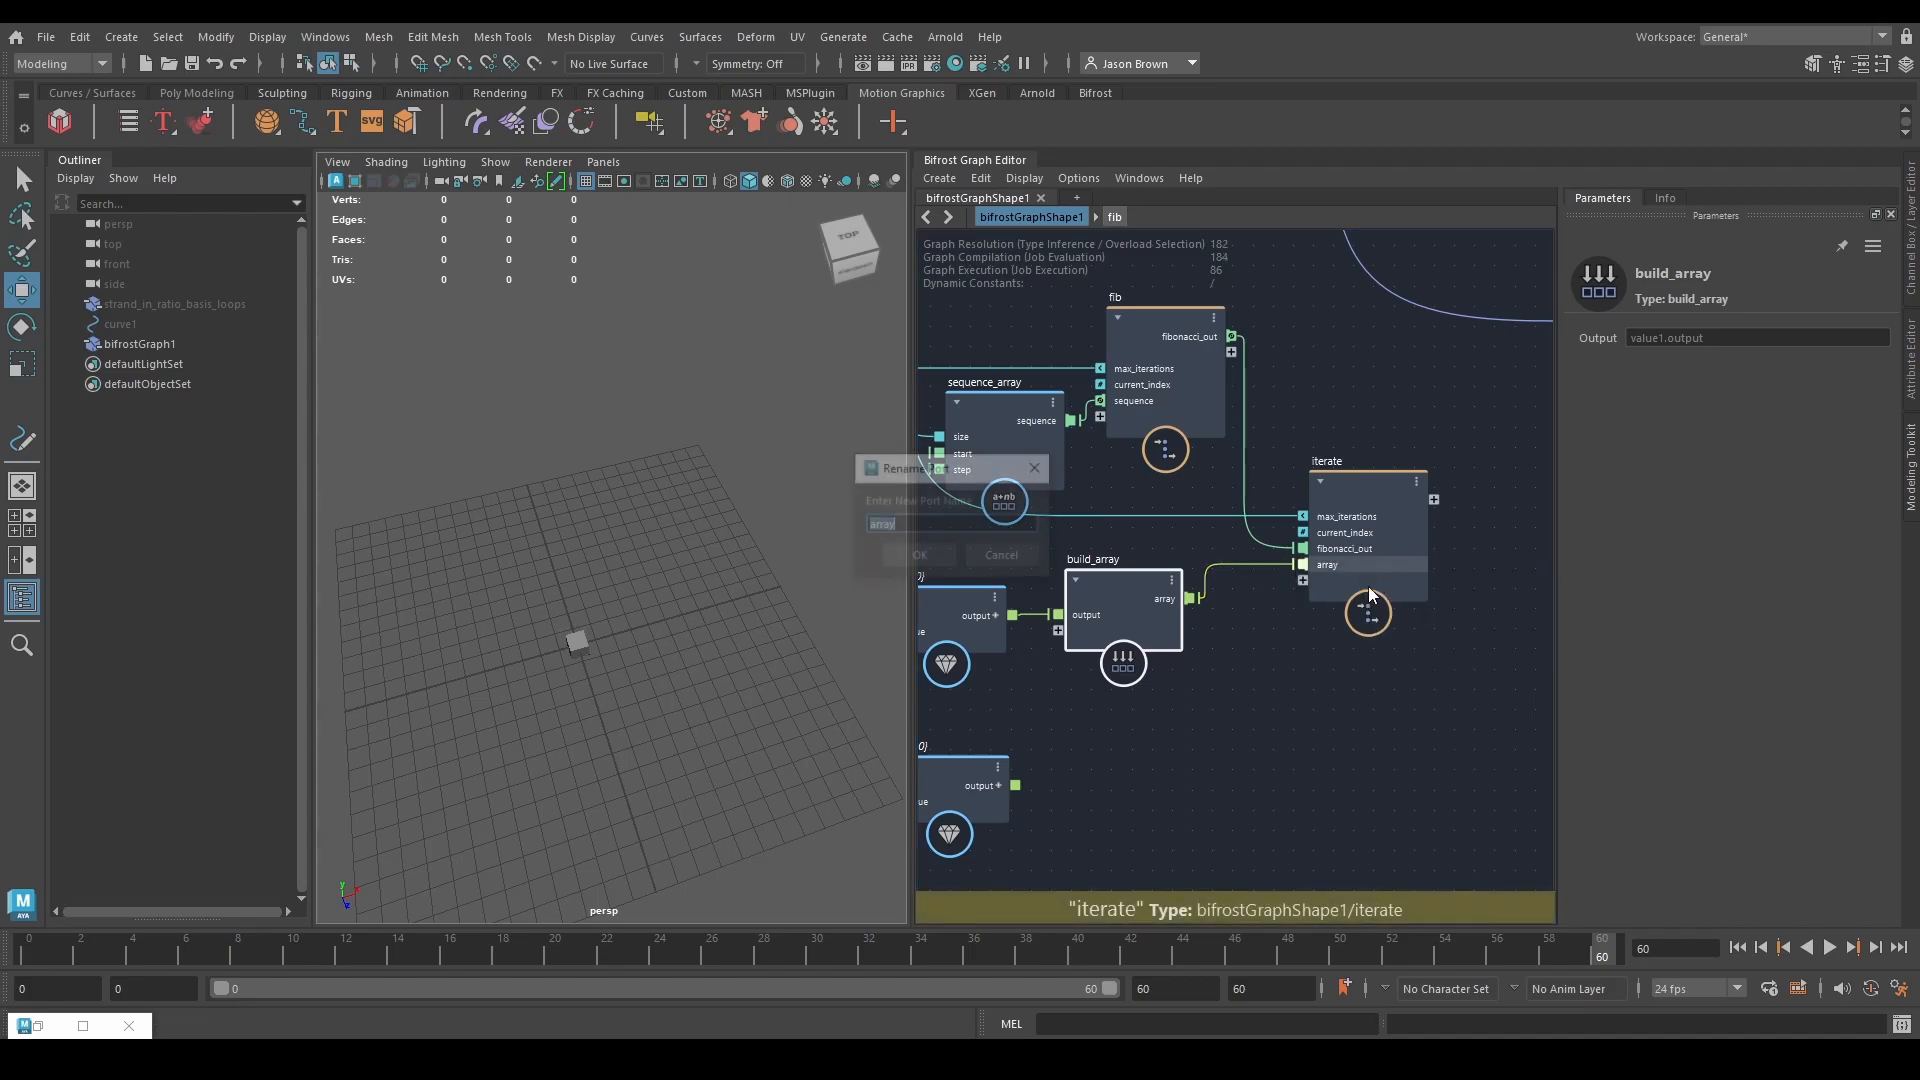
pyautogui.write('positions')
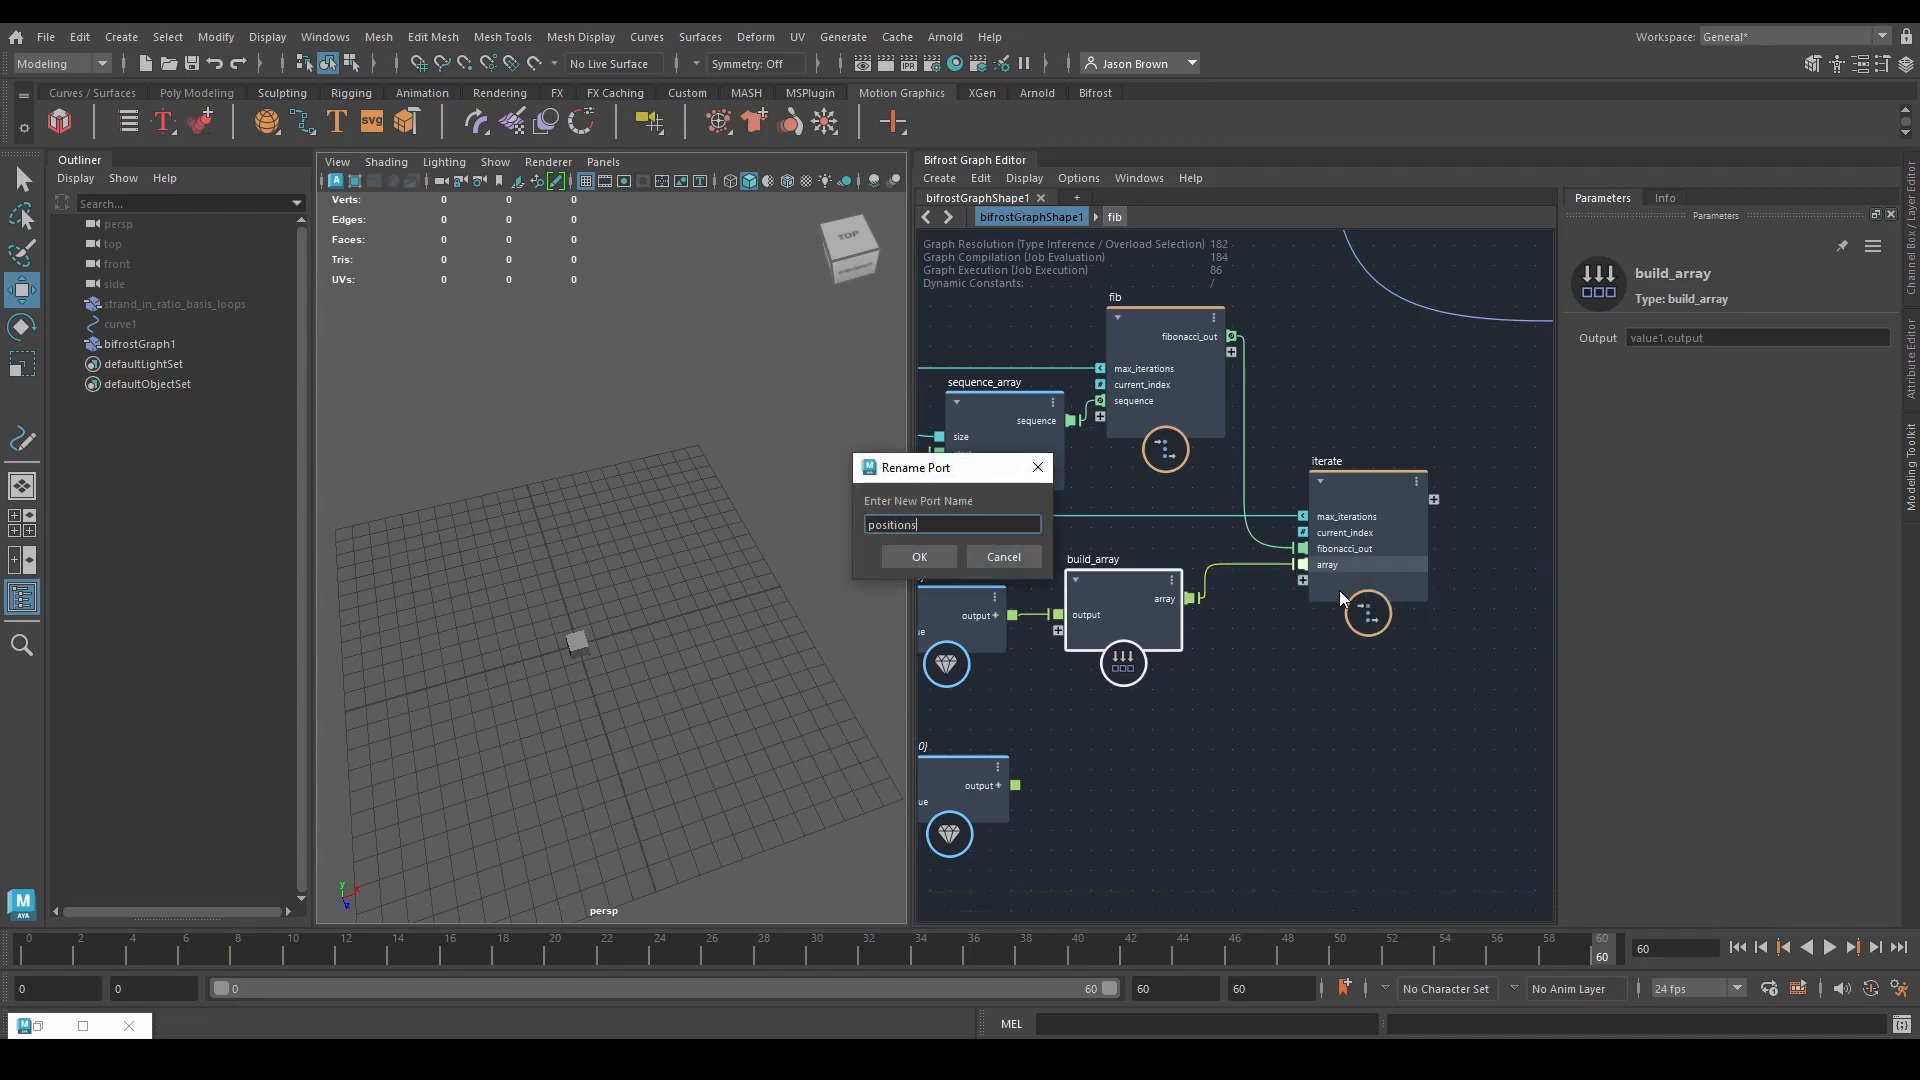
pyautogui.write('_array')
pyautogui.press('Return')
# Return from the slides to Maya and set the lower float3 value node's first component to -1.
pyautogui.moveTo(1063, 846); pyautogui.dragTo(1155, 819, button='middle')
pyautogui.click(1064, 747)
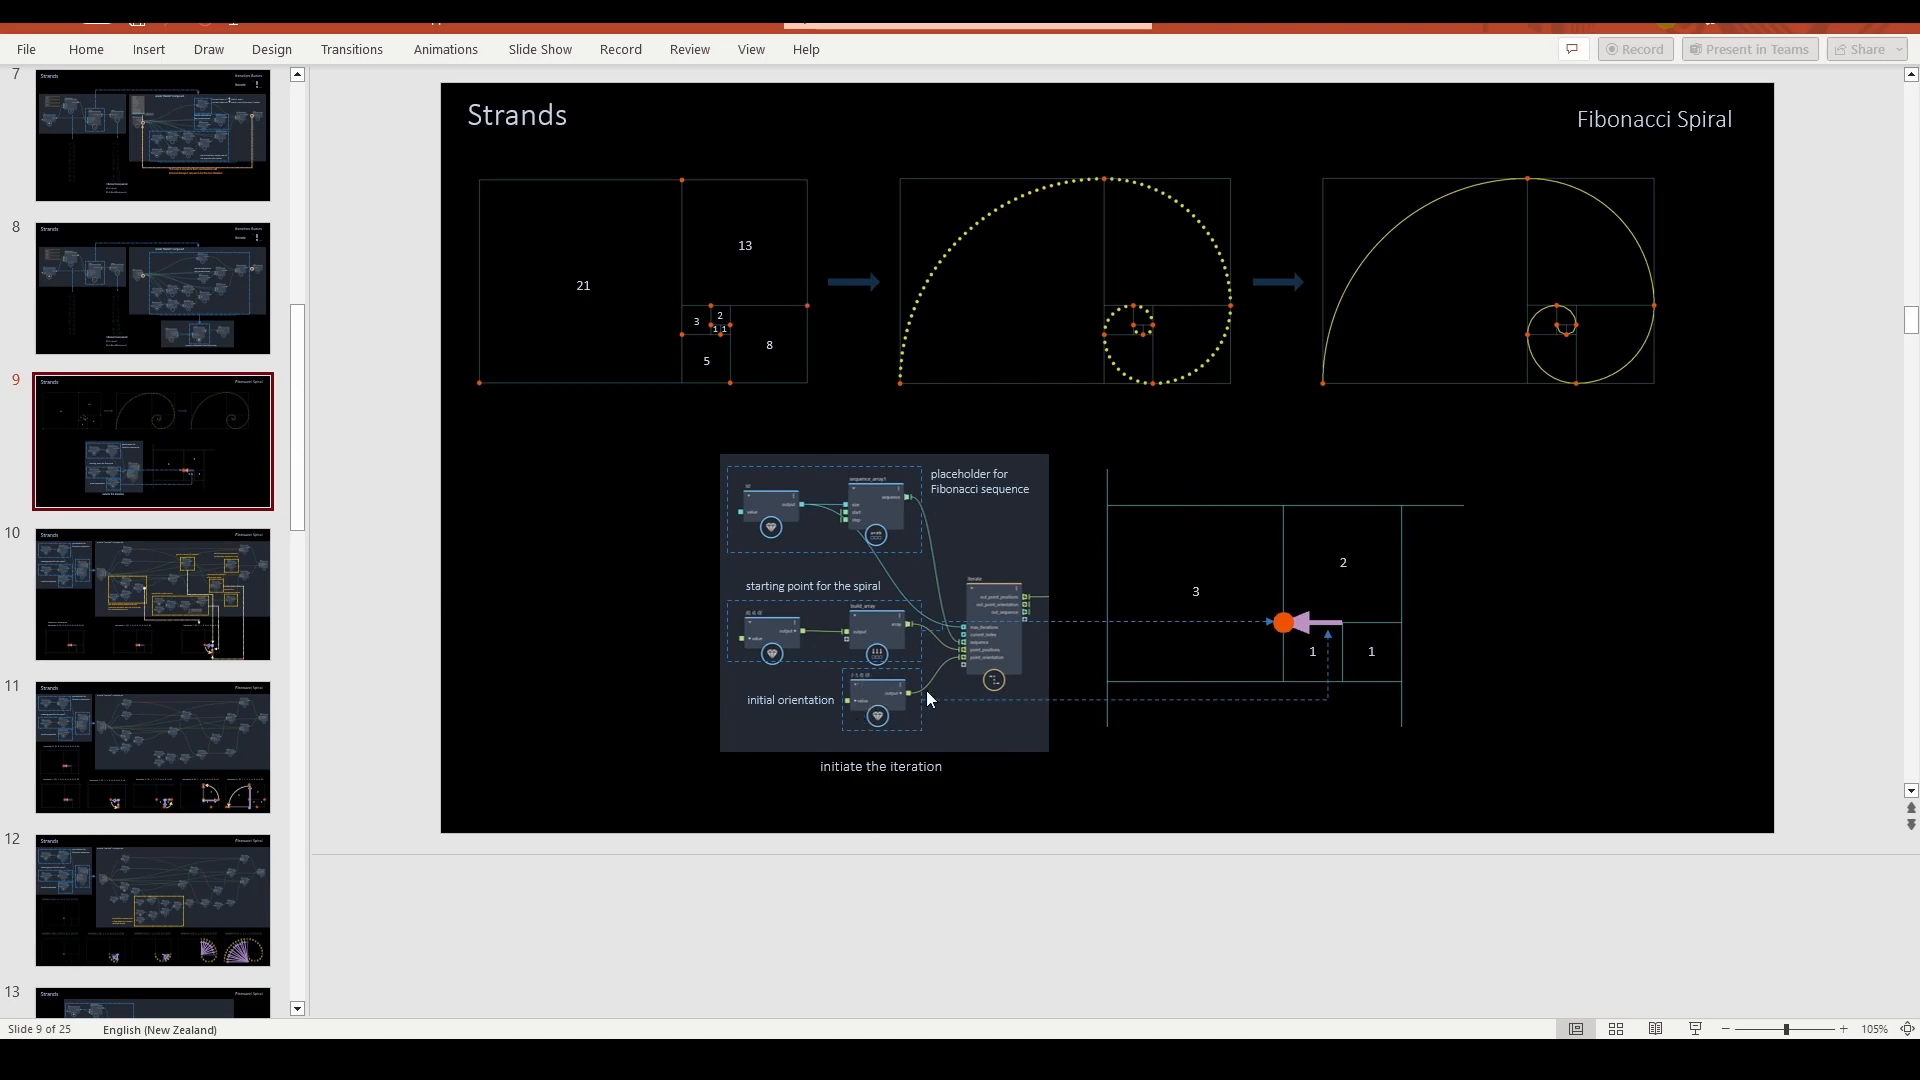
pyautogui.hotkey('alt', 'Tab')
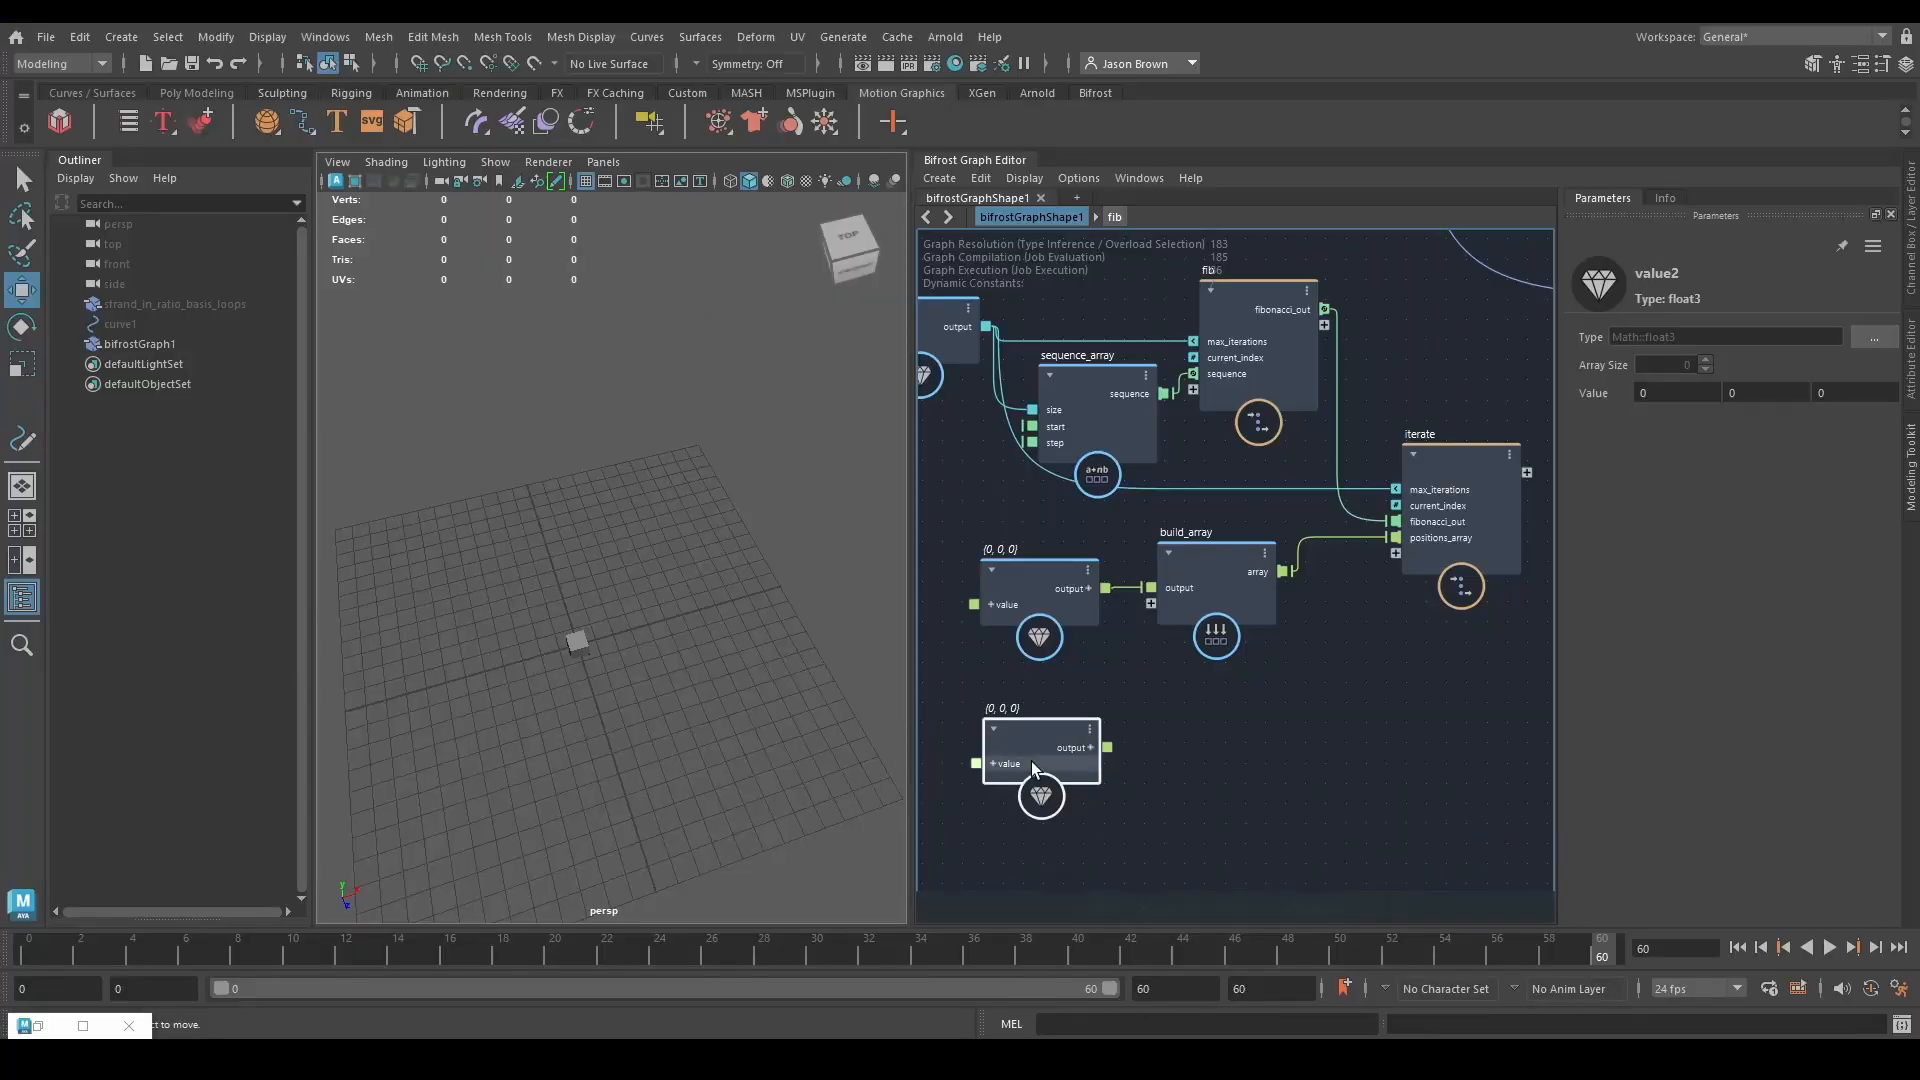
pyautogui.click(1682, 394)
pyautogui.write('-1')
pyautogui.press('Return')
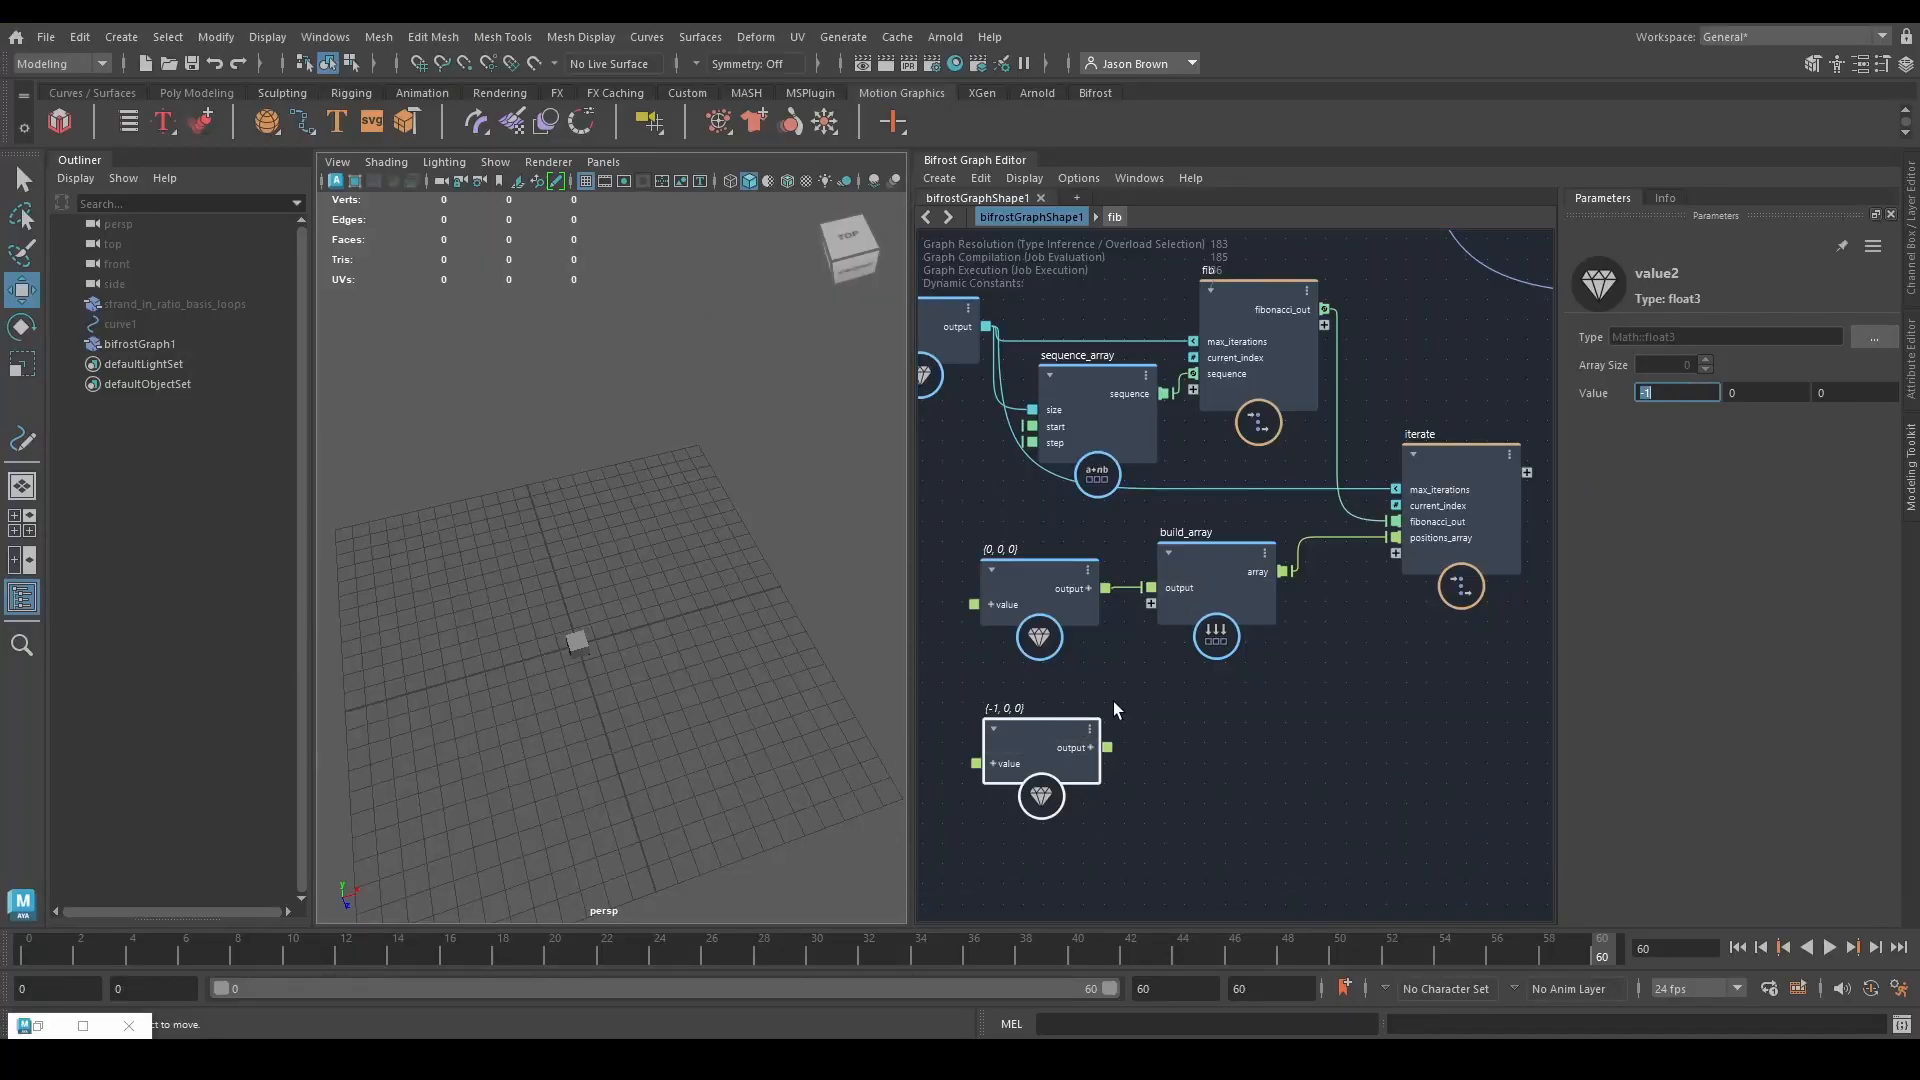
# Feed the lower float3 value node into a new iterate port and rename the port point_direction.
pyautogui.moveTo(1053, 748); pyautogui.dragTo(1395, 554)
pyautogui.rightClick(1412, 554)
pyautogui.click(1505, 567)
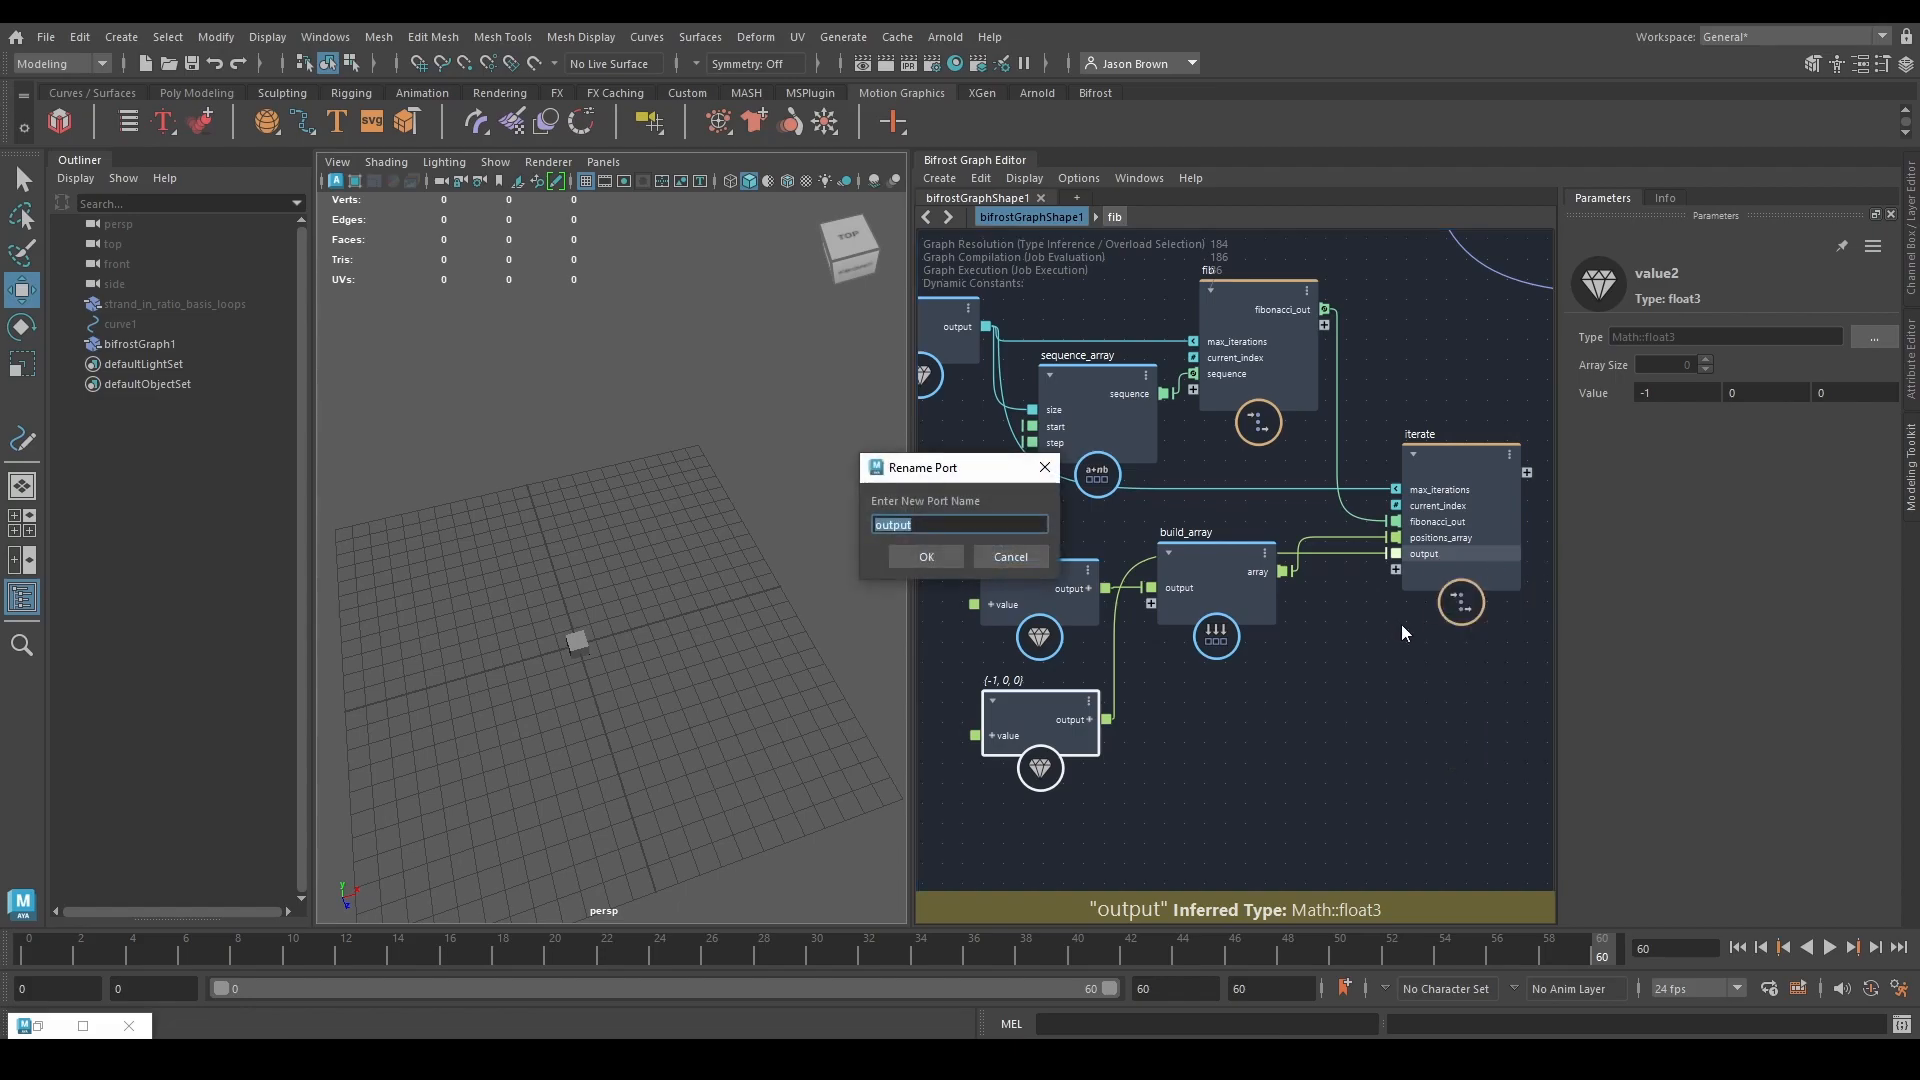
pyautogui.write('direction')
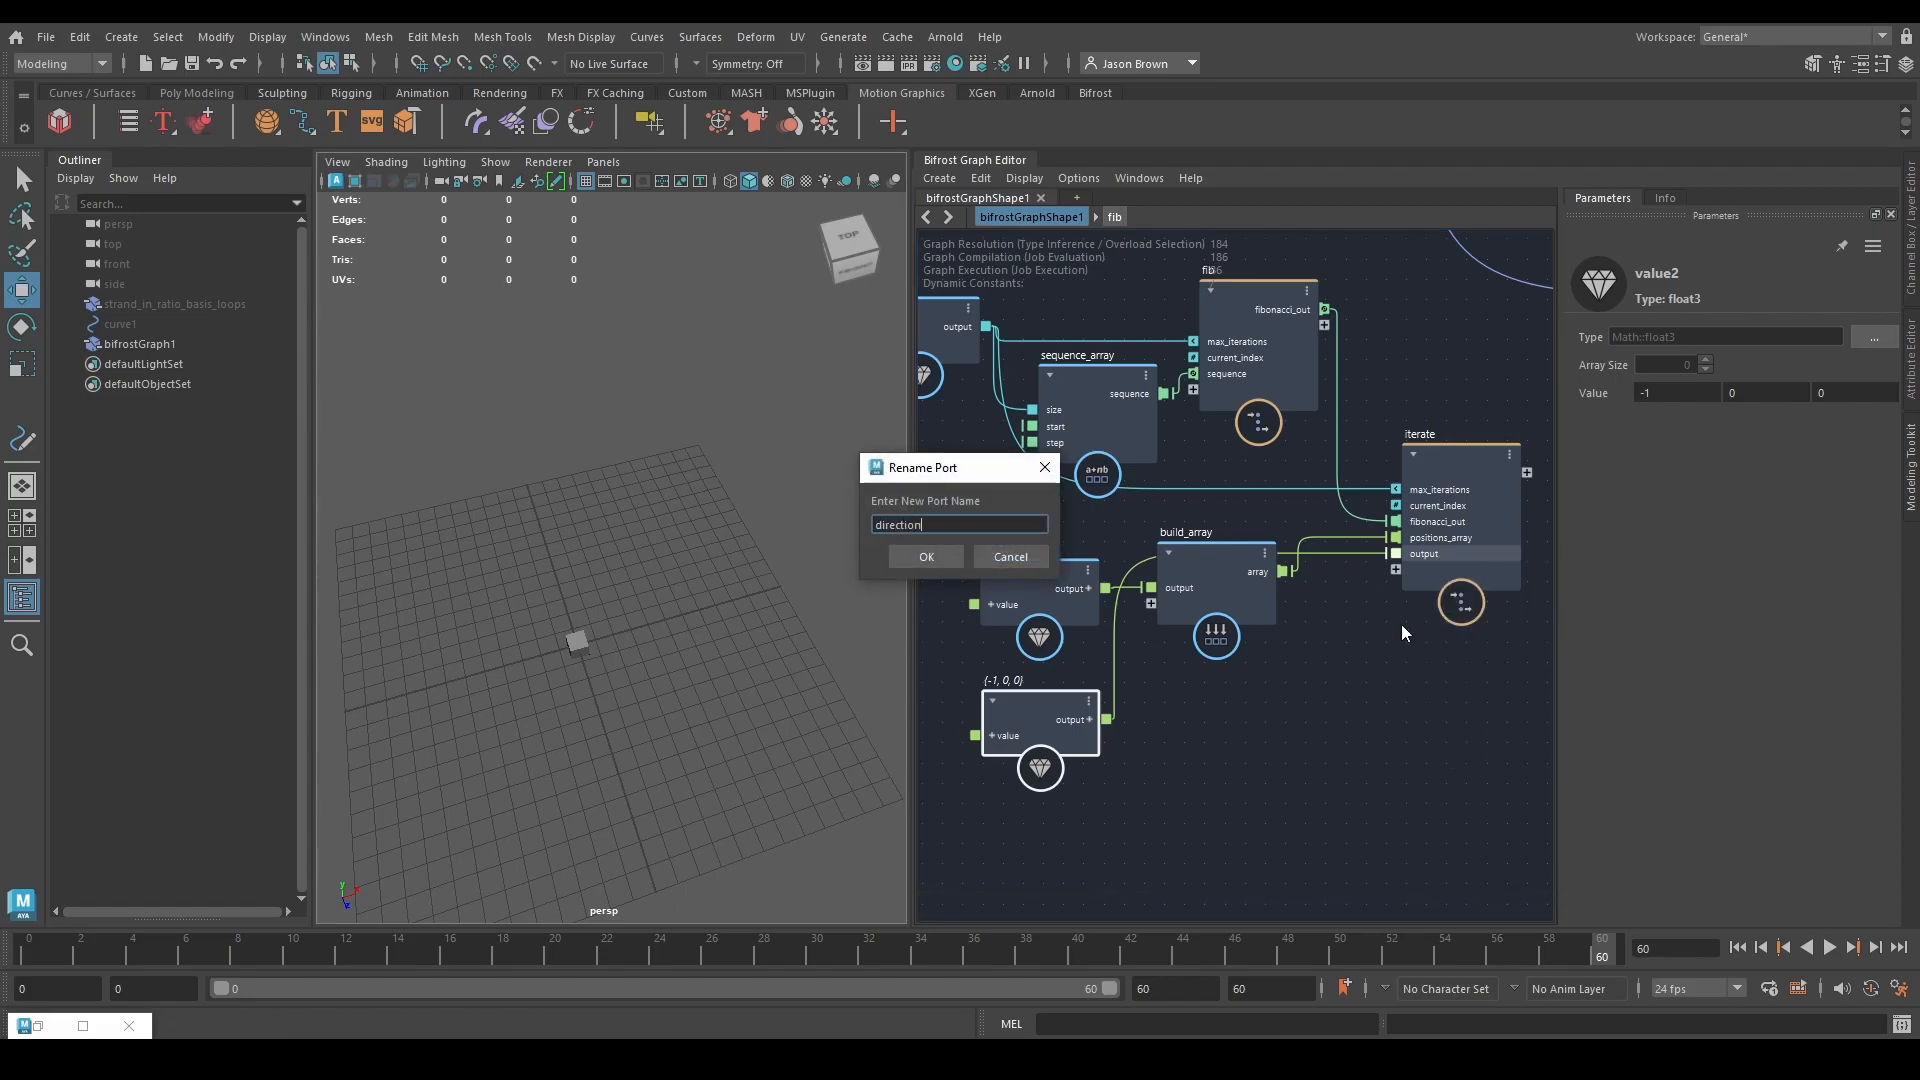
pyautogui.write('point_')
pyautogui.press('Return')
# Inside the iterate compound, set the positions_array input port's type to array<Math::float3> and point_direction's to Math::float3.
pyautogui.moveTo(1342, 640); pyautogui.dragTo(1251, 712, button='middle')
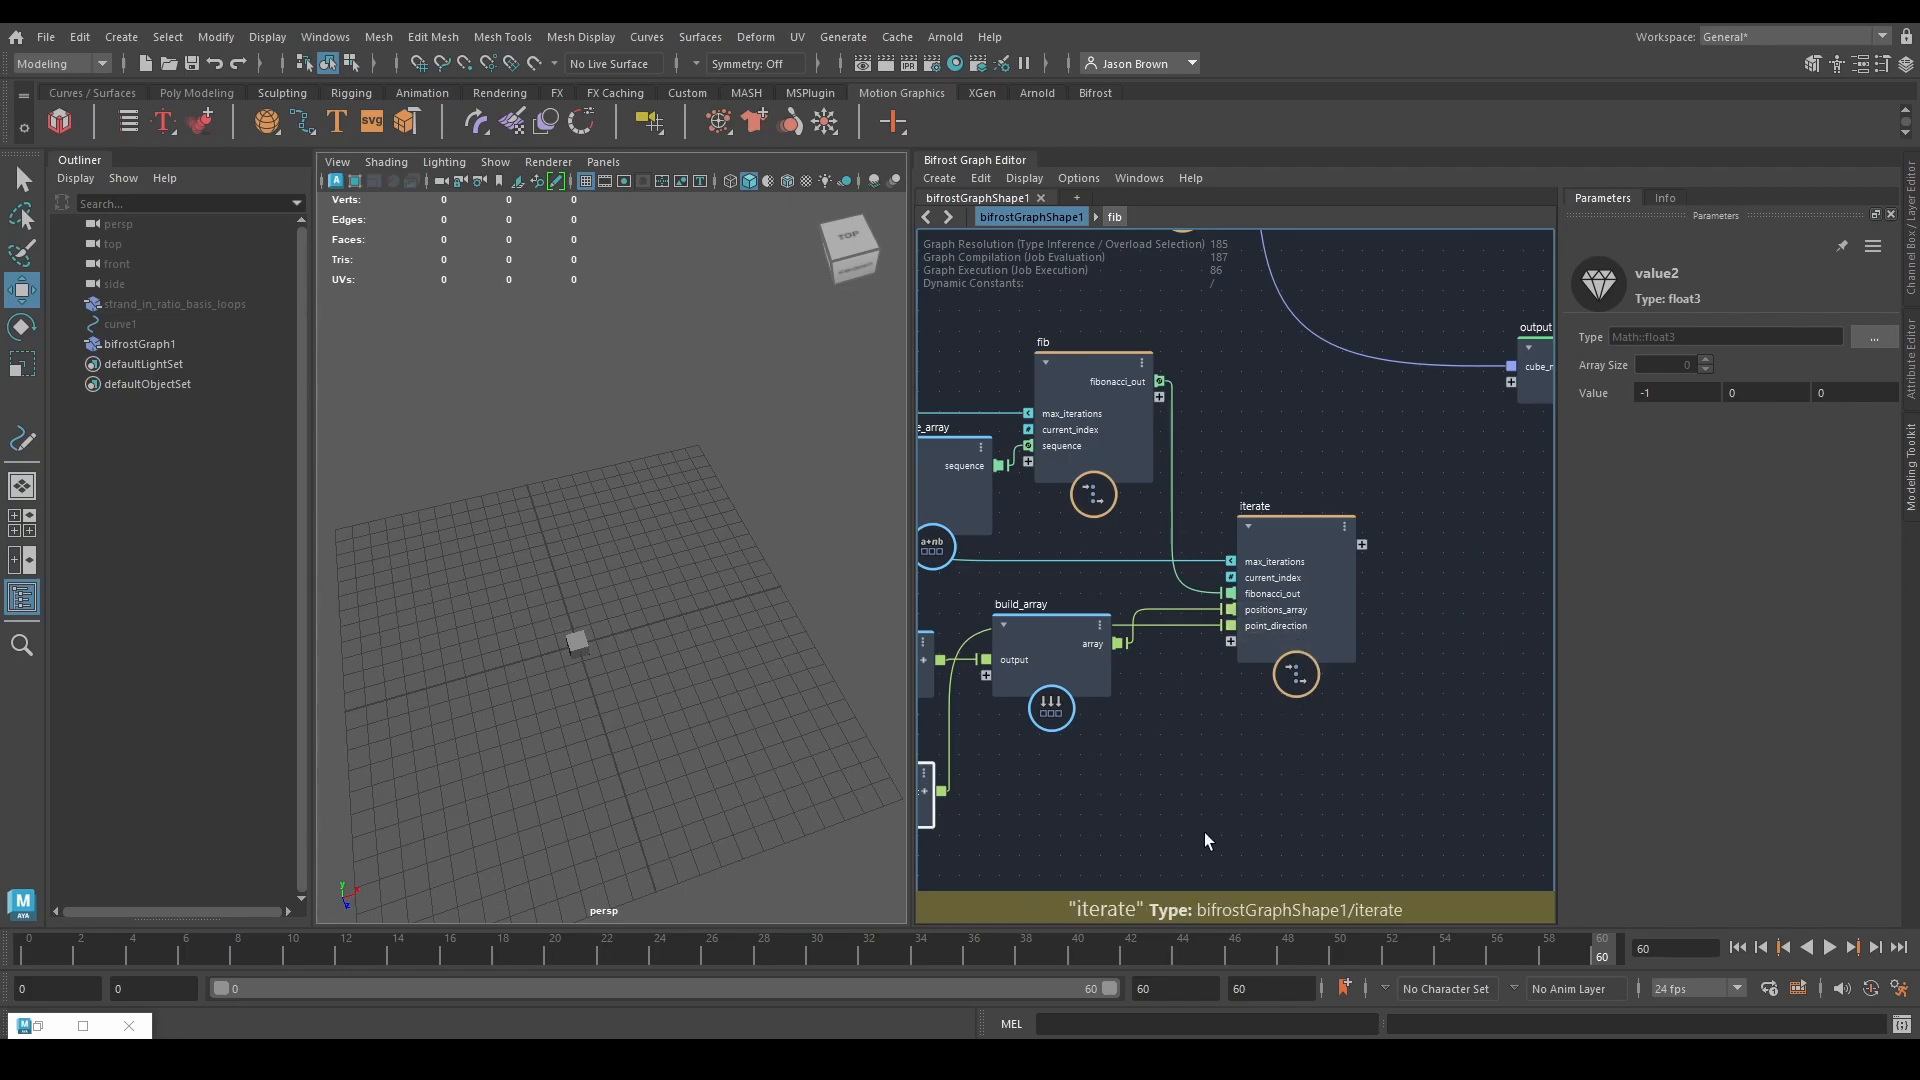
pyautogui.doubleClick(1263, 566)
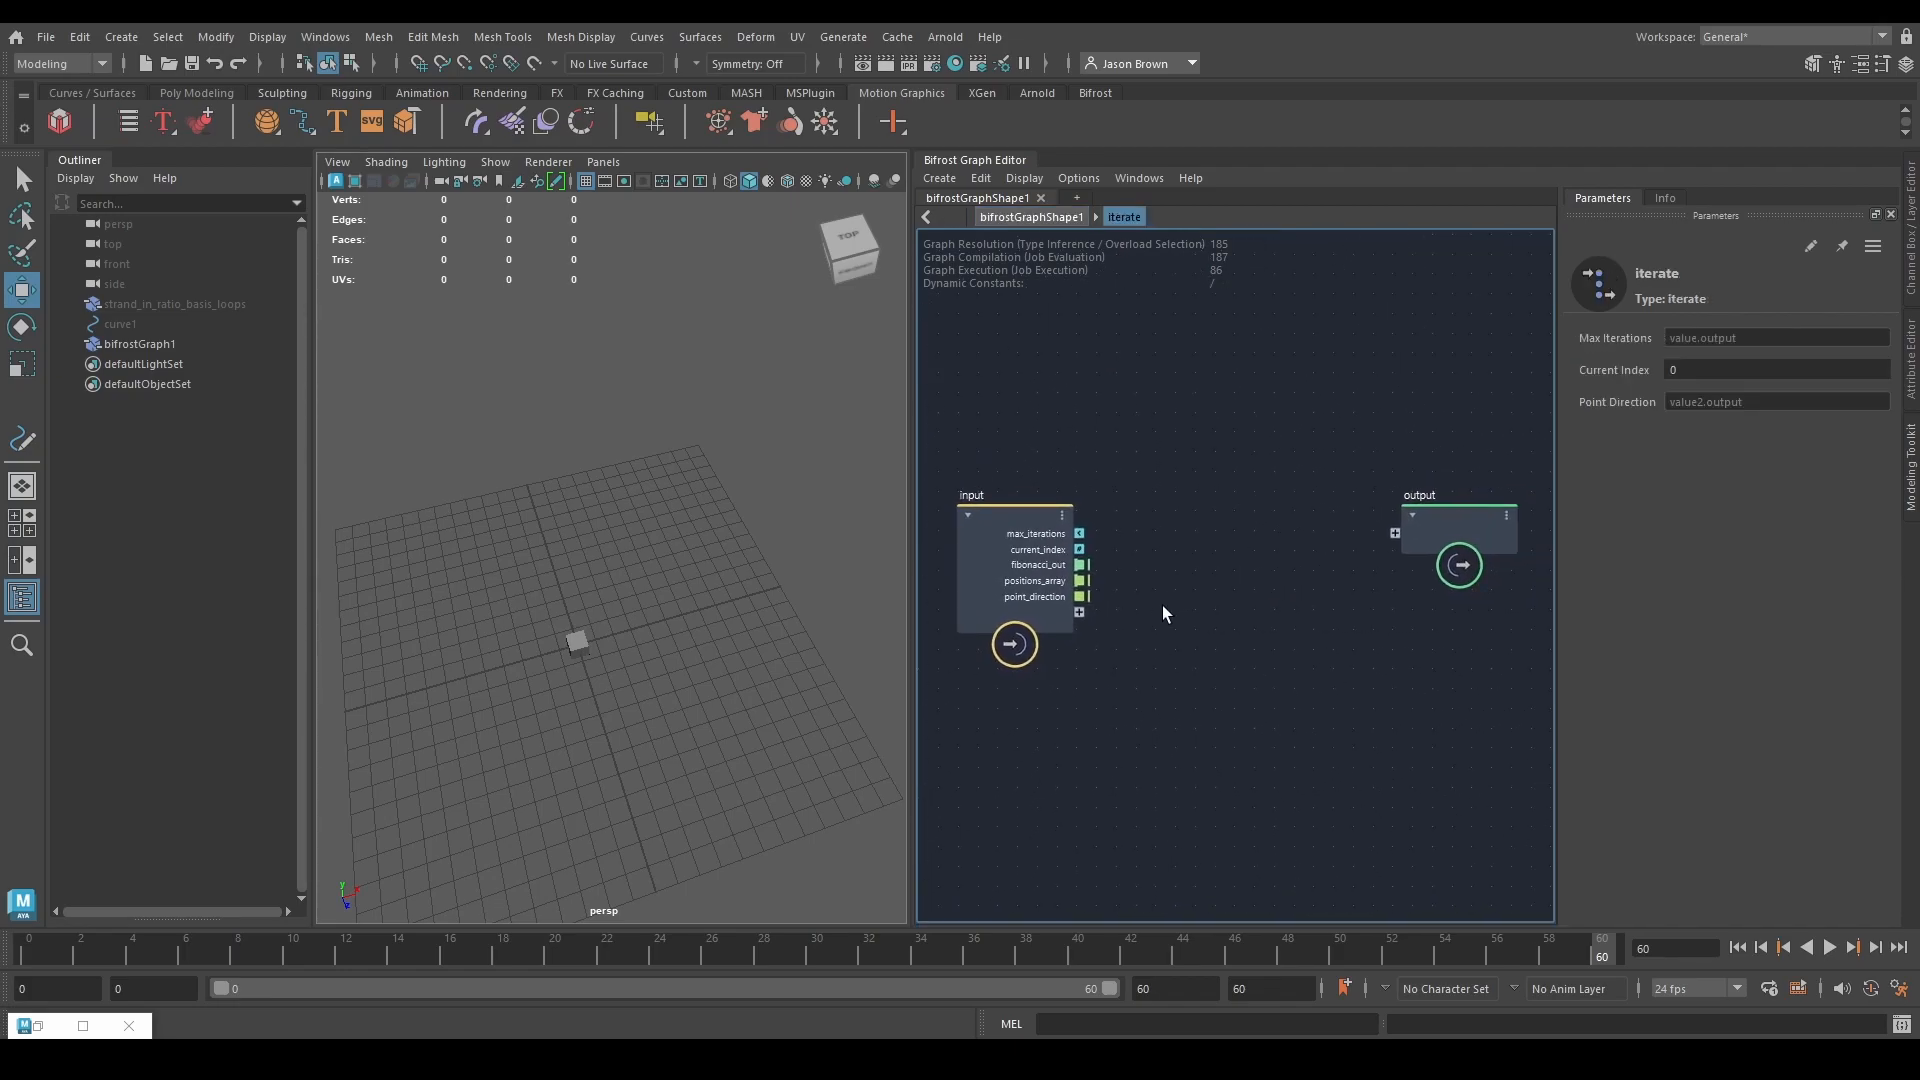
pyautogui.scroll(5, 1140, 584)
pyautogui.rightClick(1102, 538)
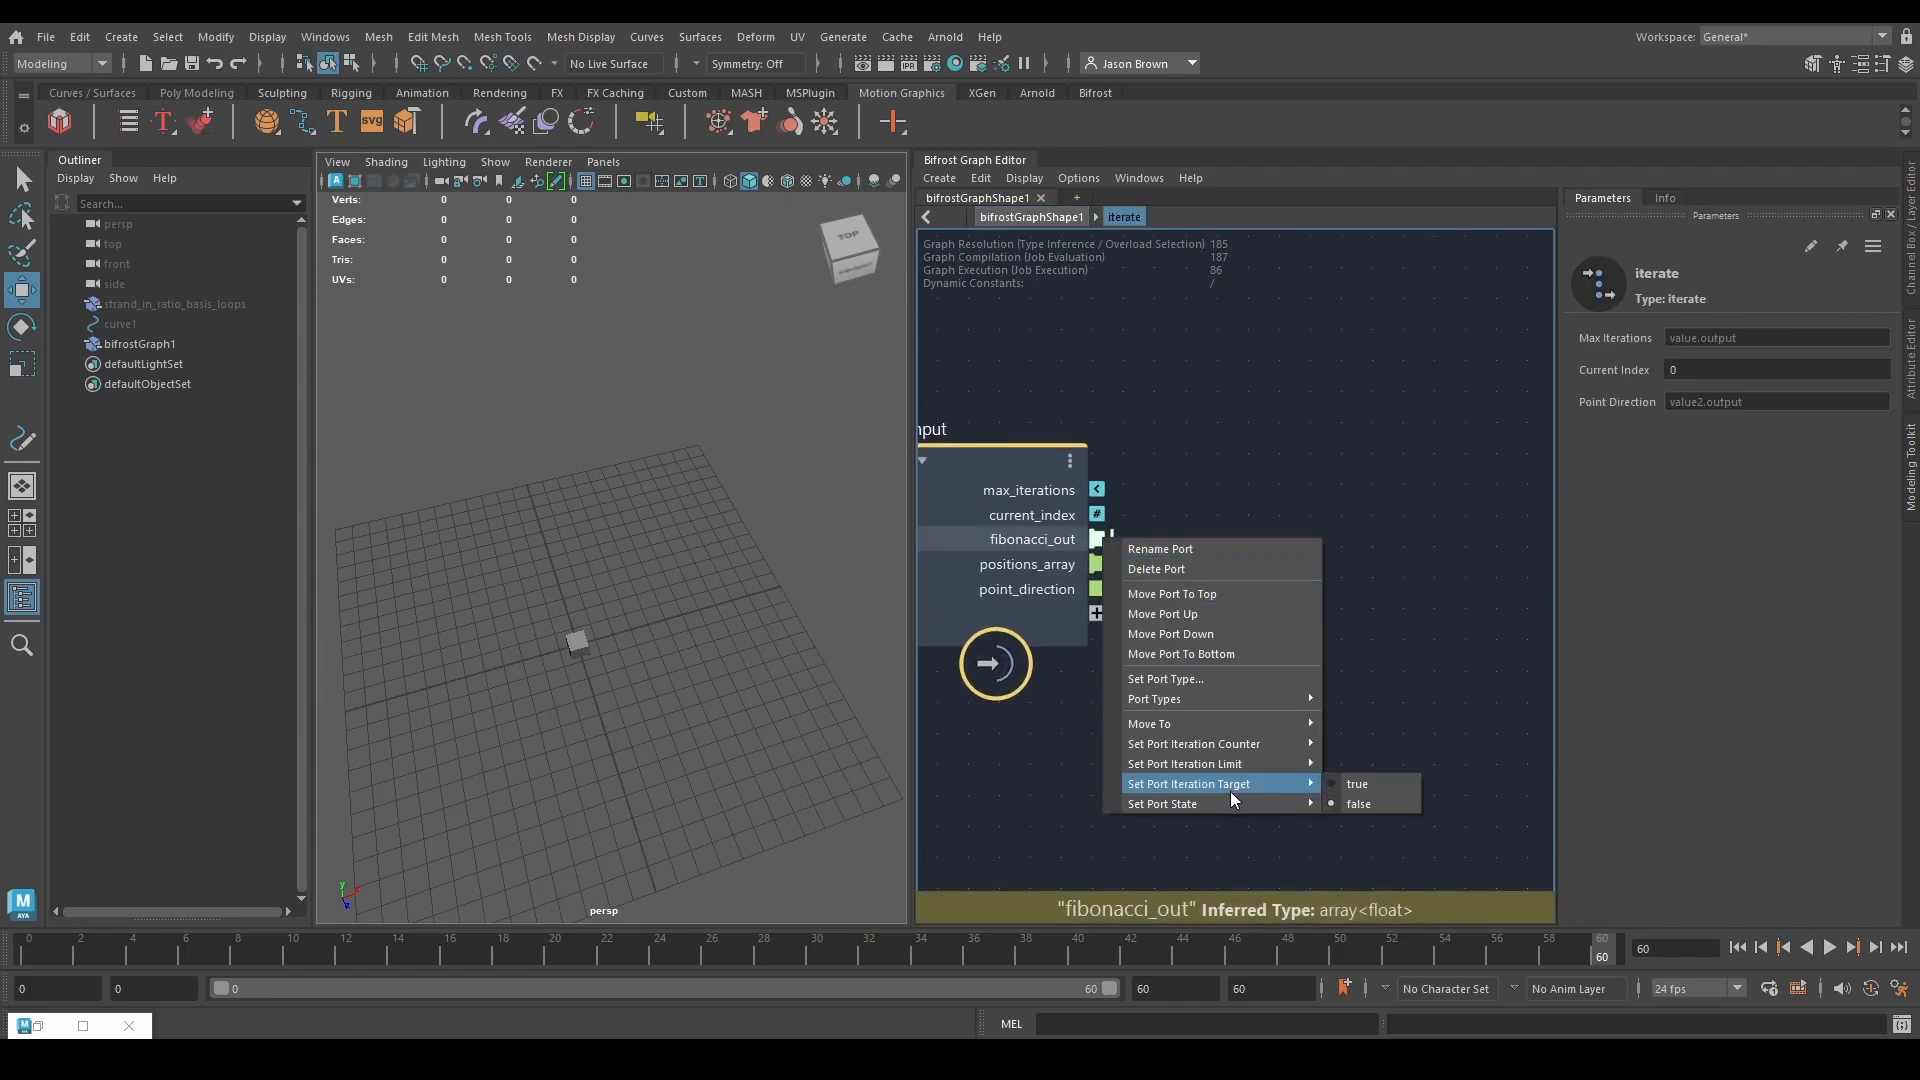
pyautogui.click(1014, 739)
pyautogui.rightClick(1103, 572)
pyautogui.moveTo(1248, 729)
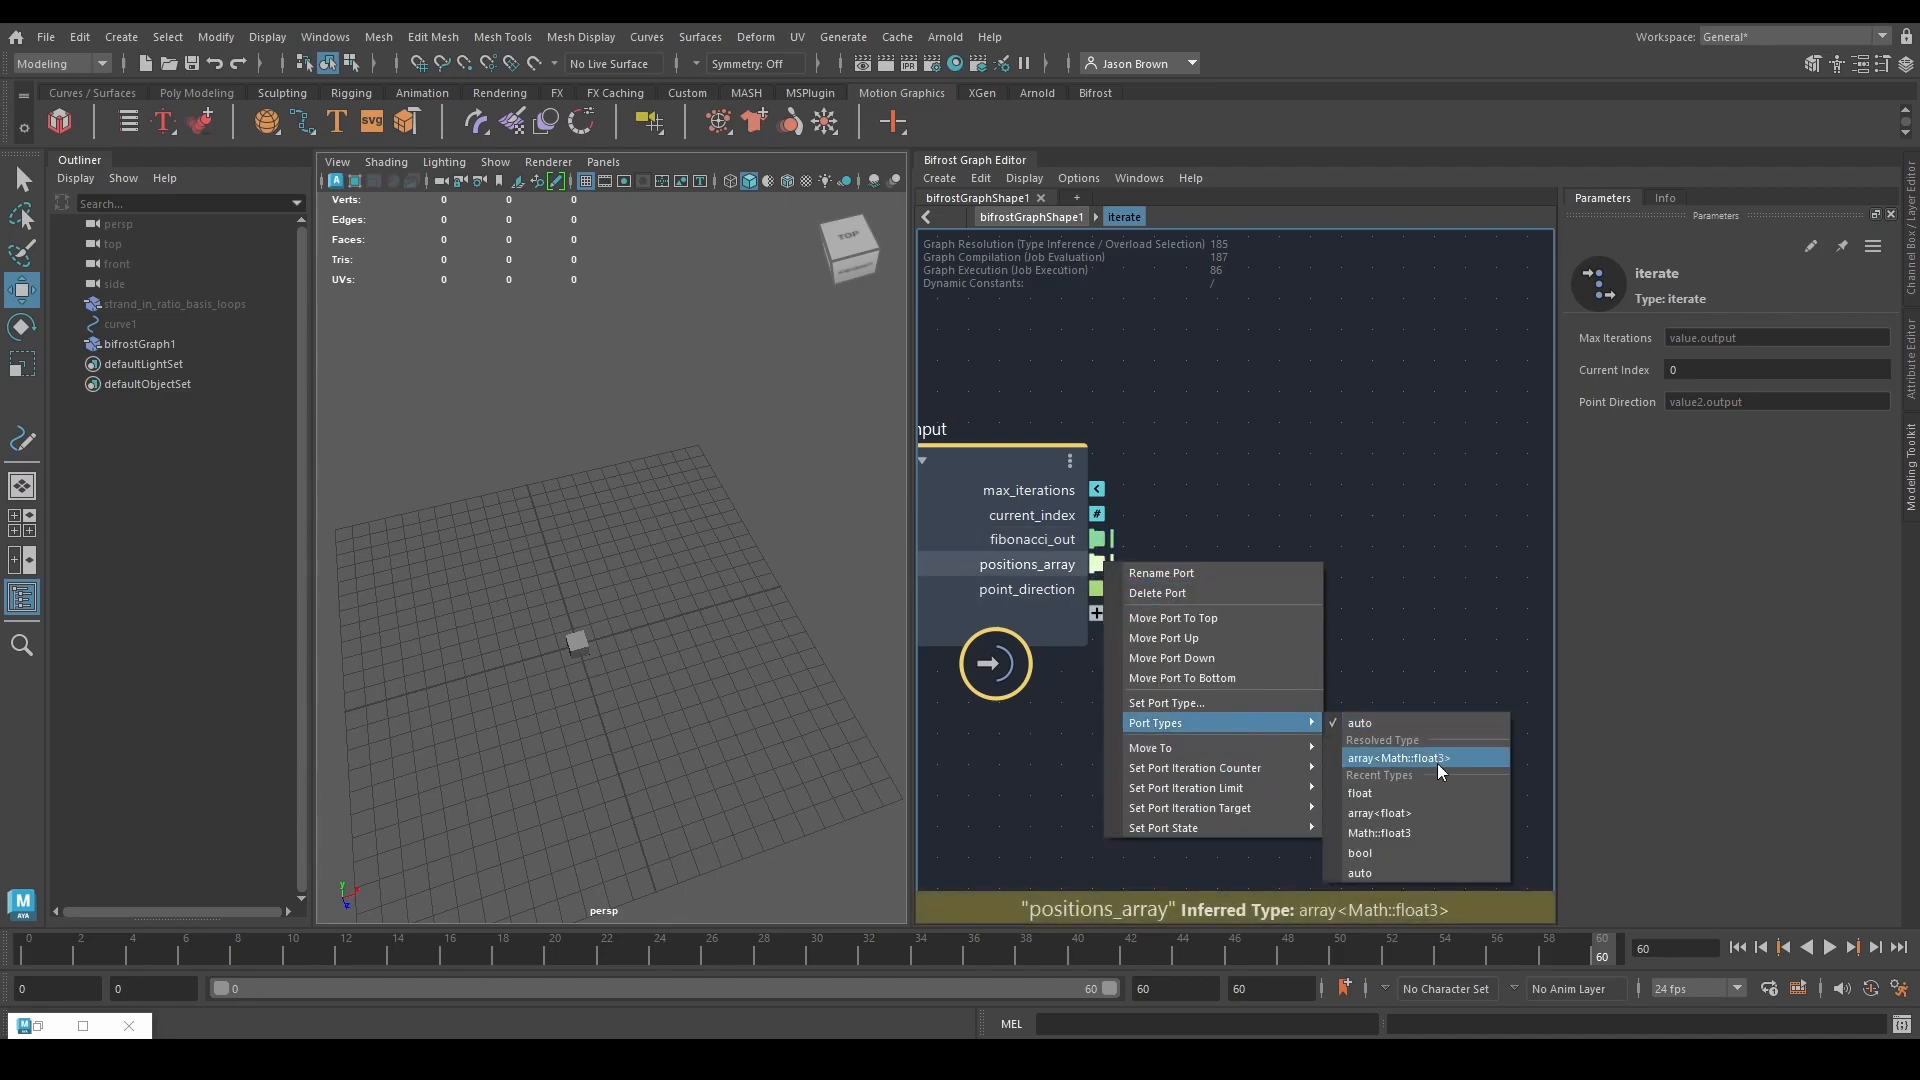
pyautogui.click(1431, 766)
pyautogui.rightClick(1097, 589)
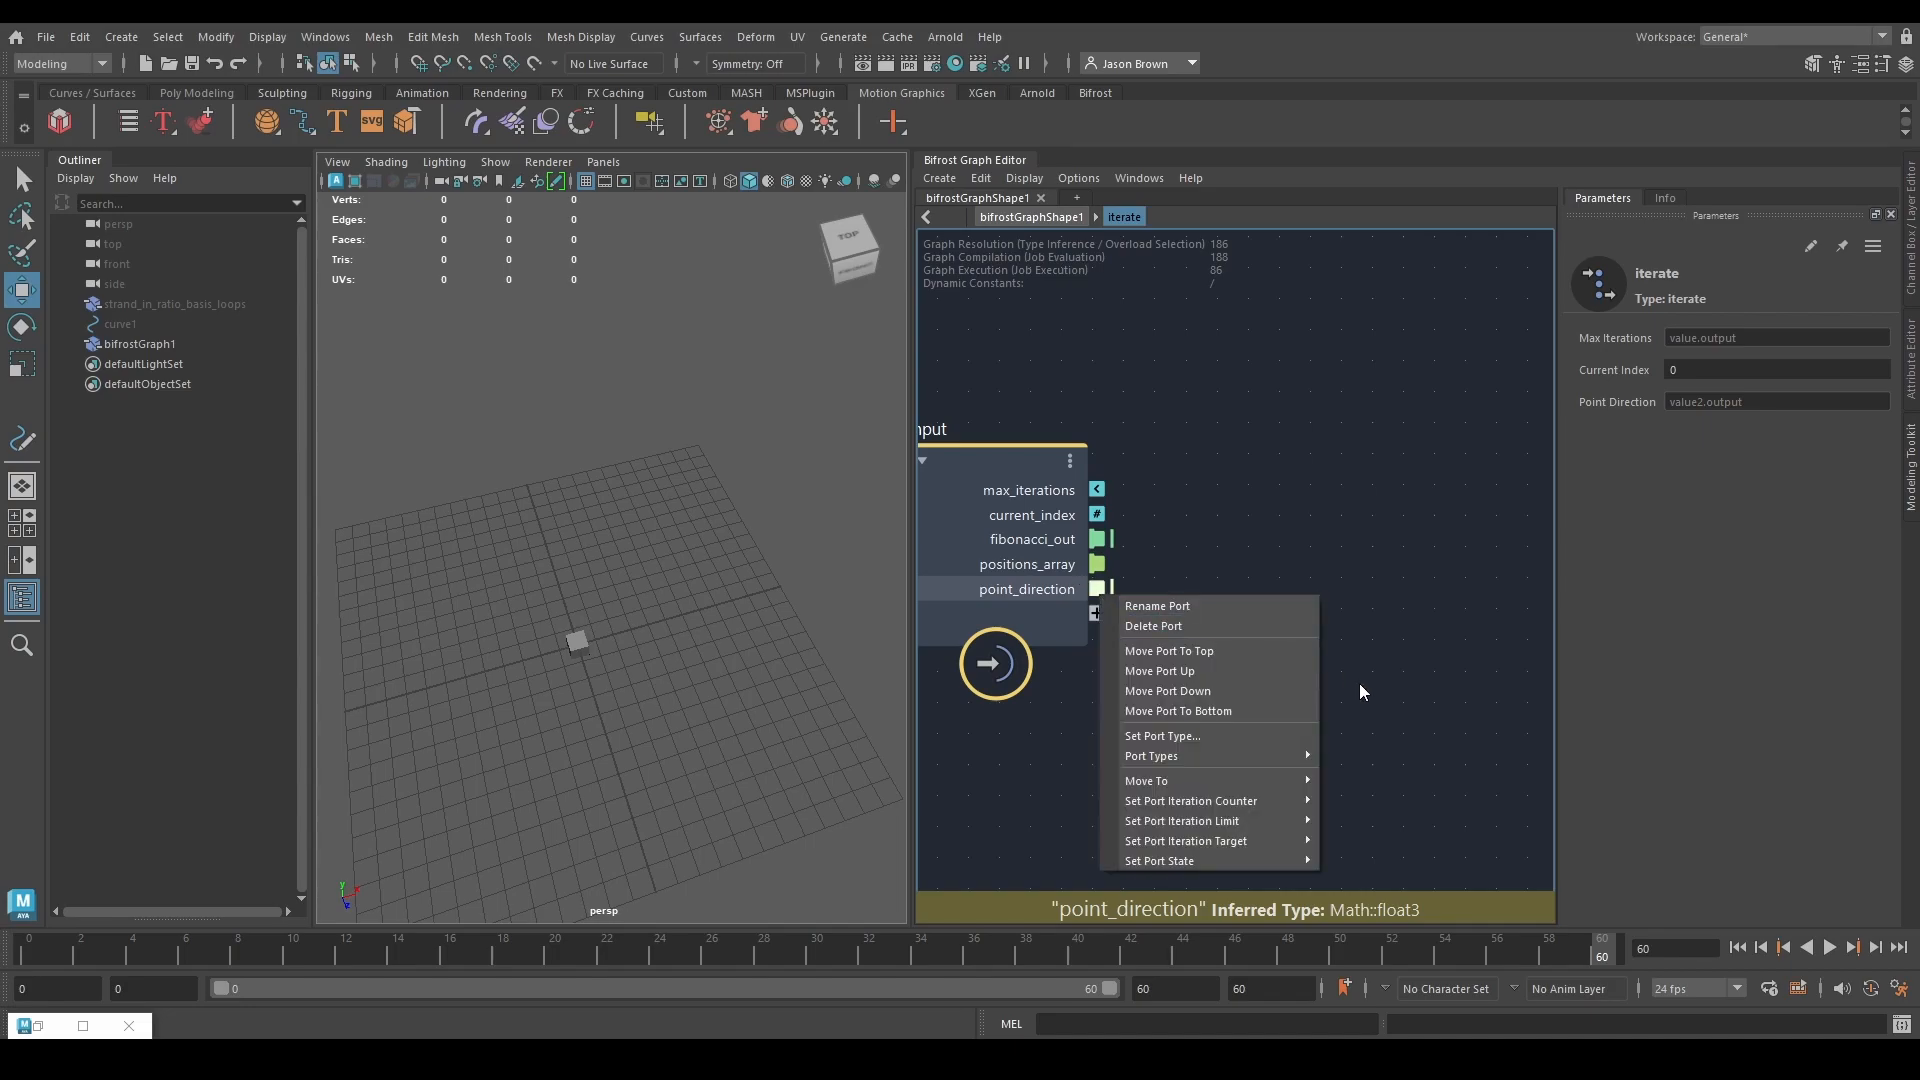
pyautogui.moveTo(1261, 755)
pyautogui.click(1397, 756)
# Bring the output node near the input node, connect positions_array to it, and type the new output port as array<Math::float3>.
pyautogui.press('a')
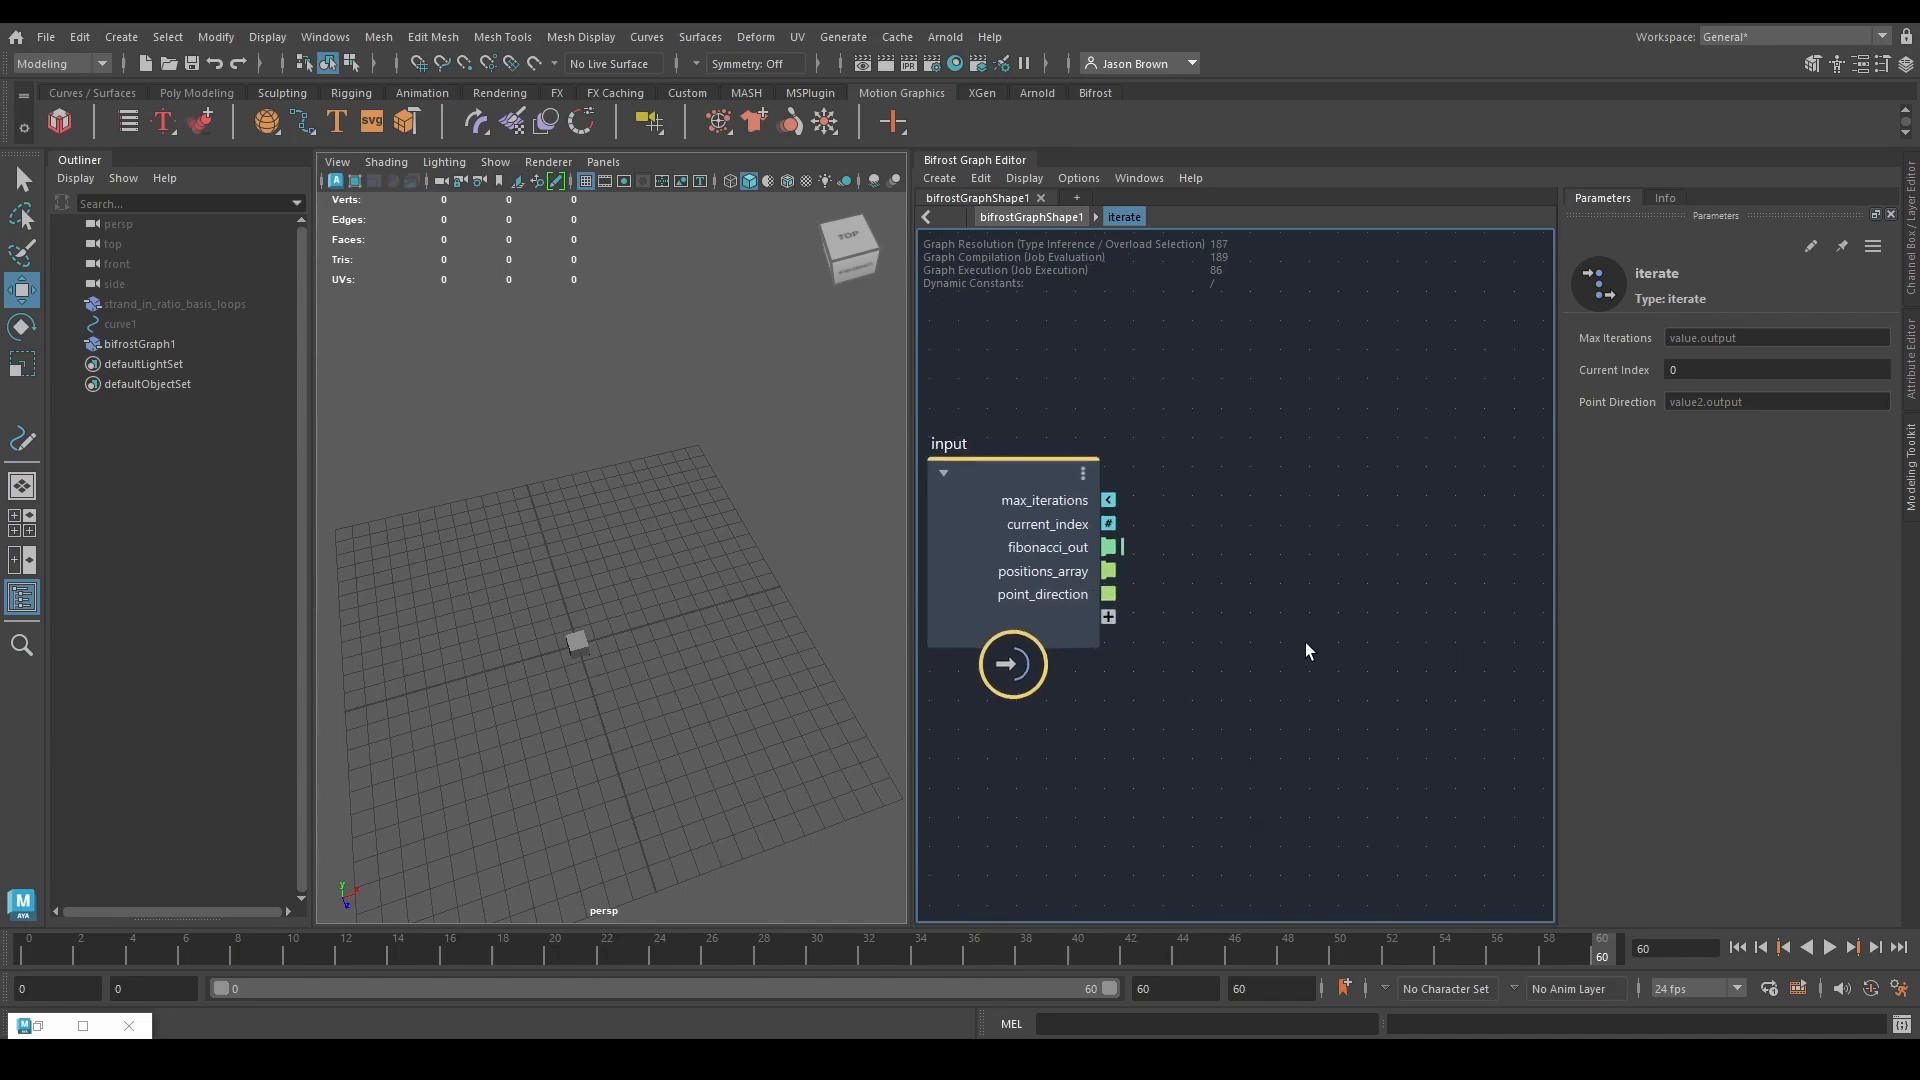
pyautogui.moveTo(1527, 530); pyautogui.dragTo(1164, 603)
pyautogui.moveTo(1206, 613); pyautogui.dragTo(1306, 610, button='middle')
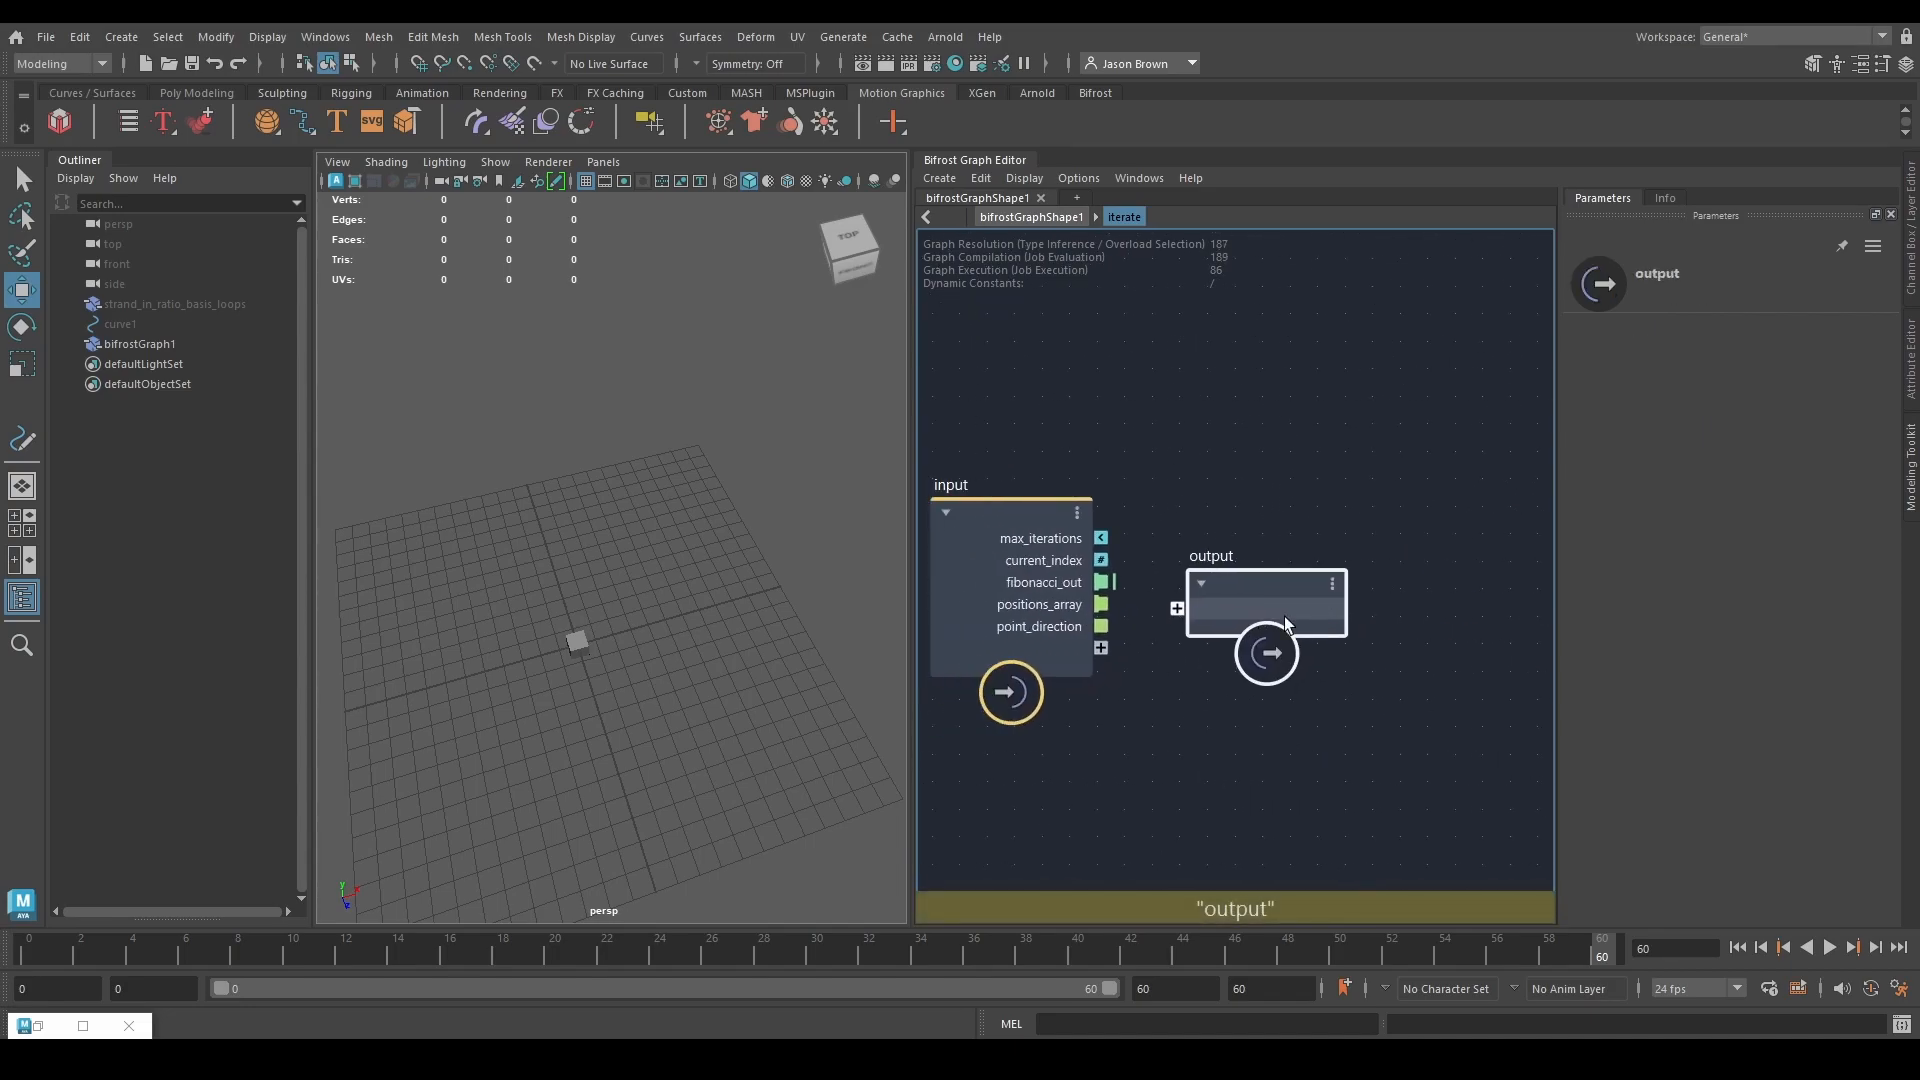
pyautogui.moveTo(1306, 610); pyautogui.dragTo(1328, 609)
pyautogui.moveTo(1090, 608); pyautogui.dragTo(1241, 605)
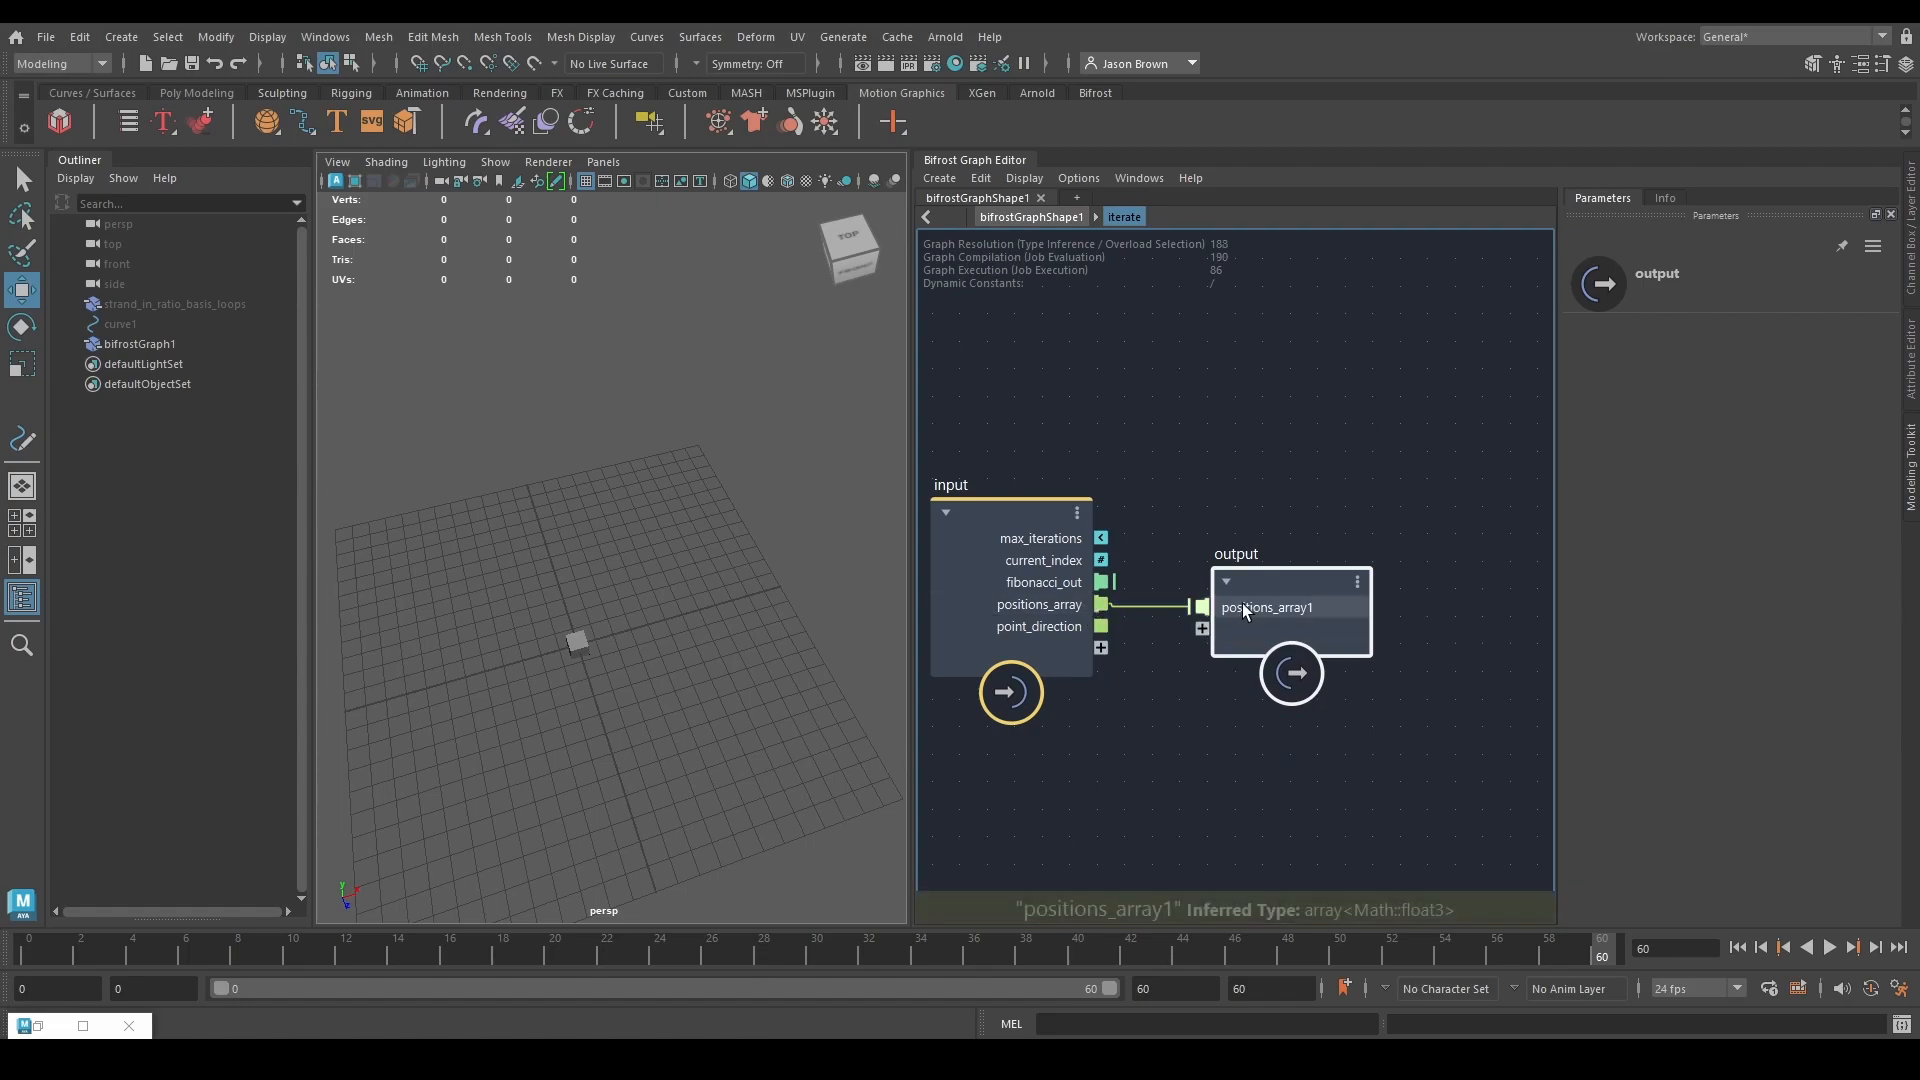
pyautogui.rightClick(1241, 605)
pyautogui.moveTo(1363, 770)
pyautogui.click(1550, 790)
# Connect point_direction to a new port on the output node and set that port's type to Math::float3.
pyautogui.moveTo(1100, 626); pyautogui.dragTo(1491, 590)
pyautogui.rightClick(1240, 629)
pyautogui.moveTo(1294, 786)
pyautogui.click(1530, 814)
# Cut both wires between the input and output nodes and move the output node farther away.
pyautogui.keyDown('ctrl'); pyautogui.keyDown('shift'); pyautogui.moveTo(1237, 668); pyautogui.dragTo(1249, 550); pyautogui.keyUp('shift'); pyautogui.keyUp('ctrl')
pyautogui.keyDown('alt'); pyautogui.moveTo(1319, 534); pyautogui.dragTo(1162, 538, button='middle'); pyautogui.keyUp('alt')
pyautogui.moveTo(1280, 584); pyautogui.dragTo(1318, 584)
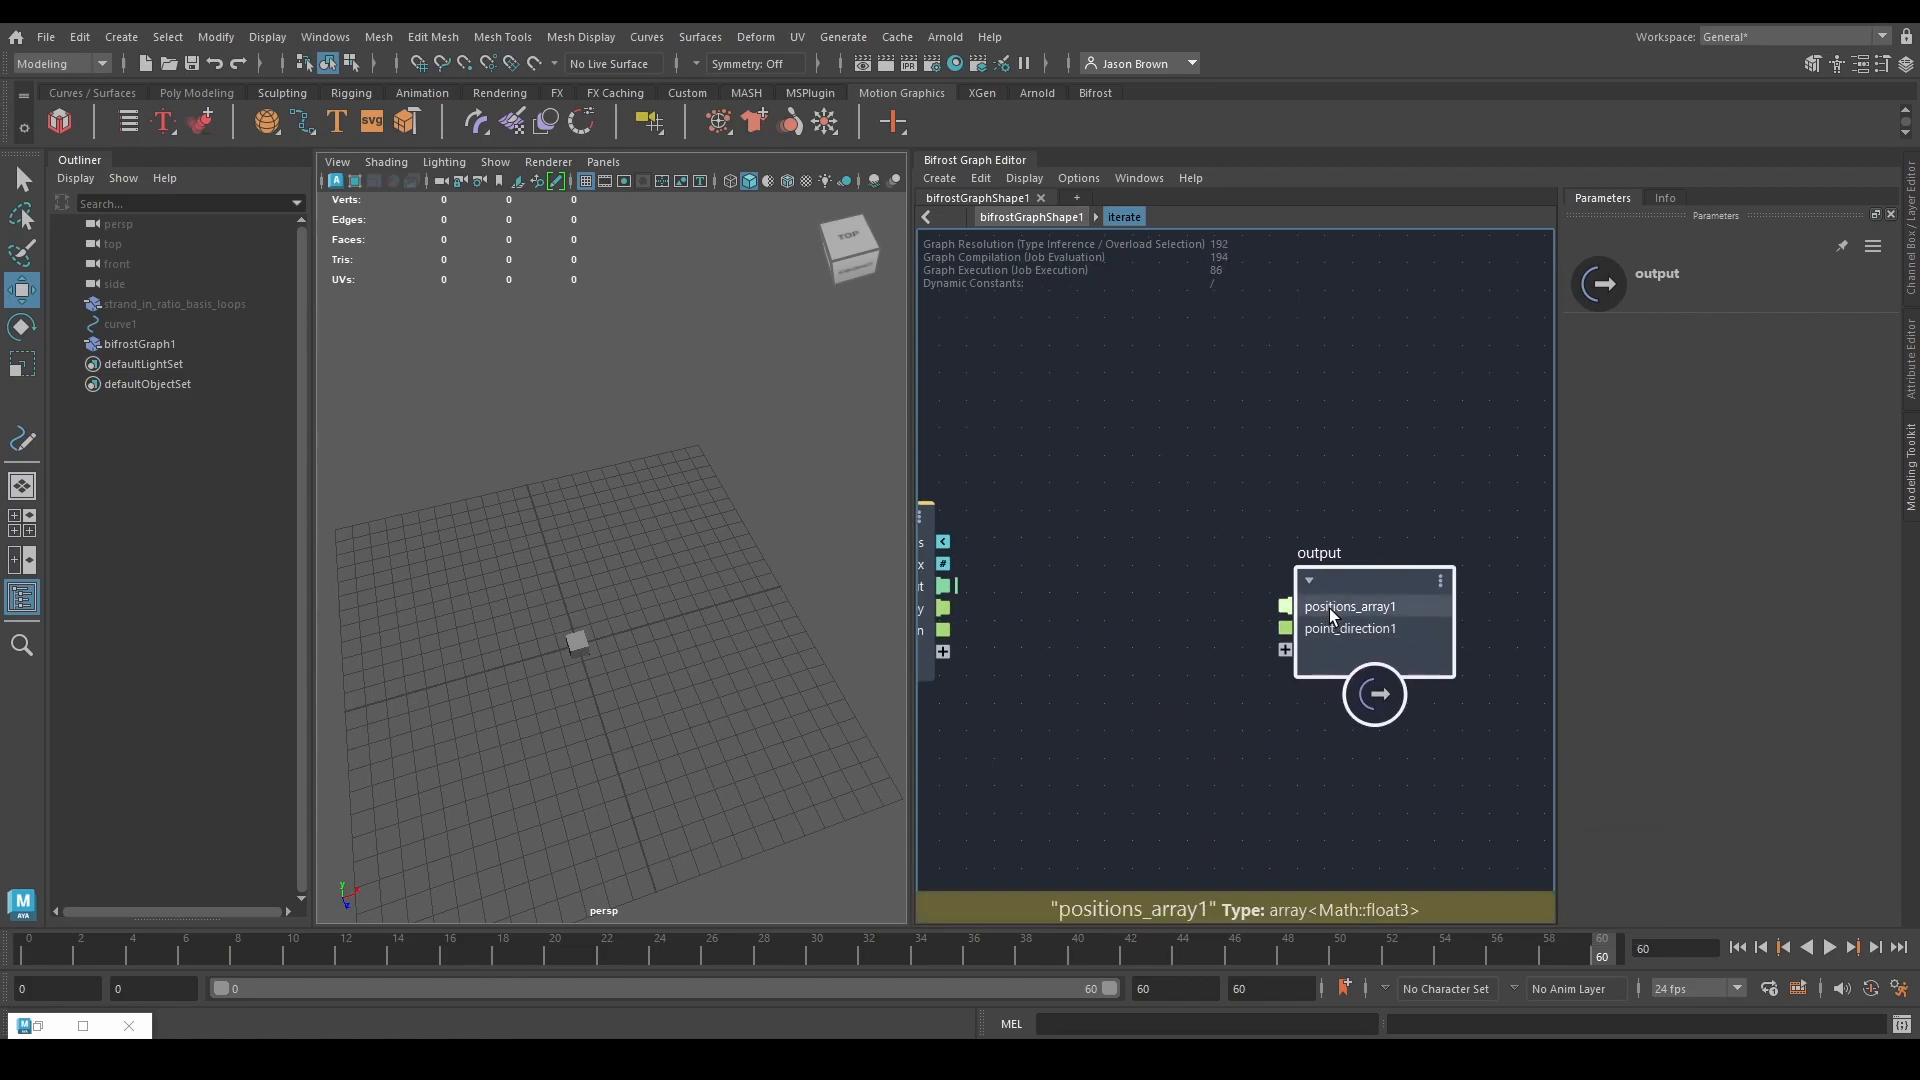
# Rename the output node's positions_array1 port as out_positions.
pyautogui.rightClick(1328, 608)
pyautogui.click(1360, 646)
pyautogui.write('out_poistions')
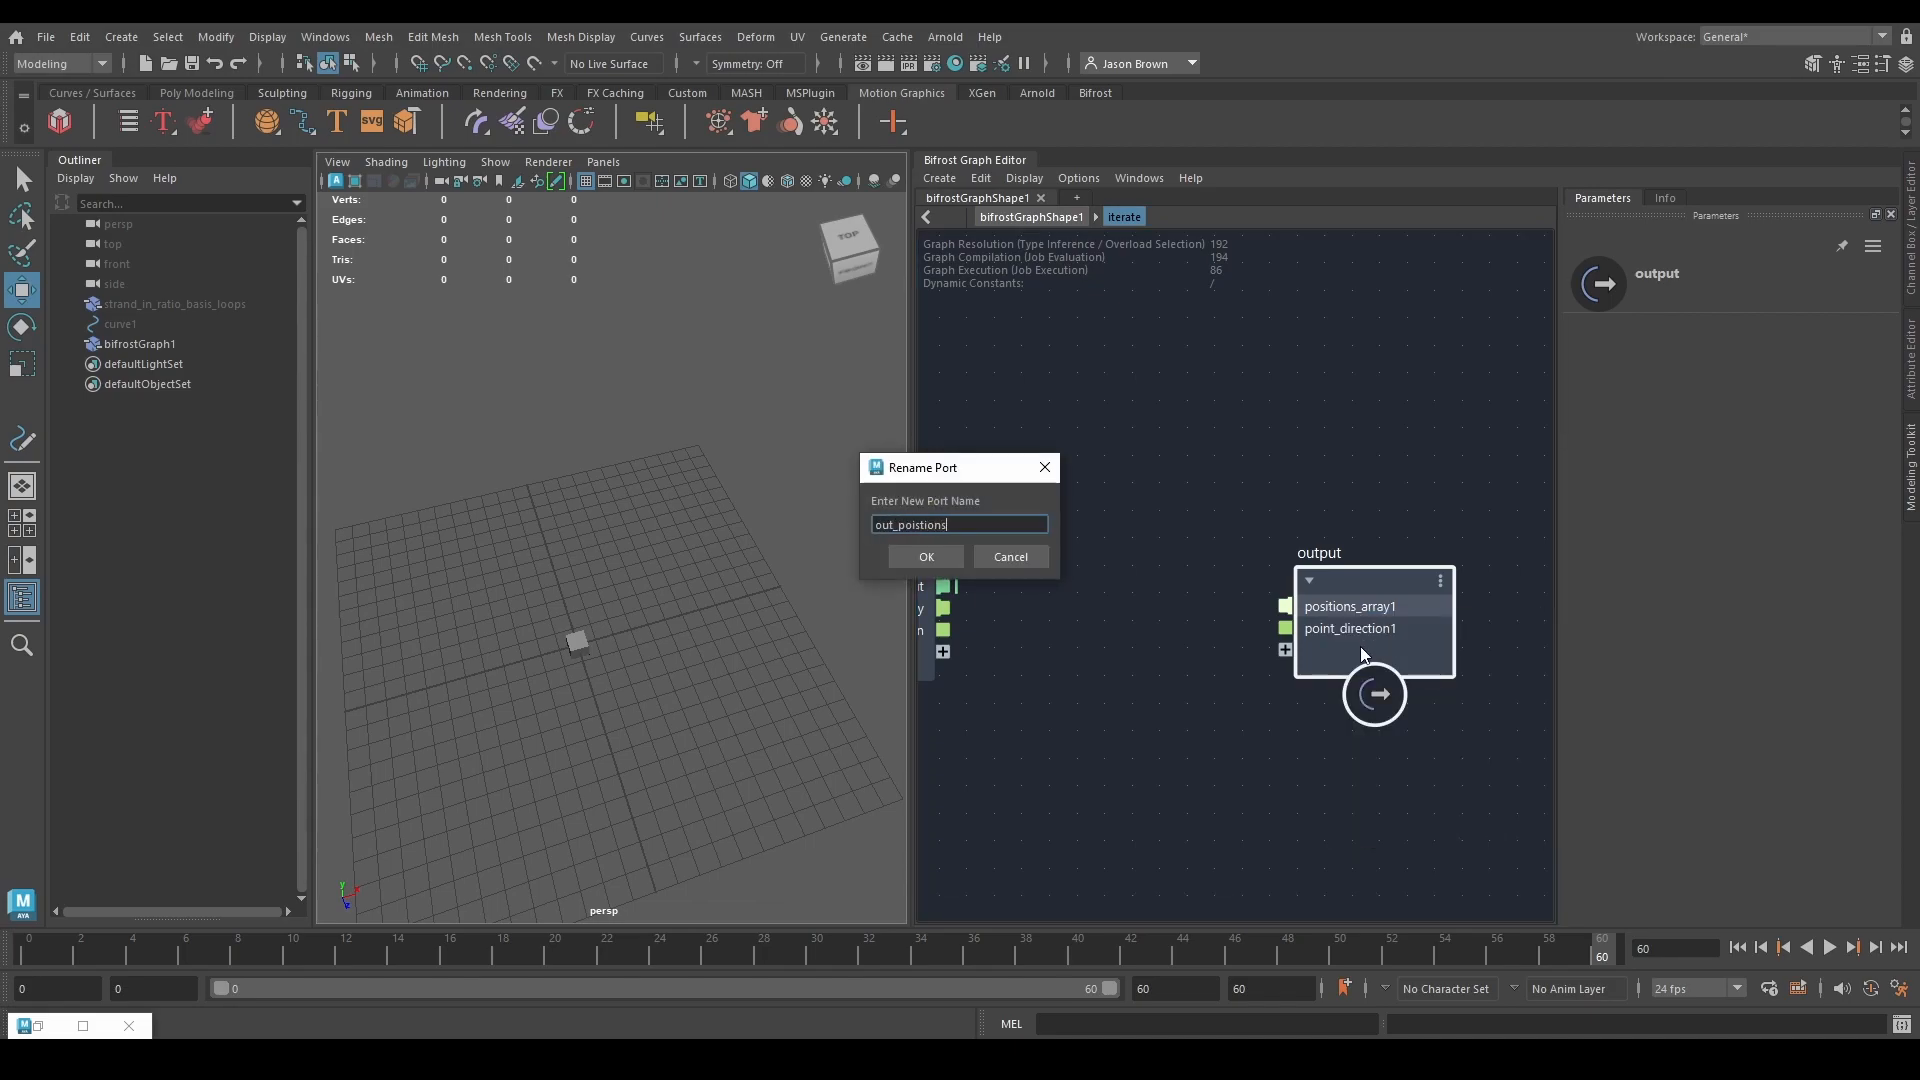
pyautogui.hotkey('ctrl', 'a')
pyautogui.write('out_positions')
pyautogui.press('Return')
# Rename the output node's point_direction1 port as point_direction_fp.
pyautogui.rightClick(1306, 626)
pyautogui.click(1338, 660)
pyautogui.press('End')
pyautogui.press('BackSpace')
pyautogui.write('_pf')
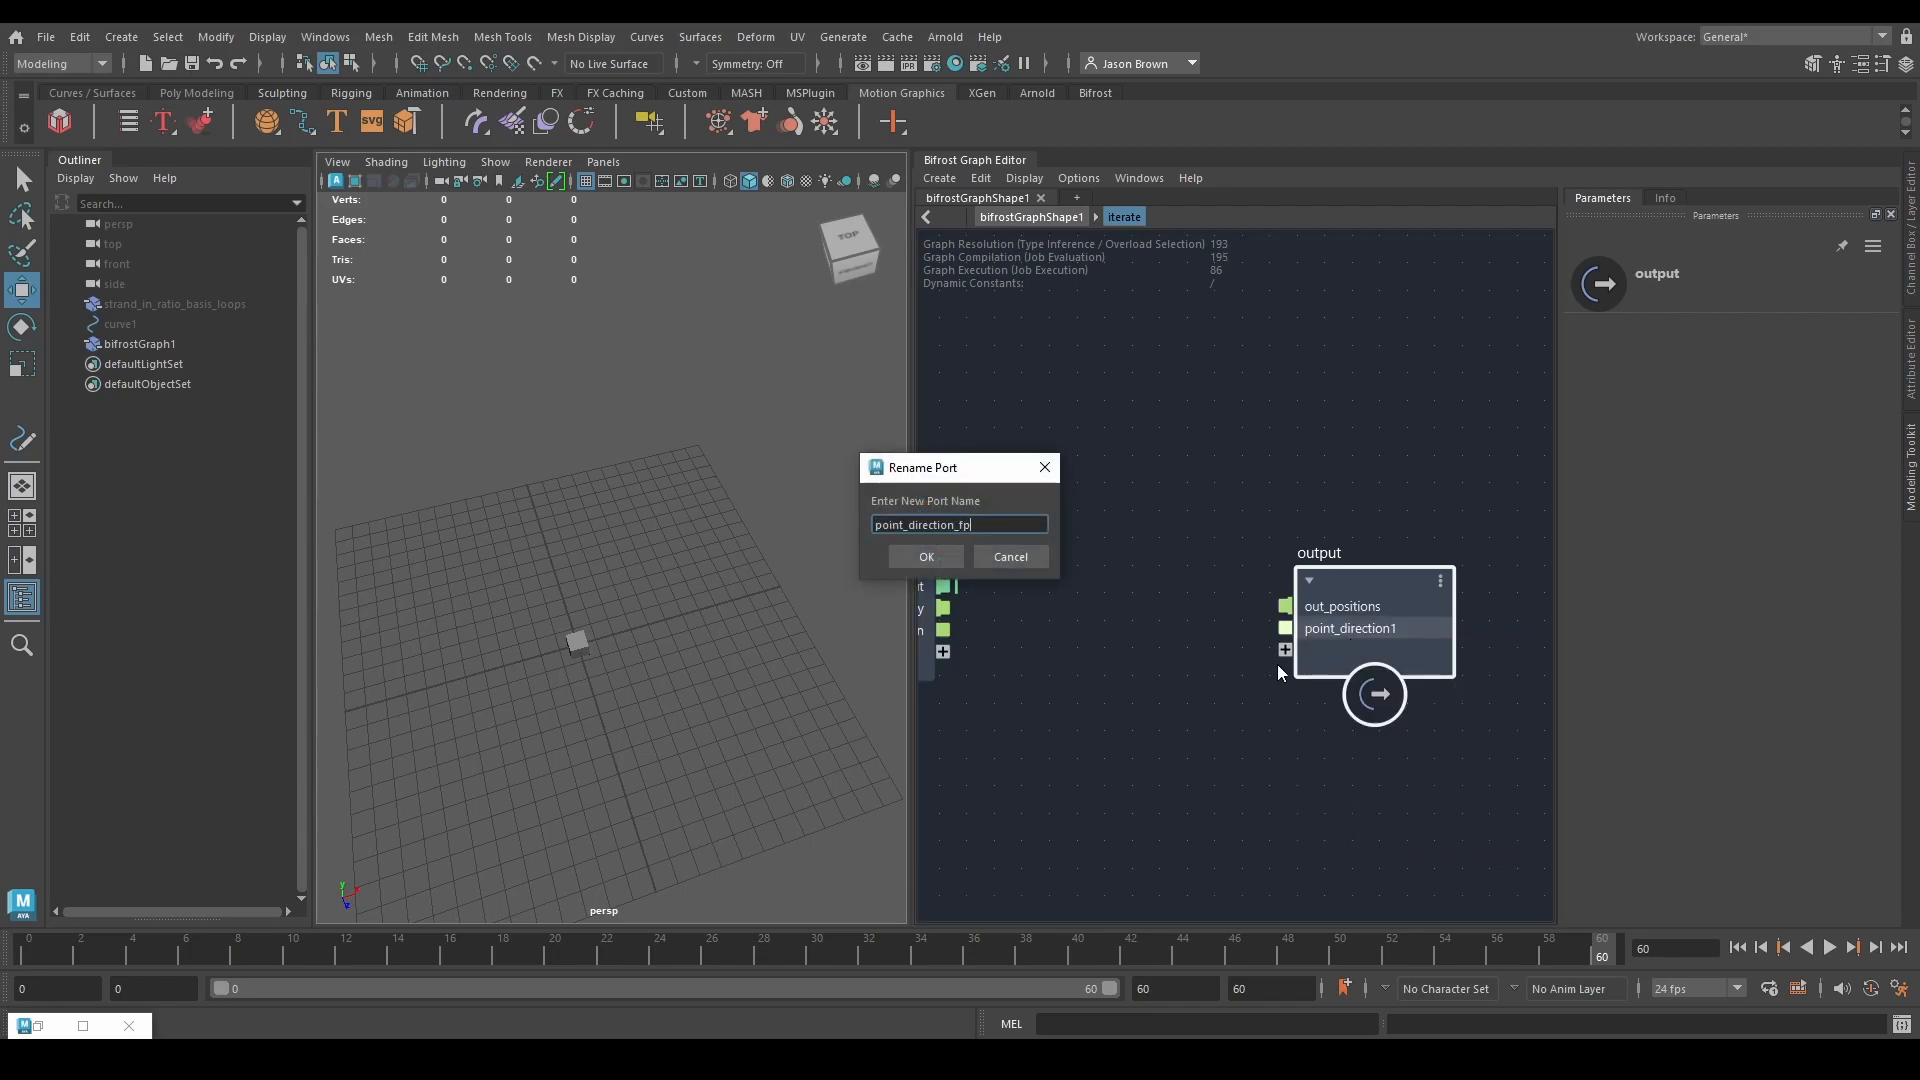
pyautogui.press('Return')
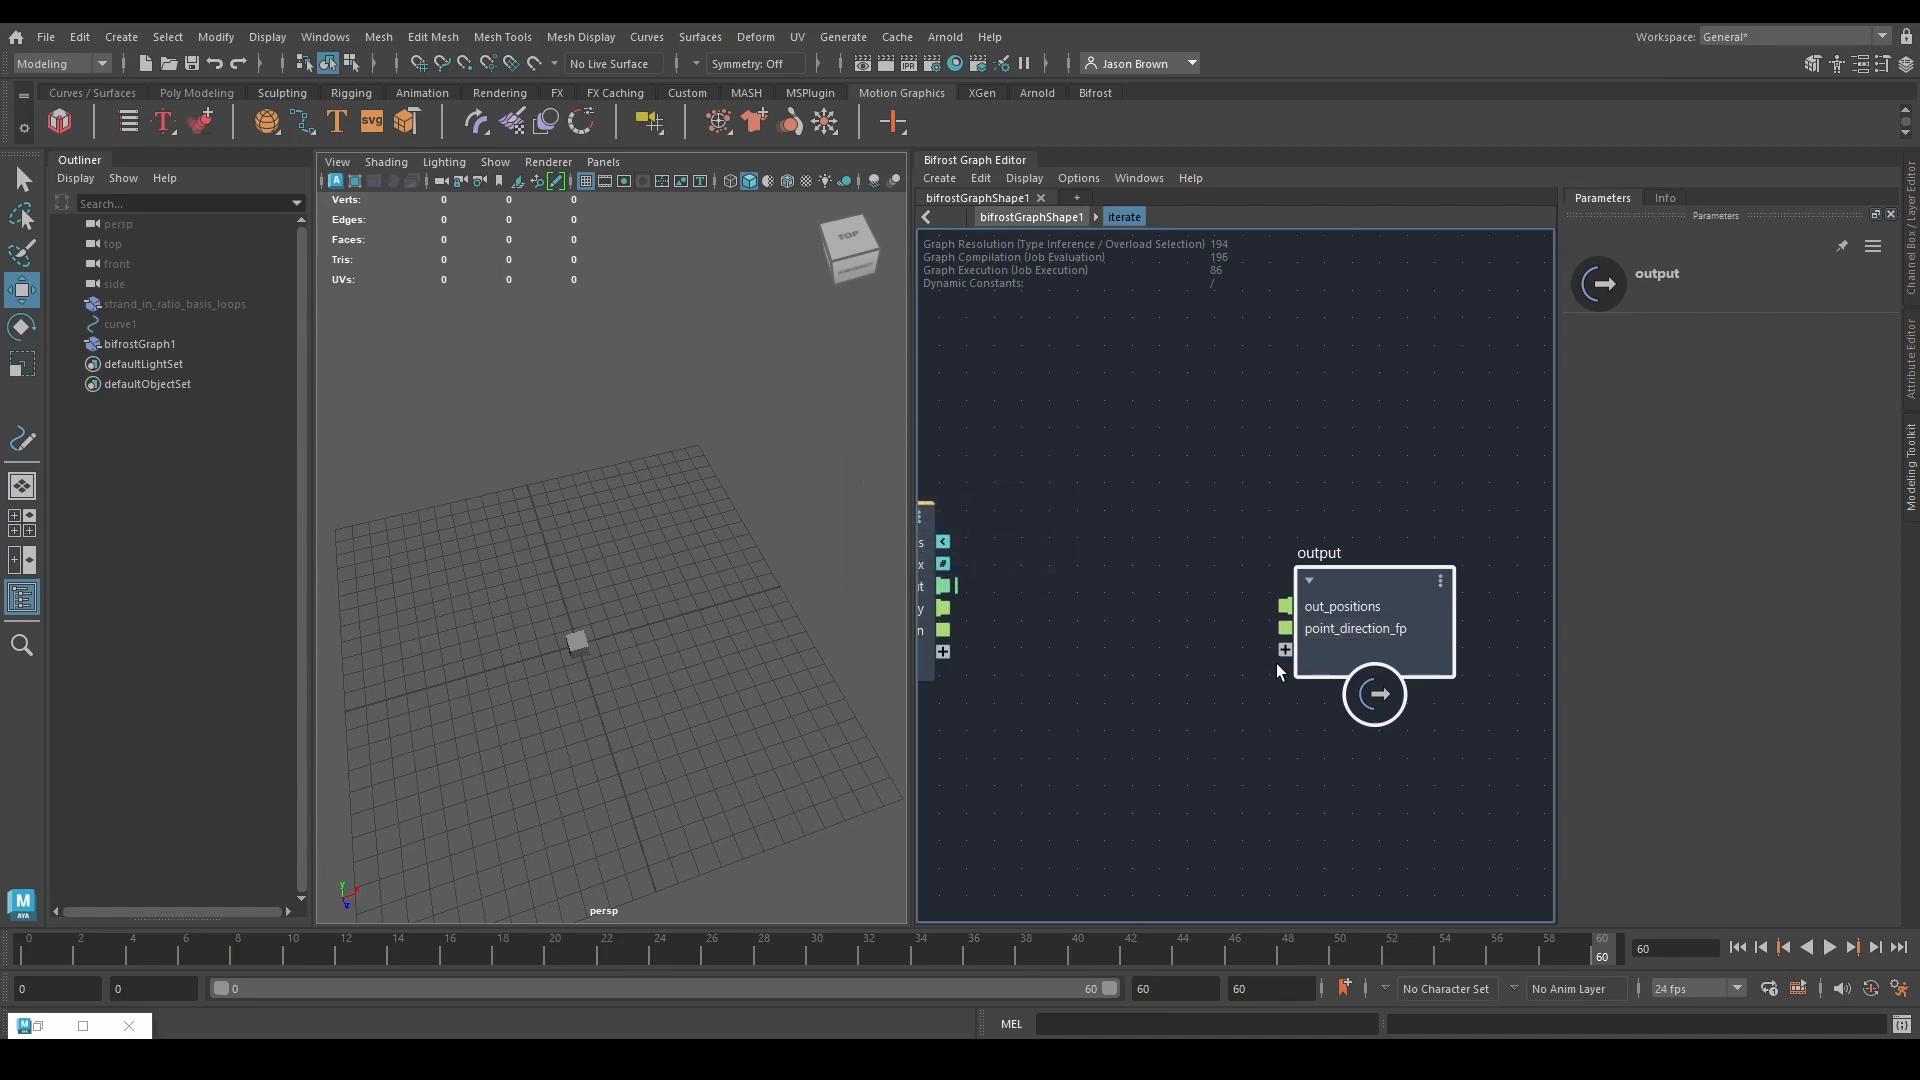
# Set the port state of out_positions to positions_array and of point_direction_fp to point_direction.
pyautogui.moveTo(1324, 661); pyautogui.dragTo(1427, 678, button='middle')
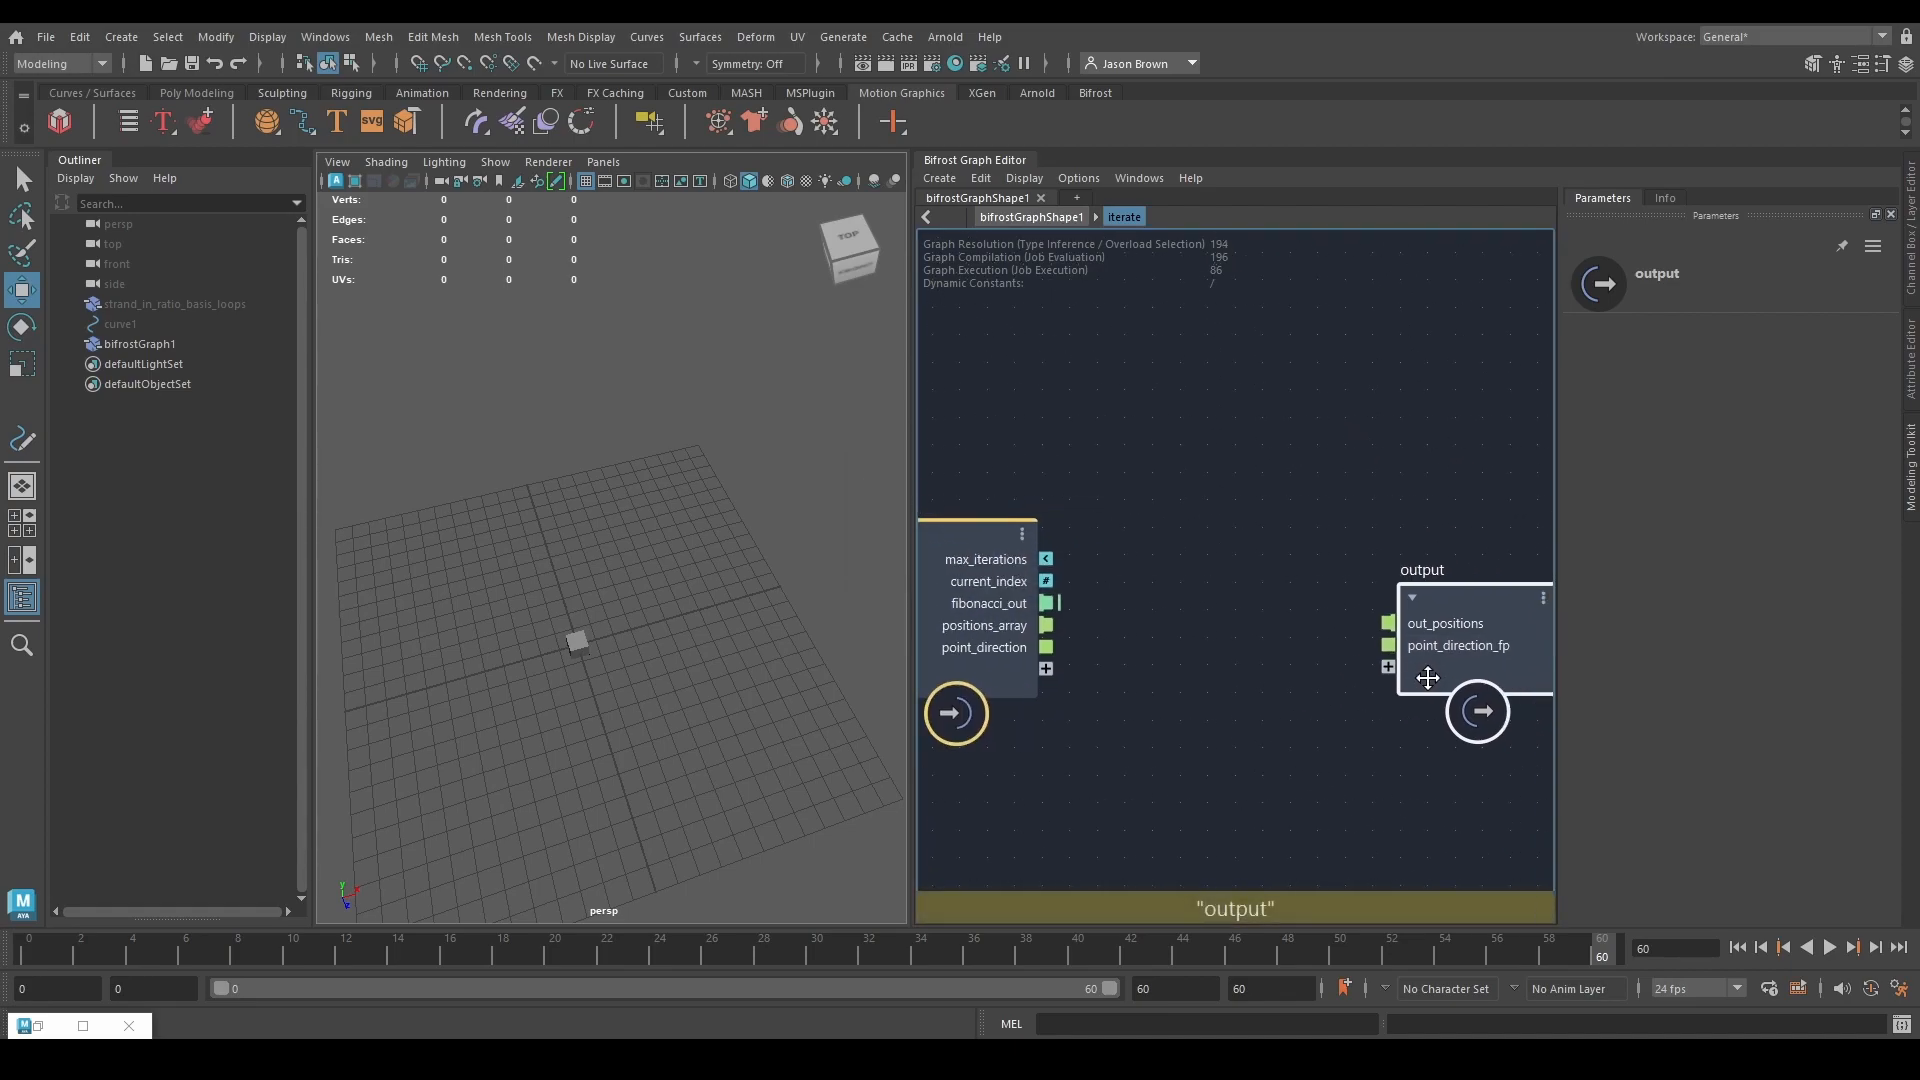
pyautogui.rightClick(1420, 608)
pyautogui.moveTo(1514, 838)
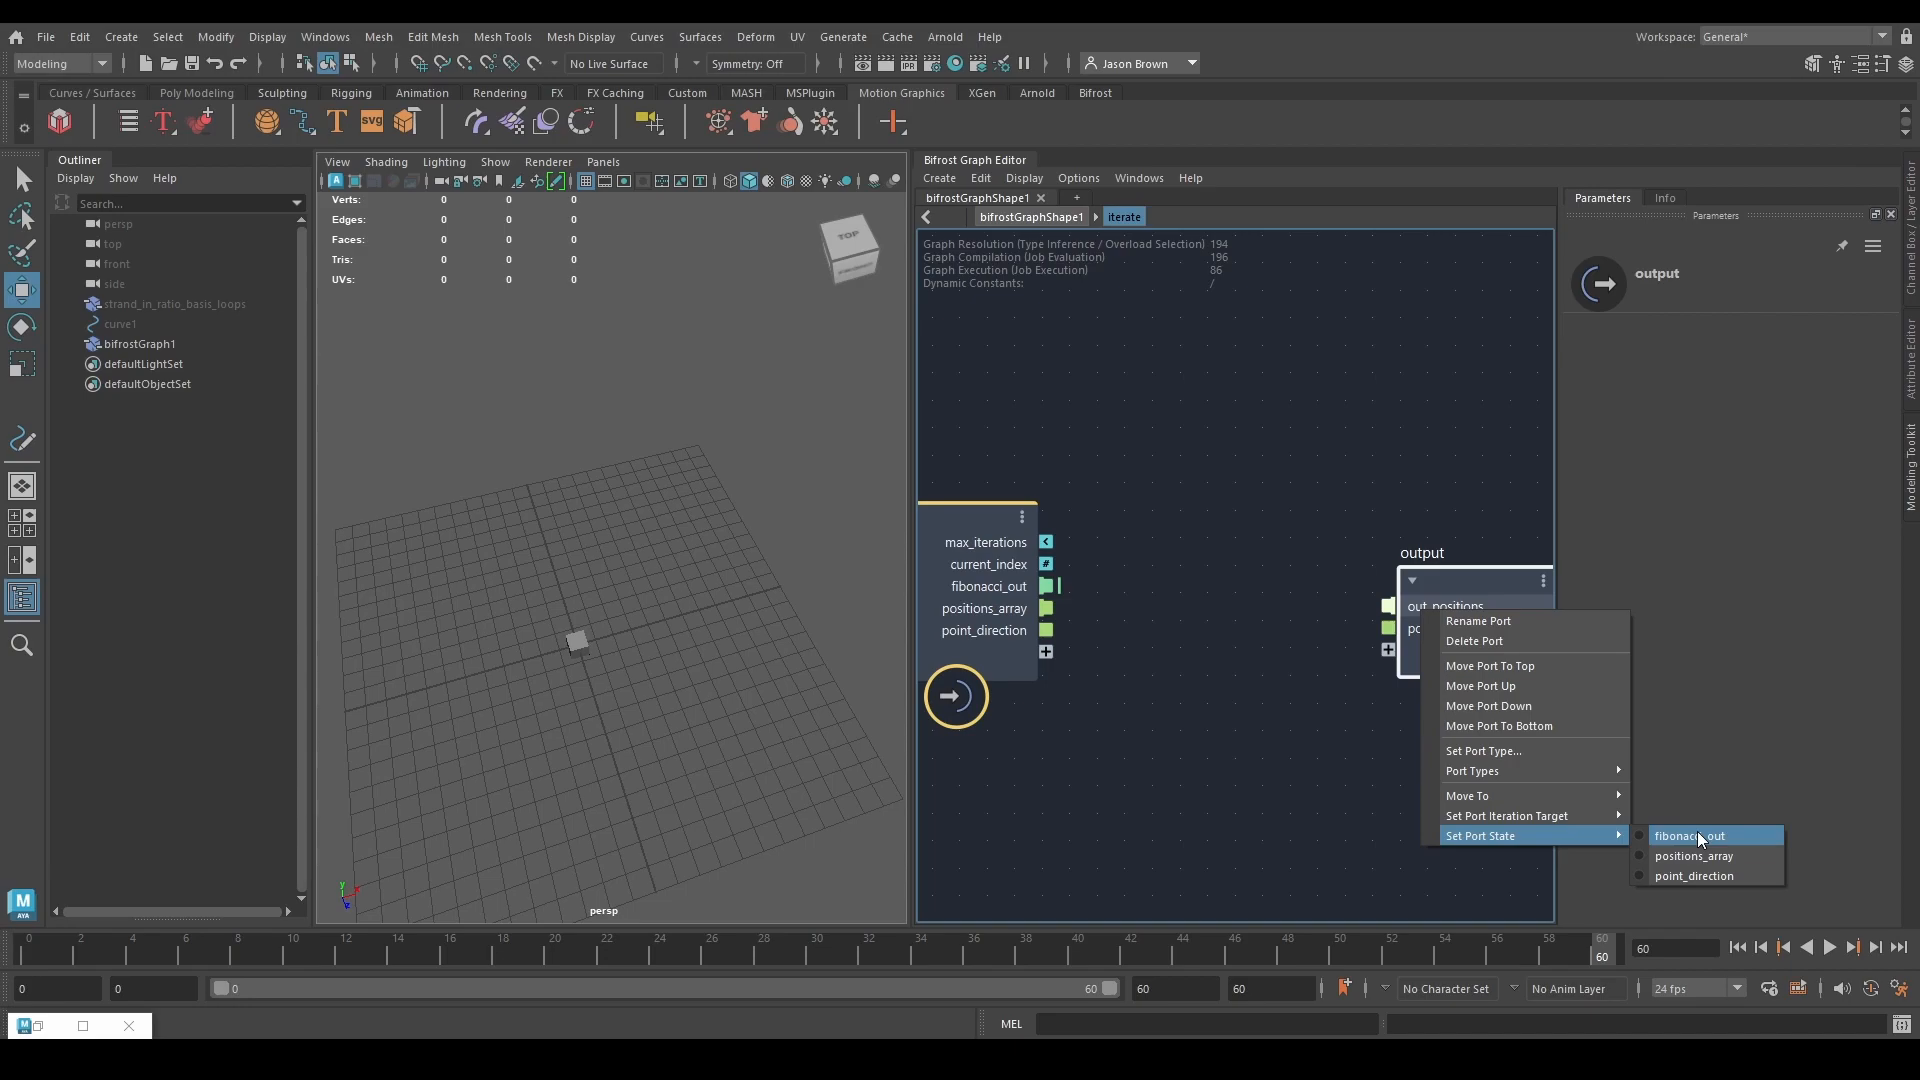
pyautogui.click(1700, 856)
pyautogui.rightClick(1418, 632)
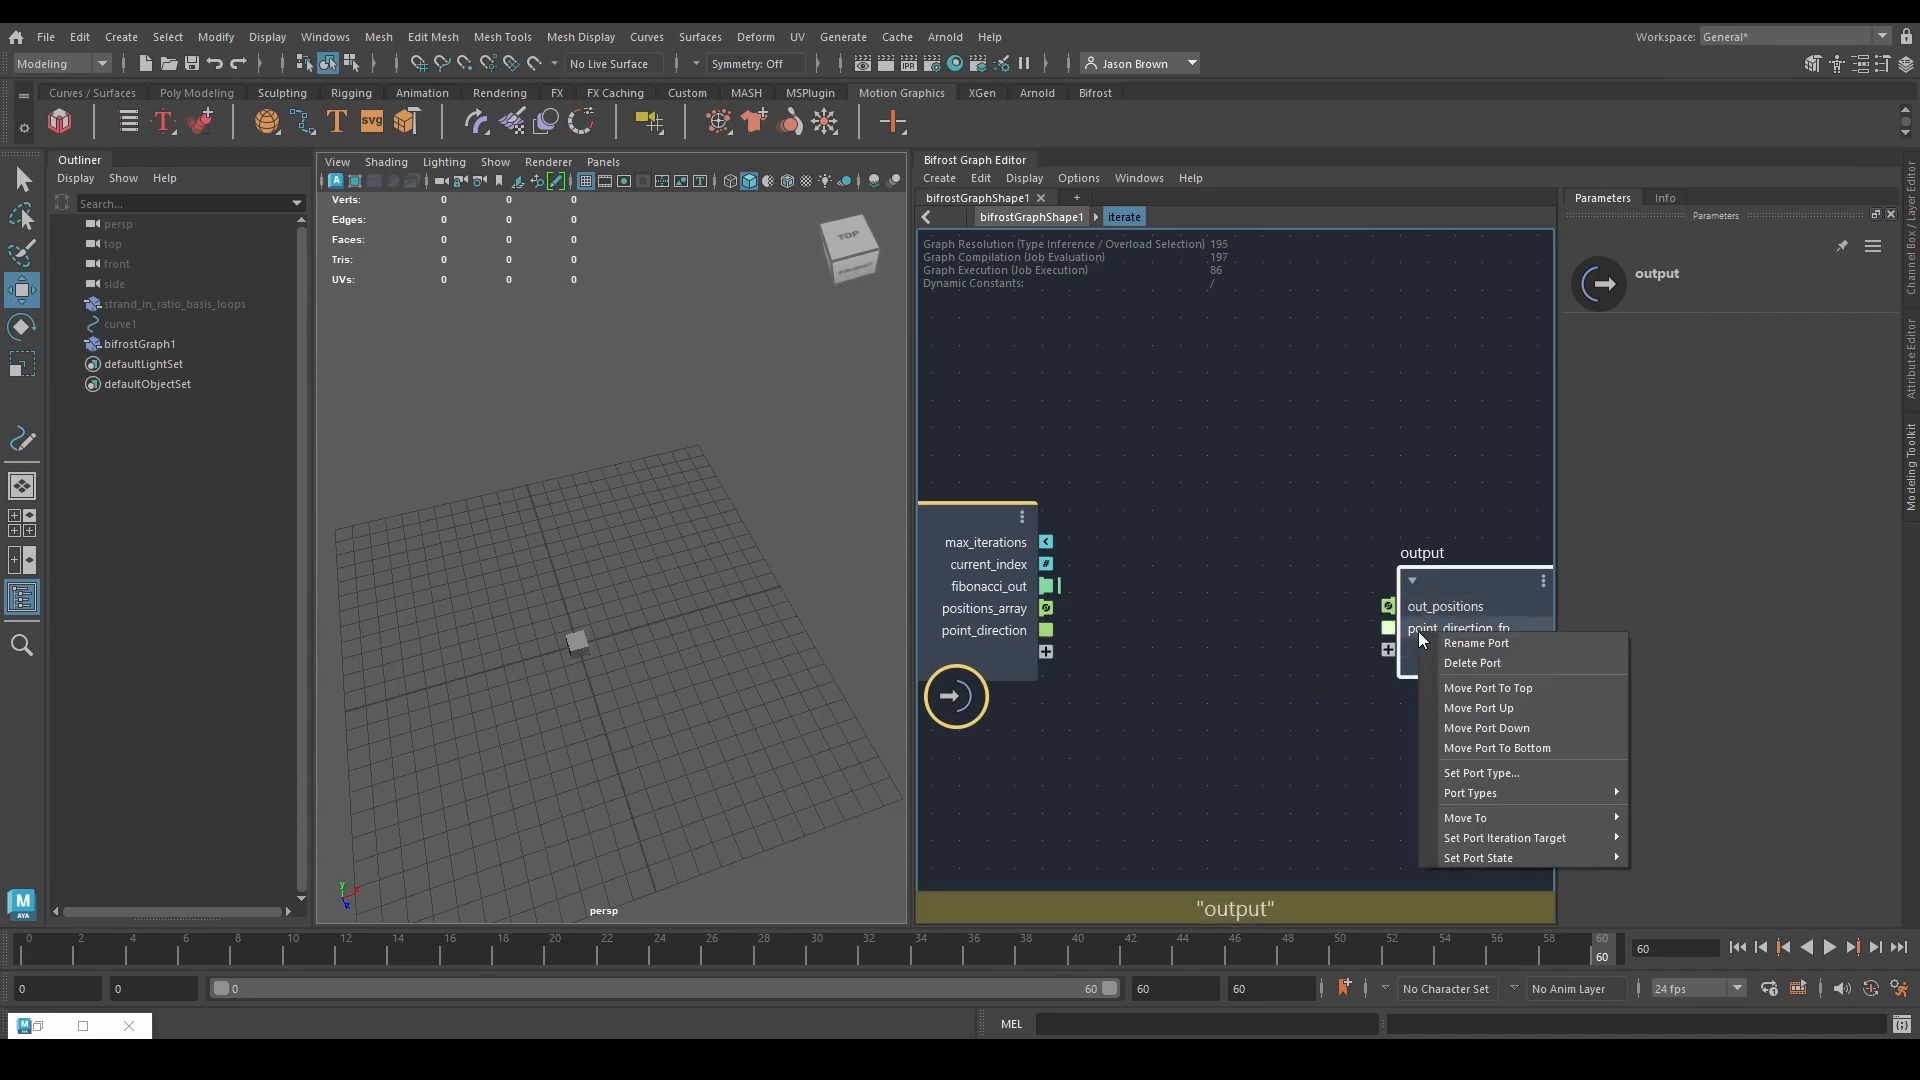
pyautogui.moveTo(1553, 839)
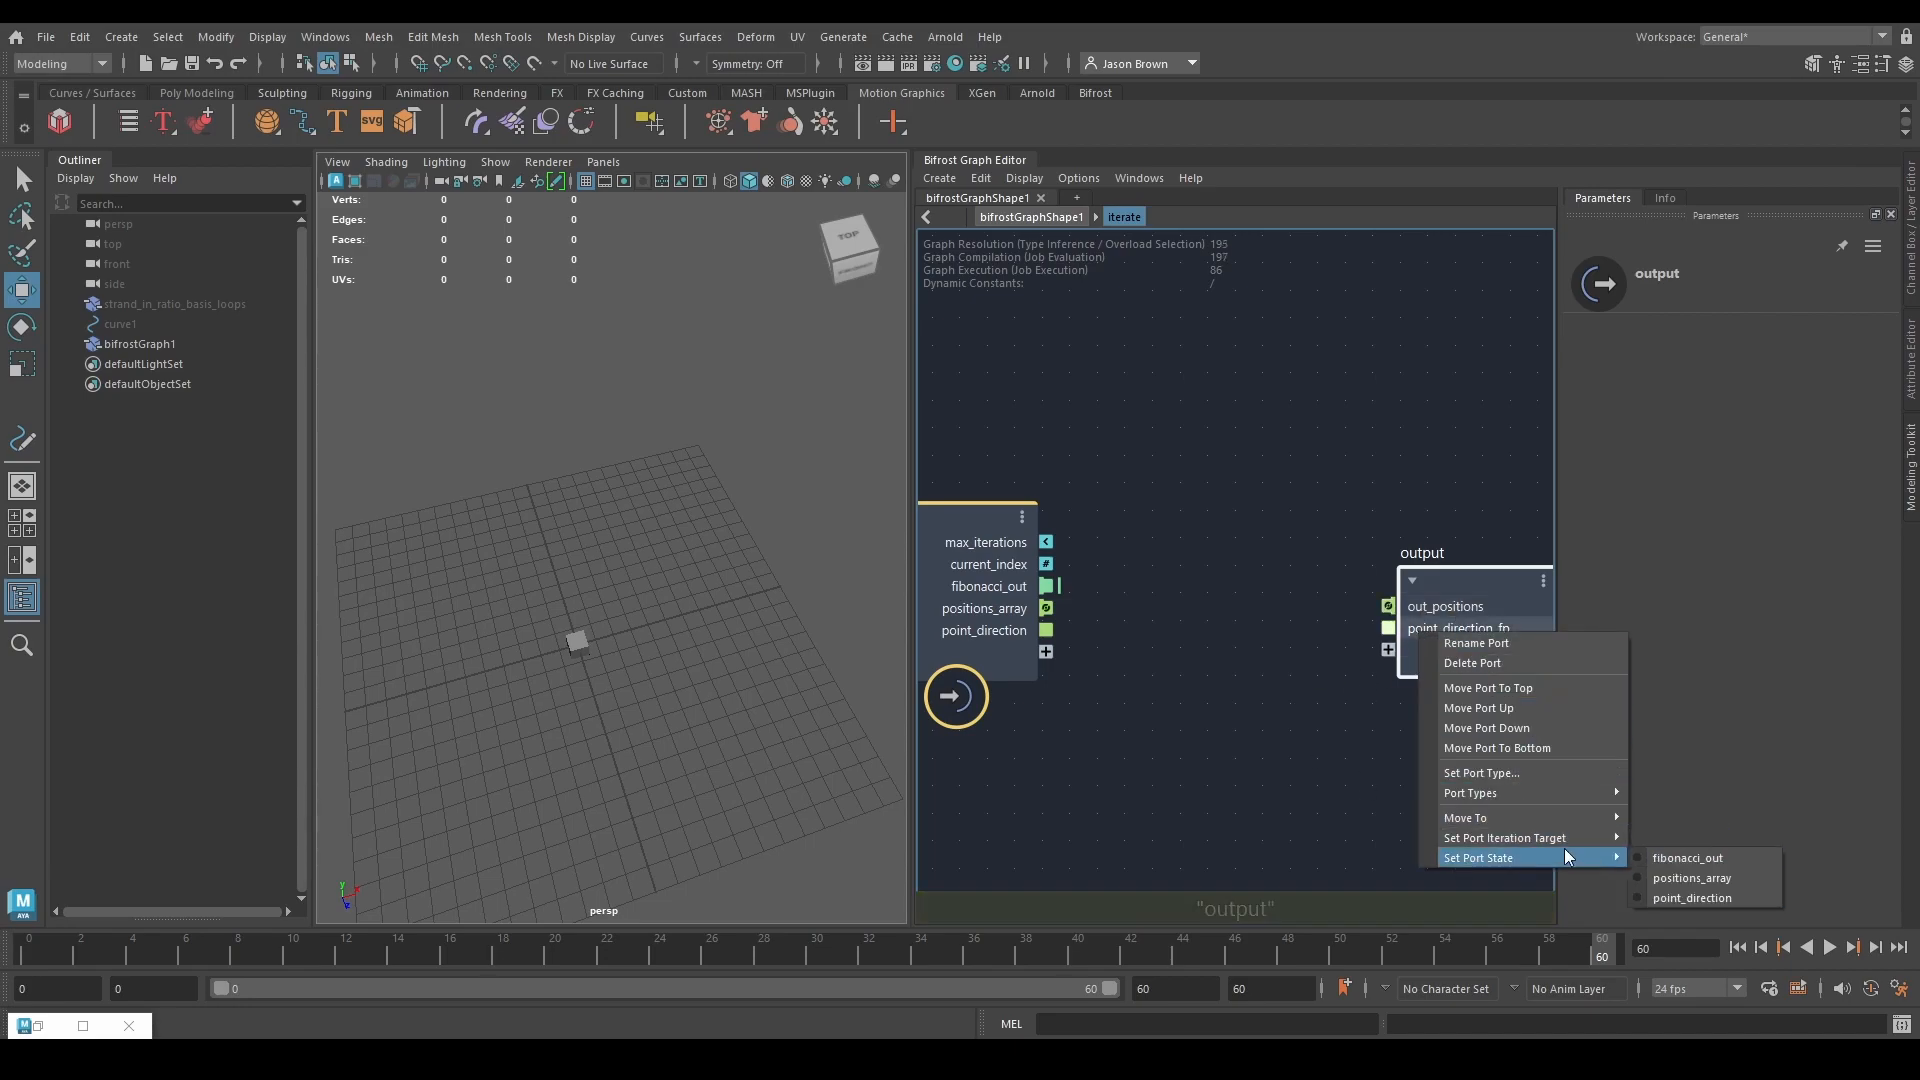
pyautogui.click(1696, 899)
# Add a less node above the input node, fed by current_index, and set its second value to 2.
pyautogui.scroll(-1, 1264, 657)
pyautogui.moveTo(1263, 658); pyautogui.dragTo(1172, 598, button='middle')
pyautogui.scroll(-1, 1245, 612)
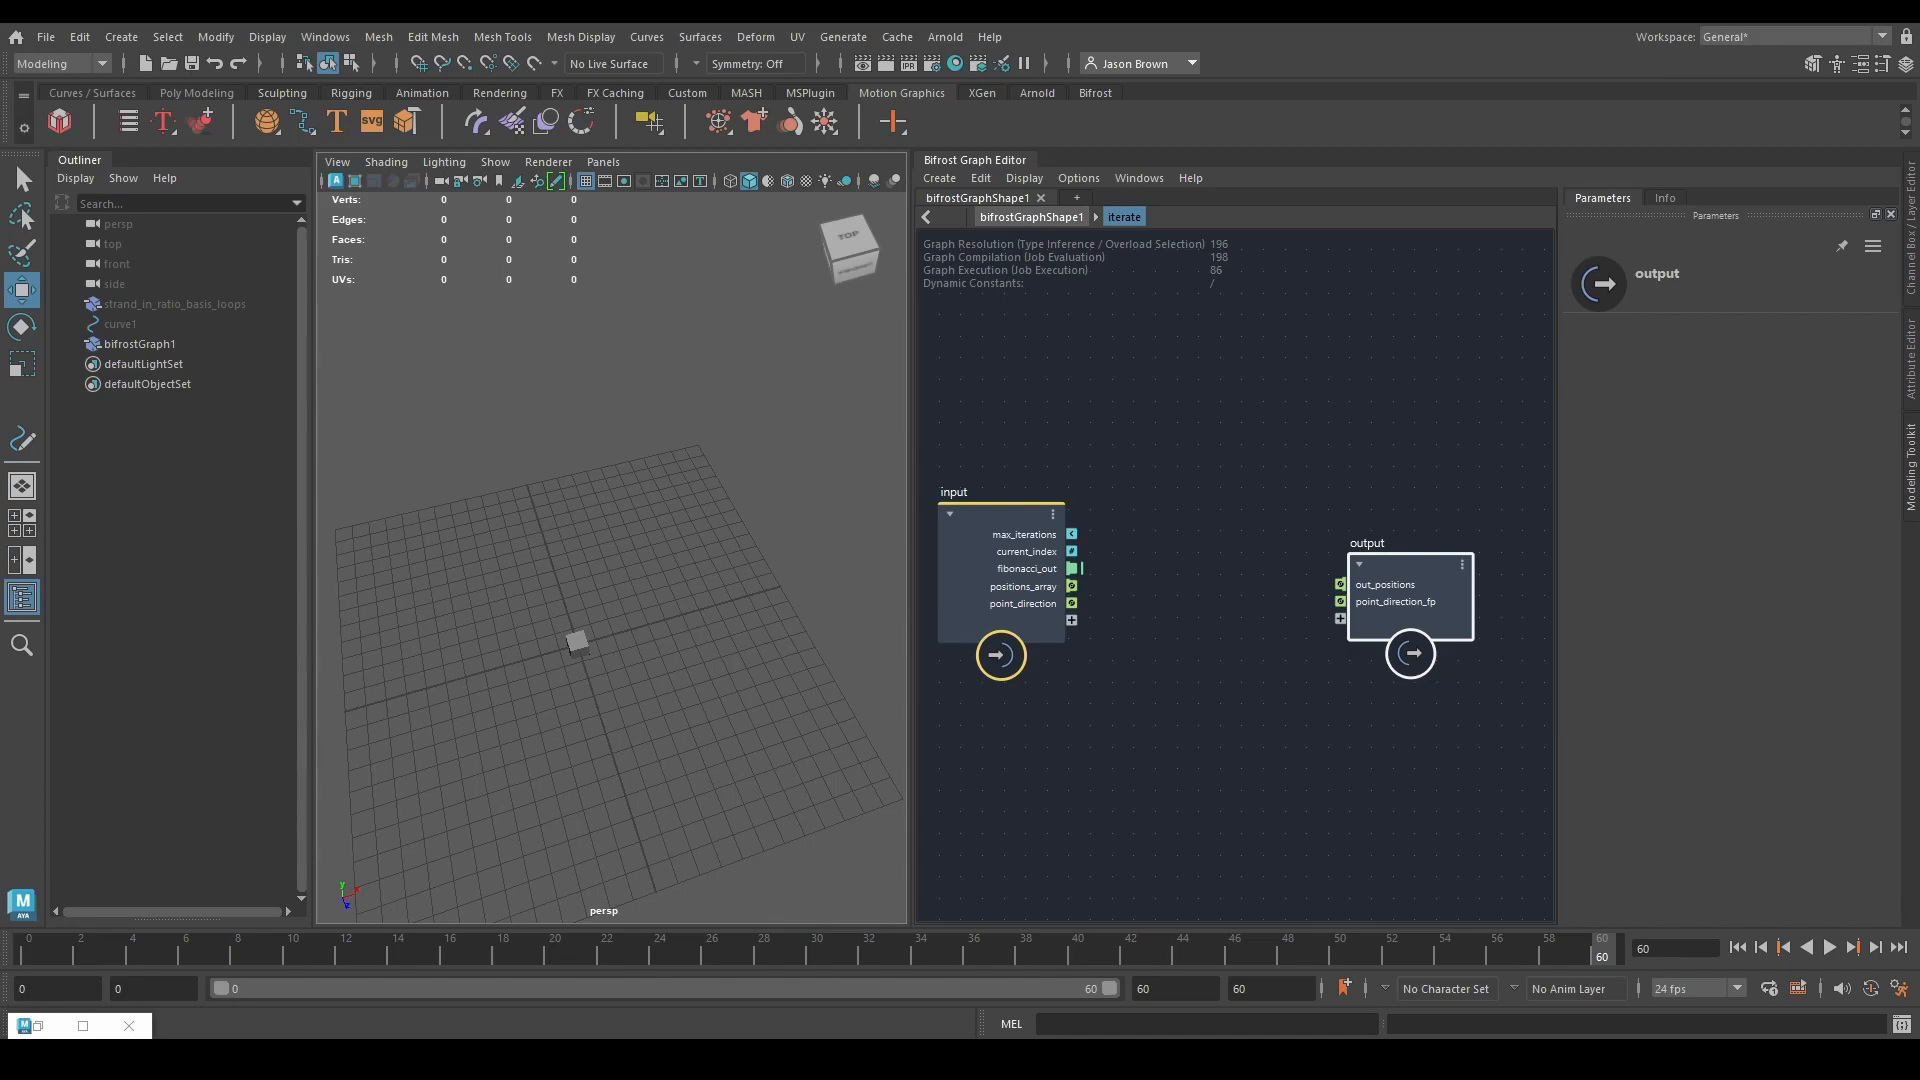
pyautogui.moveTo(1041, 589); pyautogui.dragTo(1100, 393)
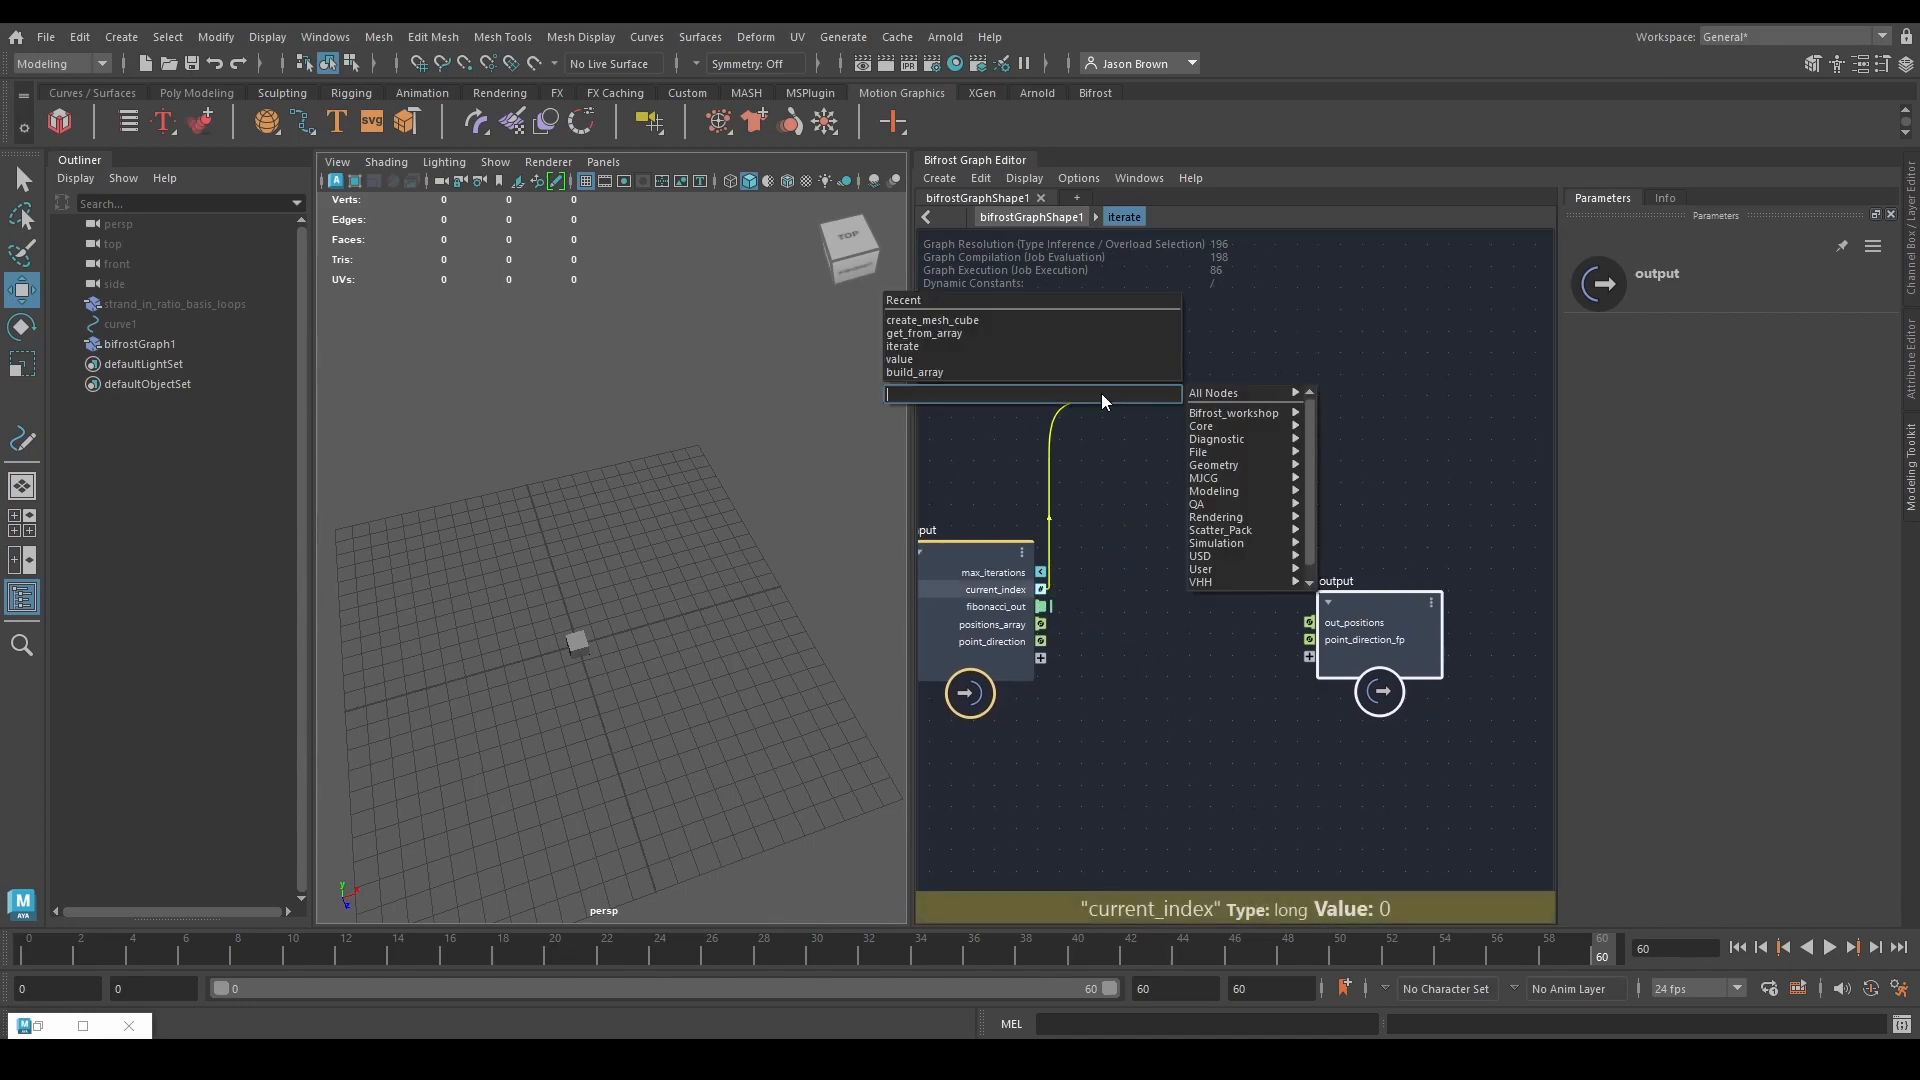
pyautogui.write('less')
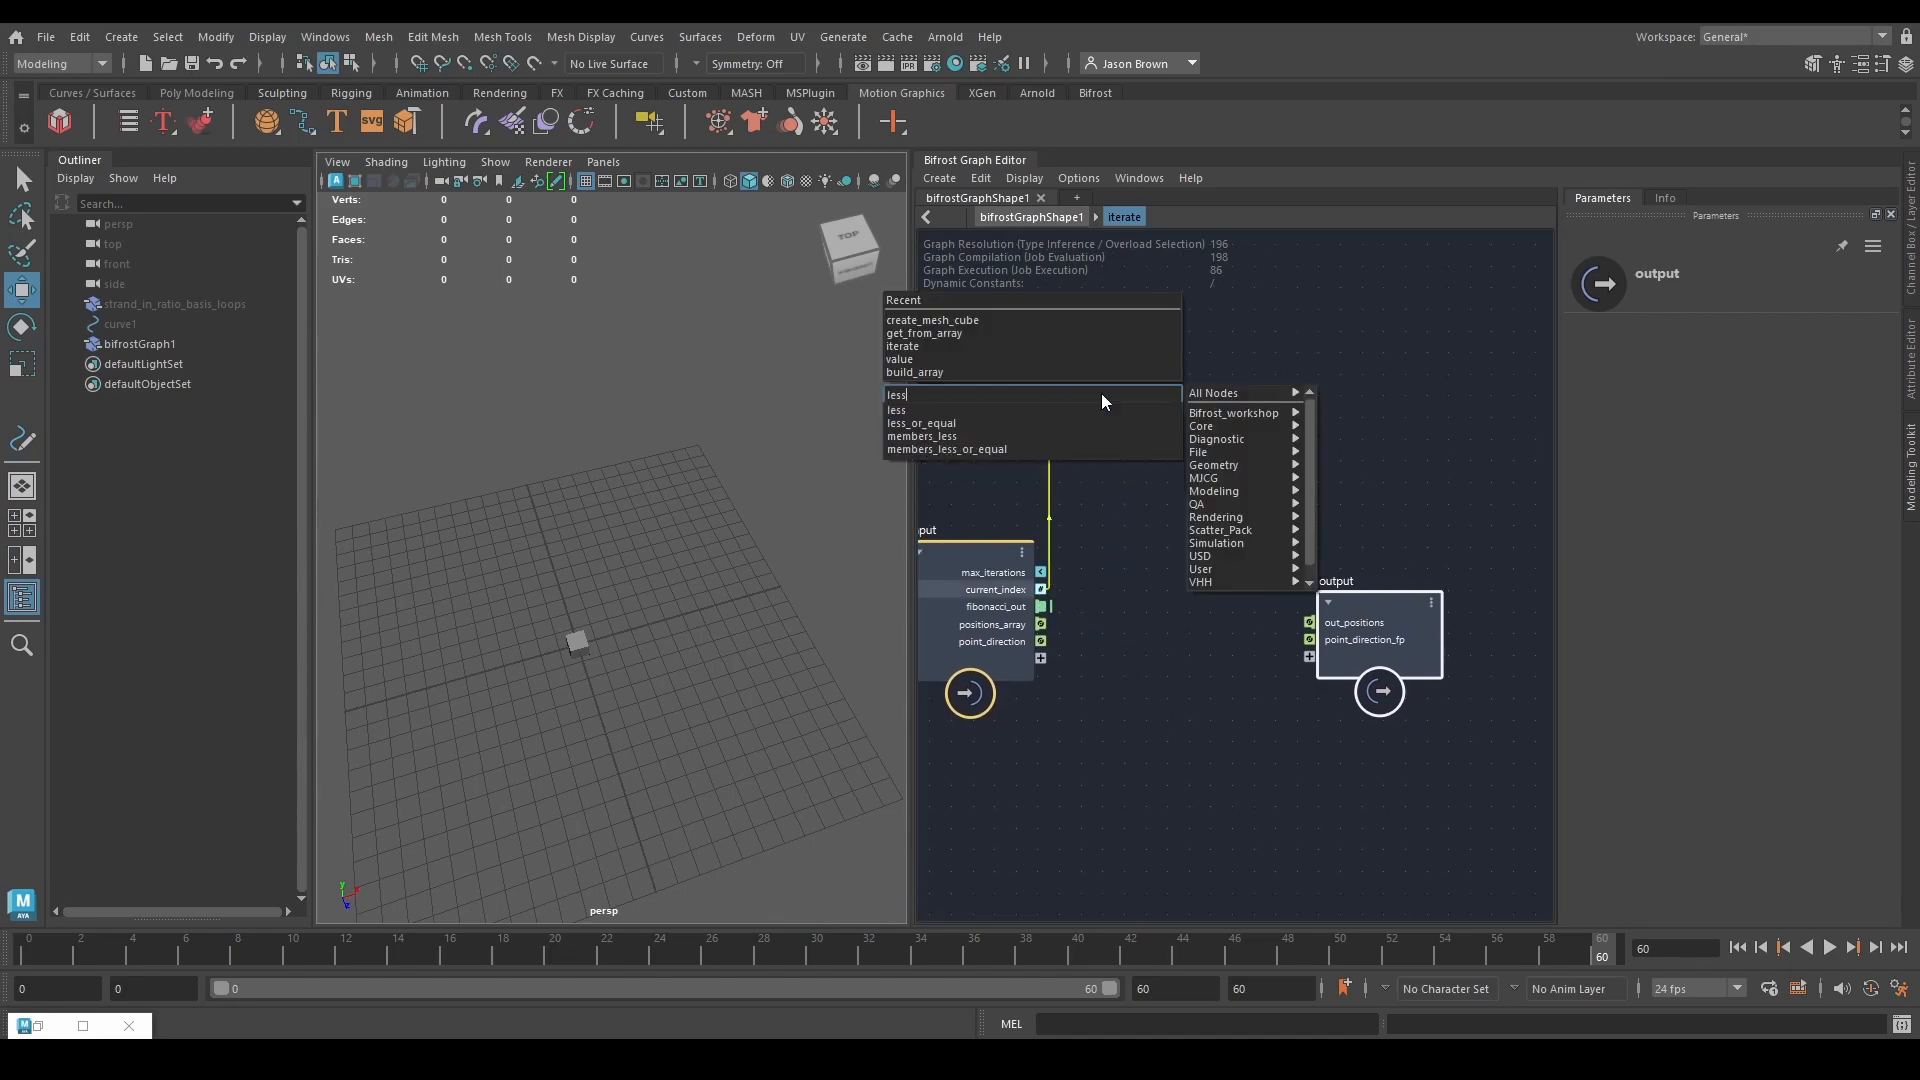
pyautogui.press('Return')
pyautogui.moveTo(1134, 434); pyautogui.dragTo(1189, 370)
pyautogui.click(1705, 369)
pyautogui.write('2')
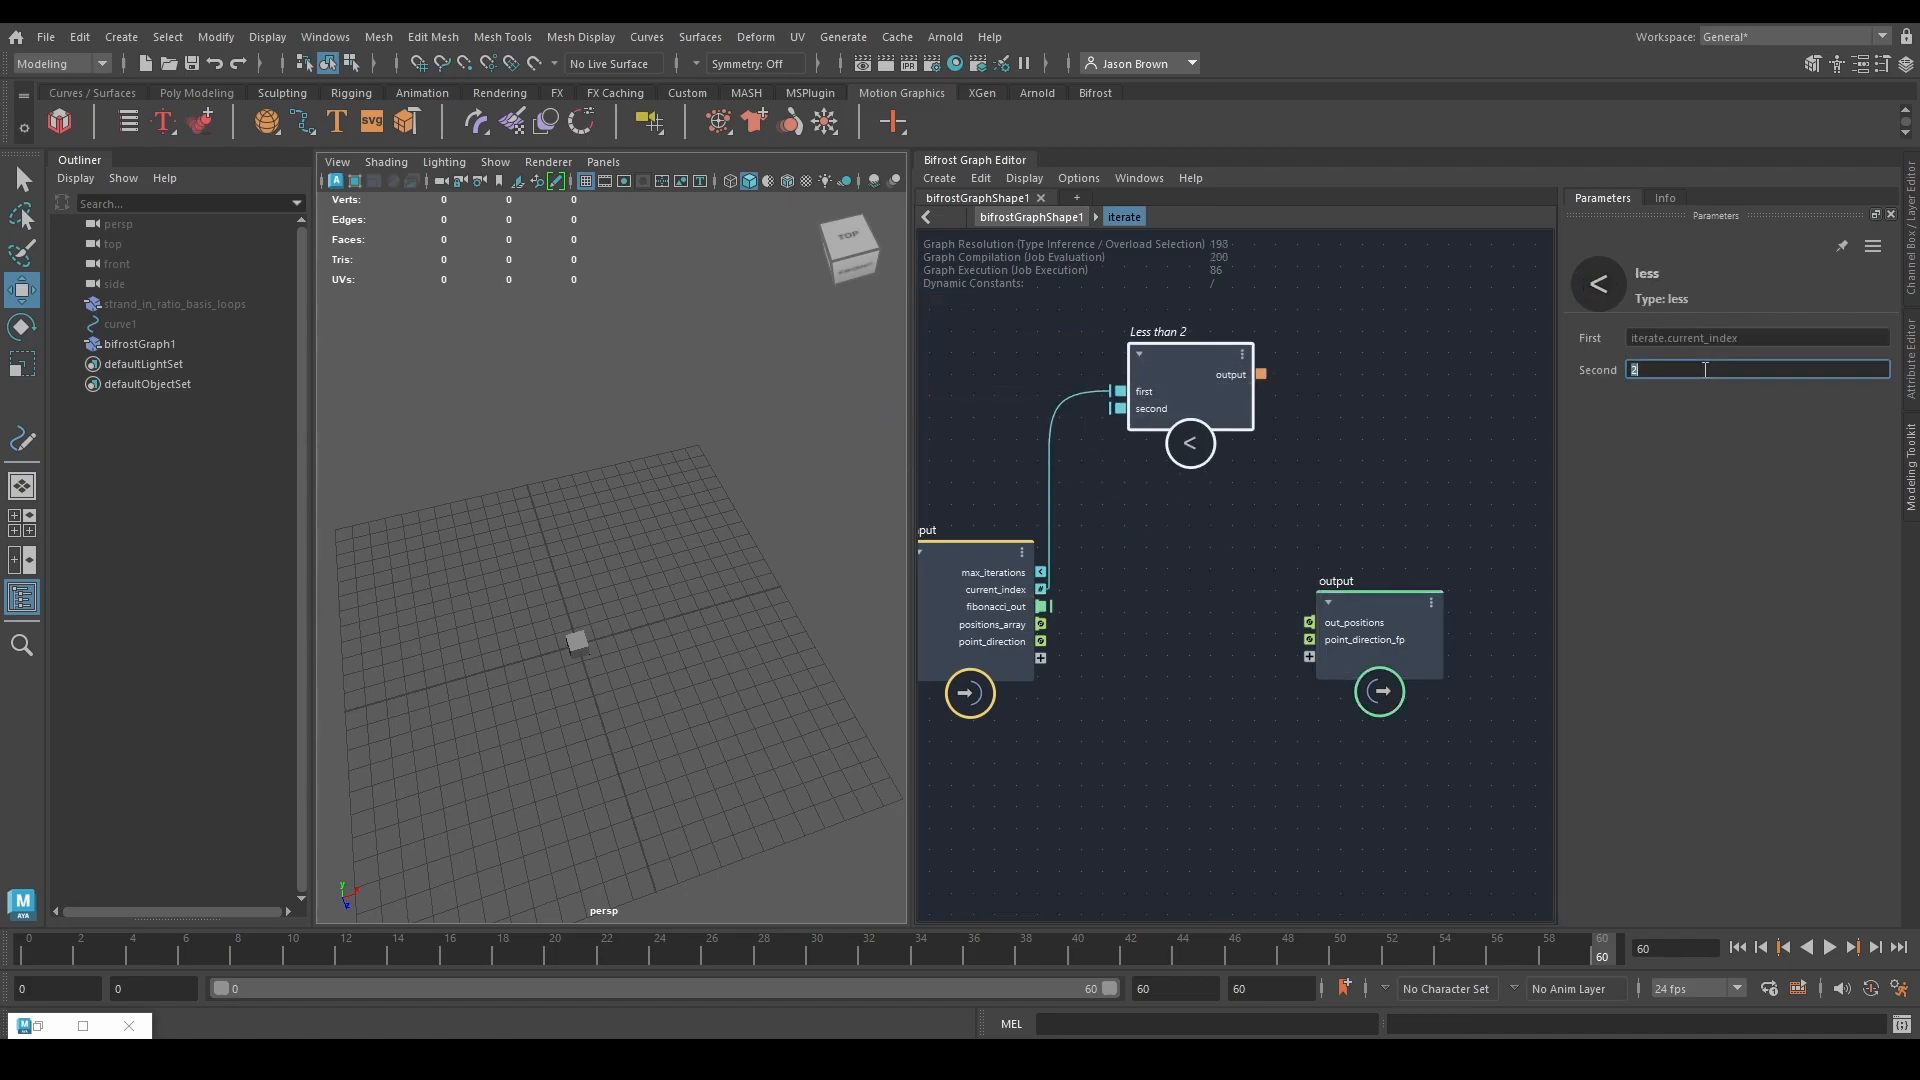
# Make room in the graph by moving the output node farther from the input node and repositioning the less node.
pyautogui.keyDown('alt'); pyautogui.moveTo(1326, 618); pyautogui.dragTo(1257, 658, button='middle'); pyautogui.keyUp('alt')
pyautogui.moveTo(1258, 658); pyautogui.dragTo(1645, 678)
pyautogui.keyDown('alt'); pyautogui.moveTo(1206, 517); pyautogui.dragTo(1258, 542, button='middle'); pyautogui.keyUp('alt')
pyautogui.moveTo(1133, 437); pyautogui.dragTo(1256, 429)
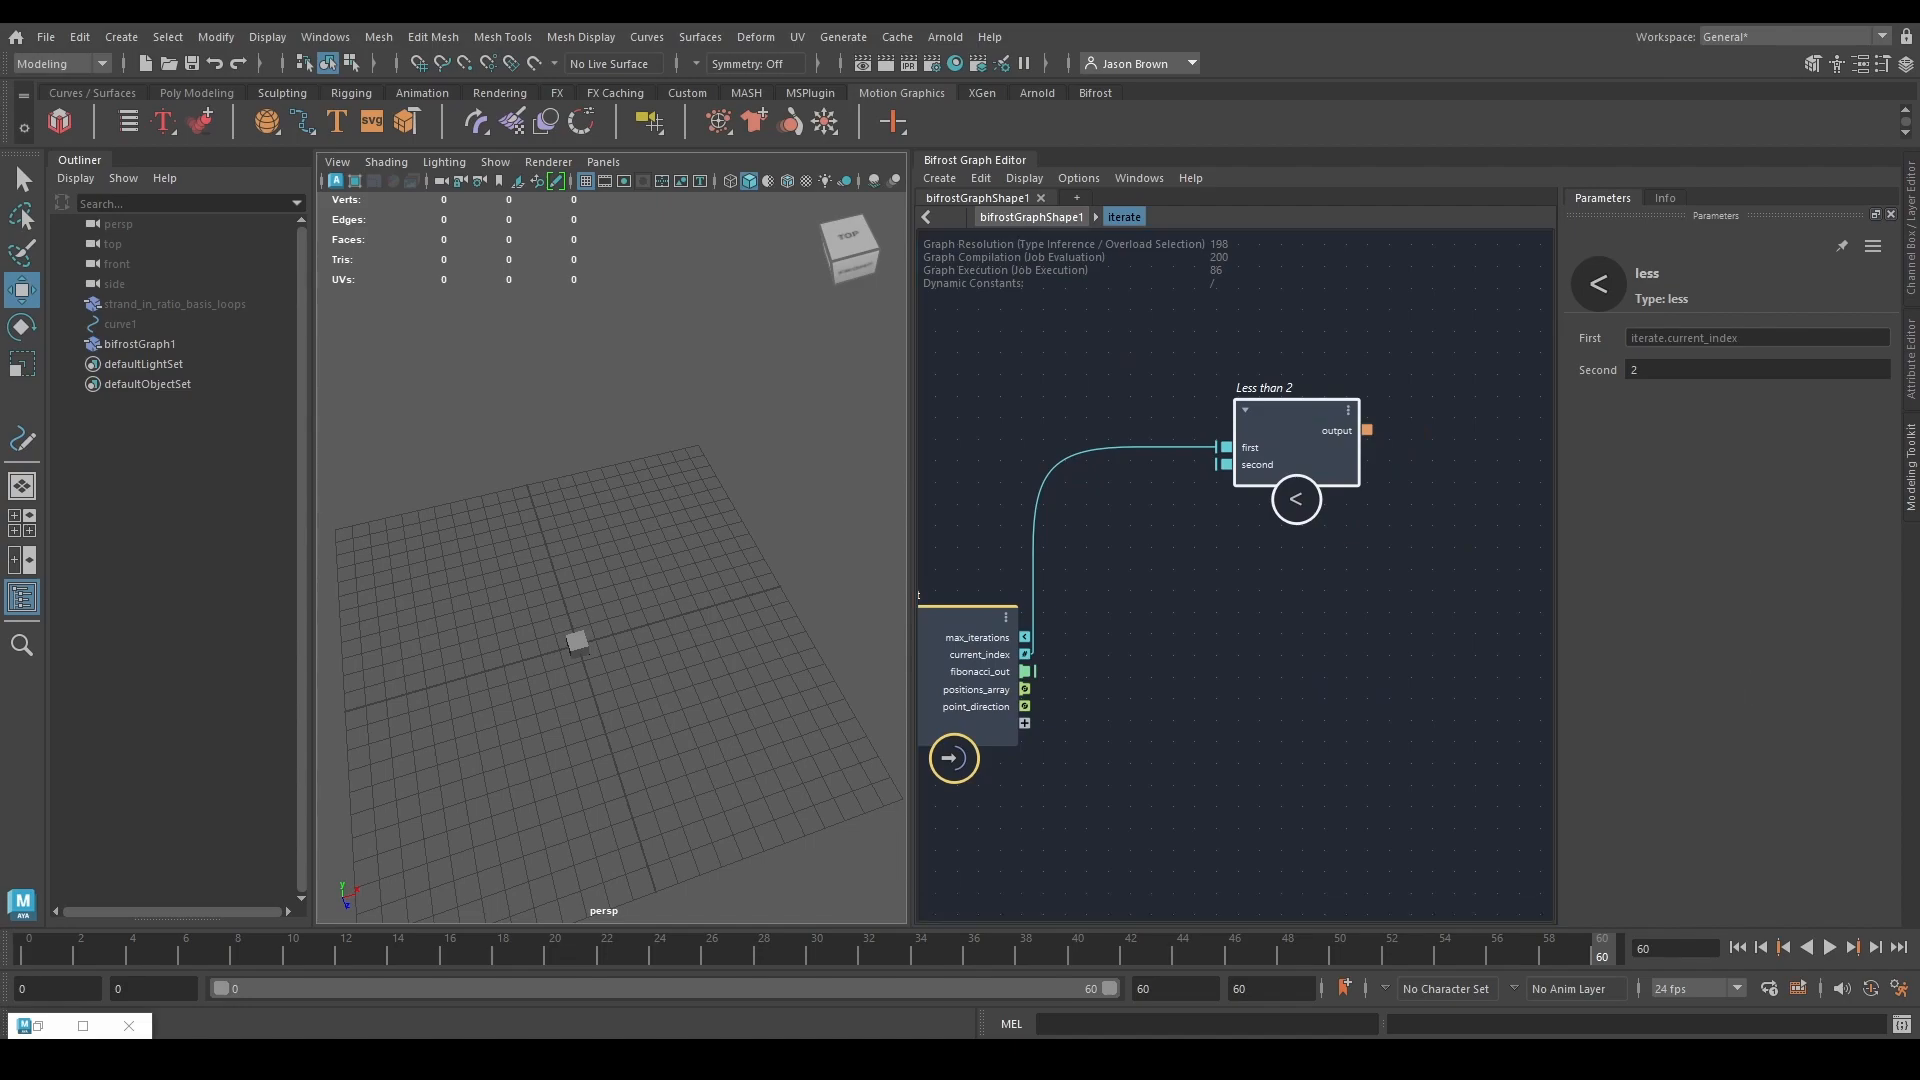
pyautogui.keyDown('alt'); pyautogui.moveTo(1425, 624); pyautogui.dragTo(1385, 660, button='middle'); pyautogui.keyUp('alt')
pyautogui.moveTo(1264, 466); pyautogui.dragTo(1172, 421)
# Add an if node beside the less node and connect the less output to its condition.
pyautogui.press('Tab')
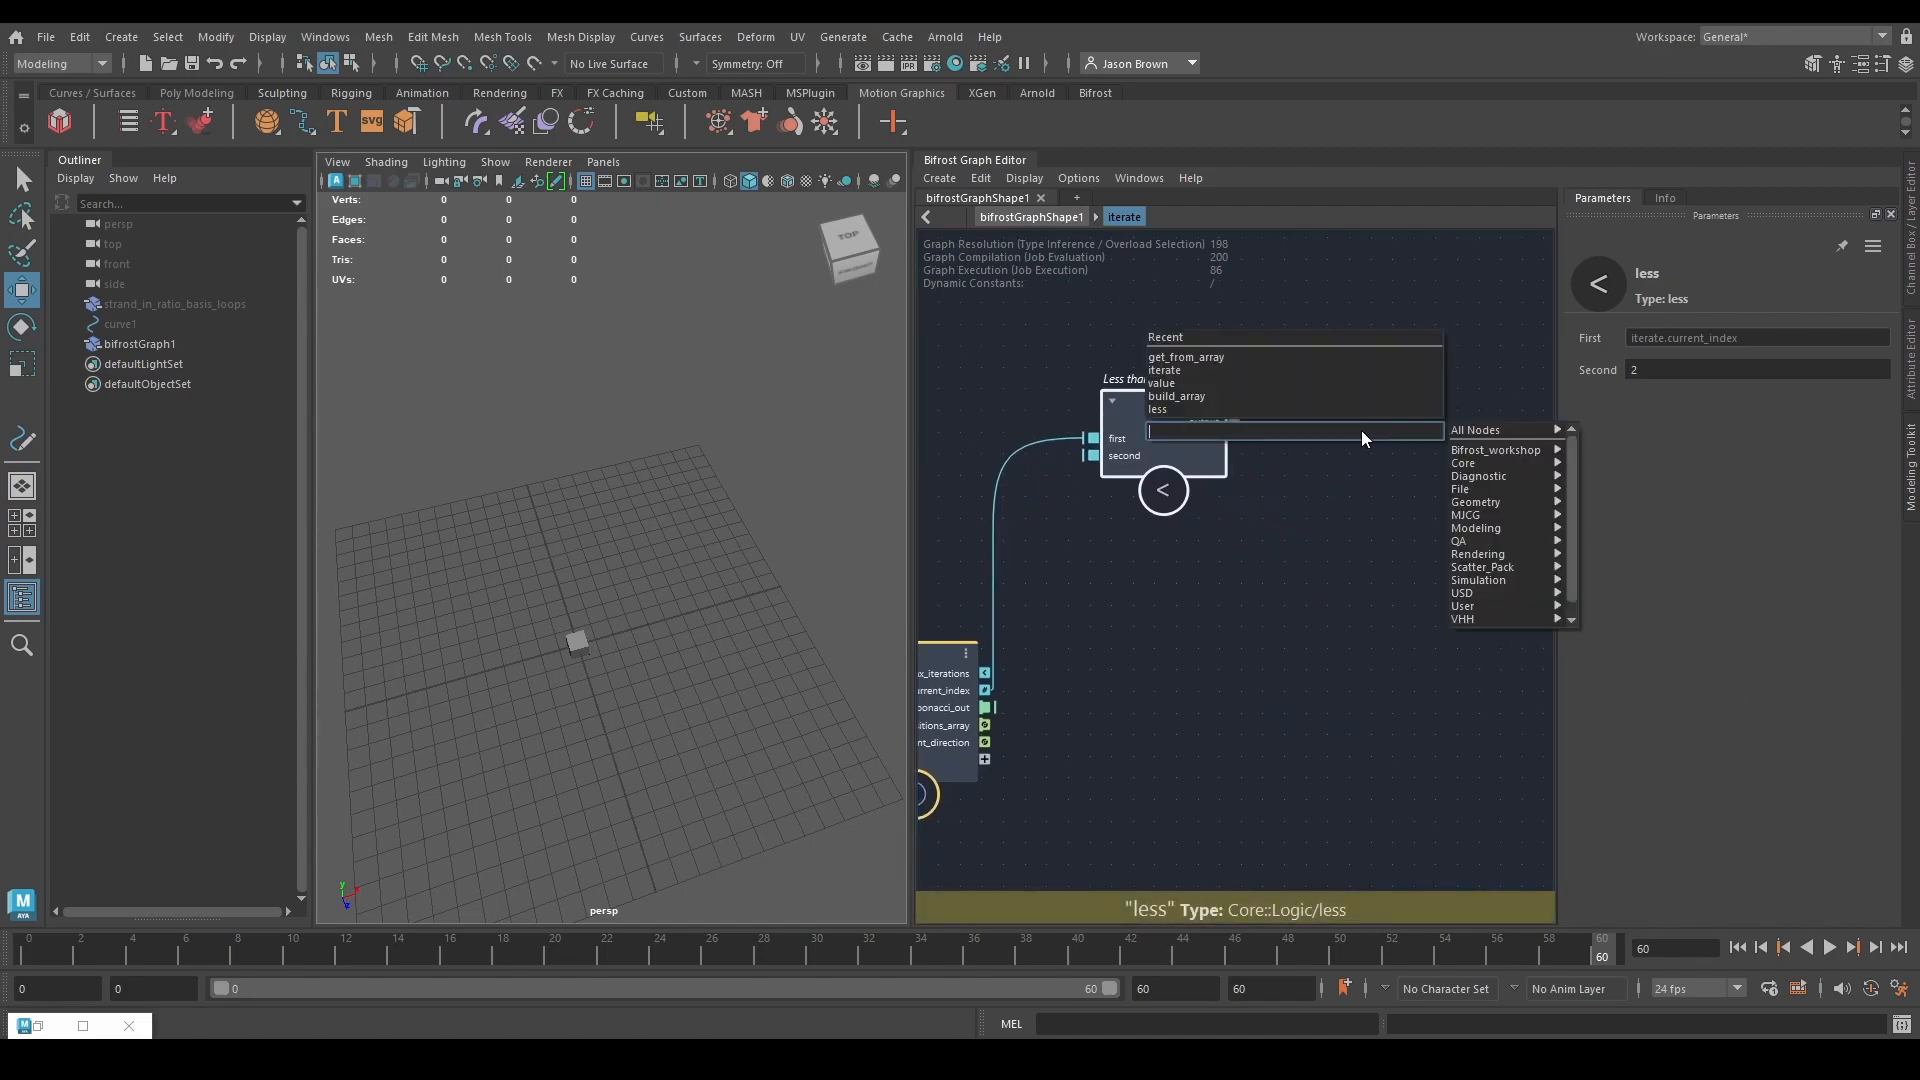
pyautogui.write('if')
pyautogui.press('Return')
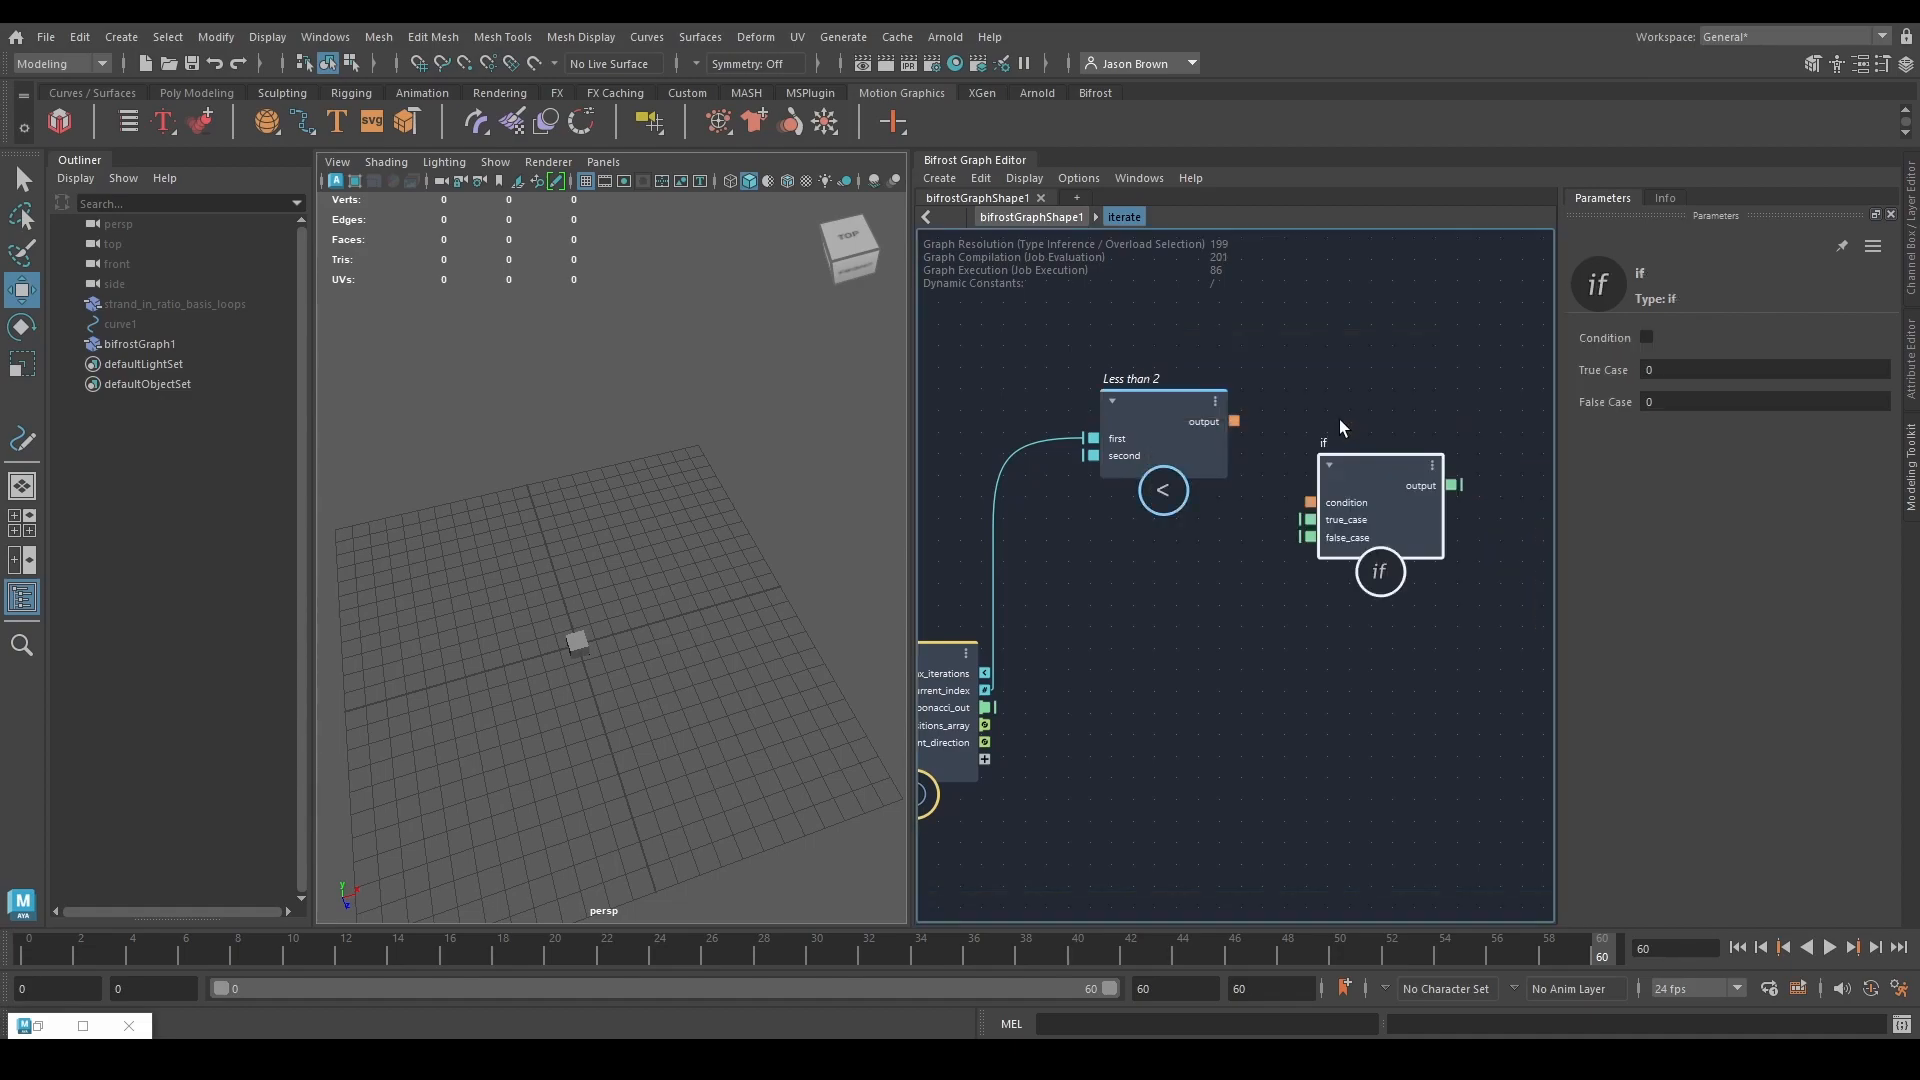
pyautogui.moveTo(1234, 421); pyautogui.dragTo(1359, 404)
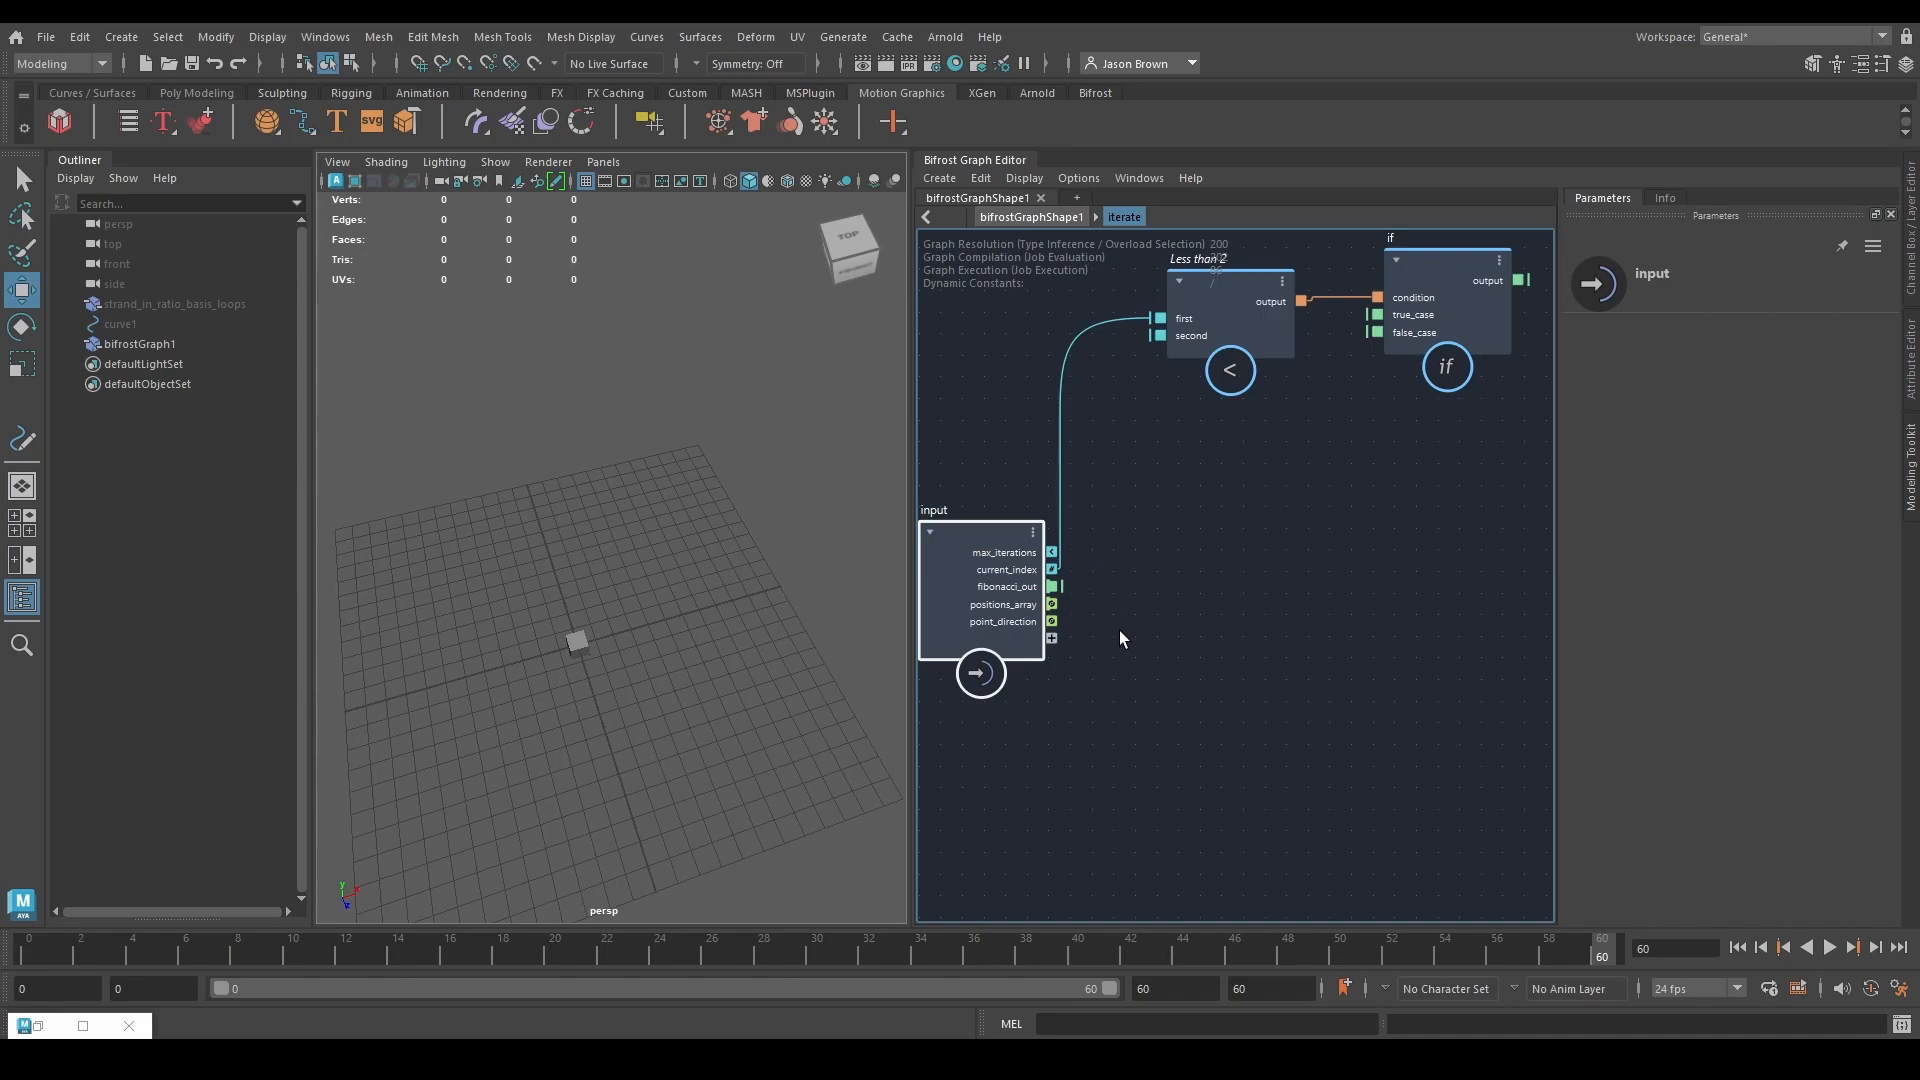
# Add a get_from_array node with fibonacci_out feeding its array port, placed below the if node.
pyautogui.scroll(-3, 1152, 596)
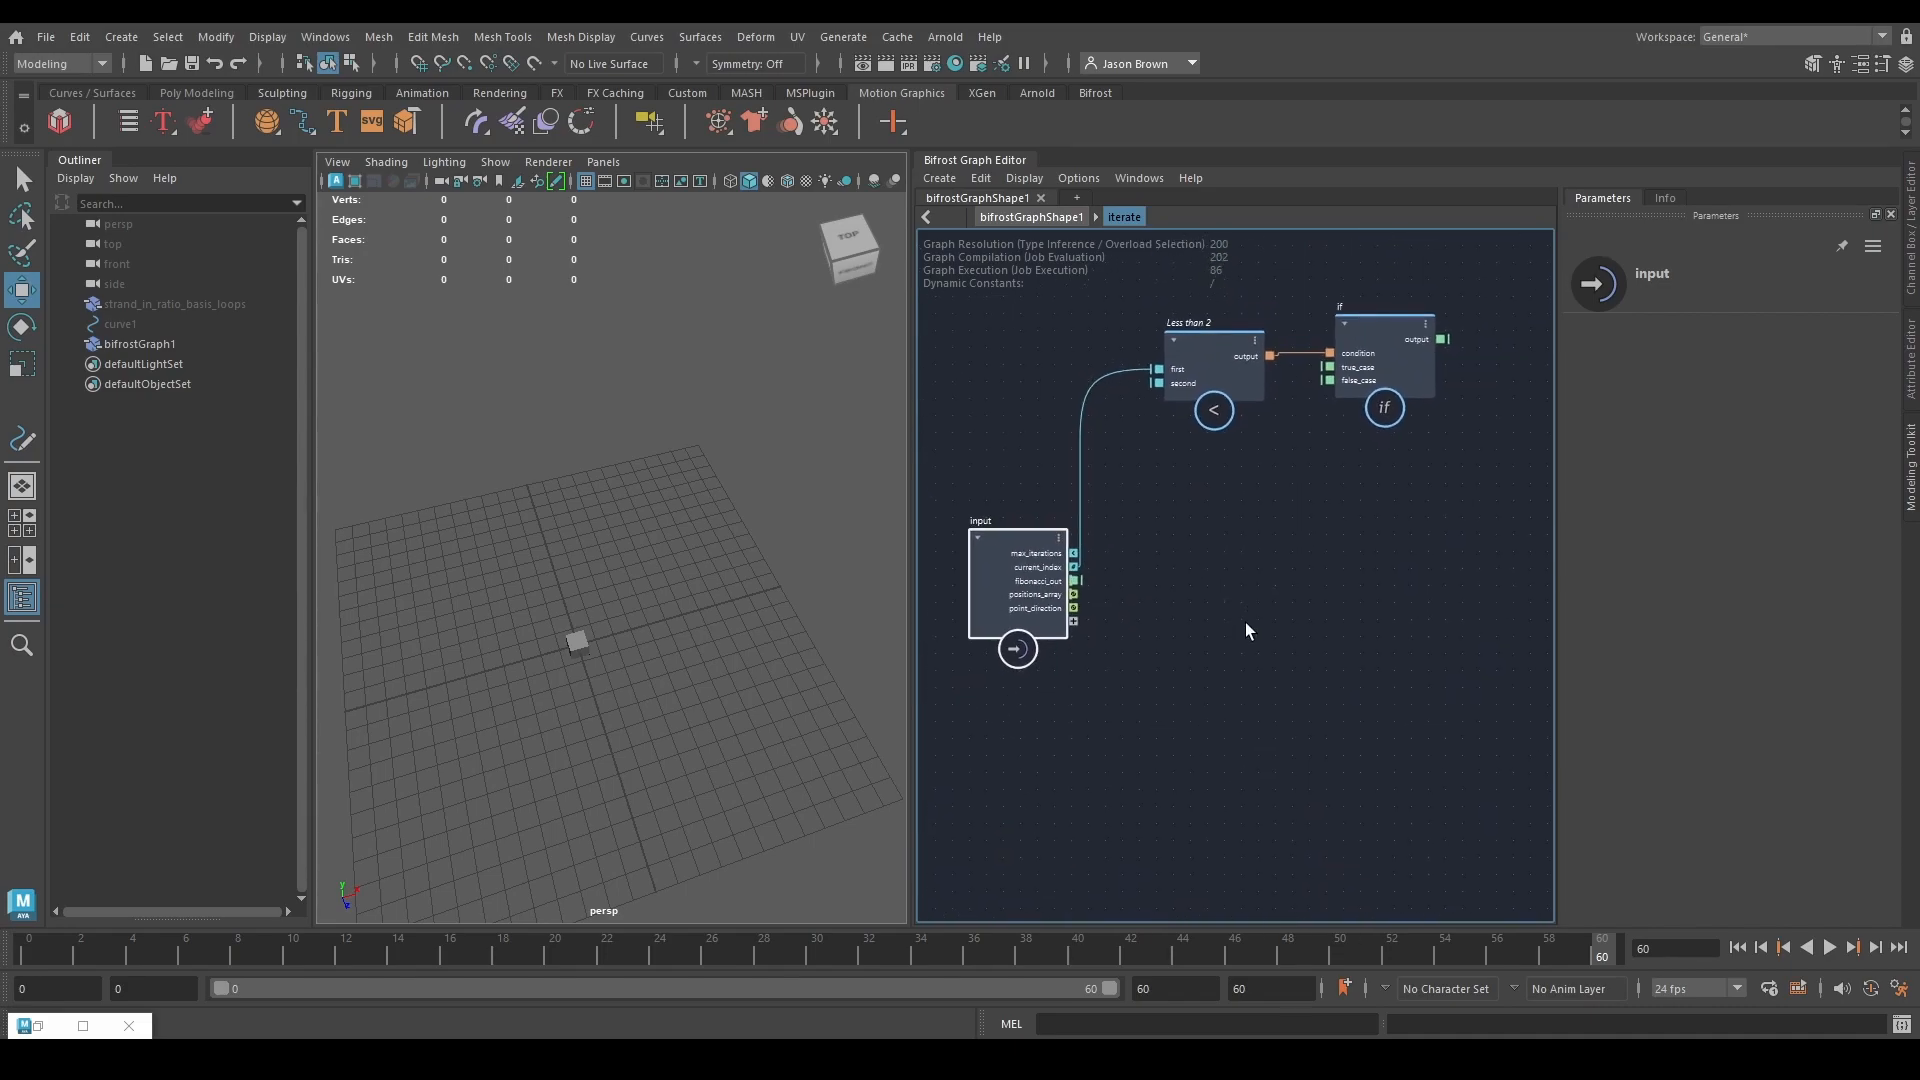
pyautogui.scroll(2, 1150, 600)
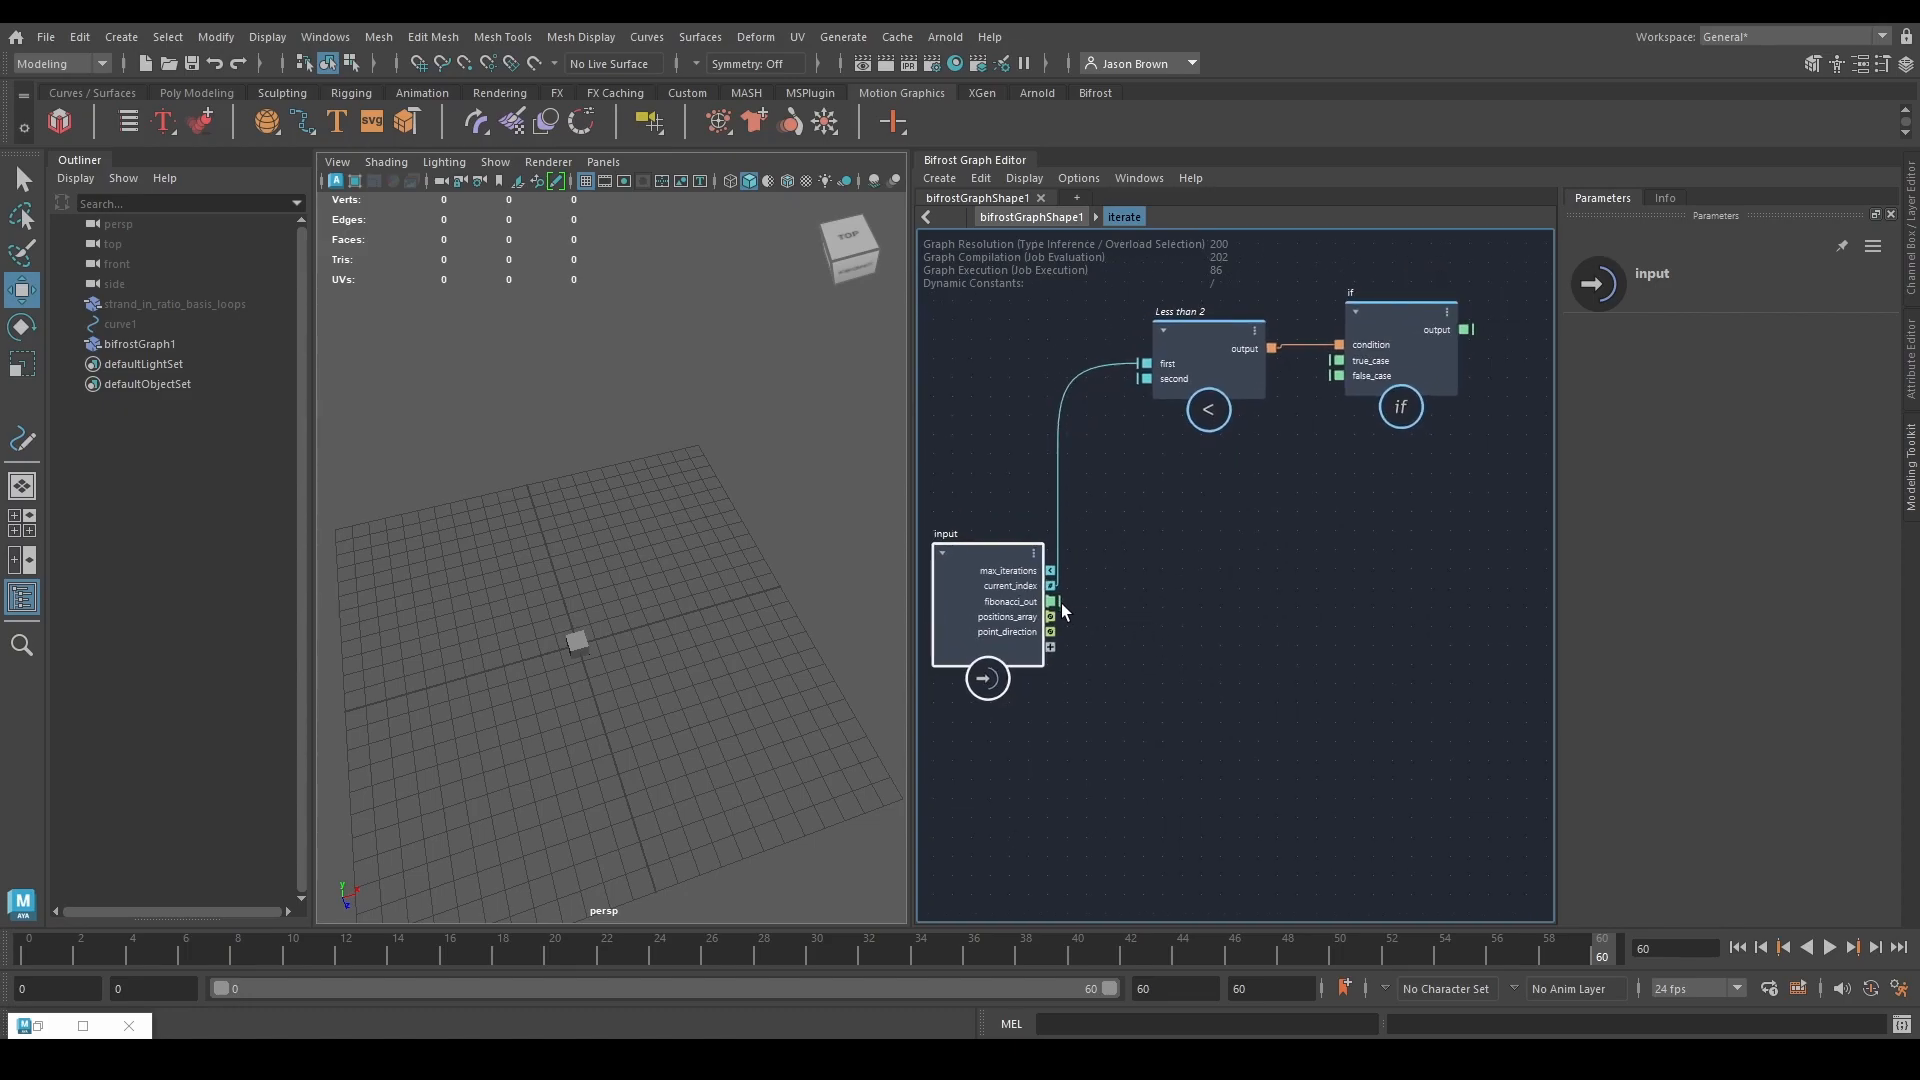
pyautogui.moveTo(1060, 603); pyautogui.dragTo(1268, 608)
pyautogui.write('getfrom')
pyautogui.press('Down')
pyautogui.press('Return')
pyautogui.moveTo(1316, 626); pyautogui.dragTo(1495, 592)
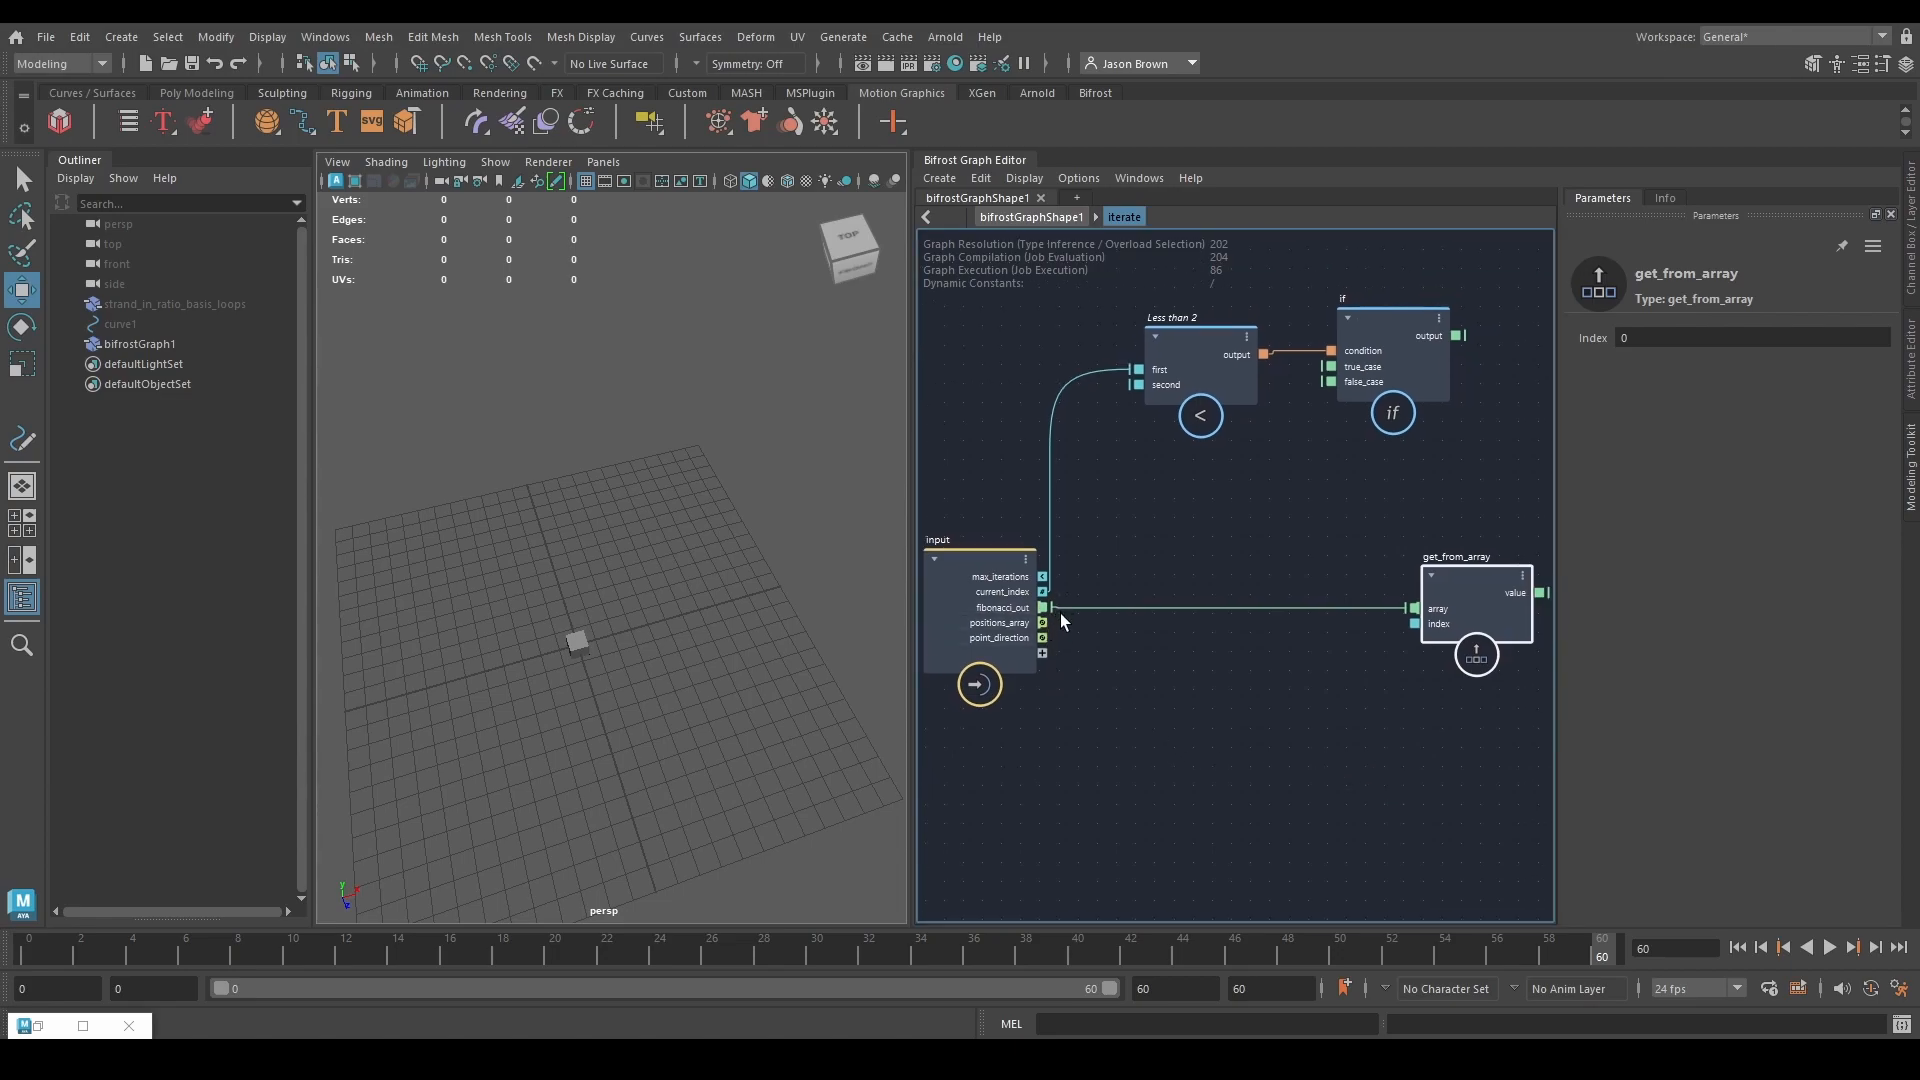
pyautogui.scroll(2, 1243, 728)
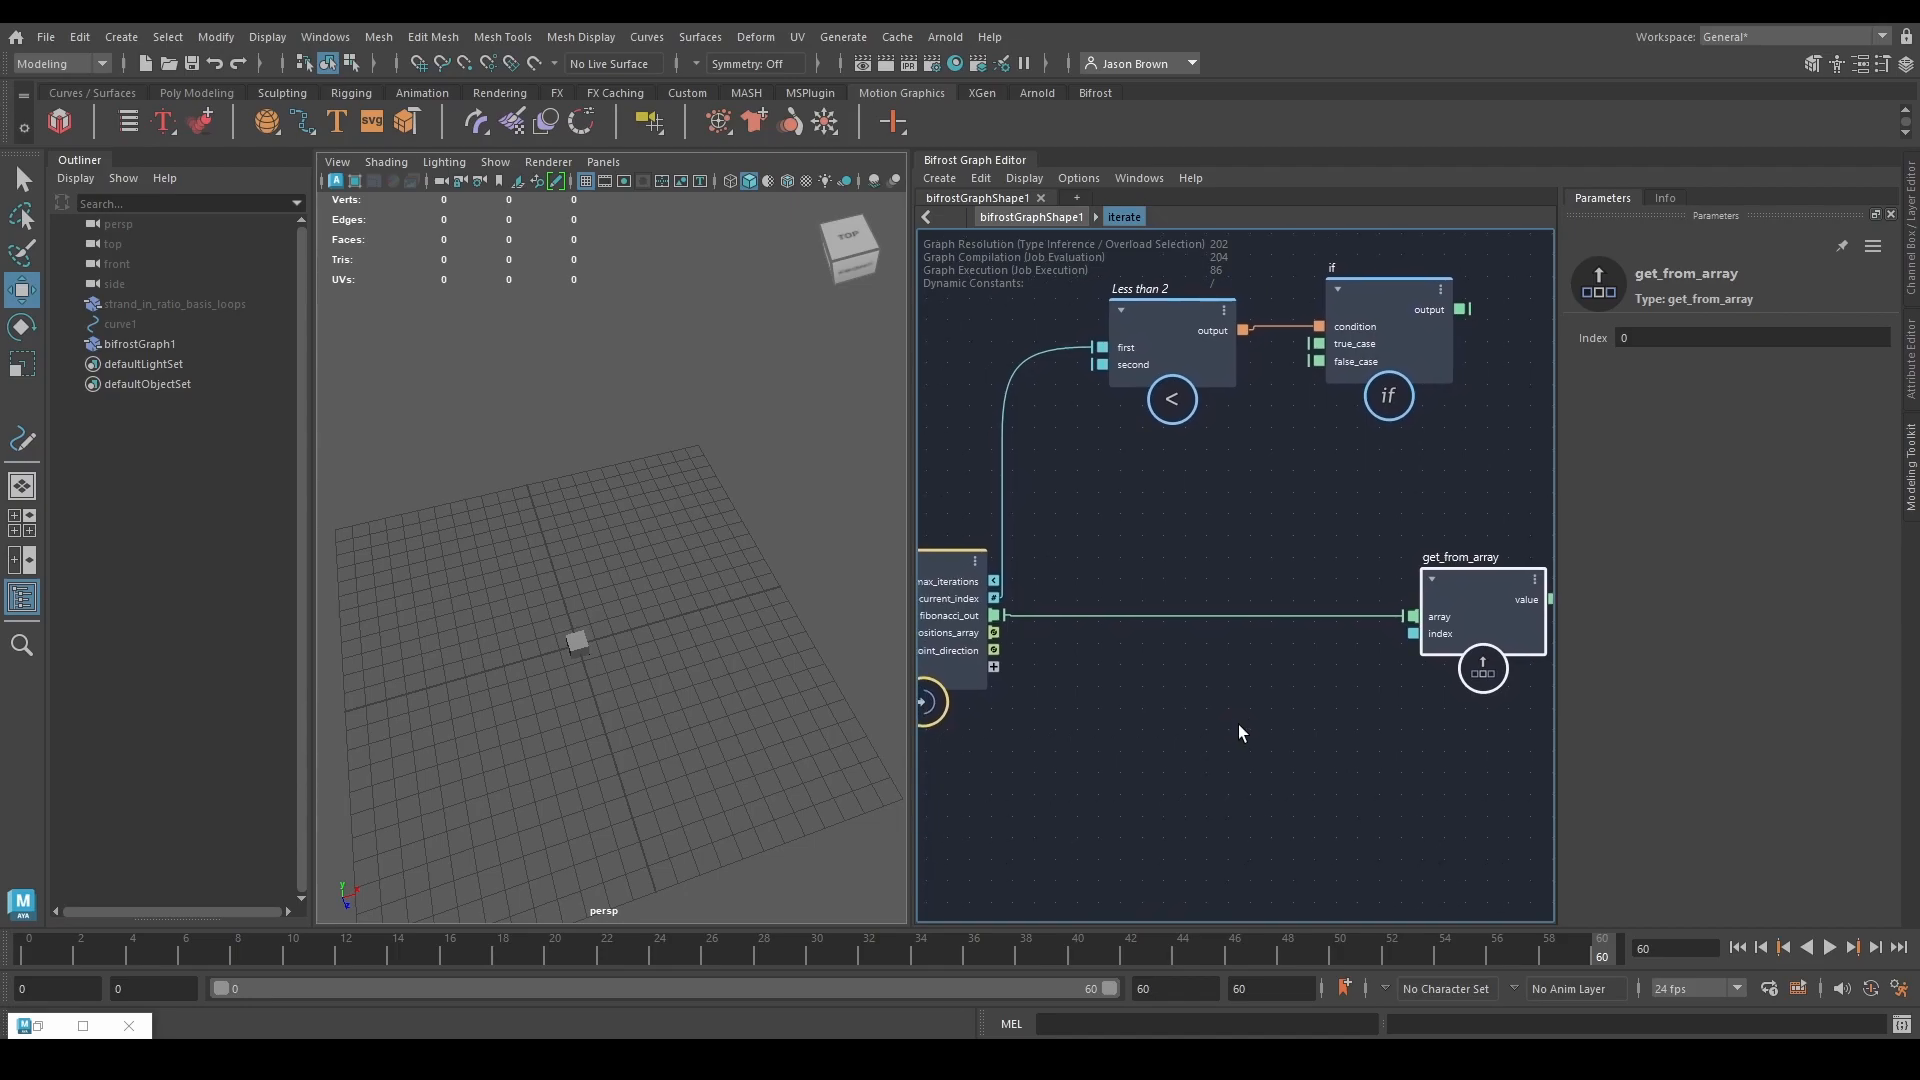
# Add a subtract node below the input node, fed by current_index.
pyautogui.moveTo(1017, 580); pyautogui.dragTo(1119, 736)
pyautogui.write('subtract')
pyautogui.press('Return')
# Feed a new value node set to 1 into the subtract node's second input and connect the subtract output to get_from_array's index.
pyautogui.rightClick(1050, 815)
pyautogui.click(1119, 826)
pyautogui.moveTo(1119, 826); pyautogui.dragTo(1179, 764, button='middle')
pyautogui.moveTo(1031, 872); pyautogui.dragTo(1024, 693)
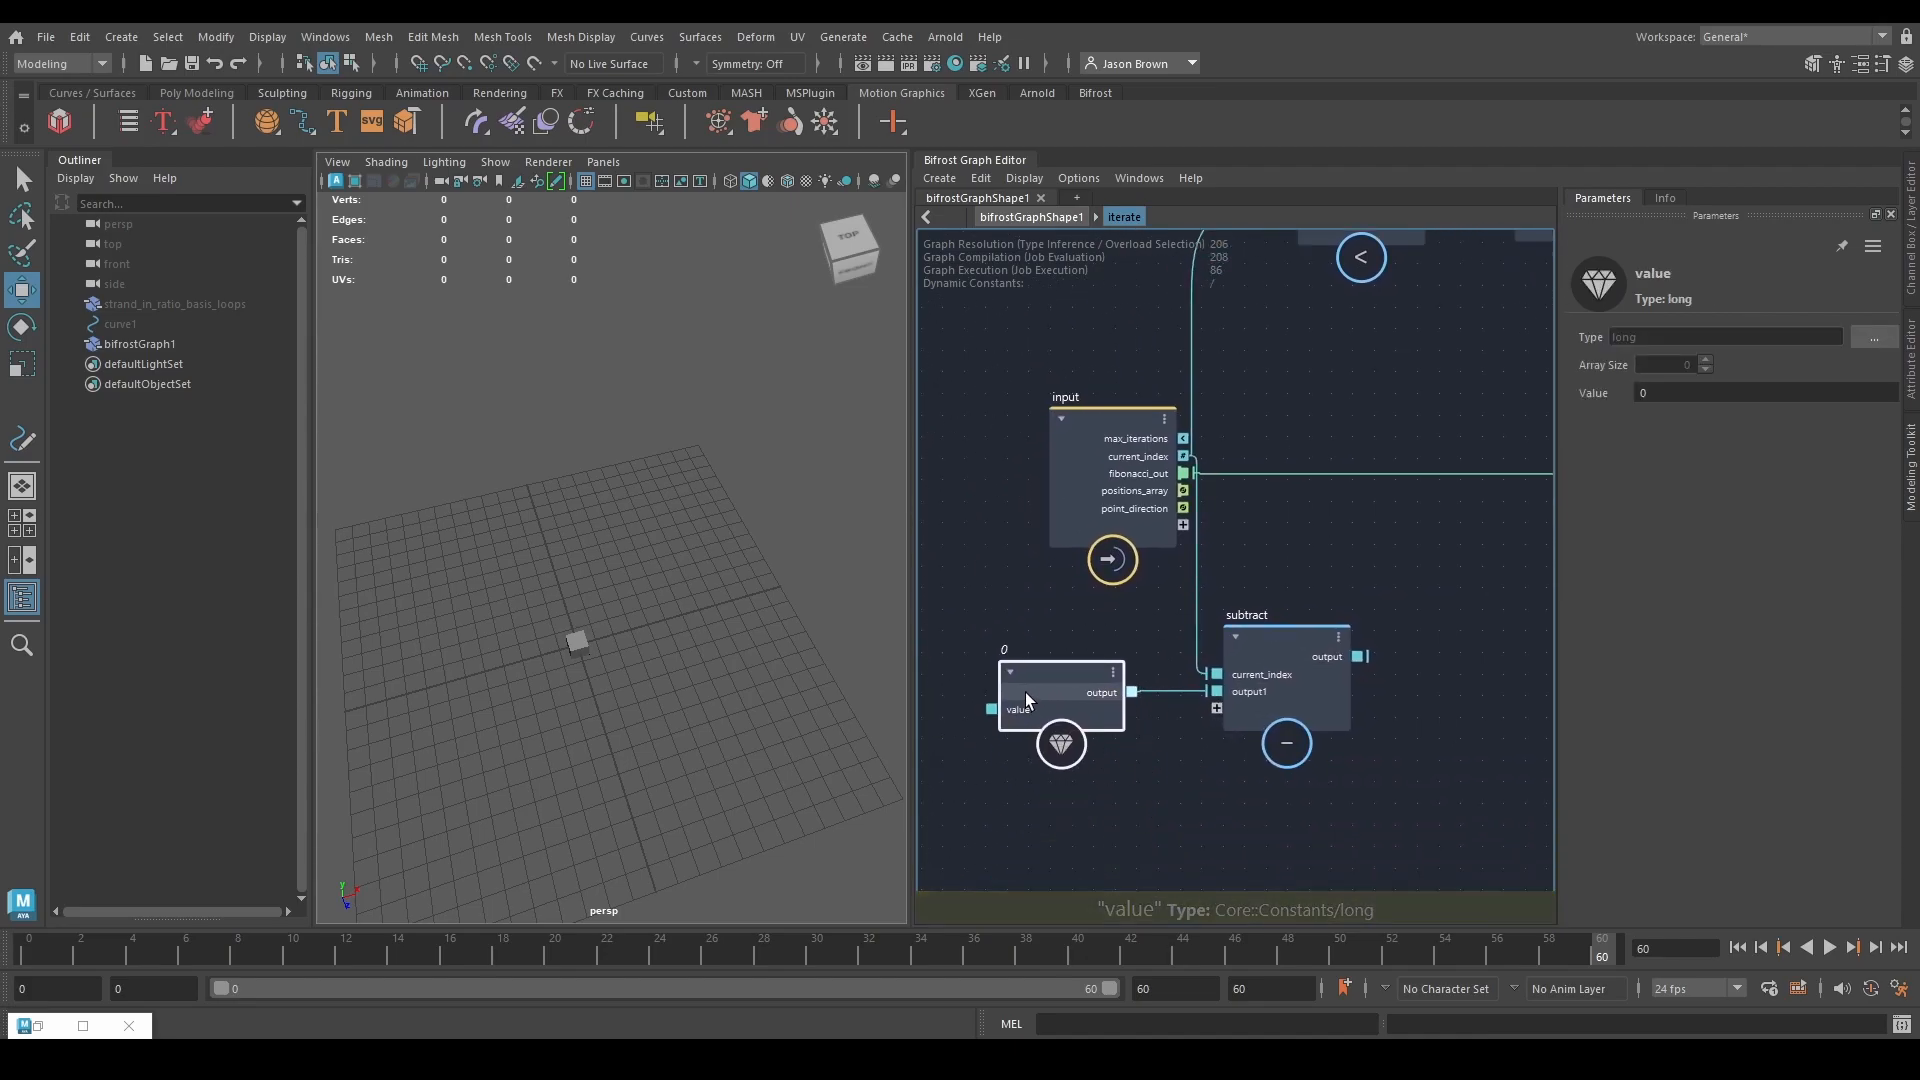
pyautogui.click(1741, 393)
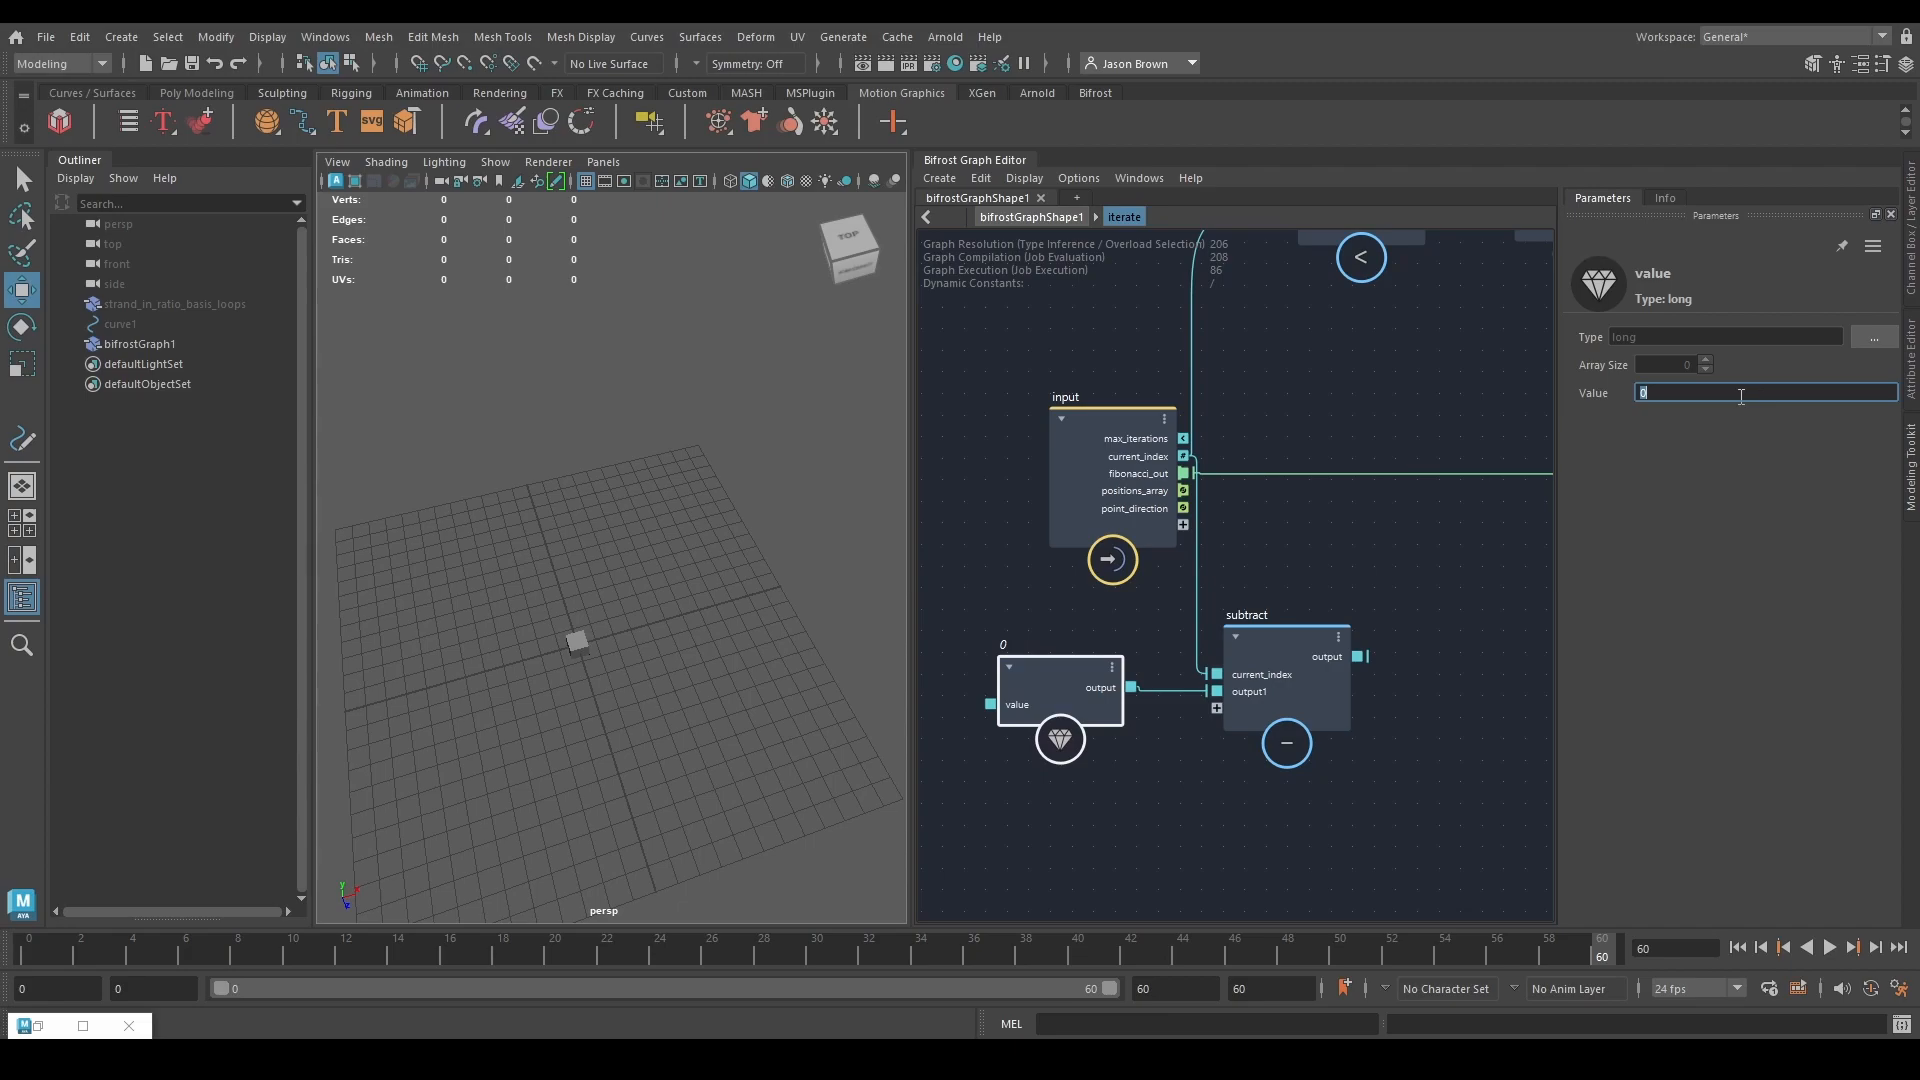
pyautogui.moveTo(1012, 701); pyautogui.dragTo(801, 734, button='middle')
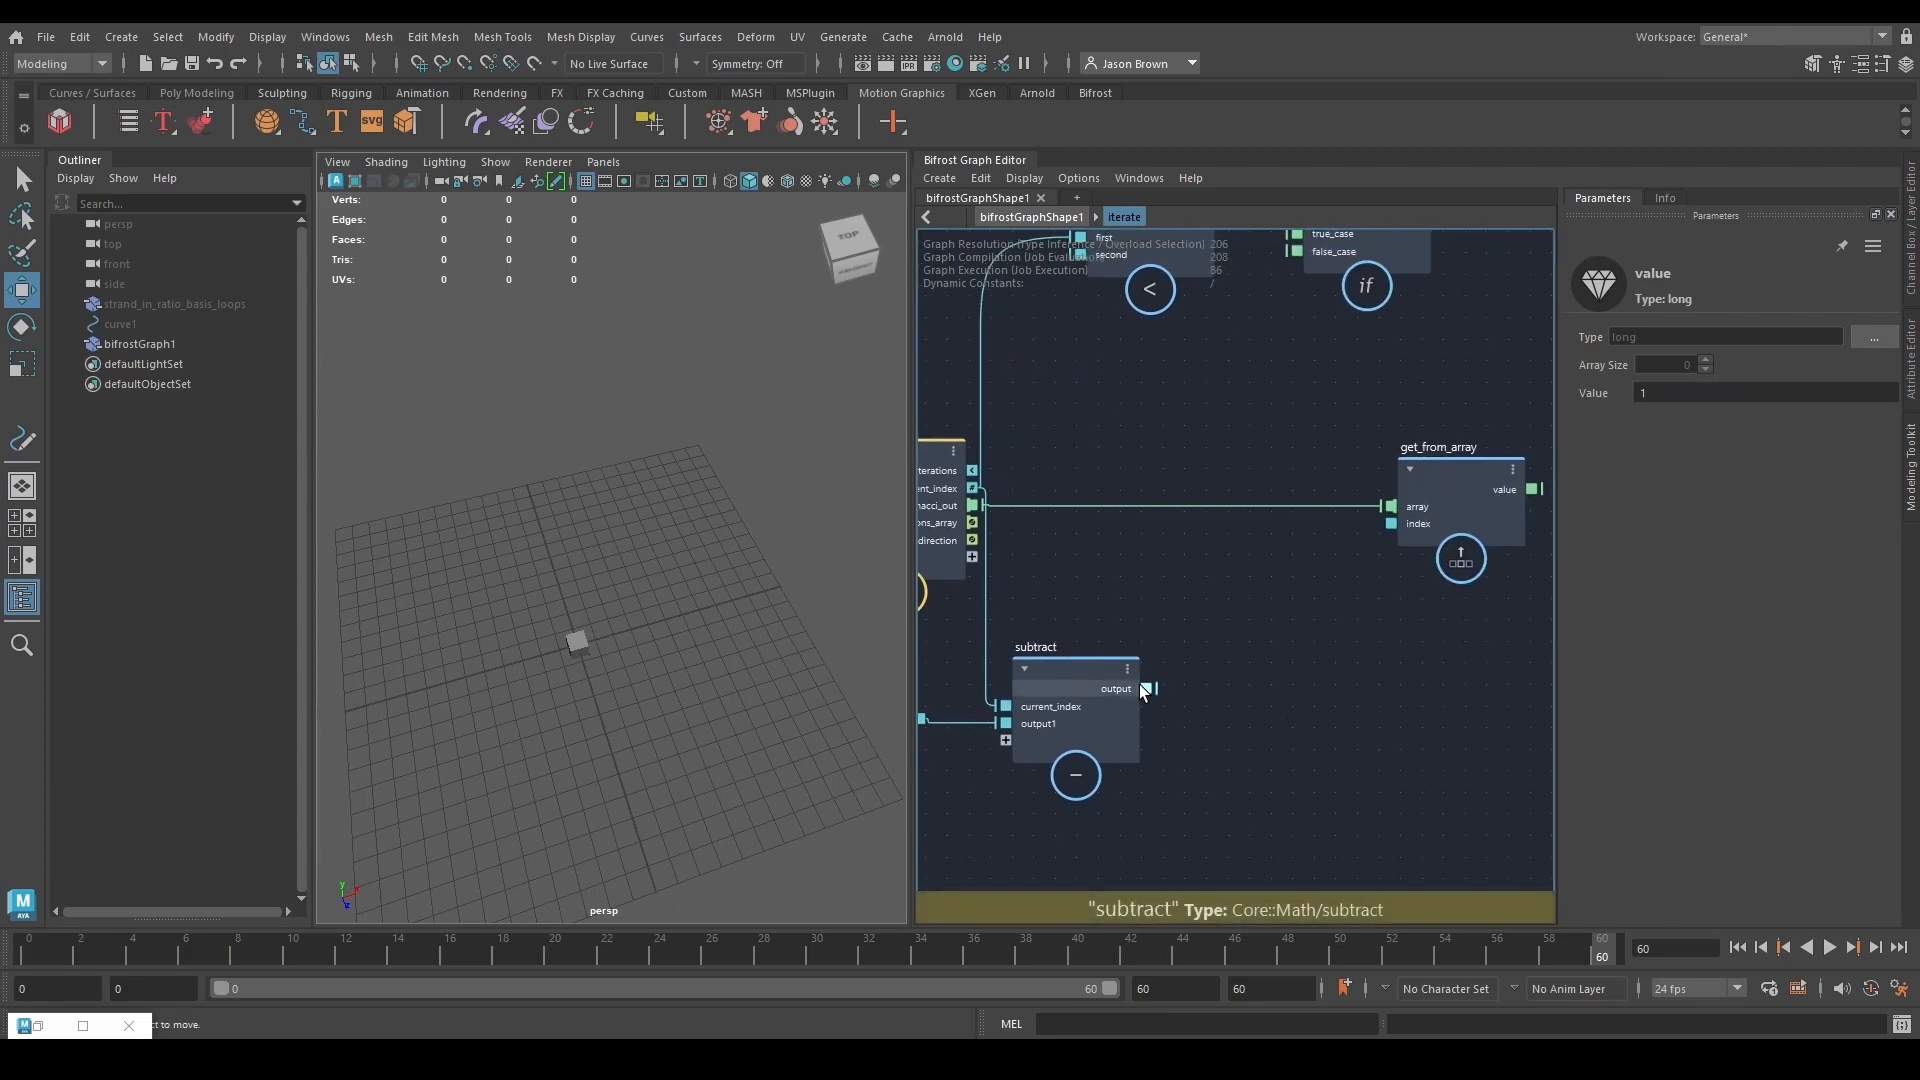
pyautogui.moveTo(1147, 688); pyautogui.dragTo(1396, 522)
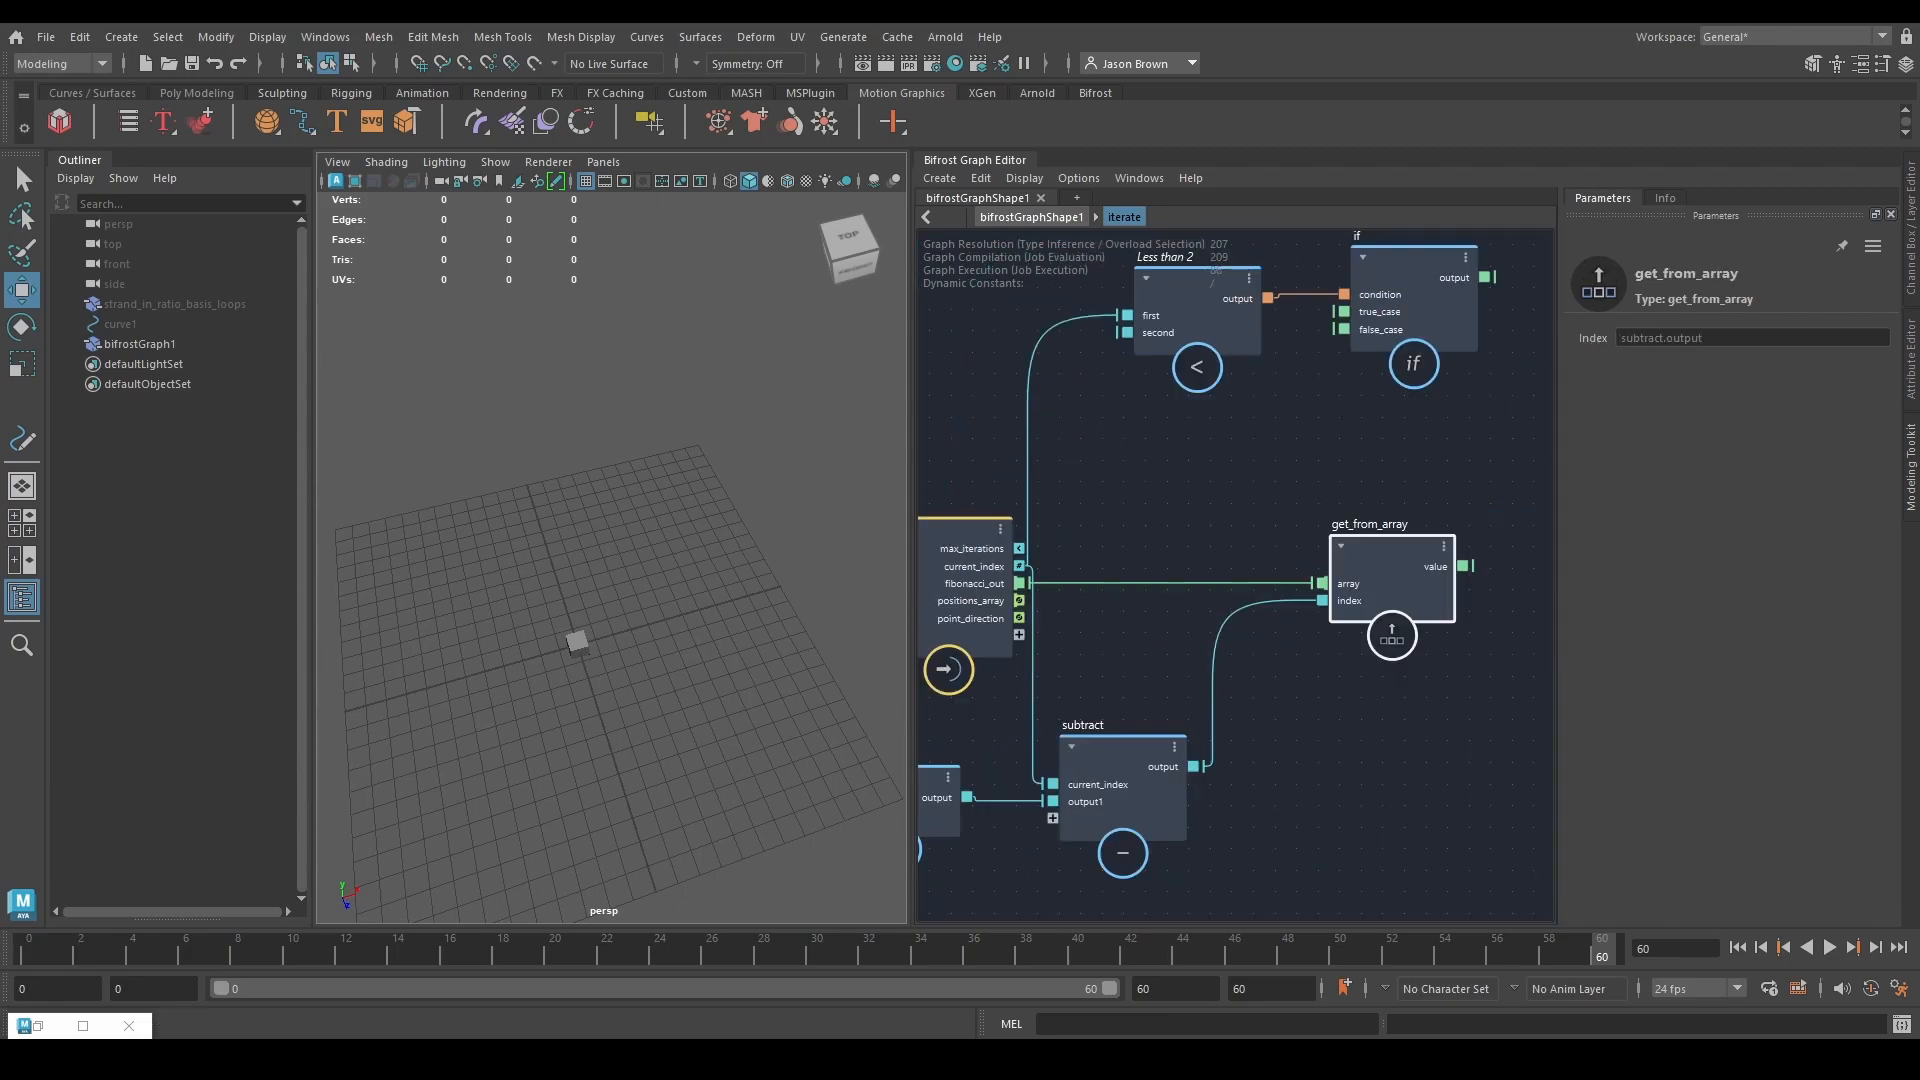
# Add a multiply node fed by point_direction and connect the get_from_array value to its second input.
pyautogui.moveTo(1200, 733); pyautogui.dragTo(1225, 767, button='middle')
pyautogui.moveTo(1053, 661); pyautogui.dragTo(1058, 568)
pyautogui.write('multiply')
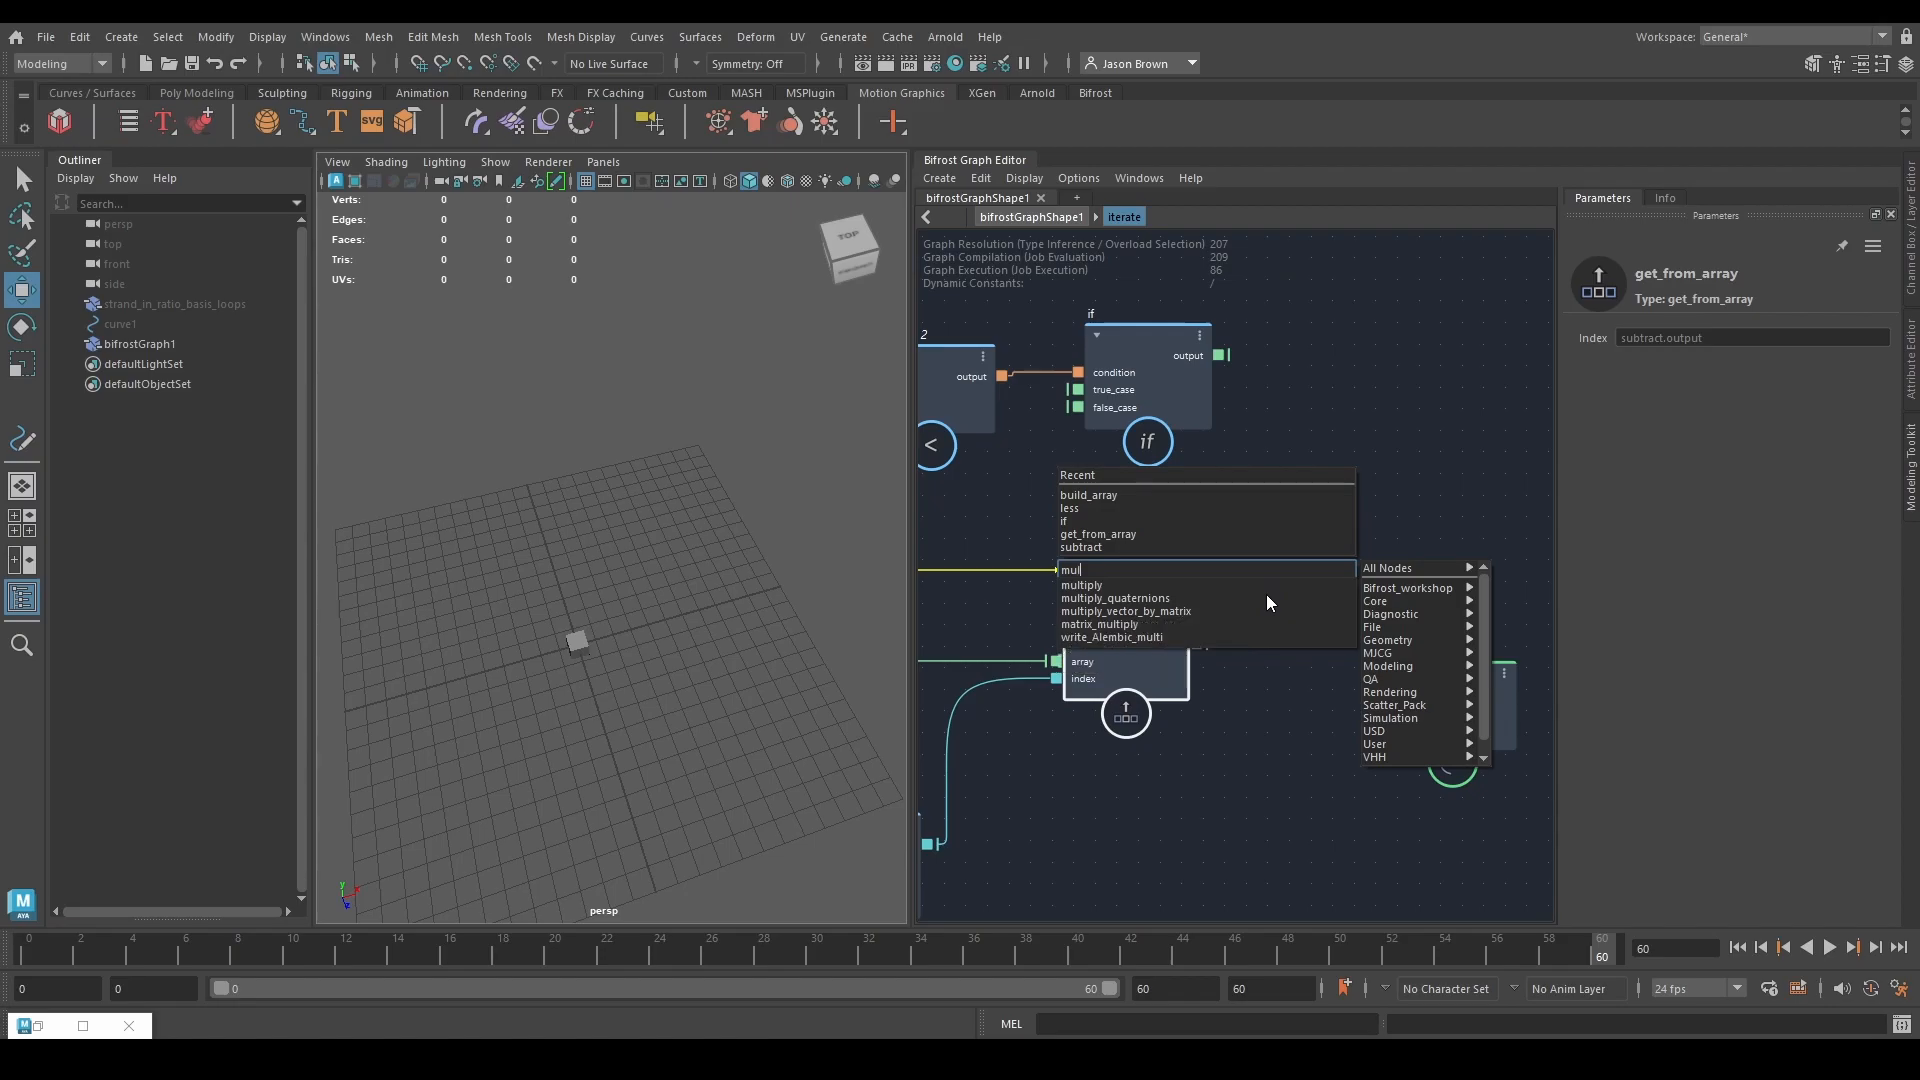
pyautogui.press('Down')
pyautogui.press('Return')
pyautogui.moveTo(1264, 592); pyautogui.dragTo(1302, 538)
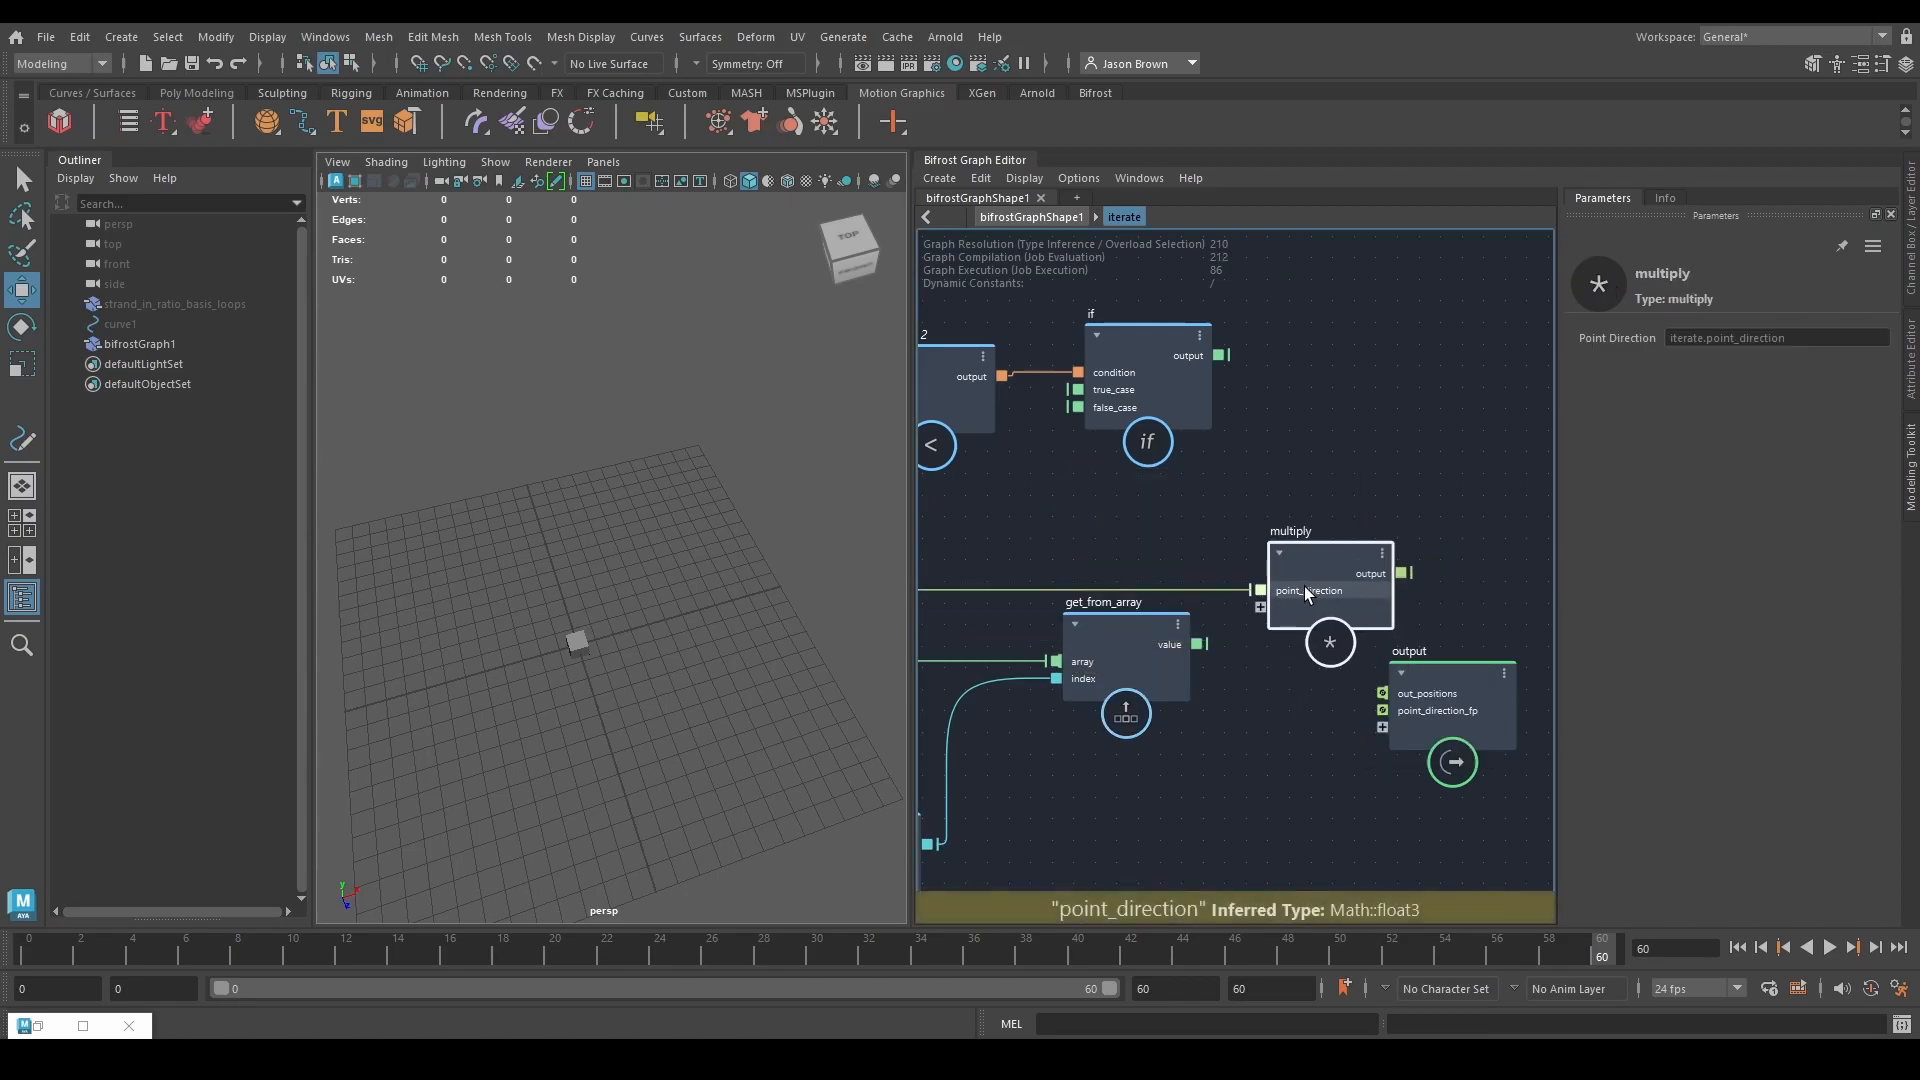
pyautogui.moveTo(1197, 642); pyautogui.dragTo(1260, 604)
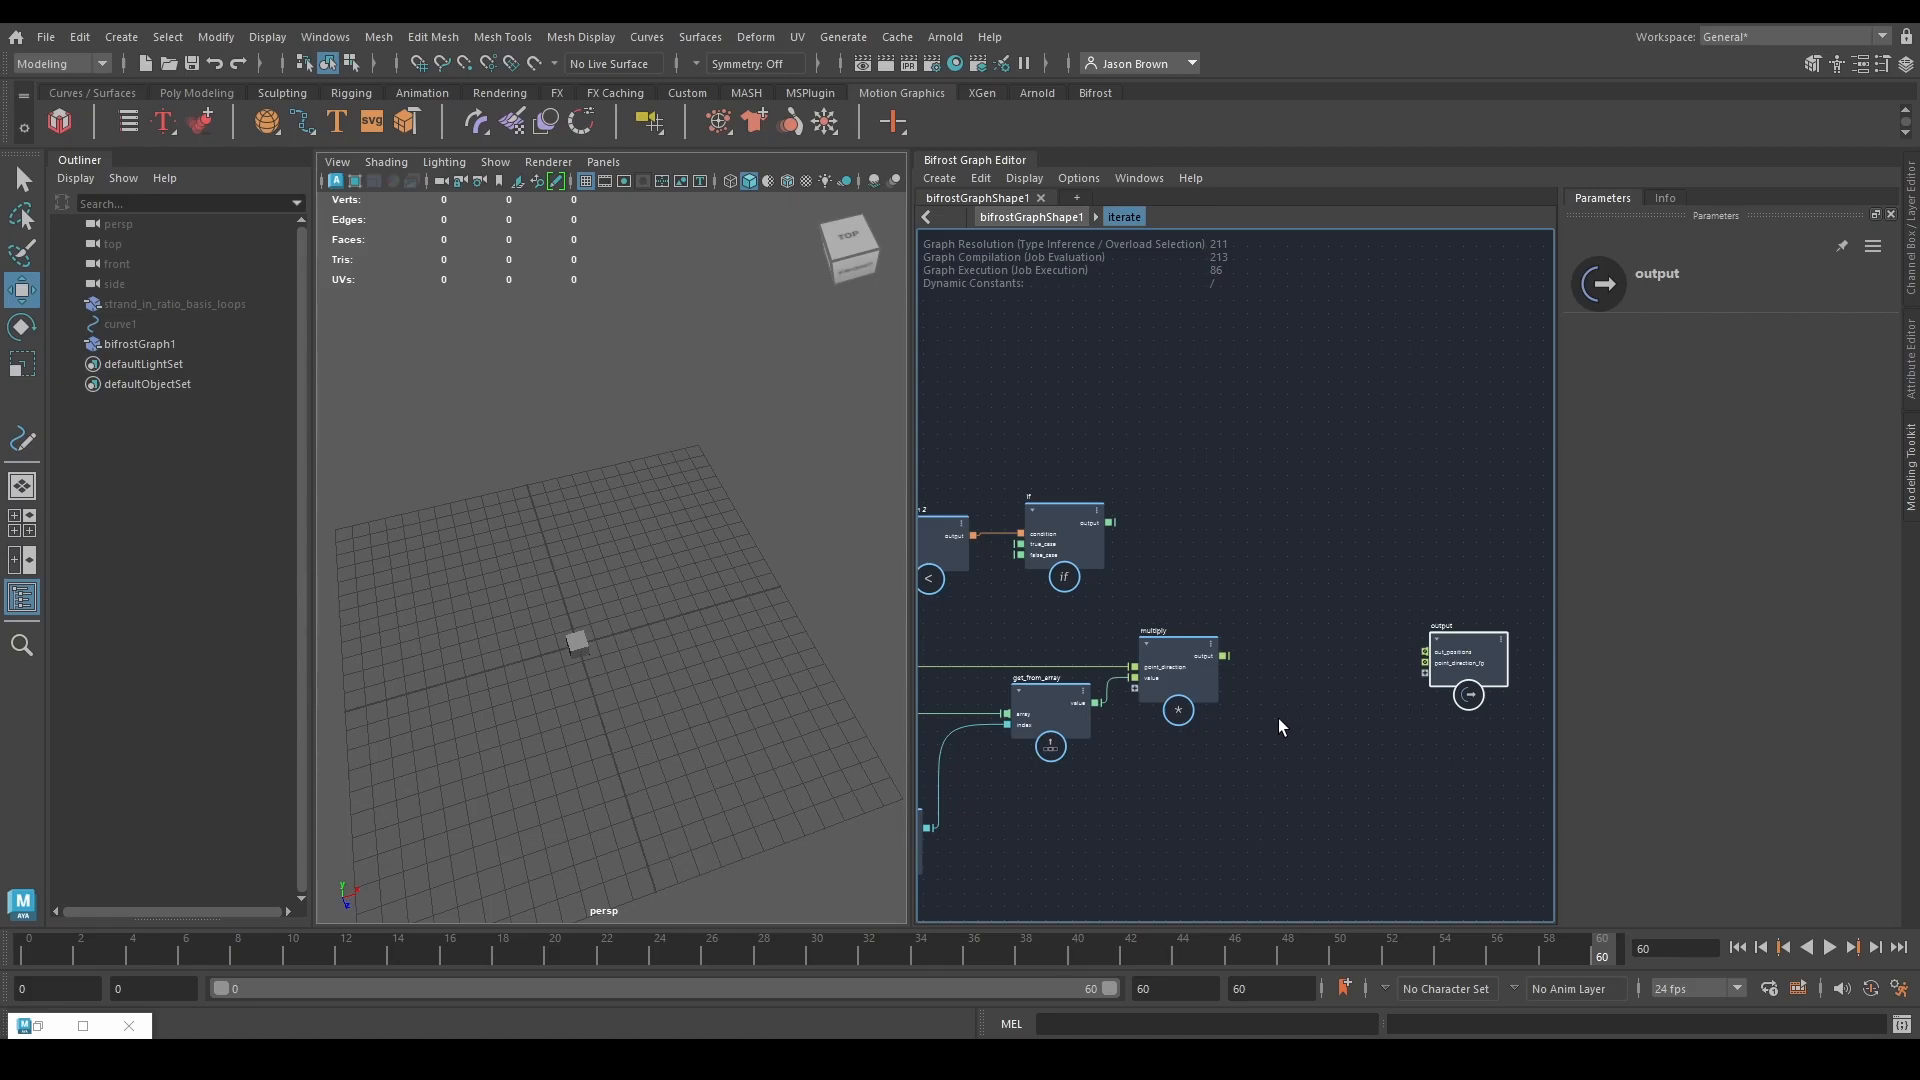
# Rename the multiply node as scaled_direction_vector.
pyautogui.moveTo(1290, 728); pyautogui.dragTo(1143, 773, button='middle')
pyautogui.doubleClick(1359, 592)
pyautogui.write('scaled_direction_')
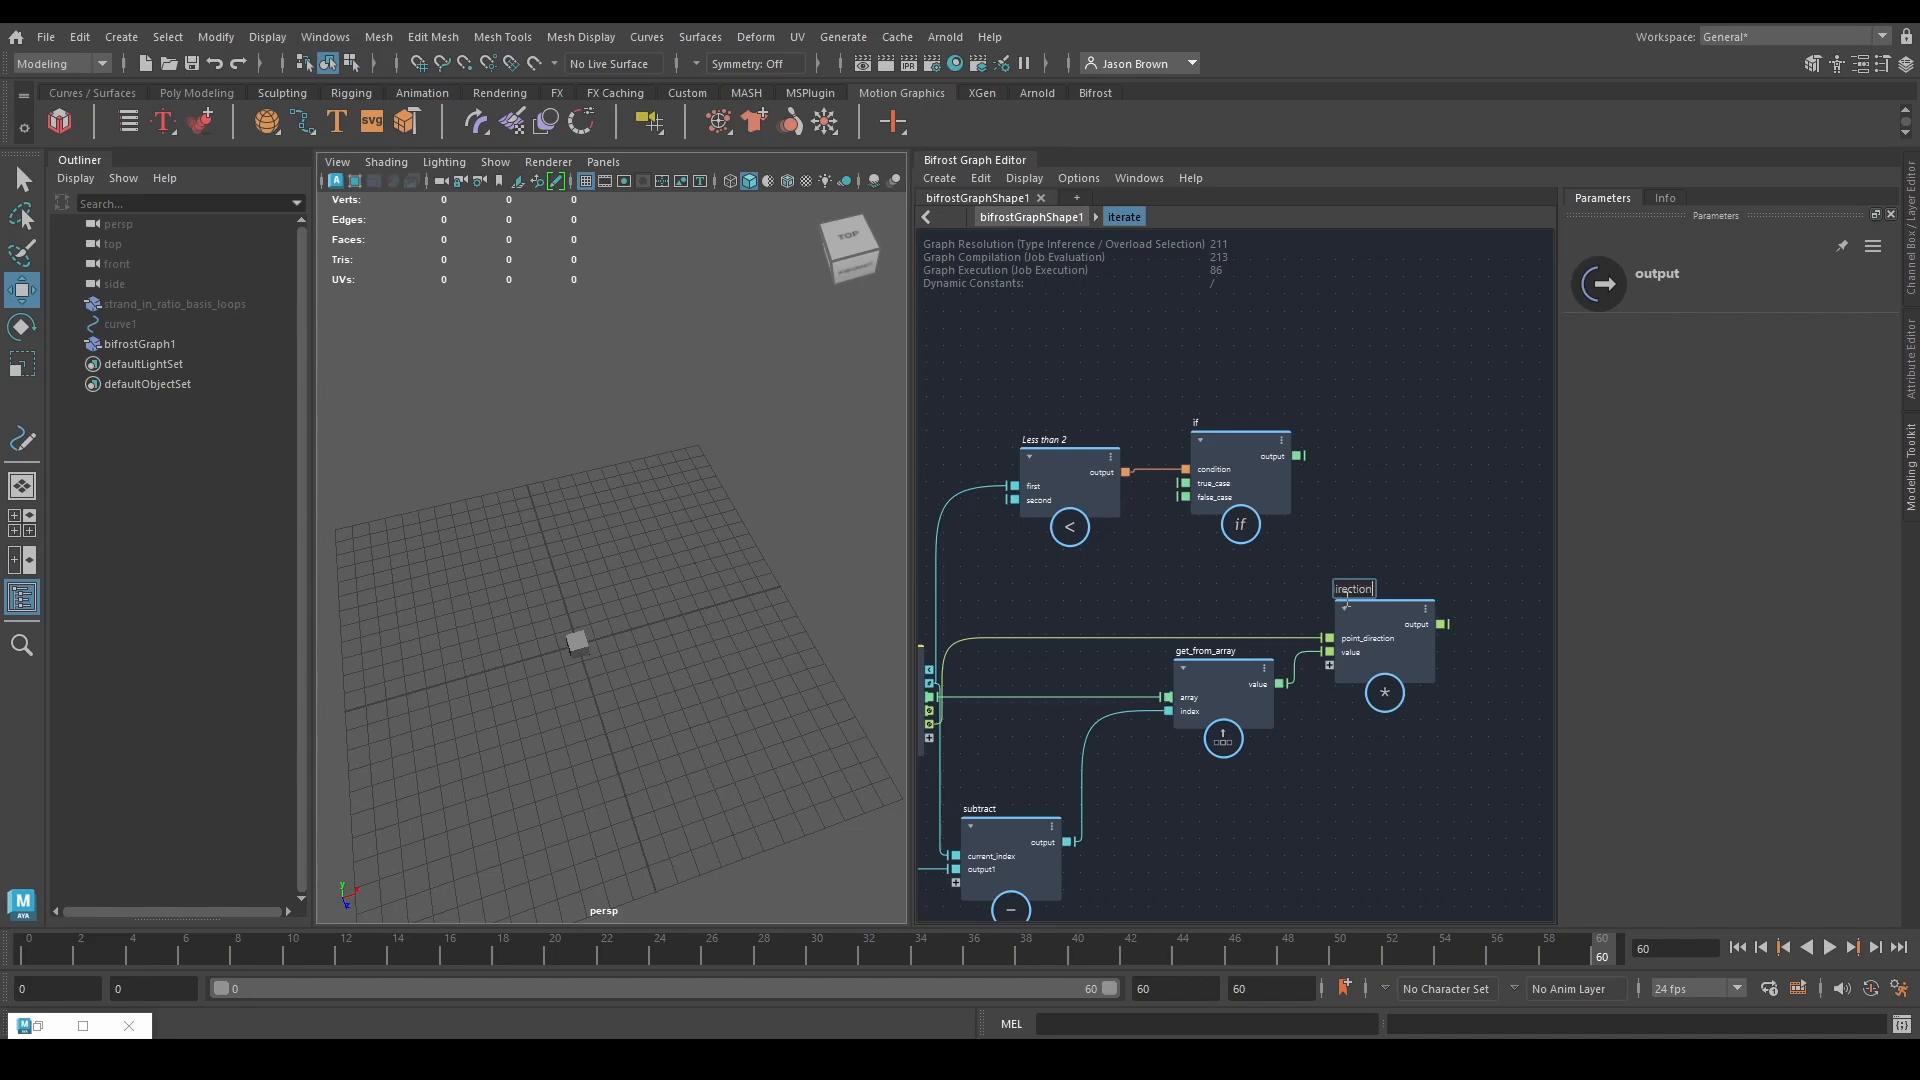
pyautogui.write('vector')
pyautogui.press('Return')
# Move the output node farther away and add a subtract node fed by the scaled_direction_vector output.
pyautogui.scroll(-3, 1340, 480)
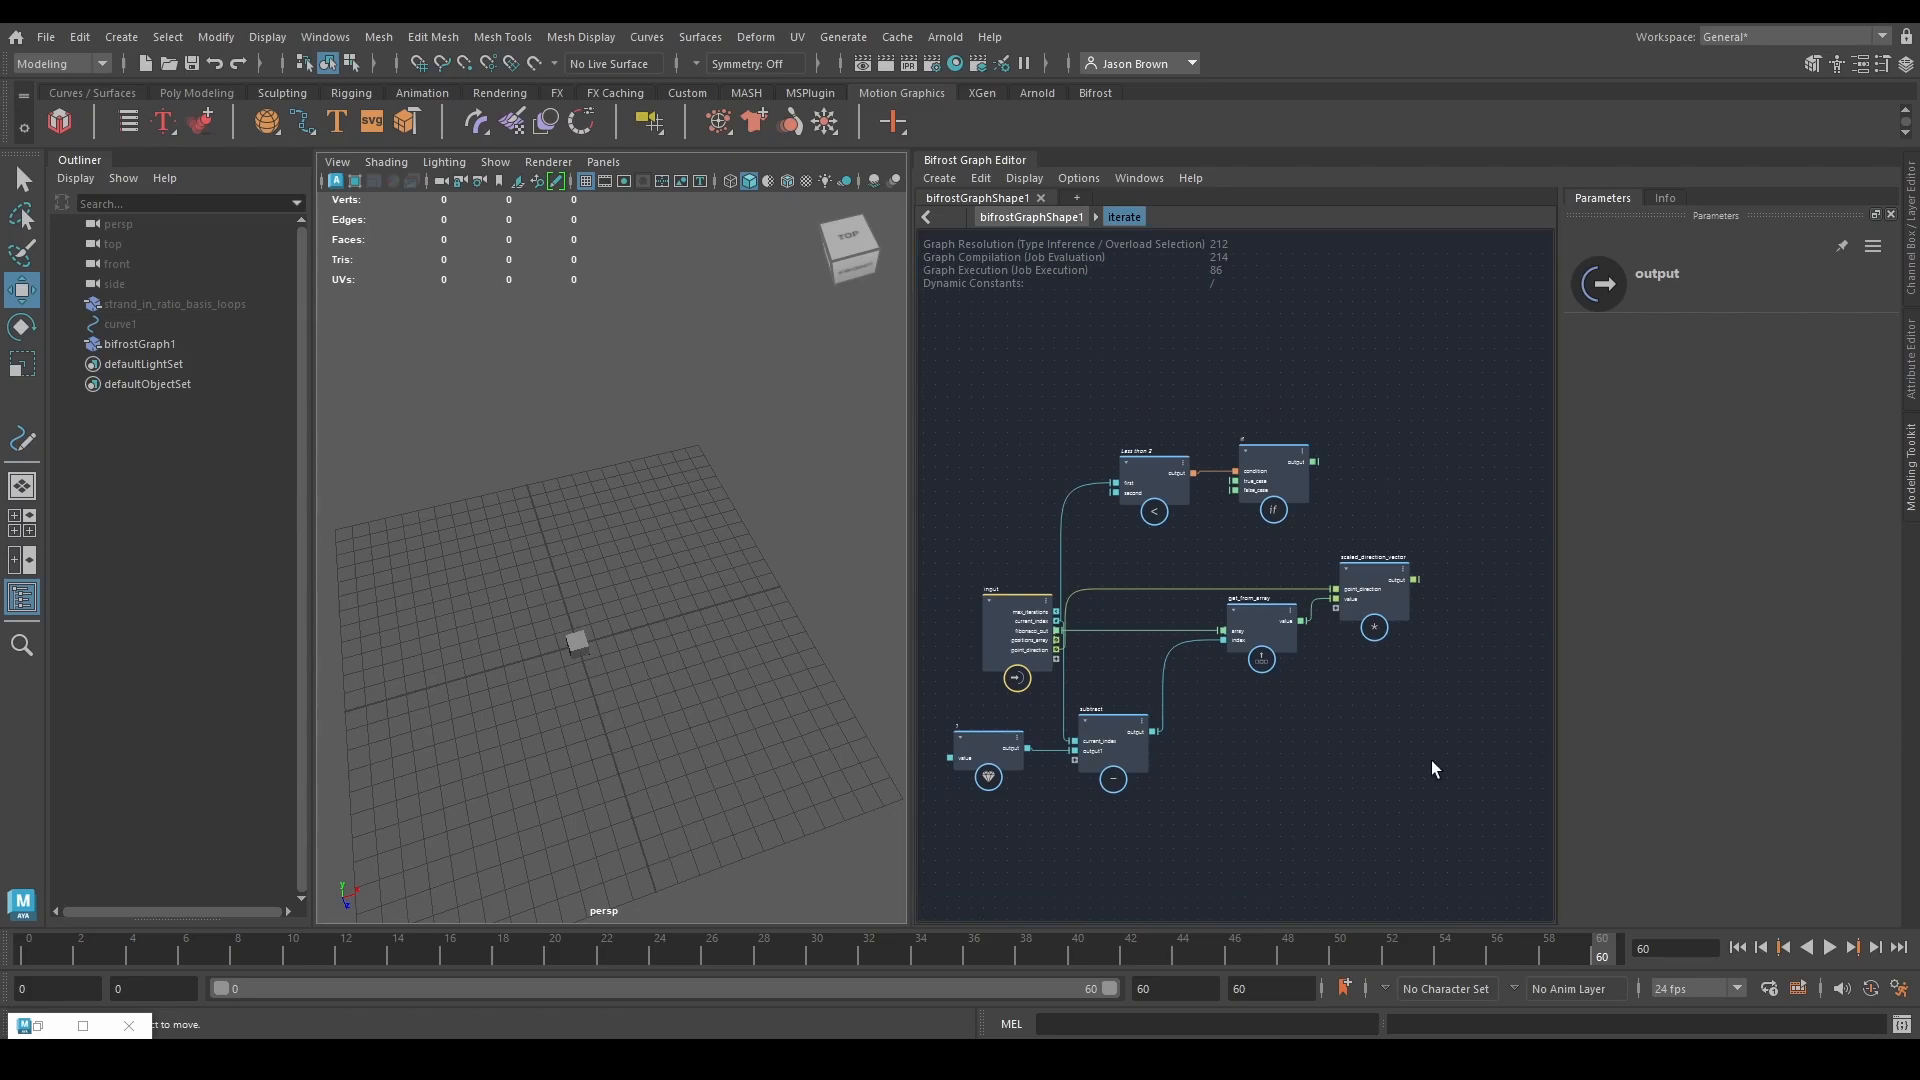
pyautogui.keyDown('alt'); pyautogui.moveTo(1431, 762); pyautogui.dragTo(1173, 877, button='middle'); pyautogui.keyUp('alt')
pyautogui.moveTo(1364, 702); pyautogui.dragTo(1590, 725)
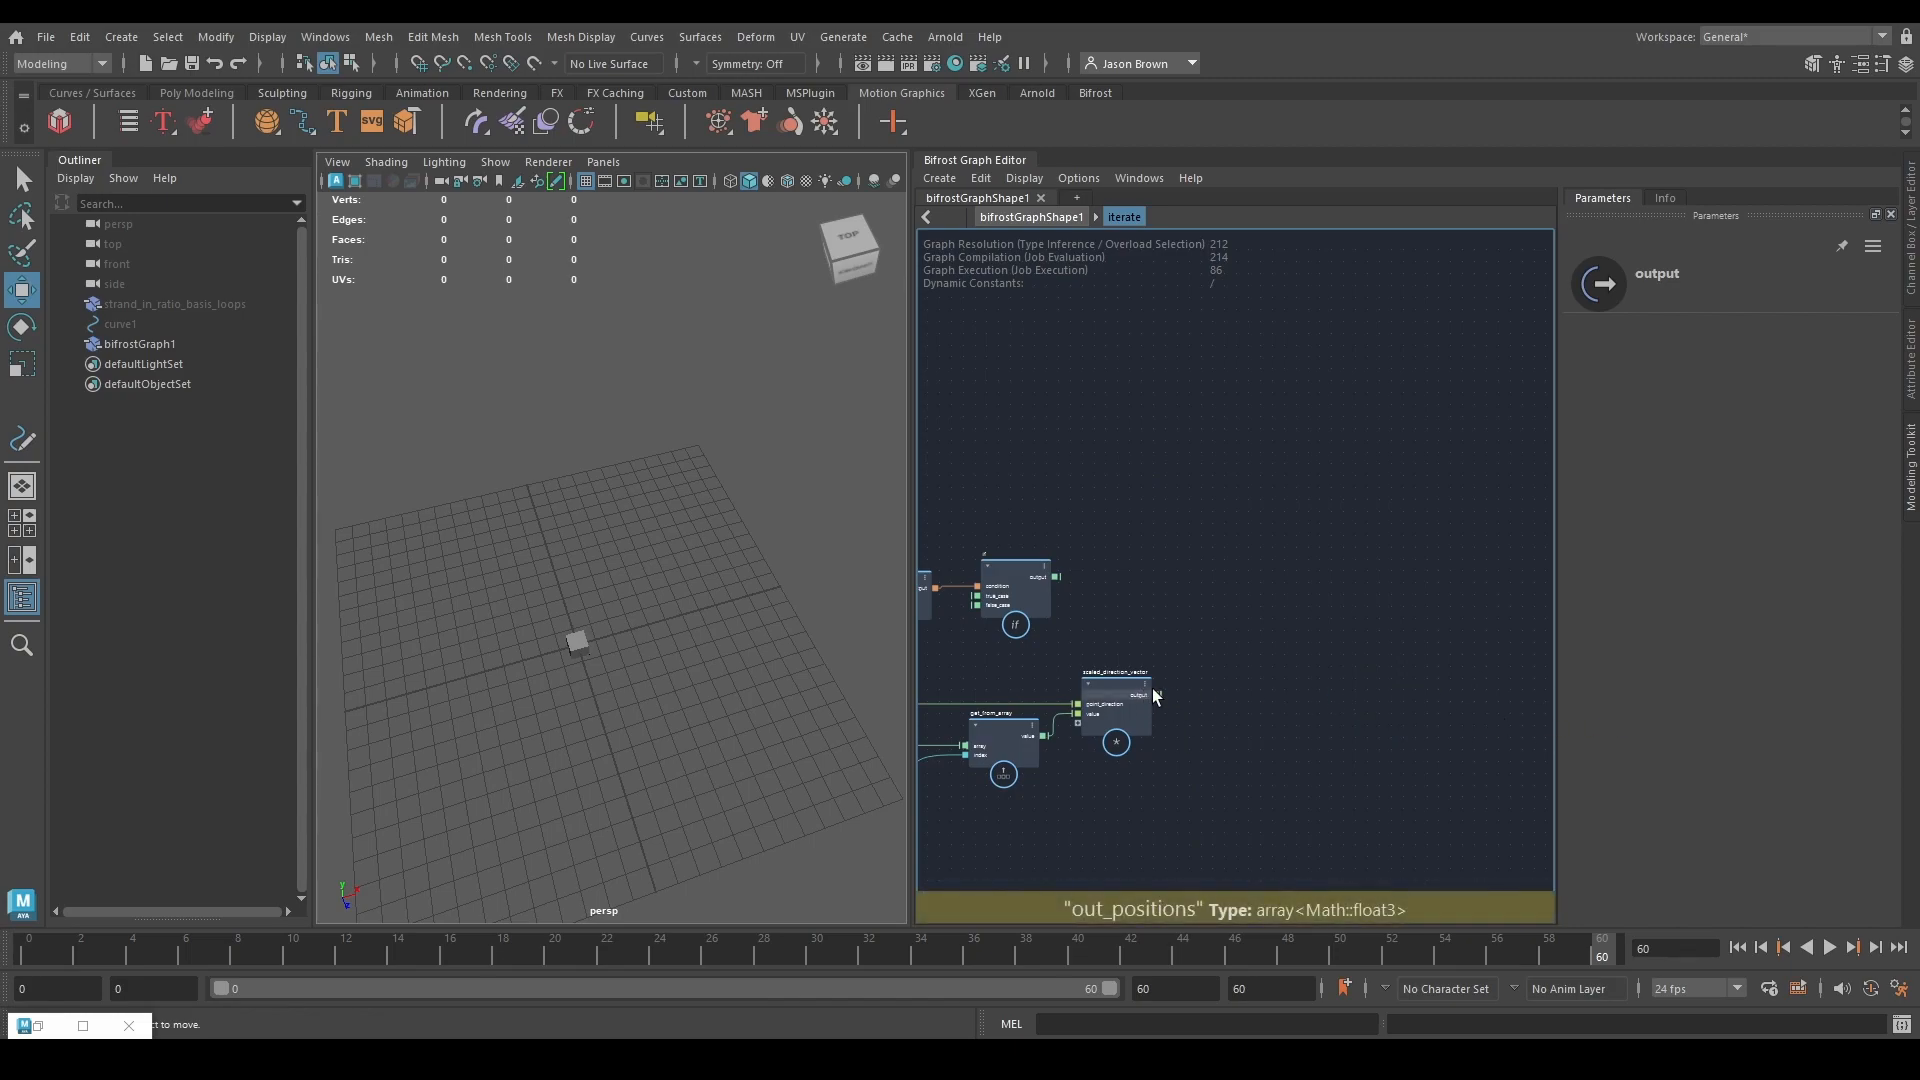
pyautogui.moveTo(1153, 692); pyautogui.dragTo(1373, 620)
pyautogui.write('subtract')
pyautogui.press('Return')
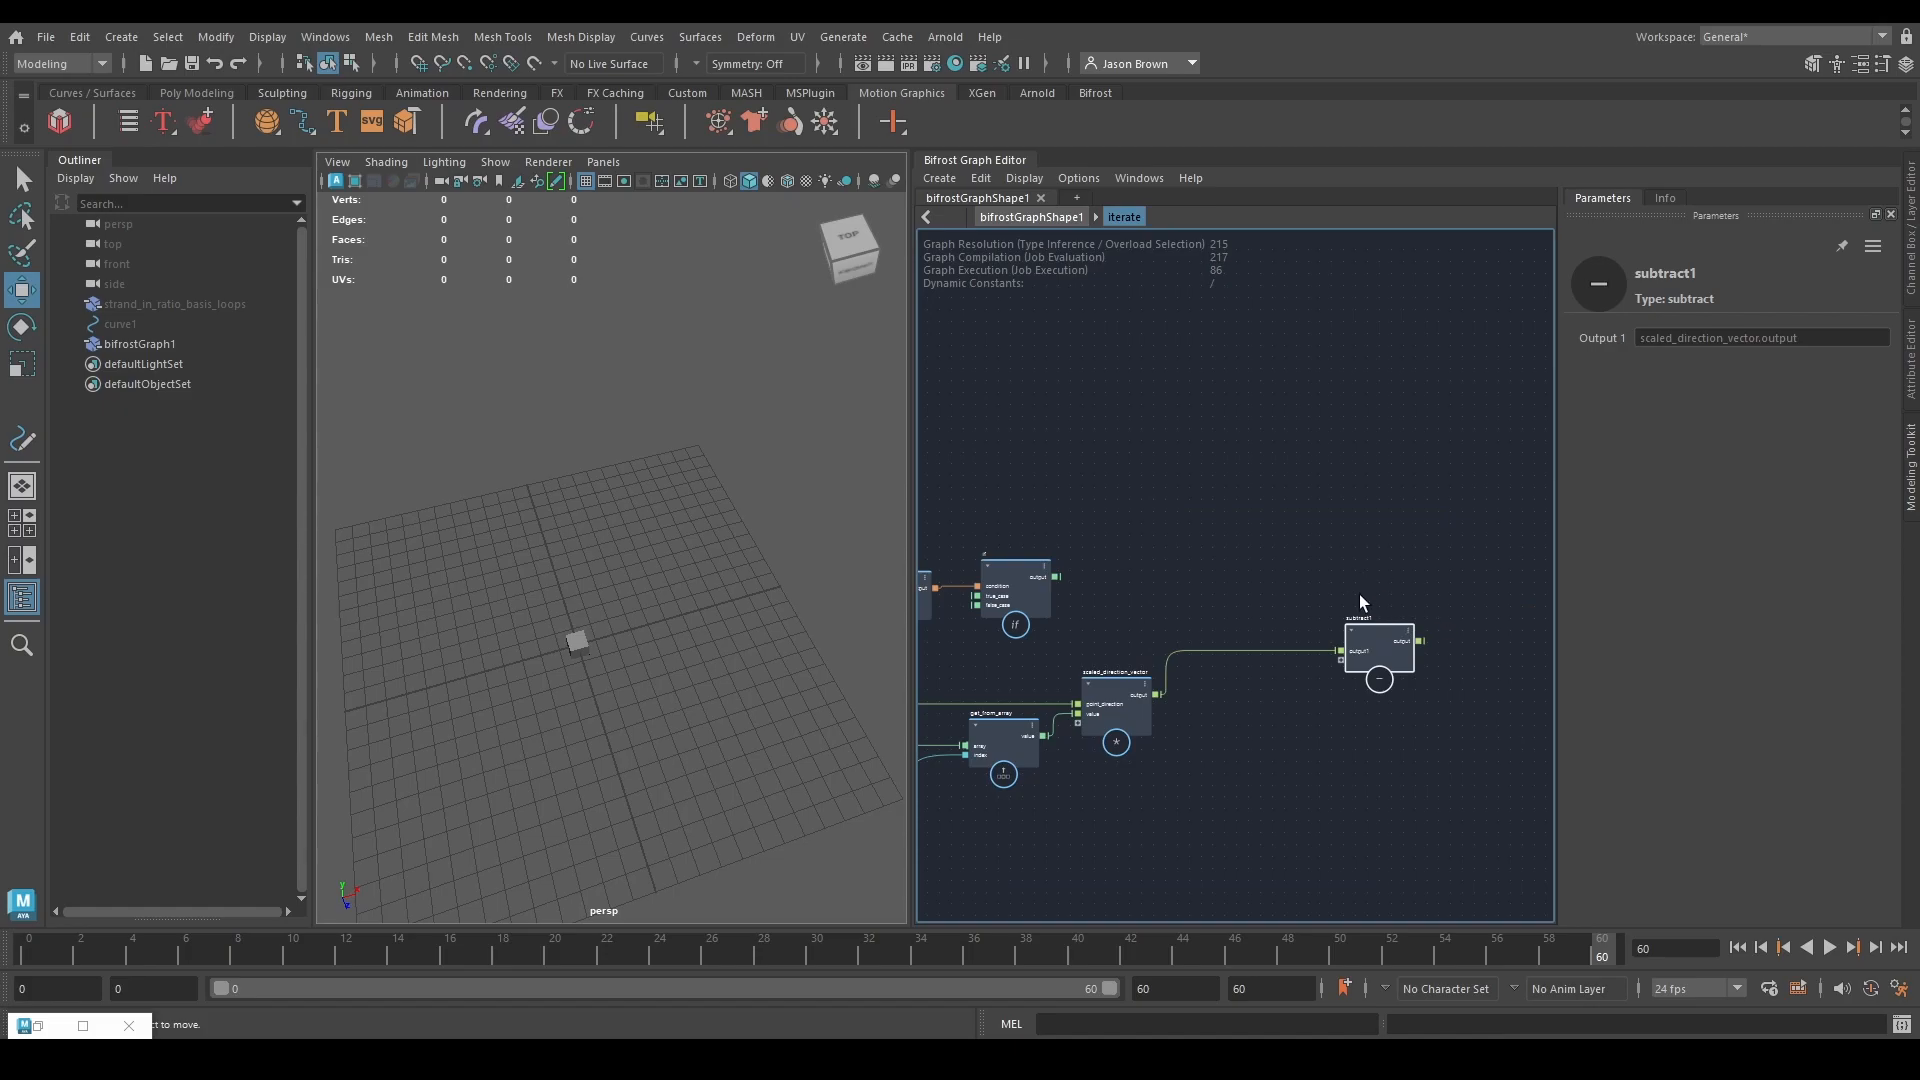
# Add a last_in_array node above the scaled_direction_vector node, fed by positions_array from the input node.
pyautogui.keyDown('alt'); pyautogui.moveTo(1099, 698); pyautogui.dragTo(1658, 626, button='middle'); pyautogui.keyUp('alt')
pyautogui.keyDown('alt'); pyautogui.moveTo(1316, 579); pyautogui.dragTo(1216, 570, button='middle'); pyautogui.keyUp('alt')
pyautogui.scroll(2, 1275, 668)
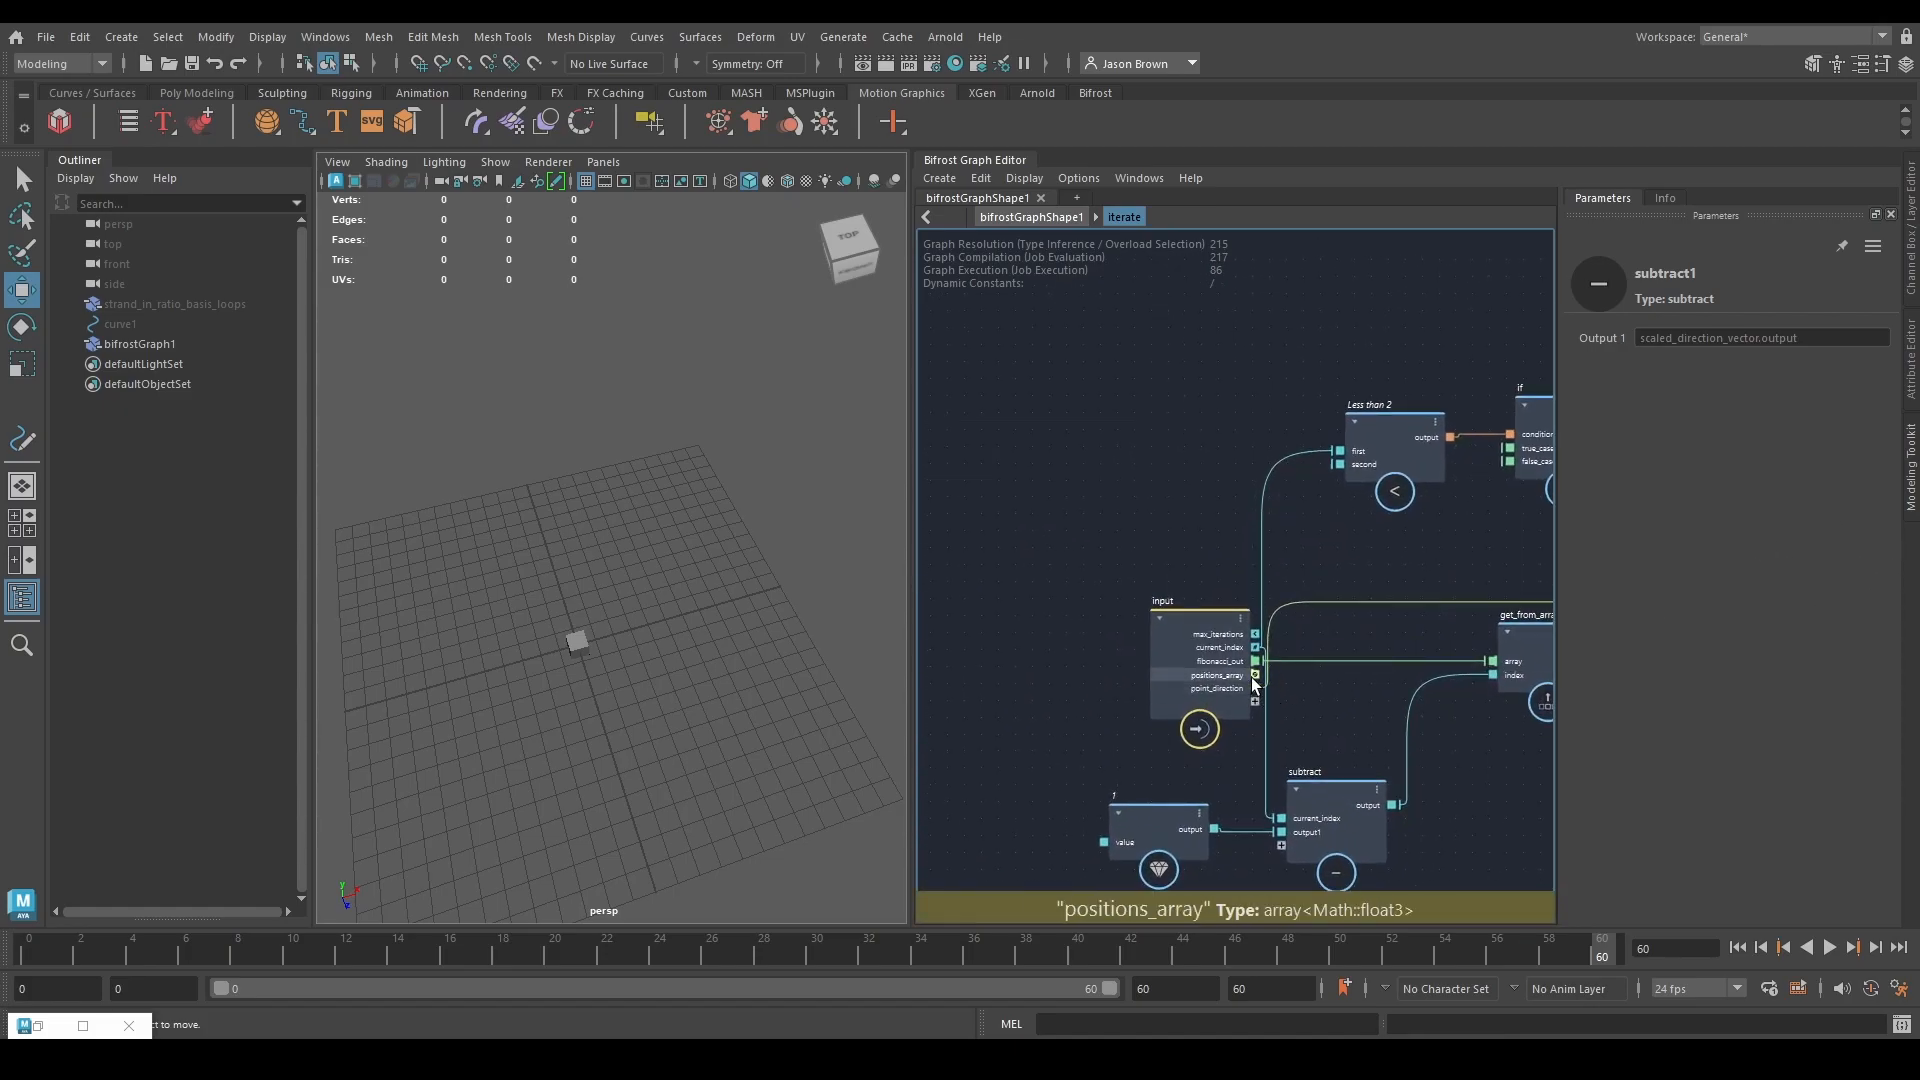
pyautogui.moveTo(1256, 677); pyautogui.dragTo(1435, 508)
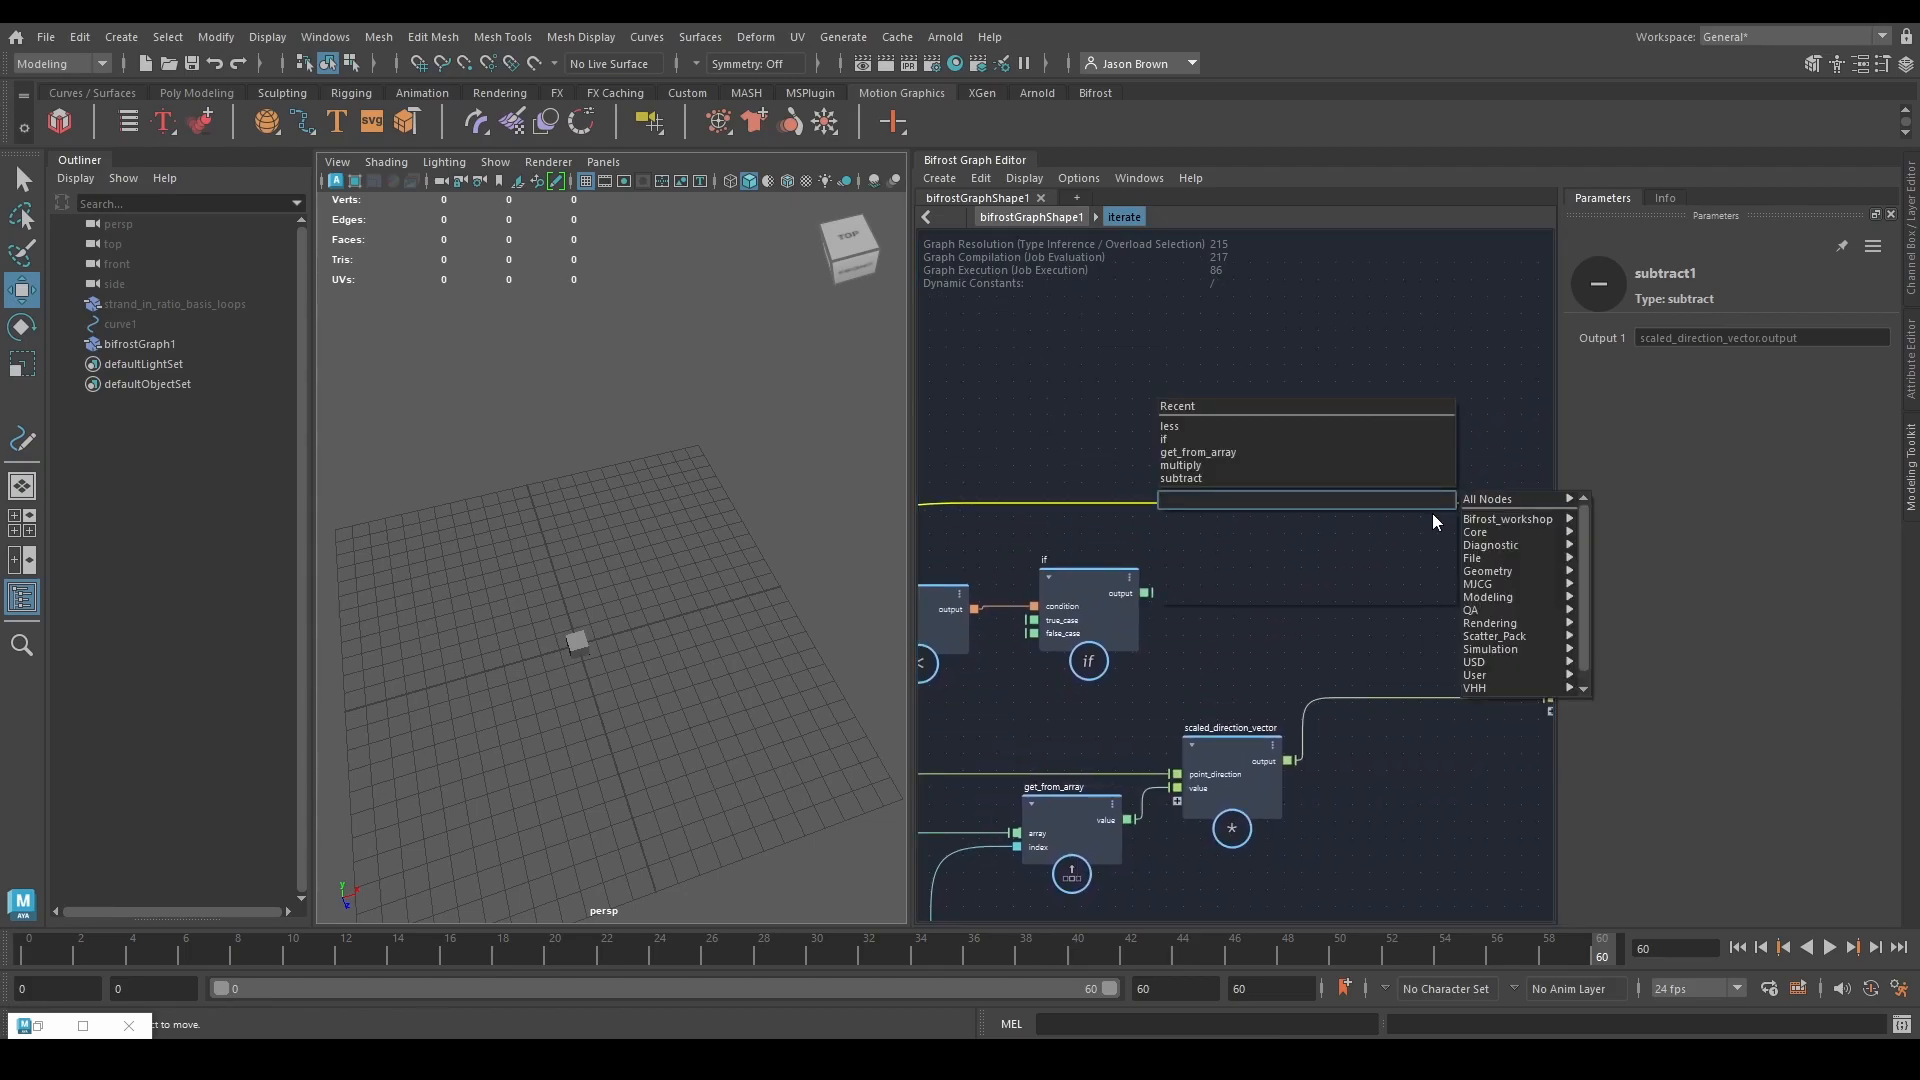
pyautogui.write('last')
pyautogui.press('Down')
pyautogui.press('Return')
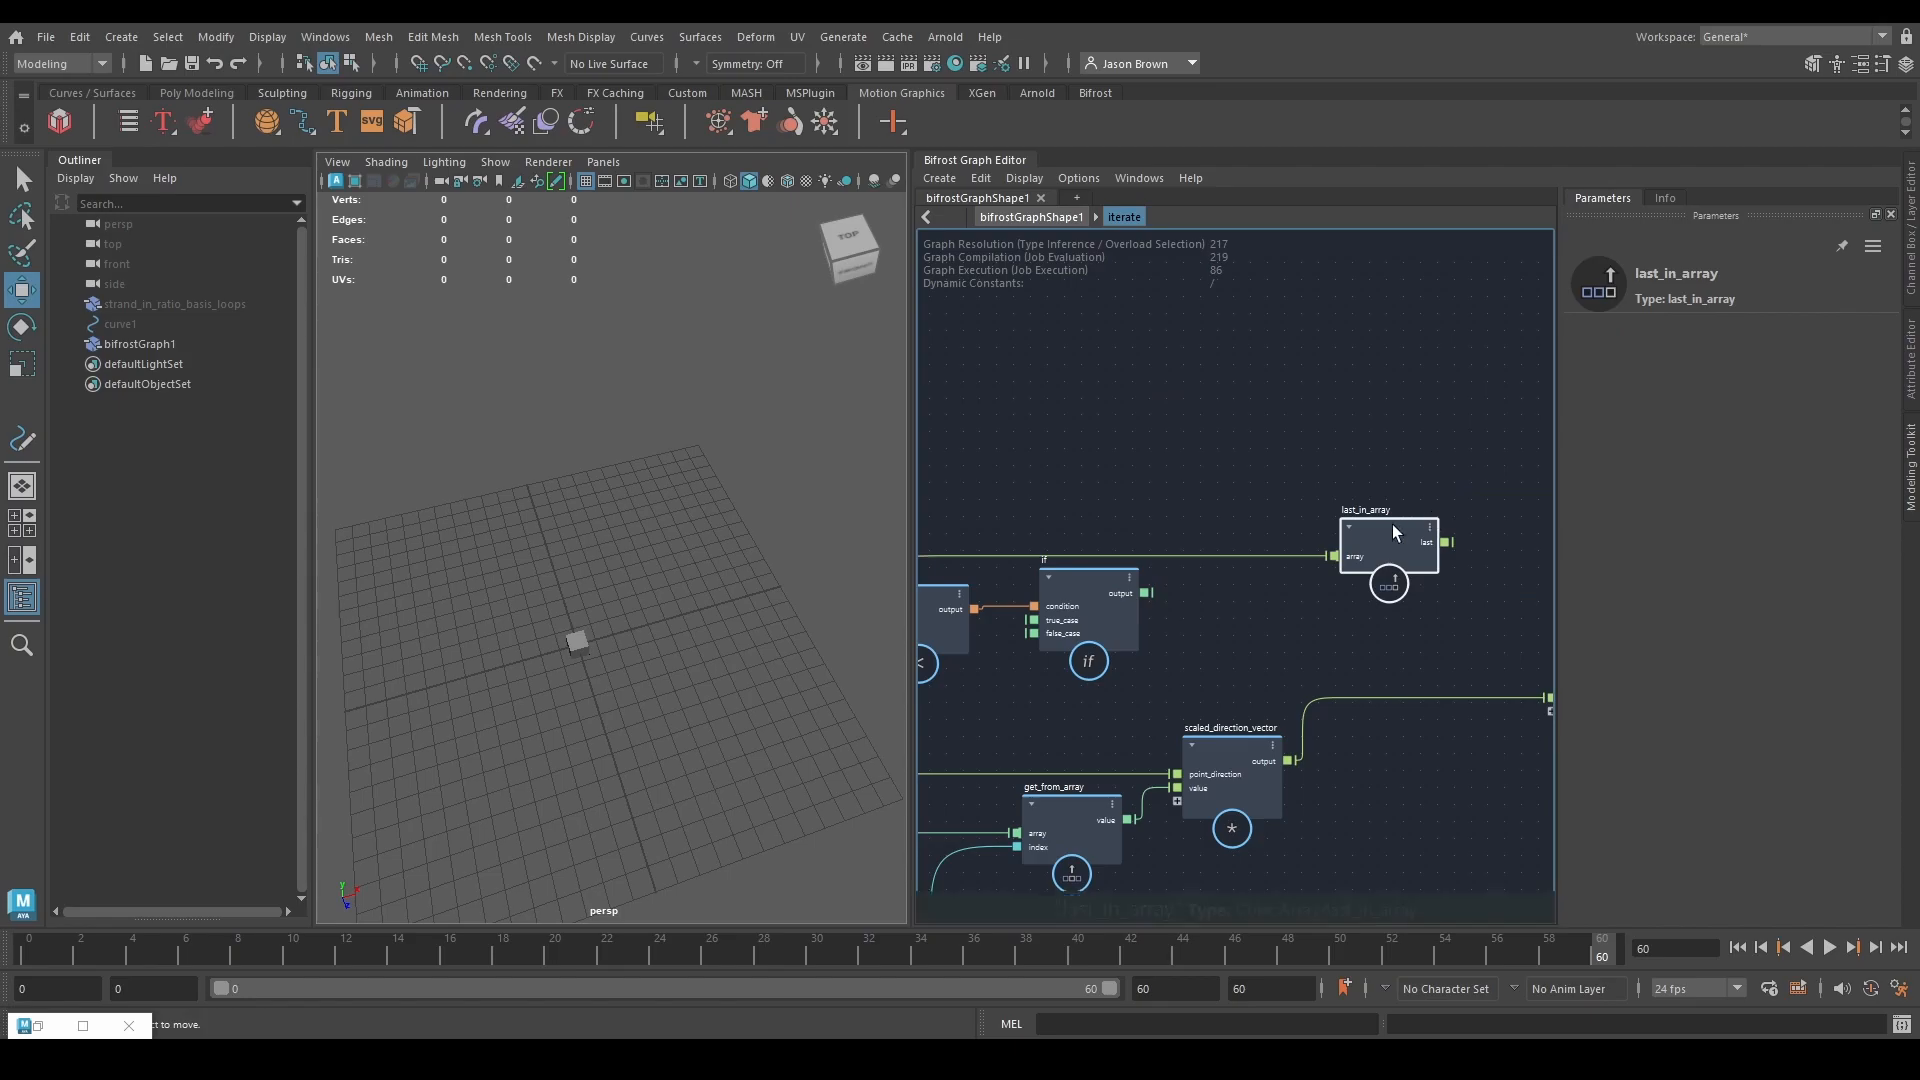
# Rewire the new subtract node so last_in_array feeds its first input and scaled_direction_vector feeds its second.
pyautogui.scroll(2, 1454, 629)
pyautogui.keyDown('alt'); pyautogui.moveTo(1454, 629); pyautogui.dragTo(1213, 639, button='middle'); pyautogui.keyUp('alt')
pyautogui.moveTo(1397, 724); pyautogui.dragTo(1372, 676)
pyautogui.moveTo(1200, 528); pyautogui.dragTo(1311, 674)
pyautogui.keyDown('alt'); pyautogui.moveTo(1161, 771); pyautogui.dragTo(1249, 738, button='middle'); pyautogui.keyUp('alt')
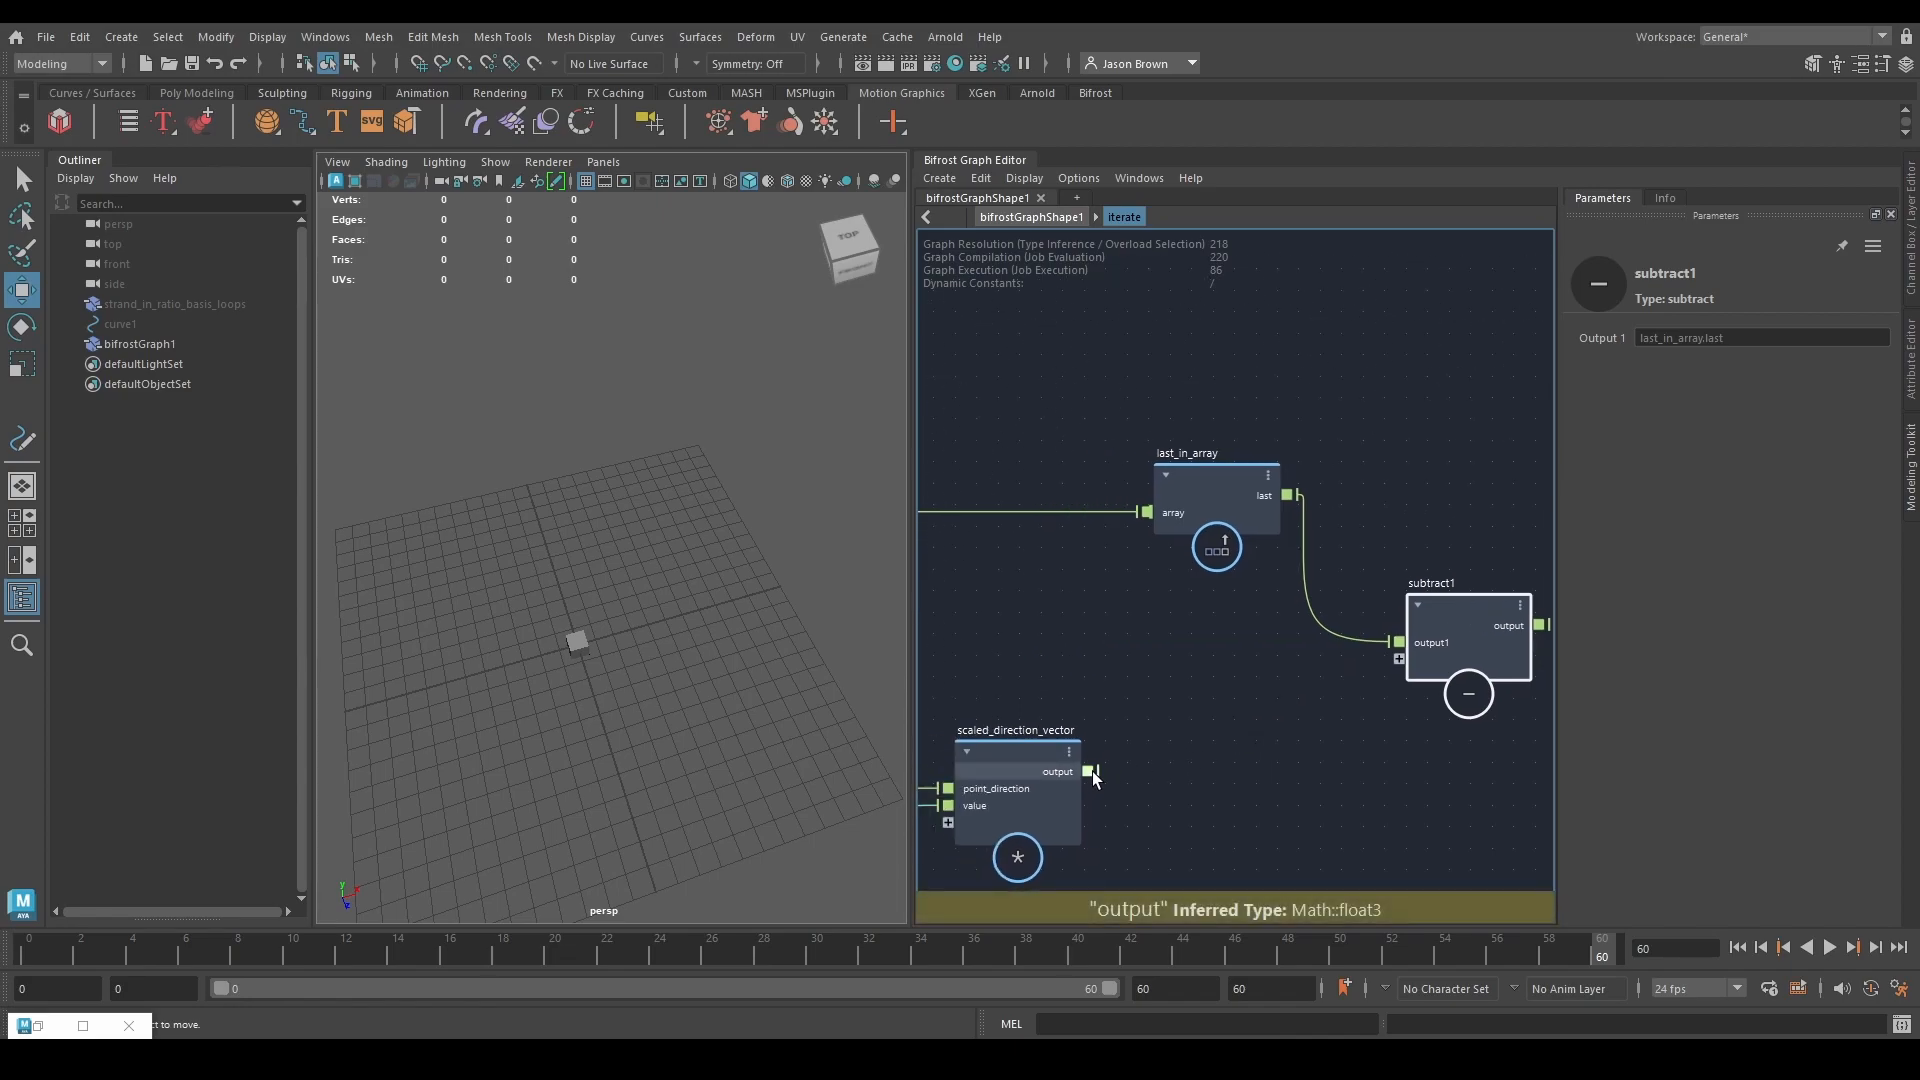
pyautogui.moveTo(1091, 774); pyautogui.dragTo(1390, 636)
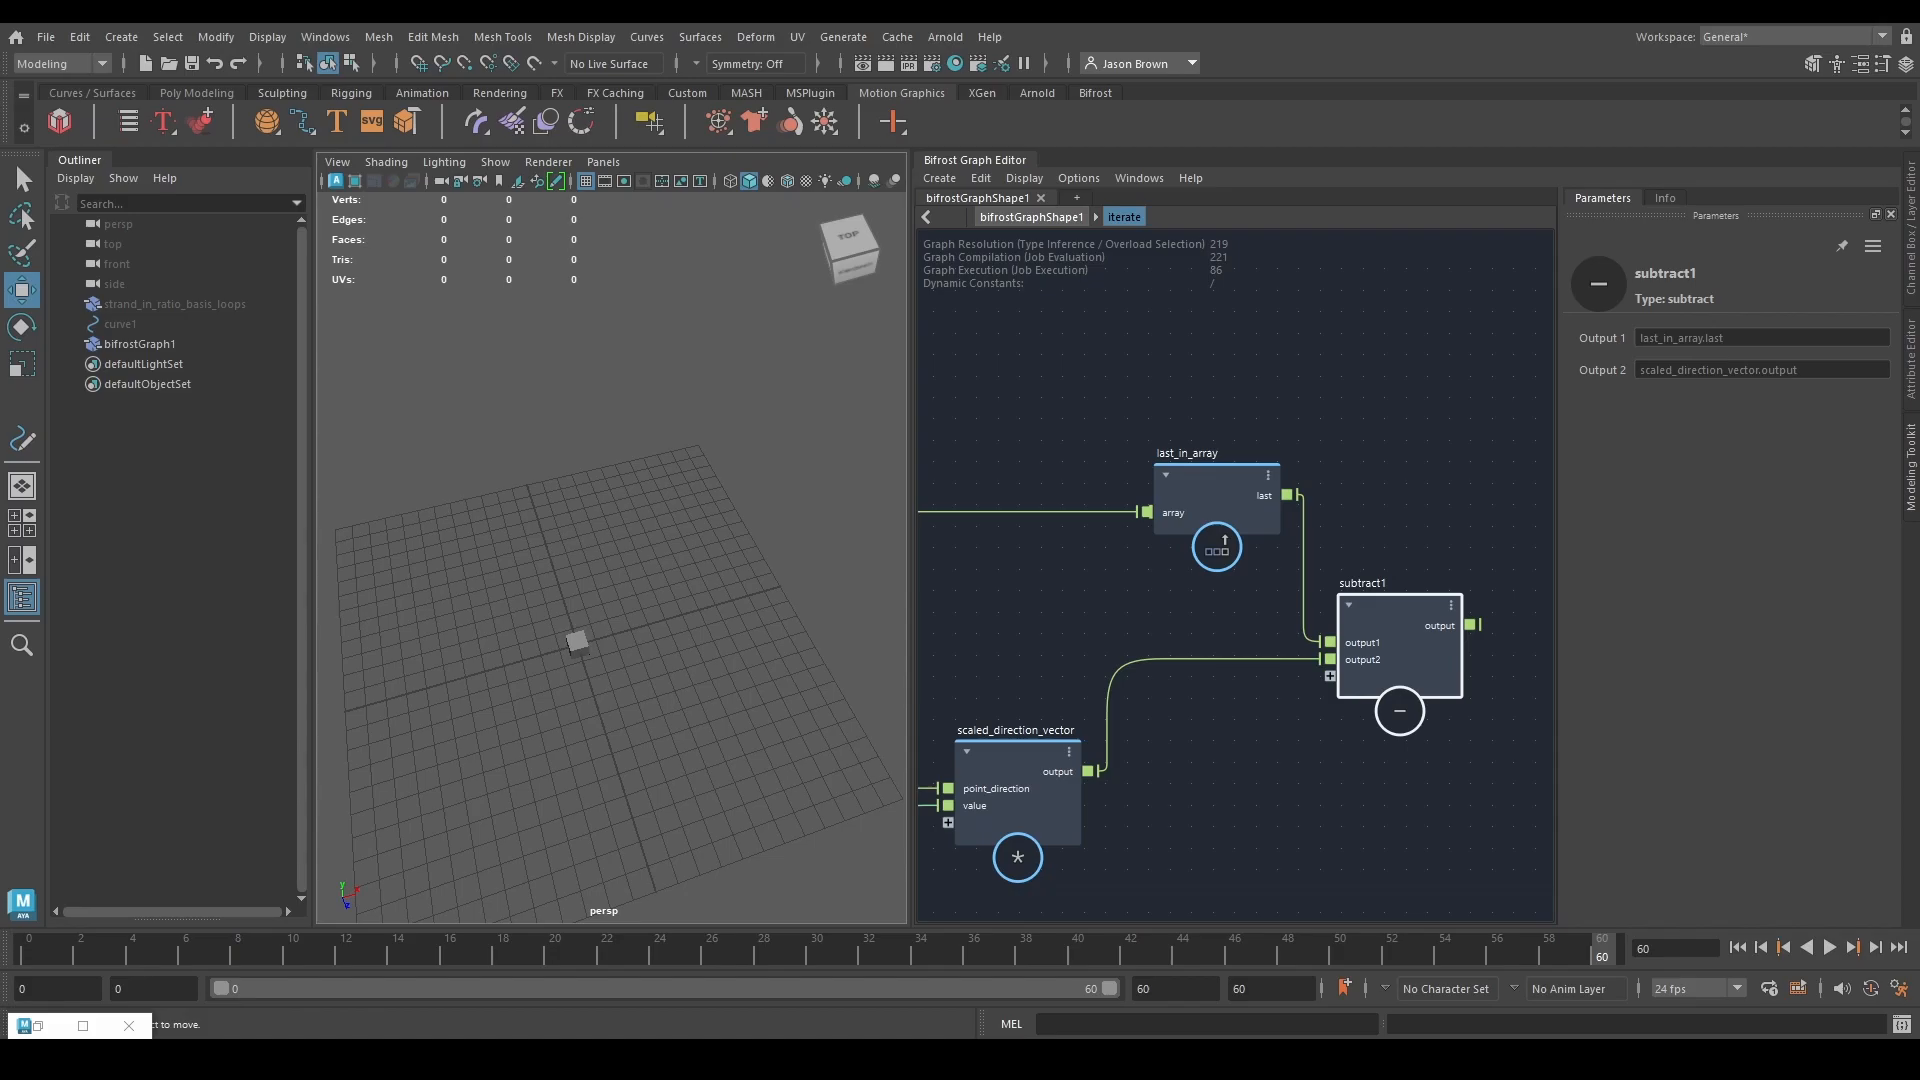
# Rename the subtract node fed by last_in_array as center_of_rotation.
pyautogui.hotkey('alt', 'Tab')
pyautogui.hotkey('alt', 'shift', 'Tab')
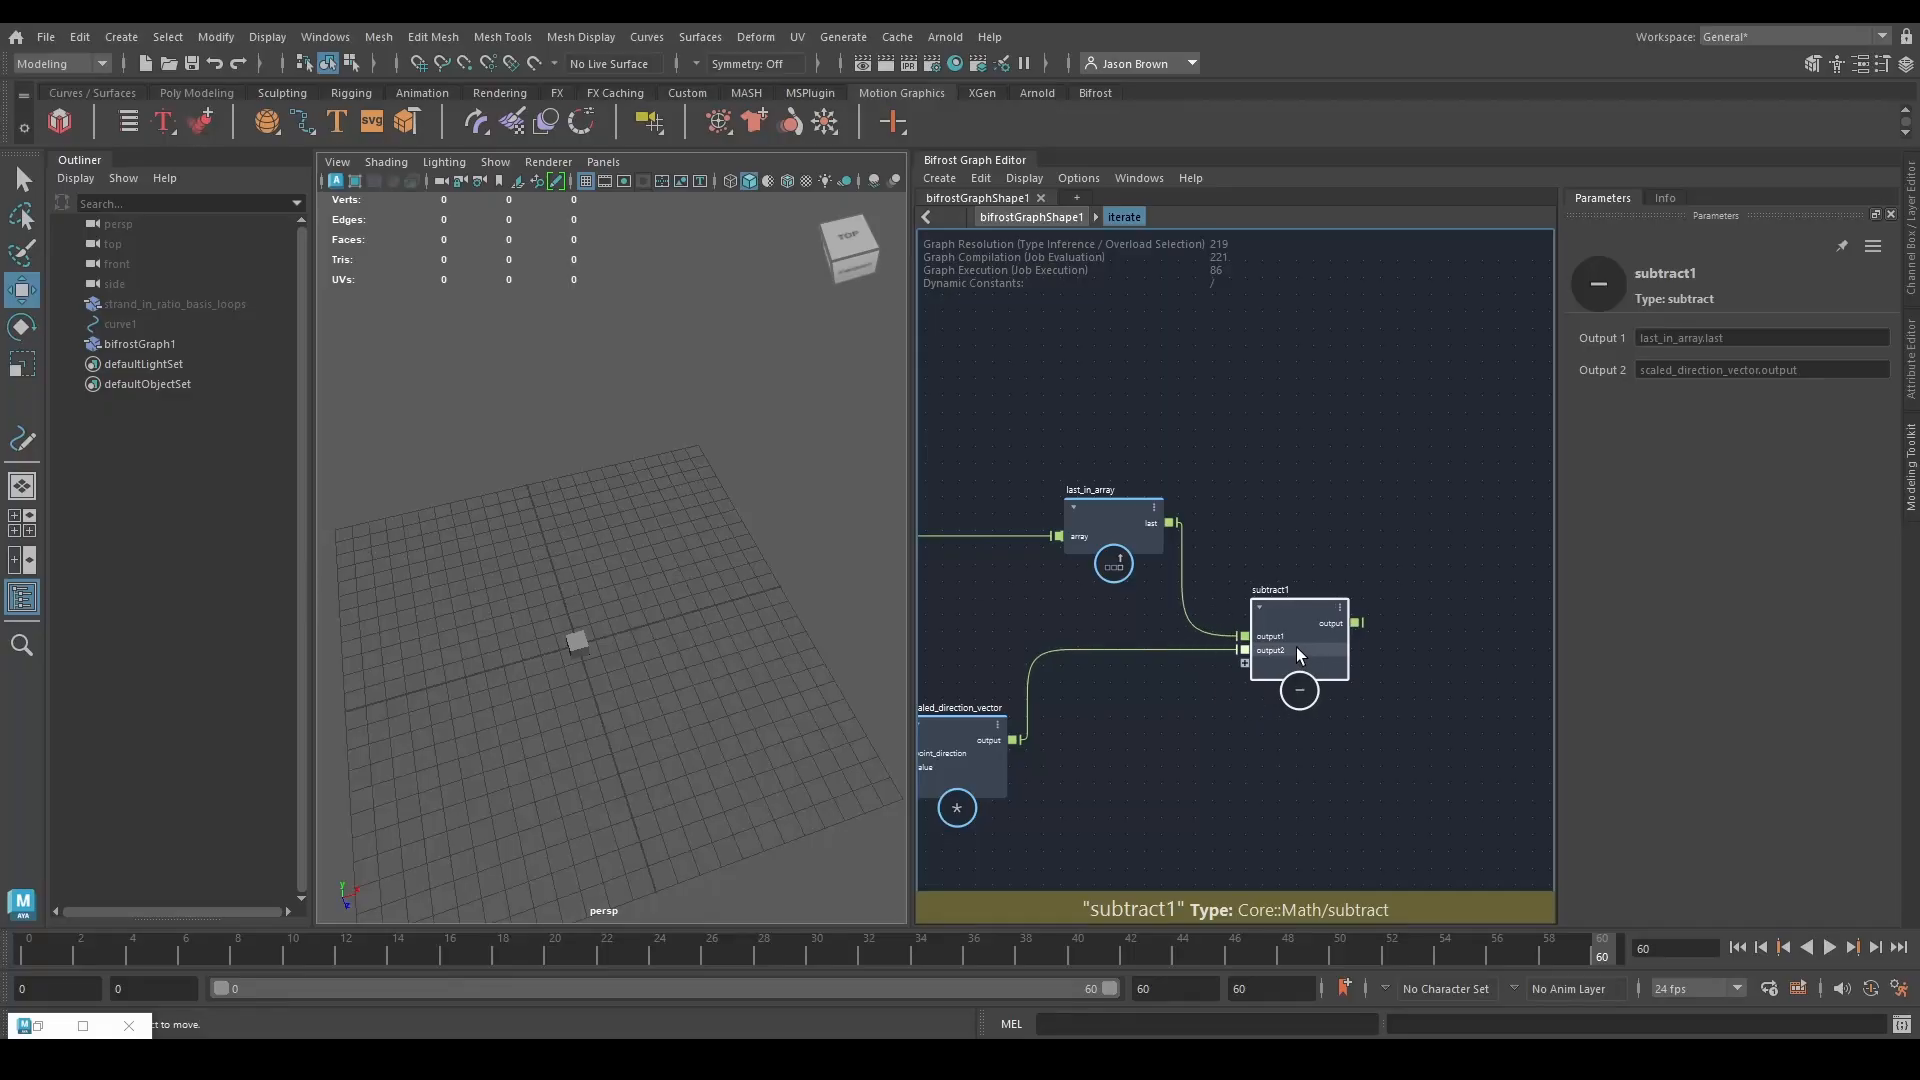
pyautogui.doubleClick(1269, 590)
pyautogui.write('center_of_rotation')
pyautogui.press('Return')
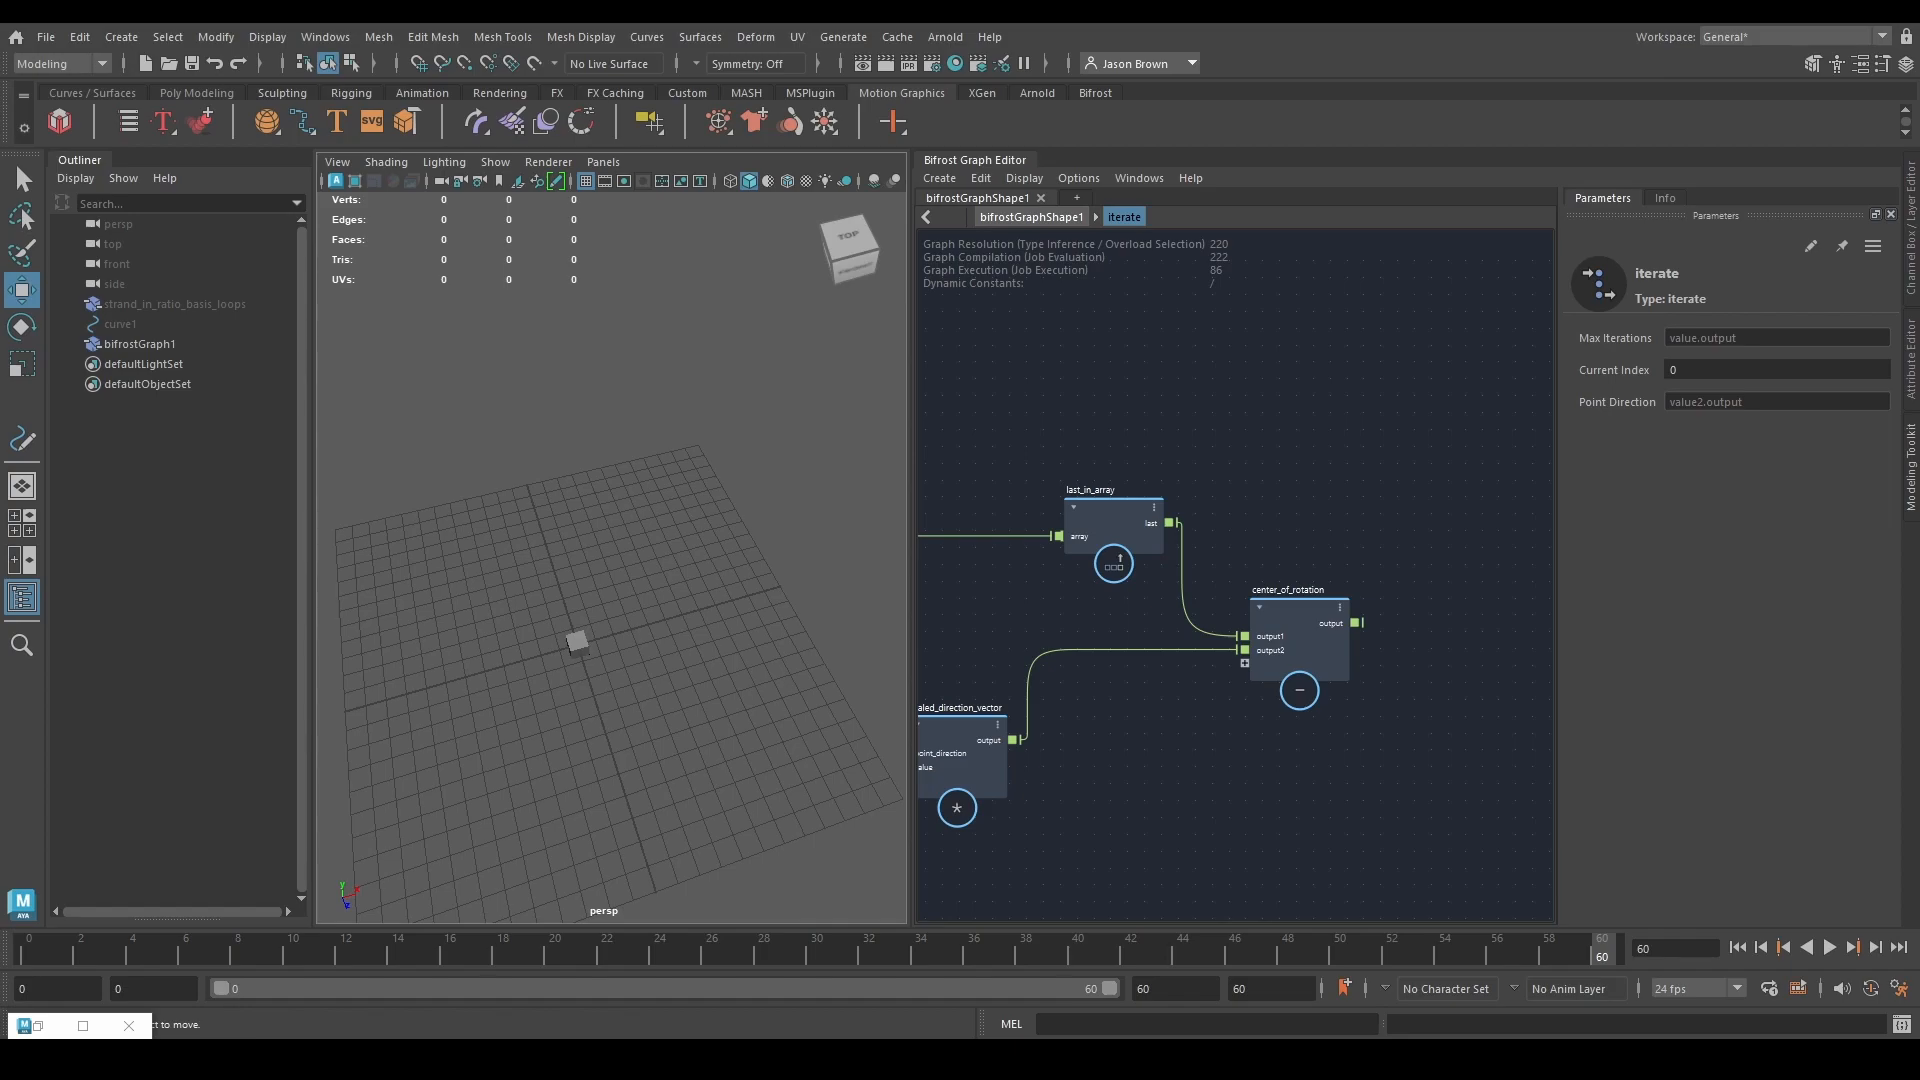
# Add a pi node in the empty area below the get_from_array node.
pyautogui.scroll(-5, 1255, 600)
pyautogui.moveTo(1256, 600); pyautogui.dragTo(1318, 664, button='middle')
pyautogui.scroll(1, 1274, 771)
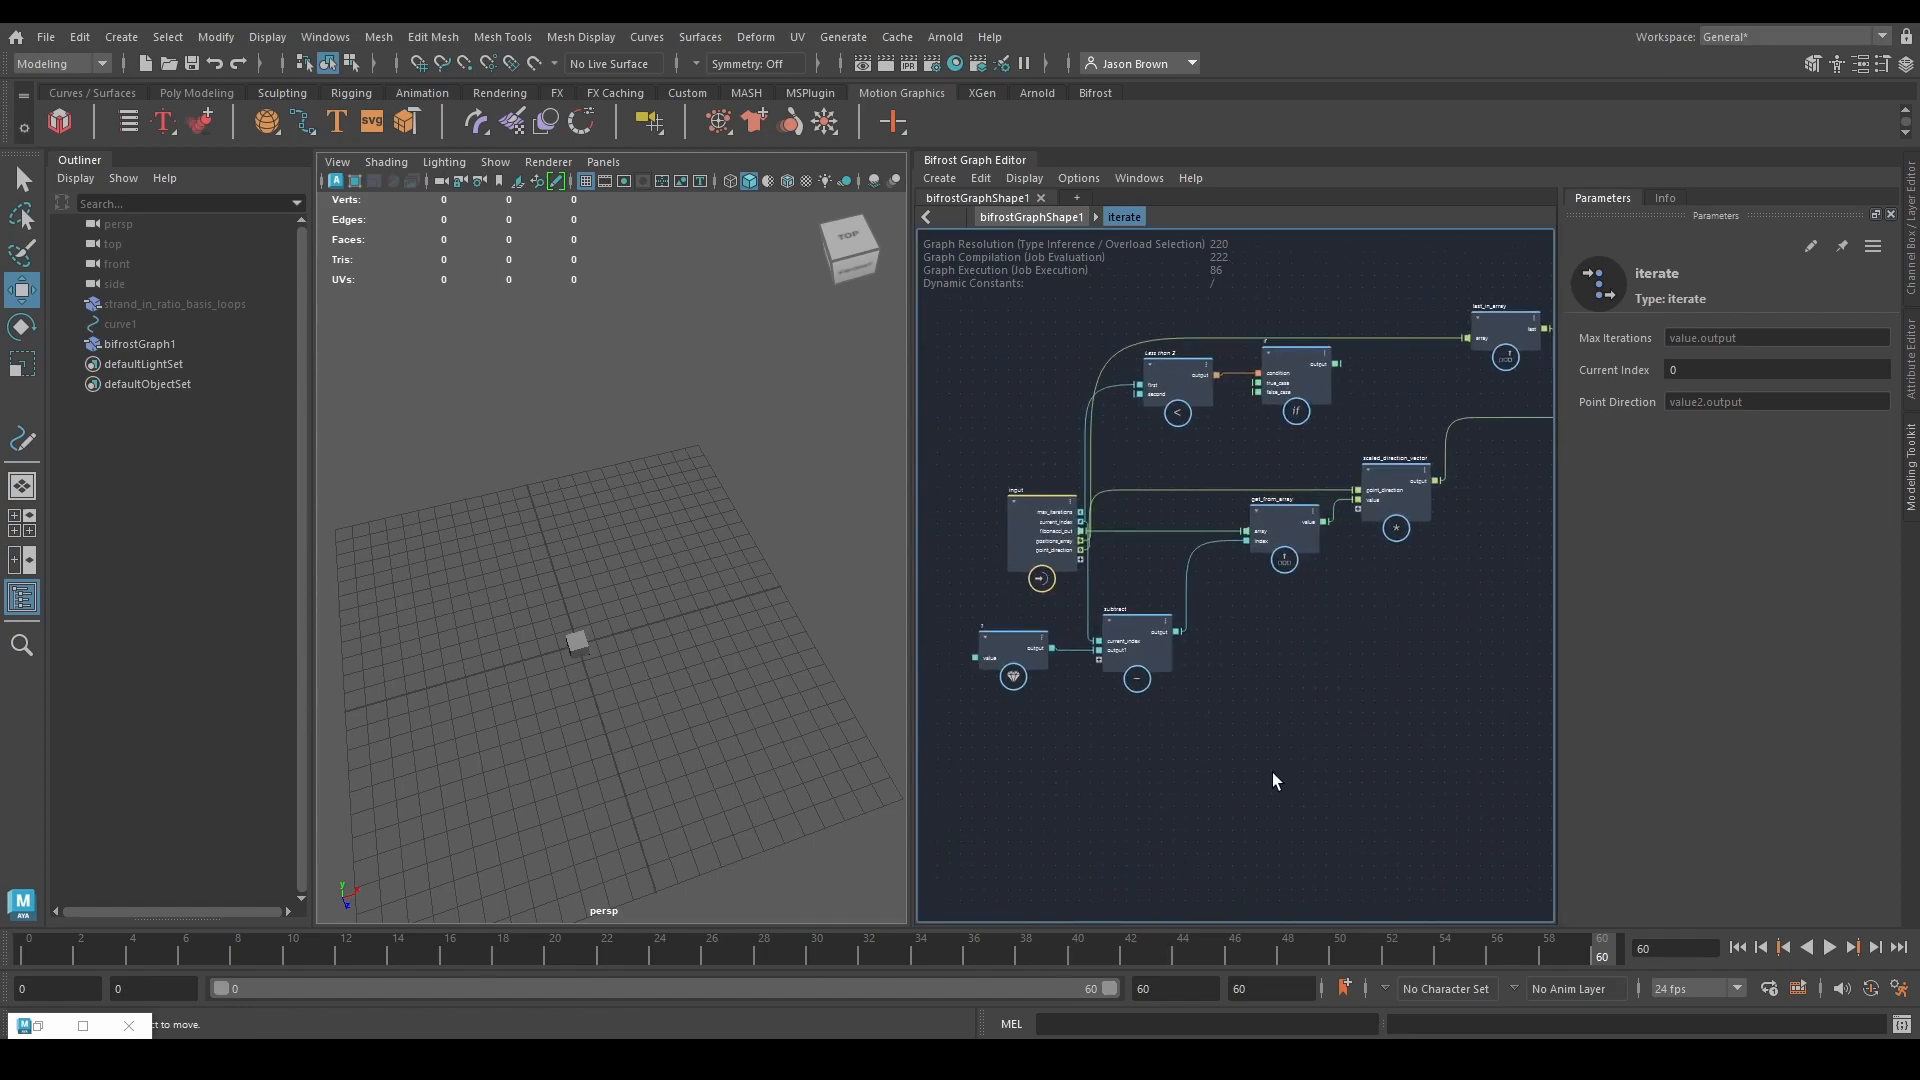
pyautogui.press('Tab')
pyautogui.write('pi')
pyautogui.press('Return')
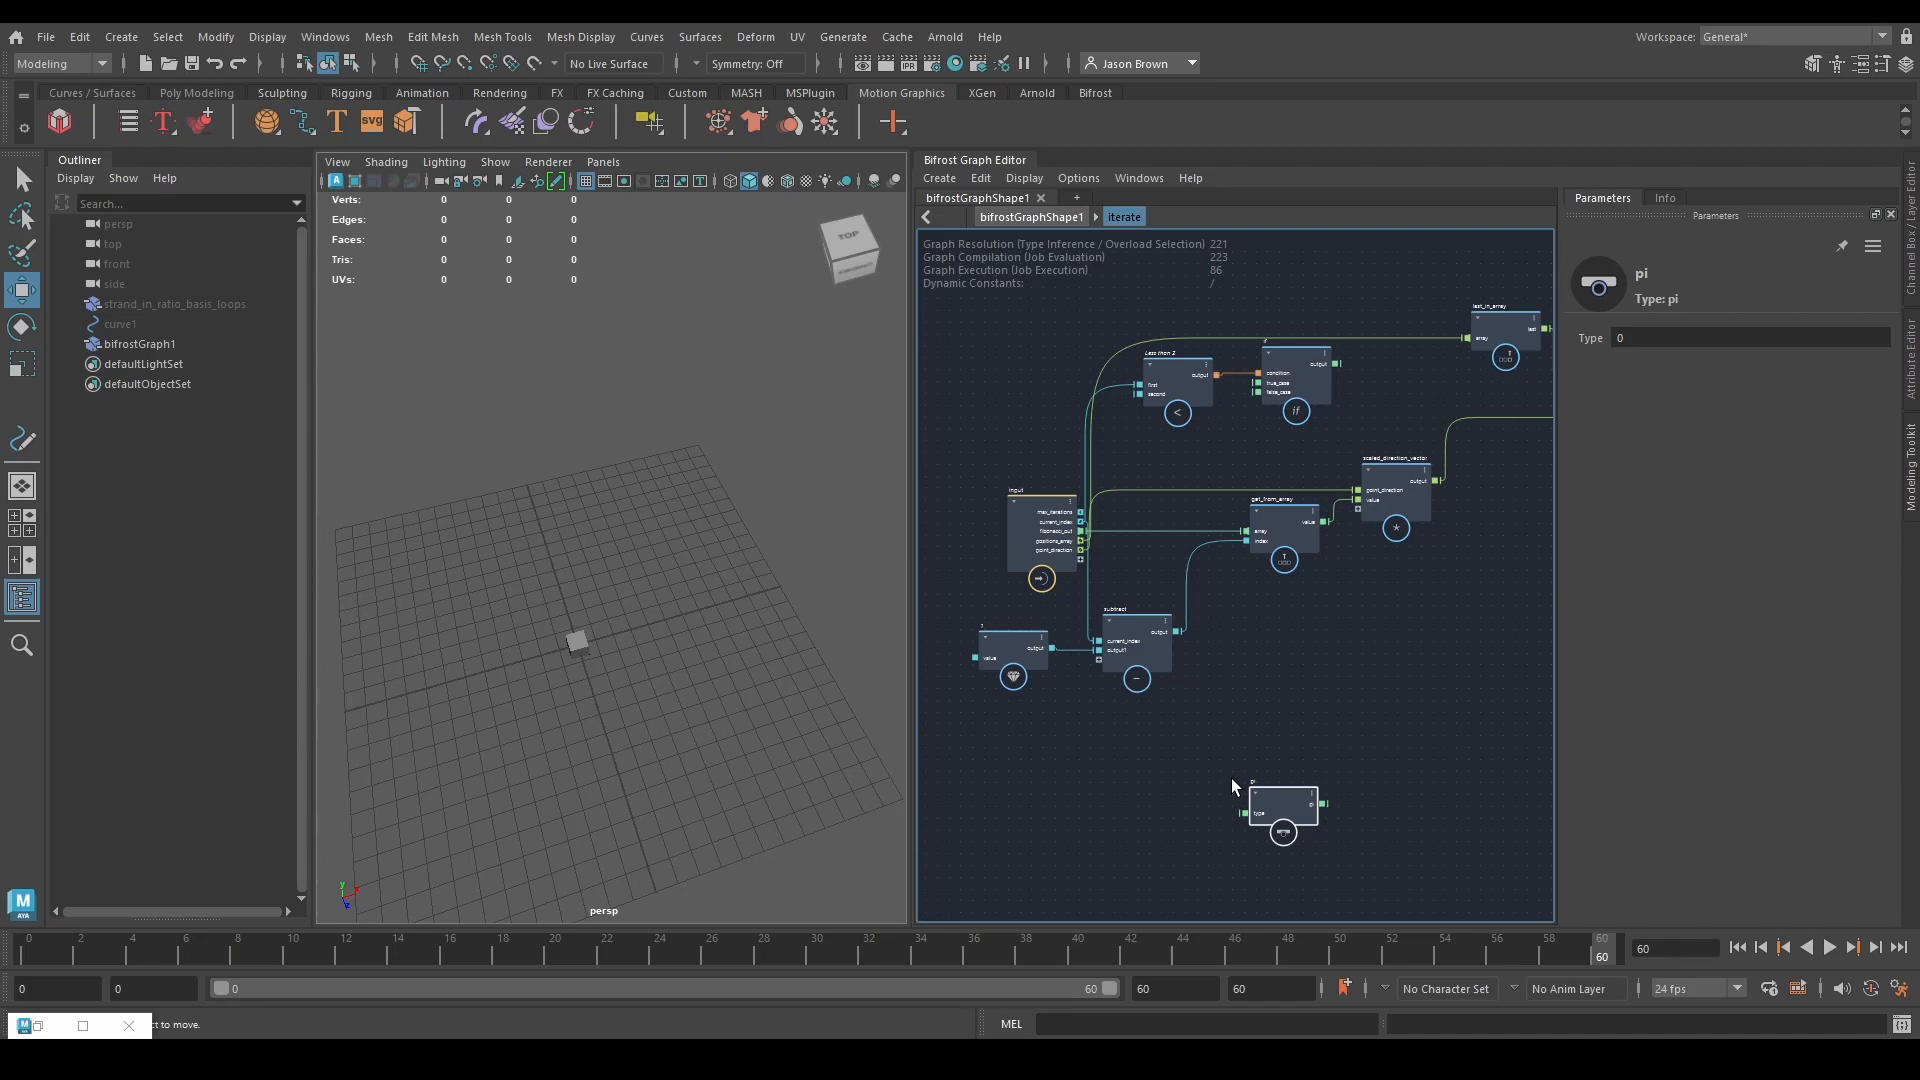
pyautogui.press('f')
pyautogui.moveTo(1229, 640); pyautogui.dragTo(1160, 626)
pyautogui.scroll(1, 1291, 626)
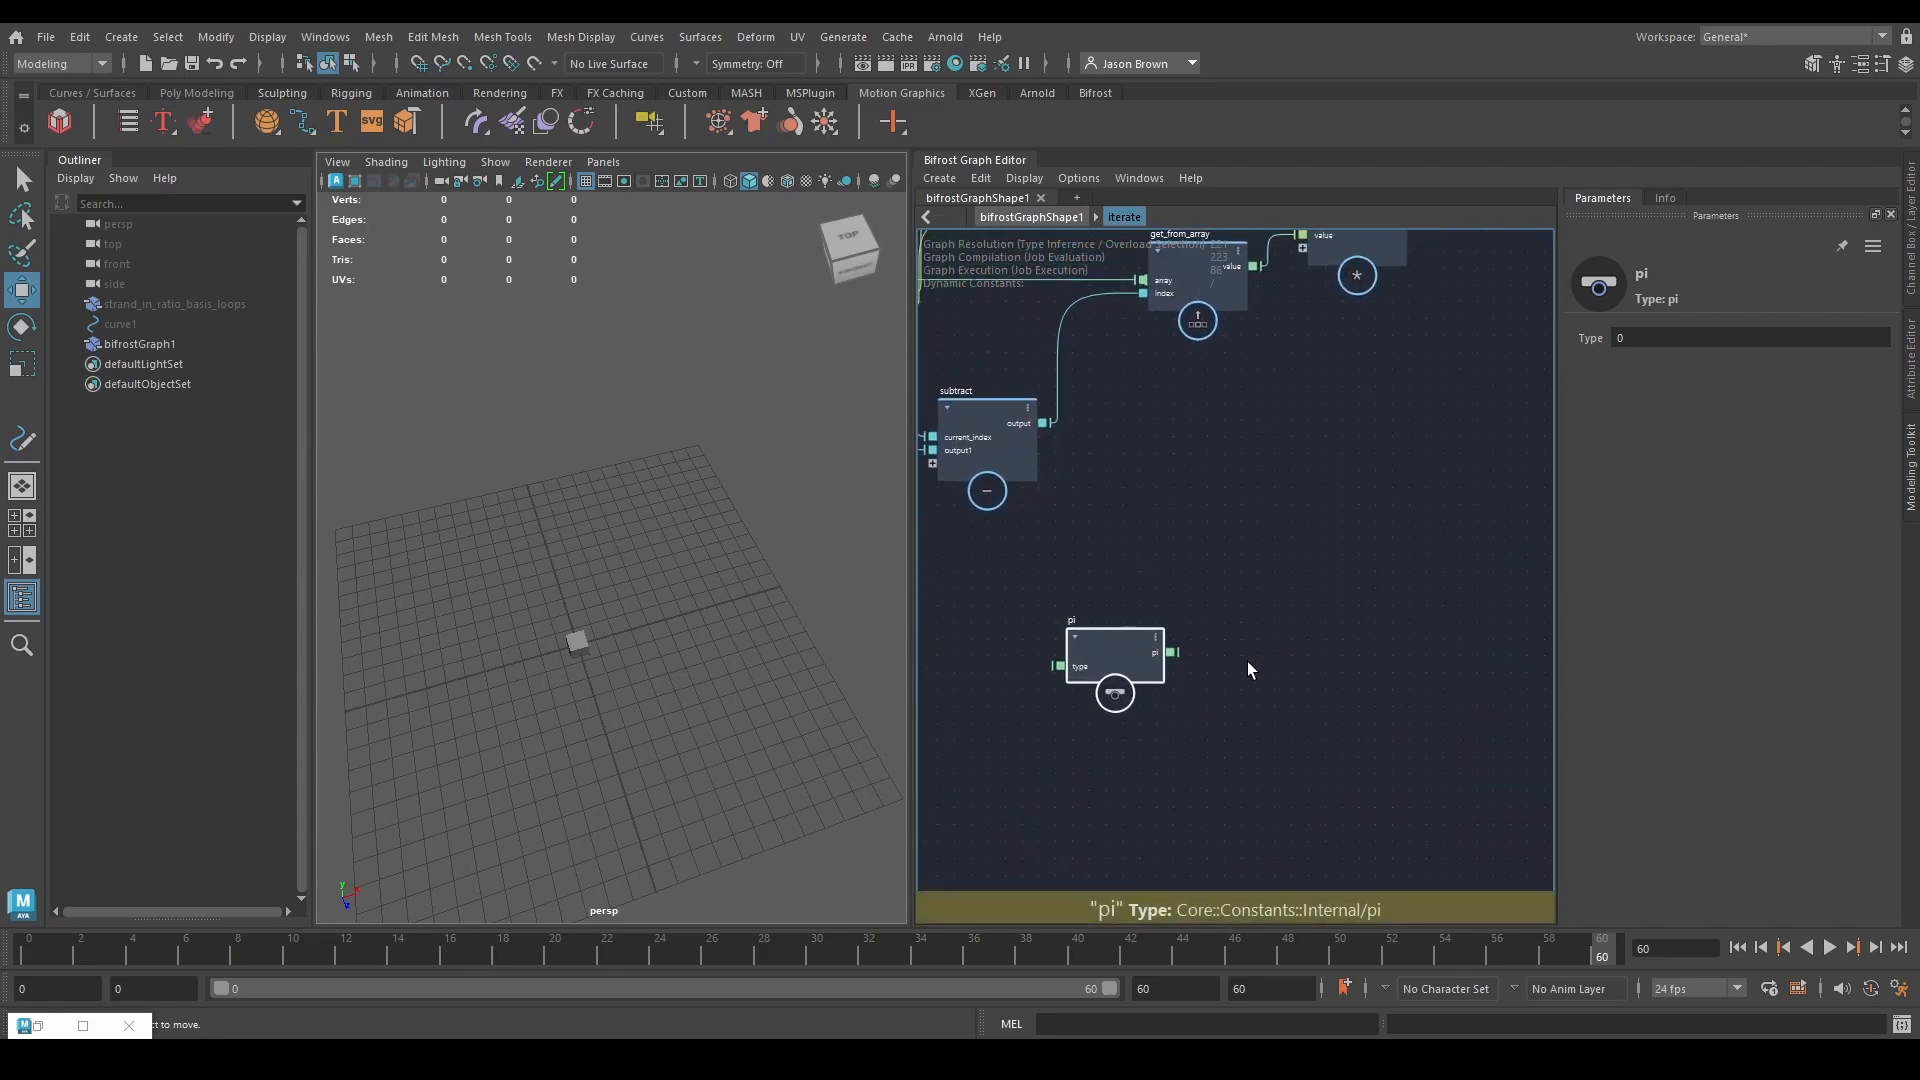
# Add a half_of node fed by the pi output and align it beside the pi node.
pyautogui.press('Tab')
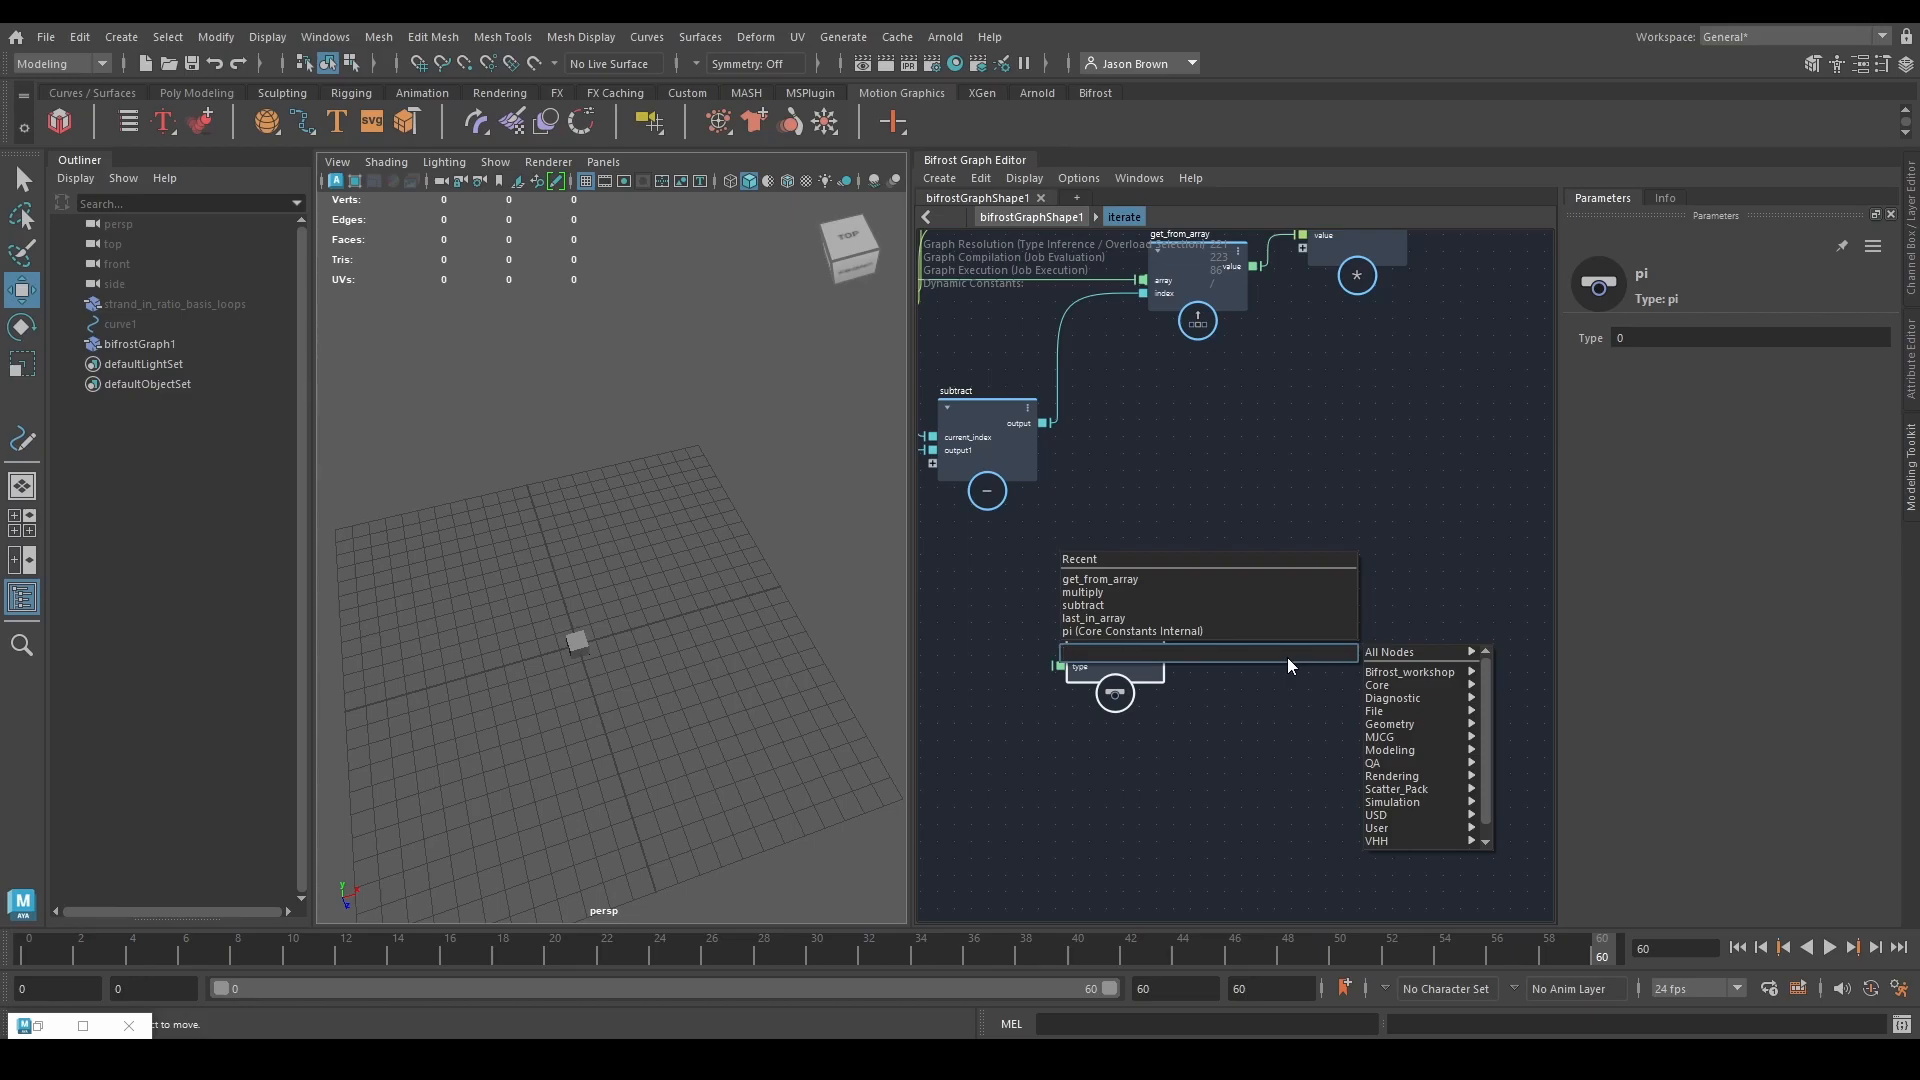
pyautogui.write('half')
pyautogui.press('Return')
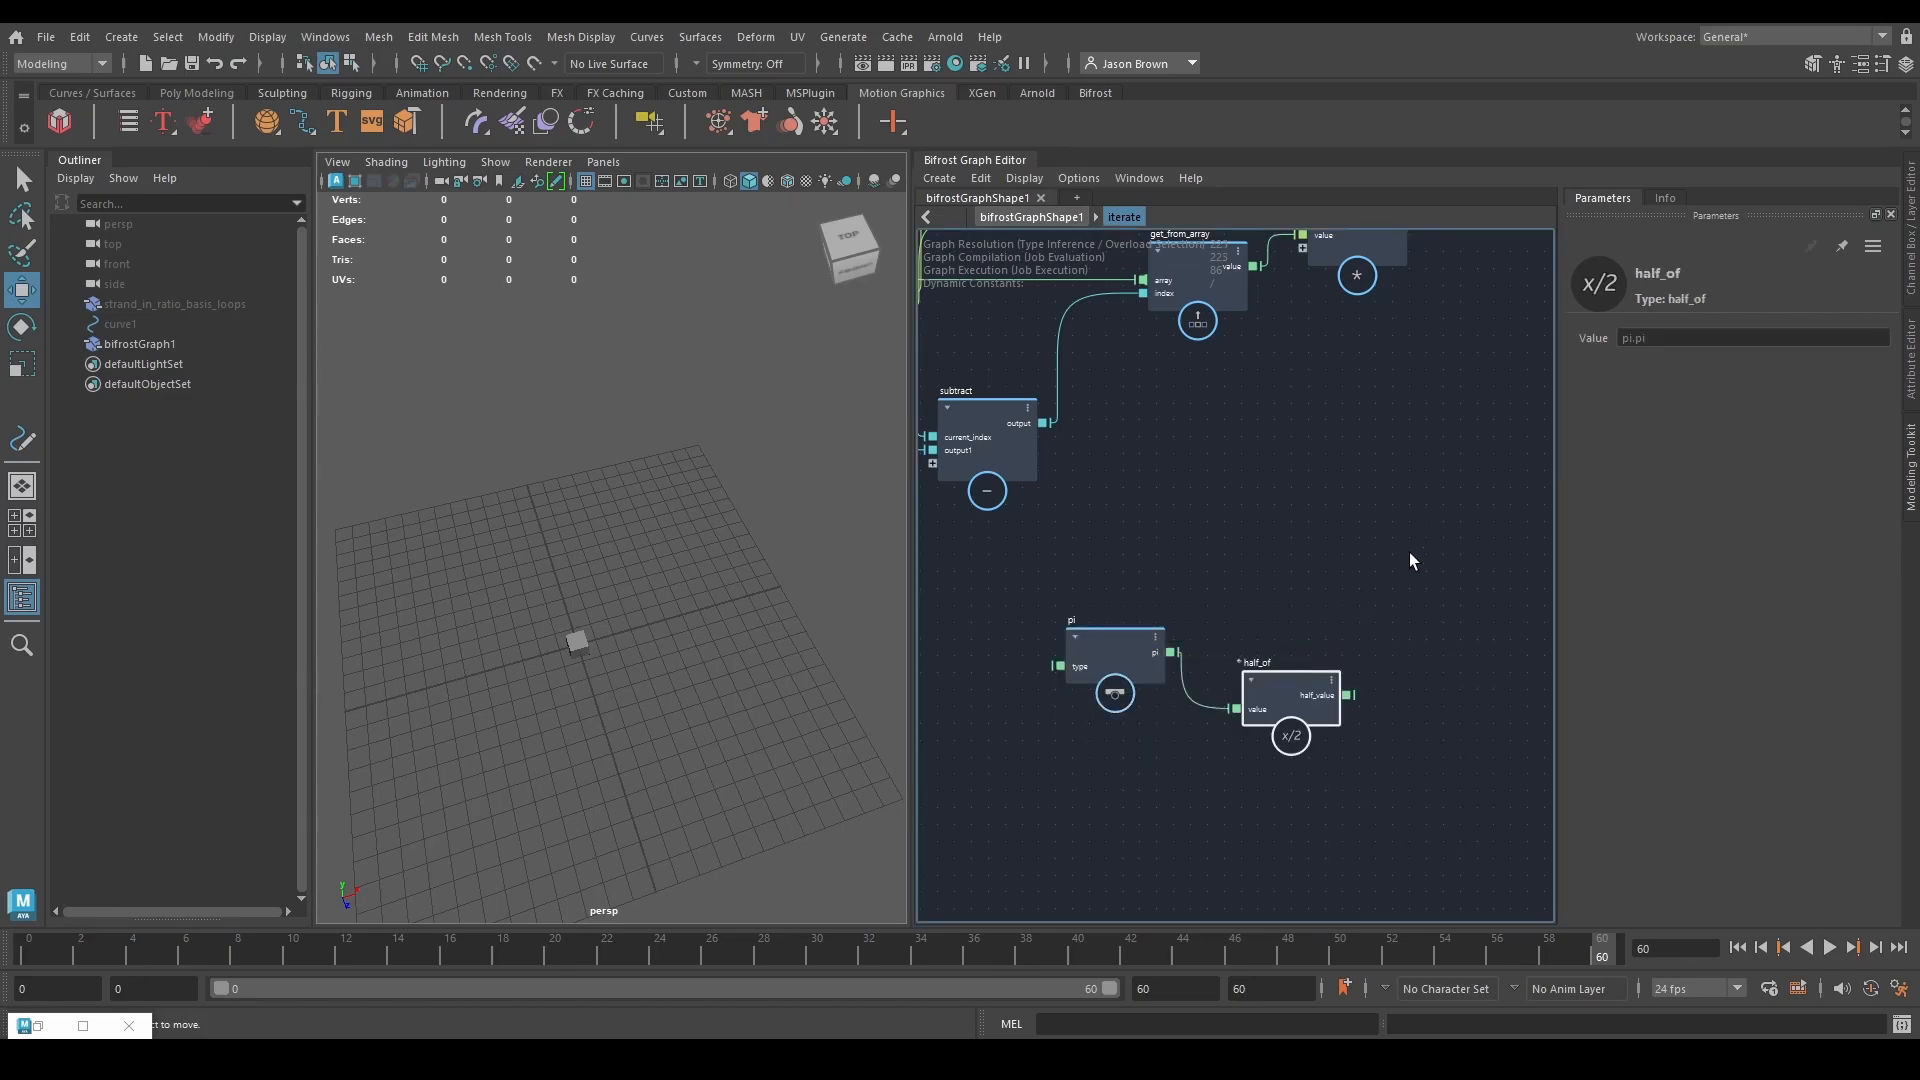
pyautogui.moveTo(1268, 722); pyautogui.dragTo(1272, 665)
pyautogui.moveTo(1523, 736); pyautogui.dragTo(1260, 577, button='middle')
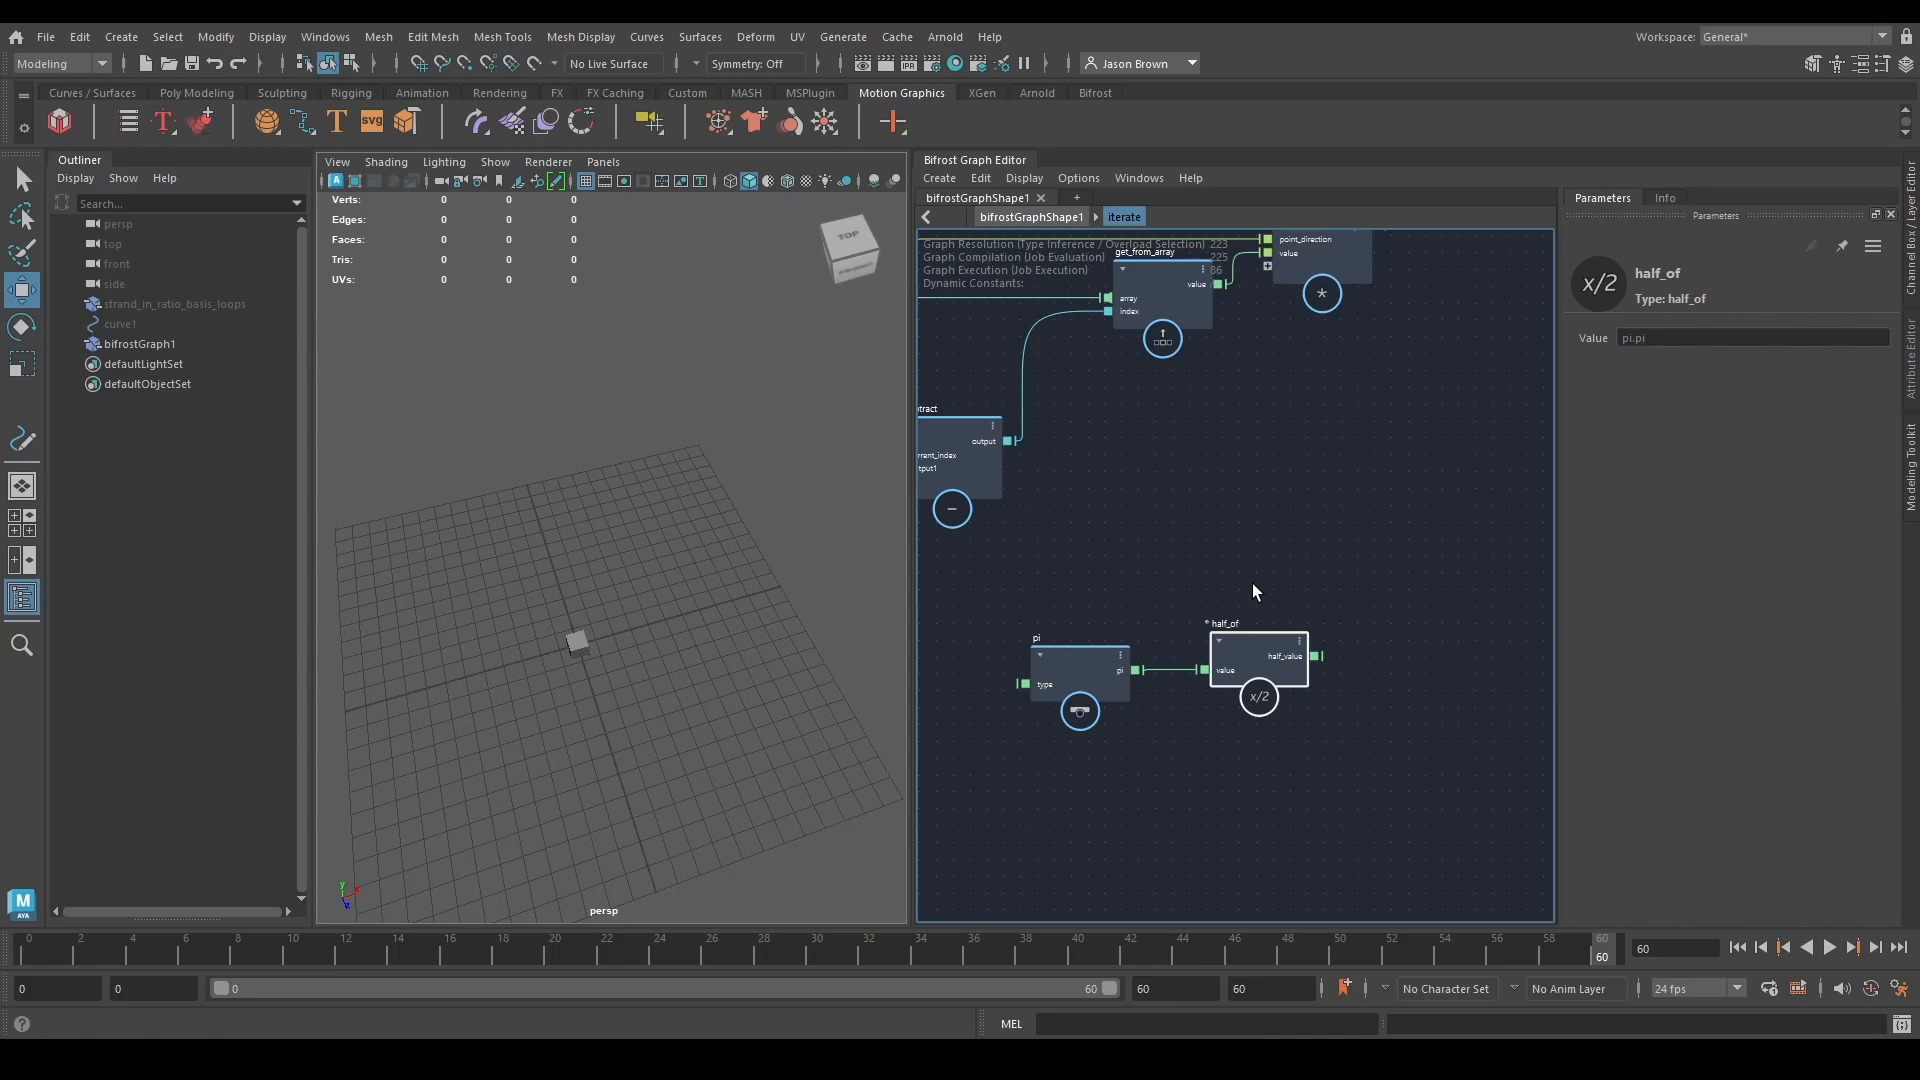
pyautogui.scroll(-2, 1230, 557)
pyautogui.moveTo(1269, 549); pyautogui.dragTo(1226, 477, button='middle')
pyautogui.scroll(1, 1251, 587)
pyautogui.scroll(1, 1264, 460)
pyautogui.moveTo(1162, 656); pyautogui.dragTo(1172, 686, button='middle')
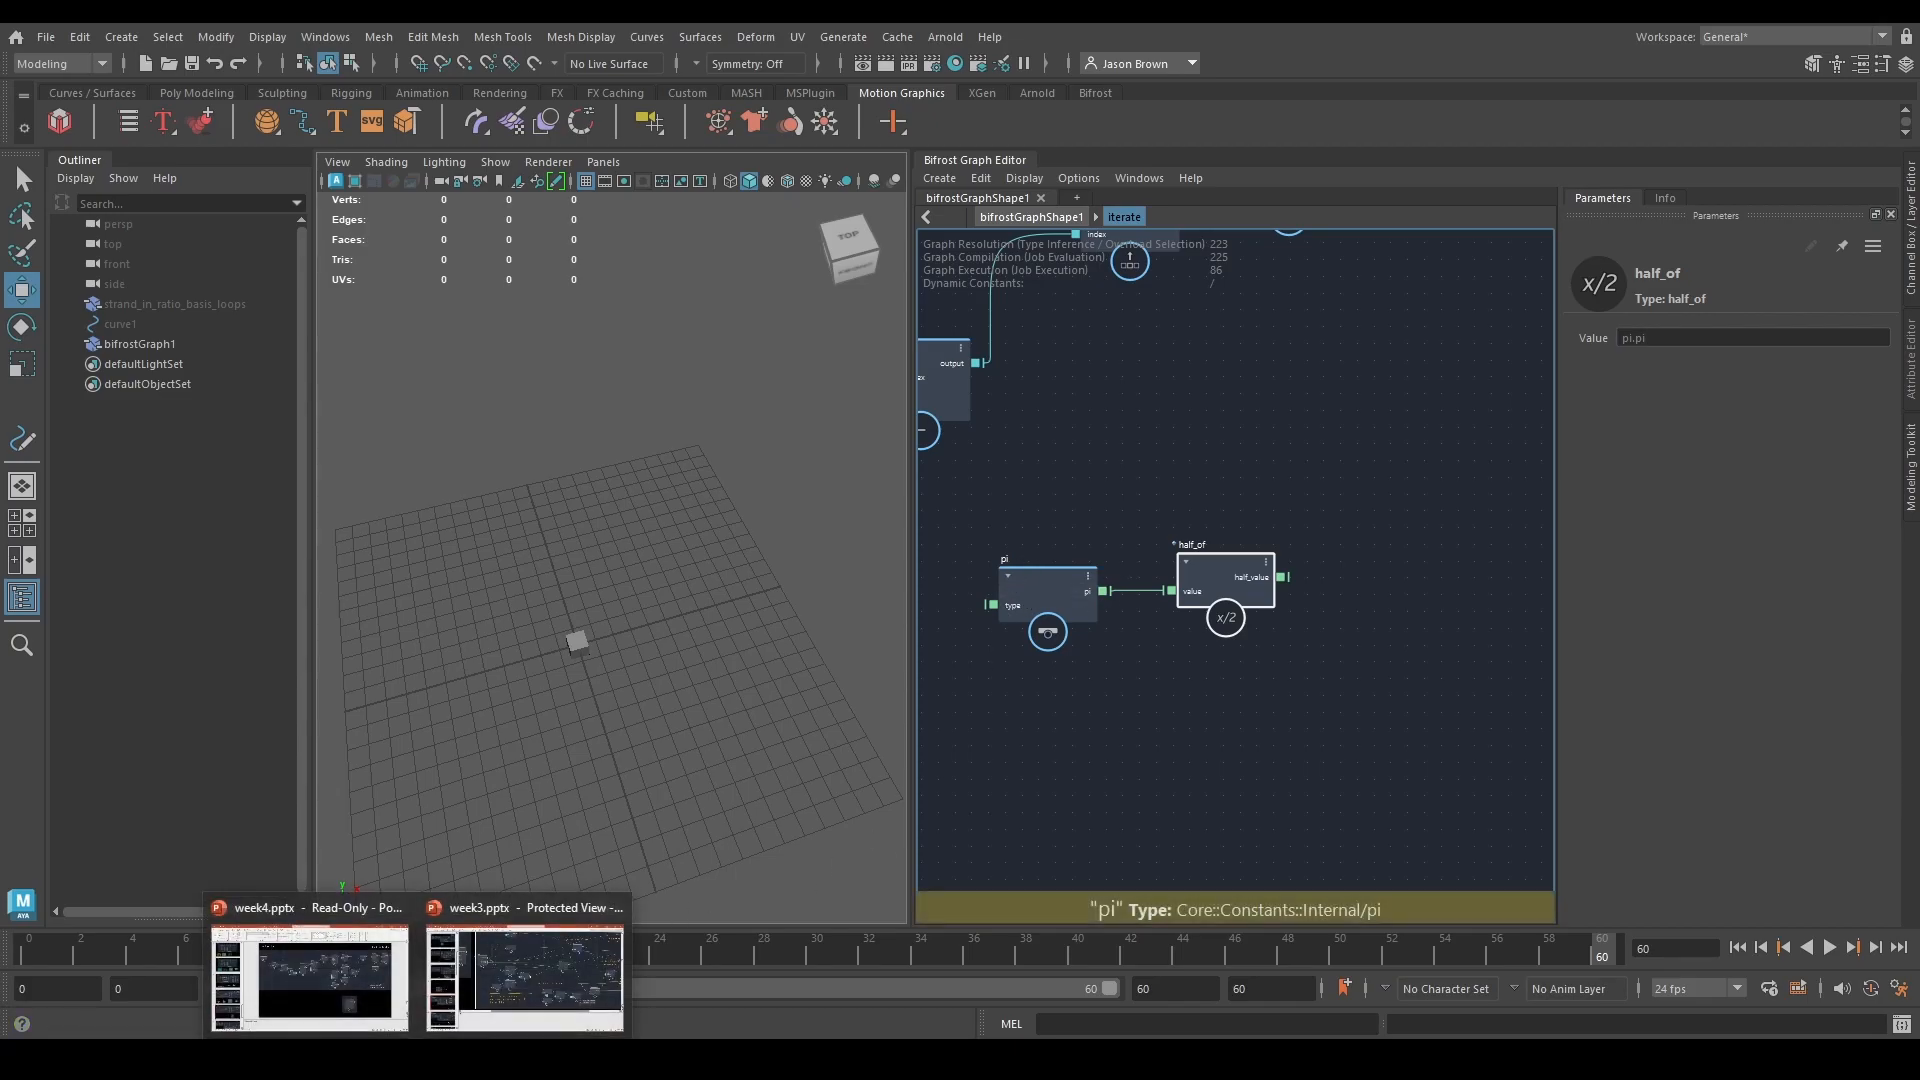
# Switch to the week3.pptx presentation in PowerPoint and examine slides 10 and 11 for the vector rotation nodes and iteration diagrams.
pyautogui.click(525, 978)
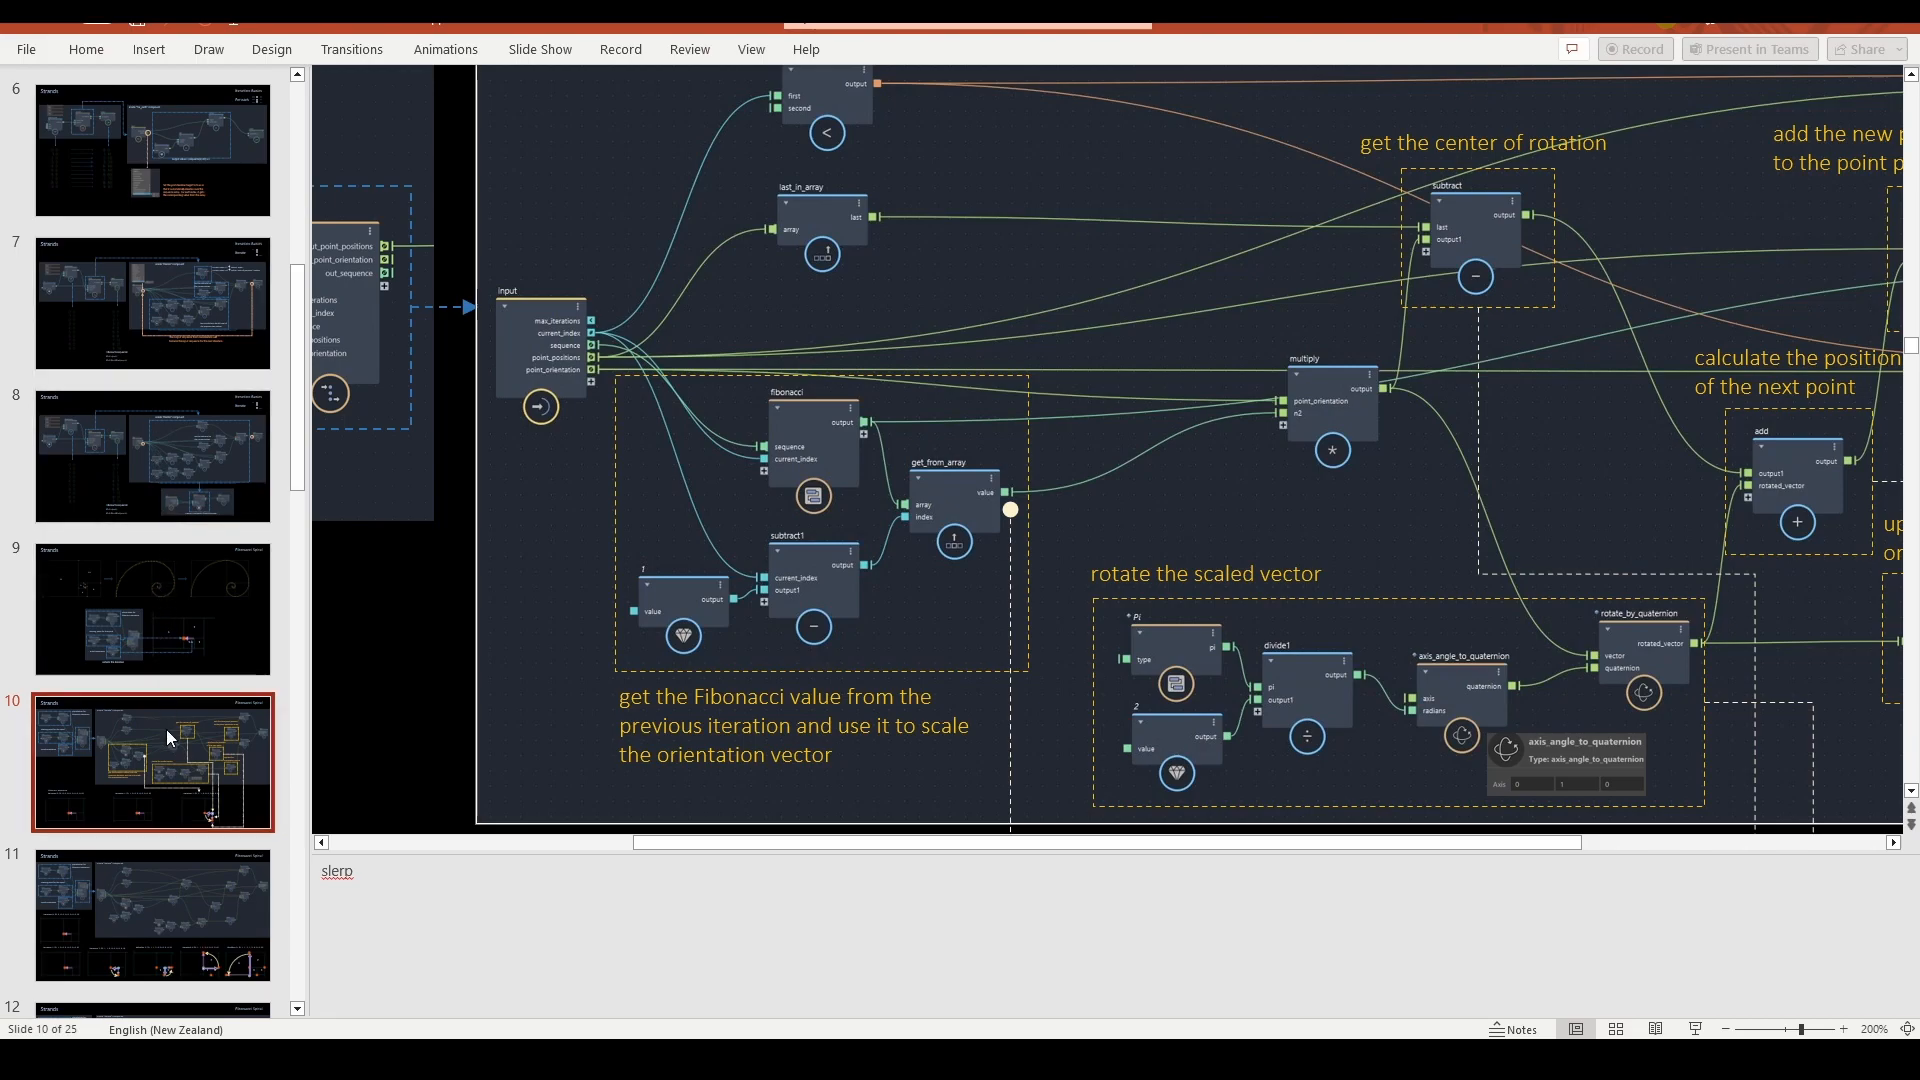
pyautogui.press('Down')
pyautogui.scroll(-2, 1094, 663)
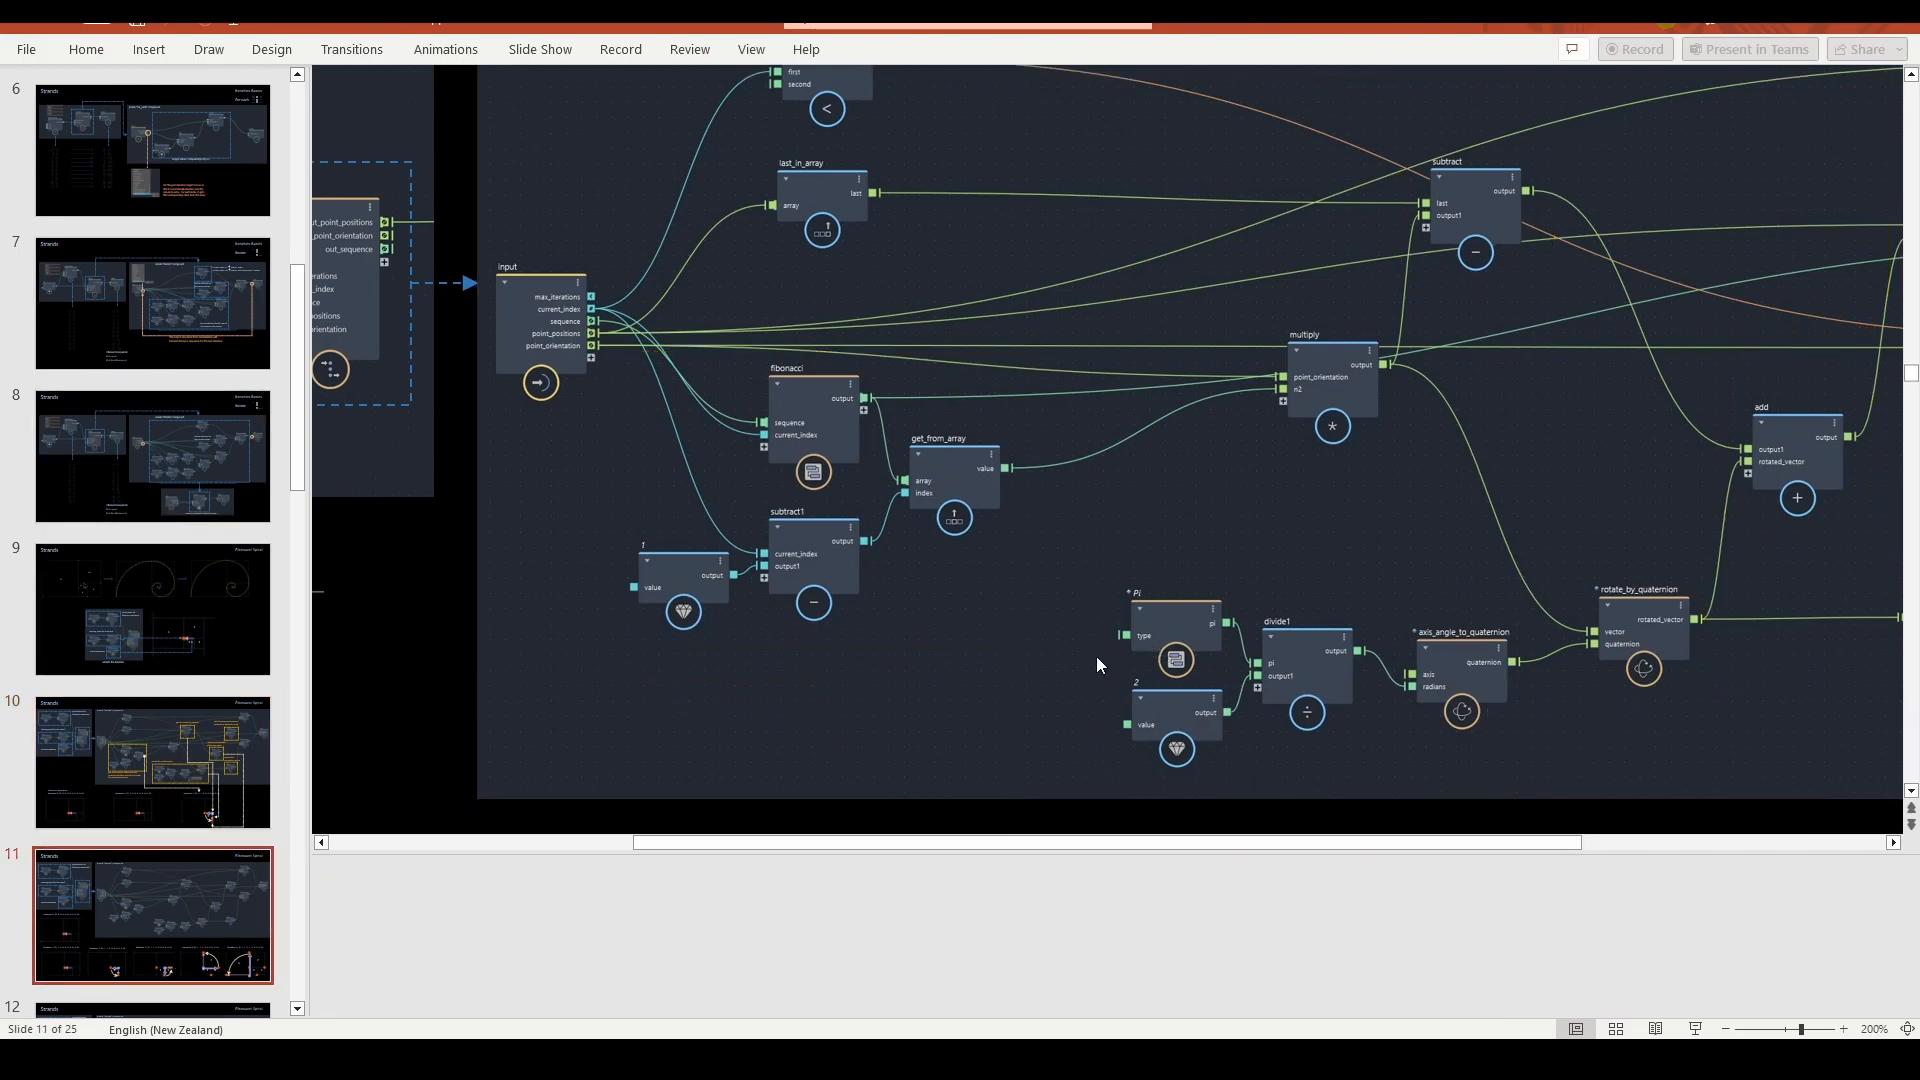
pyautogui.scroll(-3, 1076, 683)
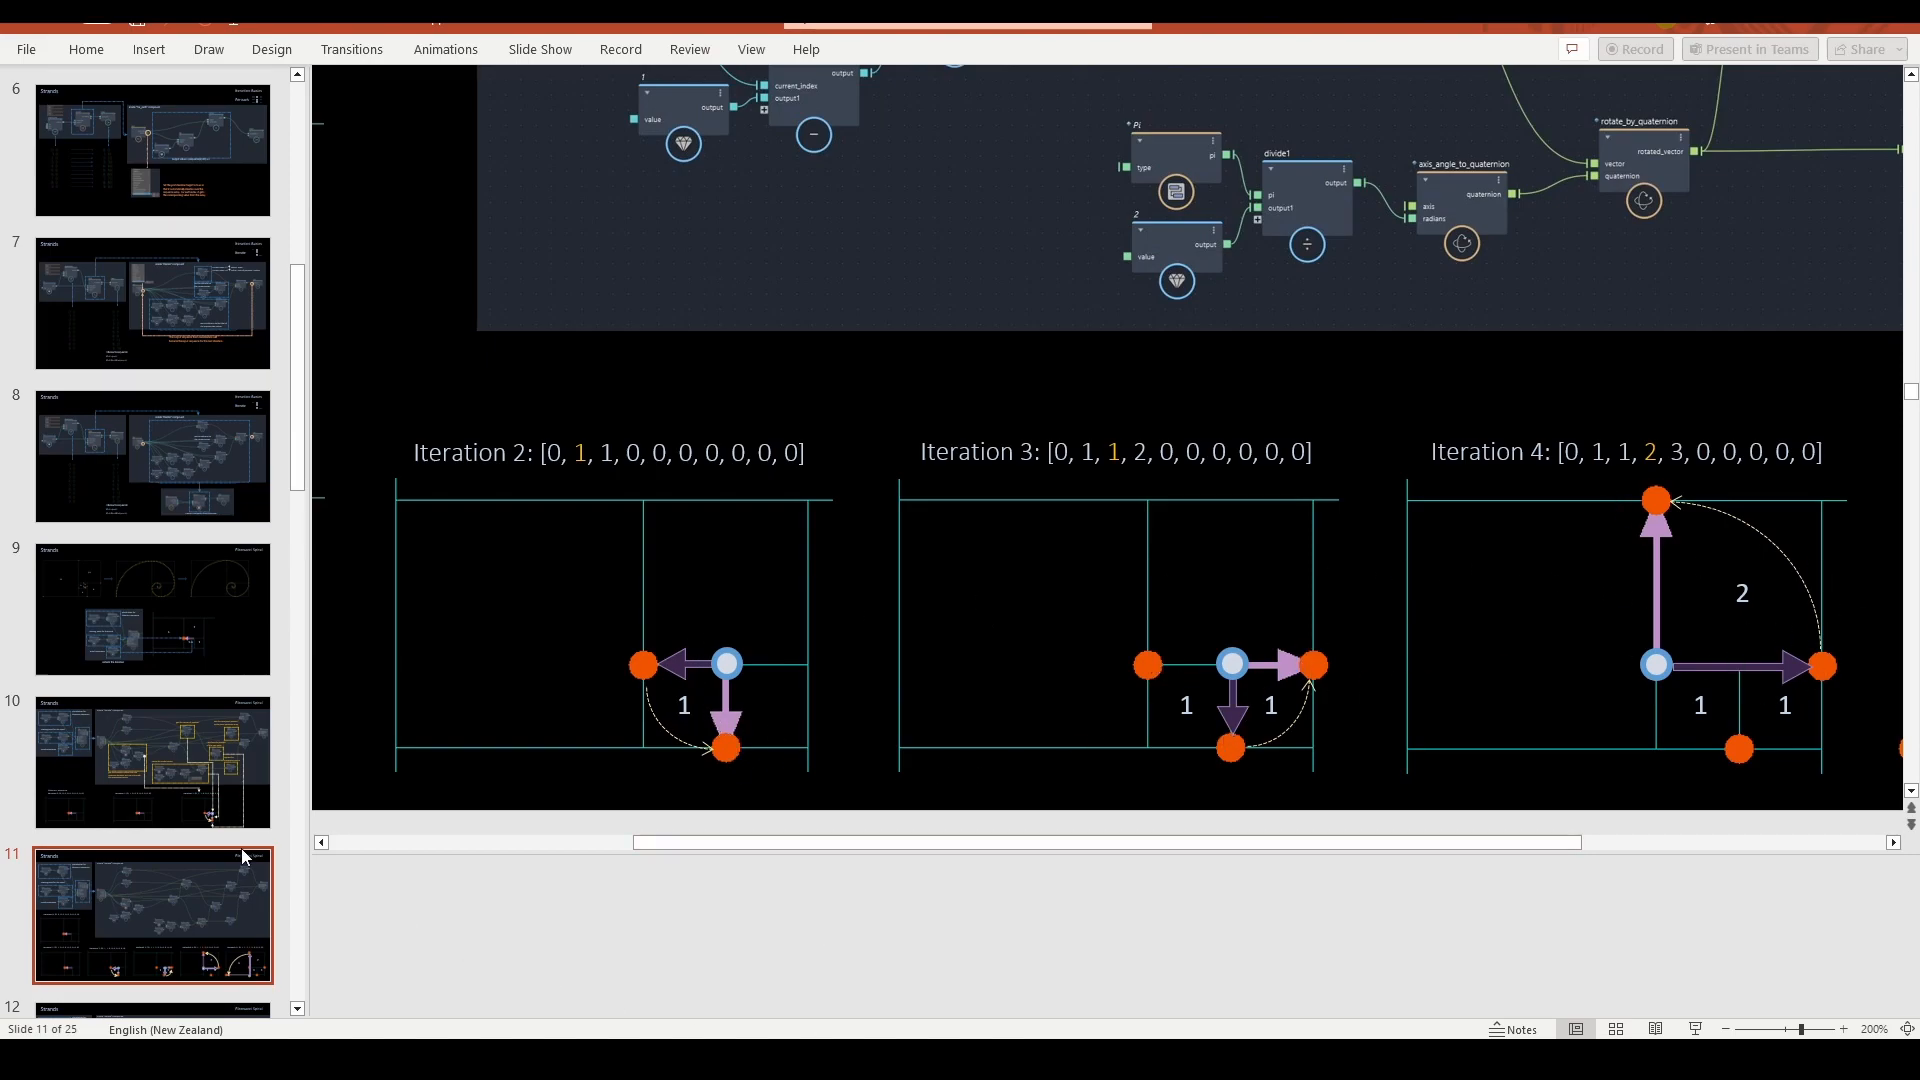
pyautogui.click(146, 774)
pyautogui.scroll(1, 1101, 552)
pyautogui.scroll(1, 1124, 545)
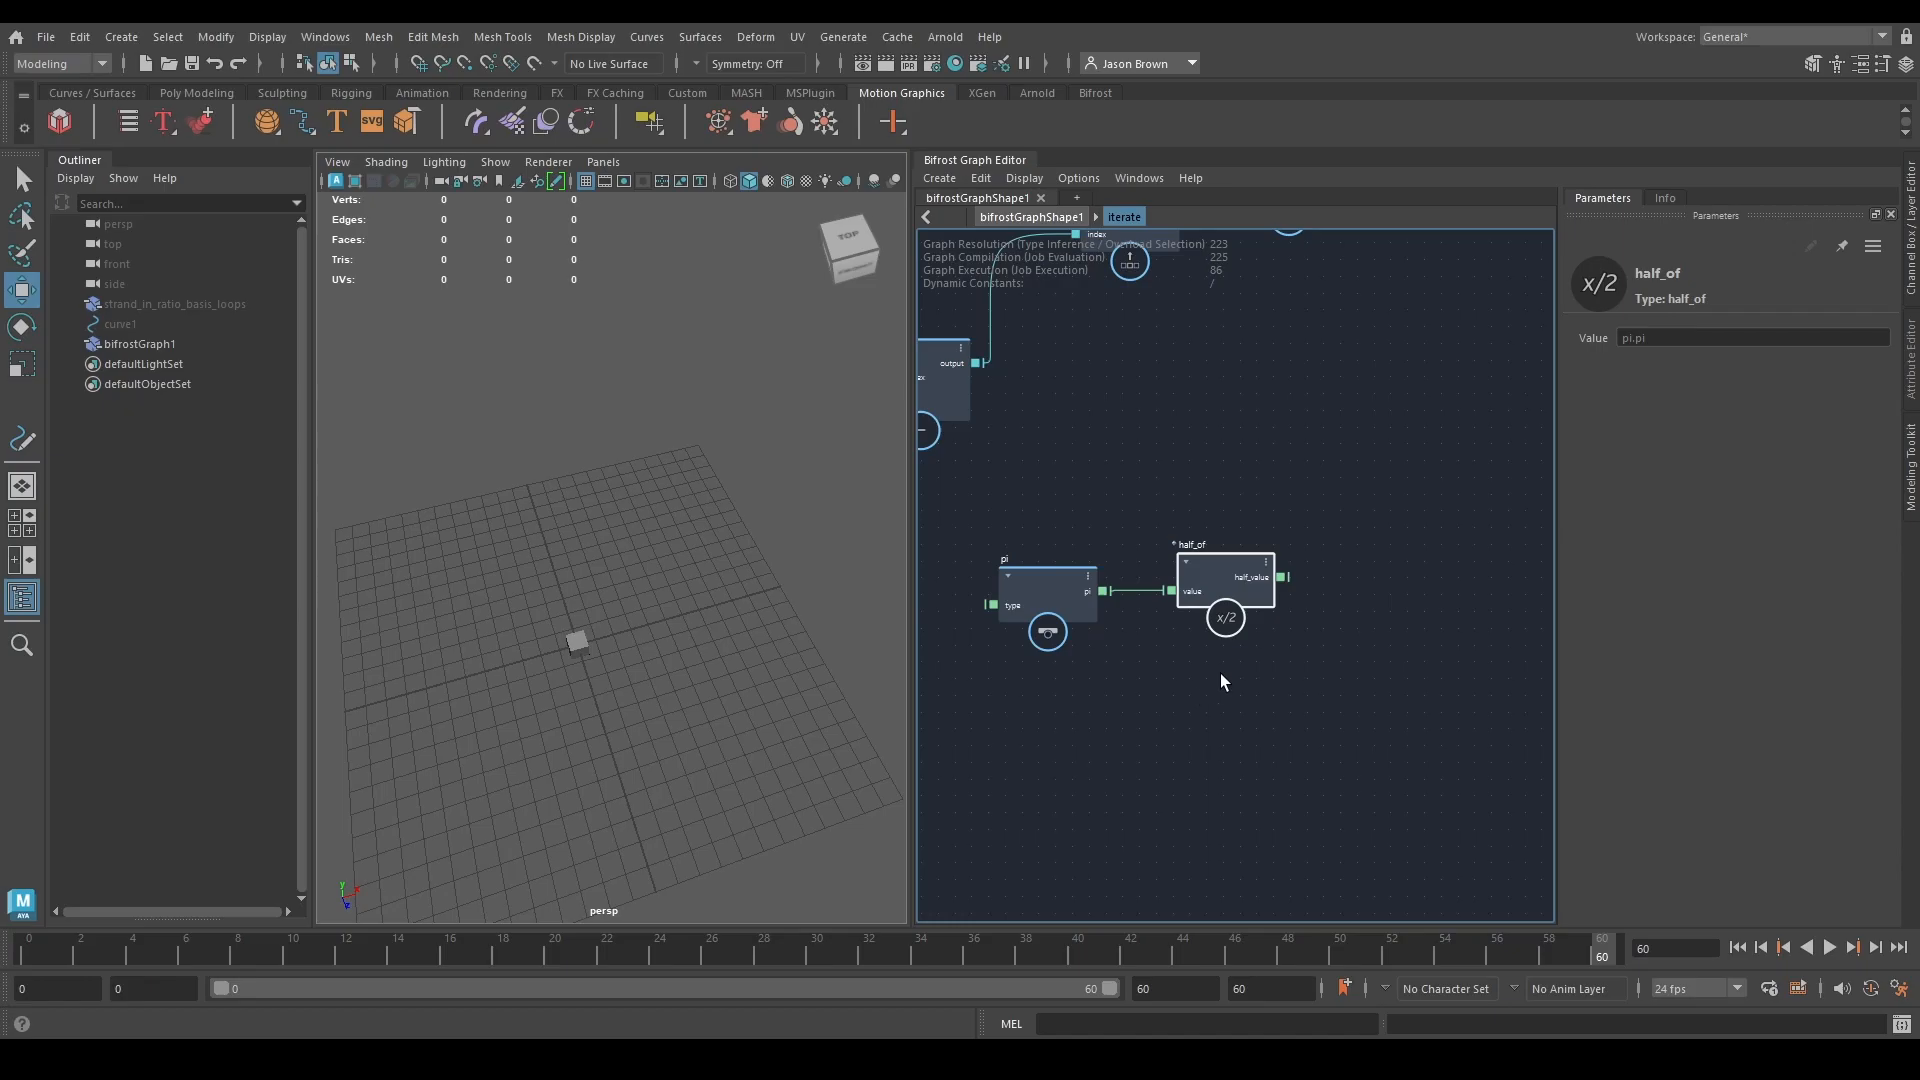
# Back in the Bifrost graph in Maya, add an axis_angle_to_quaternion node and connect half_value to its radians input.
pyautogui.moveTo(1213, 686); pyautogui.dragTo(1176, 670, button='middle')
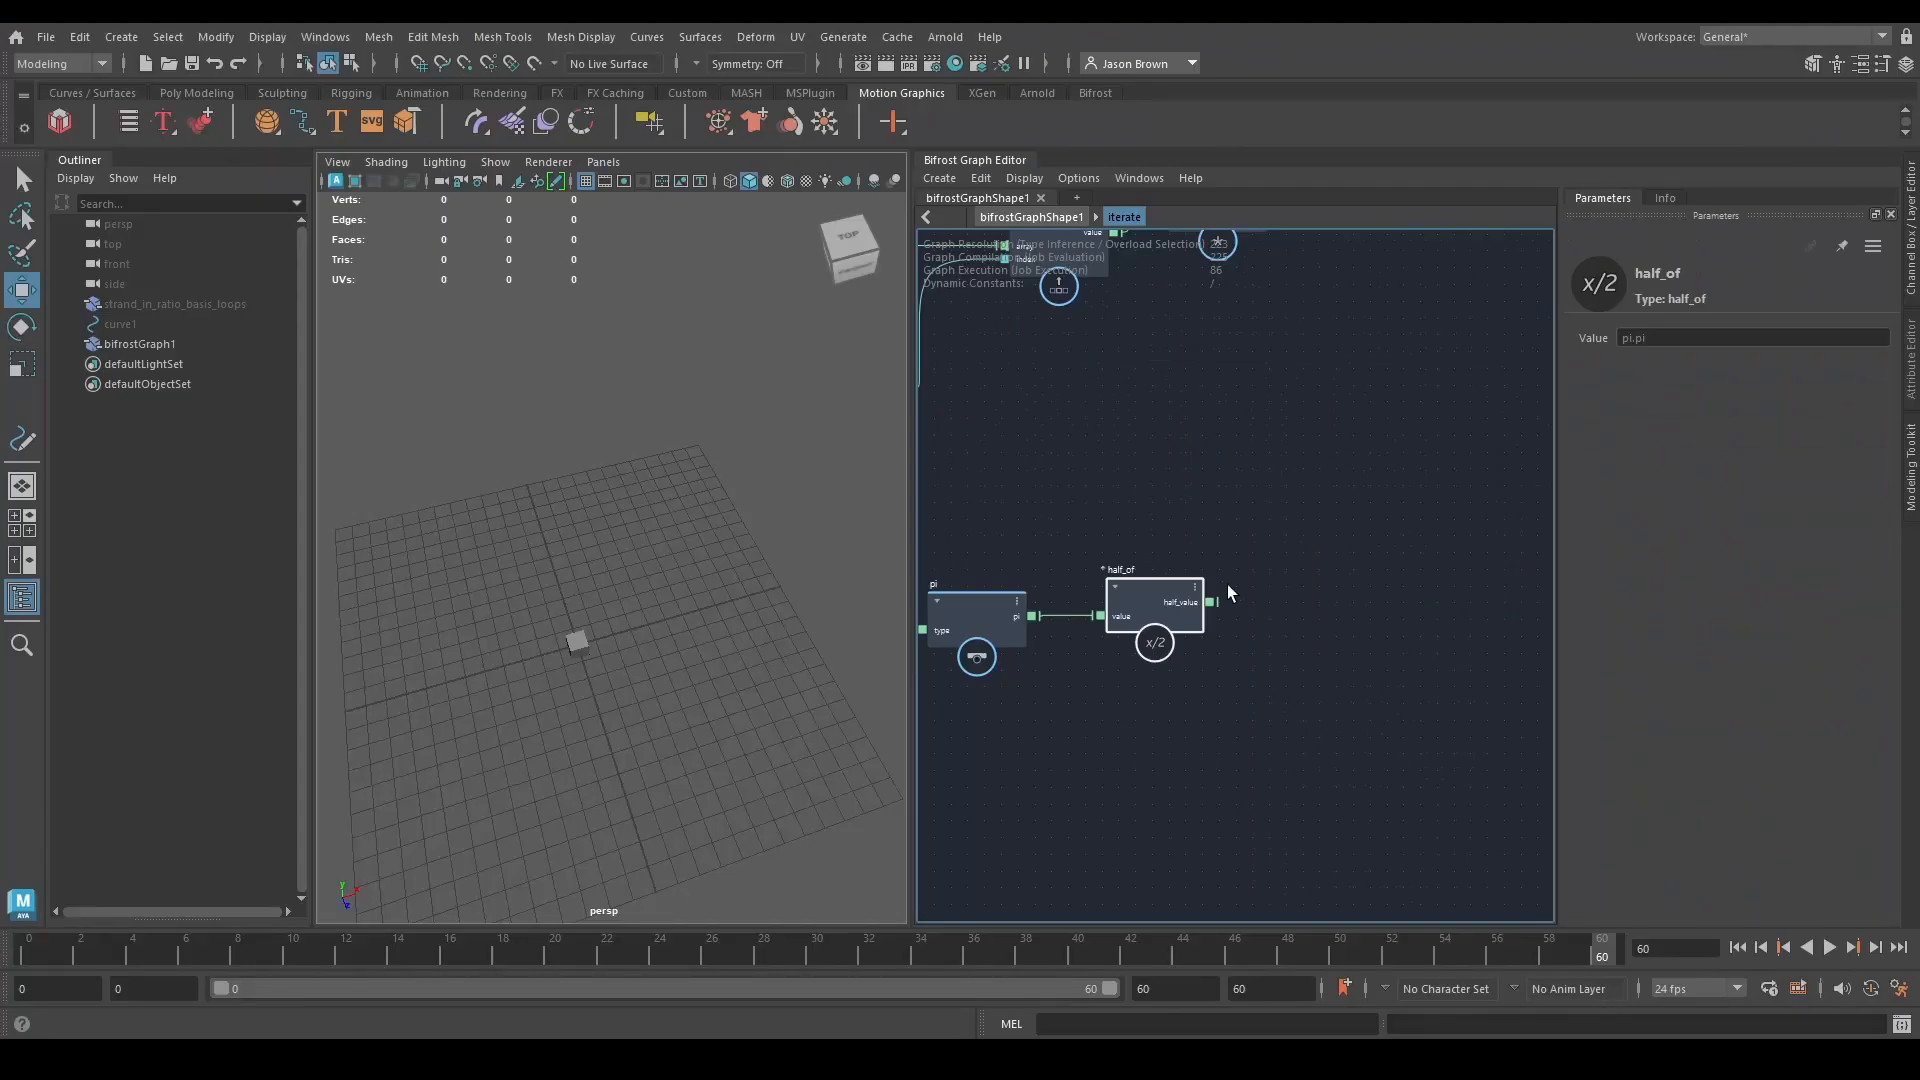
pyautogui.moveTo(1227, 584); pyautogui.dragTo(1311, 602)
pyautogui.write('aatq')
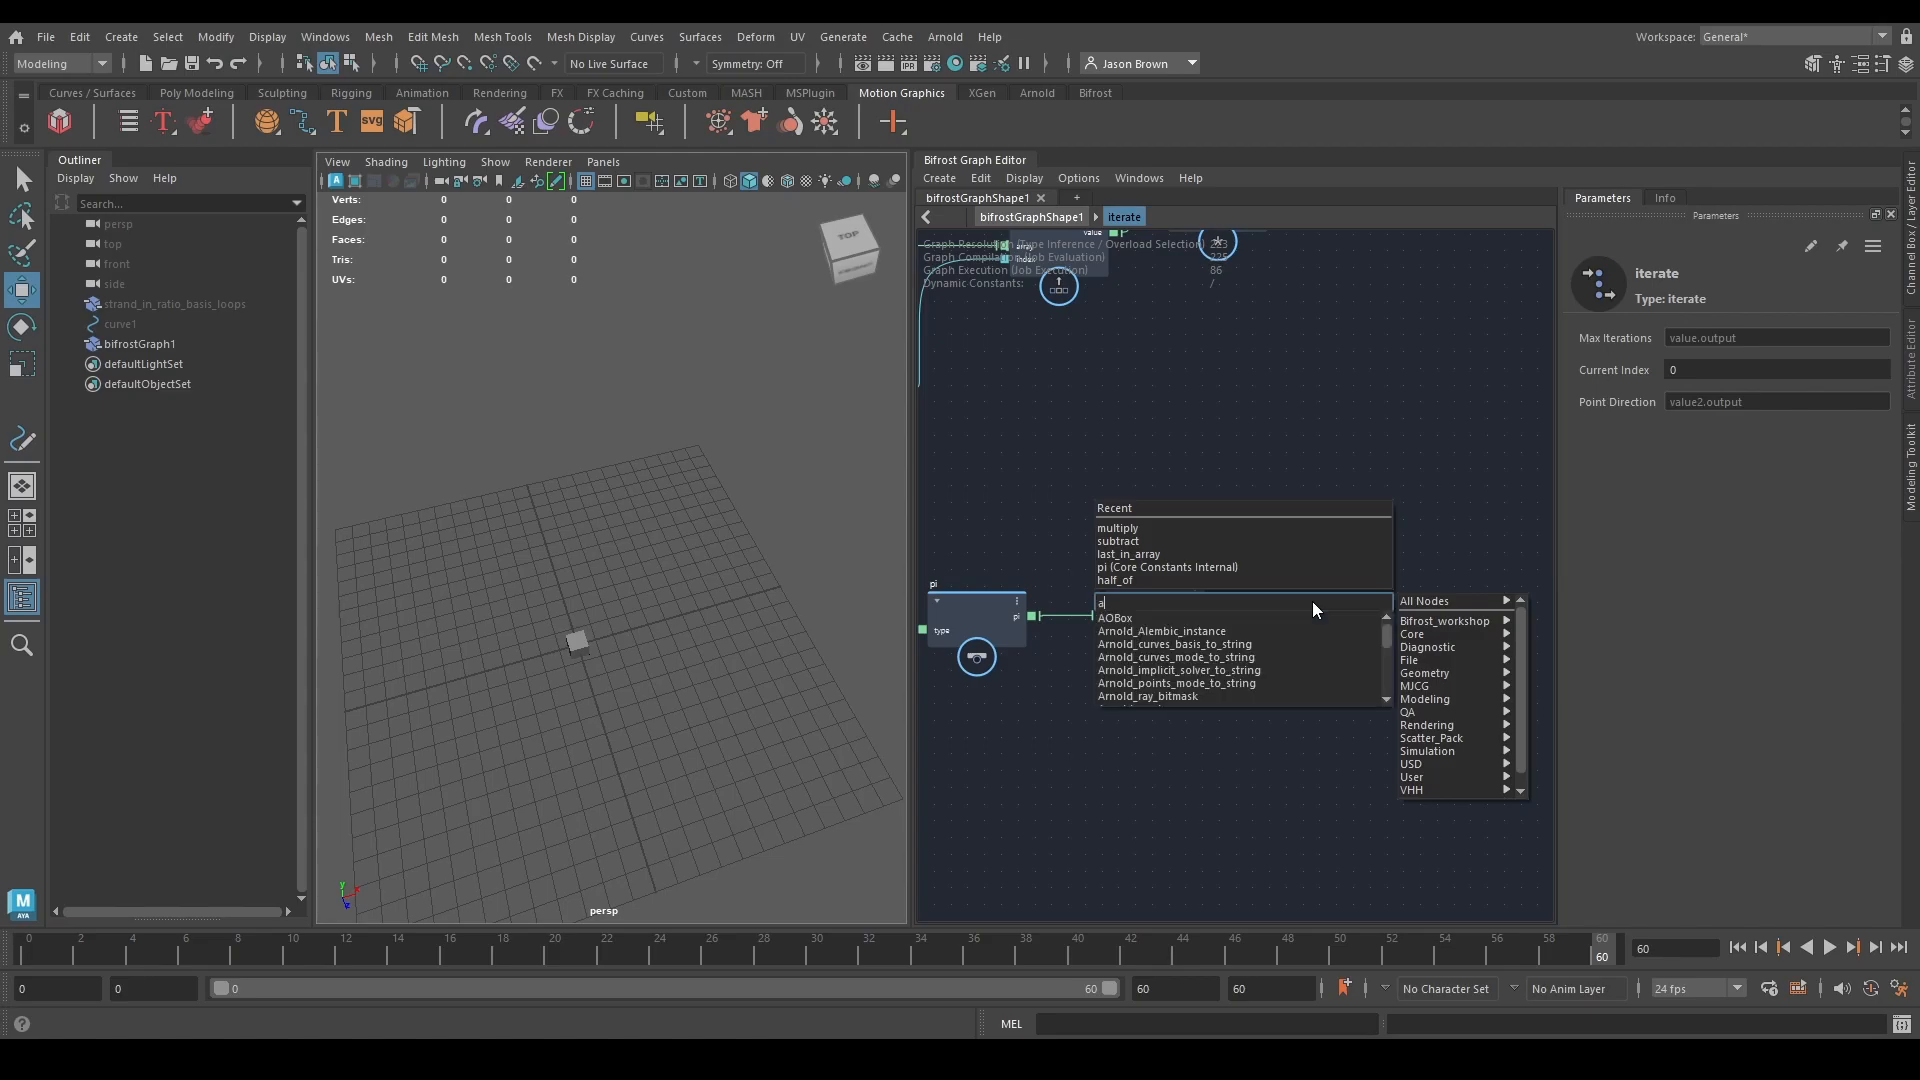
pyautogui.press('Down')
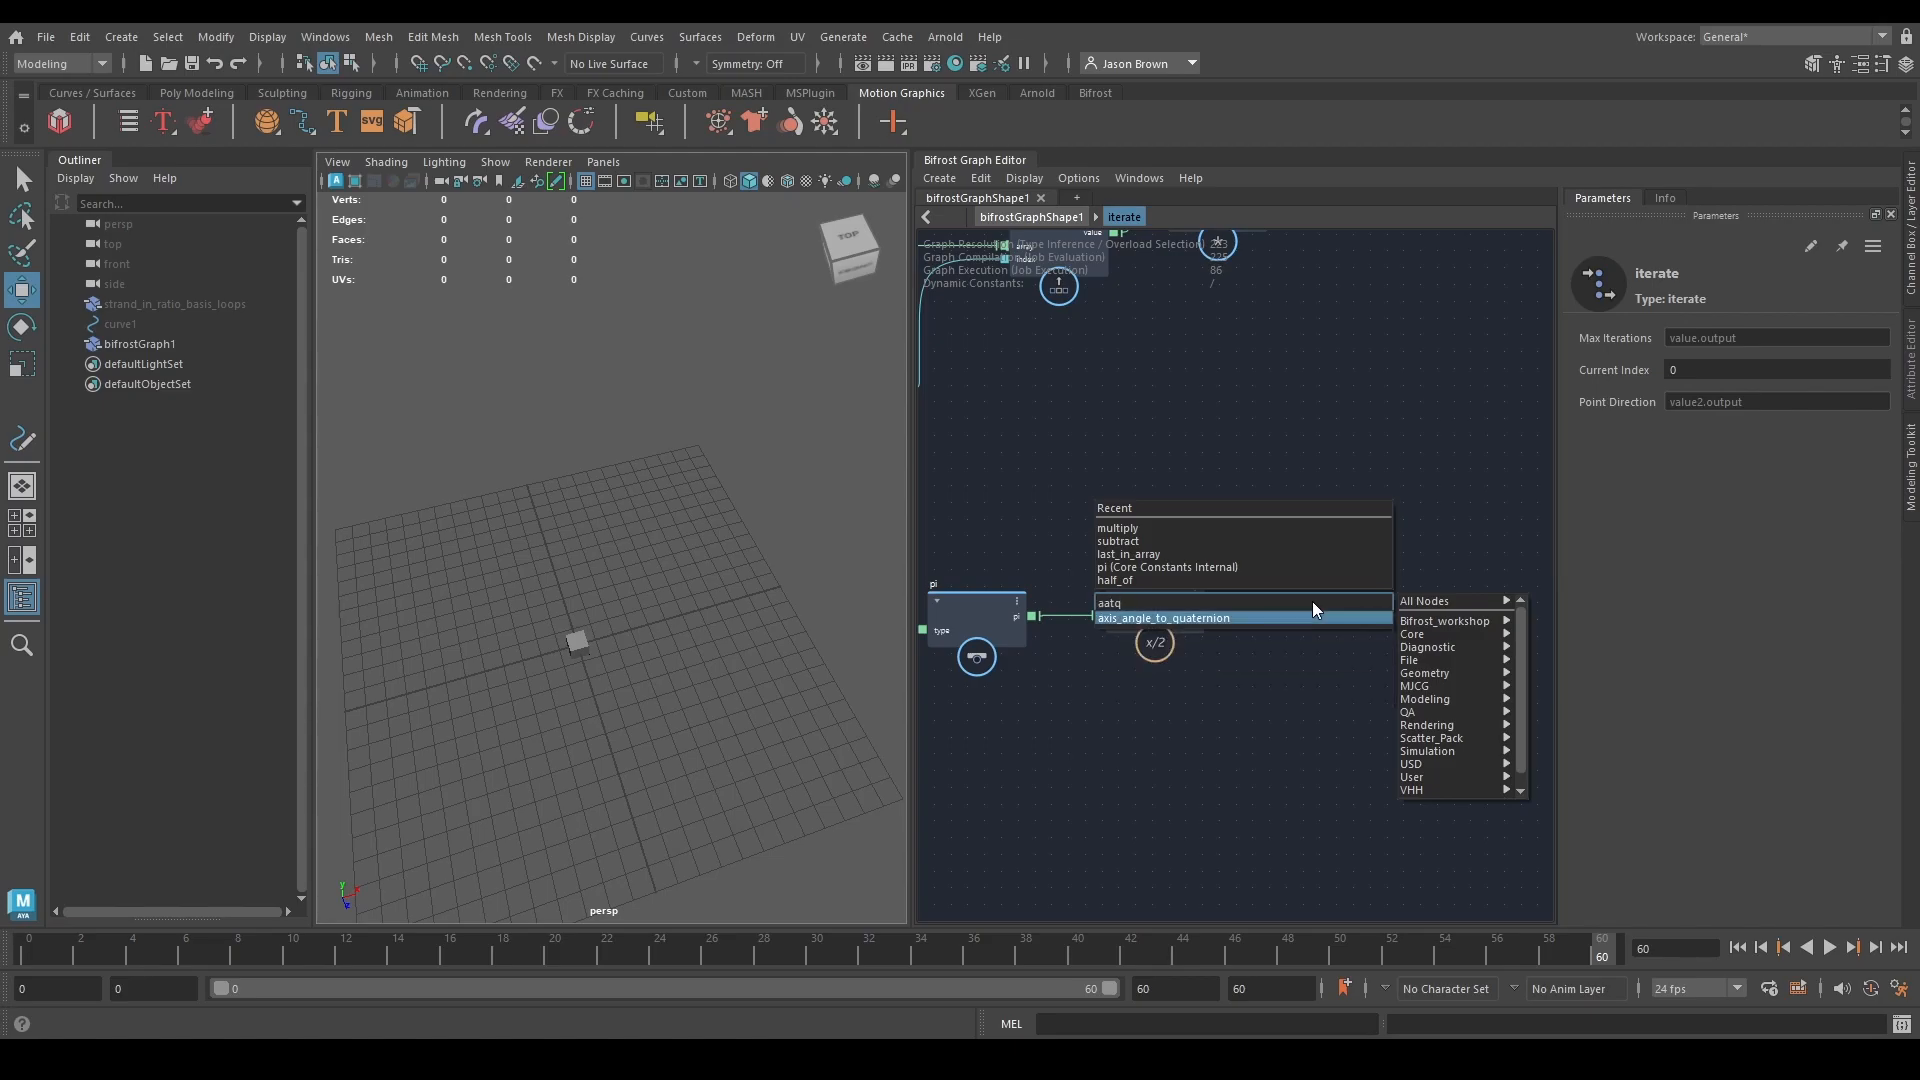
pyautogui.press('Return')
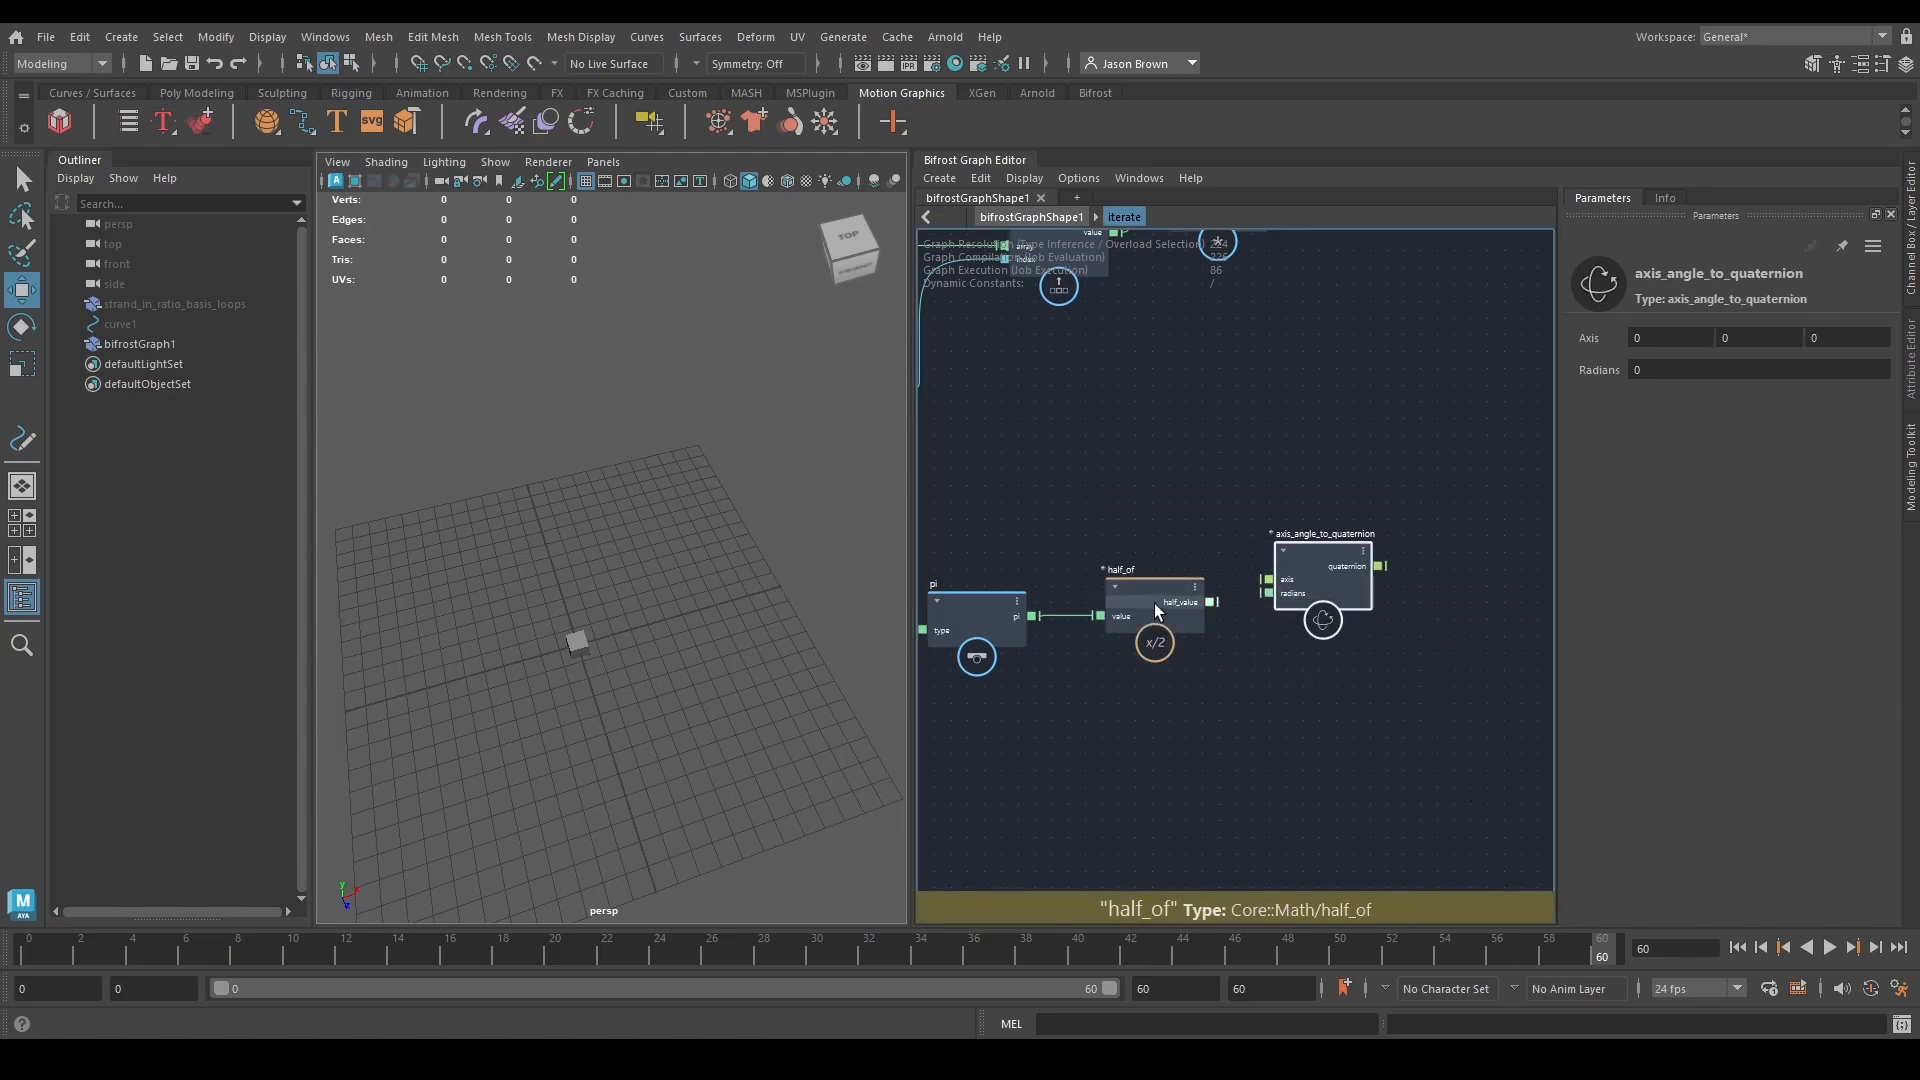
pyautogui.moveTo(1214, 600); pyautogui.dragTo(1321, 603)
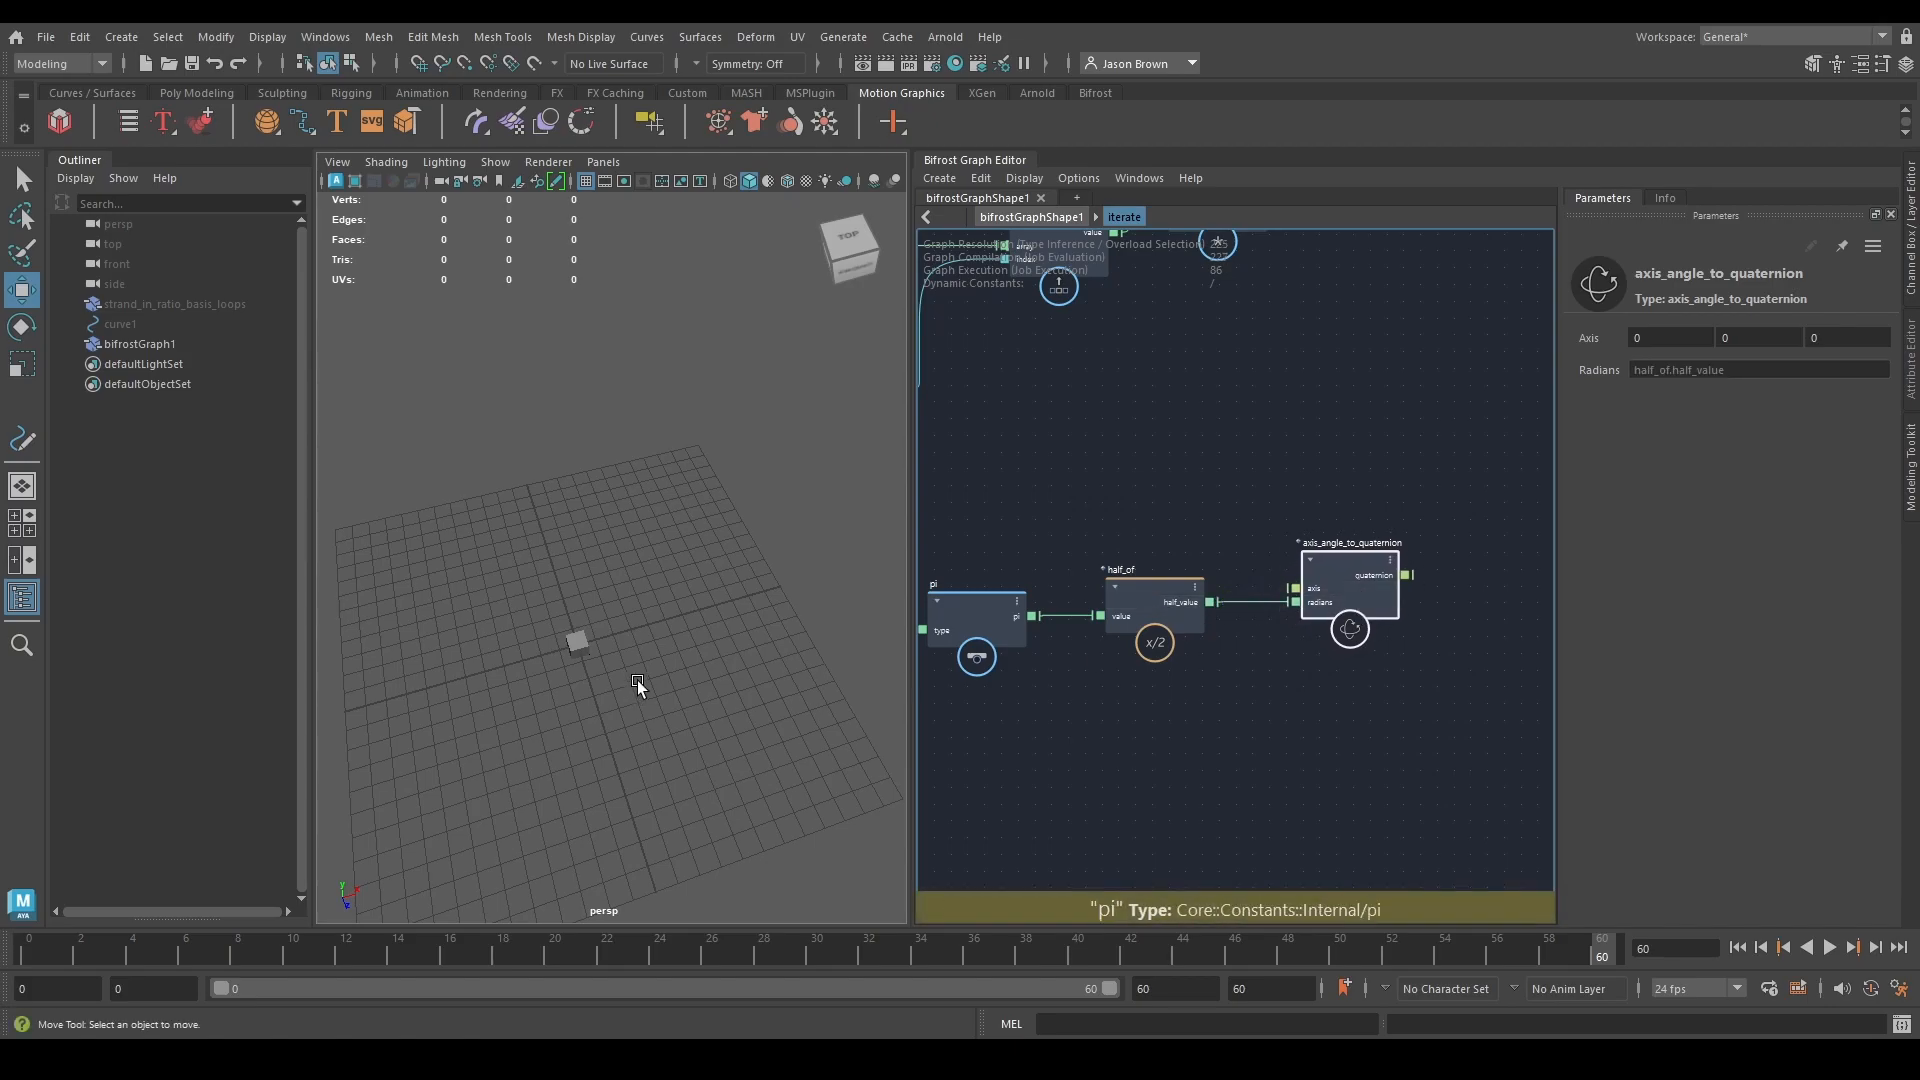
pyautogui.moveTo(635, 680)
pyautogui.keyDown('alt'); pyautogui.mouseDown()
pyautogui.moveTo(638, 704)
pyautogui.moveTo(618, 702)
pyautogui.mouseUp(); pyautogui.keyUp('alt')
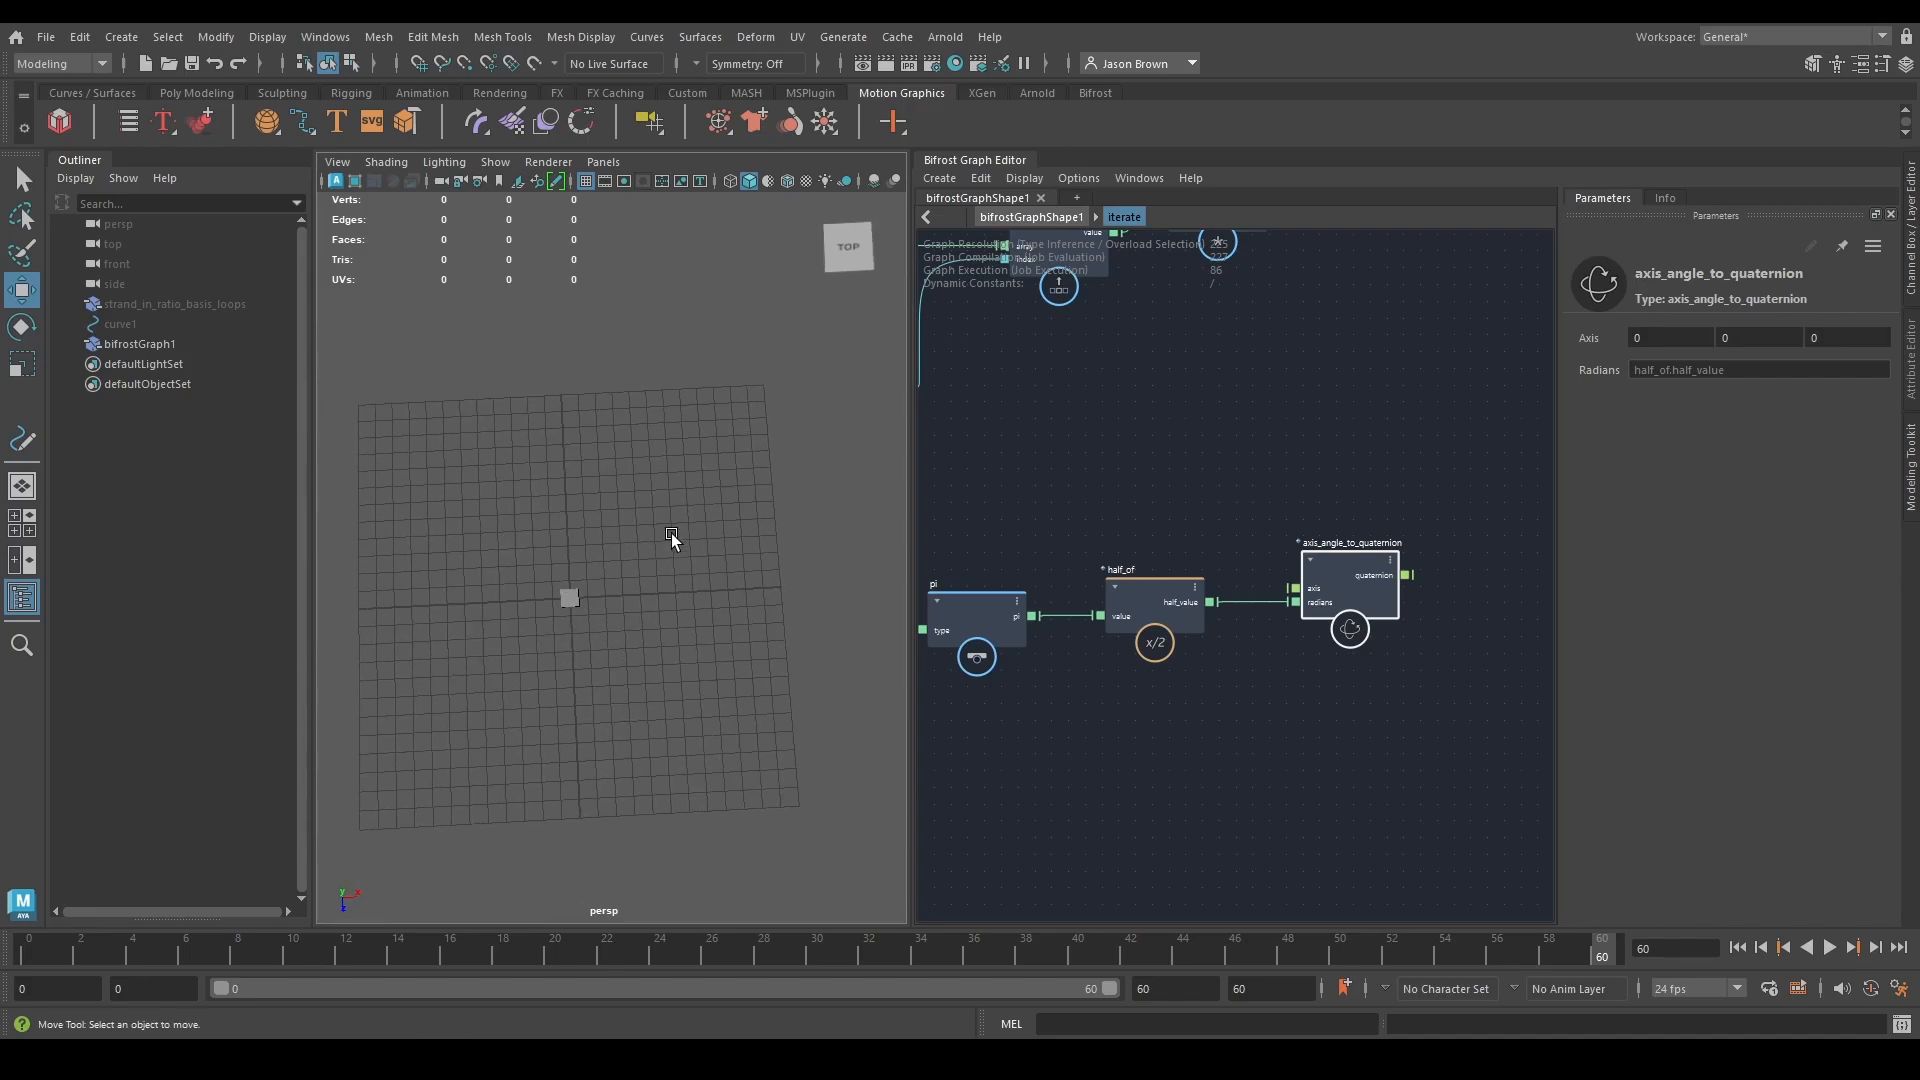
# Set the axis of the axis_angle_to_quaternion node to 0, 1, 0.
pyautogui.moveTo(1436, 707); pyautogui.dragTo(1423, 739, button='middle')
pyautogui.click(1757, 340)
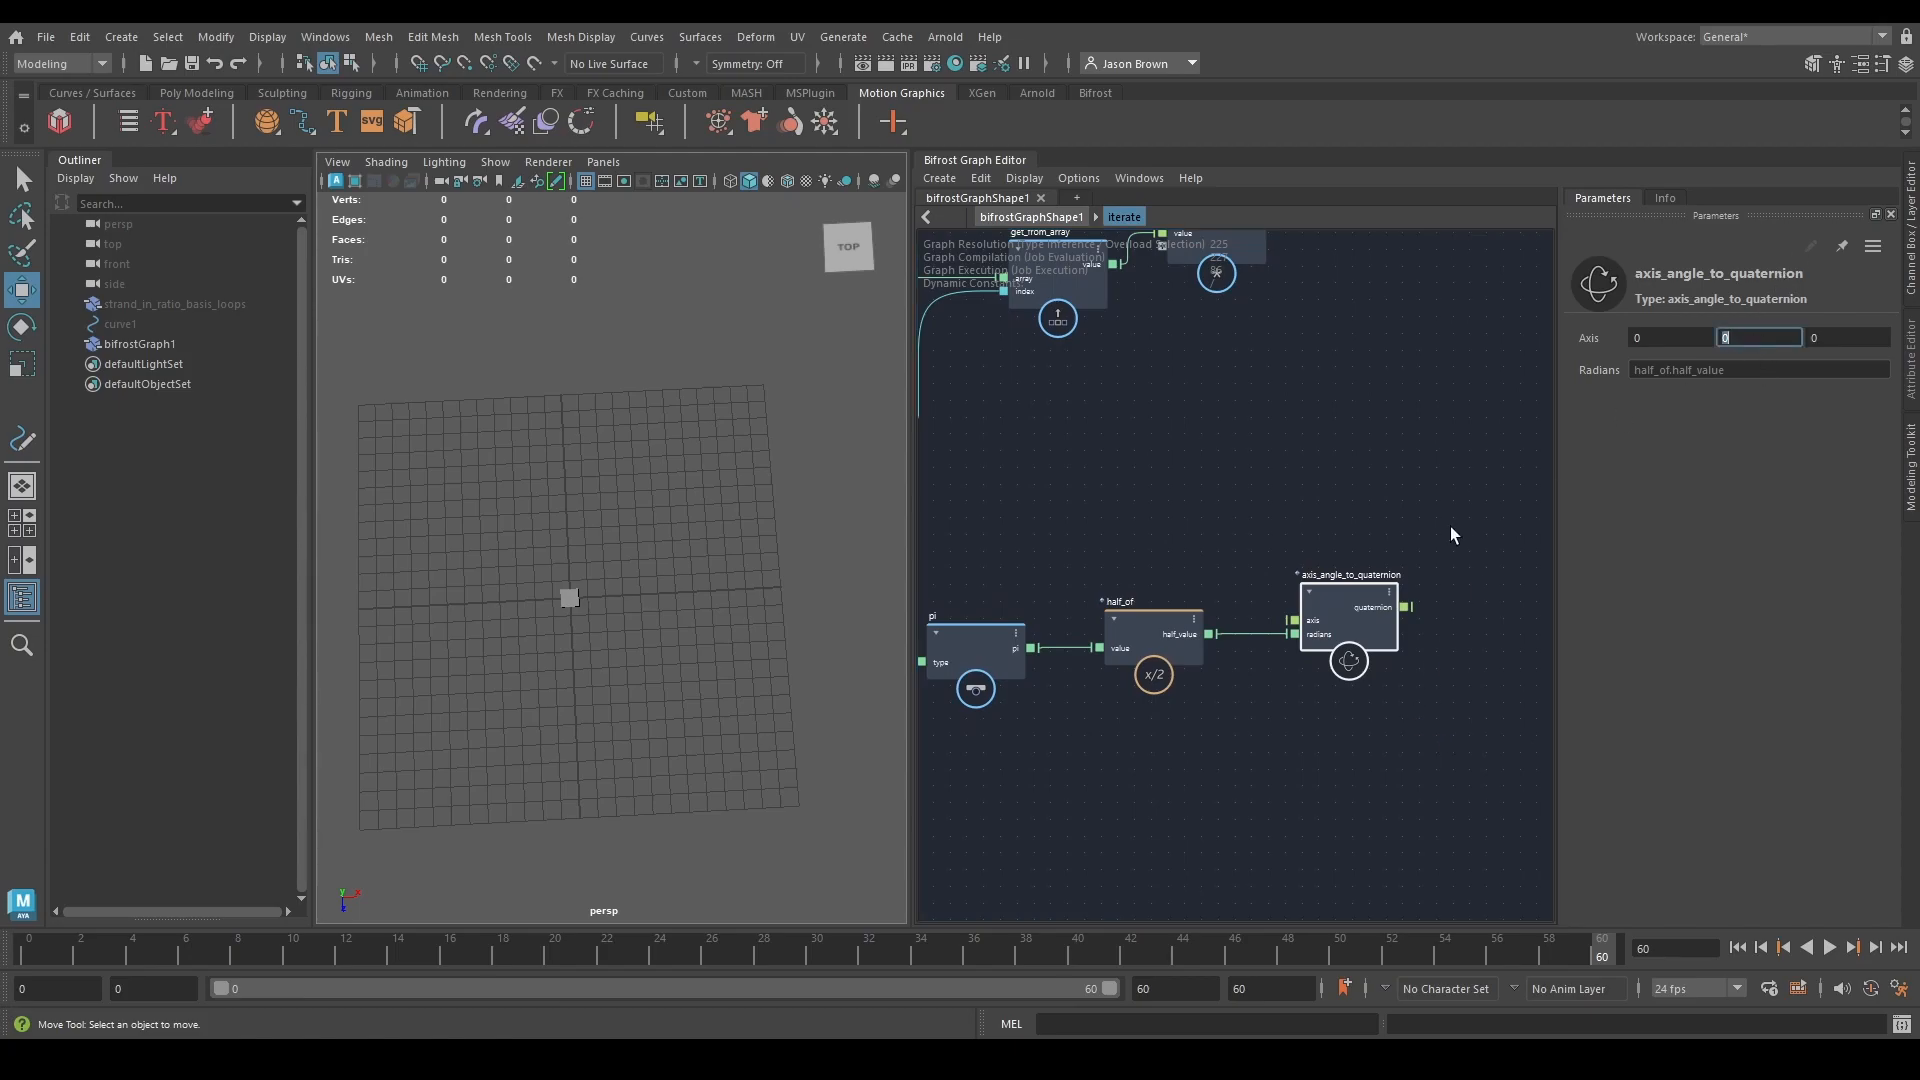
pyautogui.write('1')
pyautogui.press('Return')
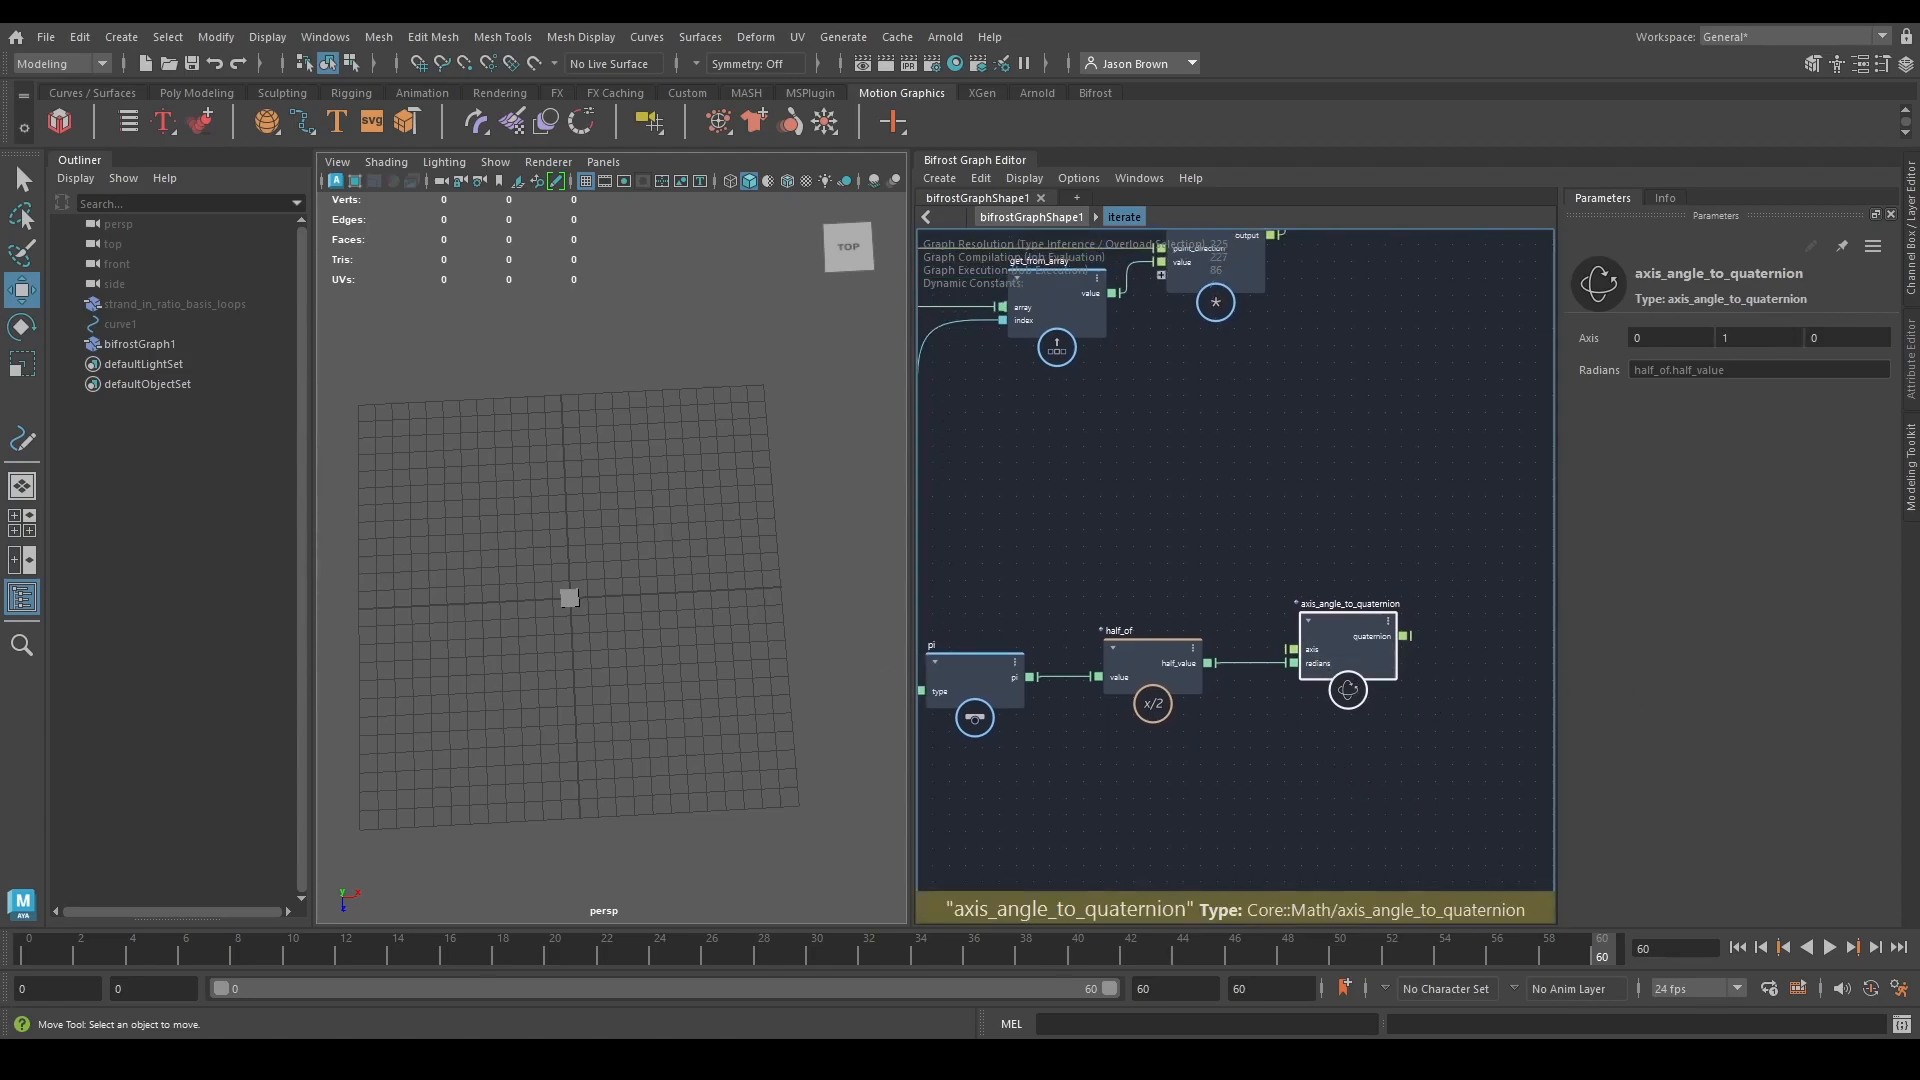
# Add a rotate_by_quaternion node fed by the quaternion output, with the scaled_direction_vector output connected to its vector input.
pyautogui.moveTo(1449, 668); pyautogui.dragTo(1249, 716, button='middle')
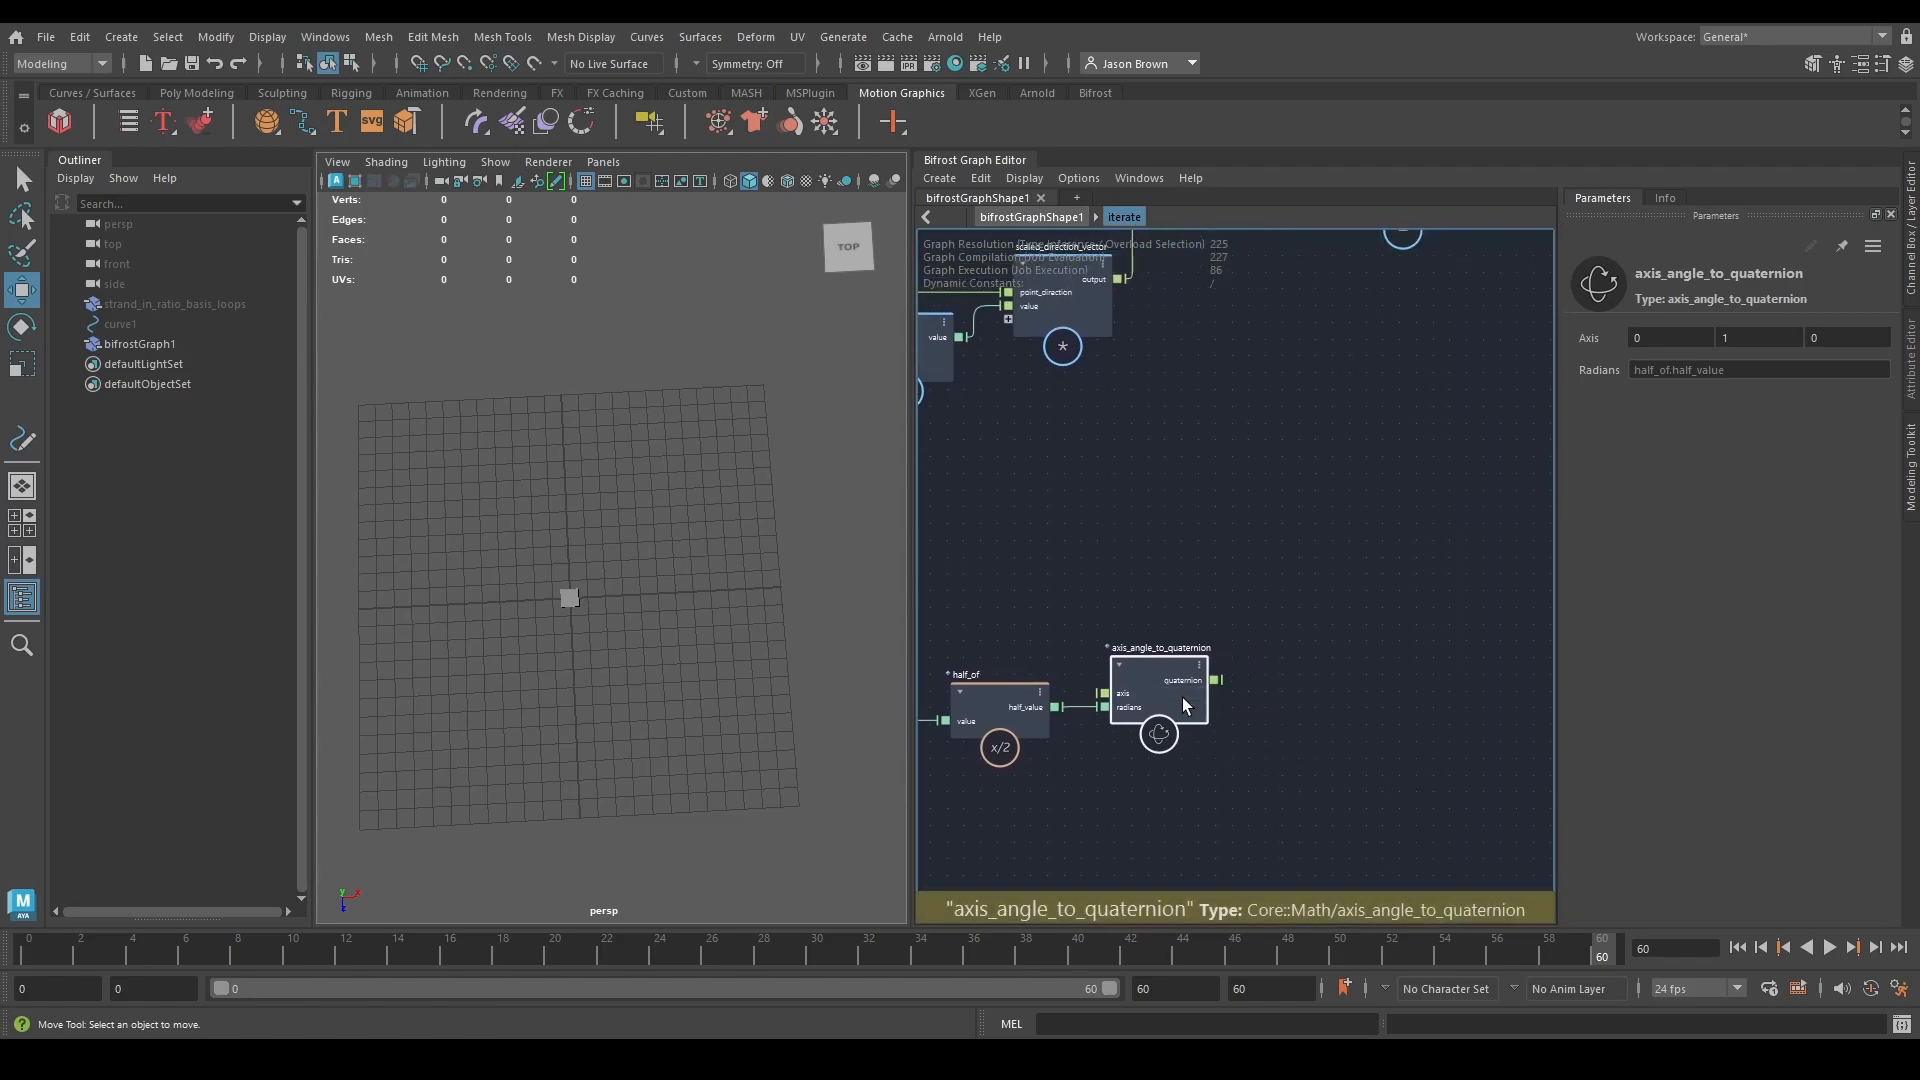
pyautogui.press('Tab')
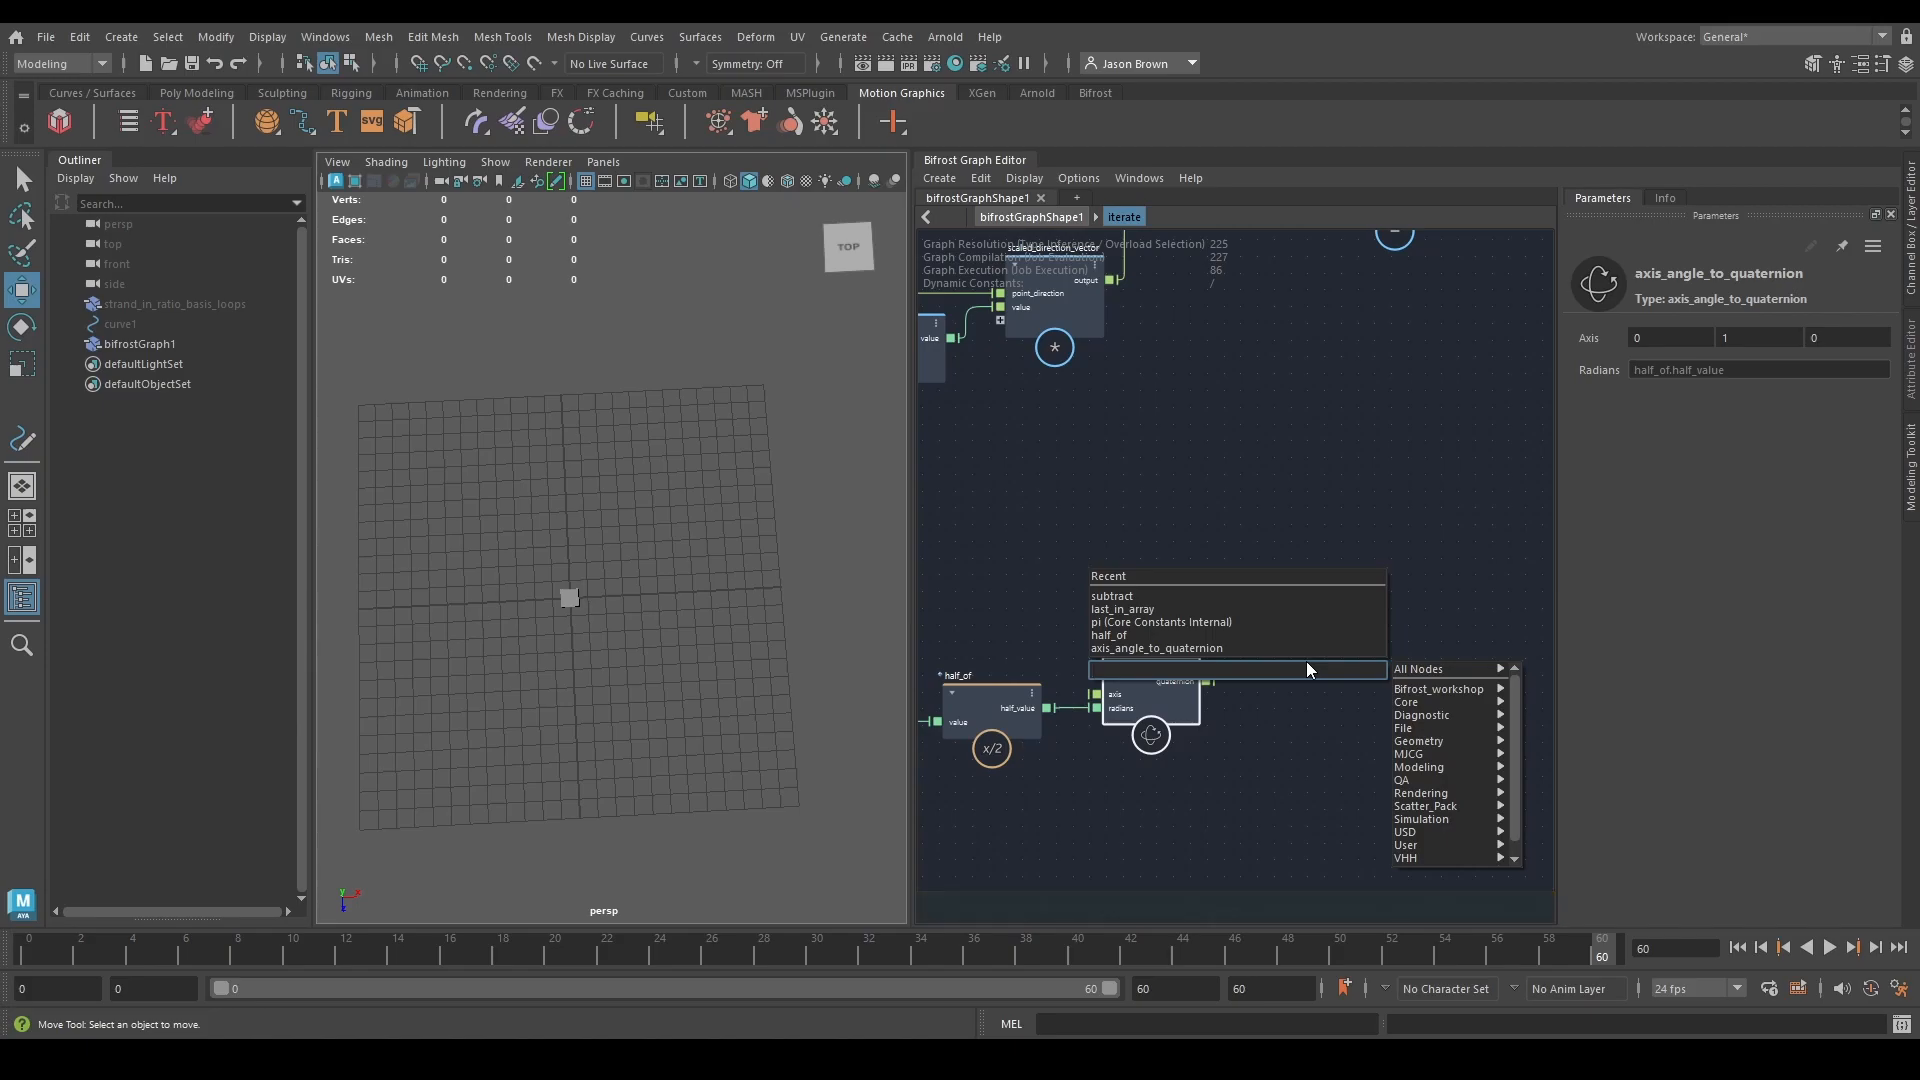
pyautogui.write('rbq')
pyautogui.press('Down')
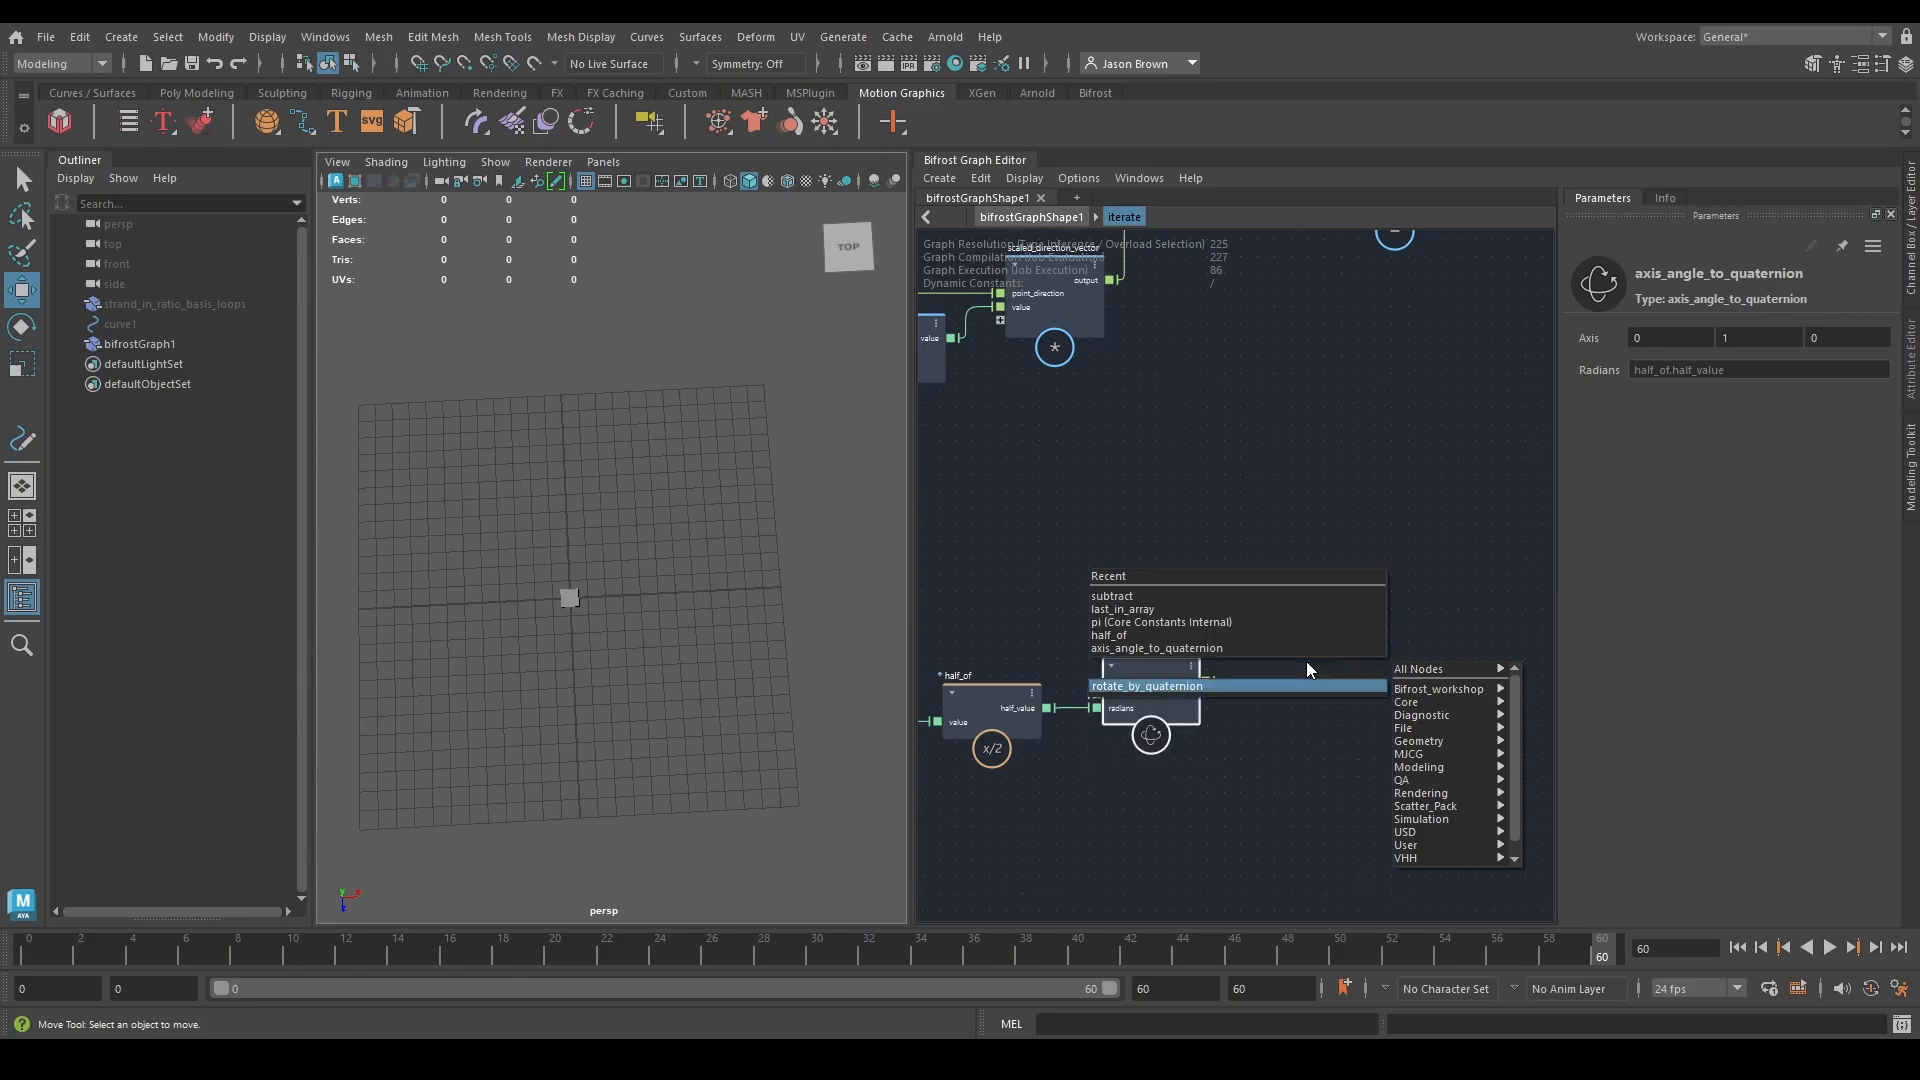
pyautogui.press('Return')
pyautogui.moveTo(1207, 690); pyautogui.dragTo(1271, 661)
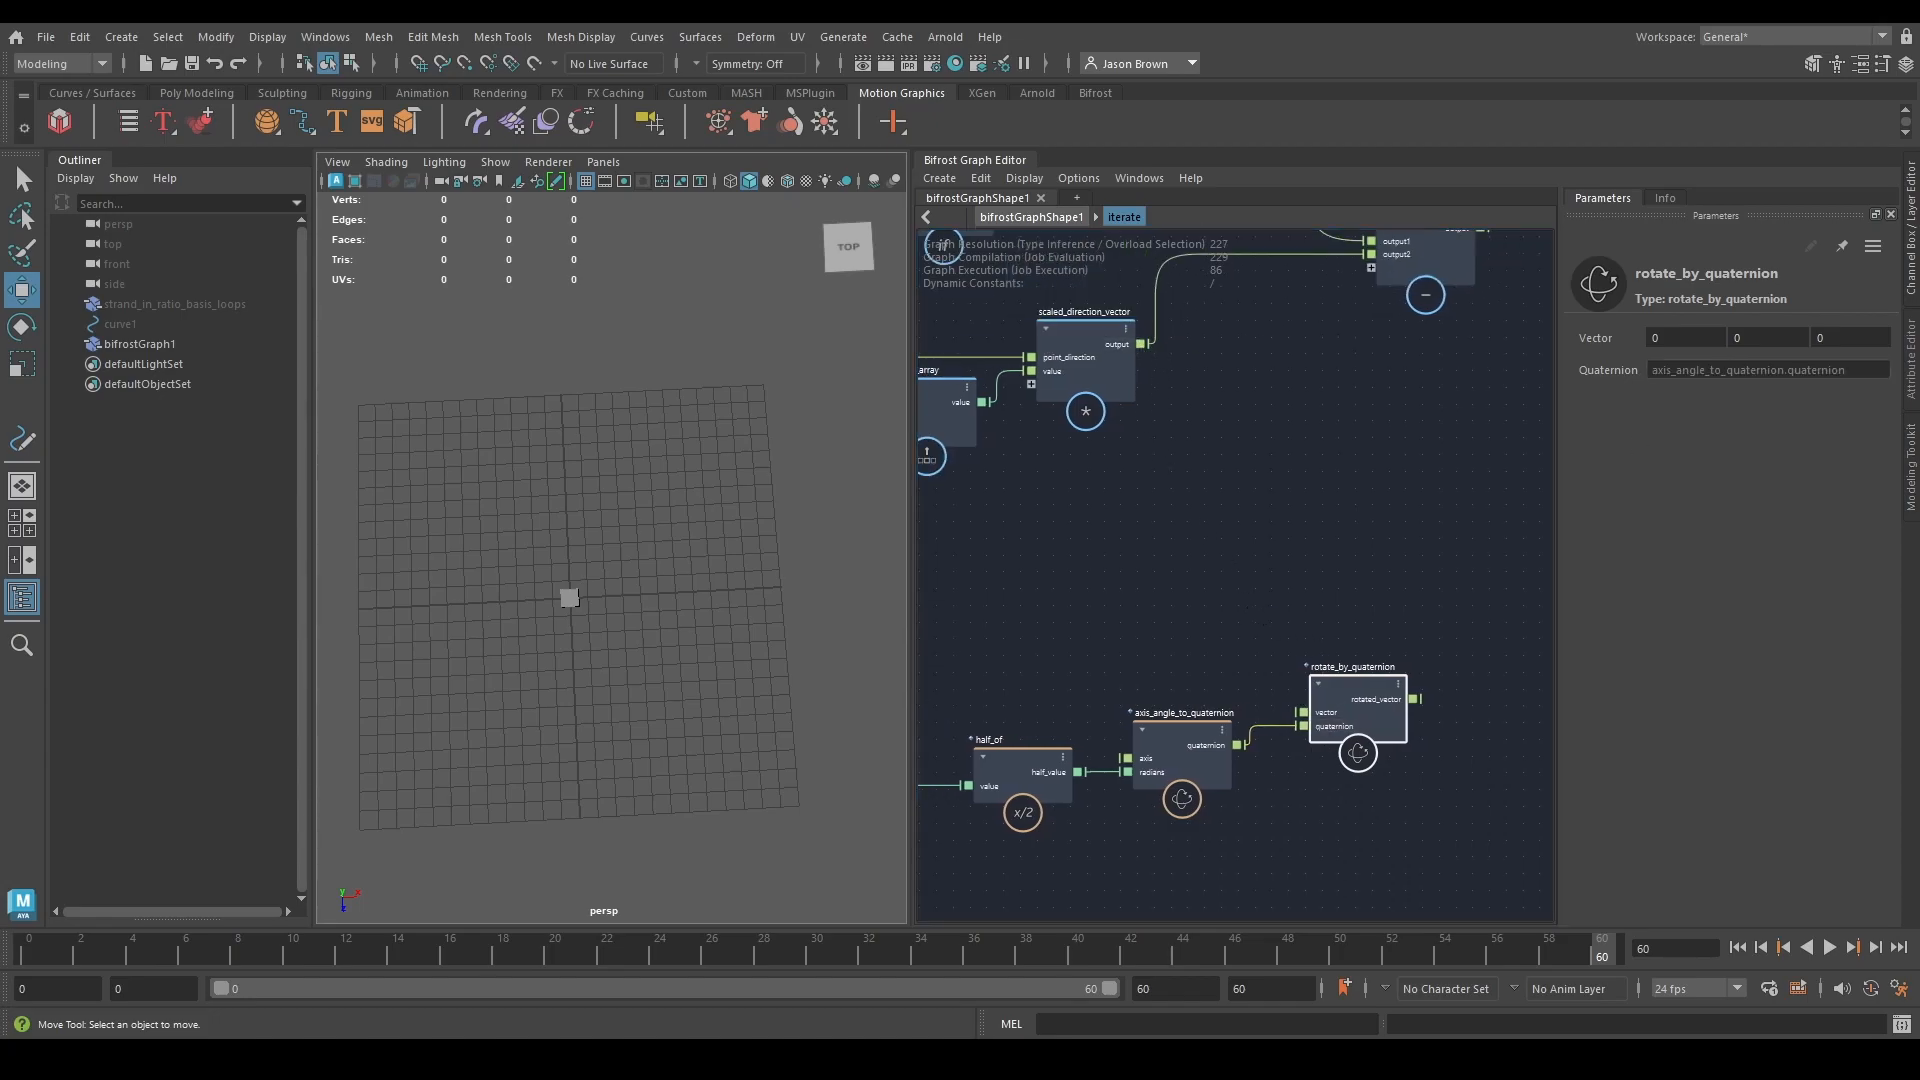
pyautogui.moveTo(1144, 344); pyautogui.dragTo(1304, 712)
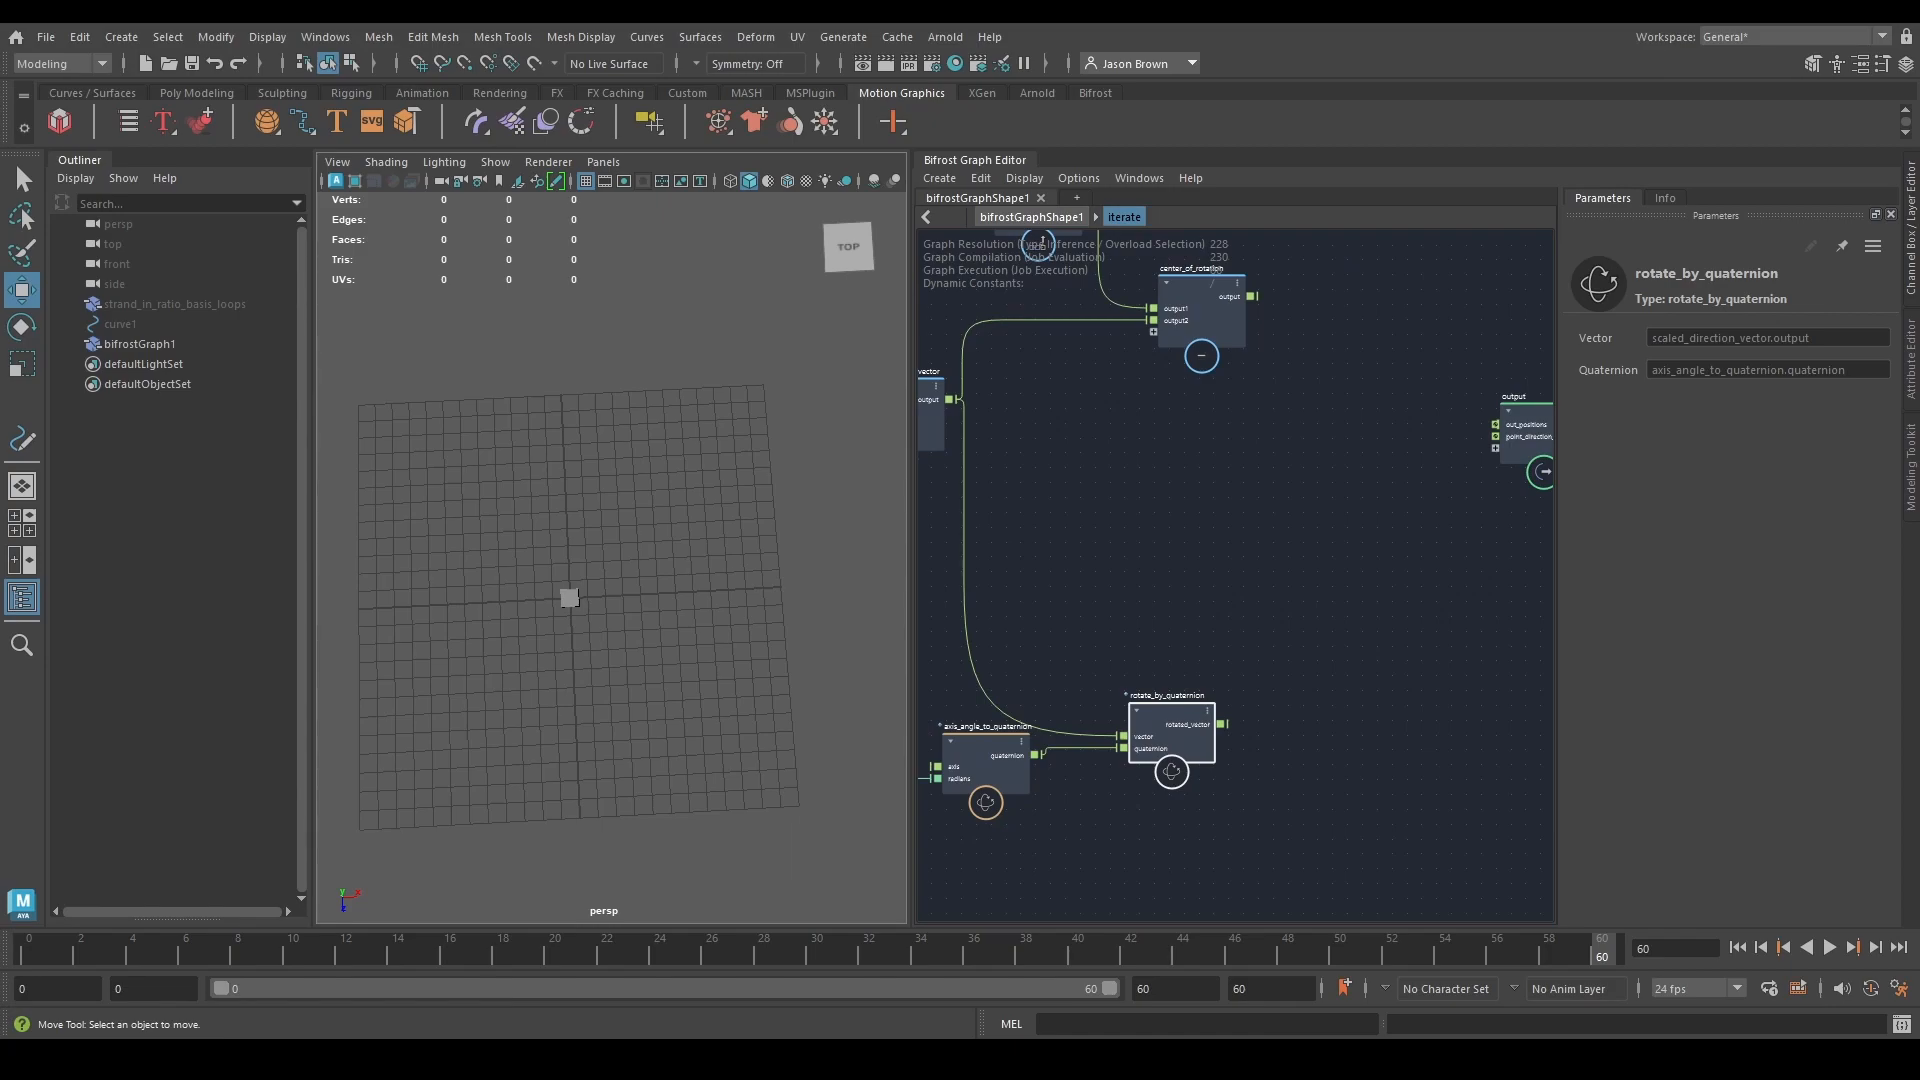
# Add an add node that sums the rotated_vector output and the center_of_rotation output.
pyautogui.moveTo(1082, 460); pyautogui.dragTo(1320, 686, button='middle')
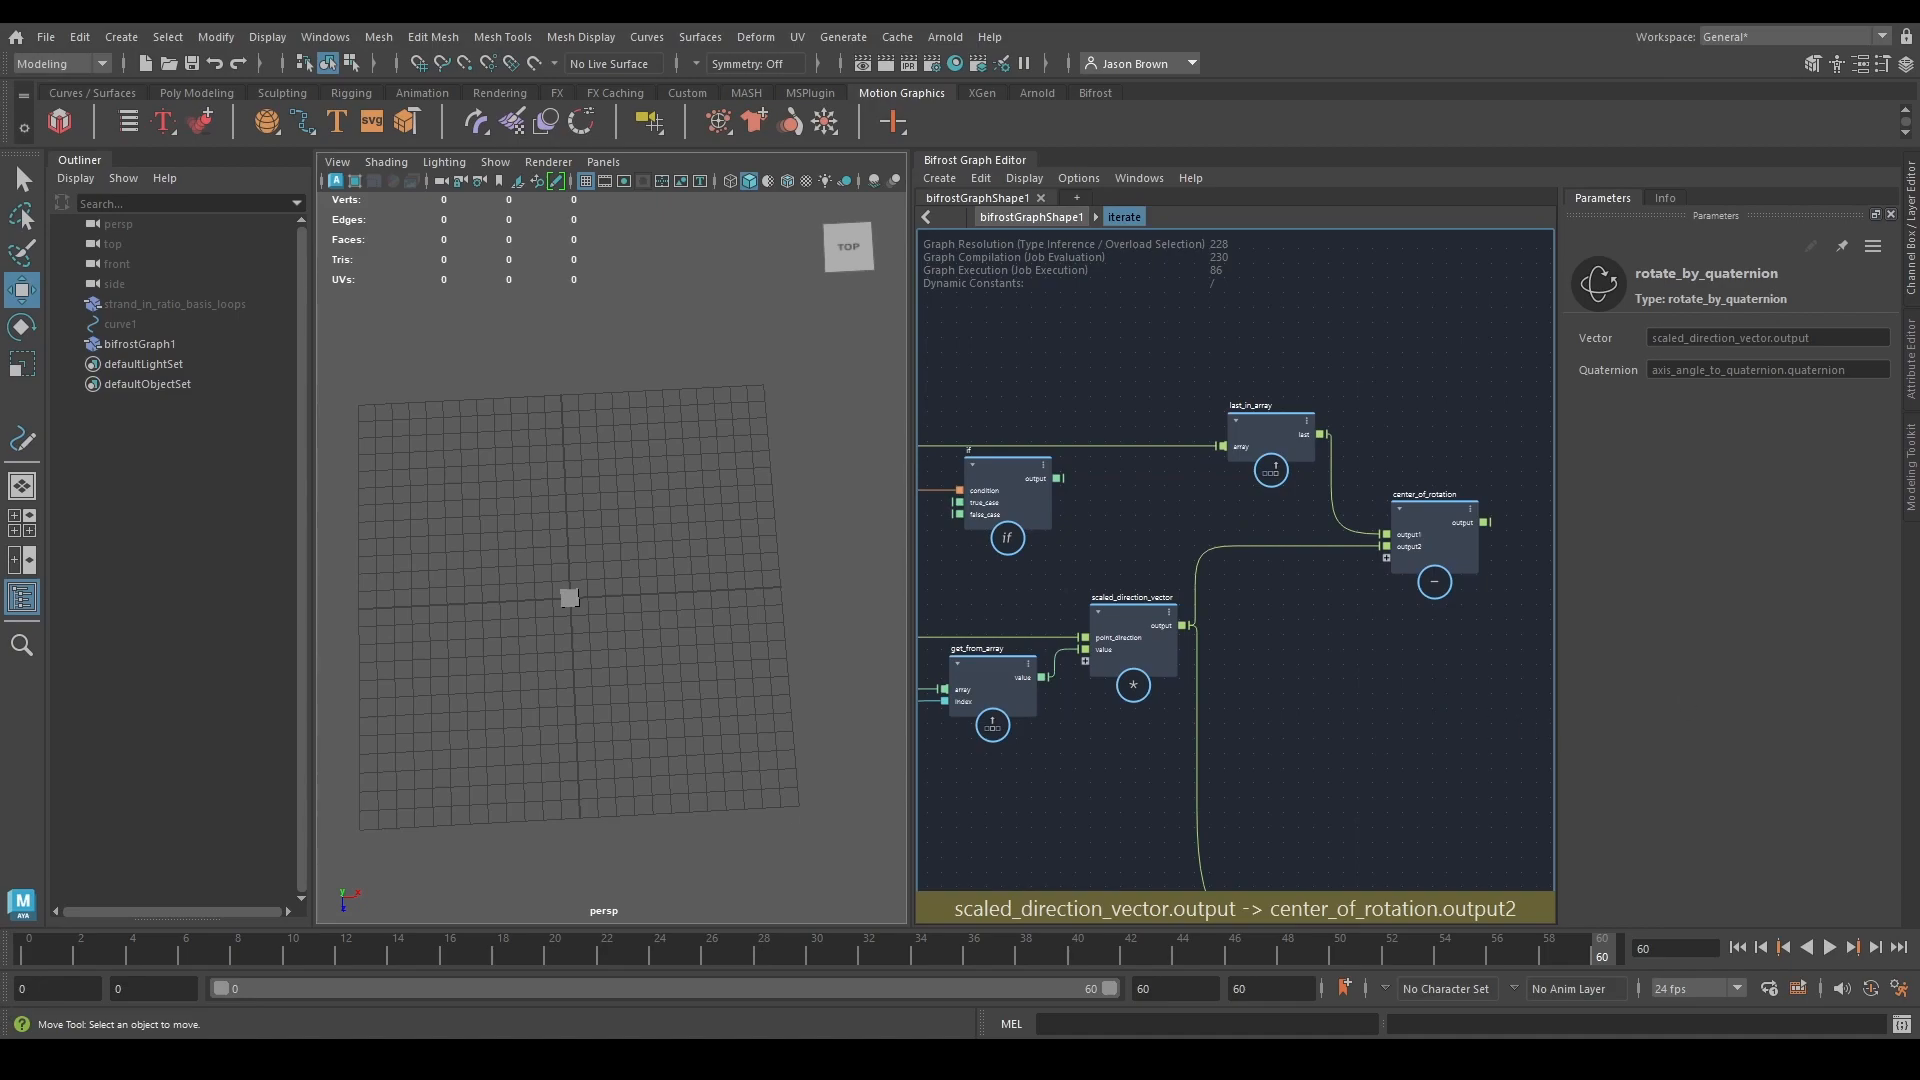
pyautogui.moveTo(1509, 631); pyautogui.dragTo(1189, 592, button='middle')
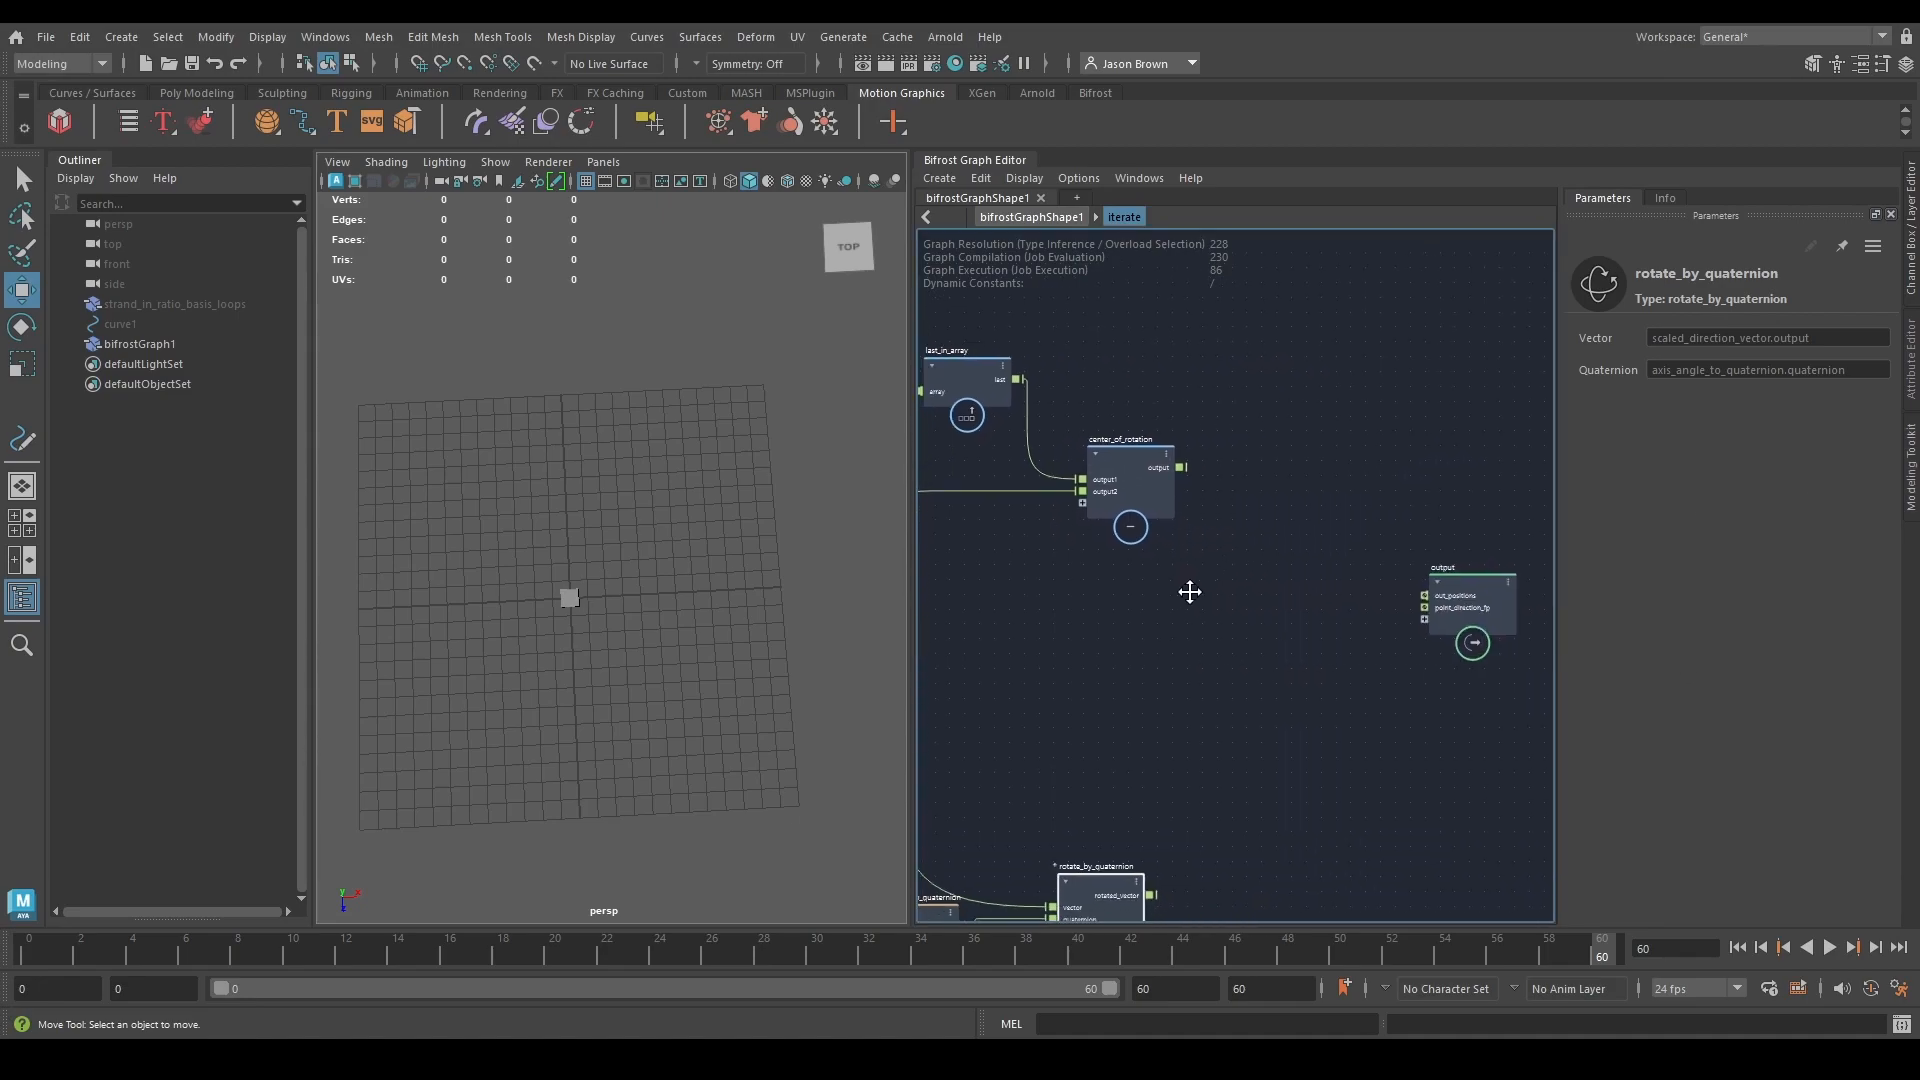
pyautogui.moveTo(1335, 650); pyautogui.dragTo(1349, 527, button='middle')
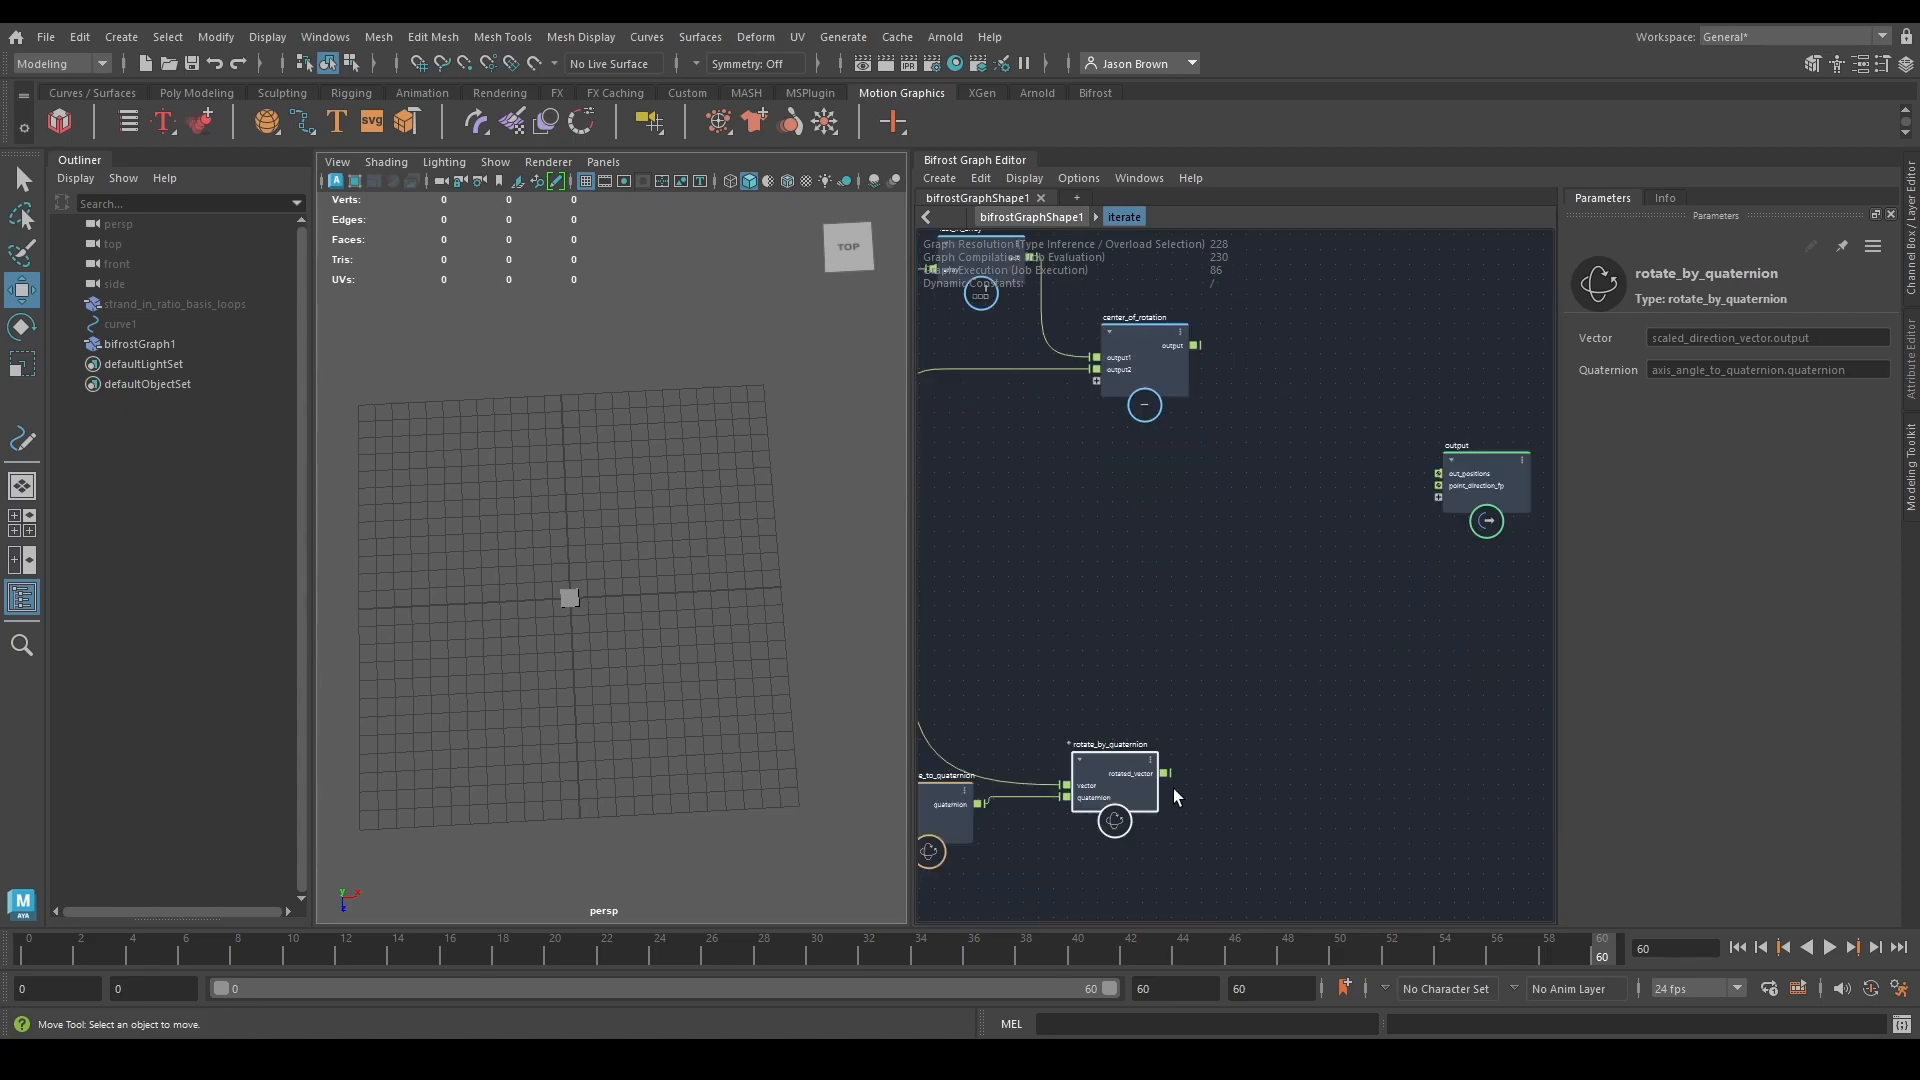
pyautogui.moveTo(1165, 773); pyautogui.dragTo(1329, 404)
pyautogui.write('add')
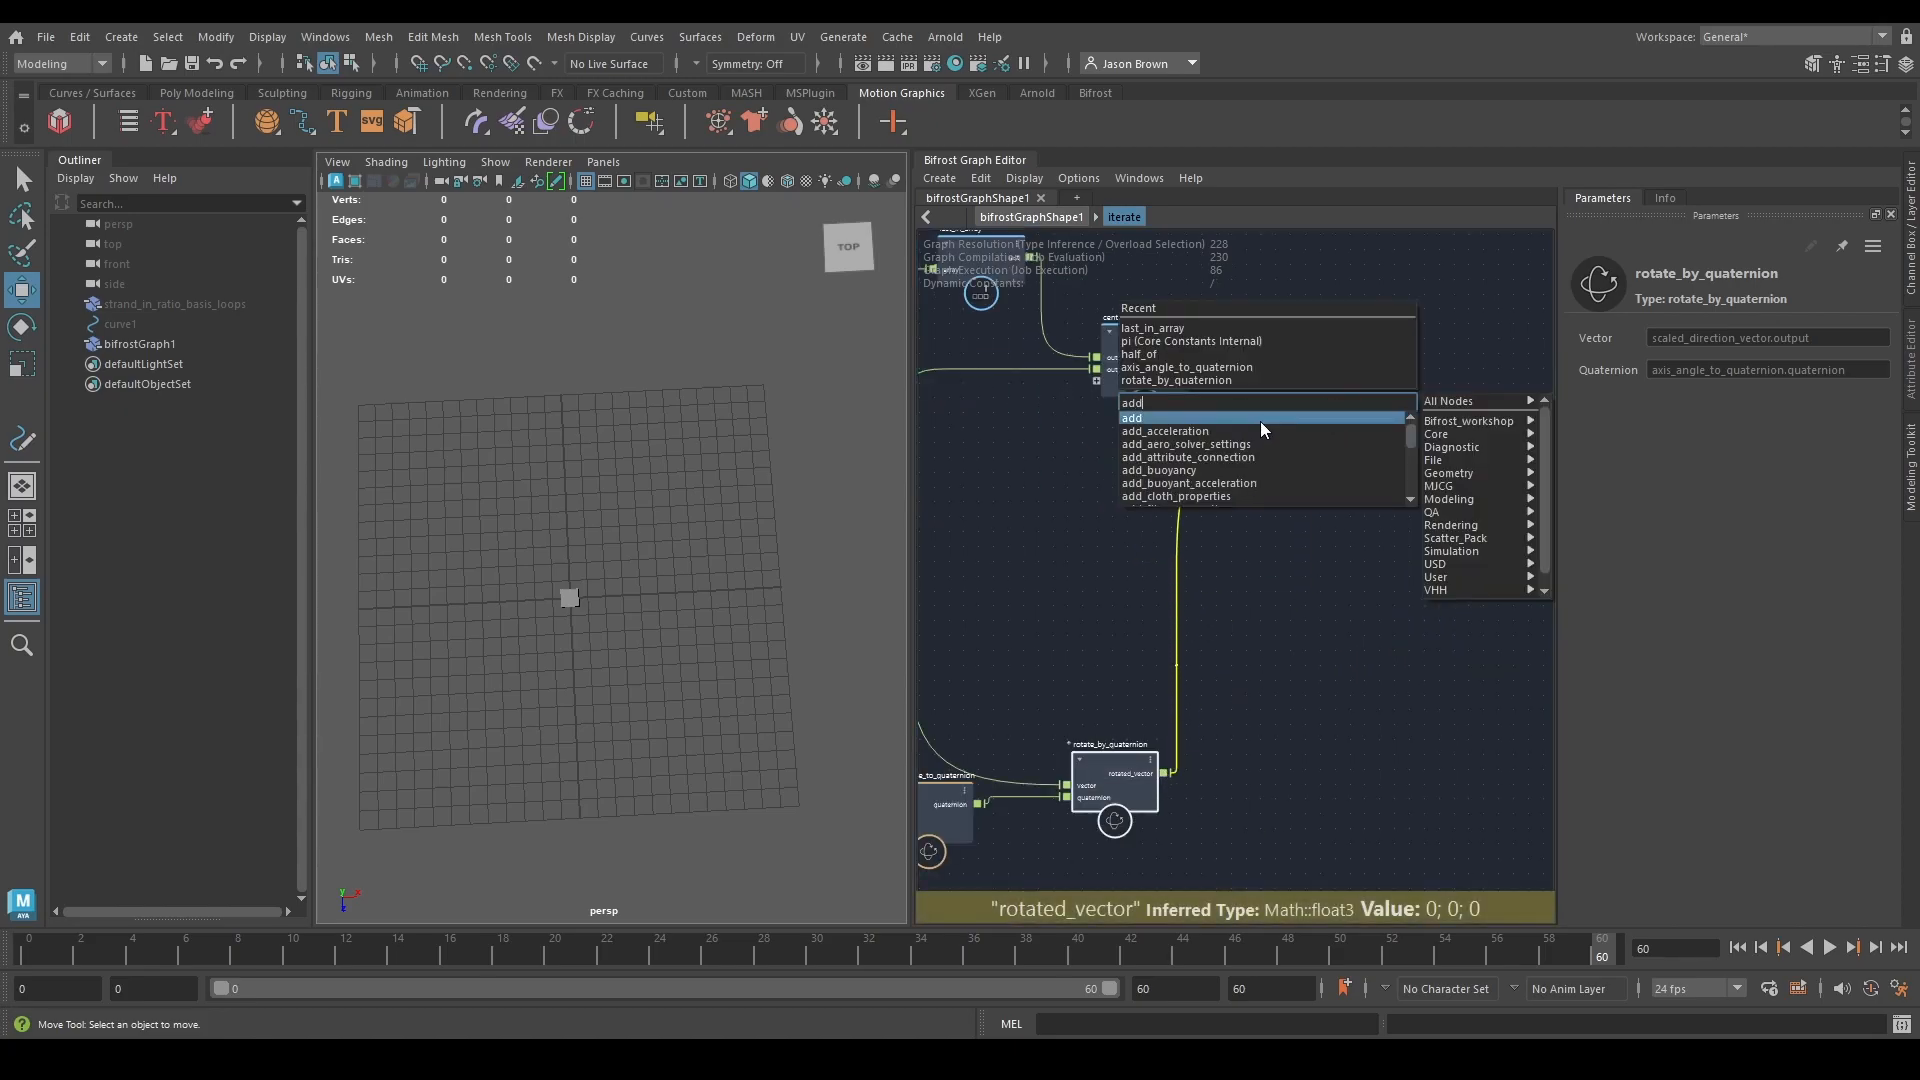
pyautogui.click(1260, 422)
pyautogui.moveTo(1280, 466); pyautogui.dragTo(1279, 466)
pyautogui.scroll(-2, 1305, 528)
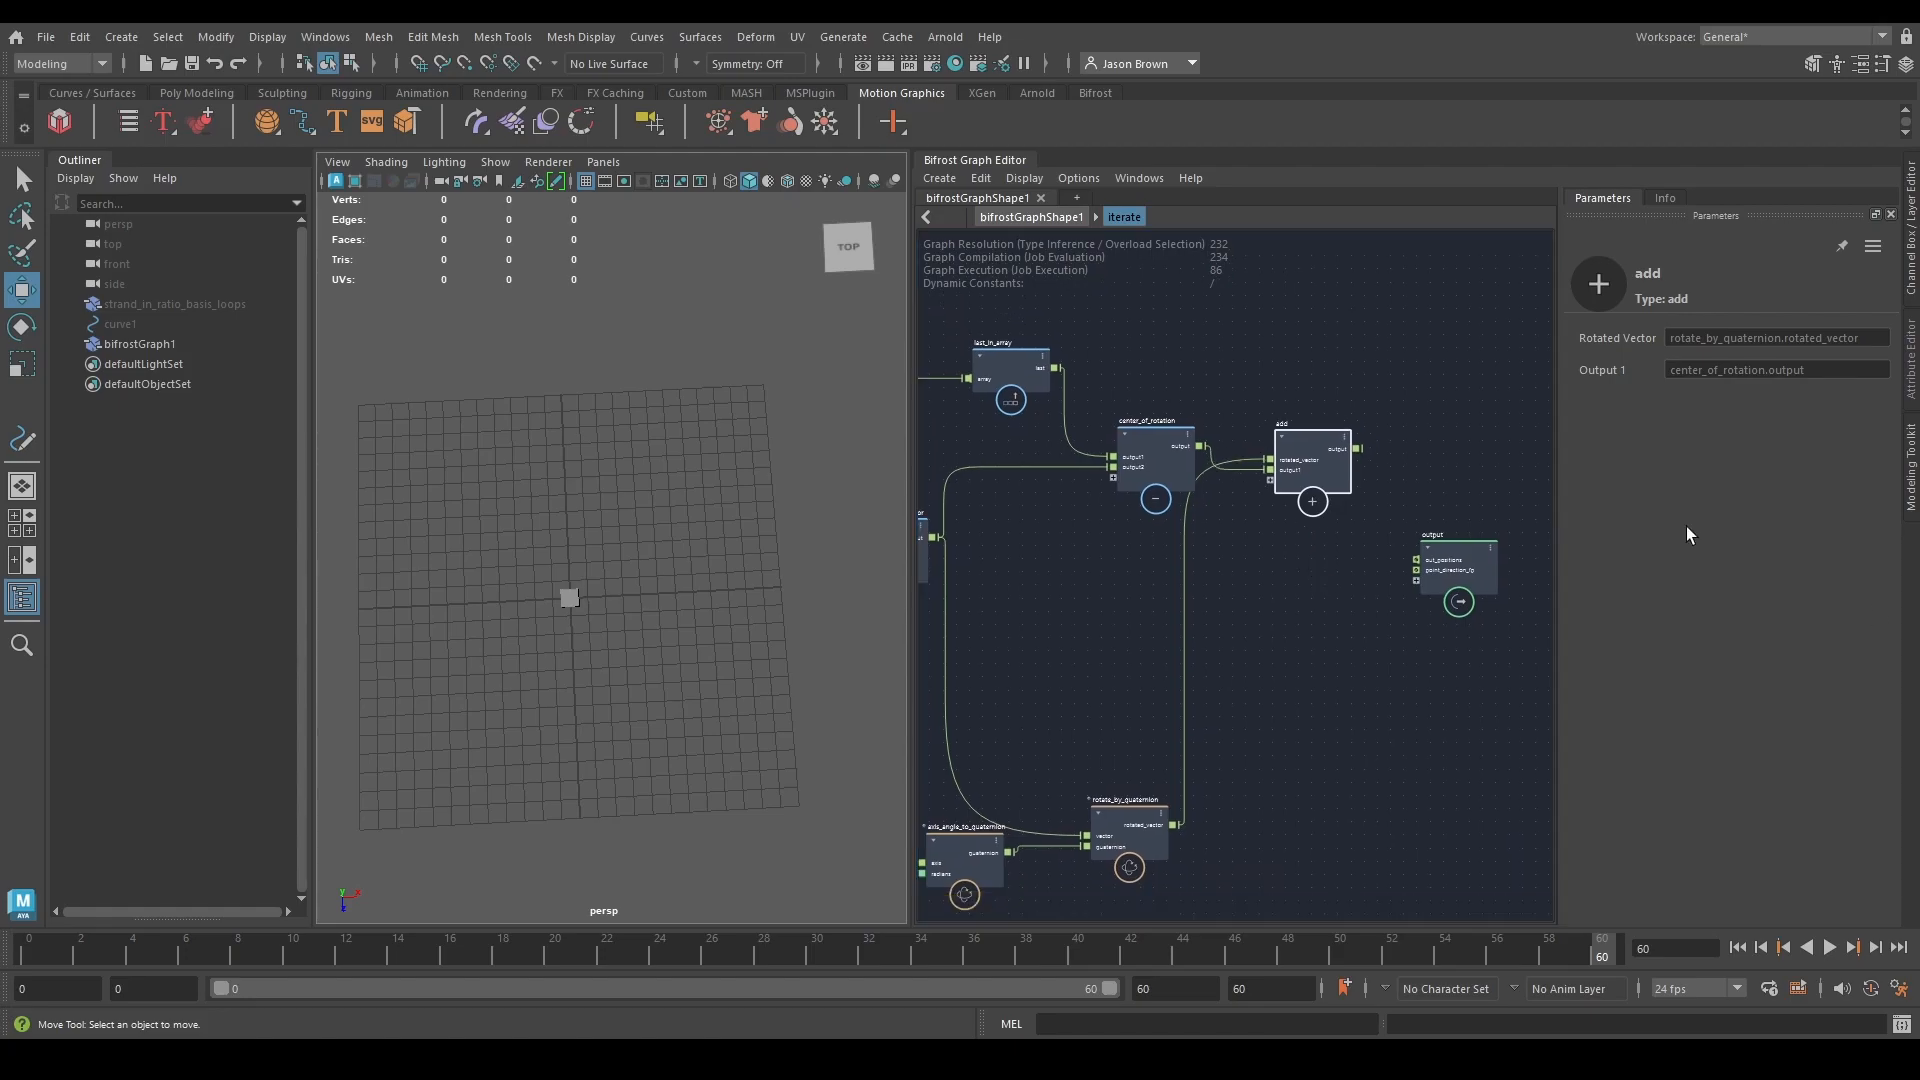
# Move the Less than 2 and if nodes together to the empty area above the add and output nodes.
pyautogui.scroll(-2, 1291, 362)
pyautogui.moveTo(1292, 361); pyautogui.dragTo(1880, 545, button='middle')
pyautogui.moveTo(1464, 538); pyautogui.dragTo(1076, 450, button='middle')
pyautogui.scroll(2, 1172, 553)
pyautogui.moveTo(1178, 580); pyautogui.dragTo(1661, 360)
pyautogui.moveTo(1329, 360); pyautogui.dragTo(796, 420, button='middle')
pyautogui.moveTo(1124, 410); pyautogui.dragTo(1532, 458)
pyautogui.moveTo(1434, 550); pyautogui.dragTo(1306, 522, button='middle')
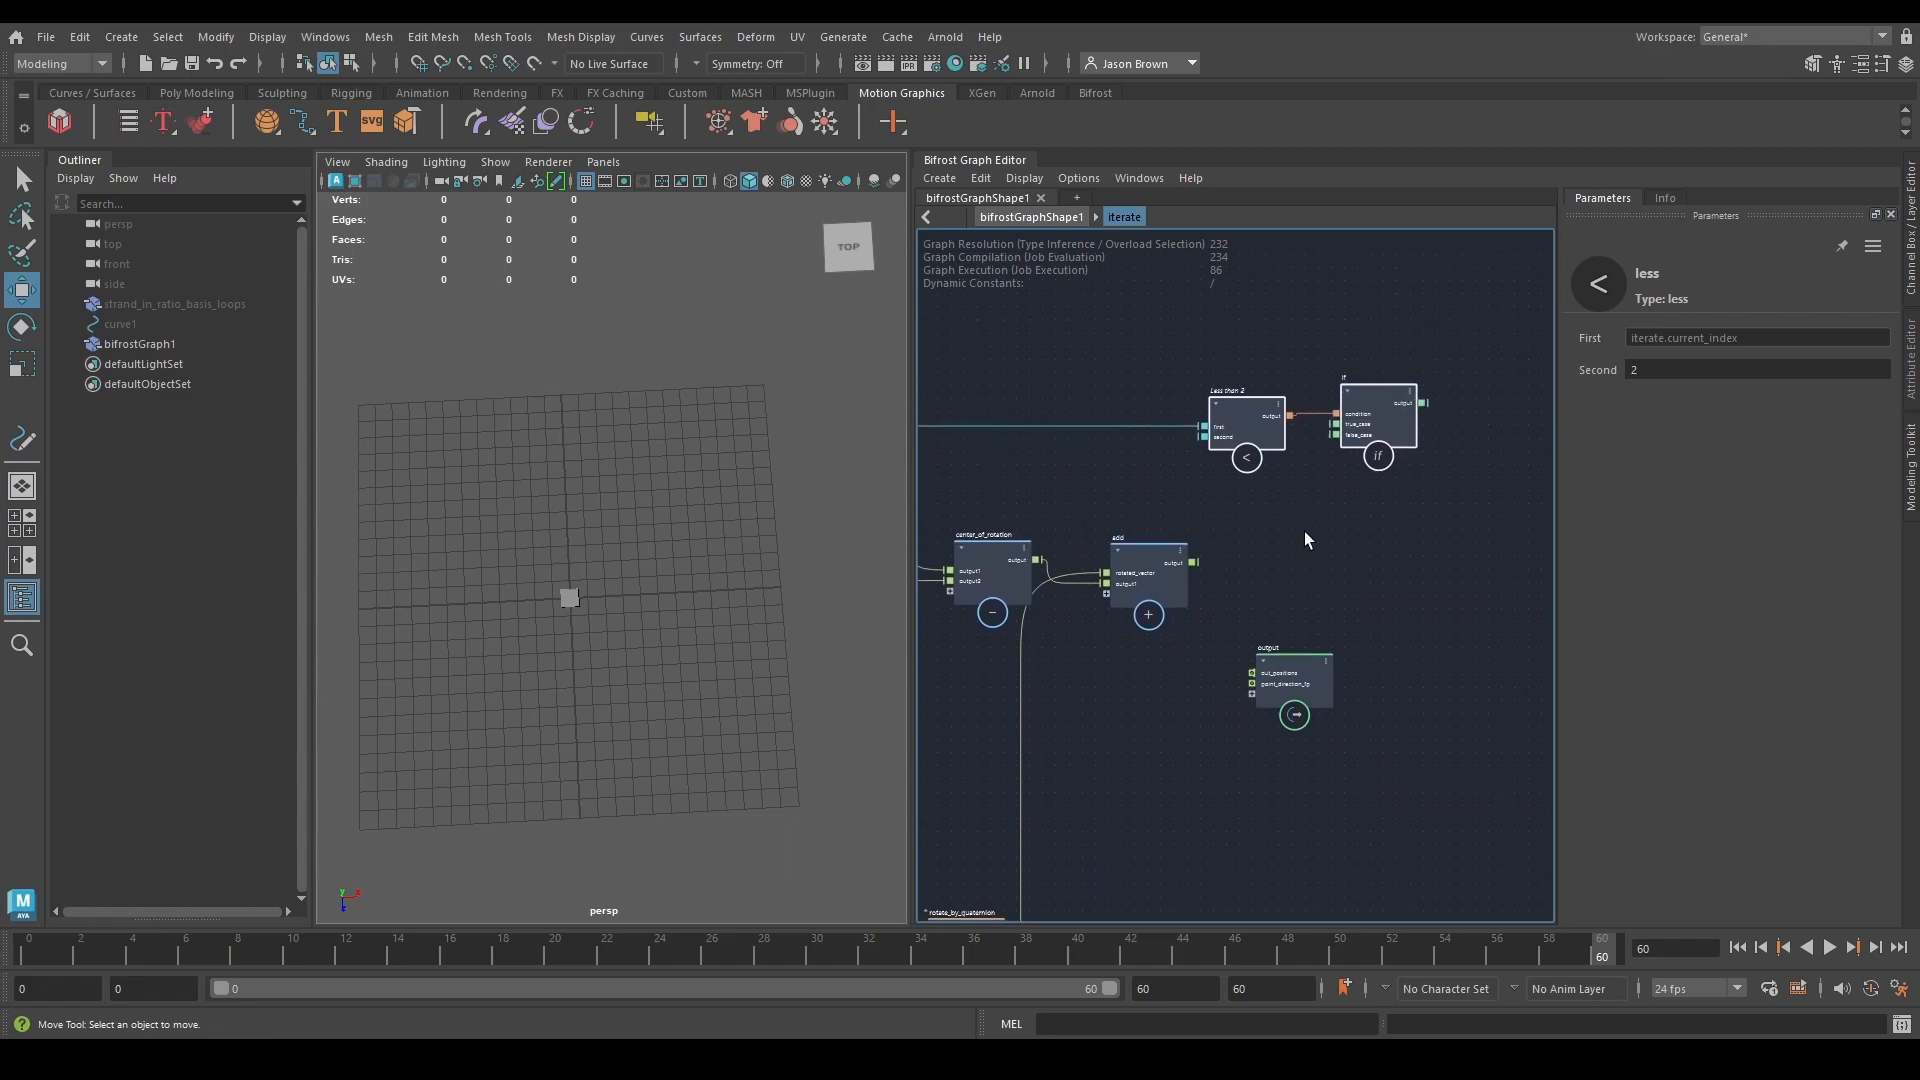
pyautogui.scroll(3, 1305, 535)
pyautogui.click(1334, 555)
pyautogui.scroll(1, 1304, 550)
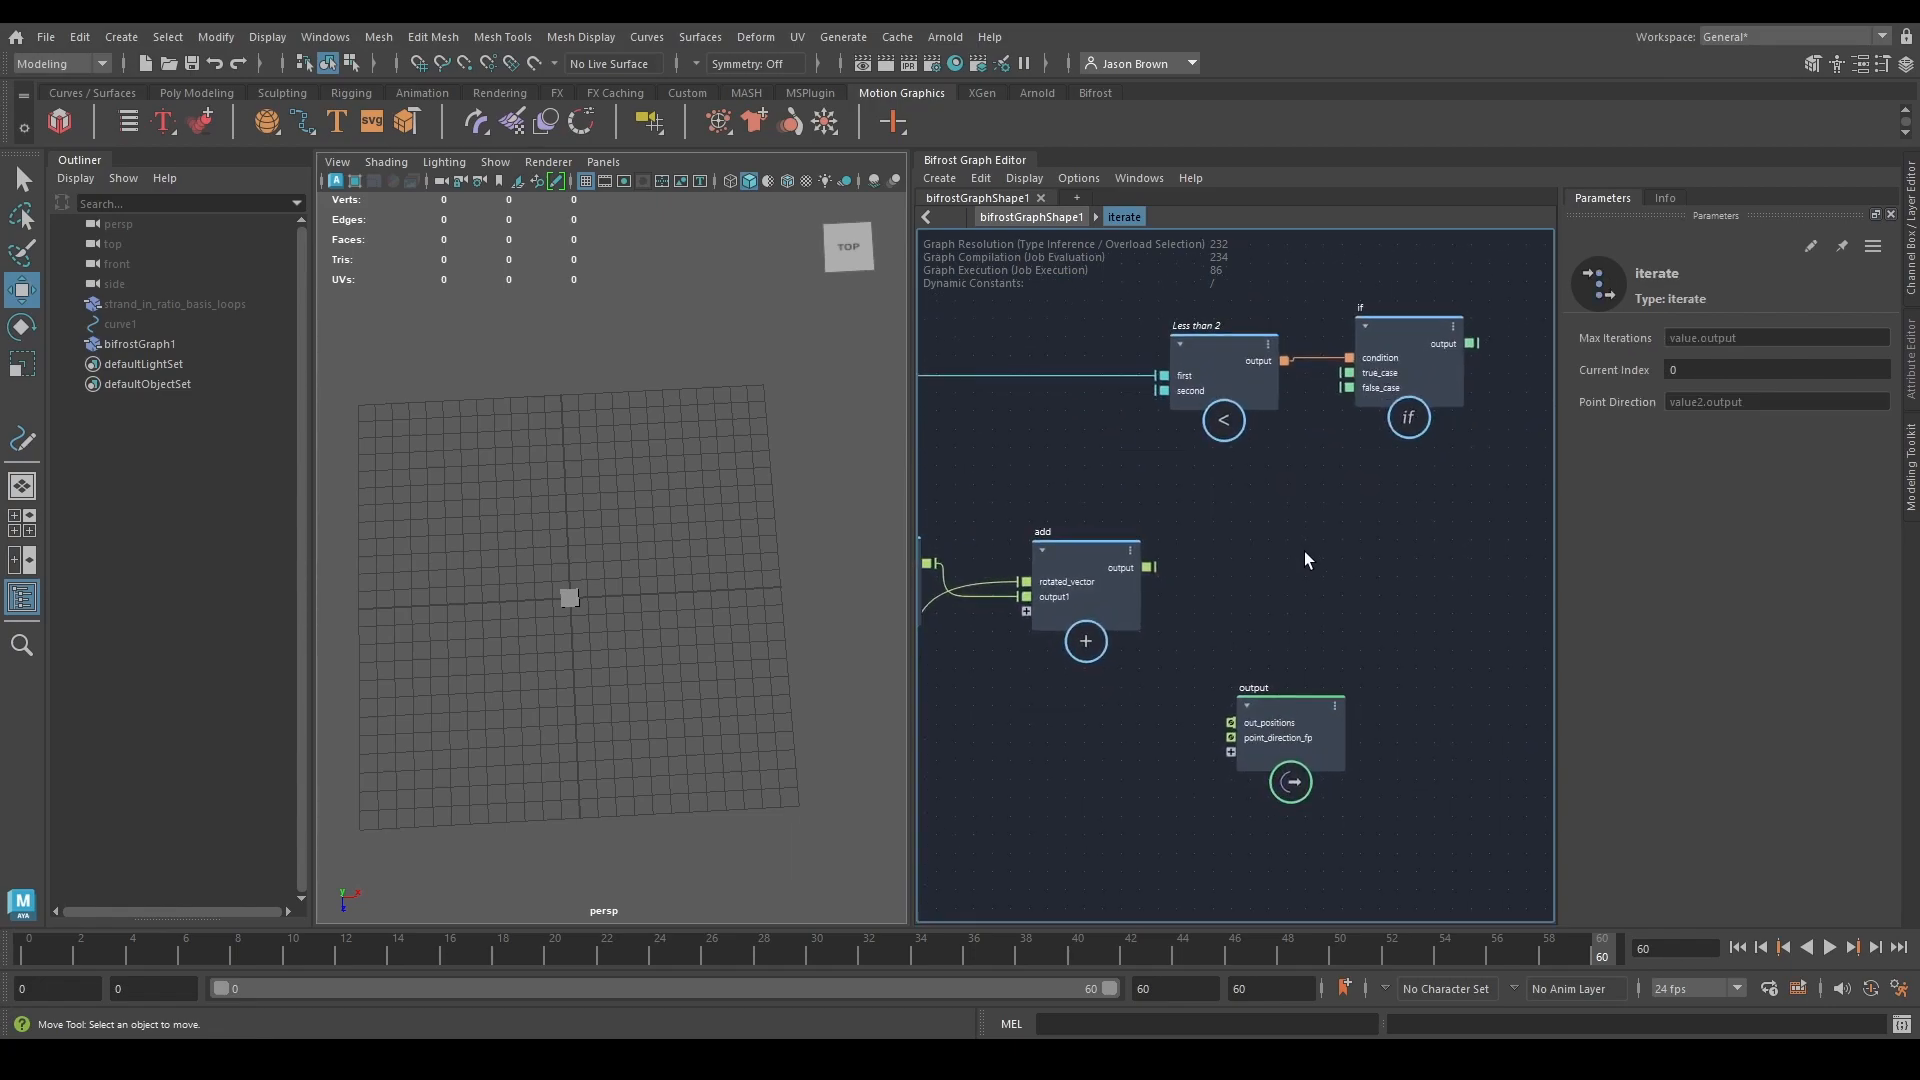
# Try to connect the add output to the if node's false_case and the if output to out_positions.
pyautogui.moveTo(1120, 585); pyautogui.dragTo(1040, 376)
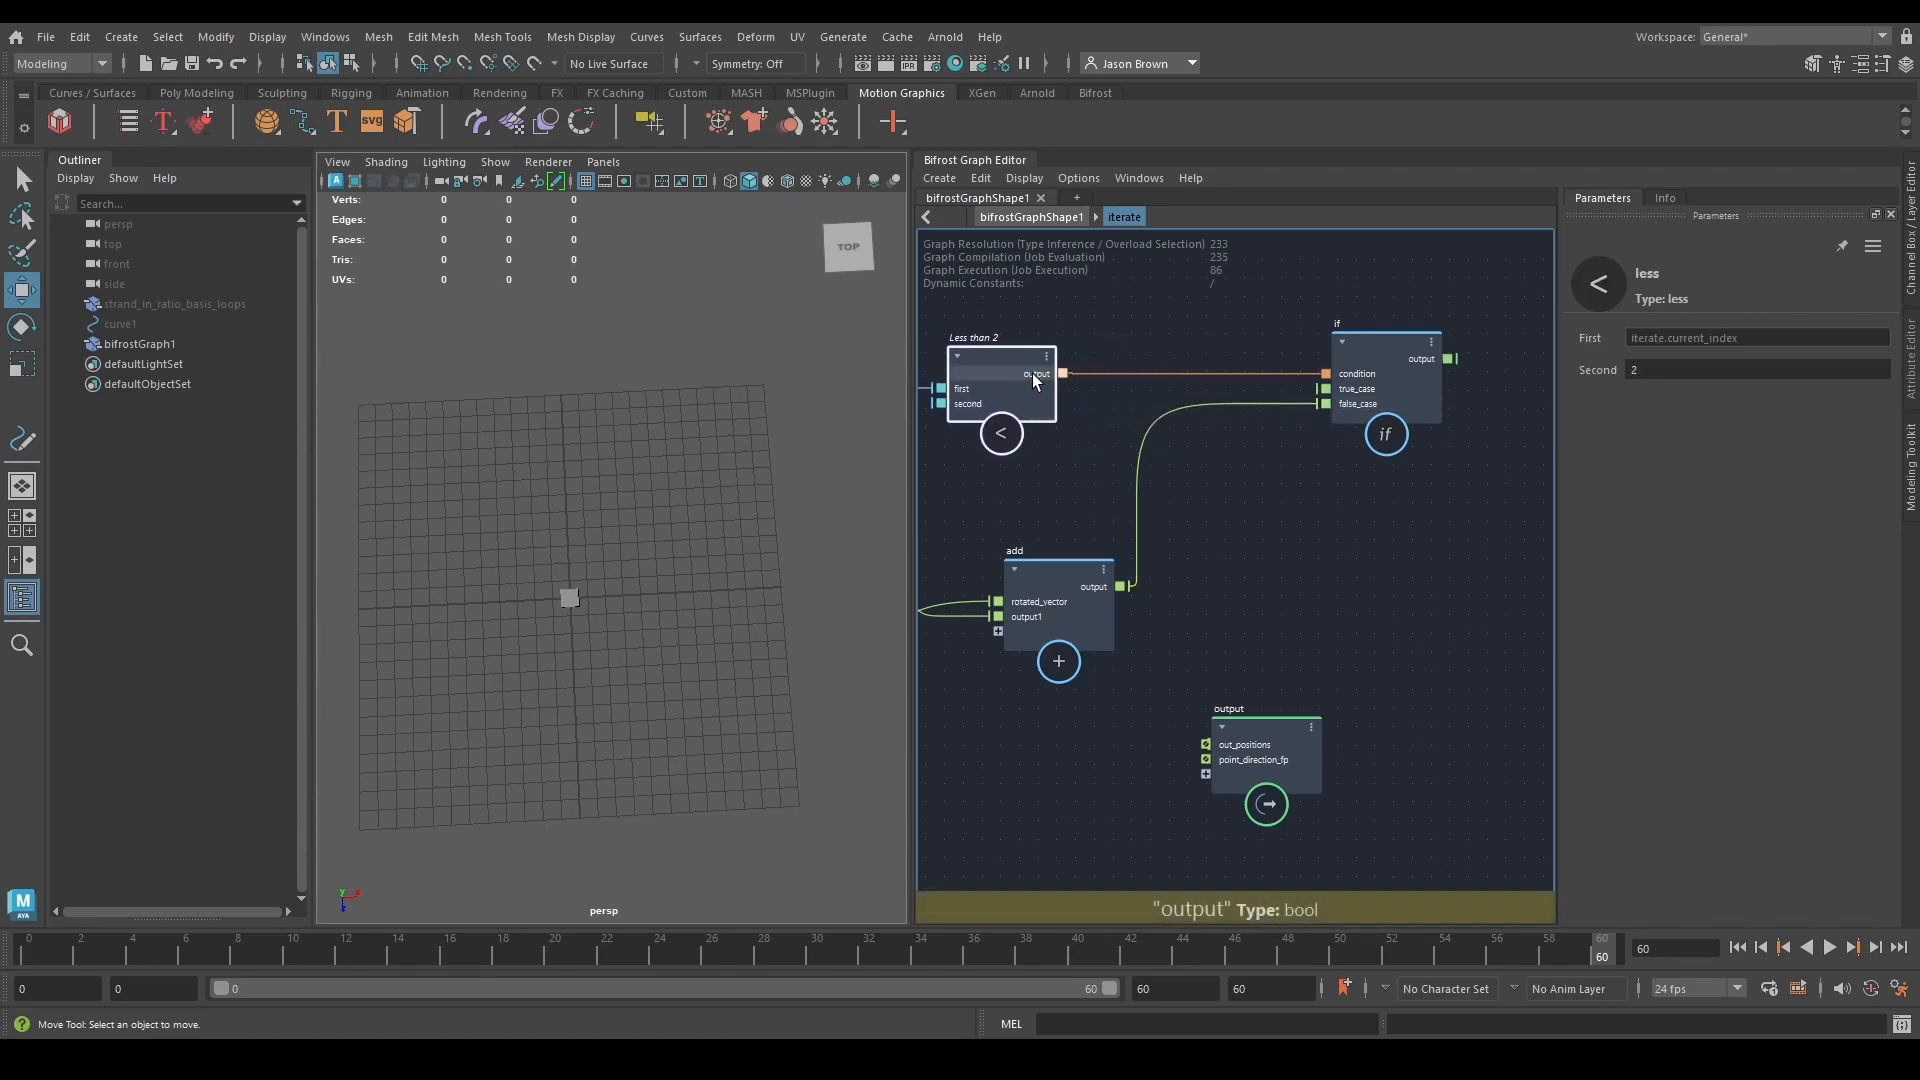
pyautogui.moveTo(1410, 685); pyautogui.dragTo(1239, 655, button='middle')
pyautogui.moveTo(1106, 715); pyautogui.dragTo(1436, 549)
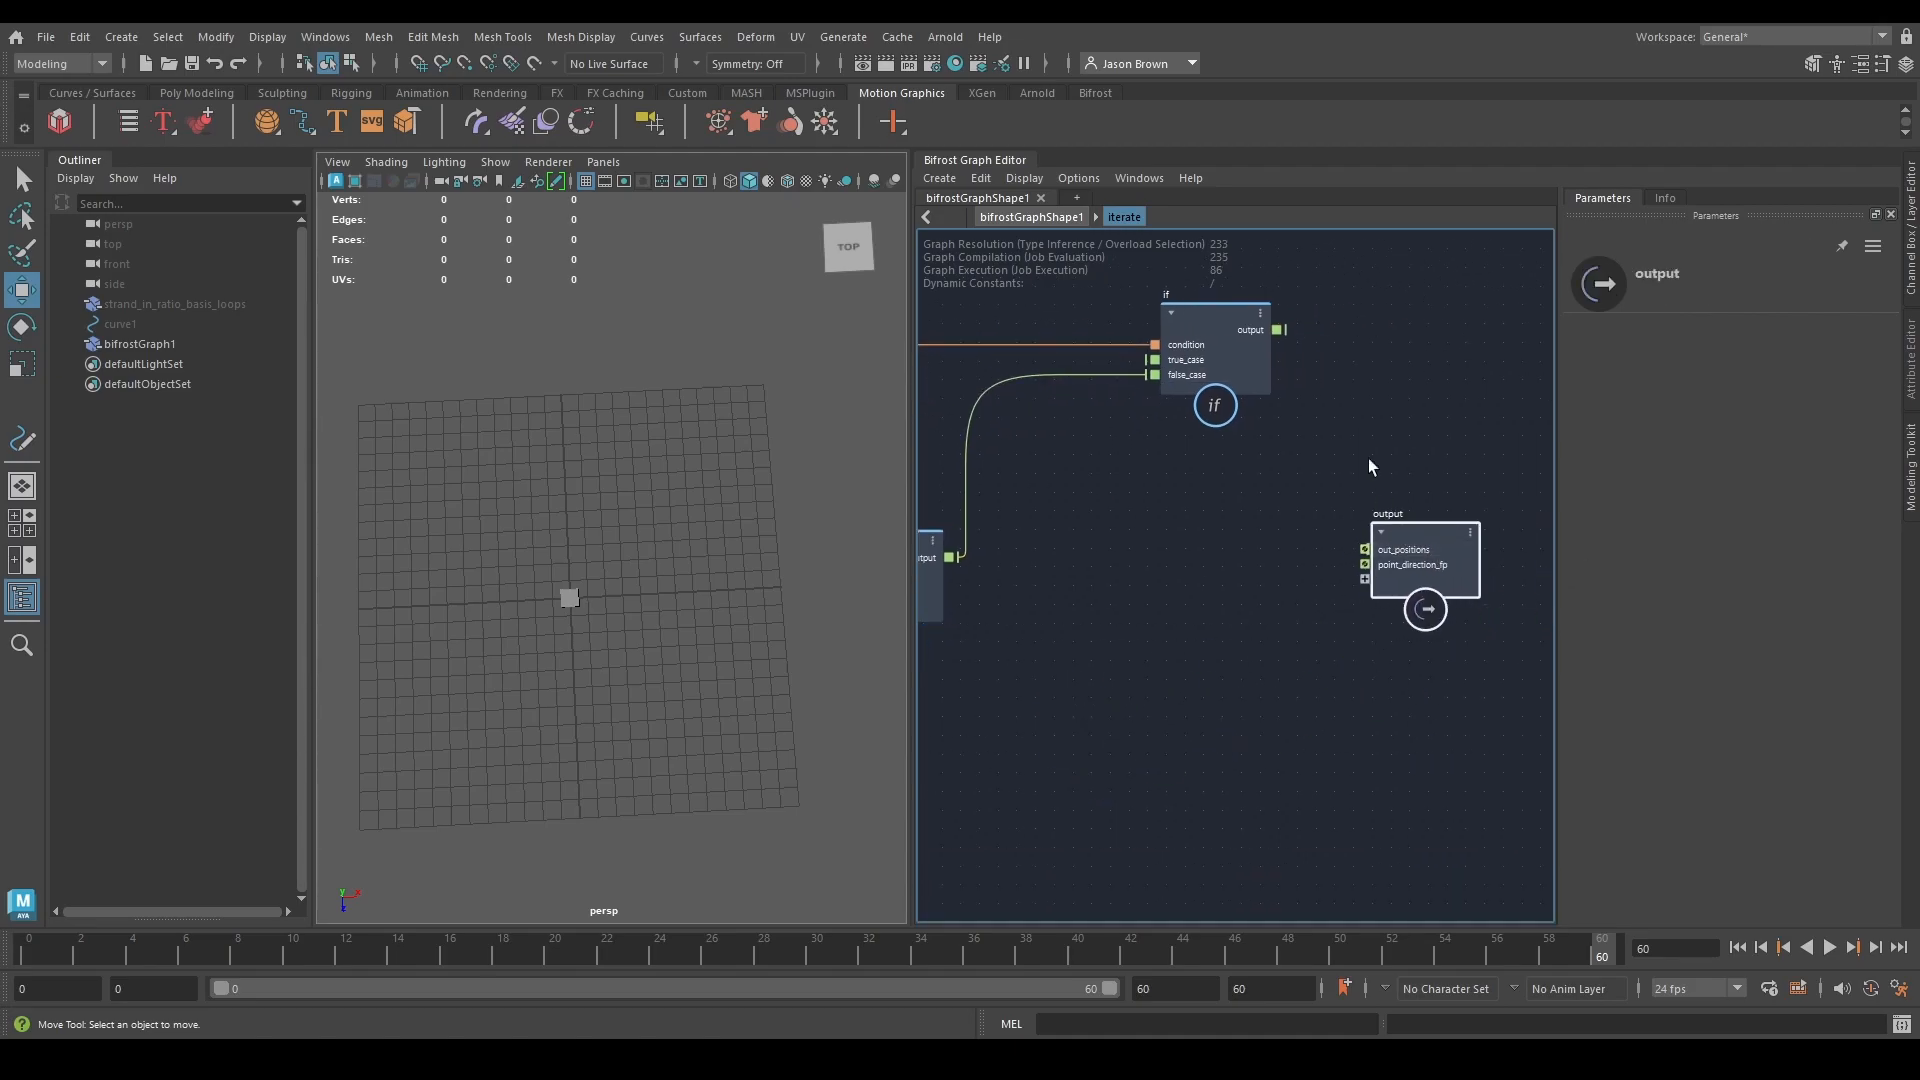
pyautogui.moveTo(1277, 330); pyautogui.dragTo(1379, 546)
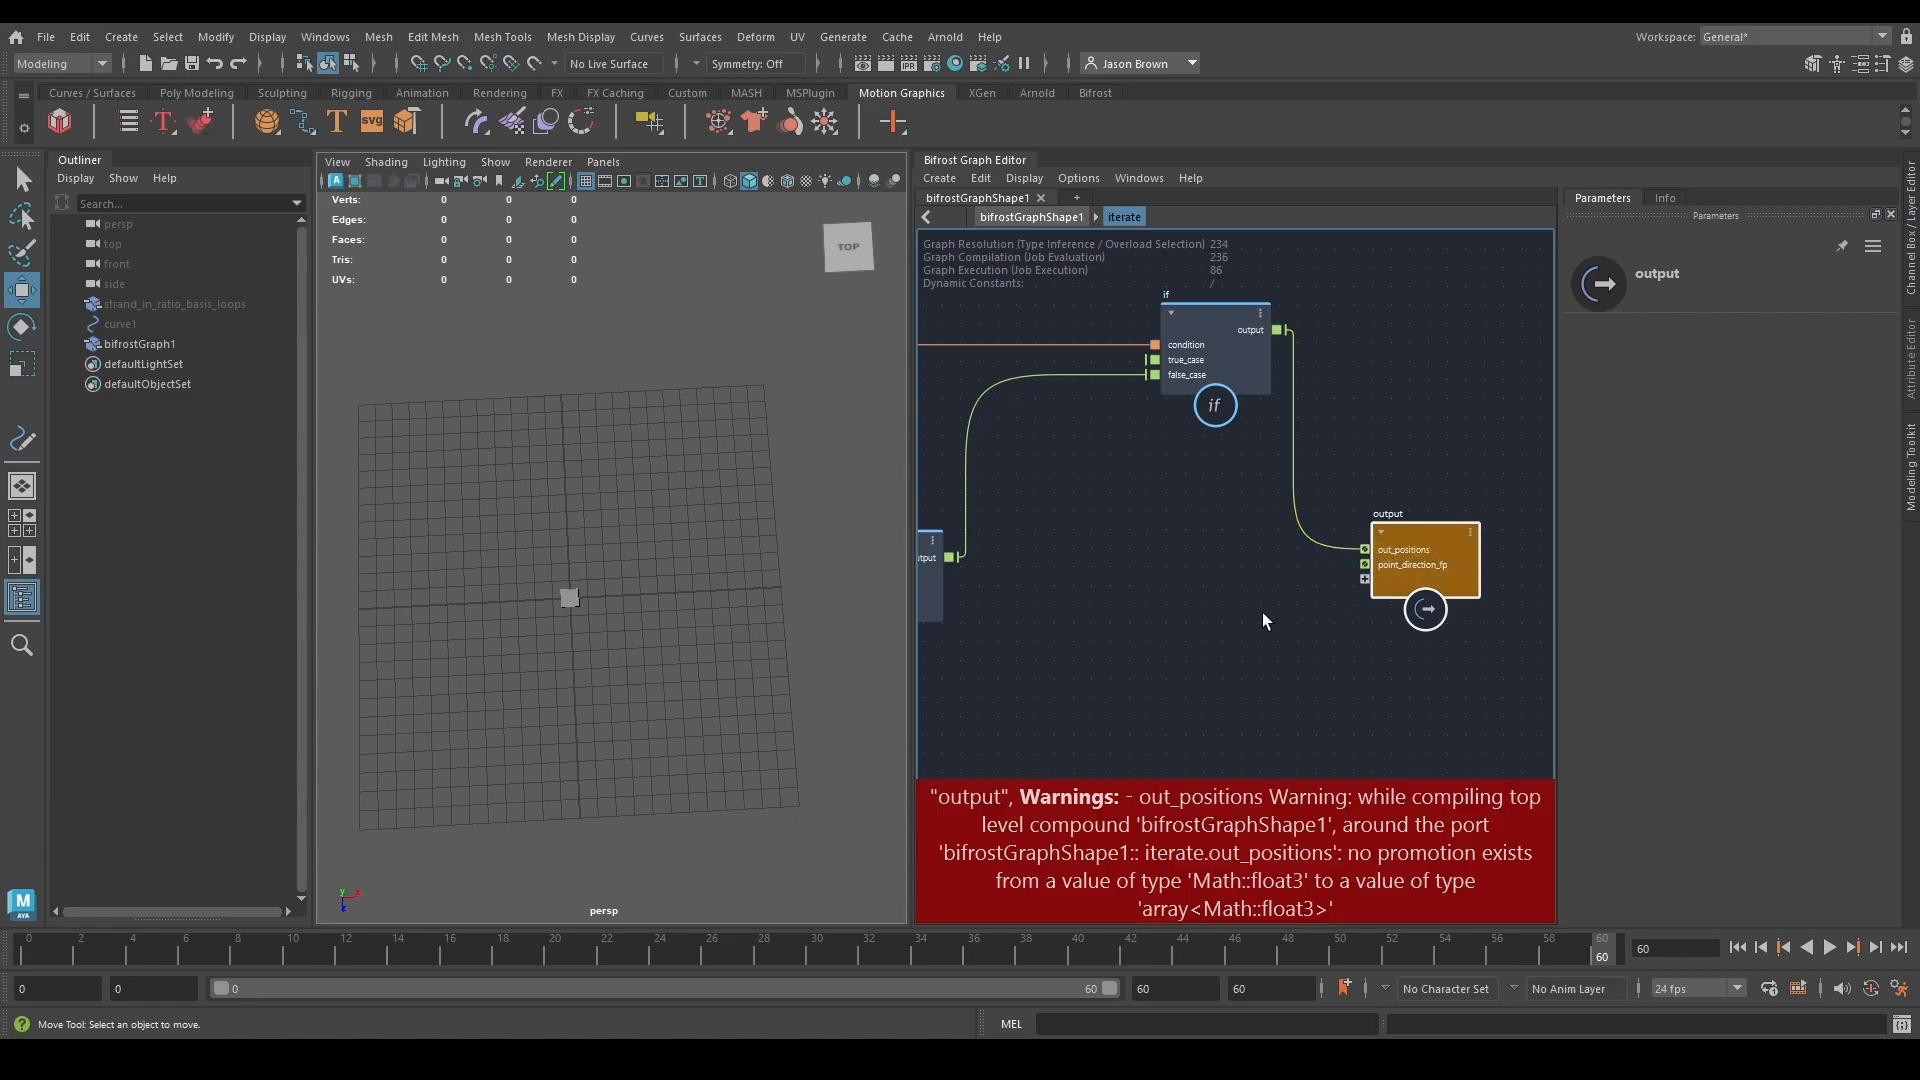
pyautogui.moveTo(1383, 432); pyautogui.dragTo(1461, 507, button='middle')
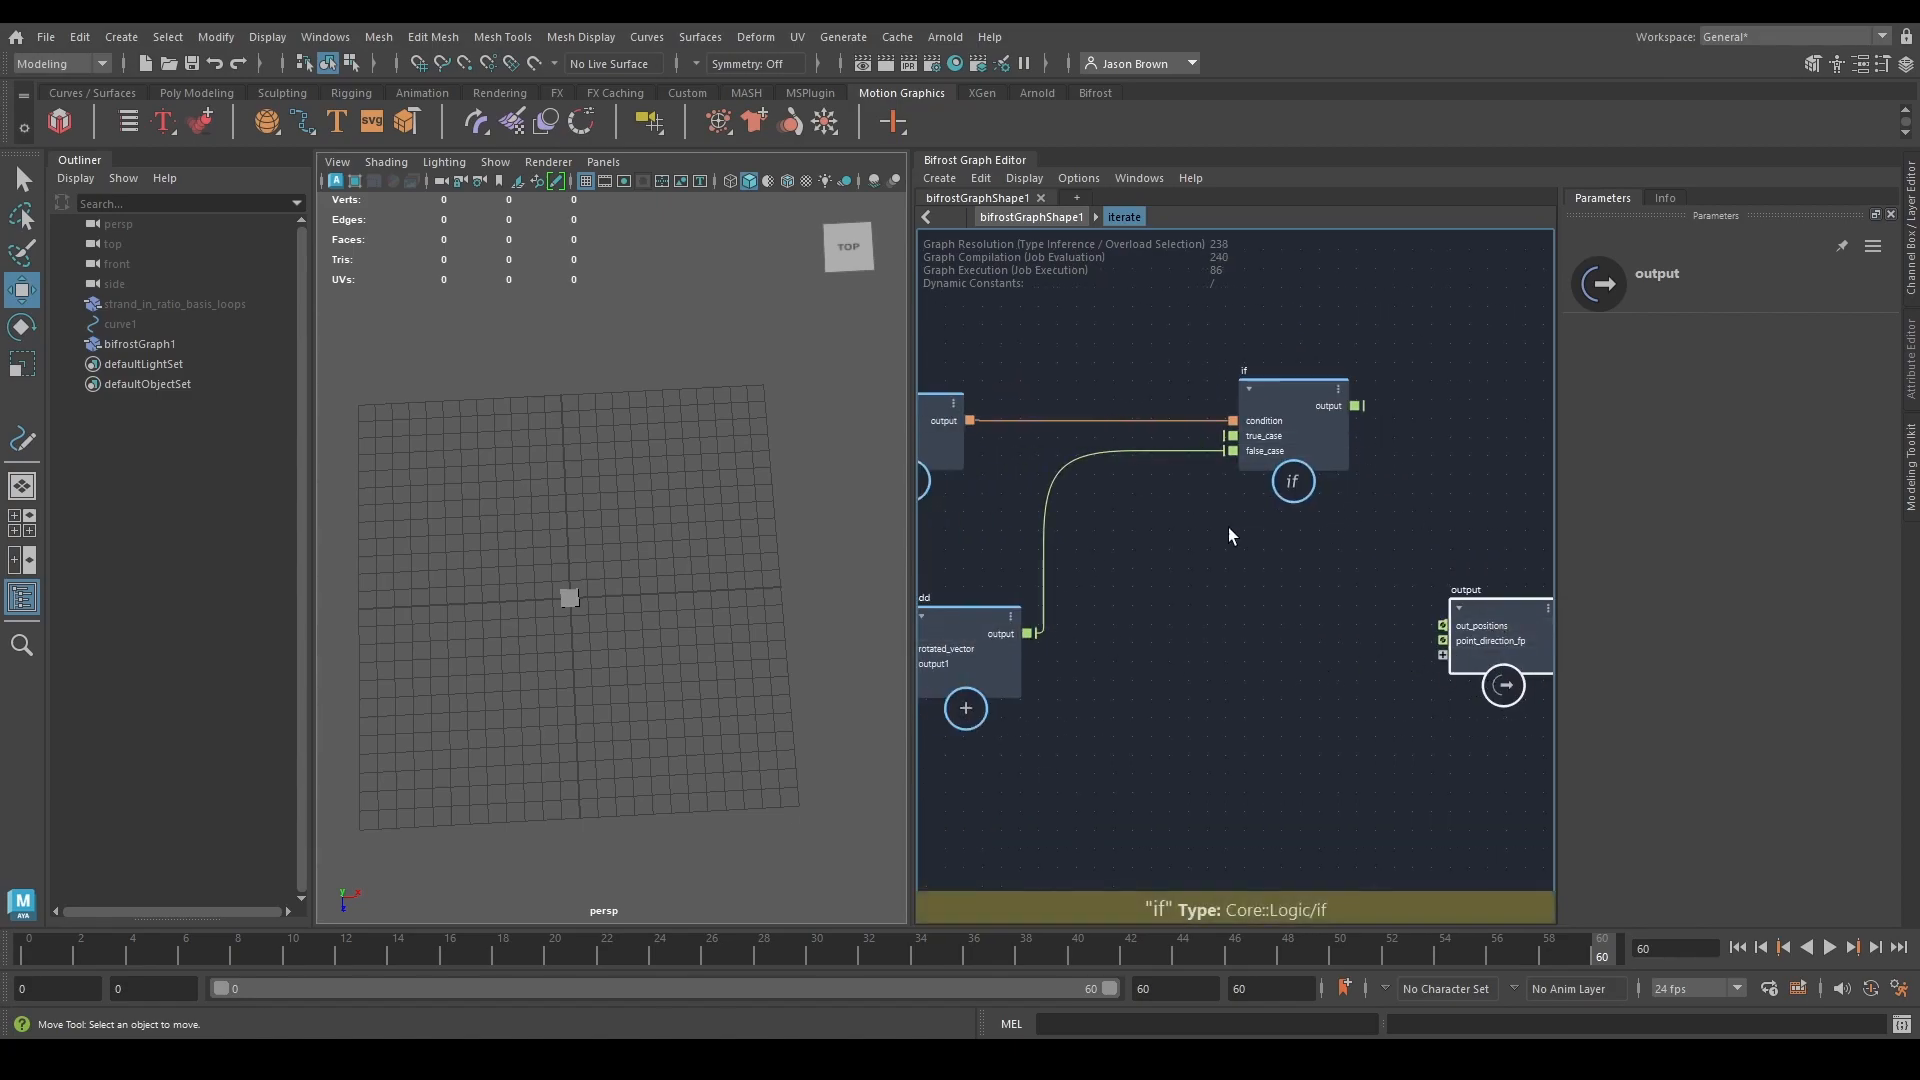
# Add a build_array node near the output node, fed by the input node's positions_array.
pyautogui.scroll(-3, 1242, 555)
pyautogui.moveTo(1228, 583); pyautogui.dragTo(1727, 604, button='middle')
pyautogui.moveTo(1351, 591); pyautogui.dragTo(1201, 573, button='middle')
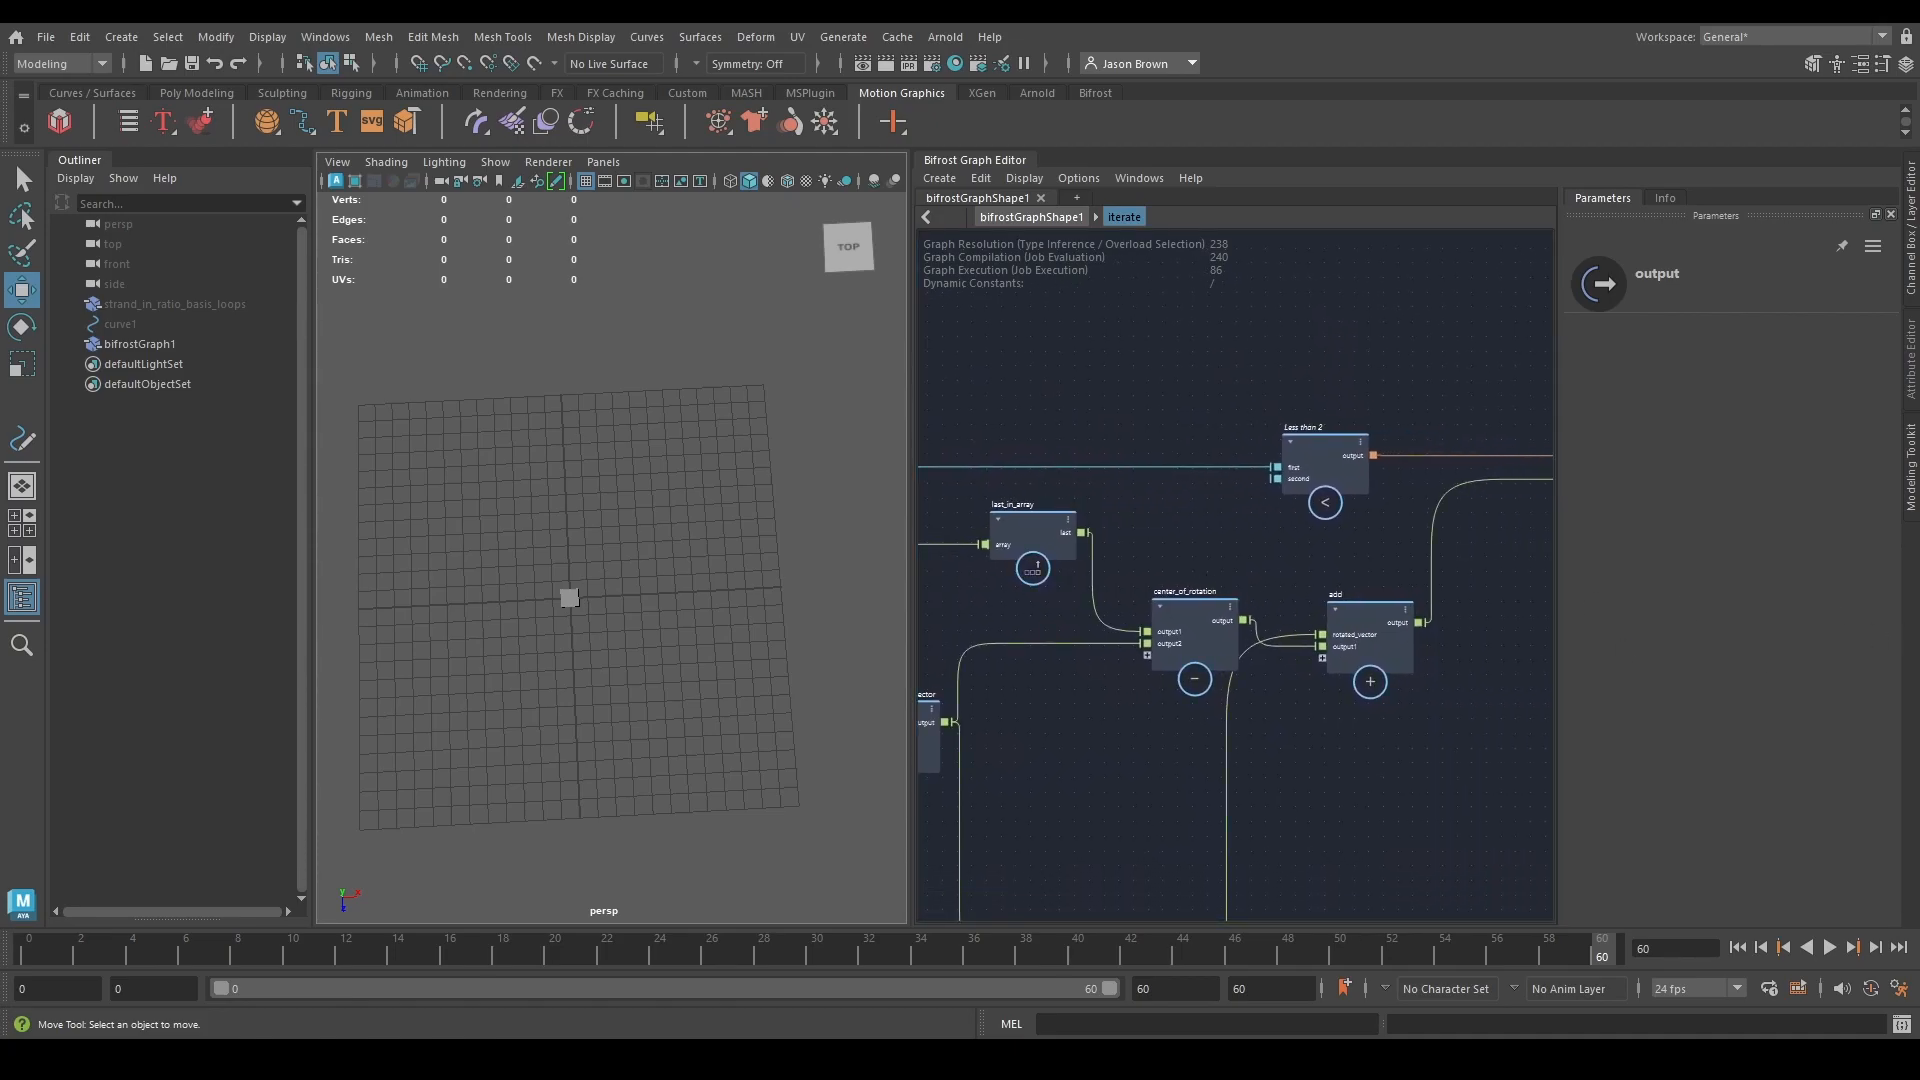
pyautogui.moveTo(1090, 738); pyautogui.dragTo(1884, 438, button='middle')
pyautogui.moveTo(1355, 587); pyautogui.dragTo(1248, 634, button='middle')
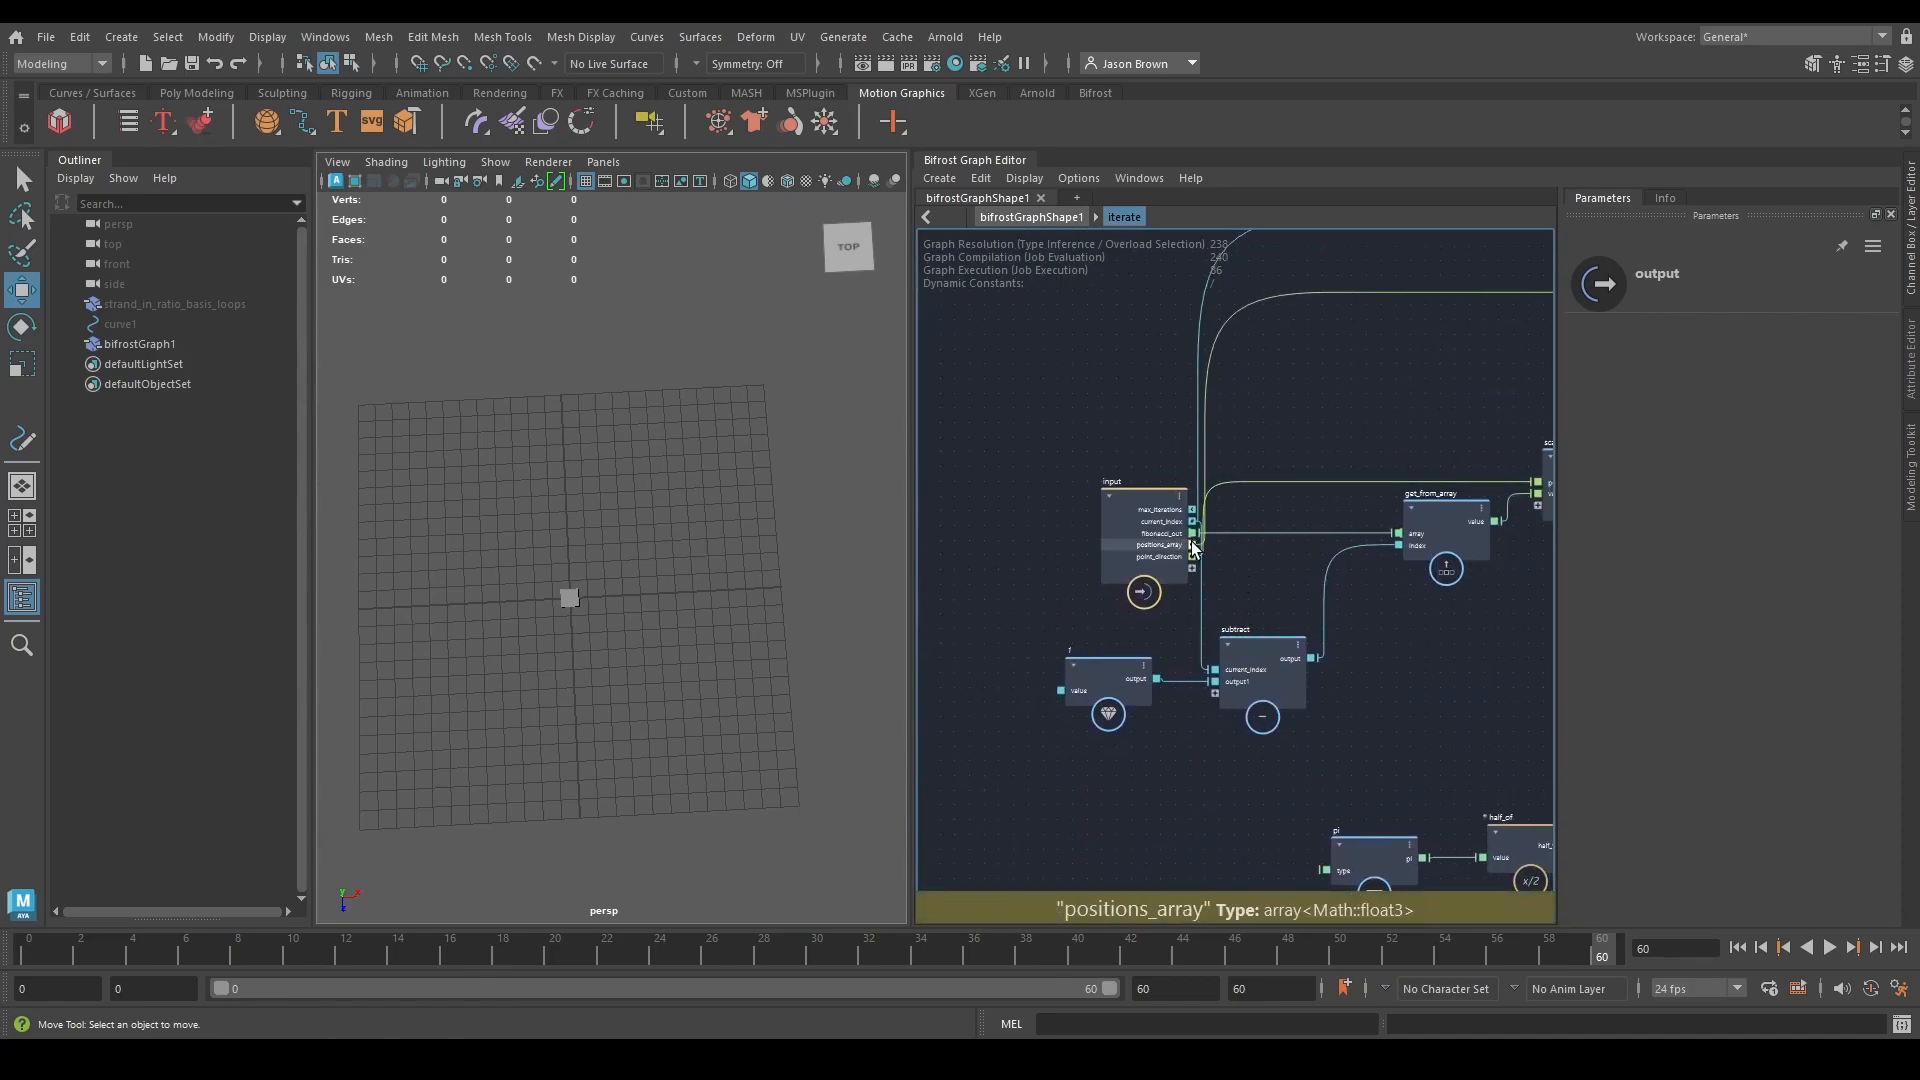
pyautogui.moveTo(1193, 547)
pyautogui.mouseDown()
pyautogui.moveTo(1474, 626)
pyautogui.moveTo(1028, 759)
pyautogui.moveTo(1198, 558)
pyautogui.mouseUp()
pyautogui.write('build')
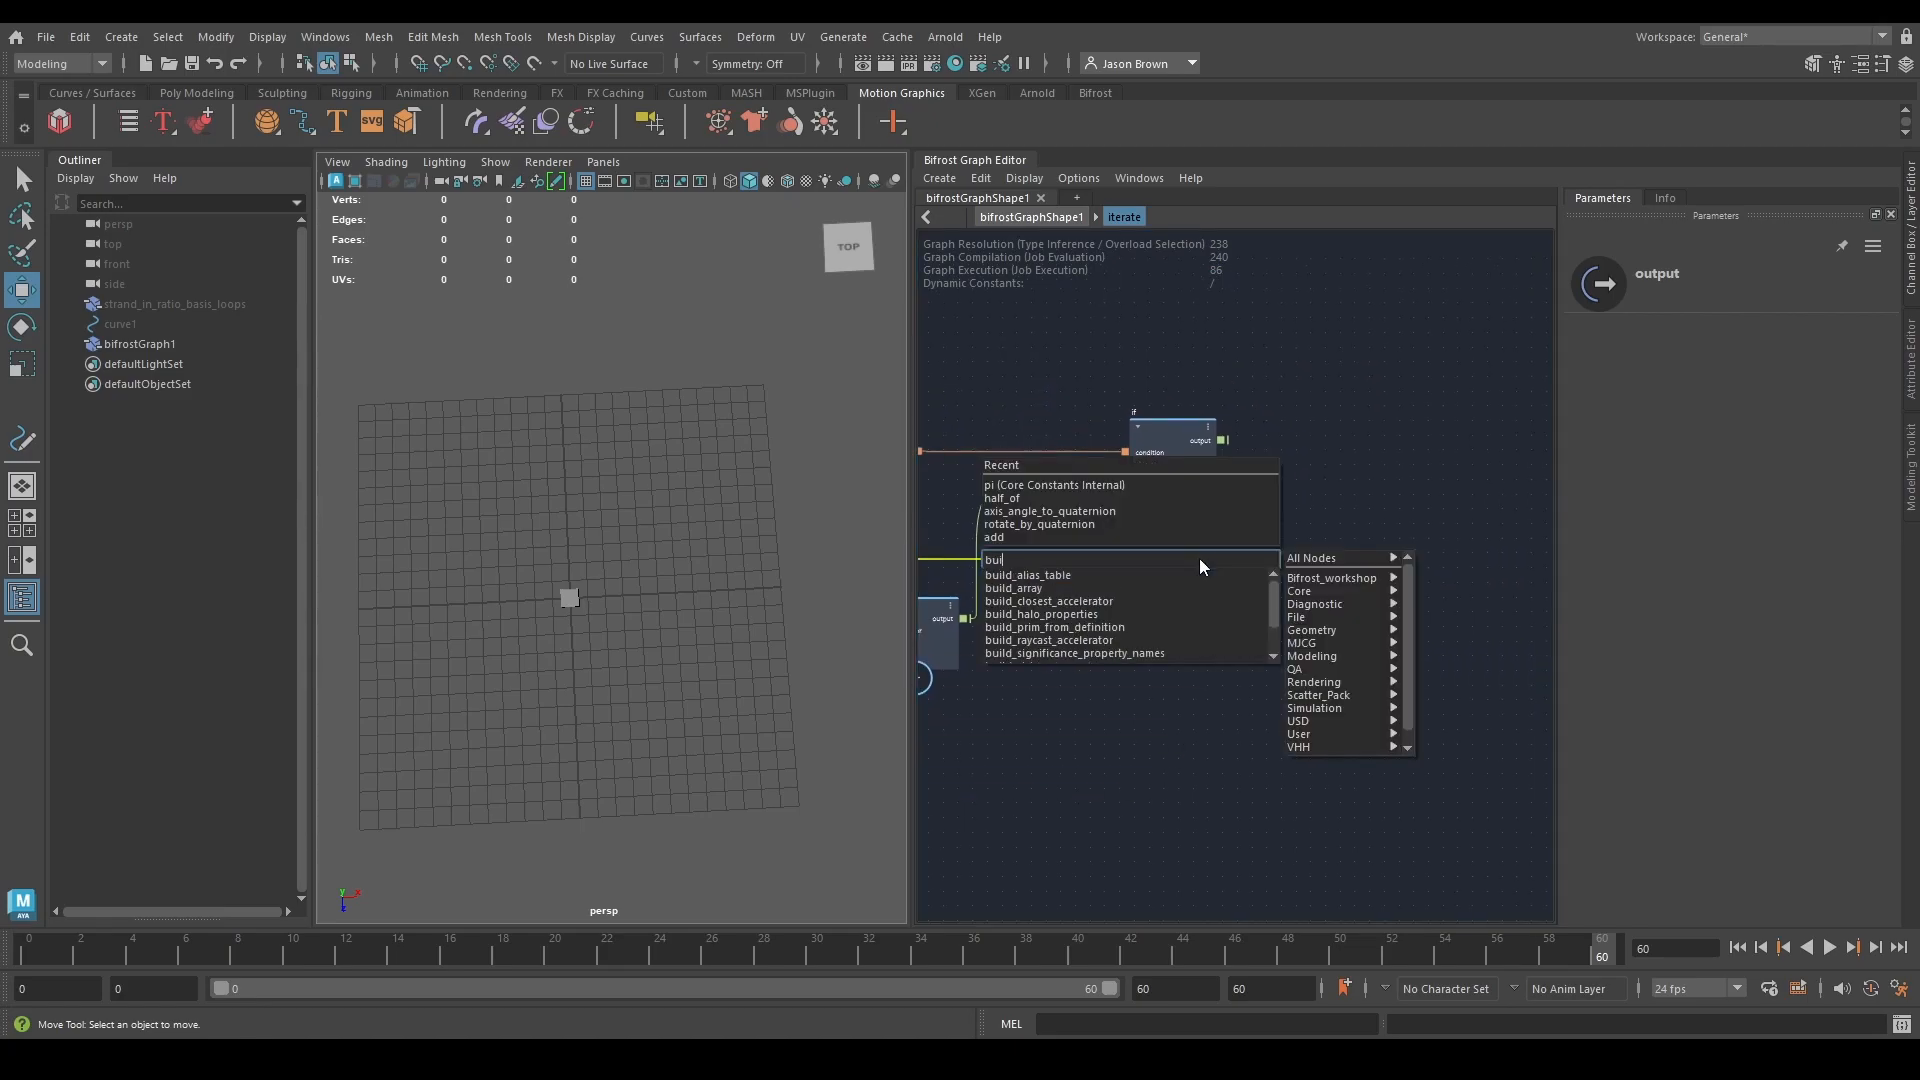
pyautogui.press('Down')
pyautogui.press('Down')
pyautogui.press('Return')
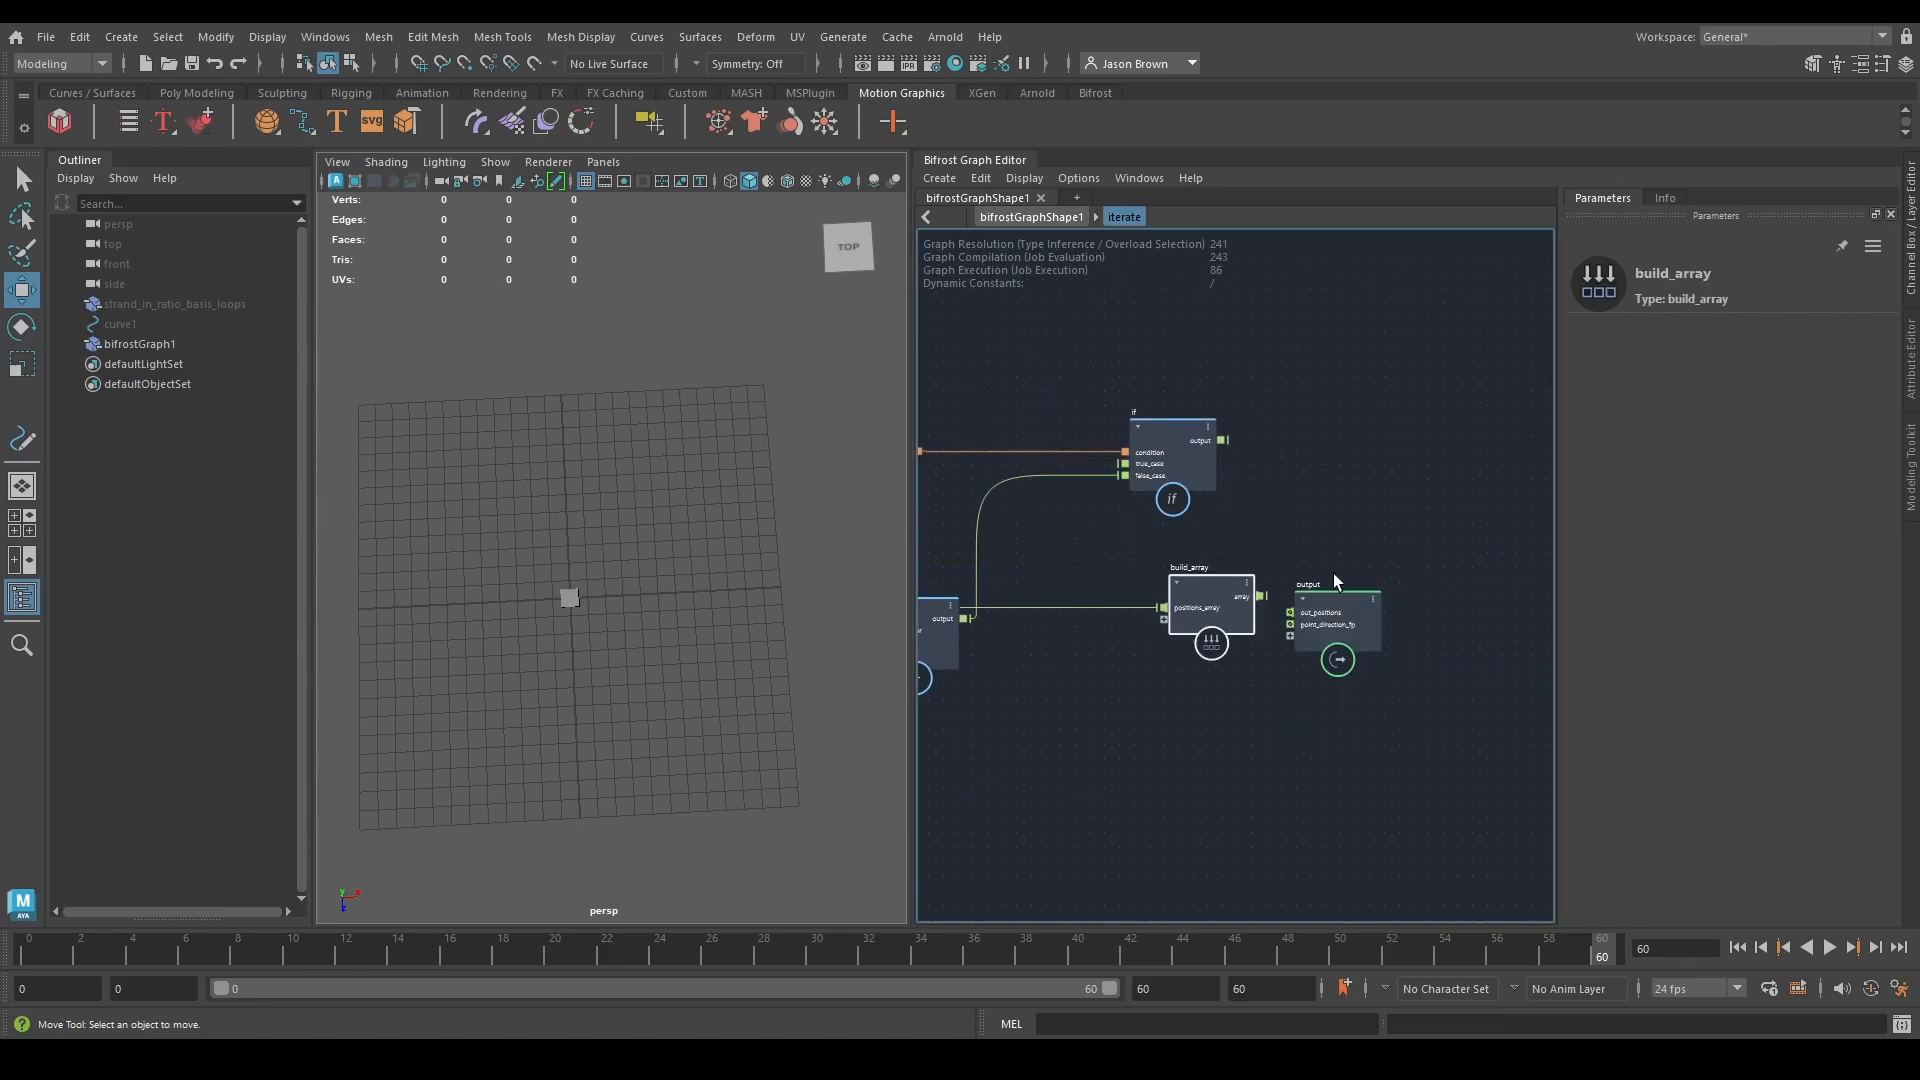
# Space the output and if nodes farther along the graph and connect the add output as build_array's second input.
pyautogui.moveTo(1221, 641); pyautogui.dragTo(1342, 601)
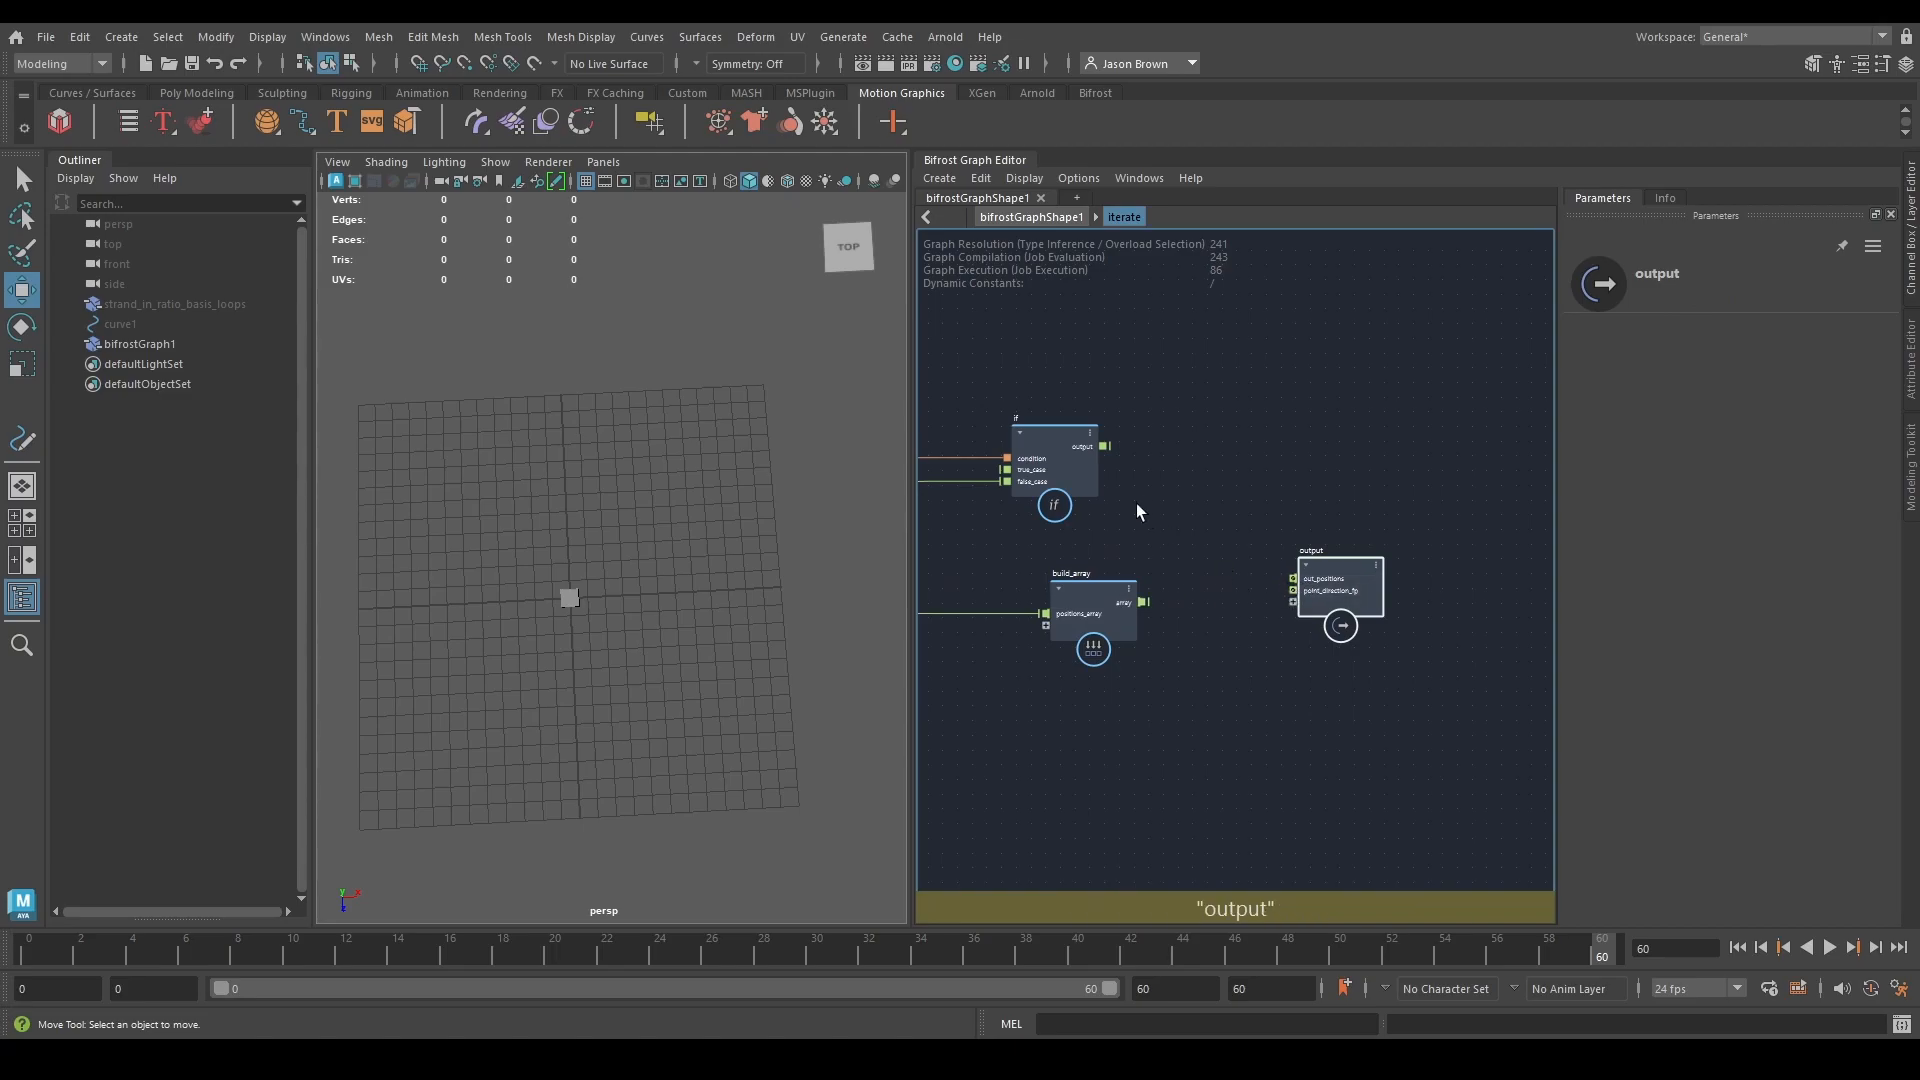
pyautogui.keyDown('alt'); pyautogui.moveTo(1044, 541); pyautogui.dragTo(1346, 555, button='middle'); pyautogui.keyUp('alt')
pyautogui.moveTo(1336, 620); pyautogui.dragTo(1244, 580)
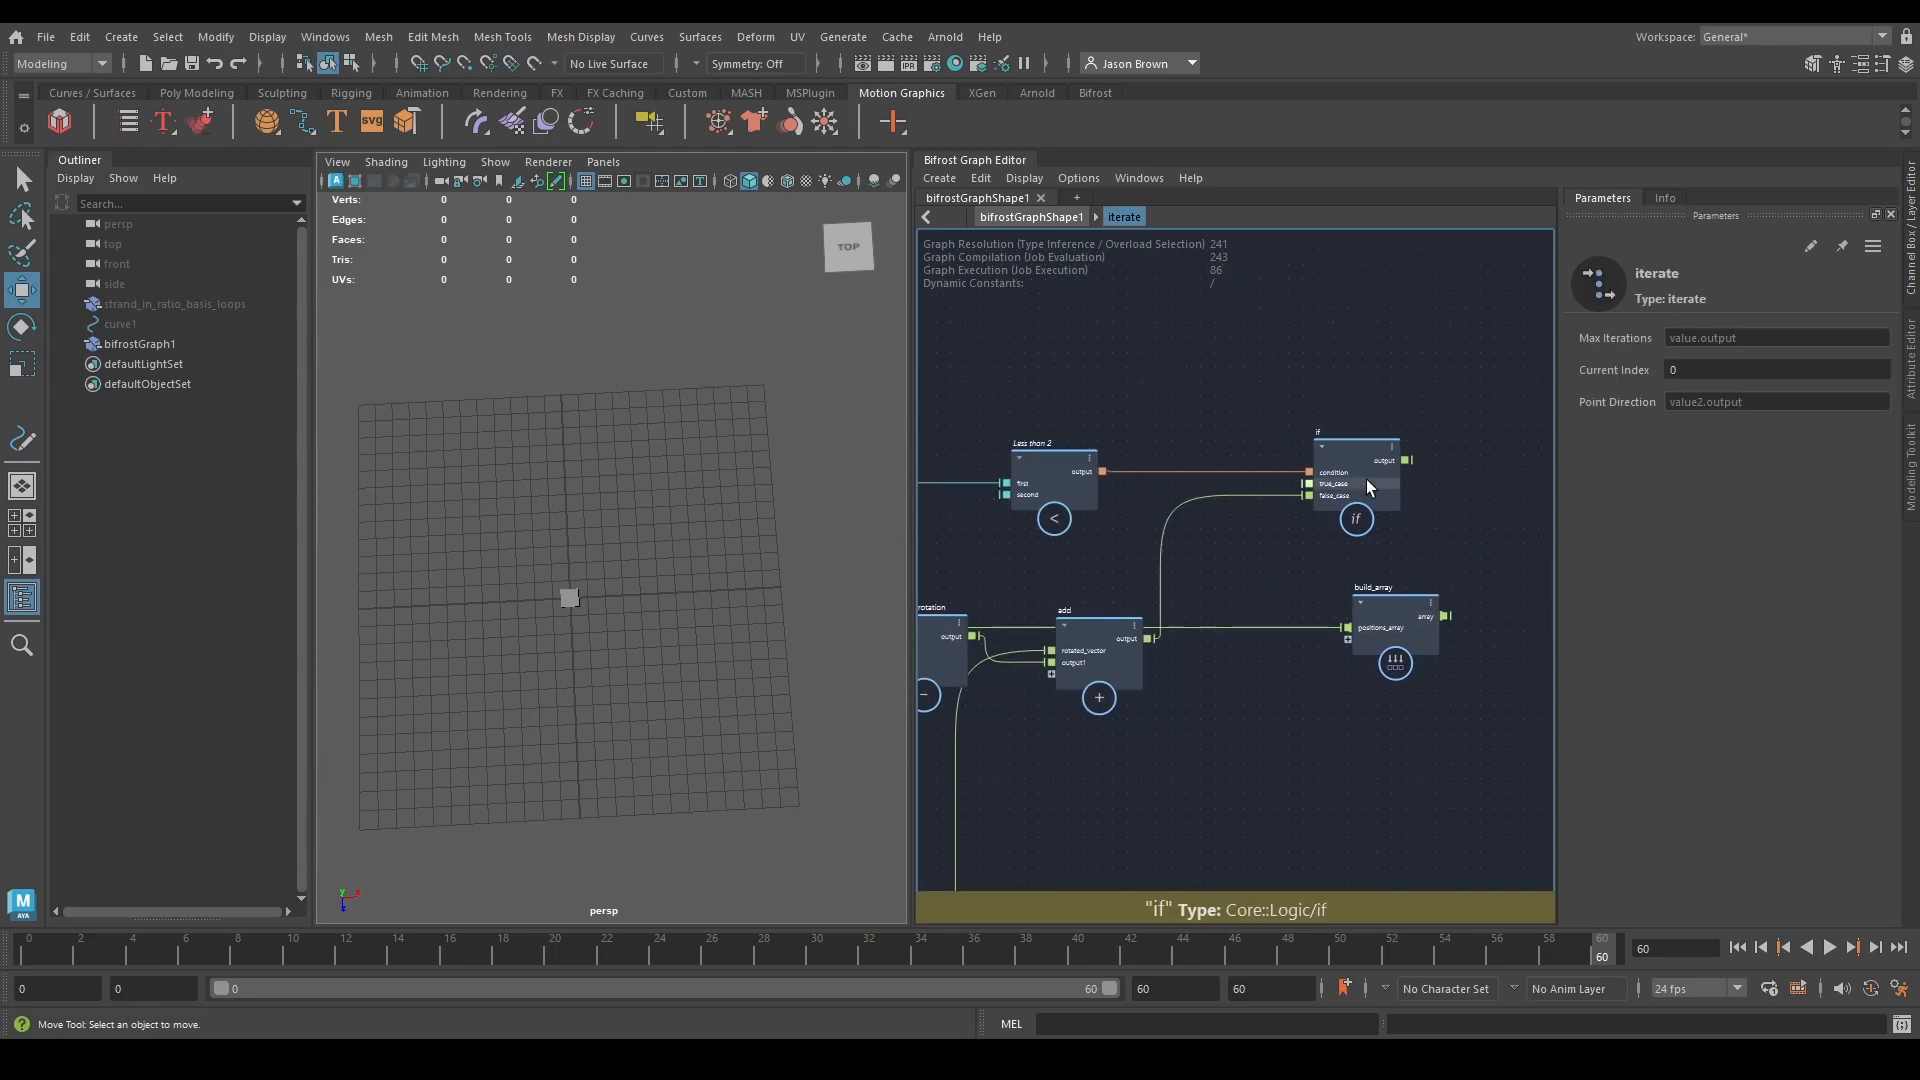
pyautogui.moveTo(1148, 638); pyautogui.dragTo(1358, 638)
pyautogui.moveTo(1334, 481); pyautogui.dragTo(1476, 480)
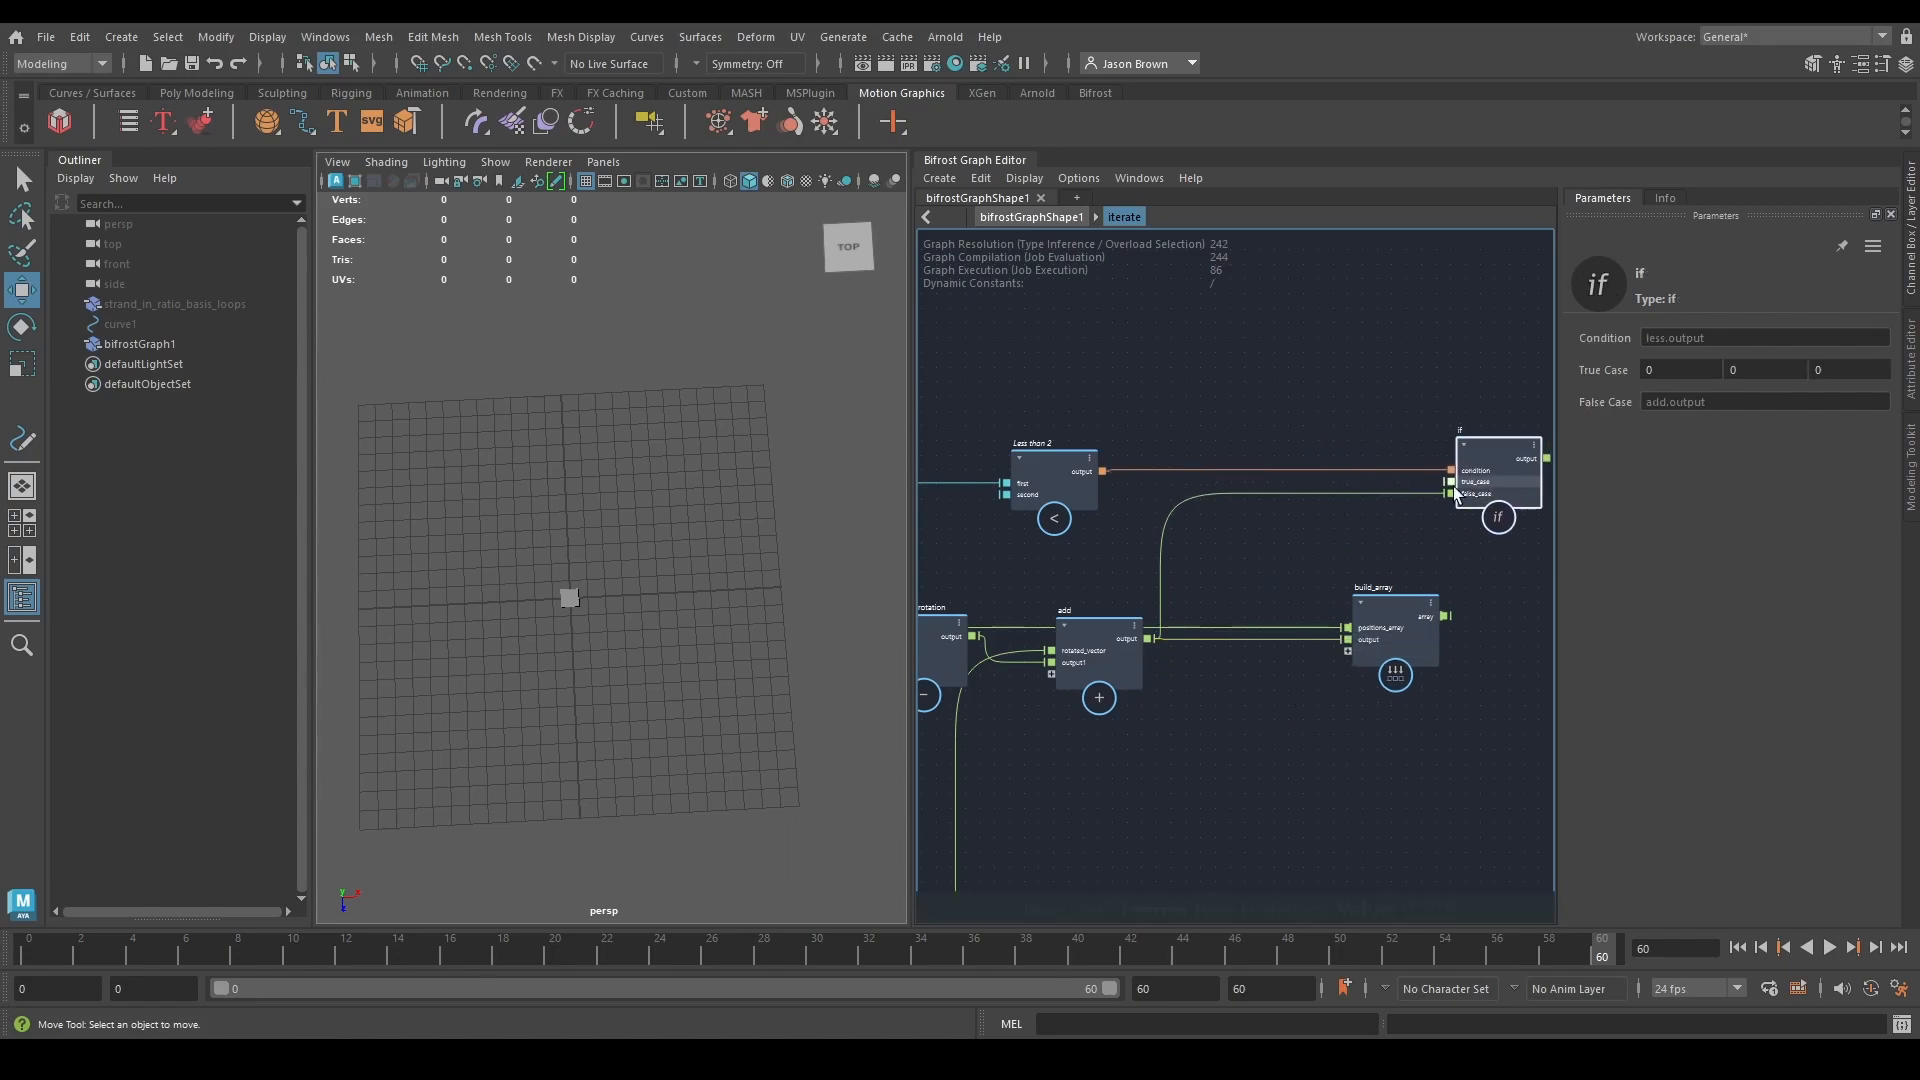
# Connect the build_array output to the if node's false_case and the if output to out_positions.
pyautogui.keyDown('alt'); pyautogui.moveTo(1416, 616); pyautogui.dragTo(1342, 640, button='middle'); pyautogui.keyUp('alt')
pyautogui.moveTo(1342, 640); pyautogui.dragTo(1377, 517)
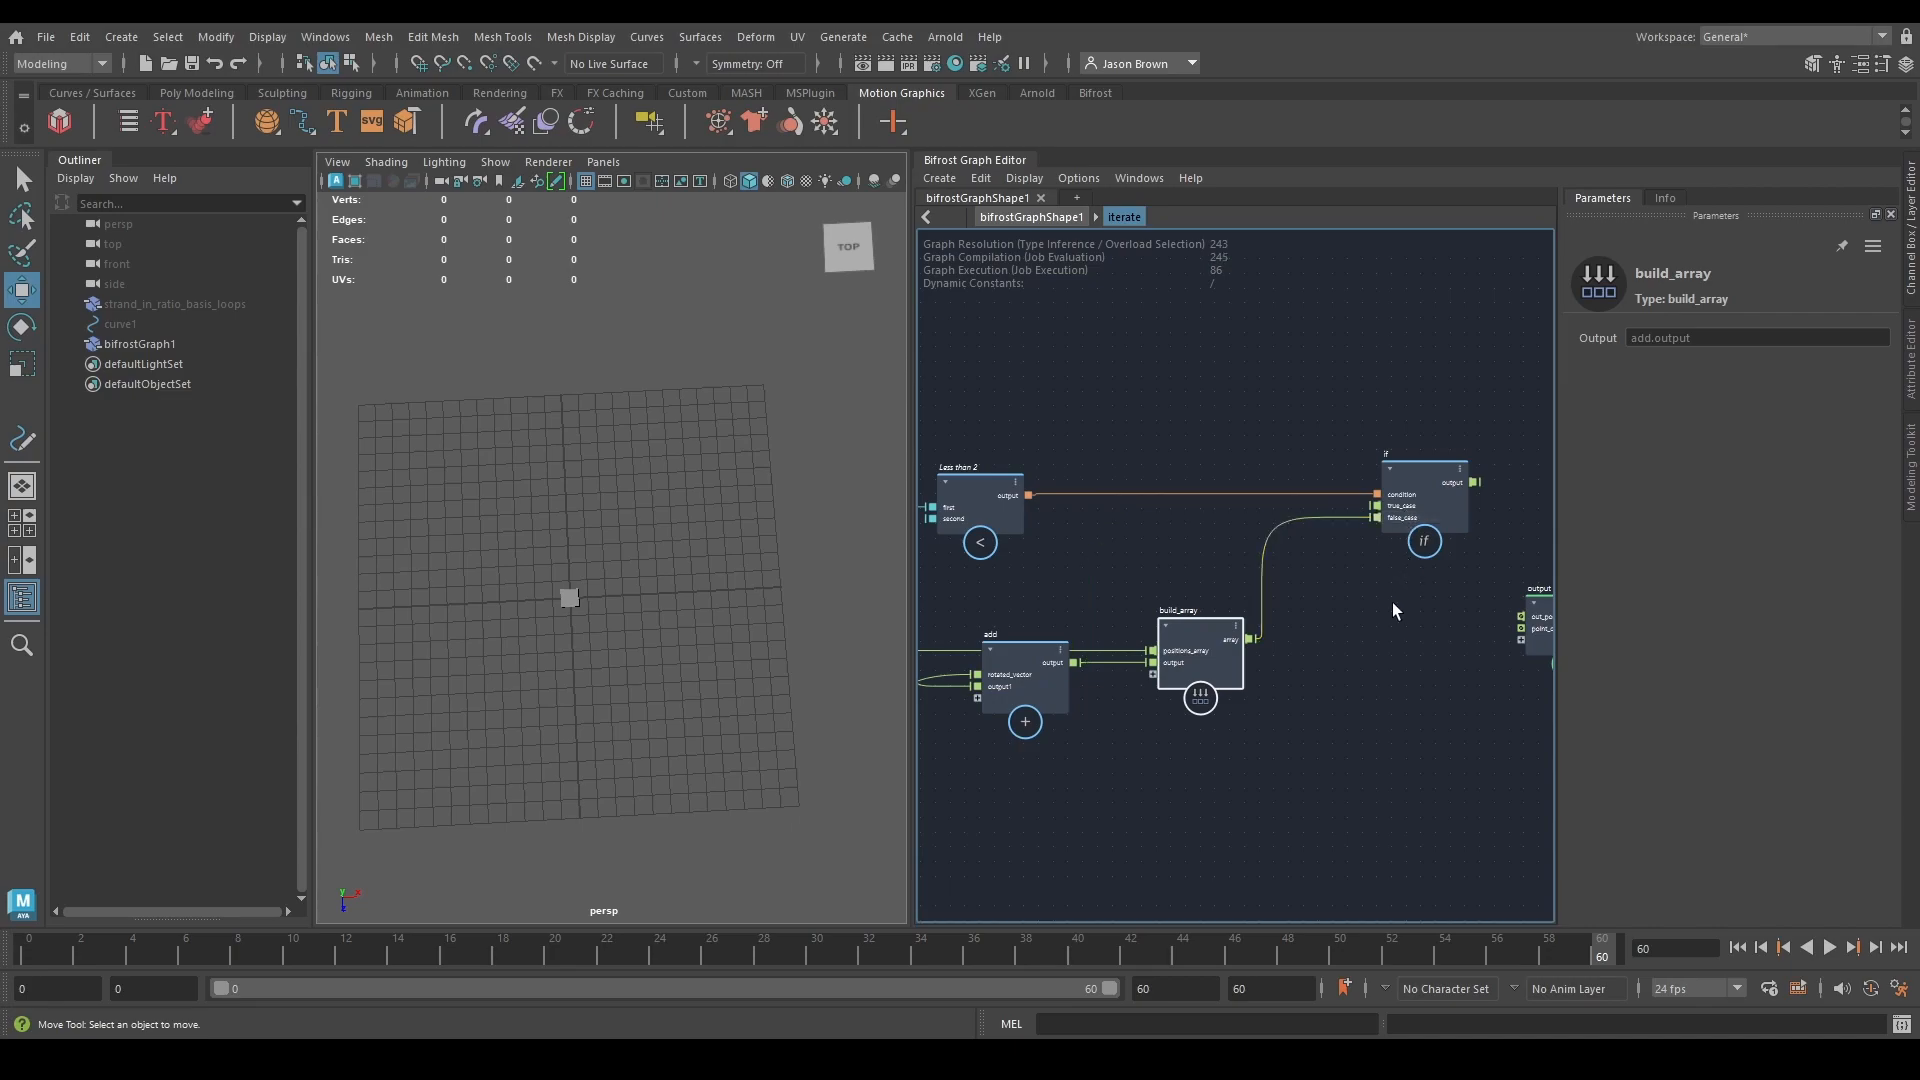
pyautogui.moveTo(1432, 620); pyautogui.dragTo(1282, 630, button='middle')
pyautogui.moveTo(1326, 490); pyautogui.dragTo(1373, 624)
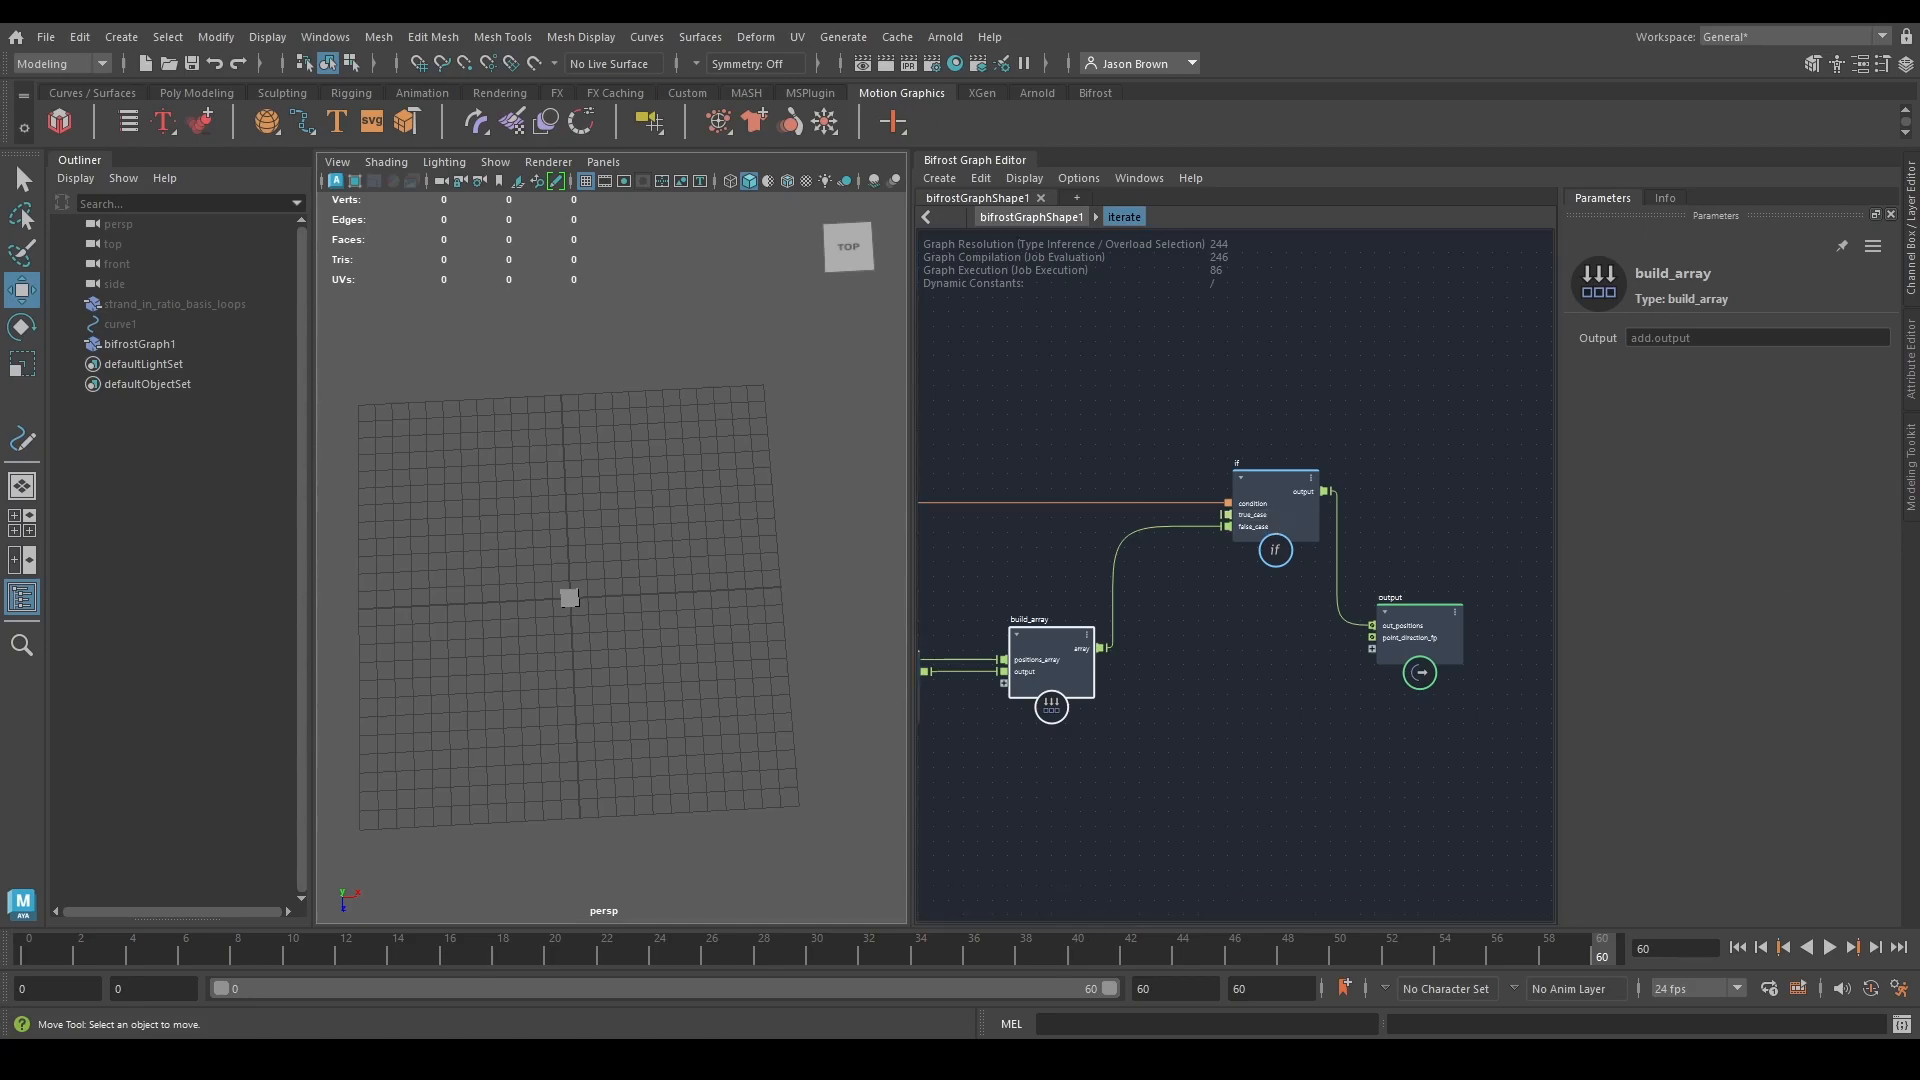
# Connect the input node's positions_array to the if node's true_case and move the output node farther from the if node.
pyautogui.keyDown('alt'); pyautogui.moveTo(1219, 710); pyautogui.dragTo(1919, 635, button='middle'); pyautogui.keyUp('alt')
pyautogui.scroll(3, 1092, 738)
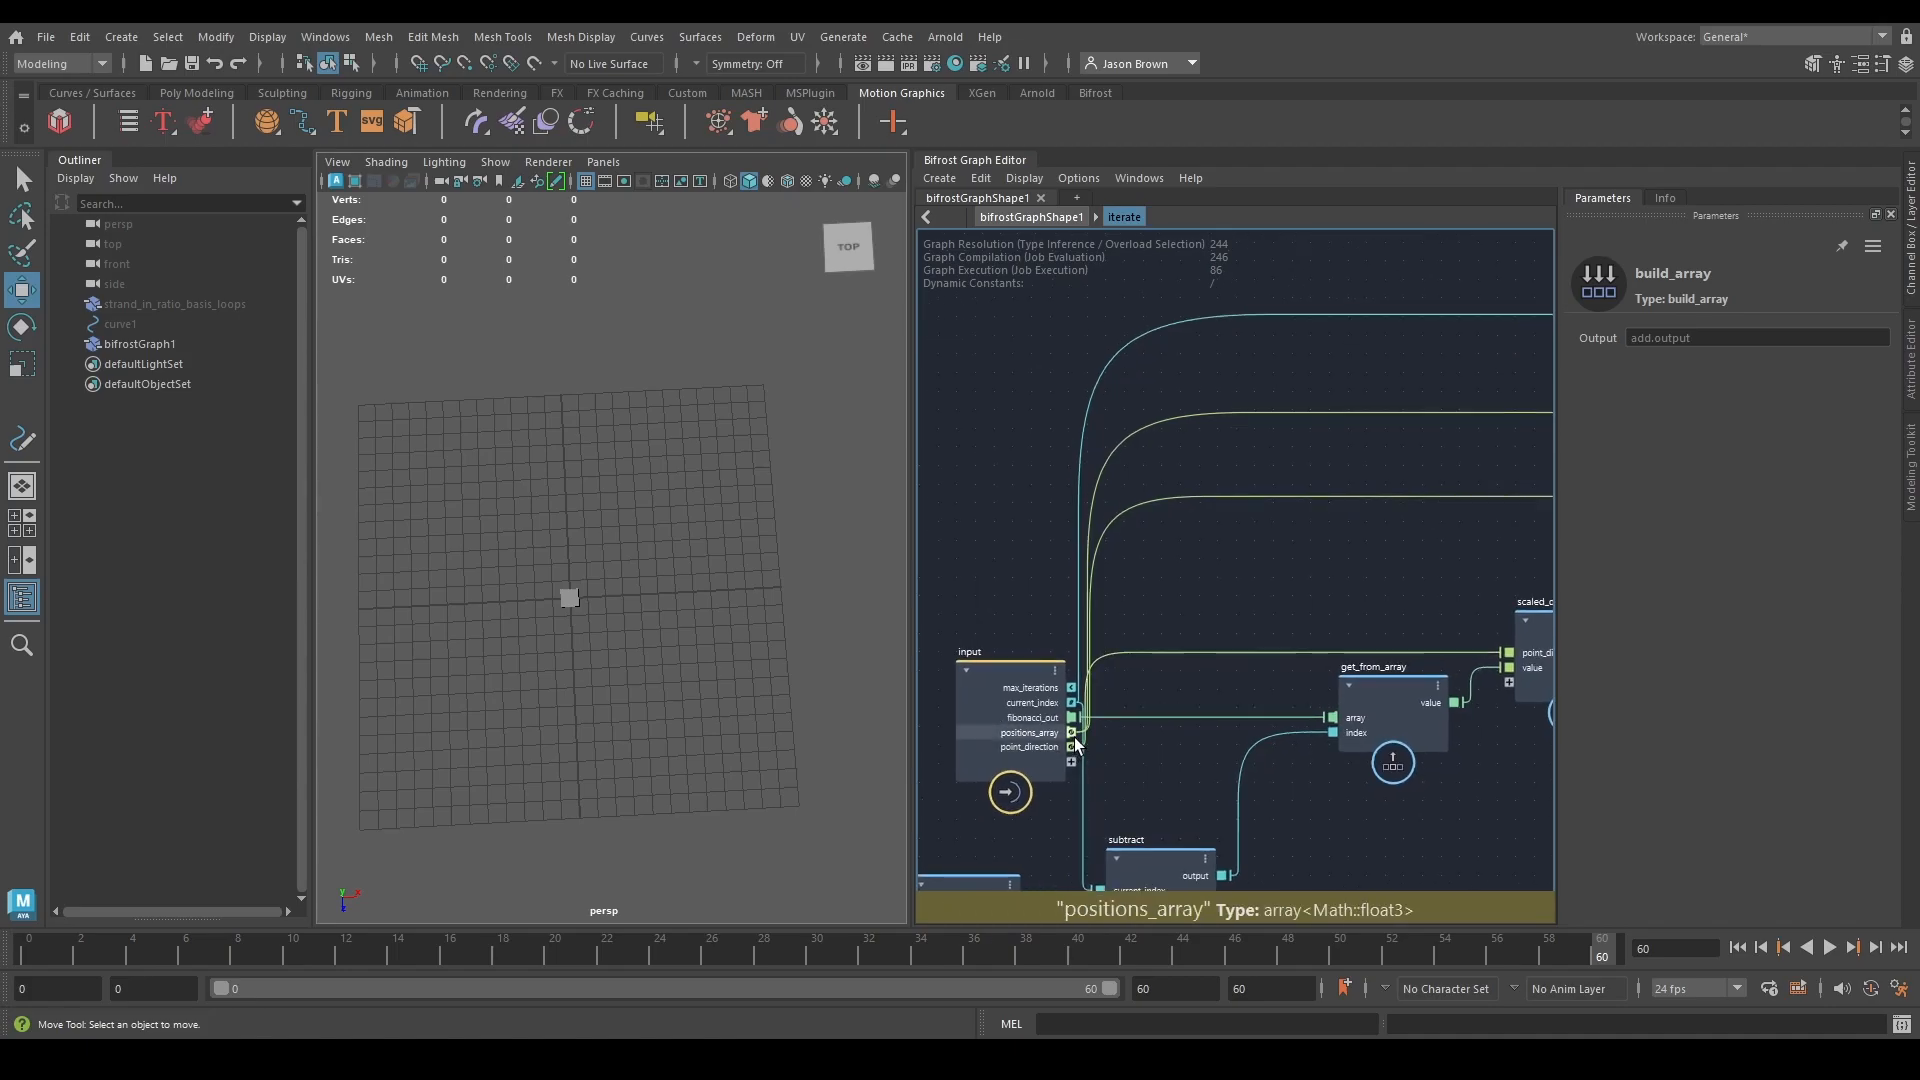
pyautogui.click(1073, 735)
pyautogui.keyDown('alt'); pyautogui.moveTo(1420, 560); pyautogui.dragTo(923, 574, button='middle'); pyautogui.keyUp('alt')
pyautogui.keyDown('alt'); pyautogui.moveTo(1325, 555); pyautogui.dragTo(1025, 592, button='middle'); pyautogui.keyUp('alt')
pyautogui.click(1251, 554)
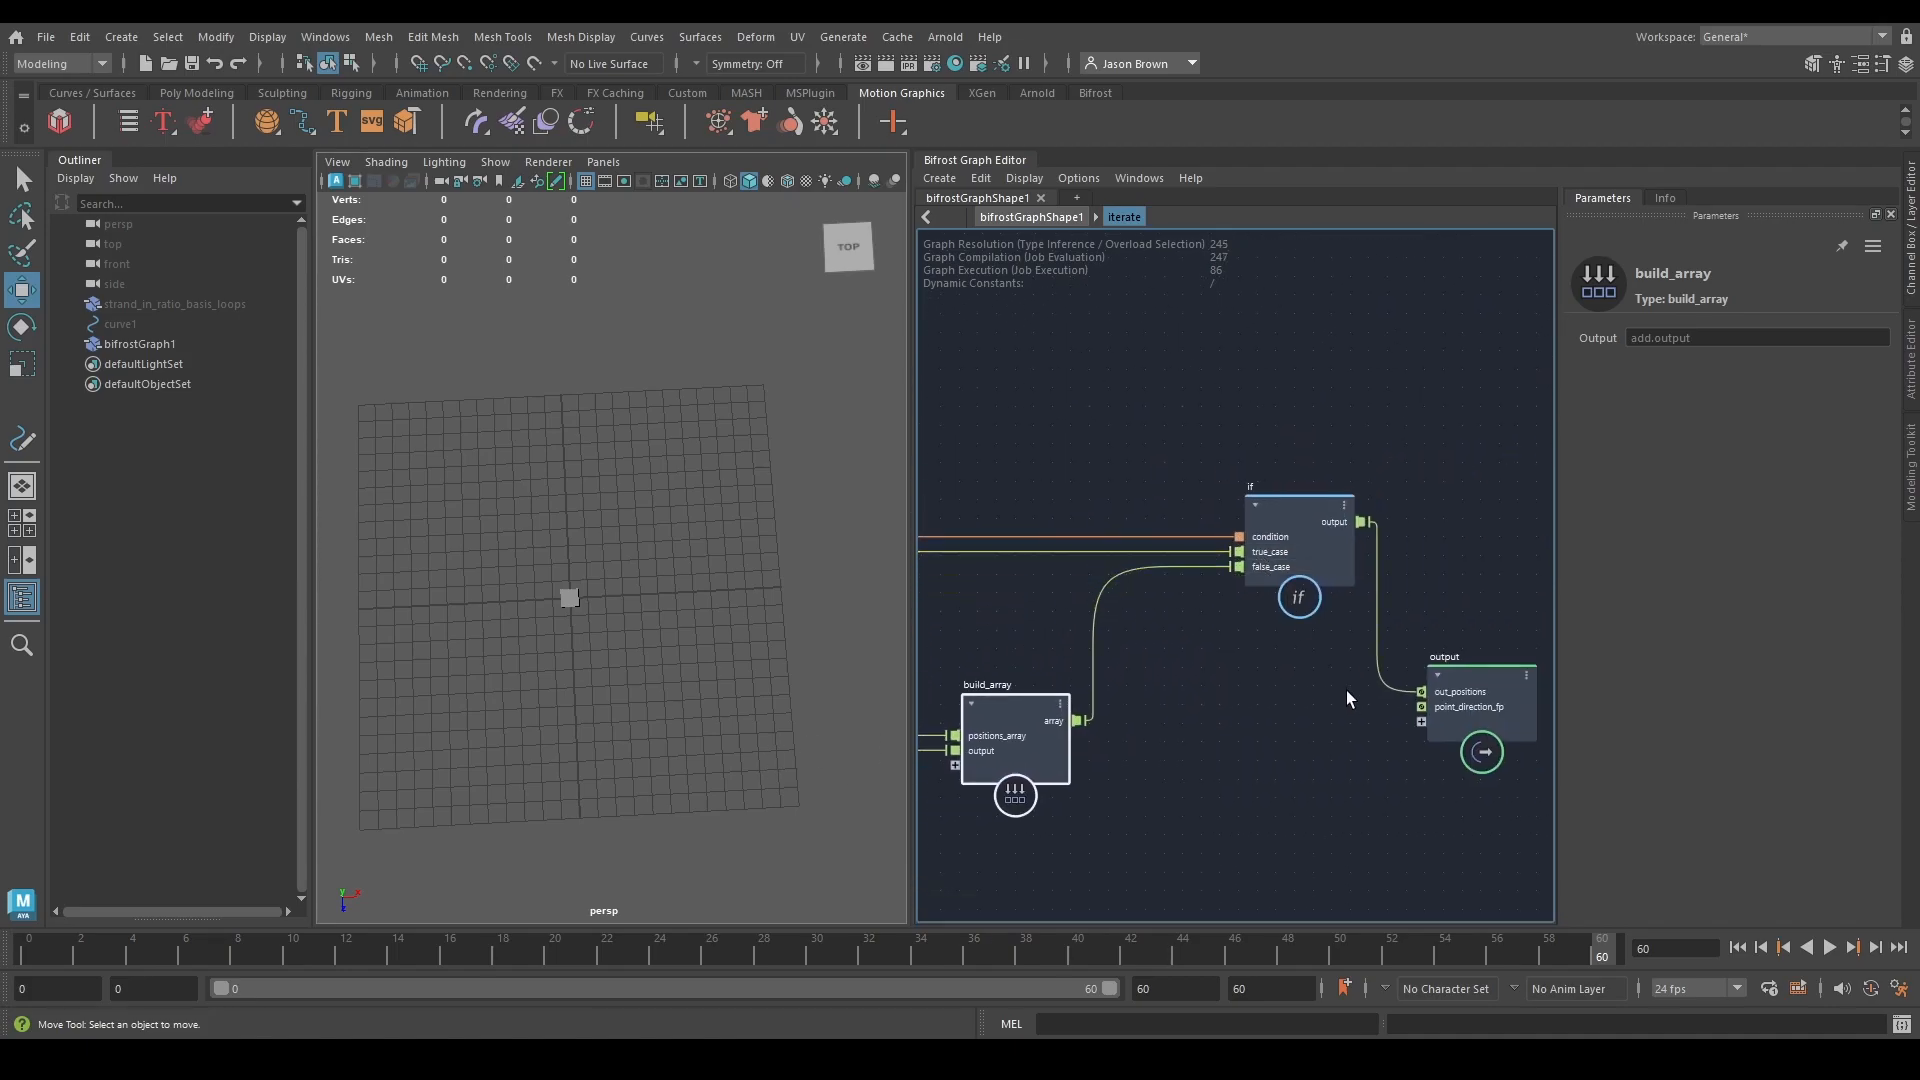
pyautogui.scroll(-2, 1310, 658)
pyautogui.keyDown('alt'); pyautogui.moveTo(1310, 658); pyautogui.dragTo(1230, 648, button='middle'); pyautogui.keyUp('alt')
pyautogui.moveTo(1347, 703); pyautogui.dragTo(1410, 704)
# Review the rotation node chain in the iterate compound and examine the axis_angle_to_quaternion node's parameters.
pyautogui.keyDown('alt'); pyautogui.moveTo(1212, 775); pyautogui.dragTo(1440, 517, button='middle'); pyautogui.keyUp('alt')
pyautogui.keyDown('alt'); pyautogui.moveTo(1124, 780); pyautogui.dragTo(1393, 554, button='middle'); pyautogui.keyUp('alt')
pyautogui.keyDown('alt'); pyautogui.moveTo(1512, 535); pyautogui.dragTo(1114, 801, button='middle'); pyautogui.keyUp('alt')
pyautogui.keyDown('alt'); pyautogui.moveTo(1290, 672); pyautogui.dragTo(1196, 722, button='middle'); pyautogui.keyUp('alt')
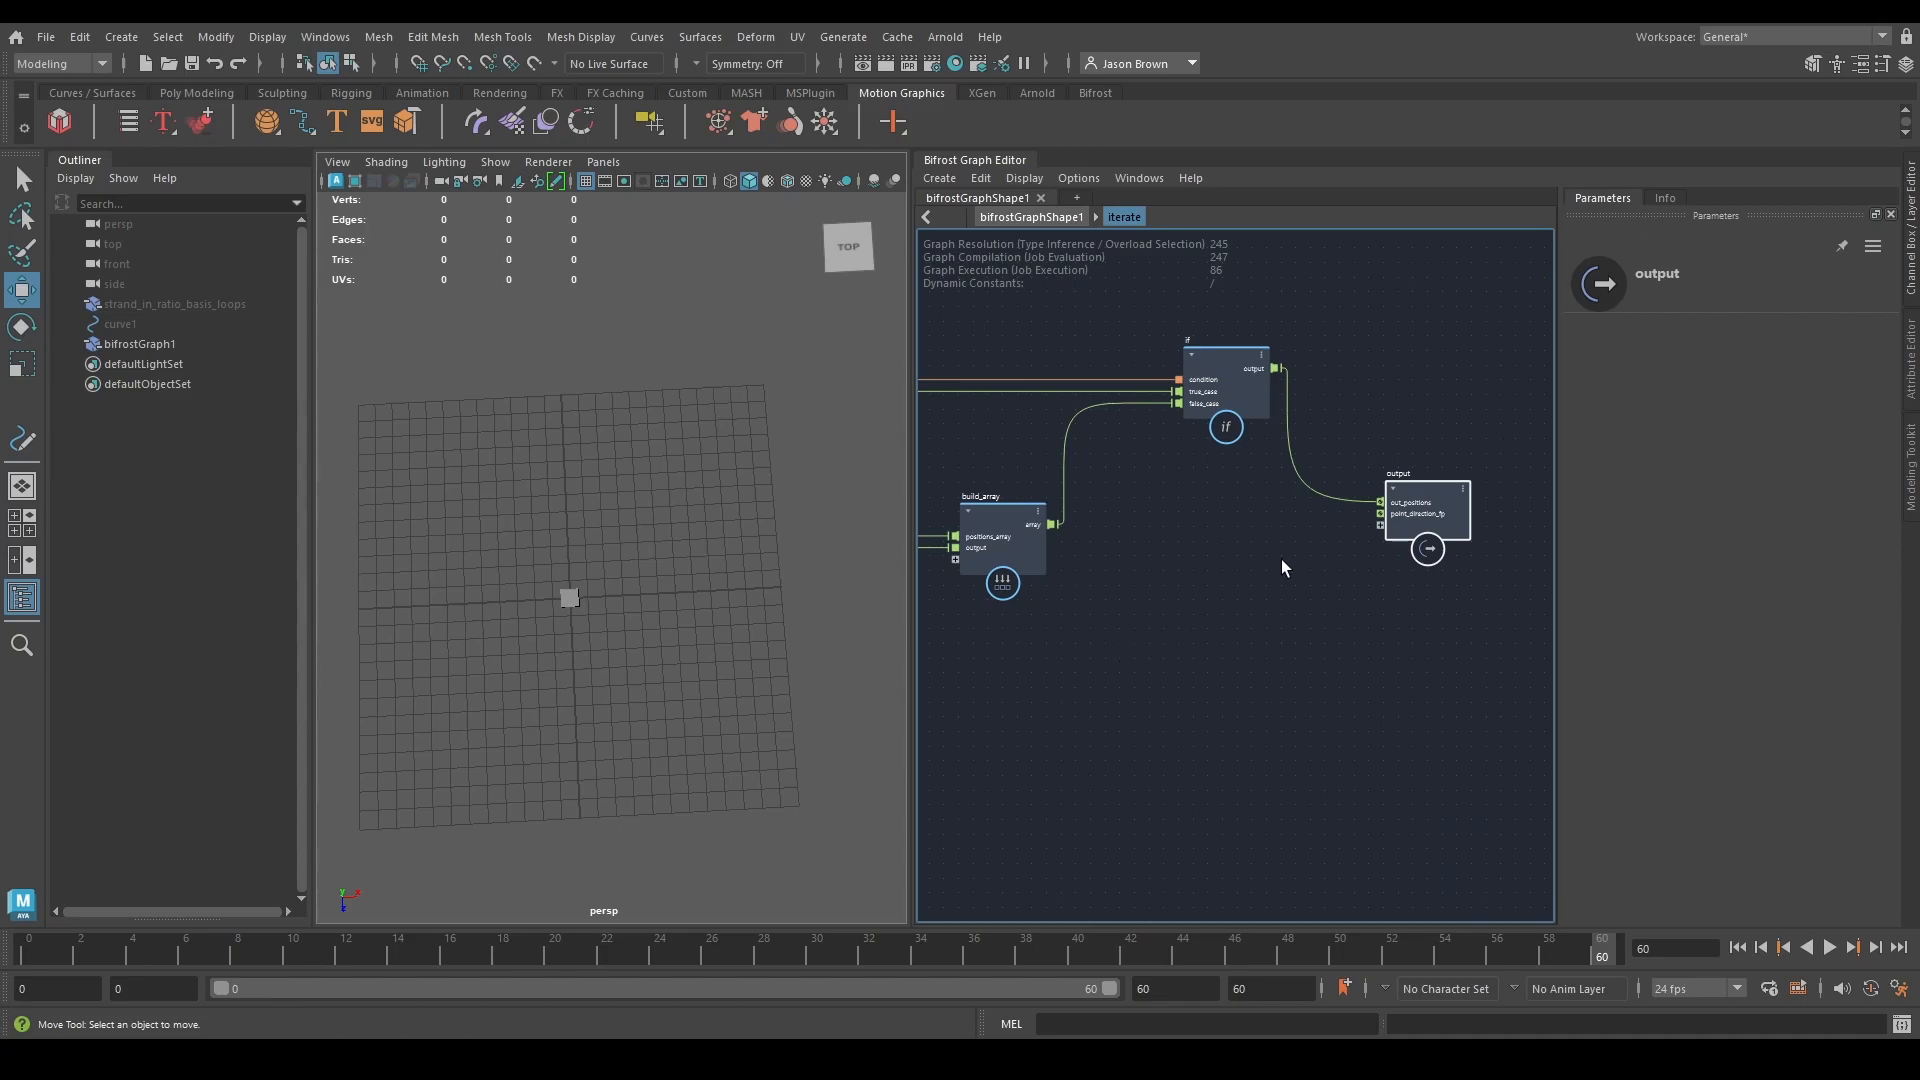
pyautogui.keyDown('alt'); pyautogui.moveTo(1140, 634); pyautogui.dragTo(1298, 544, button='middle'); pyautogui.keyUp('alt')
pyautogui.keyDown('alt'); pyautogui.moveTo(1140, 729); pyautogui.dragTo(875, 667, button='middle'); pyautogui.keyUp('alt')
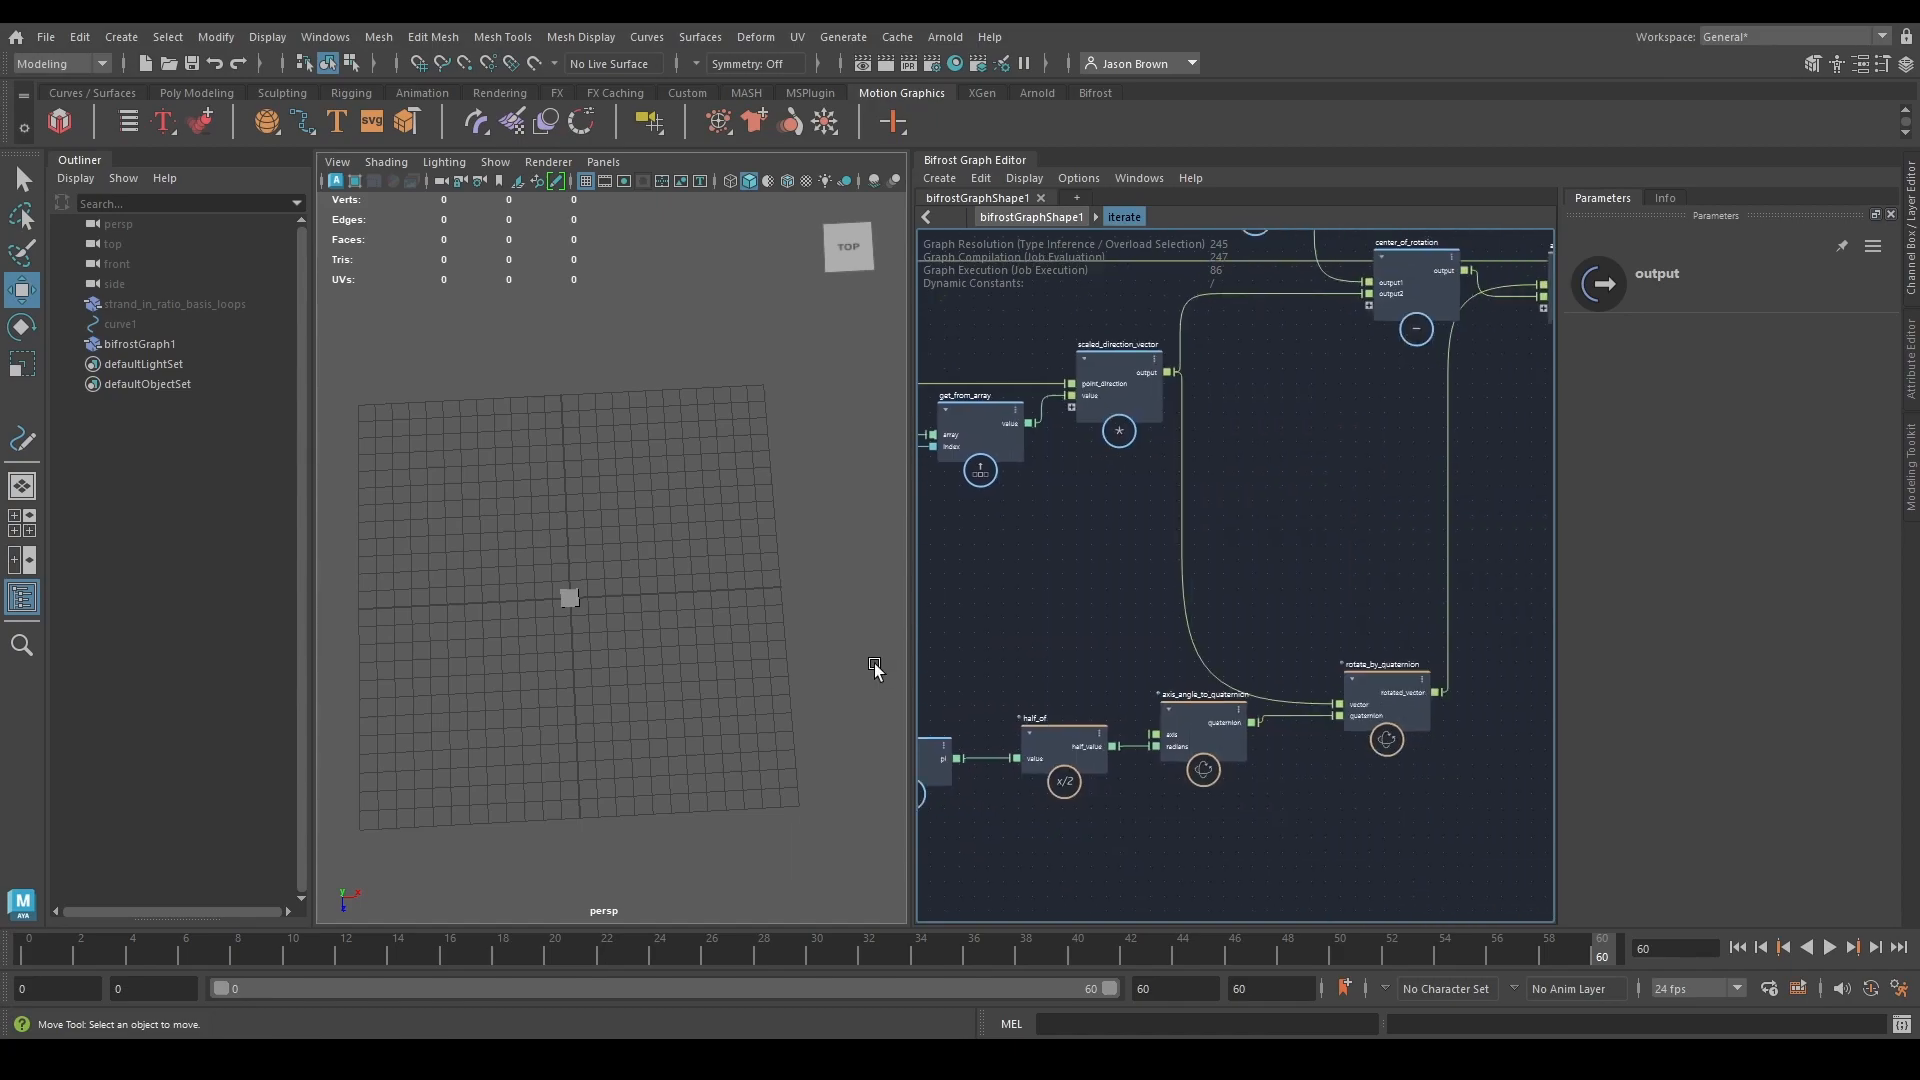
pyautogui.keyDown('alt'); pyautogui.moveTo(1236, 783); pyautogui.dragTo(1181, 785, button='middle'); pyautogui.keyUp('alt')
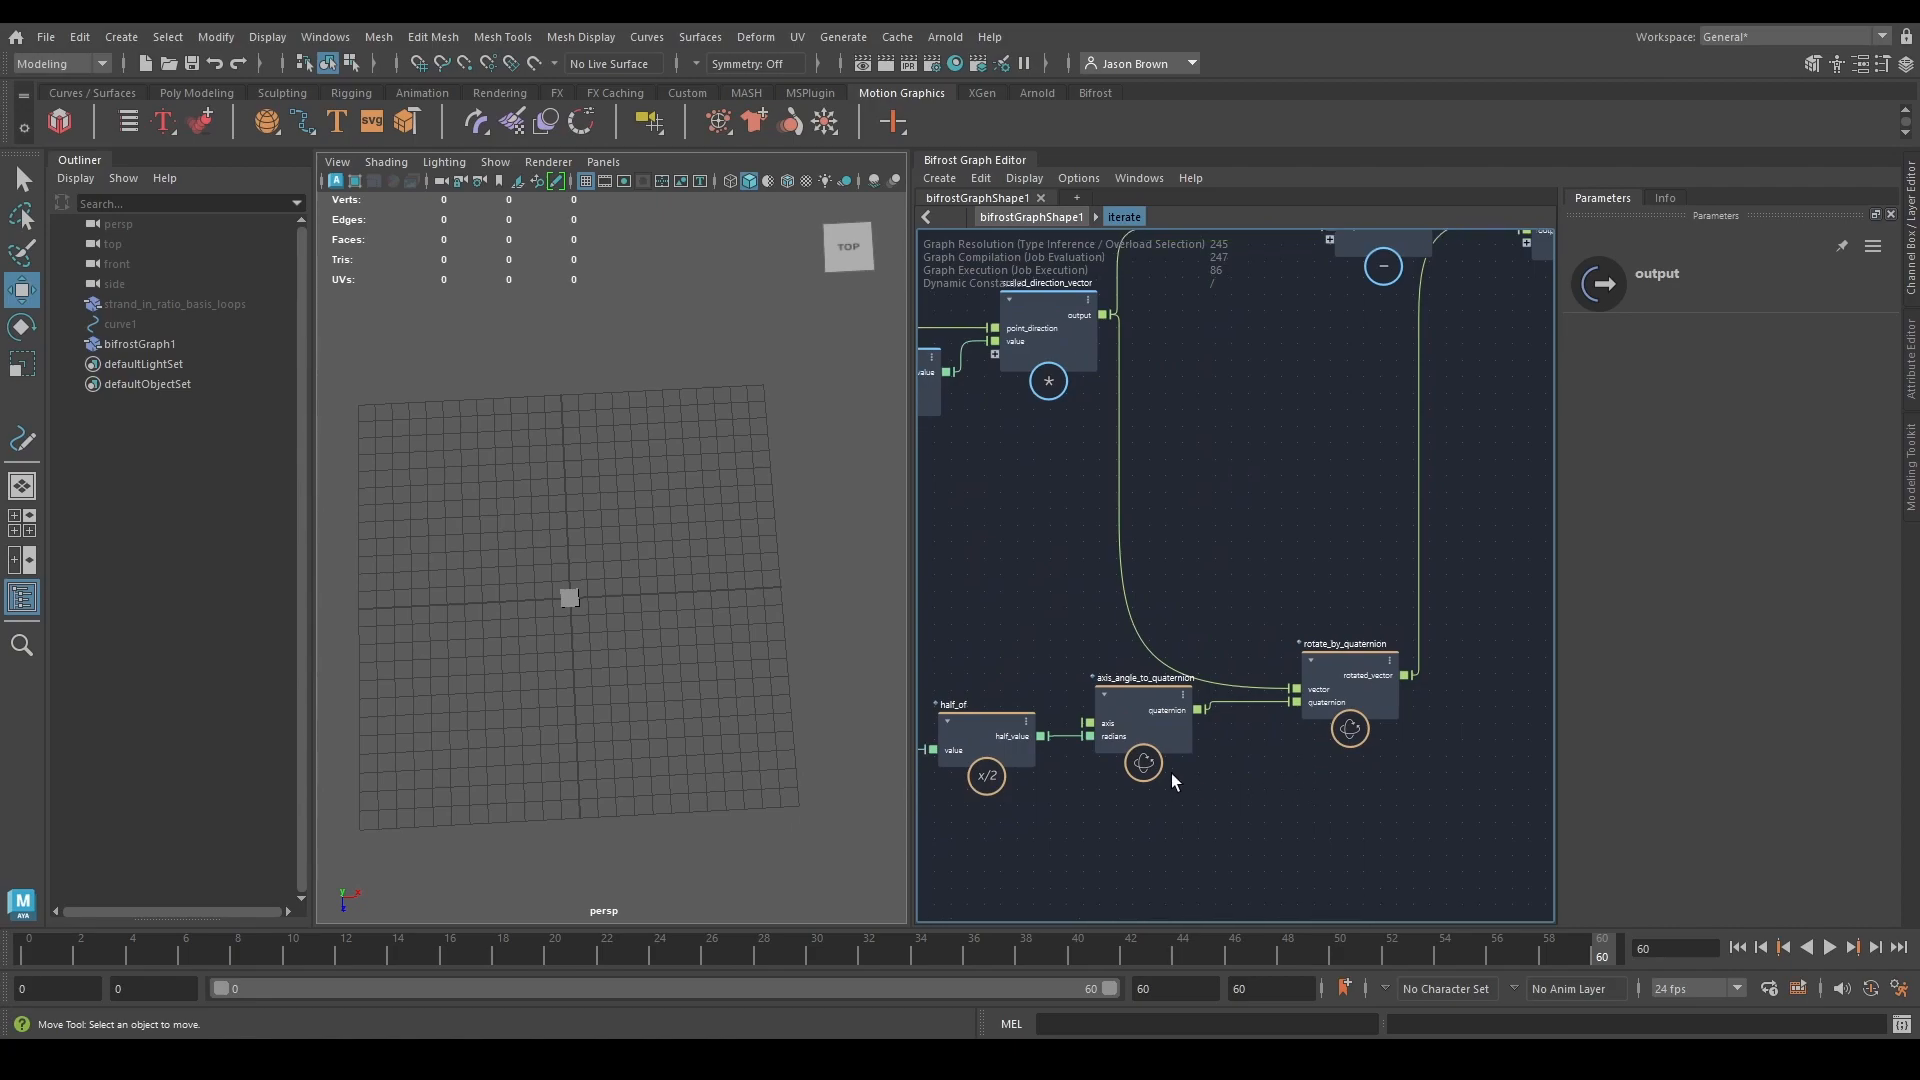
pyautogui.click(1148, 717)
pyautogui.keyDown('alt'); pyautogui.moveTo(1326, 779); pyautogui.dragTo(1243, 788, button='middle'); pyautogui.keyUp('alt')
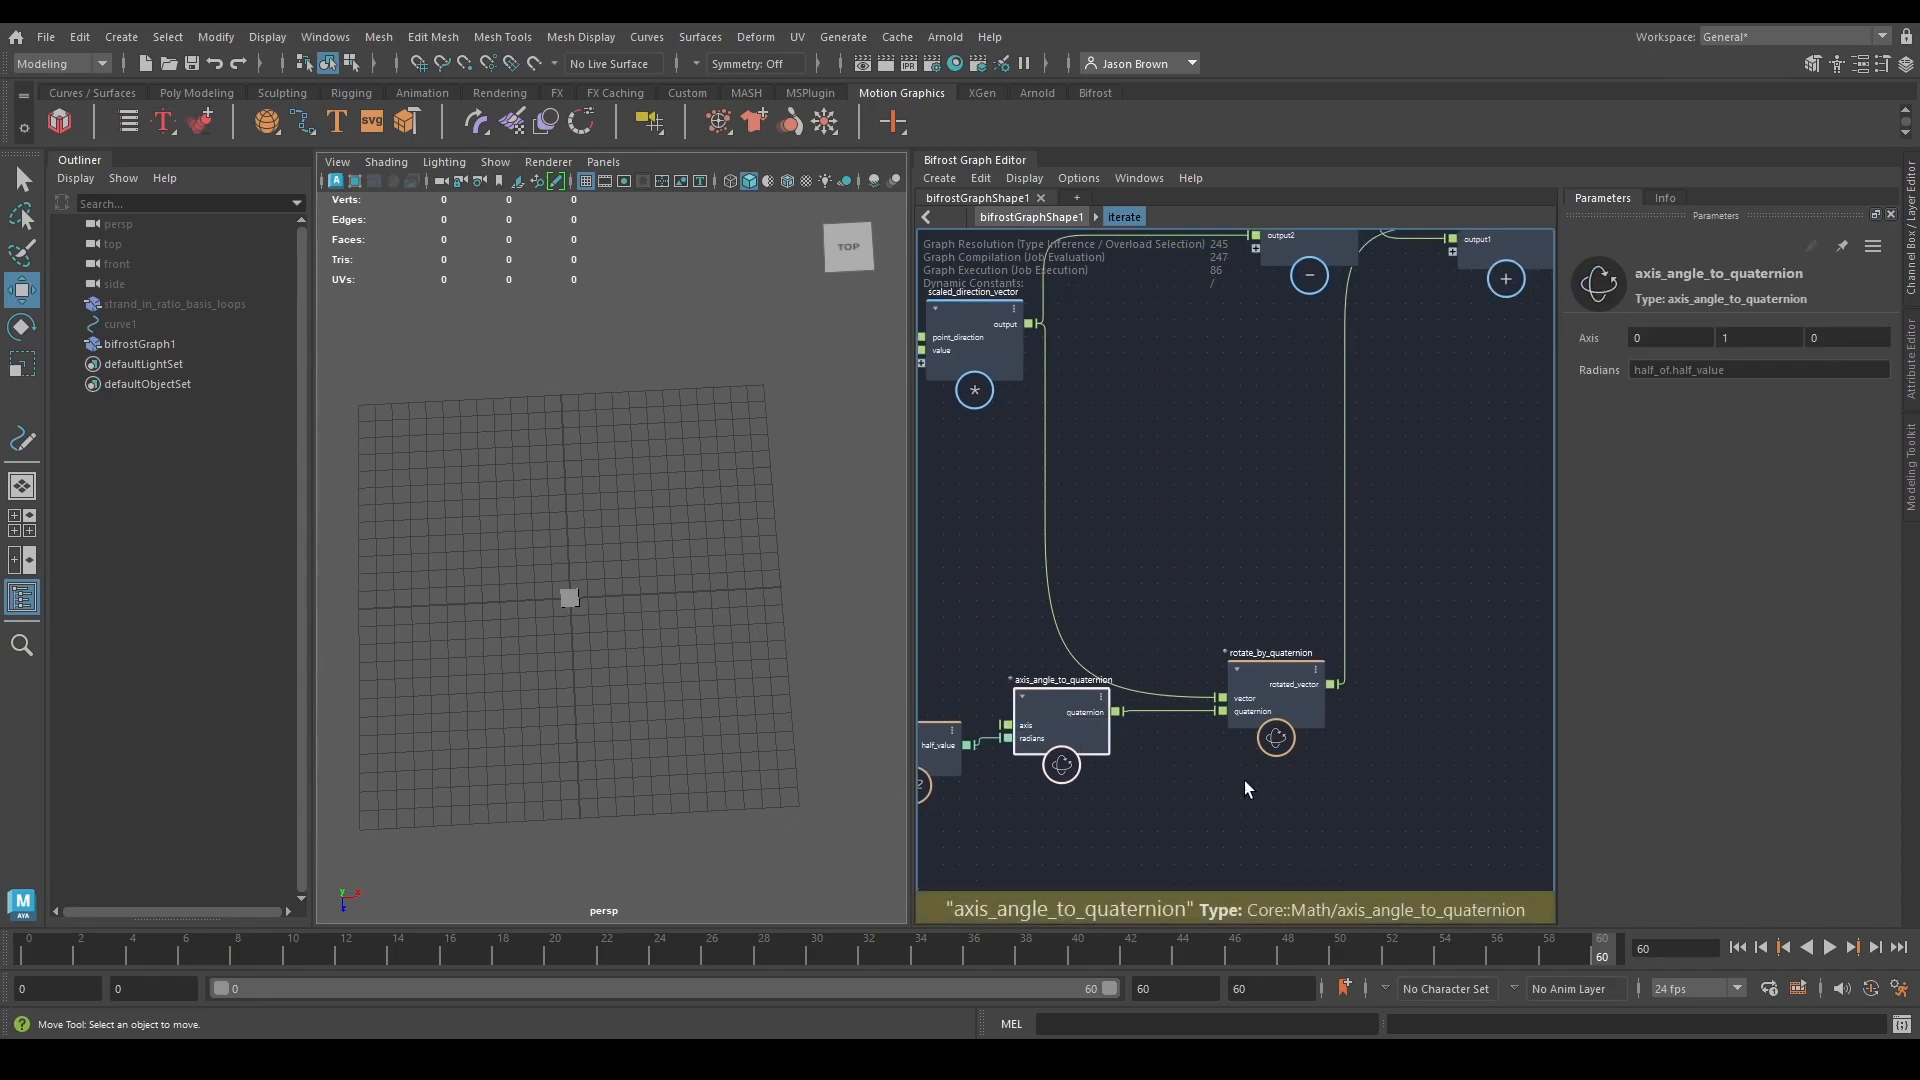
# Add a normalize node after rotate_by_quaternion, feed it the rotated vector and connect its output to the output node's point_direction_fp.
pyautogui.keyDown('alt'); pyautogui.moveTo(1420, 431); pyautogui.dragTo(1545, 505, button='middle'); pyautogui.keyUp('alt')
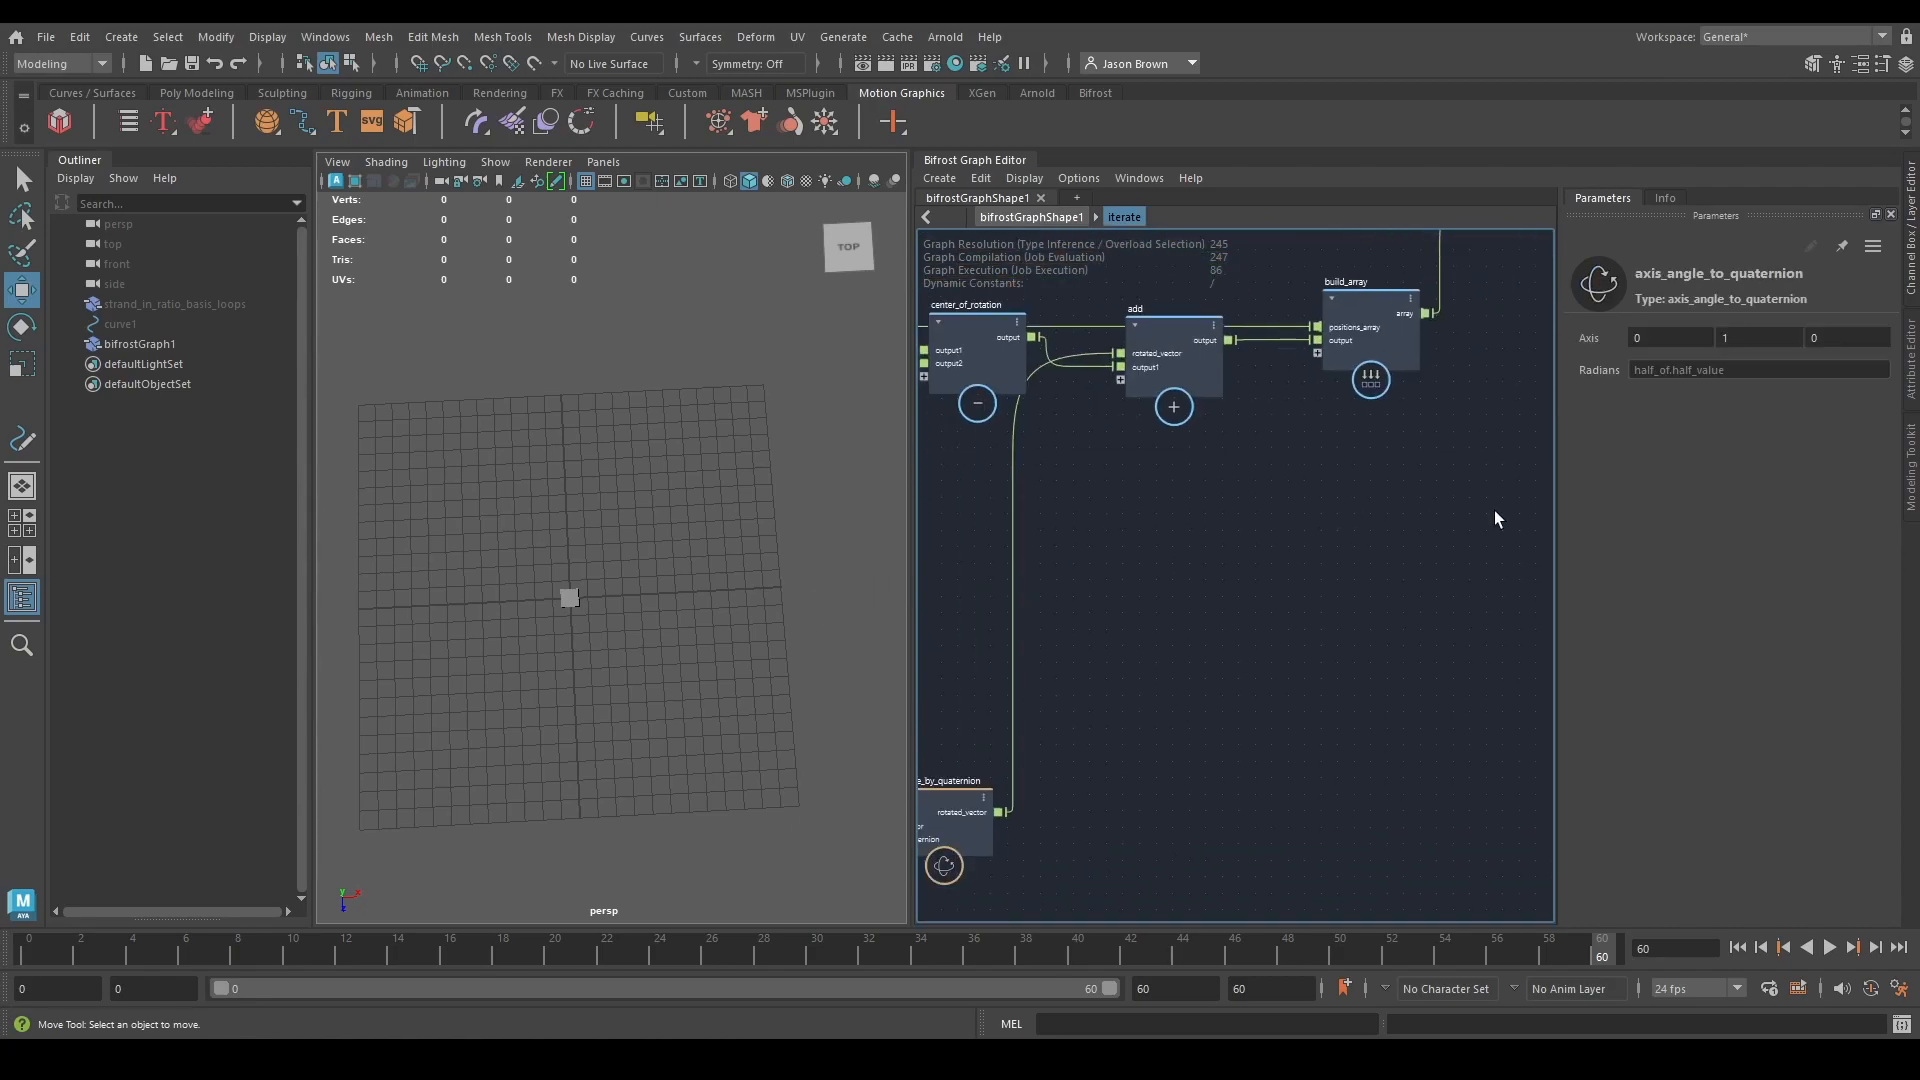
pyautogui.keyDown('alt'); pyautogui.moveTo(1002, 851); pyautogui.dragTo(1088, 709, button='middle'); pyautogui.keyUp('alt')
pyautogui.press('Tab')
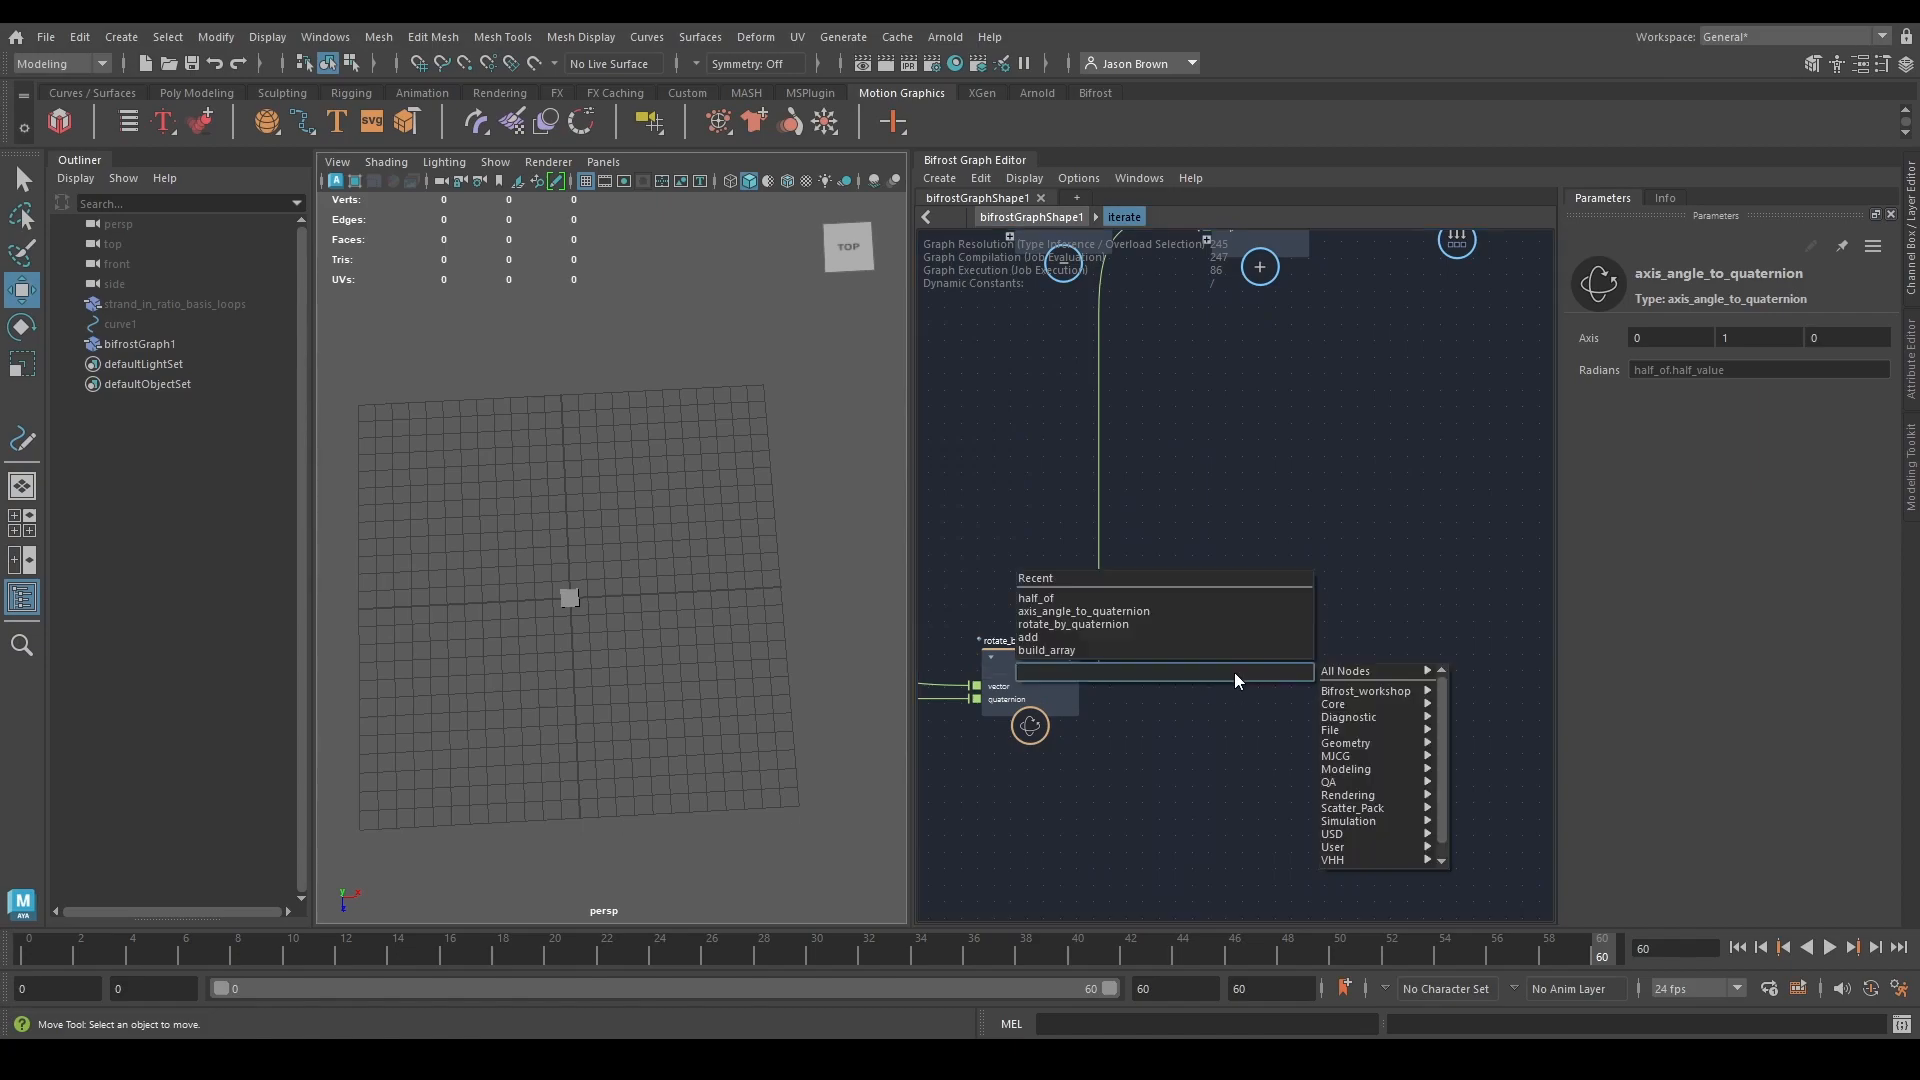
pyautogui.write('normalize')
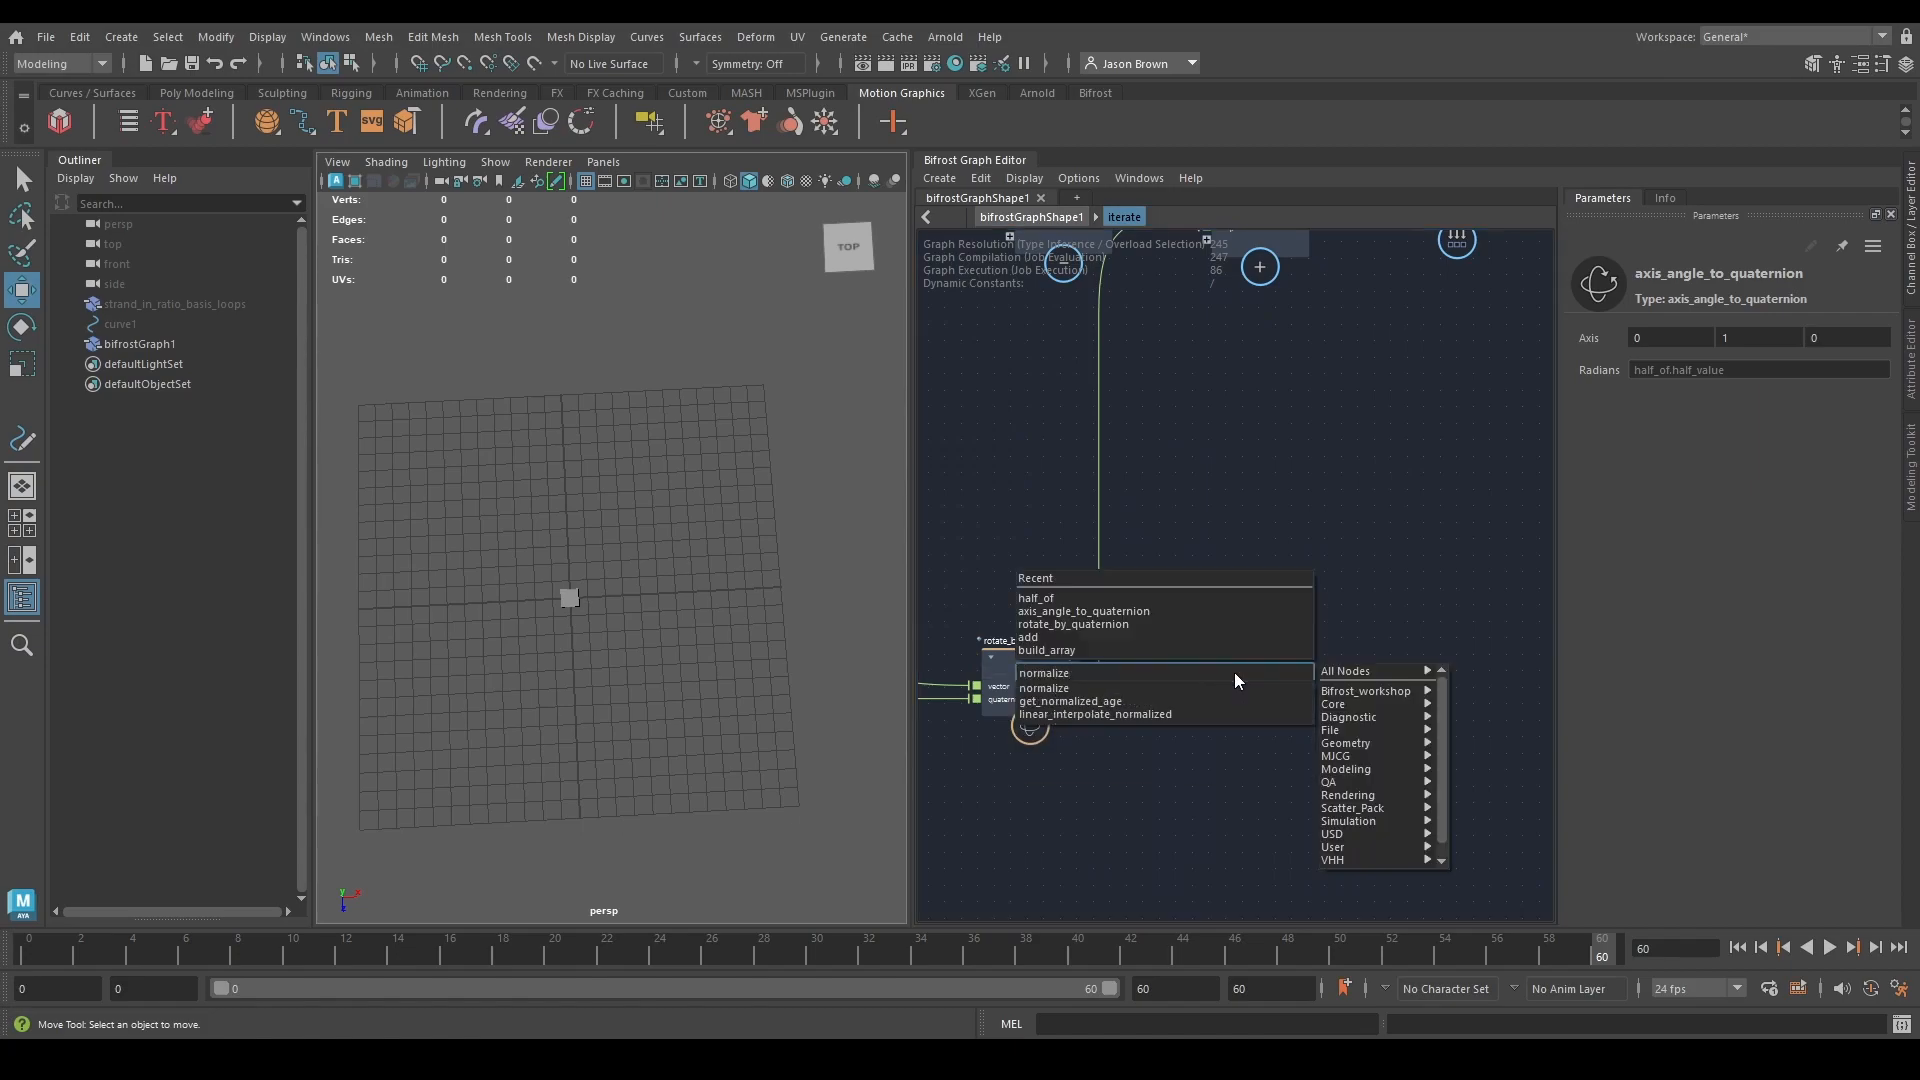
pyautogui.press('Return')
pyautogui.moveTo(1254, 710); pyautogui.dragTo(1118, 376)
pyautogui.press('a')
pyautogui.click(1465, 582)
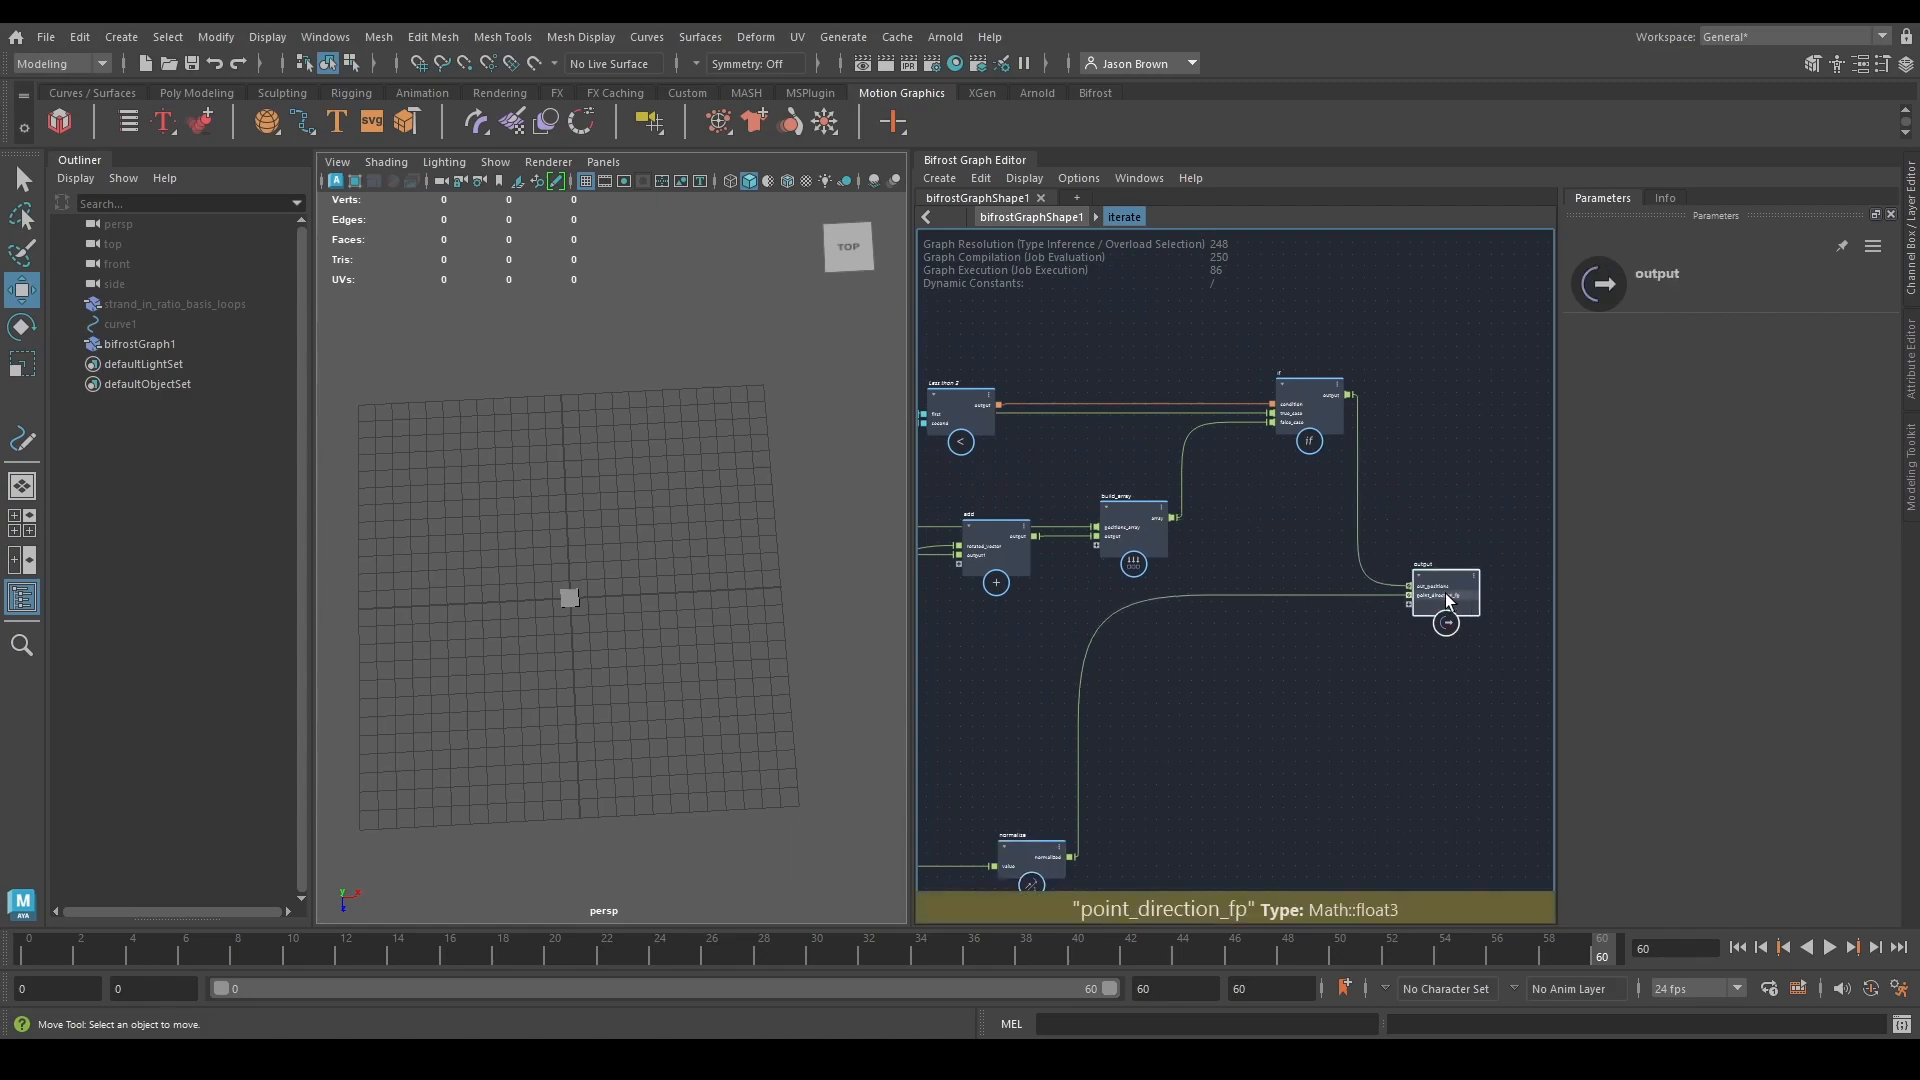
# Return to the top-level bifrostGraphShape1 graph and add construct_points and point_scope nodes after the iterate compound.
pyautogui.press('u')
pyautogui.moveTo(1401, 536); pyautogui.dragTo(1195, 687, button='middle')
pyautogui.moveTo(1274, 540); pyautogui.dragTo(1320, 461)
pyautogui.press('Tab')
pyautogui.write('construct_points')
pyautogui.press('Return')
pyautogui.press('Tab')
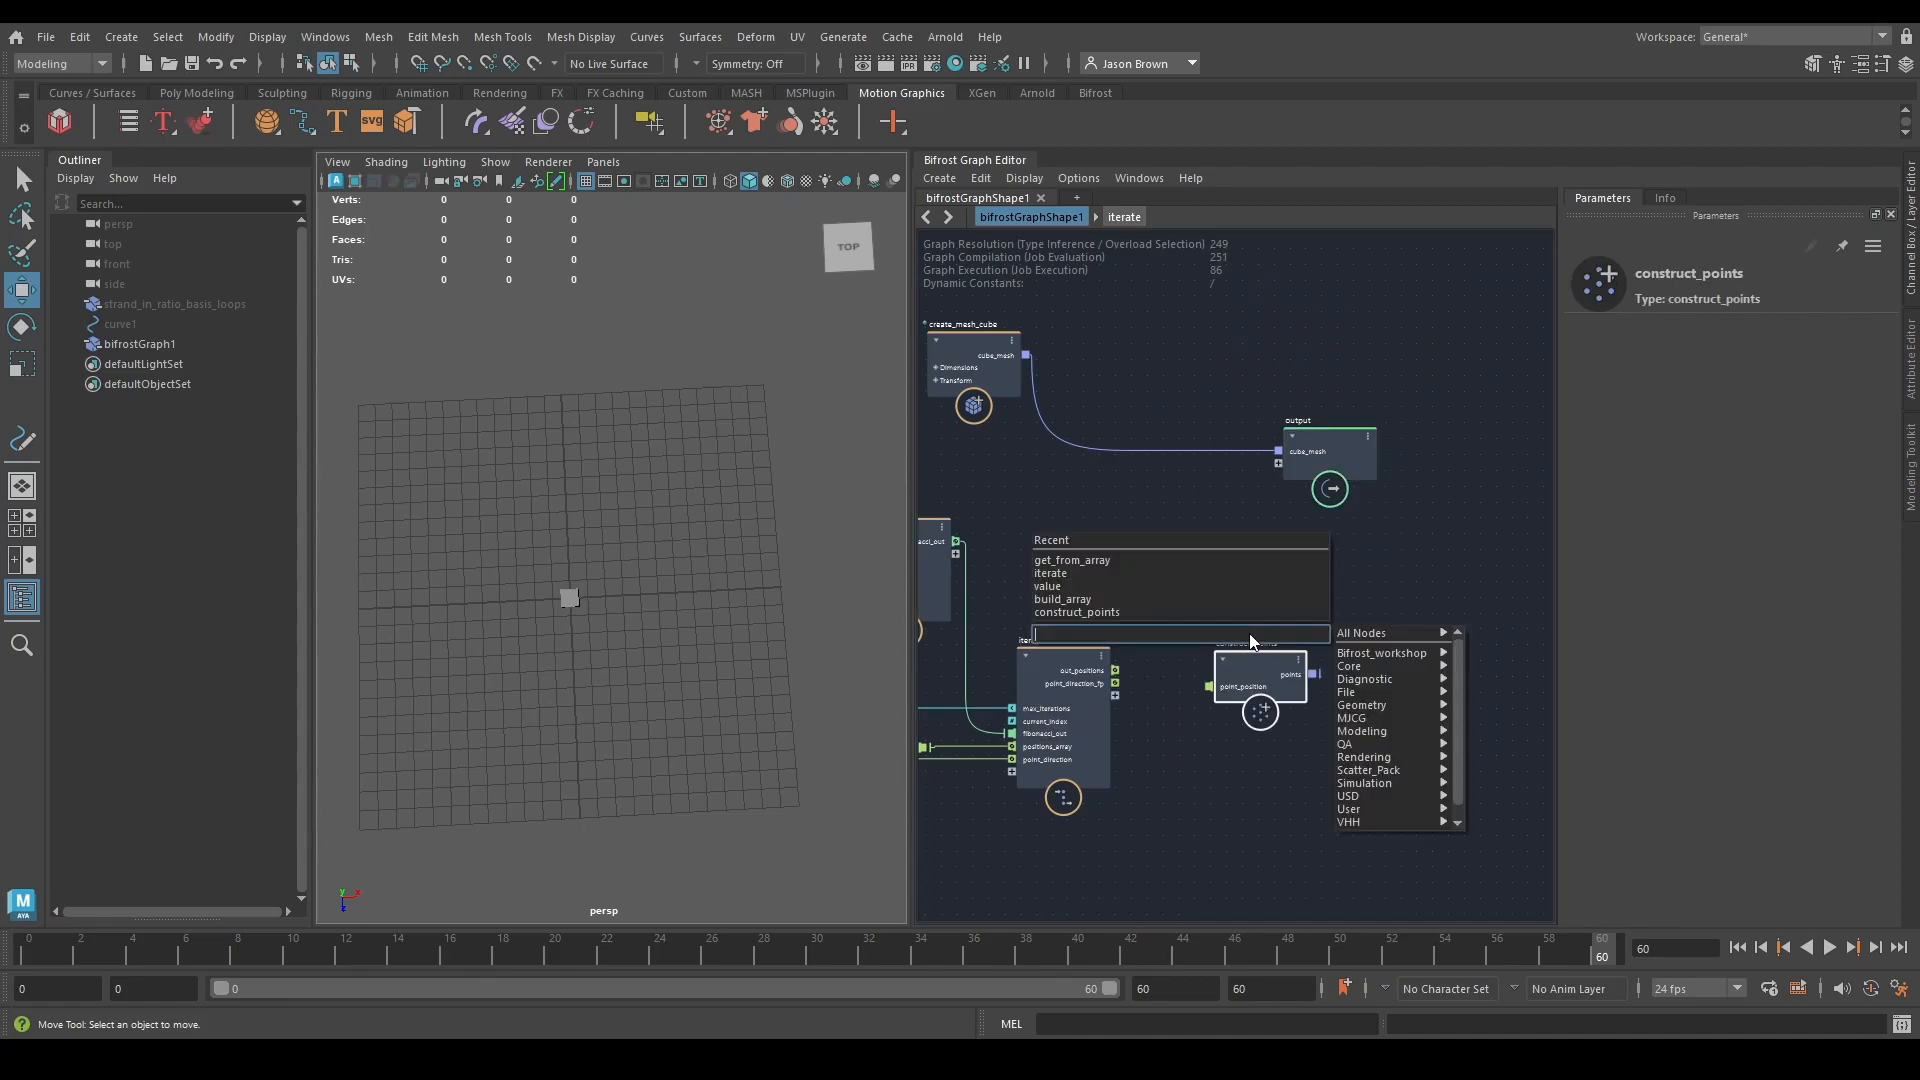
pyautogui.write('point-scope')
pyautogui.press('Return')
pyautogui.moveTo(1170, 705); pyautogui.dragTo(1280, 718)
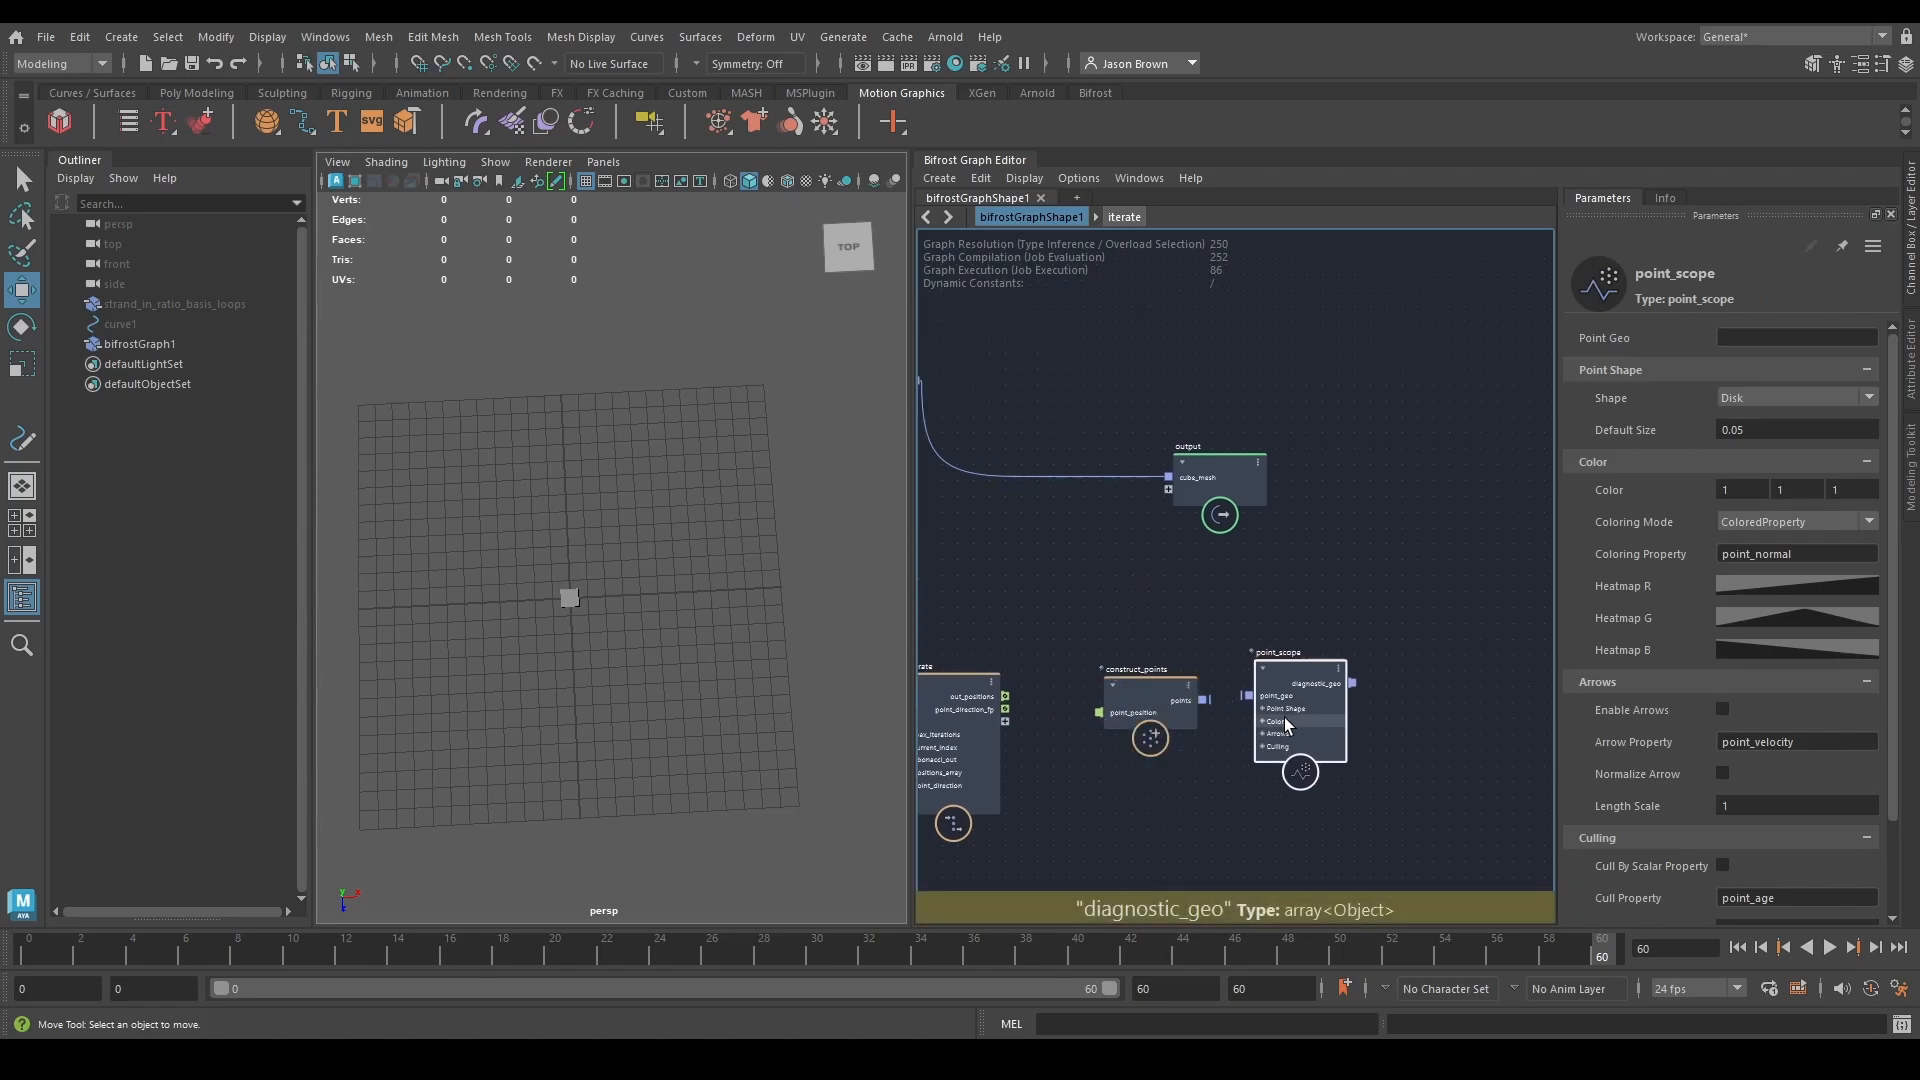
# Connect the iterate out_positions to construct_points' point_position and the resulting points to point_scope's point_geo.
pyautogui.moveTo(1006, 694); pyautogui.dragTo(1100, 713)
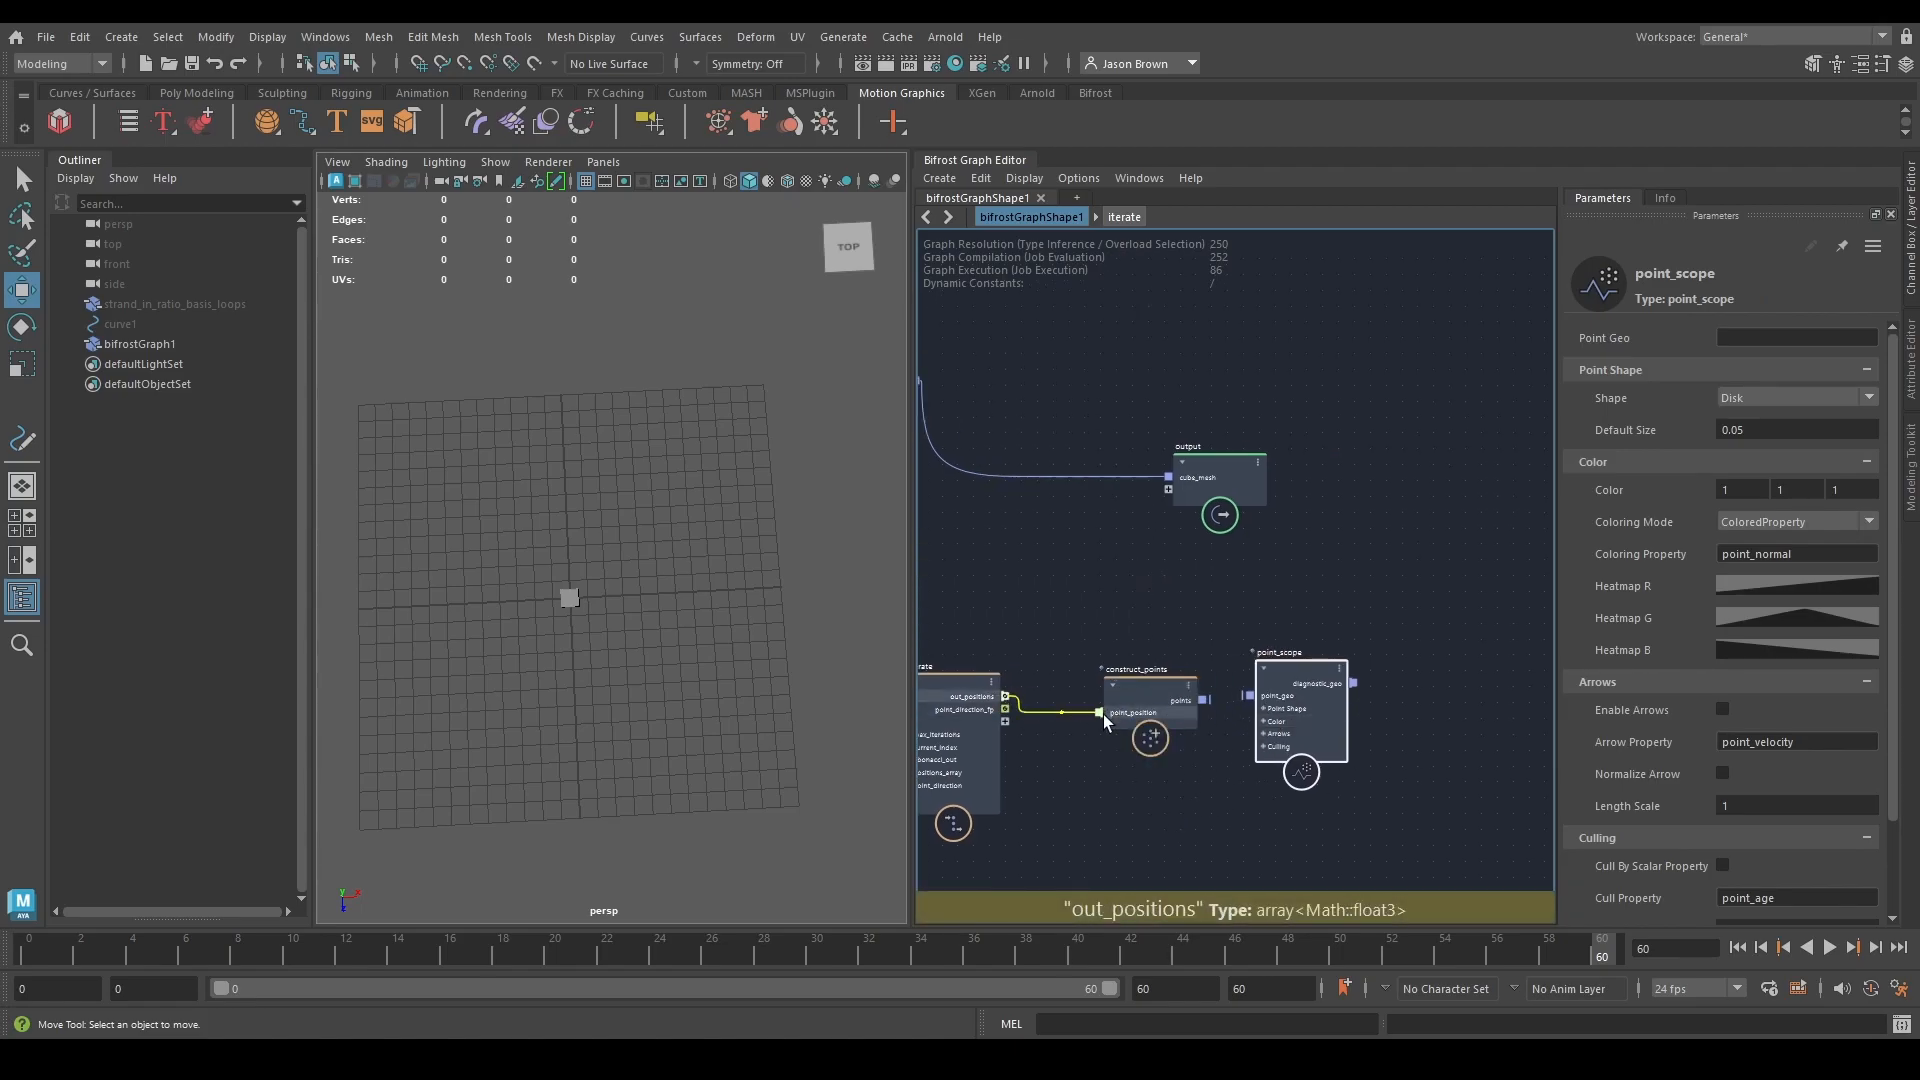
pyautogui.scroll(1, 1168, 744)
pyautogui.click(1216, 689)
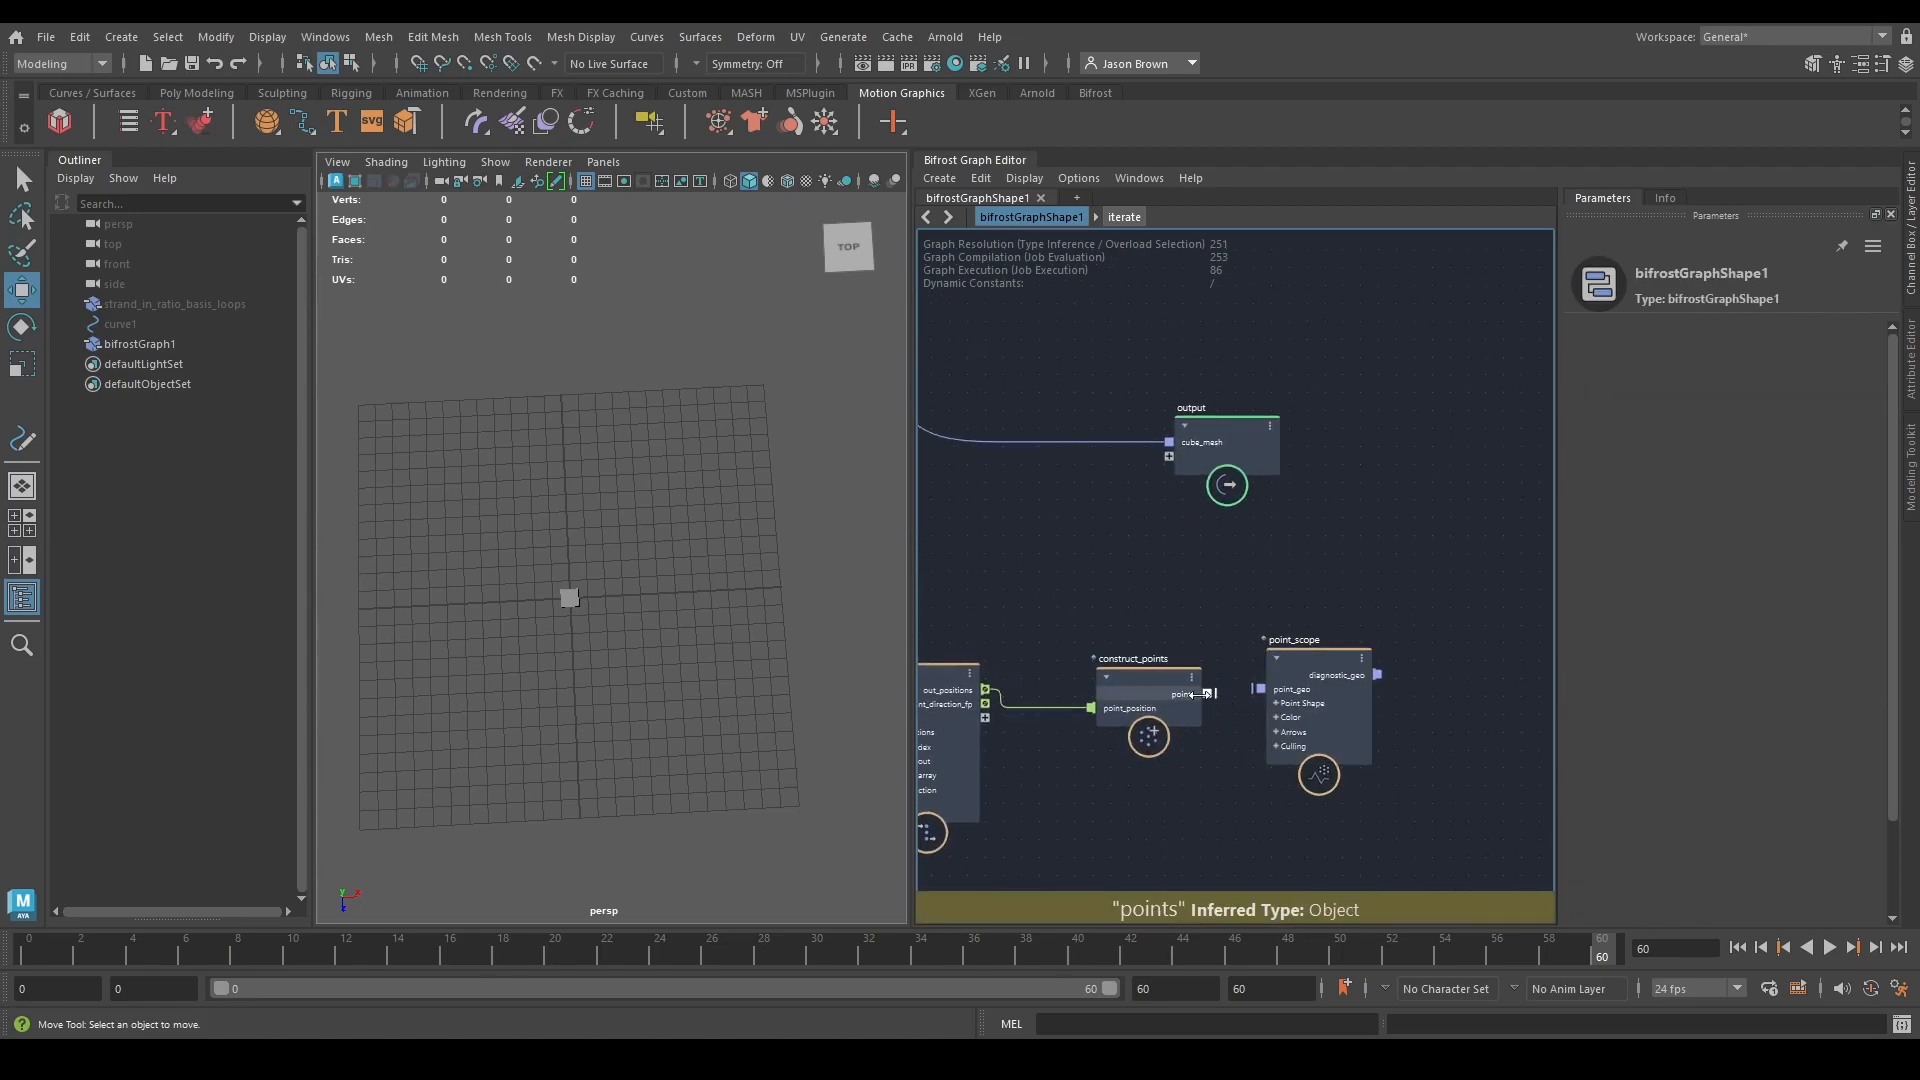
pyautogui.click(1207, 694)
pyautogui.moveTo(1209, 694); pyautogui.dragTo(1258, 689)
pyautogui.scroll(-1, 1255, 616)
pyautogui.moveTo(1127, 505); pyautogui.dragTo(1400, 534)
# Set point_scope's coloring mode to Color with the color 1, 0, 0 and its default size to 0.2.
pyautogui.click(1200, 700)
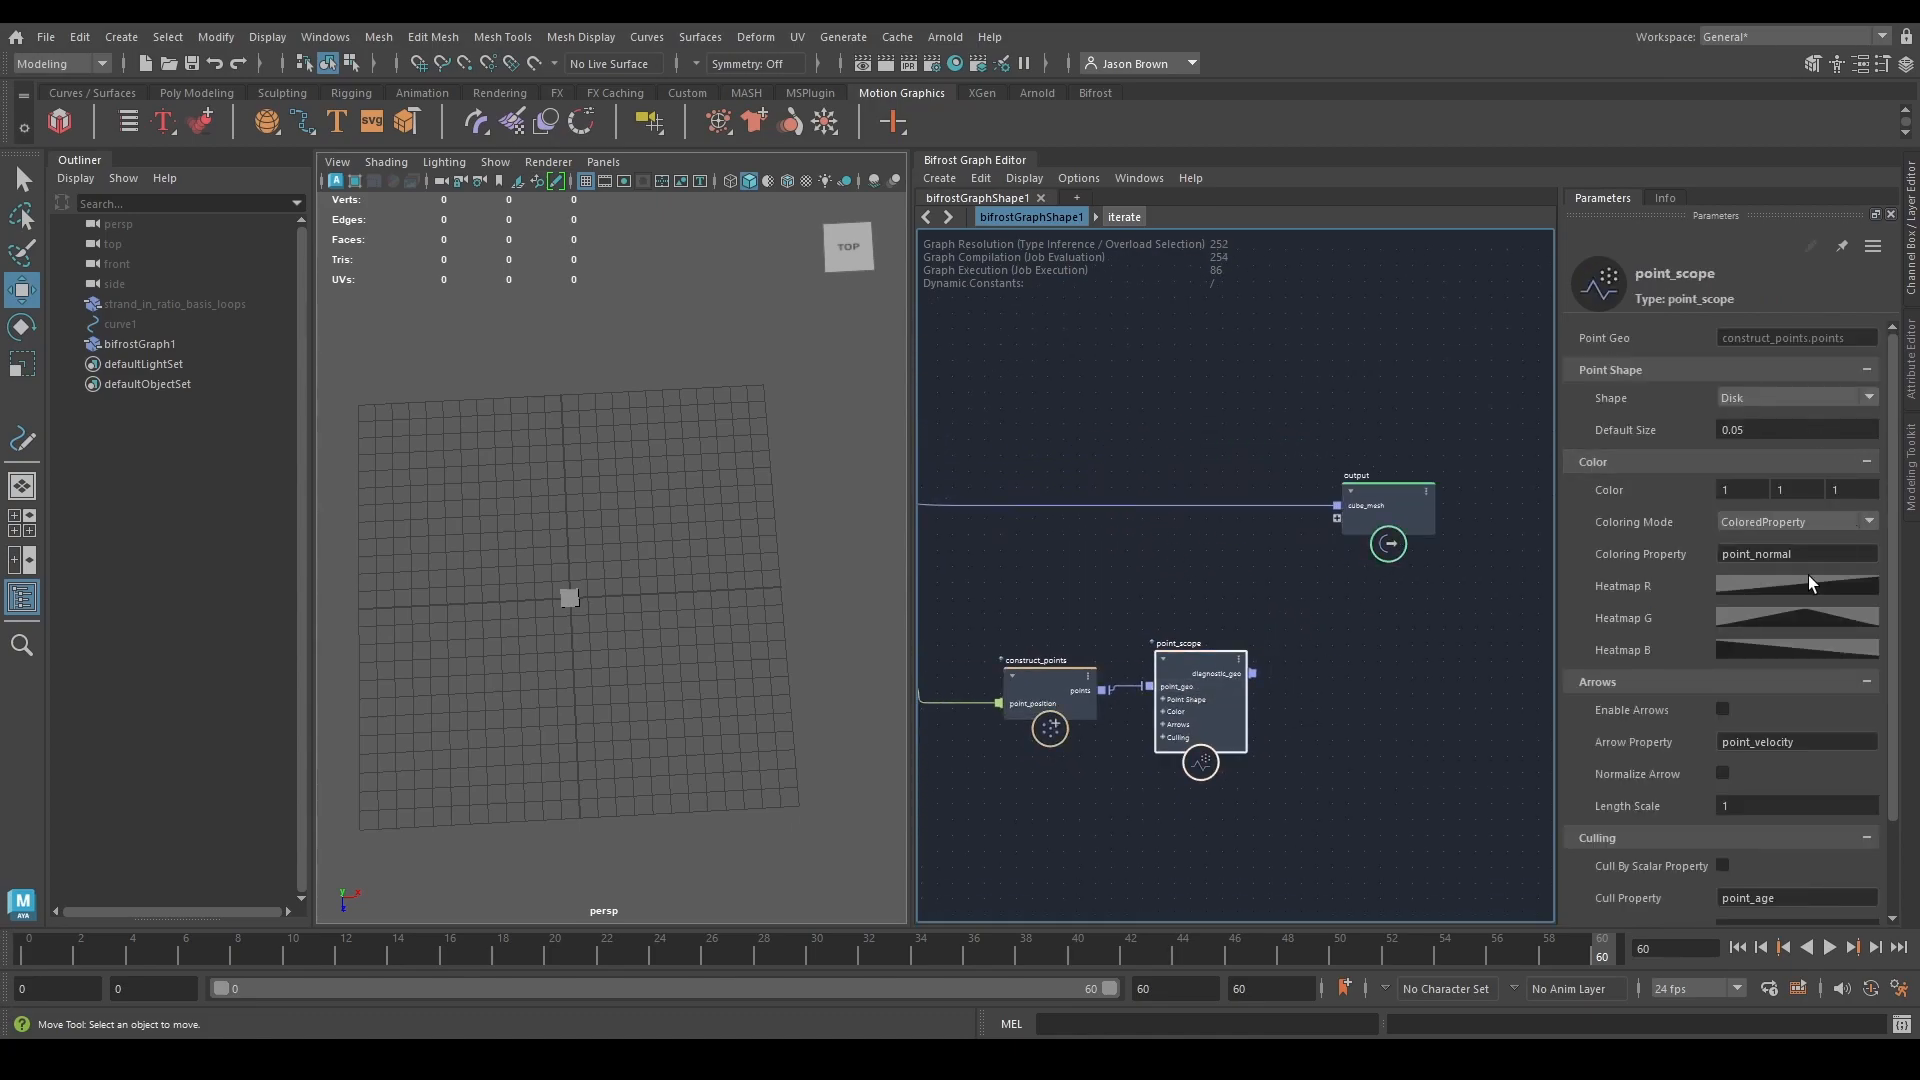
pyautogui.click(1778, 523)
pyautogui.click(1754, 540)
pyautogui.doubleClick(1780, 490)
pyautogui.write('0')
pyautogui.press('Tab')
pyautogui.write('0')
pyautogui.doubleClick(1763, 430)
pyautogui.write('0.')
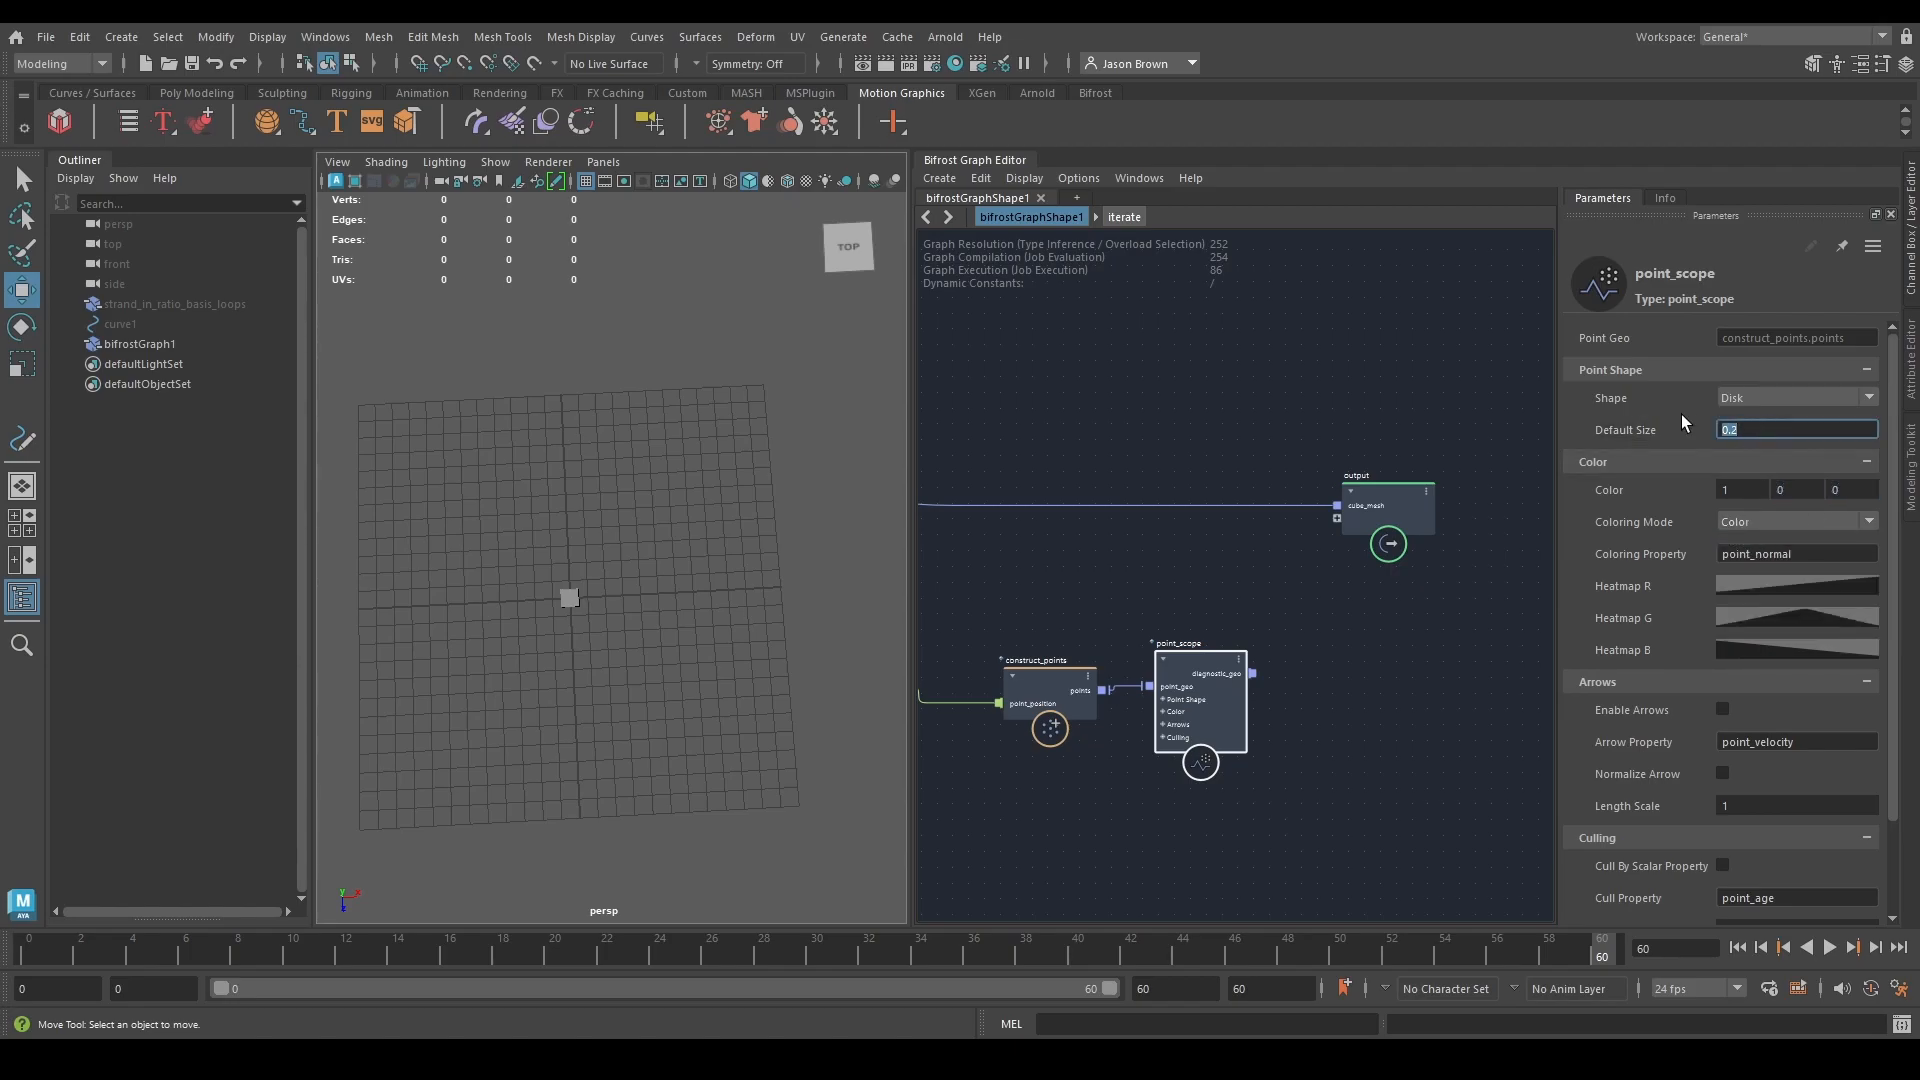
pyautogui.write('2')
# Connect point_scope's diagnostic_geo to the graph's output node.
pyautogui.moveTo(1253, 673); pyautogui.dragTo(1338, 516)
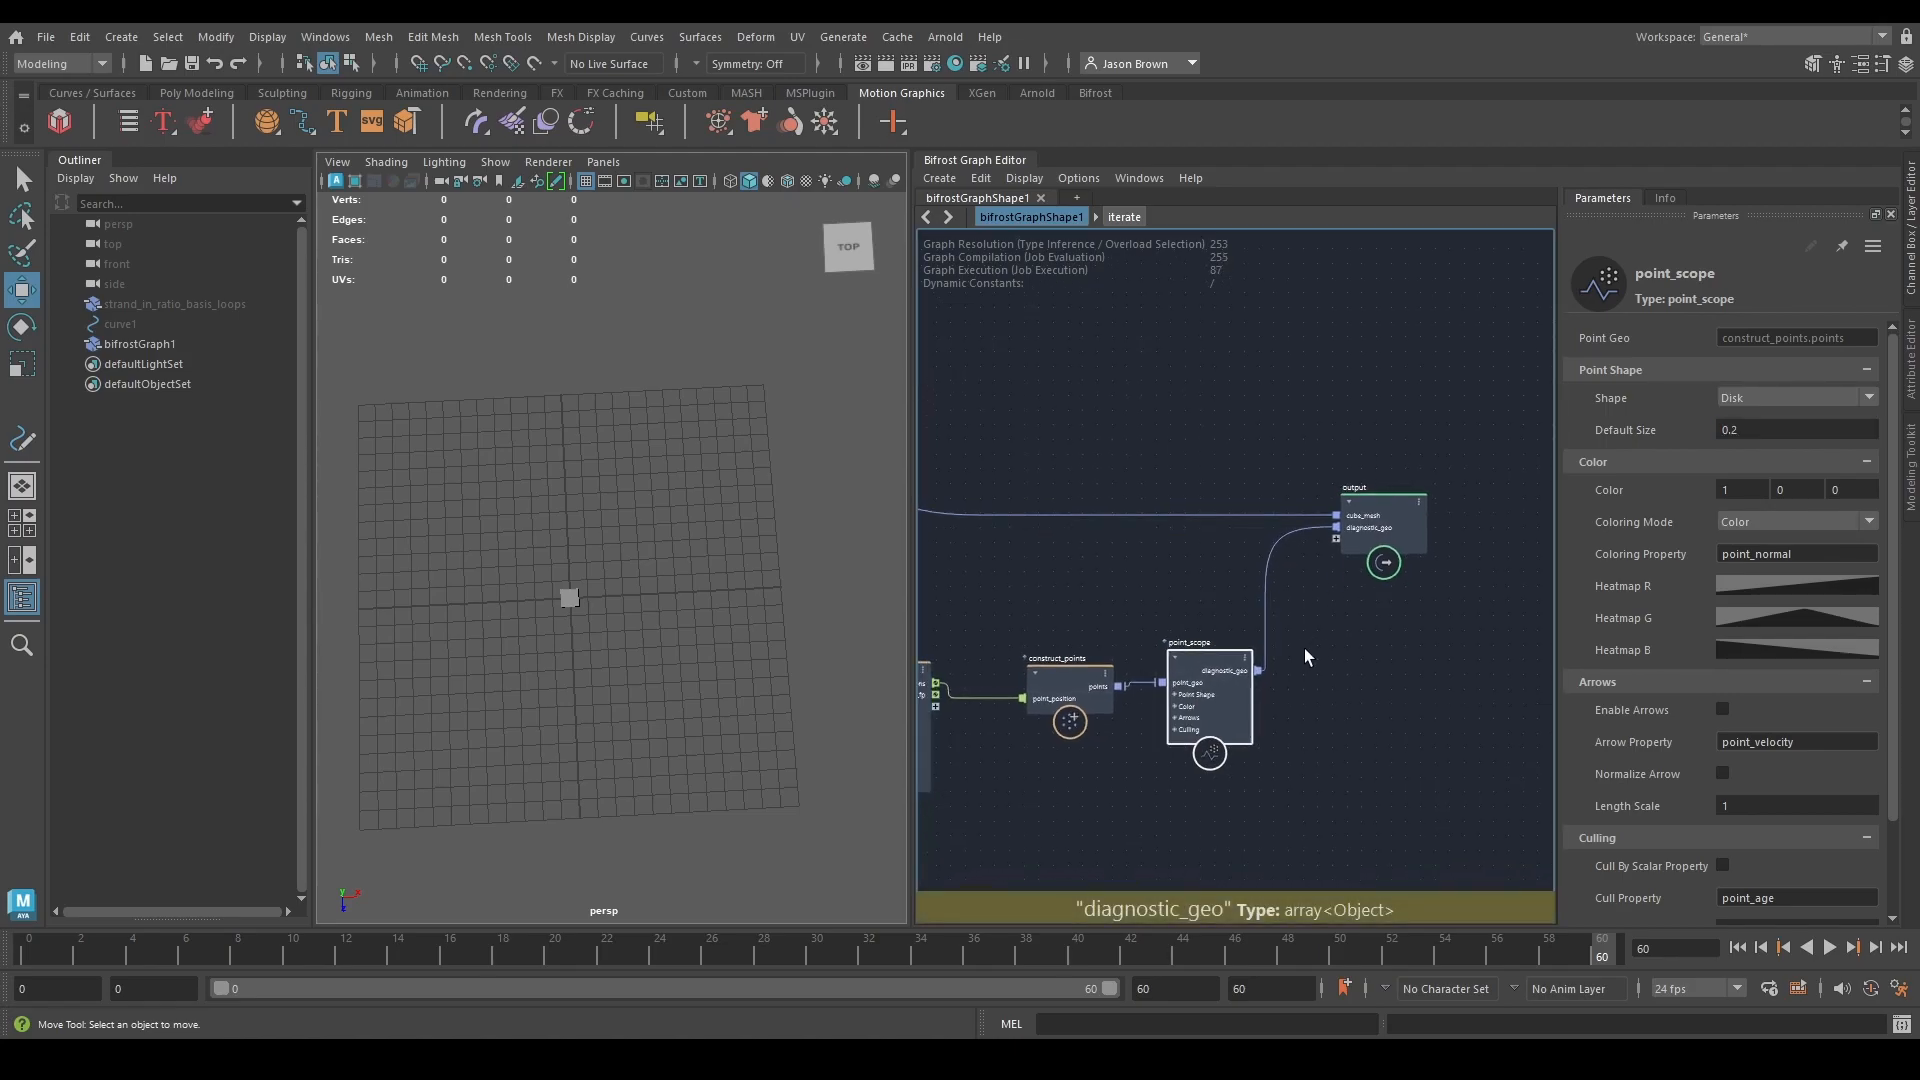
pyautogui.moveTo(1305, 645); pyautogui.dragTo(1432, 678, button='middle')
pyautogui.click(1334, 658)
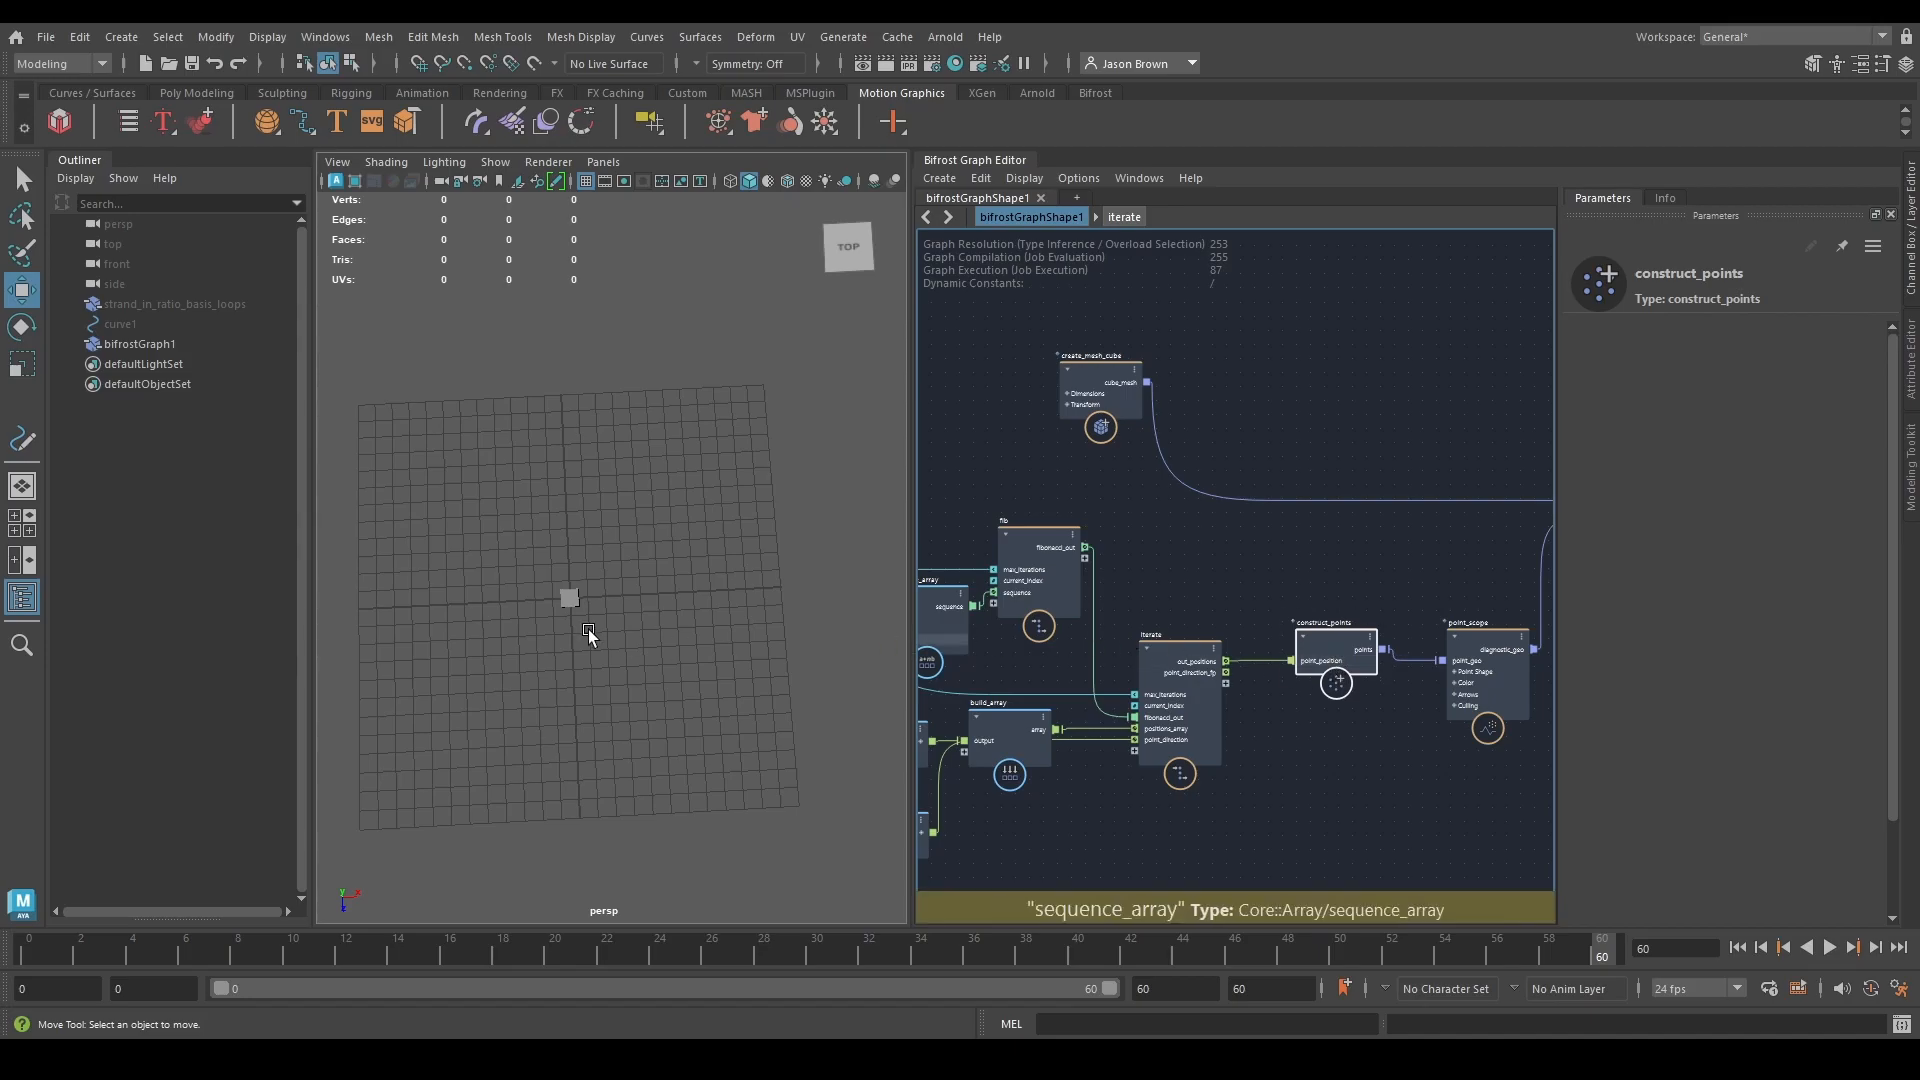
pyautogui.moveTo(1355, 737); pyautogui.dragTo(1354, 684, button='middle')
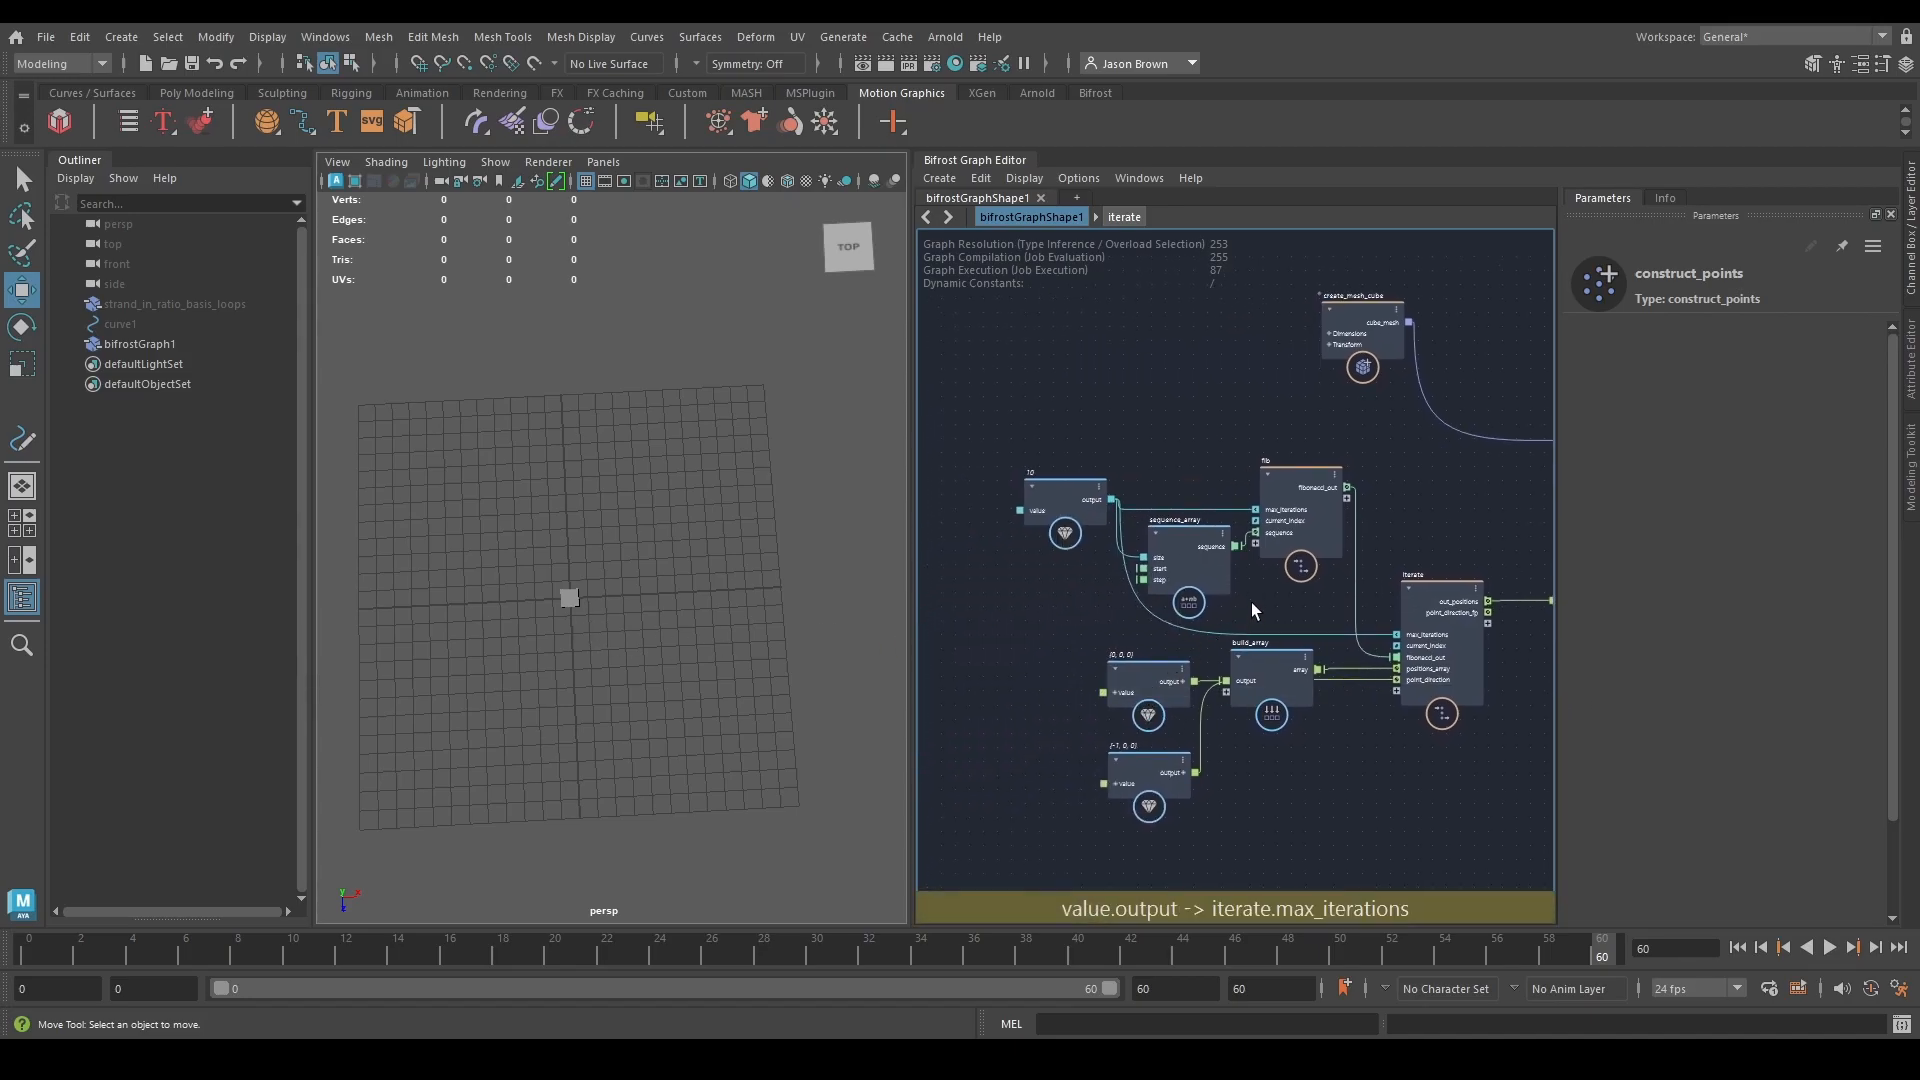
# Move the iteration value, sequence_array and fib nodes together, and space the two vector values and build_array away from the iterate compound.
pyautogui.moveTo(1016, 450); pyautogui.dragTo(1015, 465, button='middle')
pyautogui.moveTo(1016, 466); pyautogui.dragTo(1305, 618)
pyautogui.moveTo(1305, 554); pyautogui.dragTo(1251, 515)
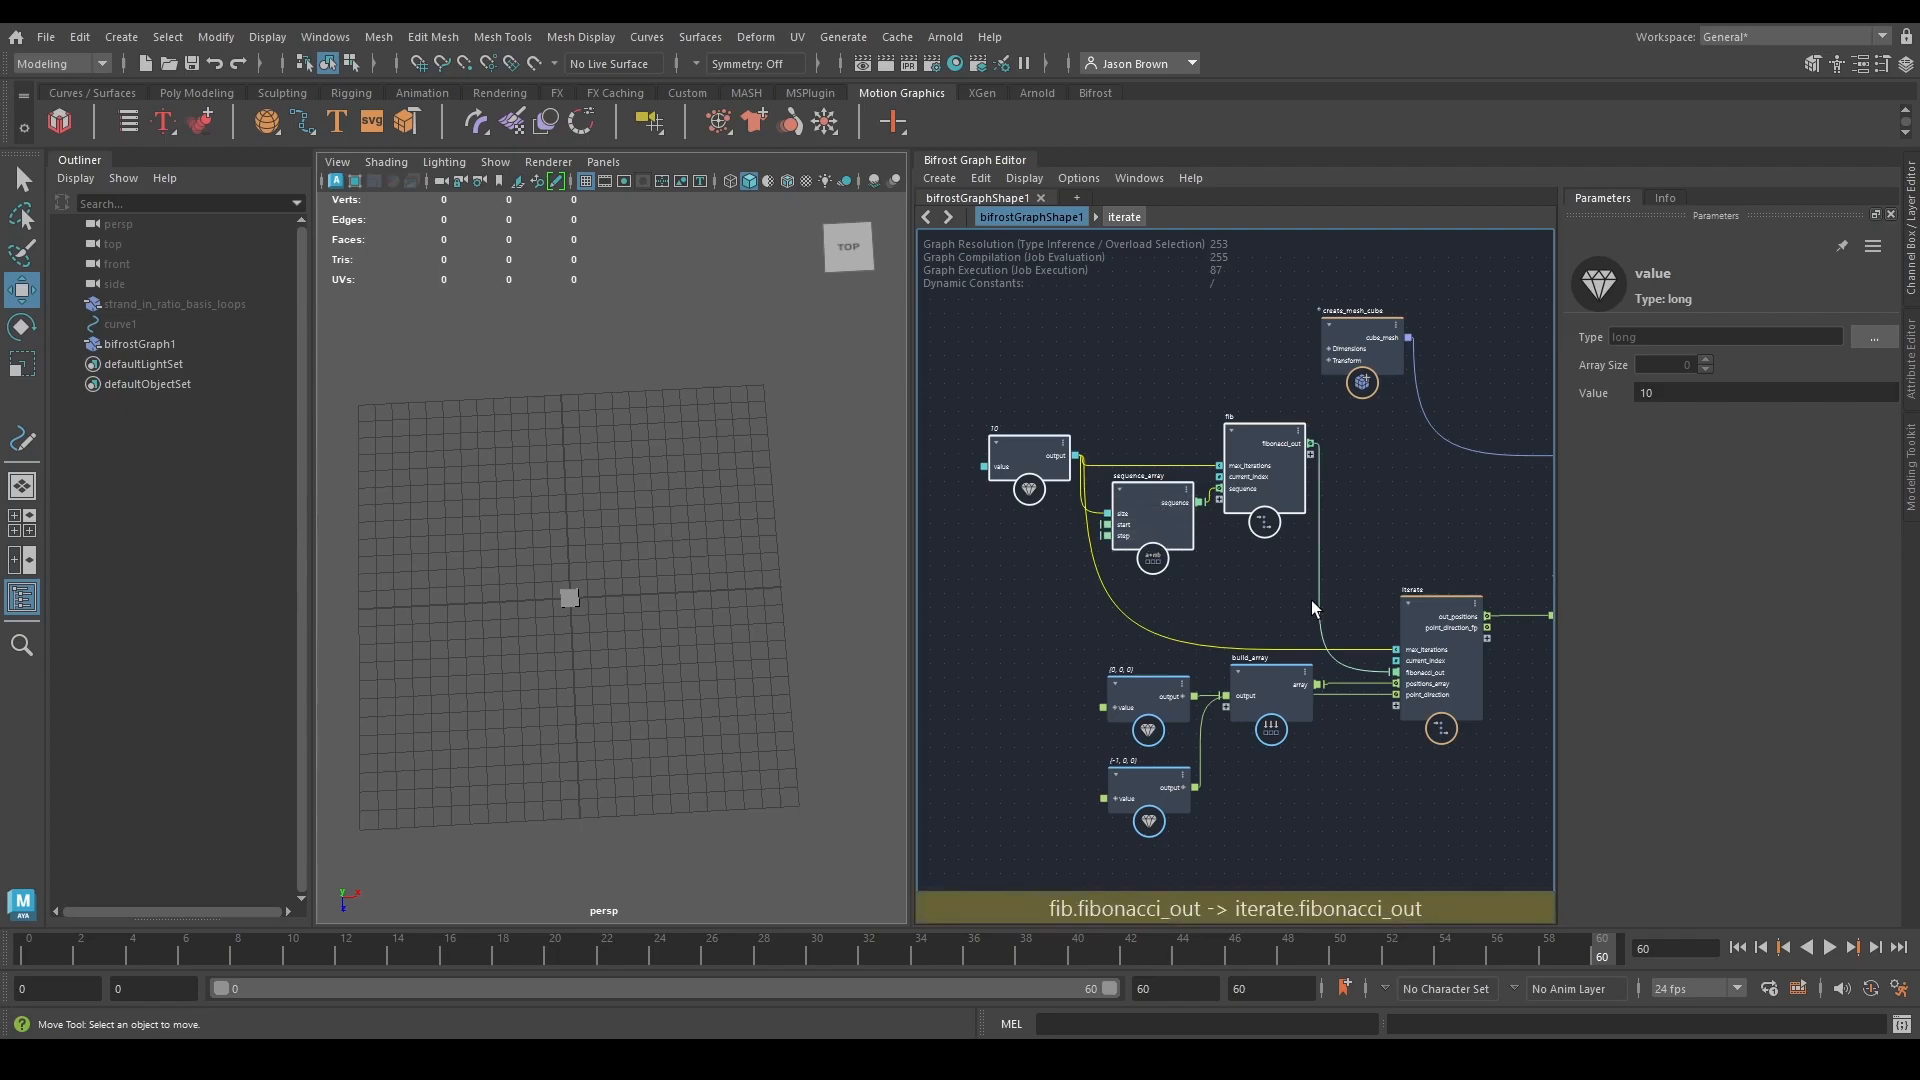
pyautogui.scroll(-1, 1231, 582)
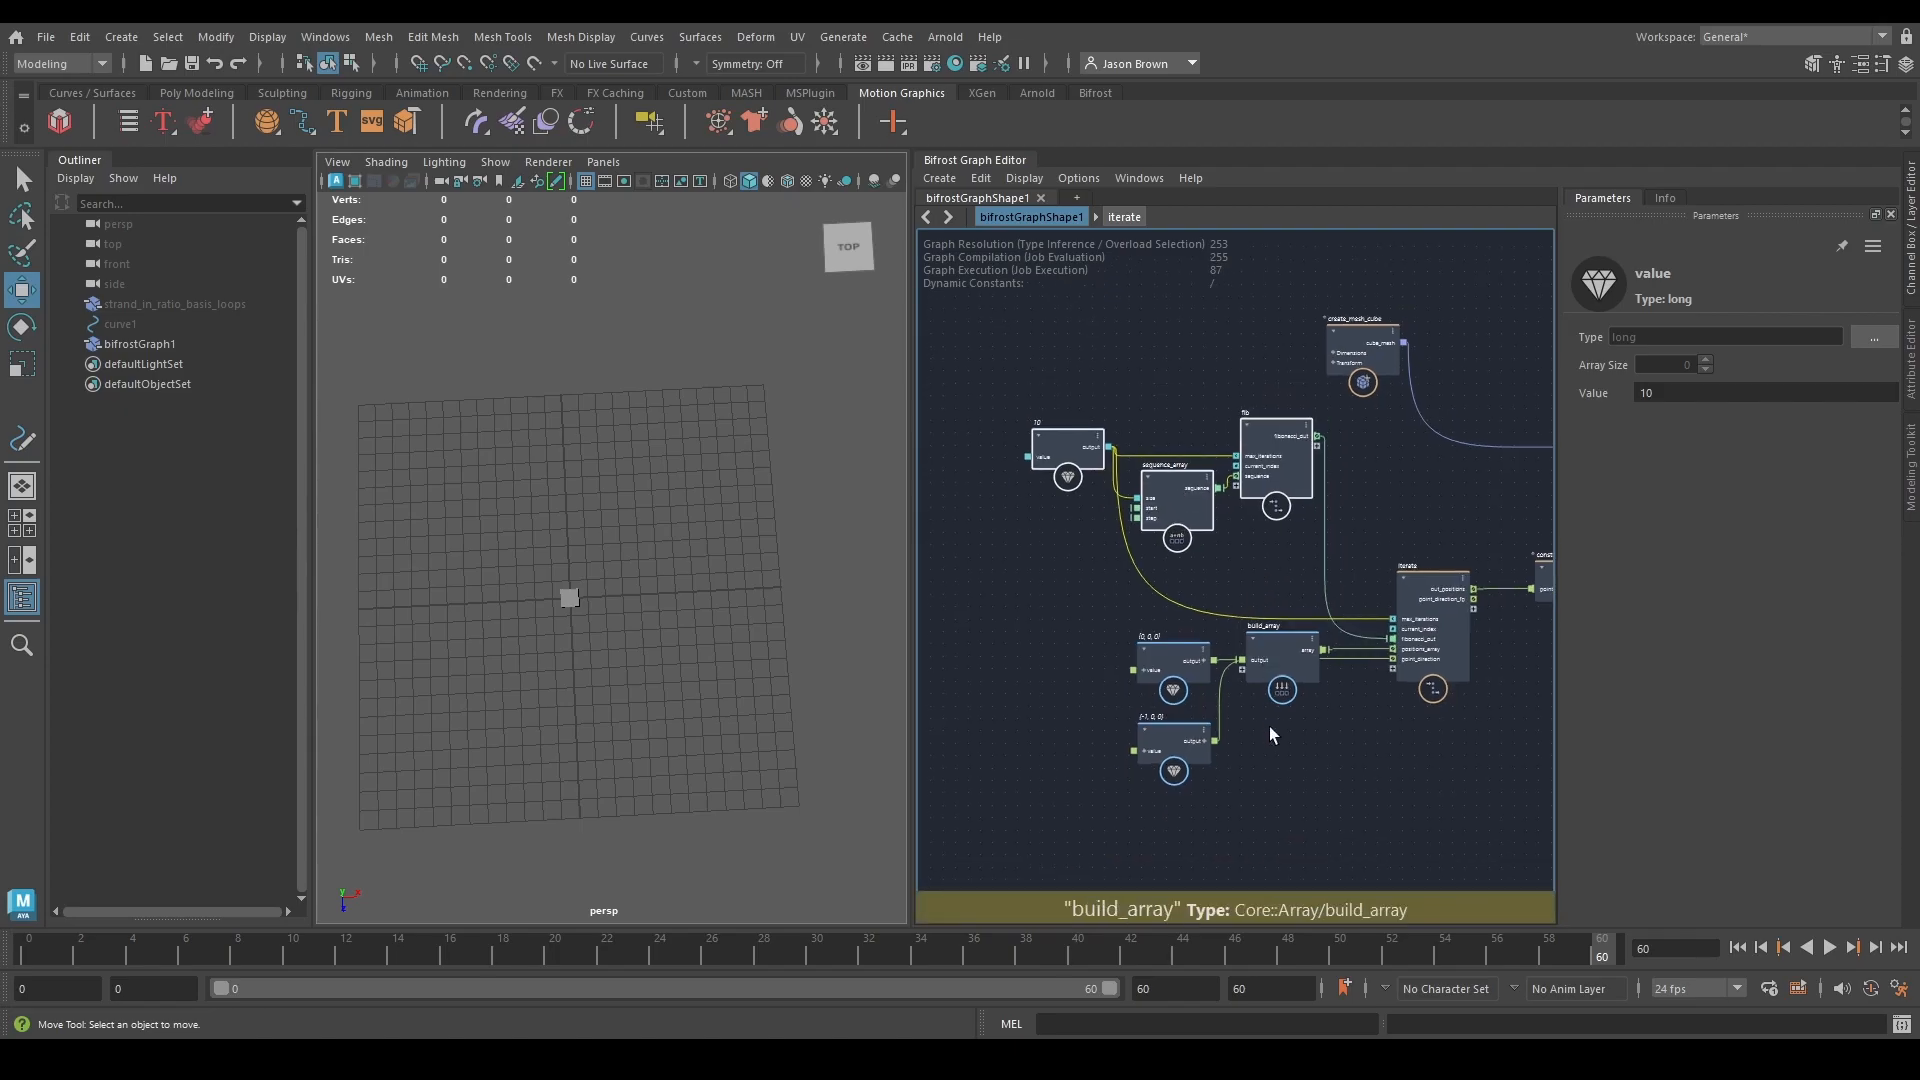
pyautogui.moveTo(1227, 740); pyautogui.dragTo(1097, 648)
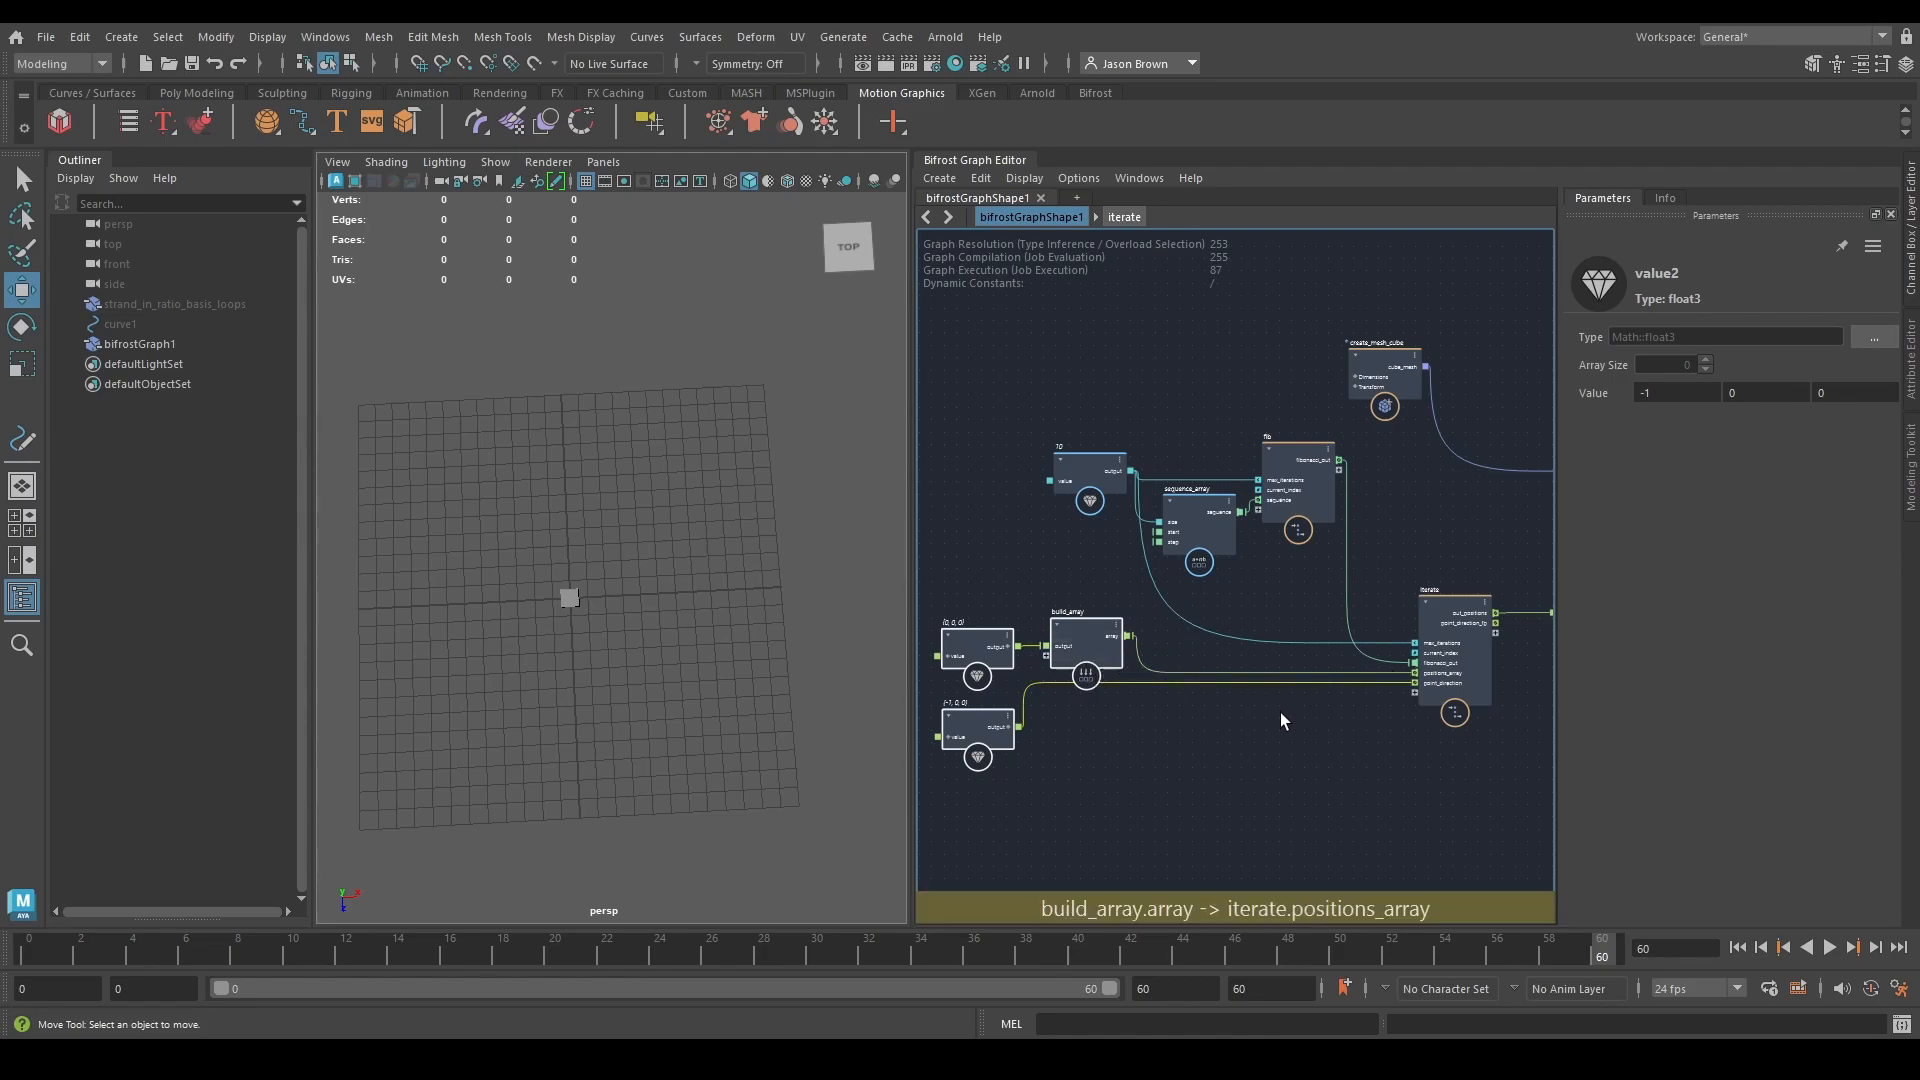
pyautogui.moveTo(804, 776)
pyautogui.keyDown('alt'); pyautogui.mouseDown()
pyautogui.moveTo(813, 728)
pyautogui.moveTo(813, 748)
pyautogui.mouseUp(); pyautogui.keyUp('alt')
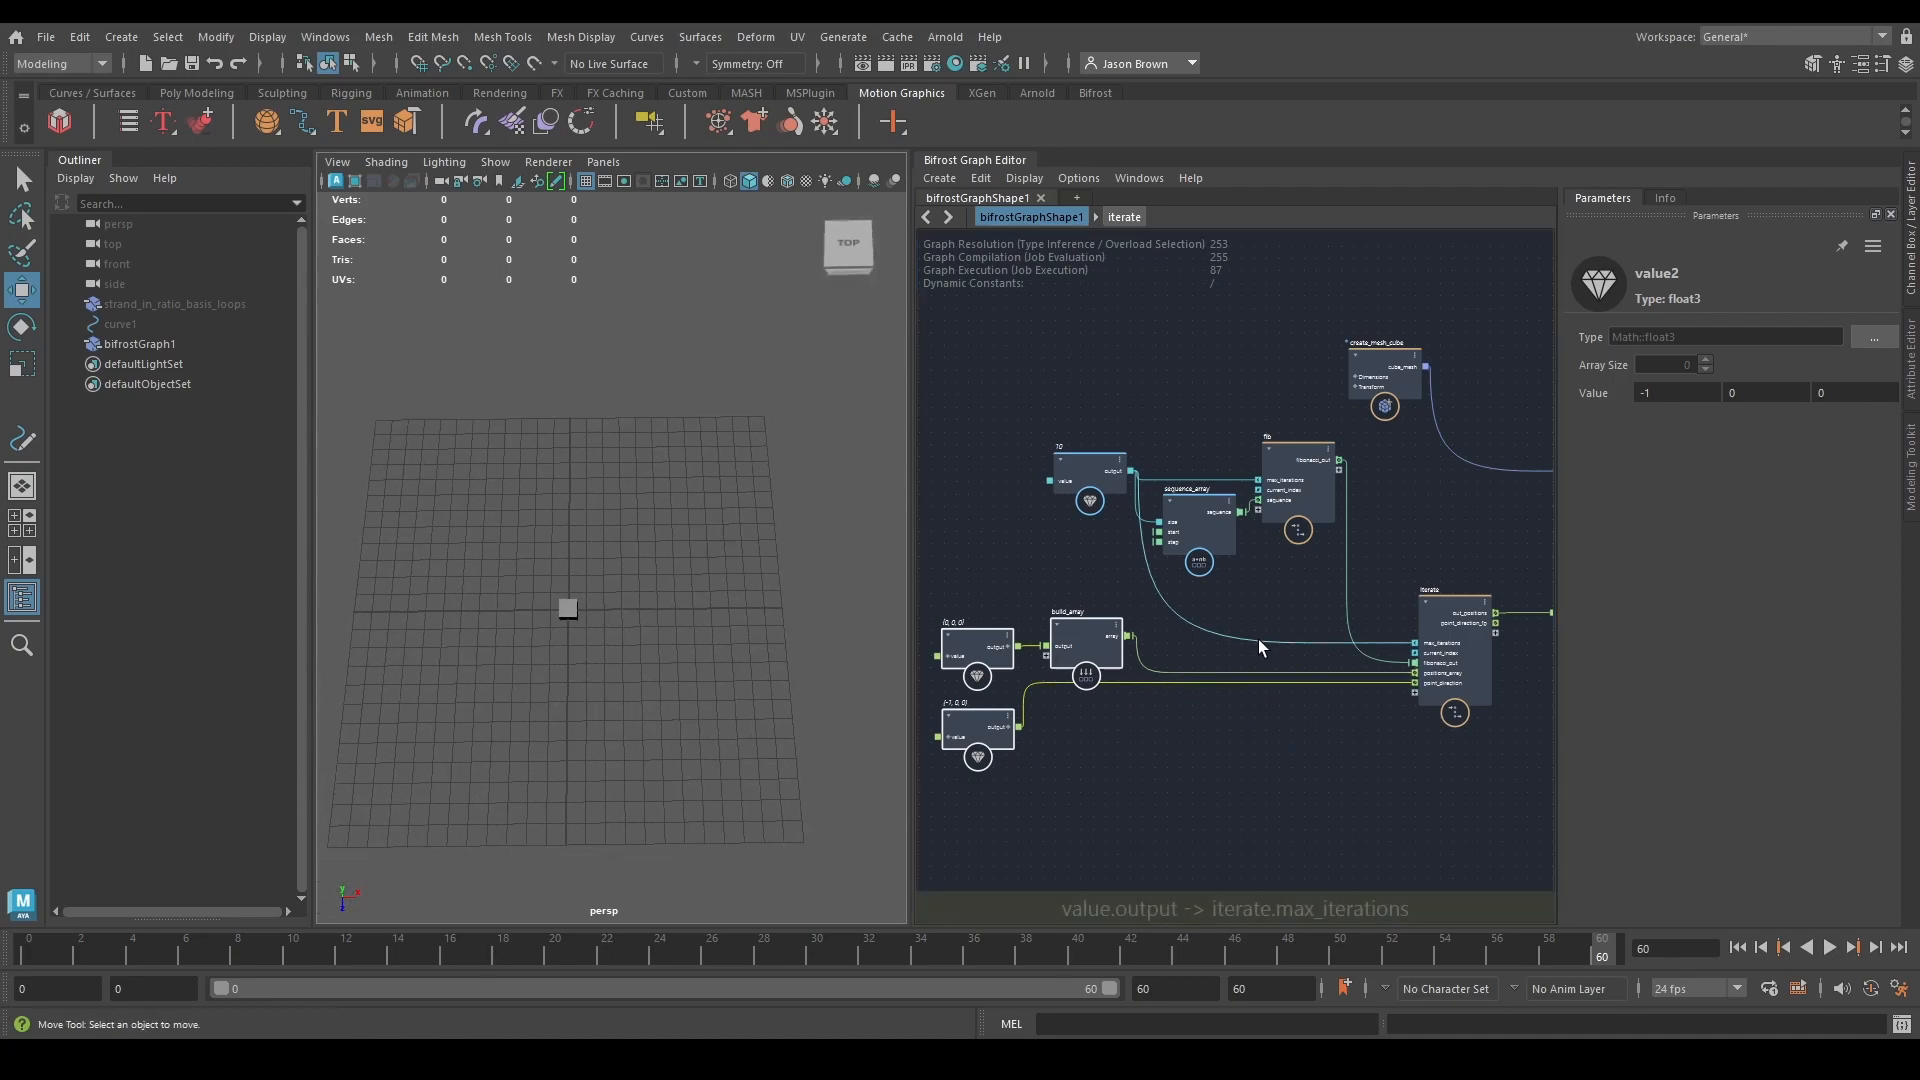
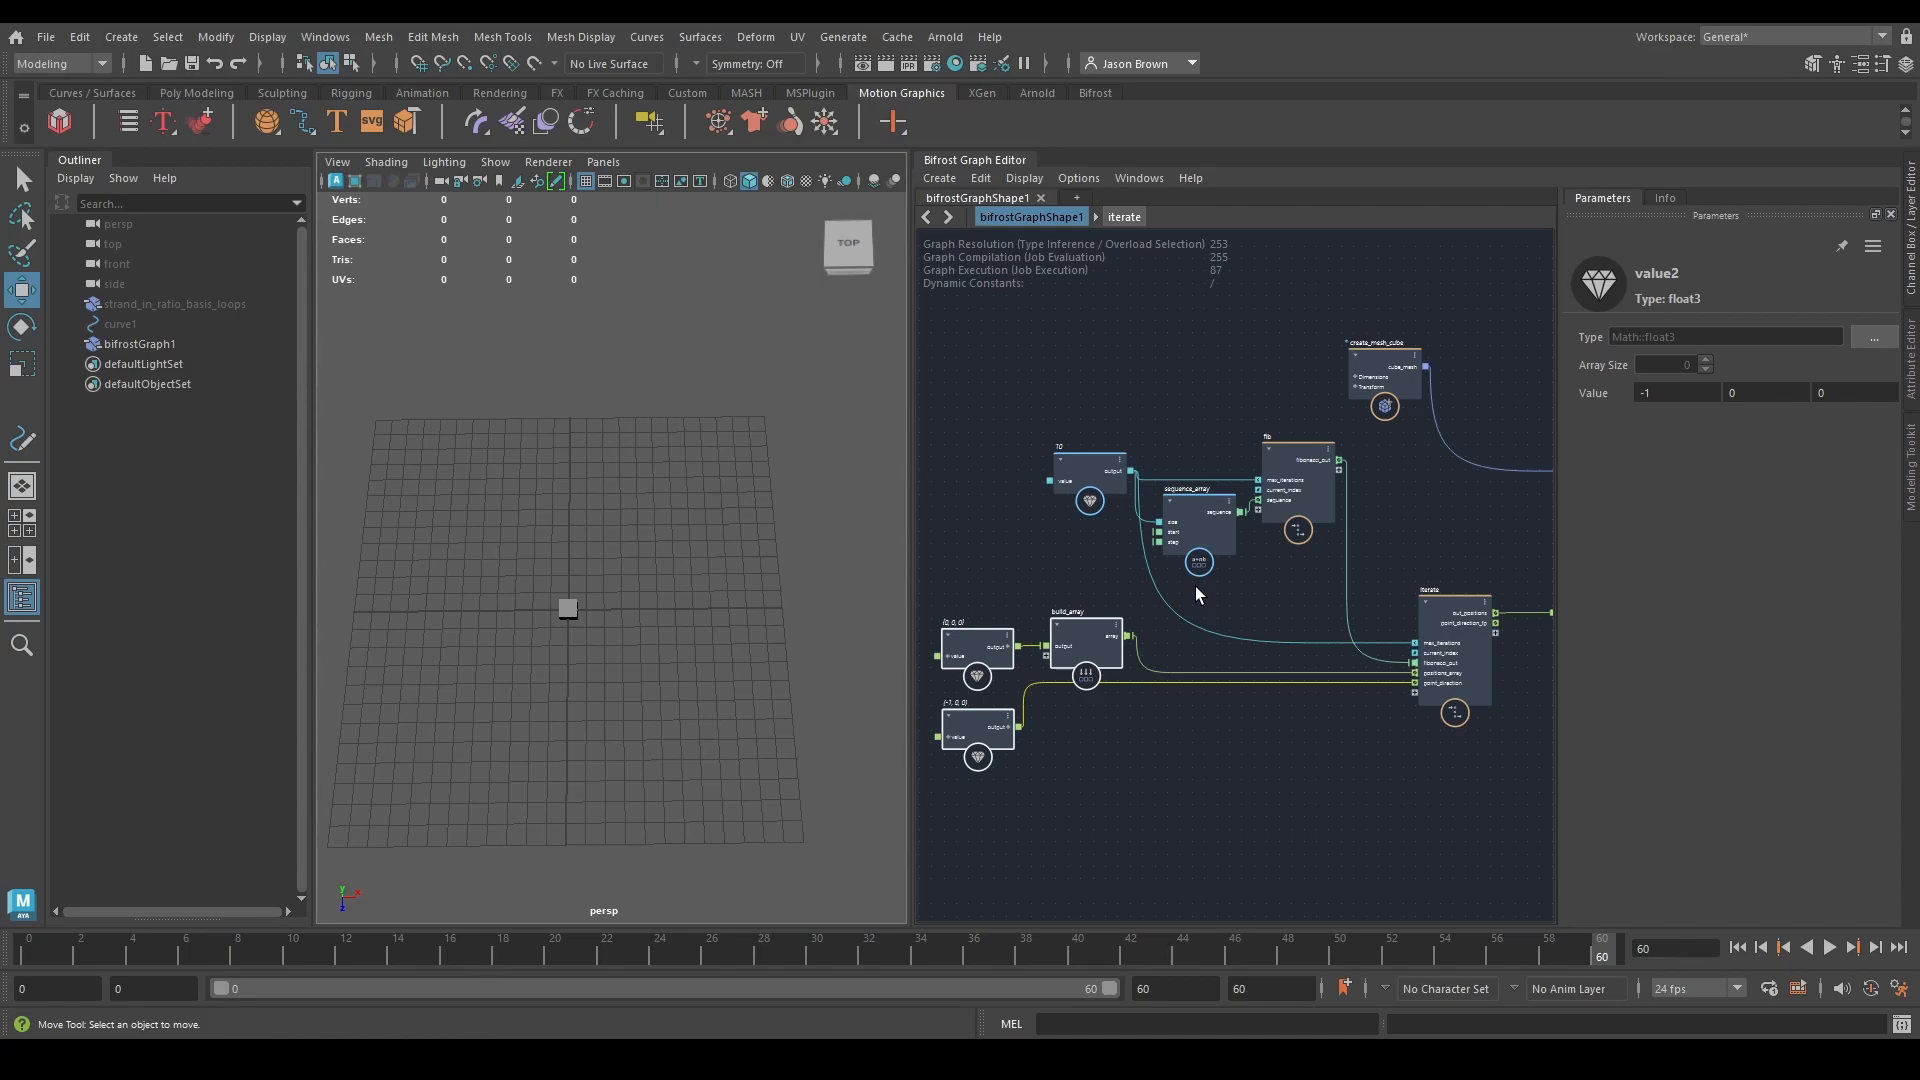
# Change the point_scope node's point shape to Quad.
pyautogui.moveTo(1353, 707); pyautogui.dragTo(1178, 677, button='middle')
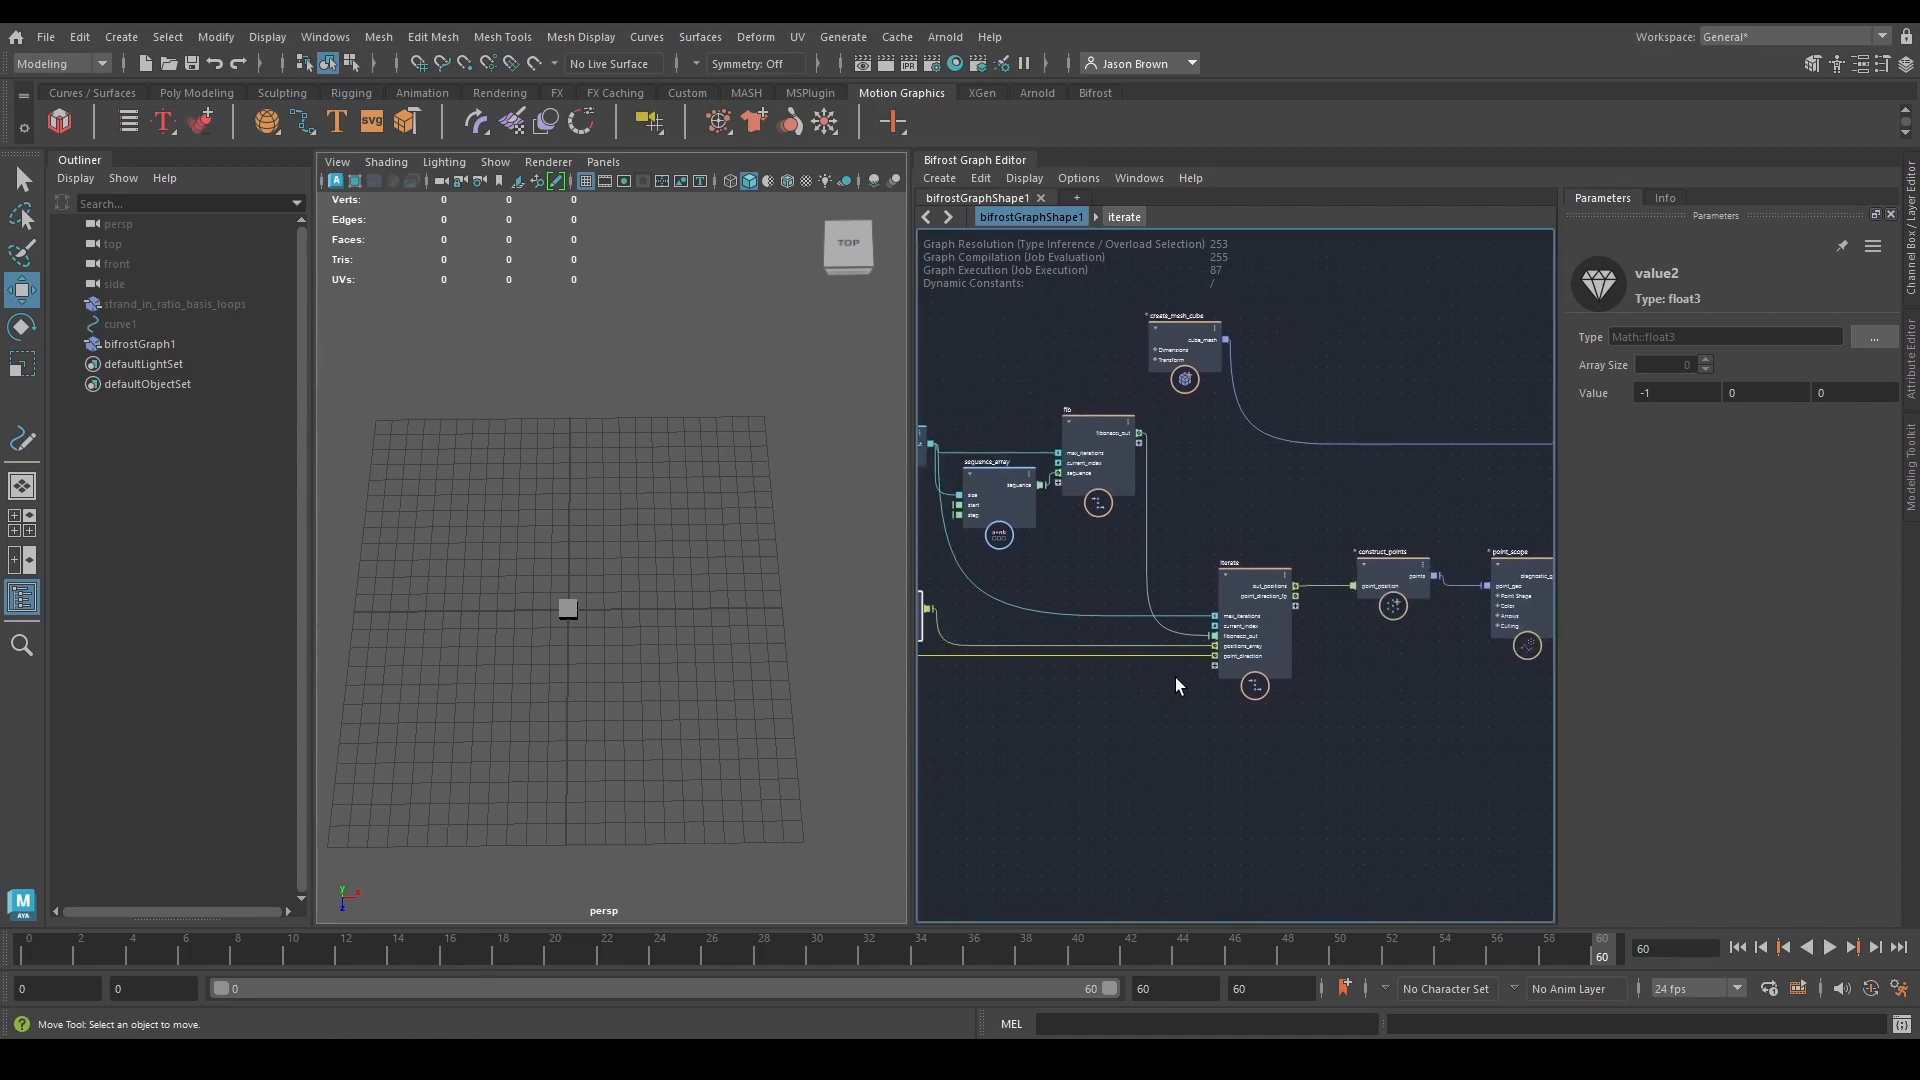
pyautogui.moveTo(1429, 720); pyautogui.dragTo(1303, 827, button='middle')
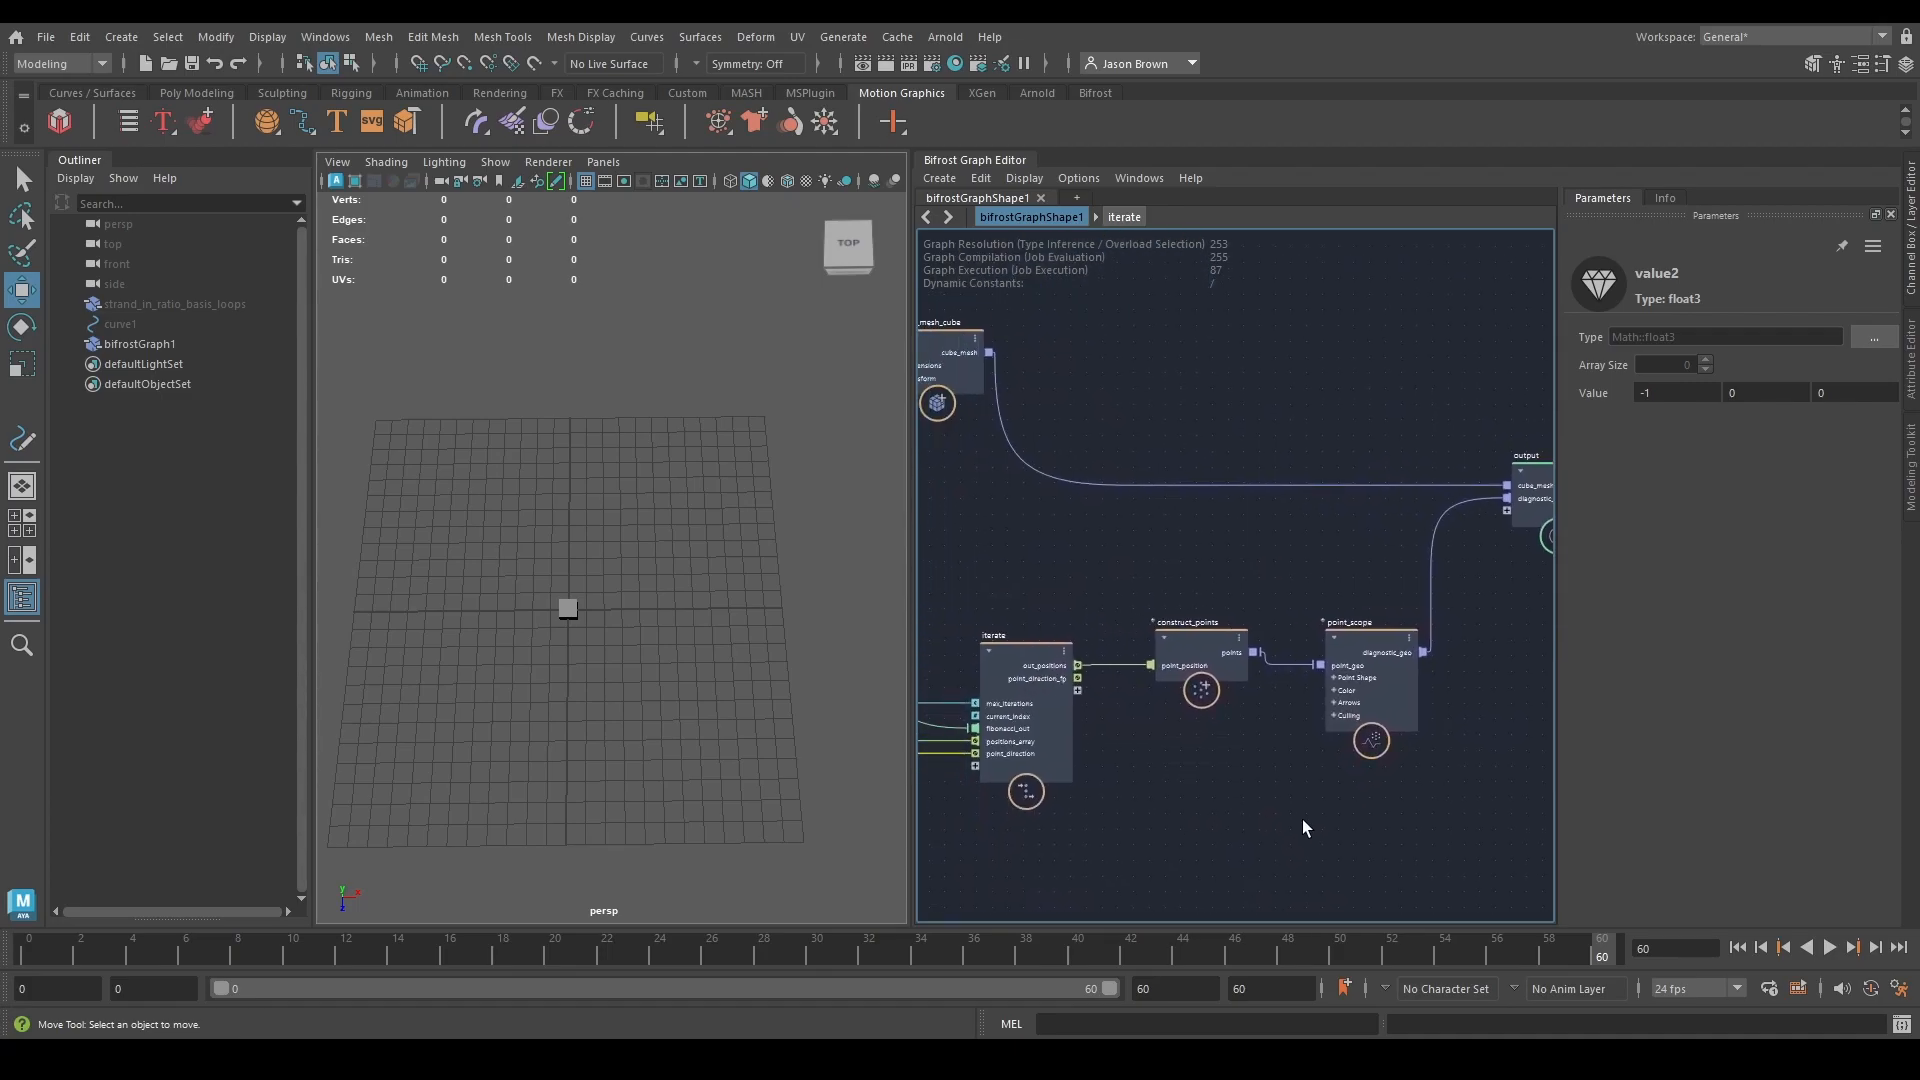
pyautogui.click(1368, 679)
pyautogui.moveTo(1359, 688); pyautogui.dragTo(1292, 718, button='middle')
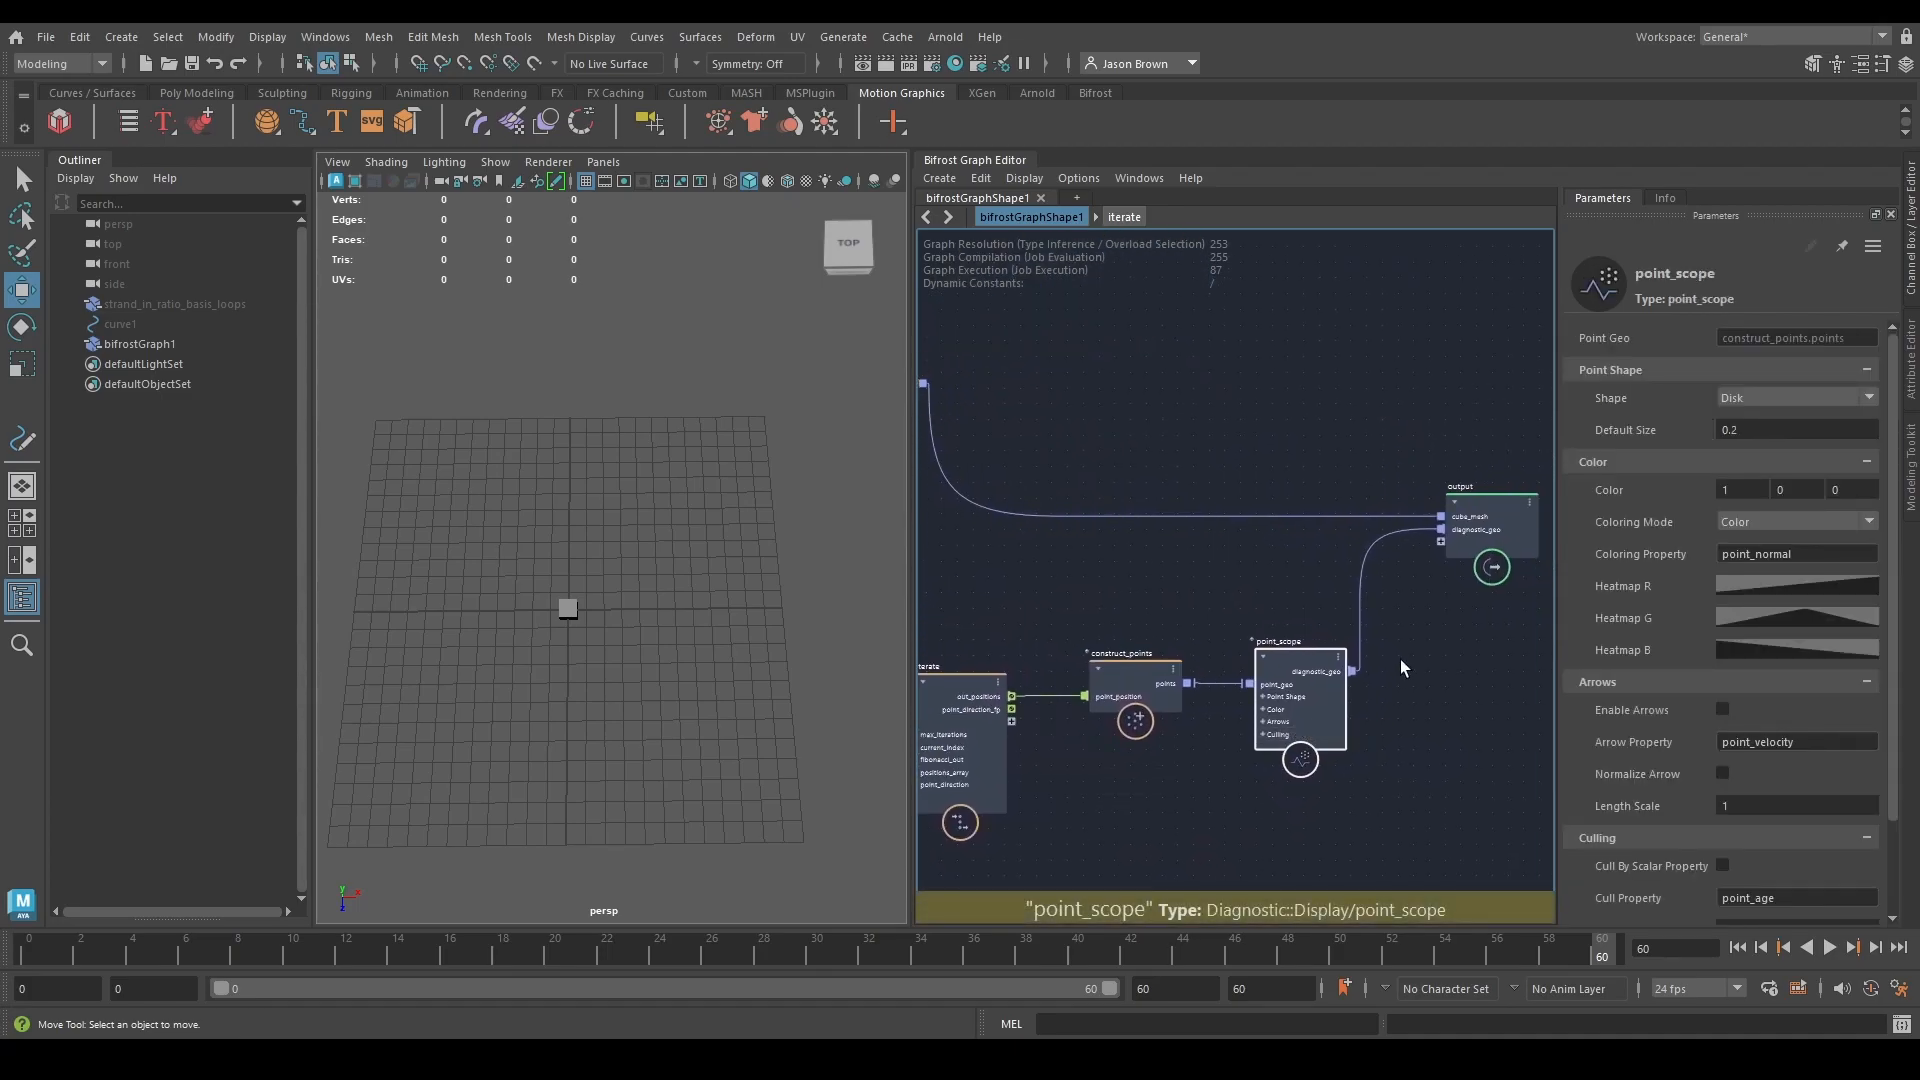
pyautogui.moveTo(1205, 623)
pyautogui.mouseDown(button='middle')
pyautogui.moveTo(1067, 609)
pyautogui.moveTo(1203, 609)
pyautogui.mouseUp(button='middle')
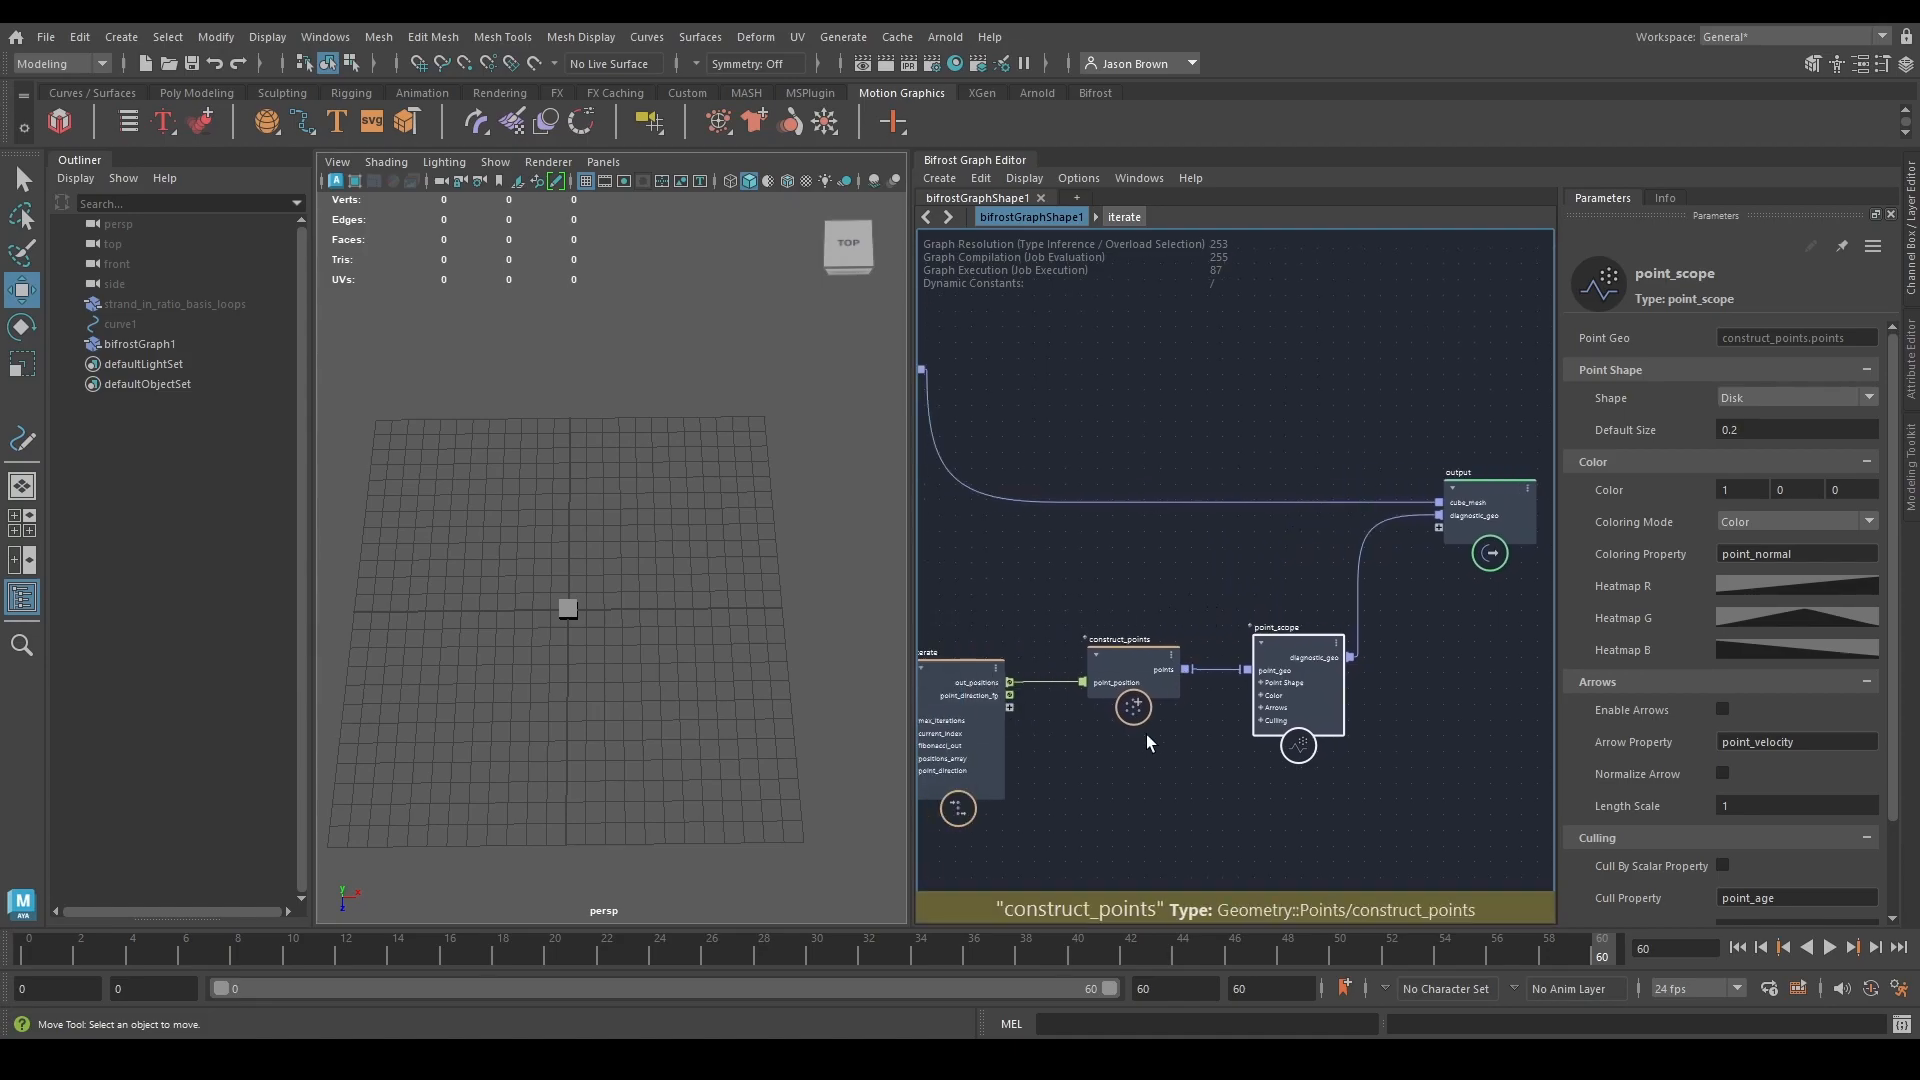
pyautogui.scroll(1, 1251, 762)
pyautogui.scroll(1, 1250, 762)
pyautogui.click(1785, 400)
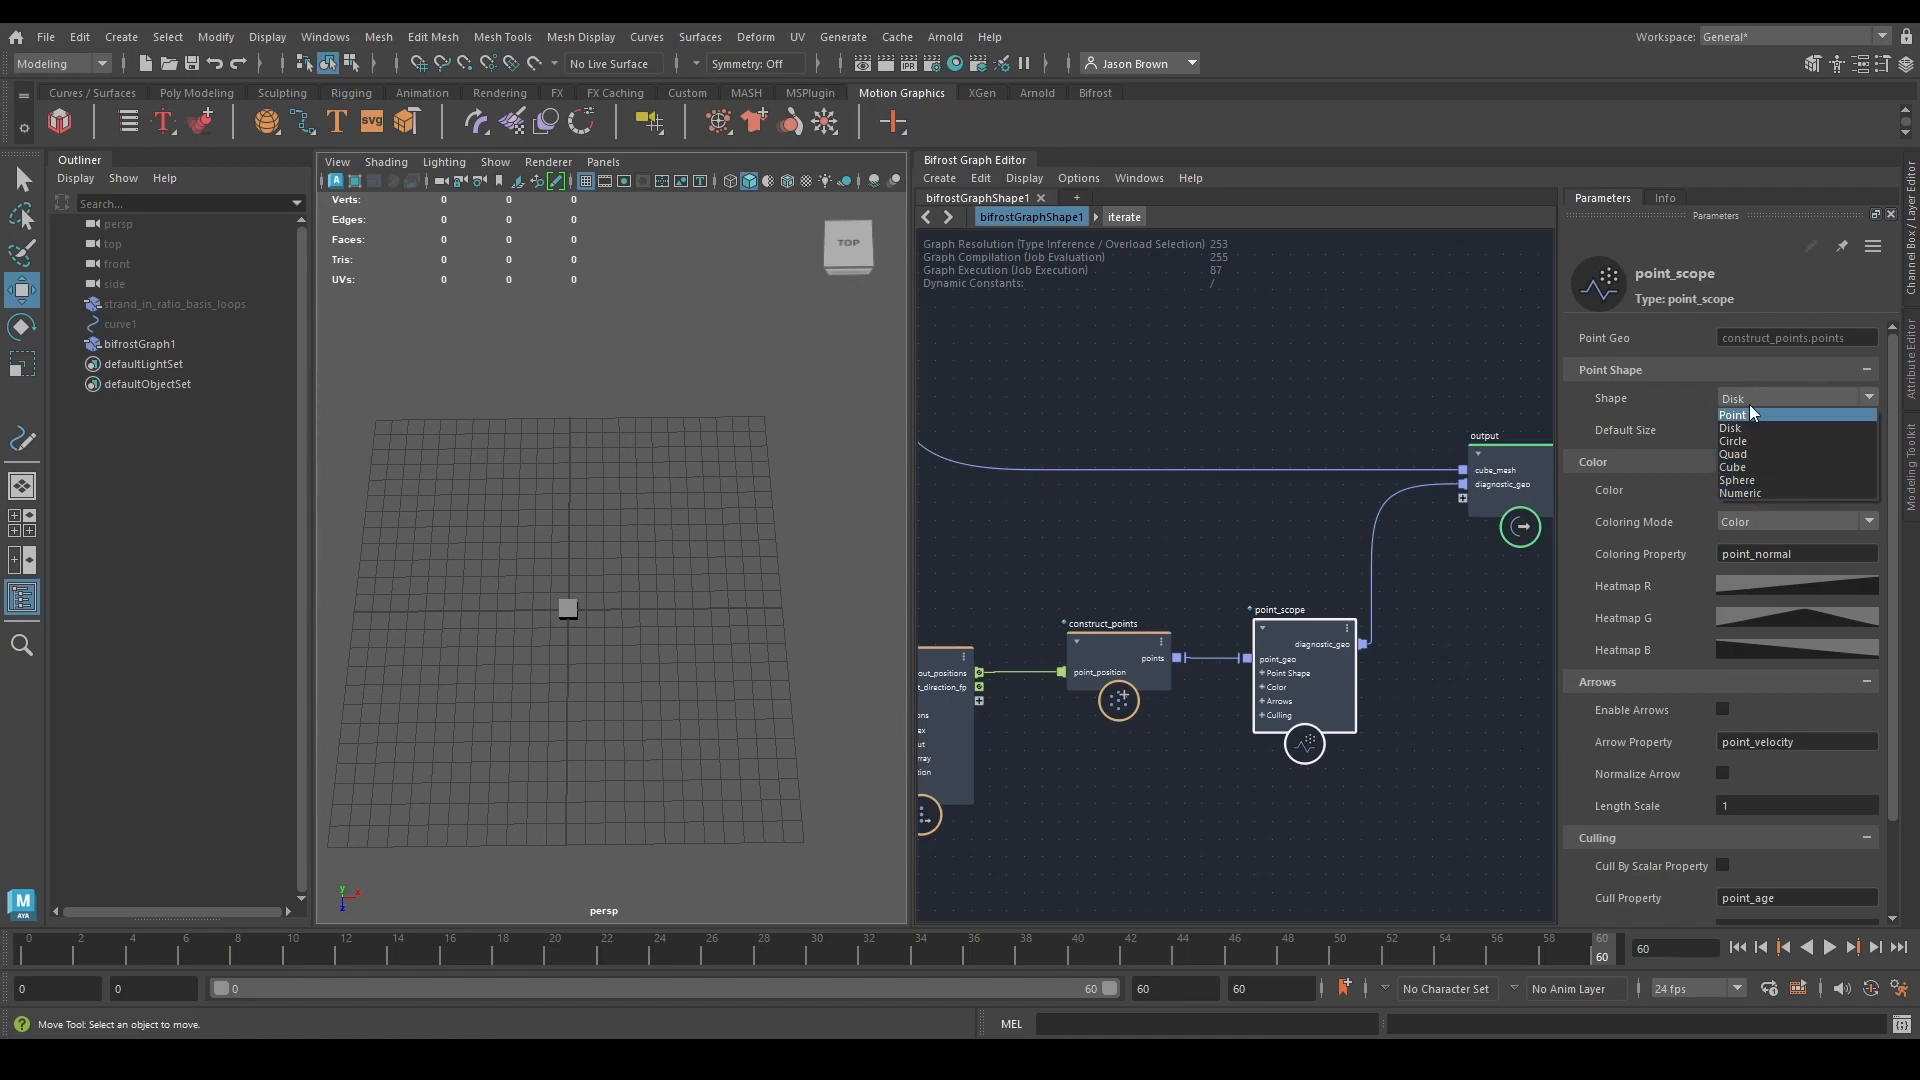
pyautogui.click(1771, 456)
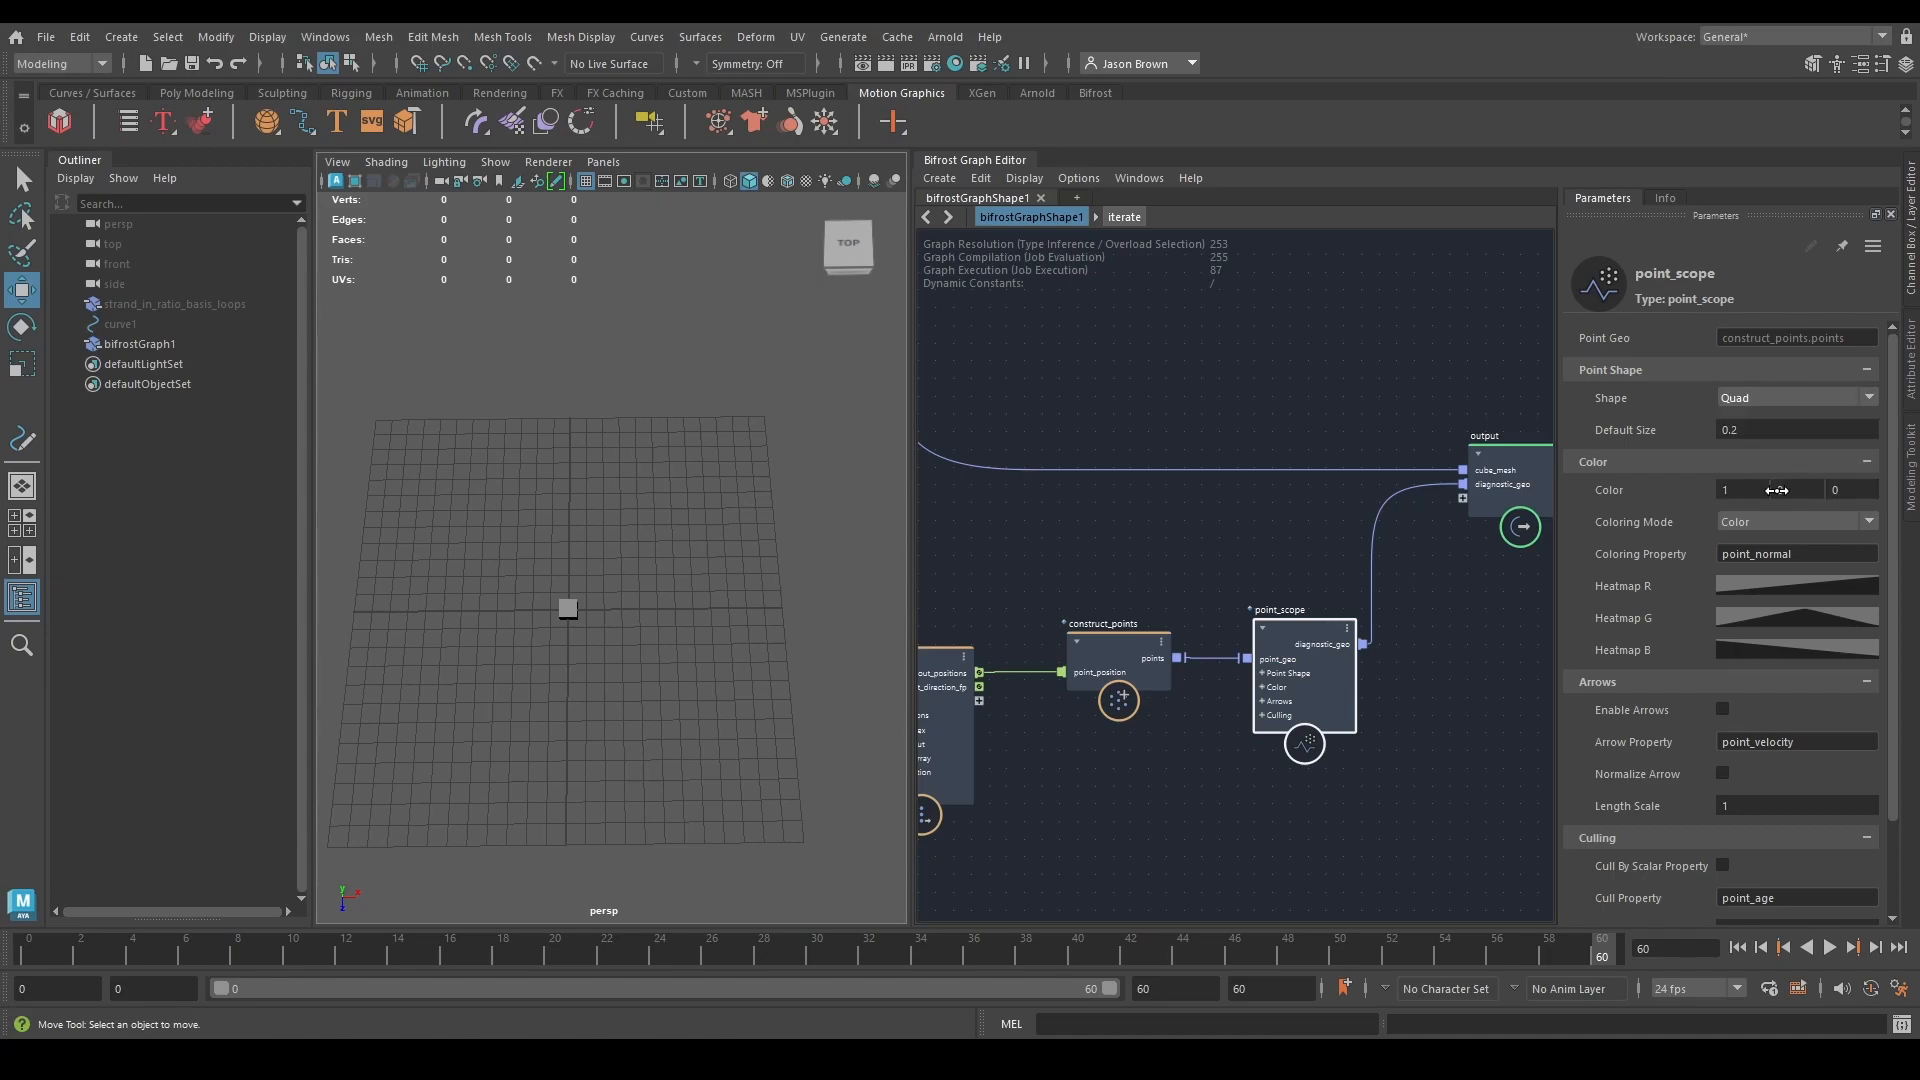
# Increase point_scope's default size to about 1.16 and view the grid from nearly overhead.
pyautogui.moveTo(1741, 430); pyautogui.dragTo(1843, 427)
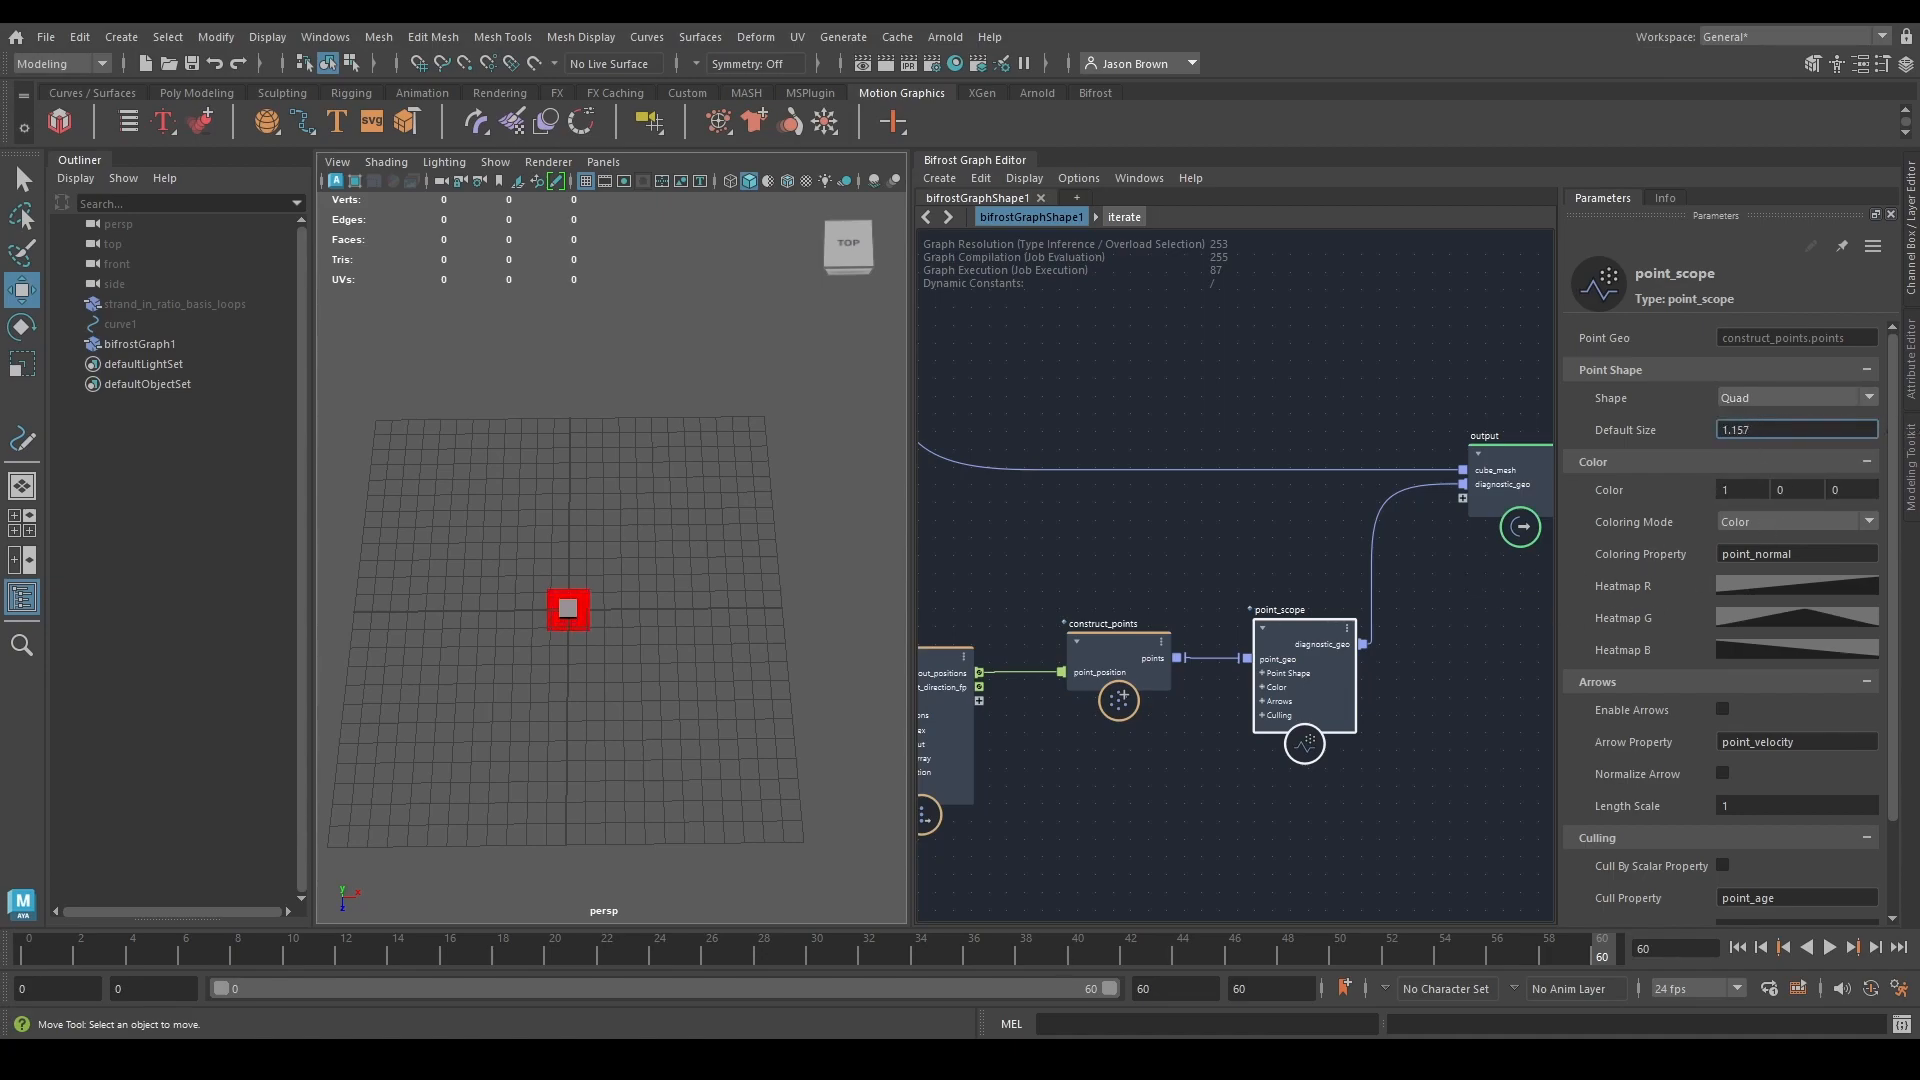
pyautogui.moveTo(1790, 430)
pyautogui.keyDown('ctrl'); pyautogui.mouseDown()
pyautogui.moveTo(1830, 430)
pyautogui.moveTo(1775, 430)
pyautogui.mouseUp(); pyautogui.keyUp('ctrl')
pyautogui.moveTo(538, 660)
pyautogui.keyDown('alt'); pyautogui.mouseDown()
pyautogui.moveTo(568, 588)
pyautogui.moveTo(555, 694)
pyautogui.mouseUp(); pyautogui.keyUp('alt')
pyautogui.keyDown('alt'); pyautogui.moveTo(555, 693); pyautogui.dragTo(664, 585, button='right'); pyautogui.keyUp('alt')
pyautogui.keyDown('alt'); pyautogui.moveTo(664, 585); pyautogui.dragTo(609, 652); pyautogui.keyUp('alt')
# Place a watchpoint on the diagnostic_geo connection between point_scope and the output node.
pyautogui.moveTo(1307, 688); pyautogui.dragTo(1270, 604, button='middle')
pyautogui.moveTo(1272, 608); pyautogui.dragTo(1278, 608)
pyautogui.click(1383, 530)
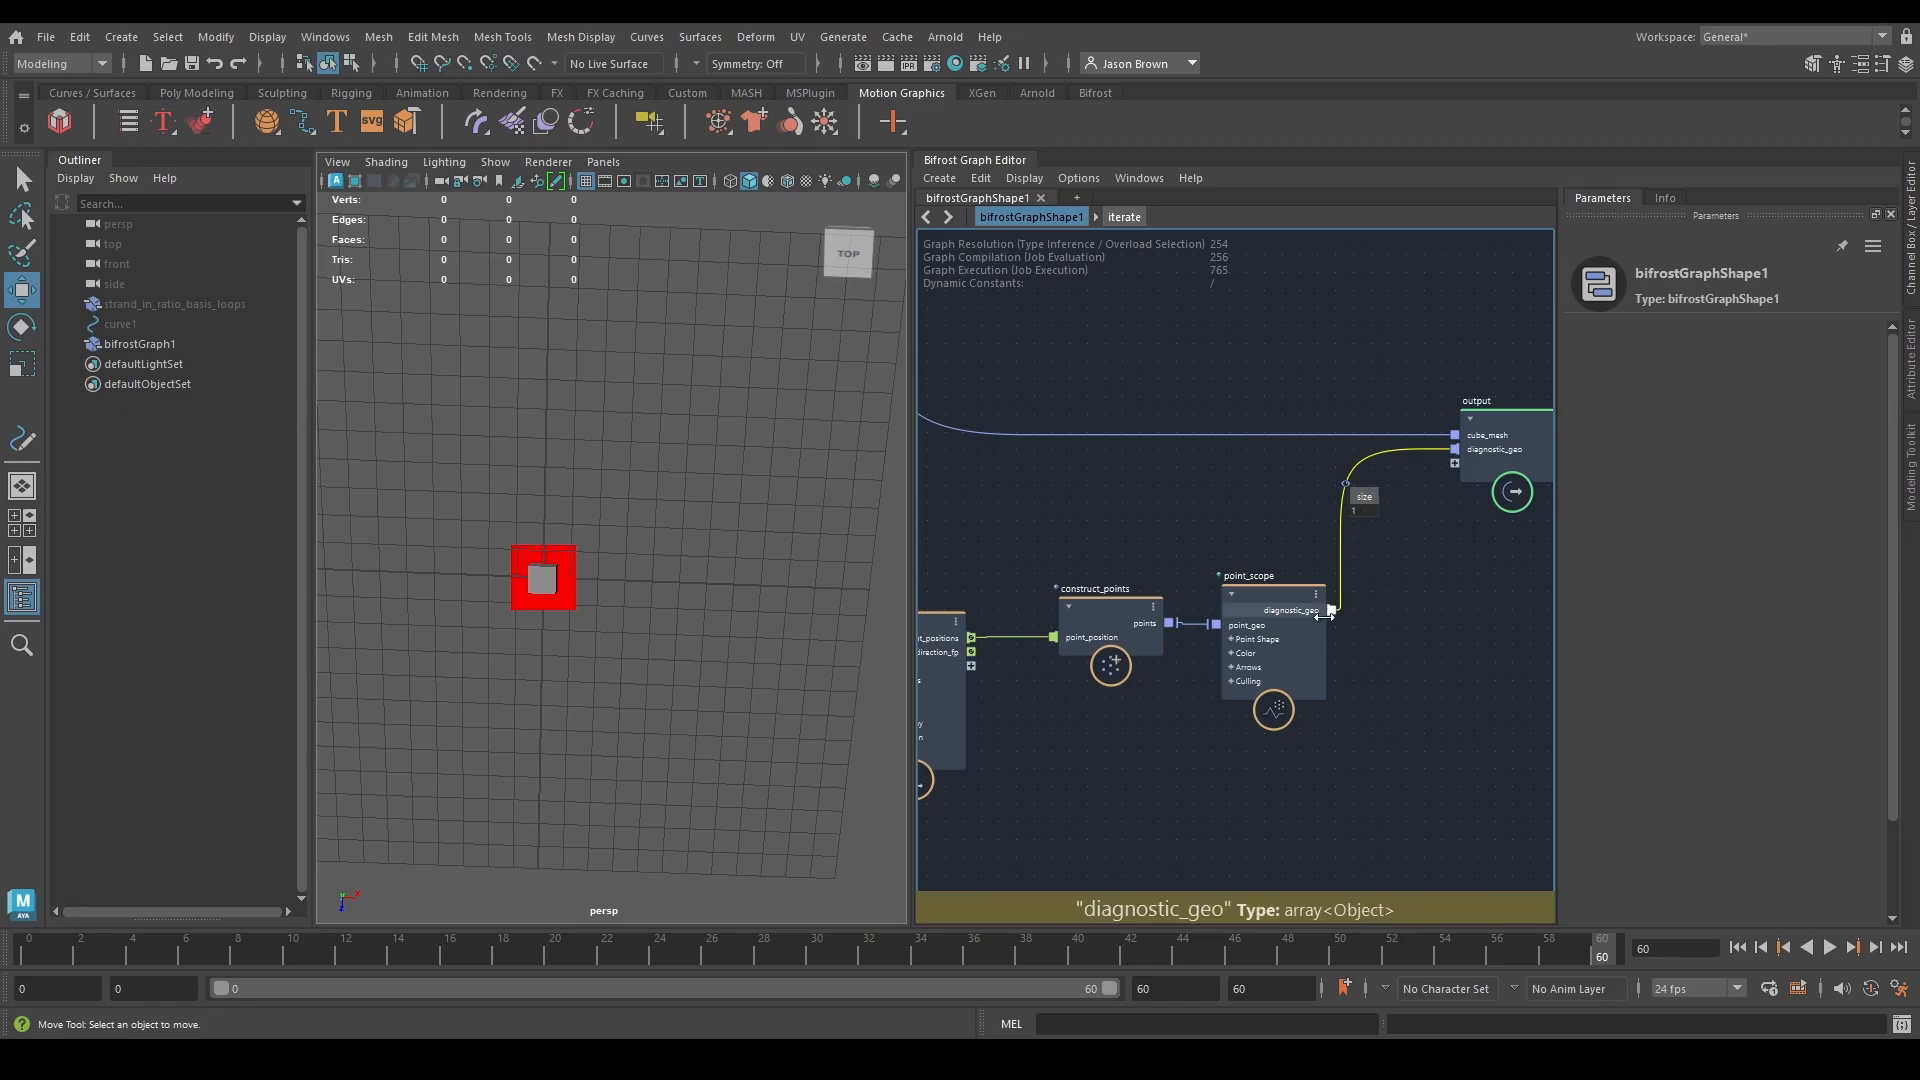
# Examine the iterate compound and its upstream value nodes, and remove the watchpoint from the diagnostic_geo connection.
pyautogui.moveTo(1011, 694); pyautogui.dragTo(1224, 628, button='middle')
pyautogui.click(1204, 656)
pyautogui.moveTo(973, 607); pyautogui.dragTo(1477, 662, button='middle')
pyautogui.moveTo(1207, 473); pyautogui.dragTo(1187, 489, button='middle')
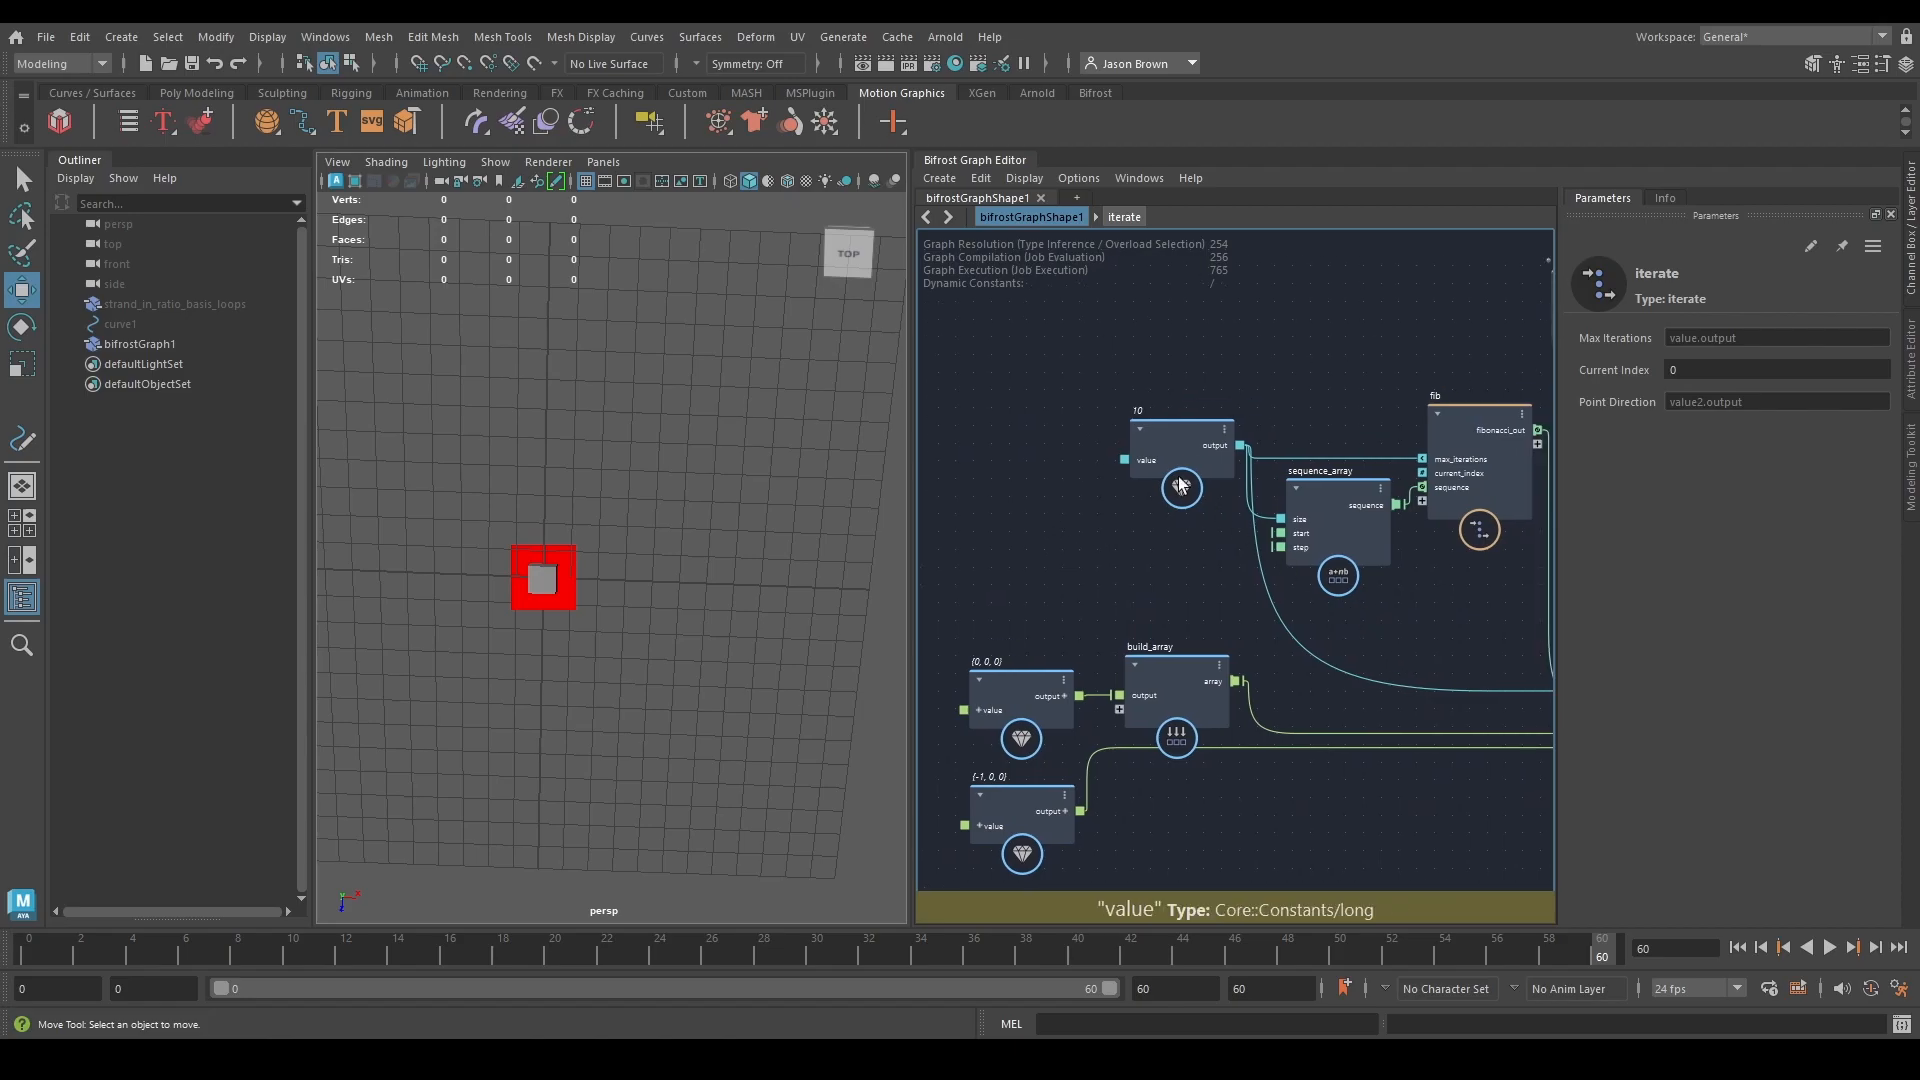
pyautogui.moveTo(1182, 456); pyautogui.dragTo(1165, 453)
pyautogui.moveTo(1370, 588); pyautogui.dragTo(869, 483, button='middle')
pyautogui.moveTo(1355, 683); pyautogui.dragTo(1009, 702, button='middle')
pyautogui.press('Delete')
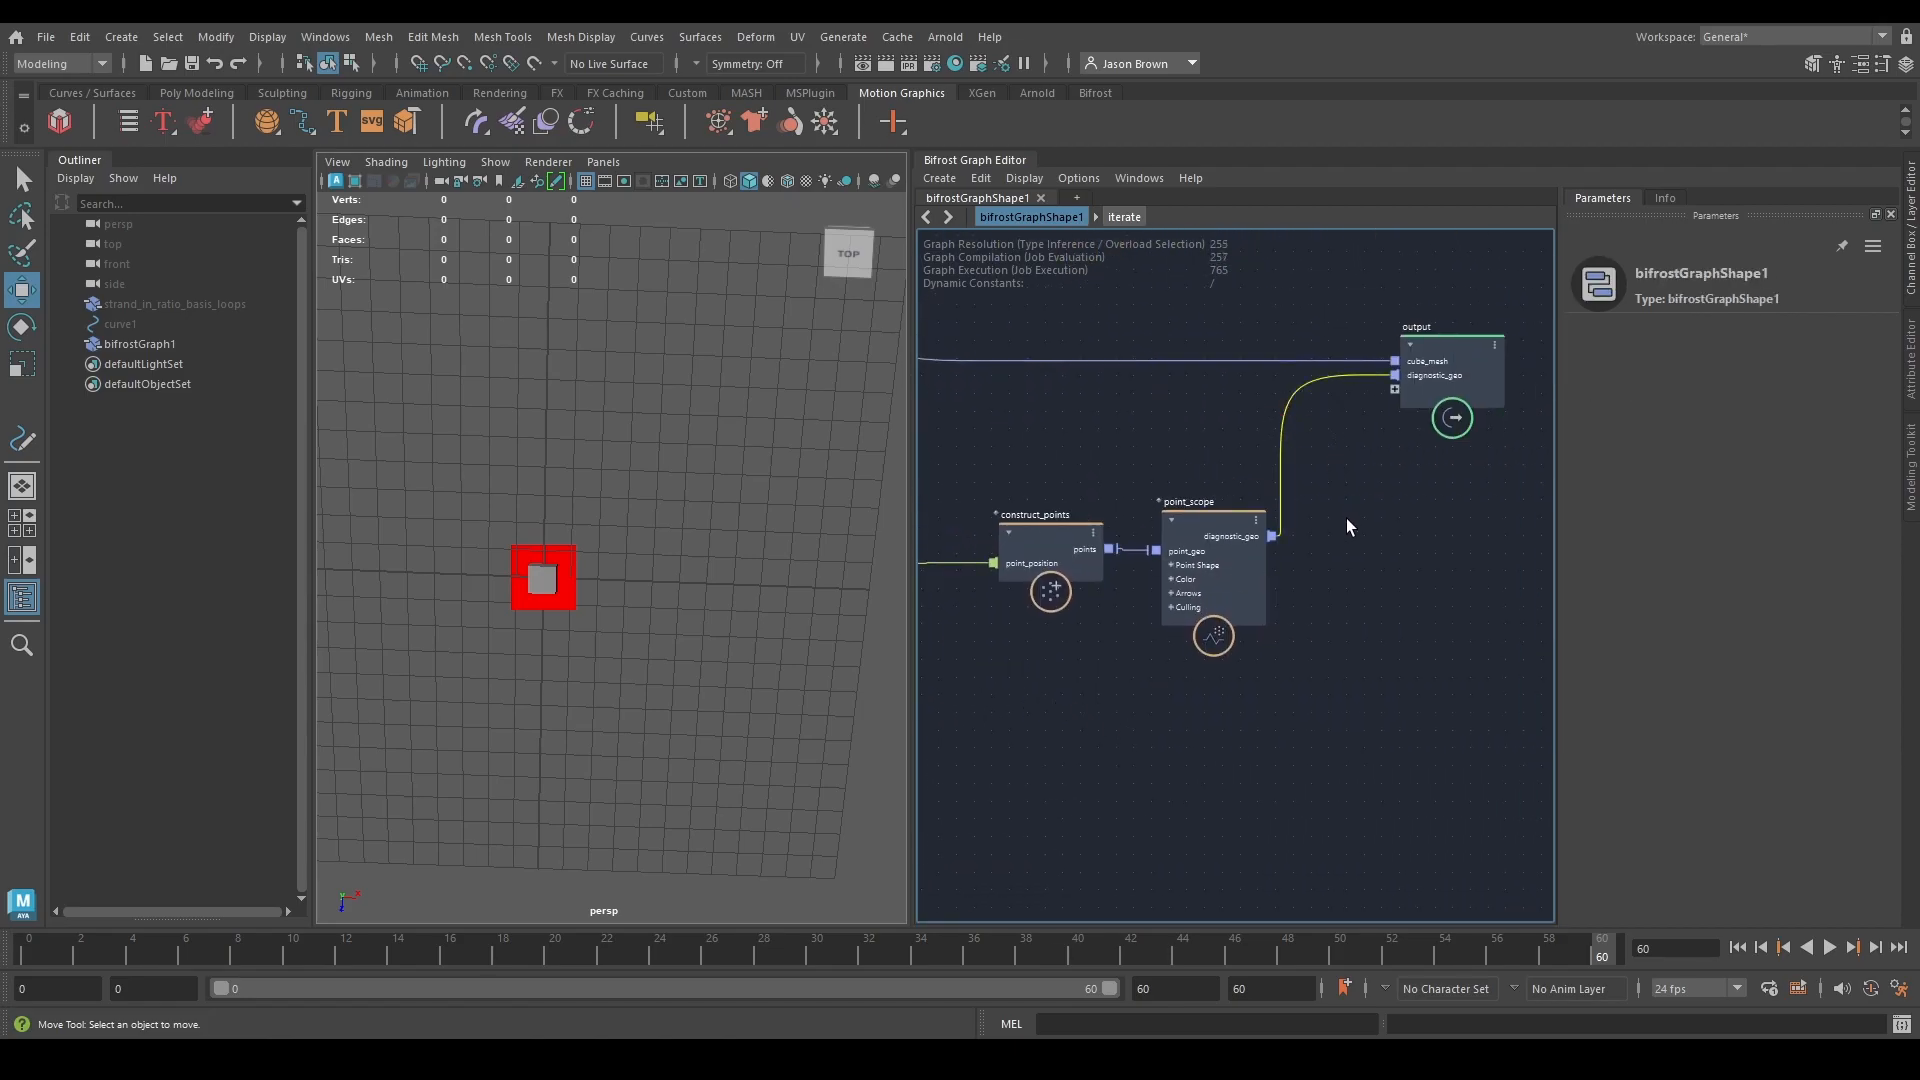
# Move point_scope and construct_points farther from the iterate compound to lengthen the connections between them.
pyautogui.moveTo(1290, 600); pyautogui.dragTo(1262, 631, button='middle')
pyautogui.moveTo(1176, 588); pyautogui.dragTo(1241, 576)
pyautogui.click(1314, 474)
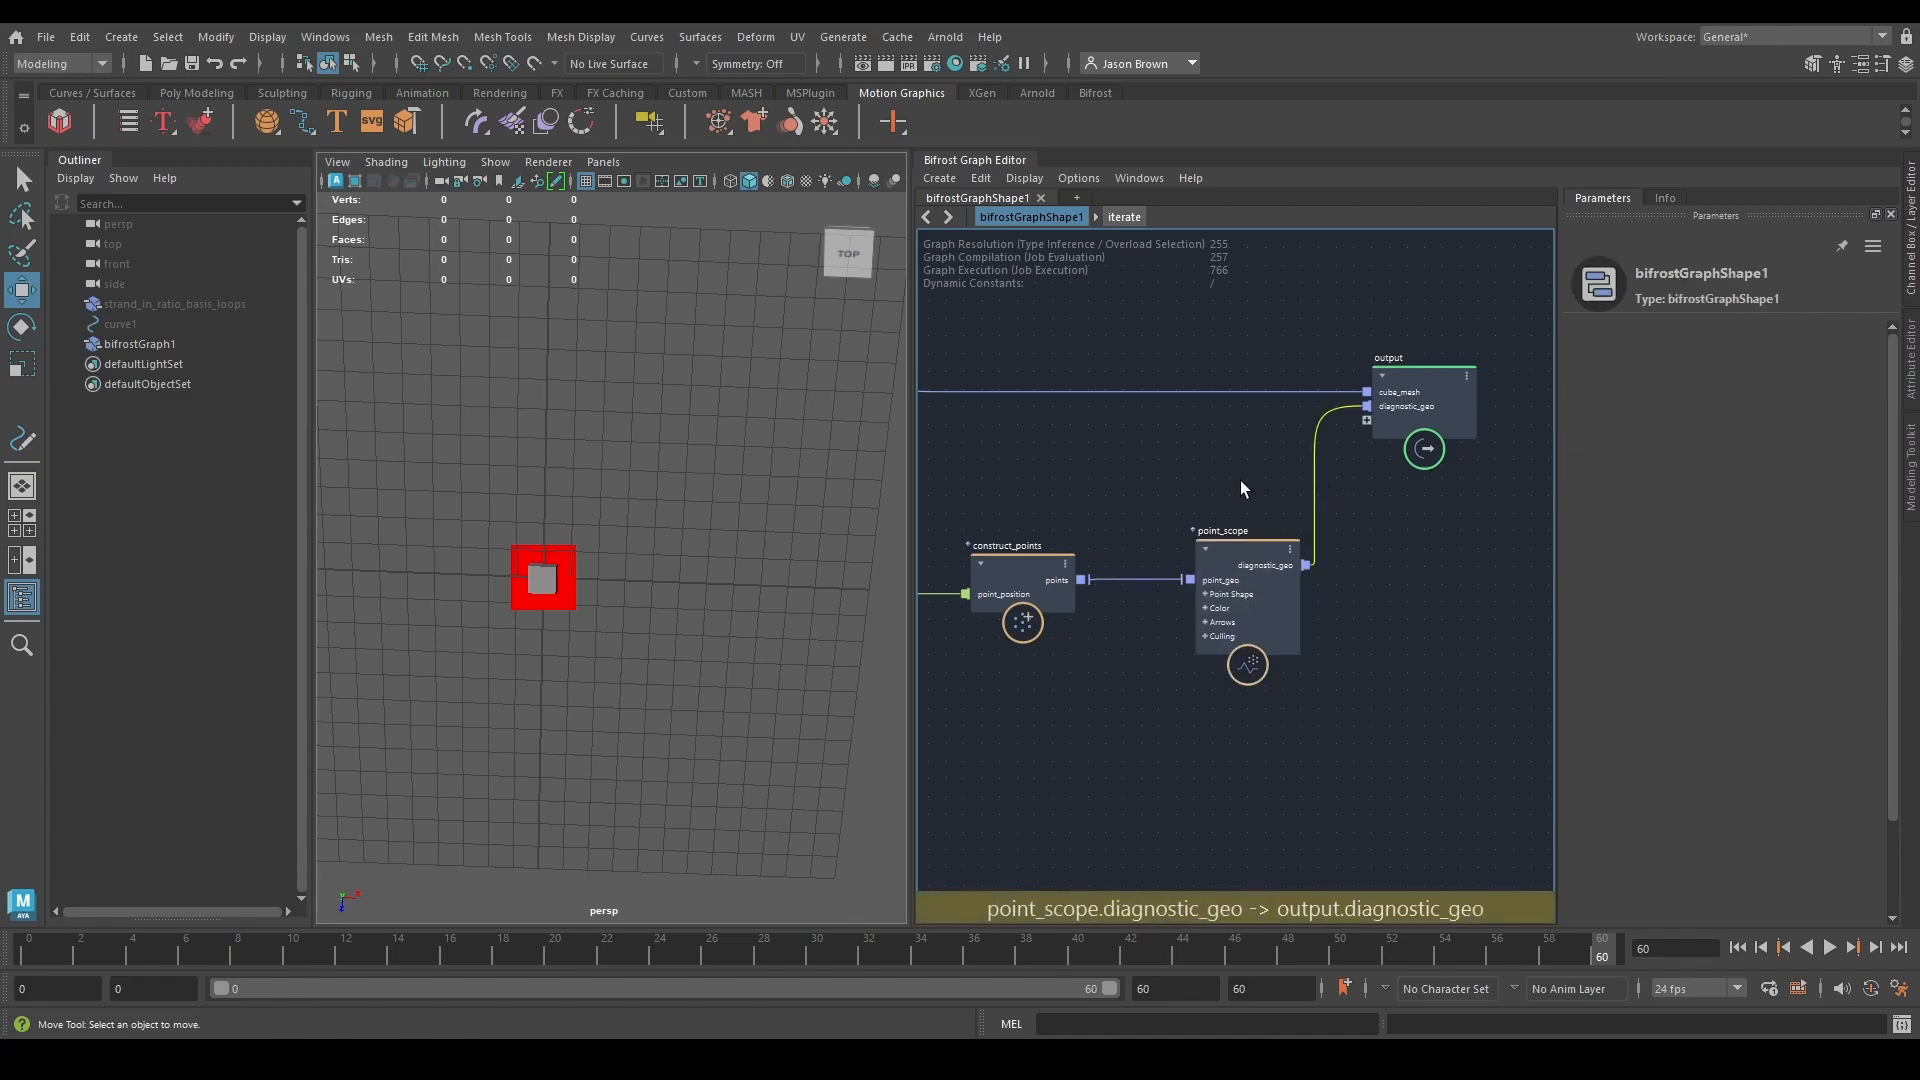
pyautogui.moveTo(1295, 620); pyautogui.dragTo(1376, 634, button='middle')
pyautogui.moveTo(1281, 573); pyautogui.dragTo(1360, 578)
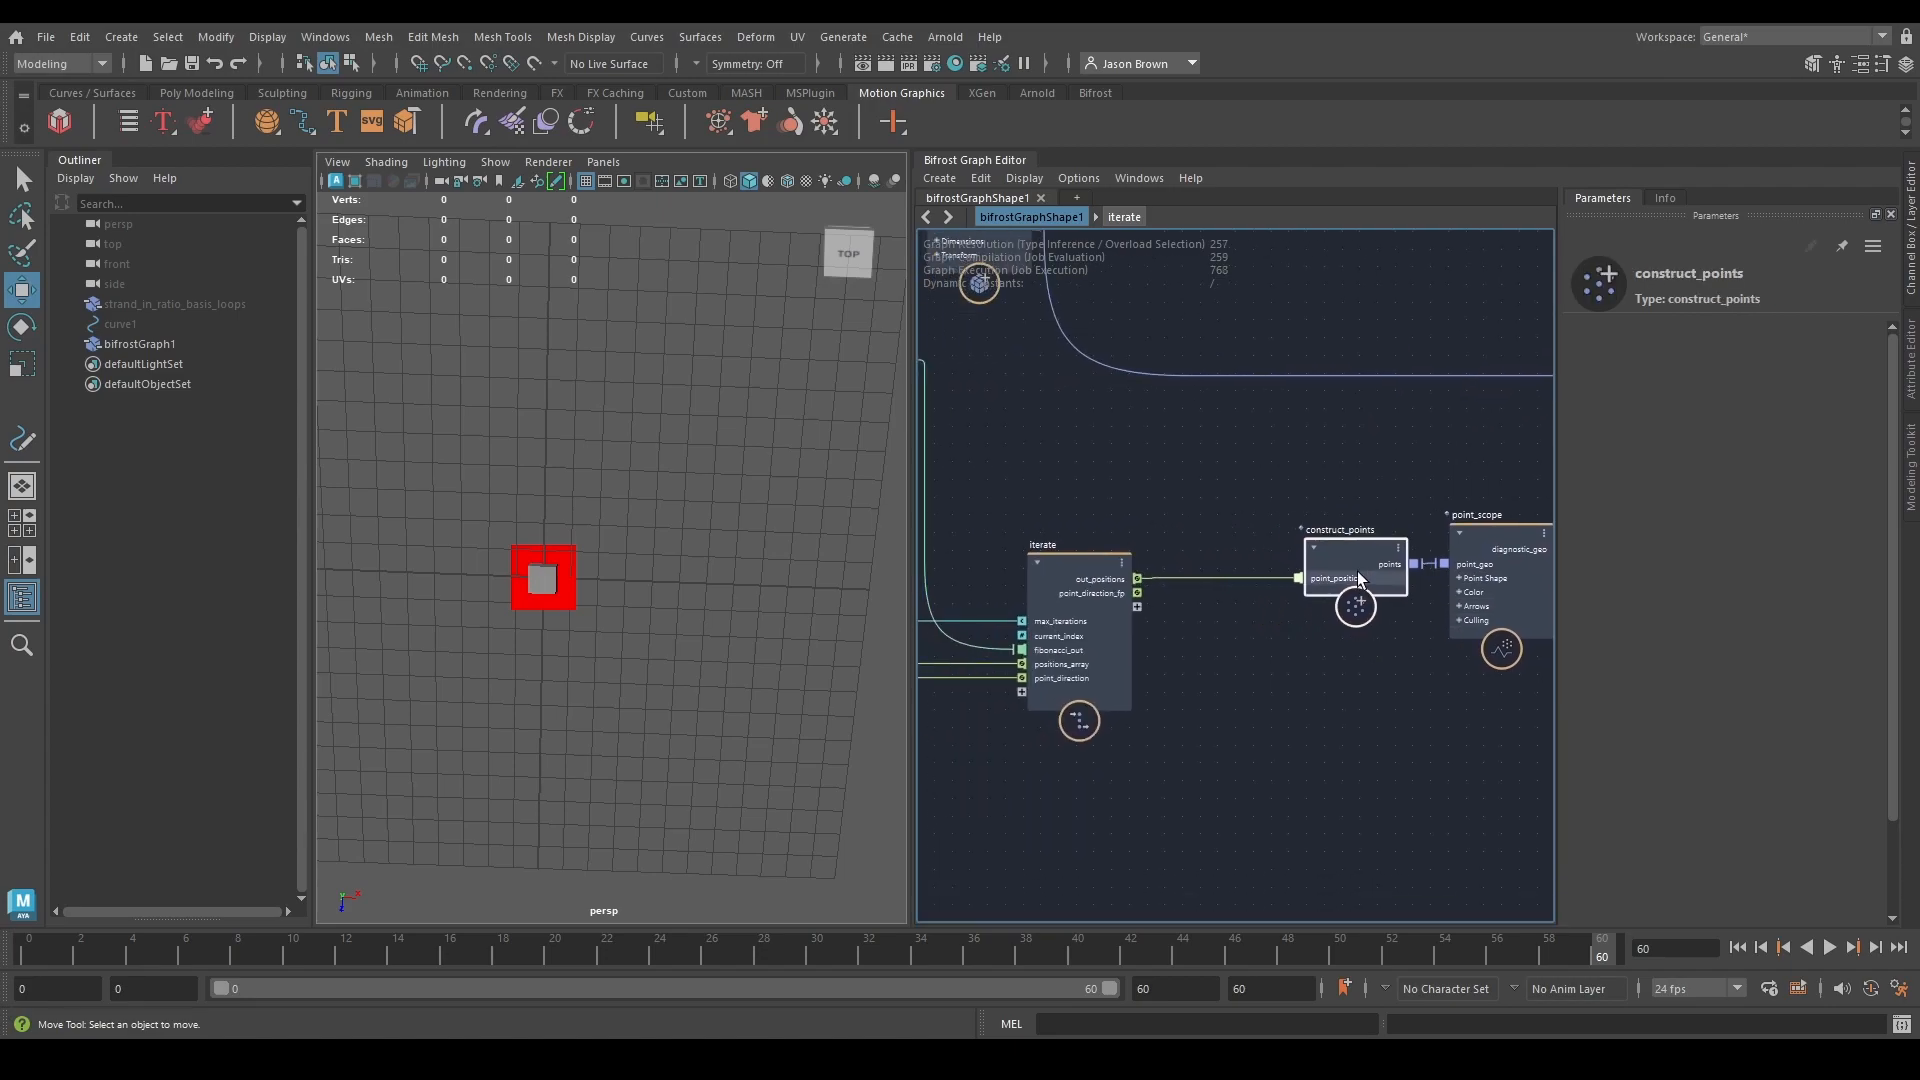
# Place a watchpoint on the iterate out_positions connection and raise point_scope and construct_points to uncover its size, min and max values.
pyautogui.click(1229, 568)
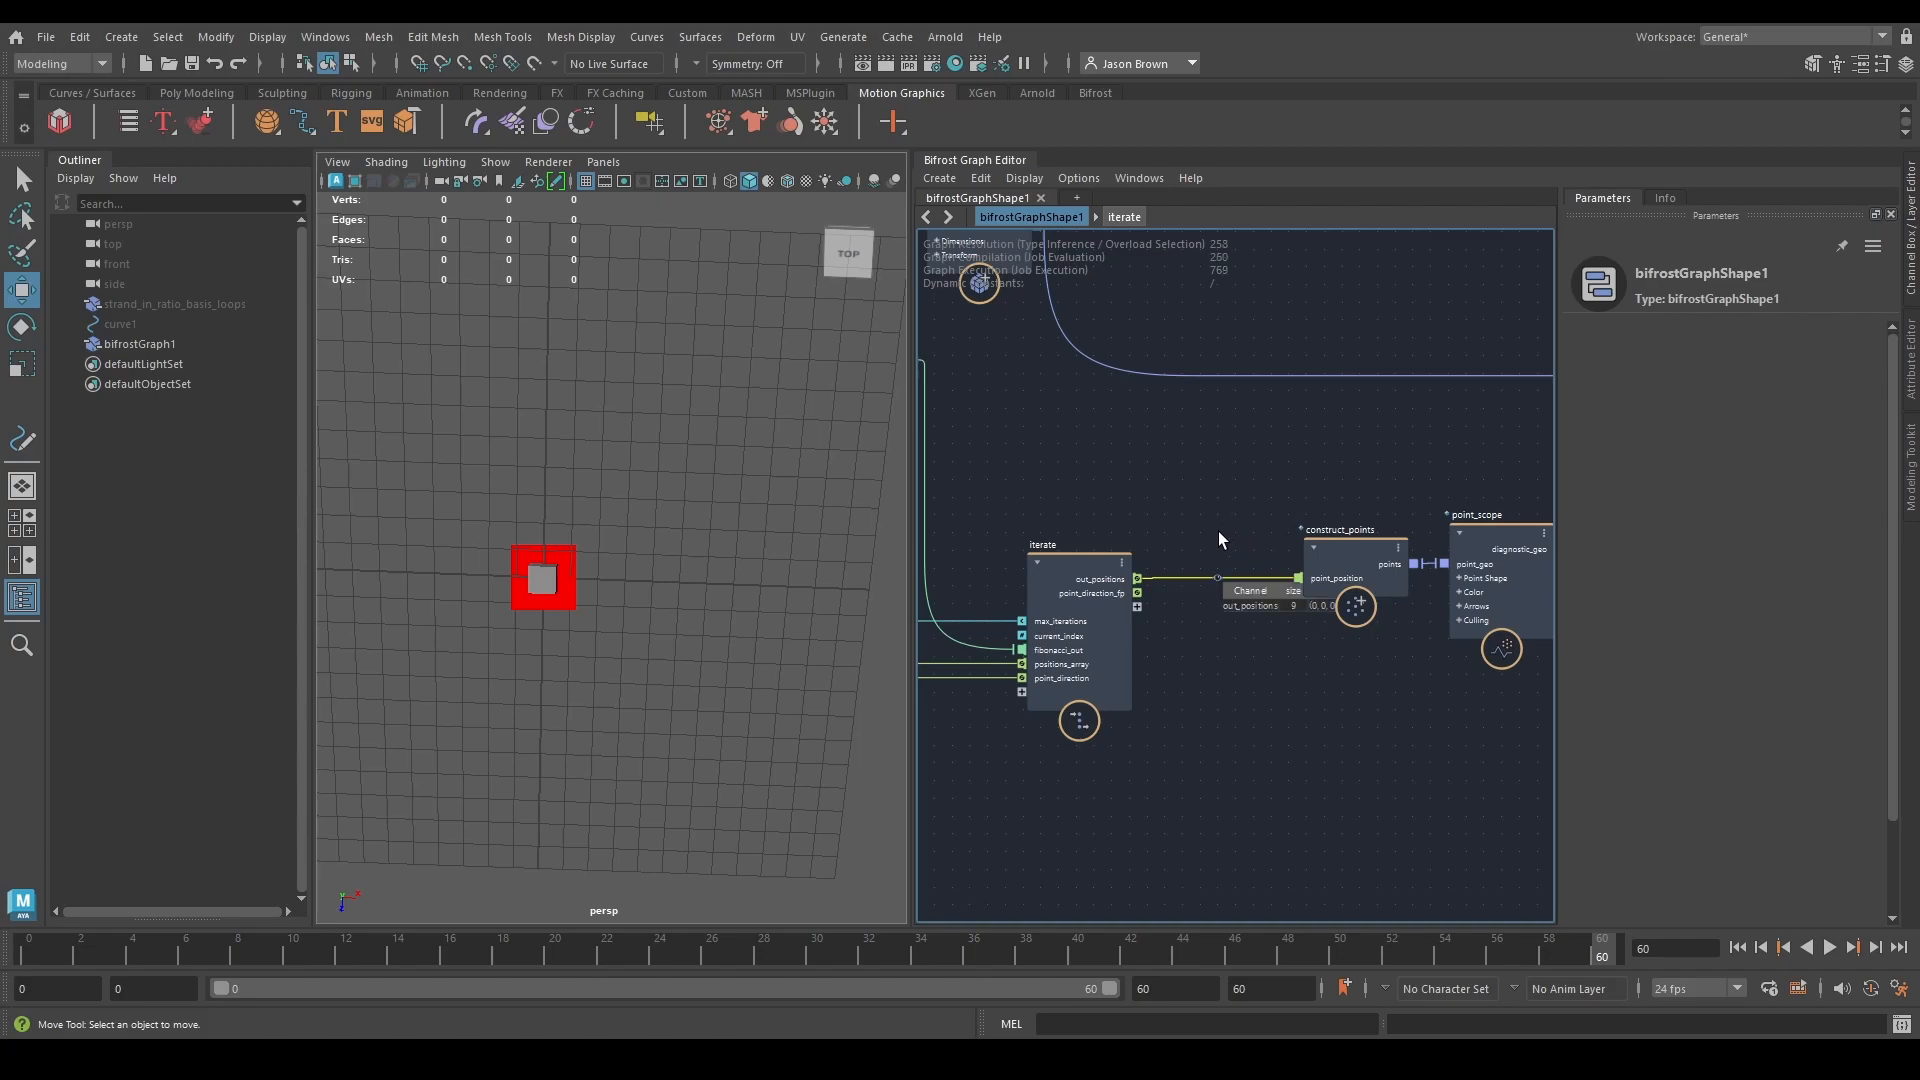
pyautogui.moveTo(1420, 686); pyautogui.dragTo(1267, 686, button='middle')
pyautogui.moveTo(1347, 530); pyautogui.dragTo(1345, 440)
pyautogui.moveTo(1243, 570); pyautogui.dragTo(1237, 502)
pyautogui.moveTo(1207, 580); pyautogui.dragTo(1321, 590, button='middle')
pyautogui.scroll(3, 1214, 592)
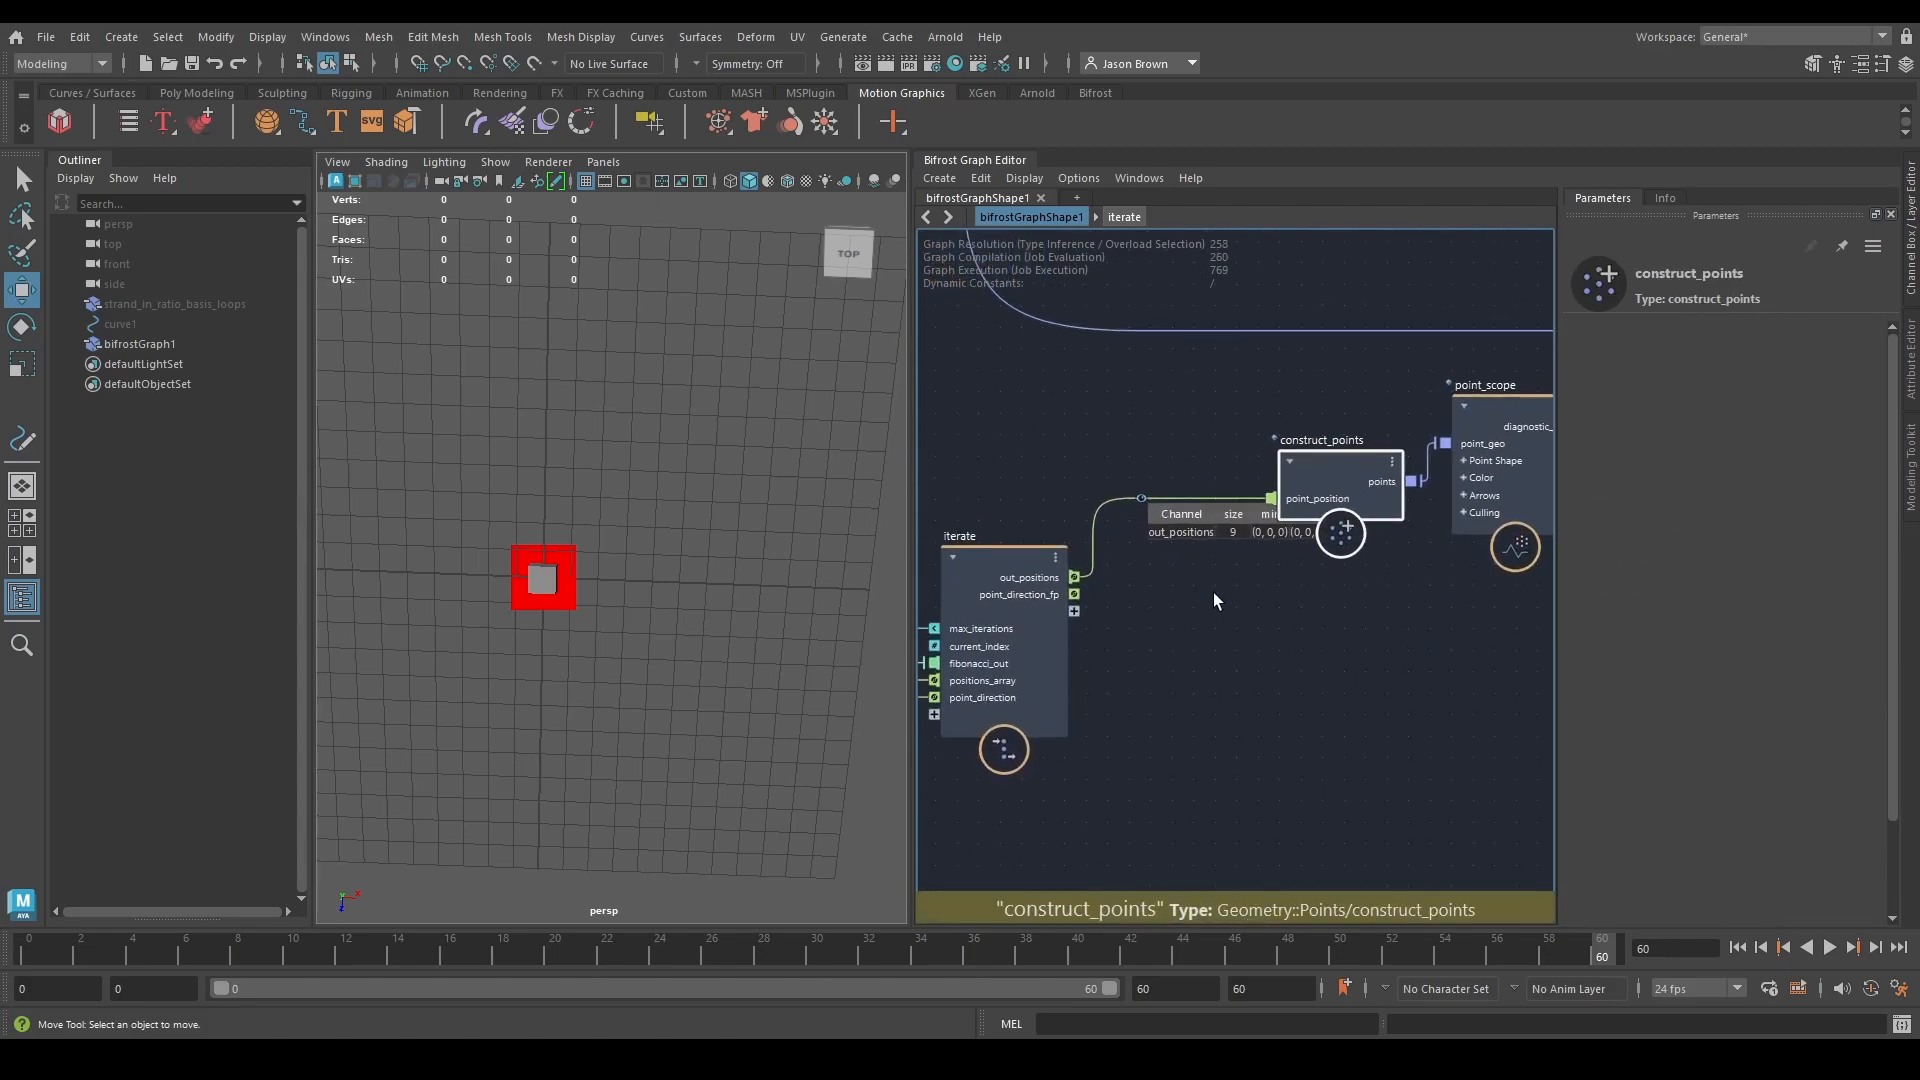
pyautogui.moveTo(1166, 583); pyautogui.dragTo(1257, 598, button='middle')
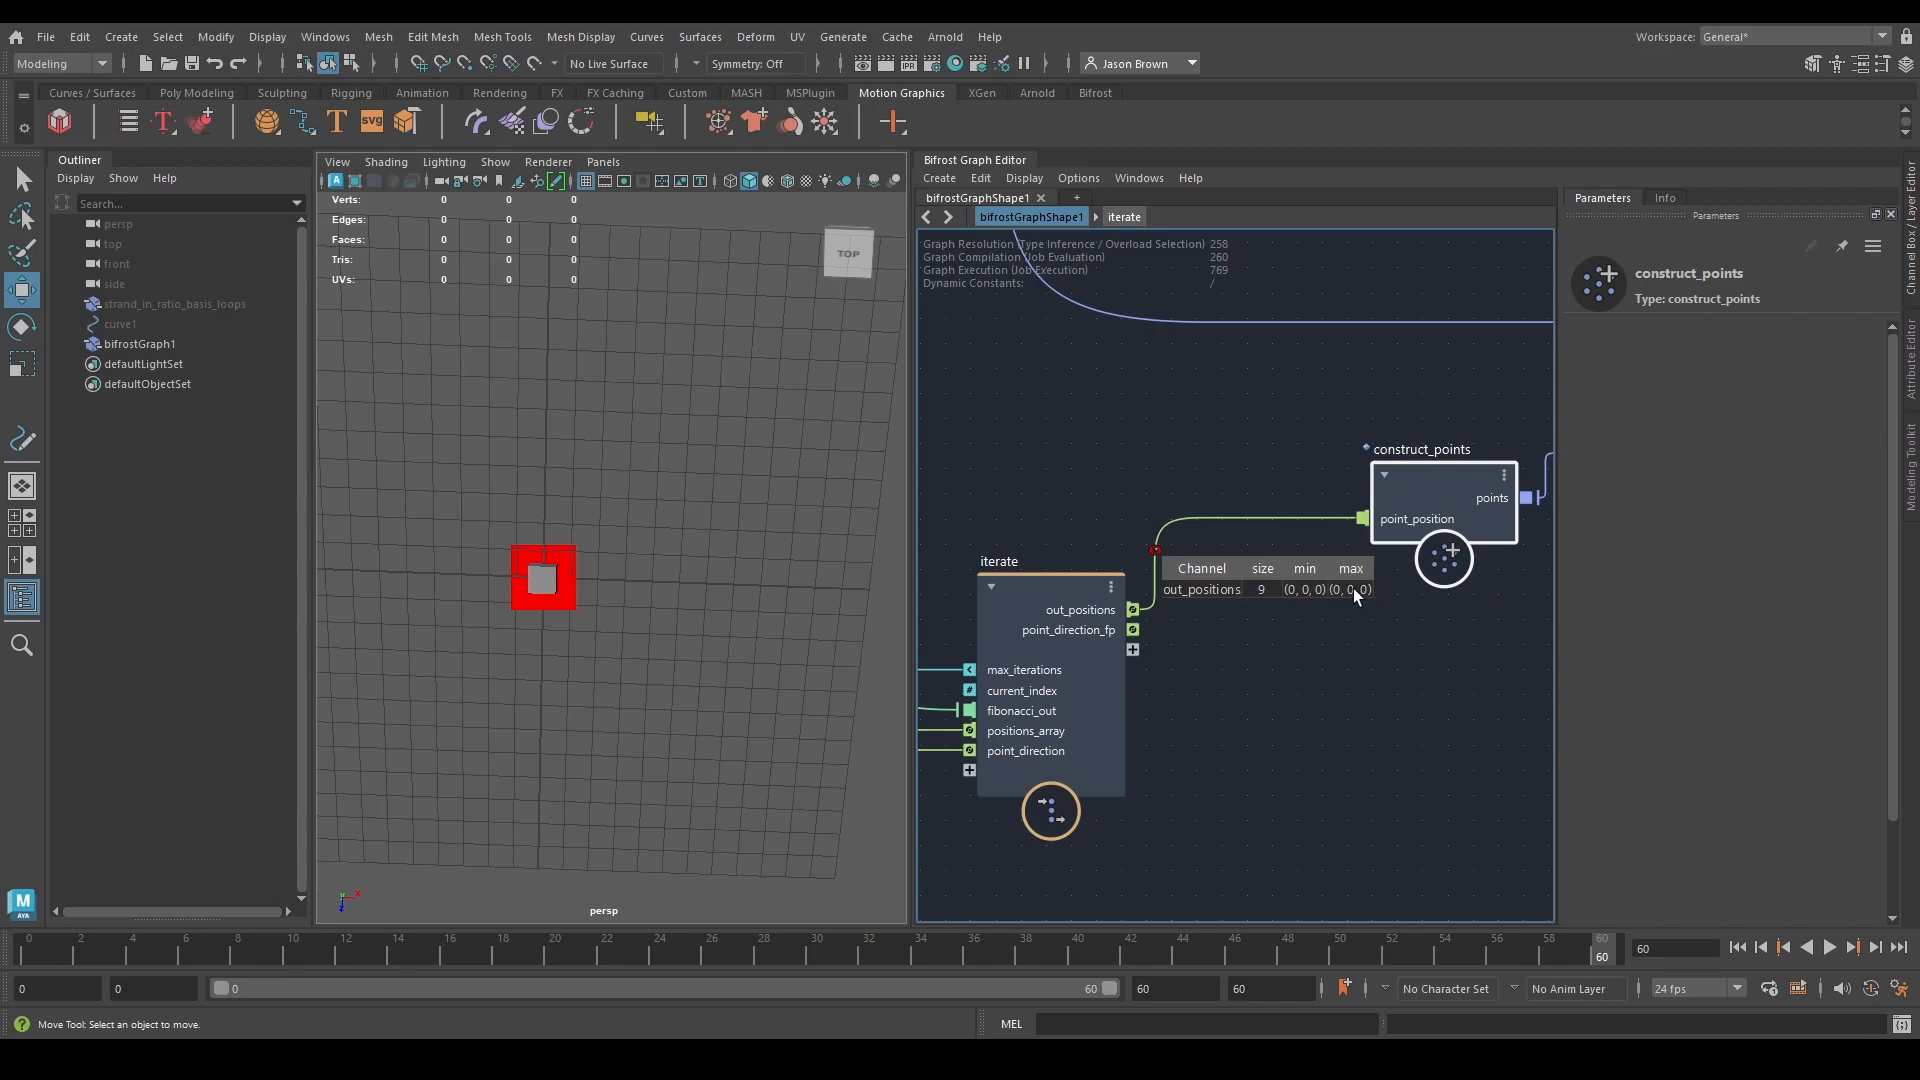
# Check the connections feeding the iterate compound and remove the watchpoint from the out_positions connection.
pyautogui.moveTo(1249, 648); pyautogui.dragTo(1448, 621, button='middle')
pyautogui.scroll(-1, 1517, 610)
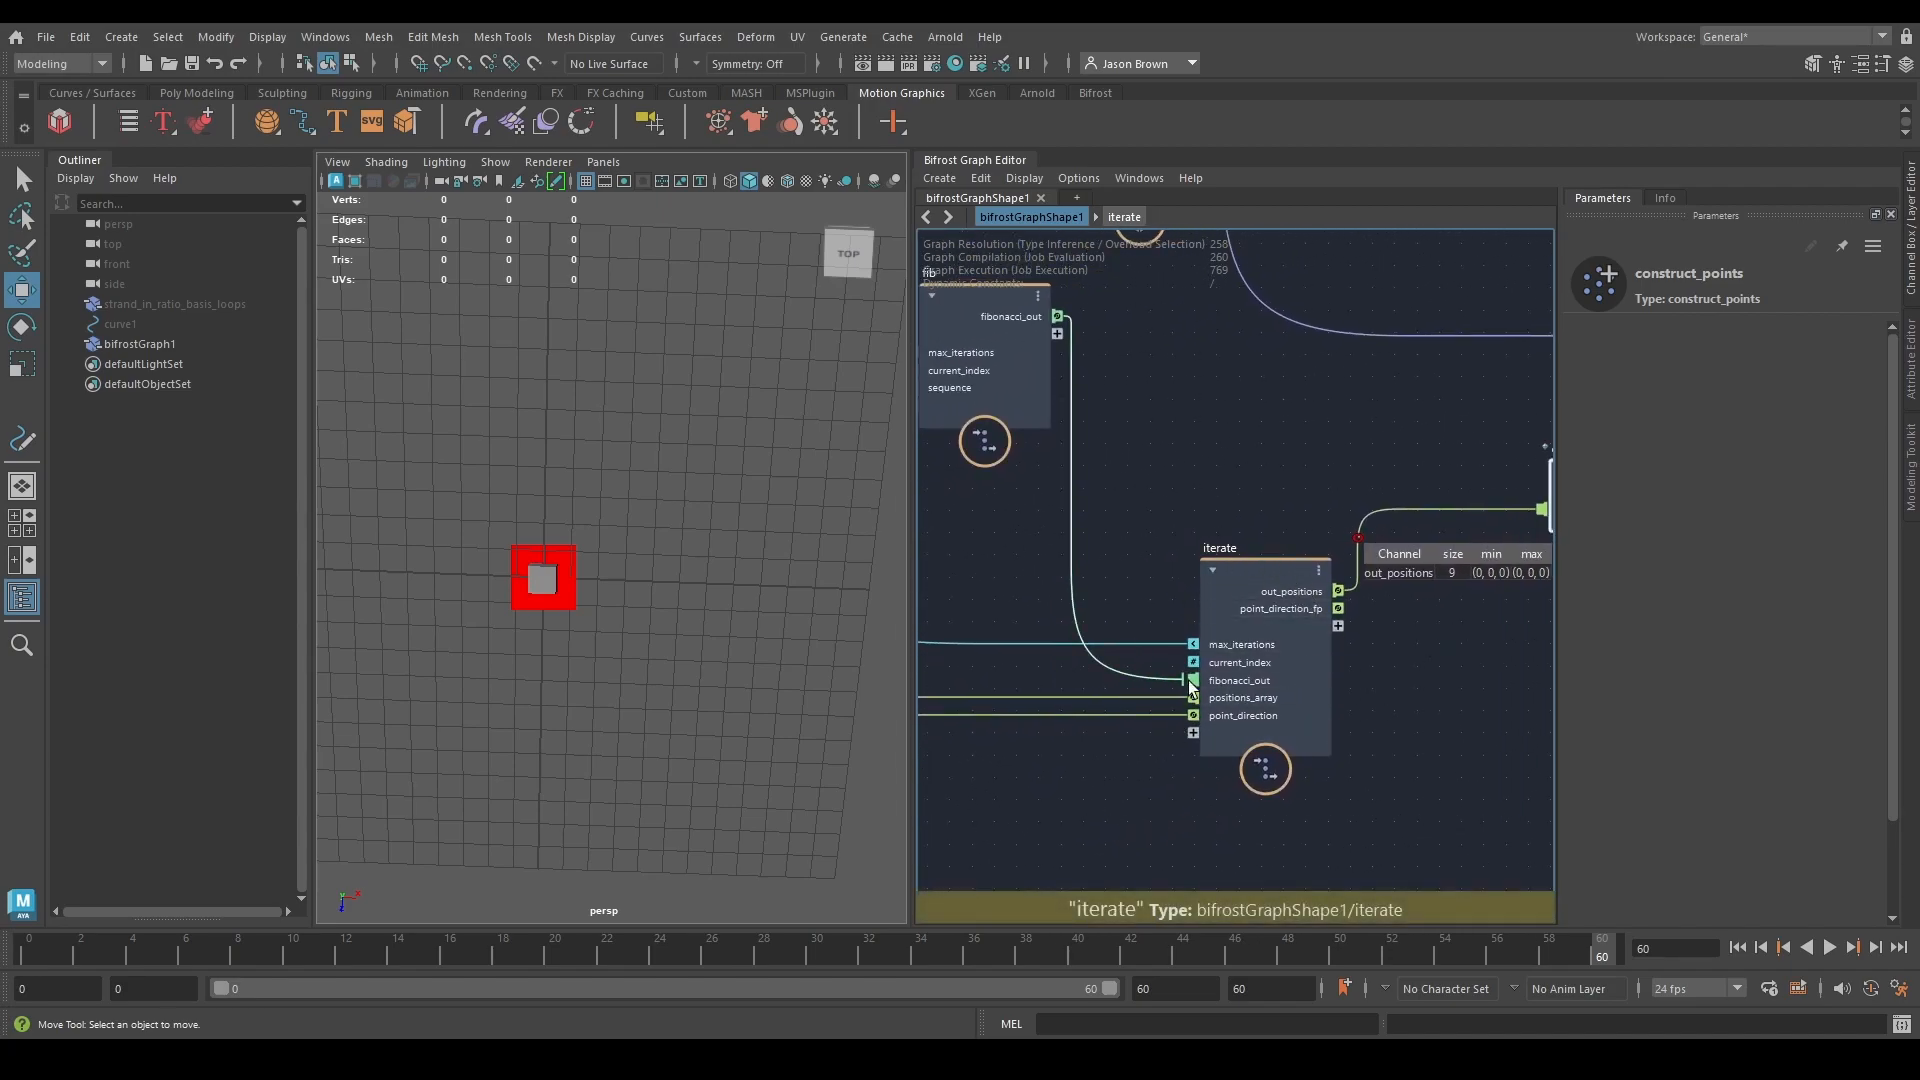
pyautogui.moveTo(1490, 692); pyautogui.dragTo(1334, 771, button='middle')
pyautogui.moveTo(1183, 556); pyautogui.dragTo(1221, 607)
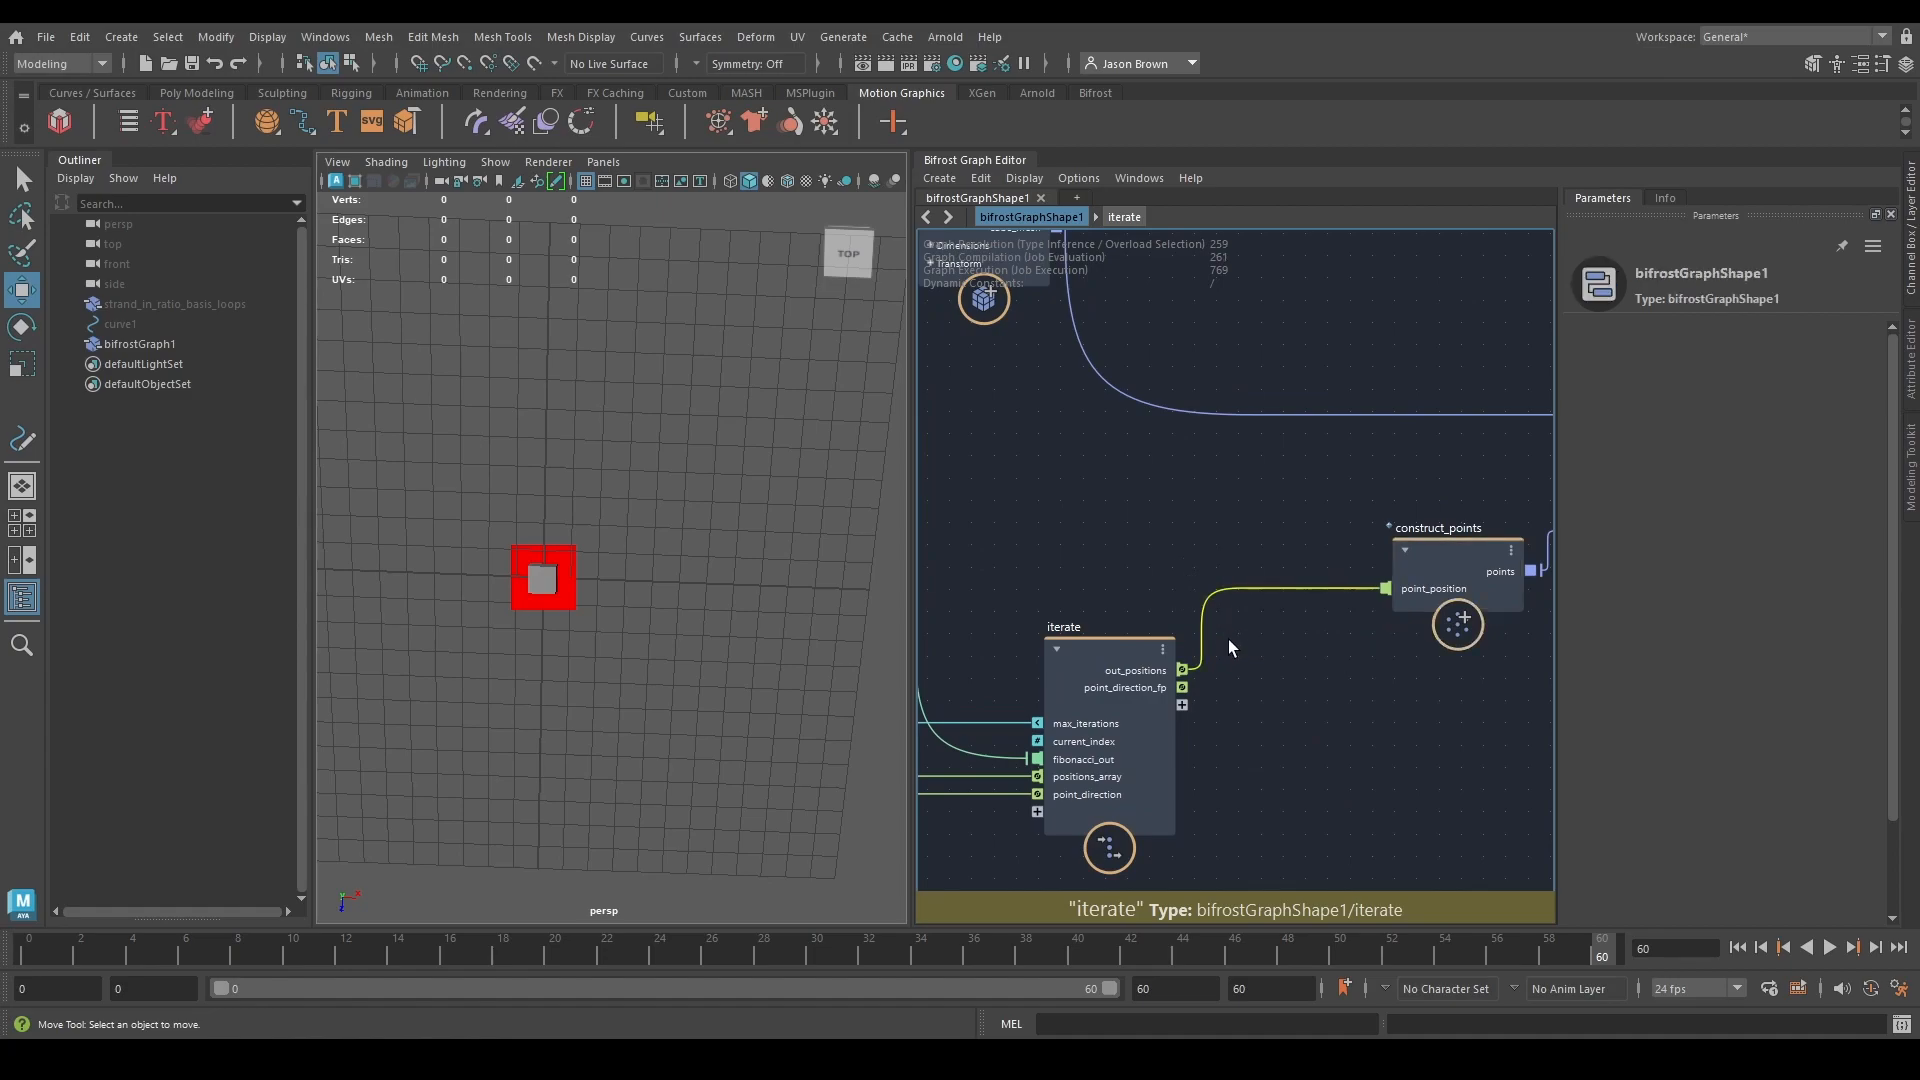
# Place a watchpoint on the out_positions connection to construct_points and open the iterate compound.
pyautogui.moveTo(1222, 675); pyautogui.dragTo(1257, 630, button='middle')
pyautogui.click(1108, 608)
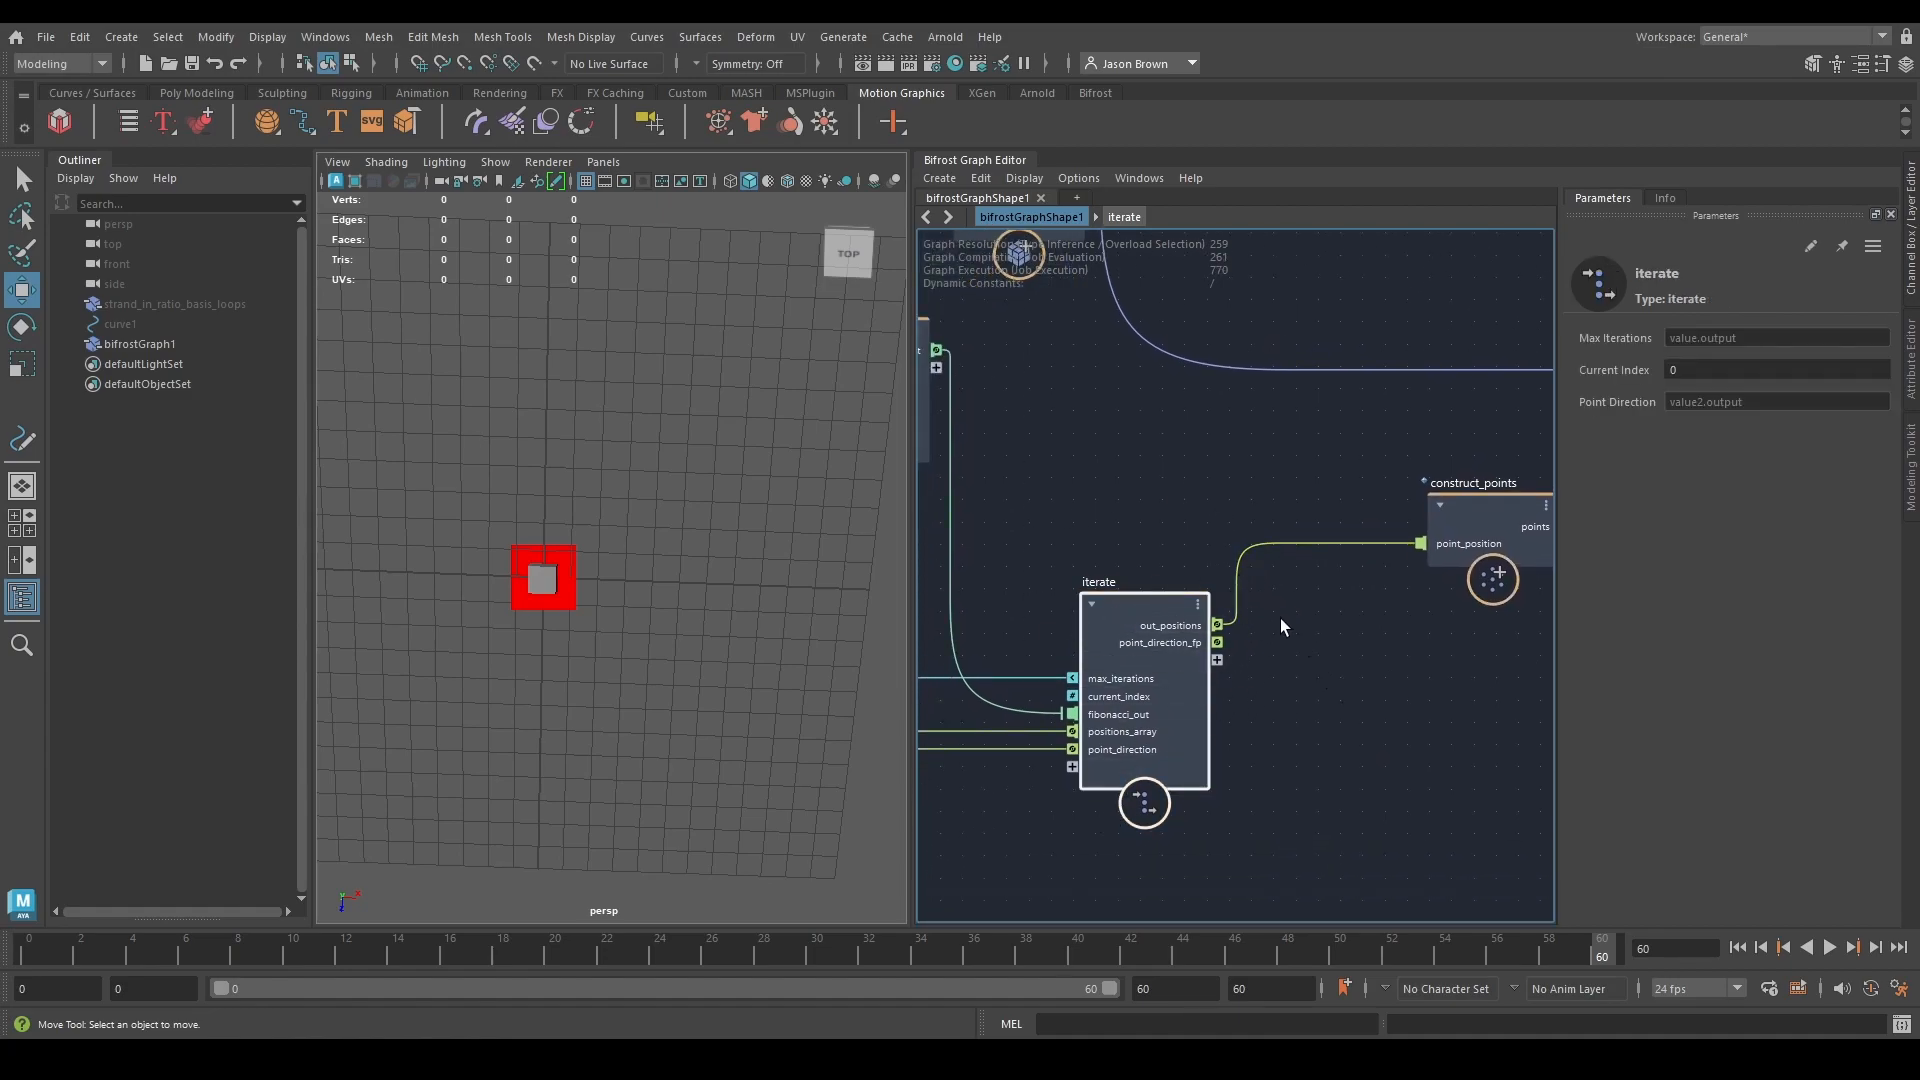
pyautogui.click(1285, 543)
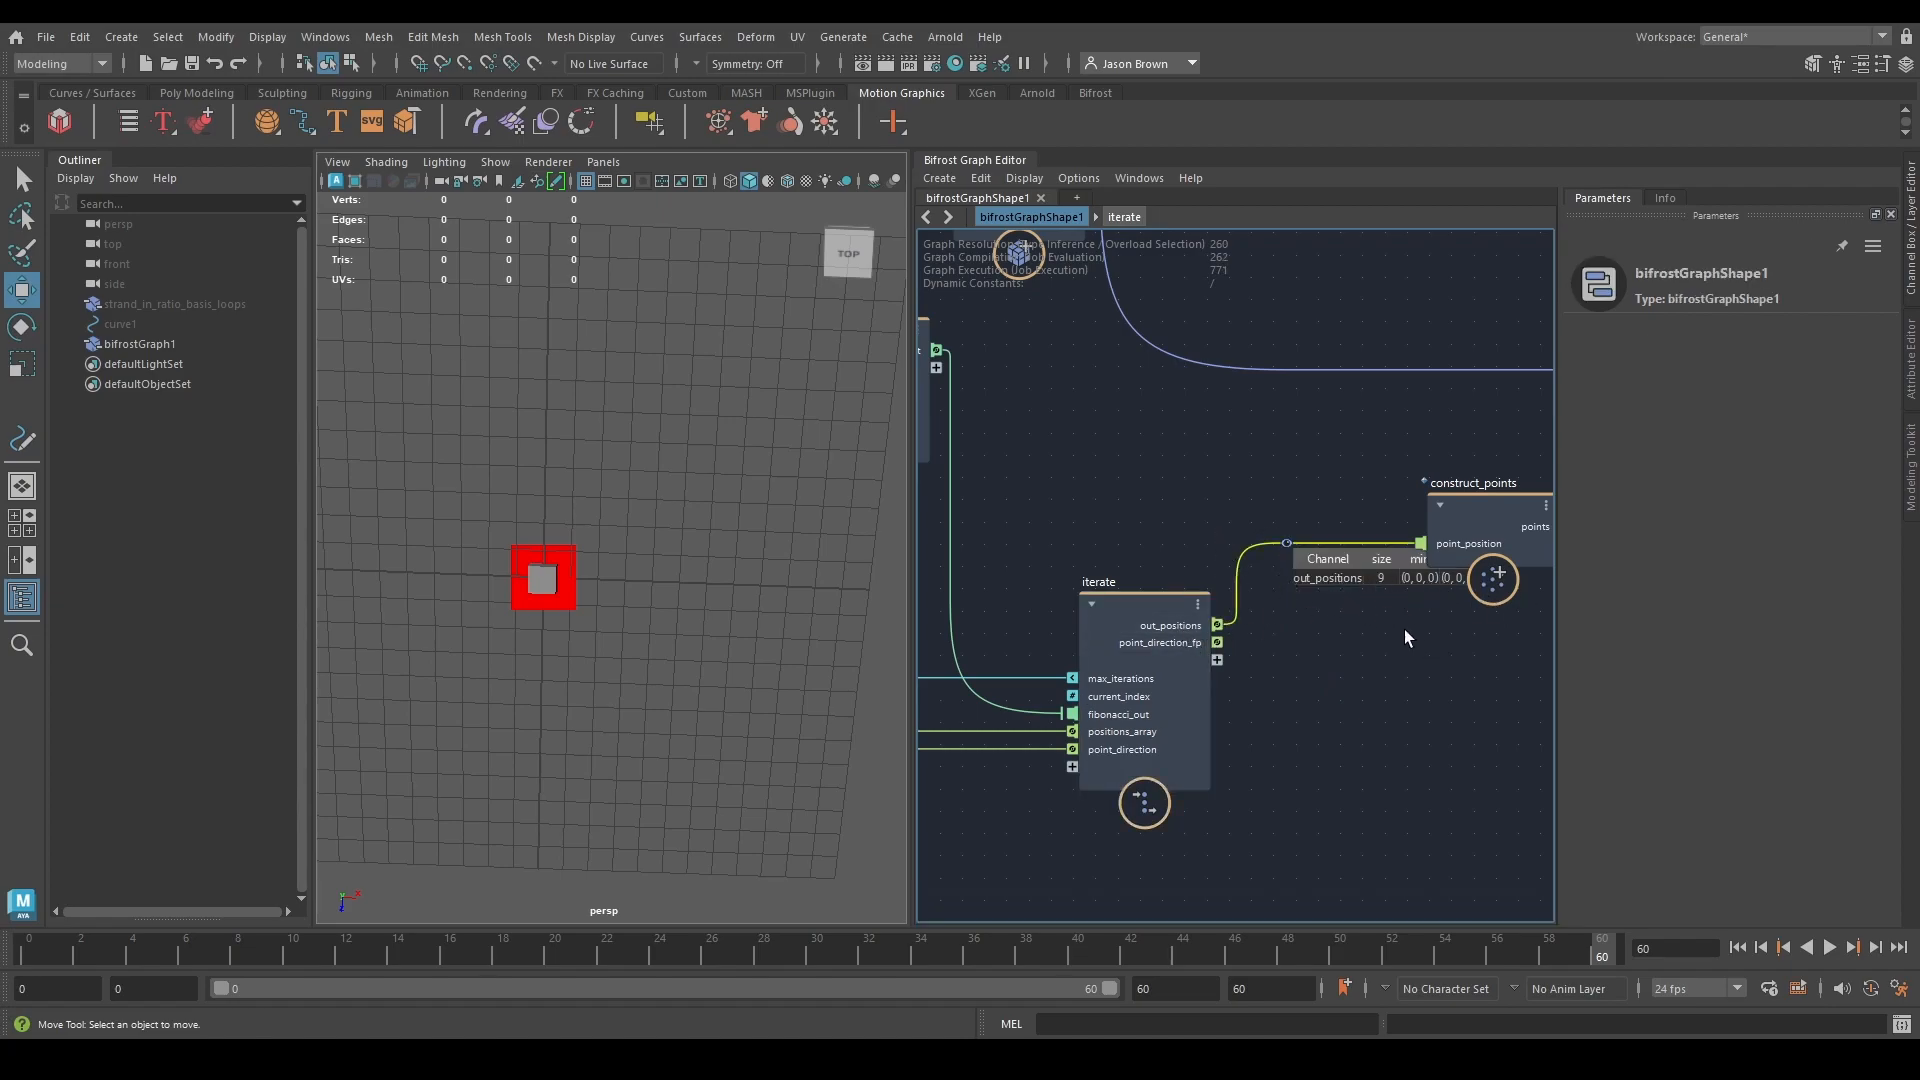
pyautogui.doubleClick(1150, 652)
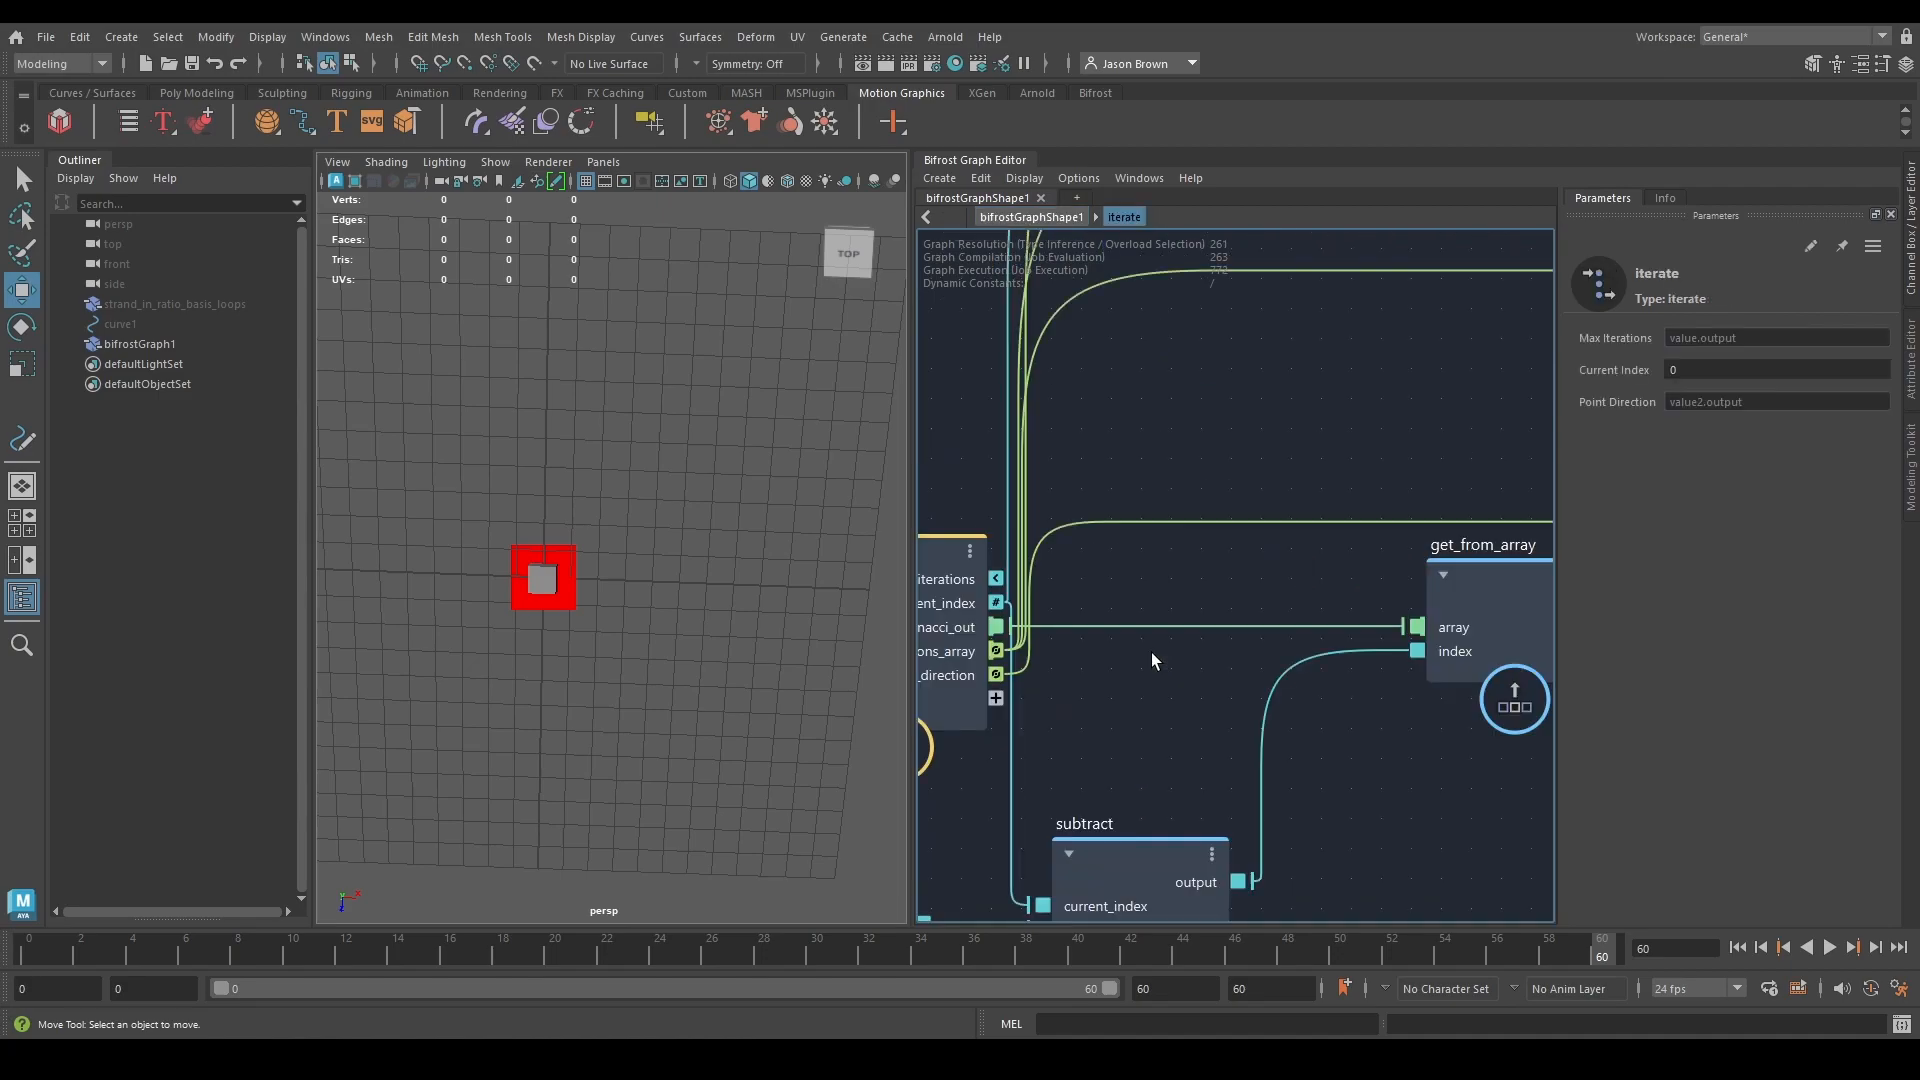
# Spread the if and output nodes apart inside the iterate compound and place a watchpoint on the out_positions connection between them.
pyautogui.scroll(3, 1380, 654)
pyautogui.moveTo(1242, 680); pyautogui.dragTo(1461, 668)
pyautogui.keyDown('alt'); pyautogui.moveTo(1281, 642); pyautogui.dragTo(1344, 618, button='middle'); pyautogui.keyUp('alt')
pyautogui.moveTo(1508, 640); pyautogui.dragTo(1519, 650)
pyautogui.keyDown('alt'); pyautogui.moveTo(1359, 574); pyautogui.dragTo(969, 857, button='middle'); pyautogui.keyUp('alt')
pyautogui.scroll(2, 1410, 678)
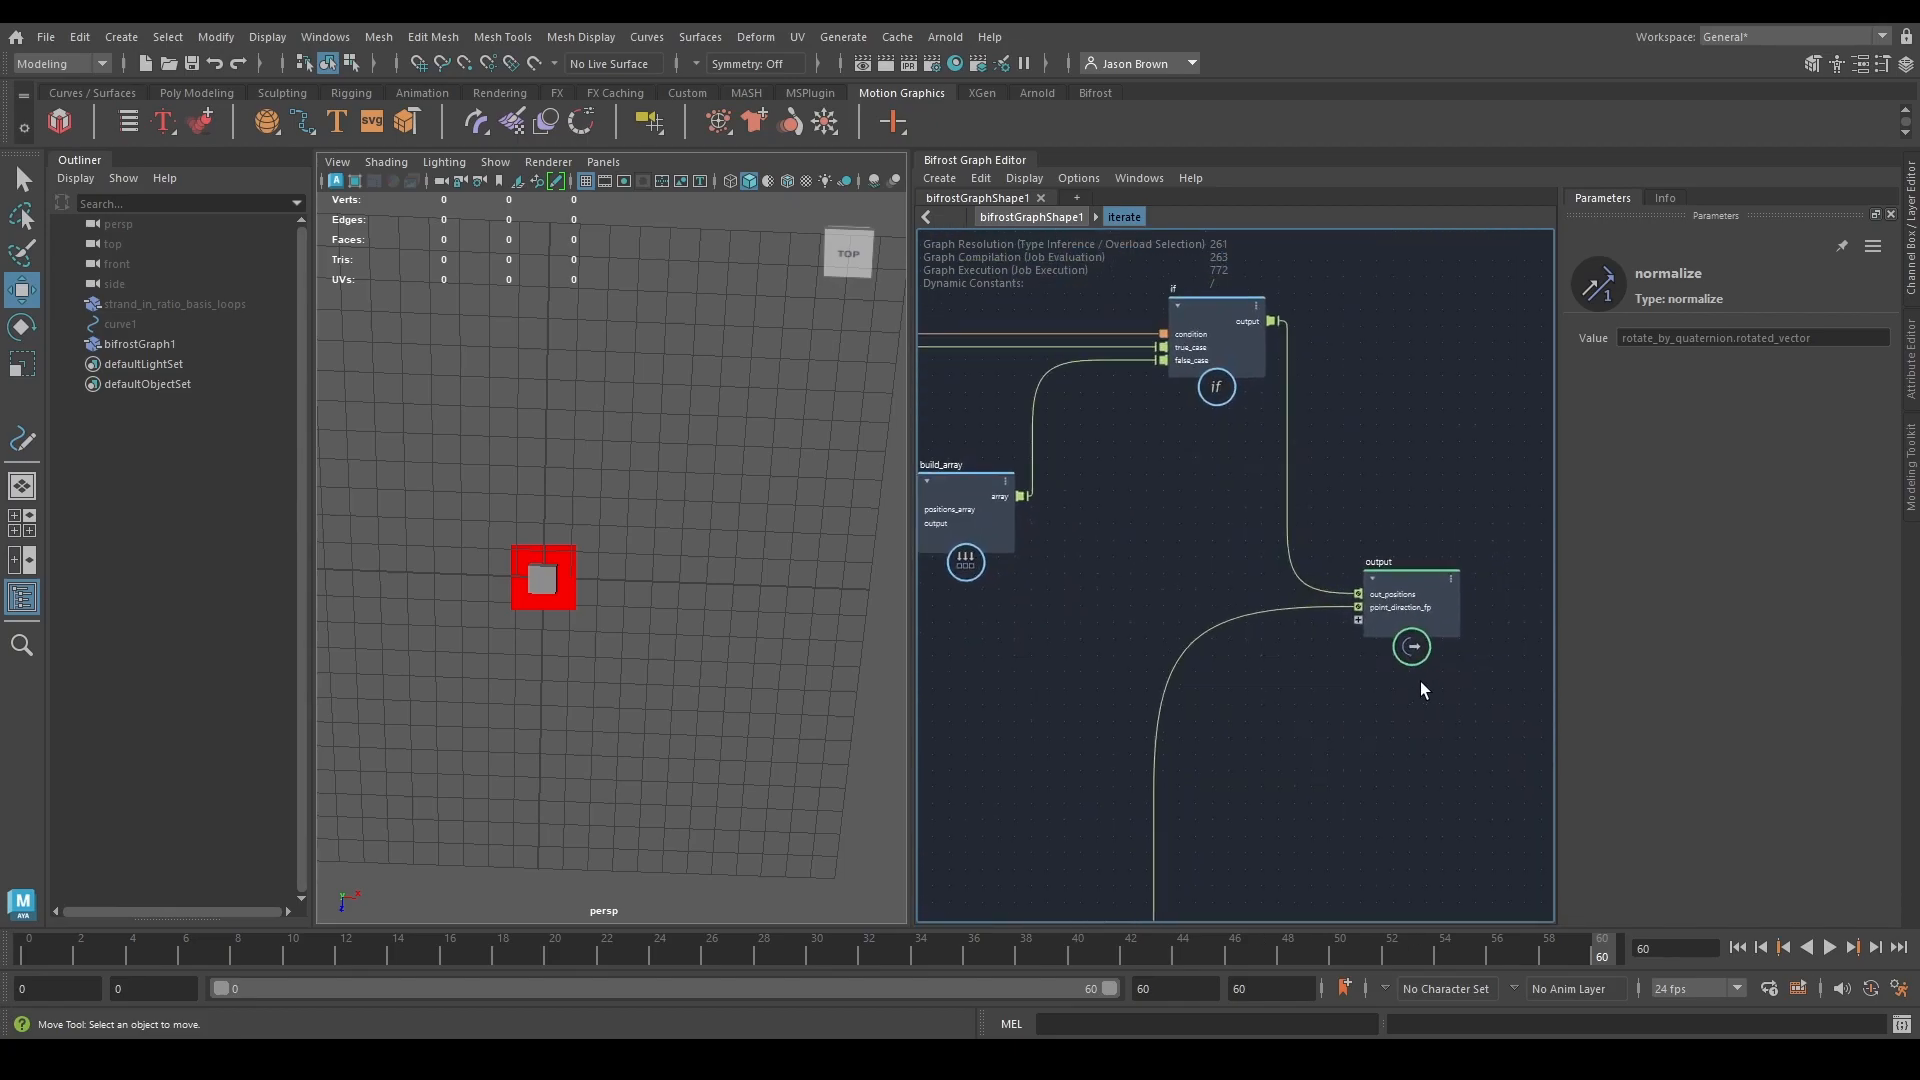
pyautogui.keyDown('alt'); pyautogui.moveTo(1419, 681); pyautogui.dragTo(1412, 764, button='middle'); pyautogui.keyUp('alt')
pyautogui.moveTo(1412, 706); pyautogui.dragTo(1489, 706)
pyautogui.keyDown('alt'); pyautogui.moveTo(1366, 573); pyautogui.dragTo(1599, 674, button='middle'); pyautogui.keyUp('alt')
pyautogui.moveTo(1408, 535); pyautogui.dragTo(1309, 544)
pyautogui.keyDown('alt'); pyautogui.moveTo(1318, 620); pyautogui.dragTo(1184, 571, button='middle'); pyautogui.keyUp('alt')
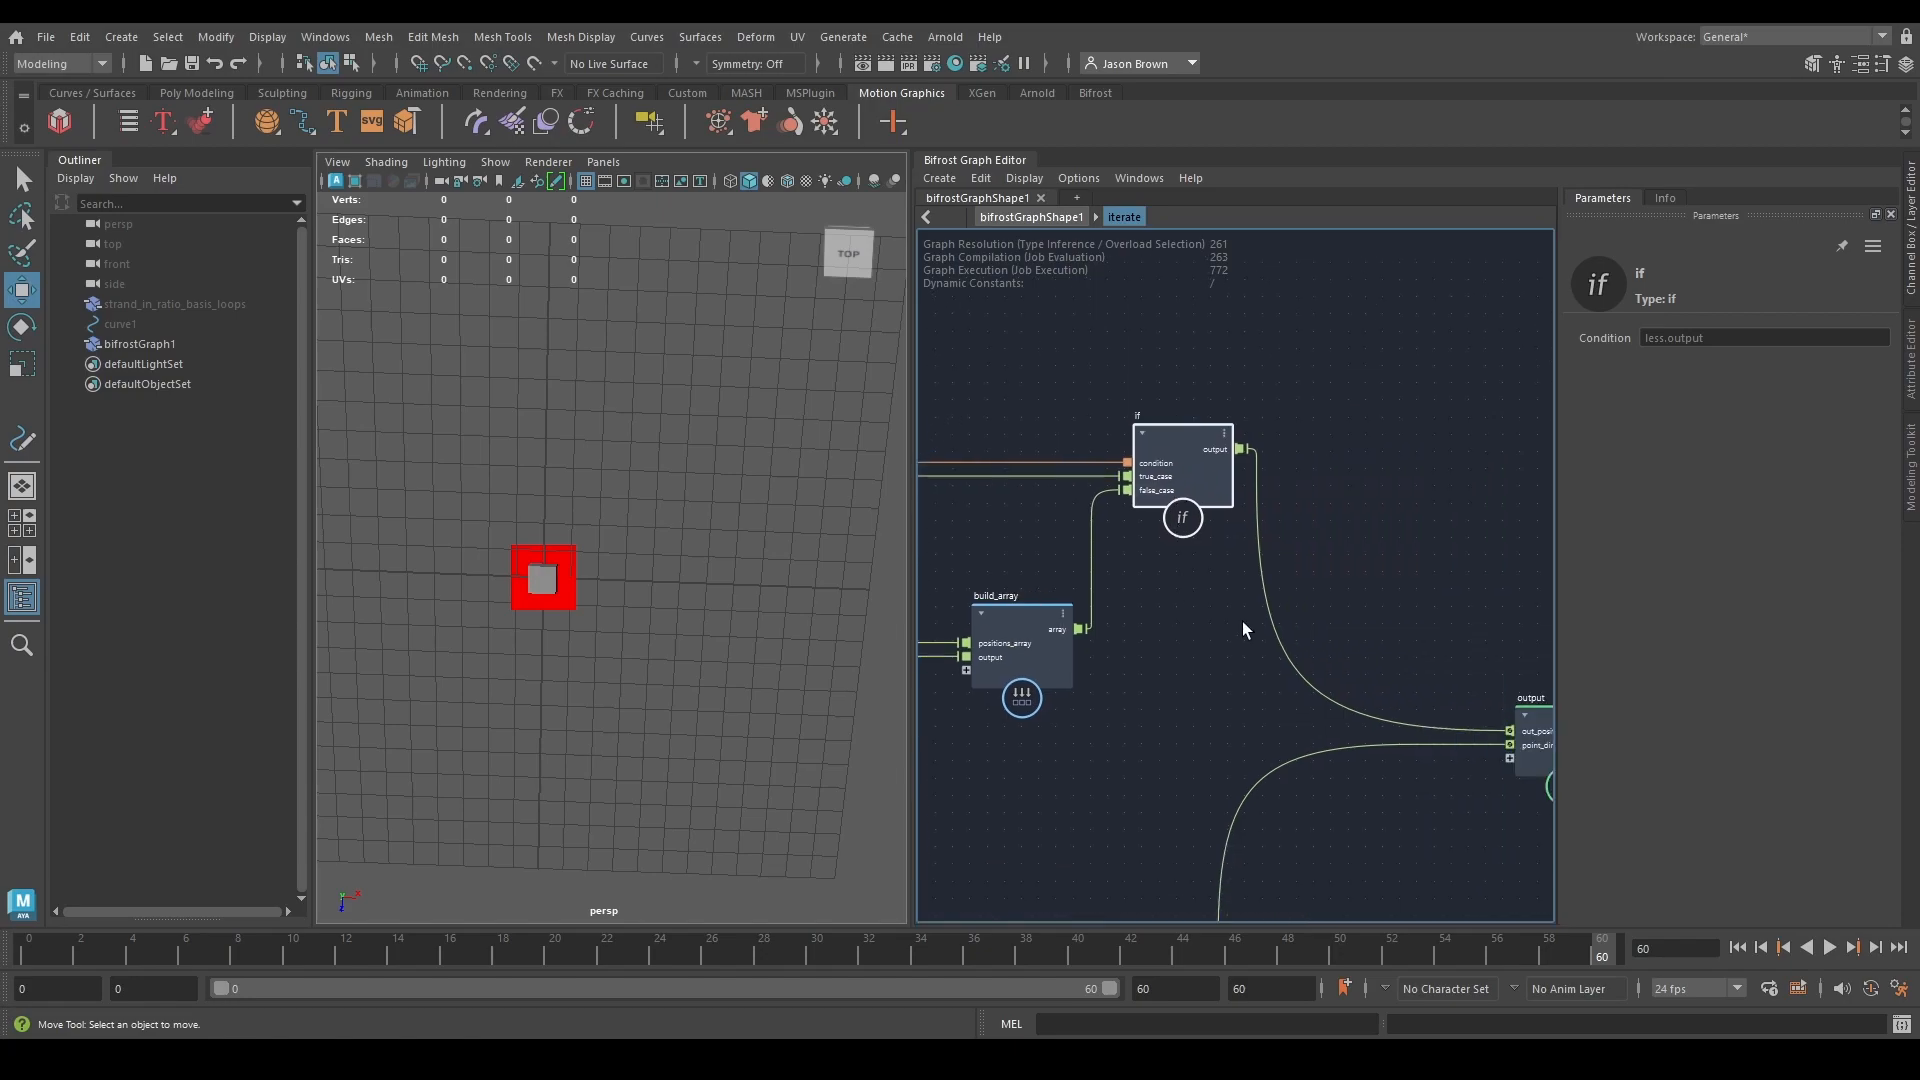
pyautogui.click(1342, 625)
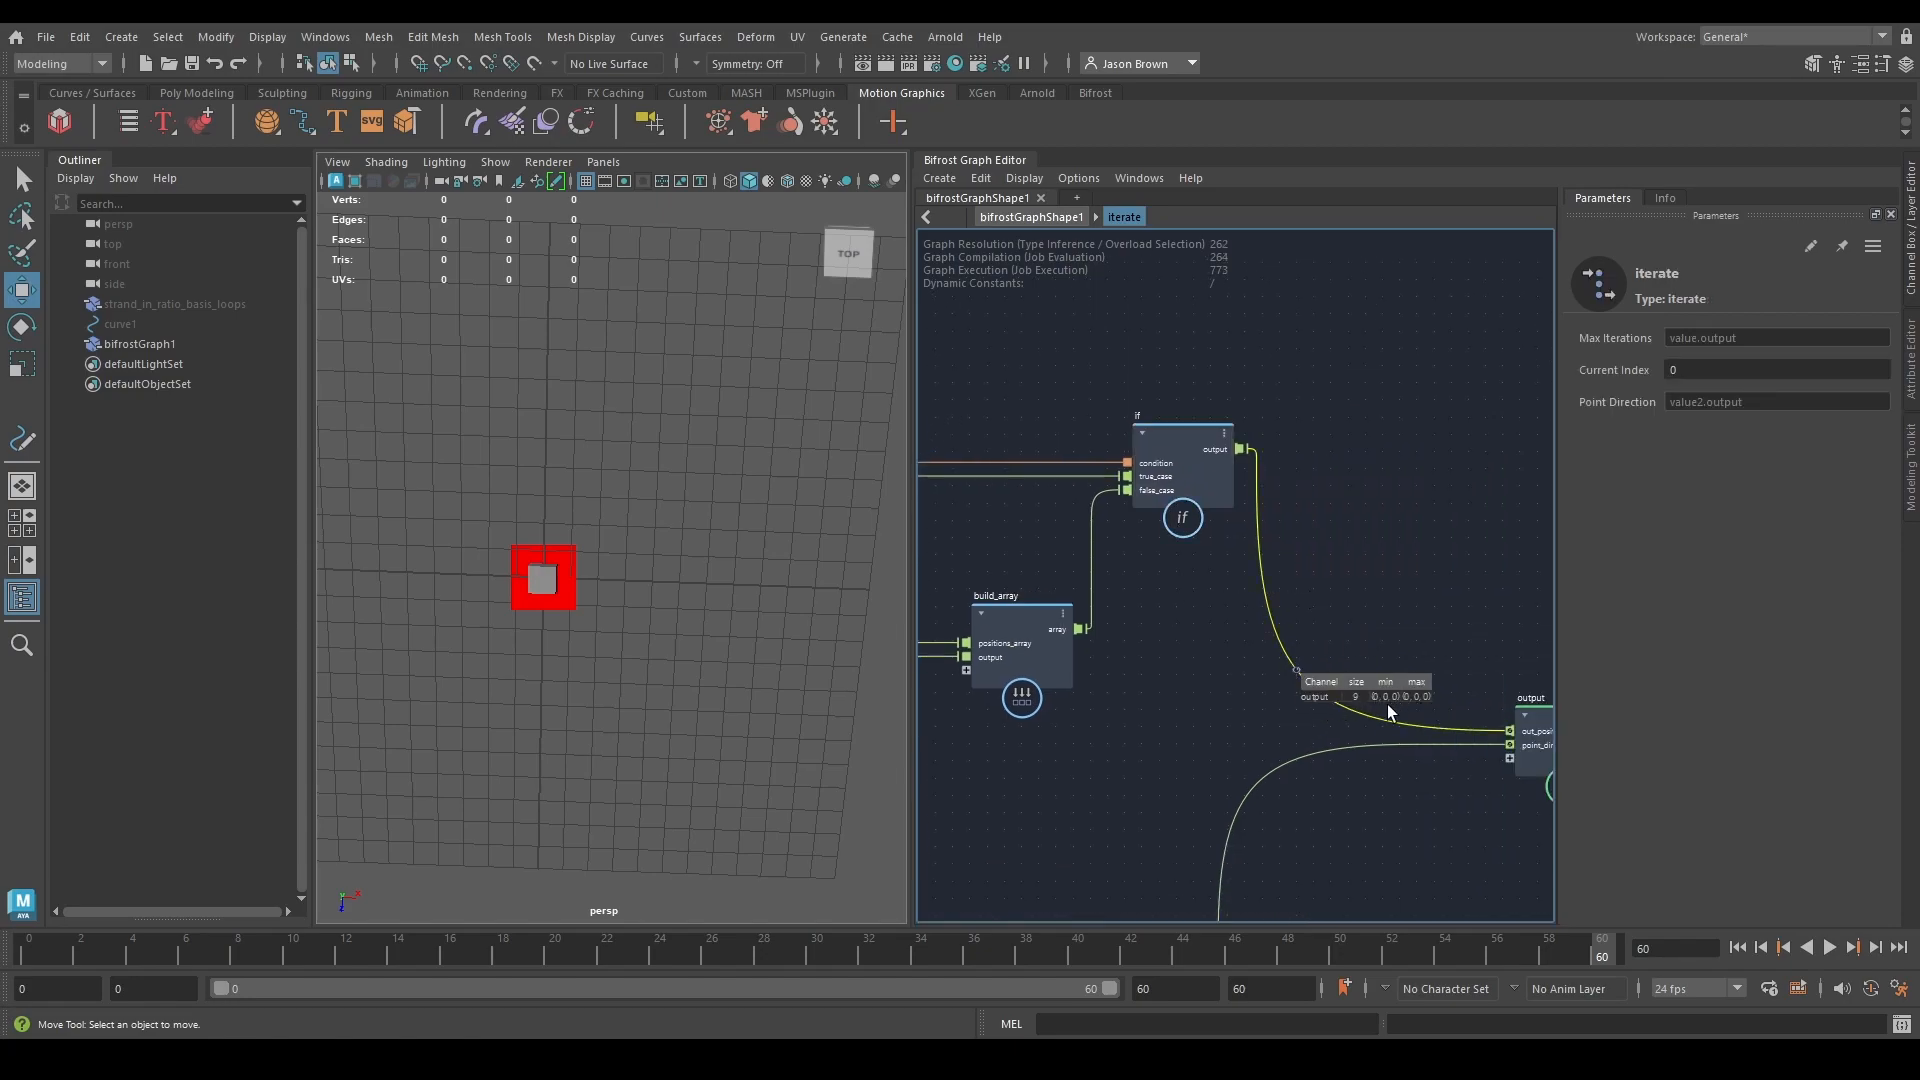
# Trace the condition, true_case and false_case connections feeding the if node back through the Less than 2, build_array and add nodes.
pyautogui.keyDown('alt'); pyautogui.moveTo(1207, 657); pyautogui.dragTo(1531, 680, button='middle'); pyautogui.keyUp('alt')
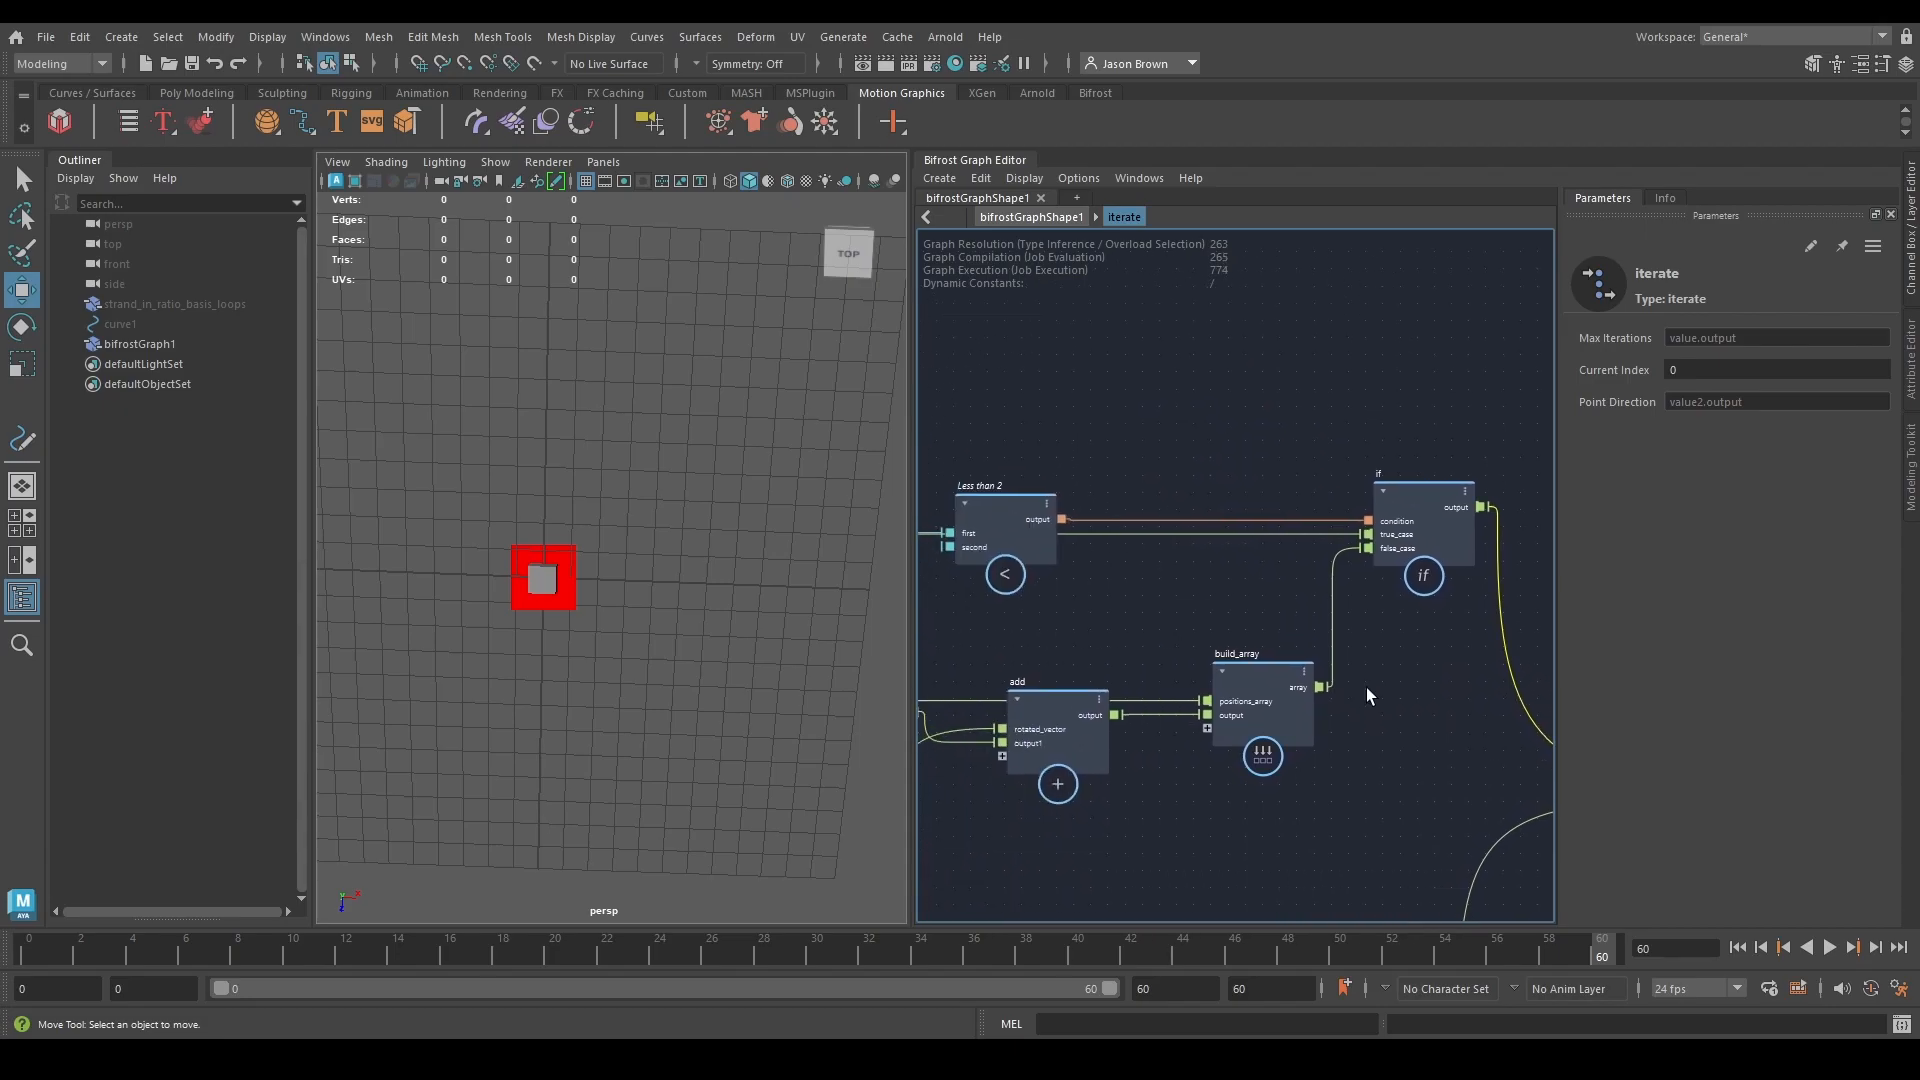
pyautogui.keyDown('alt'); pyautogui.moveTo(1142, 612); pyautogui.dragTo(1557, 593, button='middle'); pyautogui.keyUp('alt')
pyautogui.keyDown('alt'); pyautogui.moveTo(1333, 583); pyautogui.dragTo(885, 569, button='middle'); pyautogui.keyUp('alt')
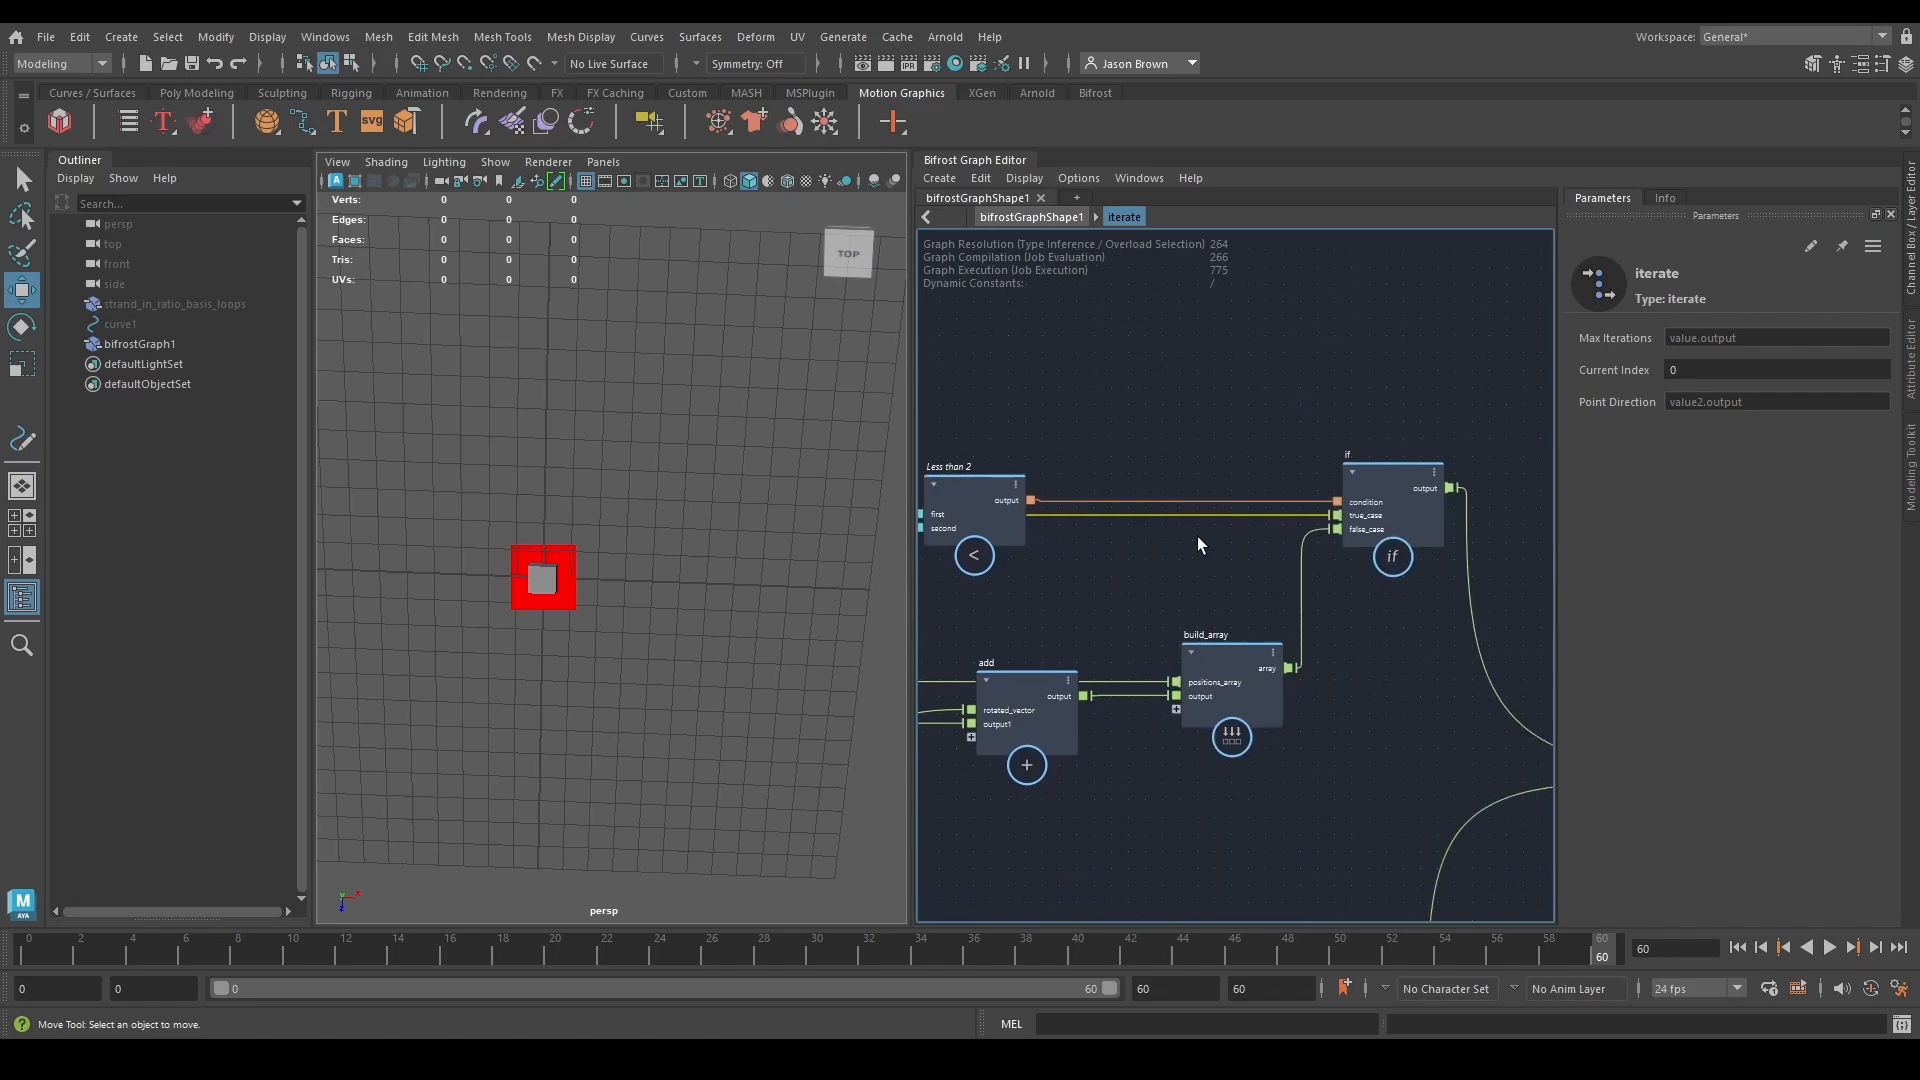
# Inspect the array passed from build_array to the if node's false_case with a watchpoint.
pyautogui.keyDown('alt'); pyautogui.moveTo(1328, 663); pyautogui.dragTo(1521, 699, button='middle'); pyautogui.keyUp('alt')
pyautogui.click(1129, 480)
pyautogui.keyDown('alt'); pyautogui.moveTo(1373, 639); pyautogui.dragTo(1089, 564, button='middle'); pyautogui.keyUp('alt')
pyautogui.click(1257, 582)
pyautogui.scroll(2, 1269, 550)
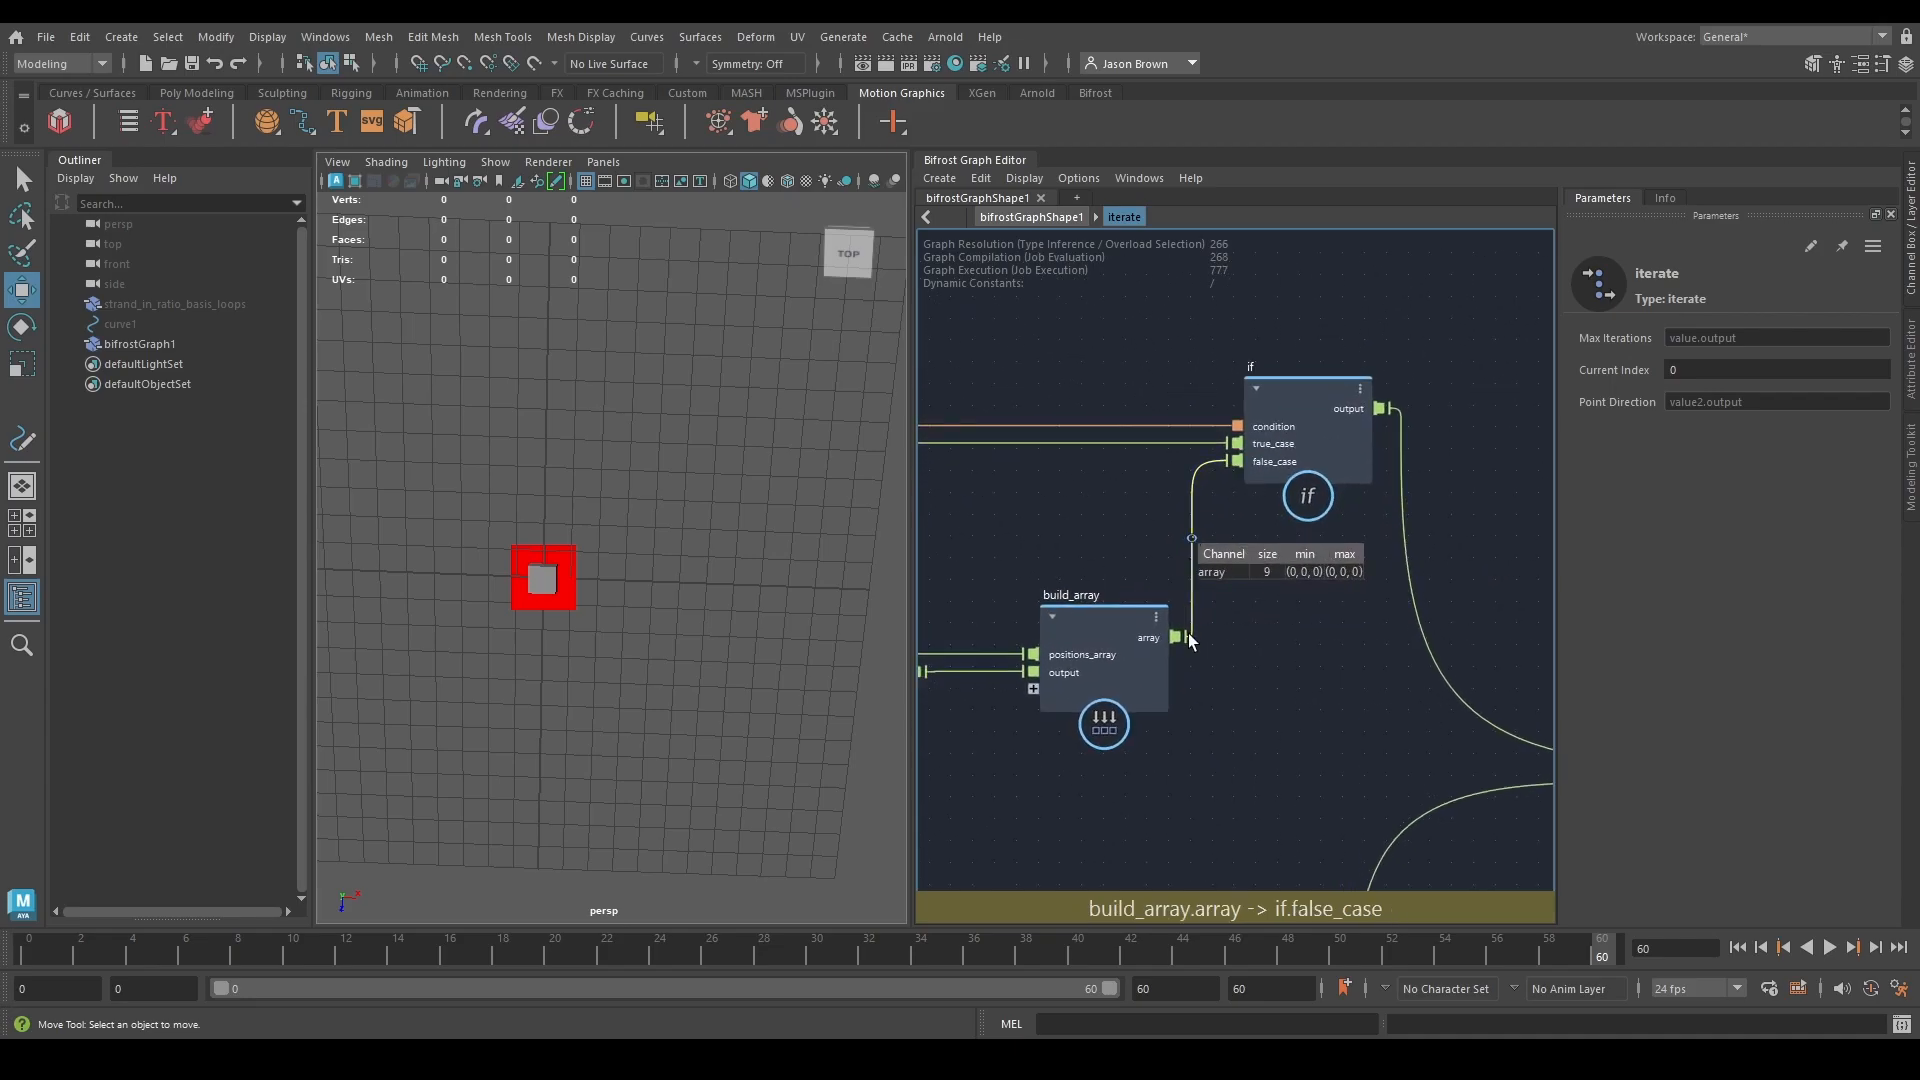
# Inspect the add node's output going into build_array with a watchpoint on that connection.
pyautogui.keyDown('alt'); pyautogui.moveTo(1188, 632); pyautogui.dragTo(1338, 646, button='middle'); pyautogui.keyUp('alt')
pyautogui.keyDown('alt'); pyautogui.moveTo(1142, 532); pyautogui.dragTo(1298, 484, button='middle'); pyautogui.keyUp('alt')
pyautogui.moveTo(1174, 593); pyautogui.dragTo(1183, 668)
pyautogui.moveTo(1239, 572); pyautogui.dragTo(1242, 574)
pyautogui.moveTo(1333, 657)
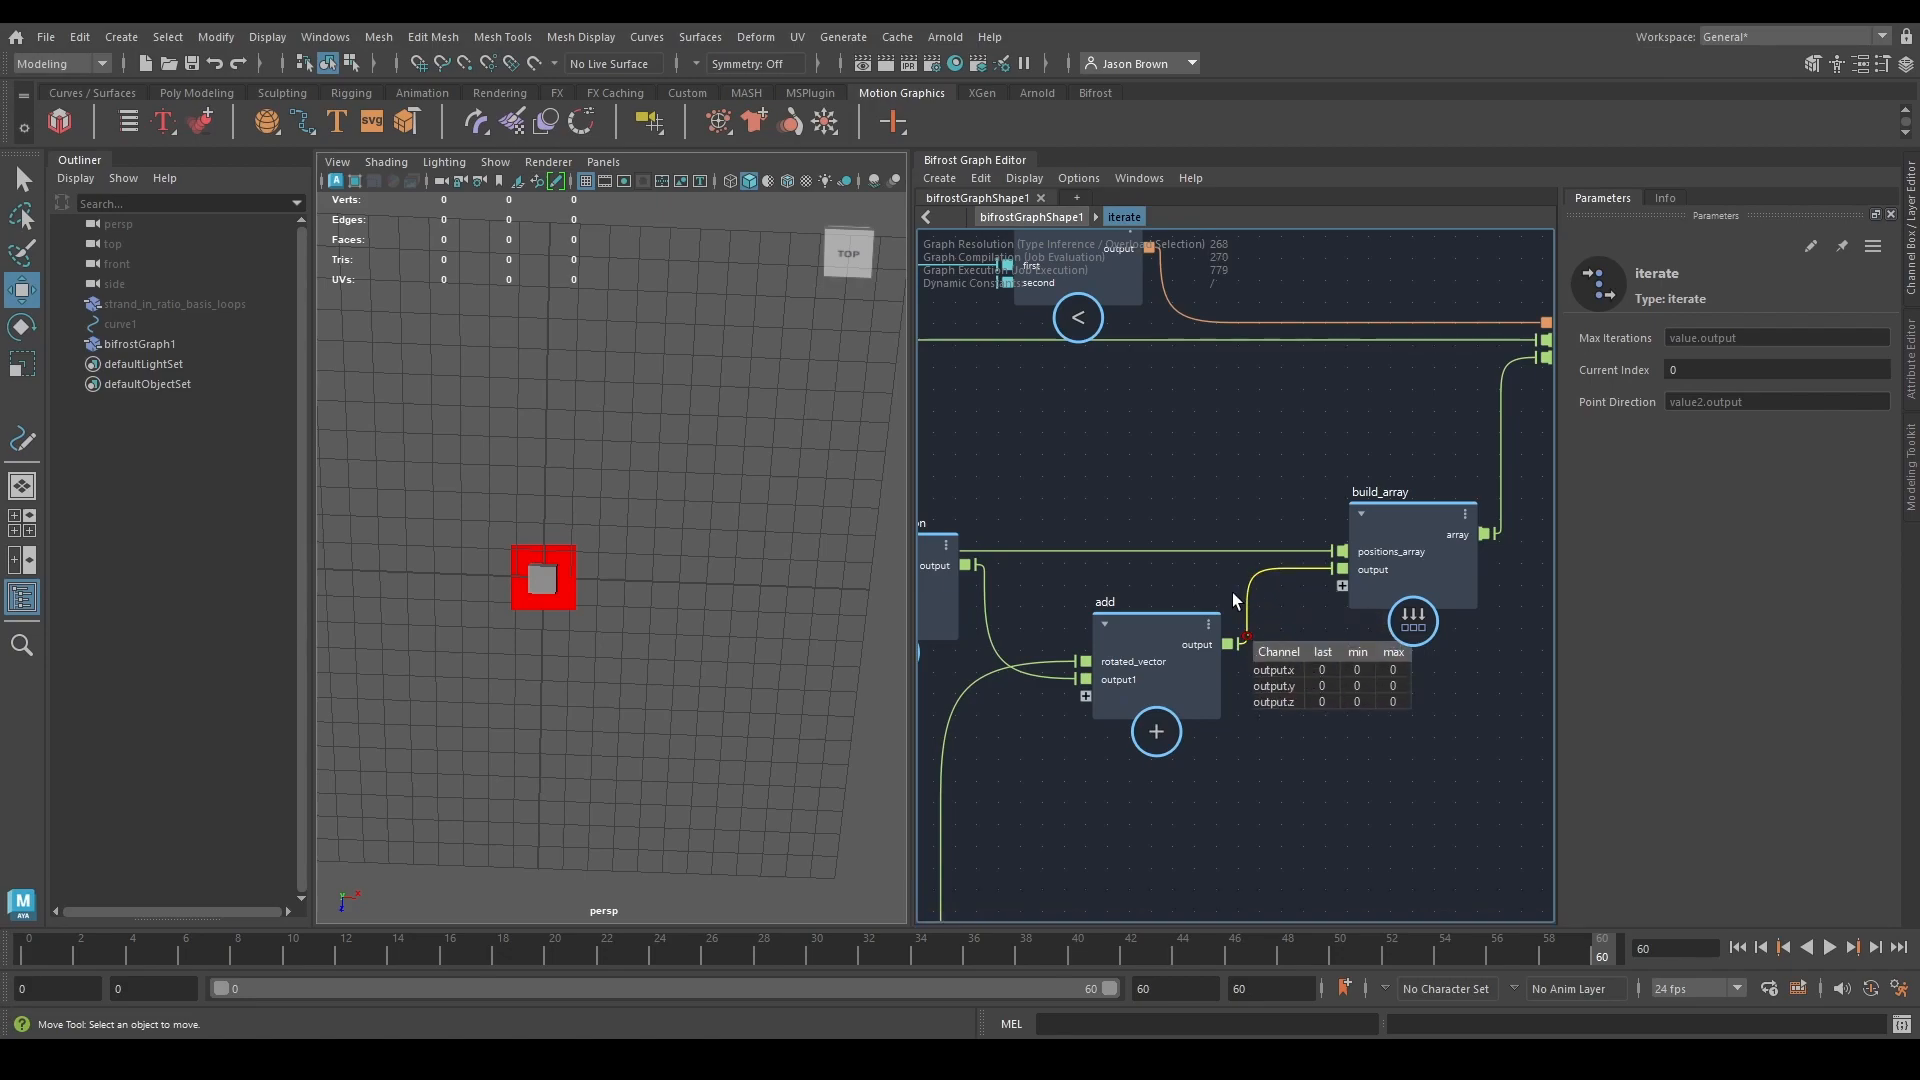
# Add a watchpoint to the connection from center_of_rotation's output to the add node's output1.
pyautogui.moveTo(1188, 727); pyautogui.dragTo(1396, 734, button='middle')
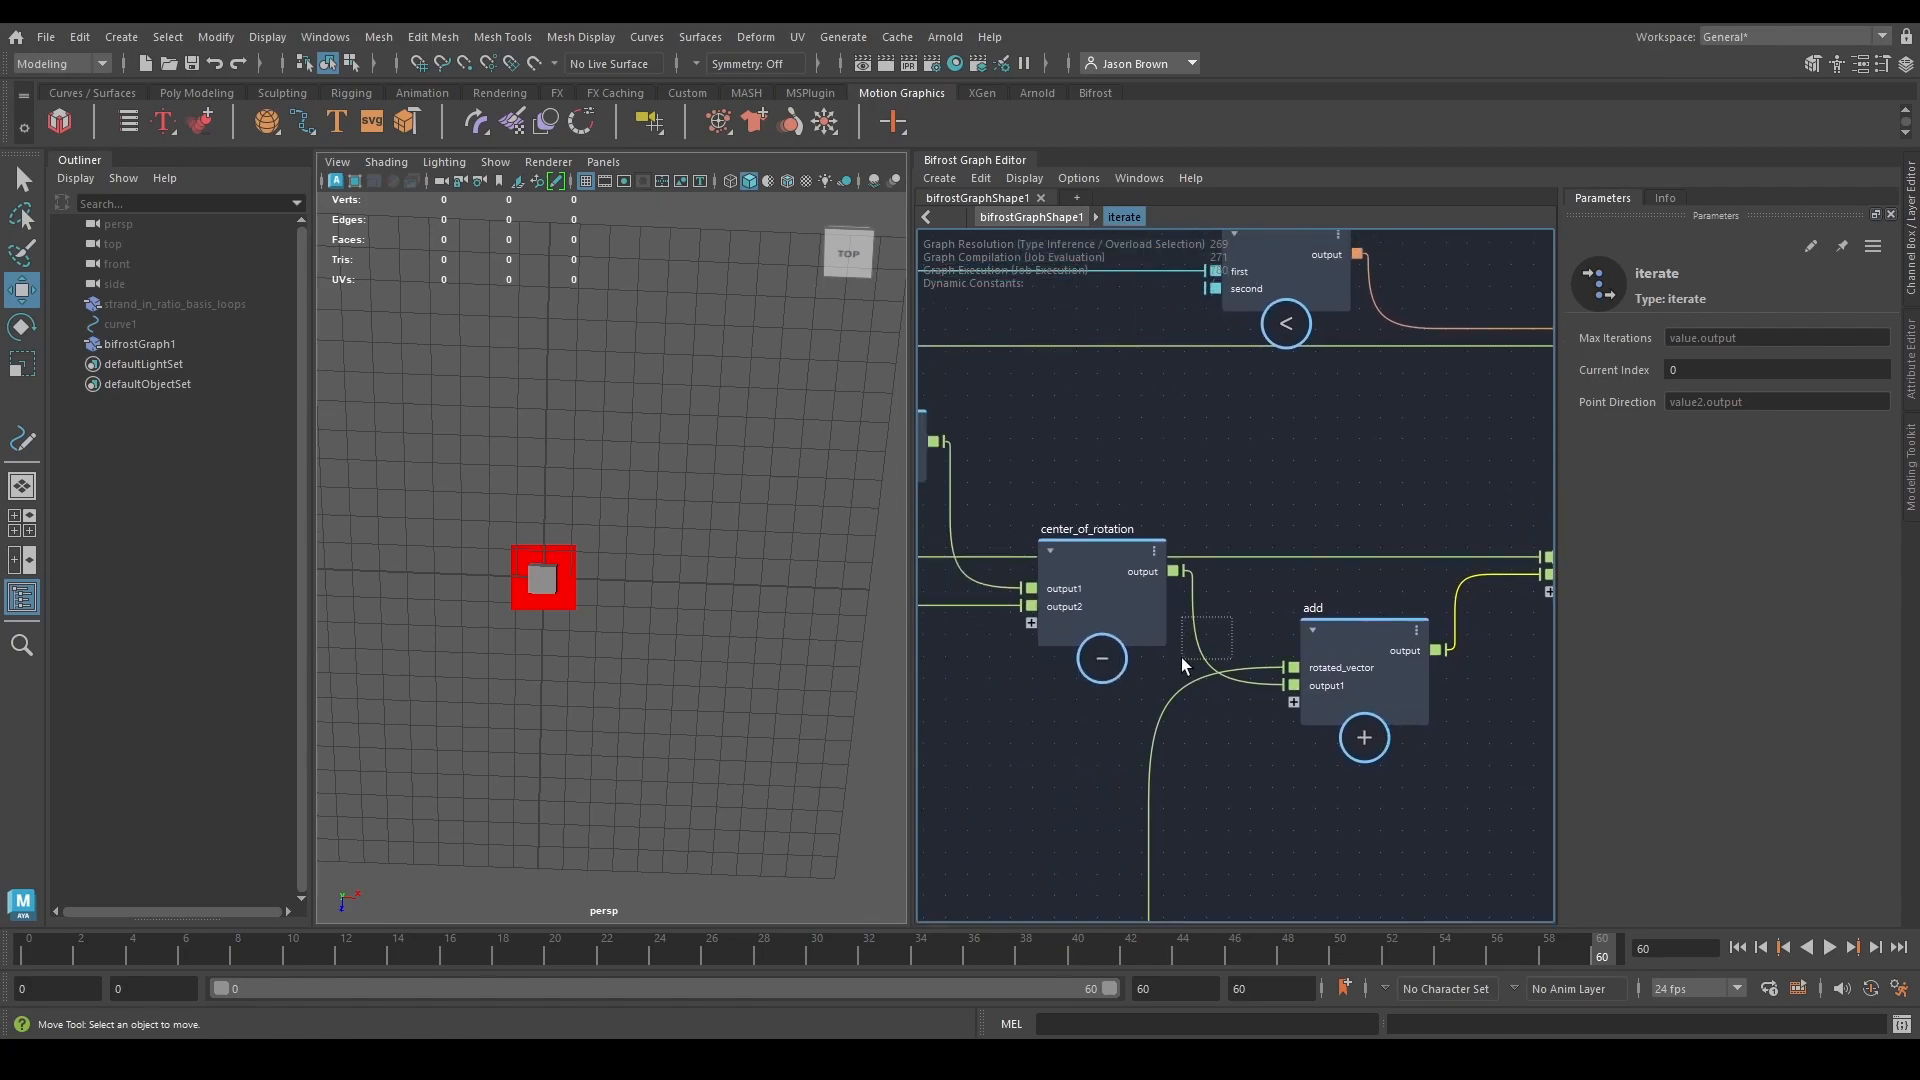
pyautogui.rightClick(1192, 621)
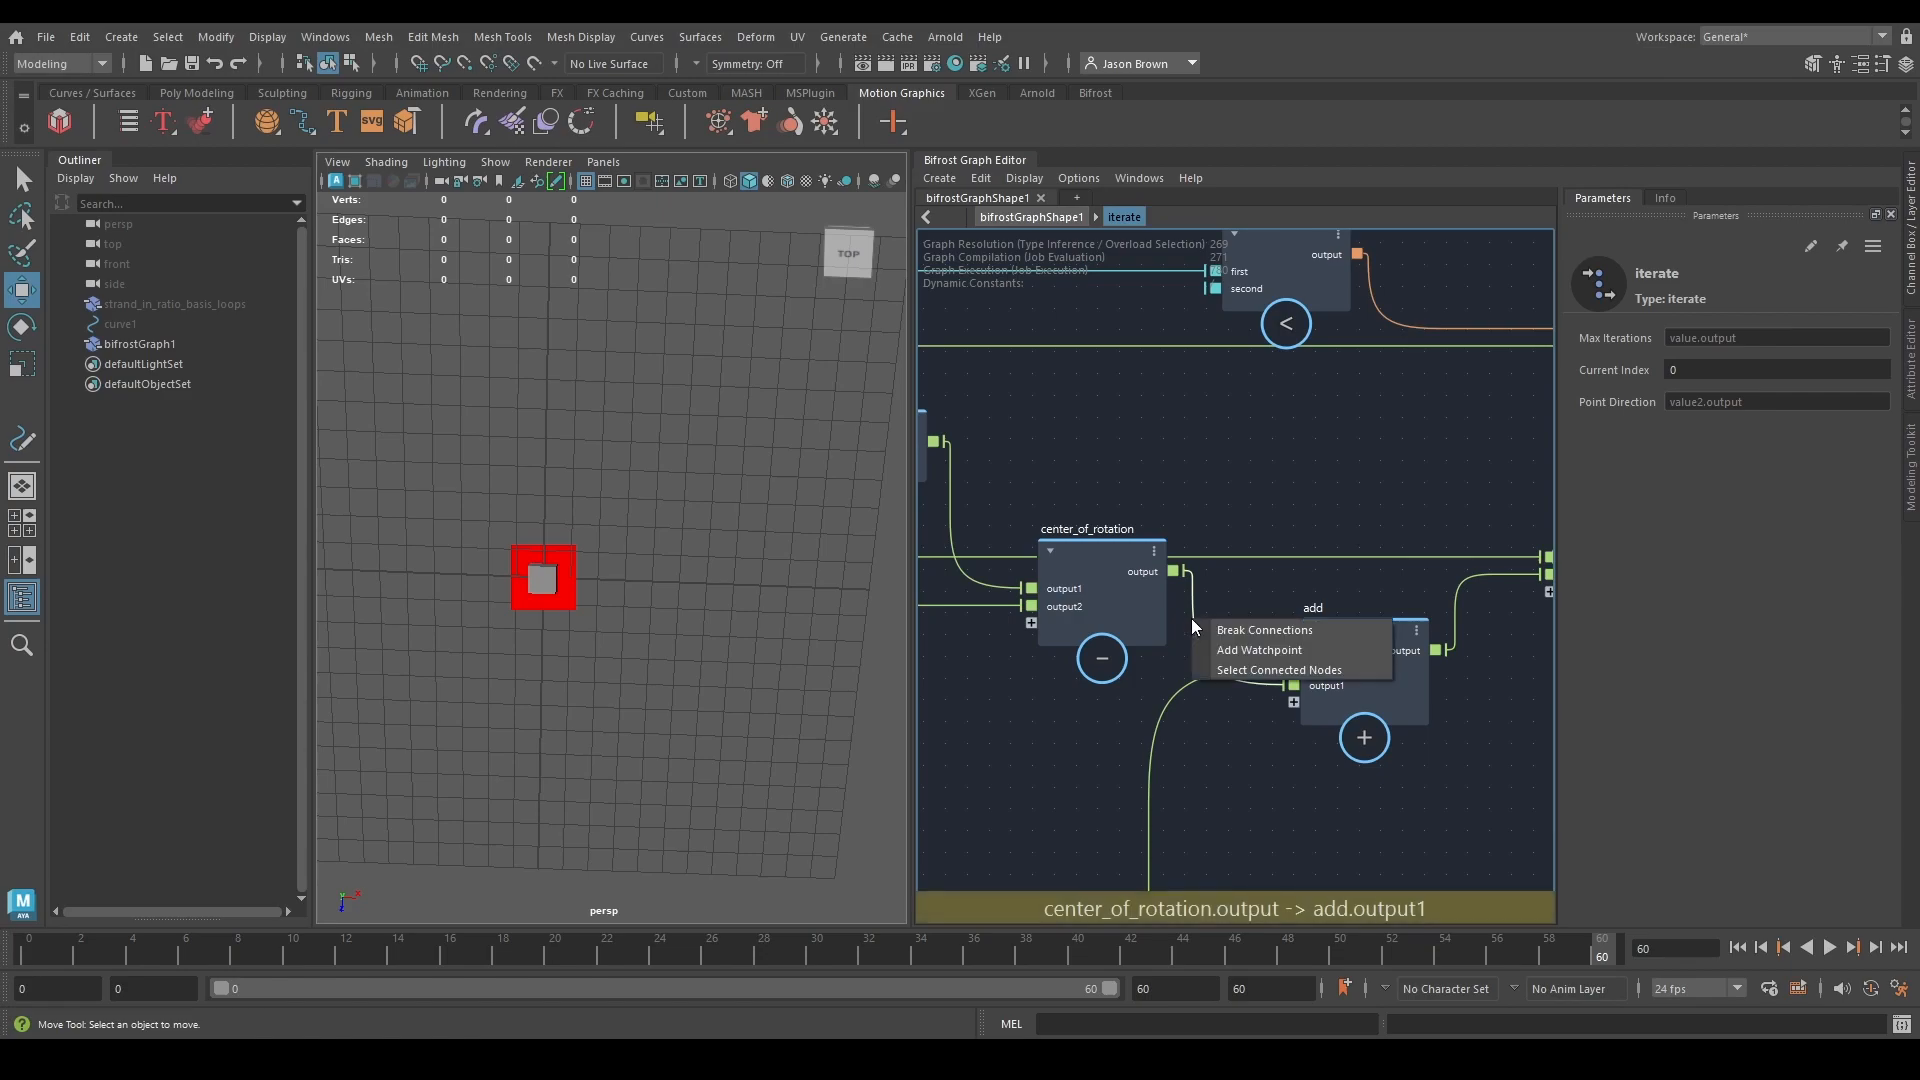
pyautogui.click(1245, 650)
# Remove the watchpoint after center_of_rotation and reposition the center_of_rotation and add nodes for a clearer layout.
pyautogui.moveTo(1356, 678); pyautogui.dragTo(1391, 676)
pyautogui.click(1216, 642)
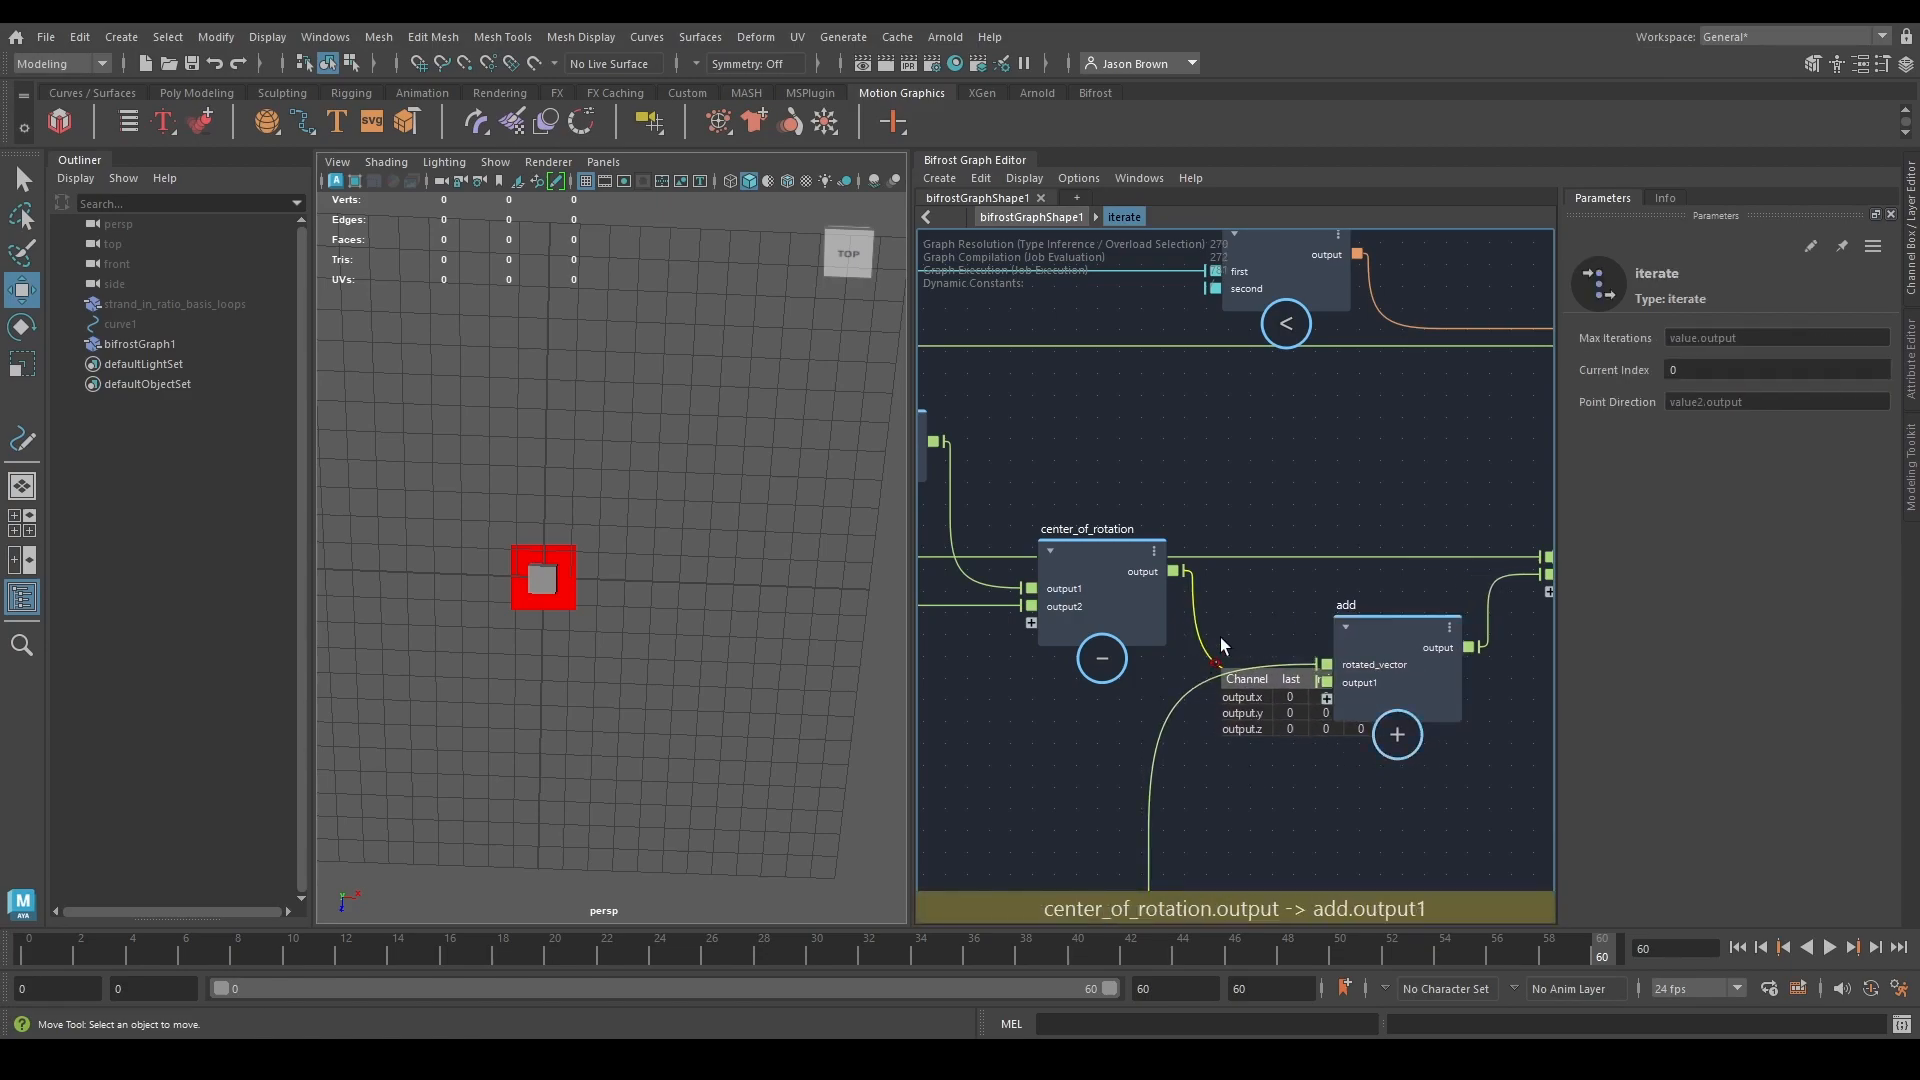
pyautogui.moveTo(1107, 590); pyautogui.dragTo(1060, 646)
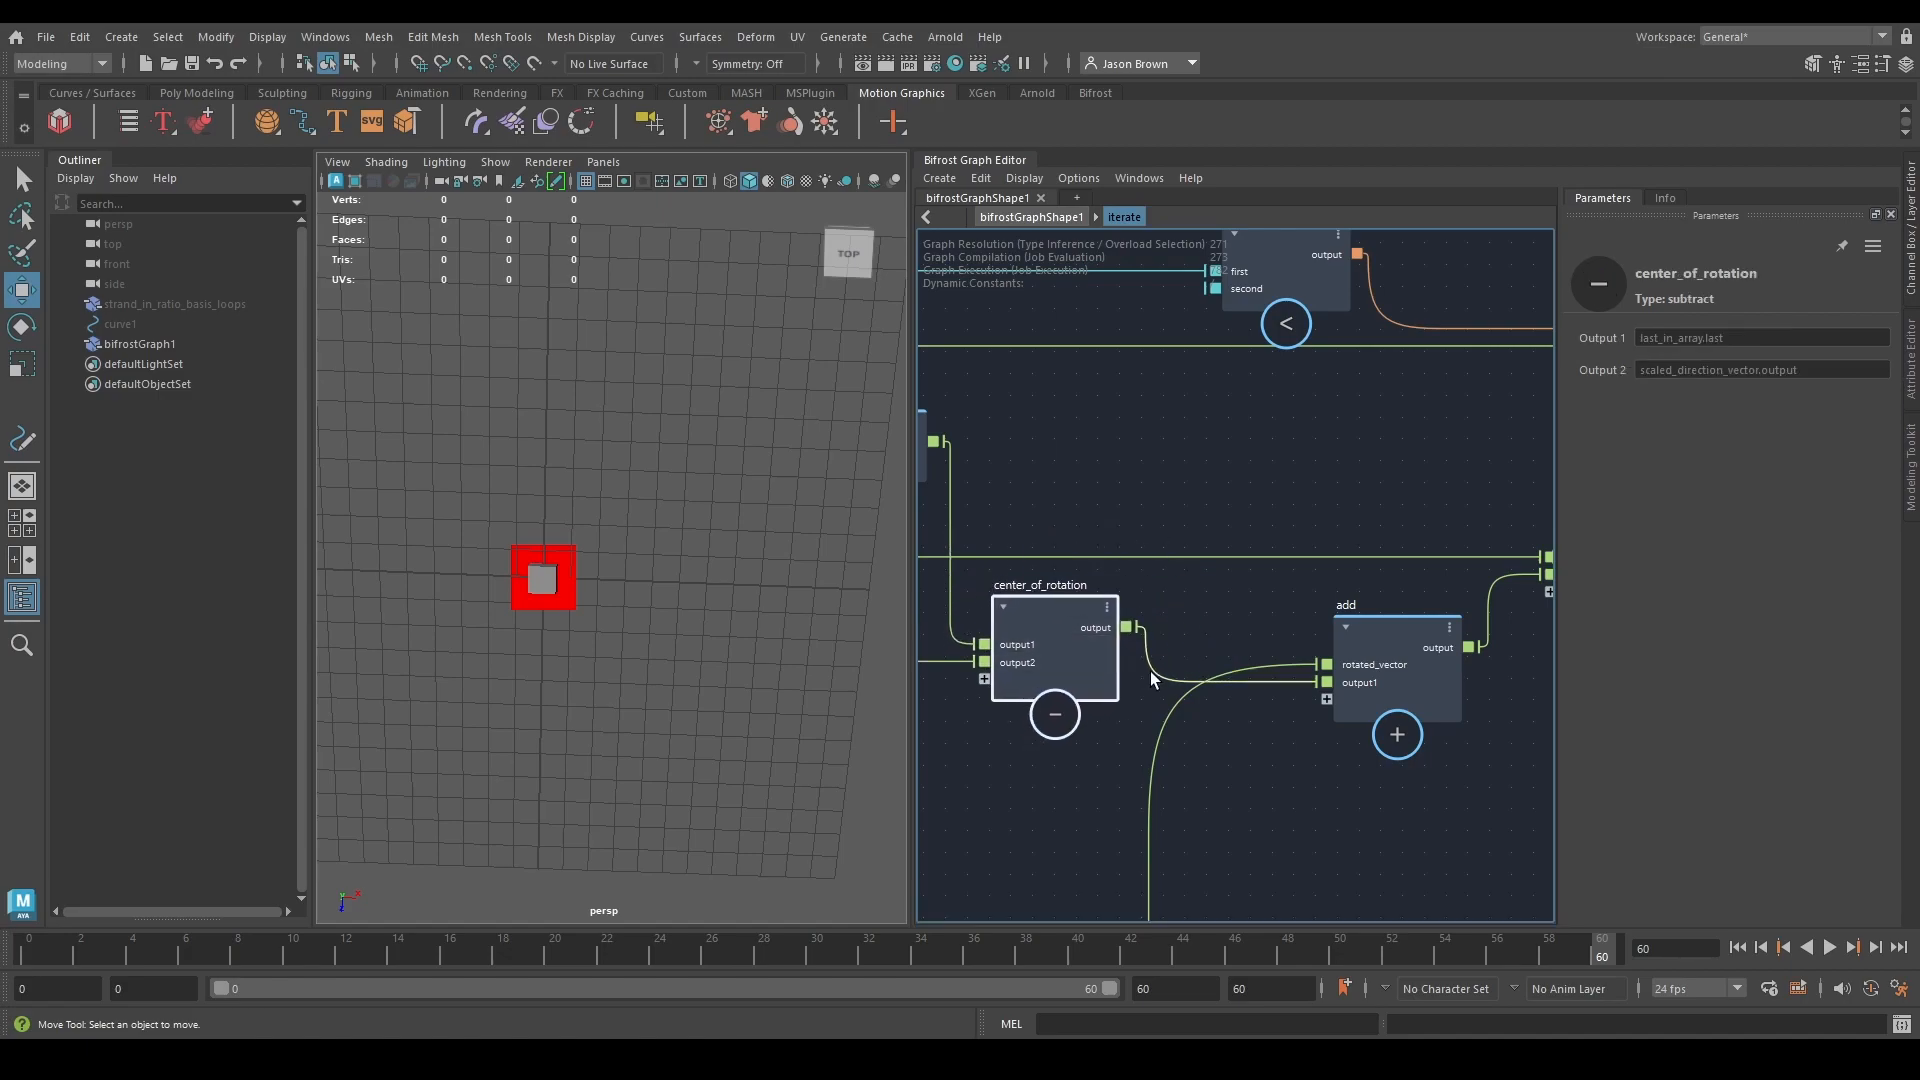
pyautogui.moveTo(1354, 638); pyautogui.dragTo(1344, 677)
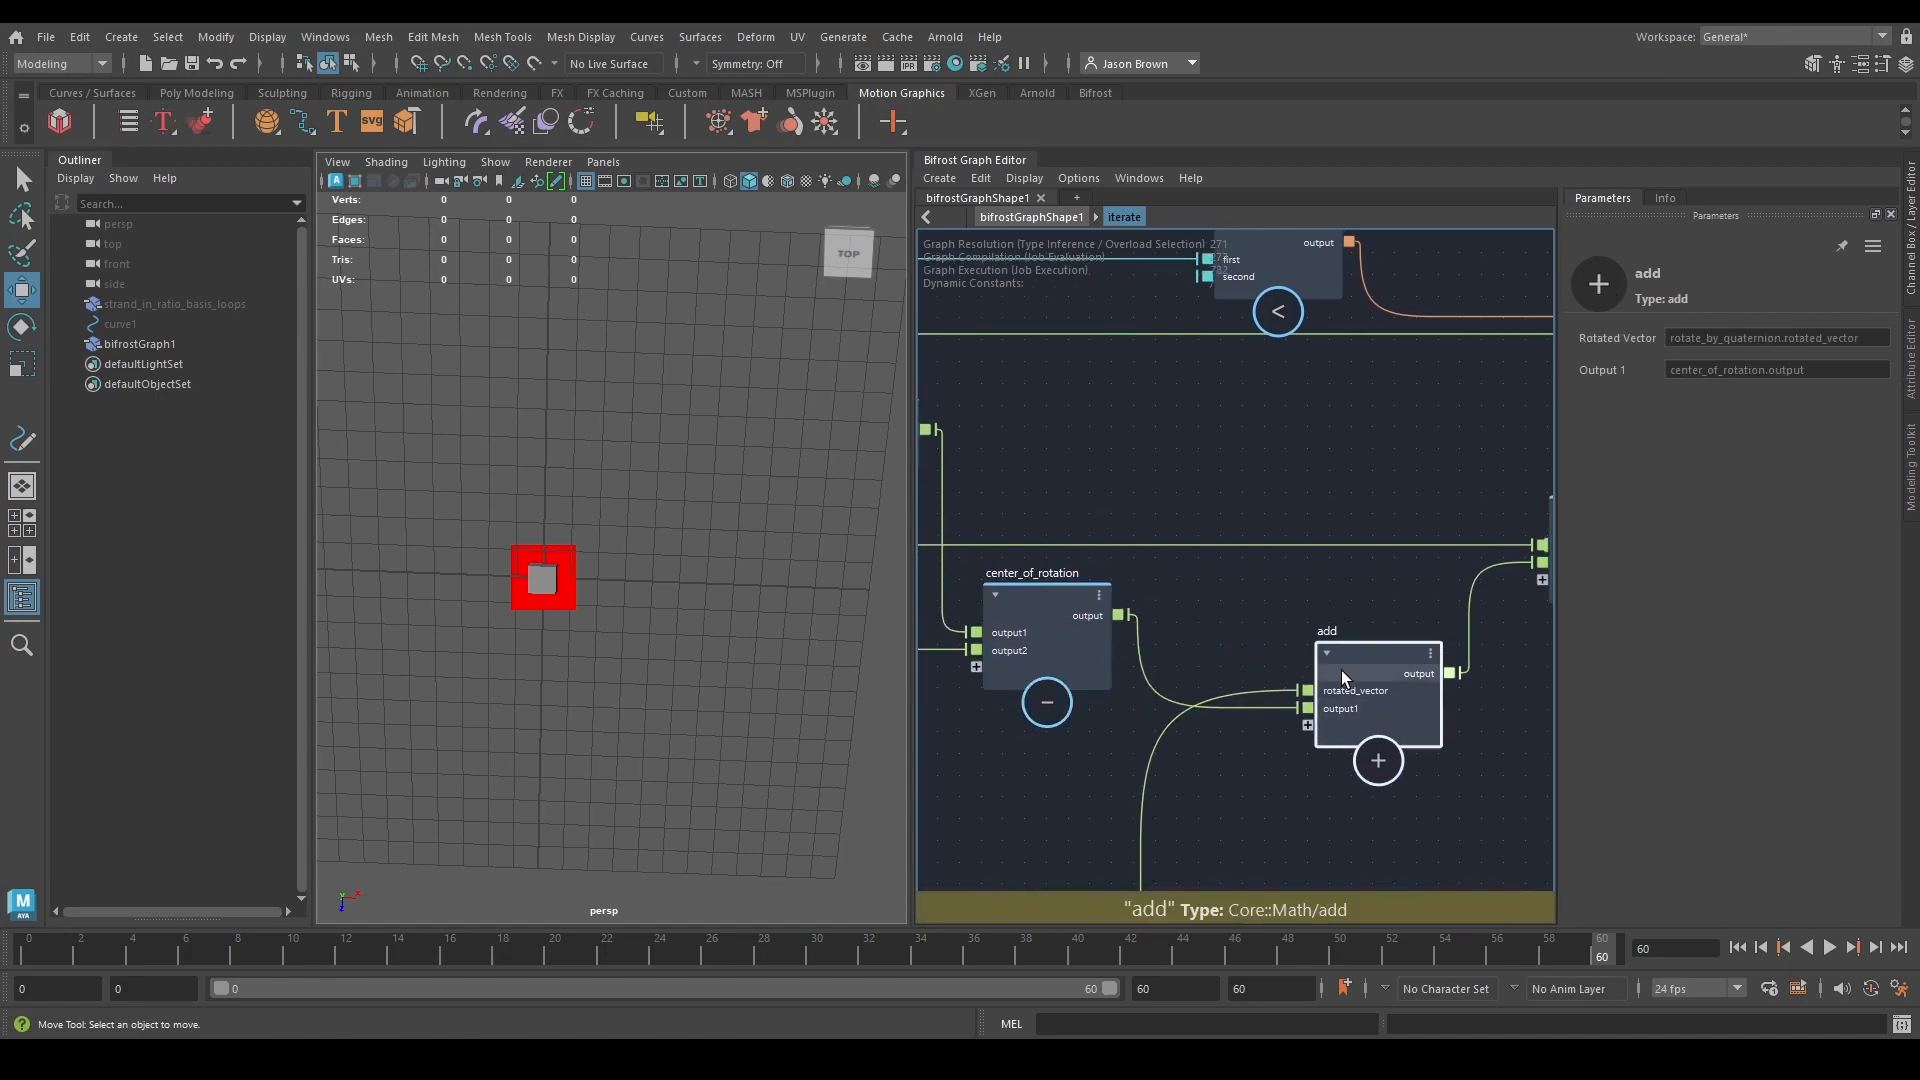
# Check the rotated_vector connection into the add node with a temporary watchpoint.
pyautogui.keyDown('alt'); pyautogui.moveTo(1067, 711); pyautogui.dragTo(1250, 686, button='middle'); pyautogui.keyUp('alt')
pyautogui.scroll(-1, 1337, 690)
pyautogui.click(1290, 727)
pyautogui.hotkey('shift', 'w')
pyautogui.keyDown('alt'); pyautogui.moveTo(1388, 797); pyautogui.dragTo(1356, 634, button='middle'); pyautogui.keyUp('alt')
pyautogui.hotkey('shift', 'w')
# Trace back to the scaled_direction_vector node's inputs and put a watchpoint on the point_direction connection.
pyautogui.keyDown('alt'); pyautogui.moveTo(1326, 703); pyautogui.dragTo(1504, 501, button='middle'); pyautogui.keyUp('alt')
pyautogui.scroll(1, 1298, 507)
pyautogui.keyDown('alt'); pyautogui.moveTo(1298, 506); pyautogui.dragTo(1364, 496, button='middle'); pyautogui.keyUp('alt')
pyautogui.click(1240, 615)
pyautogui.keyDown('alt'); pyautogui.moveTo(1298, 429); pyautogui.dragTo(1437, 483, button='middle'); pyautogui.keyUp('alt')
pyautogui.click(1198, 712)
pyautogui.keyDown('alt'); pyautogui.moveTo(1198, 712); pyautogui.dragTo(1319, 737, button='middle'); pyautogui.keyUp('alt')
pyautogui.moveTo(1111, 662); pyautogui.dragTo(1091, 564)
pyautogui.doubleClick(1287, 564)
pyautogui.keyDown('alt'); pyautogui.moveTo(1348, 593); pyautogui.dragTo(1133, 589, button='middle'); pyautogui.keyUp('alt')
pyautogui.moveTo(1204, 562); pyautogui.dragTo(1061, 570)
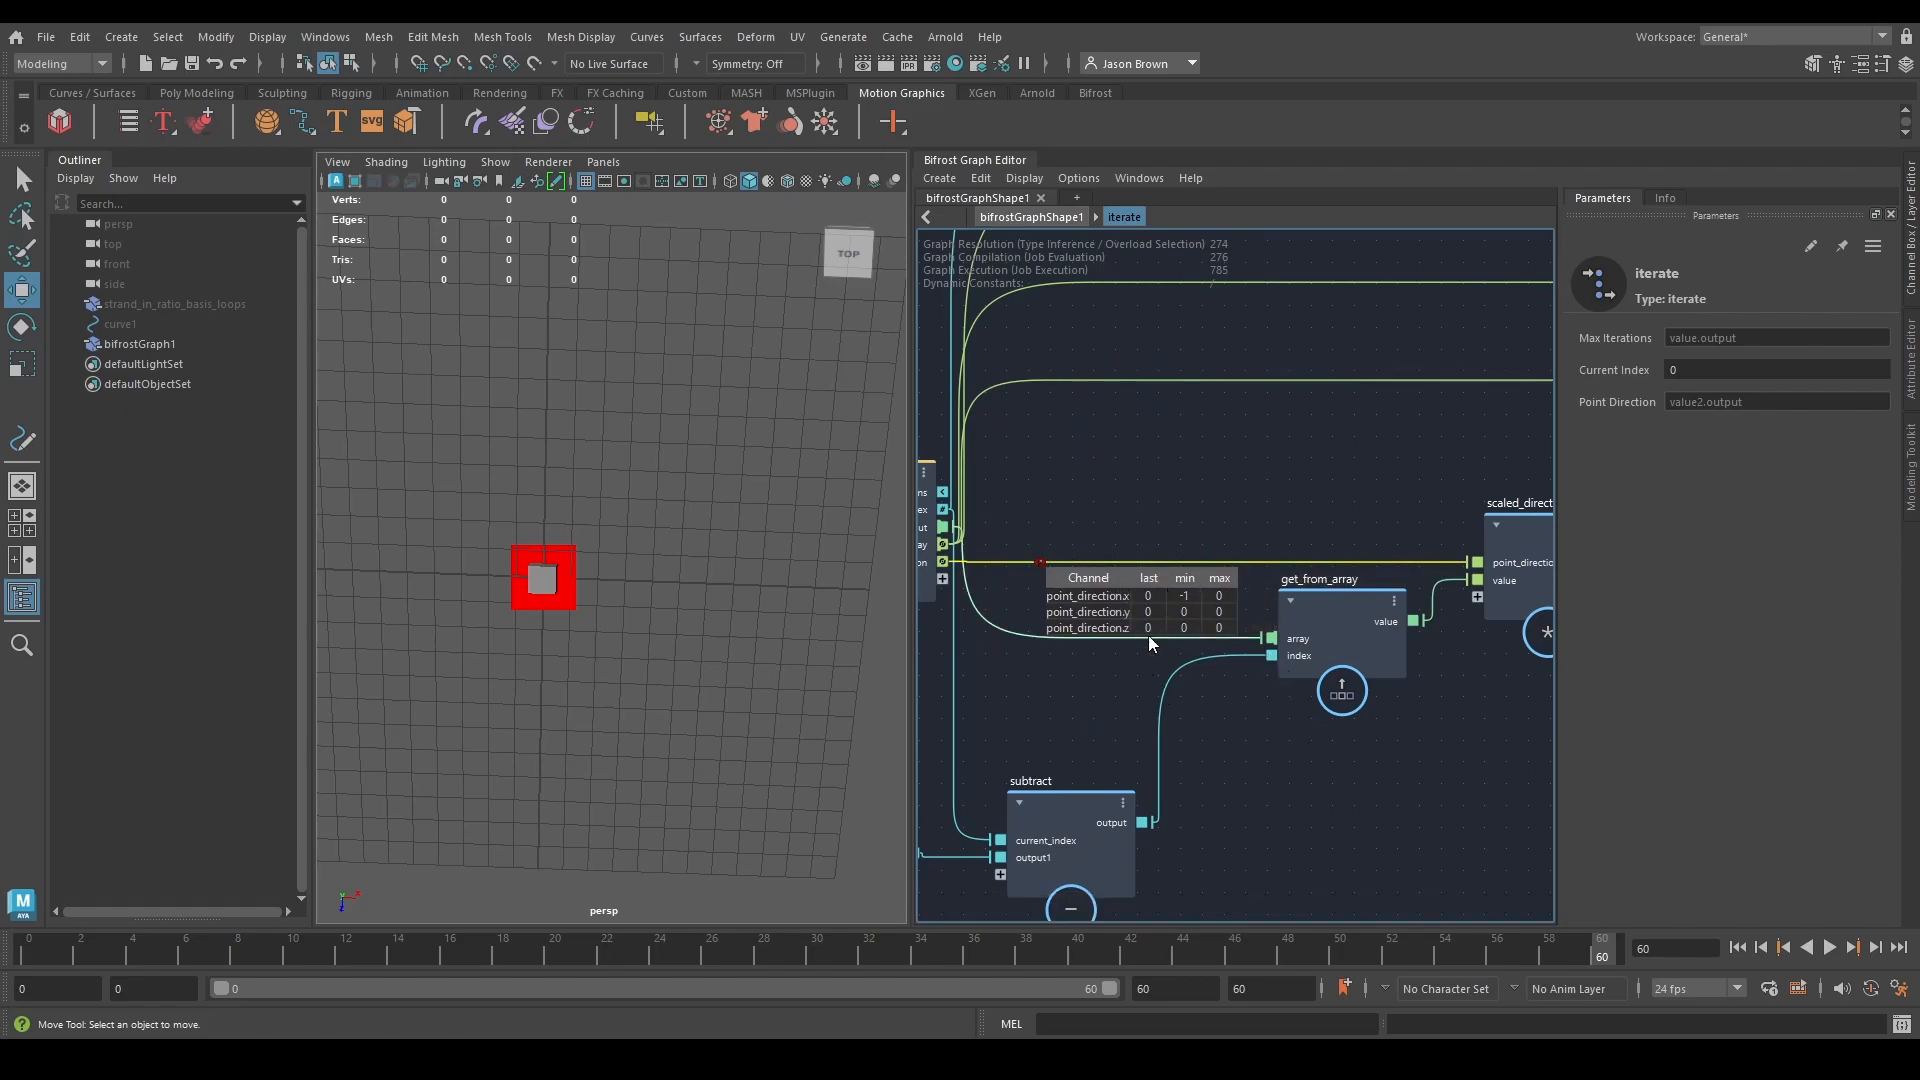
# Inspect the fibonacci_out array feeding get_from_array with a watchpoint on that connection.
pyautogui.keyDown('alt'); pyautogui.moveTo(1377, 797); pyautogui.dragTo(1022, 806, button='middle'); pyautogui.keyUp('alt')
pyautogui.keyDown('alt'); pyautogui.moveTo(1389, 729); pyautogui.dragTo(864, 424, button='middle'); pyautogui.keyUp('alt')
pyautogui.press('w')
pyautogui.moveTo(1386, 768)
pyautogui.keyDown('alt'); pyautogui.mouseDown(button='middle')
pyautogui.moveTo(1138, 751)
pyautogui.moveTo(1400, 786)
pyautogui.mouseUp(button='middle'); pyautogui.keyUp('alt')
pyautogui.hotkey('ctrl', 'z')
pyautogui.keyDown('alt'); pyautogui.moveTo(1410, 620); pyautogui.dragTo(882, 699, button='middle'); pyautogui.keyUp('alt')
pyautogui.keyDown('alt'); pyautogui.moveTo(1409, 651); pyautogui.dragTo(1420, 800, button='middle'); pyautogui.keyUp('alt')
pyautogui.keyDown('alt'); pyautogui.moveTo(1539, 690); pyautogui.dragTo(1279, 634, button='middle'); pyautogui.keyUp('alt')
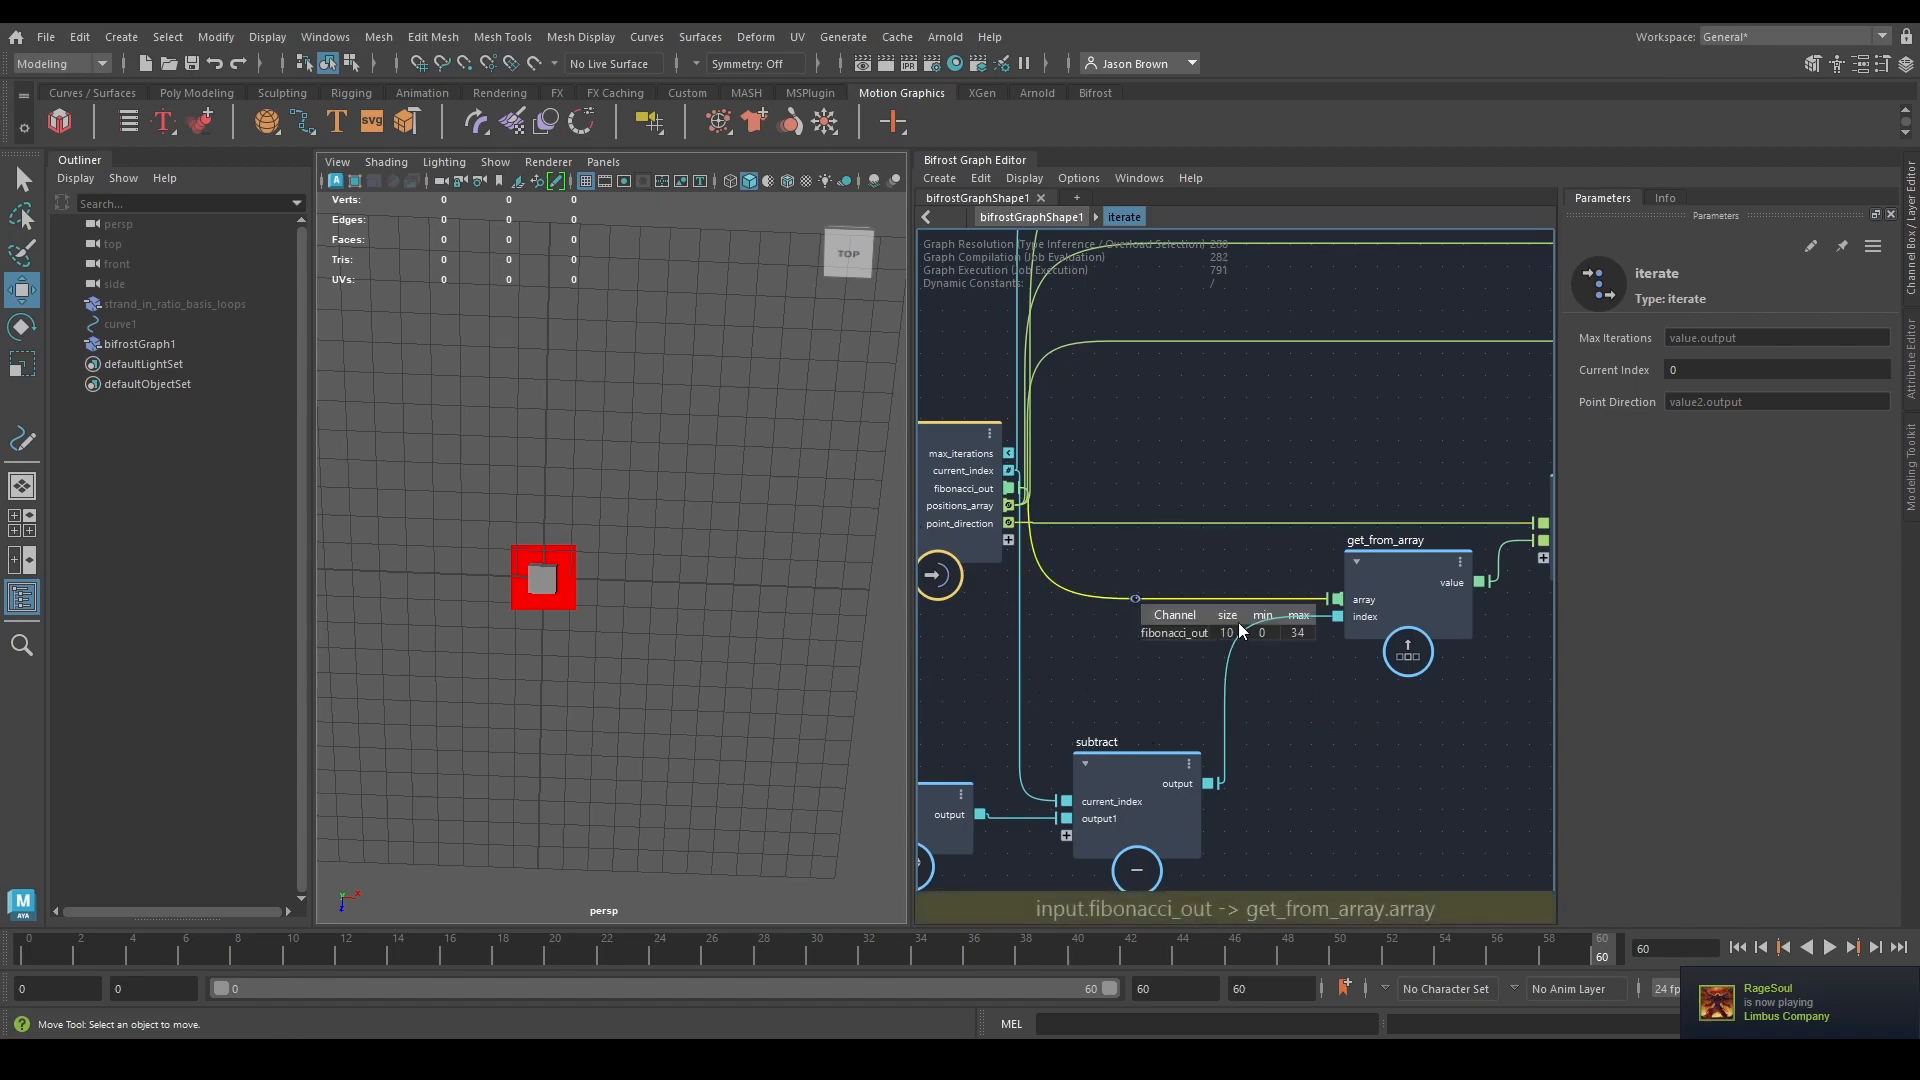
pyautogui.keyDown('alt'); pyautogui.moveTo(1202, 684); pyautogui.dragTo(1270, 768, button='middle'); pyautogui.keyUp('alt')
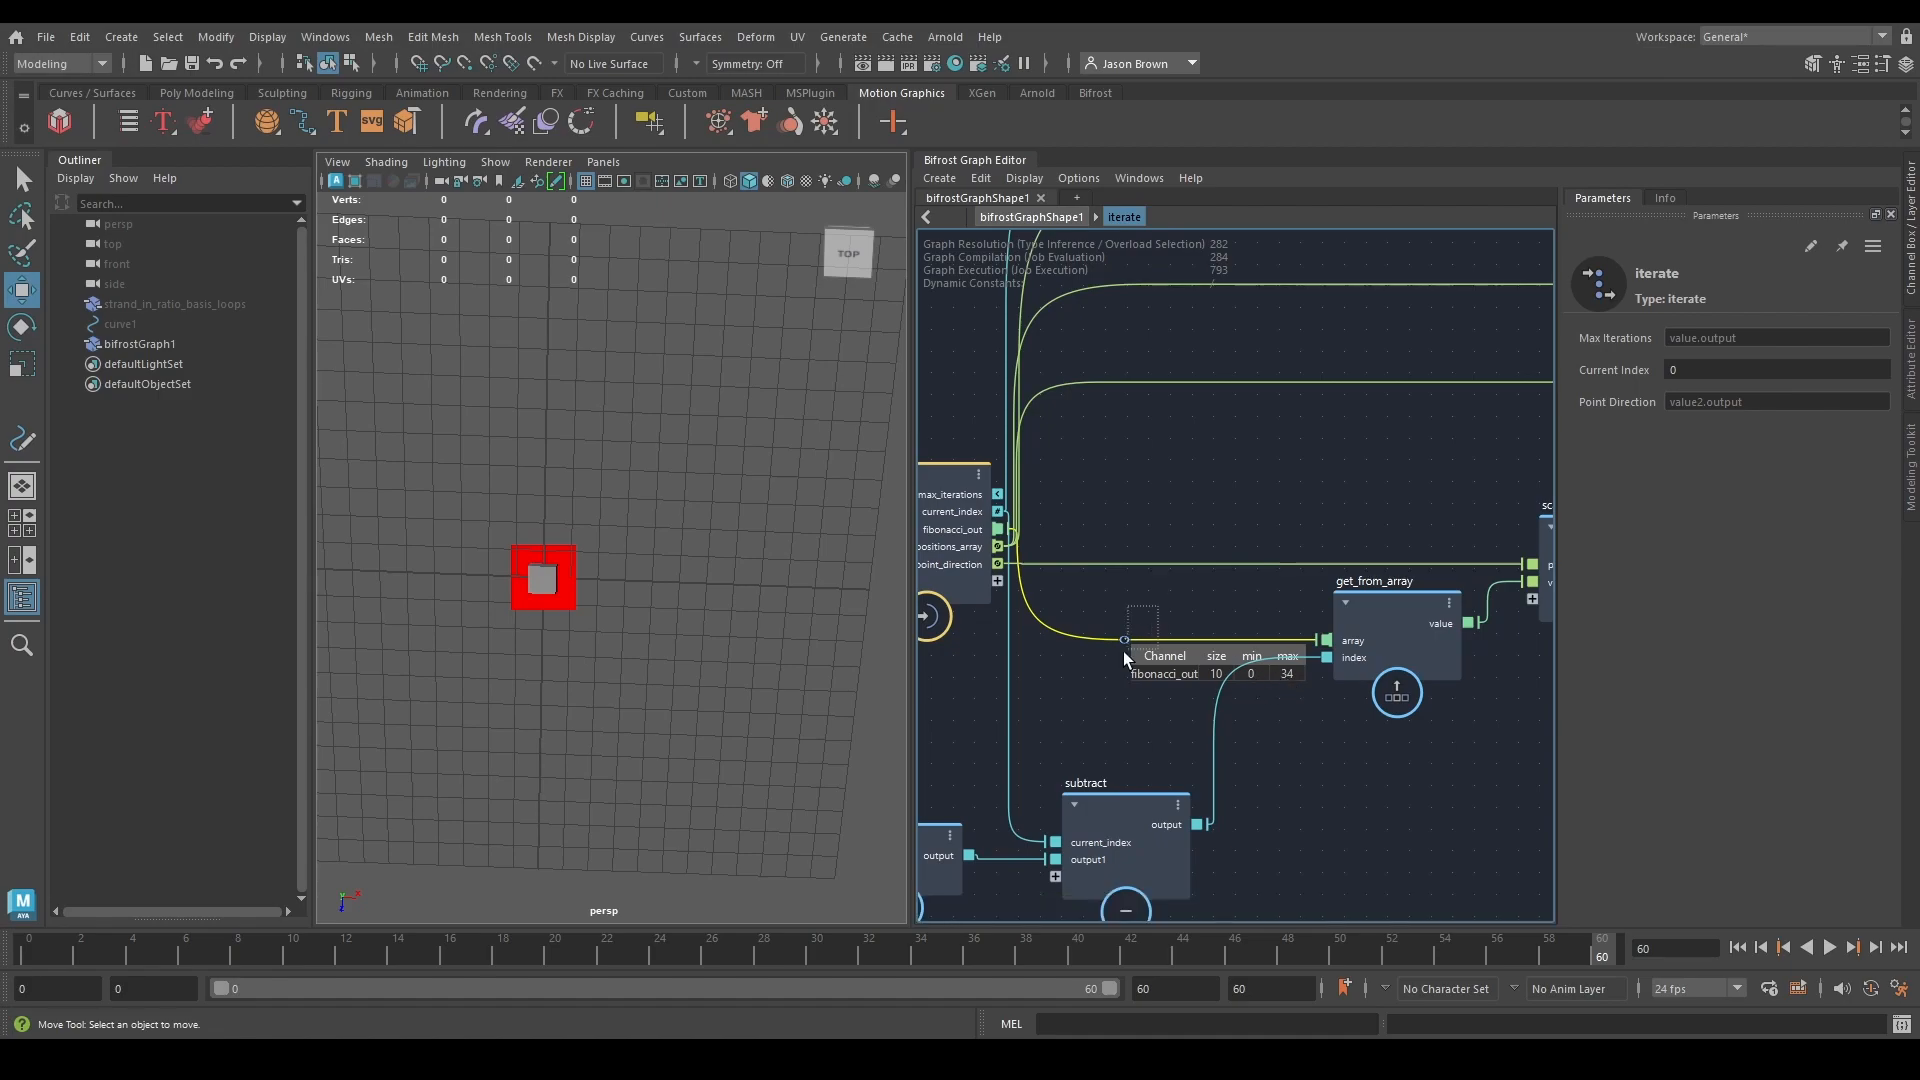
# Inspect get_from_array's value connection with a watchpoint and space the scaled_direction_vector node farther from get_from_array.
pyautogui.keyDown('alt'); pyautogui.moveTo(1396, 758); pyautogui.dragTo(1160, 769, button='middle'); pyautogui.keyUp('alt')
pyautogui.moveTo(1176, 663); pyautogui.dragTo(1085, 661)
pyautogui.doubleClick(1220, 594)
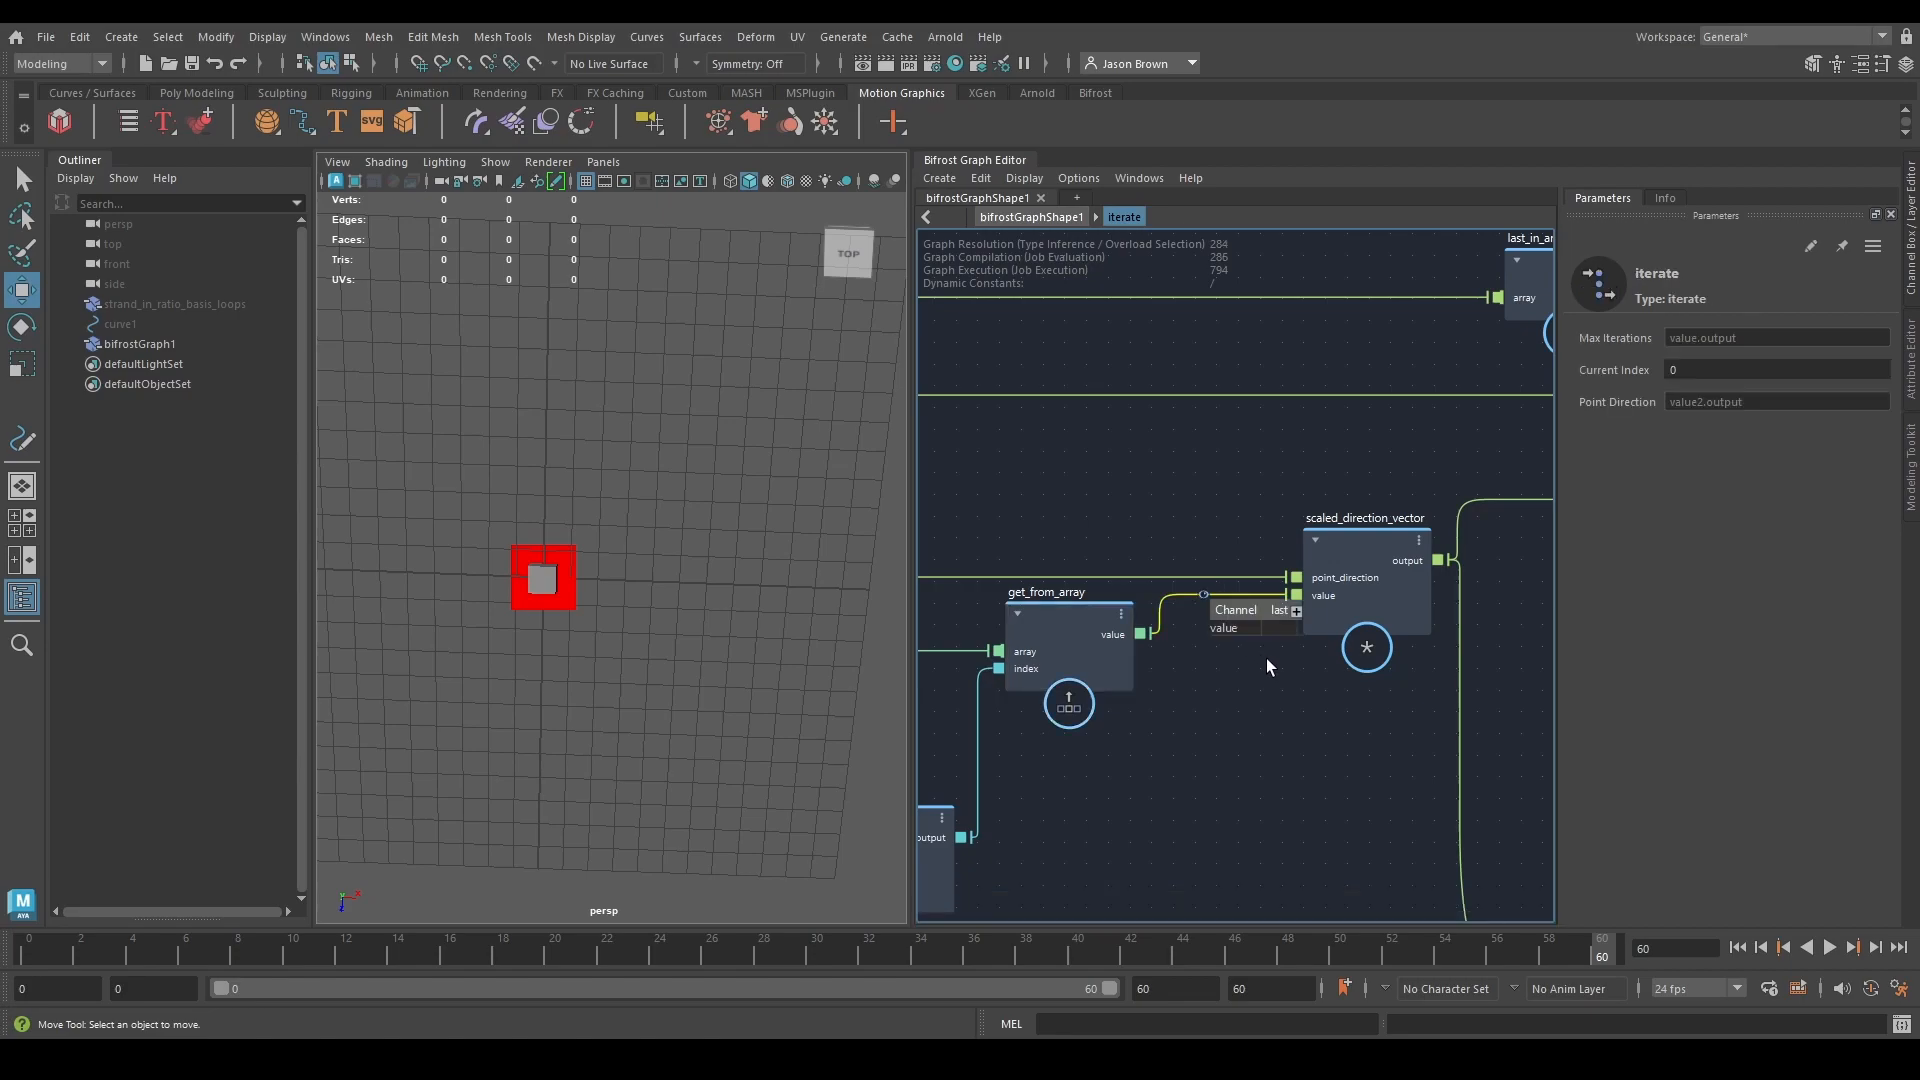
pyautogui.moveTo(1344, 601); pyautogui.dragTo(1458, 592)
# Move the value 1 and subtract nodes up closer to get_from_array, and shift the input node slightly.
pyautogui.keyDown('alt'); pyautogui.moveTo(1100, 756); pyautogui.dragTo(1161, 773, button='middle'); pyautogui.keyUp('alt')
pyautogui.click(1142, 690)
pyautogui.keyDown('alt'); pyautogui.moveTo(1142, 690); pyautogui.dragTo(1499, 668, button='middle'); pyautogui.keyUp('alt')
pyautogui.moveTo(1192, 836); pyautogui.dragTo(1194, 839)
pyautogui.moveTo(1251, 797); pyautogui.dragTo(1243, 700)
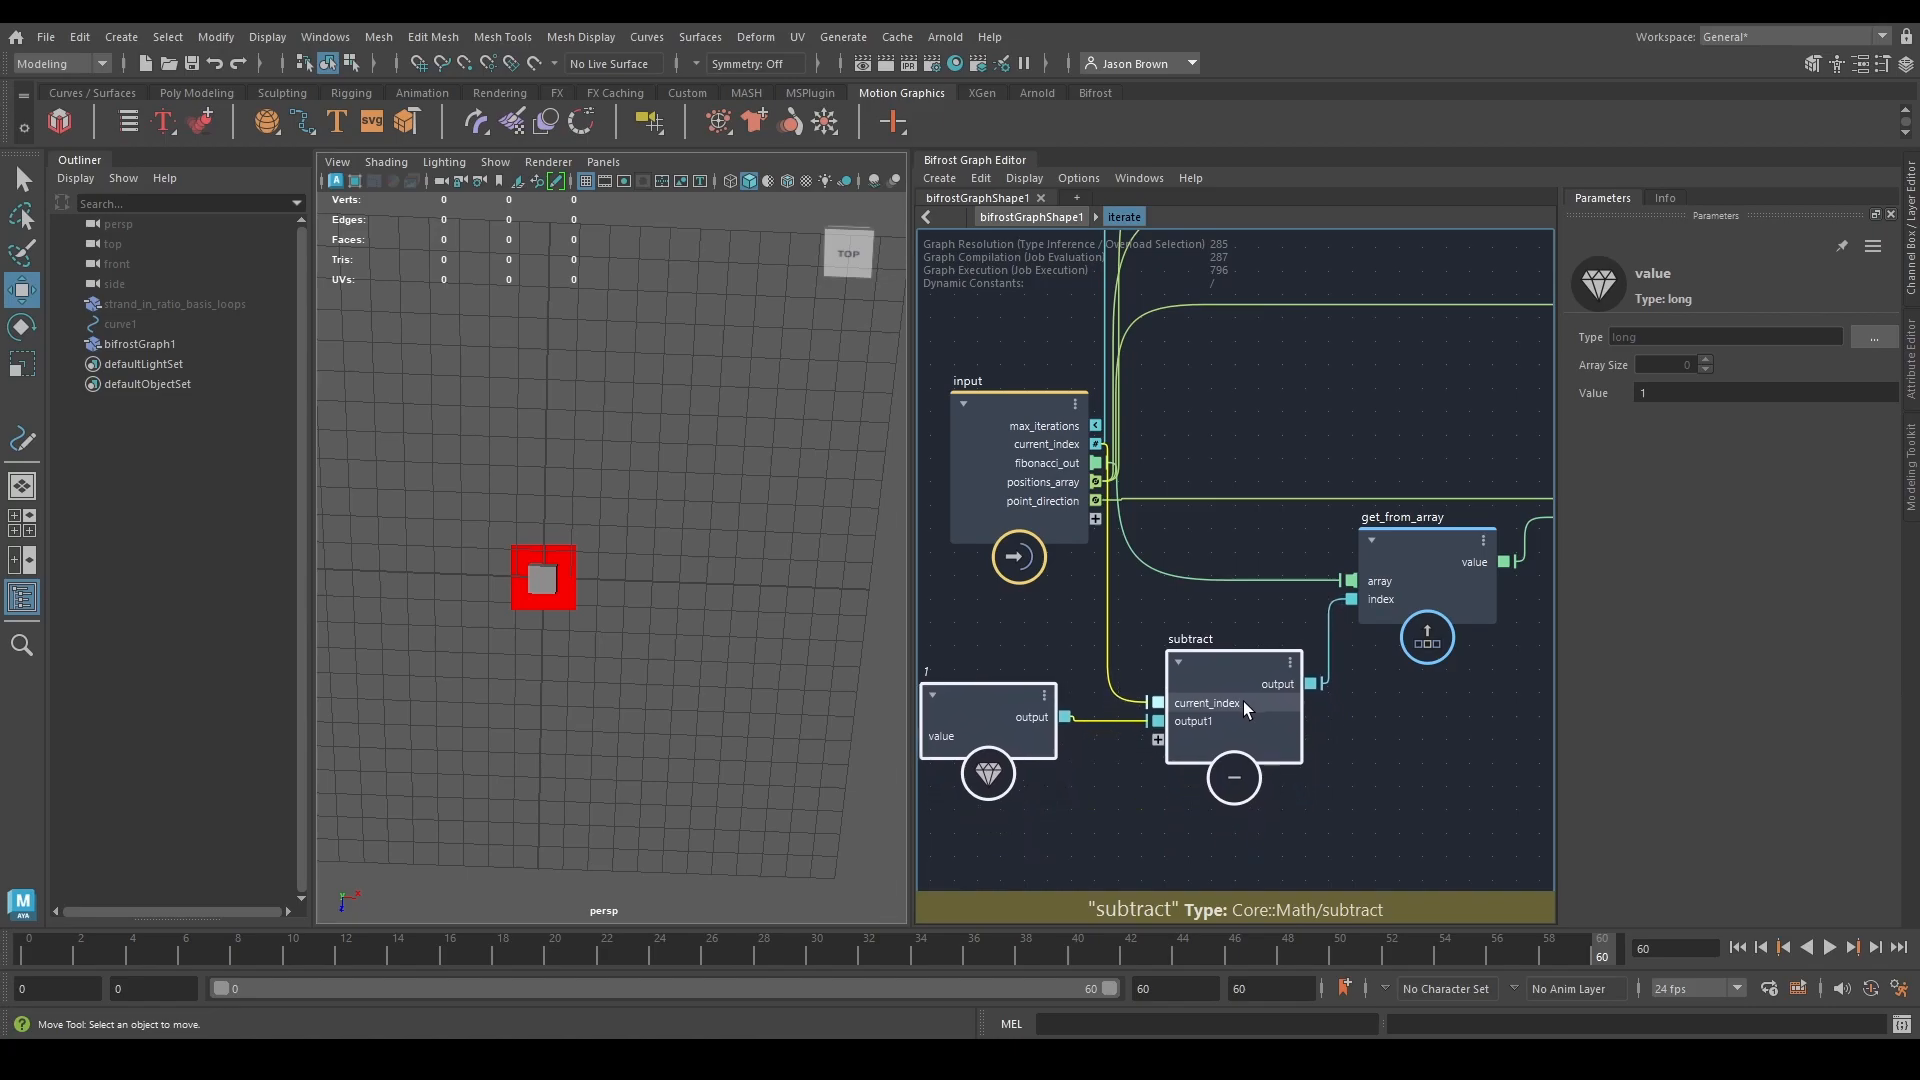
pyautogui.keyDown('alt'); pyautogui.moveTo(1091, 633); pyautogui.dragTo(1150, 615, button='middle'); pyautogui.keyUp('alt')
pyautogui.moveTo(1104, 478); pyautogui.dragTo(1086, 454)
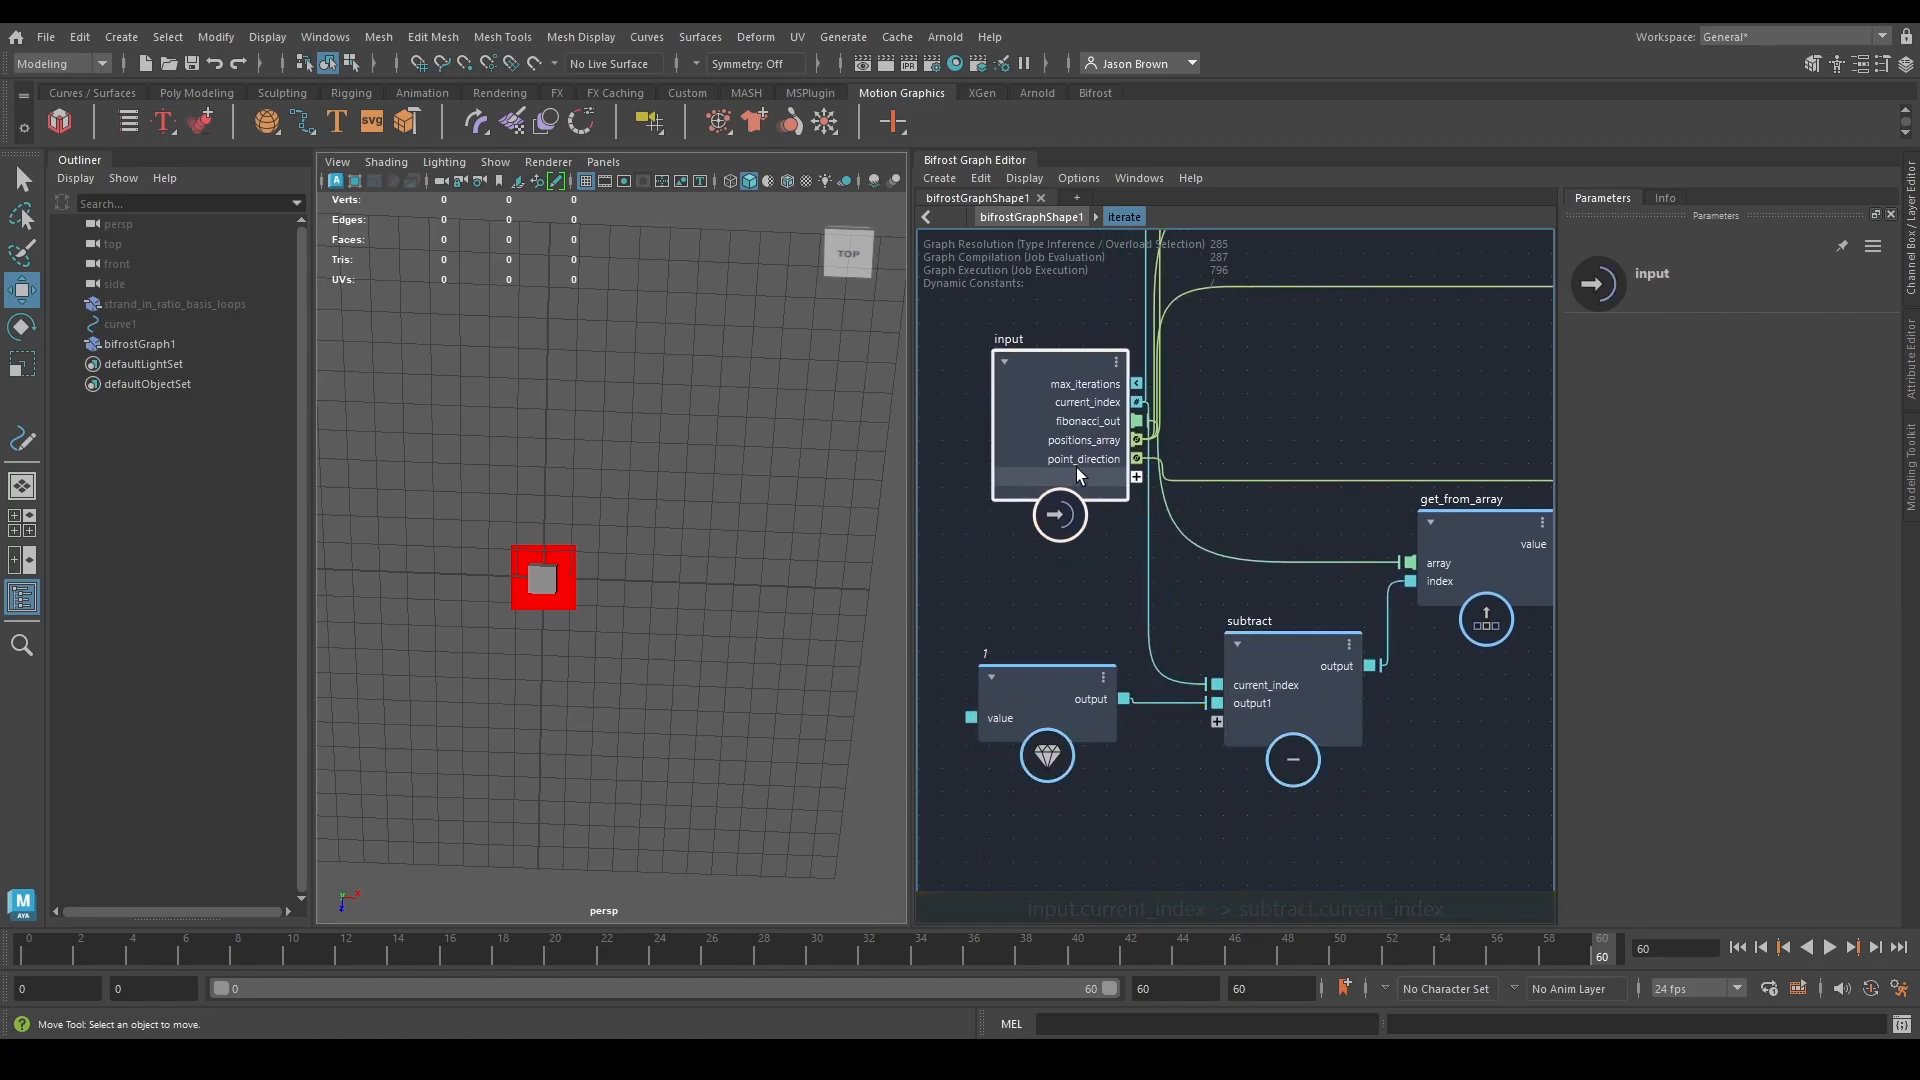
# Try to enclose the value 1, subtract and get_from_array nodes in a backdrop, and undo it.
pyautogui.moveTo(1508, 852); pyautogui.dragTo(1499, 855)
pyautogui.rightClick(1488, 860)
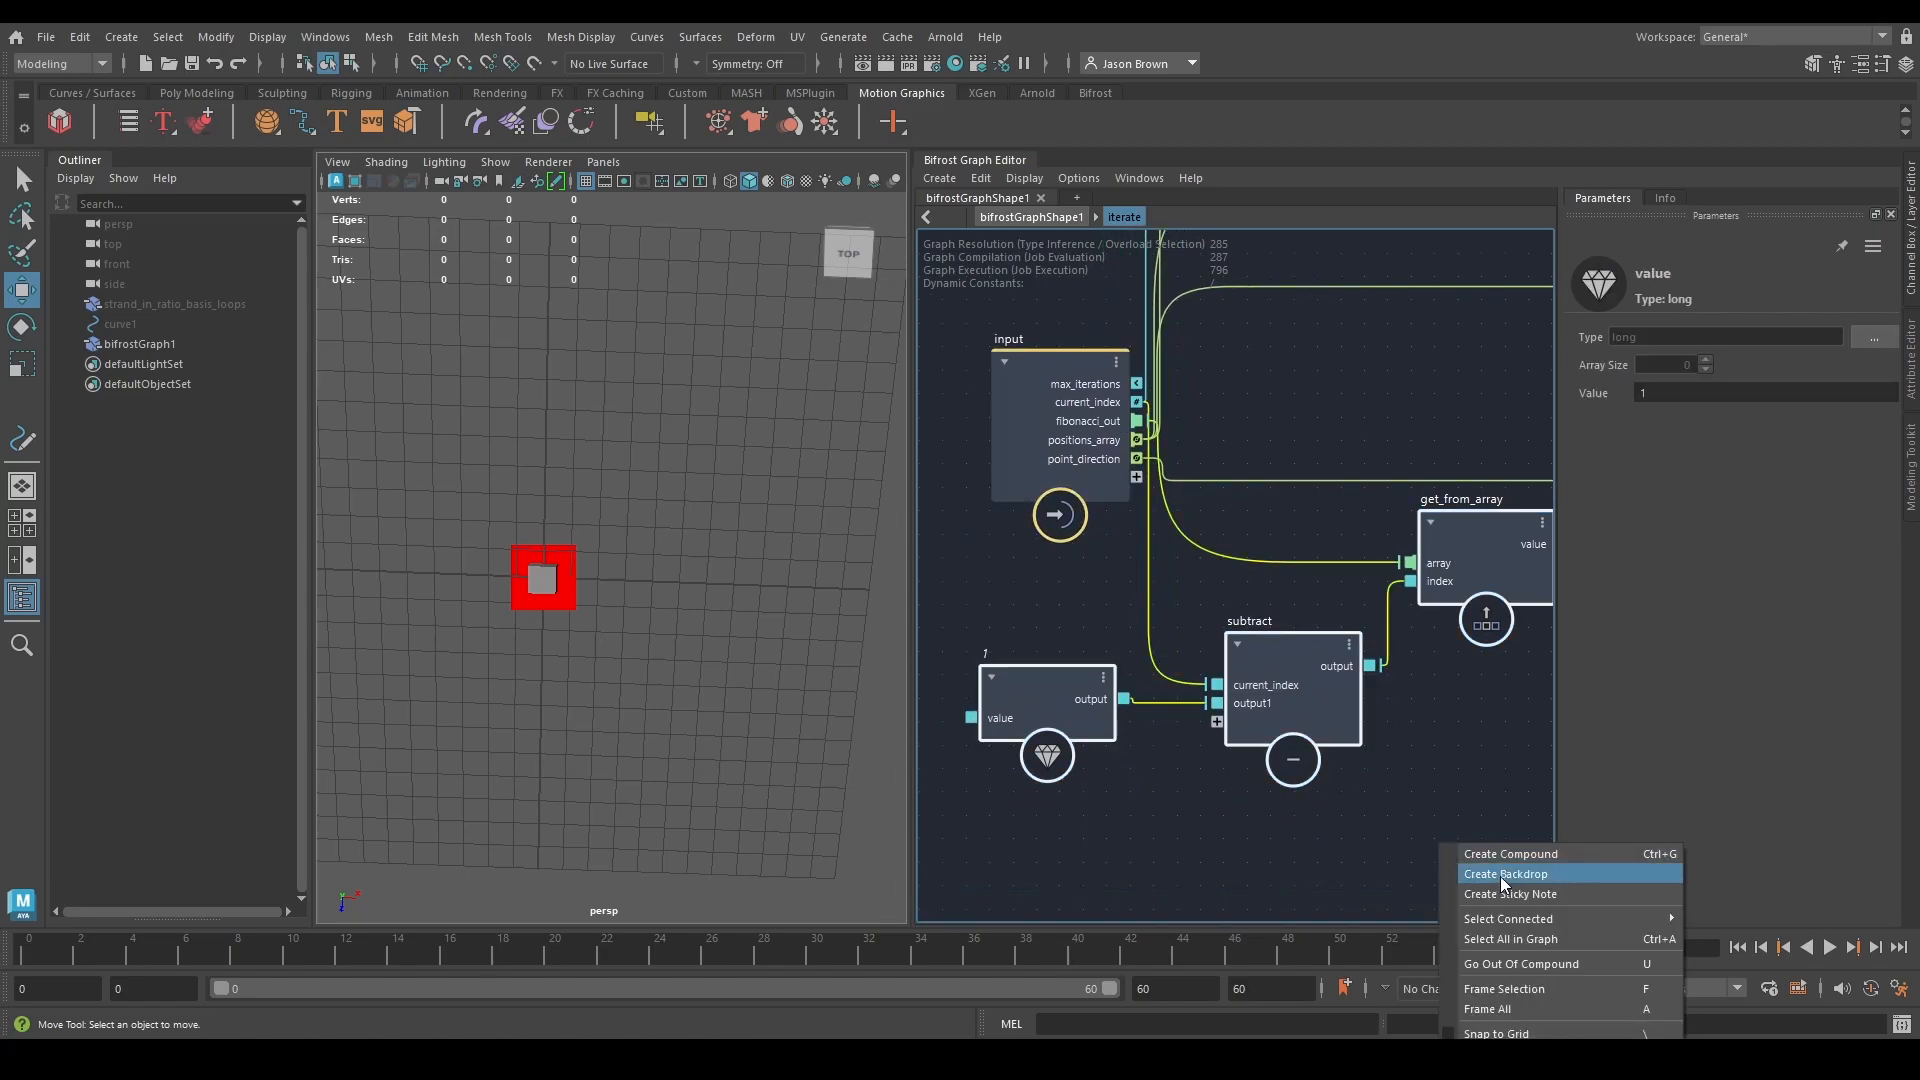
pyautogui.click(1499, 876)
pyautogui.click(1180, 850)
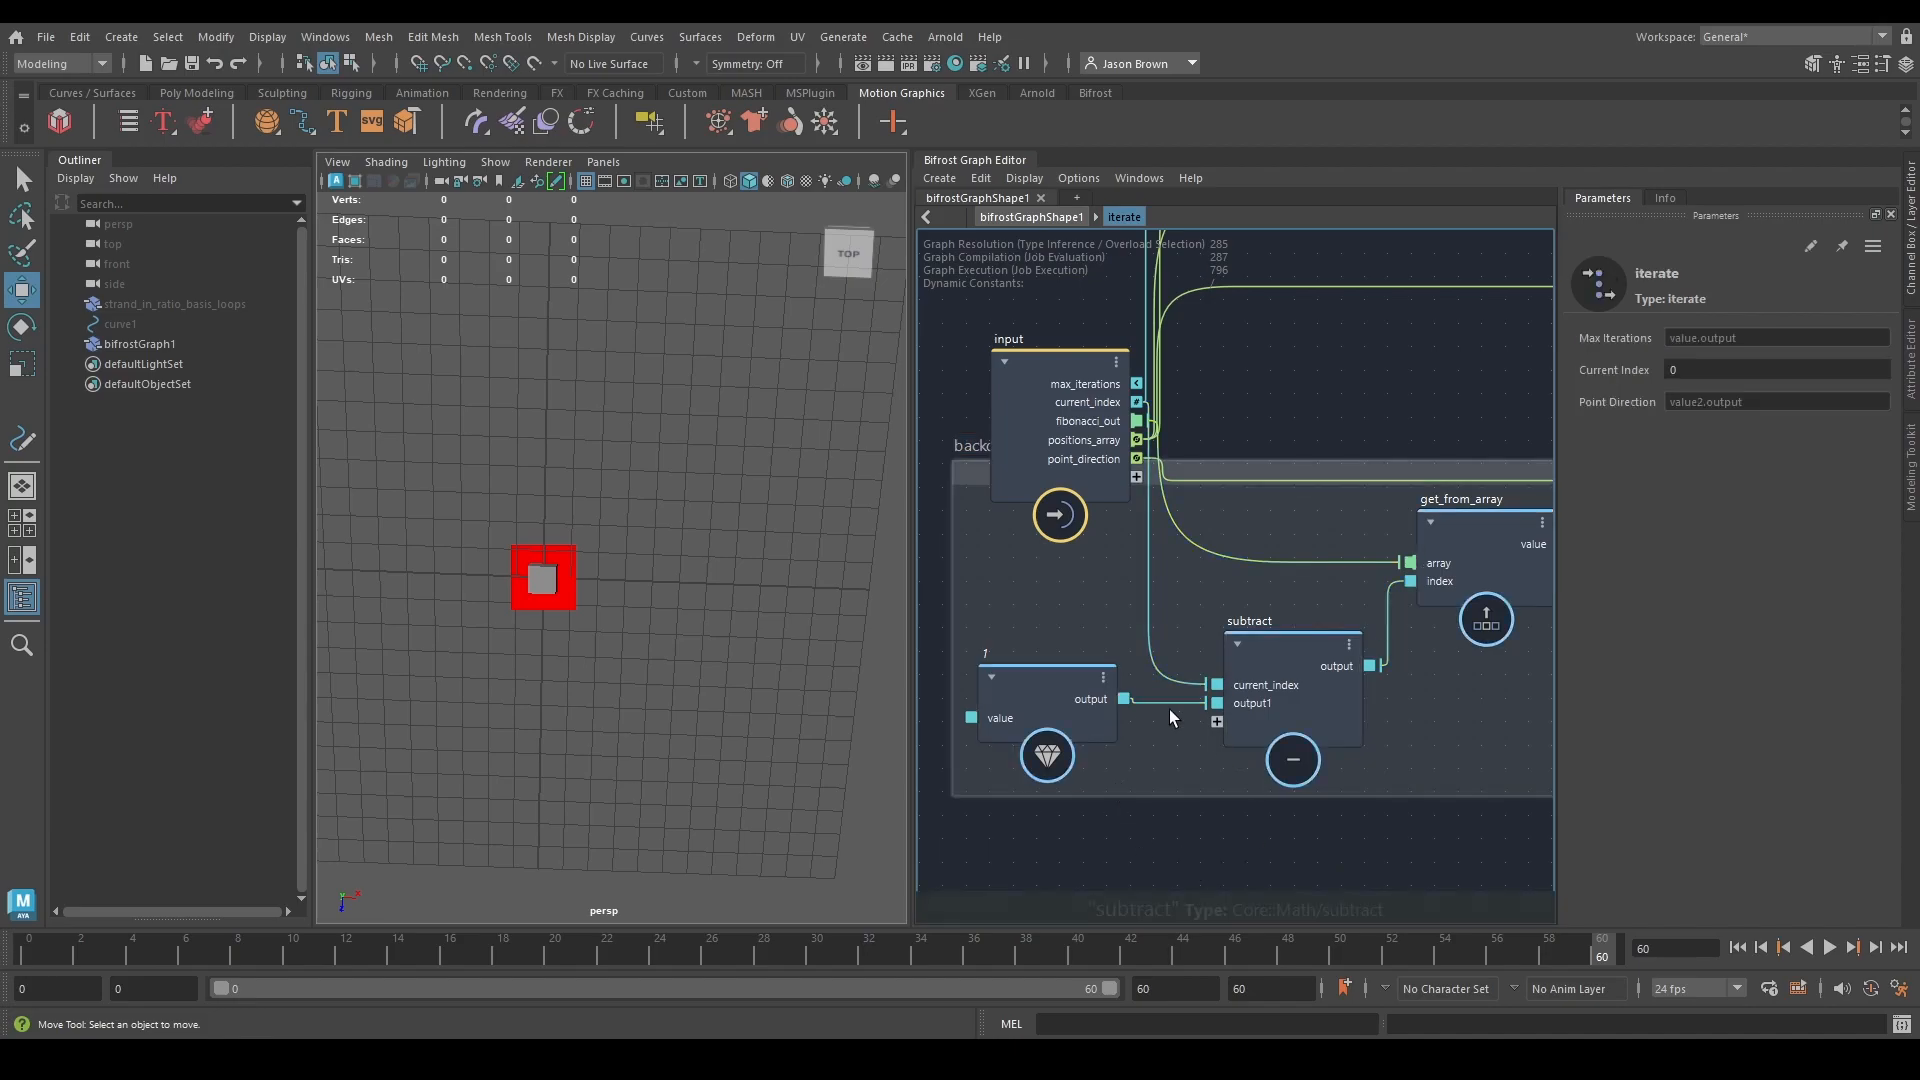
pyautogui.hotkey('ctrl', 'z')
# Move the scaled_direction_vector node slightly up within the iterate compound.
pyautogui.moveTo(1332, 778); pyautogui.dragTo(1096, 784, button='middle')
pyautogui.moveTo(1313, 576); pyautogui.dragTo(1292, 513)
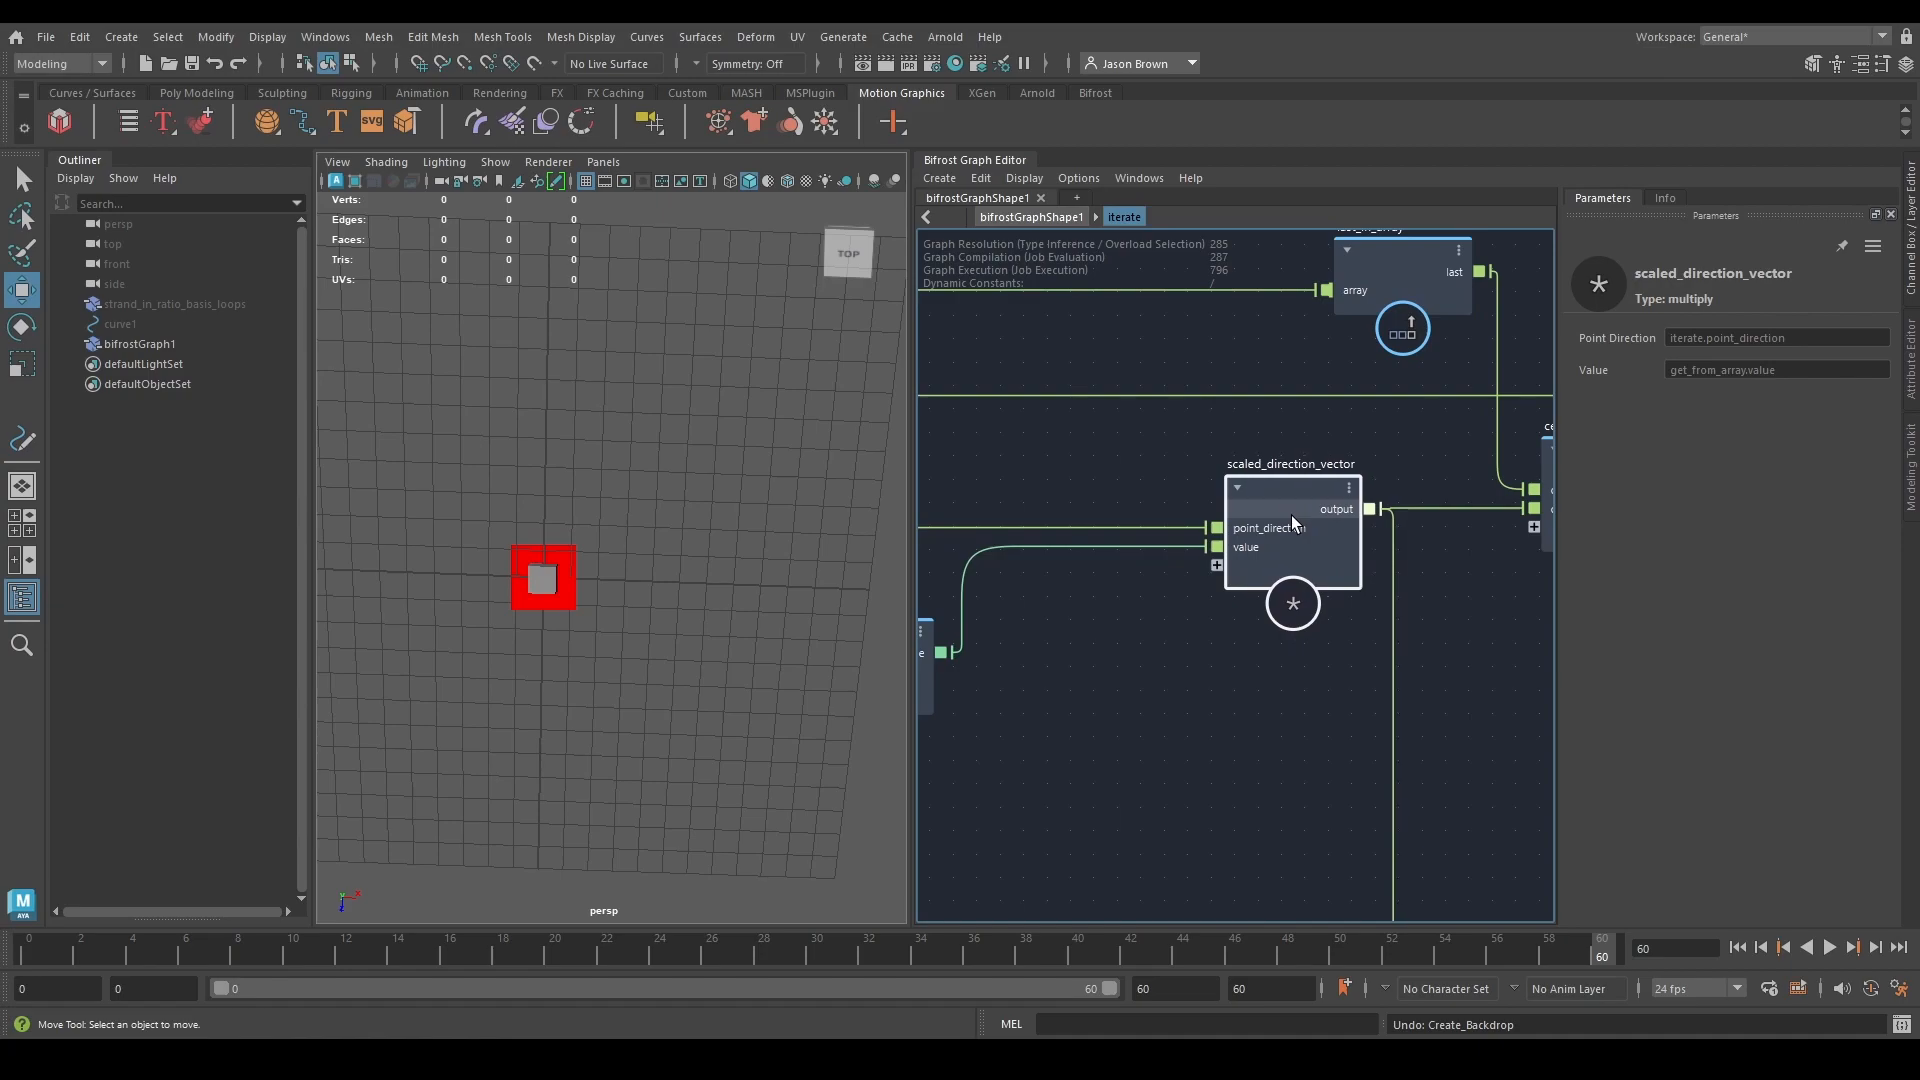
pyautogui.moveTo(1240, 664); pyautogui.dragTo(1244, 706, button='middle')
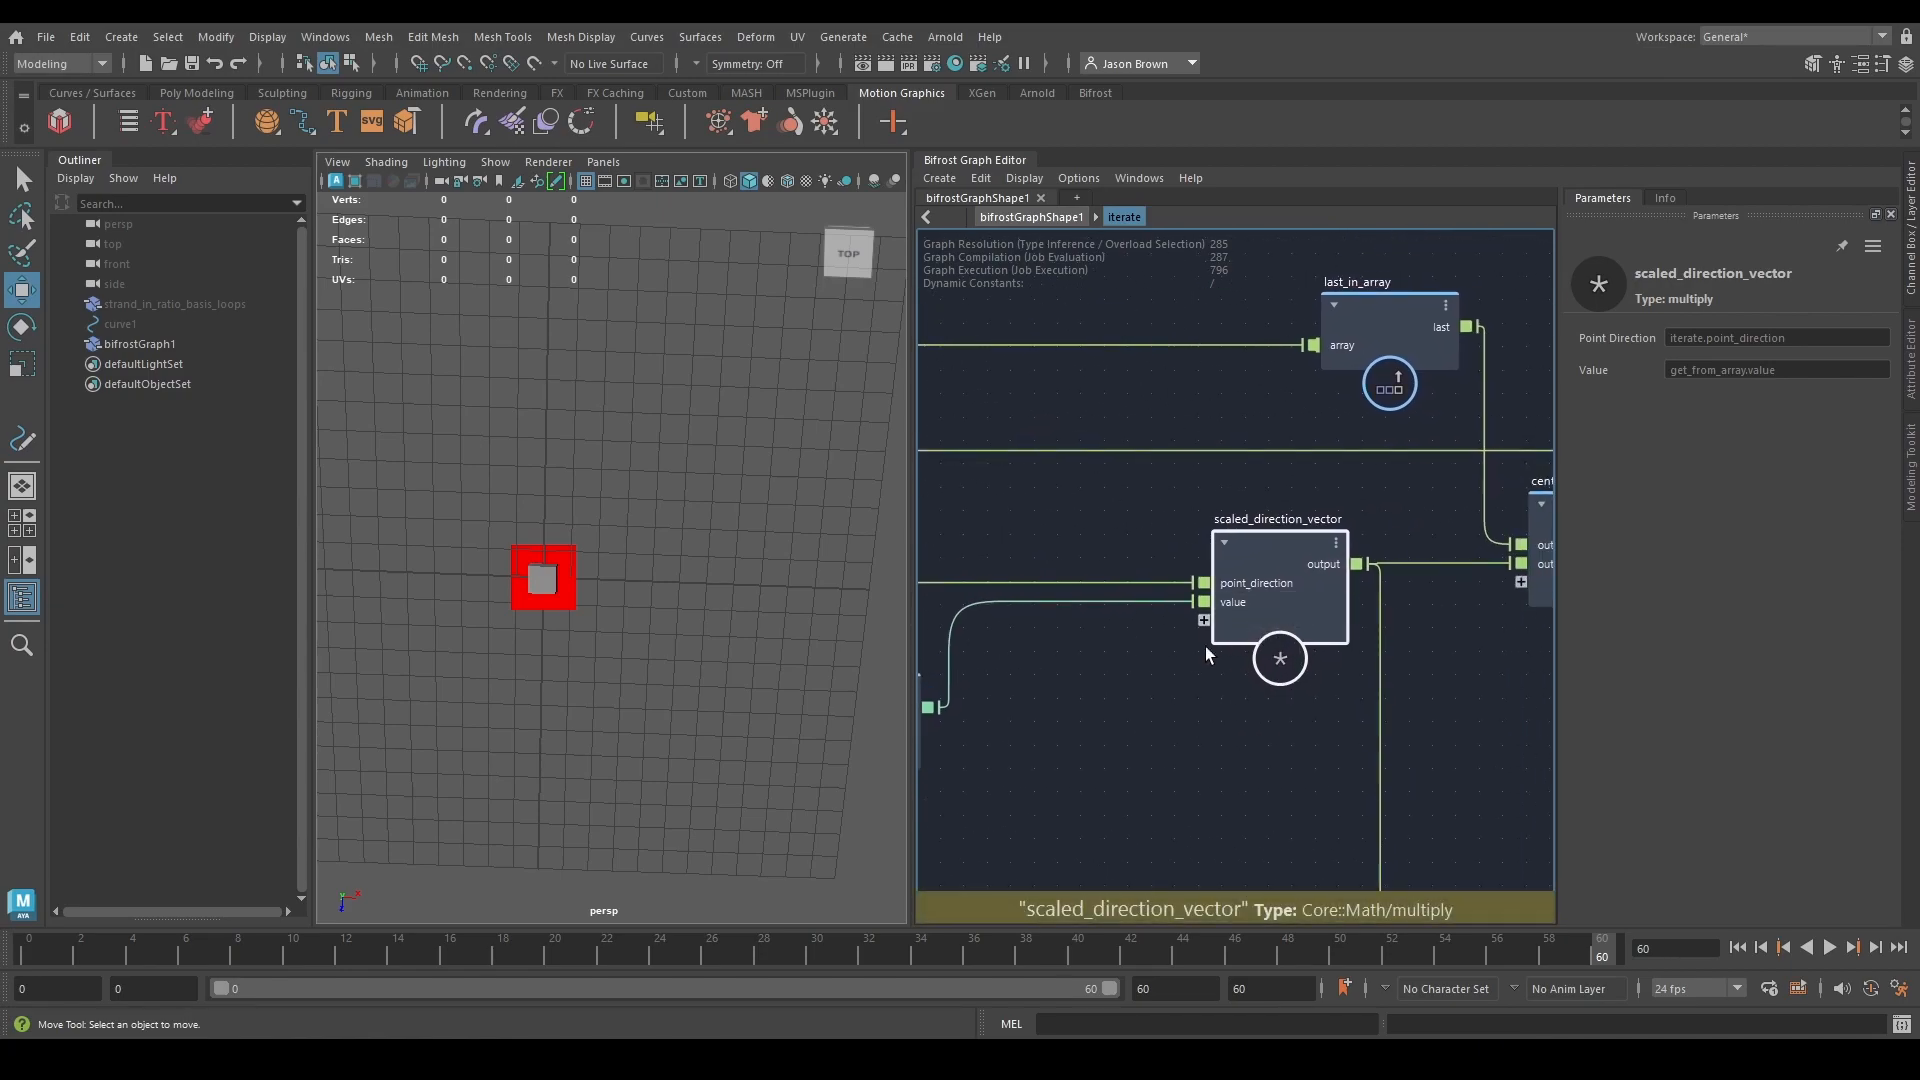
# Put watchpoints on the point_direction and value connections feeding scaled_direction_vector.
pyautogui.moveTo(938, 522); pyautogui.dragTo(1138, 531, button='middle')
pyautogui.click(1047, 607)
pyautogui.moveTo(1209, 710); pyautogui.dragTo(1281, 681, button='middle')
pyautogui.moveTo(1318, 617); pyautogui.dragTo(901, 682, button='middle')
pyautogui.moveTo(1350, 682); pyautogui.dragTo(1635, 750, button='middle')
pyautogui.click(1480, 560)
pyautogui.moveTo(959, 641); pyautogui.dragTo(954, 597)
pyautogui.moveTo(1275, 695)
pyautogui.mouseDown(button='middle')
pyautogui.moveTo(961, 649)
pyautogui.moveTo(1256, 724)
pyautogui.moveTo(1080, 690)
pyautogui.mouseUp(button='middle')
pyautogui.moveTo(1191, 716)
pyautogui.mouseDown(button='middle')
pyautogui.moveTo(1420, 722)
pyautogui.moveTo(1324, 704)
pyautogui.mouseUp(button='middle')
pyautogui.moveTo(1358, 593); pyautogui.dragTo(1362, 612)
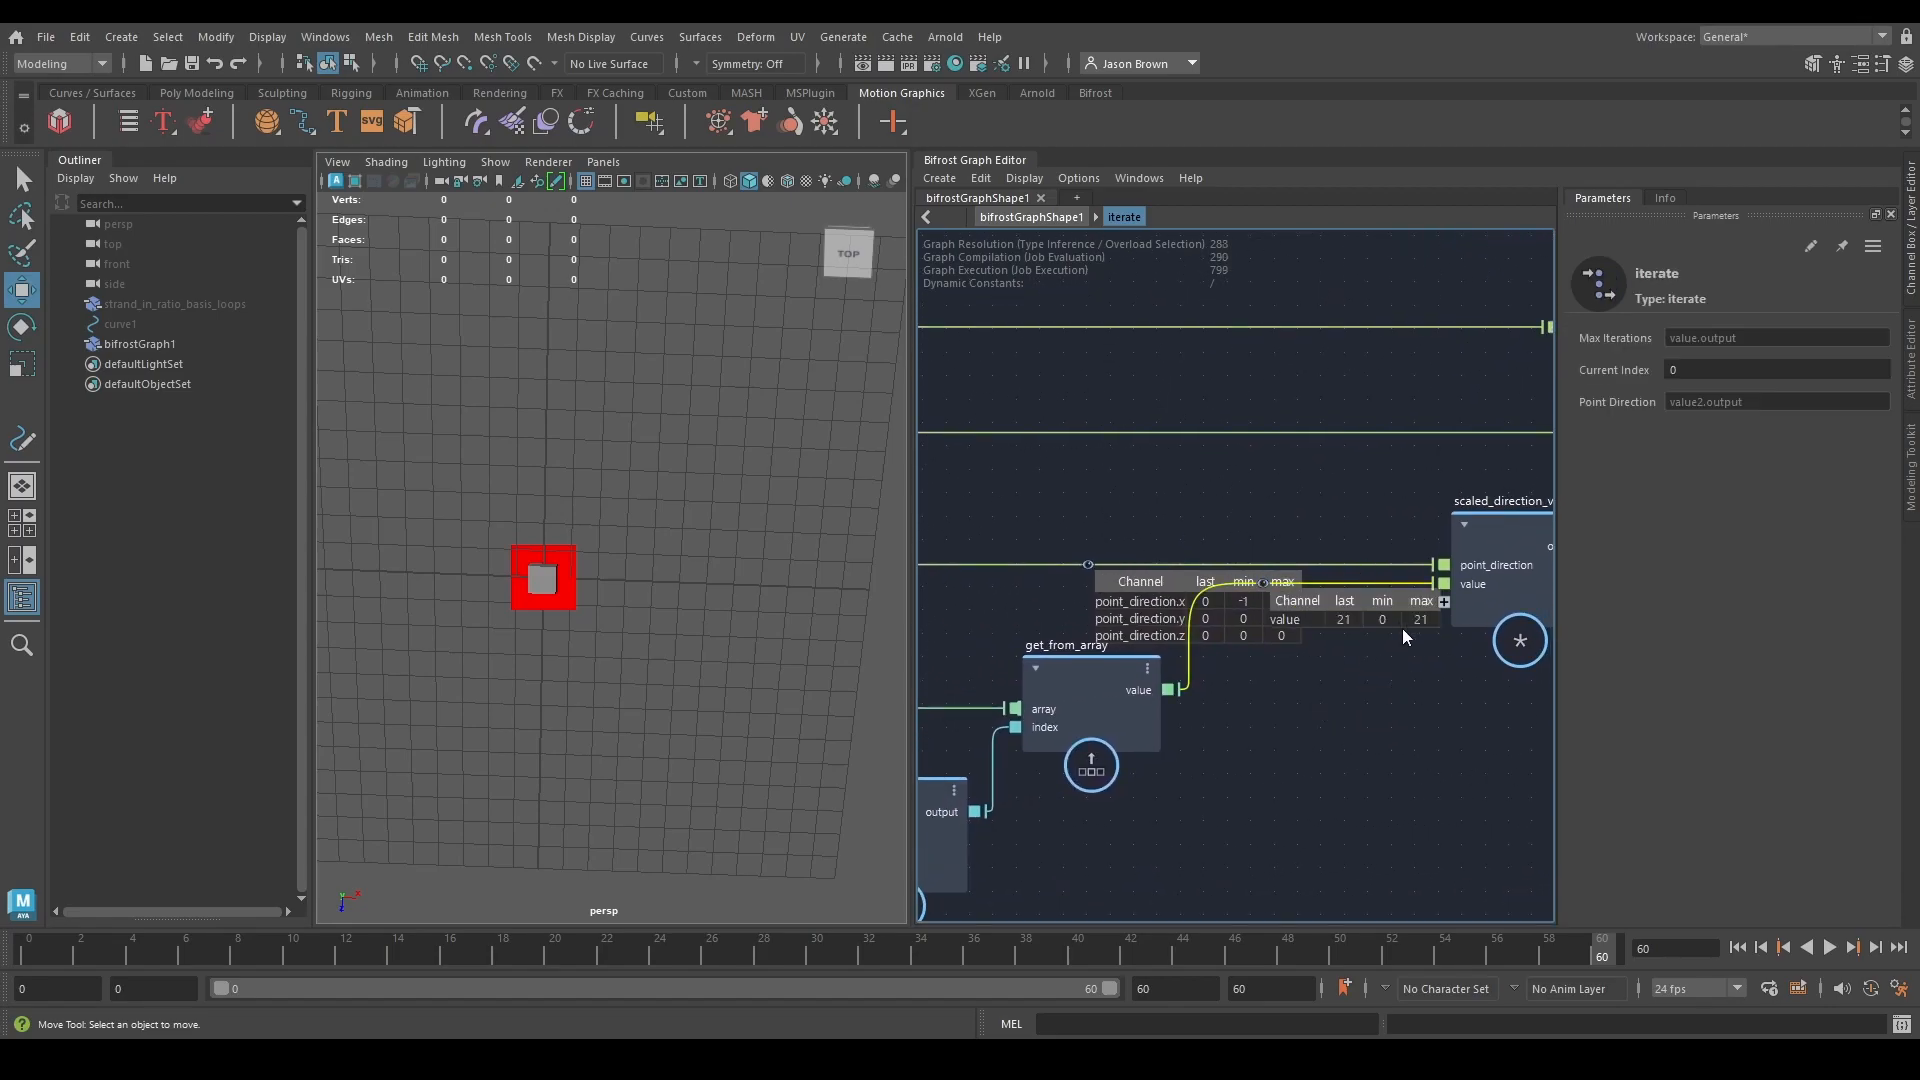
# Add a watchpoint to the connection from scaled_direction_vector's output to center_of_rotation.
pyautogui.moveTo(1409, 719); pyautogui.dragTo(1022, 731, button='middle')
pyautogui.click(1256, 559)
pyautogui.moveTo(1433, 696); pyautogui.dragTo(1397, 708, button='middle')
# Trace point_direction out of the iterate compound to its (-1, 0, 0) value node, and move that node beneath build_array.
pyautogui.moveTo(1290, 736); pyautogui.dragTo(1755, 772, button='middle')
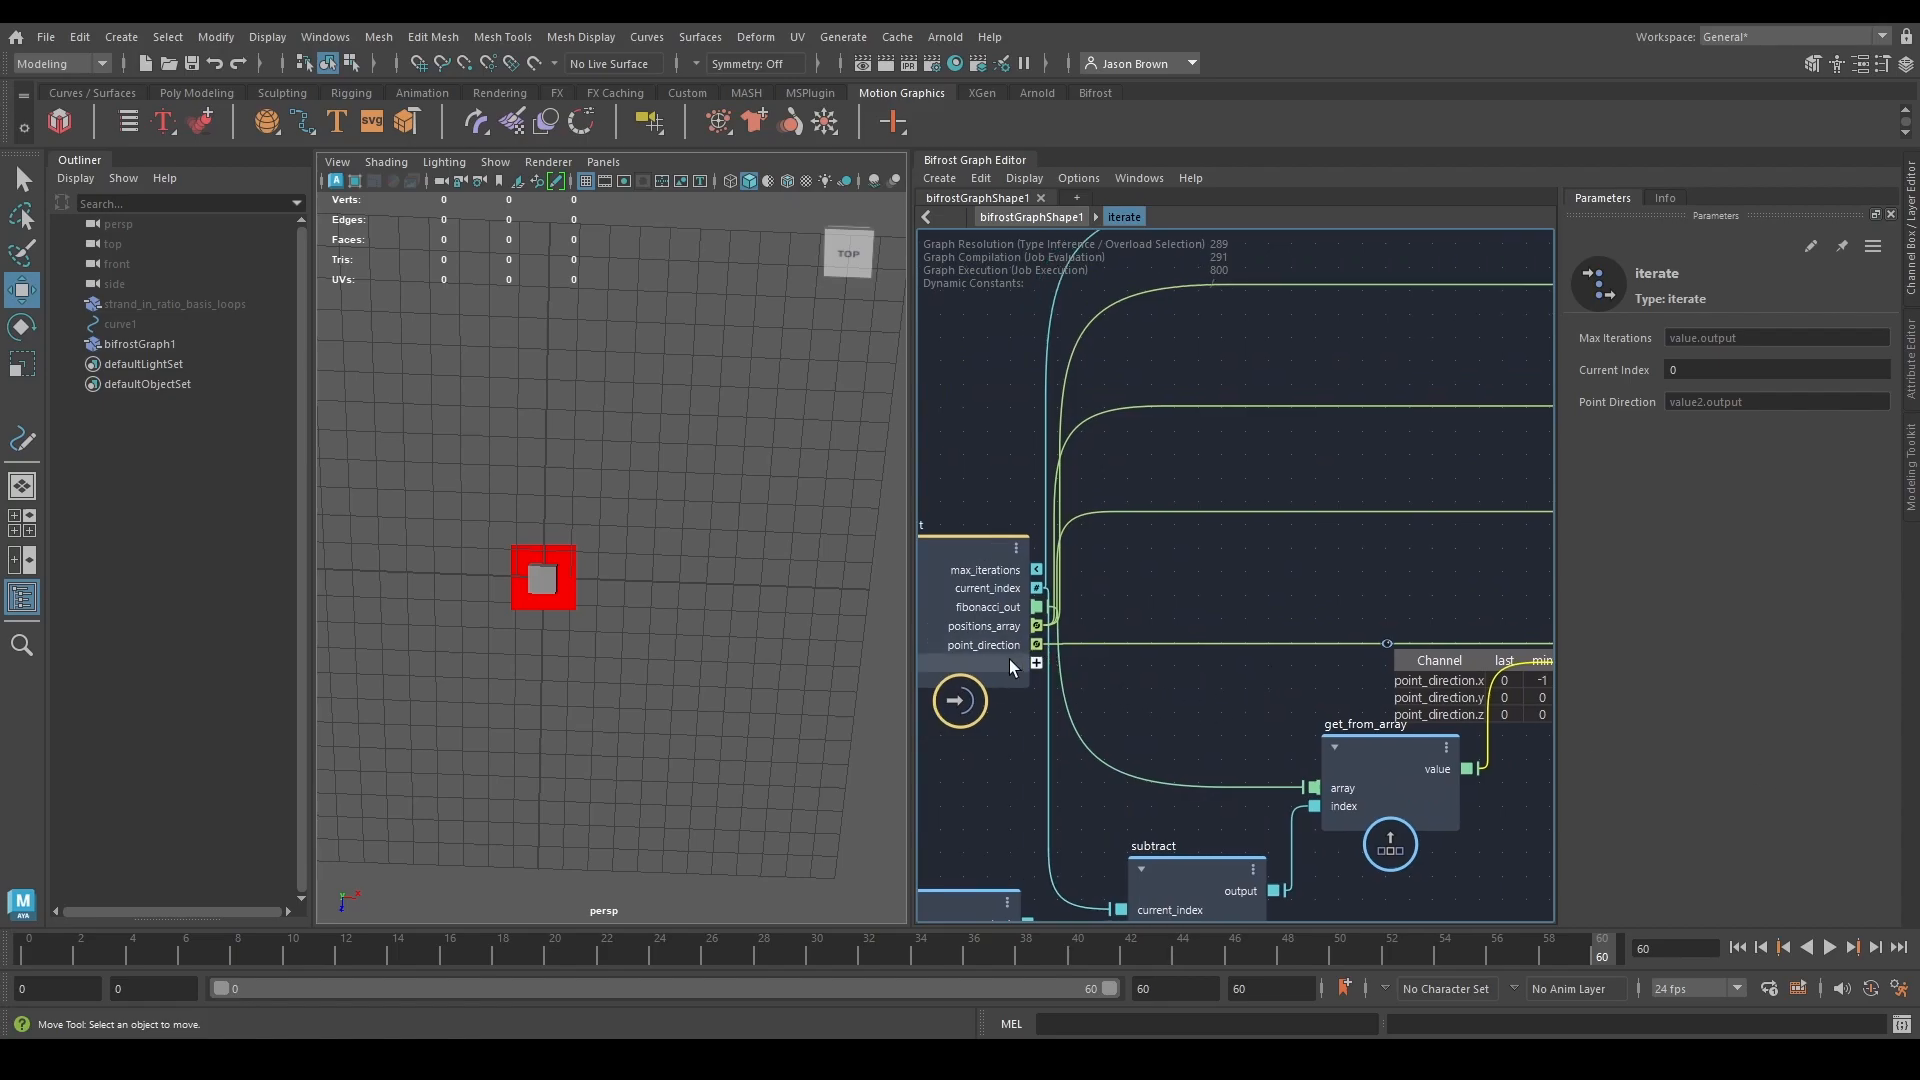
pyautogui.doubleClick(1258, 660)
pyautogui.moveTo(1303, 733); pyautogui.dragTo(1719, 643, button='middle')
pyautogui.moveTo(1316, 699); pyautogui.dragTo(1681, 724, button='middle')
pyautogui.moveTo(1314, 738); pyautogui.dragTo(1311, 712, button='middle')
pyautogui.moveTo(1079, 716); pyautogui.dragTo(1272, 698)
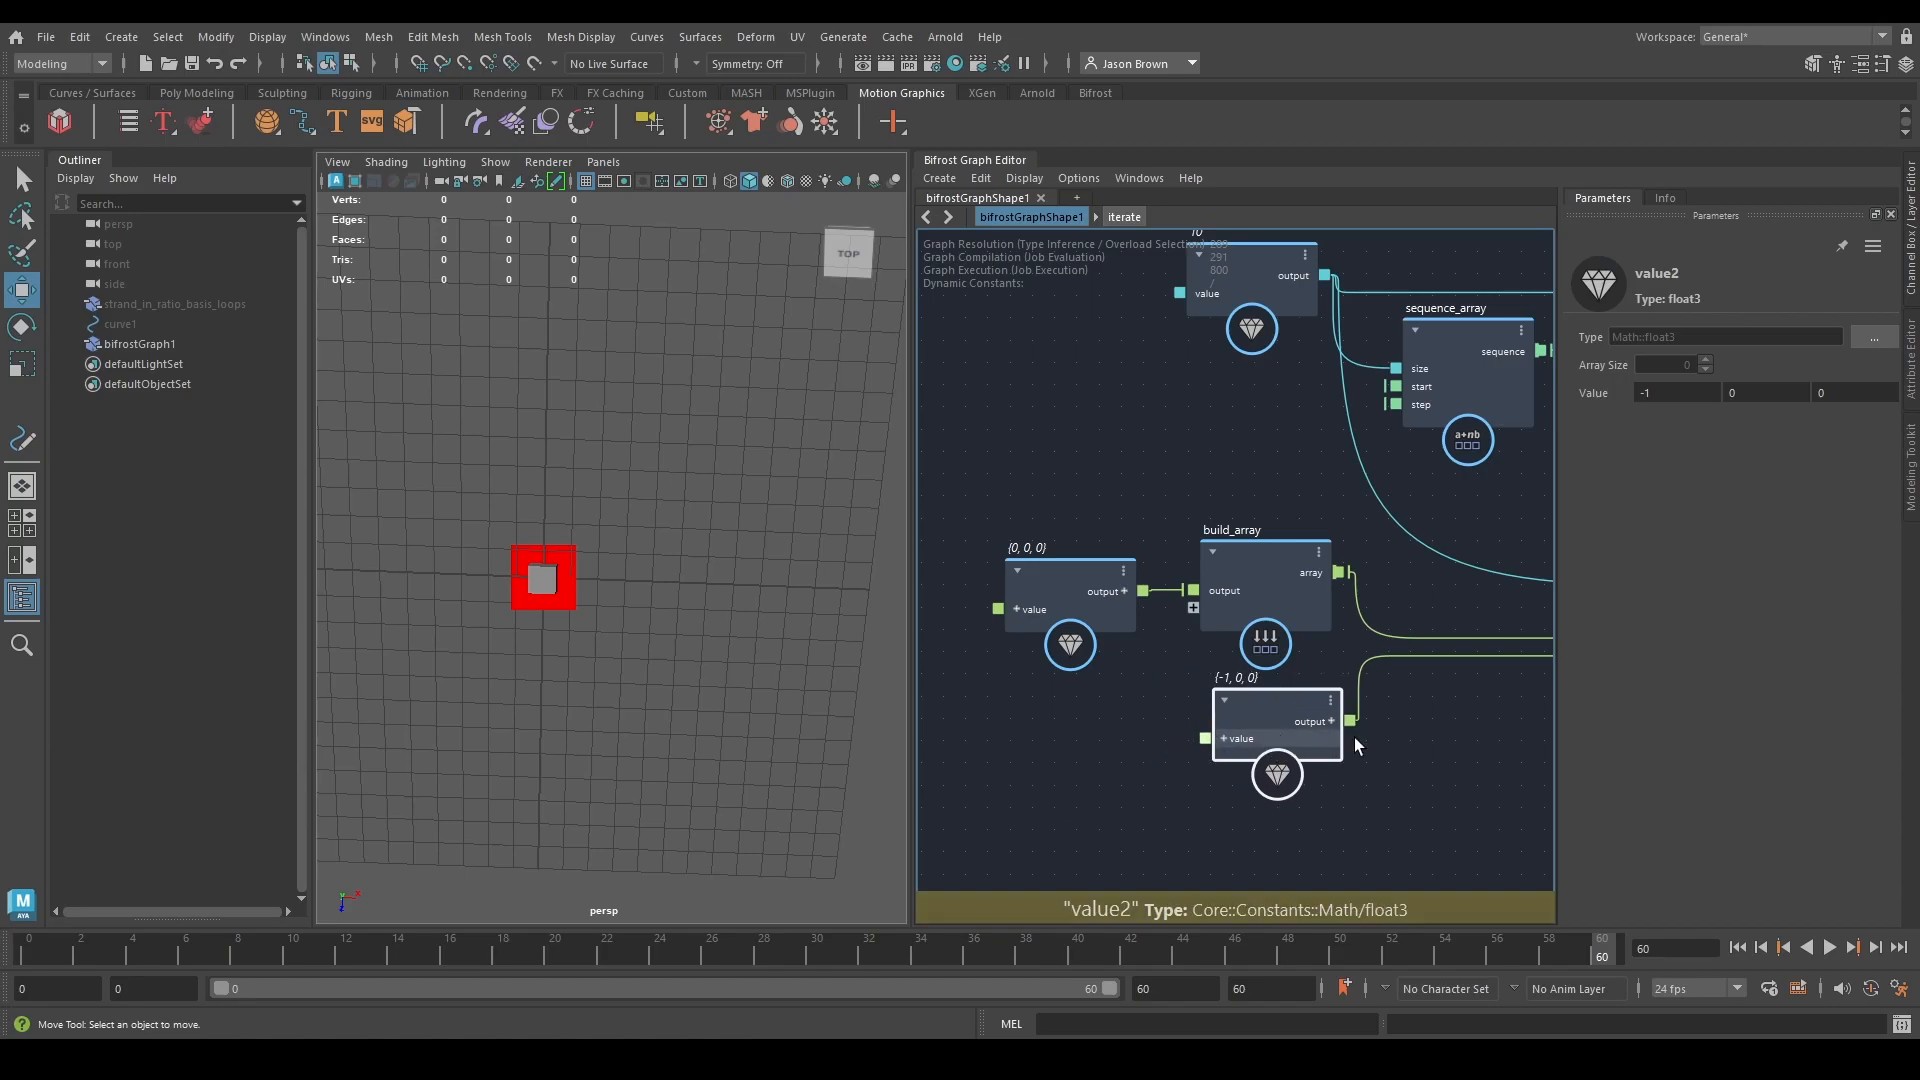
# Return inside the iterate compound, inspect both center_of_rotation inputs with watchpoints, and clear them.
pyautogui.moveTo(1334, 736); pyautogui.dragTo(1011, 737, button='middle')
pyautogui.moveTo(1452, 700); pyautogui.dragTo(1238, 690, button='middle')
pyautogui.doubleClick(1237, 690)
pyautogui.scroll(6, 1209, 604)
pyautogui.moveTo(1086, 811); pyautogui.dragTo(1011, 753, button='middle')
pyautogui.moveTo(1146, 762); pyautogui.dragTo(1315, 848, button='middle')
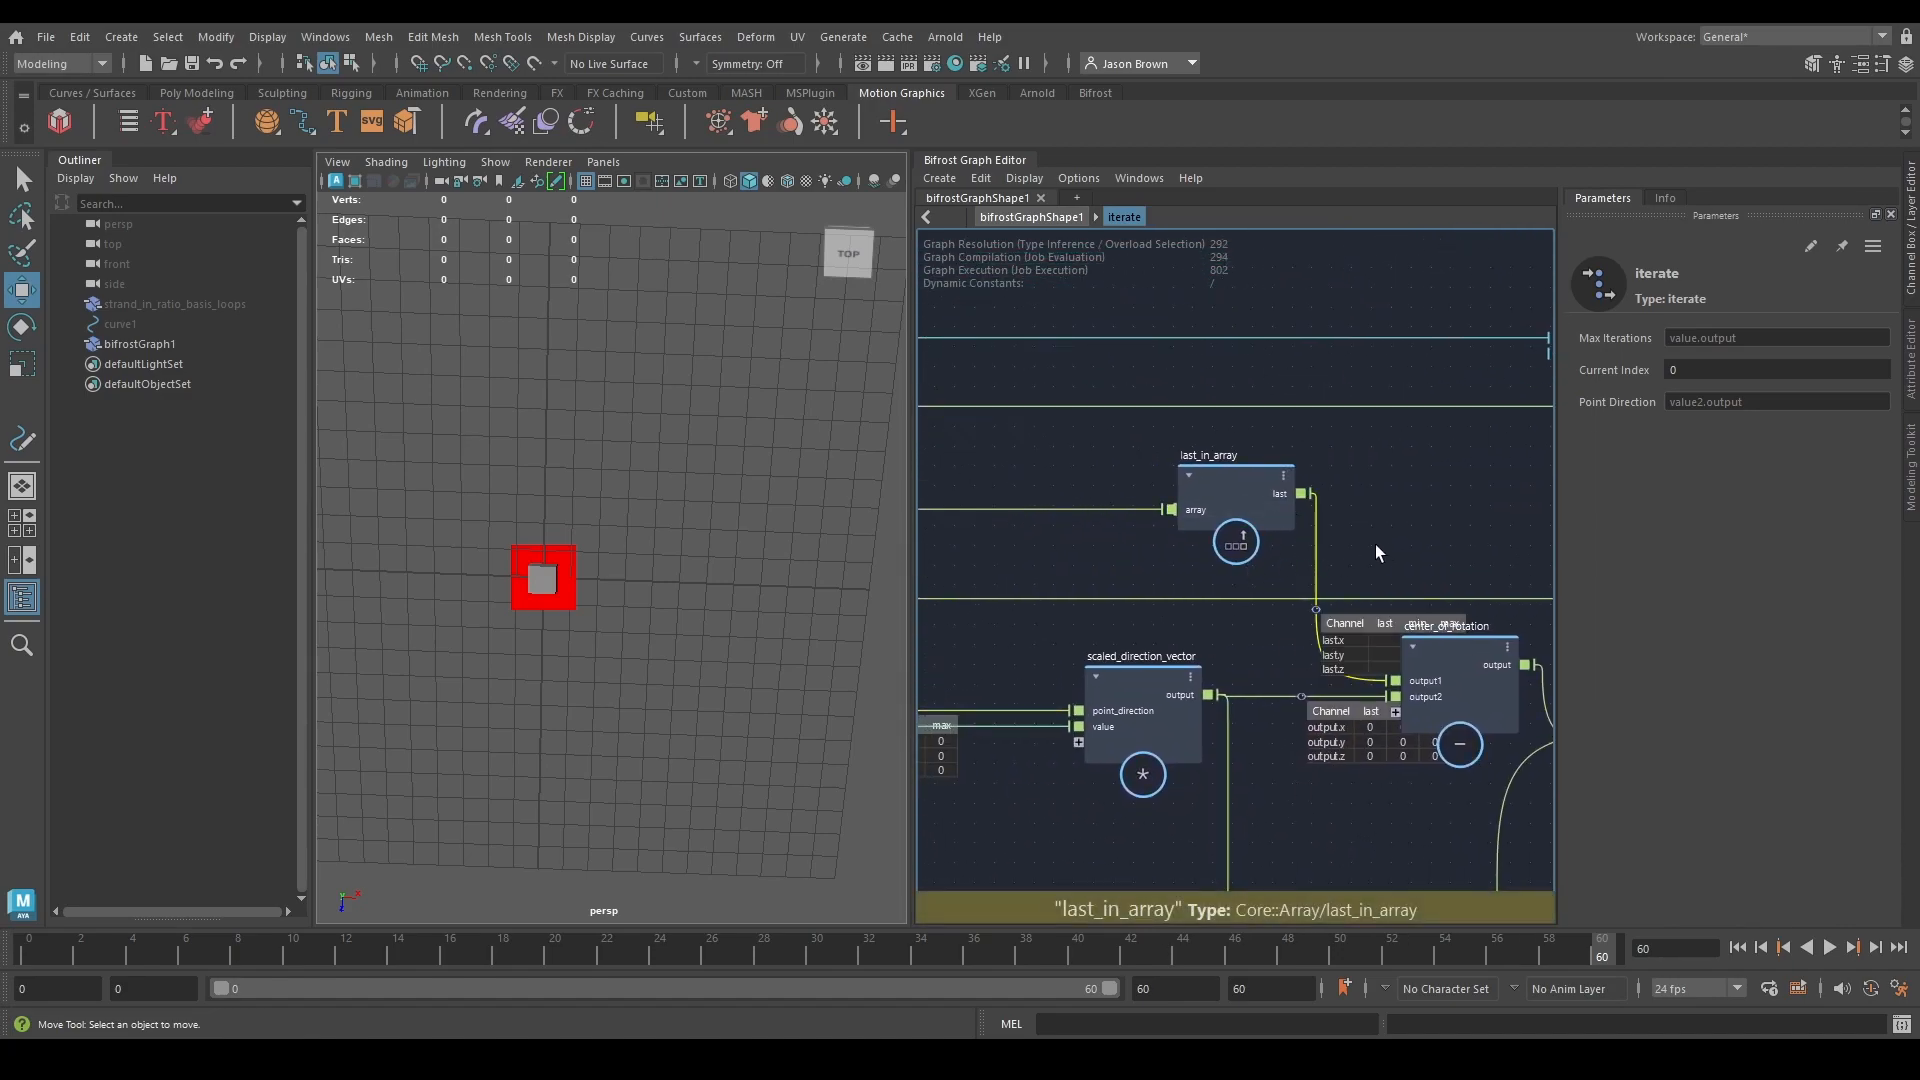
pyautogui.hotkey('shift', 'w')
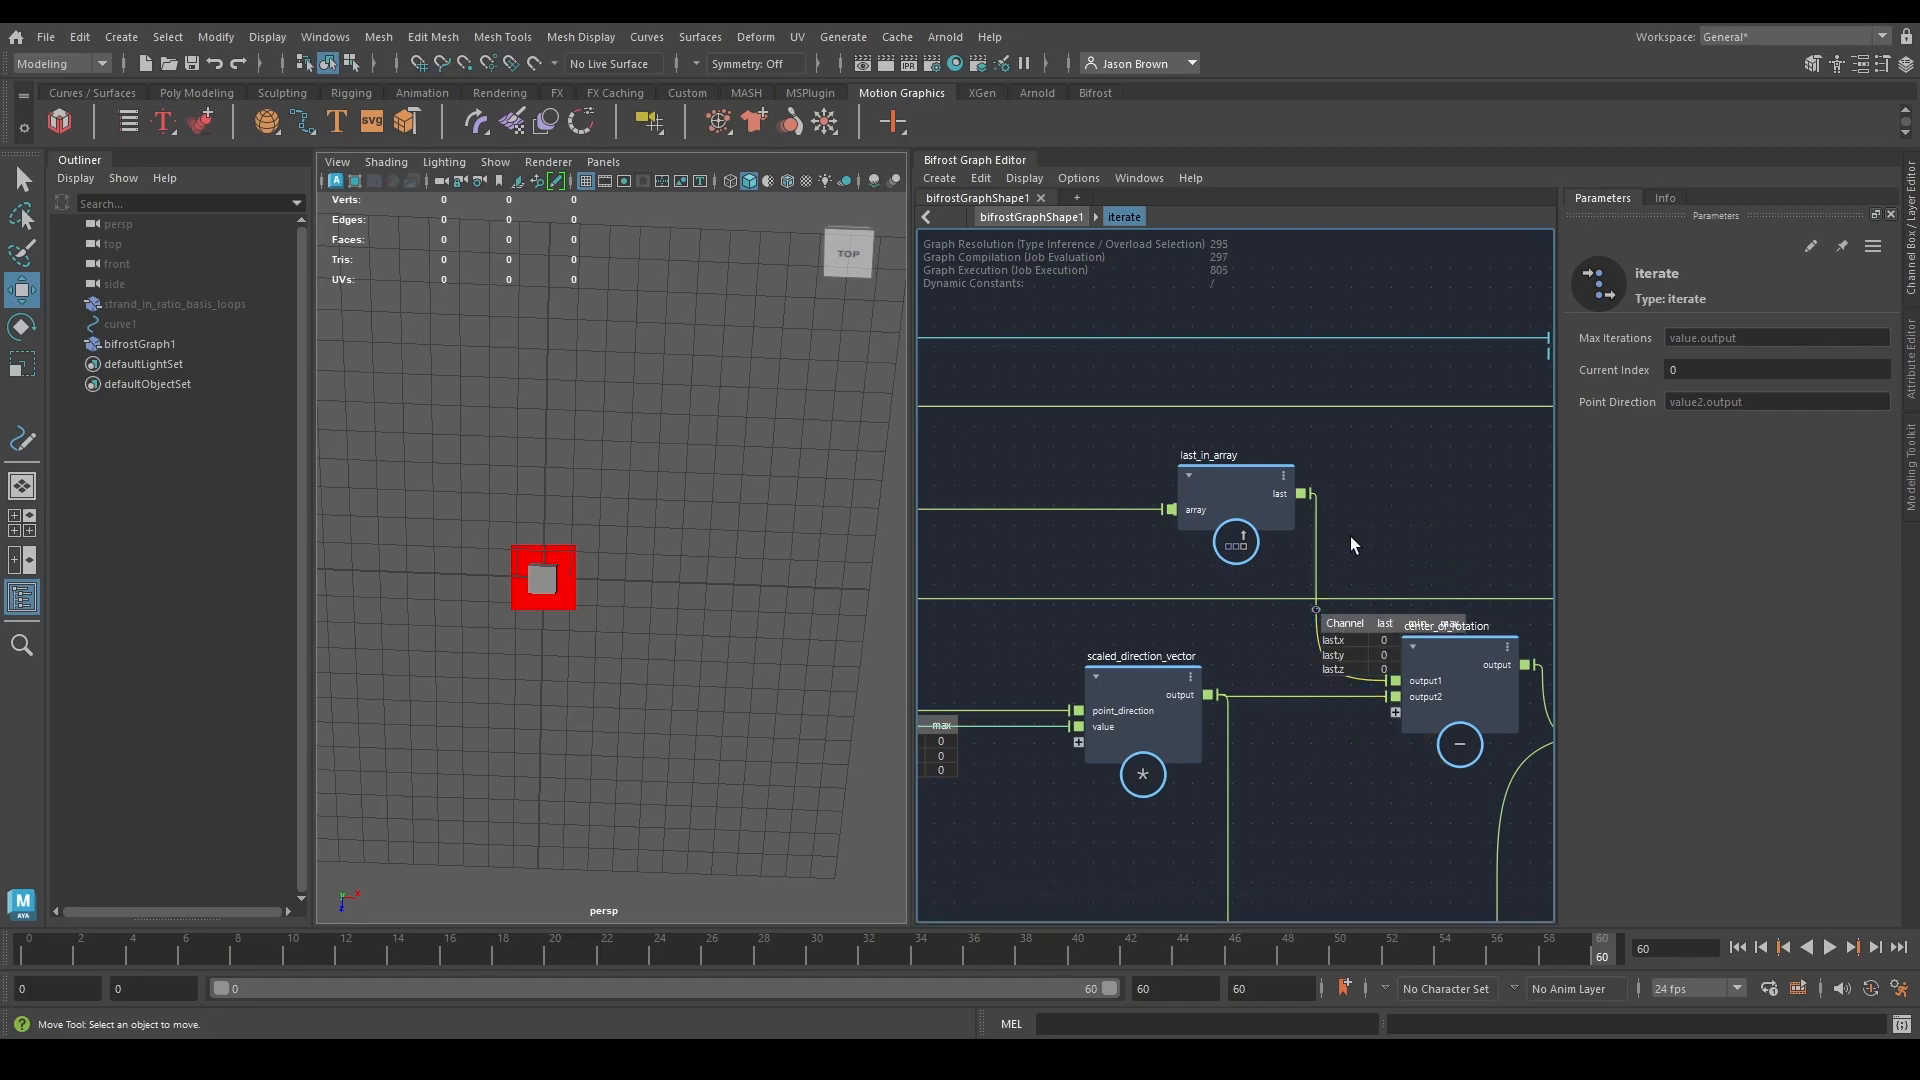
pyautogui.moveTo(1267, 685); pyautogui.dragTo(1483, 675, button='middle')
pyautogui.moveTo(1209, 618); pyautogui.dragTo(803, 617, button='middle')
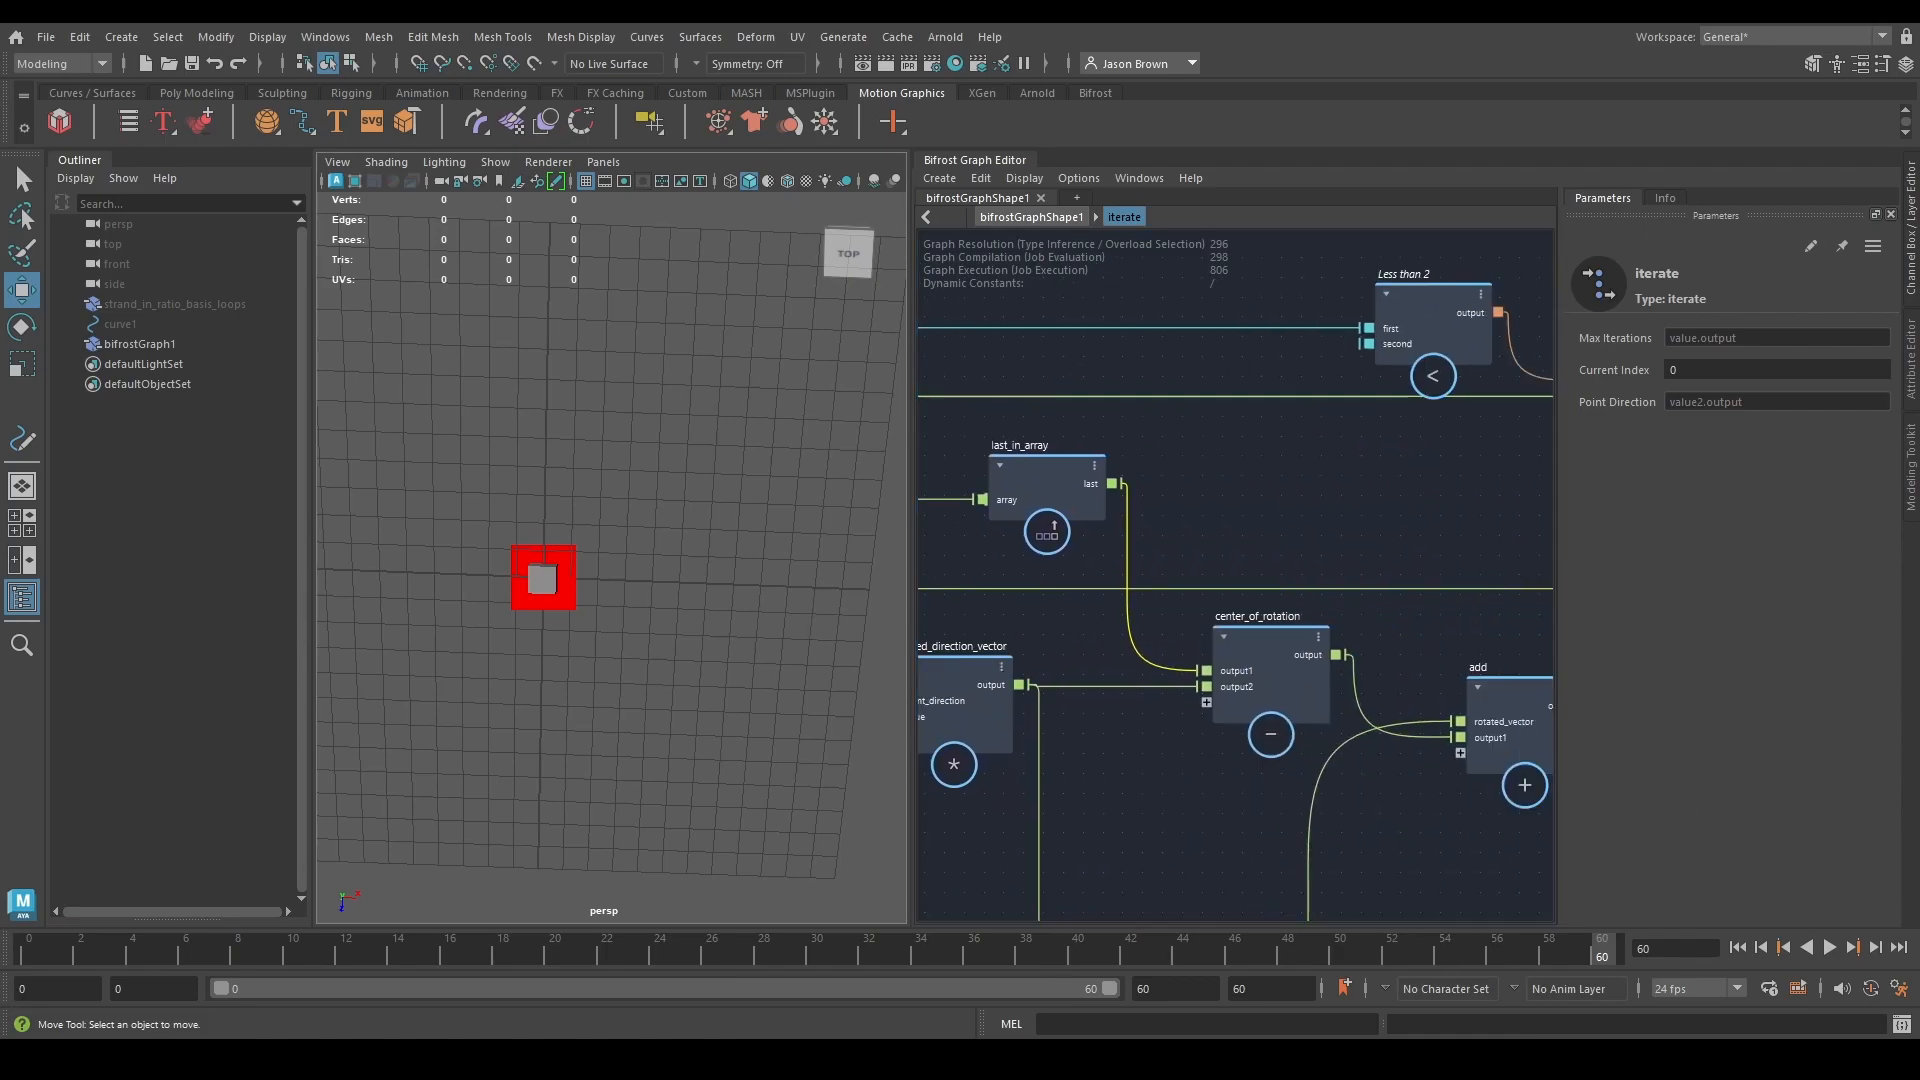
# Inspect the vector and quaternion connections into rotate_by_quaternion, toggling a watchpoint on the vector connection.
pyautogui.moveTo(940, 850); pyautogui.dragTo(1600, 730, button='middle')
pyautogui.moveTo(1402, 733); pyautogui.dragTo(914, 365, button='middle')
pyautogui.moveTo(1190, 728); pyautogui.dragTo(1051, 729)
pyautogui.moveTo(1178, 682); pyautogui.dragTo(1202, 752)
pyautogui.hotkey('shift', 'w')
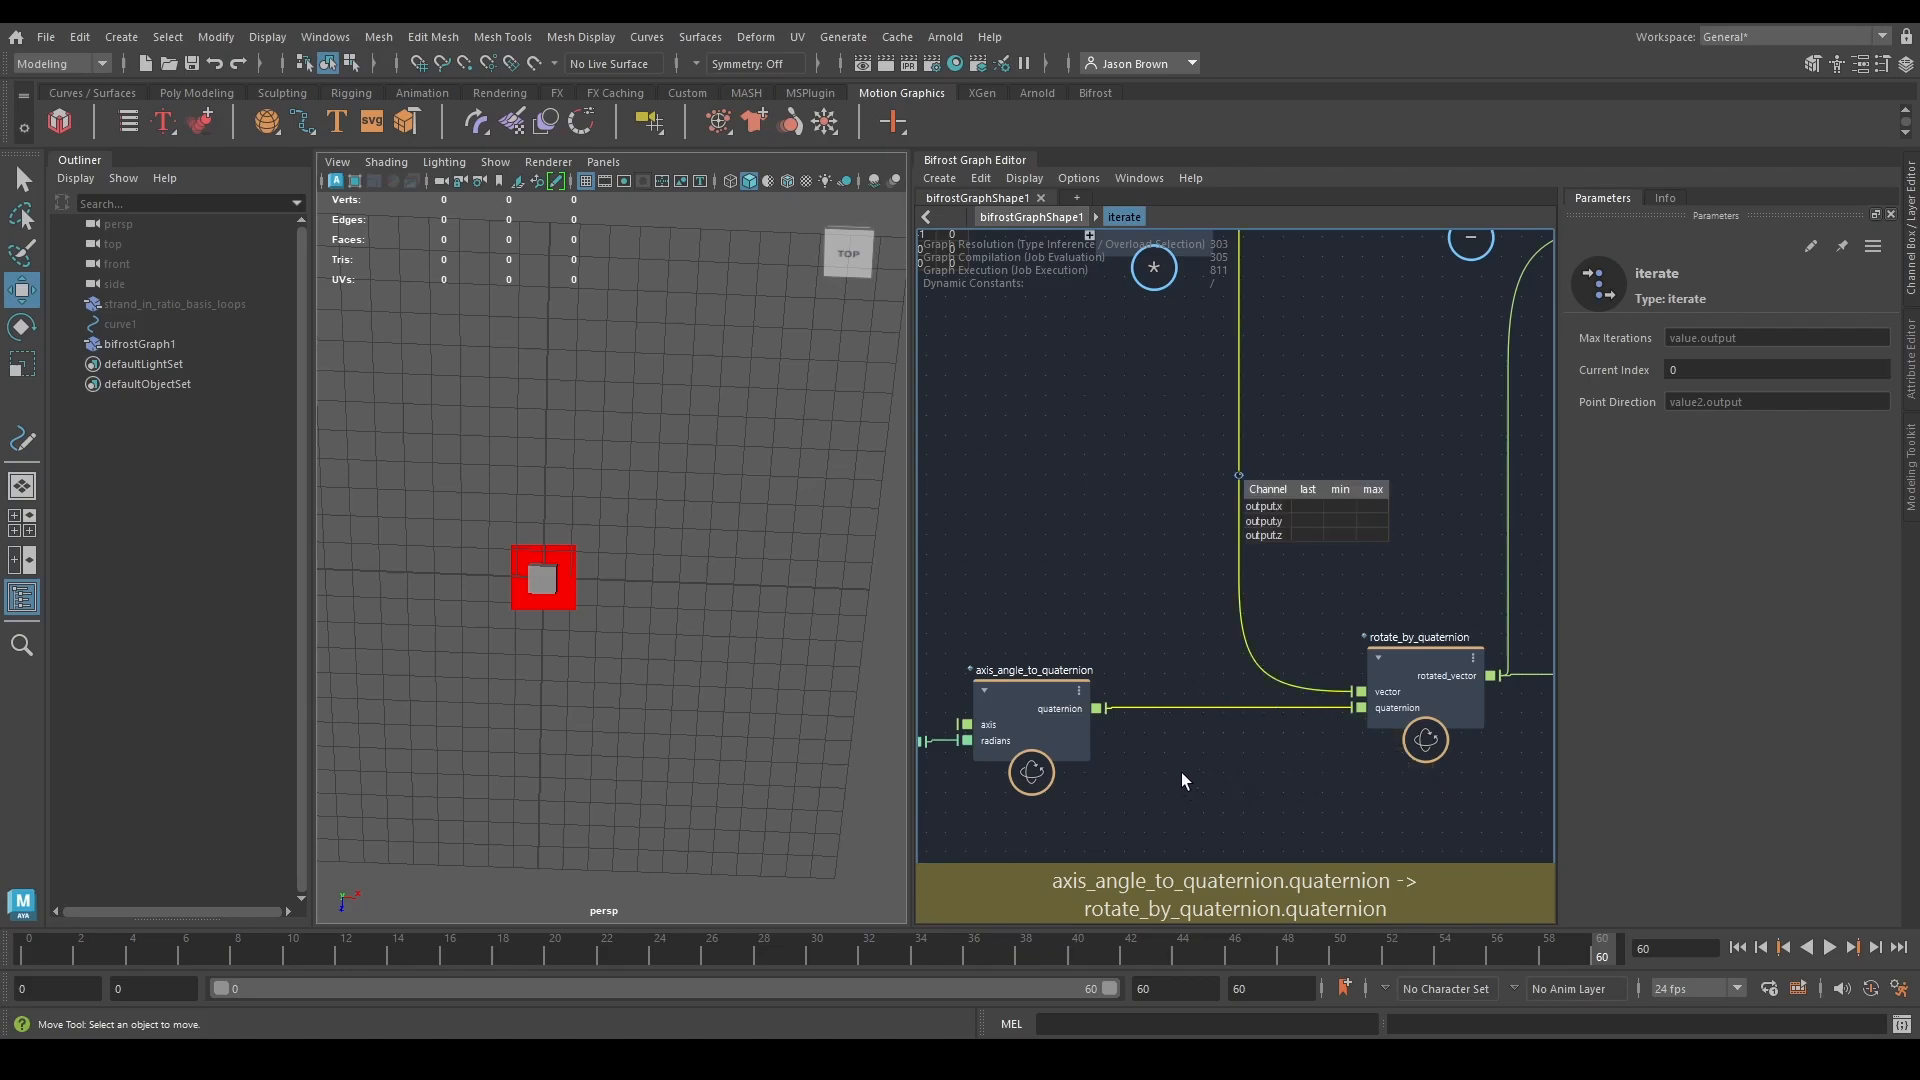
pyautogui.moveTo(1179, 772); pyautogui.dragTo(1377, 760, button='middle')
pyautogui.moveTo(1378, 594); pyautogui.dragTo(1267, 604, button='middle')
pyautogui.moveTo(1289, 597); pyautogui.dragTo(1407, 574)
pyautogui.hotkey('shift', 'w')
# Go back to scaled_direction_vector and remove the watchpoint from its point_direction connection.
pyautogui.moveTo(1453, 574); pyautogui.dragTo(1262, 543, button='middle')
pyautogui.click(1354, 652)
pyautogui.moveTo(1258, 693); pyautogui.dragTo(1332, 990, button='middle')
pyautogui.moveTo(1200, 634); pyautogui.dragTo(1501, 714, button='middle')
pyautogui.click(1471, 562)
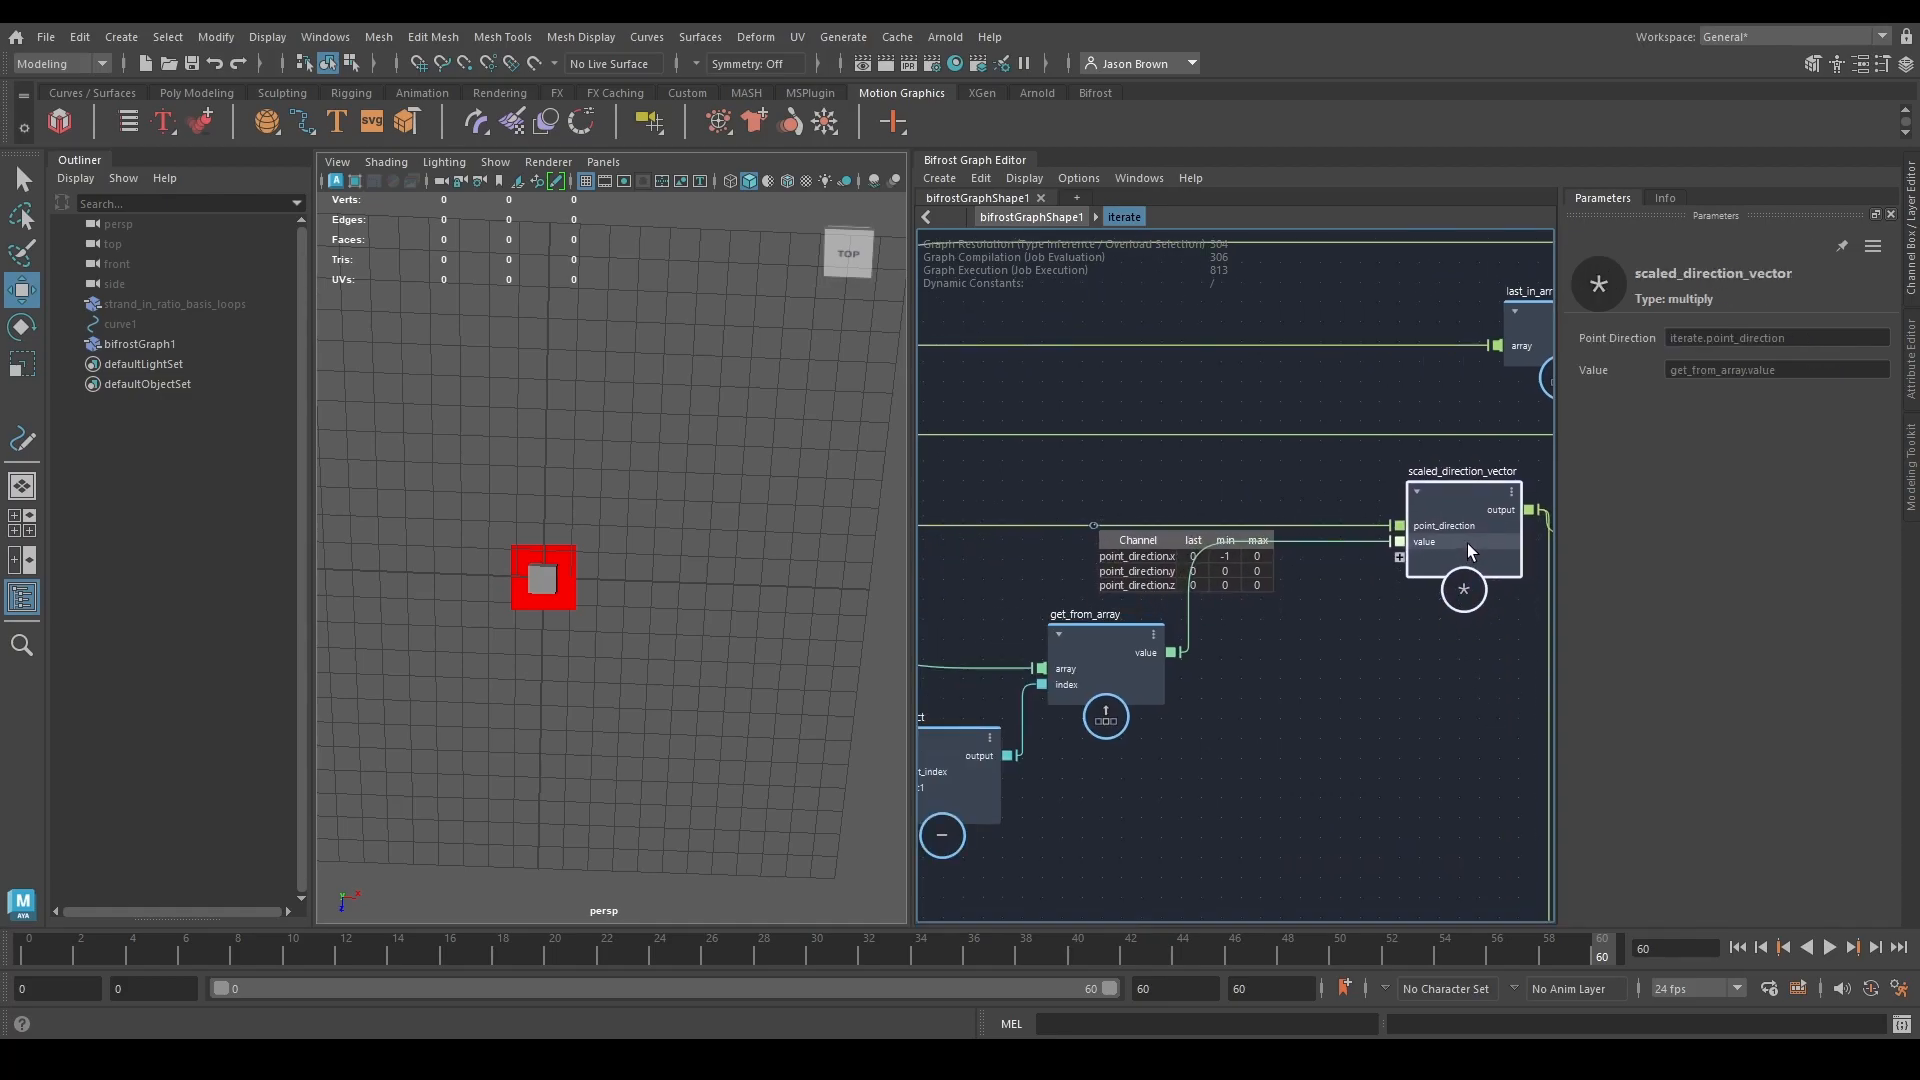
pyautogui.moveTo(1129, 563); pyautogui.dragTo(1279, 632, button='middle')
pyautogui.moveTo(1198, 566); pyautogui.dragTo(1157, 596, button='middle')
pyautogui.moveTo(1157, 596); pyautogui.dragTo(1304, 662)
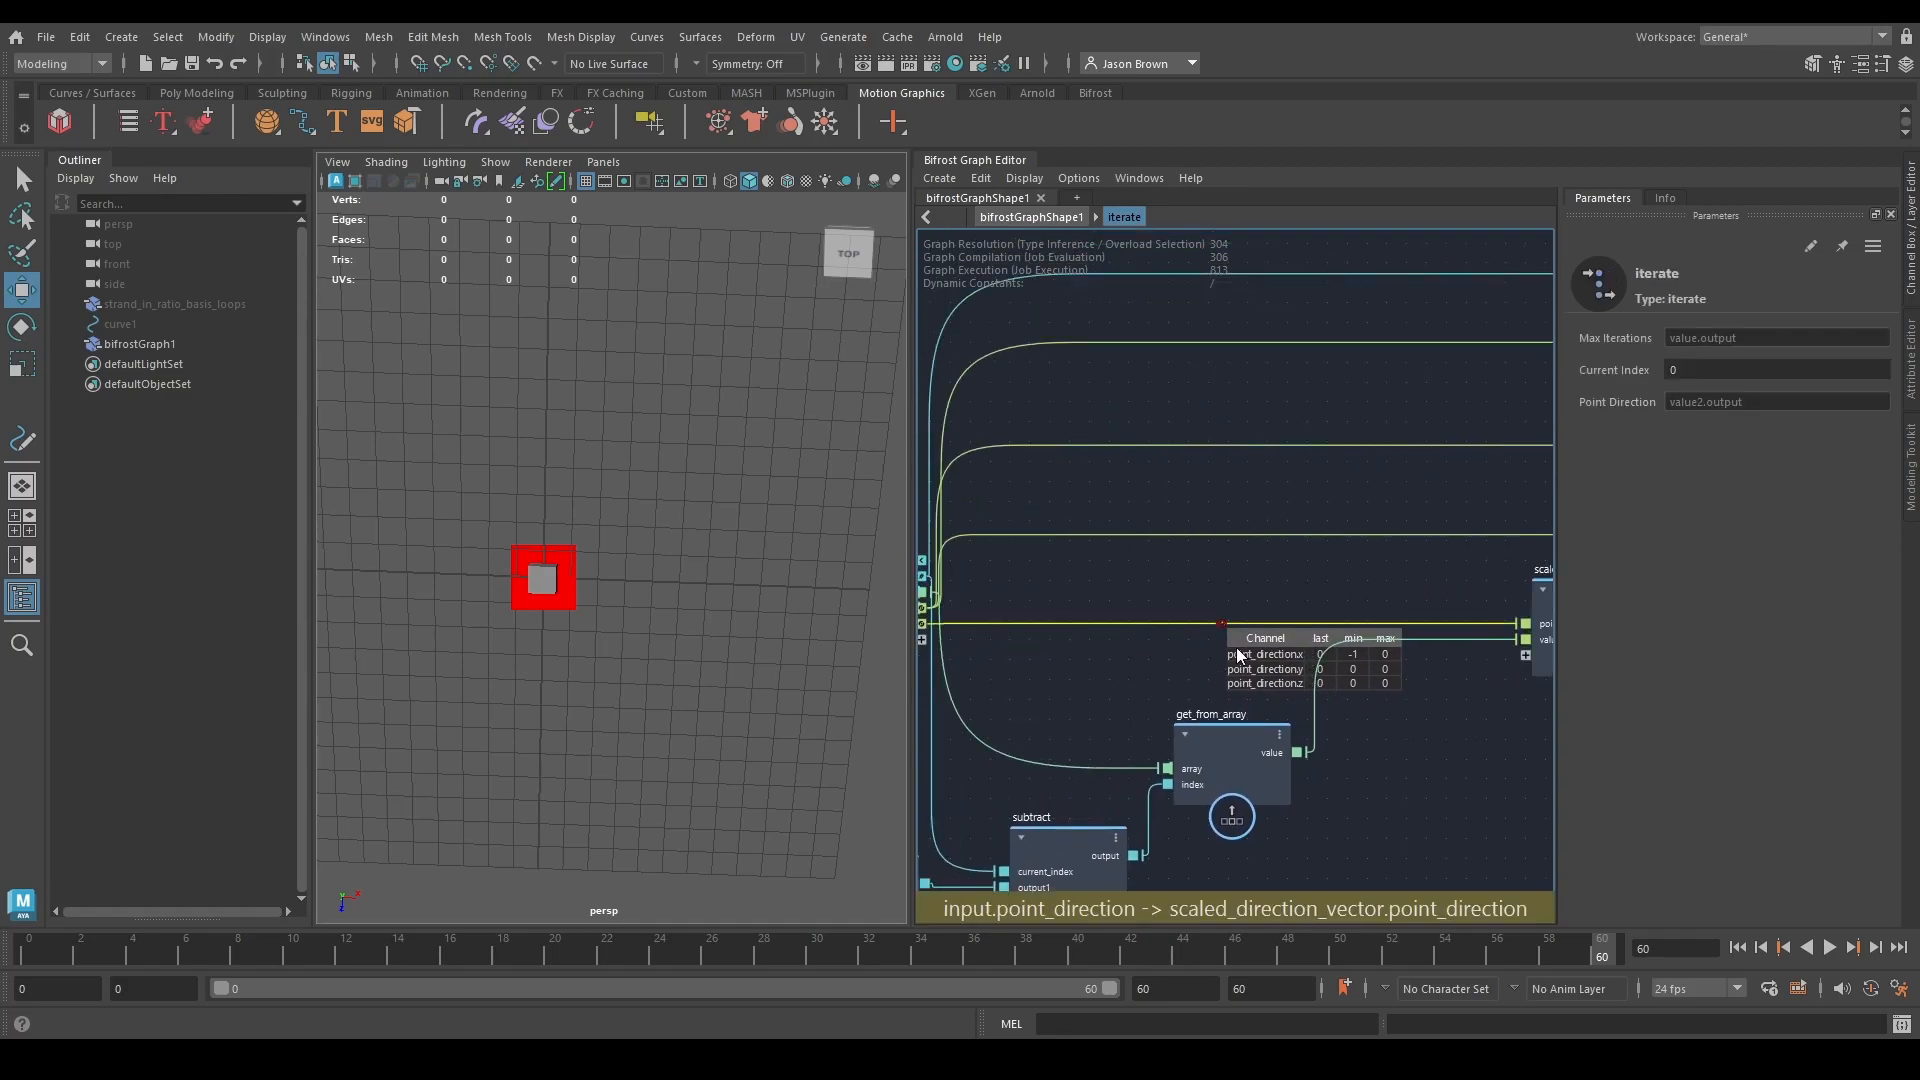
pyautogui.hotkey('shift', 'w')
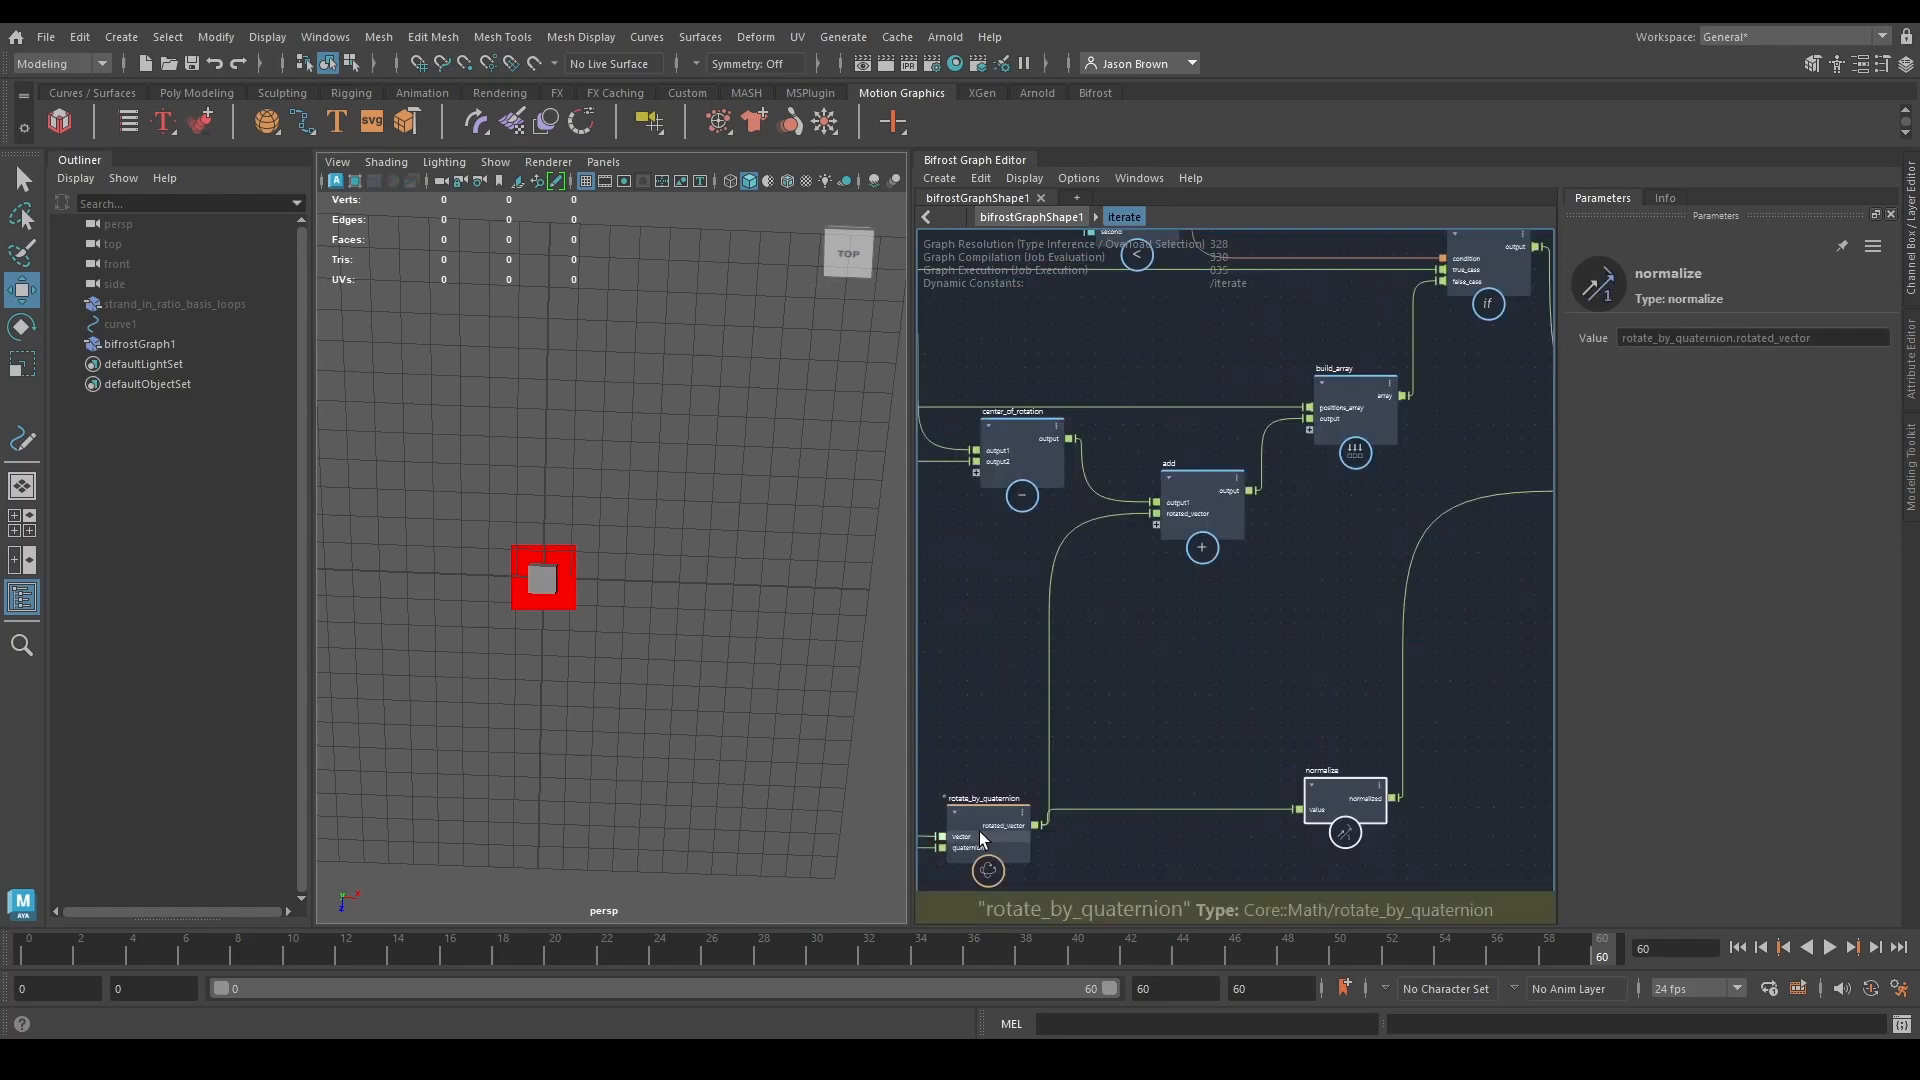
# Inspect normalize's result going to the output node's point_direction with a watchpoint, and review the surrounding nodes.
pyautogui.click(985, 822)
pyautogui.moveTo(1112, 776); pyautogui.dragTo(1061, 720, button='middle')
pyautogui.moveTo(1292, 564); pyautogui.dragTo(1458, 633)
pyautogui.hotkey('shift', 'w')
pyautogui.moveTo(1471, 569); pyautogui.dragTo(1294, 672, button='middle')
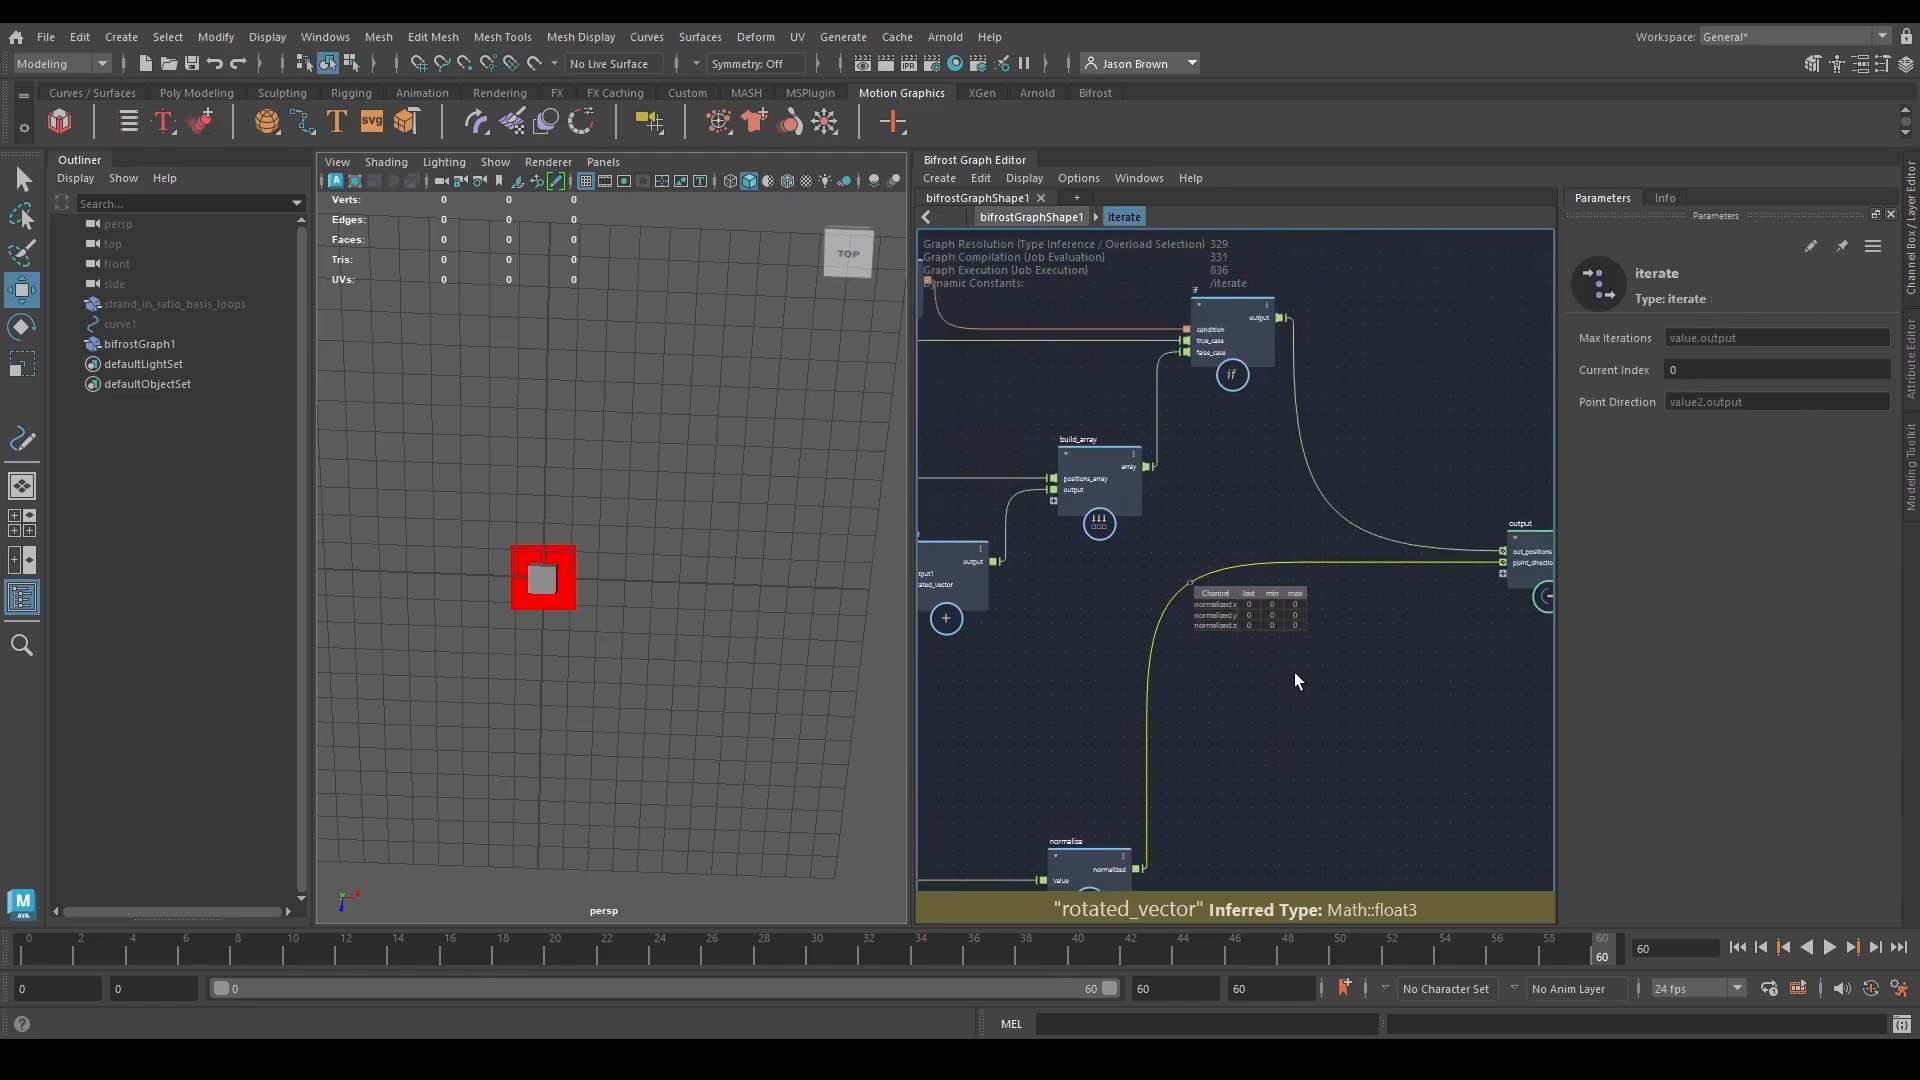
pyautogui.scroll(2, 1296, 662)
pyautogui.scroll(-2, 1279, 657)
pyautogui.moveTo(1371, 729); pyautogui.dragTo(1191, 775, button='middle')
pyautogui.click(1120, 834)
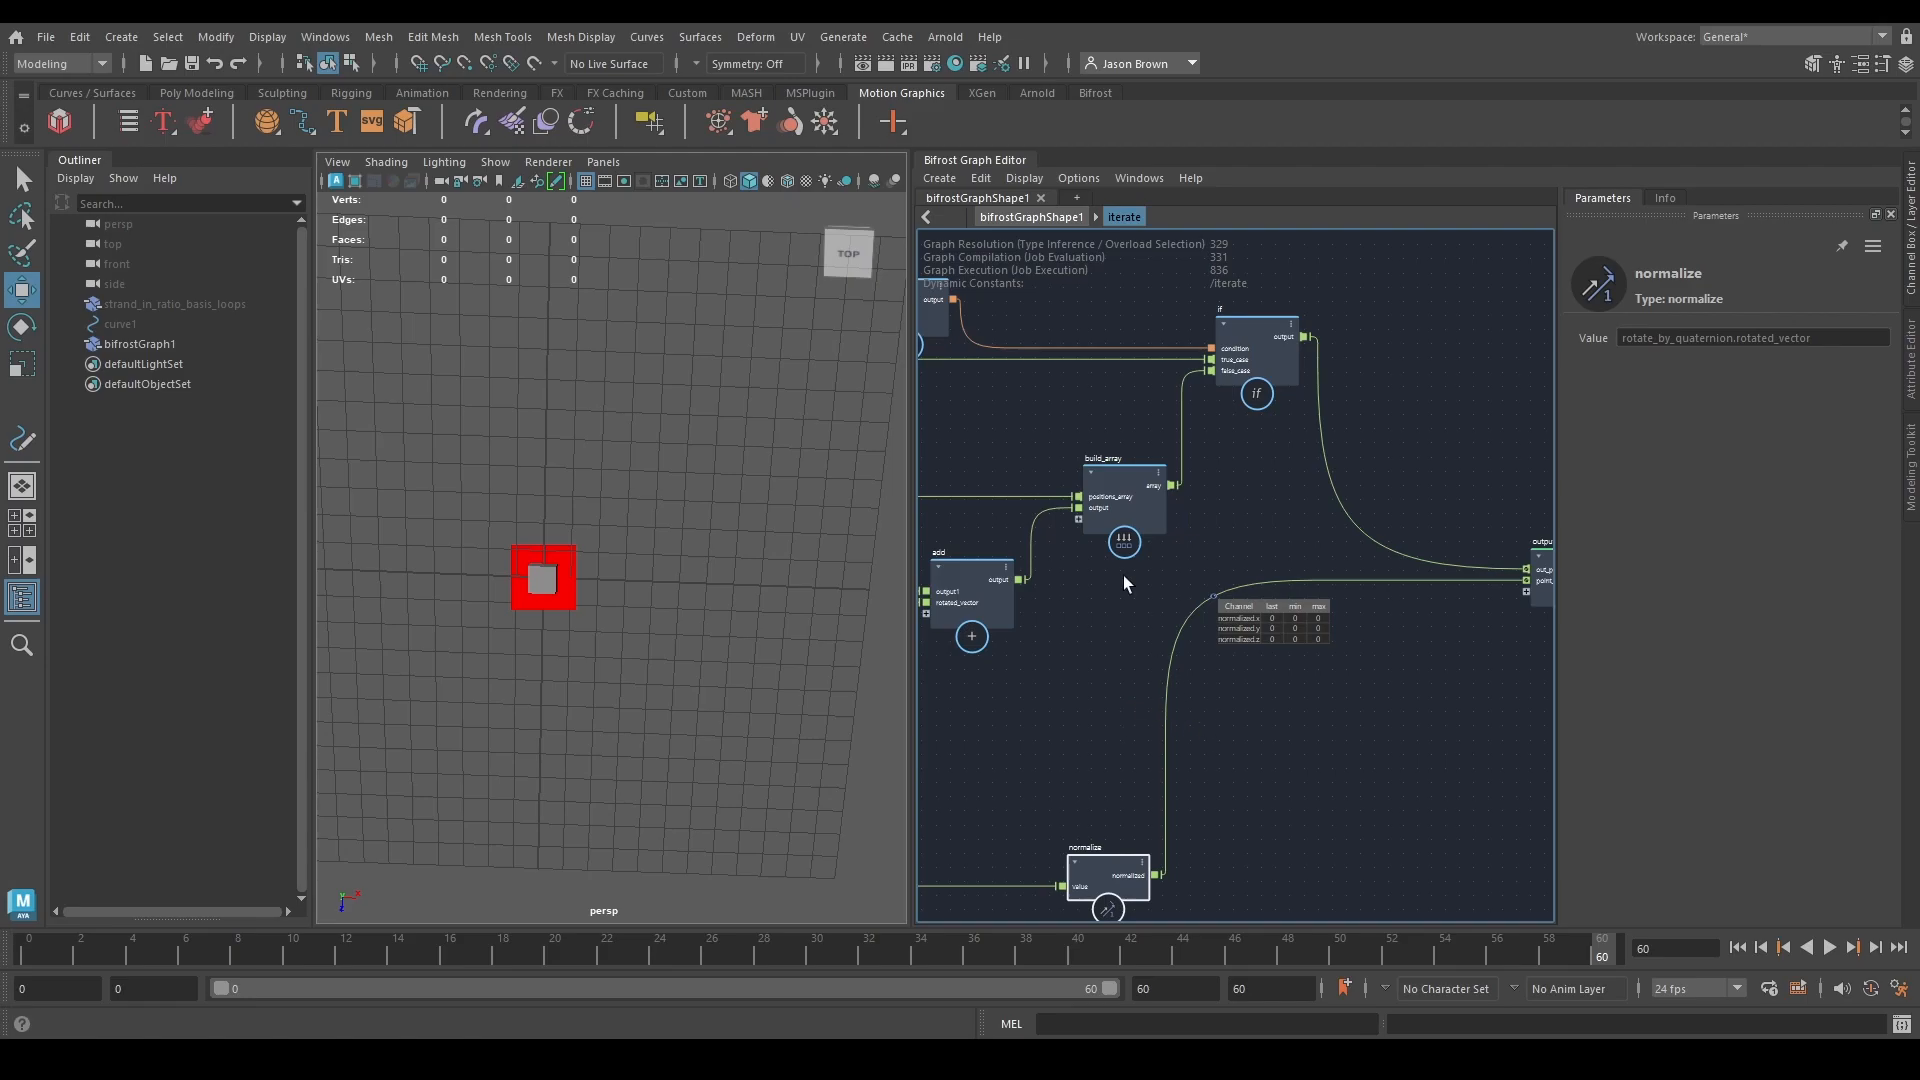
pyautogui.moveTo(1088, 633); pyautogui.dragTo(1312, 720, button='middle')
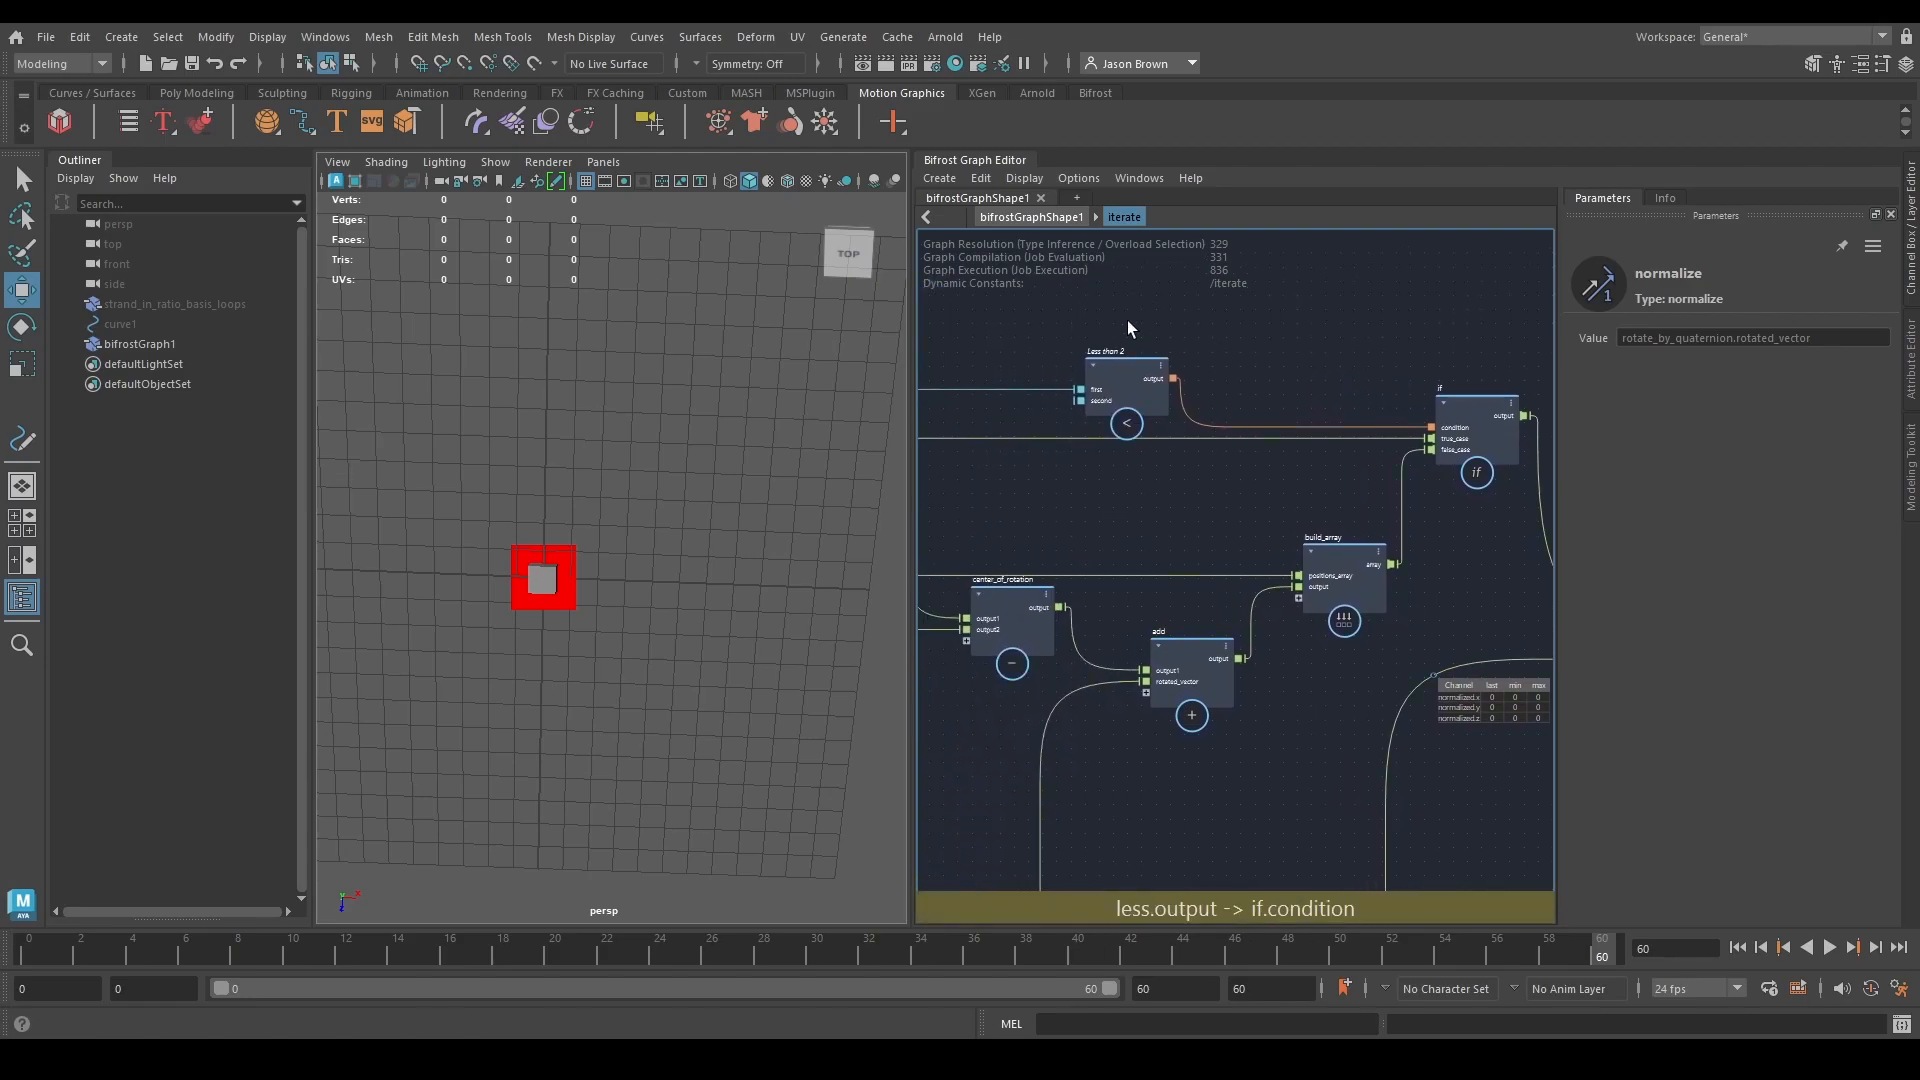
pyautogui.moveTo(1047, 519); pyautogui.dragTo(937, 499, button='middle')
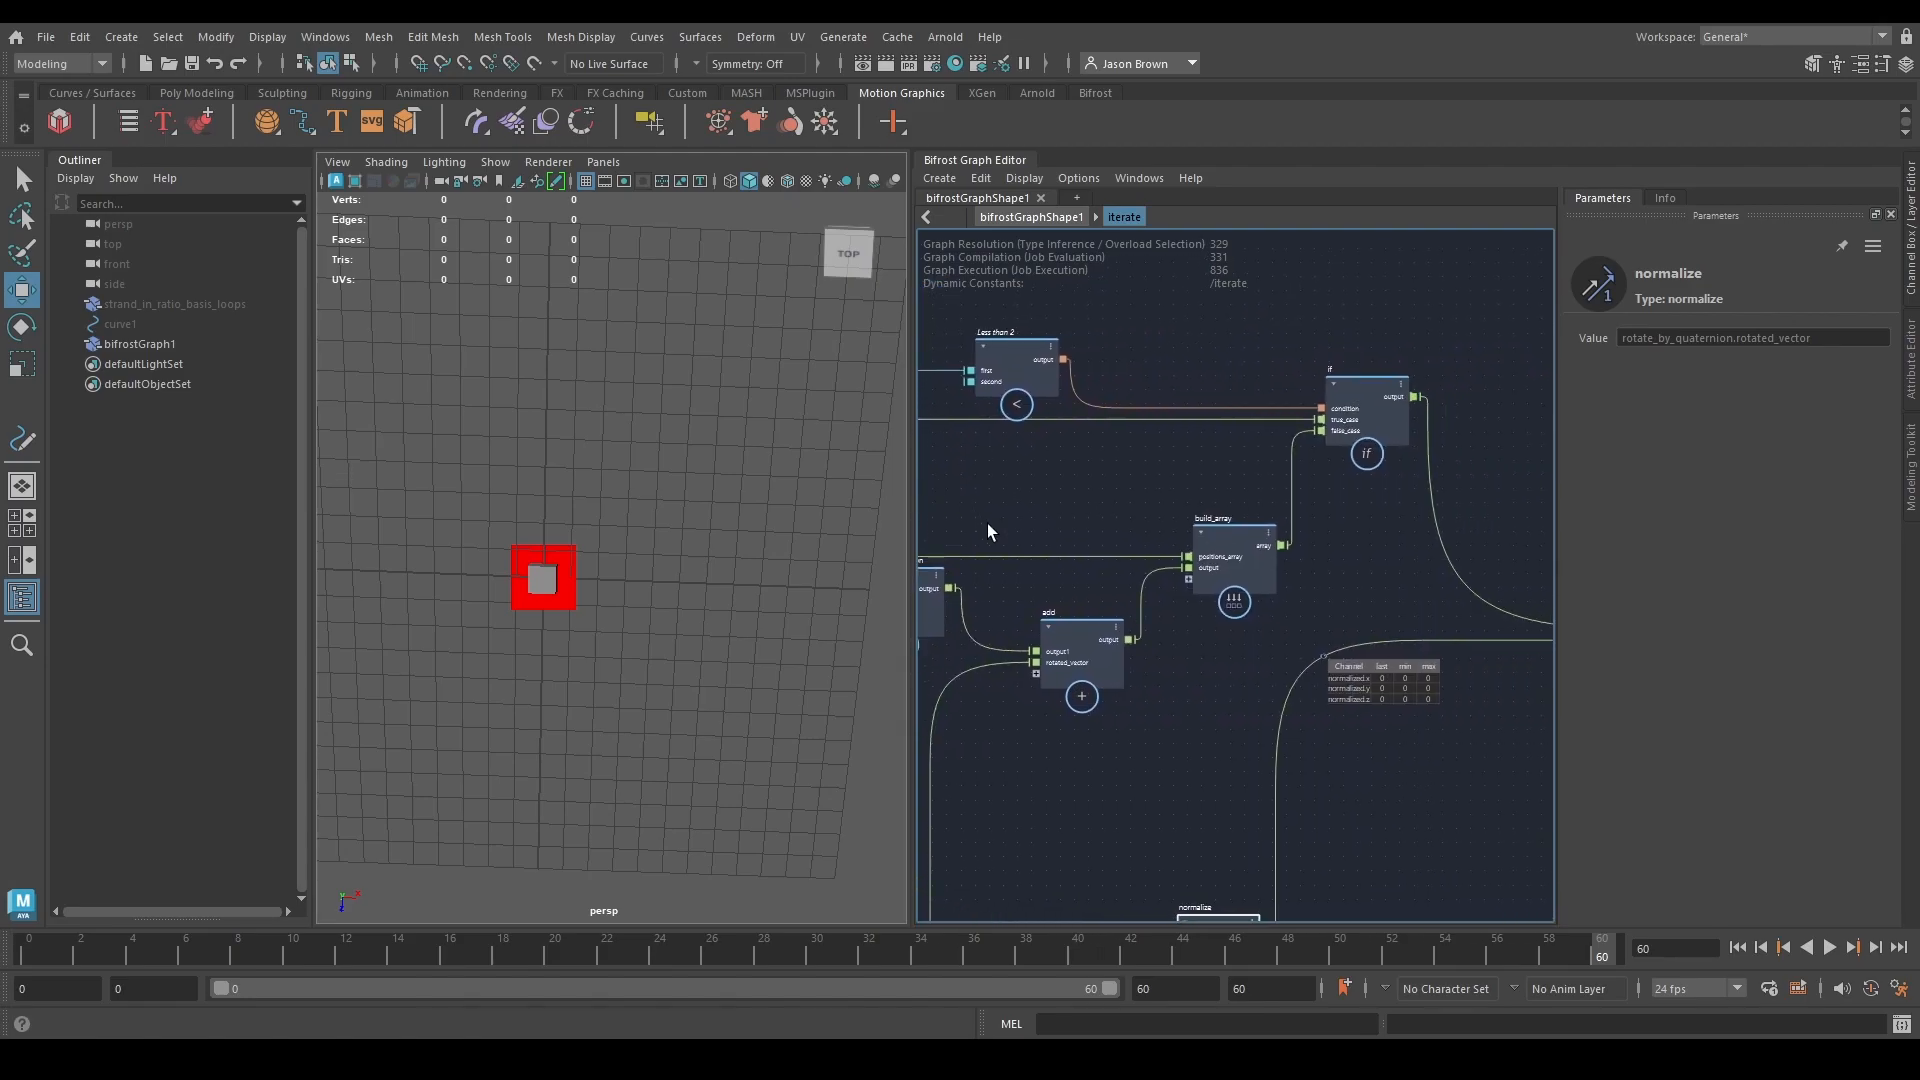
# Remove the watchpoint from normalize's output connection and align the normalize node with rotate_by_quaternion.
pyautogui.moveTo(1454, 860); pyautogui.dragTo(1368, 650, button='middle')
pyautogui.click(1267, 573)
pyautogui.scroll(-3, 1329, 679)
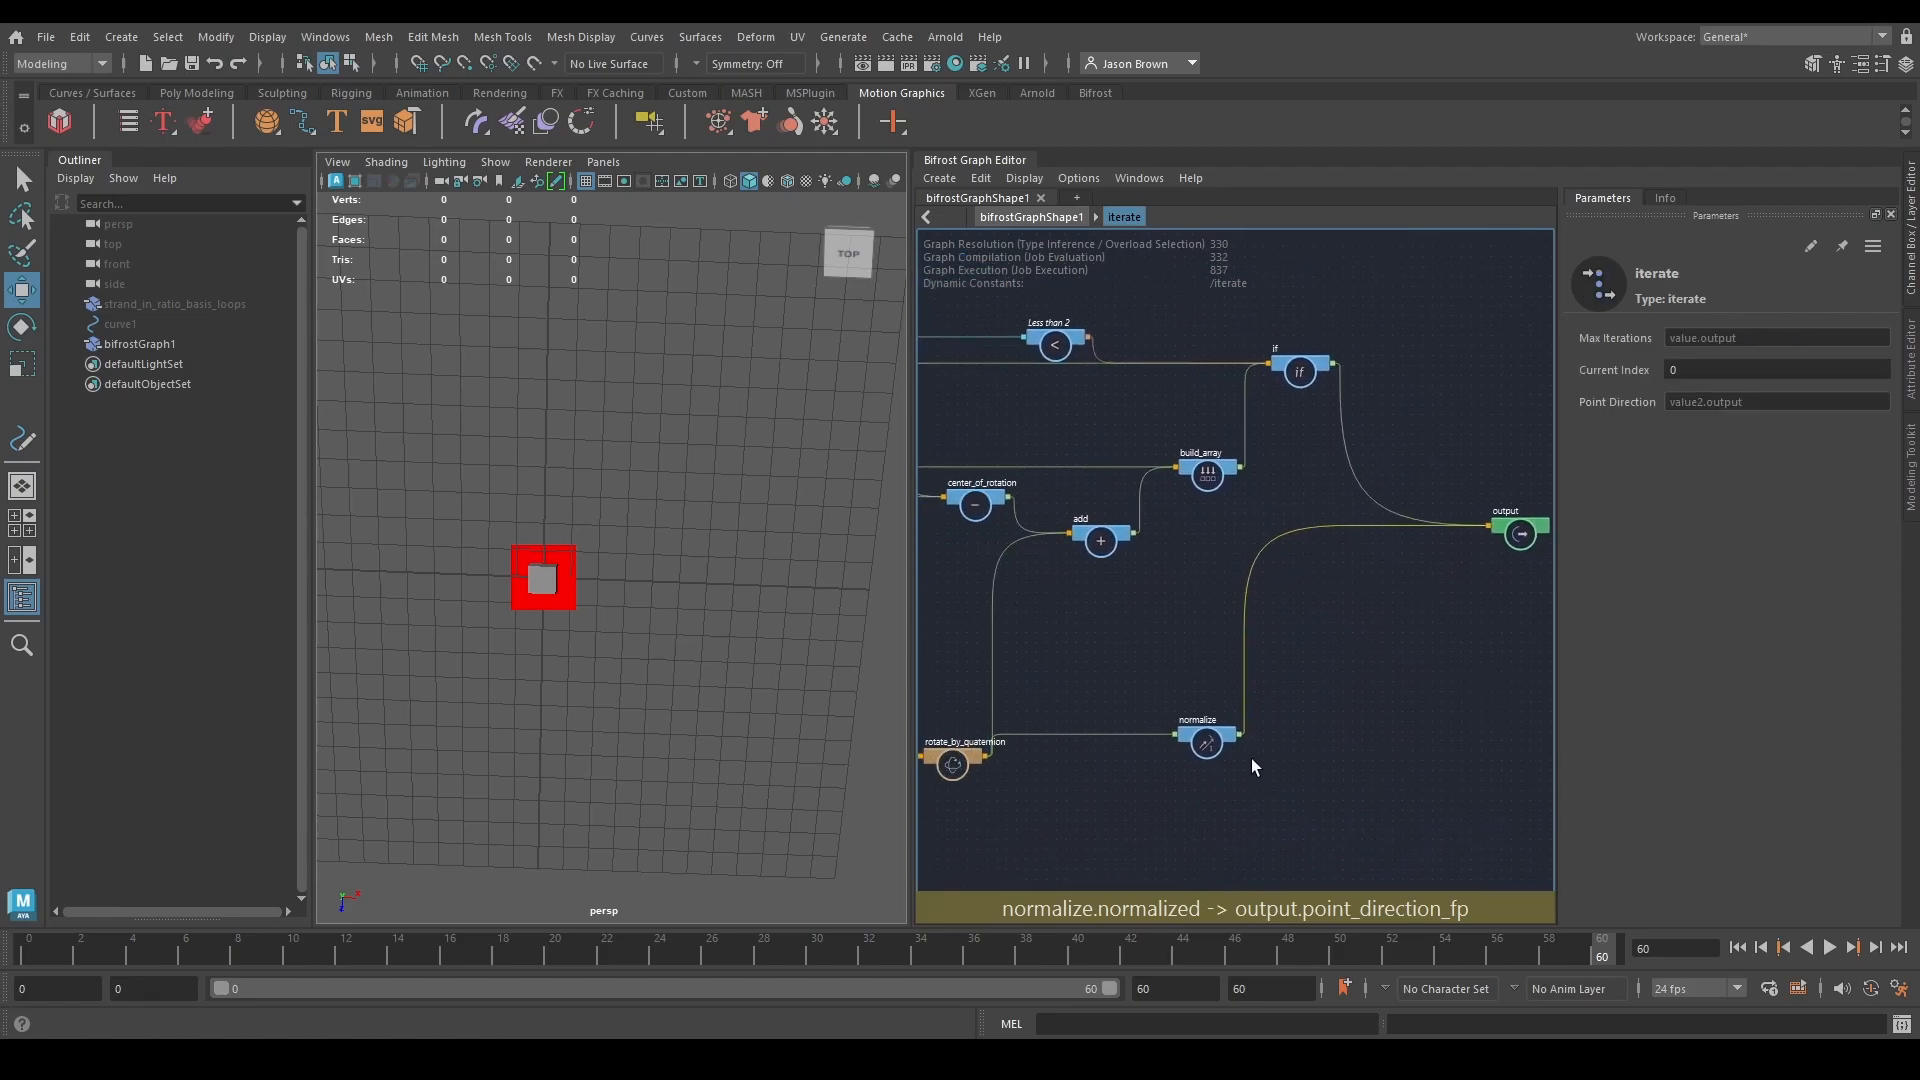
pyautogui.moveTo(1213, 757); pyautogui.dragTo(1206, 780)
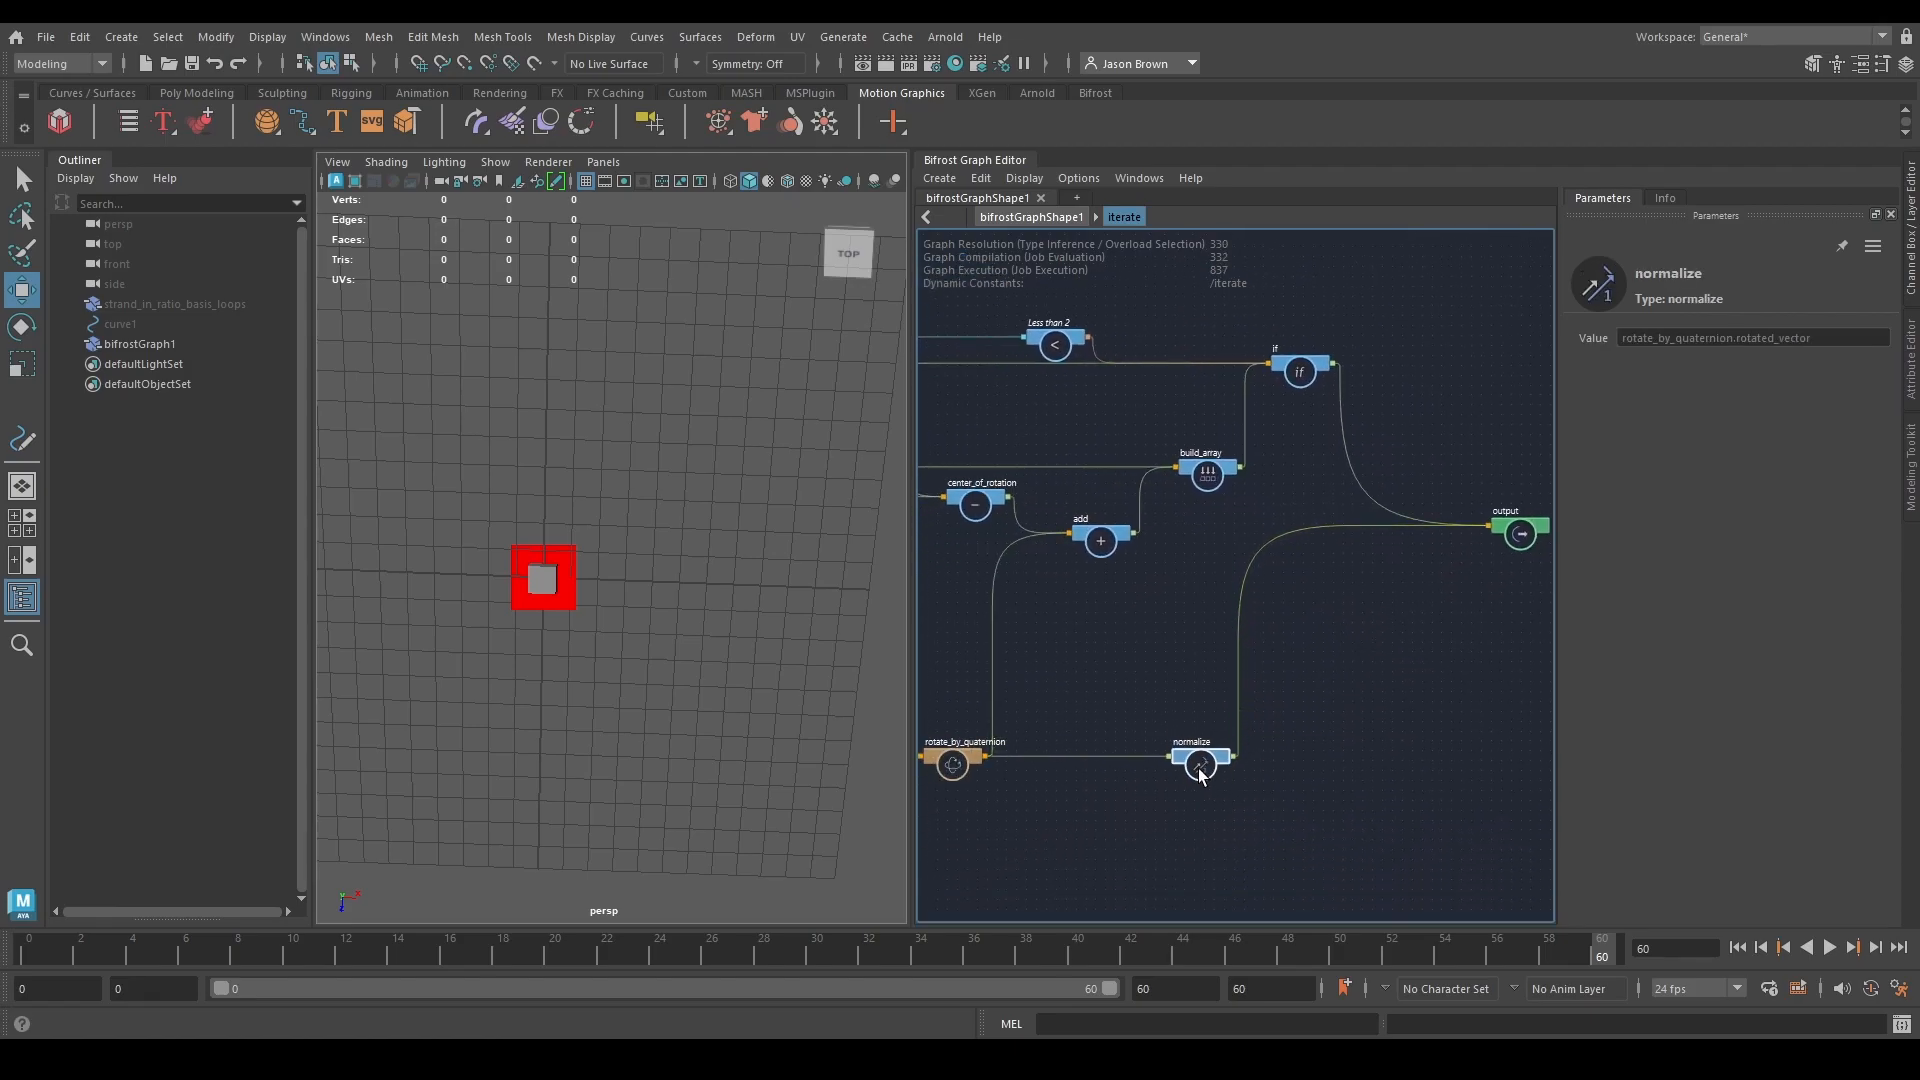
# Put a watchpoint on the rotated_vector connection from rotate_by_quaternion to normalize.
pyautogui.scroll(2, 1295, 707)
pyautogui.moveTo(1285, 735); pyautogui.dragTo(1404, 697, button='middle')
pyautogui.click(1195, 787)
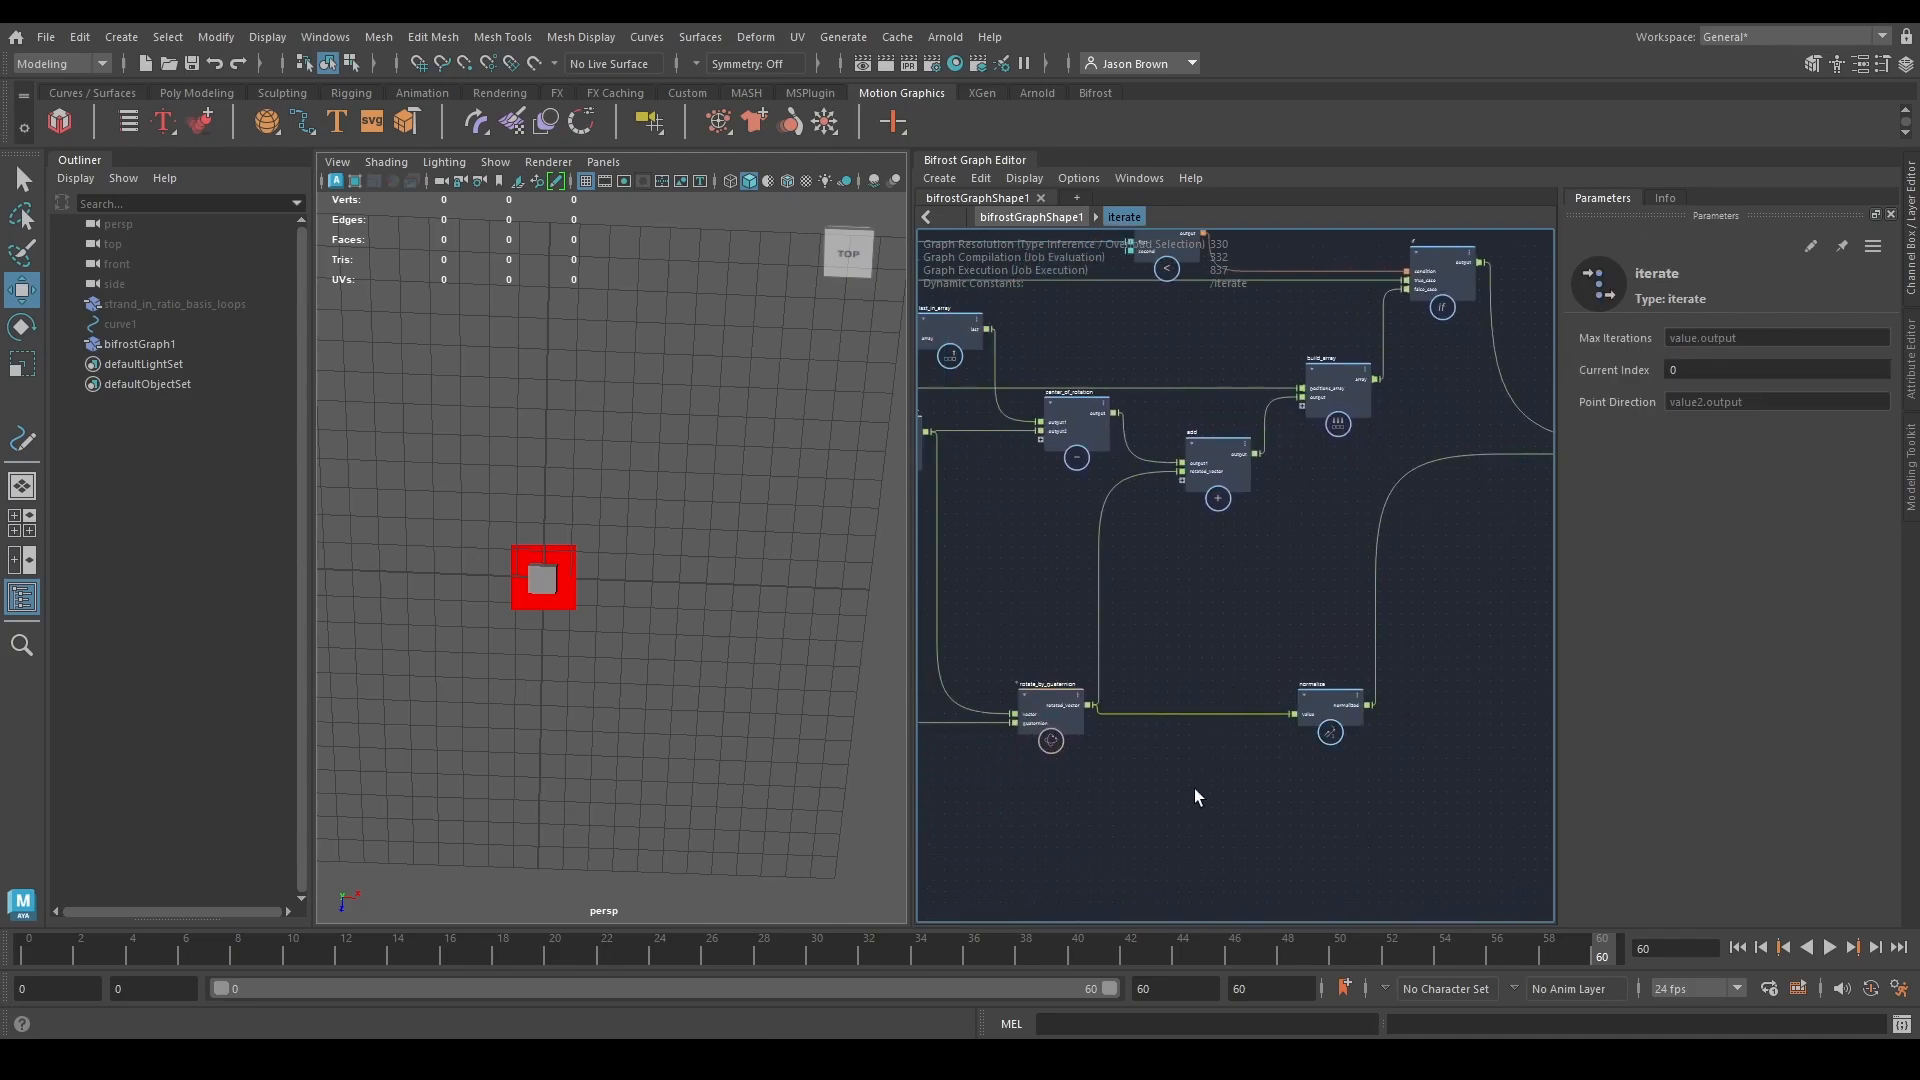
pyautogui.scroll(3, 1196, 788)
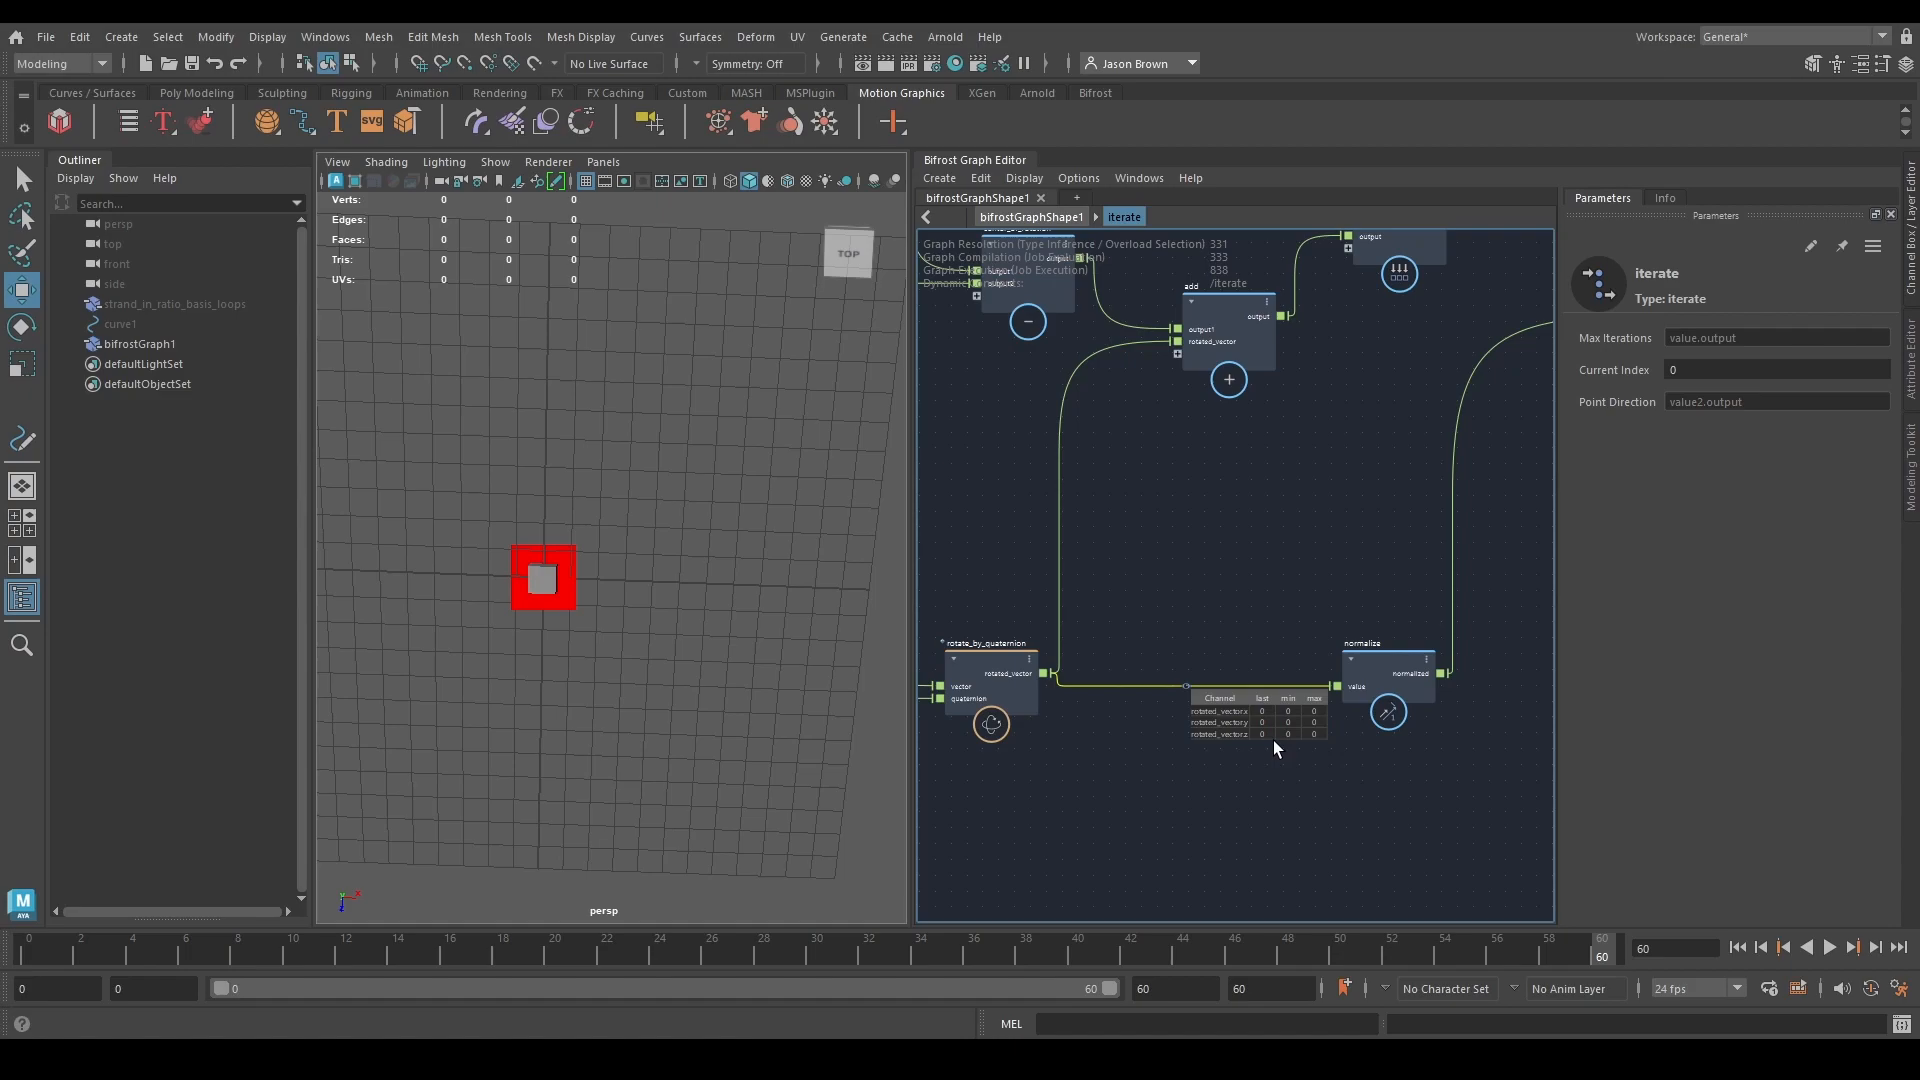
# Examine the rotated_vector connections from rotate_by_quaternion to the add and normalize nodes, along with the viewport points.
pyautogui.moveTo(1091, 726); pyautogui.dragTo(1249, 890, button='middle')
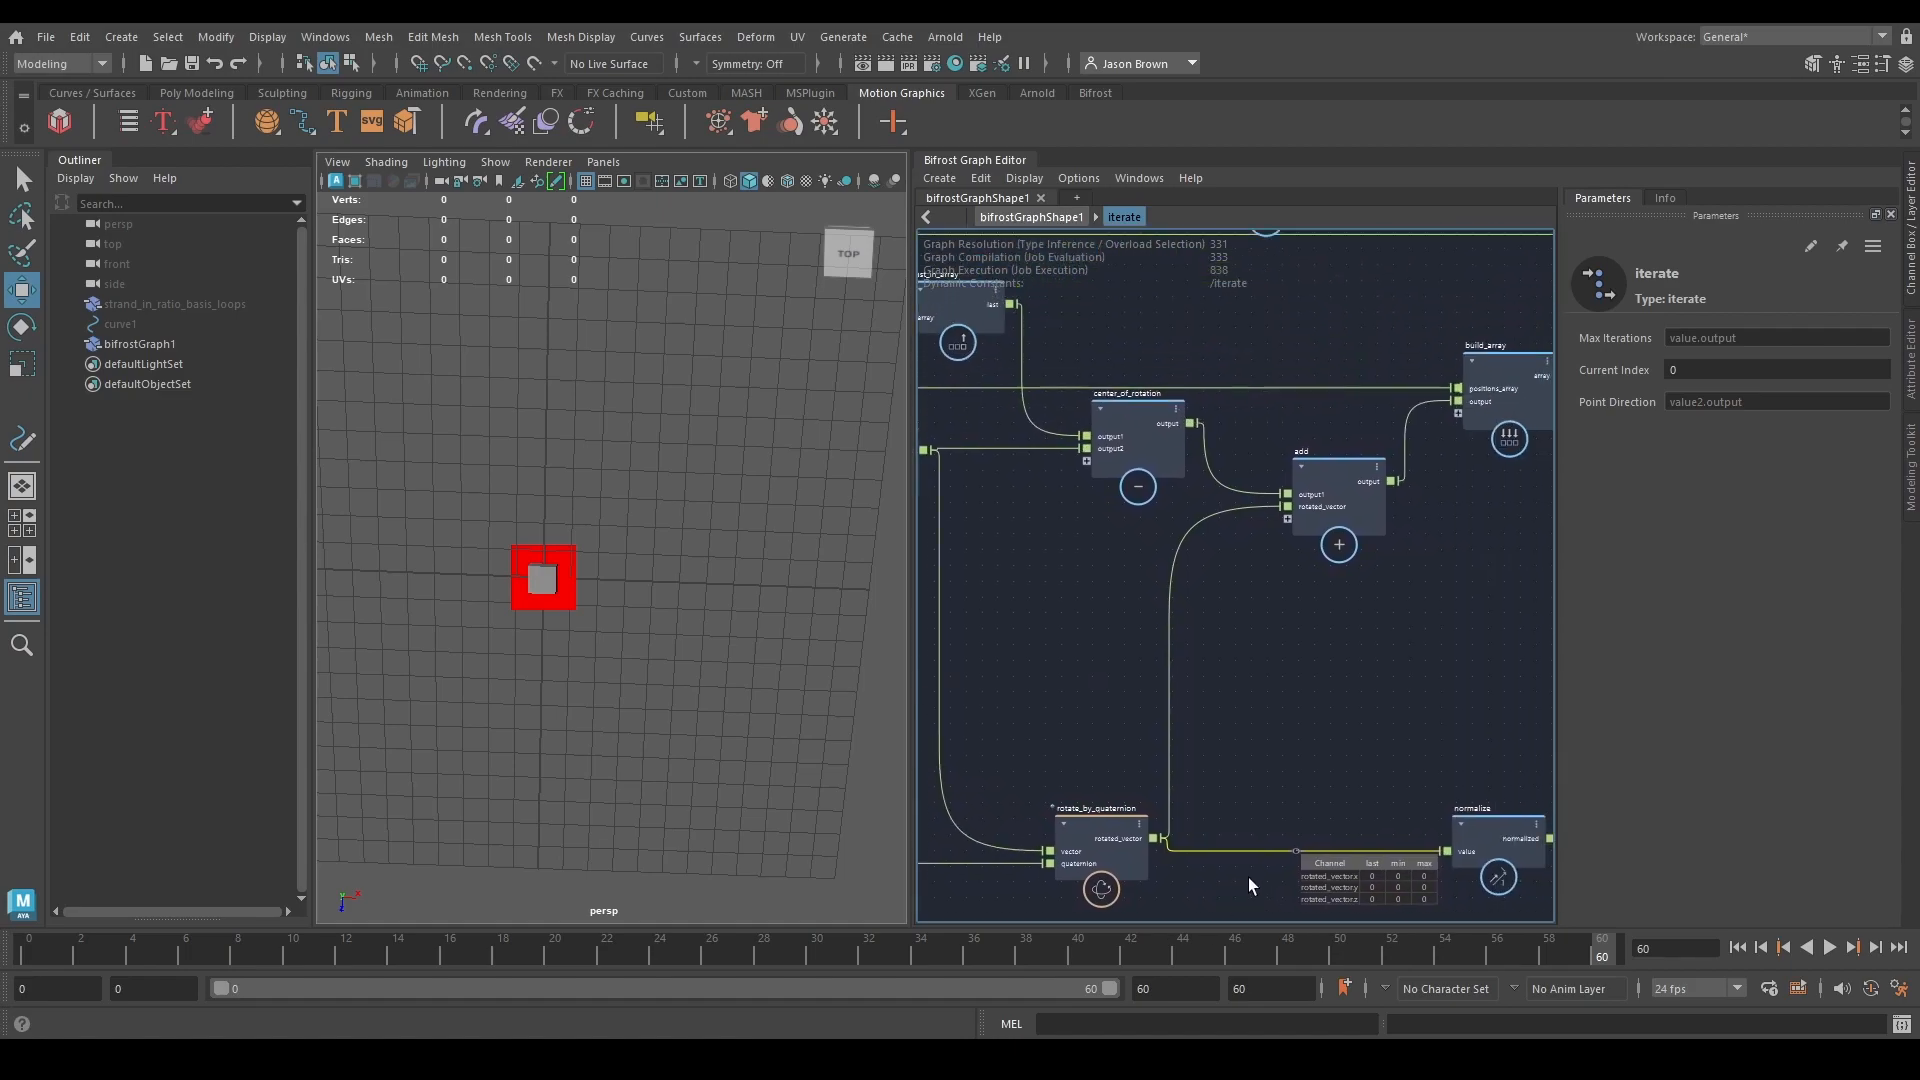
pyautogui.moveTo(1288, 800); pyautogui.dragTo(1303, 686, button='middle')
pyautogui.scroll(1, 1250, 715)
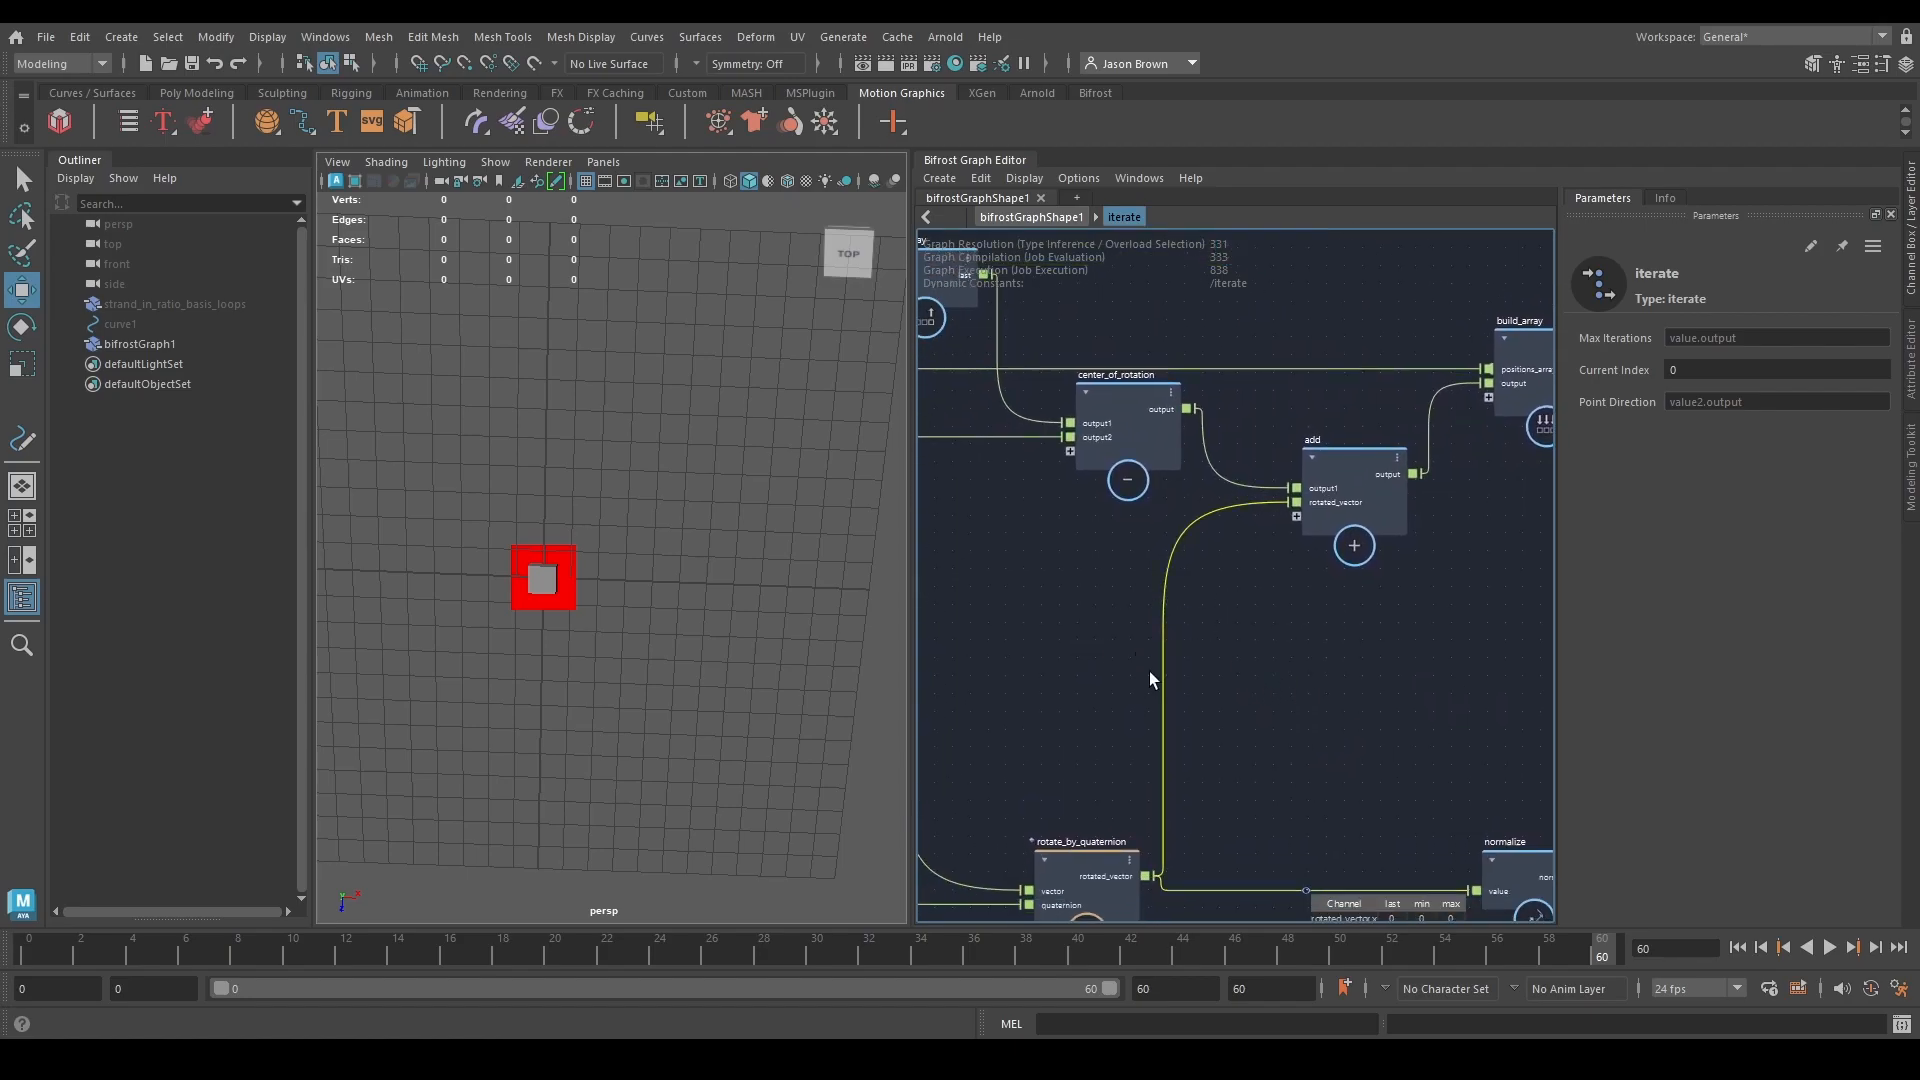
pyautogui.moveTo(1280, 582); pyautogui.dragTo(1273, 670, button='middle')
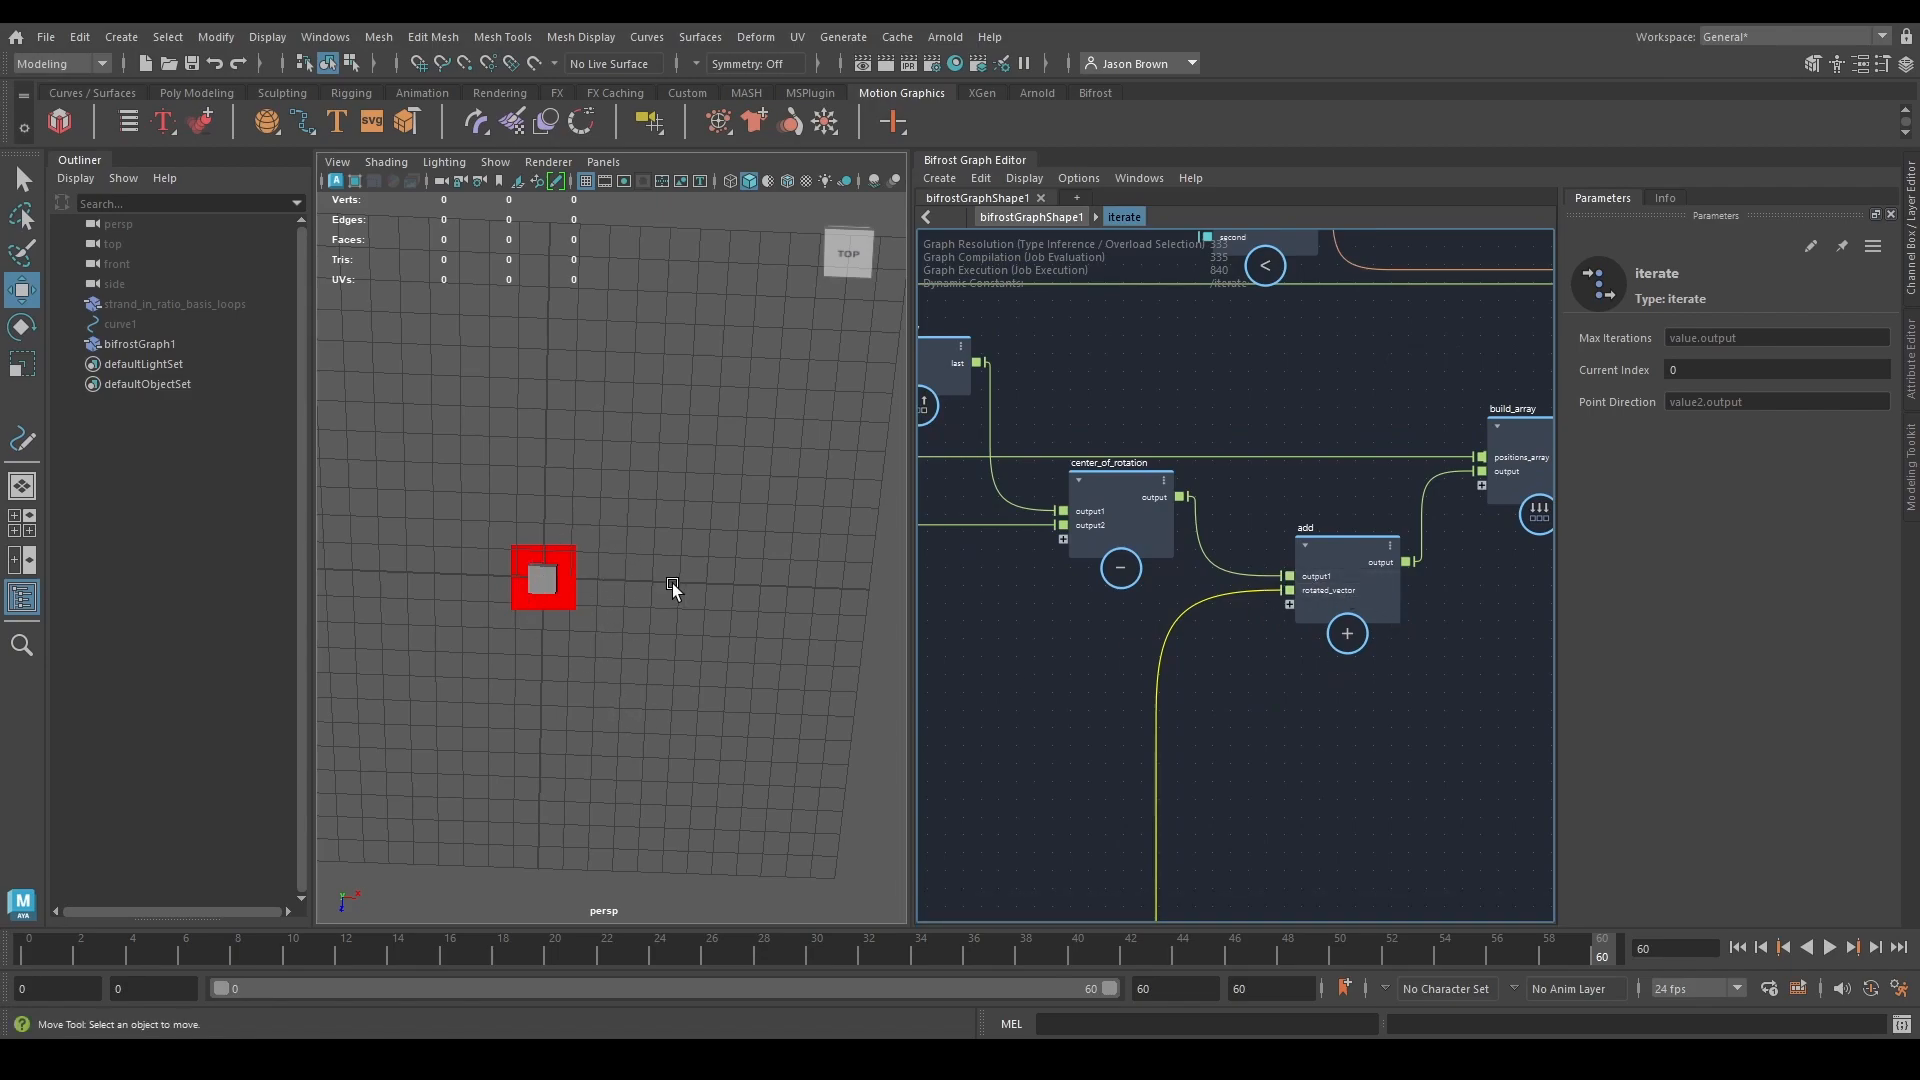
pyautogui.keyDown('alt'); pyautogui.moveTo(475, 446); pyautogui.dragTo(580, 656); pyautogui.keyUp('alt')
pyautogui.scroll(-2, 1068, 716)
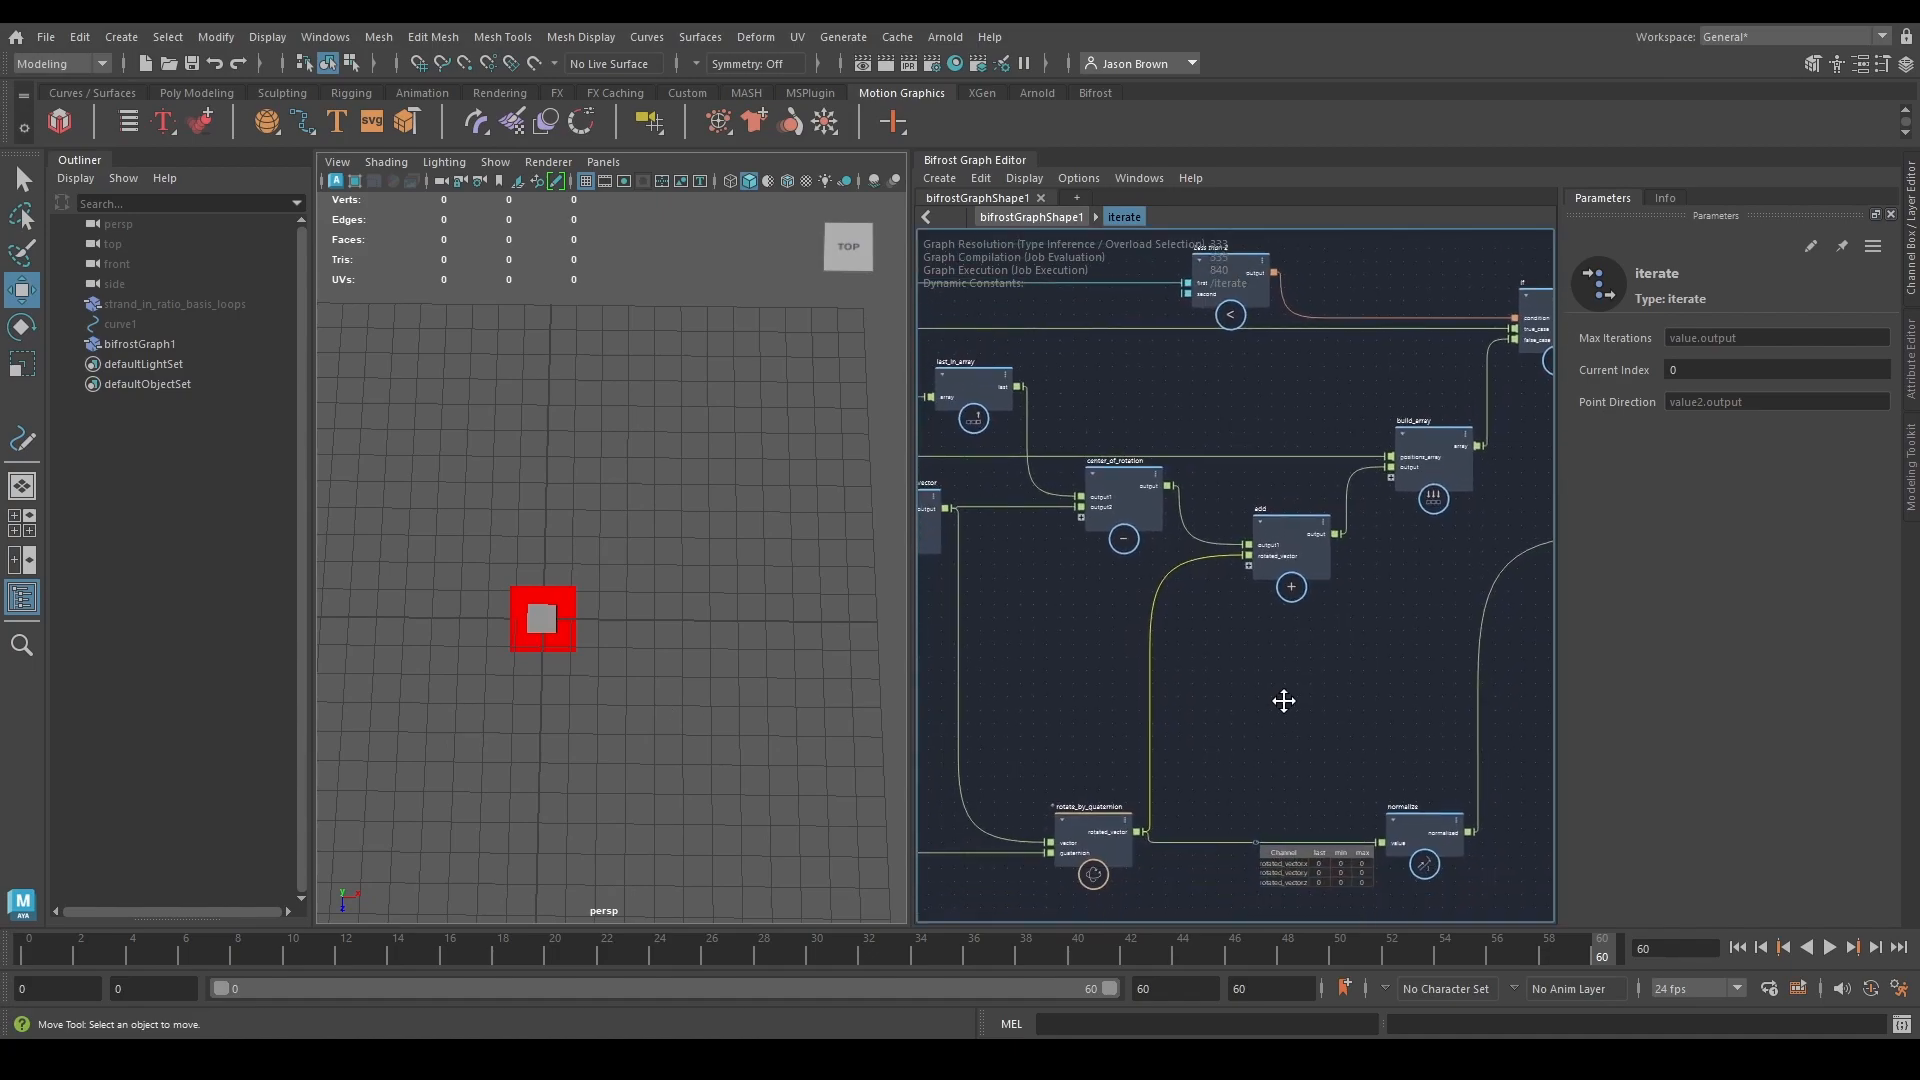
pyautogui.moveTo(1282, 699); pyautogui.dragTo(1161, 633, button='middle')
pyautogui.scroll(-1, 1170, 645)
# Move normalize closer to rotate_by_quaternion and remove the watchpoint from the connection between them.
pyautogui.moveTo(1234, 760); pyautogui.dragTo(1154, 754)
pyautogui.click(1083, 794)
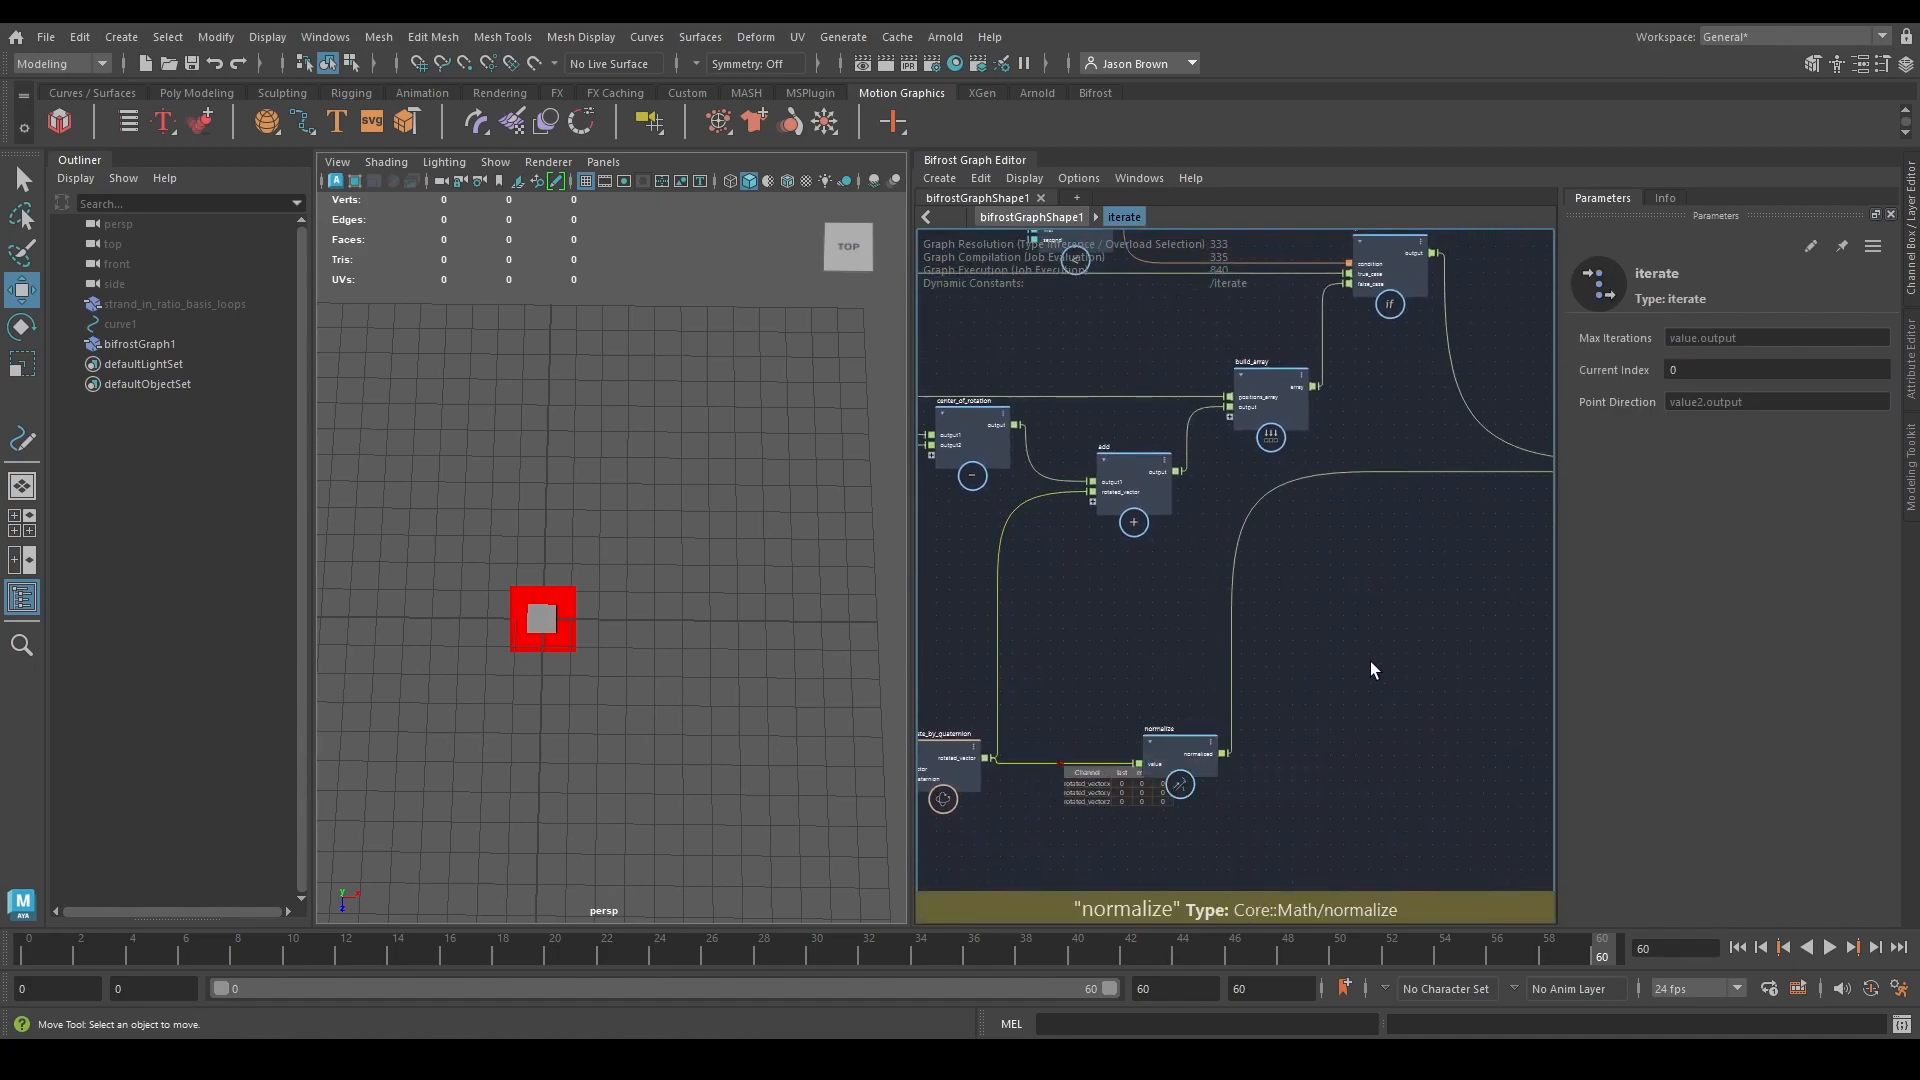
pyautogui.moveTo(1262, 702); pyautogui.dragTo(1234, 741, button='middle')
pyautogui.moveTo(1170, 808); pyautogui.dragTo(1258, 678, button='middle')
# Duplicate the if node and place the copy below build_array, between normalize and the output node.
pyautogui.press('Tab')
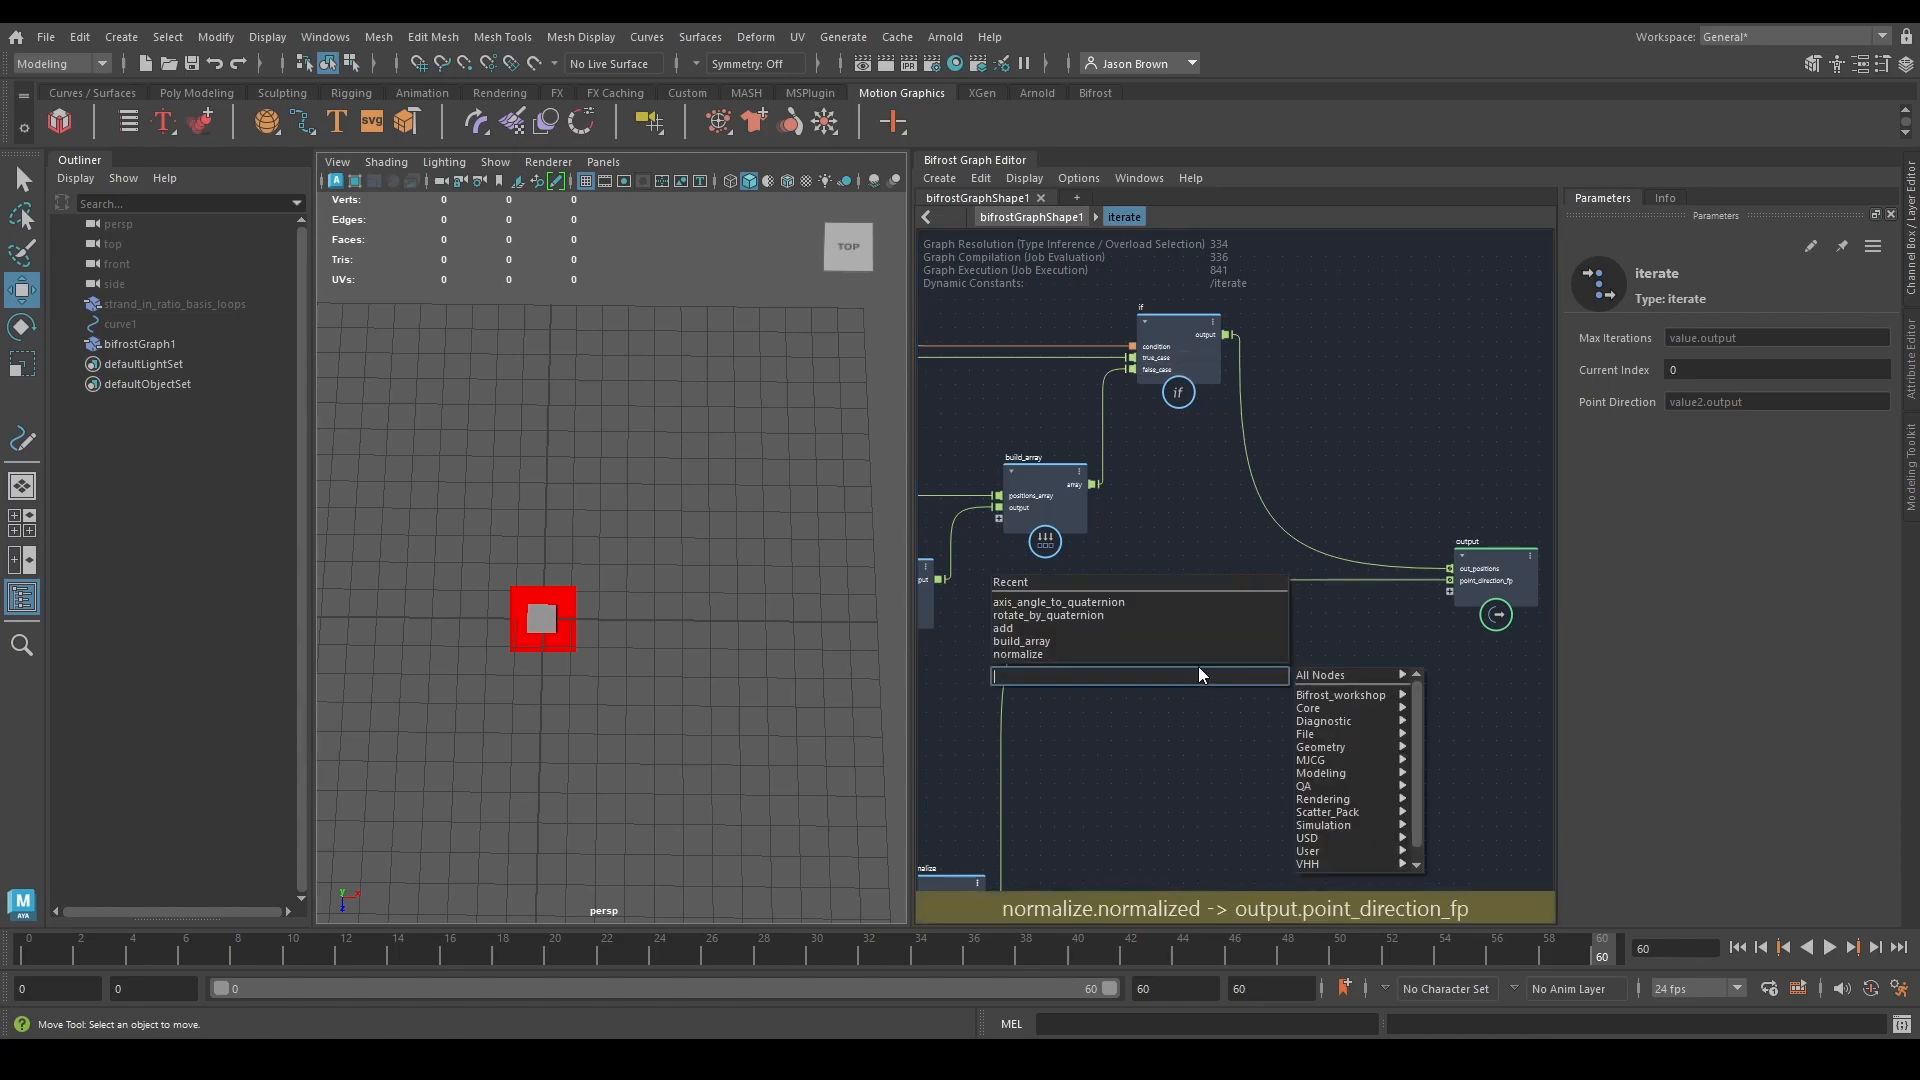
pyautogui.press('Escape')
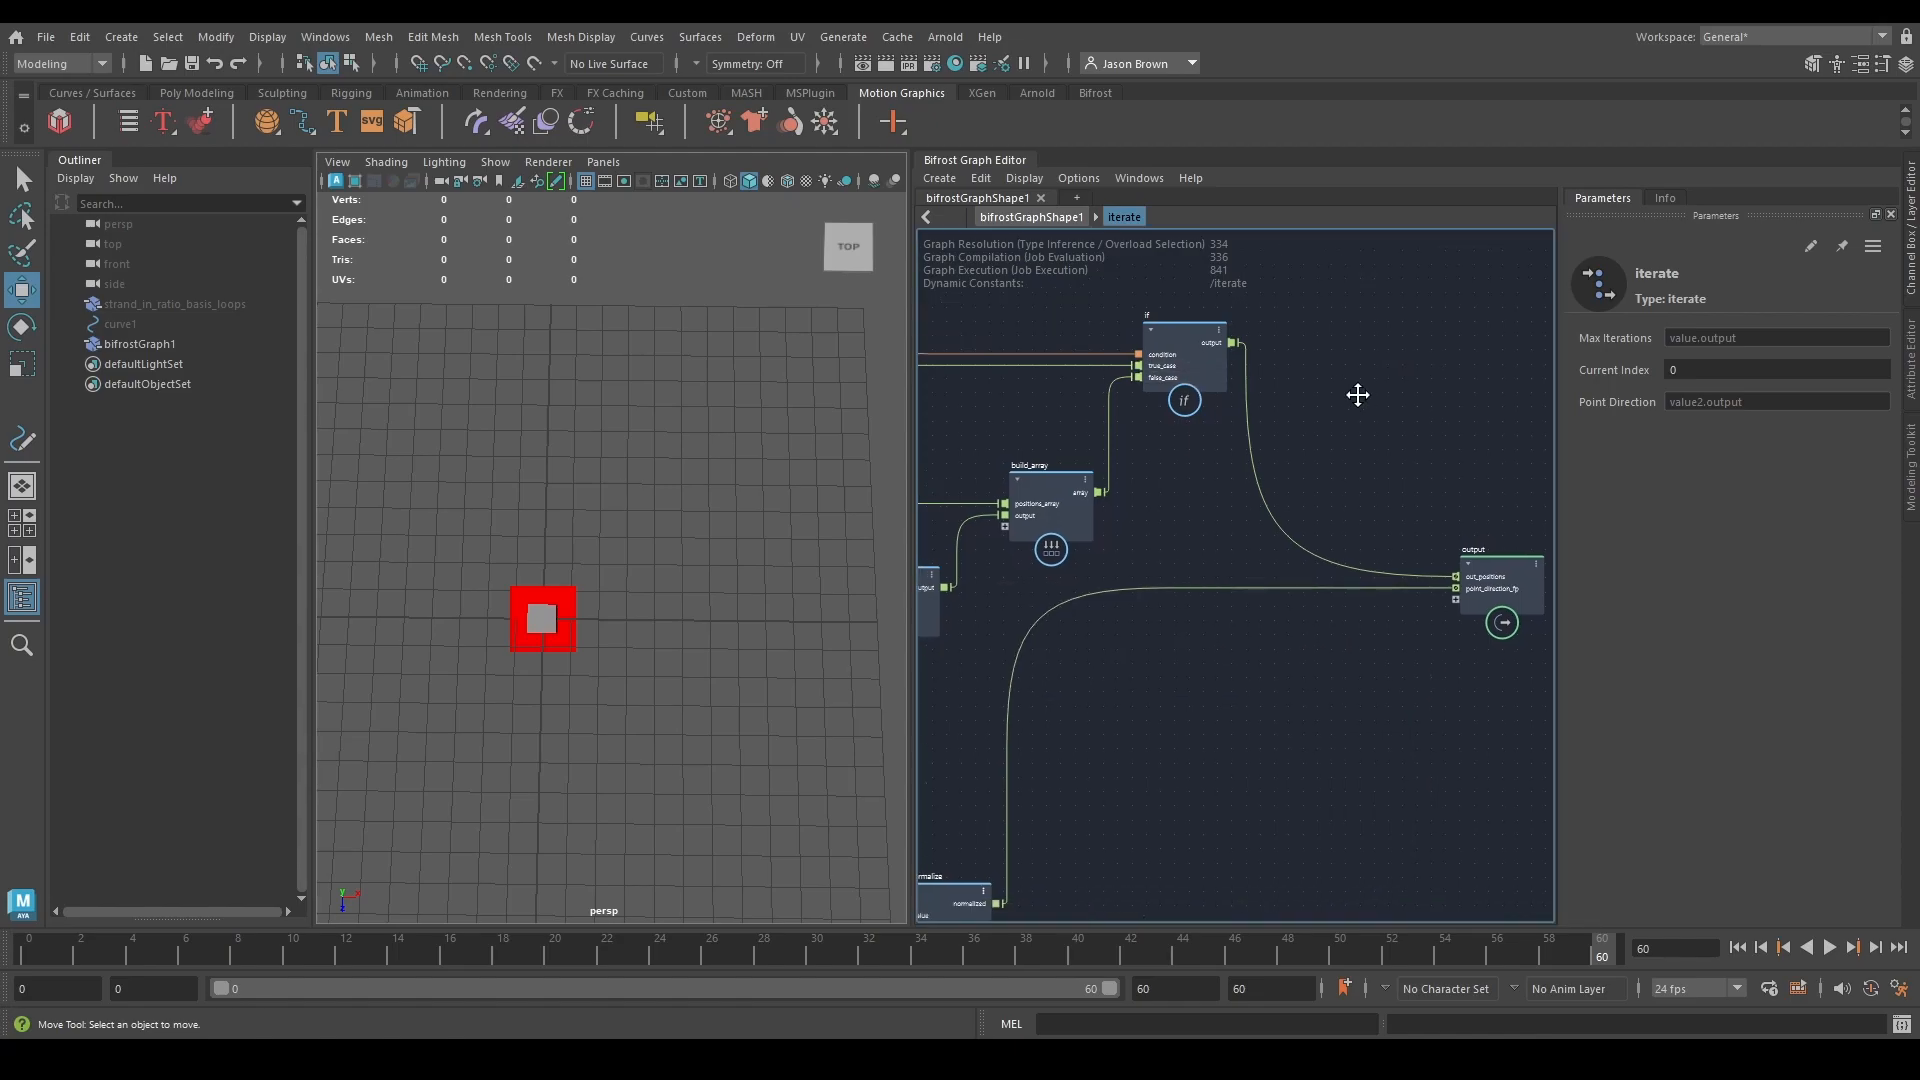
pyautogui.moveTo(994, 314); pyautogui.dragTo(1096, 375, button='middle')
pyautogui.moveTo(1319, 431); pyautogui.dragTo(1239, 438, button='middle')
pyautogui.click(1197, 404)
pyautogui.hotkey('ctrl', 'd')
pyautogui.moveTo(1200, 410)
pyautogui.mouseDown()
pyautogui.moveTo(1272, 683)
pyautogui.moveTo(1256, 740)
pyautogui.moveTo(1177, 739)
pyautogui.mouseUp()
pyautogui.moveTo(1334, 712); pyautogui.dragTo(1358, 664, button='middle')
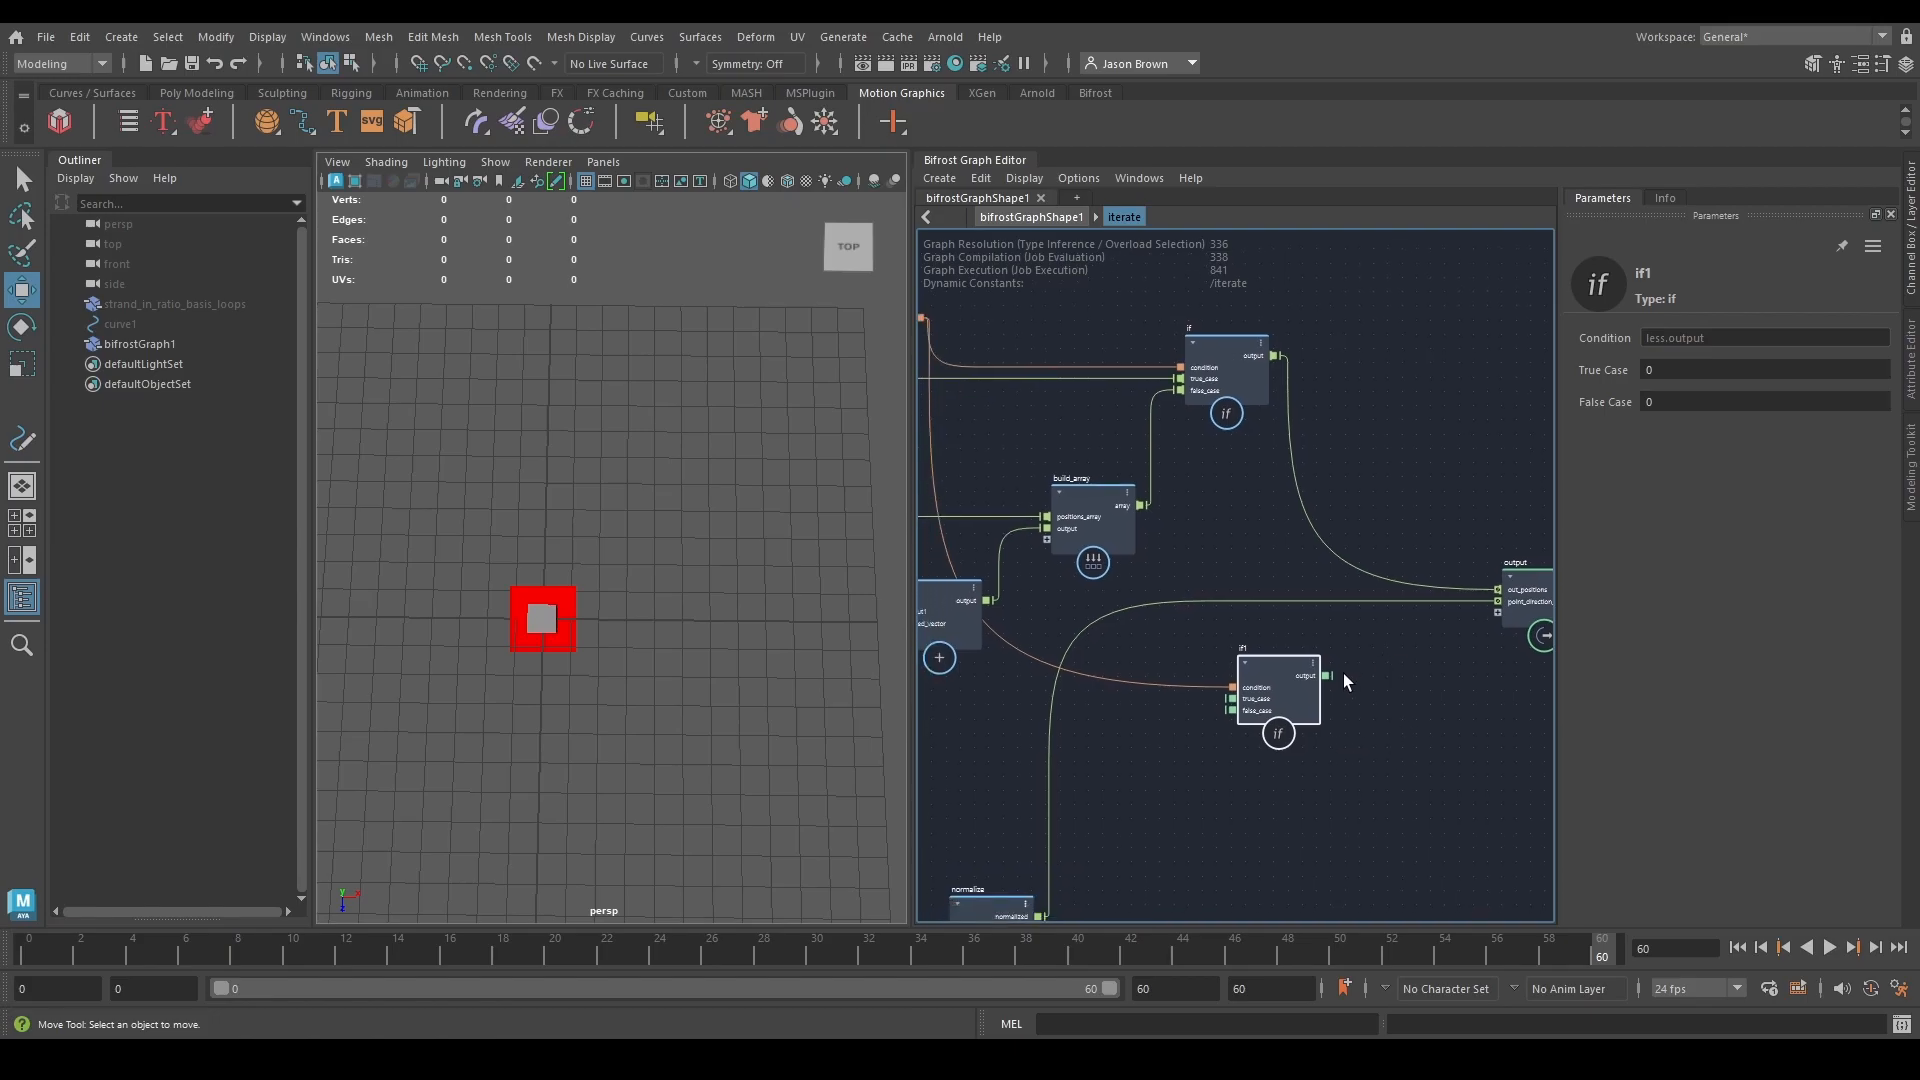
pyautogui.moveTo(1299, 708); pyautogui.dragTo(1247, 702)
# Connect normalize's result to if1's false_case and the input node's point_direction to its true_case.
pyautogui.moveTo(1367, 703); pyautogui.dragTo(1452, 557, button='middle')
pyautogui.moveTo(1111, 776); pyautogui.dragTo(1303, 566)
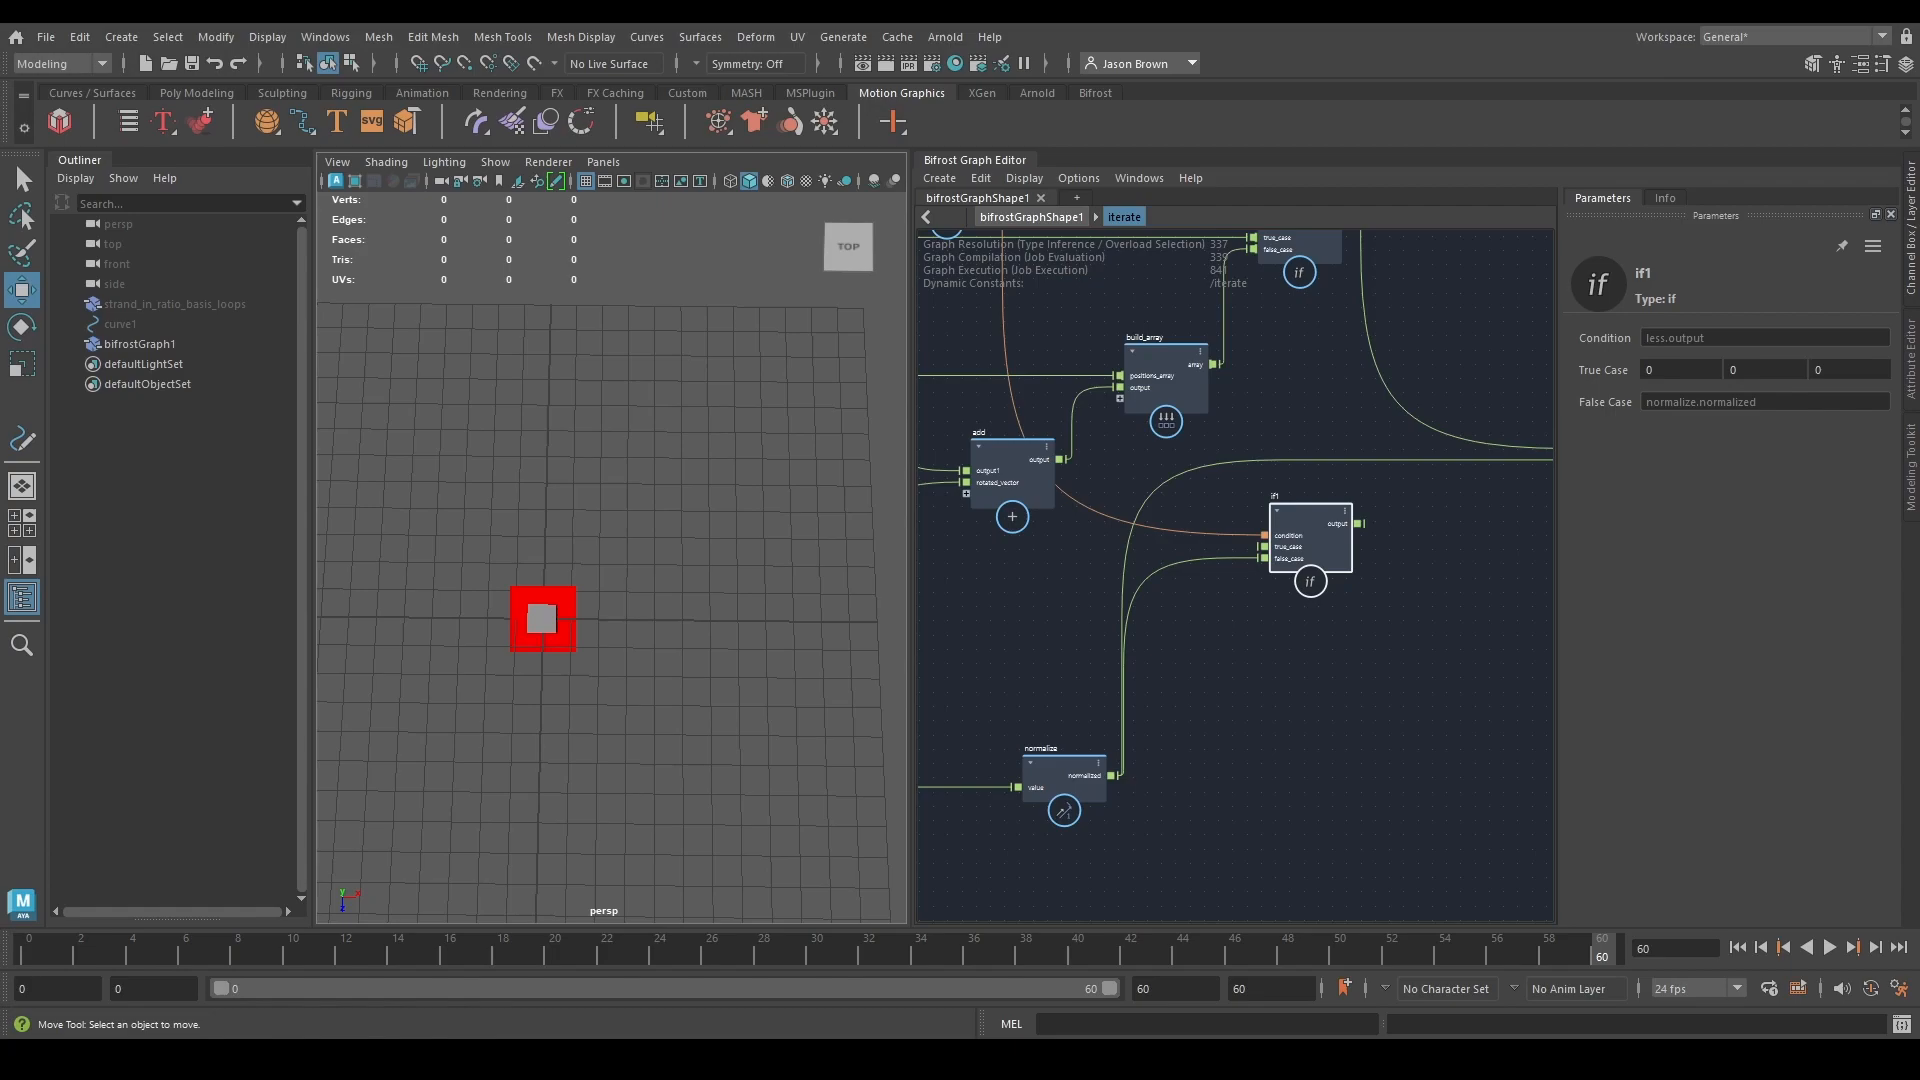
pyautogui.moveTo(1369, 736)
pyautogui.mouseDown(button='middle')
pyautogui.moveTo(1513, 741)
pyautogui.moveTo(1486, 749)
pyautogui.mouseUp(button='middle')
pyautogui.moveTo(1100, 660); pyautogui.dragTo(1679, 720, button='middle')
pyautogui.moveTo(1124, 775)
pyautogui.mouseDown(button='middle')
pyautogui.moveTo(1394, 797)
pyautogui.moveTo(1257, 881)
pyautogui.mouseUp(button='middle')
pyautogui.scroll(4, 1253, 687)
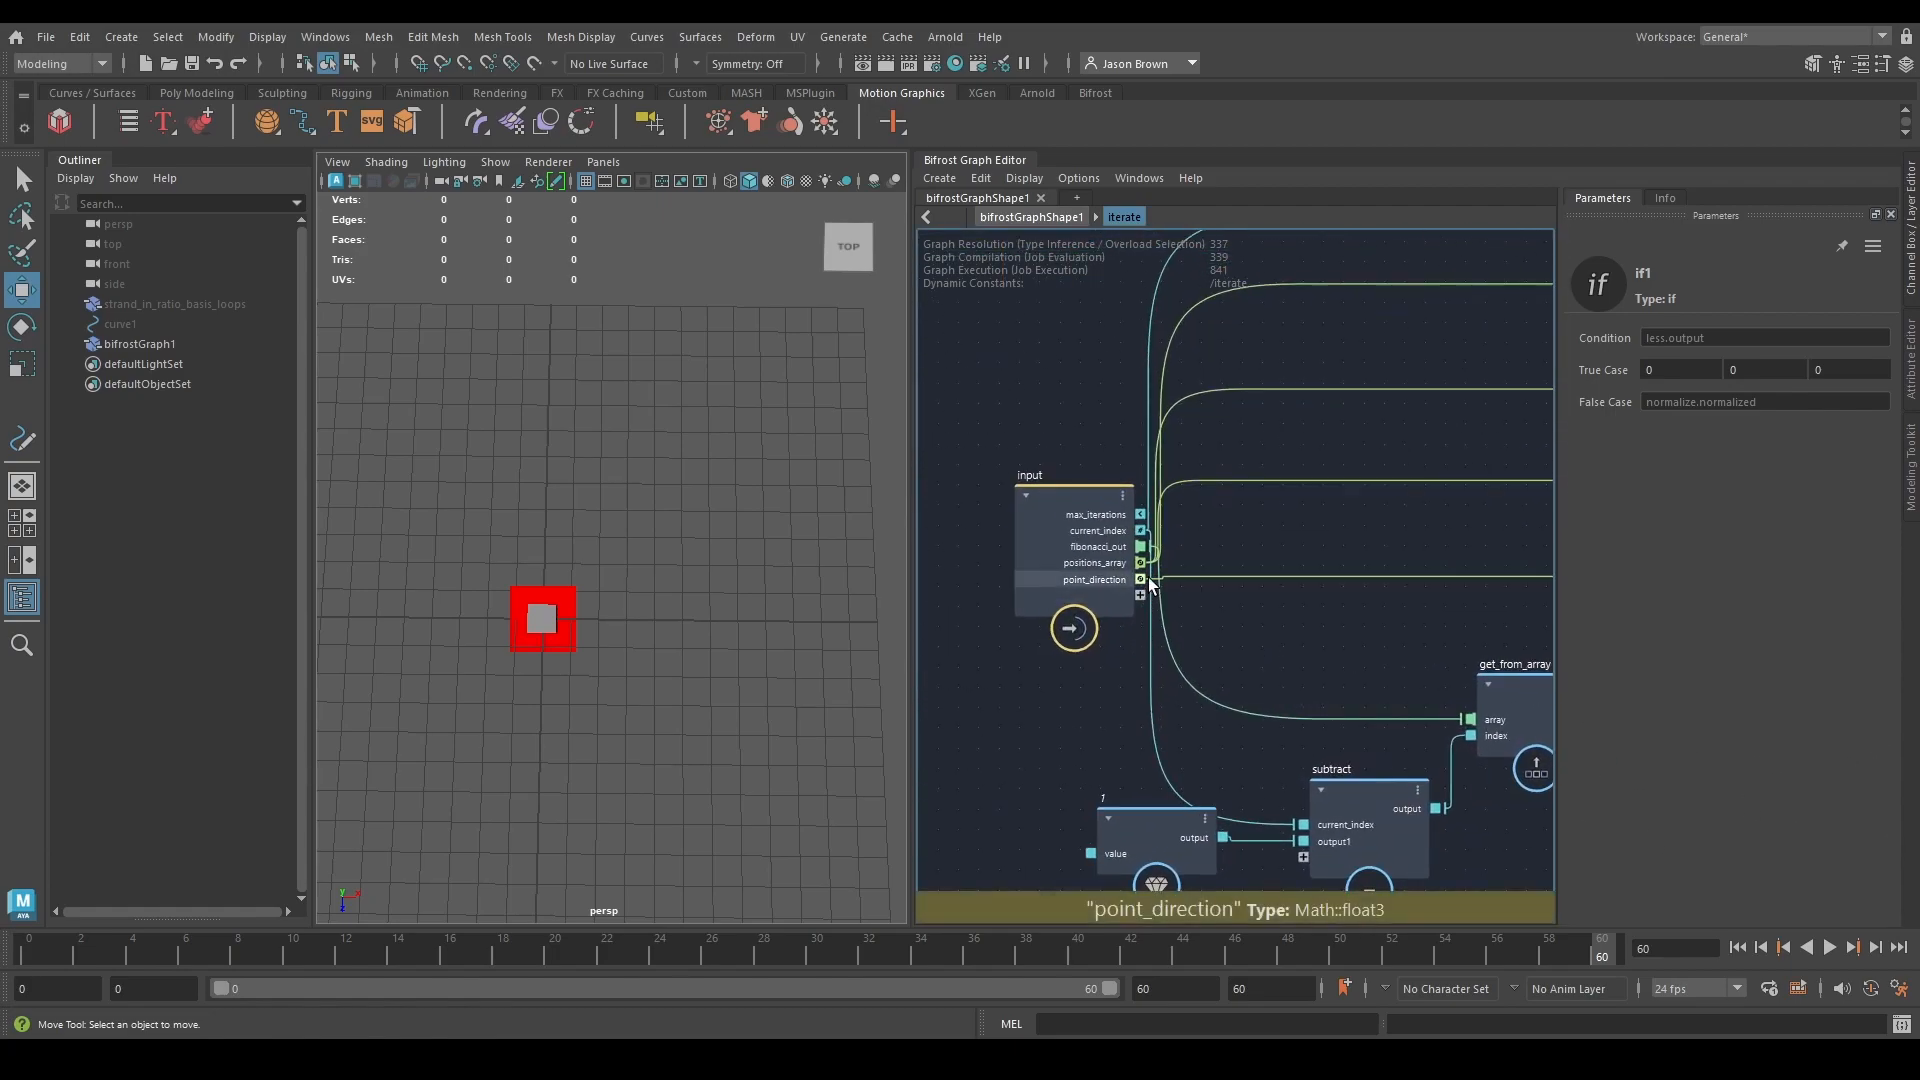
pyautogui.moveTo(1274, 626); pyautogui.dragTo(1443, 572)
# Connect if1's output to the output node's point_direction_fp and check the points in the viewport.
pyautogui.moveTo(1410, 701); pyautogui.dragTo(1101, 784, button='middle')
pyautogui.moveTo(1282, 689); pyautogui.dragTo(1216, 737, button='middle')
pyautogui.moveTo(1089, 683); pyautogui.dragTo(1455, 584)
pyautogui.scroll(-10, 746, 606)
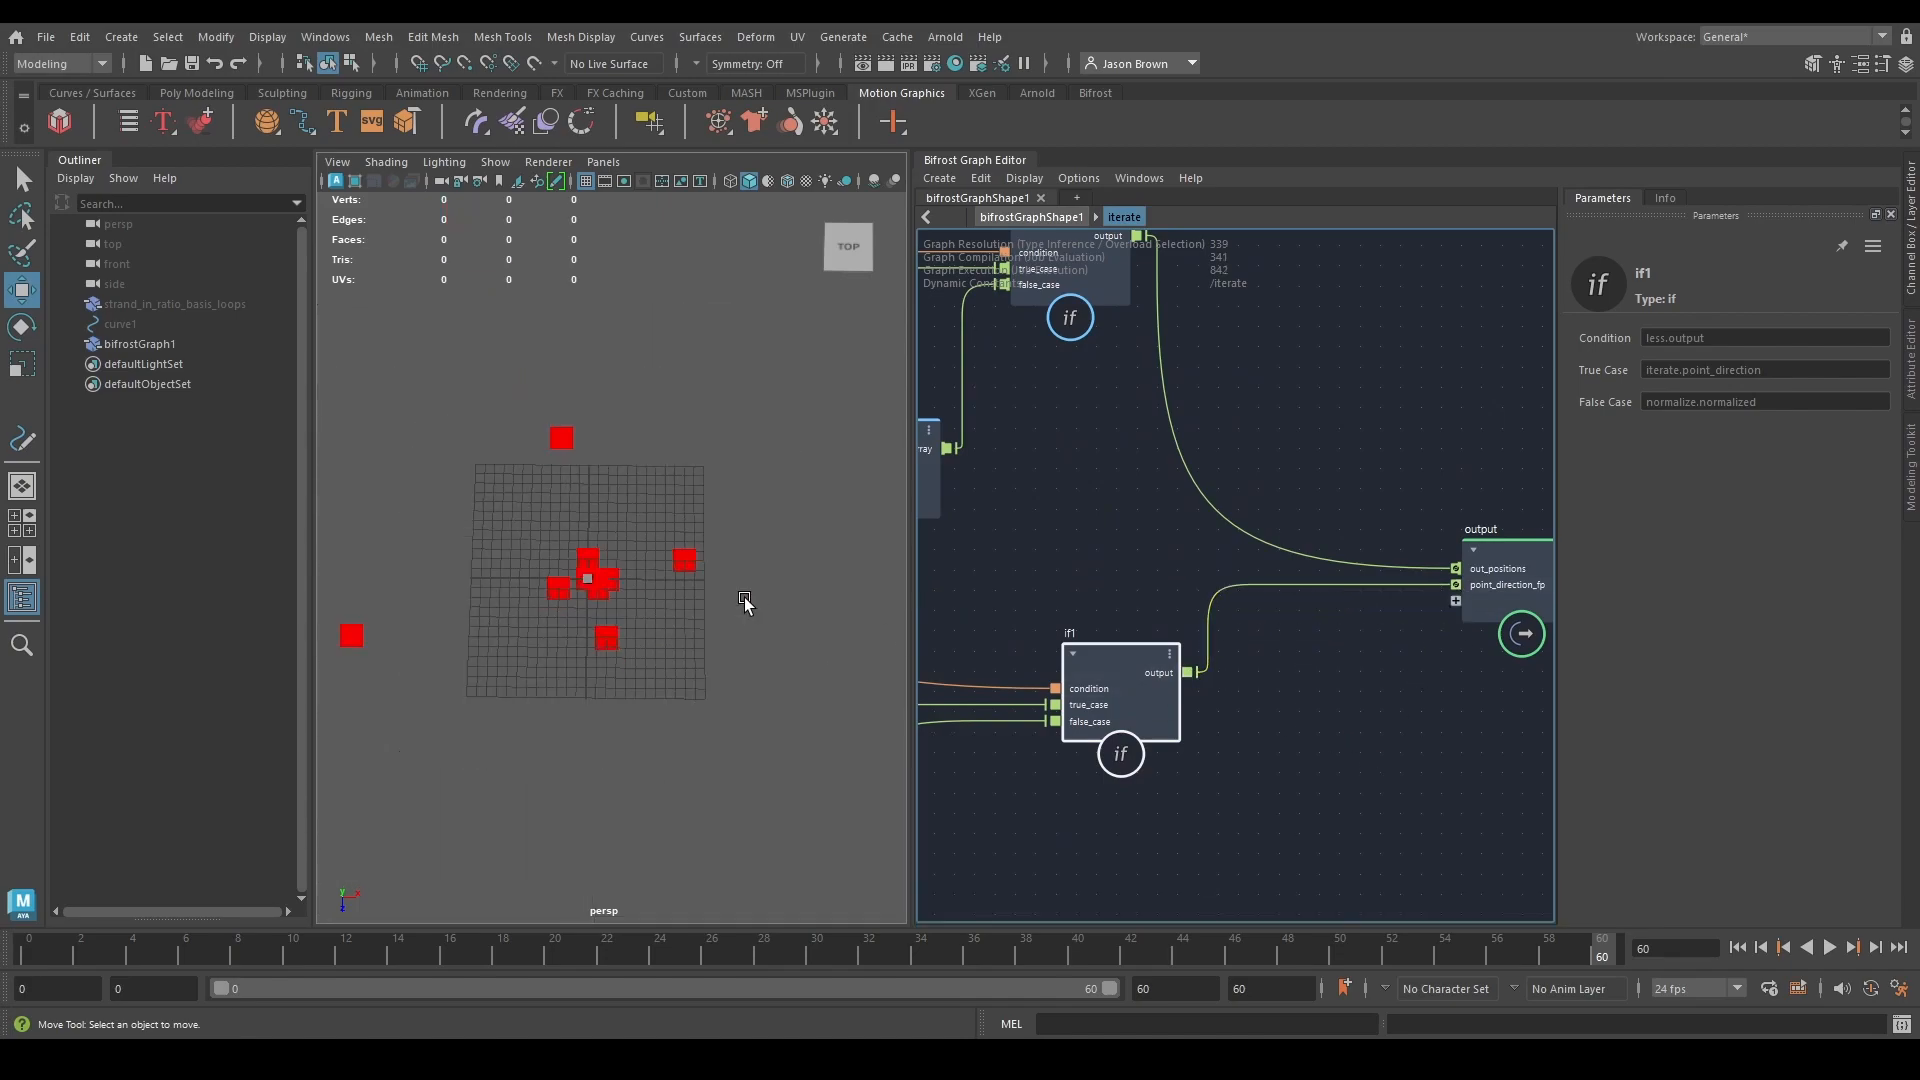
pyautogui.scroll(8, 735, 610)
pyautogui.scroll(-5, 736, 606)
pyautogui.scroll(2, 712, 611)
# Return to the top-level graph and set point_scope's Default Size to 0.2.
pyautogui.doubleClick(1311, 663)
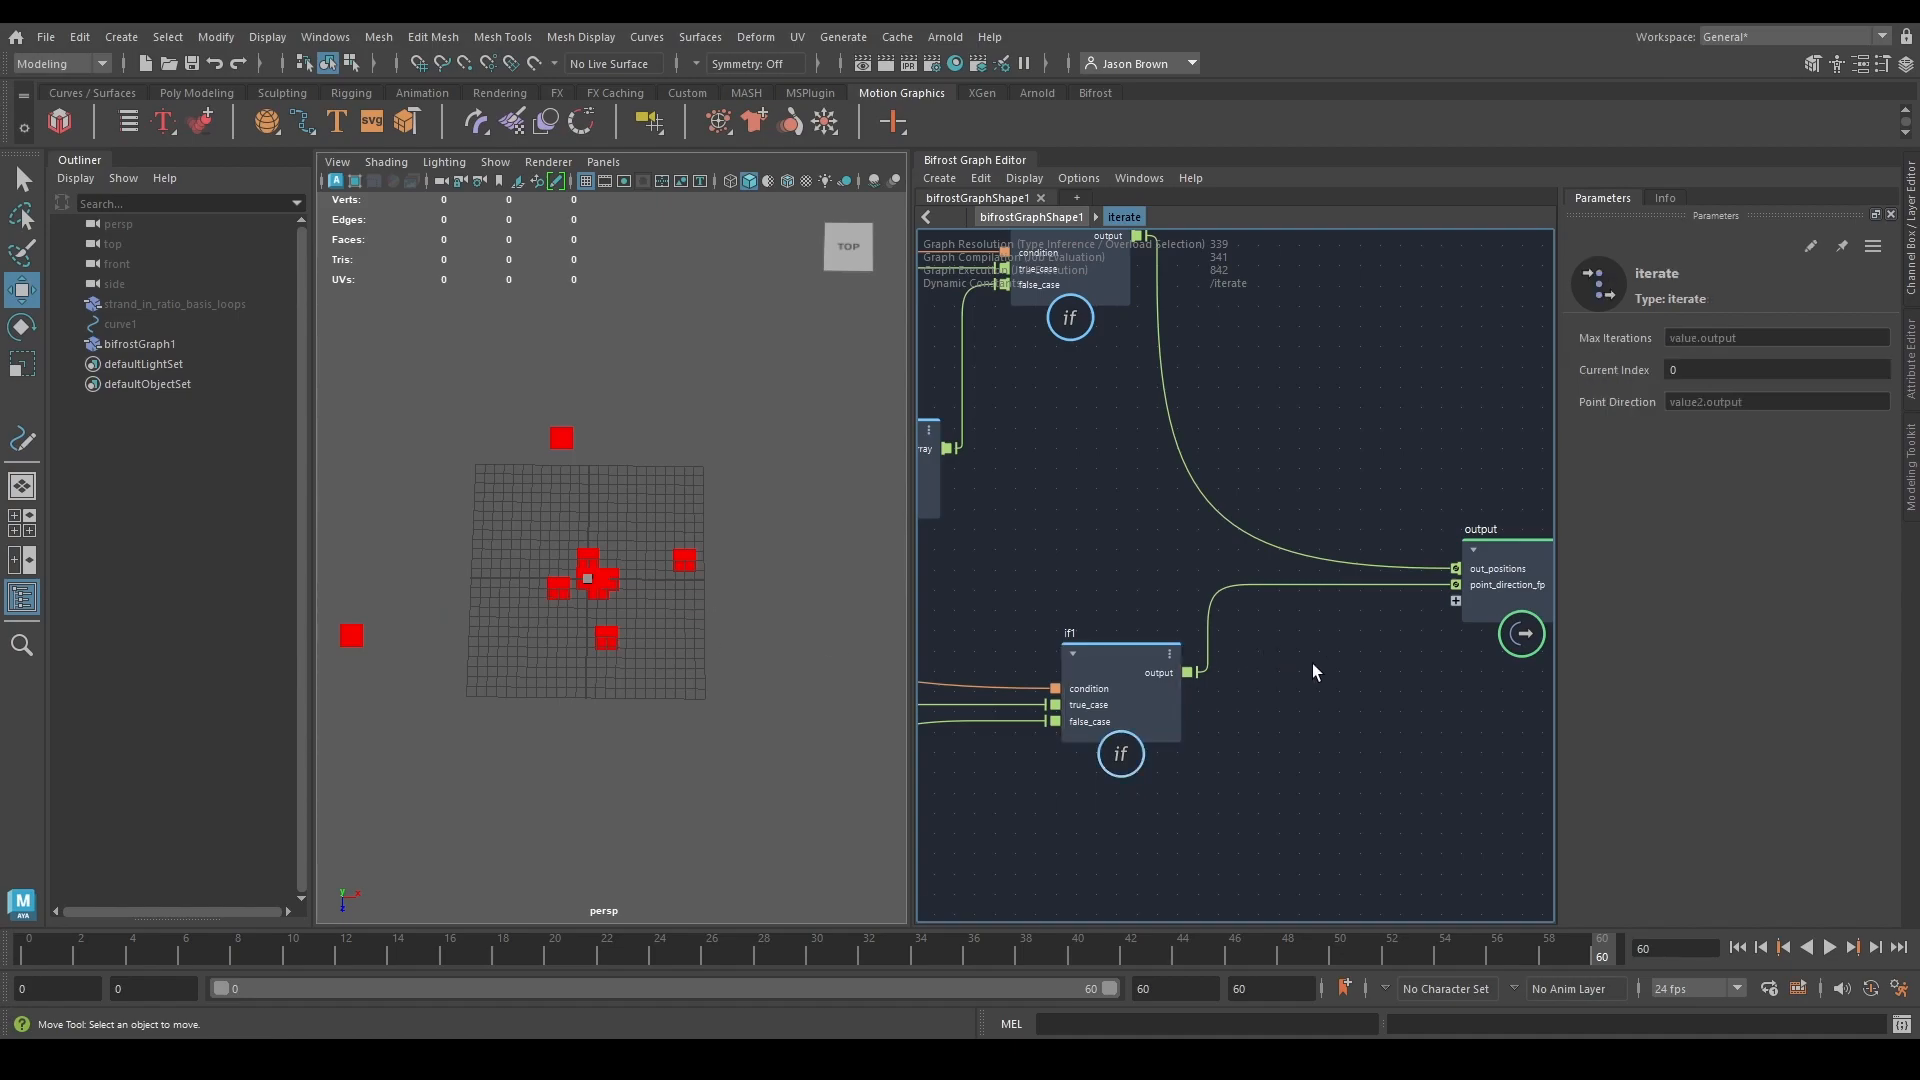
pyautogui.keyDown('alt'); pyautogui.moveTo(1418, 708); pyautogui.dragTo(1079, 769, button='middle'); pyautogui.keyUp('alt')
pyautogui.keyDown('alt'); pyautogui.moveTo(1416, 613); pyautogui.dragTo(1238, 654, button='middle'); pyautogui.keyUp('alt')
pyautogui.click(1380, 540)
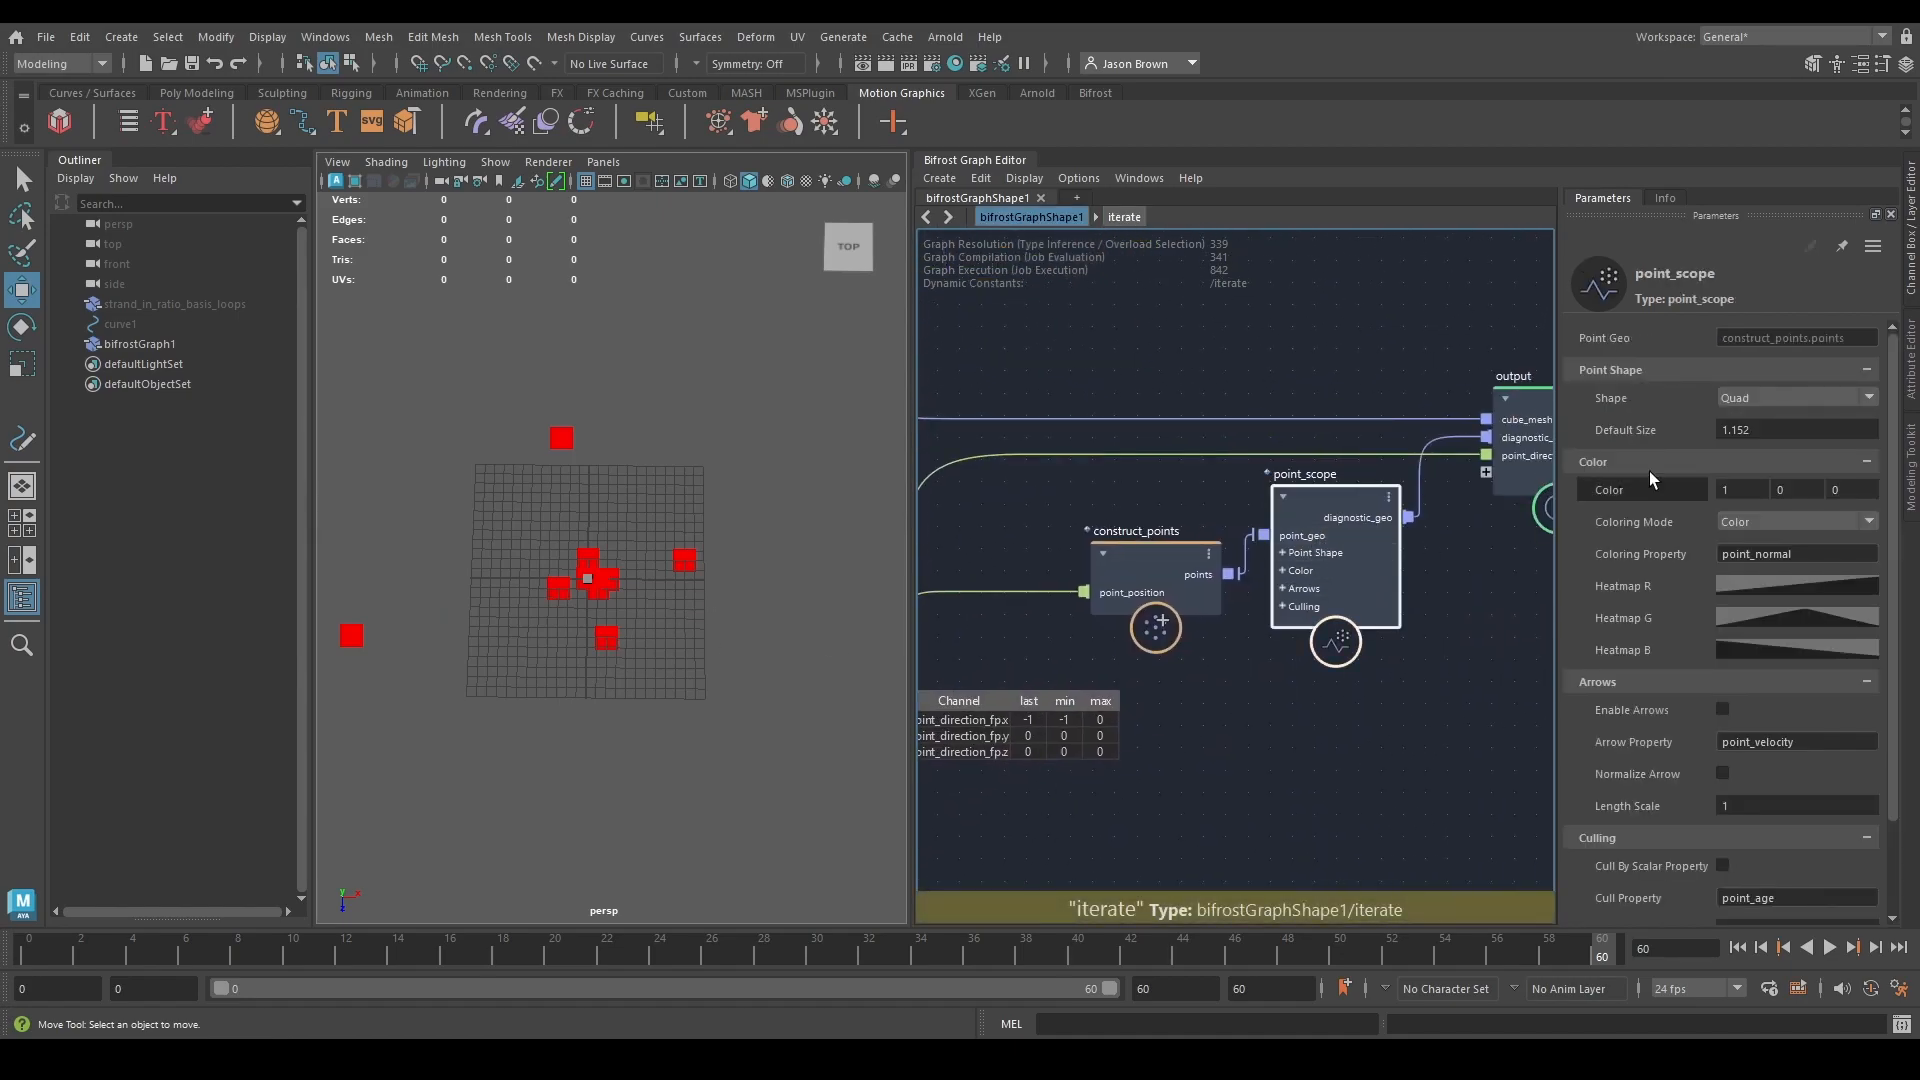
pyautogui.click(1780, 432)
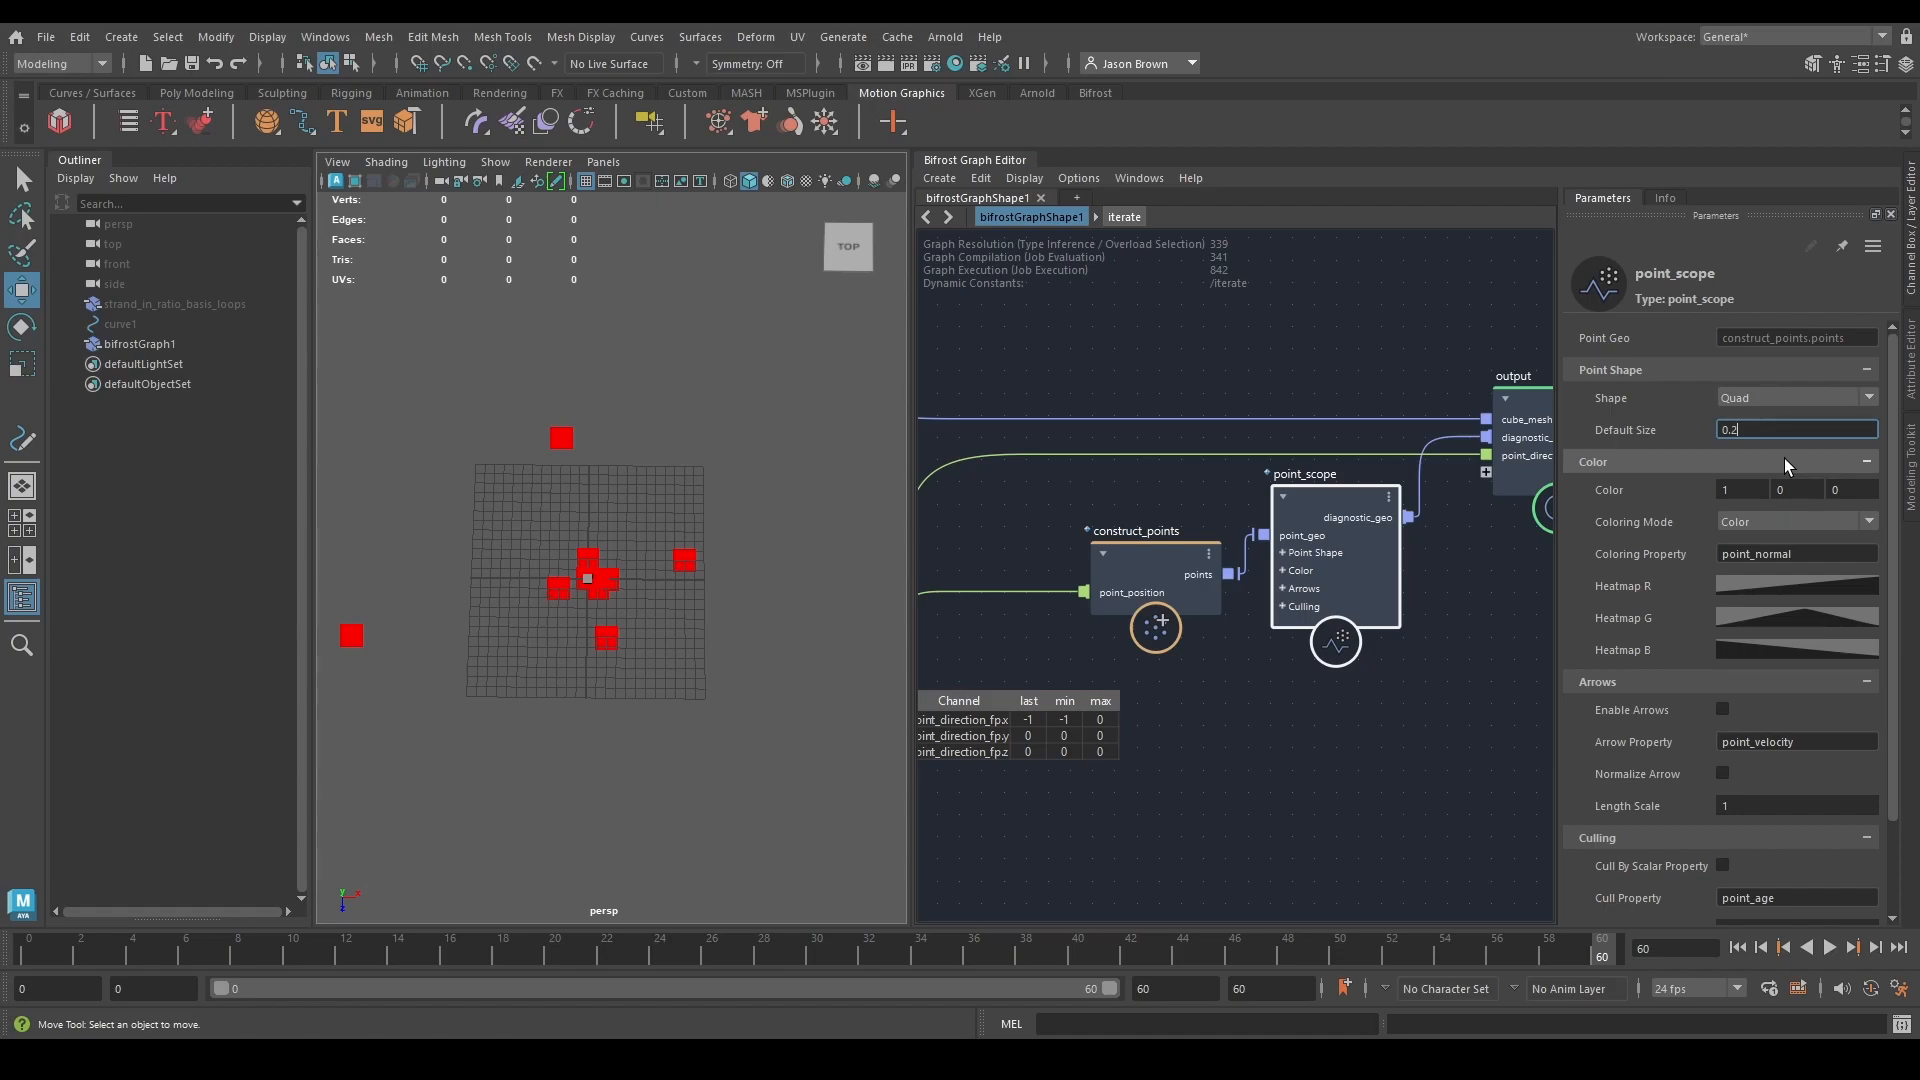
pyautogui.write('0.2')
pyautogui.press('Return')
pyautogui.scroll(5, 600, 530)
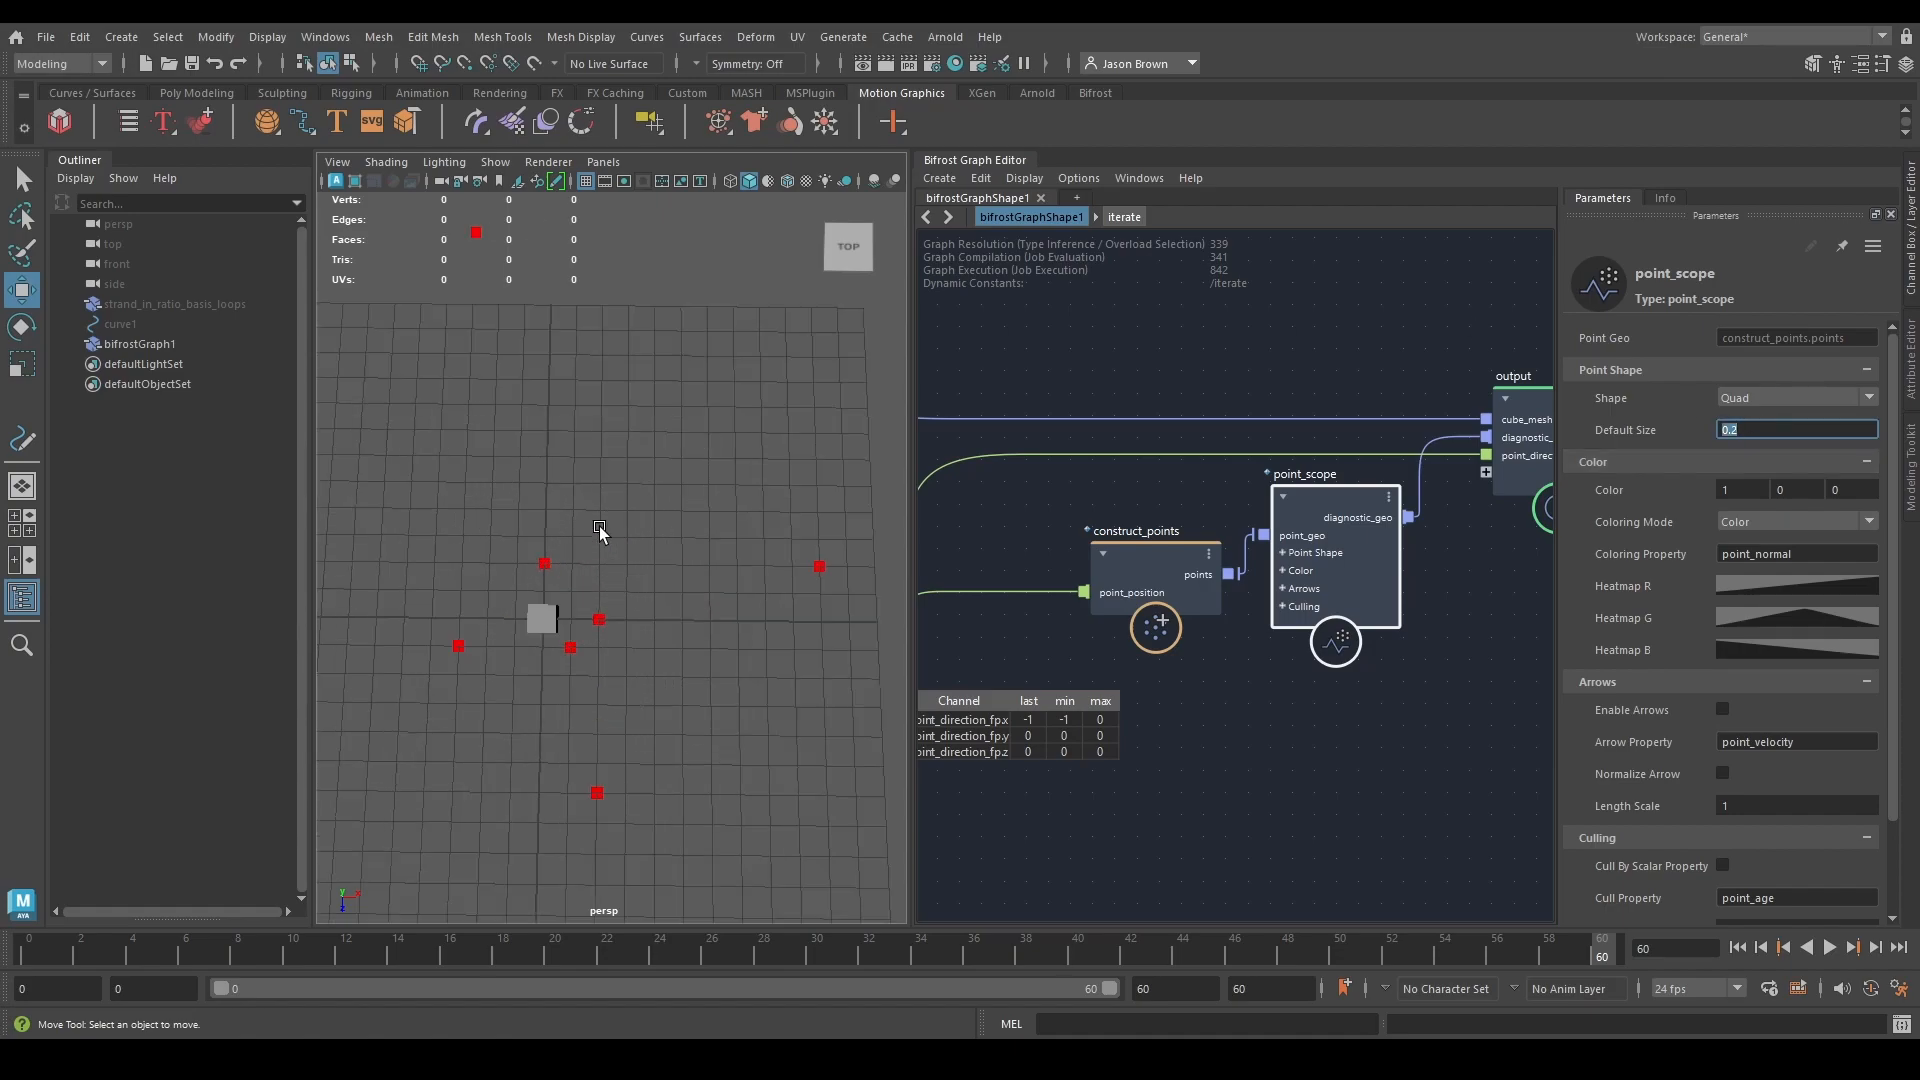
pyautogui.keyDown('alt'); pyautogui.moveTo(819, 588); pyautogui.dragTo(802, 598, button='middle'); pyautogui.keyUp('alt')
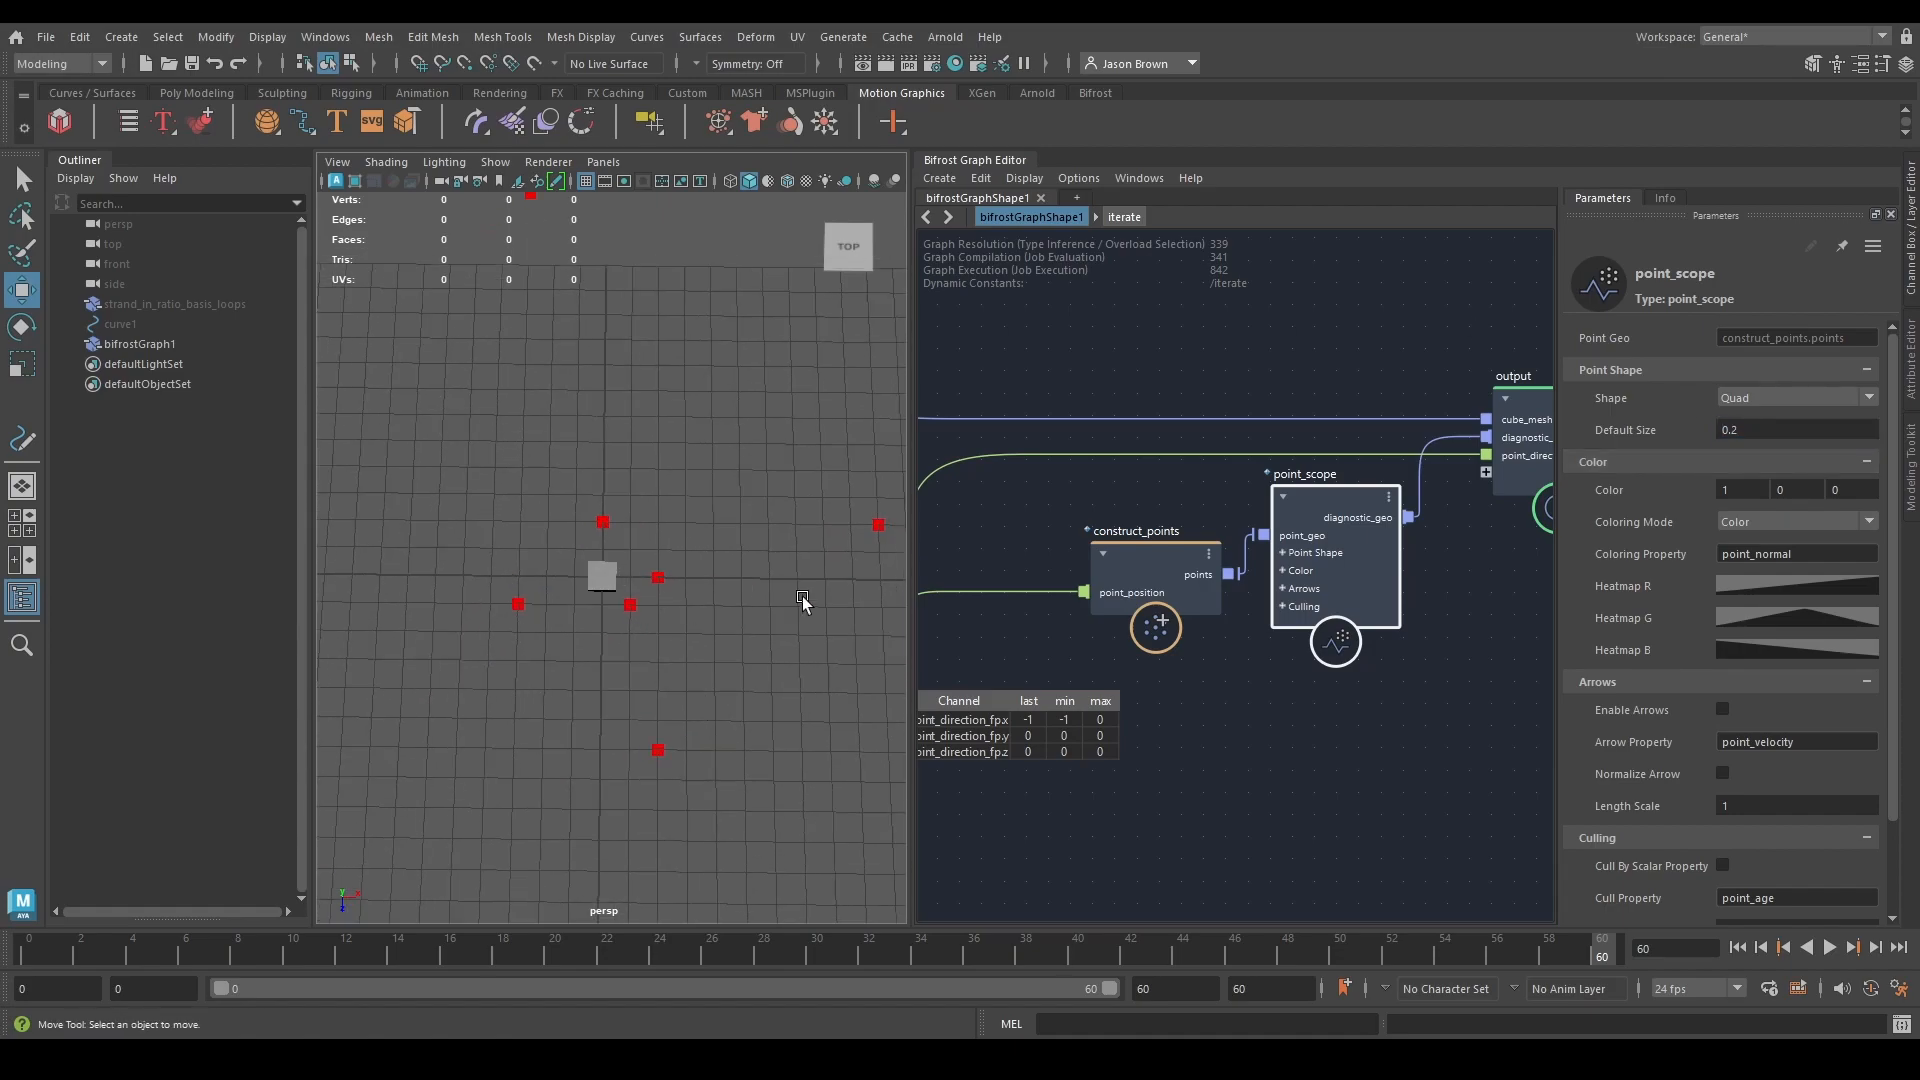
# Disconnect the cube mesh from the output node and delete its cube_mesh port.
pyautogui.click(1427, 418)
pyautogui.moveTo(1485, 419); pyautogui.dragTo(1430, 385)
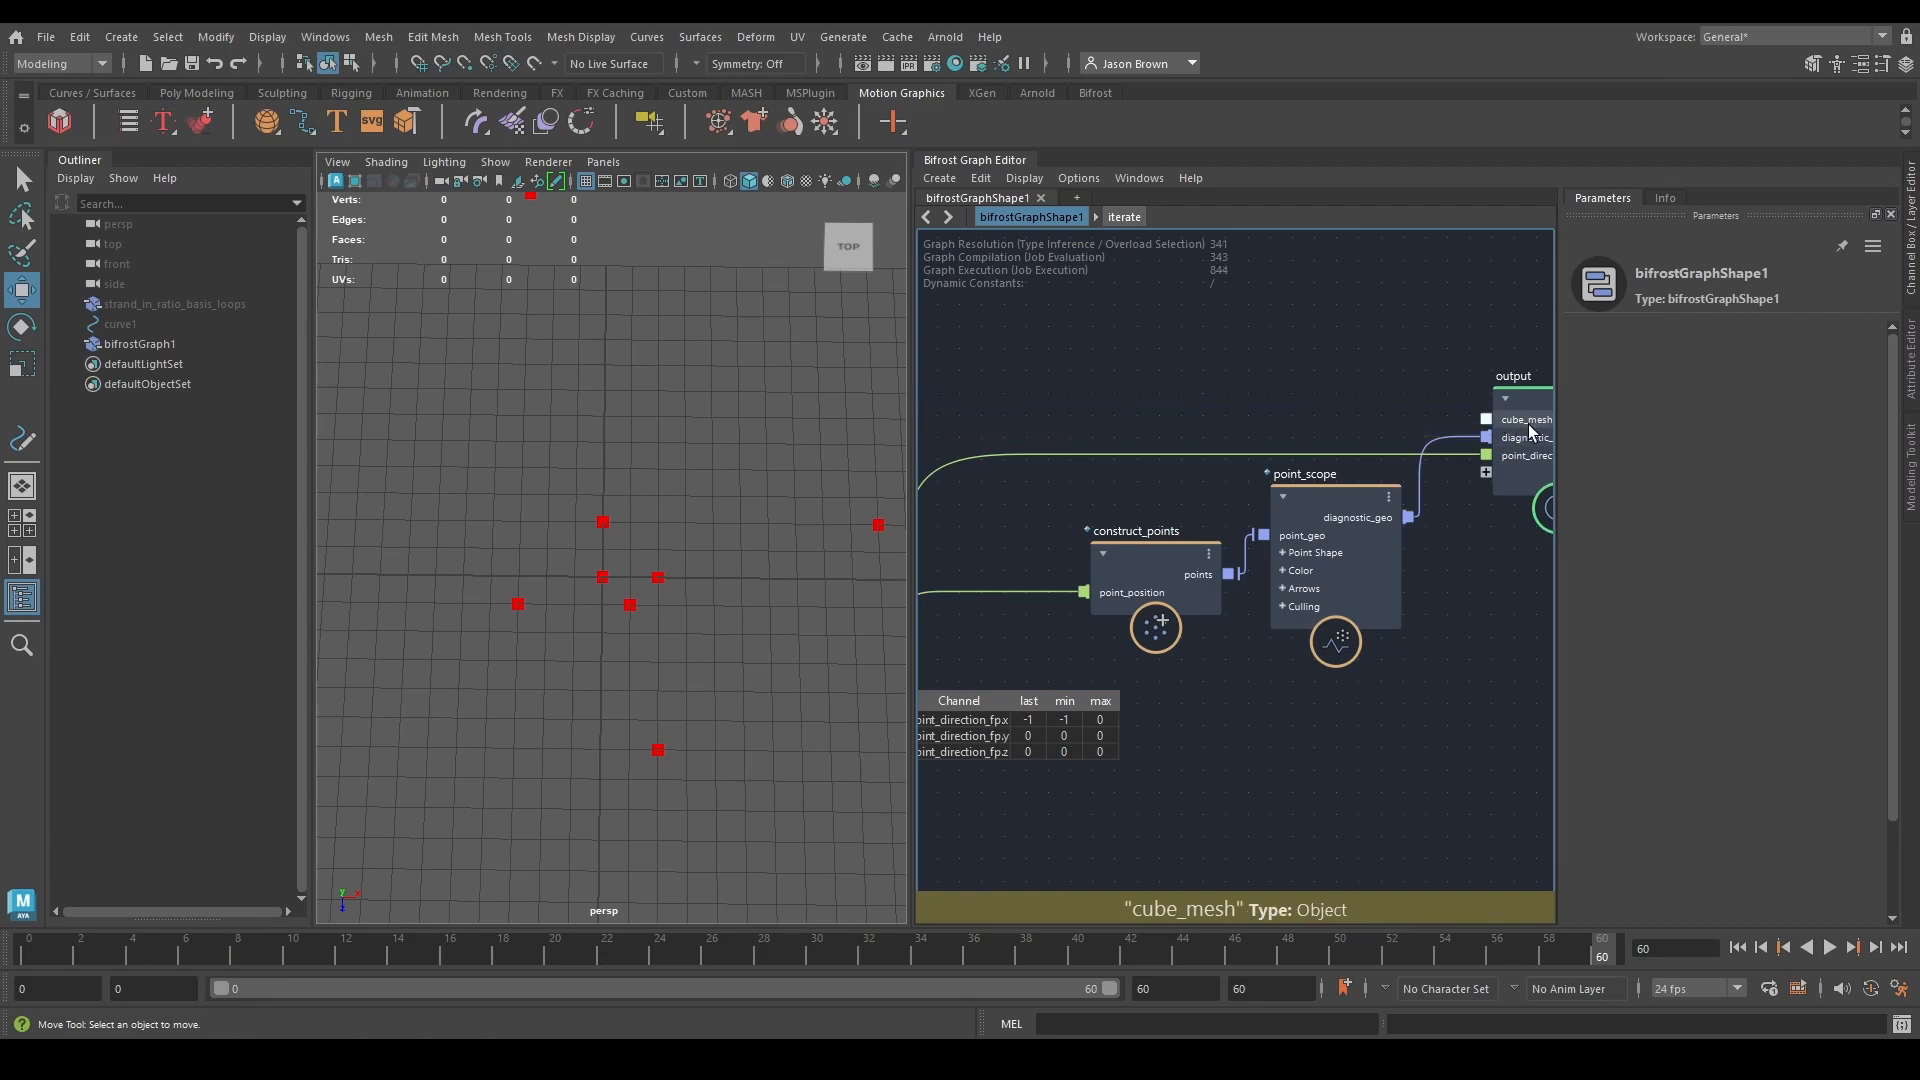
pyautogui.rightClick(1531, 430)
pyautogui.click(1572, 447)
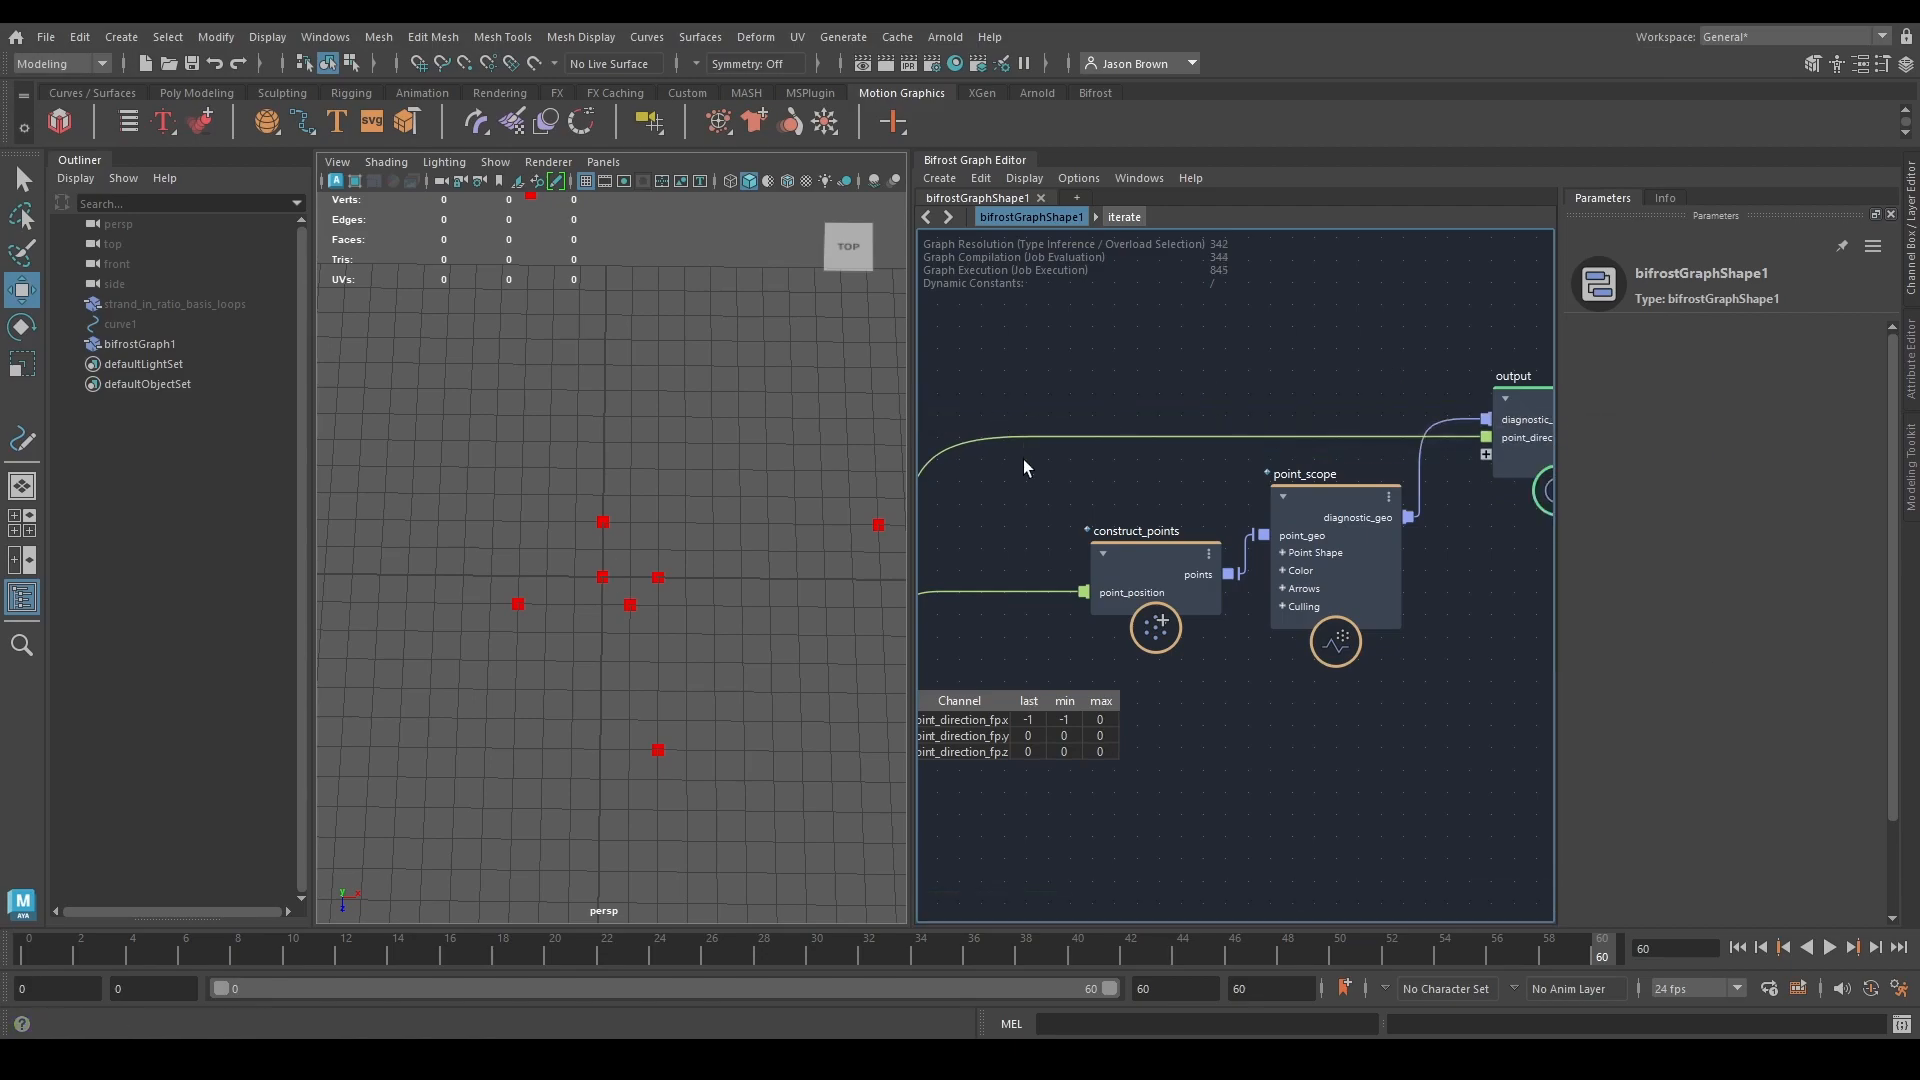
# Remove the watchpoint and connection from iterate's point_direction_fp output, and line up iterate with construct_points.
pyautogui.moveTo(1235, 698); pyautogui.dragTo(1363, 721, button='middle')
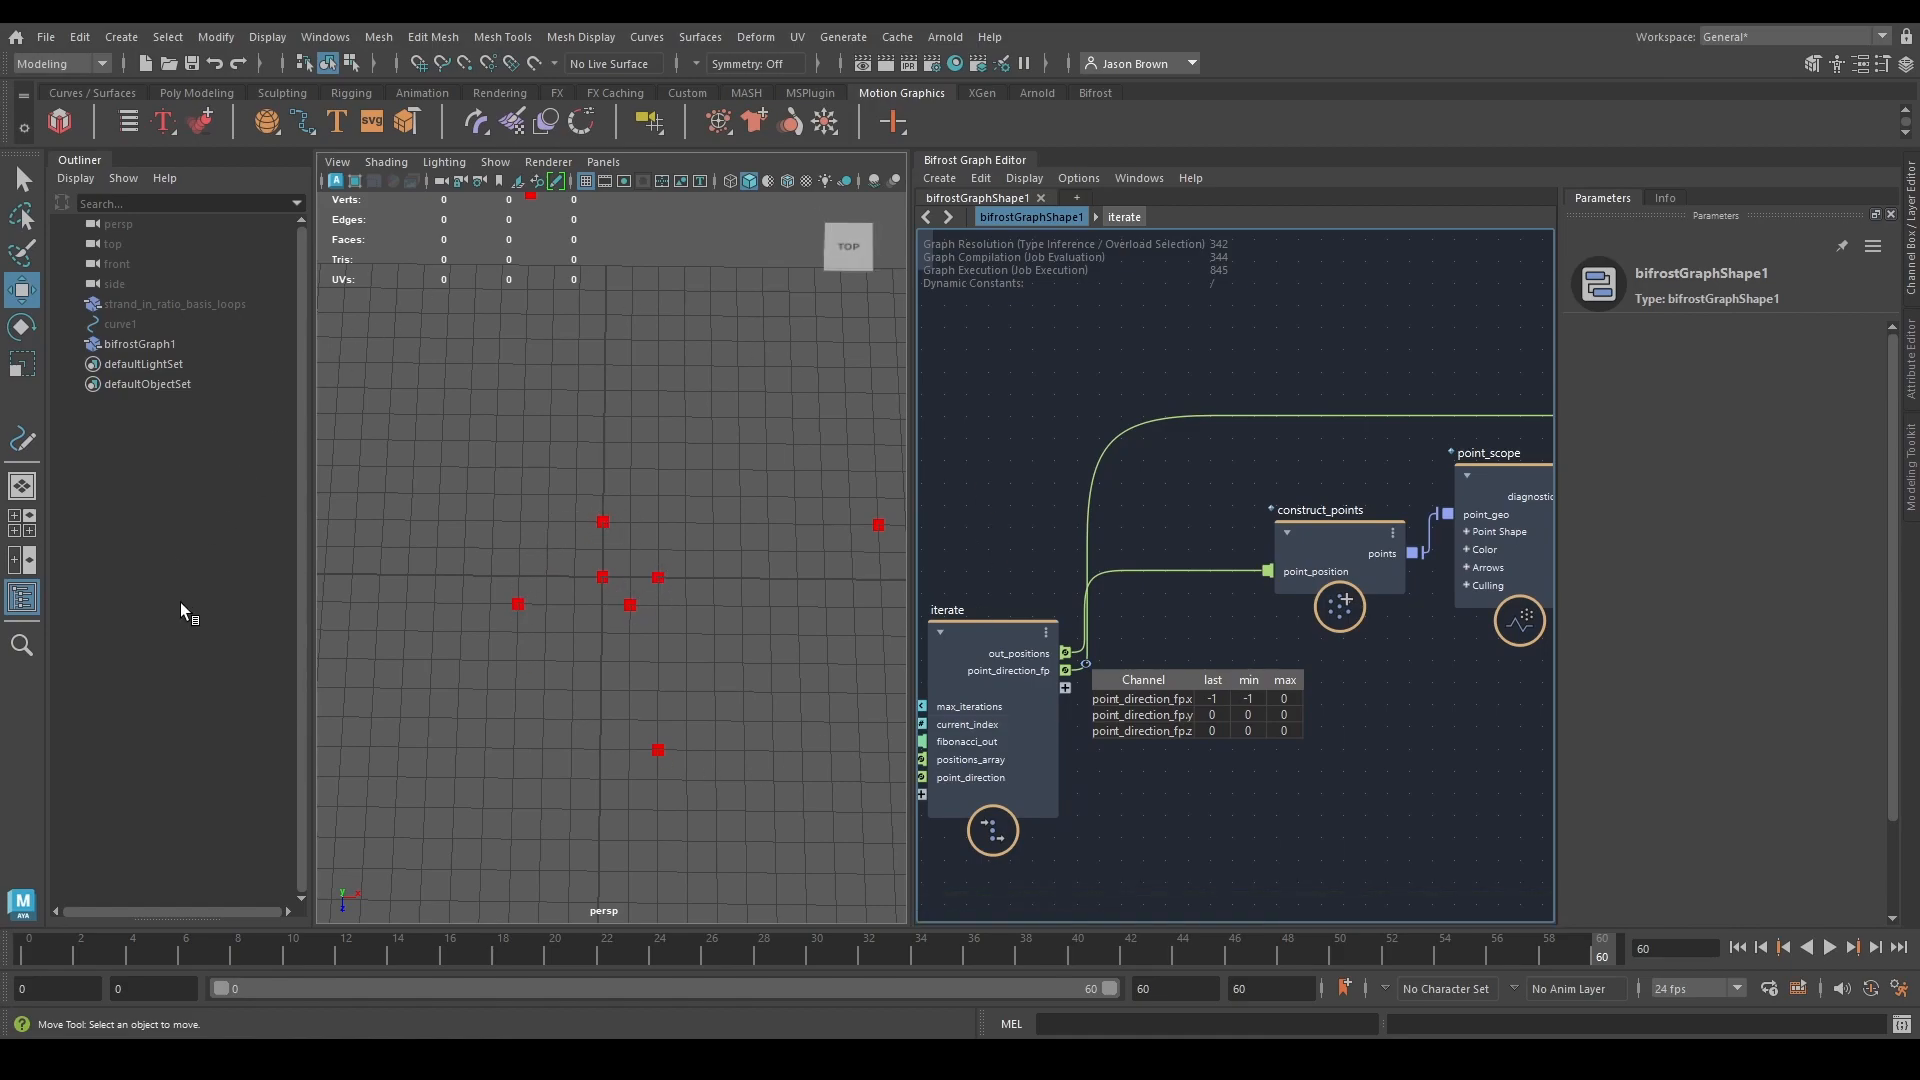
pyautogui.moveTo(976, 720); pyautogui.dragTo(1142, 692, button='middle')
pyautogui.moveTo(1142, 693); pyautogui.dragTo(1129, 645)
pyautogui.click(1287, 472)
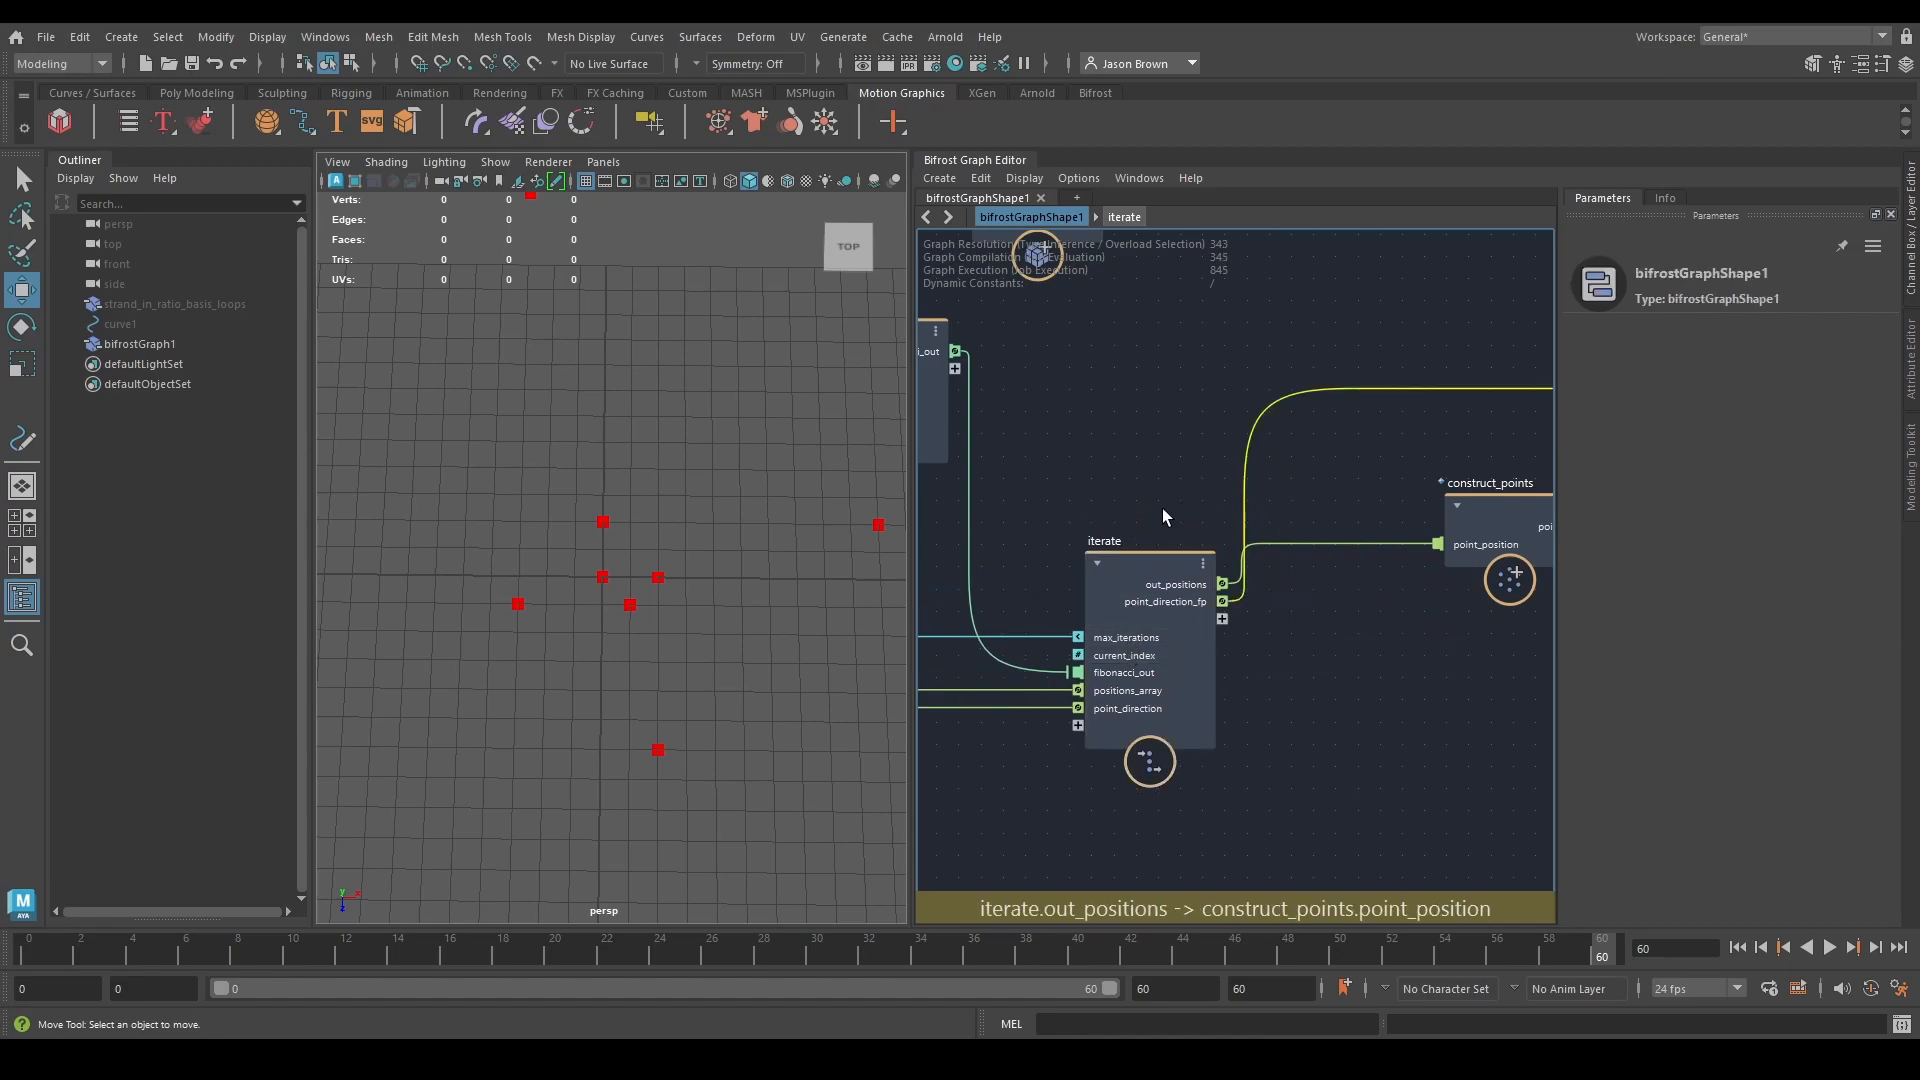
pyautogui.moveTo(1485, 533); pyautogui.dragTo(1485, 574)
pyautogui.scroll(-2, 1459, 704)
pyautogui.moveTo(1460, 705); pyautogui.dragTo(1328, 754, button='middle')
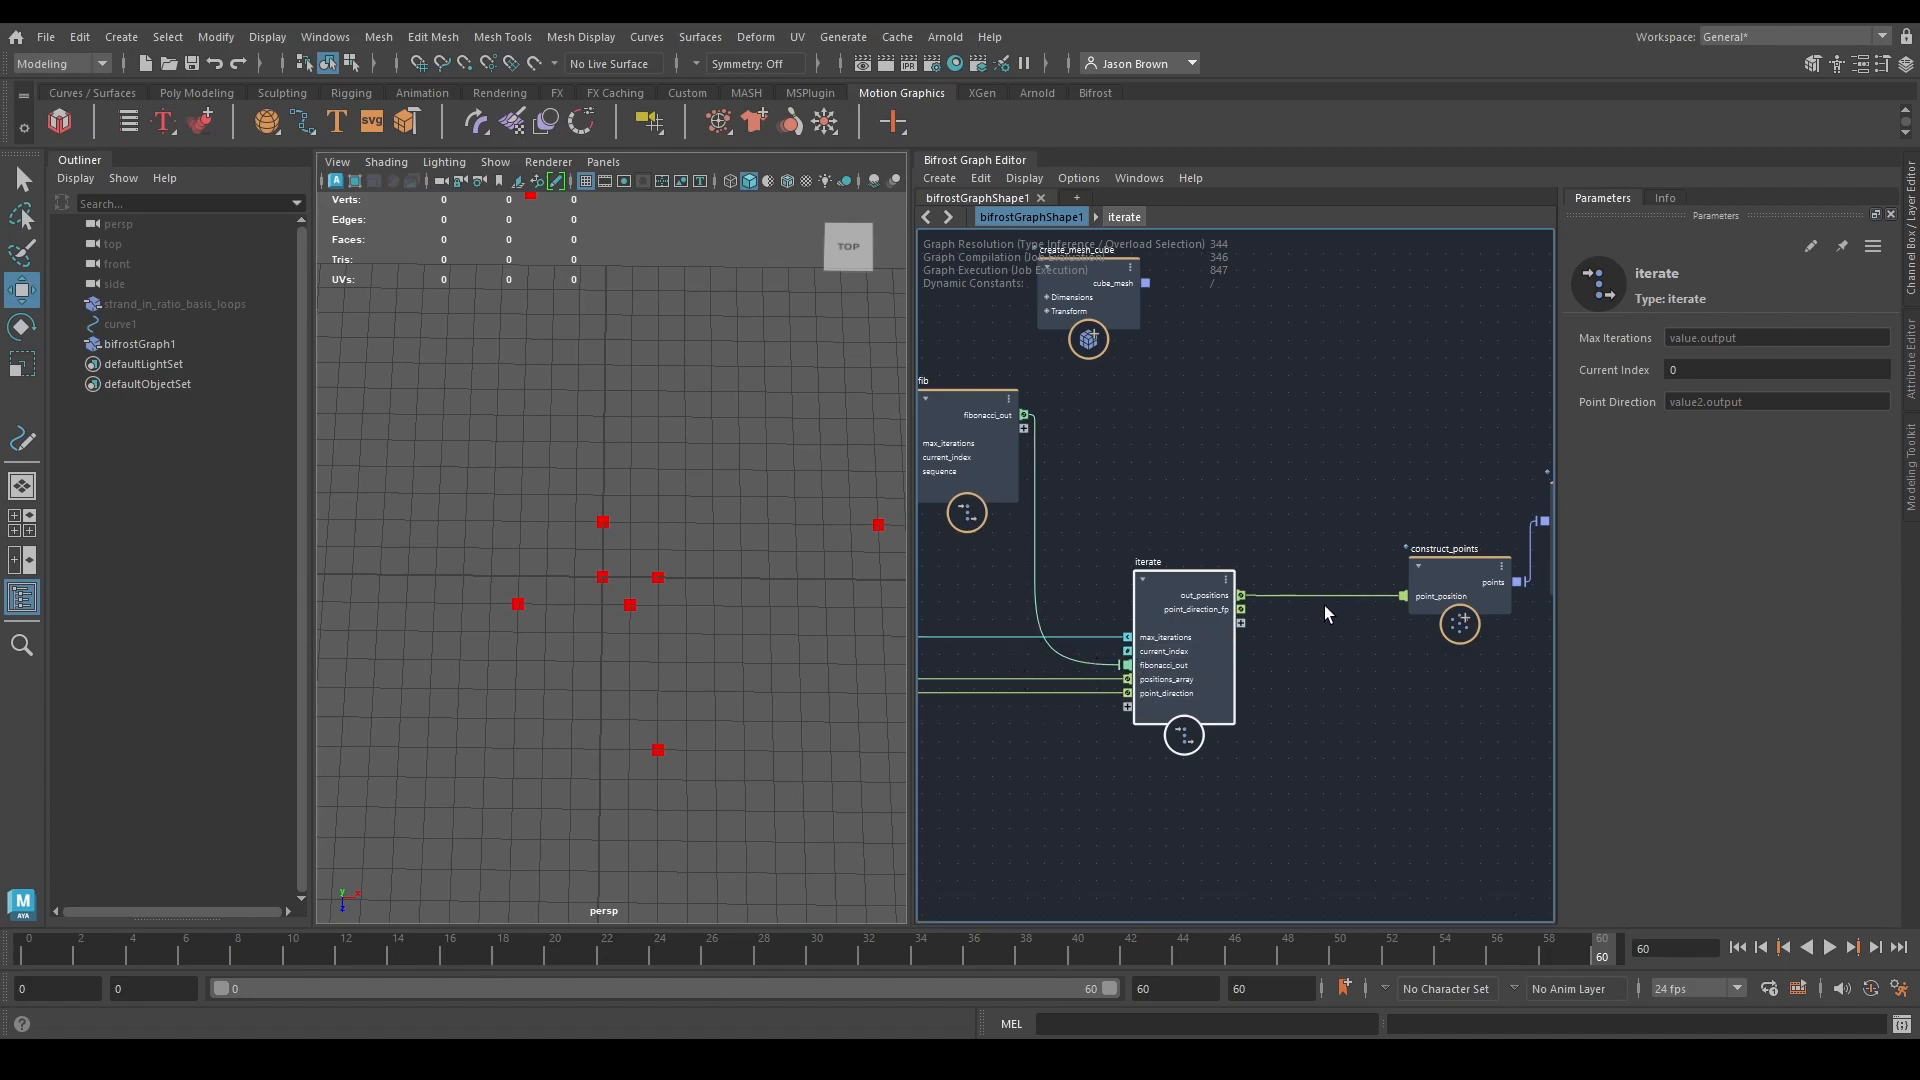
pyautogui.moveTo(1313, 620); pyautogui.dragTo(1306, 624)
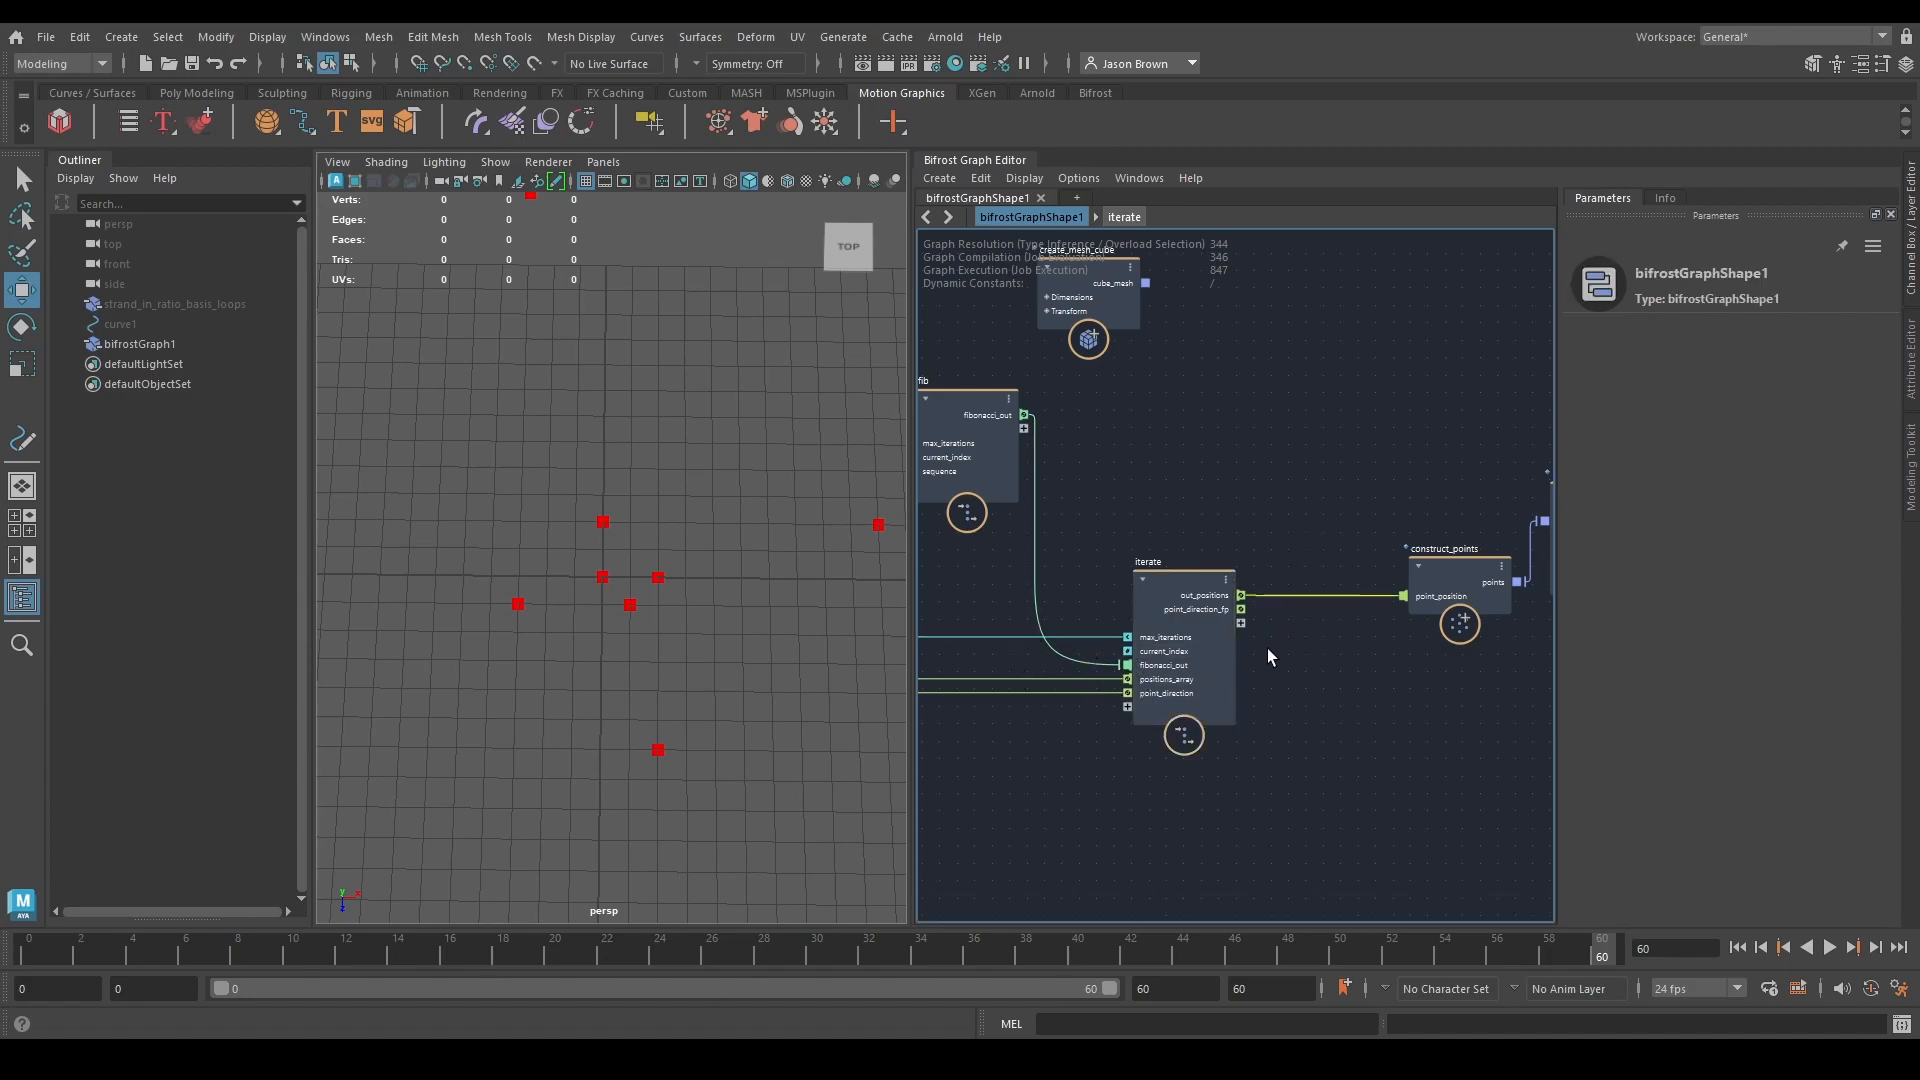
pyautogui.scroll(2, 1290, 708)
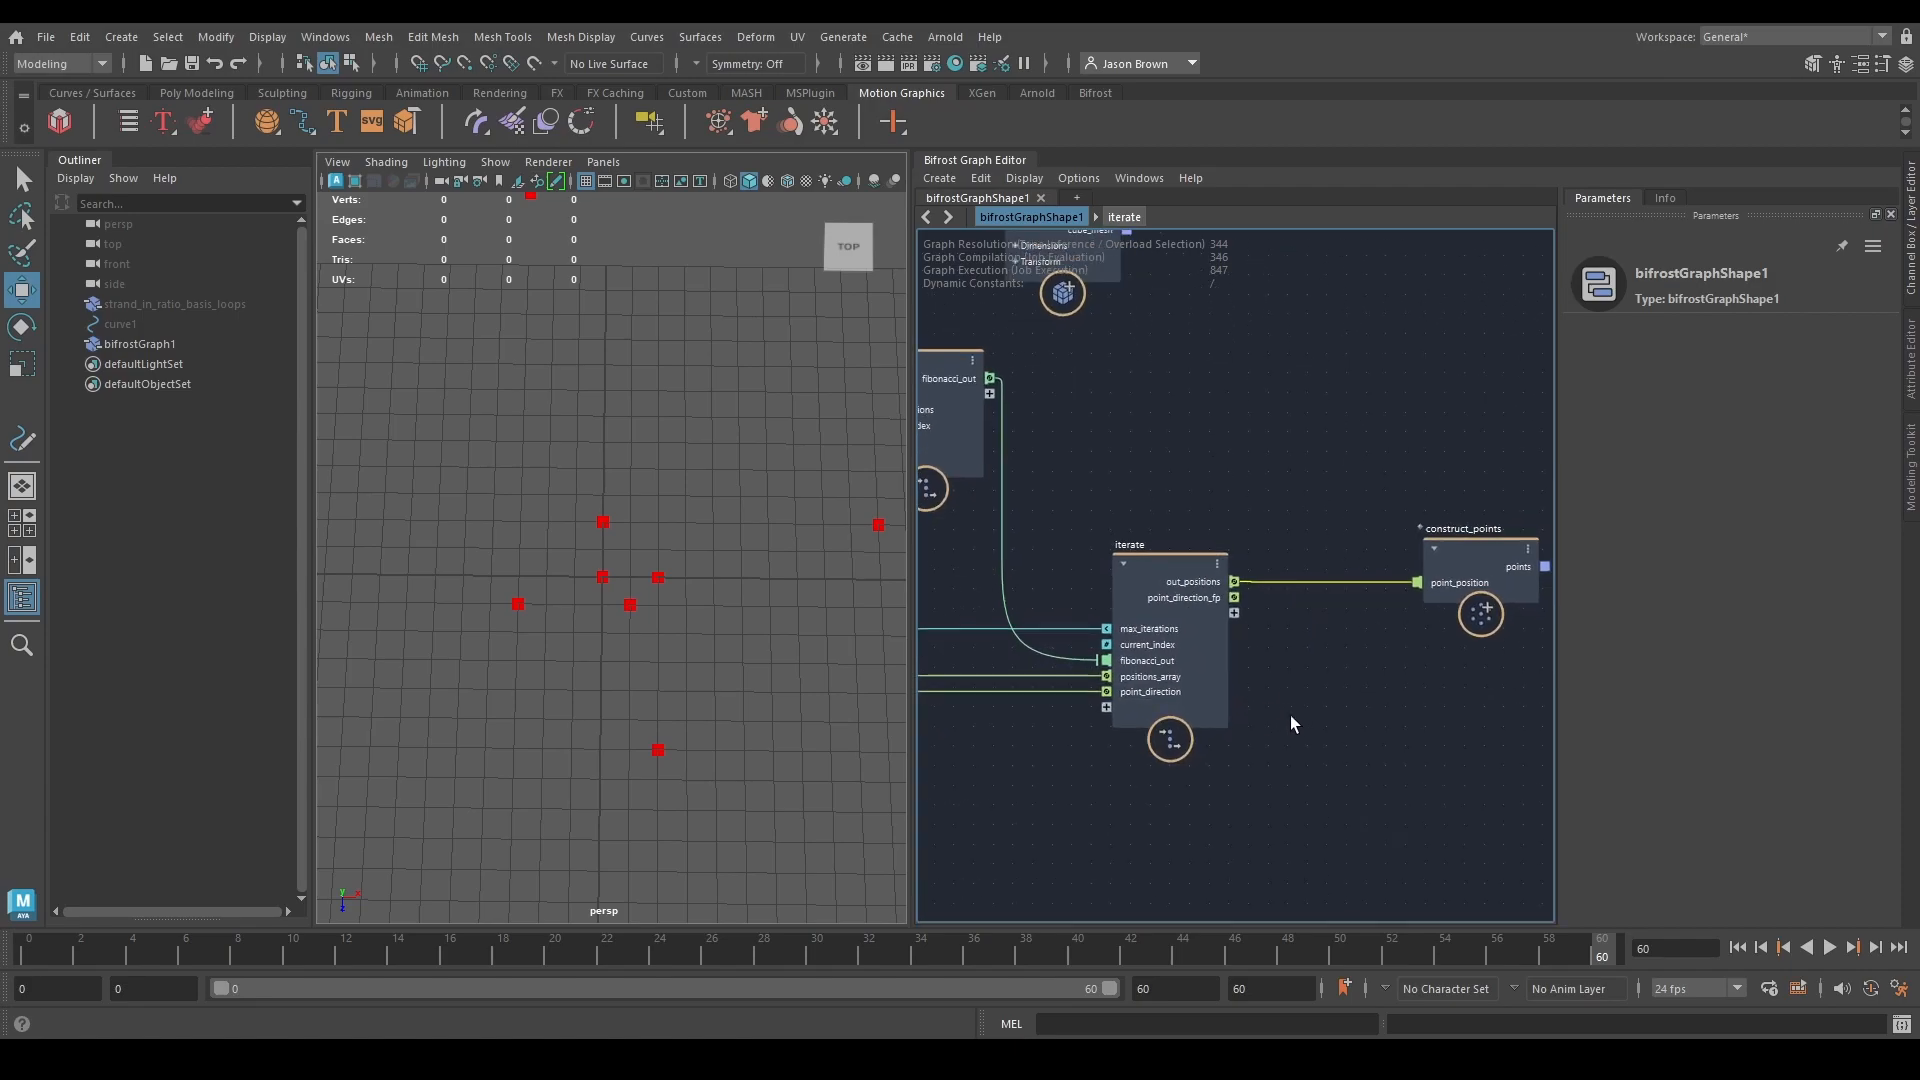
# Open the iterate compound and review the rotate_by_quaternion, center_of_rotation and scaled_direction_vector nodes.
pyautogui.doubleClick(1219, 664)
pyautogui.scroll(5, 1265, 540)
pyautogui.click(1136, 812)
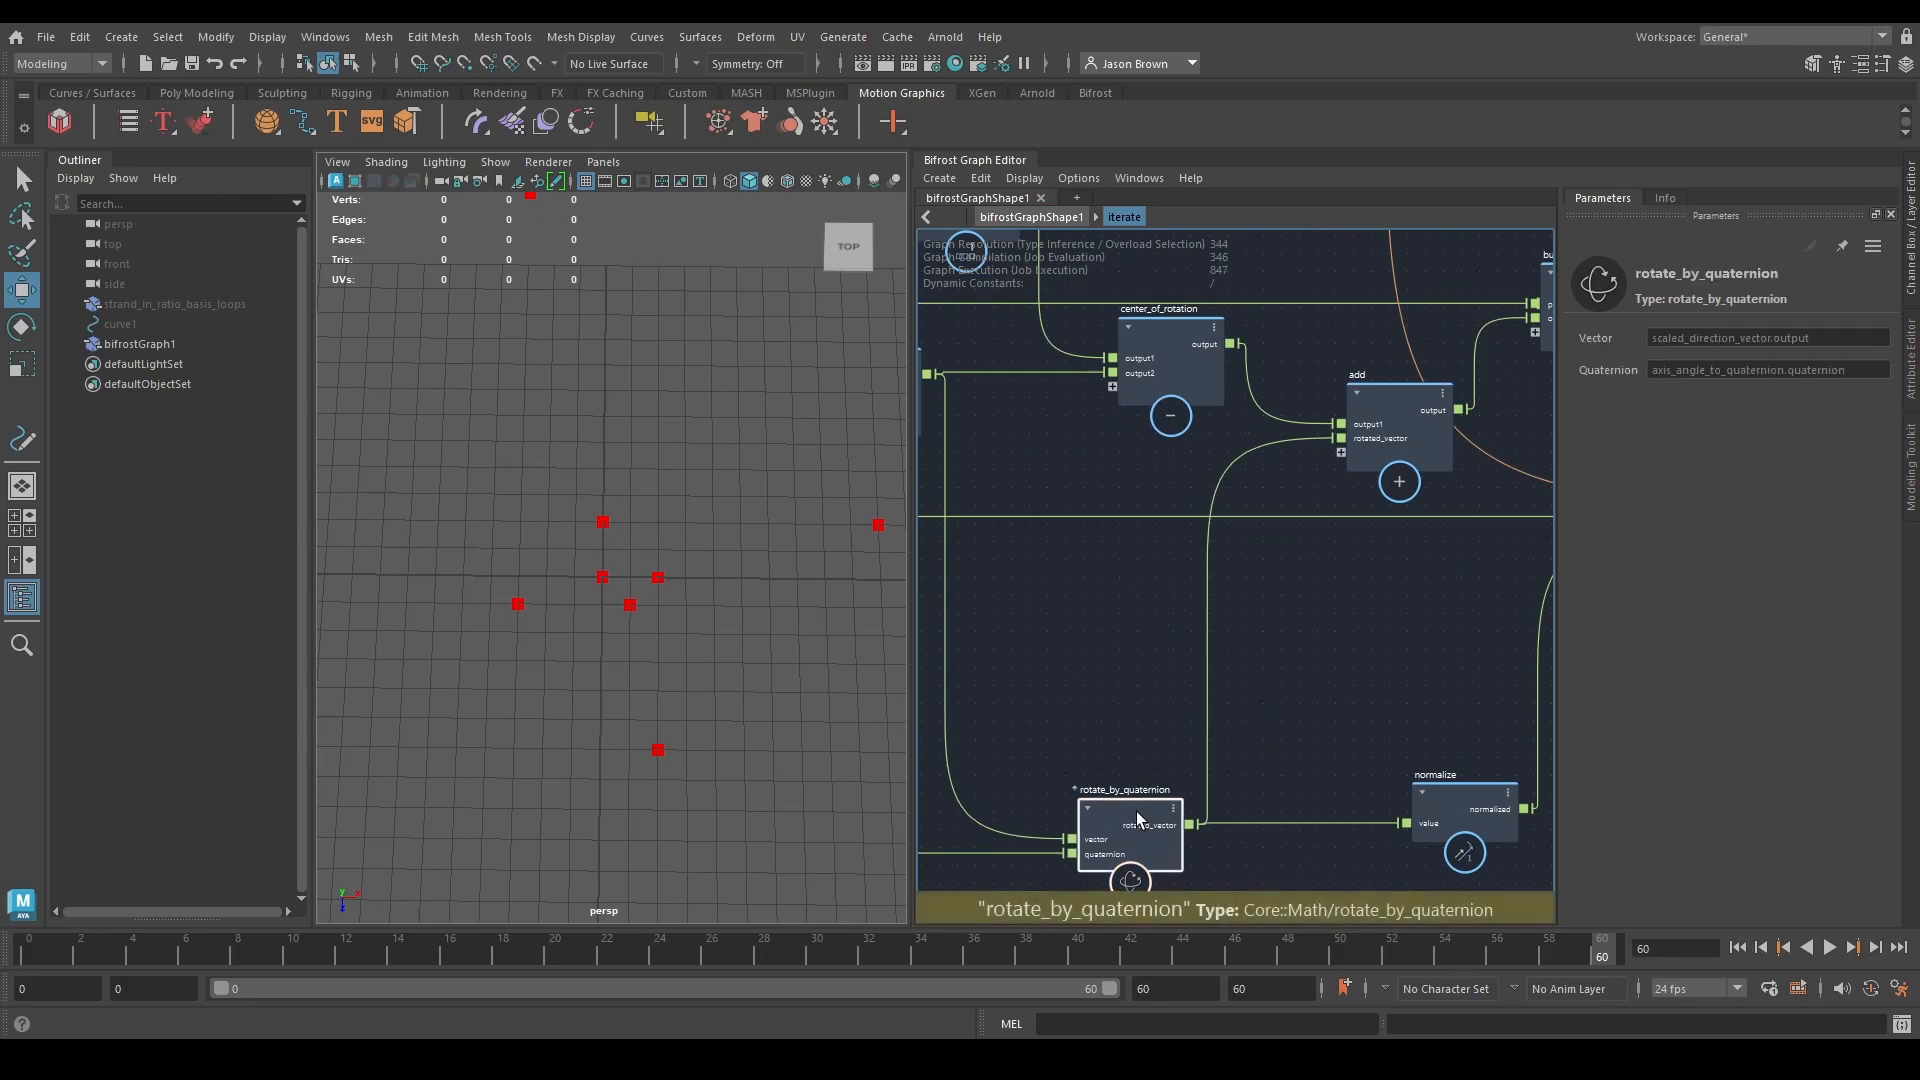
pyautogui.moveTo(1273, 686); pyautogui.dragTo(1274, 785, button='middle')
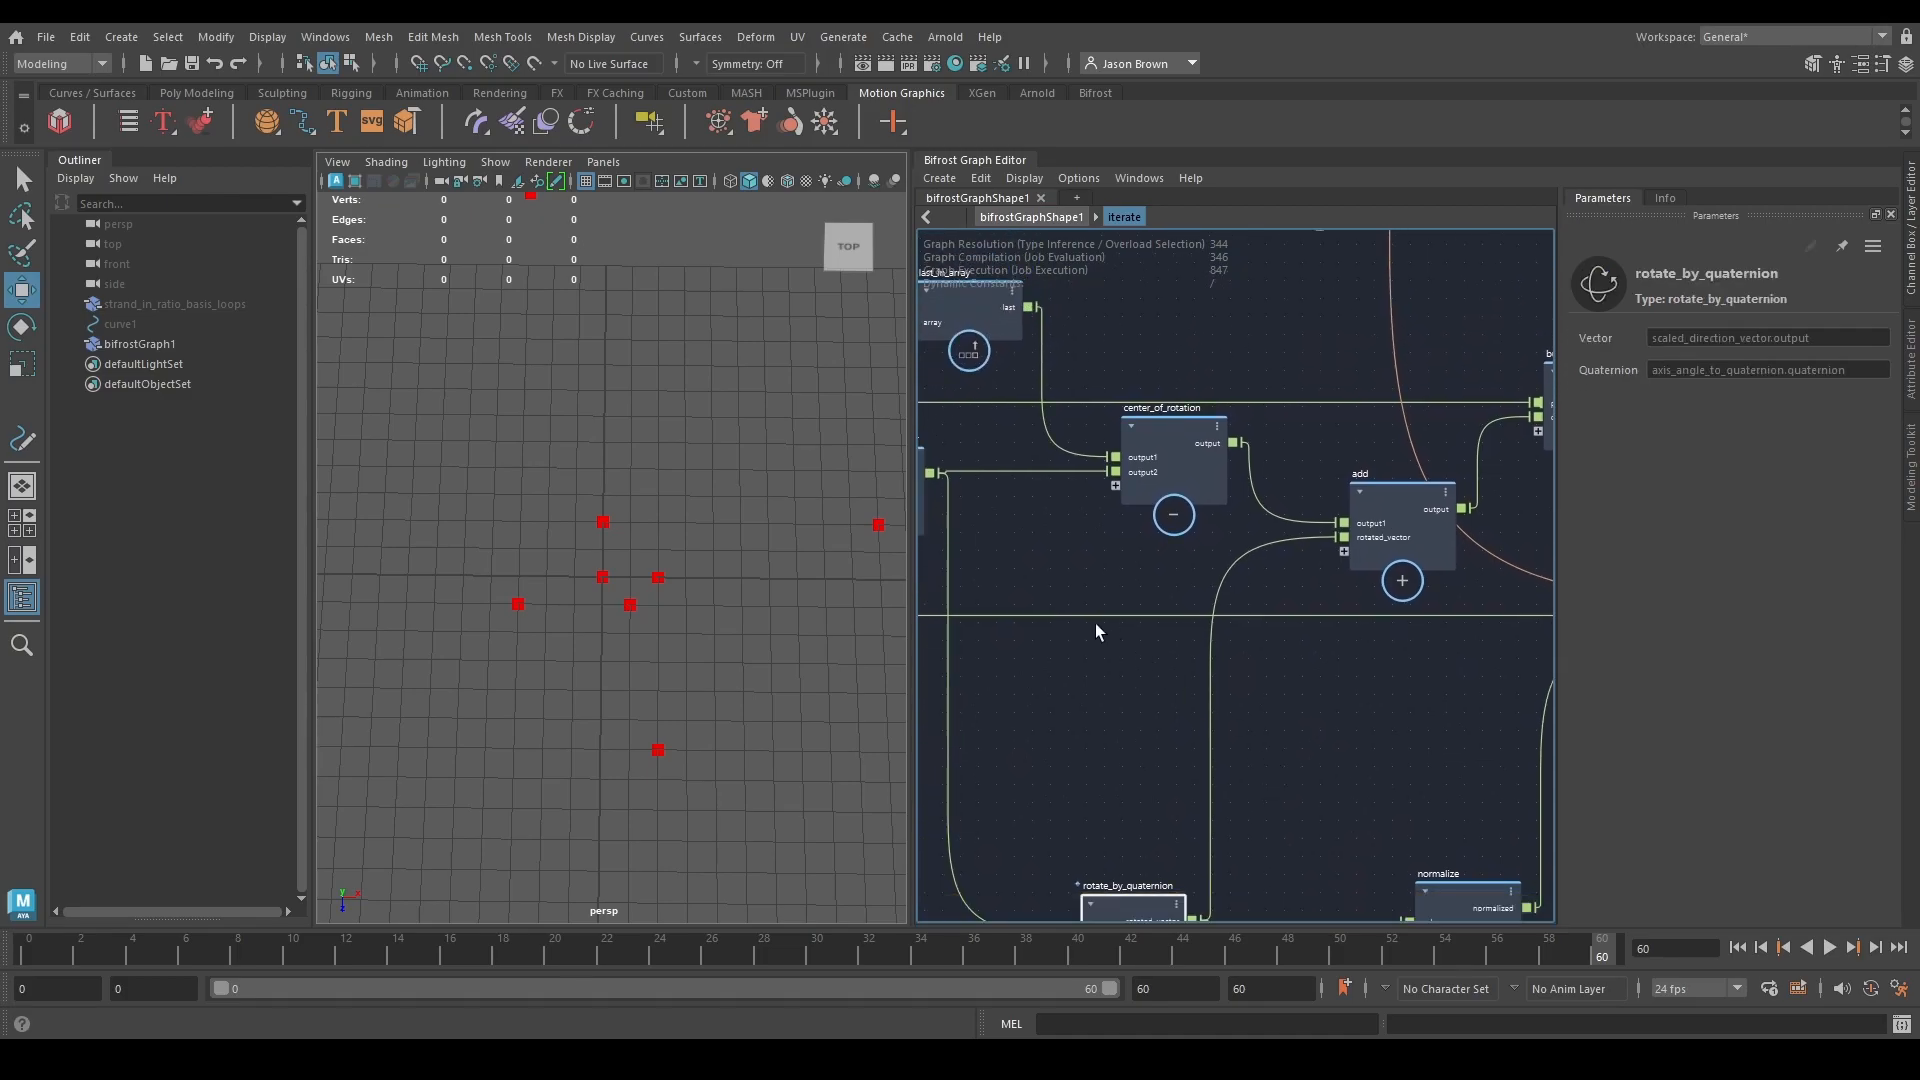
pyautogui.moveTo(1095, 622); pyautogui.dragTo(1122, 664, button='middle')
pyautogui.click(1196, 500)
pyautogui.moveTo(1194, 495); pyautogui.dragTo(1194, 485)
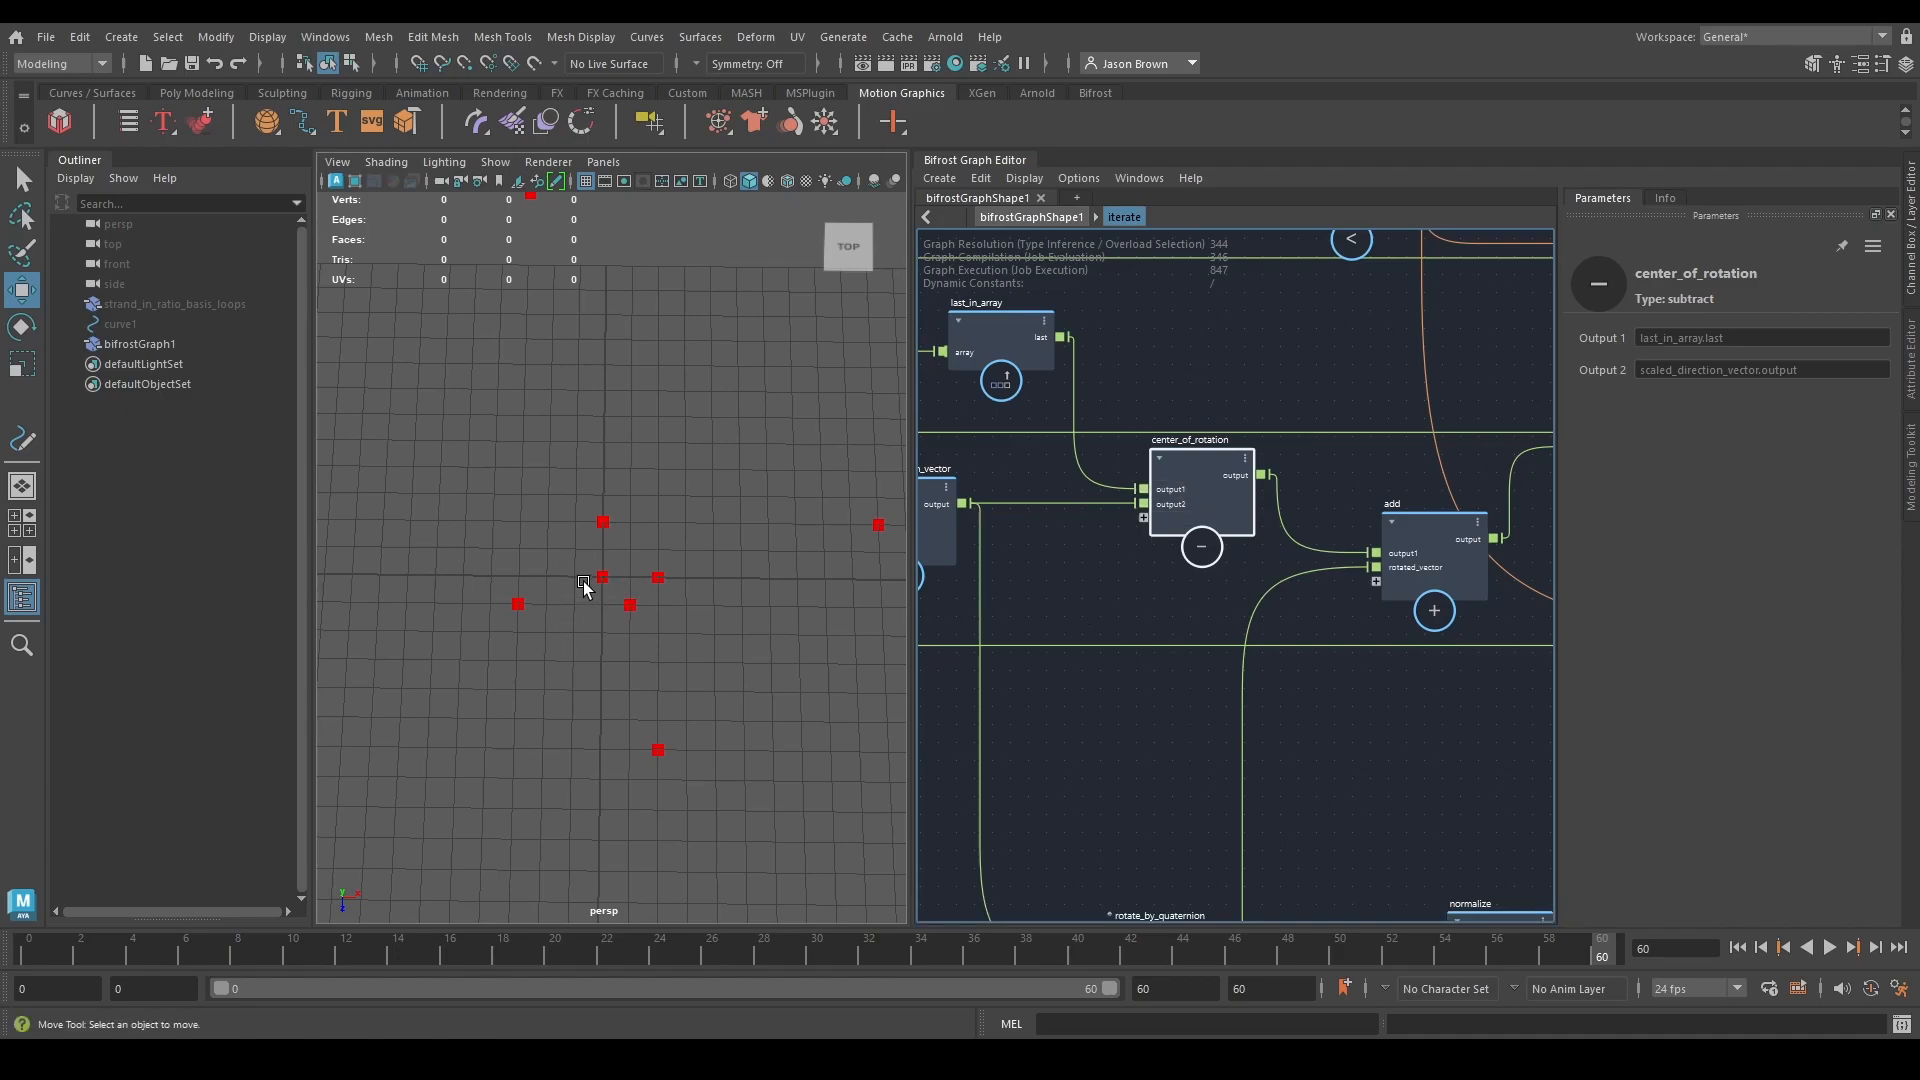
pyautogui.moveTo(979, 722); pyautogui.dragTo(1165, 776, button='middle')
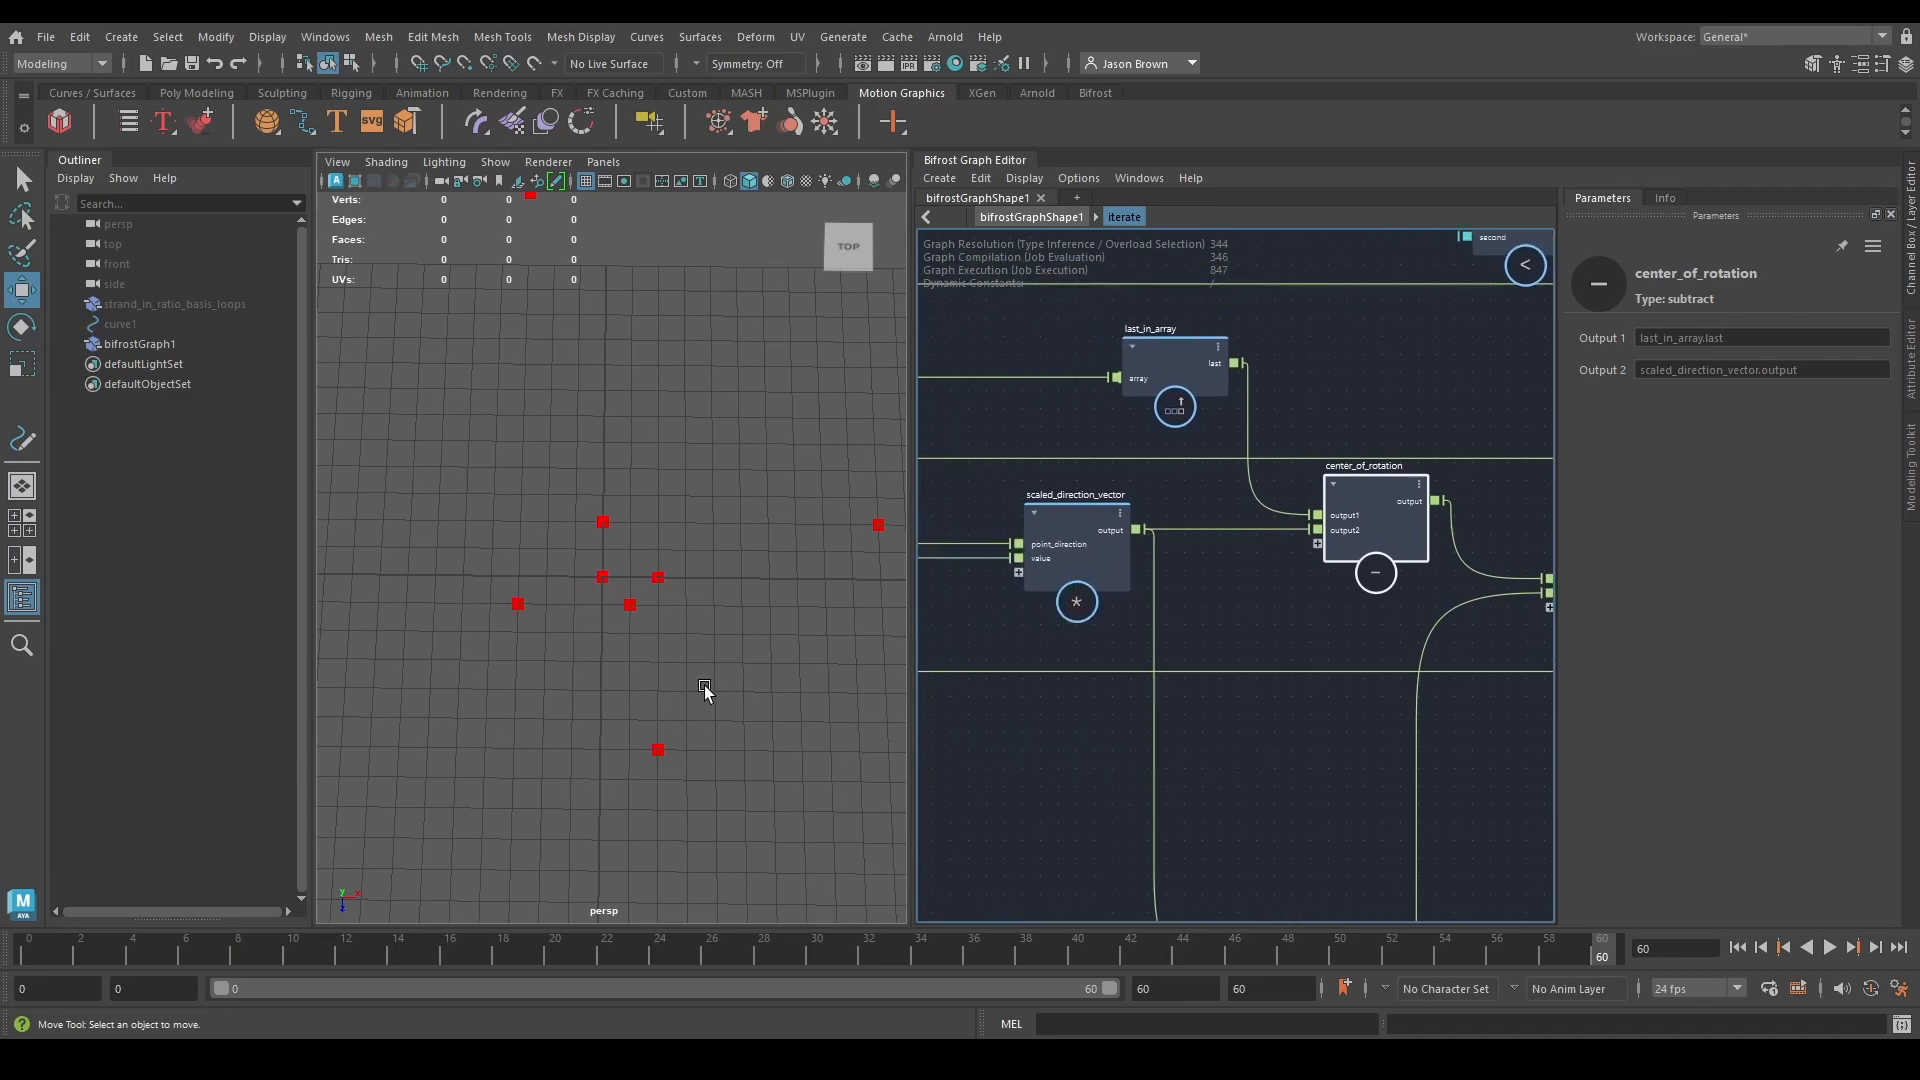
pyautogui.moveTo(1012, 704); pyautogui.dragTo(1364, 704, button='middle')
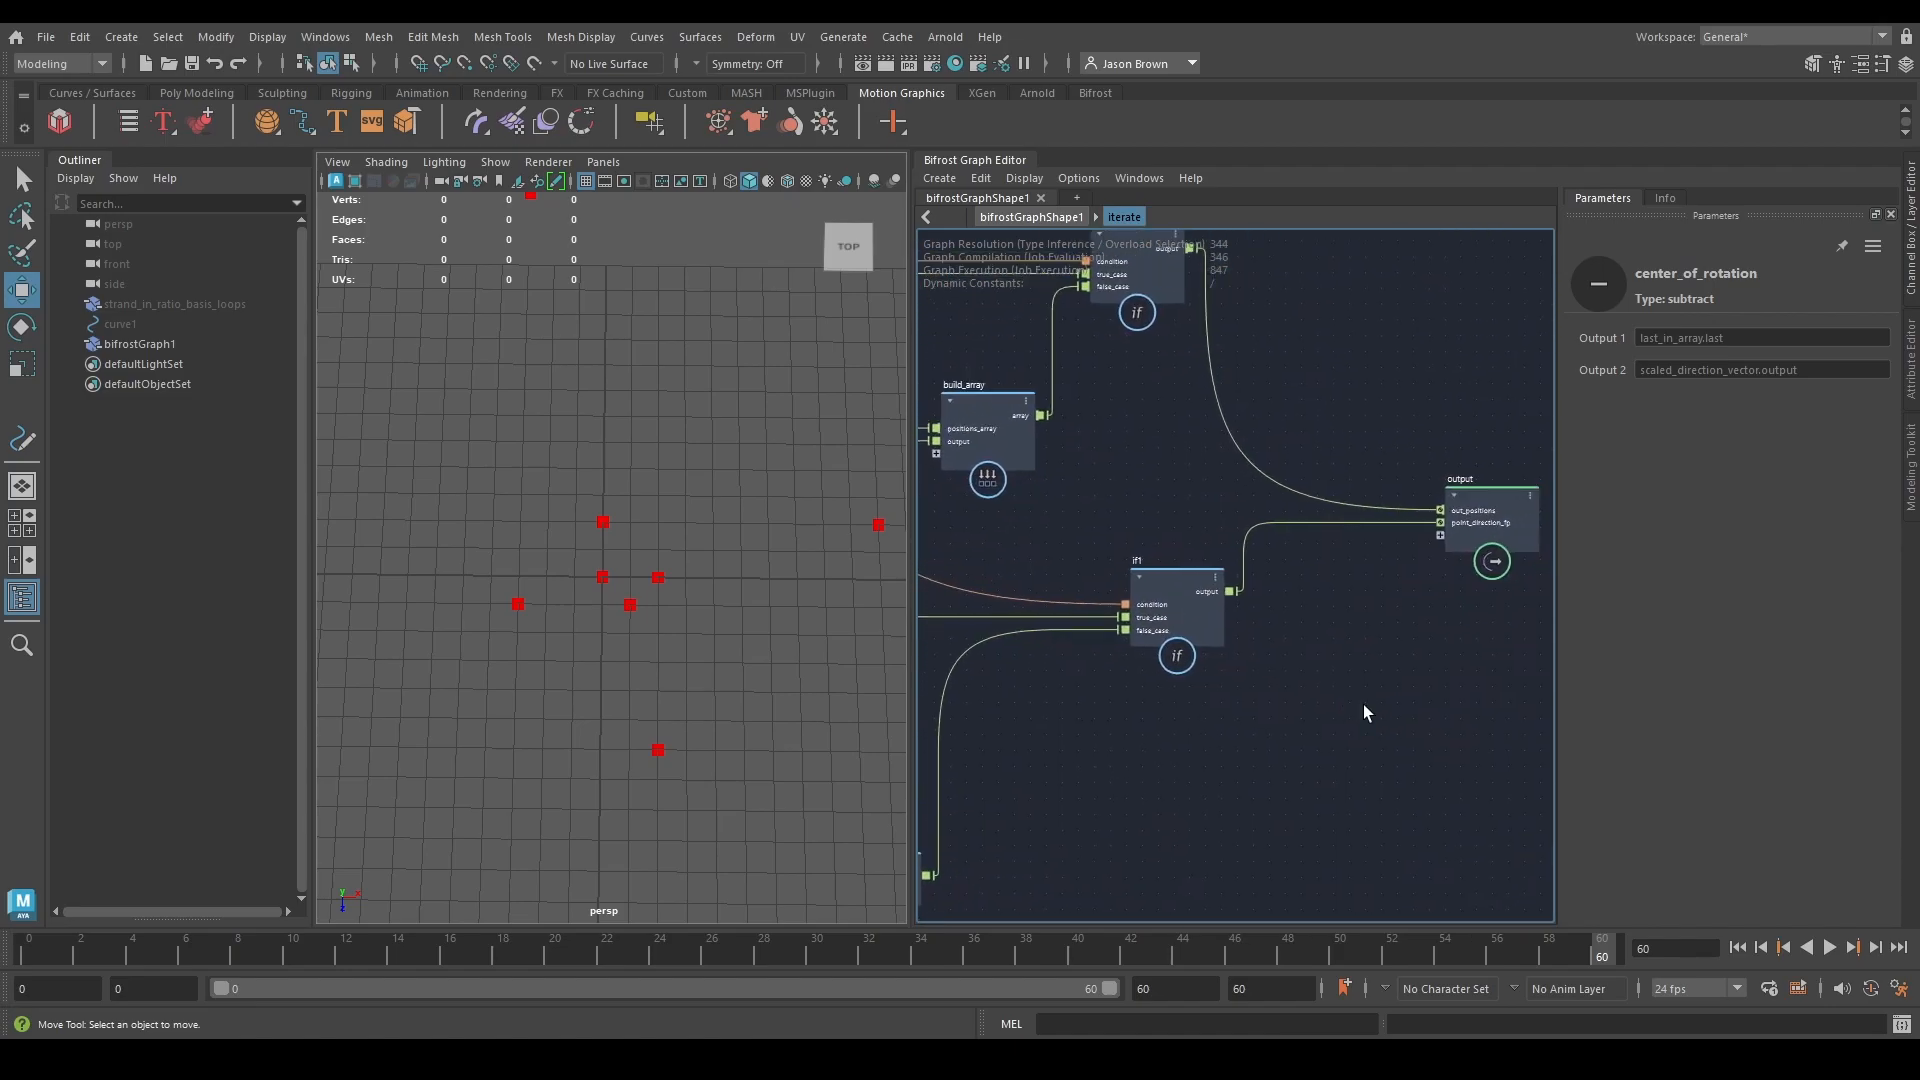
# Move the output and if1 nodes closer to the rest of the iterate graph.
pyautogui.moveTo(1488, 518); pyautogui.dragTo(1340, 500)
pyautogui.moveTo(1295, 574); pyautogui.dragTo(1379, 628, button='middle')
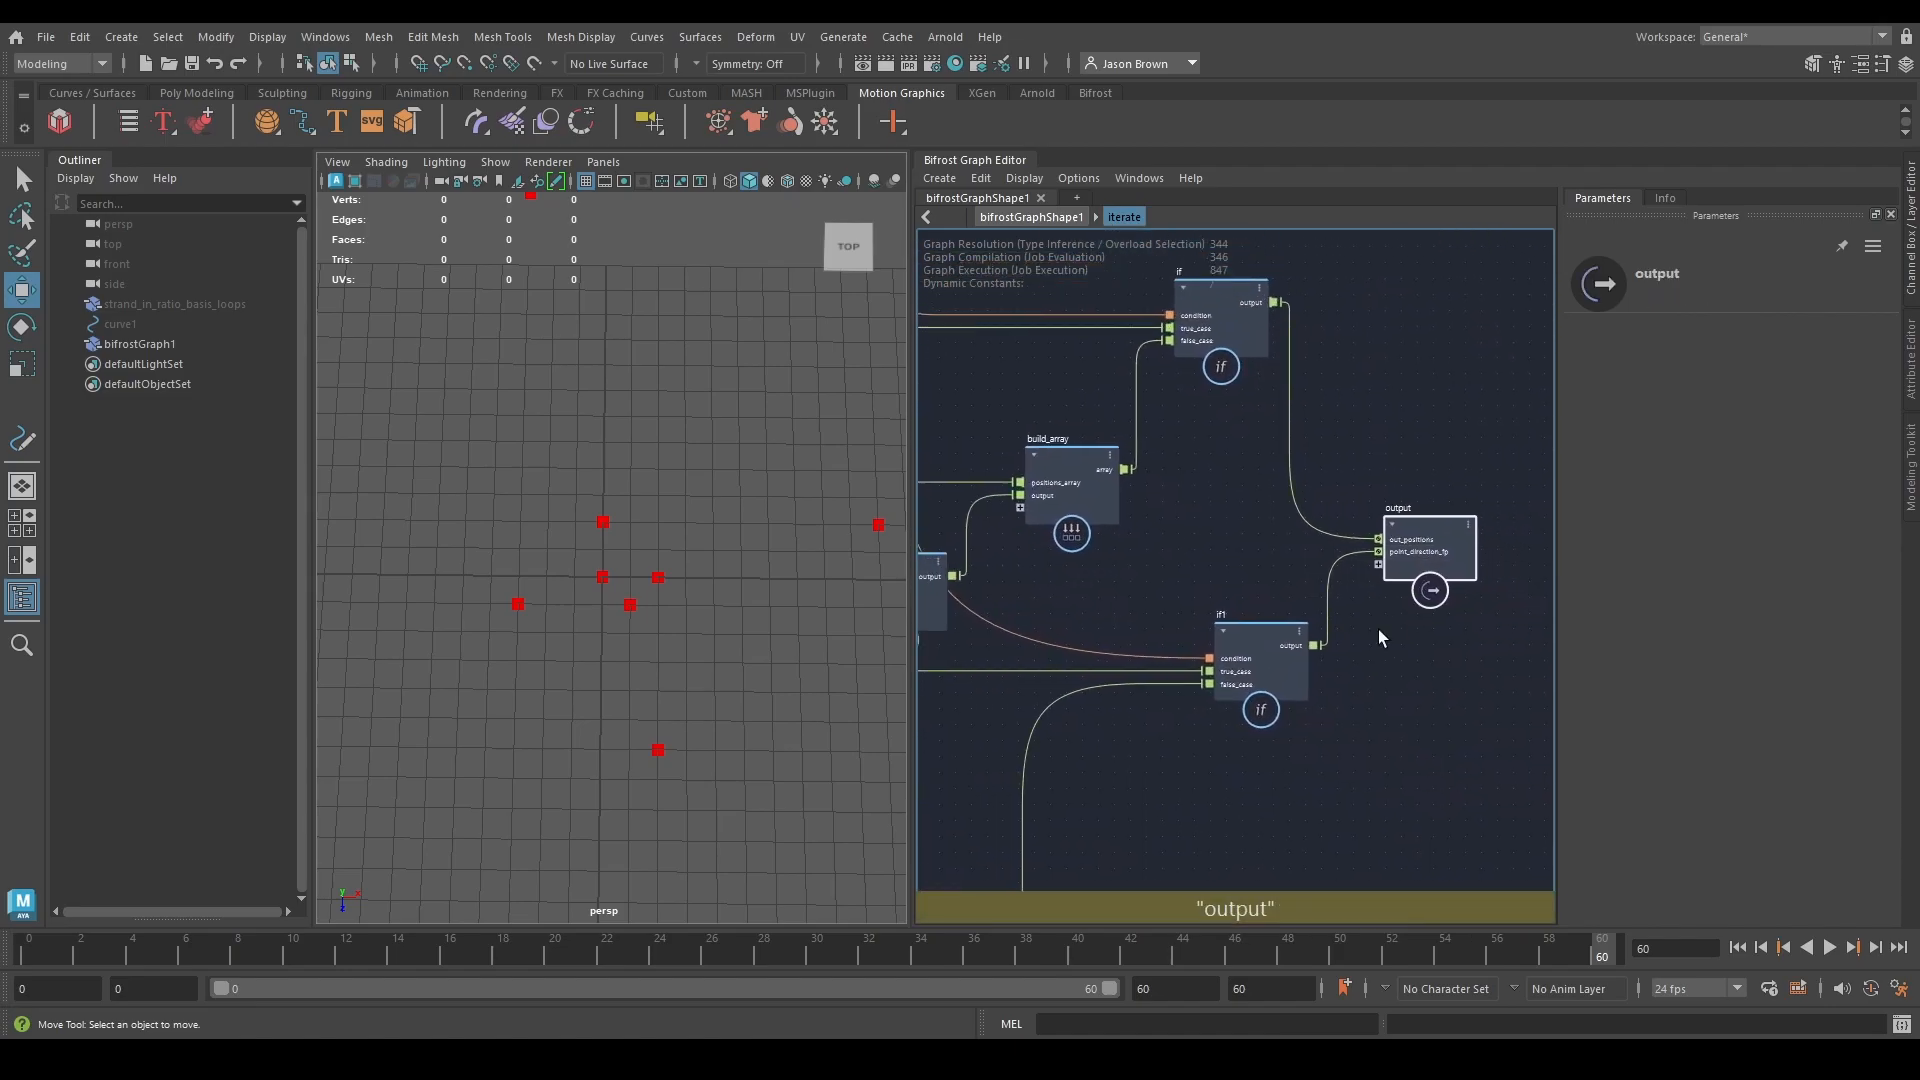
pyautogui.click(1231, 662)
pyautogui.moveTo(1232, 662); pyautogui.dragTo(1198, 659)
# Inspect the normalized values going into if1's false_case with a watchpoint.
pyautogui.moveTo(1196, 740); pyautogui.dragTo(1267, 655, button='middle')
pyautogui.click(1247, 779)
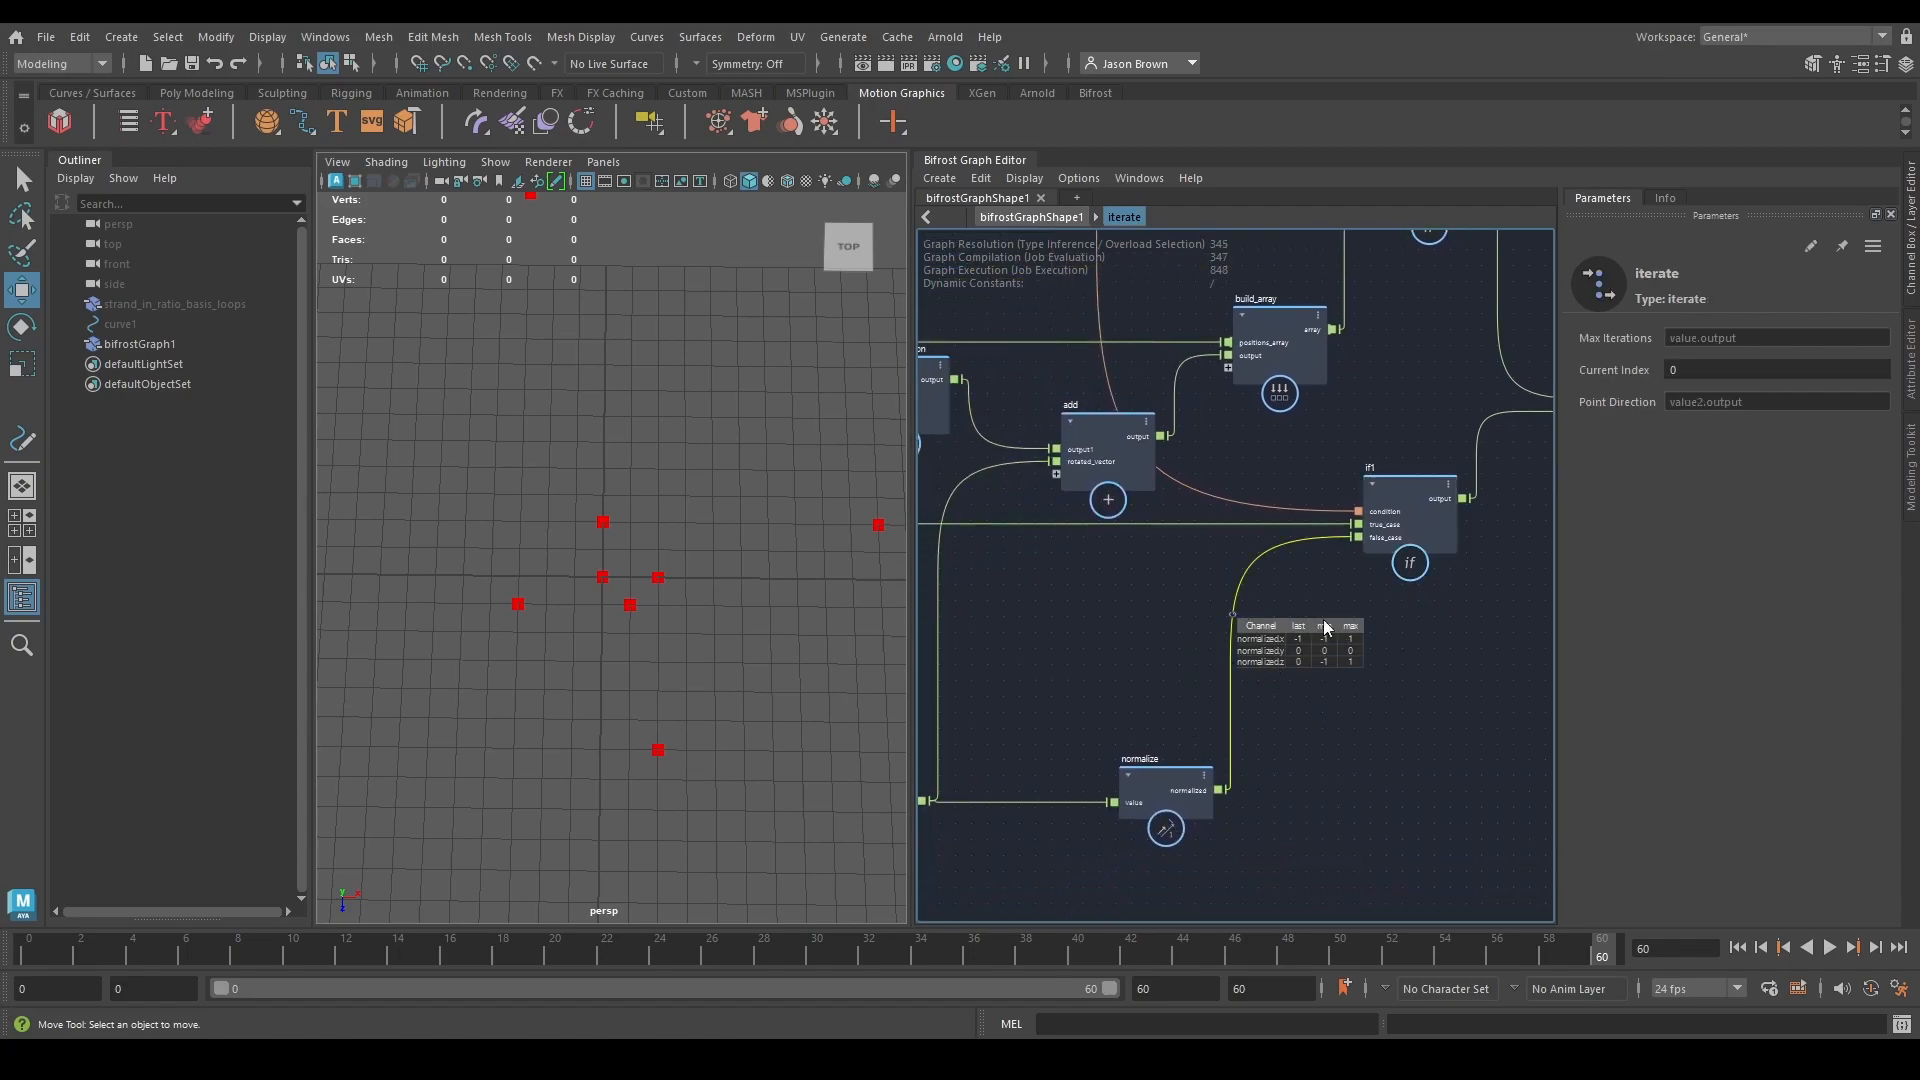
pyautogui.scroll(3, 1416, 600)
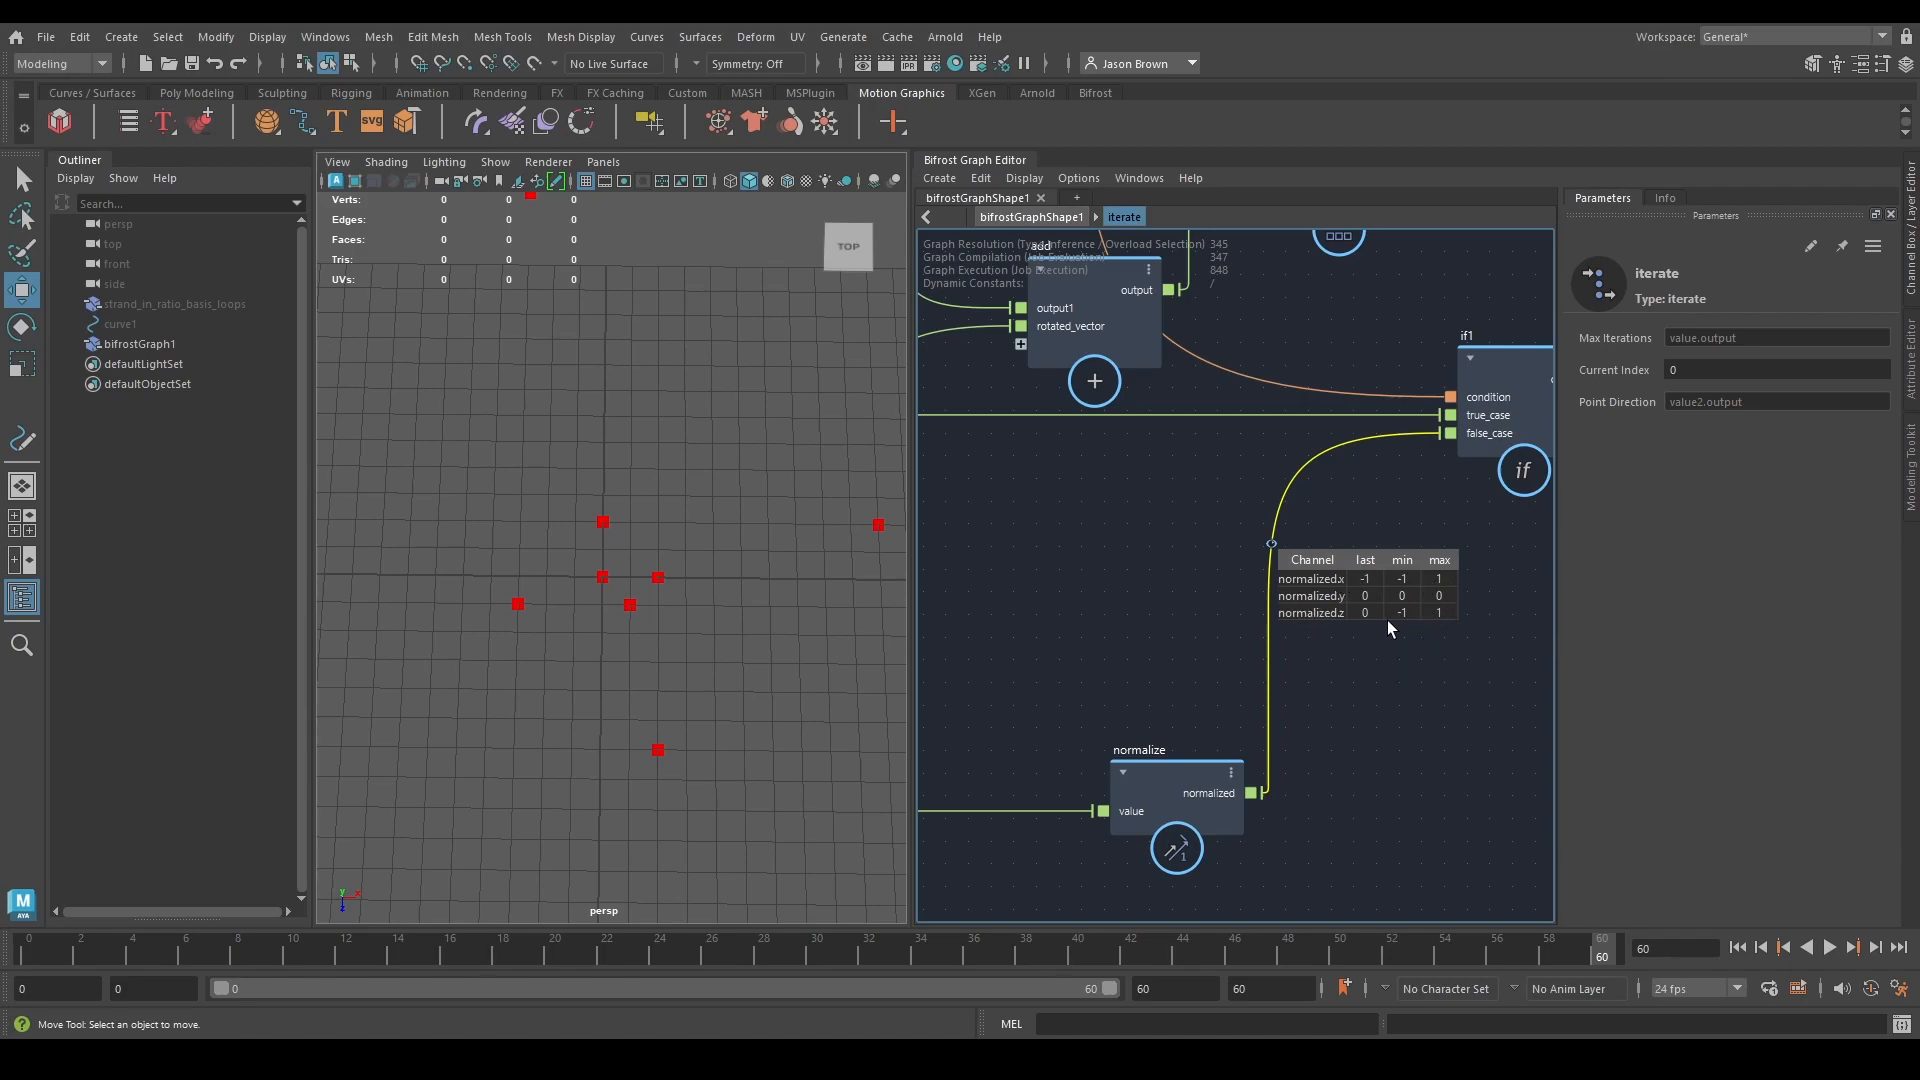
pyautogui.keyDown('alt'); pyautogui.moveTo(1410, 654); pyautogui.dragTo(1371, 590, button='right'); pyautogui.keyUp('alt')
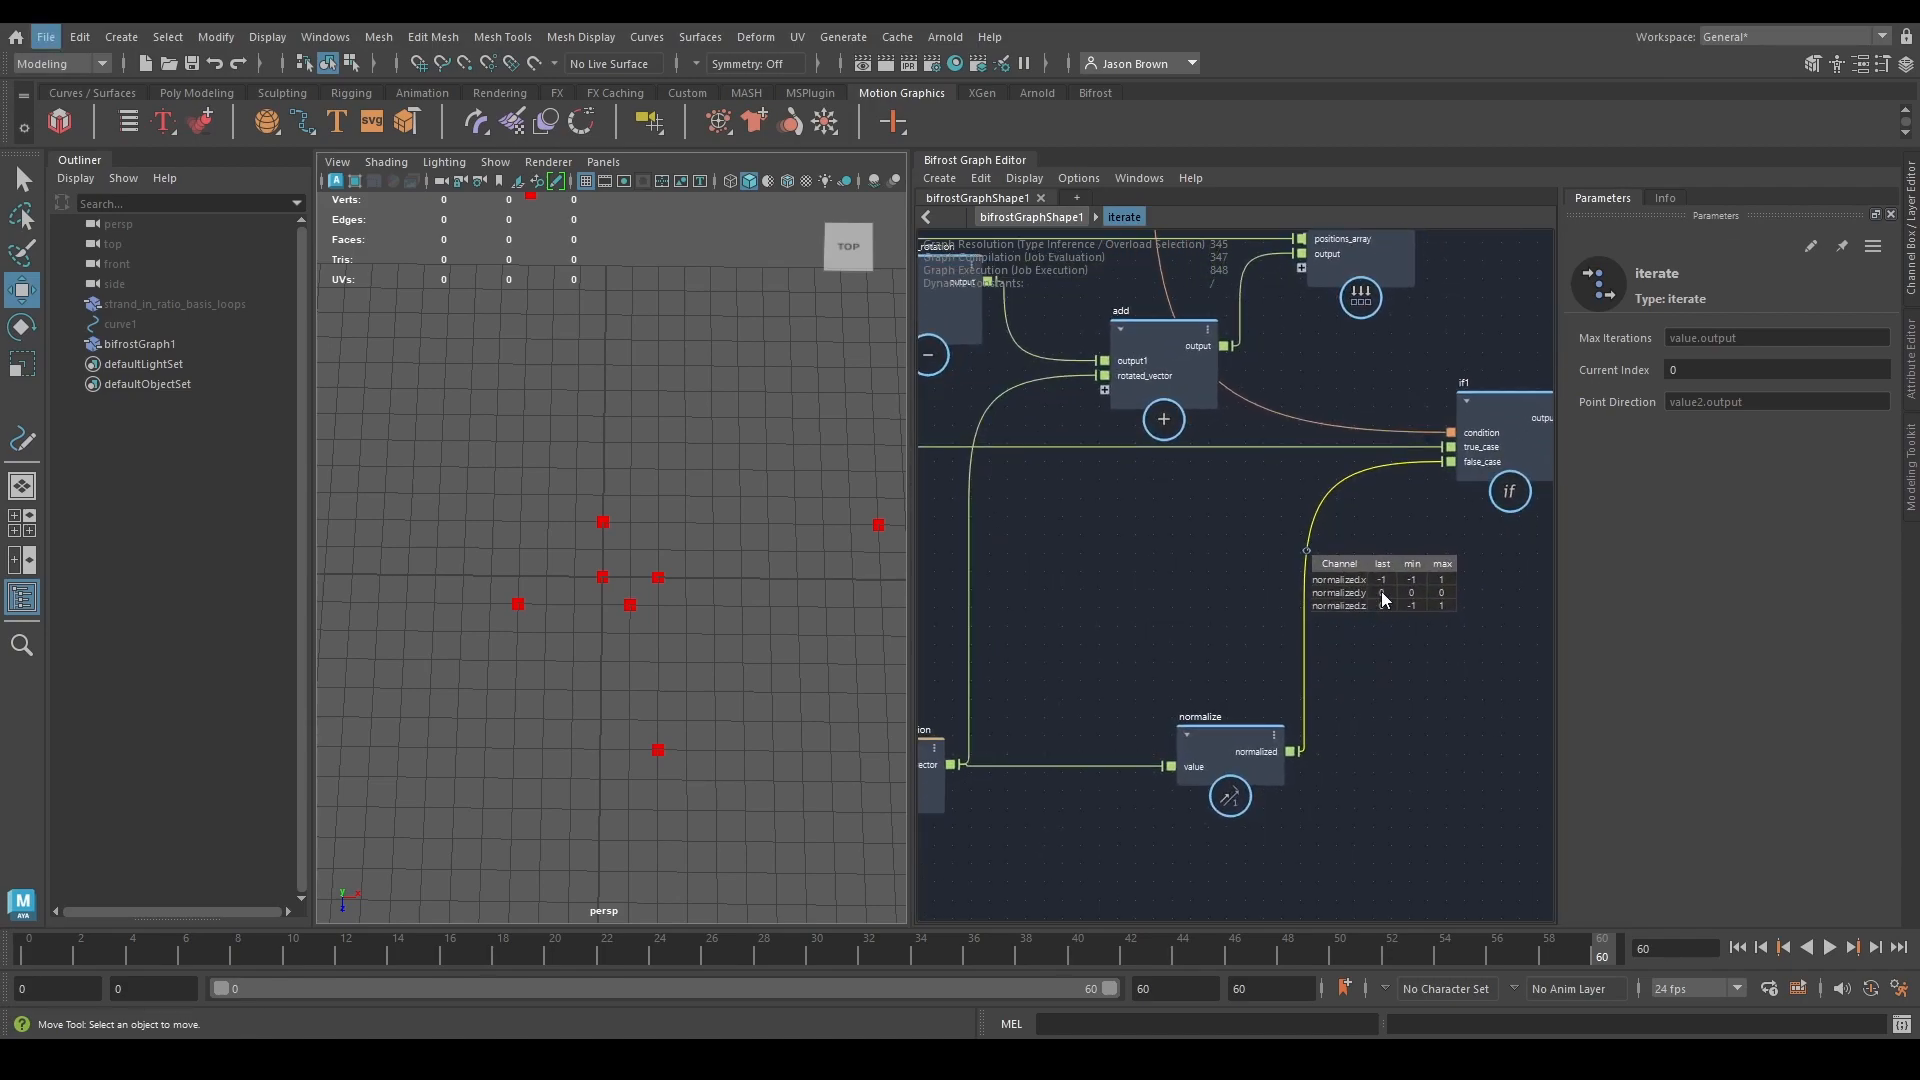
# Inspect the rotated_vector values going from rotate_by_quaternion to add with a watchpoint.
pyautogui.keyDown('alt'); pyautogui.moveTo(1144, 633); pyautogui.dragTo(1443, 597, button='middle'); pyautogui.keyUp('alt')
pyautogui.keyDown('alt'); pyautogui.moveTo(1350, 655); pyautogui.dragTo(1319, 697, button='middle'); pyautogui.keyUp('alt')
pyautogui.moveTo(1273, 582); pyautogui.dragTo(1190, 602)
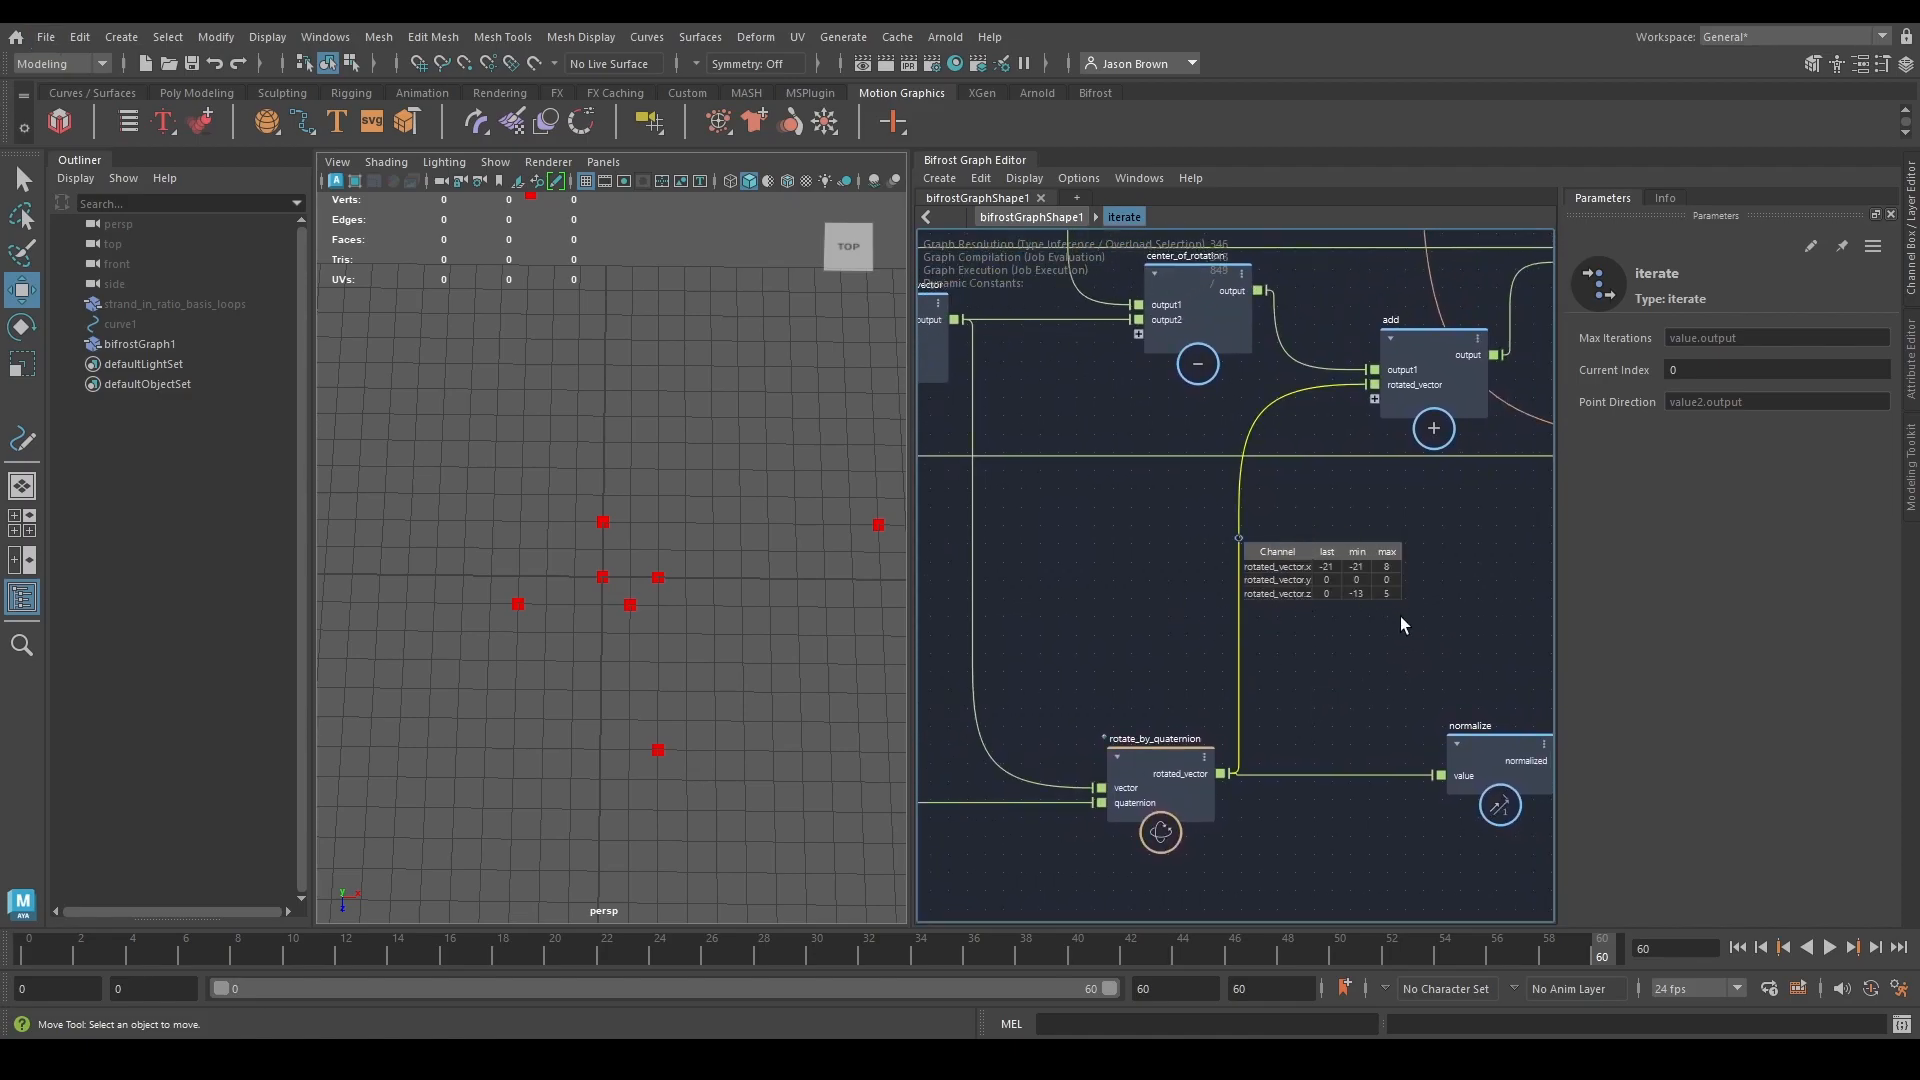
# Reconnect normalize's result directly to the output node's point_direction_fp, bypassing if1, and put a watchpoint on that connection.
pyautogui.keyDown('alt'); pyautogui.moveTo(1392, 614); pyautogui.dragTo(870, 770, button='middle'); pyautogui.keyUp('alt')
pyautogui.moveTo(1146, 630); pyautogui.dragTo(1433, 486)
pyautogui.keyDown('alt'); pyautogui.moveTo(1372, 748); pyautogui.dragTo(1332, 633, button='middle'); pyautogui.keyUp('alt')
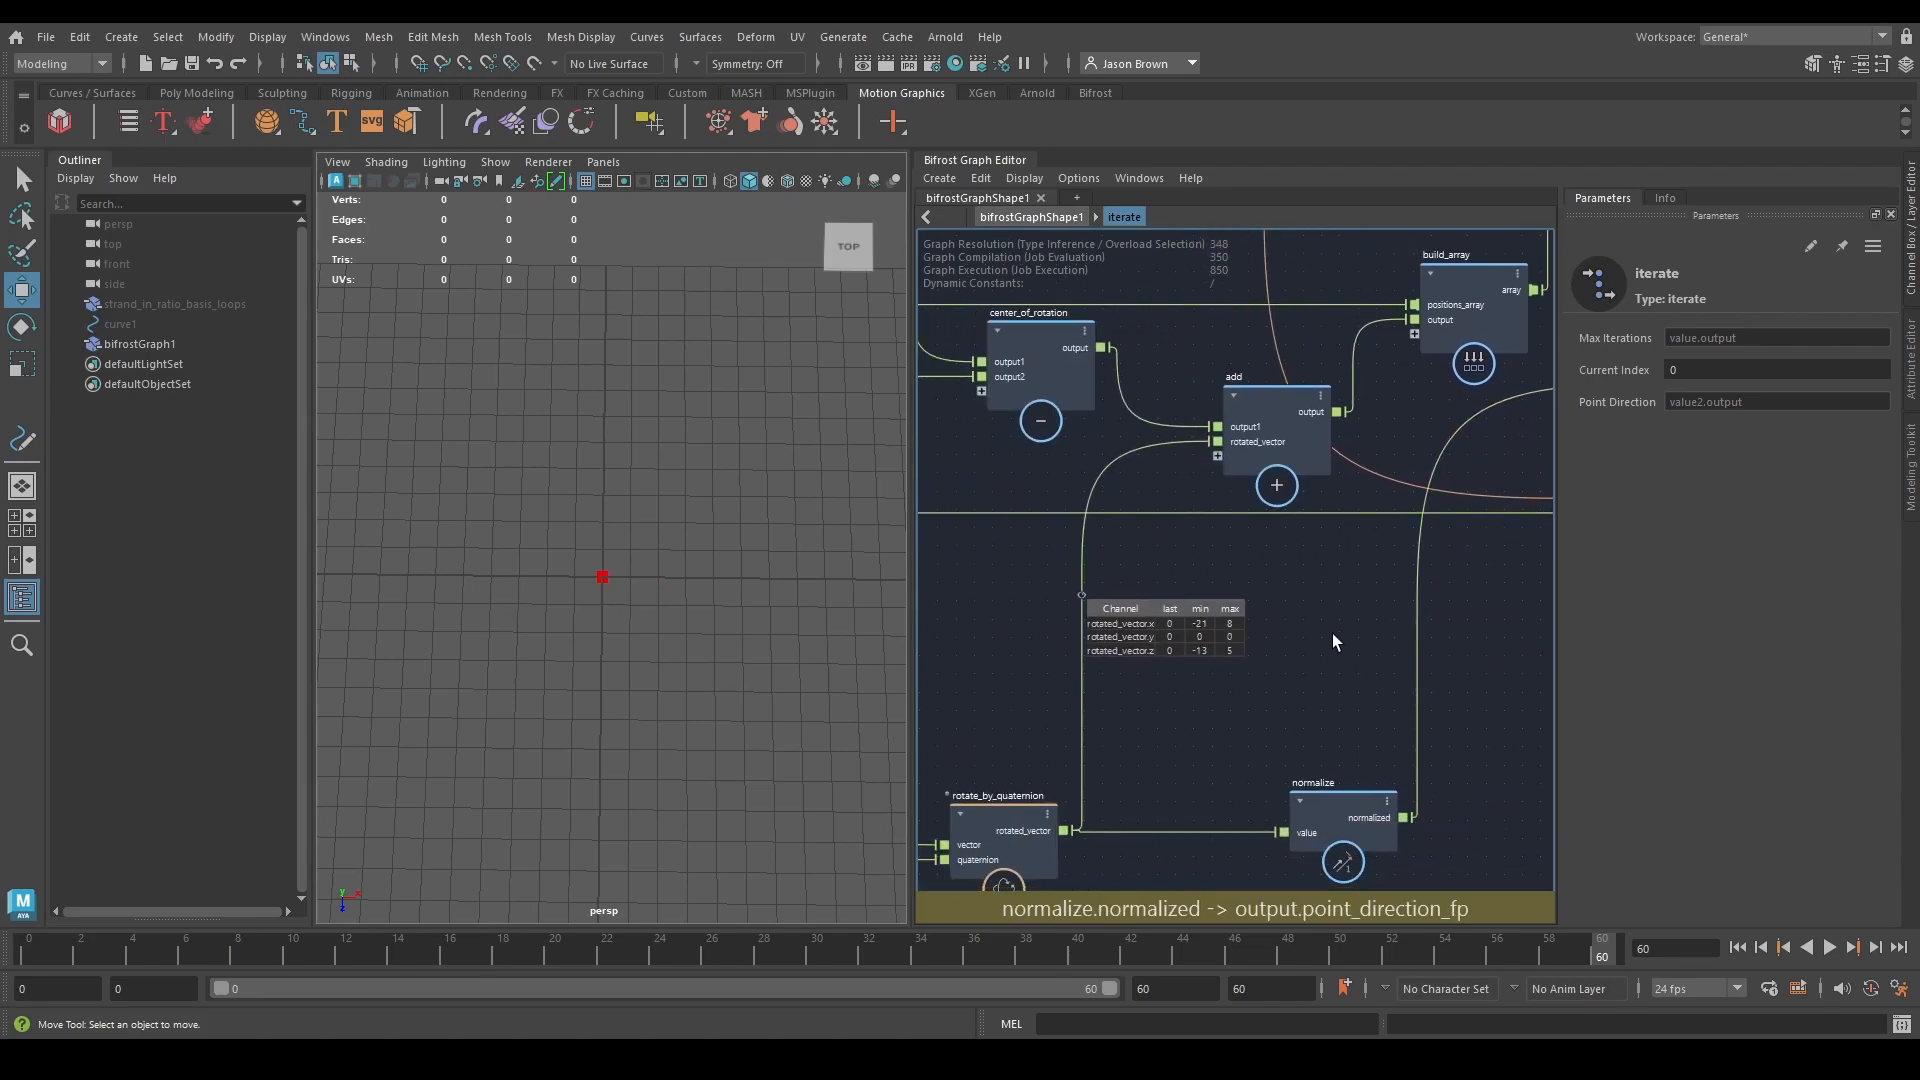
pyautogui.keyDown('alt'); pyautogui.moveTo(1360, 696); pyautogui.dragTo(999, 742, button='middle'); pyautogui.keyUp('alt')
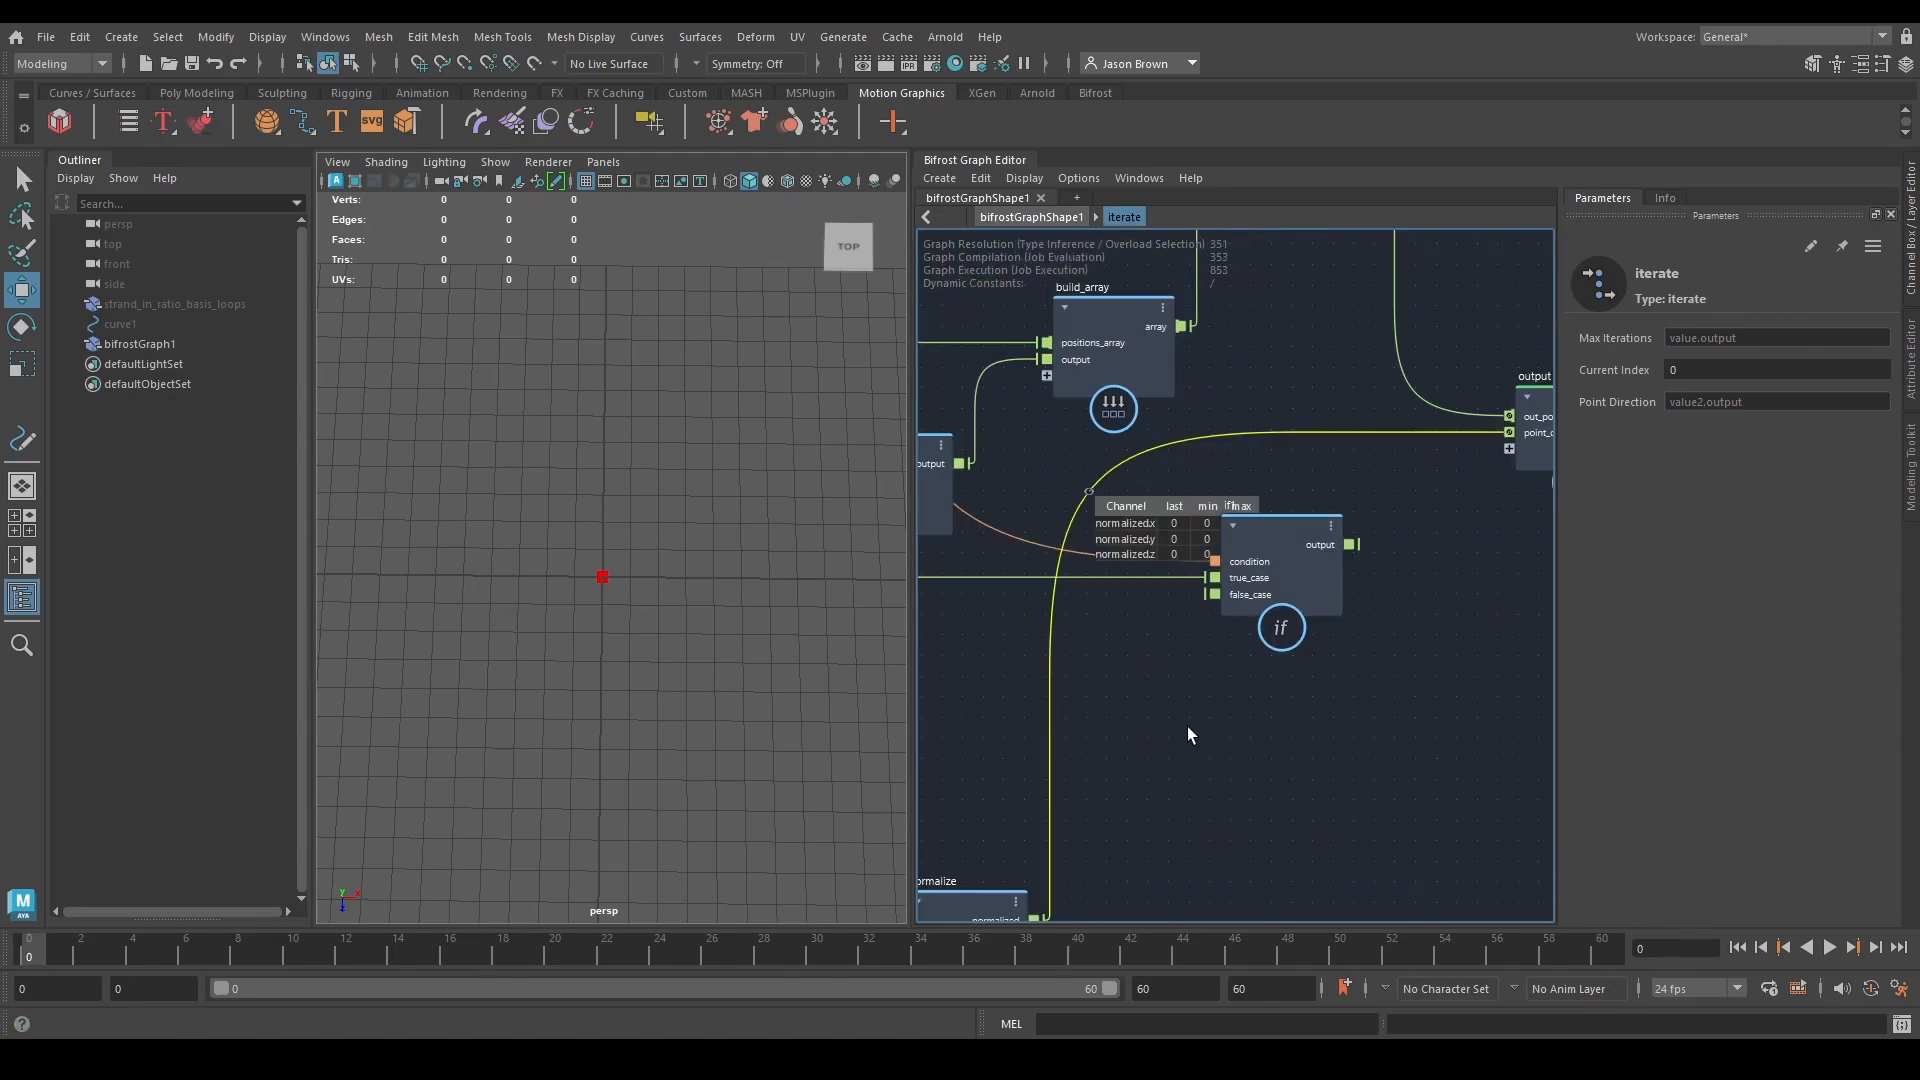
# Reconnect if1's output to the output node's point_direction_fp, and connect normalize's normalized result to if1's false_case.
pyautogui.moveTo(1274, 559); pyautogui.dragTo(1298, 618)
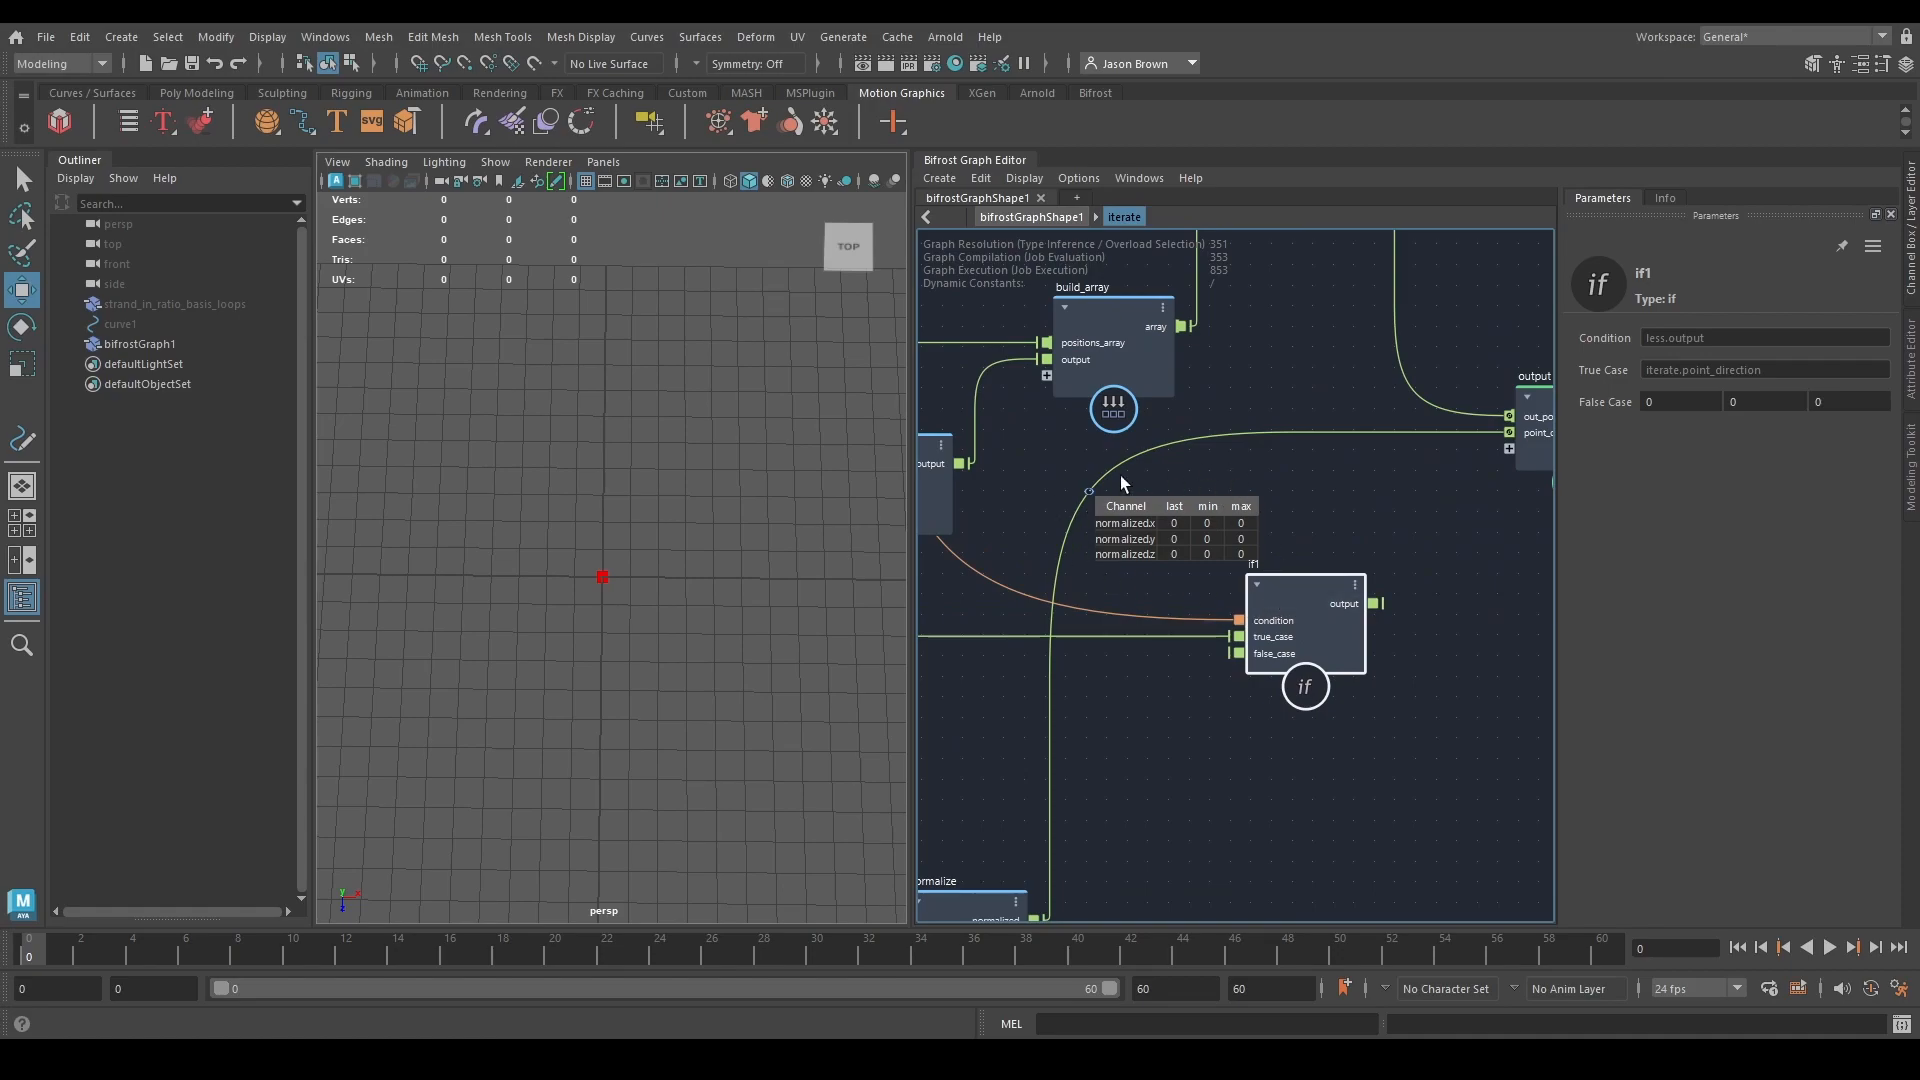
pyautogui.keyDown('alt'); pyautogui.moveTo(1229, 666); pyautogui.dragTo(1308, 589, button='middle'); pyautogui.keyUp('alt')
pyautogui.moveTo(1376, 551); pyautogui.dragTo(1300, 558)
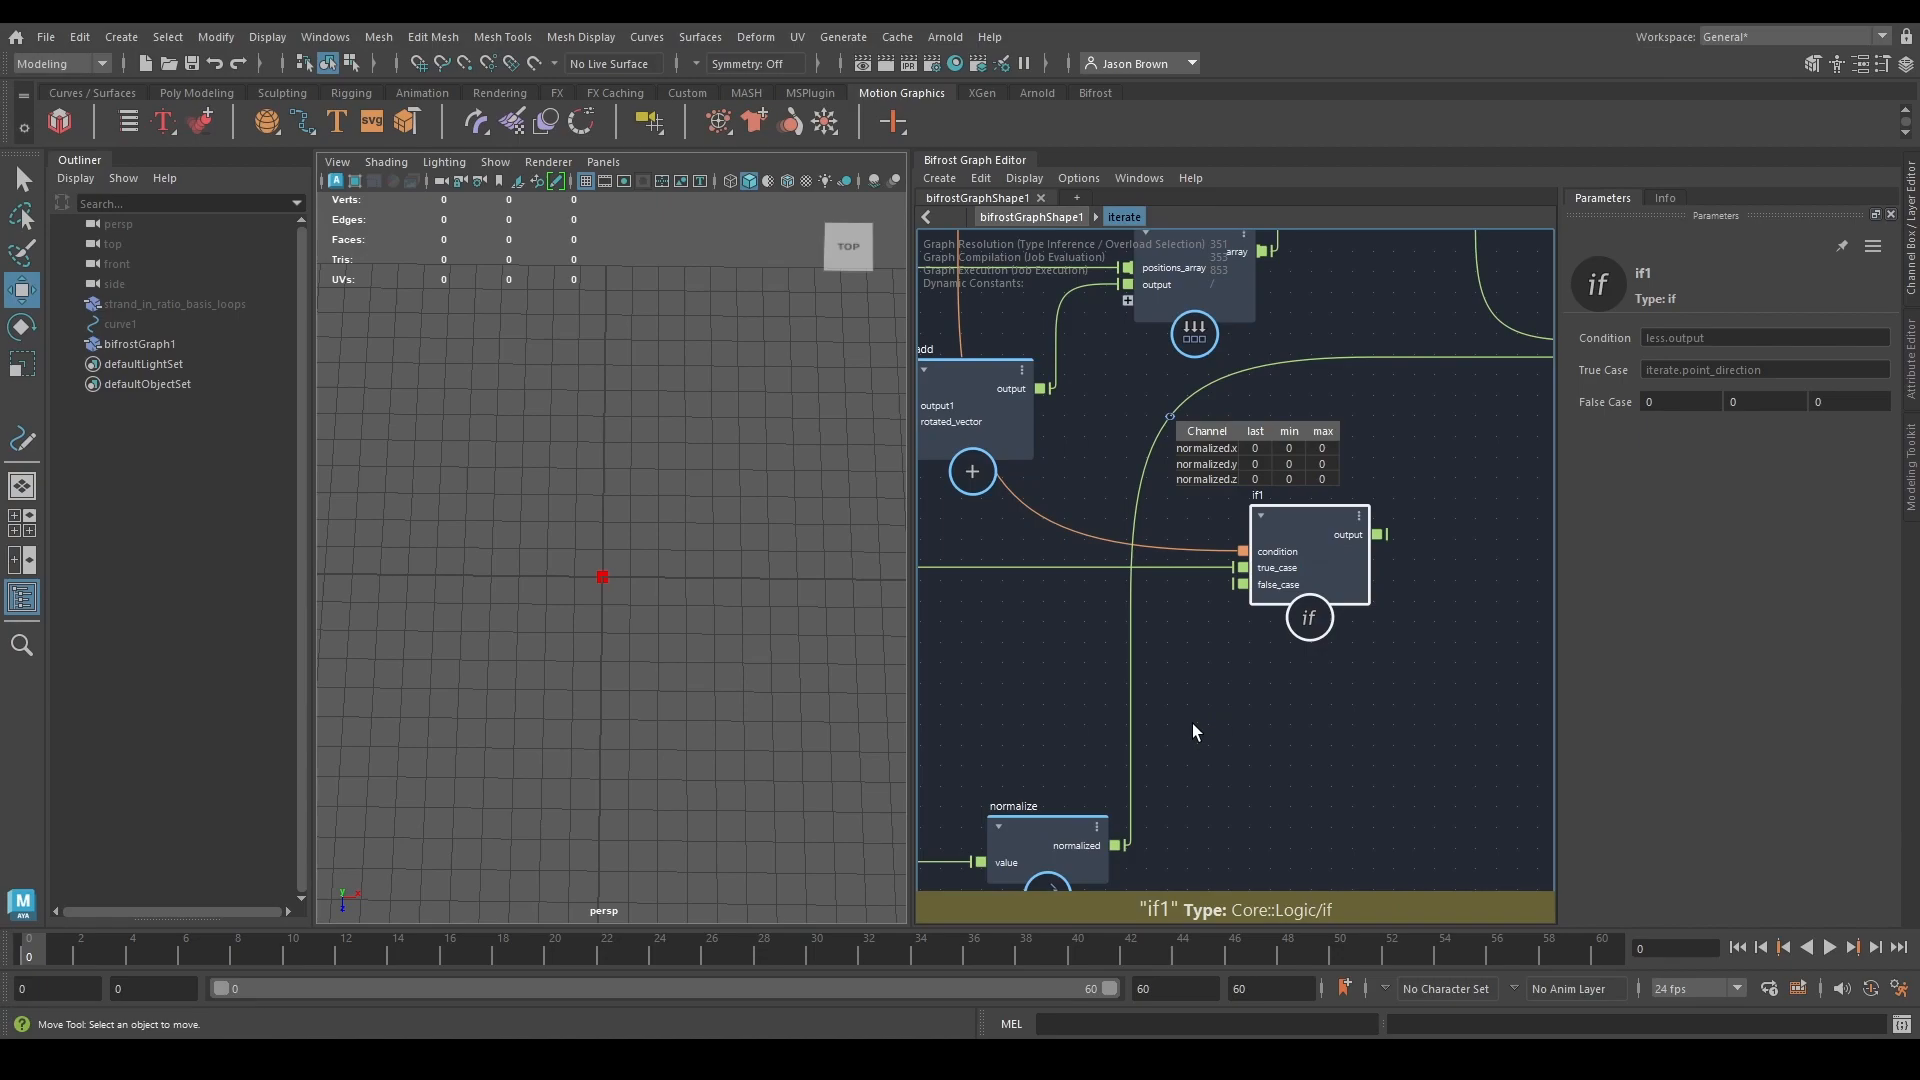
pyautogui.keyDown('alt'); pyautogui.moveTo(1296, 650); pyautogui.dragTo(1430, 612, button='right'); pyautogui.keyUp('alt')
pyautogui.keyDown('alt'); pyautogui.moveTo(1431, 612); pyautogui.dragTo(1287, 730, button='middle'); pyautogui.keyUp('alt')
pyautogui.moveTo(1270, 629); pyautogui.dragTo(1546, 403)
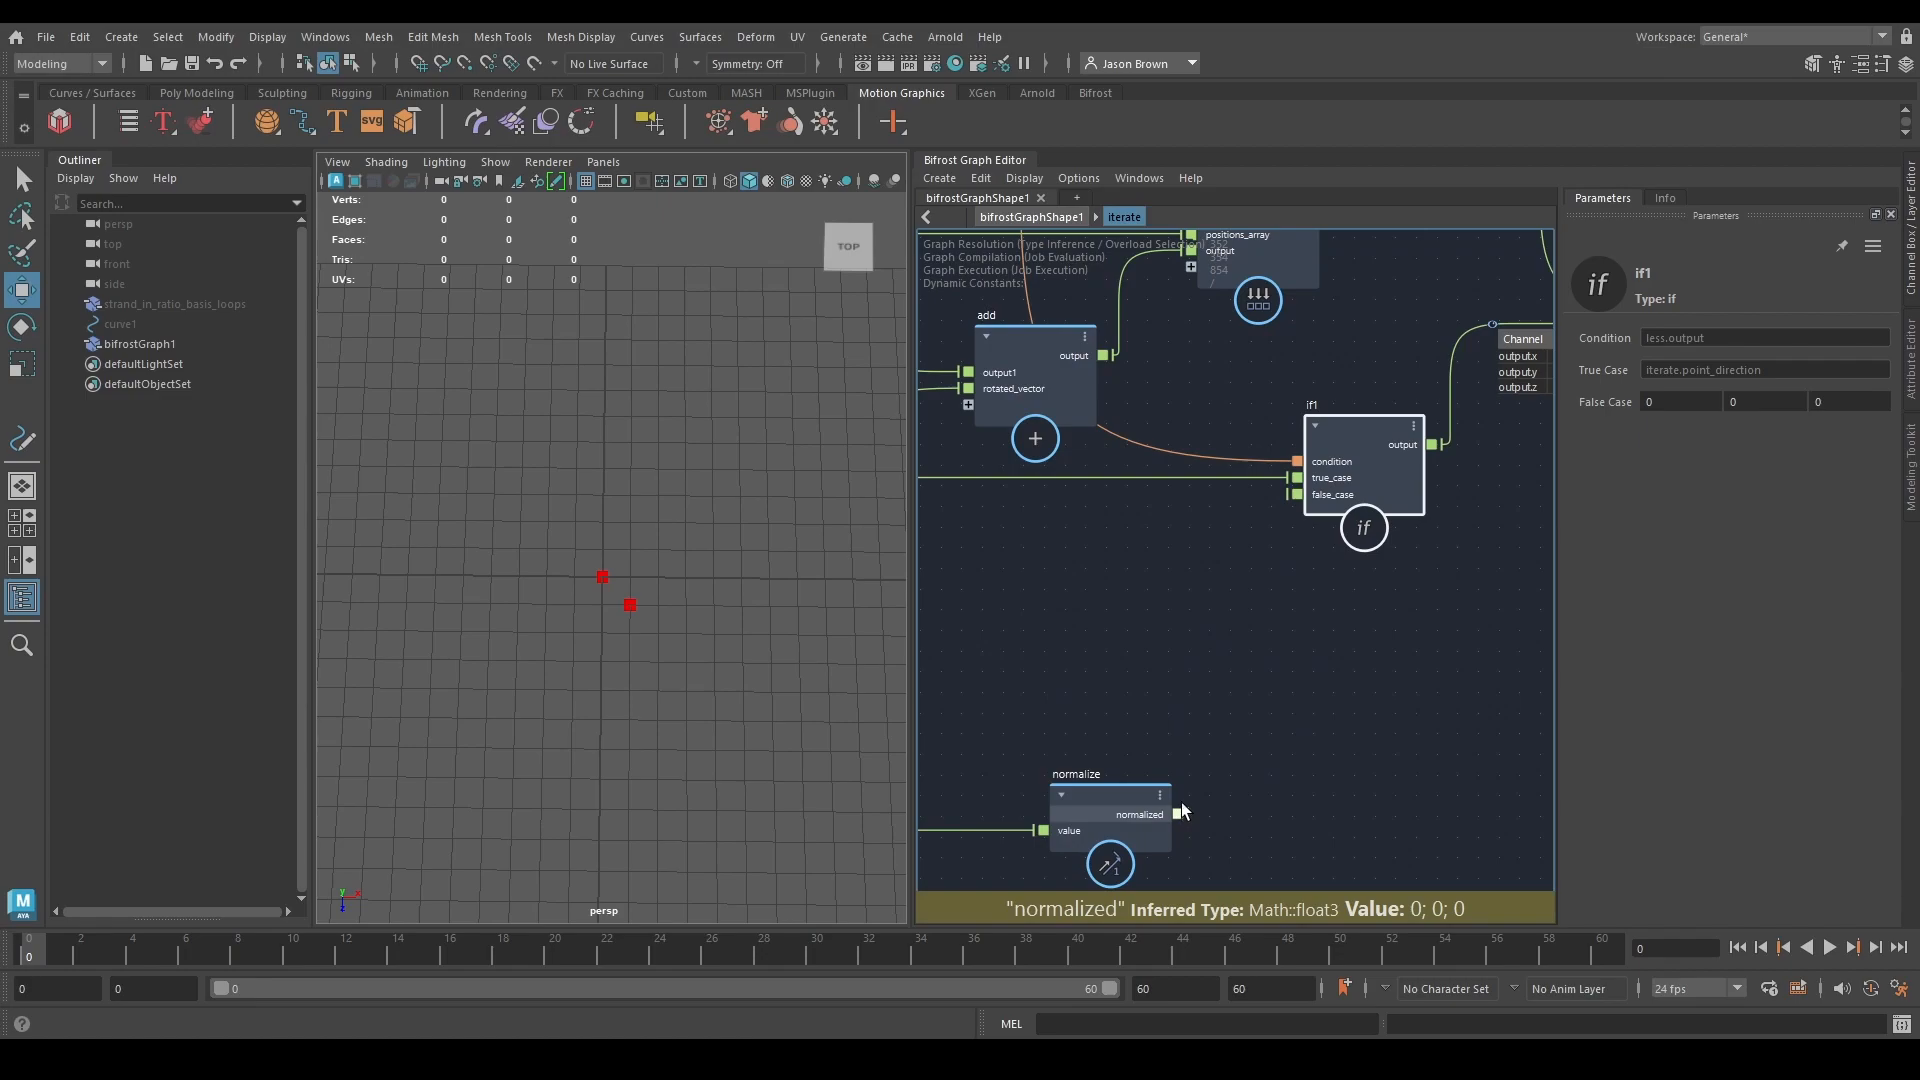
pyautogui.moveTo(1179, 812); pyautogui.dragTo(1306, 498)
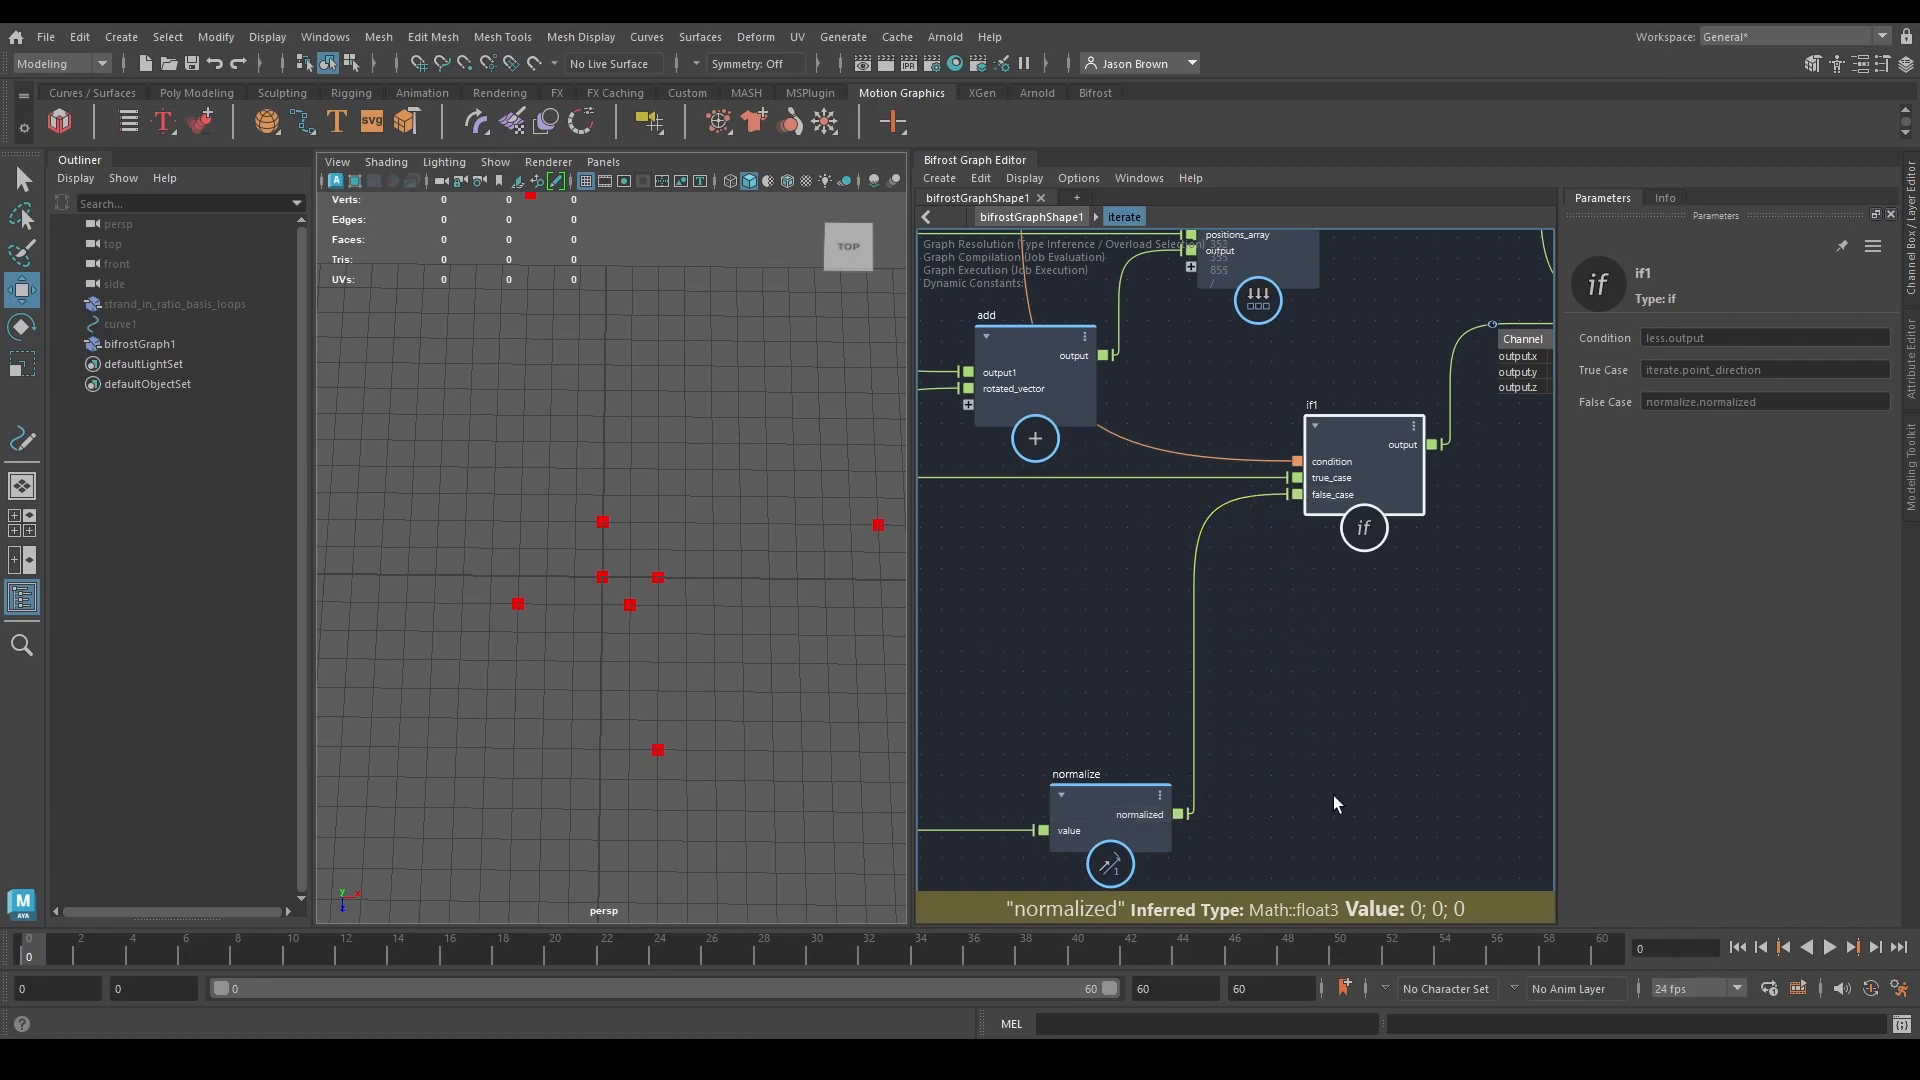
# Remove the watchpoint from the connection between if1 and the output node's point_direction_fp.
pyautogui.keyDown('alt'); pyautogui.moveTo(1343, 663); pyautogui.dragTo(1038, 848, button='middle'); pyautogui.keyUp('alt')
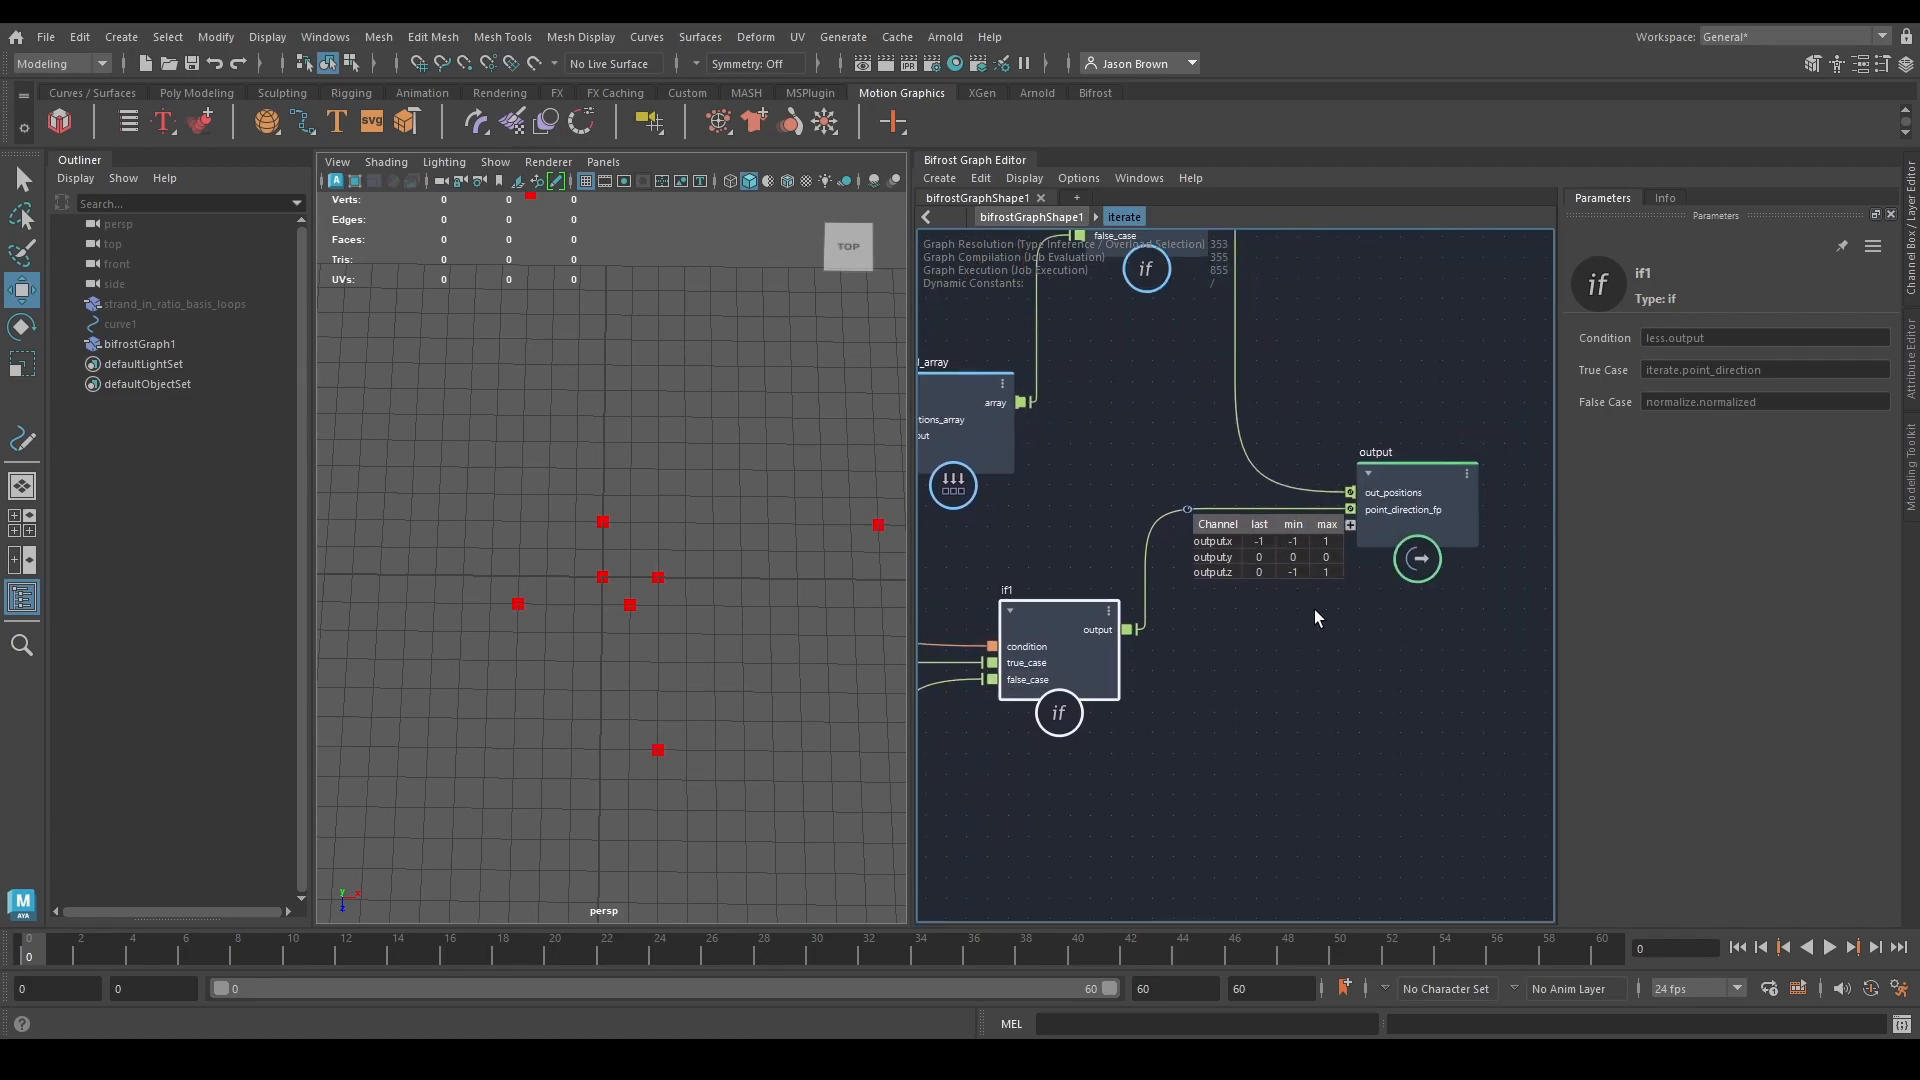
pyautogui.click(1189, 737)
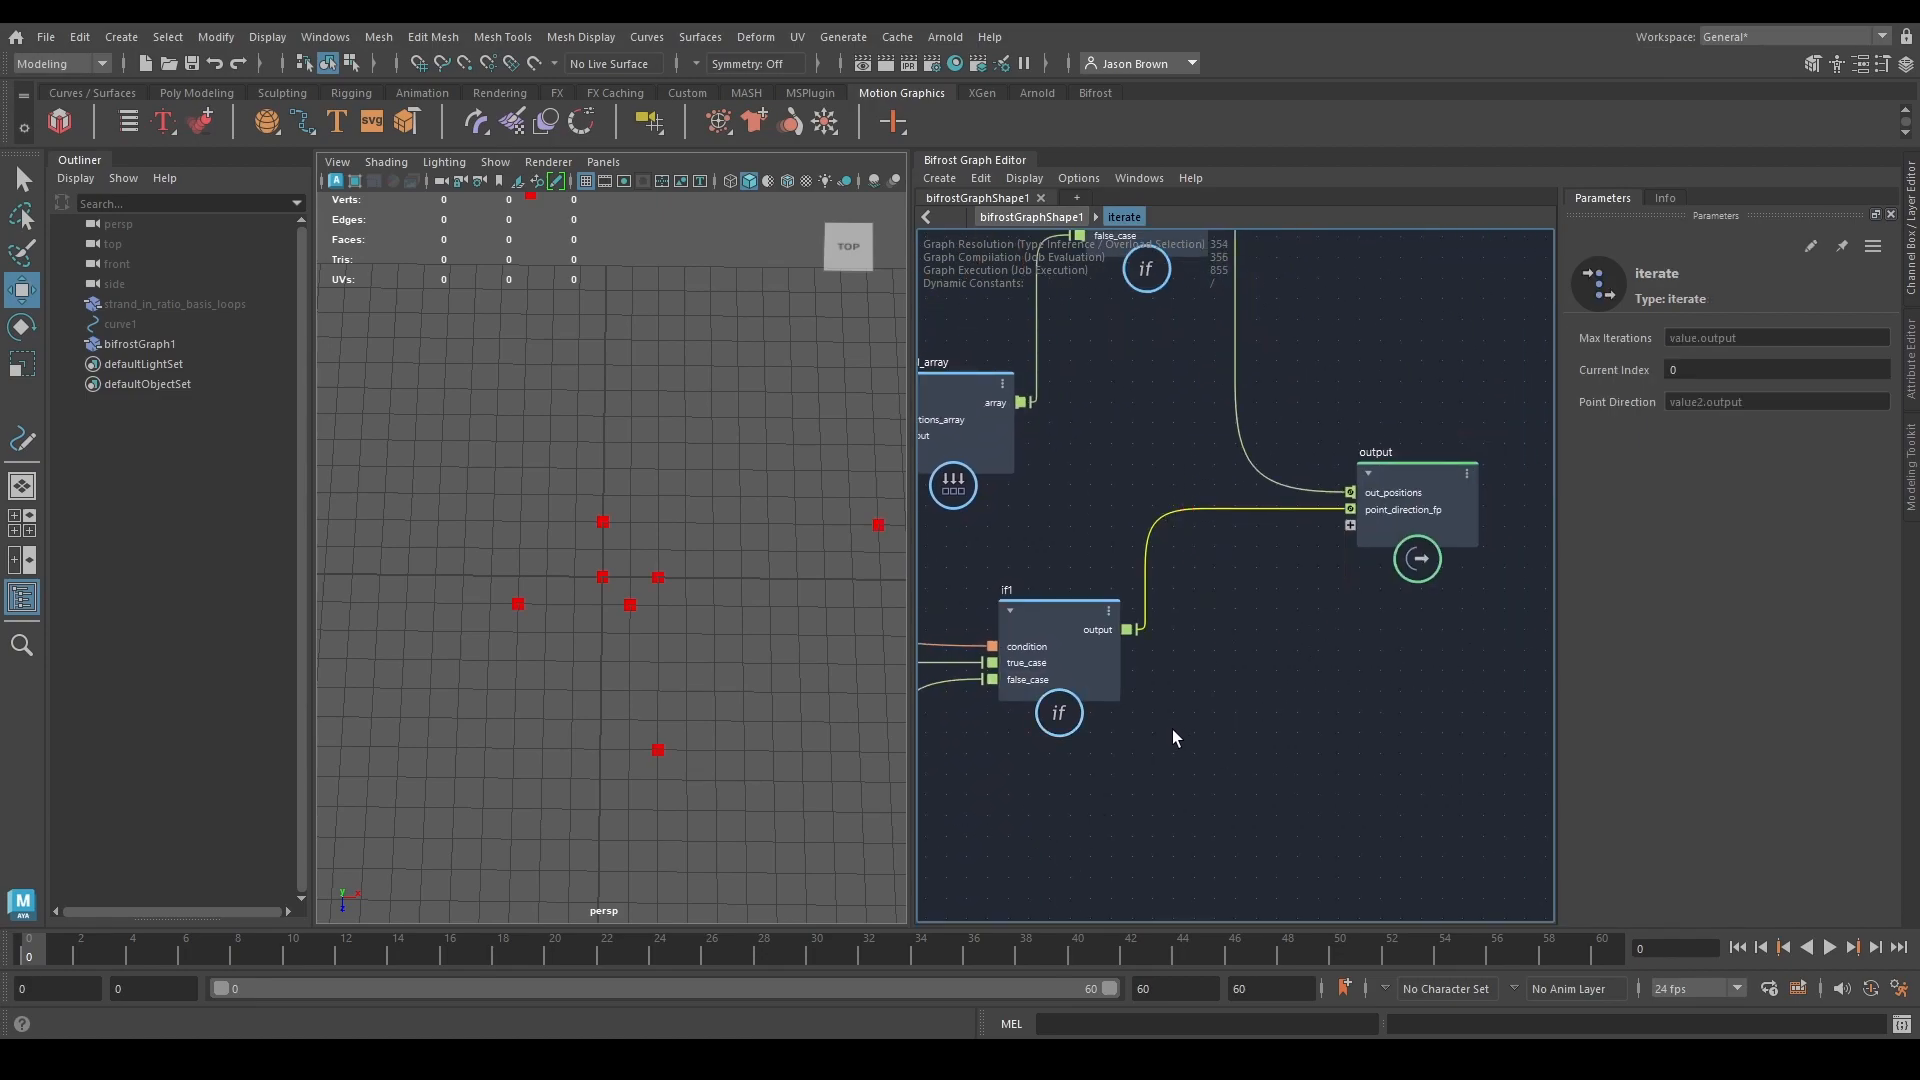
pyautogui.scroll(-5, 679, 618)
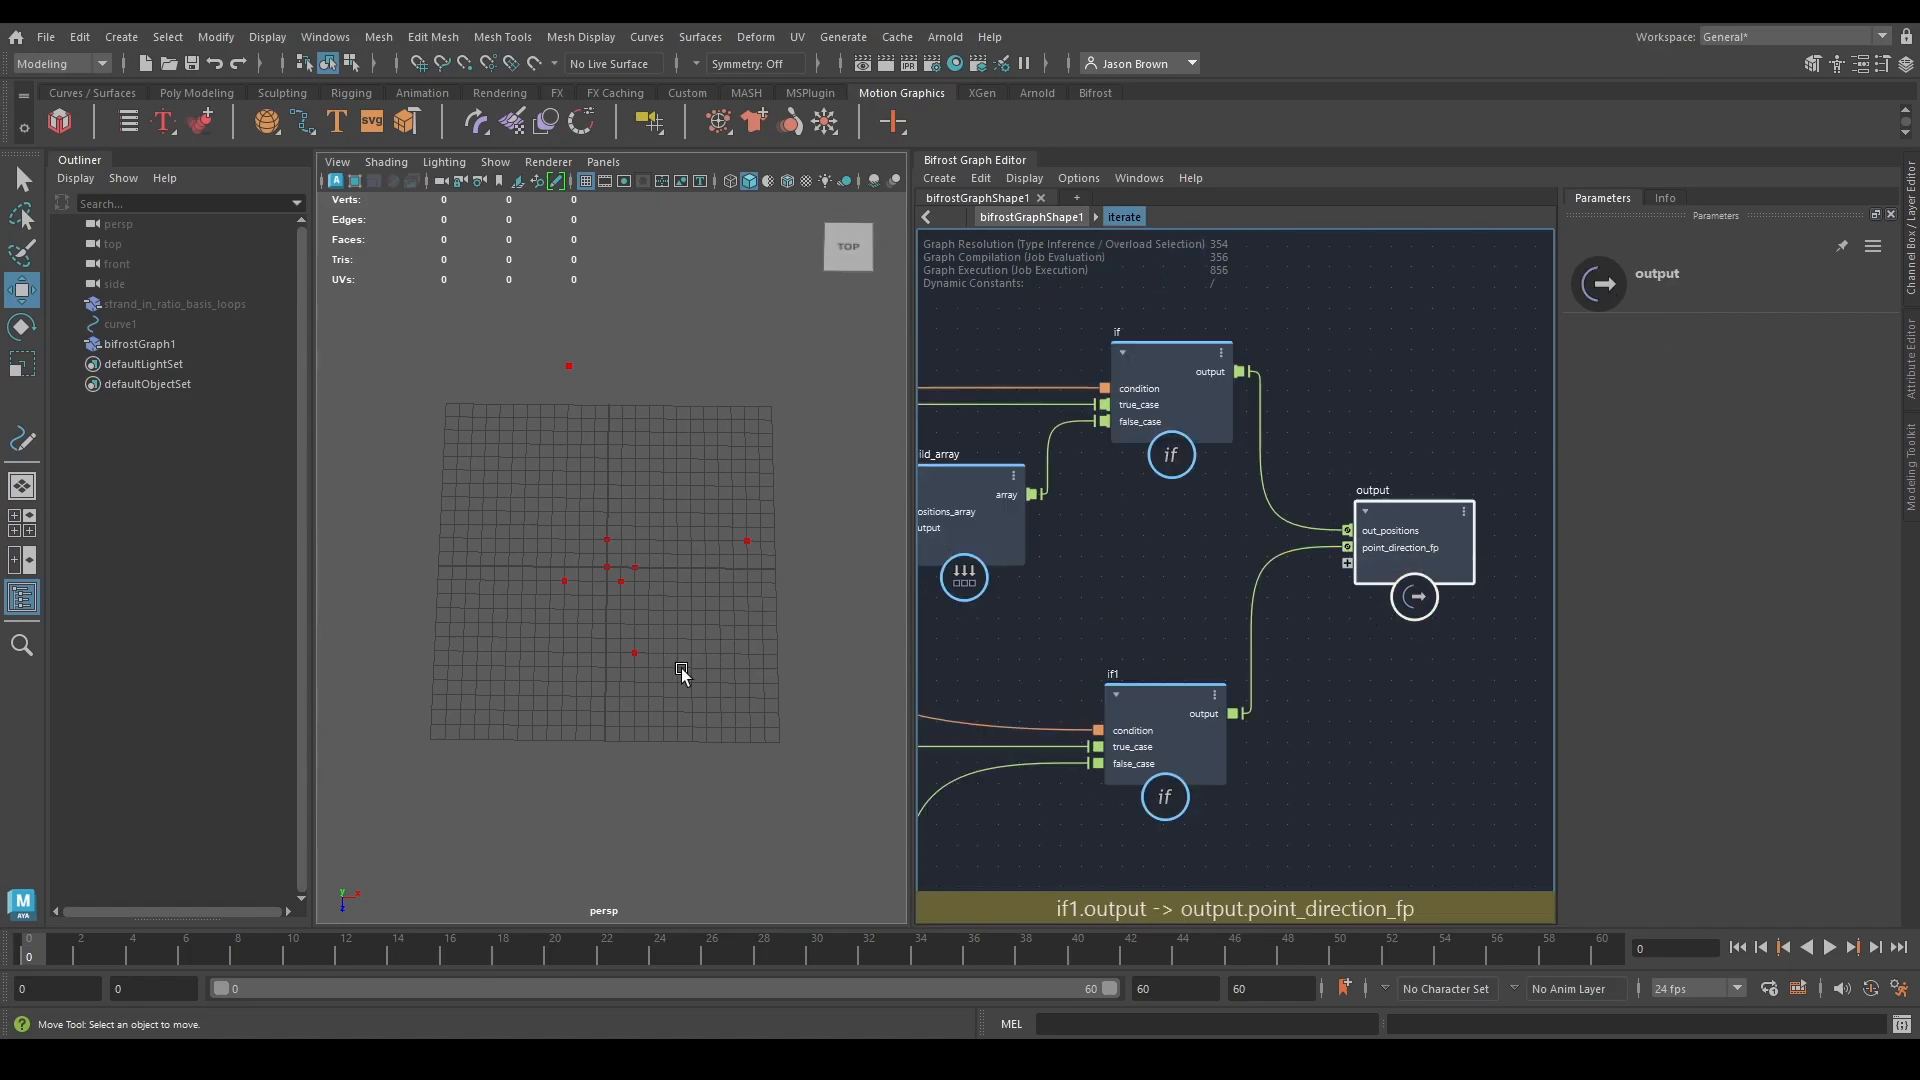
# Switch to the week3 presentation in PowerPoint and examine the graph and iteration diagrams on slide 11.
pyautogui.hotkey('alt', 'Tab')
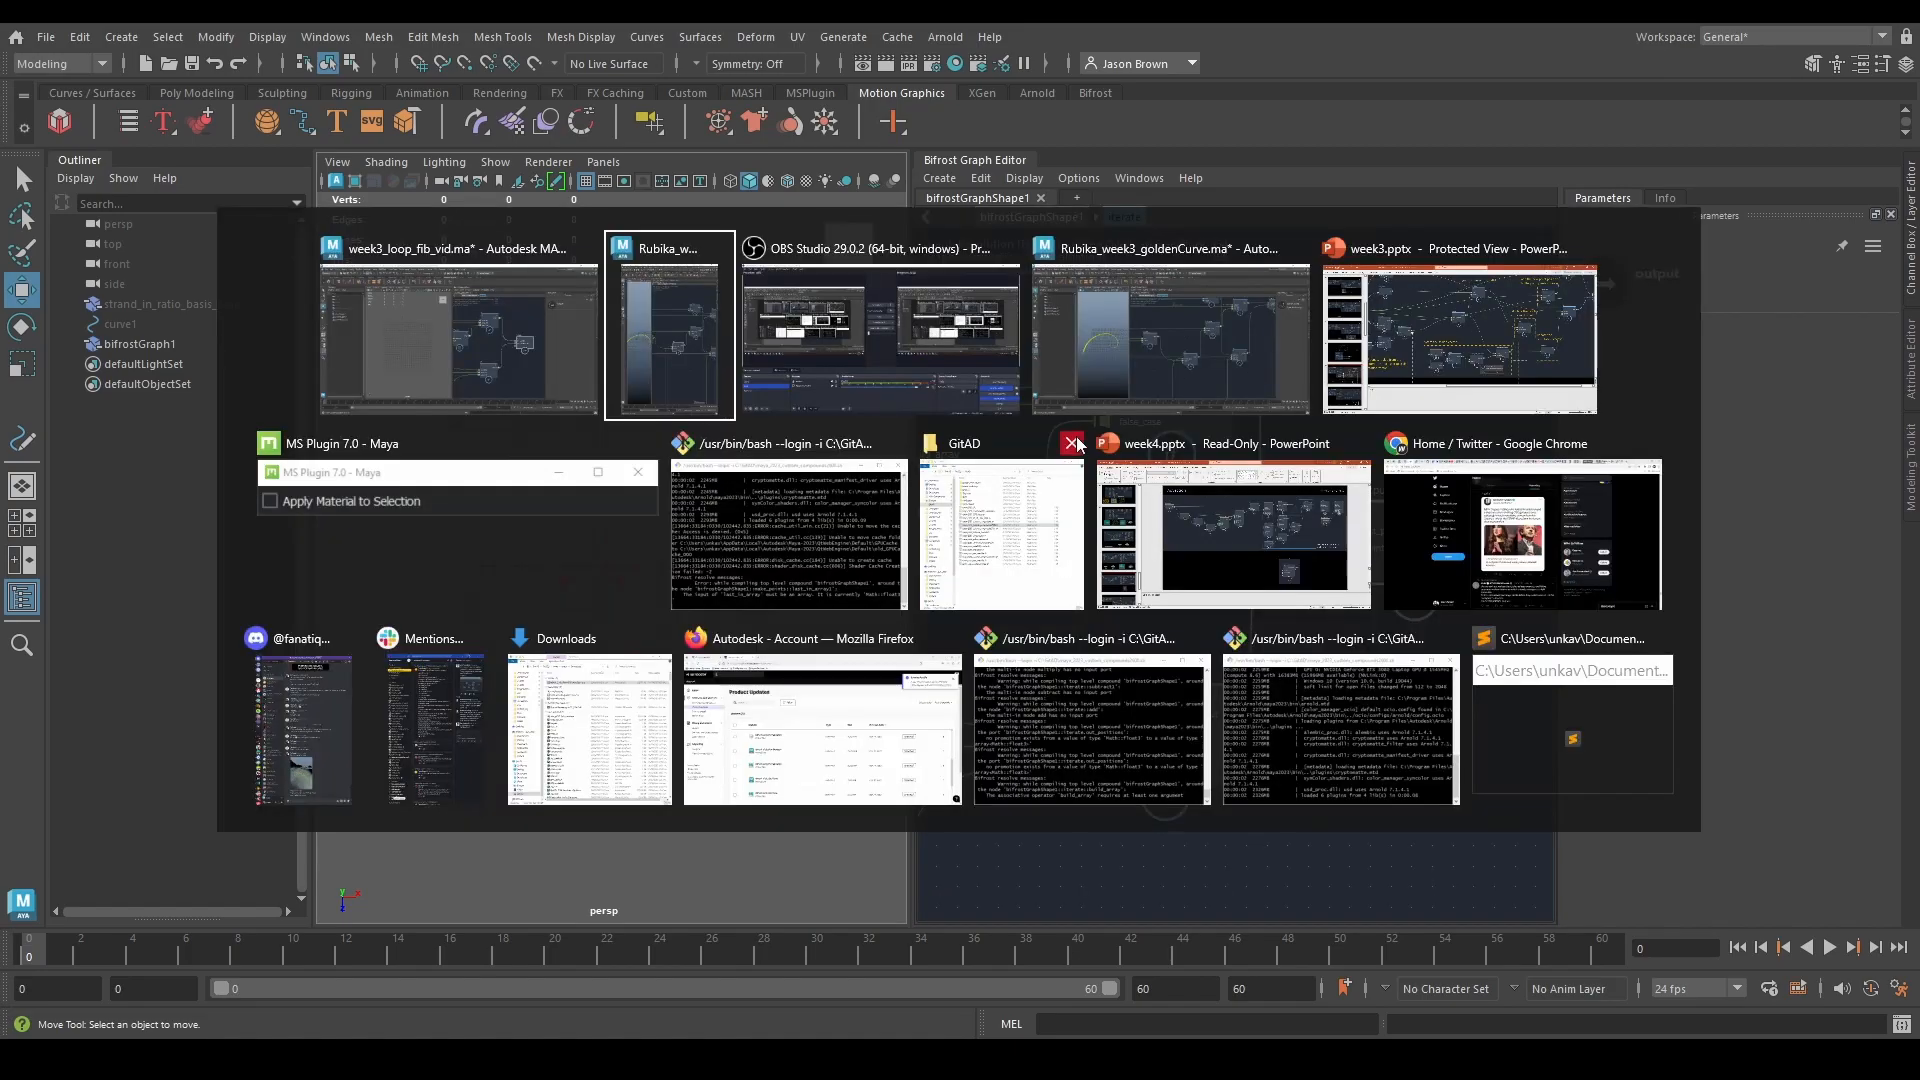
pyautogui.click(1386, 342)
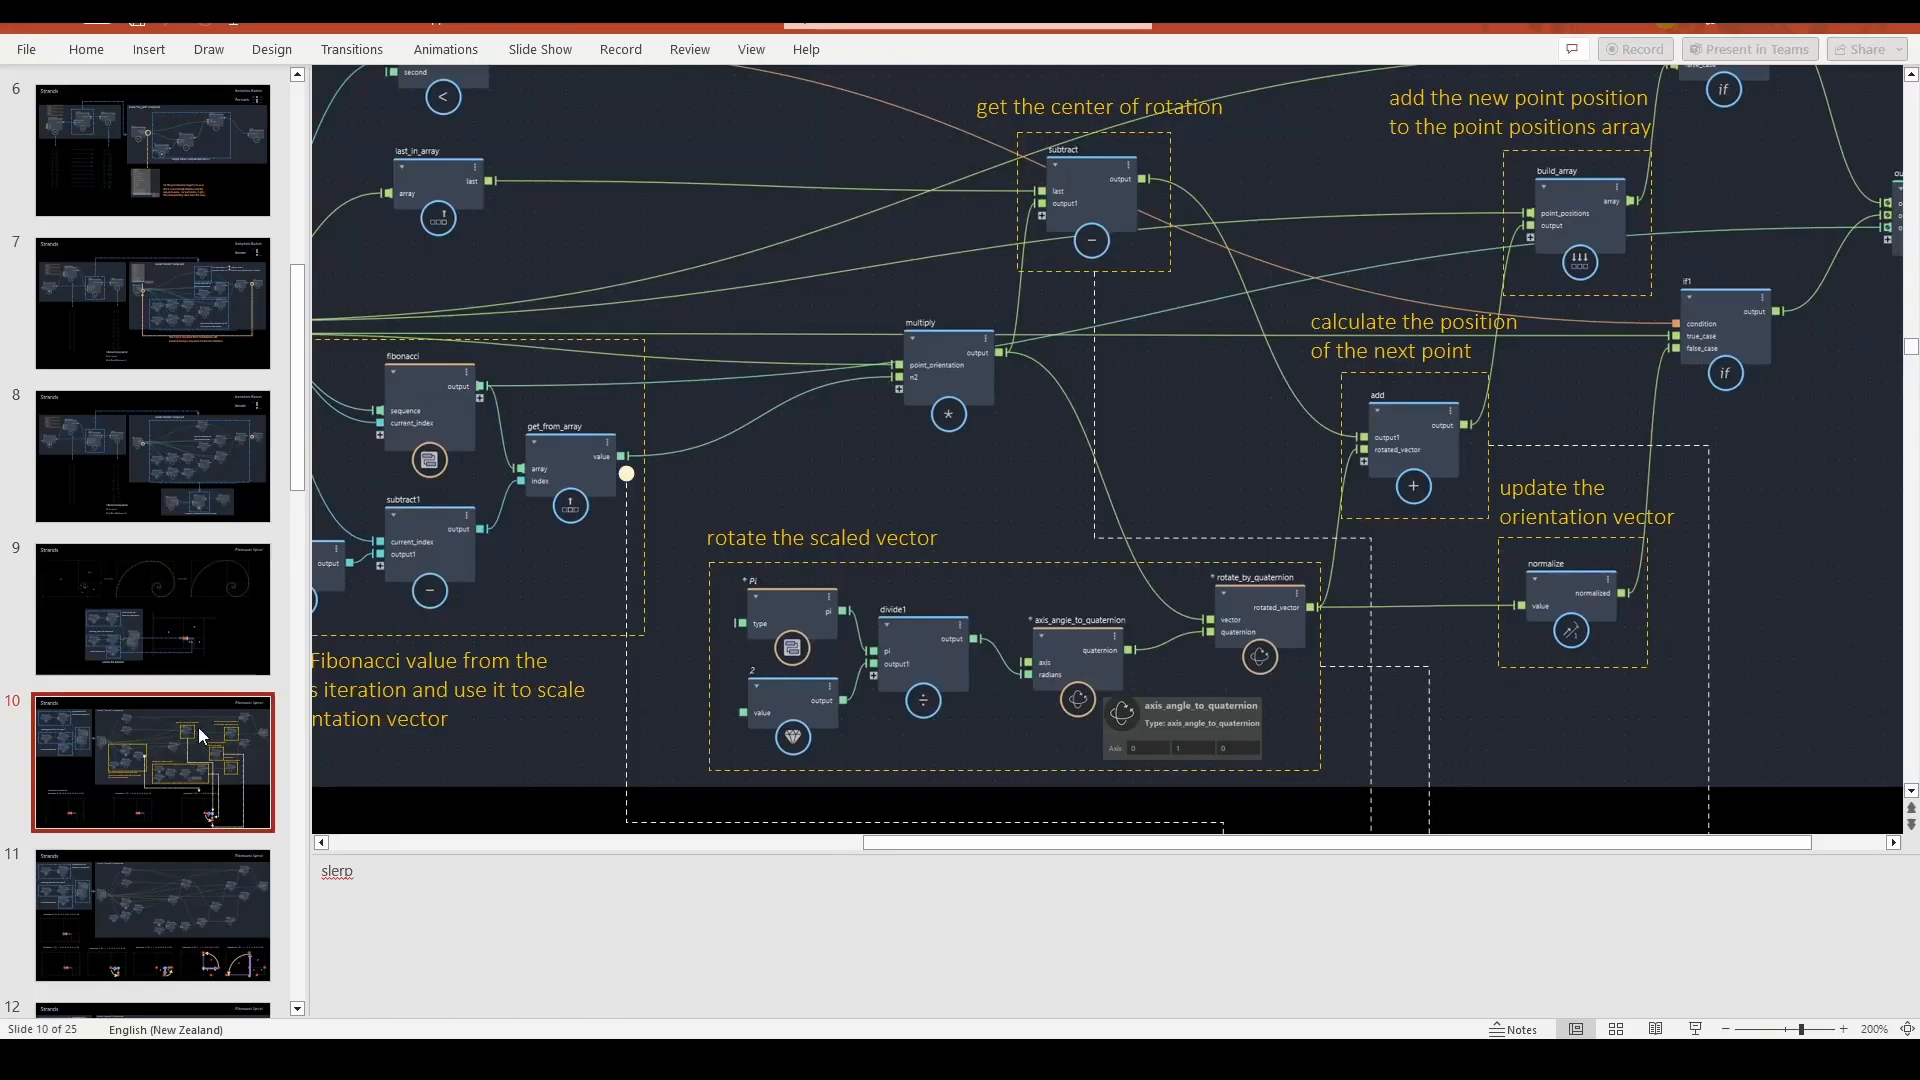
pyautogui.click(159, 910)
pyautogui.scroll(-5, 1249, 542)
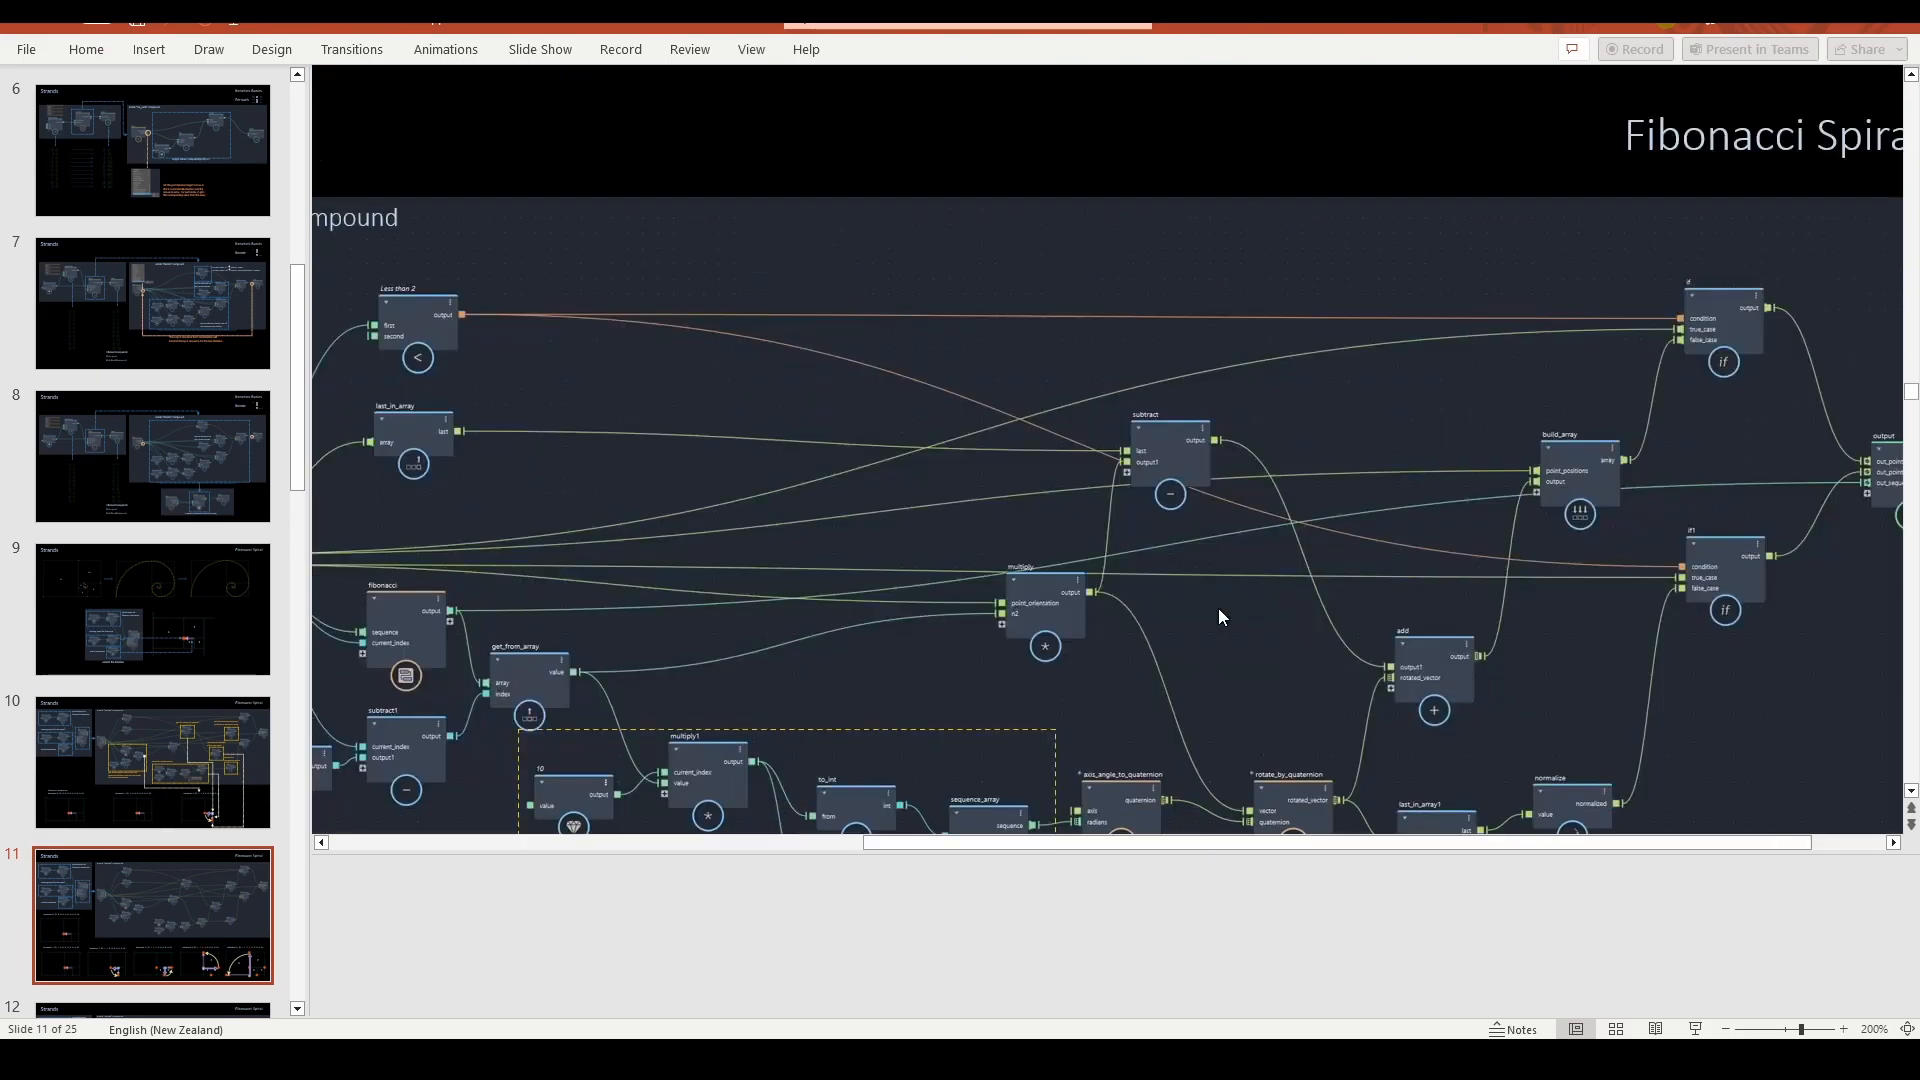
pyautogui.scroll(4, 1208, 584)
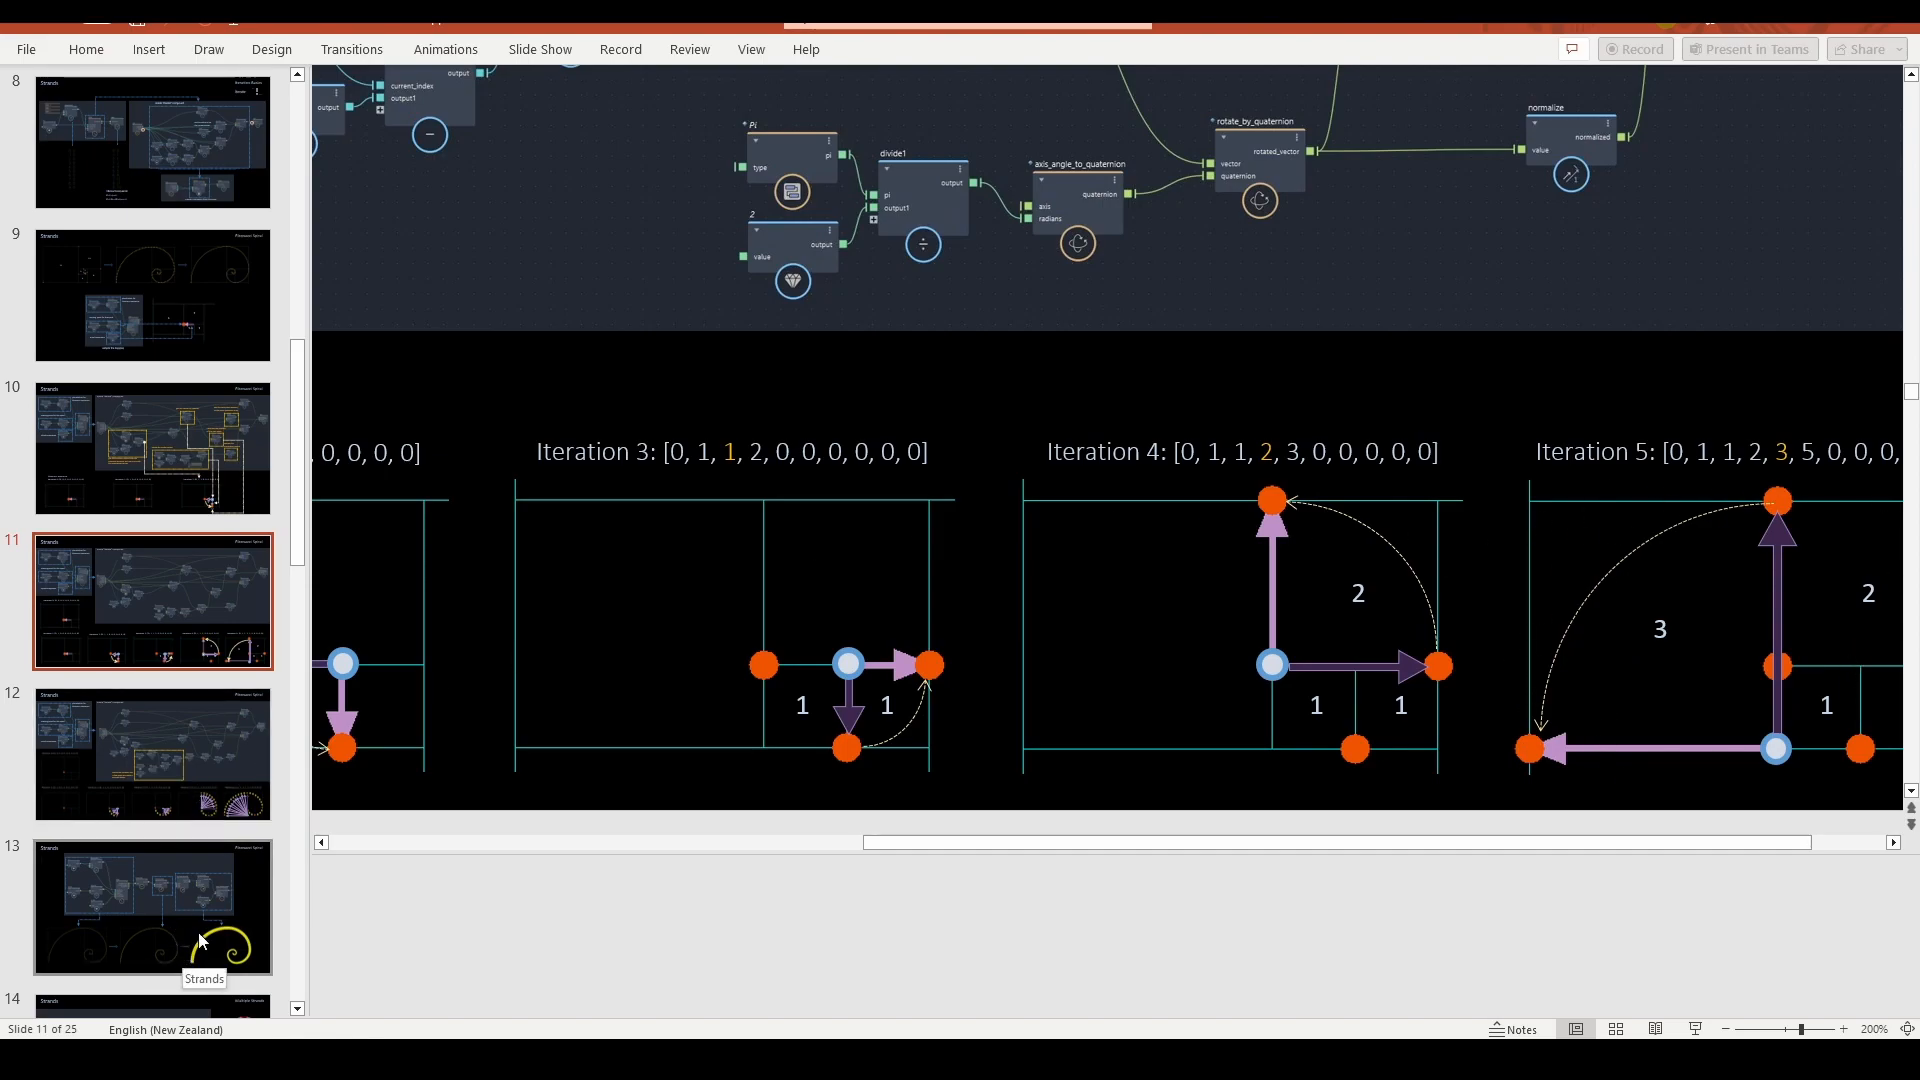
# Go to slide 4 and examine how the Fibonacci spiral follows the grid of squares.
pyautogui.scroll(10, 160, 400)
pyautogui.click(137, 307)
pyautogui.scroll(5, 990, 355)
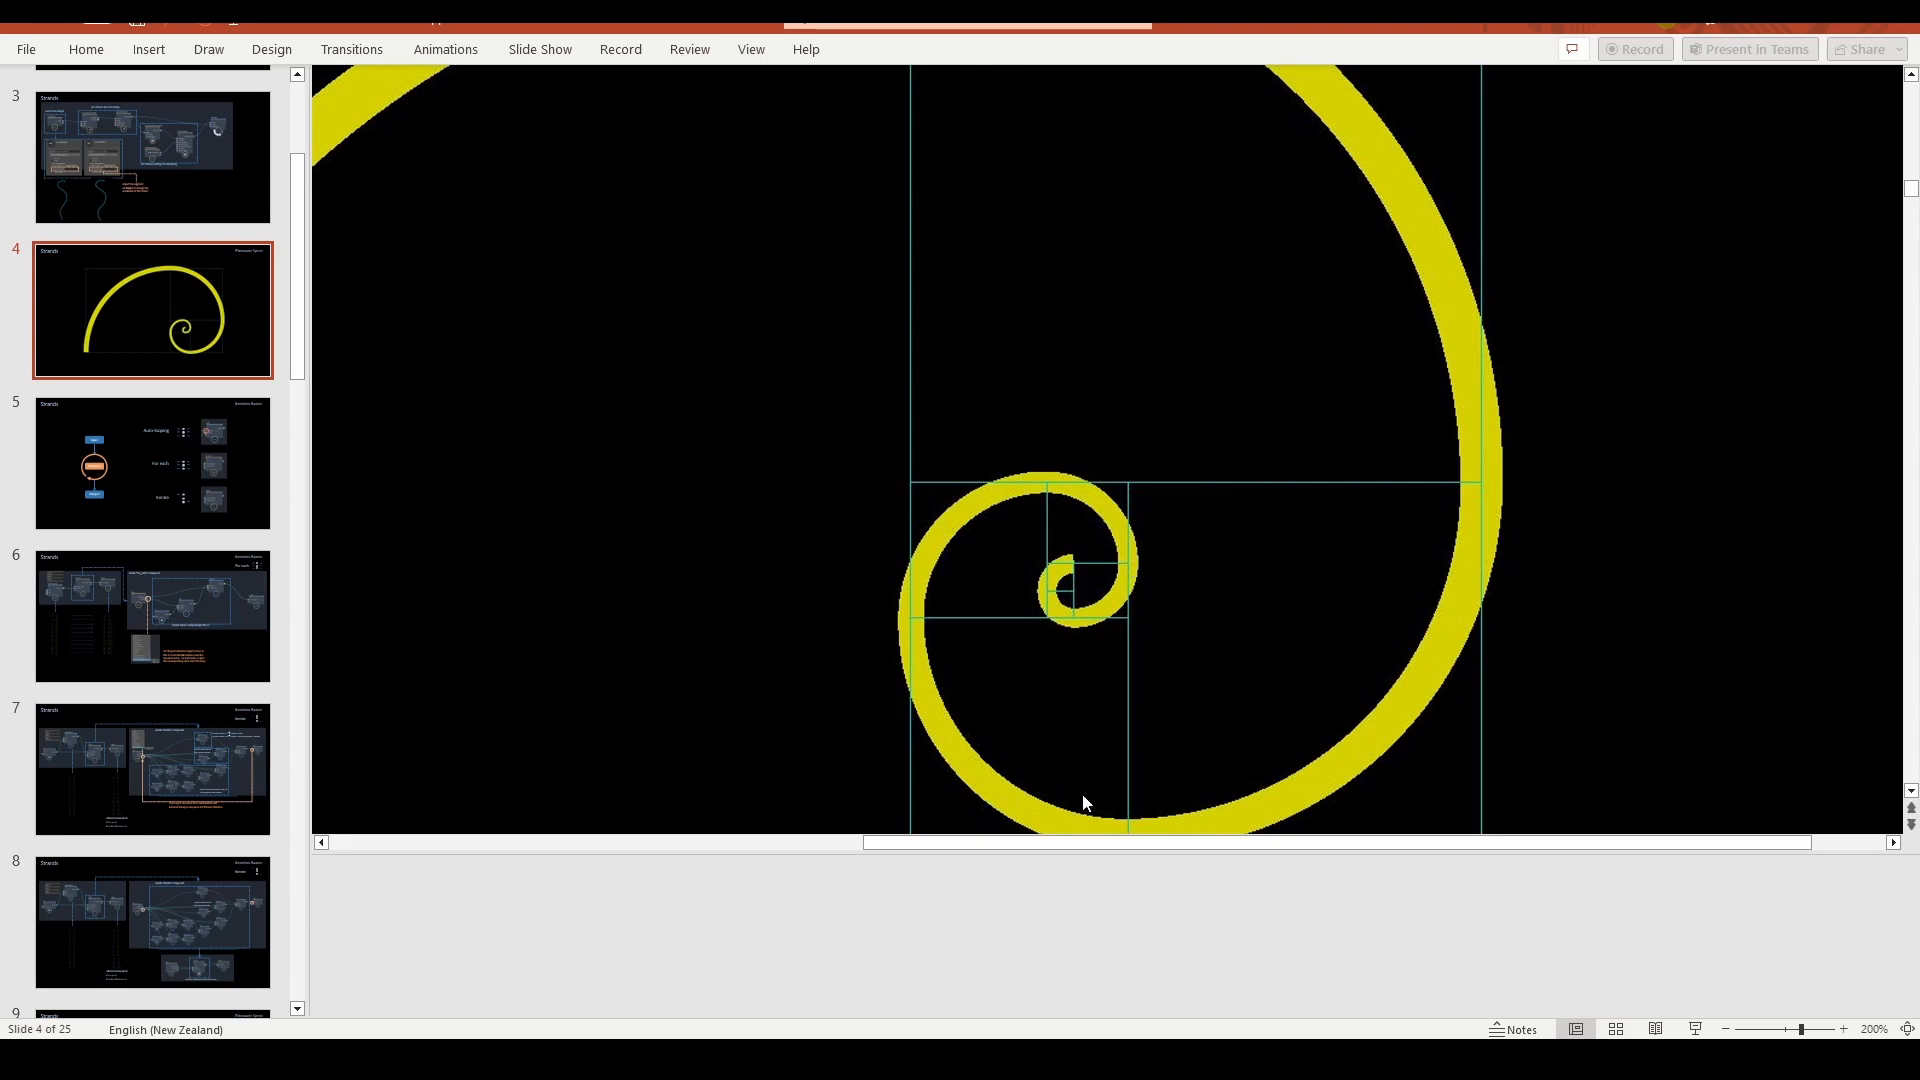
pyautogui.scroll(-2, 890, 610)
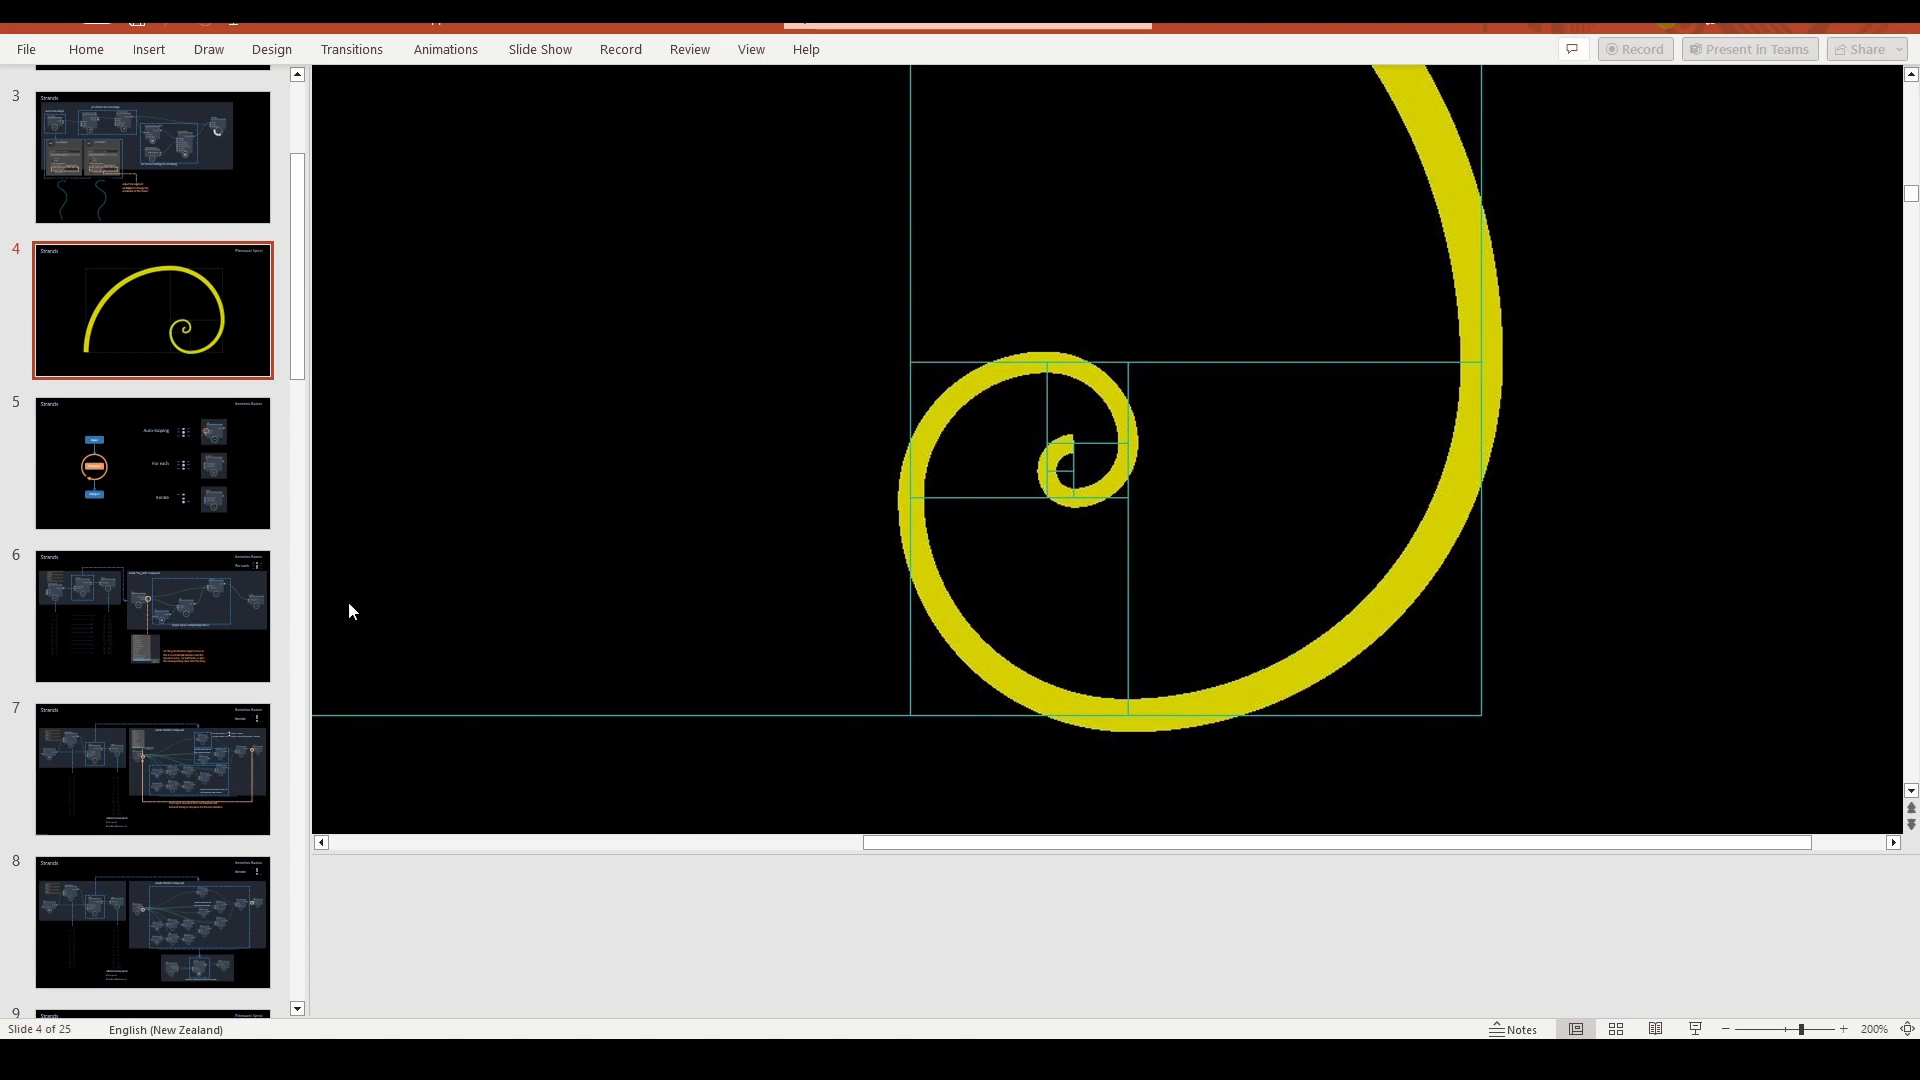
# Go to slide 12, examine the nodes that divide the rotation into steps for a smooth strand, and return to Maya.
pyautogui.scroll(-5, 160, 720)
pyautogui.scroll(-1, 200, 706)
pyautogui.click(160, 613)
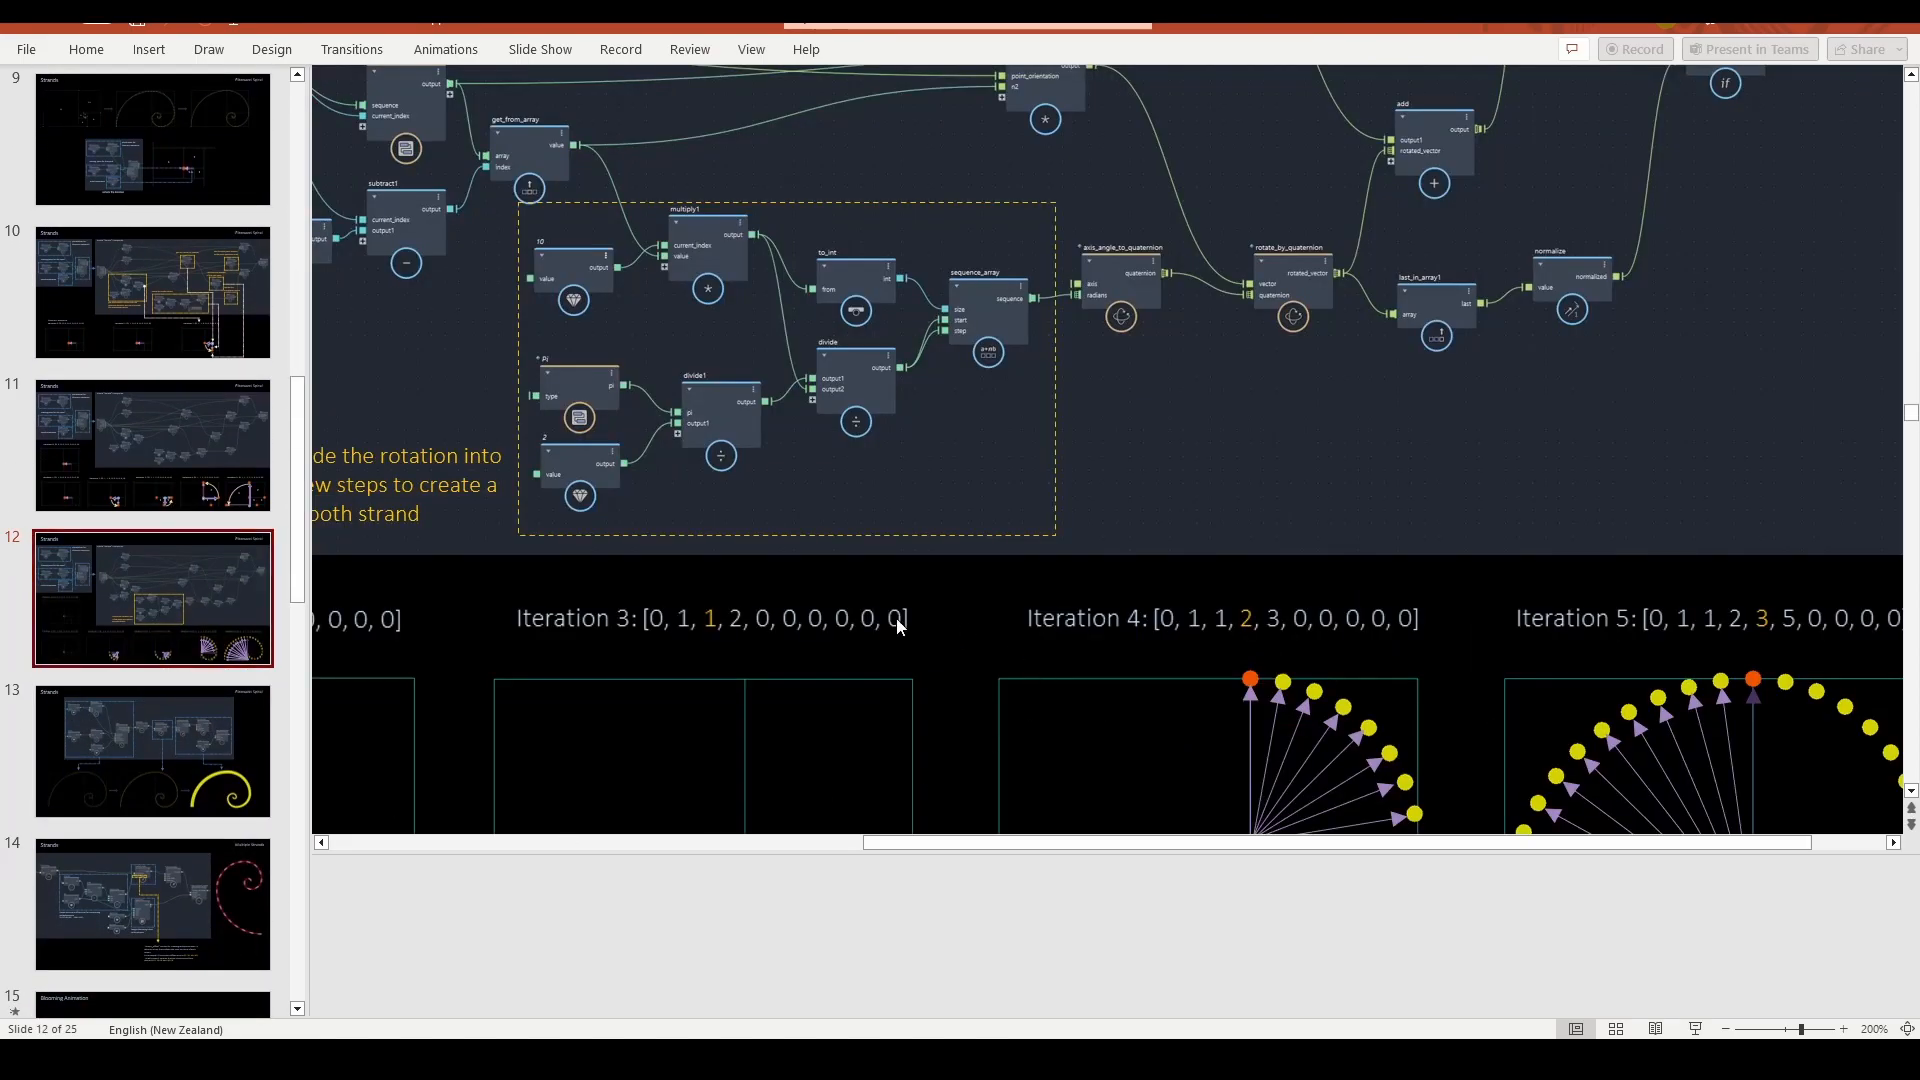
pyautogui.scroll(1, 880, 624)
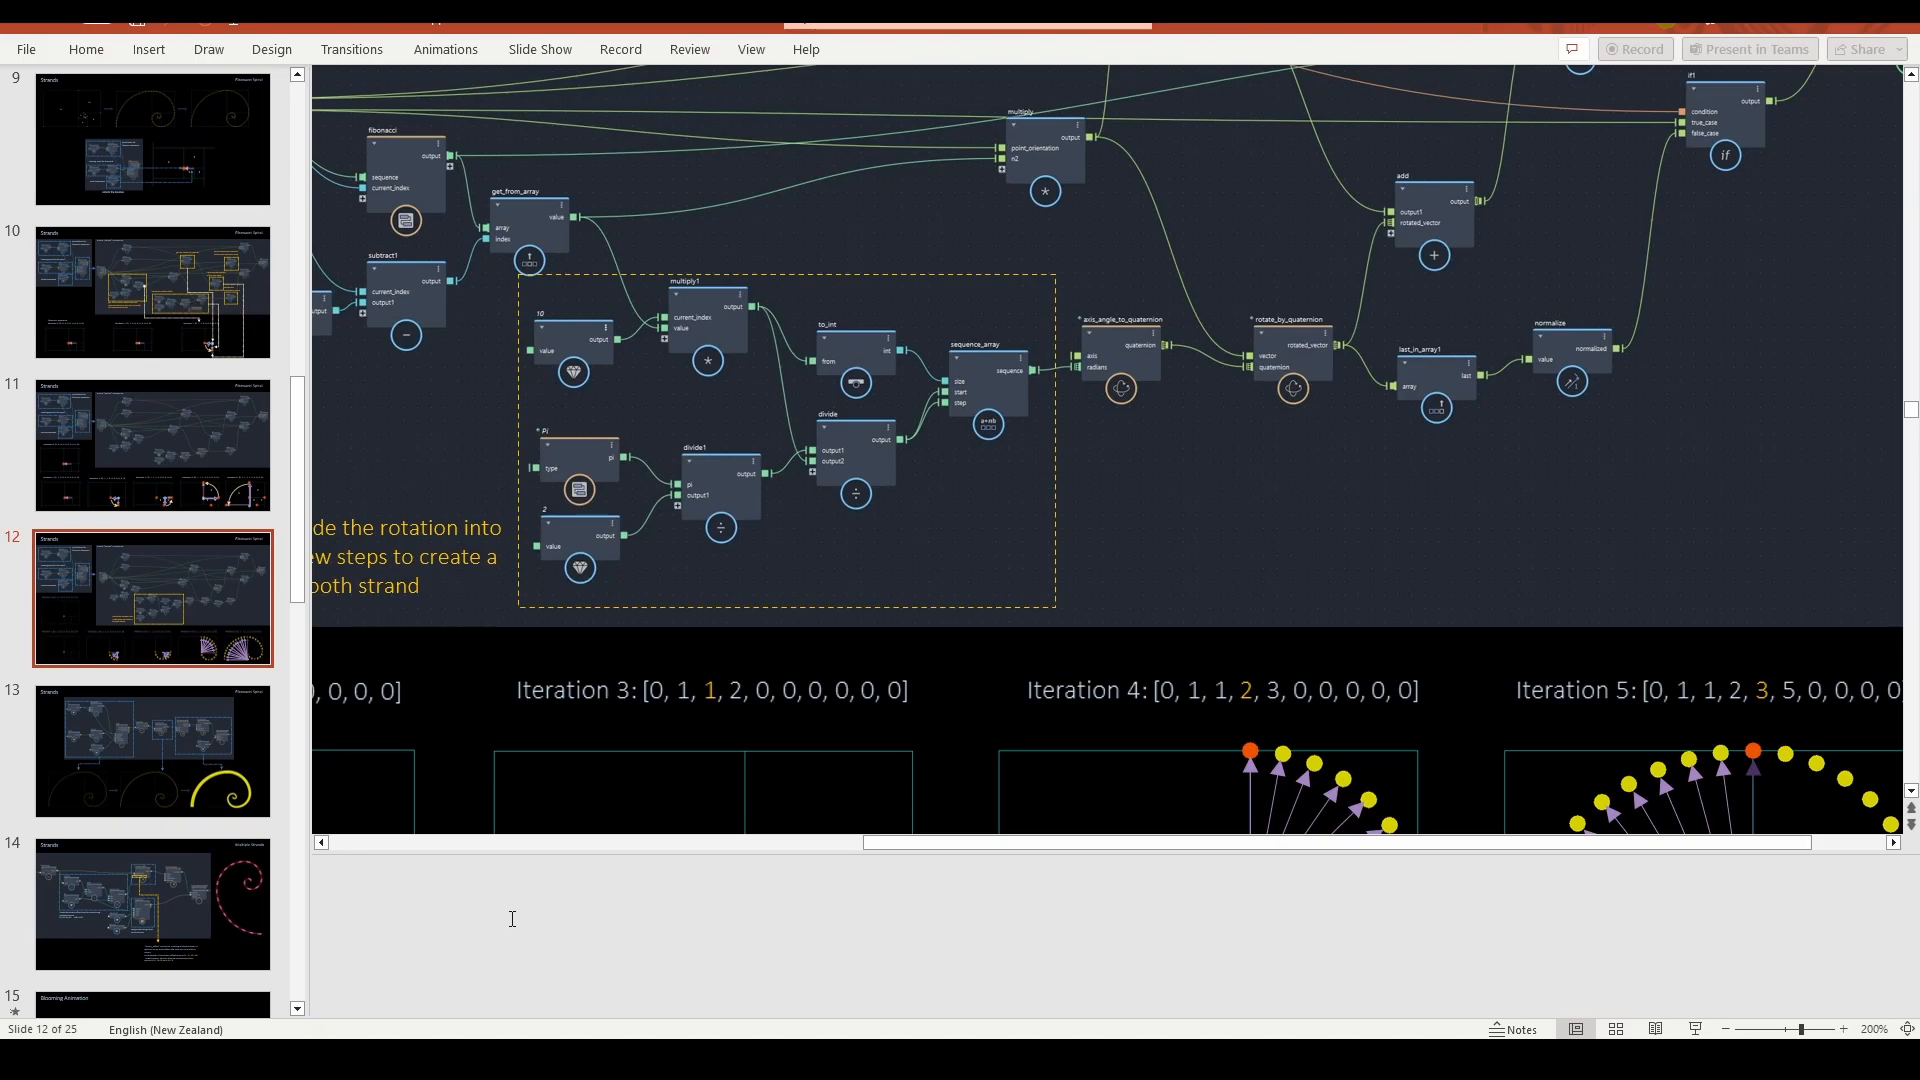
pyautogui.scroll(1, 574, 635)
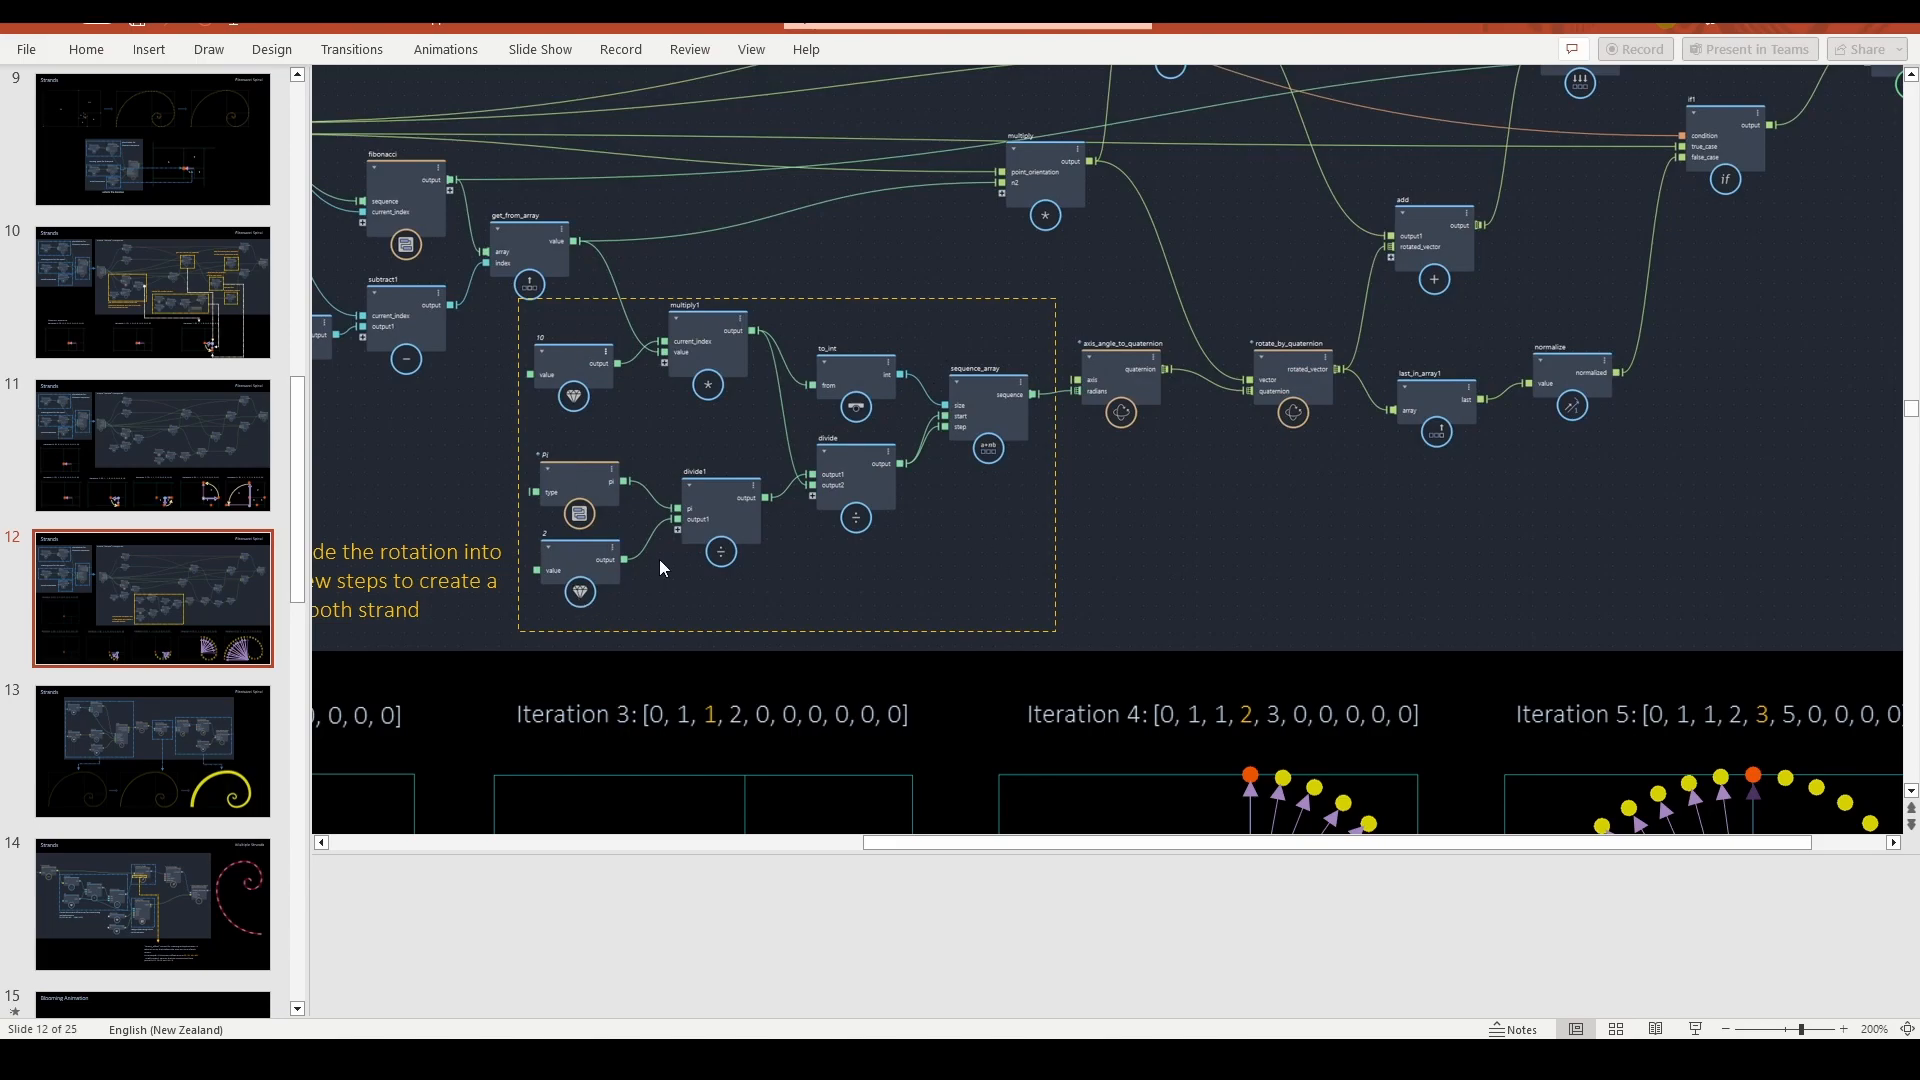
pyautogui.moveTo(864, 848); pyautogui.dragTo(700, 856)
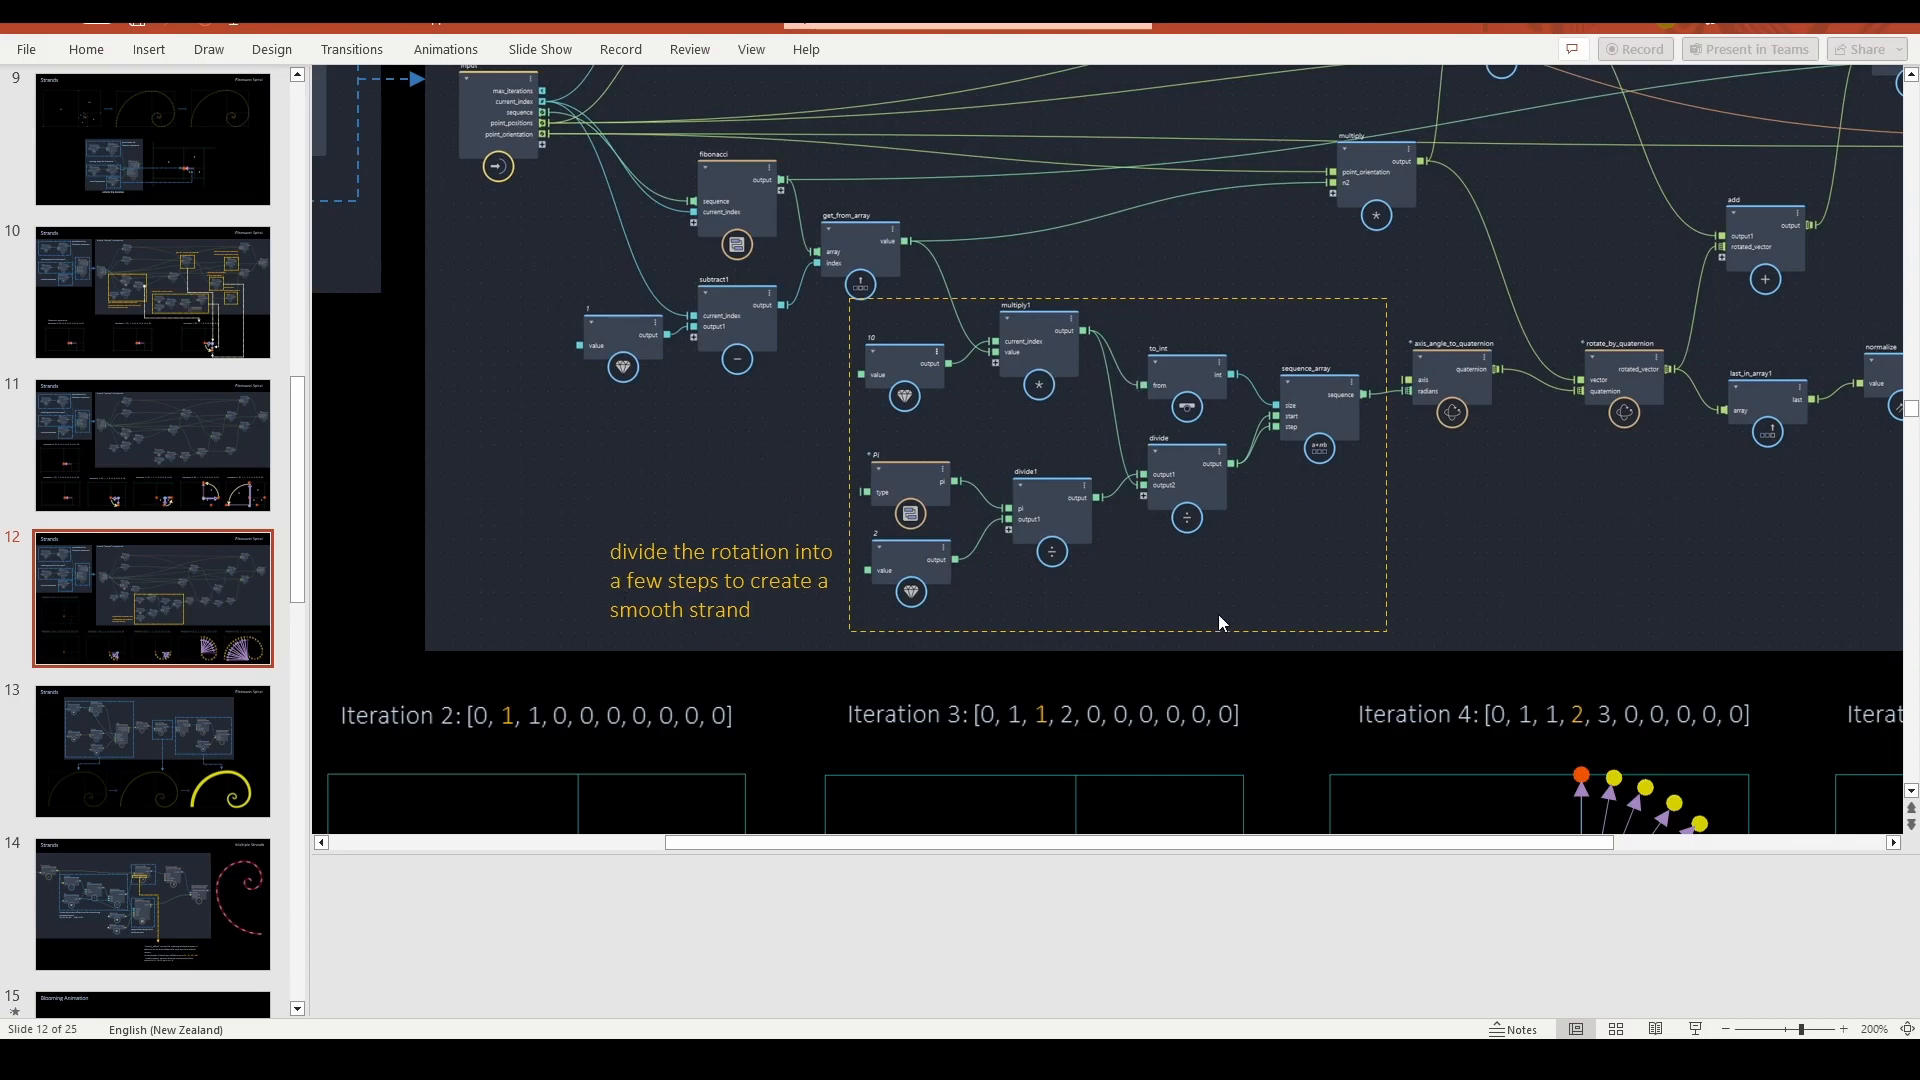
pyautogui.hotkey('alt', 'Tab')
pyautogui.press('Escape')
pyautogui.scroll(-1, 1054, 512)
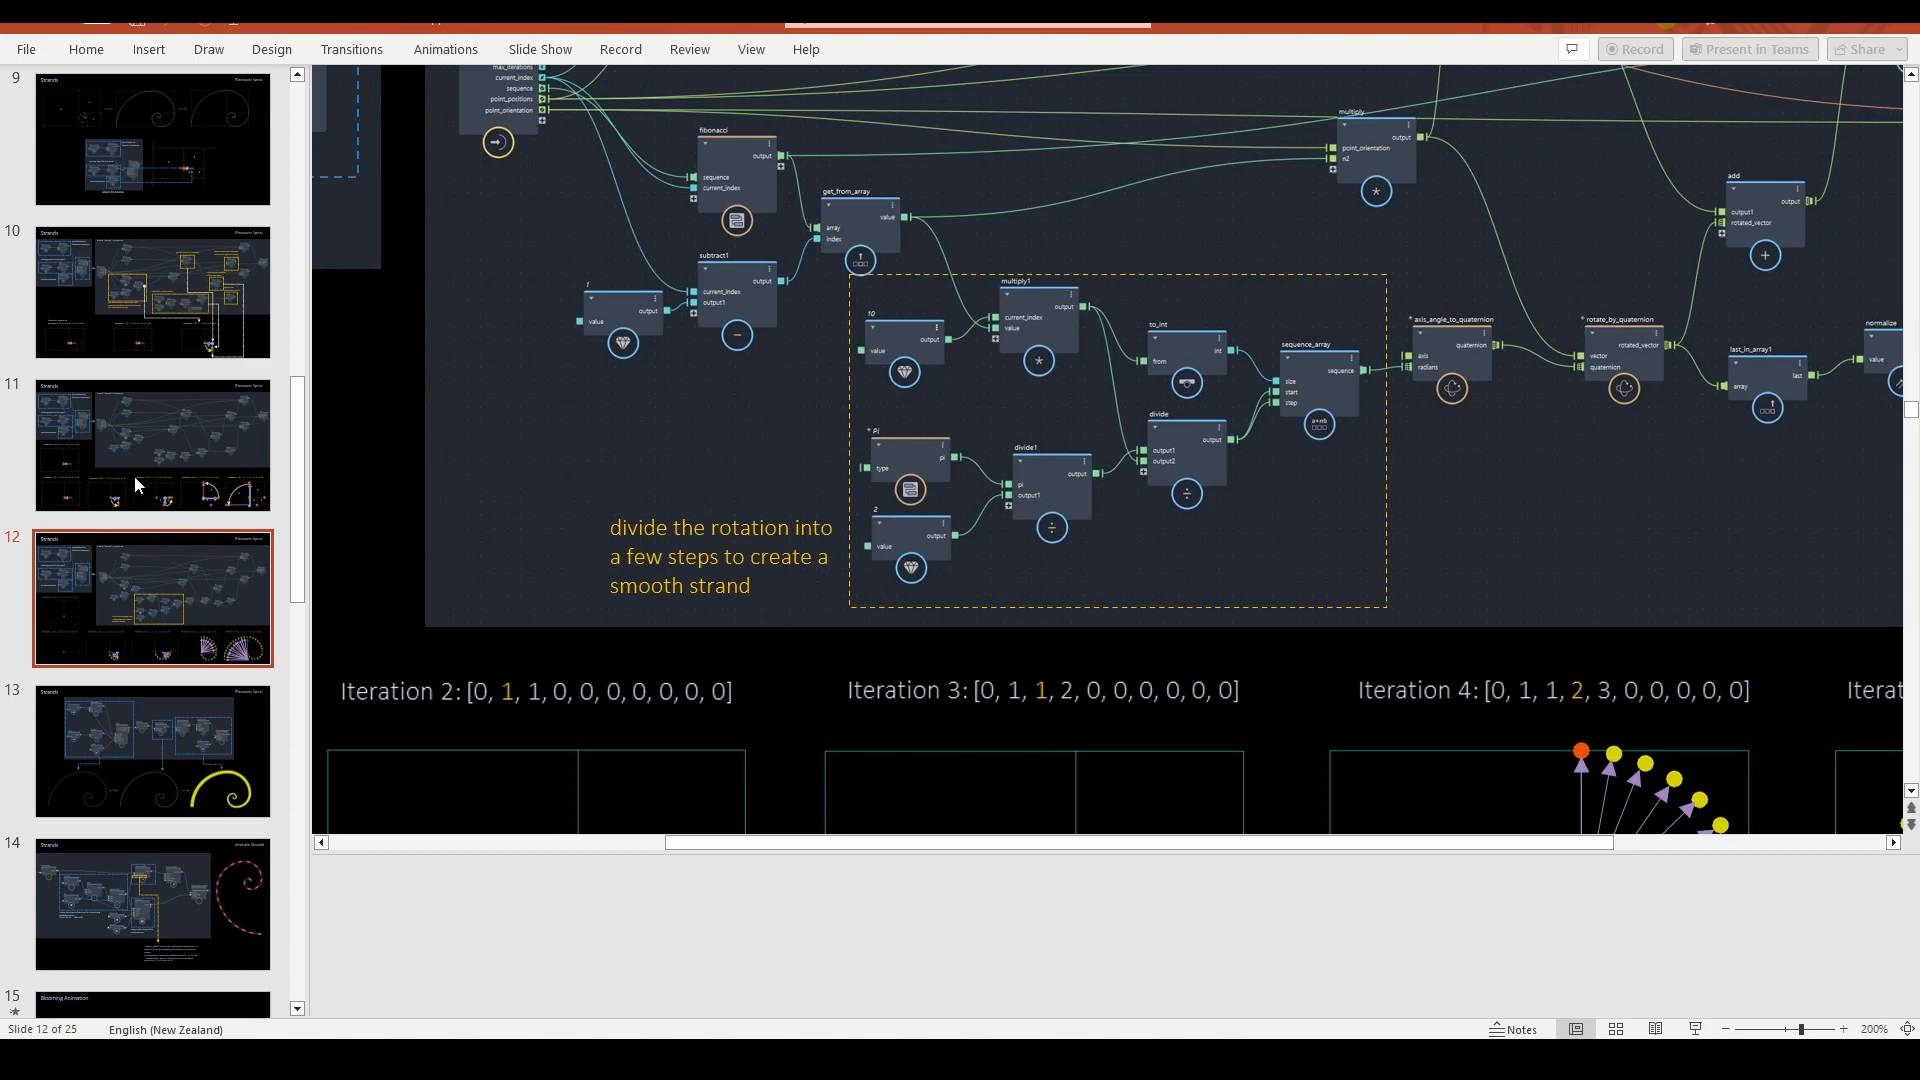
pyautogui.scroll(-3, 1445, 602)
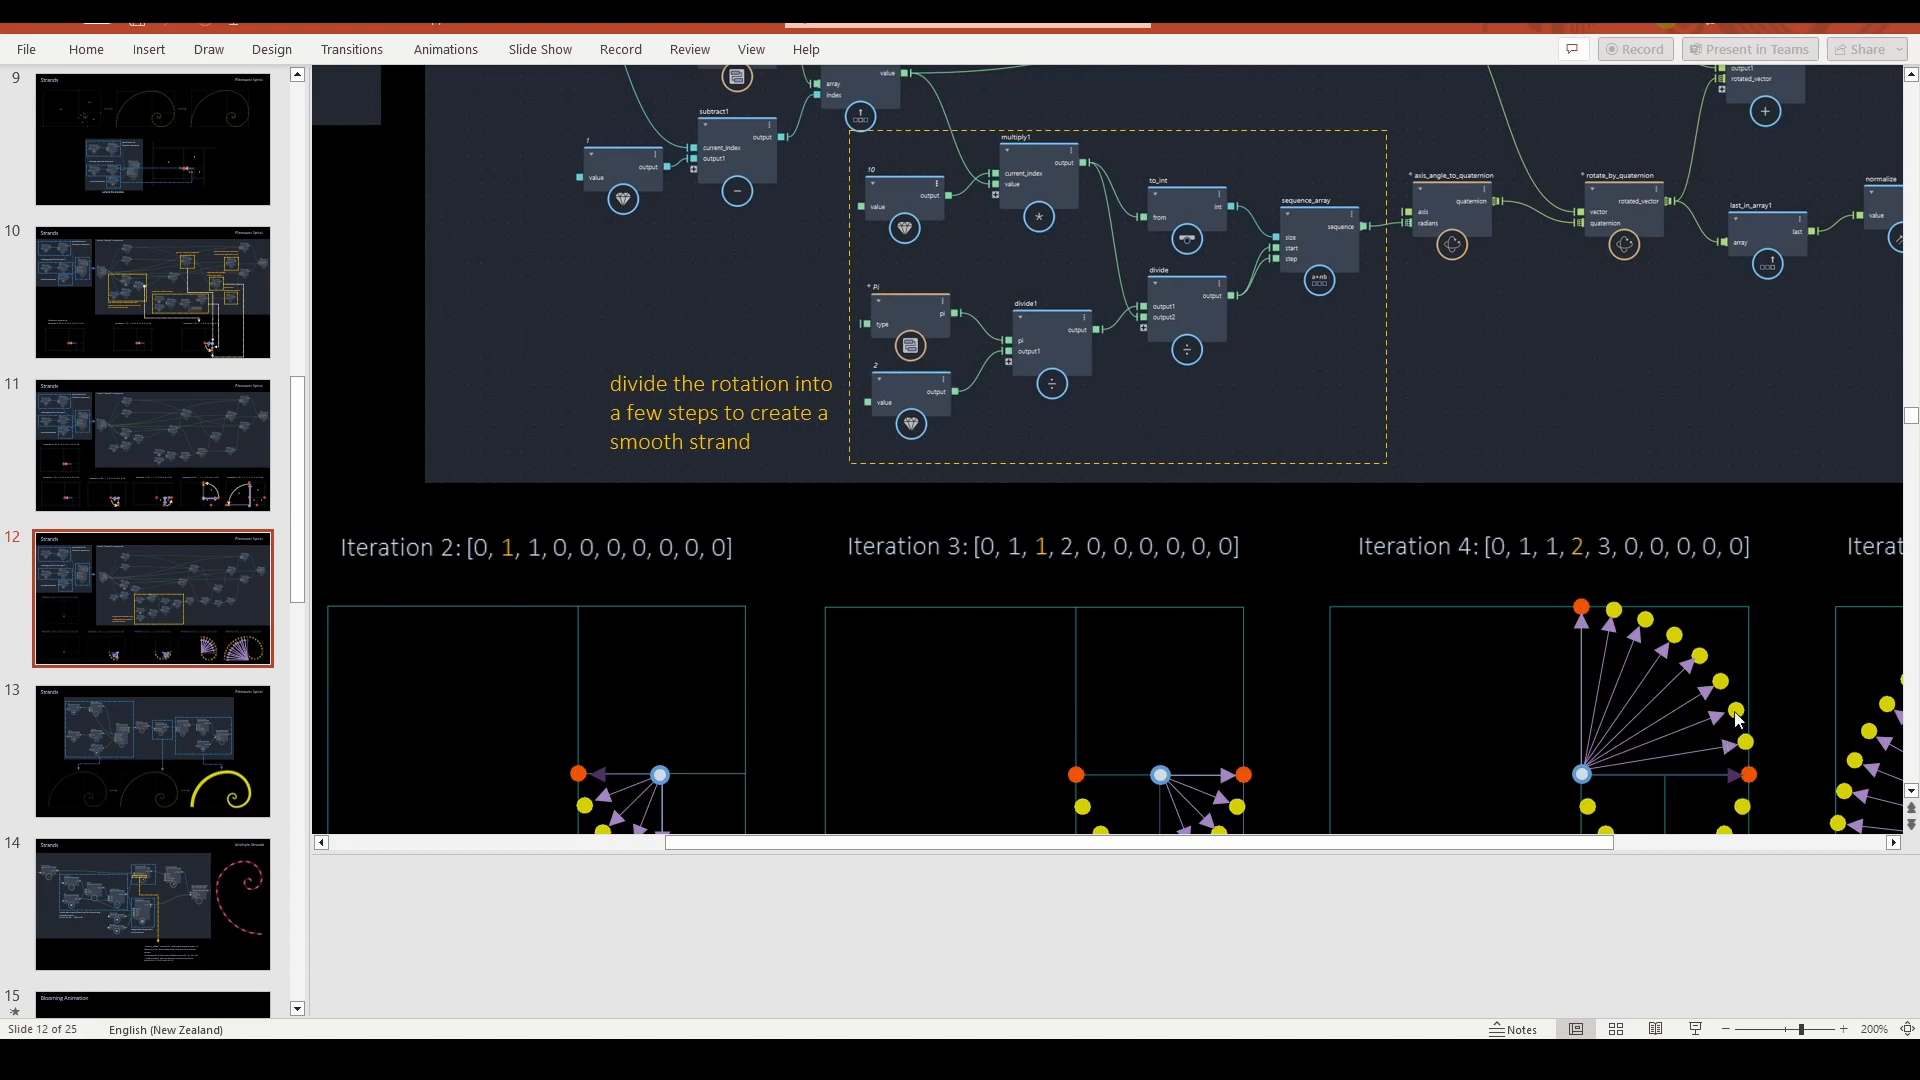
pyautogui.scroll(2, 1258, 282)
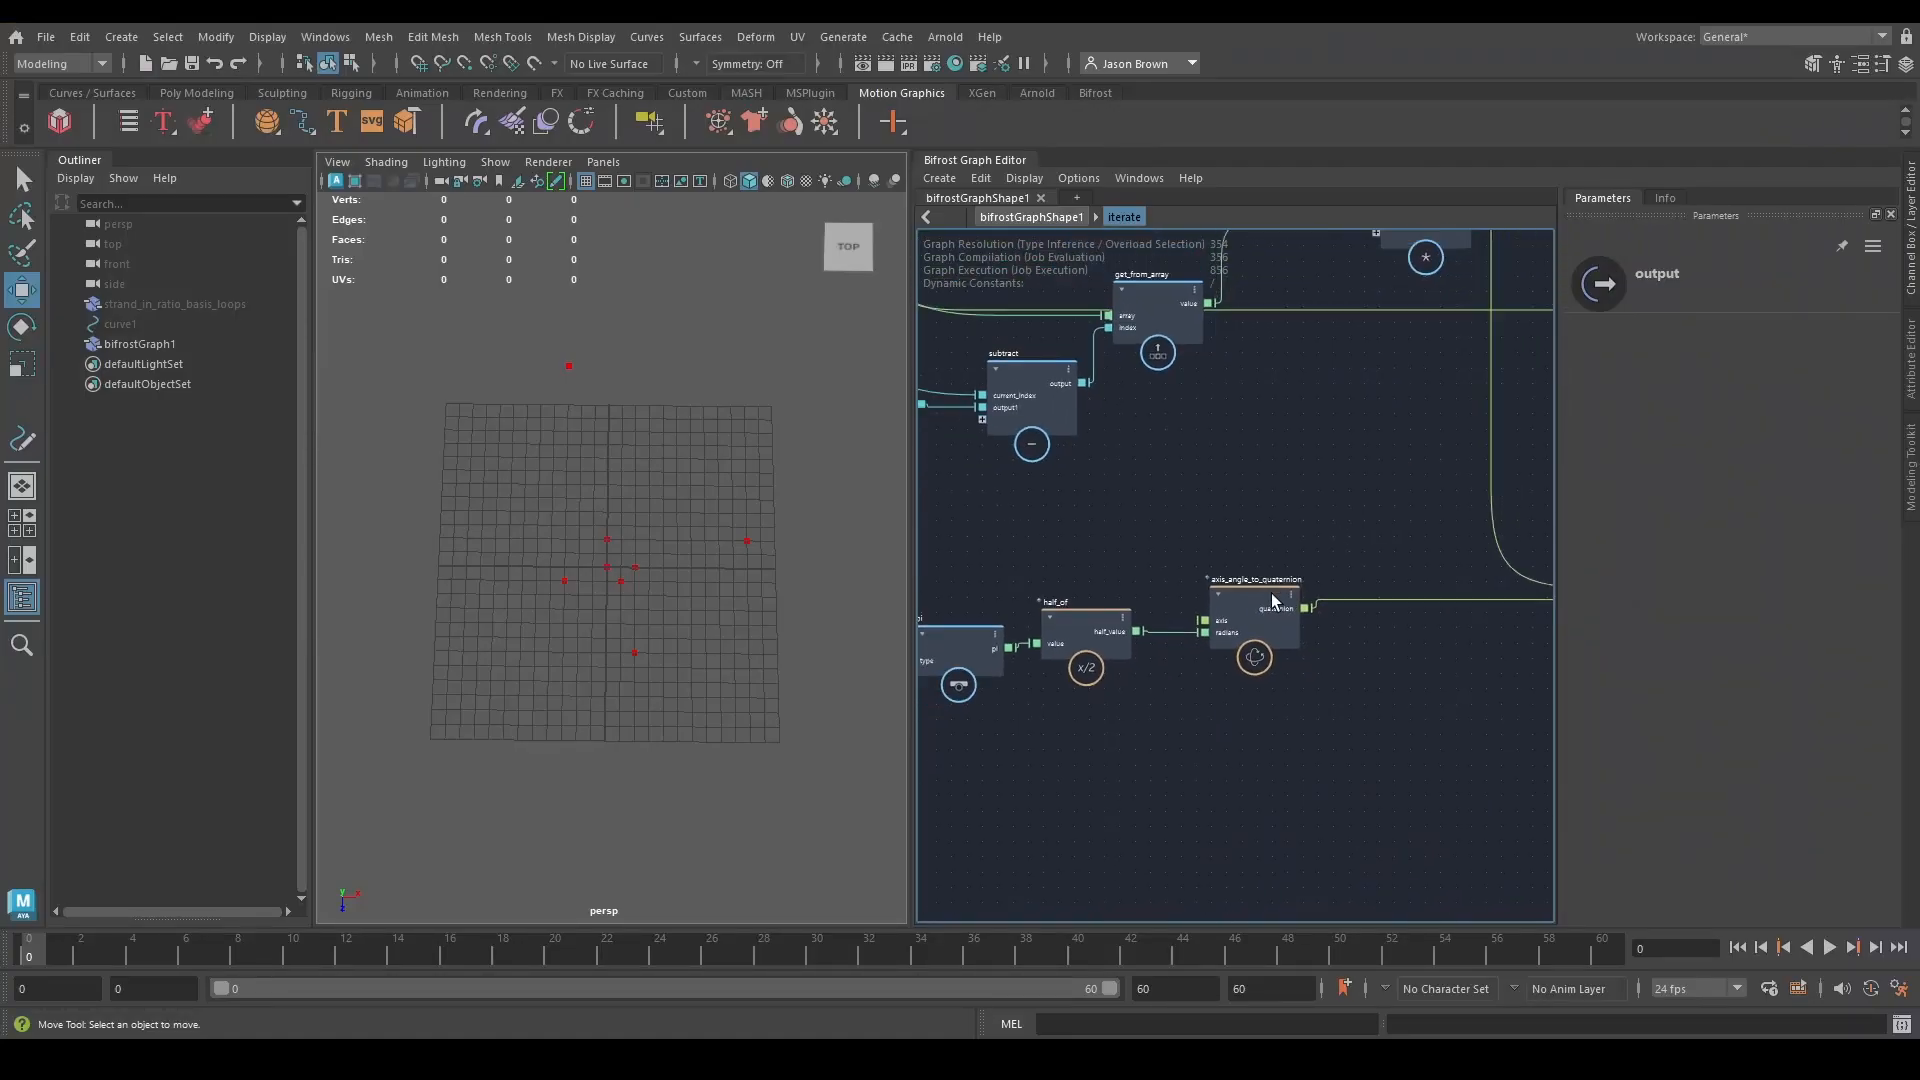
# Move axis_angle_to_quaternion next to rotate_by_quaternion, and shift get_from_array slightly within the iterate graph.
pyautogui.moveTo(1160, 642); pyautogui.dragTo(1042, 641)
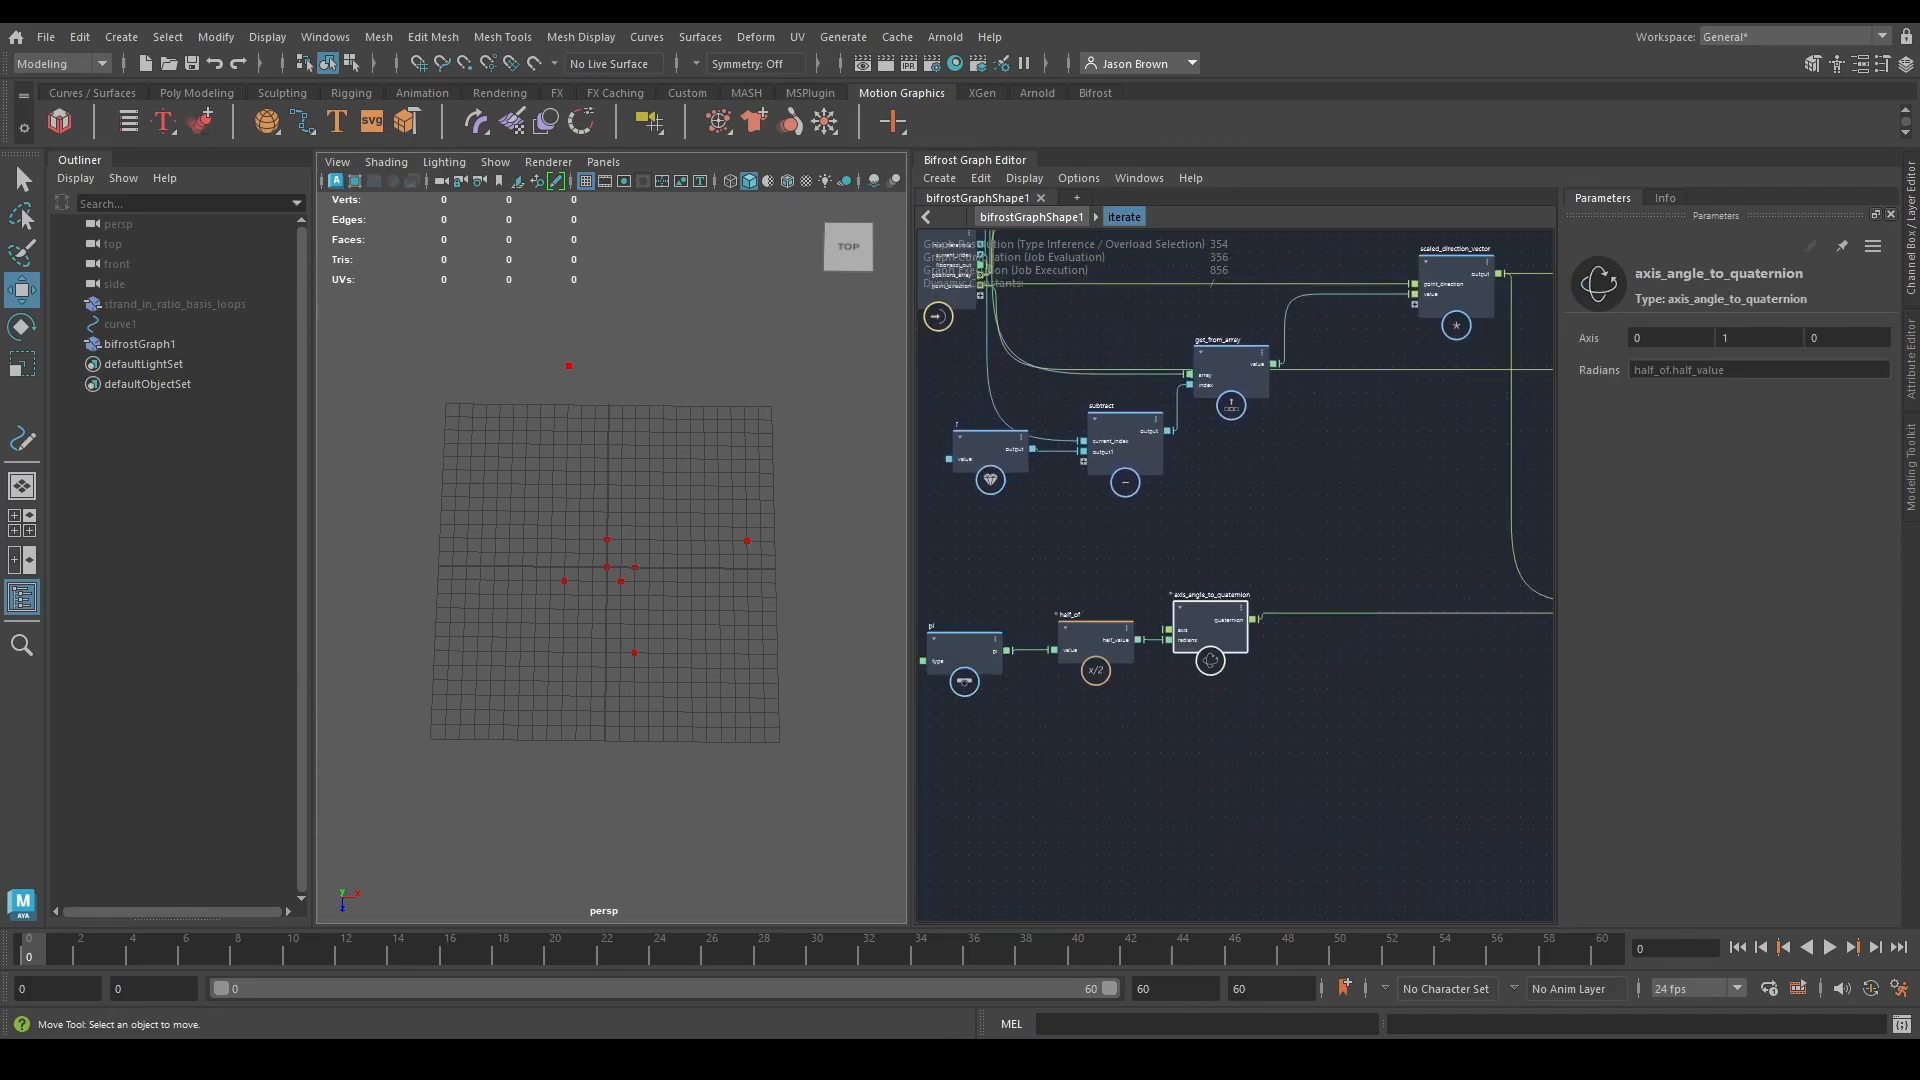
pyautogui.keyDown('alt'); pyautogui.moveTo(1343, 565); pyautogui.dragTo(1329, 606, button='middle'); pyautogui.keyUp('alt')
pyautogui.keyDown('alt'); pyautogui.moveTo(1335, 506); pyautogui.dragTo(1184, 576, button='middle'); pyautogui.keyUp('alt')
pyautogui.moveTo(1098, 480); pyautogui.dragTo(1100, 510)
pyautogui.moveTo(1226, 575)
pyautogui.keyDown('alt'); pyautogui.mouseDown(button='middle')
pyautogui.moveTo(1312, 537)
pyautogui.moveTo(1219, 564)
pyautogui.mouseUp(button='middle'); pyautogui.keyUp('alt')
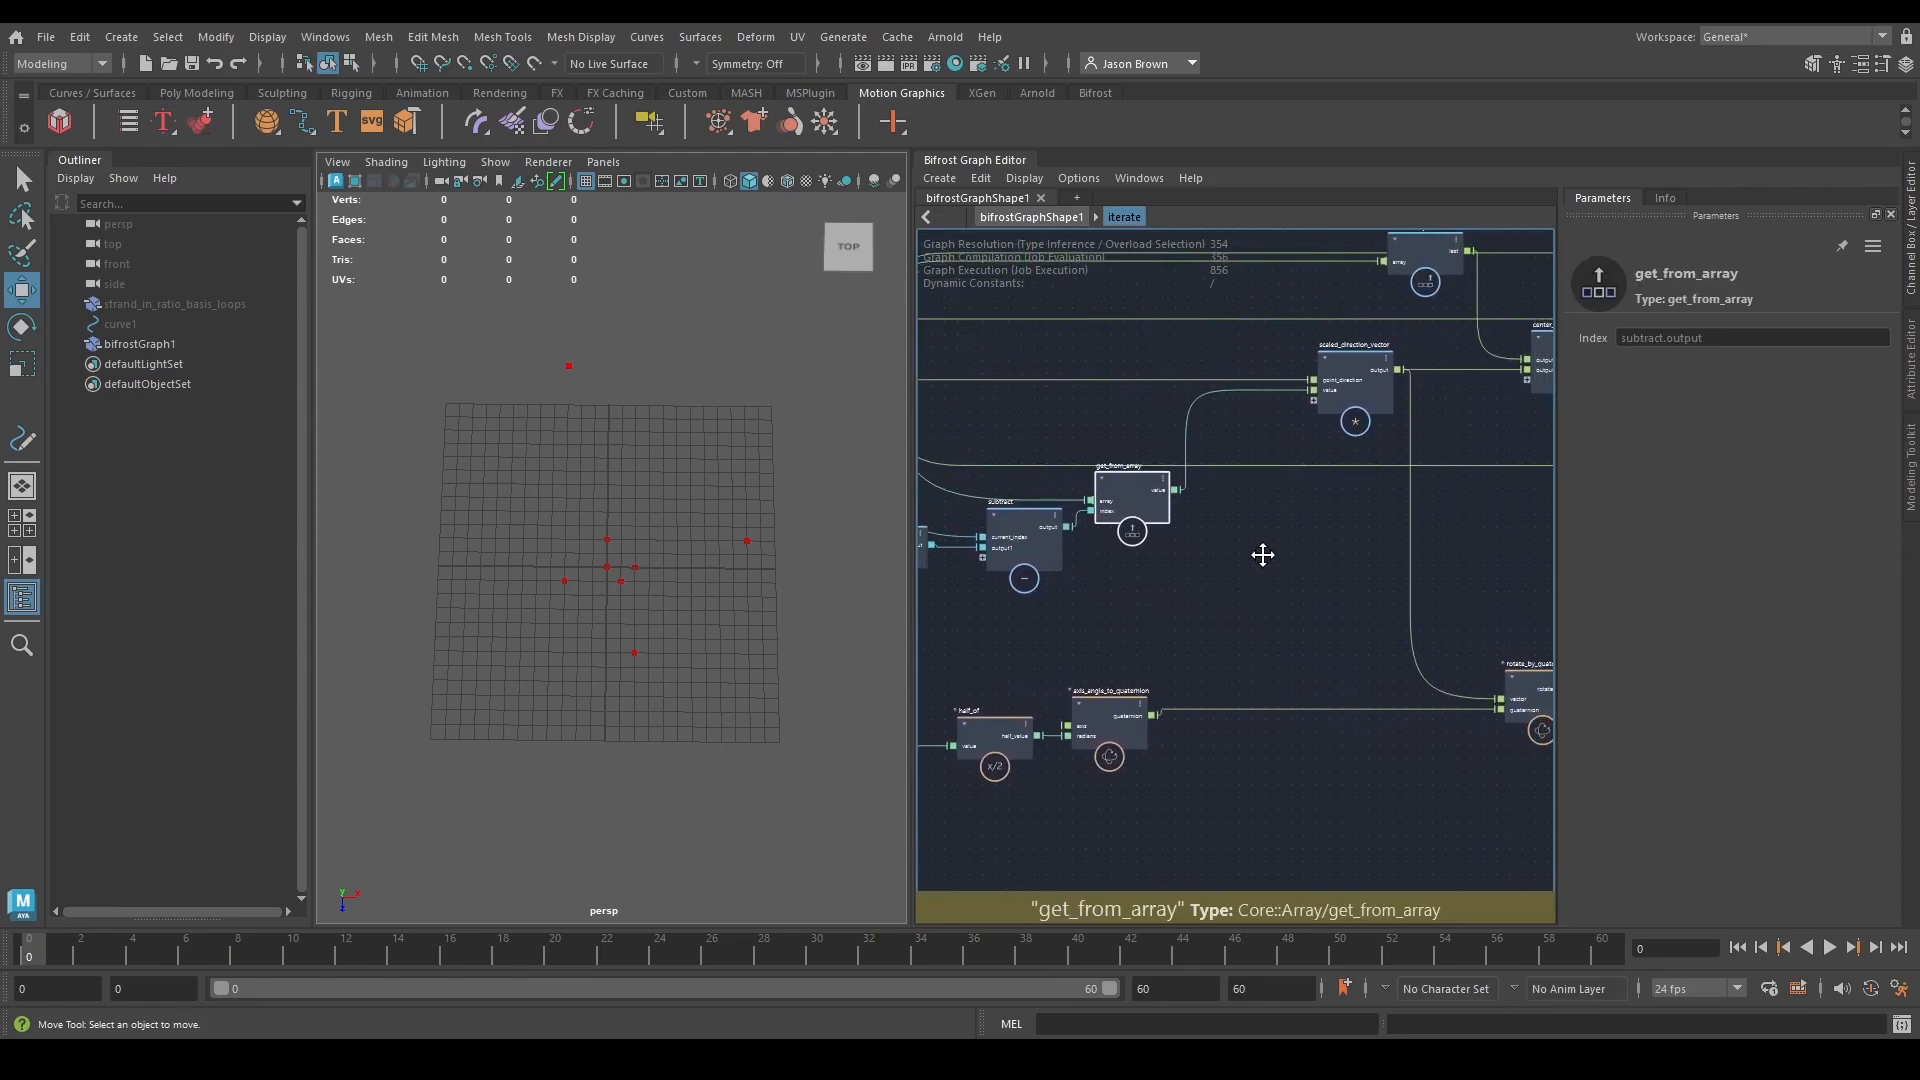
pyautogui.moveTo(1104, 722); pyautogui.dragTo(1426, 716)
pyautogui.click(1150, 674)
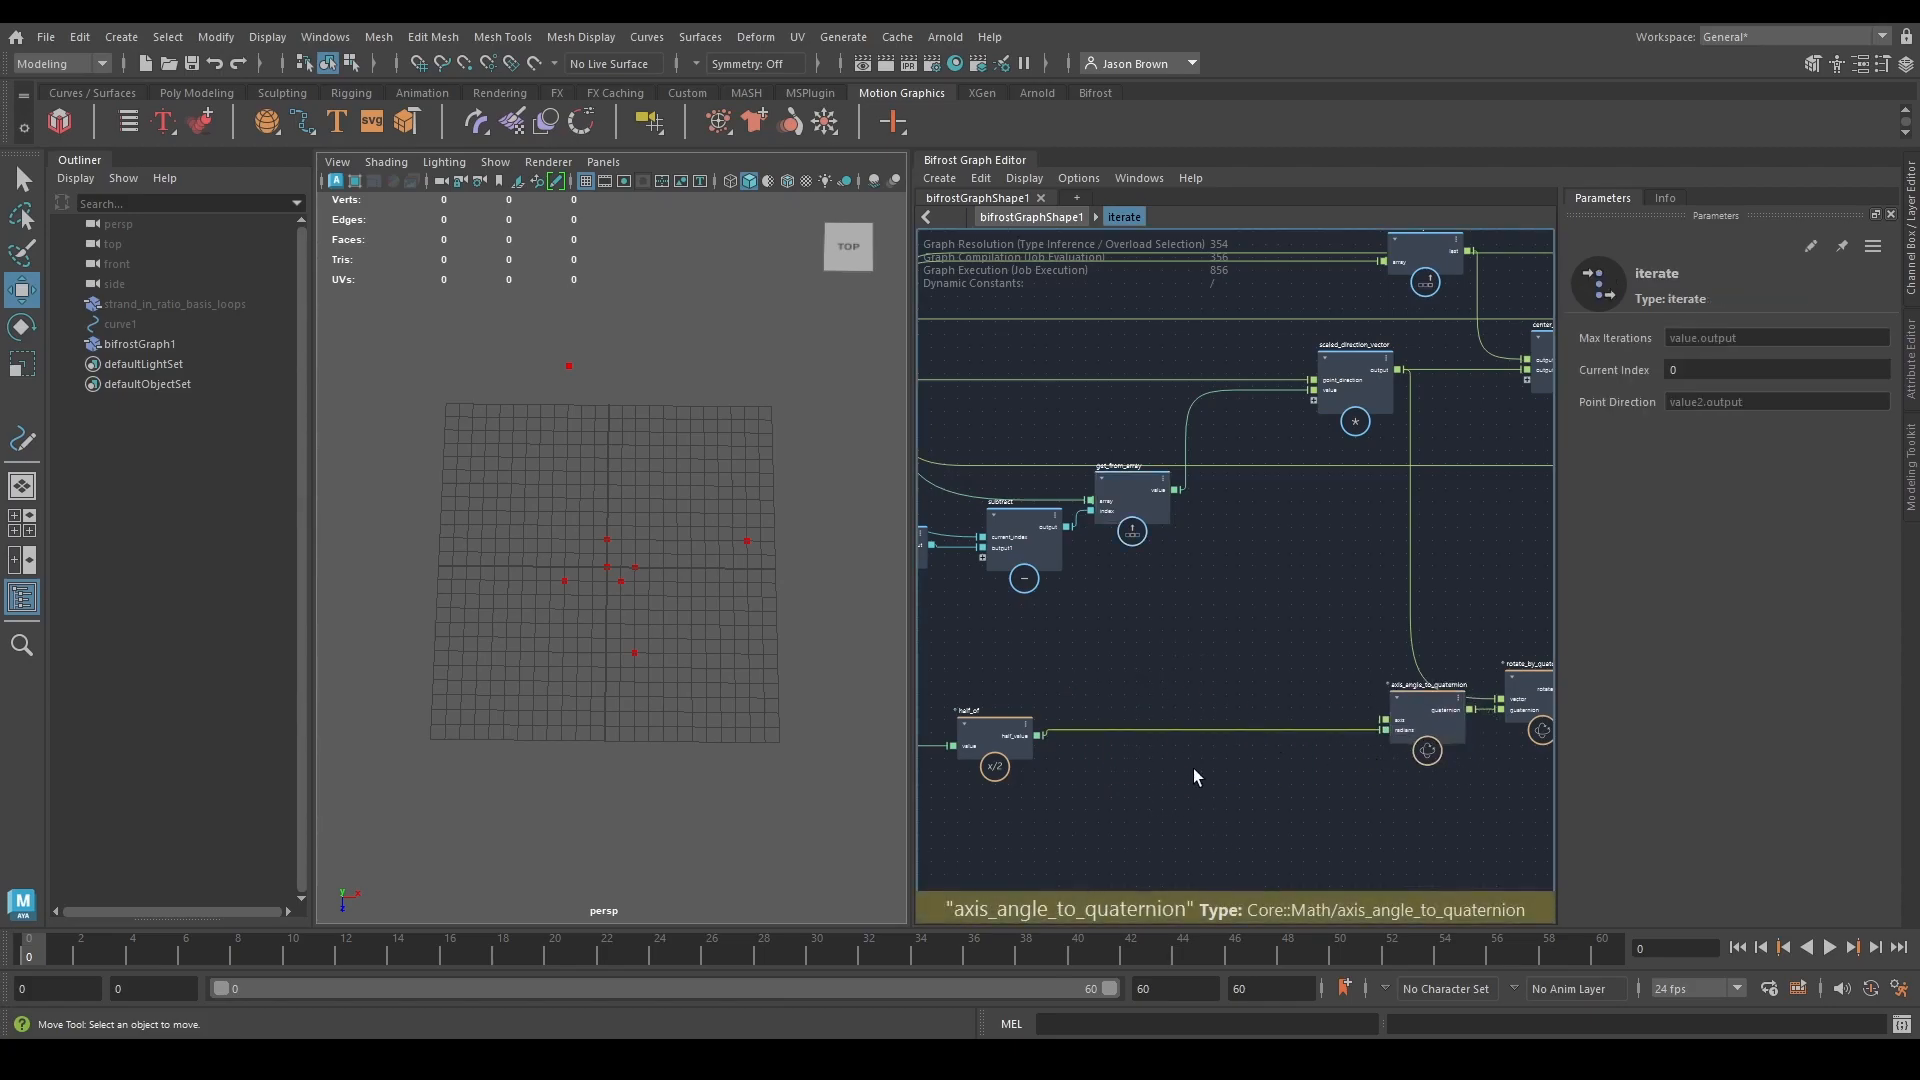
pyautogui.keyDown('alt'); pyautogui.moveTo(1192, 647); pyautogui.dragTo(1400, 737, button='middle'); pyautogui.keyUp('alt')
# Shift the input, value, subtract and get_from_array nodes further upstream to make room before axis_angle_to_quaternion.
pyautogui.moveTo(1425, 585); pyautogui.dragTo(1017, 694)
pyautogui.moveTo(1045, 450); pyautogui.dragTo(912, 430)
pyautogui.moveTo(1120, 642); pyautogui.dragTo(958, 642)
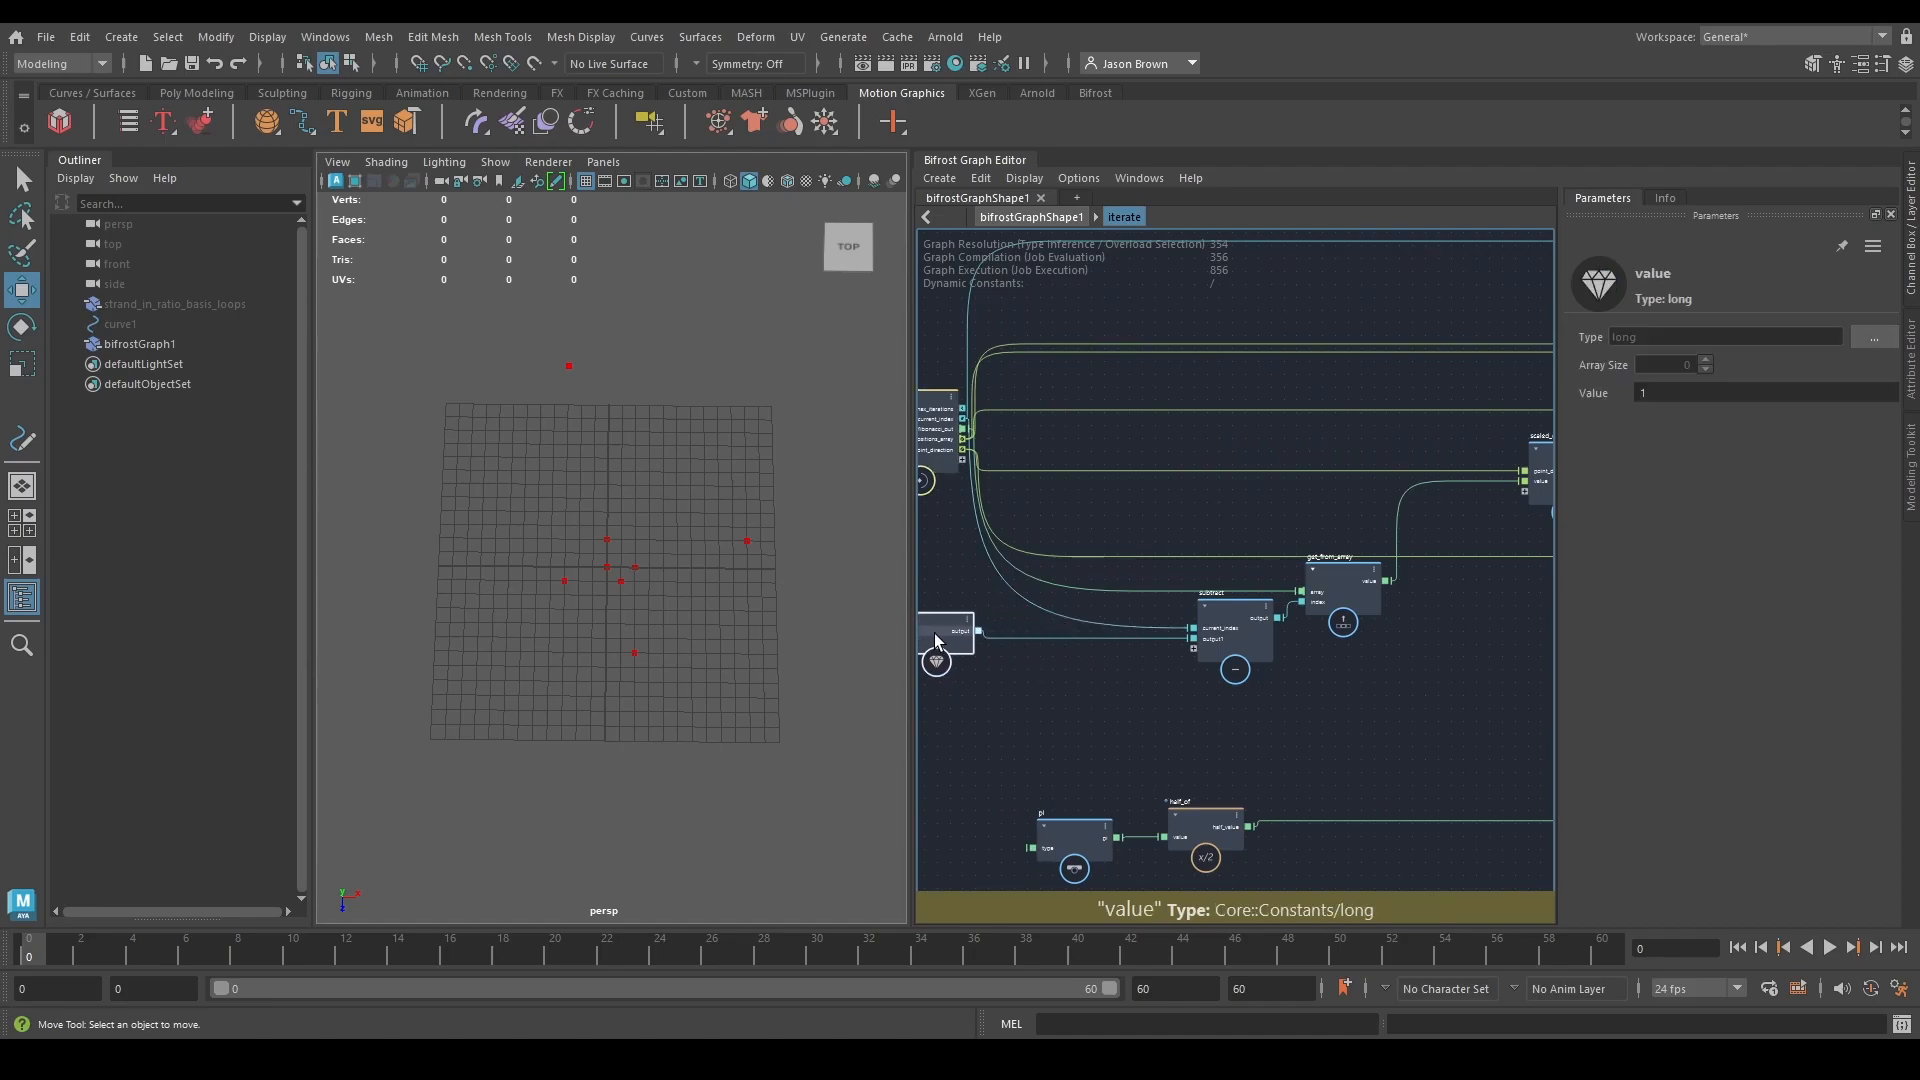
pyautogui.moveTo(1208, 640); pyautogui.dragTo(1043, 640)
pyautogui.moveTo(1345, 592); pyautogui.dragTo(1189, 592)
pyautogui.keyDown('alt'); pyautogui.moveTo(1317, 683); pyautogui.dragTo(1252, 666, button='middle'); pyautogui.keyUp('alt')
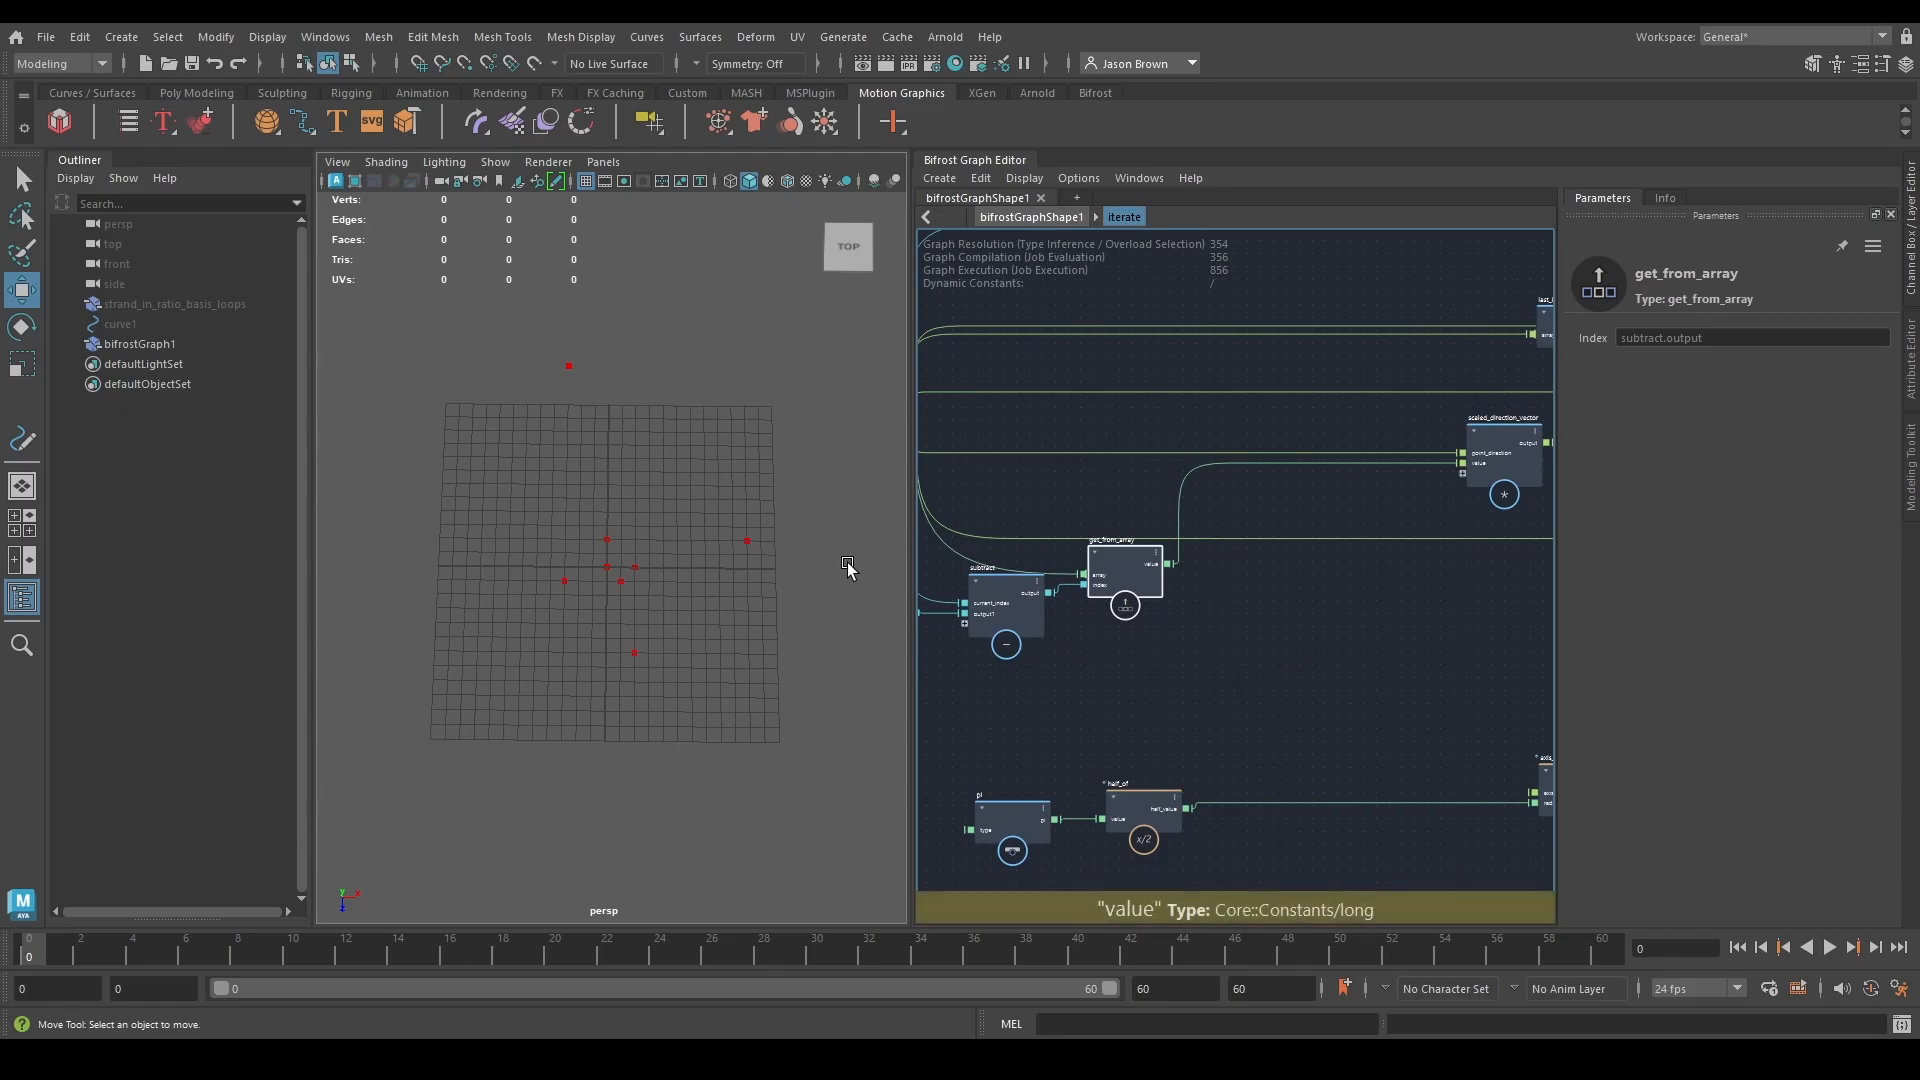
# Add a float value node set to 10 and place it directly below get_from_array.
pyautogui.click(1226, 648)
pyautogui.press('Tab')
pyautogui.write('value')
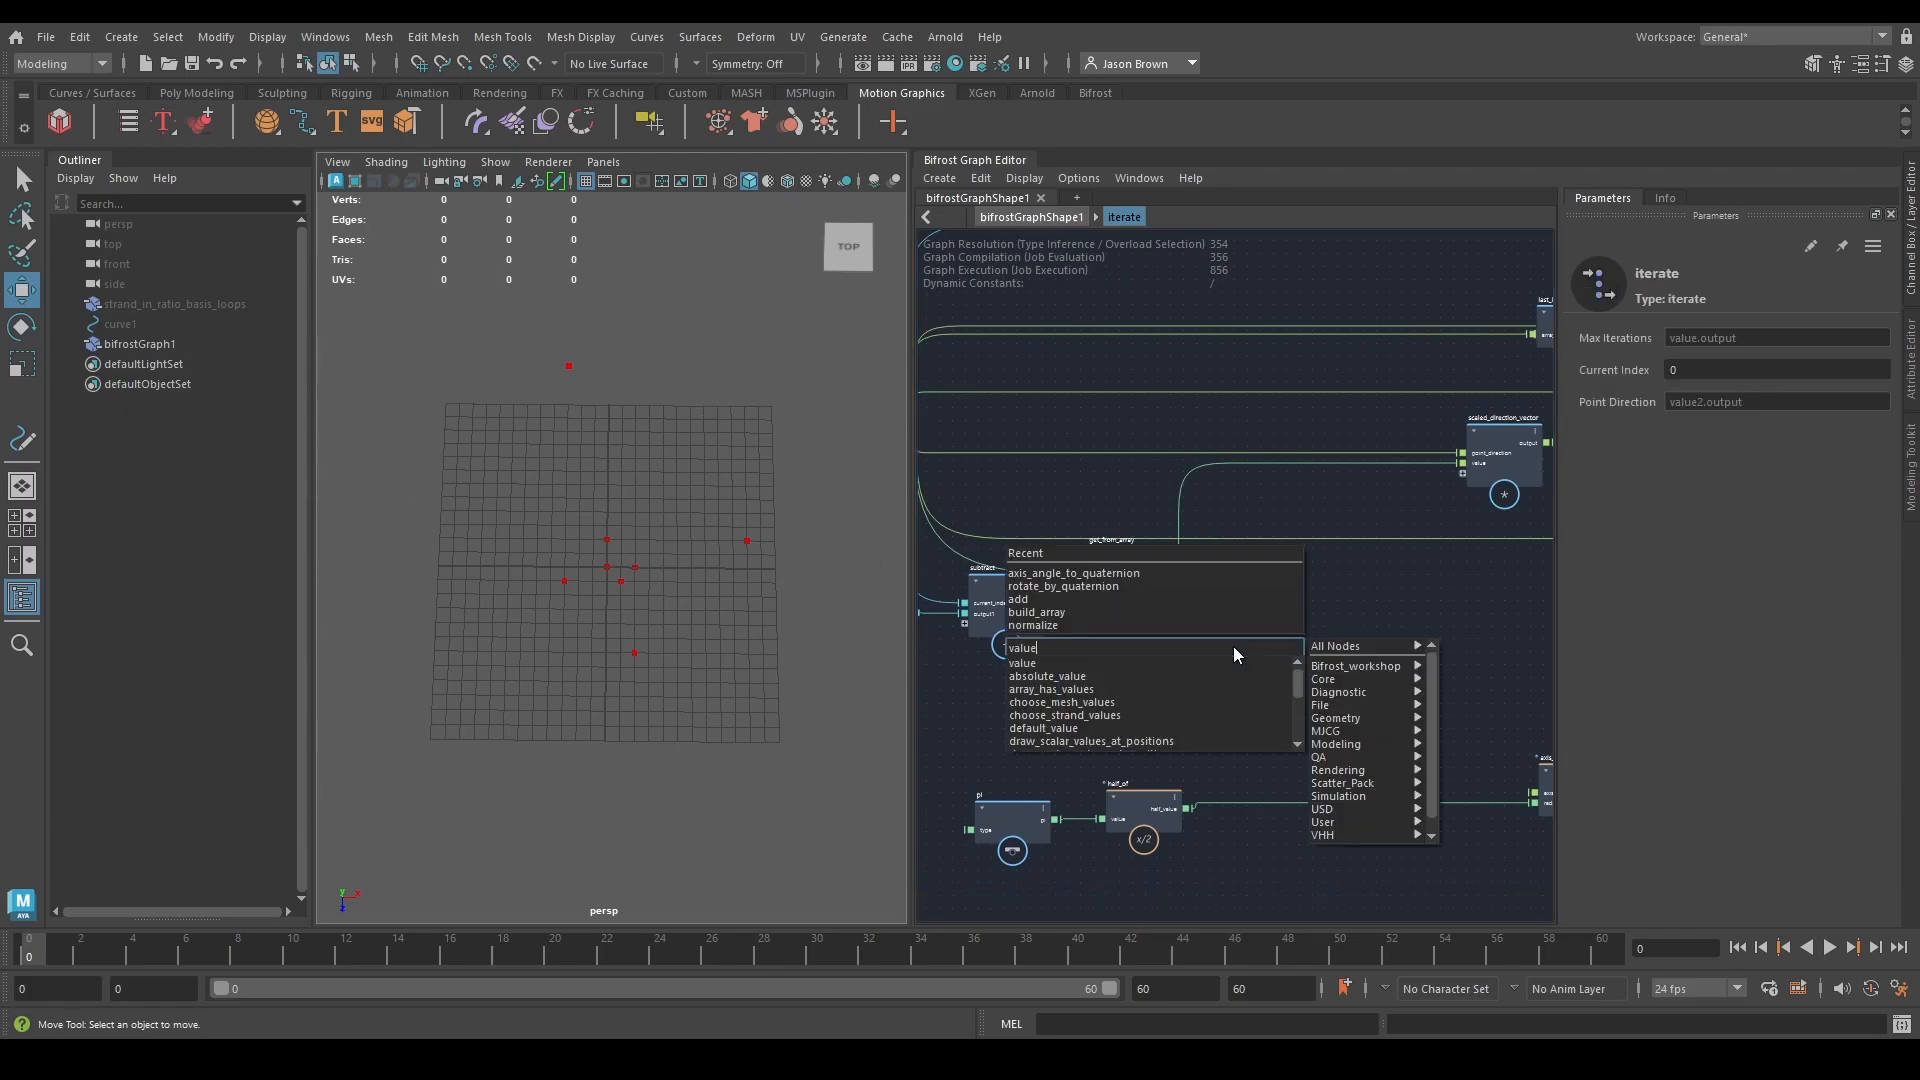
pyautogui.press('Return')
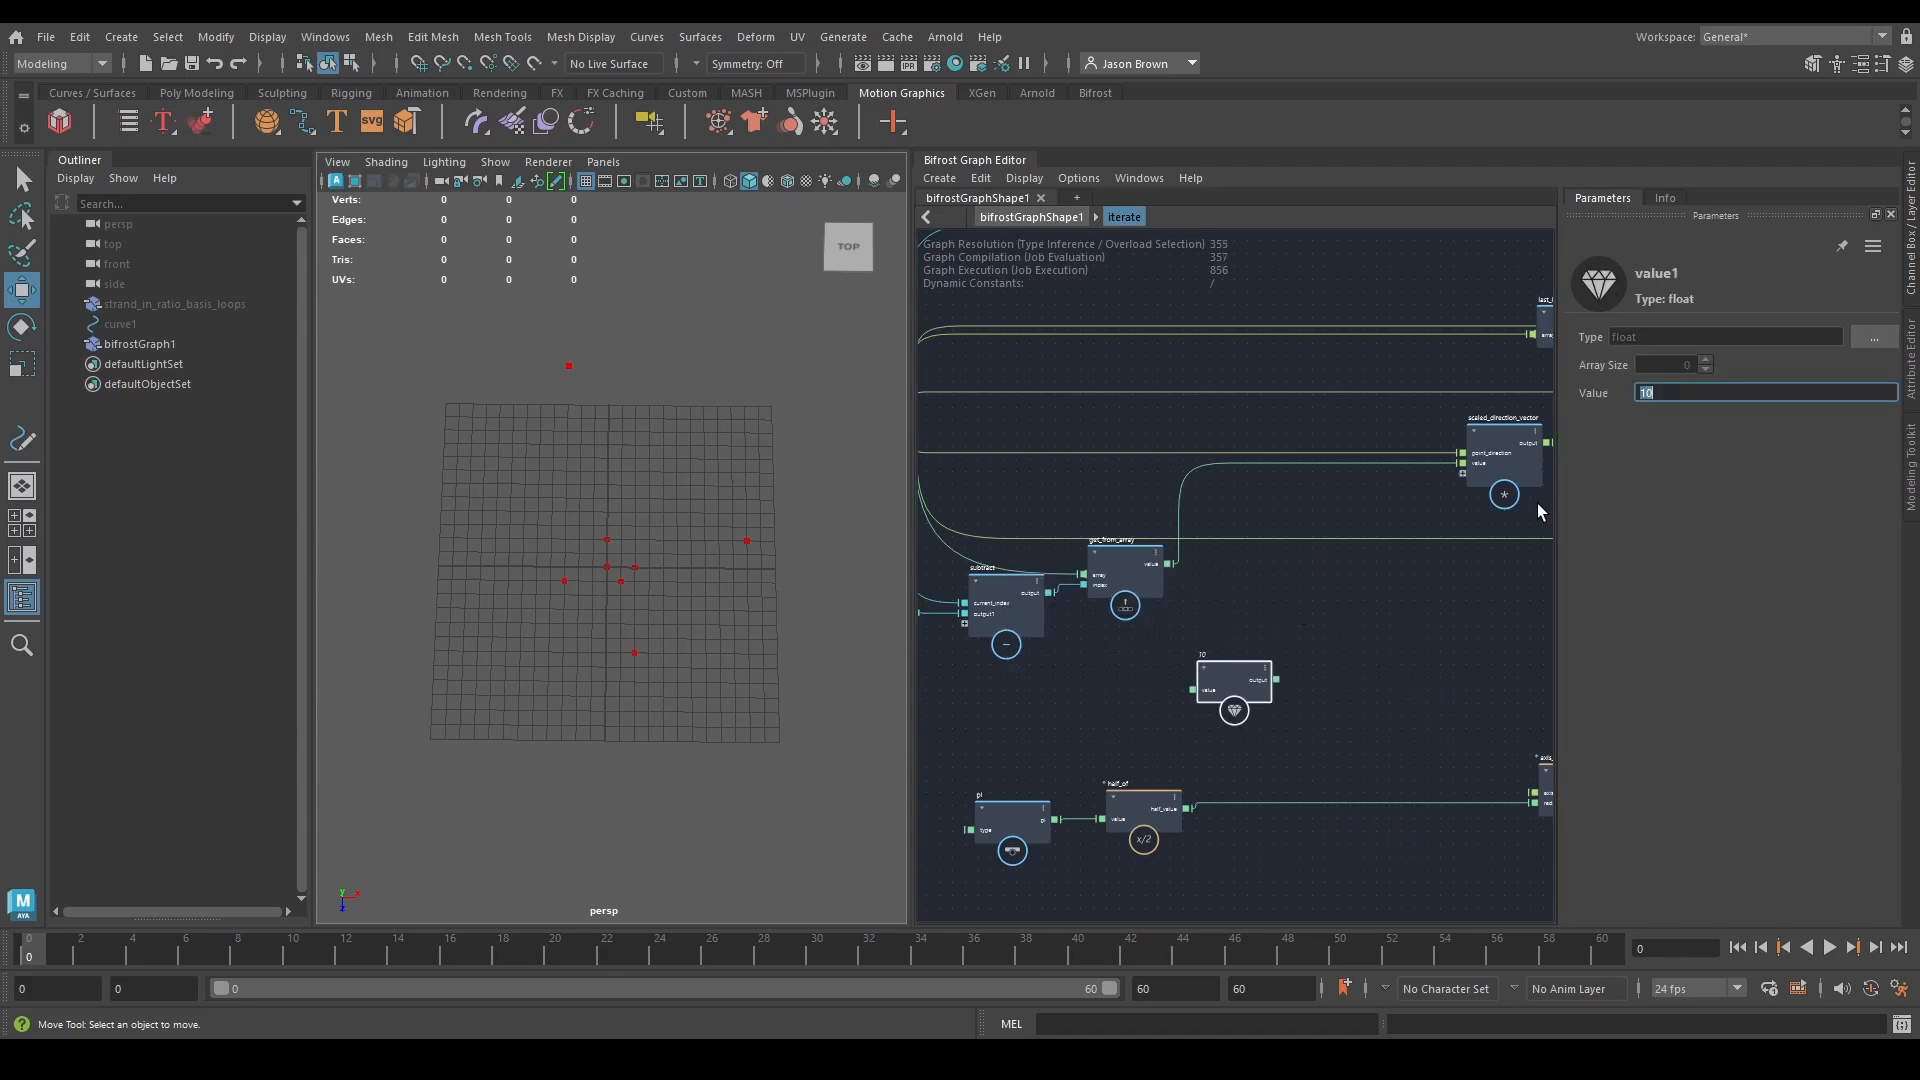
pyautogui.moveTo(1370, 640); pyautogui.dragTo(1452, 604, button='middle')
pyautogui.moveTo(1288, 680); pyautogui.dragTo(1177, 678)
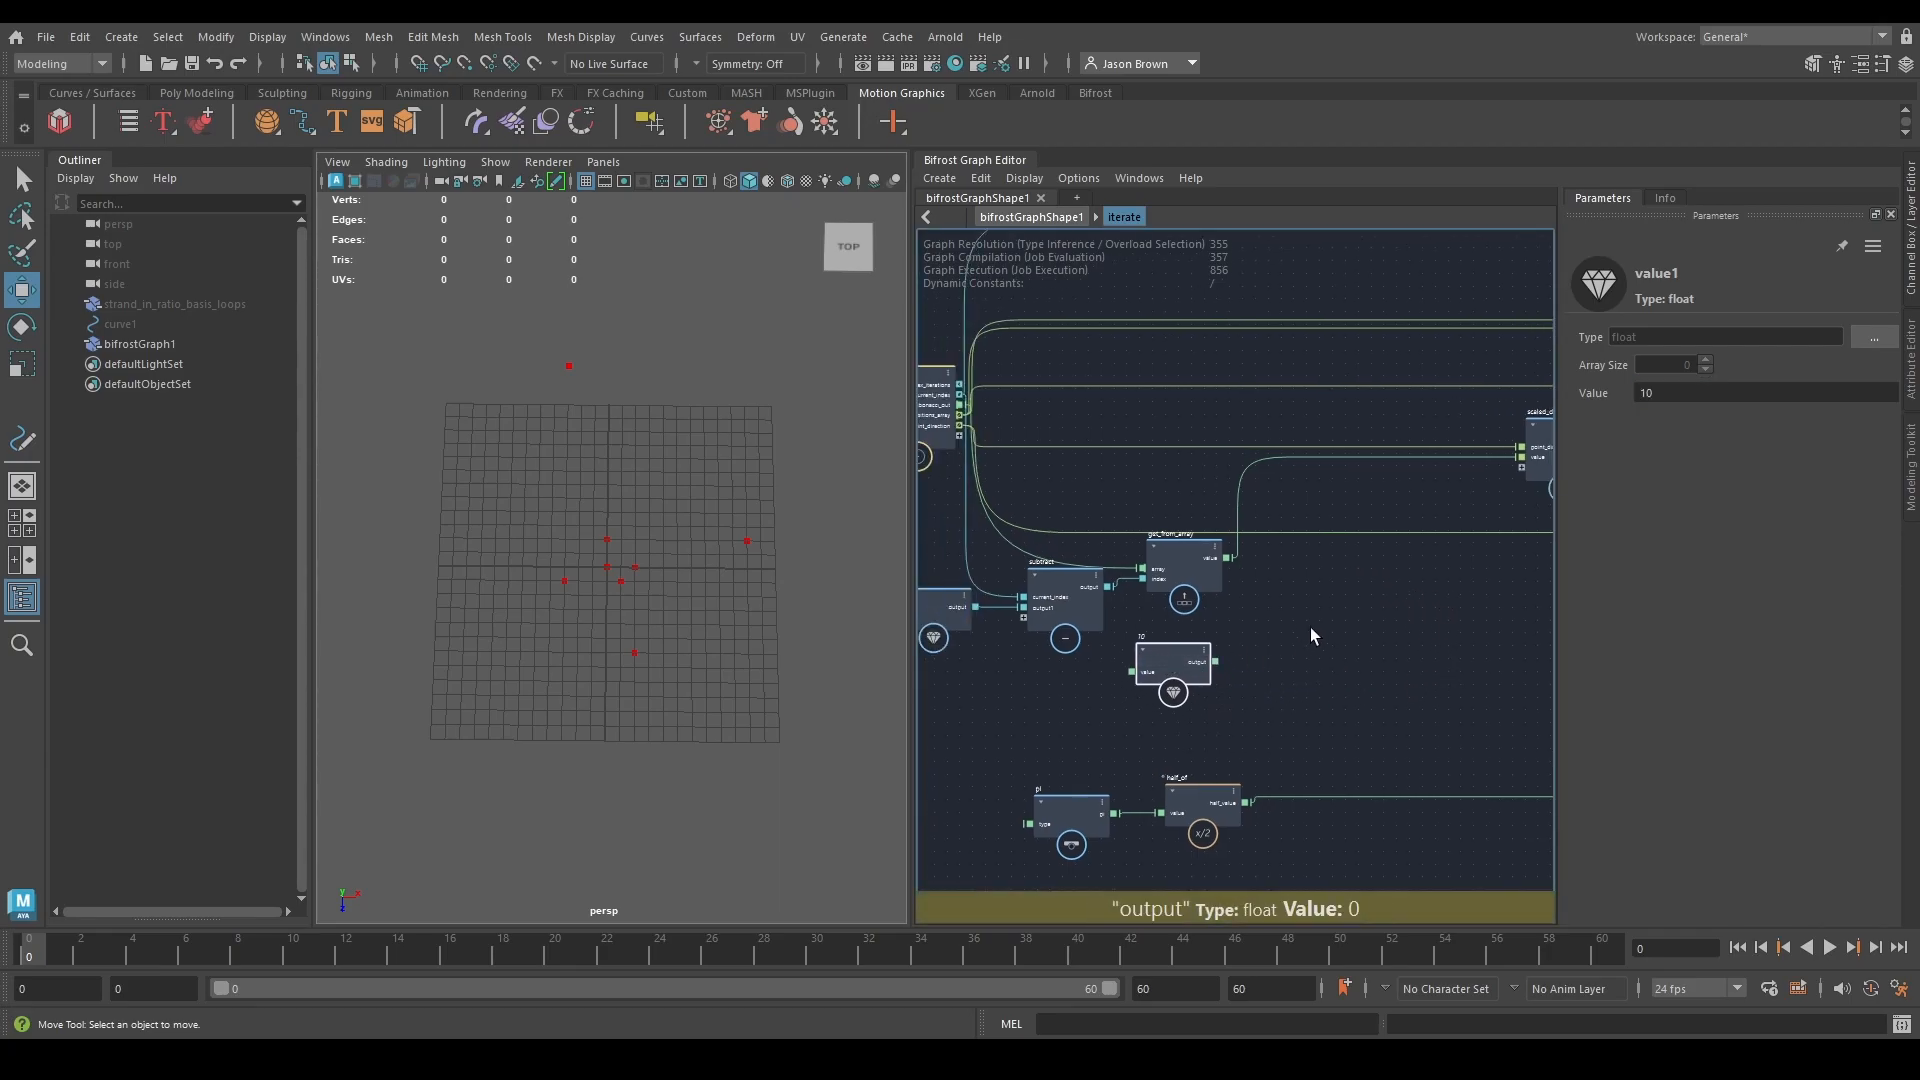
pyautogui.moveTo(1312, 636); pyautogui.dragTo(1254, 635, button='middle')
pyautogui.moveTo(1130, 672); pyautogui.dragTo(1142, 660)
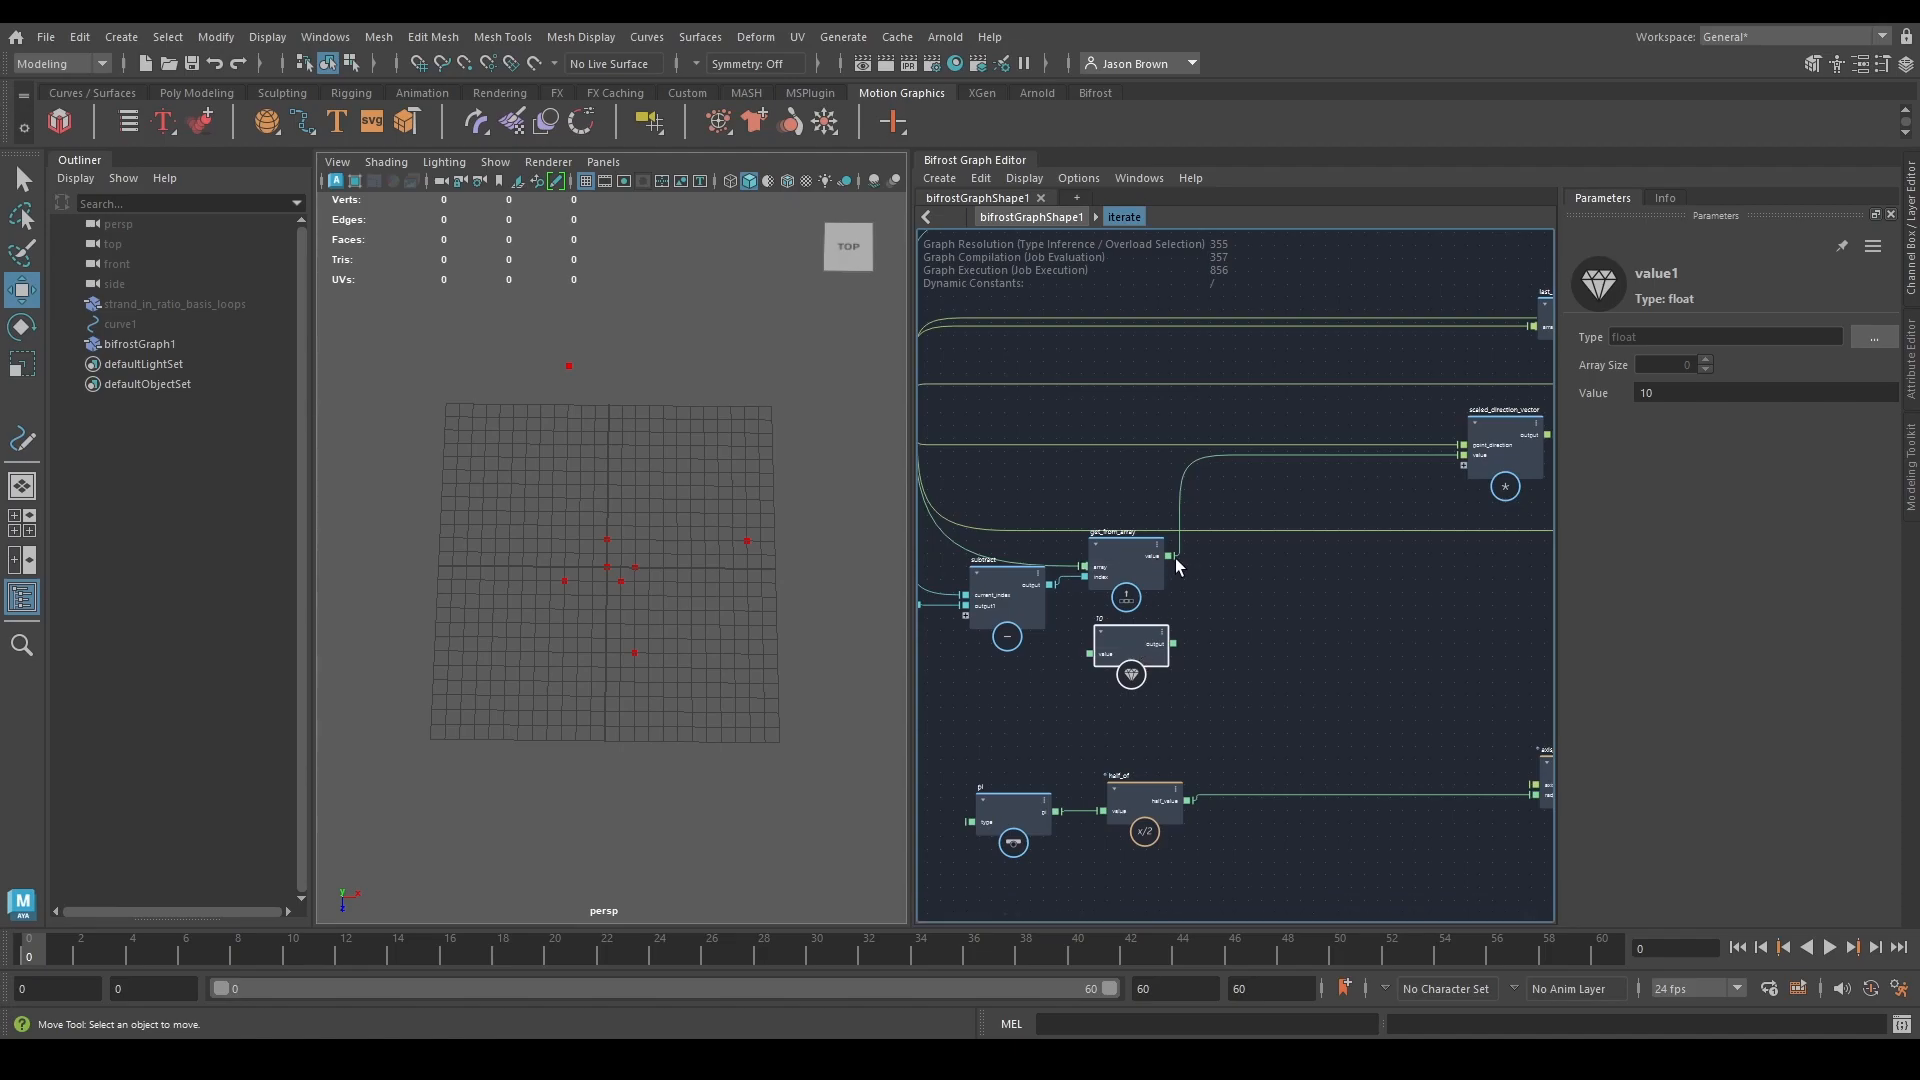
# Add a multiply node fed by get_from_array's value and the float 10 node's output, placed beside them.
pyautogui.moveTo(1168, 555); pyautogui.dragTo(1317, 650)
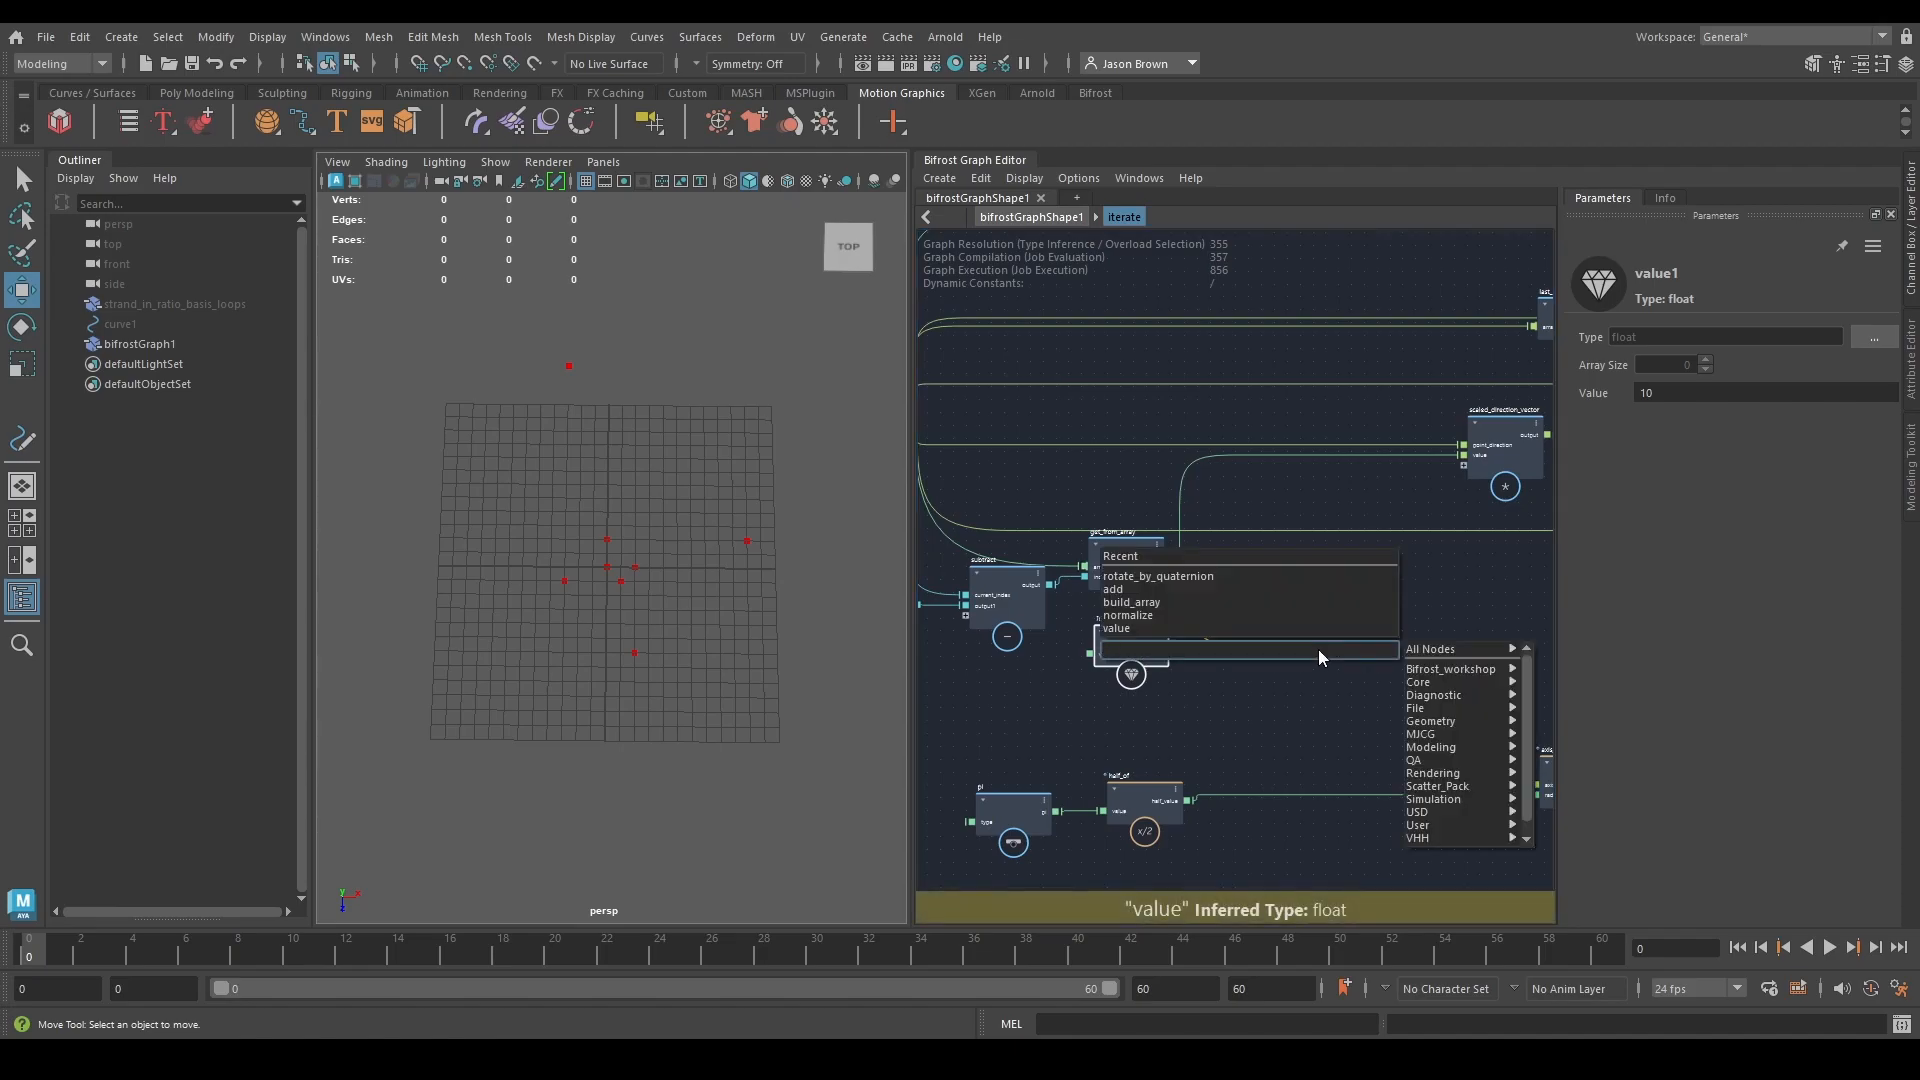
pyautogui.write('multi')
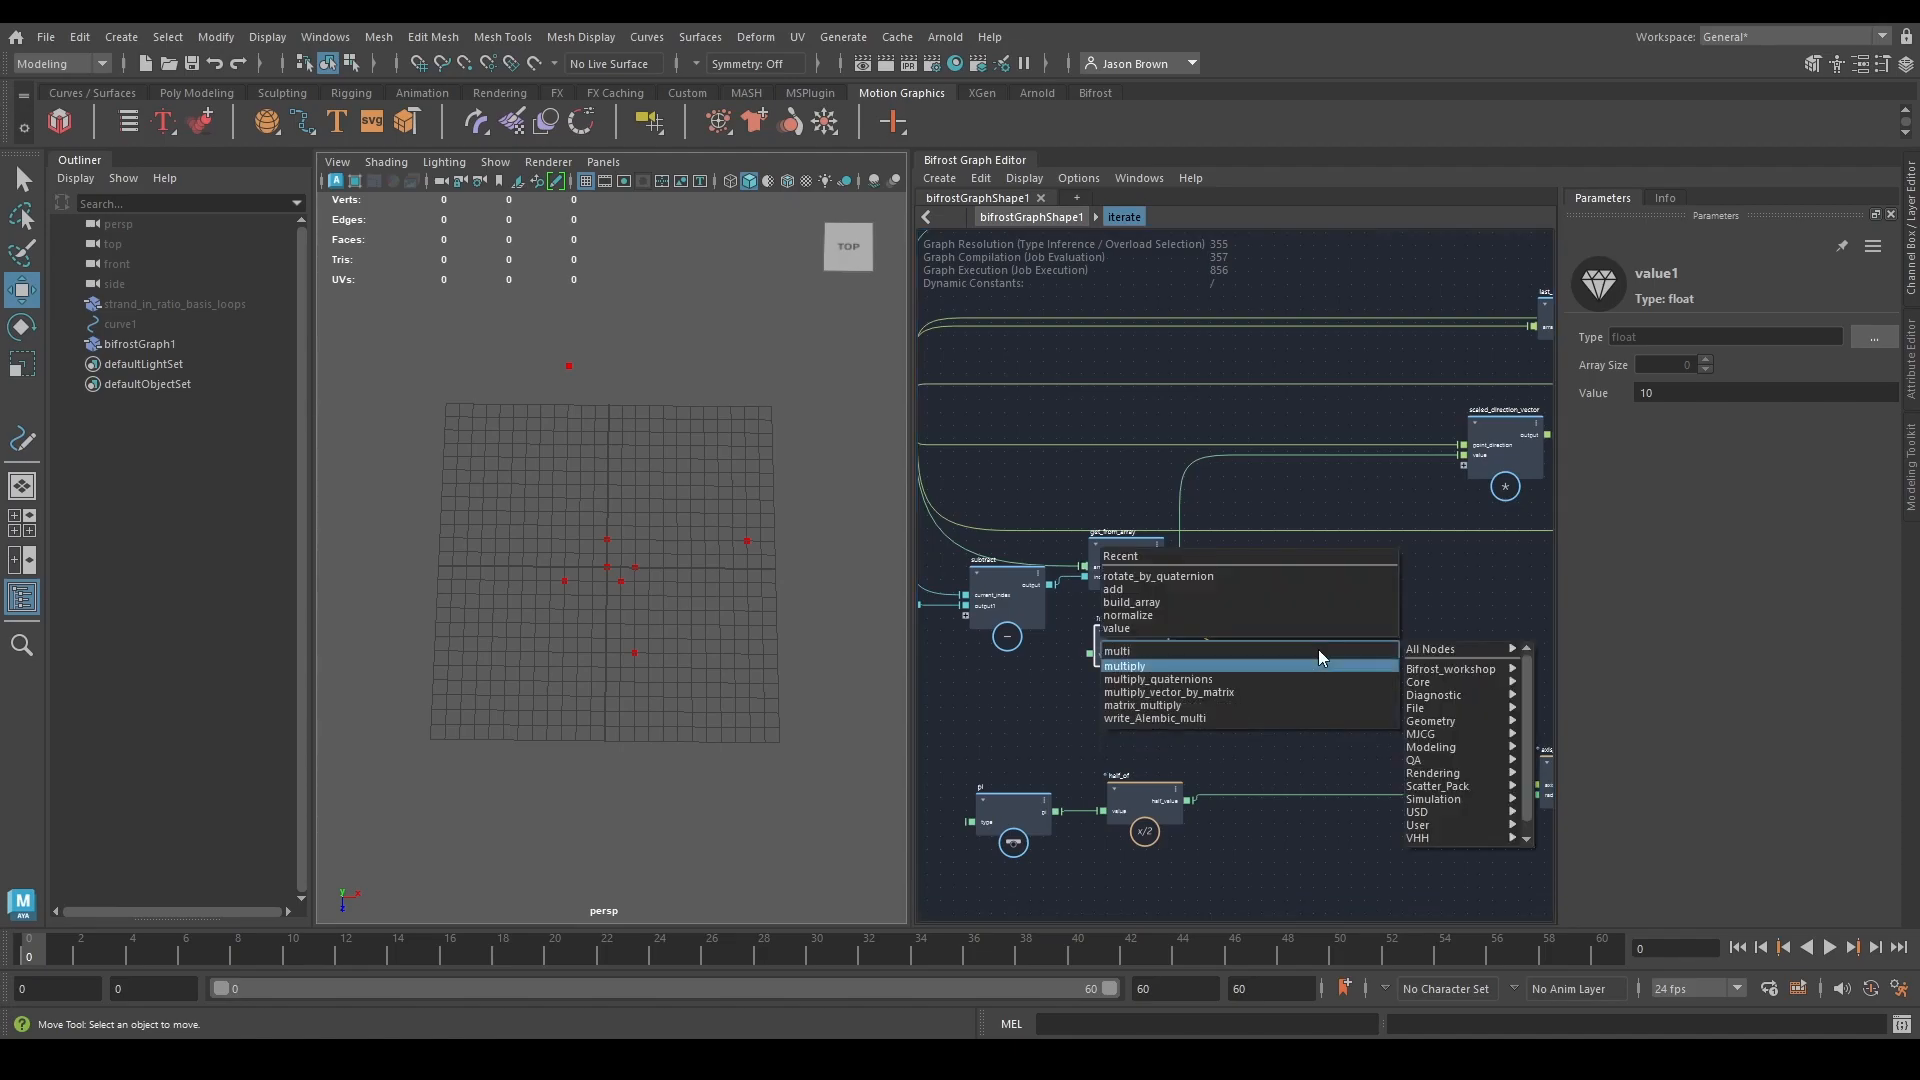
pyautogui.press('Return')
pyautogui.moveTo(1344, 707); pyautogui.dragTo(1231, 645)
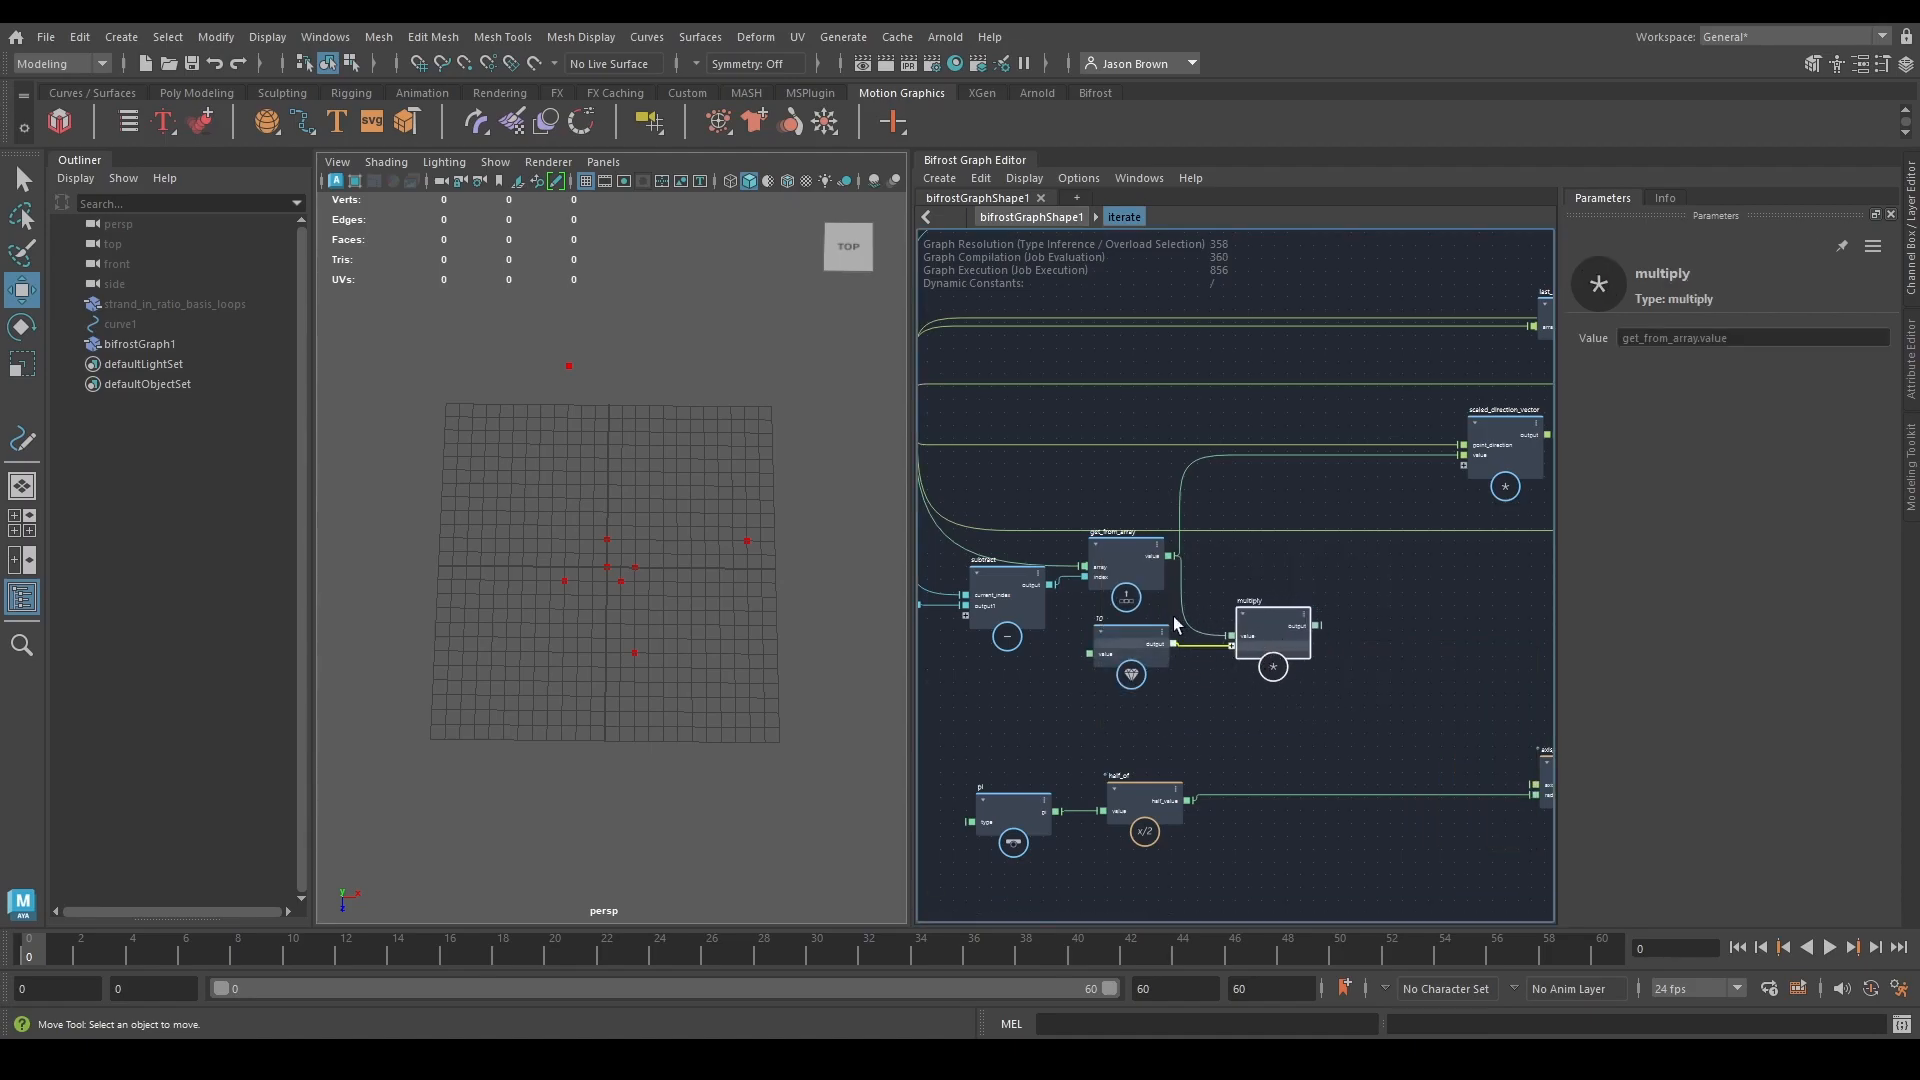
pyautogui.moveTo(1006, 618); pyautogui.dragTo(1088, 625, button='middle')
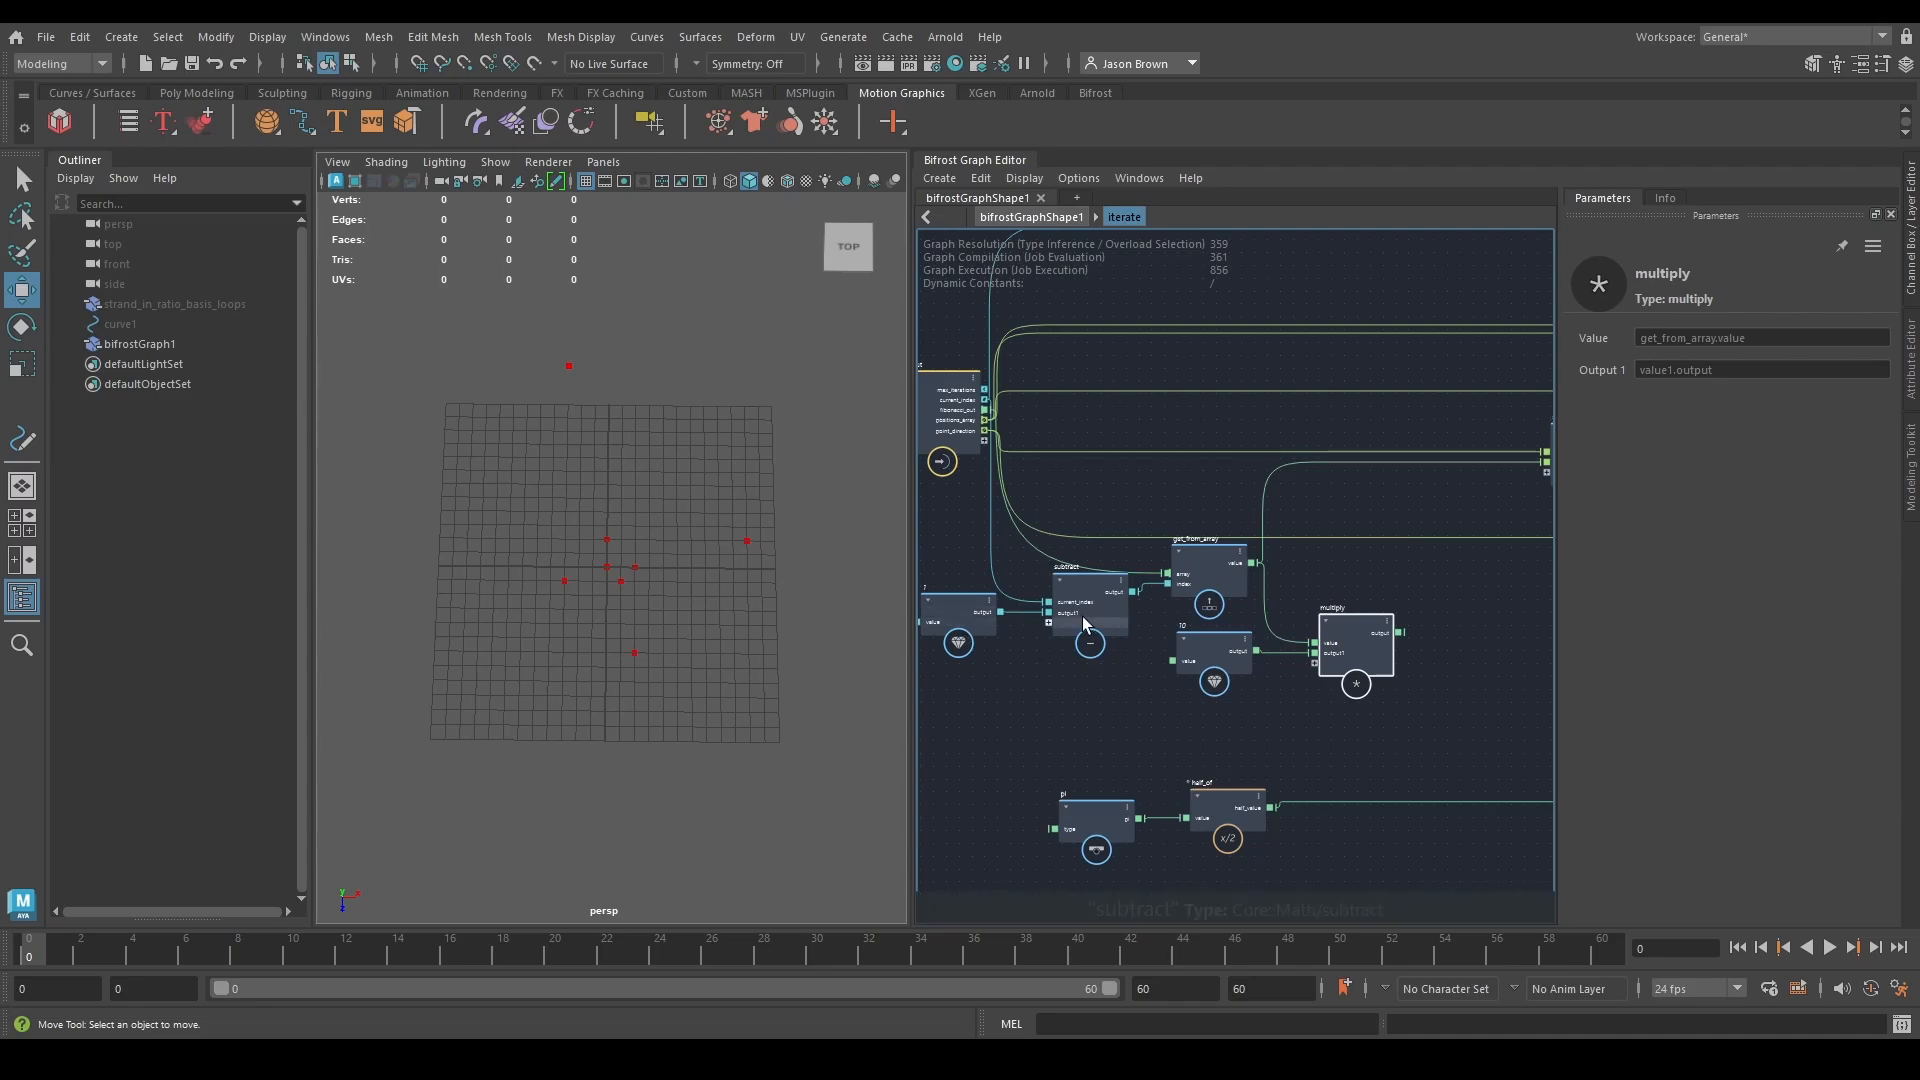
pyautogui.moveTo(1352, 648); pyautogui.dragTo(1155, 627, button='middle')
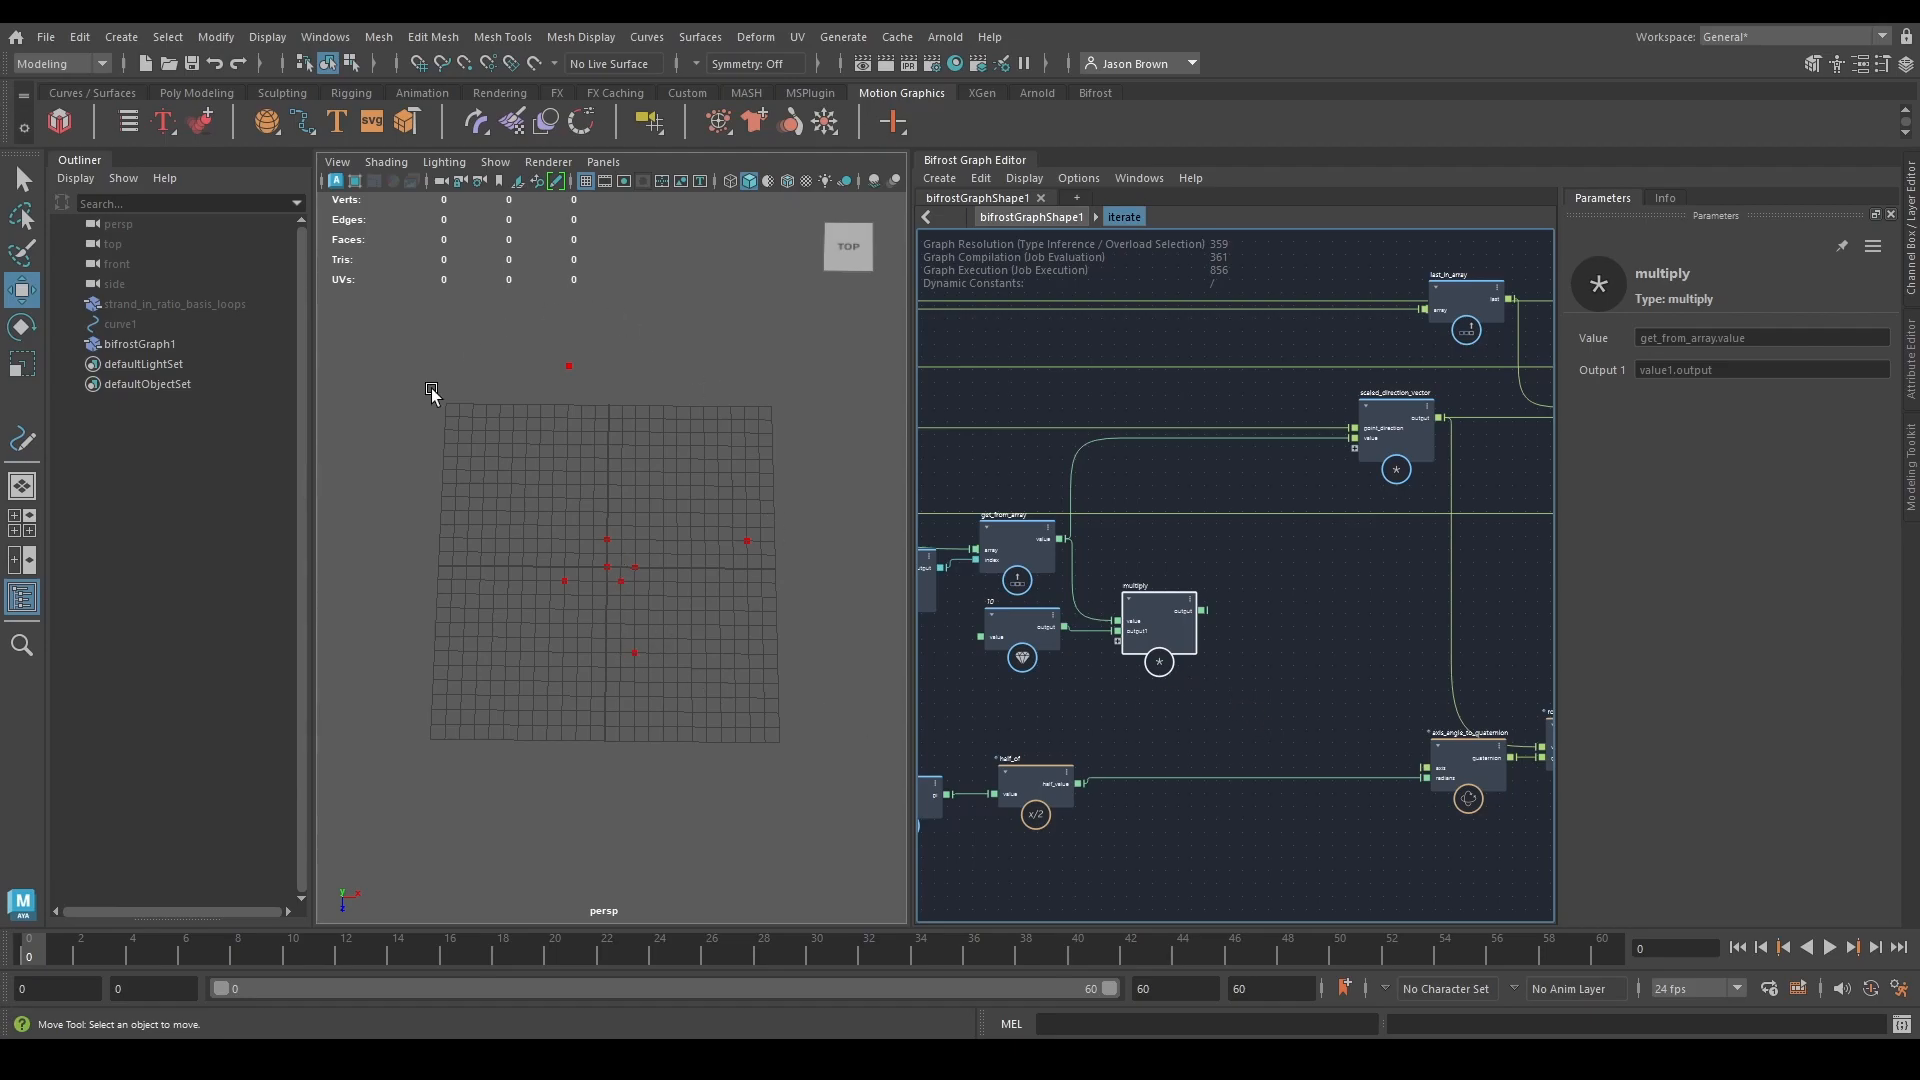
pyautogui.moveTo(594, 615)
pyautogui.keyDown('alt'); pyautogui.mouseDown(button='middle')
pyautogui.moveTo(814, 613)
pyautogui.moveTo(634, 599)
pyautogui.moveTo(617, 630)
pyautogui.mouseUp(button='middle'); pyautogui.keyUp('alt')
pyautogui.keyDown('alt'); pyautogui.moveTo(617, 630); pyautogui.dragTo(672, 636, button='right'); pyautogui.keyUp('alt')
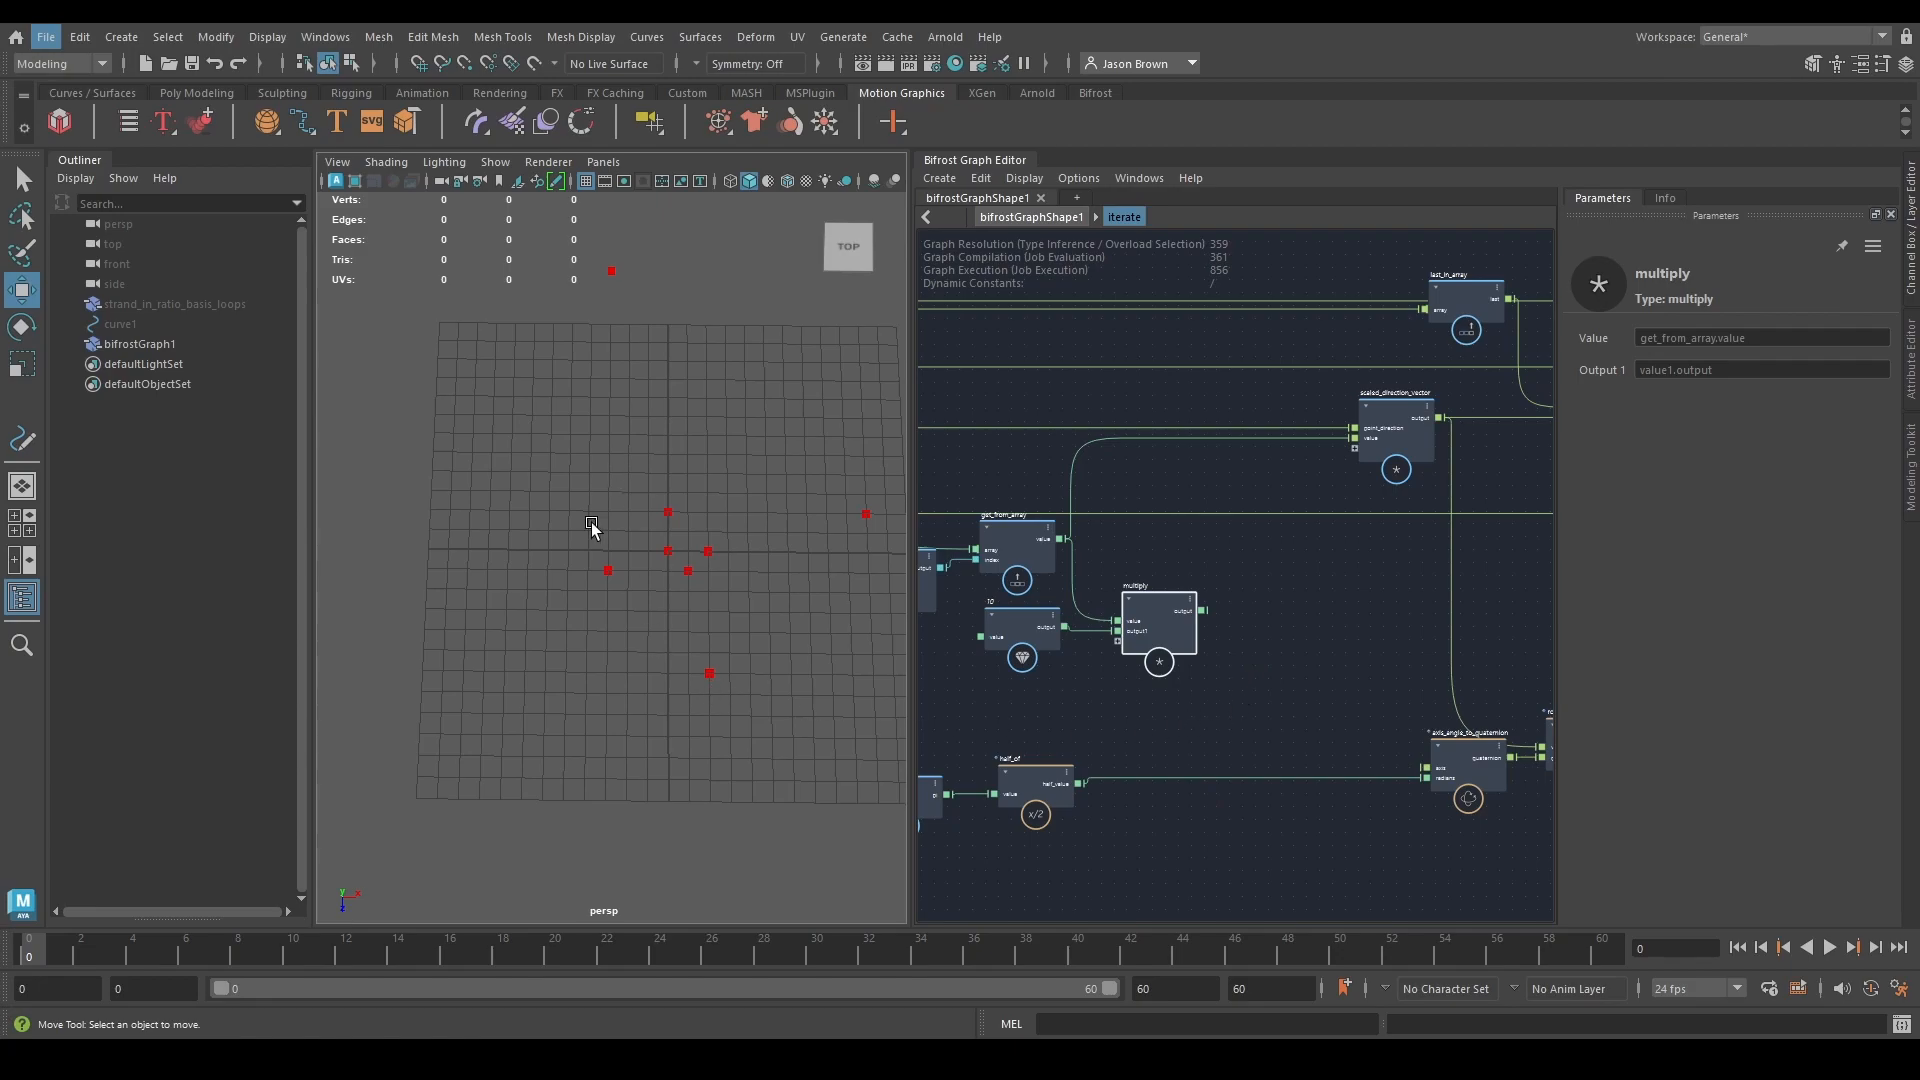
# Add a to_int node fed by the output of the multiply node beside get_from_array.
pyautogui.scroll(-2, 1250, 690)
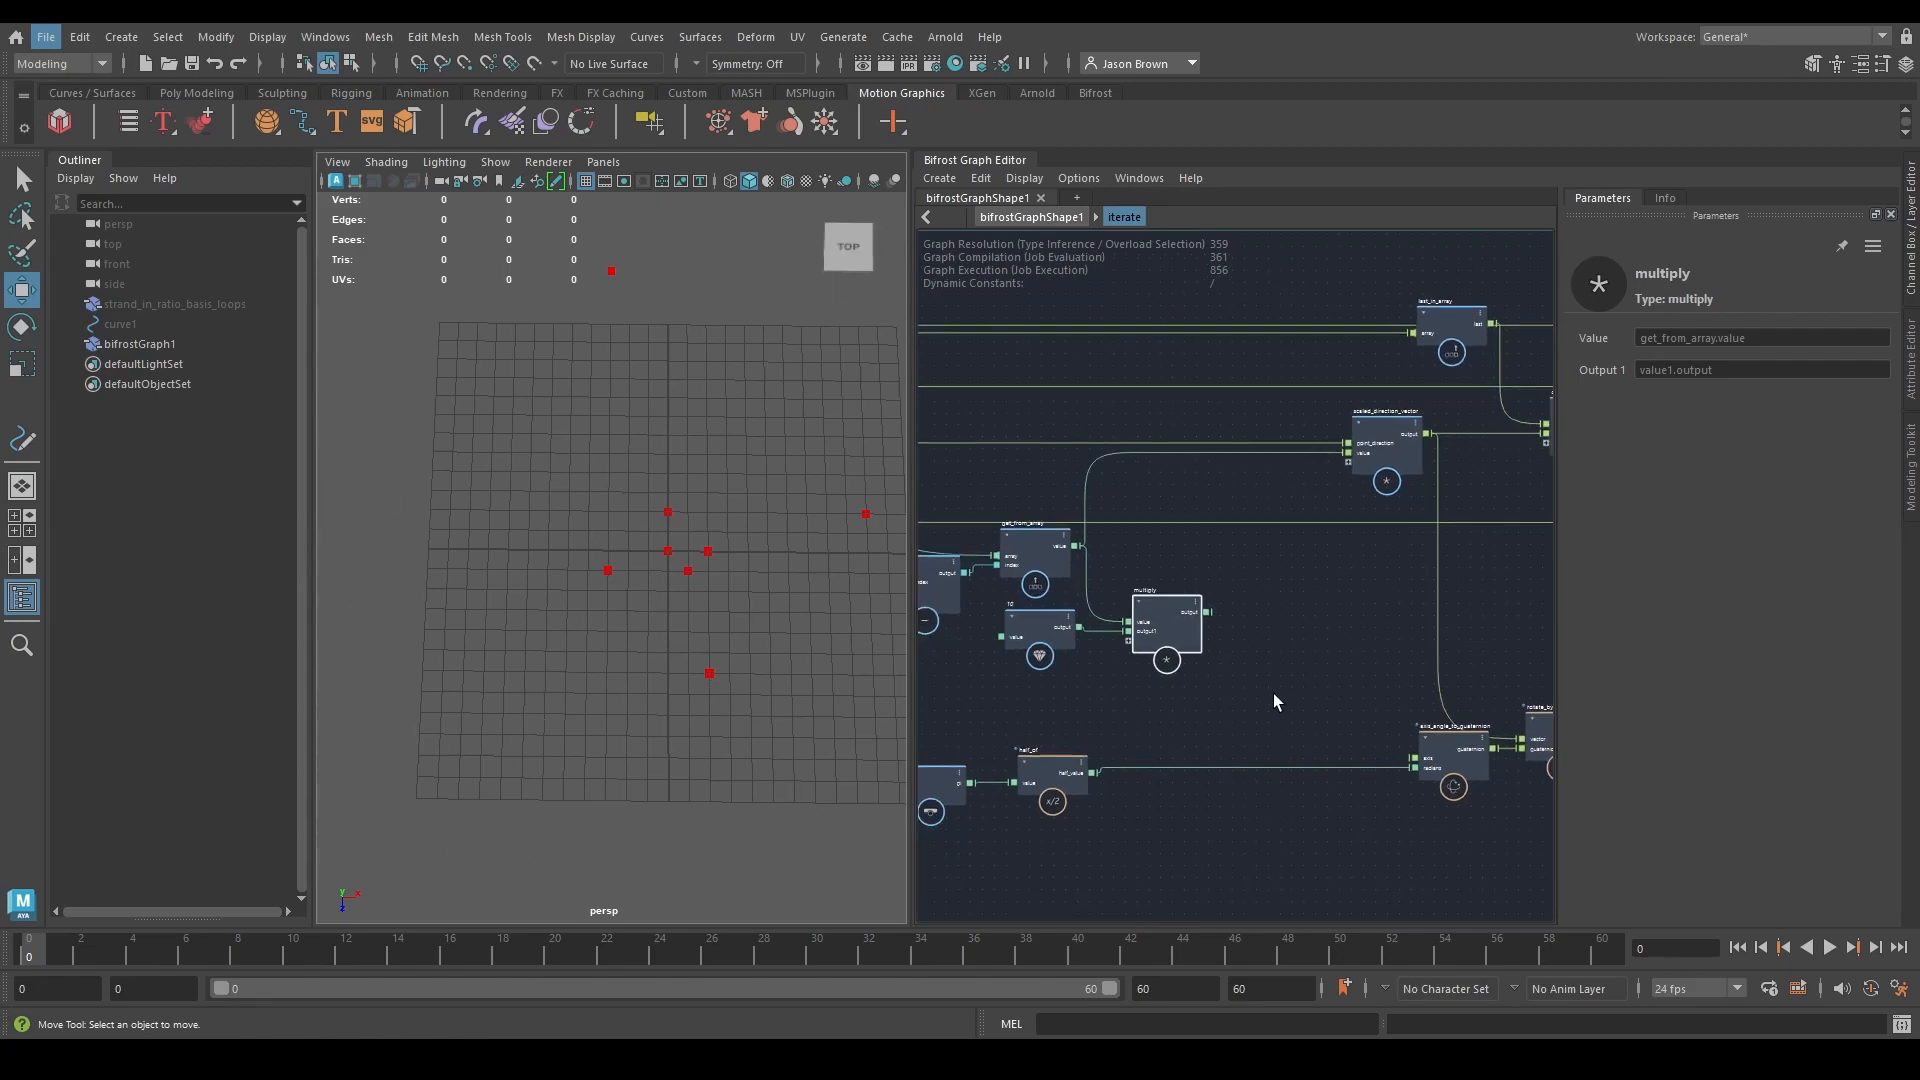
pyautogui.moveTo(1274, 704); pyautogui.dragTo(1250, 629, button='middle')
pyautogui.scroll(3, 1189, 645)
pyautogui.moveTo(1162, 600); pyautogui.dragTo(1138, 596)
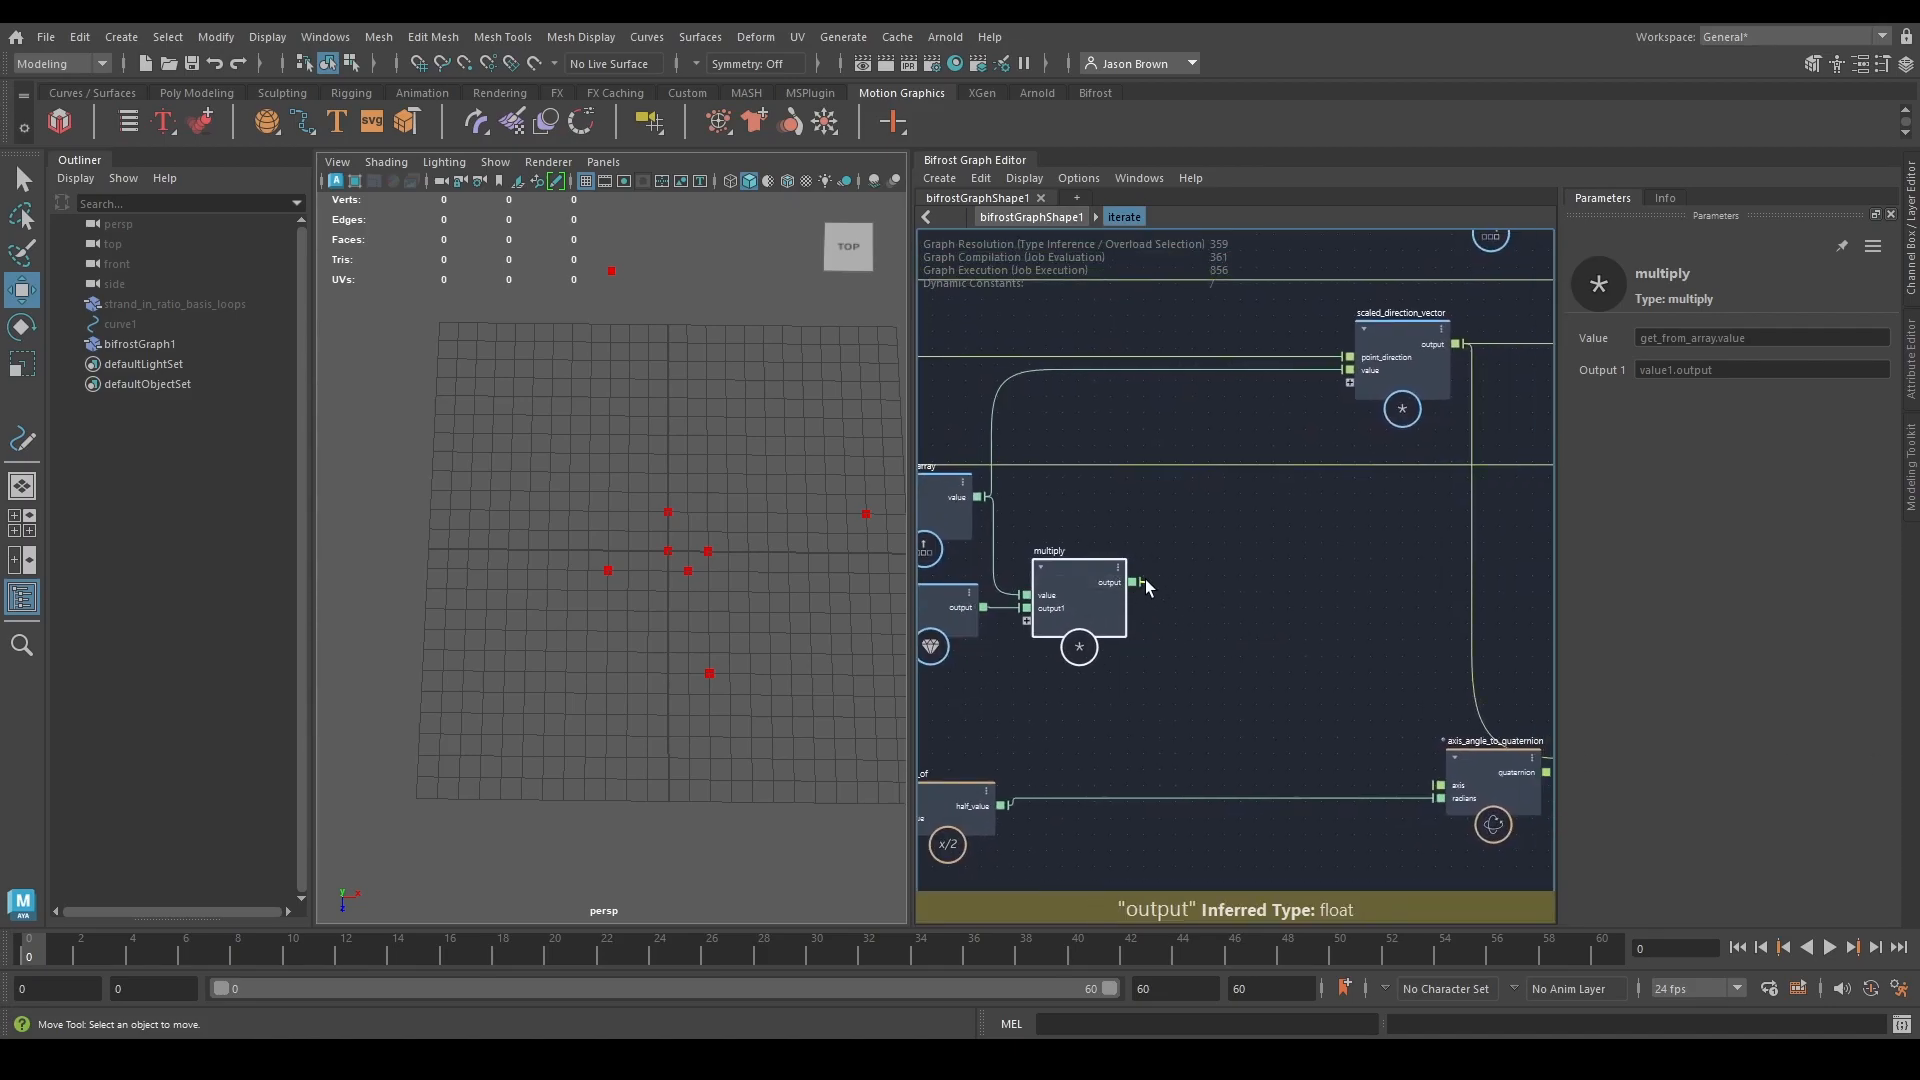
pyautogui.press('Tab')
pyautogui.write('to_int')
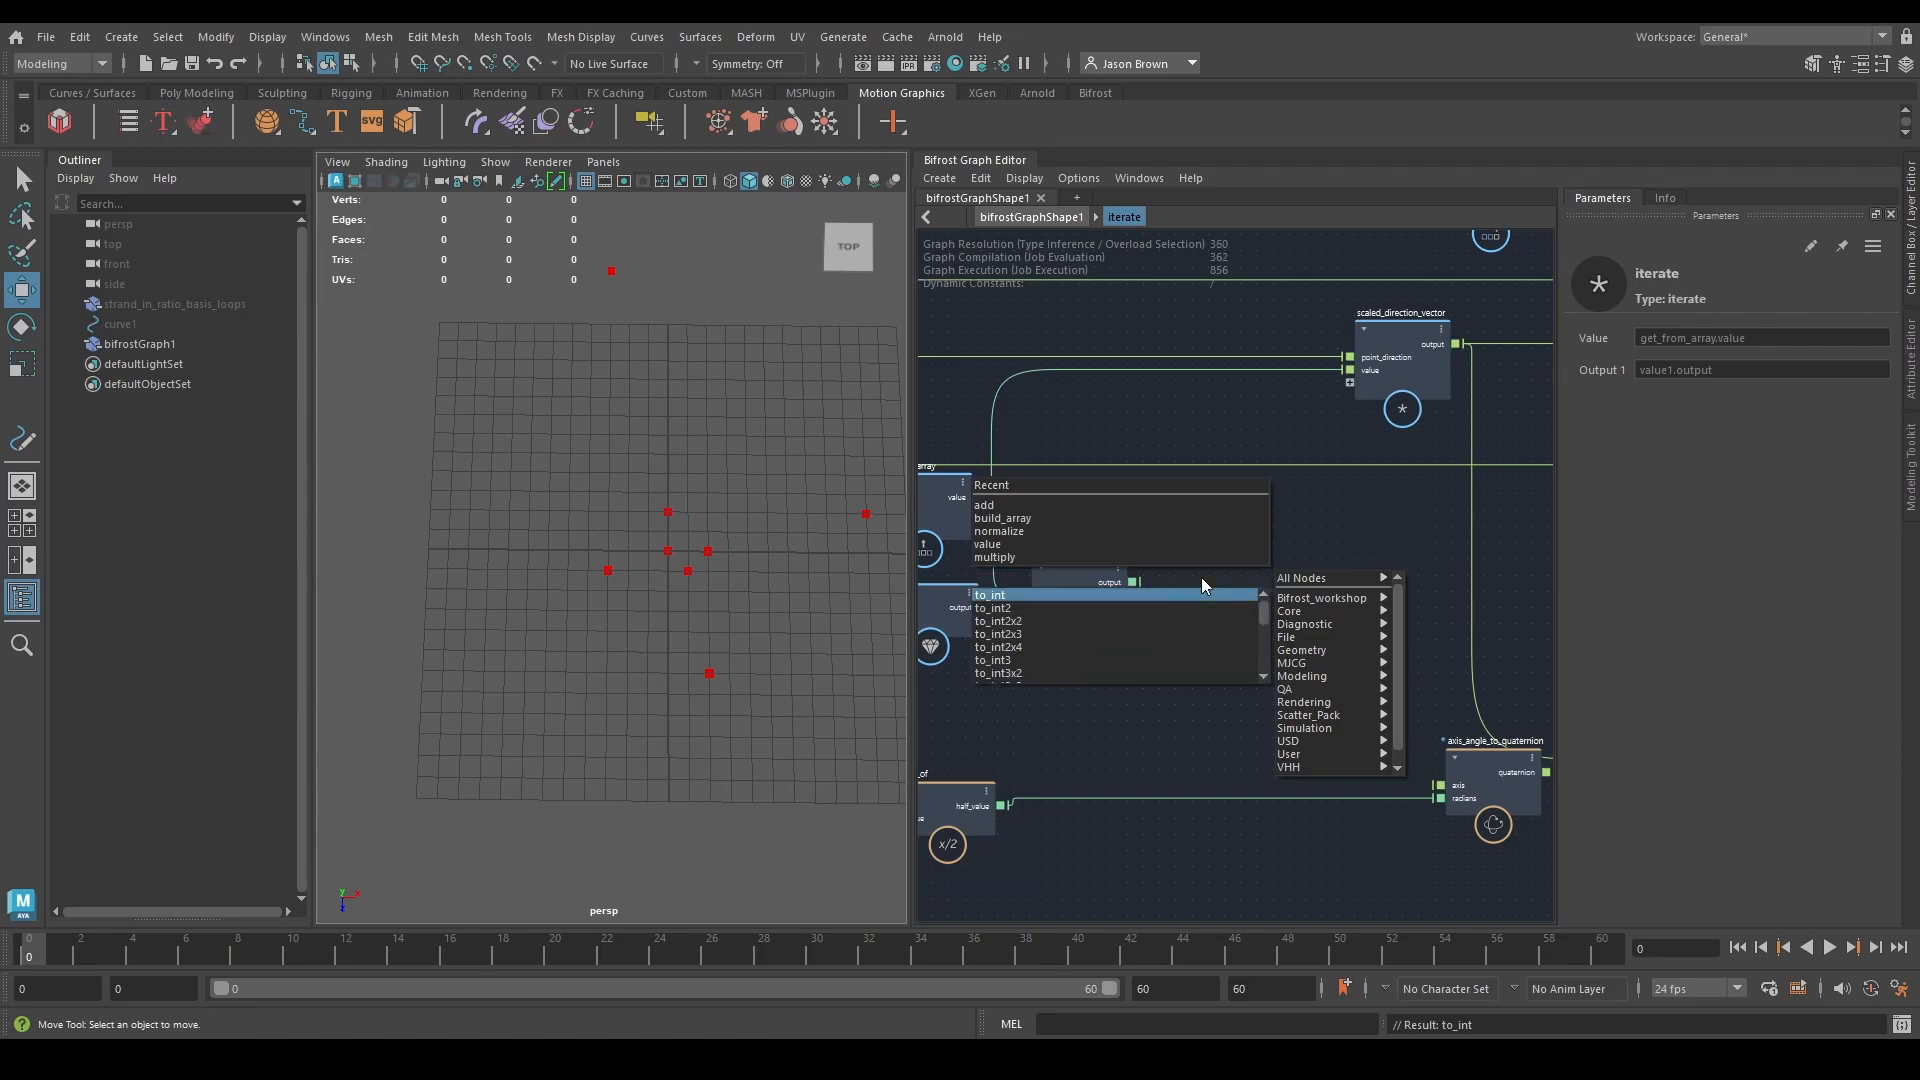
pyautogui.press('Return')
# Add a sequence_array node beside to_int and feed to_int's integer output into its size port.
pyautogui.press('Tab')
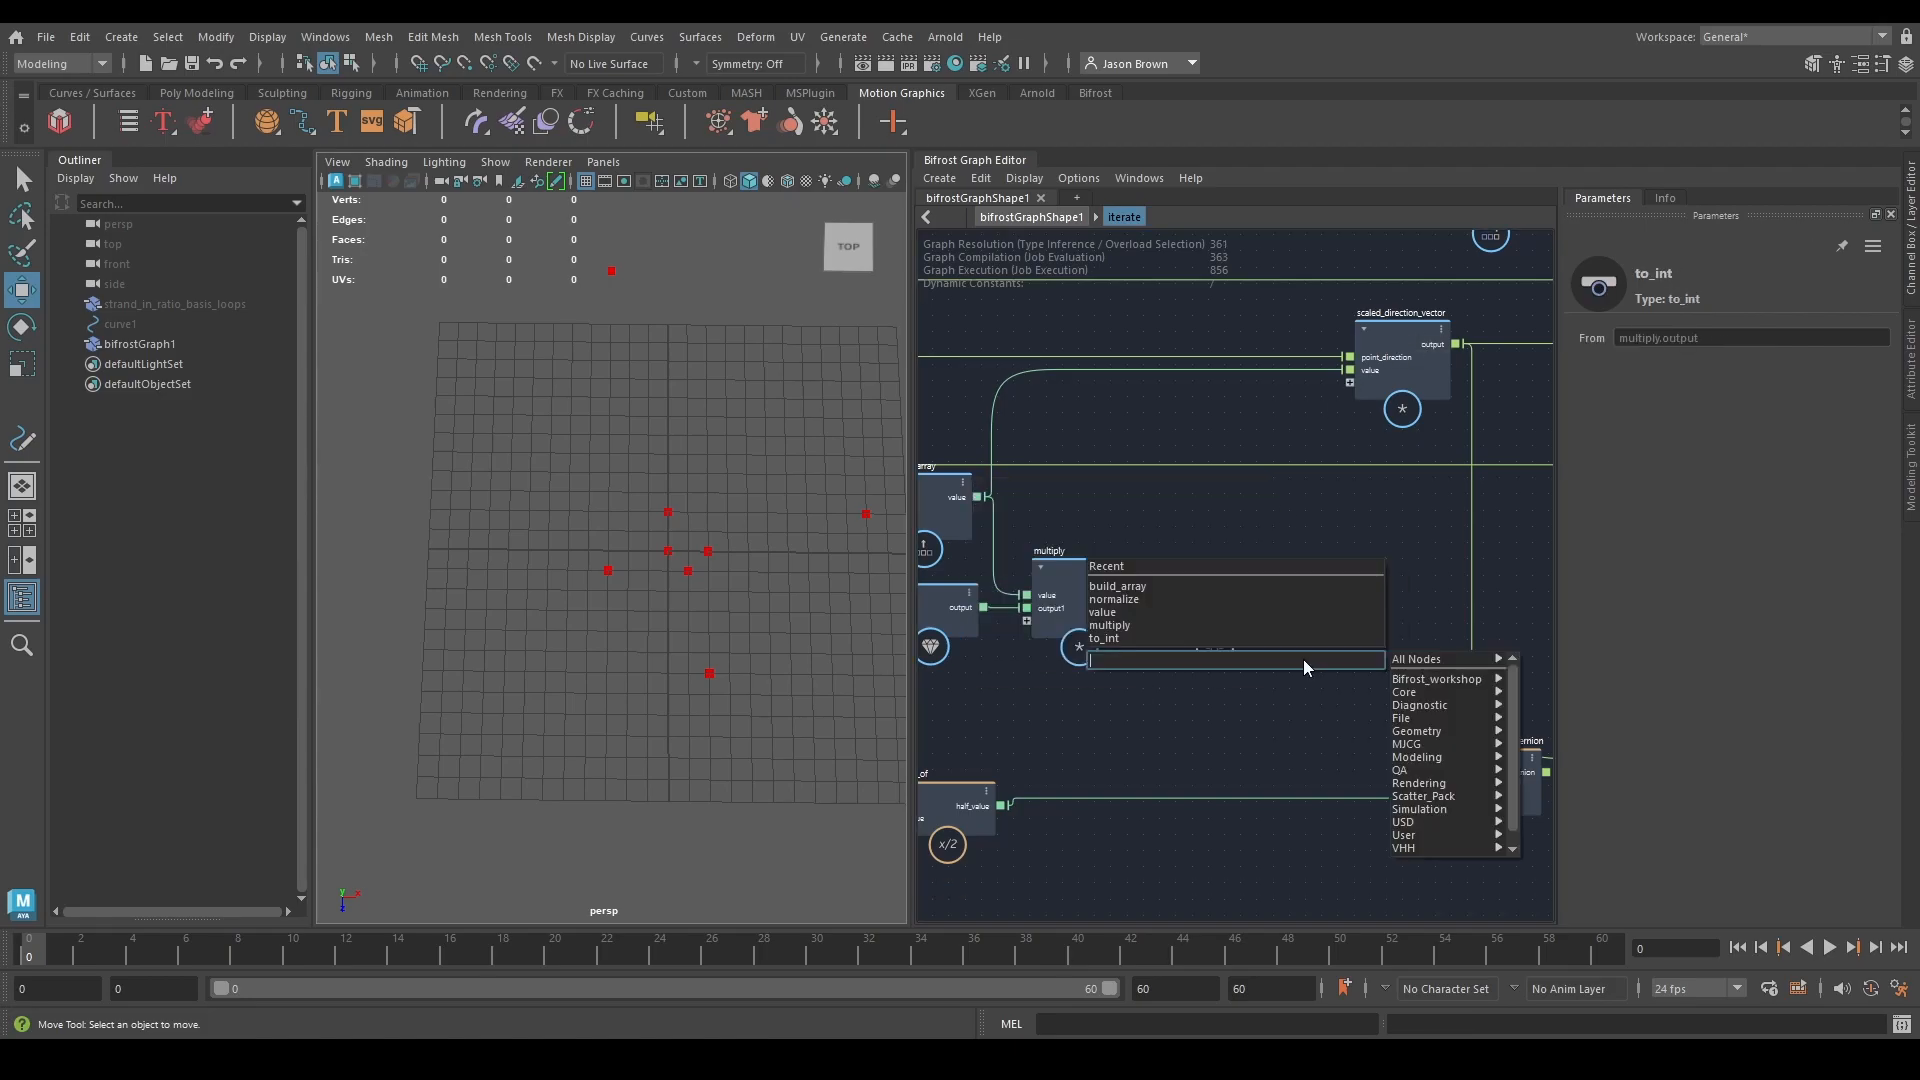
pyautogui.write('de')
pyautogui.hotkey('ctrl', 'a')
pyautogui.write('seq')
pyautogui.press('Down')
pyautogui.press('Return')
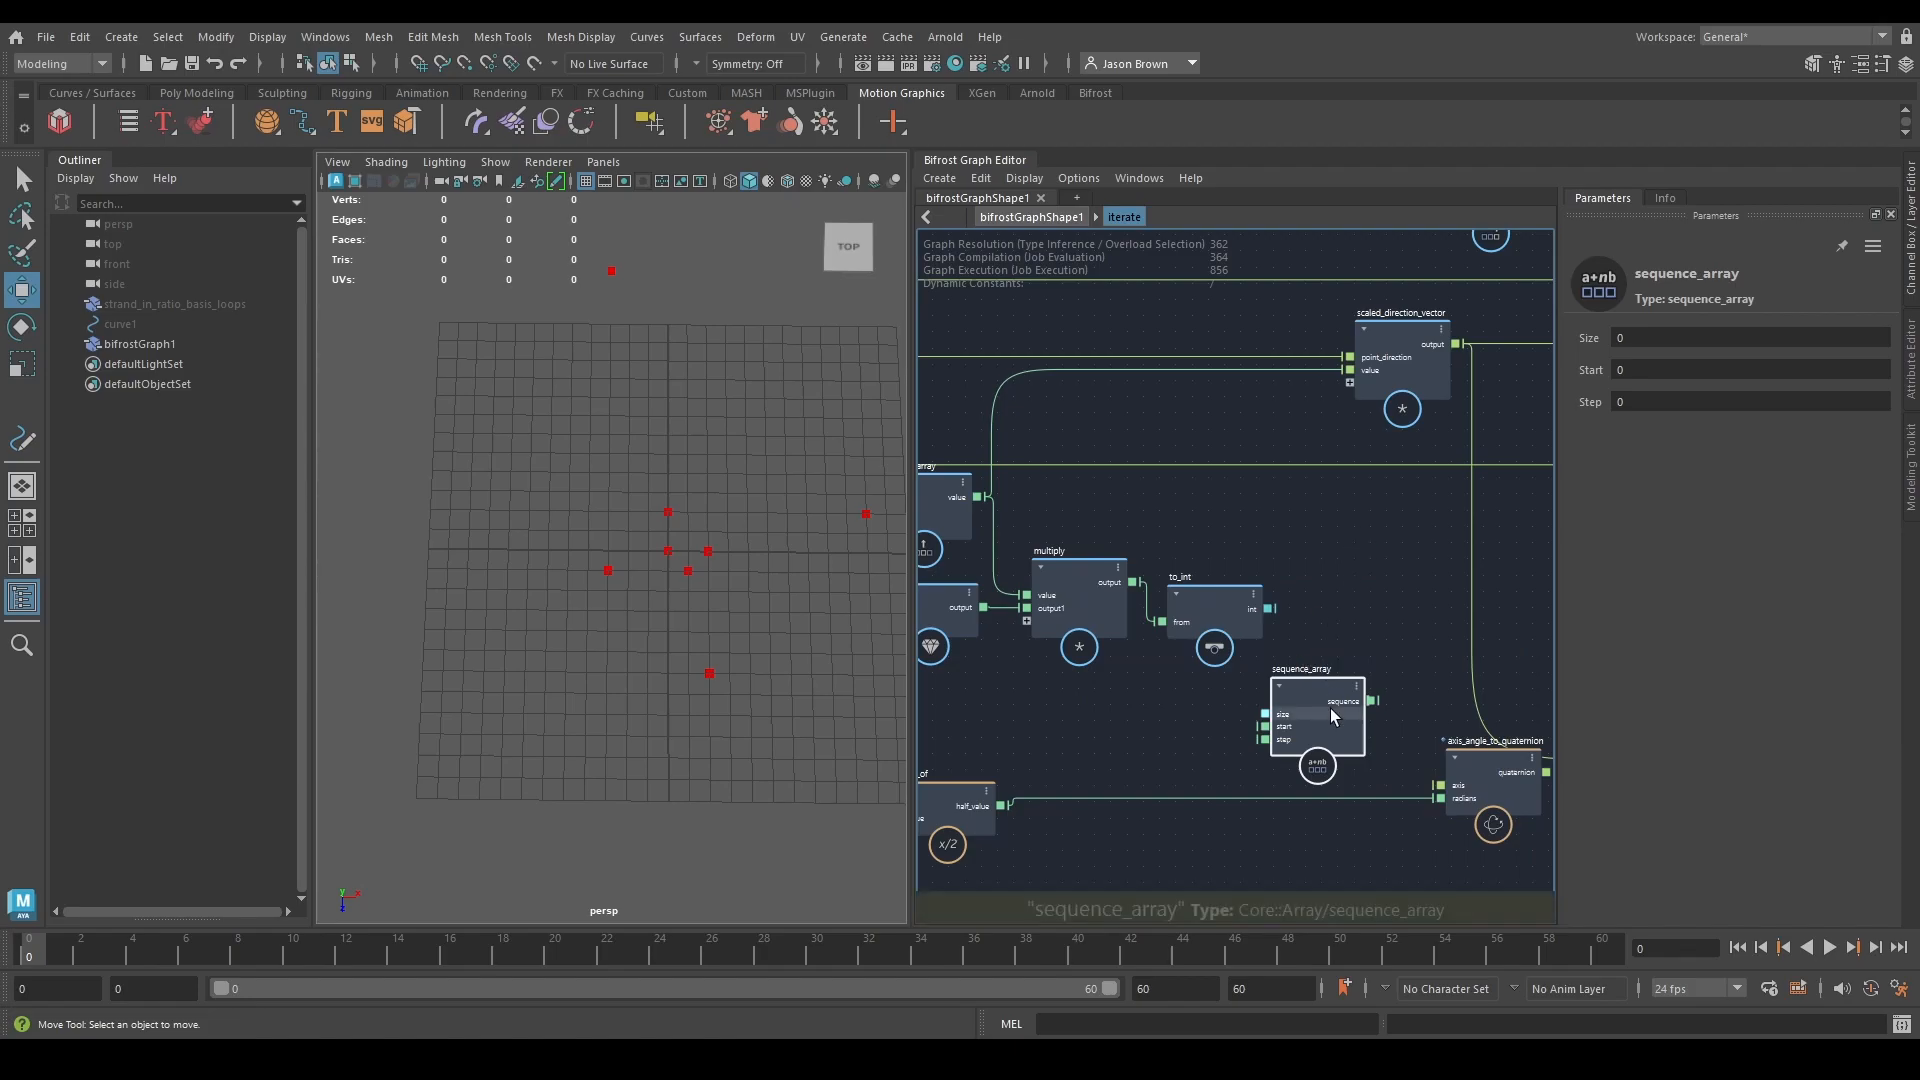
pyautogui.keyDown('alt'); pyautogui.moveTo(1286, 618); pyautogui.dragTo(1245, 618, button='middle'); pyautogui.keyUp('alt')
pyautogui.moveTo(1273, 702); pyautogui.dragTo(1300, 662)
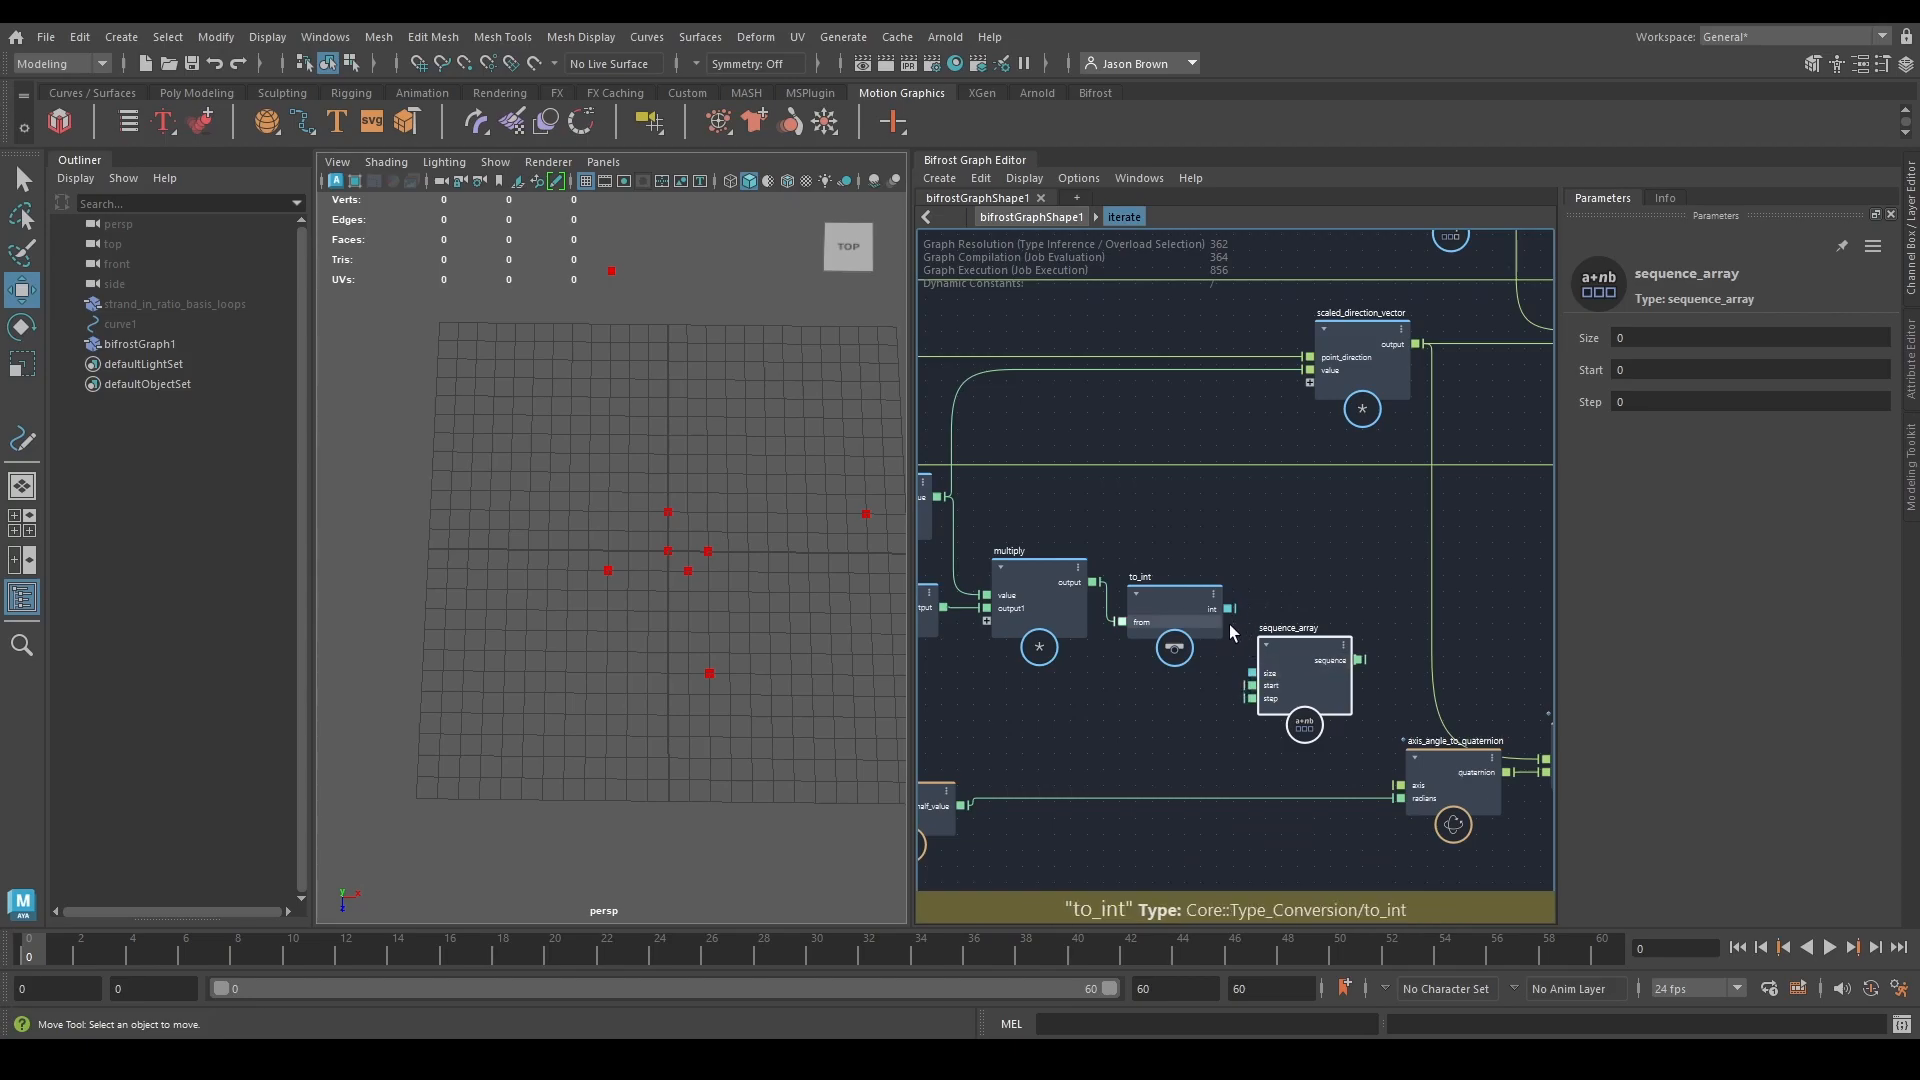
pyautogui.moveTo(1229, 608); pyautogui.dragTo(1251, 672)
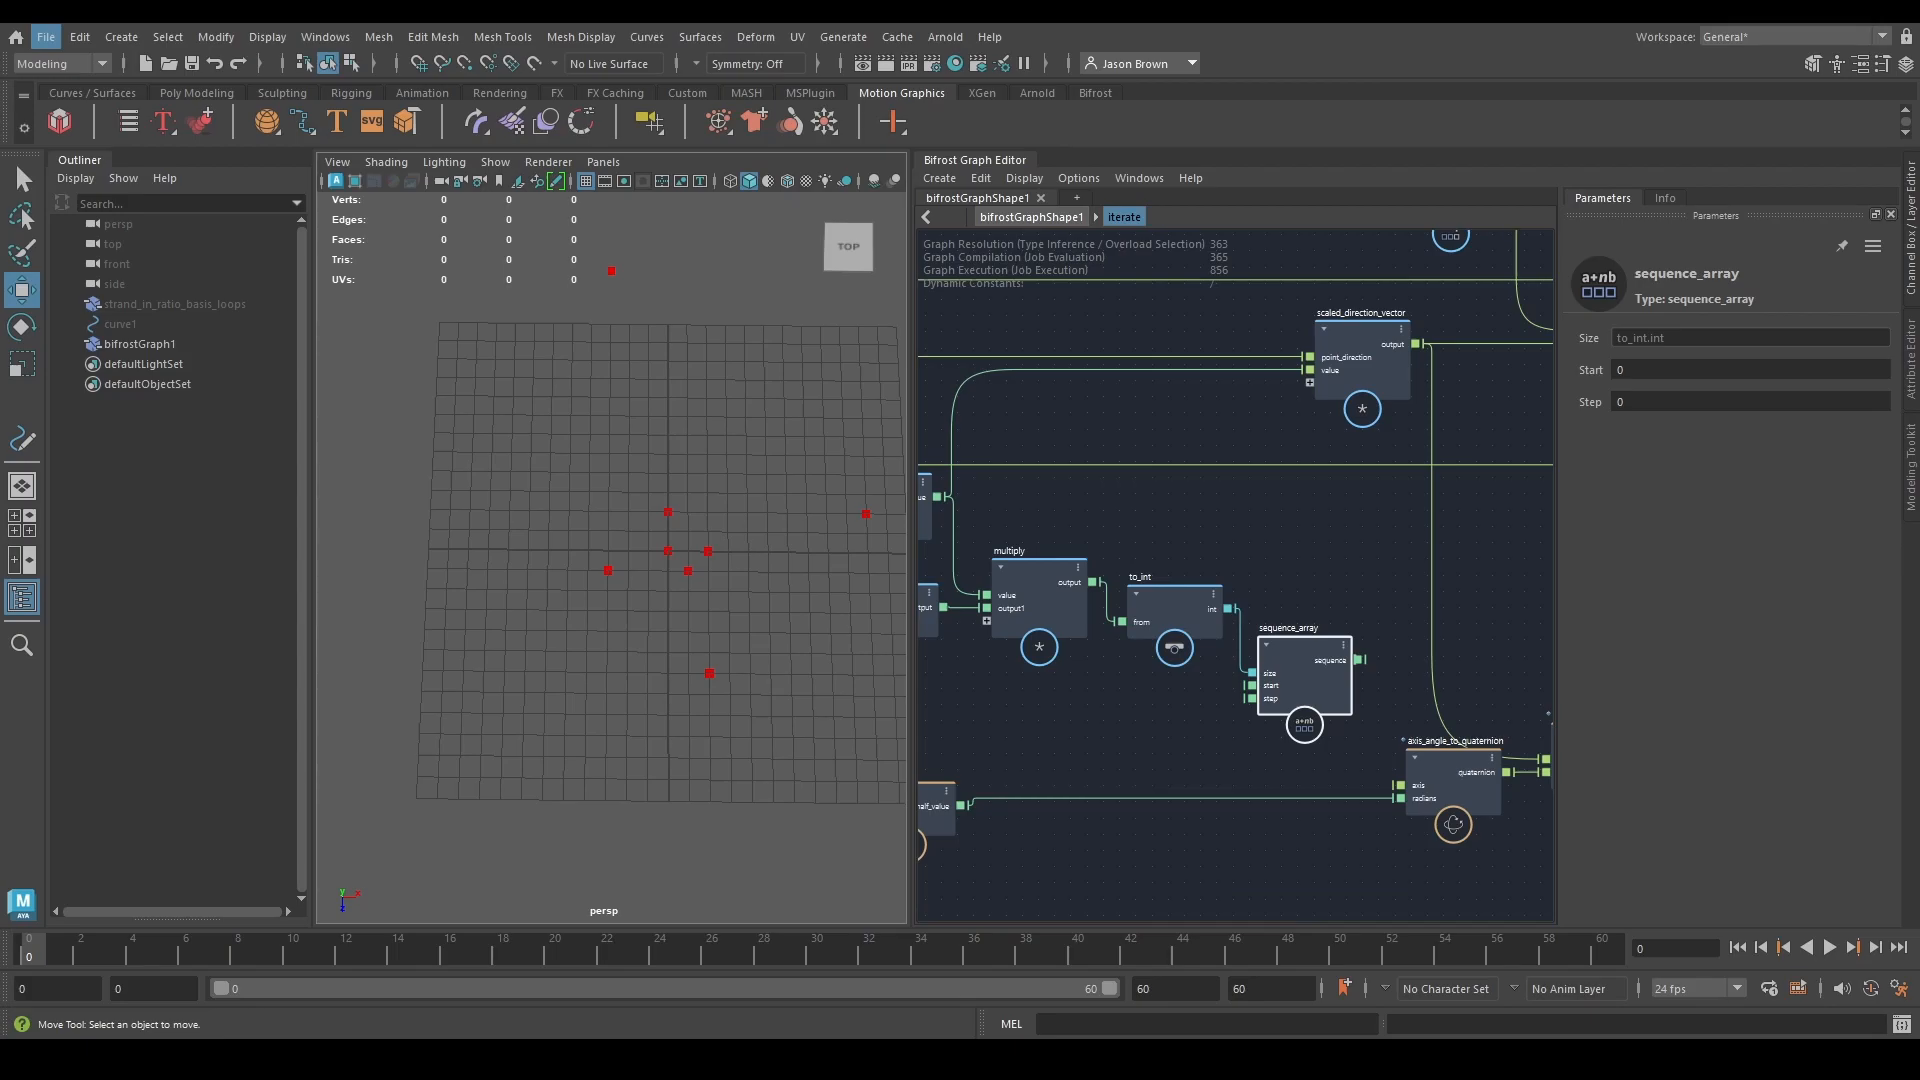
# Add a divide node that divides half_of's half_value by the multiply node's output.
pyautogui.moveTo(1180, 760); pyautogui.dragTo(1276, 580, button='middle')
pyautogui.click(1113, 696)
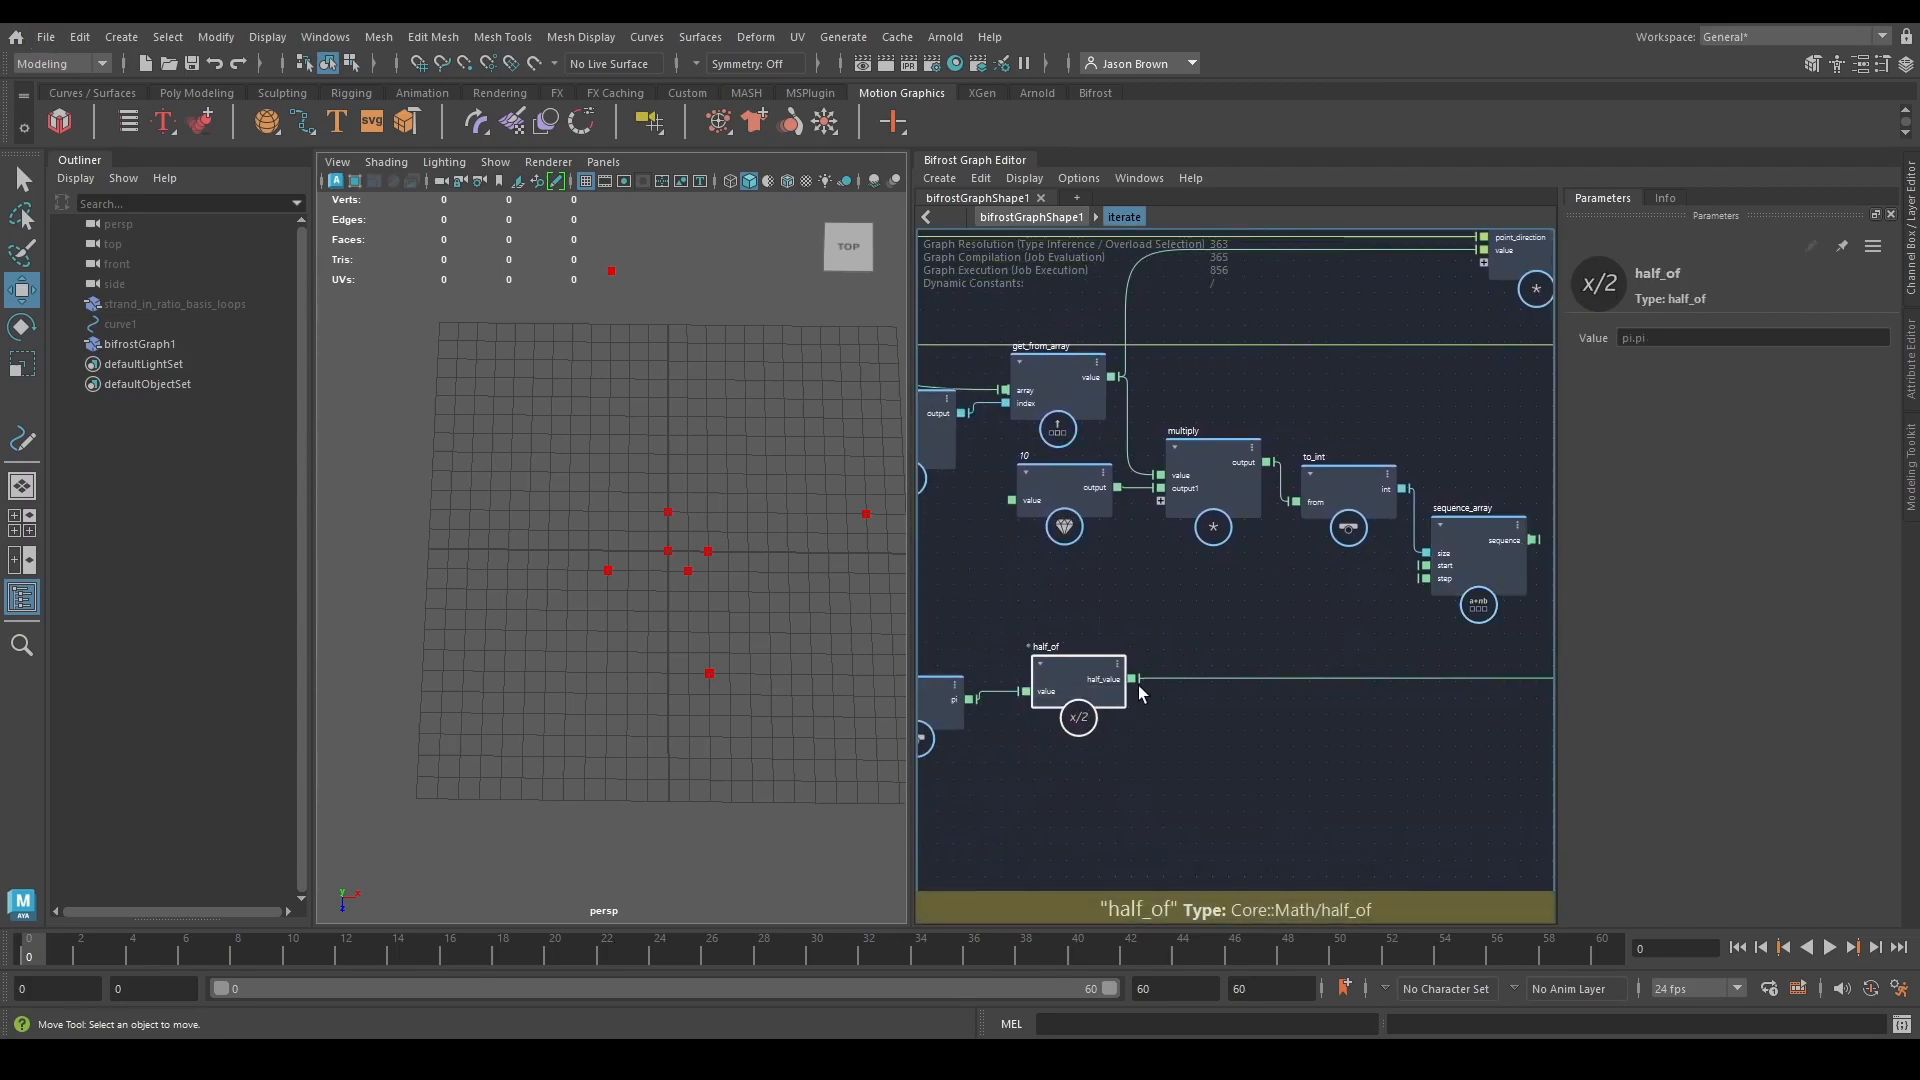
pyautogui.press('Tab')
pyautogui.write('divide')
pyautogui.press('Return')
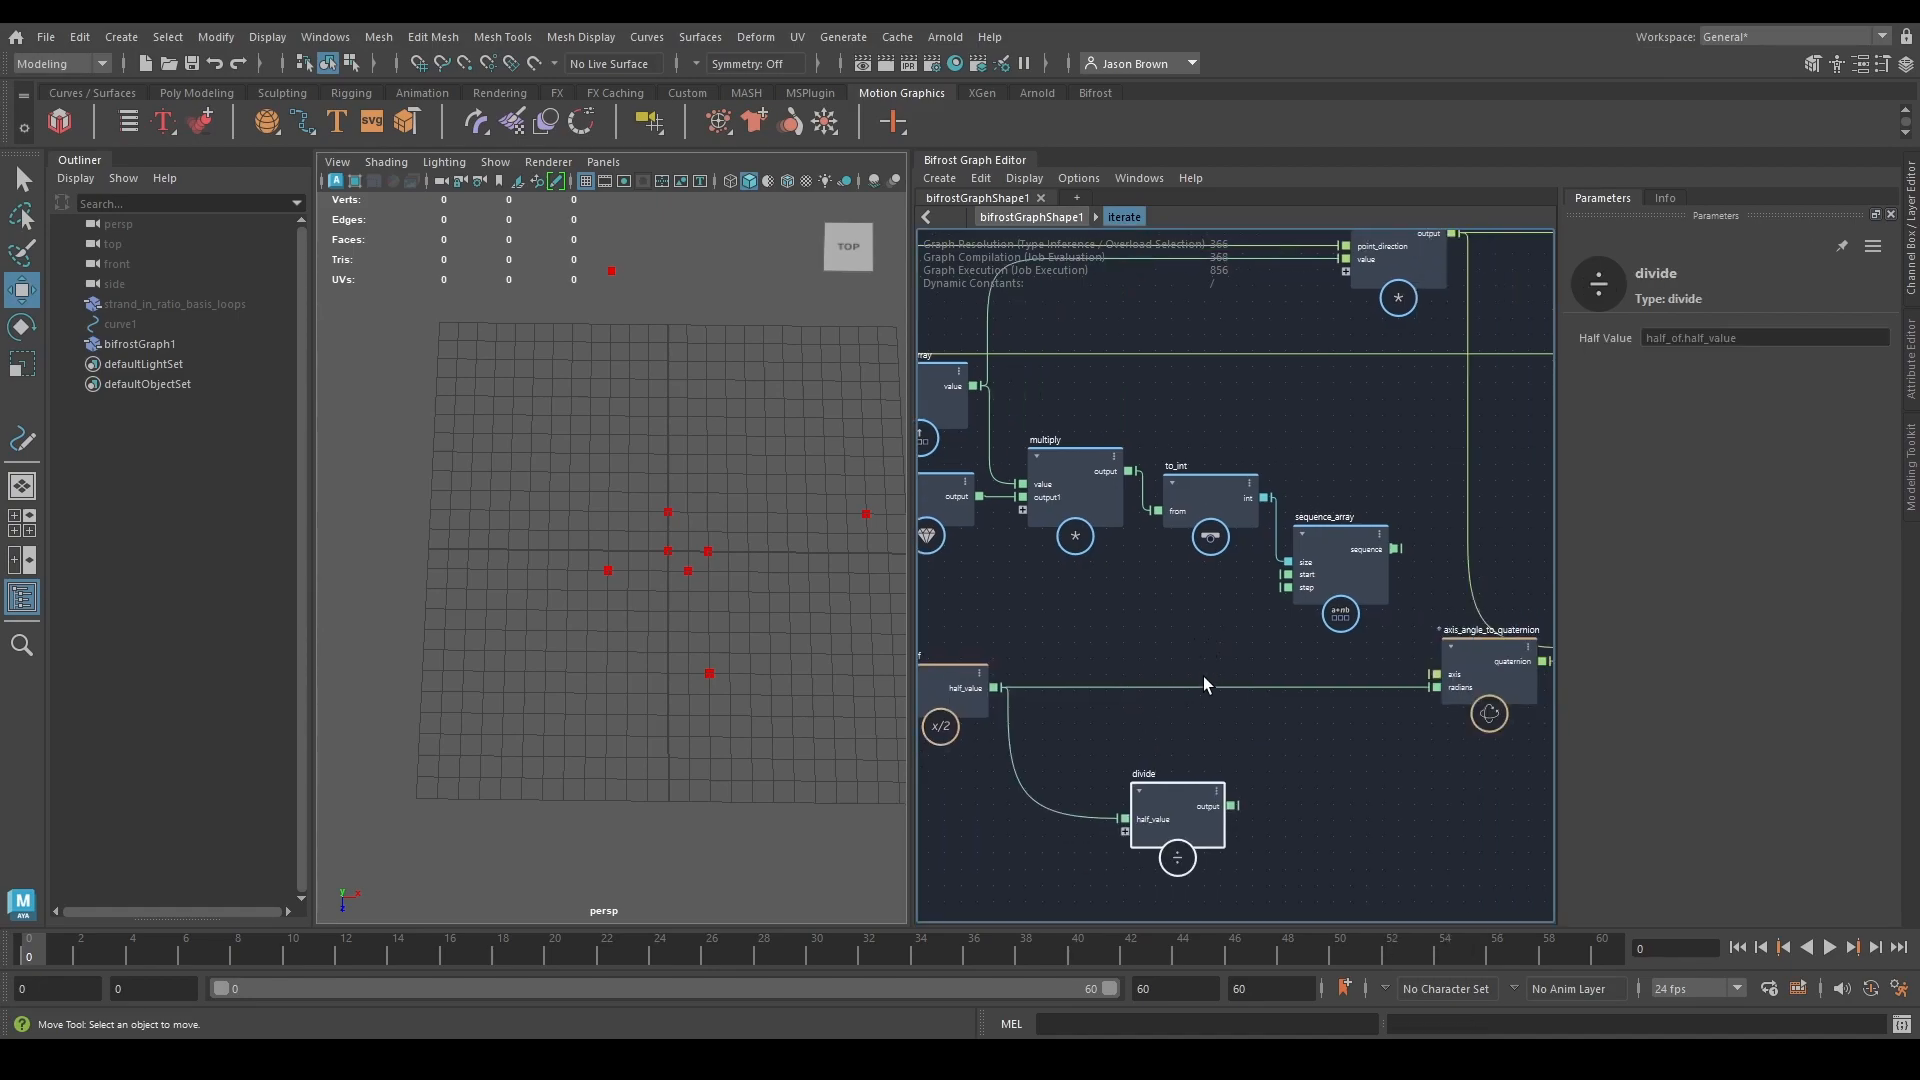
pyautogui.click(1061, 460)
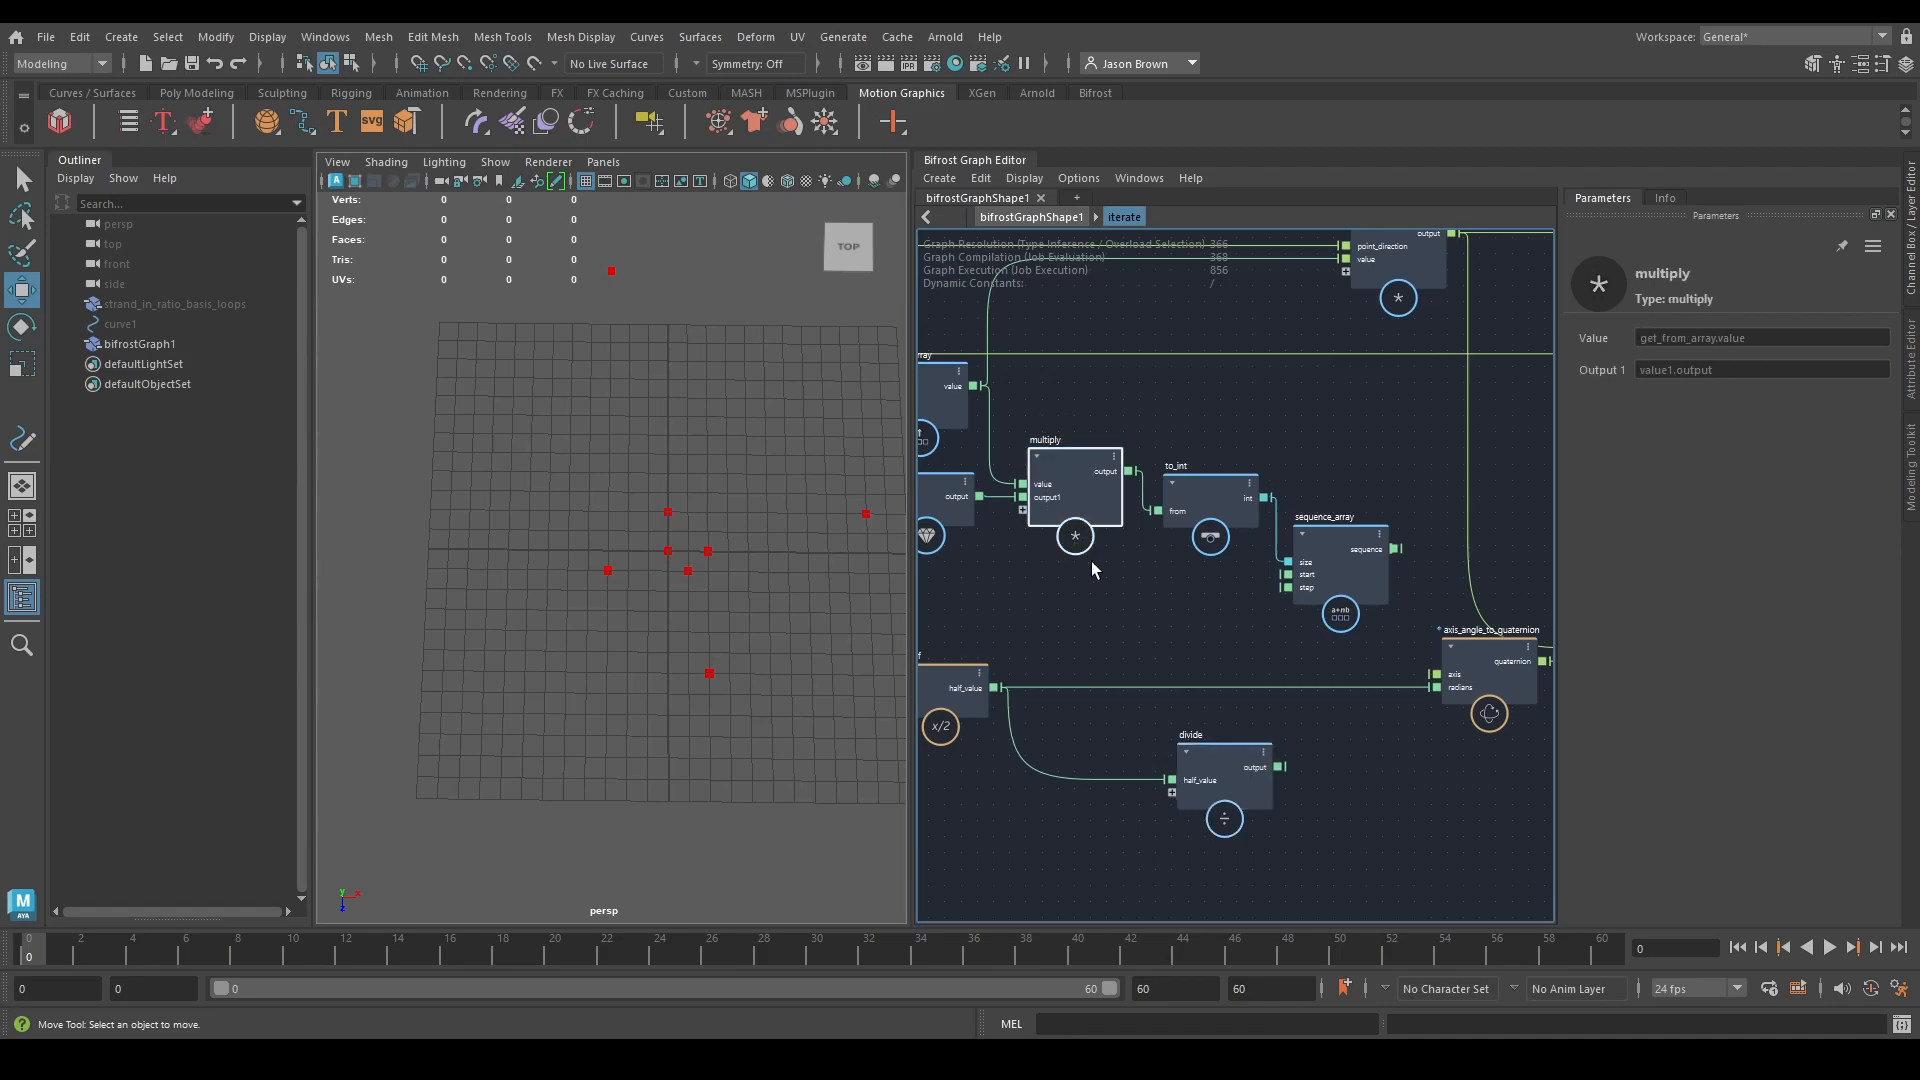
pyautogui.moveTo(1128, 471); pyautogui.dragTo(1172, 797)
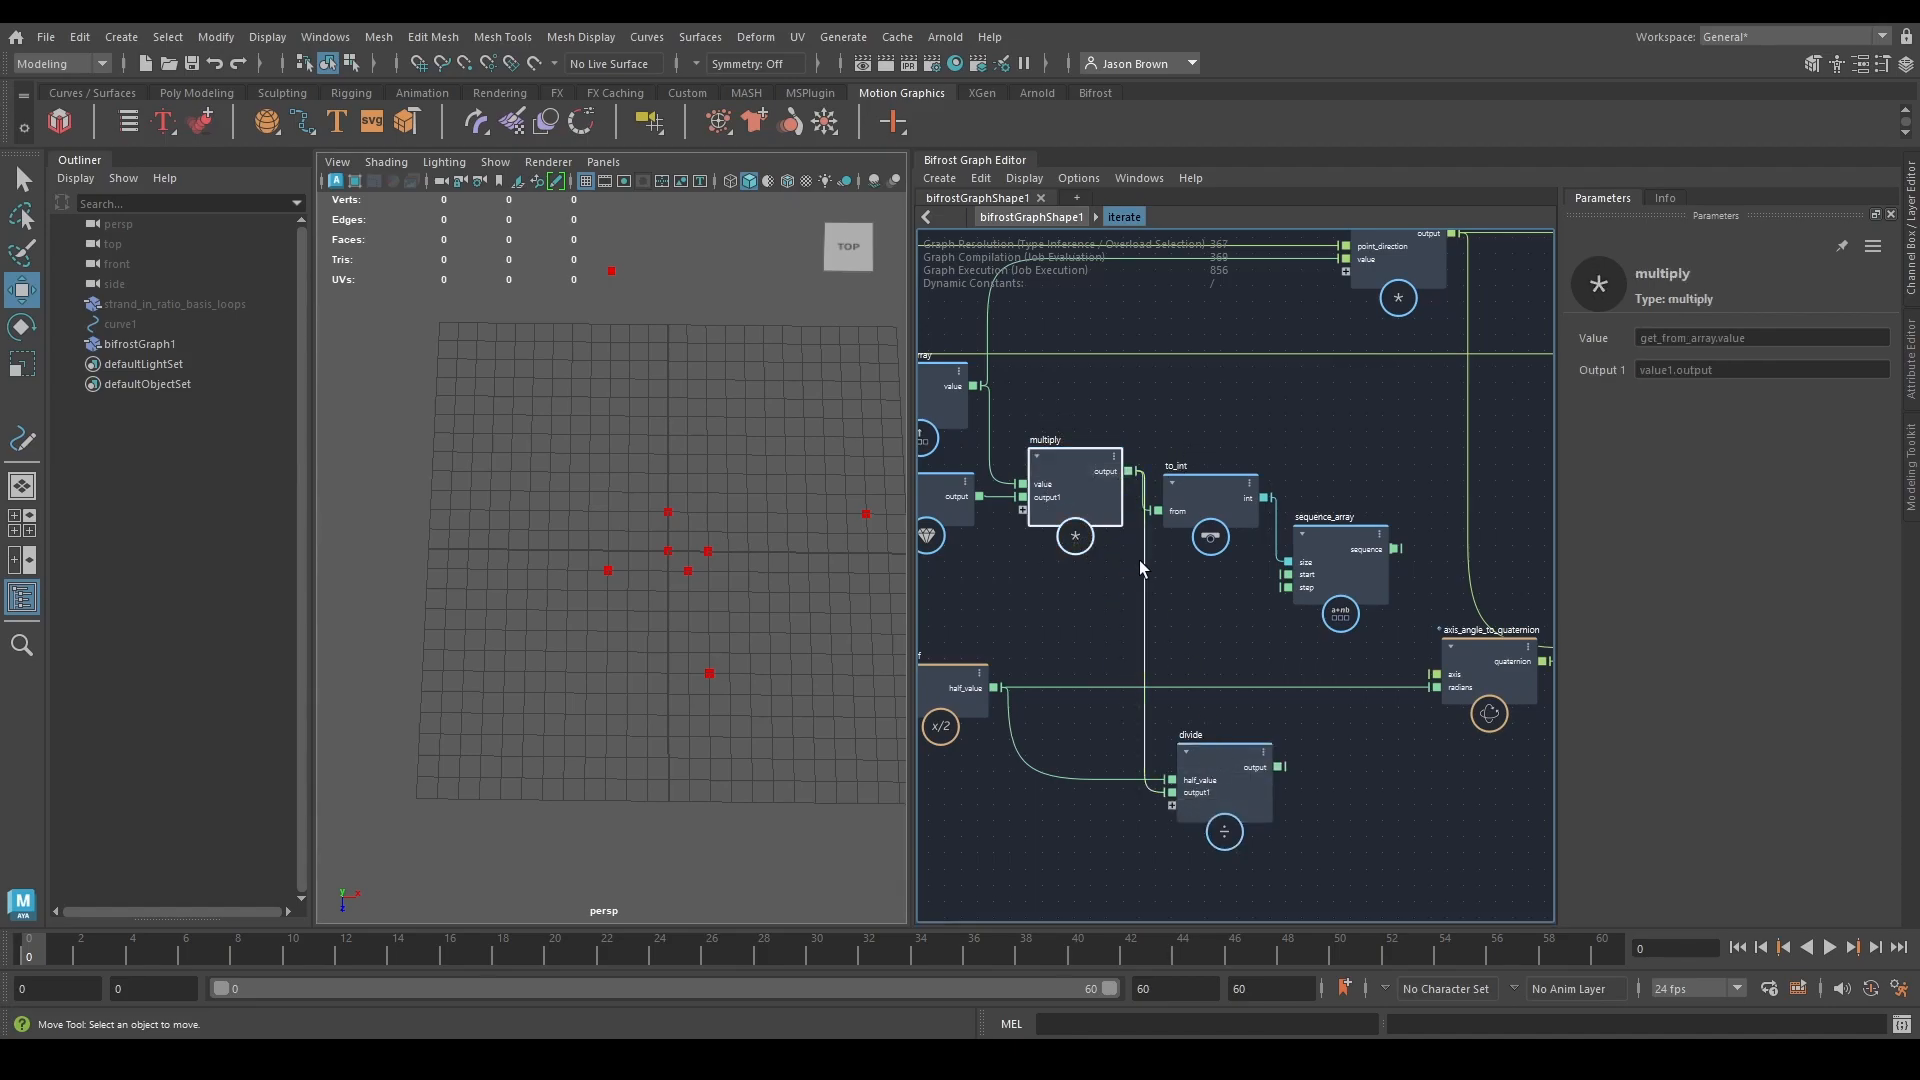
pyautogui.keyDown('alt'); pyautogui.moveTo(1072, 537); pyautogui.dragTo(1108, 544, button='middle'); pyautogui.keyUp('alt')
pyautogui.keyDown('alt'); pyautogui.moveTo(1020, 494); pyautogui.dragTo(1109, 512, button='middle'); pyautogui.keyUp('alt')
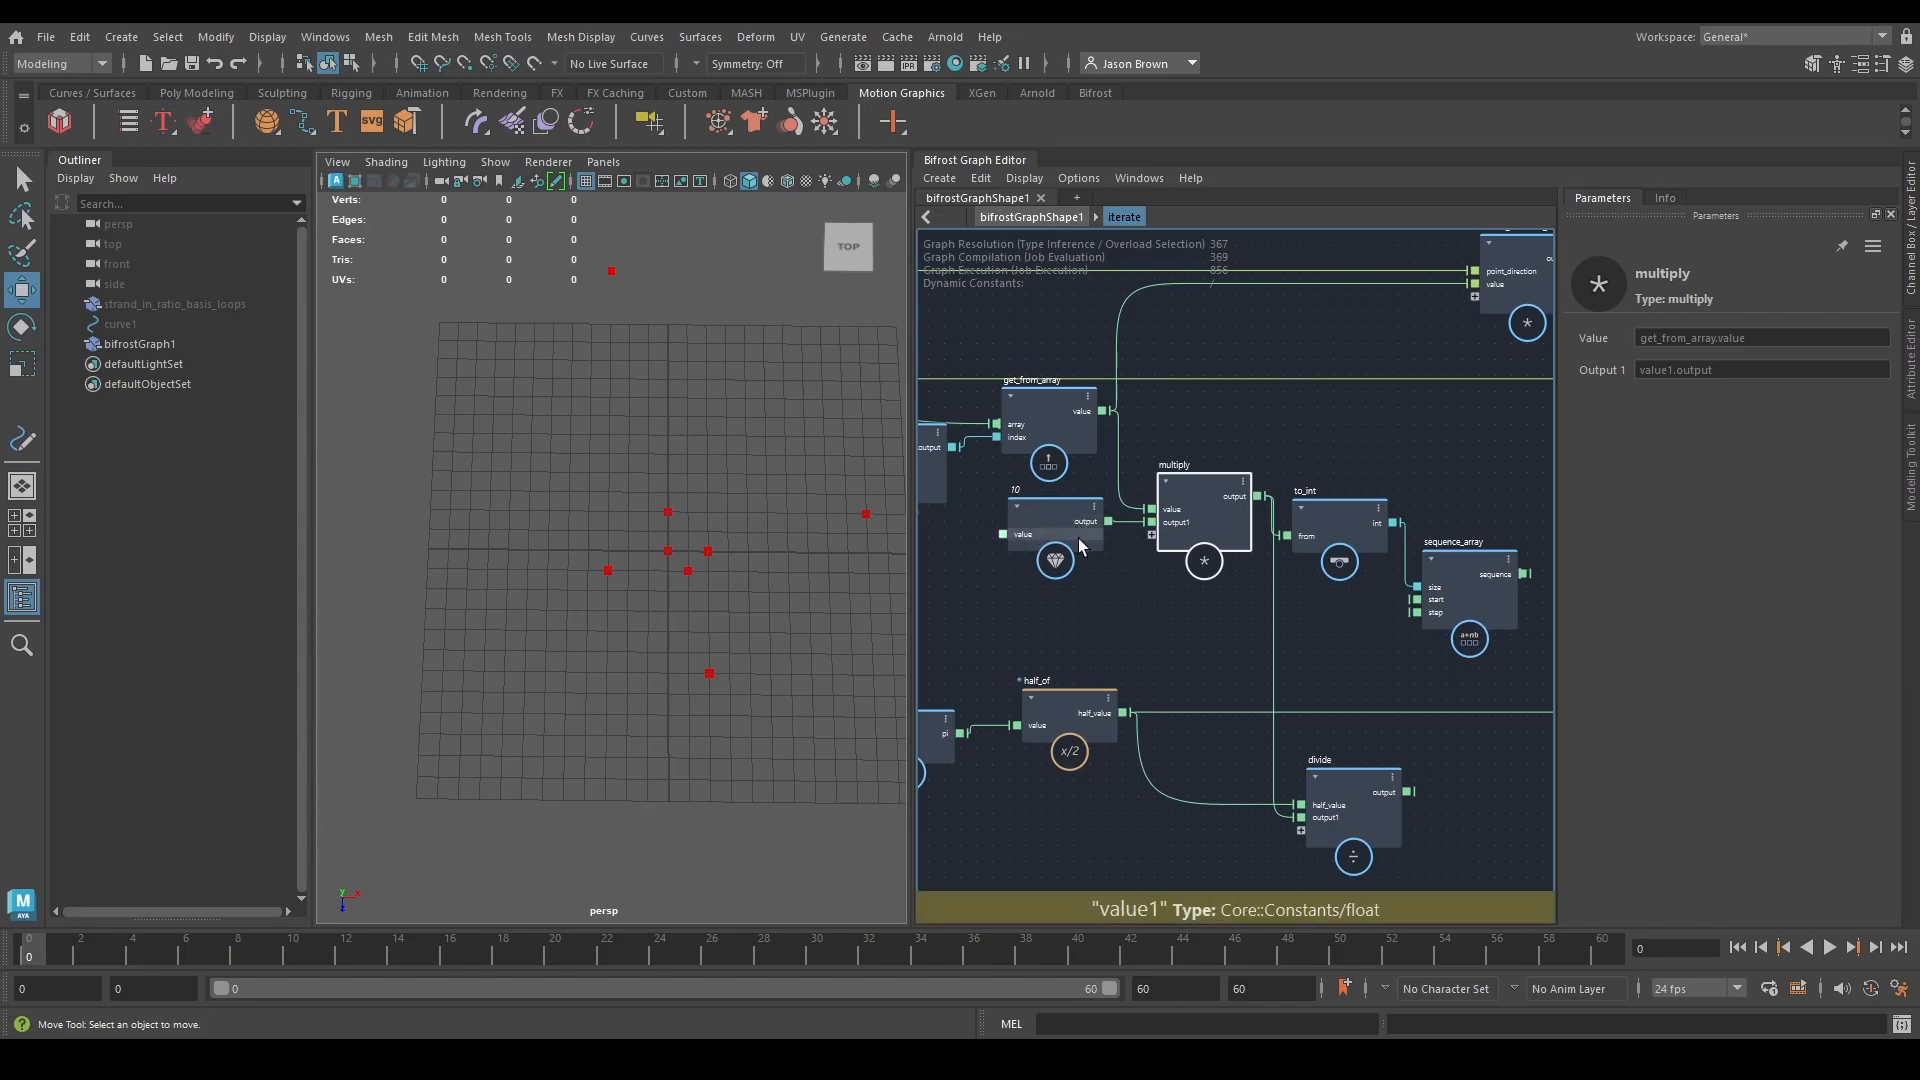
# Connect the divide node's output to both the start and step ports of sequence_array.
pyautogui.keyDown('alt'); pyautogui.moveTo(1412, 700); pyautogui.dragTo(1182, 657, button='middle'); pyautogui.keyUp('alt')
pyautogui.click(1230, 553)
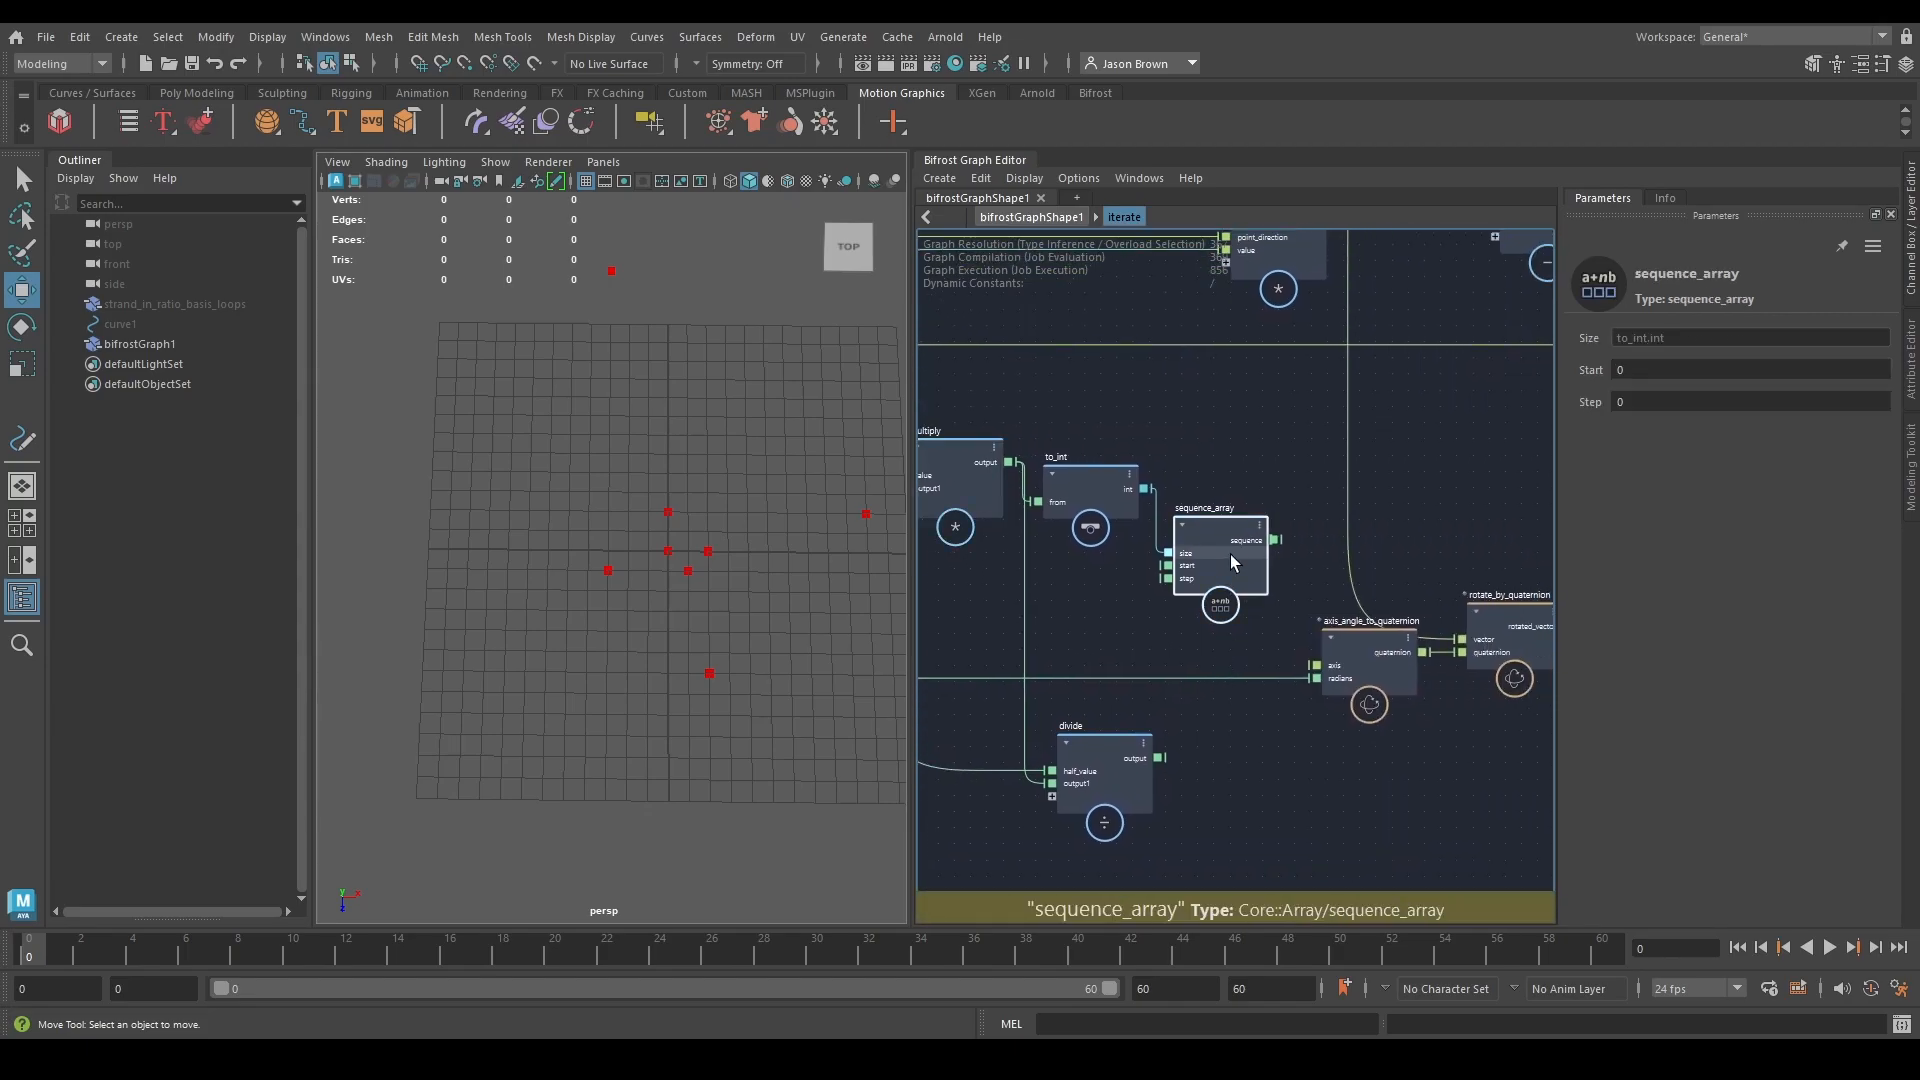
pyautogui.moveTo(1159, 757); pyautogui.dragTo(1251, 534)
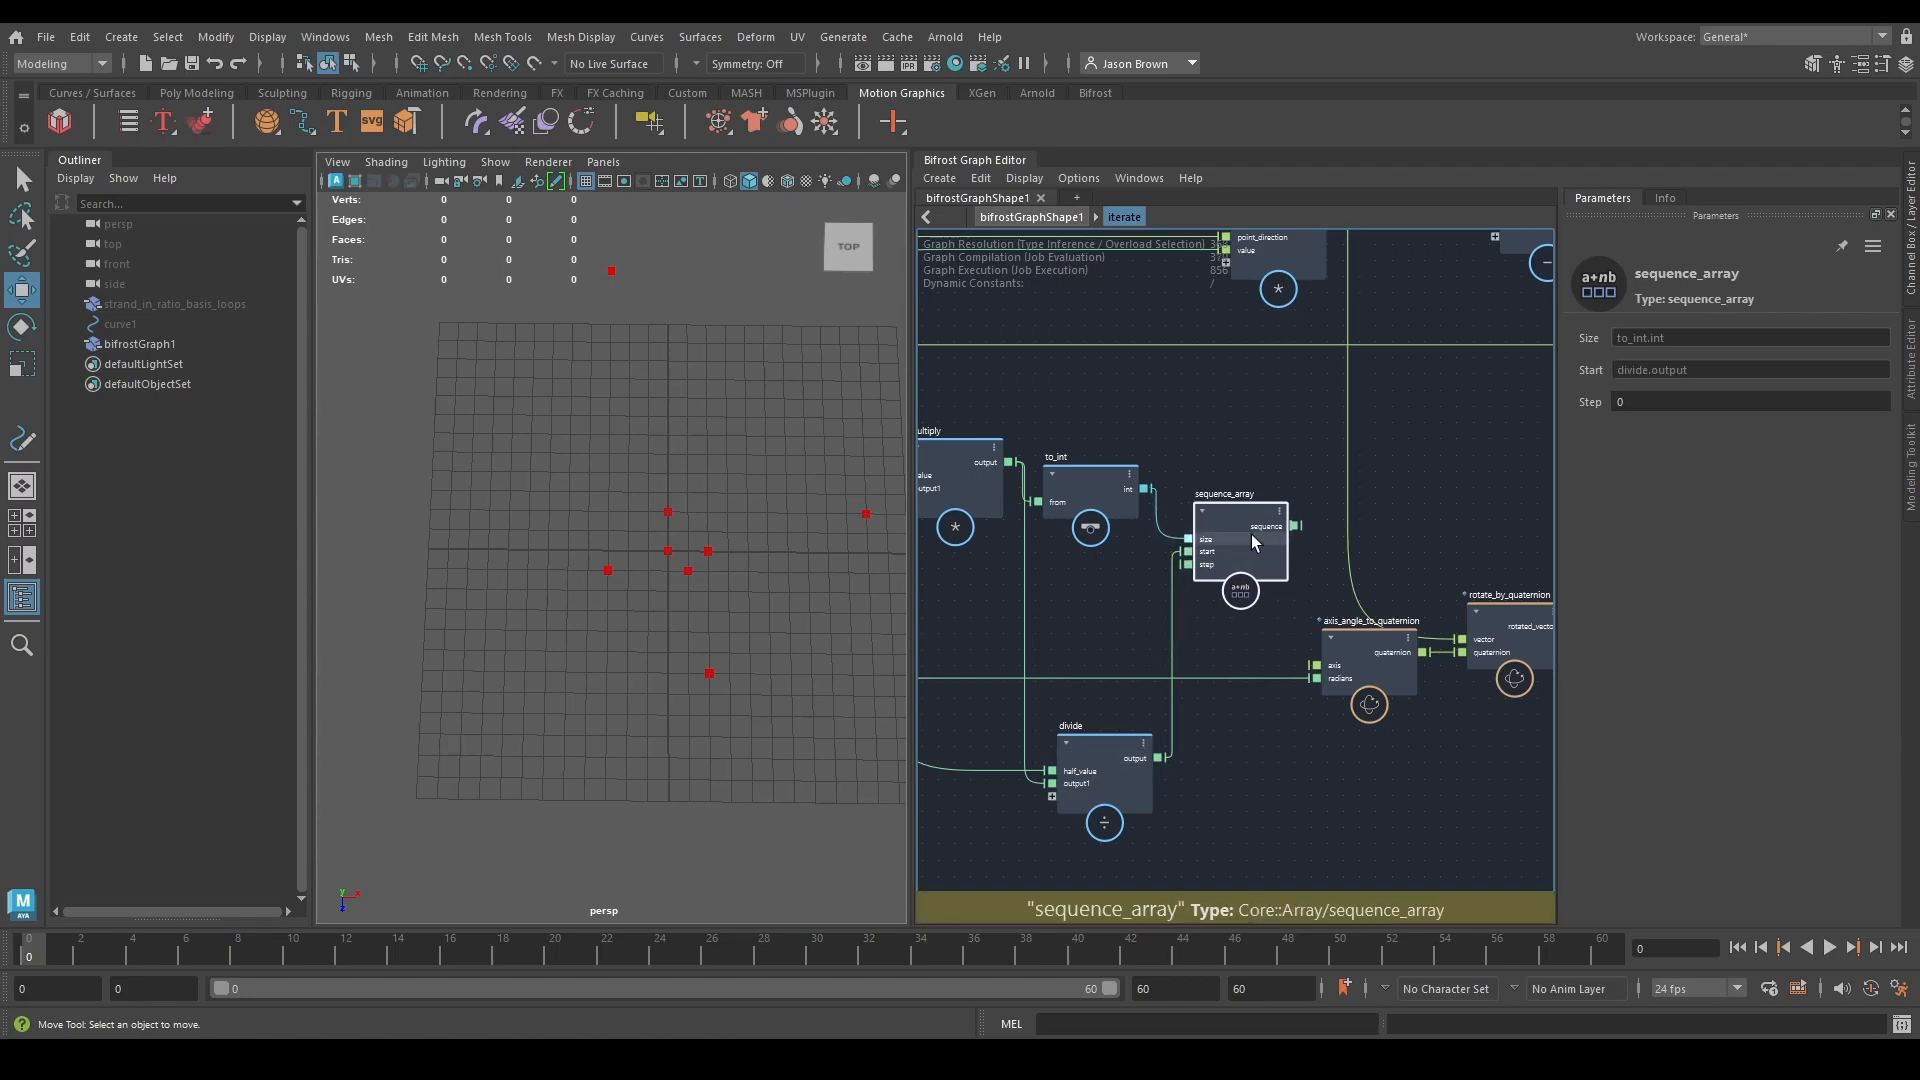
pyautogui.moveTo(1158, 757); pyautogui.dragTo(1197, 562)
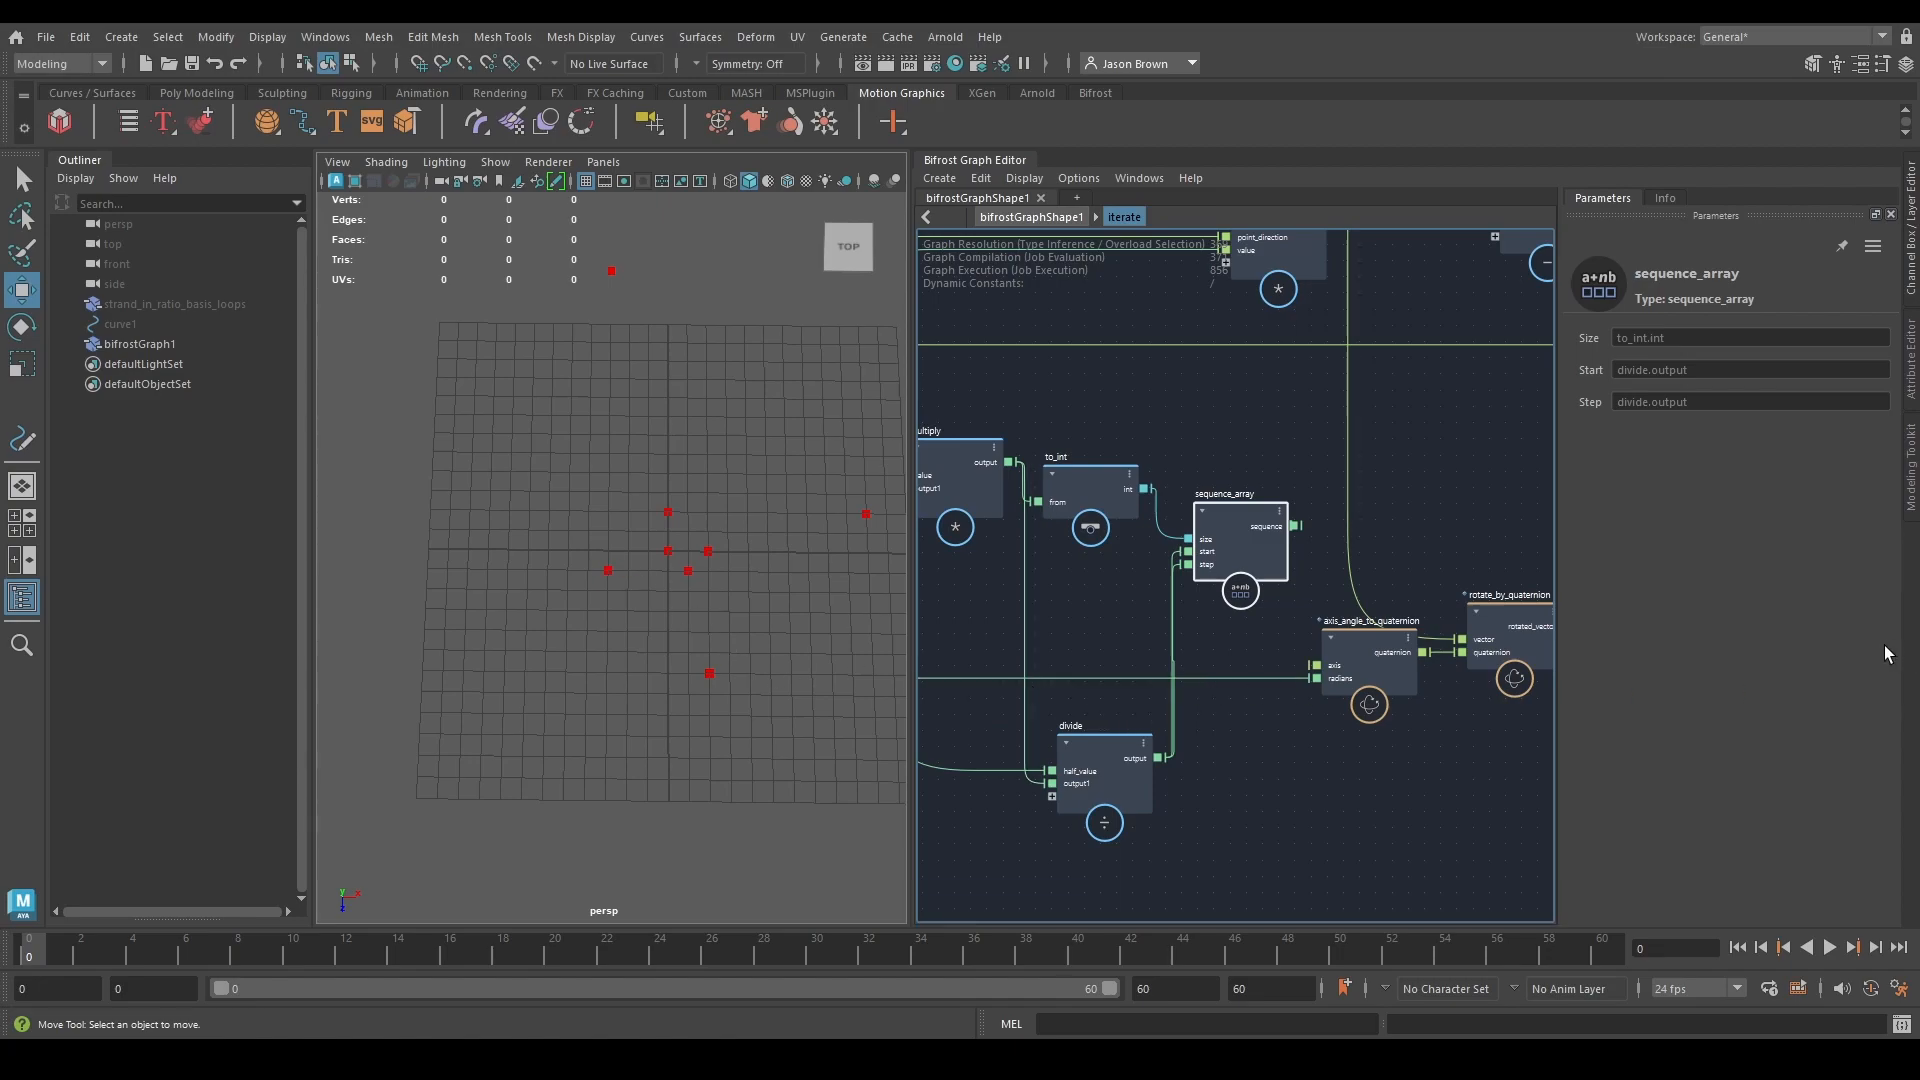
# Review the node chain from the float 10 value through multiply and divide to sequence_array.
pyautogui.moveTo(1420, 783)
pyautogui.keyDown('alt'); pyautogui.mouseDown(button='middle')
pyautogui.moveTo(1315, 782)
pyautogui.moveTo(1406, 812)
pyautogui.mouseUp(button='middle'); pyautogui.keyUp('alt')
pyautogui.scroll(-1, 1318, 794)
pyautogui.moveTo(1292, 832)
pyautogui.keyDown('alt'); pyautogui.mouseDown(button='middle')
pyautogui.moveTo(1367, 800)
pyautogui.moveTo(1399, 822)
pyautogui.mouseUp(button='middle'); pyautogui.keyUp('alt')
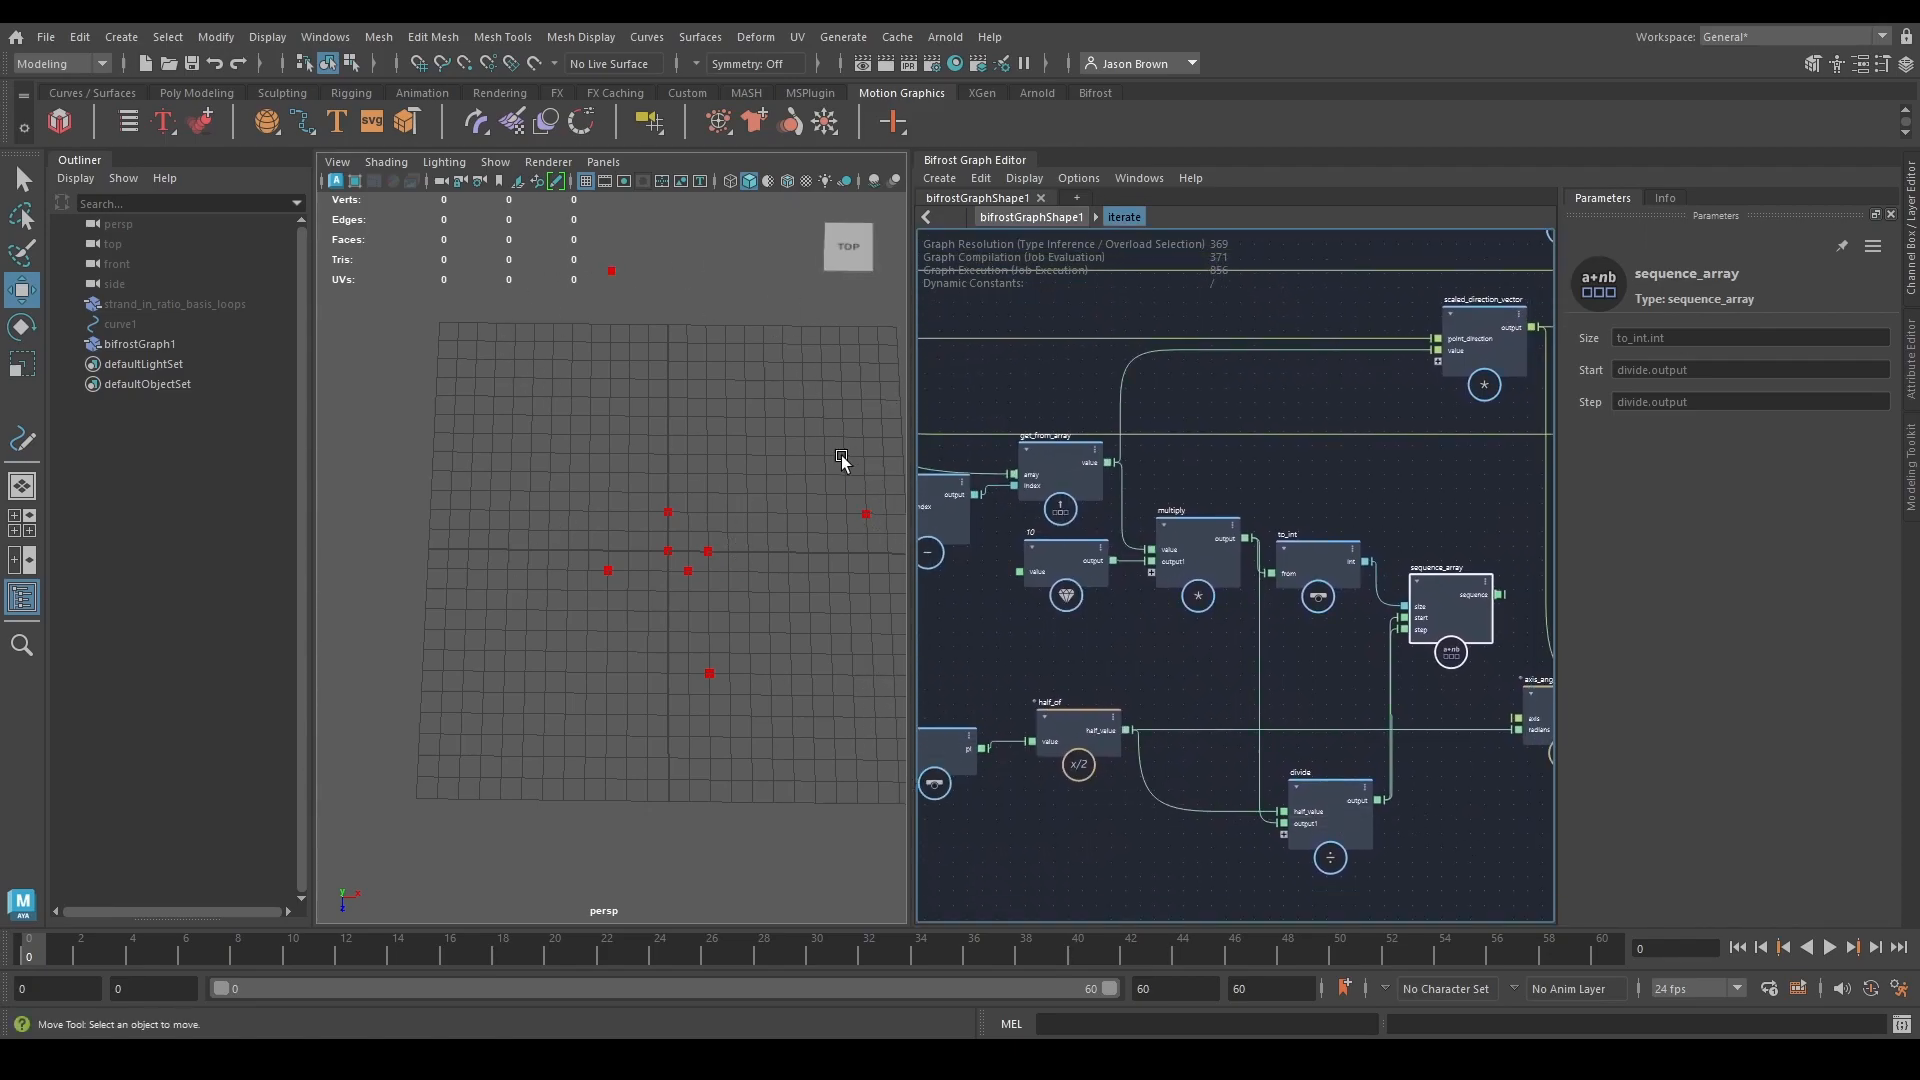
pyautogui.keyDown('alt'); pyautogui.moveTo(1148, 673); pyautogui.dragTo(1228, 658, button='middle'); pyautogui.keyUp('alt')
pyautogui.keyDown('alt'); pyautogui.moveTo(795, 505); pyautogui.dragTo(694, 531, button='middle'); pyautogui.keyUp('alt')
pyautogui.keyDown('alt'); pyautogui.moveTo(1463, 689); pyautogui.dragTo(1379, 671, button='middle'); pyautogui.keyUp('alt')
pyautogui.click(1064, 514)
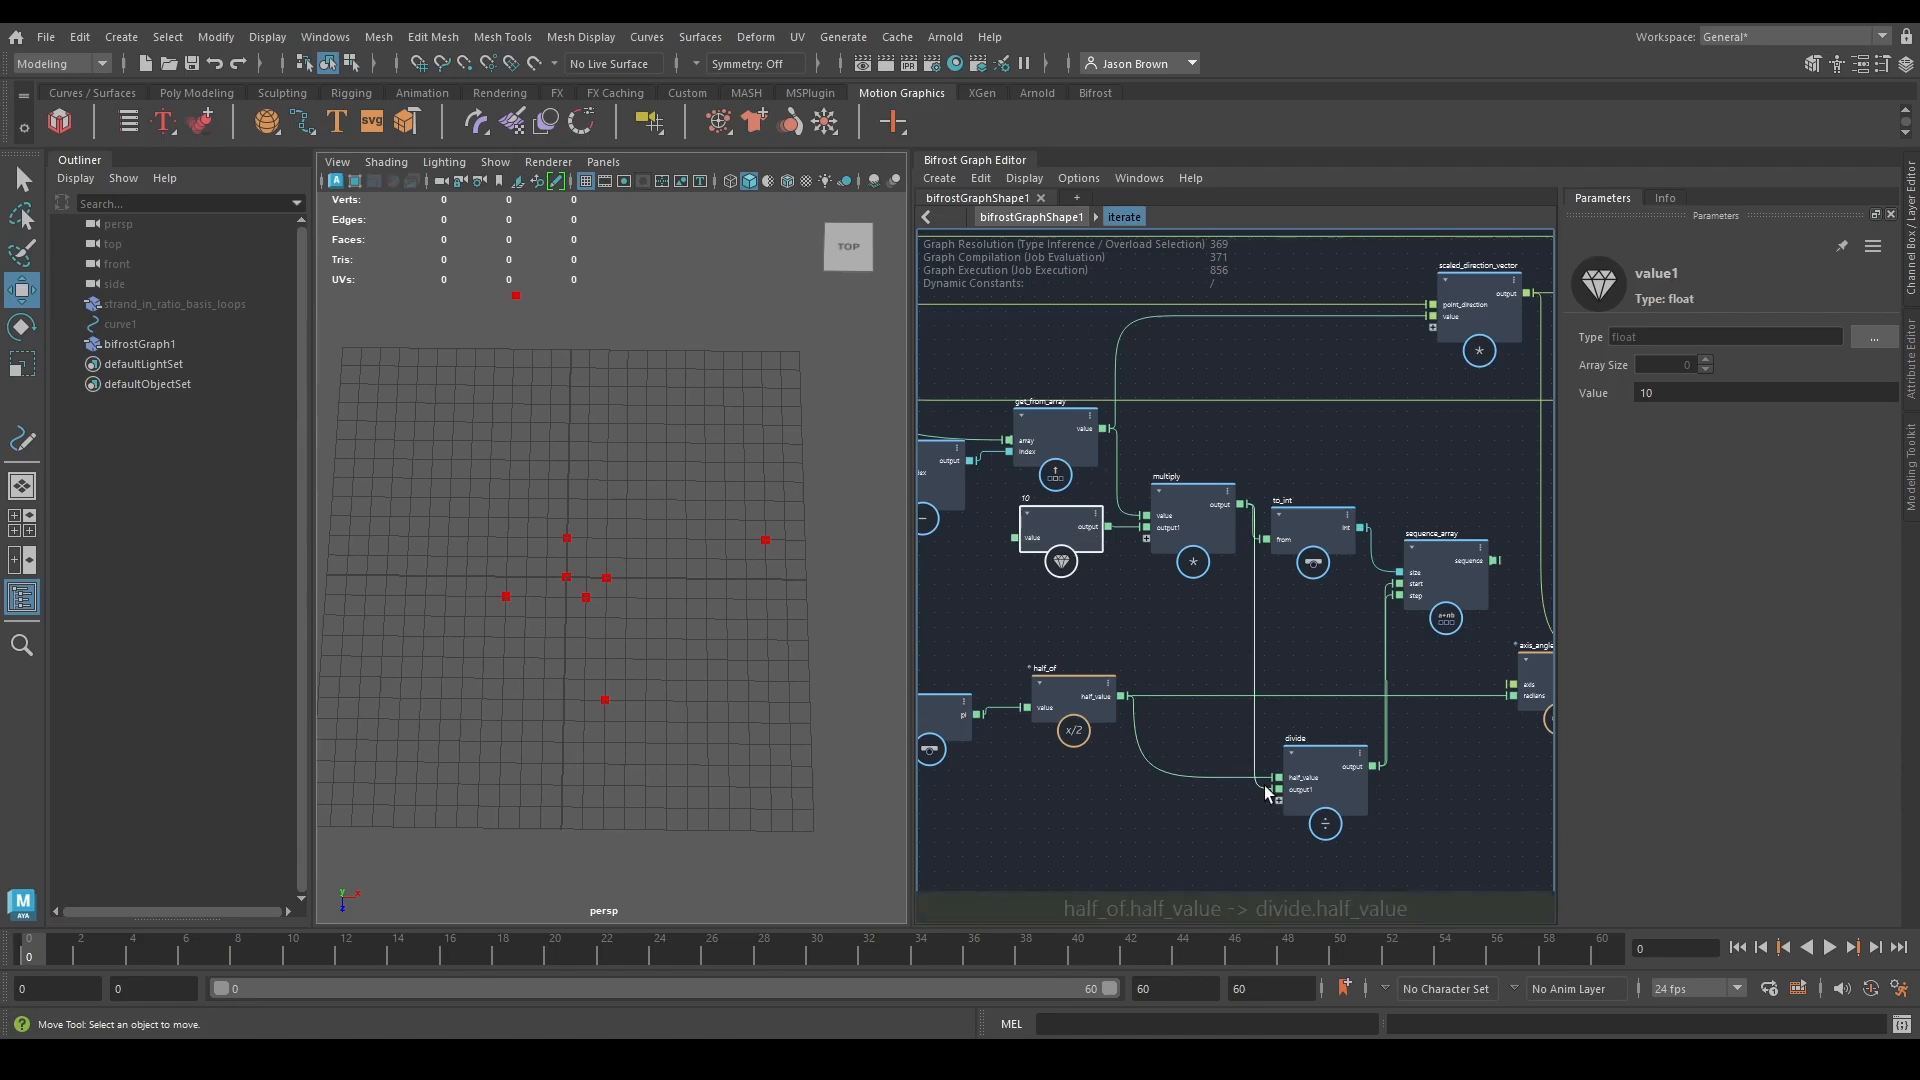
# Try feeding sequence_array's sequence into the radians port of axis_angle_to_quaternion.
pyautogui.keyDown('alt'); pyautogui.moveTo(1435, 844); pyautogui.dragTo(1198, 834, button='middle'); pyautogui.keyUp('alt')
pyautogui.scroll(1, 1281, 705)
pyautogui.keyDown('alt'); pyautogui.moveTo(1282, 705); pyautogui.dragTo(1229, 731, button='middle'); pyautogui.keyUp('alt')
pyautogui.moveTo(1202, 600); pyautogui.dragTo(1224, 713)
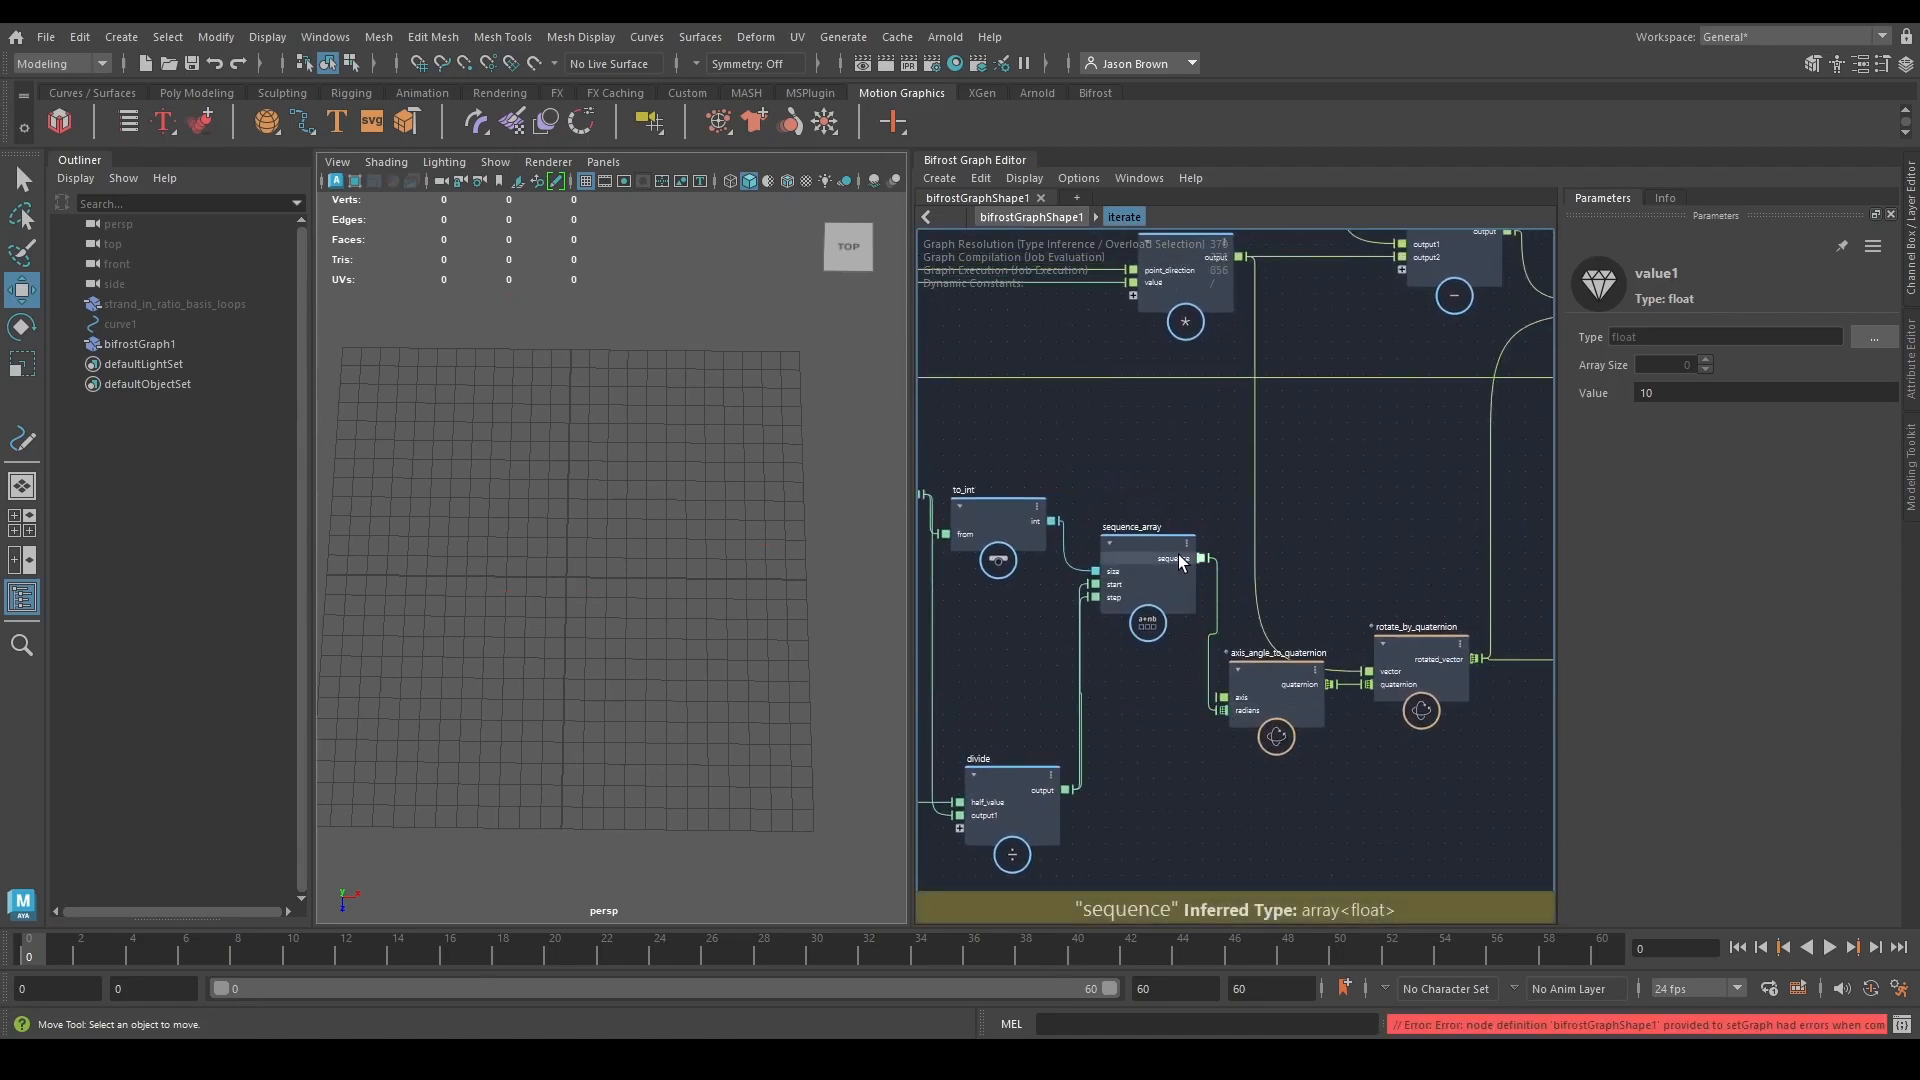
# Inspect the error on the iterate compound's output node at the point_direction_fp port.
pyautogui.scroll(-5, 1282, 662)
pyautogui.keyDown('alt'); pyautogui.moveTo(1317, 742); pyautogui.dragTo(1179, 737, button='middle'); pyautogui.keyUp('alt')
pyautogui.keyDown('alt'); pyautogui.moveTo(1510, 668); pyautogui.dragTo(1209, 737, button='middle'); pyautogui.keyUp('alt')
pyautogui.scroll(3, 1282, 567)
pyautogui.scroll(2, 1425, 464)
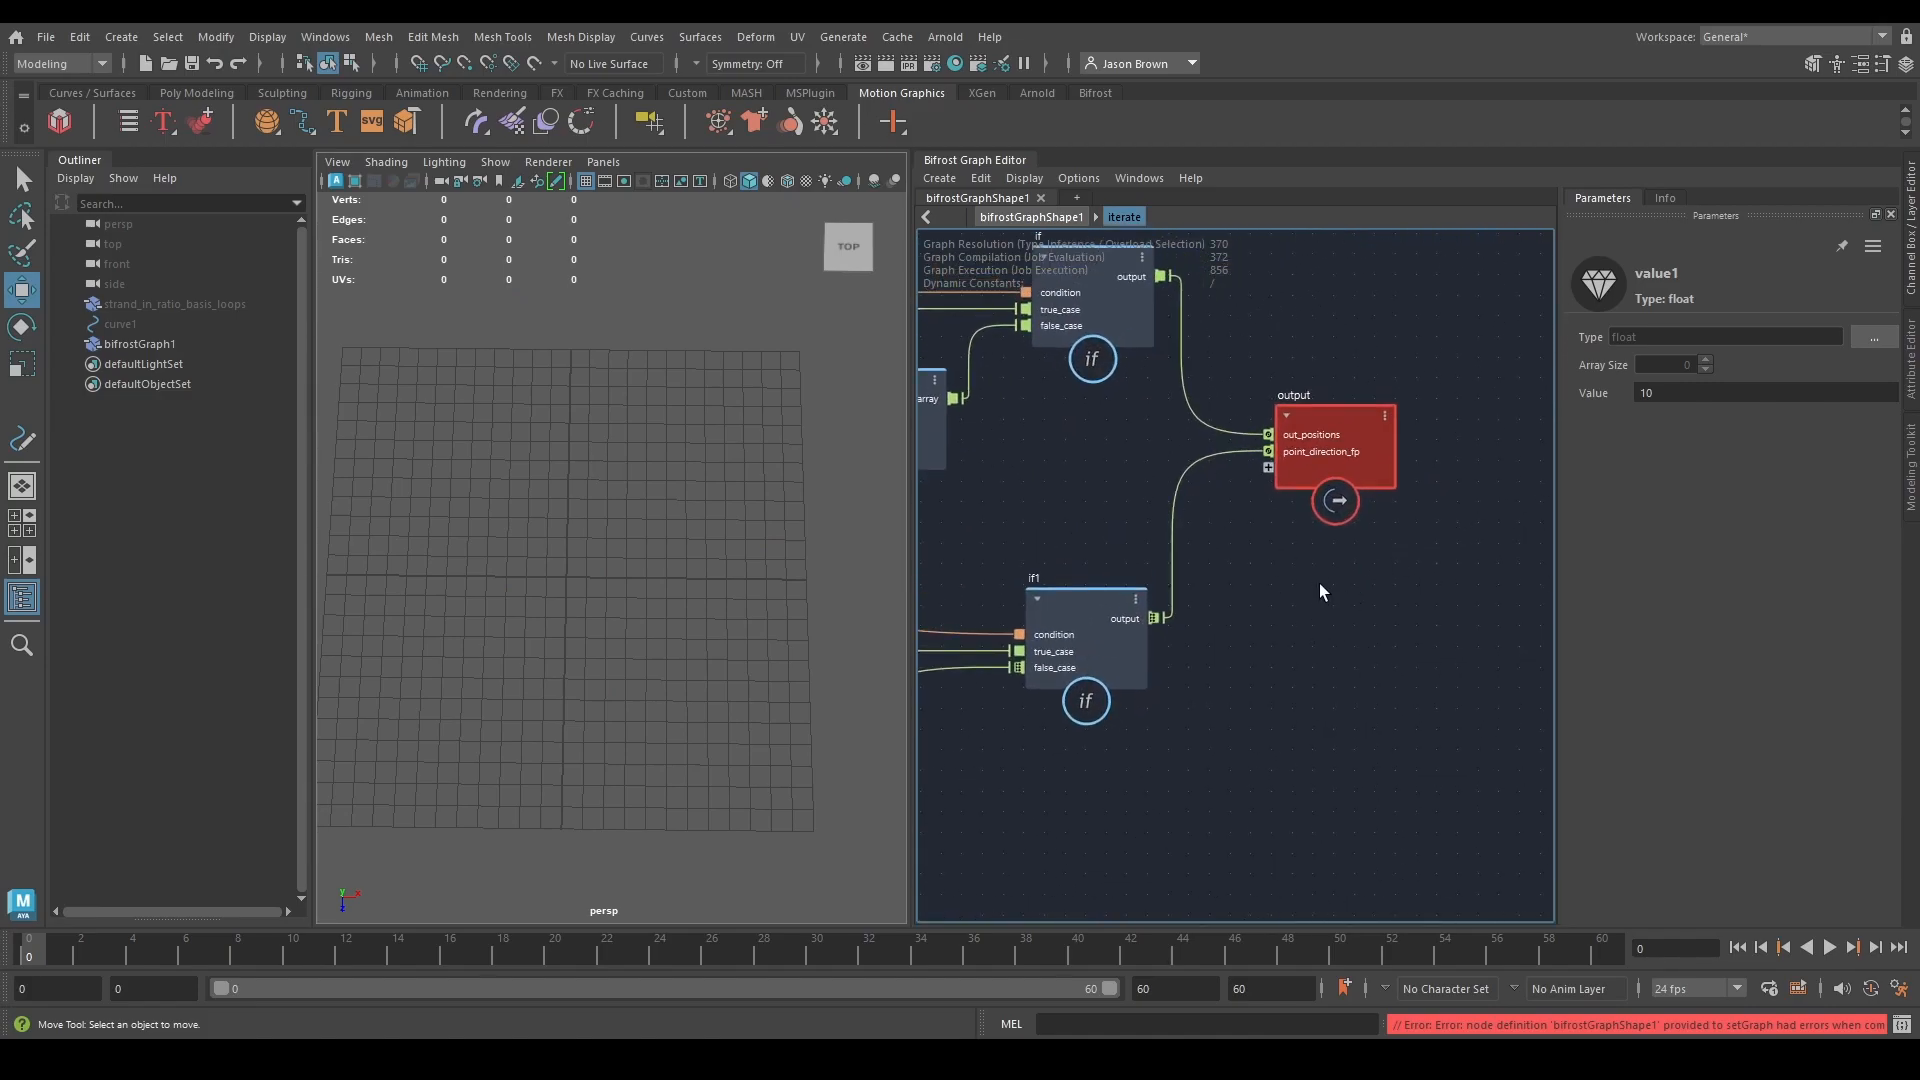
pyautogui.keyDown('alt'); pyautogui.moveTo(1318, 590); pyautogui.dragTo(1362, 585, button='middle'); pyautogui.keyUp('alt')
pyautogui.moveTo(1428, 430)
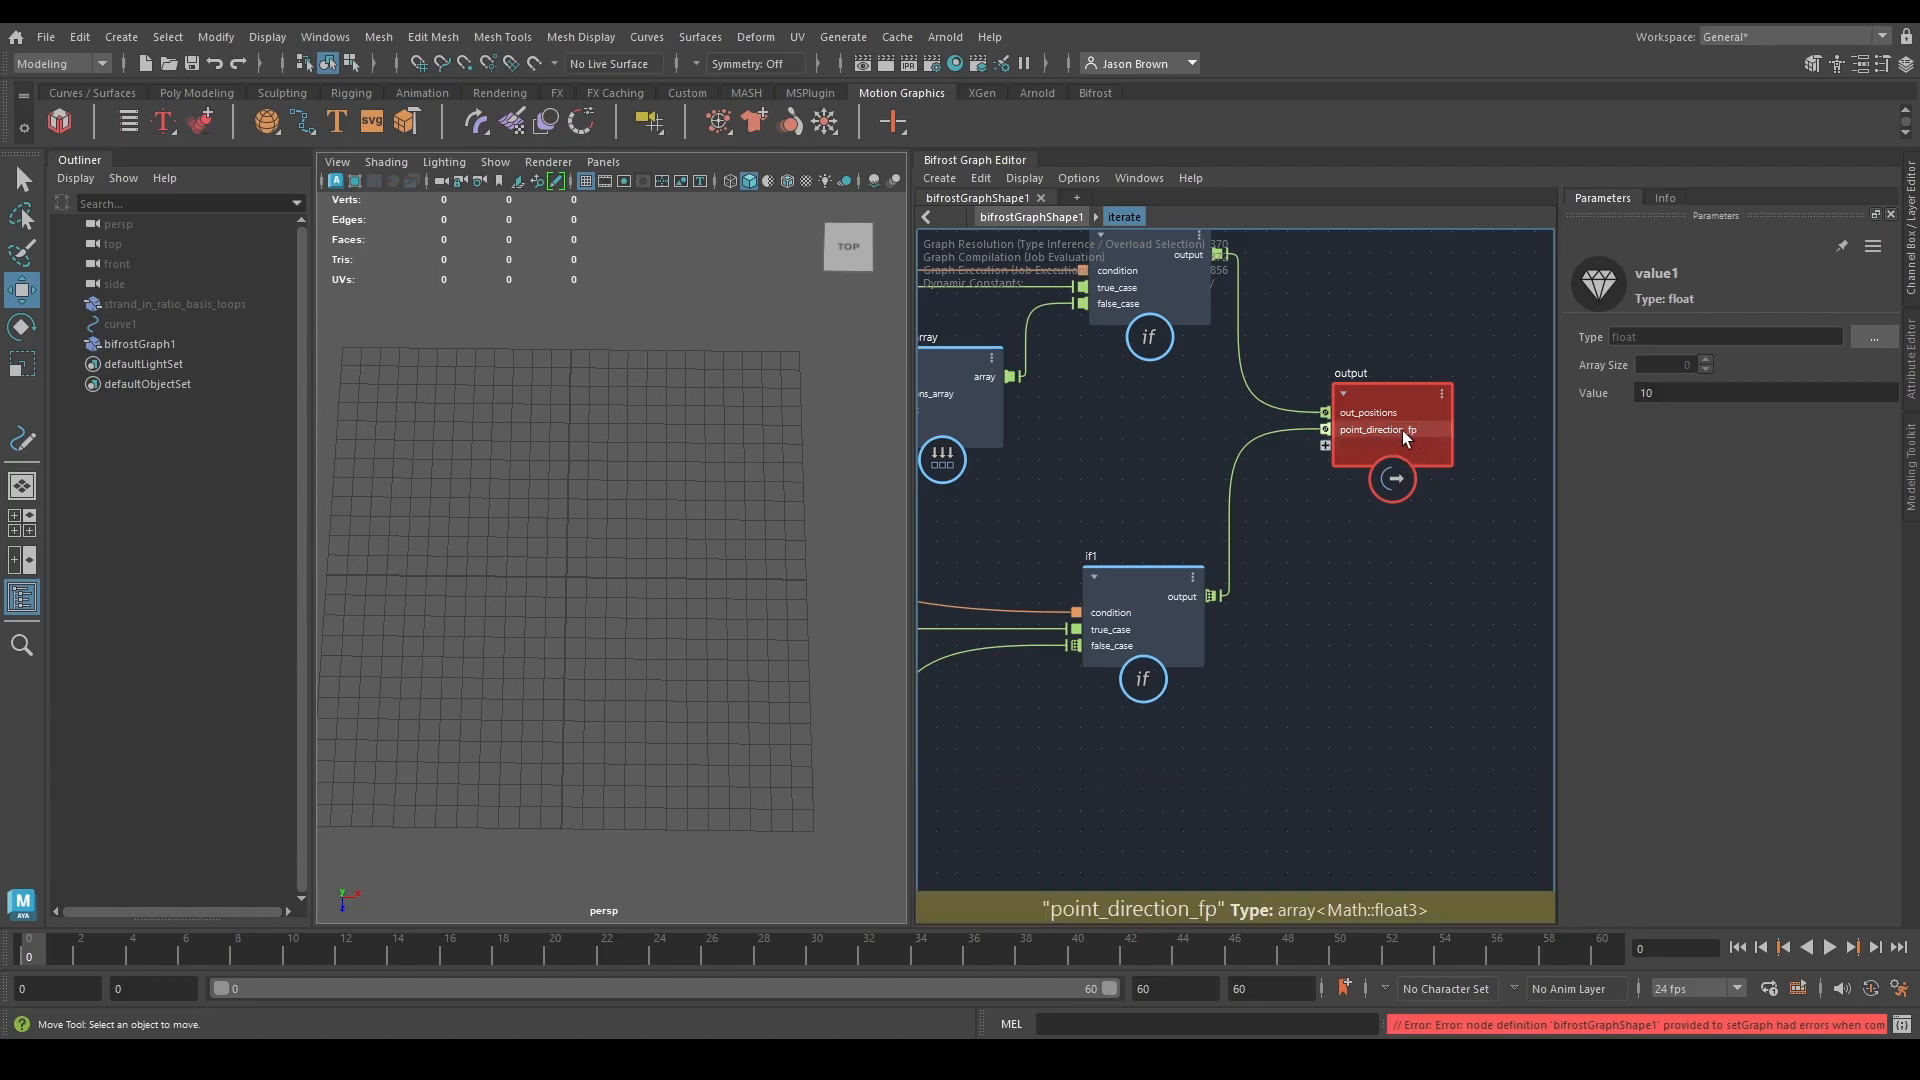
pyautogui.scroll(-3, 1387, 579)
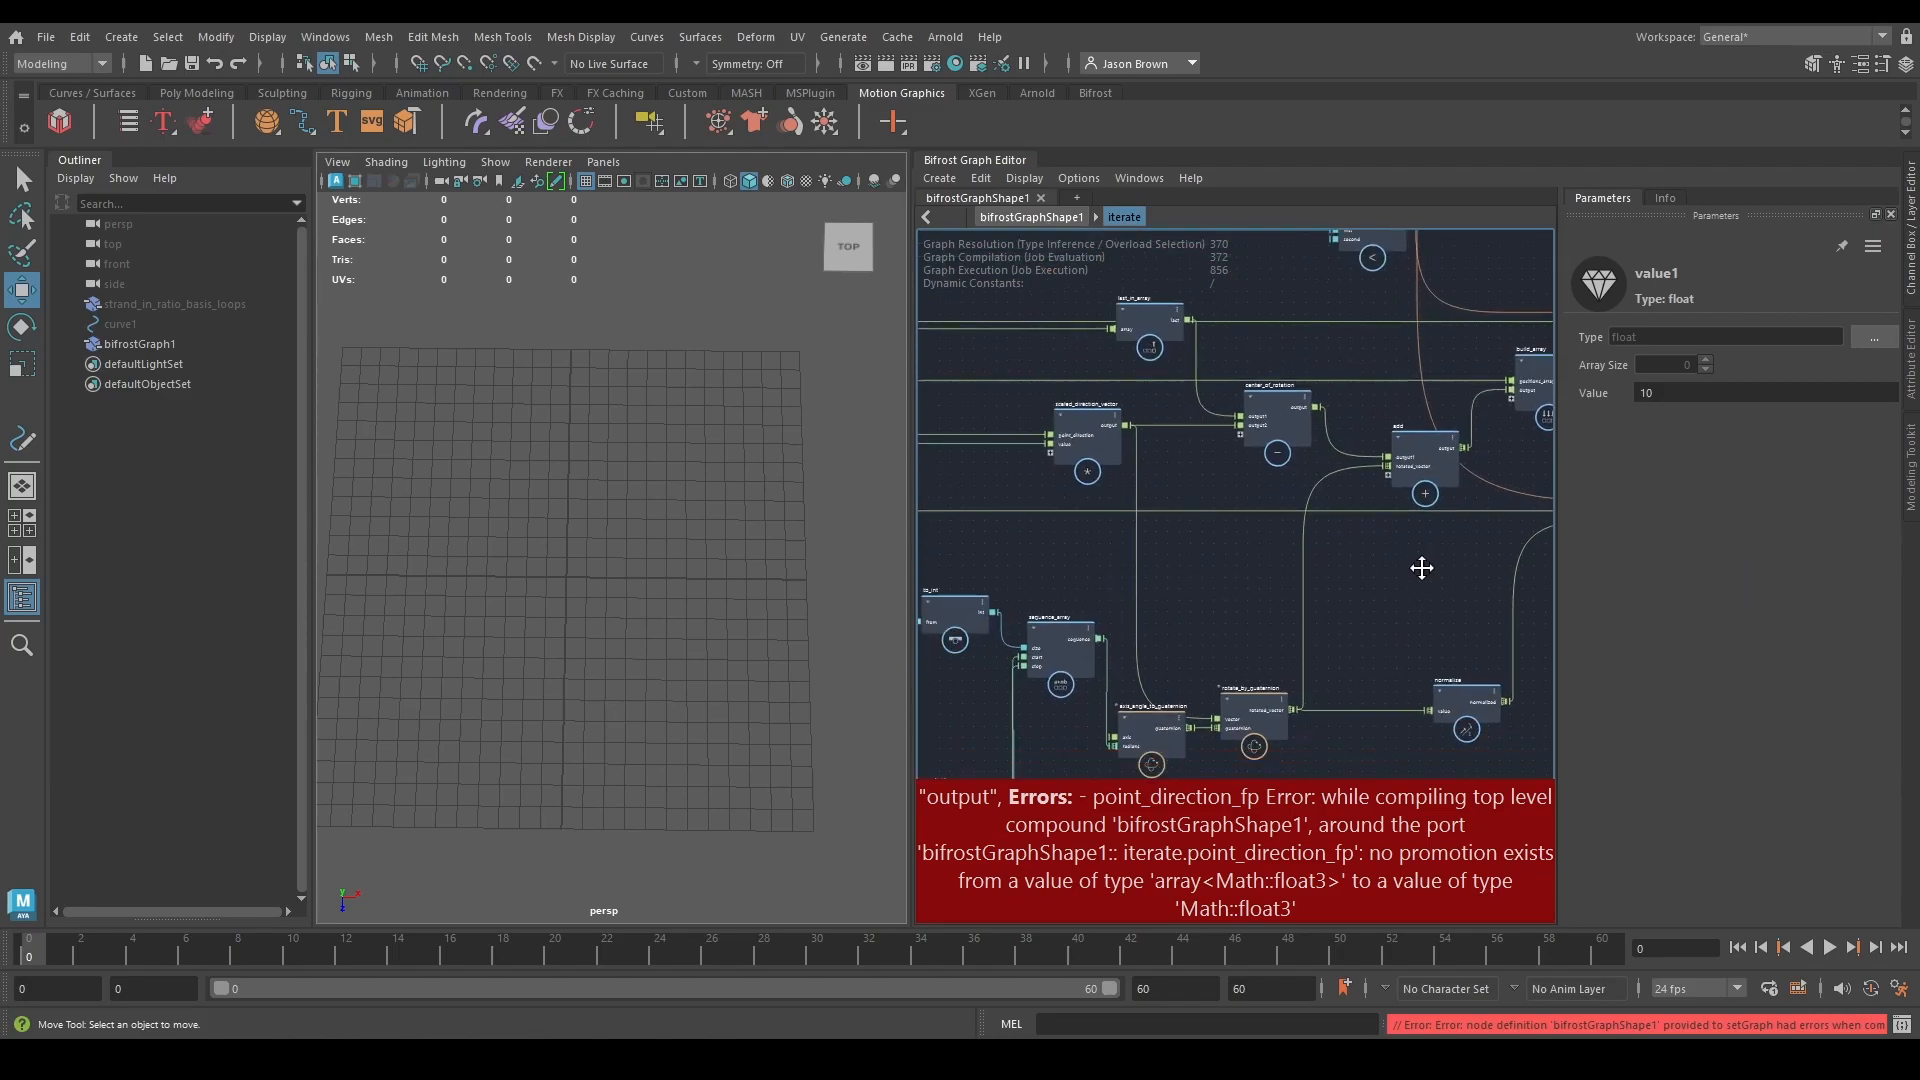
# Undo the sequence_array connection to radians and check how if1 feeds the output node's point_direction_fp port.
pyautogui.moveTo(1388, 578); pyautogui.dragTo(1503, 523, button='middle')
pyautogui.scroll(2, 1414, 526)
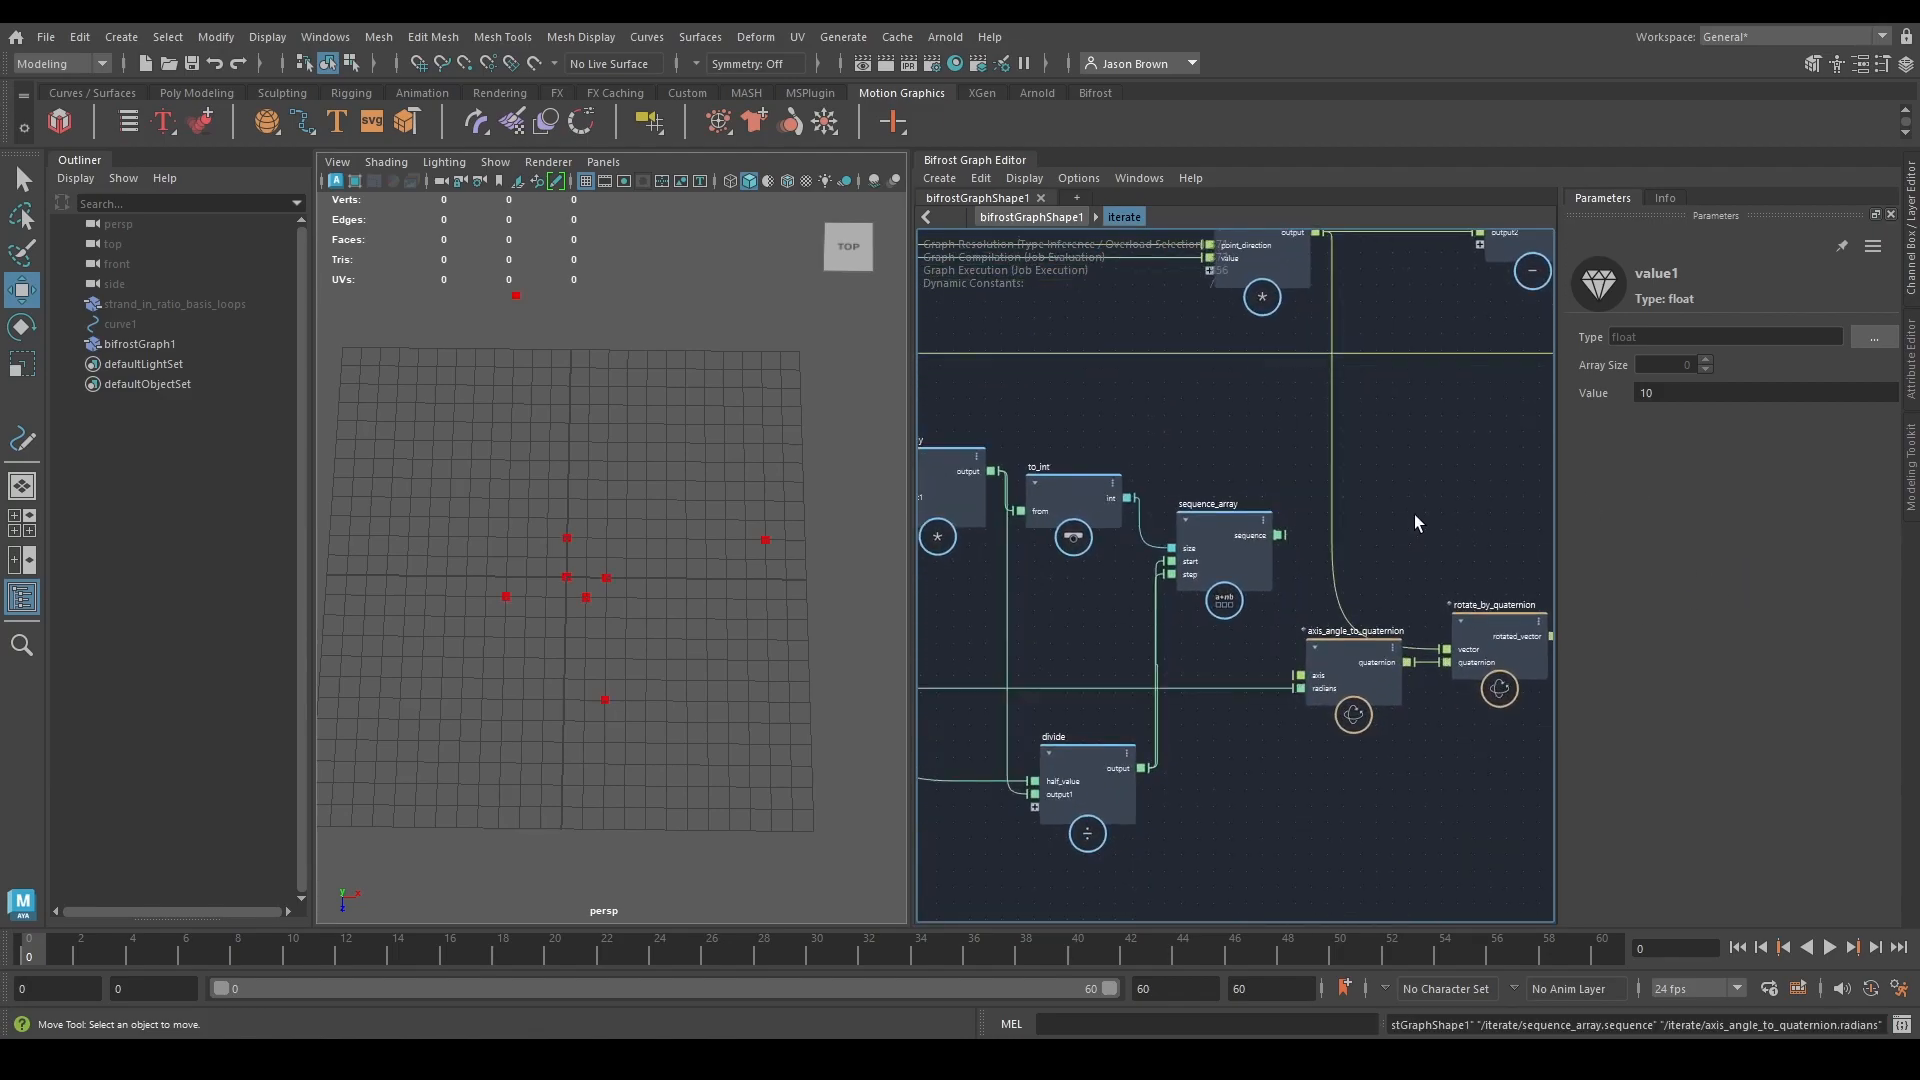
pyautogui.scroll(-3, 1414, 514)
pyautogui.scroll(2, 1180, 652)
pyautogui.scroll(4, 1310, 546)
pyautogui.moveTo(1264, 447); pyautogui.dragTo(1384, 447)
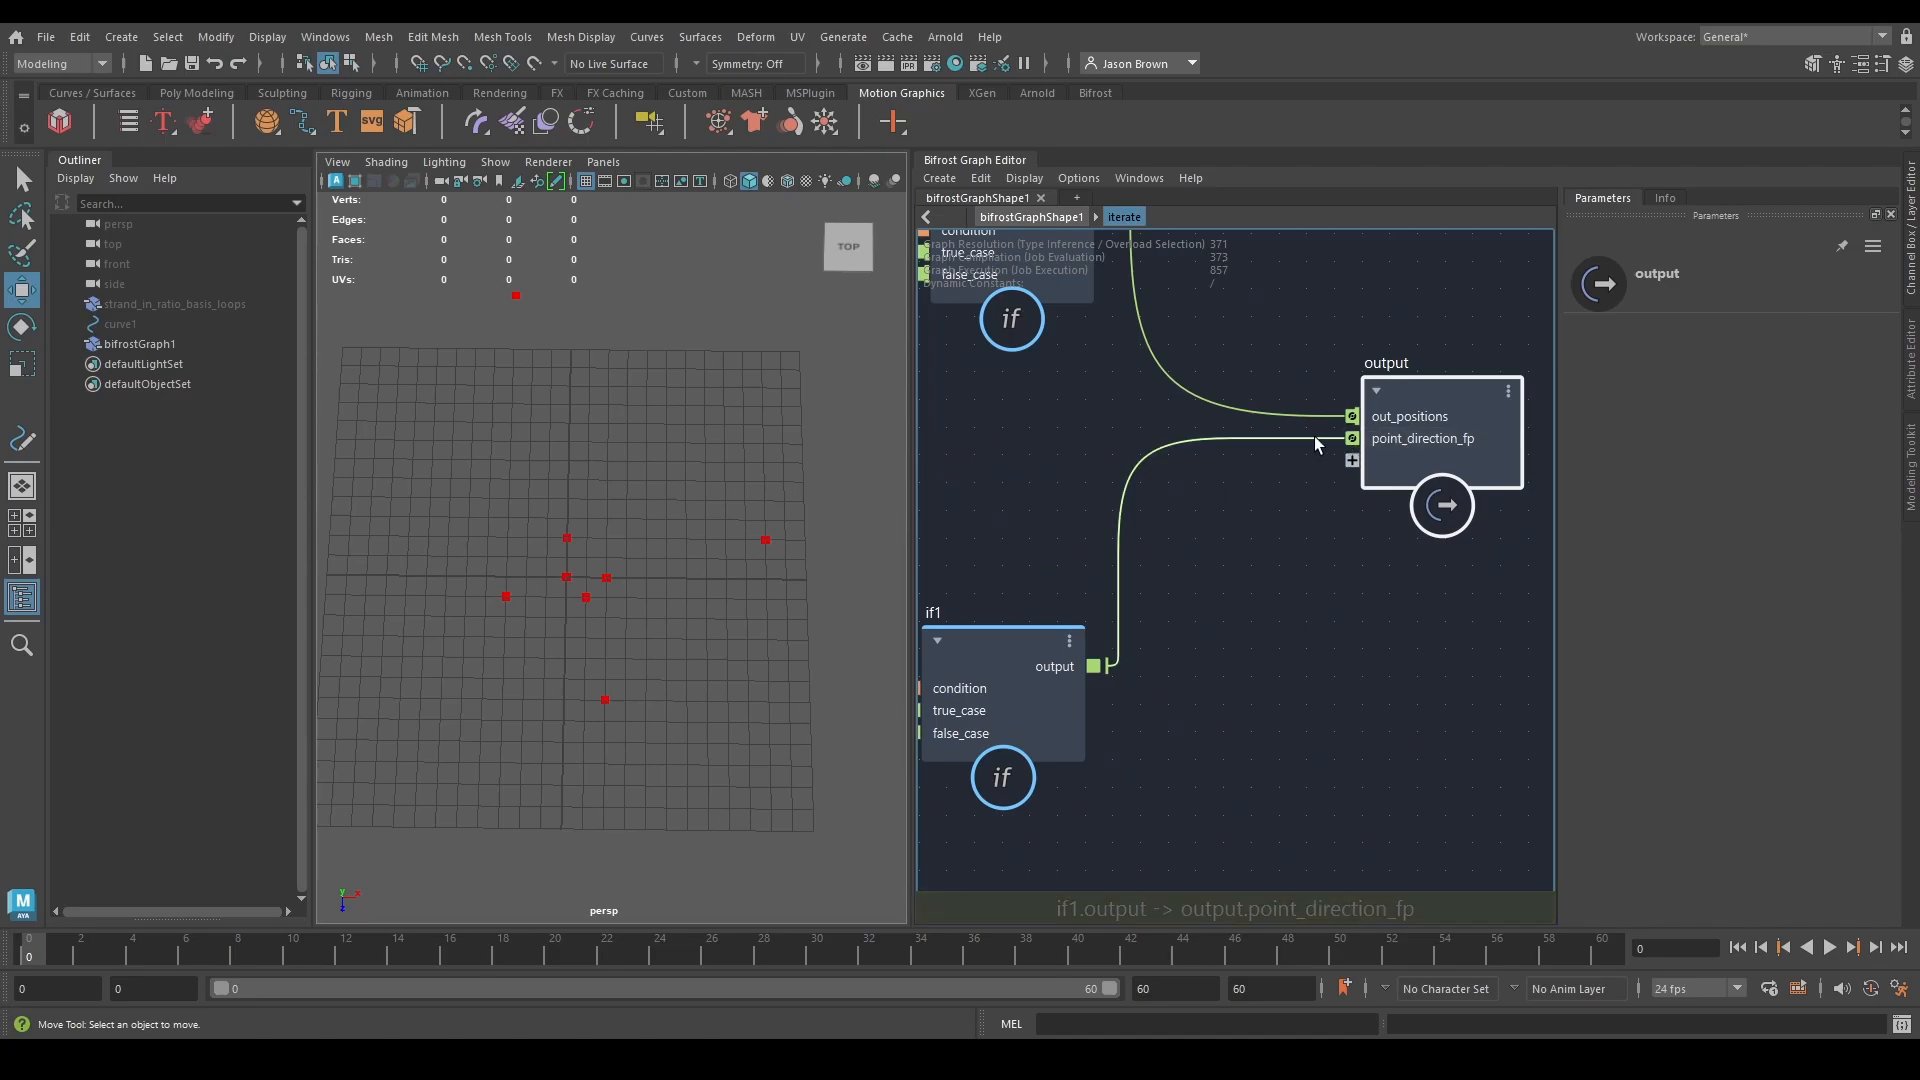
pyautogui.moveTo(1260, 482); pyautogui.dragTo(1162, 531, button='middle')
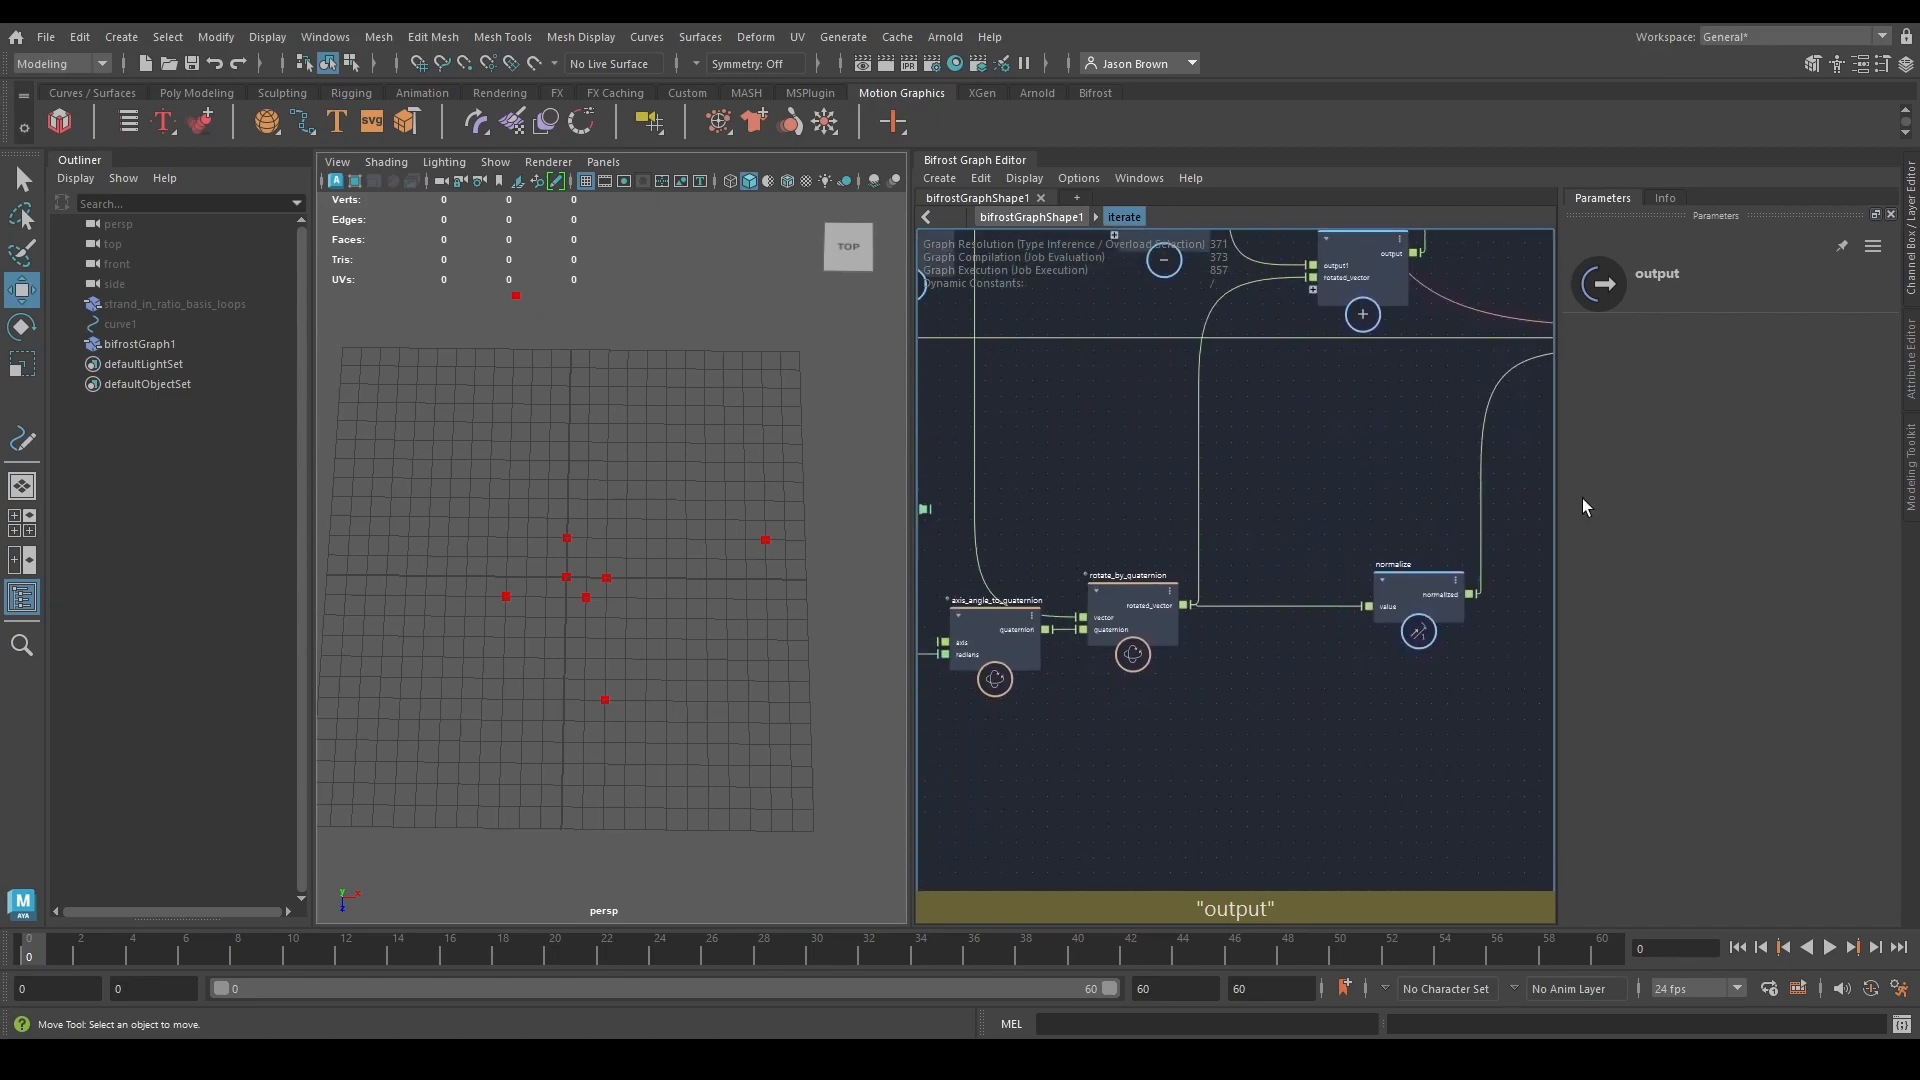
# Connect sequence_array's sequence output to the radians port of axis_angle_to_quaternion.
pyautogui.keyDown('alt'); pyautogui.moveTo(1248, 650); pyautogui.dragTo(1590, 686, button='middle'); pyautogui.keyUp('alt')
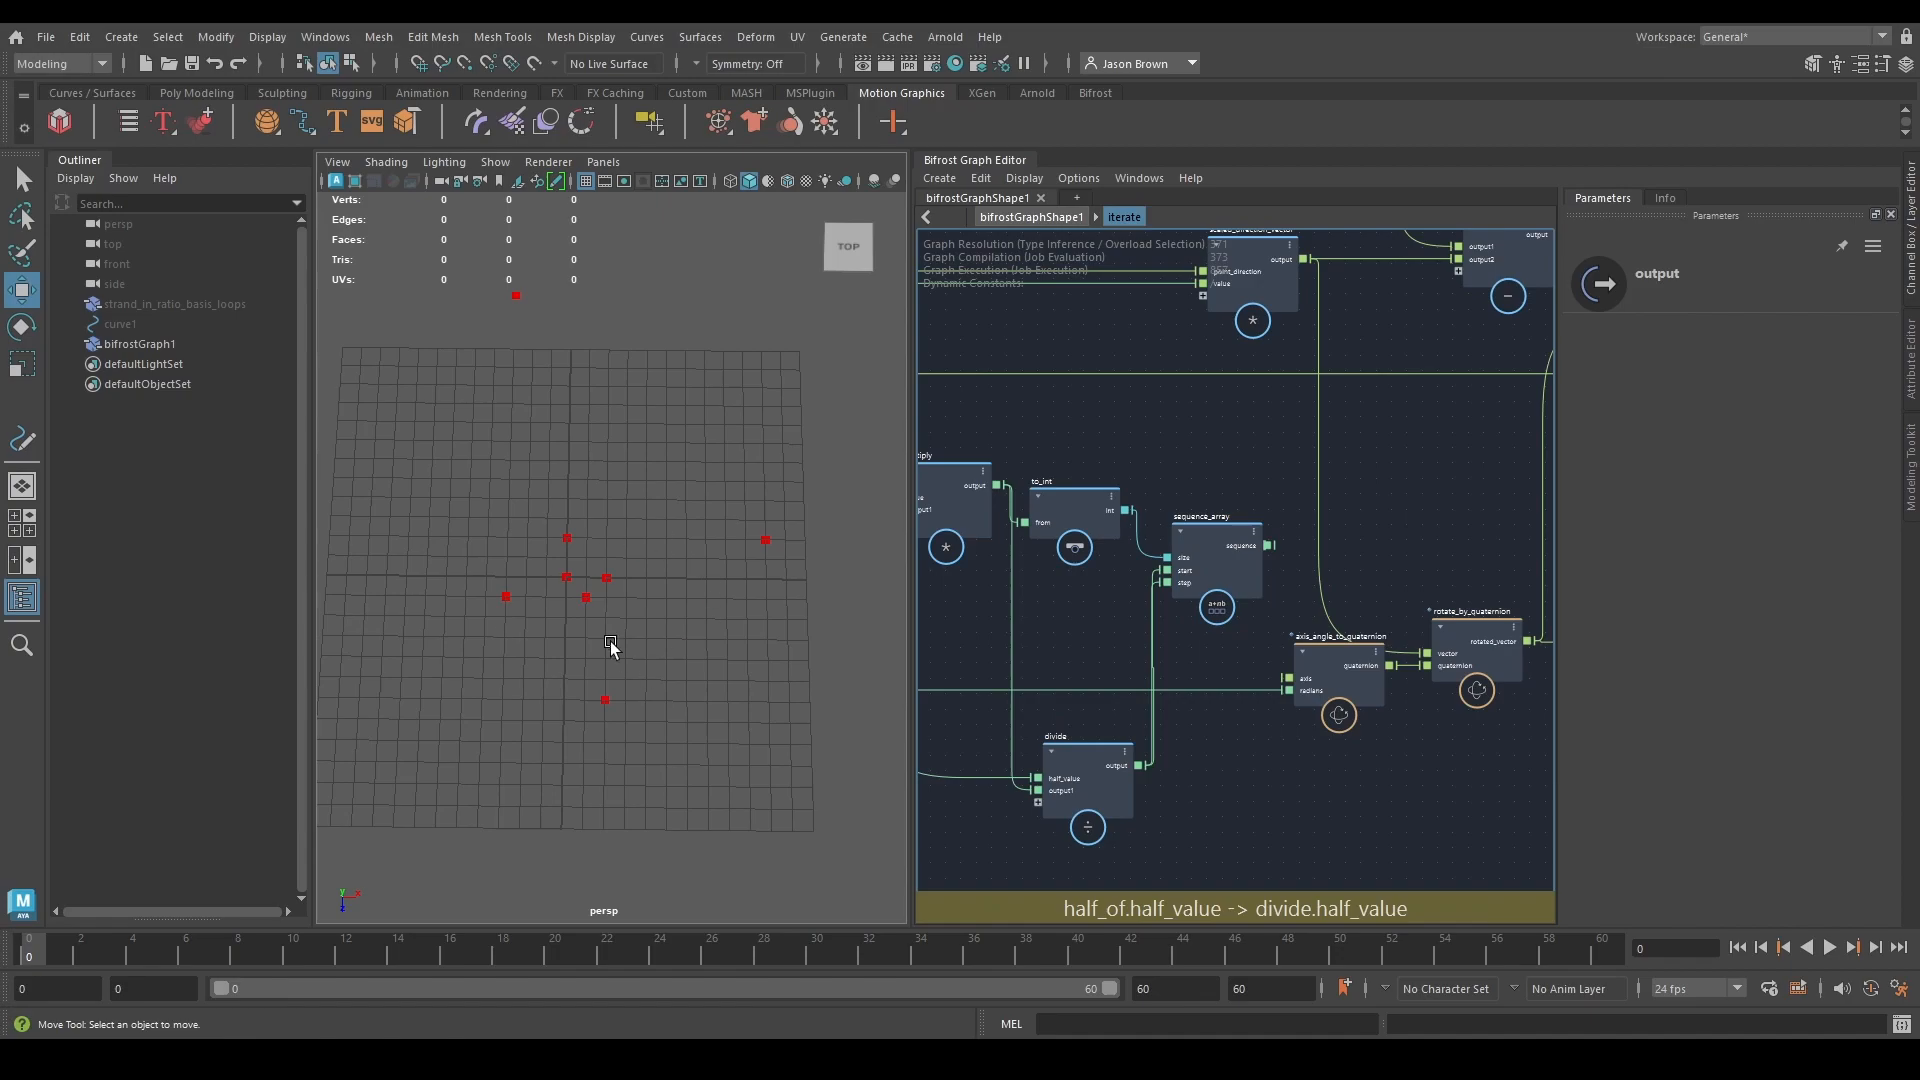
pyautogui.keyDown('alt'); pyautogui.moveTo(1148, 646); pyautogui.dragTo(1173, 632, button='middle'); pyautogui.keyUp('alt')
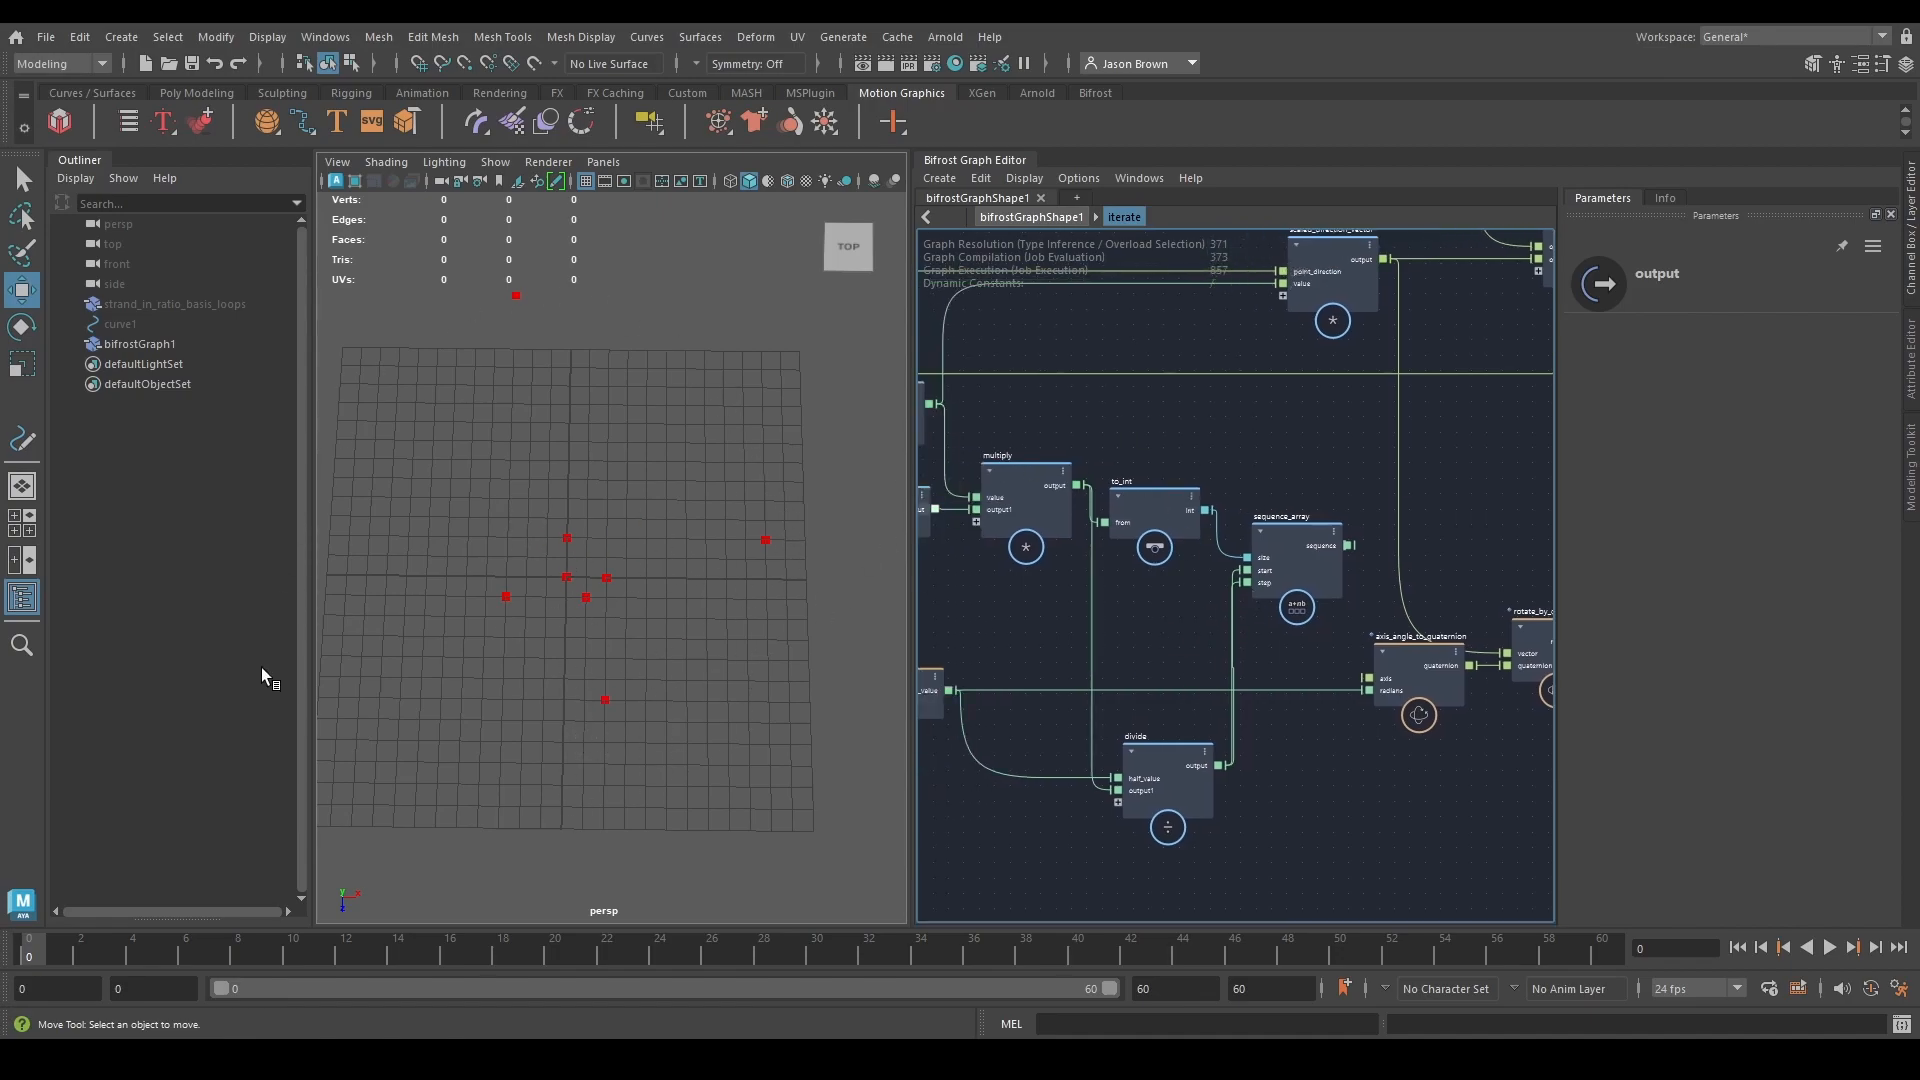
pyautogui.keyDown('alt'); pyautogui.moveTo(1344, 834); pyautogui.dragTo(1119, 801, button='middle'); pyautogui.keyUp('alt')
pyautogui.moveTo(1125, 514); pyautogui.dragTo(1150, 659)
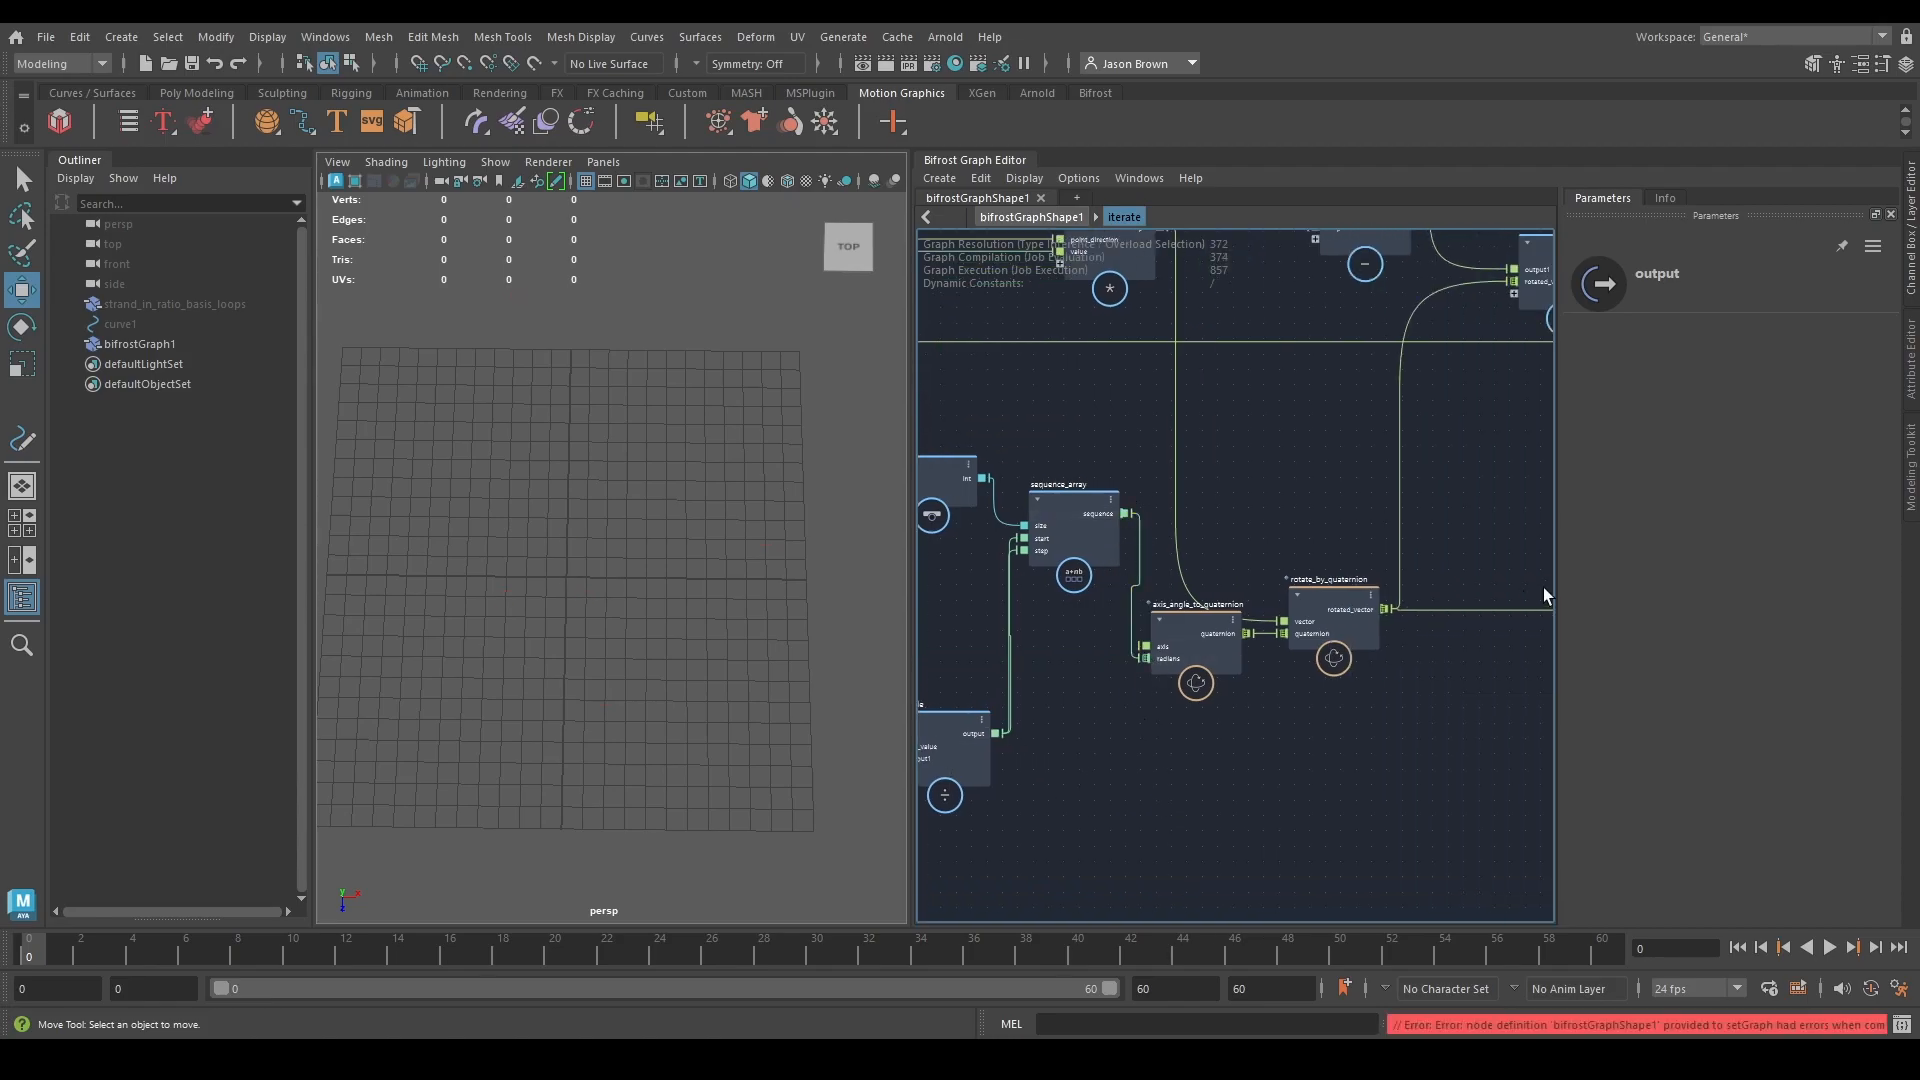
# Move the normalize node further downstream to make room after rotate_by_quaternion.
pyautogui.keyDown('alt'); pyautogui.moveTo(1408, 680); pyautogui.dragTo(1033, 771, button='middle'); pyautogui.keyUp('alt')
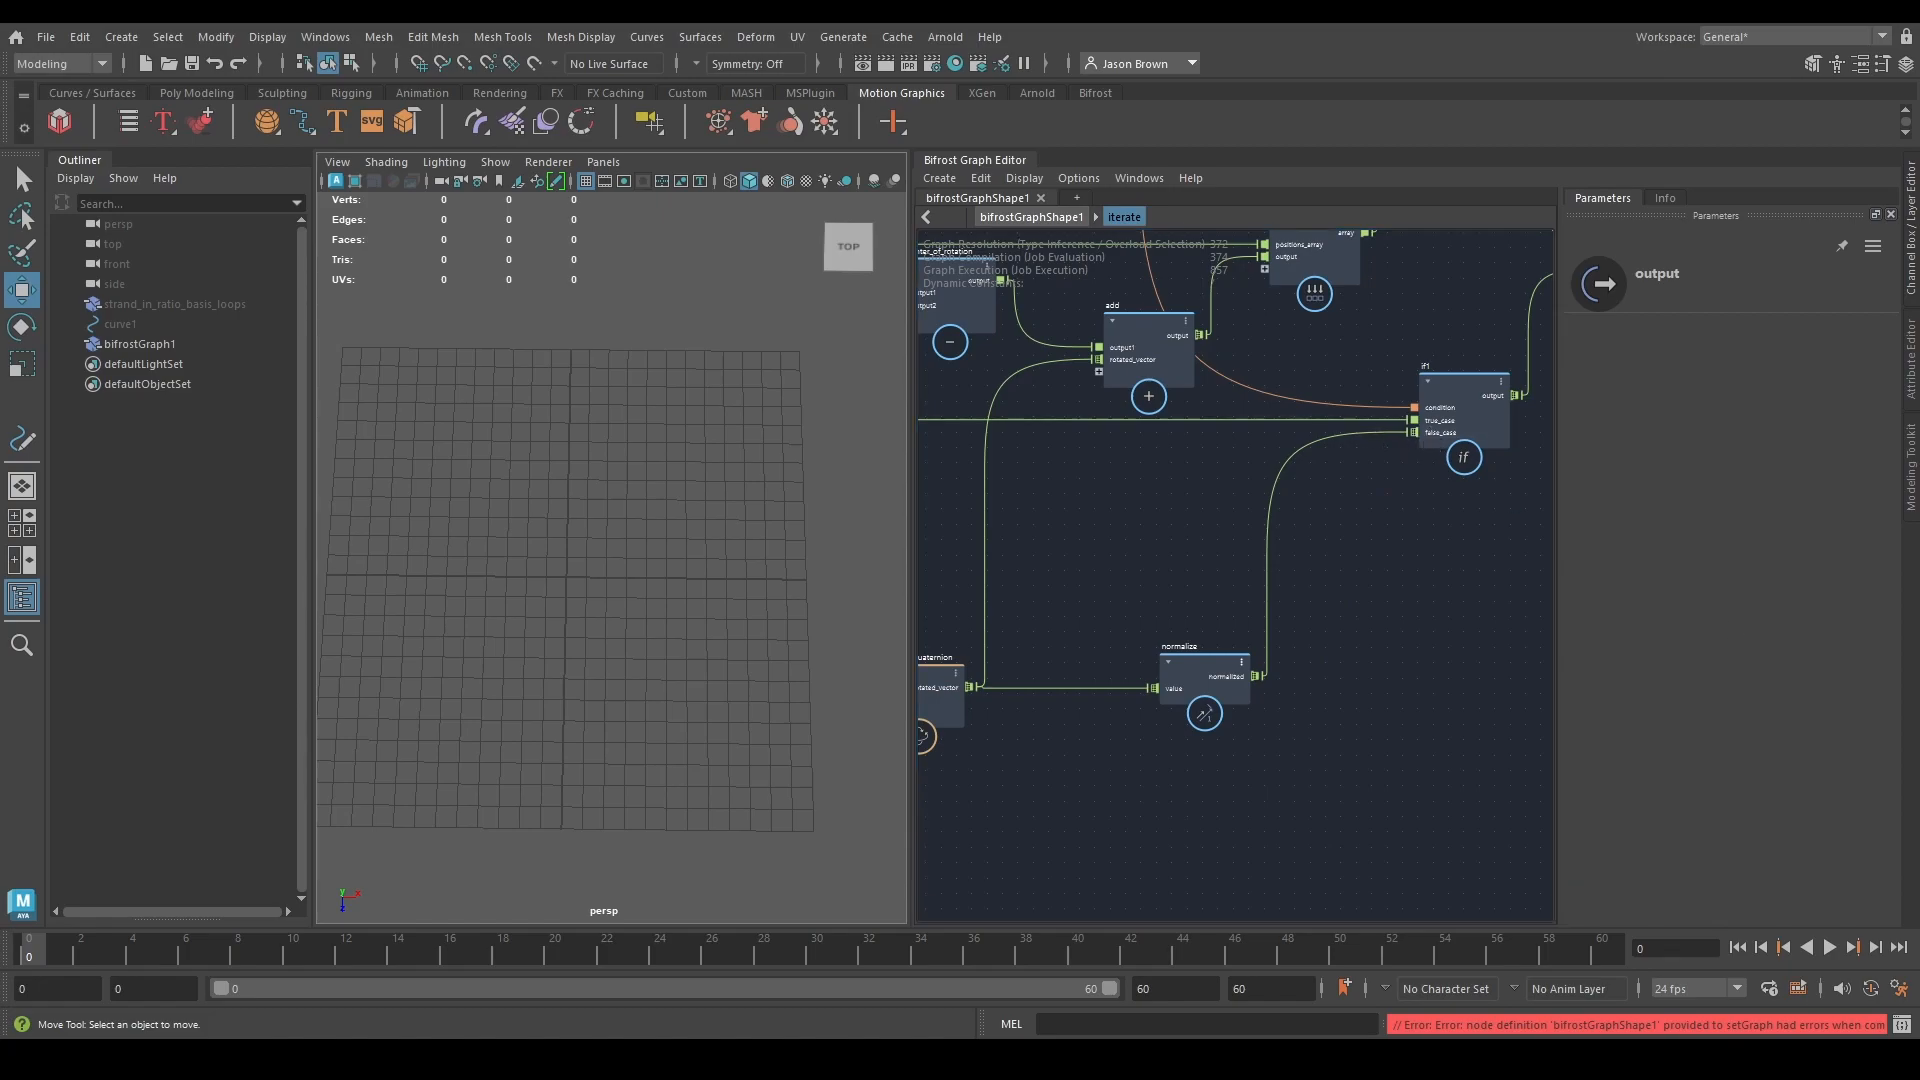
pyautogui.scroll(4, 1435, 432)
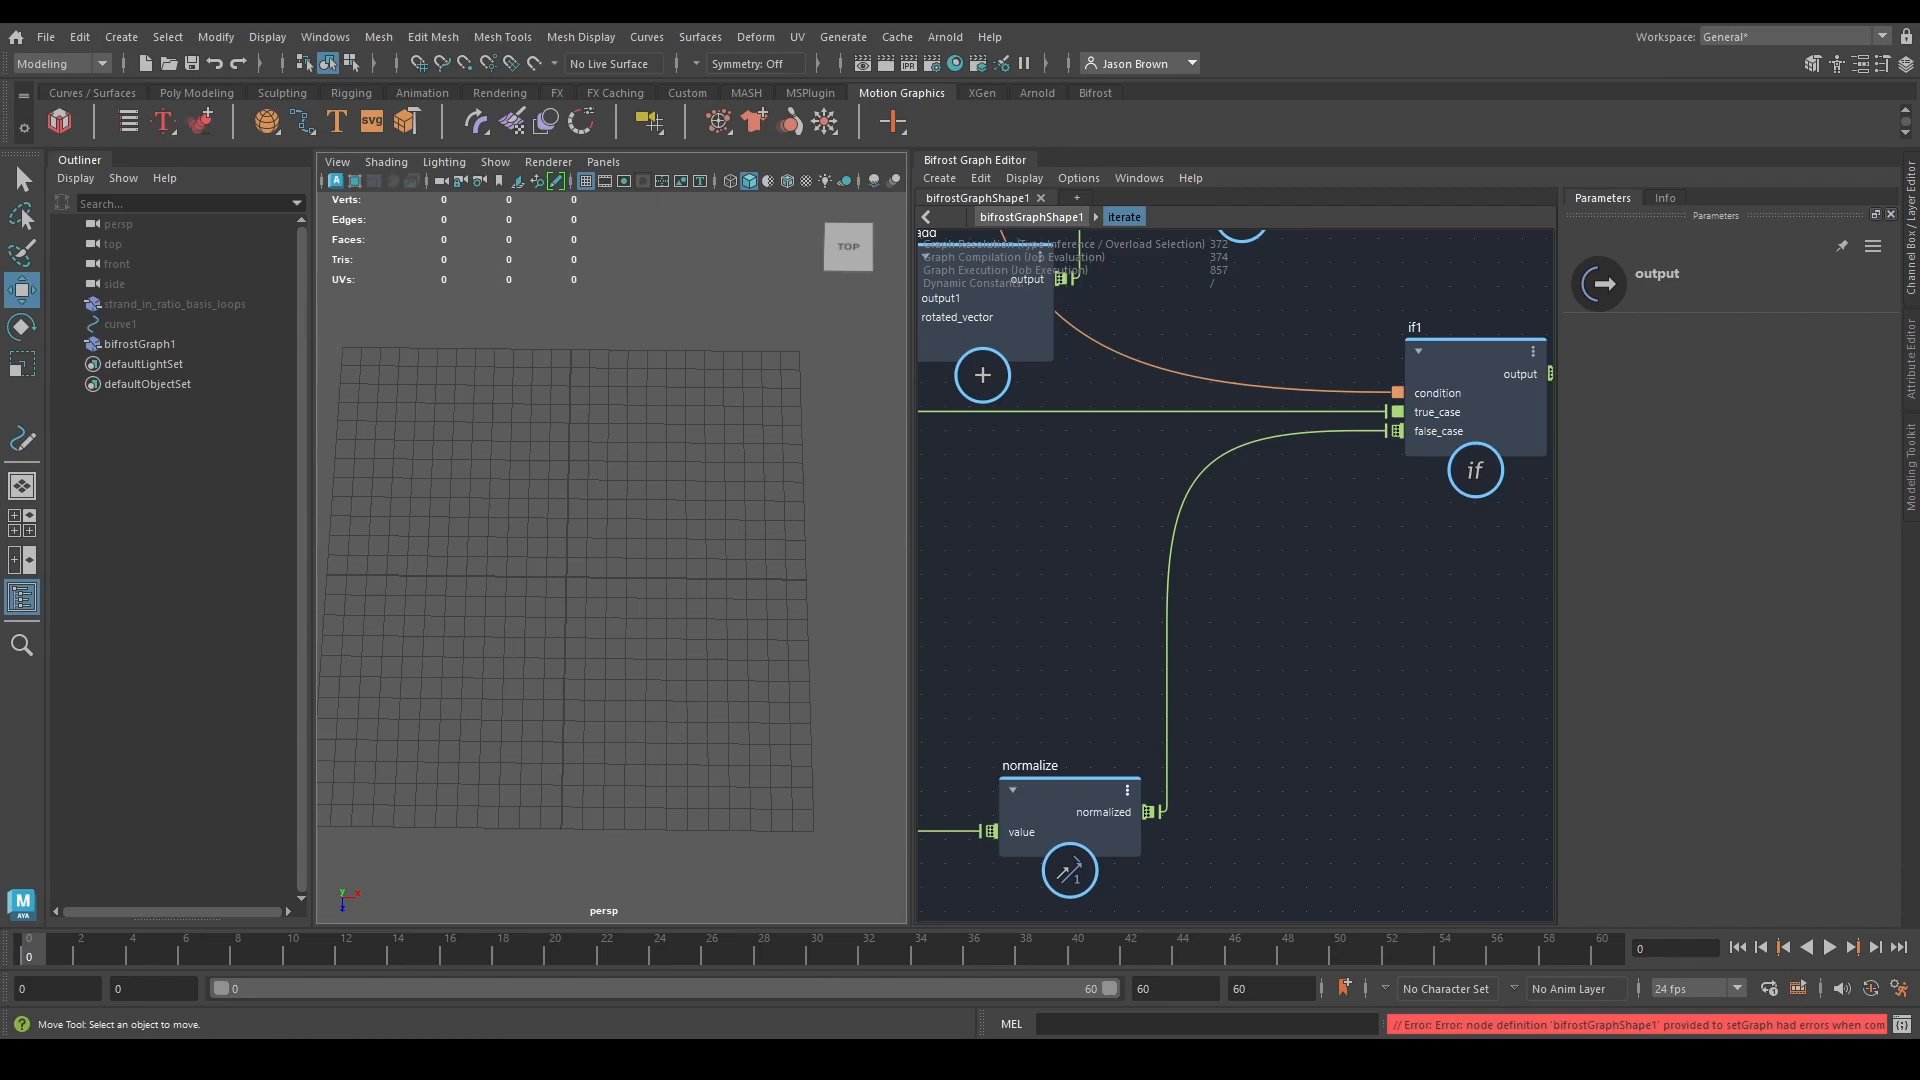
pyautogui.moveTo(1410, 741); pyautogui.dragTo(1479, 682, button='middle')
pyautogui.scroll(-2, 1463, 705)
pyautogui.moveTo(1326, 678); pyautogui.dragTo(1488, 680)
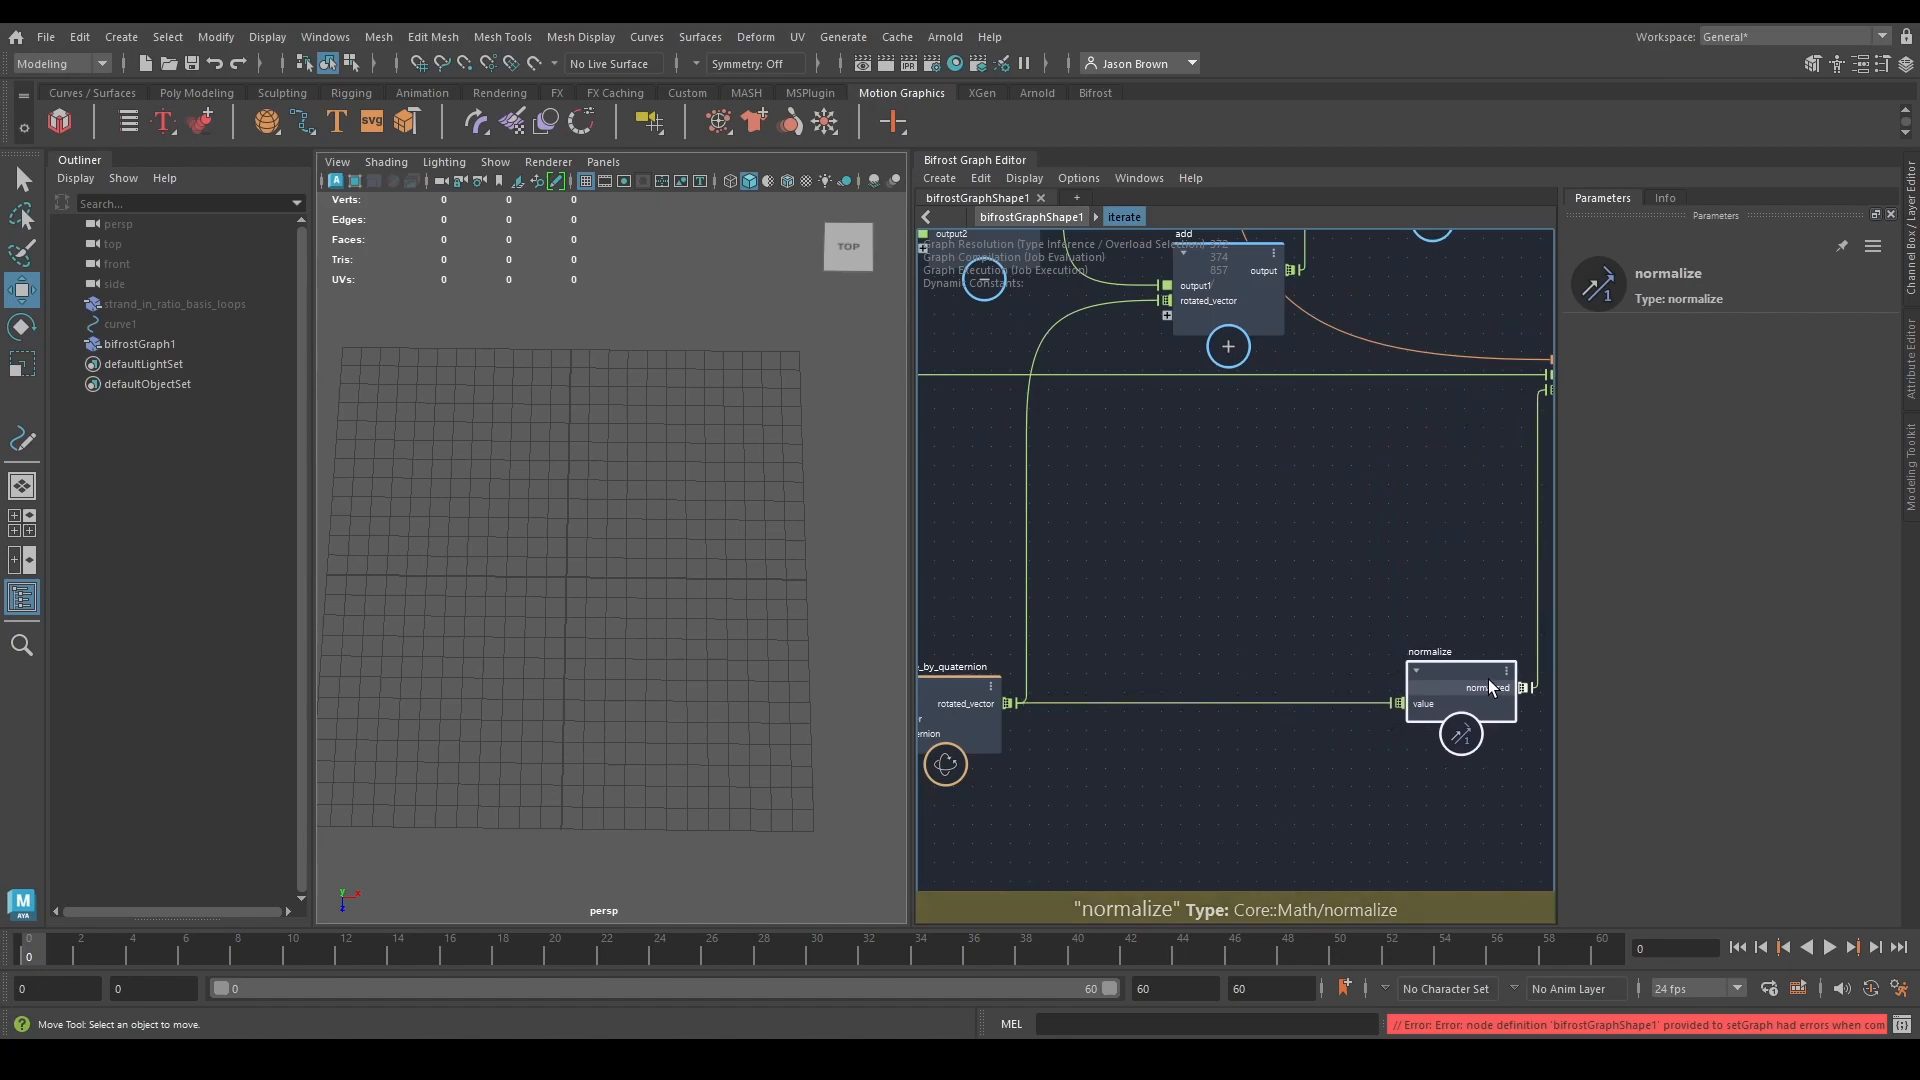
# Insert a last_in_array node between rotate_by_quaternion's rotated_vector and normalize's value, and place it midway between them.
pyautogui.moveTo(1412, 733)
pyautogui.mouseDown(button='middle')
pyautogui.moveTo(1363, 765)
pyautogui.moveTo(1402, 748)
pyautogui.mouseUp(button='middle')
pyautogui.moveTo(1294, 785); pyautogui.dragTo(1200, 789, button='middle')
pyautogui.scroll(-1, 1298, 789)
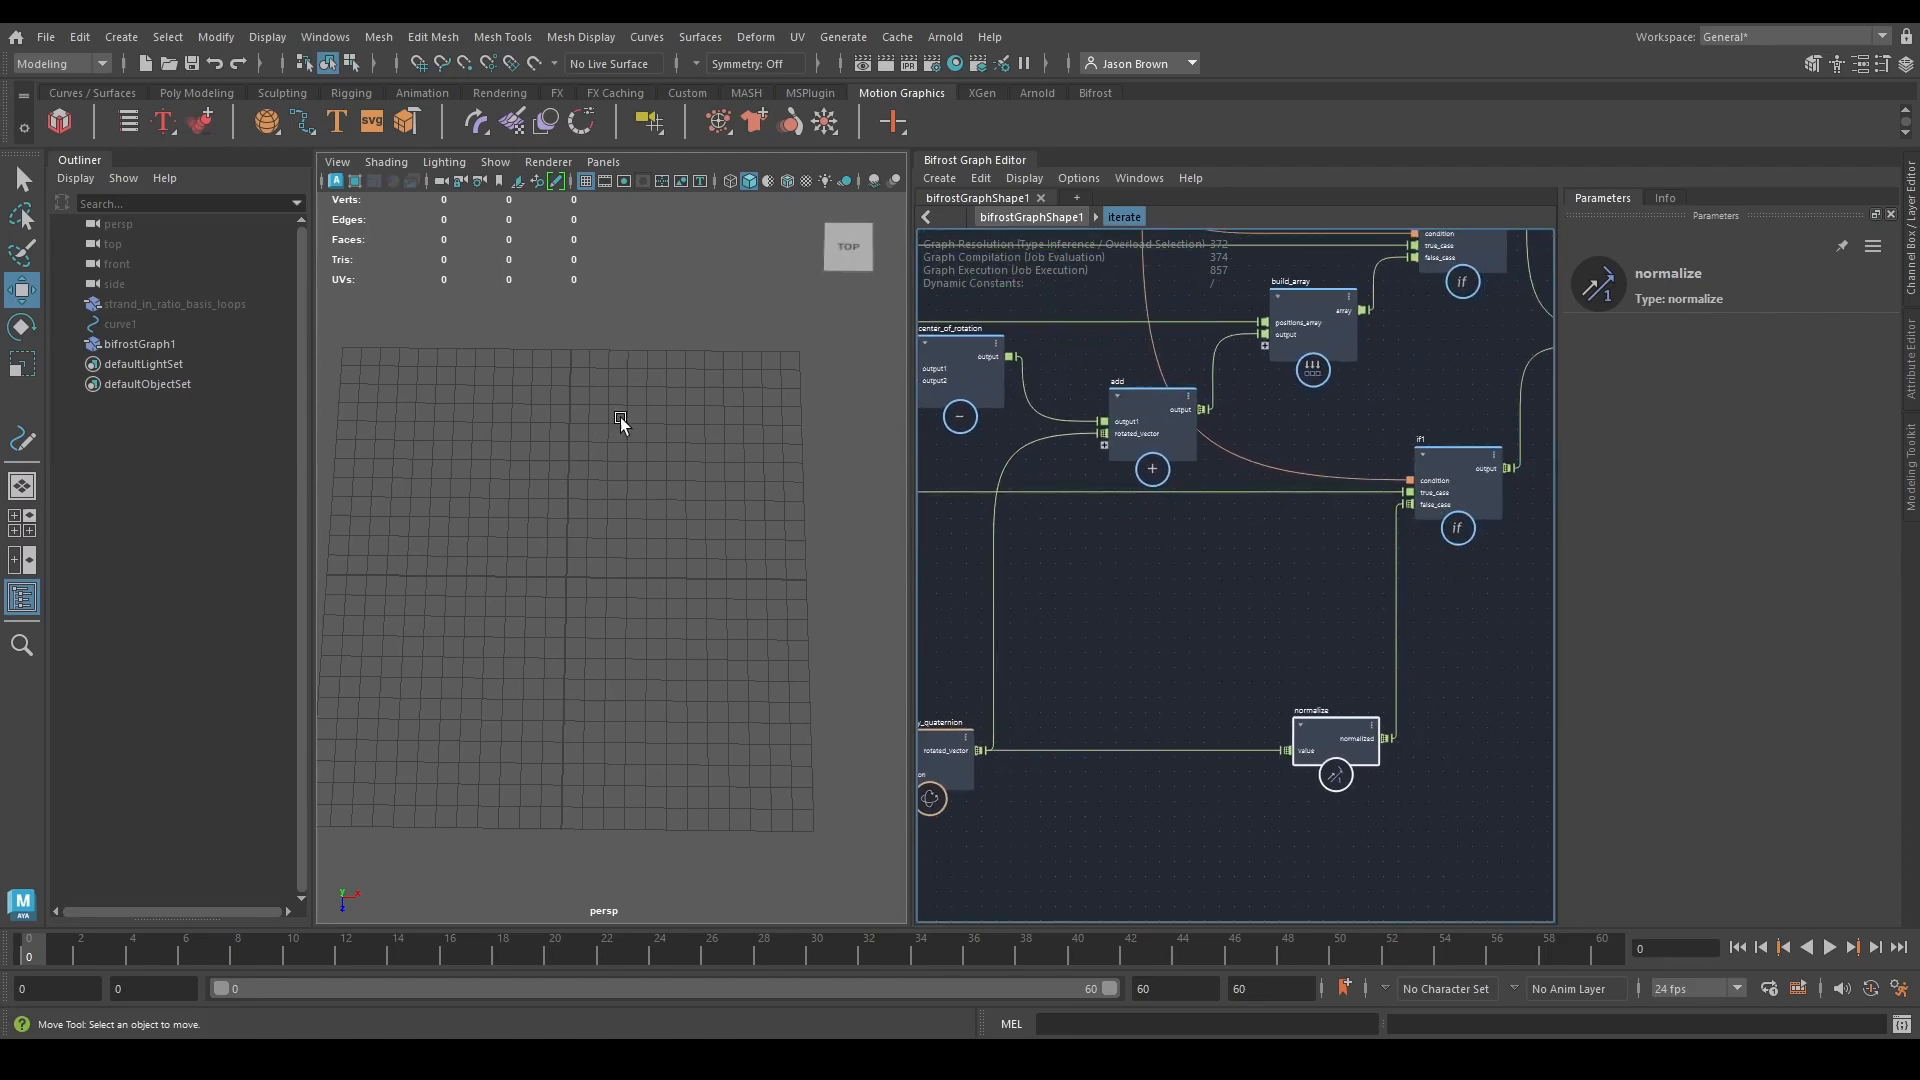
pyautogui.moveTo(1082, 821); pyautogui.dragTo(1166, 805, button='middle')
pyautogui.click(1216, 734)
pyautogui.press('Tab')
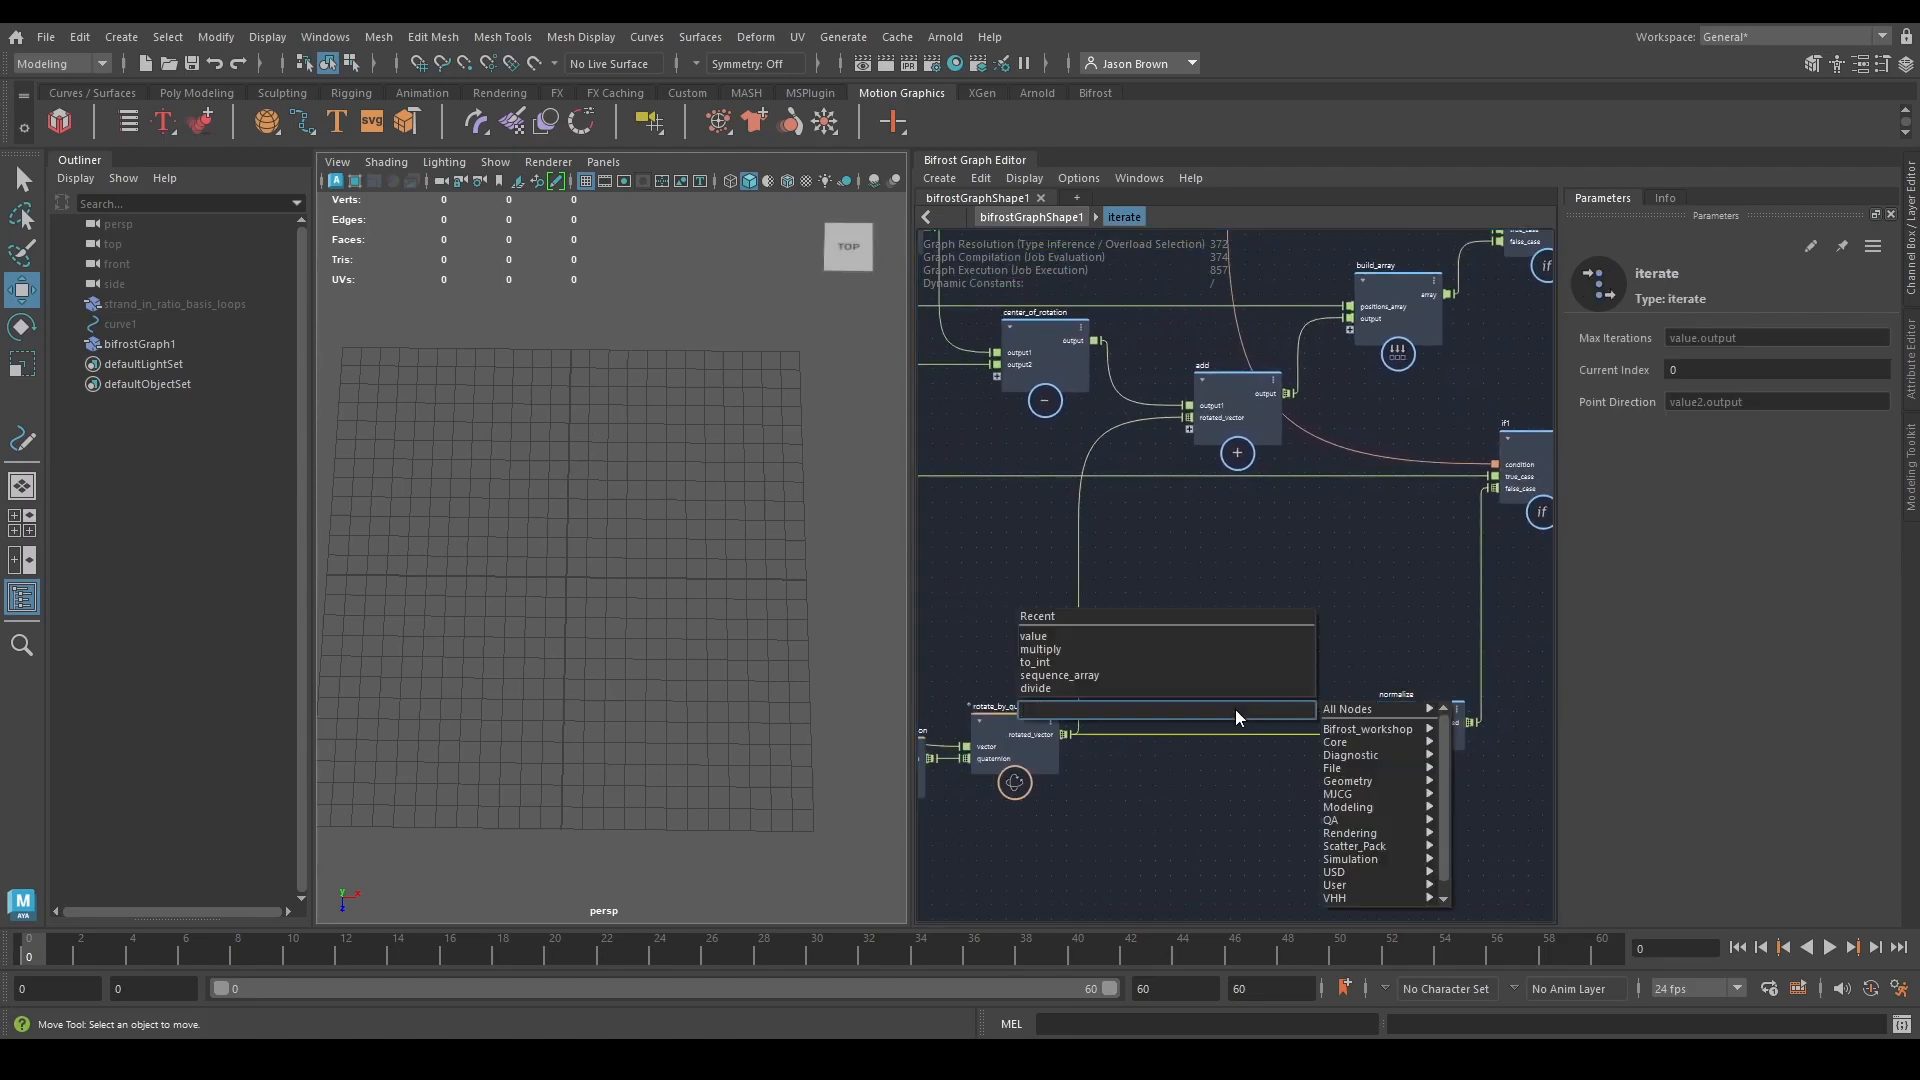
pyautogui.write('q')
pyautogui.press('BackSpace')
pyautogui.write('last')
pyautogui.press('Down')
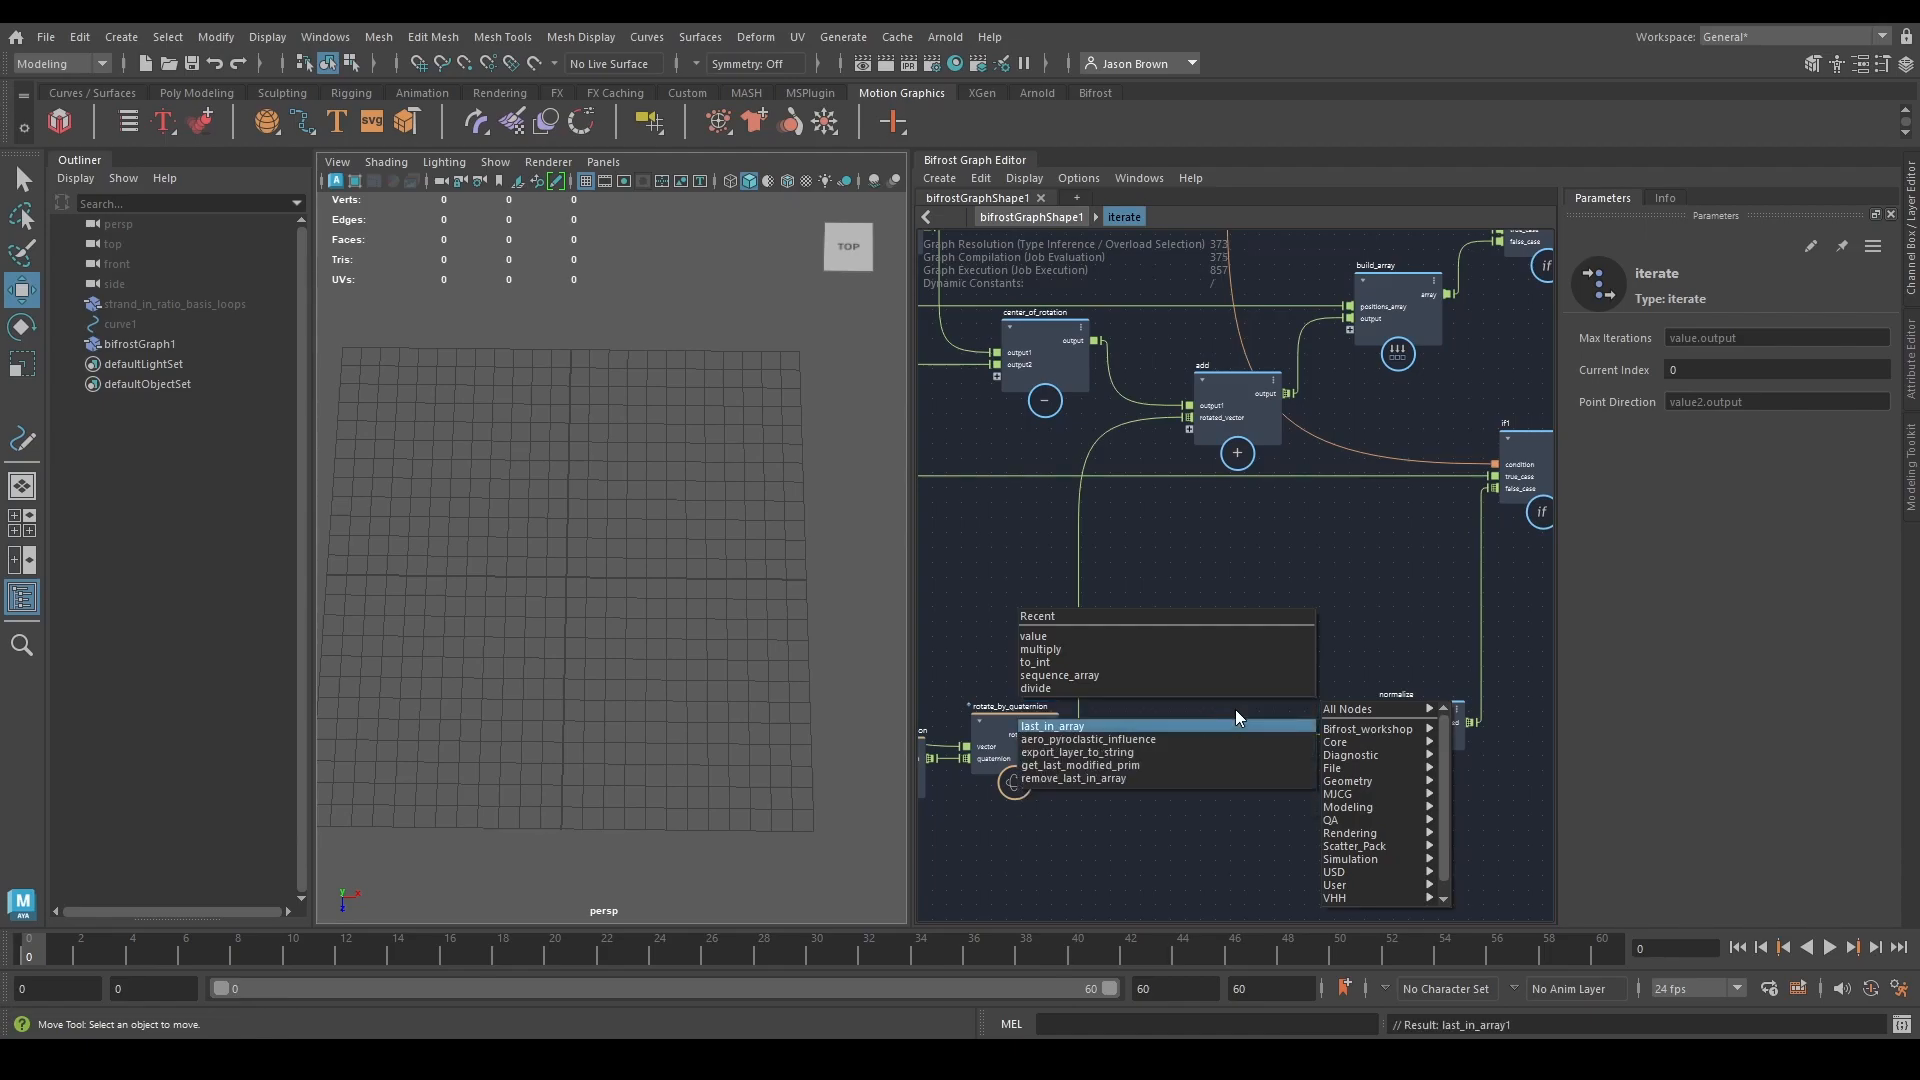
pyautogui.press('Return')
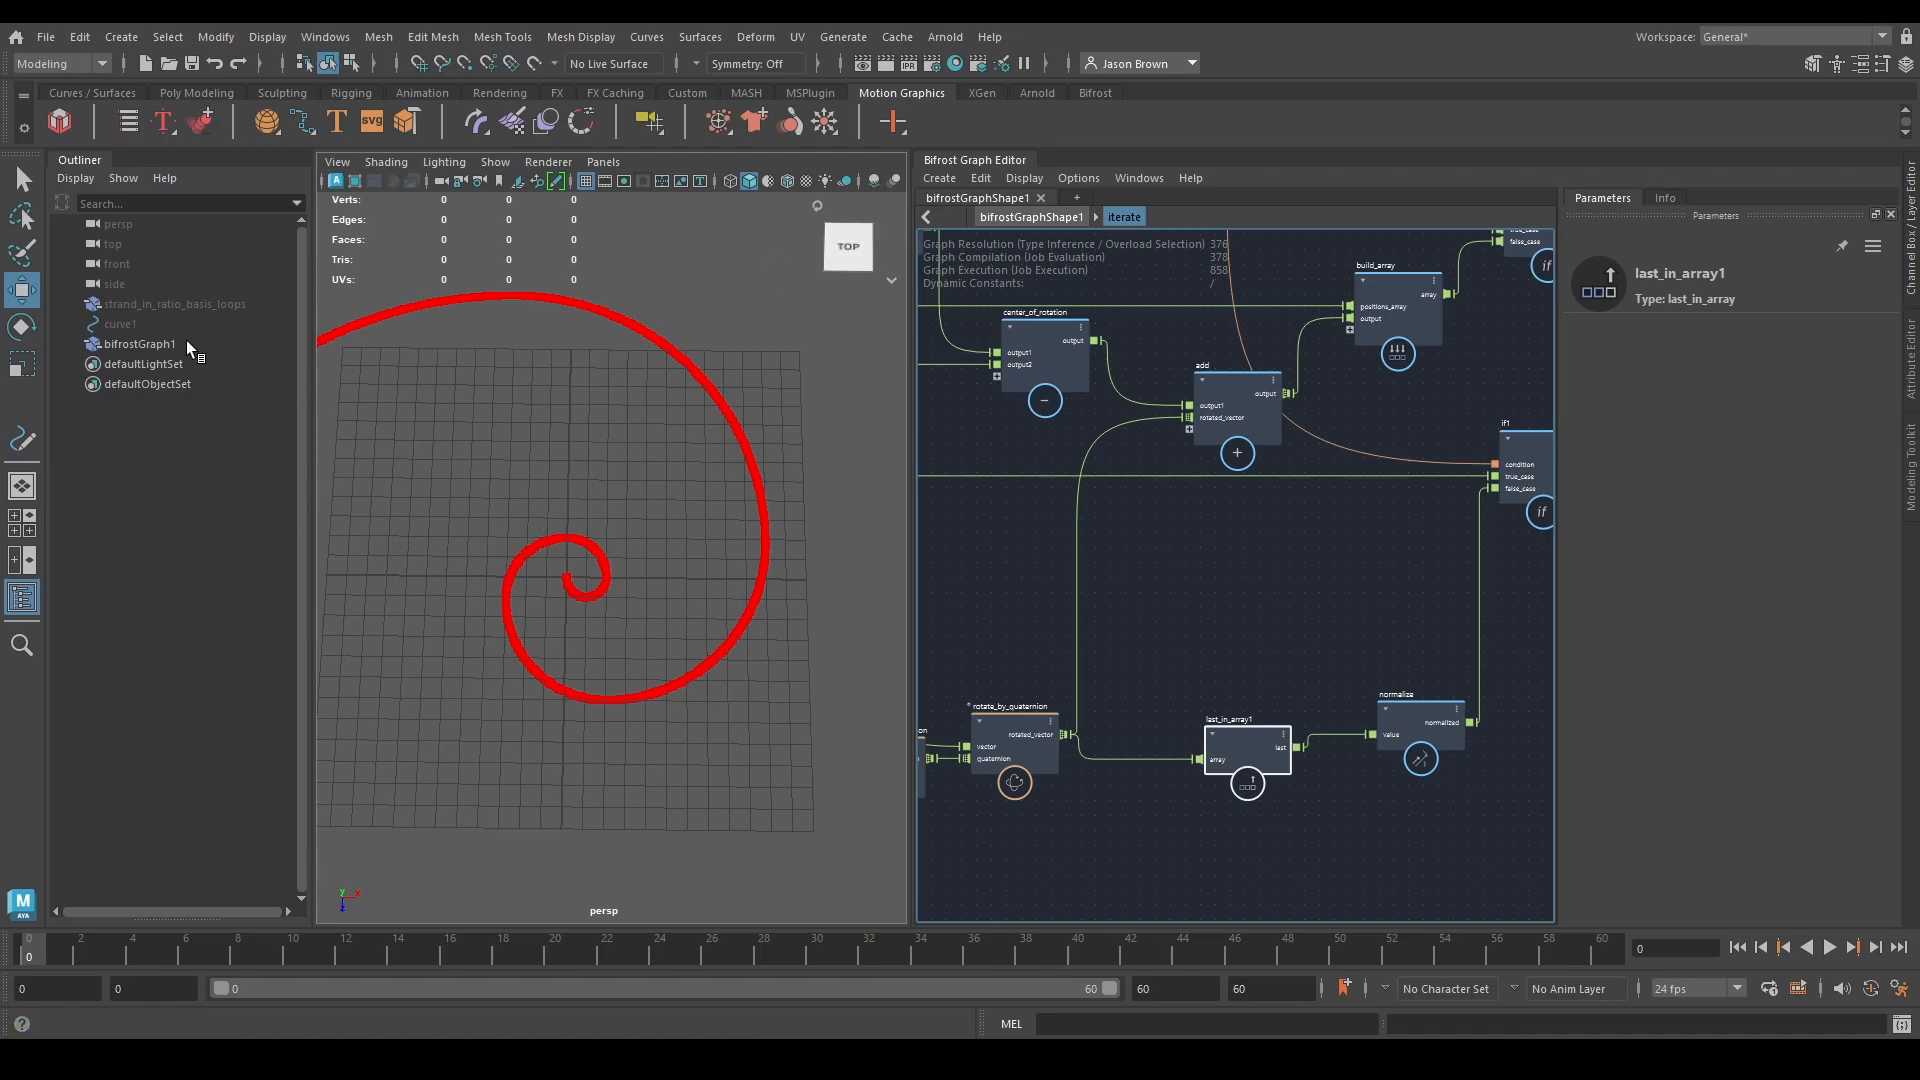
pyautogui.moveTo(1241, 755); pyautogui.dragTo(1220, 740)
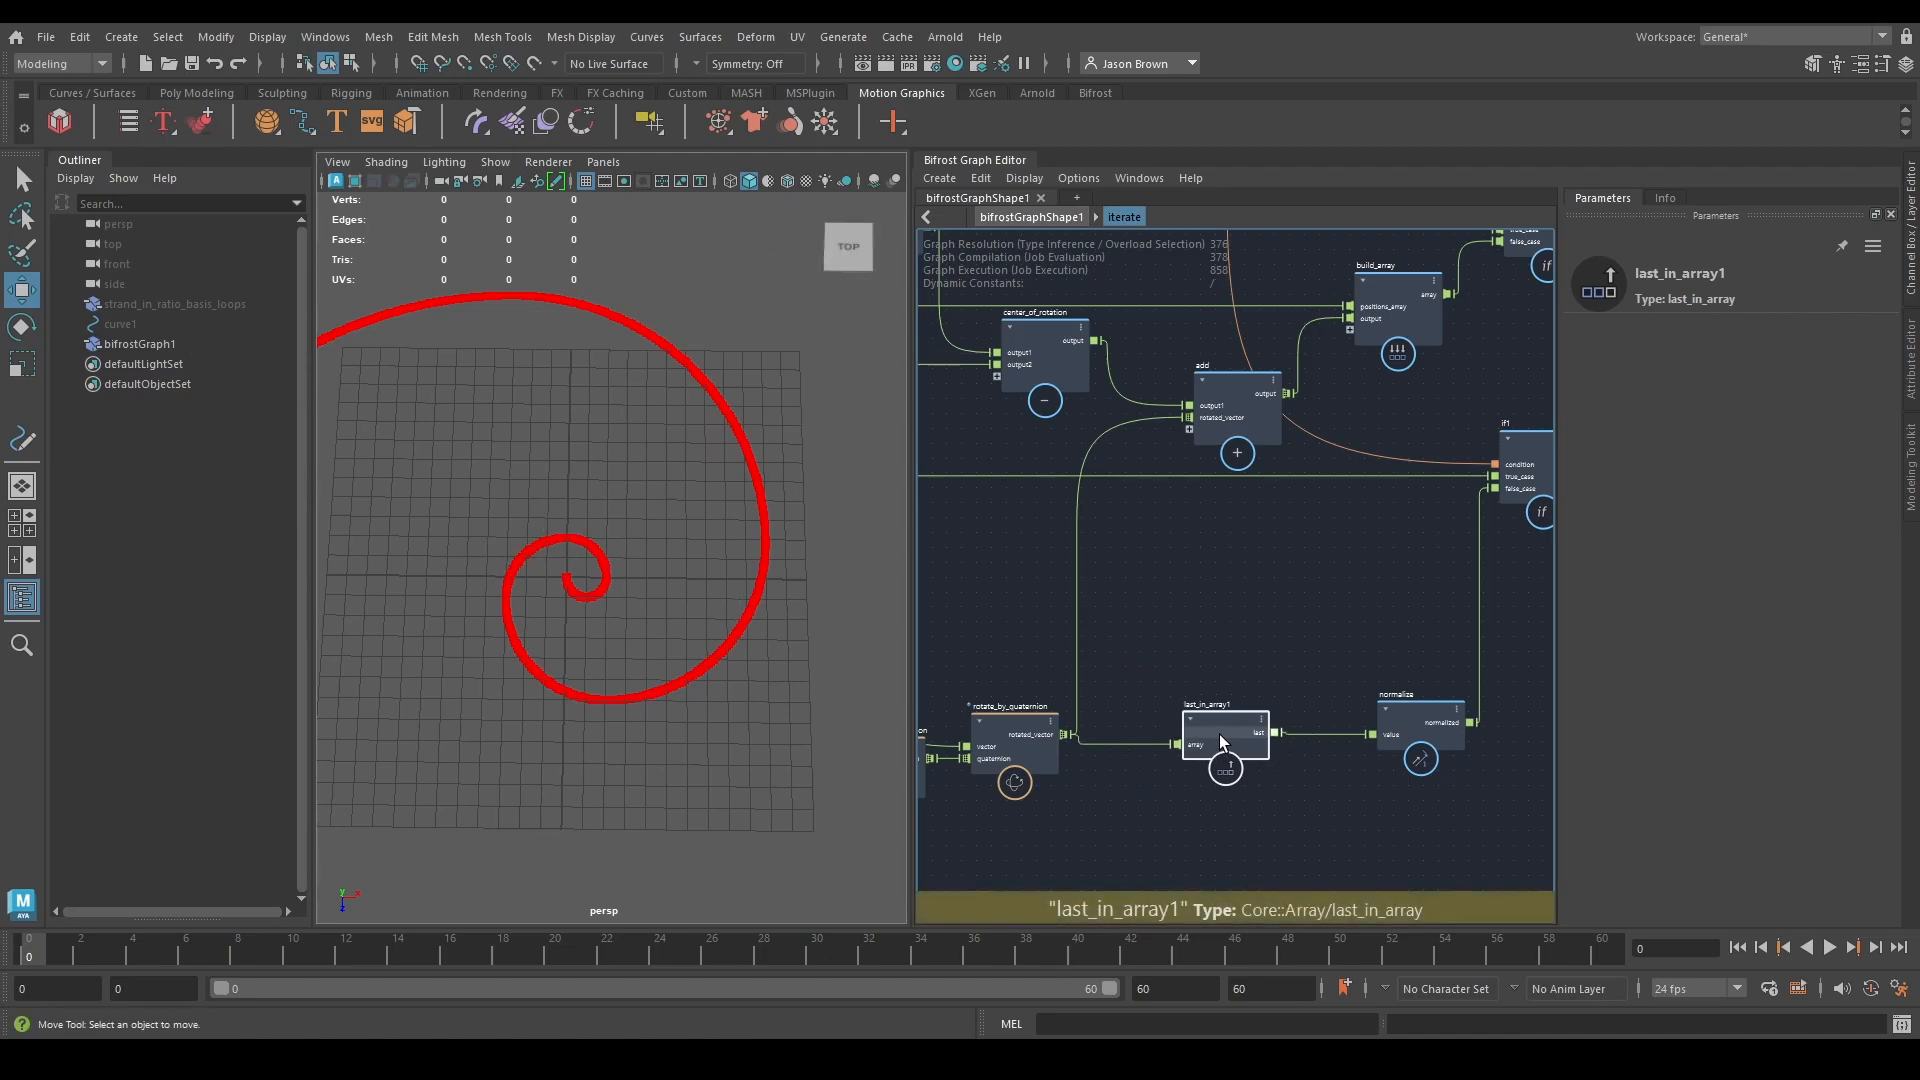
# Return to the bifrostGraphShape1 level of the graph and move construct_points closer to the iterate node.
pyautogui.keyDown('alt'); pyautogui.moveTo(1289, 765); pyautogui.dragTo(1003, 868, button='middle'); pyautogui.keyUp('alt')
pyautogui.keyDown('alt'); pyautogui.moveTo(1275, 680); pyautogui.dragTo(1376, 651, button='middle'); pyautogui.keyUp('alt')
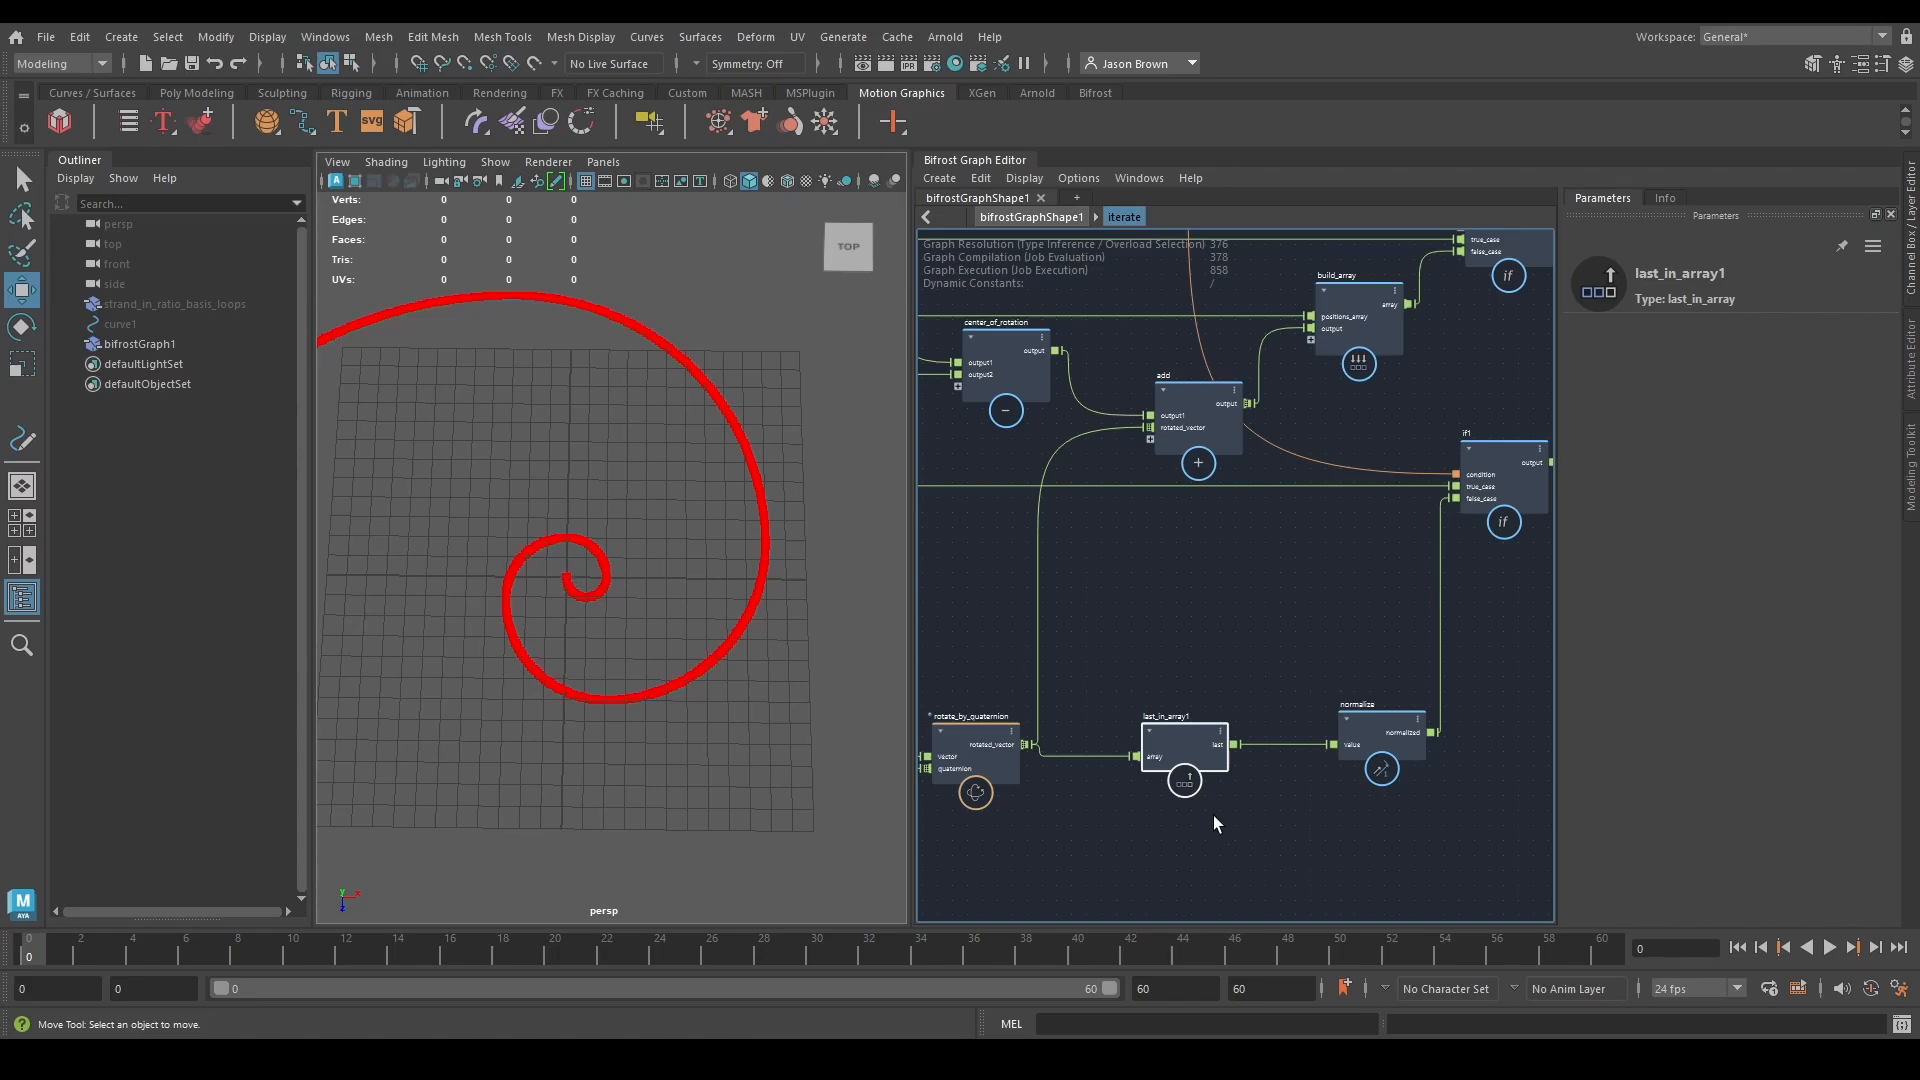
pyautogui.keyDown('alt'); pyautogui.moveTo(754, 489); pyautogui.dragTo(494, 615, button='right'); pyautogui.keyUp('alt')
pyautogui.keyDown('alt'); pyautogui.moveTo(494, 615); pyautogui.dragTo(540, 603); pyautogui.keyUp('alt')
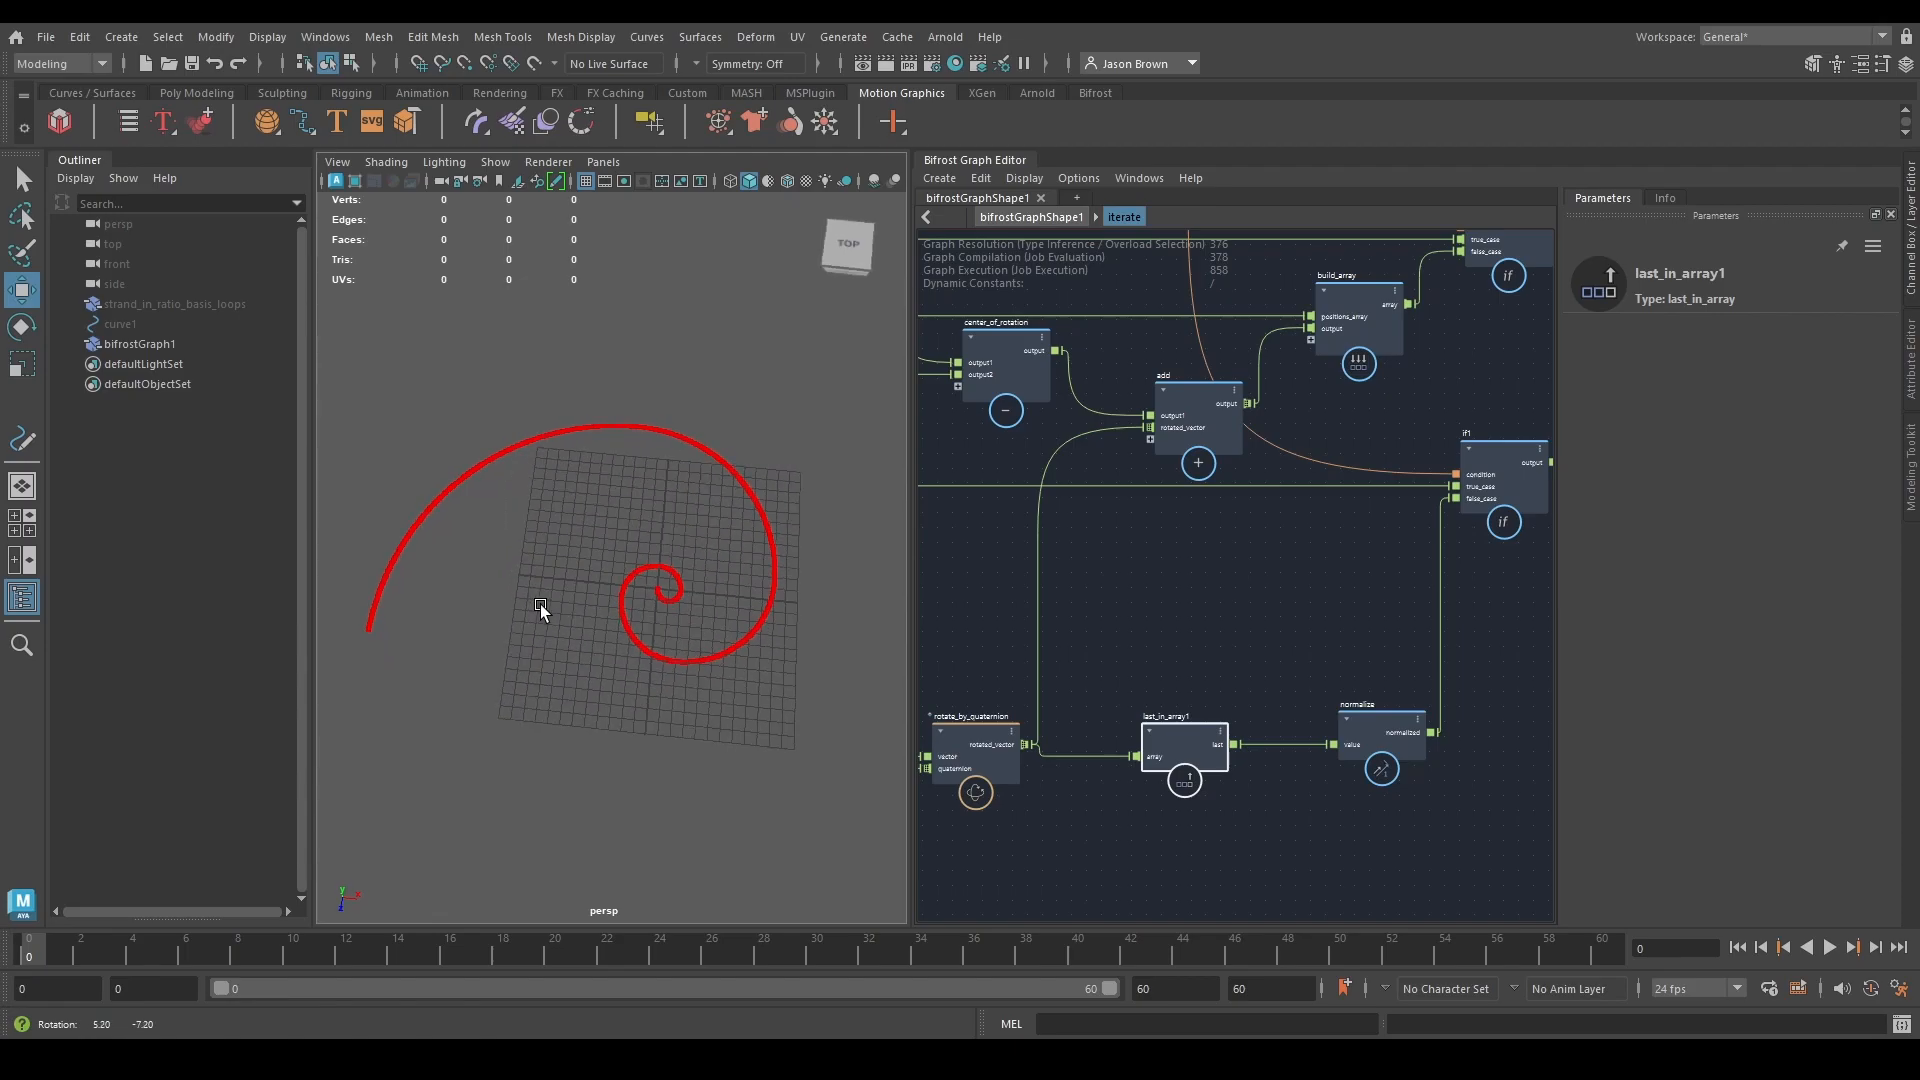
pyautogui.keyDown('alt'); pyautogui.moveTo(855, 652); pyautogui.dragTo(740, 618); pyautogui.keyUp('alt')
pyautogui.click(1030, 217)
pyautogui.scroll(1, 1334, 465)
pyautogui.keyDown('alt'); pyautogui.moveTo(1365, 510); pyautogui.dragTo(1175, 462, button='middle'); pyautogui.keyUp('alt')
pyautogui.moveTo(1344, 502); pyautogui.dragTo(1227, 495)
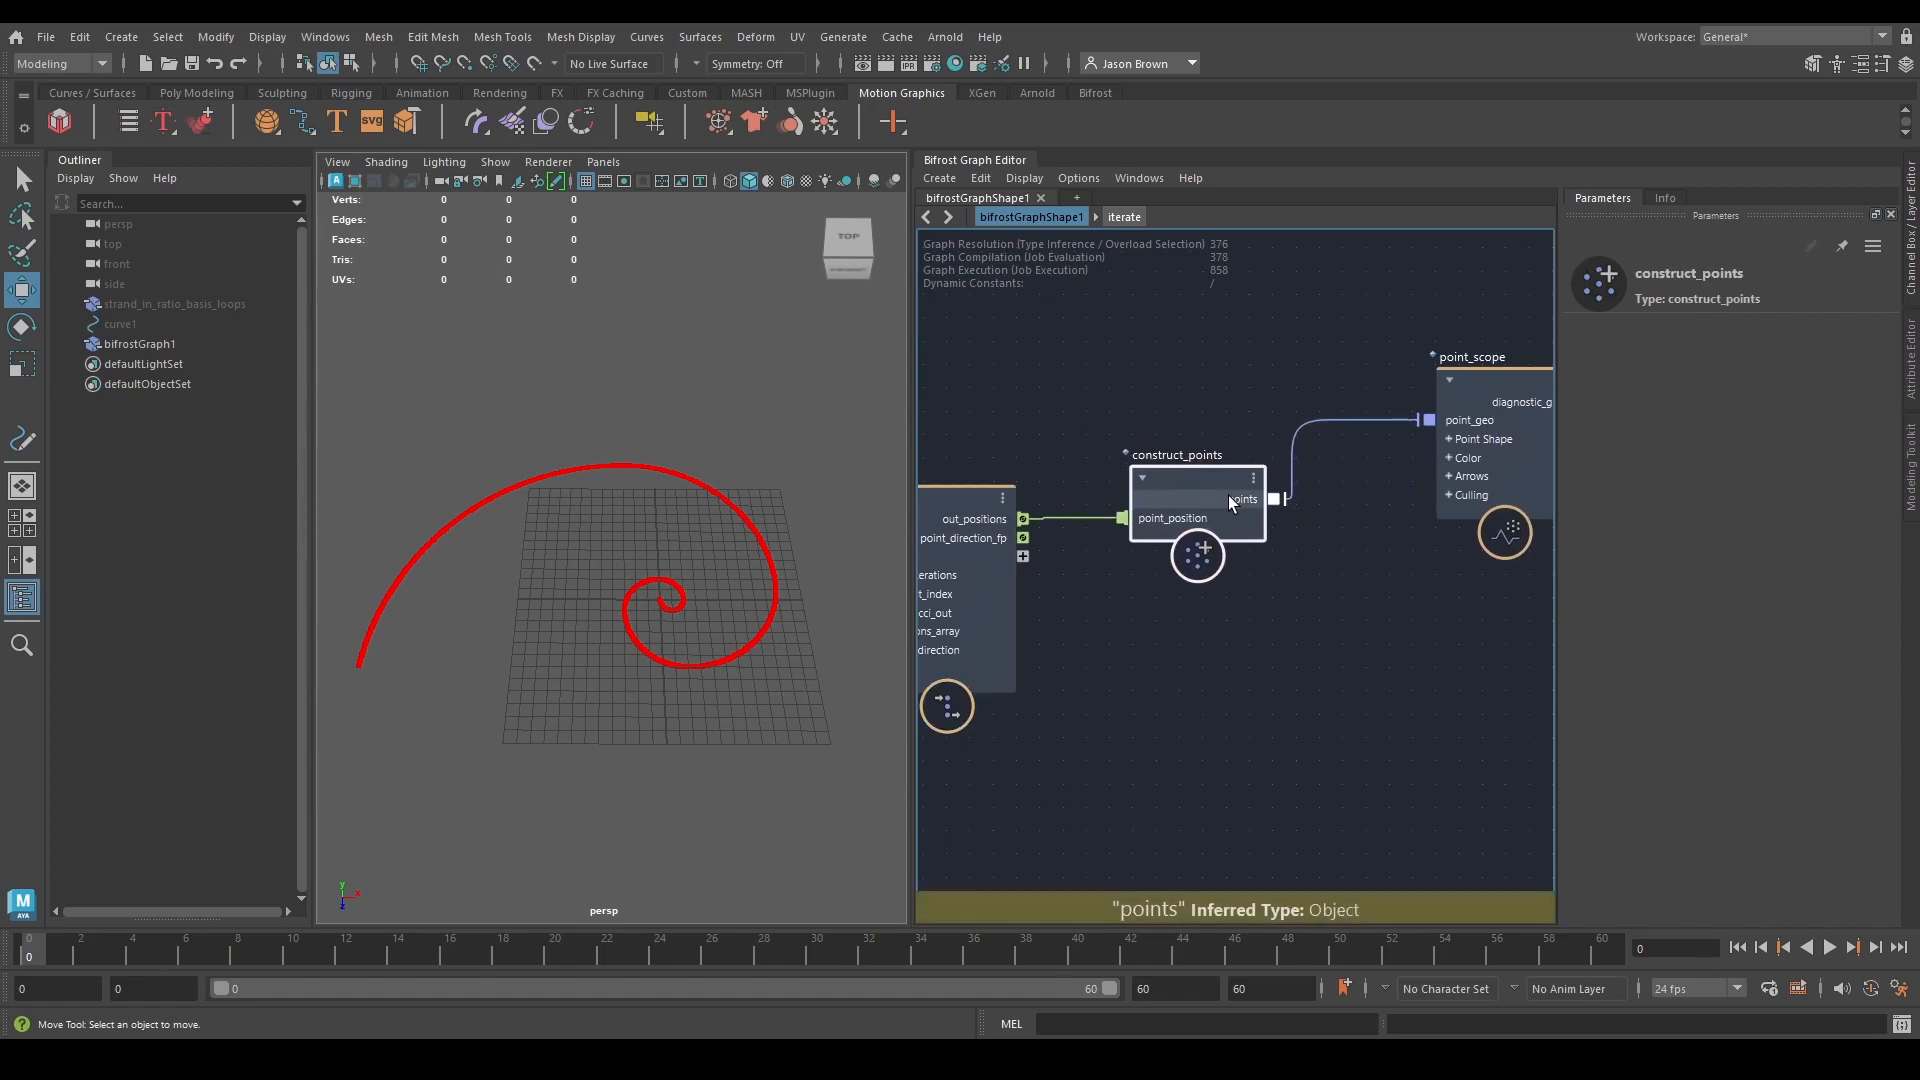
# Change the default point size and the point shape on the point_scope node so the spiral points draw finer.
pyautogui.click(1484, 416)
pyautogui.keyDown('alt'); pyautogui.moveTo(1484, 416); pyautogui.dragTo(1330, 434, button='middle'); pyautogui.keyUp('alt')
pyautogui.click(1789, 429)
pyautogui.press('Return')
pyautogui.keyDown('alt'); pyautogui.moveTo(672, 625); pyautogui.dragTo(686, 673); pyautogui.keyUp('alt')
pyautogui.keyDown('alt'); pyautogui.moveTo(685, 680); pyautogui.dragTo(848, 690, button='right'); pyautogui.keyUp('alt')
pyautogui.keyDown('alt'); pyautogui.moveTo(778, 741); pyautogui.dragTo(663, 643, button='middle'); pyautogui.keyUp('alt')
pyautogui.keyDown('alt'); pyautogui.moveTo(663, 643); pyautogui.dragTo(815, 690, button='right'); pyautogui.keyUp('alt')
pyautogui.click(1771, 402)
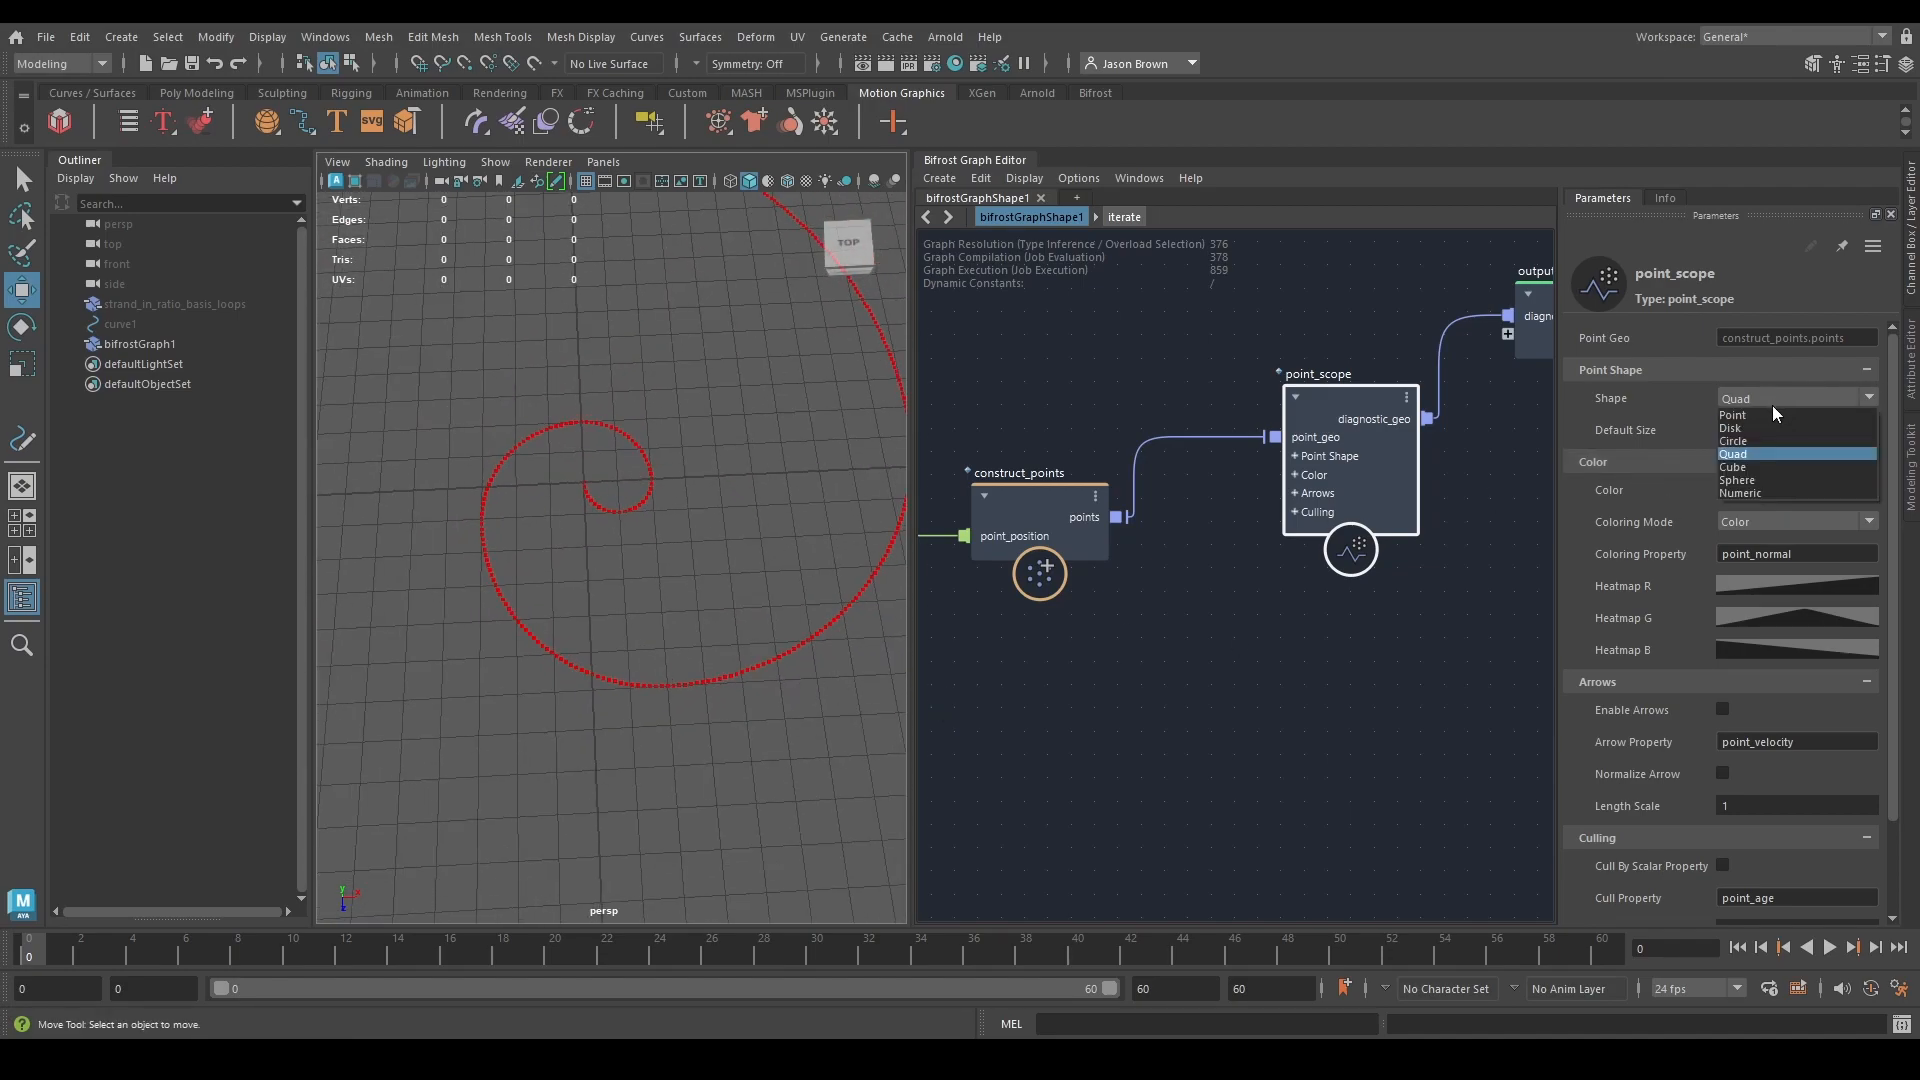
pyautogui.click(1755, 433)
pyautogui.moveTo(610, 566)
pyautogui.keyDown('alt'); pyautogui.mouseDown()
pyautogui.moveTo(570, 567)
pyautogui.moveTo(759, 583)
pyautogui.moveTo(695, 597)
pyautogui.moveTo(373, 523)
pyautogui.moveTo(650, 539)
pyautogui.moveTo(580, 571)
pyautogui.mouseUp(); pyautogui.keyUp('alt')
# Move construct_points higher in the graph and add a reverse_array node fed by iterate's out_positions output.
pyautogui.keyDown('alt'); pyautogui.moveTo(1107, 668); pyautogui.dragTo(1238, 645, button='middle'); pyautogui.keyUp('alt')
pyautogui.moveTo(1203, 508); pyautogui.dragTo(1216, 430)
pyautogui.keyDown('ctrl'); pyautogui.scroll(-5, 1150, 485); pyautogui.keyUp('ctrl')
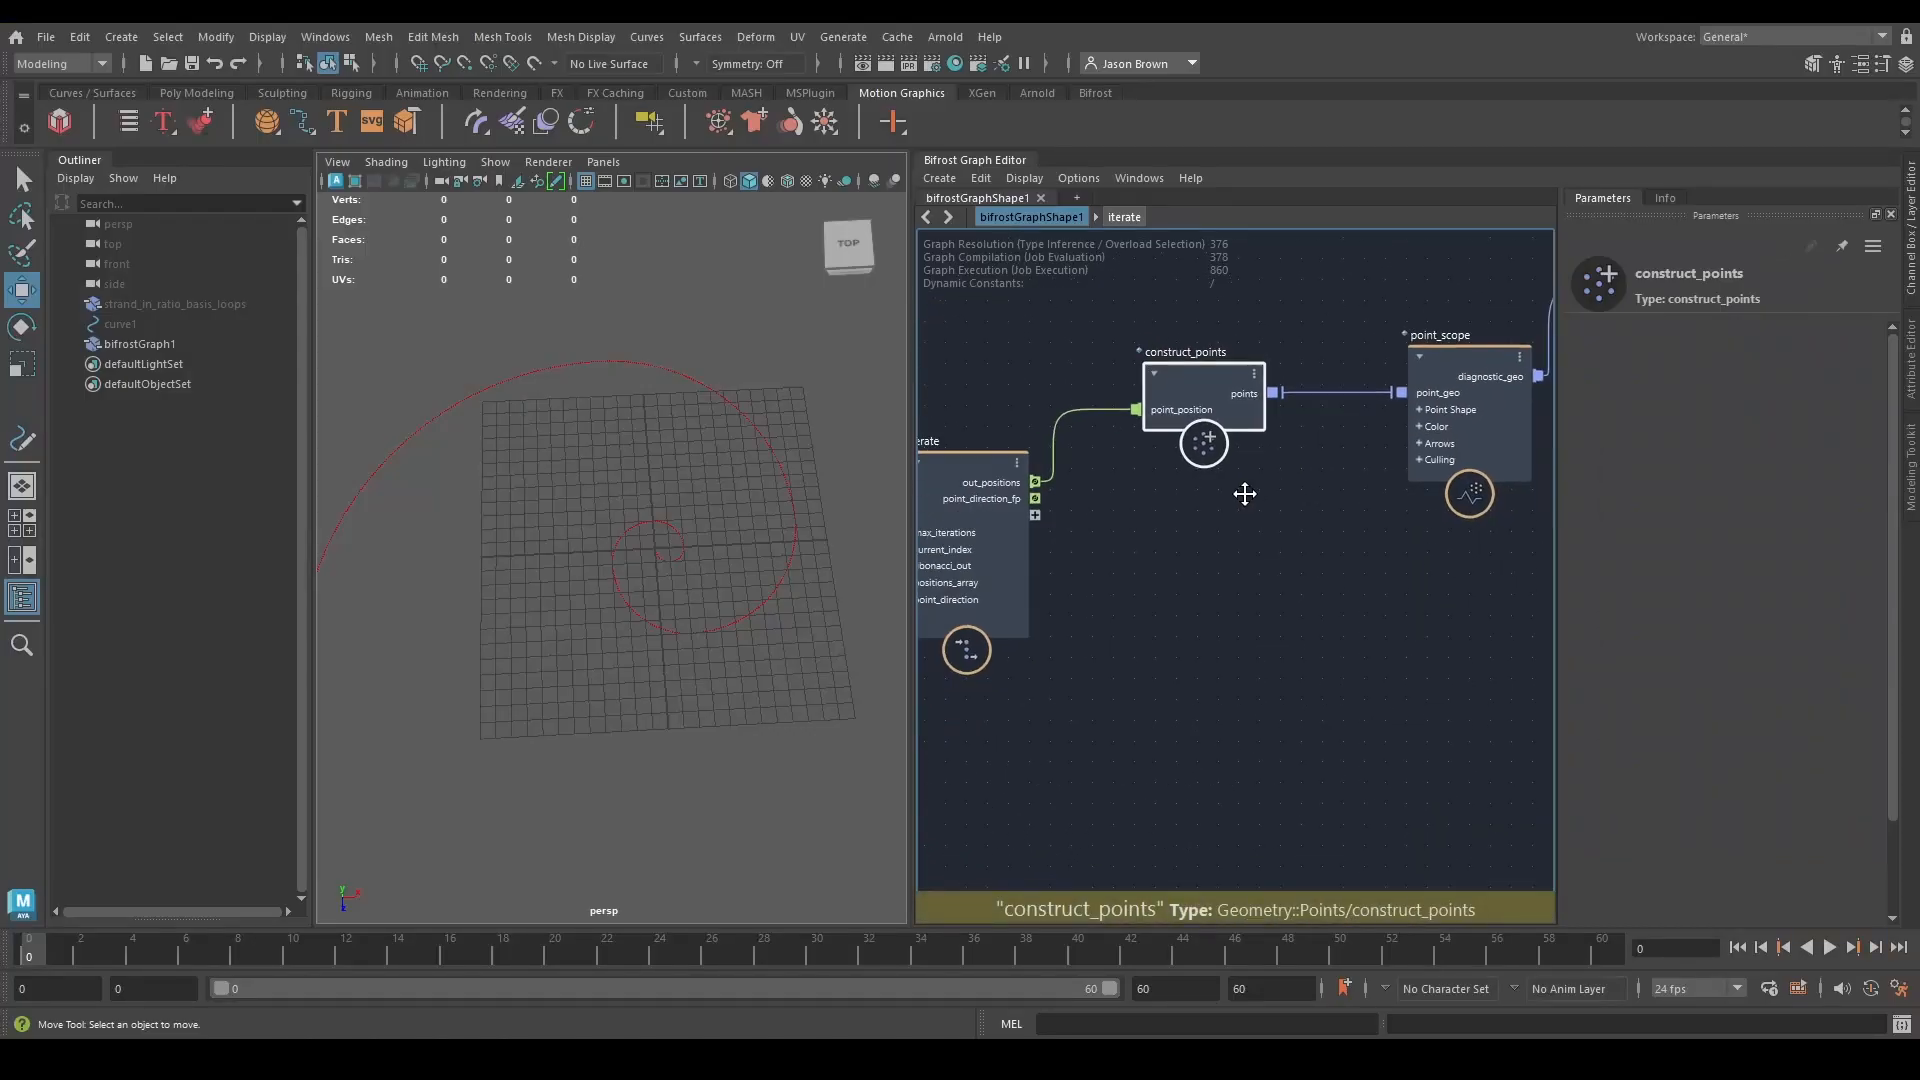
pyautogui.keyDown('alt'); pyautogui.moveTo(1245, 494); pyautogui.dragTo(1237, 494, button='right'); pyautogui.keyUp('alt')
pyautogui.press('Tab')
pyautogui.click(1096, 648)
pyautogui.moveTo(1041, 482); pyautogui.dragTo(1142, 597)
pyautogui.write('rec')
pyautogui.press('BackSpace')
pyautogui.write('verse')
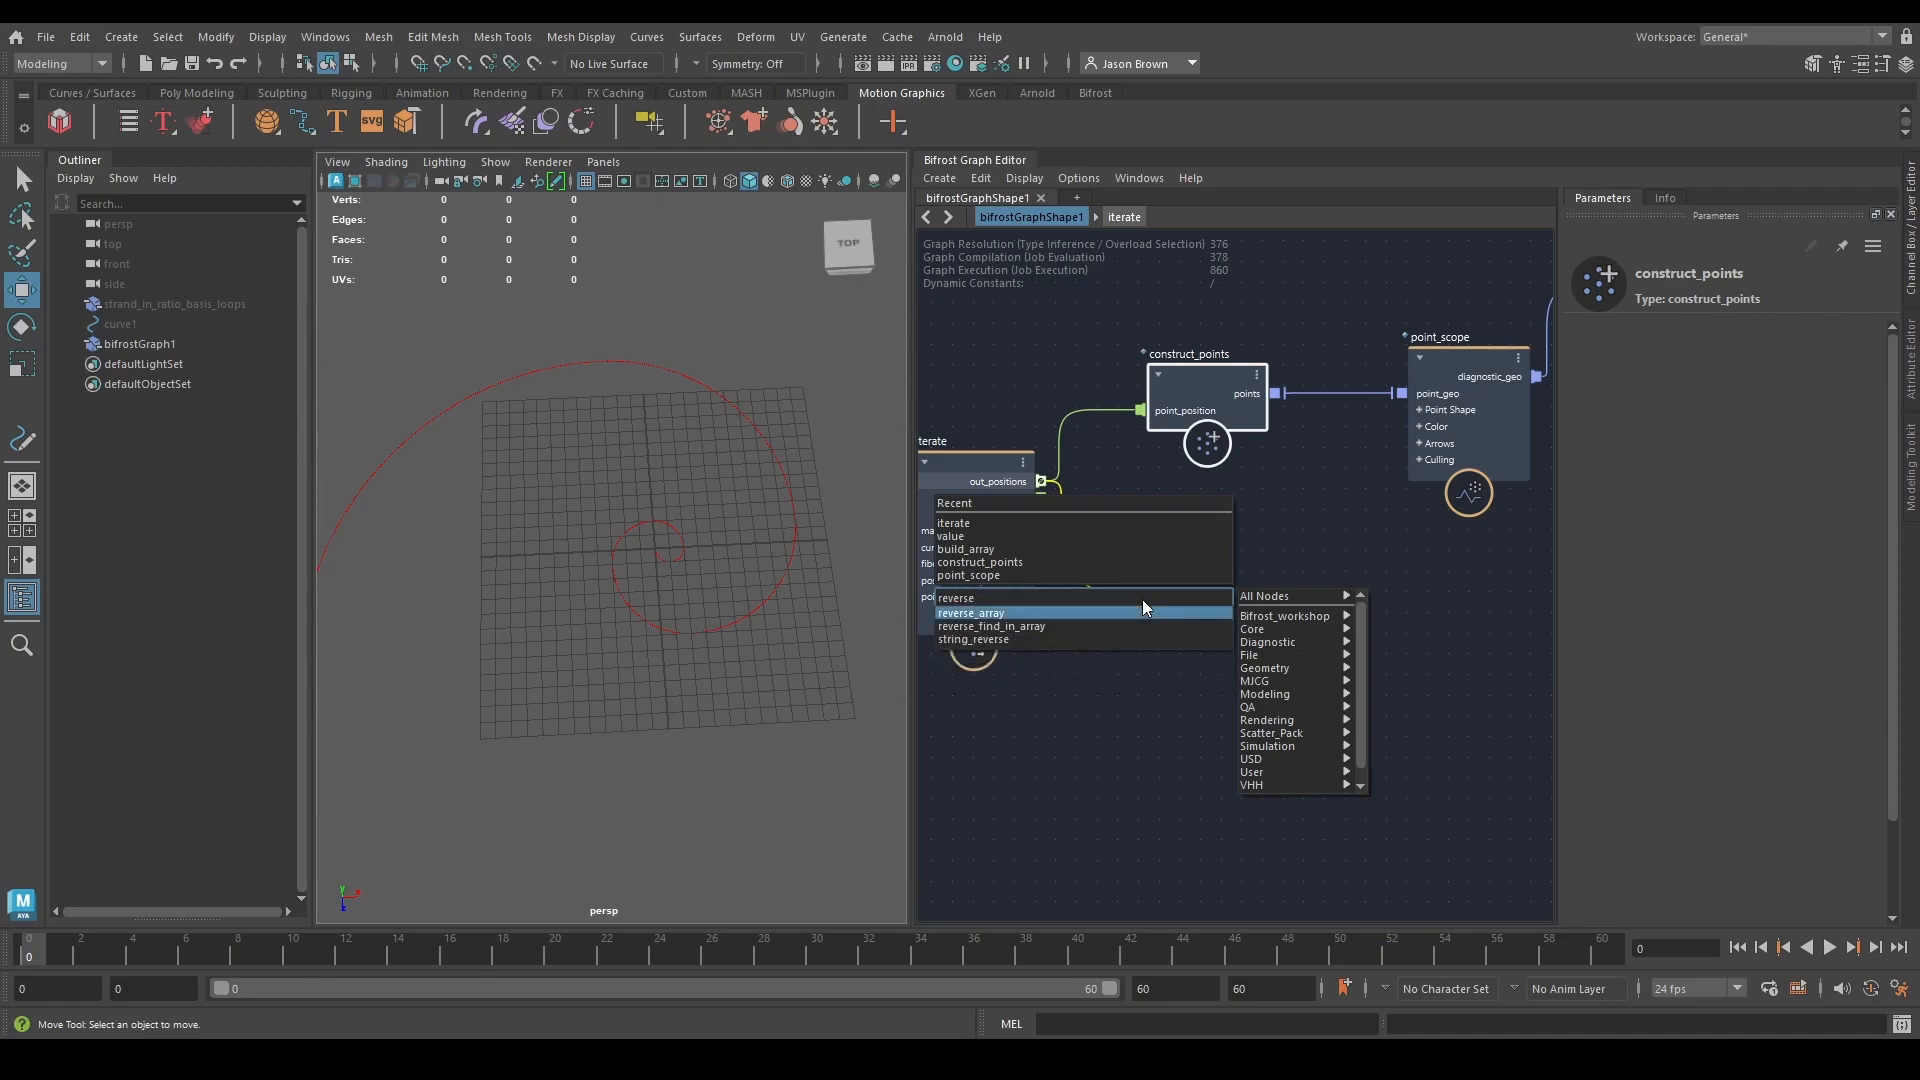
pyautogui.press('Return')
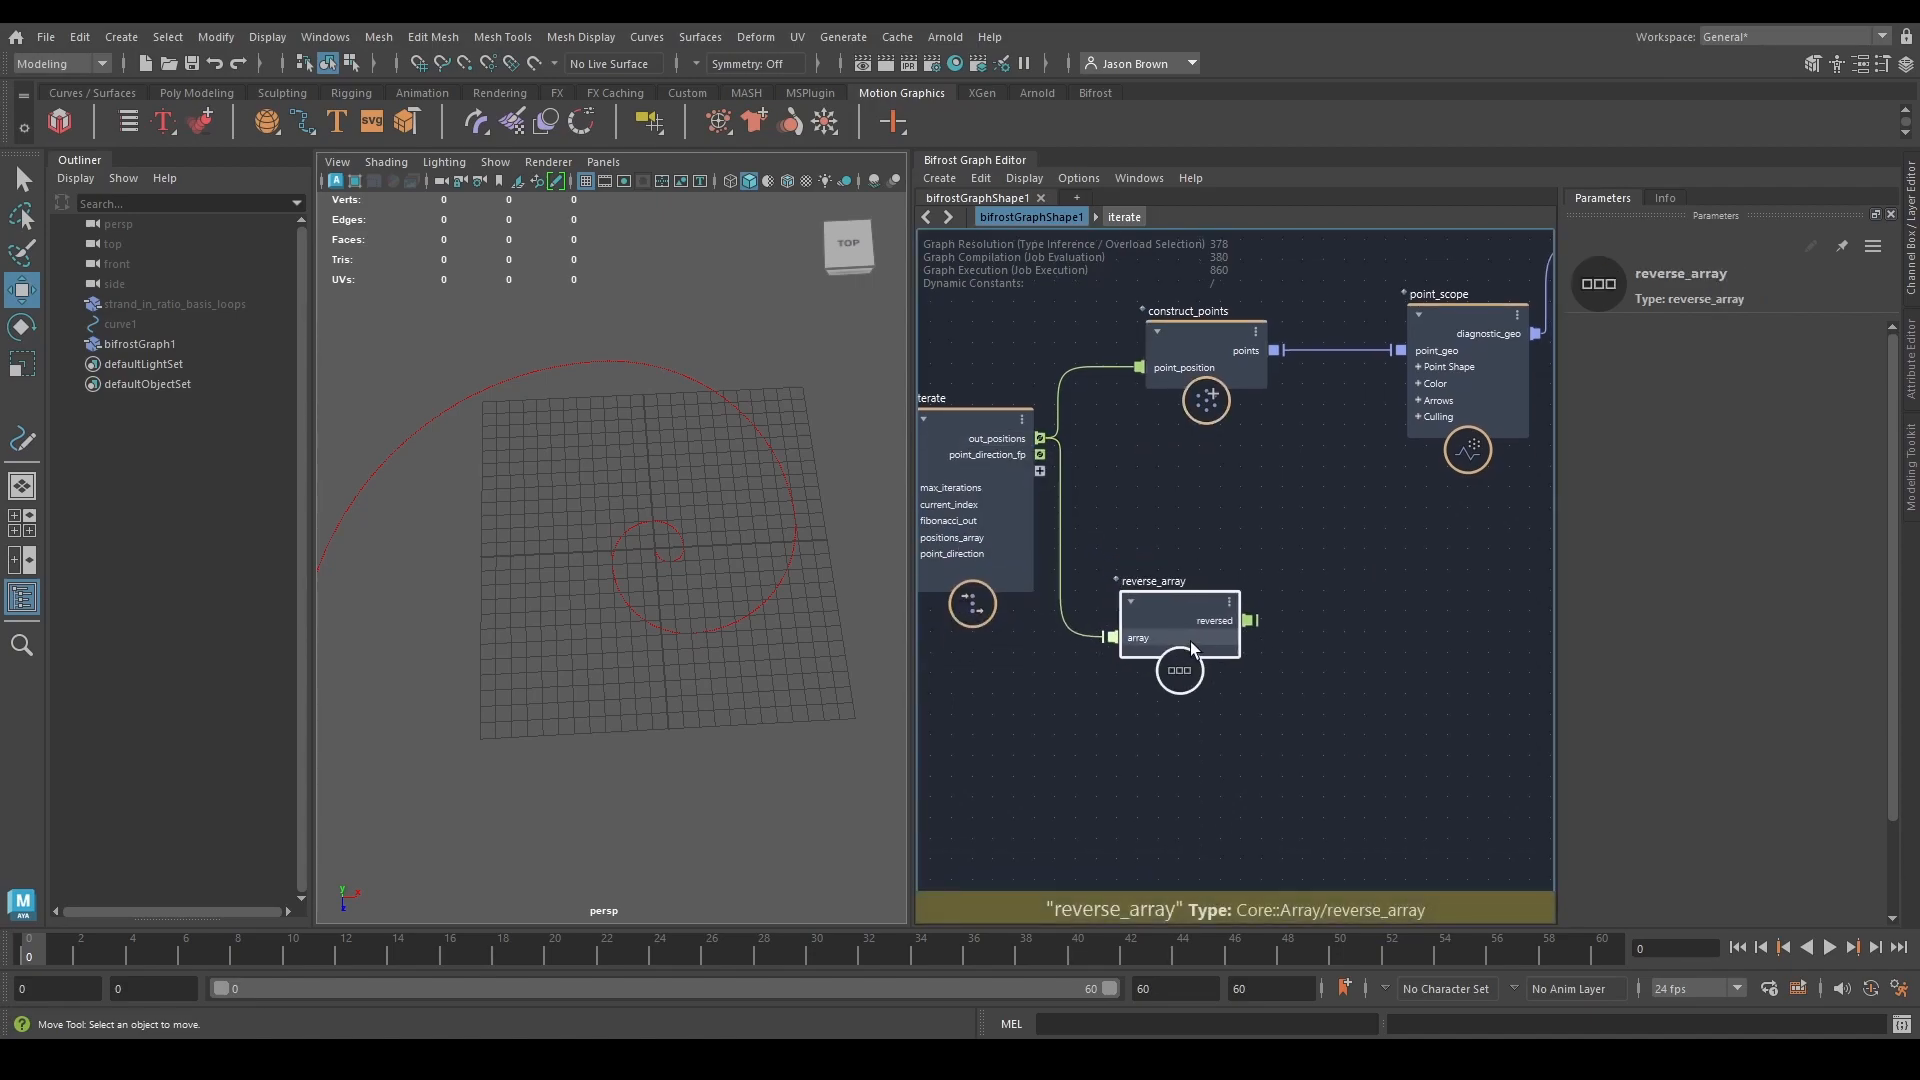
# Add a construct_strands node beside reverse_array and connect the reversed output to its point_position port.
pyautogui.press('Tab')
pyautogui.write('construct')
pyautogui.press('Down')
pyautogui.press('Down')
pyautogui.press('Down')
pyautogui.press('Down')
pyautogui.press('Return')
pyautogui.keyDown('alt'); pyautogui.moveTo(1249, 572); pyautogui.dragTo(1156, 615, button='middle'); pyautogui.keyUp('alt')
pyautogui.moveTo(1196, 776); pyautogui.dragTo(1273, 668)
pyautogui.moveTo(1152, 664); pyautogui.dragTo(1200, 672)
# Spread out the output, point_scope and construct_points nodes to leave clear space around the strand nodes.
pyautogui.keyDown('alt'); pyautogui.moveTo(1410, 530); pyautogui.dragTo(1320, 574, button='middle'); pyautogui.keyUp('alt')
pyautogui.moveTo(1459, 348); pyautogui.dragTo(1509, 350)
pyautogui.keyDown('alt'); pyautogui.moveTo(1403, 456); pyautogui.dragTo(1346, 480, button='middle'); pyautogui.keyUp('alt')
pyautogui.moveTo(1247, 499); pyautogui.dragTo(1213, 296)
pyautogui.moveTo(996, 471); pyautogui.dragTo(1031, 269)
pyautogui.keyDown('alt'); pyautogui.moveTo(1179, 587); pyautogui.dragTo(1282, 488, button='middle'); pyautogui.keyUp('alt')
pyautogui.moveTo(1235, 639); pyautogui.dragTo(1245, 636)
# Connect construct_strands' strands output to a new port on the output node and inspect the spiral strand.
pyautogui.keyDown('alt'); pyautogui.moveTo(1281, 711); pyautogui.dragTo(1162, 759, button='middle'); pyautogui.keyUp('alt')
pyautogui.moveTo(1173, 666); pyautogui.dragTo(1396, 319)
pyautogui.keyDown('alt'); pyautogui.moveTo(655, 602); pyautogui.dragTo(1168, 676, button='right'); pyautogui.keyUp('alt')
pyautogui.moveTo(822, 712)
pyautogui.keyDown('alt'); pyautogui.mouseDown()
pyautogui.moveTo(770, 676)
pyautogui.moveTo(810, 722)
pyautogui.mouseUp(); pyautogui.keyUp('alt')
pyautogui.keyDown('alt'); pyautogui.moveTo(809, 722); pyautogui.dragTo(228, 608, button='right'); pyautogui.keyUp('alt')
pyautogui.keyDown('alt'); pyautogui.moveTo(228, 608); pyautogui.dragTo(285, 617); pyautogui.keyUp('alt')
pyautogui.keyDown('alt'); pyautogui.moveTo(498, 643); pyautogui.dragTo(490, 685, button='middle'); pyautogui.keyUp('alt')
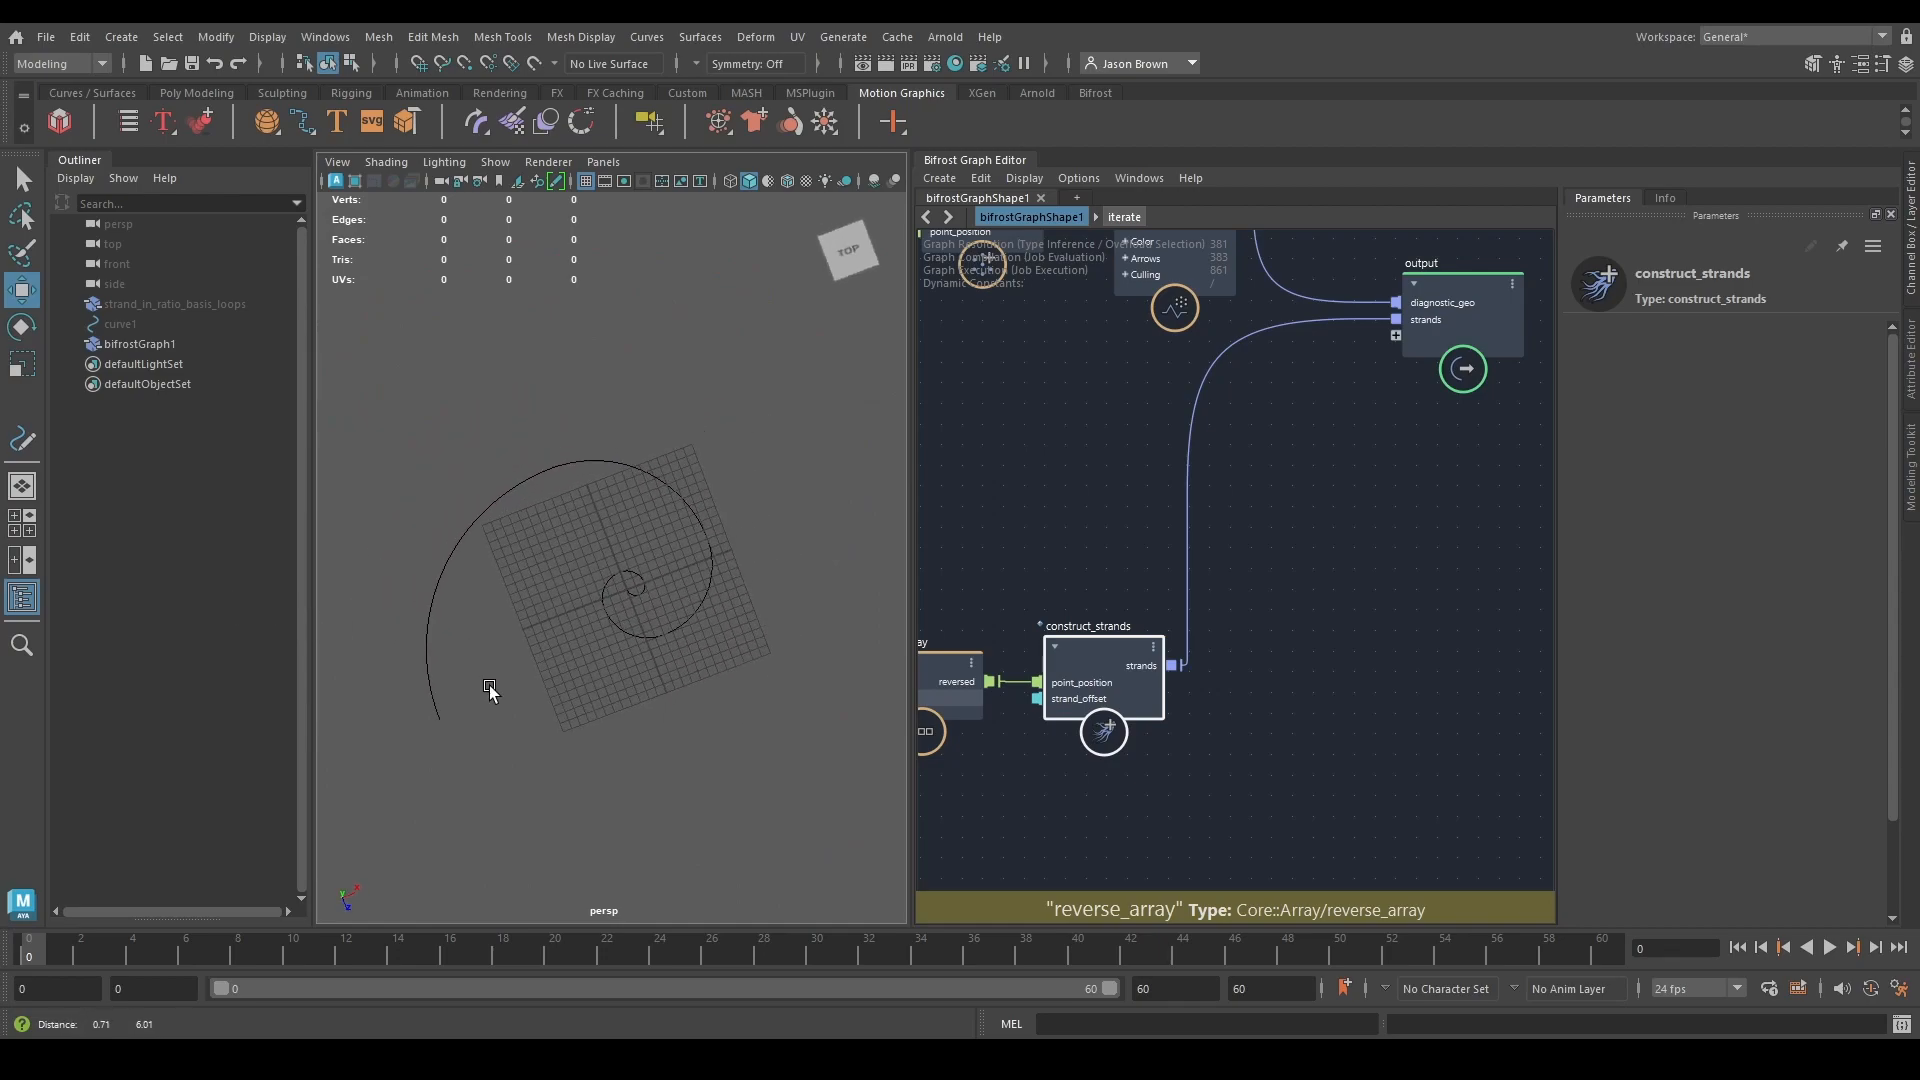
pyautogui.keyDown('alt'); pyautogui.moveTo(490, 688); pyautogui.dragTo(733, 724, button='right'); pyautogui.keyUp('alt')
# Move the output node further downstream and delete its diagnostic_geo port.
pyautogui.moveTo(1329, 299); pyautogui.dragTo(1300, 292)
pyautogui.hotkey('ctrl', 'z')
pyautogui.keyDown('alt'); pyautogui.moveTo(1374, 416); pyautogui.dragTo(1087, 652, button='middle'); pyautogui.keyUp('alt')
pyautogui.moveTo(1183, 540); pyautogui.dragTo(1355, 531)
pyautogui.keyDown('alt'); pyautogui.moveTo(1246, 575); pyautogui.dragTo(1254, 597, button='middle'); pyautogui.keyUp('alt')
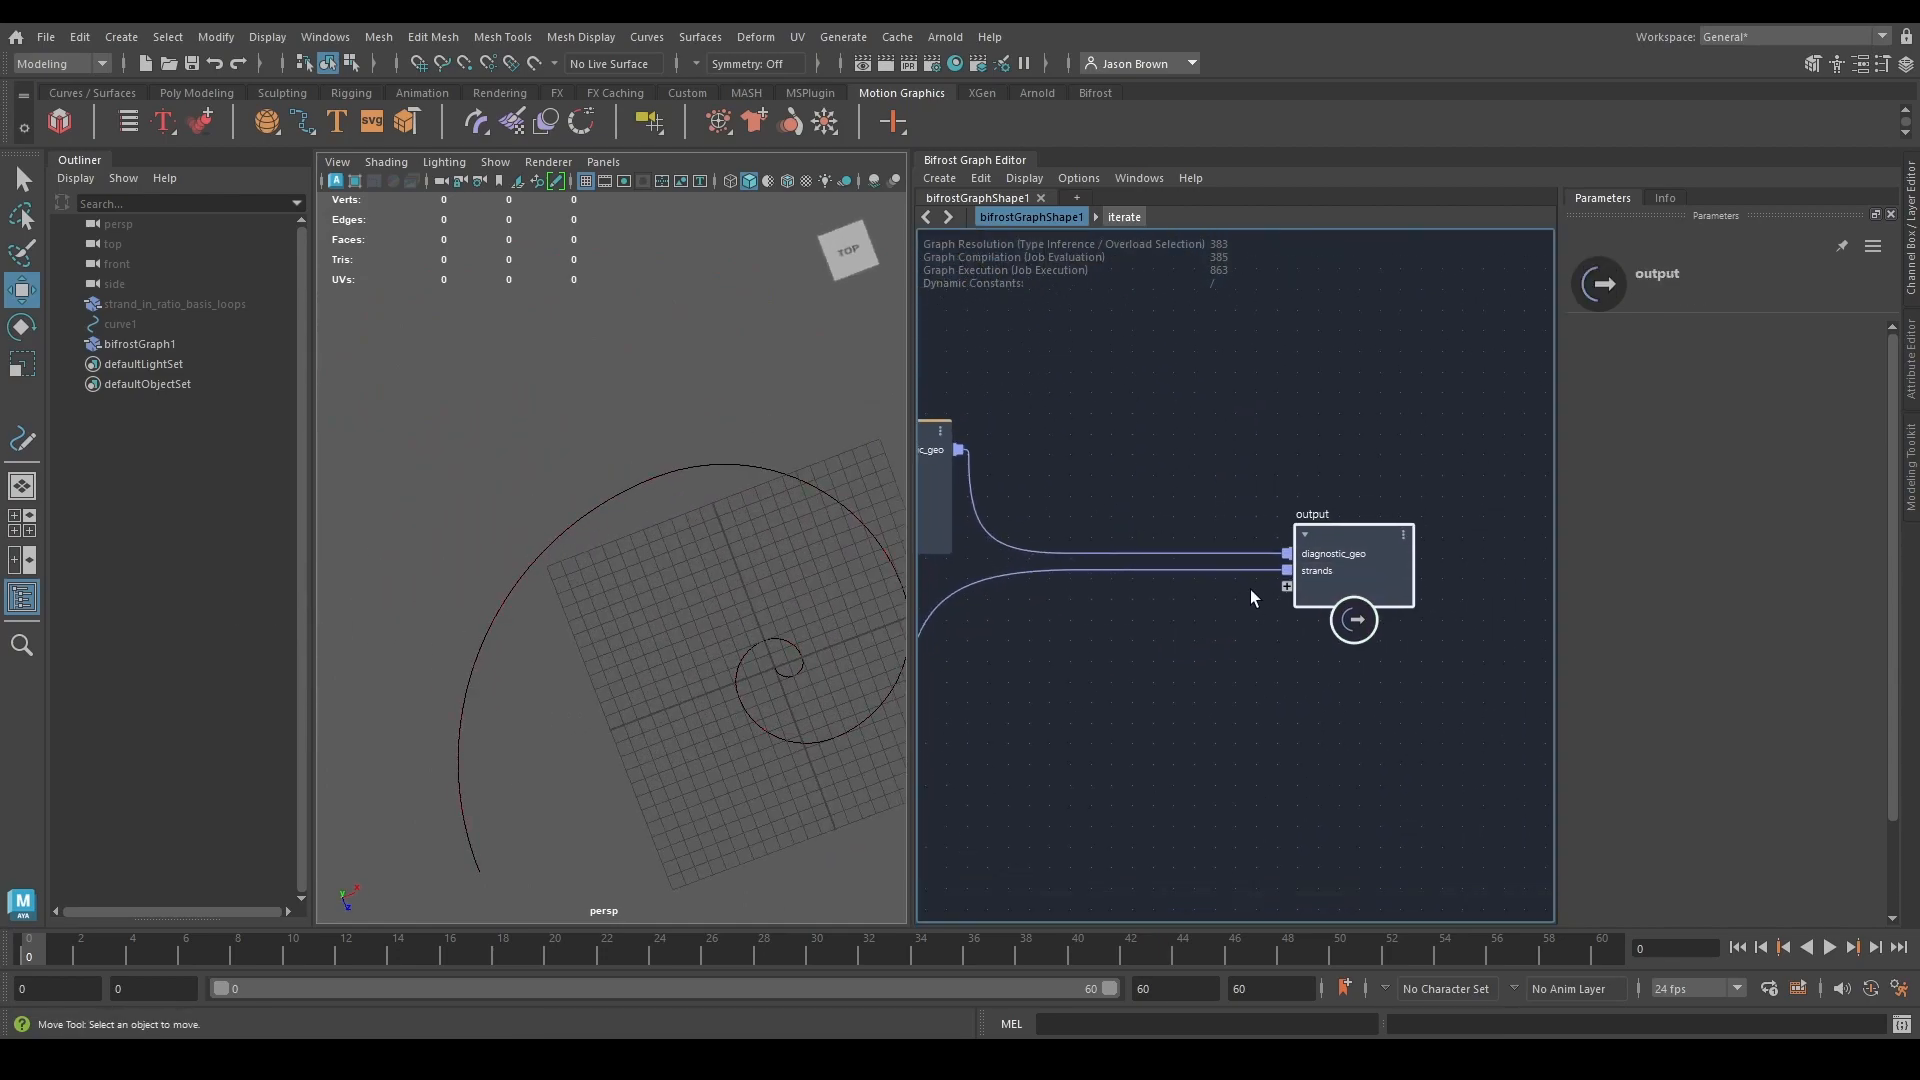
pyautogui.moveTo(1250, 554); pyautogui.dragTo(1171, 420)
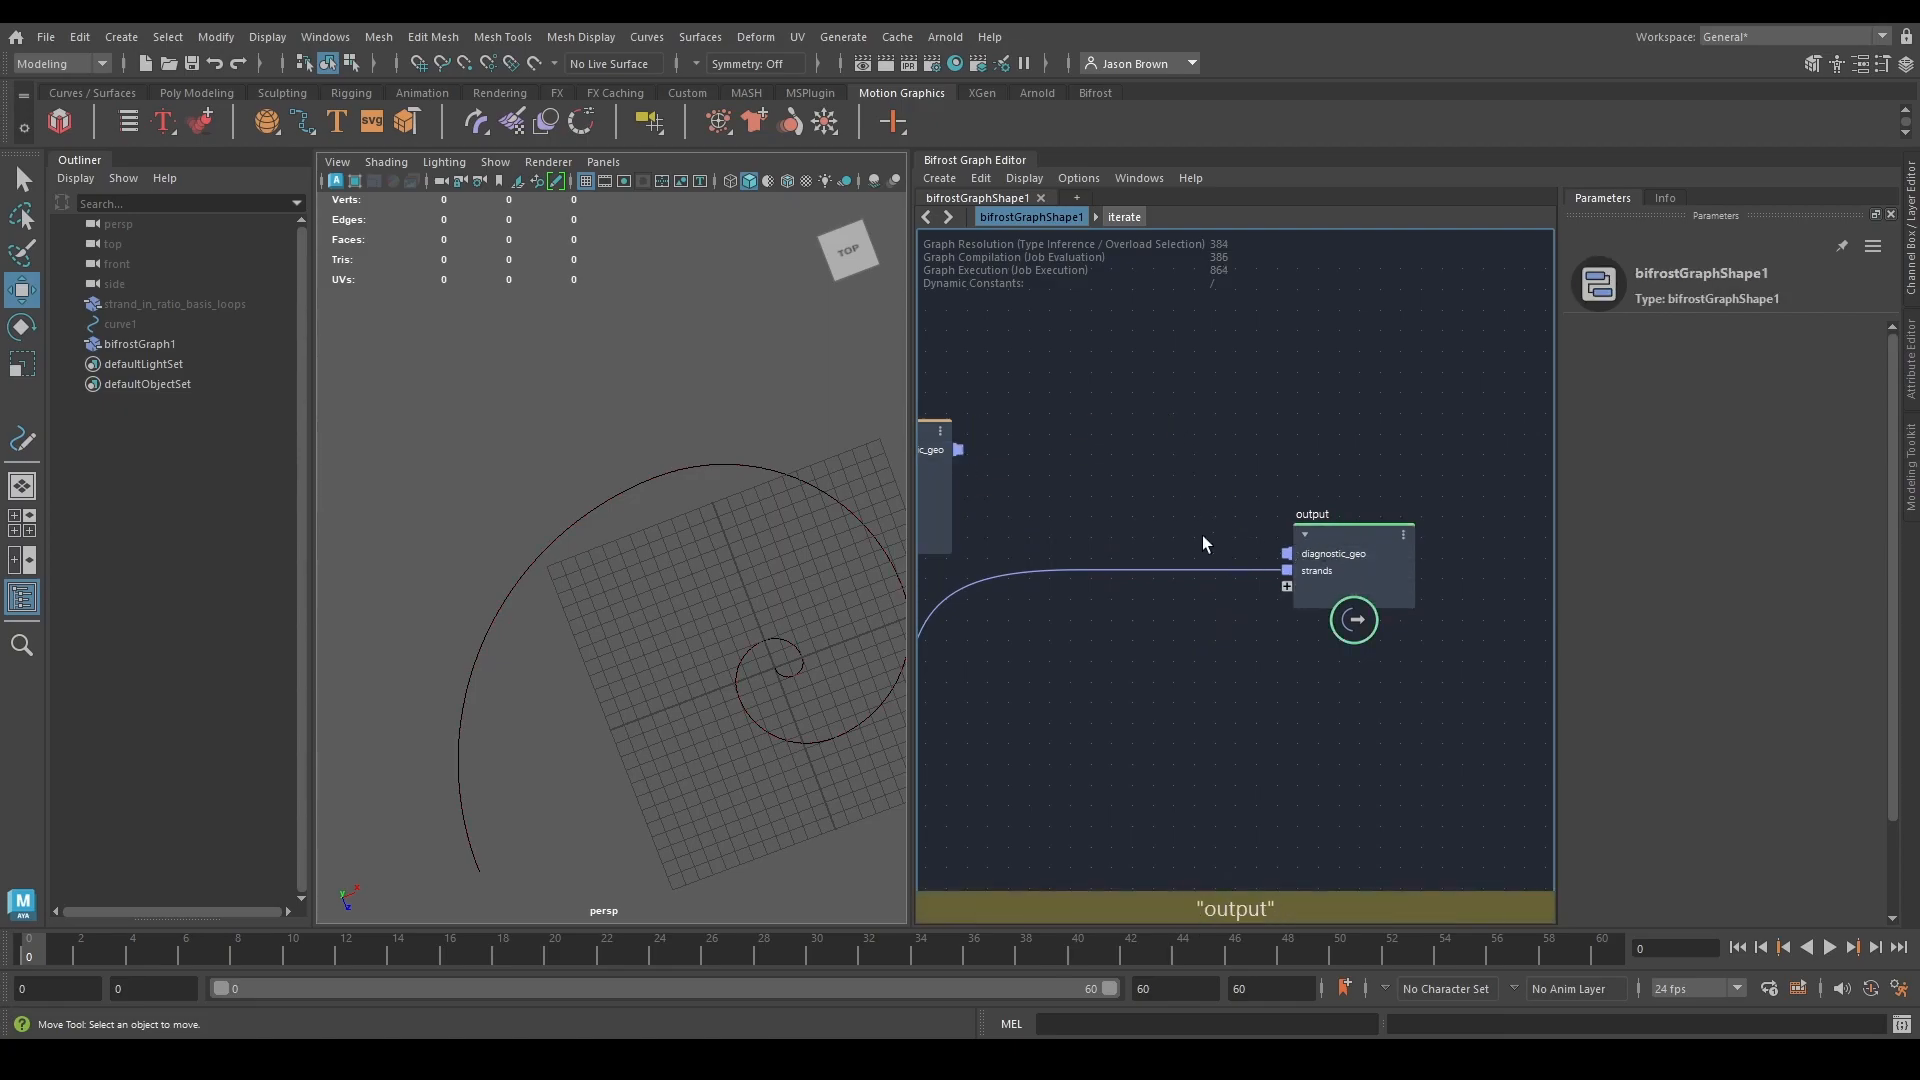
pyautogui.hotkey('ctrl', 'z')
pyautogui.rightClick(1313, 554)
pyautogui.click(1360, 583)
# Add an if node with point_scope's diagnostic_geo feeding true_case, and connect its output to a new port on the output node.
pyautogui.moveTo(961, 450); pyautogui.dragTo(1088, 439)
pyautogui.write('if')
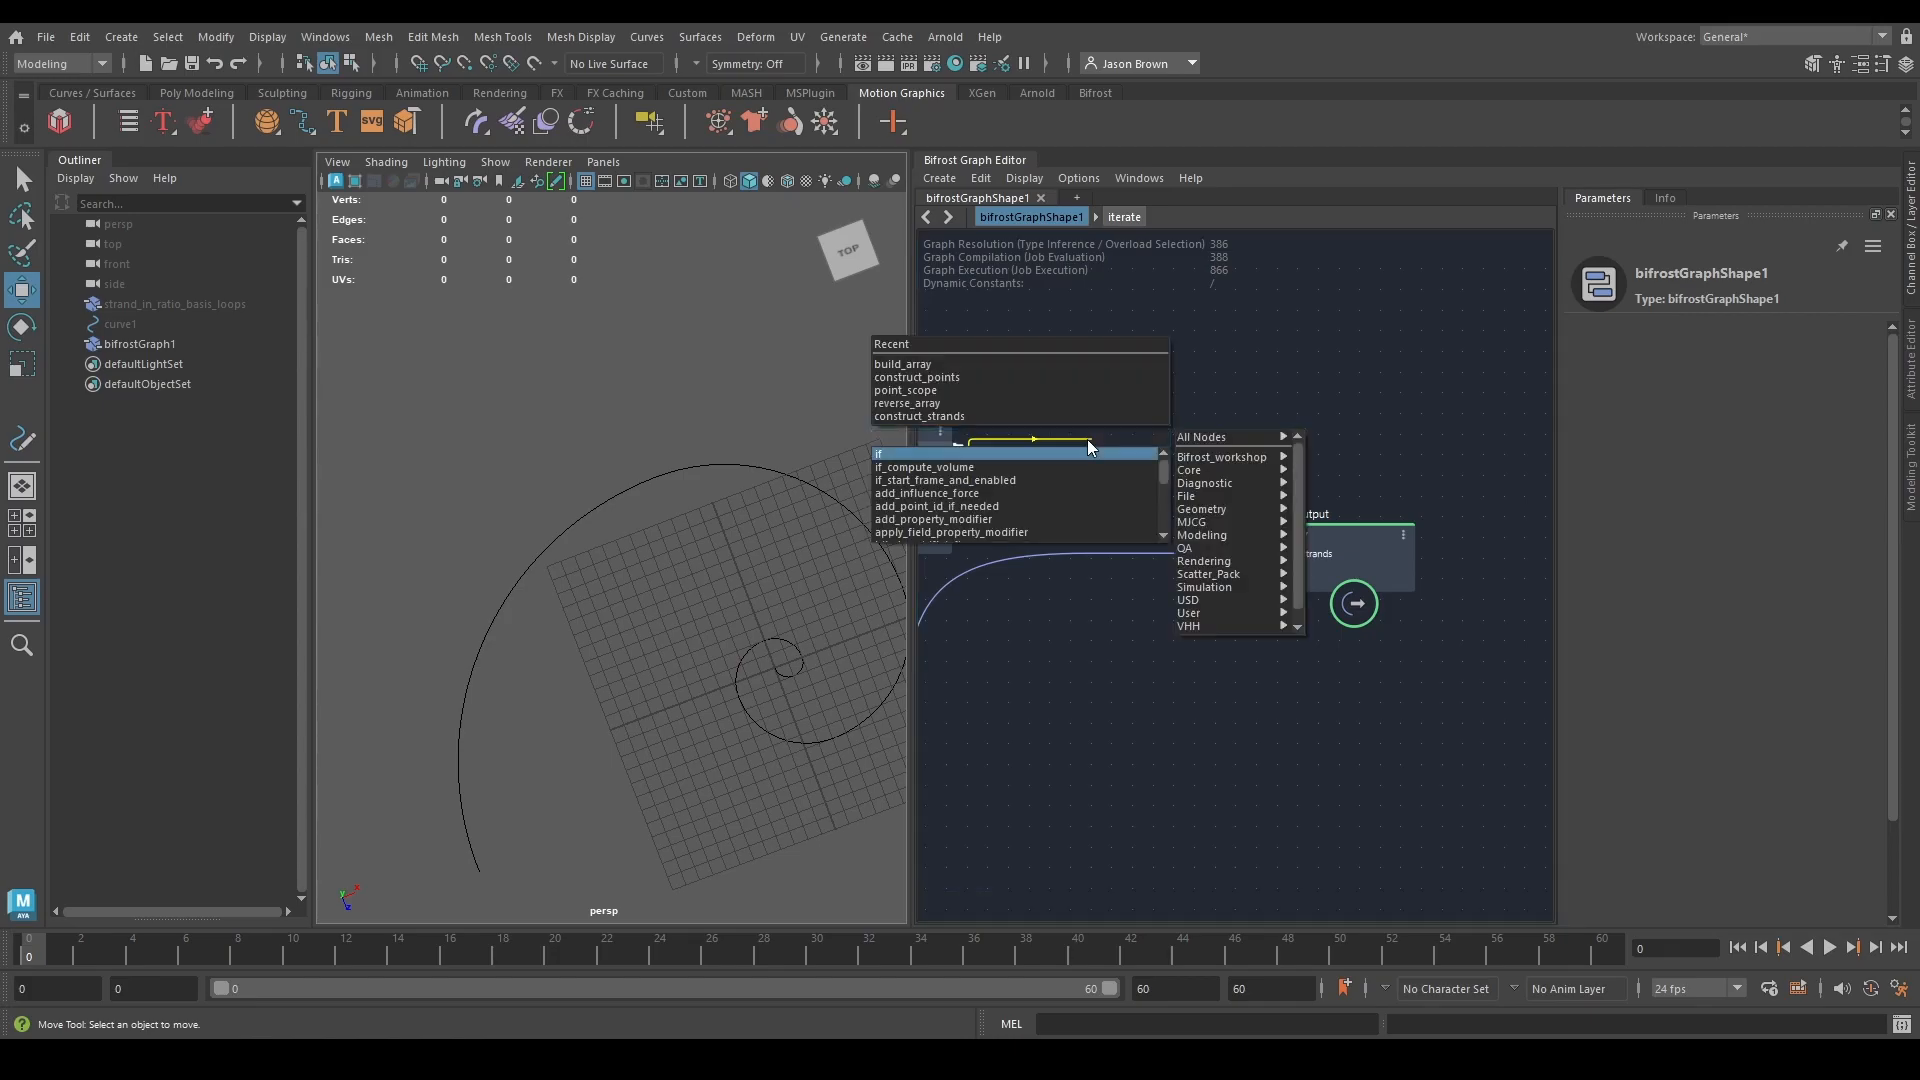
pyautogui.press('Return')
pyautogui.moveTo(1190, 426); pyautogui.dragTo(1305, 575)
pyautogui.keyDown('alt'); pyautogui.moveTo(1220, 622); pyautogui.dragTo(1352, 672, button='middle'); pyautogui.keyUp('alt')
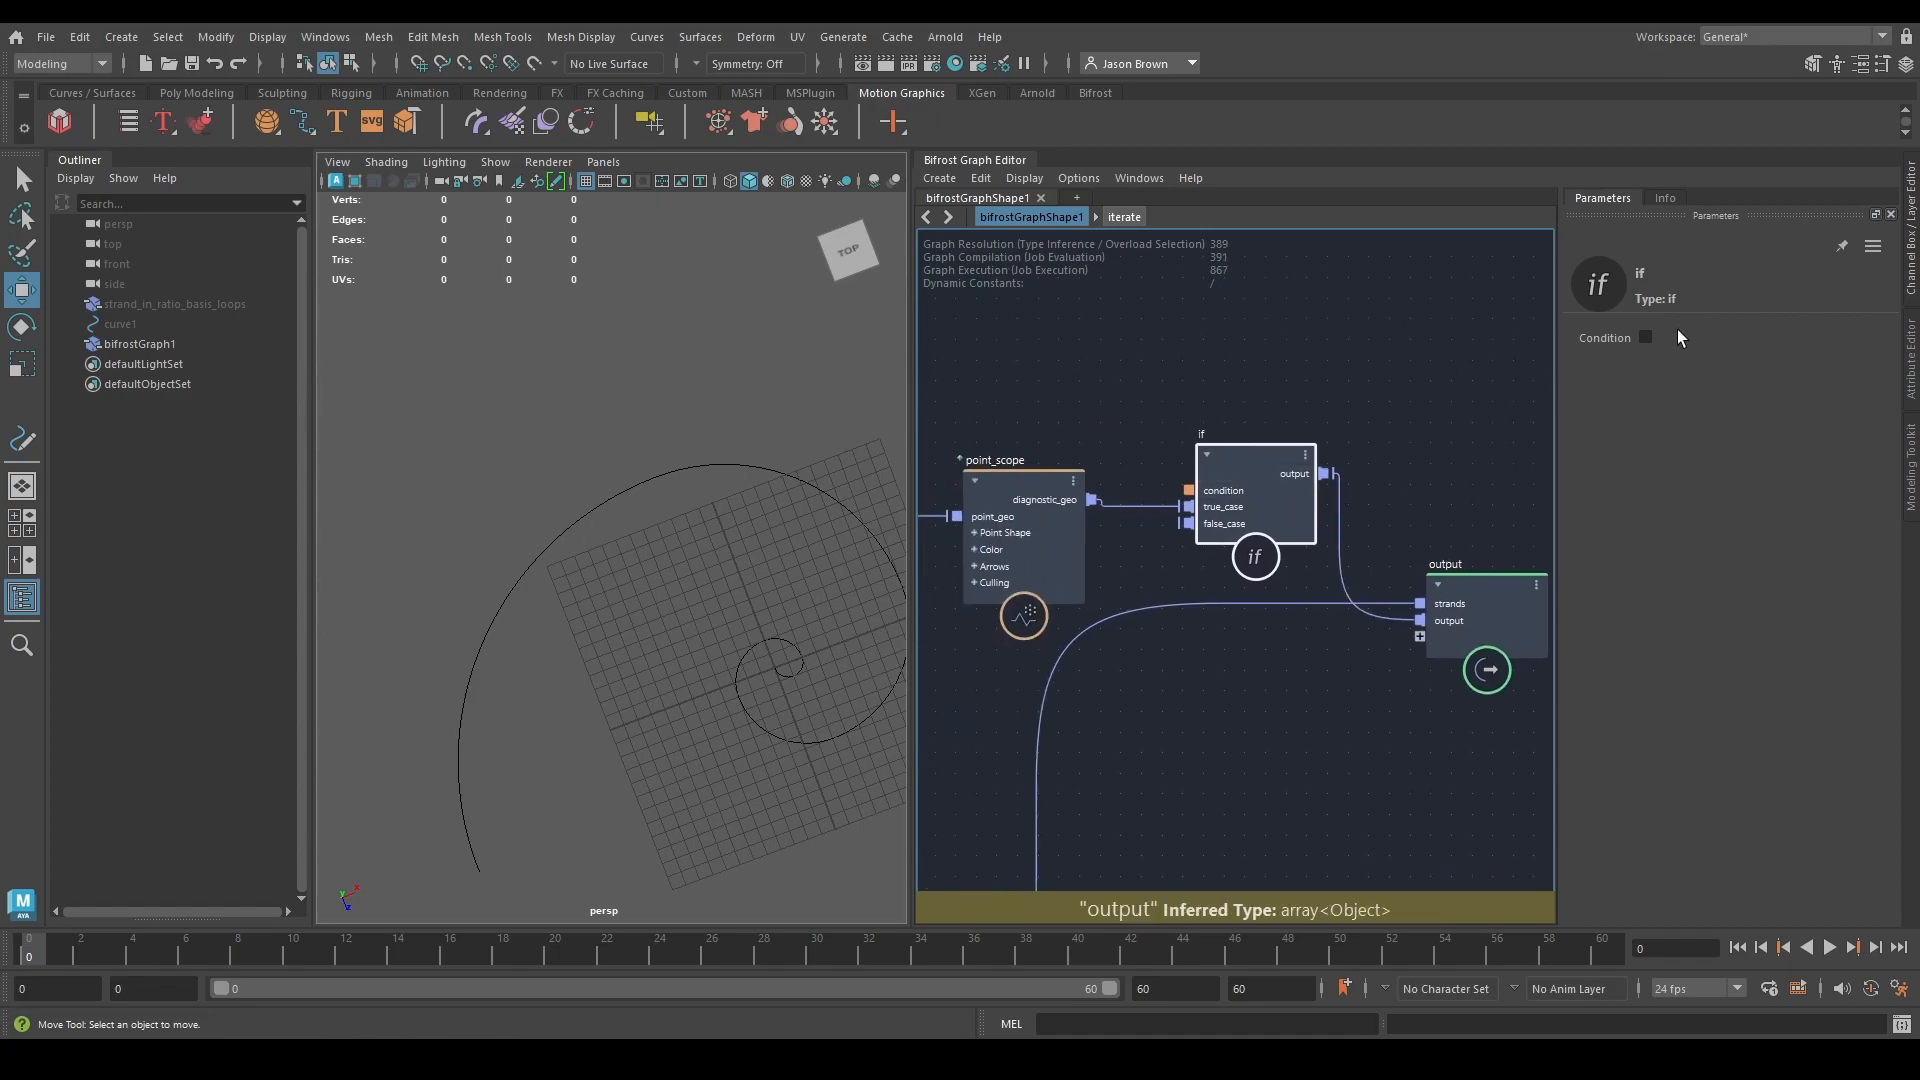
# Toggle the if node's Condition to test the point display, leave it off, and rearrange the if, point_scope and output nodes.
pyautogui.click(1645, 337)
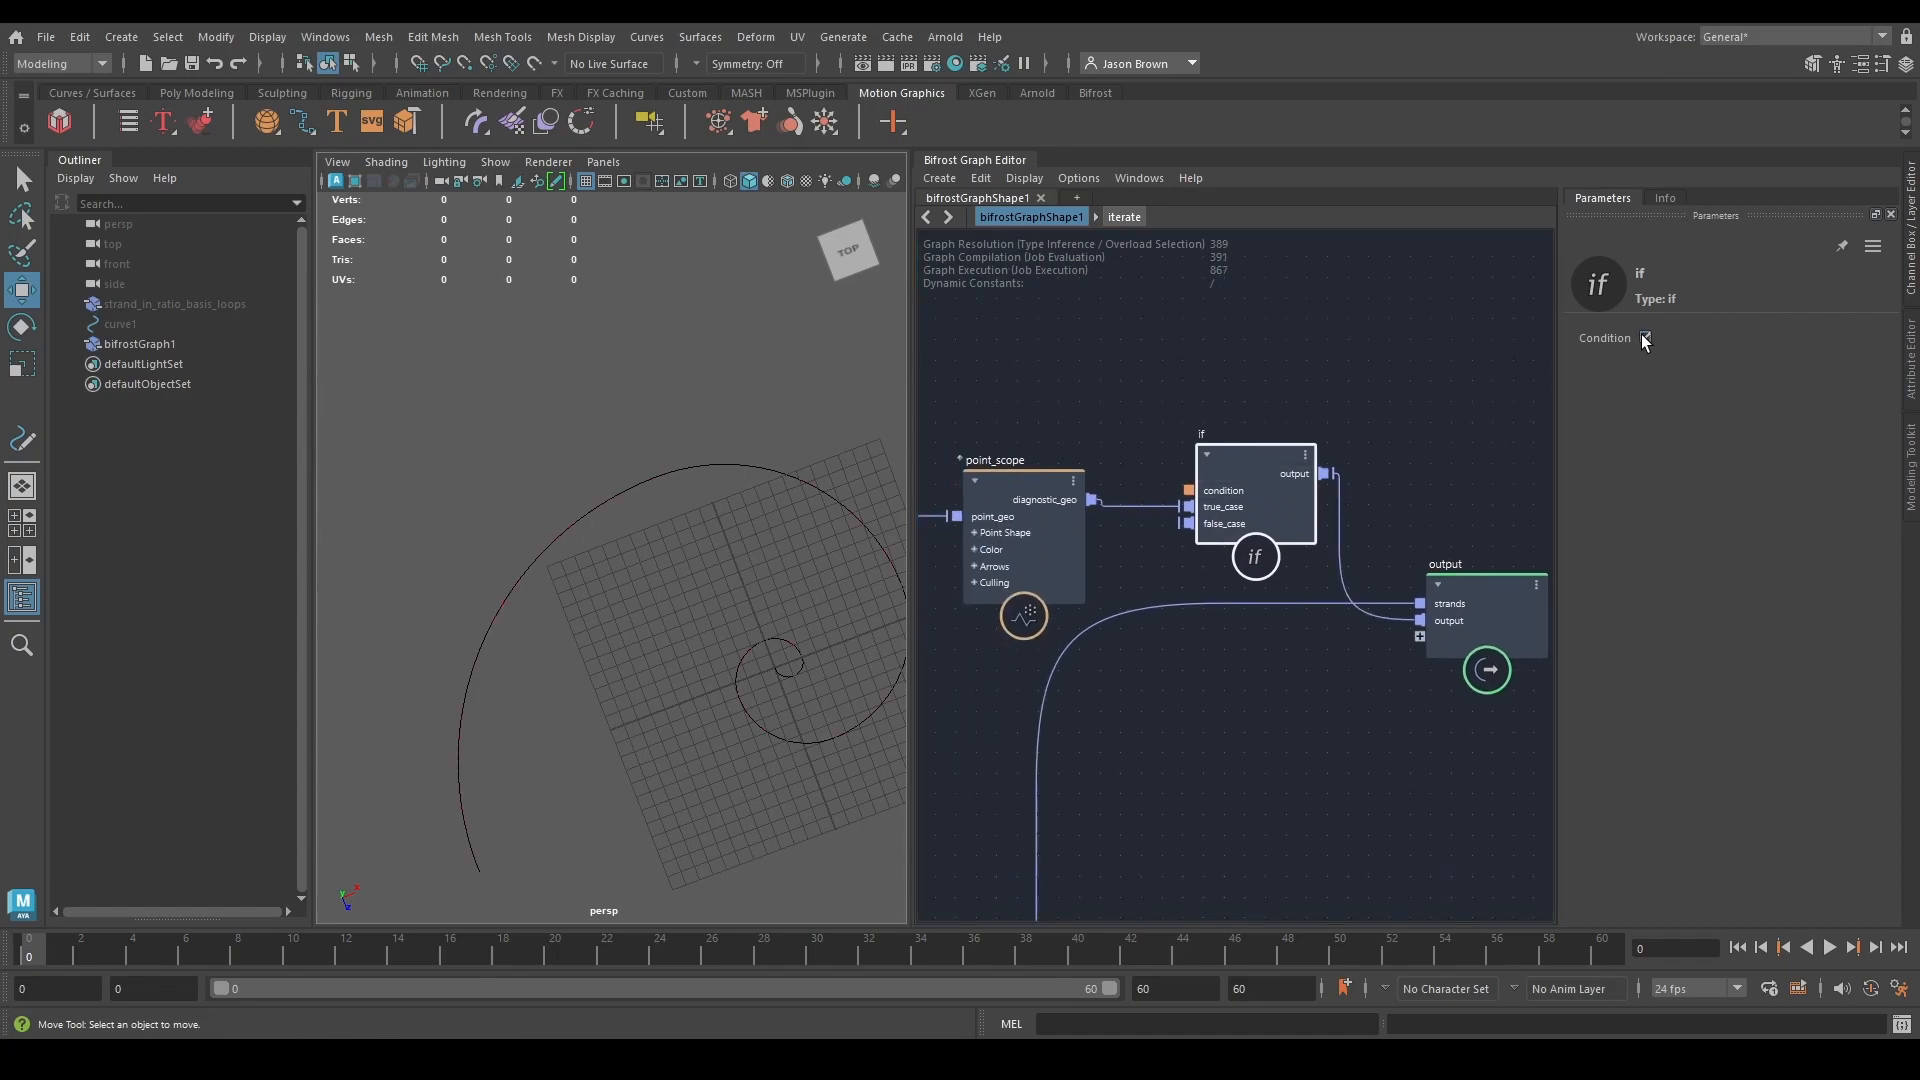
pyautogui.moveTo(1252, 497); pyautogui.dragTo(1226, 366)
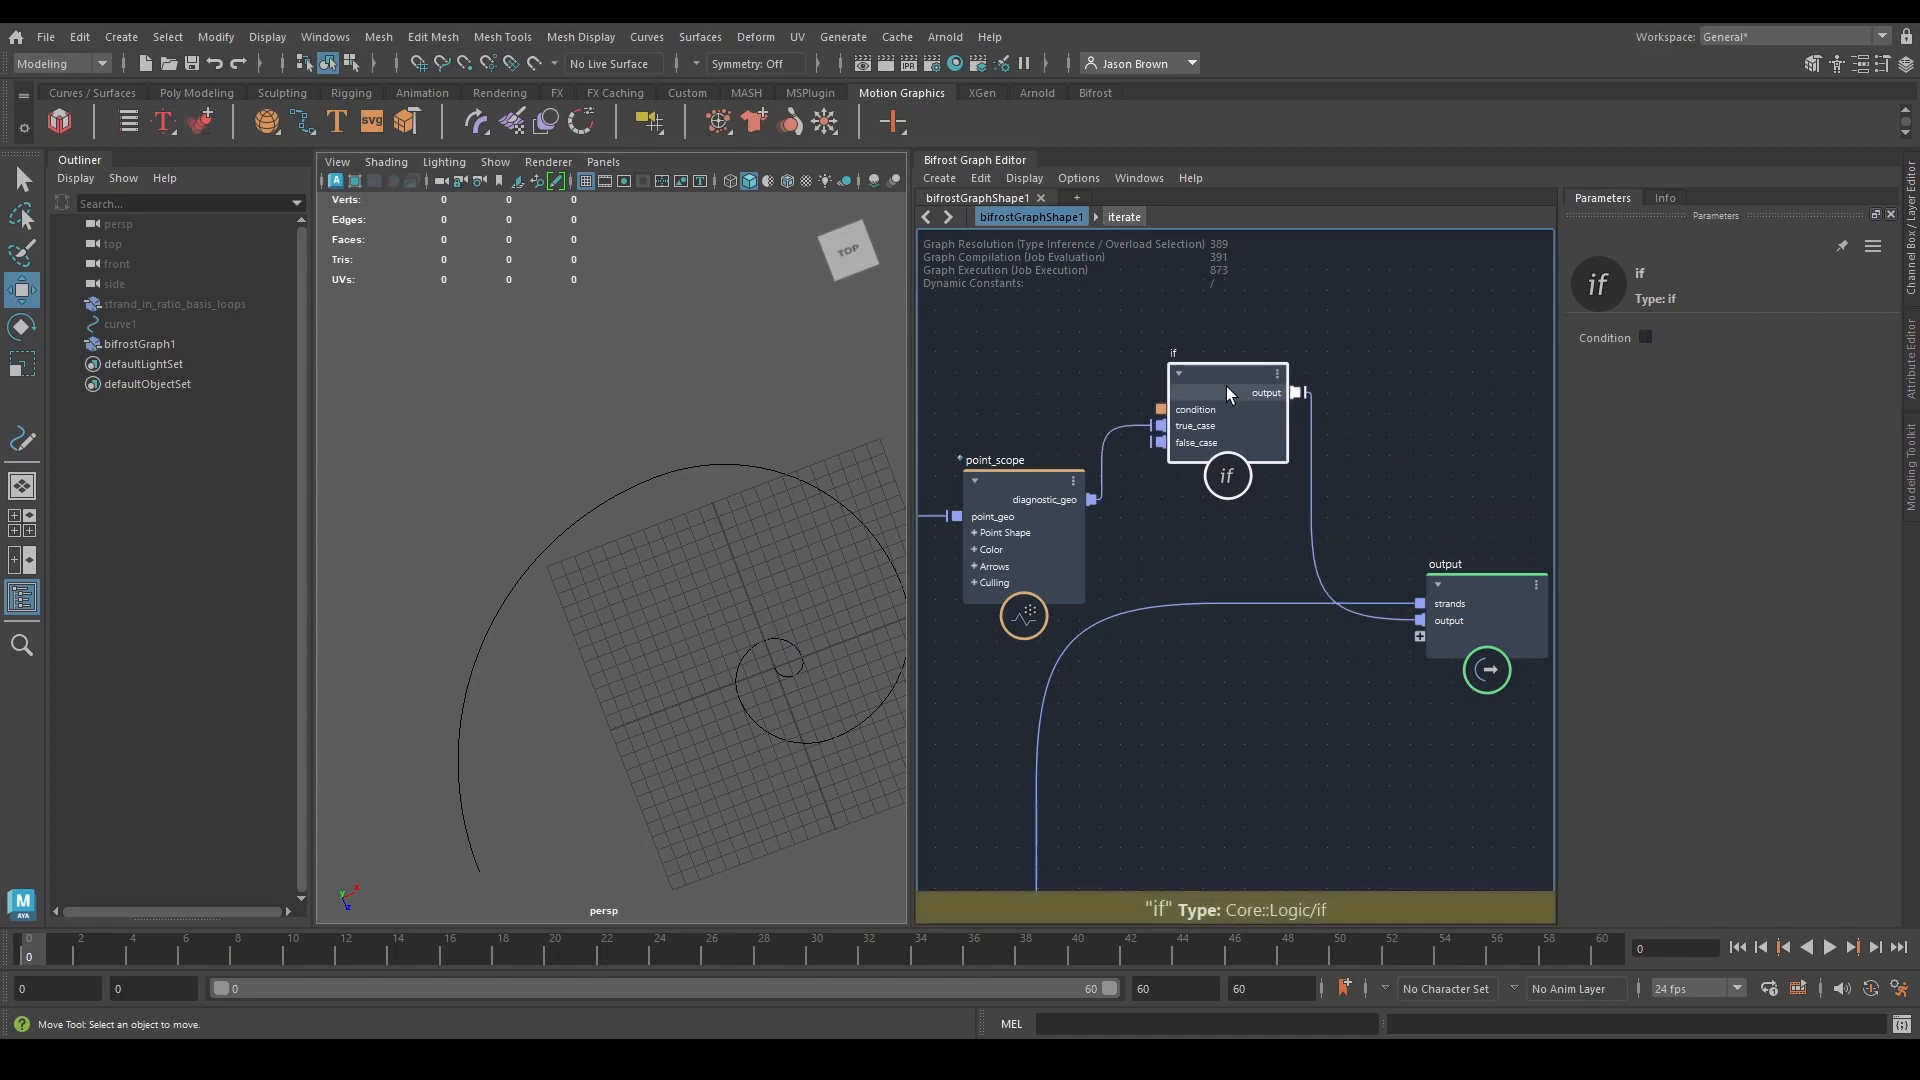
pyautogui.moveTo(1015, 539); pyautogui.dragTo(1054, 405)
pyautogui.scroll(-2, 1362, 530)
pyautogui.moveTo(1420, 501); pyautogui.dragTo(1441, 534)
pyautogui.keyDown('alt'); pyautogui.moveTo(1250, 400); pyautogui.dragTo(1324, 507, button='middle'); pyautogui.keyUp('alt')
pyautogui.click(1298, 398)
pyautogui.click(1647, 336)
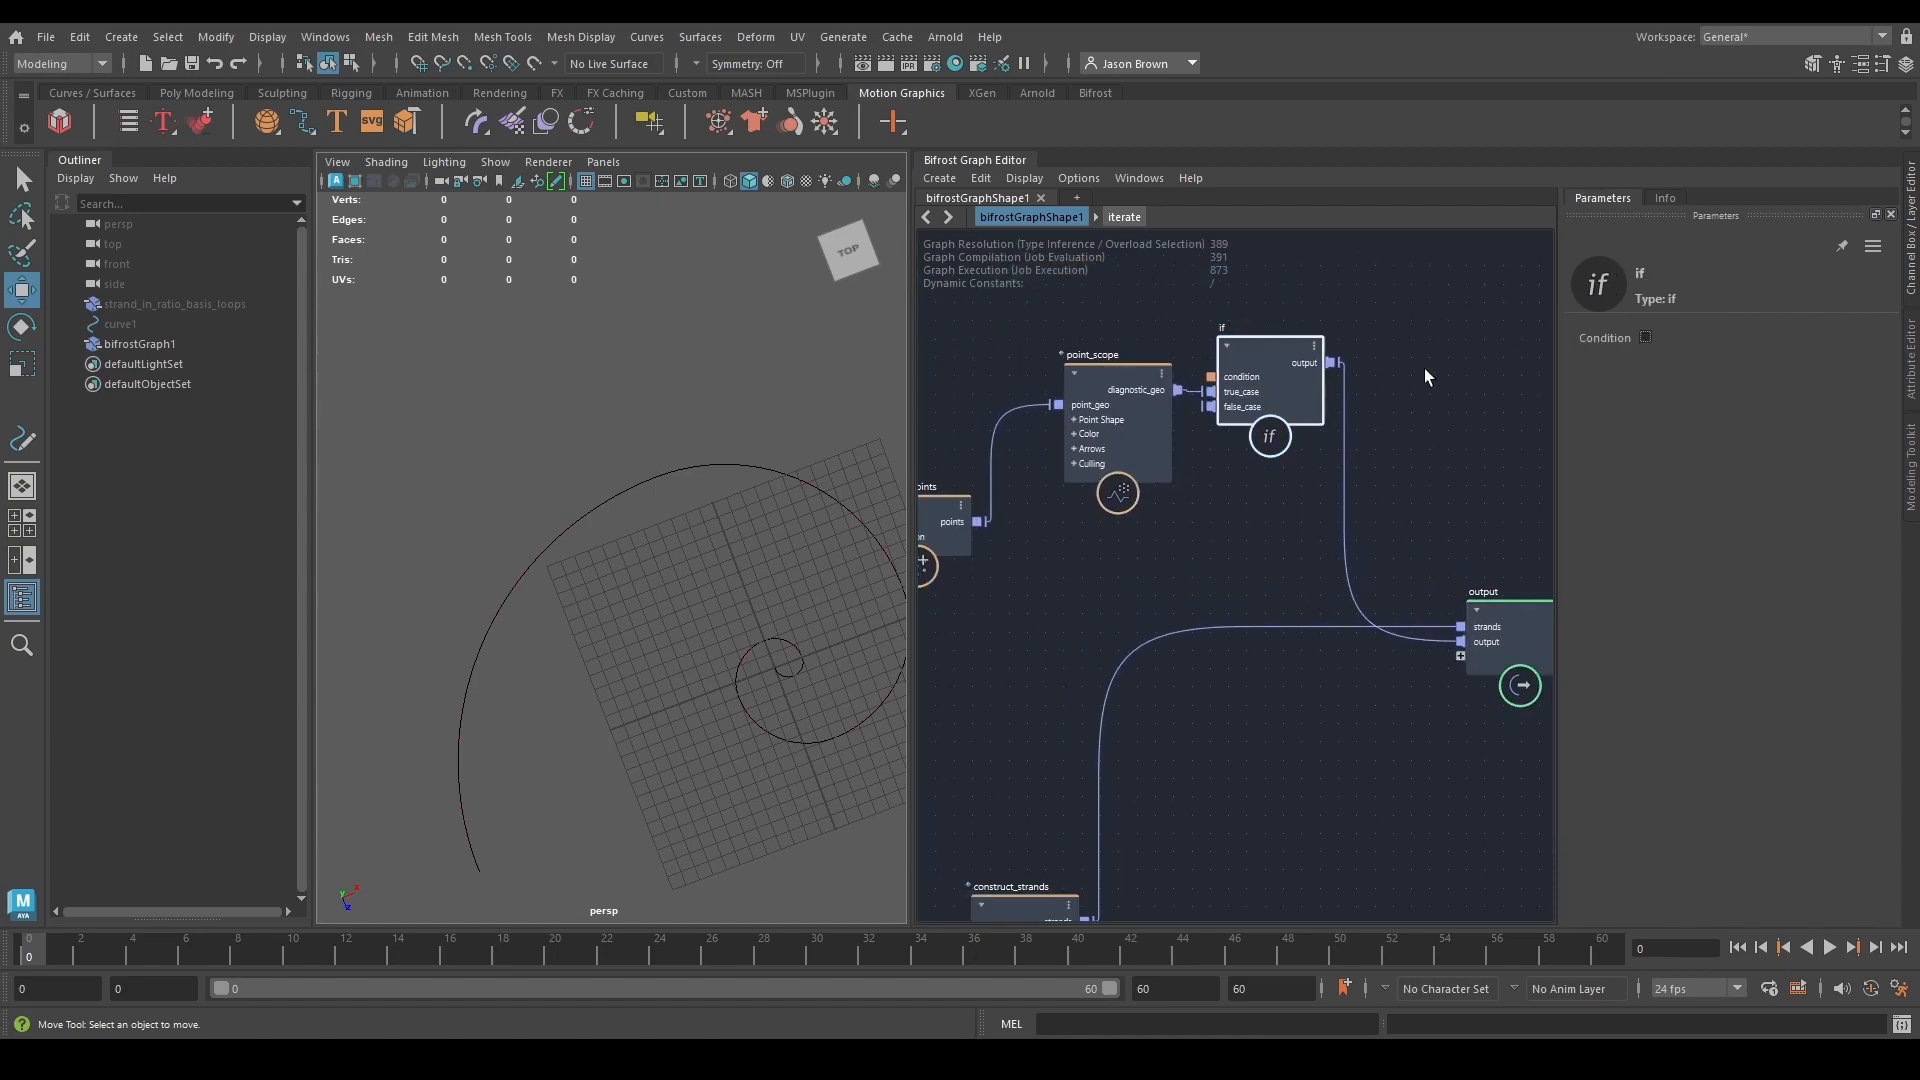
# Switch to the PowerPoint presentation and examine the strand nodes on the Fibonacci Spiral strands slide.
pyautogui.keyDown('alt'); pyautogui.moveTo(777, 792); pyautogui.dragTo(772, 651); pyautogui.keyUp('alt')
pyautogui.keyDown('alt'); pyautogui.moveTo(789, 557); pyautogui.dragTo(676, 621, button='right'); pyautogui.keyUp('alt')
pyautogui.keyDown('alt'); pyautogui.moveTo(677, 621); pyautogui.dragTo(703, 656); pyautogui.keyUp('alt')
pyautogui.keyDown('alt'); pyautogui.moveTo(703, 656); pyautogui.dragTo(715, 596, button='middle'); pyautogui.keyUp('alt')
pyautogui.keyDown('alt'); pyautogui.moveTo(1263, 808); pyautogui.dragTo(1144, 676, button='middle'); pyautogui.keyUp('alt')
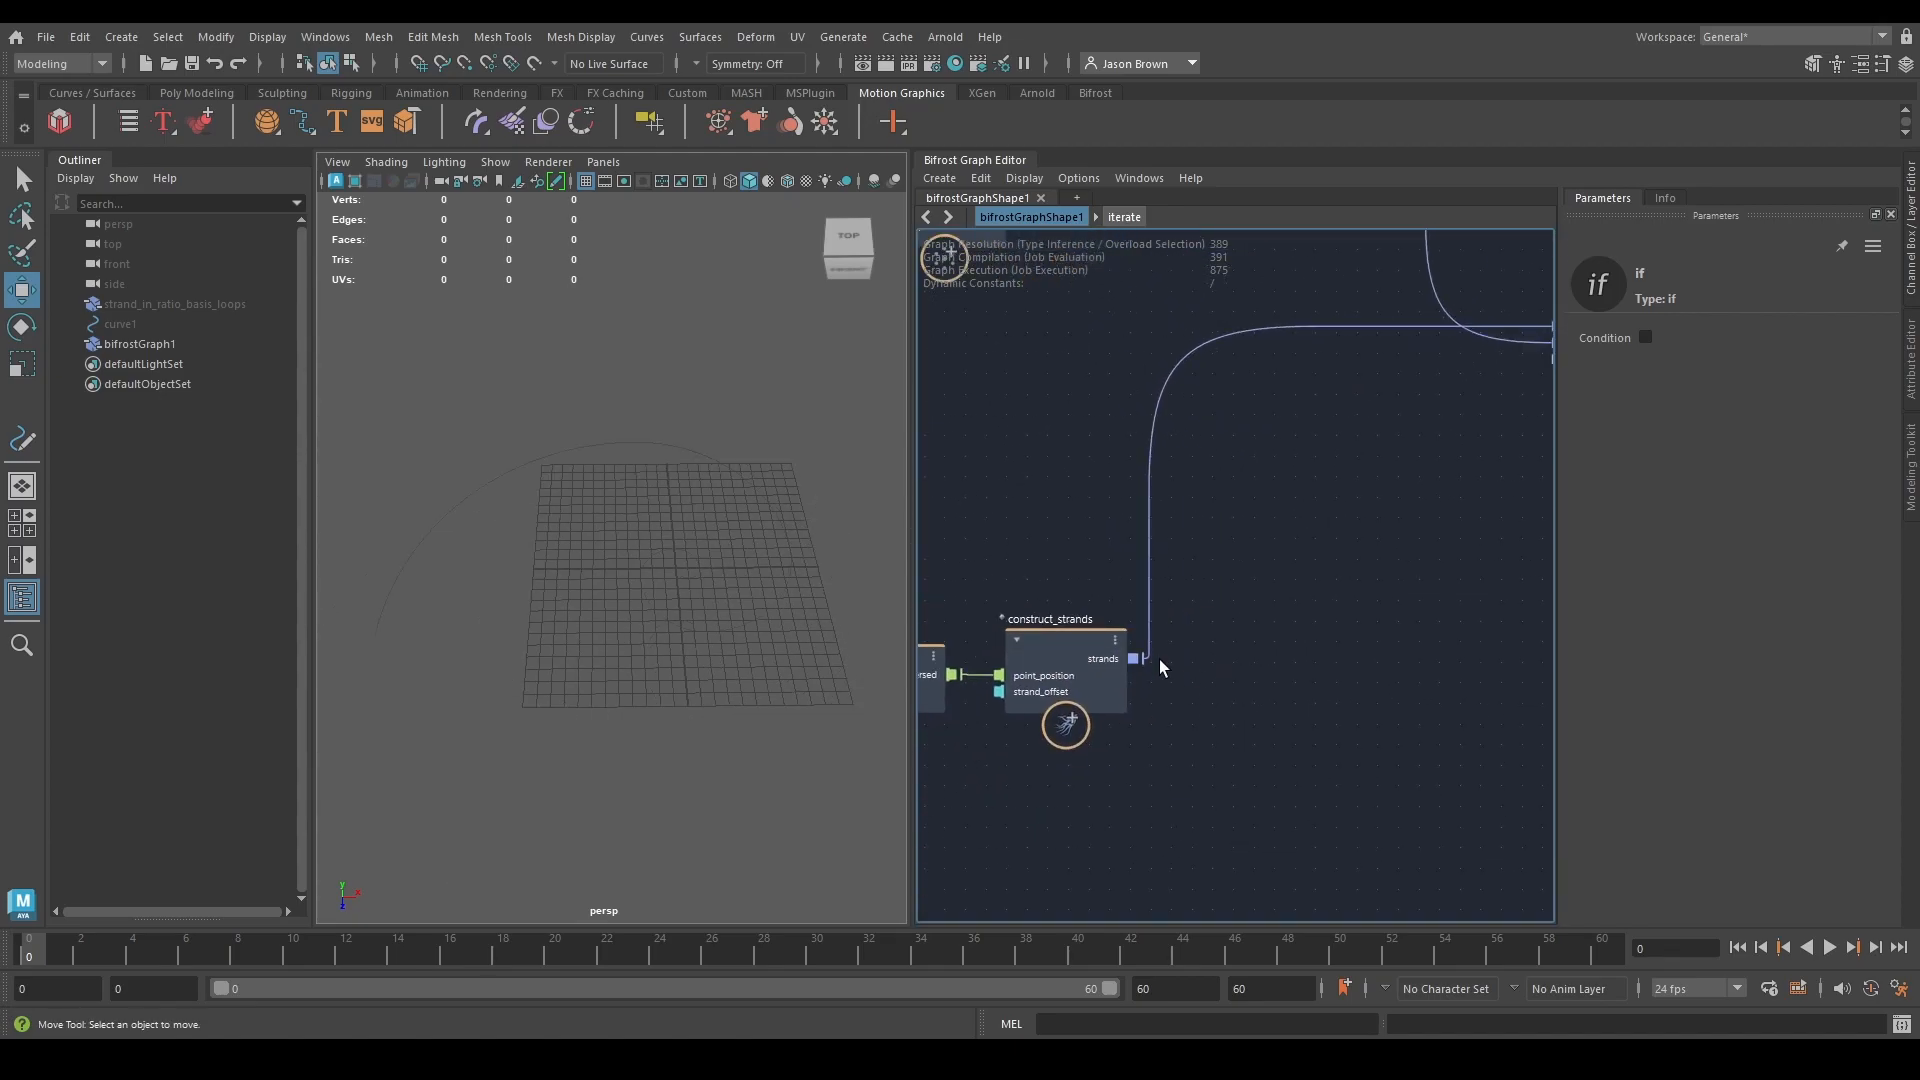
pyautogui.hotkey('alt', 'Tab')
pyautogui.click(1261, 539)
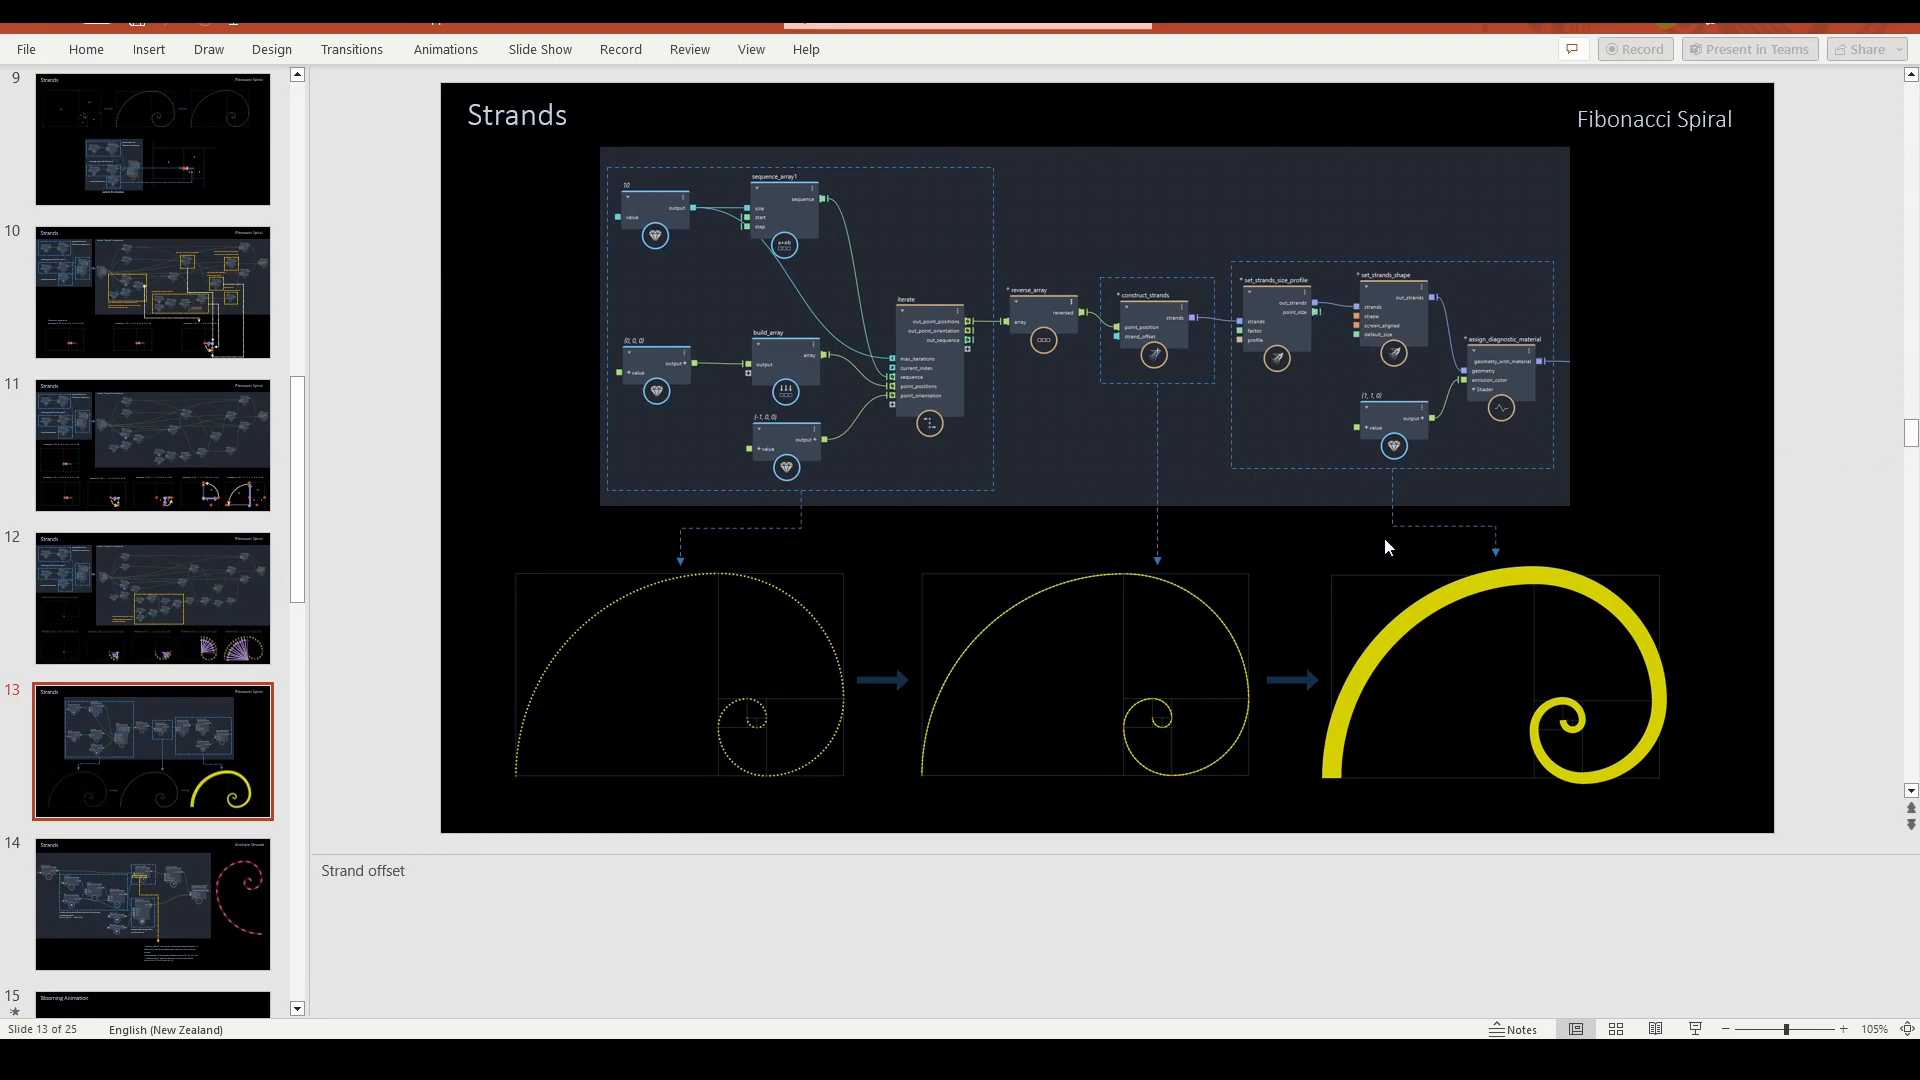
# Switch back to Maya, add a set_strands_size_profile node and connect construct_strands' strands output to its strands port.
pyautogui.hotkey('alt', 'Tab')
pyautogui.press('Tab')
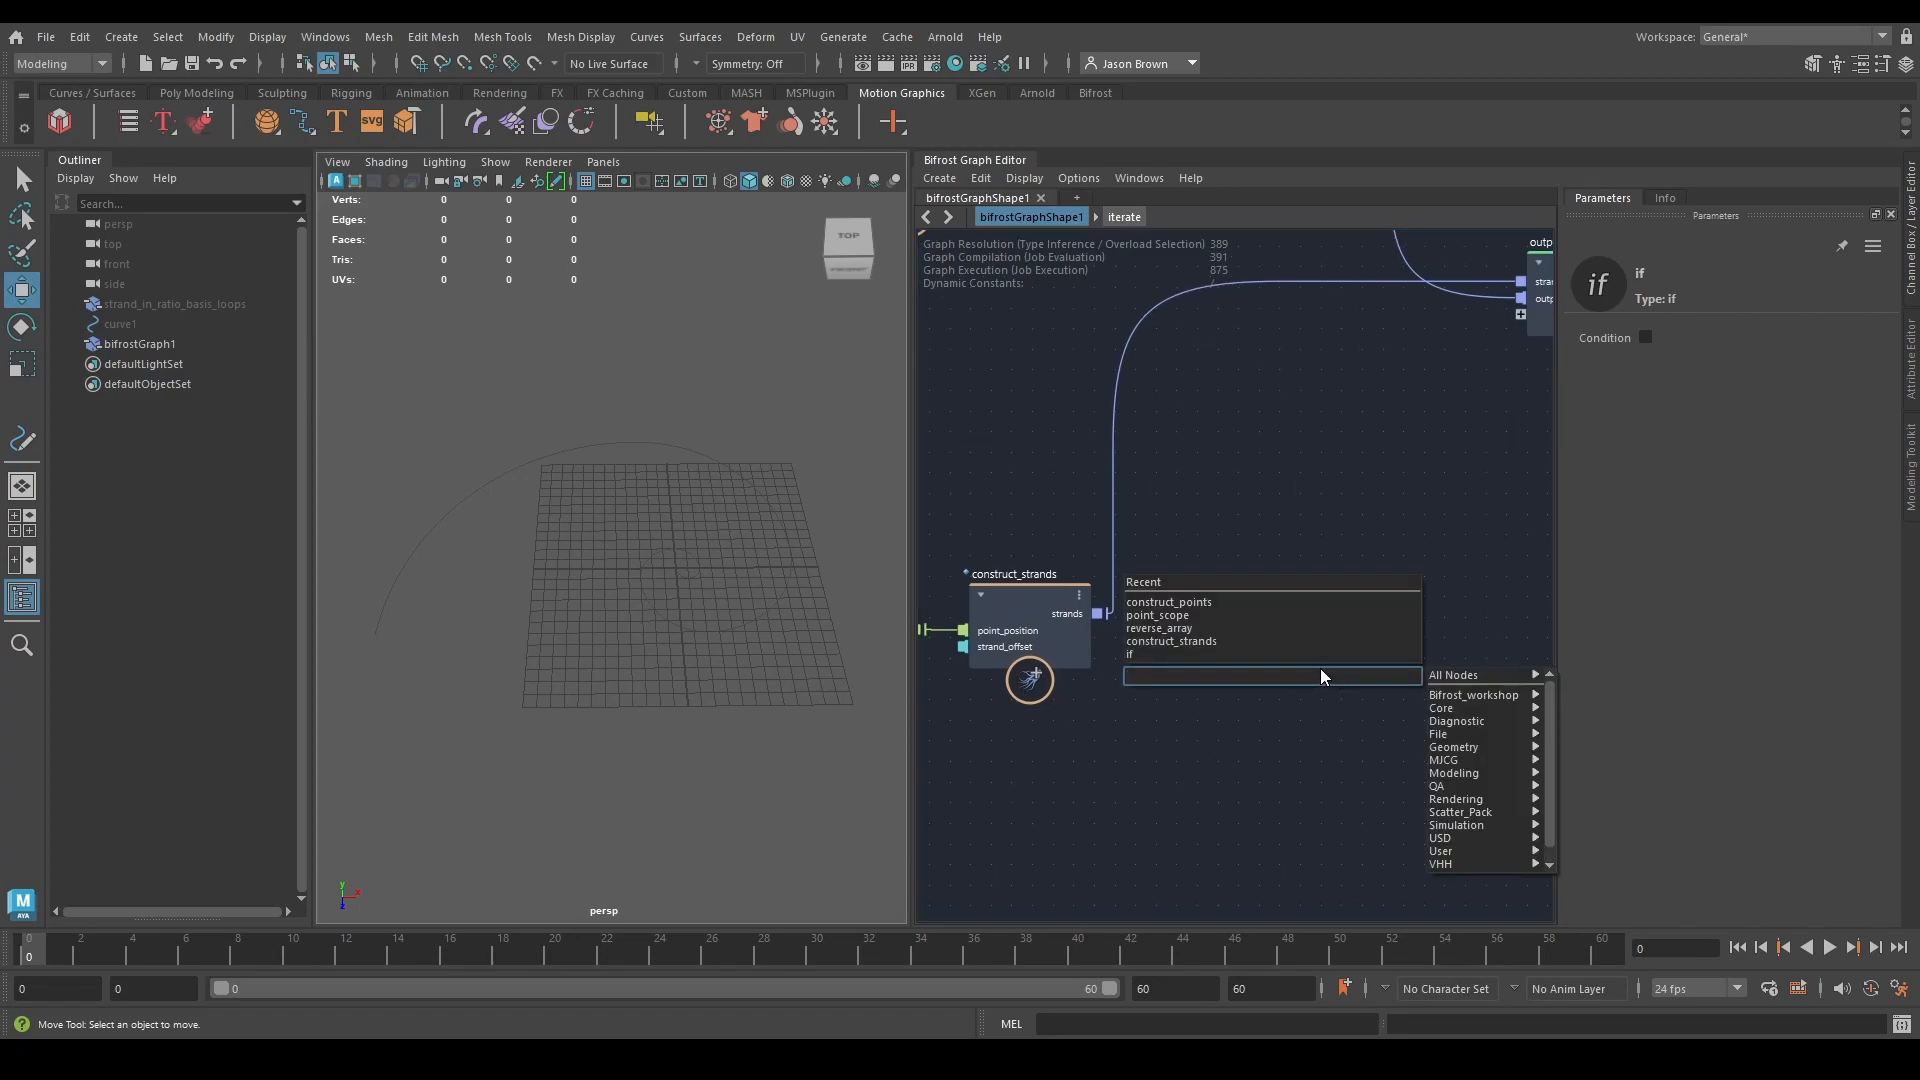
pyautogui.write('setstr')
pyautogui.press('Down')
pyautogui.press('Down')
pyautogui.press('Down')
pyautogui.press('Down')
pyautogui.press('Down')
pyautogui.press('Down')
pyautogui.press('Down')
pyautogui.press('Return')
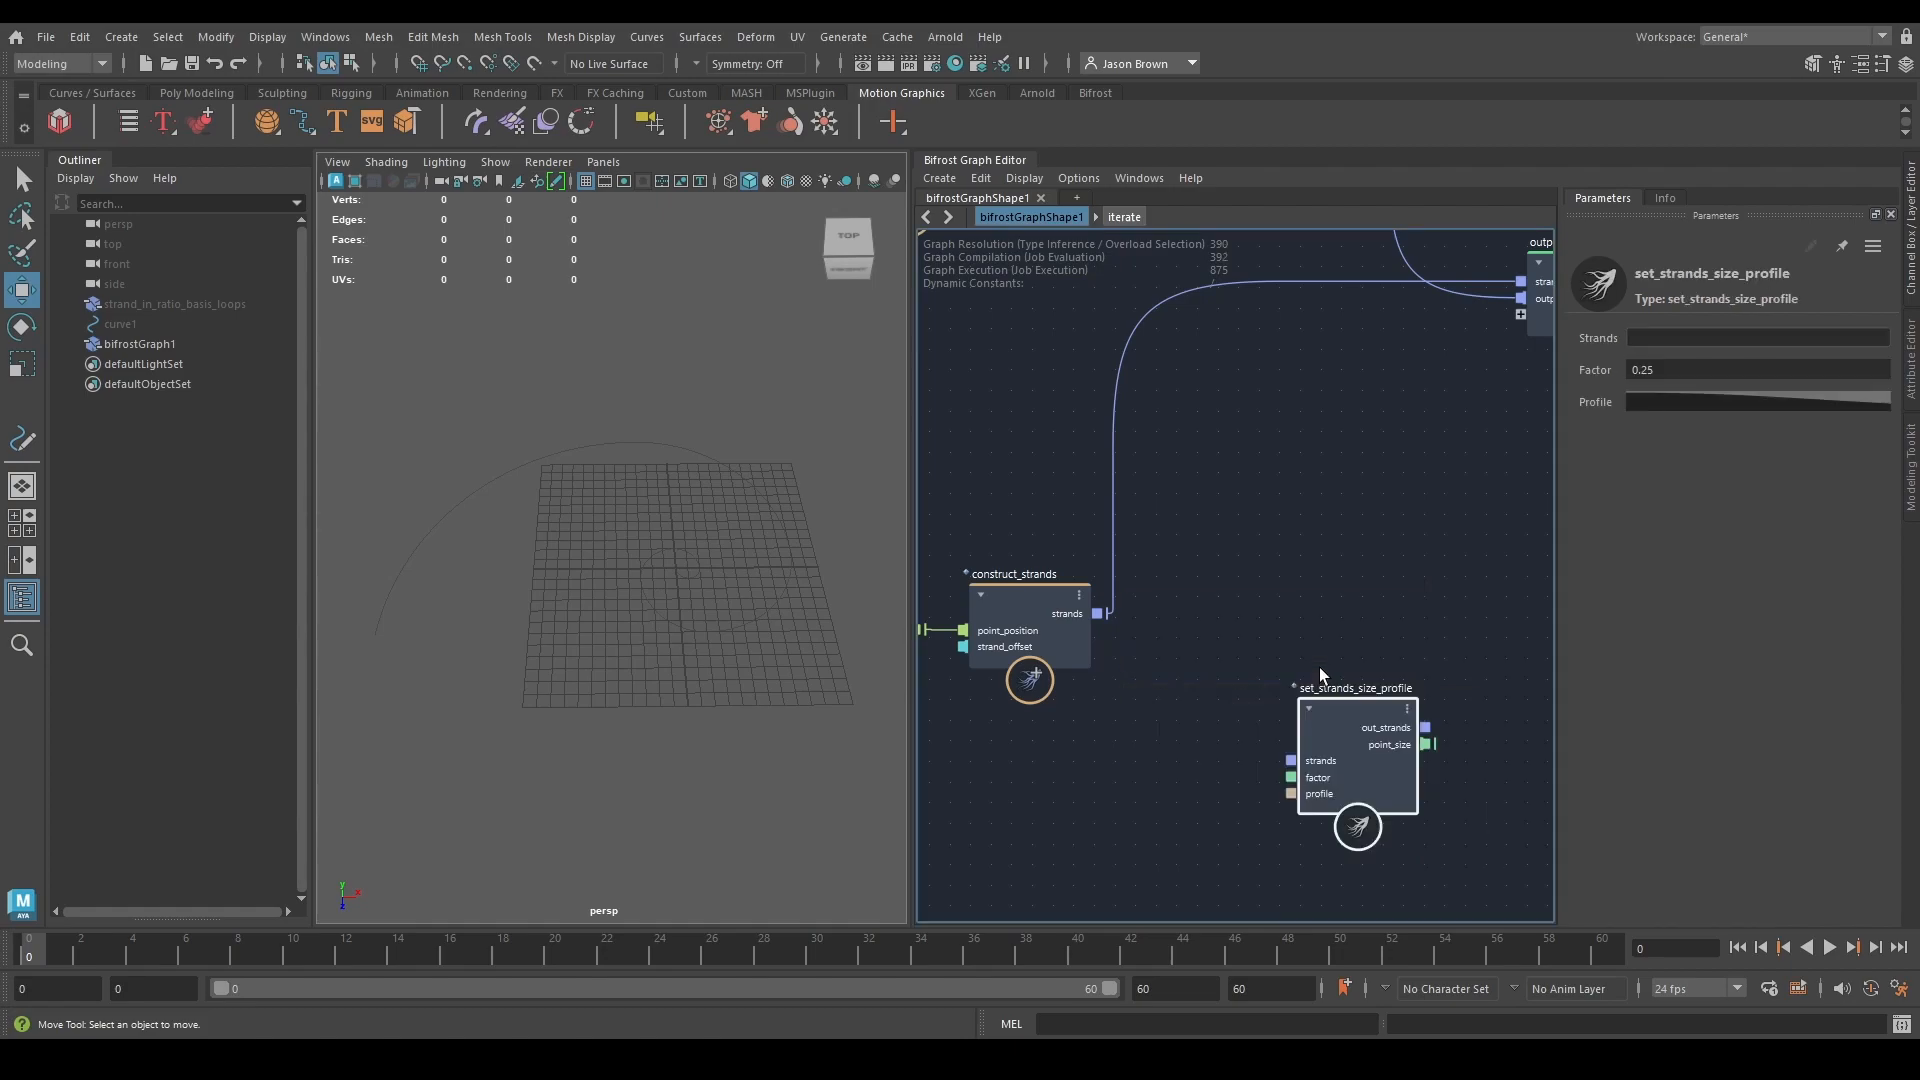
pyautogui.moveTo(1354, 746); pyautogui.dragTo(1221, 638)
pyautogui.moveTo(1097, 613); pyautogui.dragTo(1160, 652)
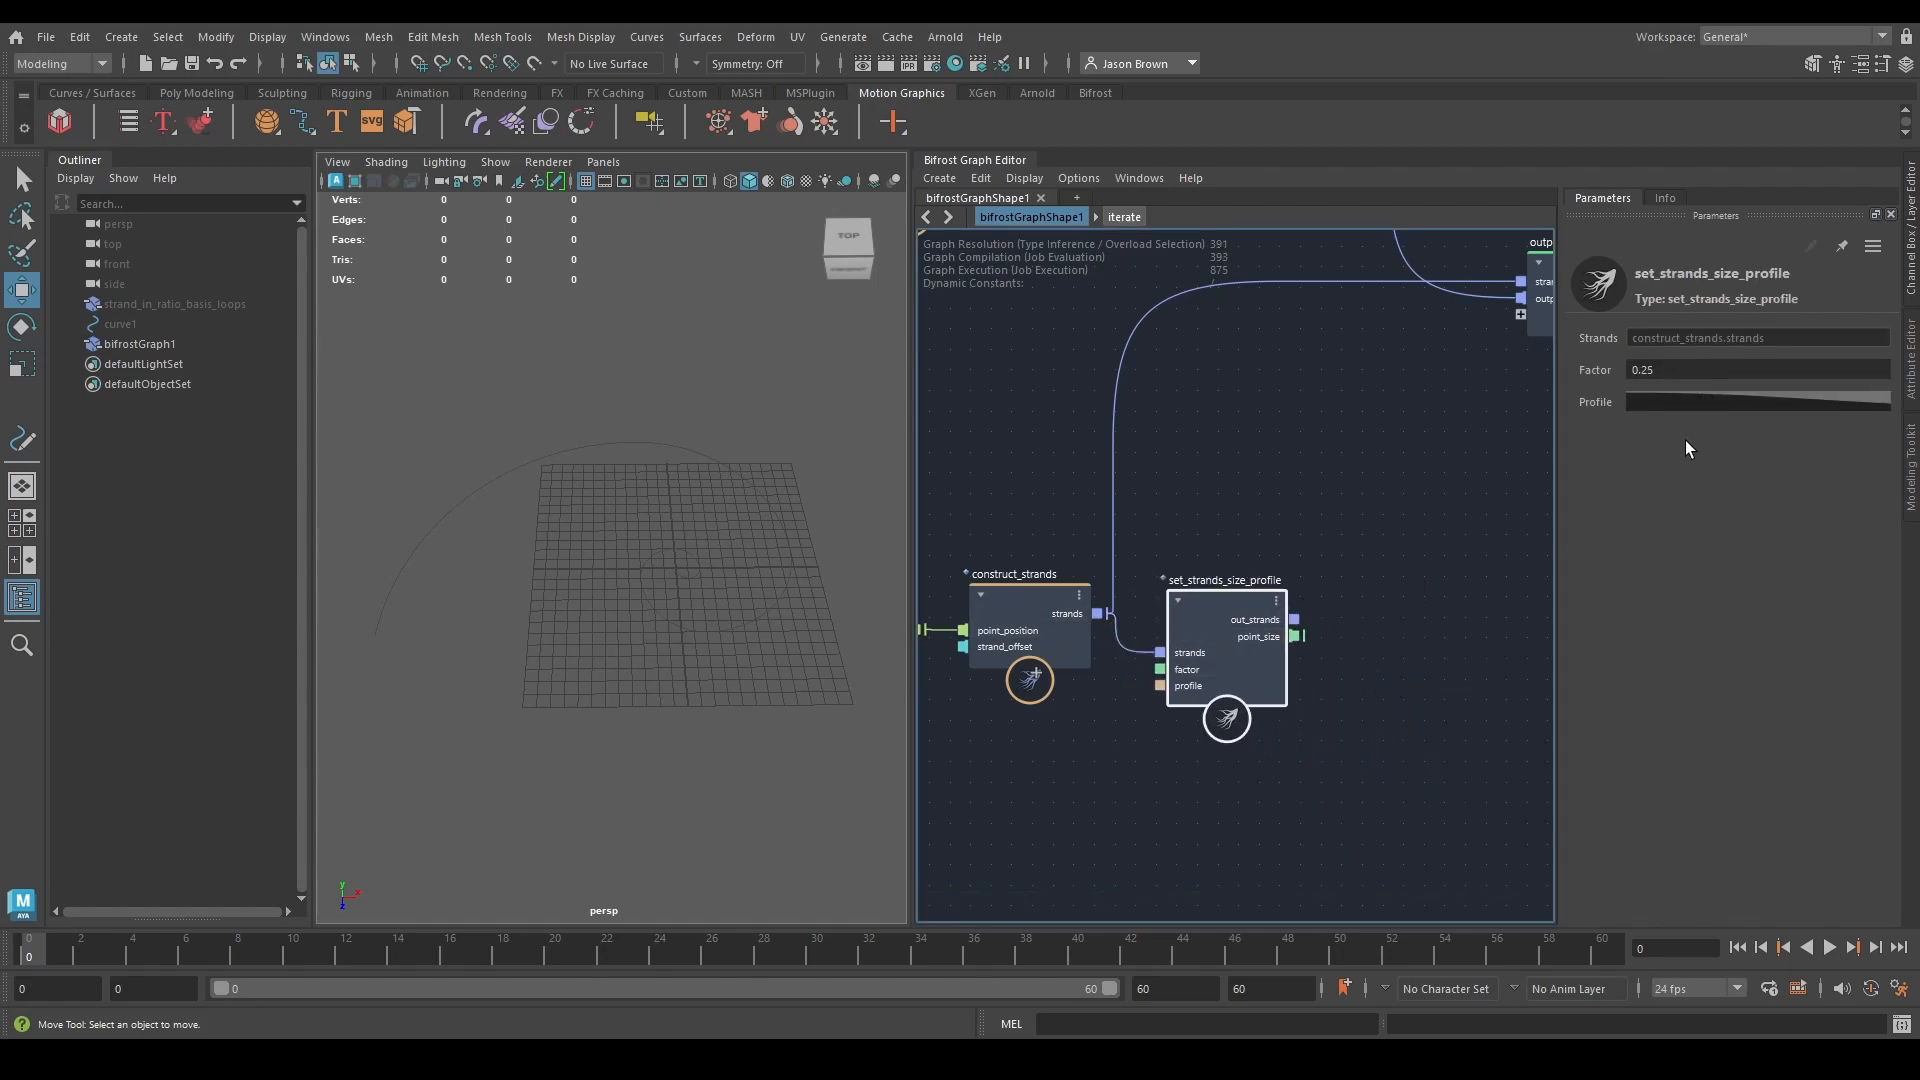
# Add a set_strands_shape node after set_strands_size_profile and connect out_strands to its strands port.
pyautogui.moveTo(1325, 548); pyautogui.dragTo(1277, 553, button='middle')
pyautogui.moveTo(1162, 638); pyautogui.dragTo(1330, 621)
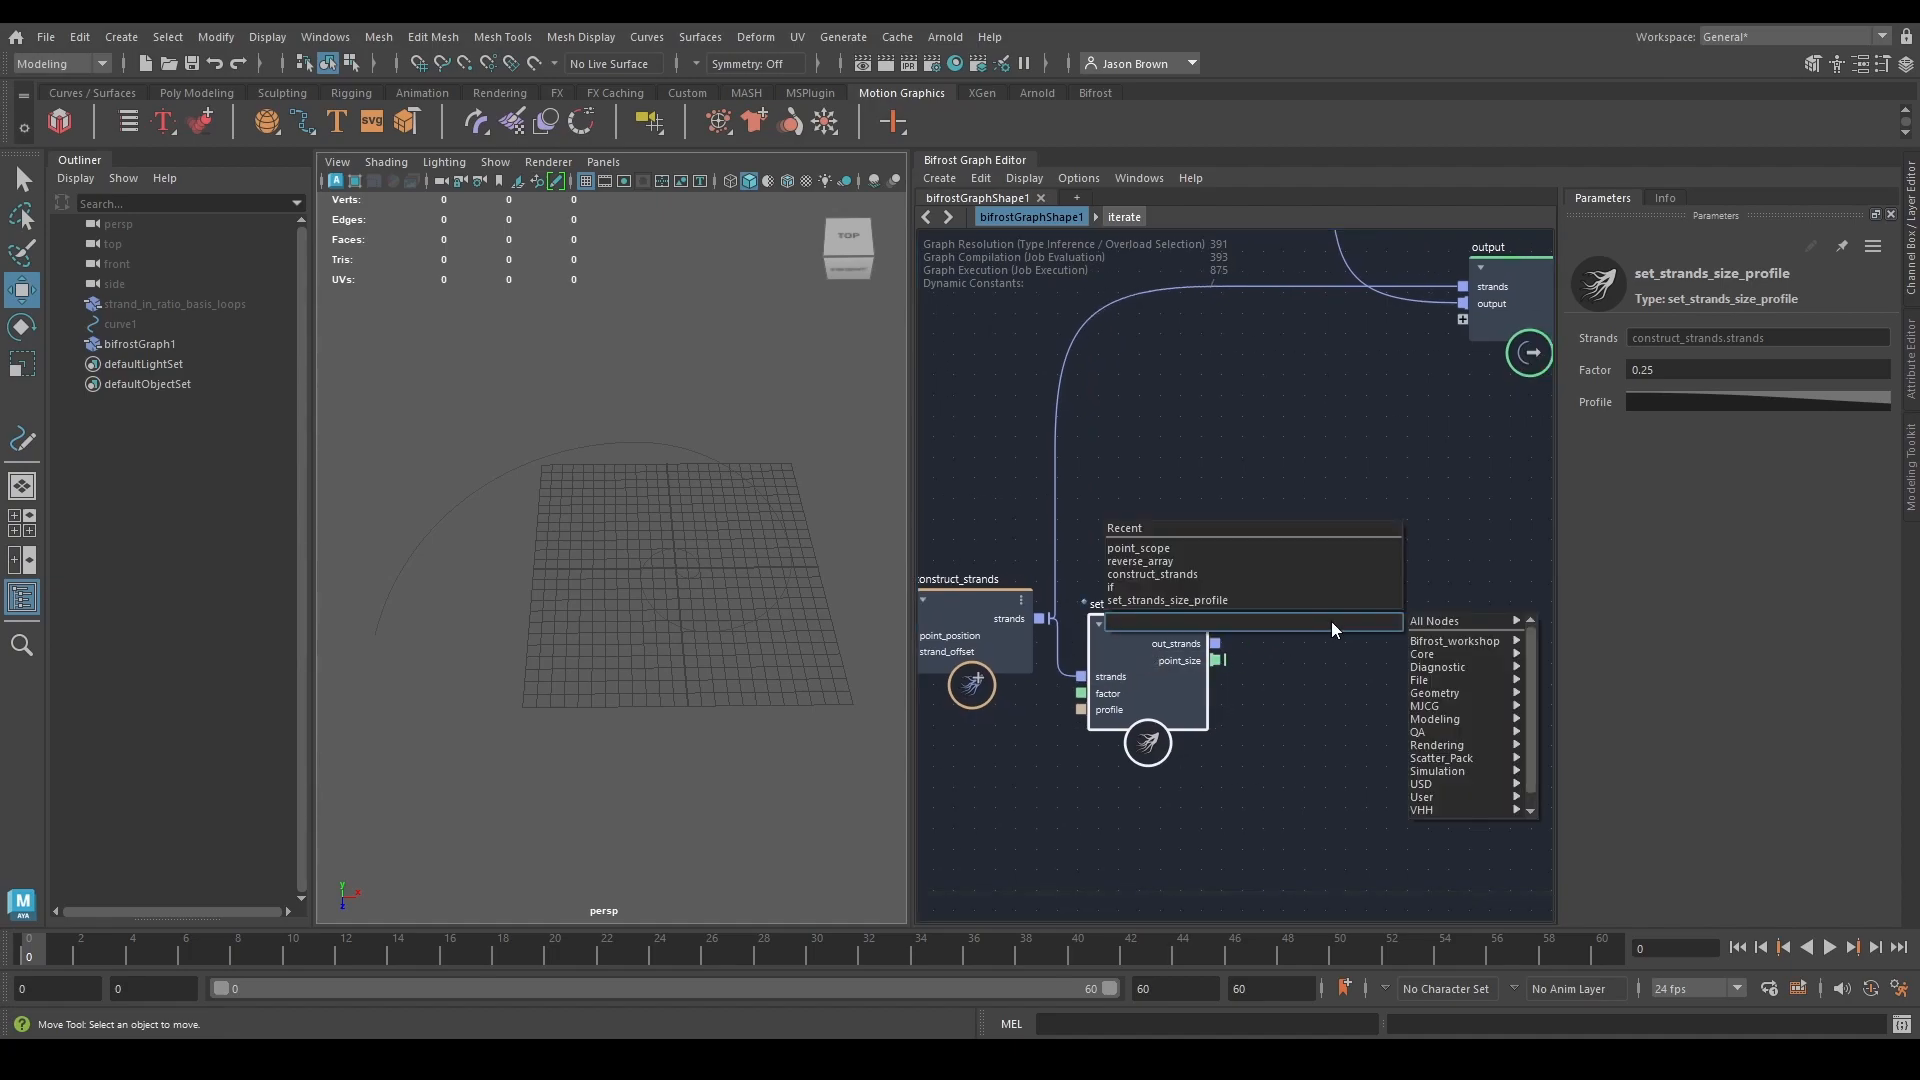
pyautogui.write('sssh')
pyautogui.press('Down')
pyautogui.press('Return')
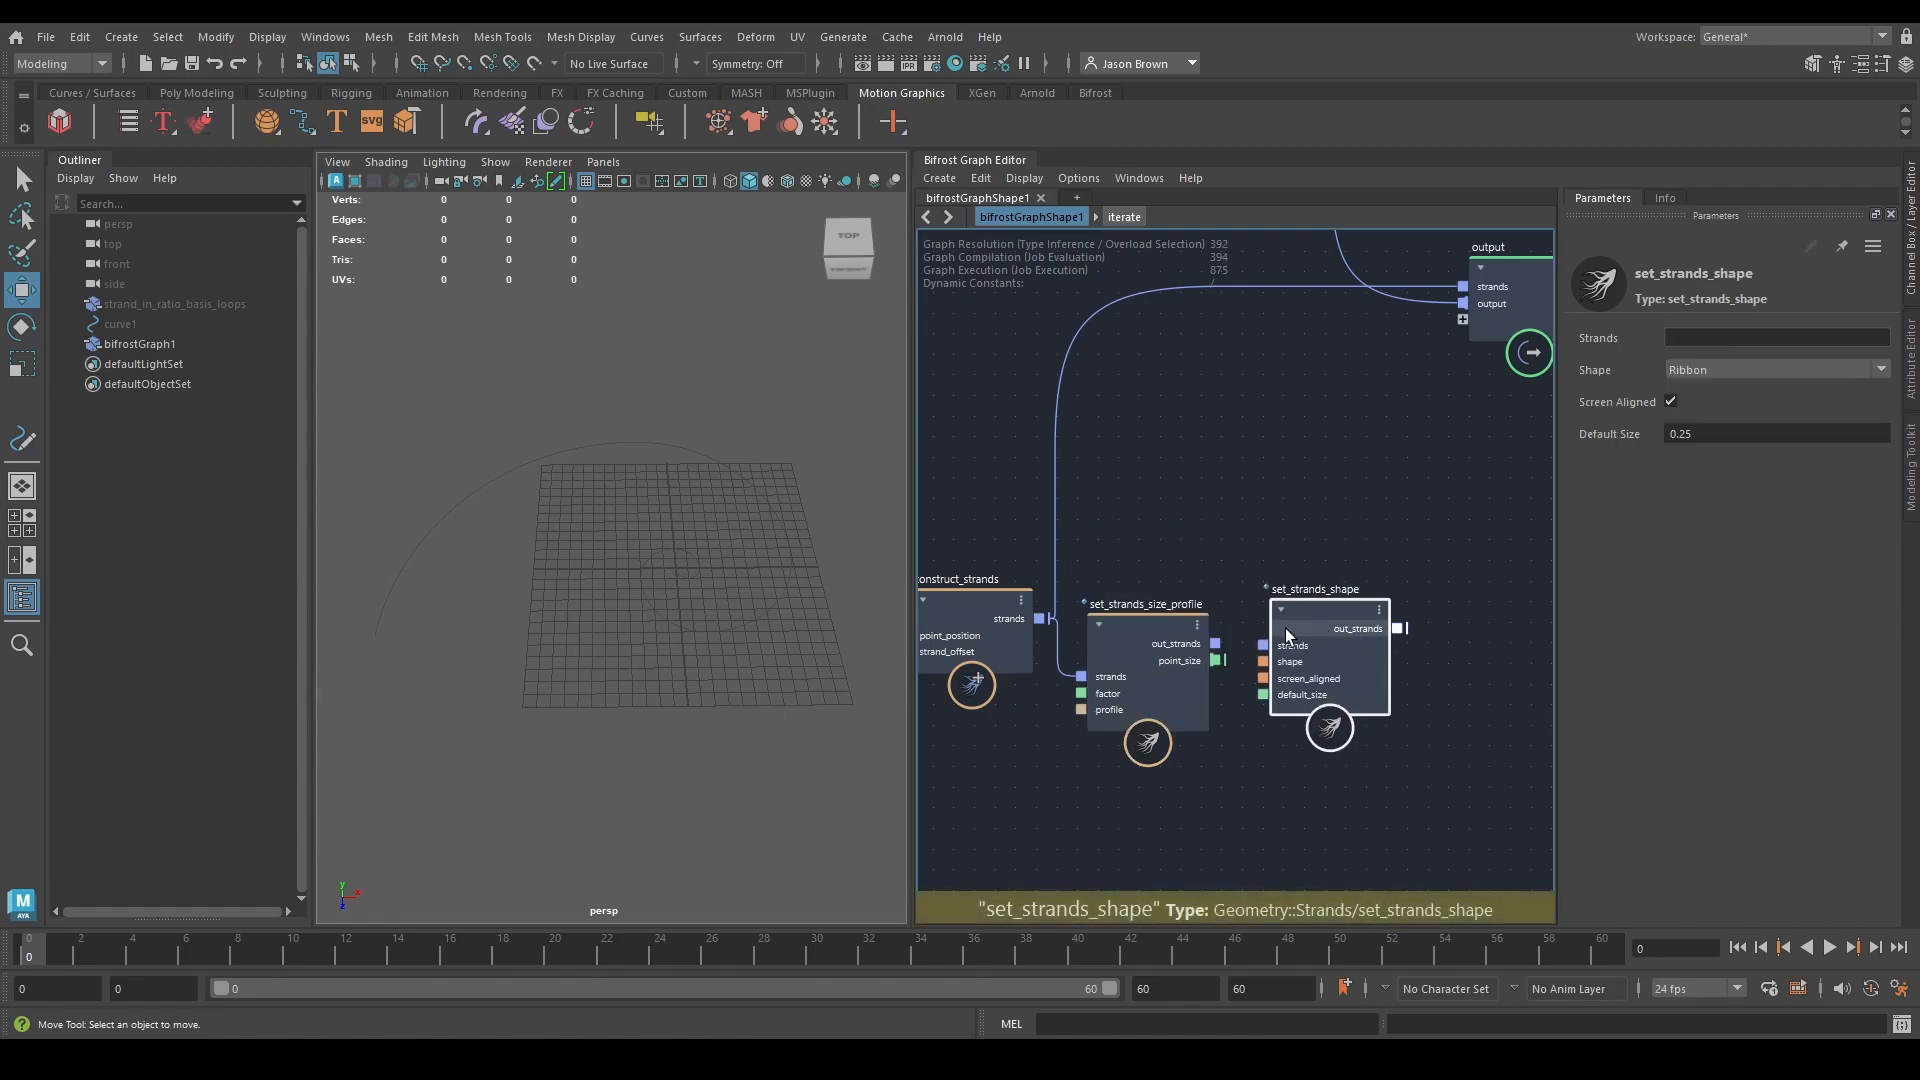
pyautogui.moveTo(1215, 643); pyautogui.dragTo(1263, 645)
# Add an assign_diagnostic_material node and connect set_strands_shape's out_strands to its geometry port.
pyautogui.moveTo(1463, 519); pyautogui.dragTo(1269, 570, button='middle')
pyautogui.press('Tab')
pyautogui.write('ass')
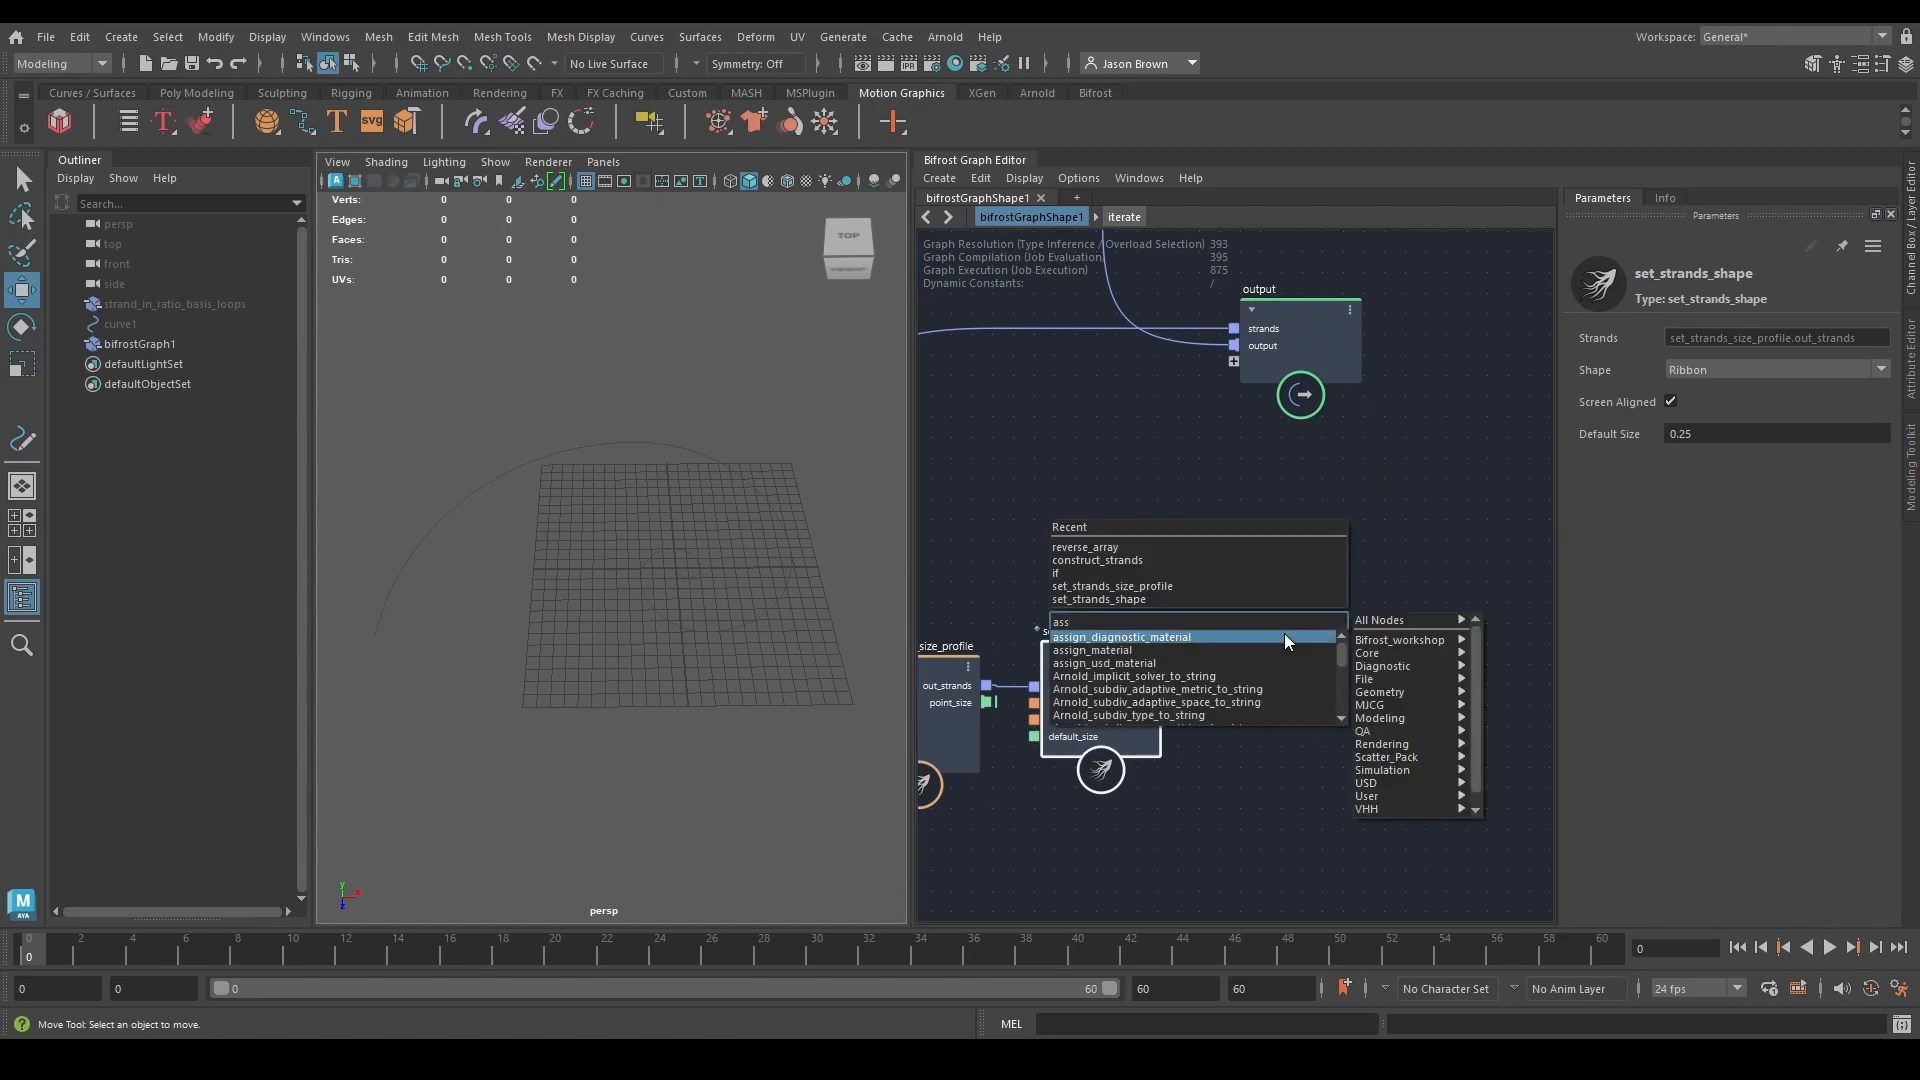
pyautogui.click(1288, 639)
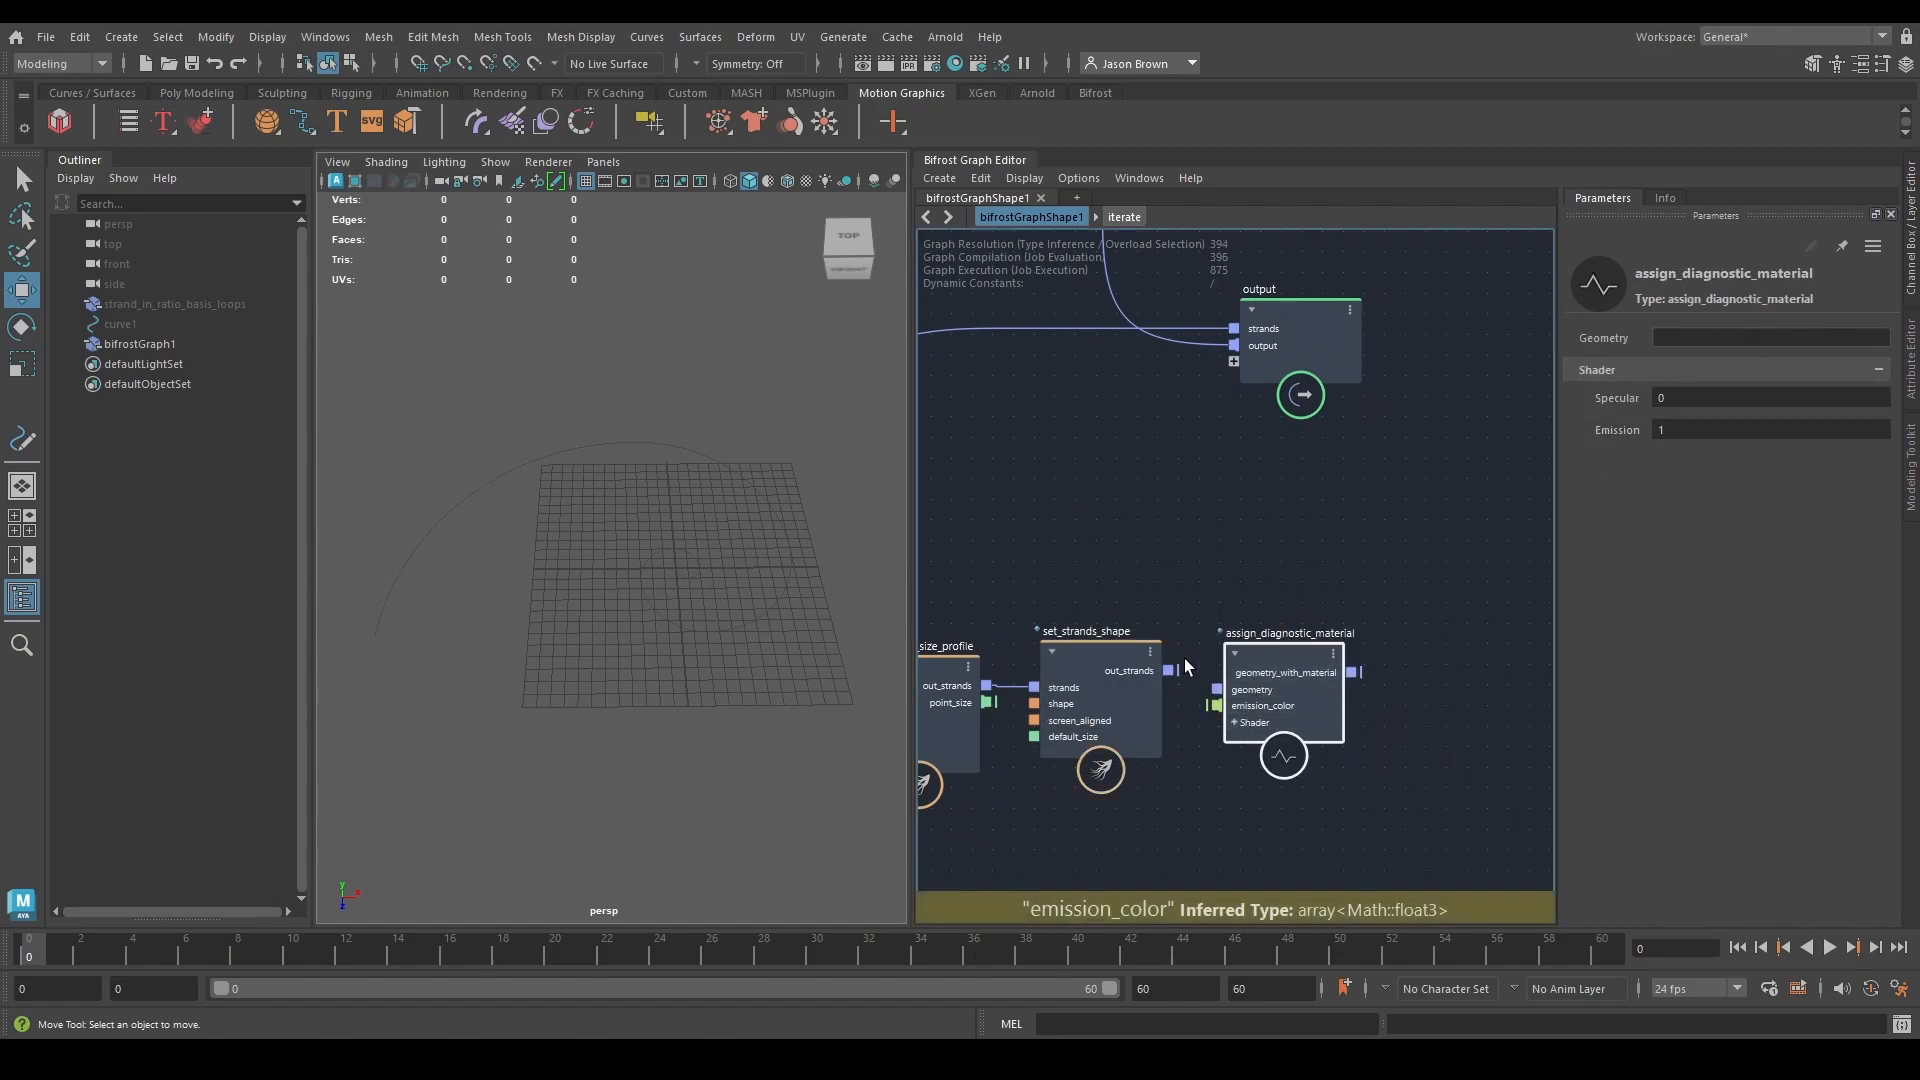
pyautogui.moveTo(1168, 670); pyautogui.dragTo(1316, 700)
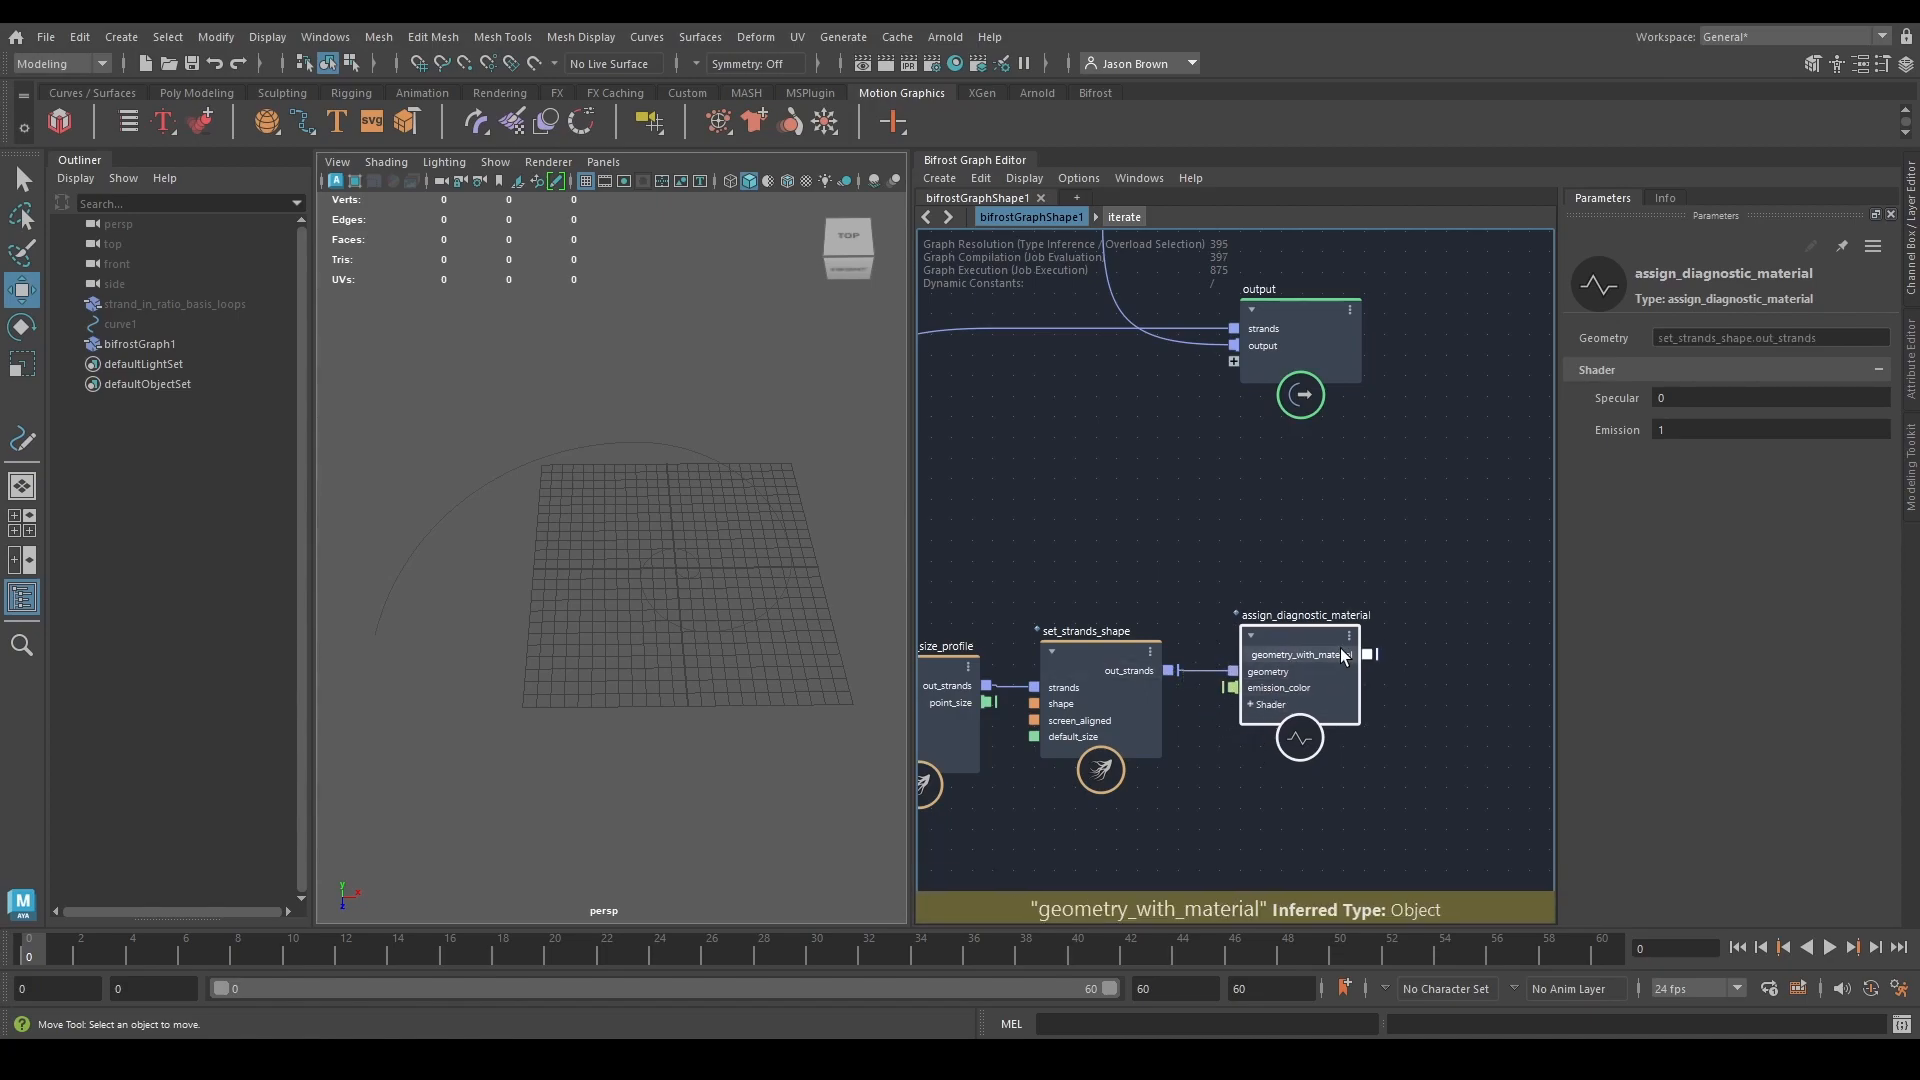
# Set the emission_color port's value type to Math::float3 and its colour to yellow (1, 1, 0).
pyautogui.rightClick(1292, 688)
pyautogui.moveTo(1390, 721)
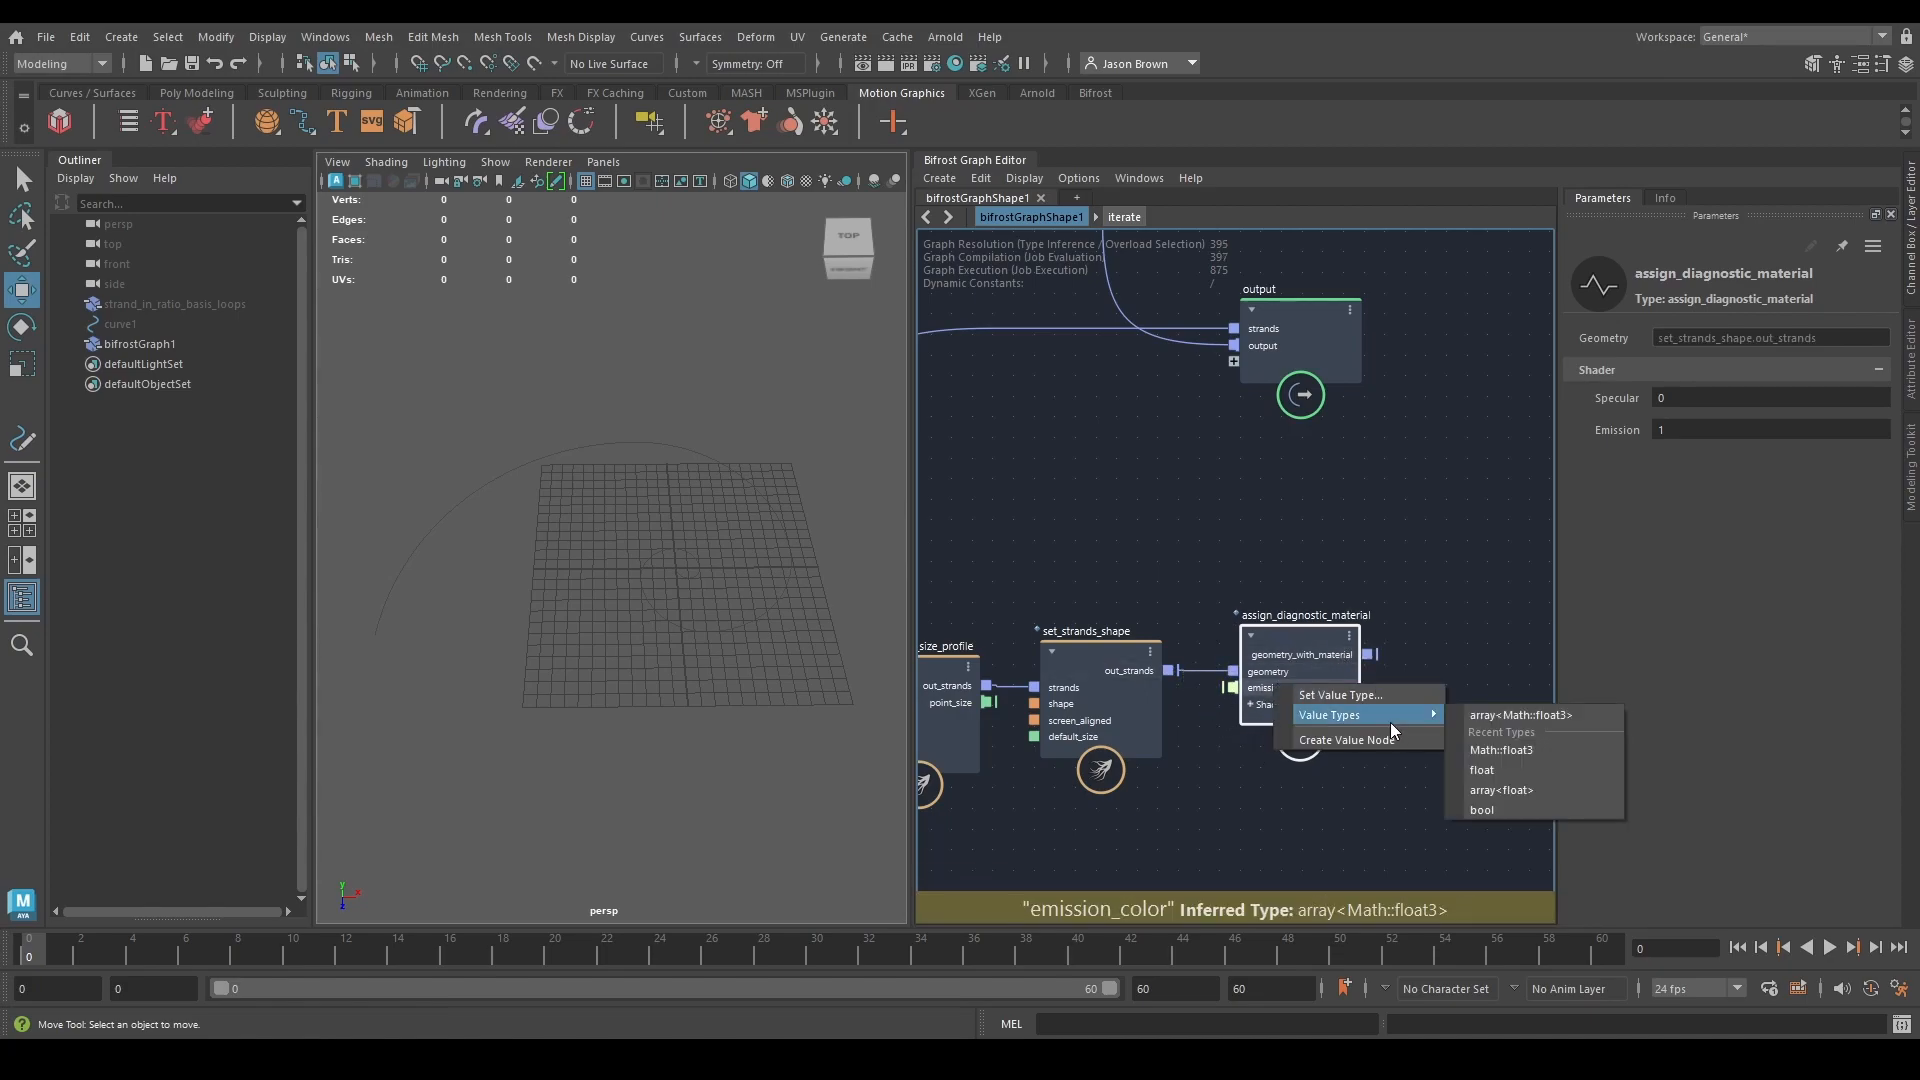
pyautogui.click(1536, 749)
pyautogui.click(1712, 370)
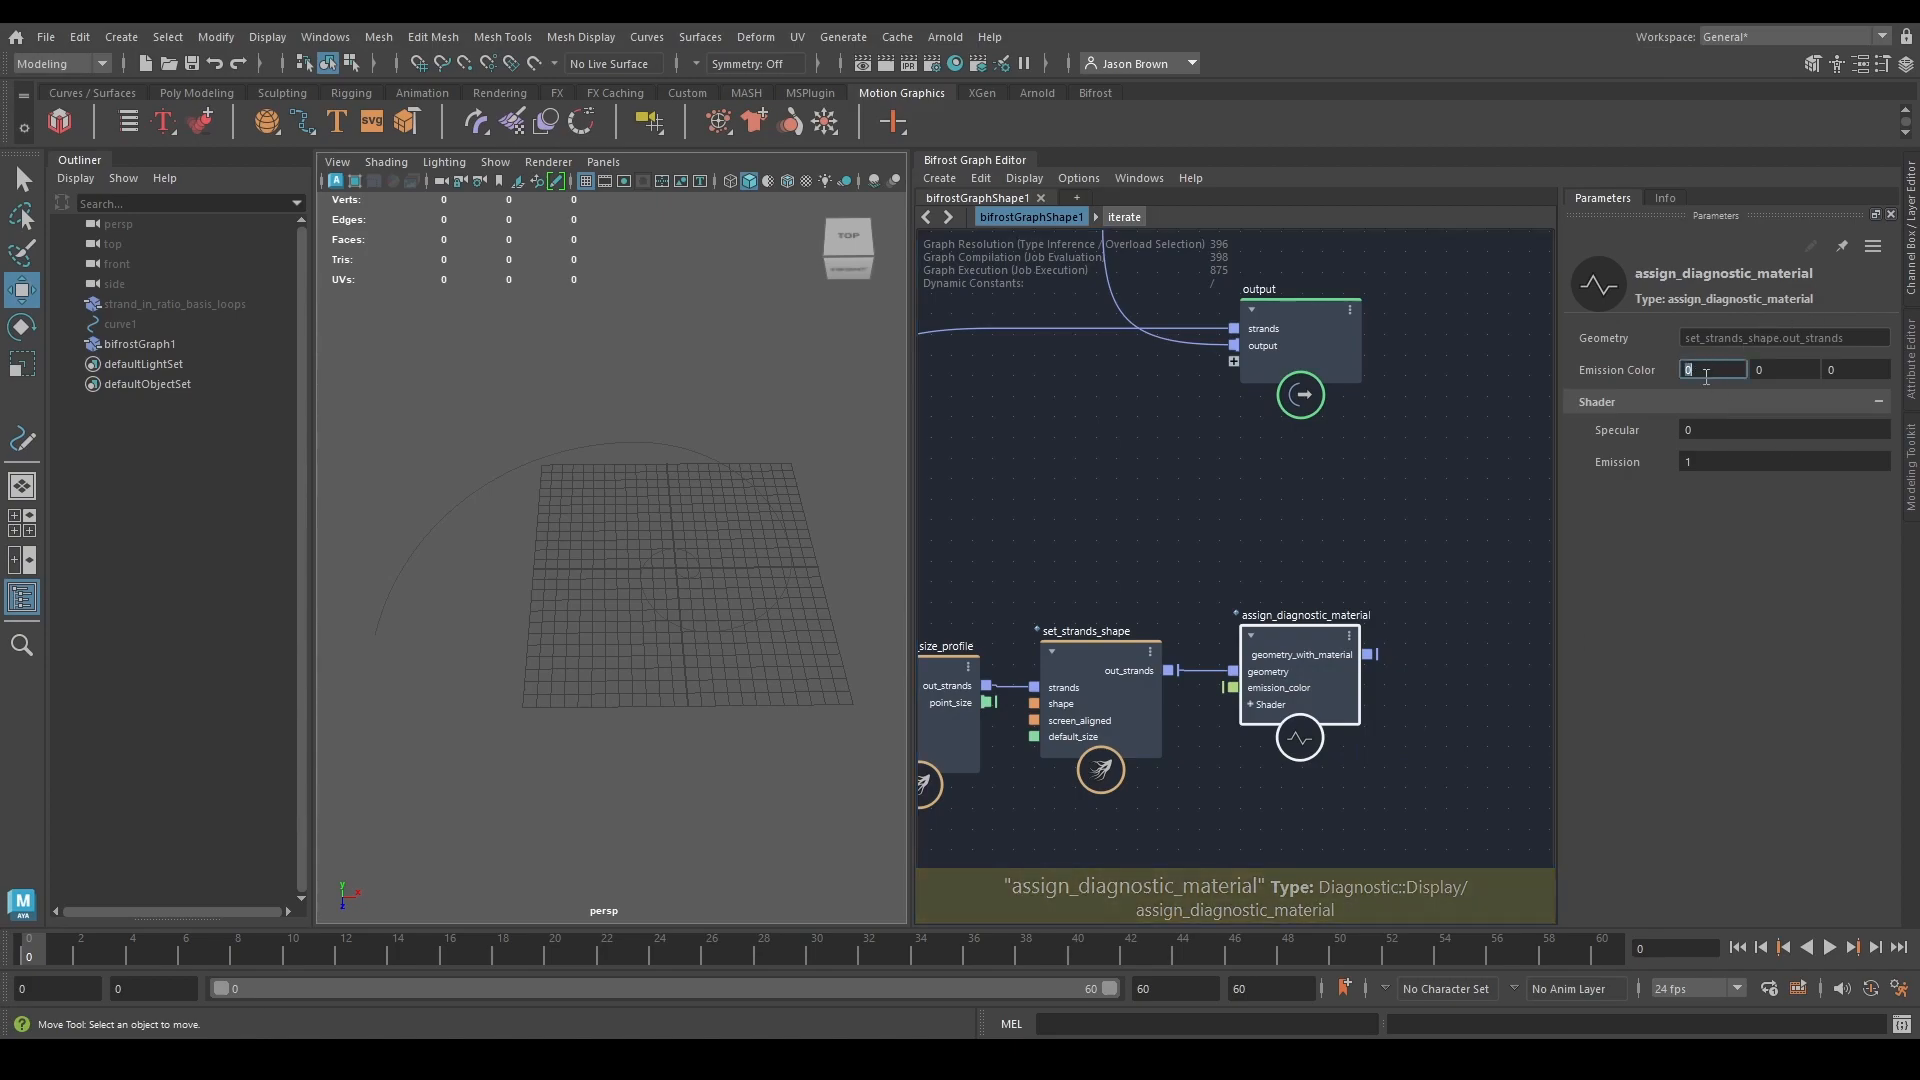
pyautogui.write('1')
pyautogui.press('Tab')
pyautogui.write('1')
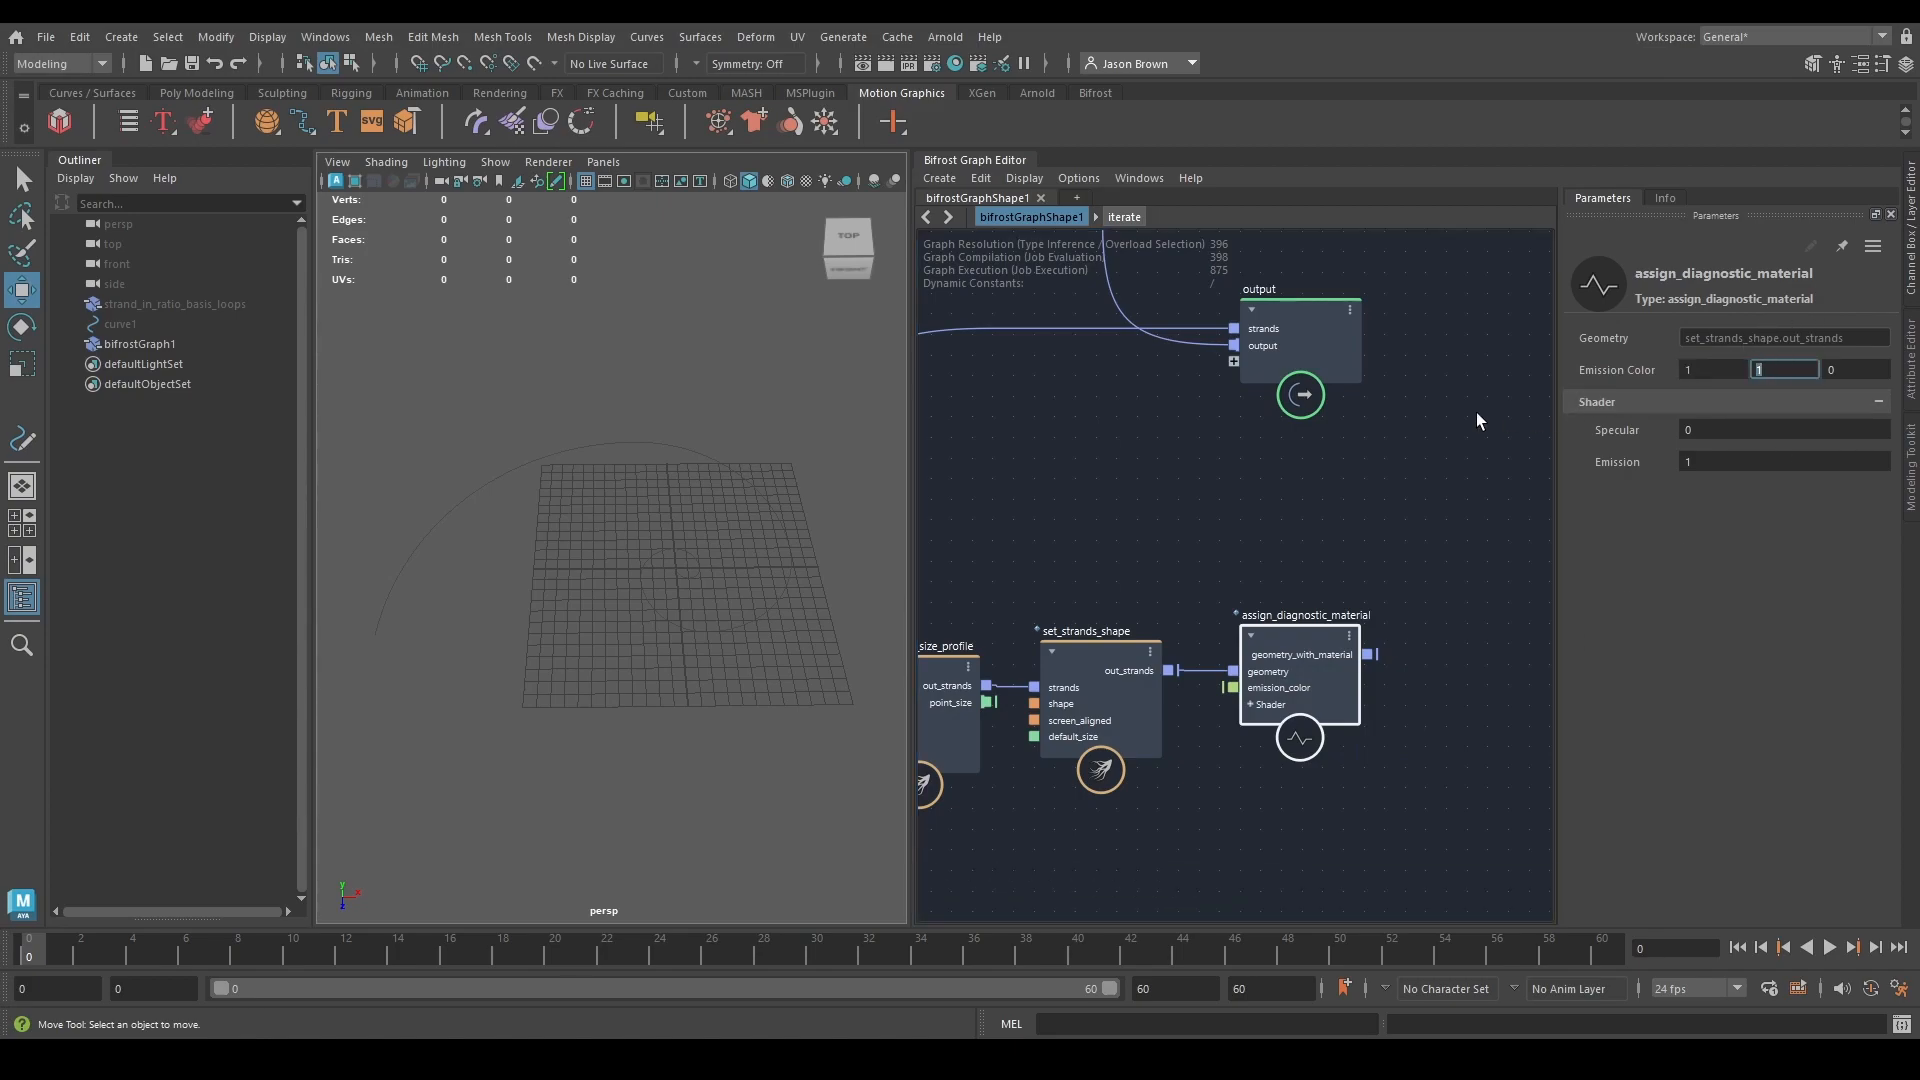
# Move the output node further downstream and connect assign_diagnostic_material's geometry_with_material to its strands port.
pyautogui.moveTo(1487, 416); pyautogui.dragTo(1340, 536, button='middle')
pyautogui.moveTo(1149, 460); pyautogui.dragTo(1426, 480)
pyautogui.moveTo(1221, 773); pyautogui.dragTo(1362, 466)
pyautogui.moveTo(733, 548)
pyautogui.keyDown('alt'); pyautogui.mouseDown()
pyautogui.moveTo(737, 608)
pyautogui.moveTo(706, 600)
pyautogui.moveTo(742, 585)
pyautogui.mouseUp(); pyautogui.keyUp('alt')
pyautogui.moveTo(1082, 660); pyautogui.dragTo(1436, 534, button='middle')
pyautogui.moveTo(1215, 591); pyautogui.dragTo(1233, 624, button='middle')
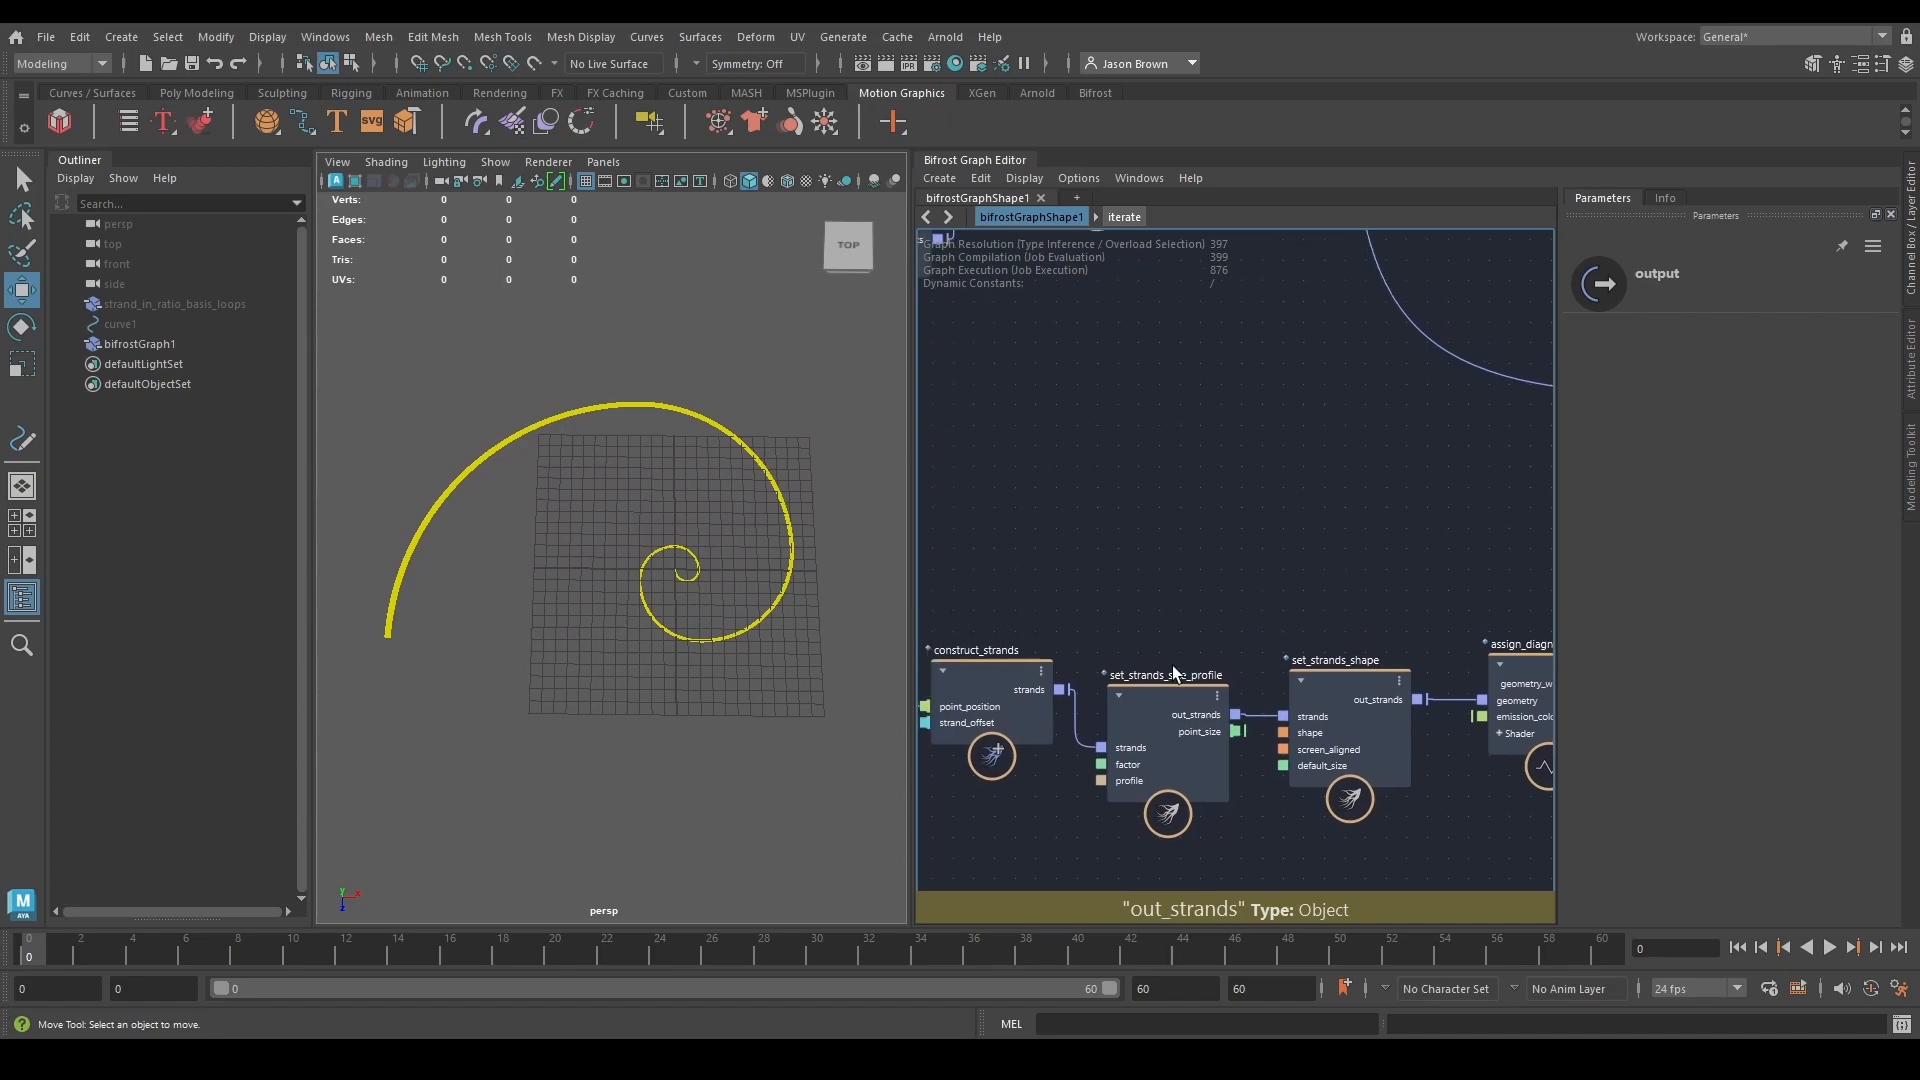
# Adjust the end point of the Profile curve on the set_strands_size_profile node.
pyautogui.click(1168, 704)
pyautogui.click(1678, 402)
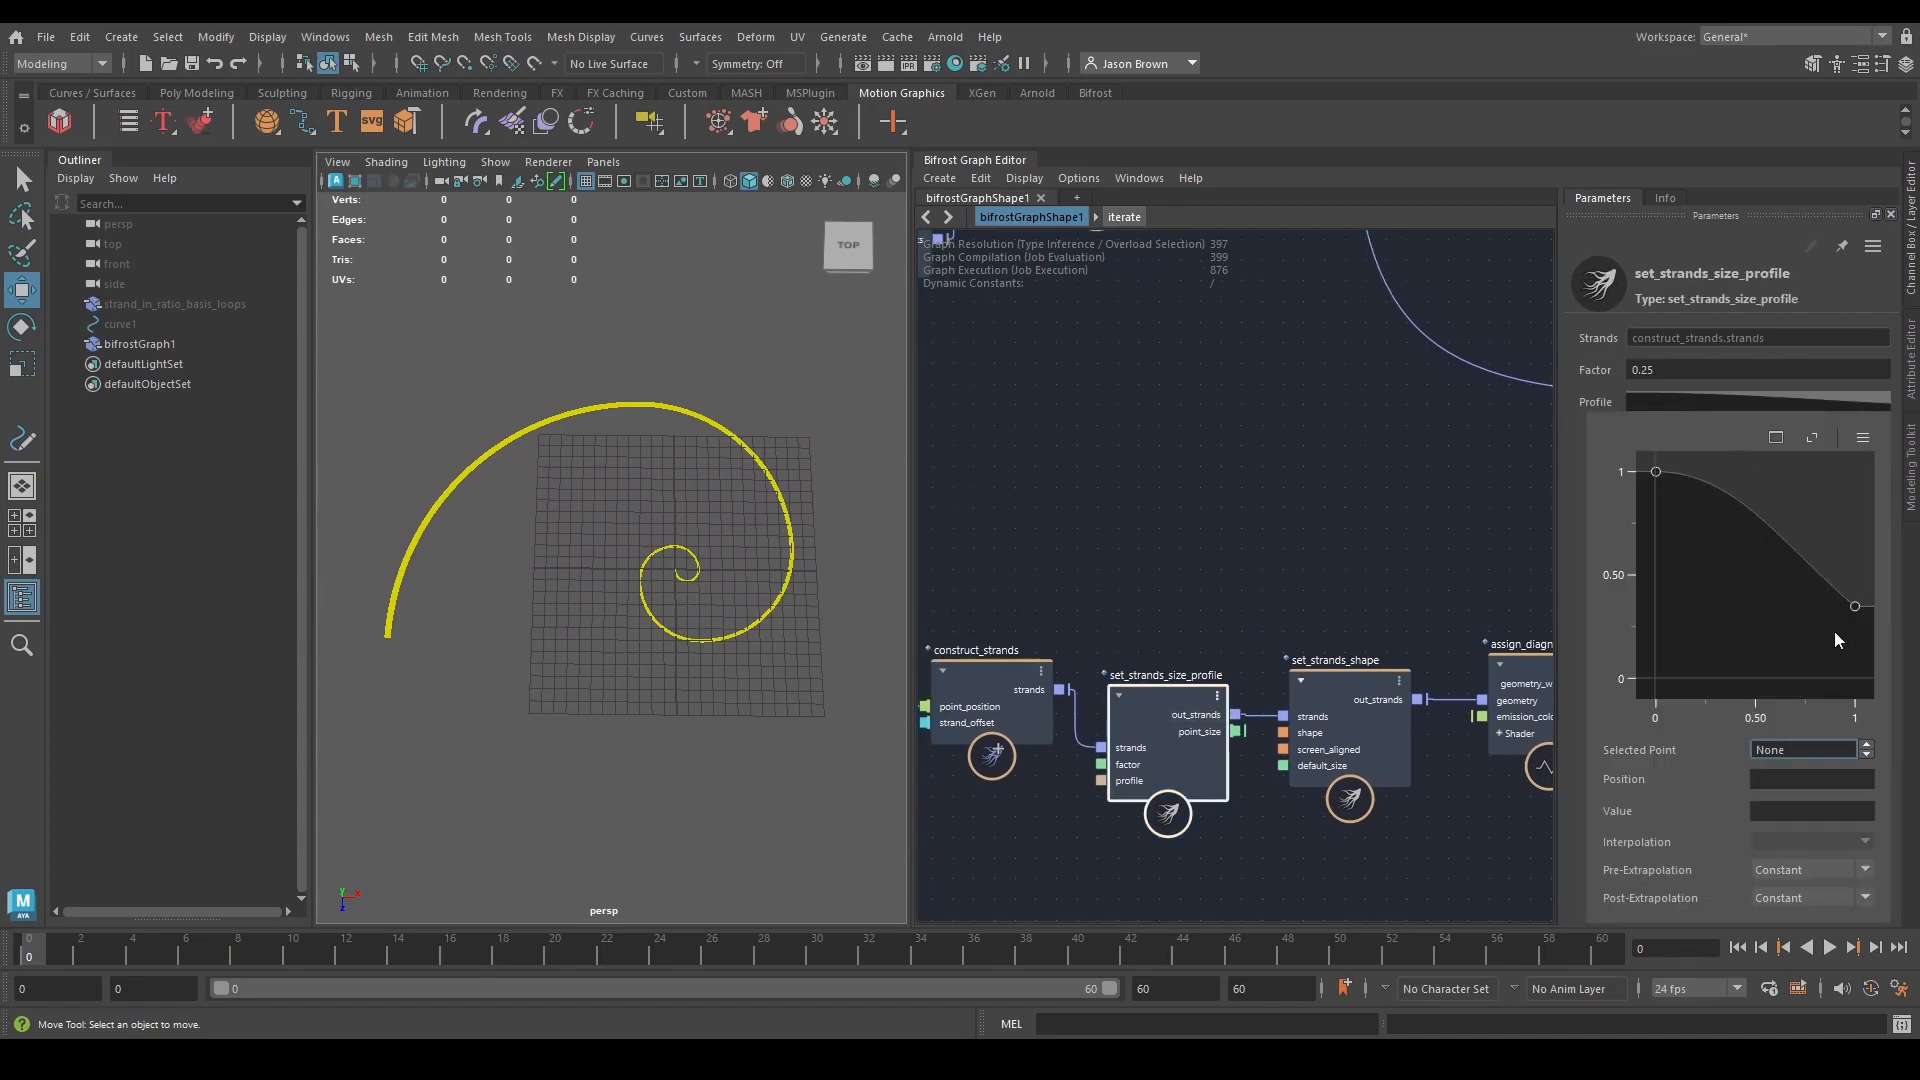
pyautogui.moveTo(1854, 607)
pyautogui.mouseDown()
pyautogui.moveTo(1854, 661)
pyautogui.moveTo(1840, 599)
pyautogui.moveTo(1836, 626)
pyautogui.mouseUp()
# Locate construct_strands' strand_offset port, switch to PowerPoint and examine how the Multiple Strands slide uses strand_offset and alternating colours.
pyautogui.scroll(-3, 1449, 530)
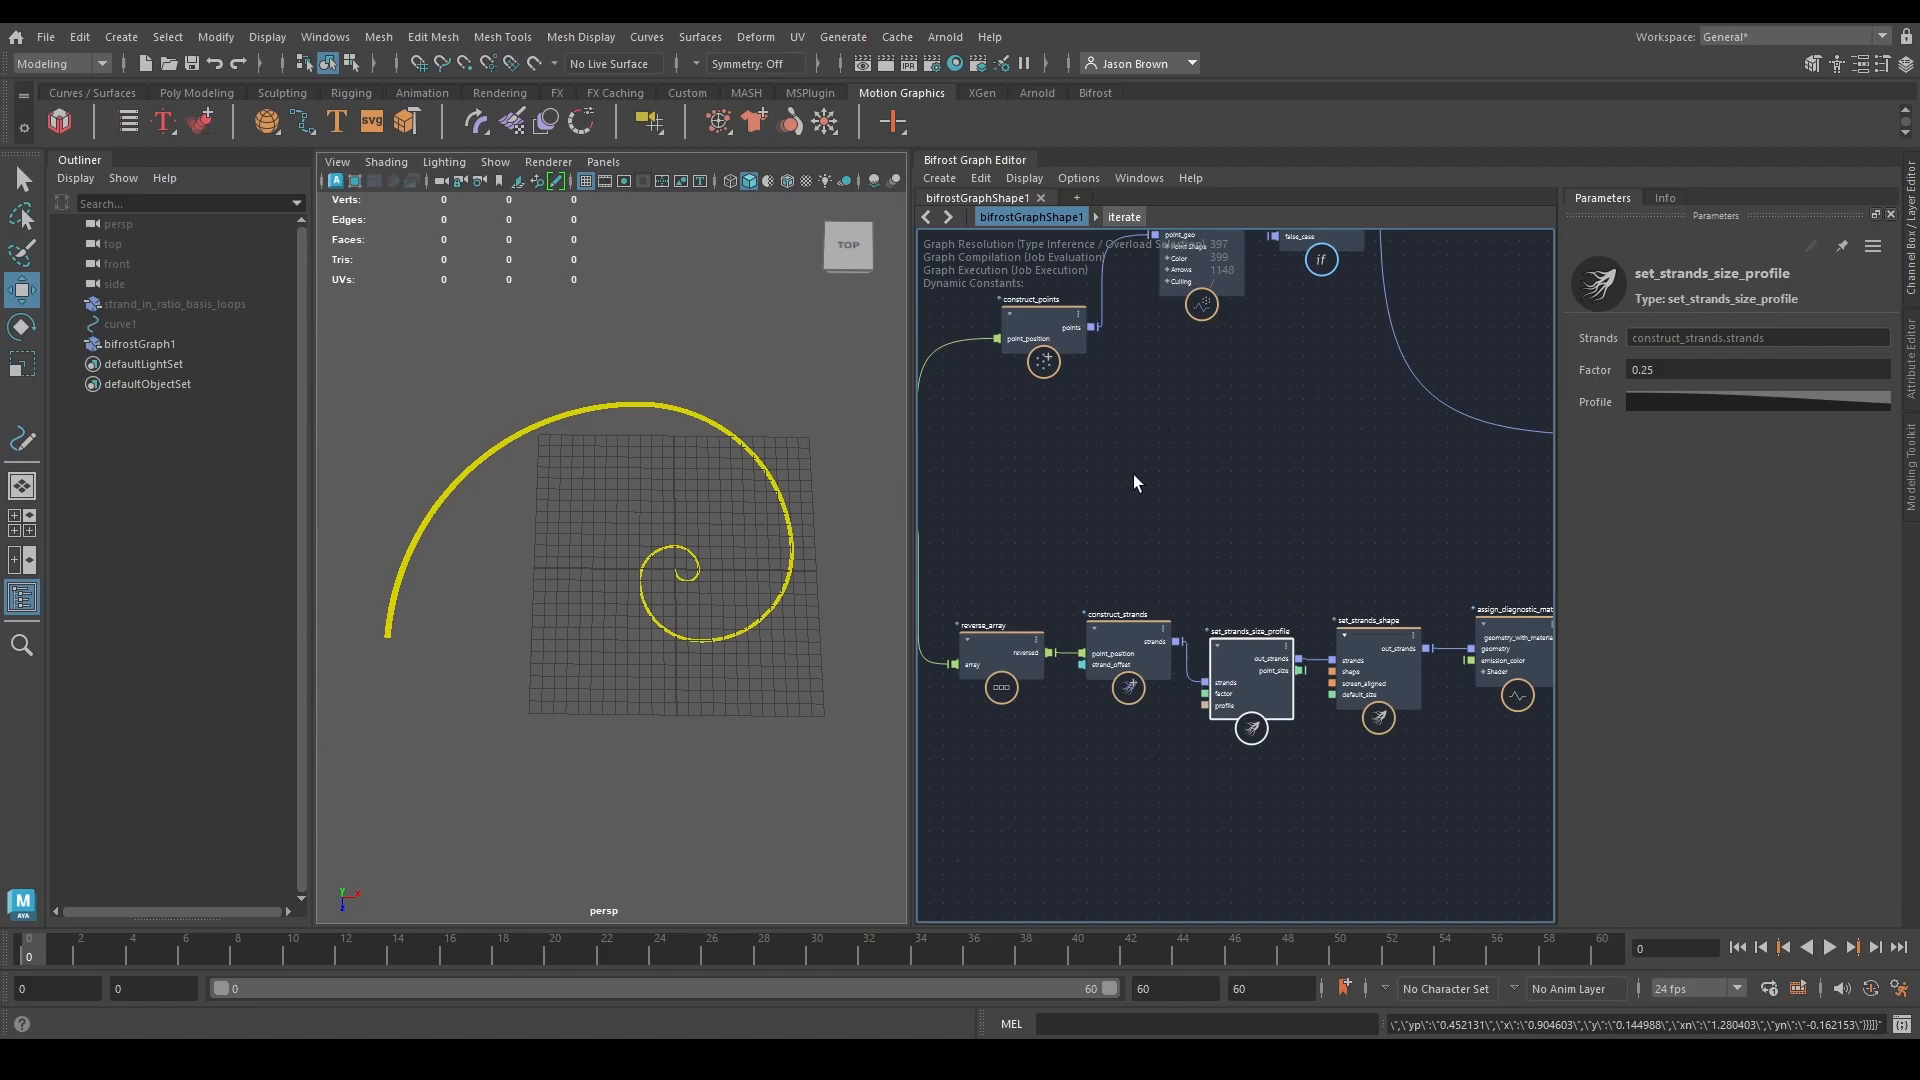
pyautogui.scroll(-1, 1157, 421)
pyautogui.moveTo(1157, 424); pyautogui.dragTo(1328, 303, button='middle')
pyautogui.scroll(3, 1240, 564)
pyautogui.scroll(2, 1328, 304)
pyautogui.moveTo(1310, 470); pyautogui.dragTo(1305, 345, button='middle')
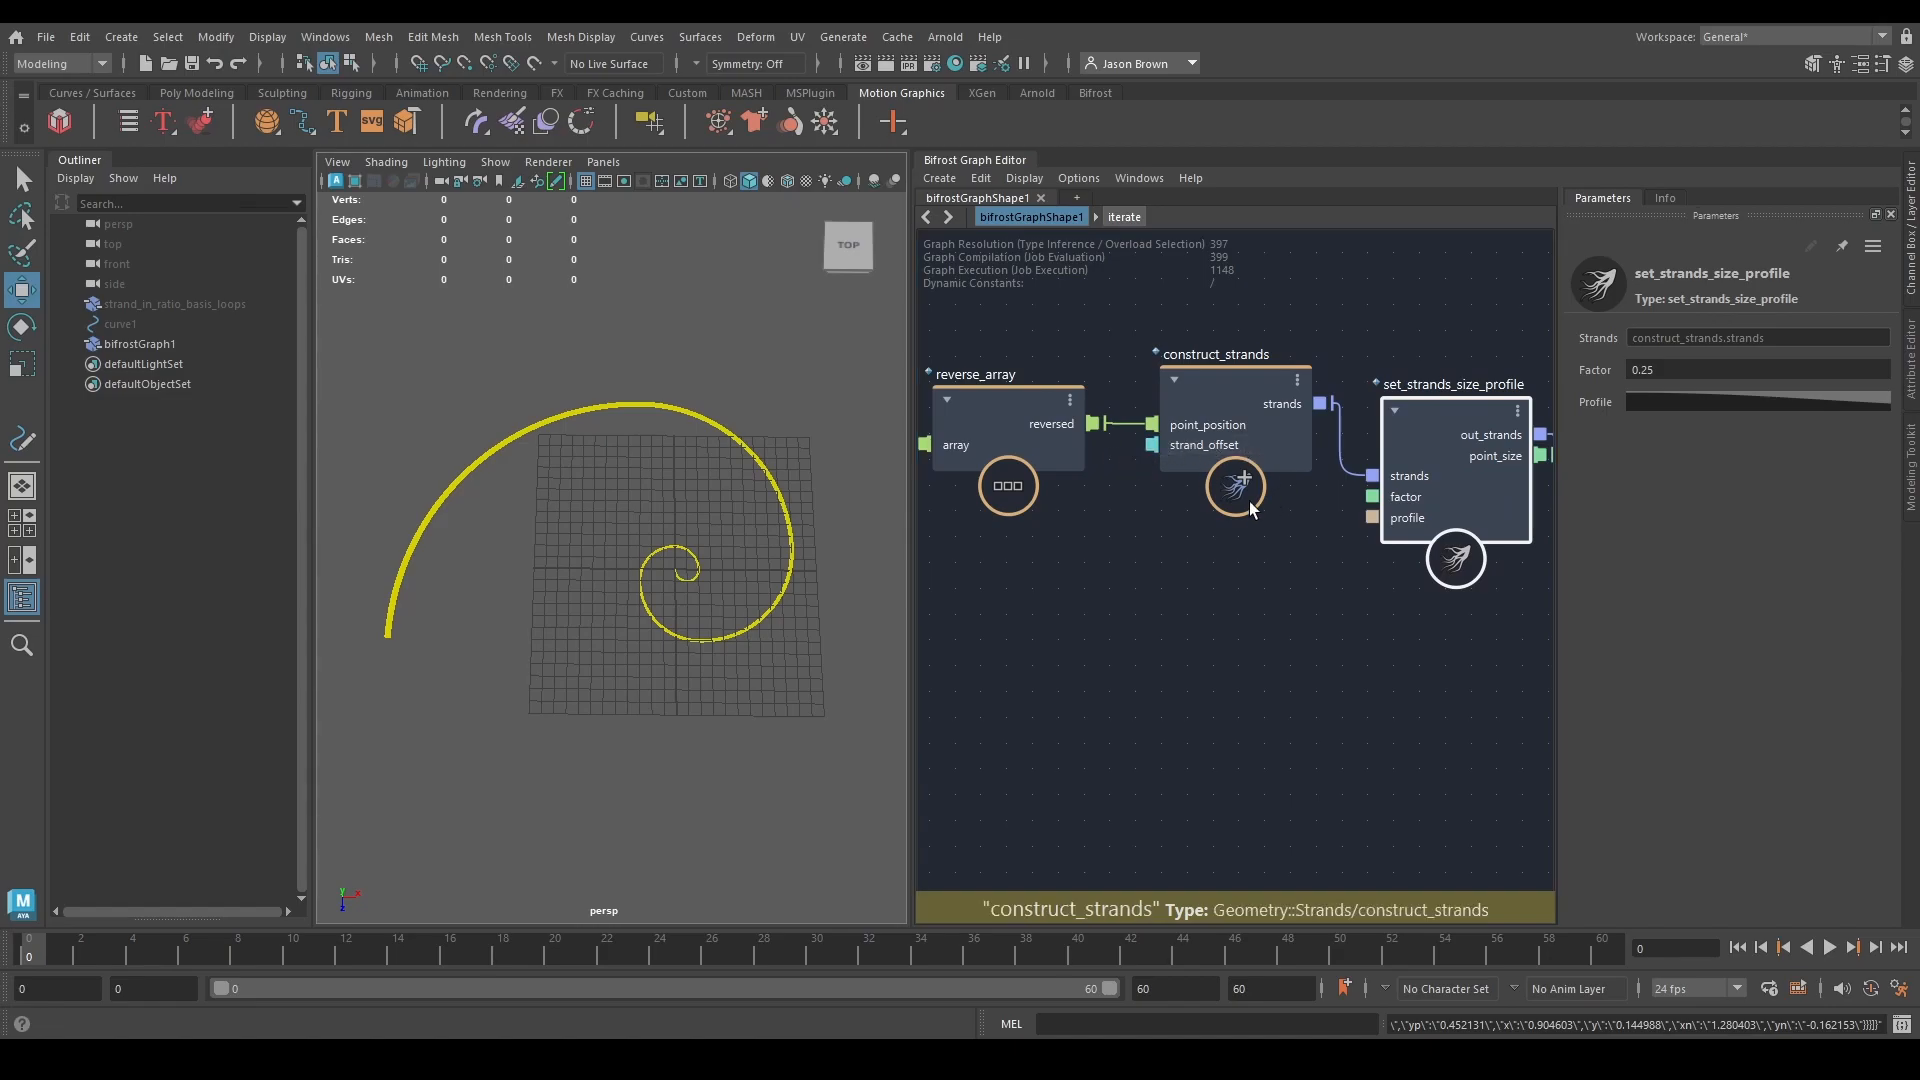
pyautogui.hotkey('alt', 'Tab')
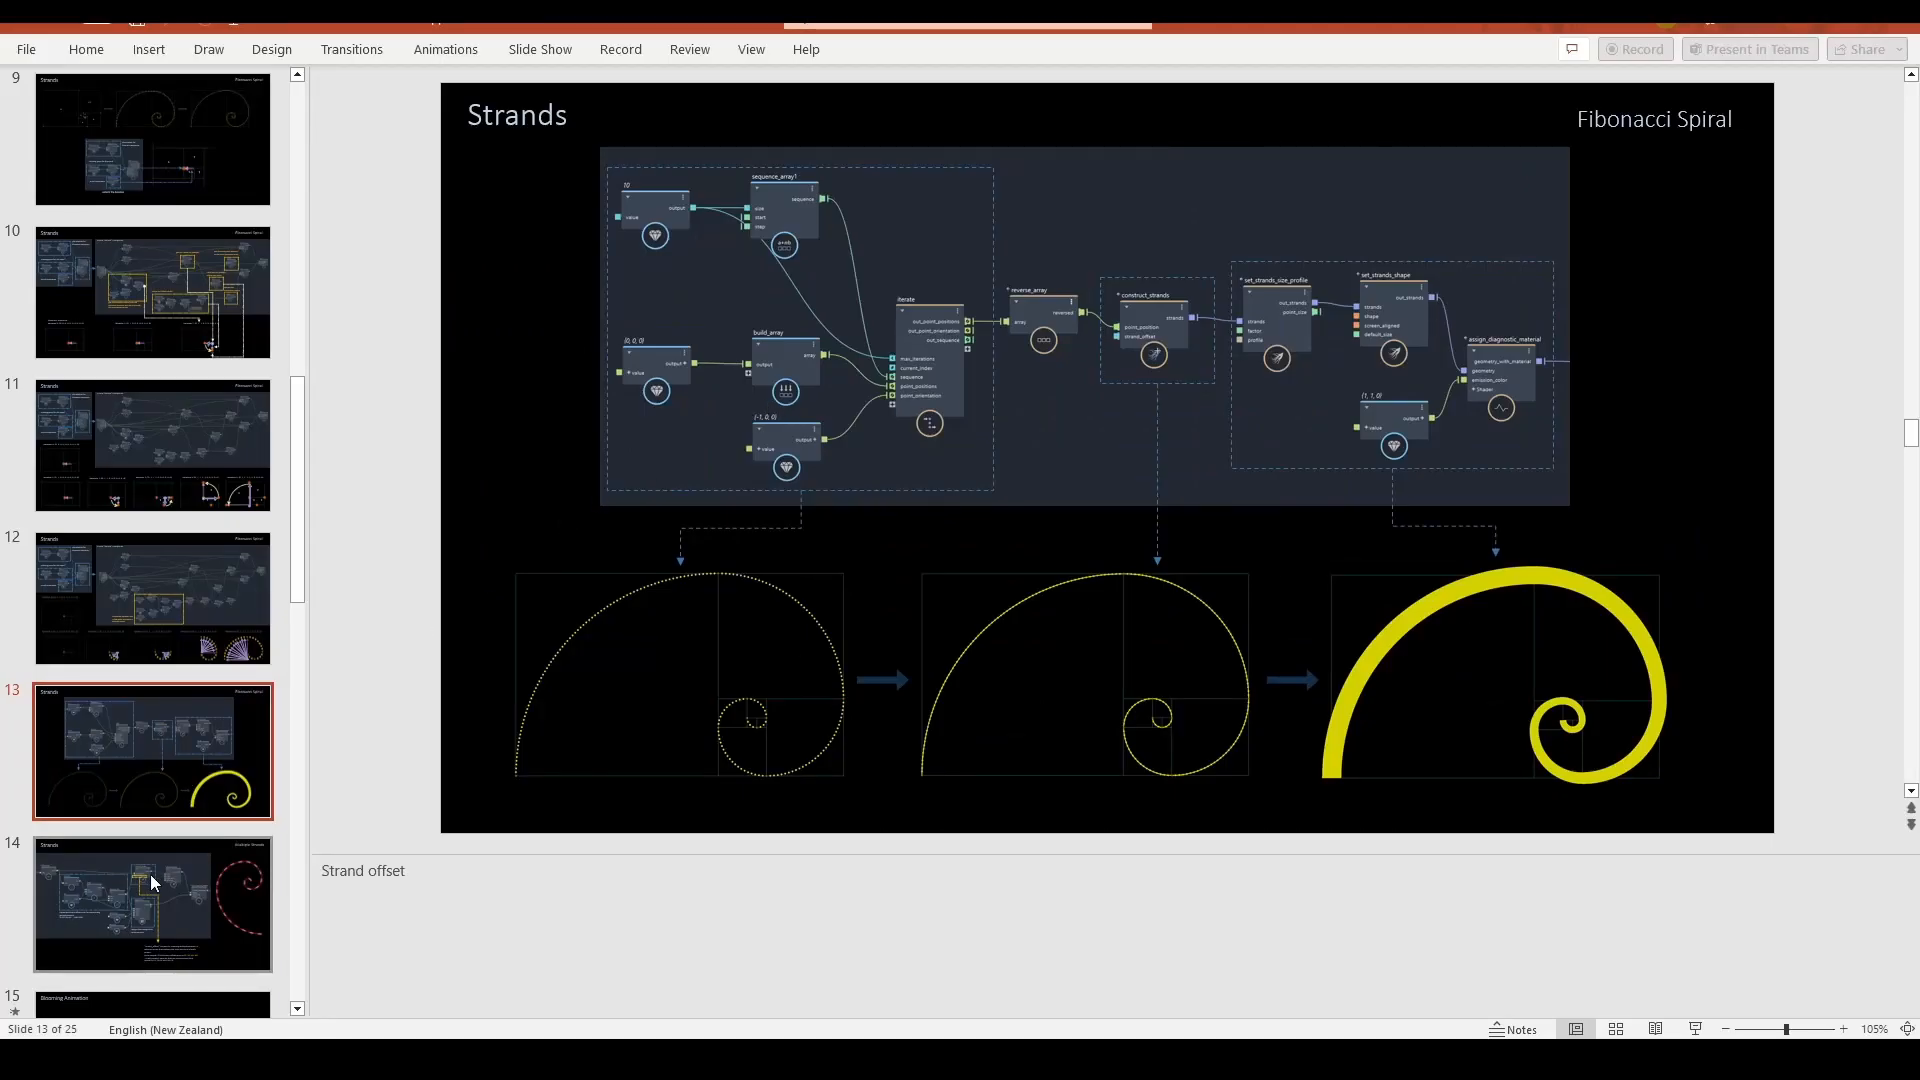
pyautogui.click(148, 874)
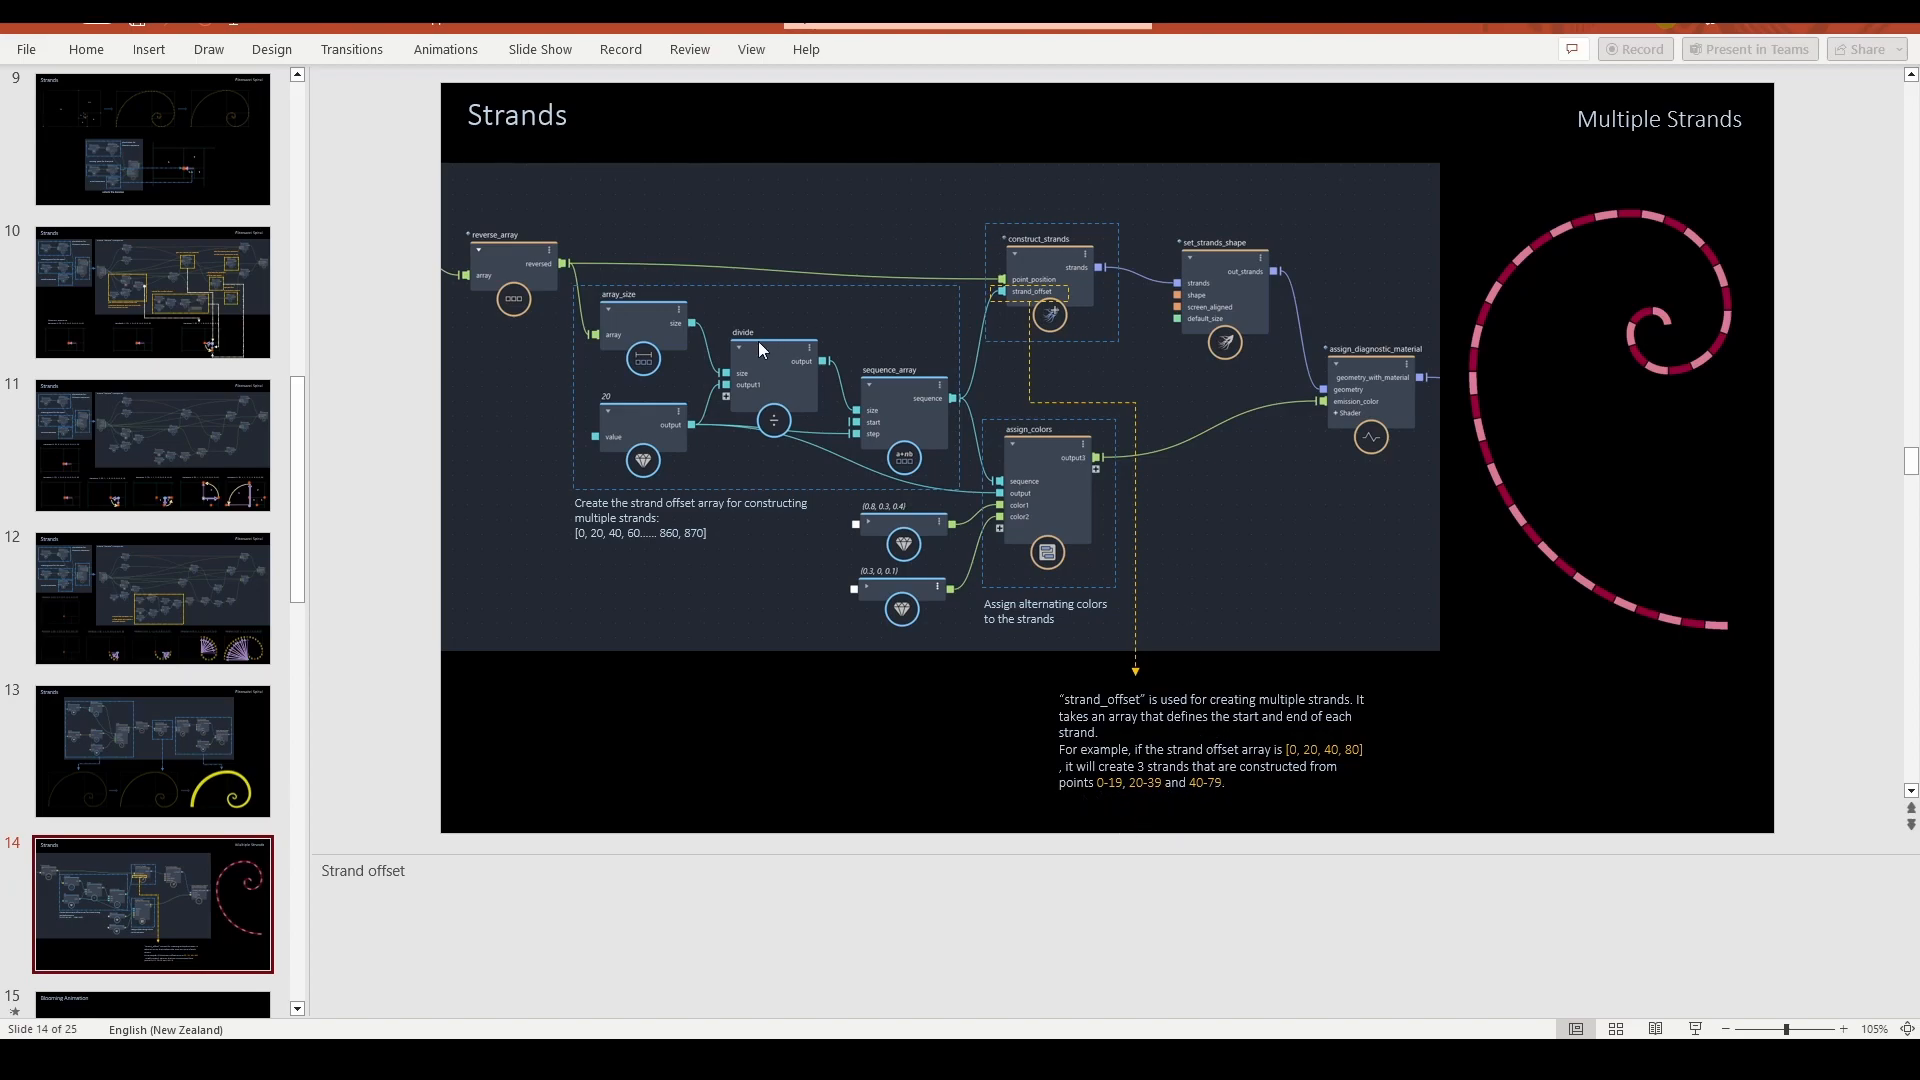
pyautogui.press('alt')
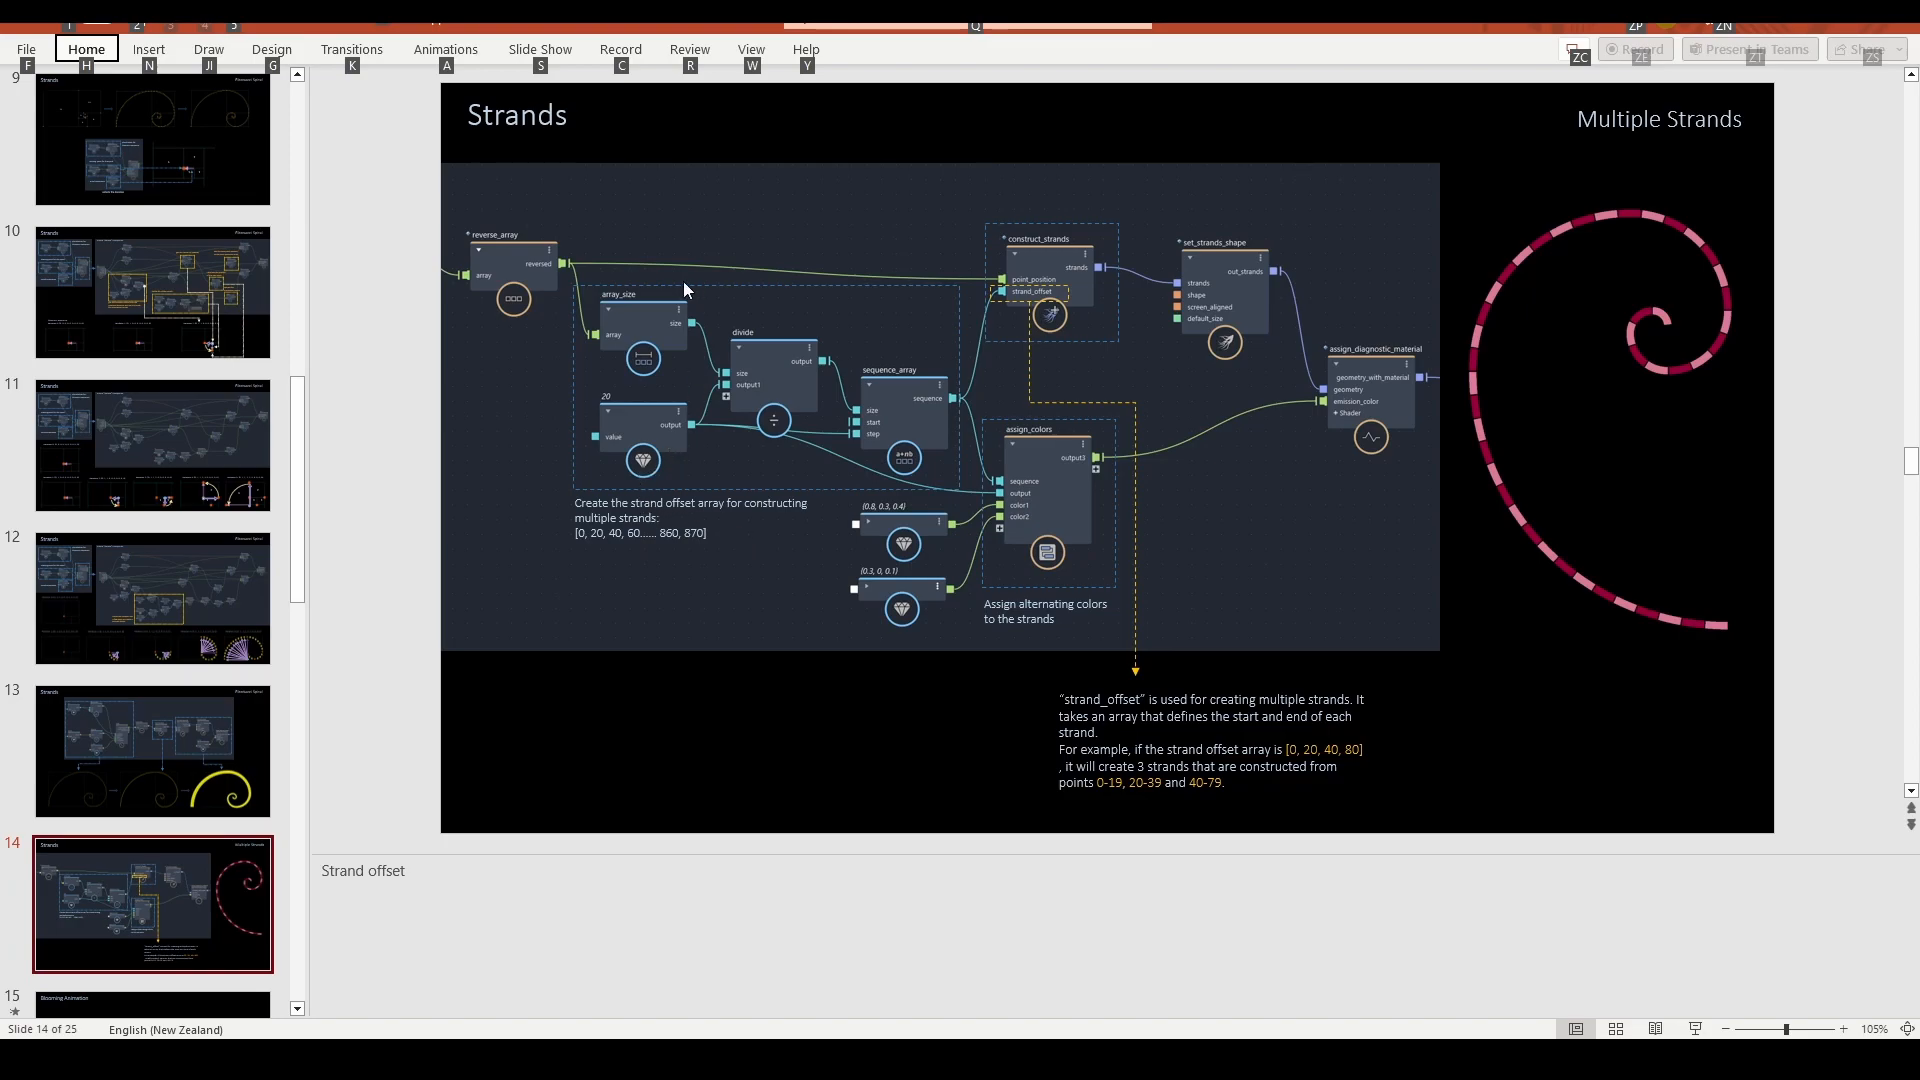
# Return to Maya and move construct_strands and its downstream nodes away from reverse_array to free space in the graph.
pyautogui.hotkey('alt', 'Tab')
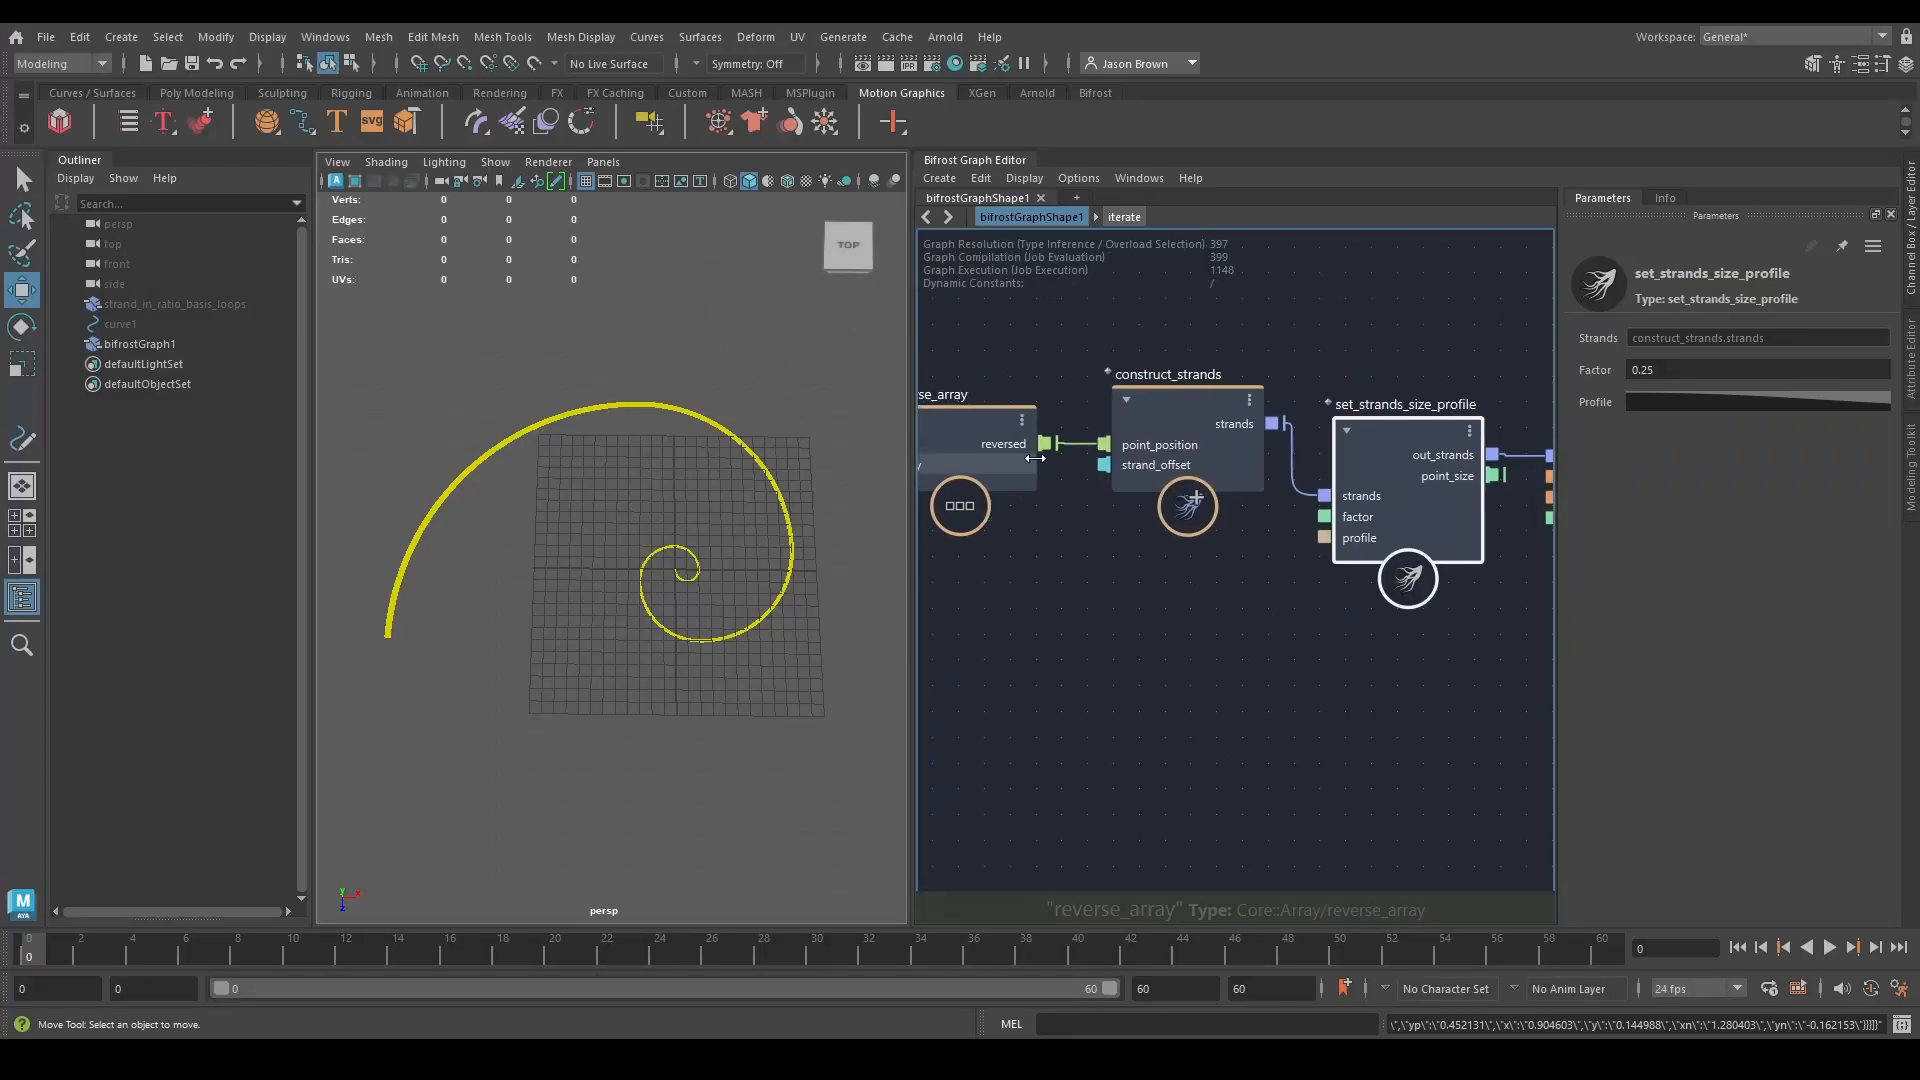
pyautogui.scroll(-5, 1084, 669)
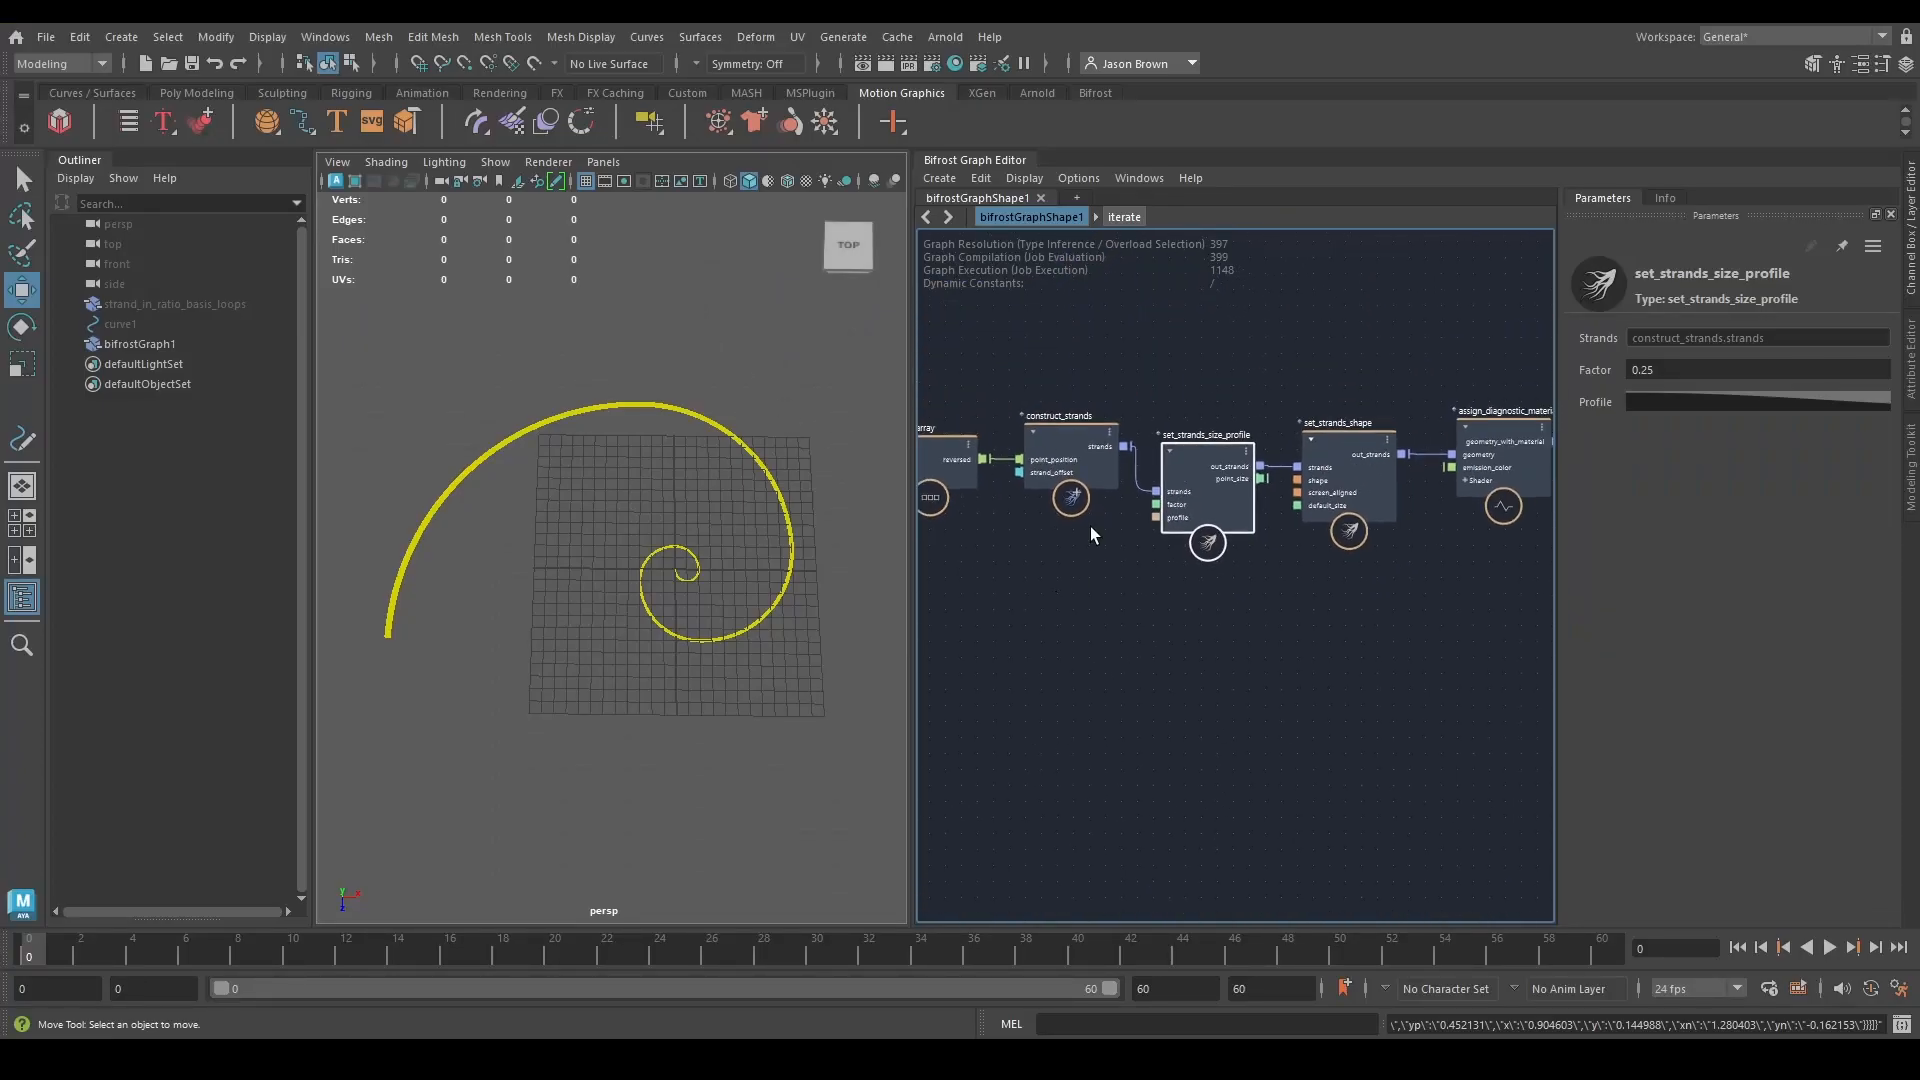
pyautogui.click(1076, 428)
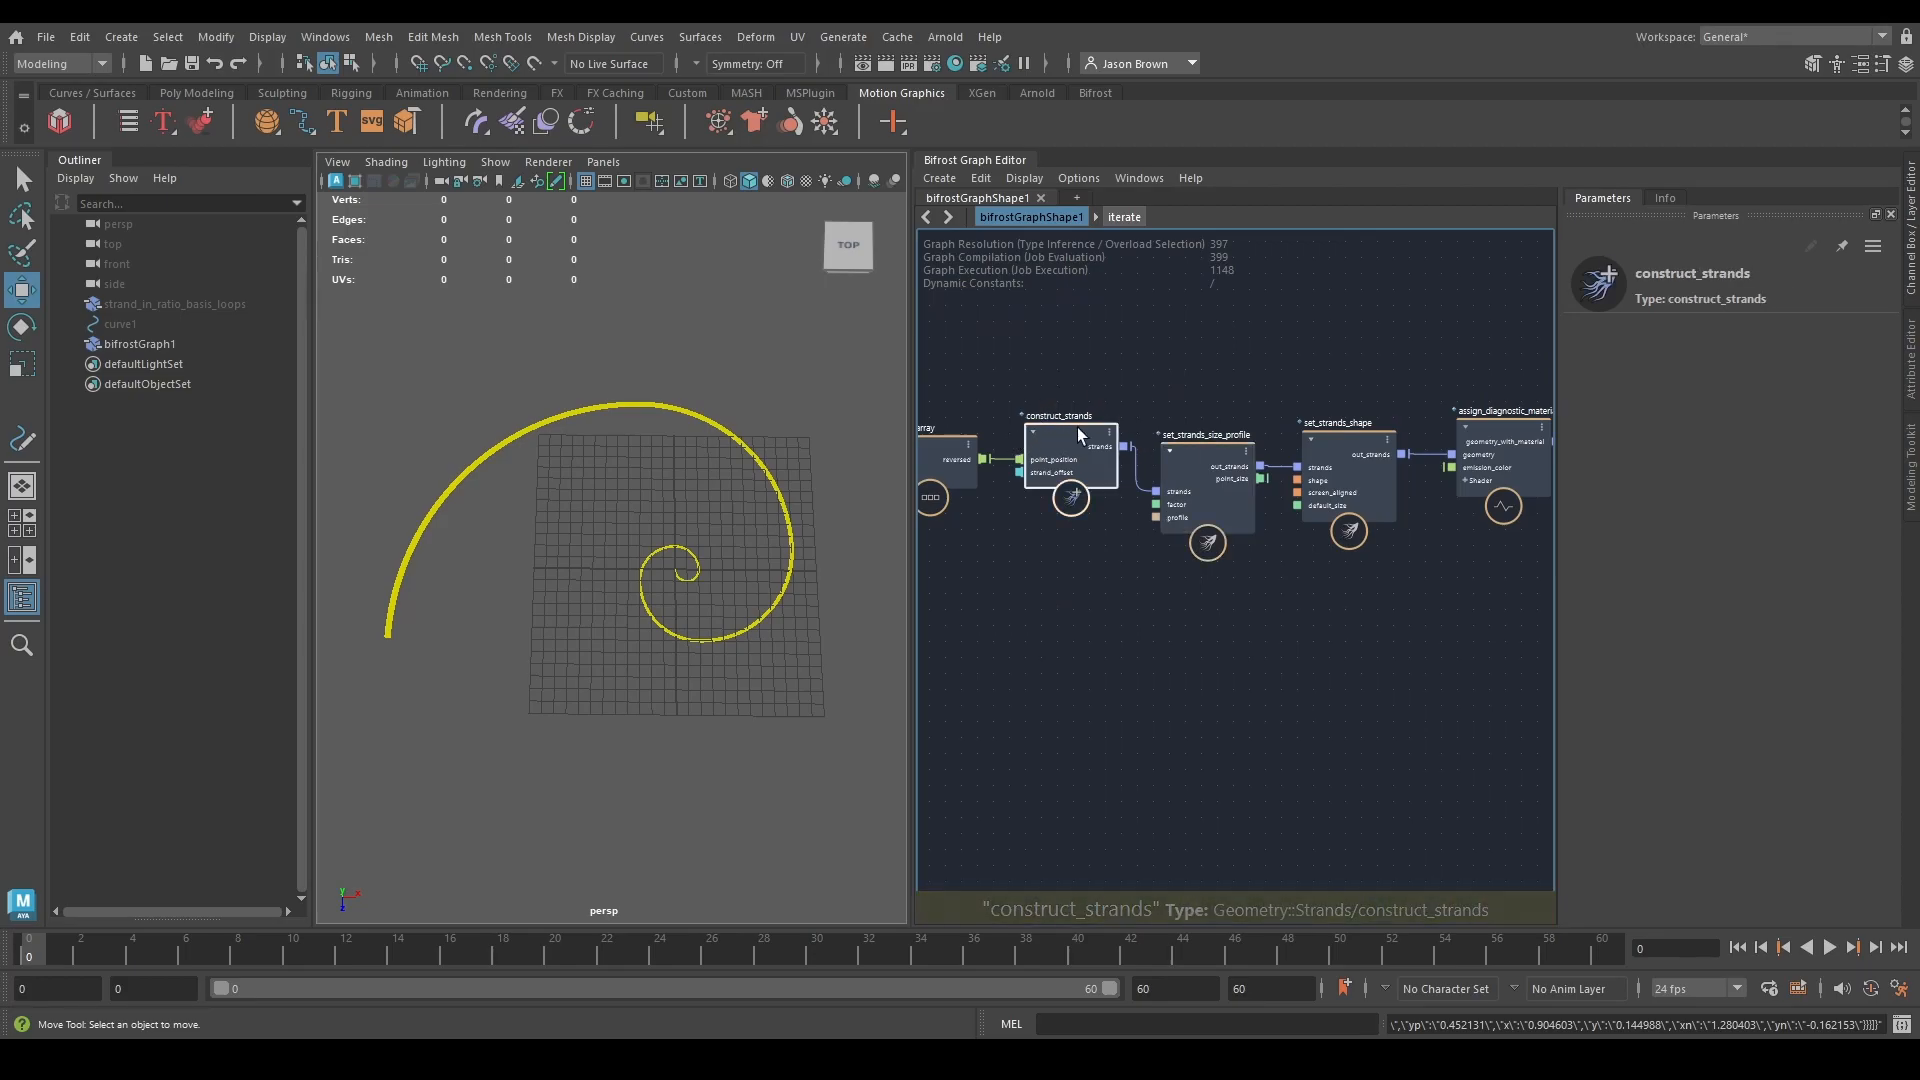
pyautogui.scroll(-3, 1180, 540)
pyautogui.scroll(6, 1268, 590)
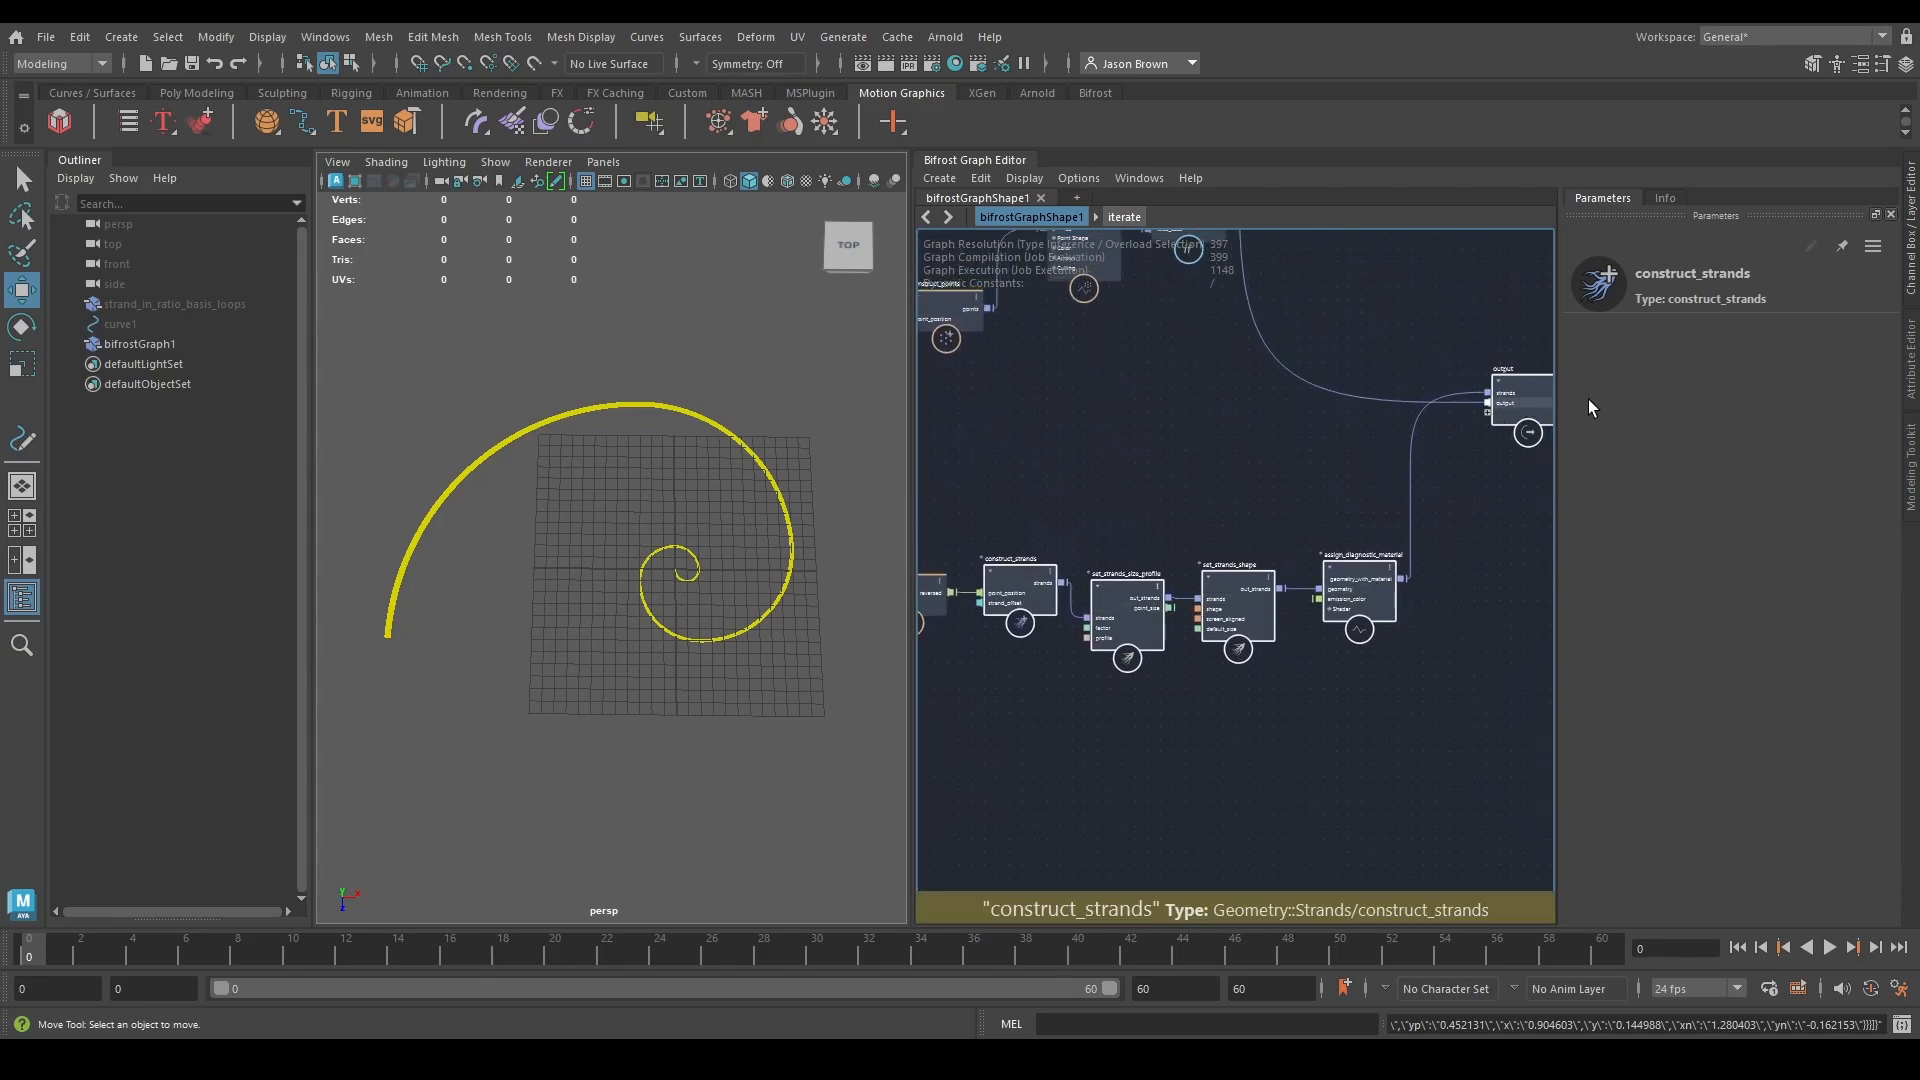
pyautogui.click(1089, 719)
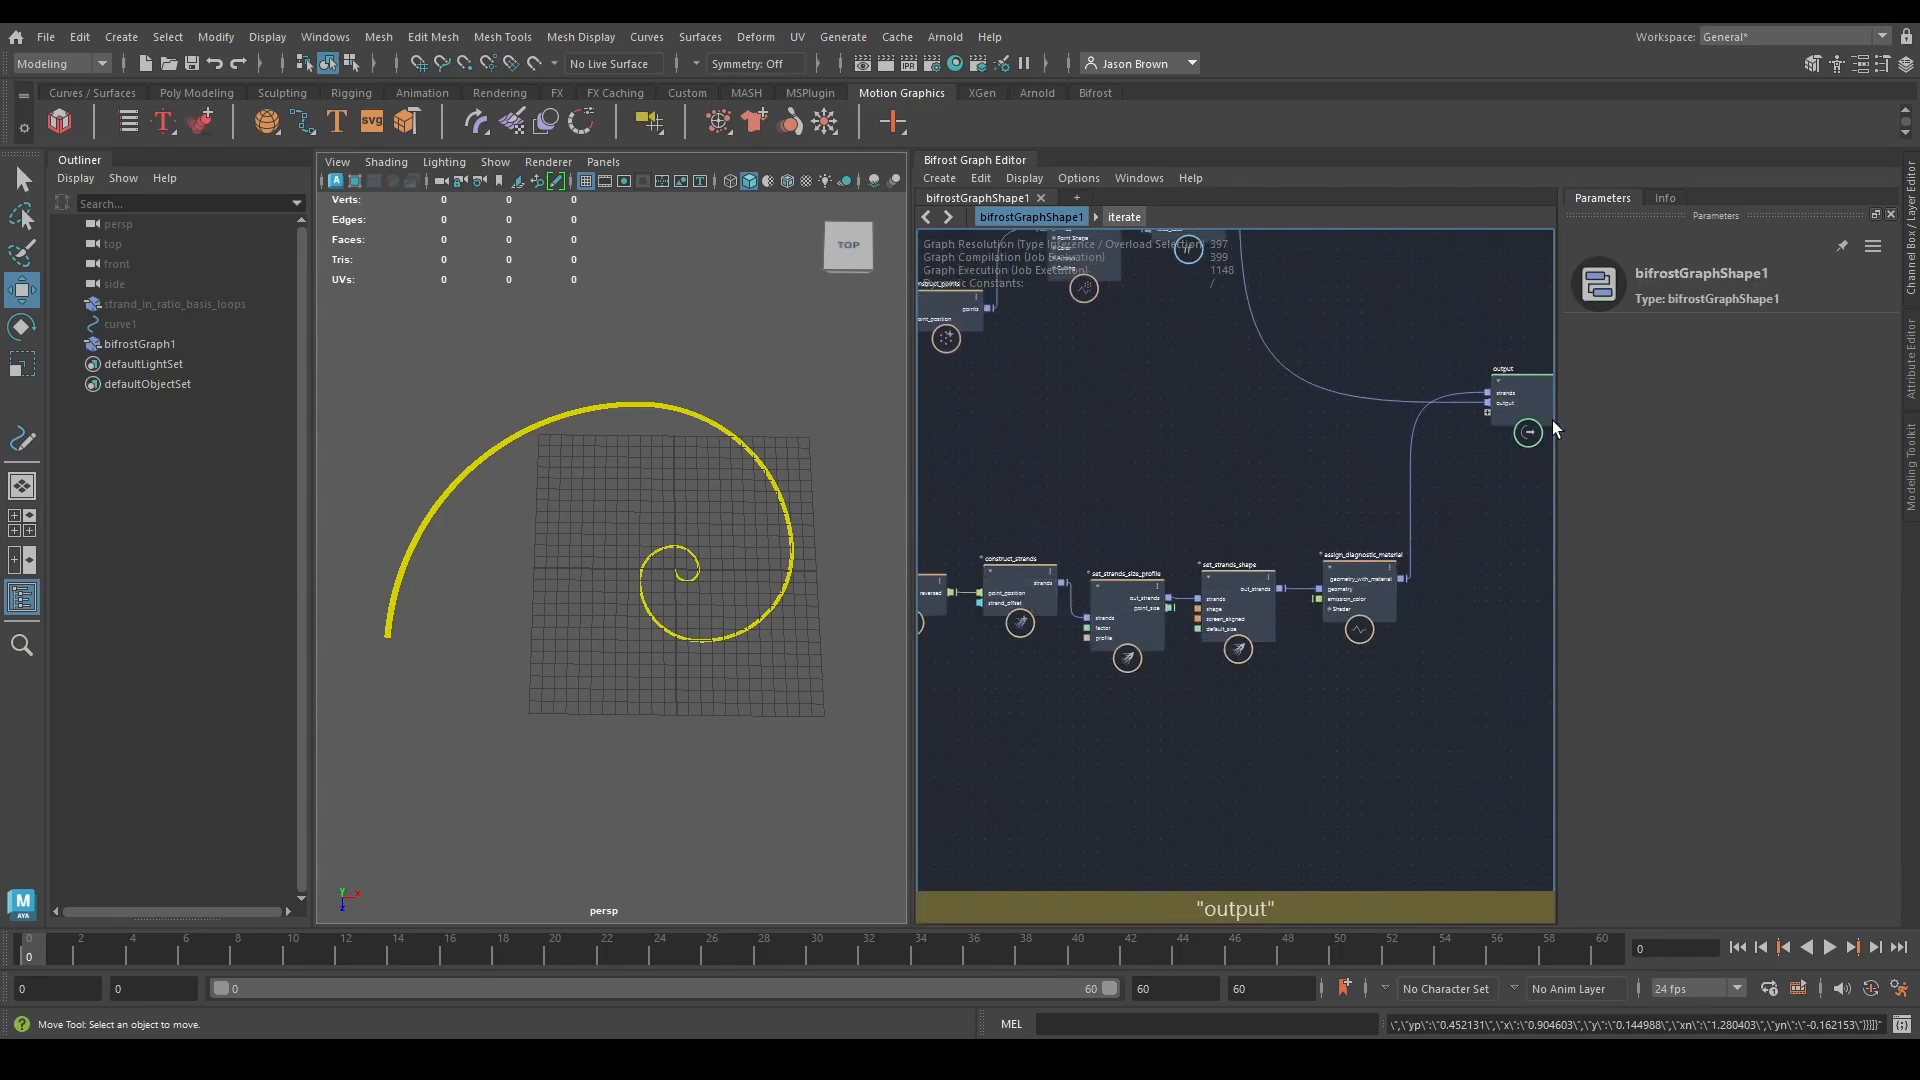
pyautogui.click(1024, 574)
pyautogui.moveTo(1030, 481)
pyautogui.mouseDown(button='middle')
pyautogui.moveTo(1379, 471)
pyautogui.moveTo(1649, 544)
pyautogui.moveTo(1400, 500)
pyautogui.moveTo(1060, 483)
pyautogui.mouseUp(button='middle')
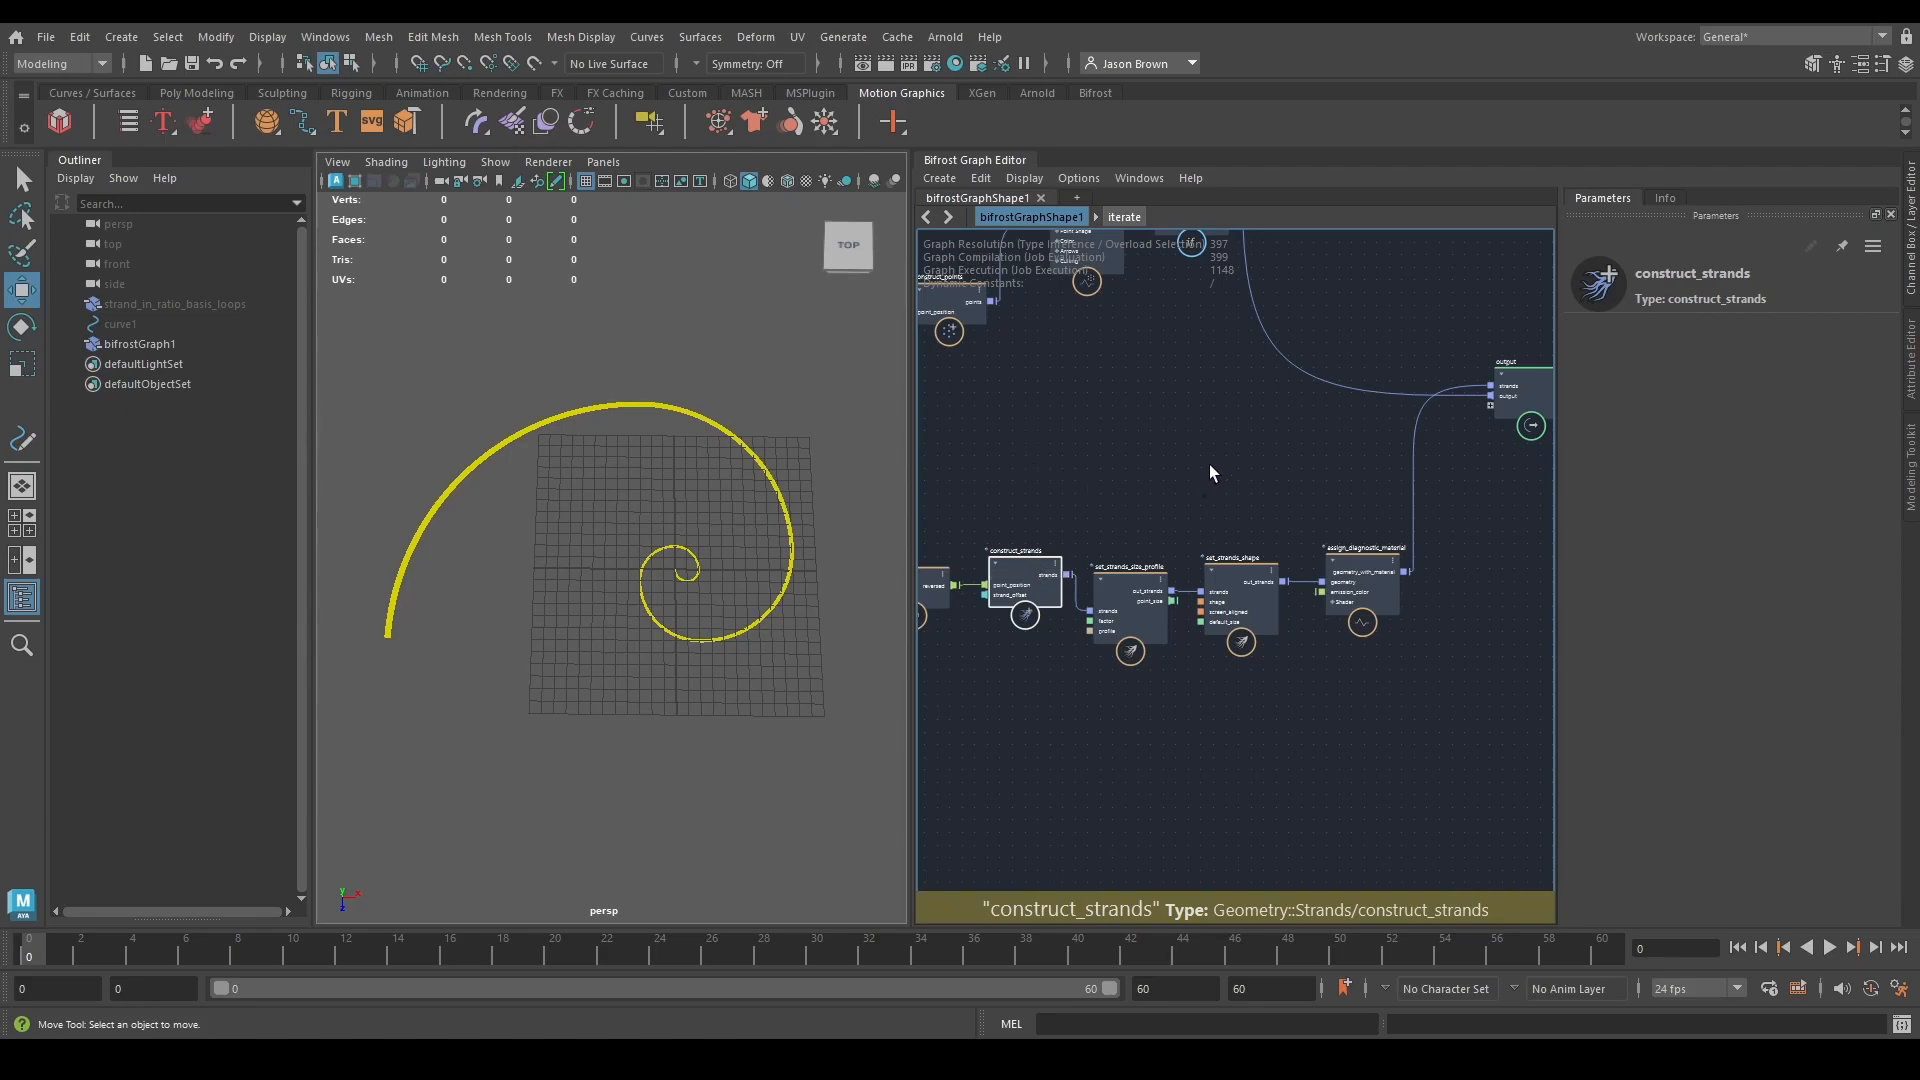
pyautogui.moveTo(1011, 570); pyautogui.dragTo(1376, 572)
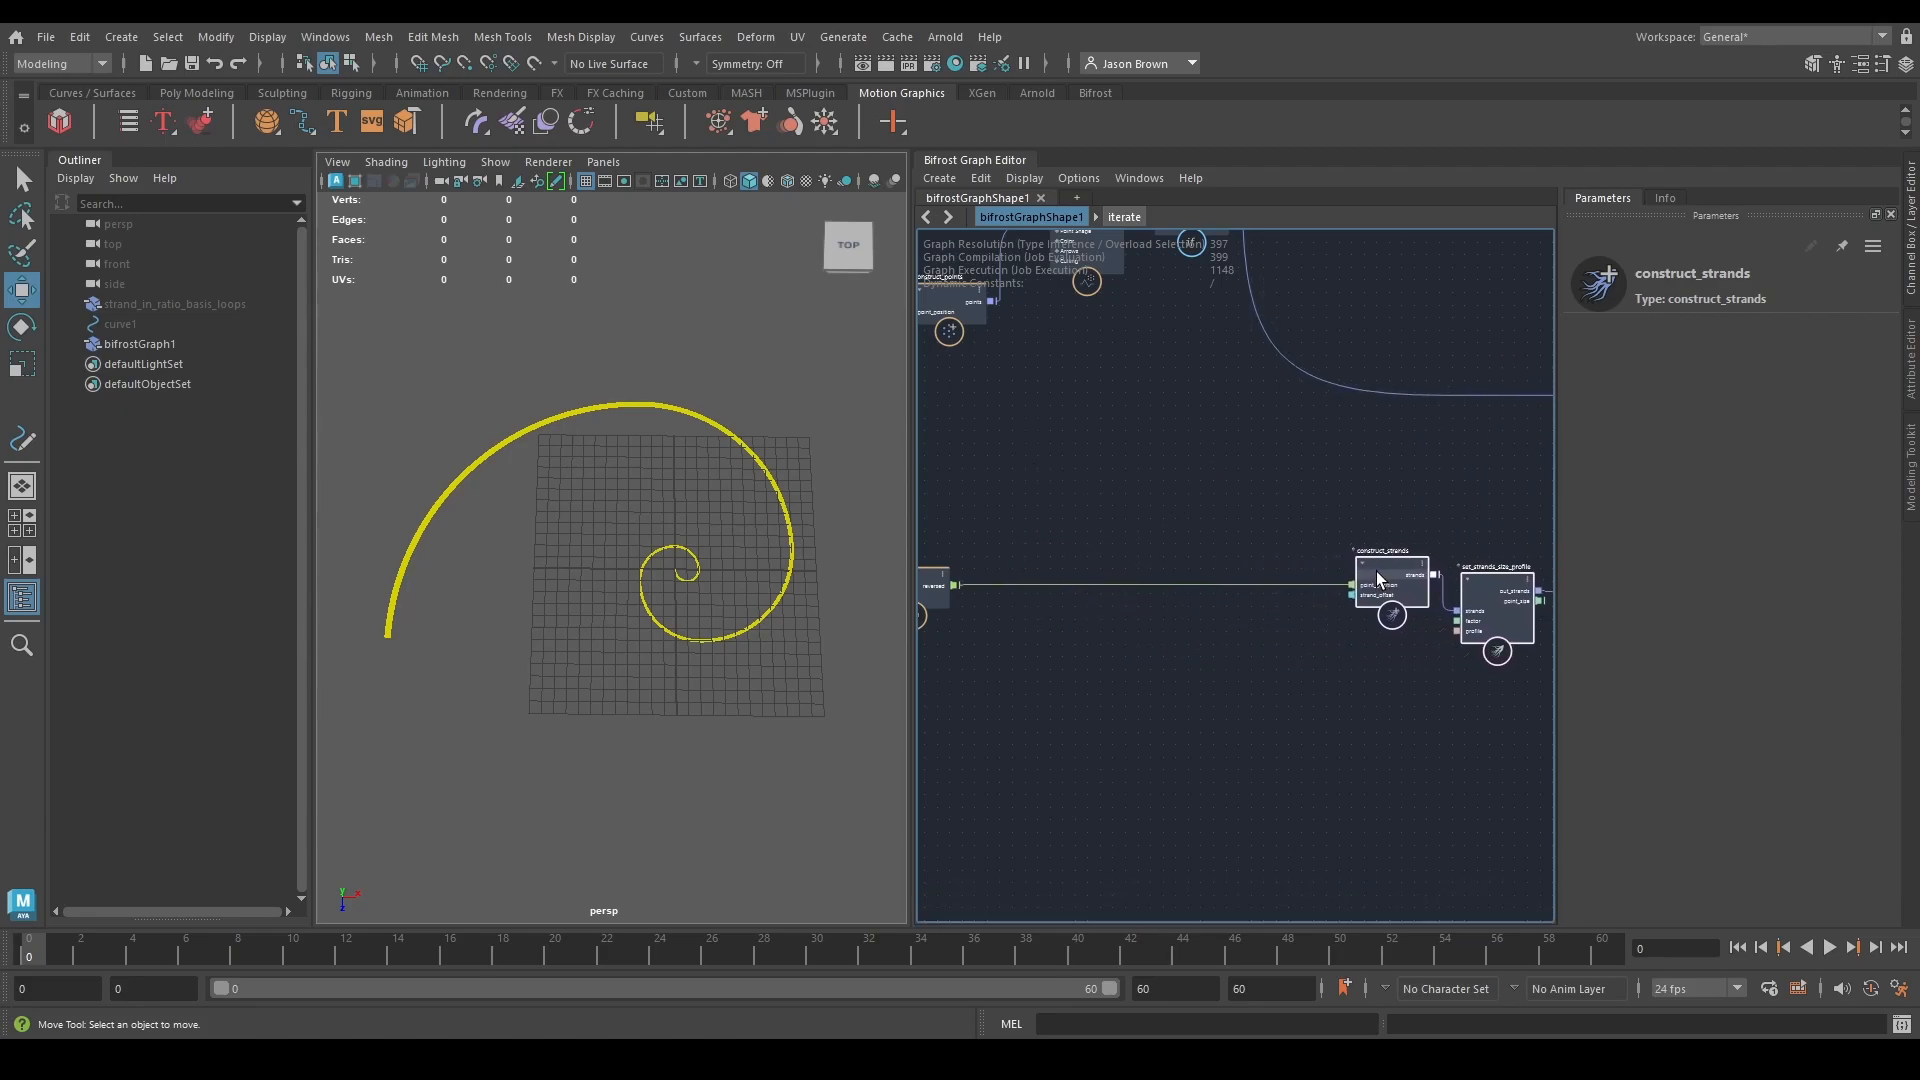
pyautogui.click(1240, 654)
# Add an array_size node below the main chain and connect reverse_array's reversed output to its array port.
pyautogui.scroll(5, 1300, 635)
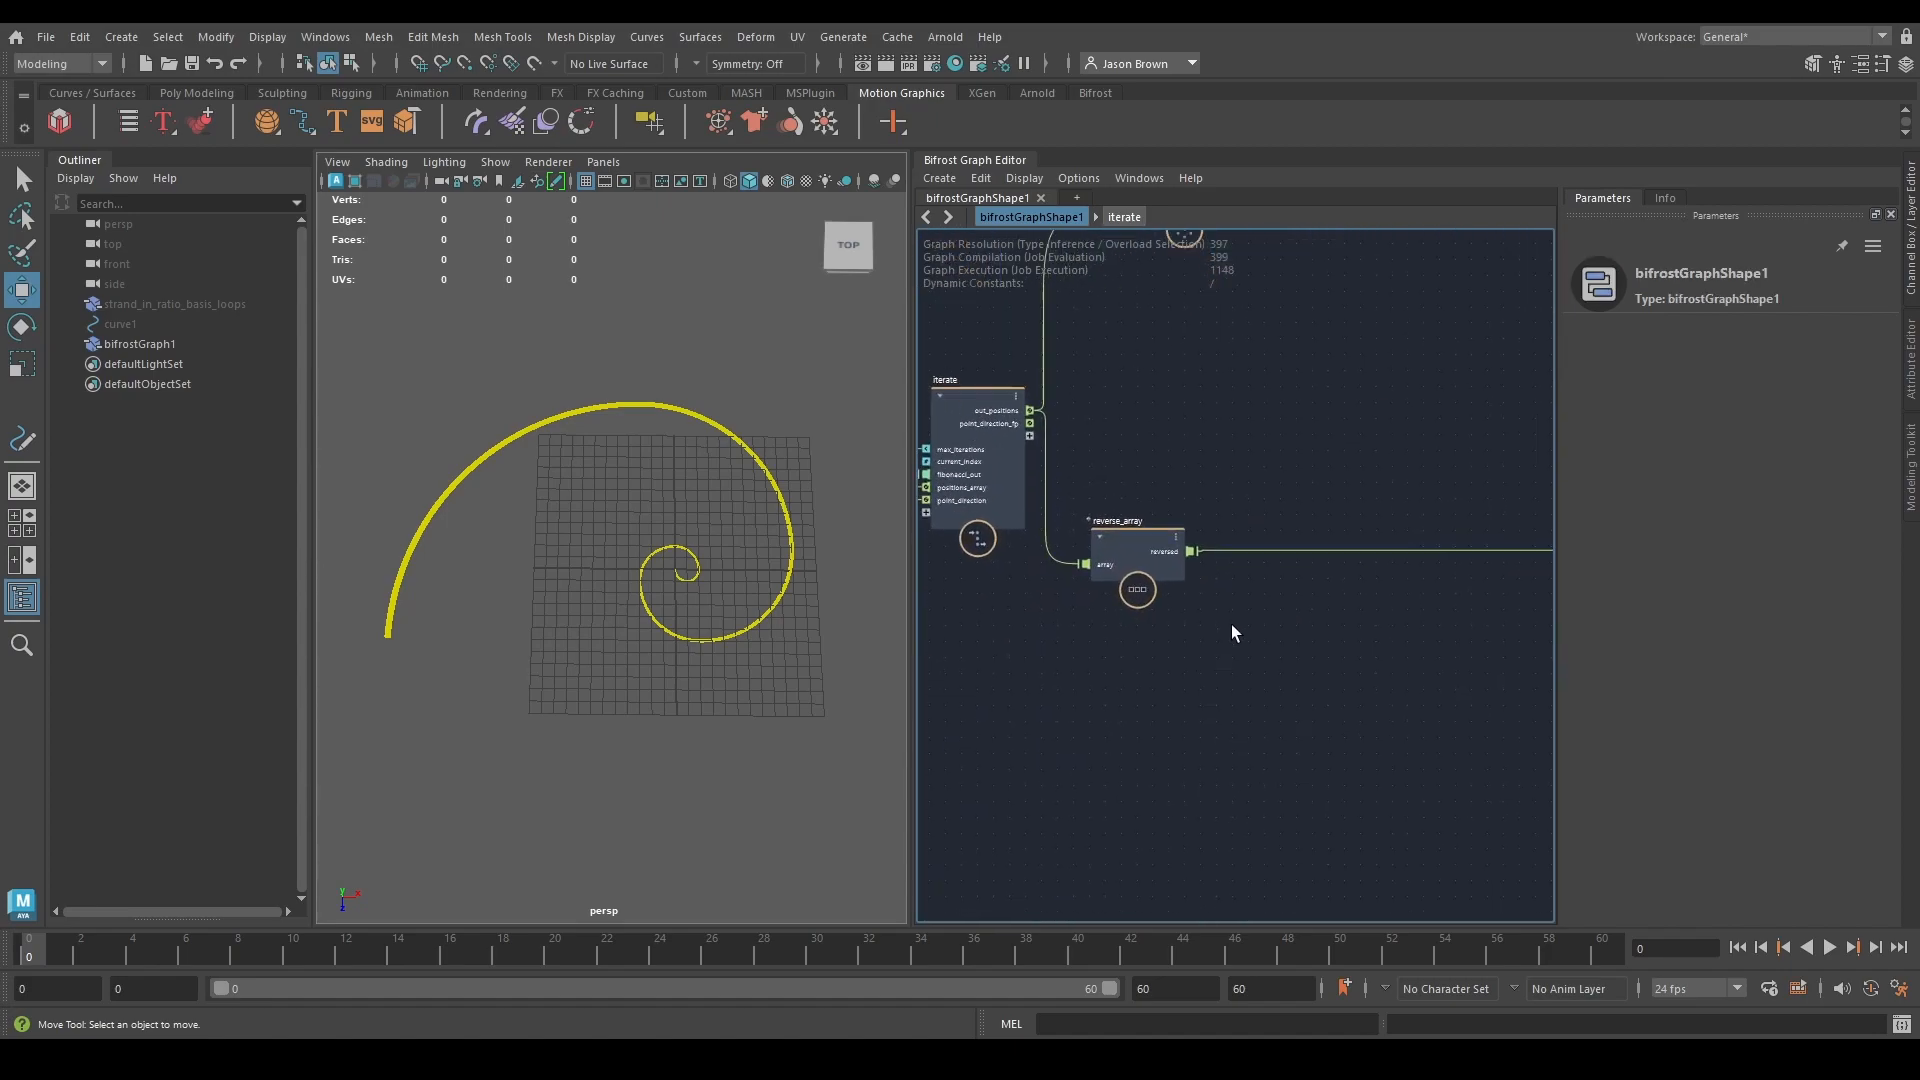
pyautogui.scroll(1, 1102, 596)
pyautogui.press('Tab')
pyautogui.click(1095, 687)
pyautogui.moveTo(1052, 541); pyautogui.dragTo(1066, 578)
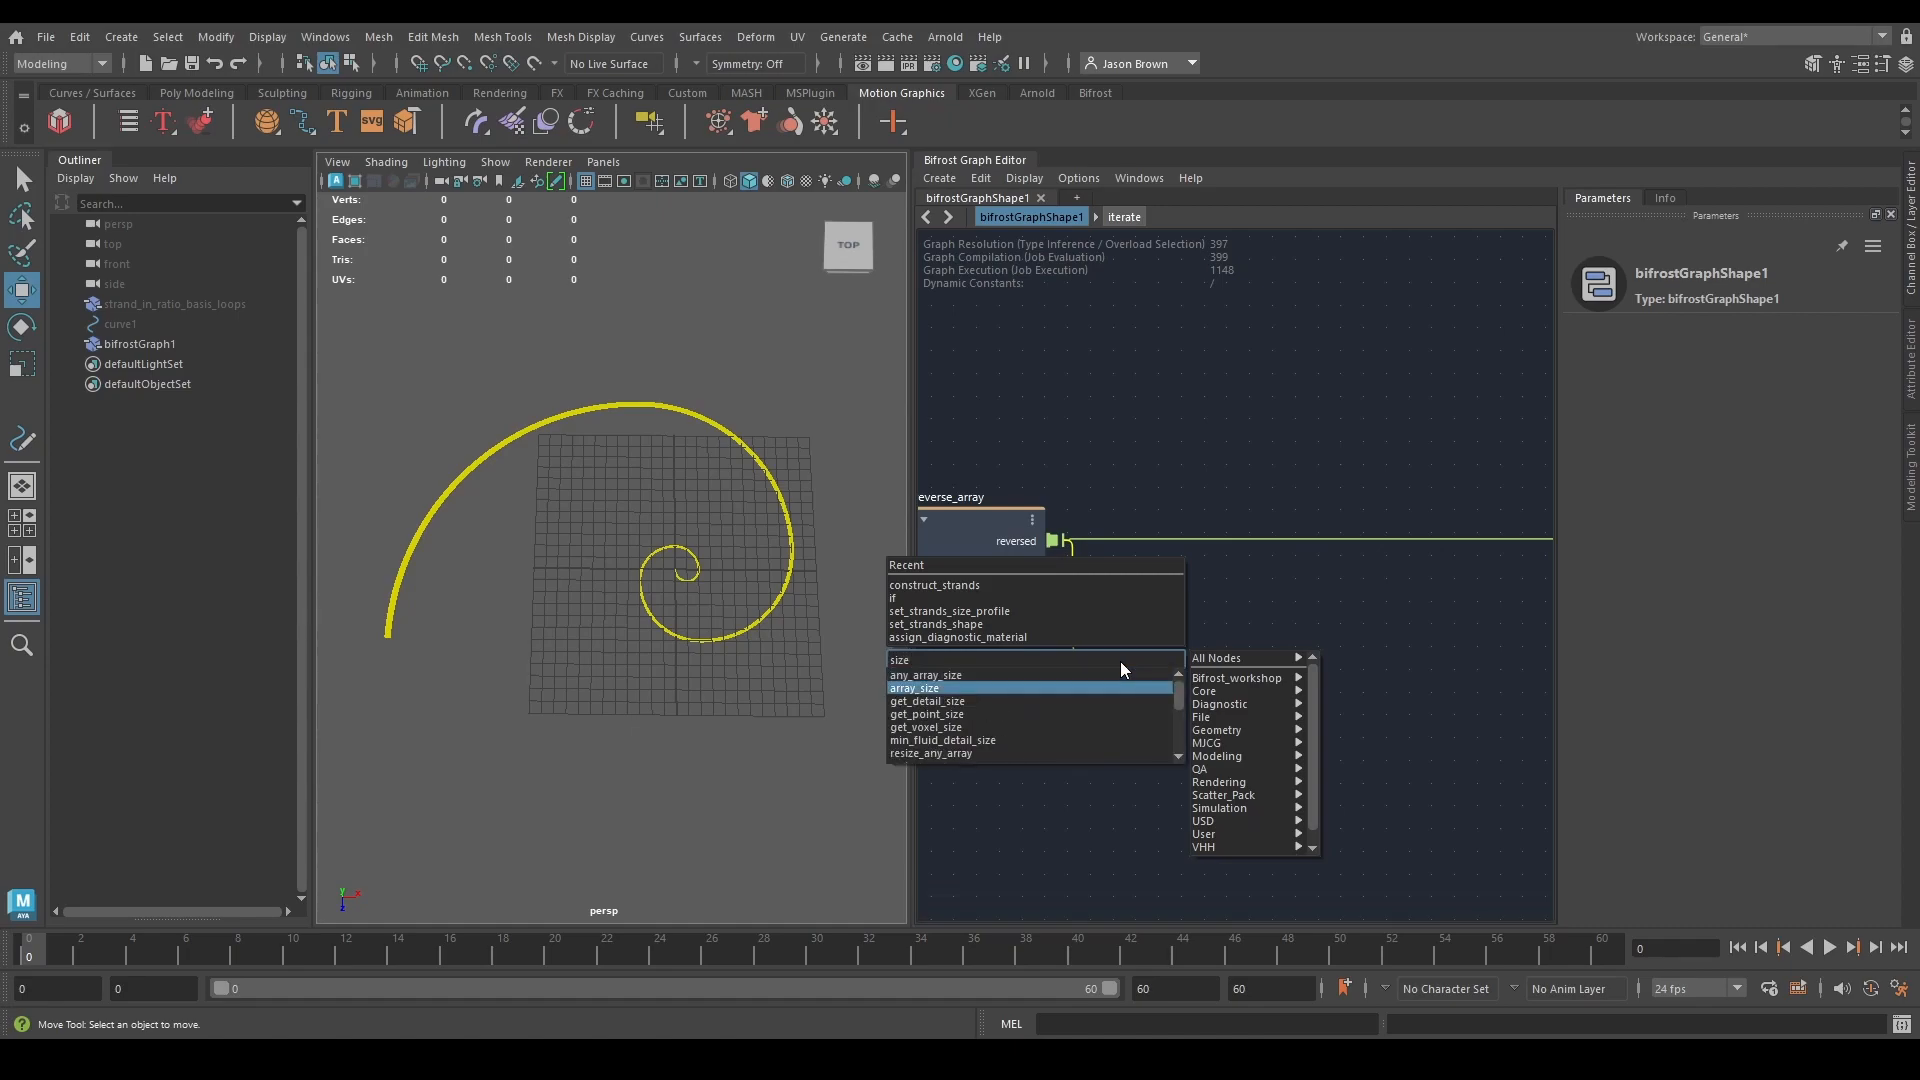
pyautogui.click(1119, 666)
pyautogui.moveTo(1223, 499); pyautogui.dragTo(1158, 463, button='middle')
pyautogui.moveTo(1016, 616); pyautogui.dragTo(1067, 585)
pyautogui.moveTo(1222, 631); pyautogui.dragTo(1172, 637, button='middle')
# Add a divide node beside array_size and feed it array_size's size output.
pyautogui.press('Tab')
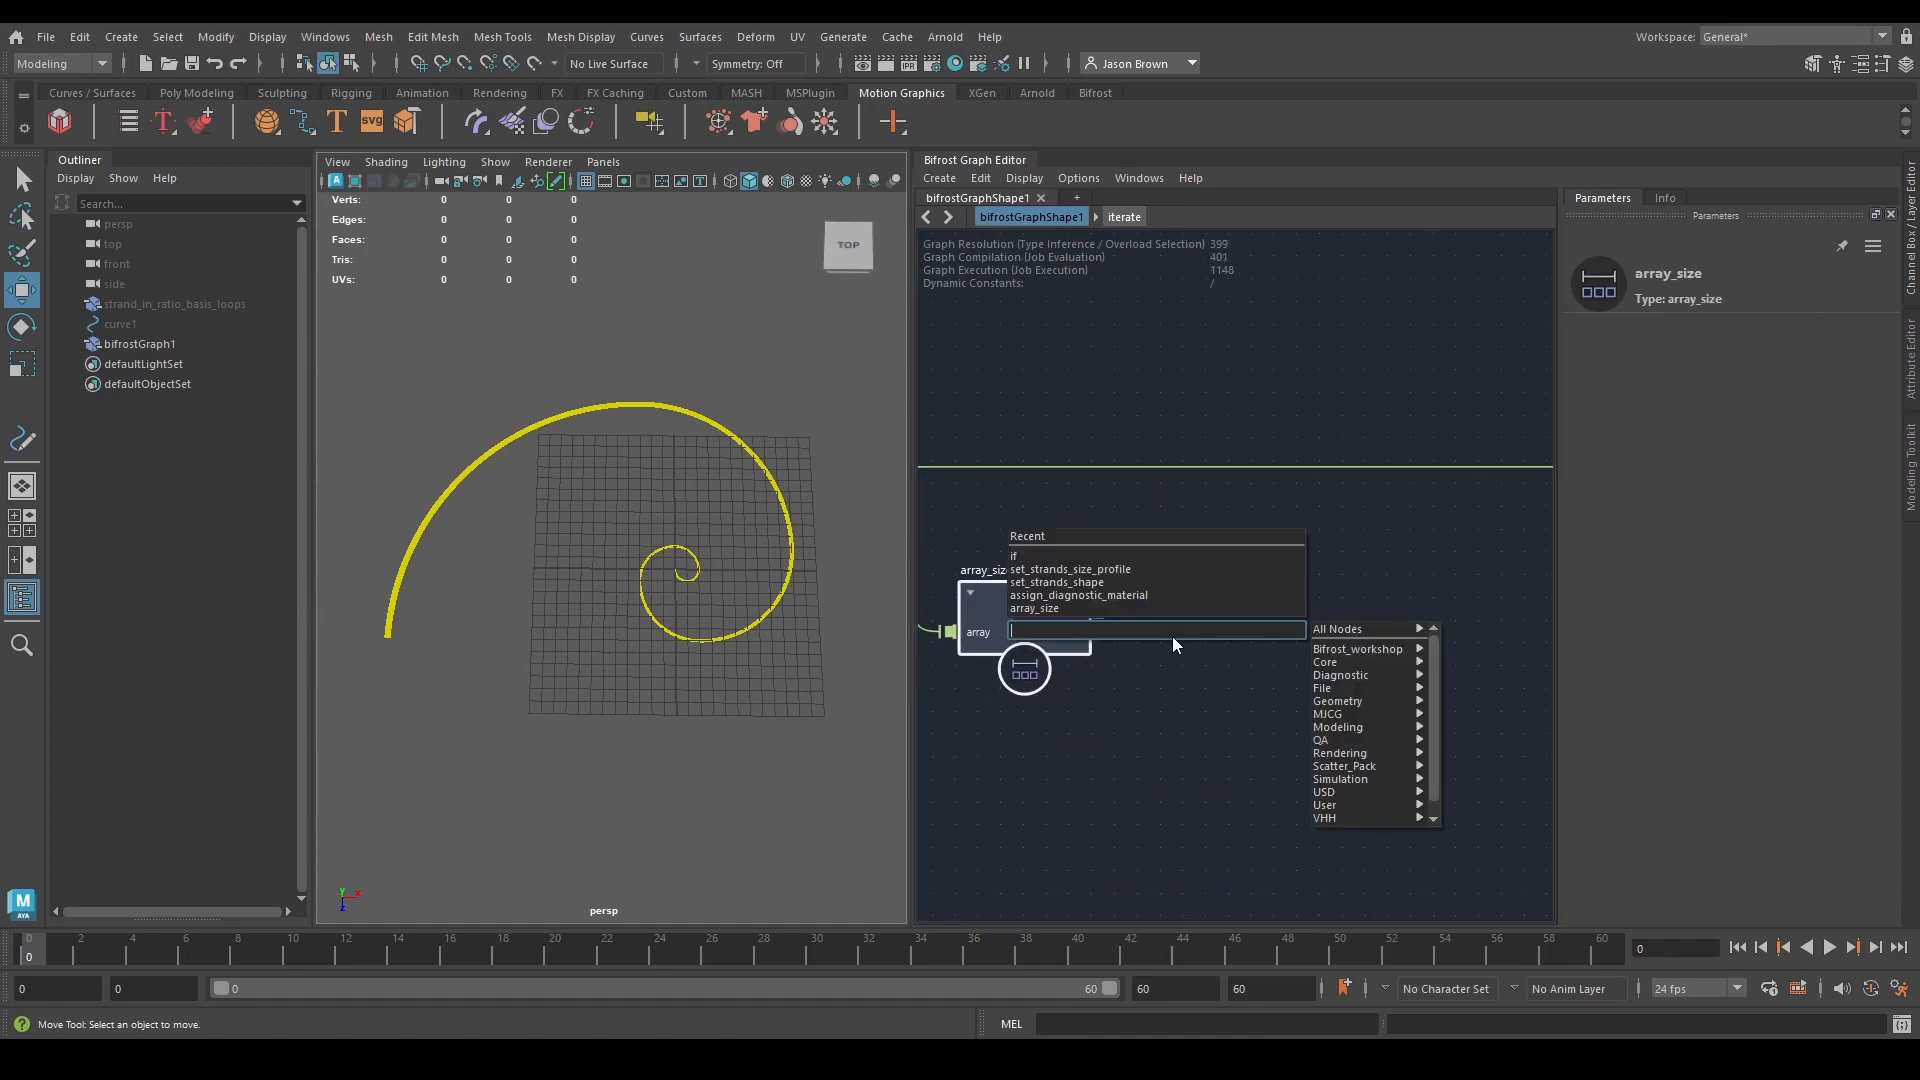
pyautogui.write('divide')
pyautogui.press('Return')
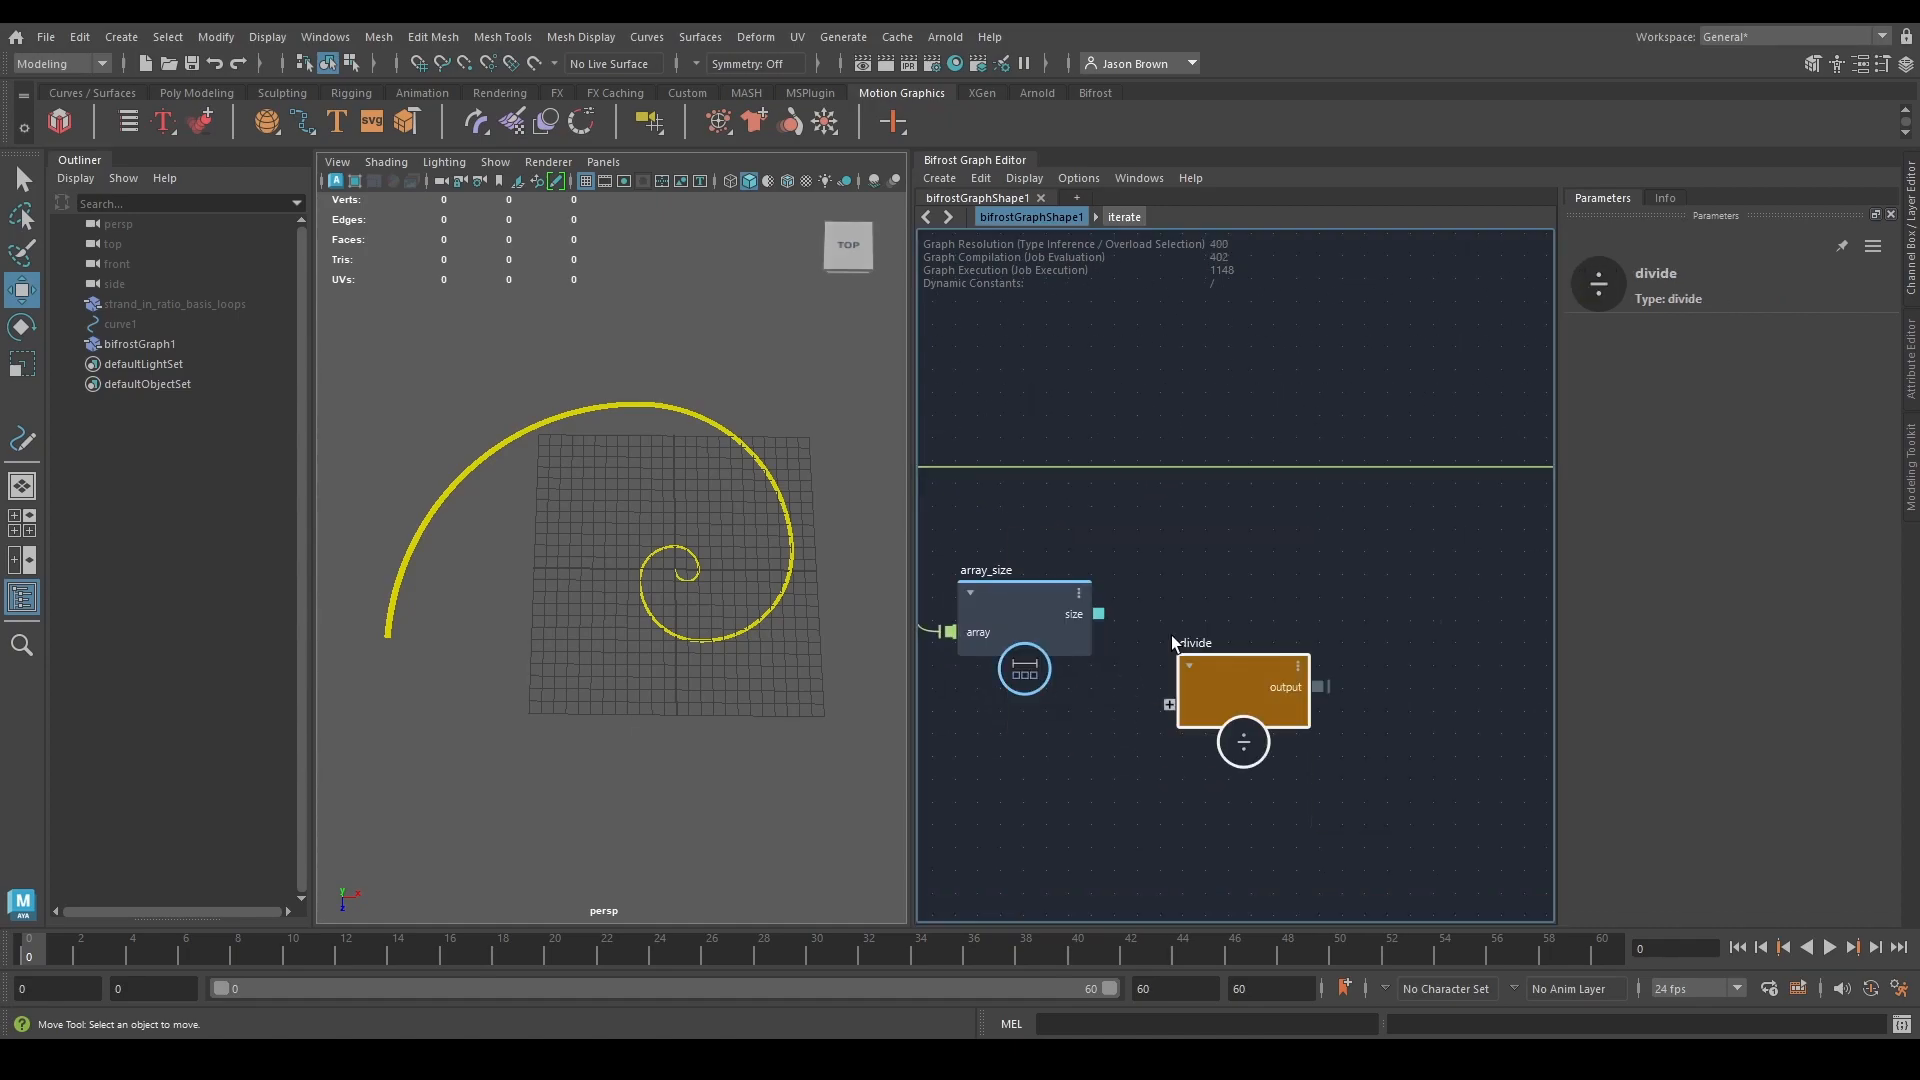
pyautogui.moveTo(1246, 750); pyautogui.dragTo(1269, 658)
pyautogui.moveTo(1098, 614); pyautogui.dragTo(1240, 632)
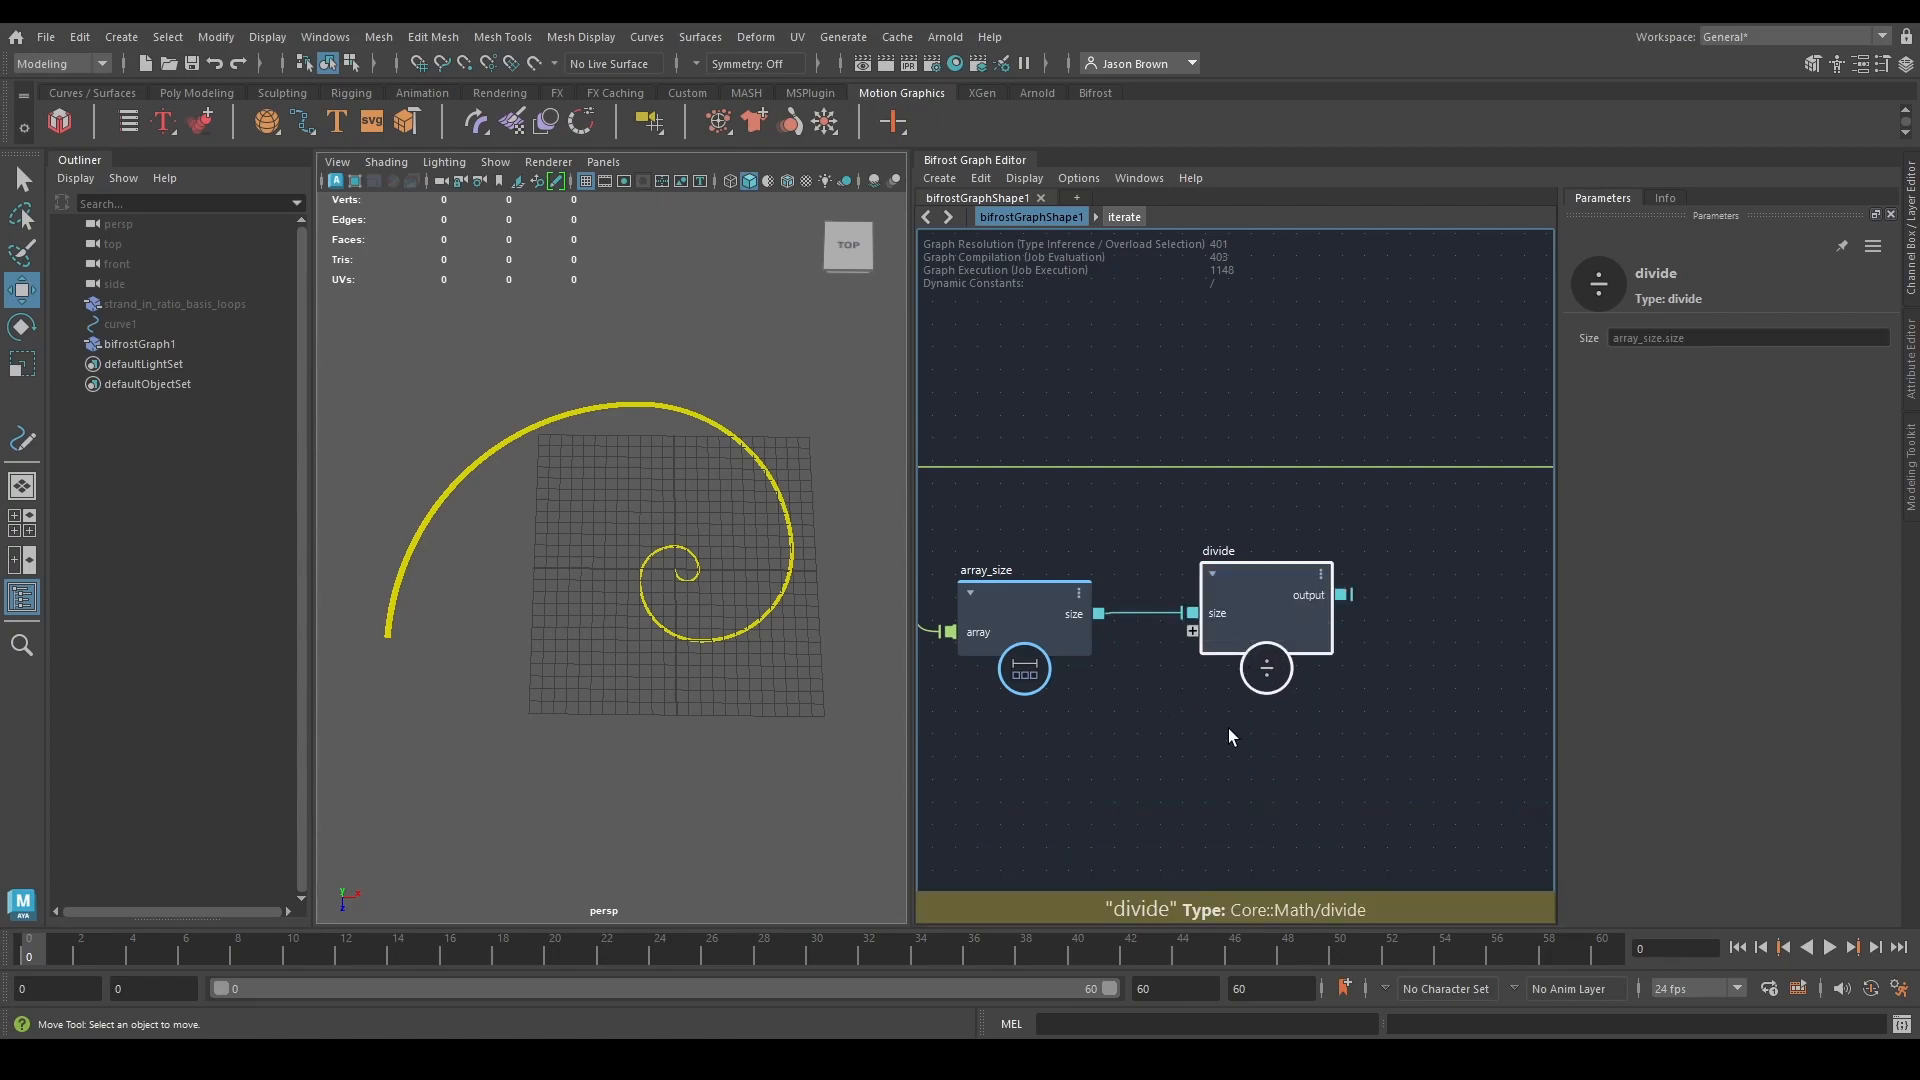
# Add a long value node as divide's second input and set its value to 20.
pyautogui.press('v')
pyautogui.moveTo(1073, 655); pyautogui.dragTo(1064, 767)
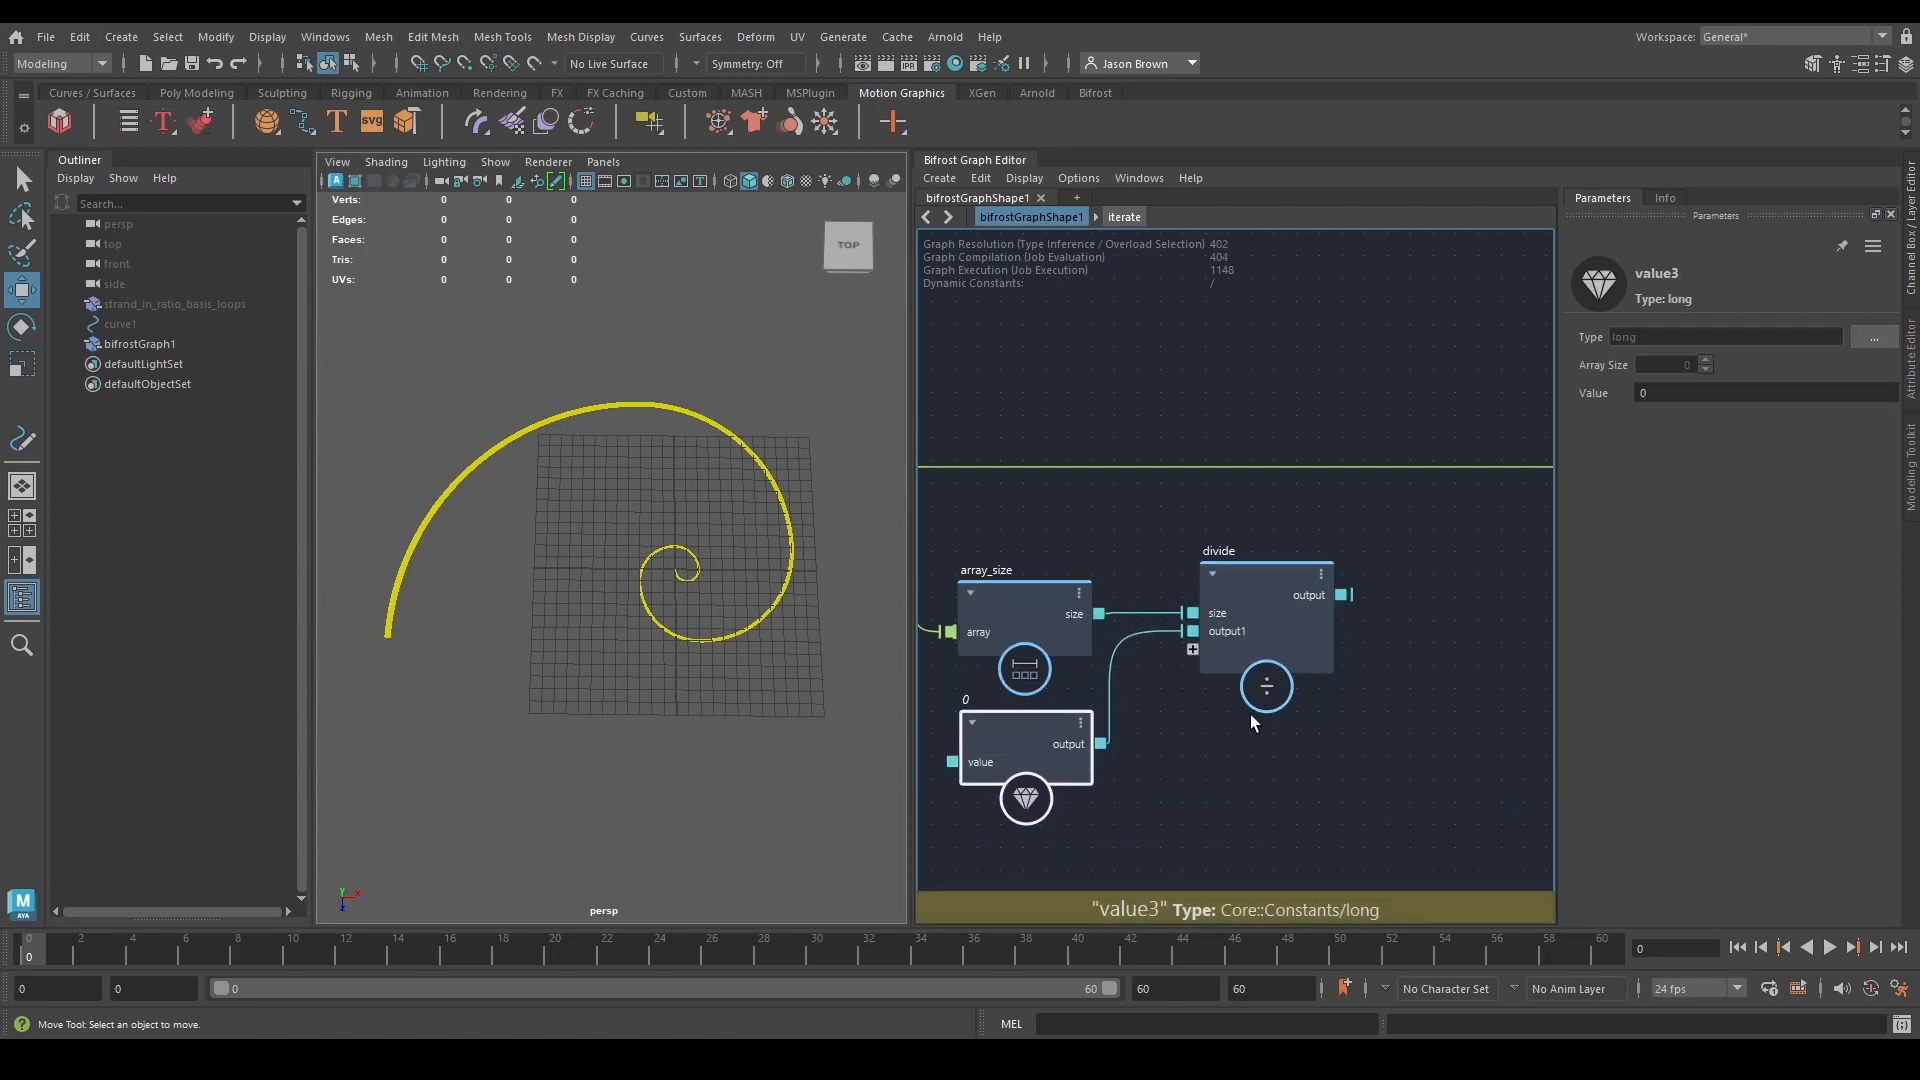
pyautogui.click(1700, 392)
pyautogui.write('20')
pyautogui.press('Return')
# Add a sequence_array node, connecting divide's output to size and the 20 value node's output to step.
pyautogui.moveTo(1535, 467); pyautogui.dragTo(1355, 472, button='middle')
pyautogui.press('Tab')
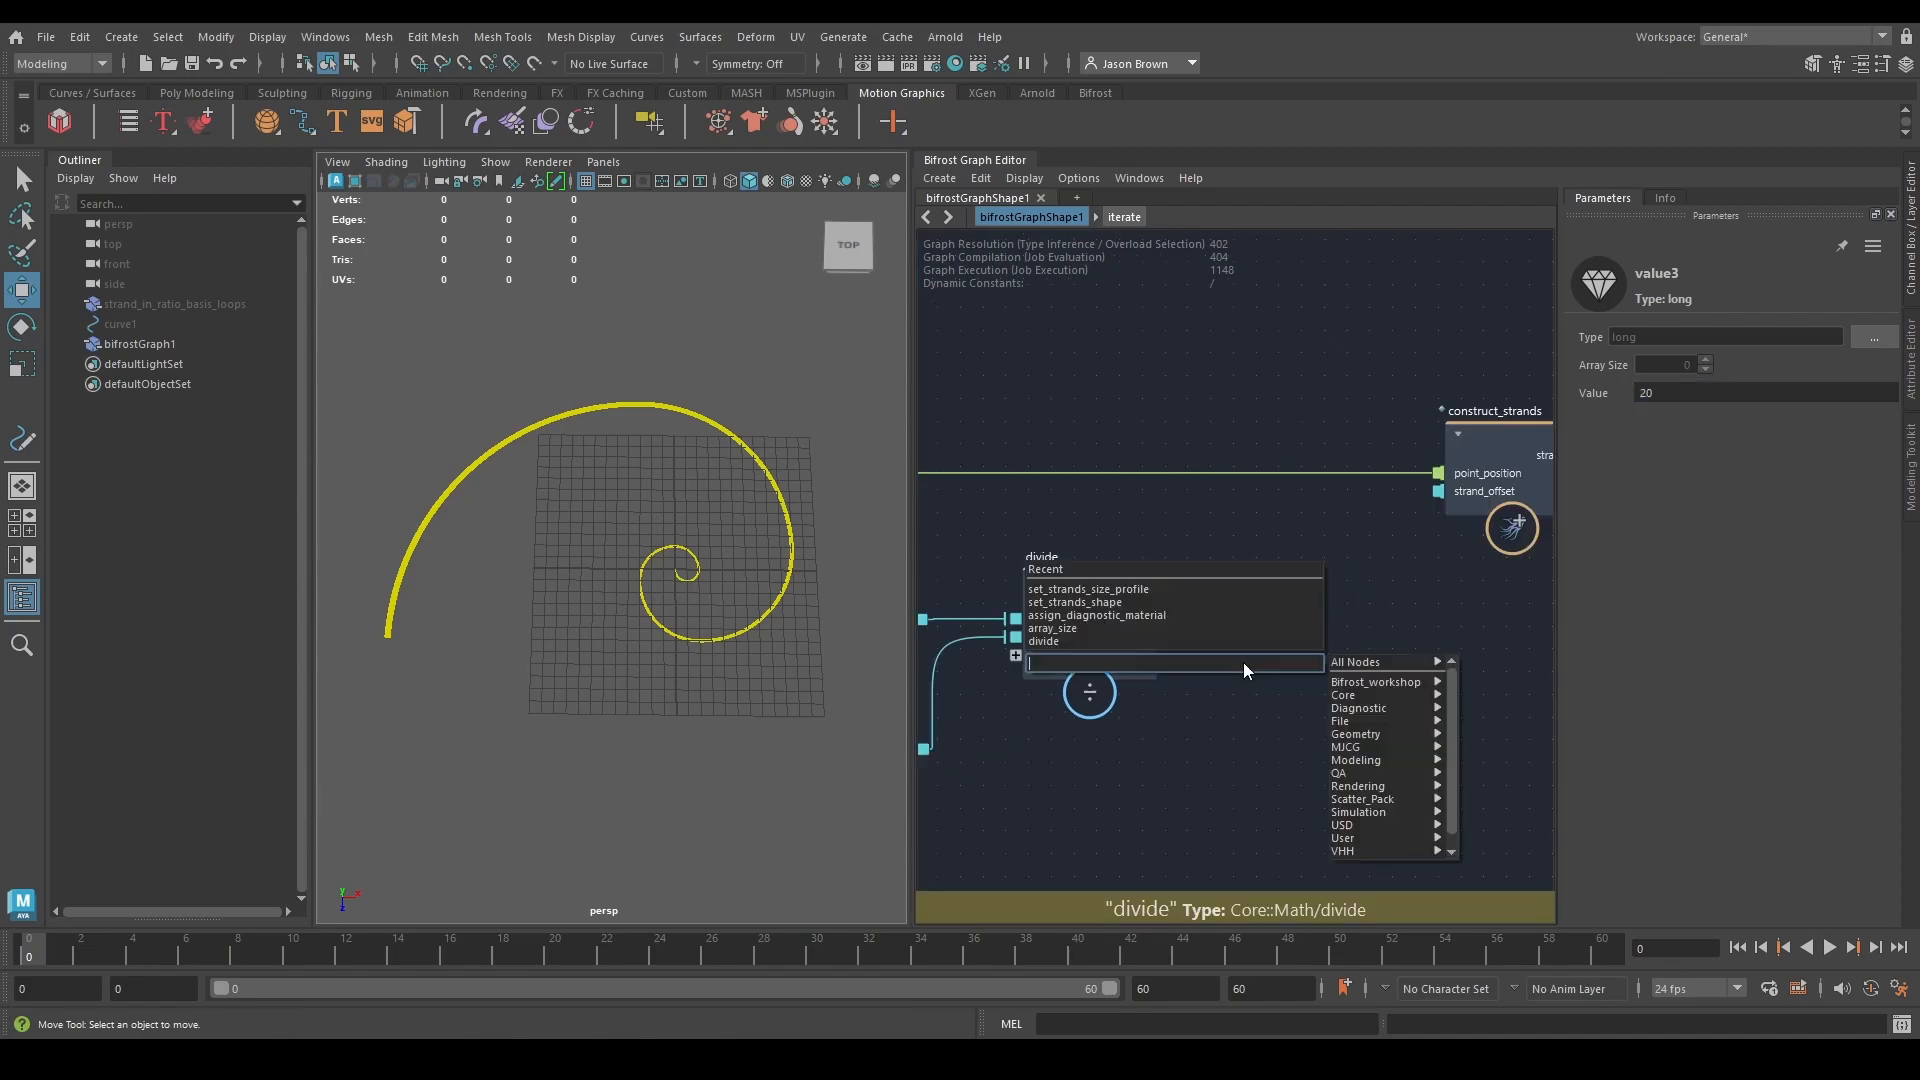
pyautogui.write('seq')
pyautogui.press('Return')
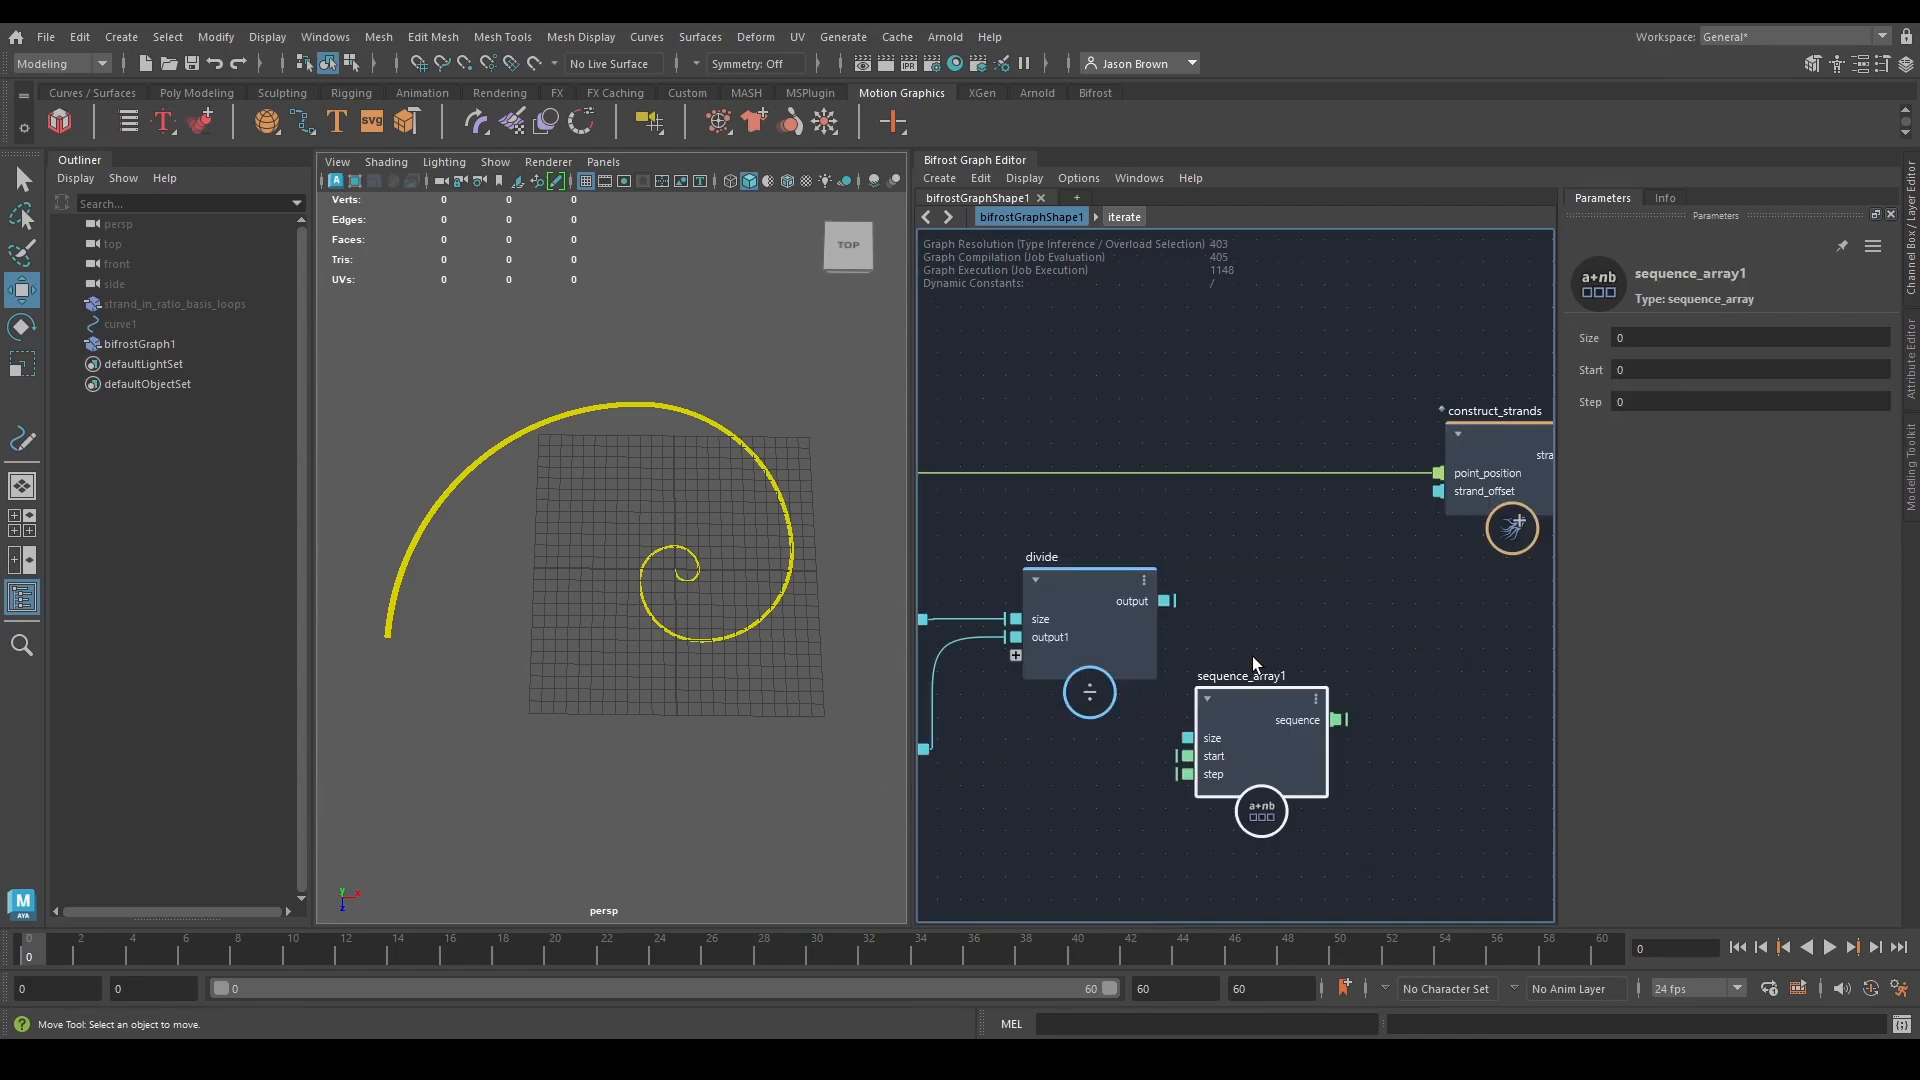
pyautogui.moveTo(1252, 656); pyautogui.dragTo(1312, 640)
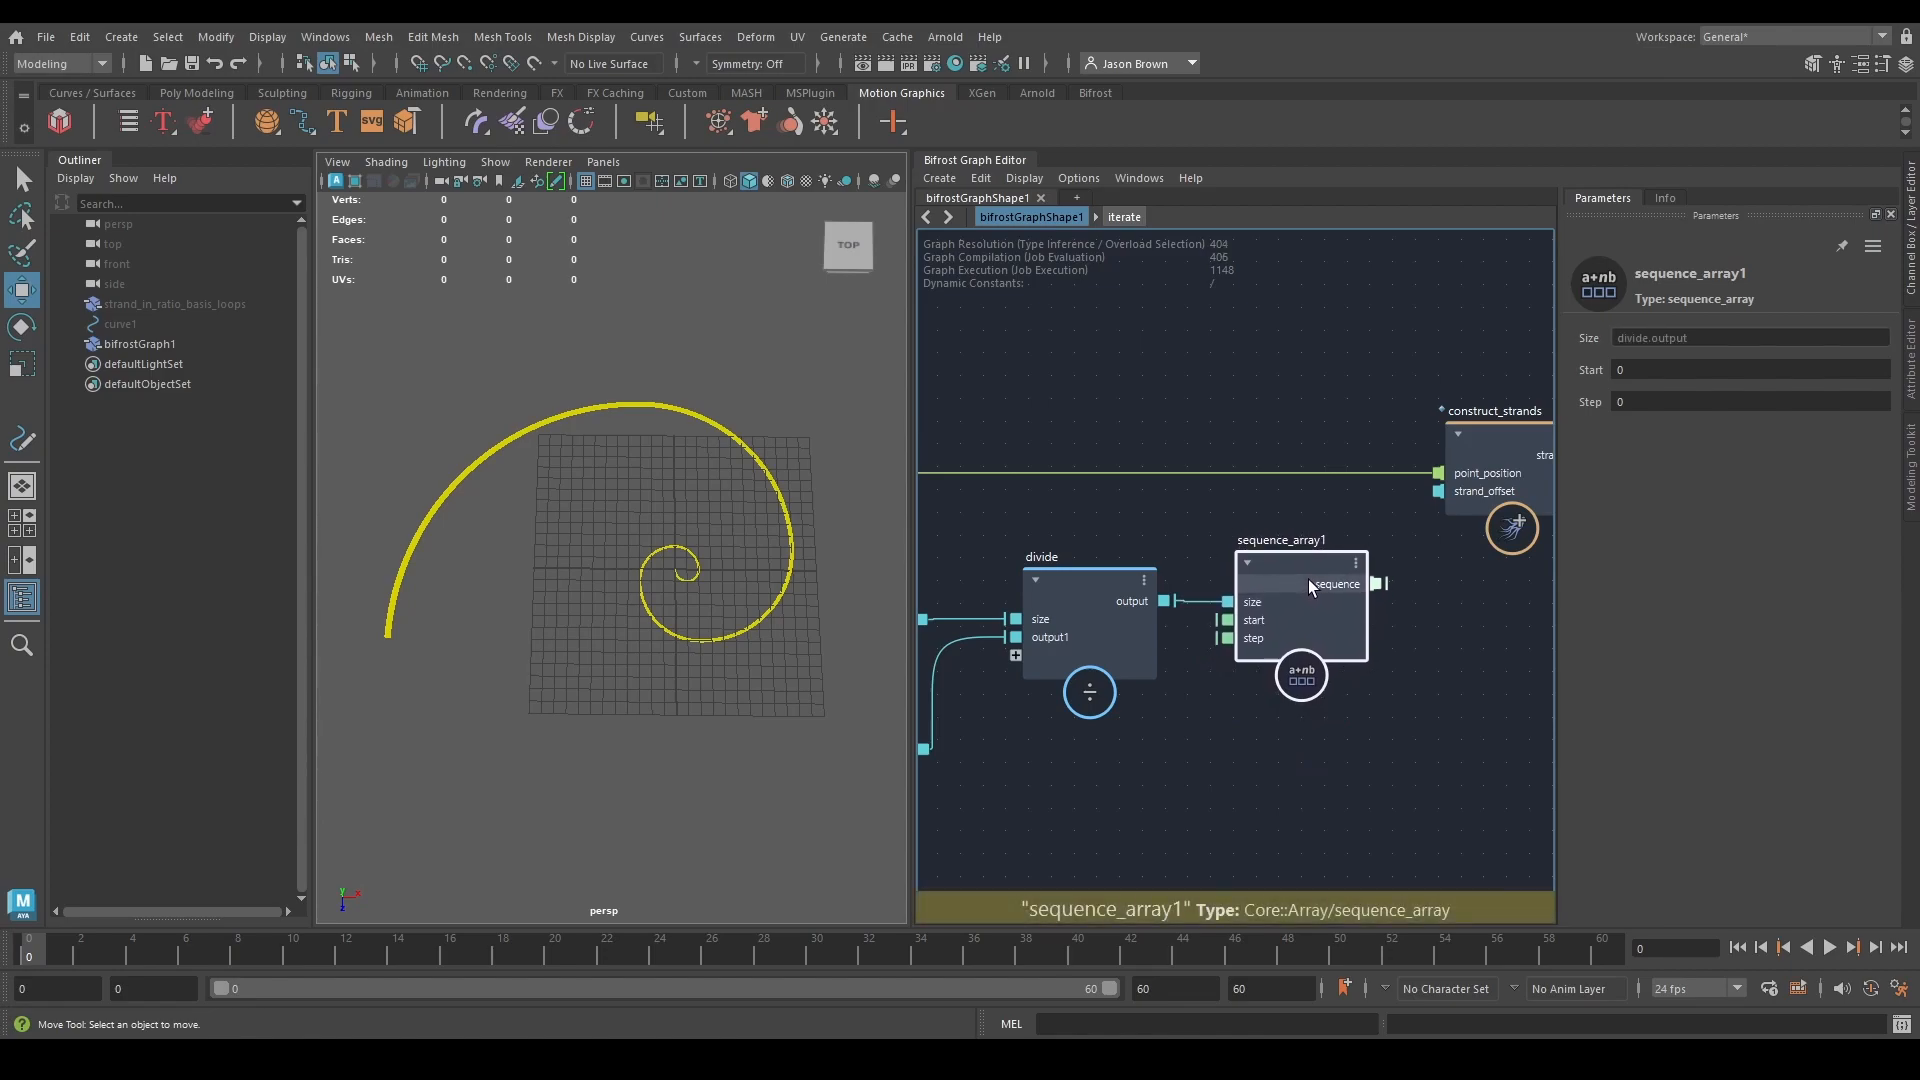
pyautogui.moveTo(1307, 579); pyautogui.dragTo(1519, 556, button='middle')
pyautogui.moveTo(1138, 724); pyautogui.dragTo(1450, 620)
# Try connecting sequence_array's sequence output directly to construct_strands' strand_offset port, and delete that connection.
pyautogui.moveTo(1449, 620); pyautogui.dragTo(1166, 668, button='middle')
pyautogui.moveTo(1166, 669); pyautogui.dragTo(1226, 583)
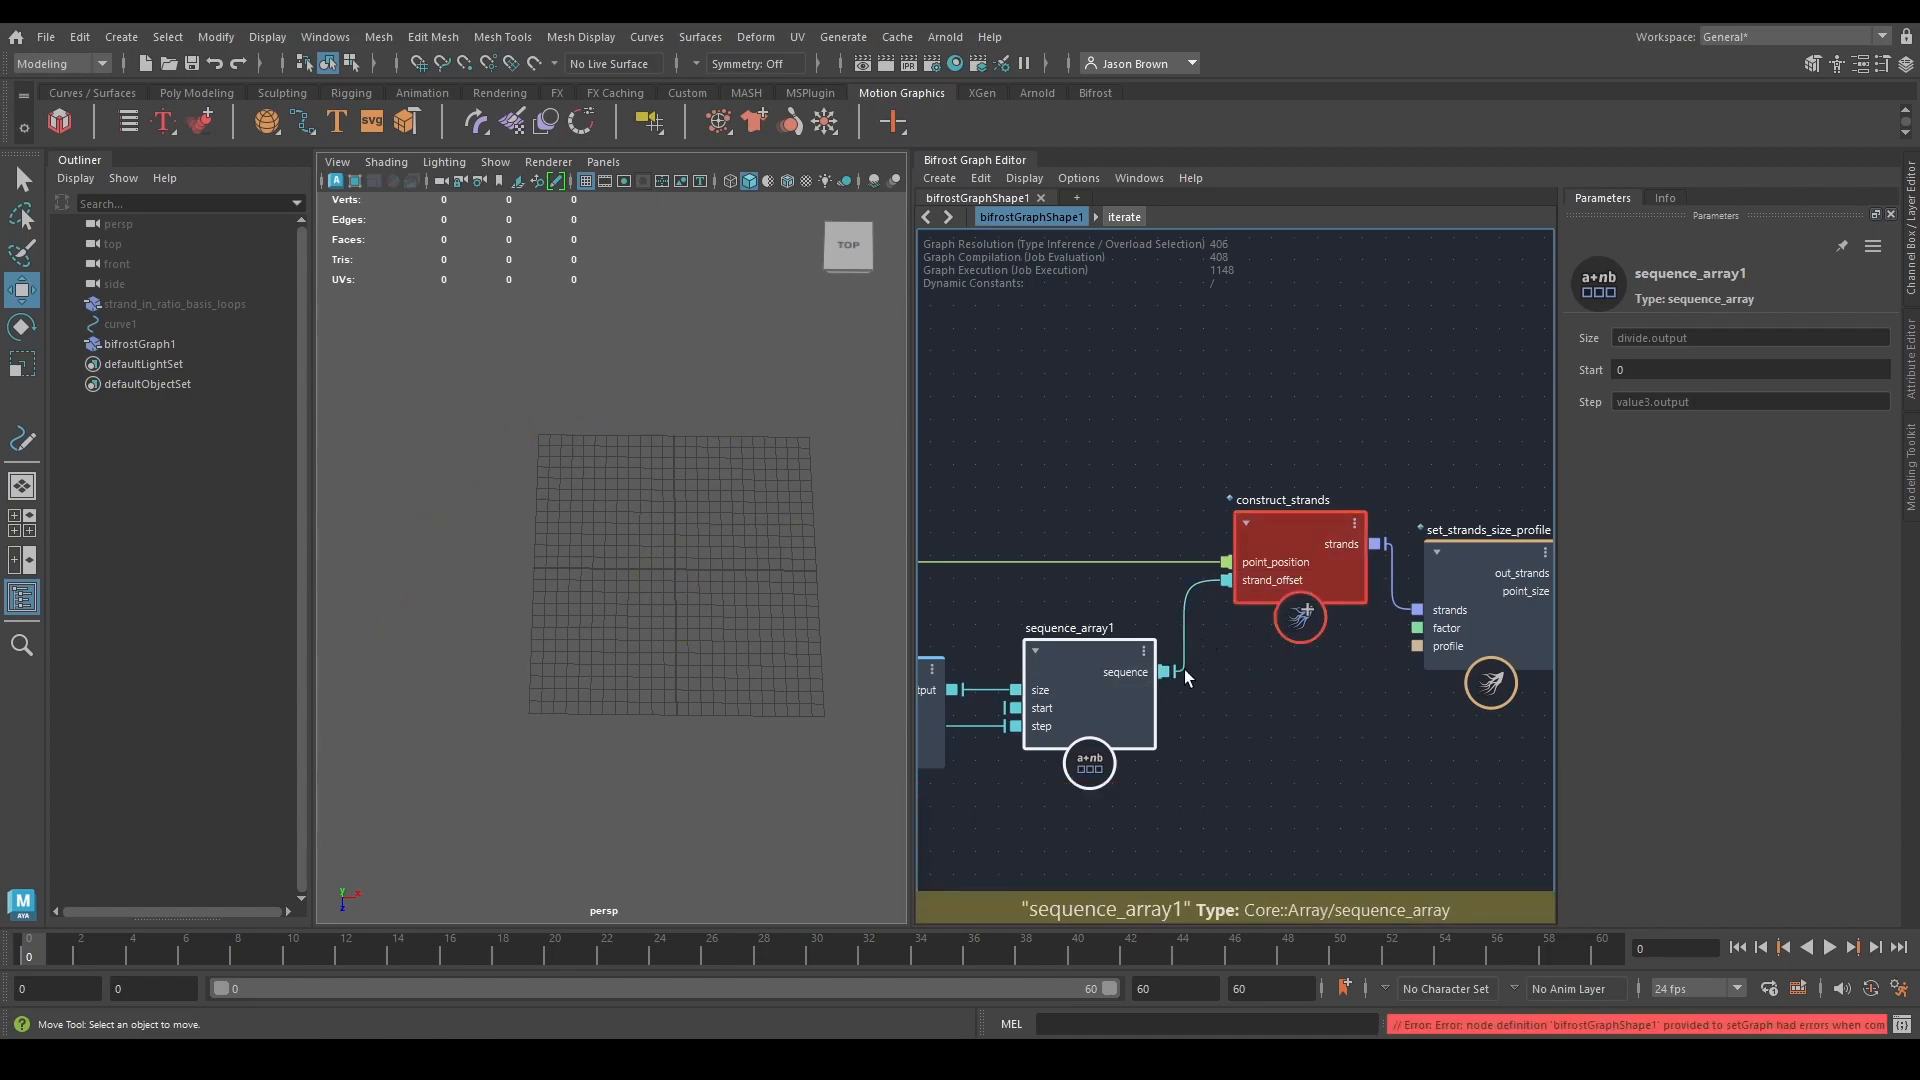
pyautogui.click(1205, 582)
pyautogui.press('Delete')
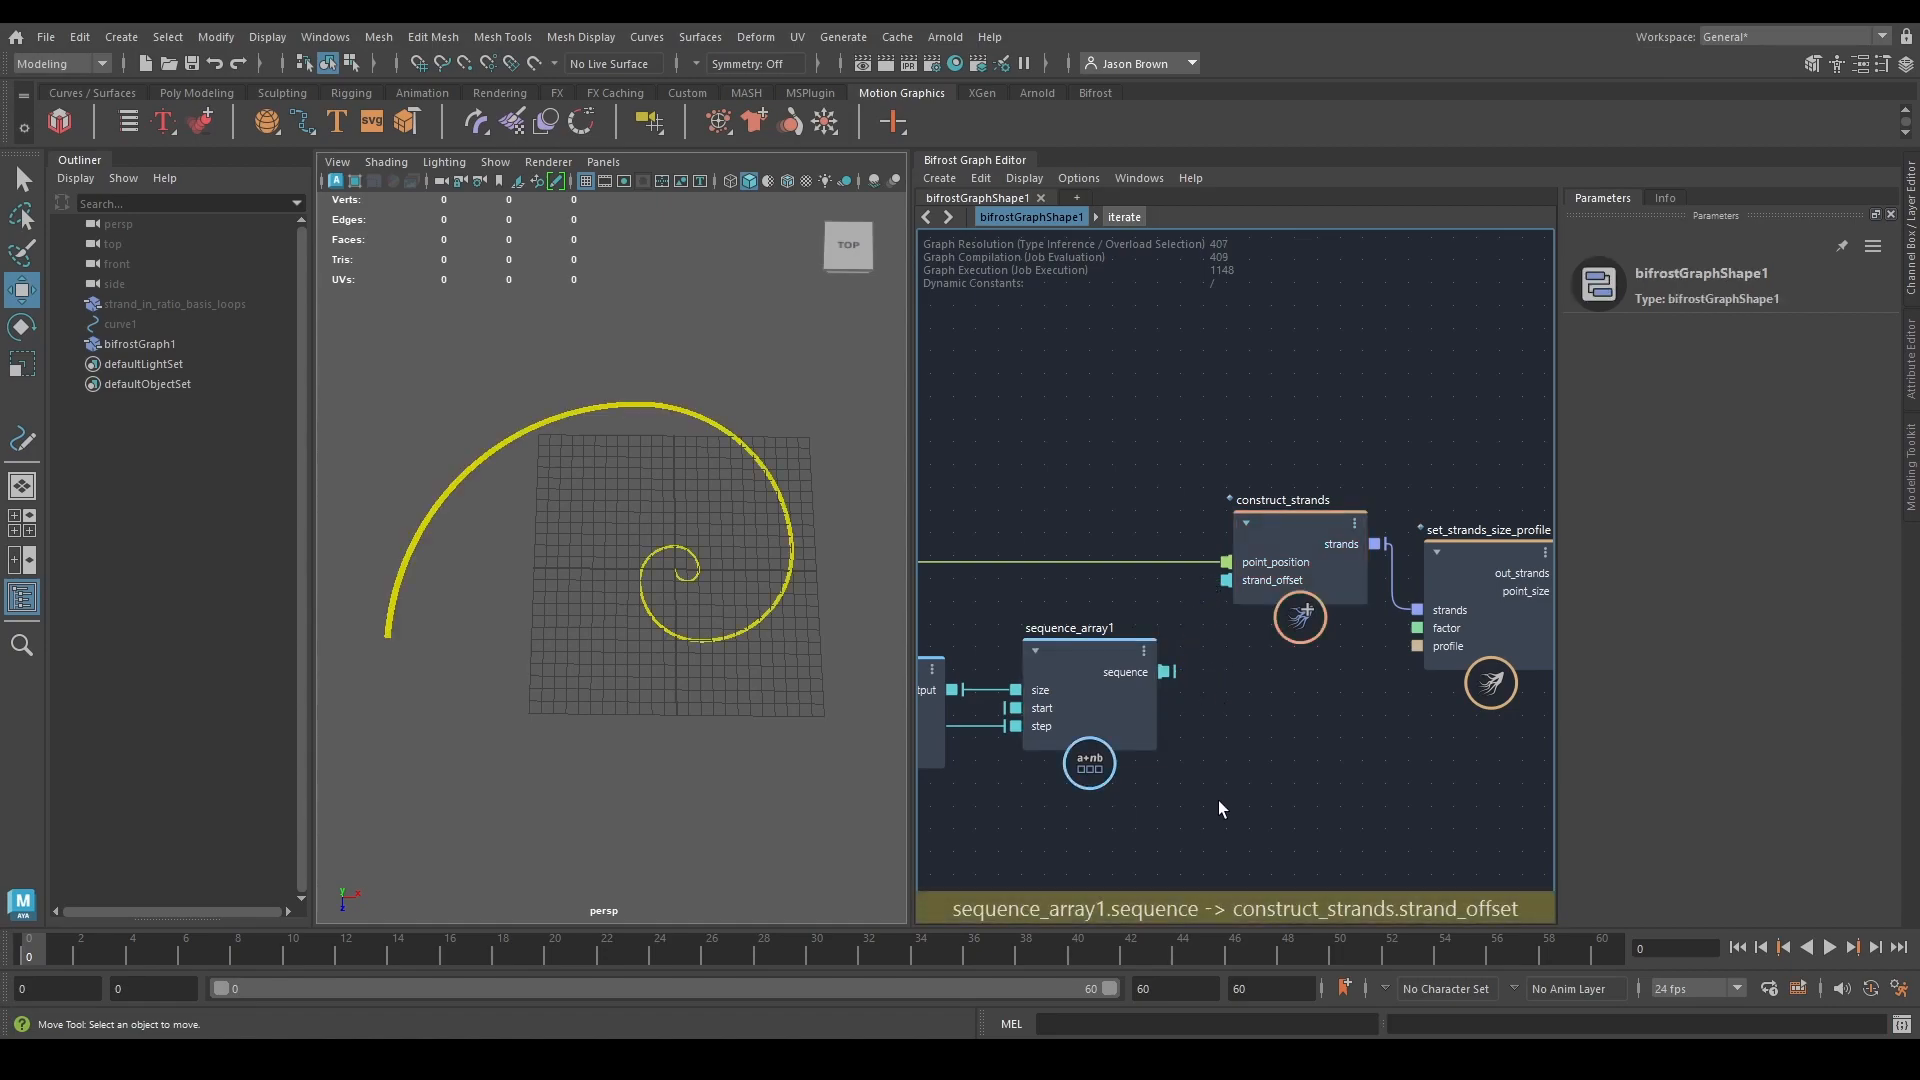
# Check the strand_offset port against the PowerPoint slide, return to Maya and add a to_unsigned_int node below sequence_array.
pyautogui.moveTo(1220, 790); pyautogui.dragTo(1363, 758, button='middle')
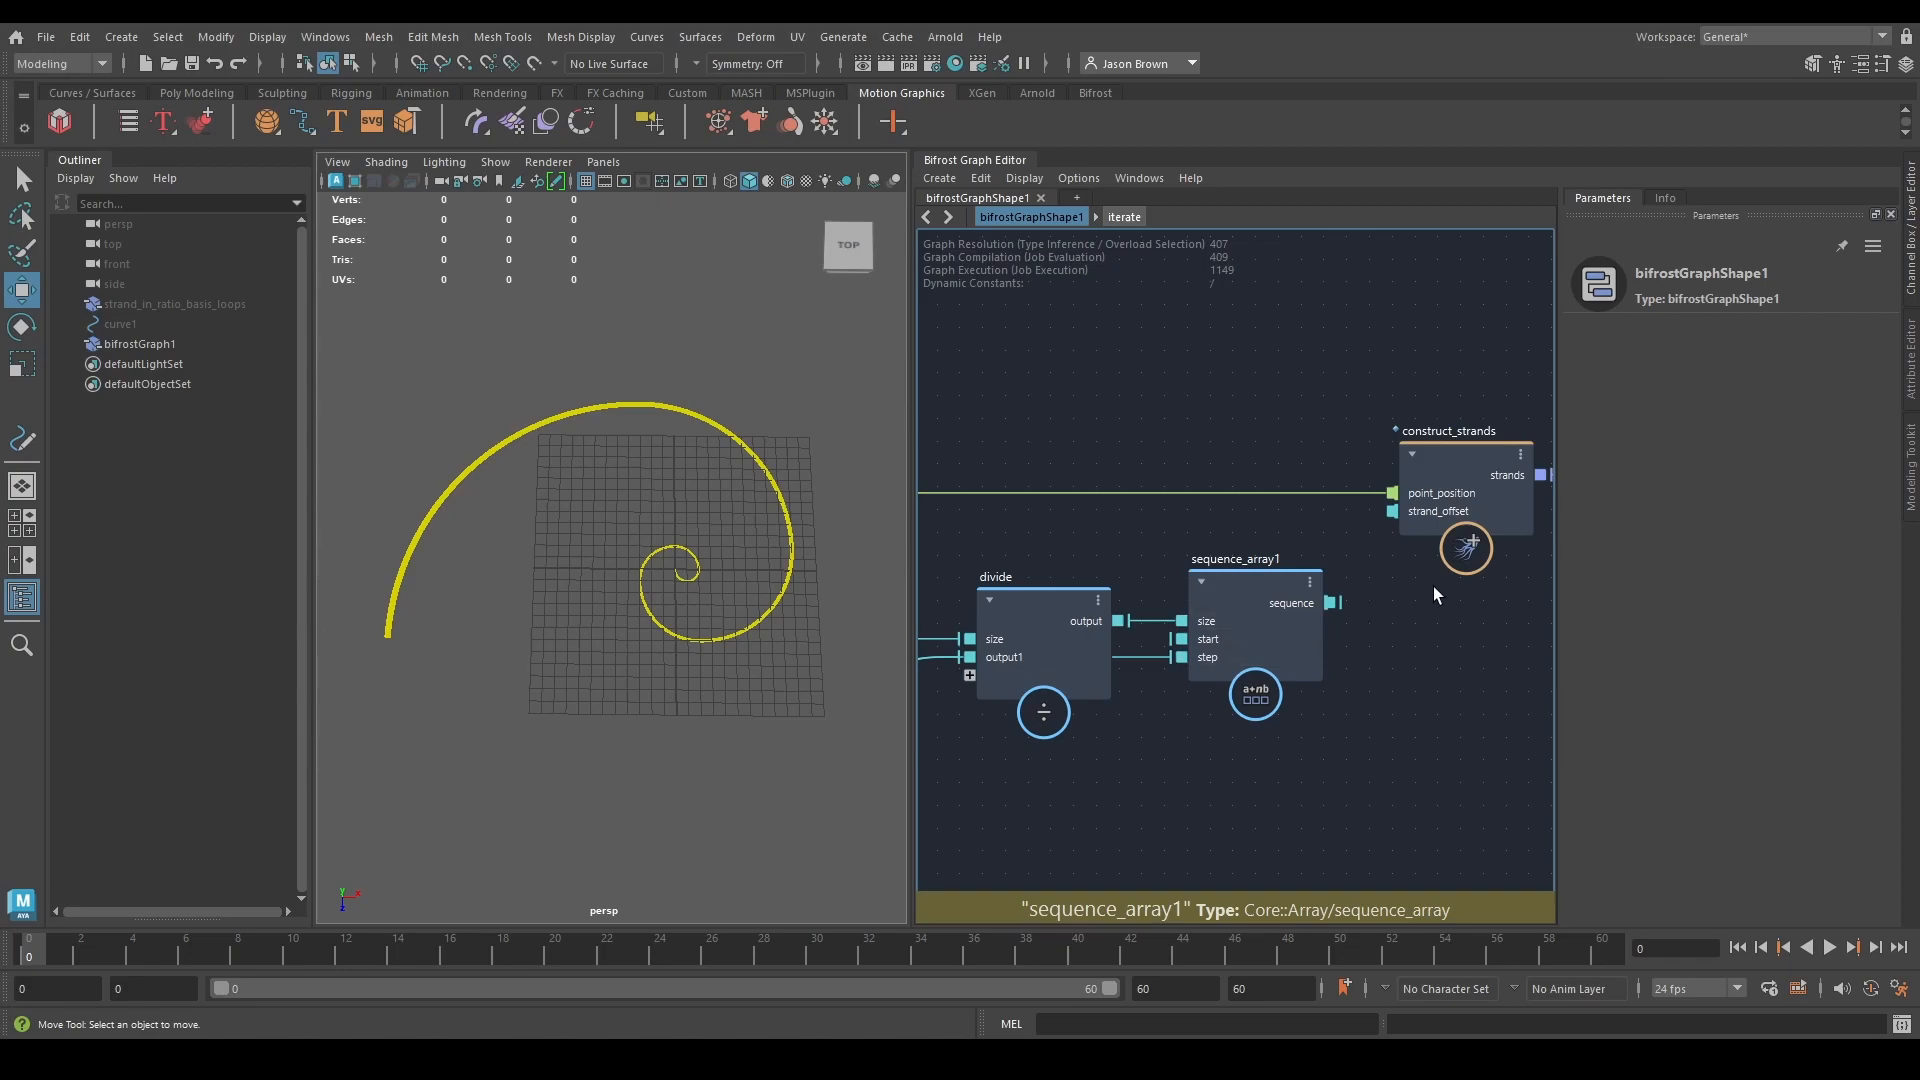
pyautogui.moveTo(1432, 585); pyautogui.dragTo(1339, 590, button='middle')
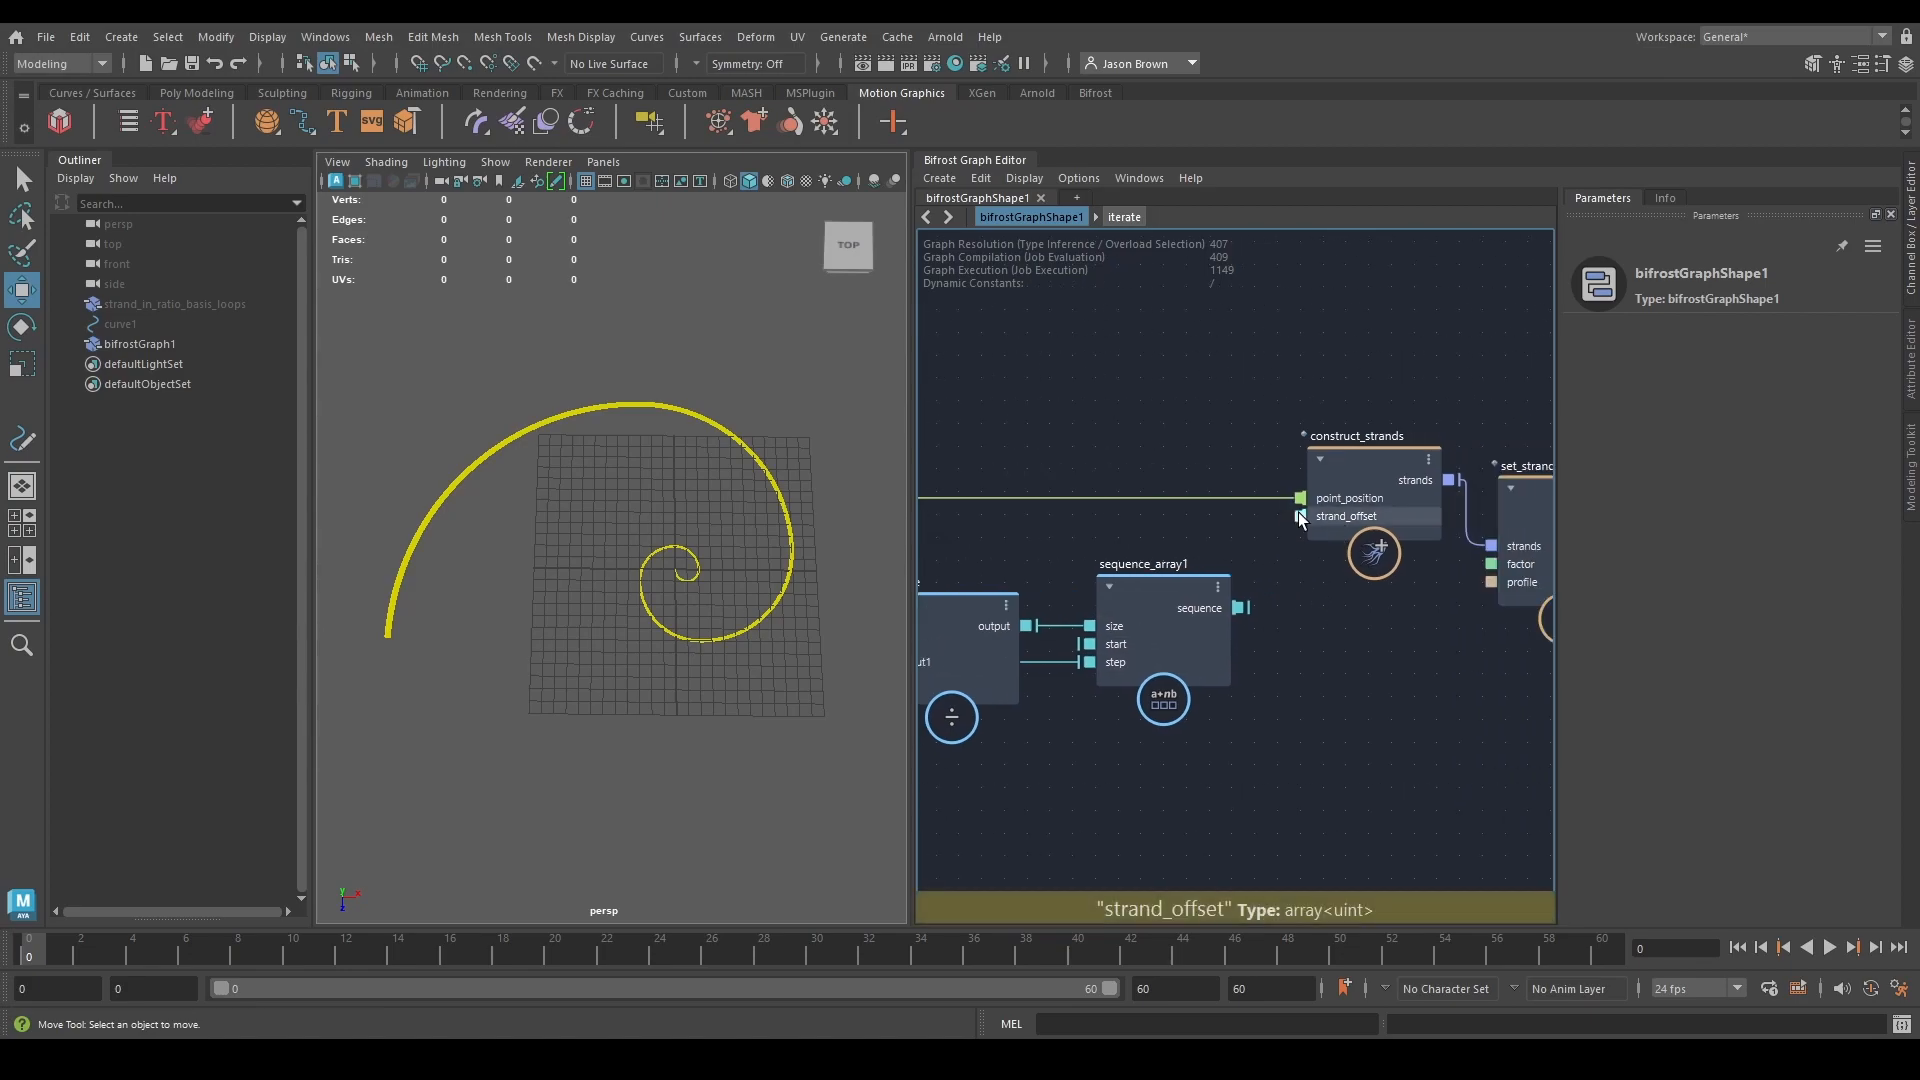
pyautogui.moveTo(1219, 607); pyautogui.dragTo(1280, 548, button='middle')
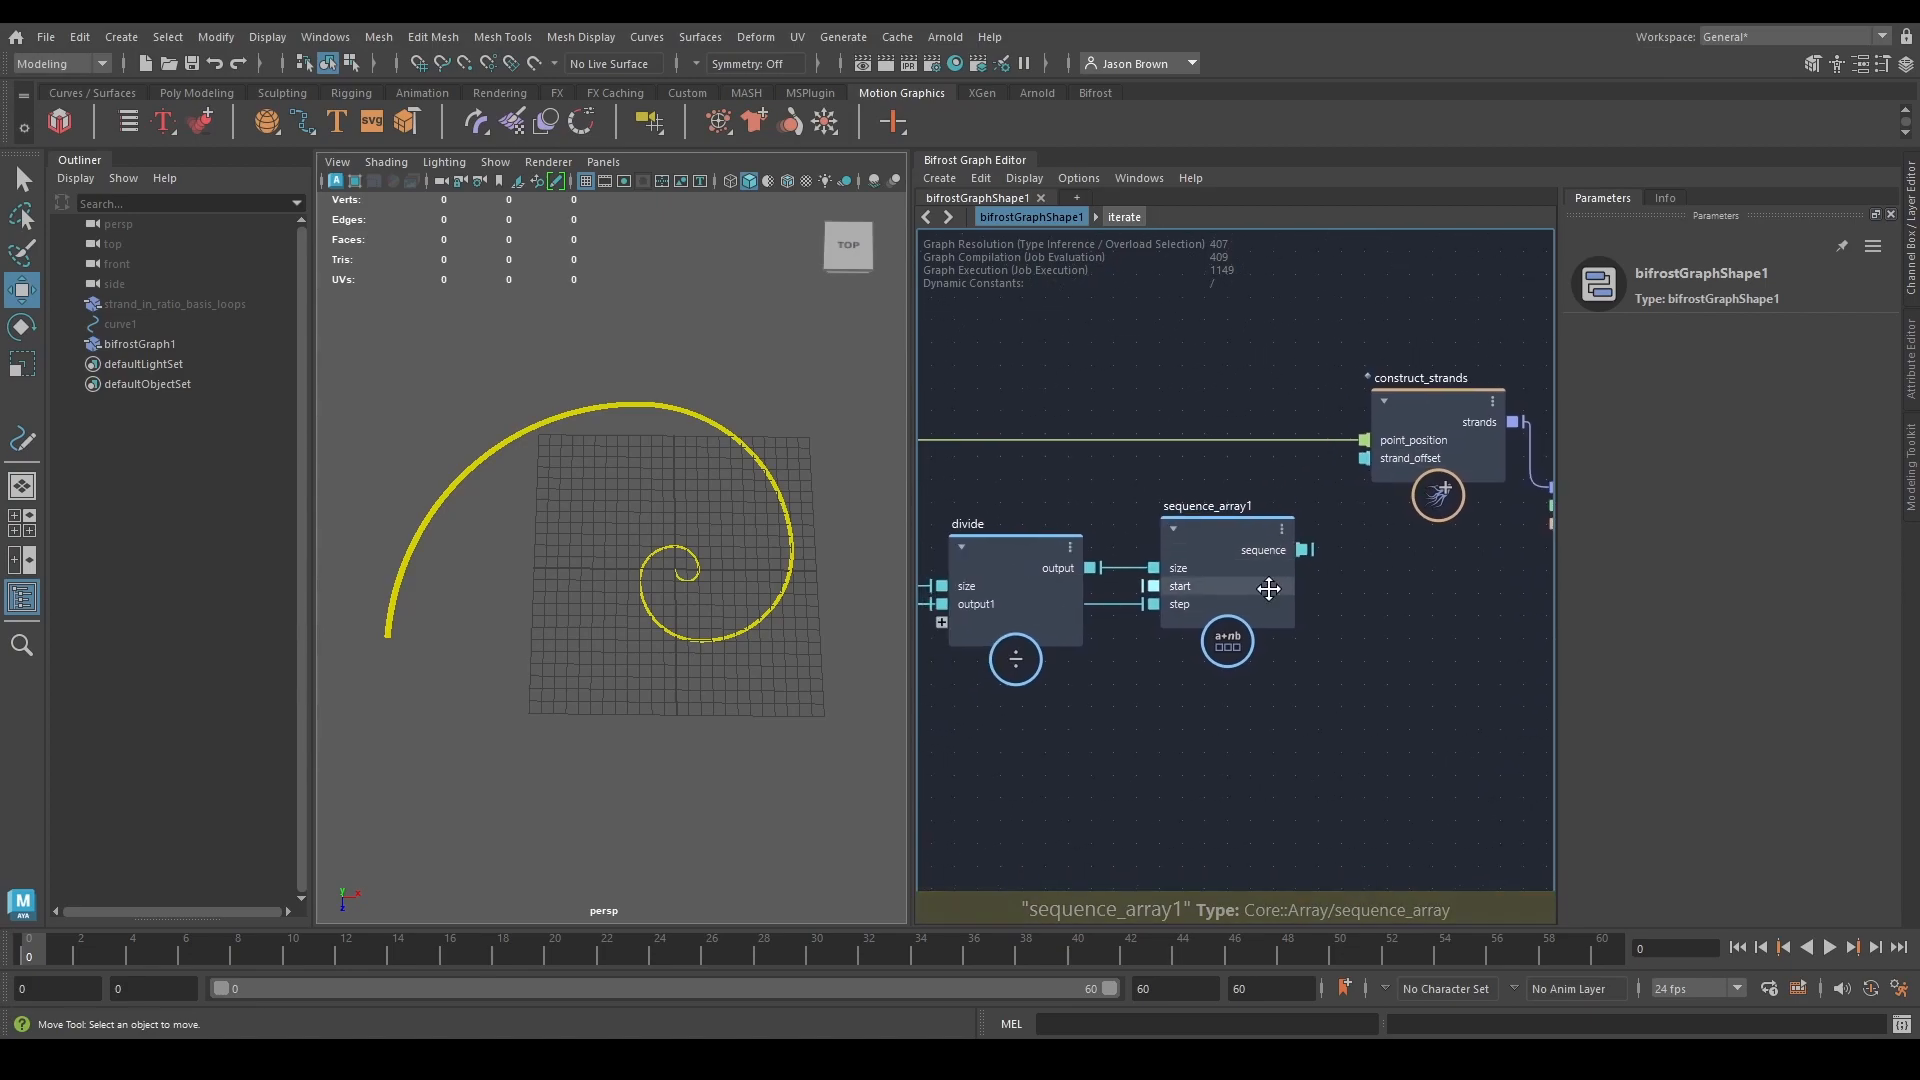
pyautogui.hotkey('alt', 'Tab')
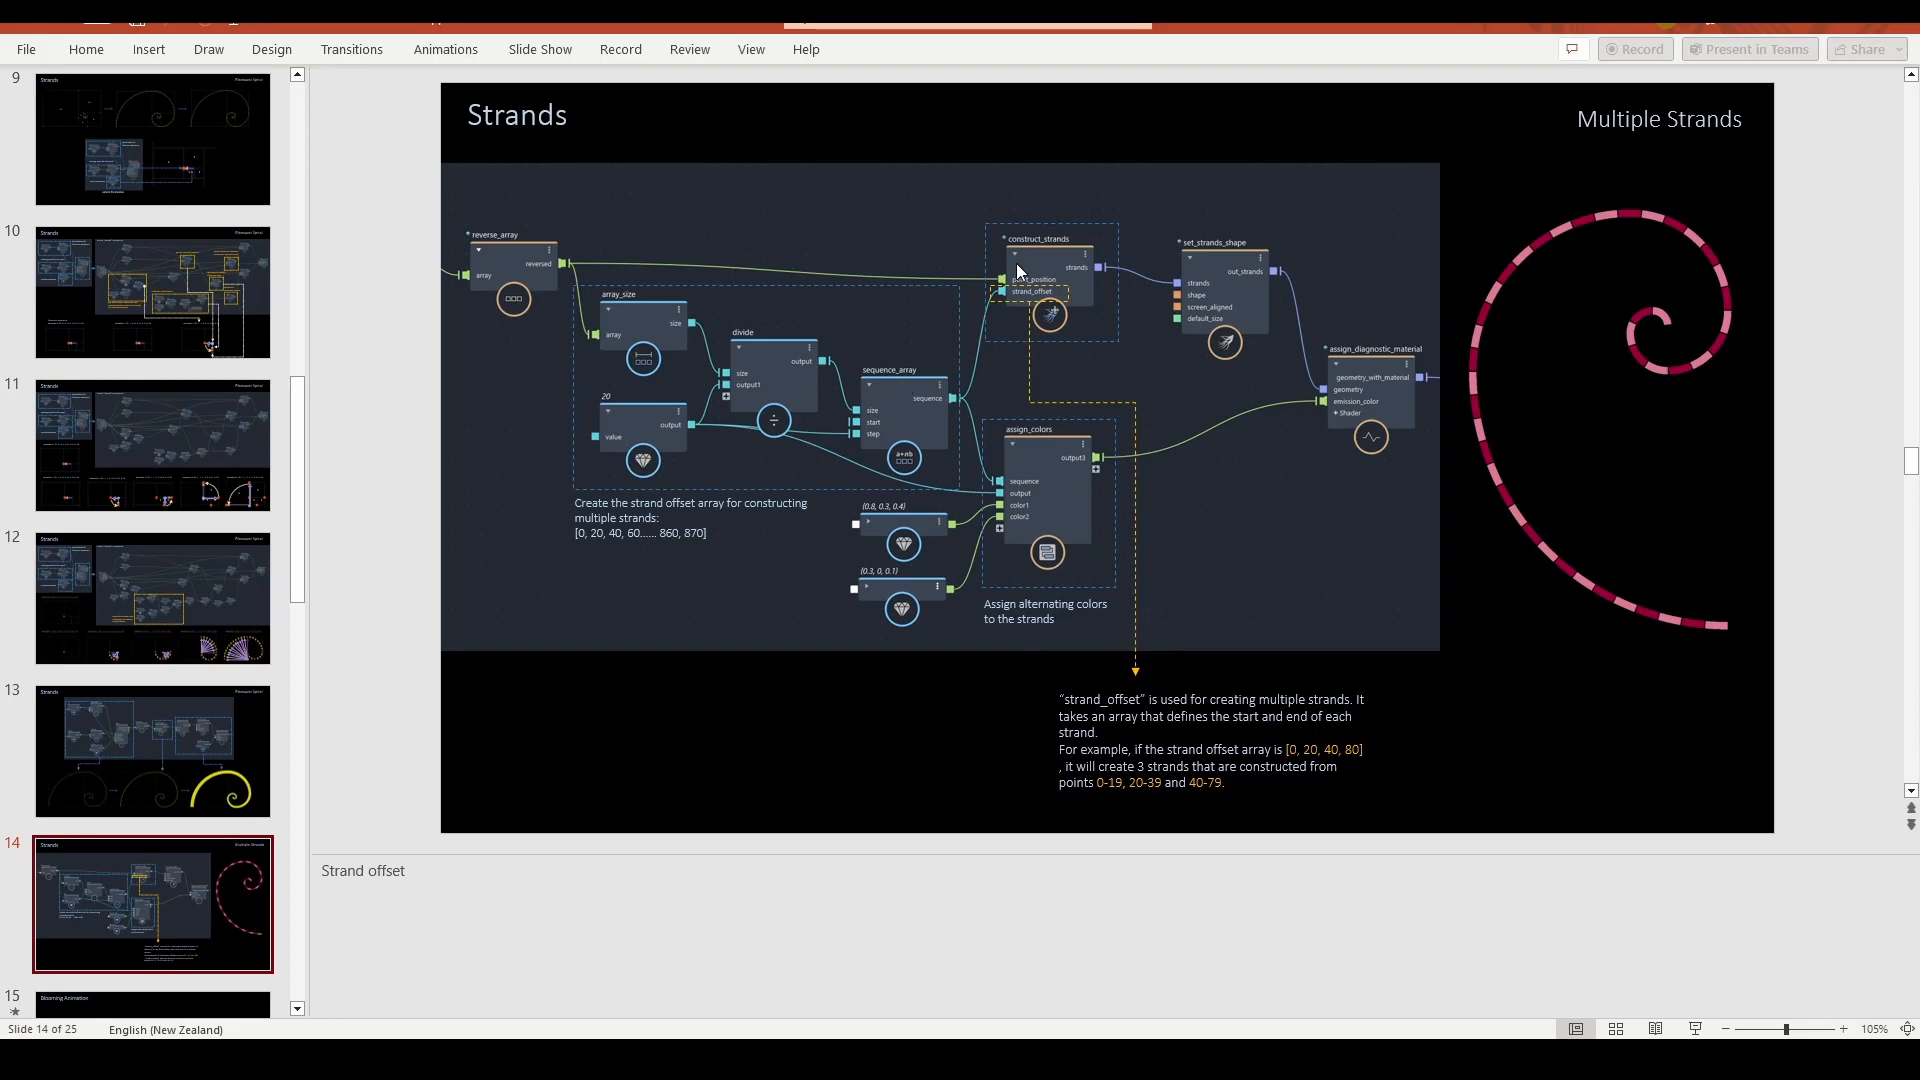
pyautogui.hotkey('alt', 'Tab')
pyautogui.moveTo(1258, 664); pyautogui.dragTo(1219, 687, button='middle')
pyautogui.press('Tab')
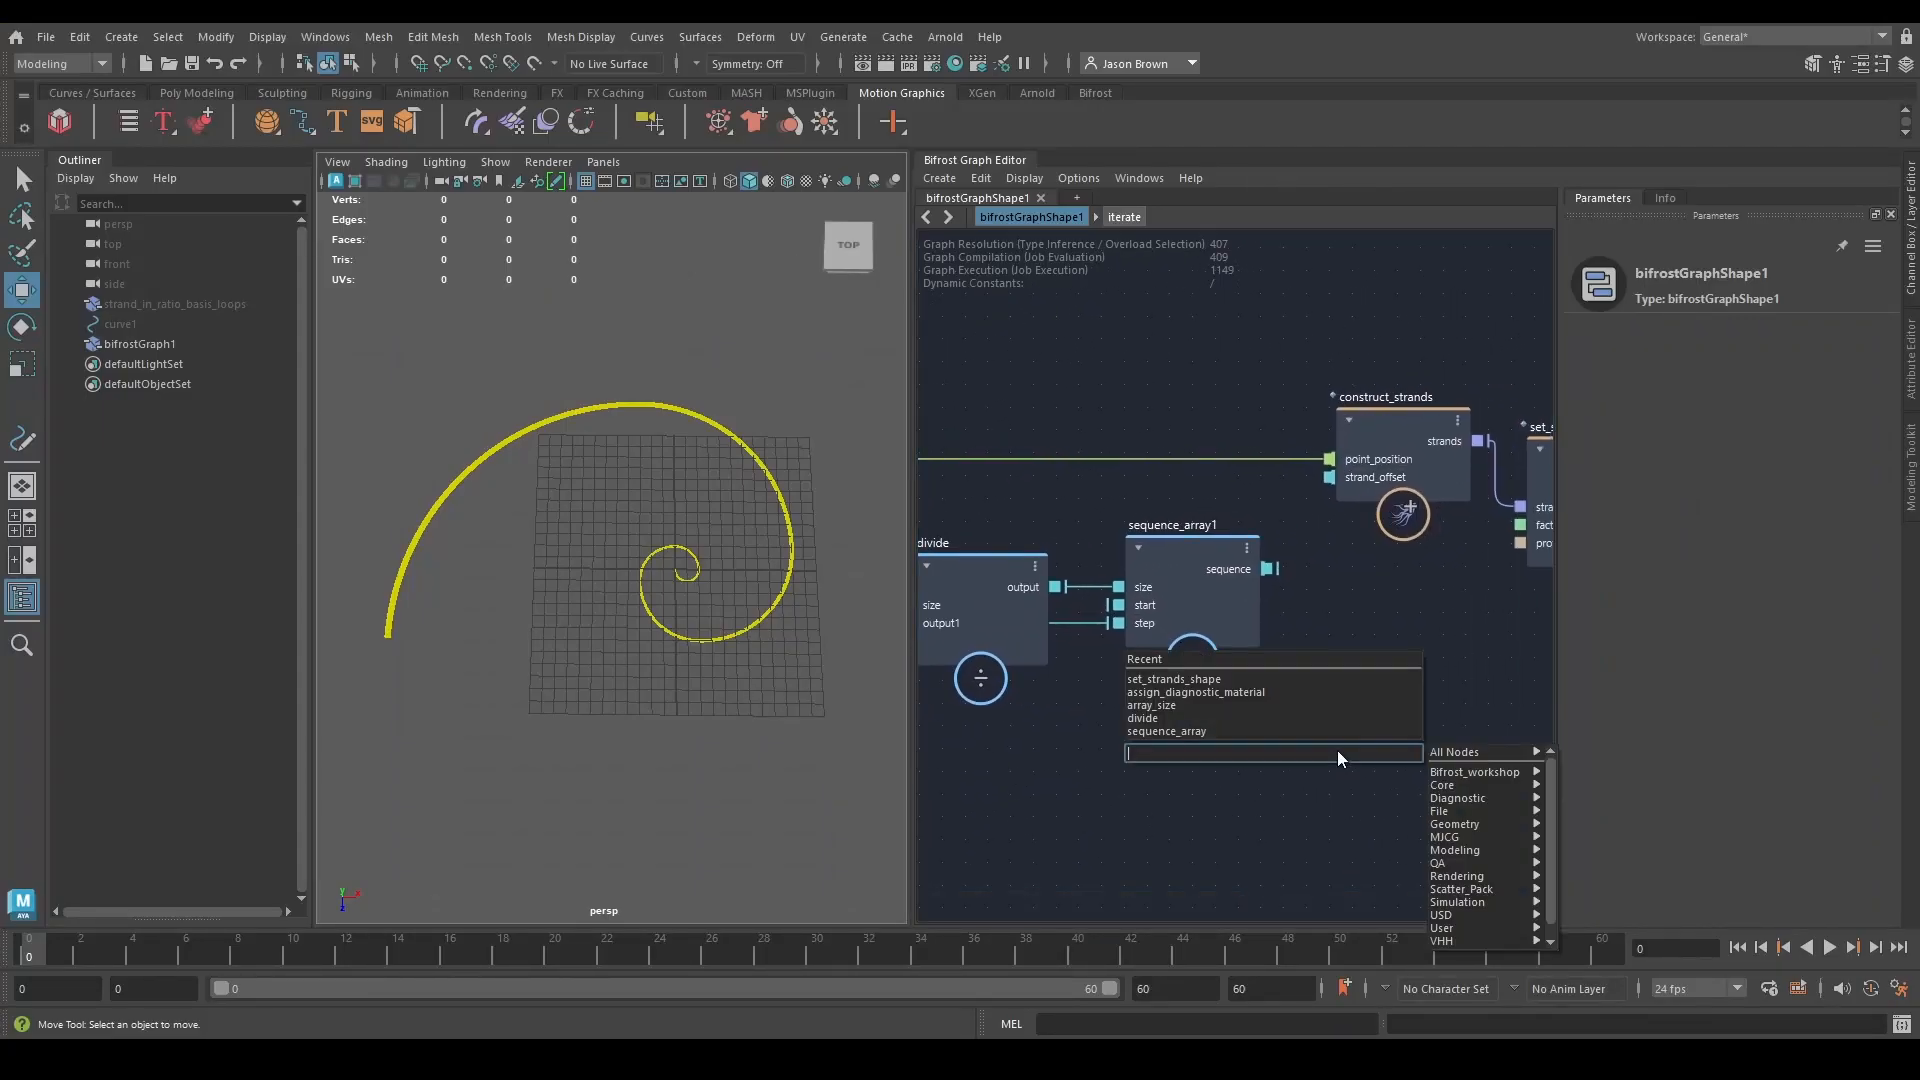
pyautogui.write('toui')
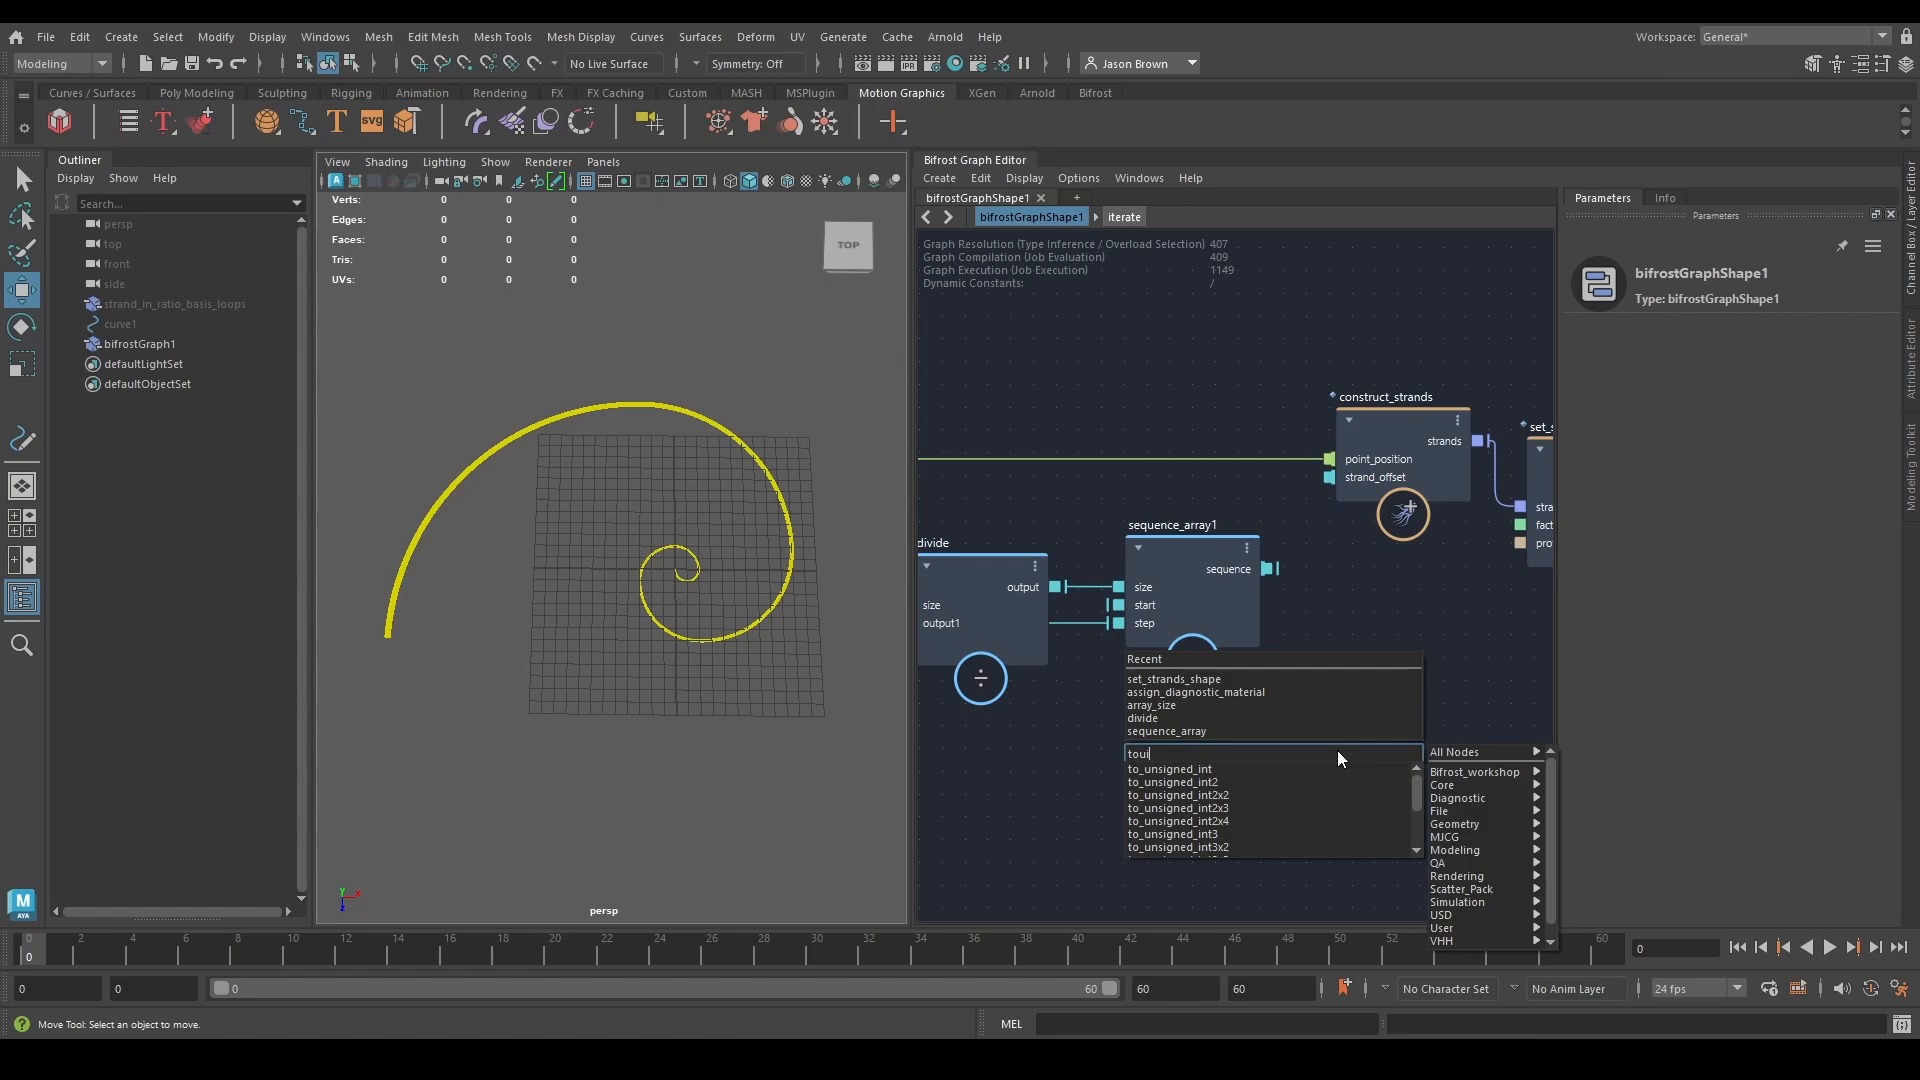
pyautogui.press('Return')
pyautogui.moveTo(1233, 669); pyautogui.dragTo(1085, 677, button='middle')
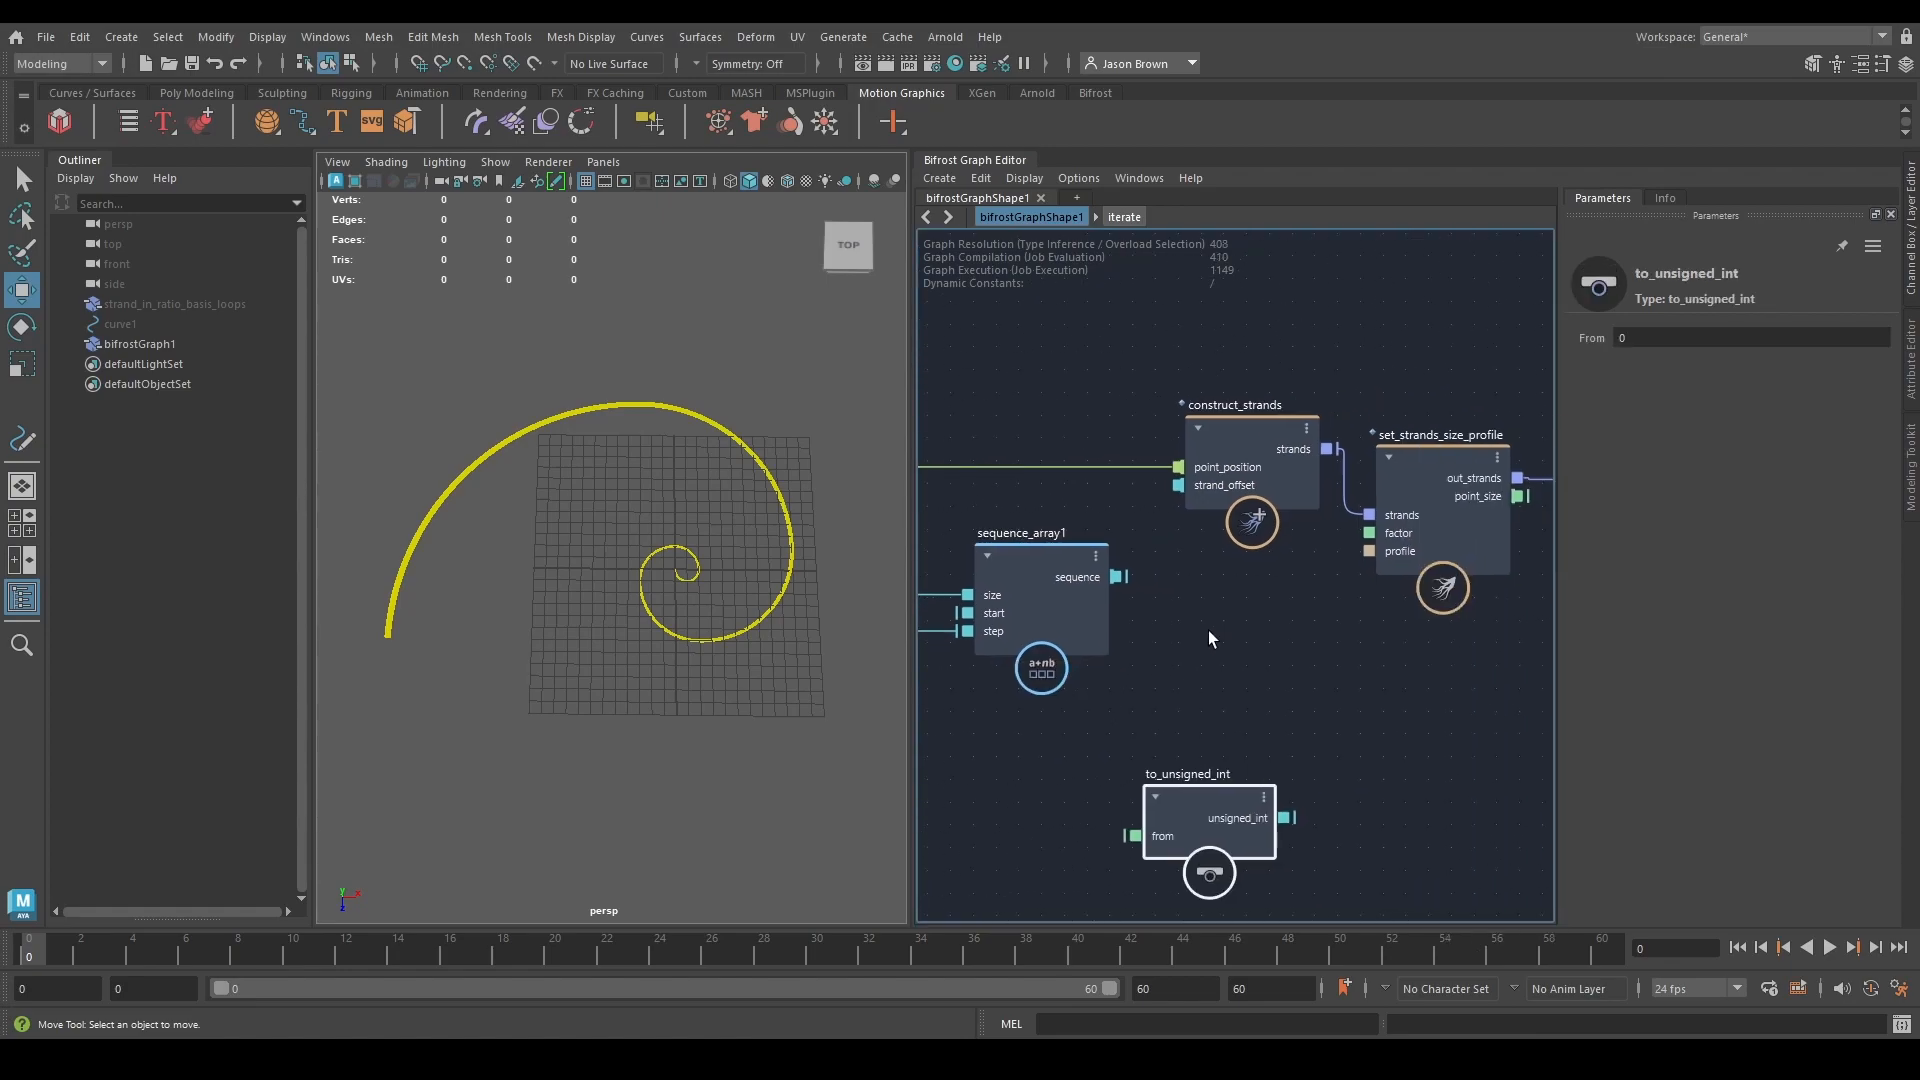
# Move construct_strands and its downstream nodes further along, and connect sequence_array's sequence through to_unsigned_int into strand_offset.
pyautogui.click(1248, 436)
pyautogui.hotkey('shift', 'Right')
pyautogui.moveTo(1222, 456); pyautogui.dragTo(1487, 454)
pyautogui.moveTo(1118, 577); pyautogui.dragTo(1446, 484)
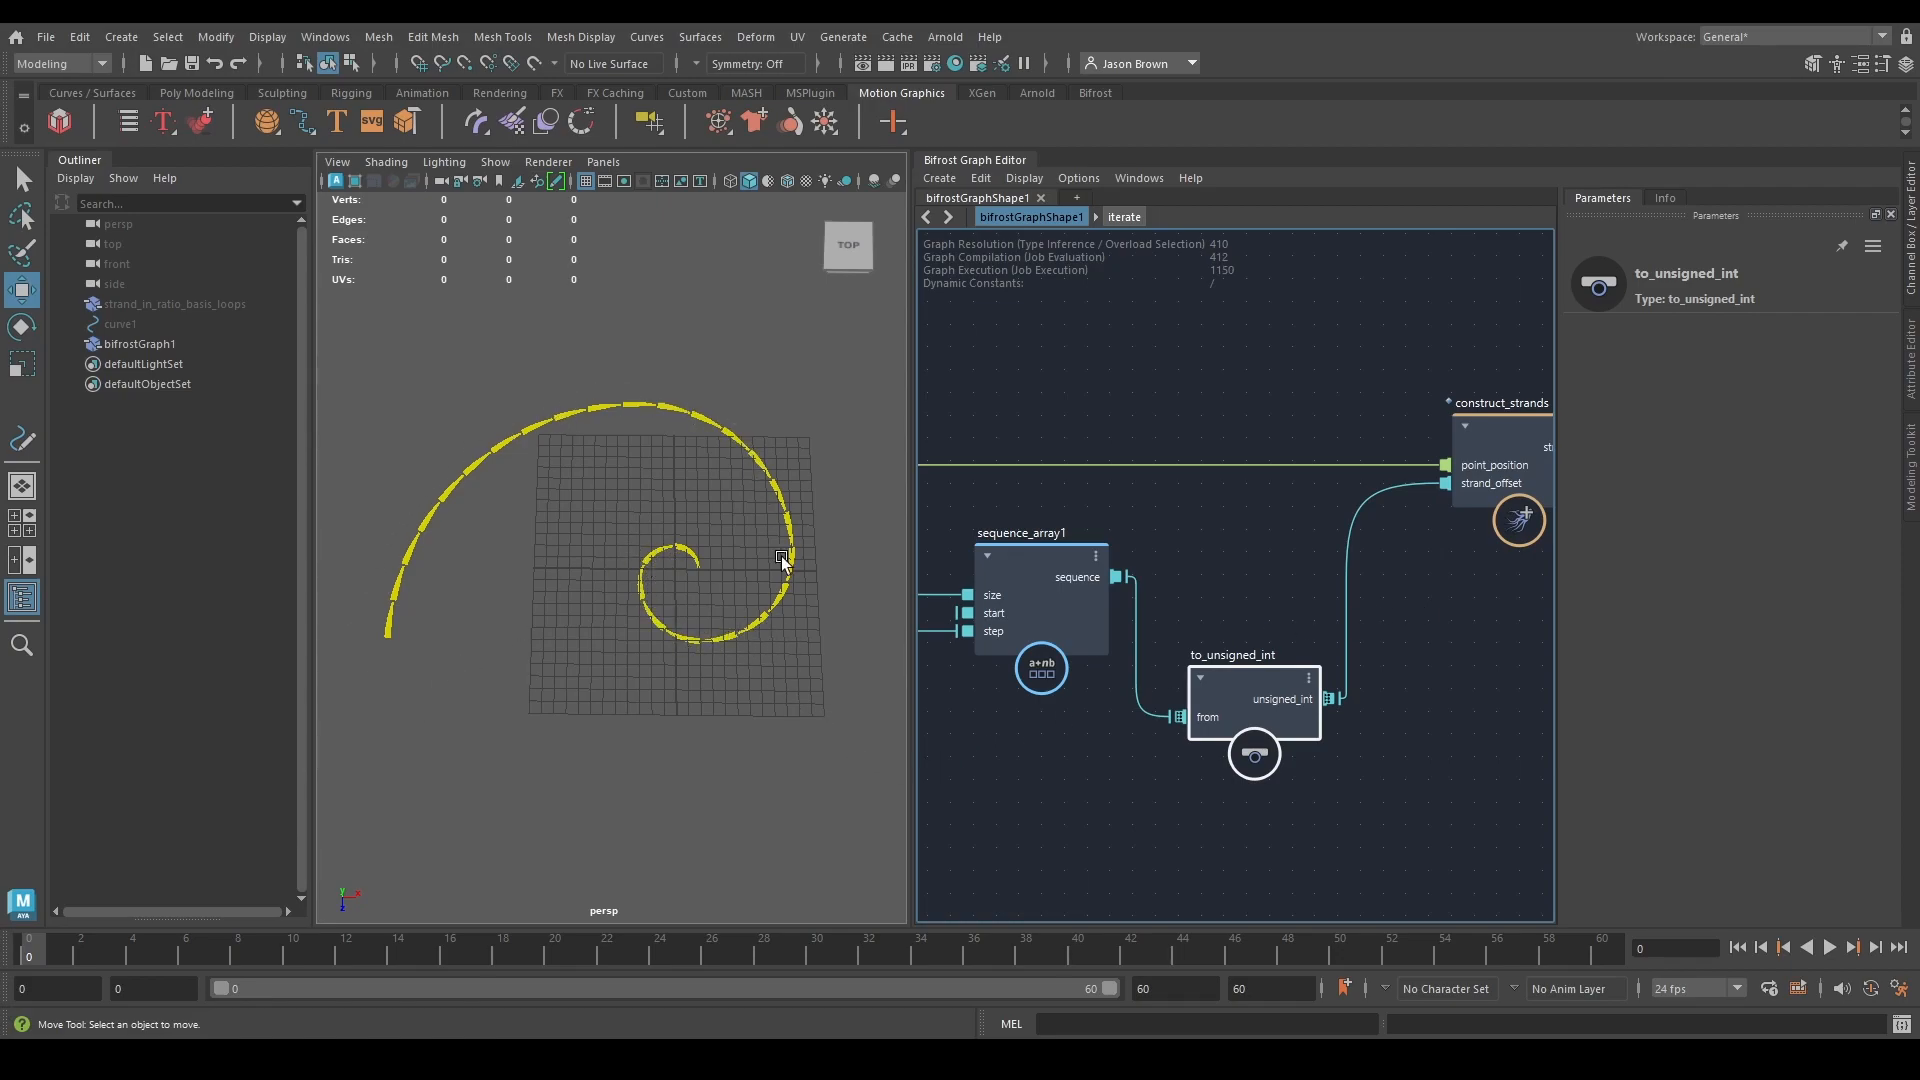
# Examine the separate strands along the spiral close up in the viewport.
pyautogui.keyDown('alt'); pyautogui.moveTo(699, 632); pyautogui.dragTo(1024, 645, button='right'); pyautogui.keyUp('alt')
pyautogui.keyDown('alt'); pyautogui.moveTo(860, 653); pyautogui.dragTo(638, 591, button='middle'); pyautogui.keyUp('alt')
pyautogui.keyDown('alt'); pyautogui.moveTo(699, 610); pyautogui.dragTo(630, 617, button='right'); pyautogui.keyUp('alt')
pyautogui.keyDown('alt'); pyautogui.moveTo(630, 617); pyautogui.dragTo(702, 618); pyautogui.keyUp('alt')
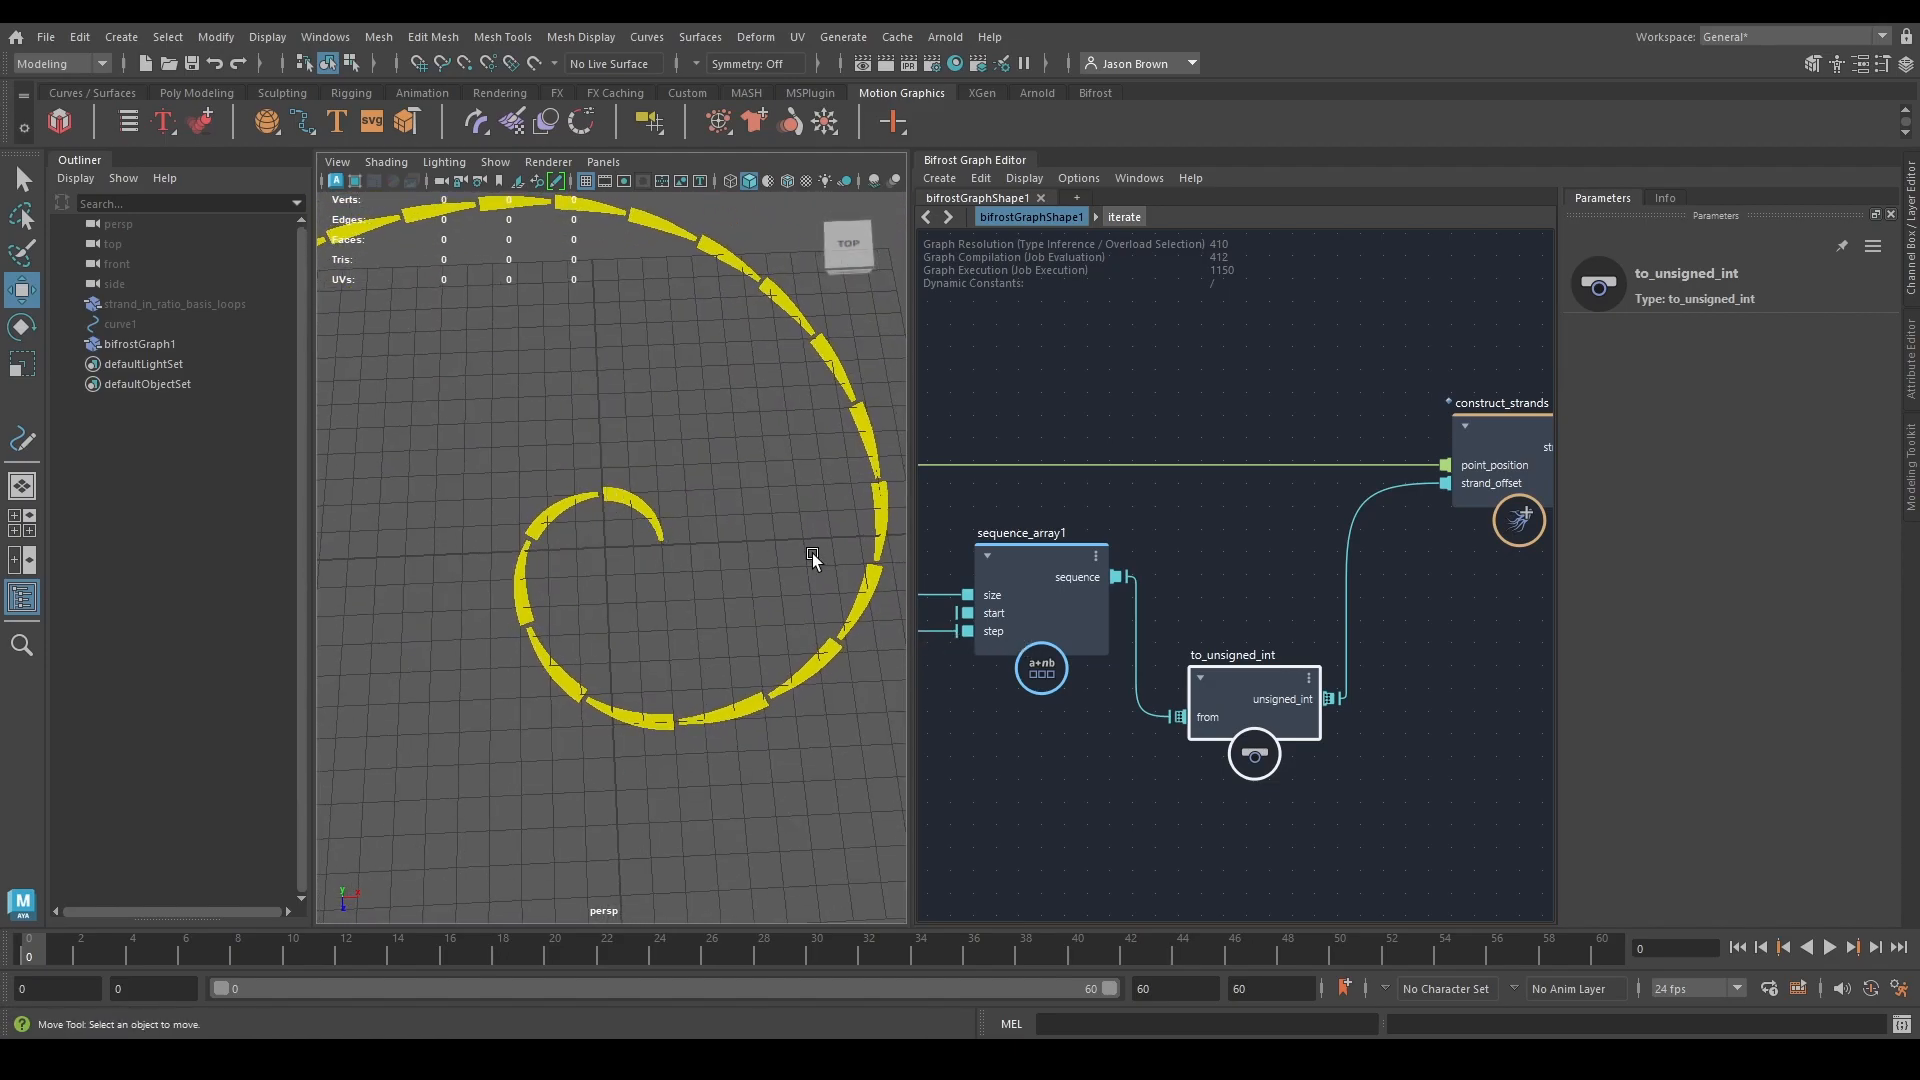
pyautogui.keyDown('alt'); pyautogui.moveTo(812, 556); pyautogui.dragTo(769, 588, button='middle'); pyautogui.keyUp('alt')
# Open the Profile curve of set_strands_size_profile and compare it with the taper of each strand along the spiral.
pyautogui.scroll(-5, 1222, 690)
pyautogui.keyDown('alt'); pyautogui.moveTo(1300, 667); pyautogui.dragTo(1059, 697, button='middle'); pyautogui.keyUp('alt')
pyautogui.scroll(5, 1190, 638)
pyautogui.click(1180, 575)
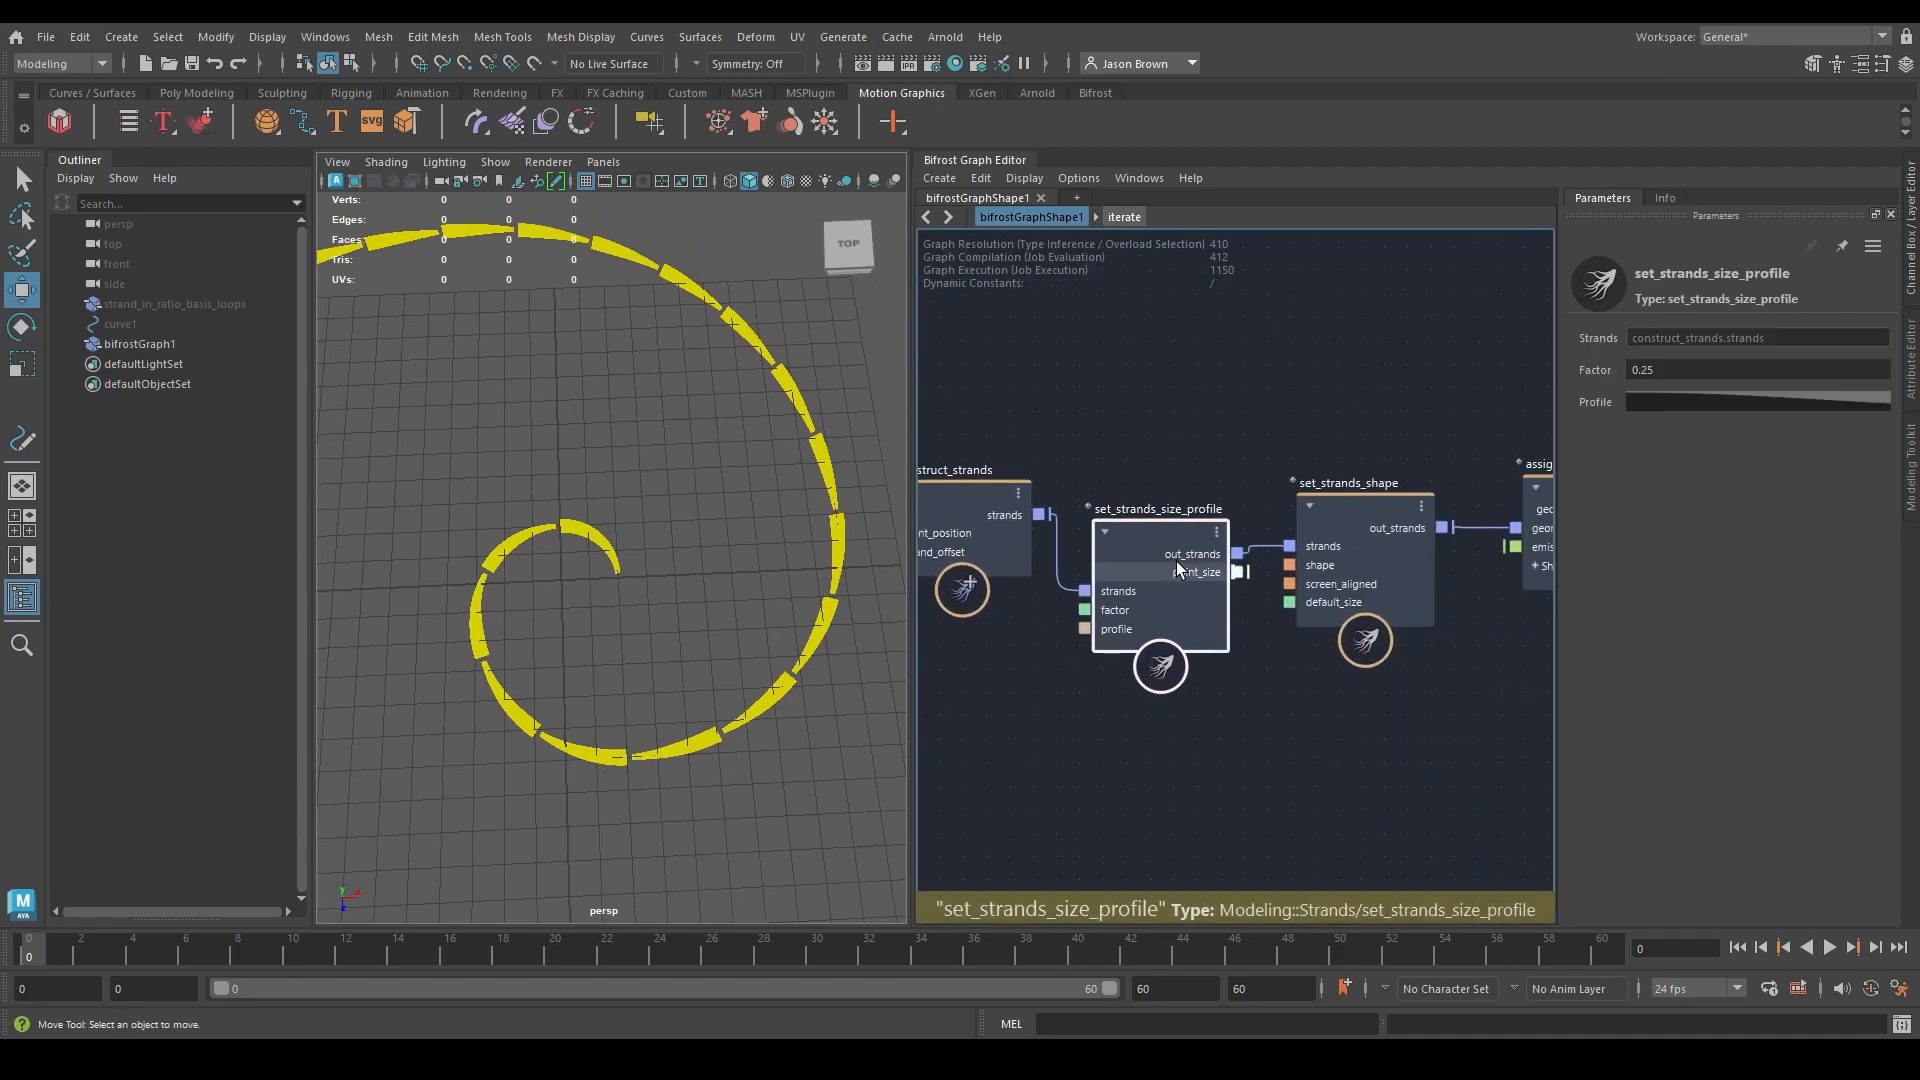
pyautogui.moveTo(1176, 560); pyautogui.dragTo(1178, 555)
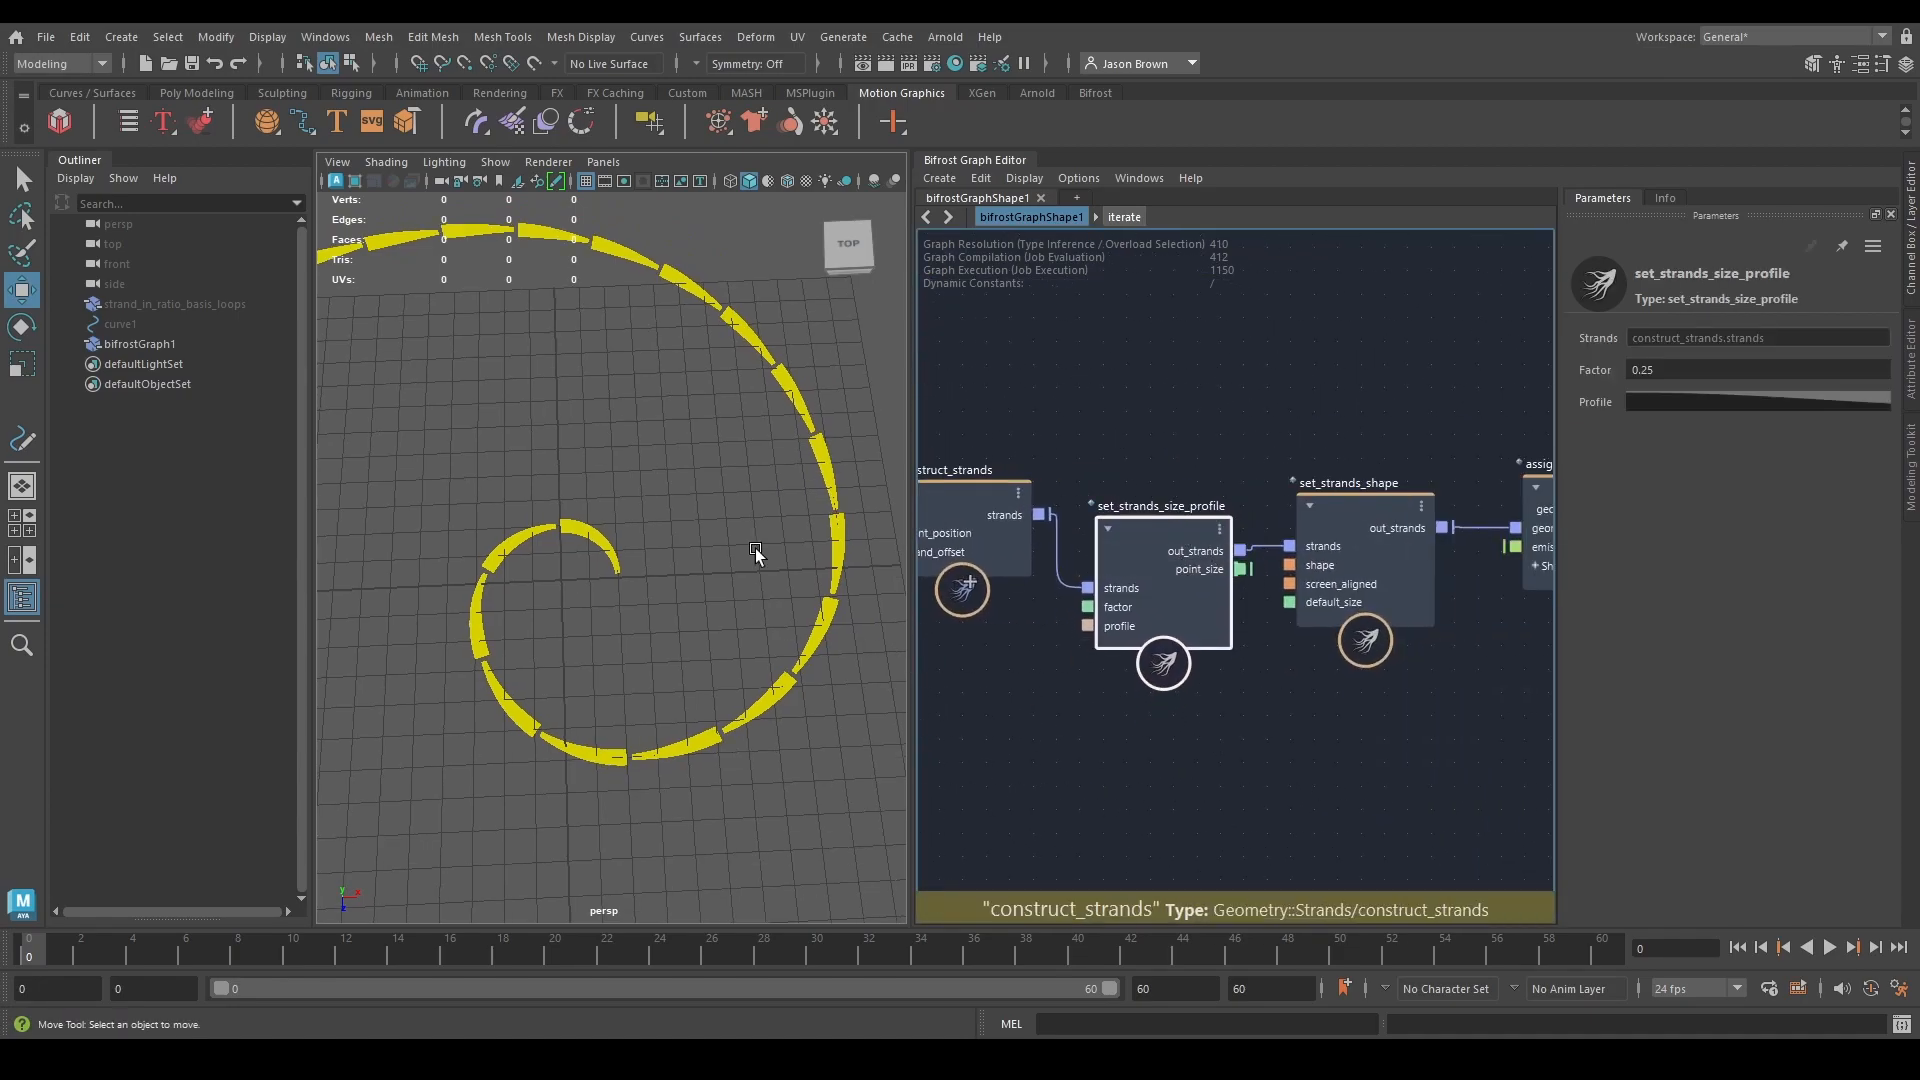
pyautogui.click(1644, 399)
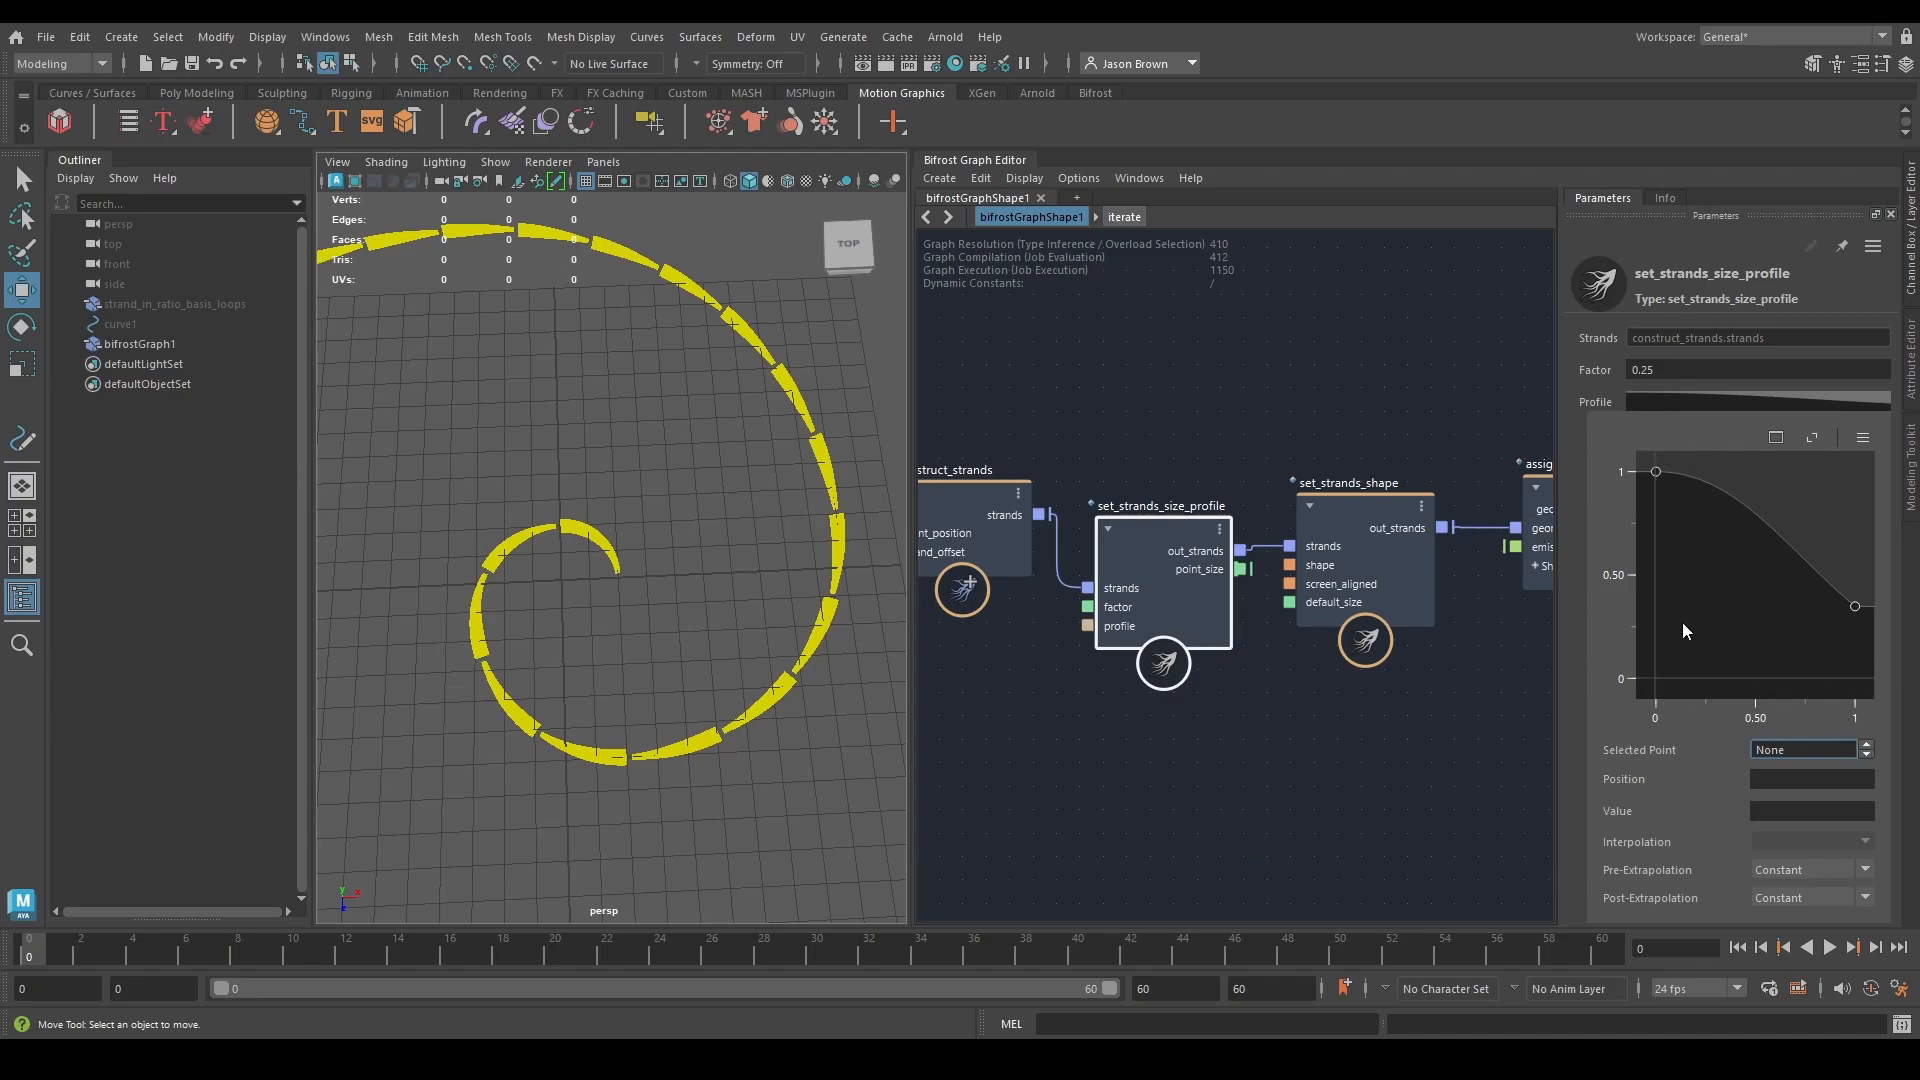
pyautogui.scroll(-5, 622, 515)
pyautogui.keyDown('alt'); pyautogui.moveTo(622, 515); pyautogui.dragTo(788, 523, button='middle'); pyautogui.keyUp('alt')
pyautogui.scroll(3, 827, 488)
pyautogui.moveTo(671, 516)
pyautogui.keyDown('alt'); pyautogui.mouseDown(button='middle')
pyautogui.moveTo(794, 507)
pyautogui.moveTo(653, 525)
pyautogui.mouseUp(button='middle'); pyautogui.keyUp('alt')
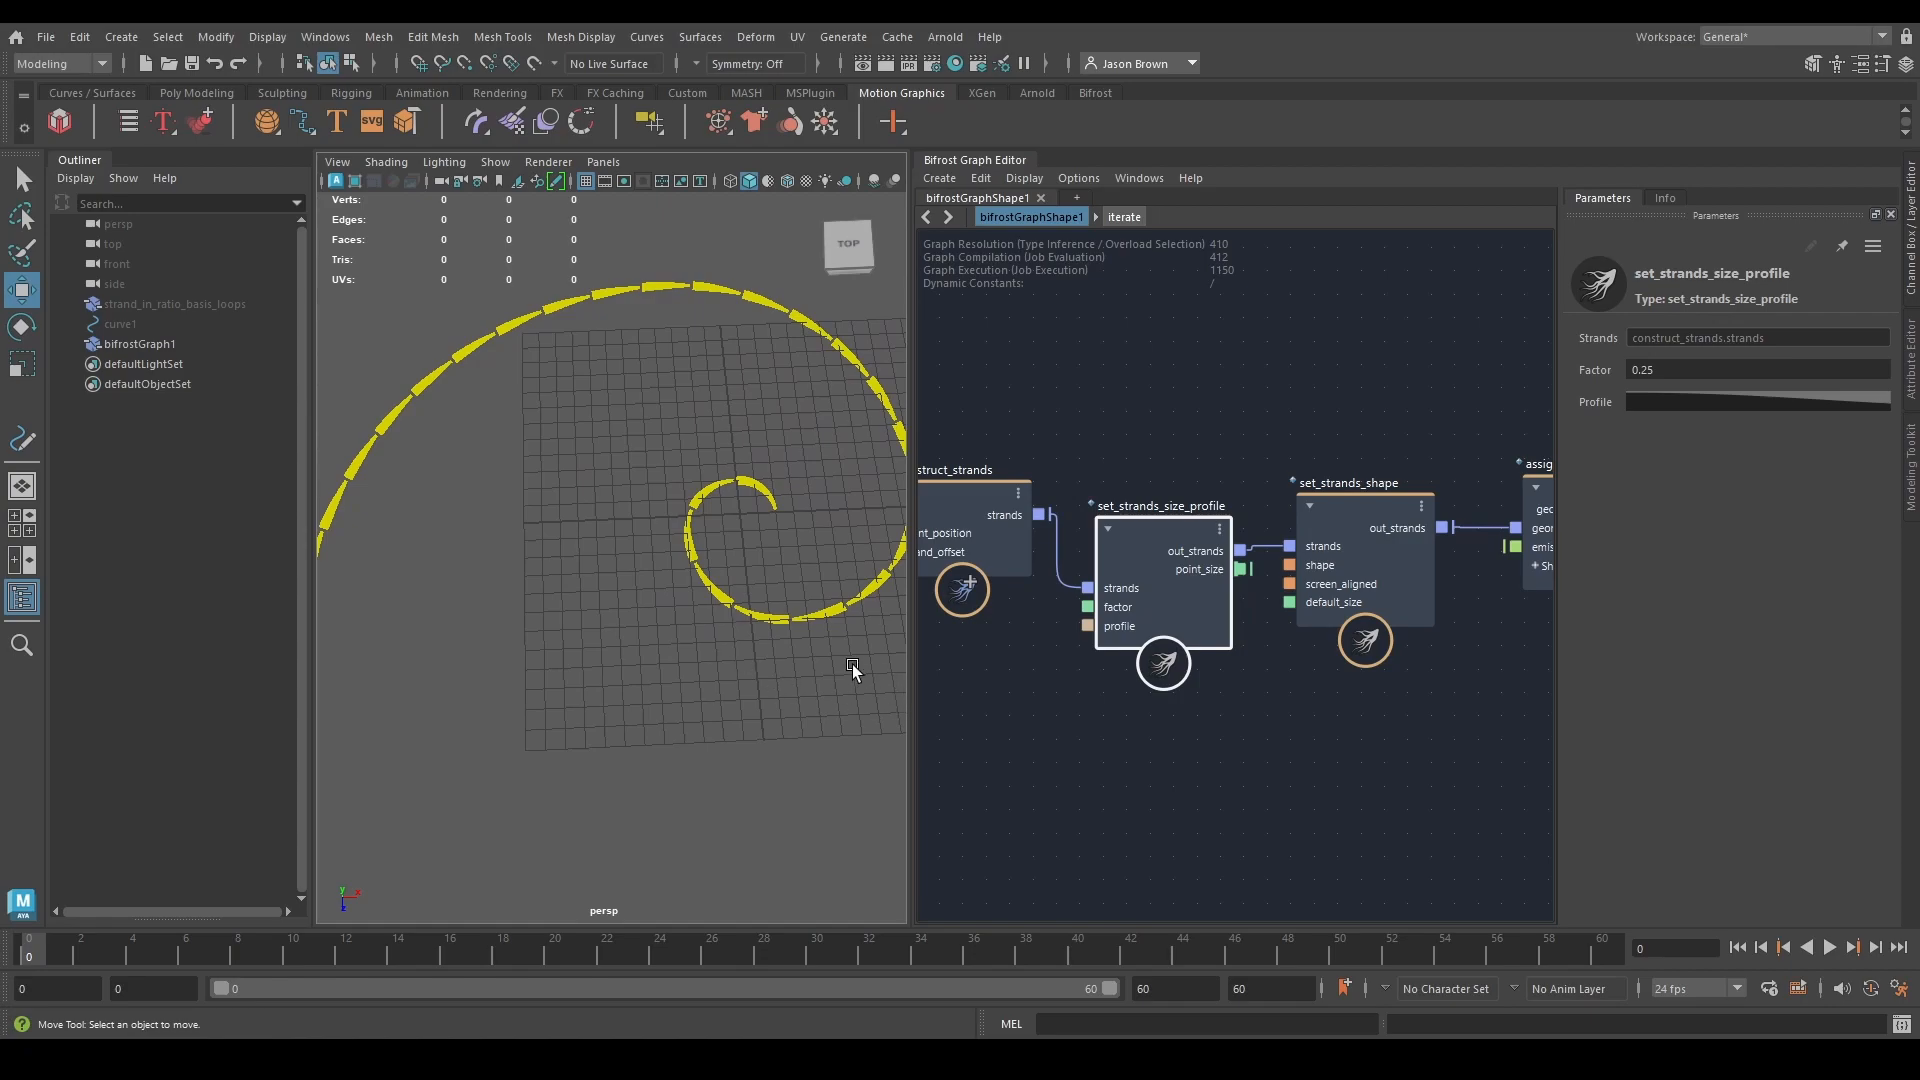
pyautogui.keyDown('alt'); pyautogui.moveTo(726, 522); pyautogui.dragTo(806, 556, button='right'); pyautogui.keyUp('alt')
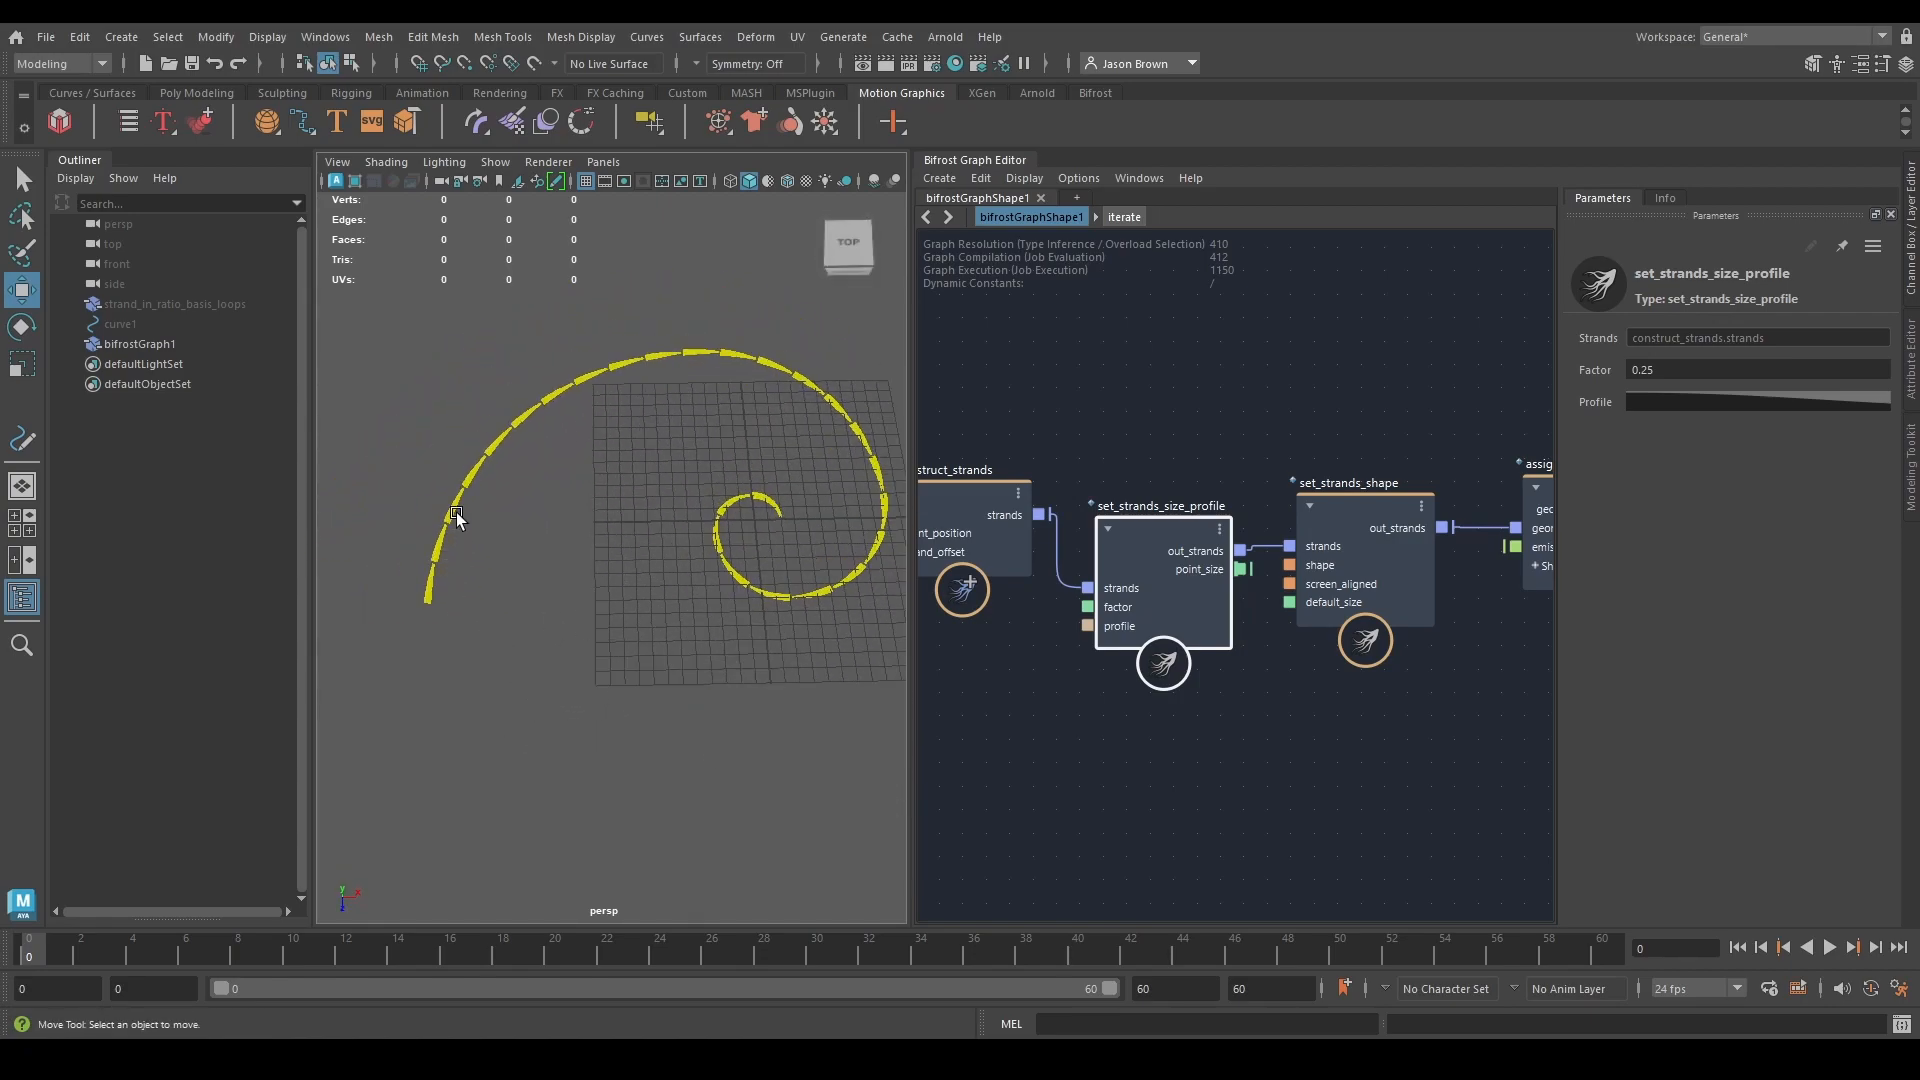
# Set the value node feeding divide to 10, change it to 40, and move the node slightly away from array_size.
pyautogui.keyDown('alt'); pyautogui.moveTo(940, 715); pyautogui.dragTo(1481, 739, button='middle'); pyautogui.keyUp('alt')
pyautogui.keyDown('alt'); pyautogui.moveTo(1080, 756); pyautogui.dragTo(1666, 655, button='middle'); pyautogui.keyUp('alt')
pyautogui.click(1159, 761)
pyautogui.click(1685, 395)
pyautogui.press('Return')
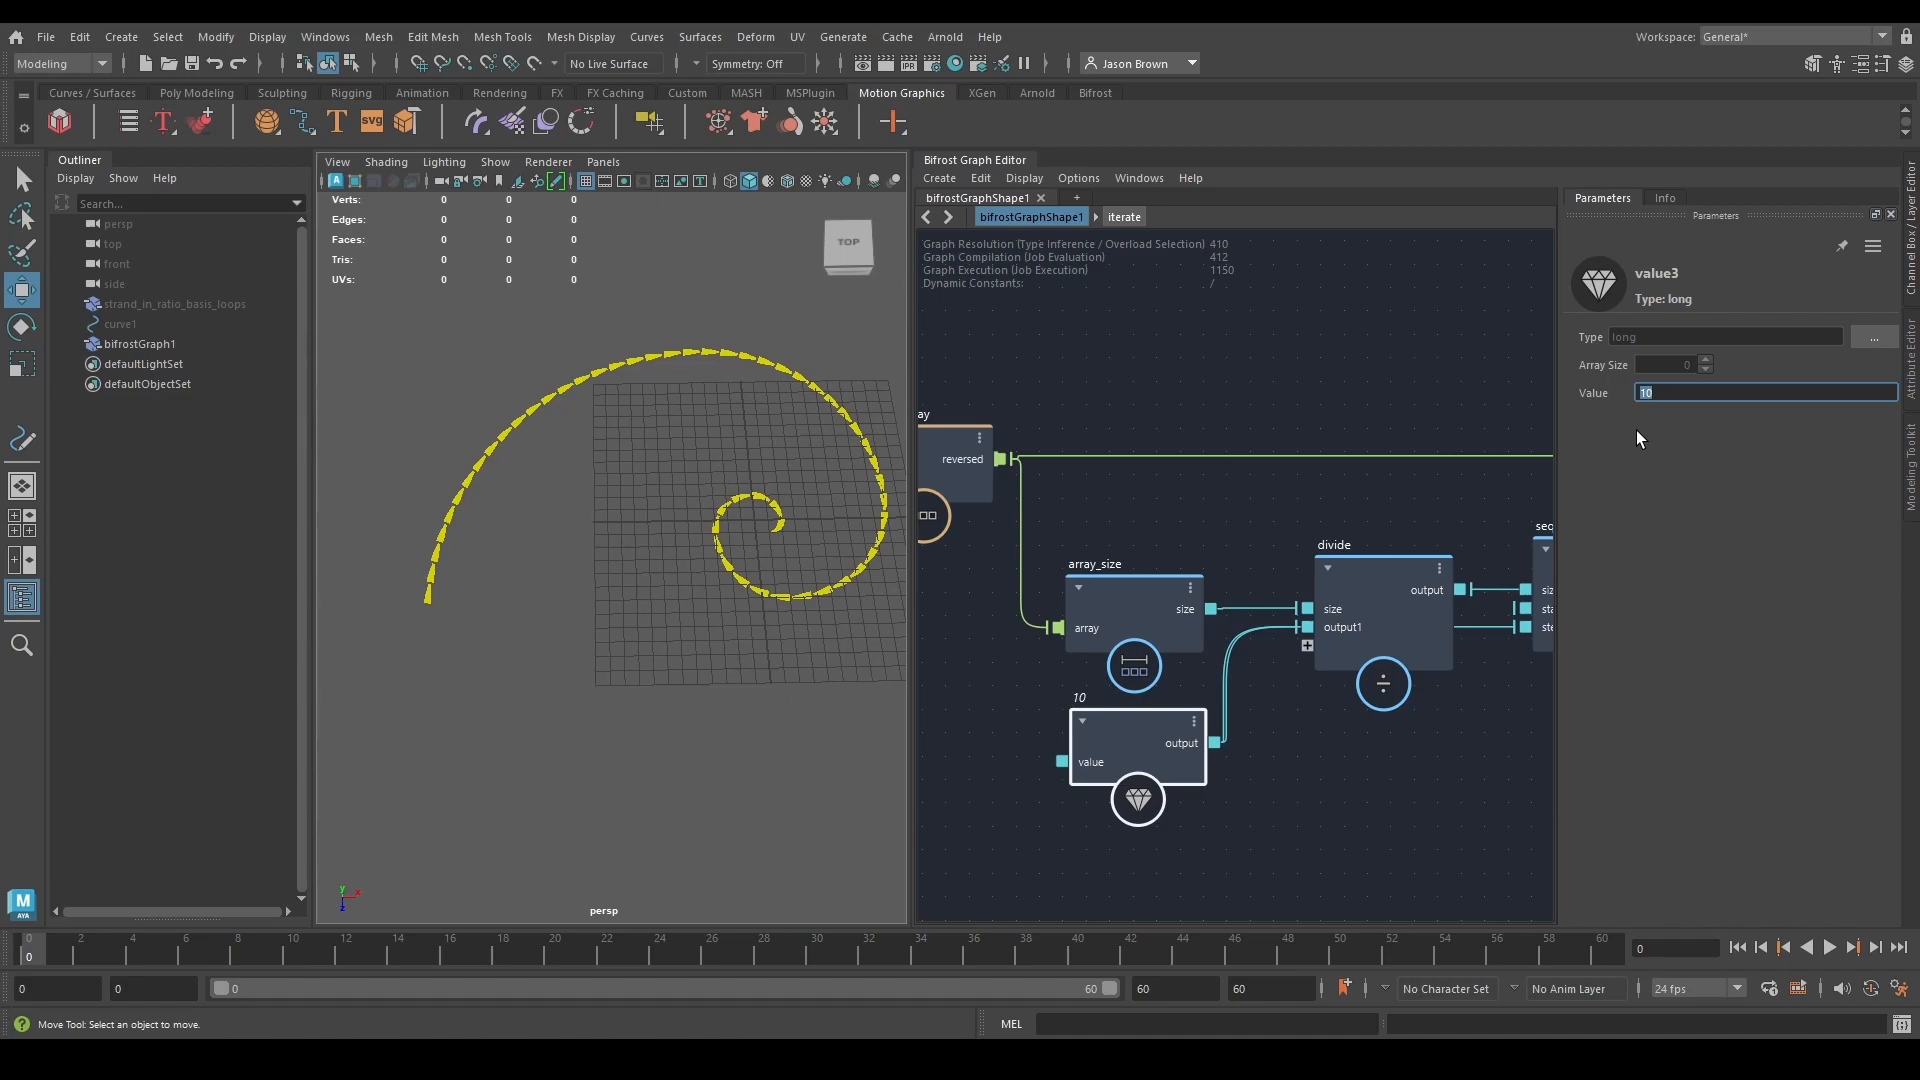
pyautogui.write('40')
pyautogui.press('Return')
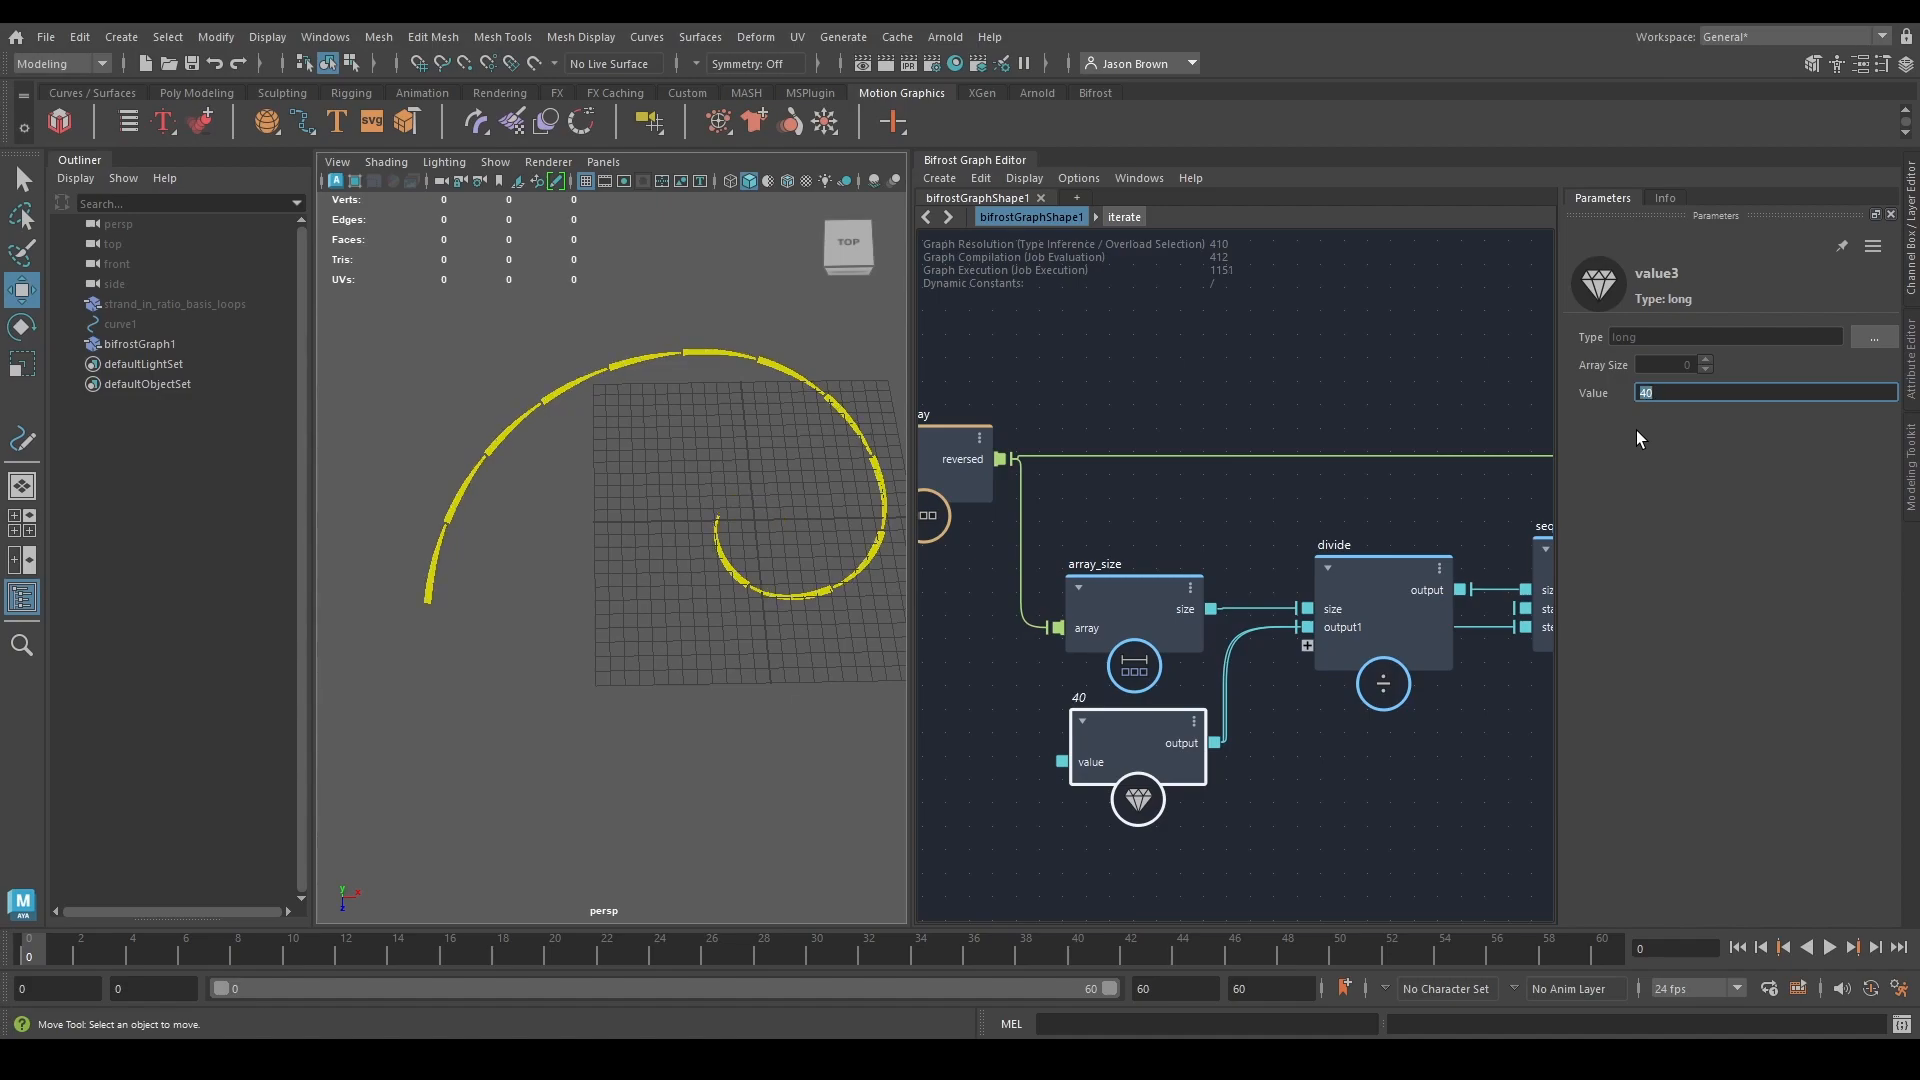
pyautogui.moveTo(1174, 775); pyautogui.dragTo(1128, 684)
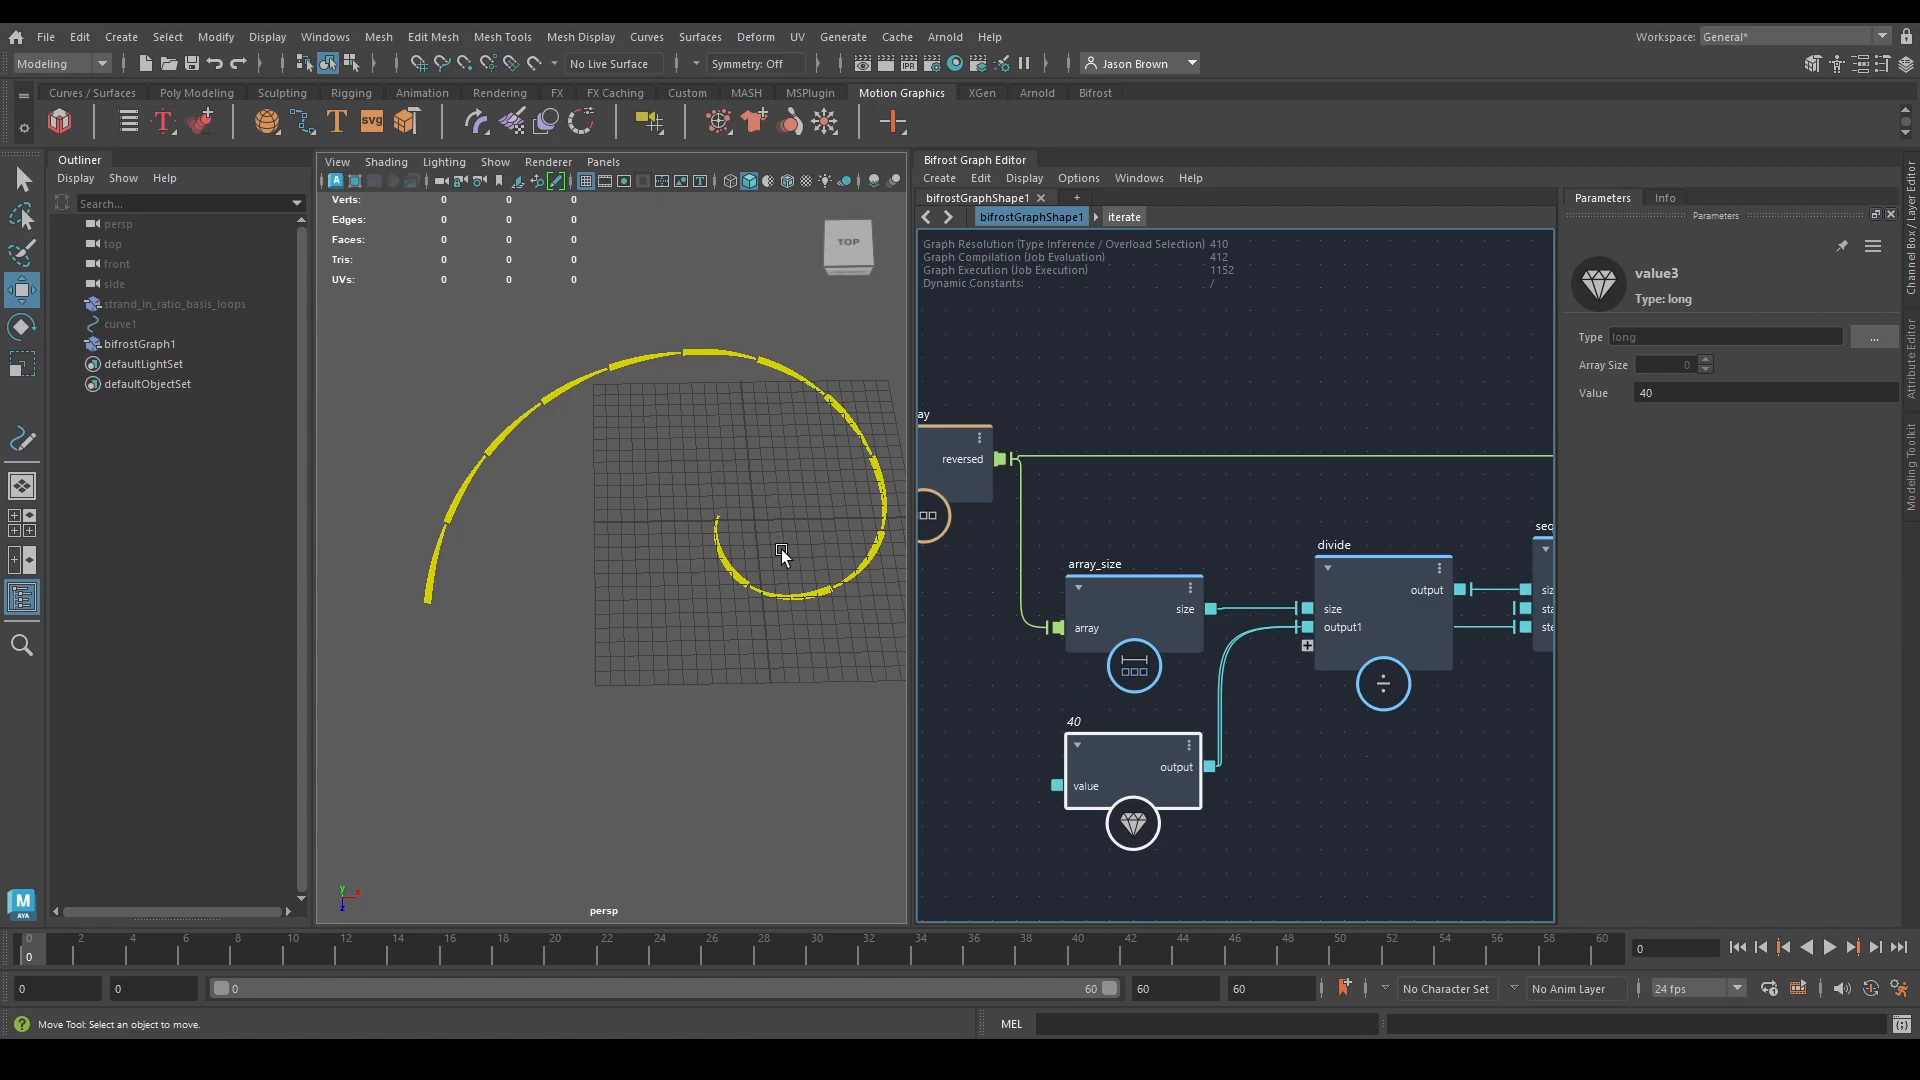
# Disconnect to_unsigned_int from strand_offset, and enclose the offset-computing nodes in a backdrop named create_strand_offset_array.
pyautogui.moveTo(1373, 805); pyautogui.dragTo(1282, 785, button='middle')
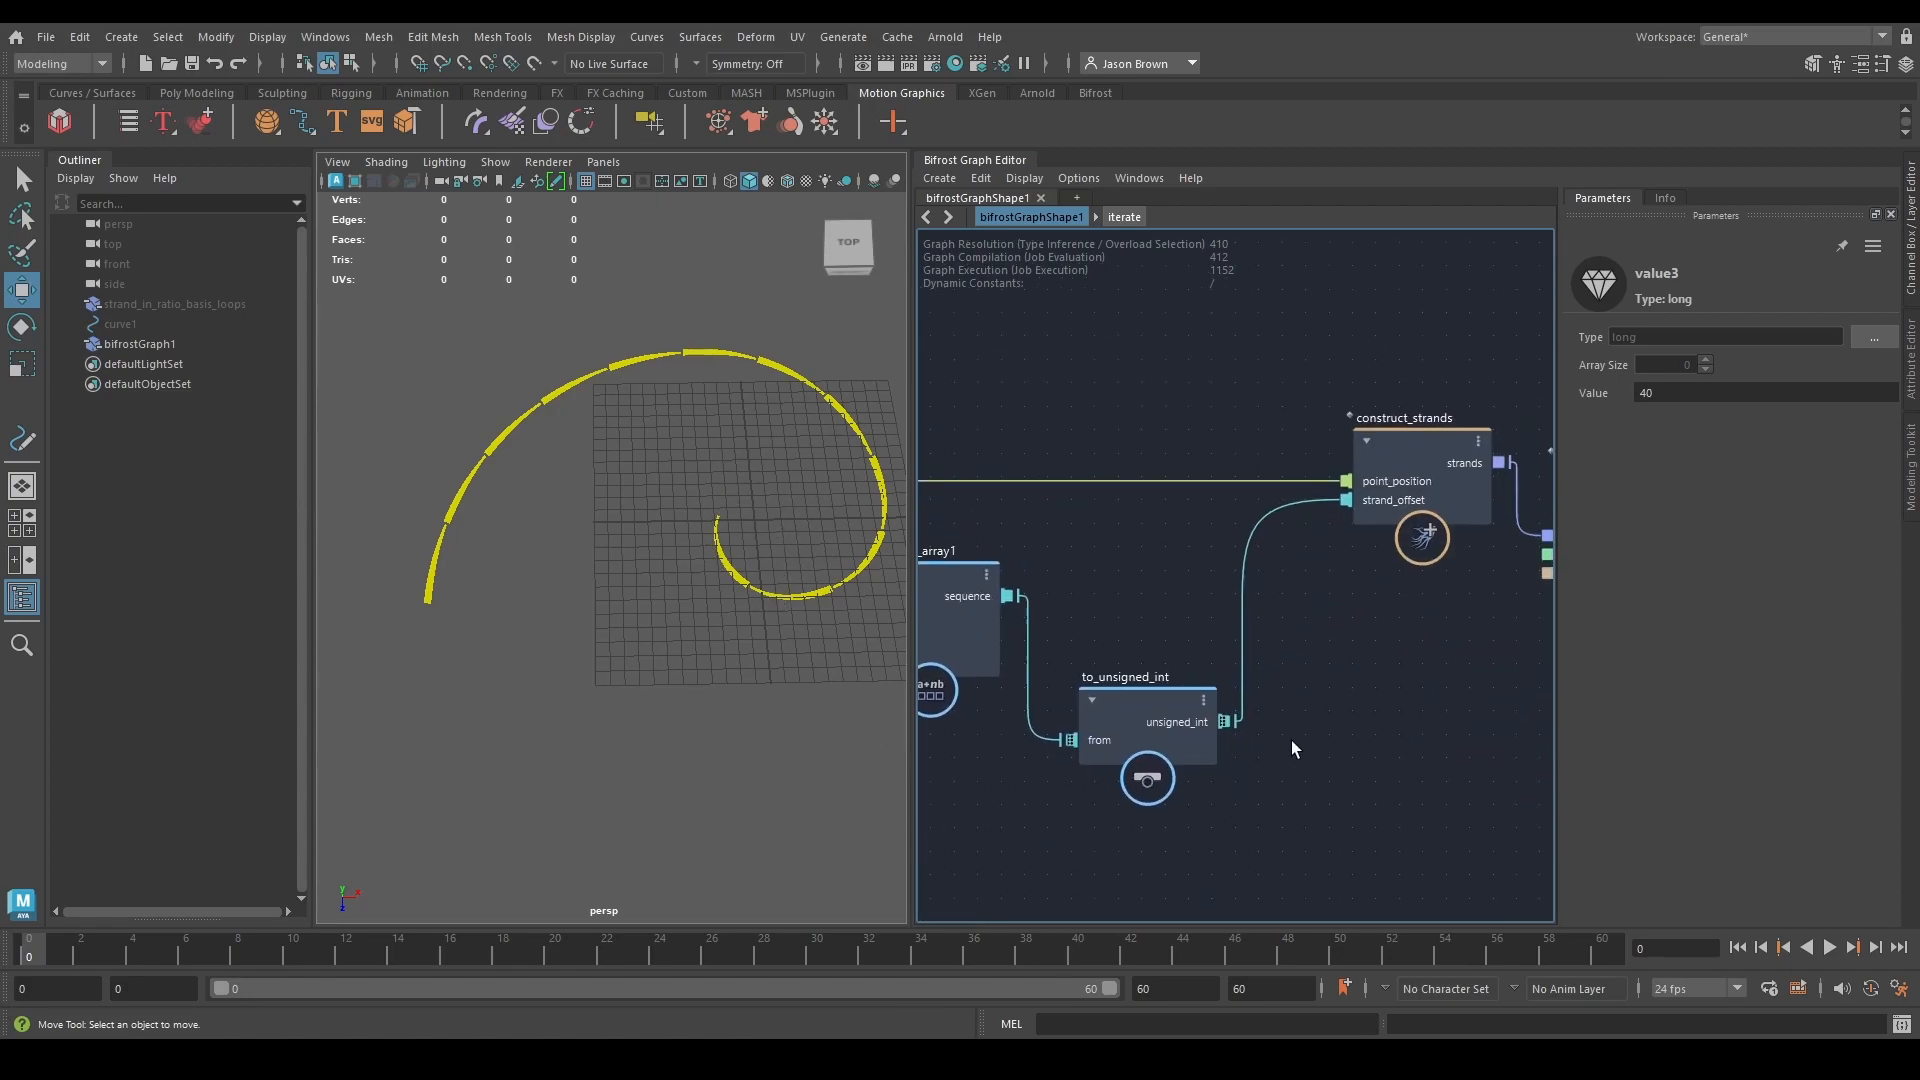
pyautogui.moveTo(1320, 512); pyautogui.dragTo(1320, 575)
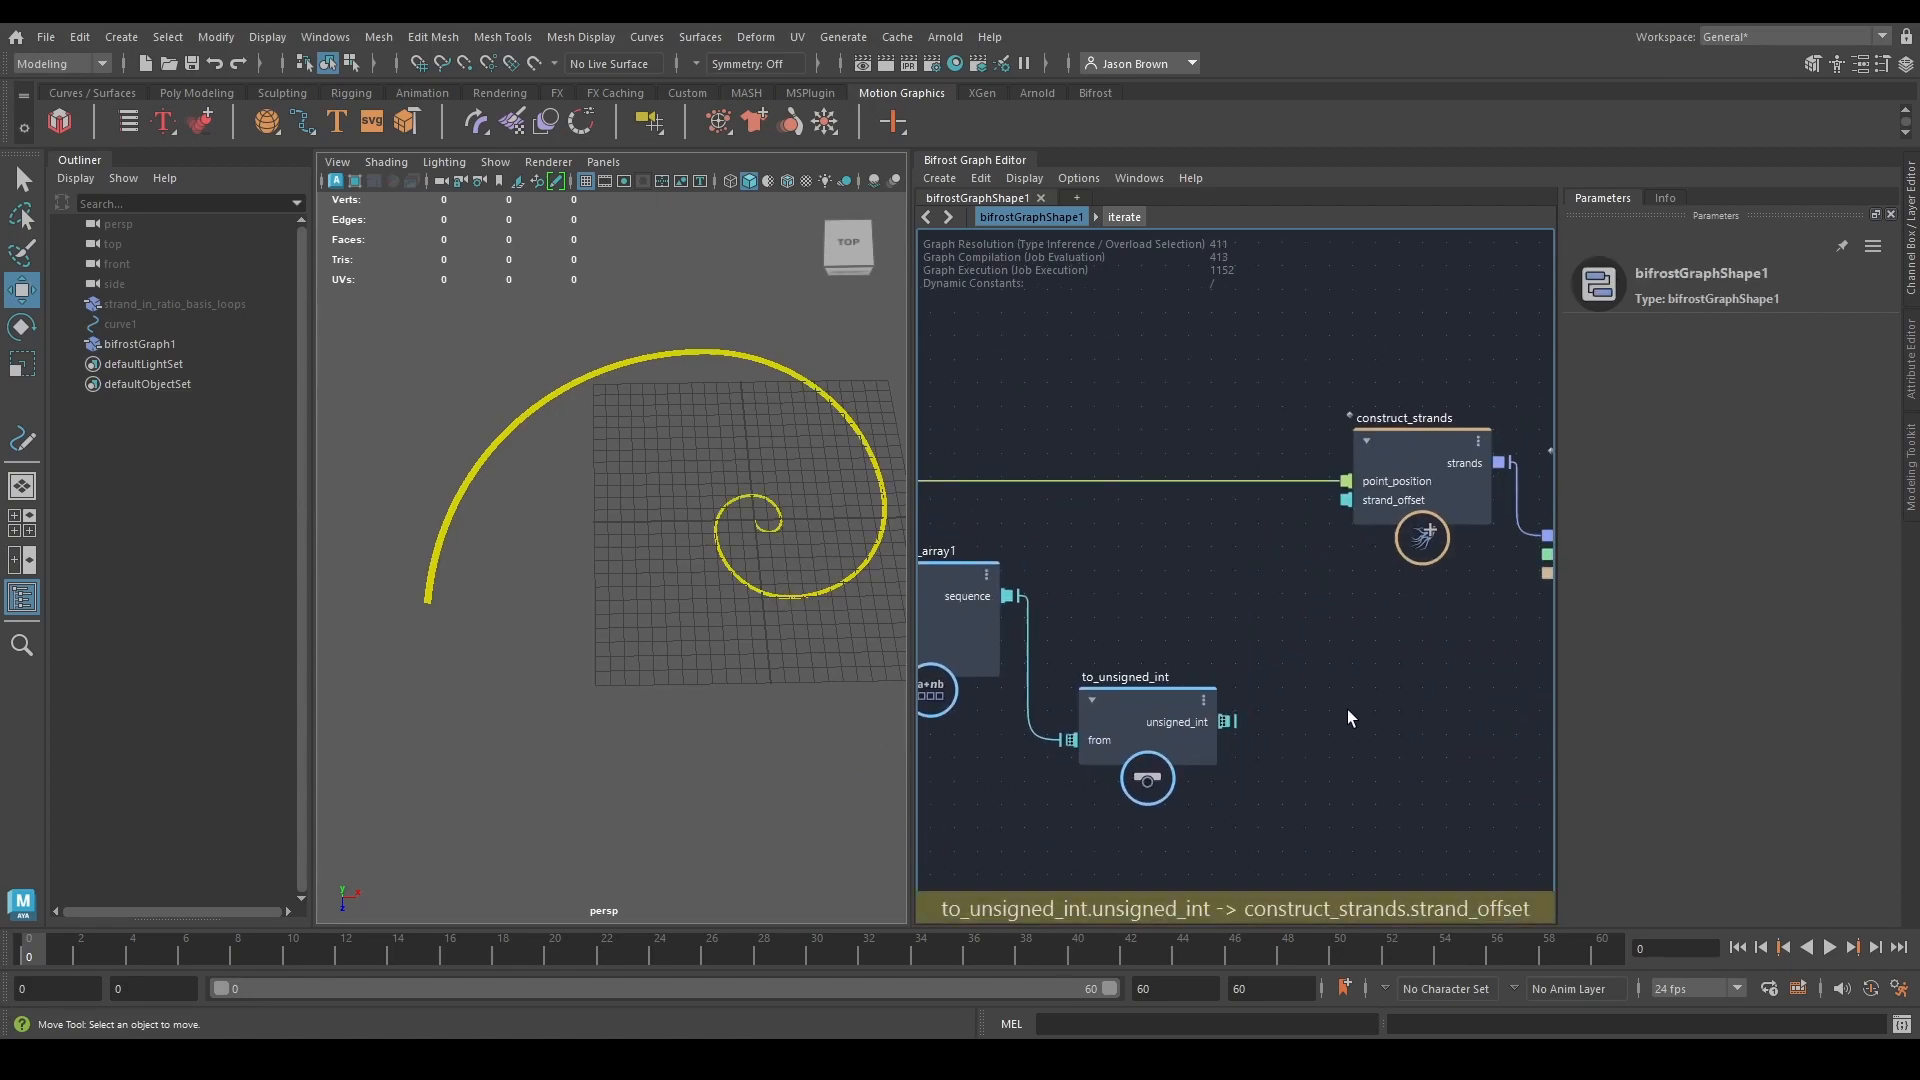
pyautogui.scroll(-1, 1268, 681)
pyautogui.scroll(-2, 1268, 682)
pyautogui.moveTo(1427, 745); pyautogui.dragTo(1293, 789, button='middle')
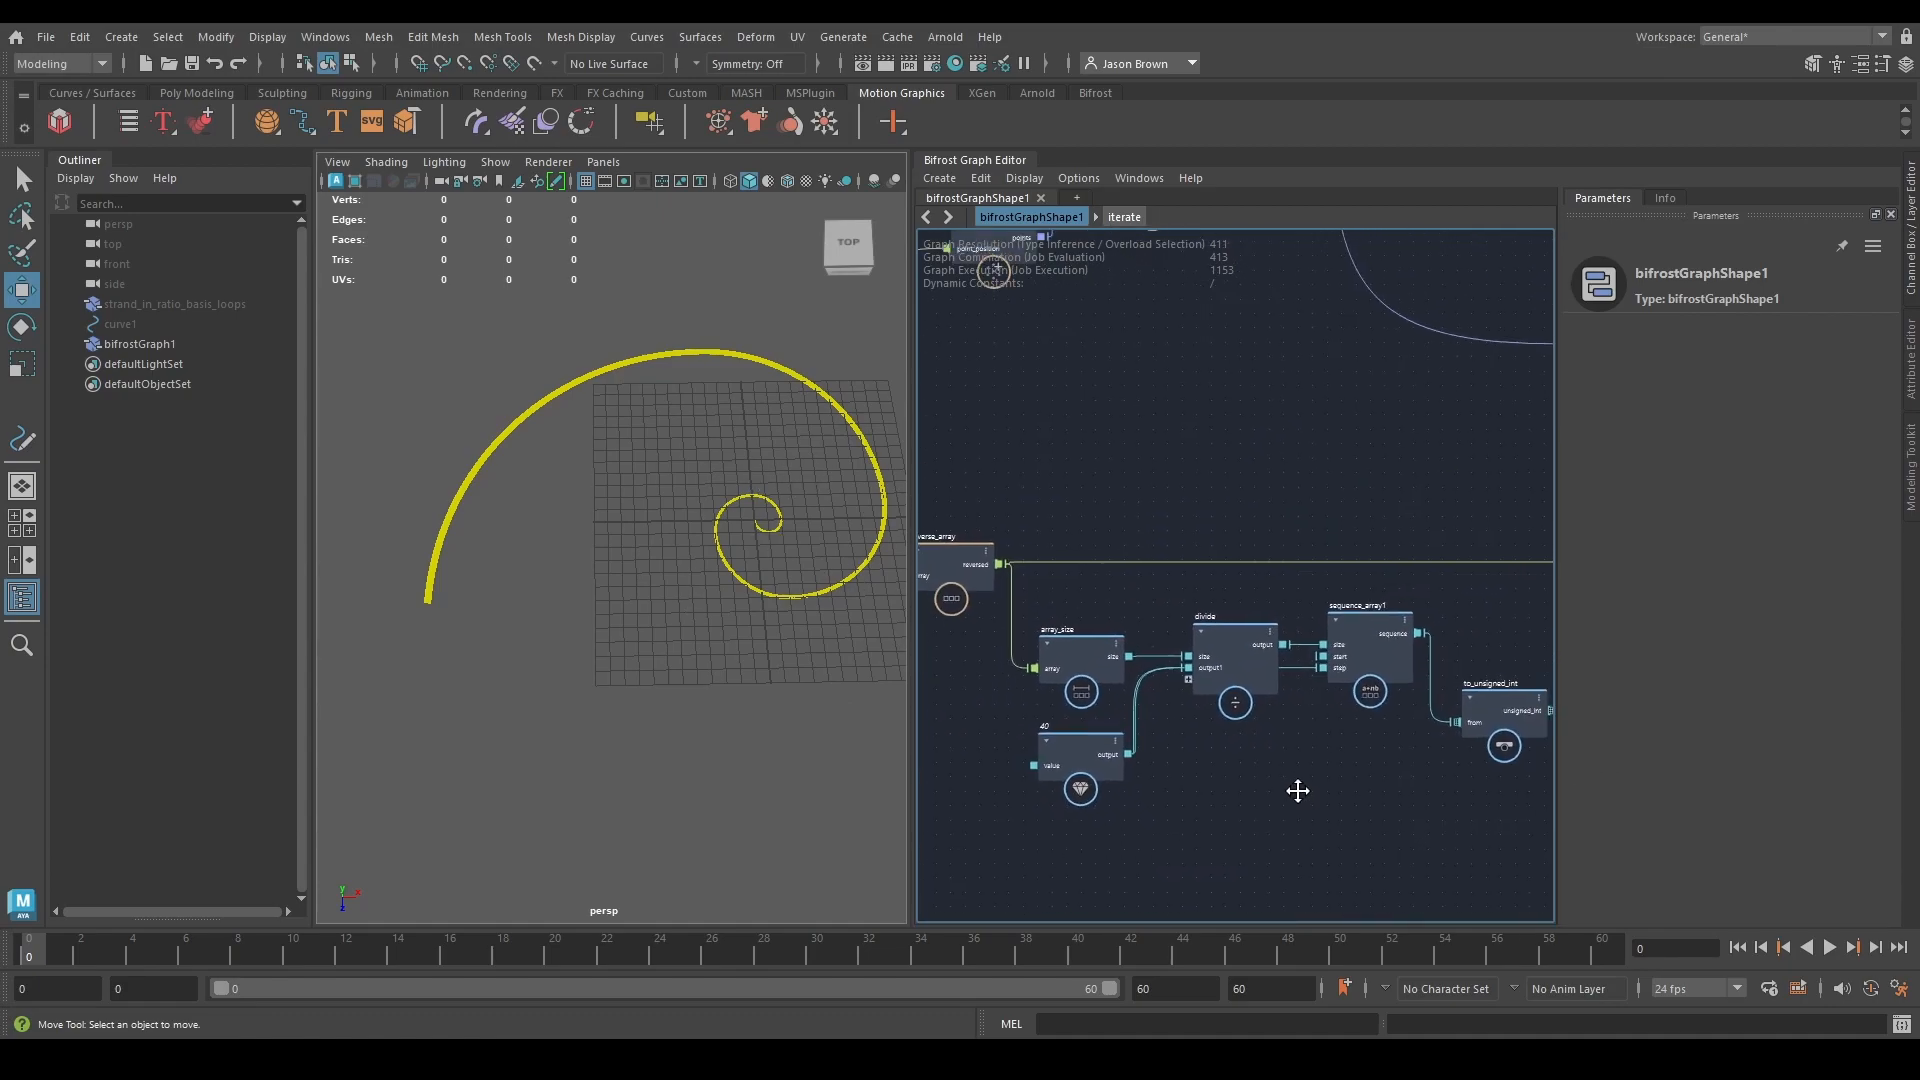
pyautogui.click(1473, 607)
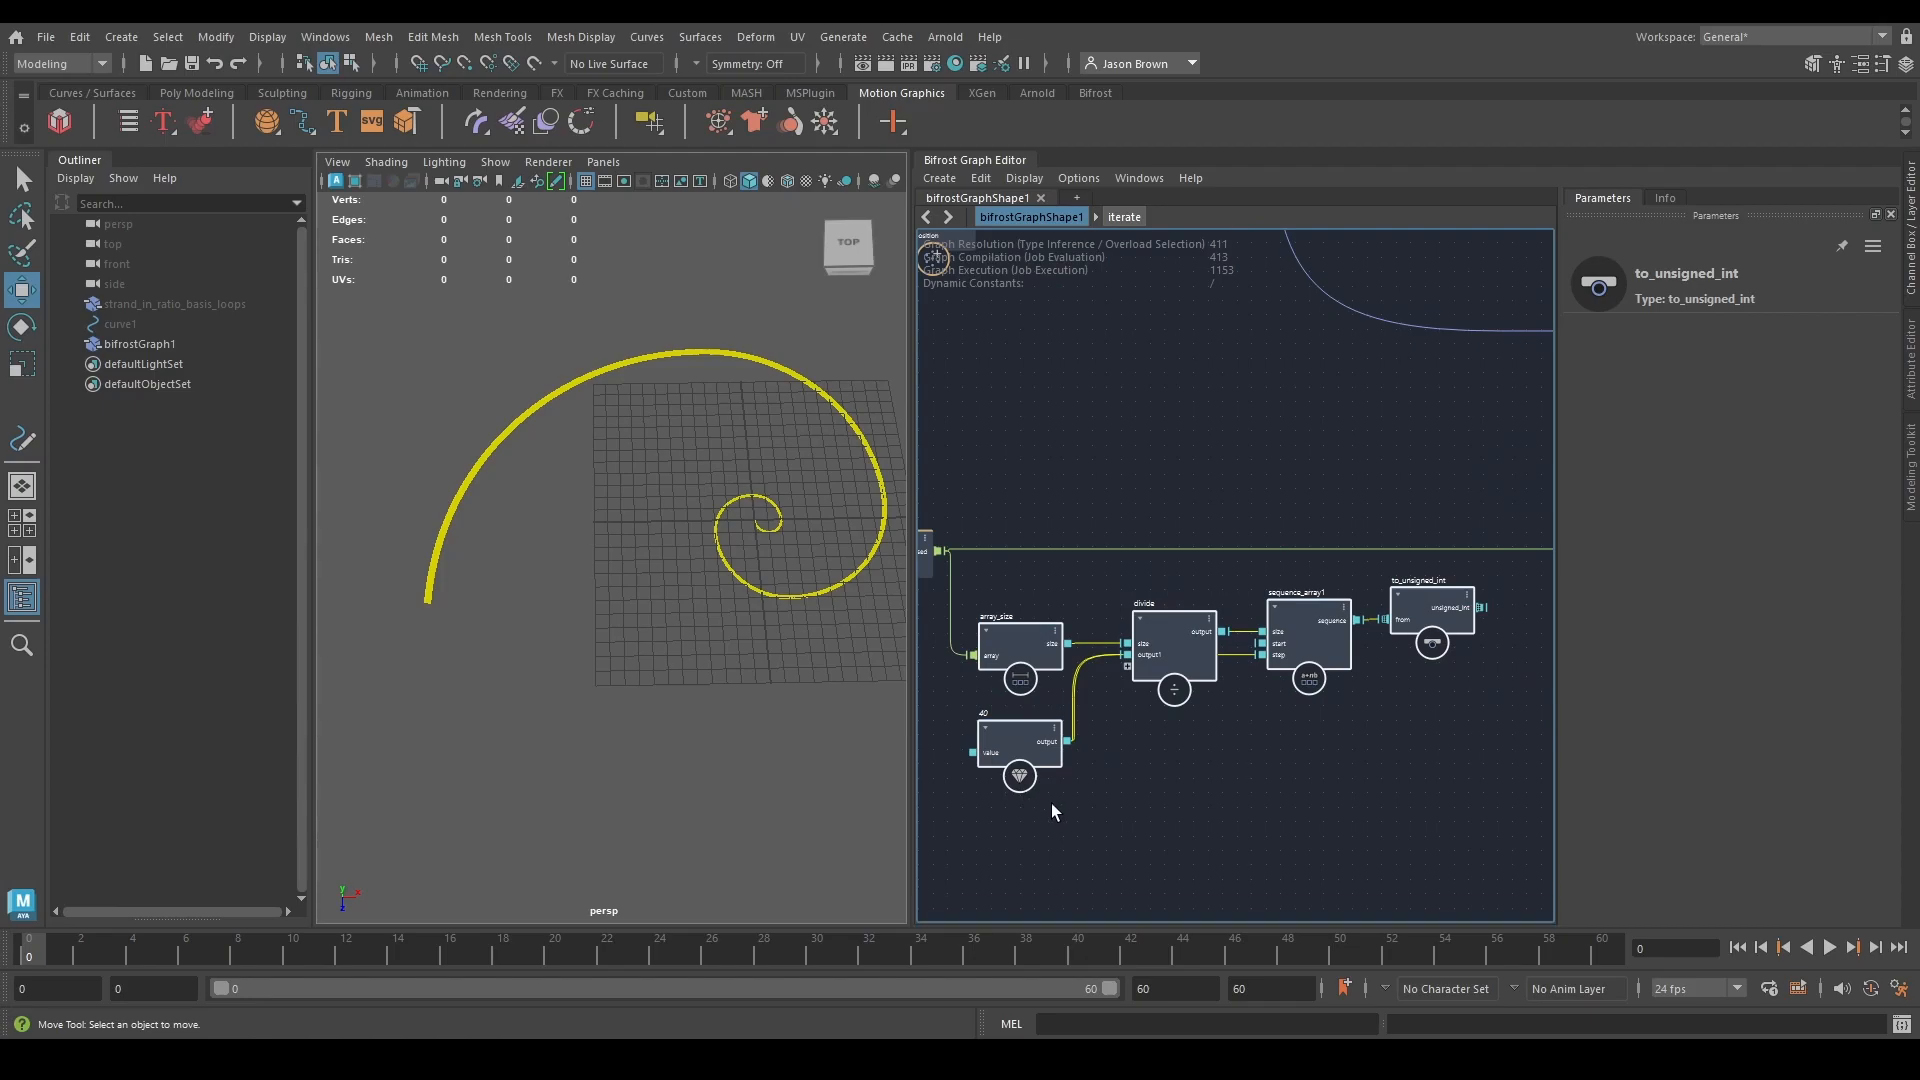
pyautogui.rightClick(1204, 727)
pyautogui.click(1256, 757)
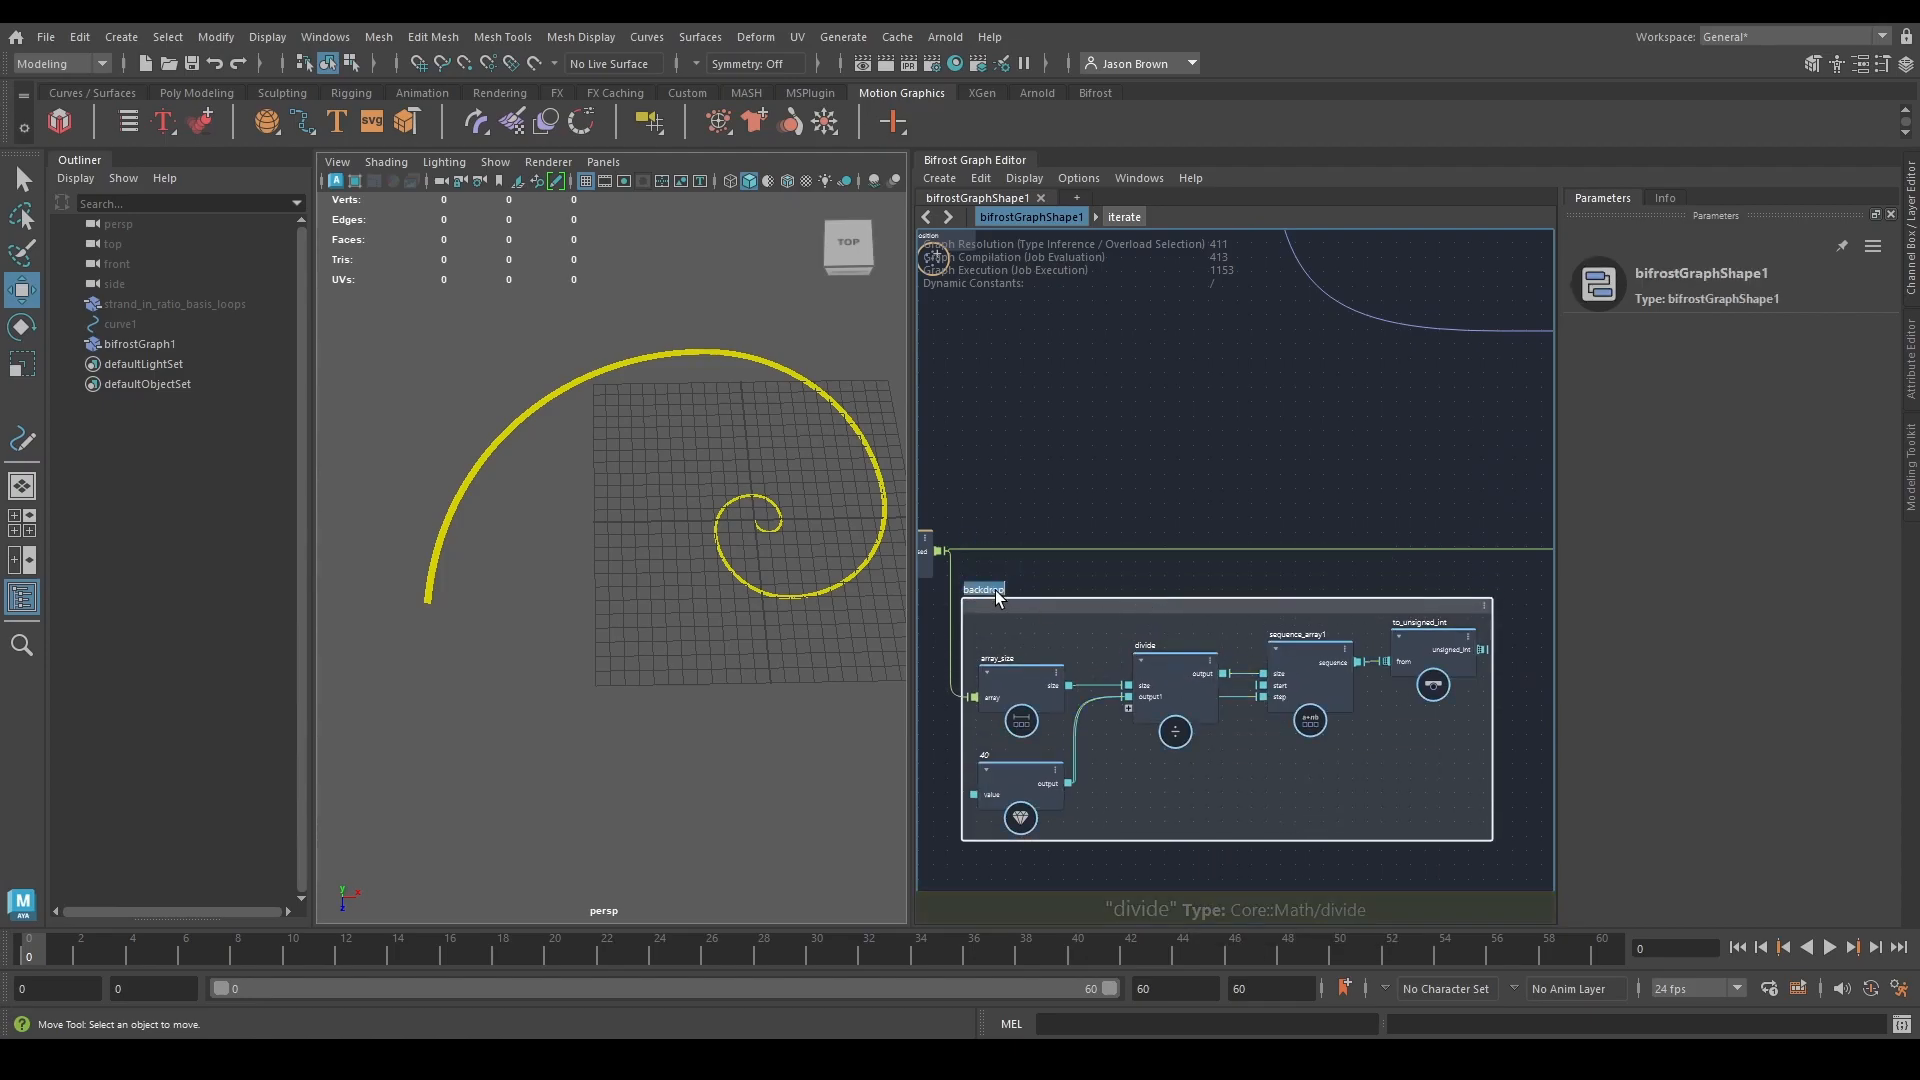
pyautogui.write('_array')
pyautogui.press('Return')
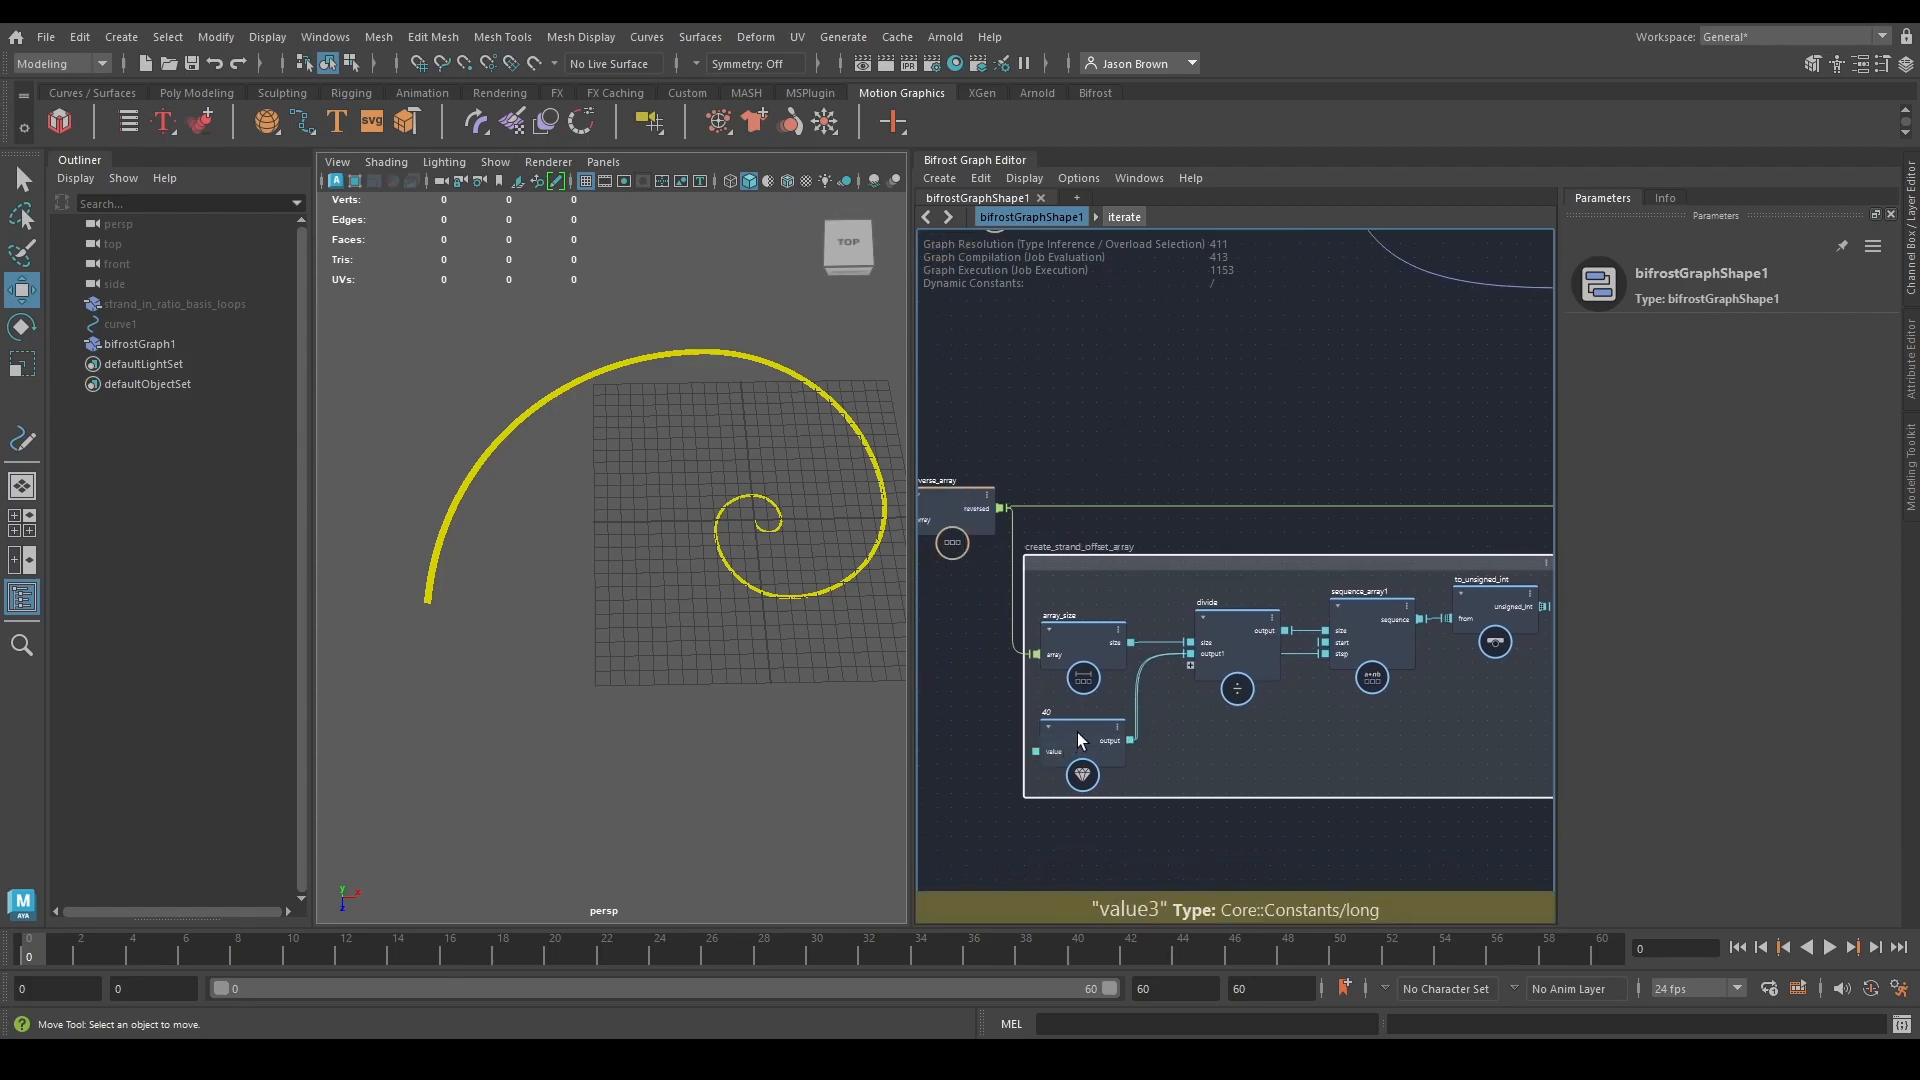
# Switch the label of the value node feeding divide to its name and back to its value.
pyautogui.rightClick(1072, 722)
pyautogui.moveTo(1208, 788)
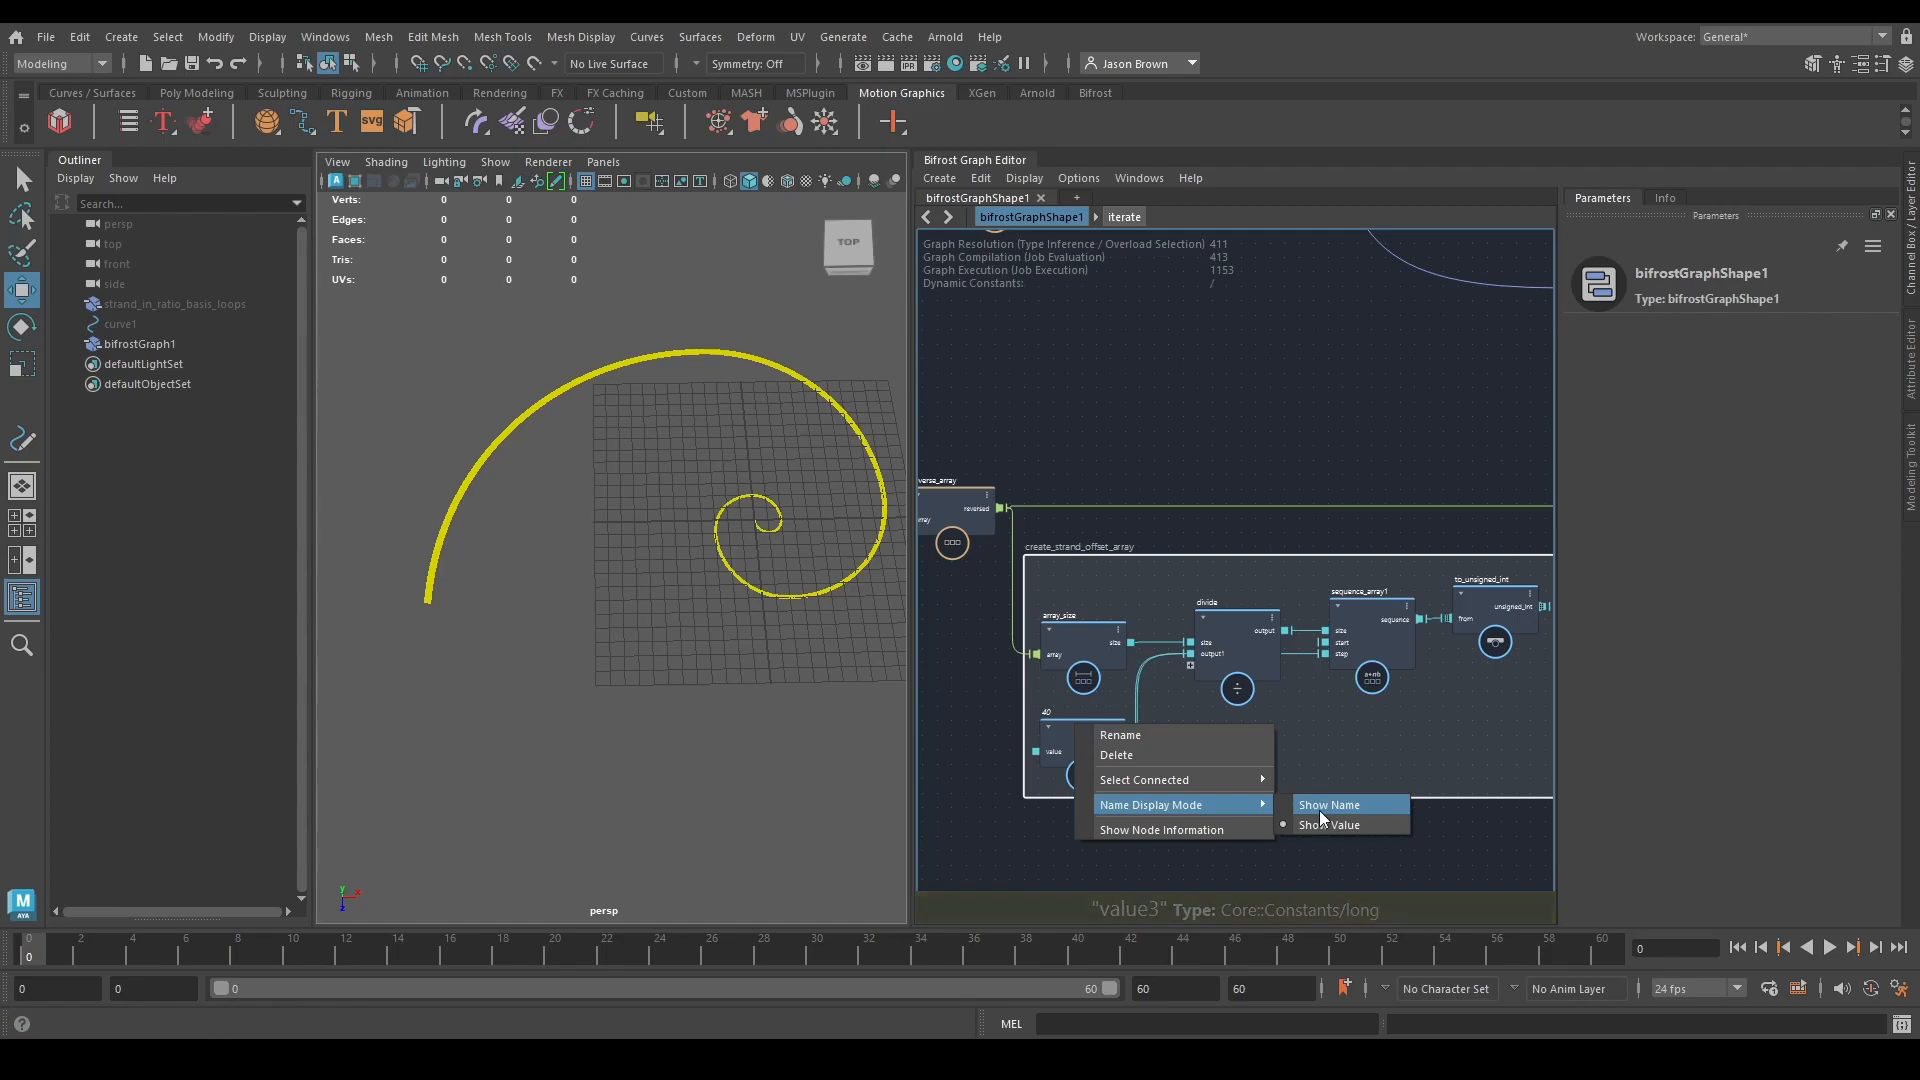
pyautogui.click(1318, 807)
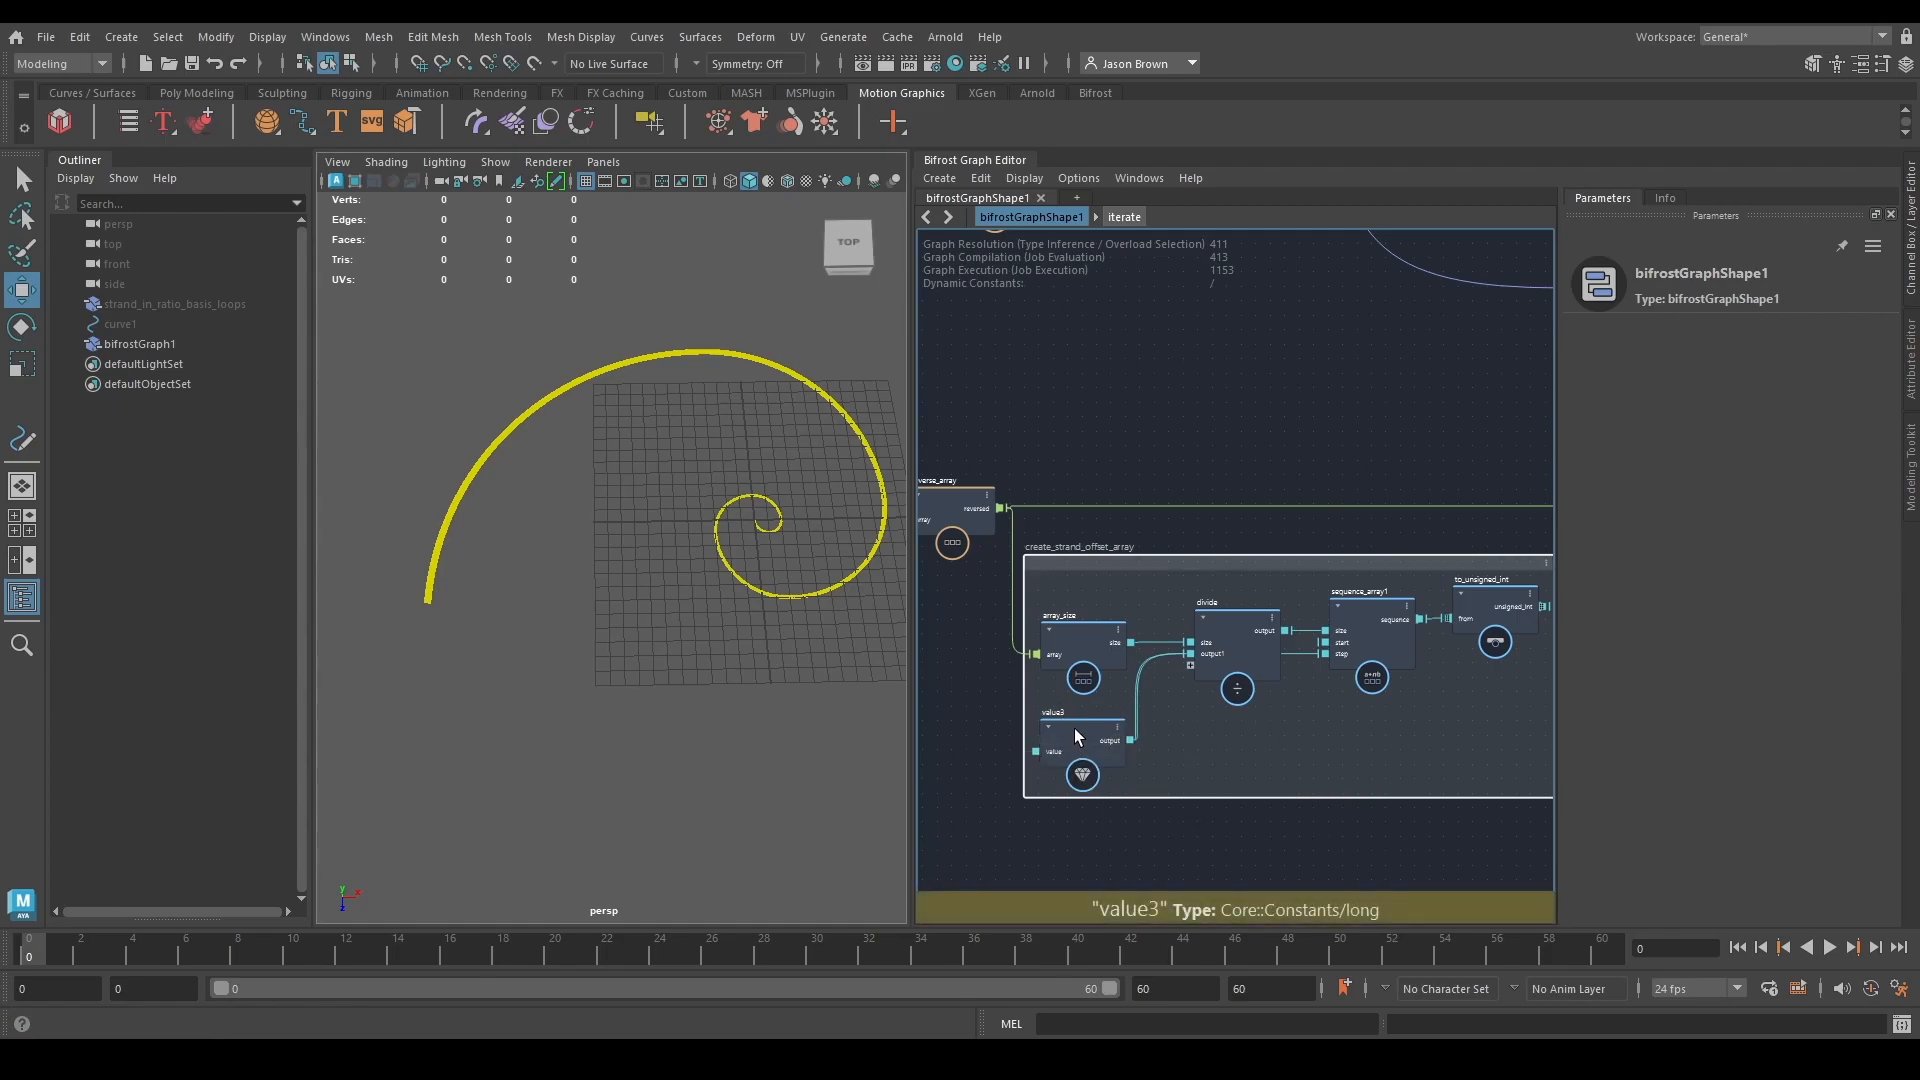
pyautogui.rightClick(1076, 729)
pyautogui.moveTo(1160, 809)
pyautogui.click(1340, 832)
pyautogui.click(1074, 726)
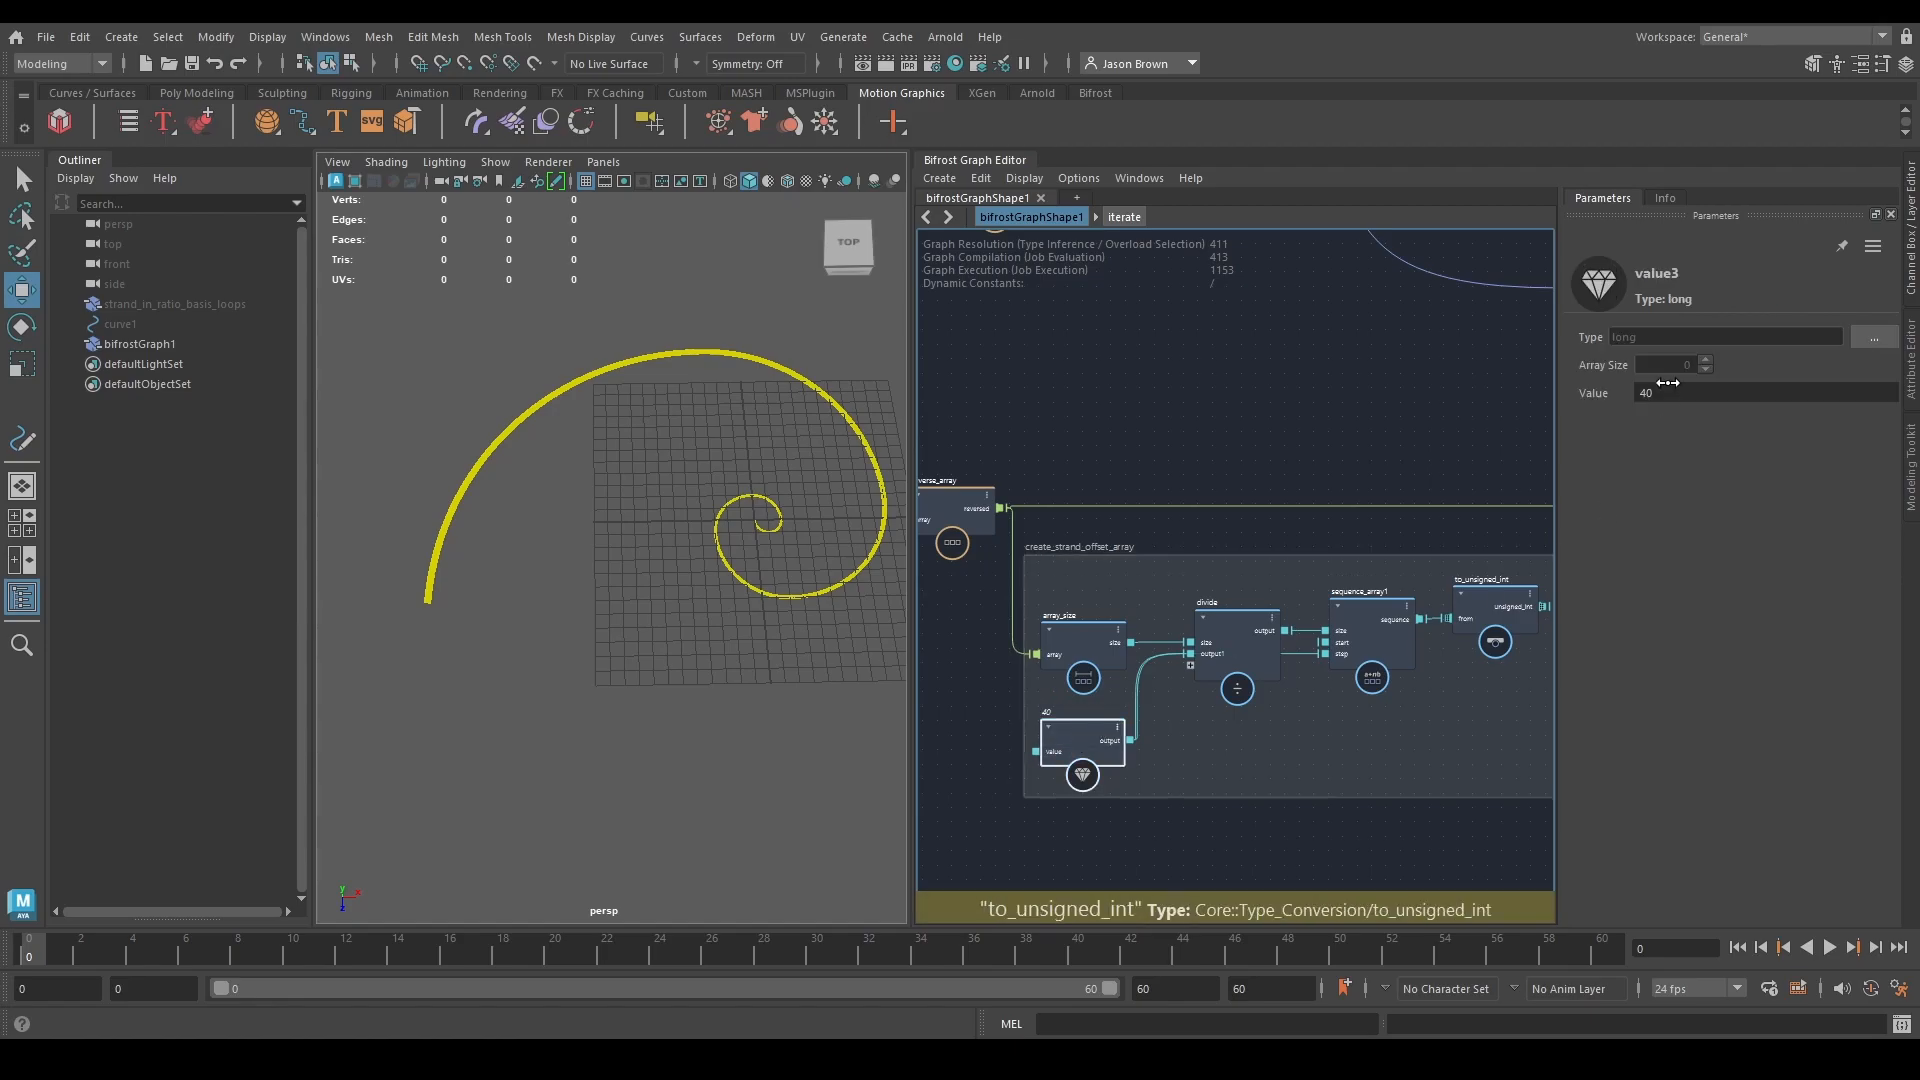
# Show the name of the value node feeding divide instead of its value, and rename it points_per_strand.
pyautogui.rightClick(1078, 723)
pyautogui.moveTo(1204, 805)
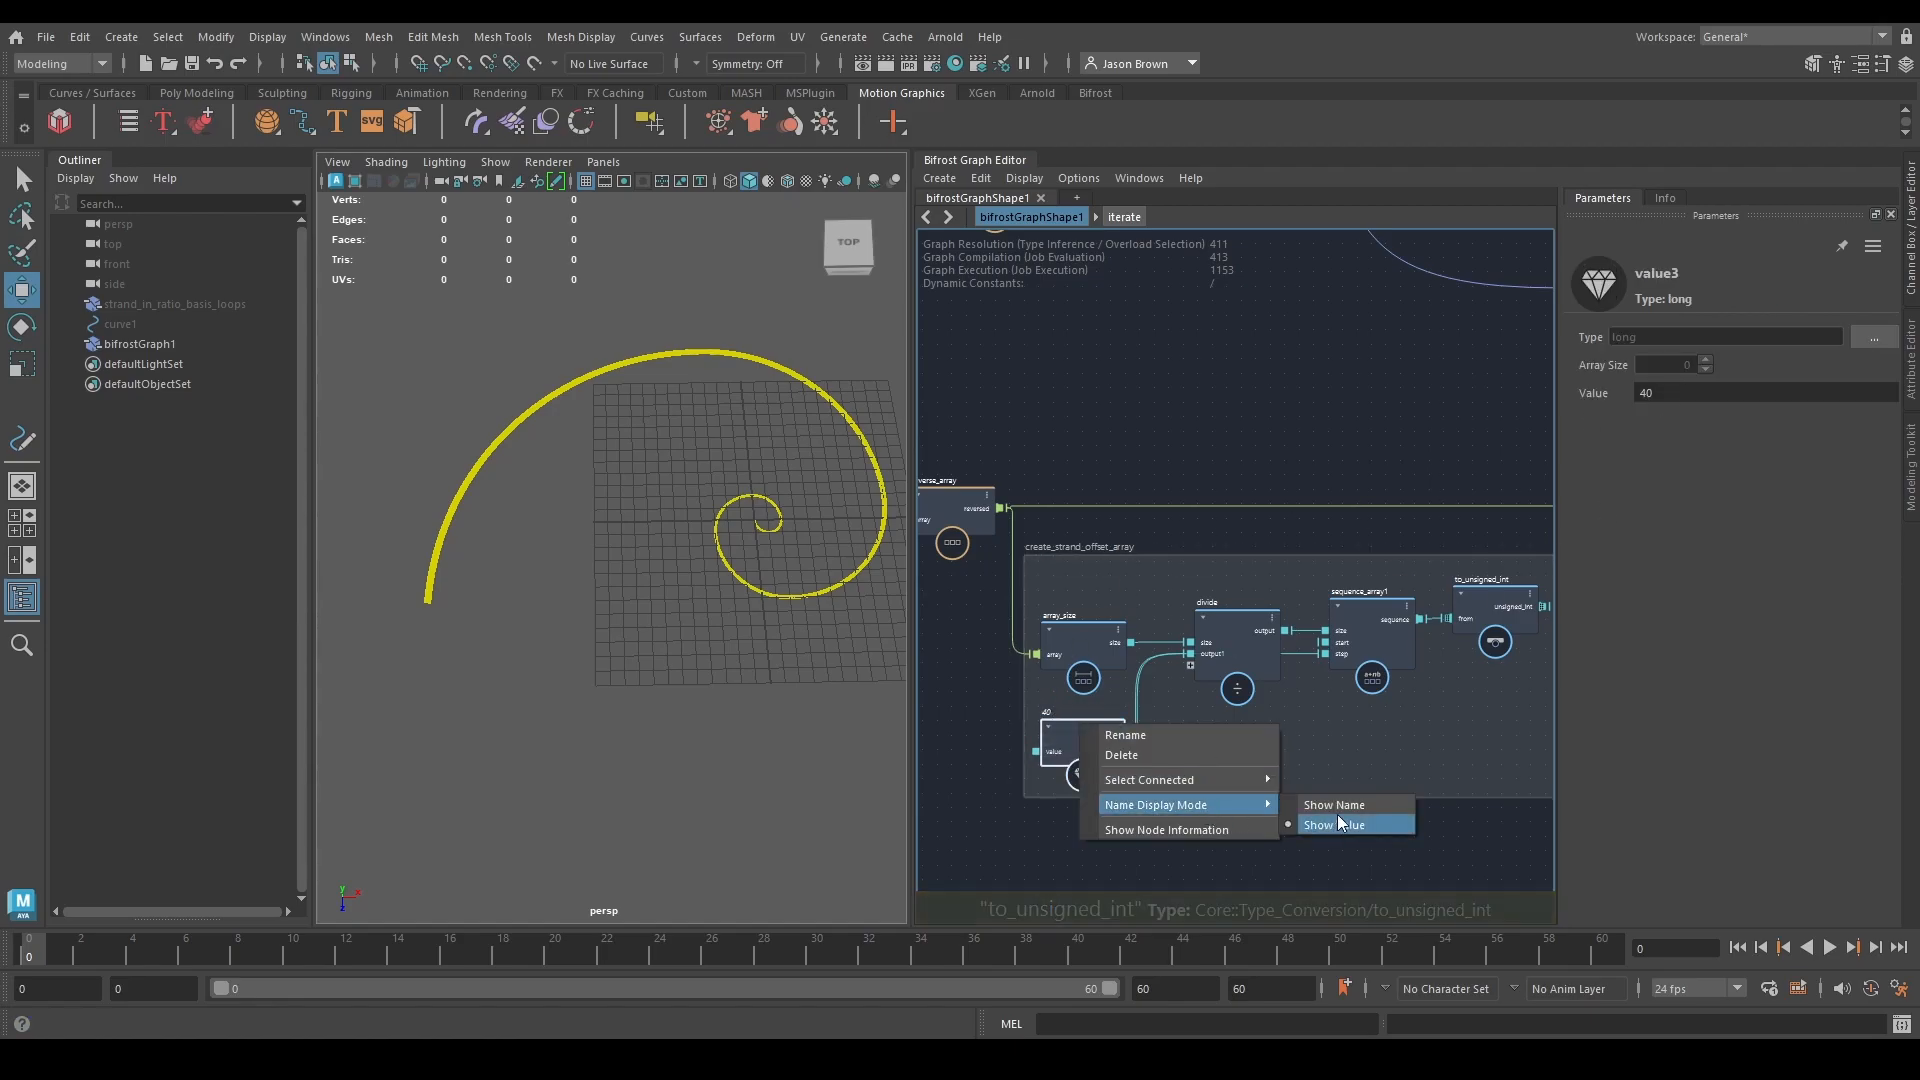
pyautogui.click(1336, 810)
pyautogui.doubleClick(1056, 712)
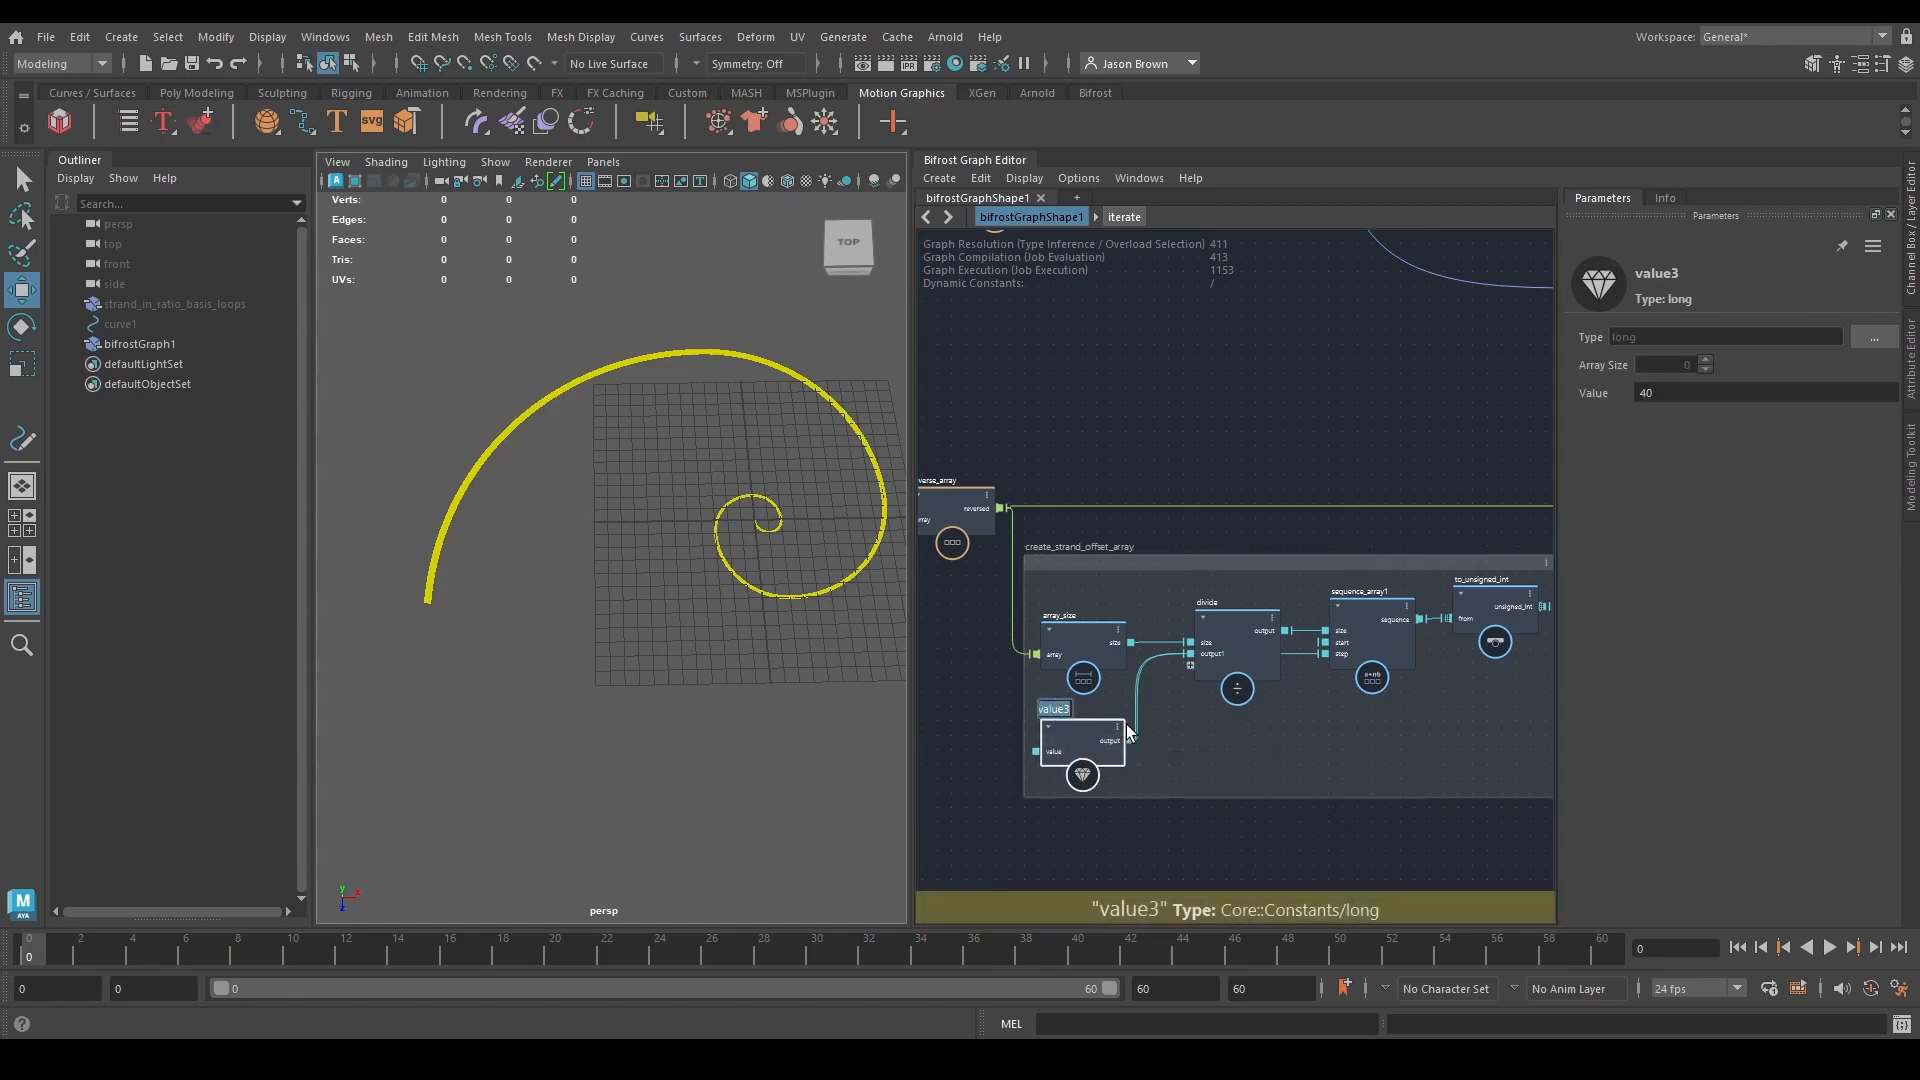
pyautogui.write('points')
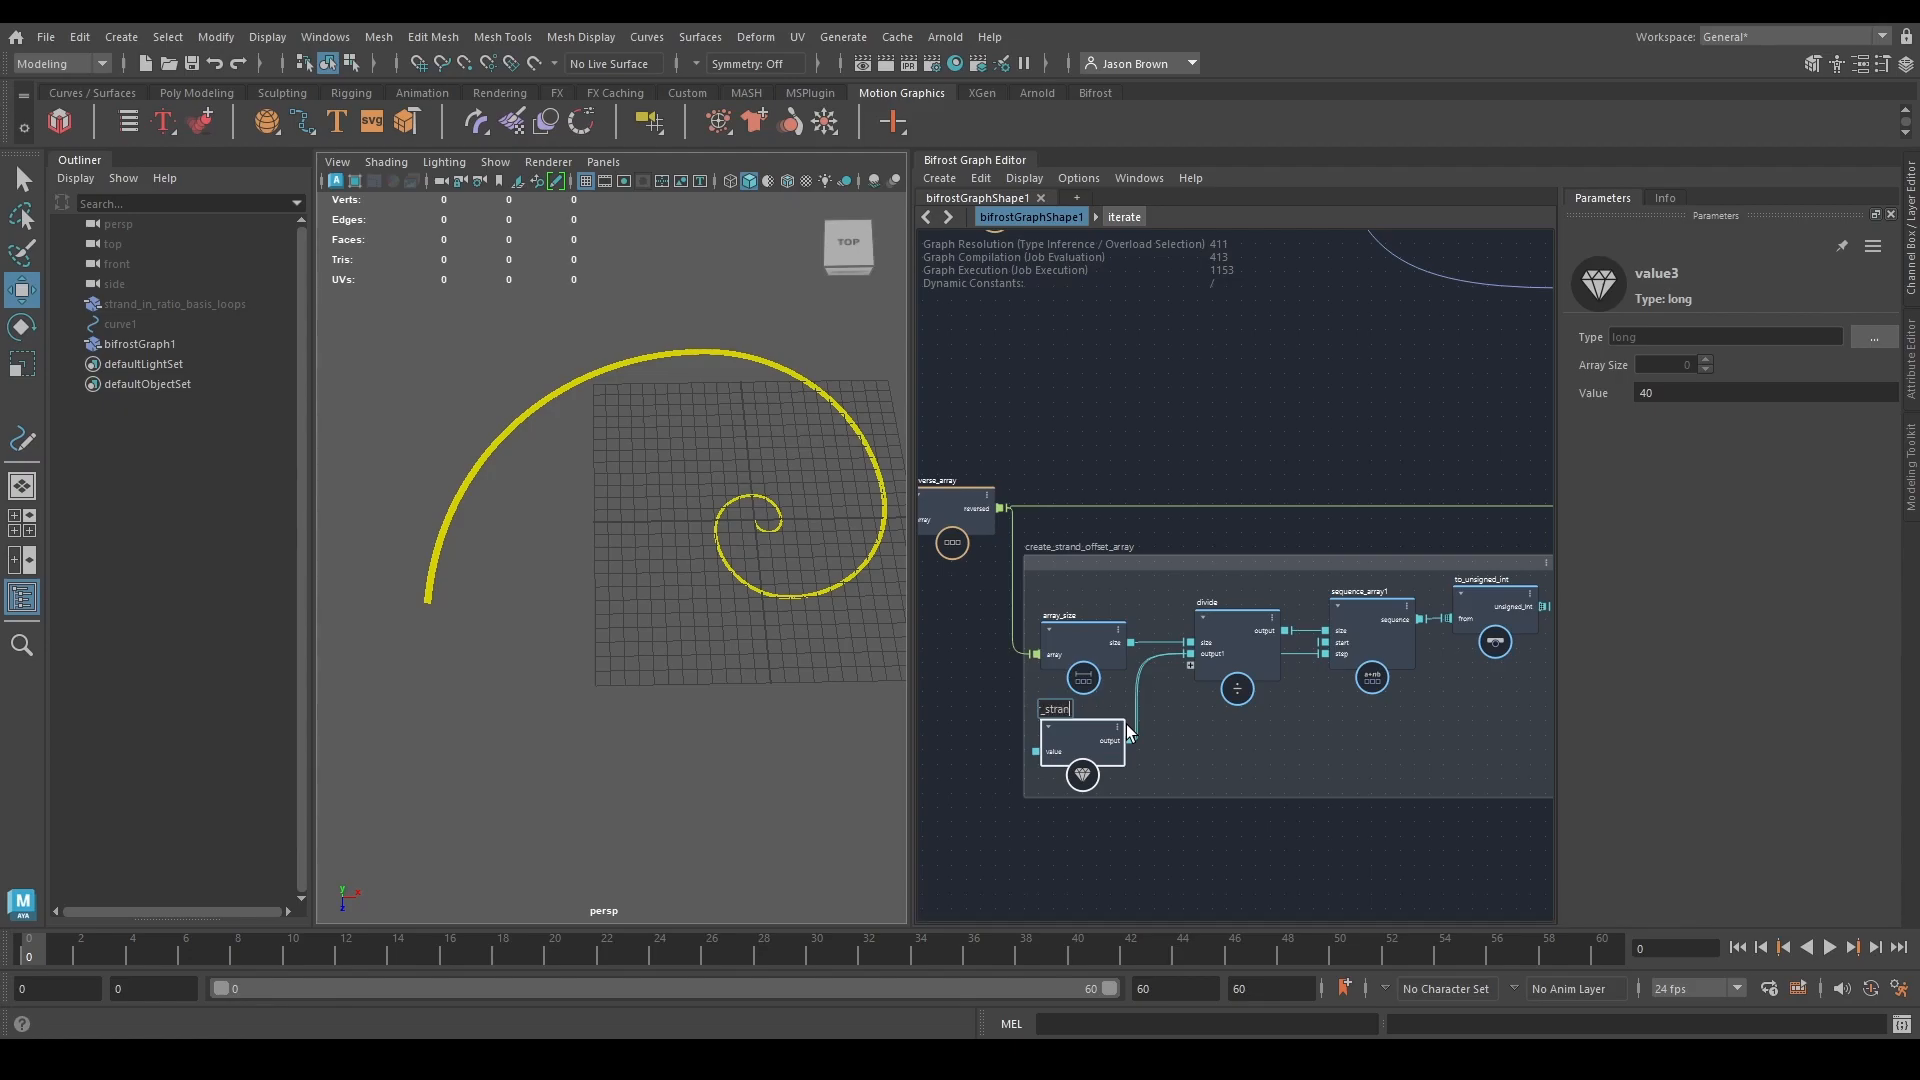
pyautogui.press('Return')
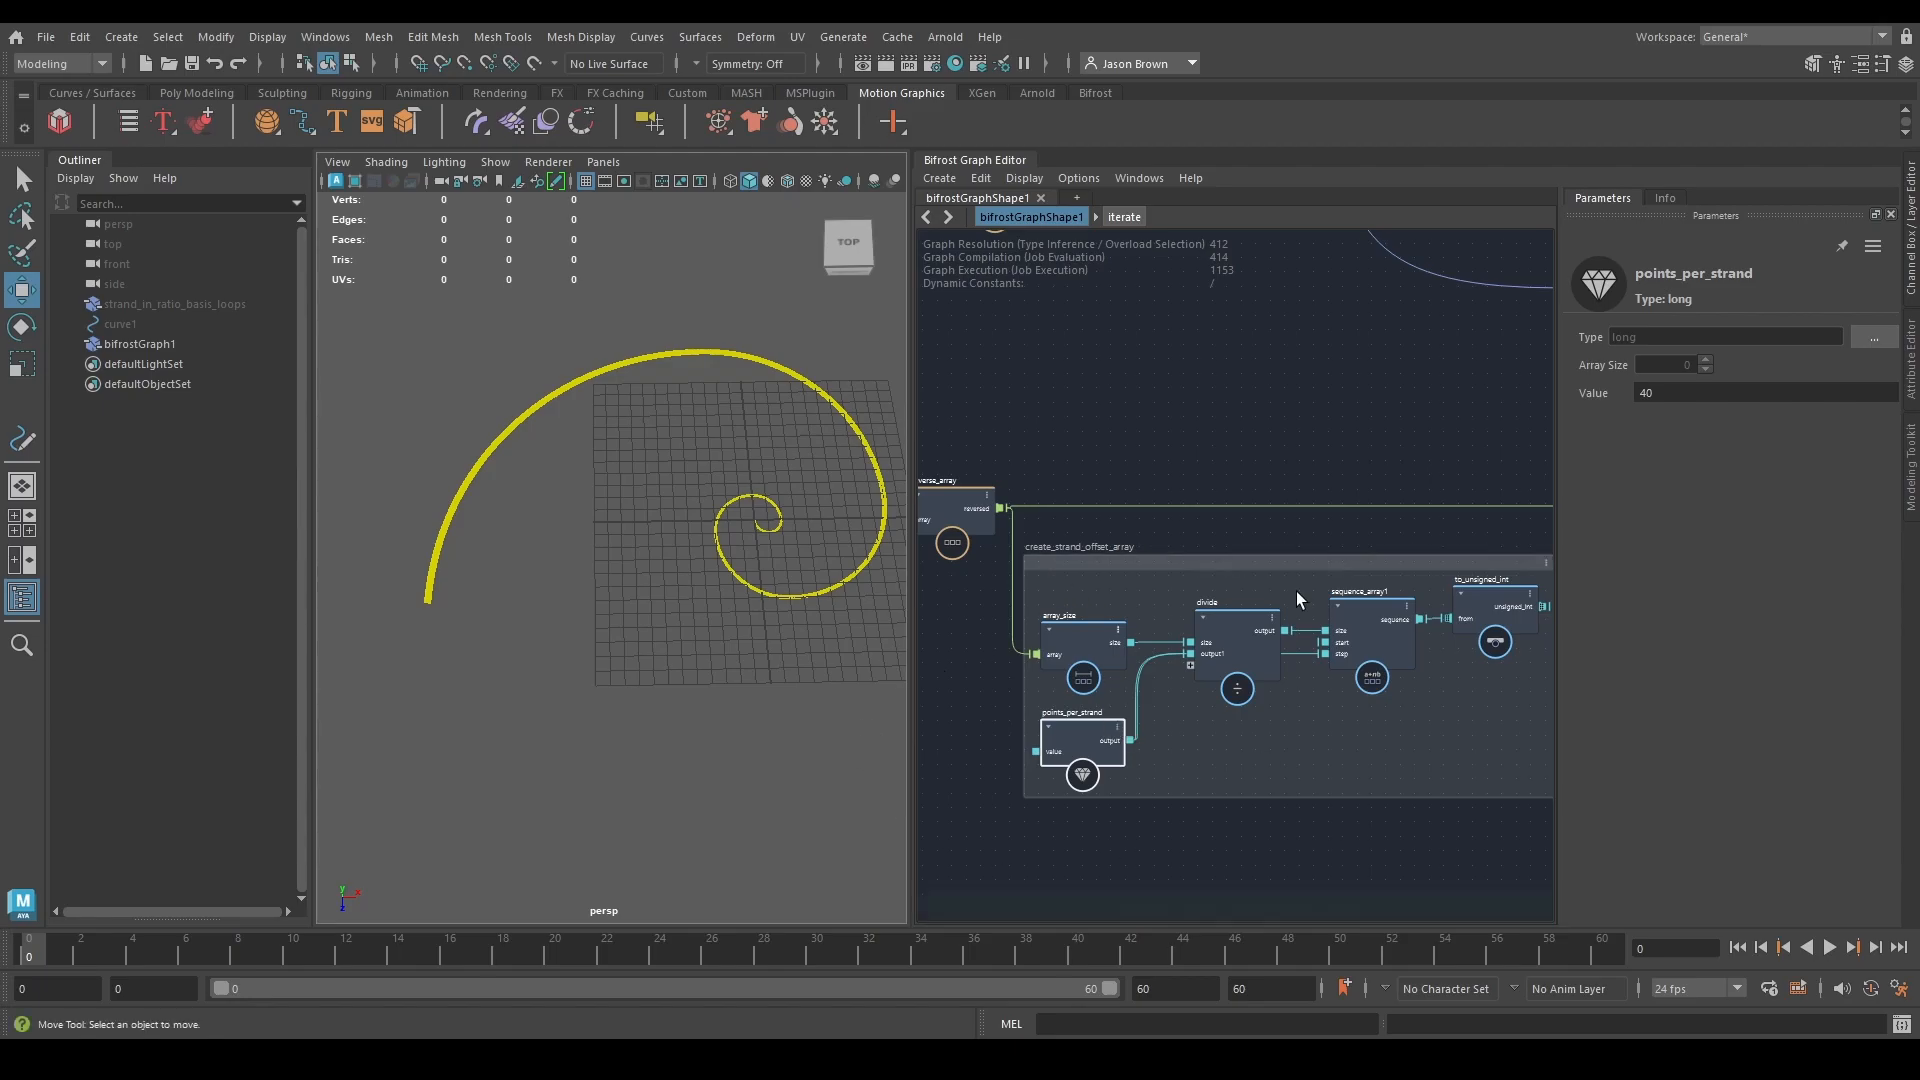
# Move the create_strand_offset_array backdrop slightly lower, clear of the line running from reverse_array to construct_strands.
pyautogui.scroll(-1, 1329, 688)
pyautogui.moveTo(1256, 549); pyautogui.dragTo(1247, 619)
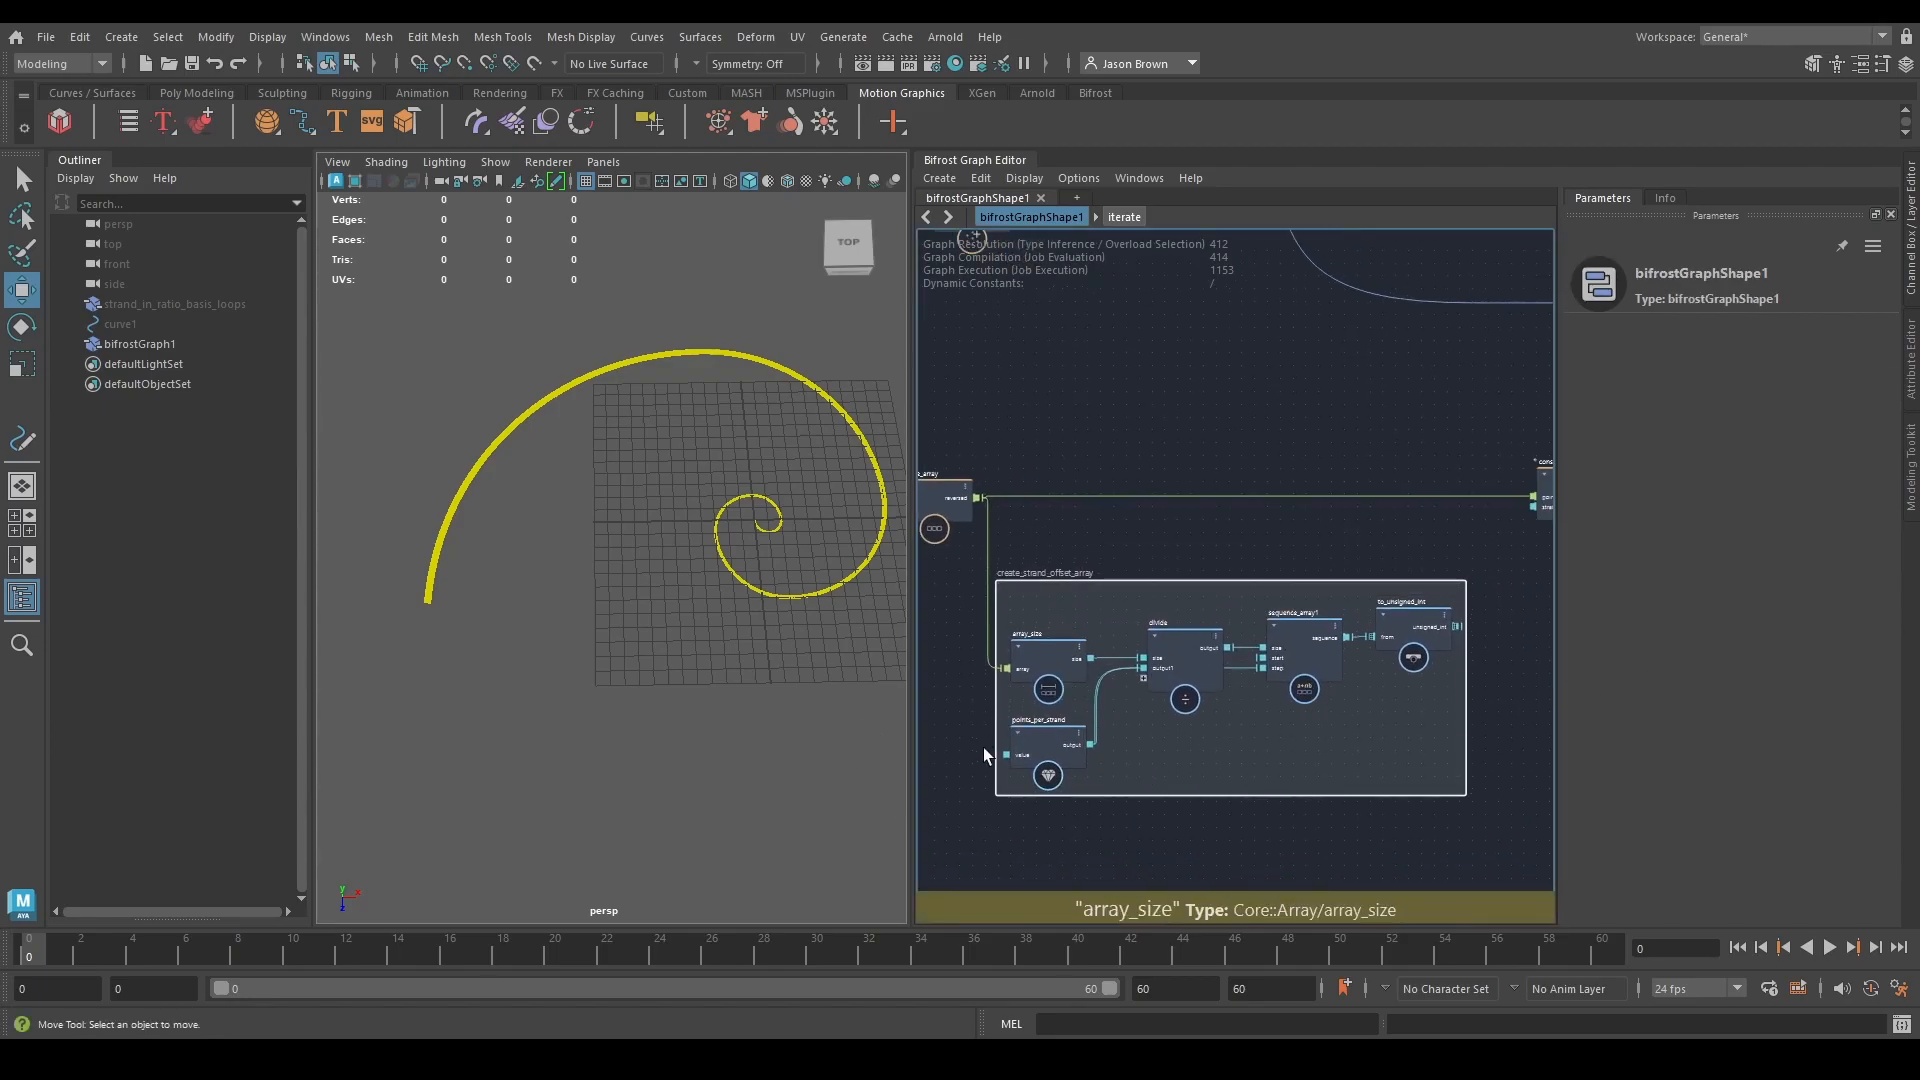
pyautogui.scroll(-2, 1408, 538)
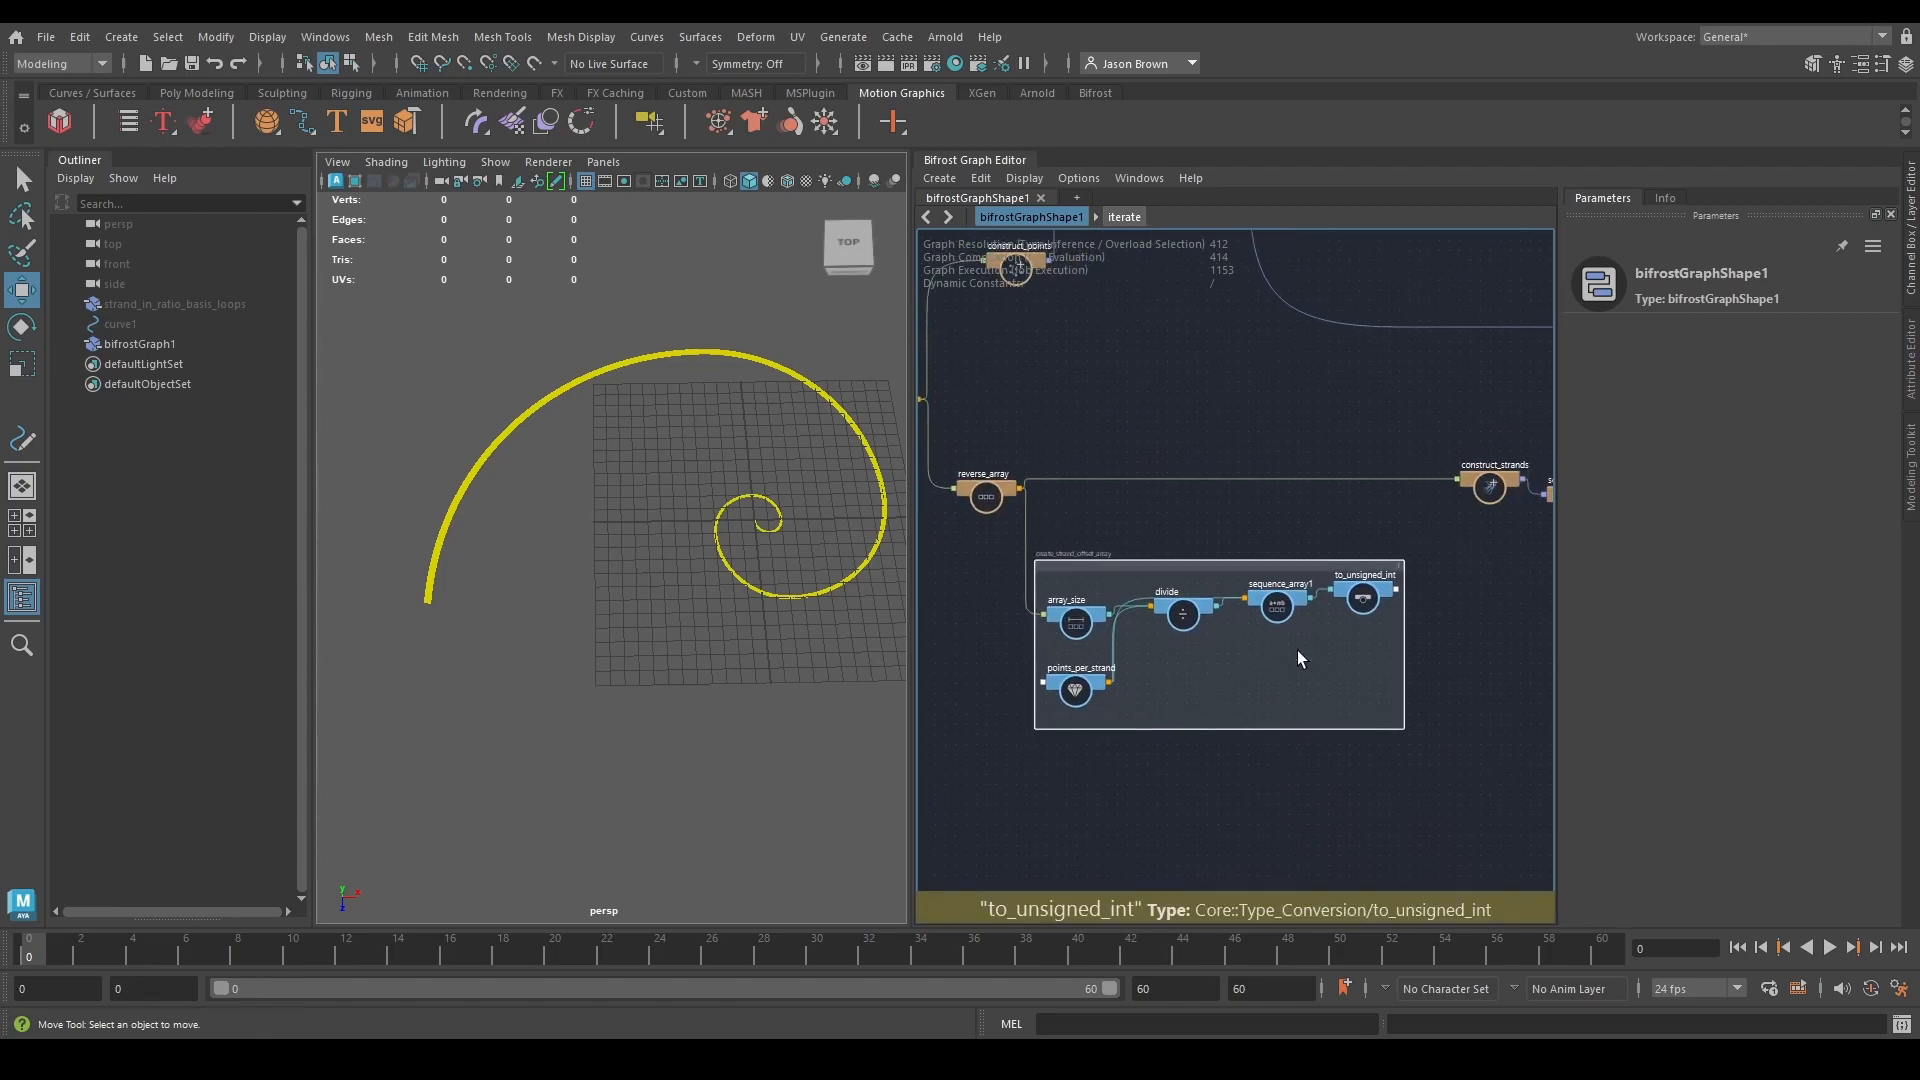
pyautogui.keyDown('alt'); pyautogui.moveTo(1459, 604); pyautogui.dragTo(1267, 680, button='middle'); pyautogui.keyUp('alt')
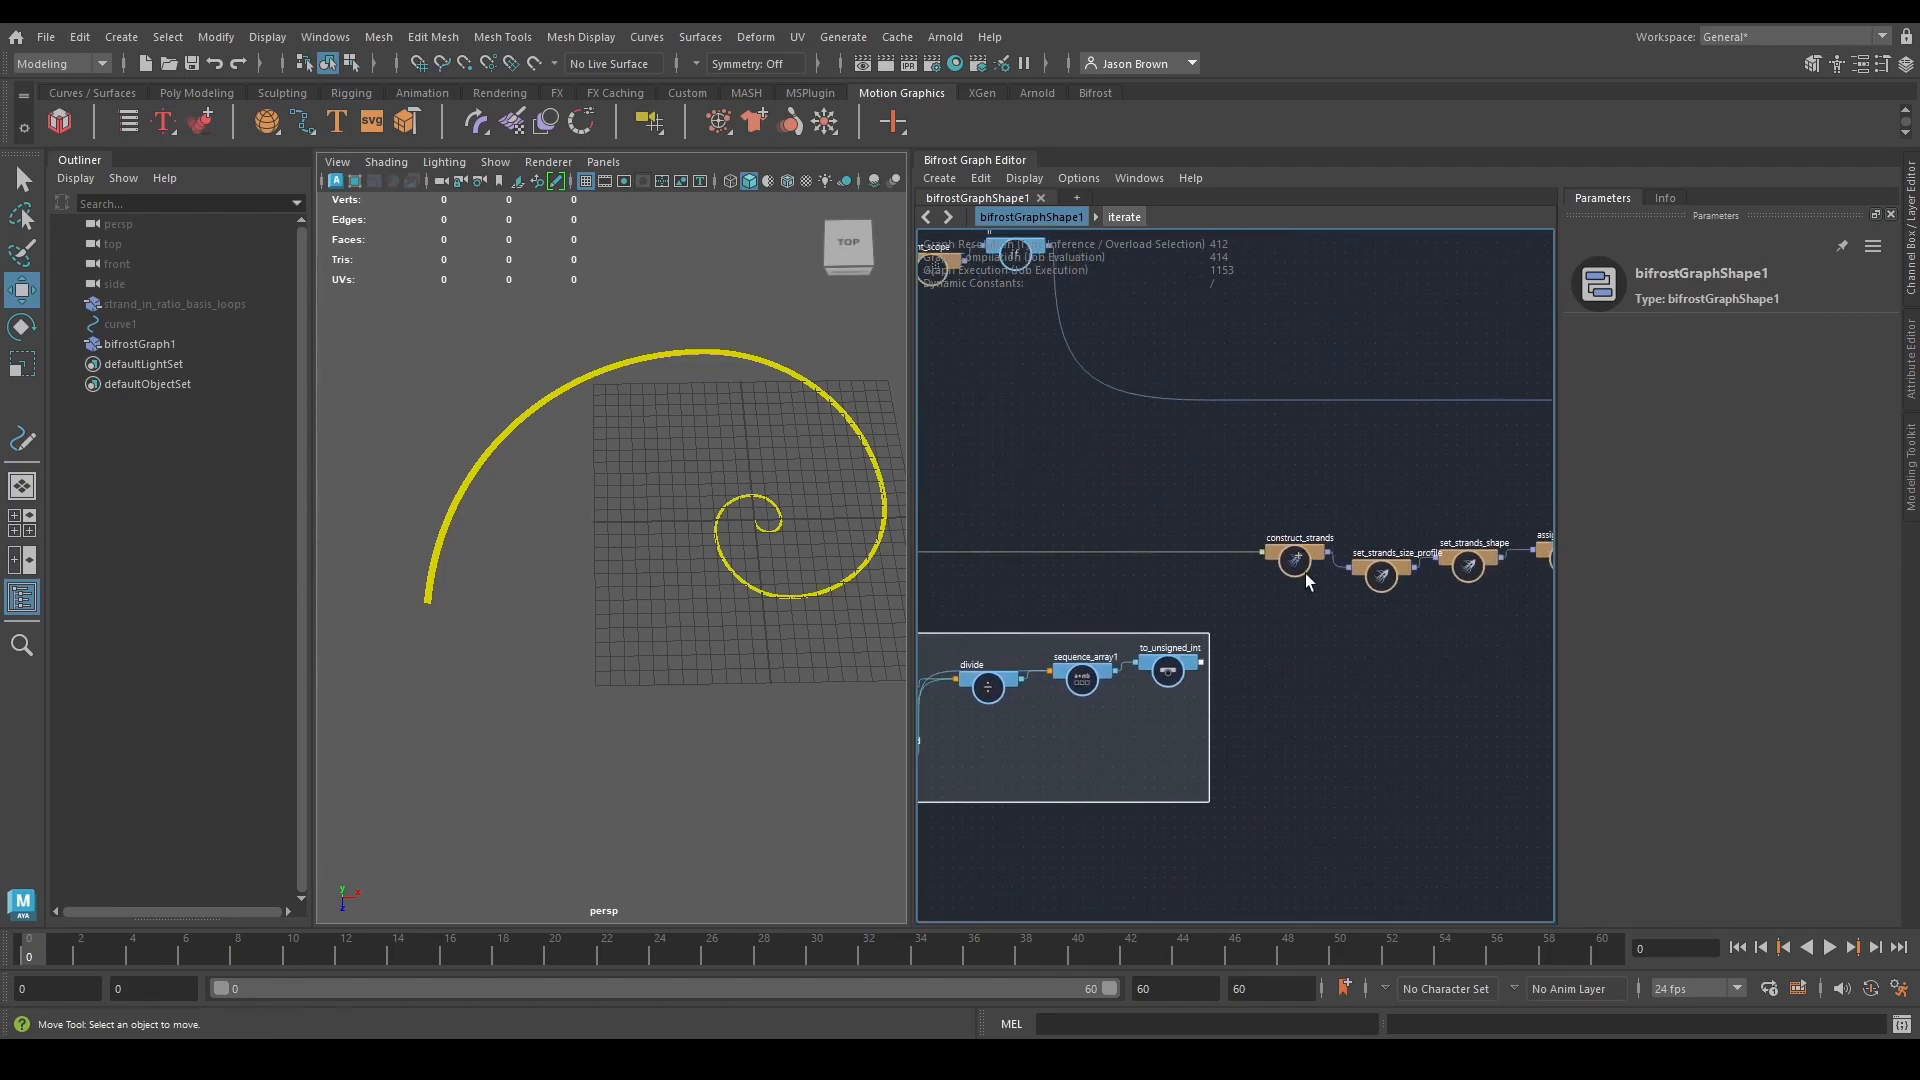
pyautogui.scroll(2, 1251, 658)
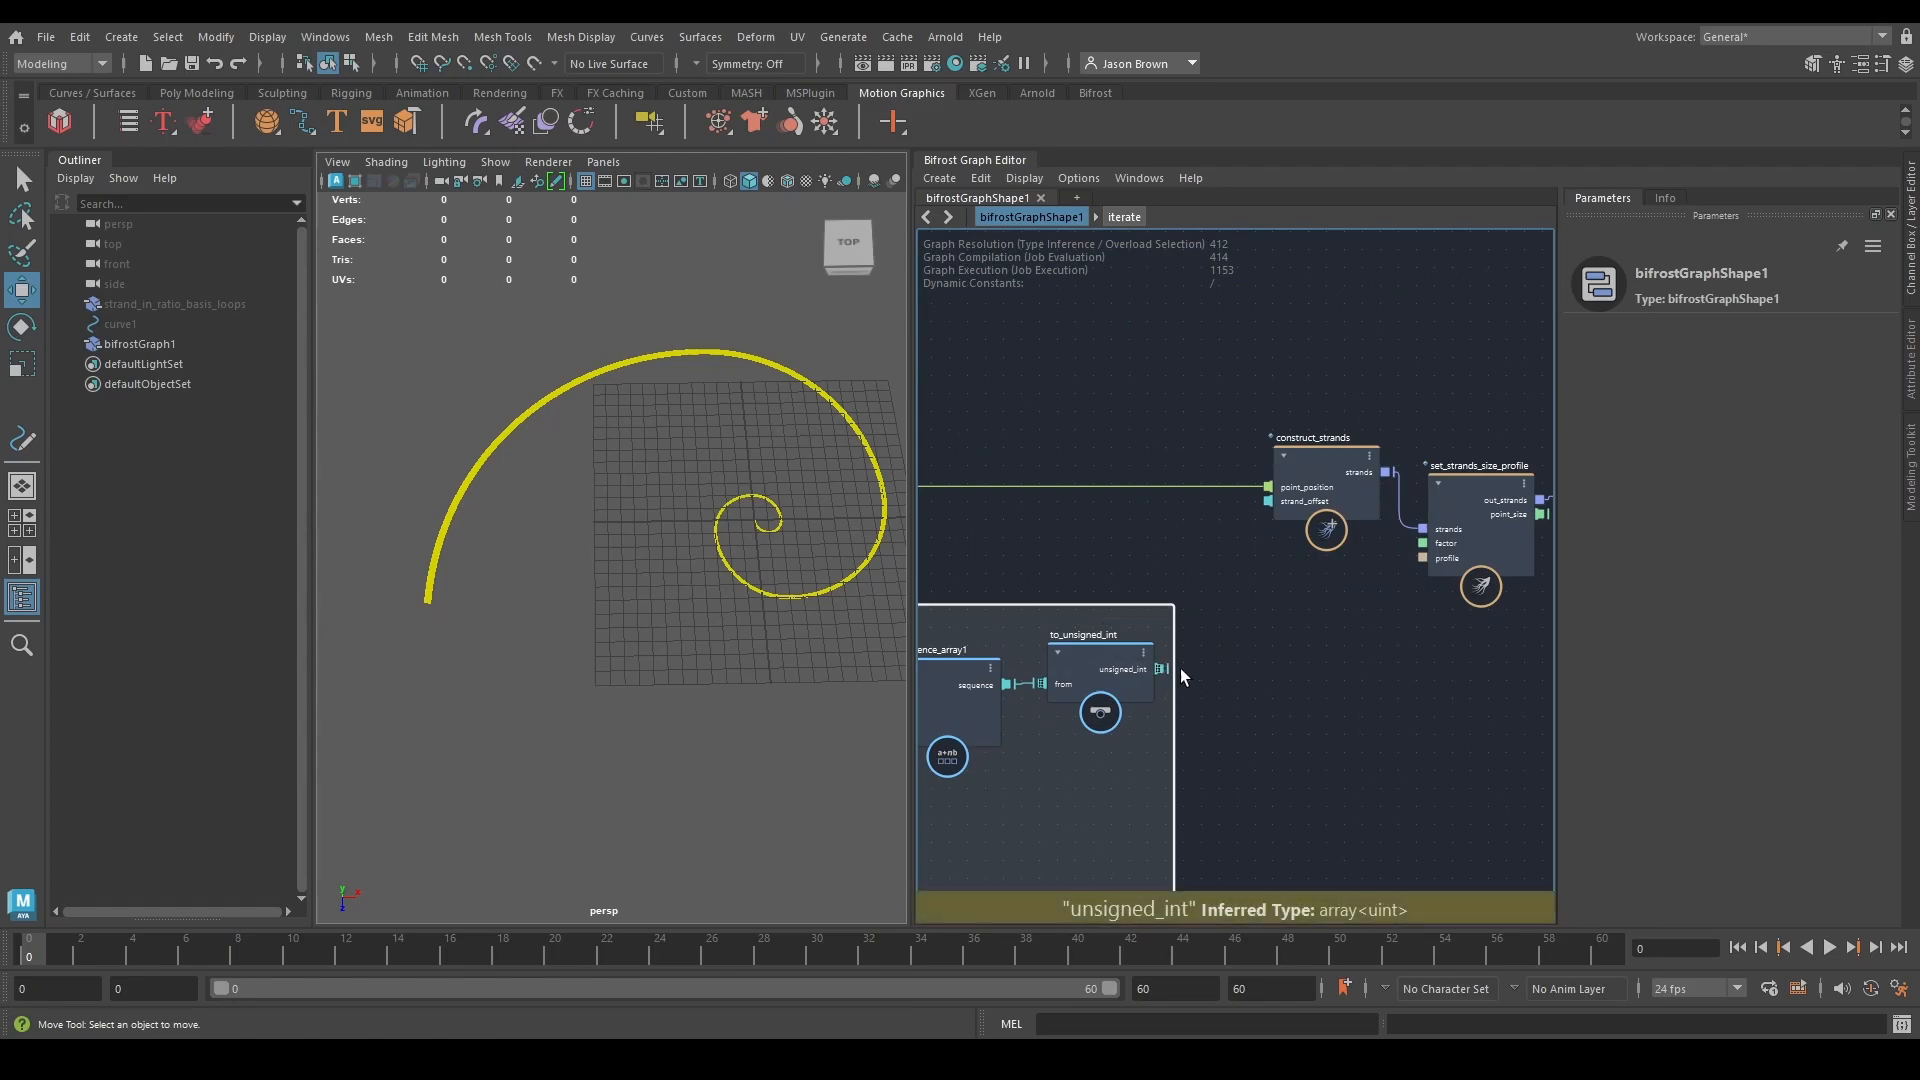
pyautogui.scroll(-2, 1174, 668)
pyautogui.keyDown('alt'); pyautogui.moveTo(1269, 676); pyautogui.dragTo(1218, 744, button='middle'); pyautogui.keyUp('alt')
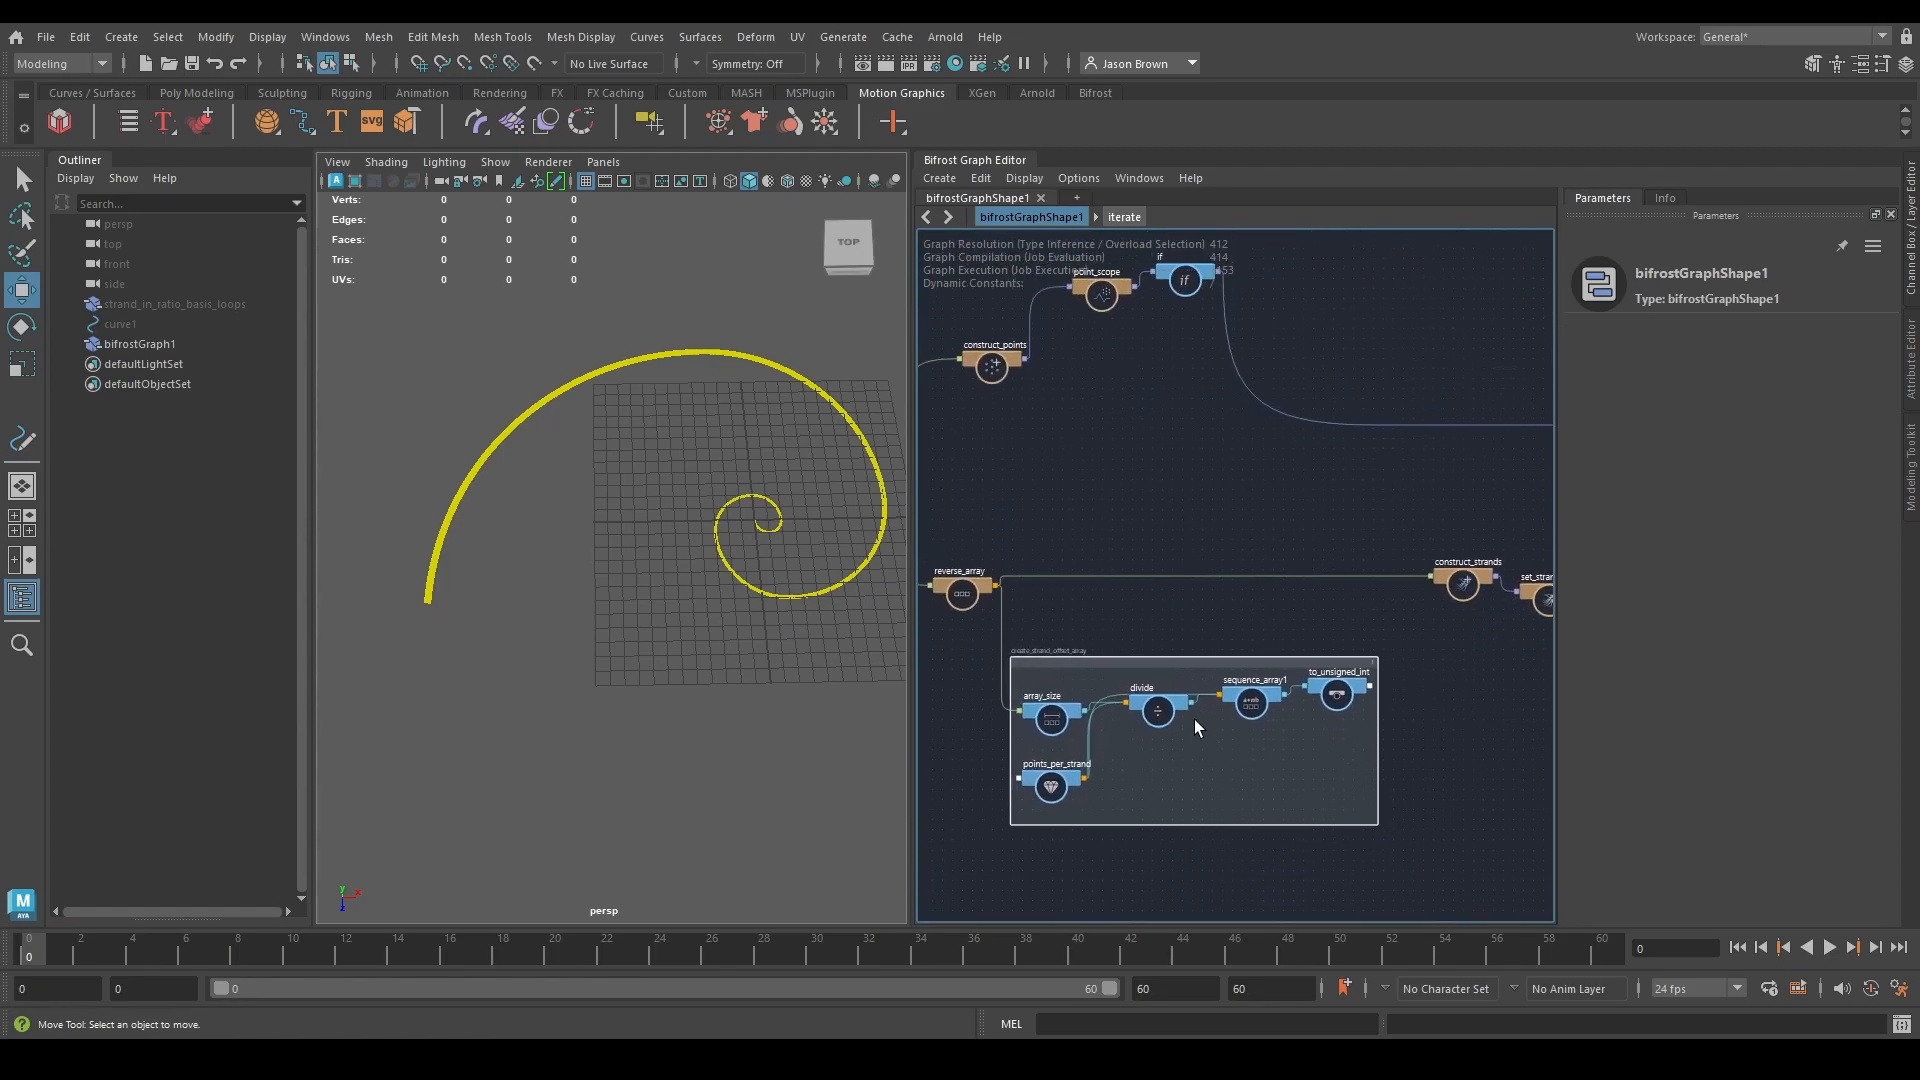
# Line up the construct_points, point_scope and if nodes in a level row.
pyautogui.scroll(-1, 1421, 618)
pyautogui.scroll(1, 1281, 598)
pyautogui.keyDown('alt'); pyautogui.moveTo(1222, 580); pyautogui.dragTo(1256, 695, button='middle'); pyautogui.keyUp('alt')
pyautogui.moveTo(1046, 485); pyautogui.dragTo(1074, 413)
pyautogui.moveTo(1242, 398); pyautogui.dragTo(1244, 413)
# Delete the unconnected create_mesh_cube node near fib.
pyautogui.keyDown('alt'); pyautogui.moveTo(1365, 498); pyautogui.dragTo(1320, 488, button='middle'); pyautogui.keyUp('alt')
pyautogui.keyDown('alt'); pyautogui.moveTo(1130, 547); pyautogui.dragTo(1104, 552, button='middle'); pyautogui.keyUp('alt')
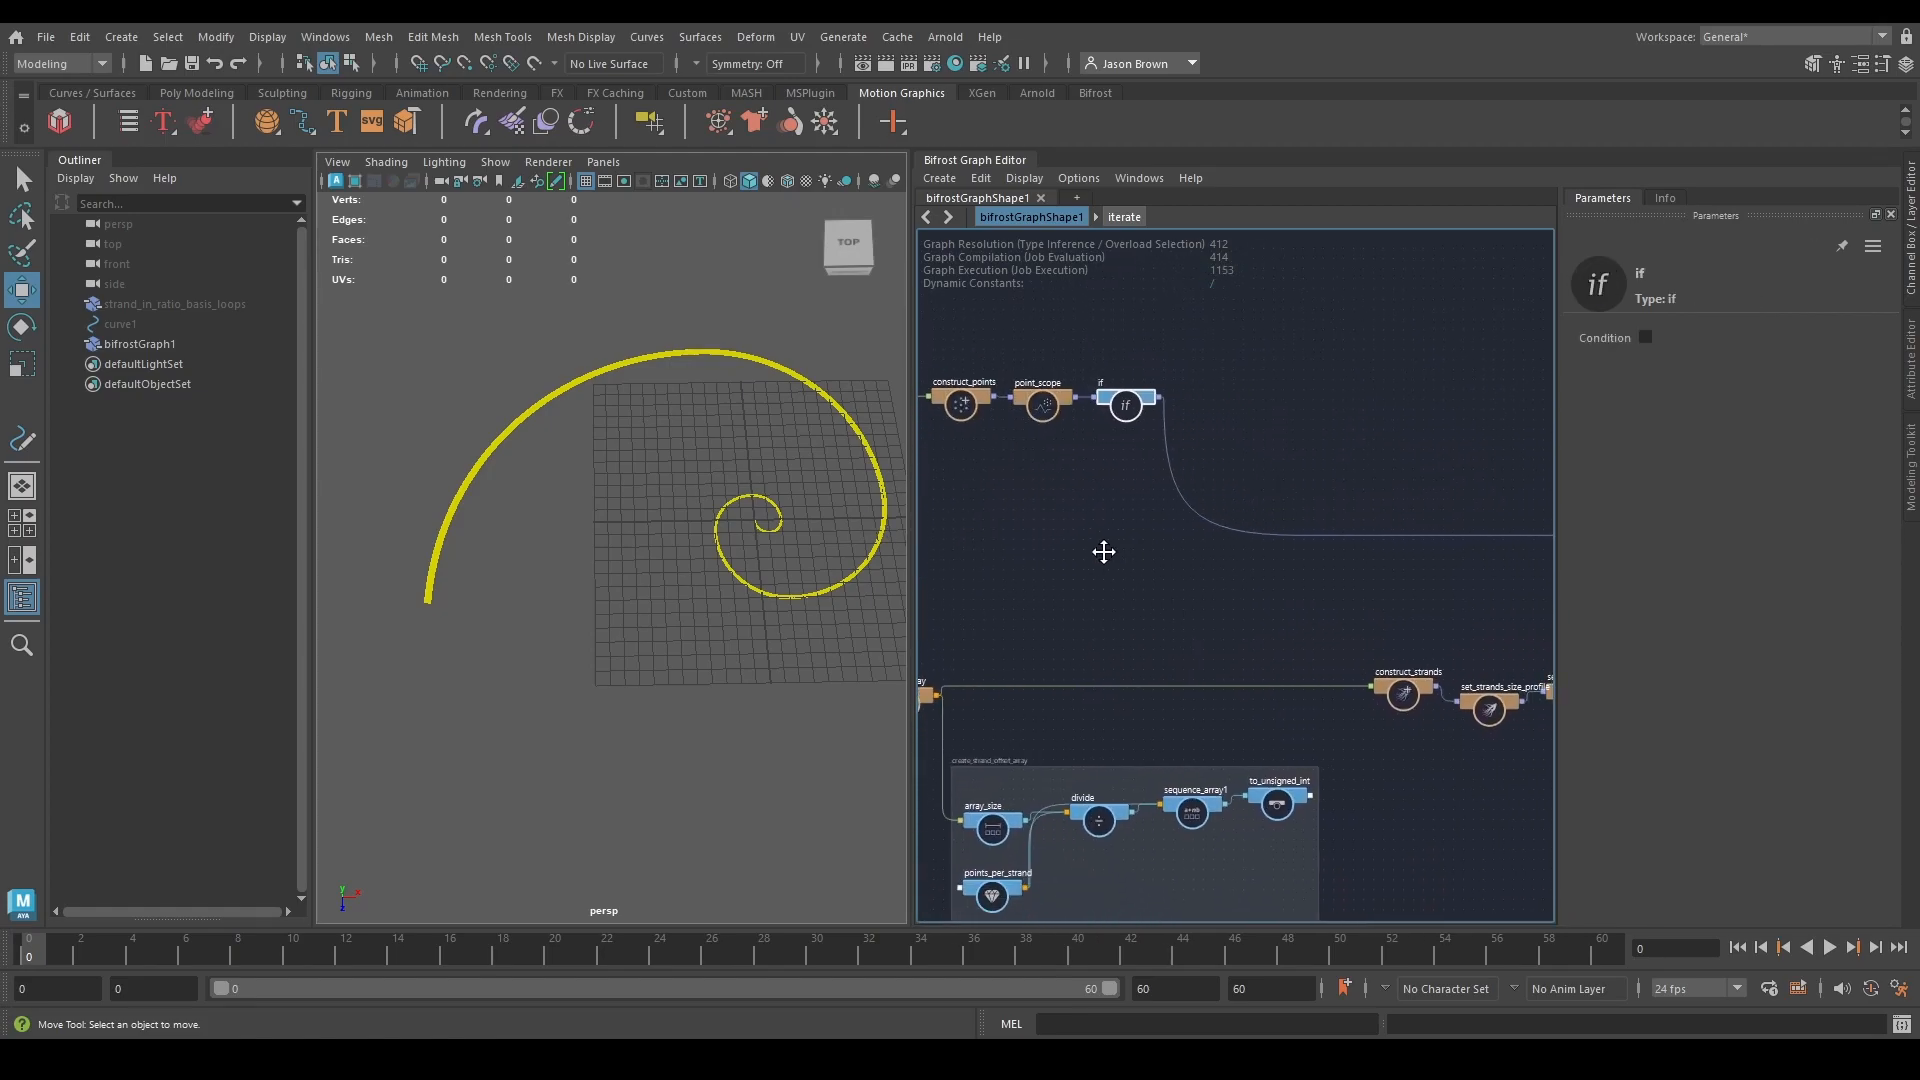
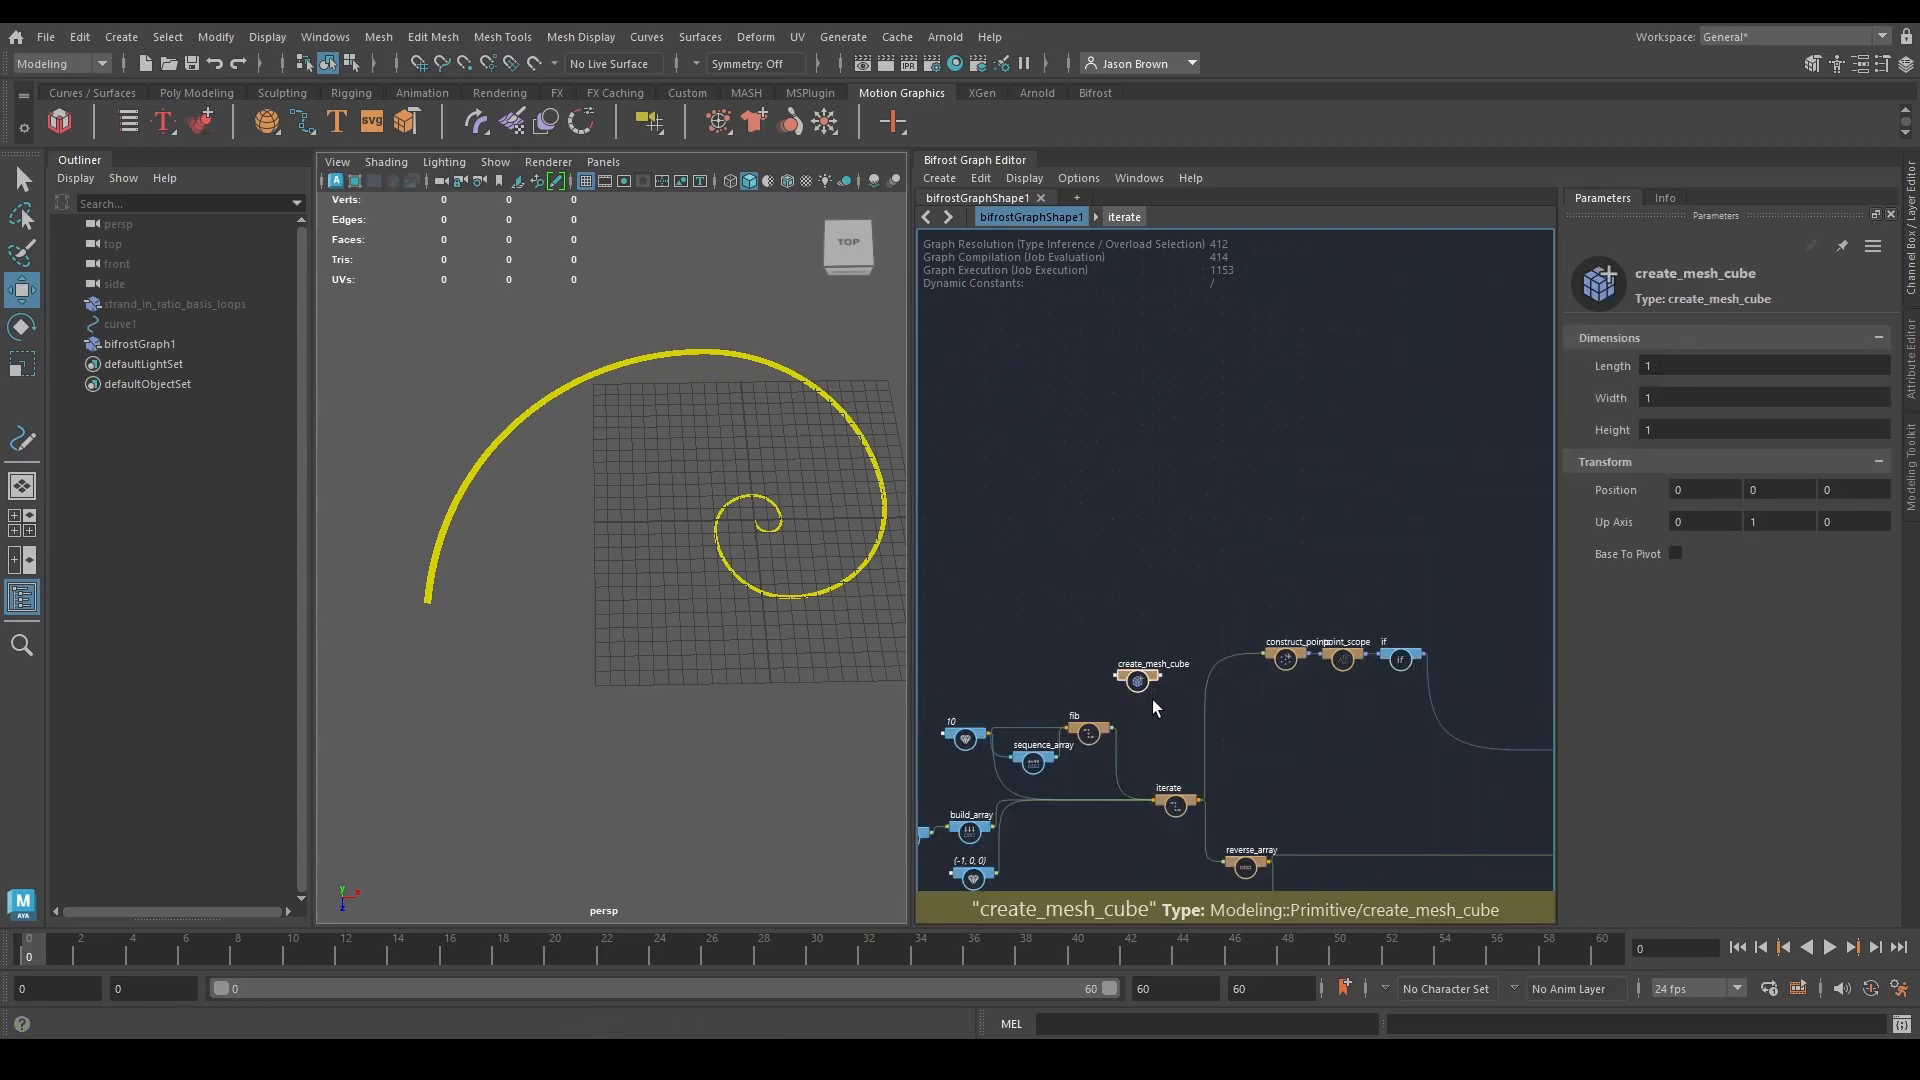
pyautogui.press('Delete')
# Select the construct_points, point_scope and if nodes, and check the Condition setting of if.
pyautogui.keyDown('alt'); pyautogui.moveTo(1336, 659); pyautogui.dragTo(1154, 545, button='middle'); pyautogui.keyUp('alt')
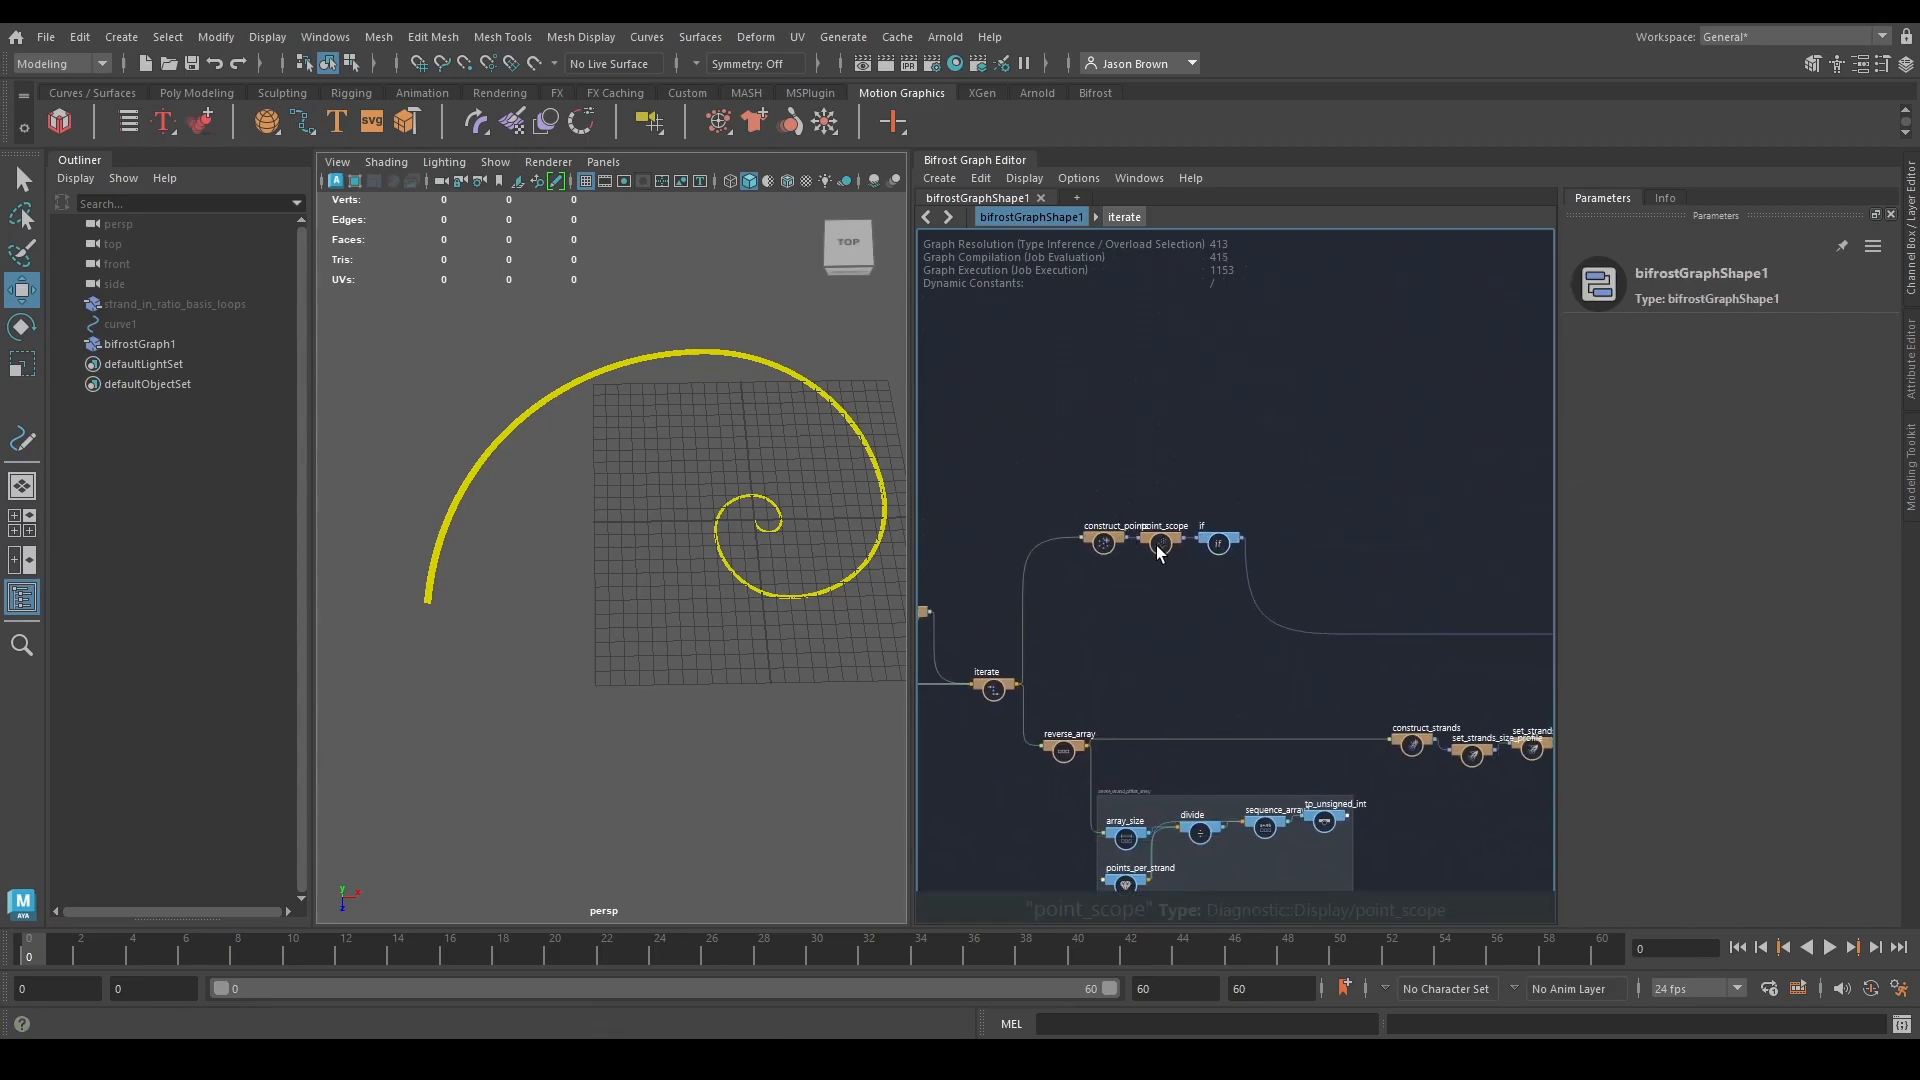
pyautogui.moveTo(1085, 494); pyautogui.dragTo(1273, 643)
pyautogui.keyDown('alt'); pyautogui.moveTo(1333, 634); pyautogui.dragTo(1214, 617, button='middle'); pyautogui.keyUp('alt')
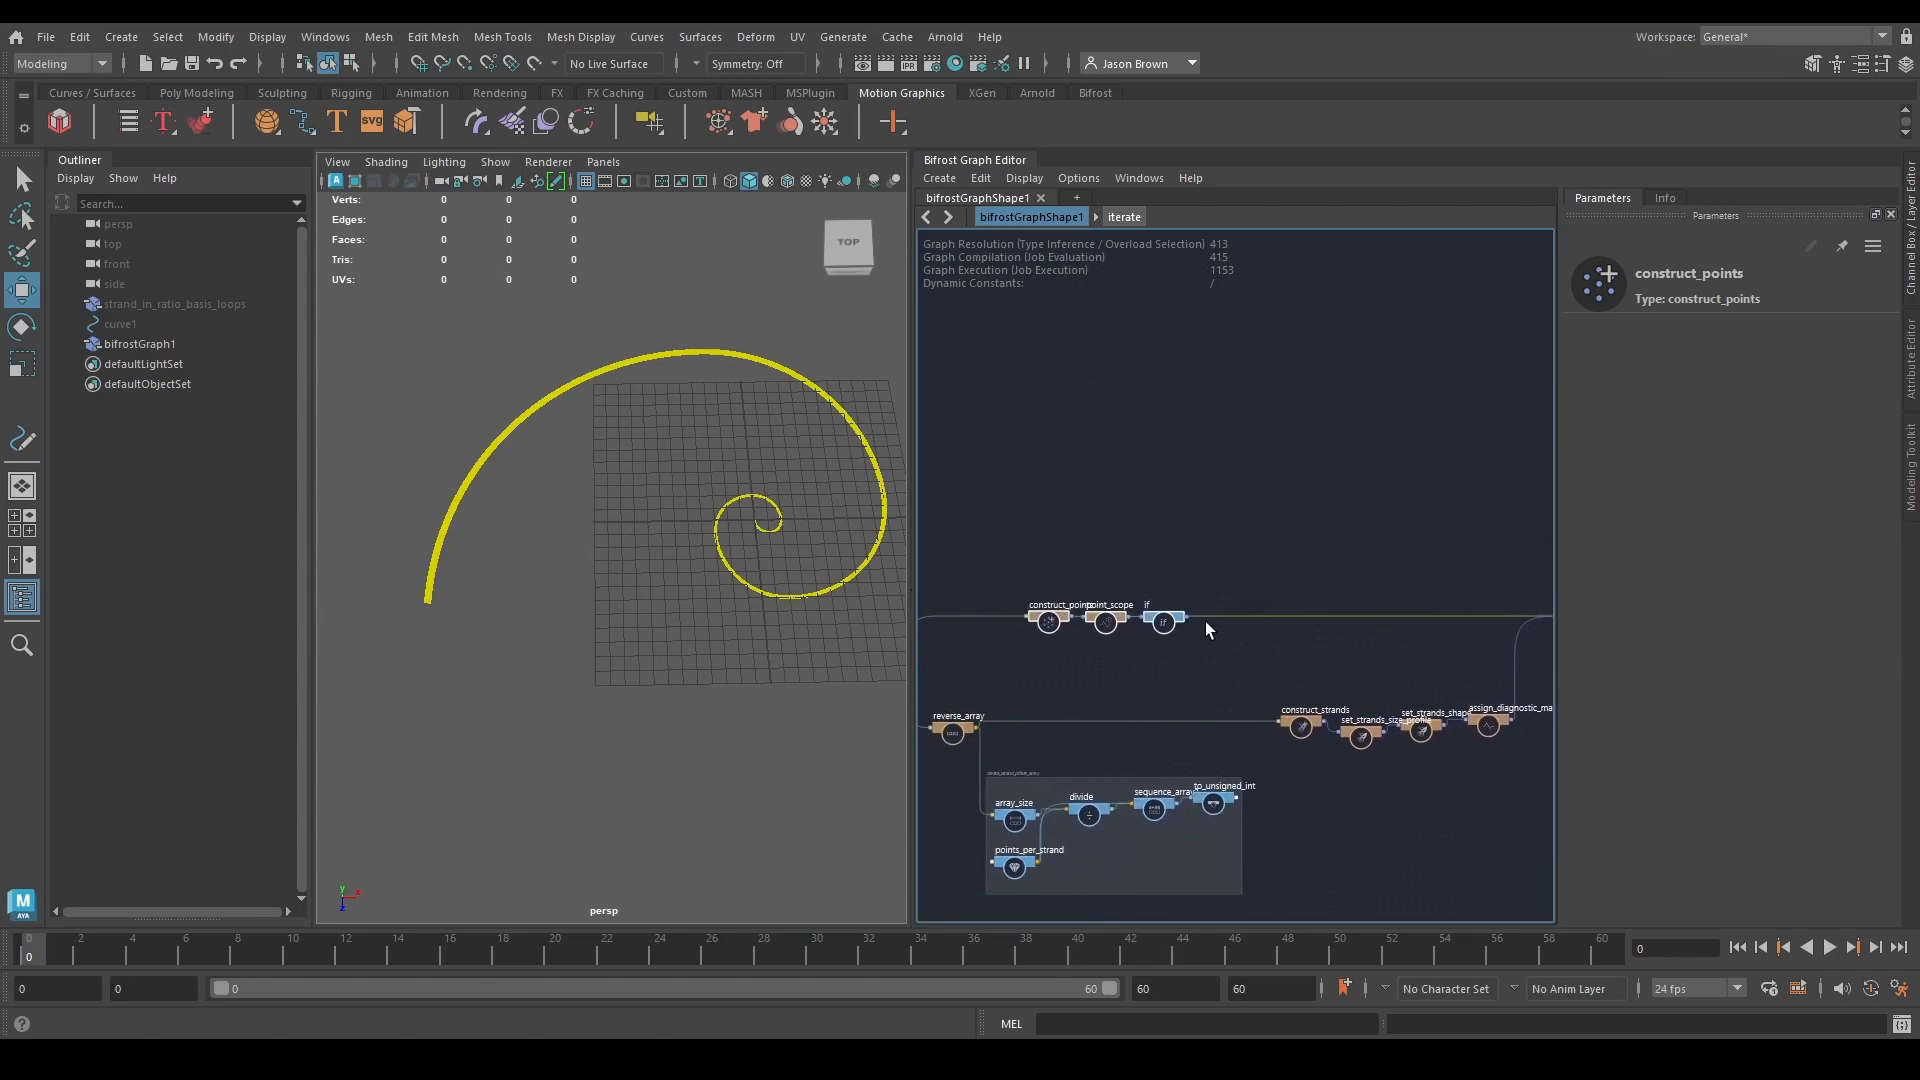
pyautogui.scroll(3, 1202, 636)
pyautogui.scroll(2, 1201, 646)
pyautogui.click(1139, 615)
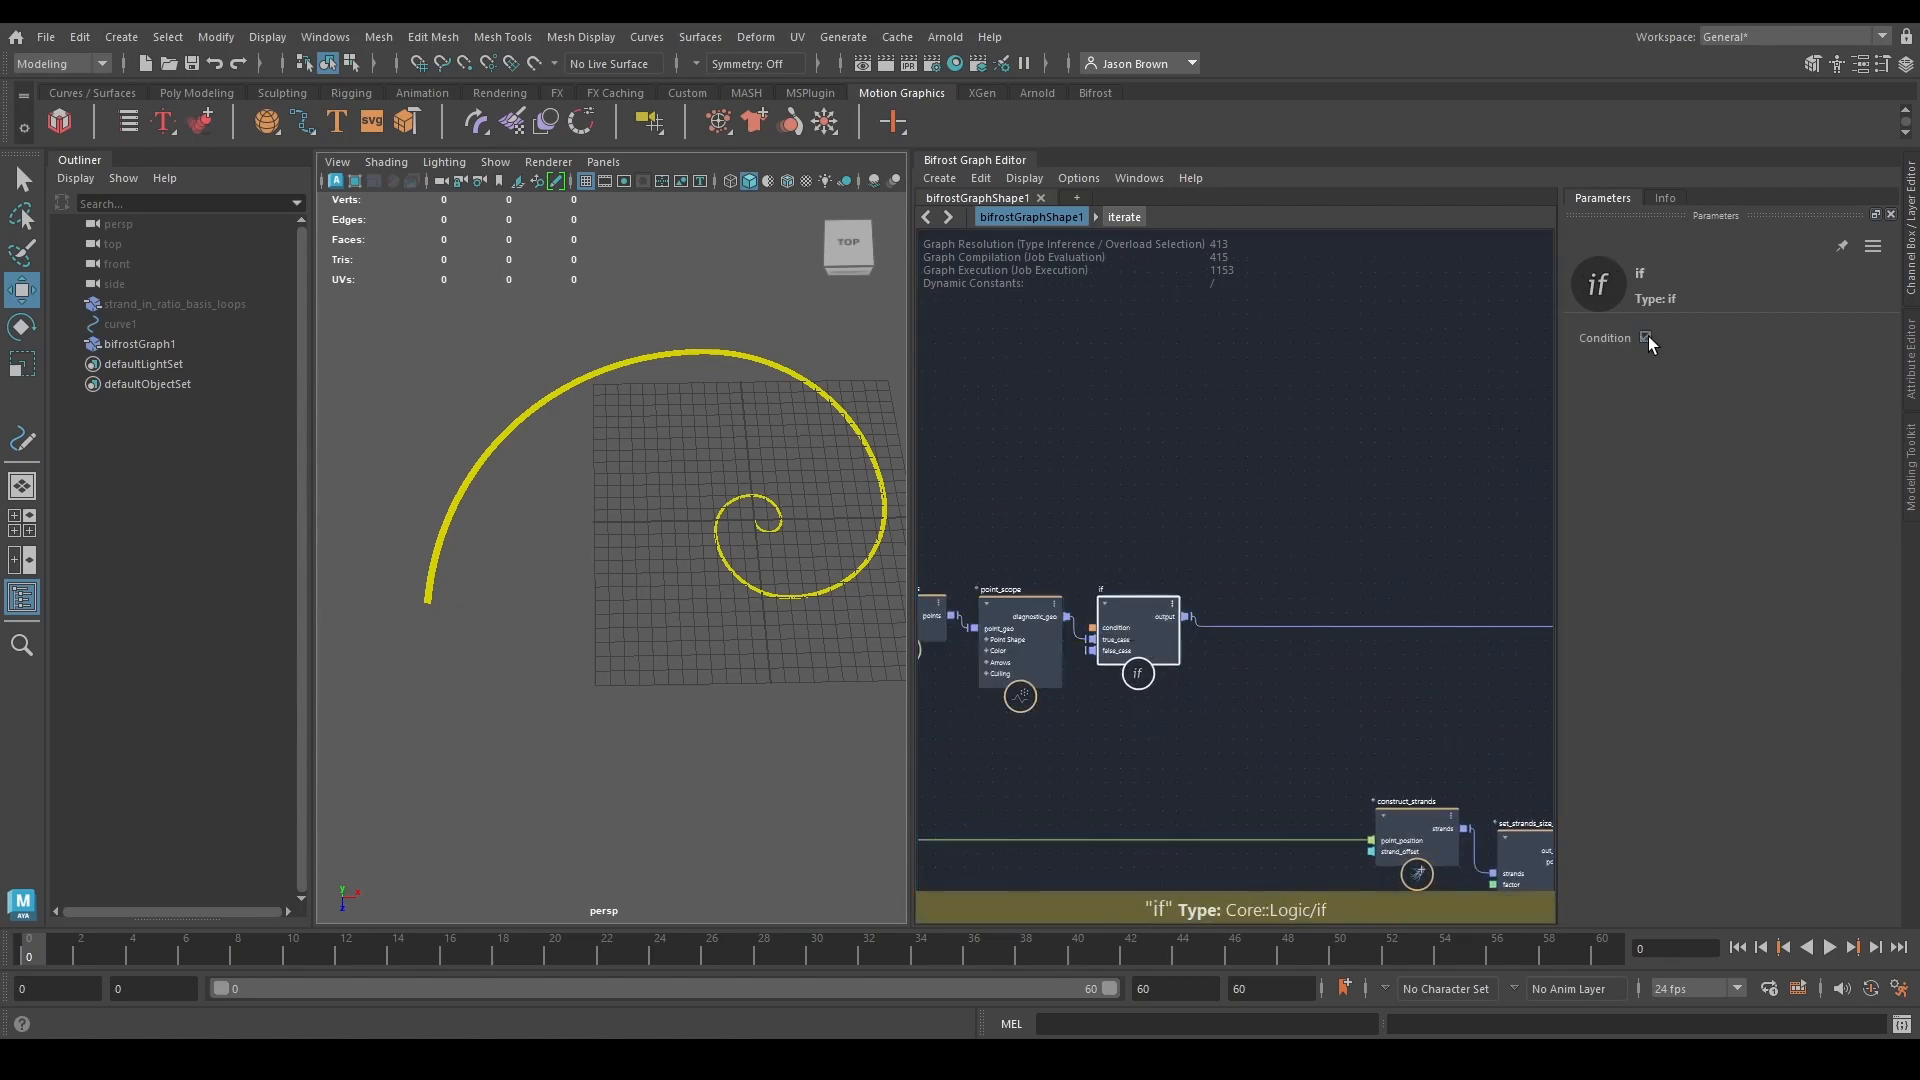
pyautogui.click(1645, 338)
# Remove the output port fed by if from the output node, and delete construct_points, point_scope and if.
pyautogui.keyDown('alt'); pyautogui.moveTo(1540, 522); pyautogui.dragTo(974, 590, button='middle'); pyautogui.keyUp('alt')
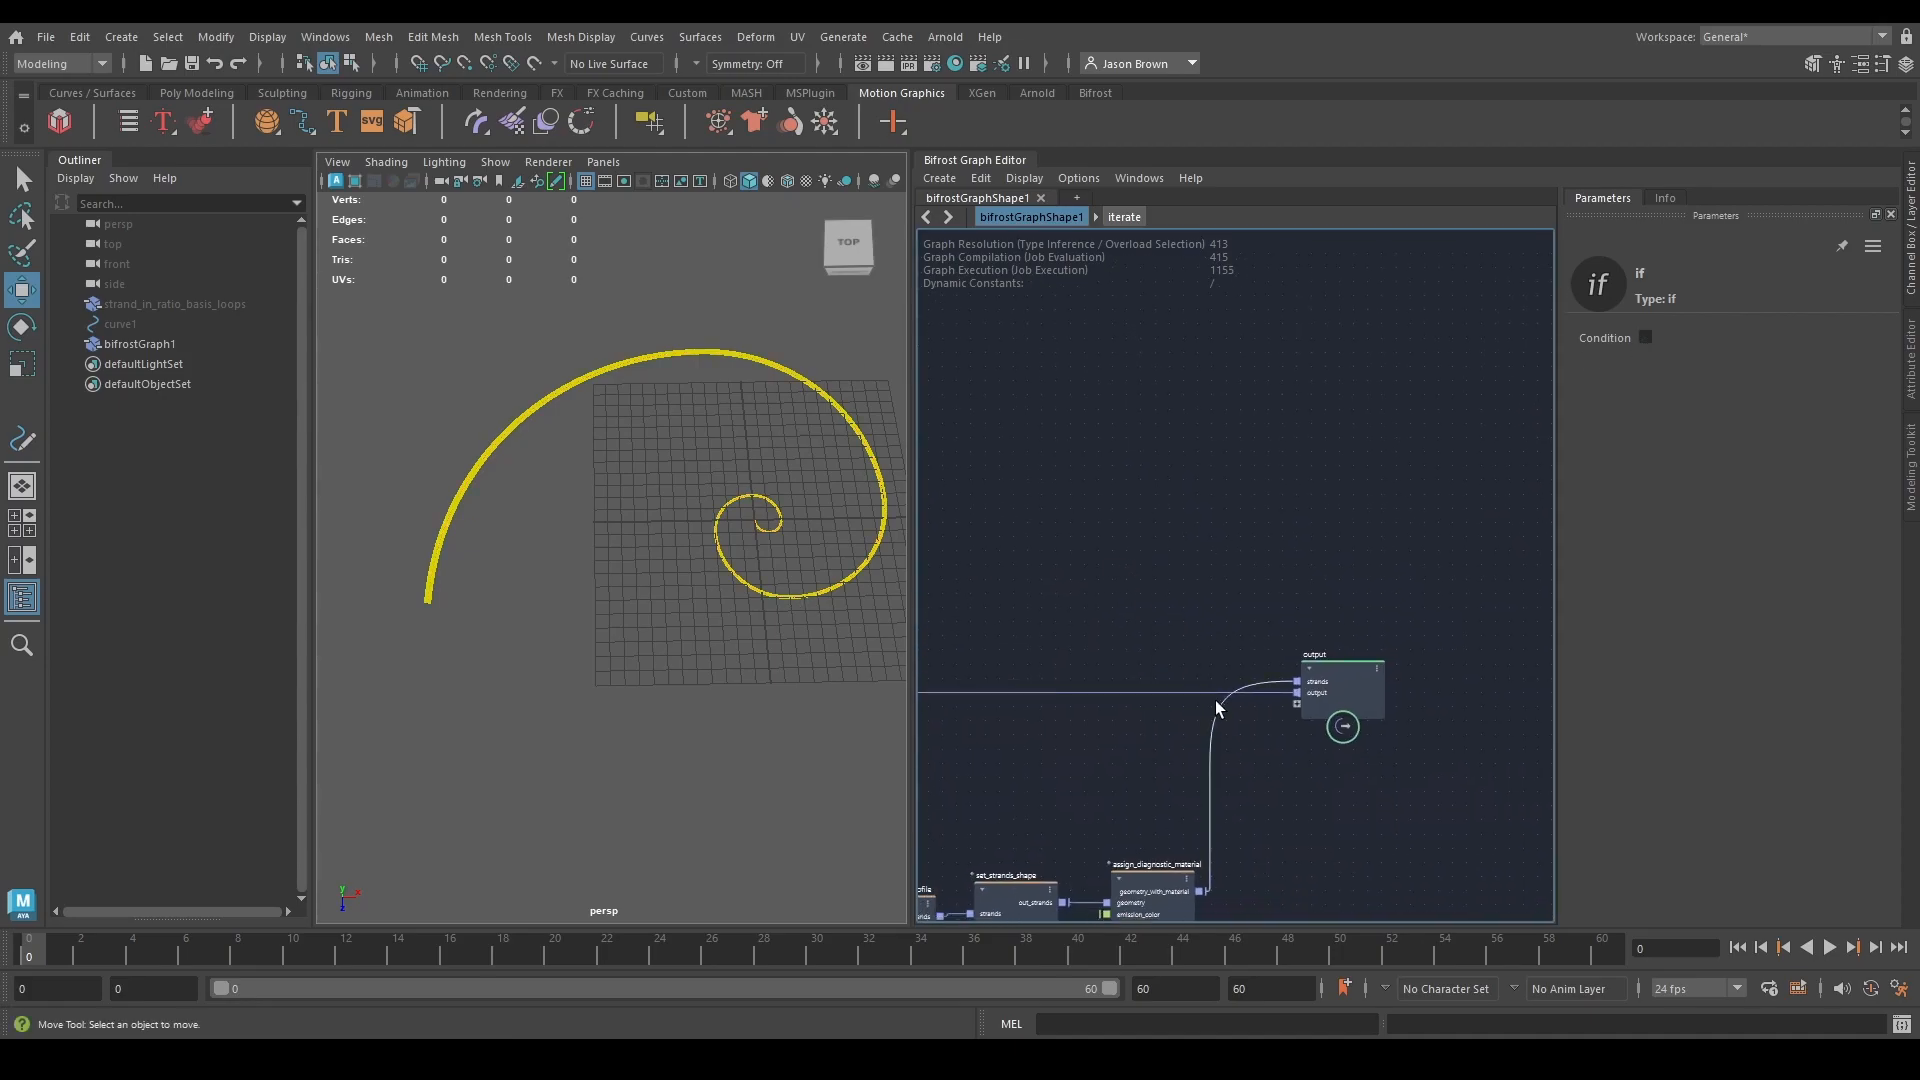
pyautogui.rightClick(1327, 687)
pyautogui.click(1352, 738)
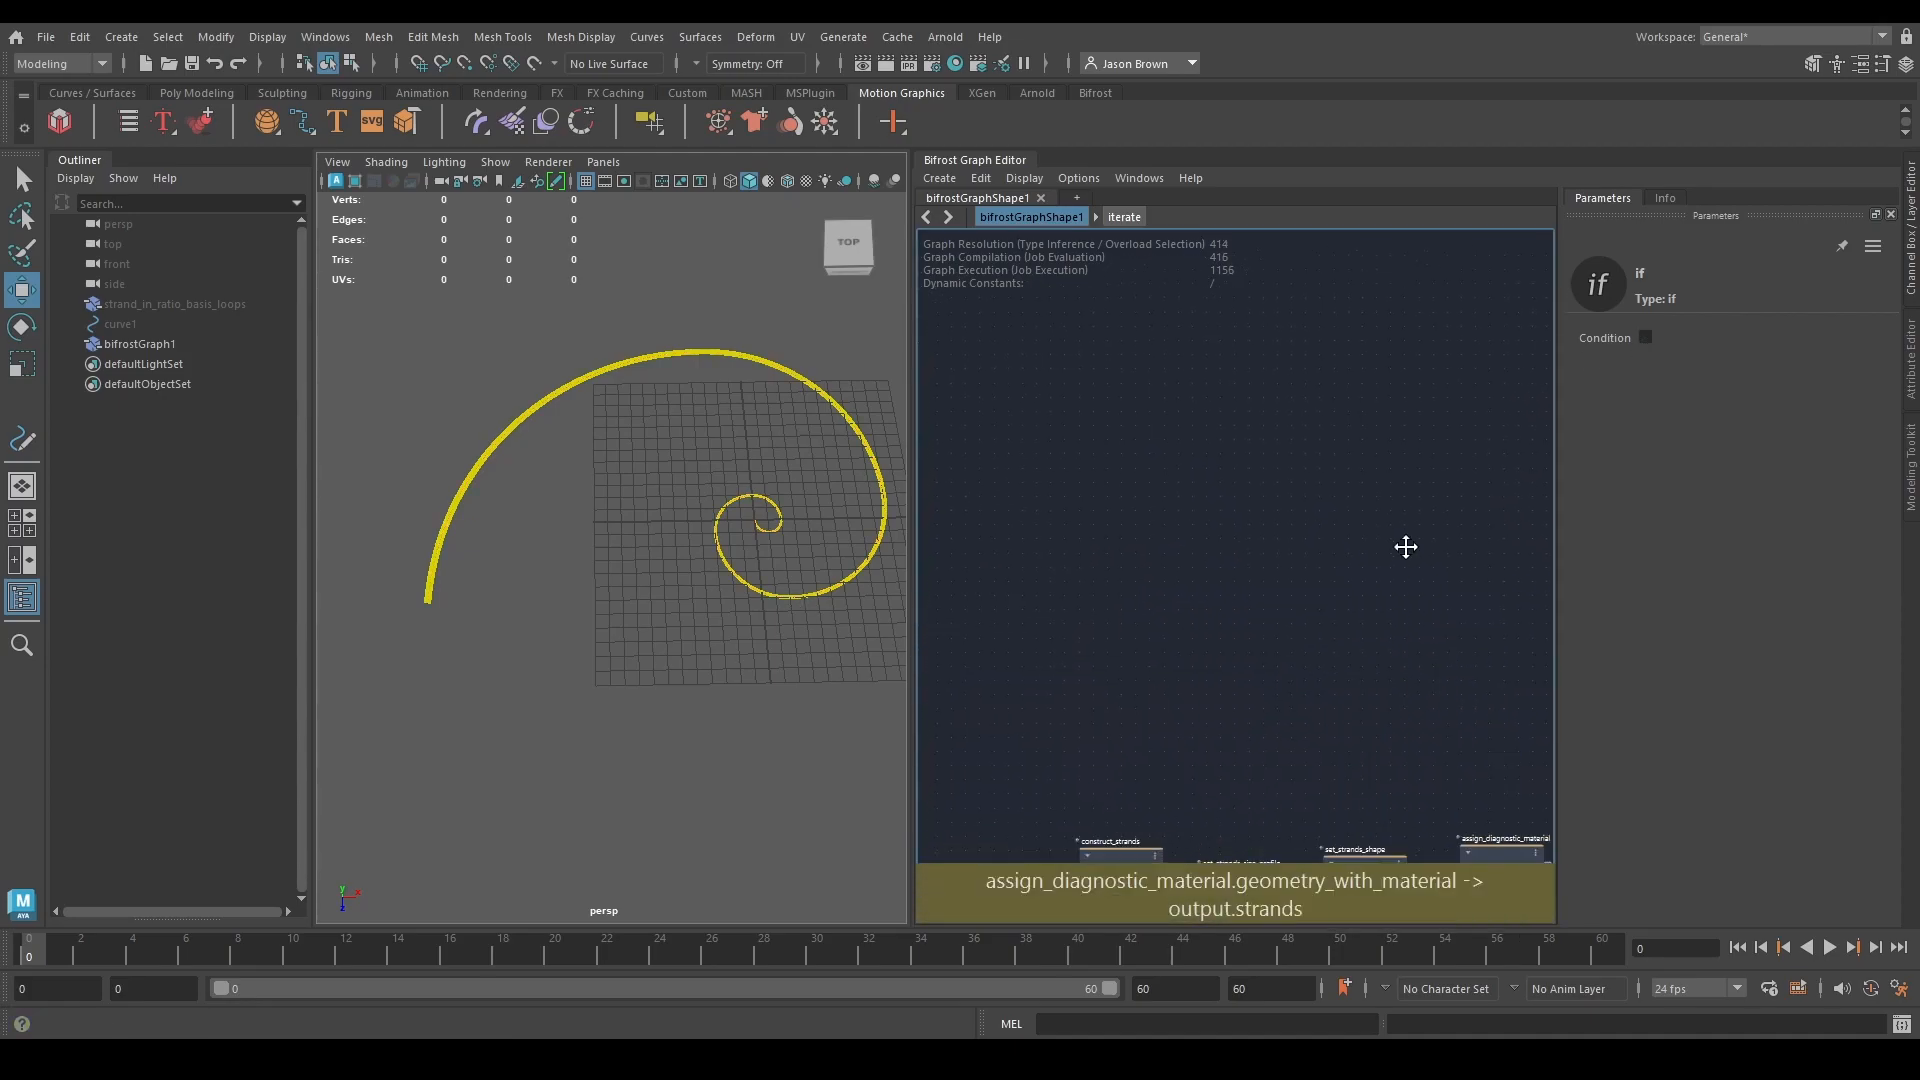
pyautogui.click(1024, 721)
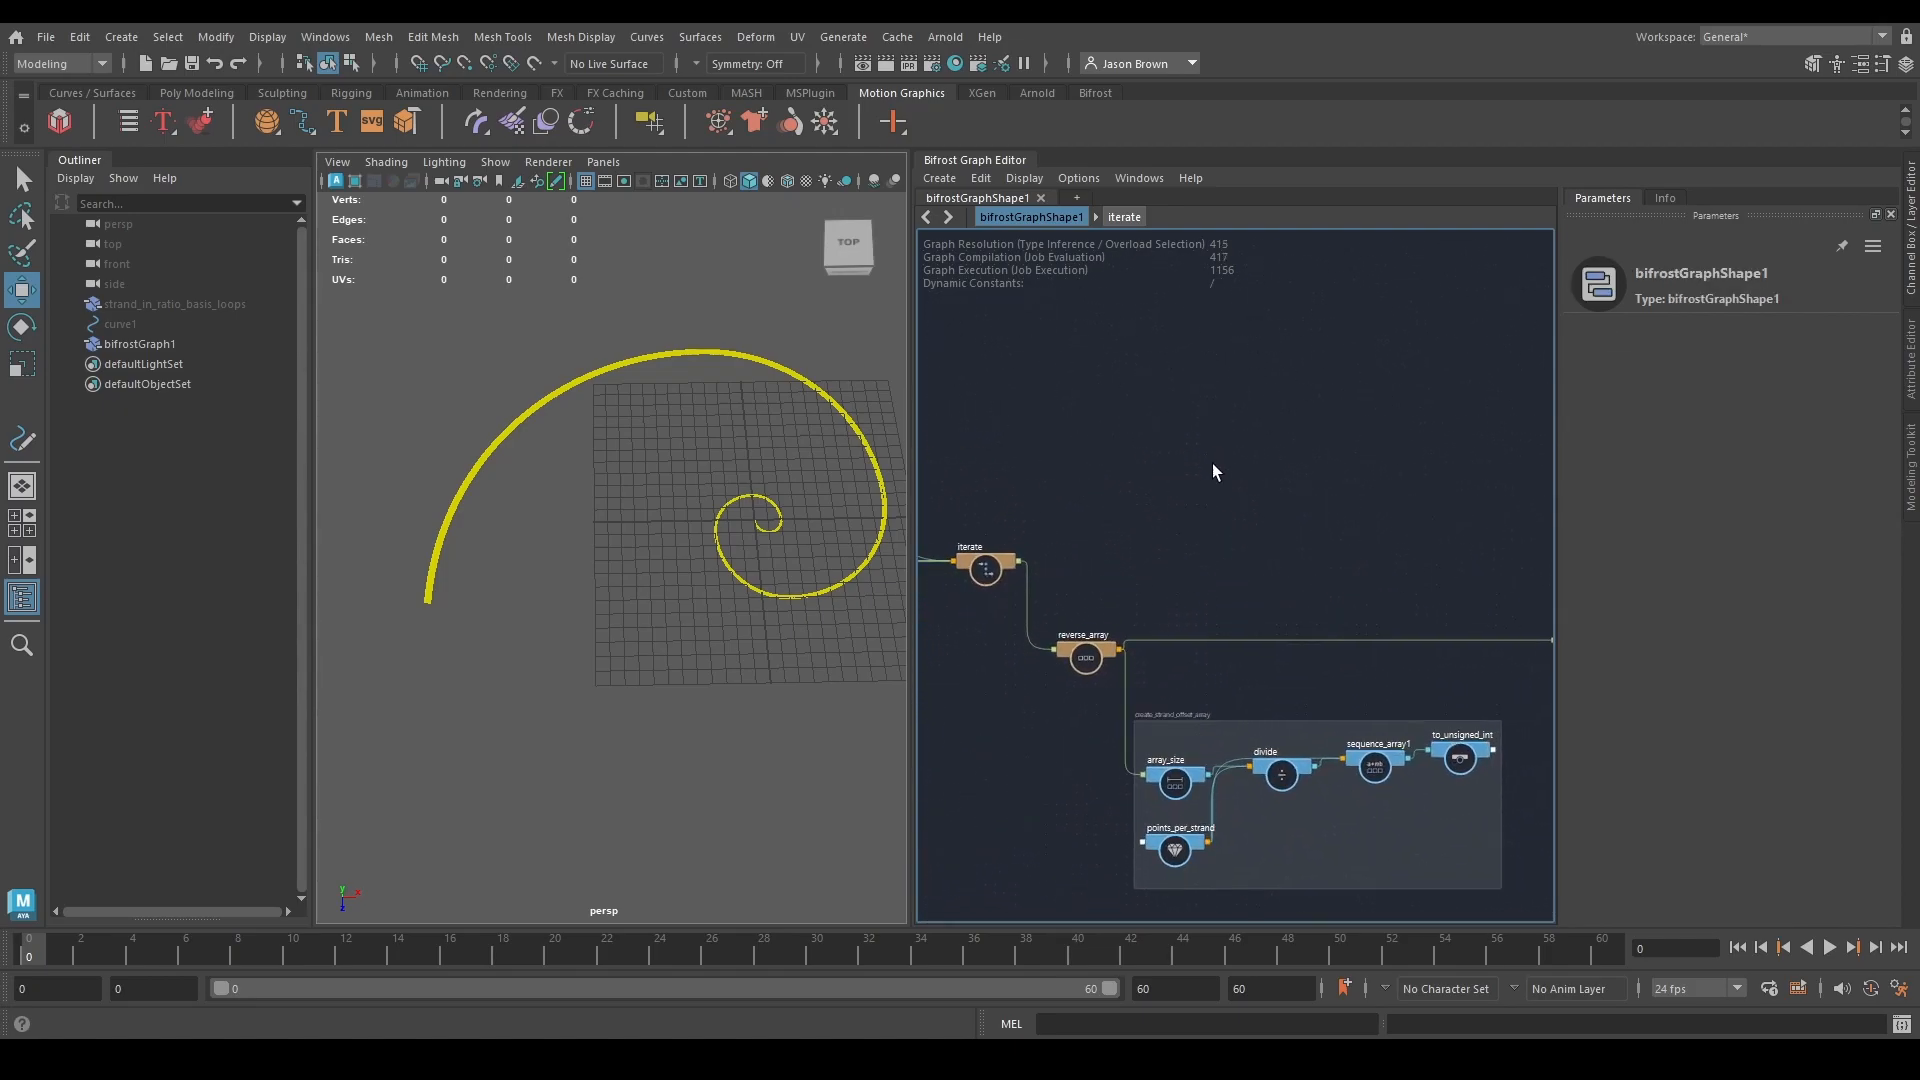
# Paste the backdrop group "BONUS: Animating with port feedback (auto-looping)" and align the_path directly beneath the time node.
pyautogui.hotkey('ctrl', 'v')
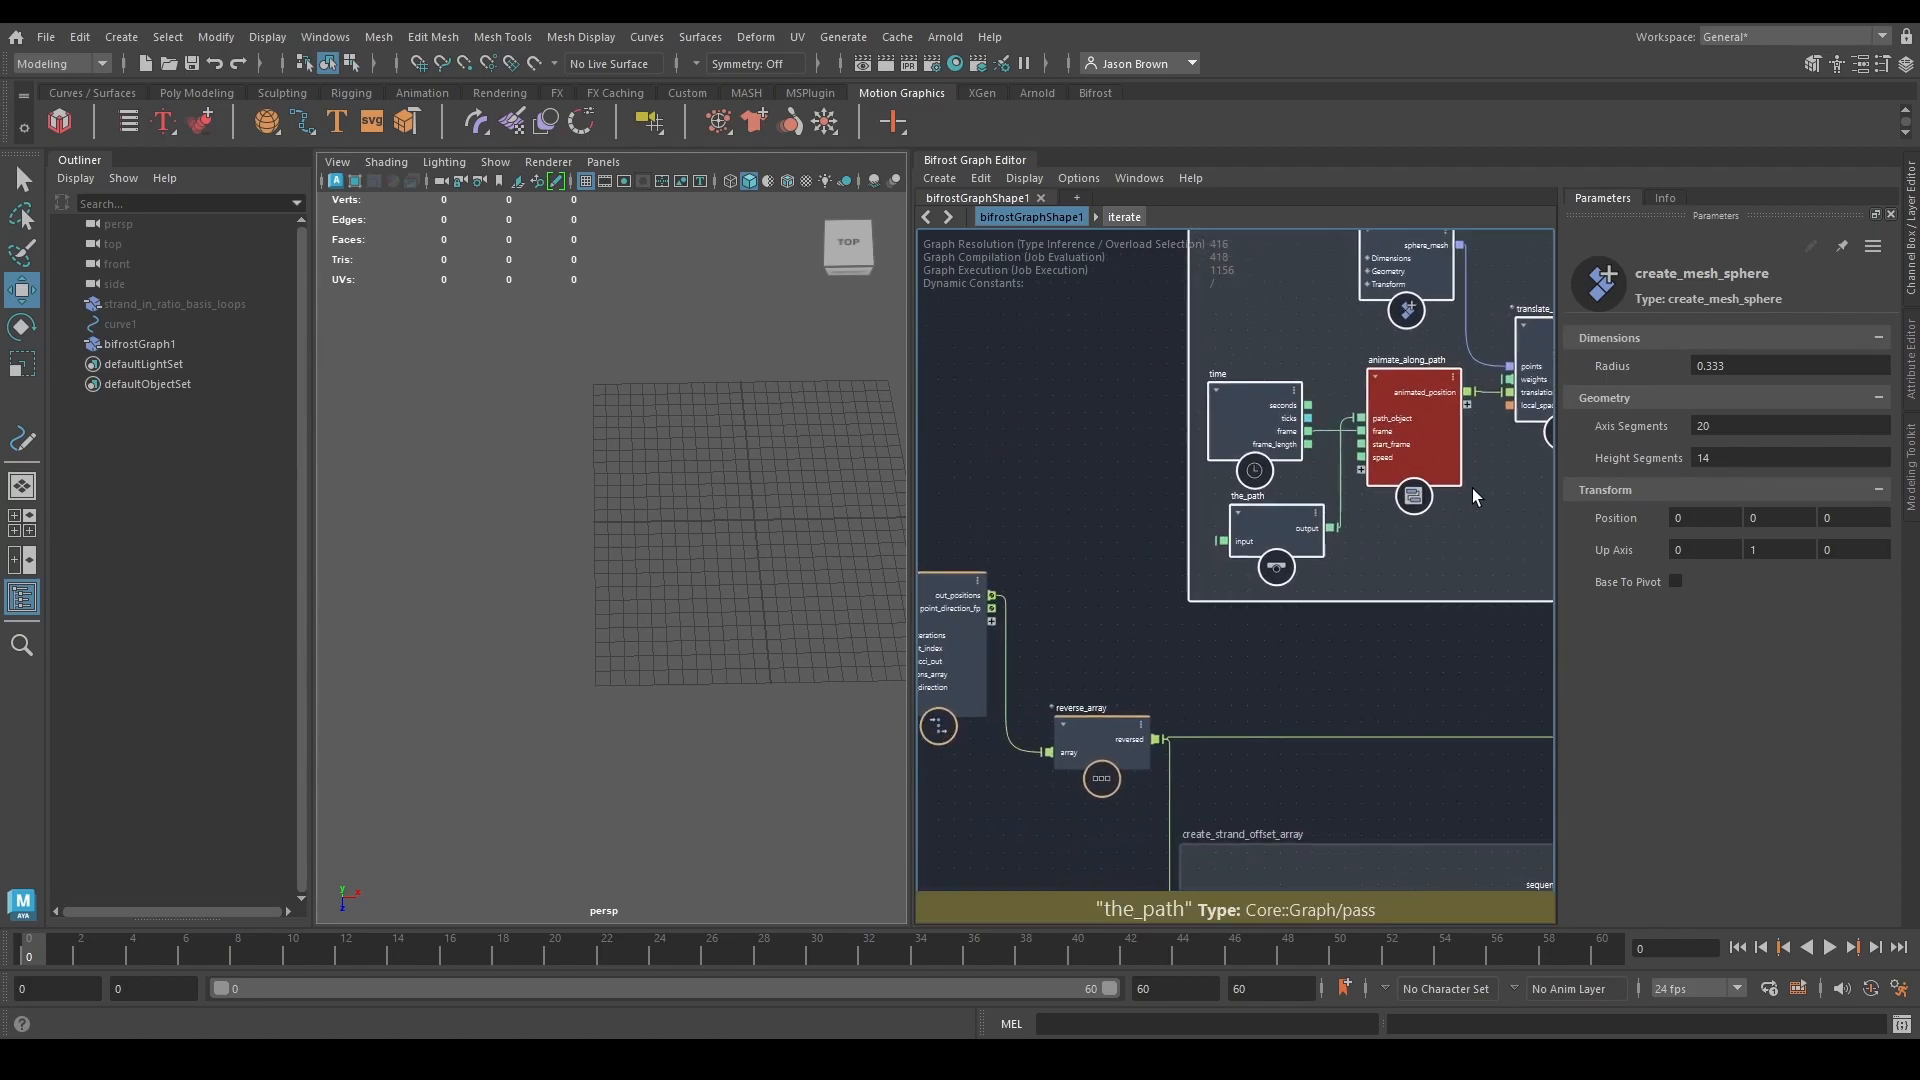
pyautogui.keyDown('alt'); pyautogui.moveTo(1233, 307); pyautogui.dragTo(1374, 771, button='middle'); pyautogui.keyUp('alt')
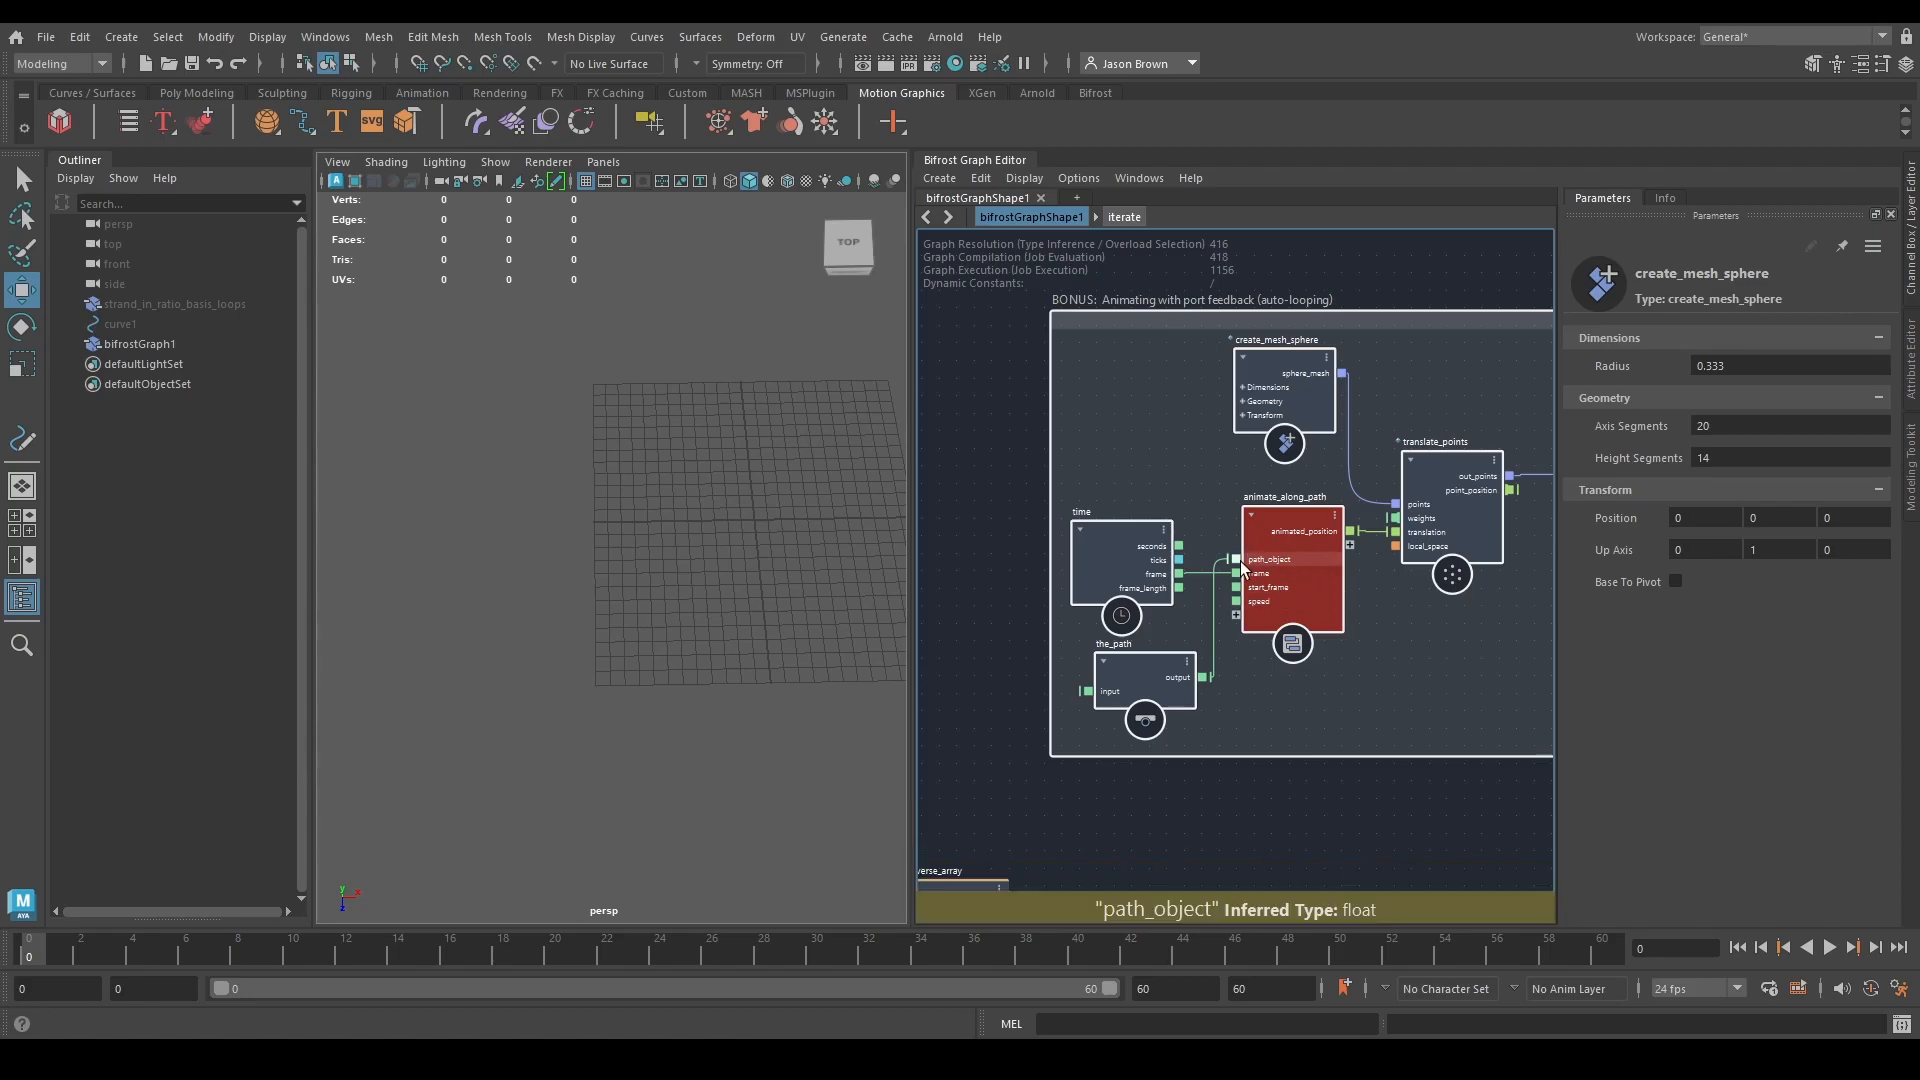
pyautogui.click(1151, 684)
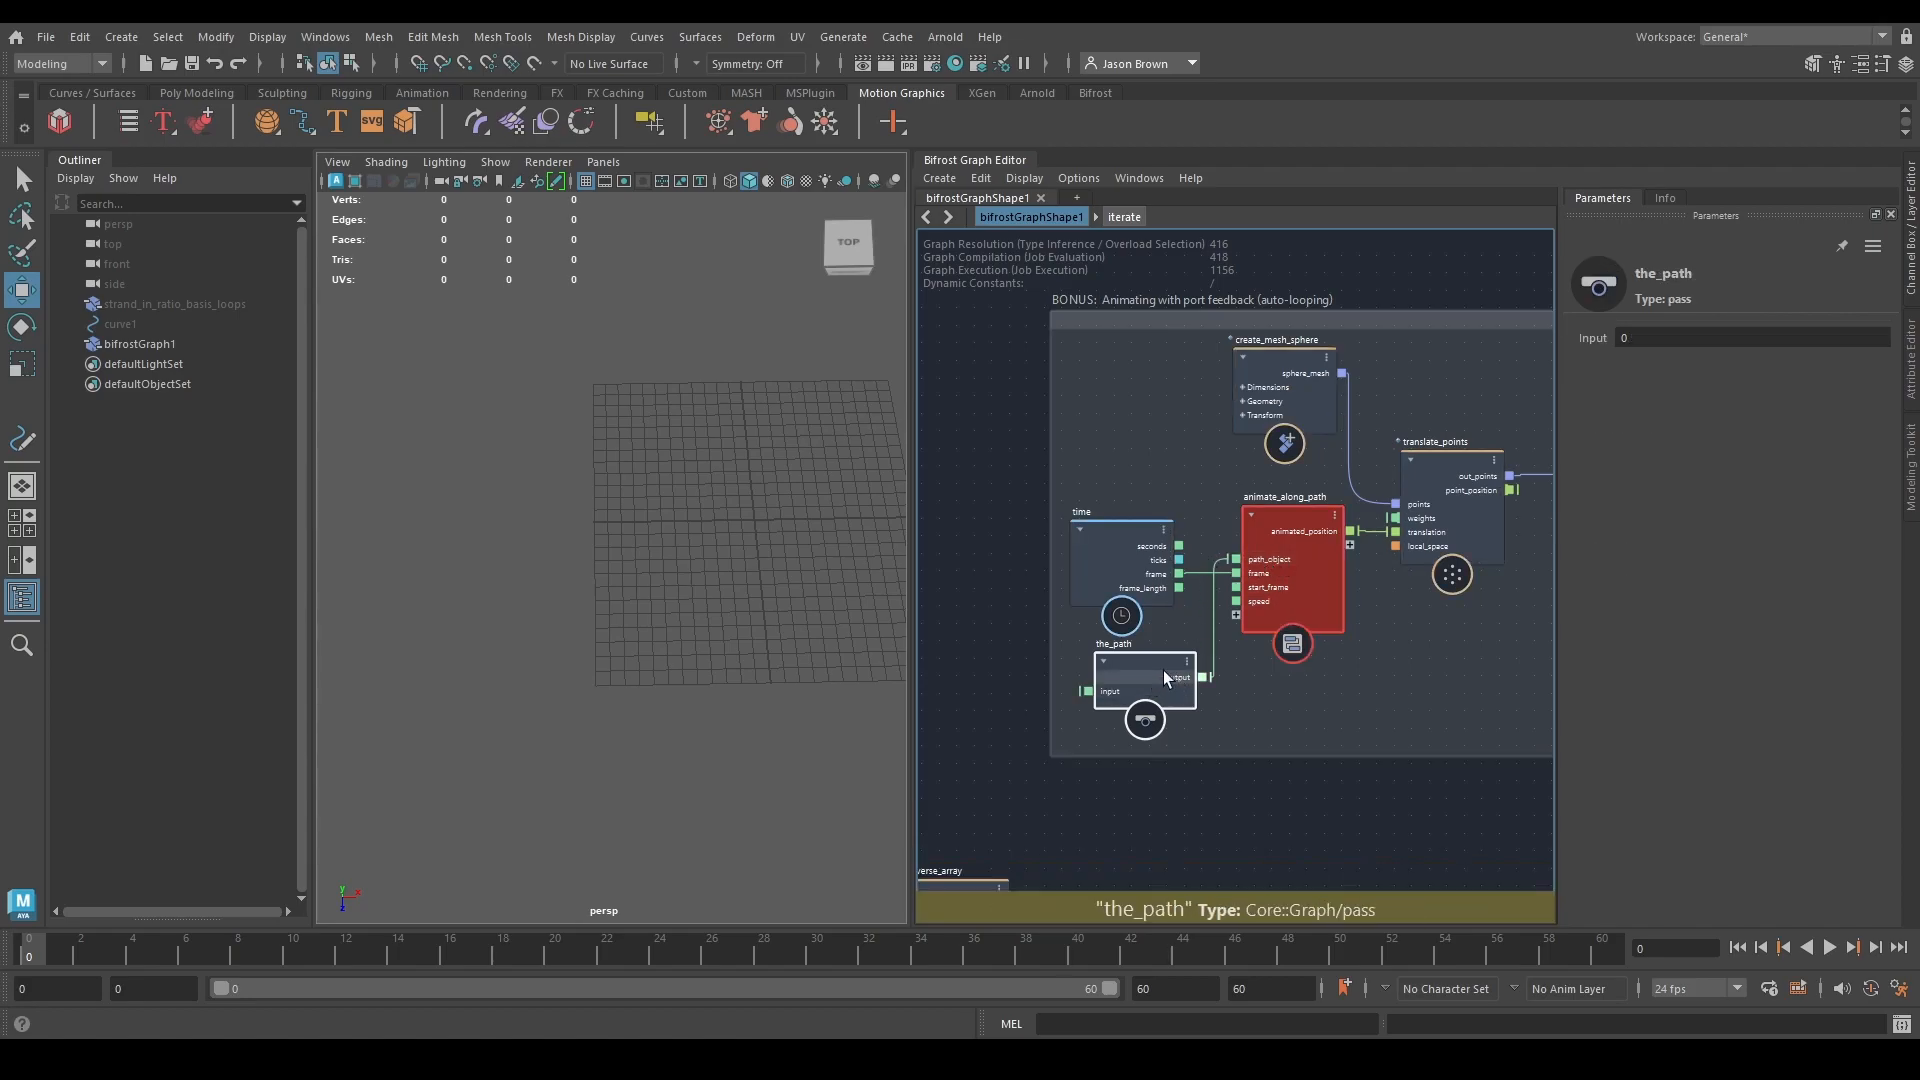
pyautogui.moveTo(1145, 676); pyautogui.dragTo(1123, 674)
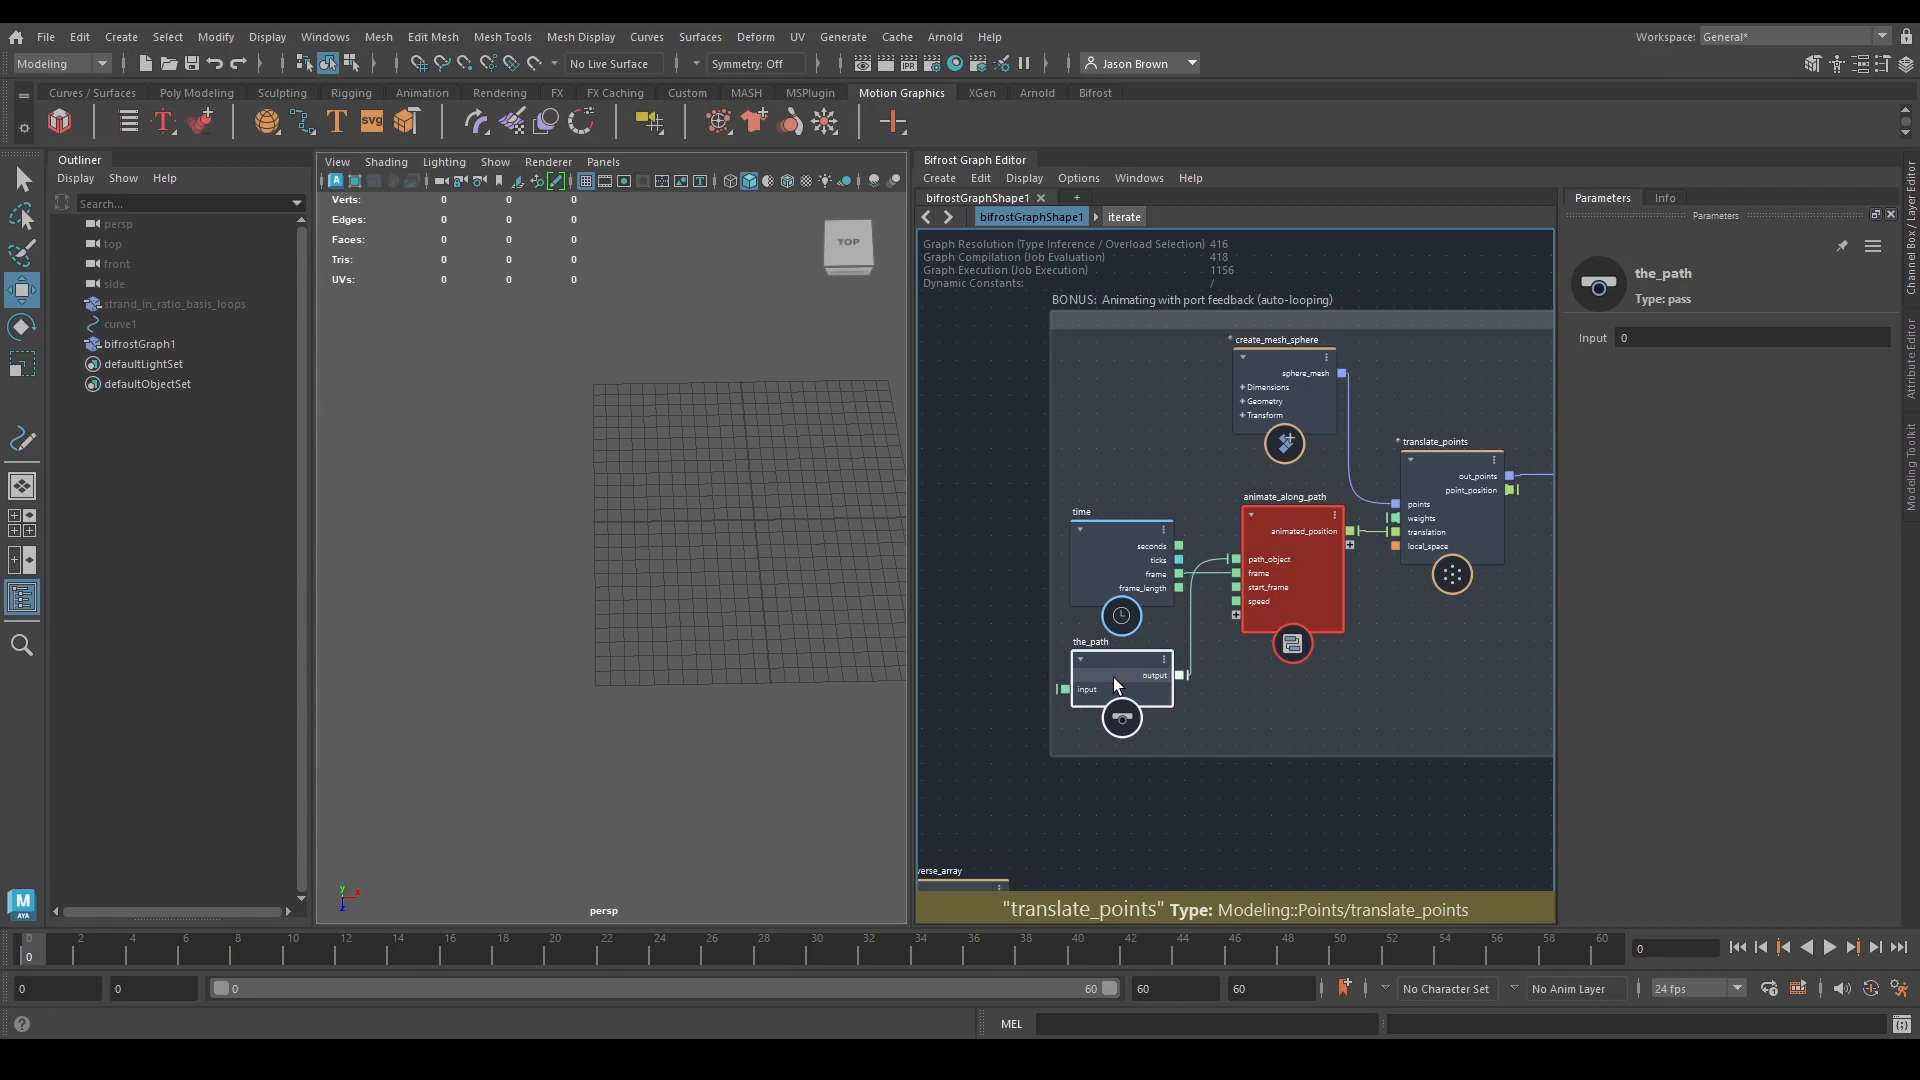
# Move the pasted animation backdrop into the free space above the strand nodes and the output node.
pyautogui.moveTo(1038, 540); pyautogui.dragTo(1286, 371, button='middle')
pyautogui.moveTo(1181, 548); pyautogui.dragTo(1057, 535, button='middle')
pyautogui.scroll(-2, 1275, 541)
pyautogui.moveTo(1238, 548); pyautogui.dragTo(1110, 626, button='middle')
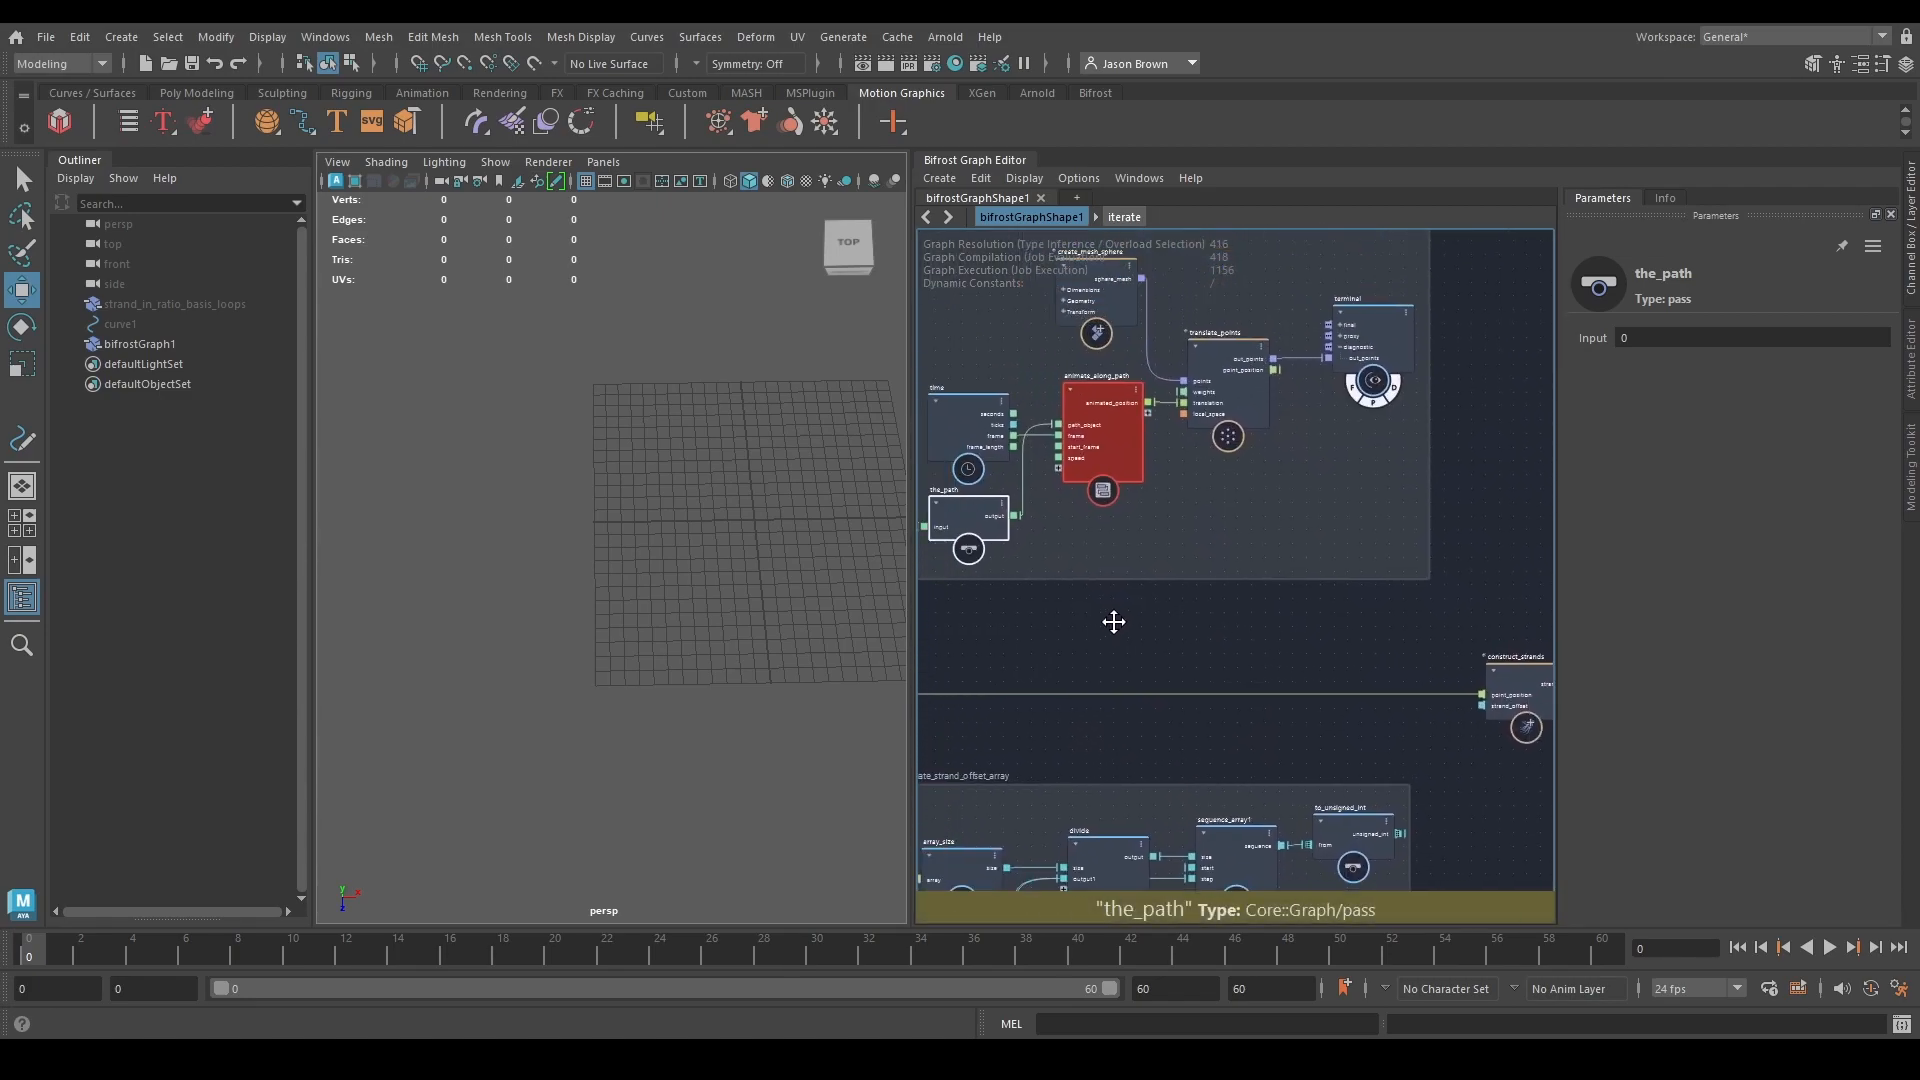
pyautogui.scroll(-2, 1110, 626)
pyautogui.scroll(-2, 1205, 612)
pyautogui.moveTo(1337, 652); pyautogui.dragTo(1216, 647, button='middle')
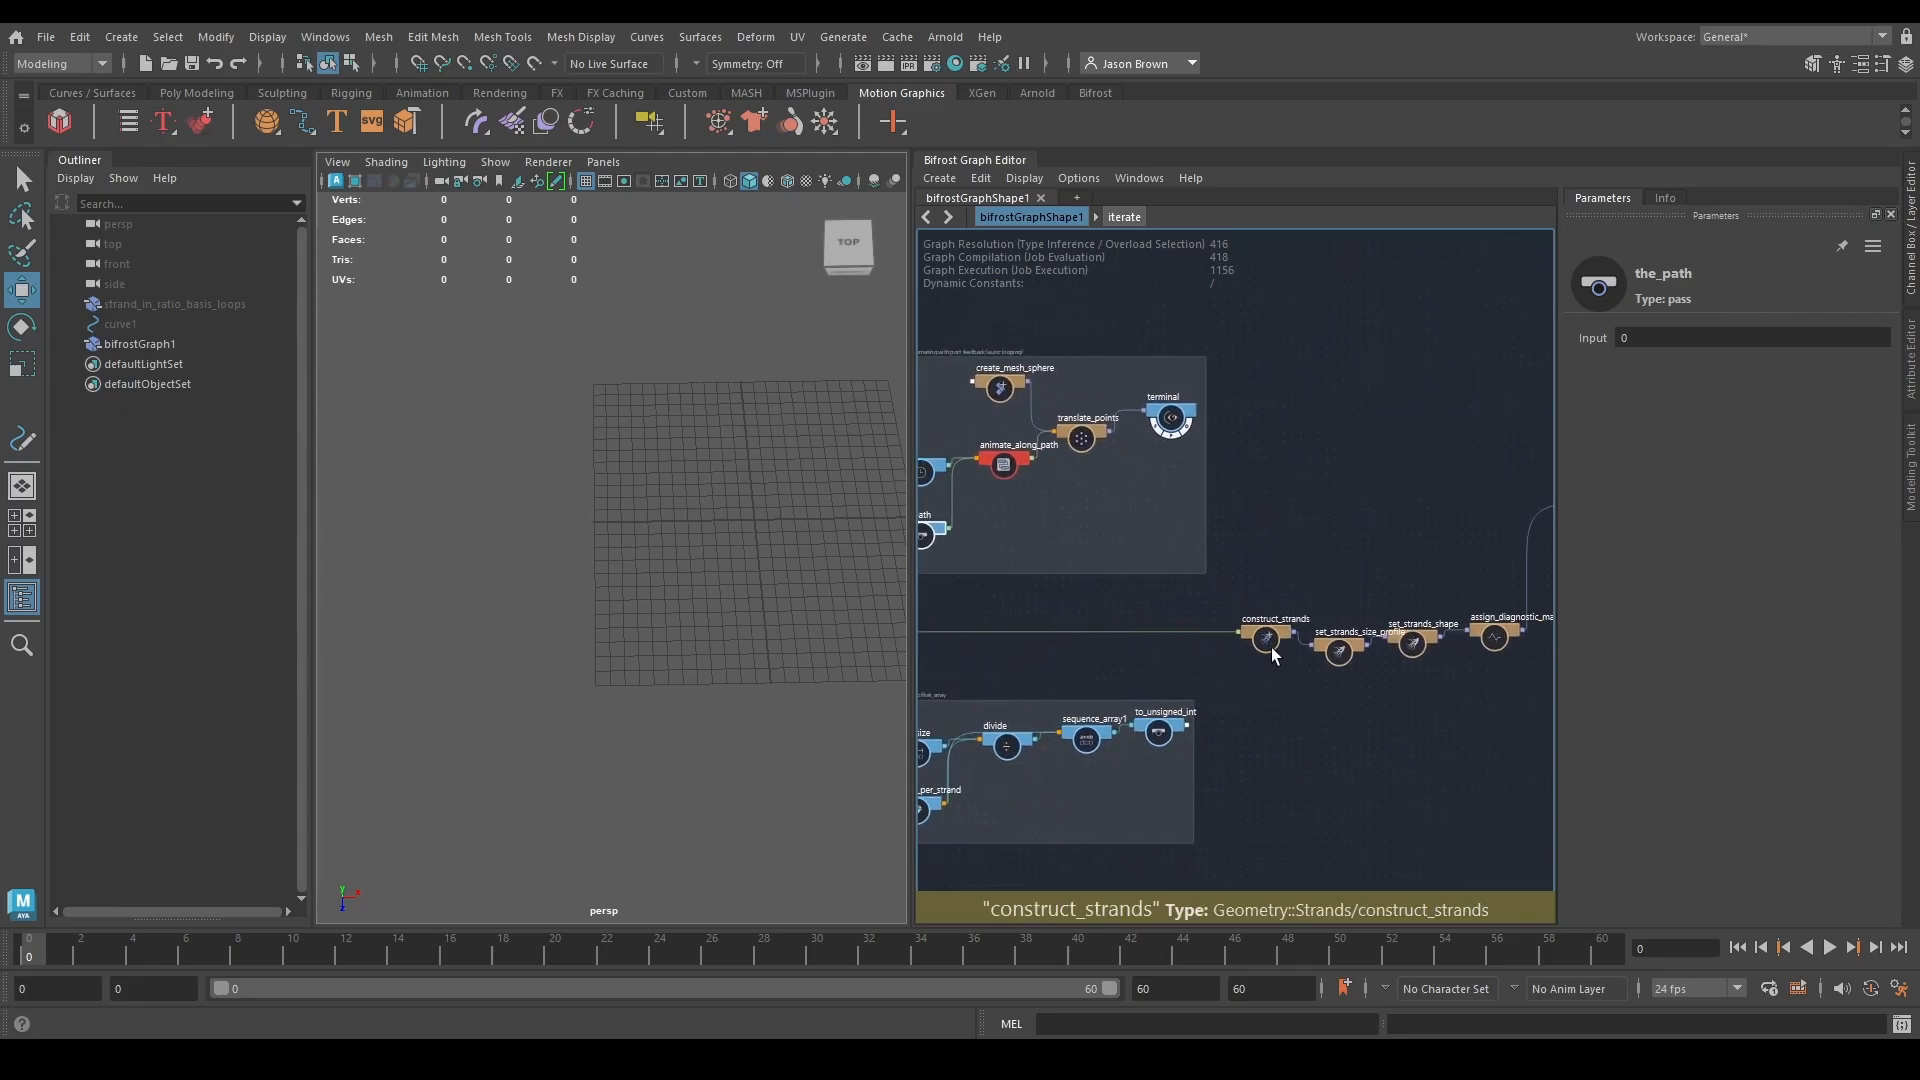
pyautogui.moveTo(1268, 578); pyautogui.dragTo(1388, 647, button='middle')
pyautogui.moveTo(1226, 435); pyautogui.dragTo(1555, 399)
pyautogui.moveTo(1252, 356); pyautogui.dragTo(886, 367, button='middle')
pyautogui.moveTo(1179, 411); pyautogui.dragTo(1235, 312)
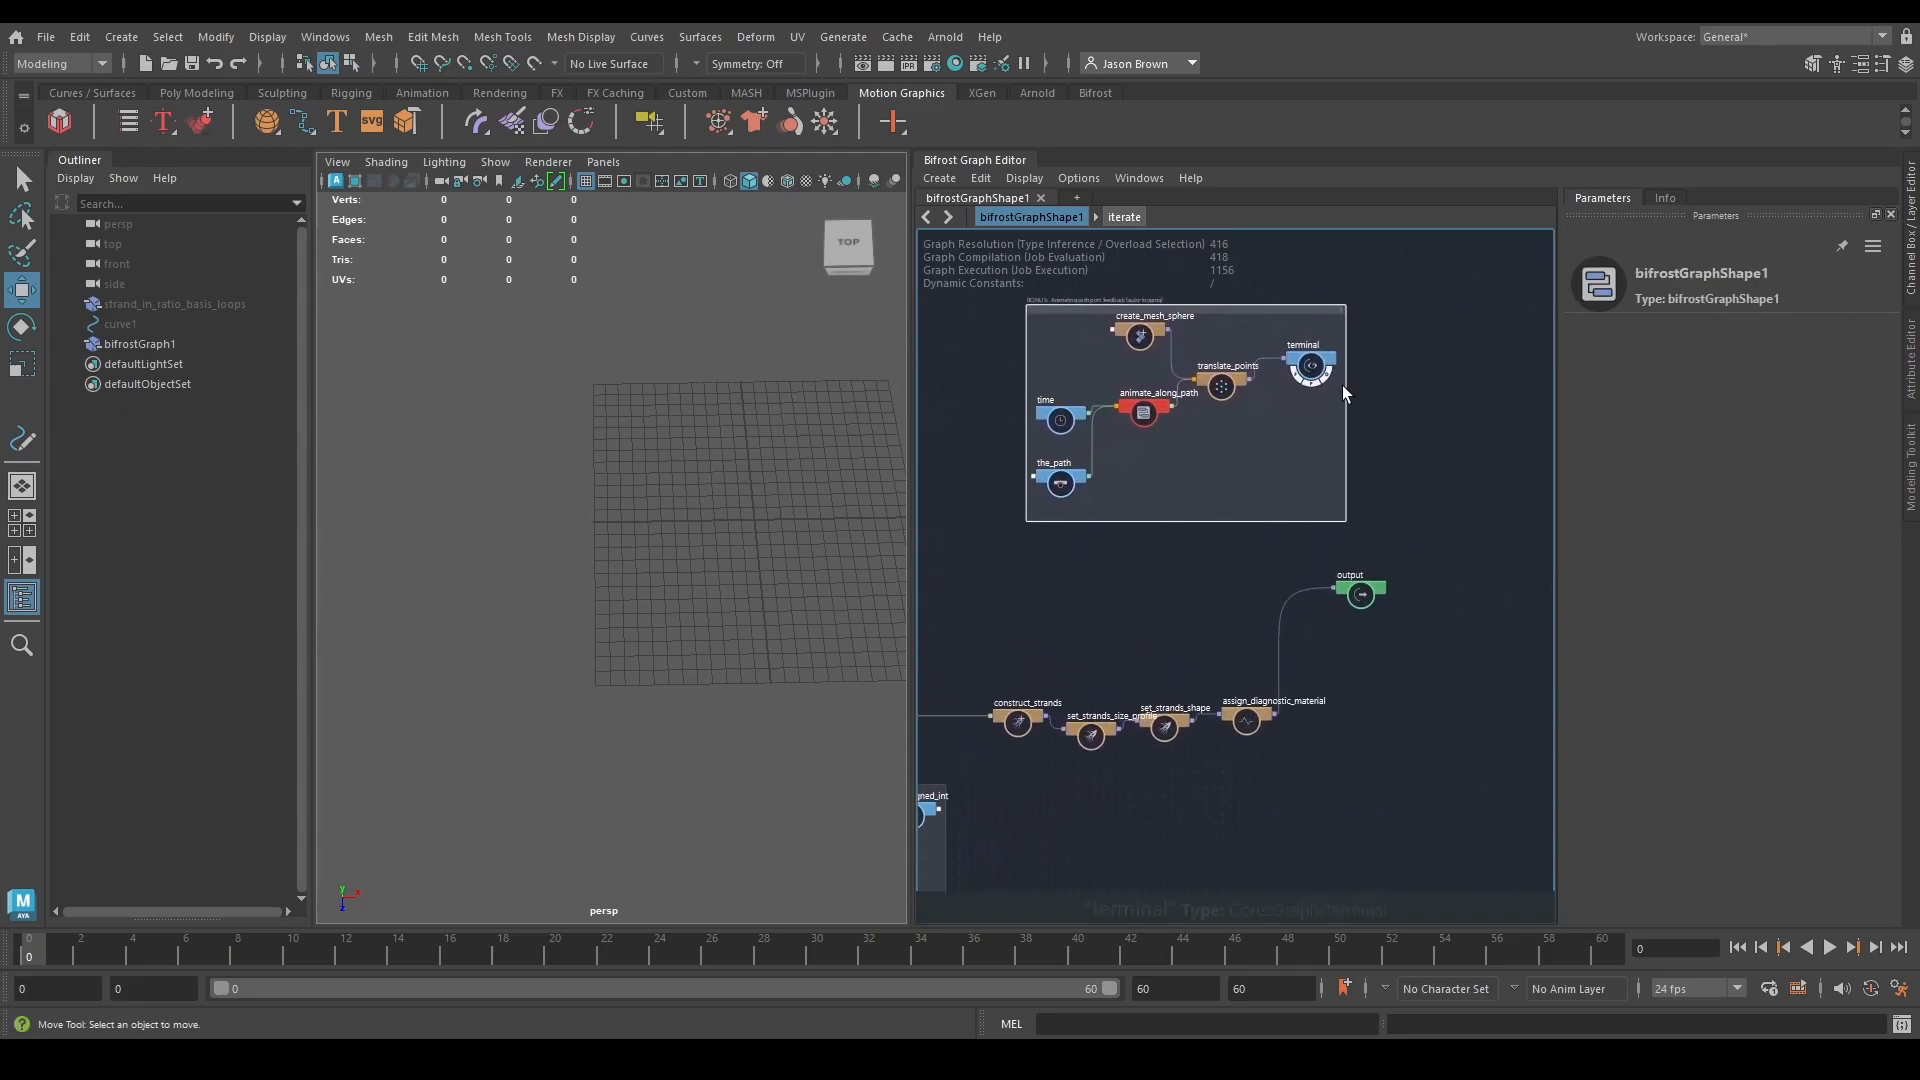
# Turn off the final, proxy and diagnostic flags on the terminal node in the pasted animation group.
pyautogui.scroll(3, 1312, 378)
pyautogui.scroll(2, 1304, 434)
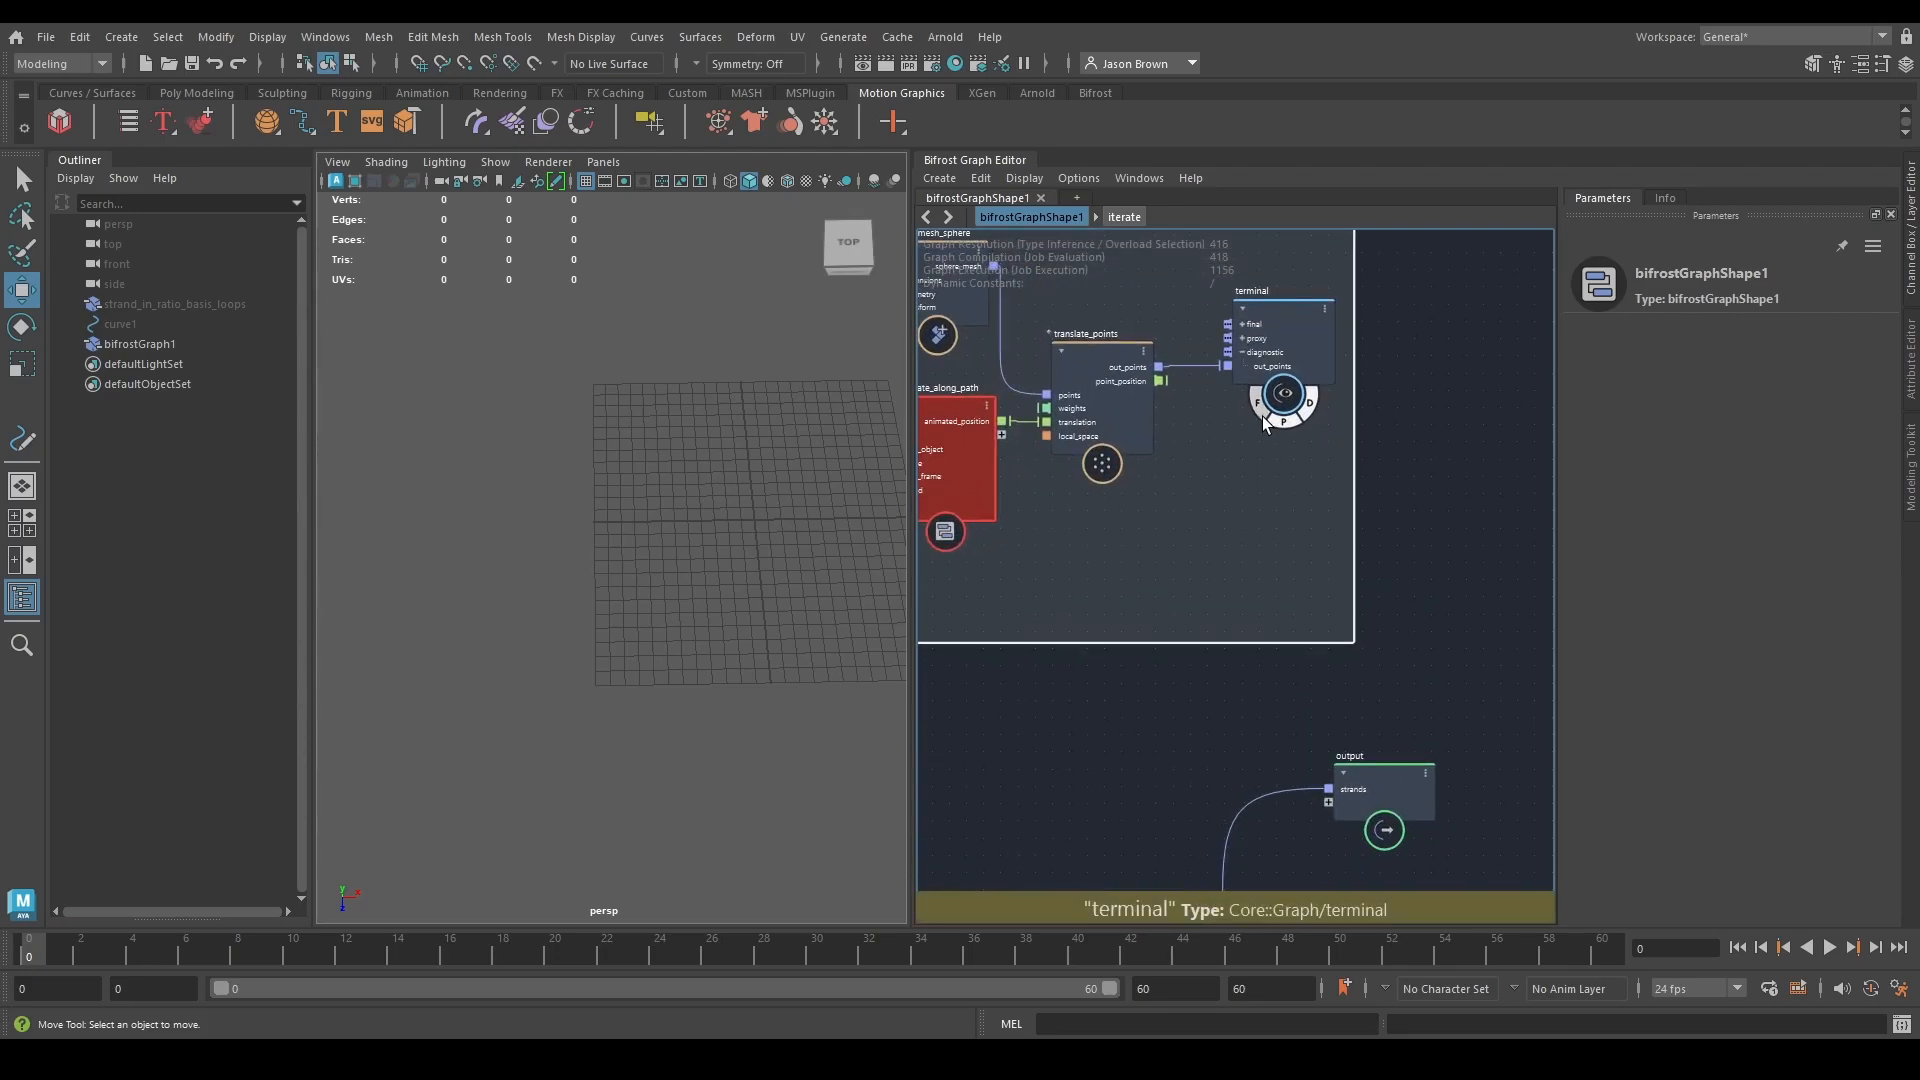
pyautogui.scroll(-8, 1329, 520)
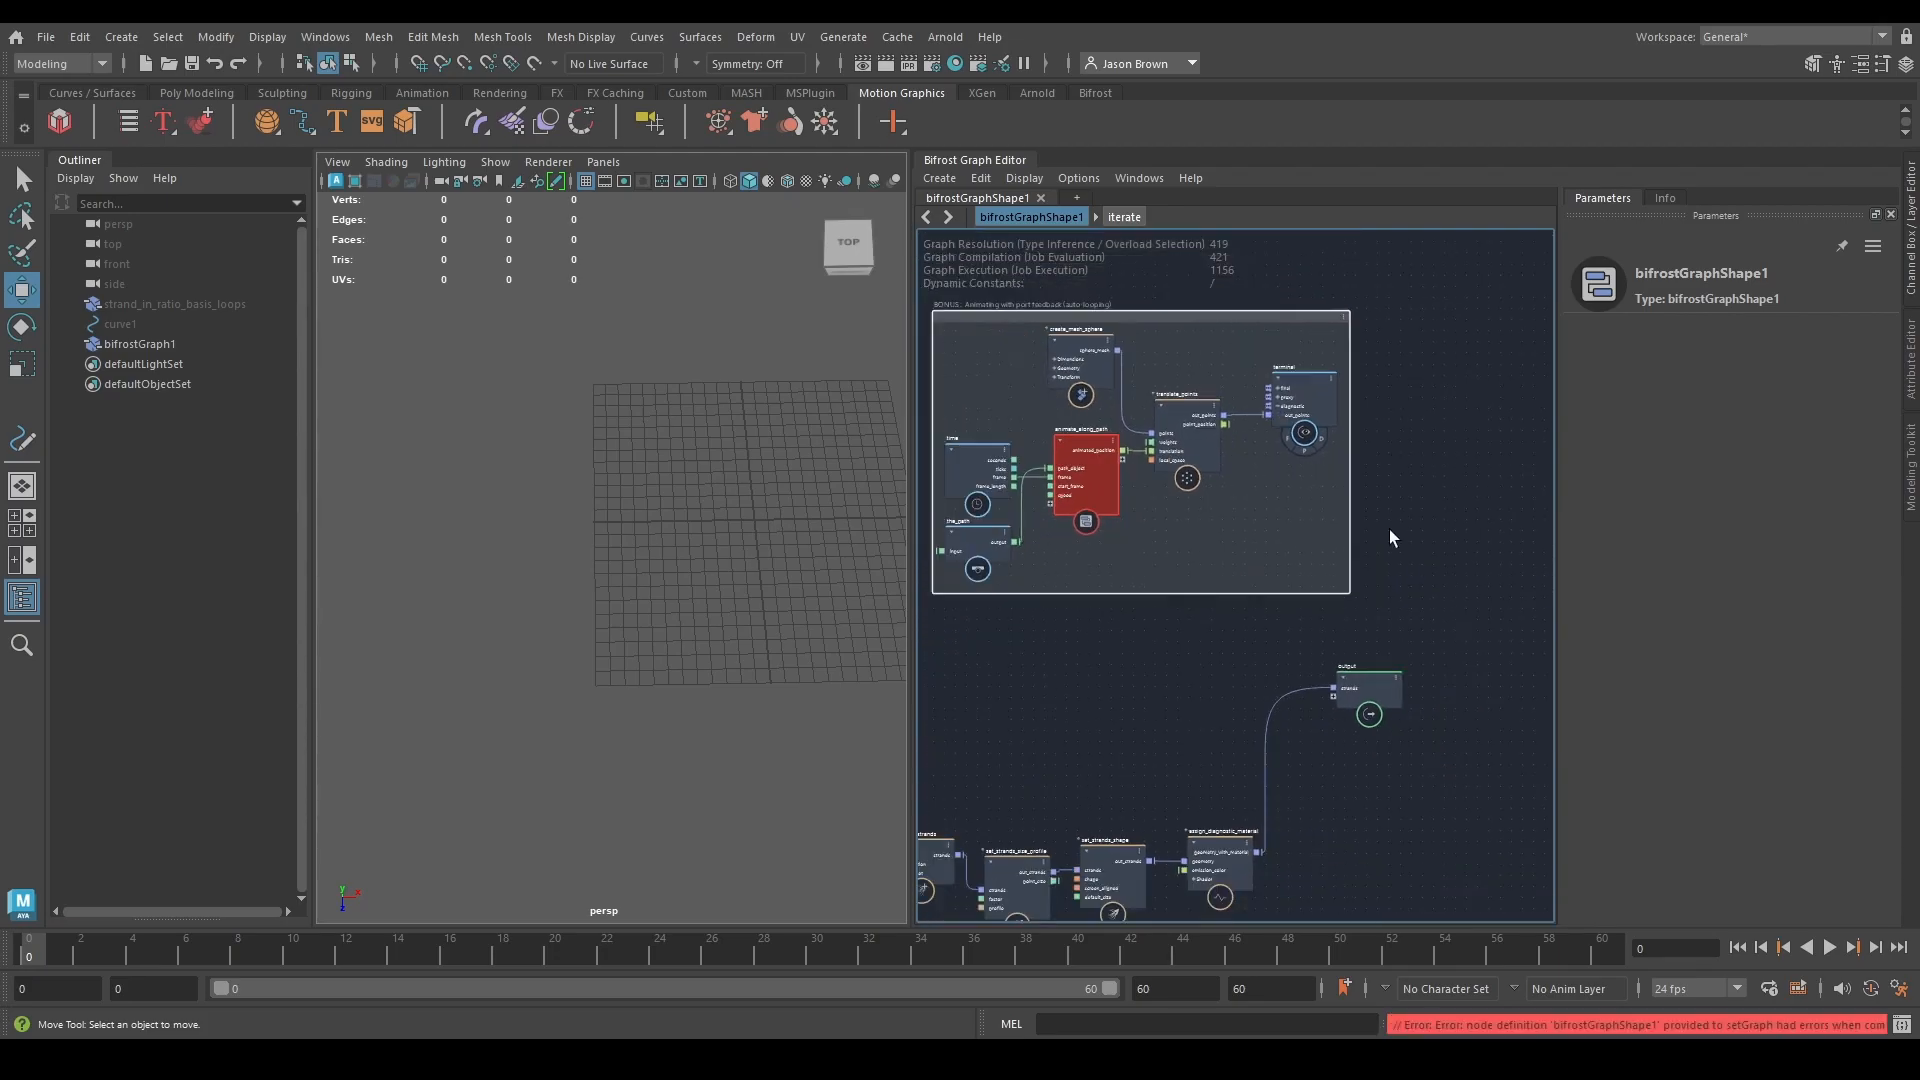
# Connect the strands output of construct_strands to the input of the_path in the animation group.
pyautogui.scroll(8, 1248, 568)
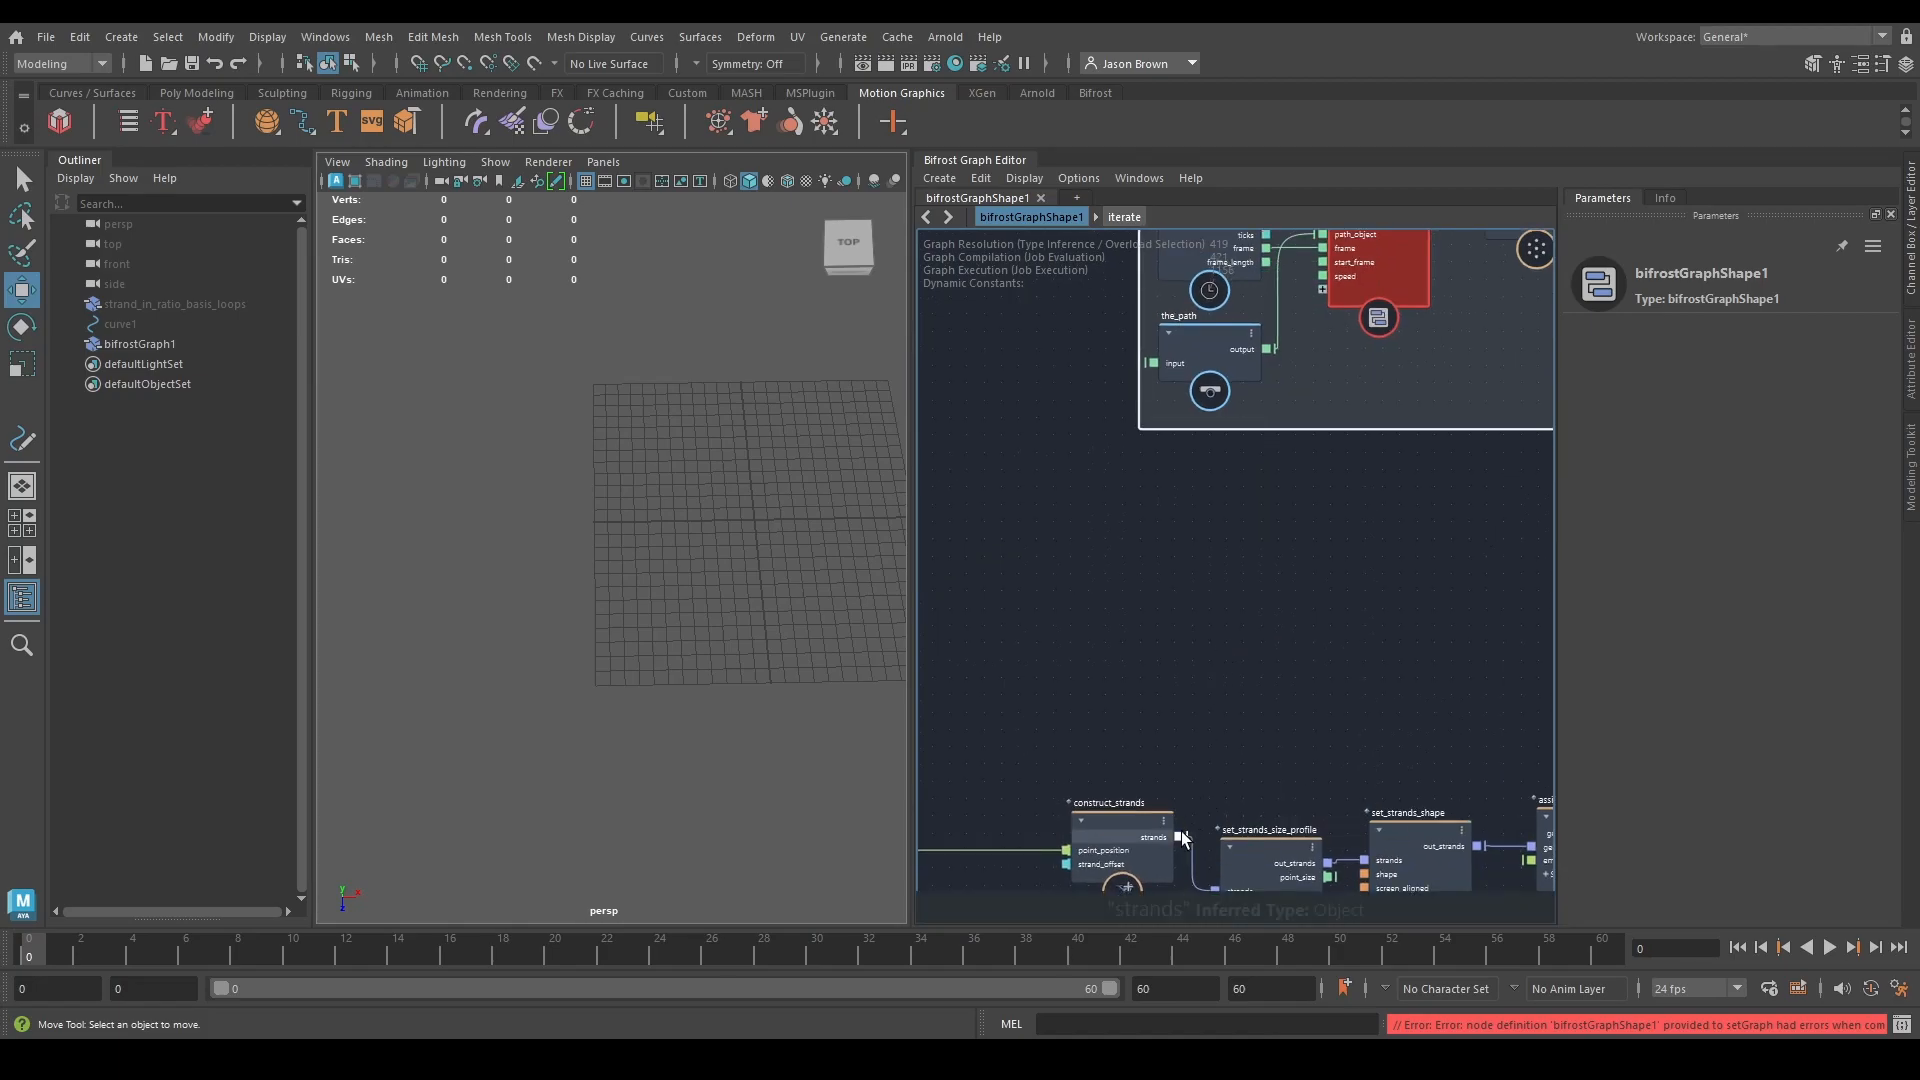
pyautogui.moveTo(1180, 836); pyautogui.dragTo(1181, 773)
pyautogui.moveTo(1252, 523); pyautogui.dragTo(1082, 562)
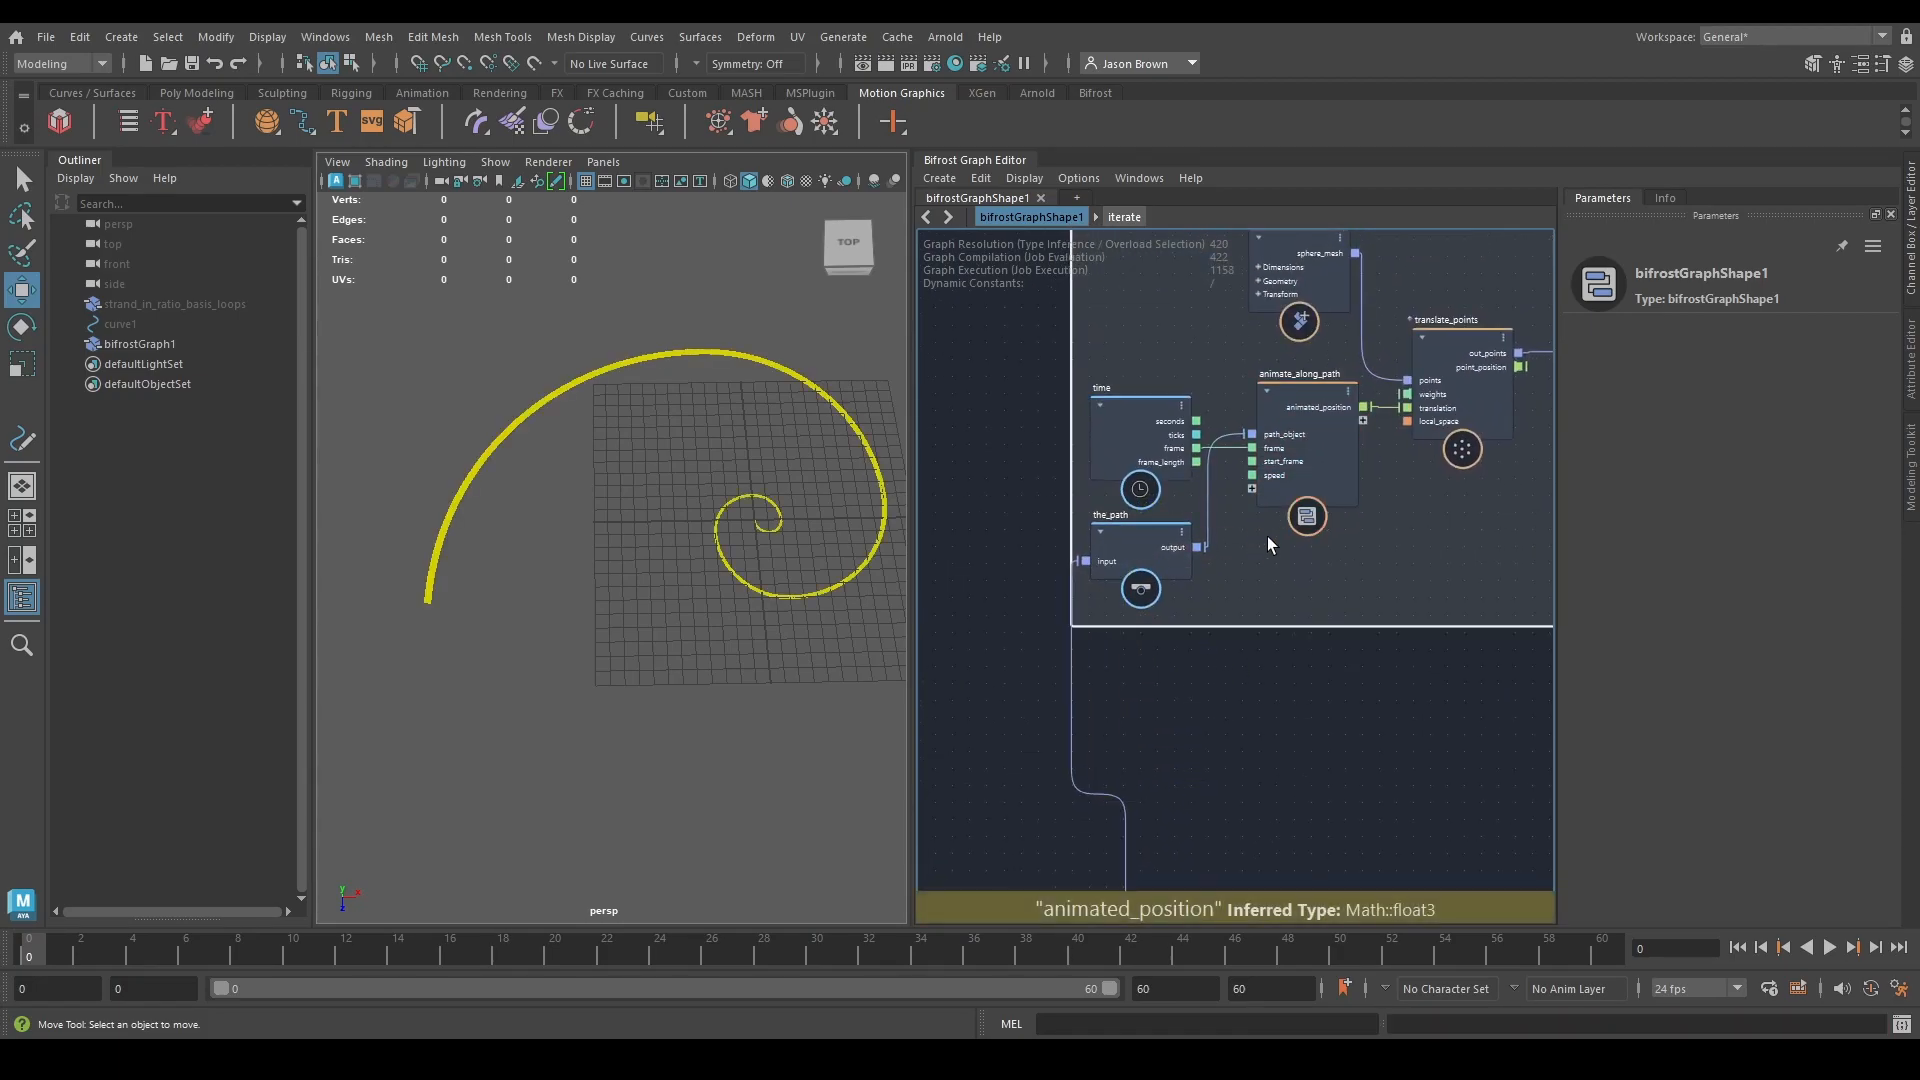
pyautogui.scroll(-5, 1269, 531)
pyautogui.scroll(1, 1070, 707)
pyautogui.moveTo(1184, 330); pyautogui.dragTo(1249, 320)
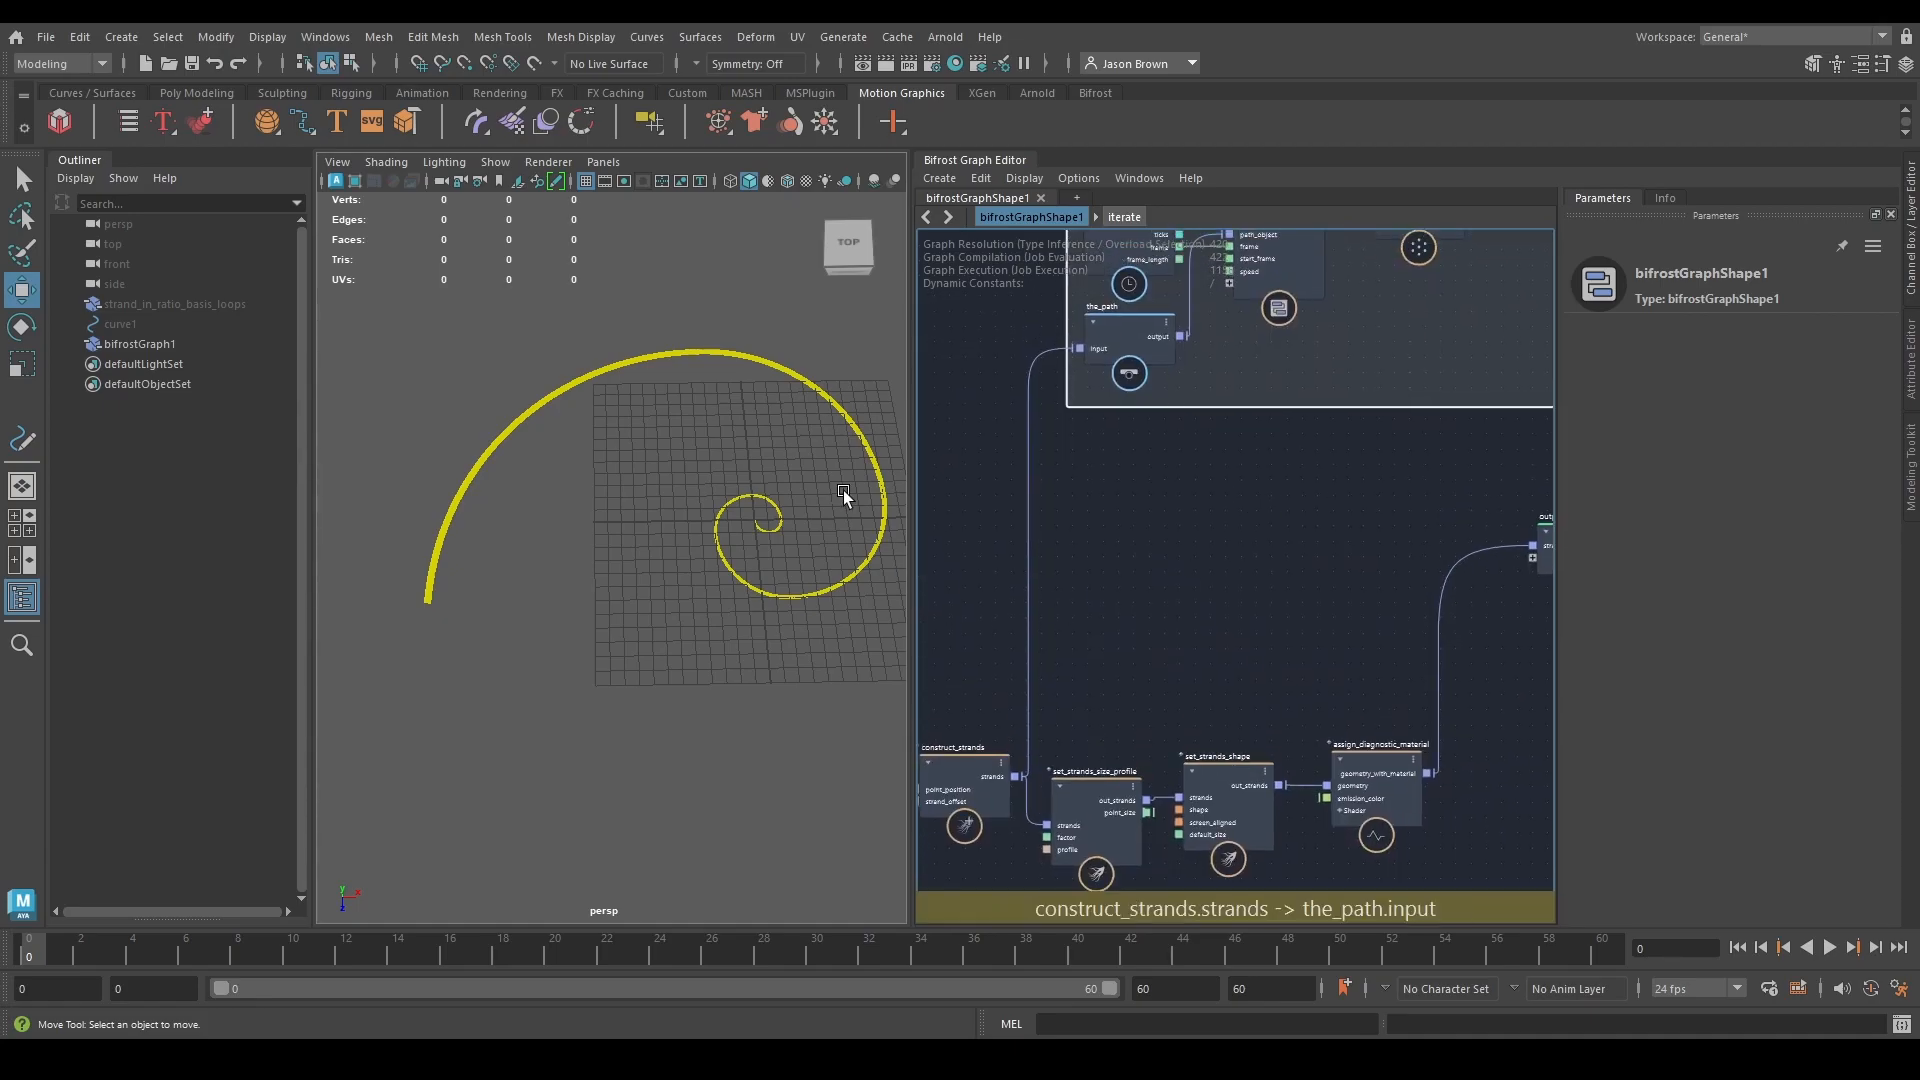
# Turn on the diagnostic flag of the terminal node in the animation group and play the sphere animation.
pyautogui.keyDown('alt'); pyautogui.moveTo(1149, 620); pyautogui.dragTo(1049, 918, button='middle'); pyautogui.keyUp('alt')
pyautogui.scroll(3, 1176, 740)
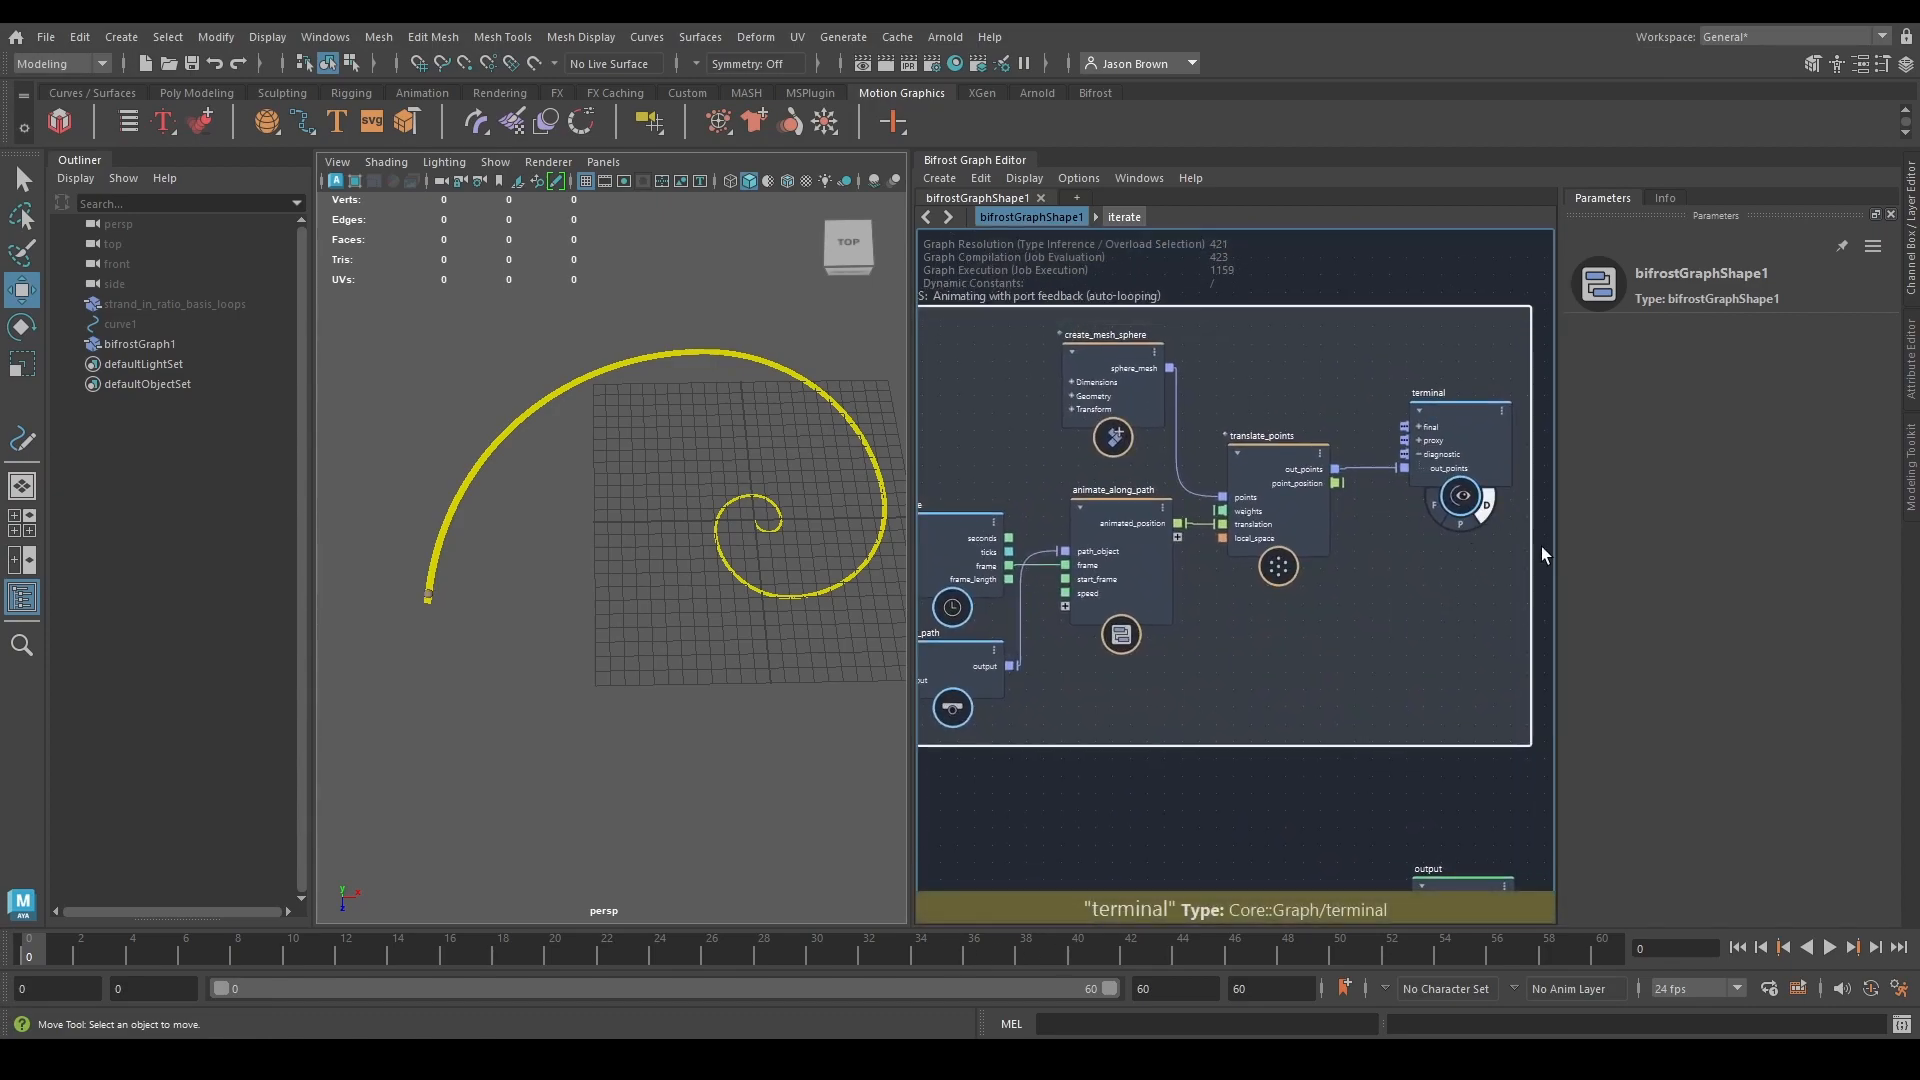
pyautogui.moveTo(1103, 707)
pyautogui.keyDown('alt'); pyautogui.mouseDown(button='middle')
pyautogui.moveTo(1190, 699)
pyautogui.moveTo(1154, 718)
pyautogui.moveTo(1137, 695)
pyautogui.mouseUp(button='middle'); pyautogui.keyUp('alt')
pyautogui.scroll(1, 1176, 747)
pyautogui.click(1174, 341)
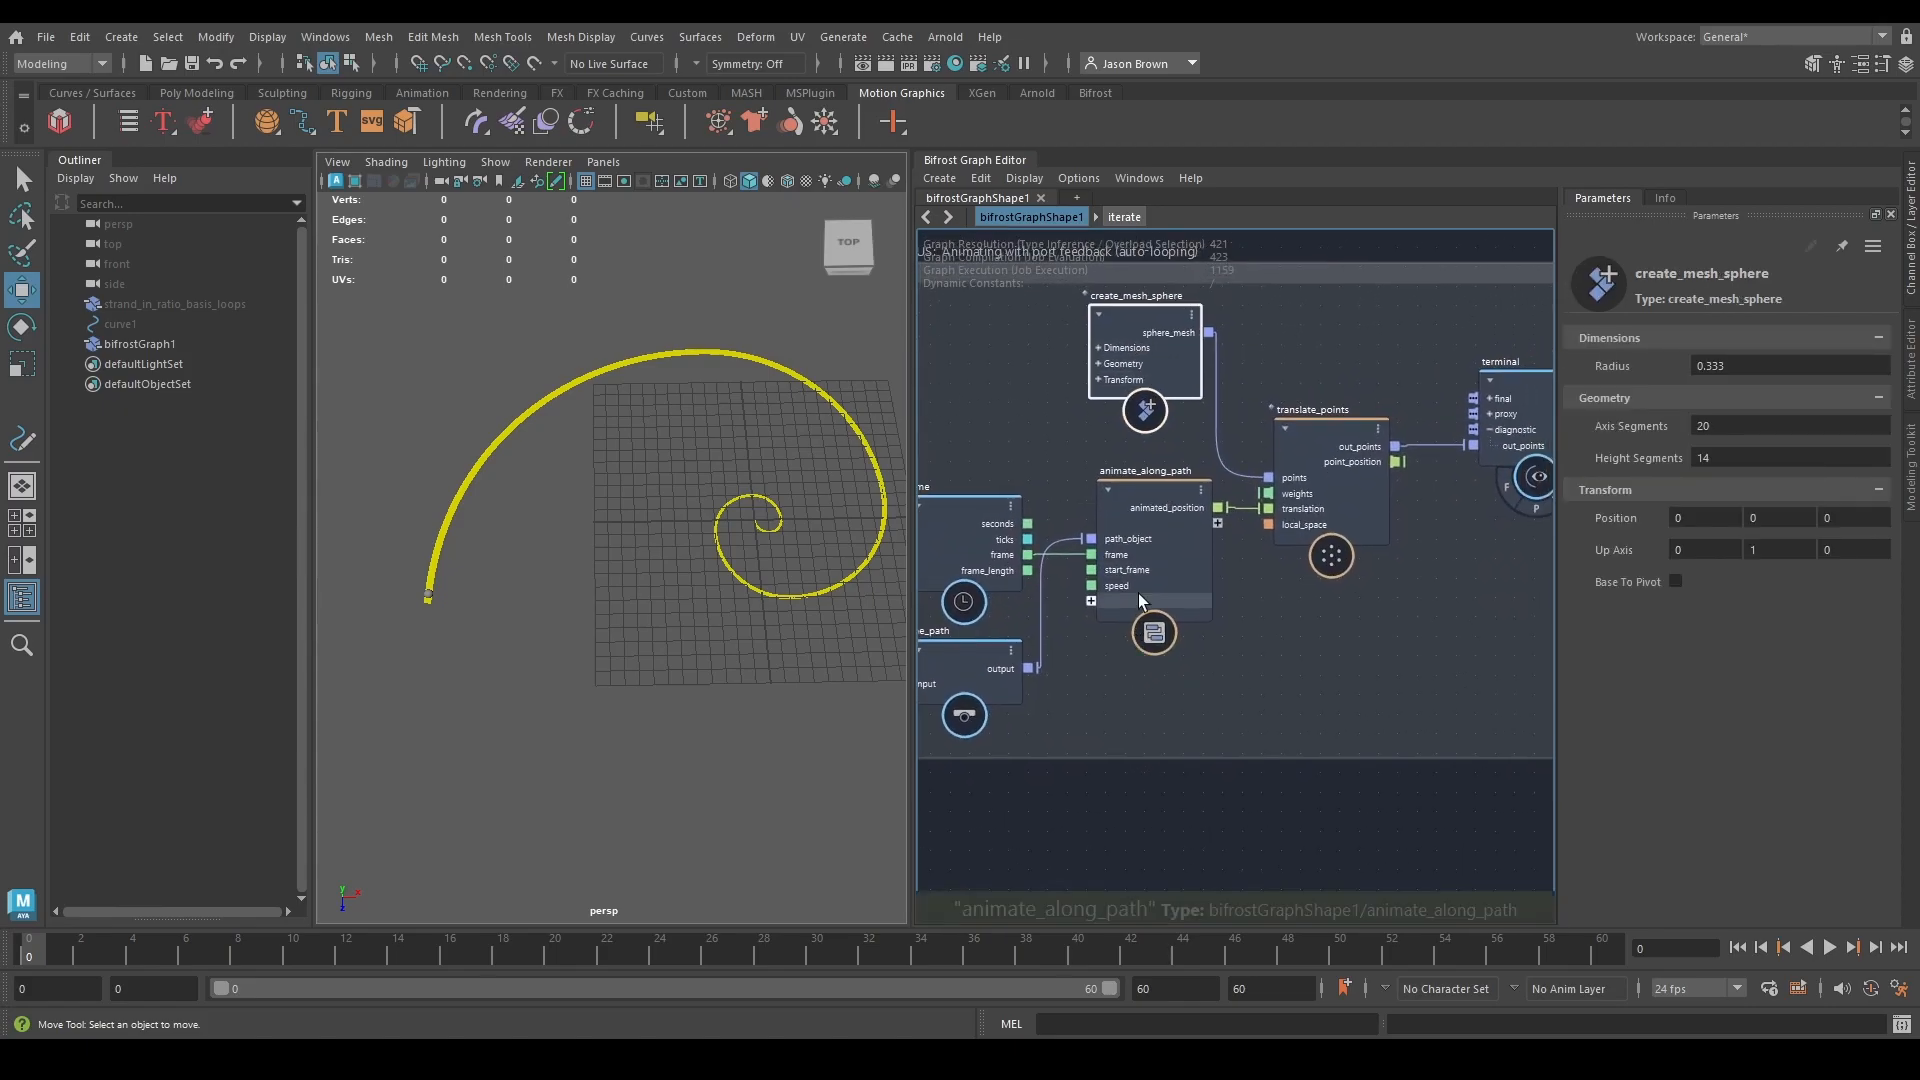
pyautogui.click(1827, 946)
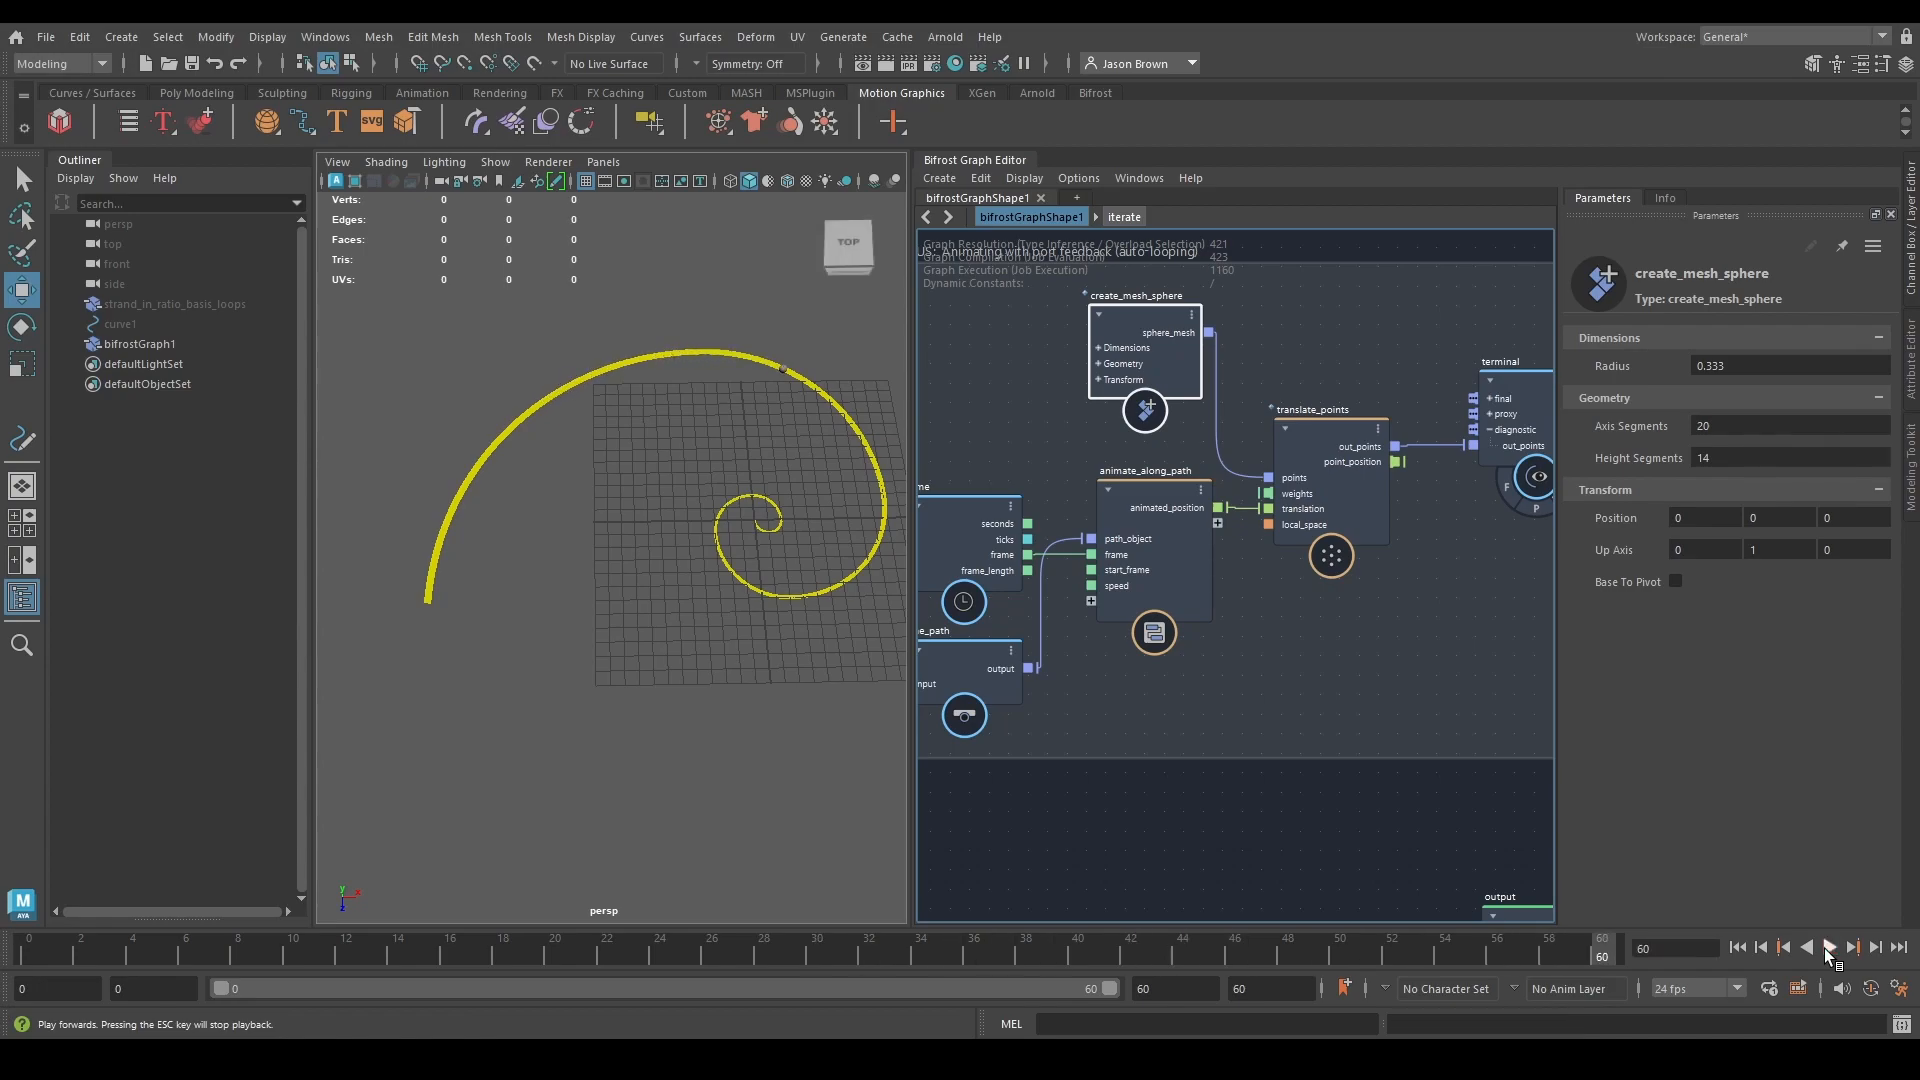
# Set Start Frame to 1 and Speed to 1 on animate_along_path, and replay the animation from the first frame.
pyautogui.keyDown('alt'); pyautogui.moveTo(1225, 617); pyautogui.dragTo(1300, 614, button='middle'); pyautogui.keyUp('alt')
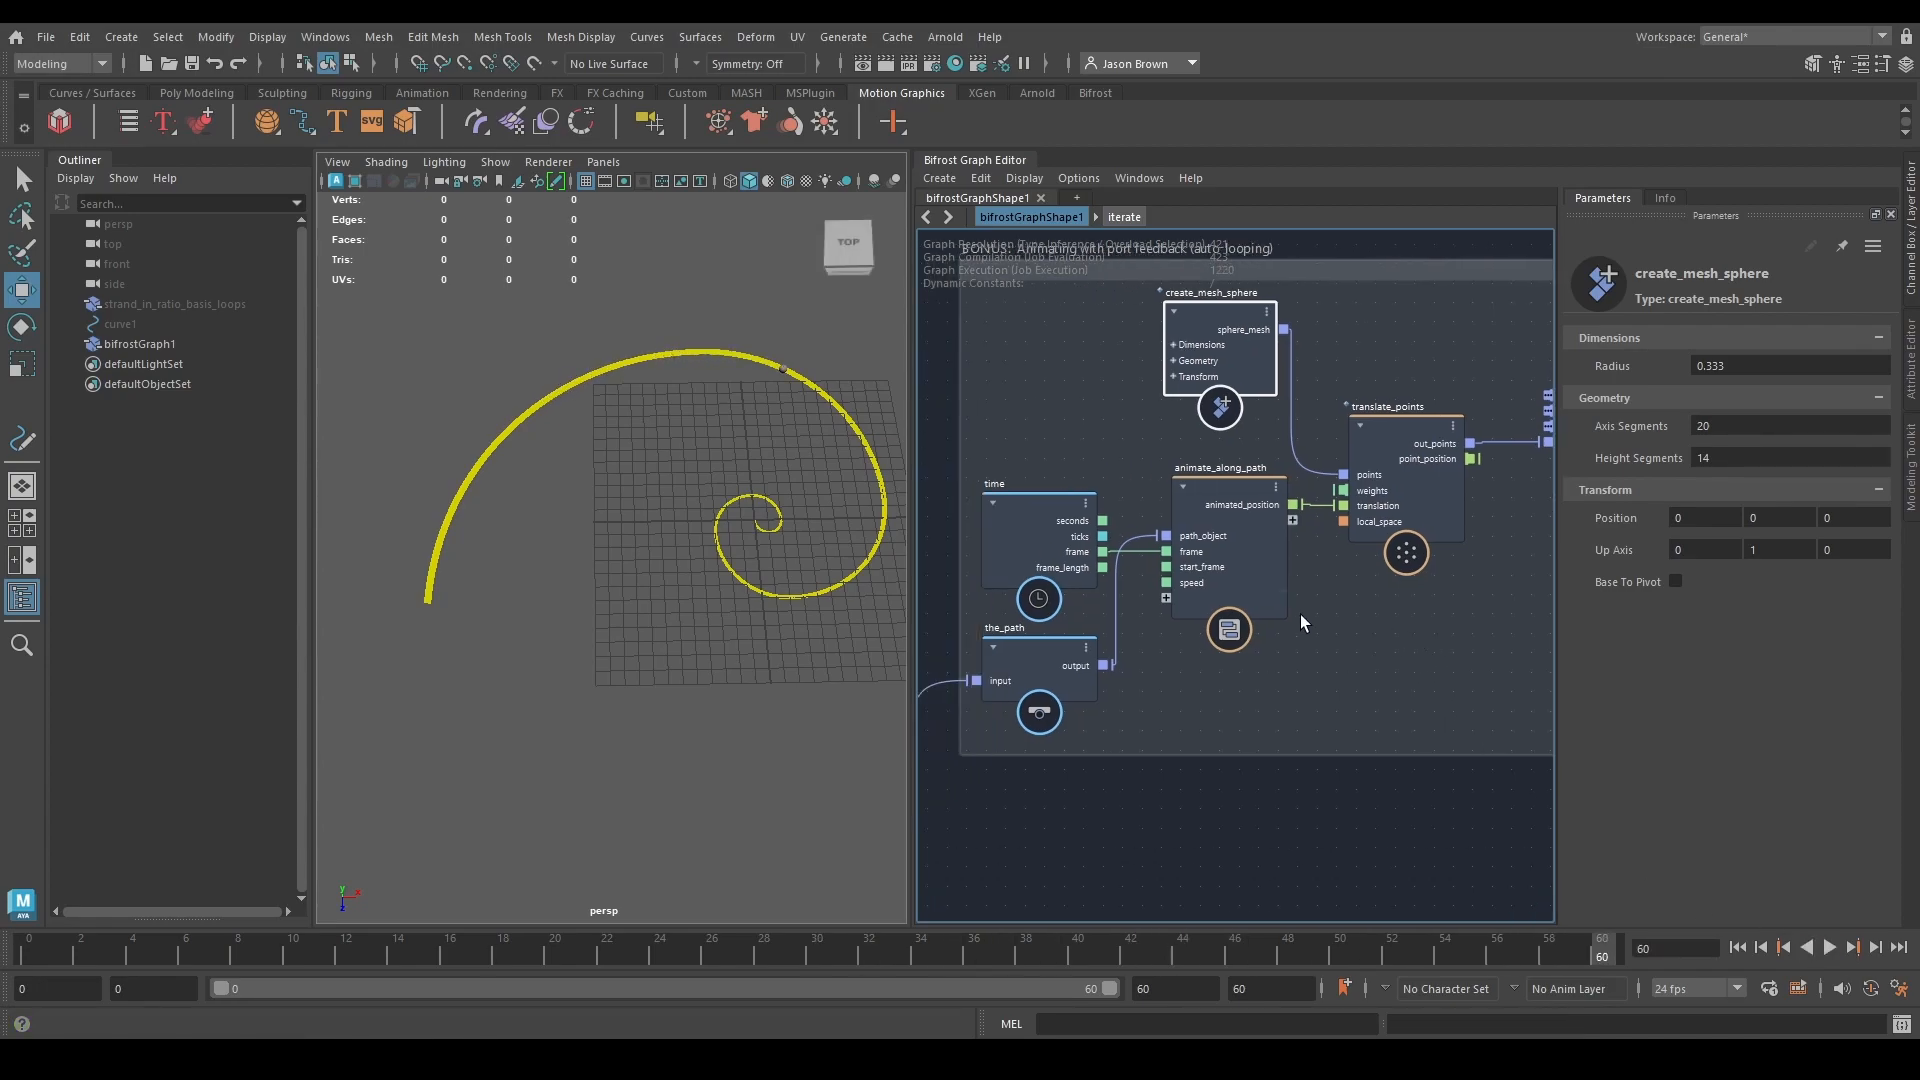
pyautogui.click(1251, 520)
pyautogui.doubleClick(1729, 402)
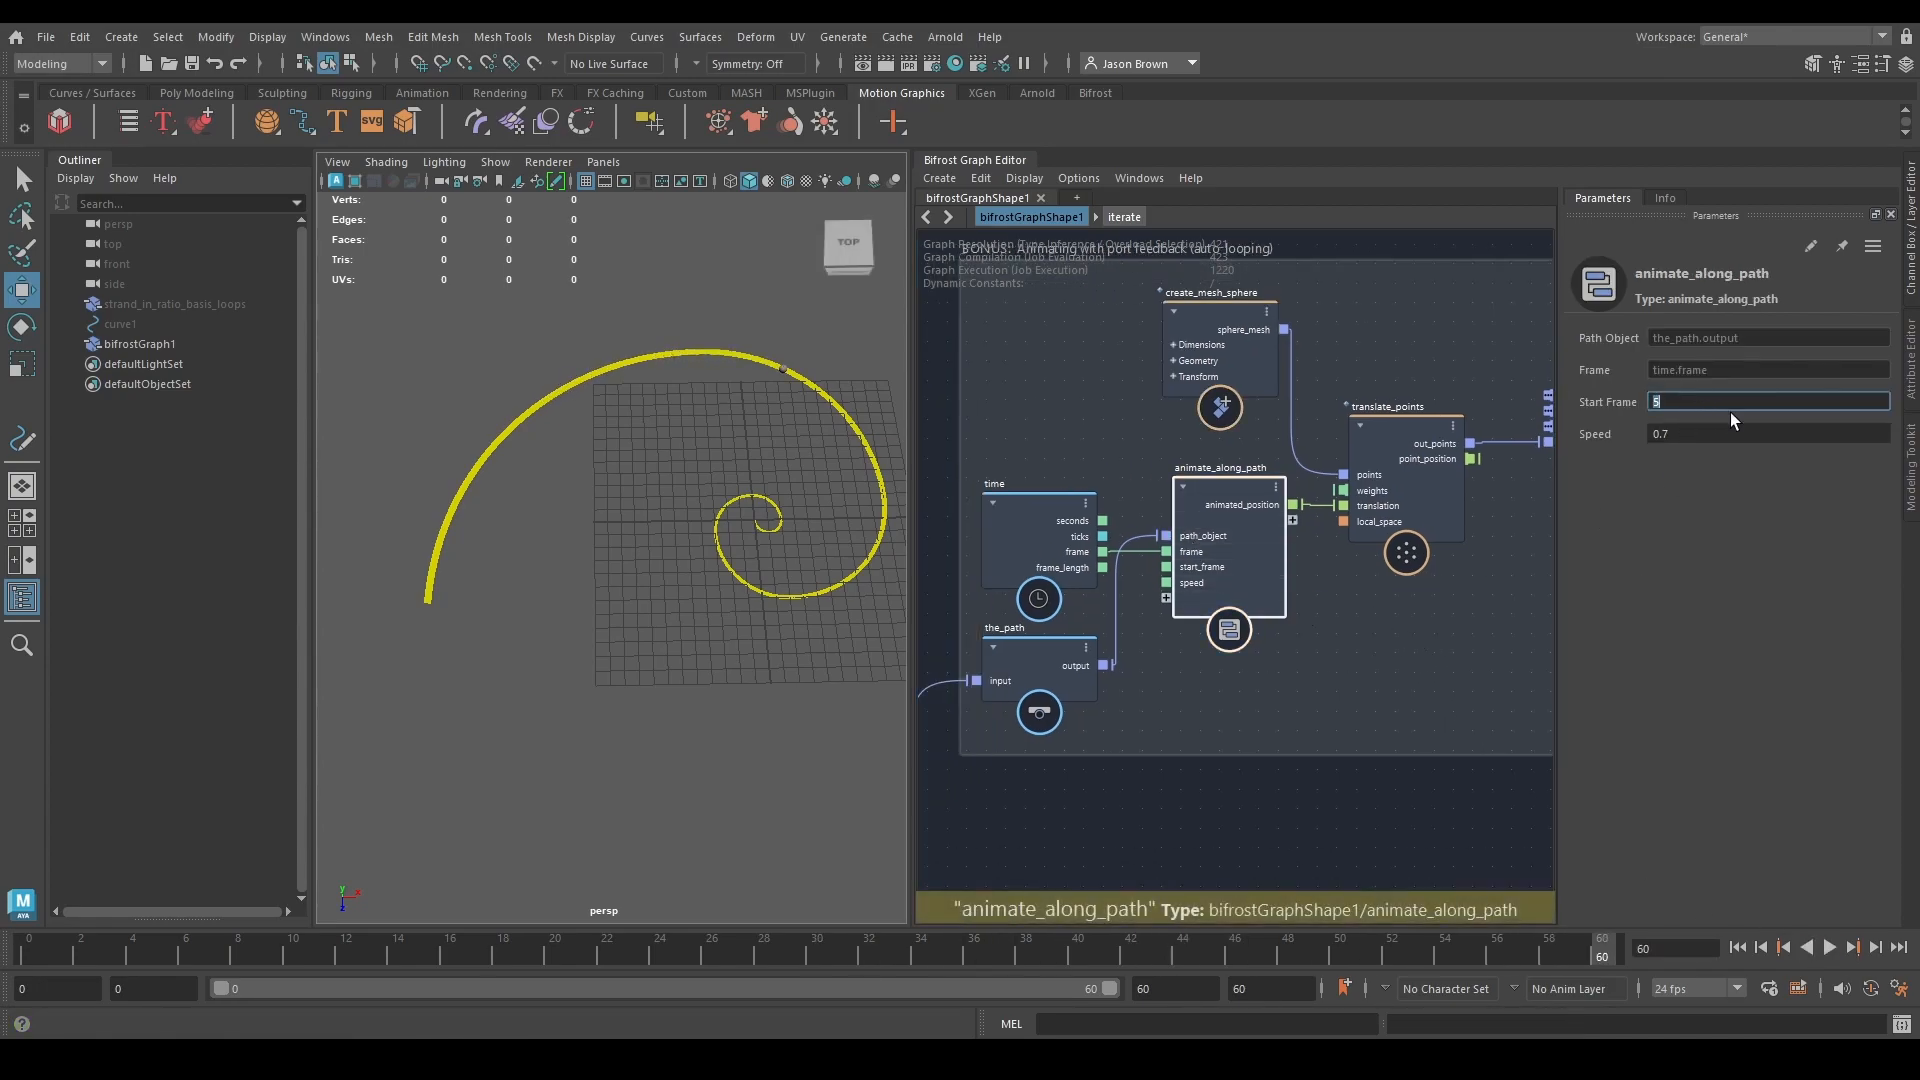
pyautogui.write('1')
pyautogui.click(1672, 436)
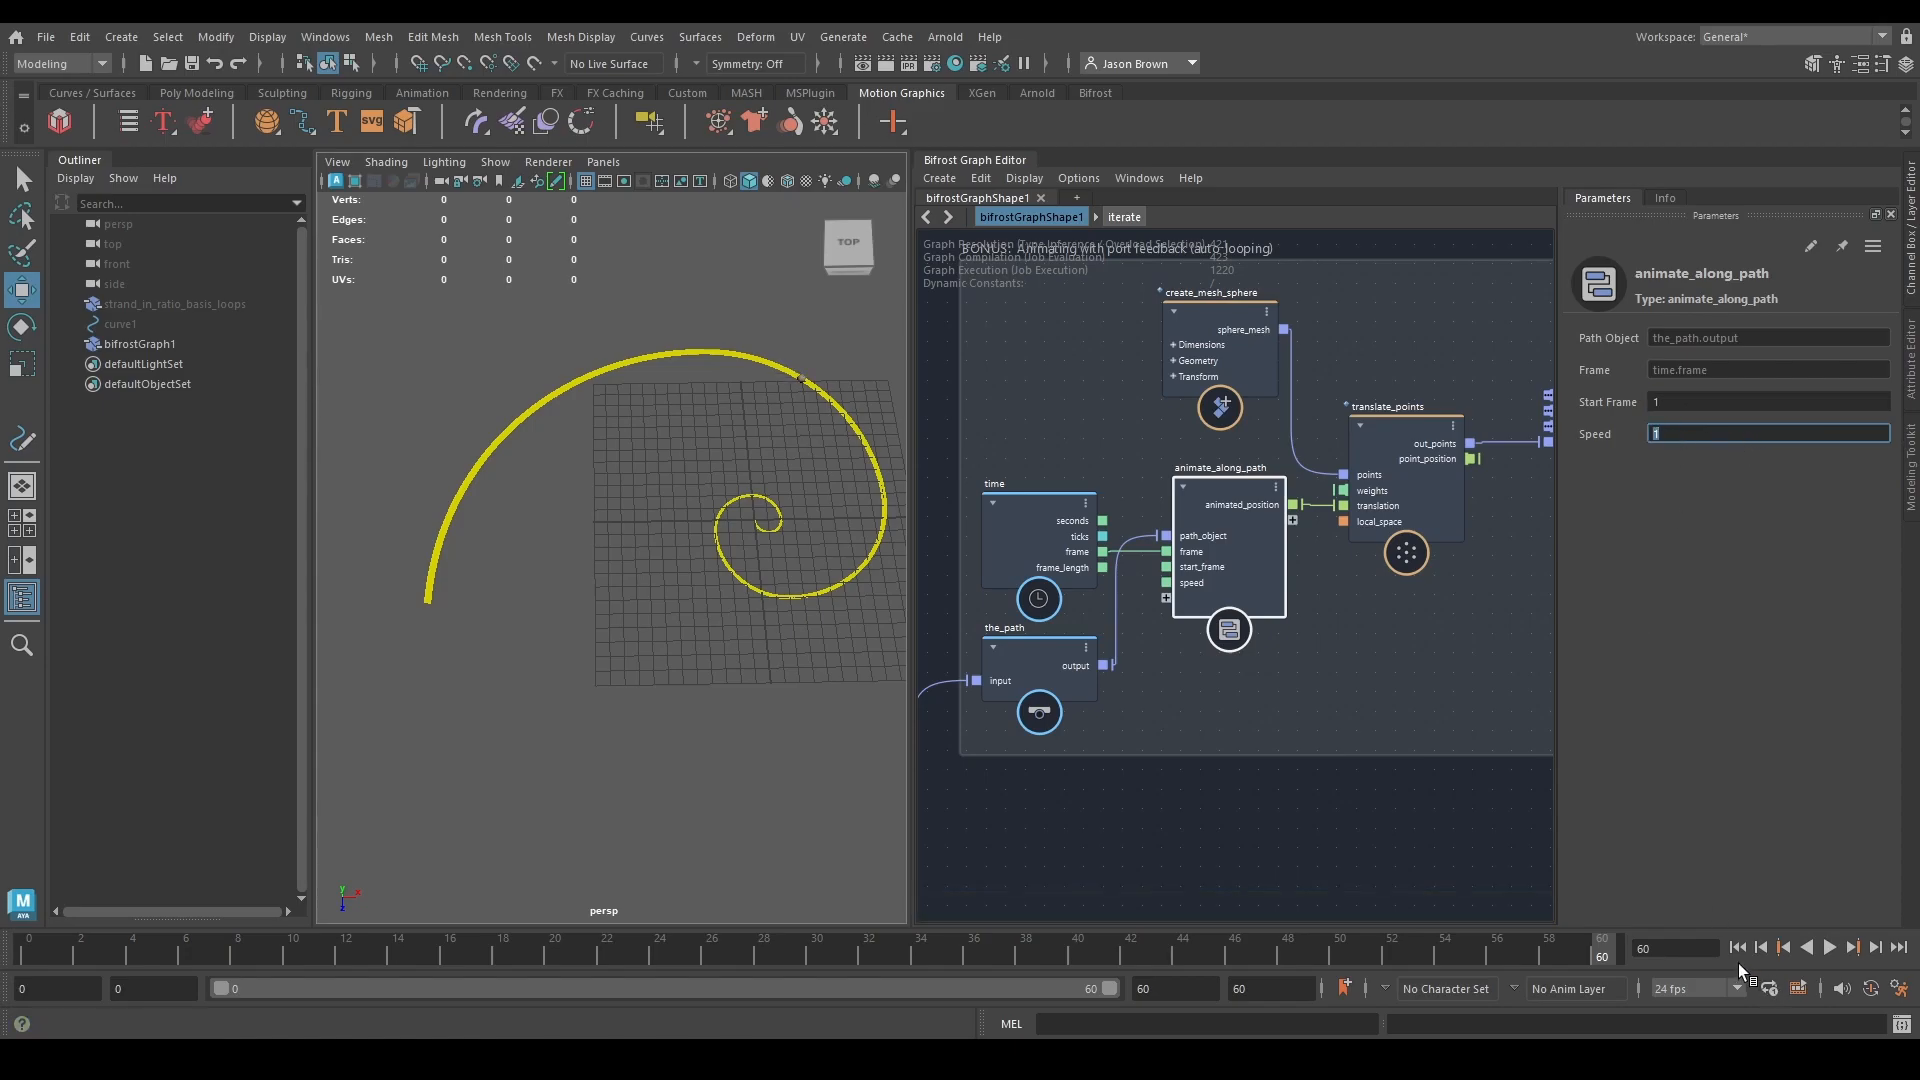
pyautogui.click(1737, 948)
pyautogui.click(1830, 948)
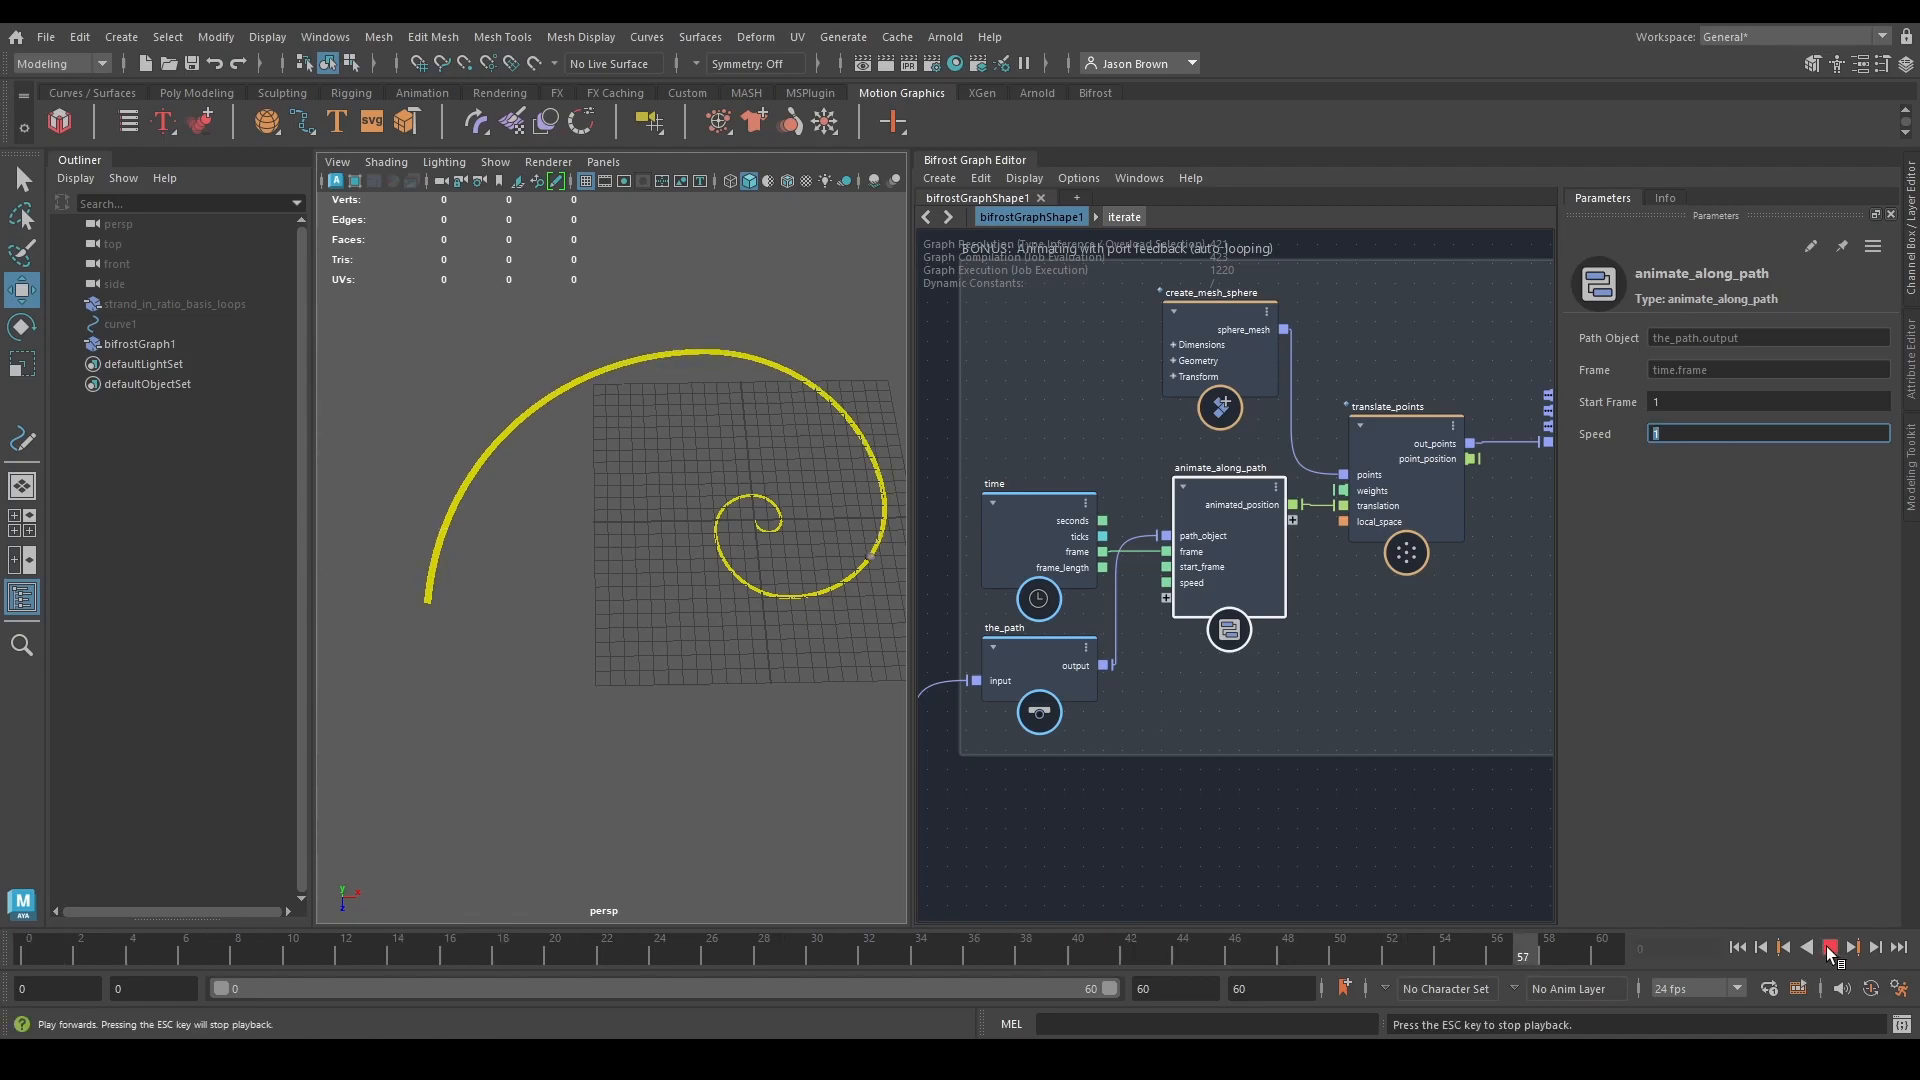
# Extend the playback range and animation end to frame 120, and play the animation from the first frame.
pyautogui.click(1182, 985)
pyautogui.write('120')
pyautogui.press('Return')
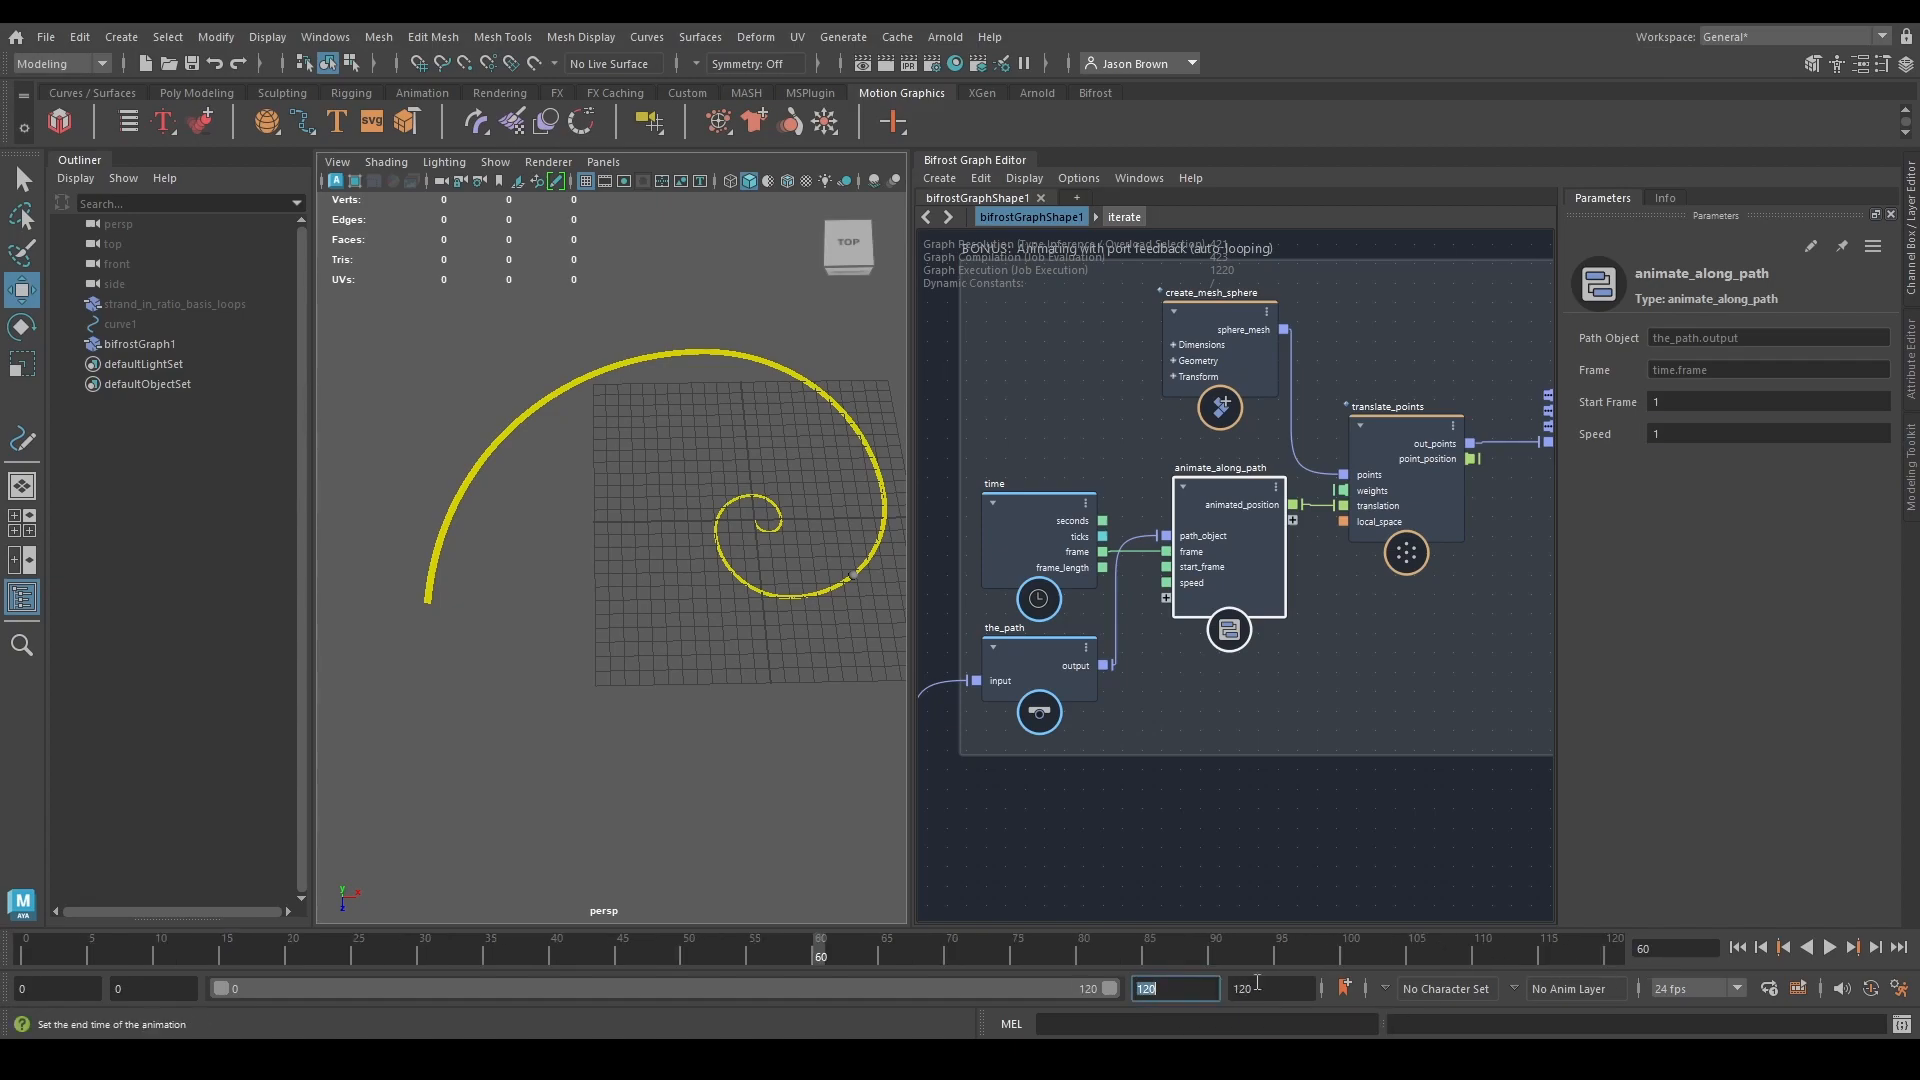
pyautogui.click(1737, 947)
pyautogui.click(1829, 946)
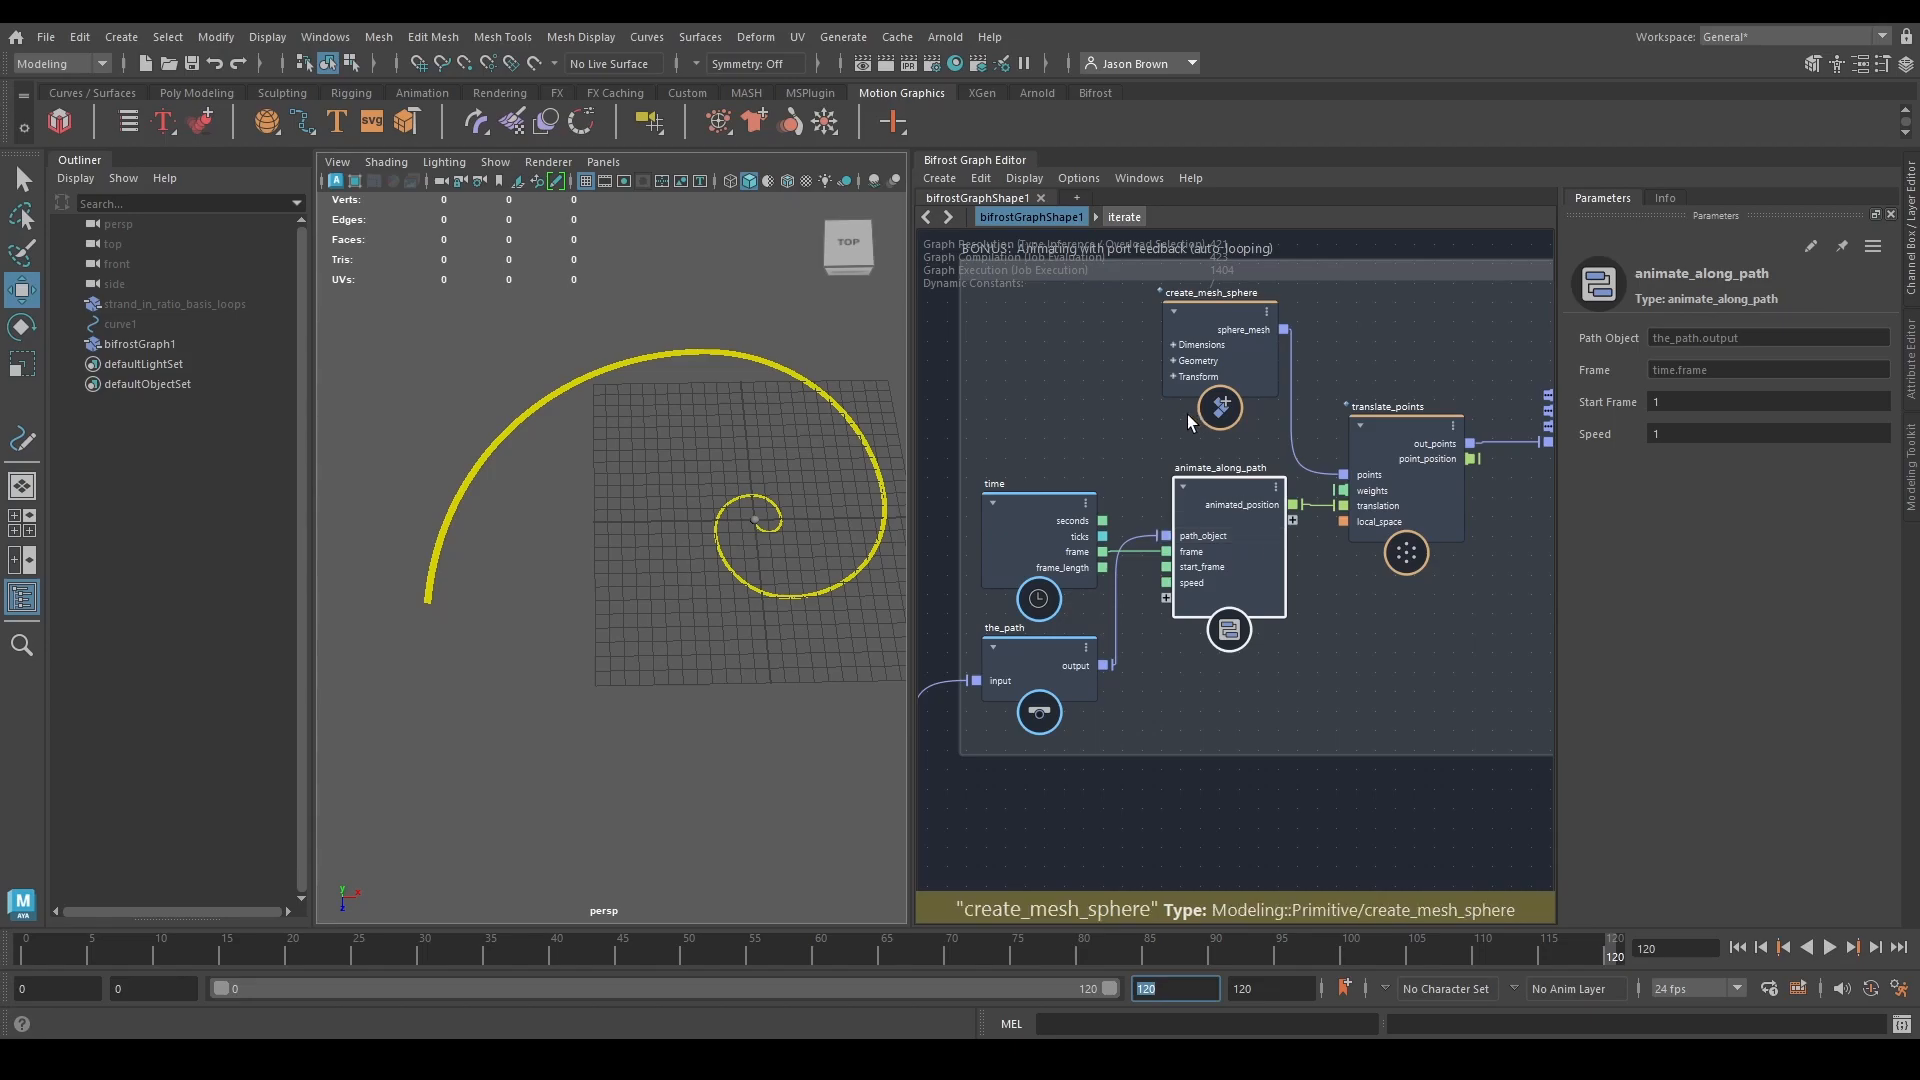
# Examine the parameters of translate_points, animate_along_path, create_mesh_sphere, time and the_path in the animation group.
pyautogui.scroll(-1, 1190, 412)
pyautogui.moveTo(1318, 601); pyautogui.dragTo(1355, 675, button='middle')
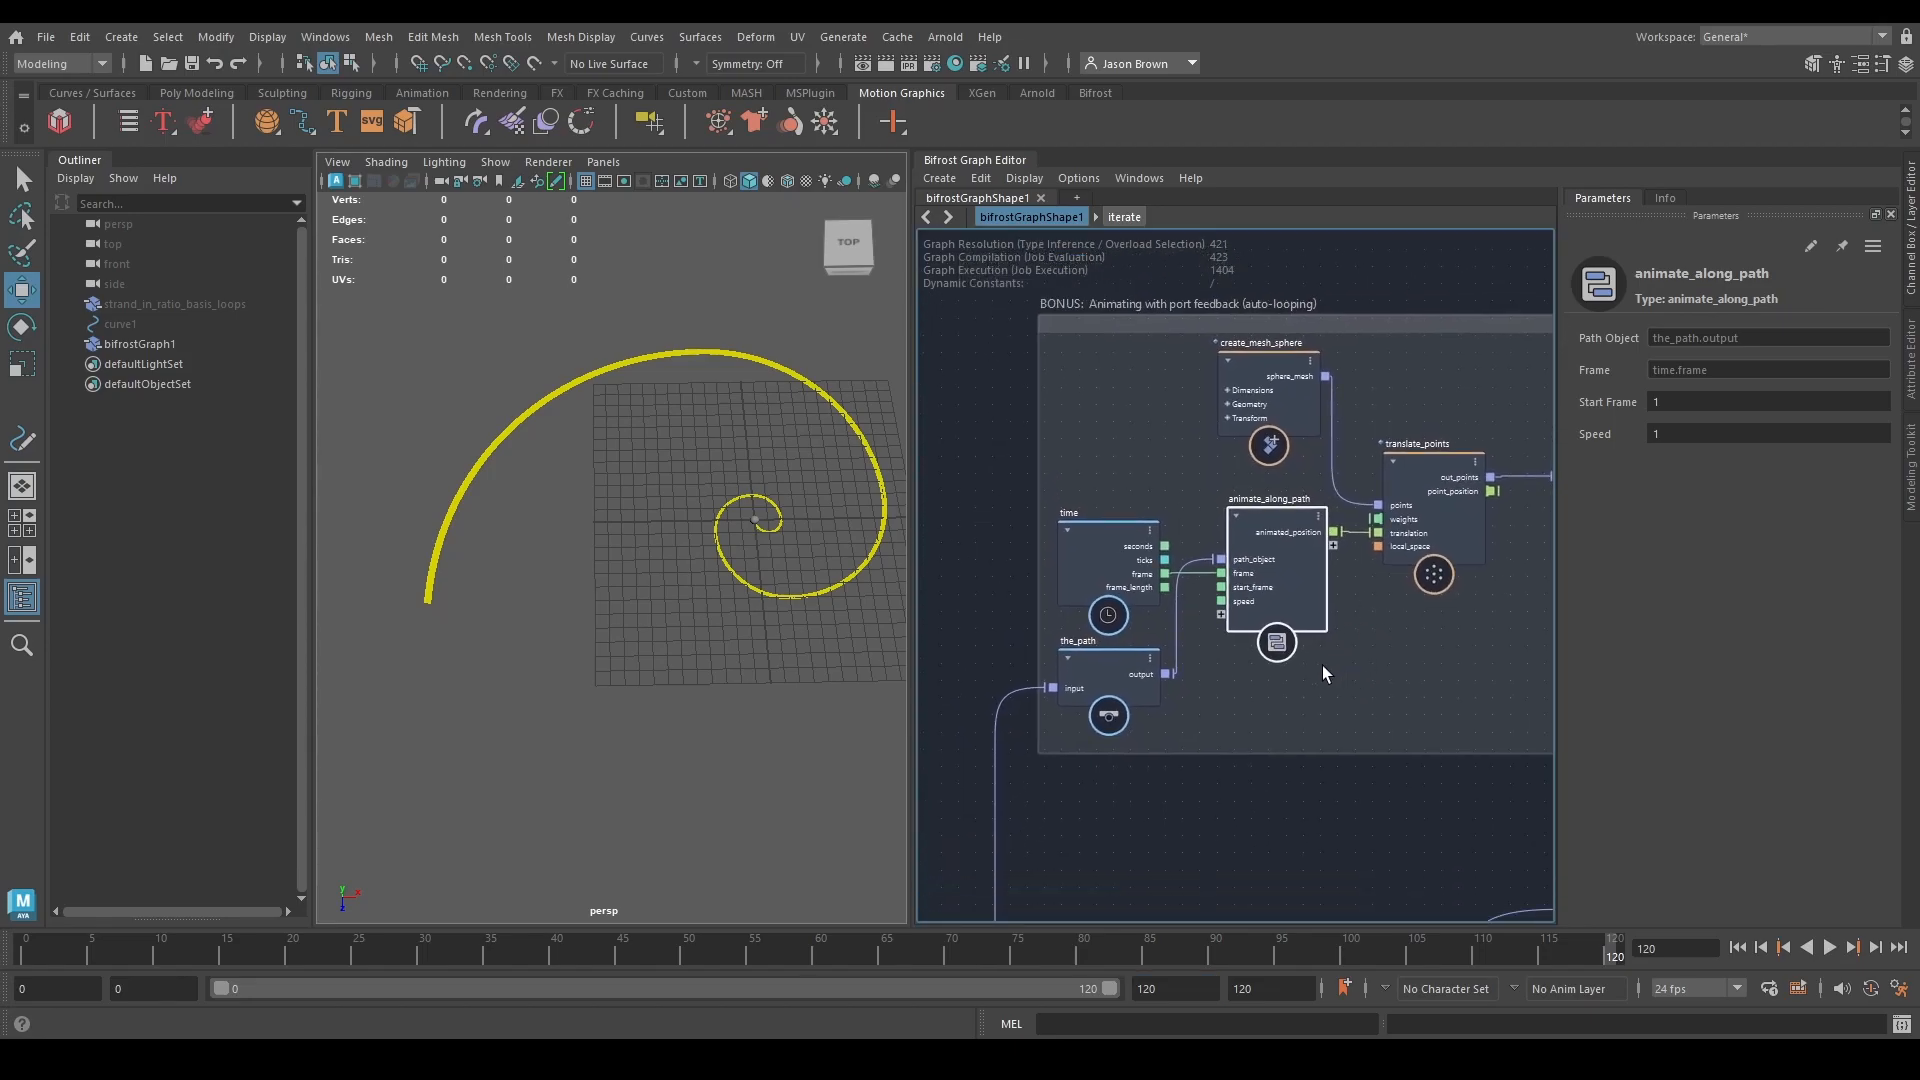
pyautogui.scroll(1, 1371, 626)
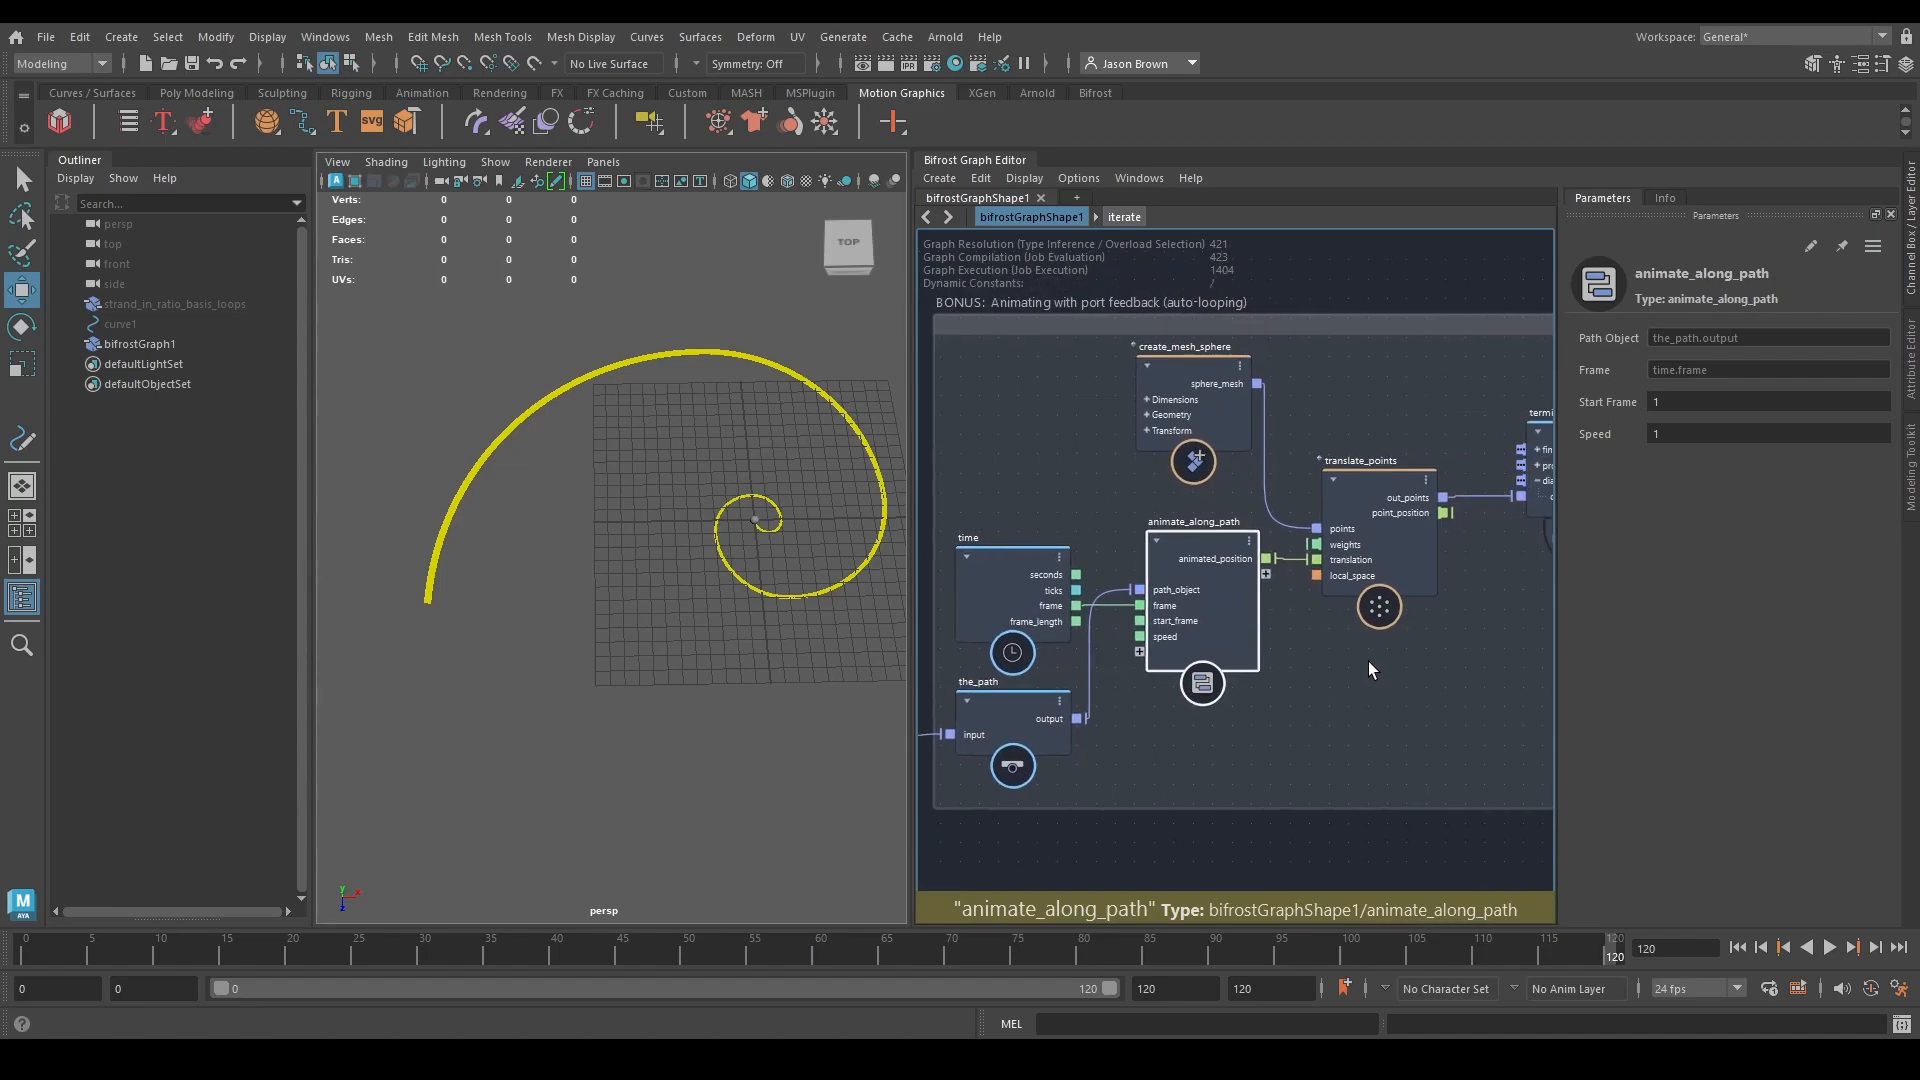
pyautogui.moveTo(1400, 566); pyautogui.dragTo(1412, 572)
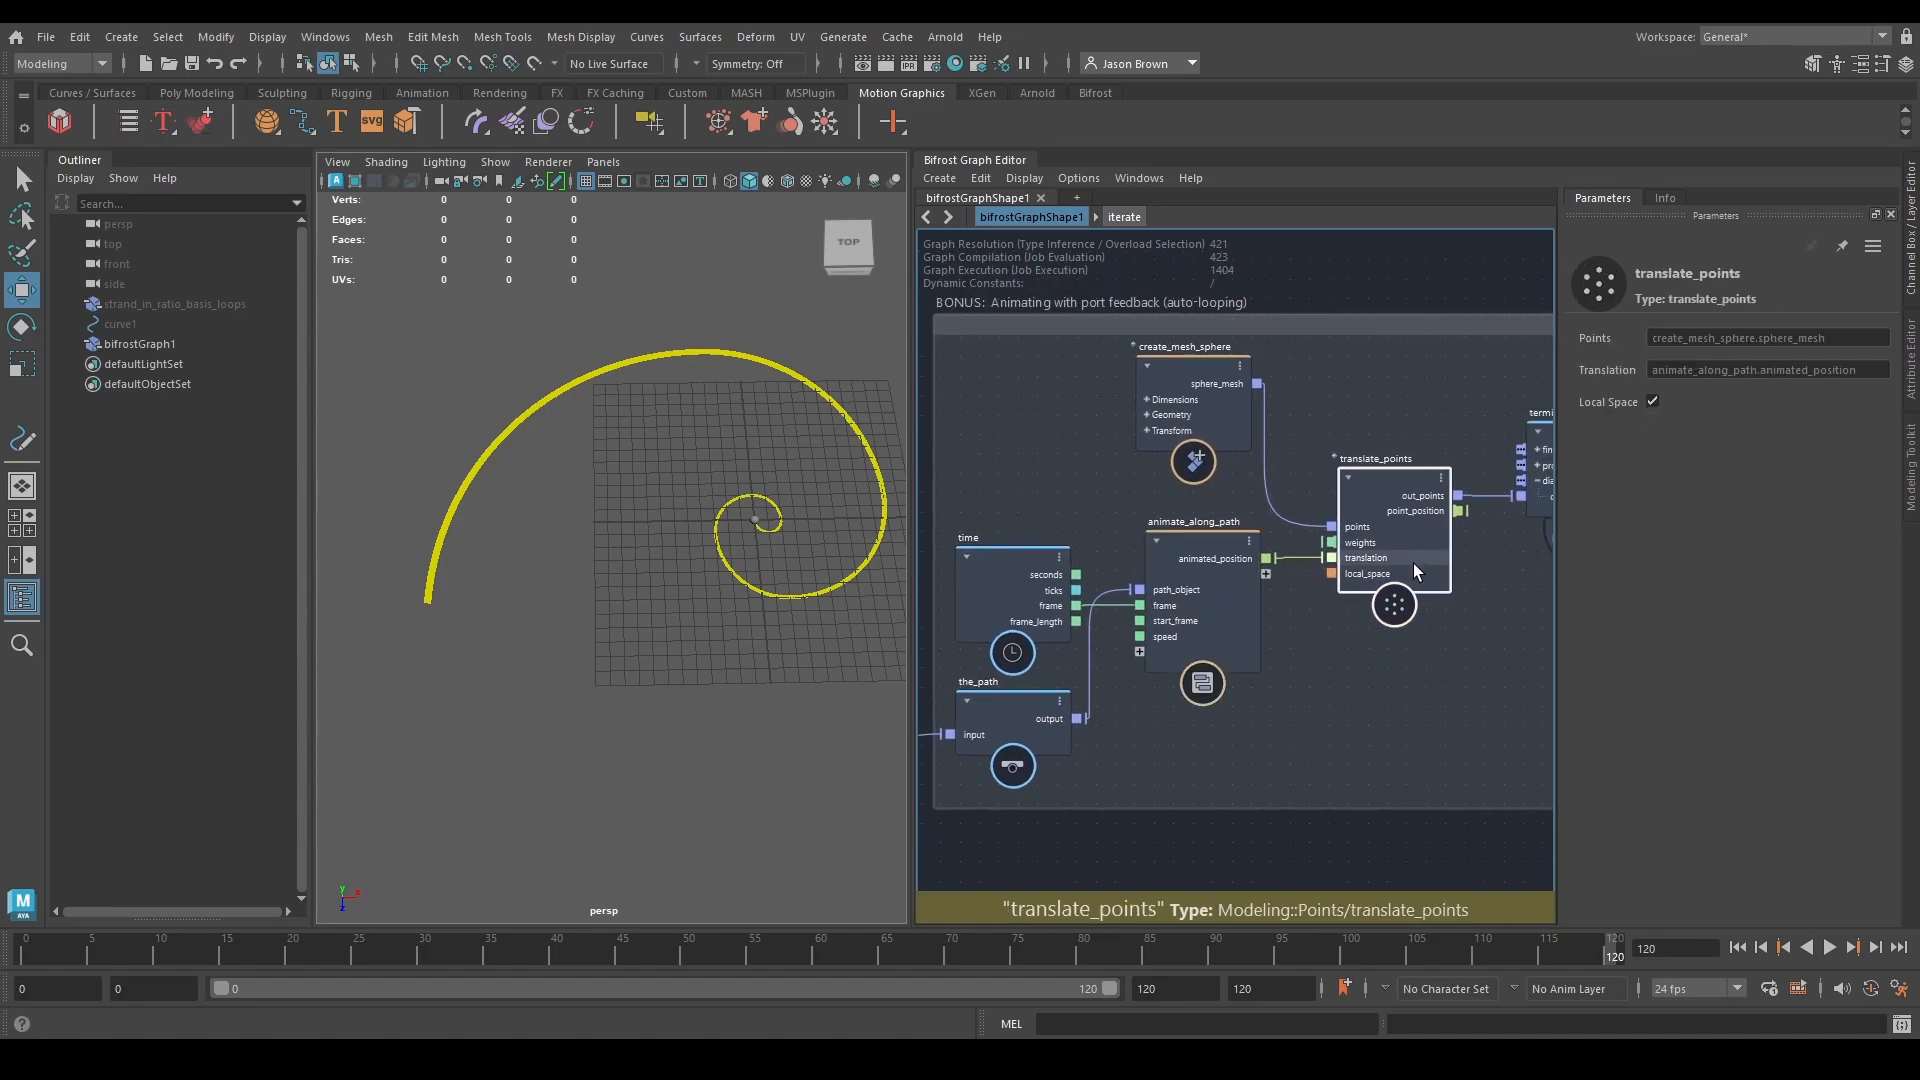
pyautogui.scroll(-2, 1411, 566)
pyautogui.click(1200, 600)
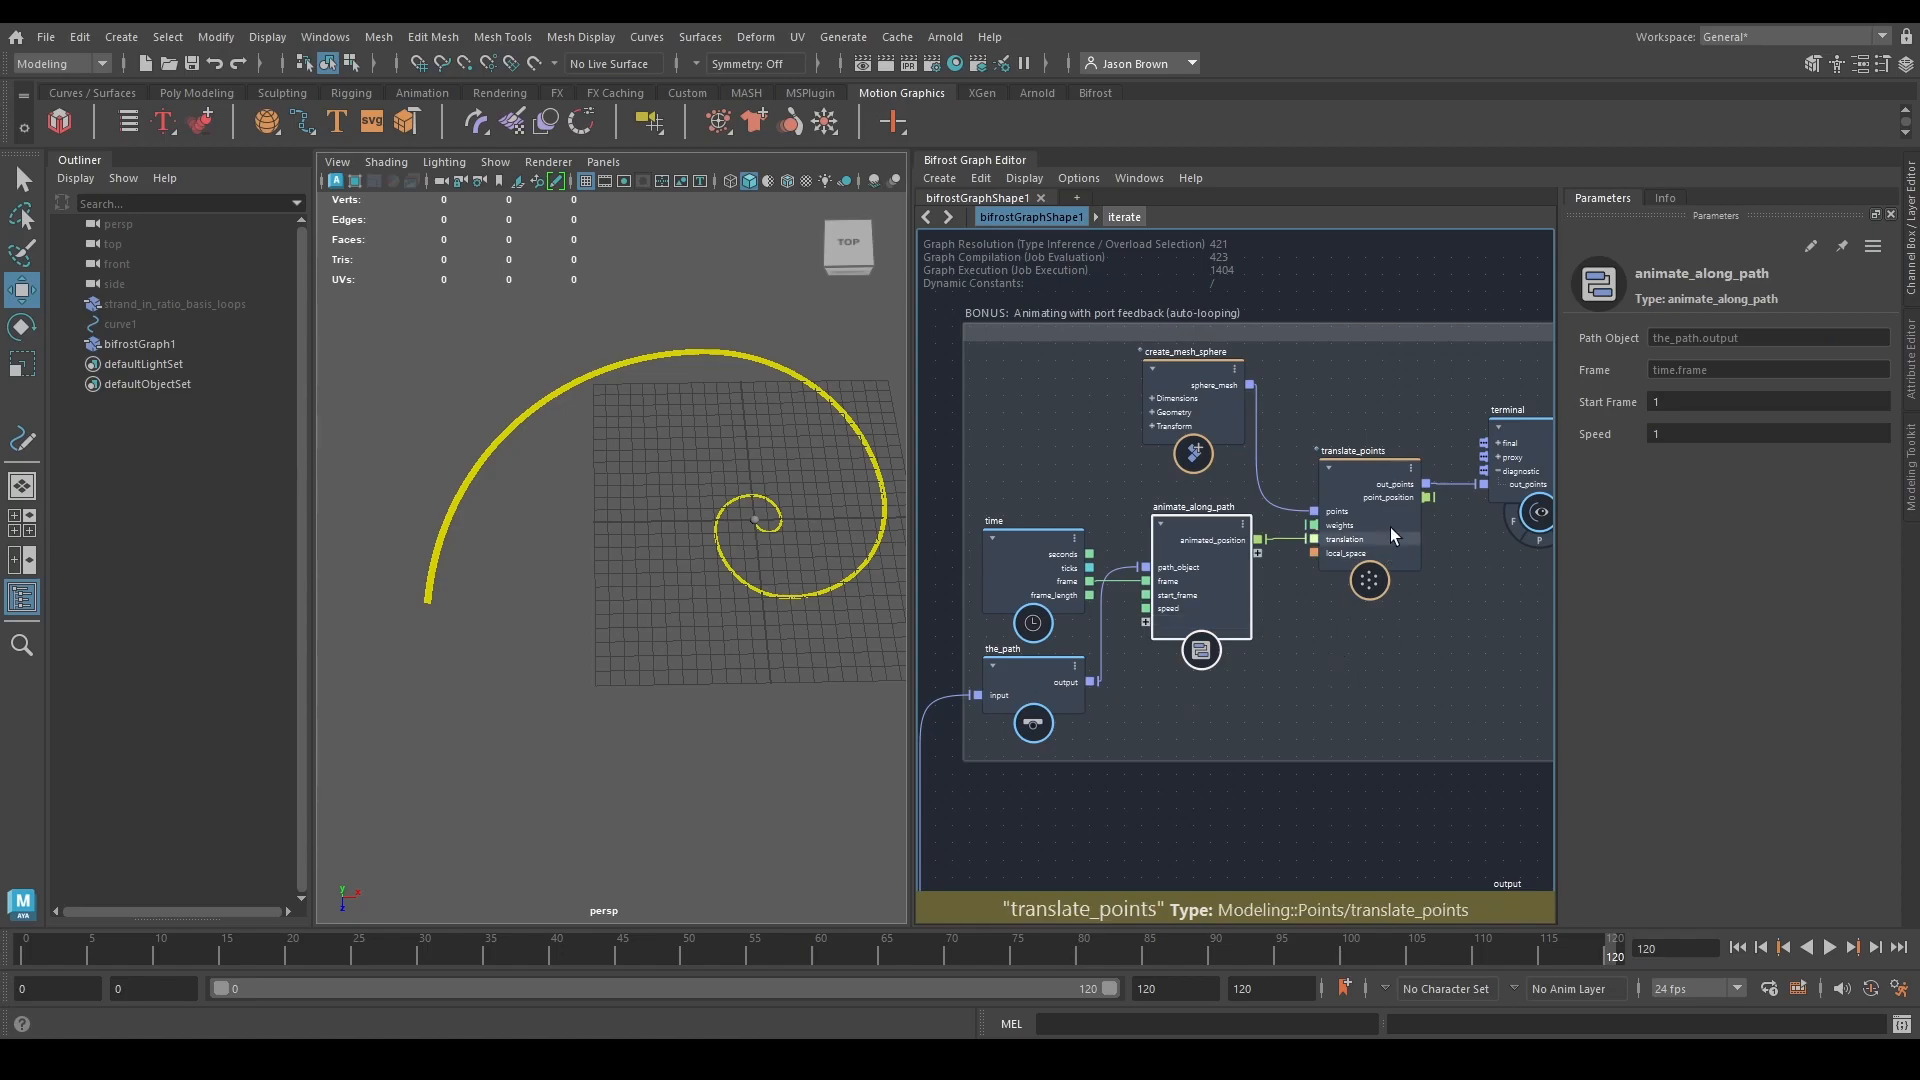
pyautogui.click(1371, 479)
pyautogui.click(1198, 422)
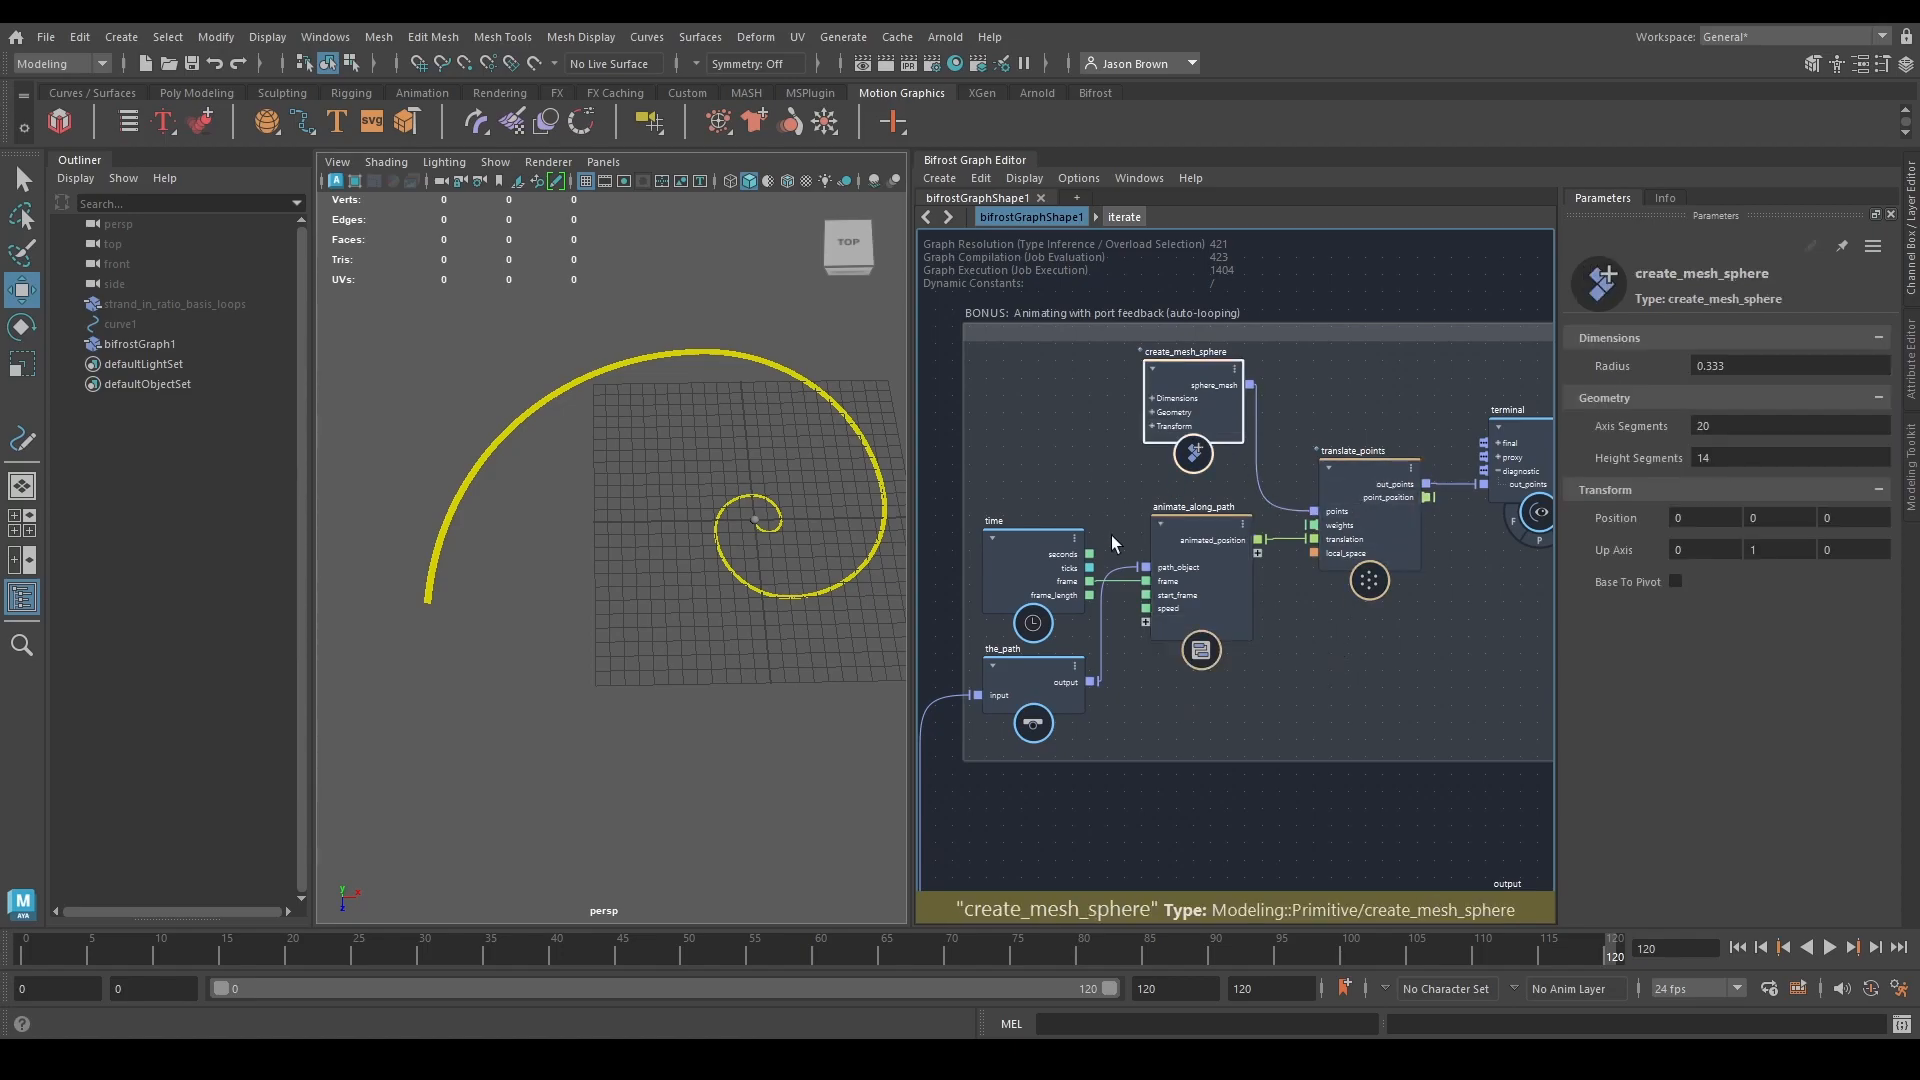
pyautogui.click(1040, 568)
pyautogui.click(1026, 688)
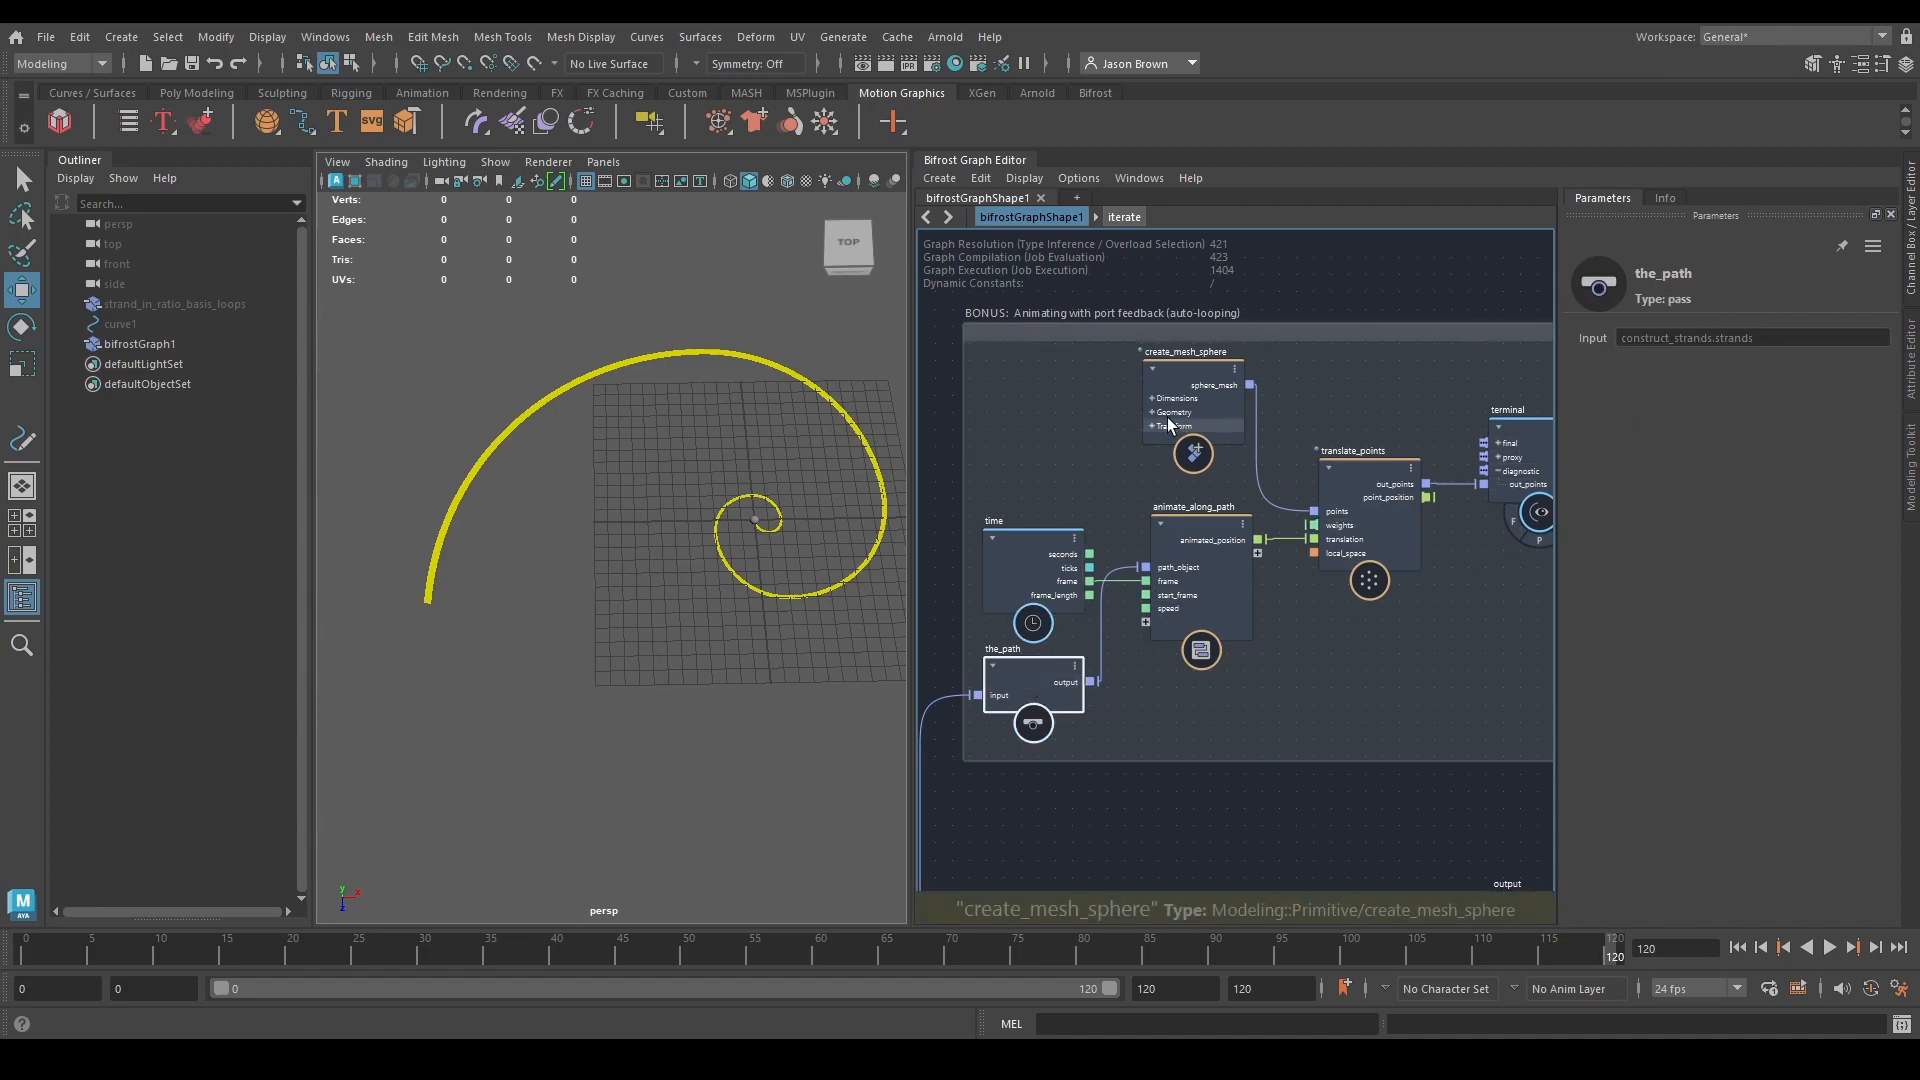
# Show the node type labels above the nodes and review the labelled graph from the animation group to the Fibonacci nodes.
pyautogui.click(1090, 402)
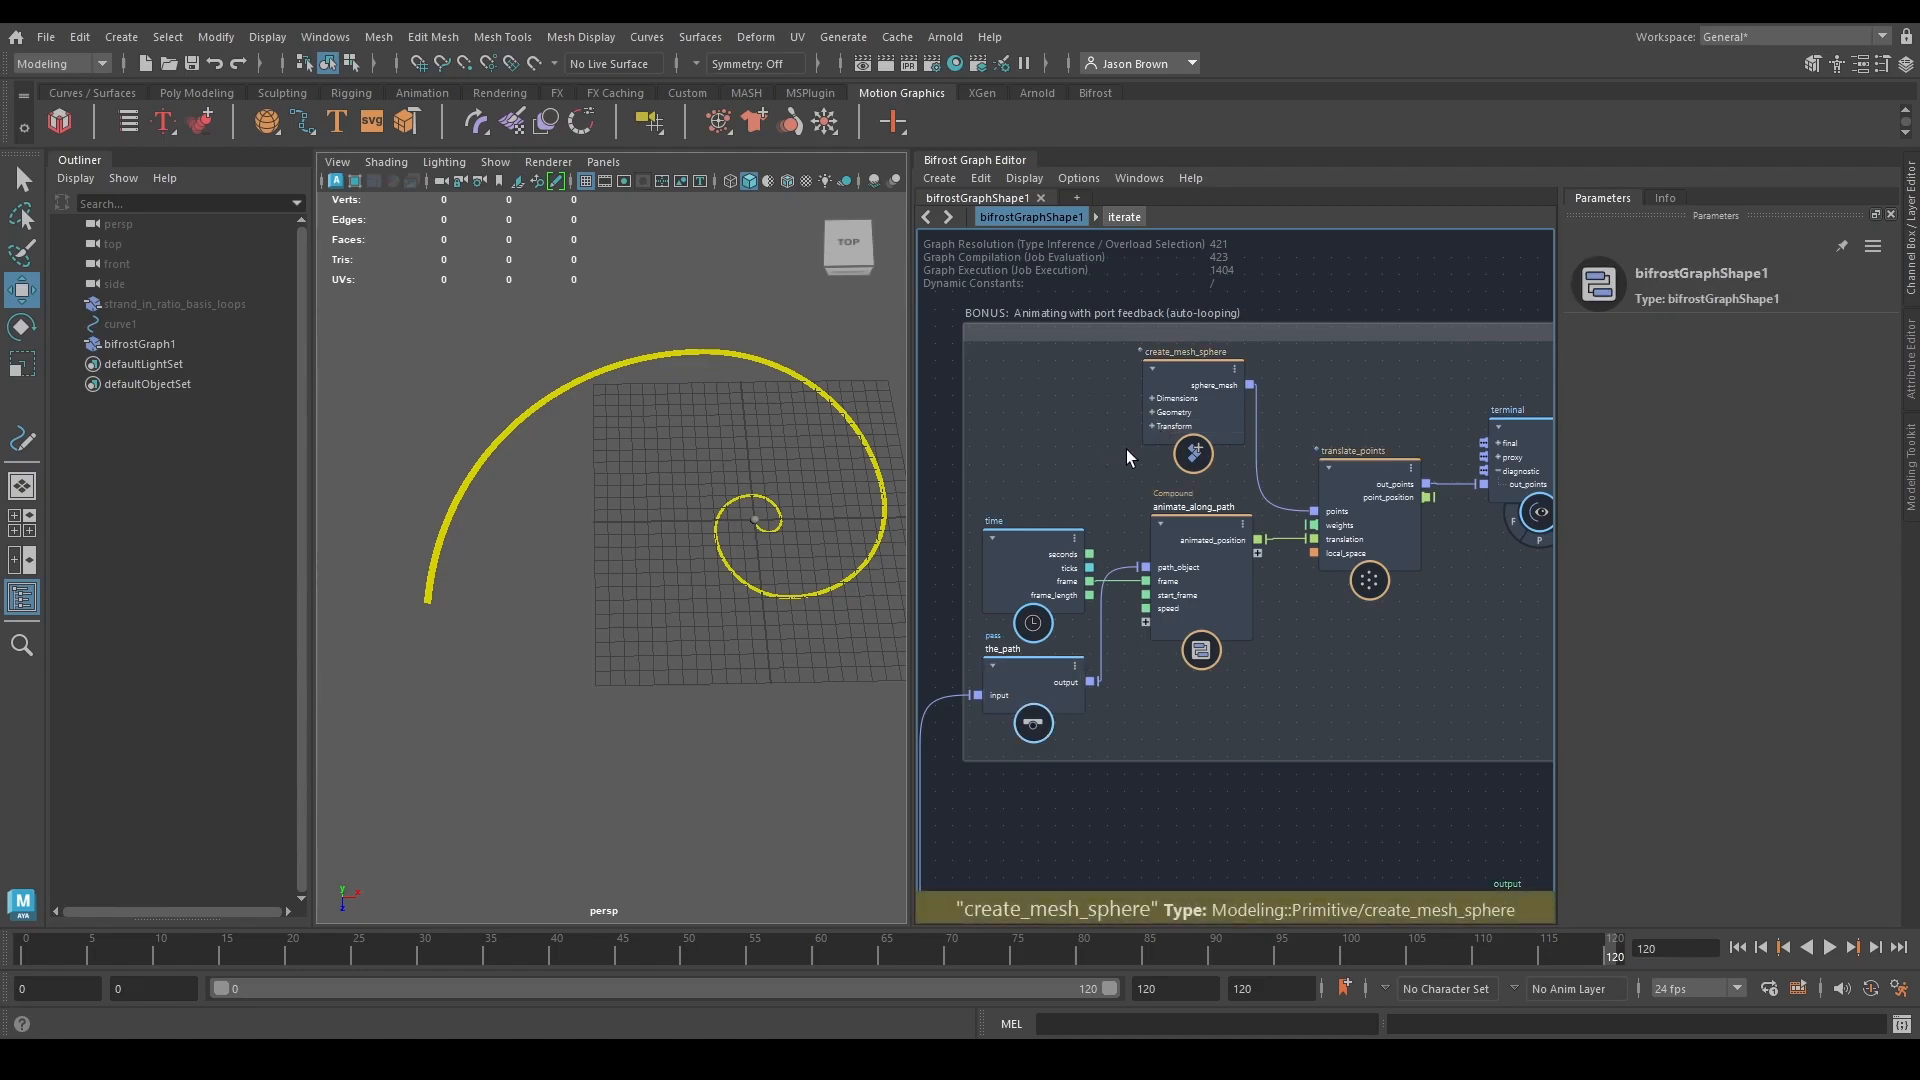
pyautogui.scroll(2, 1150, 478)
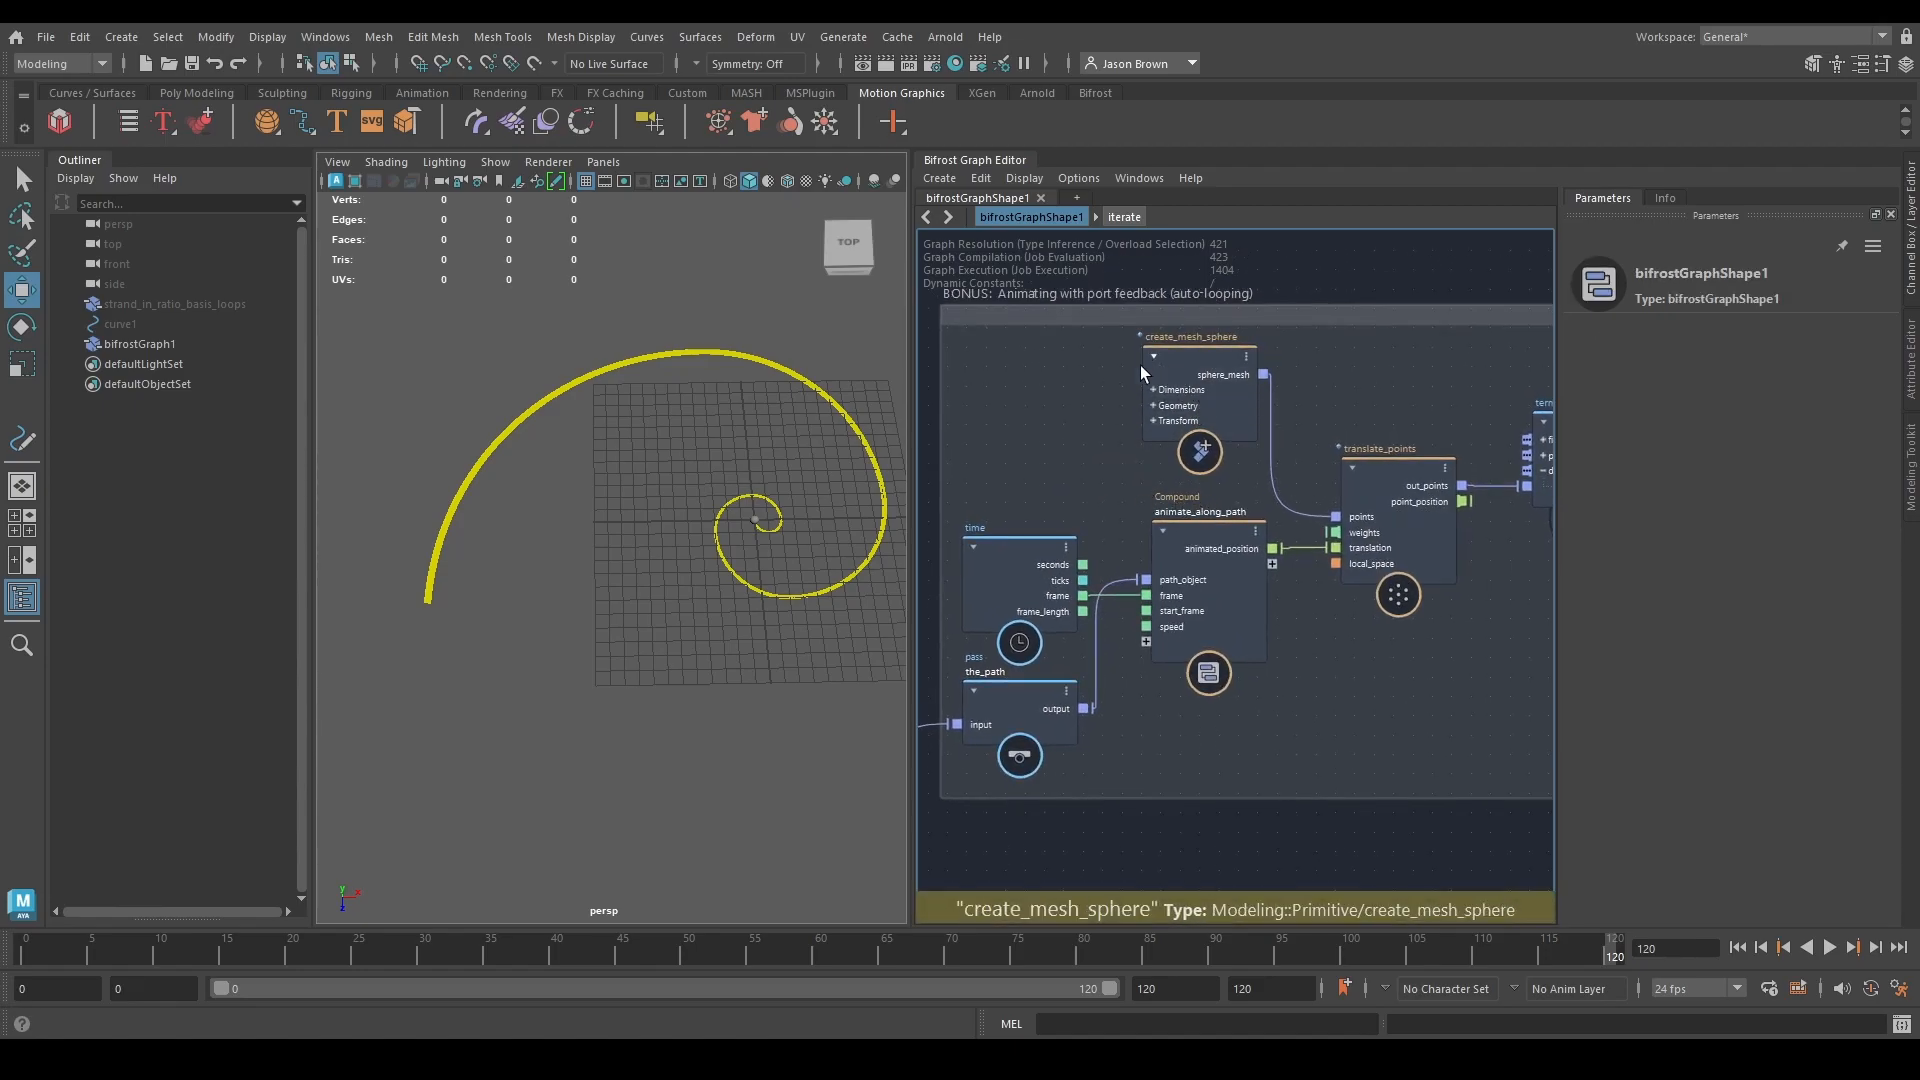
pyautogui.moveTo(1332, 660); pyautogui.dragTo(1442, 236, button='middle')
pyautogui.moveTo(1348, 700); pyautogui.dragTo(1334, 464, button='middle')
pyautogui.moveTo(1340, 850); pyautogui.dragTo(1355, 310, button='middle')
pyautogui.moveTo(1272, 568); pyautogui.dragTo(1399, 406, button='middle')
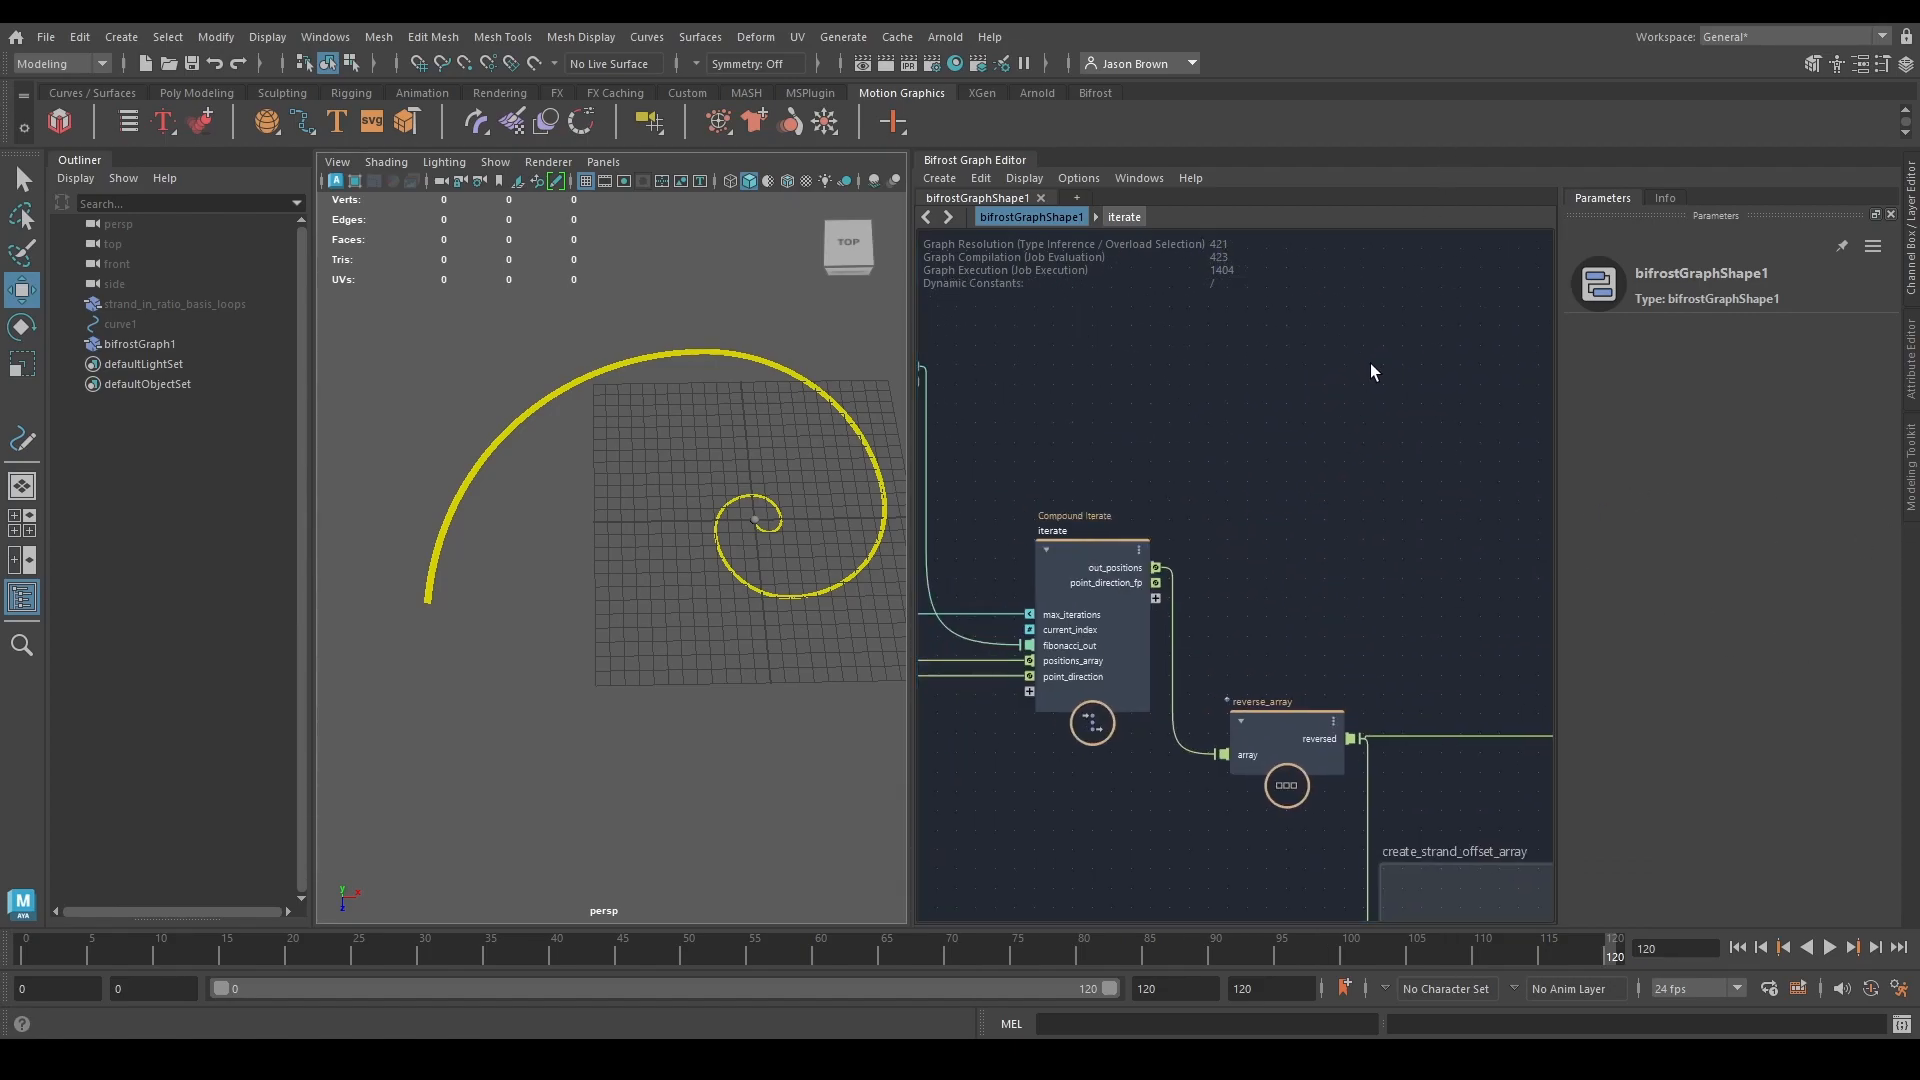
pyautogui.moveTo(1063, 411); pyautogui.dragTo(1234, 312, button='middle')
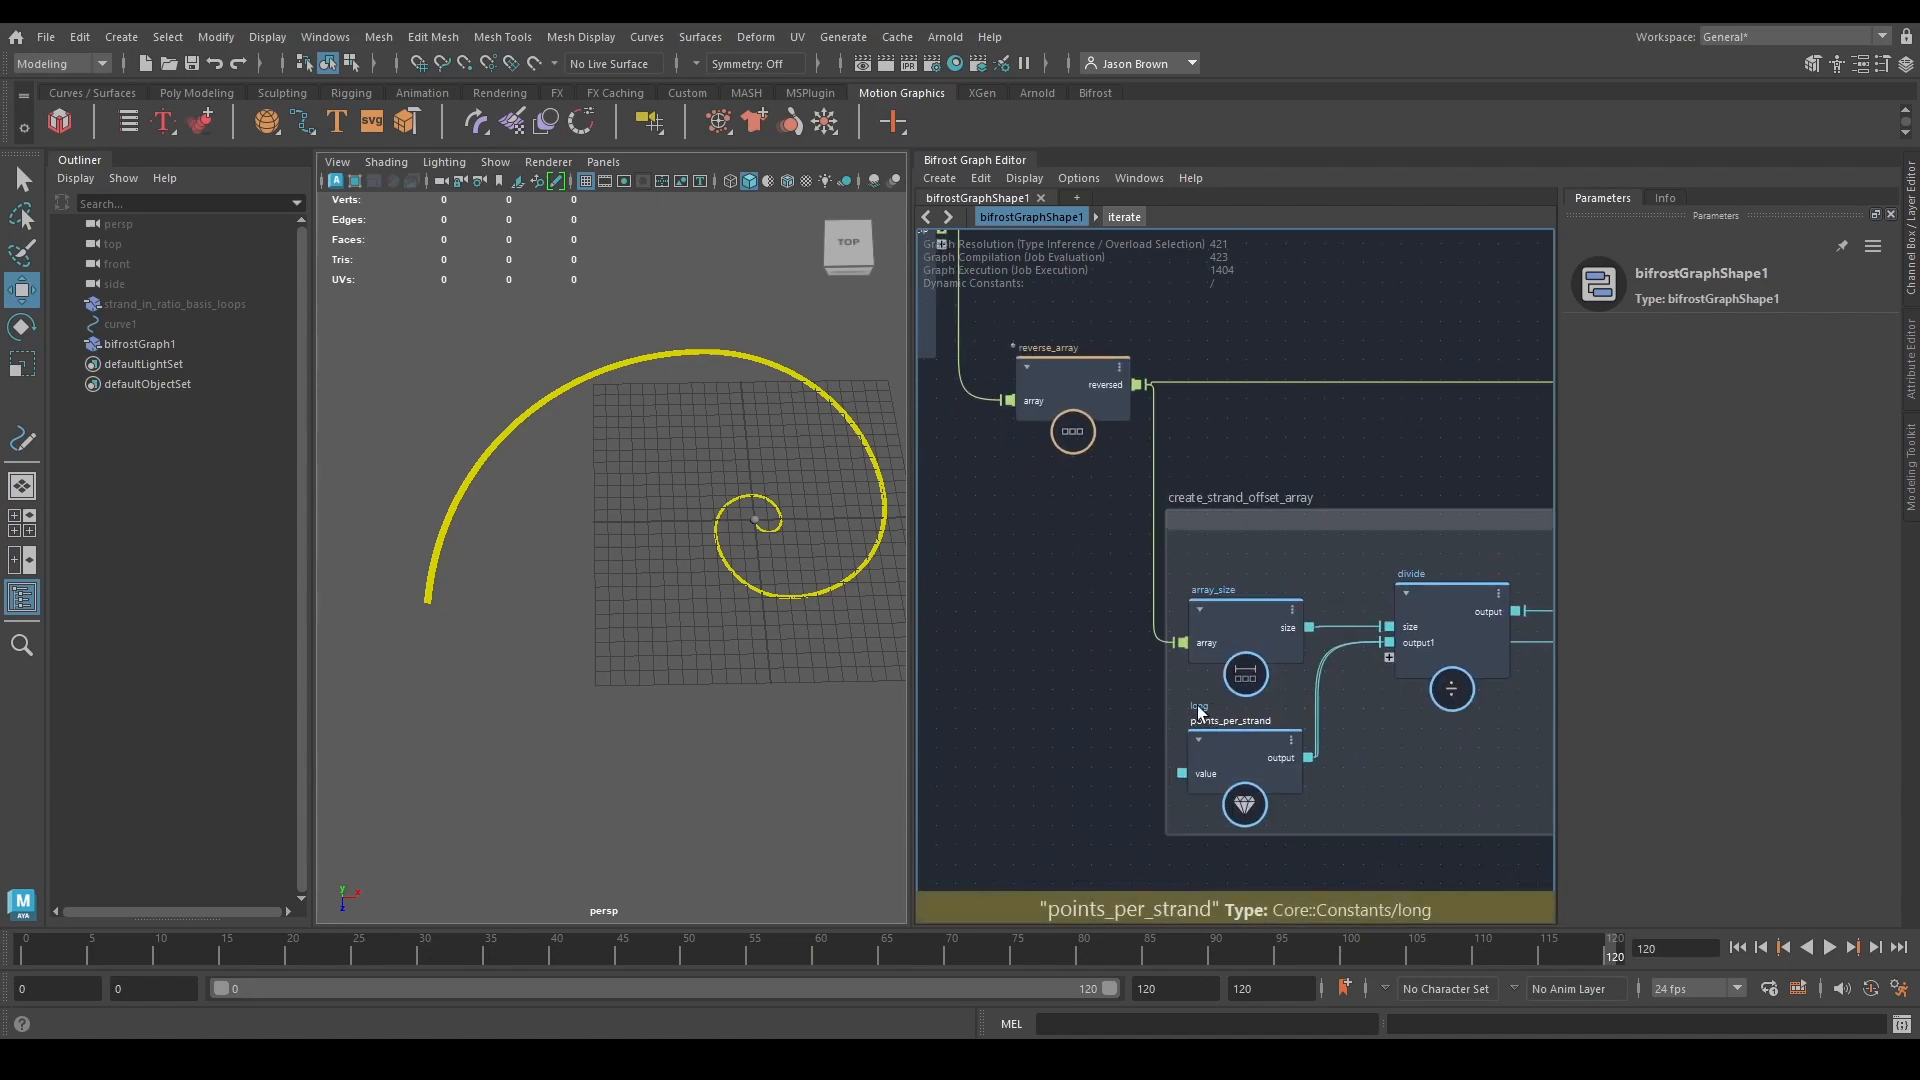
pyautogui.moveTo(1105, 626); pyautogui.dragTo(1362, 696, button='middle')
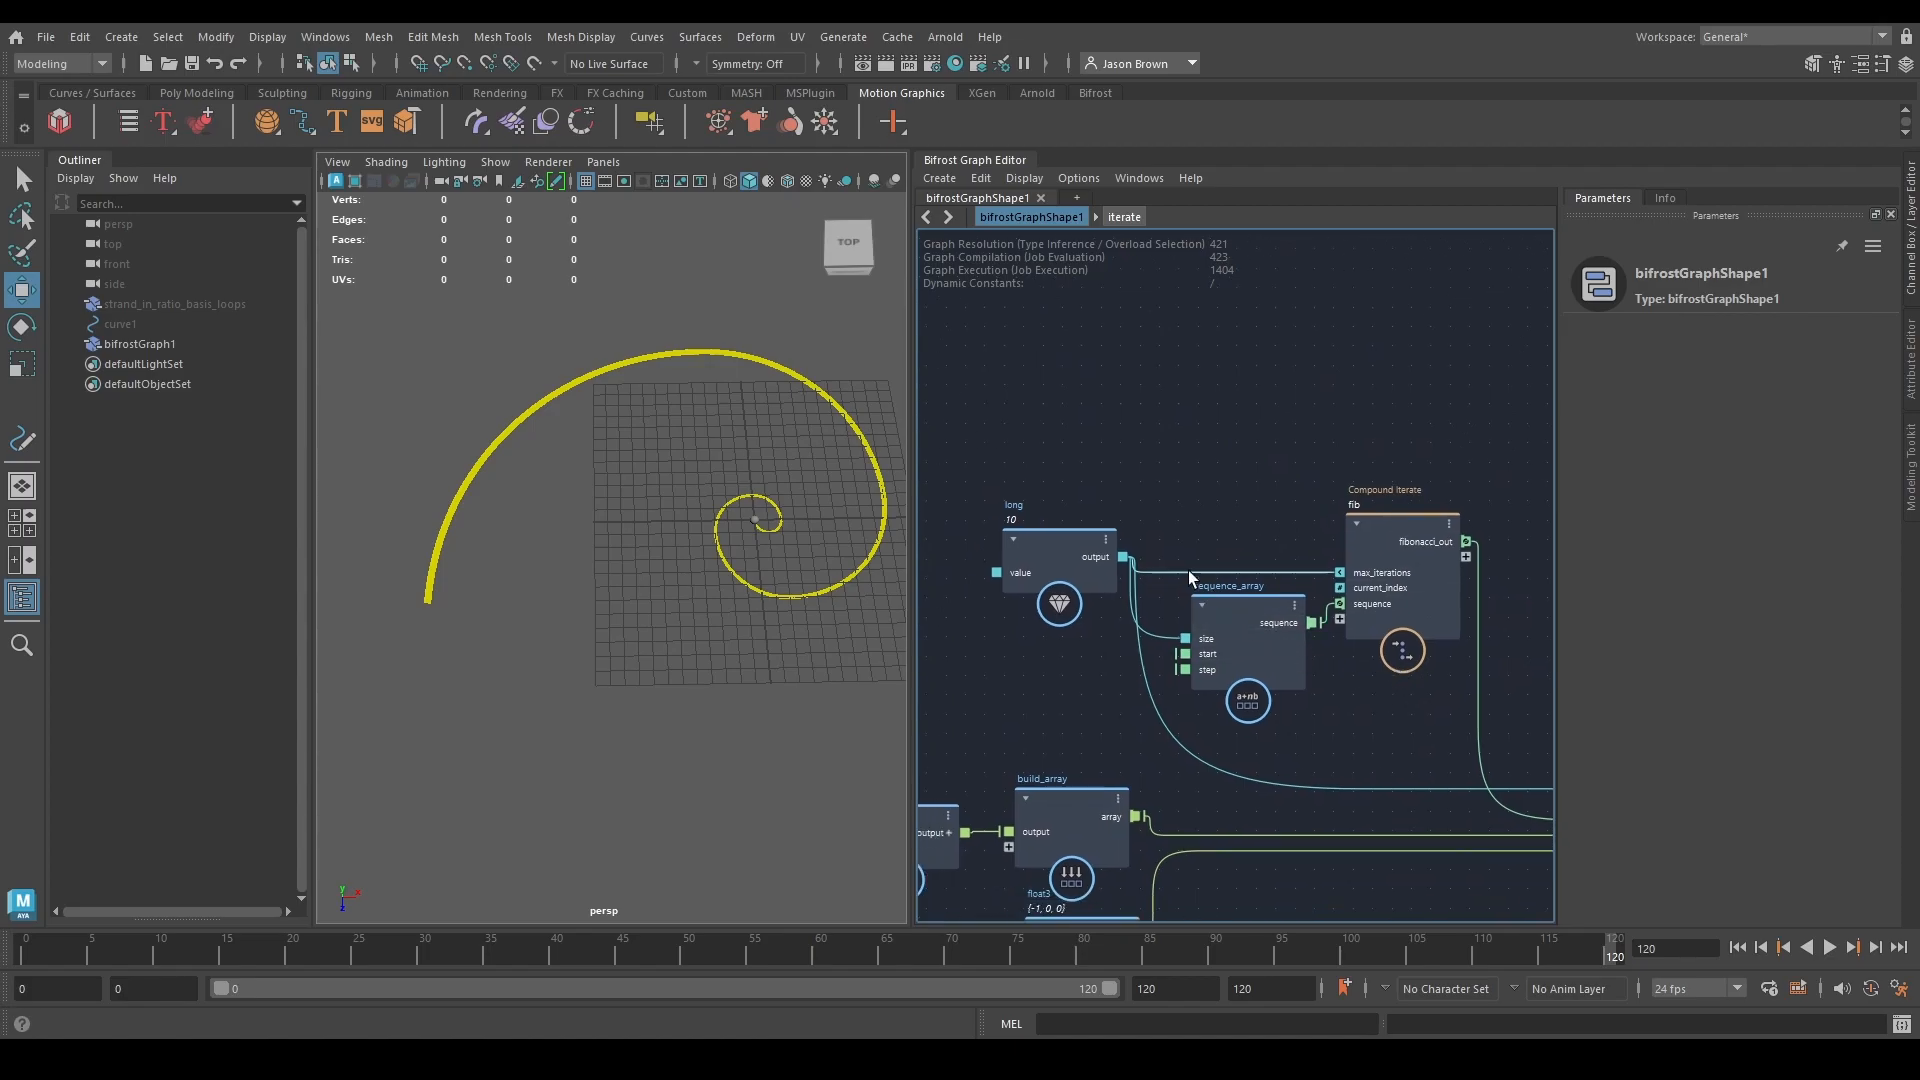
pyautogui.moveTo(1144, 480); pyautogui.dragTo(1314, 365, button='middle')
pyautogui.moveTo(1132, 603); pyautogui.dragTo(972, 478, button='middle')
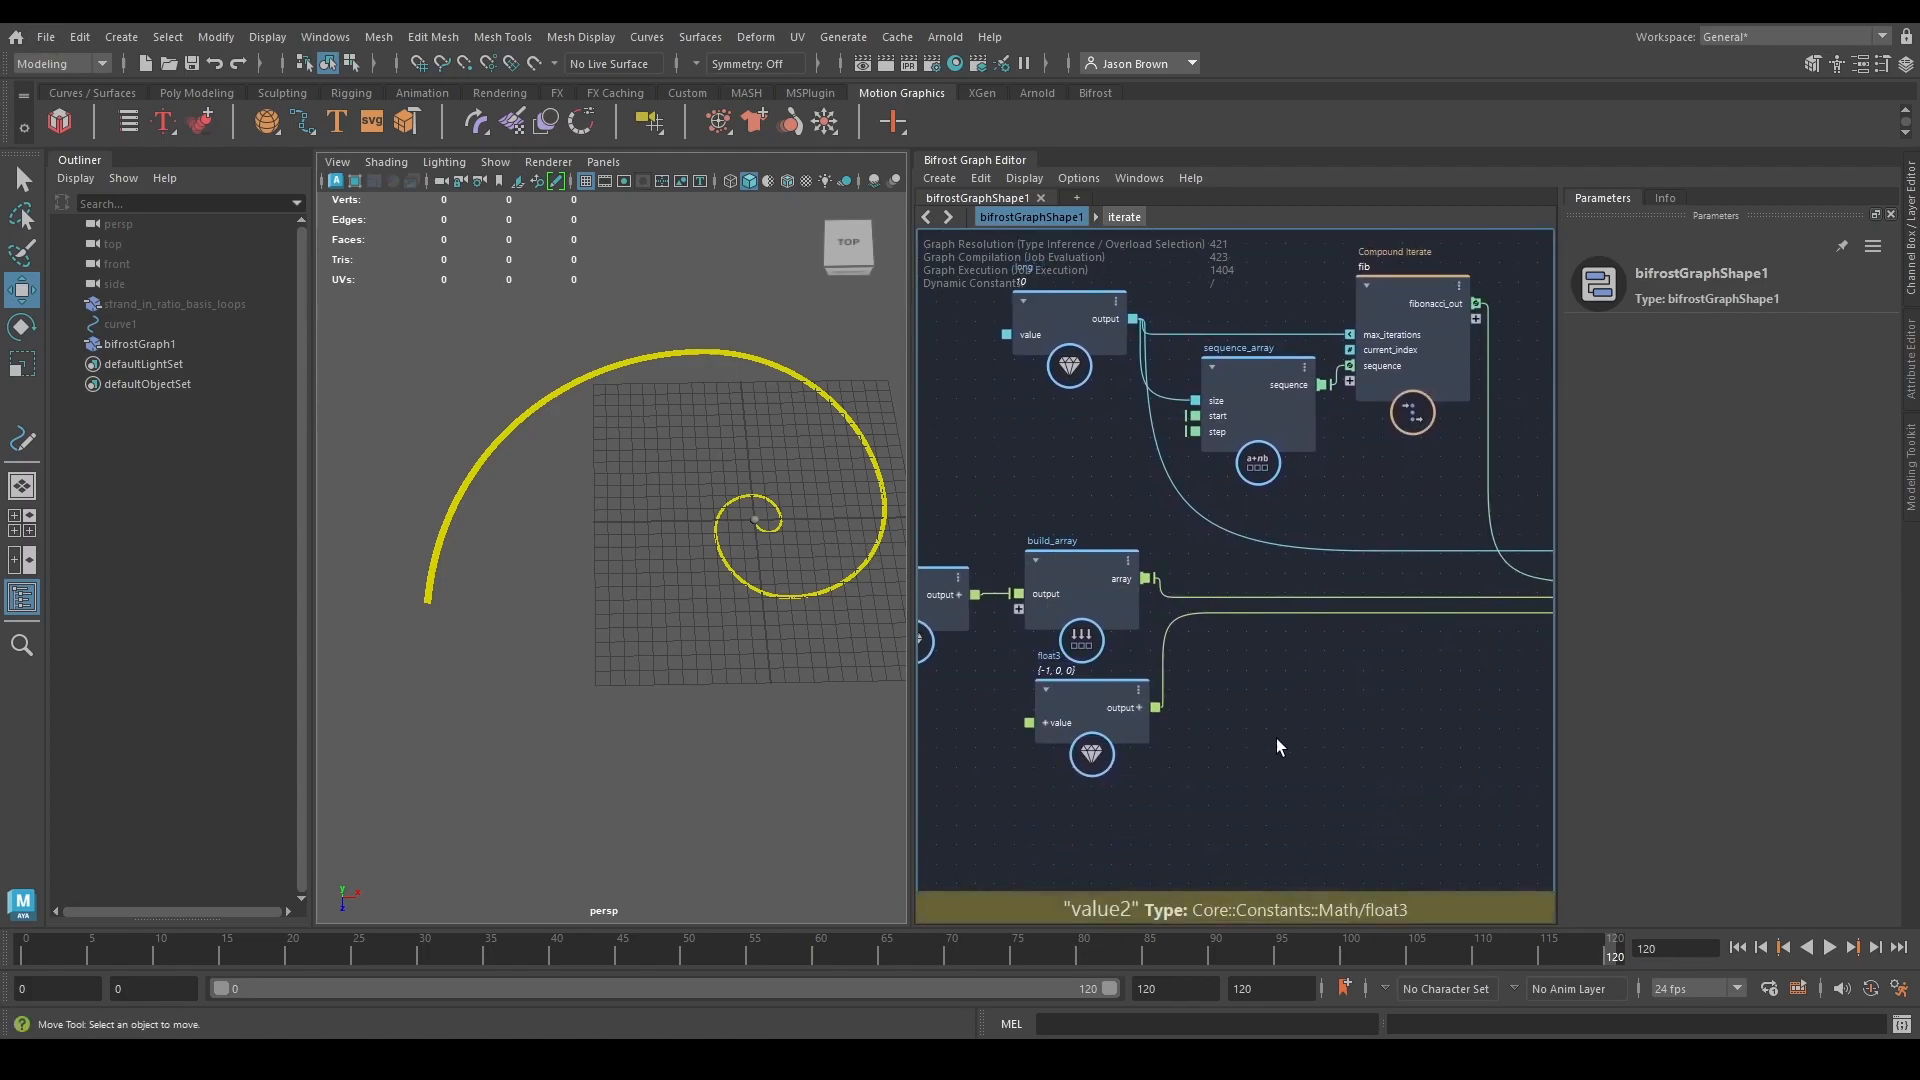
pyautogui.moveTo(1399, 740); pyautogui.dragTo(878, 765, button='middle')
pyautogui.moveTo(1396, 534); pyautogui.dragTo(1216, 825, button='middle')
pyautogui.scroll(1, 1311, 625)
pyautogui.moveTo(1384, 753); pyautogui.dragTo(1311, 827, button='middle')
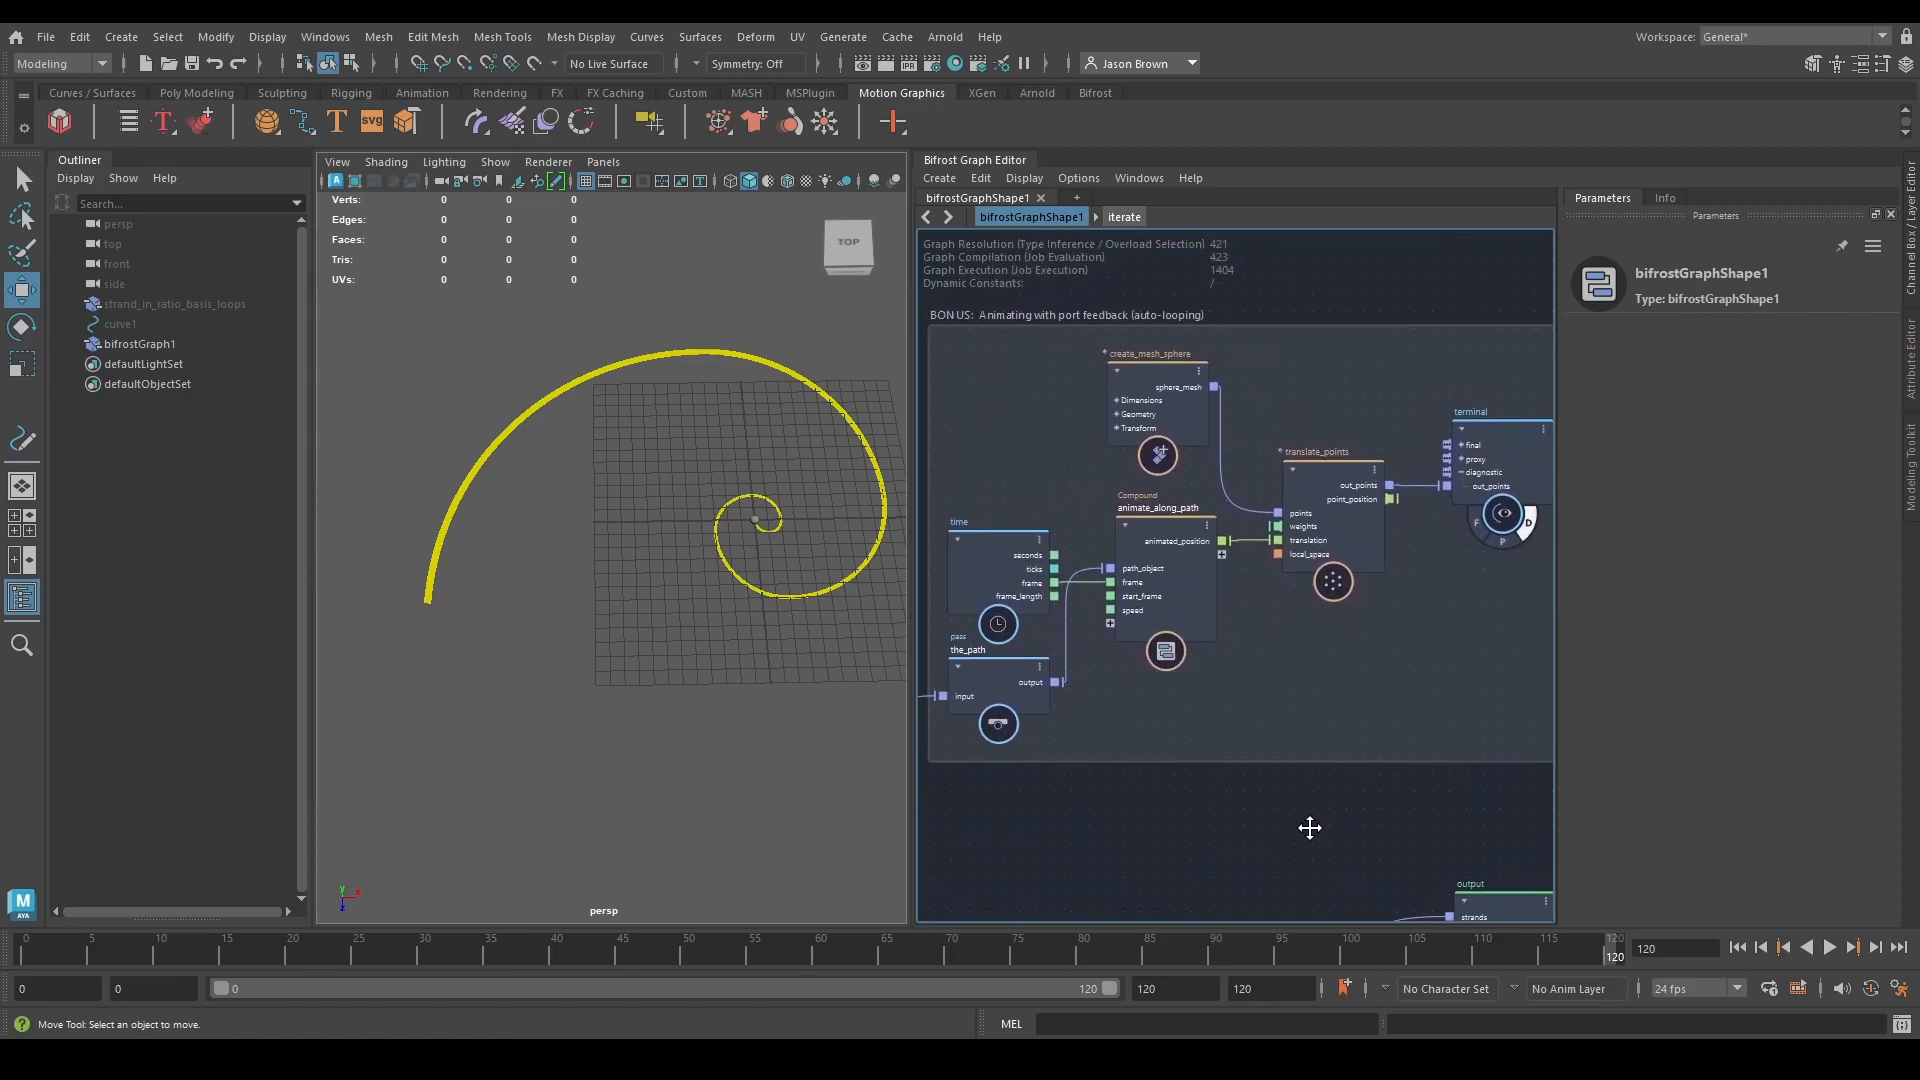
# Open the animate_along_path compound and its nested solver compound, and examine the node network inside.
pyautogui.doubleClick(1170, 542)
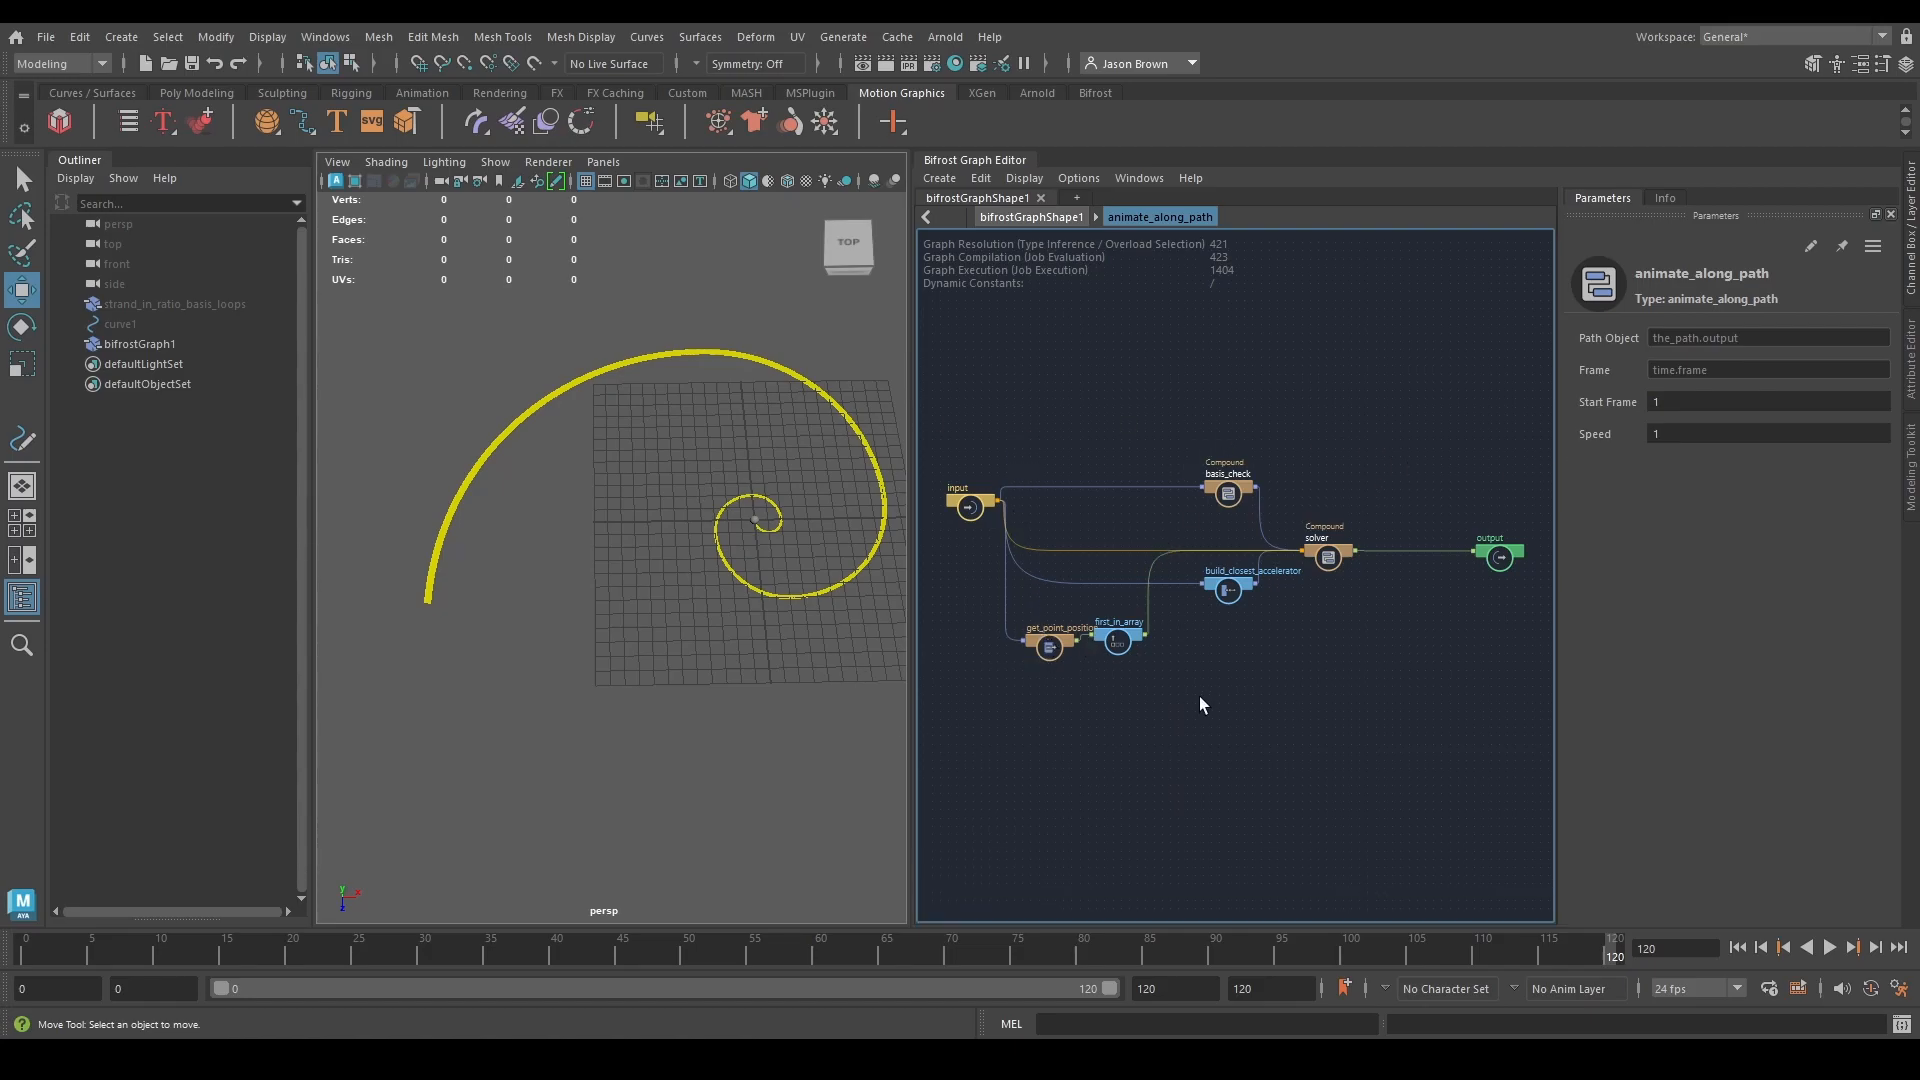
pyautogui.scroll(4, 1240, 655)
pyautogui.moveTo(1225, 672); pyautogui.dragTo(1090, 792, button='middle')
pyautogui.scroll(1, 1404, 712)
pyautogui.doubleClick(1246, 610)
pyautogui.scroll(-7, 1251, 540)
pyautogui.moveTo(1334, 658); pyautogui.dragTo(890, 645, button='middle')
pyautogui.moveTo(1268, 653); pyautogui.dragTo(1314, 639, button='middle')
pyautogui.scroll(-1, 1280, 672)
pyautogui.scroll(-2, 1260, 690)
pyautogui.moveTo(1153, 716)
pyautogui.mouseDown(button='middle')
pyautogui.moveTo(946, 716)
pyautogui.moveTo(1367, 716)
pyautogui.moveTo(1129, 719)
pyautogui.moveTo(1180, 692)
pyautogui.mouseUp(button='middle')
# Examine the position_updated feedback ports on the solver node inside animate_along_path, and return to the top-level graph.
pyautogui.press('u')
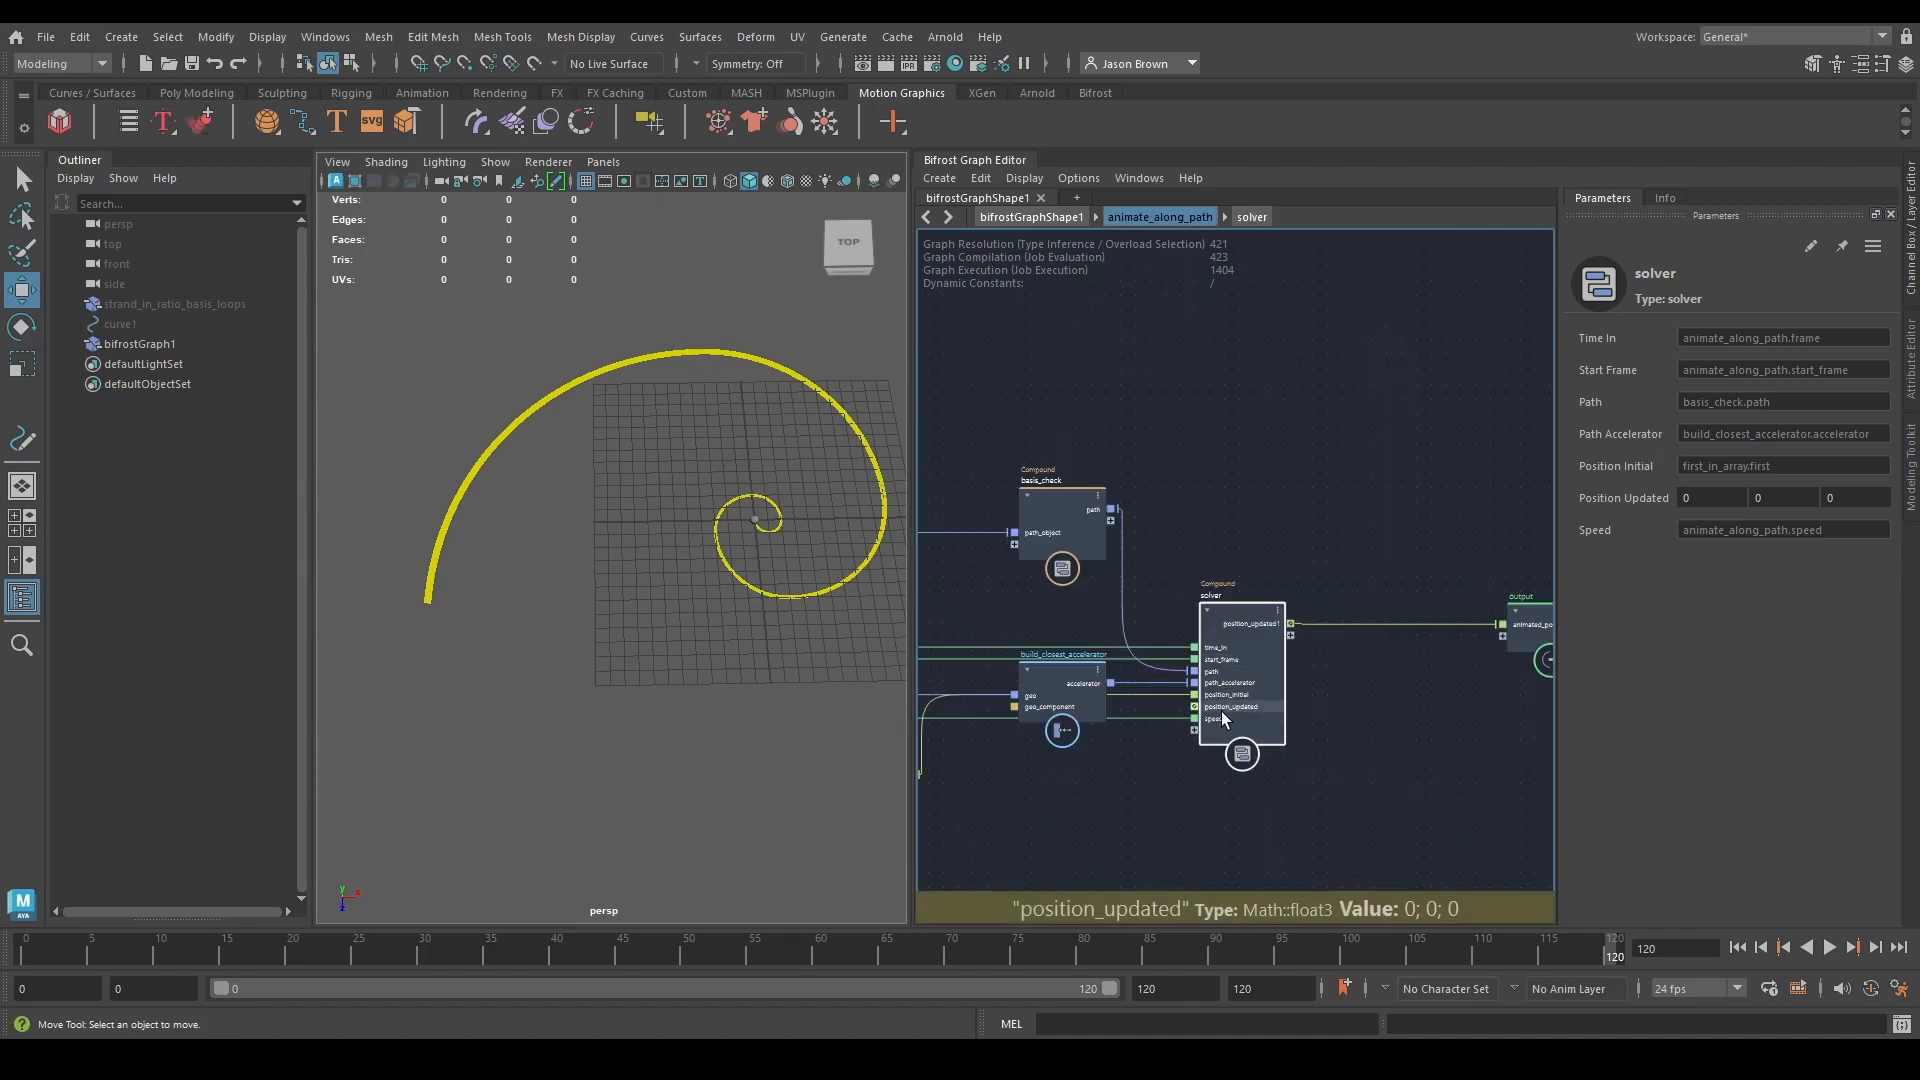
pyautogui.scroll(2, 1245, 576)
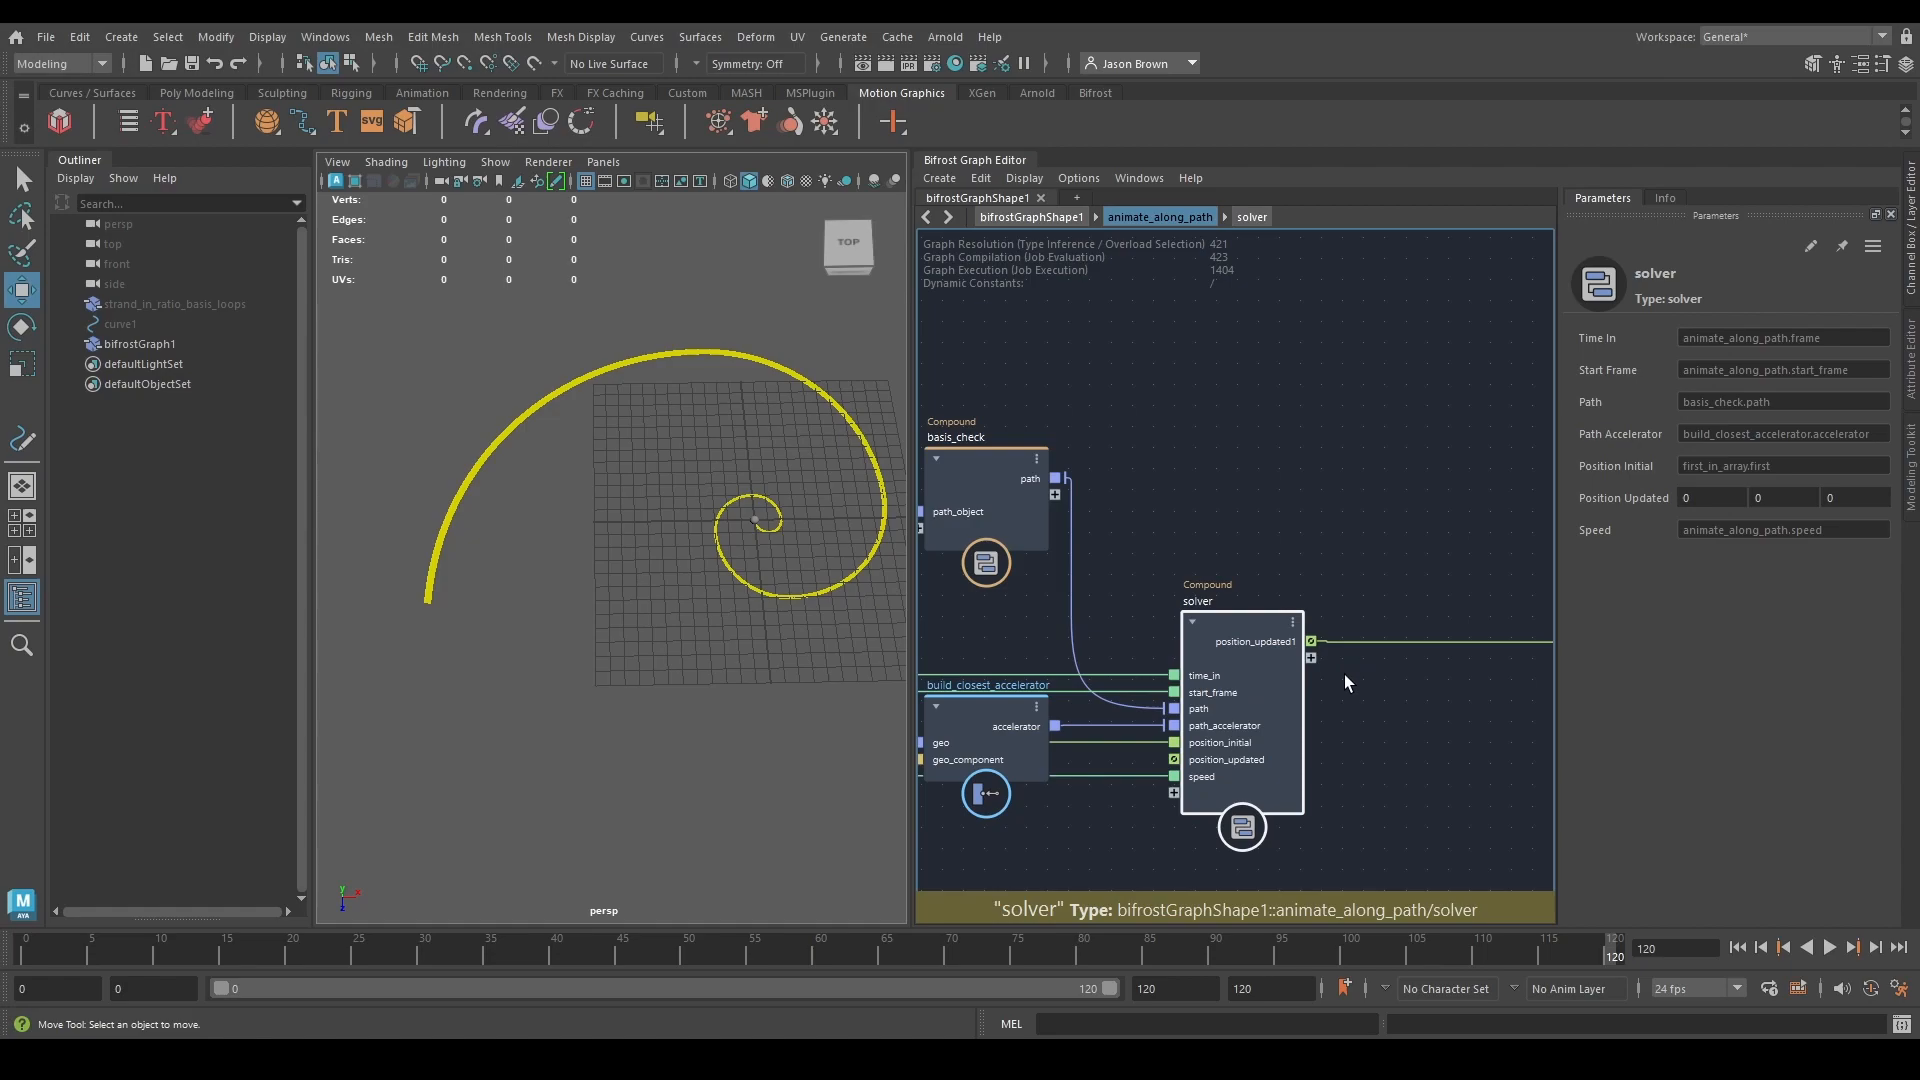
pyautogui.scroll(-2, 1345, 676)
pyautogui.press('u')
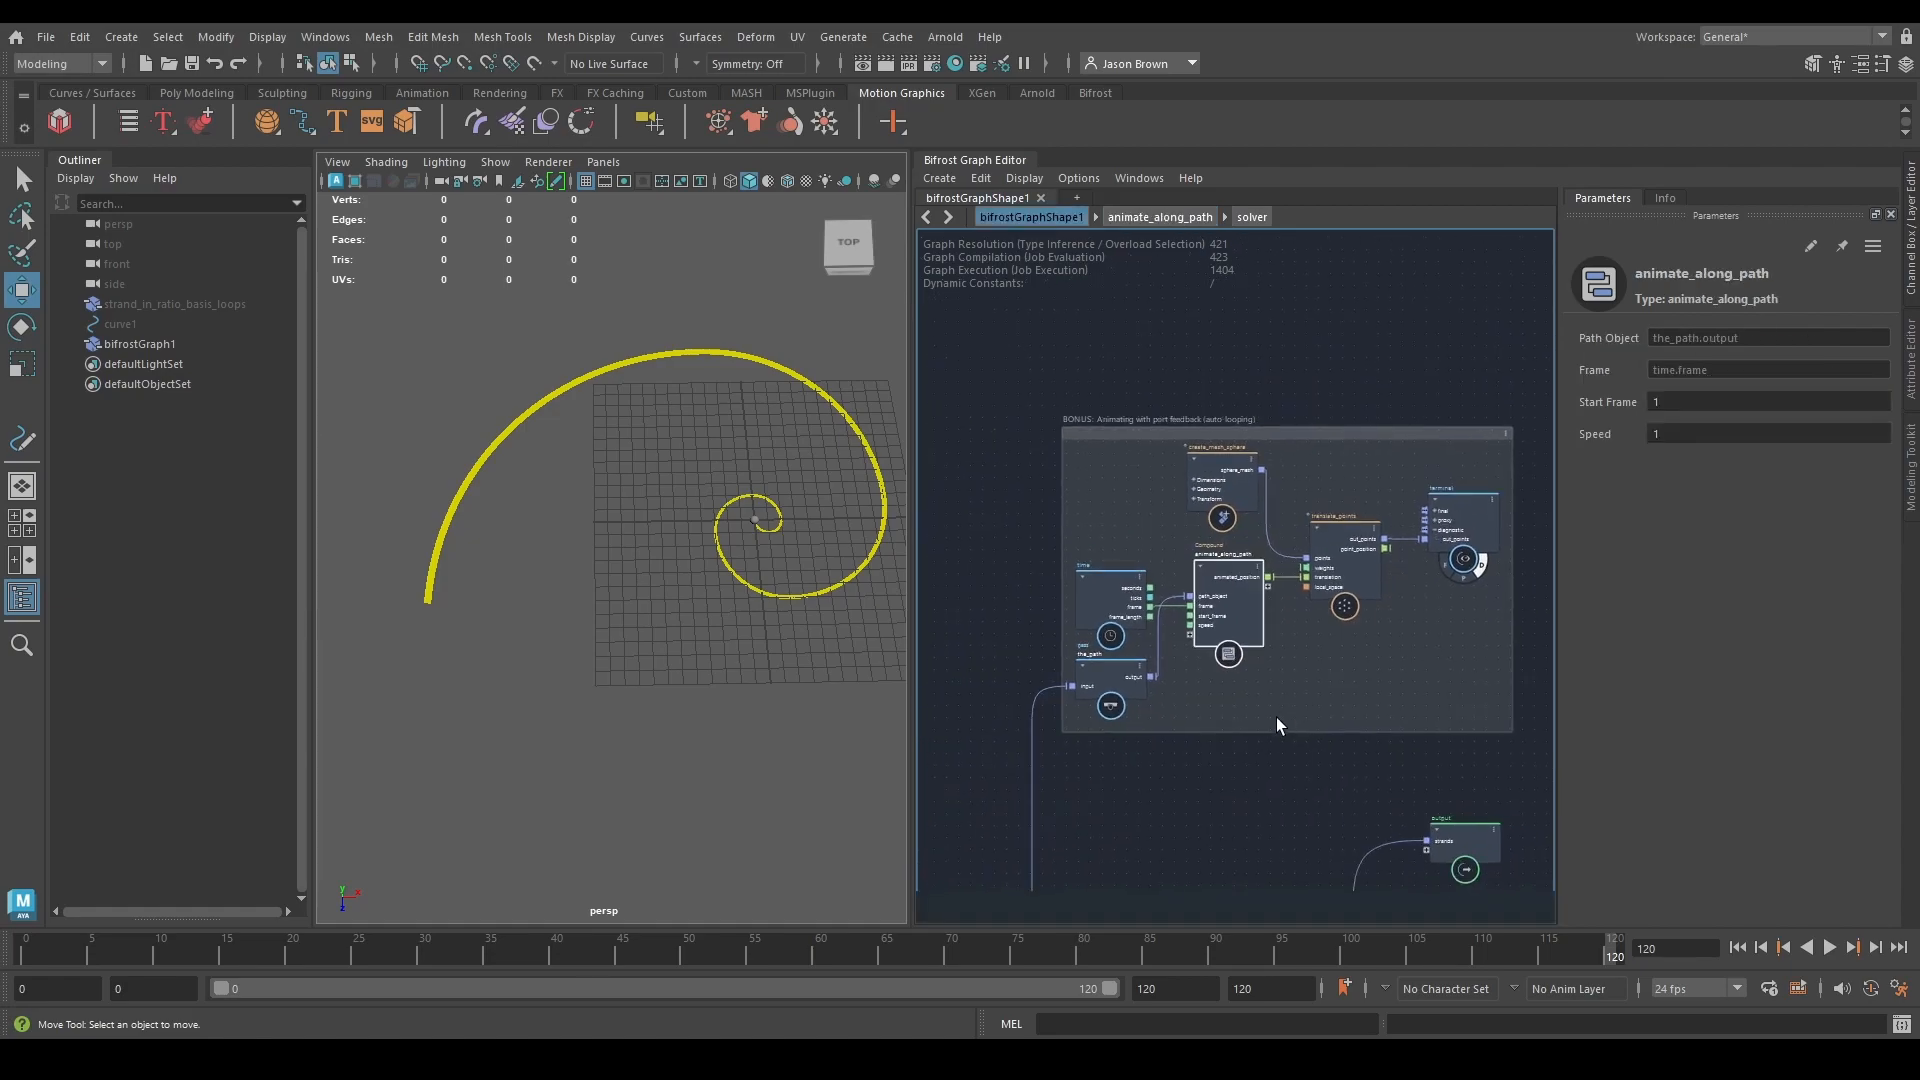
# Reopen animate_along_path, examine how build_closest_accelerator feeds the solver, and return to the top-level graph.
pyautogui.moveTo(1280, 784); pyautogui.dragTo(1238, 599, button='middle')
pyautogui.click(1411, 679)
pyautogui.moveTo(1412, 680); pyautogui.dragTo(1236, 720, button='middle')
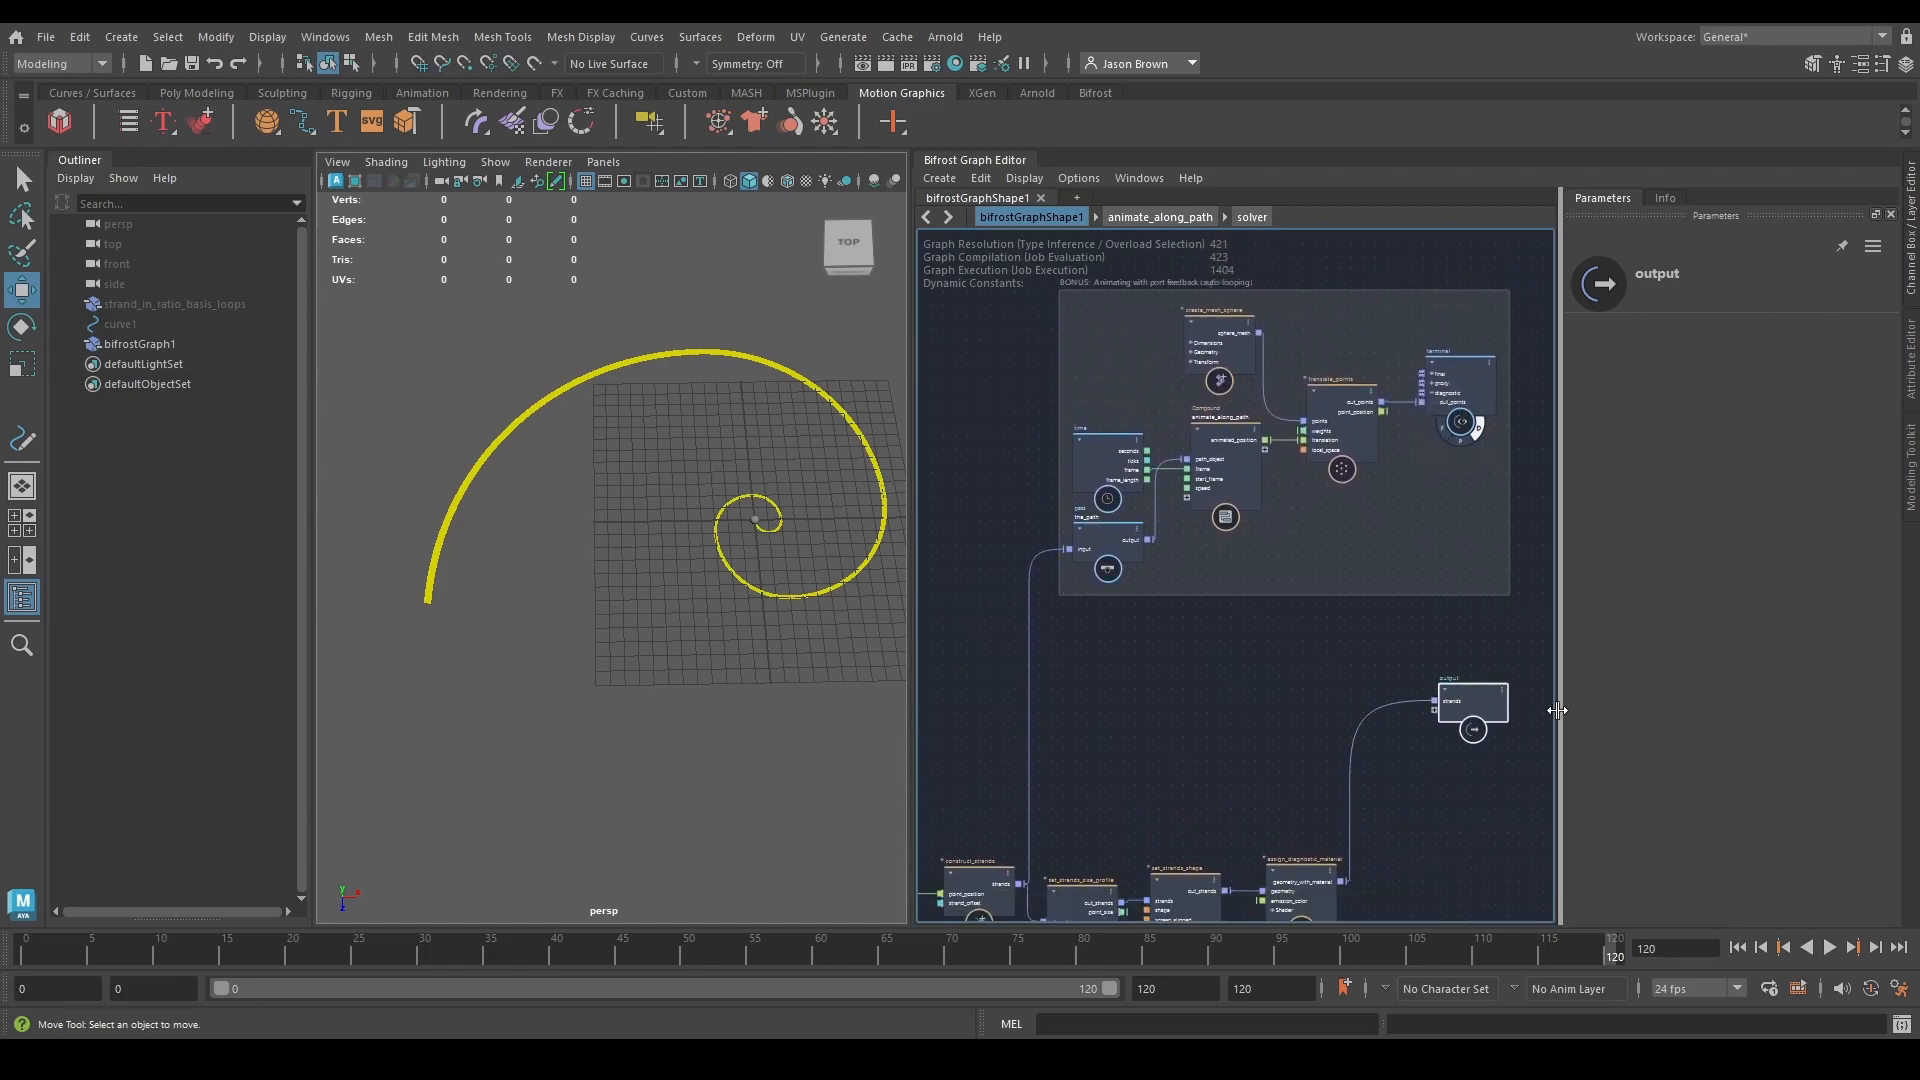
pyautogui.scroll(4, 1260, 589)
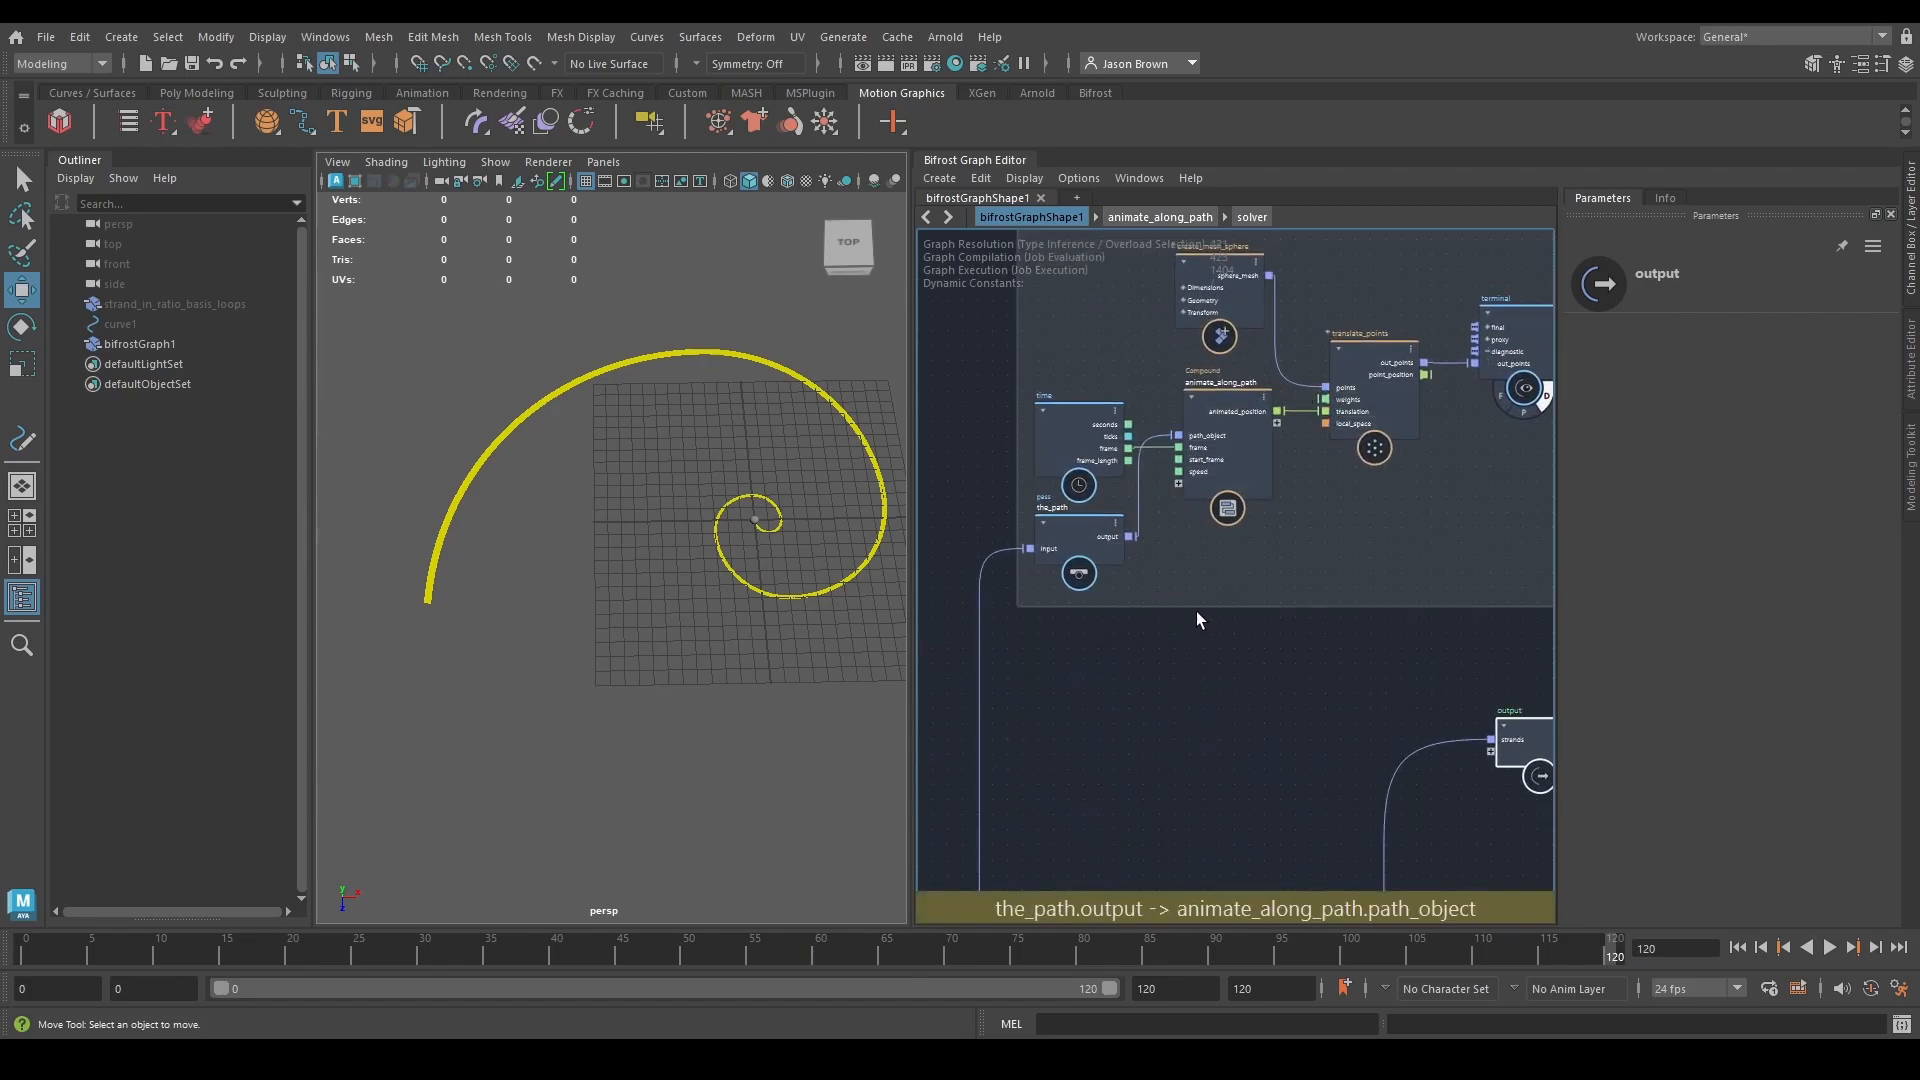
pyautogui.doubleClick(1227, 406)
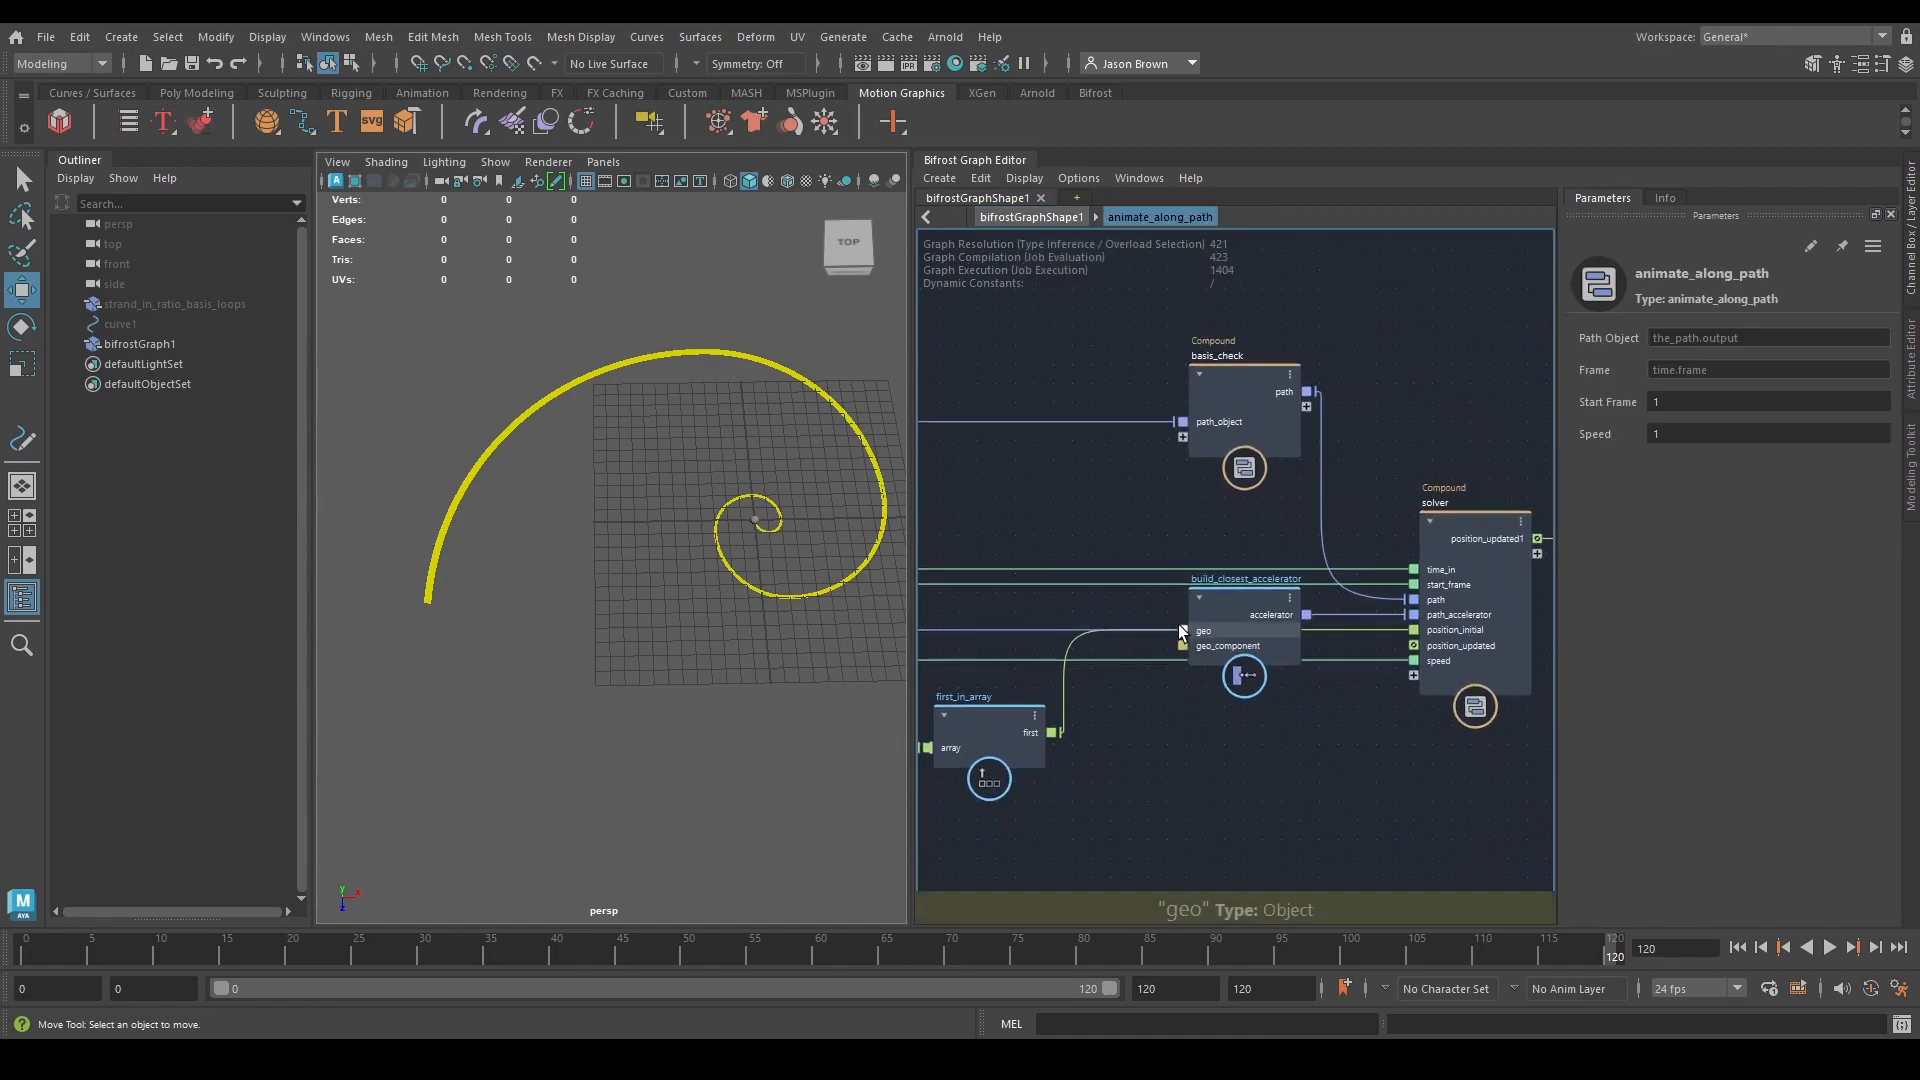
pyautogui.click(1166, 652)
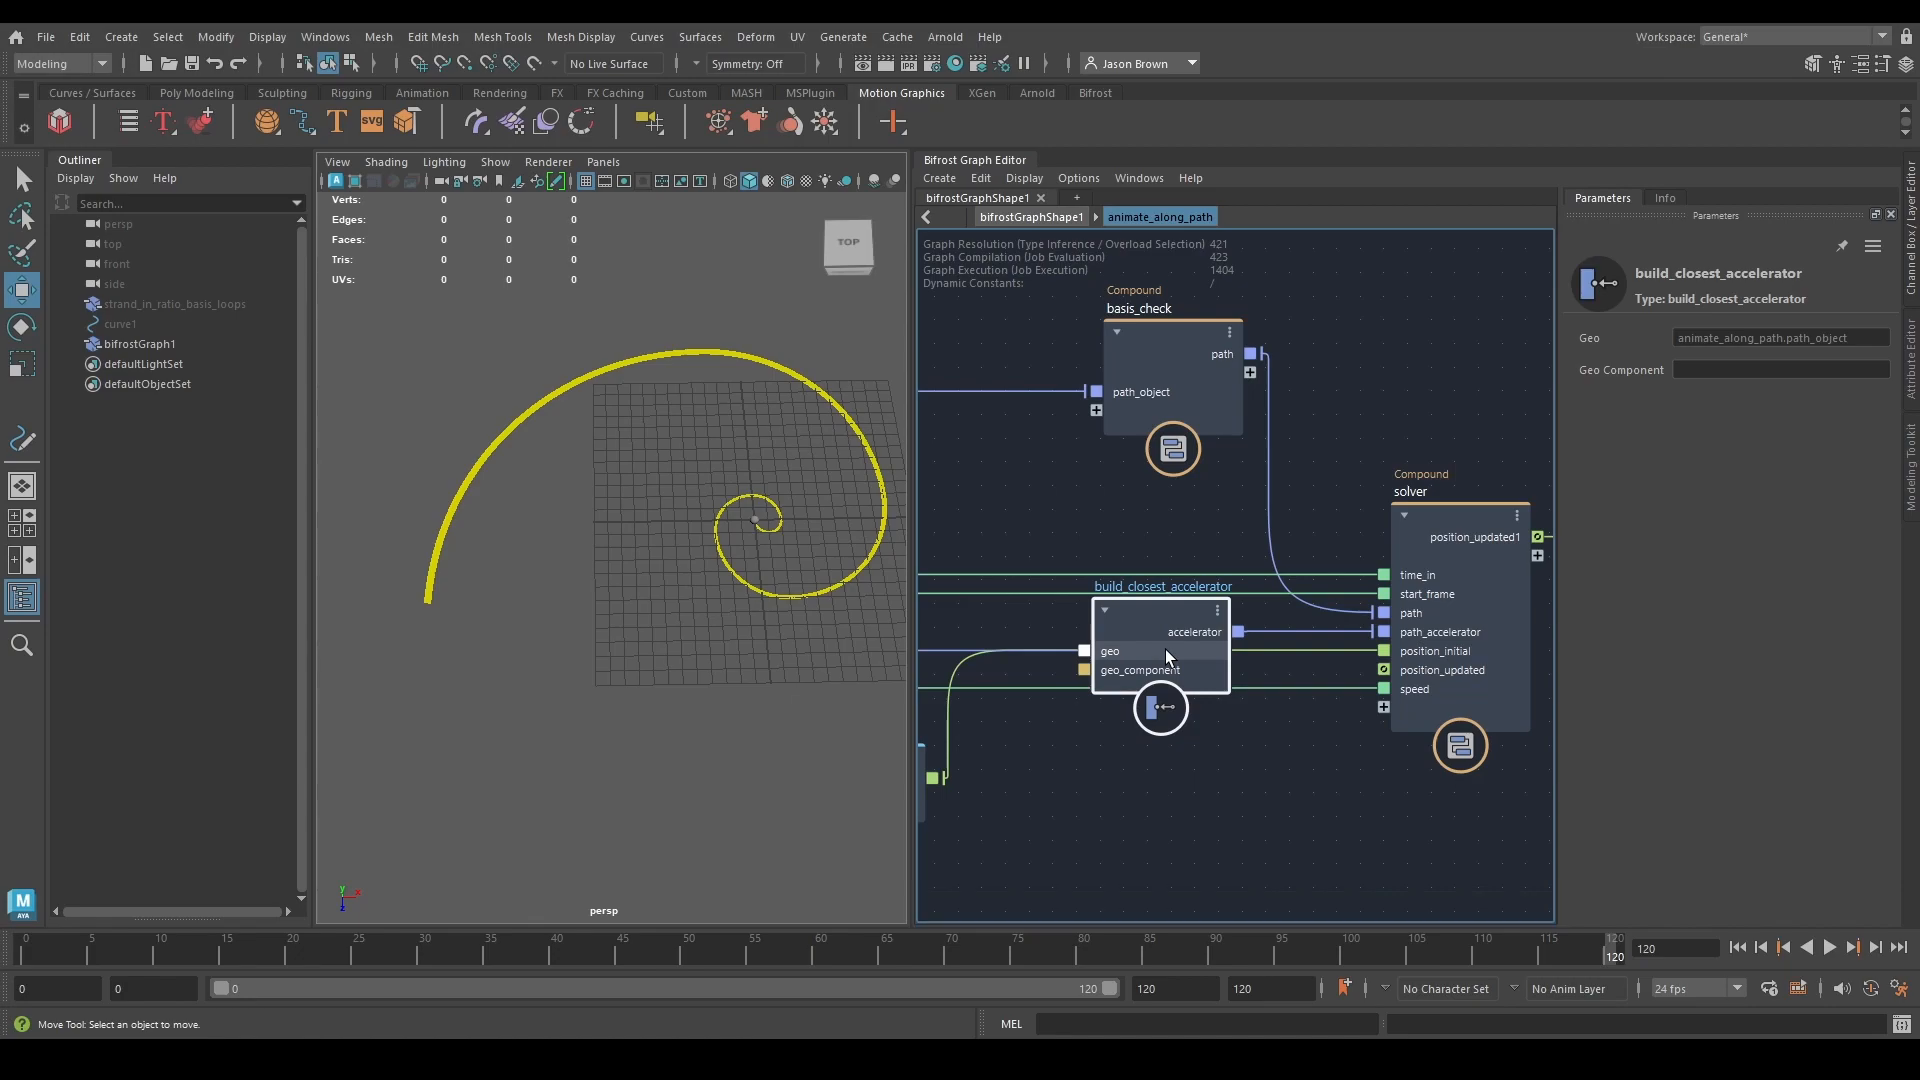
pyautogui.press('u')
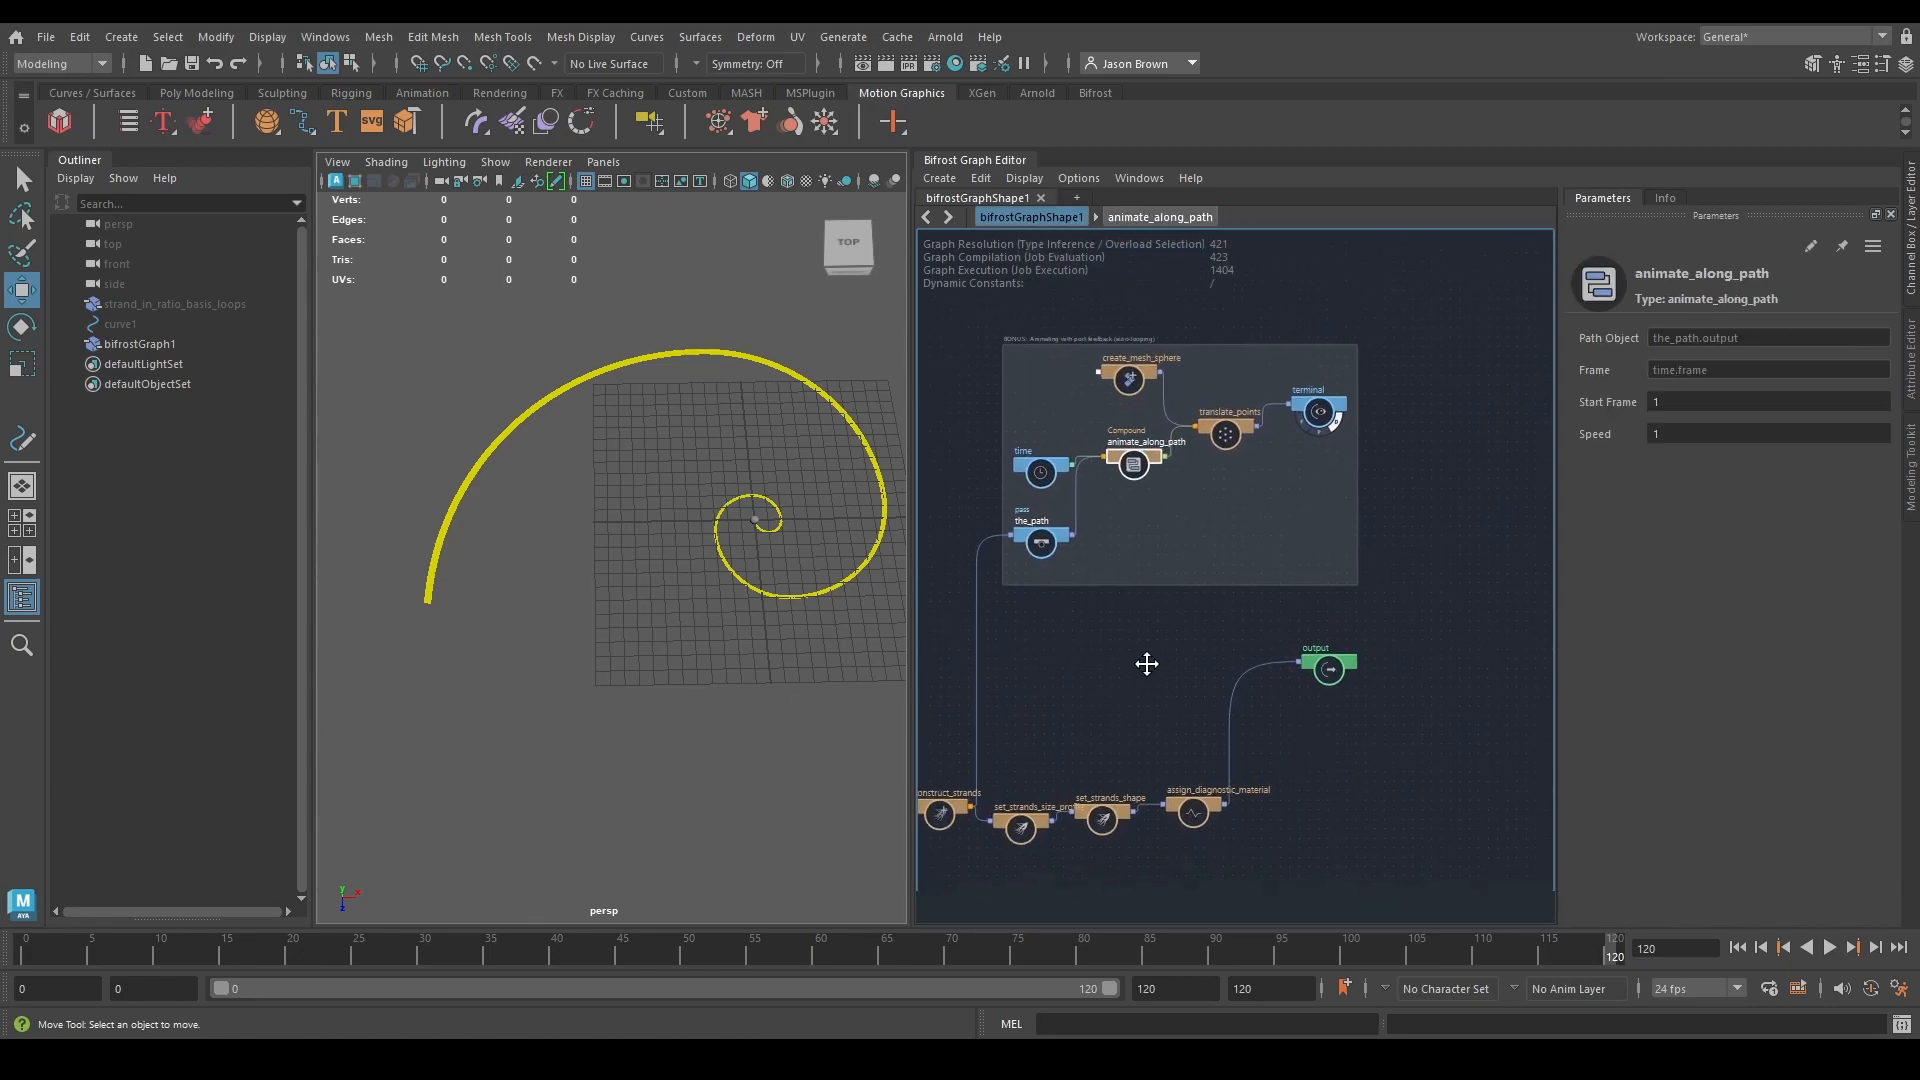
# Replay the sphere's path animation from the first frame and look over the finished graph.
pyautogui.moveTo(1141, 665); pyautogui.dragTo(1204, 664, button='middle')
pyautogui.click(1736, 948)
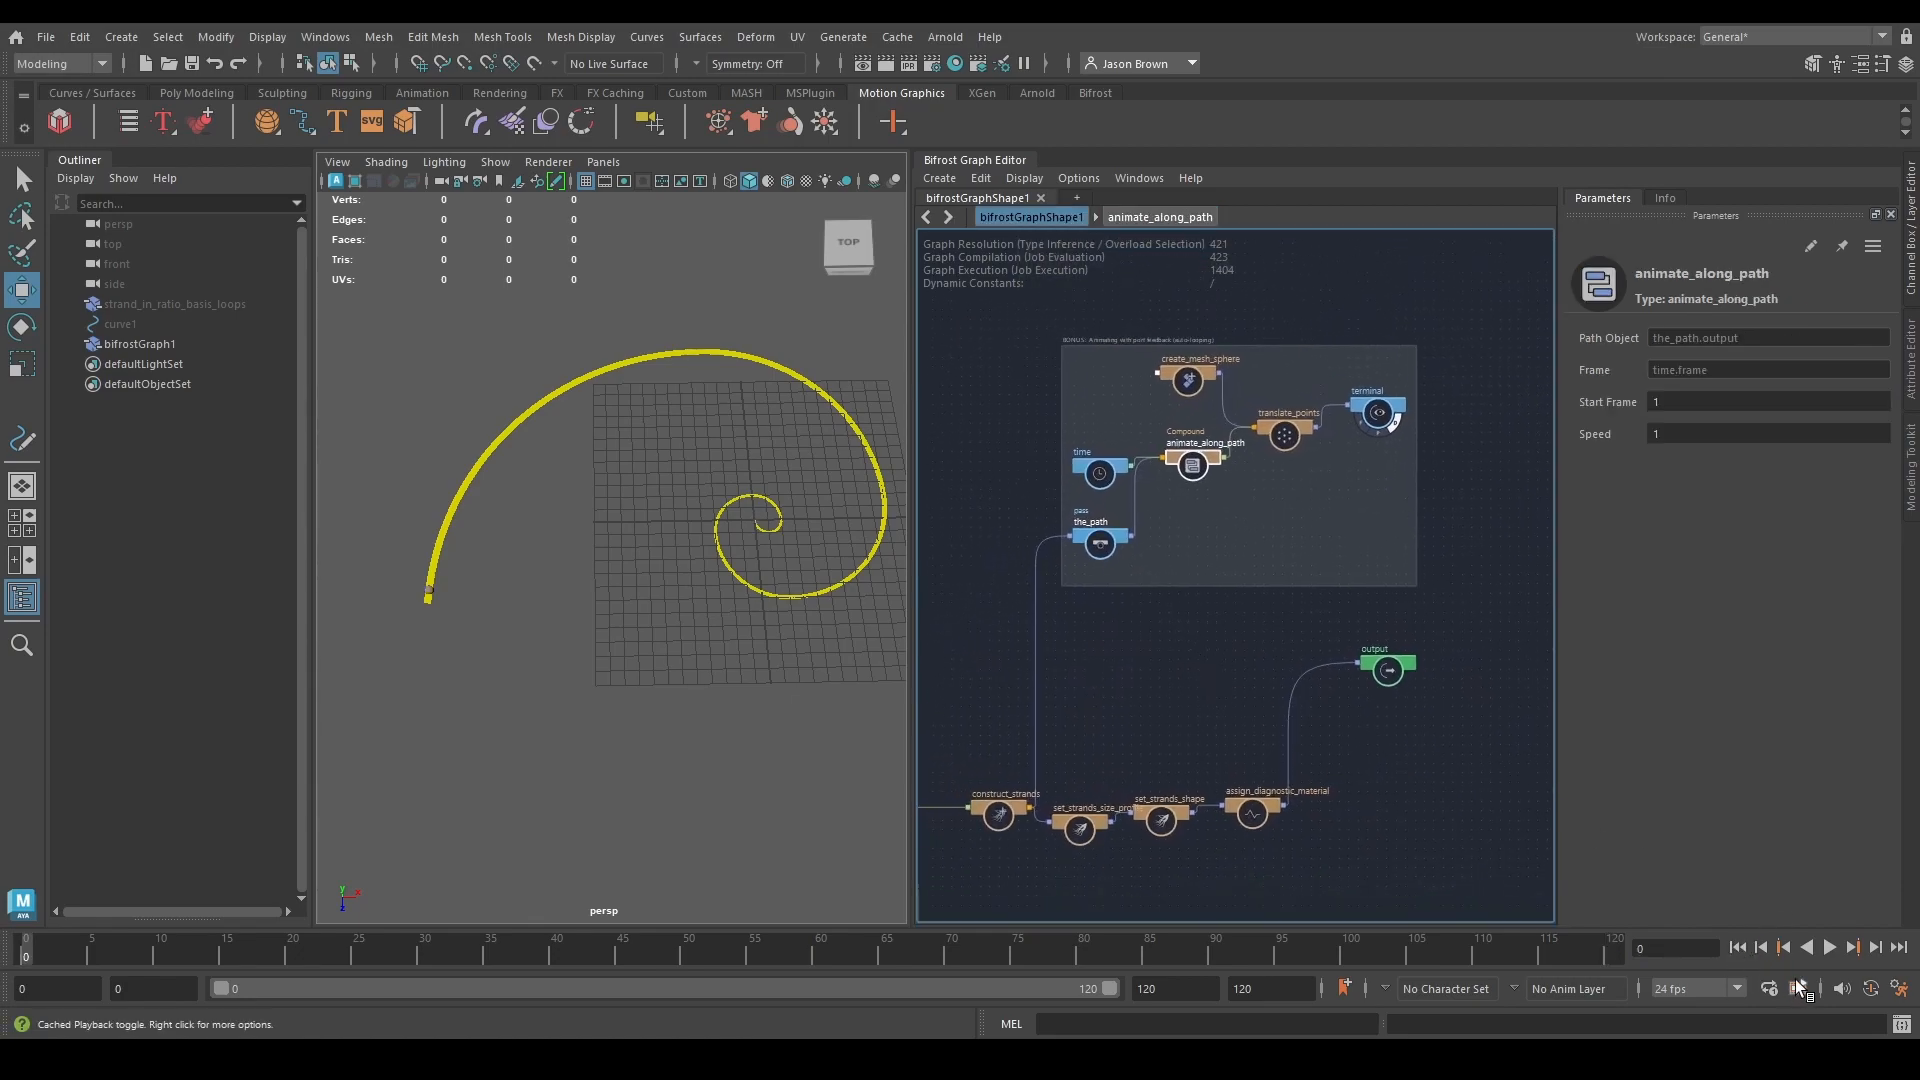
pyautogui.click(1830, 947)
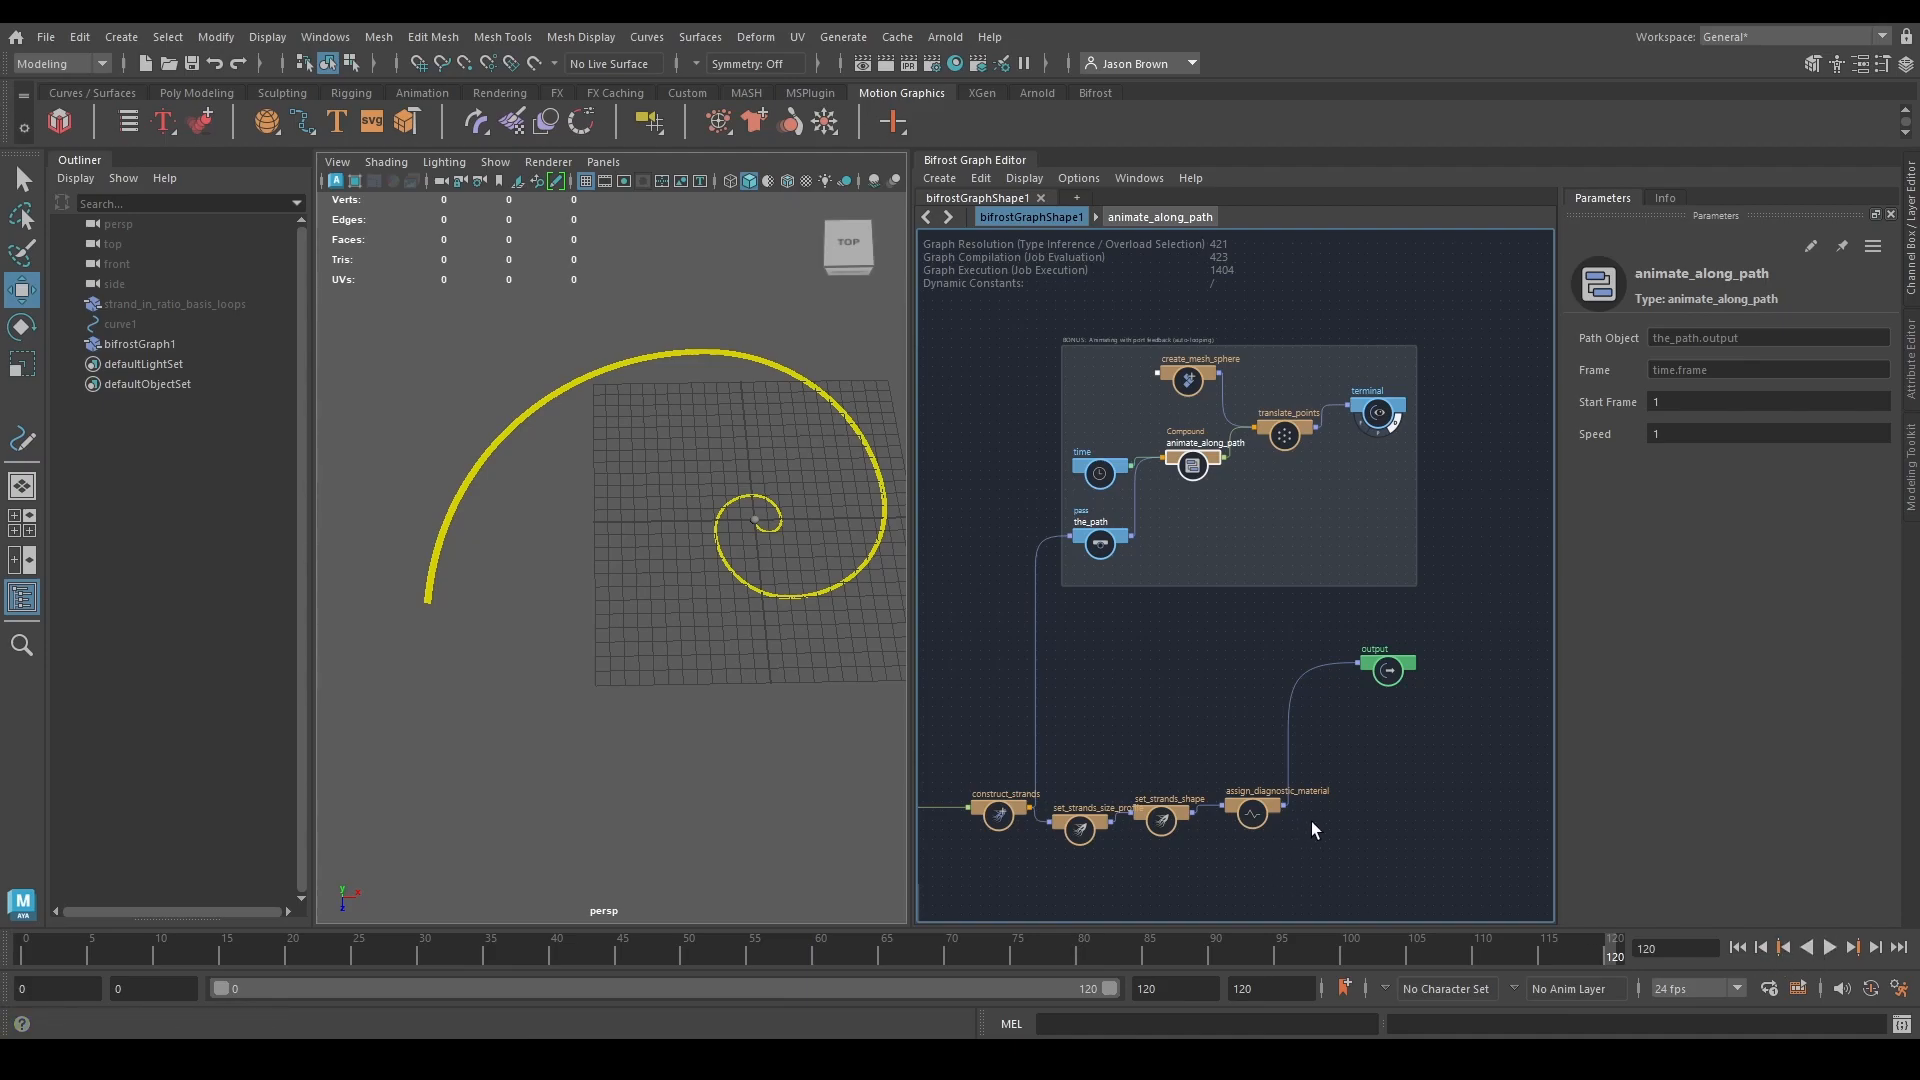
pyautogui.scroll(-3, 1220, 658)
pyautogui.moveTo(1220, 658); pyautogui.dragTo(1263, 616, button='middle')
pyautogui.moveTo(1024, 600); pyautogui.dragTo(1135, 698, button='middle')
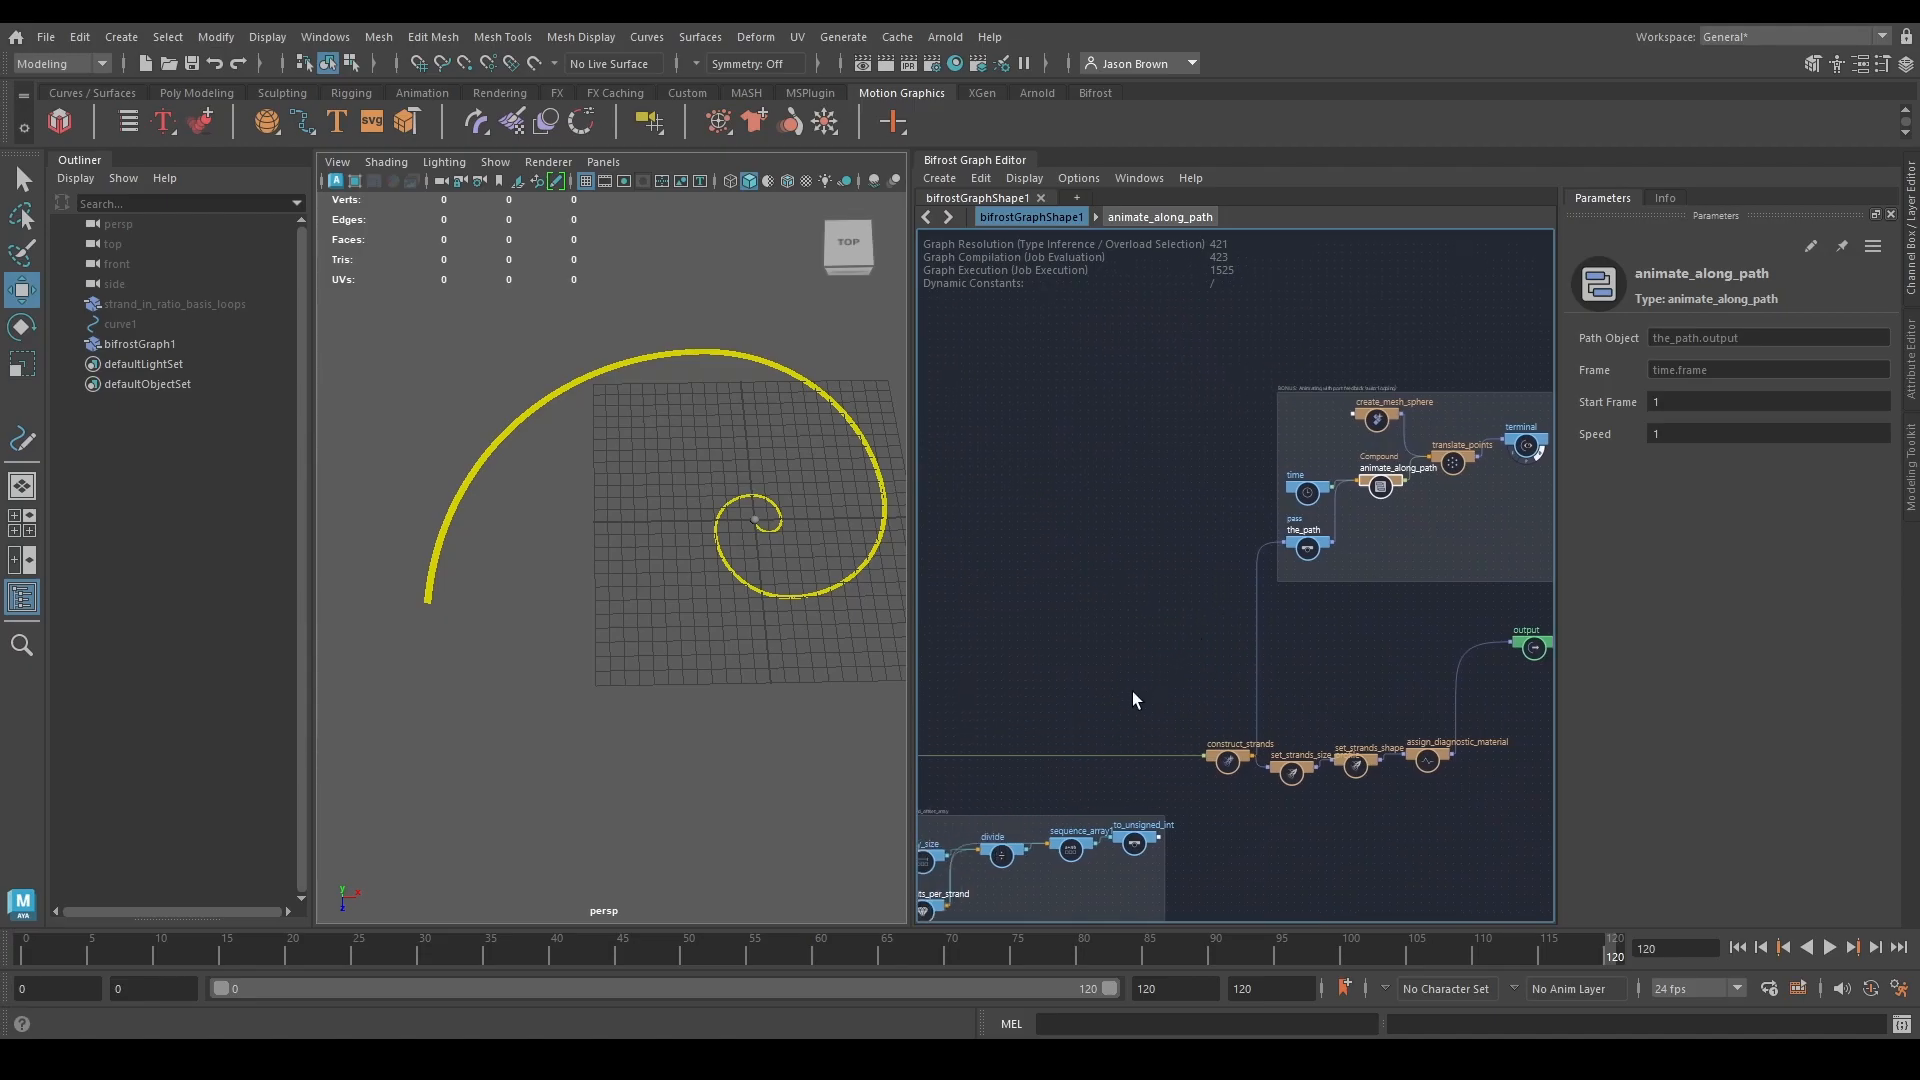